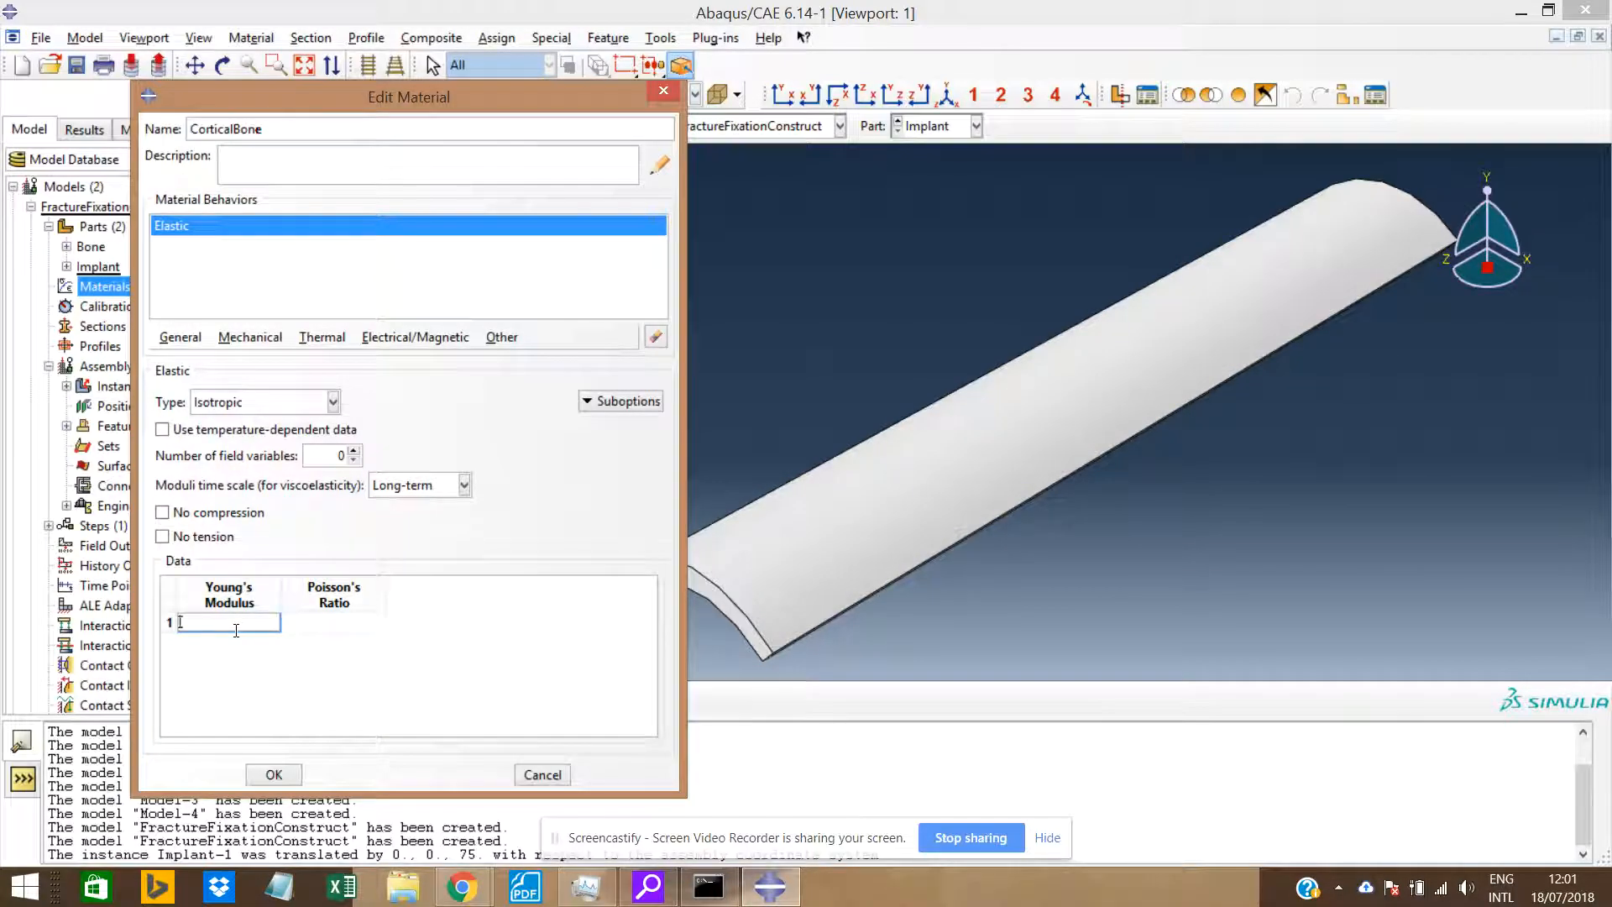
Set the CorticalBone material's elastic Young's modulus to 15000 and Poisson's ratio to 0.3, and save the material.
type("5000")
left_click(332, 630)
type("0.3")
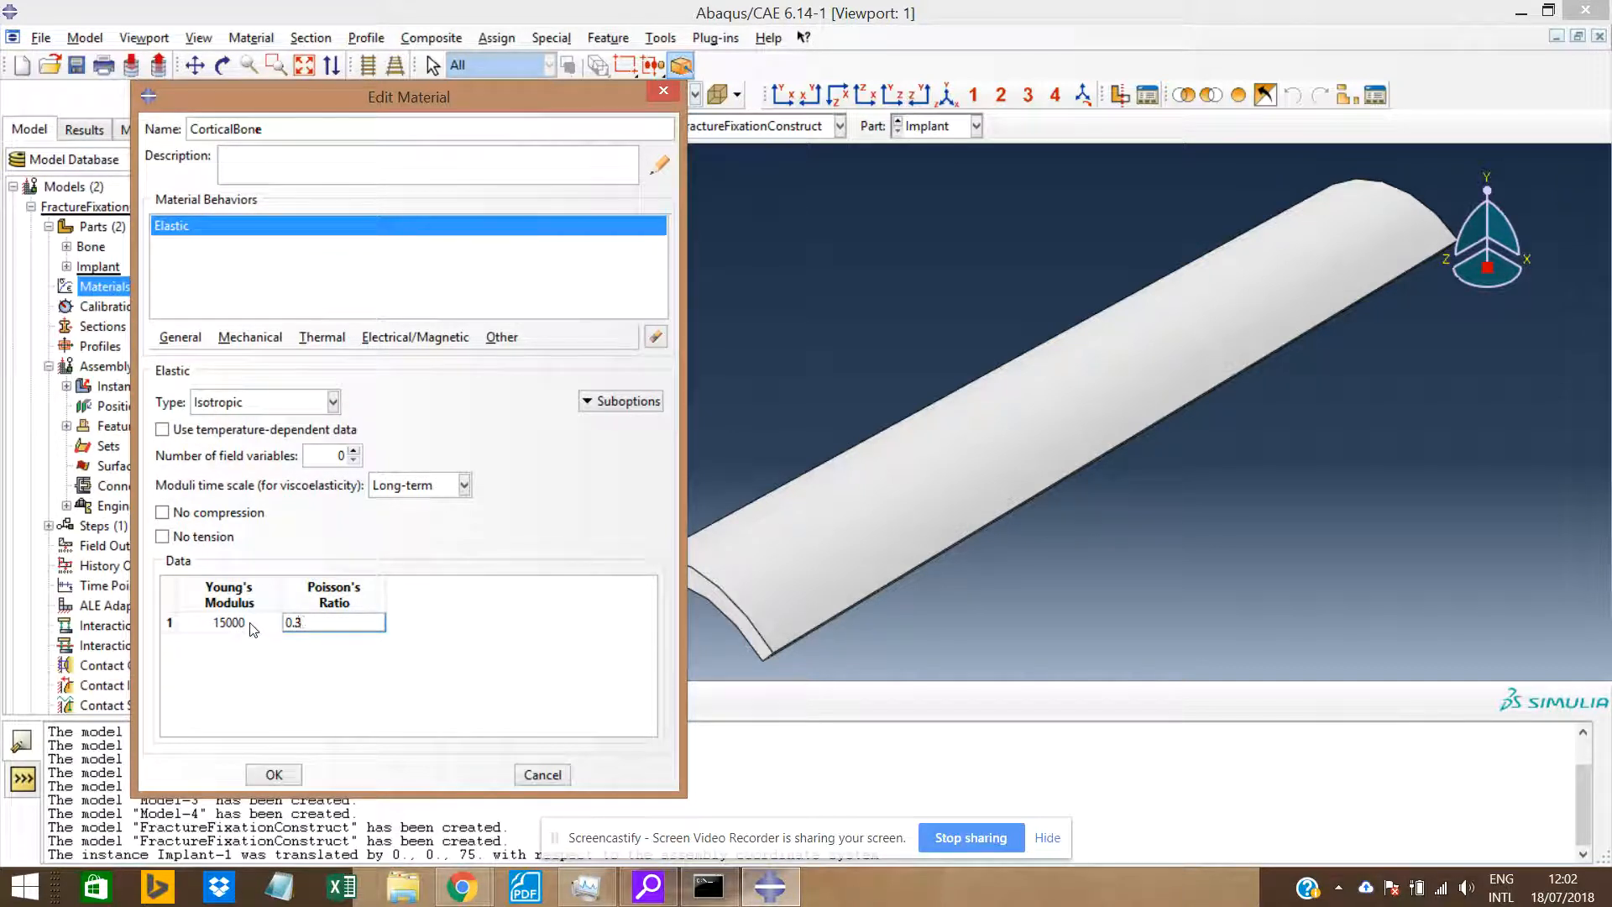
left_click(281, 772)
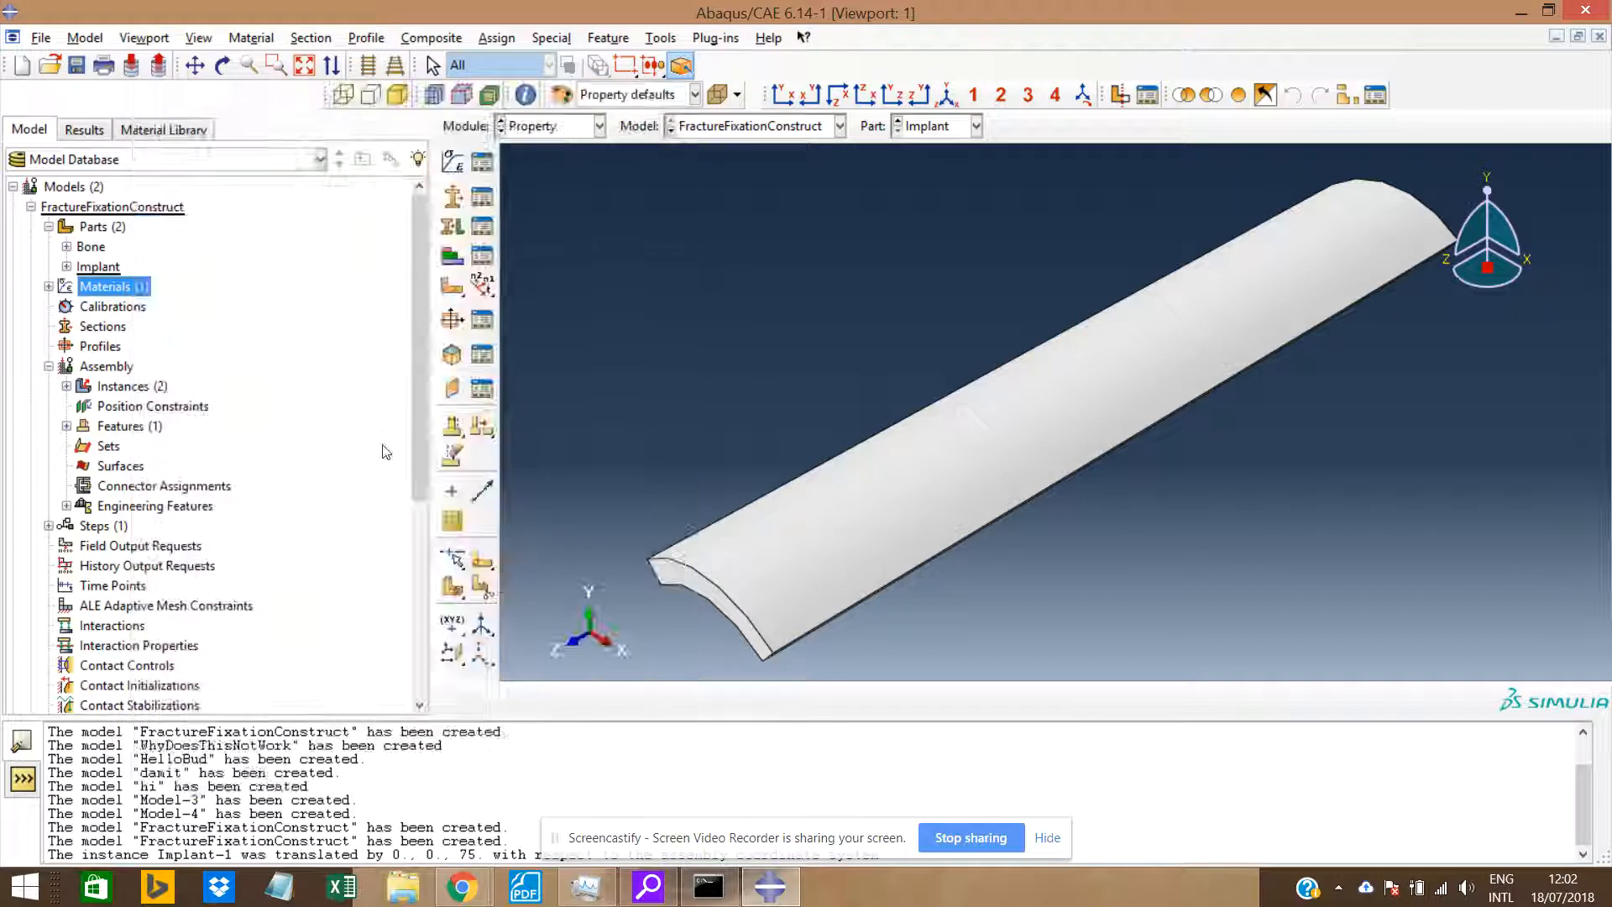
Start a second material and name it Titanium.
left_click(49, 287)
double_click(111, 291)
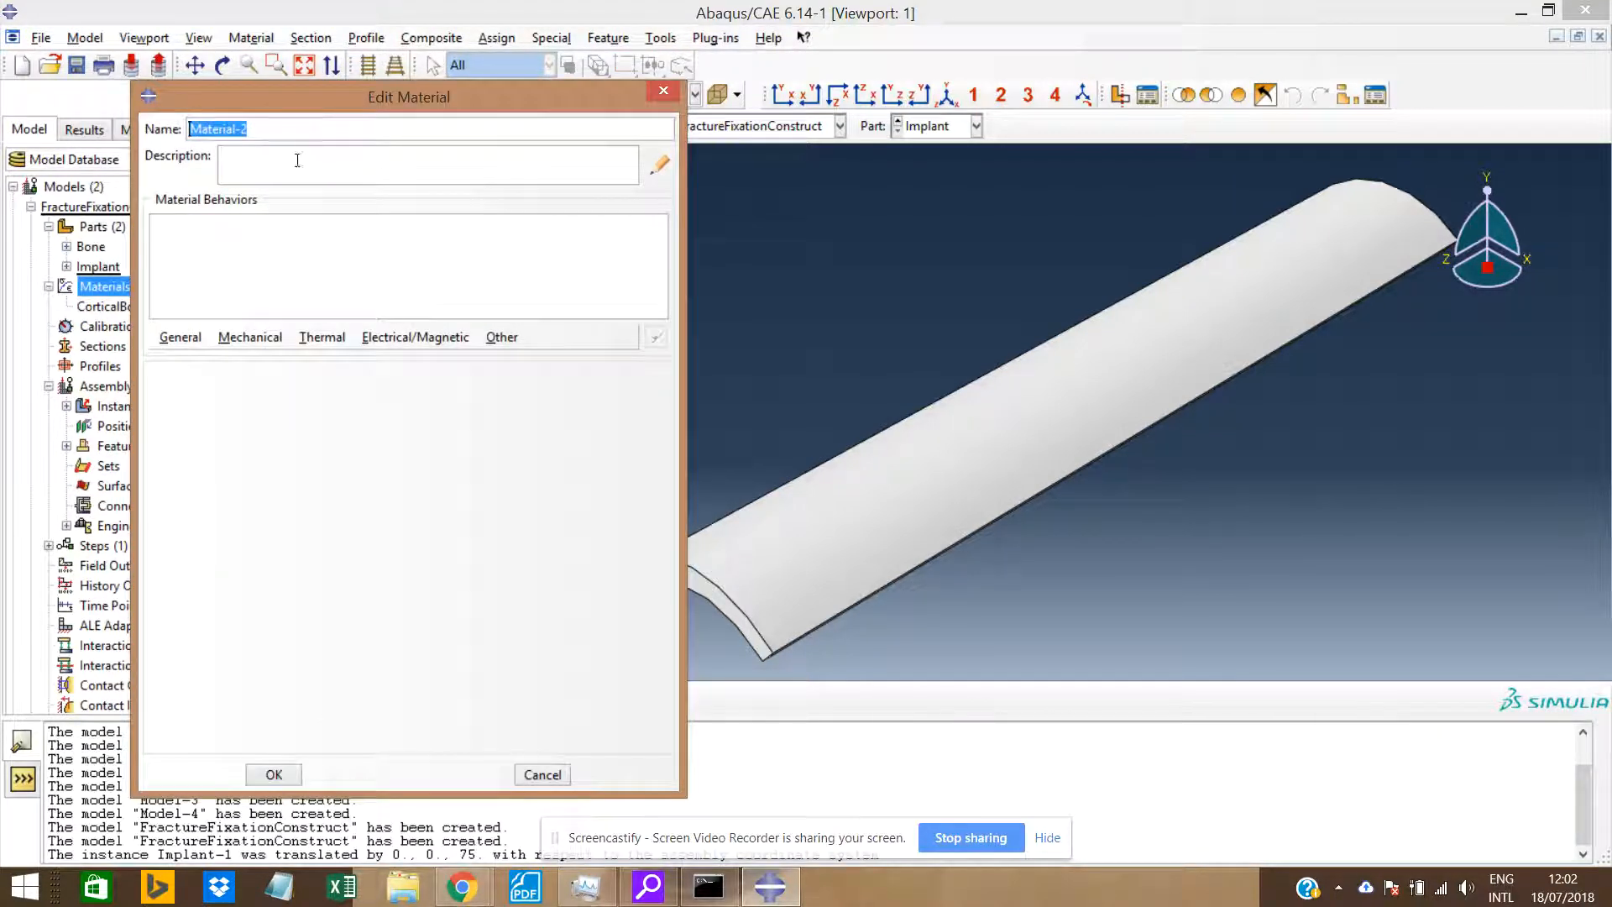
type("Implant")
key("BackSpace")
key("BackSpace")
key("BackSpace")
key("BackSpace")
key("BackSpace")
key("BackSpace")
key("BackSpace")
type("Titanium")
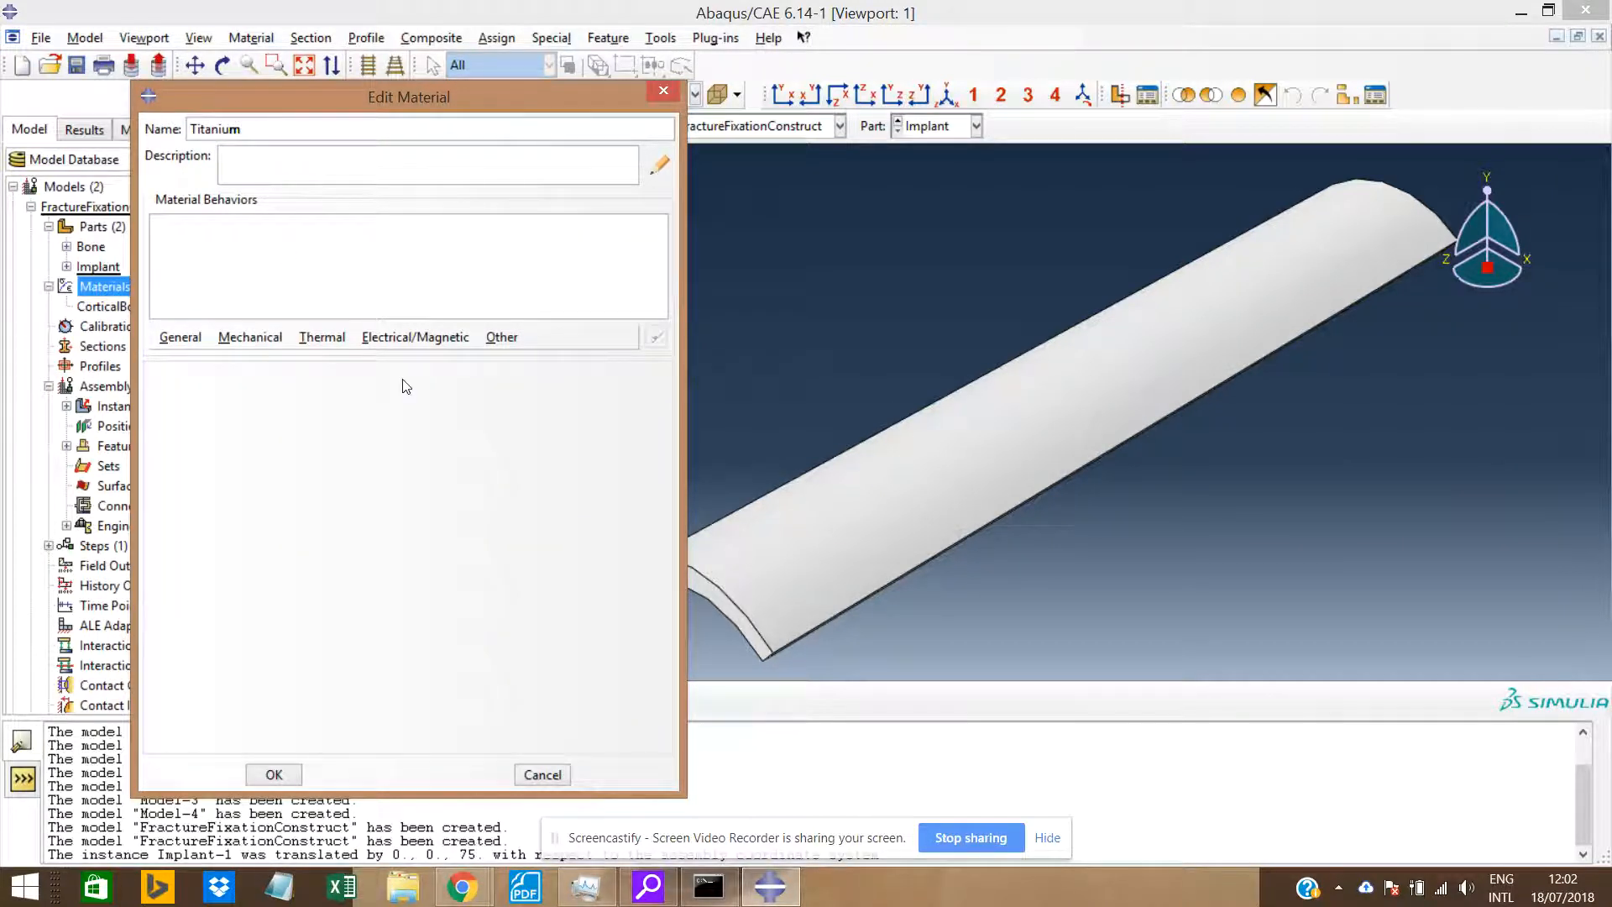
Give Titanium isotropic elastic behaviour with Young's modulus 110000 and Poisson's ratio 0.3, and save the material.
left_click(252, 339)
mouse_move(265, 364)
left_click(521, 361)
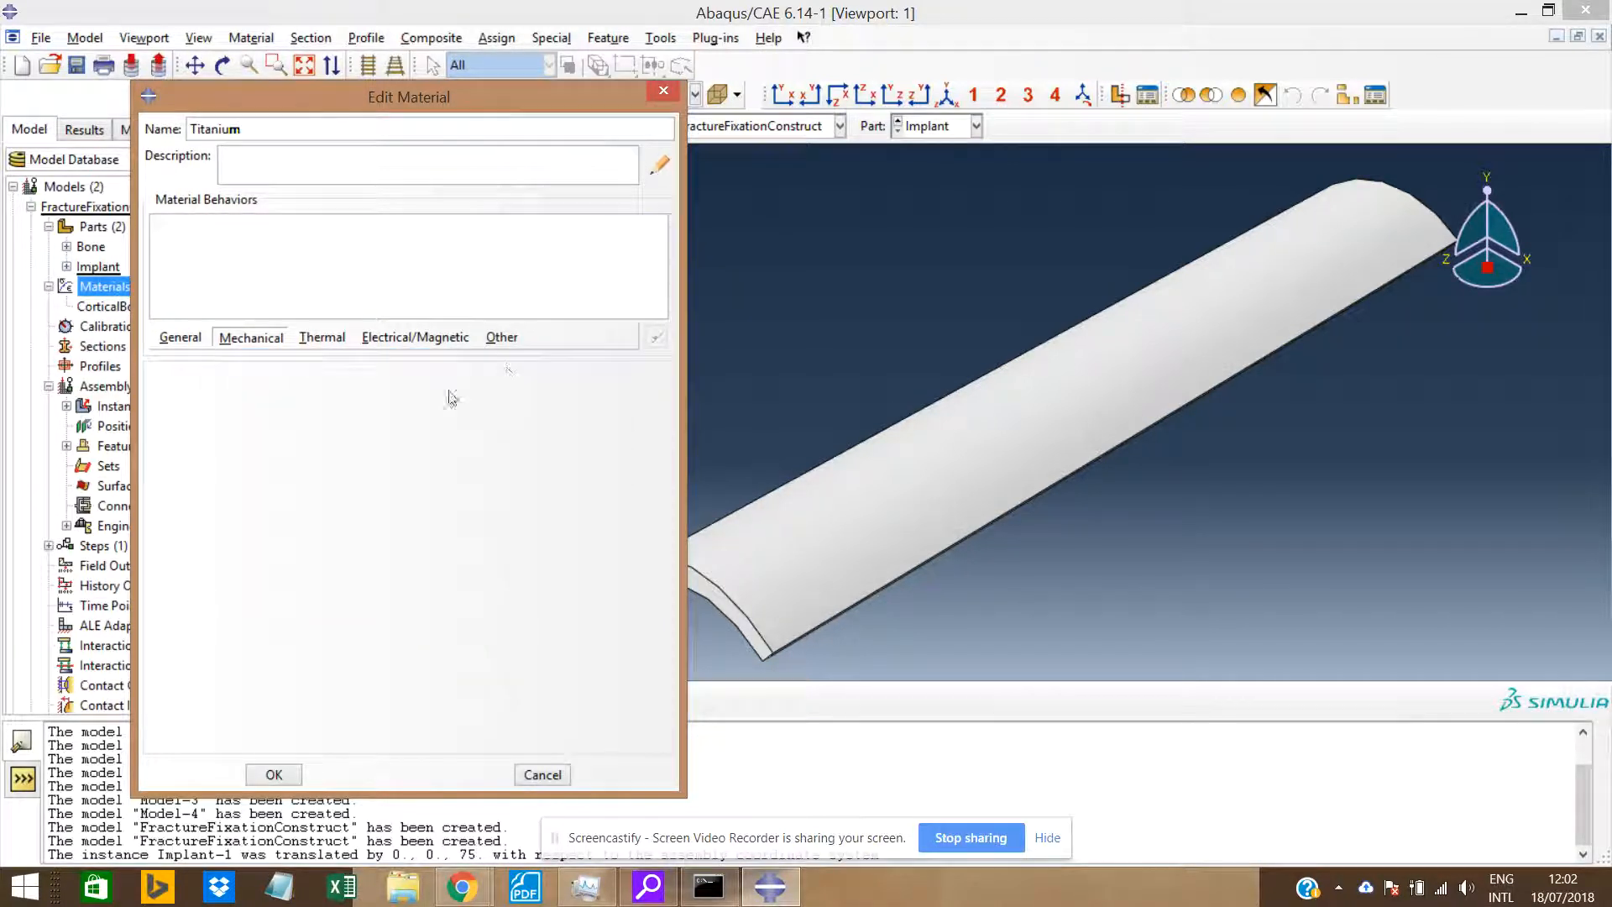
left_click(218, 621)
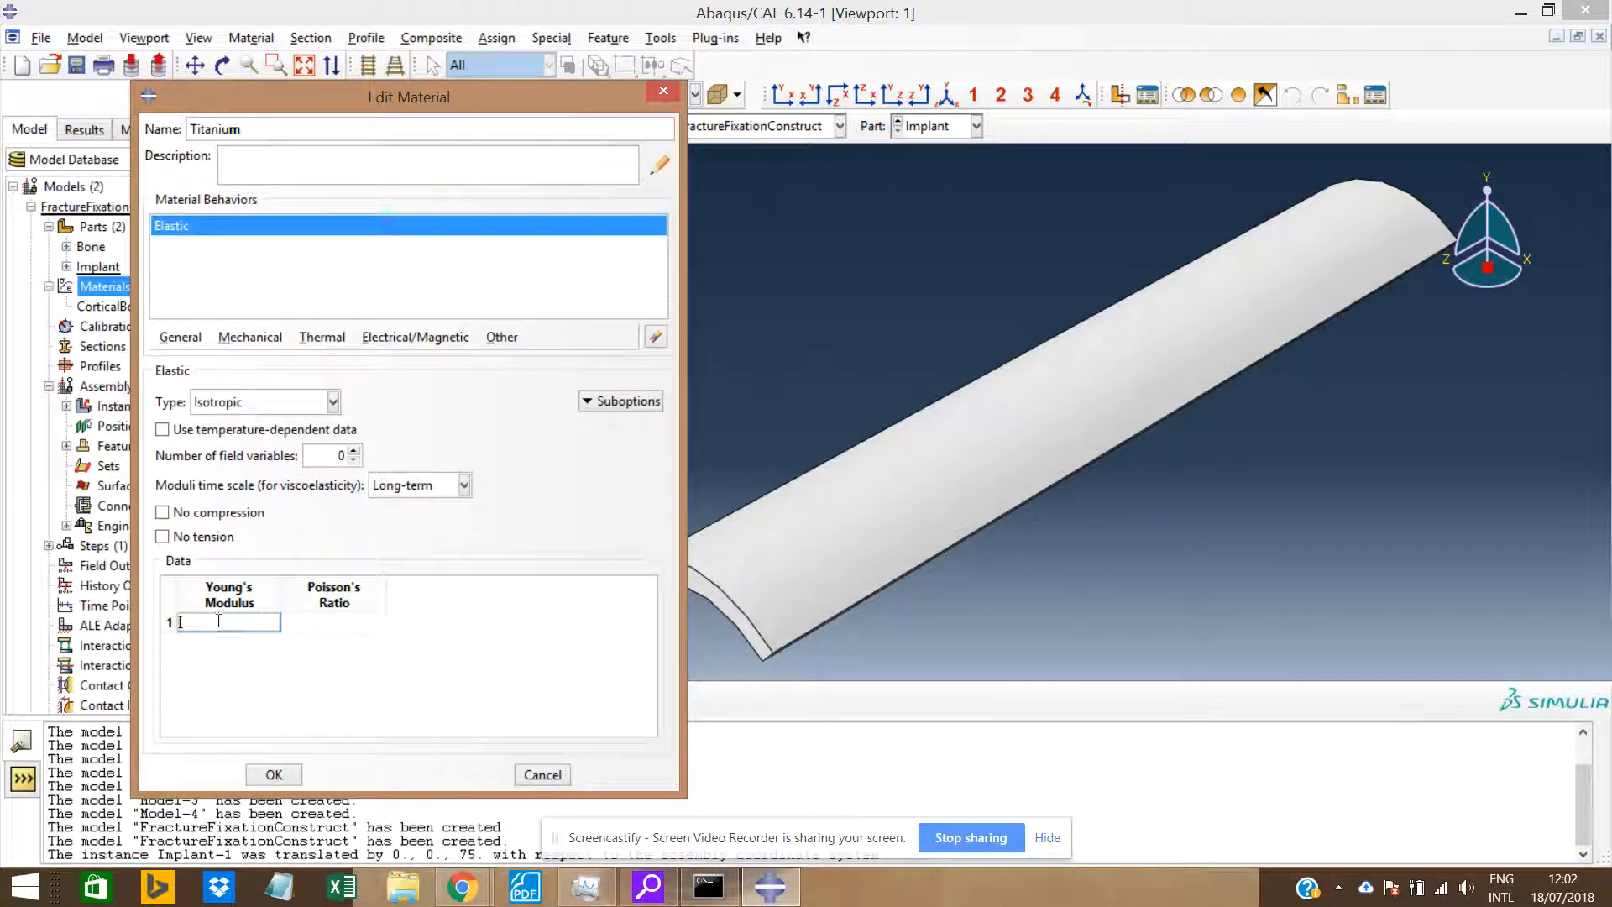
type("110")
type("000")
left_click(323, 627)
type("0.3")
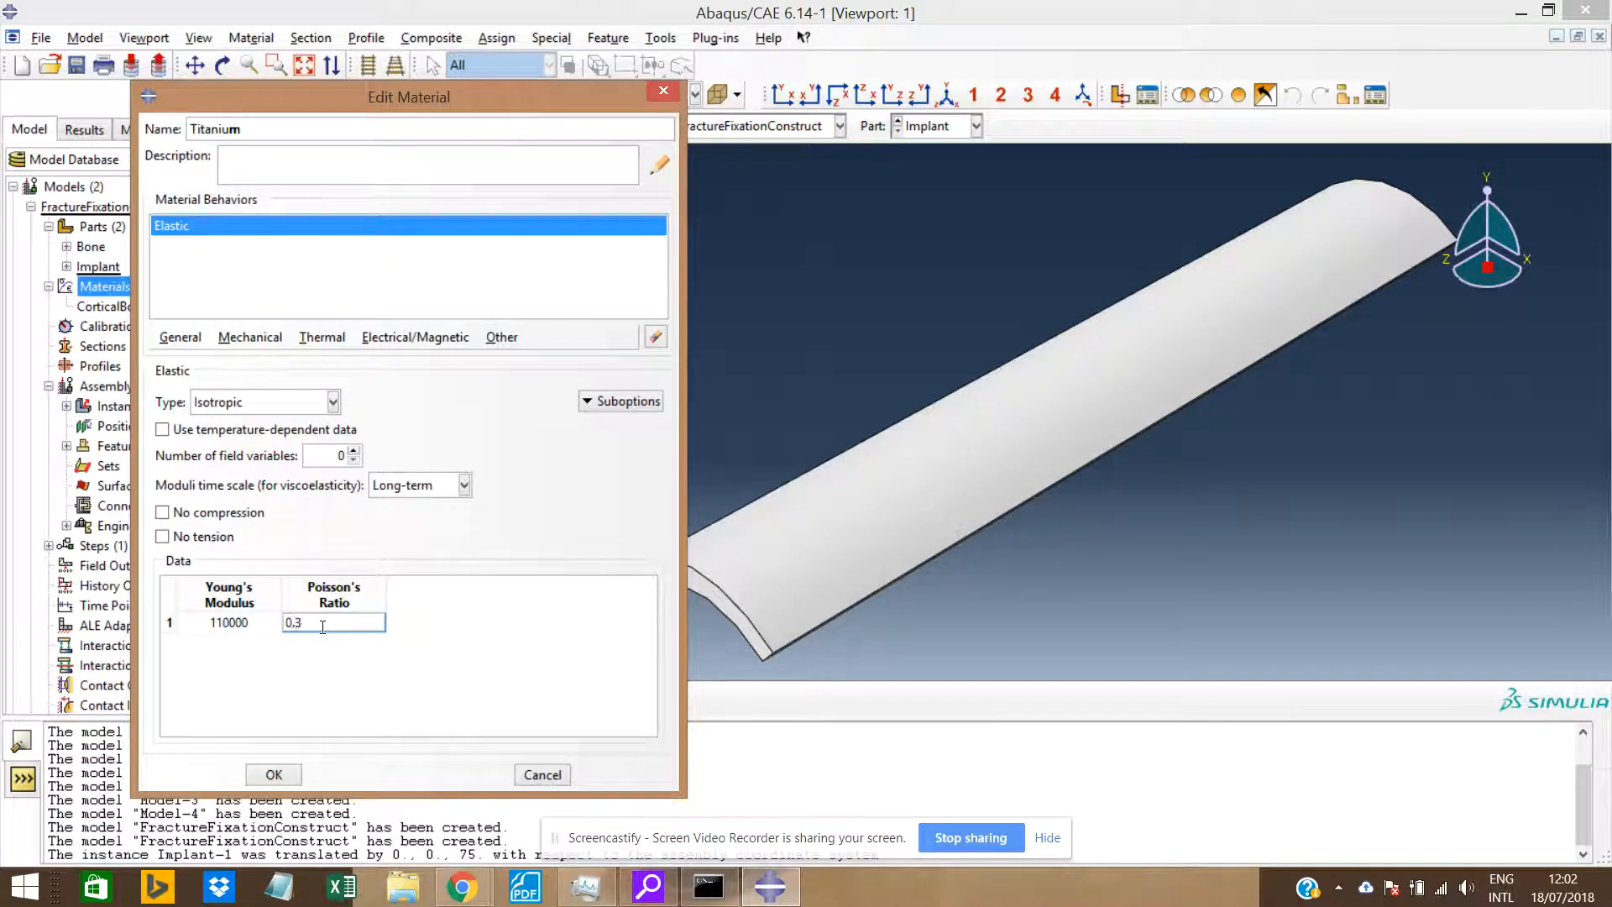
left_click(273, 773)
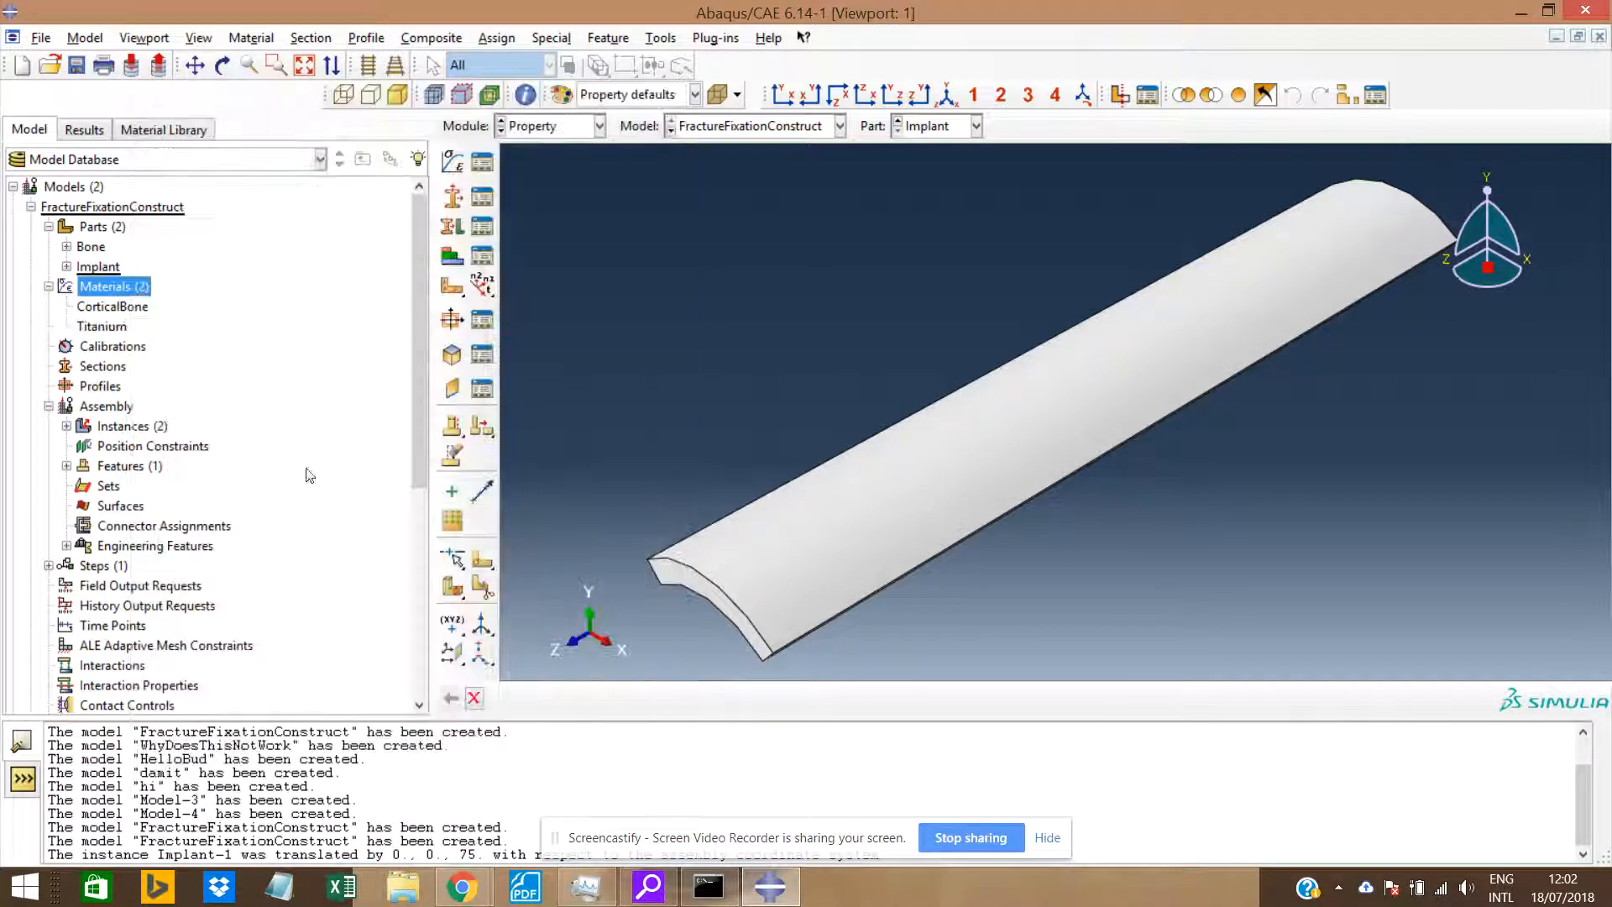
Create a solid homogeneous section named Bone that uses the CorticalBone material.
double_click(102, 366)
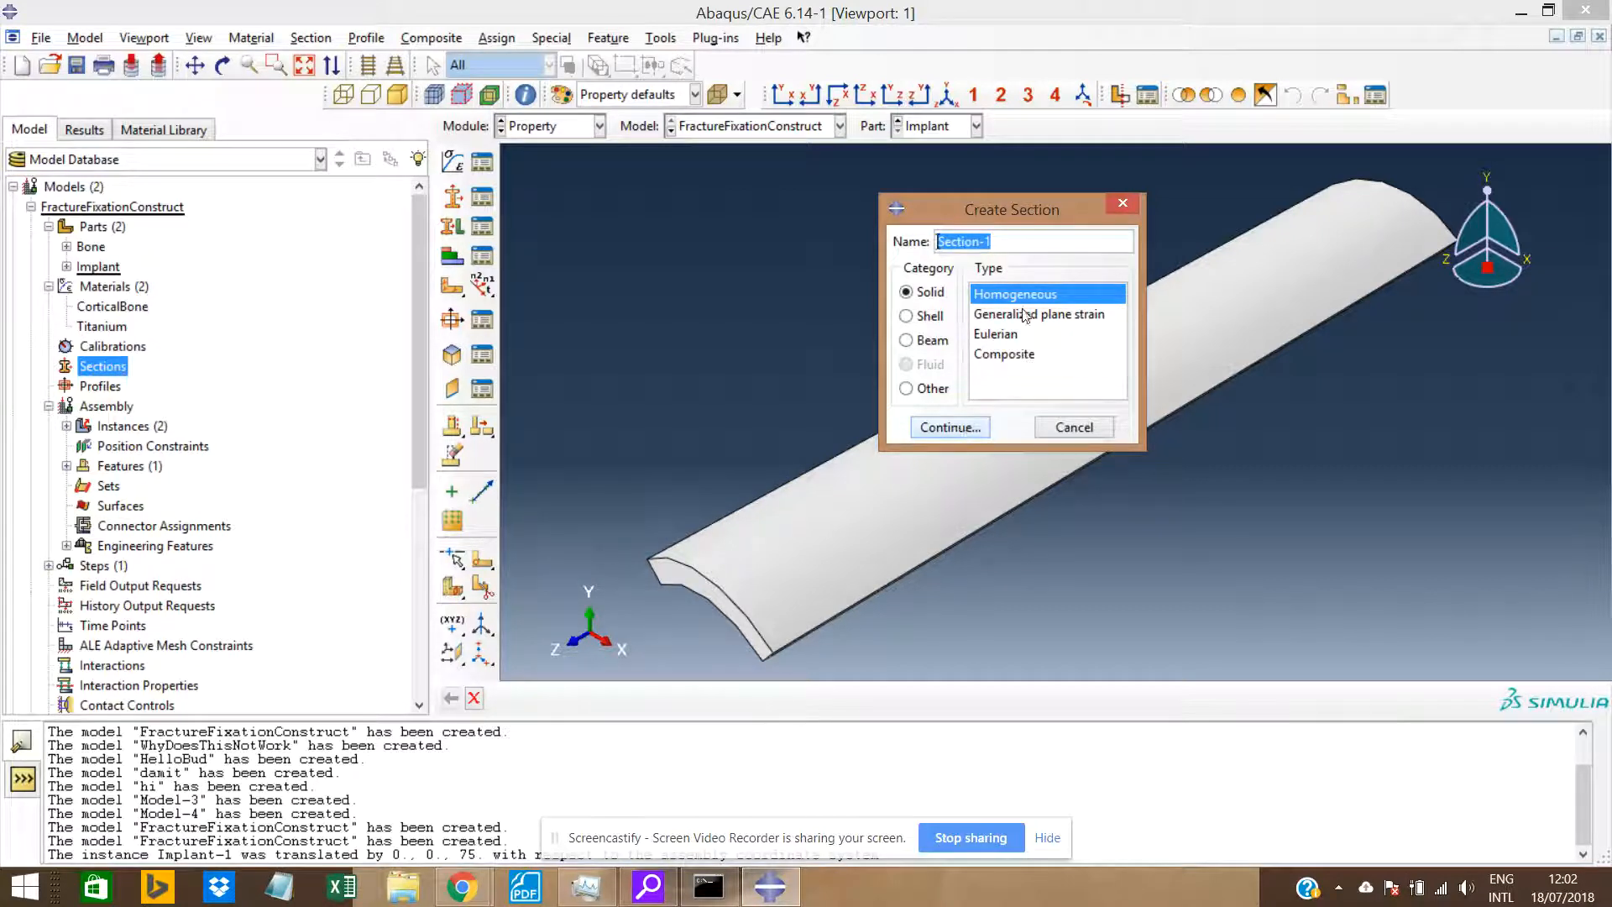
type("C")
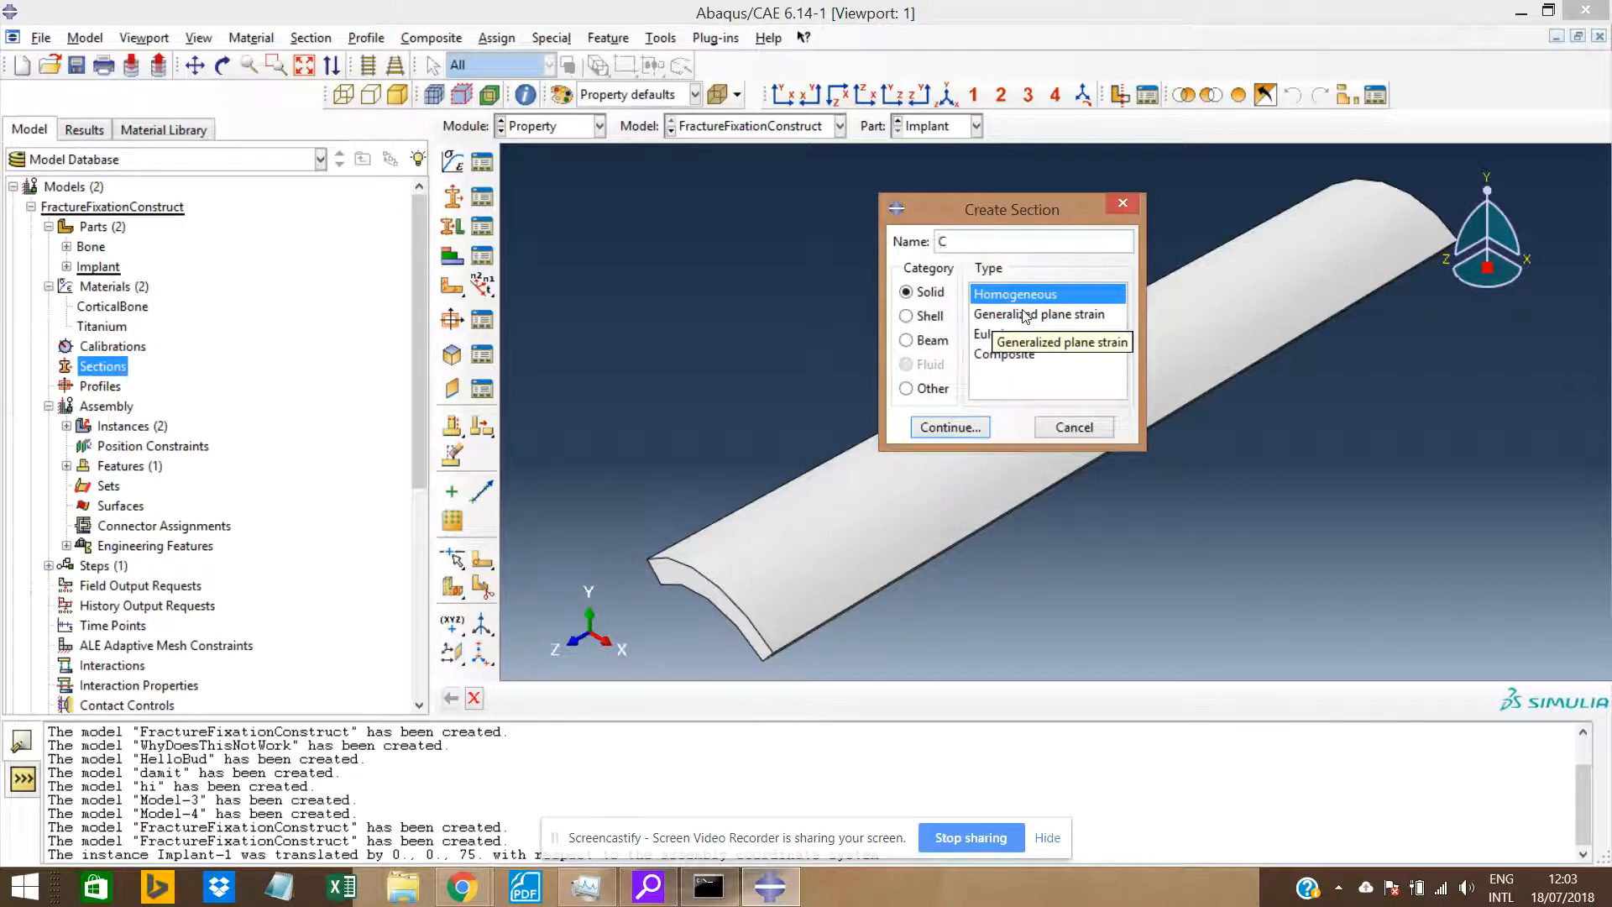
type("orti")
key("BackSpace")
key("BackSpace")
key("BackSpace")
key("BackSpace")
key("BackSpace")
key("BackSpace")
key("BackSpace")
type("Bone")
key("Return")
left_click(254, 302)
left_click(247, 333)
left_click(207, 368)
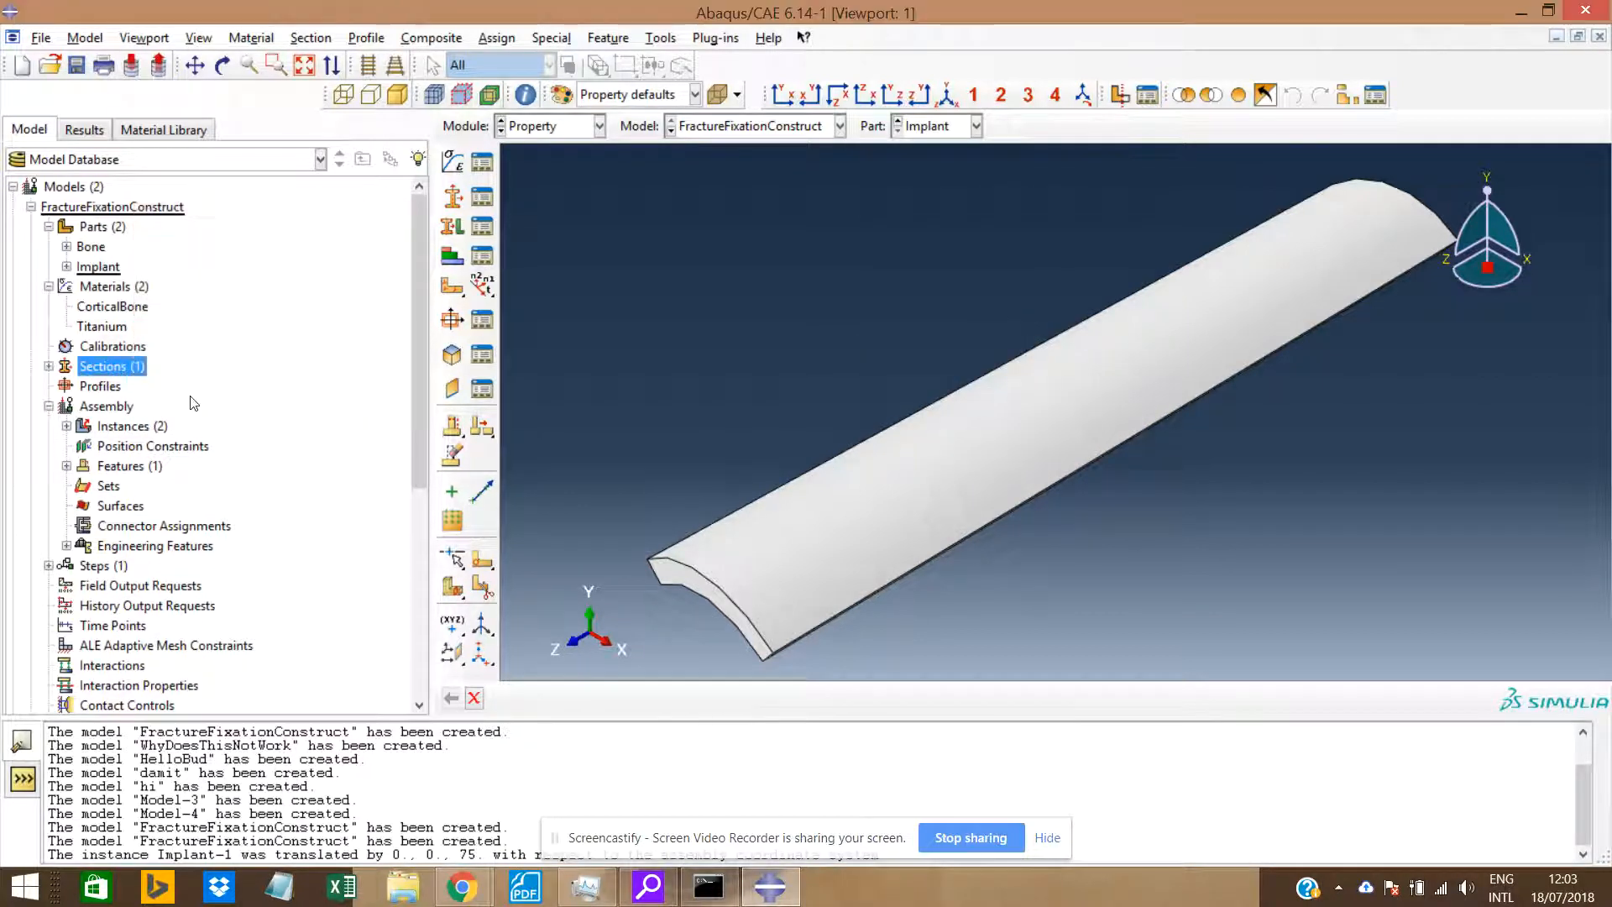
Create a solid homogeneous section named Implant that uses the Titanium material.
double_click(90, 372)
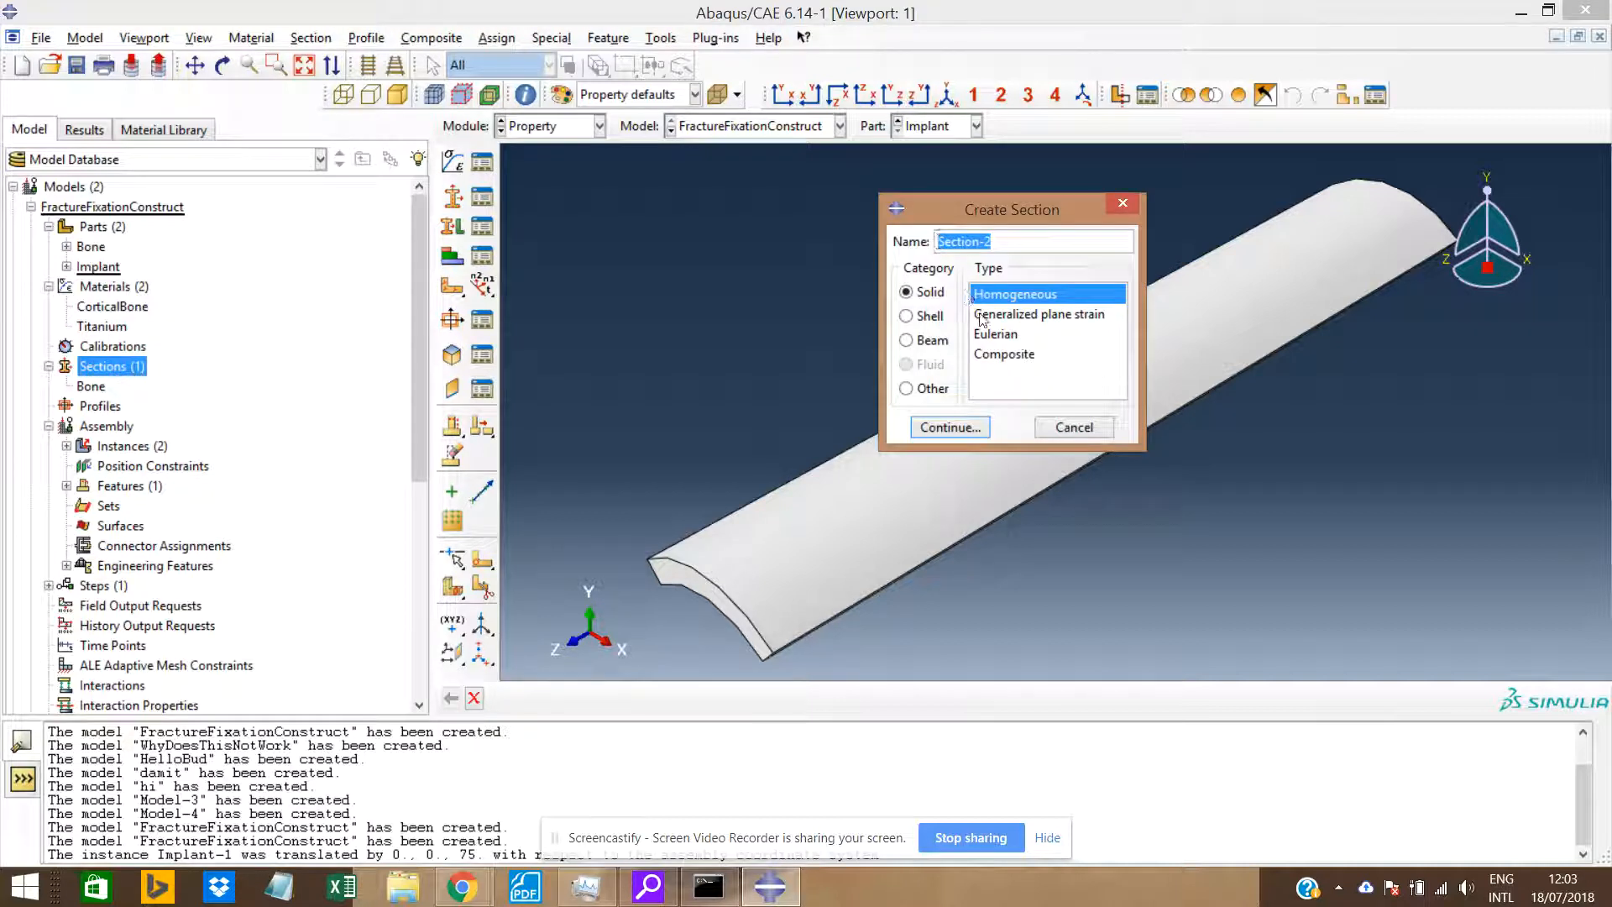
type("Implant")
left_click(949, 428)
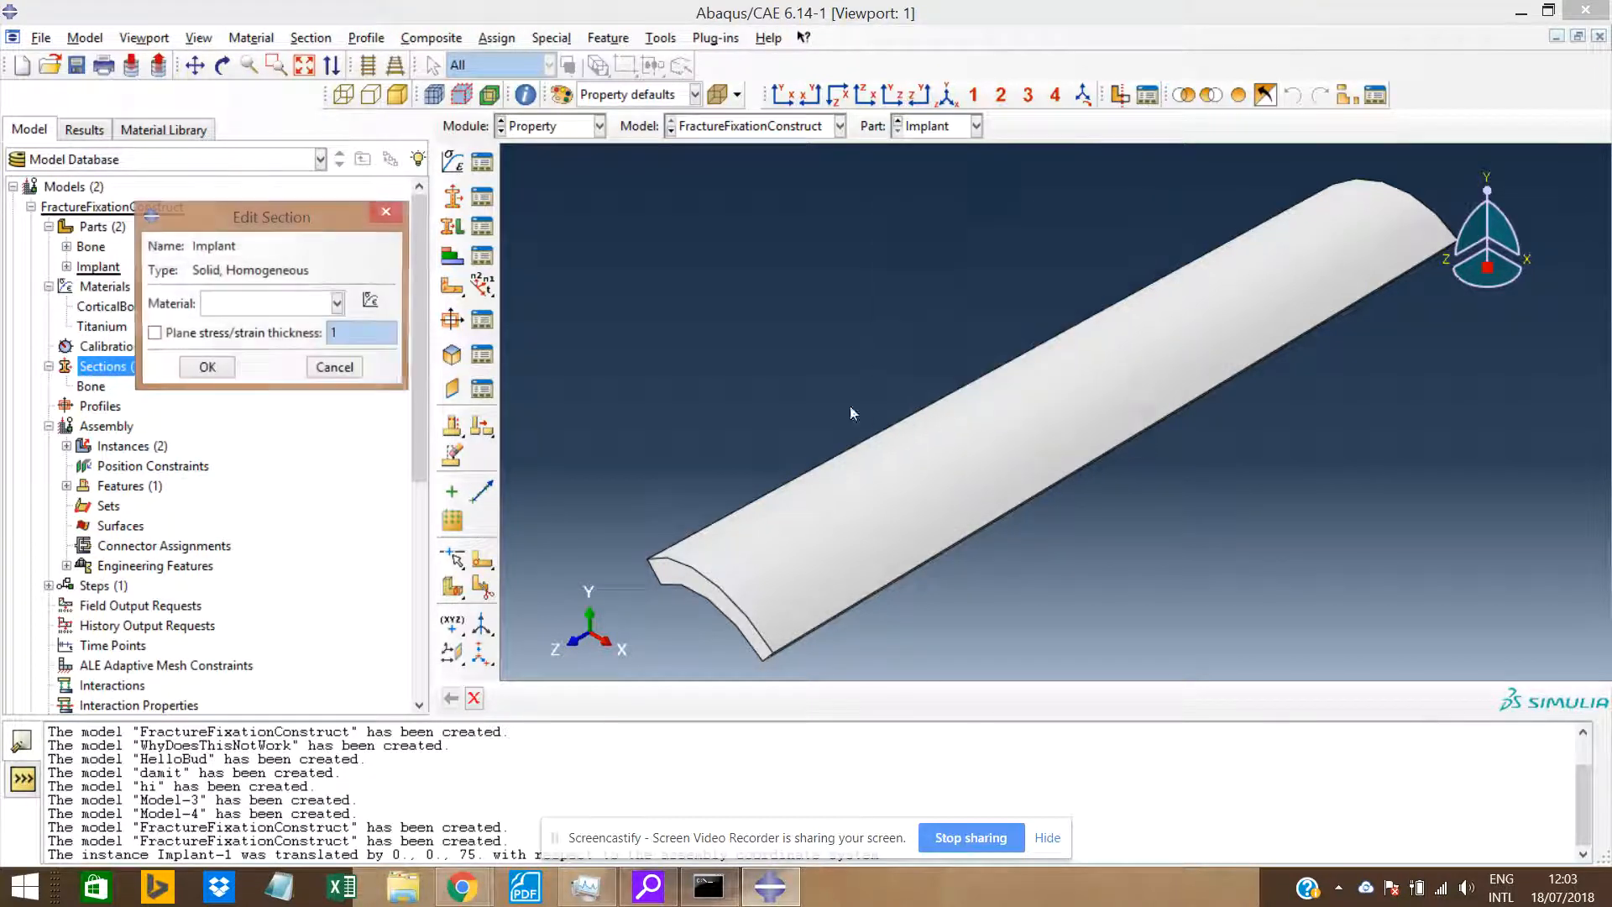
left_click(290, 306)
left_click(284, 344)
left_click(207, 368)
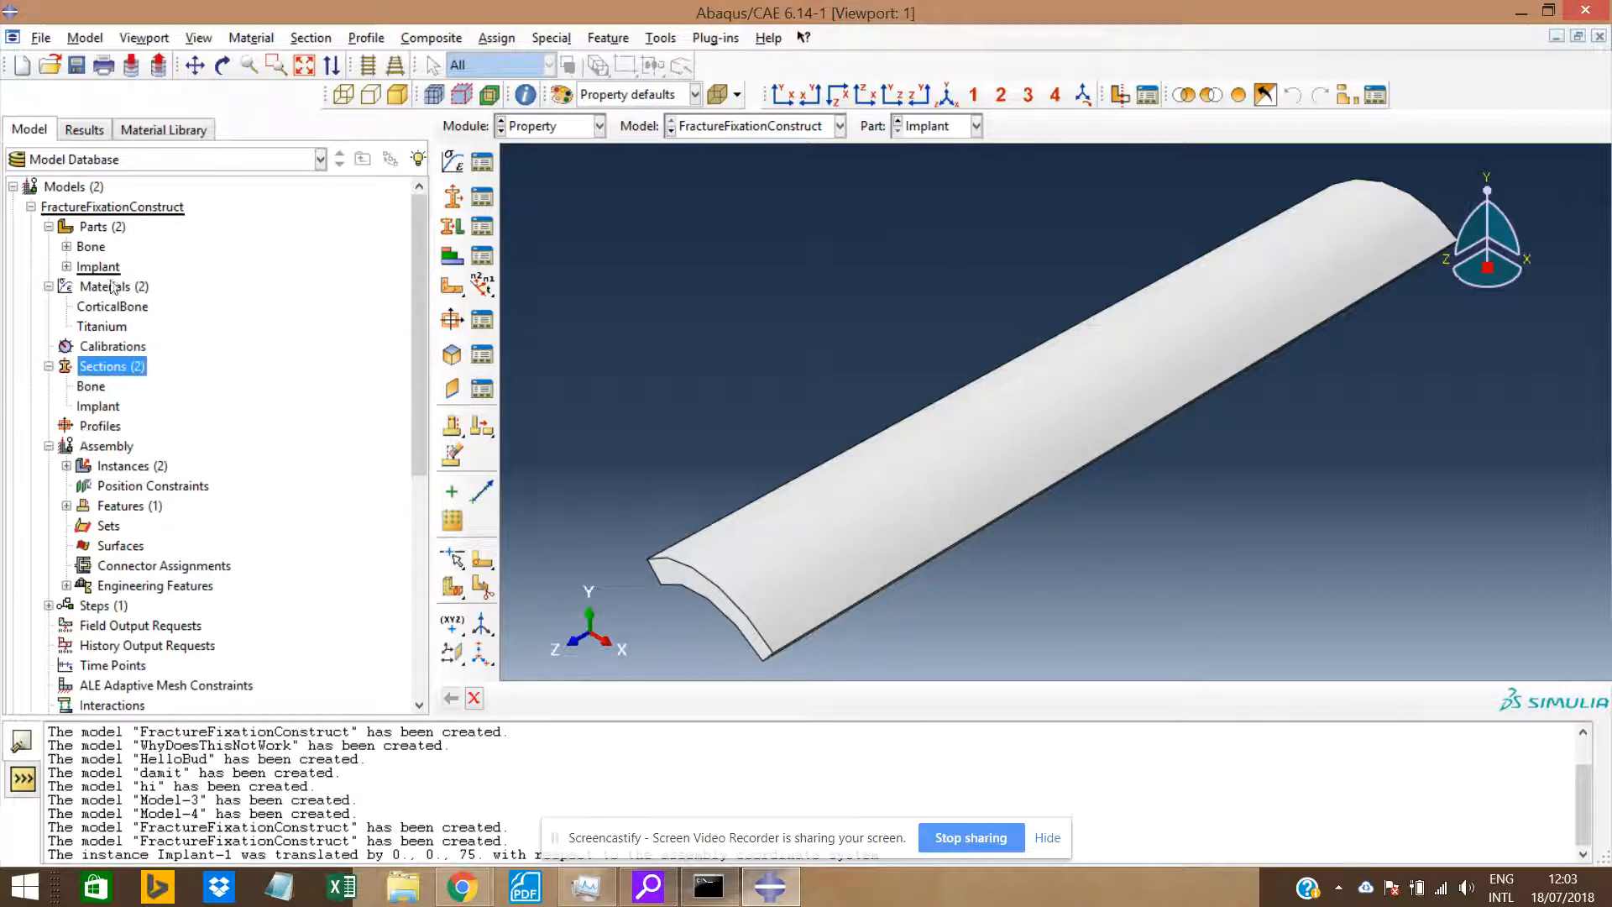
Assign the Bone section to the entire Bone part, creating the region set Set-1.
left_click(66, 246)
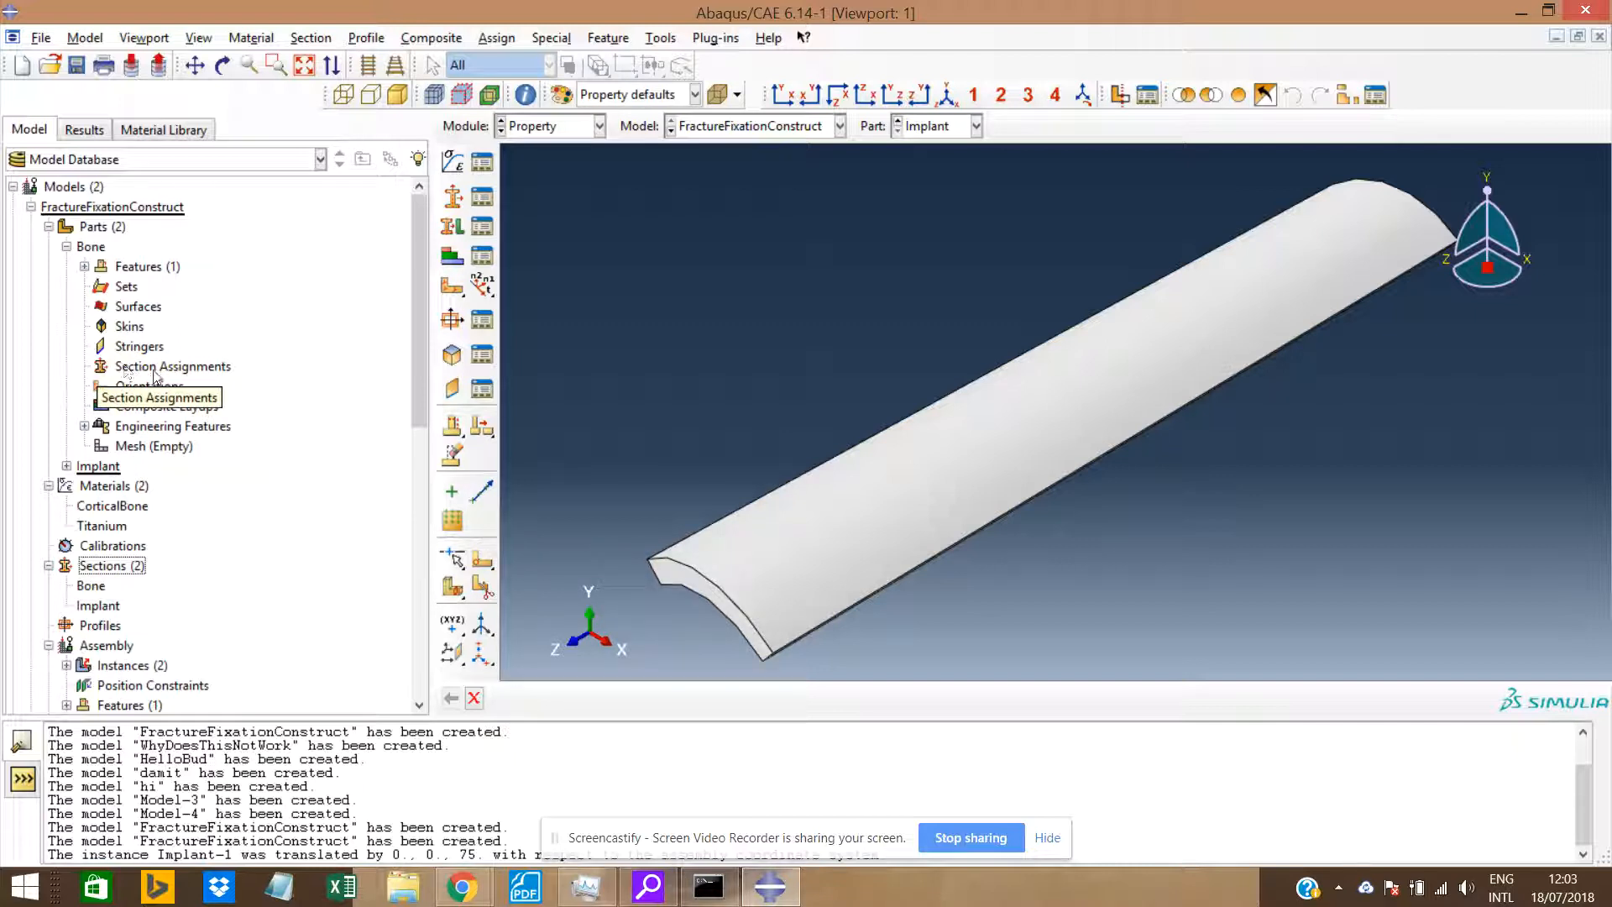
double_click(168, 366)
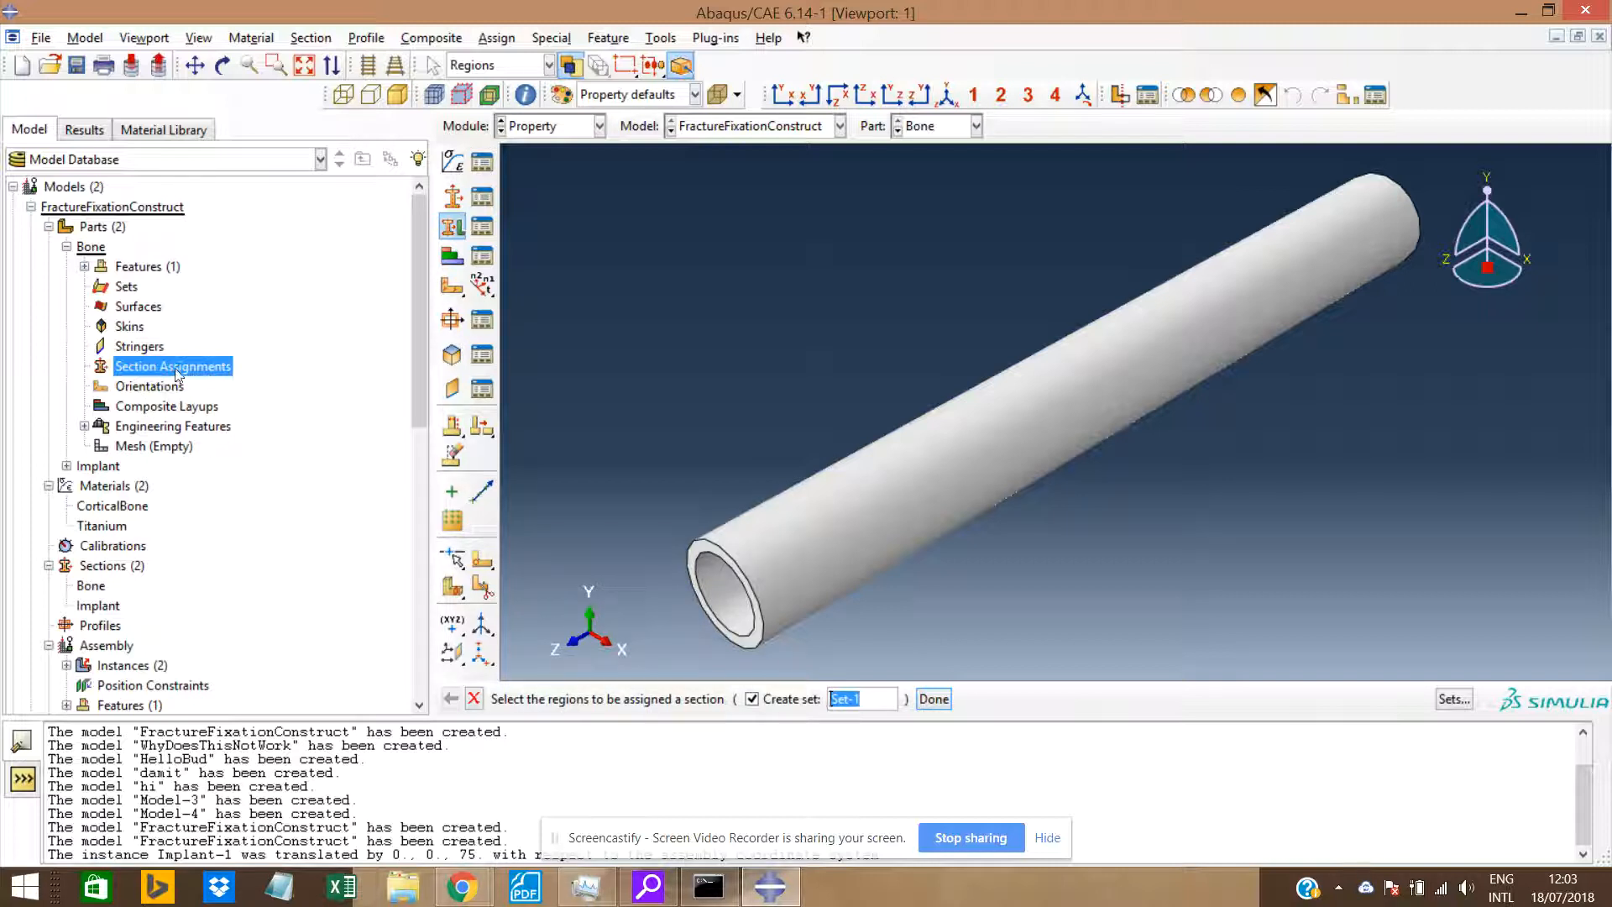
left_click(890, 543)
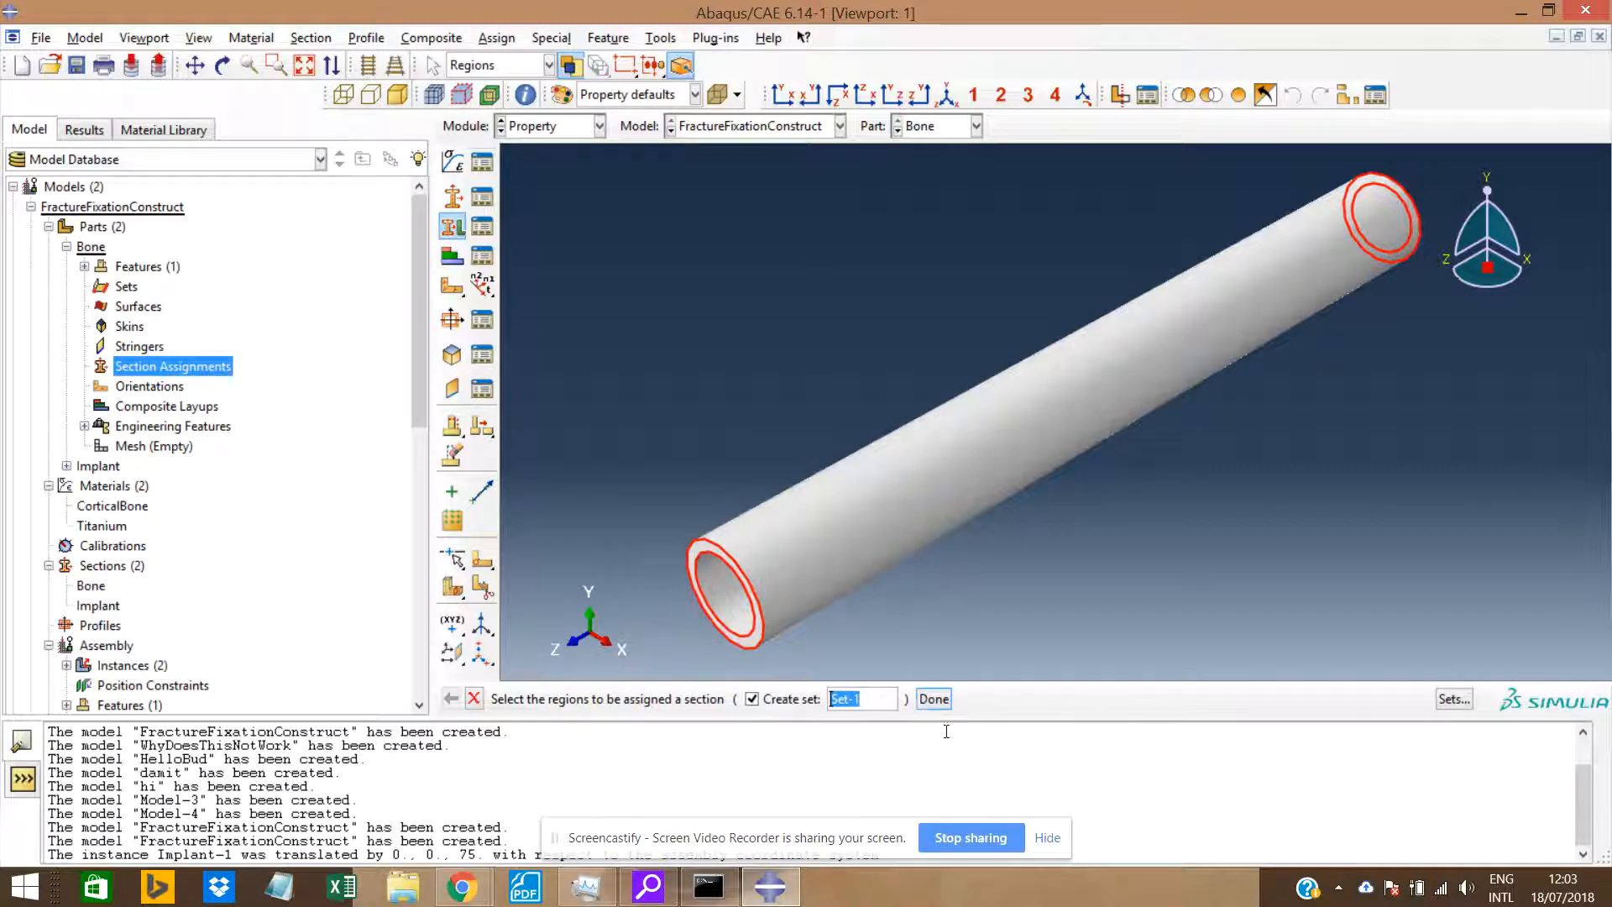
left_click(932, 699)
left_click(162, 262)
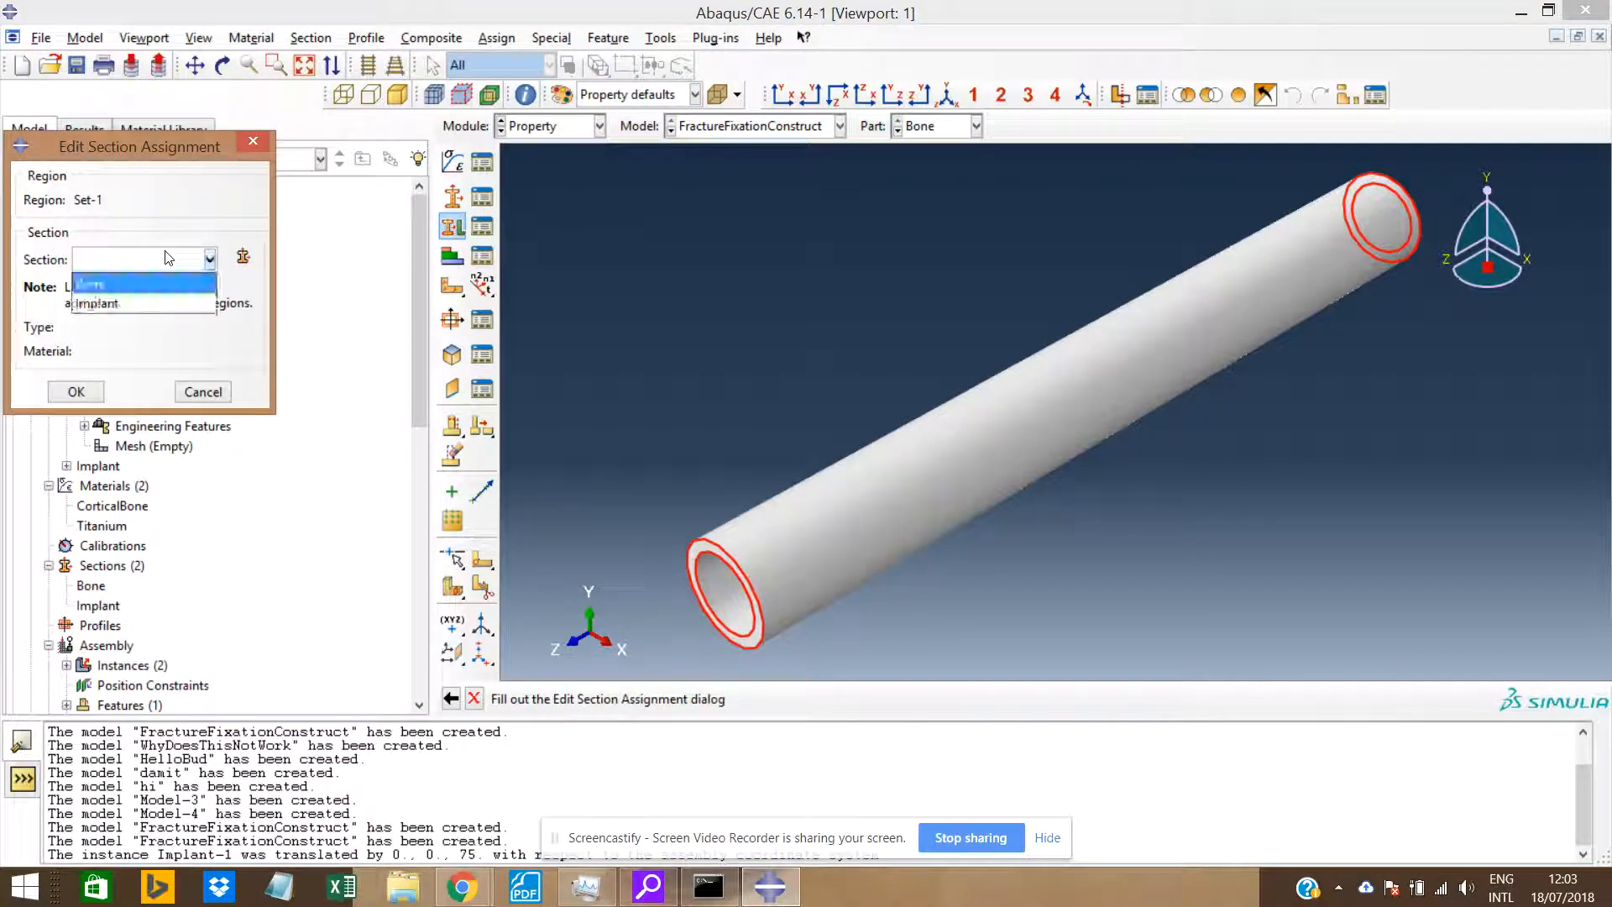
left_click(132, 285)
left_click(97, 394)
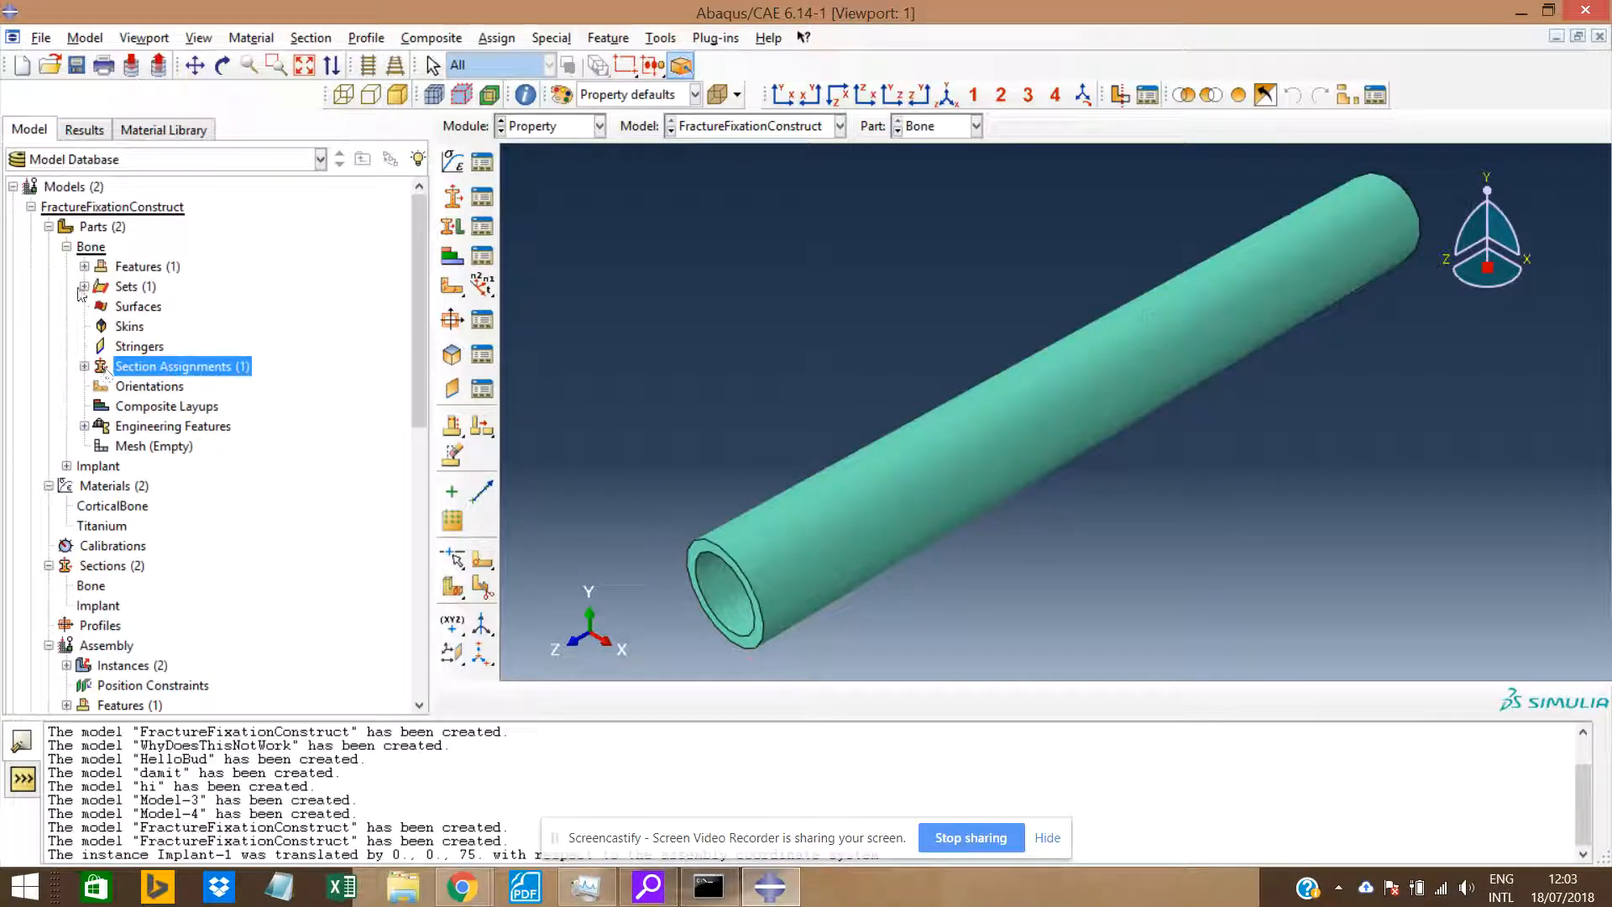
Assign the Implant section to the entire Implant part, creating the region set Set-1.
left_click(49, 228)
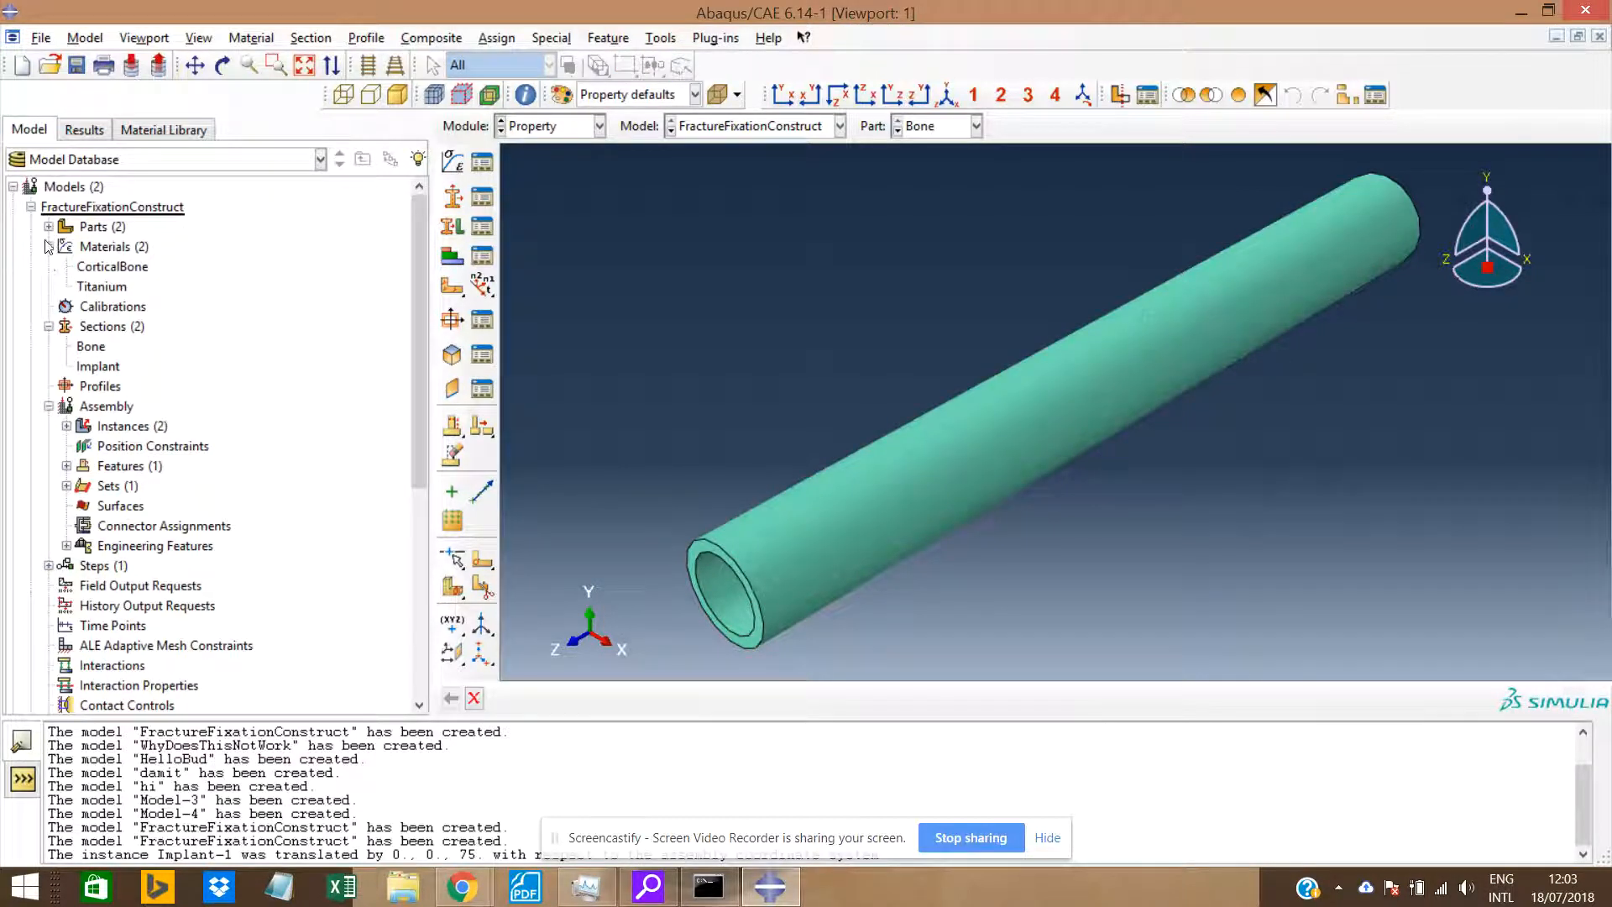
left_click(49, 227)
left_click(66, 247)
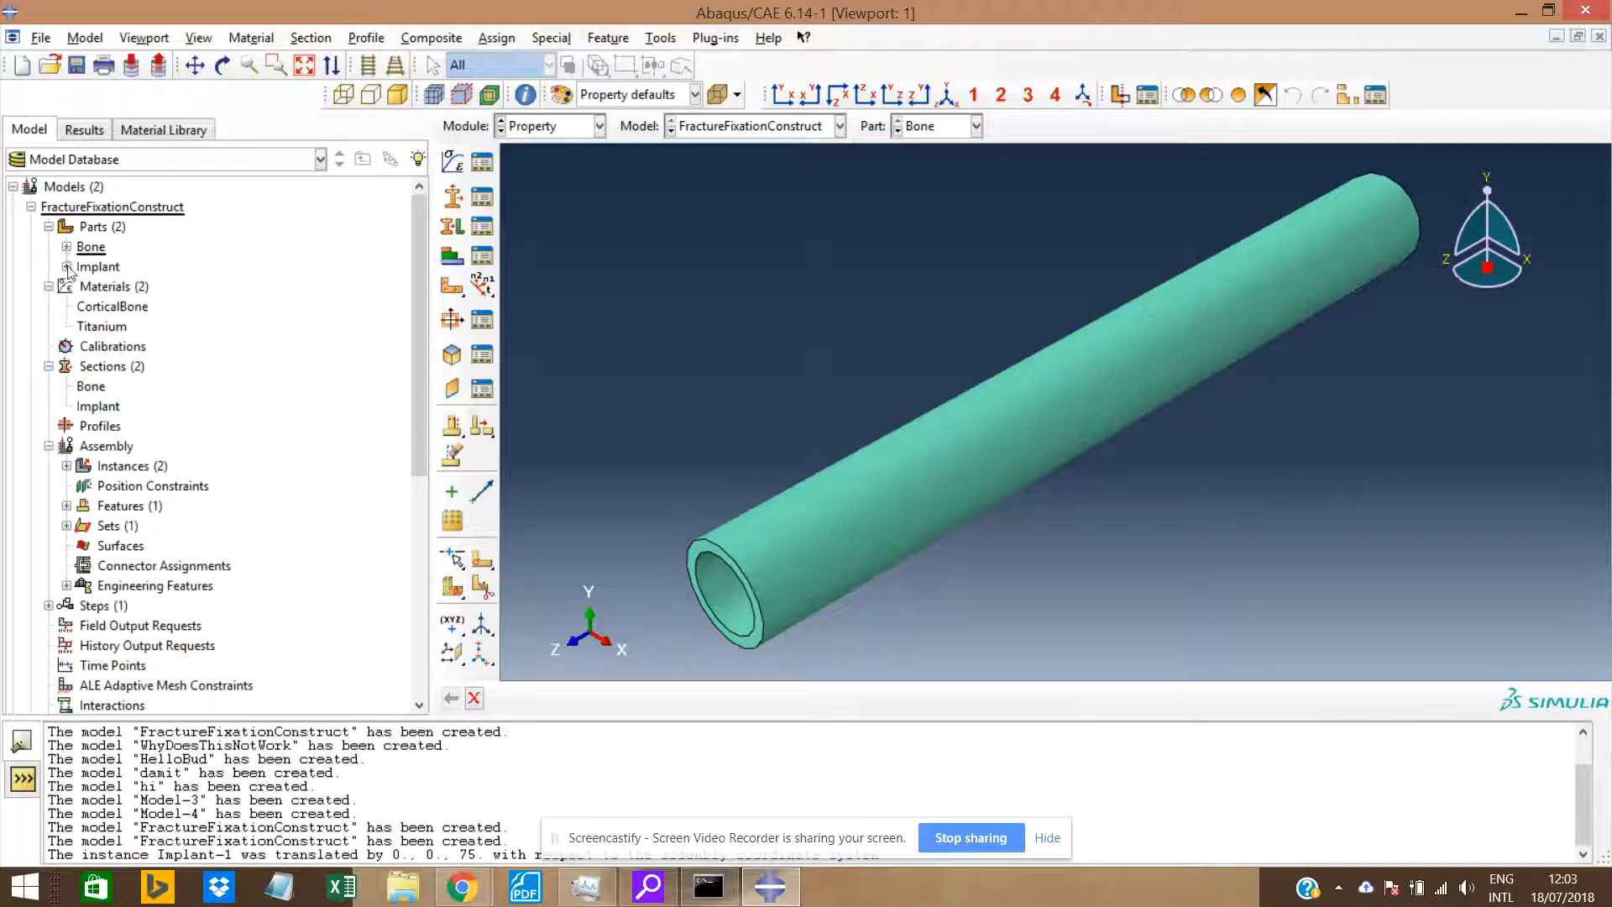
left_click(66, 267)
double_click(173, 387)
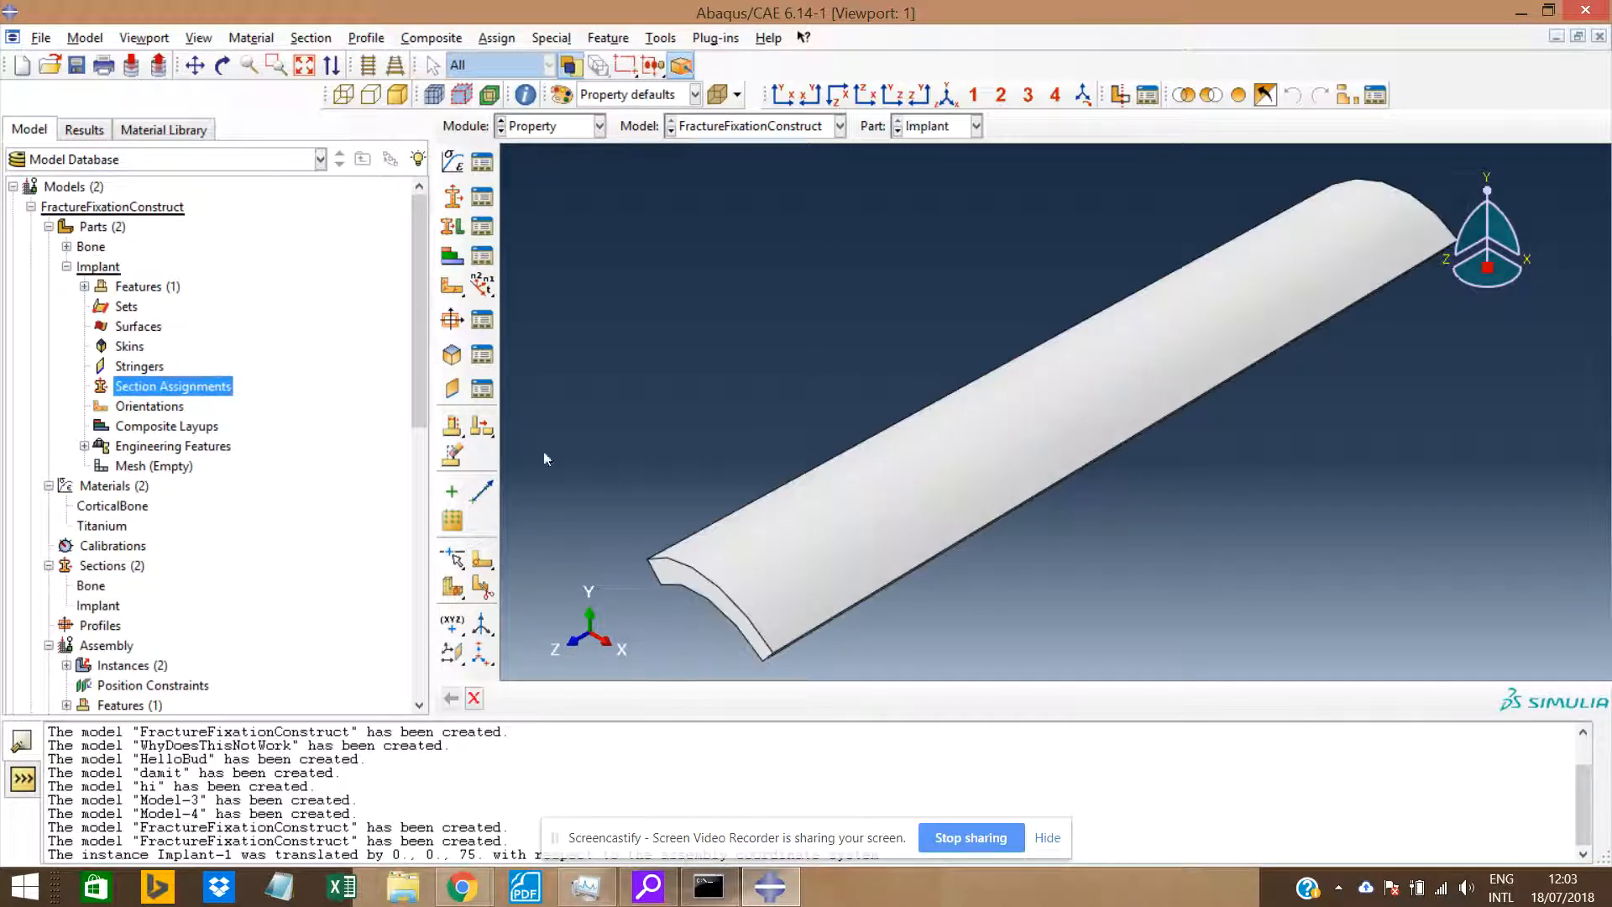
left_click(867, 553)
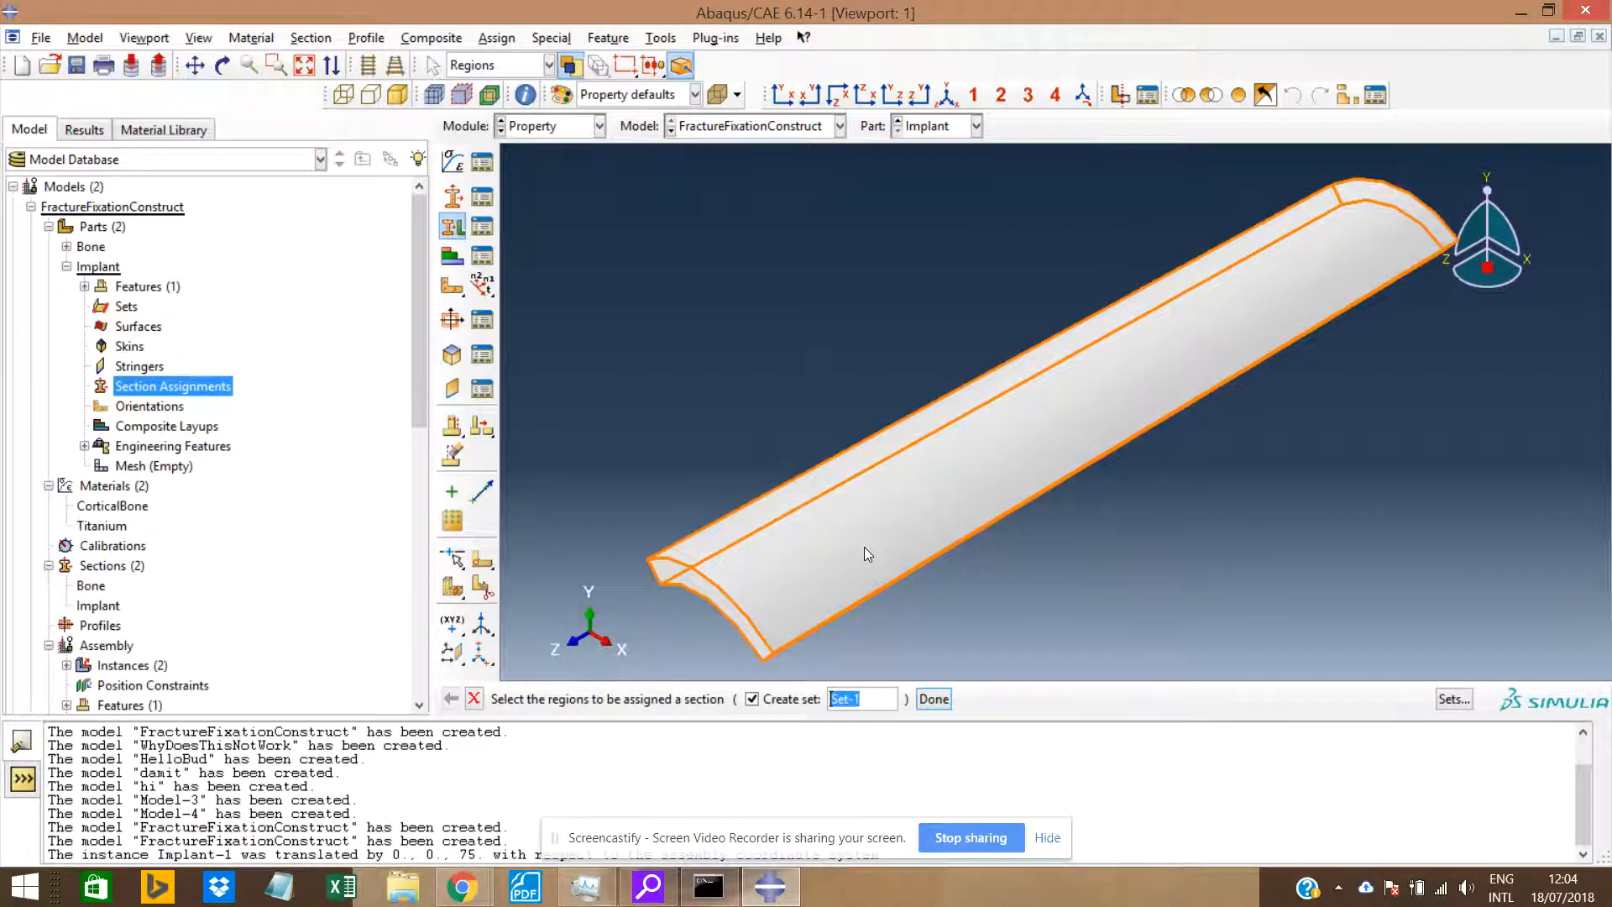
left_click(864, 548)
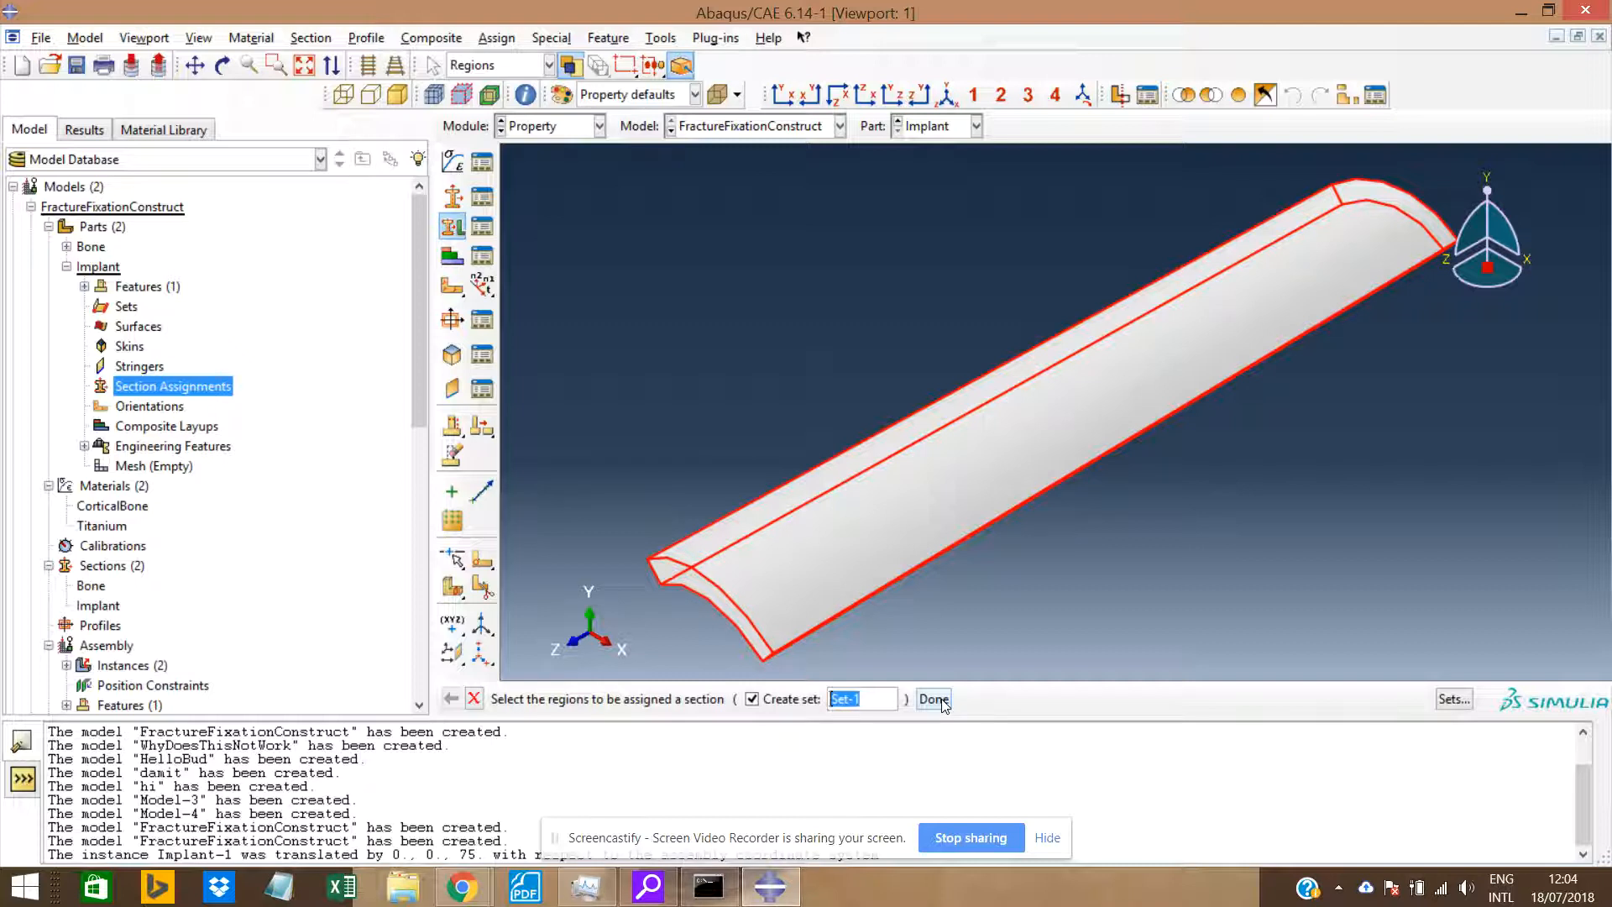
left_click(934, 700)
left_click(135, 260)
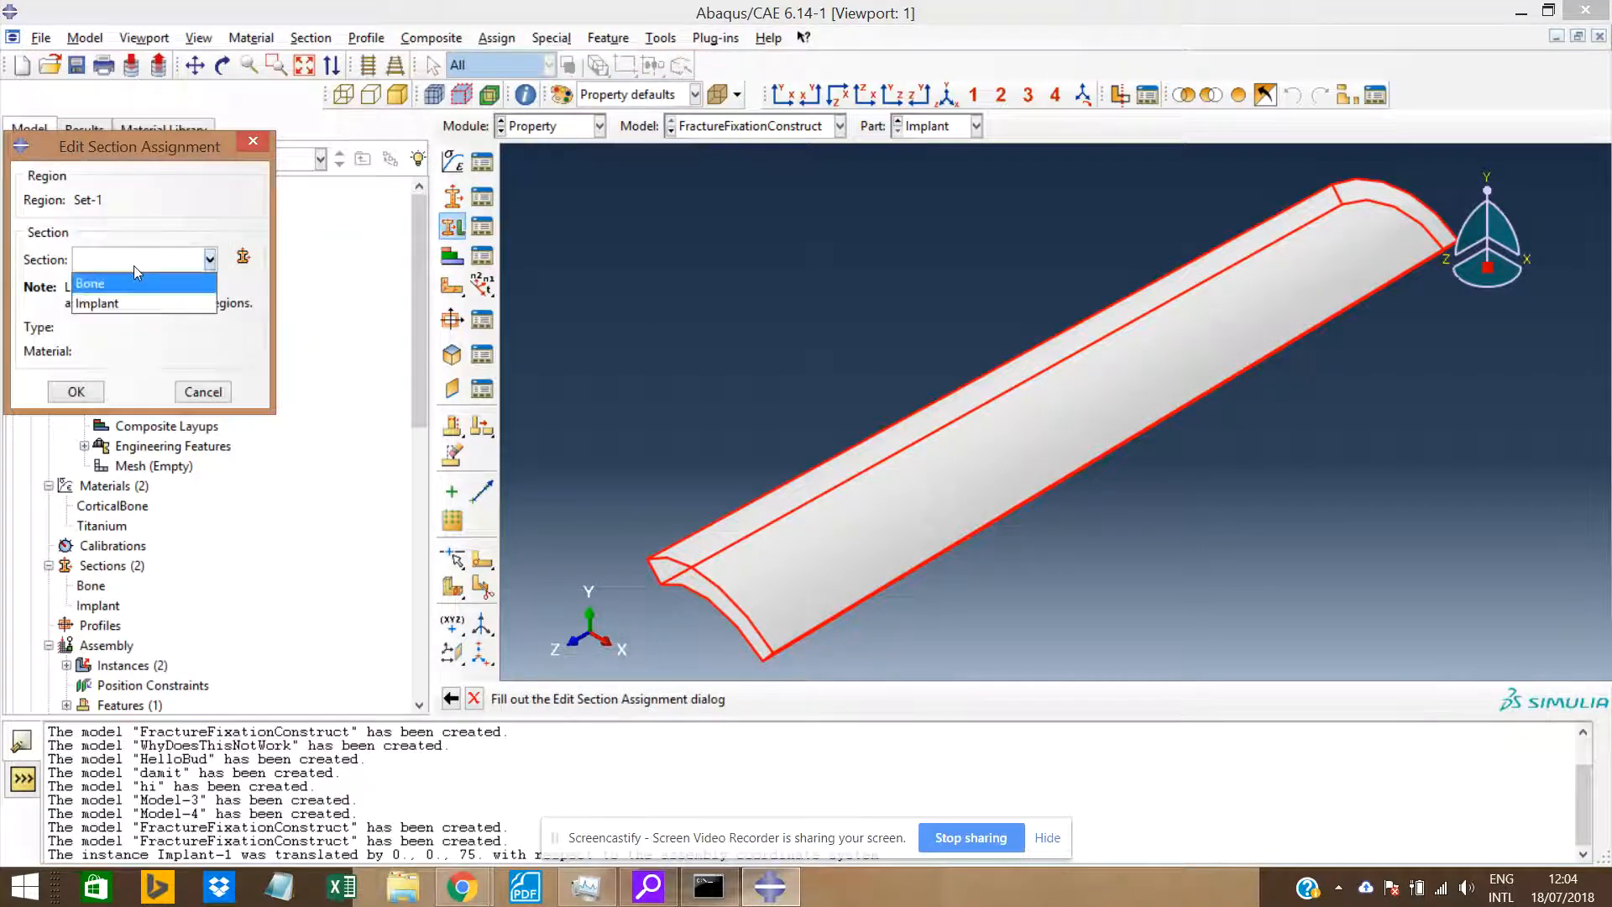
left_click(134, 304)
left_click(94, 392)
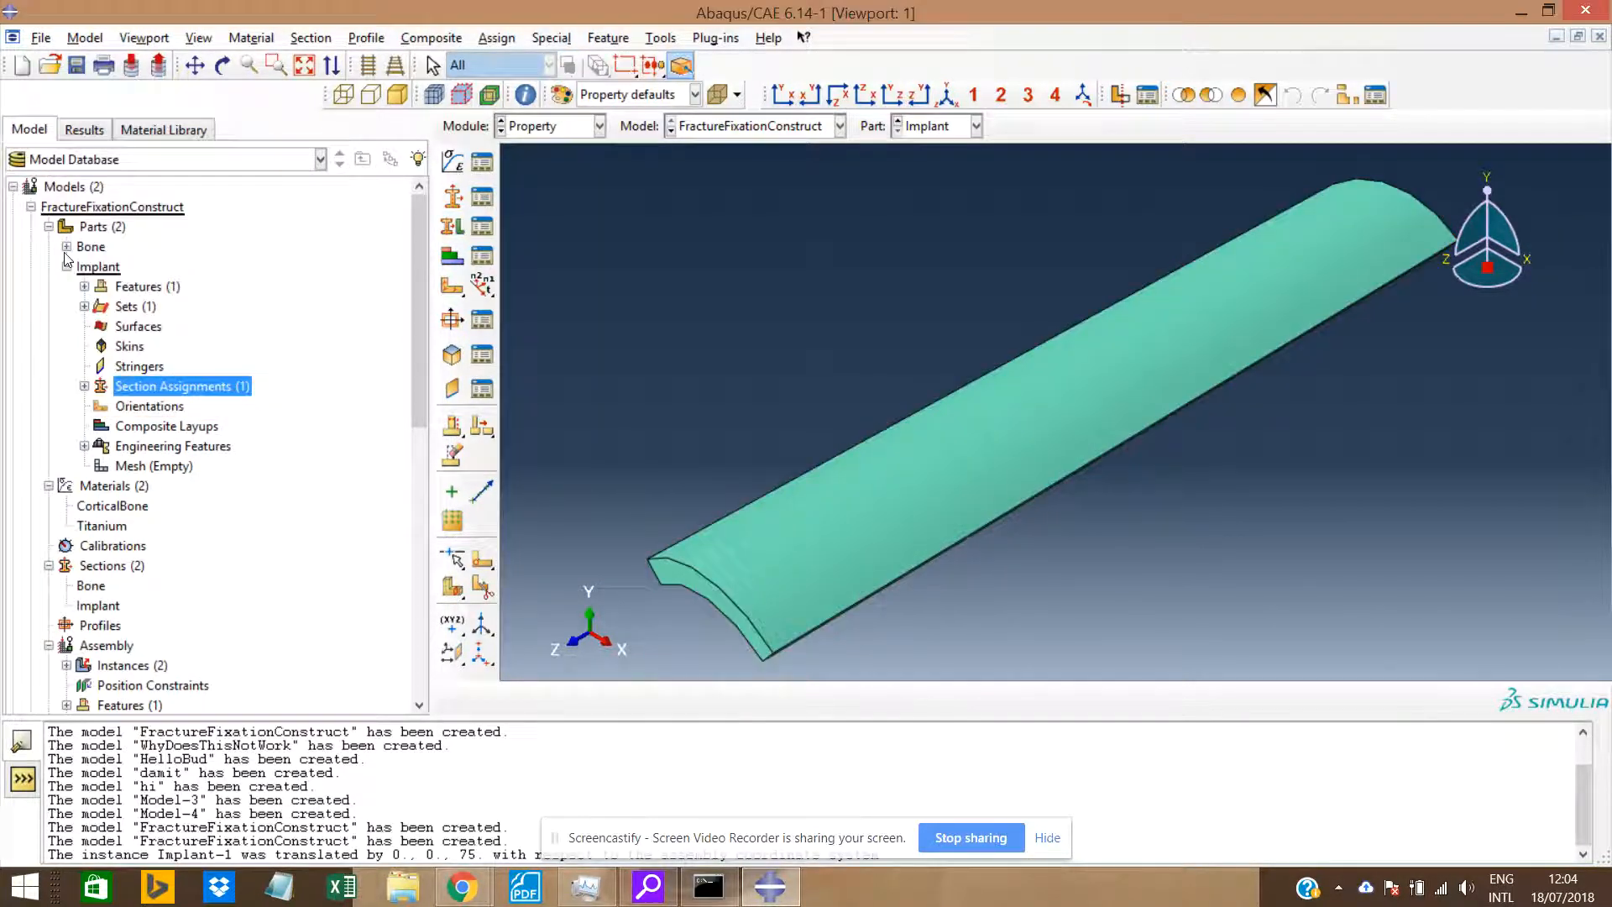
Make the Bone part current and switch to the Part module.
left_click(67, 265)
left_click(67, 247)
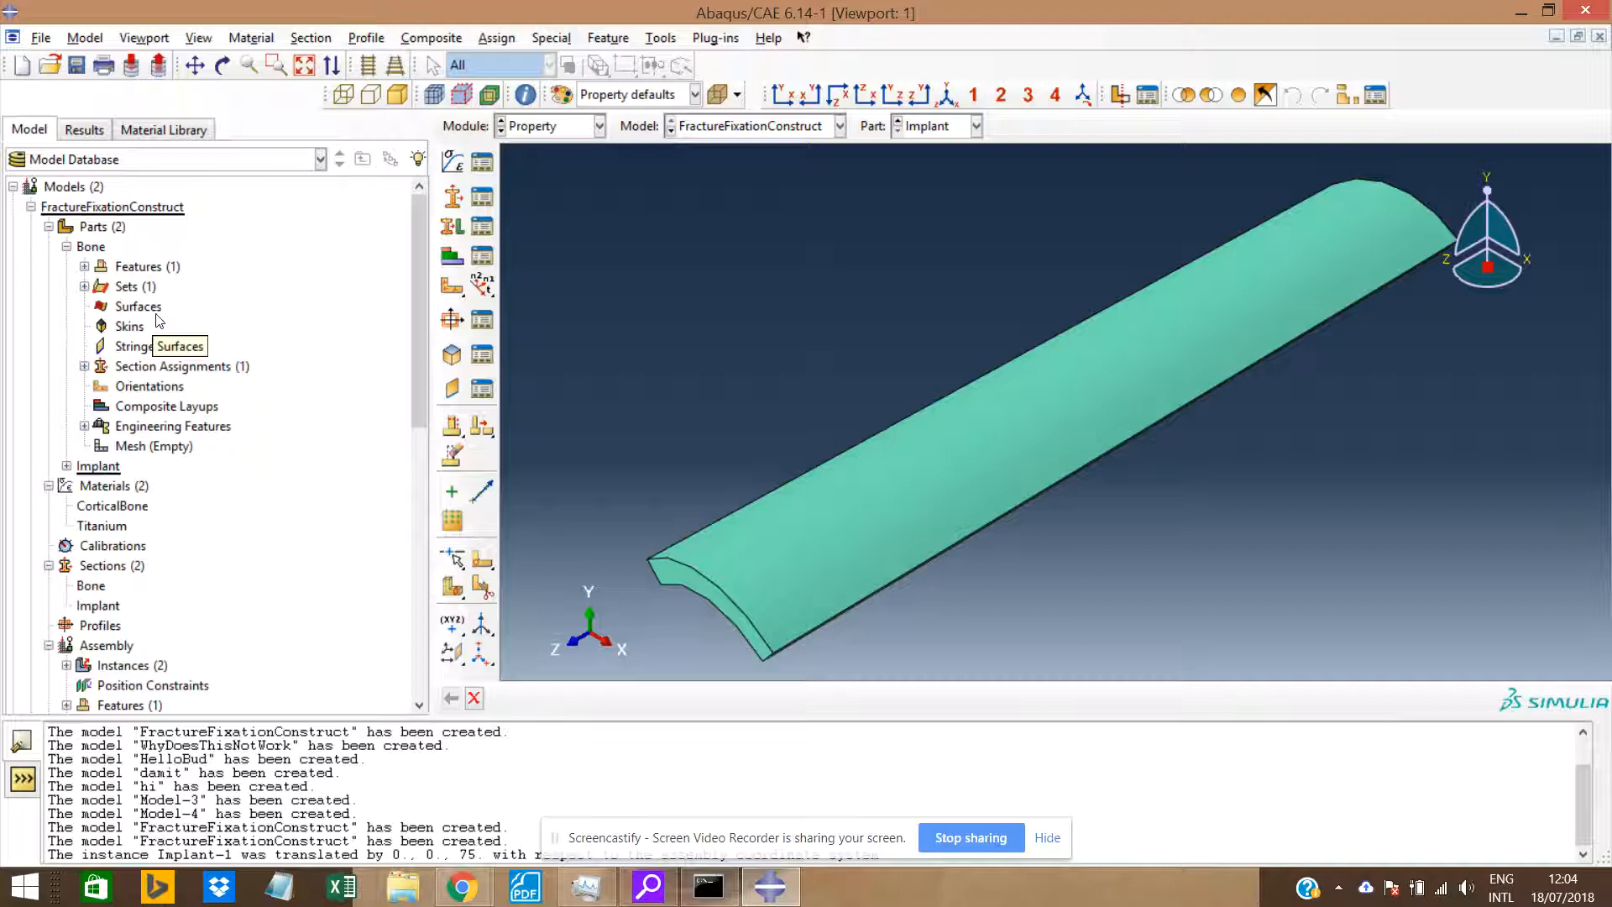
left_click(68, 249)
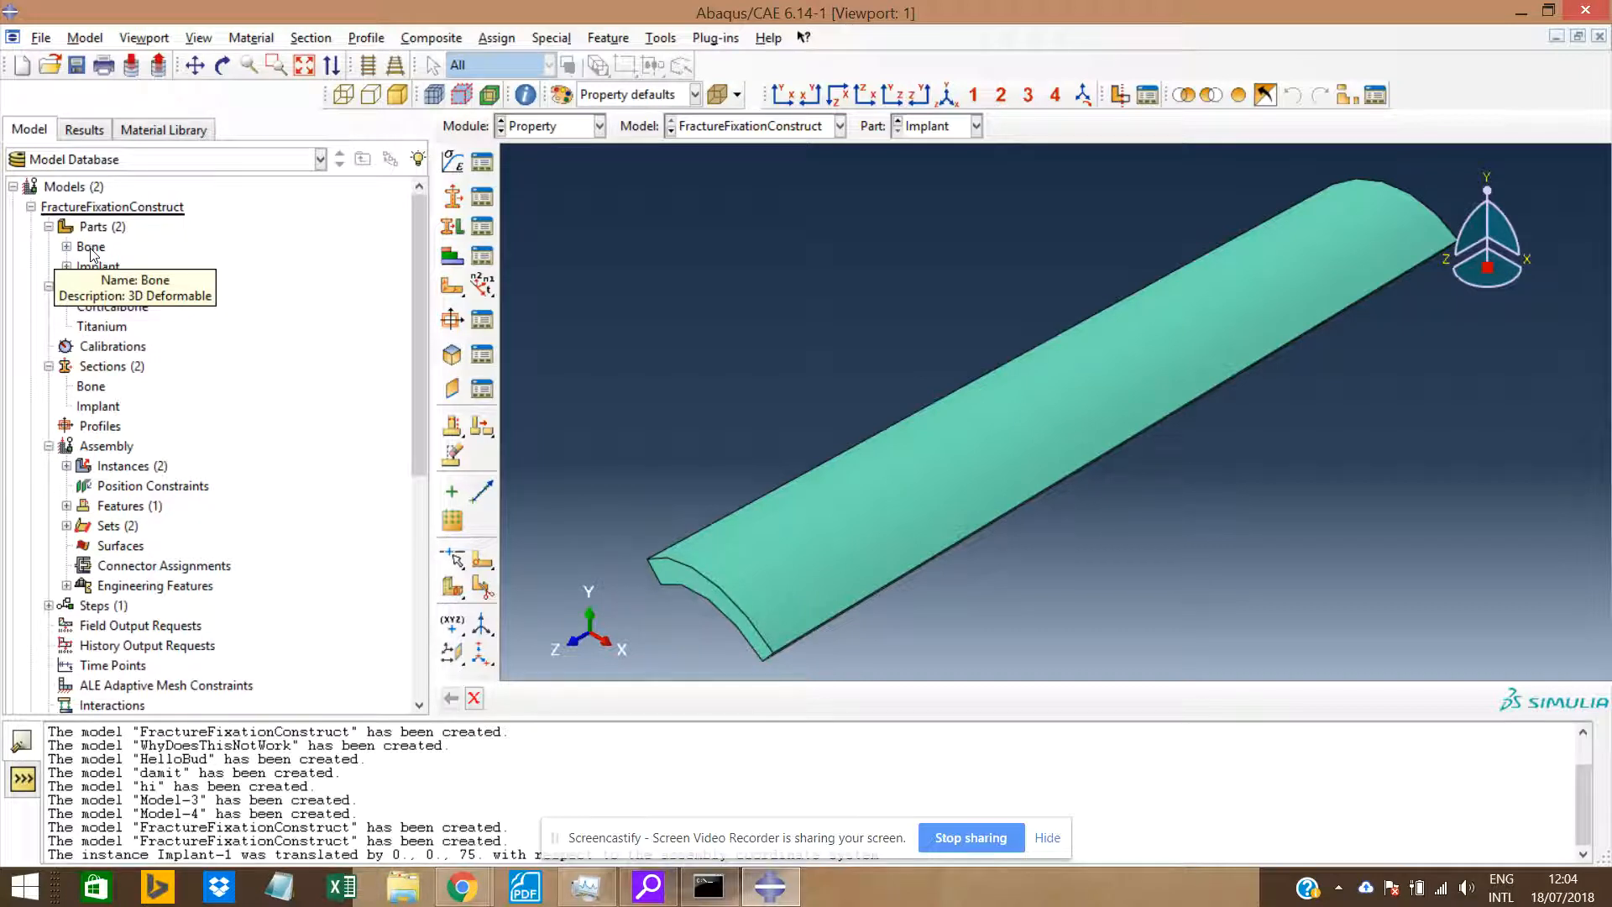
double_click(93, 248)
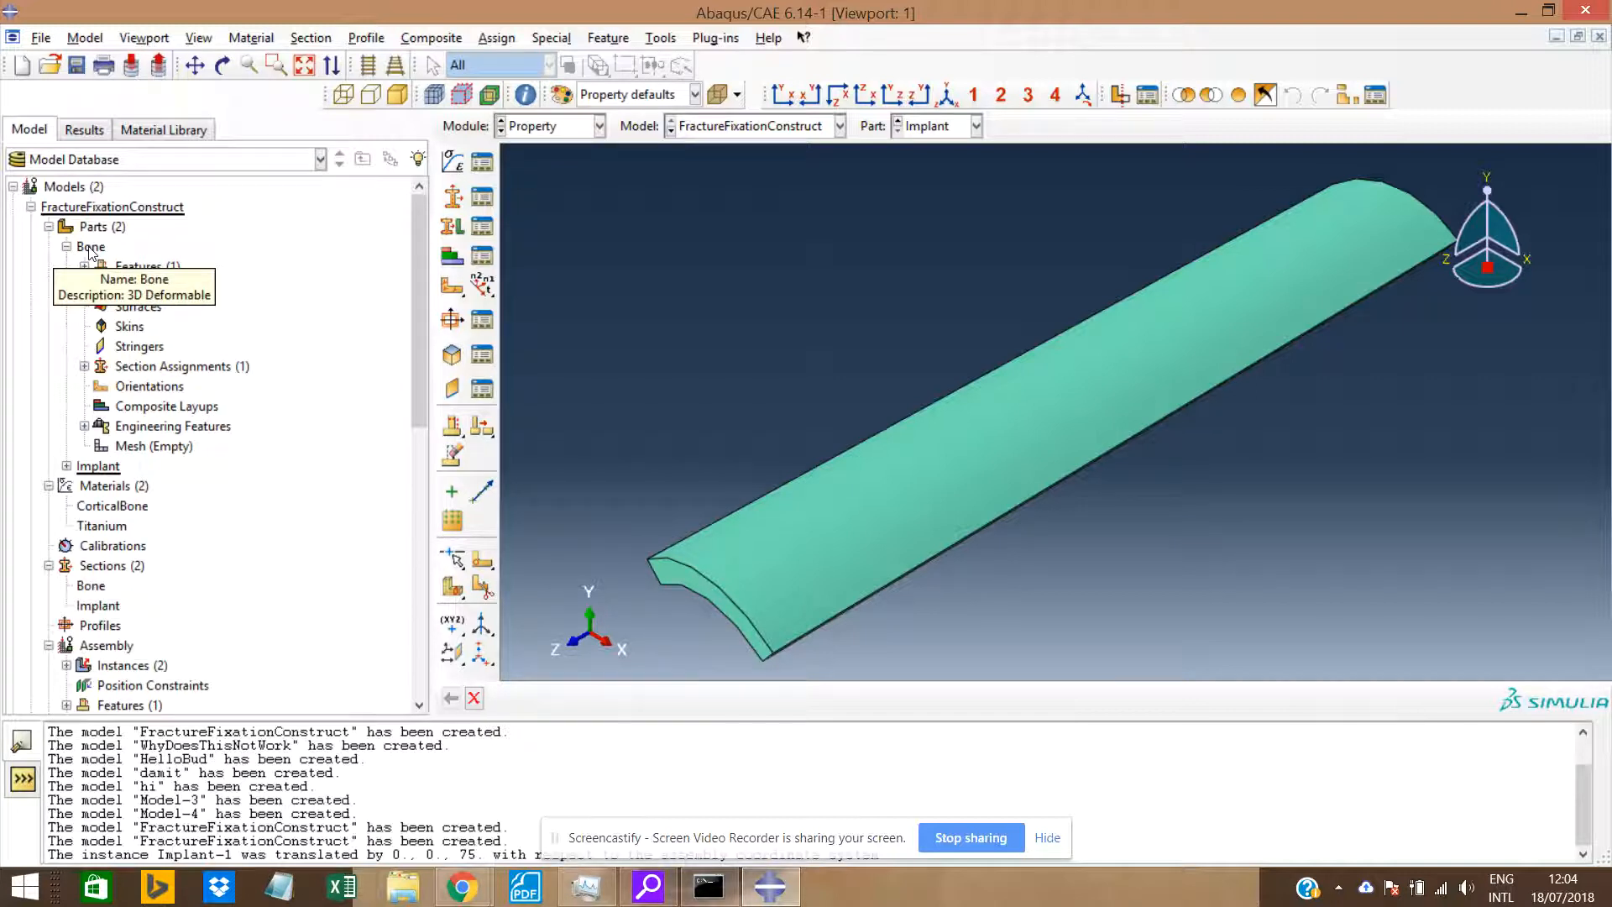
double_click(90, 249)
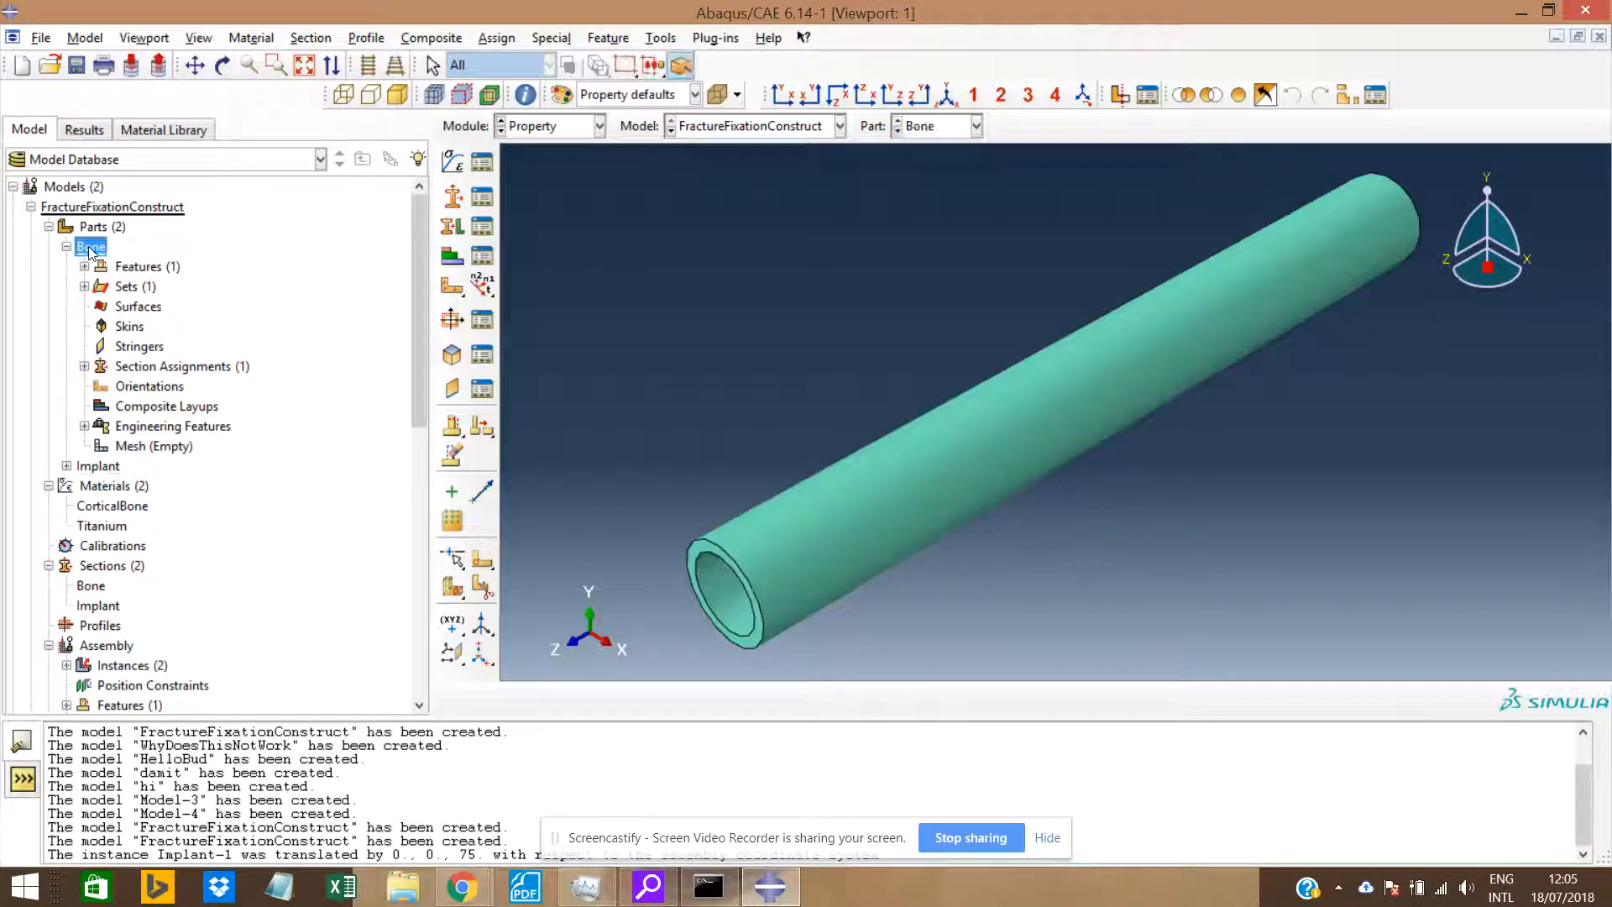
left_click(84, 266)
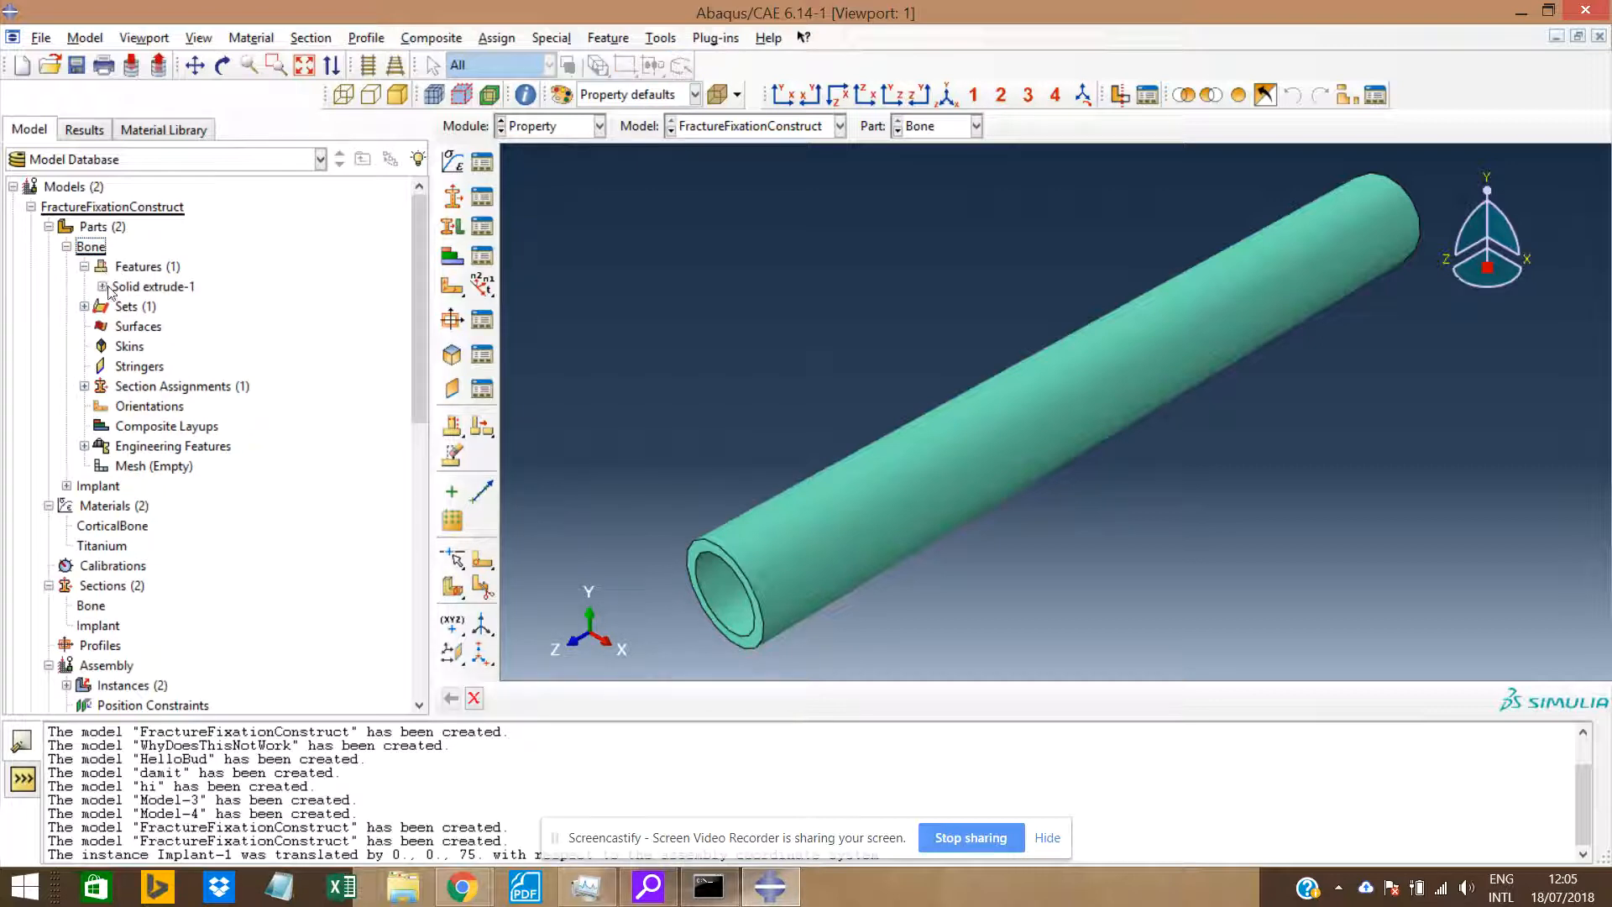
right_click(91, 246)
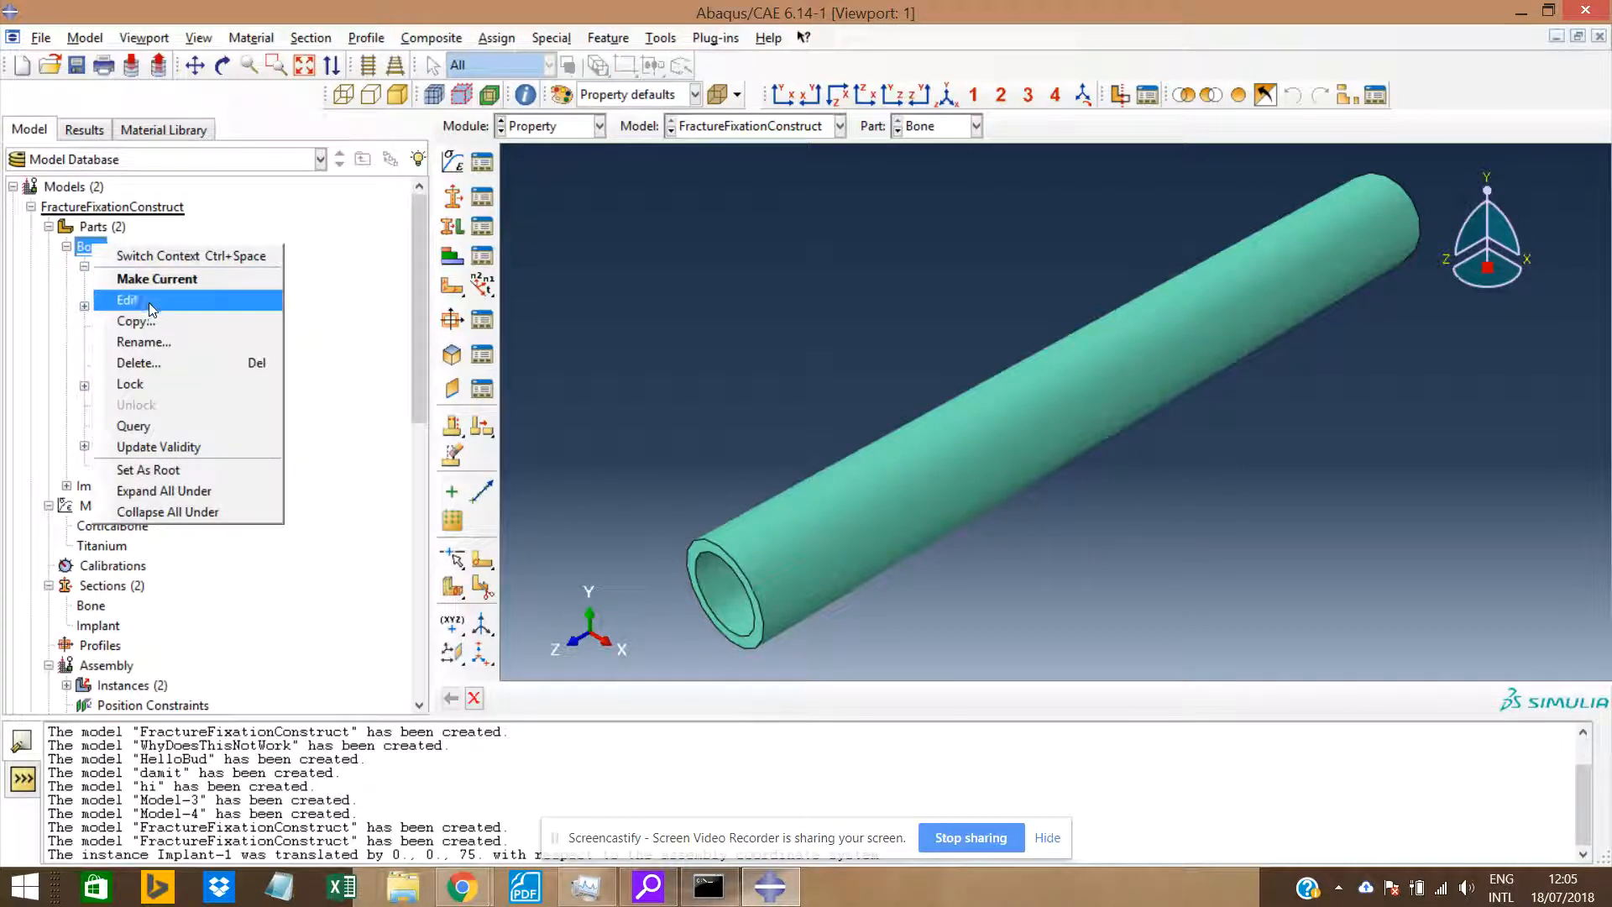
left_click(215, 220)
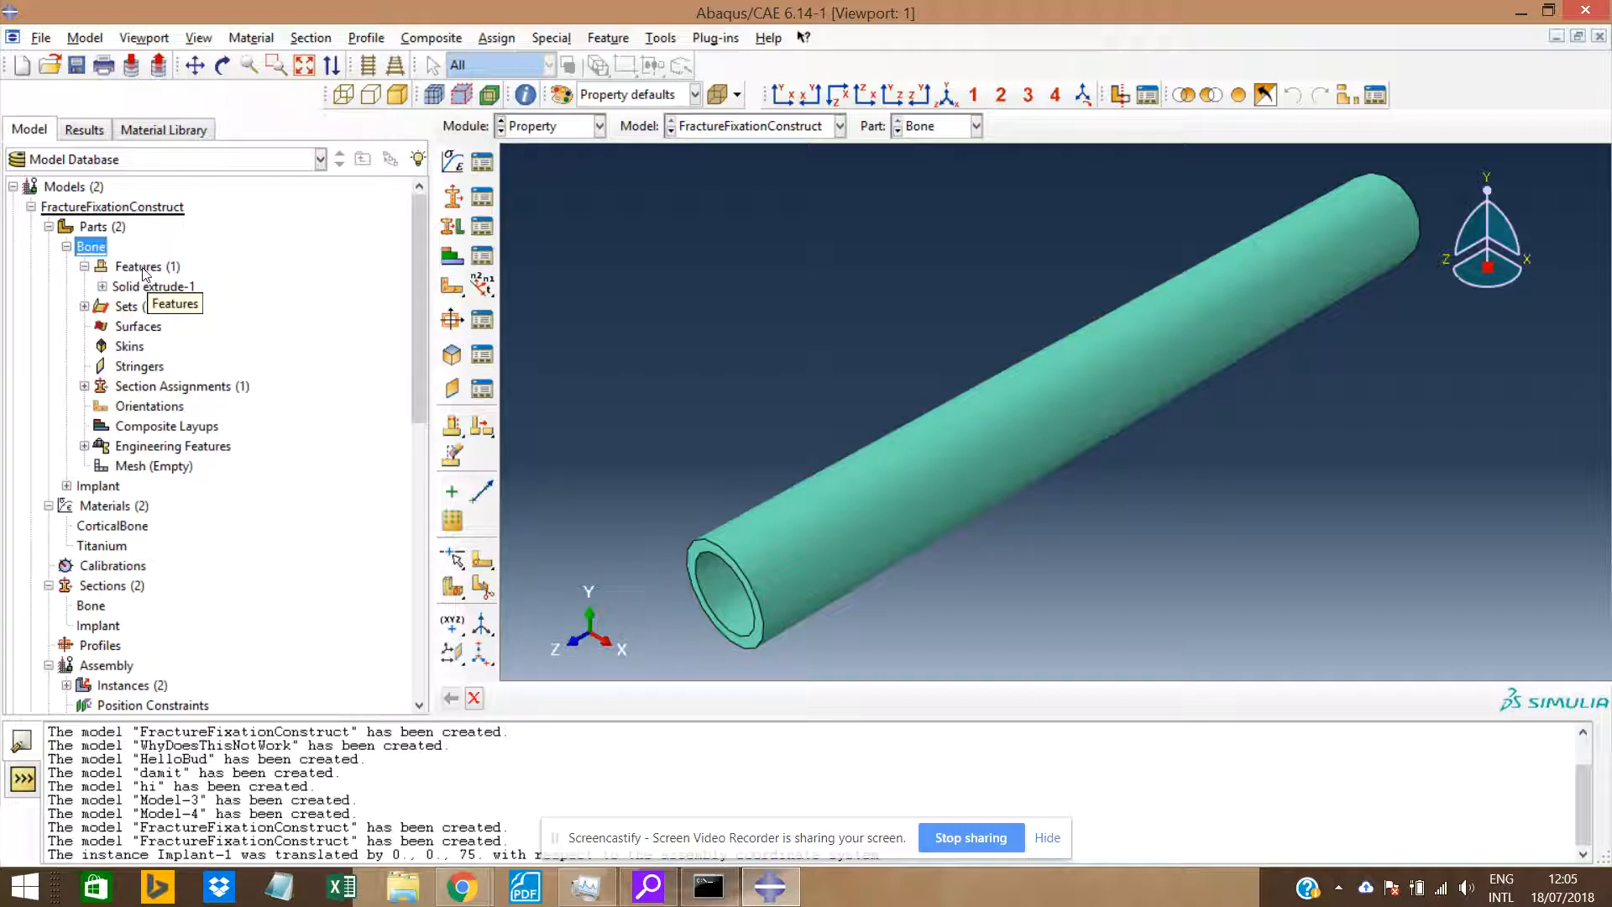
left_click(600, 126)
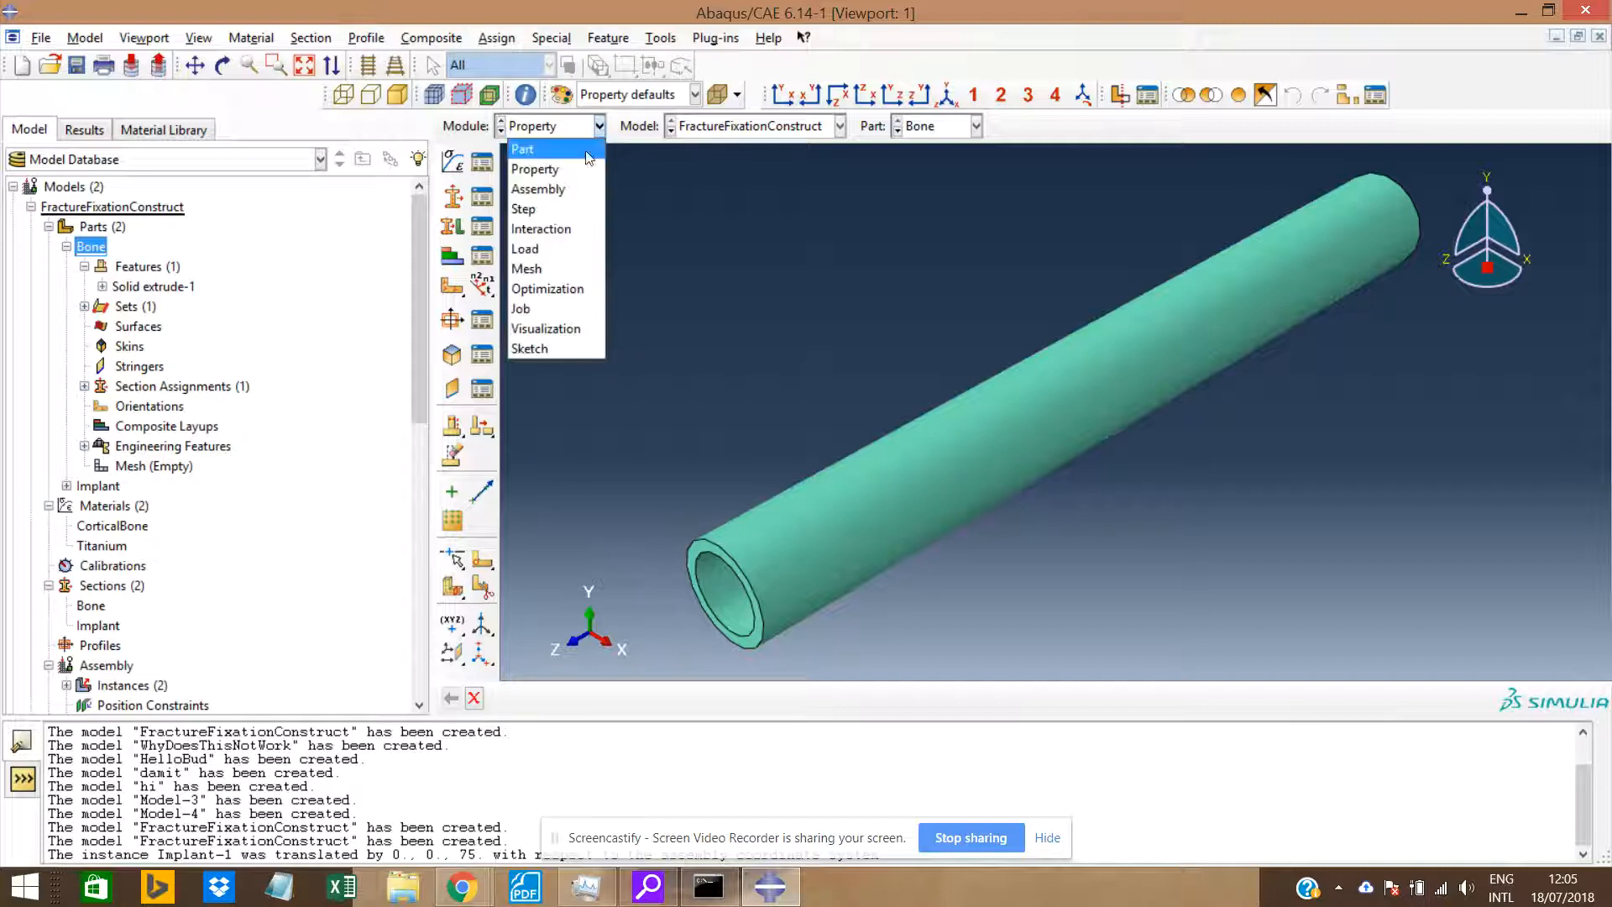
left_click(588, 151)
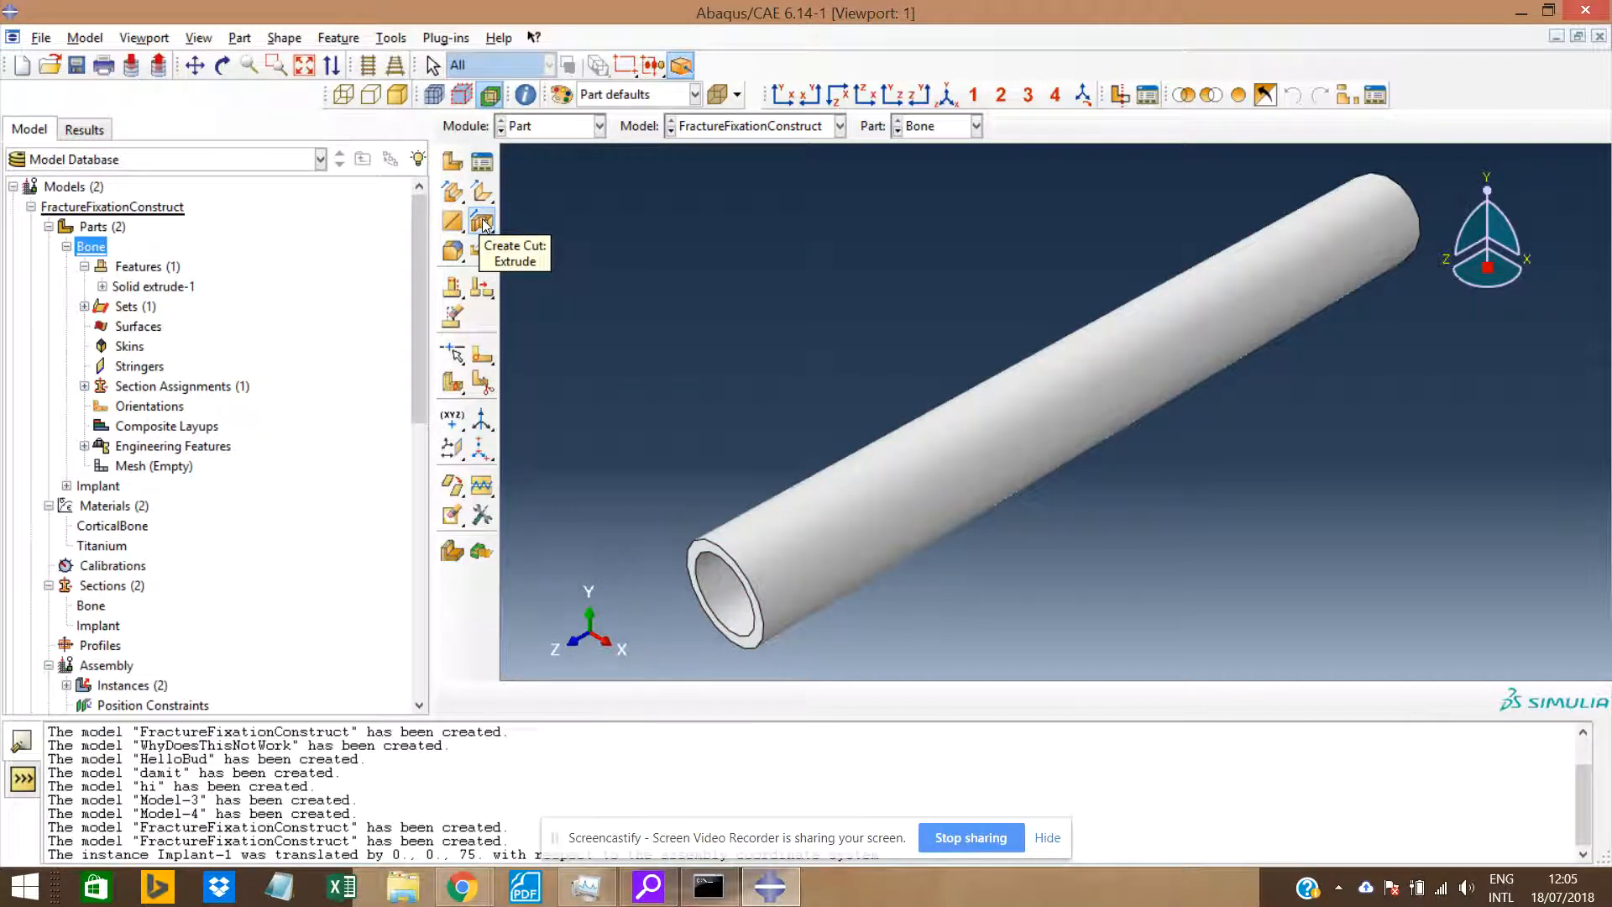
Create a datum plane on the Bone part offset 17 from the XZ principal plane.
left_click(483, 222)
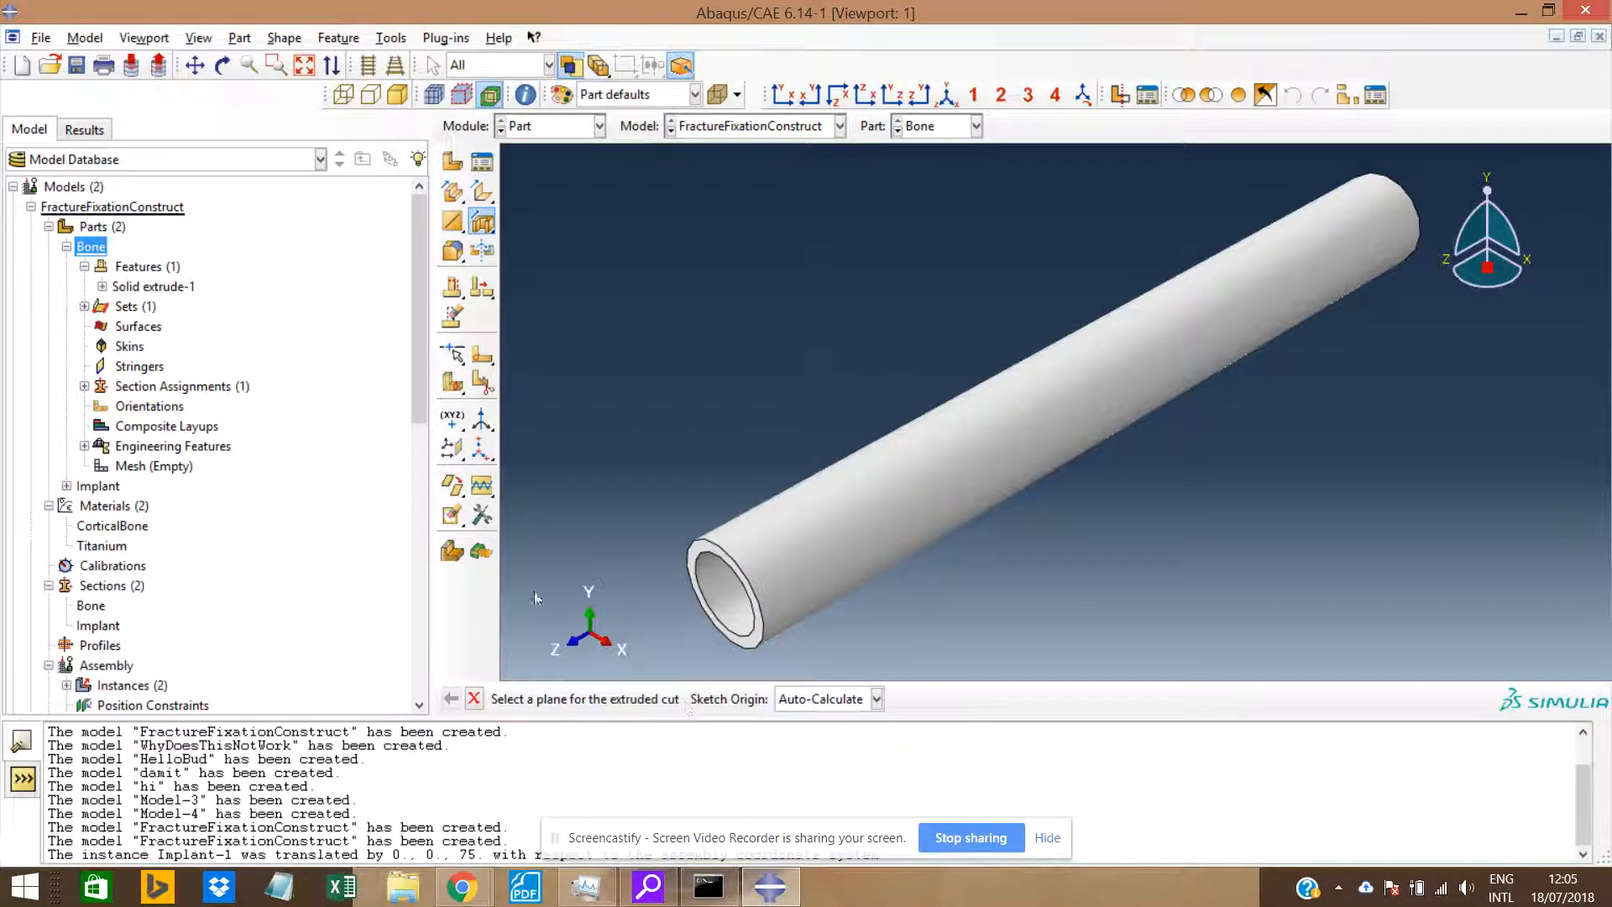
left_click(483, 225)
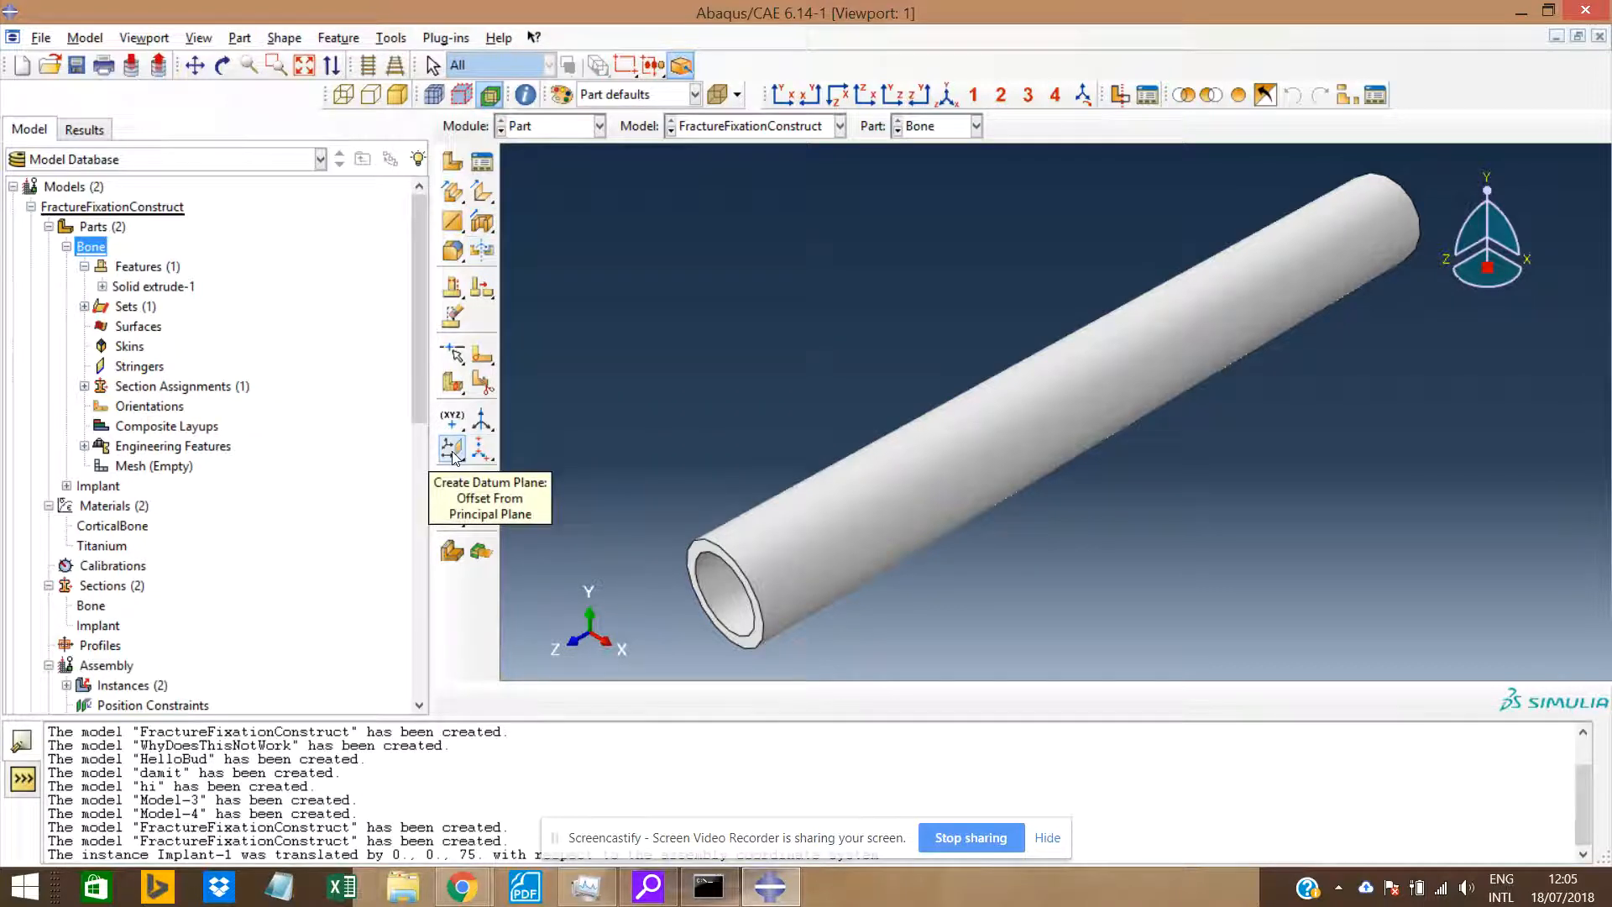
left_click(453, 452)
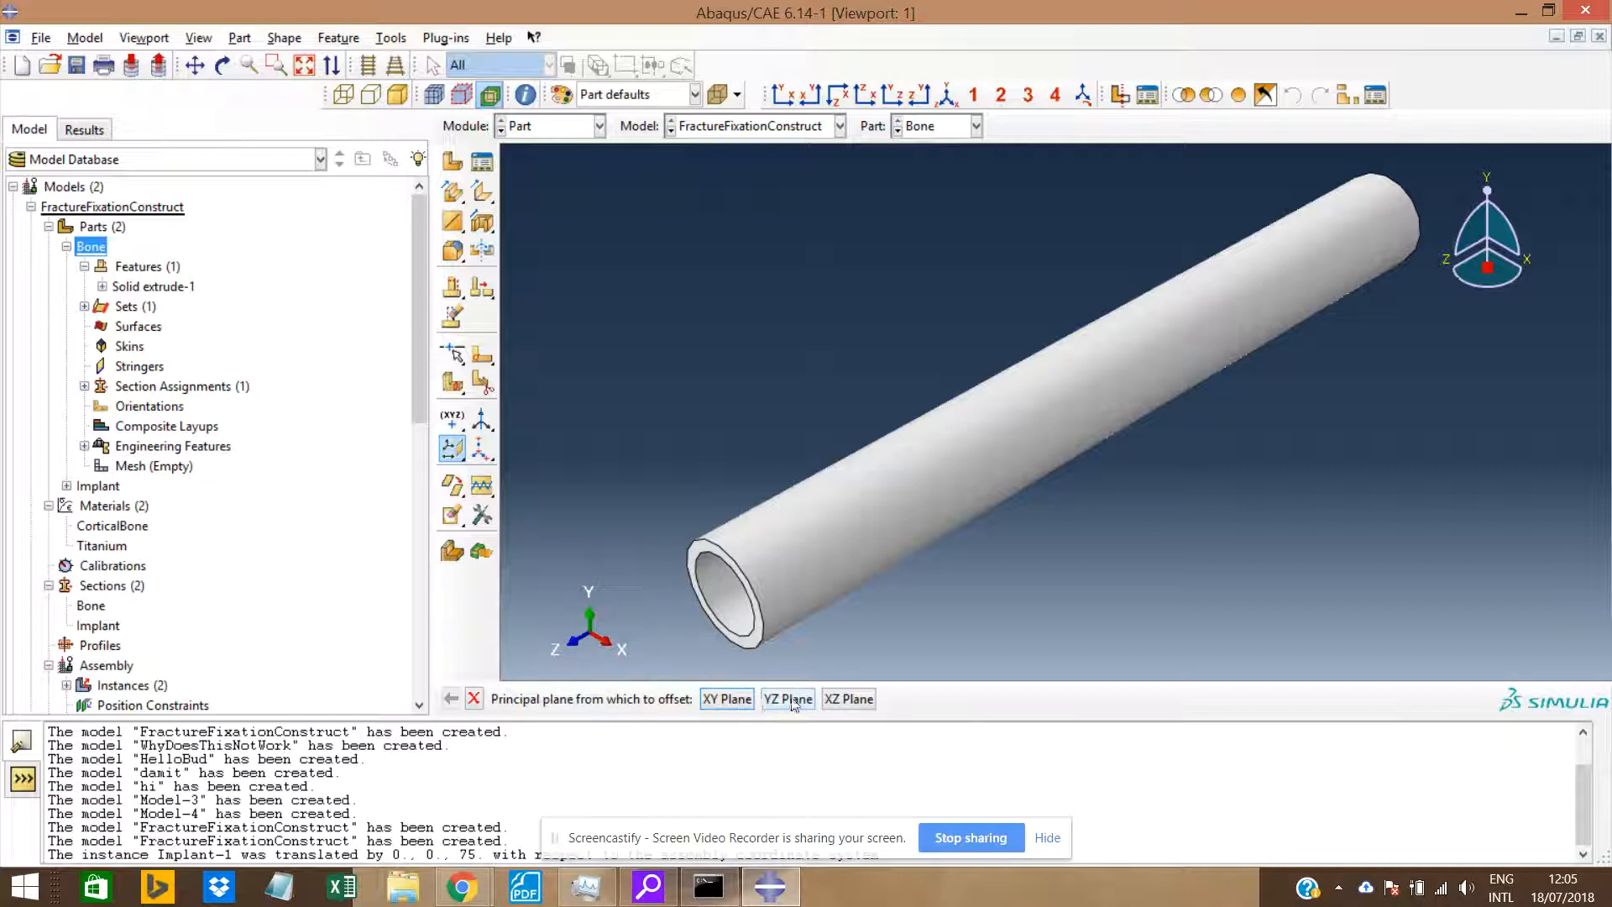
left_click(844, 704)
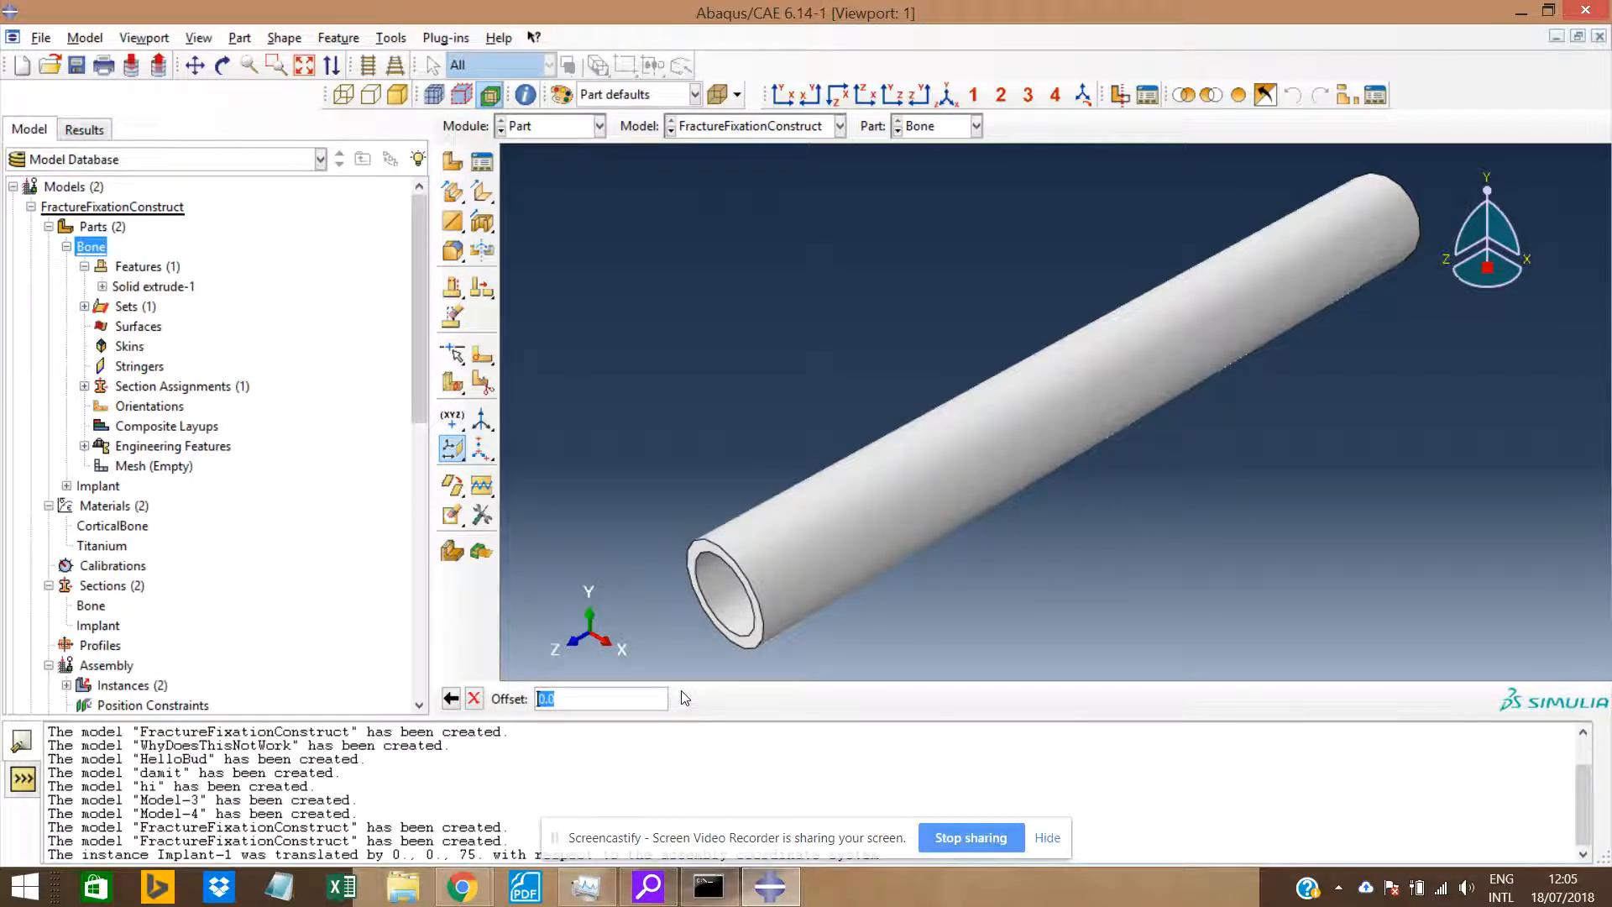
type("17,")
key("Return")
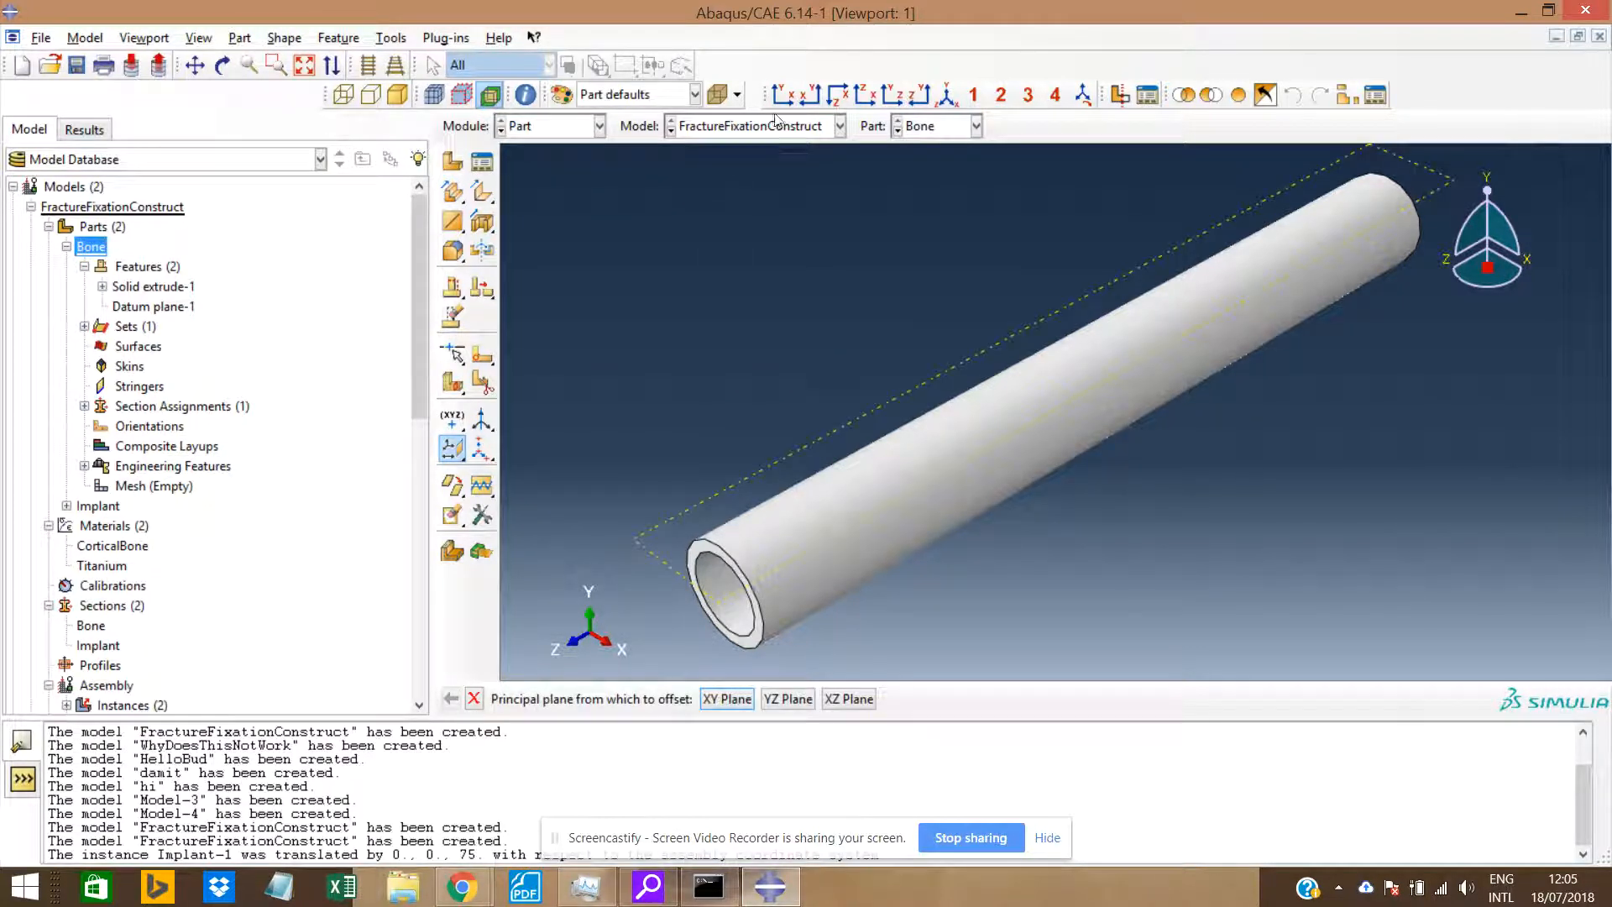
Turn off perspective and start an extruded-cut sketch on the datum plane, using a bone end-face edge as the vertical and on the right reference.
left_click(783, 94)
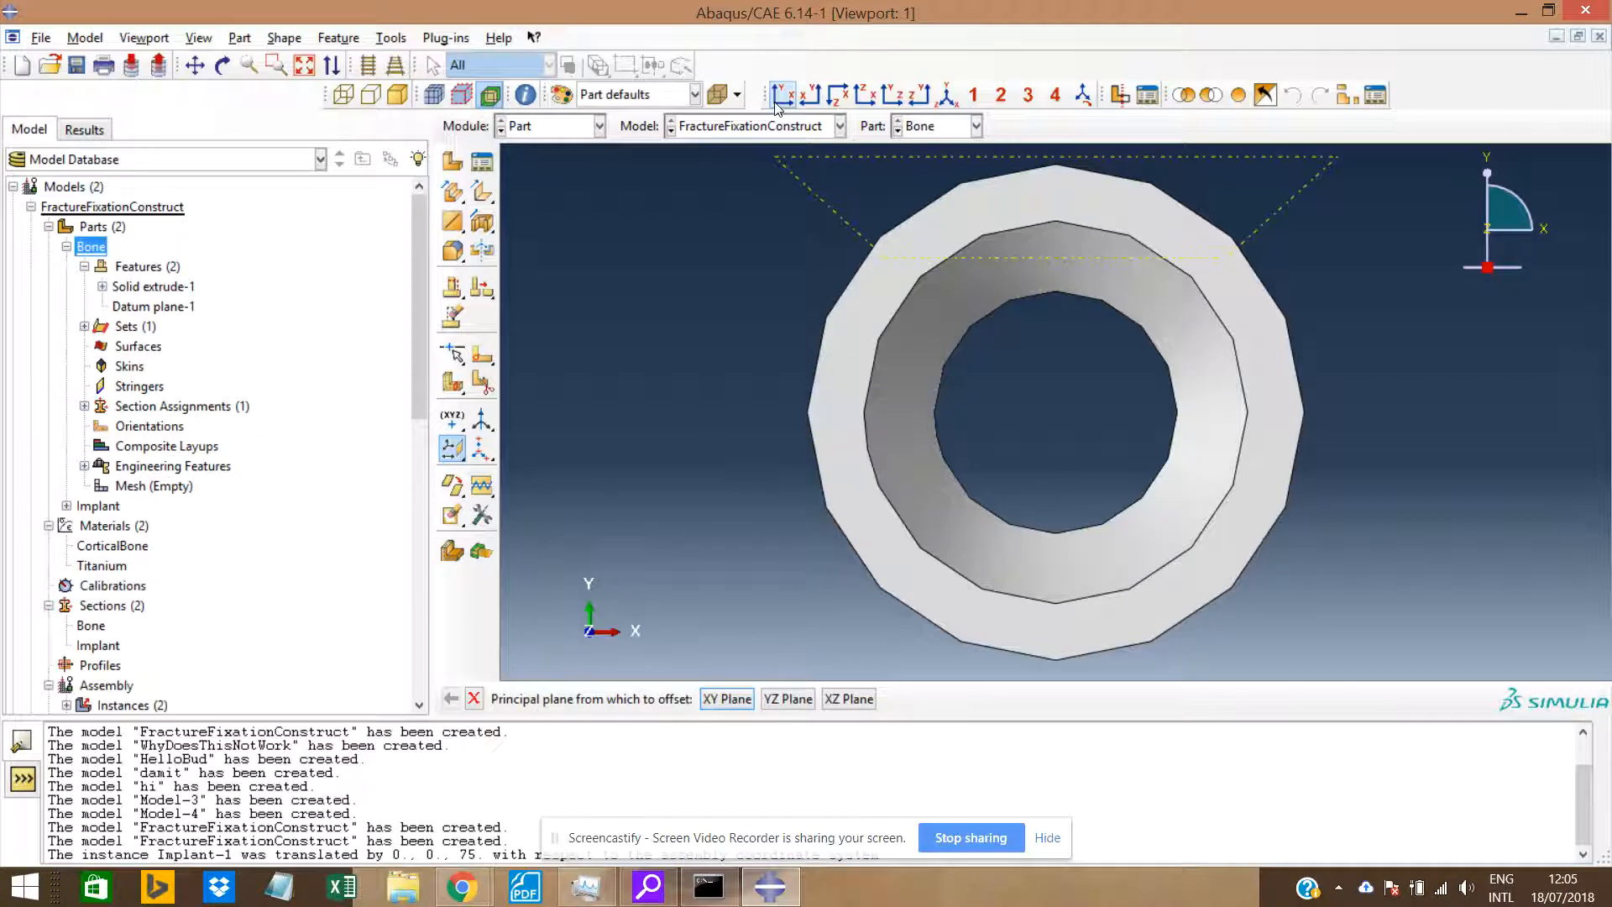
left_click(186, 38)
left_click(235, 236)
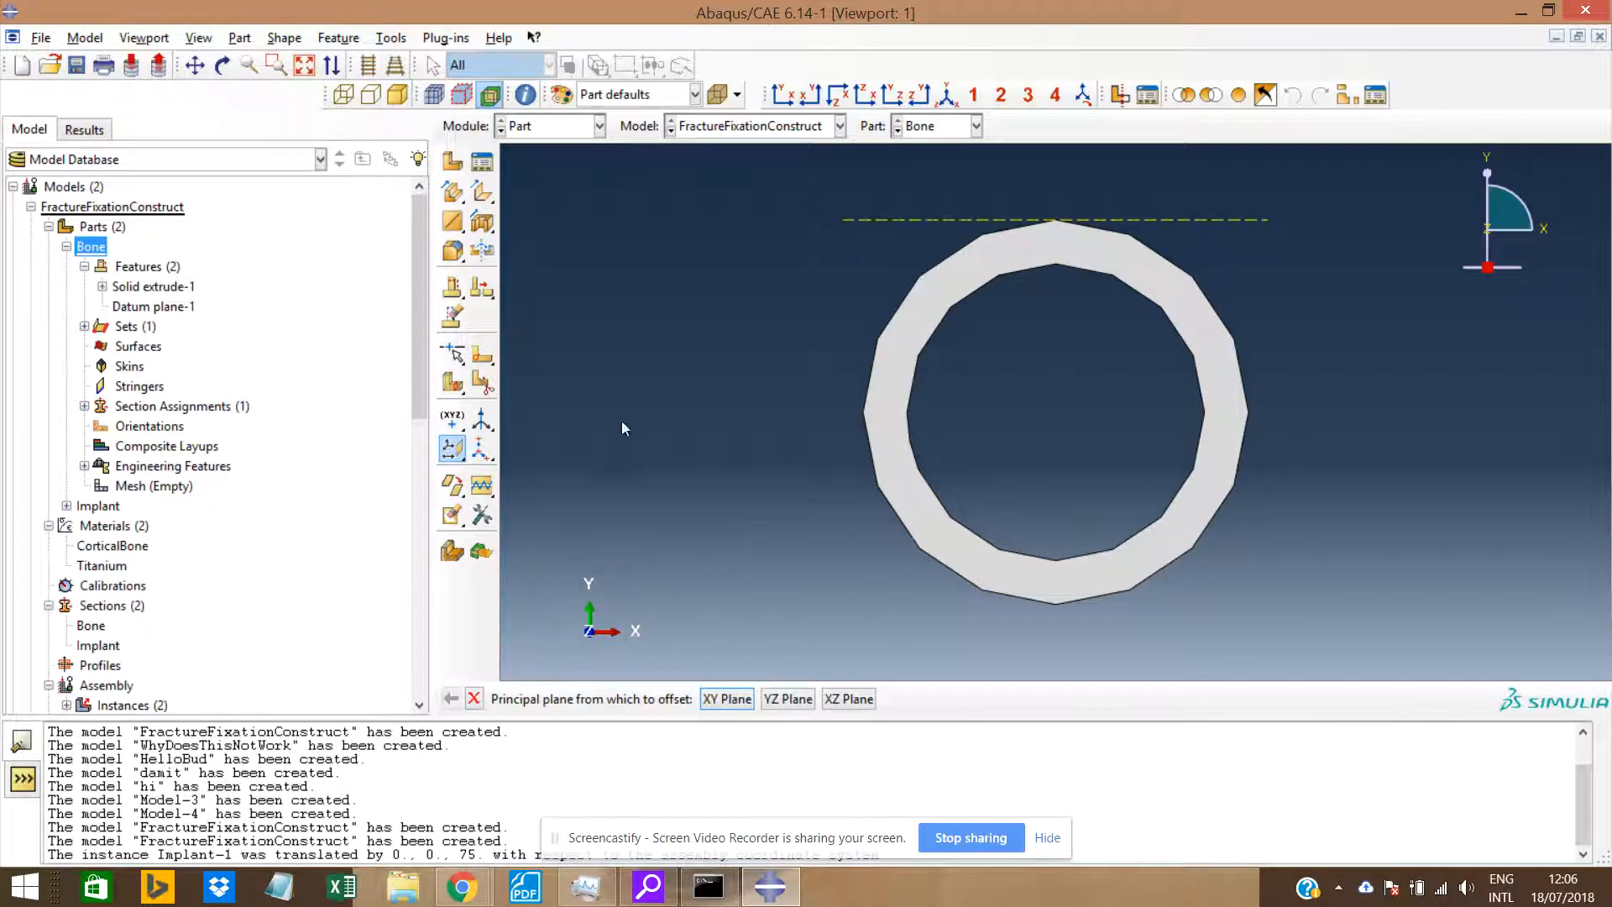
left_click(484, 228)
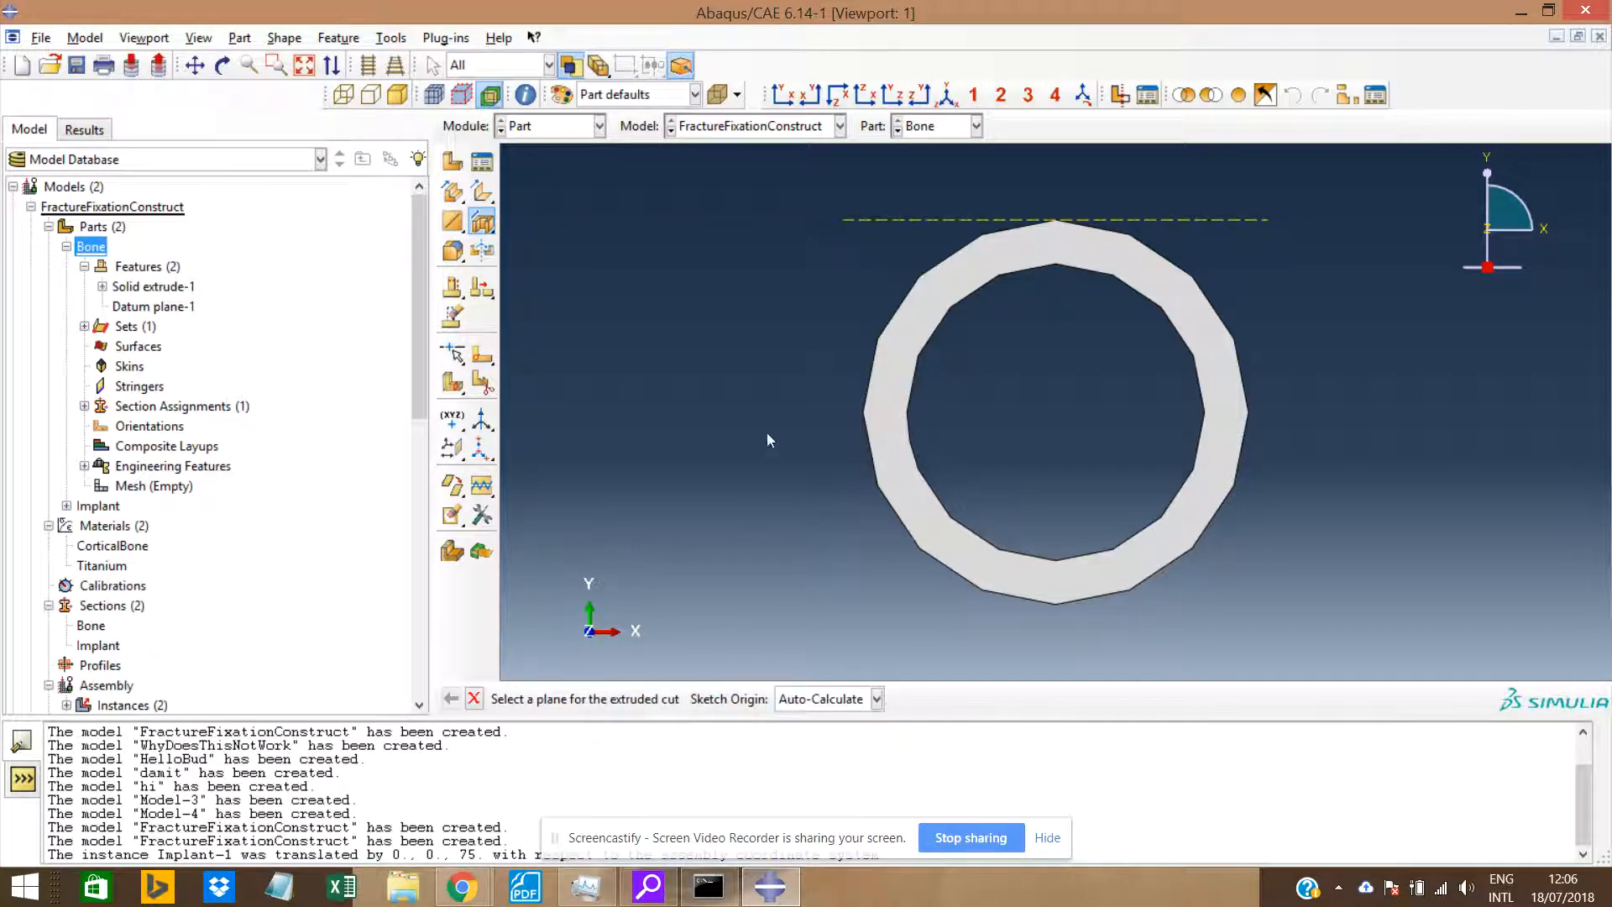
left_click(911, 225)
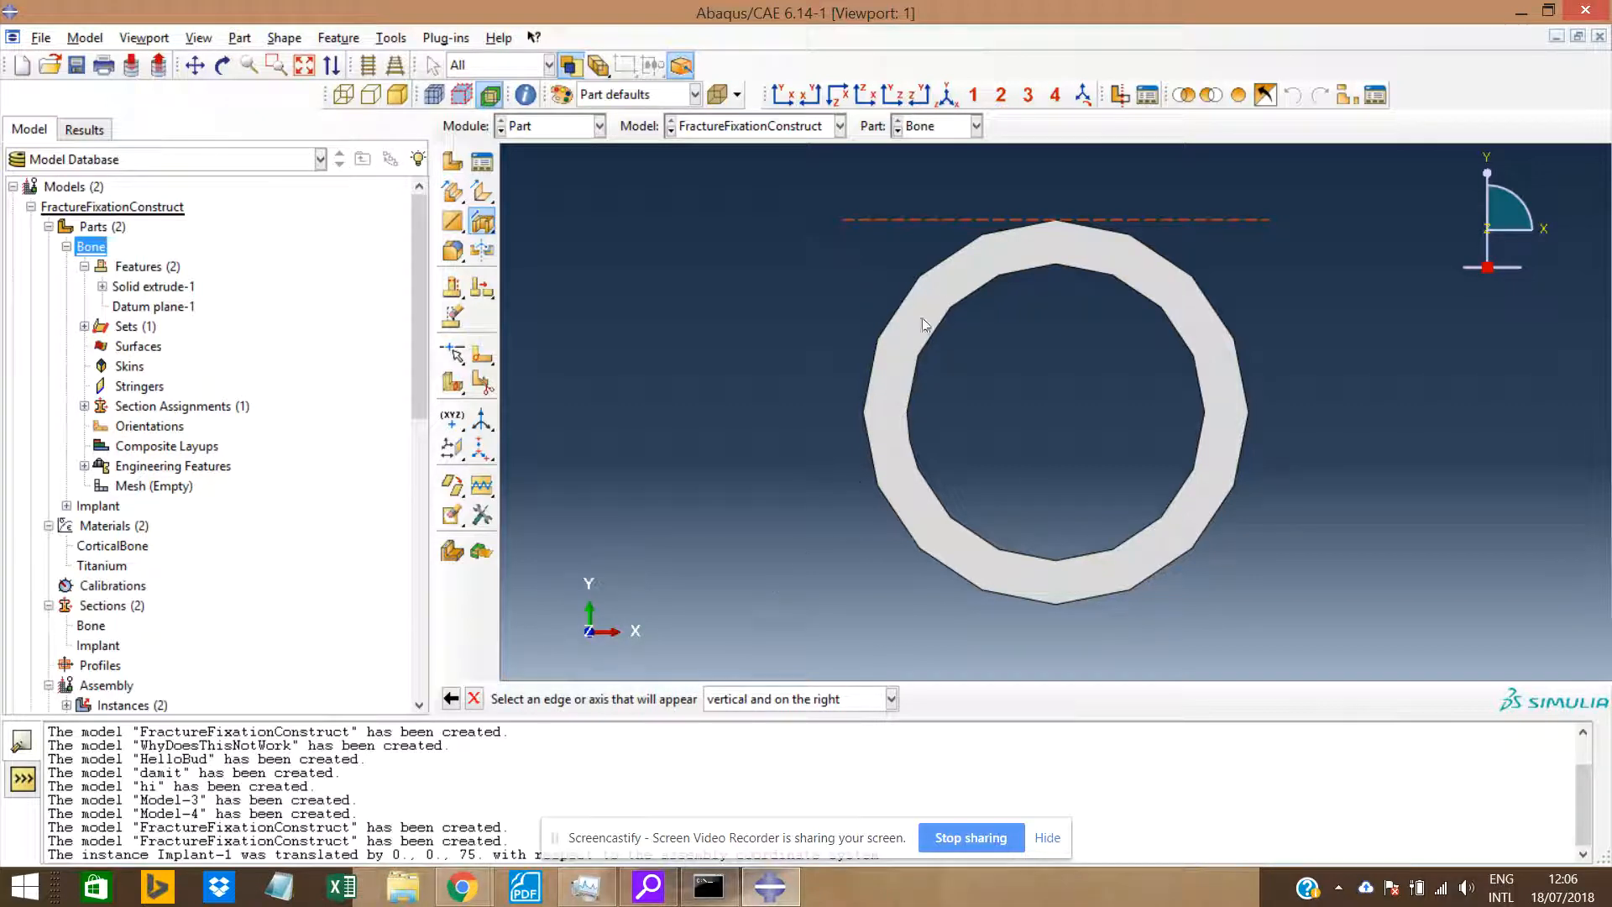
left_click(963, 254)
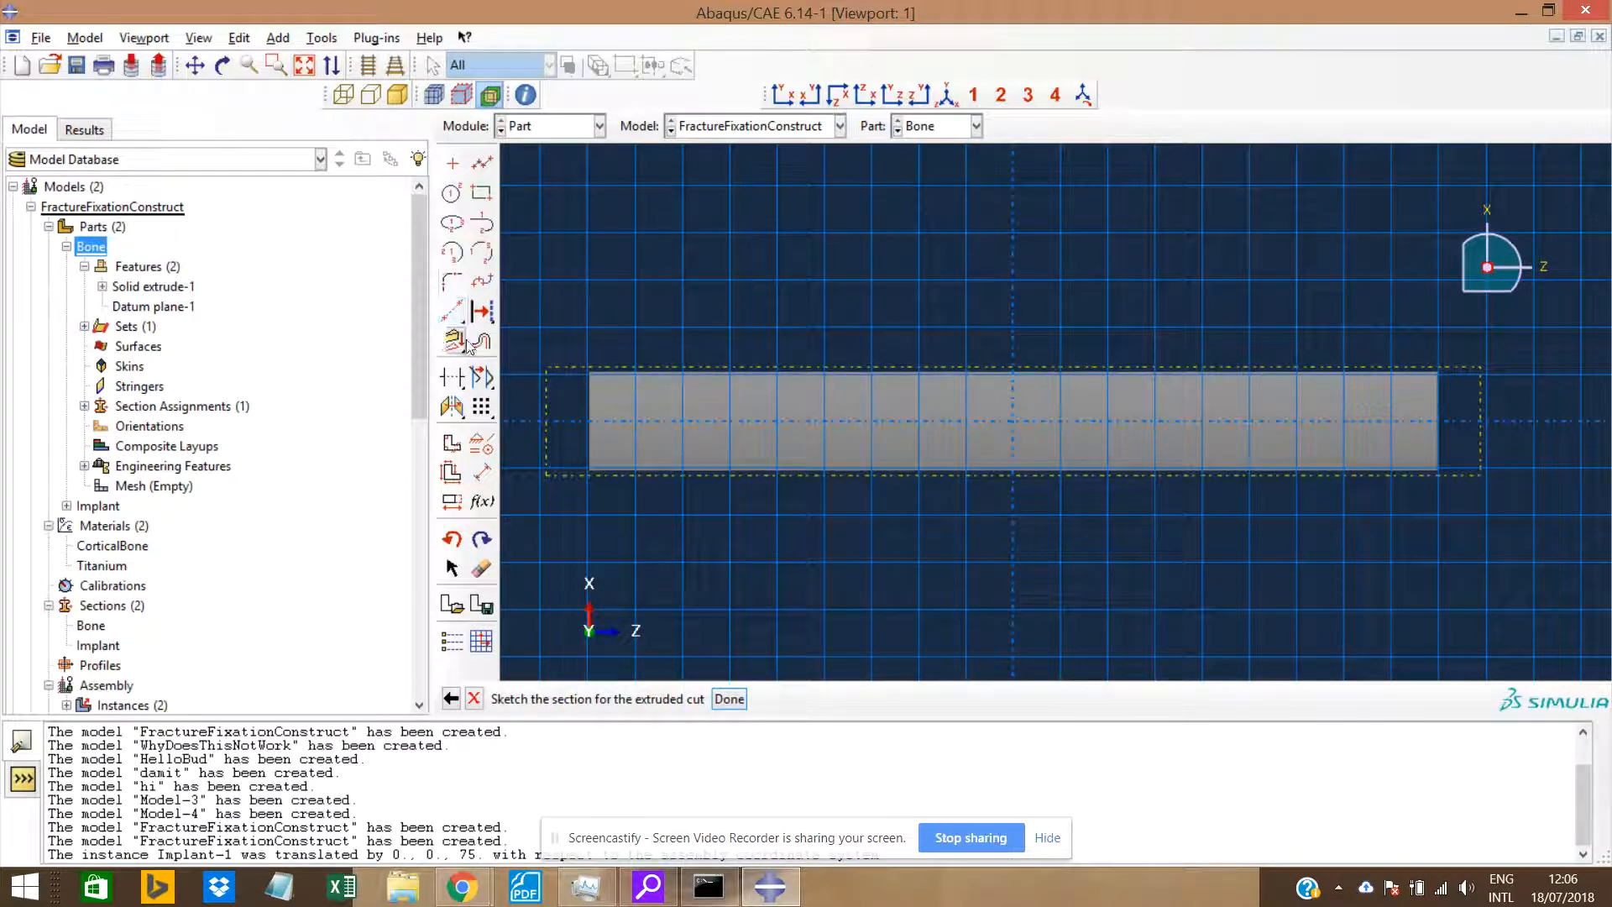
Draw vertical and horizontal construction lines through the sketch origin at the middle of the bone.
left_click(464, 307)
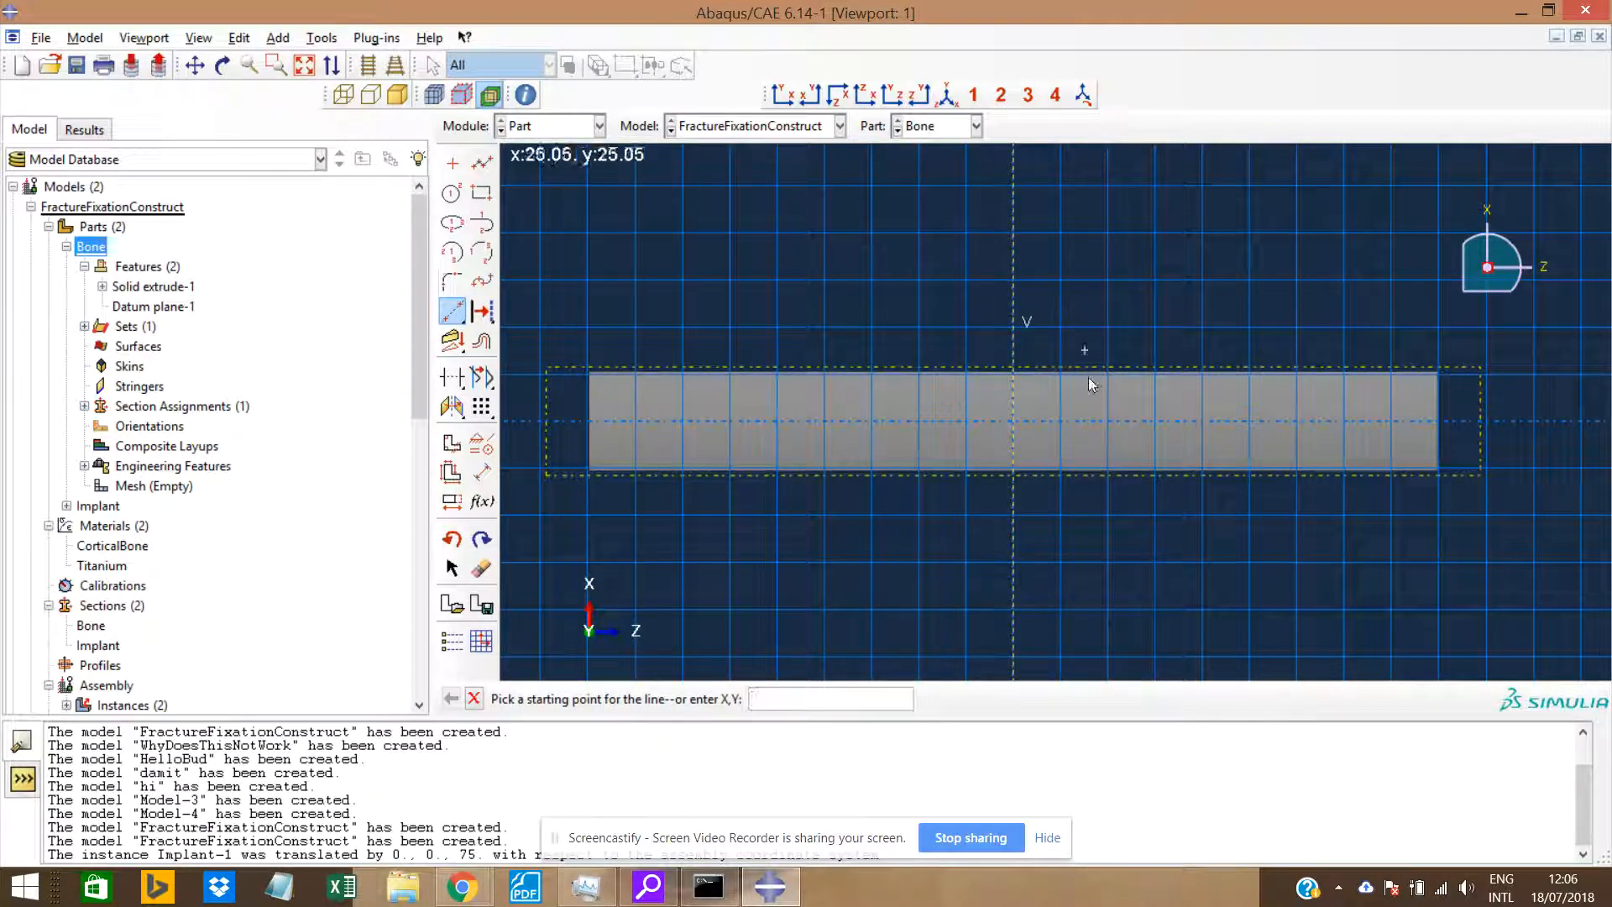
left_click(1014, 421)
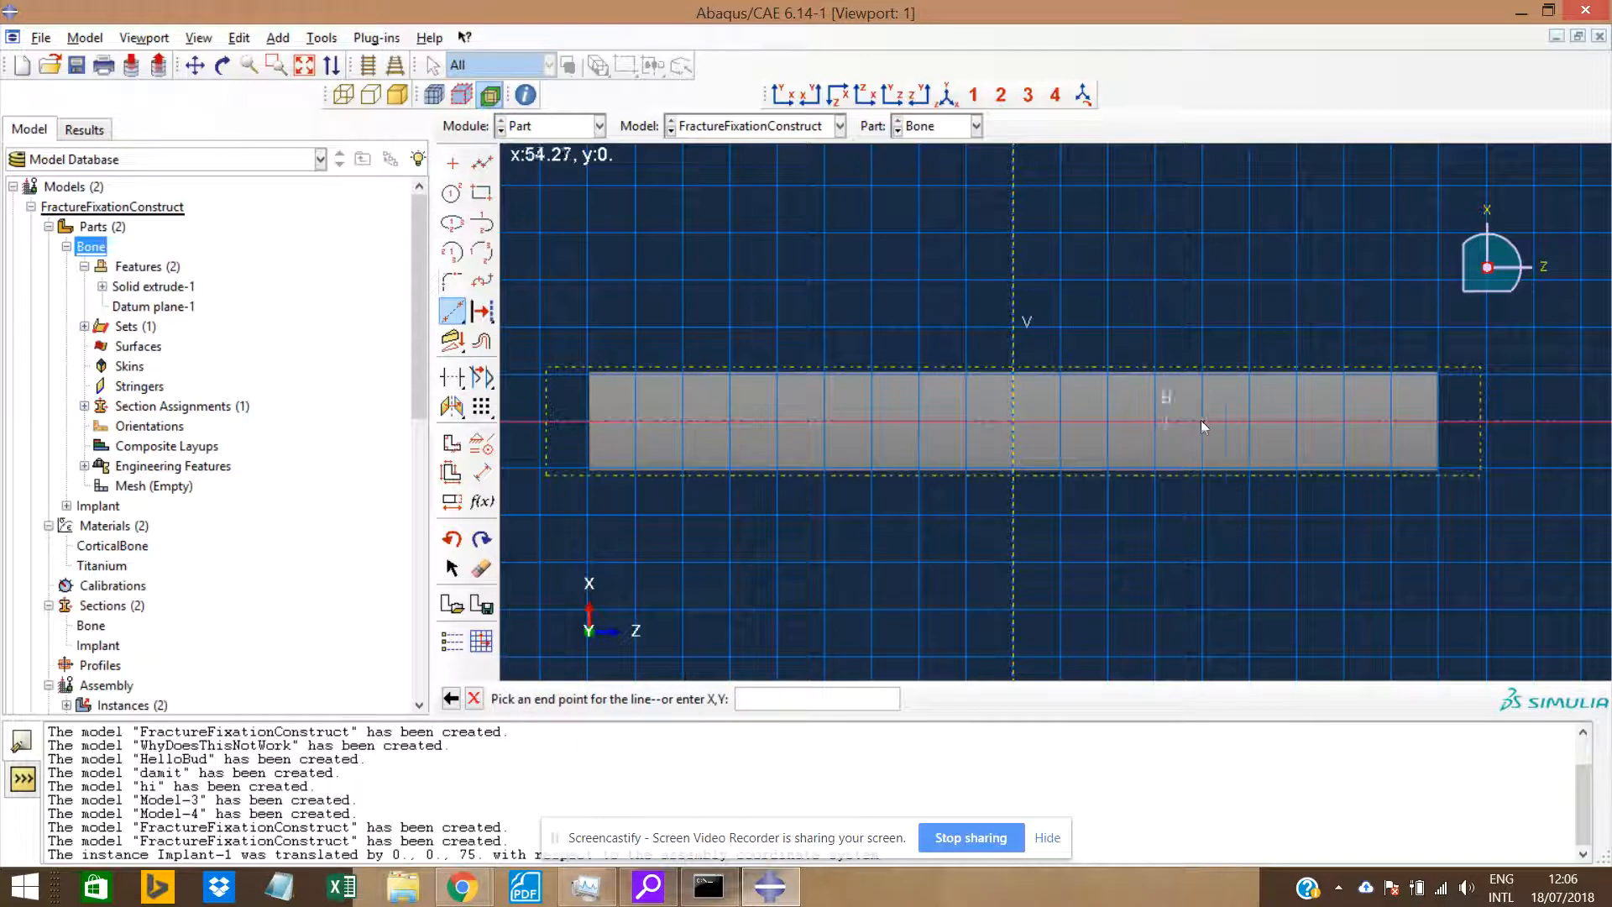
double_click(1230, 420)
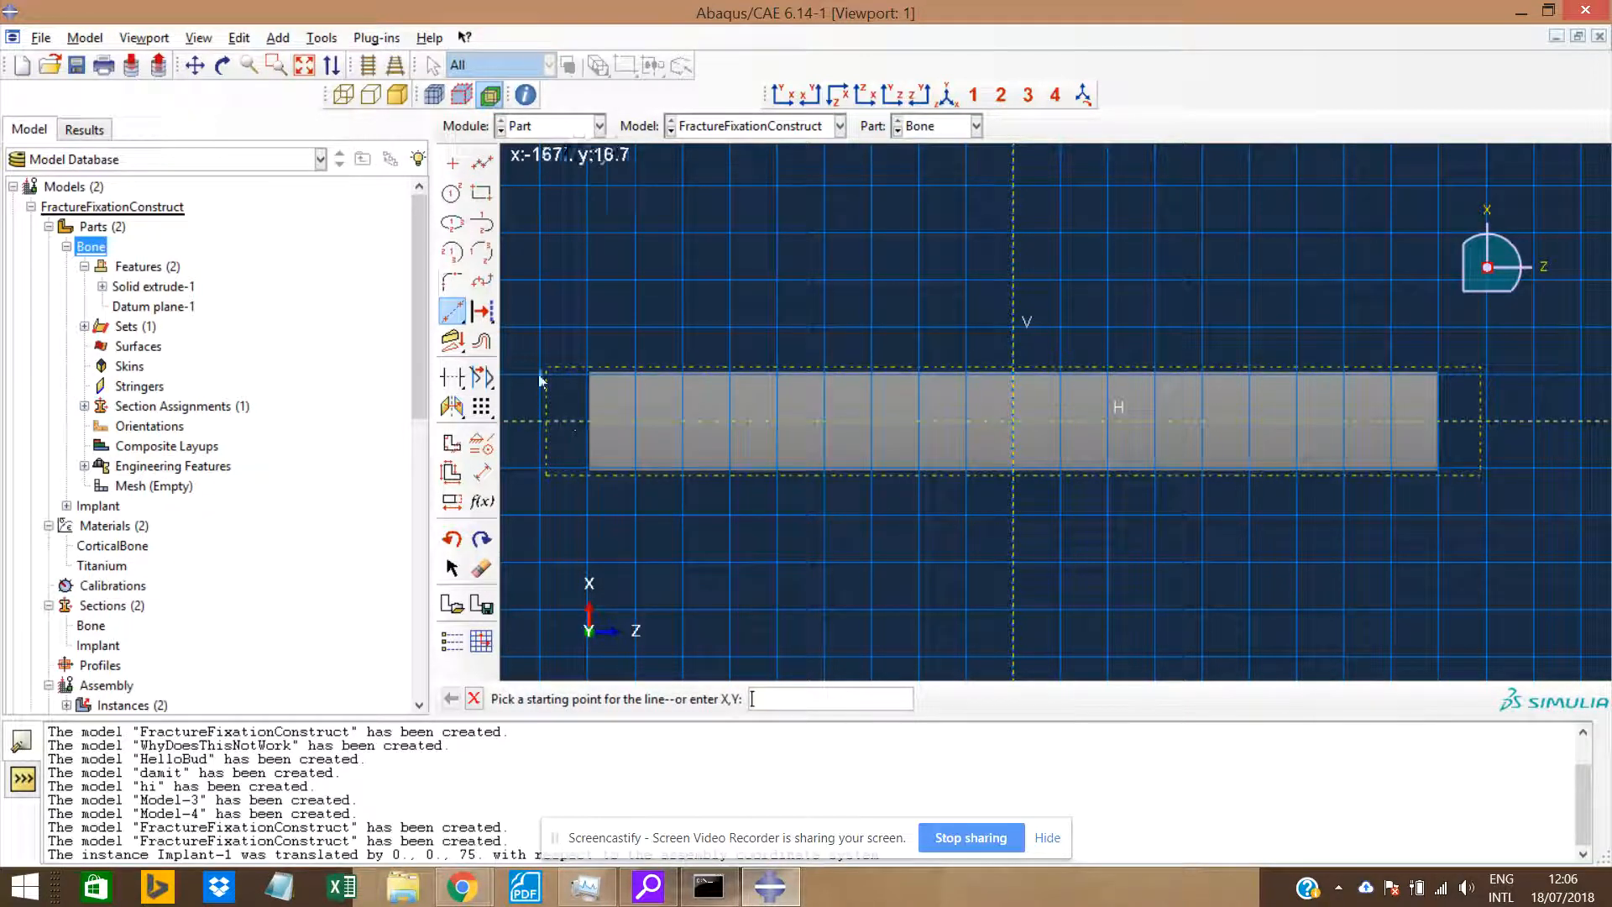
Apply a Fixed constraint to both the vertical and the horizontal construction line.
left_click(478, 445)
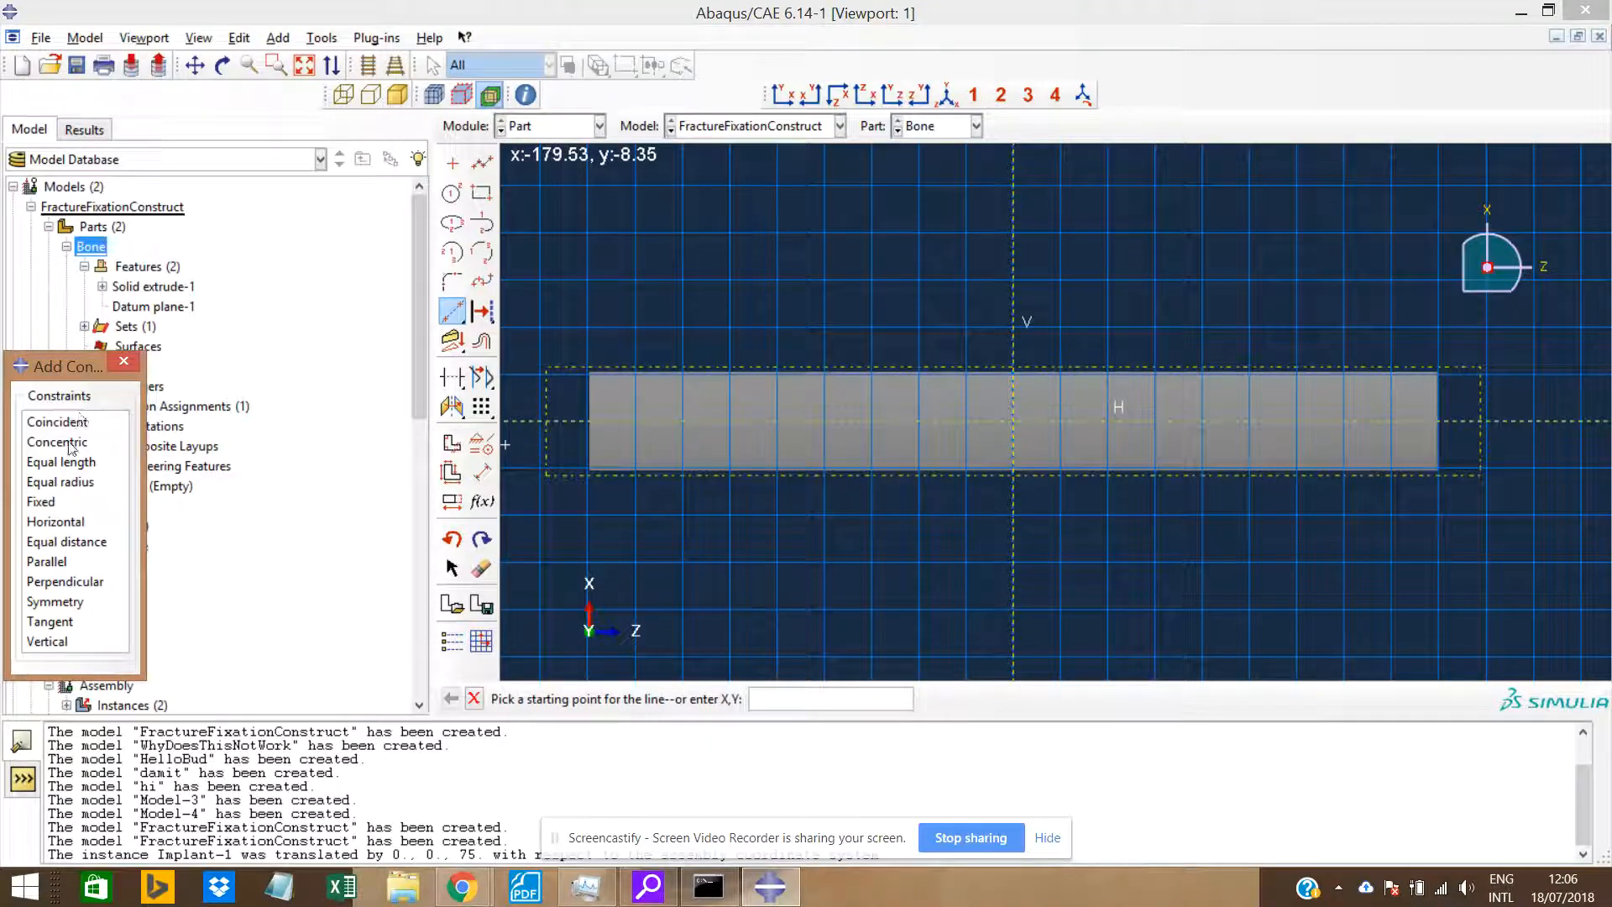
left_click(44, 502)
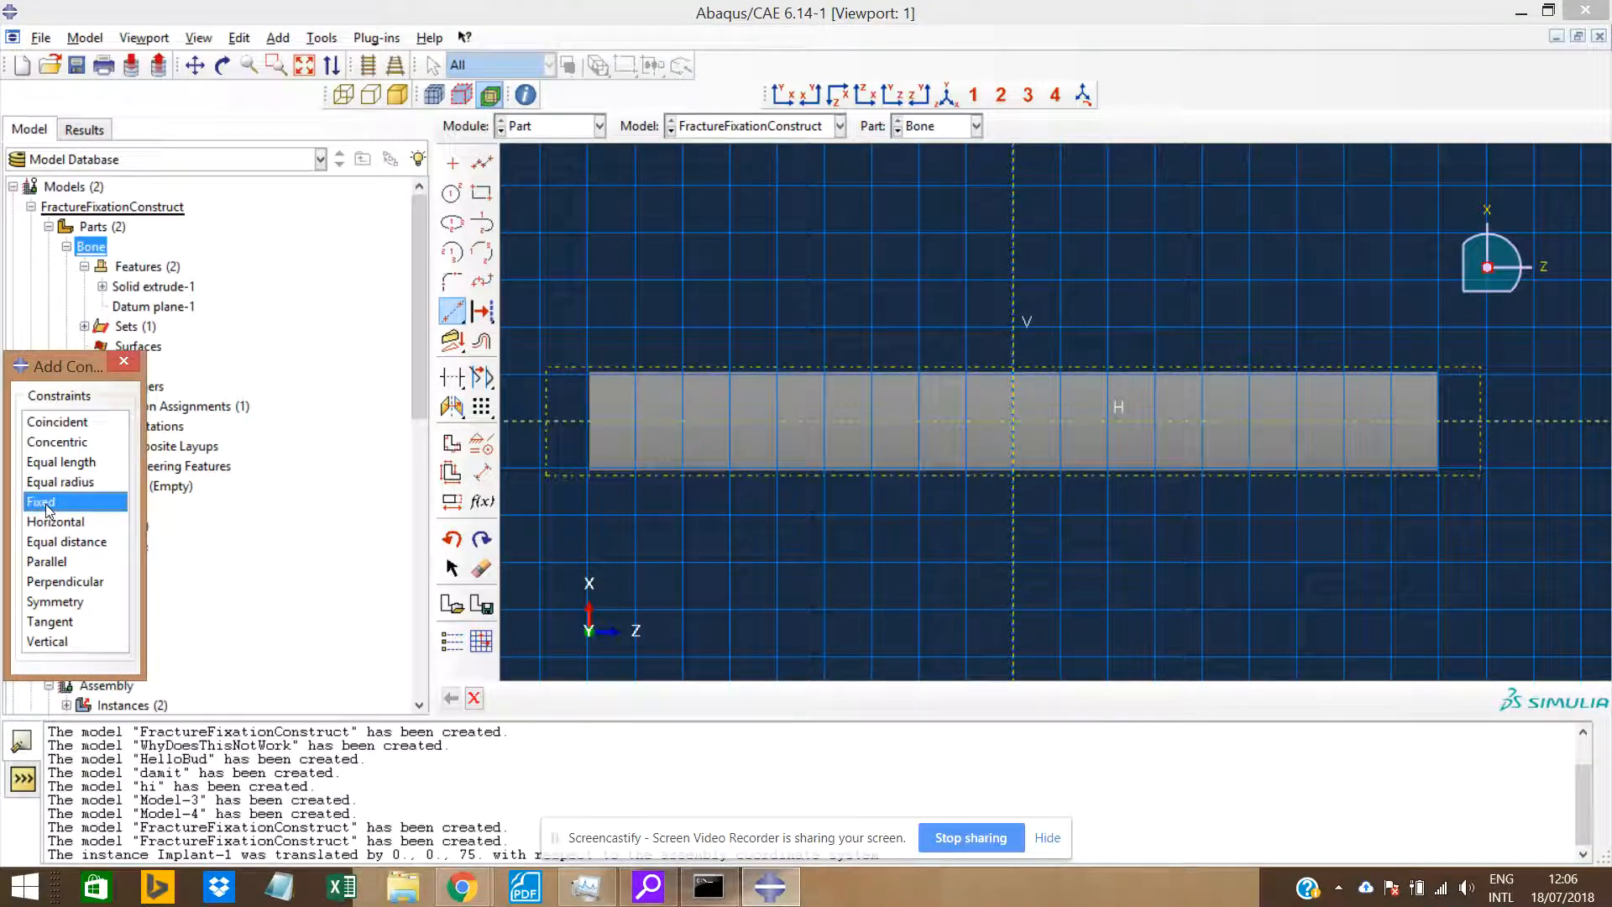
left_click(1014, 339)
middle_click(1011, 340)
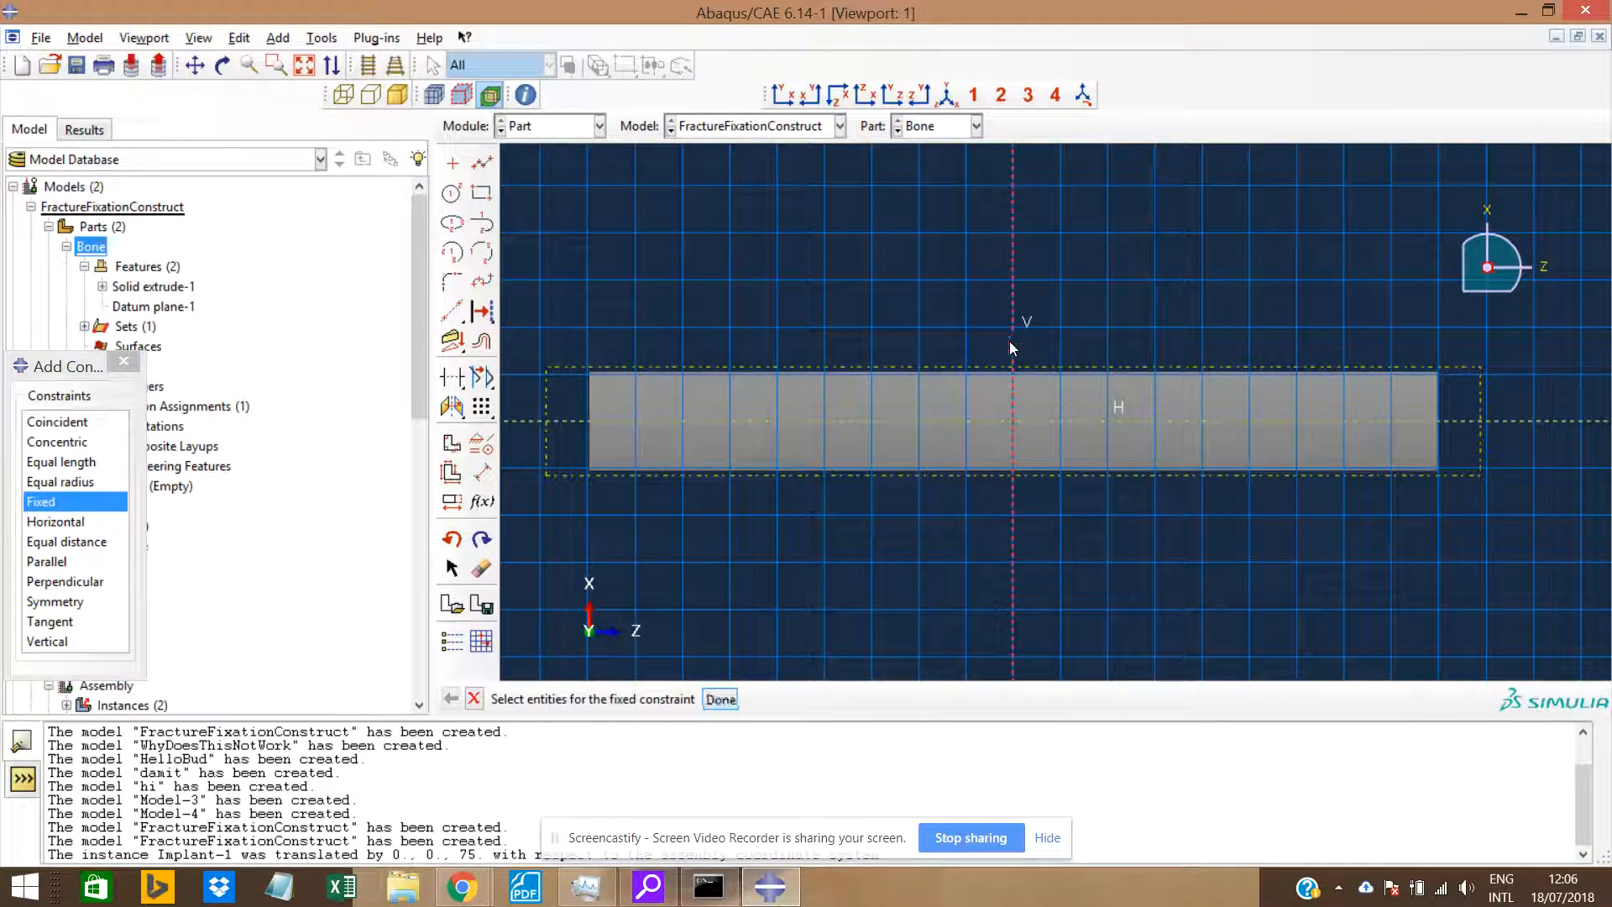
left_click(885, 423)
middle_click(884, 423)
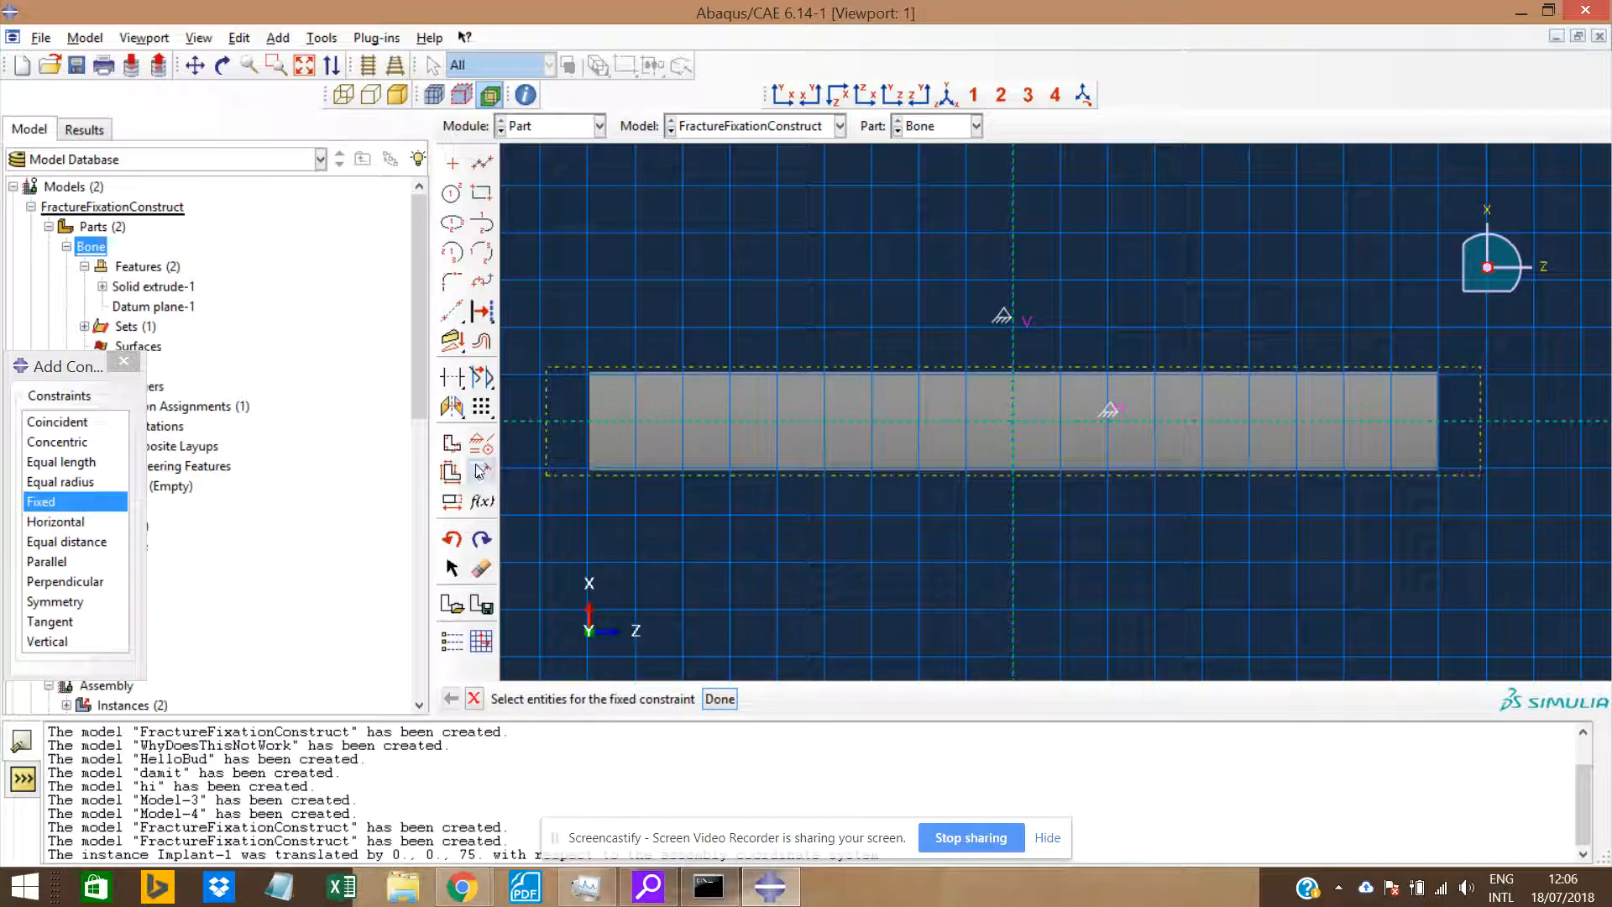
Sketch a circle of about 9.3 radius centred on the horizontal construction line at about x -25, y 0.
left_click(452, 193)
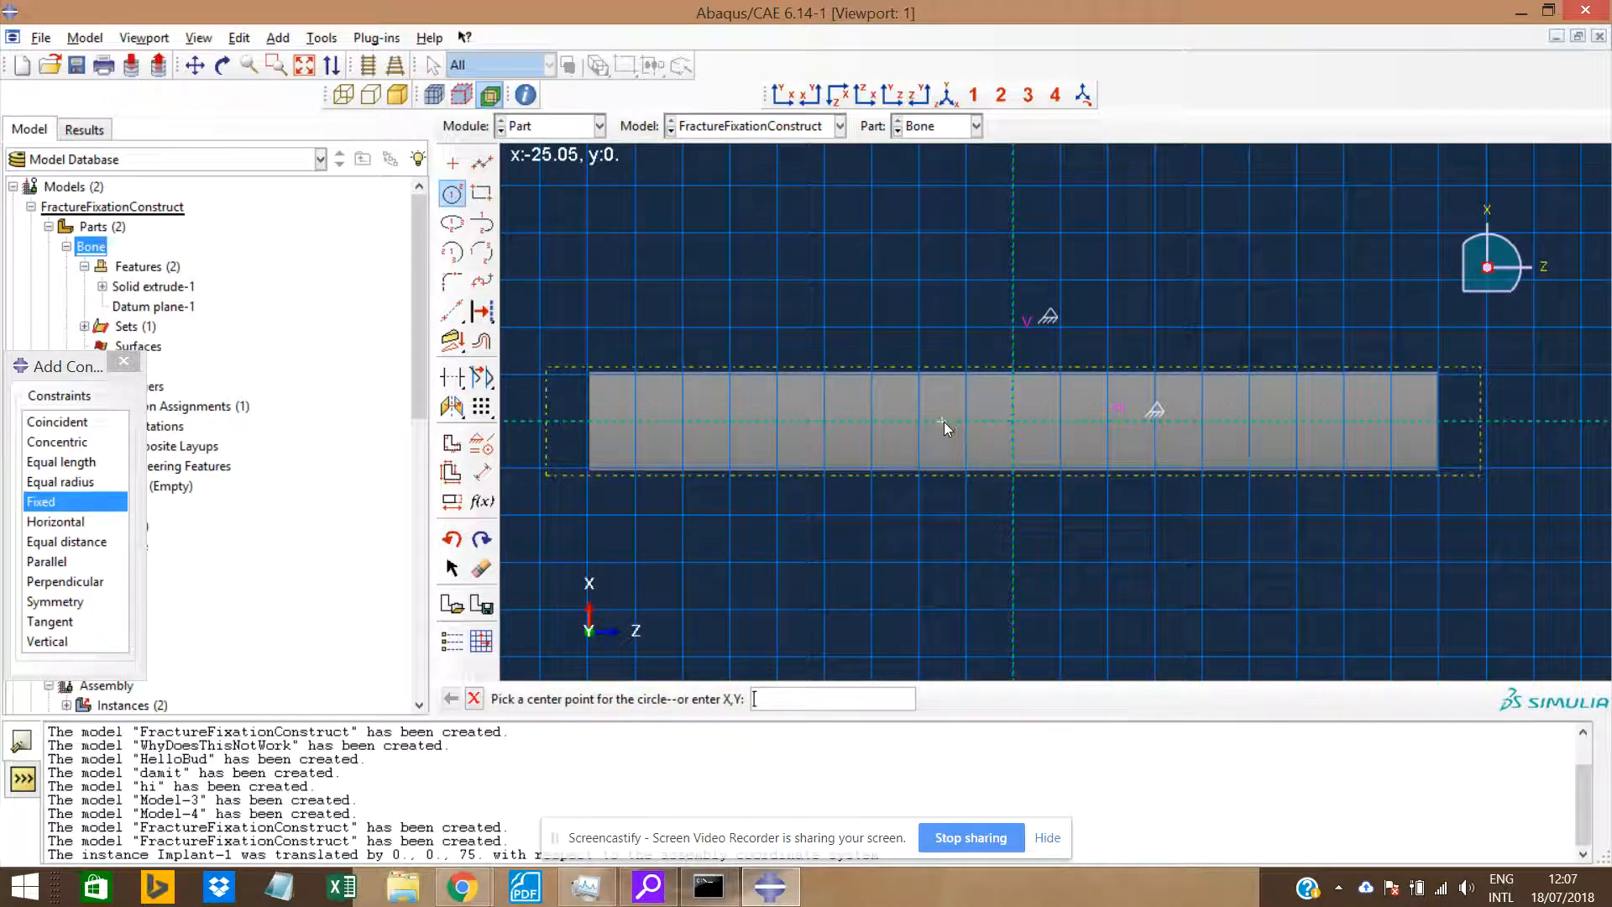
left_click(947, 421)
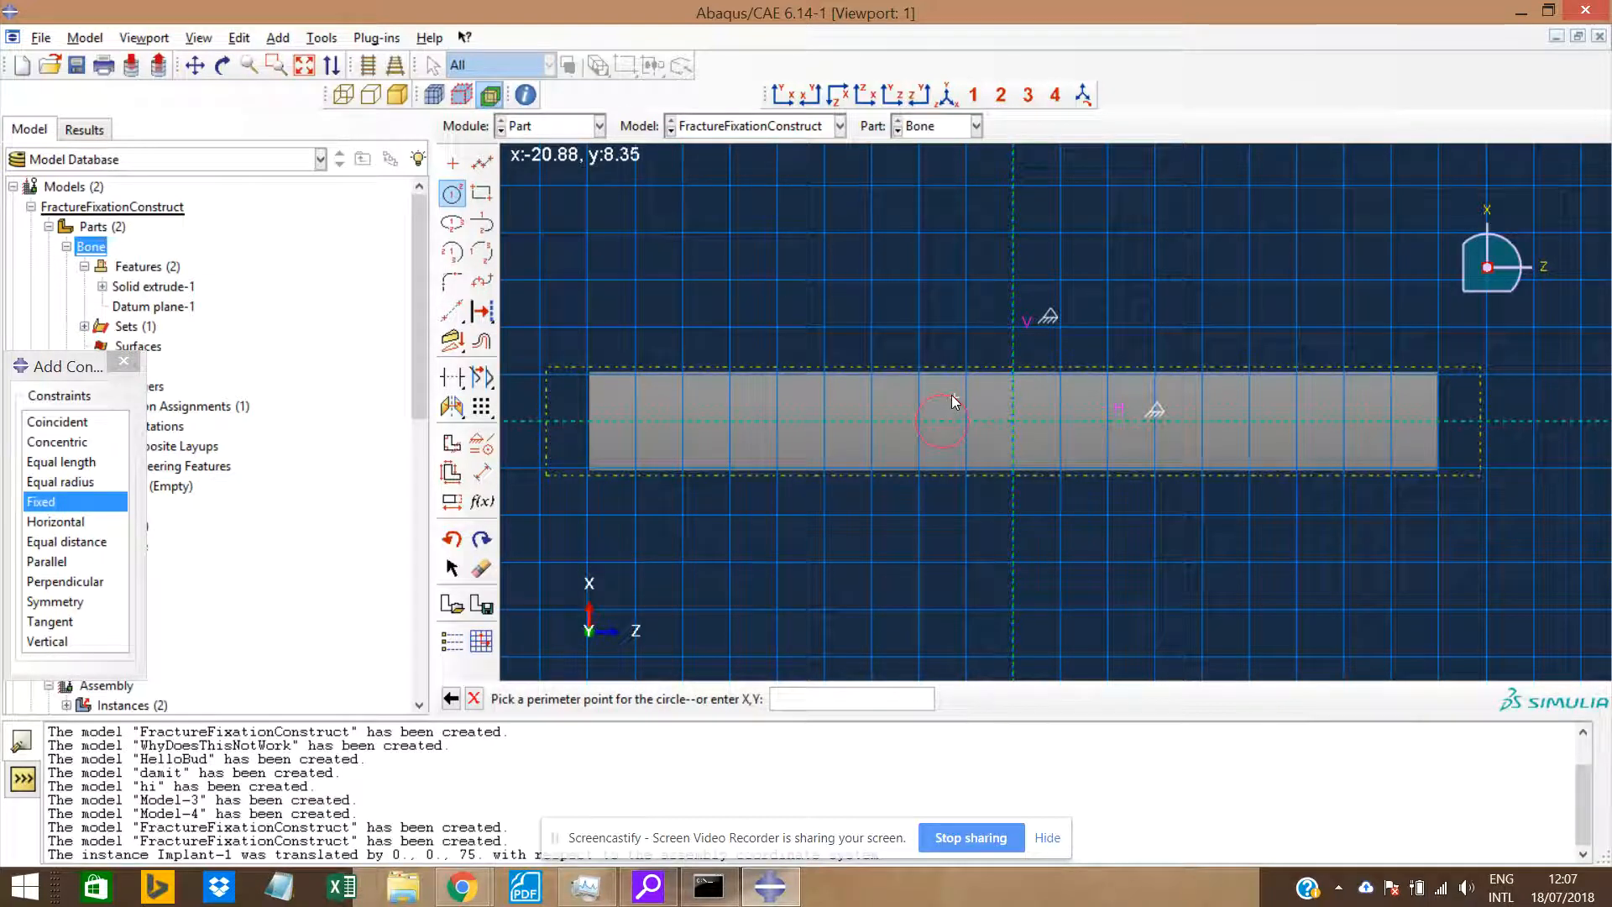
left_click(950, 395)
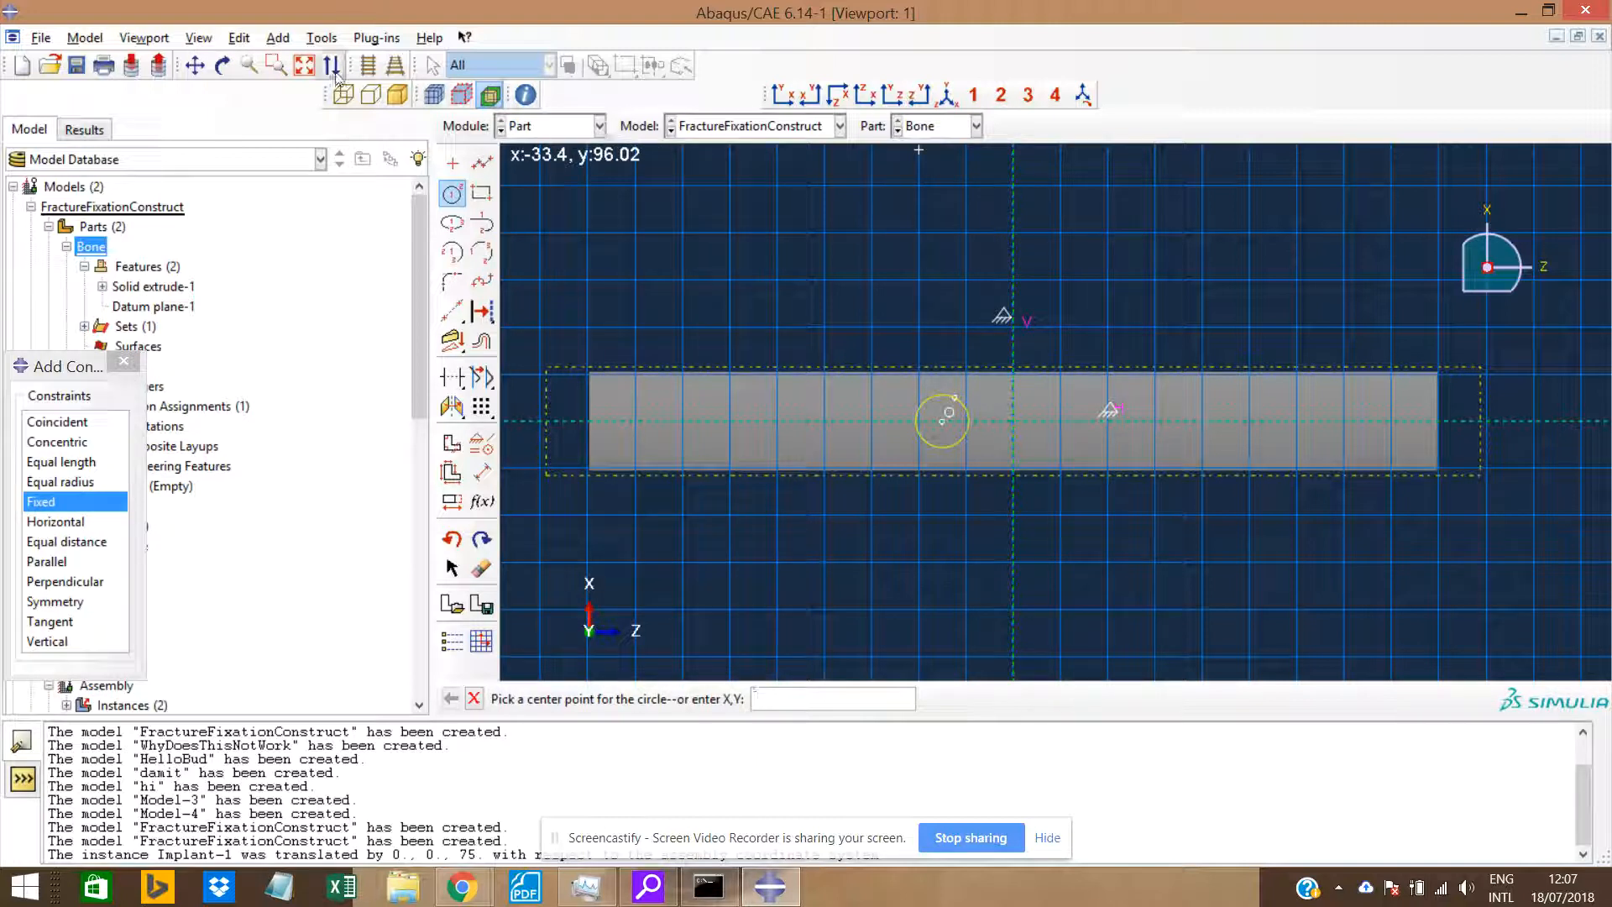
Add a radial dimension to the circle and set its radius to 2.
left_click(482, 475)
left_click(926, 401)
left_click(924, 314)
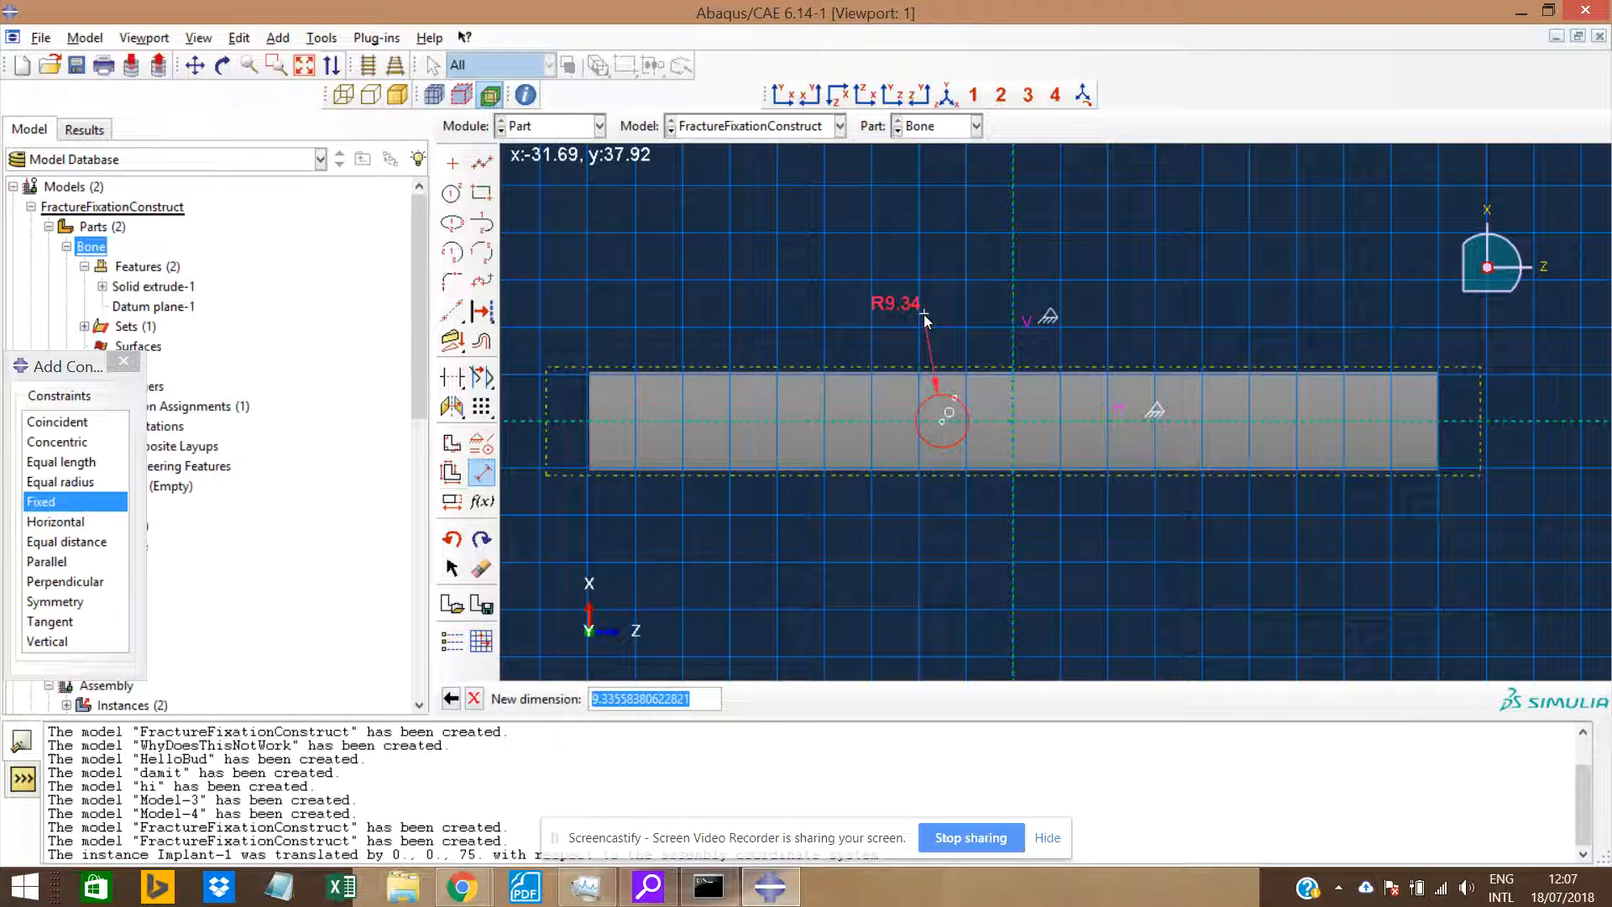
type("2")
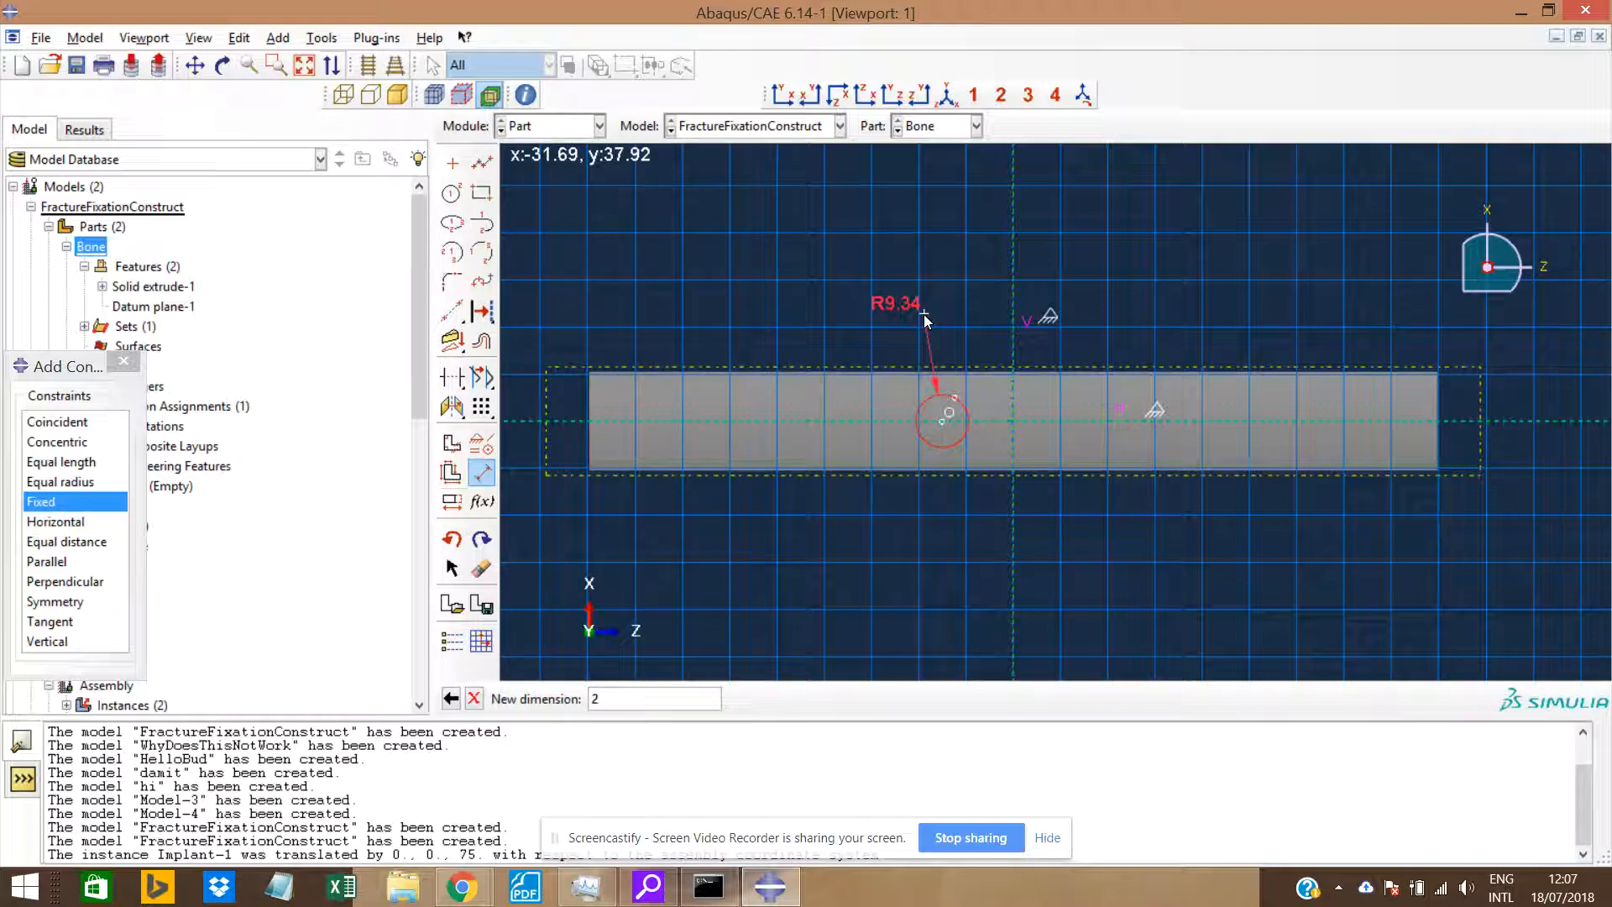
key("Return")
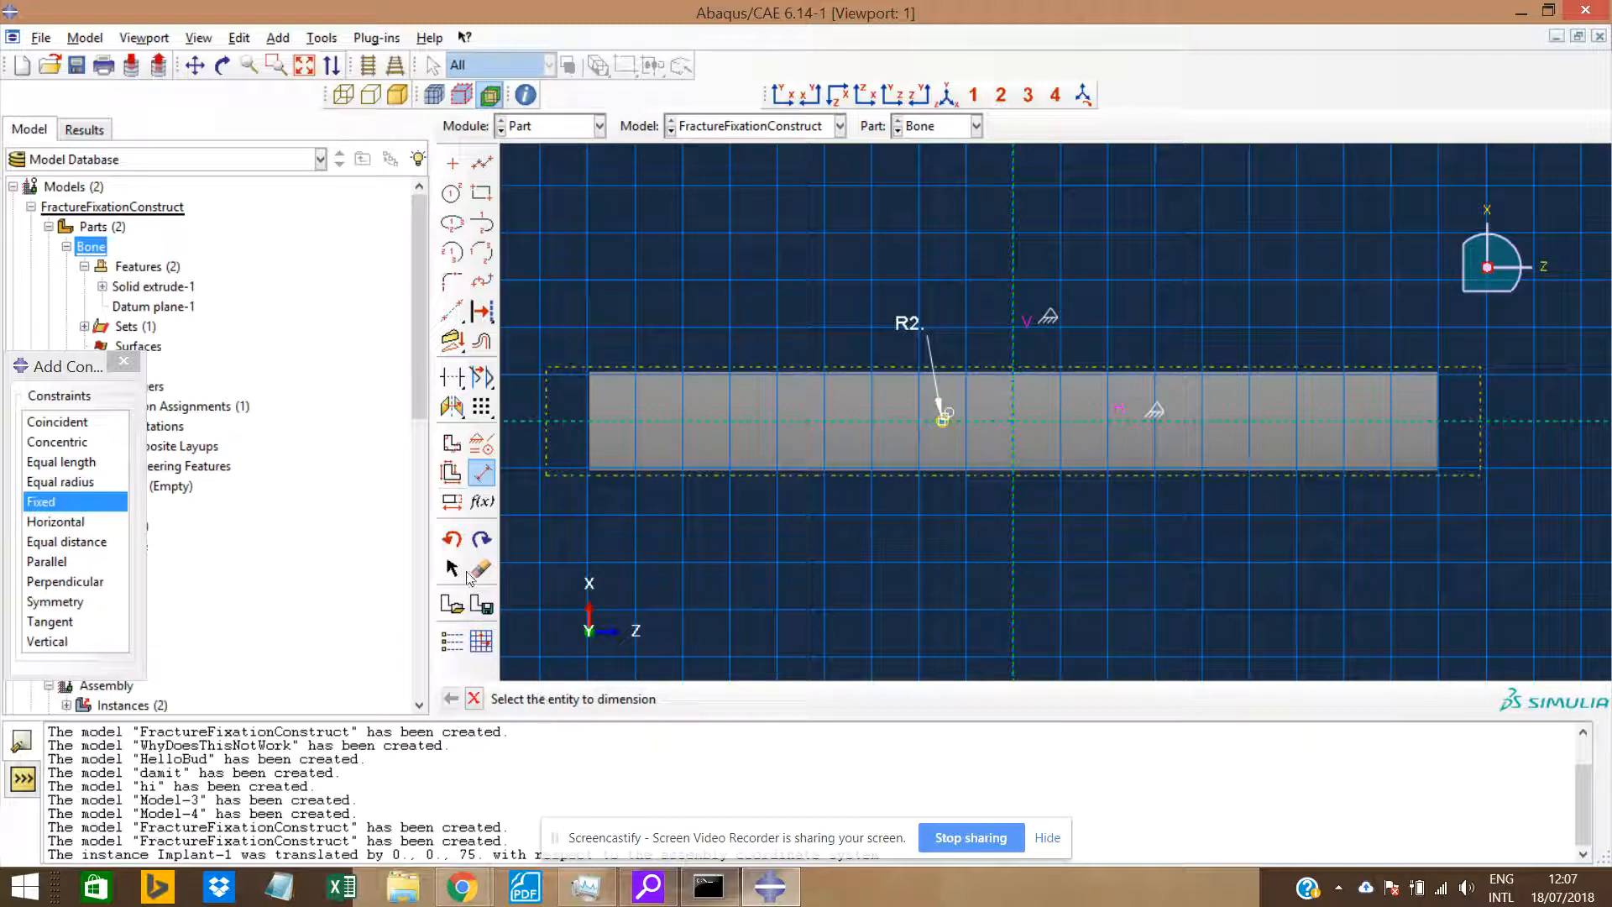
Edit the circle's radial dimension to a radius of 4.
left_click(452, 502)
left_click(914, 325)
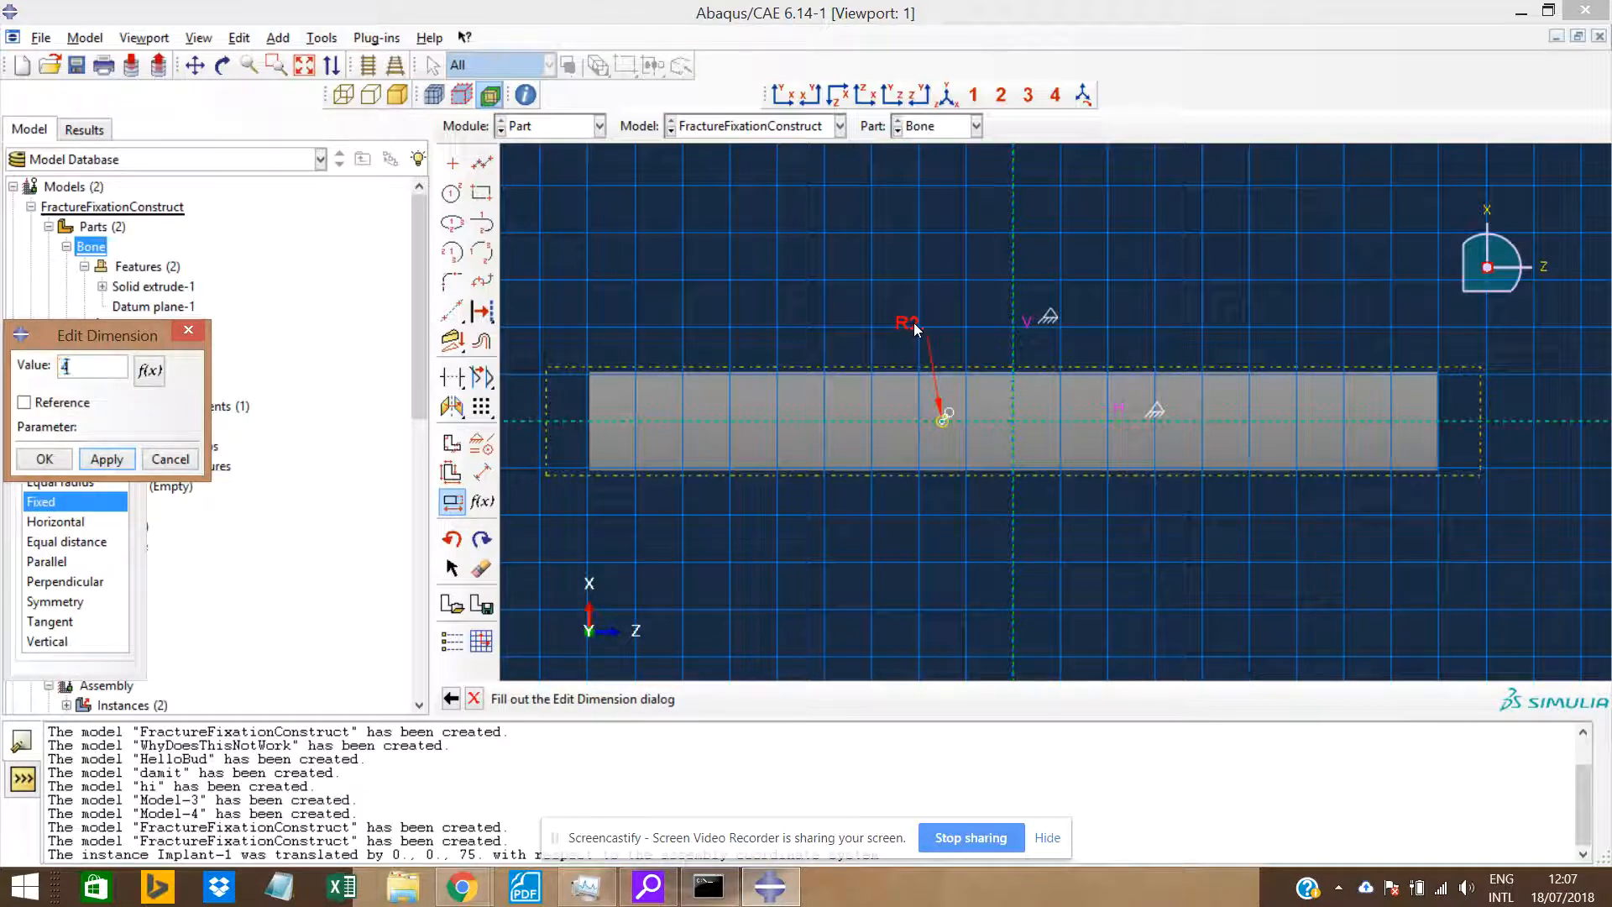
key("Return")
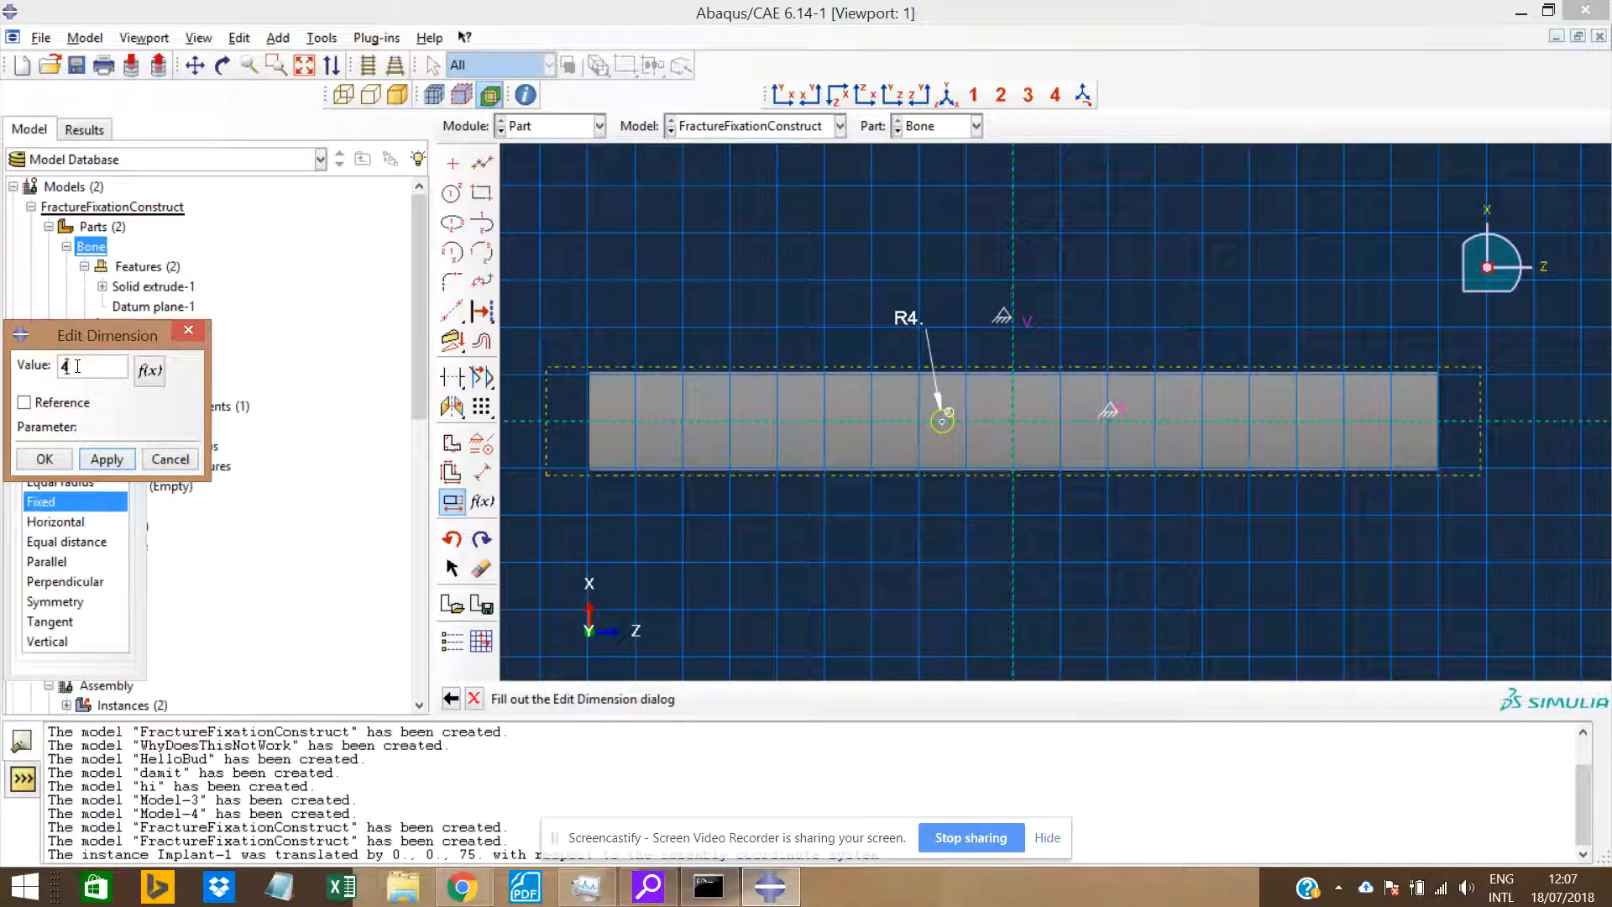
left_click(45, 460)
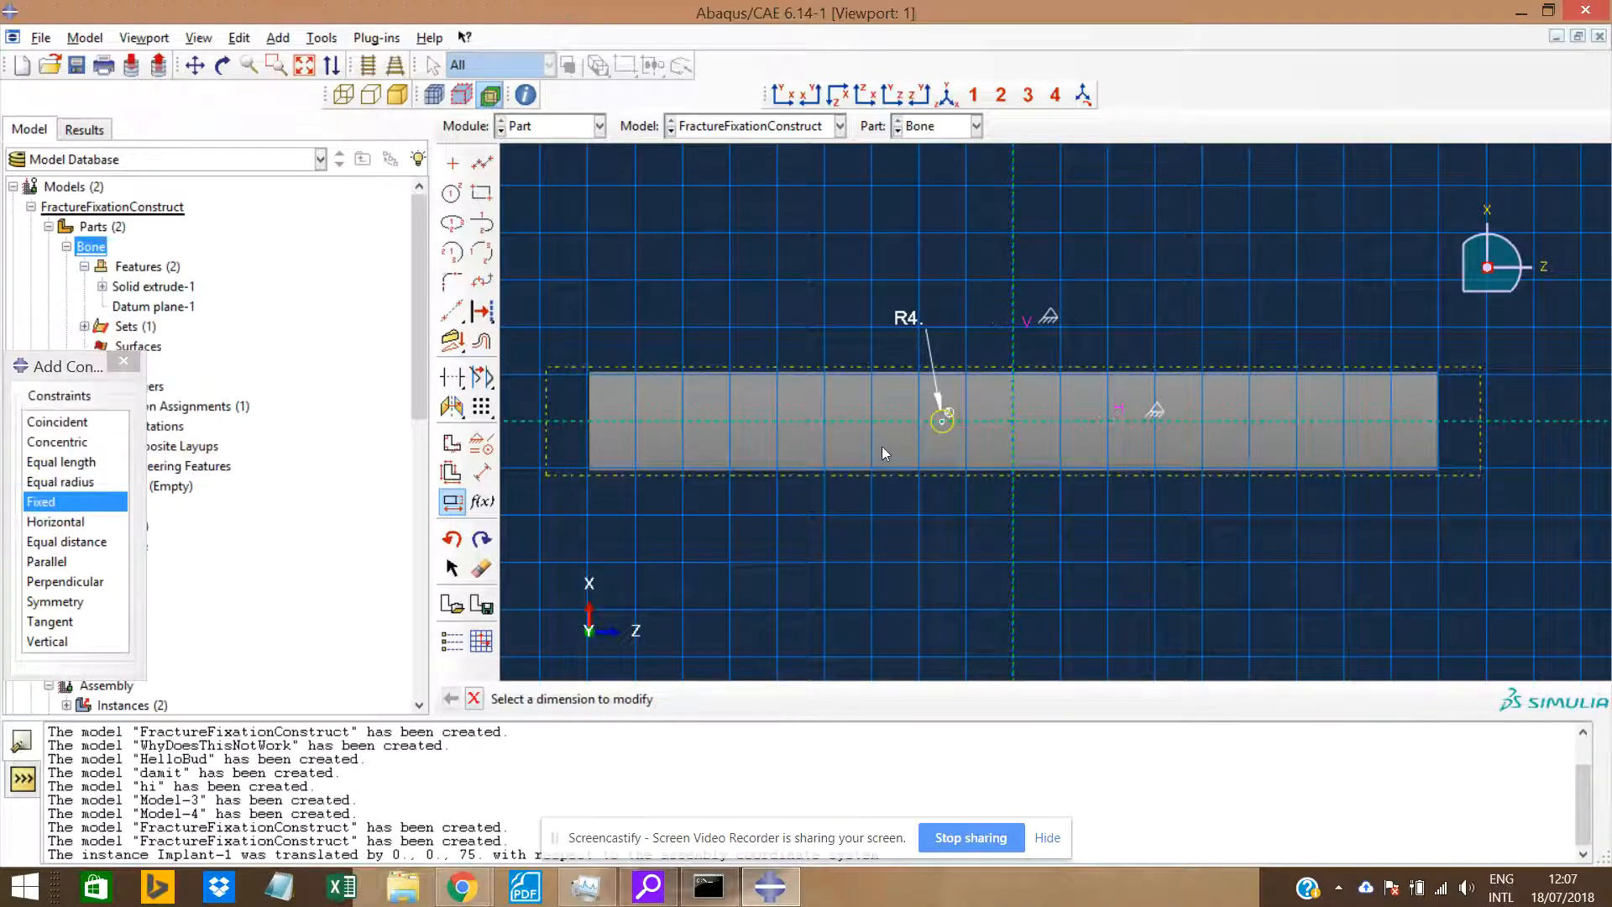
Dimension the distance from the circle's centre to the vertical construction line and set it to 15.
scroll(954, 455, "down", 1)
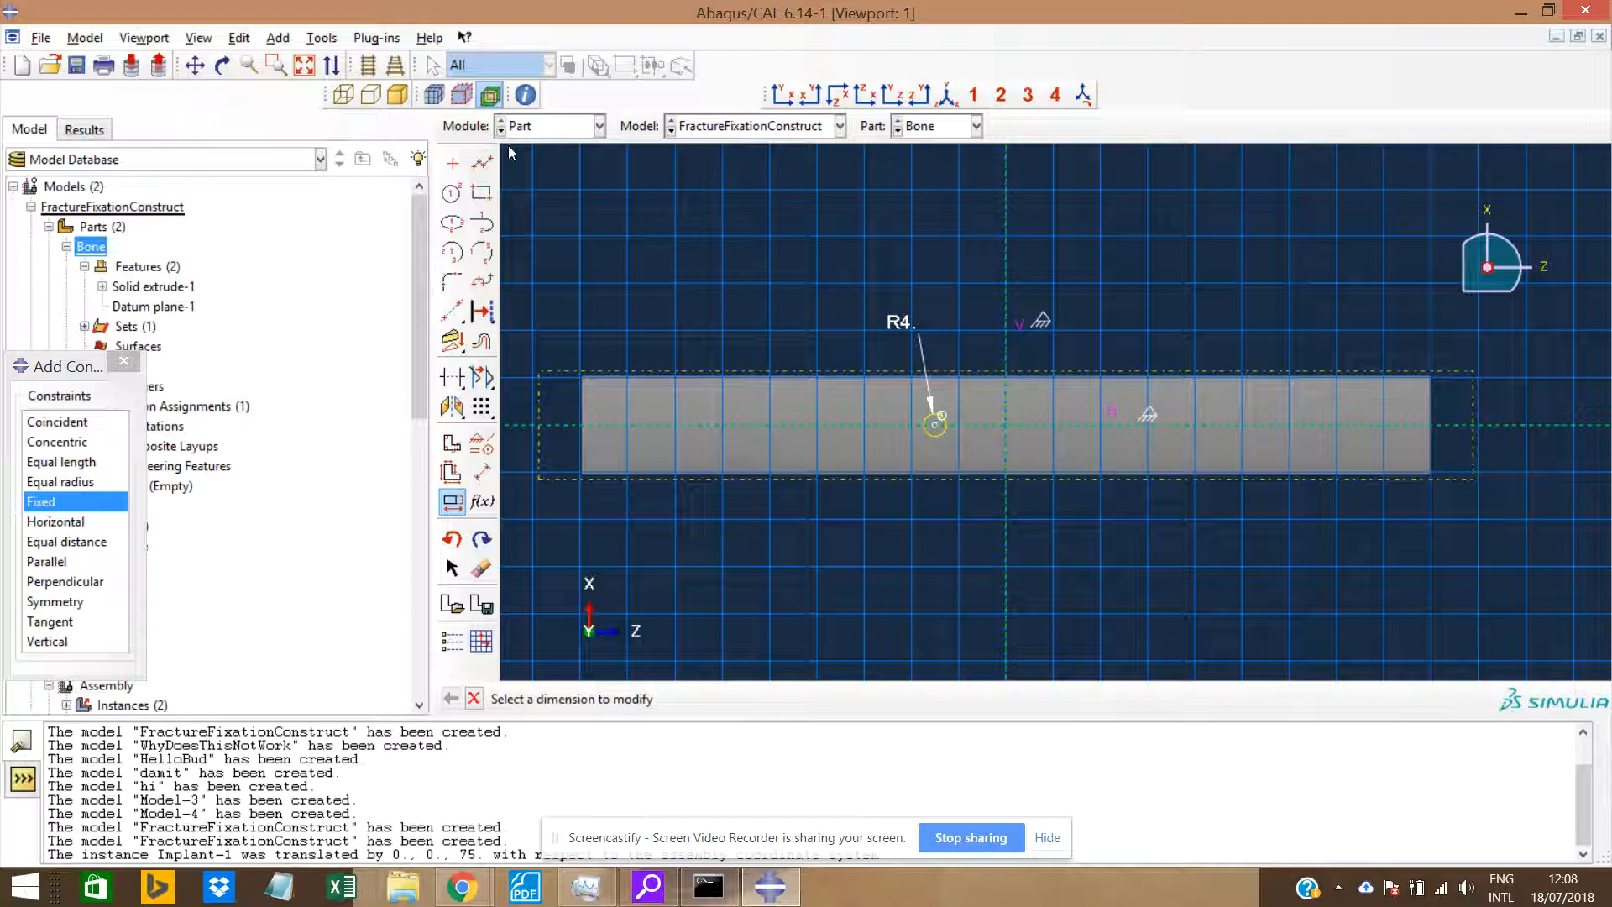
left_click(482, 473)
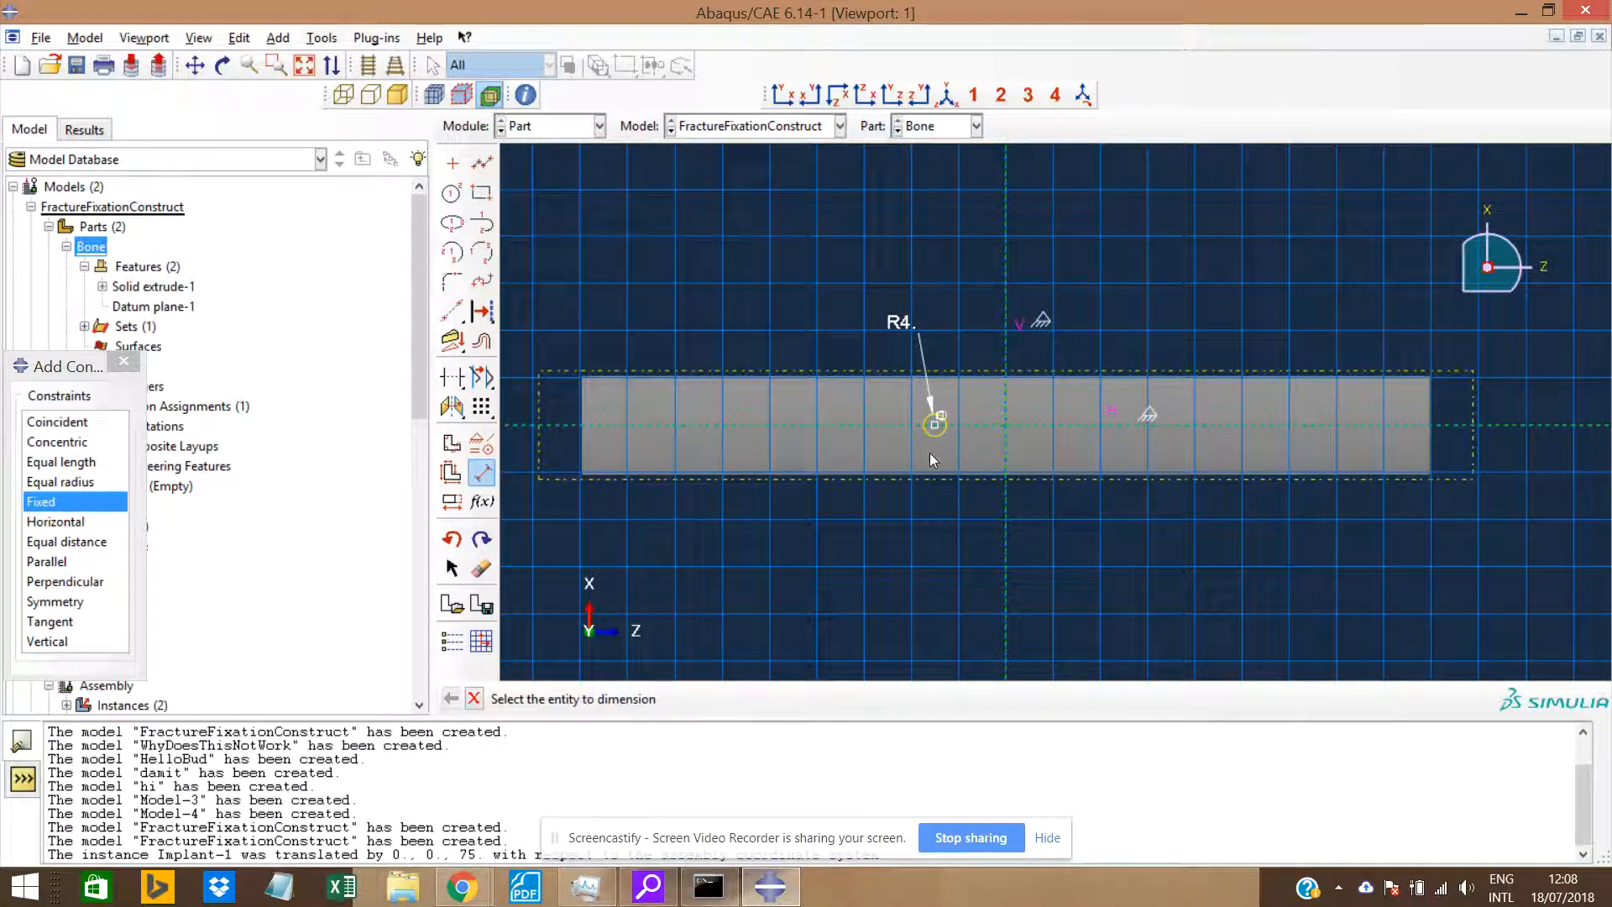
left_click(935, 424)
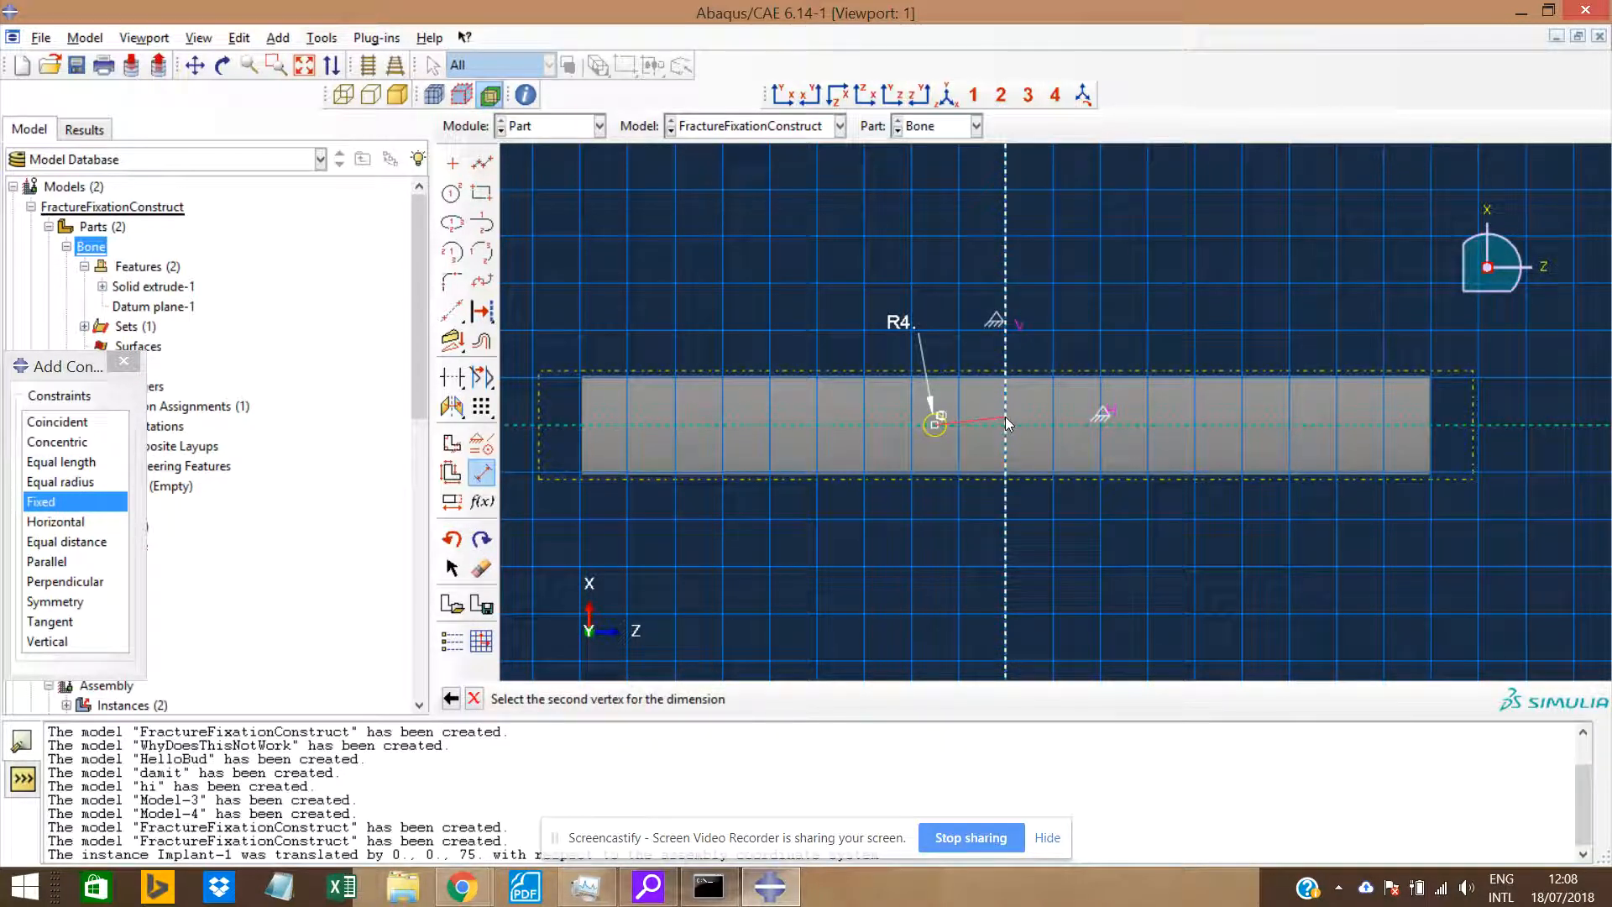
left_click(1007, 427)
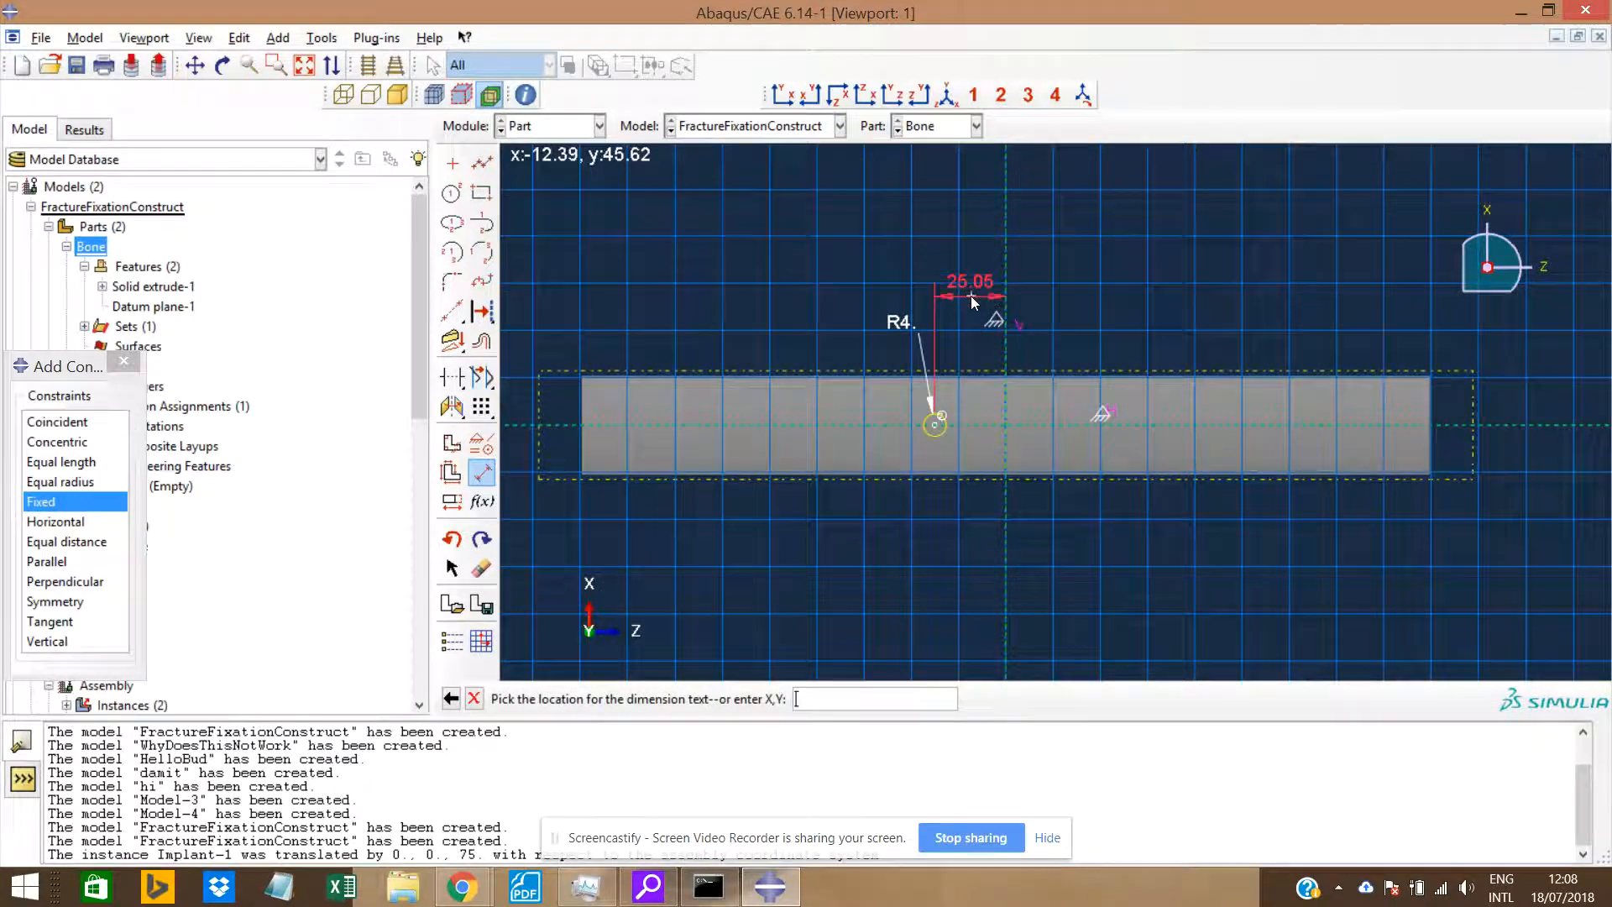
left_click(971, 295)
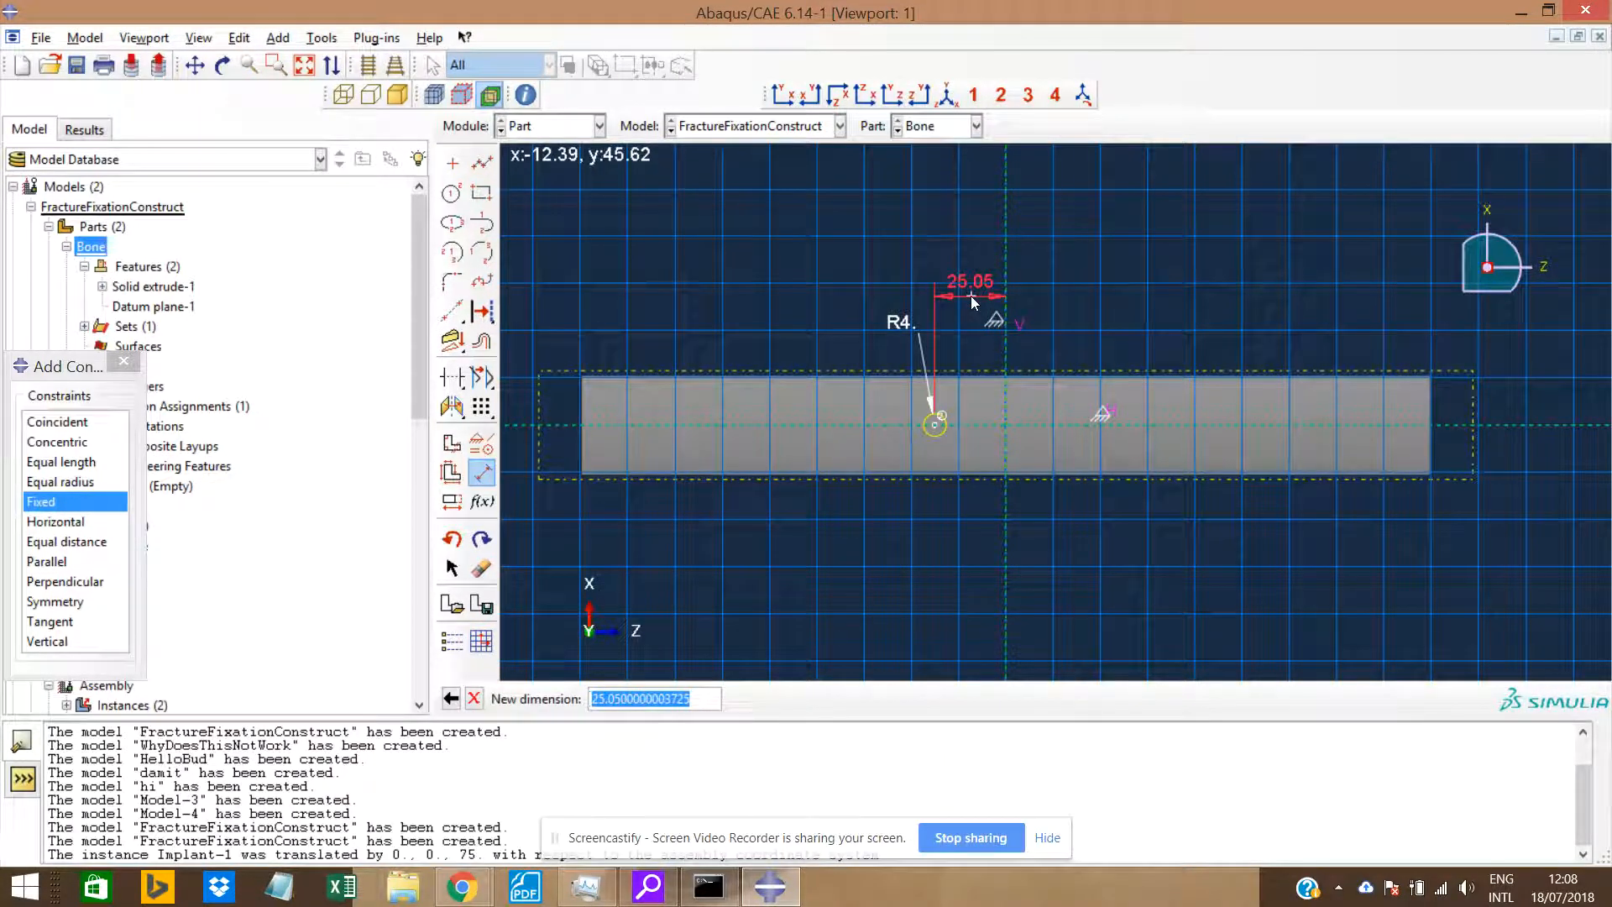
type("1")
key("Return")
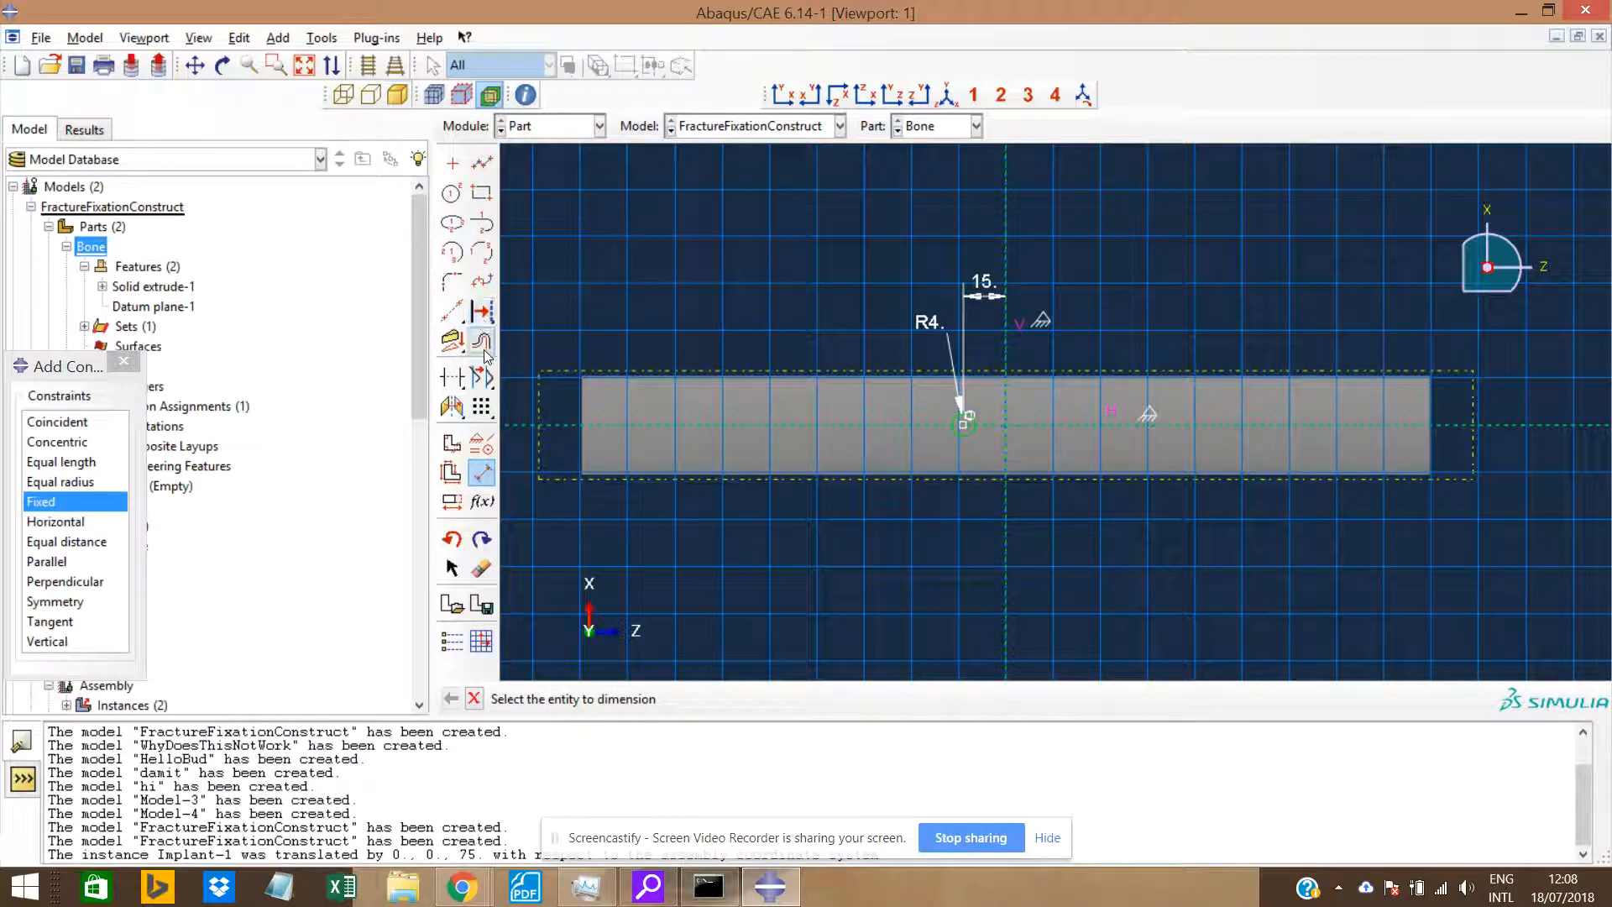
Copy the radius-4 circle by translating it along the horizontal construction line, from its centre to x -33.4, y 0.
left_click(457, 406)
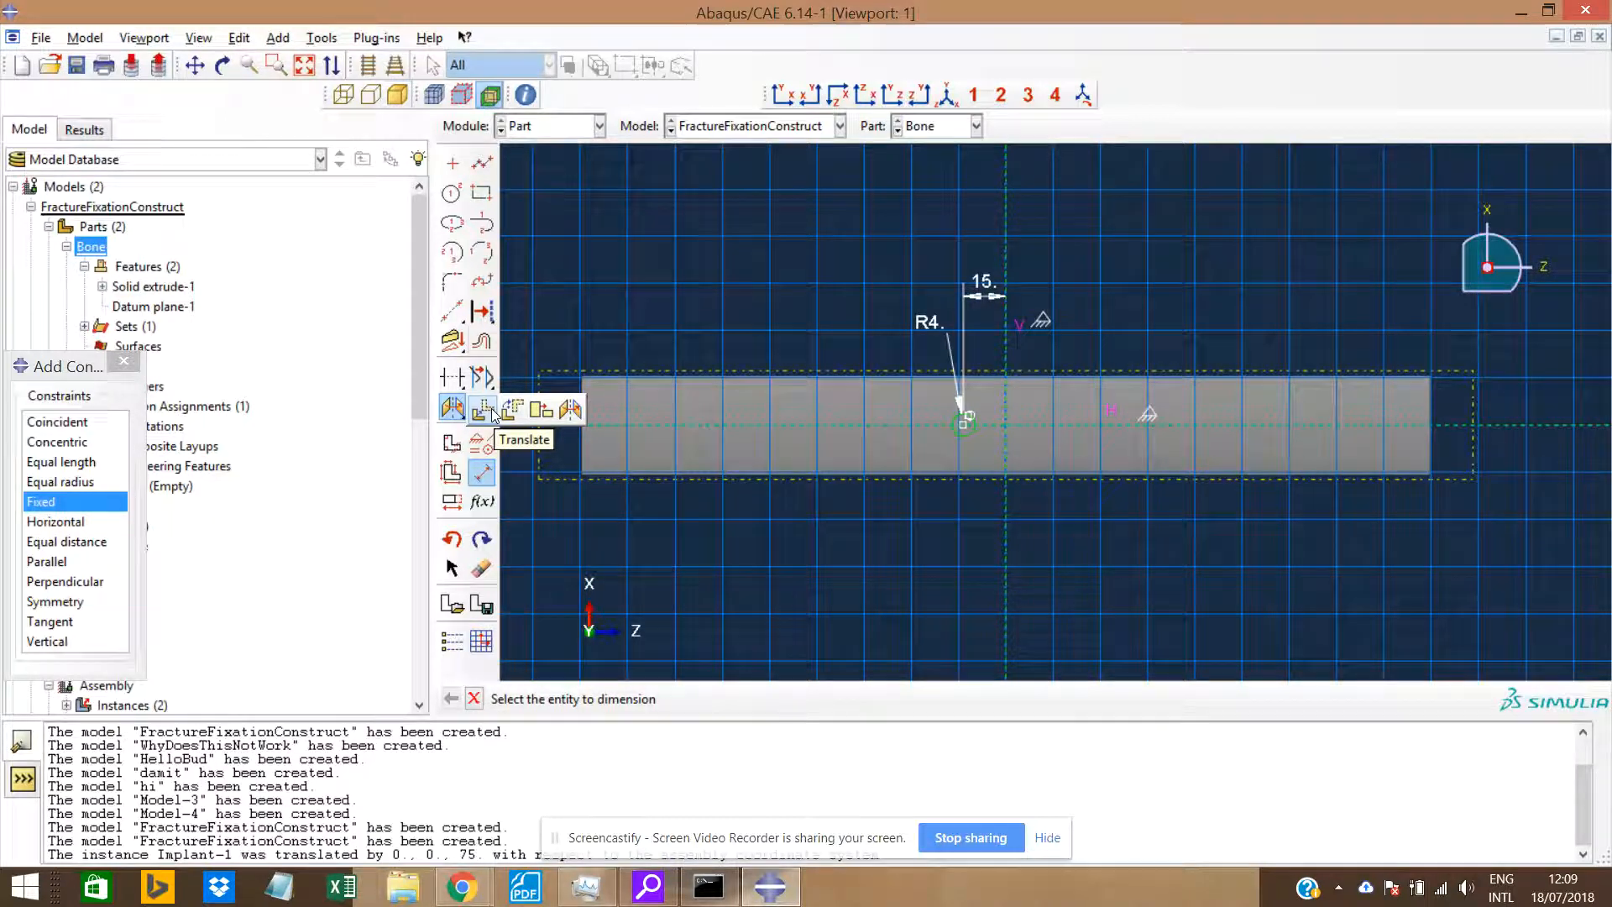
left_click(491, 411)
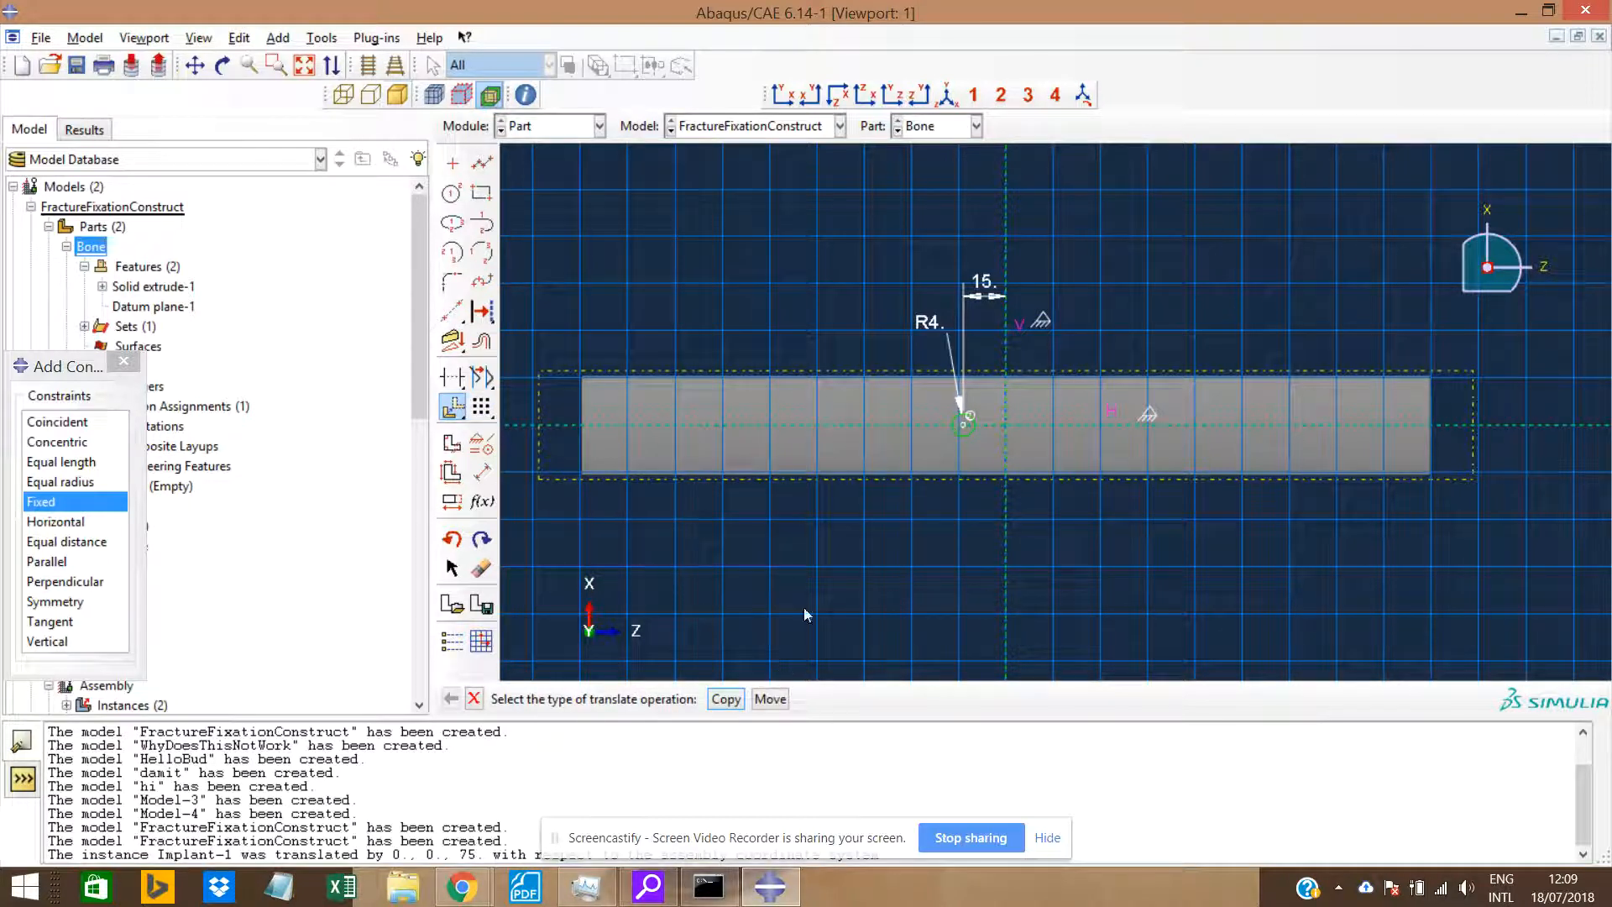
left_click(726, 699)
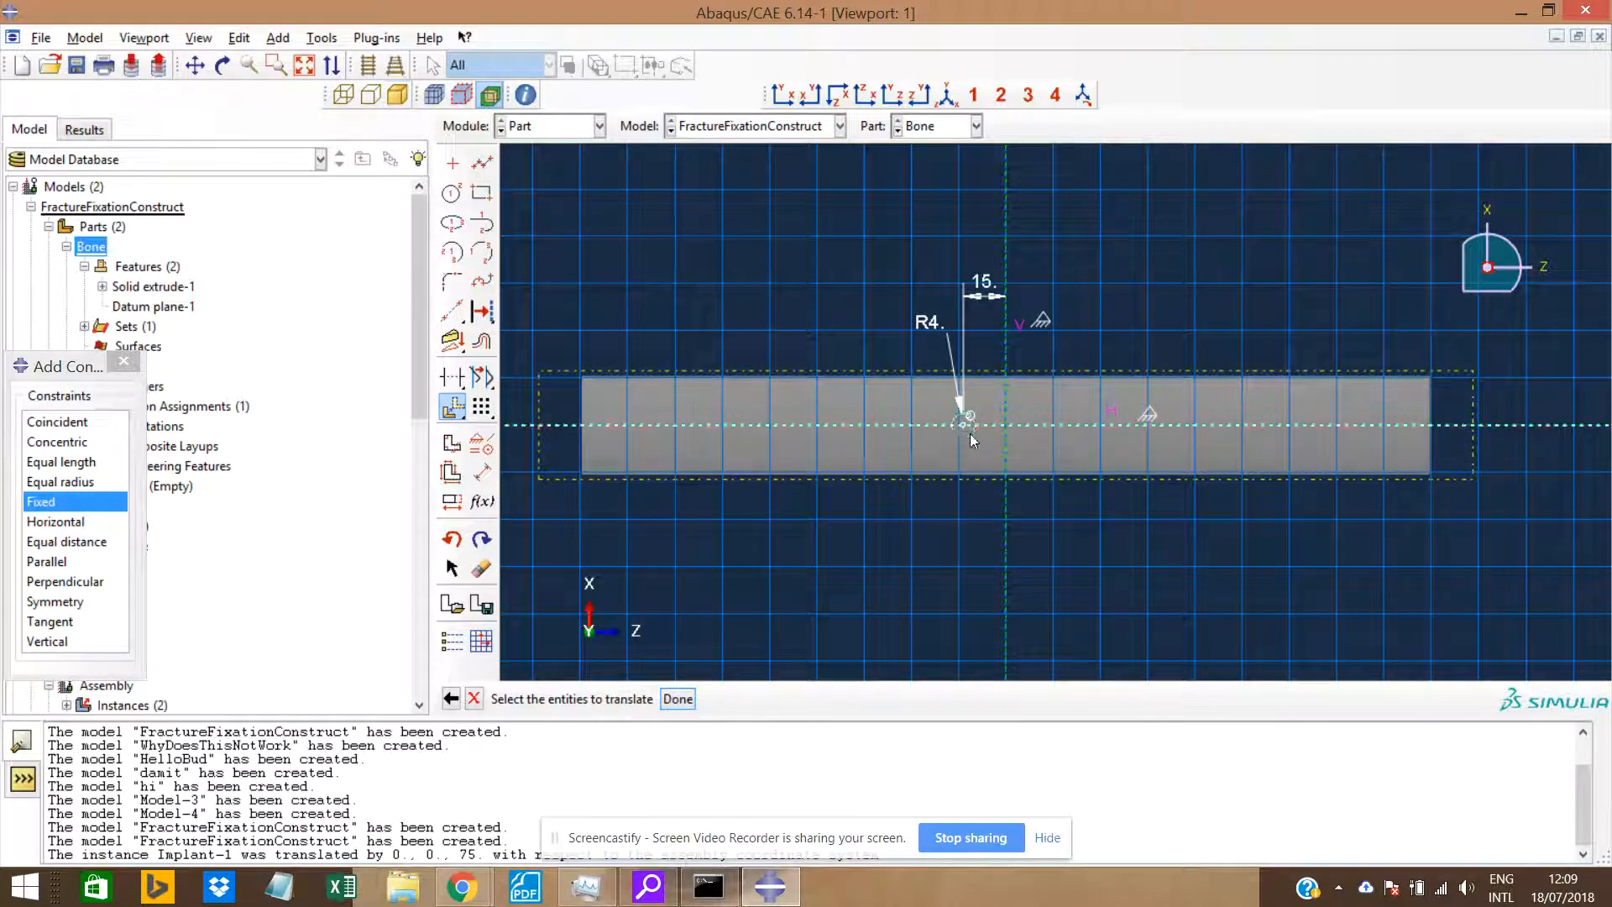
left_click(963, 426)
left_click(678, 699)
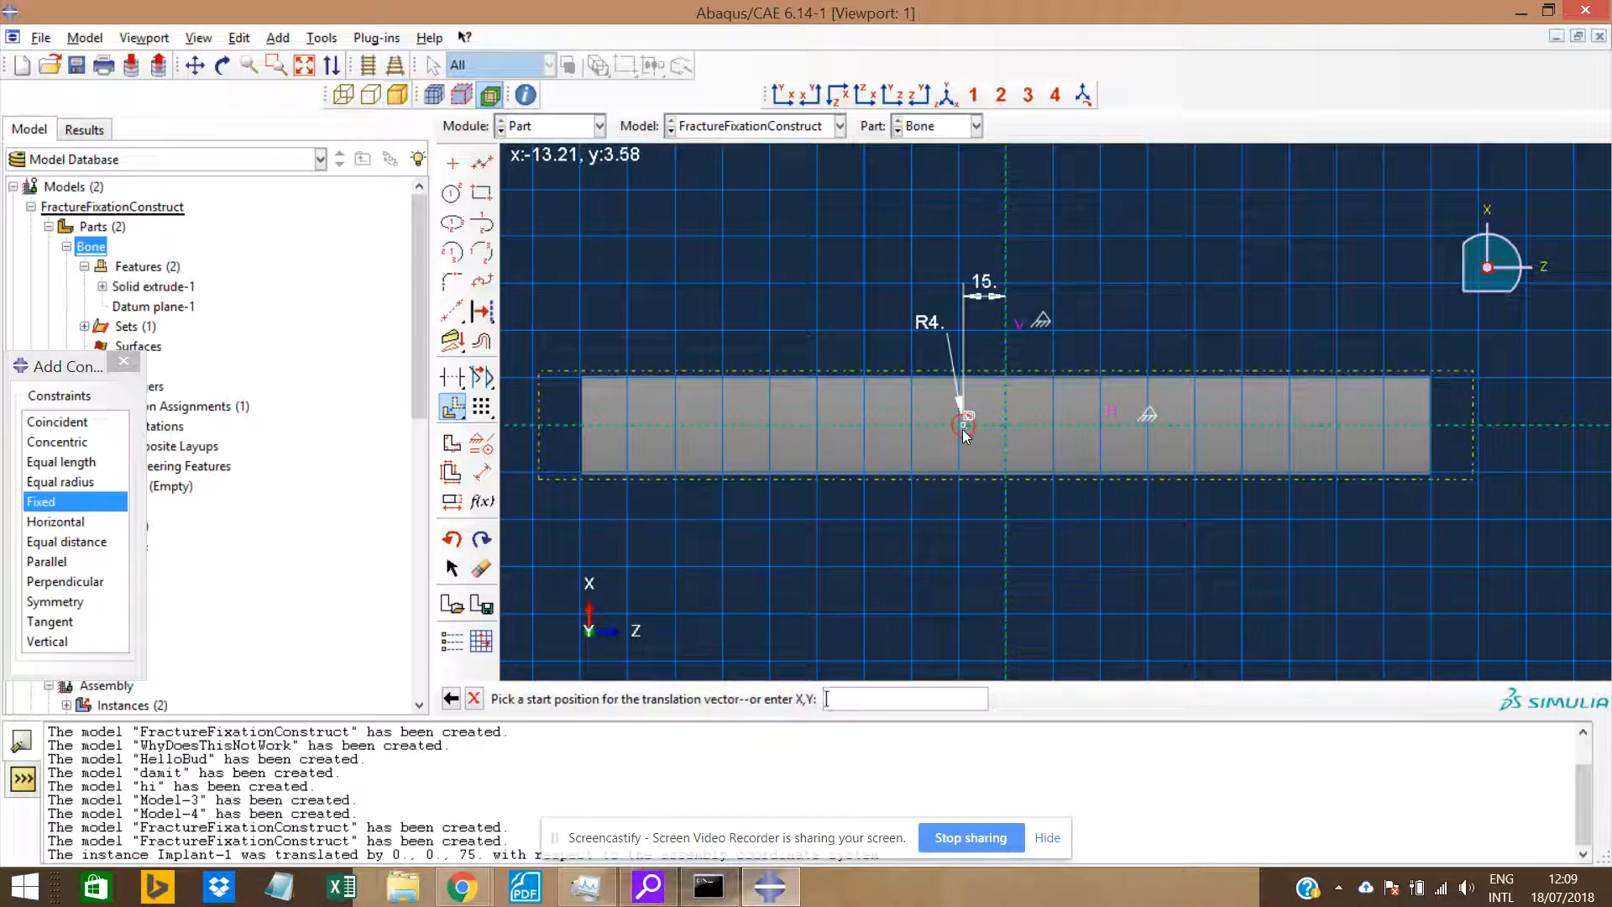
scroll(962, 430, "up", 3)
left_click(965, 415)
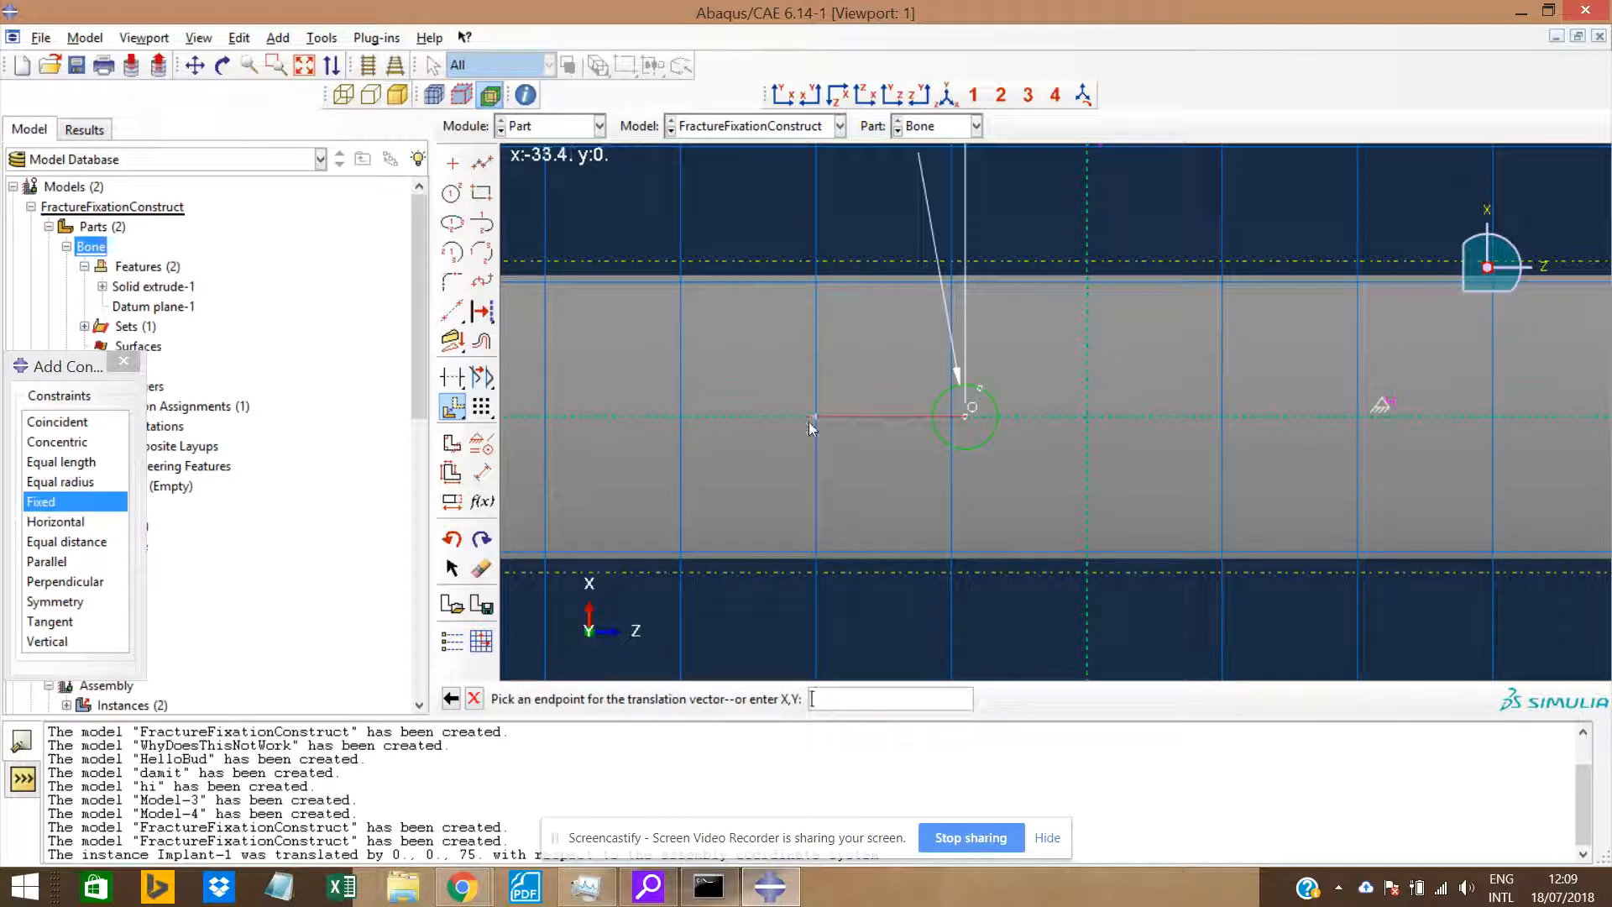
scroll(833, 457, "down", 3)
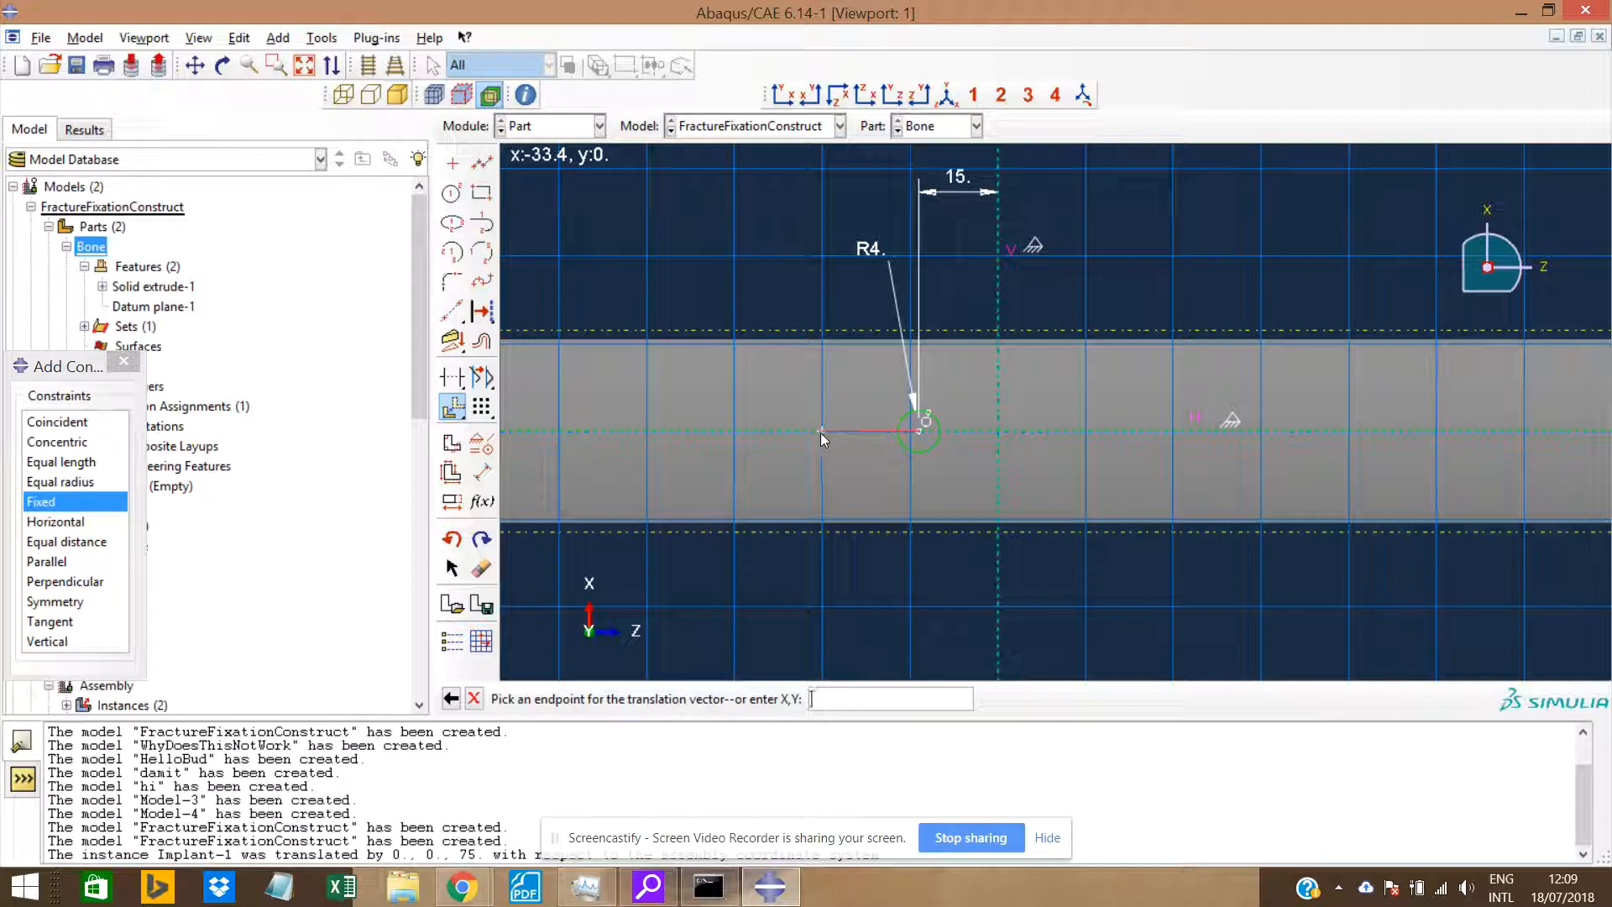
left_click(820, 431)
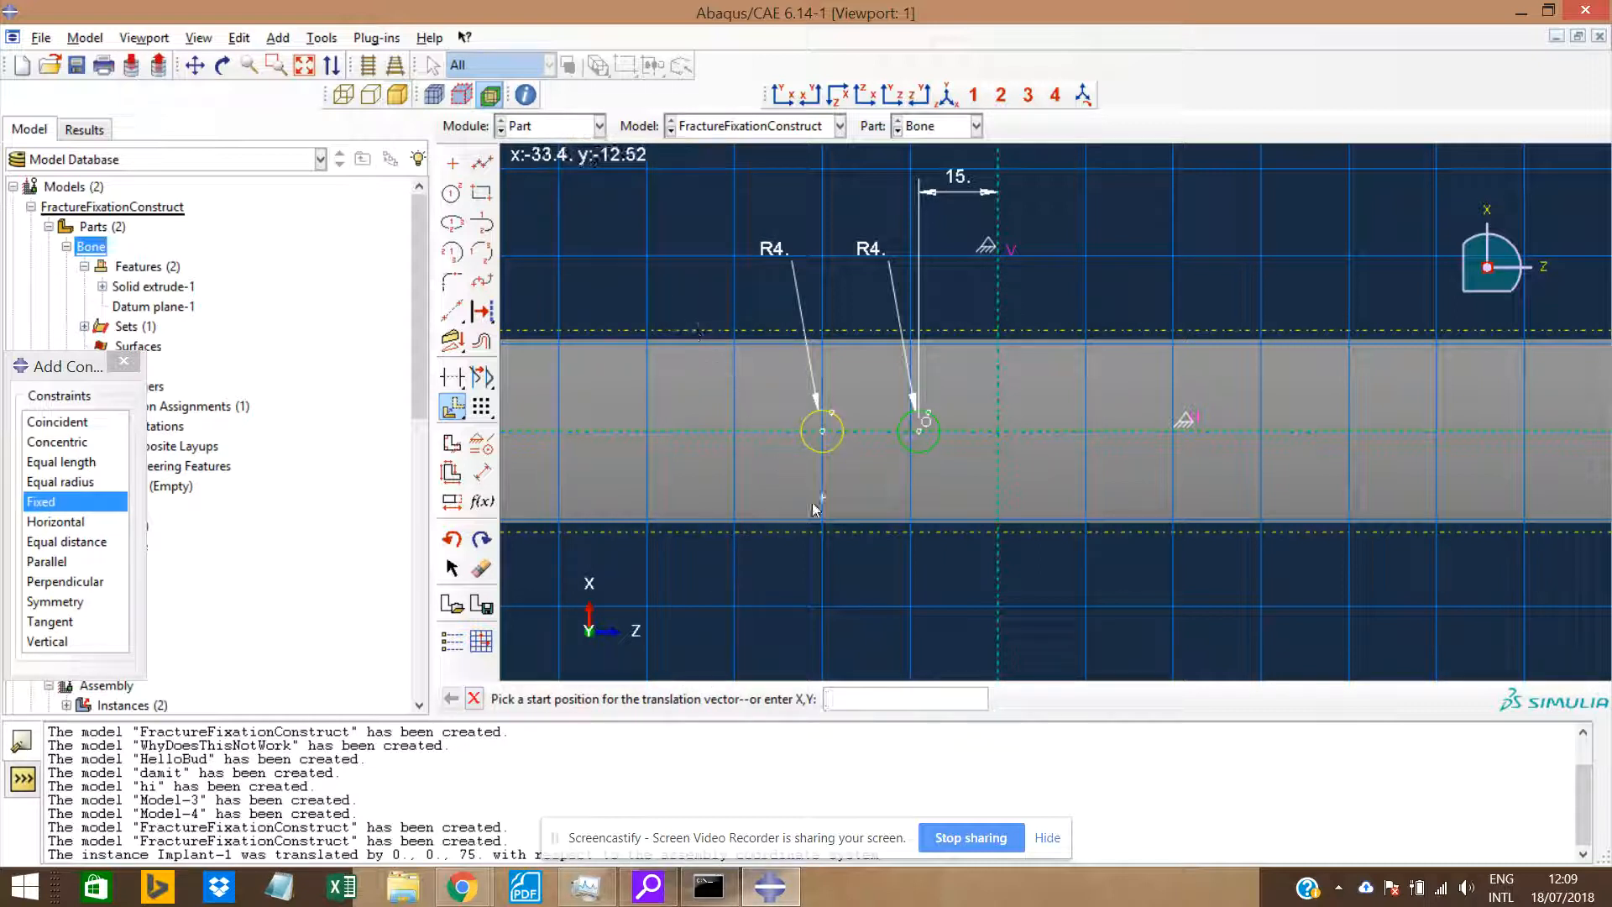
Translate the copied circle from x -33.4, y 0 to about x -50 on the horizontal construction line.
scroll(821, 457, "down", 2)
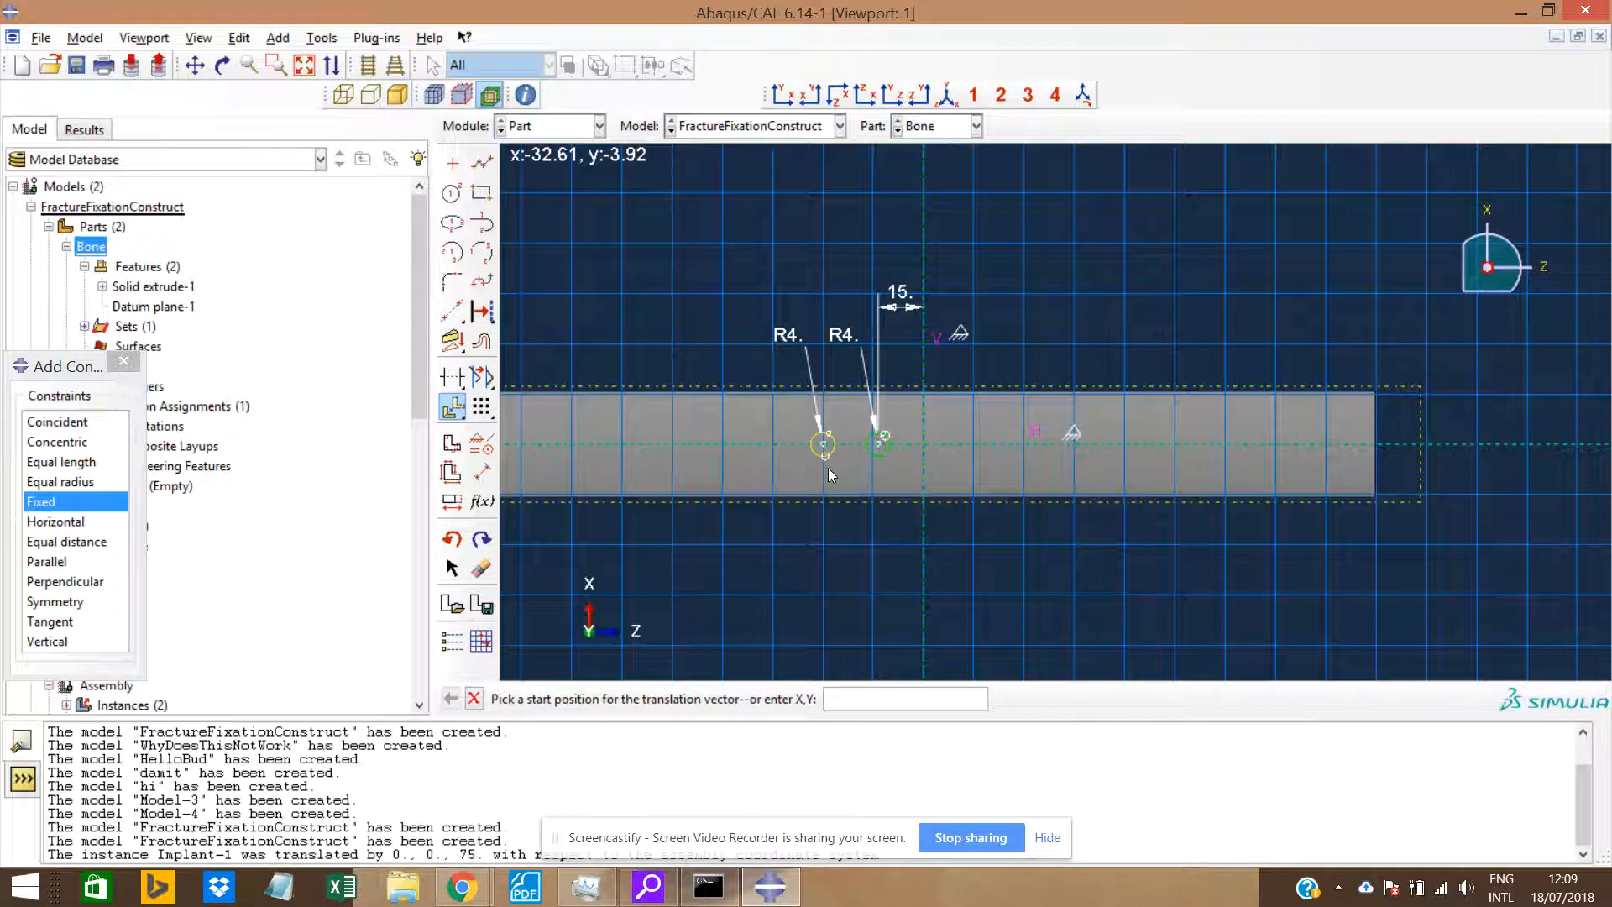
scroll(819, 447, "up", 1)
scroll(838, 451, "up", 1)
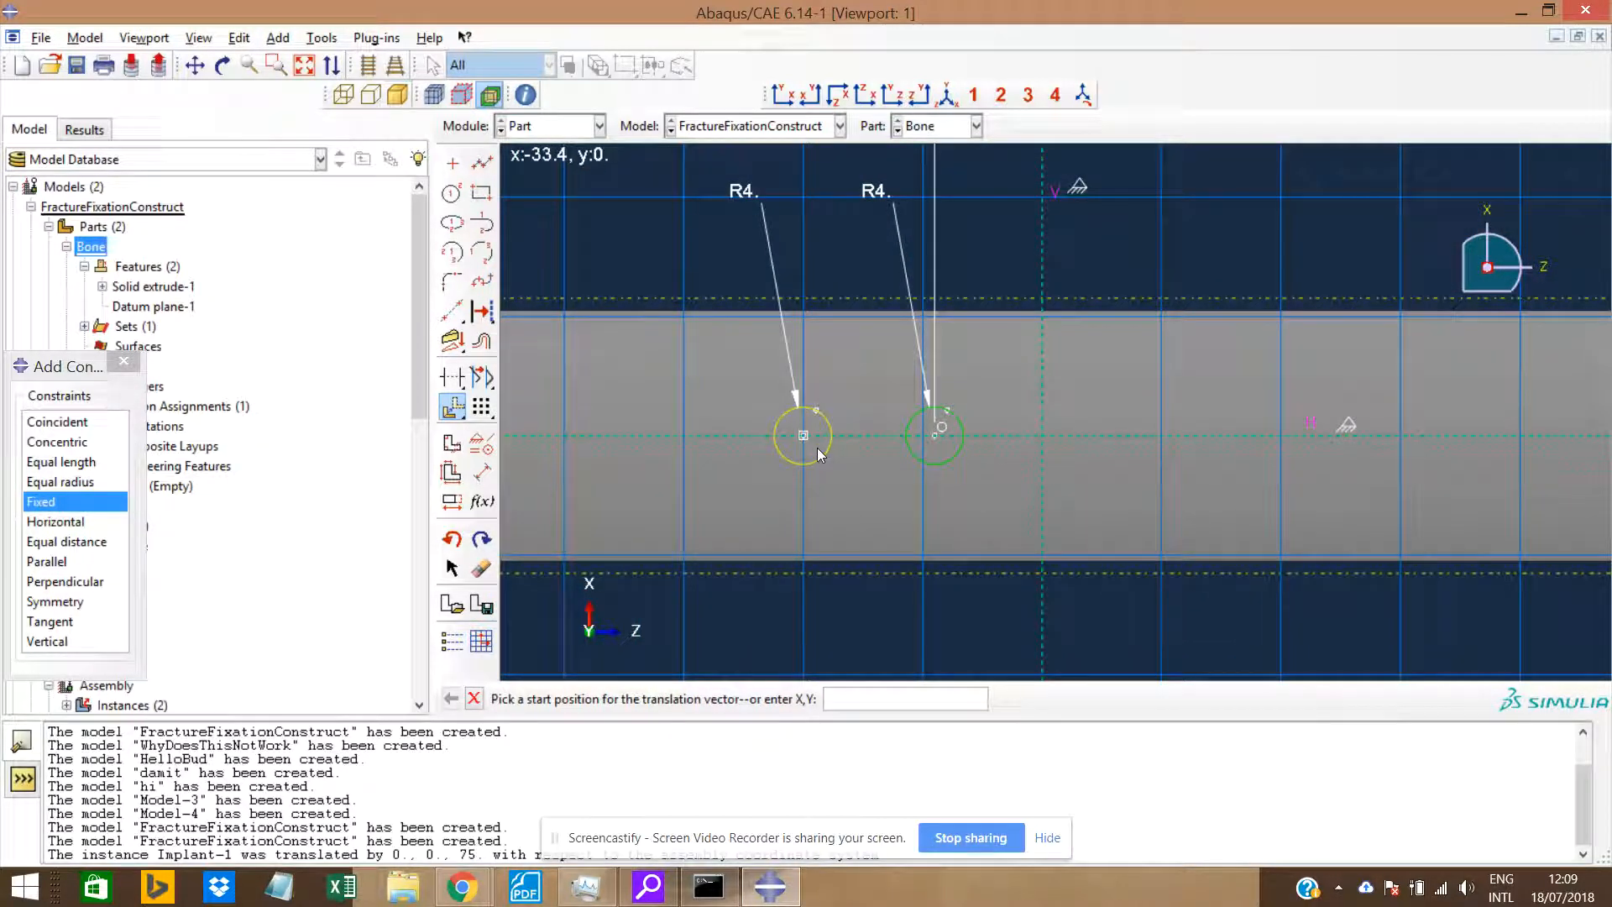
left_click(803, 436)
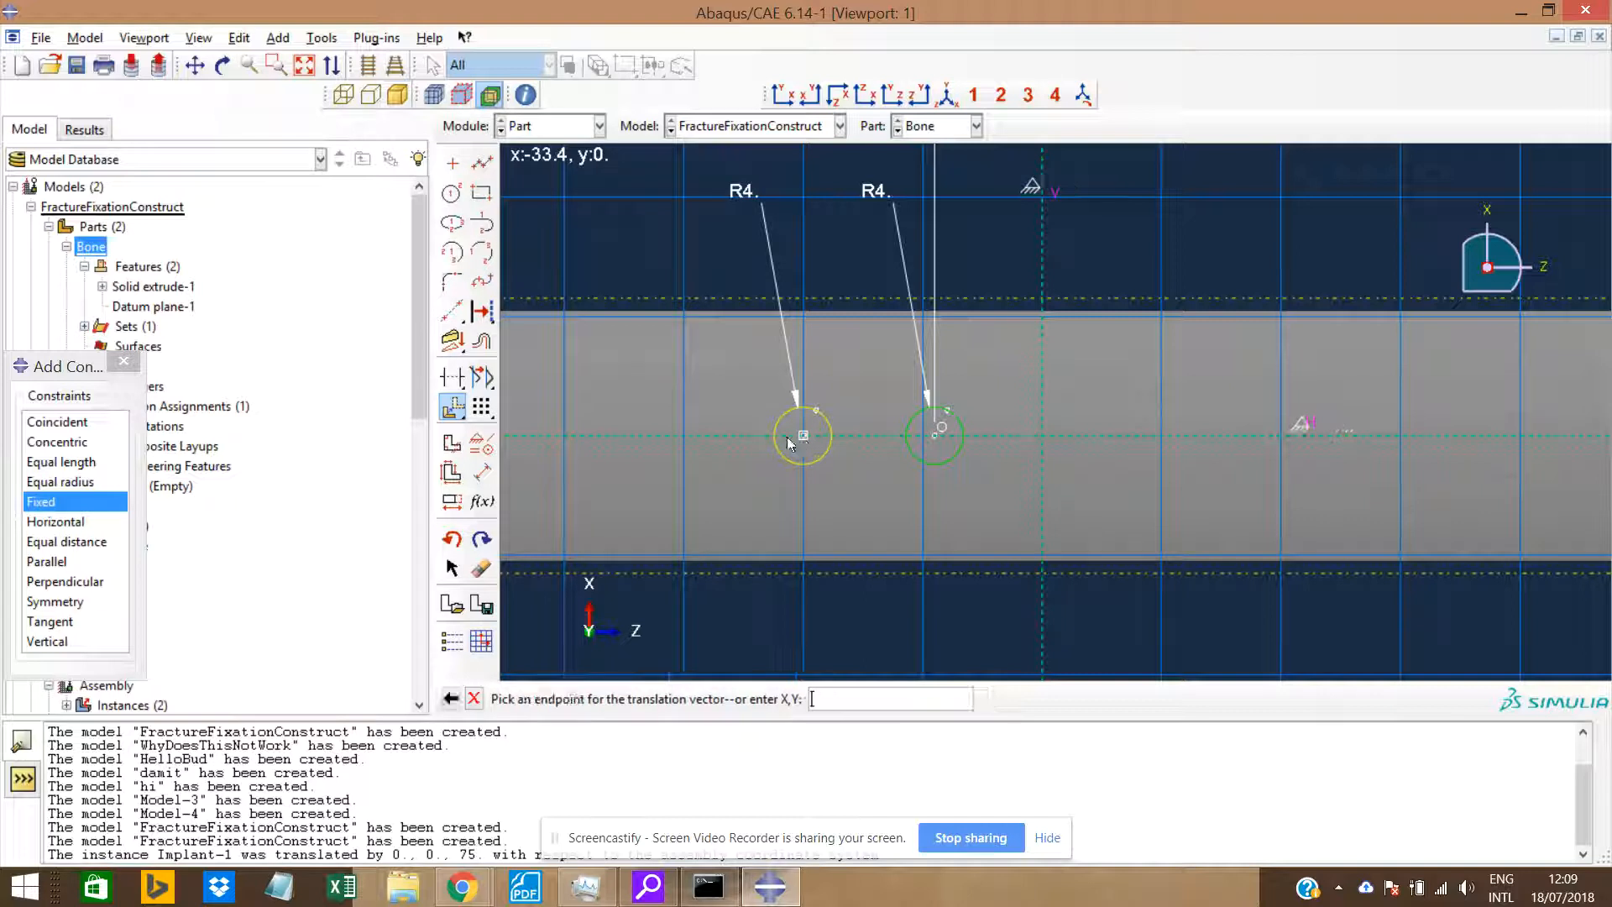
left_click(682, 435)
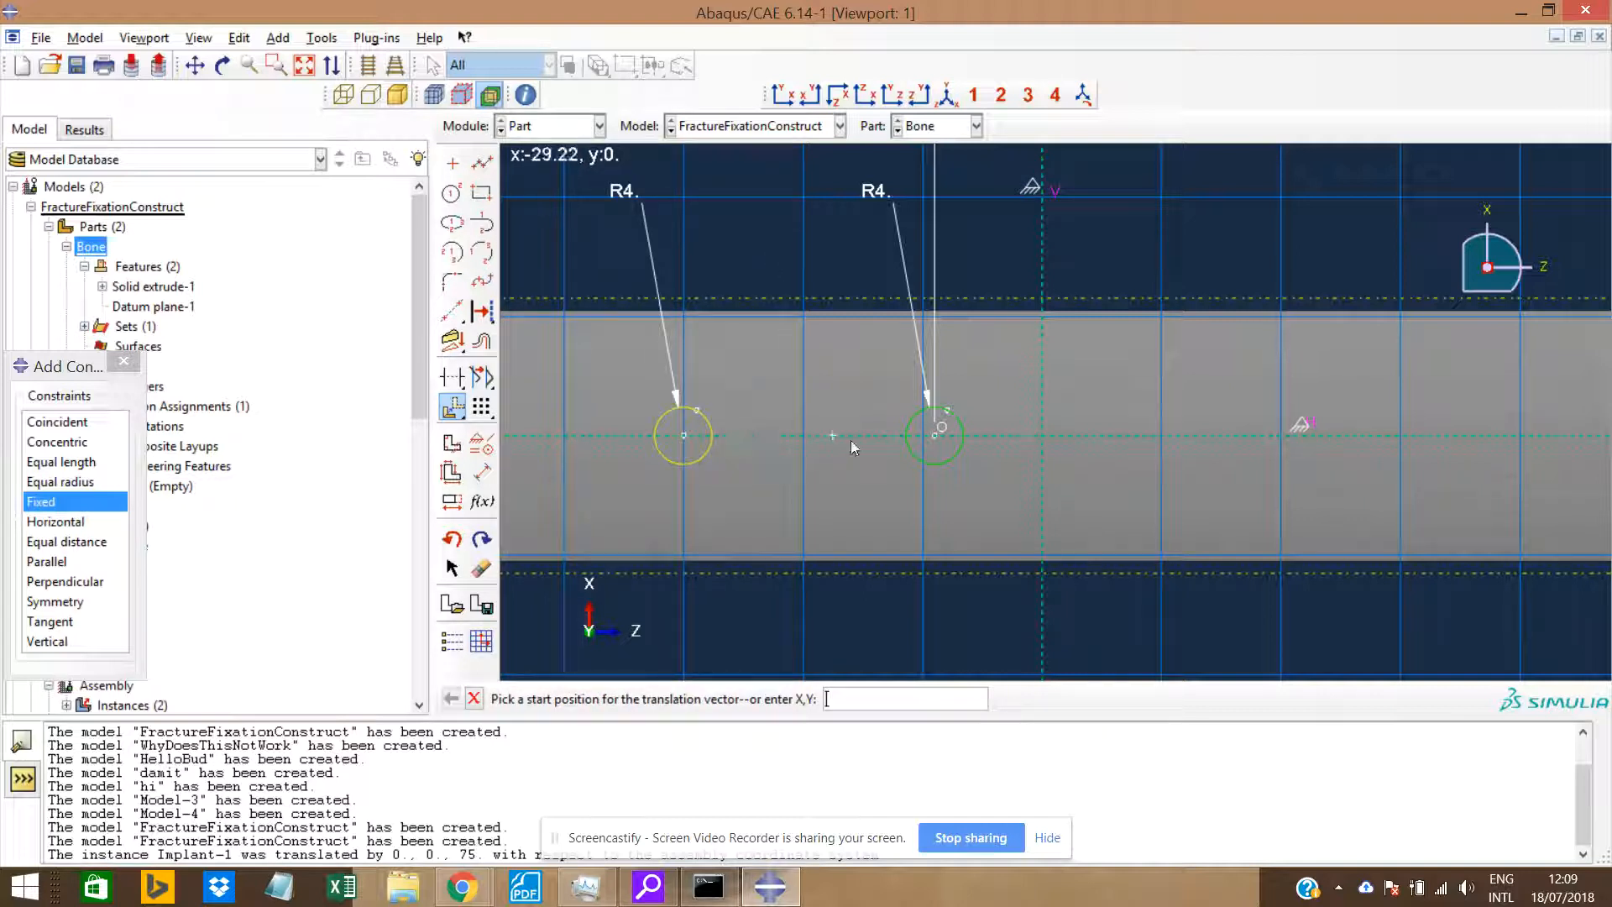
Translate the copied circle again by about 23 in negative x, taking the original circle's centre as the vector start, and leave the command.
left_click(935, 435)
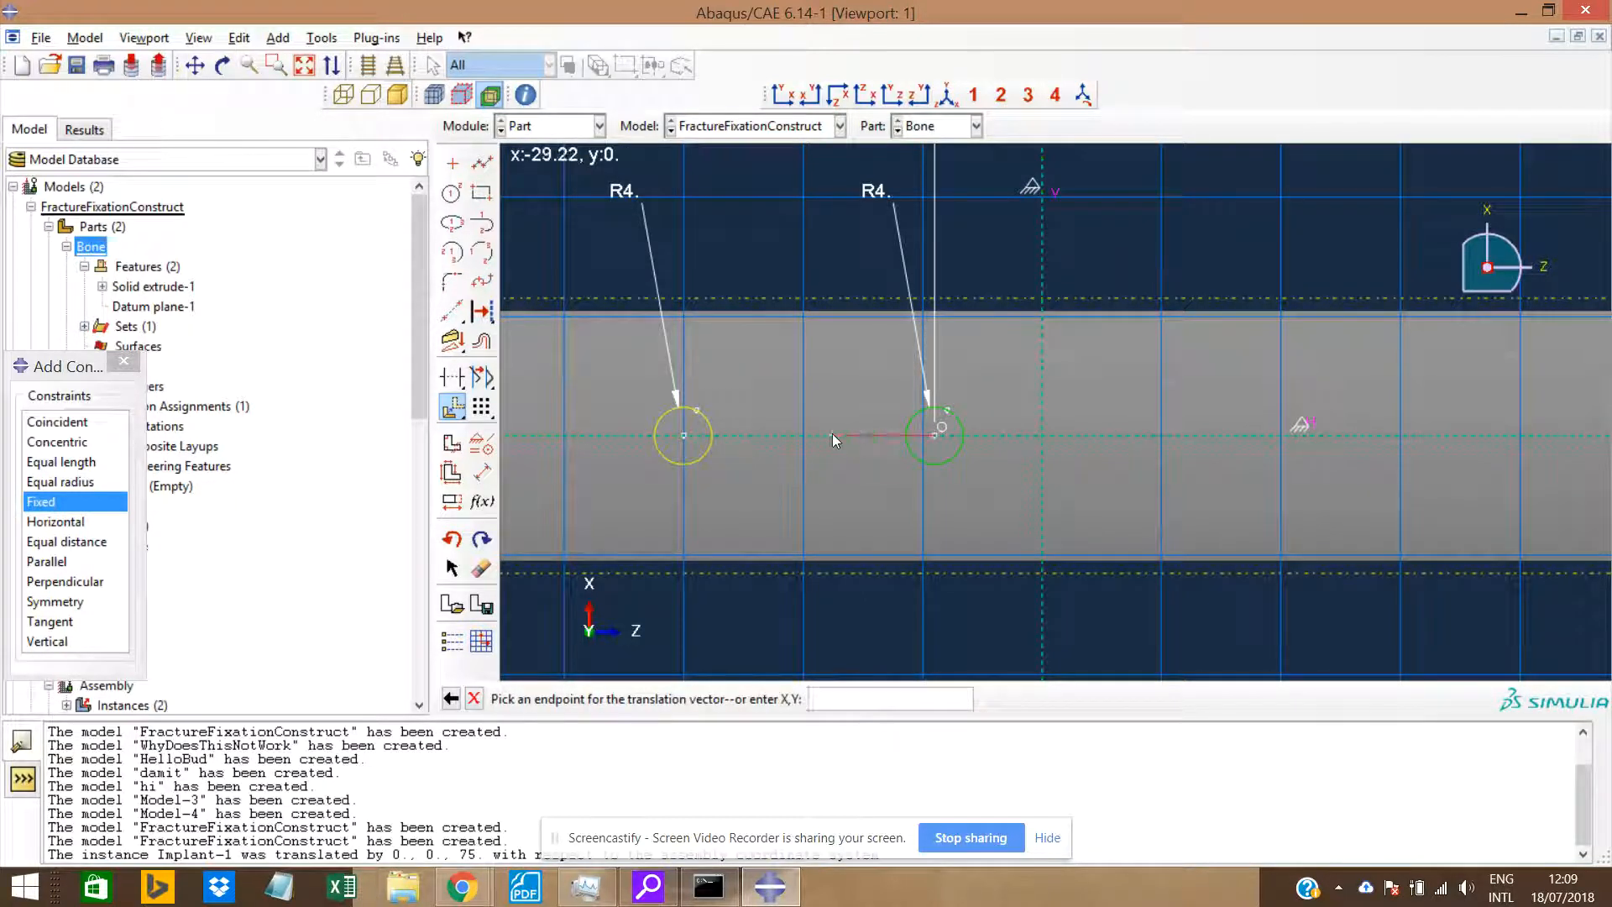
left_click(778, 430)
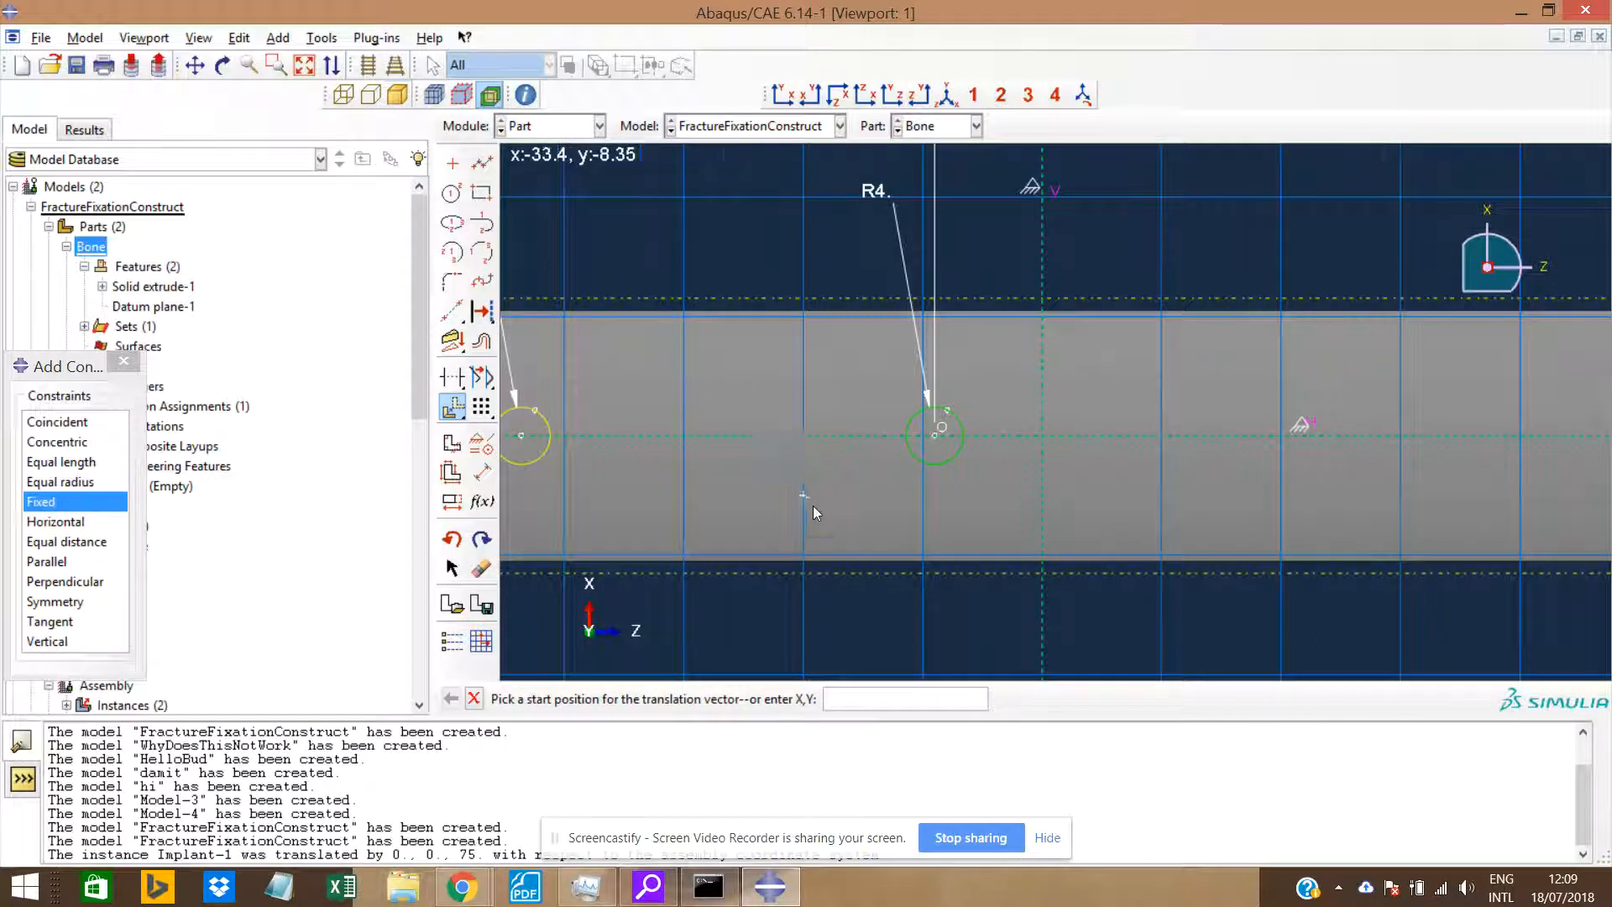
scroll(812, 505, "down", 4)
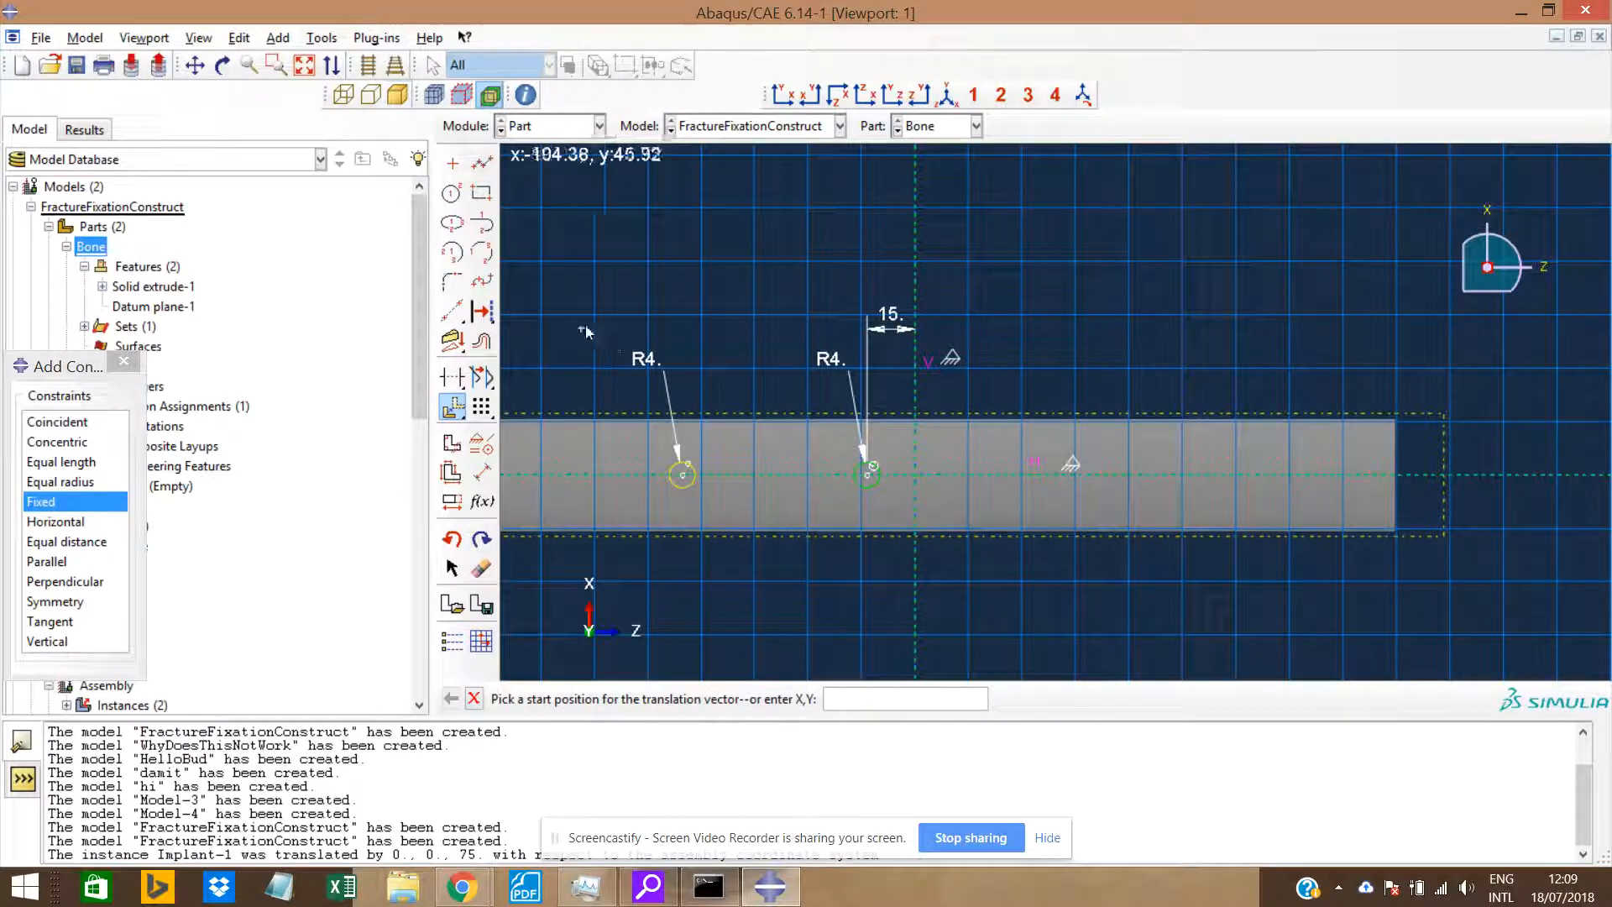
key("Escape")
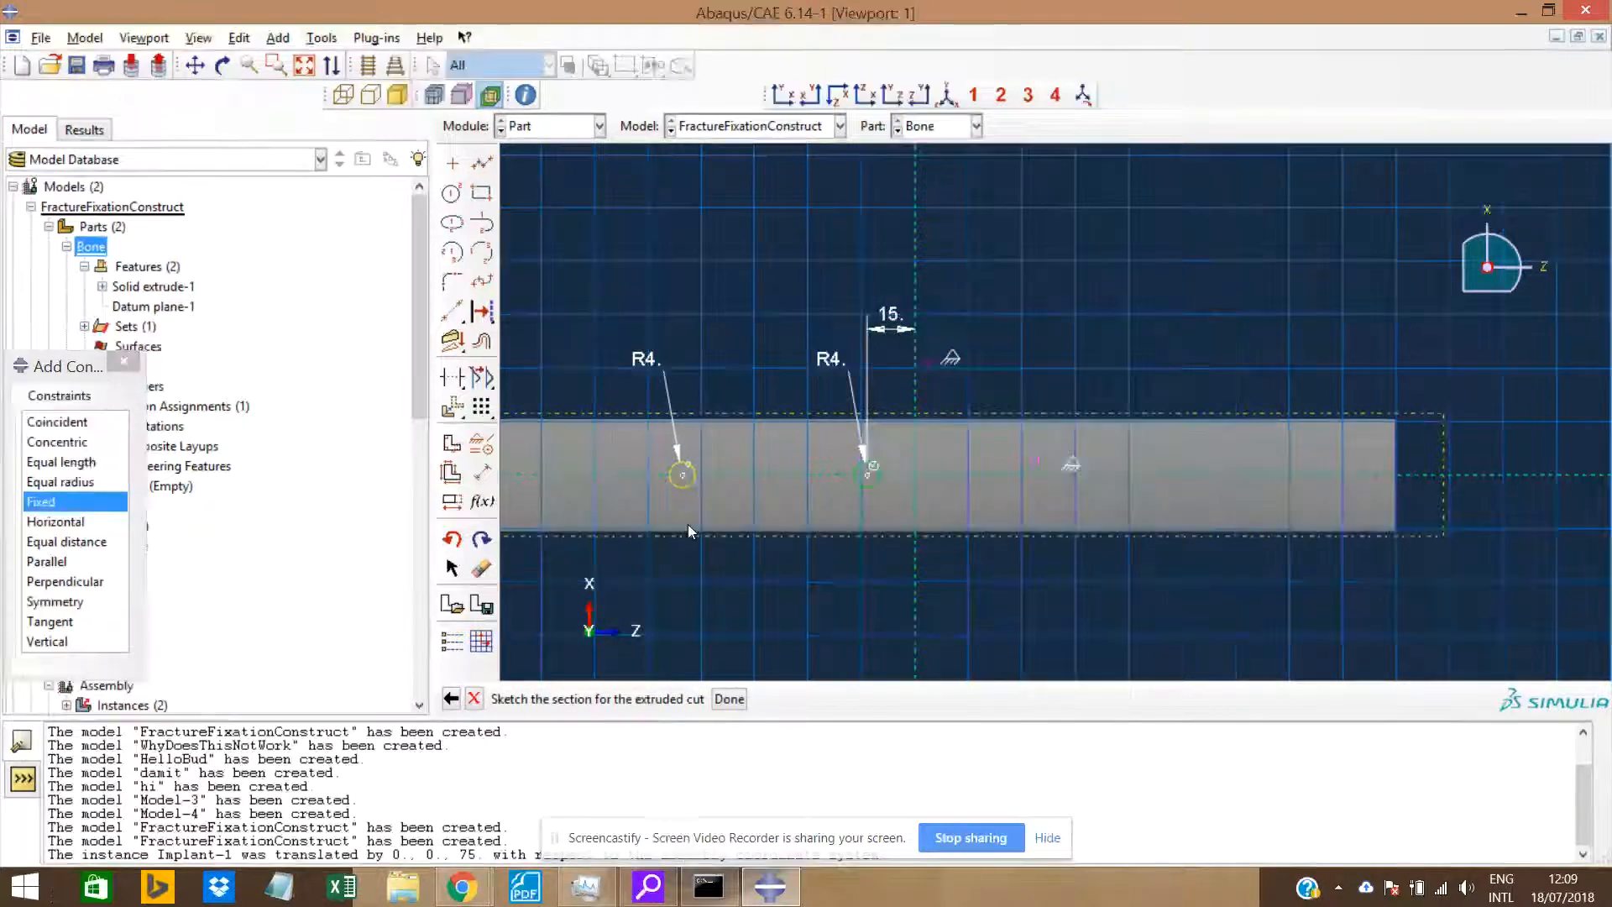
left_click(452, 699)
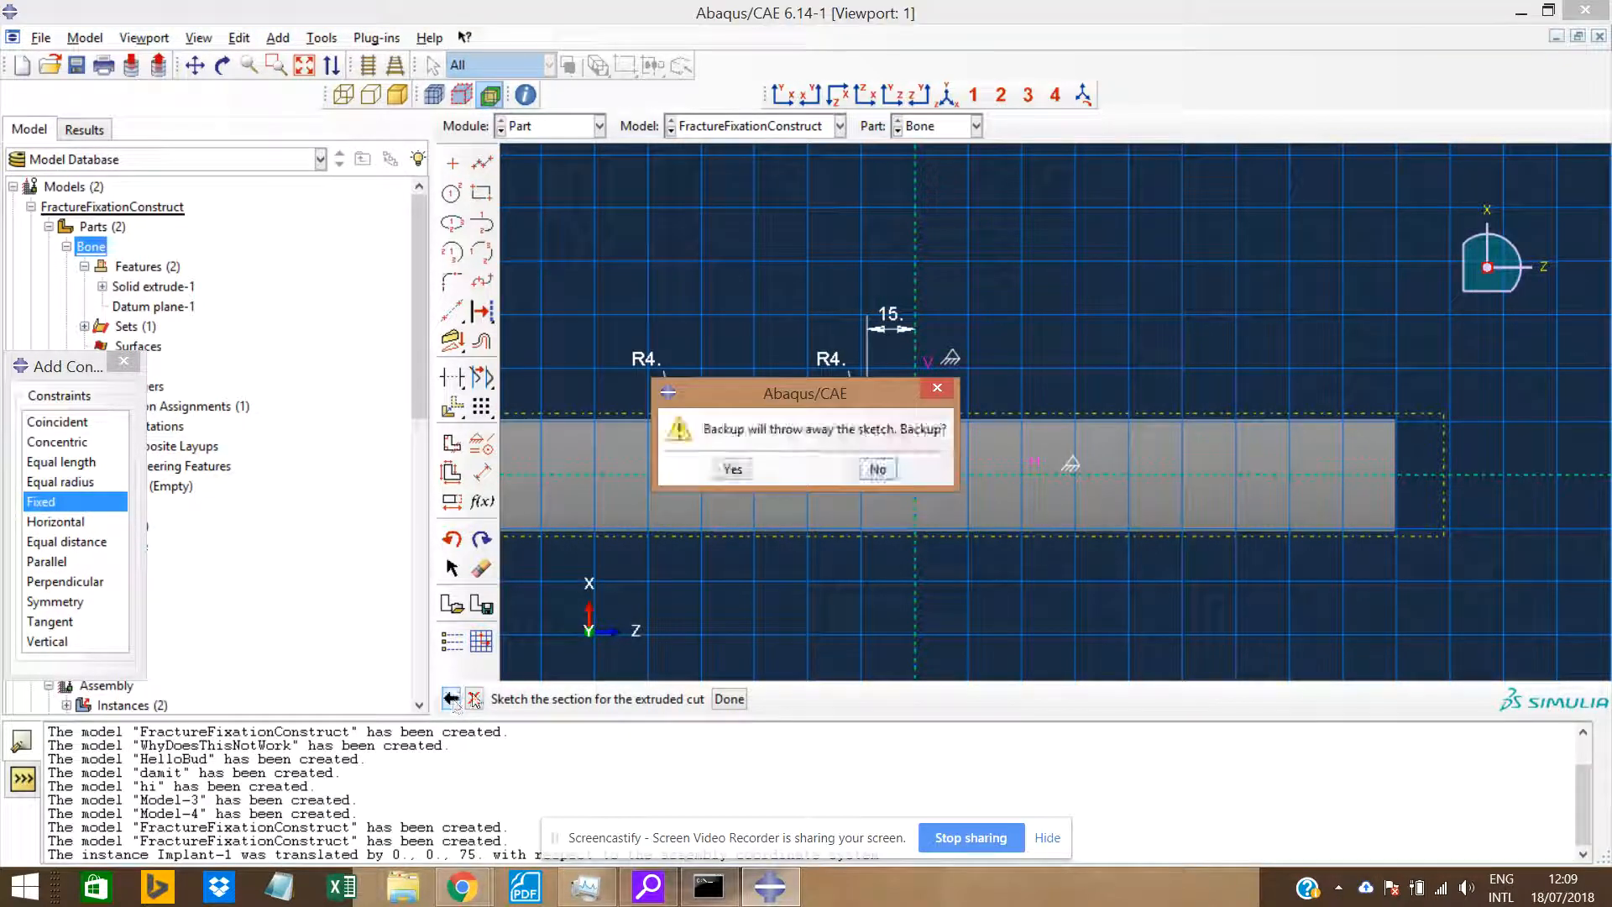
left_click(937, 387)
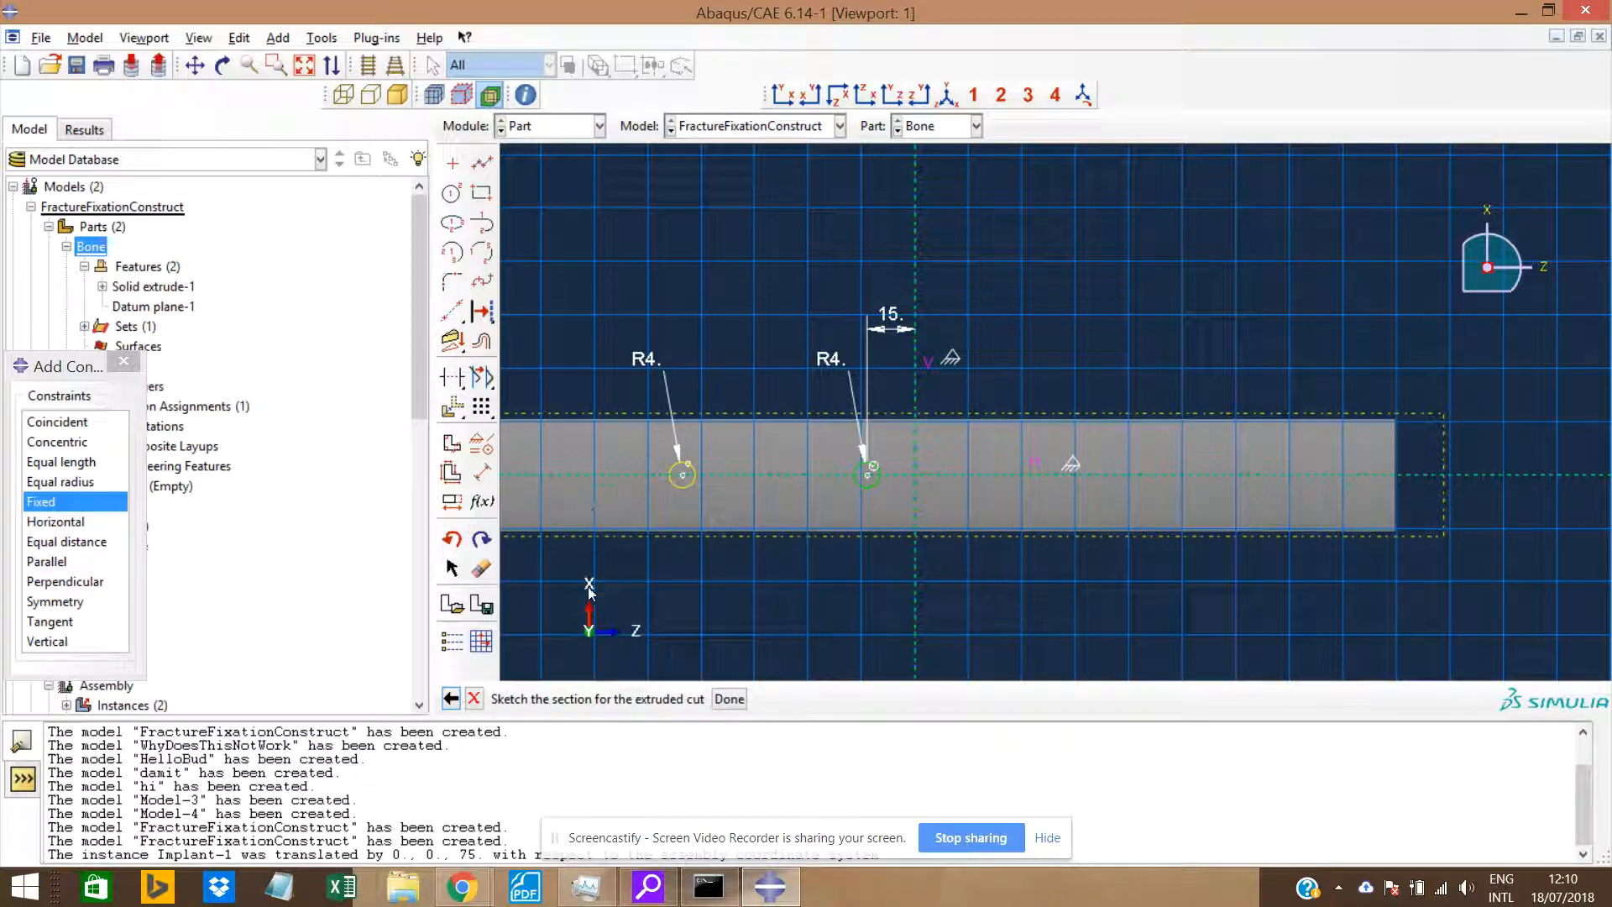
Finish the sketch and cut its circles through the Bone part with the Through All end condition.
left_click(729, 699)
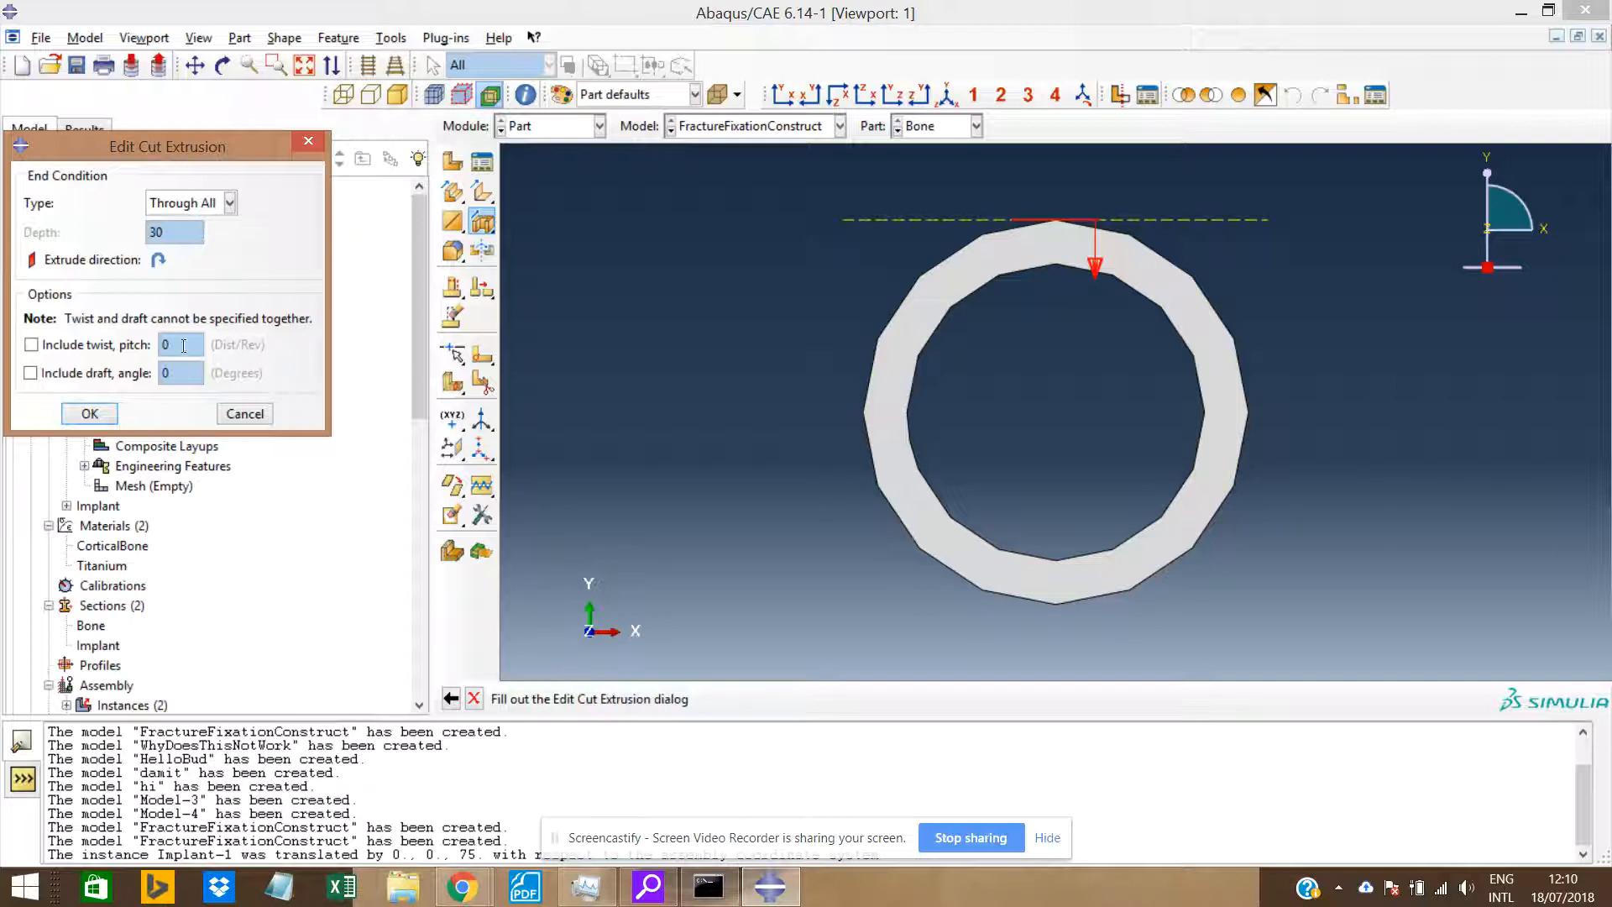
left_click(208, 205)
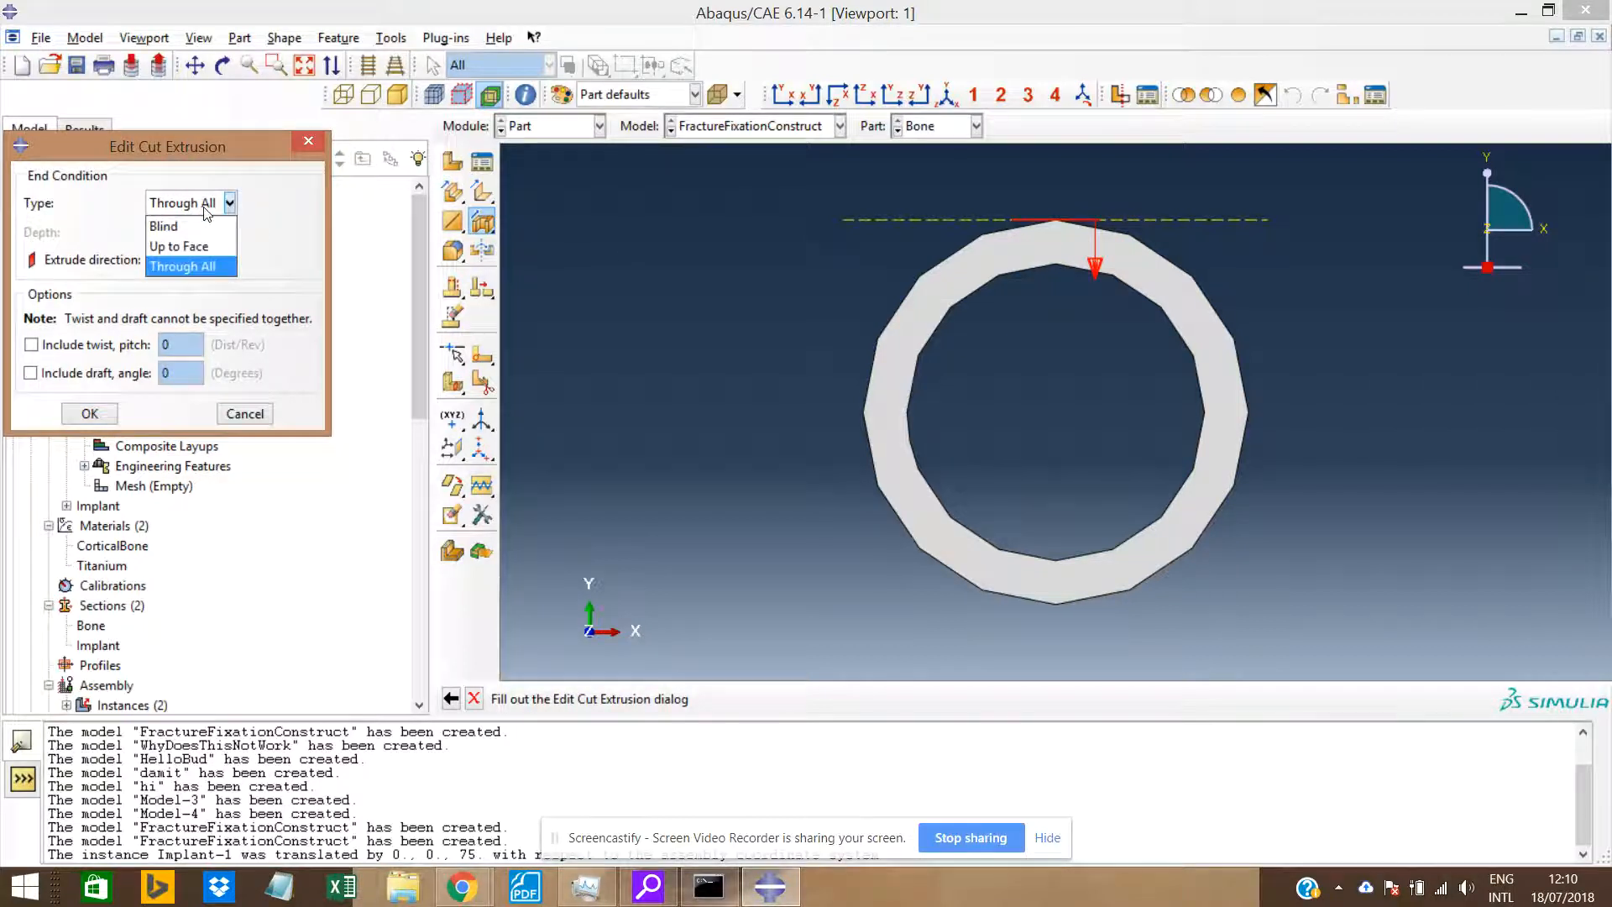
left_click(197, 222)
left_click(202, 203)
left_click(190, 266)
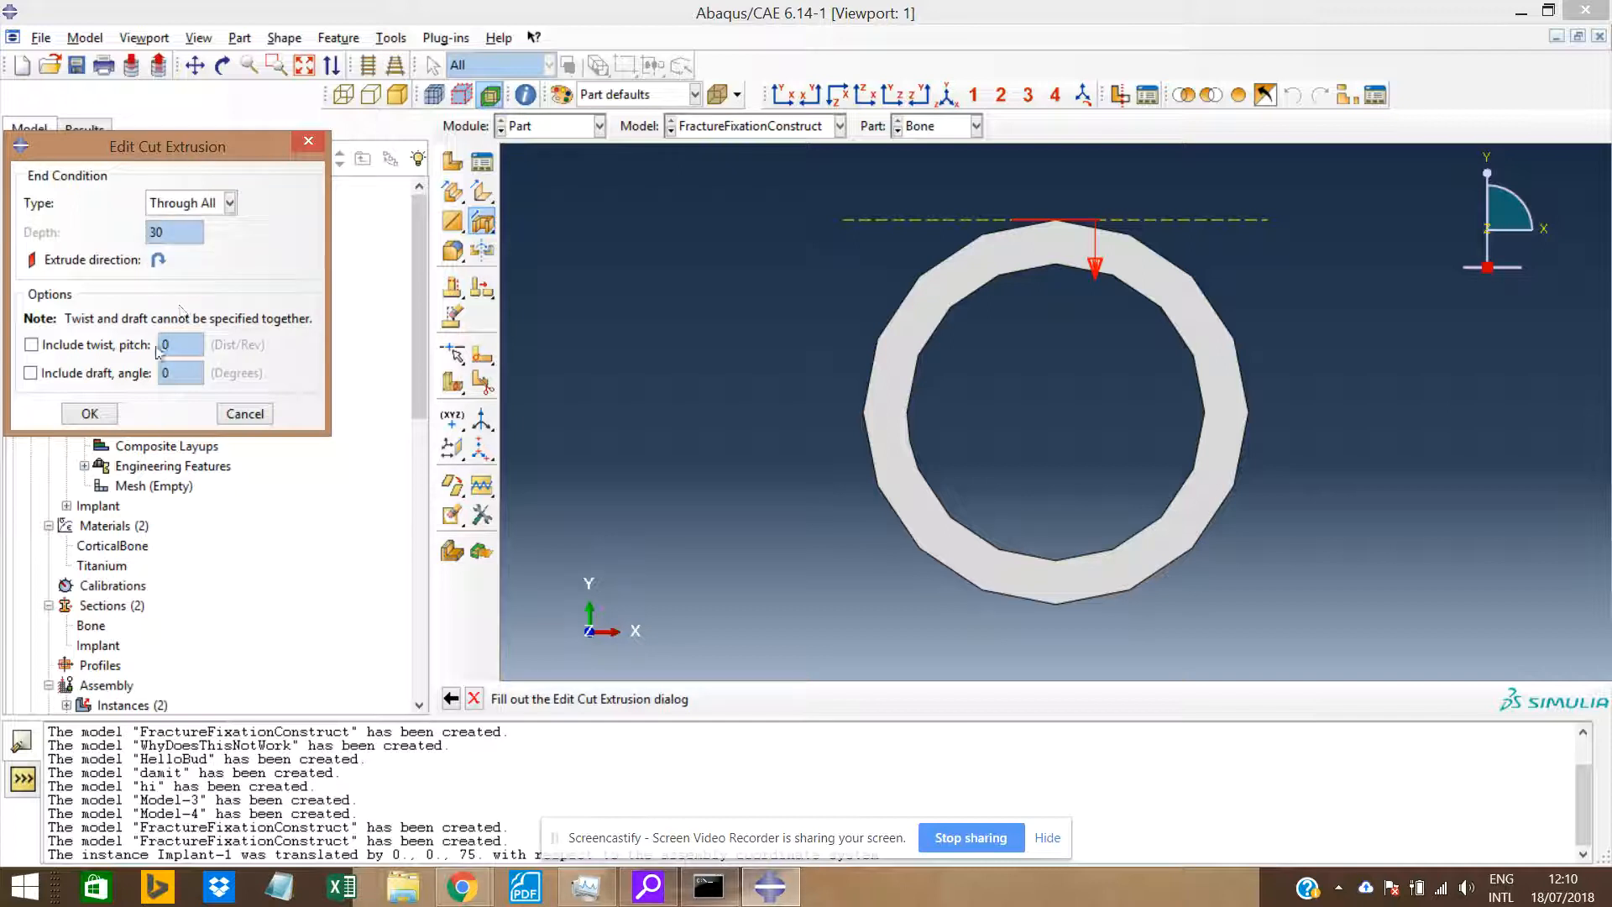
left_click(89, 413)
Open the section sketch of the Bone's cut extrusion for editing.
left_click_drag(1238, 325, 676, 382, "ctrl+alt")
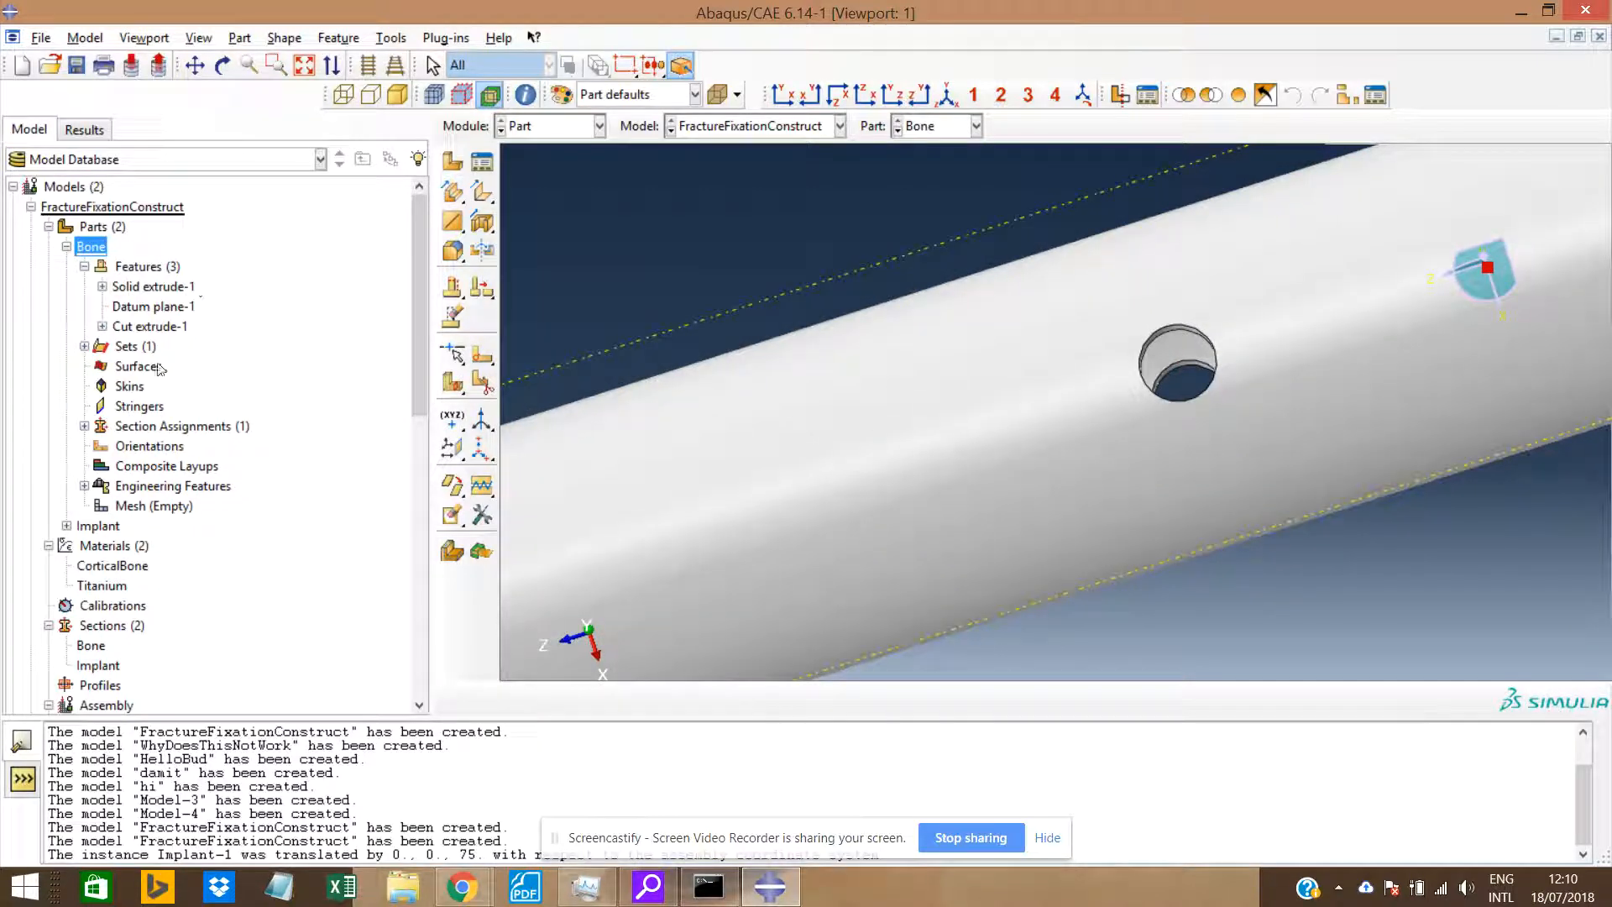
left_click(102, 326)
right_click(139, 345)
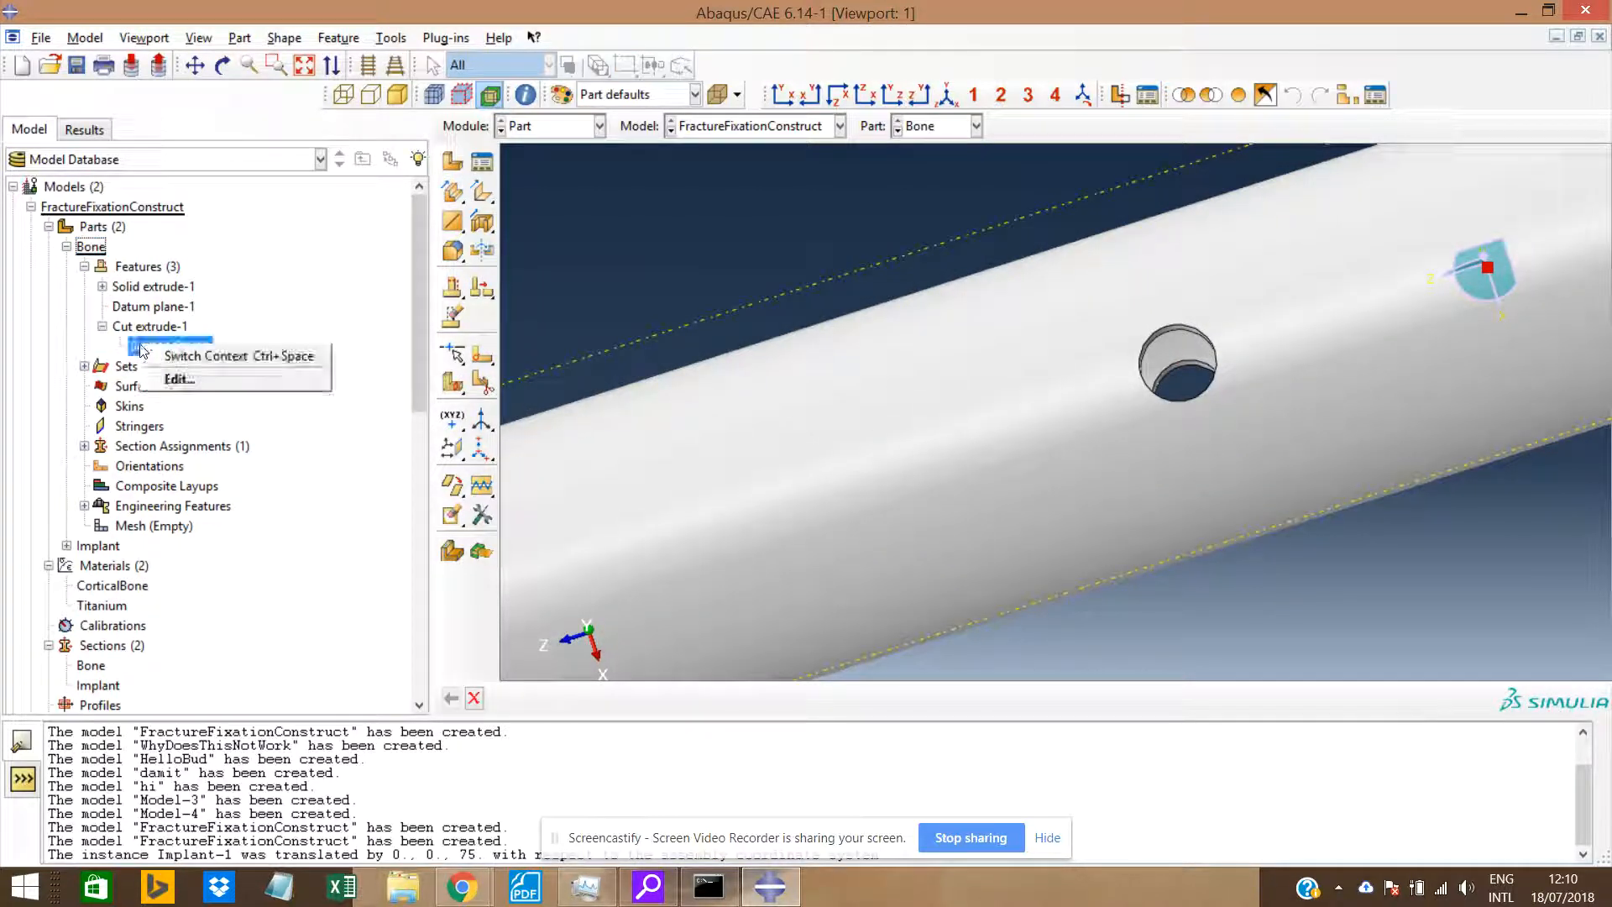
left_click(172, 380)
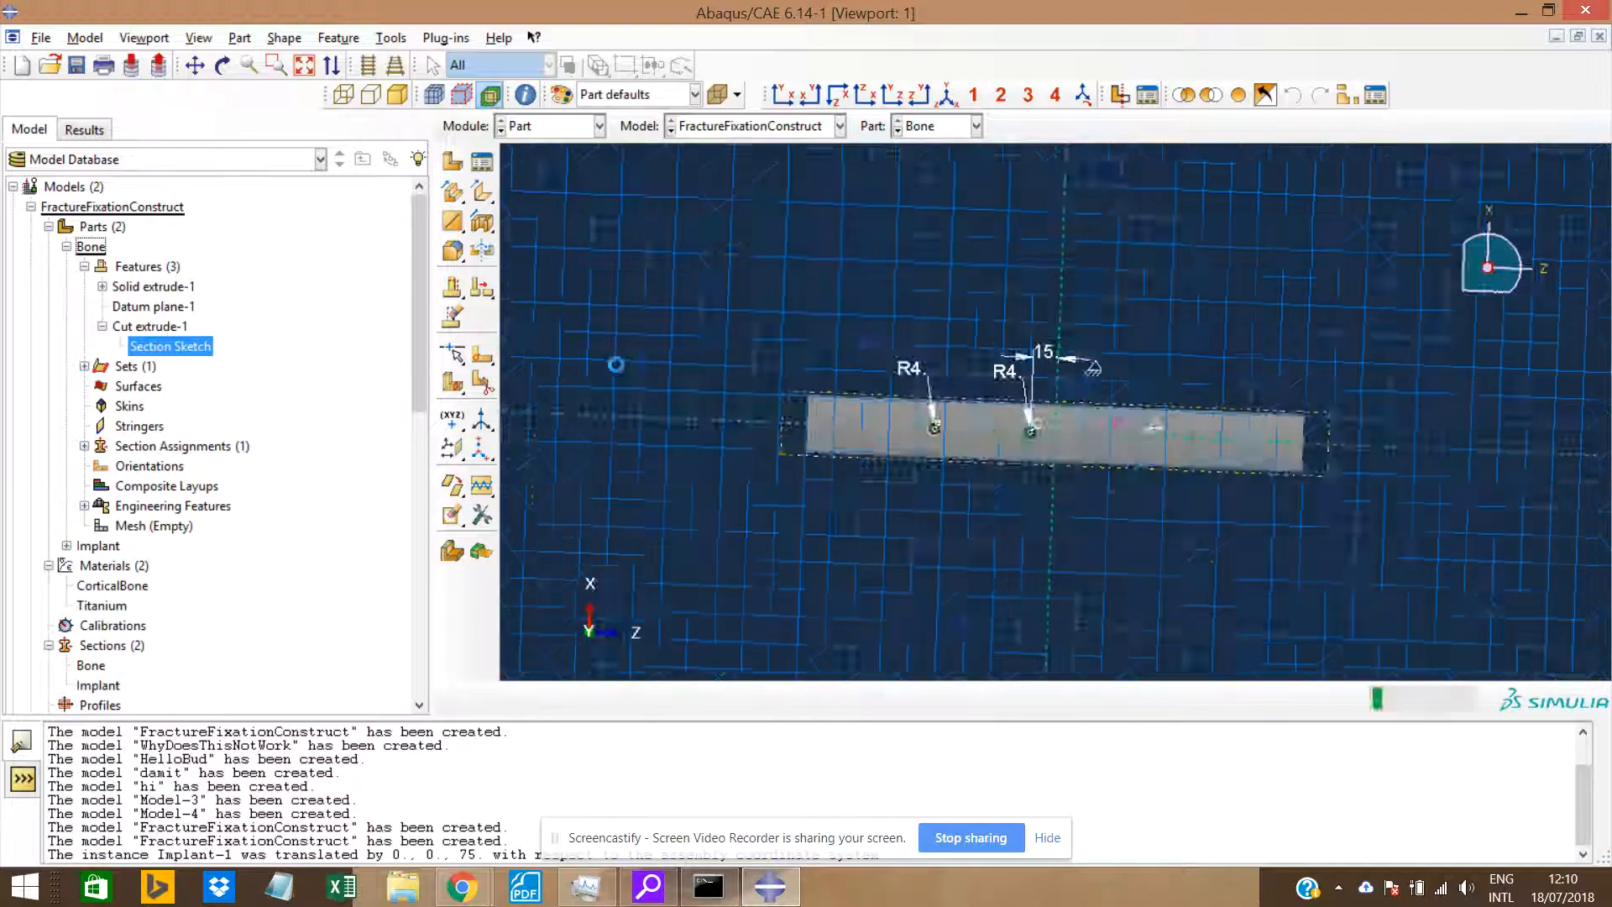
Delete the copied circle and its radial dimension from the section sketch.
scroll(1004, 457, "up", 3)
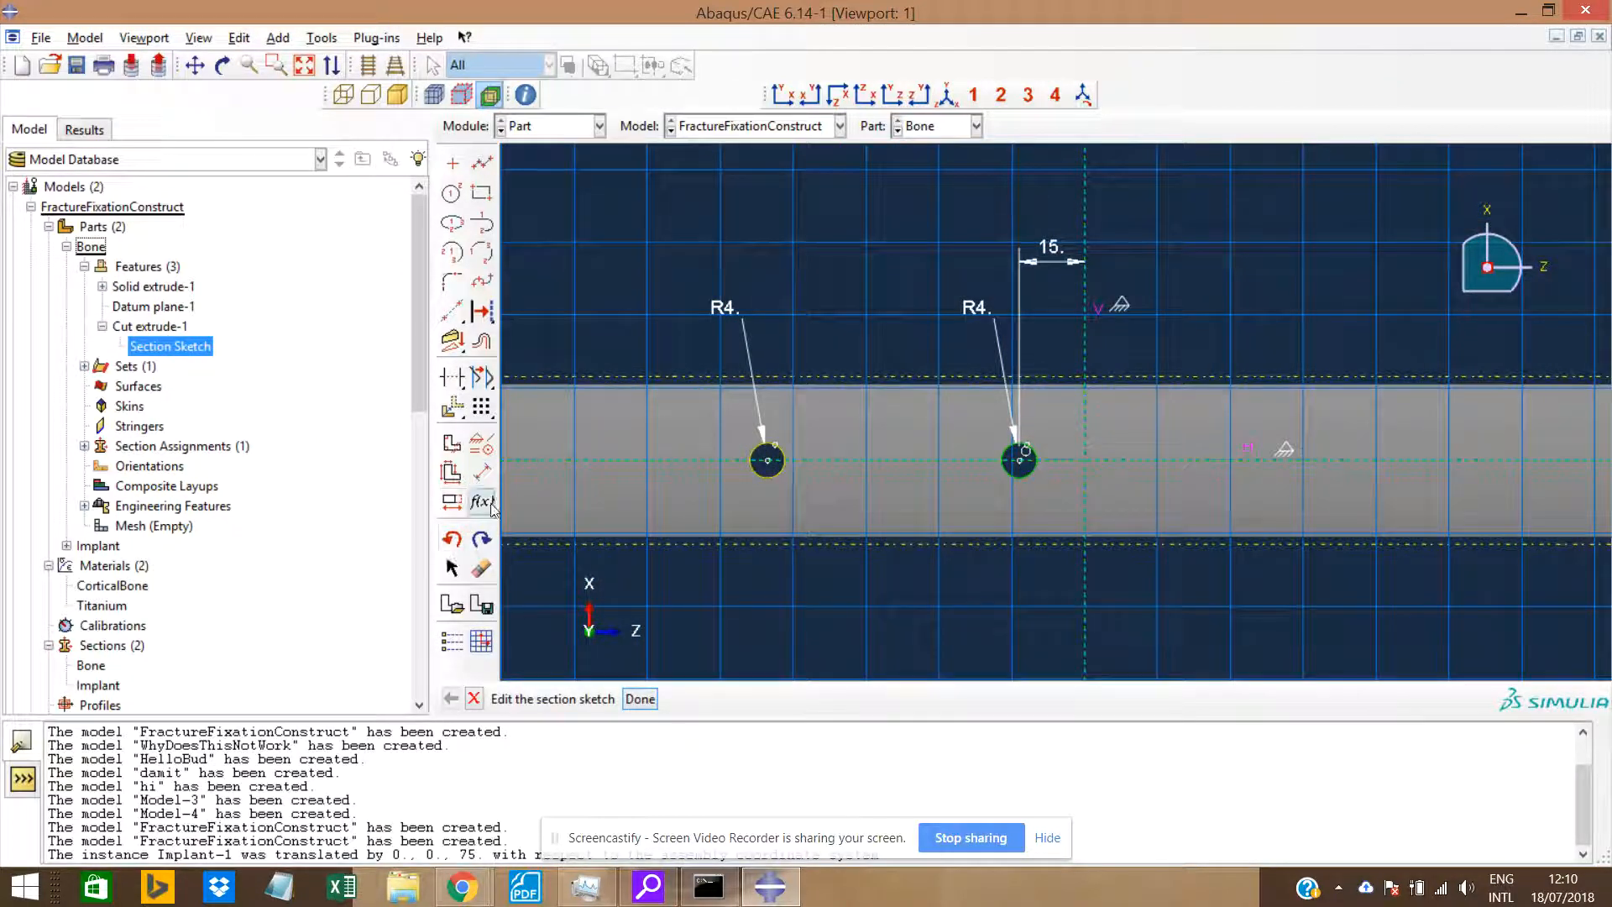
left_click(478, 569)
left_click_drag(695, 414, 820, 522)
left_click(803, 366)
left_click(764, 446)
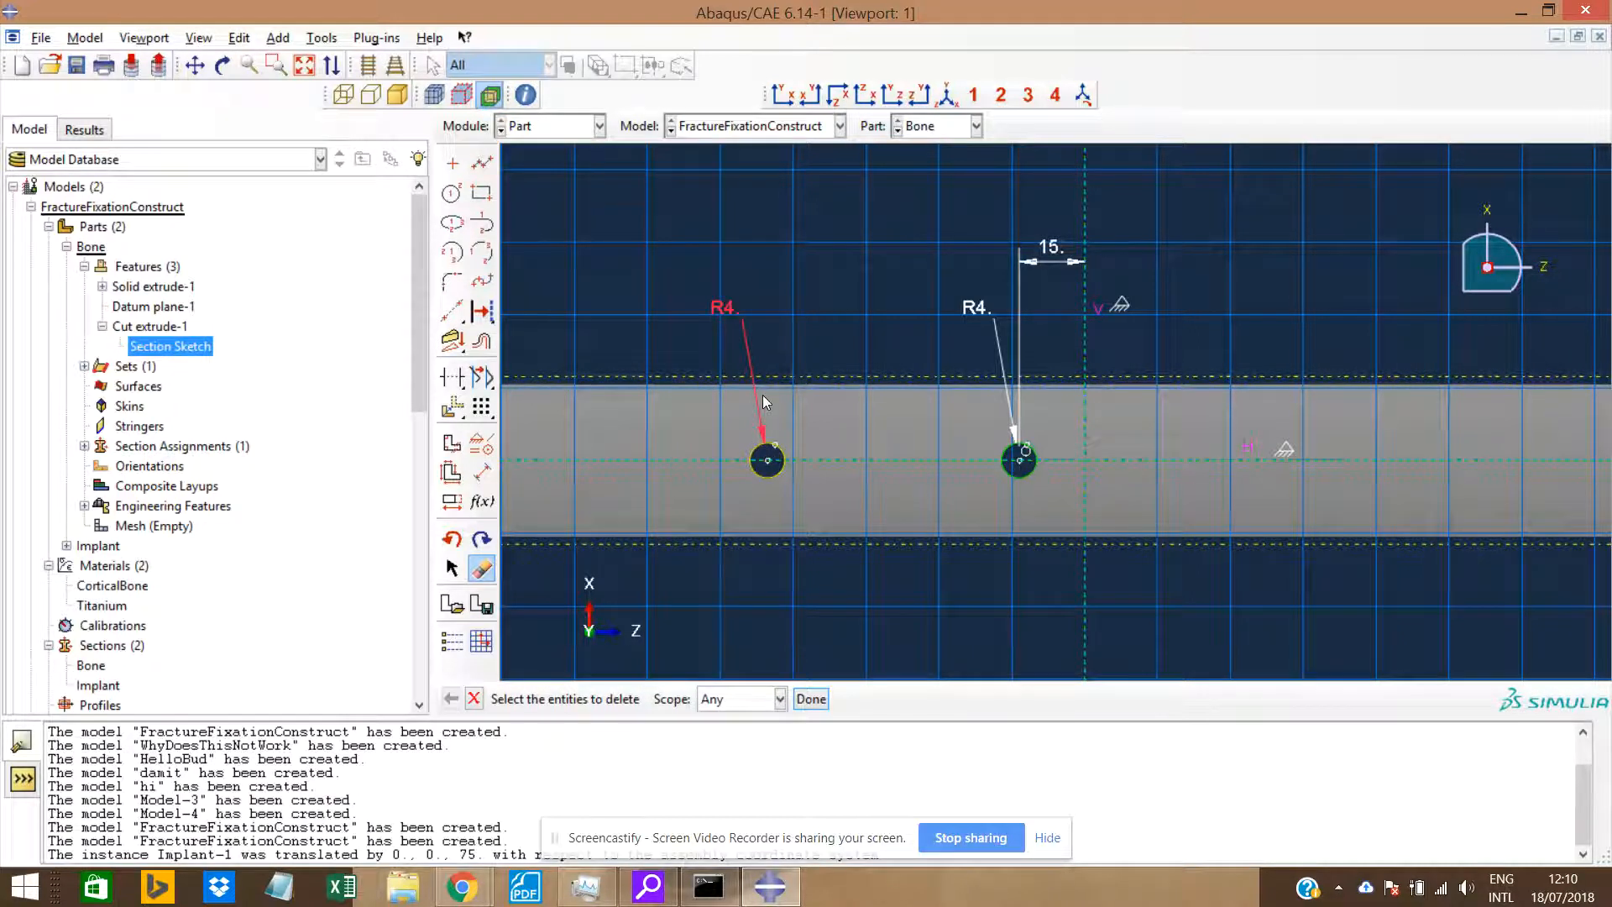
left_click(820, 702)
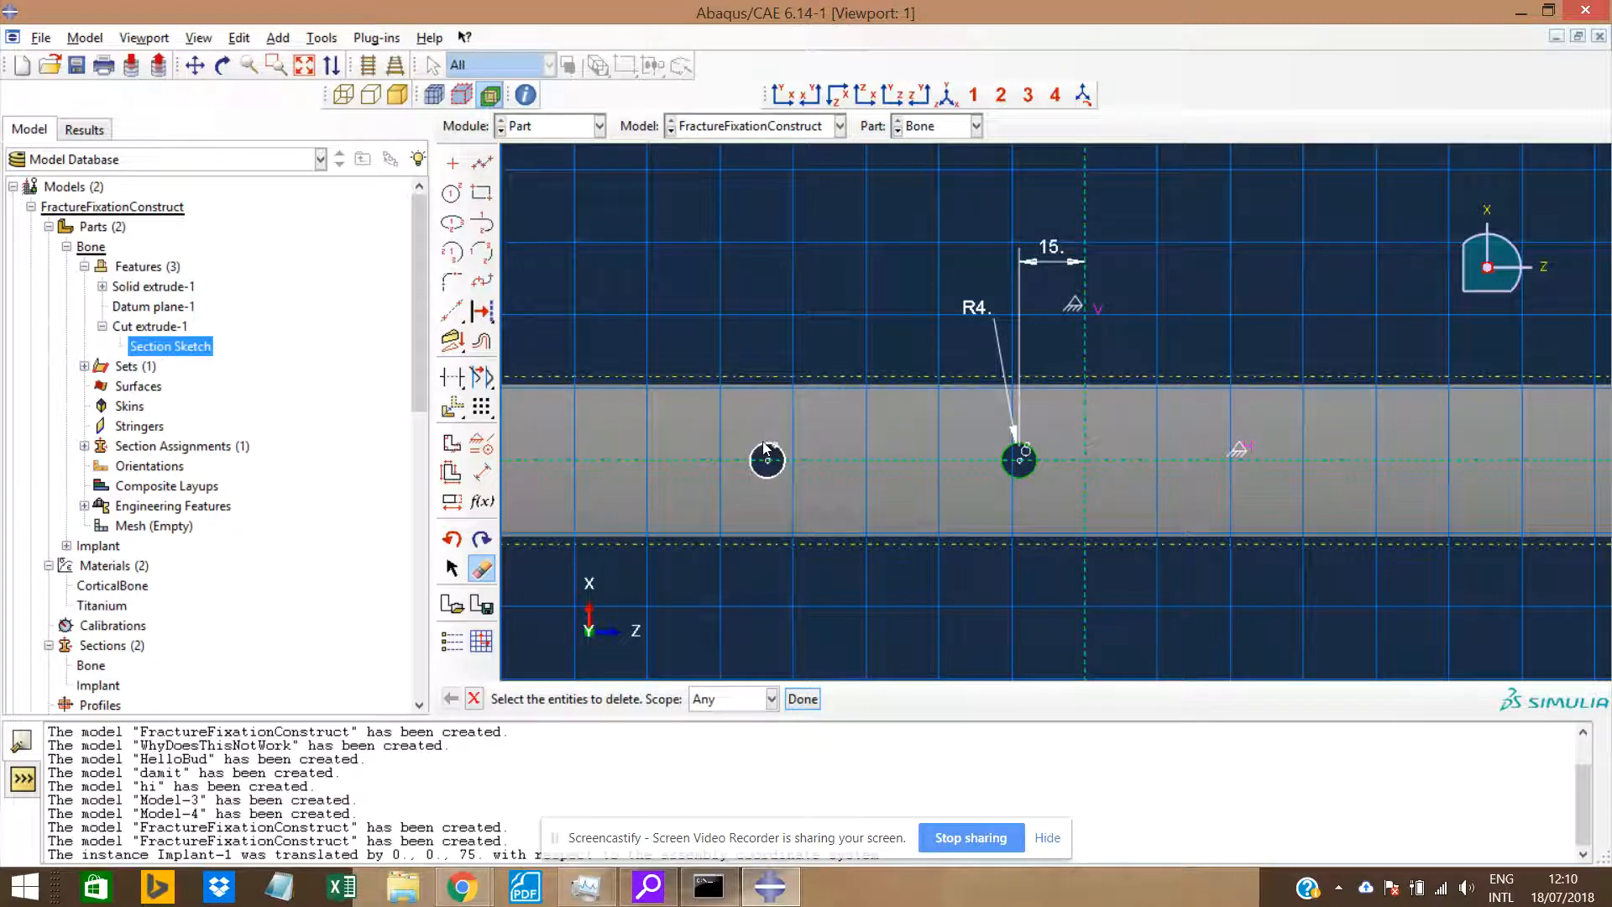
left_click(766, 453)
left_click(804, 700)
Sketch three circles on the horizontal construction line at about x -33, -50 and -67, with radii of about 4.2, 4.2 and 5.9.
left_click(451, 193)
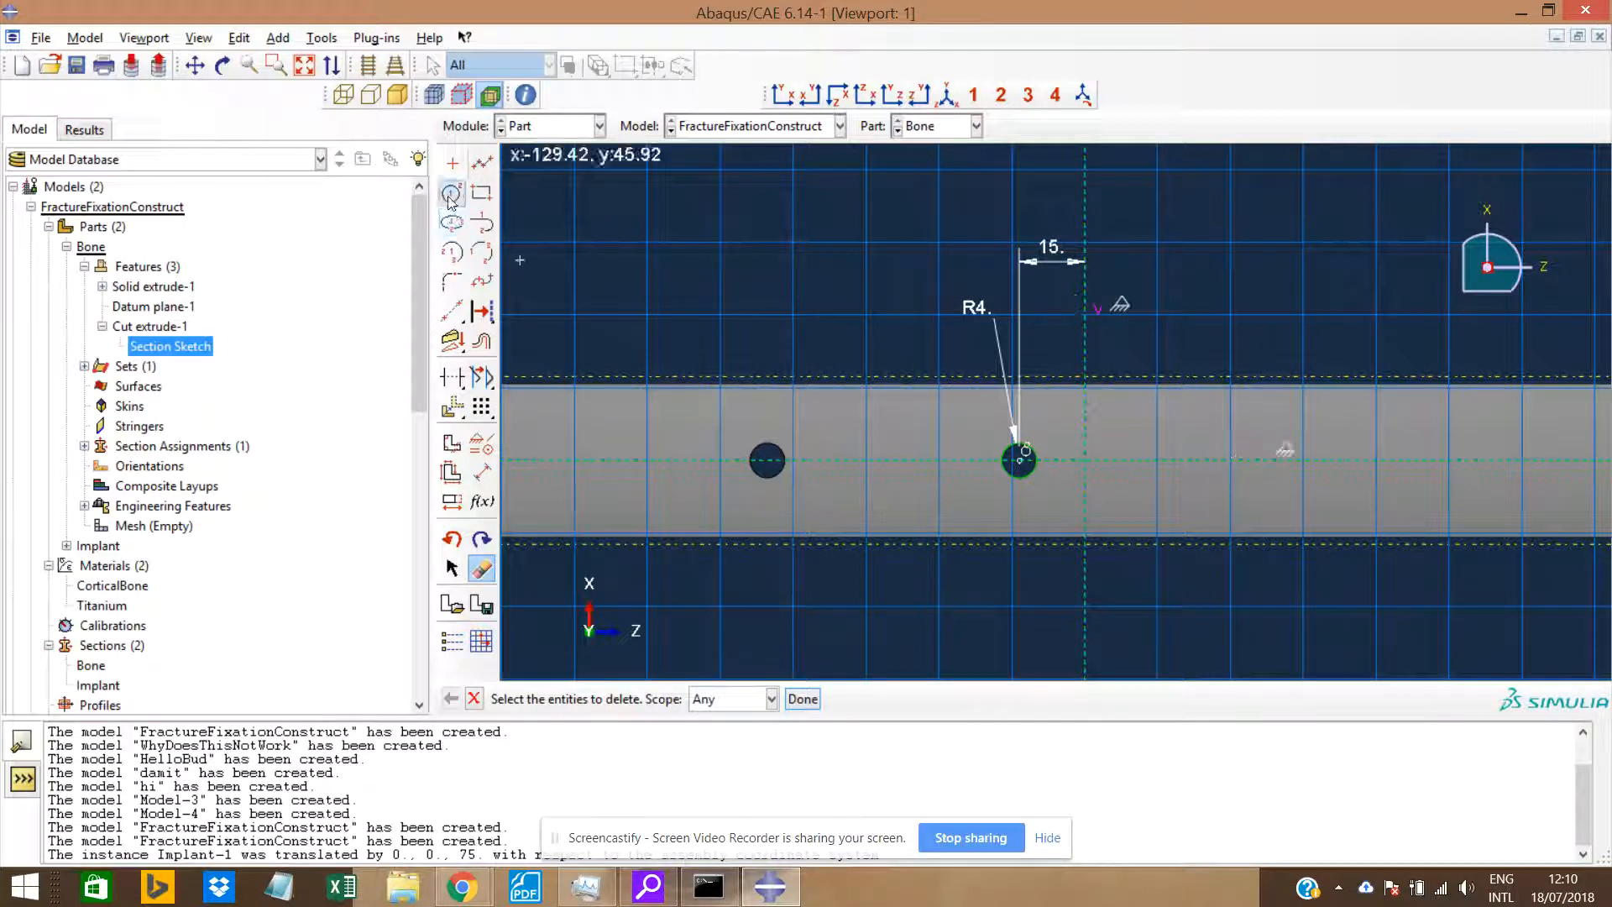
left_click(939, 460)
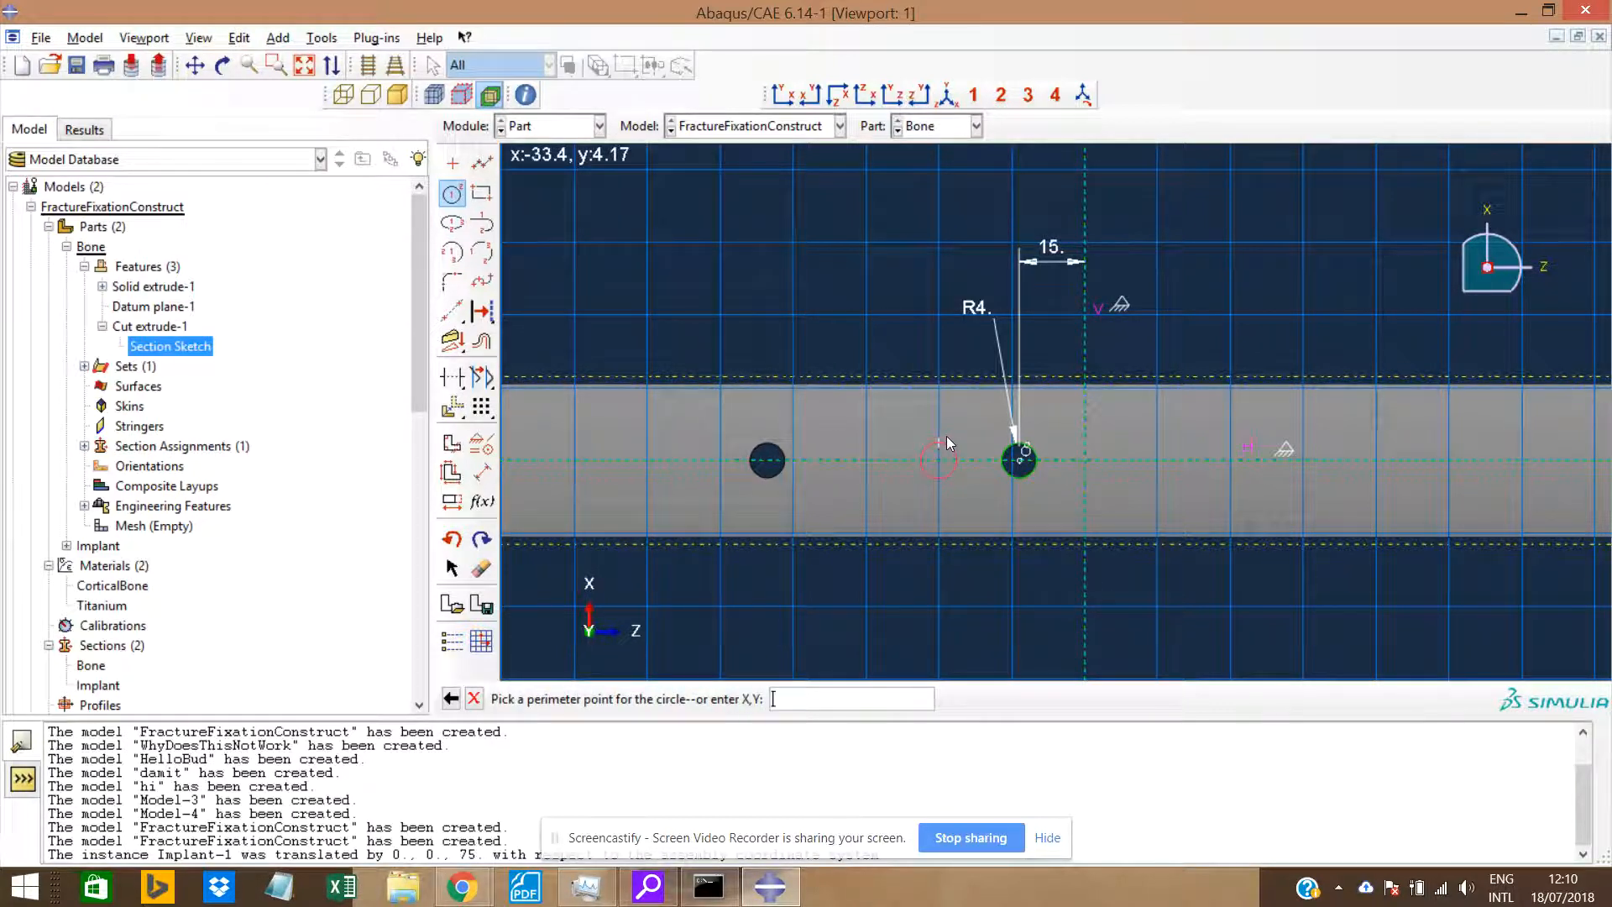
left_click(945, 436)
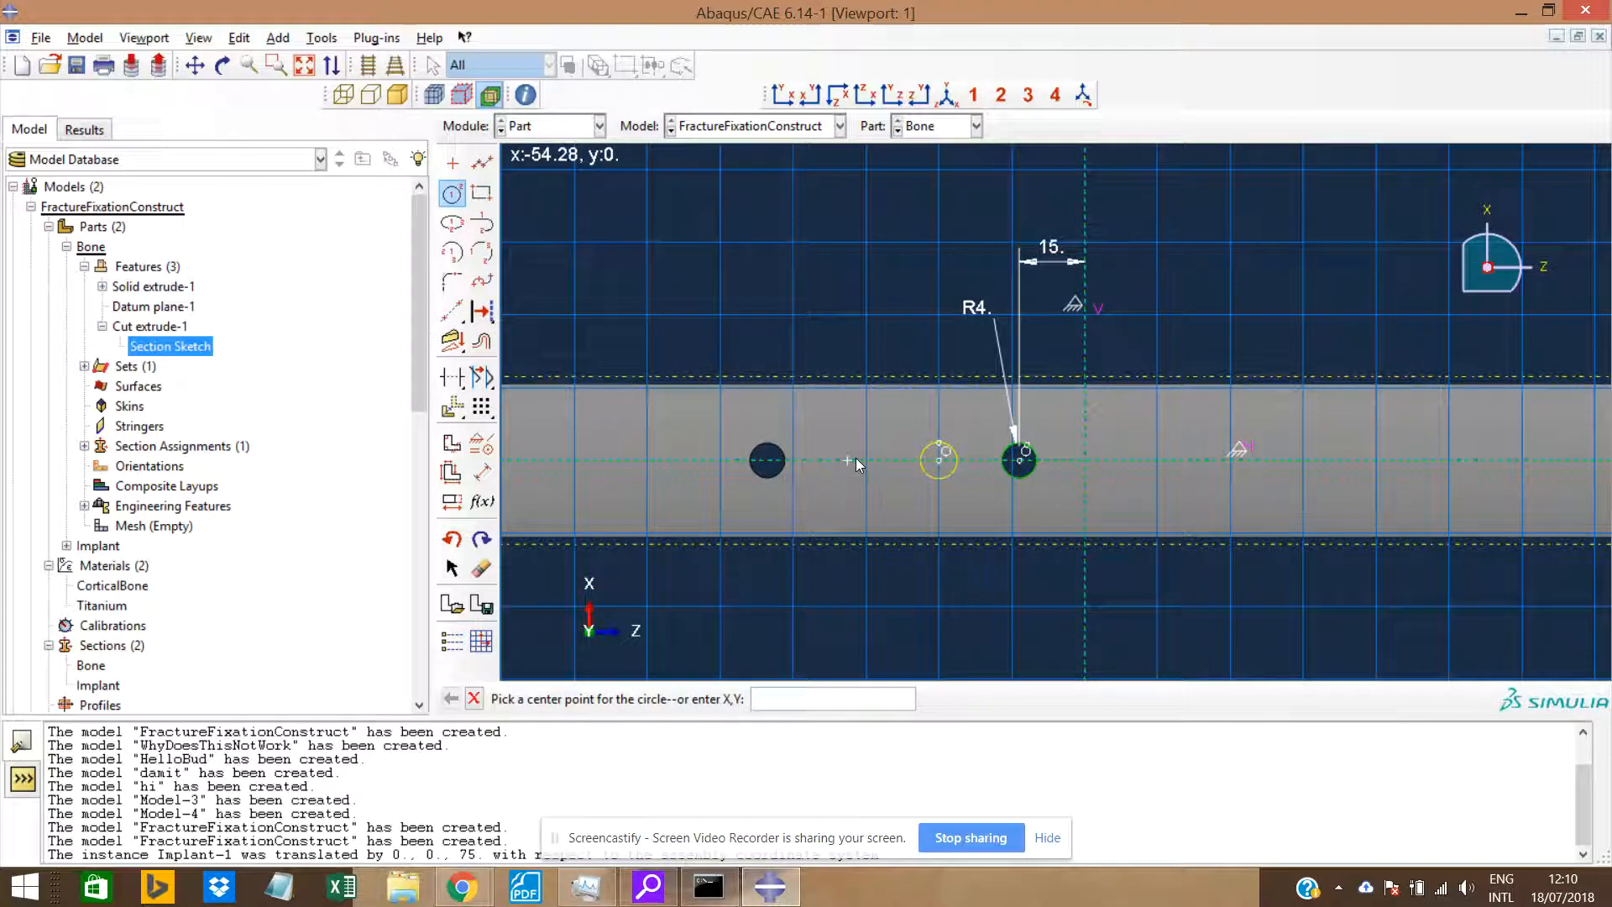
left_click(864, 458)
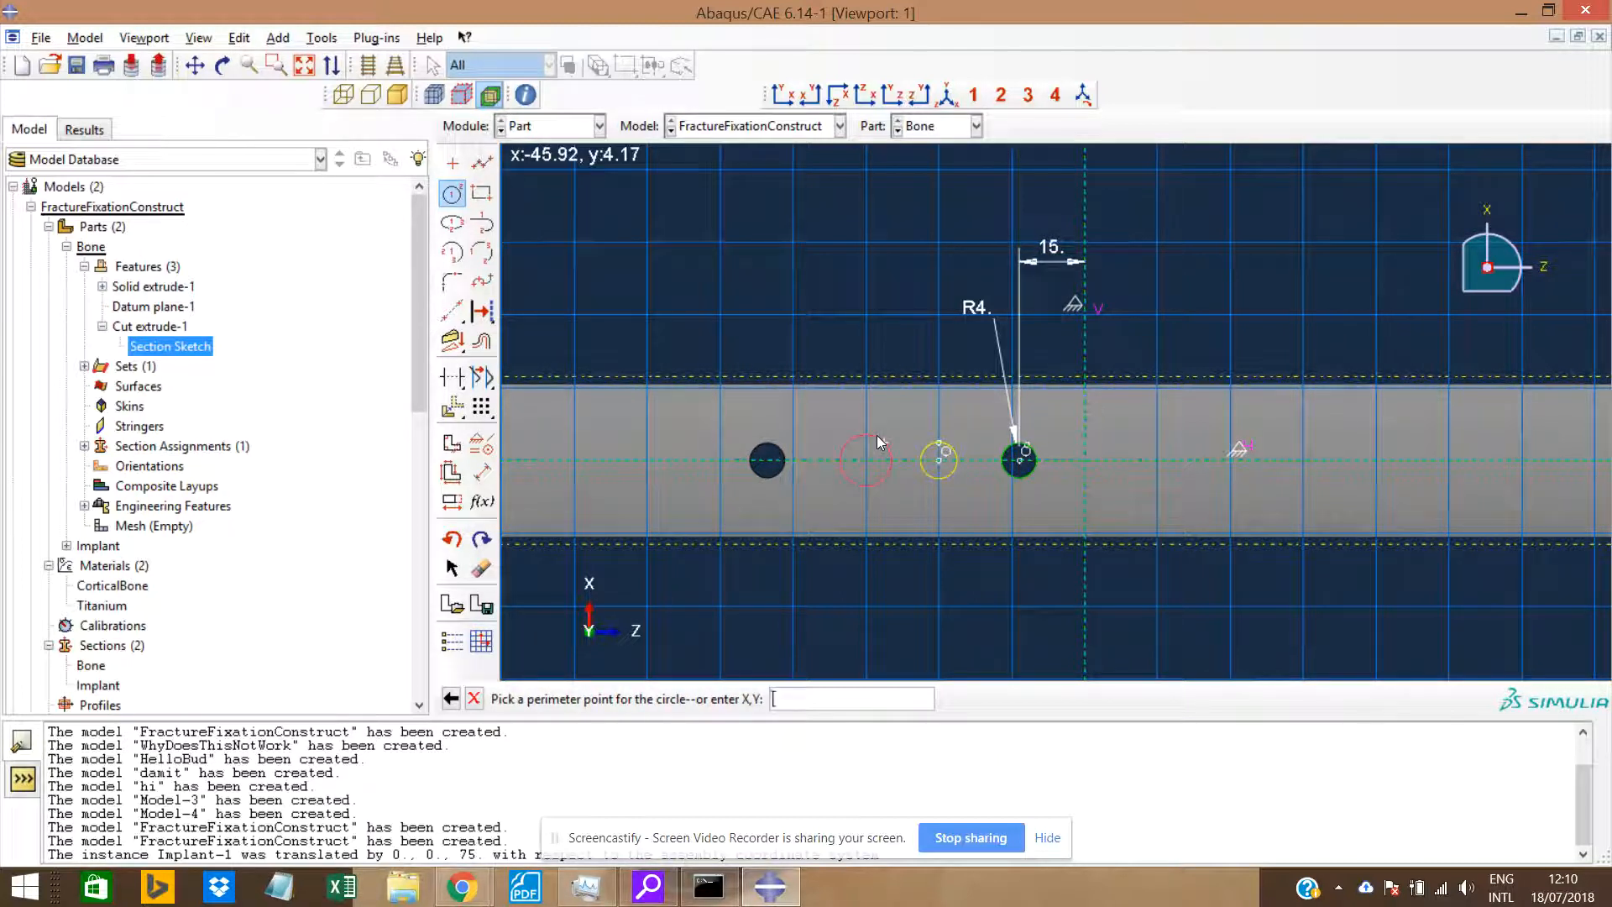
left_click(875, 436)
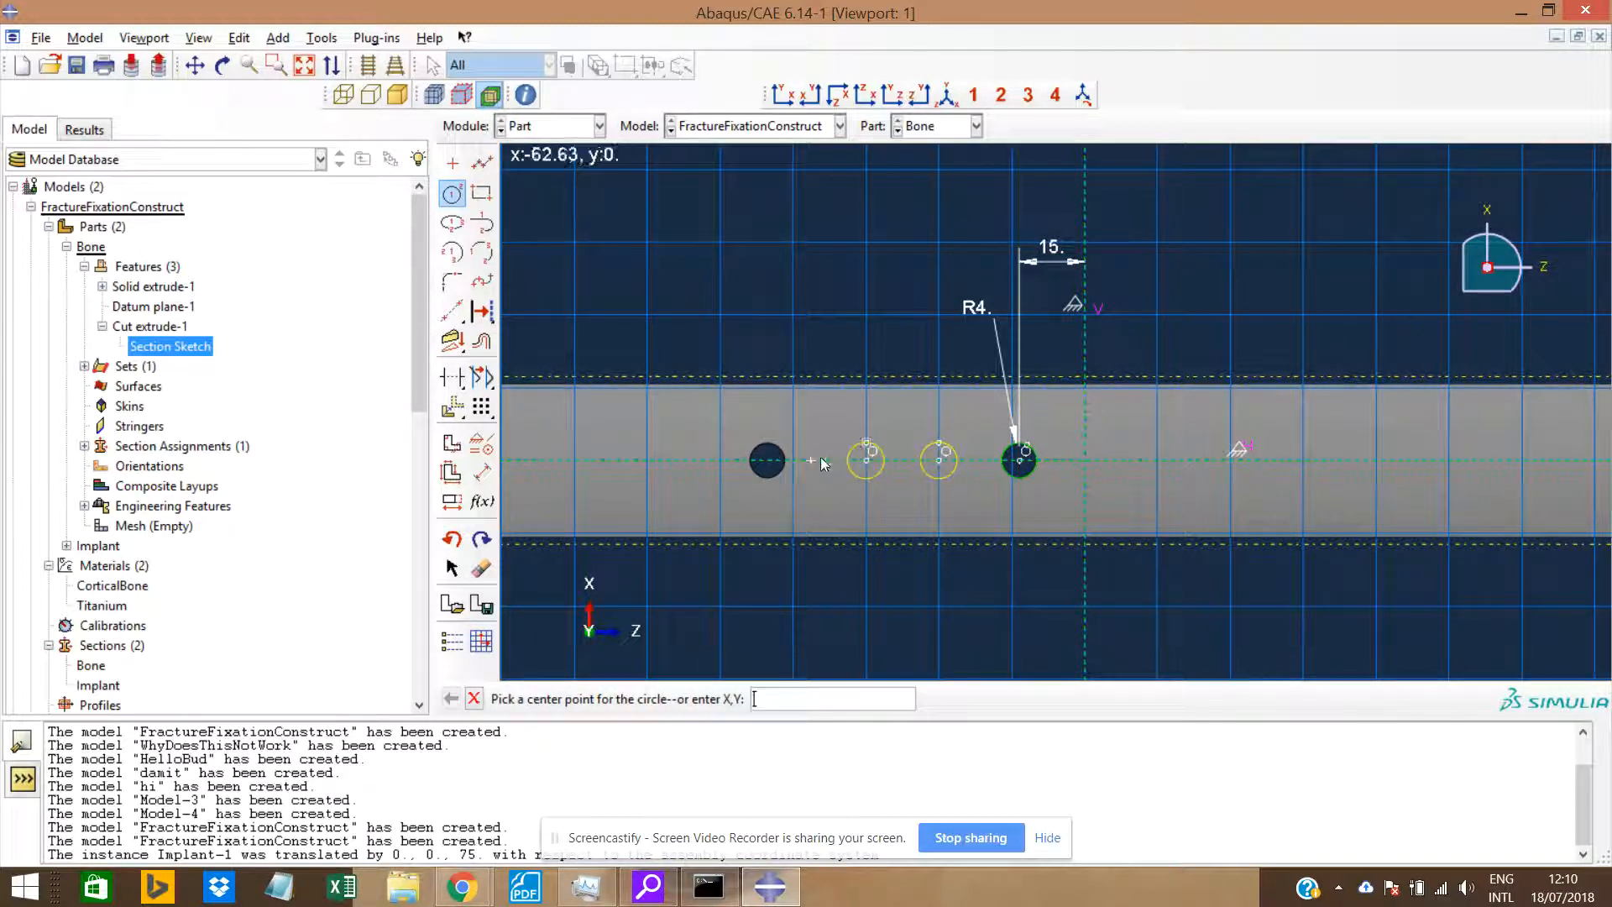
left_click(799, 460)
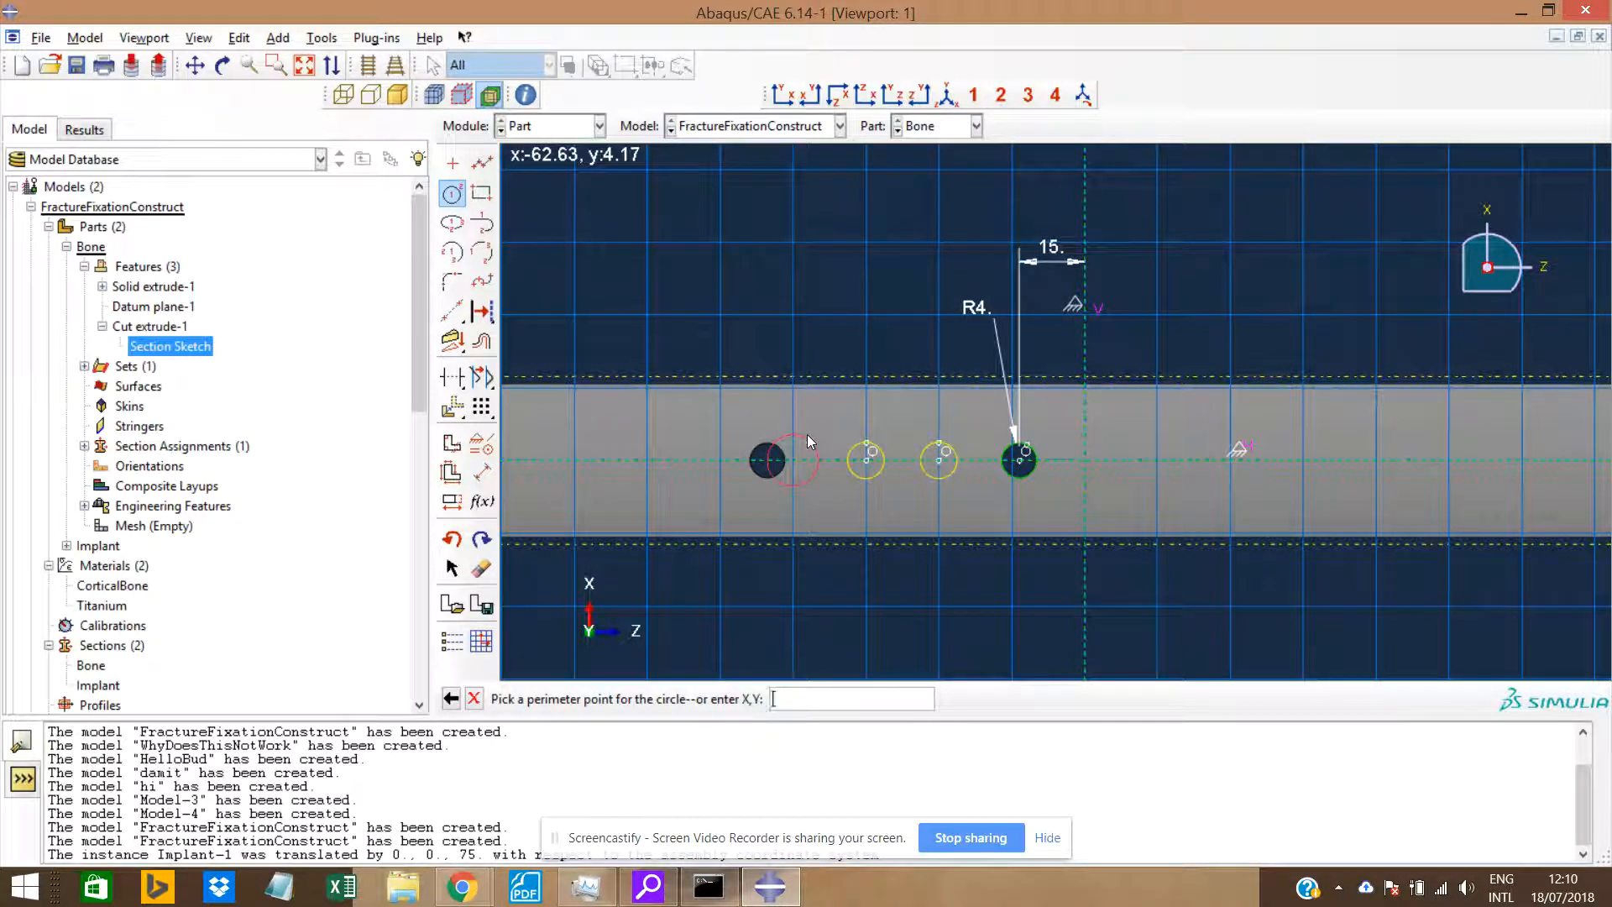
left_click(808, 435)
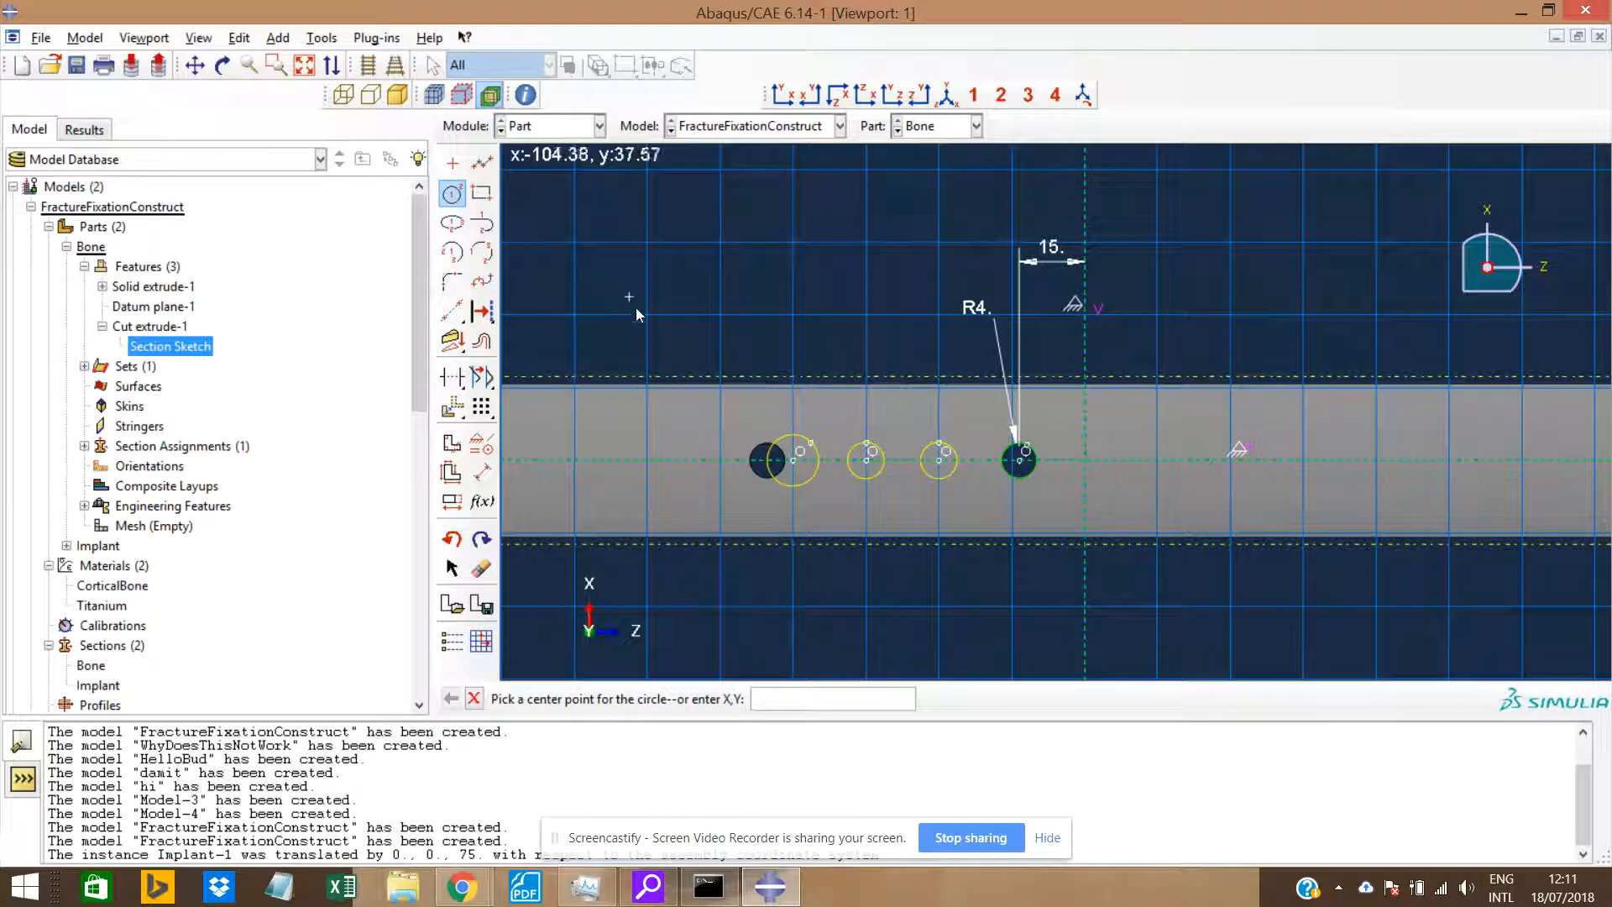
left_click(482, 473)
left_click(940, 459)
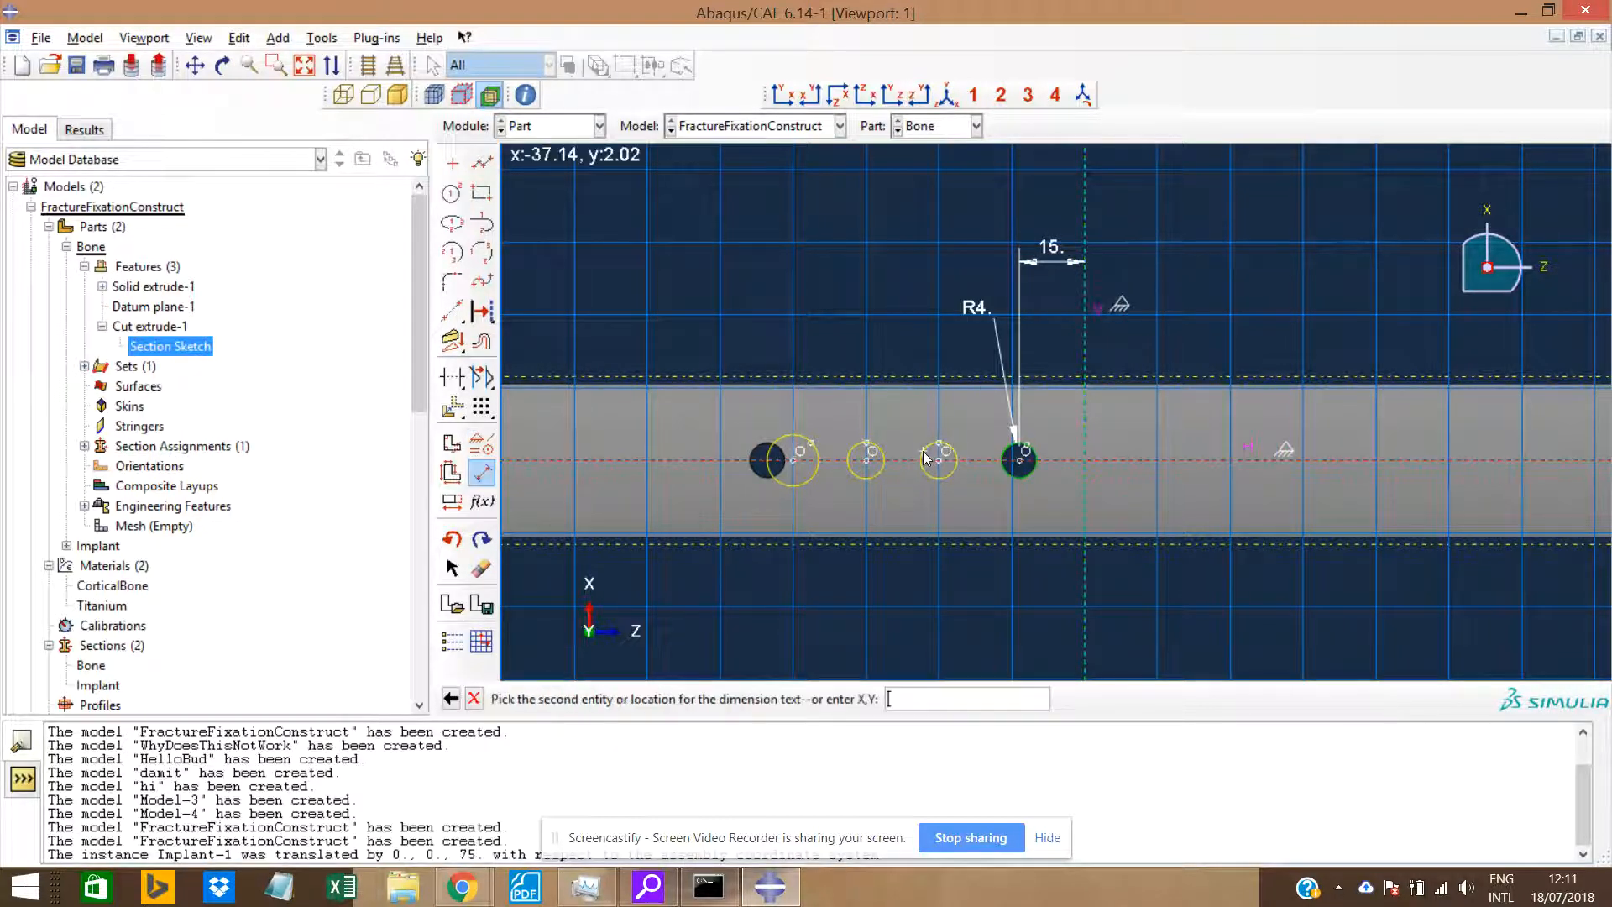
key("Escape")
Add radial dimensions to the three undimensioned circles on the horizontal construction line, keeping their drawn radii.
left_click(482, 473)
left_click(928, 445)
left_click(915, 408)
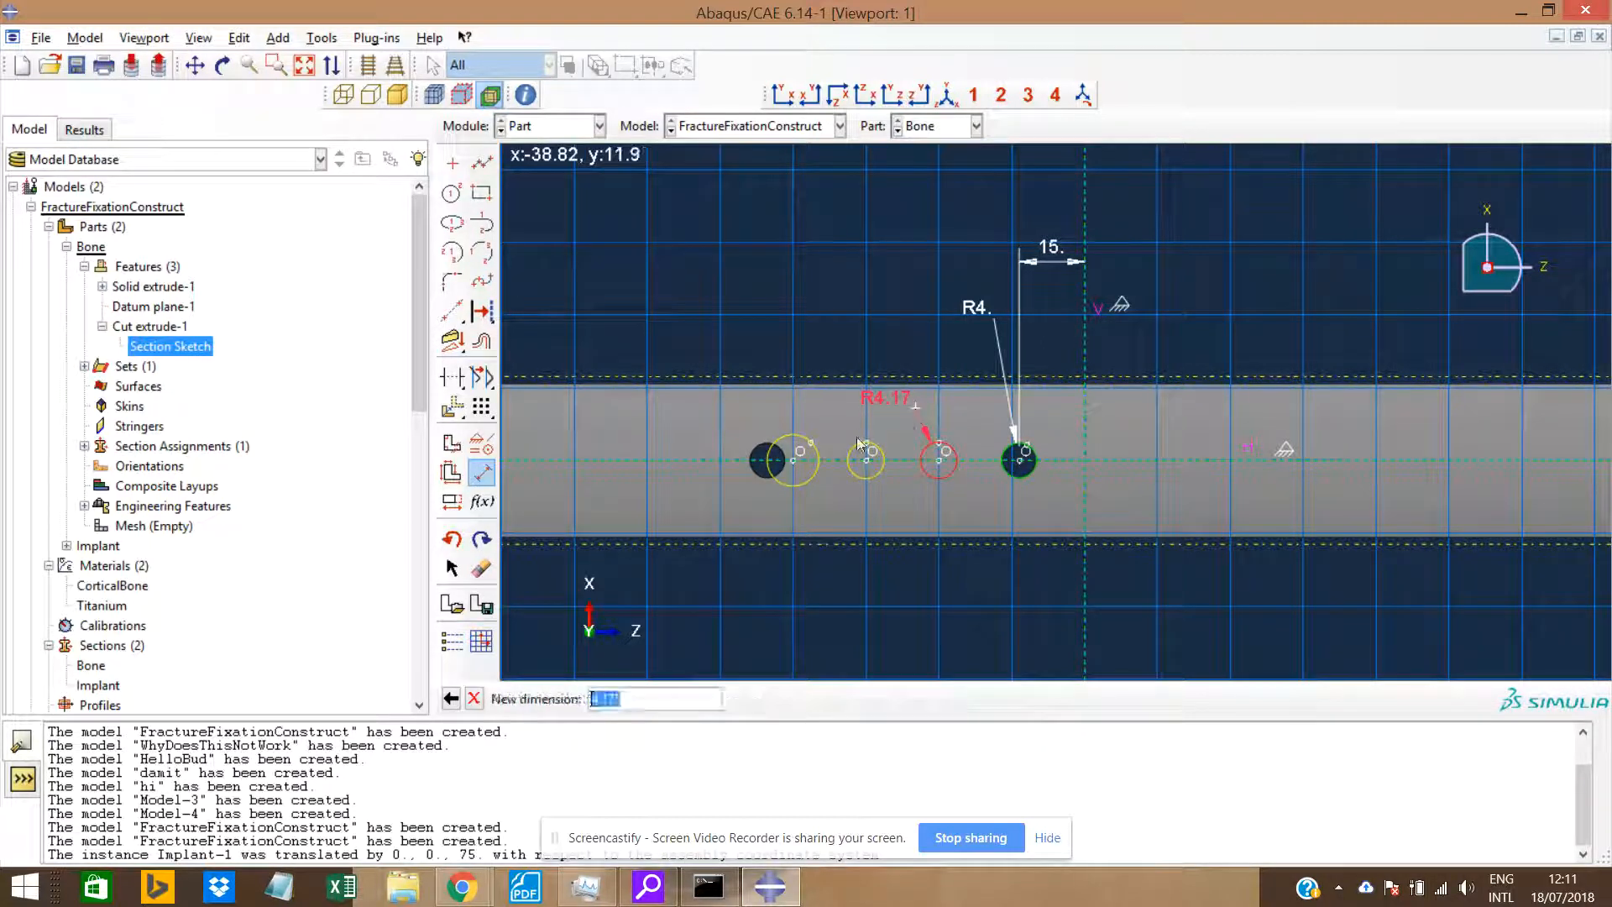
key("Return")
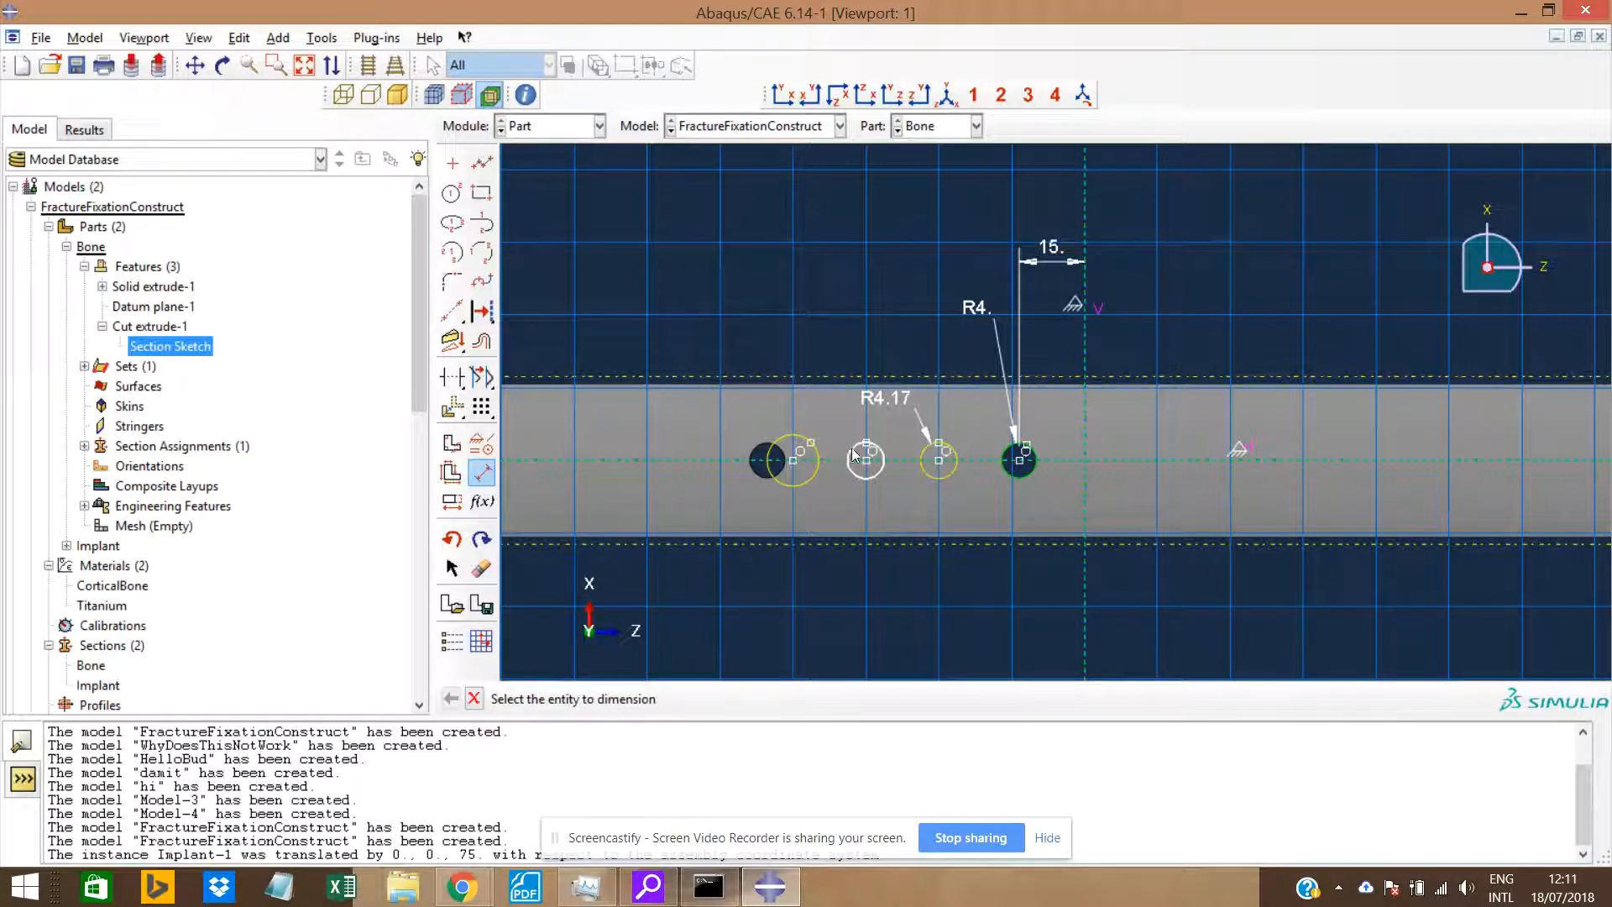
left_click(853, 448)
left_click(835, 409)
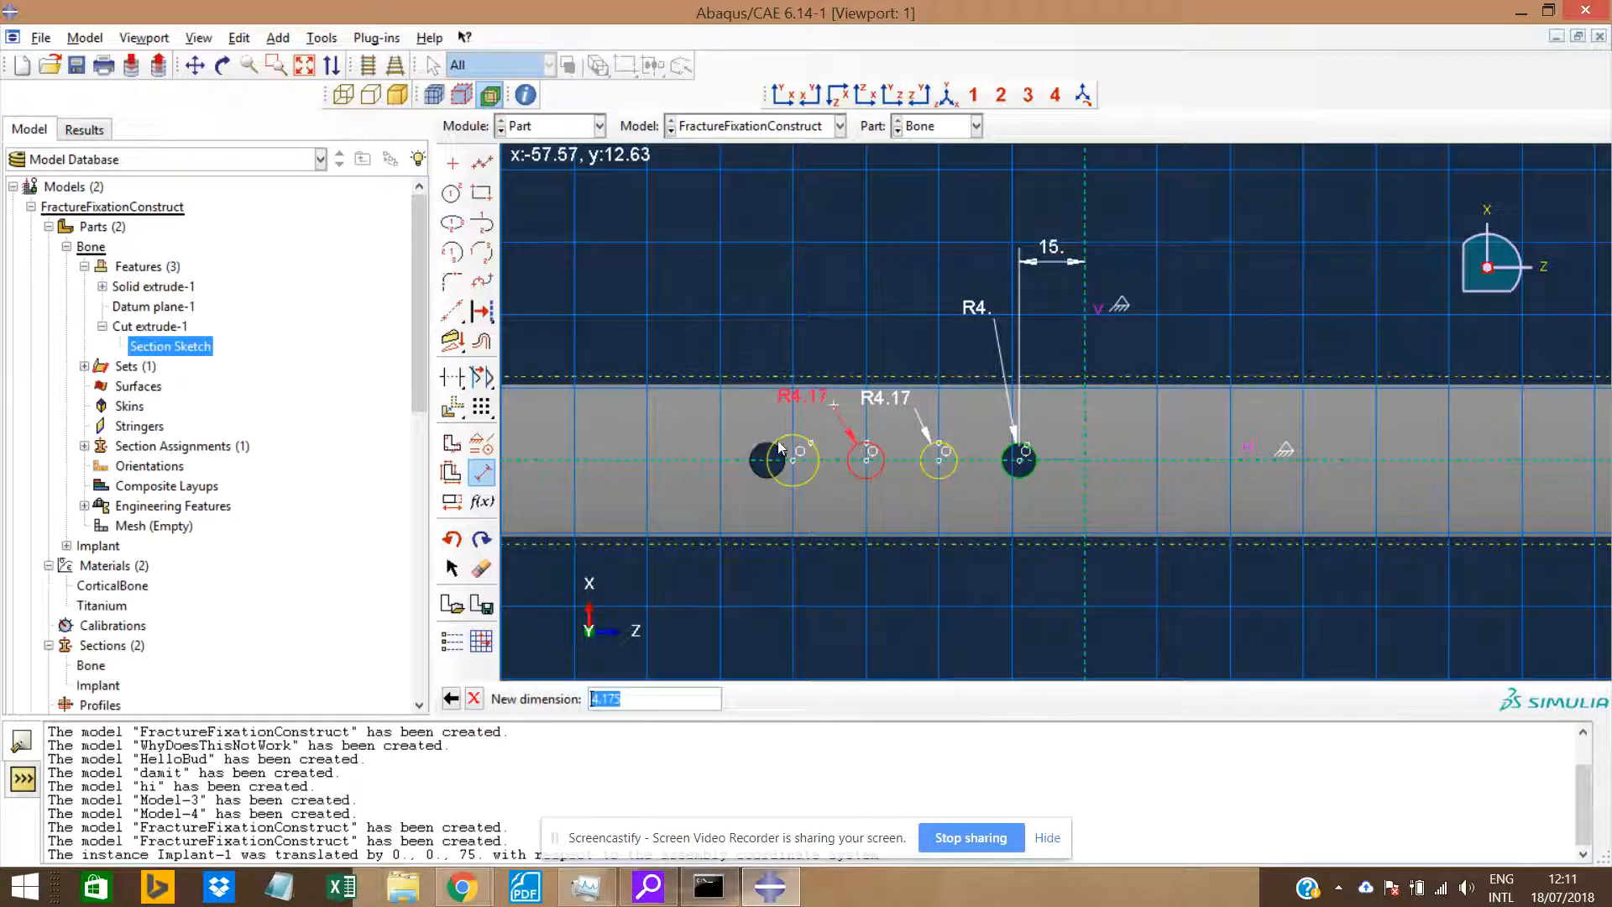
key("Return")
left_click(778, 446)
left_click(743, 413)
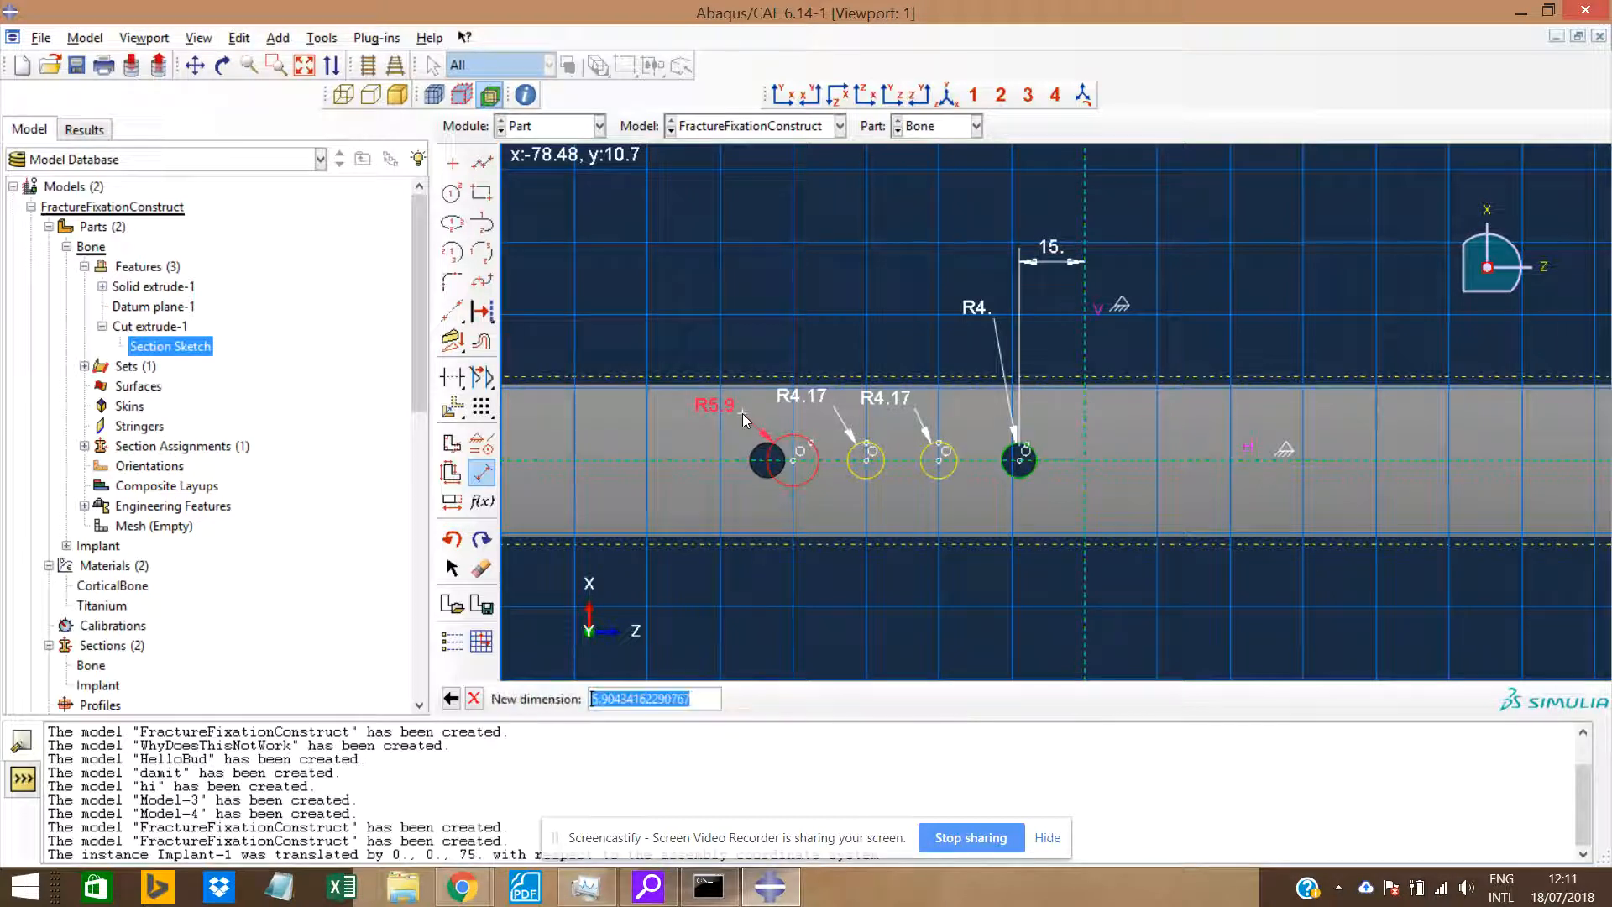
key("Return")
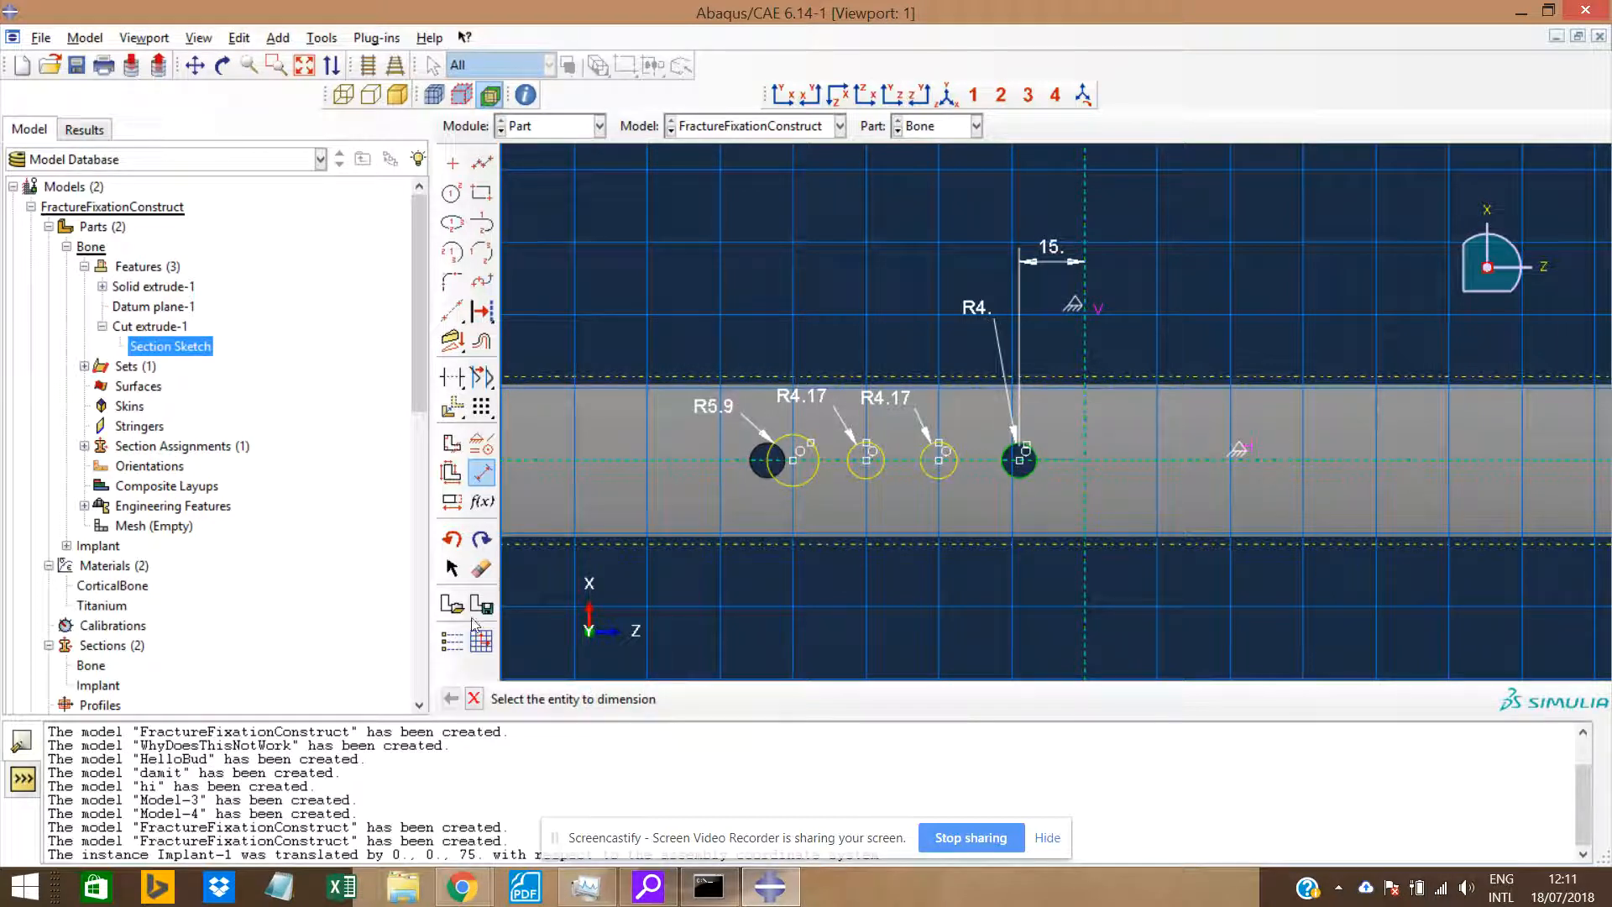
left_click(452, 501)
left_click(972, 308)
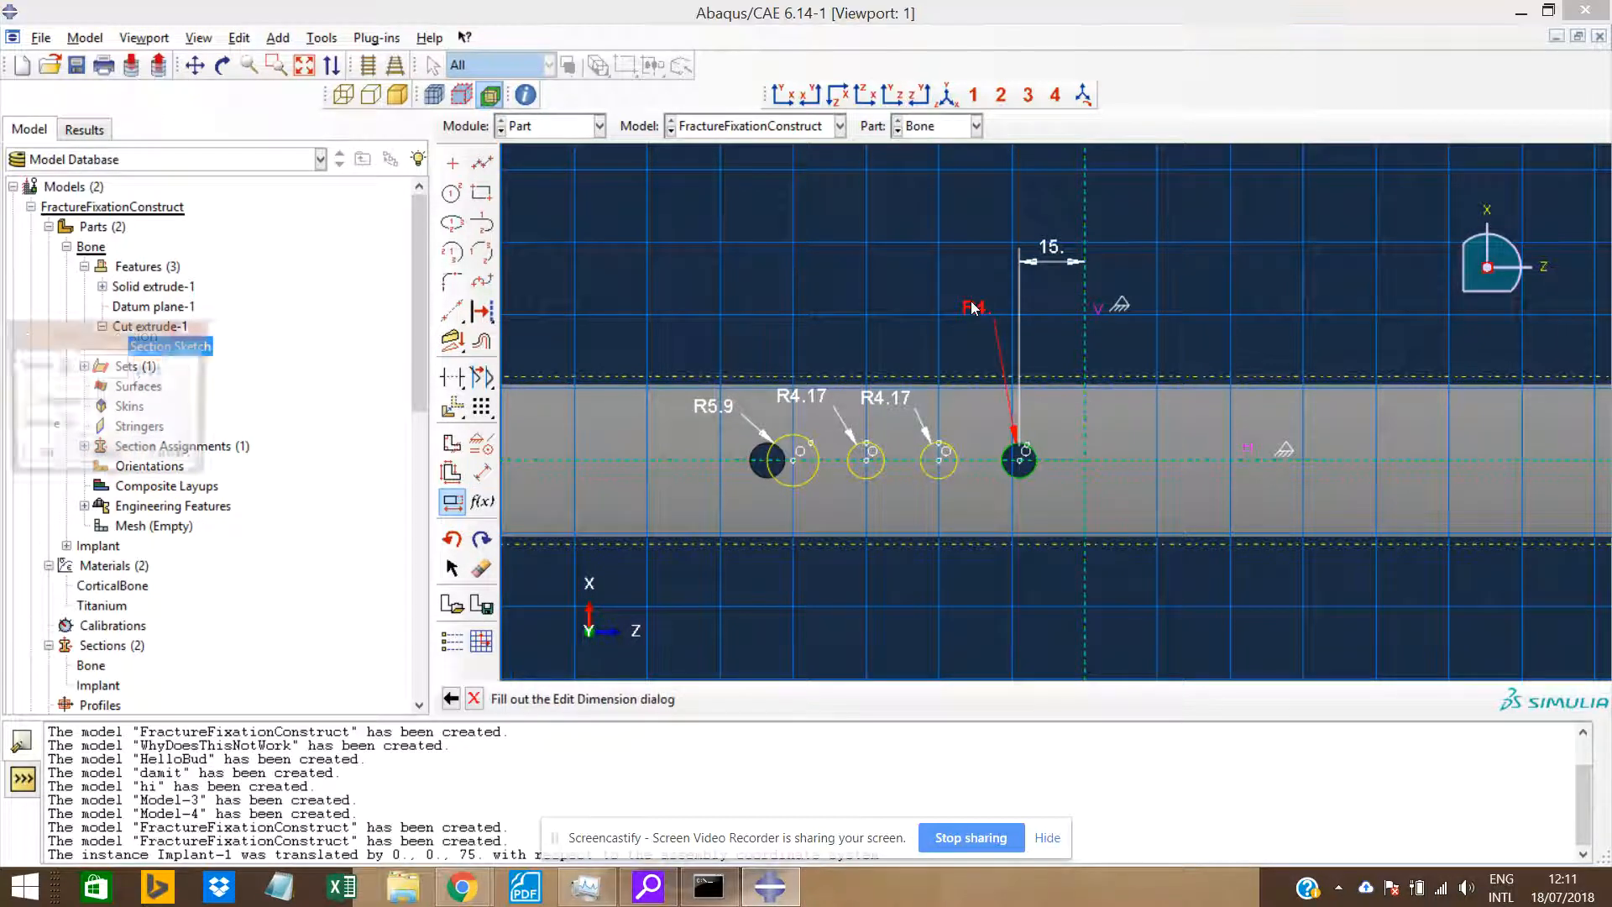
left_click(145, 370)
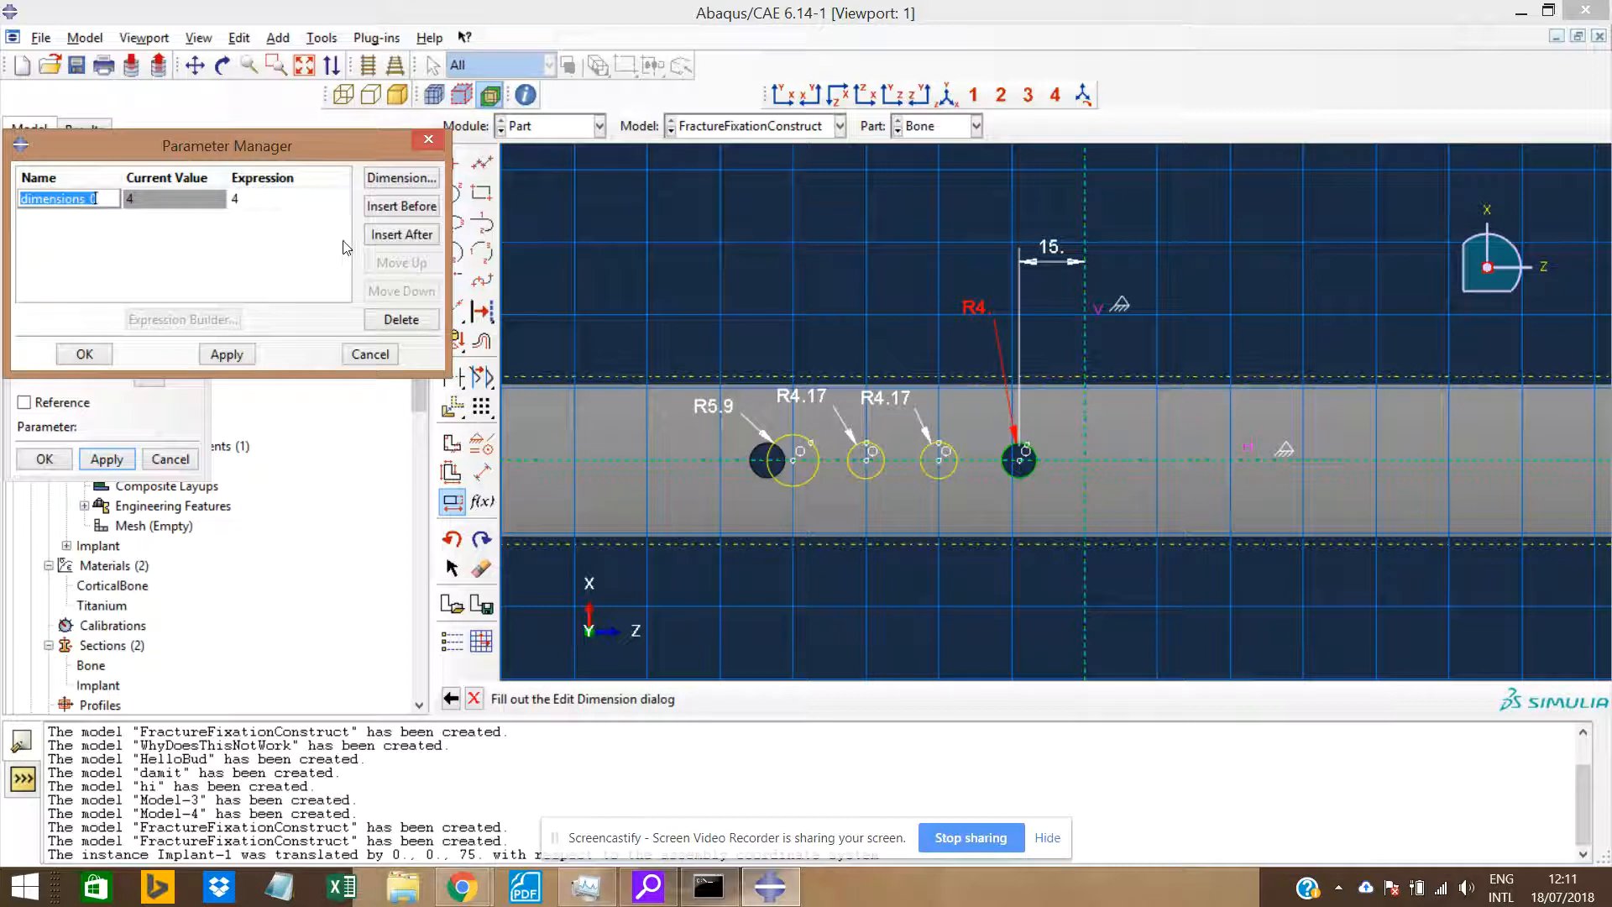
left_click(266, 202)
left_click(264, 200)
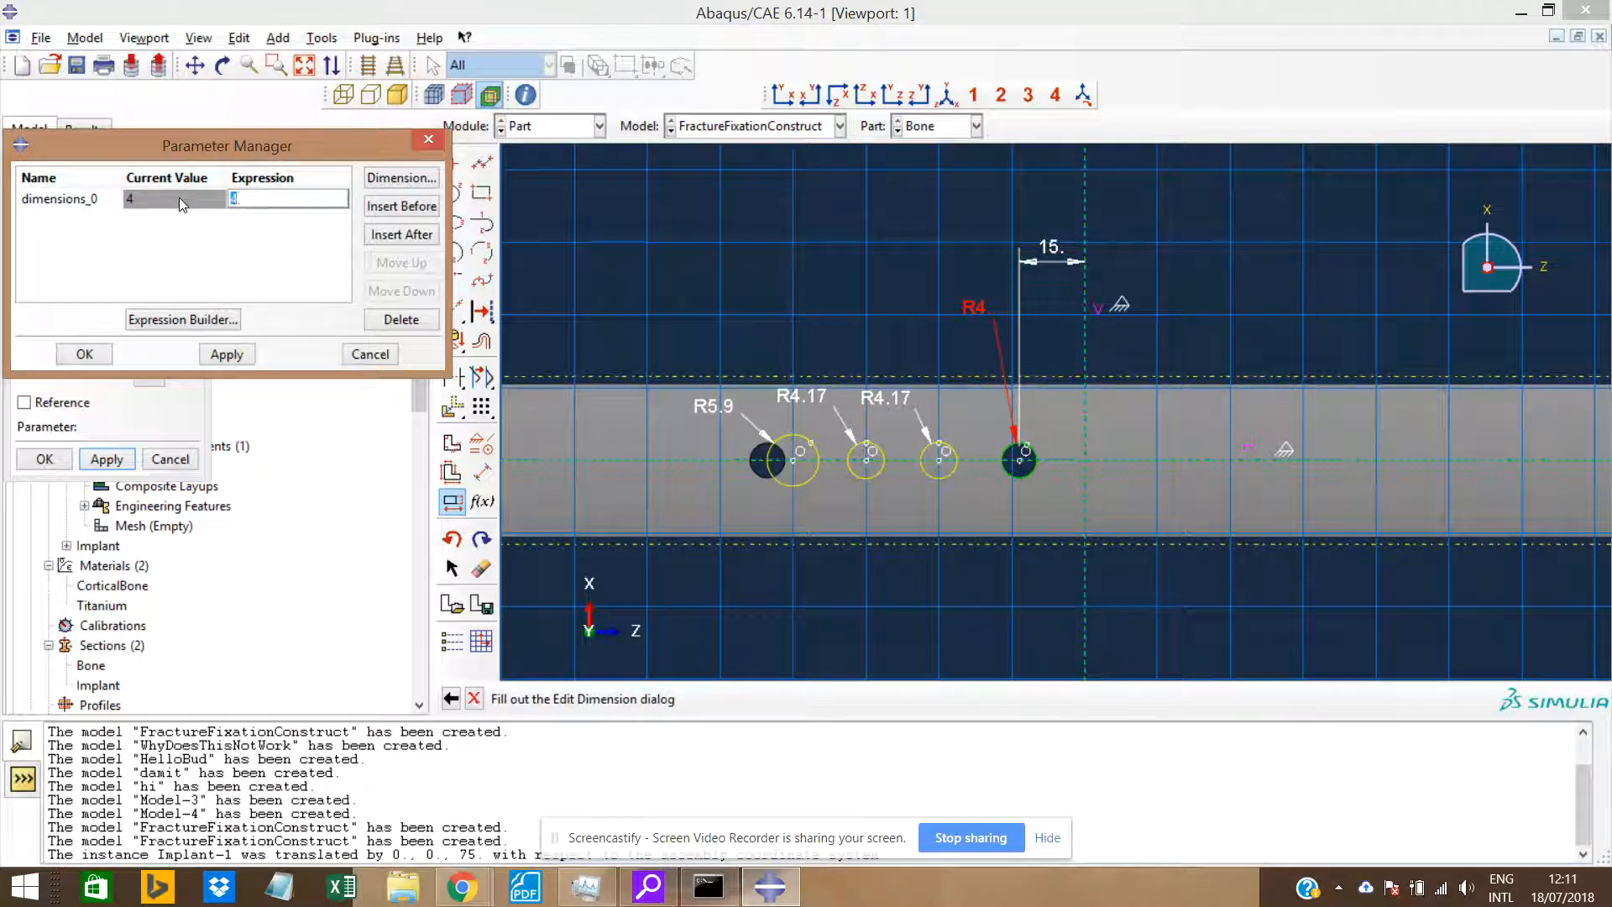
left_click(370, 354)
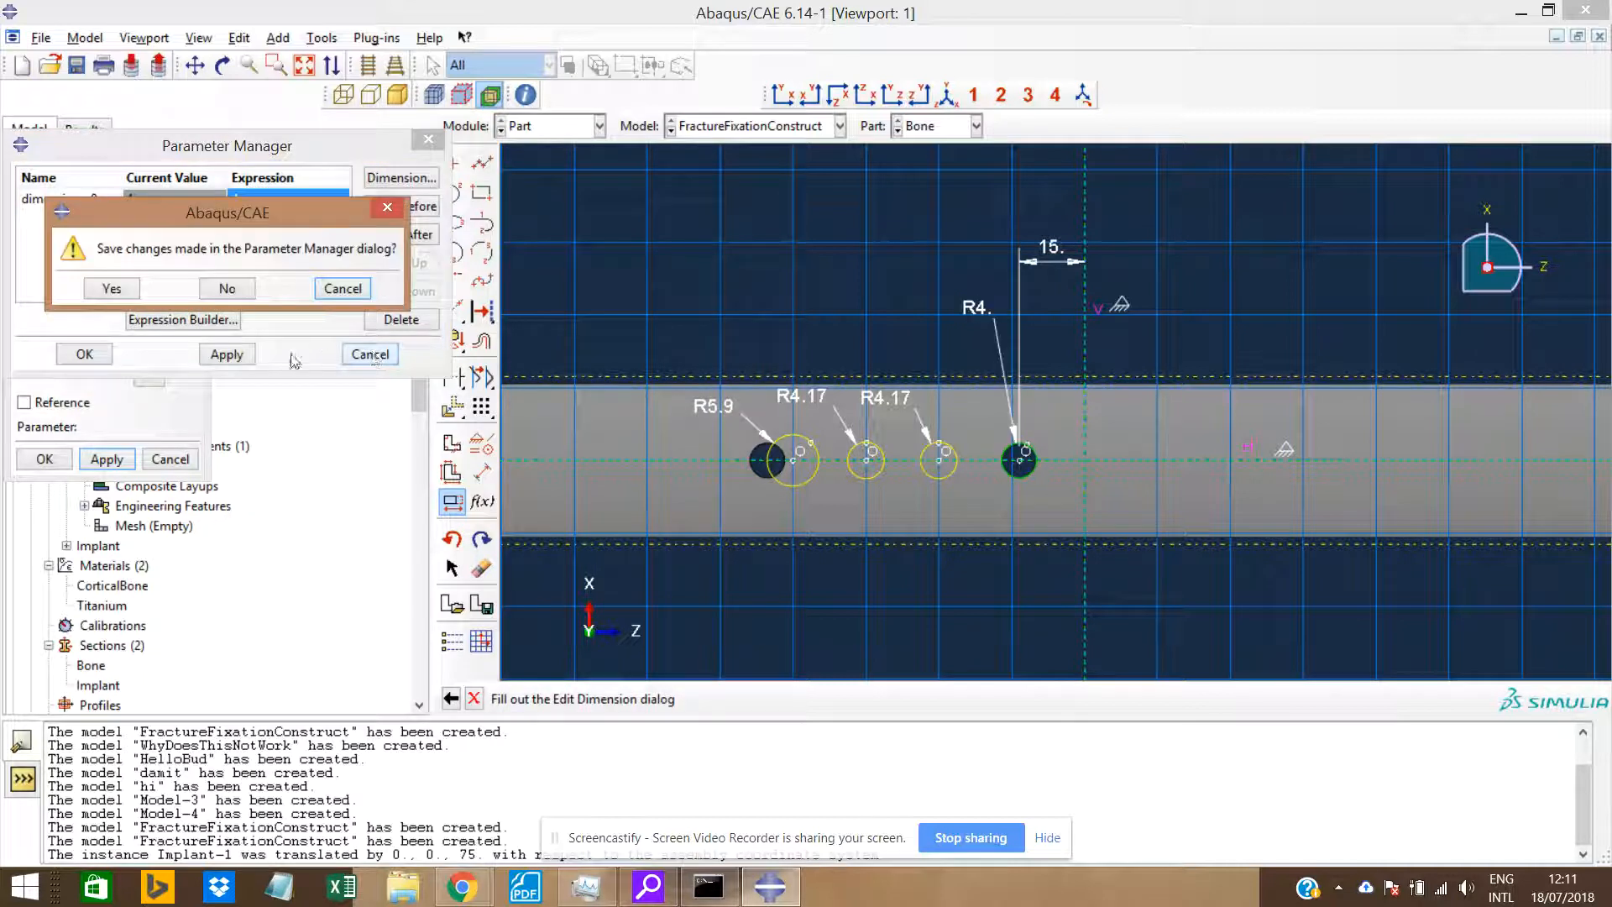
left_click(228, 288)
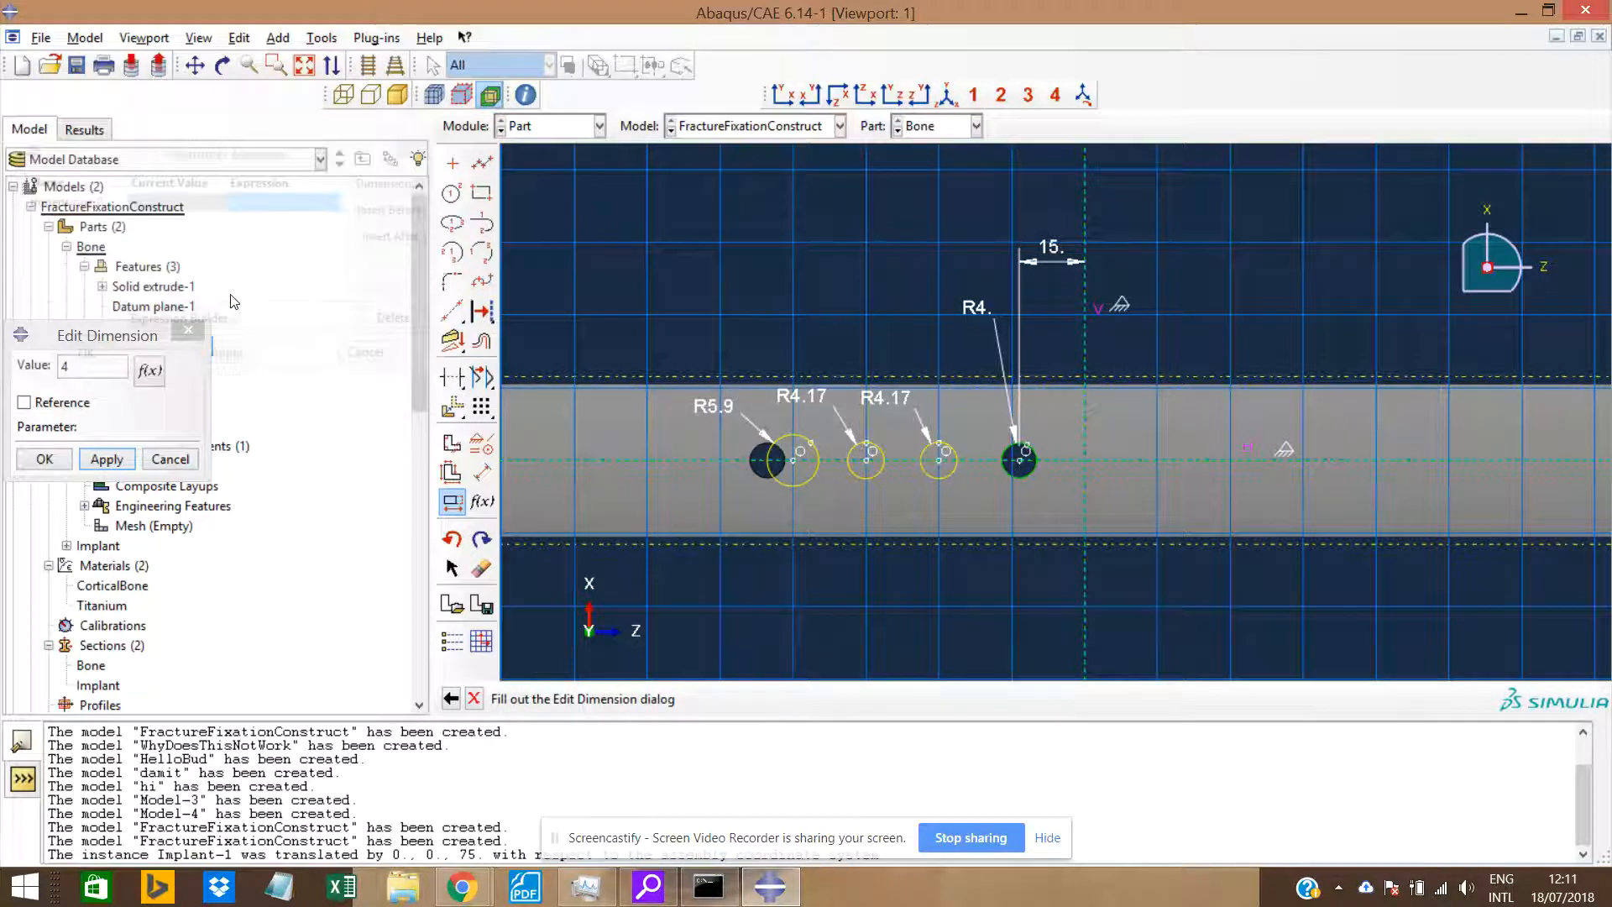
left_click(59, 403)
left_click(150, 370)
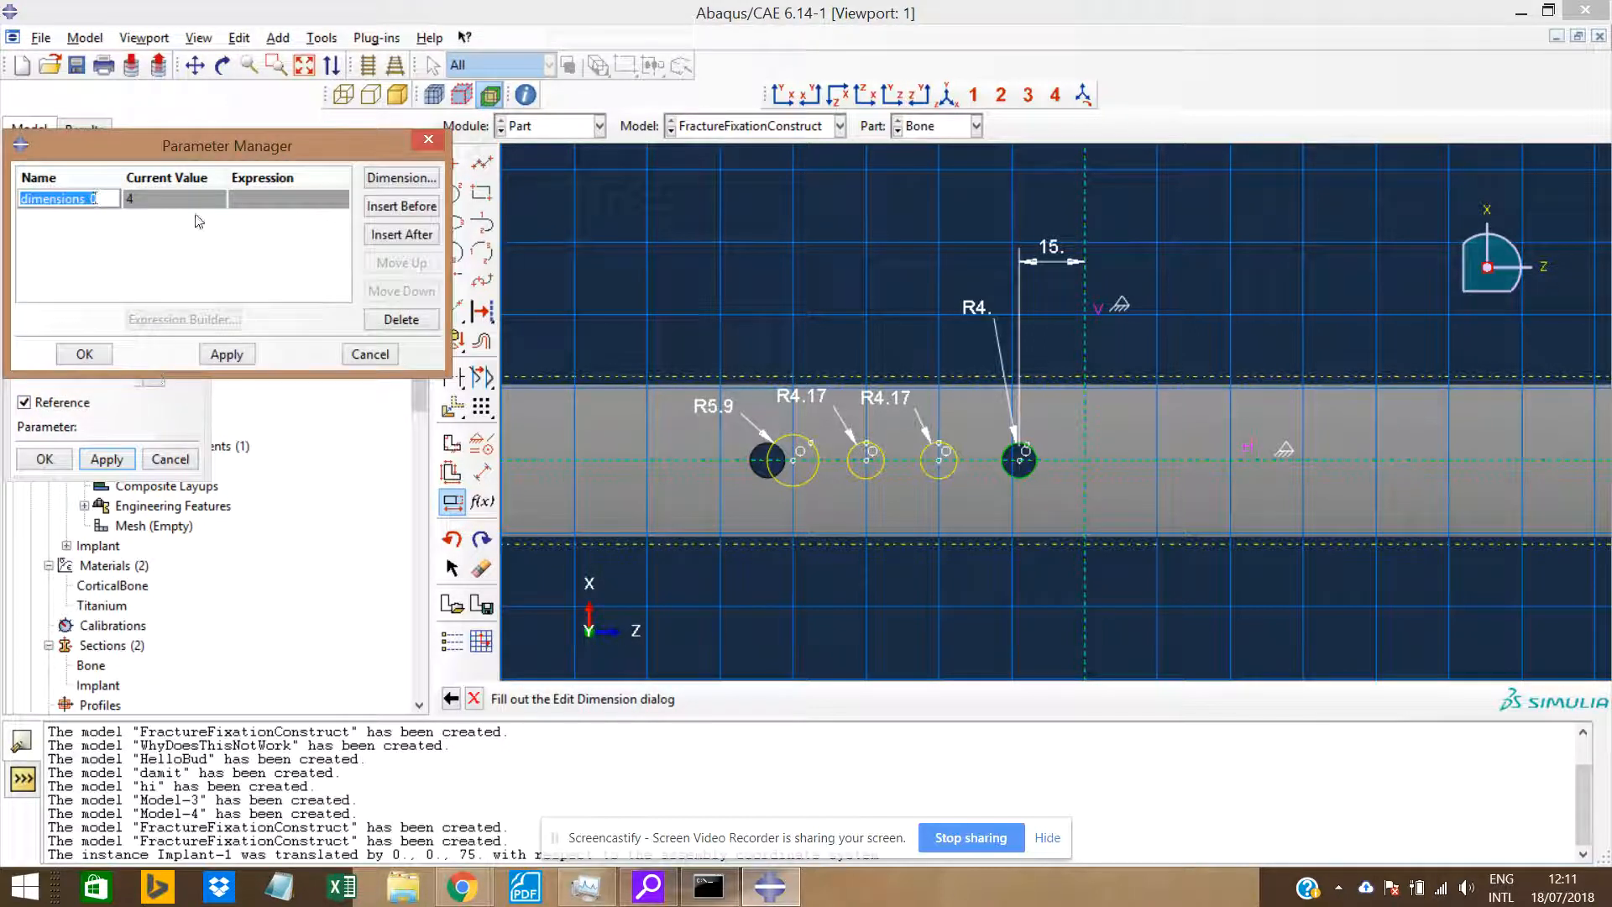
left_click(360, 358)
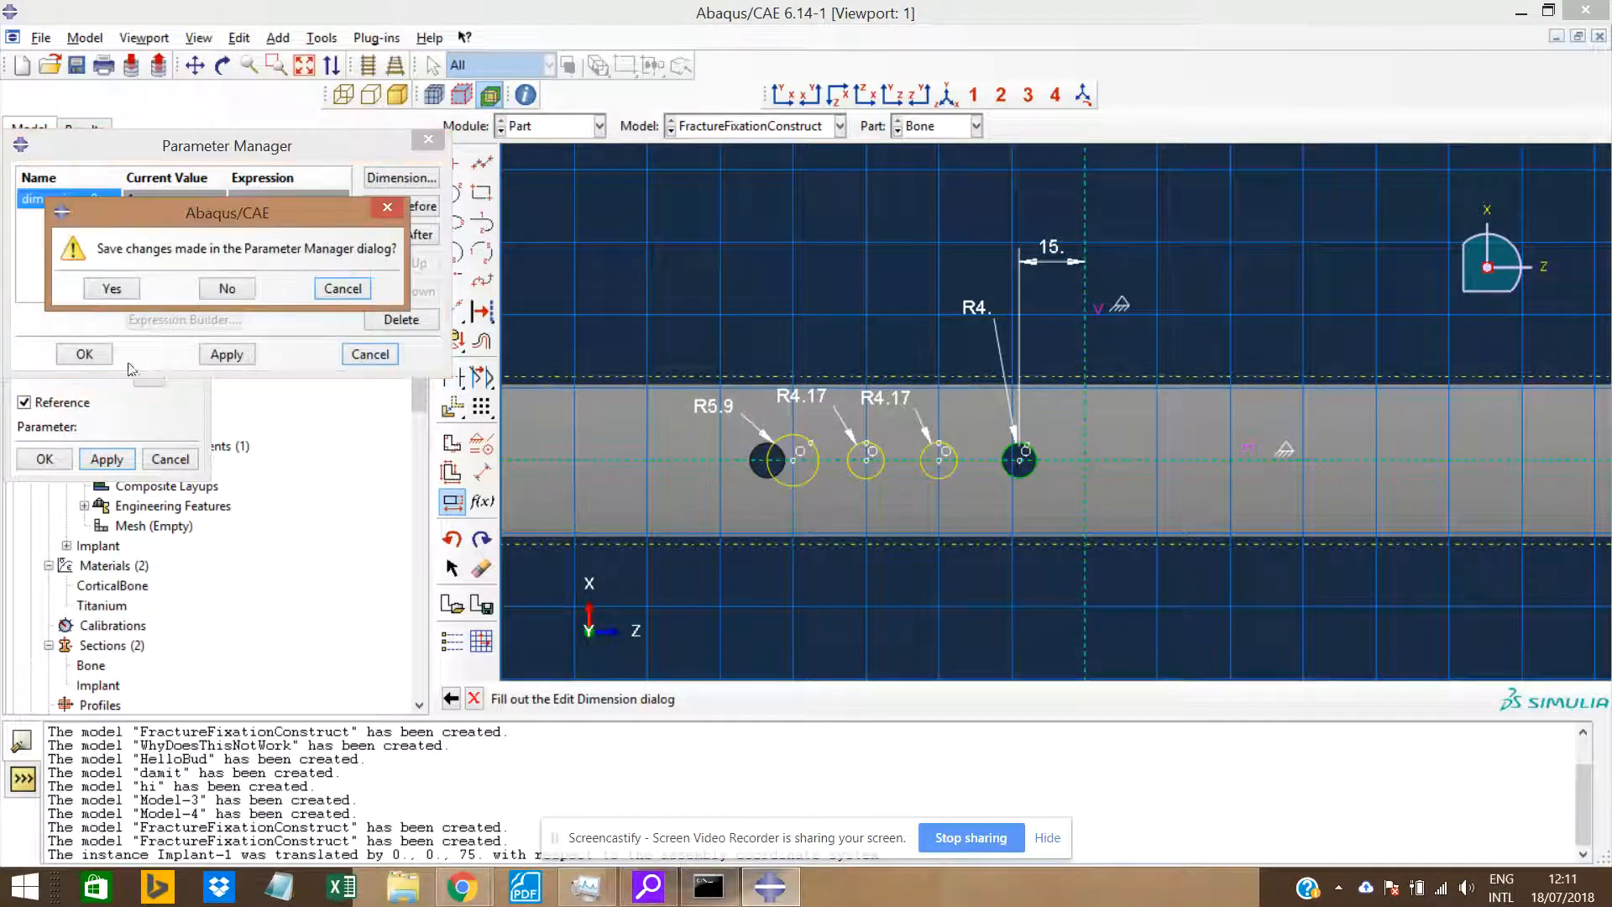
left_click(223, 288)
left_click(34, 403)
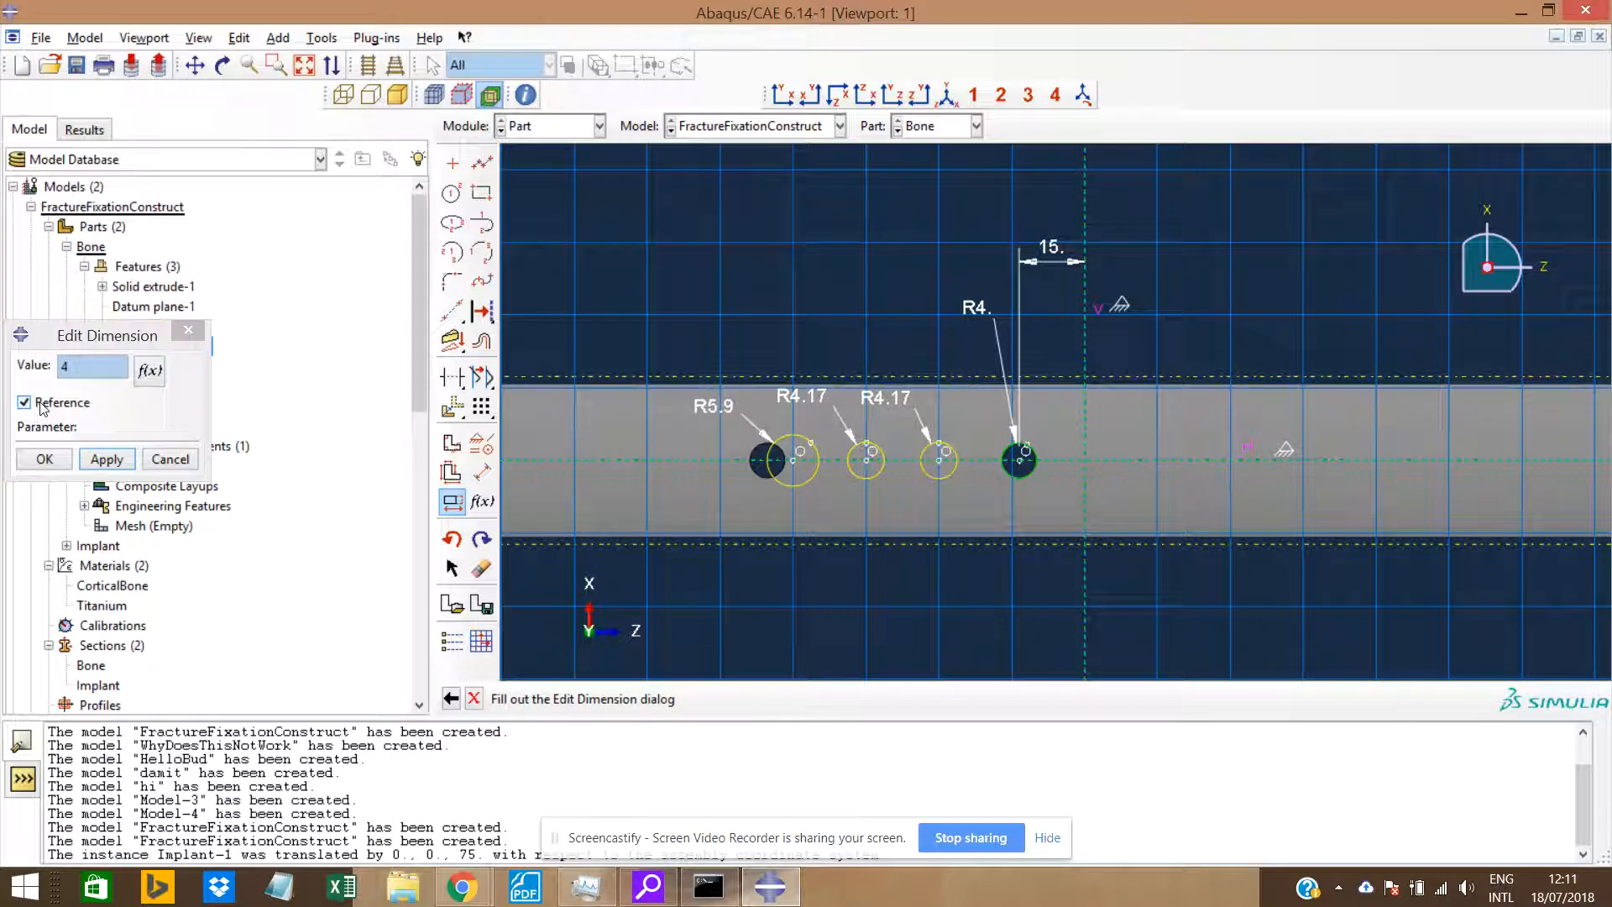
Create a parameter for the radius-4 circle's dimension and try to apply r as its expression.
left_click(151, 372)
left_click(284, 199)
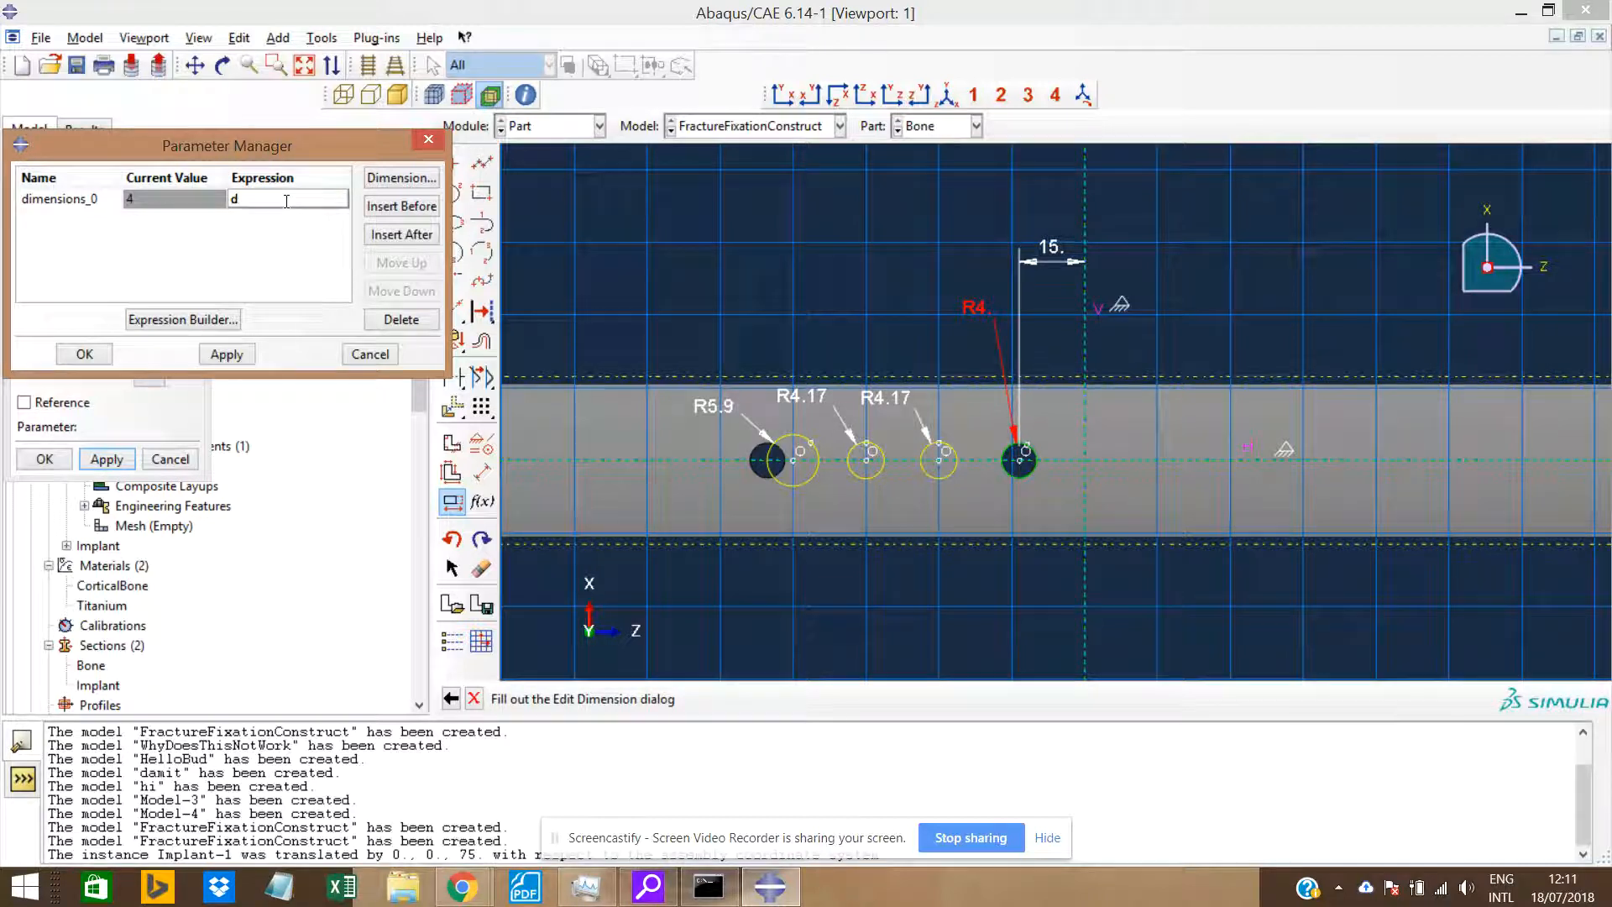
type("r")
left_click(329, 227)
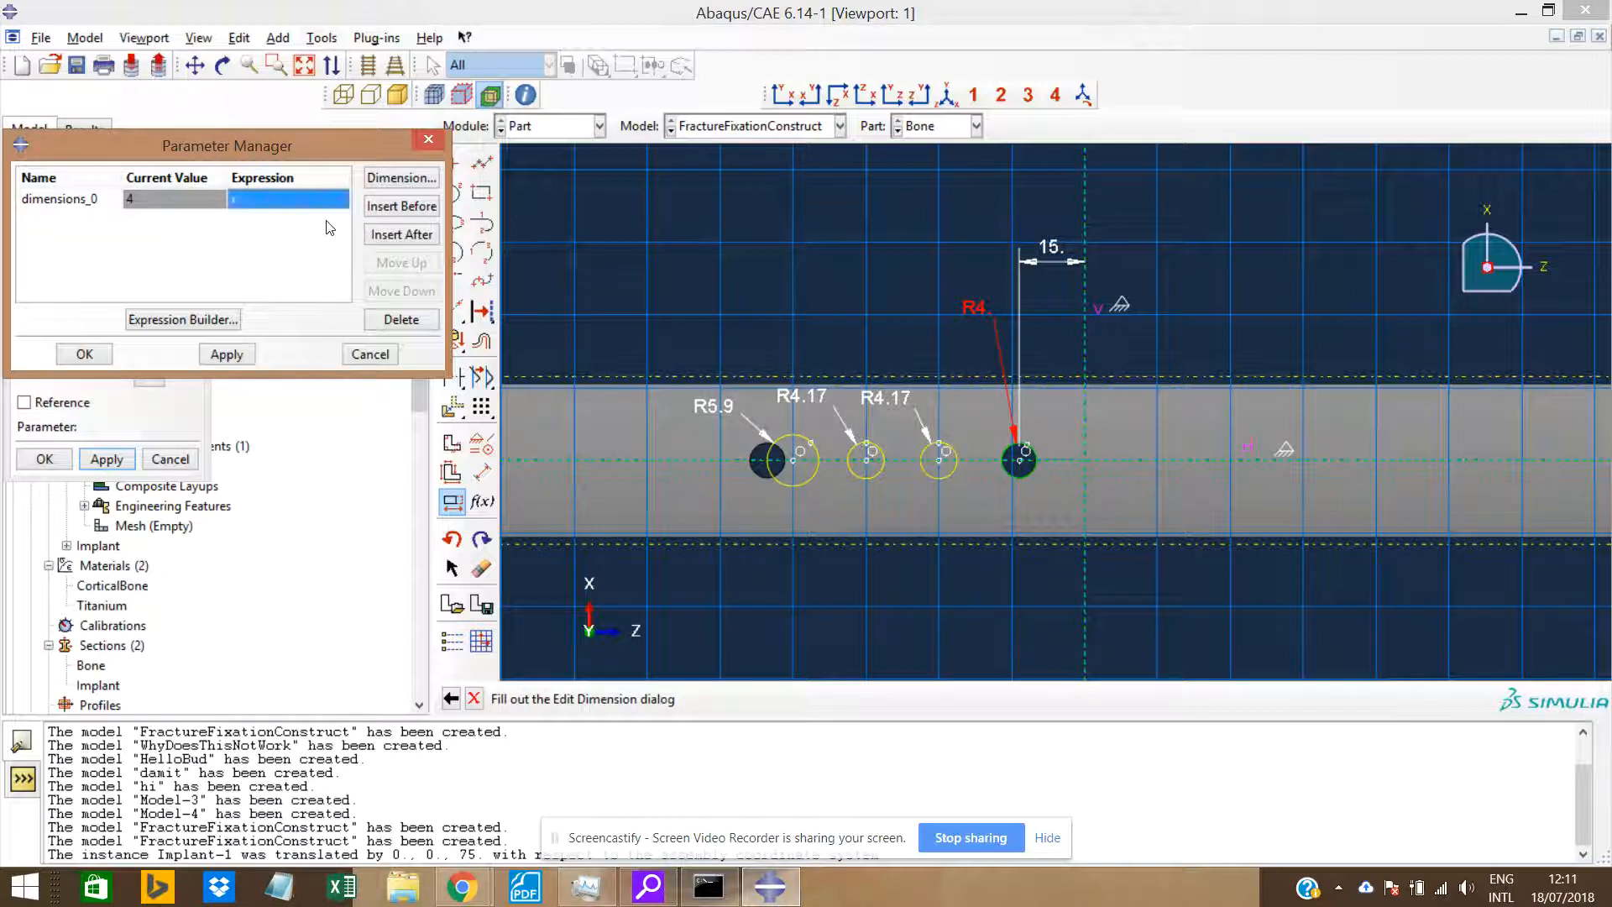
left_click(239, 354)
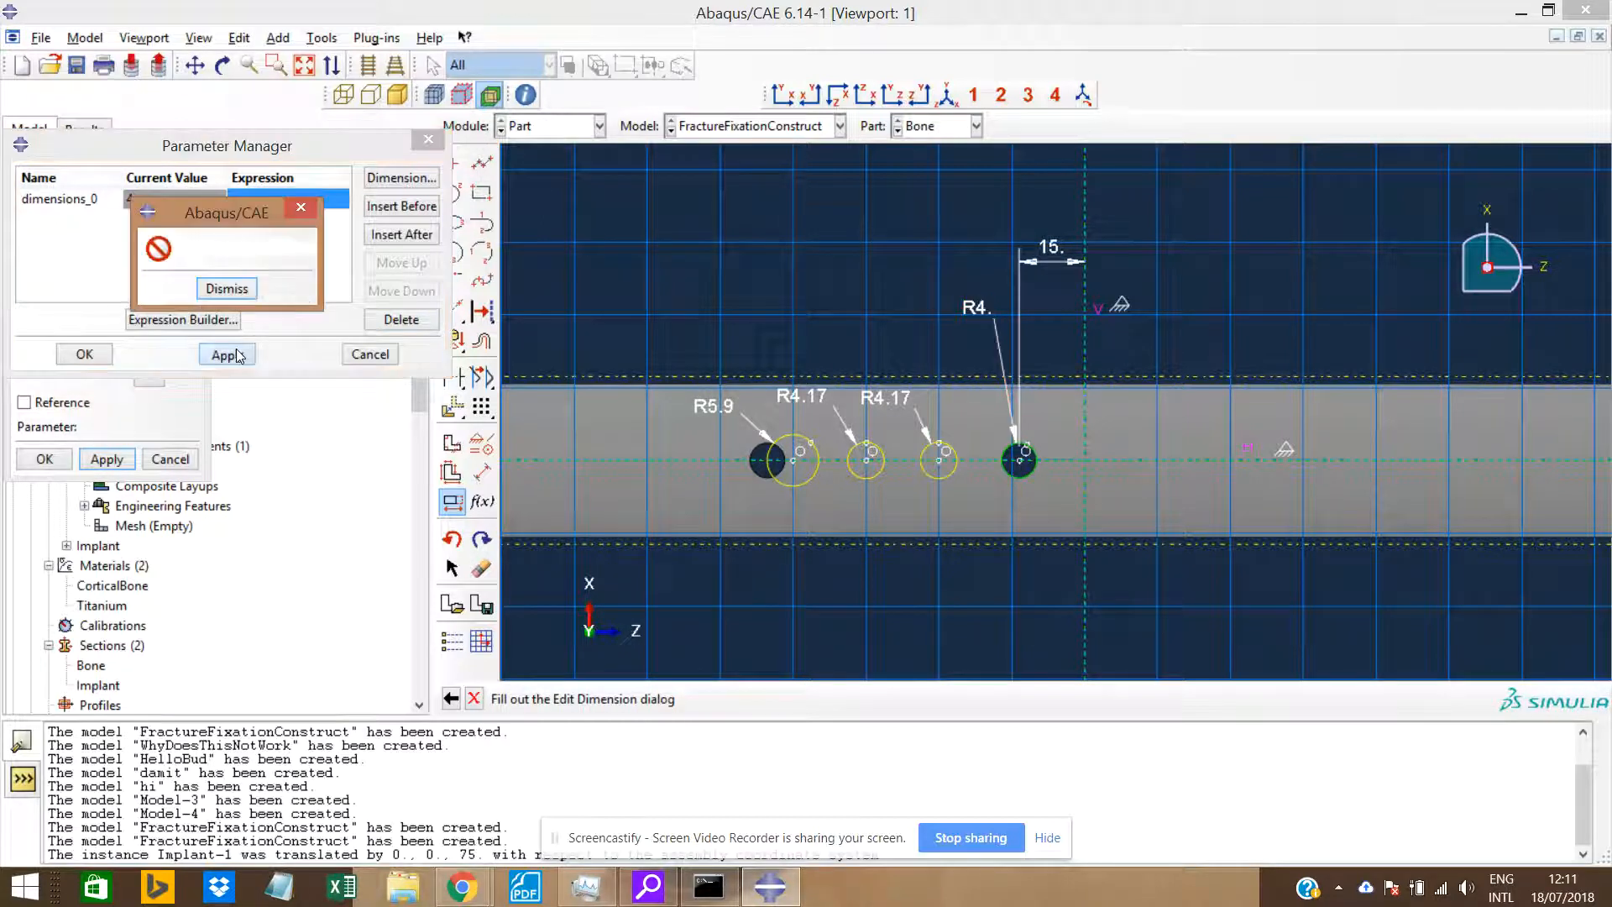
left_click(227, 289)
left_click(156, 207)
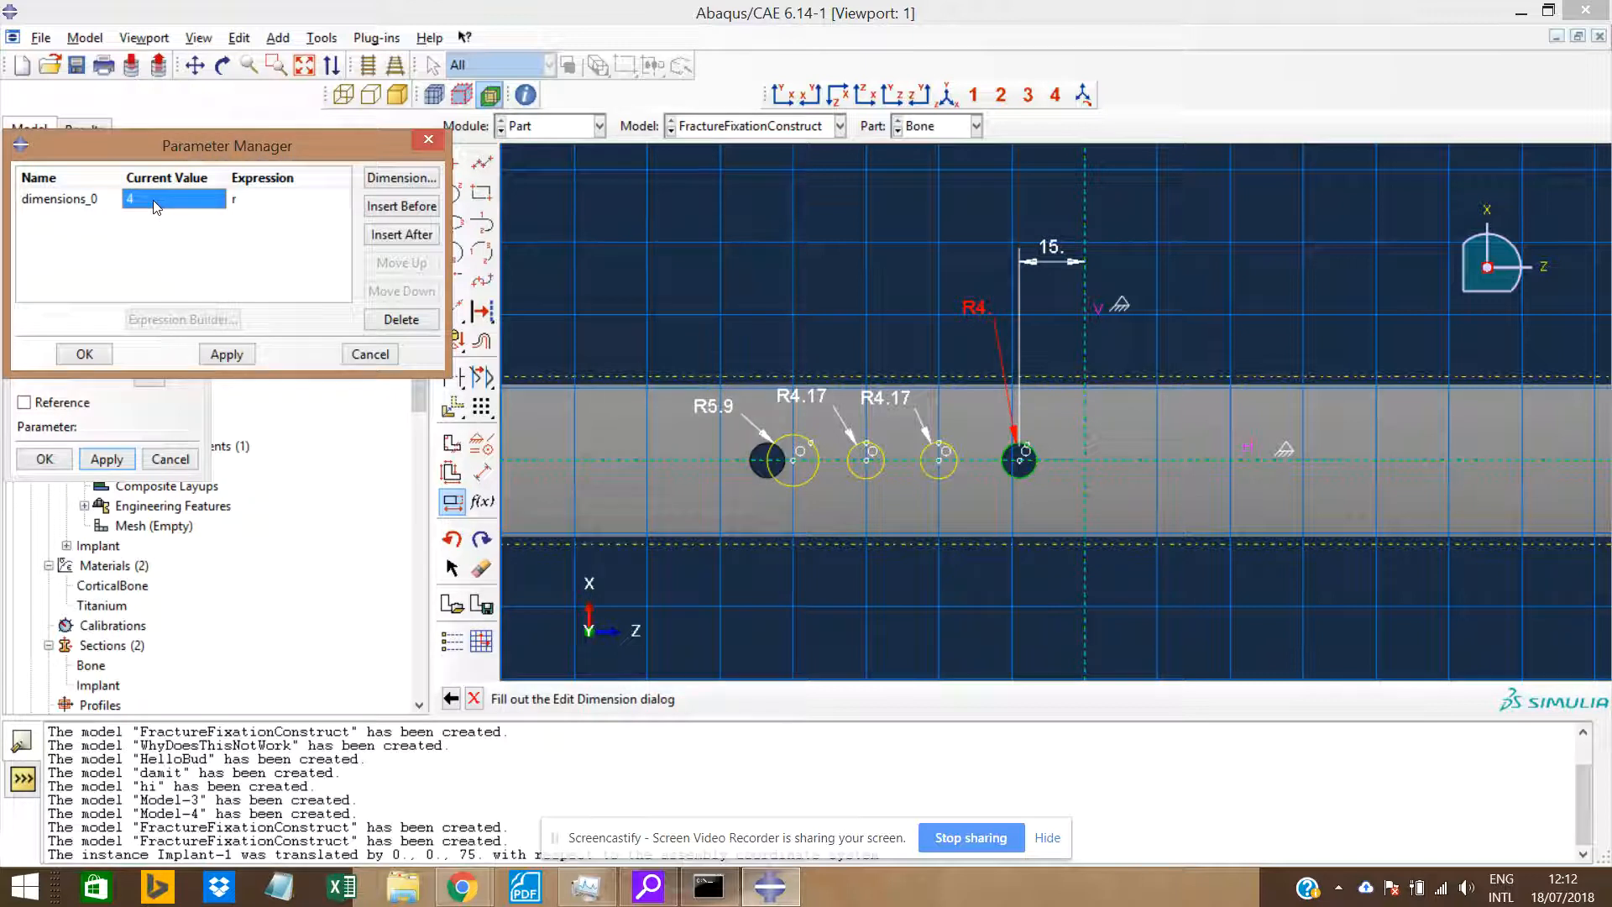
left_click(239, 206)
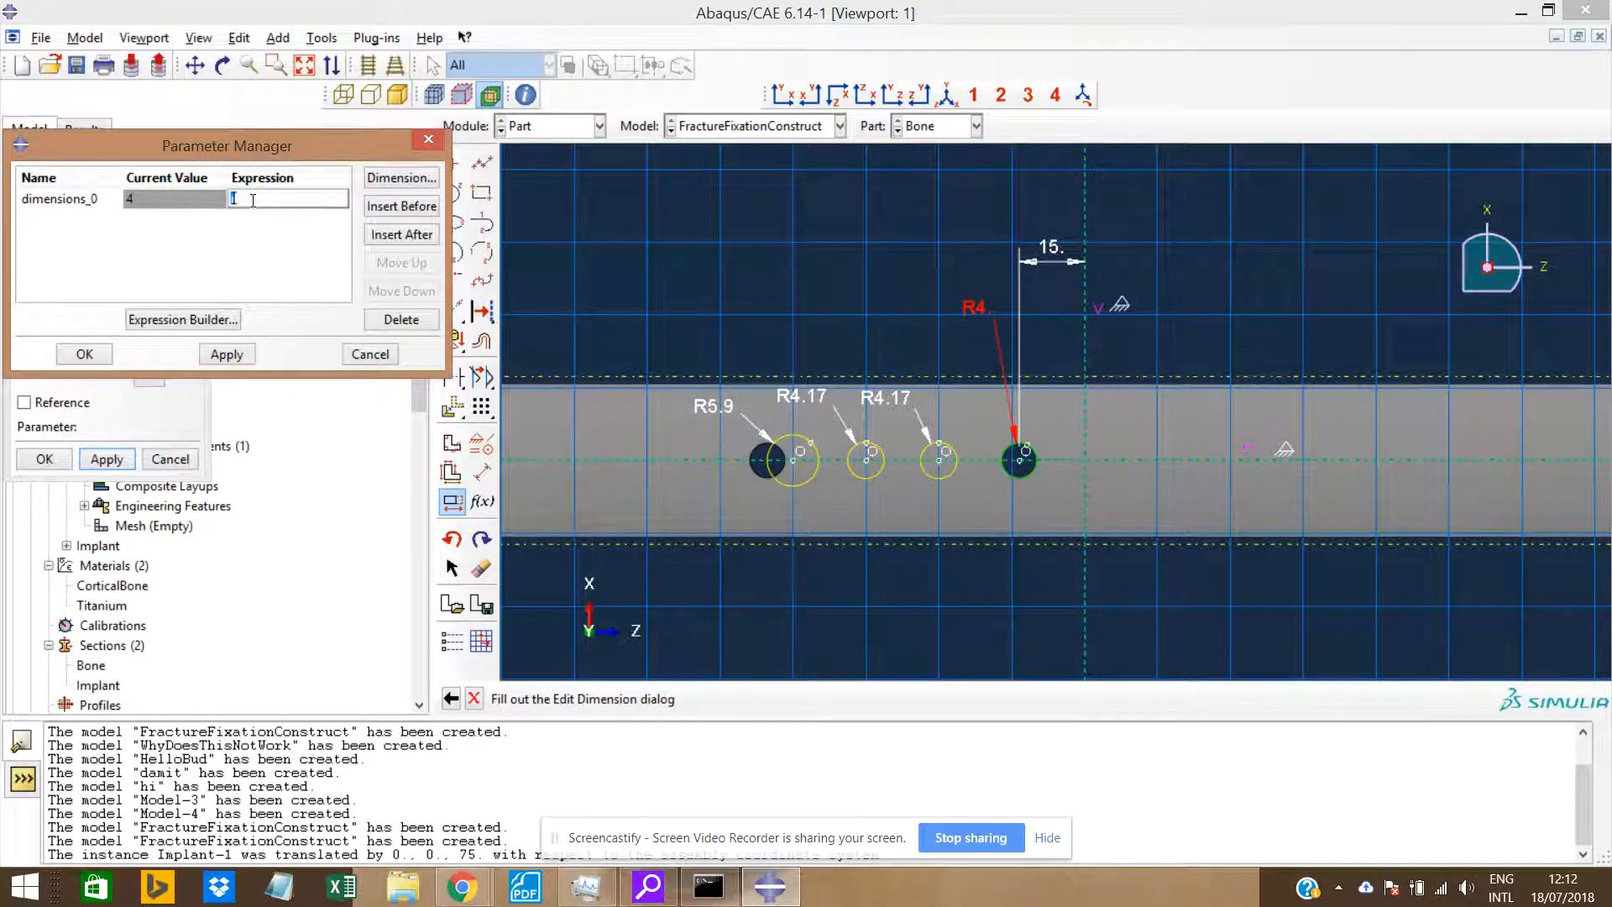
Try to create a parameter from the radius-4 dimension again and reapply its expression r.
left_click(404, 180)
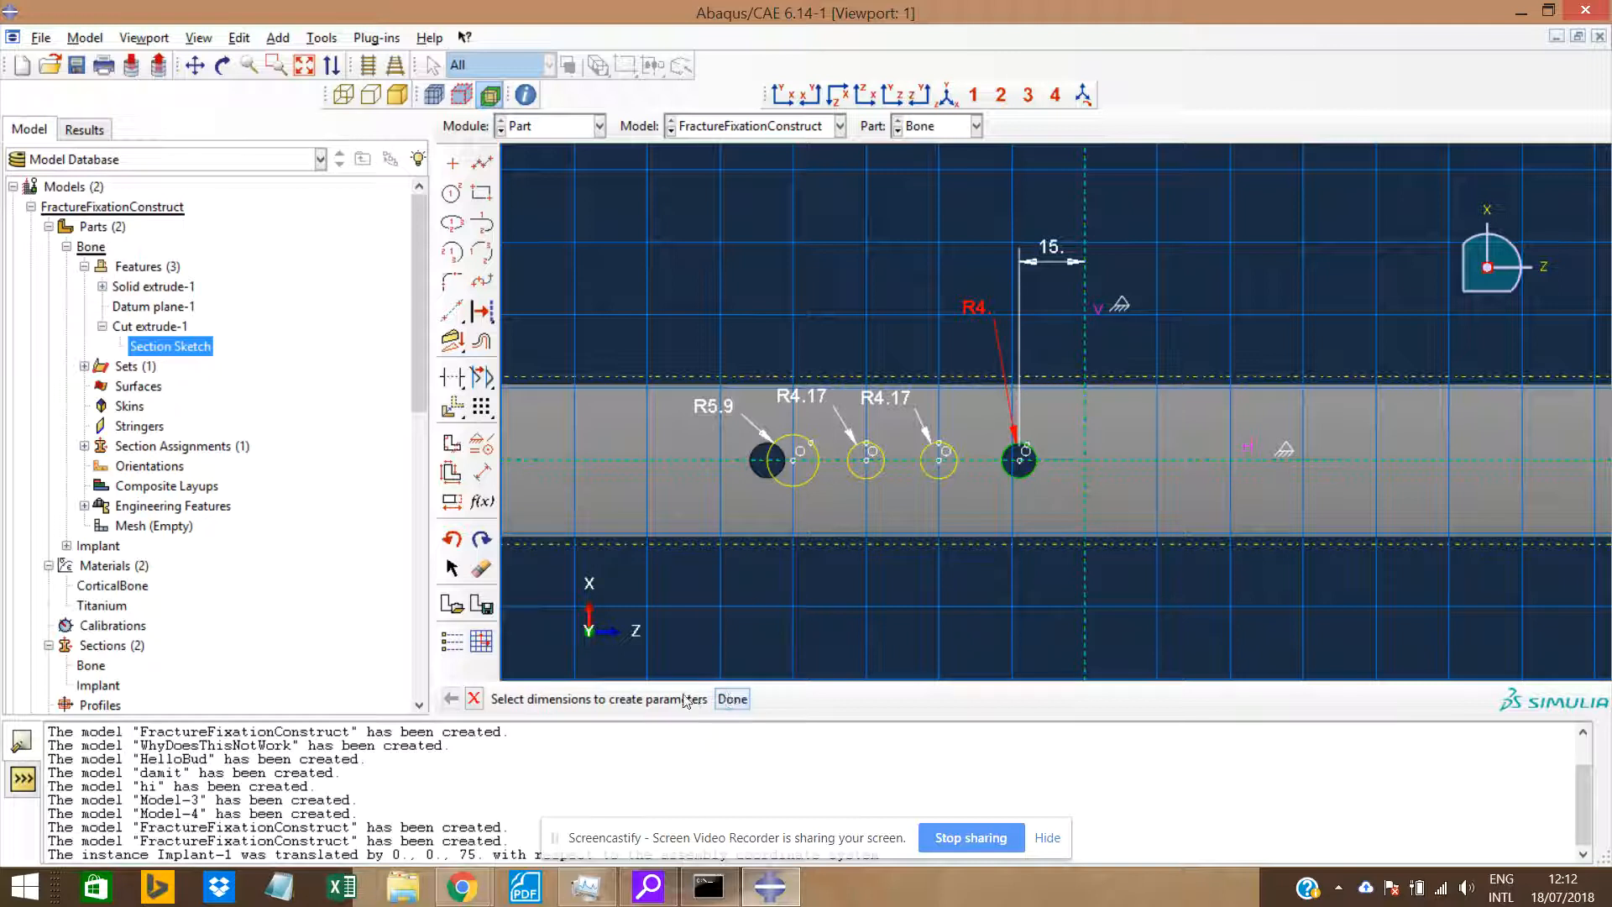
left_click(452, 502)
left_click(182, 320)
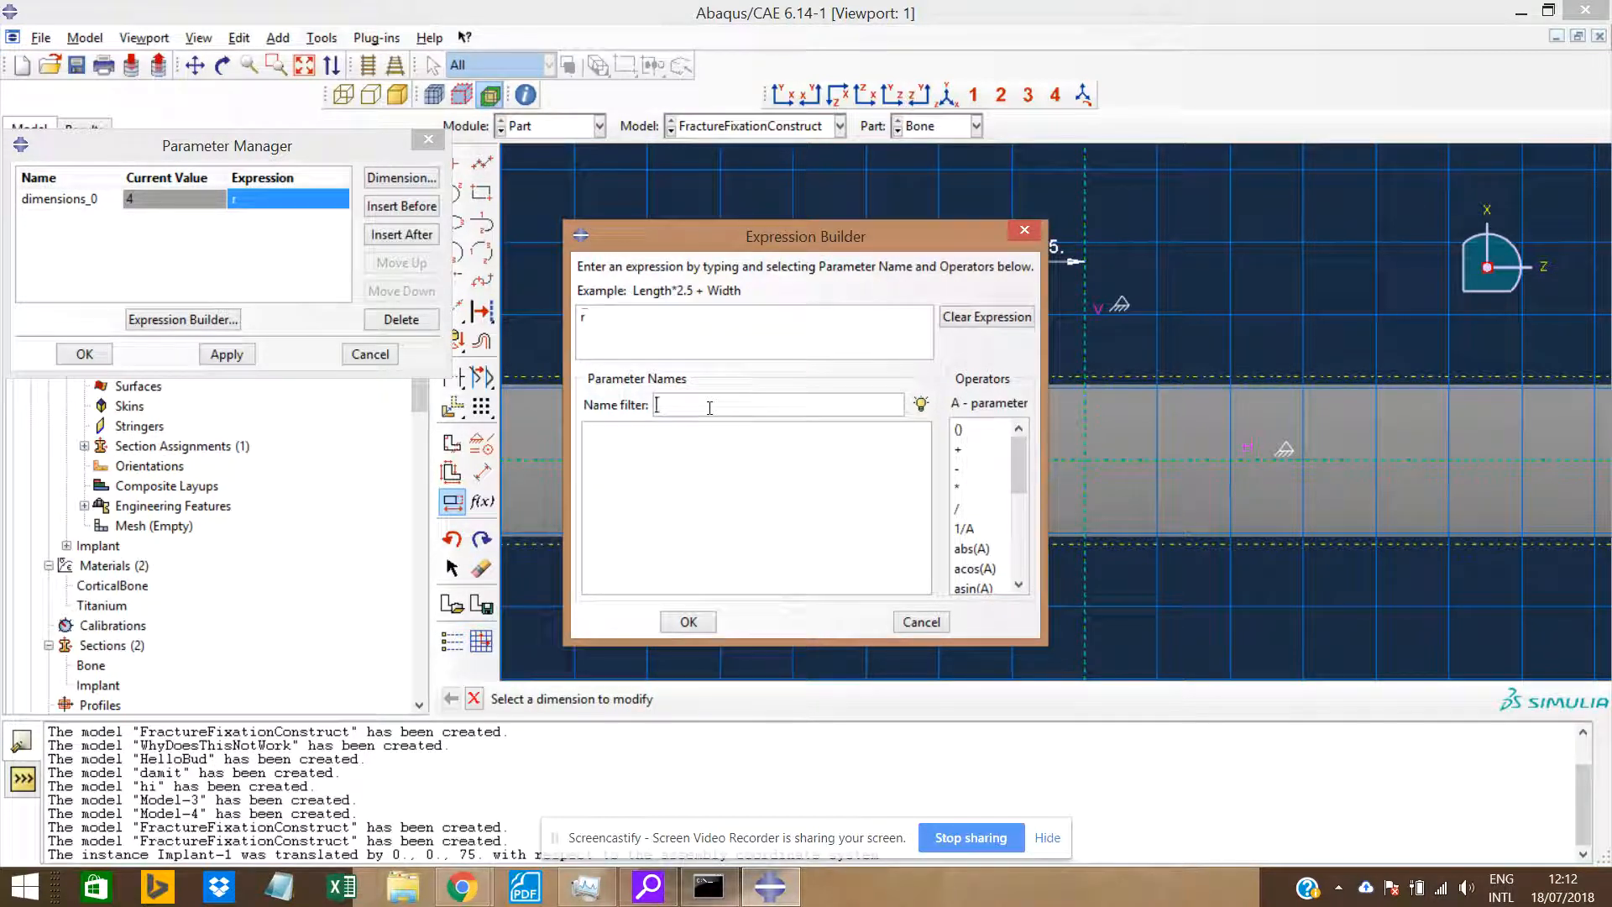
left_click(1024, 230)
left_click(228, 353)
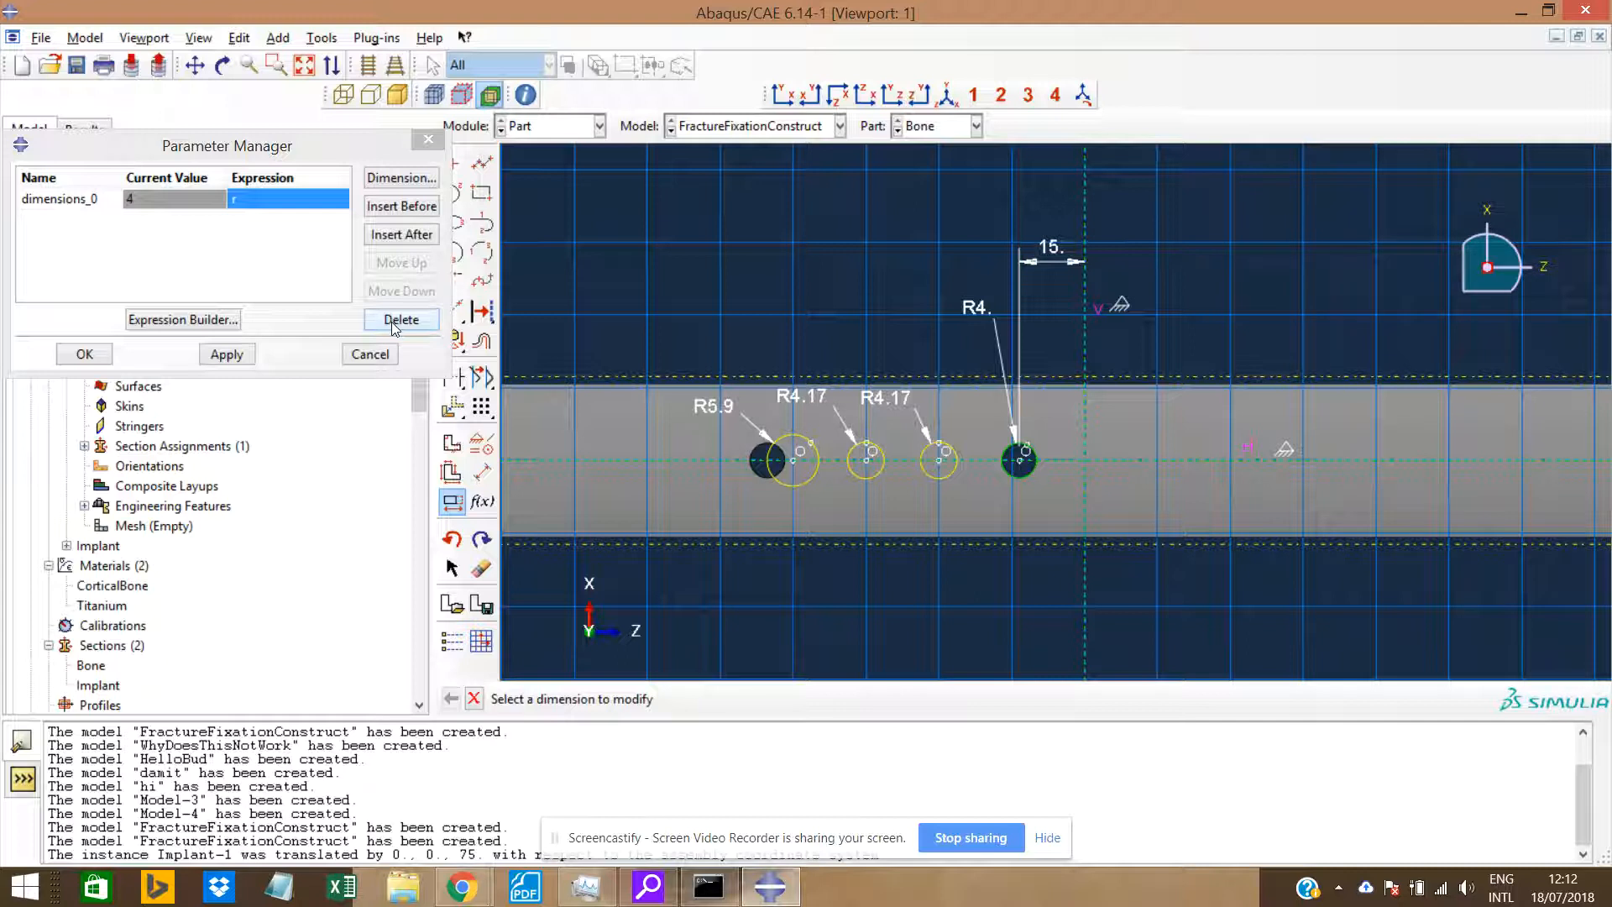
left_click(408, 181)
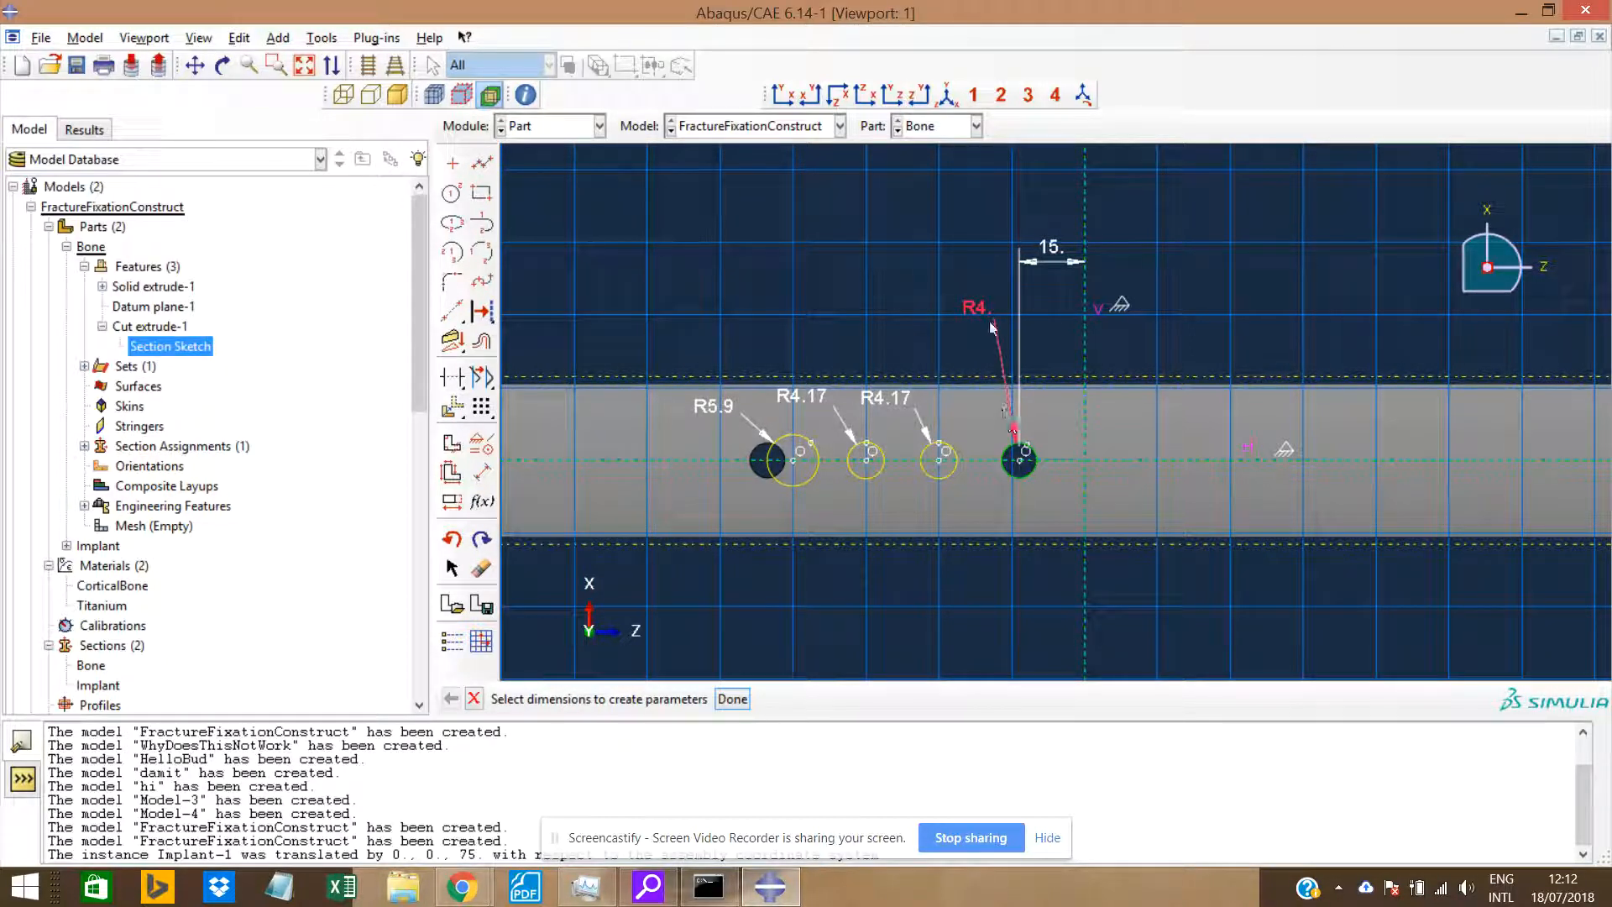
left_click(747, 698)
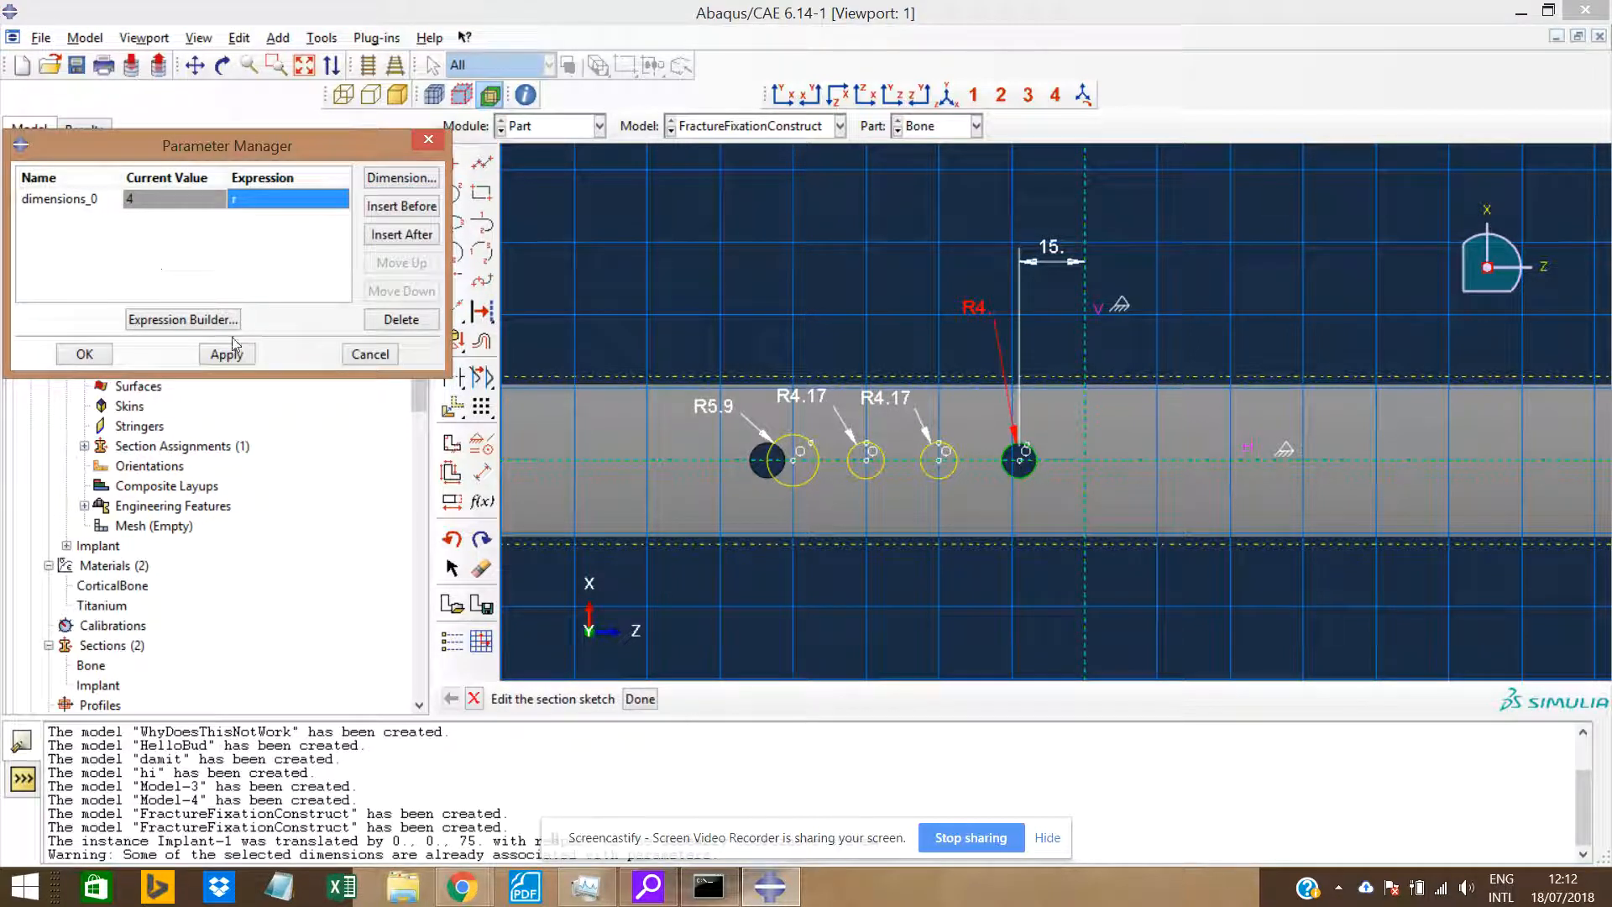
left_click(210, 359)
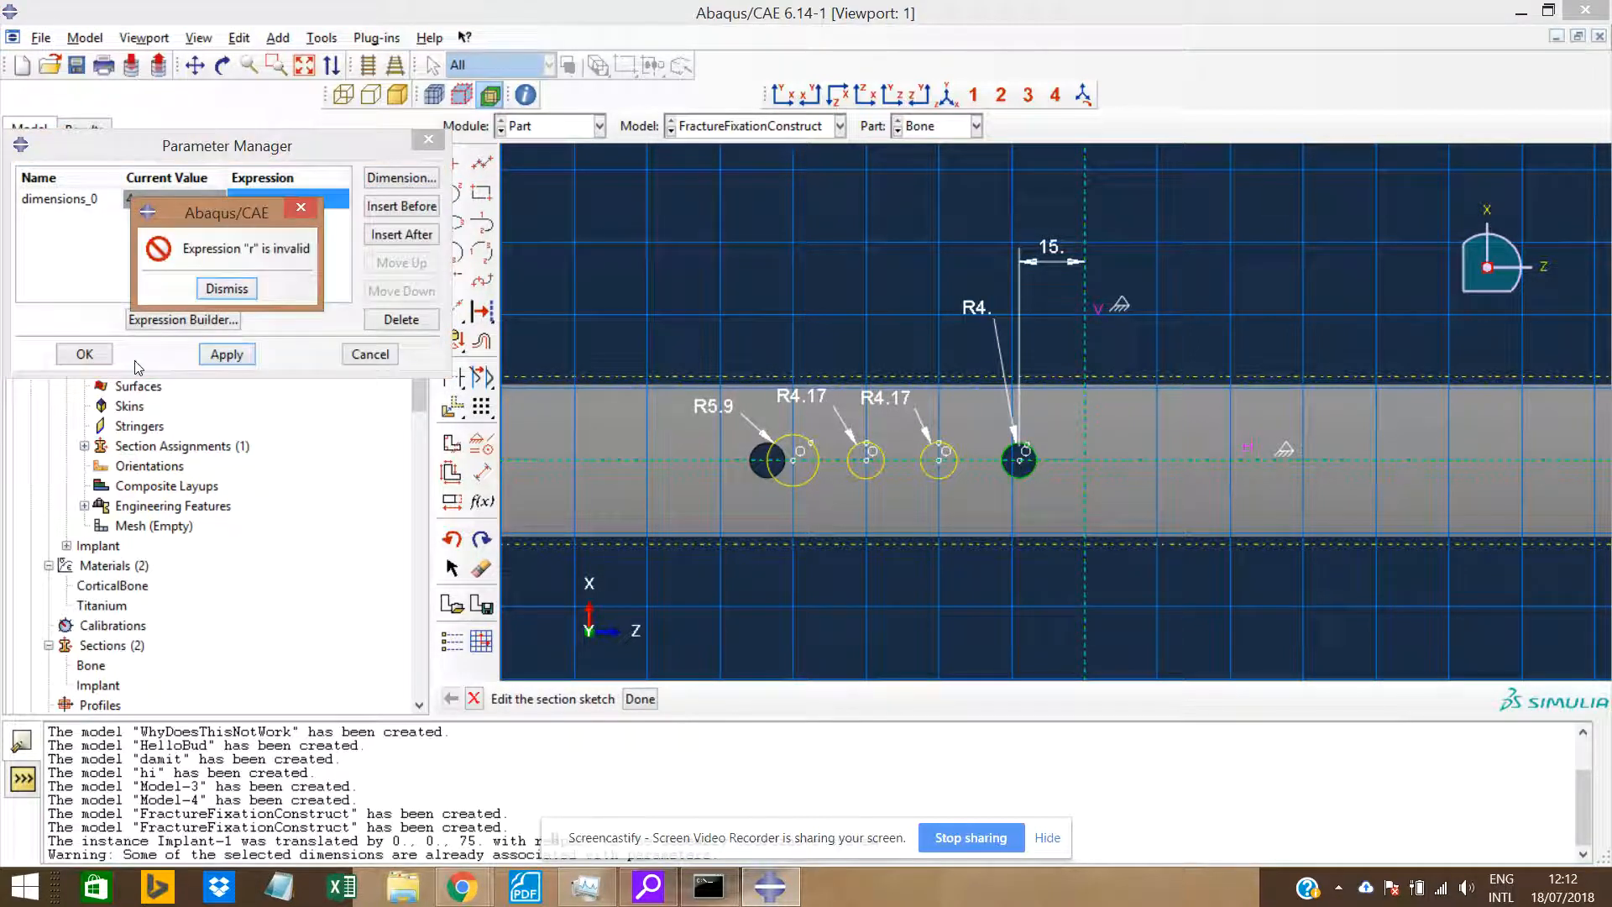
left_click(241, 286)
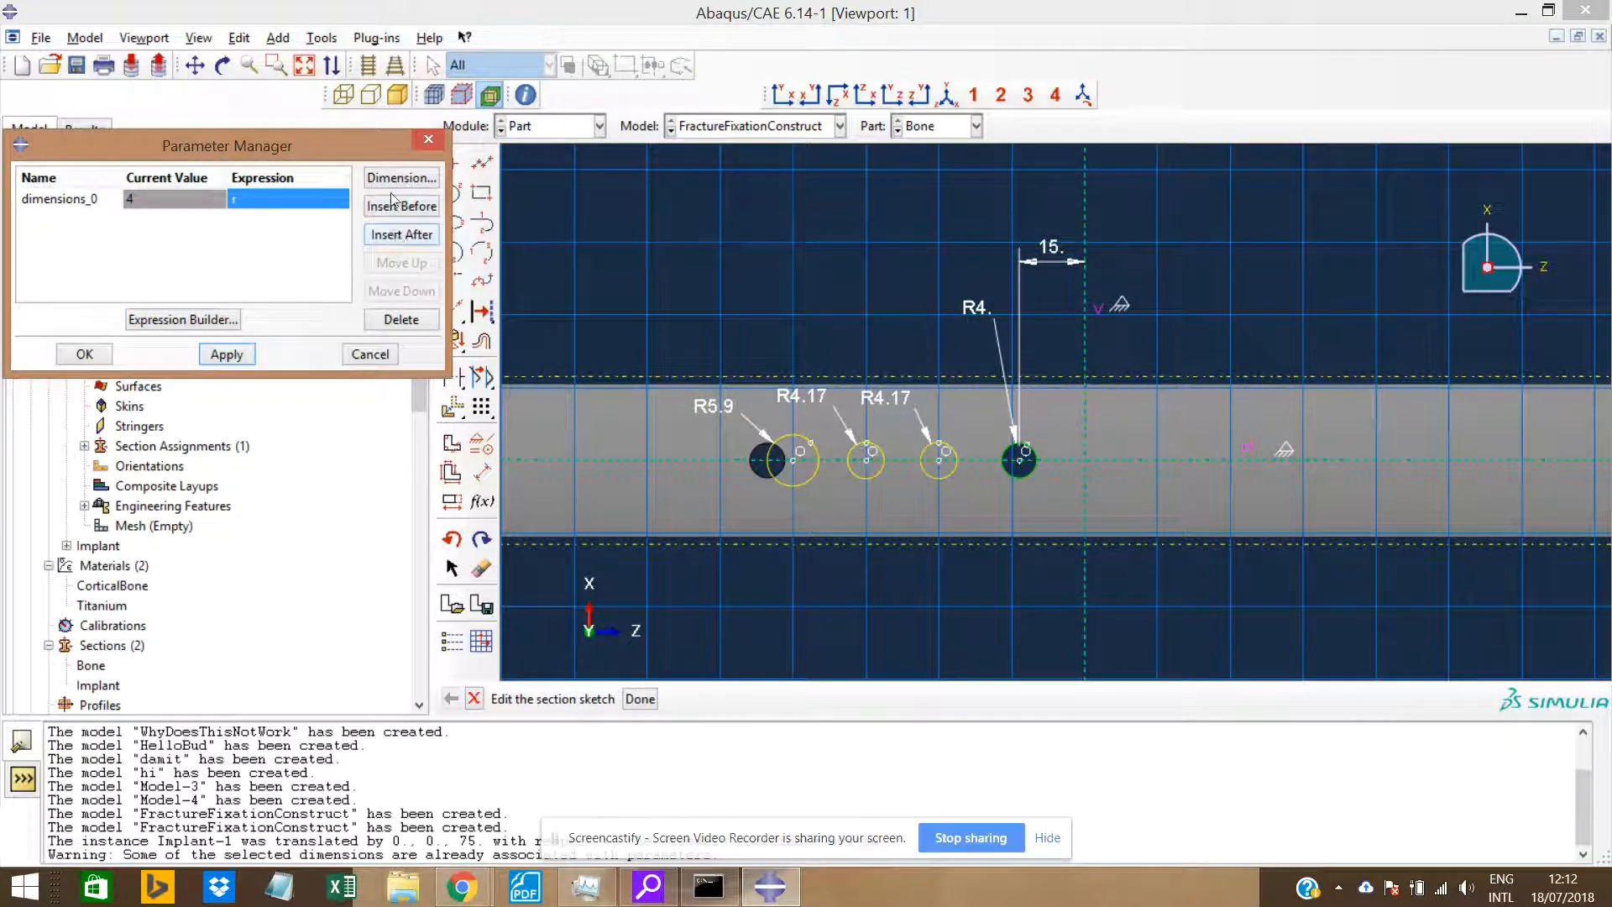
Clear the radius parameter's expression and apply 4 instead.
left_click(213, 326)
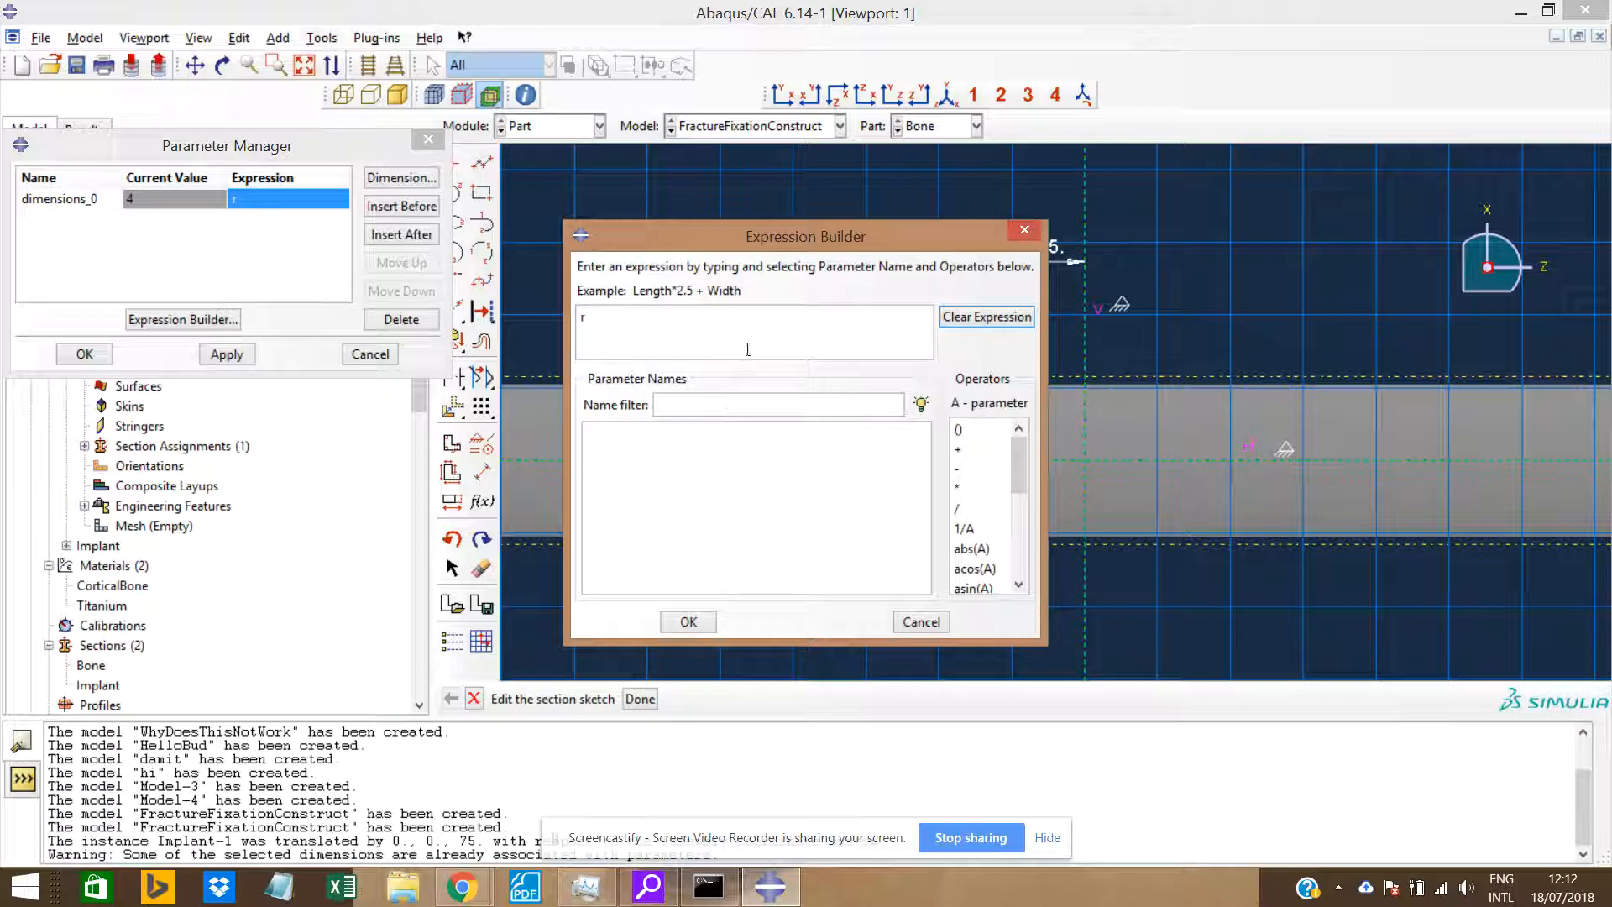
left_click(974, 319)
left_click(677, 626)
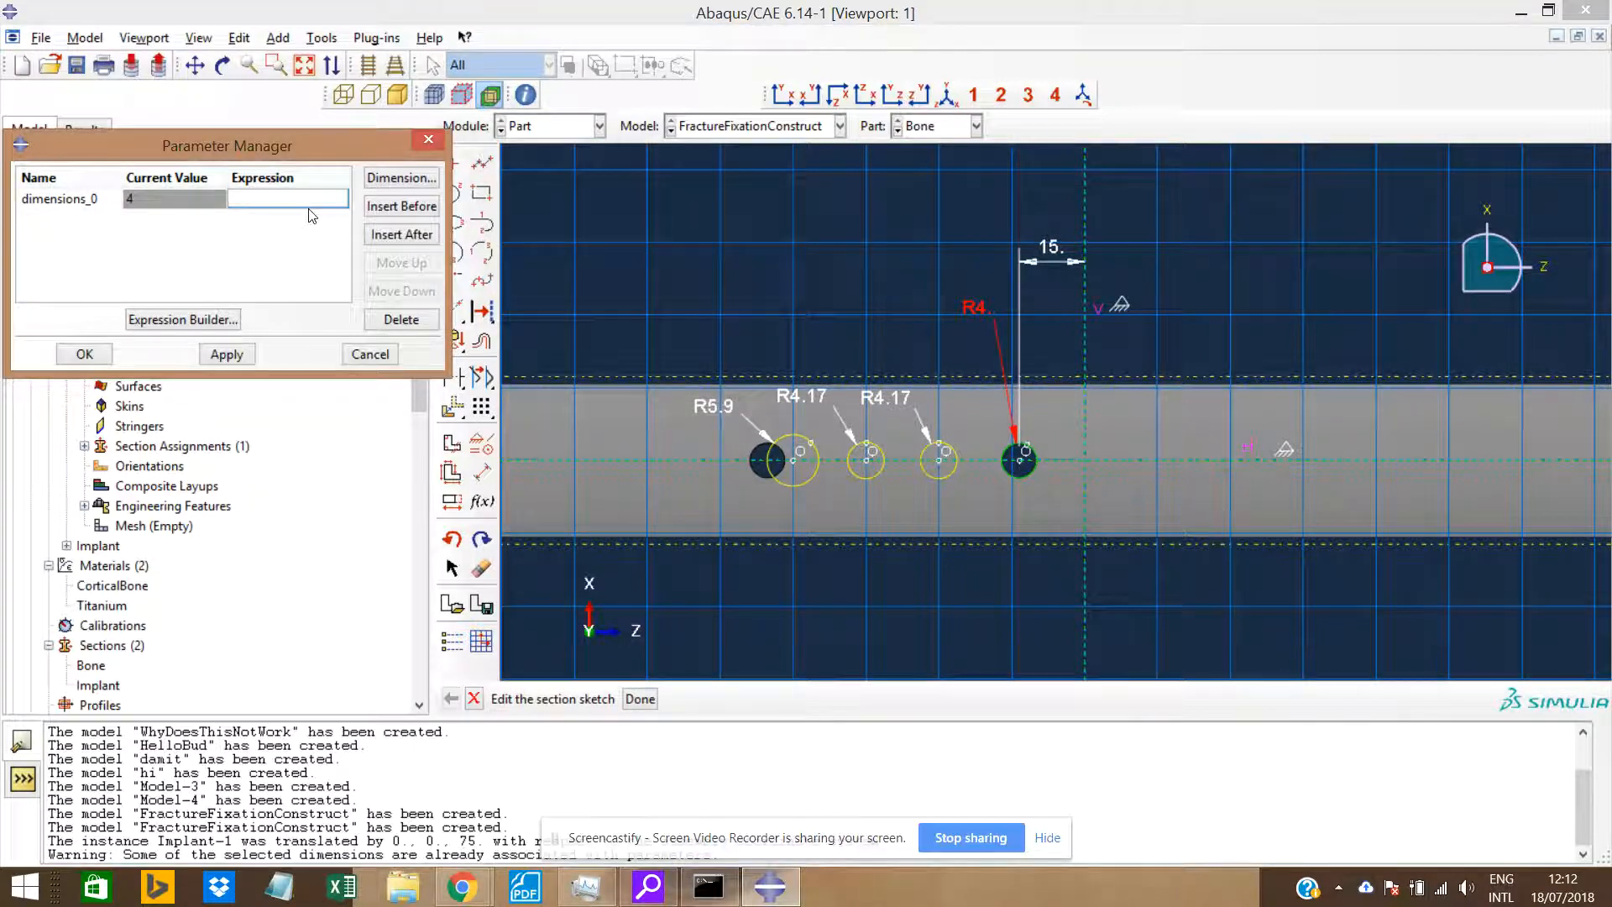
left_click(227, 355)
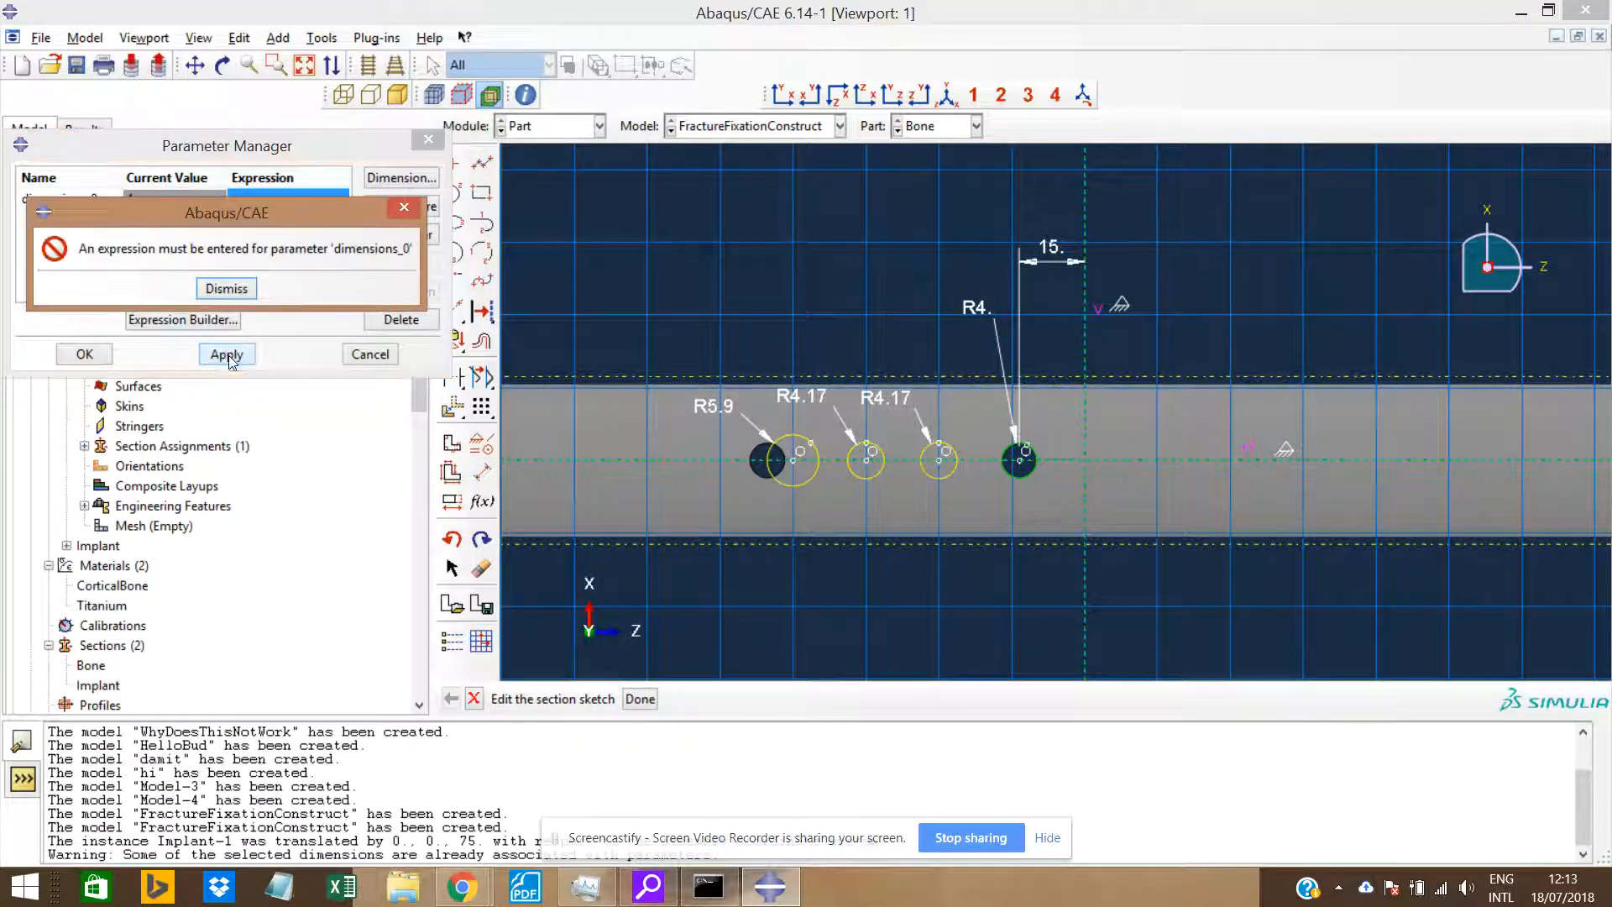
left_click(227, 289)
left_click(258, 202)
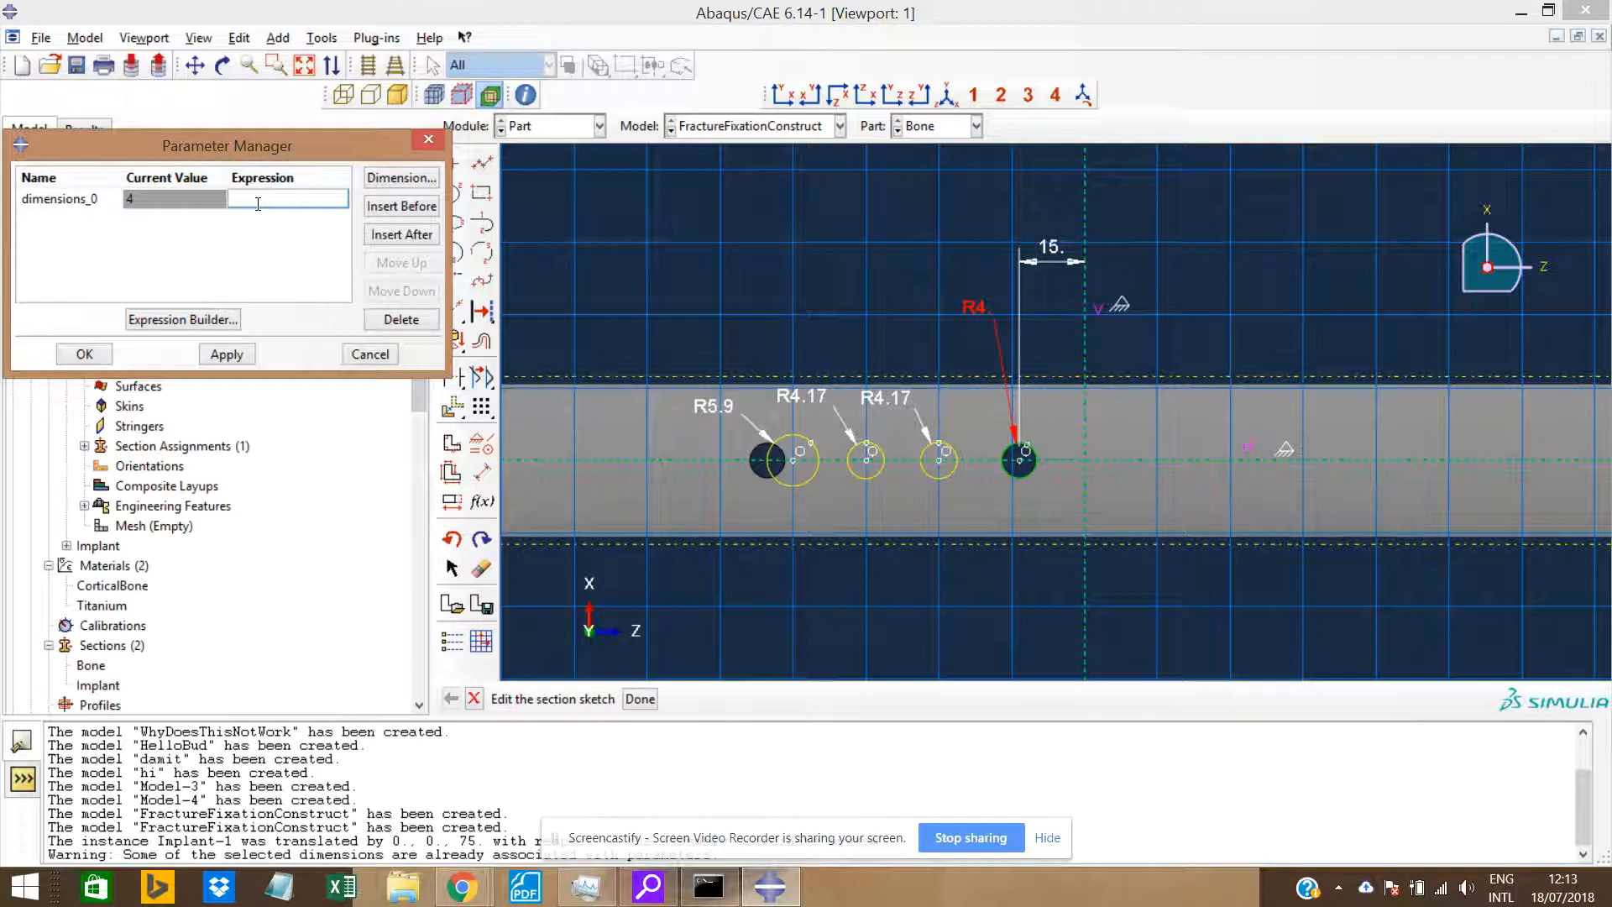
left_click(241, 356)
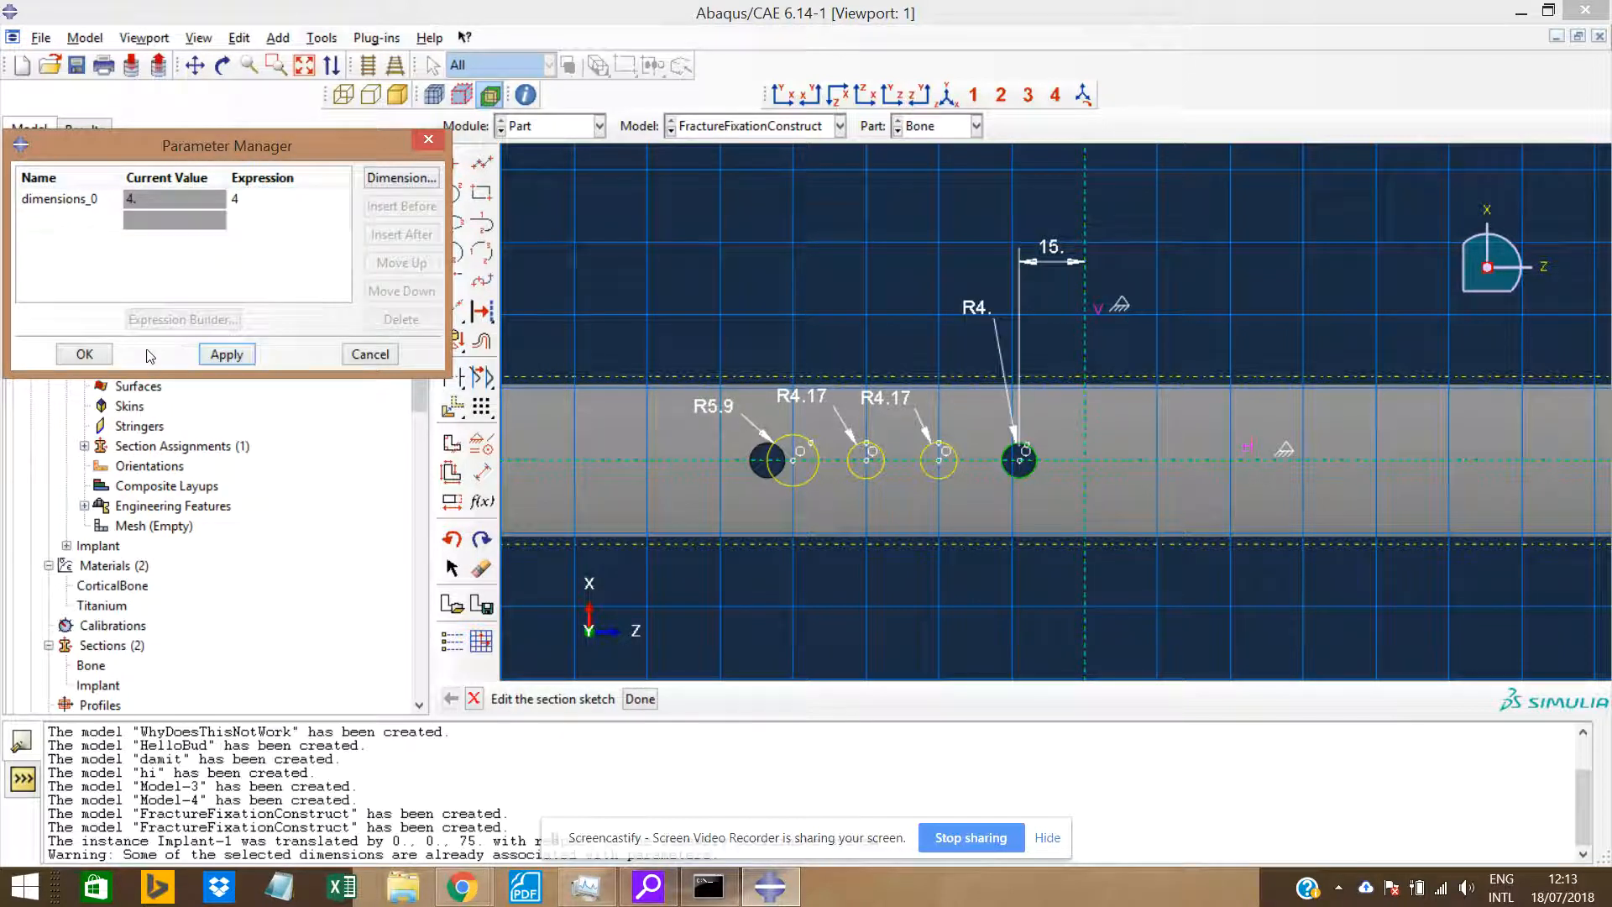
Rename the radius parameter to r and accept the parameter settings.
left_click(258, 220)
left_click(258, 220)
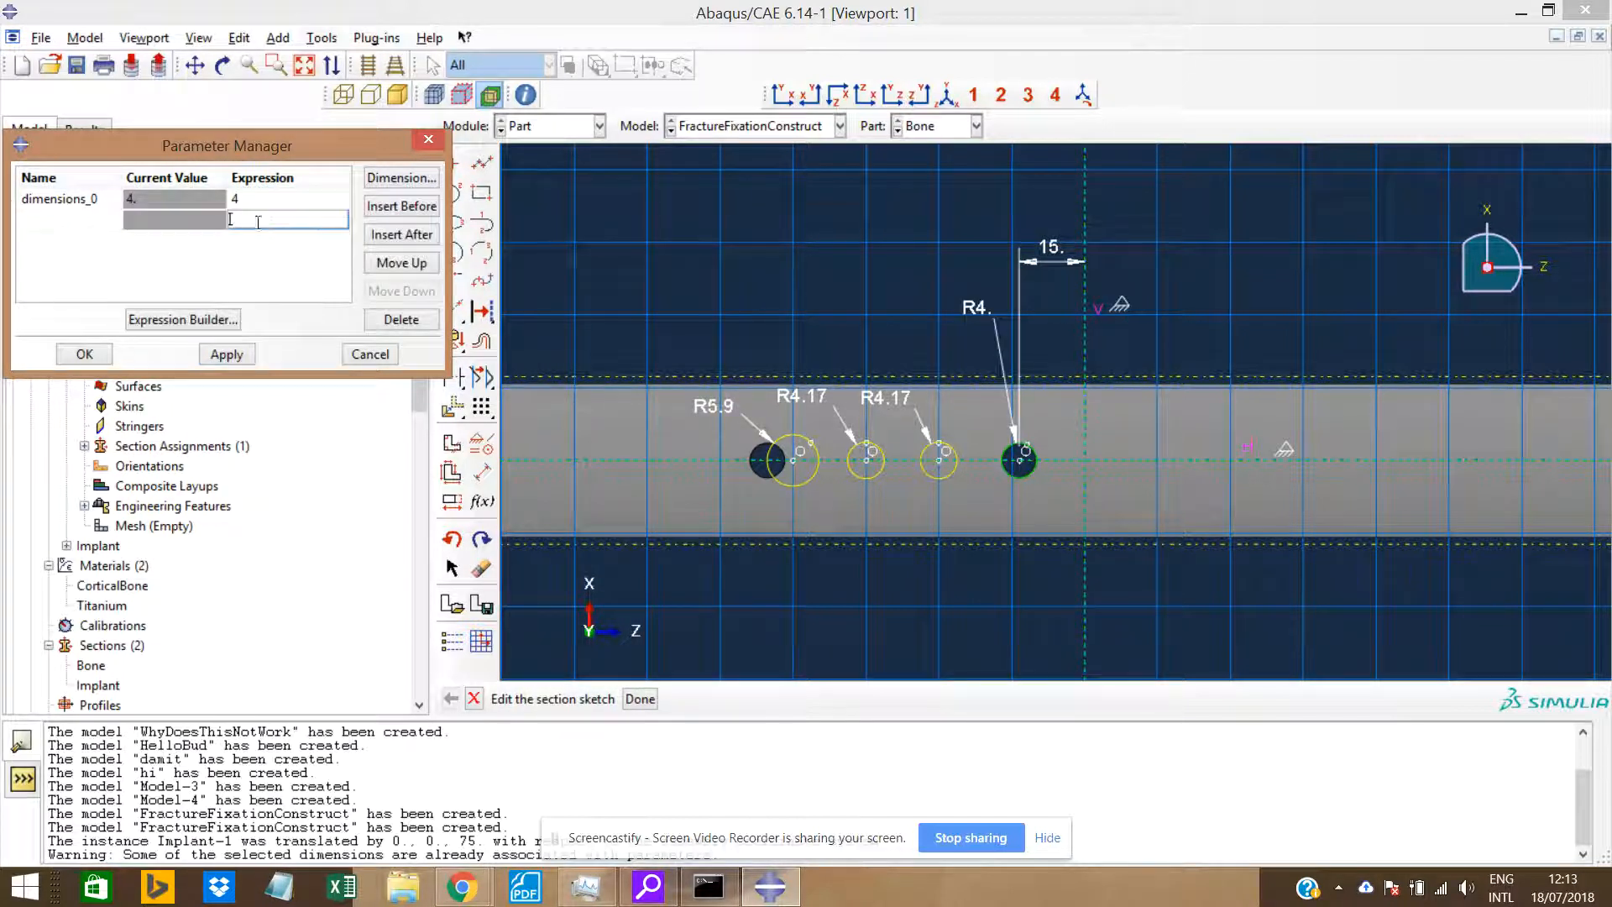
left_click(119, 206)
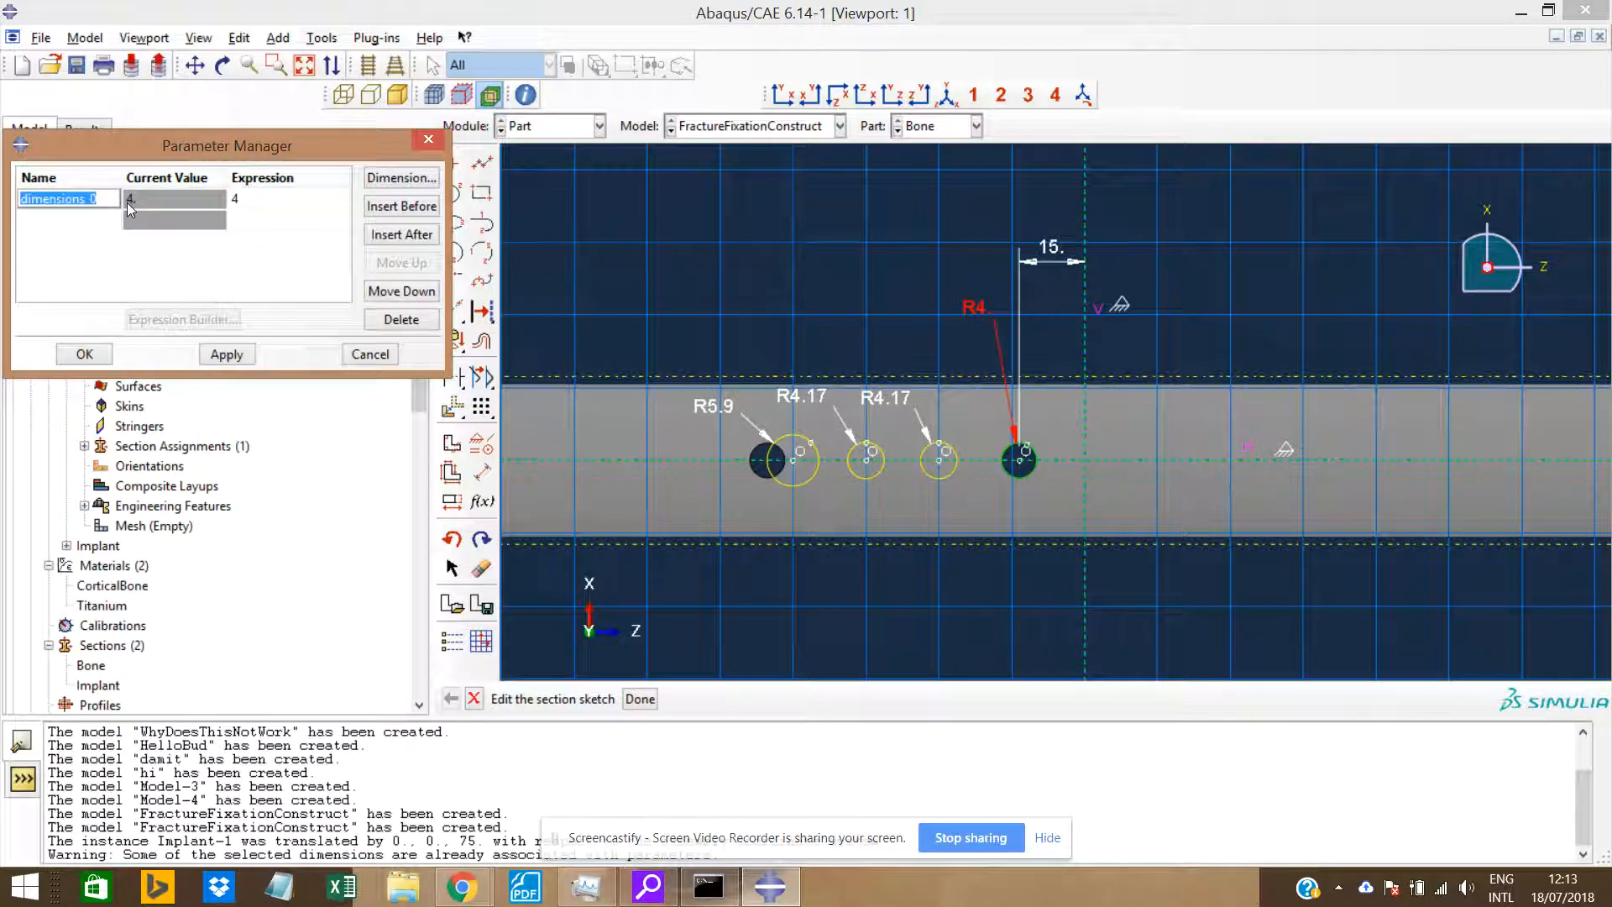
left_click(128, 203)
type("r")
left_click(235, 357)
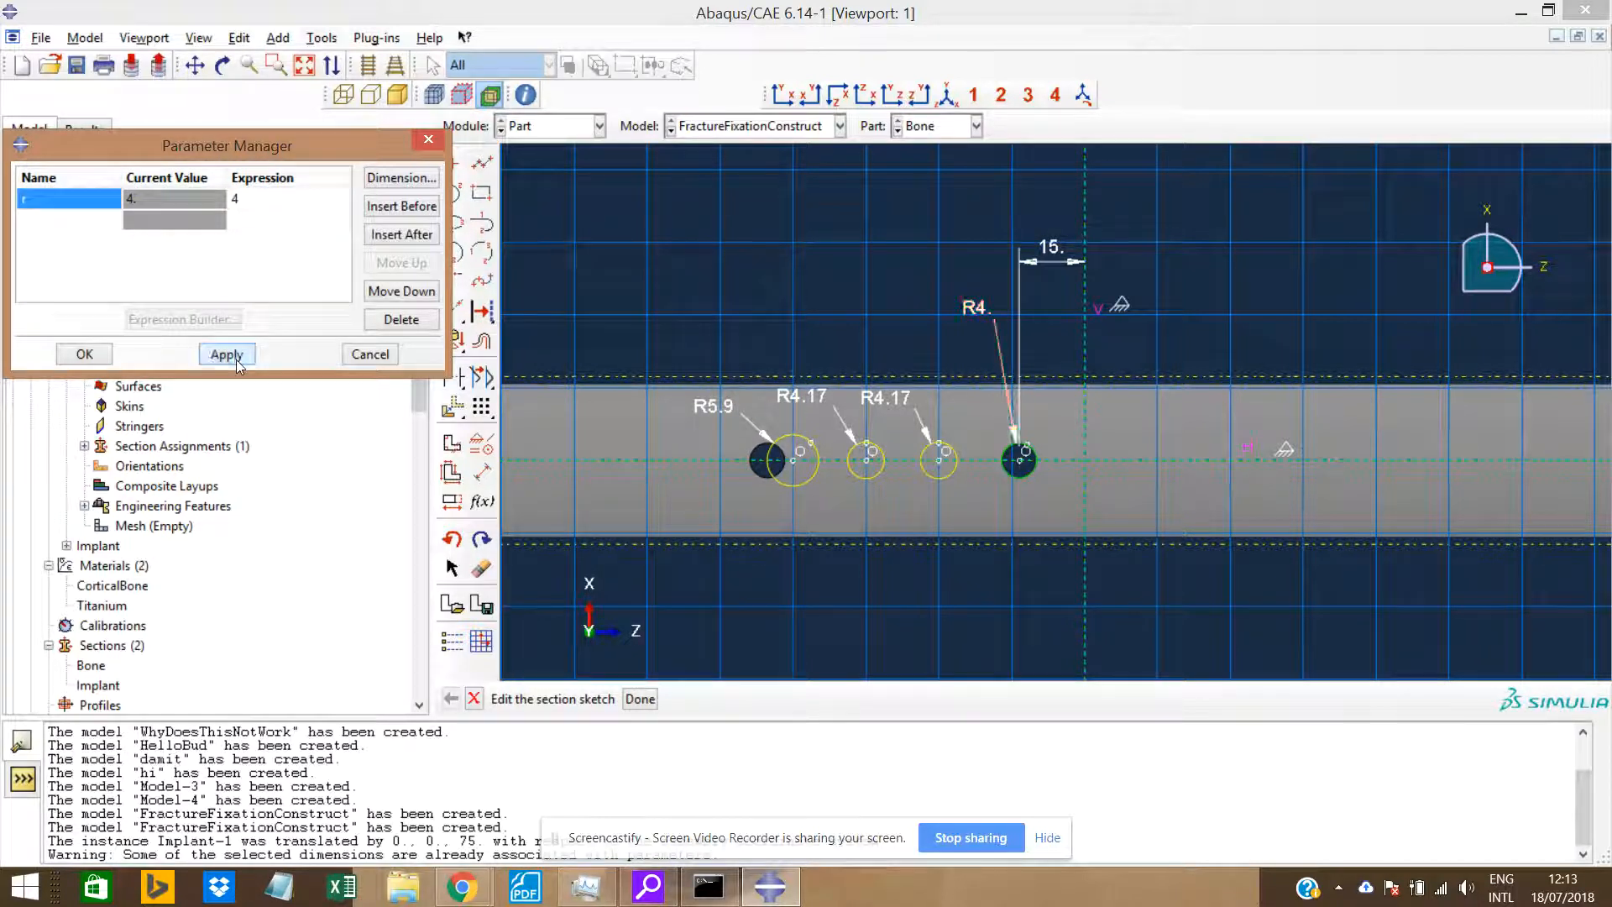
left_click(85, 355)
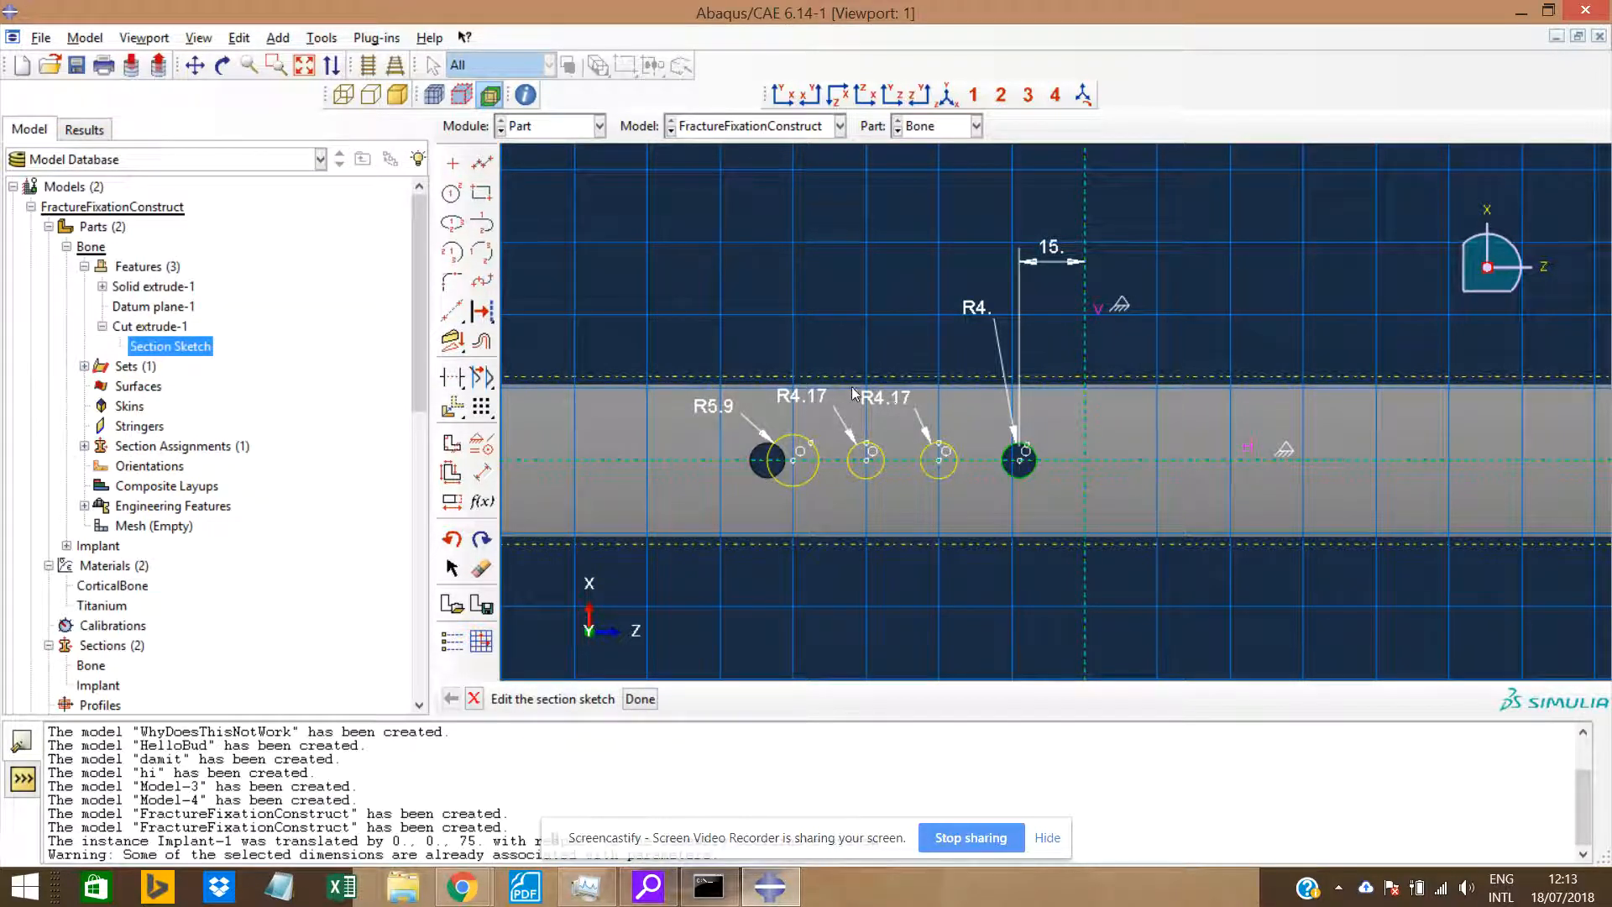
Create a parameter from the radius dimension of the circle nearest the fully dimensioned hole and apply it.
left_click(452, 502)
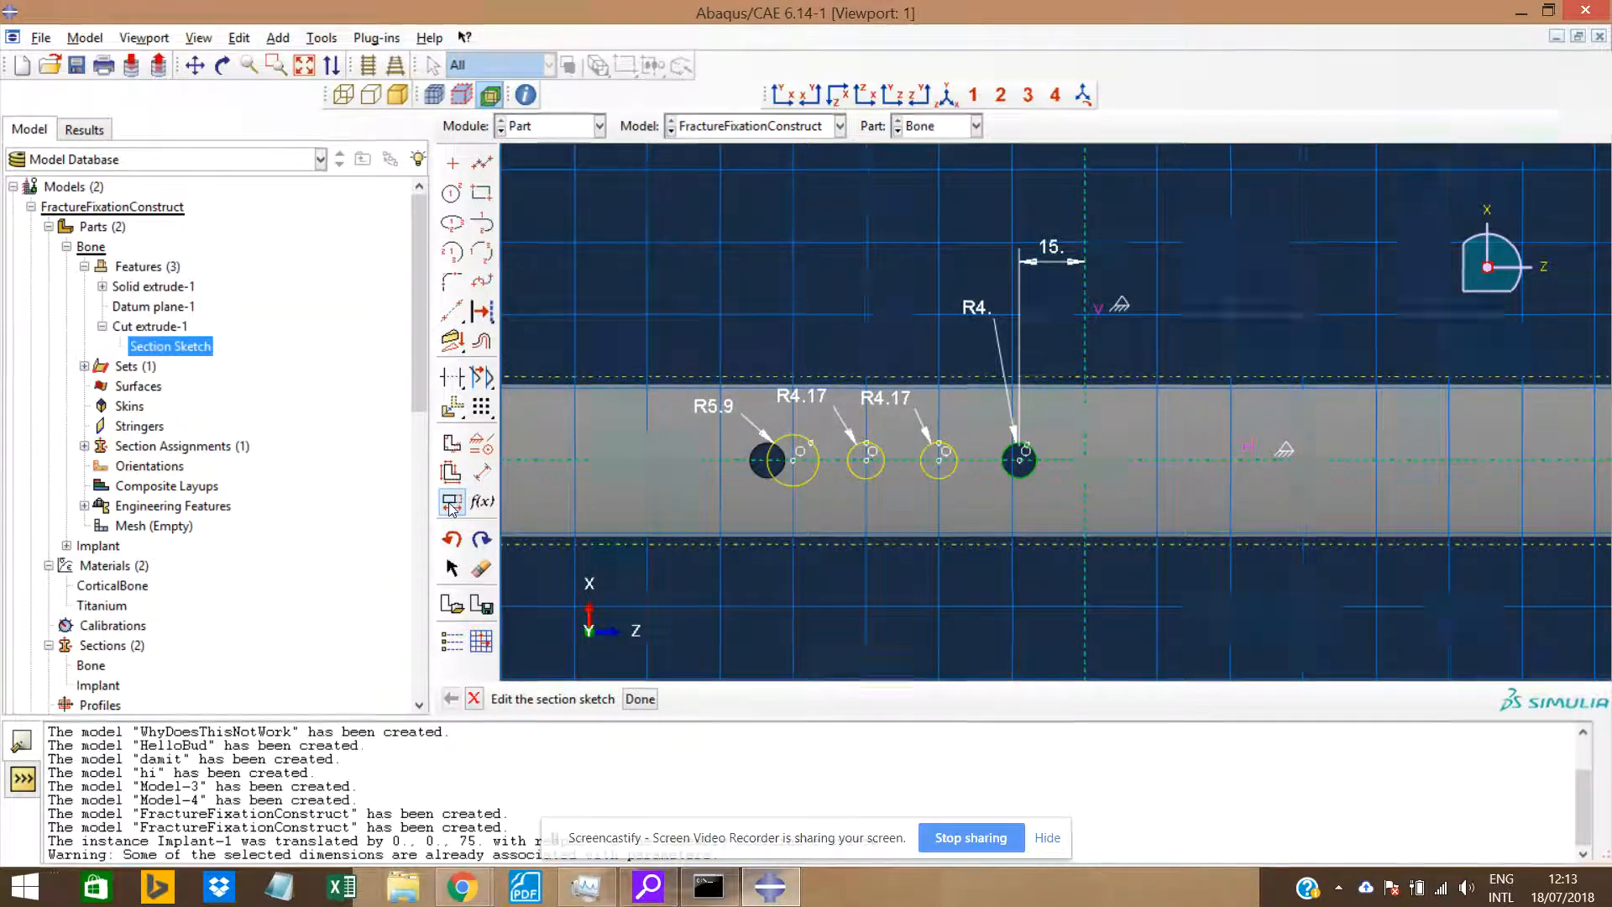
left_click(892, 398)
left_click_drag(91, 335, 132, 277)
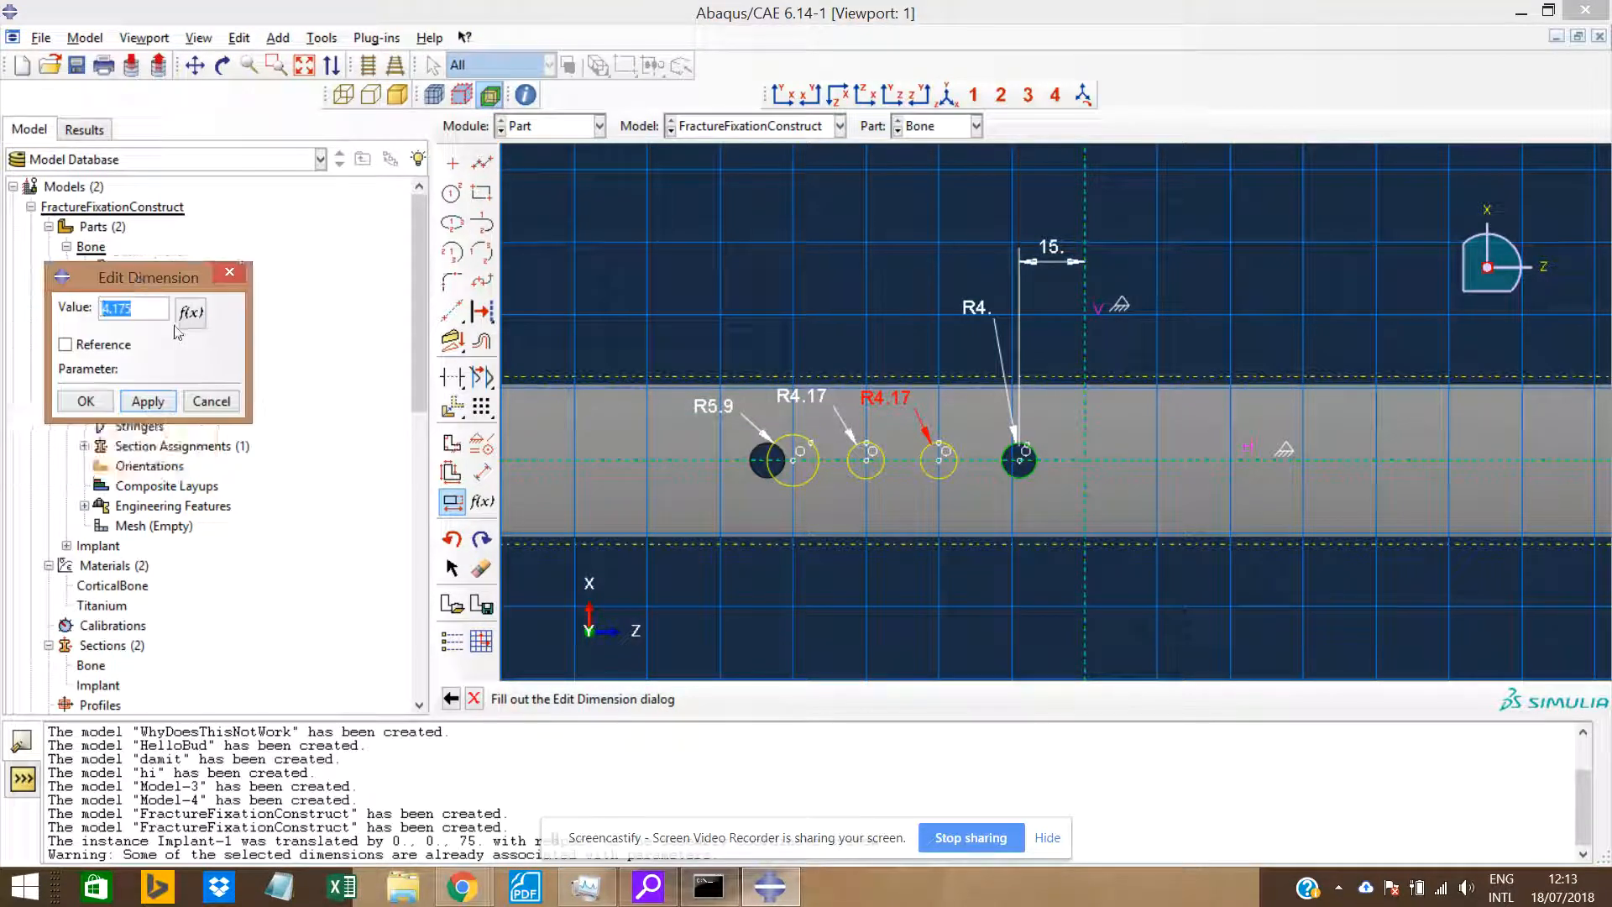
left_click(191, 313)
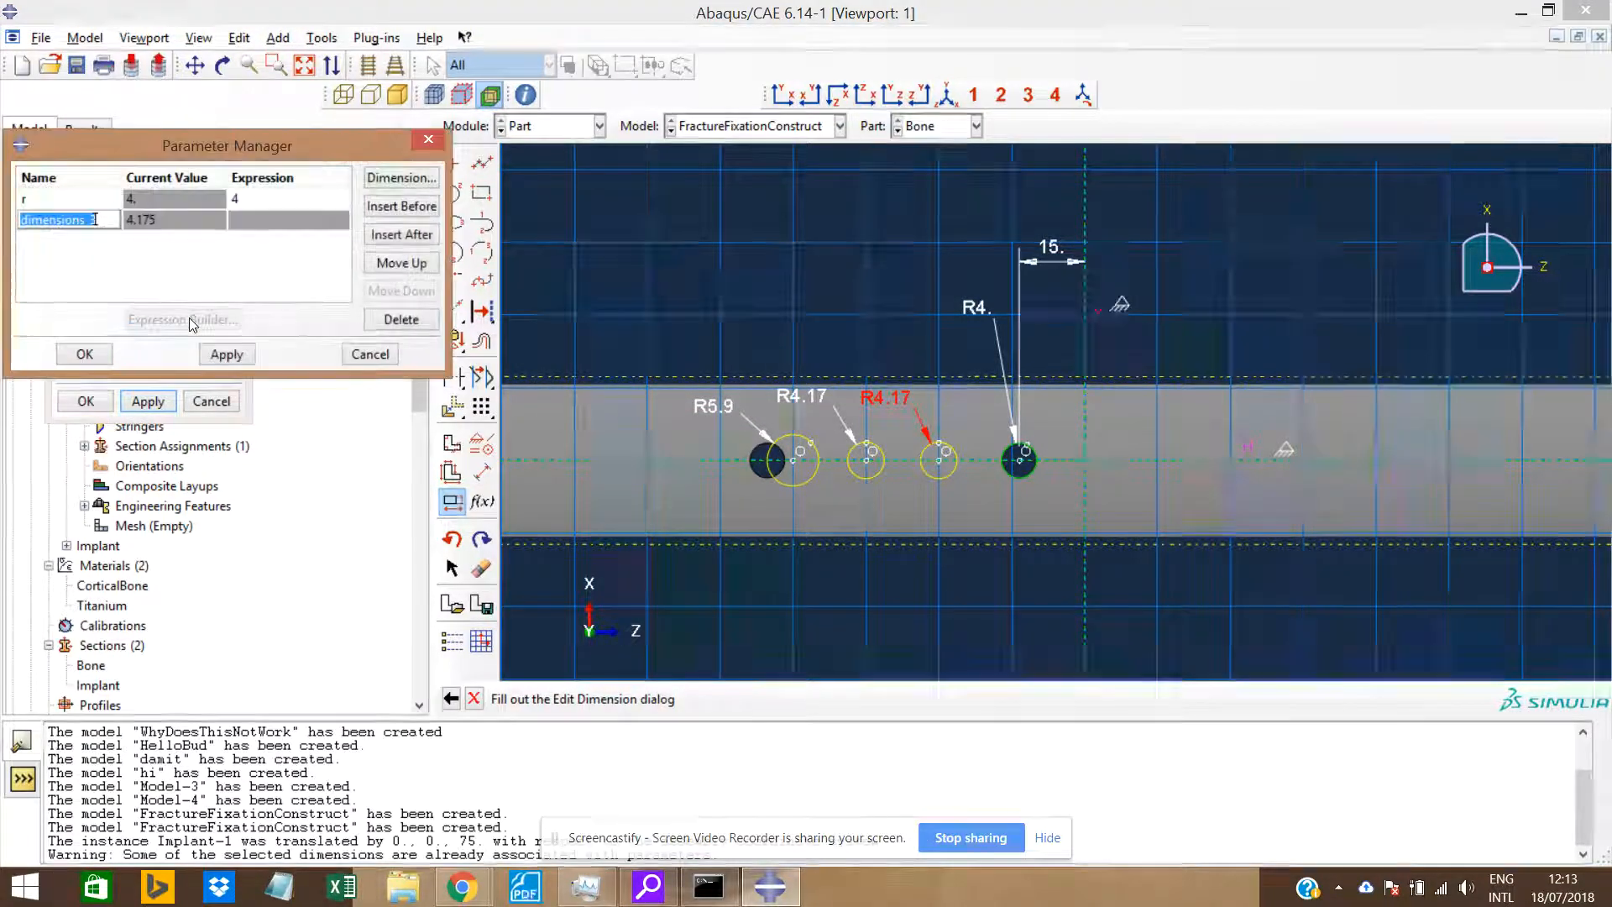
left_click(273, 227)
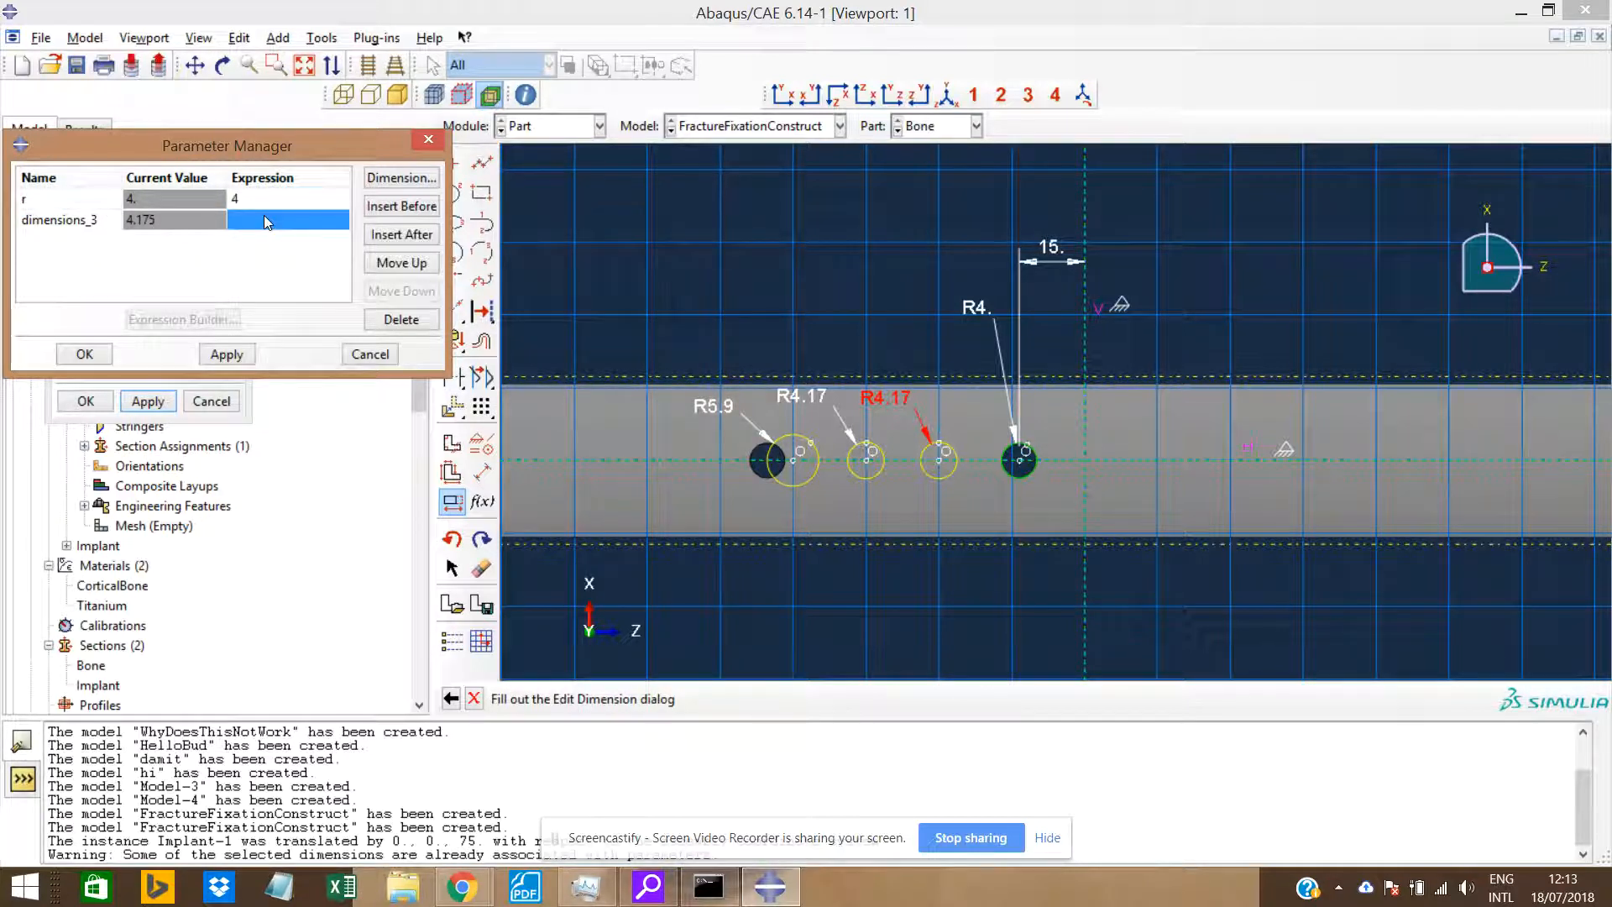
left_click(228, 352)
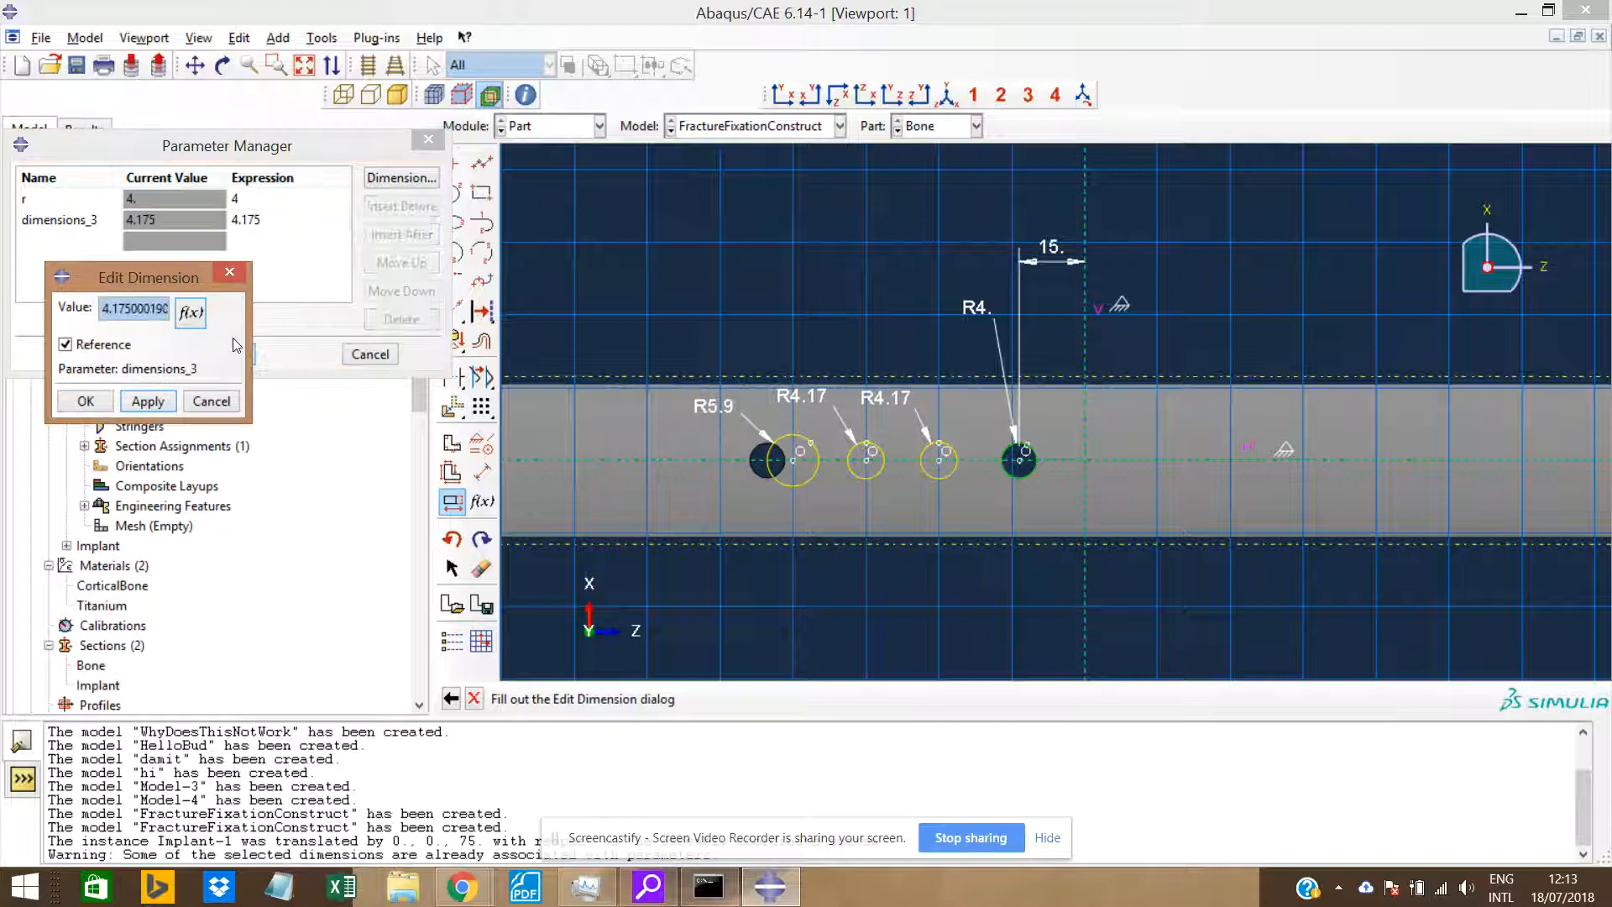
Turn off the reference setting on that circle's radius dimension and set its parameter expression to r.
left_click(189, 315)
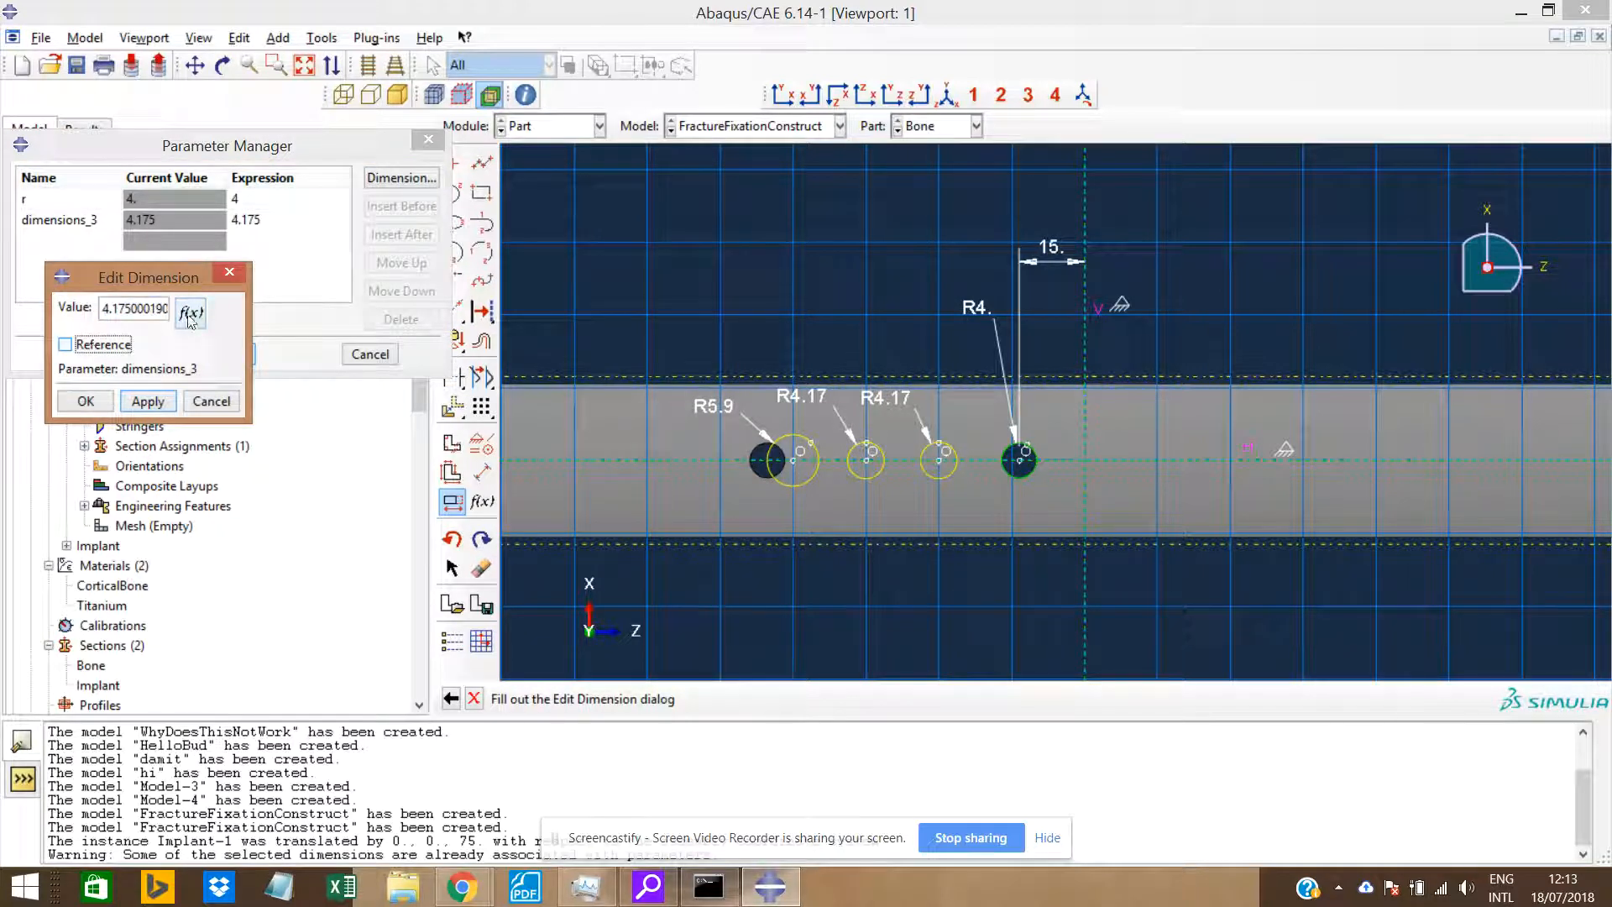
left_click(285, 220)
key("BackSpace")
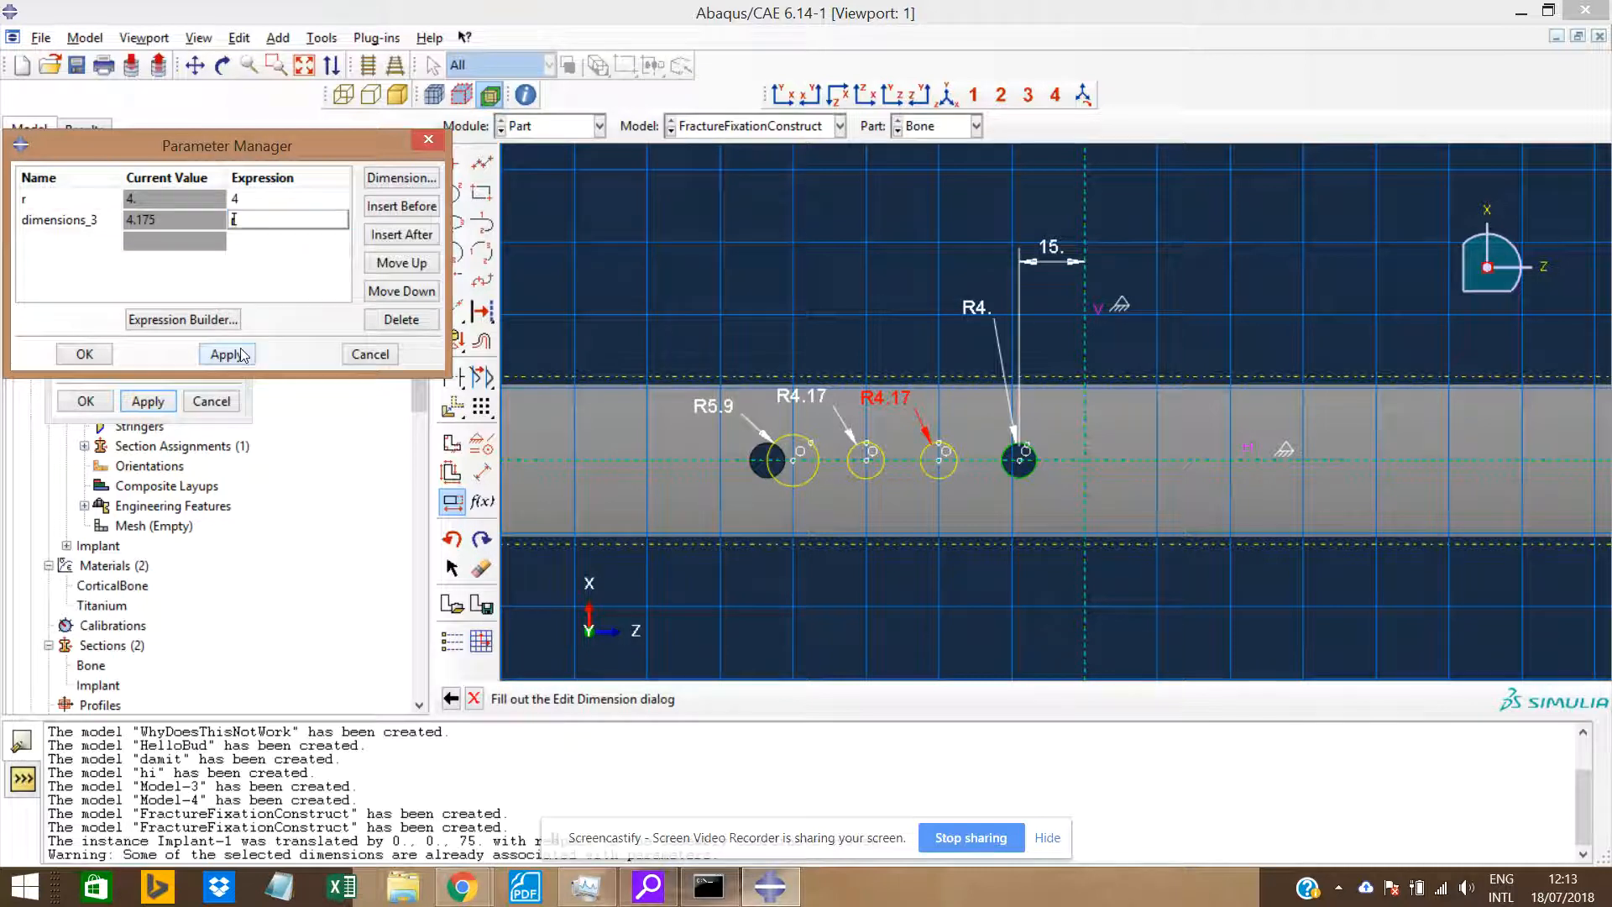
type("r")
left_click(240, 355)
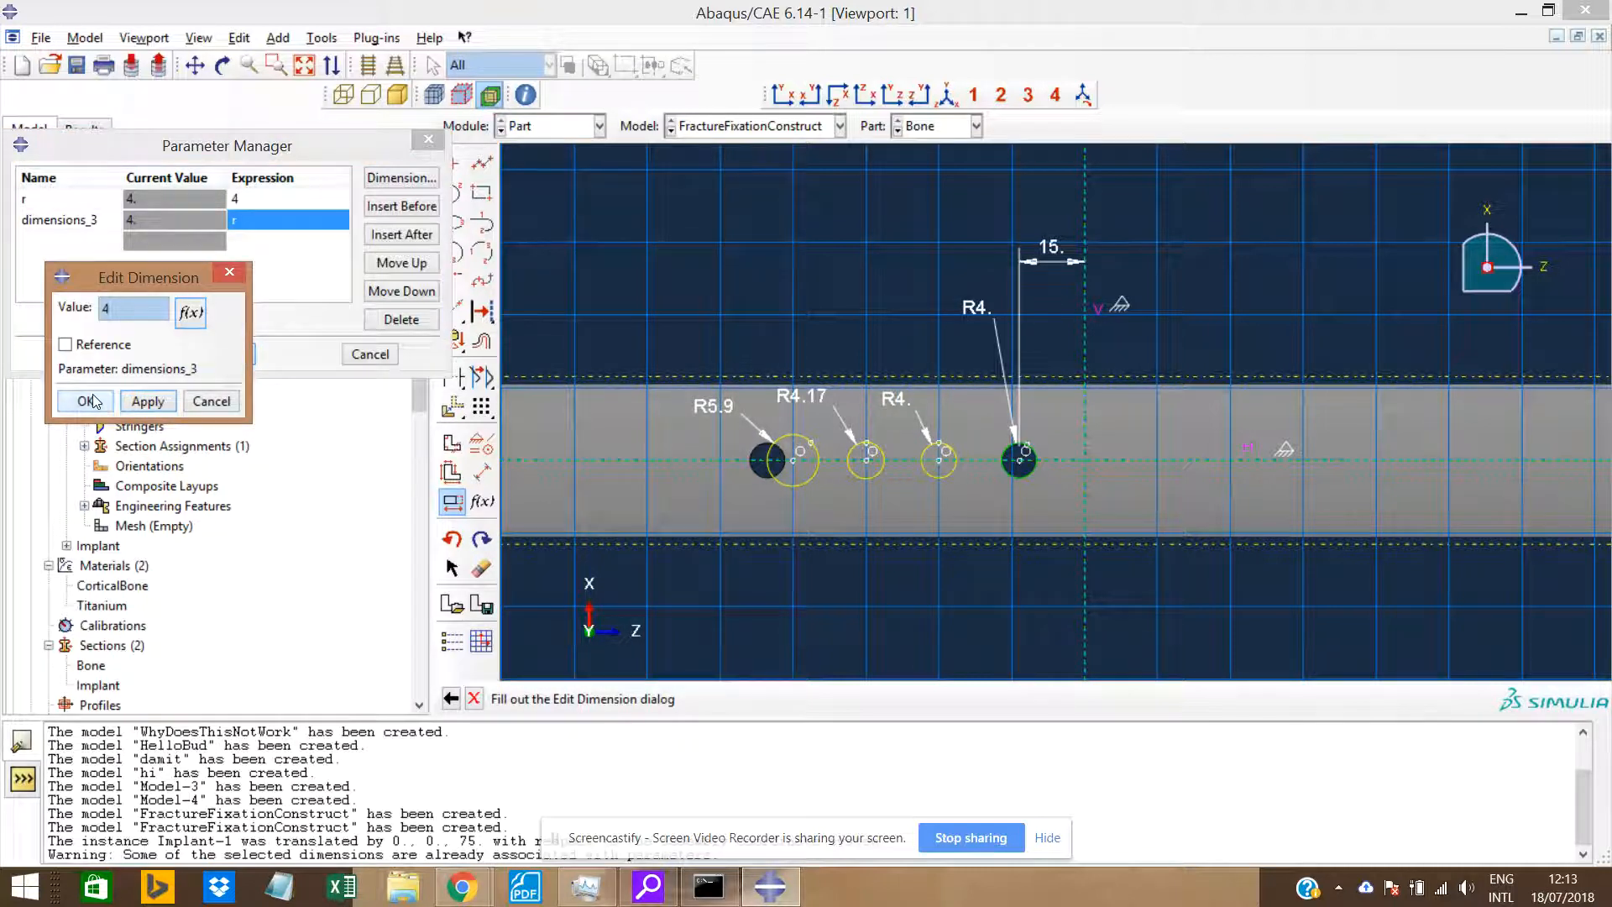
left_click(87, 401)
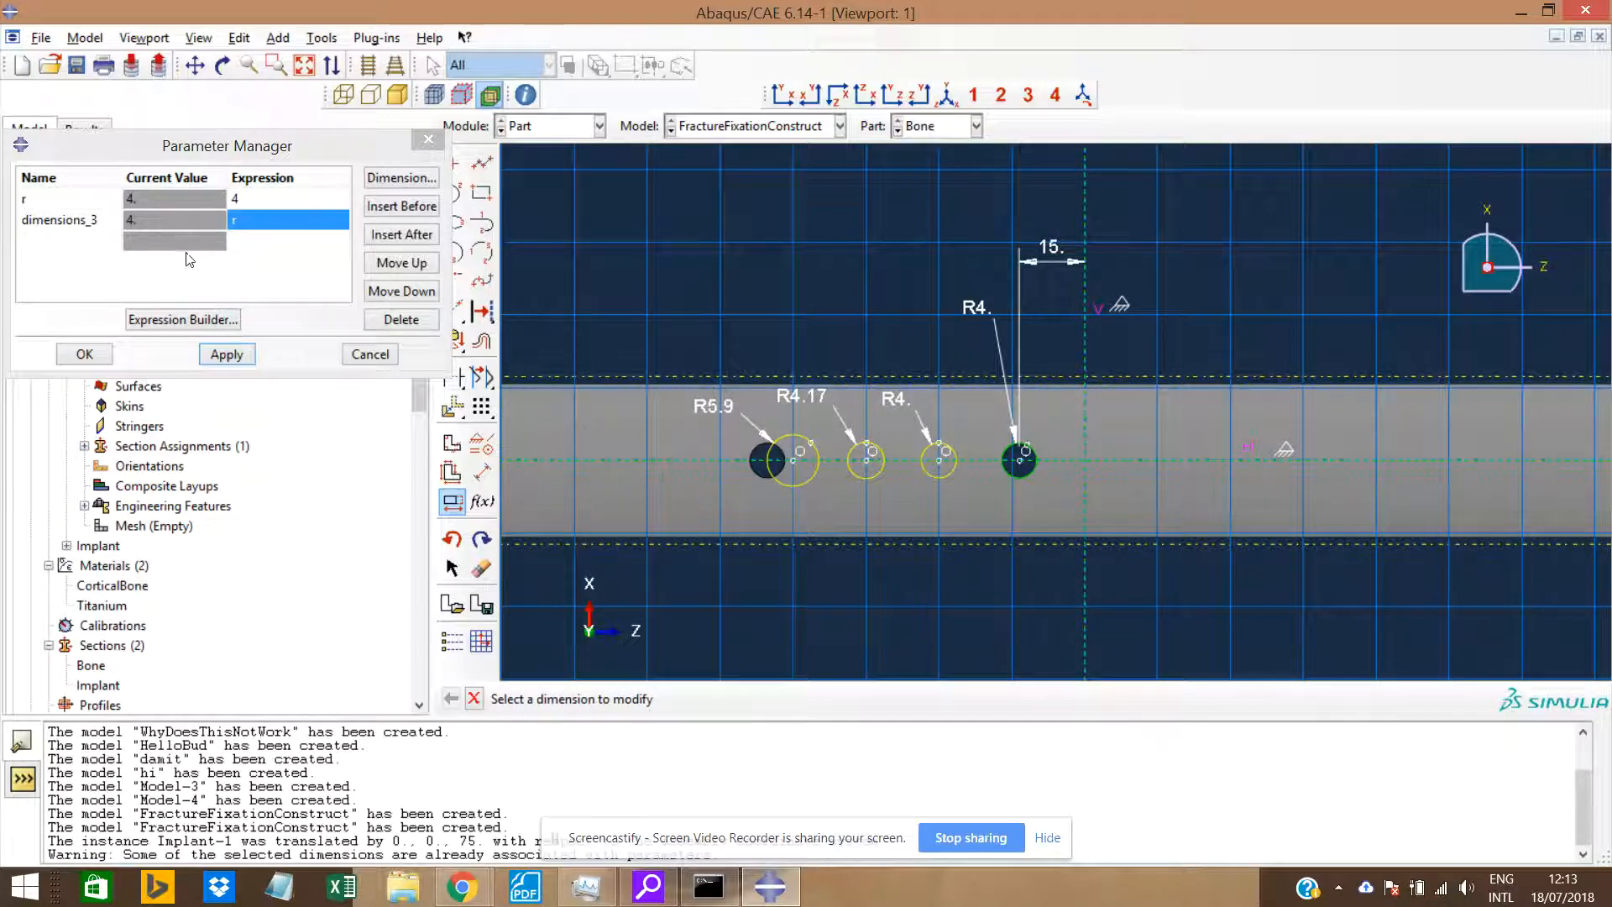
Create a parameter from the remaining 4.17 radius dimension and apply r as its expression.
left_click(244, 243)
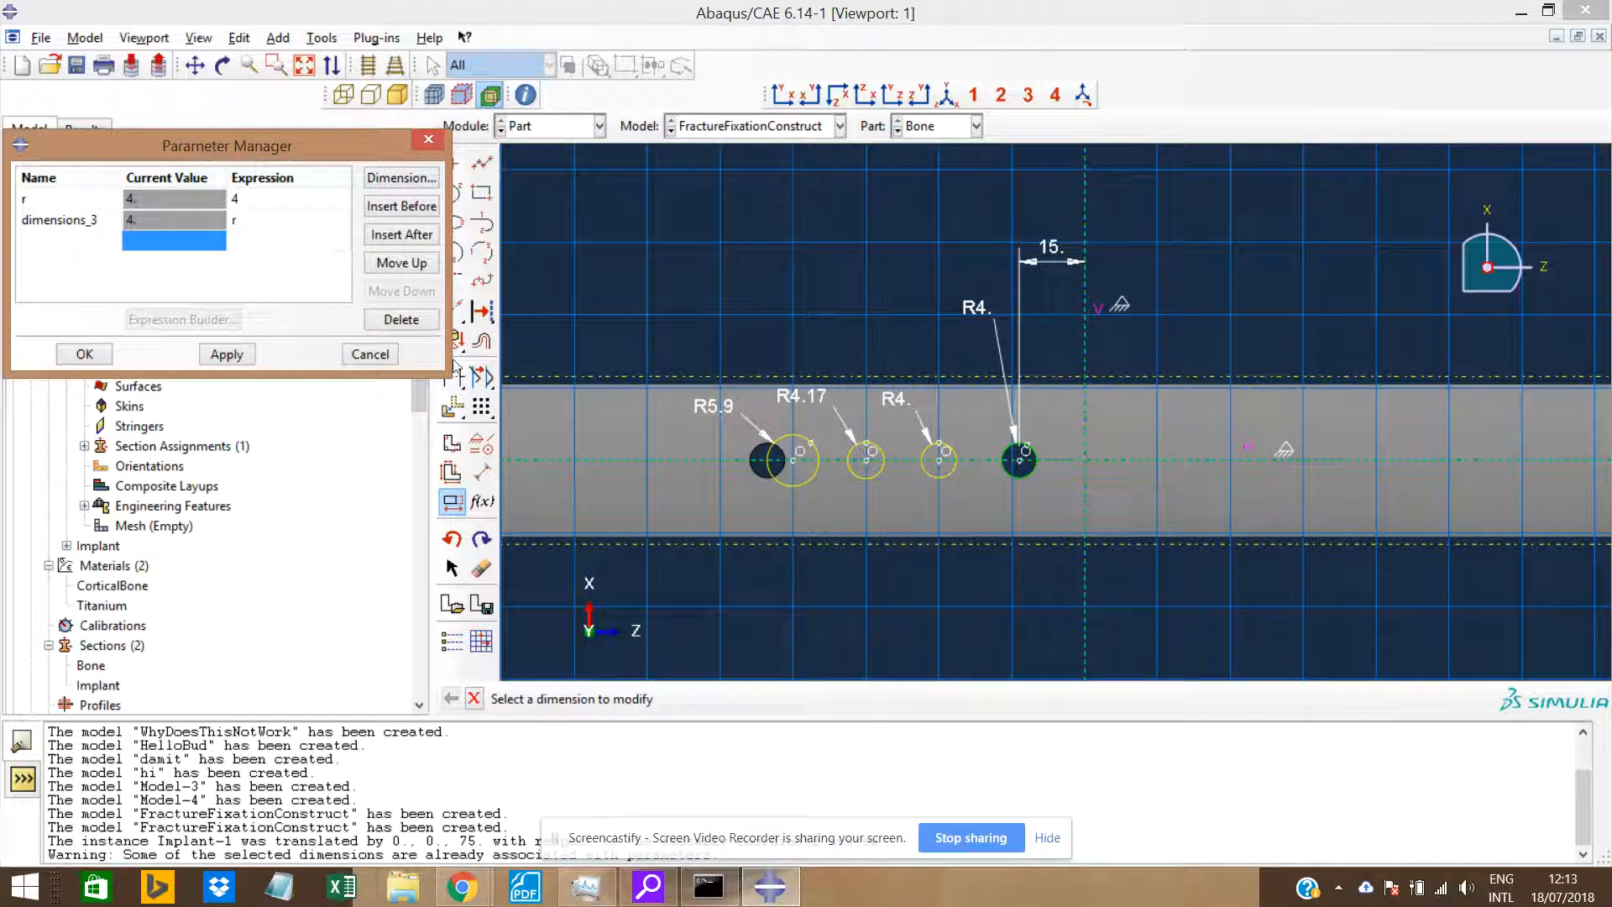
left_click(382, 177)
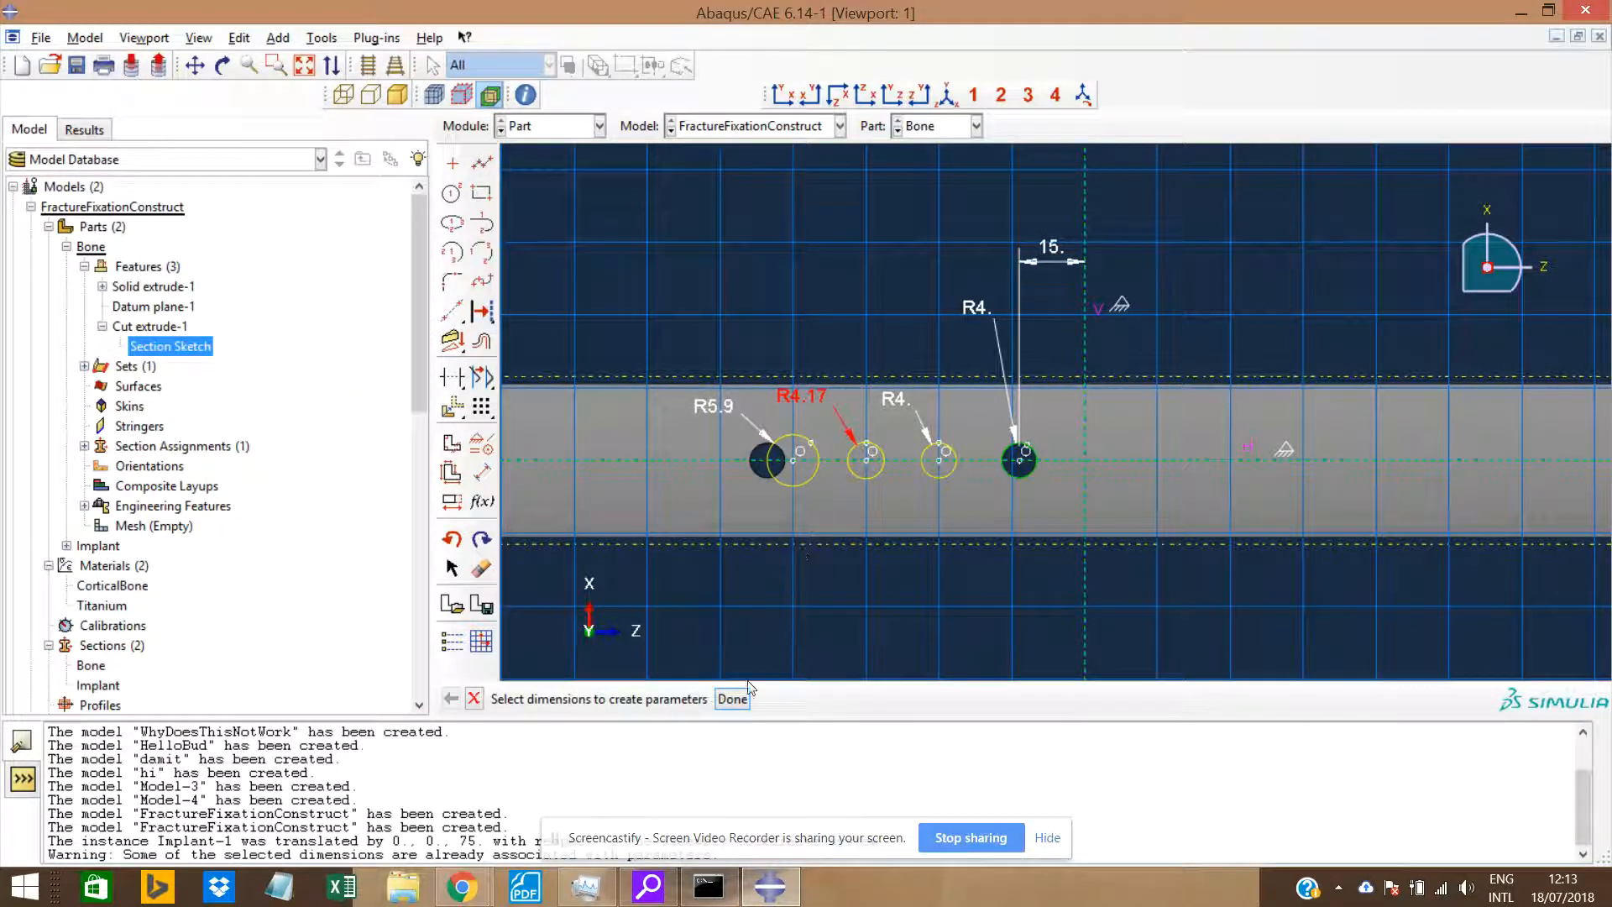
left_click(452, 502)
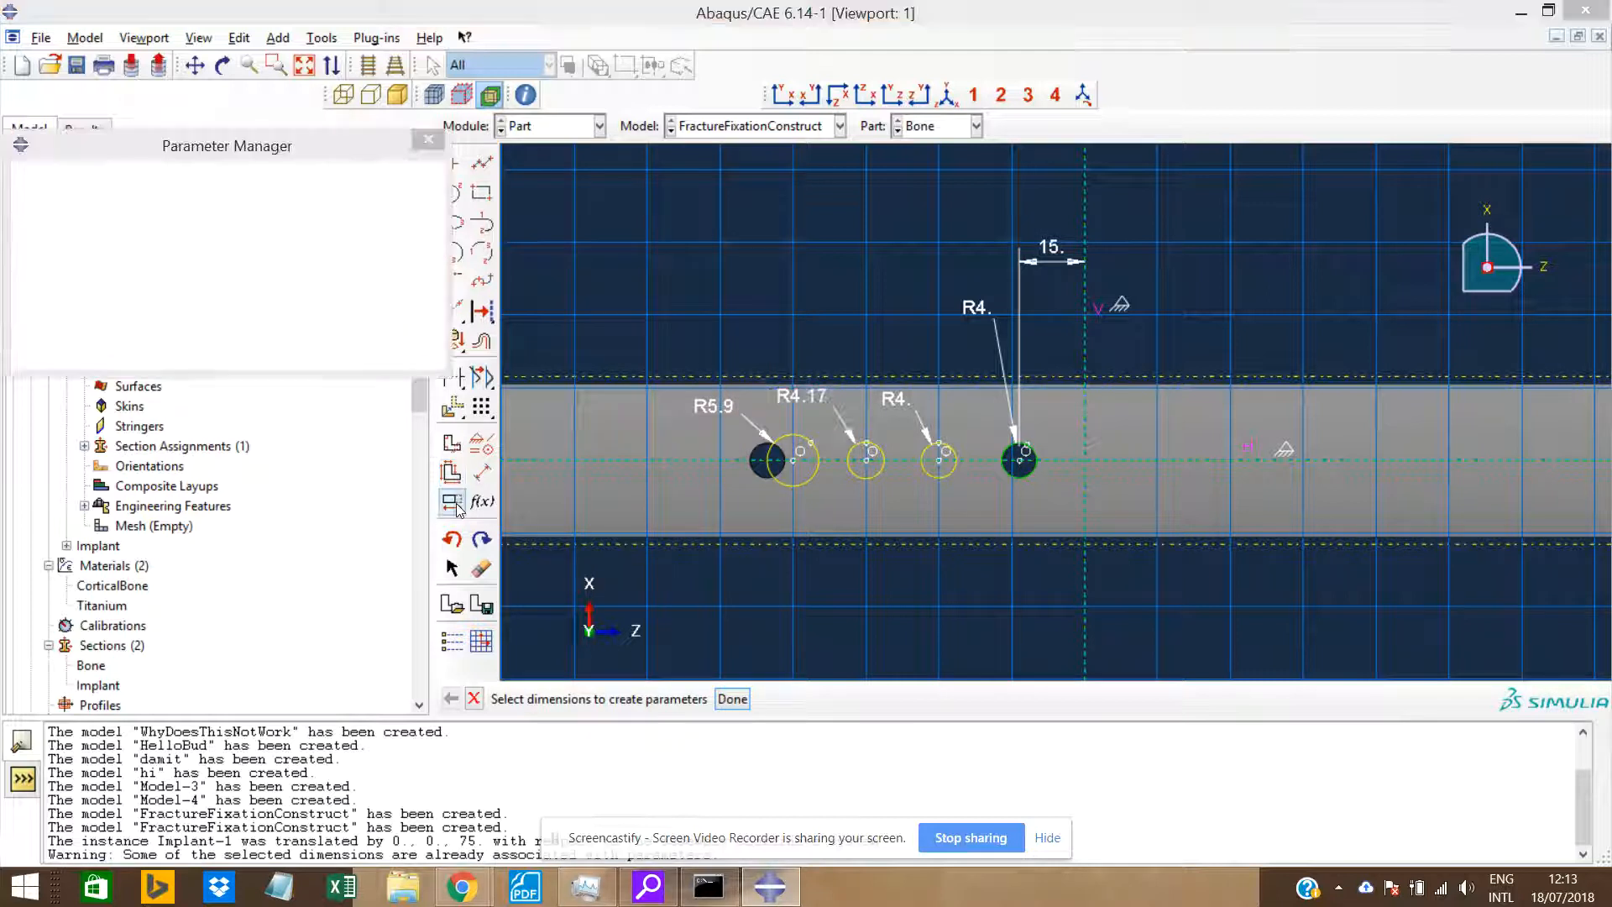
left_click(805, 395)
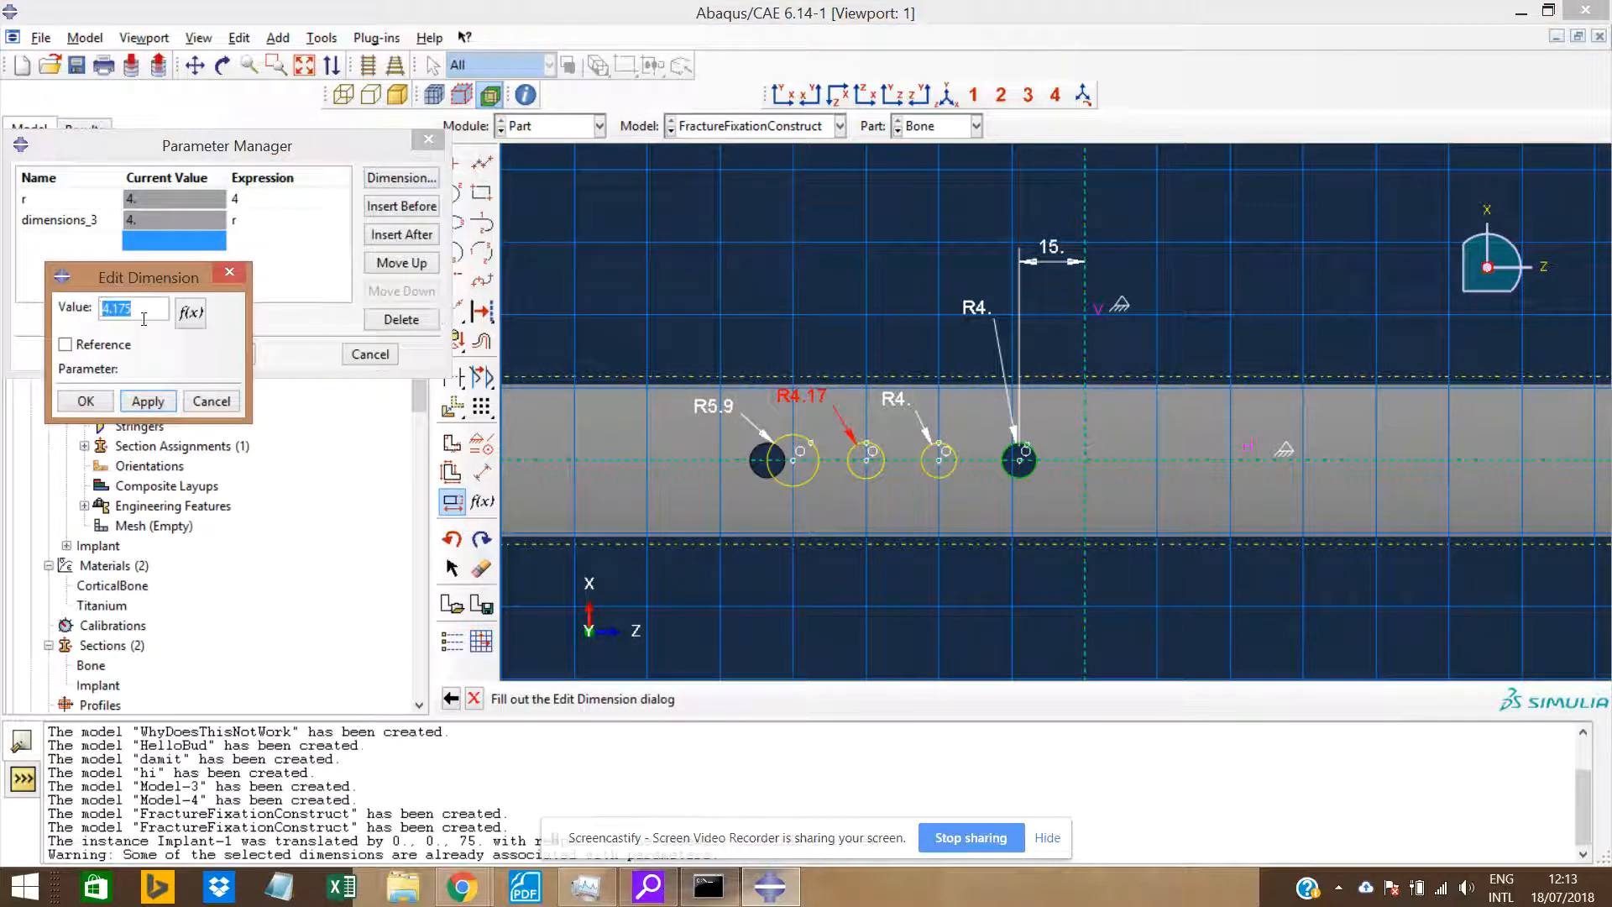
type("4.175")
key("Return")
left_click(276, 242)
type("r")
left_click(226, 354)
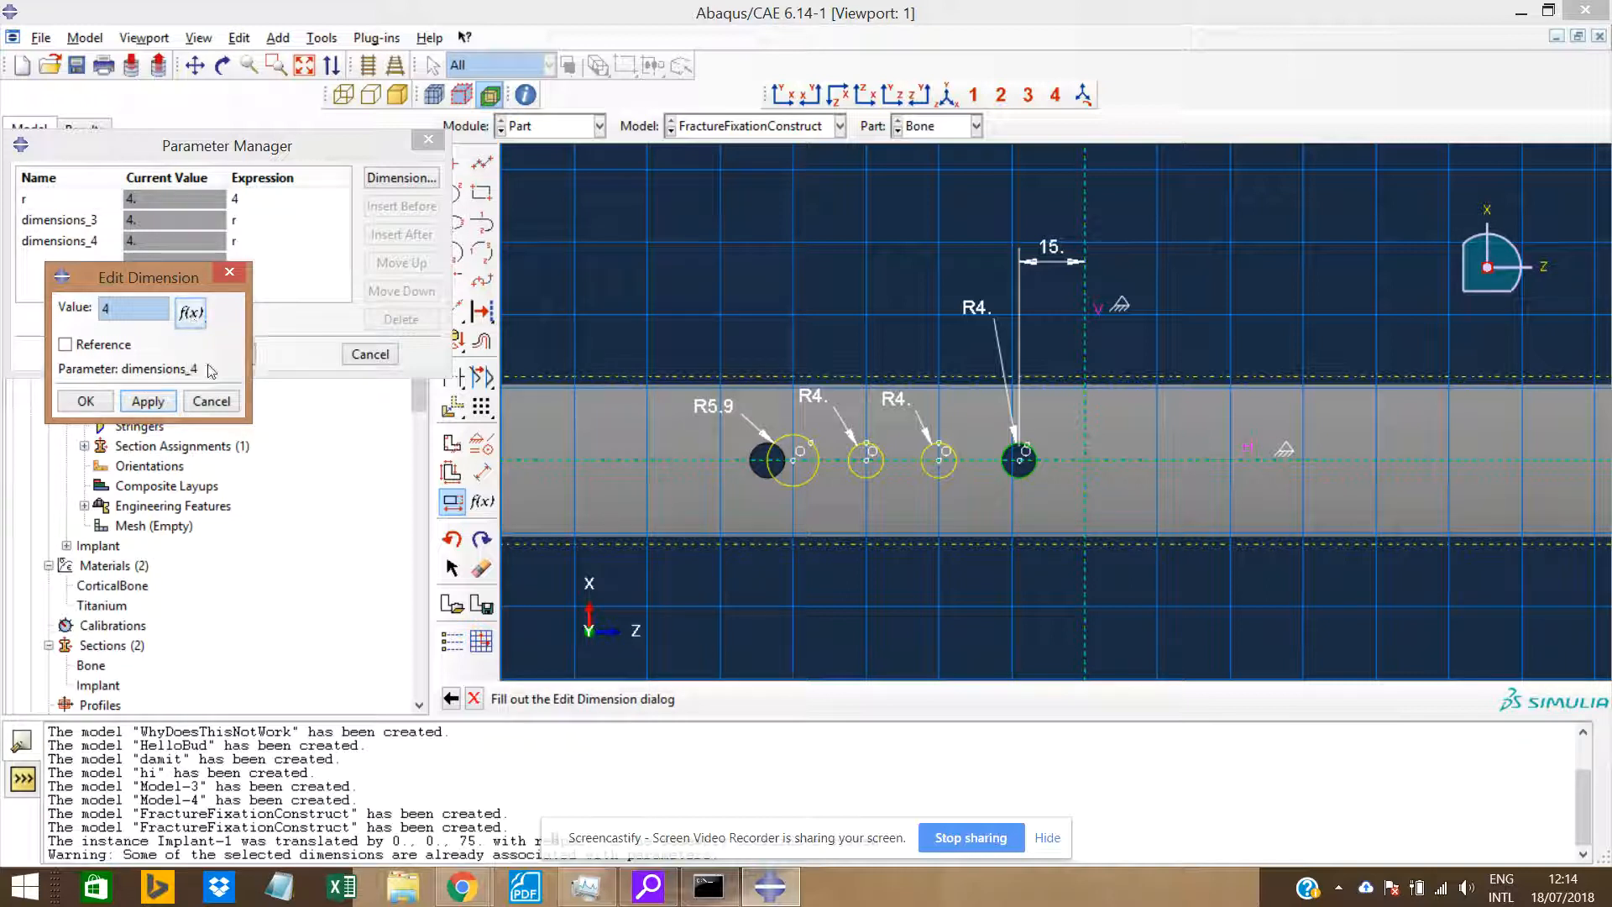
left_click(86, 401)
Create a parameter from the outermost circle's radius dimension, set its expression to r and accept the parameter settings.
left_click(714, 406)
left_click(206, 315)
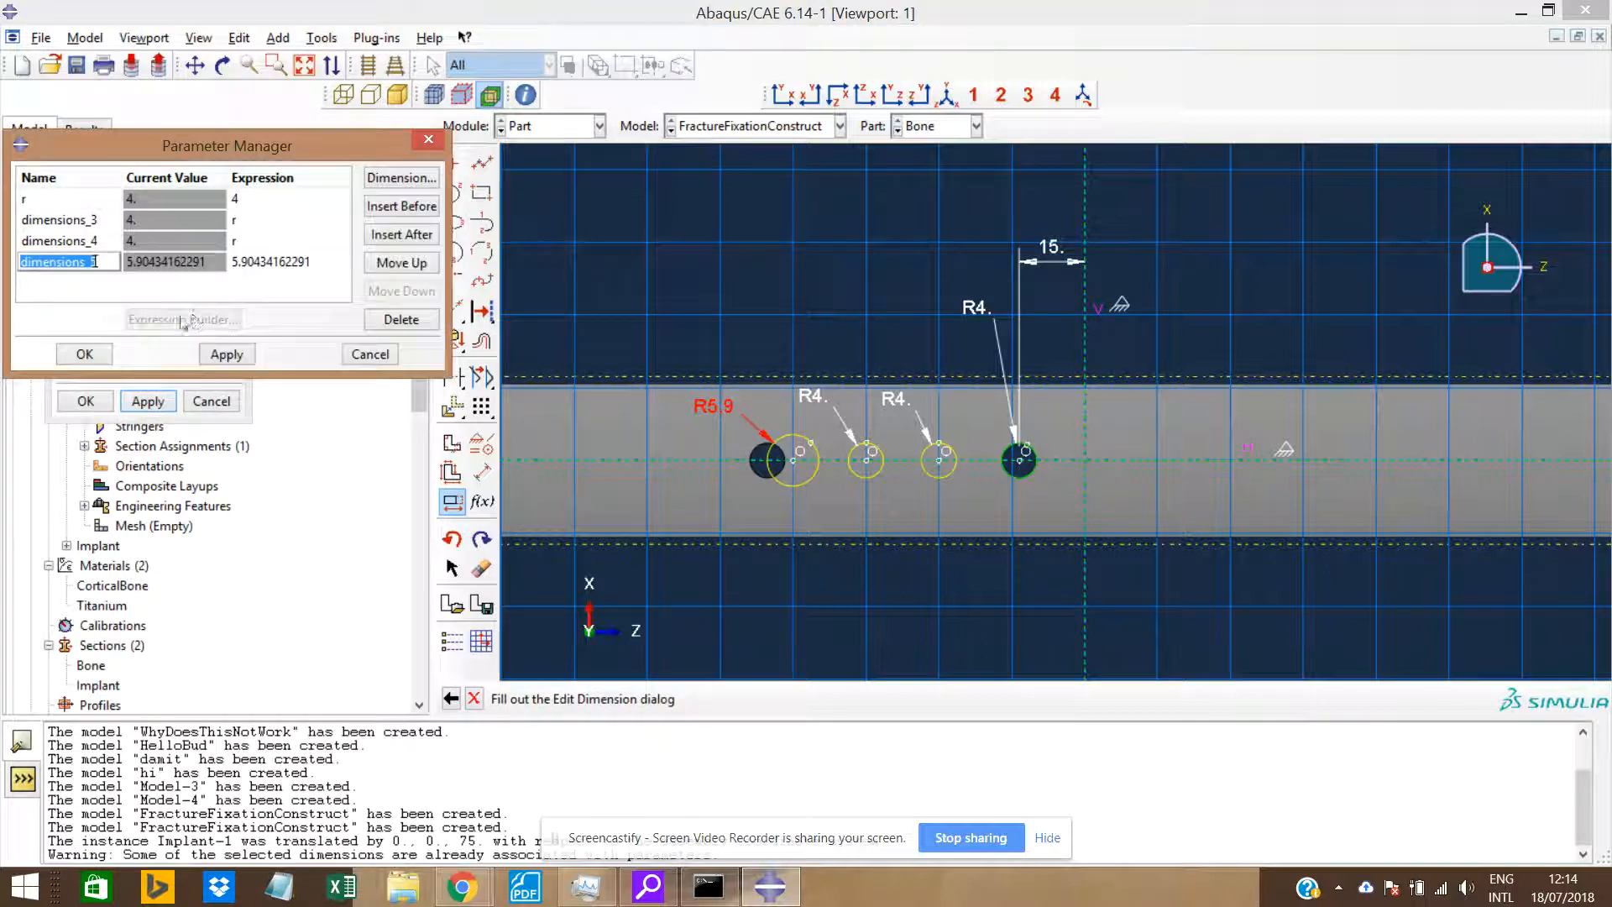
left_click(276, 264)
type("r")
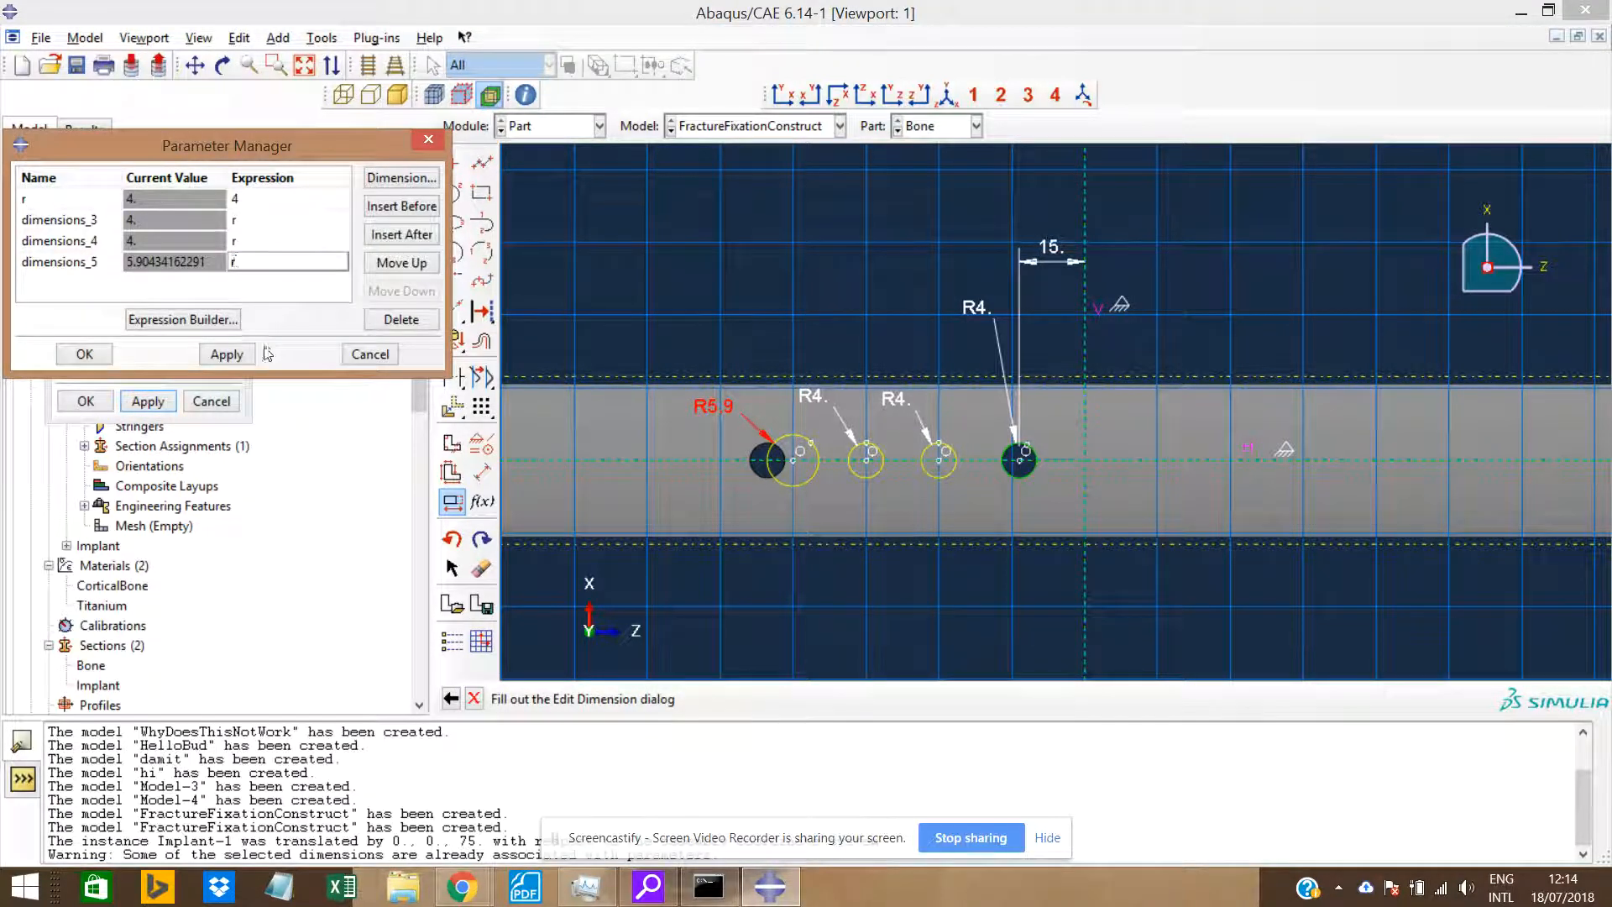
left_click(226, 355)
left_click(87, 401)
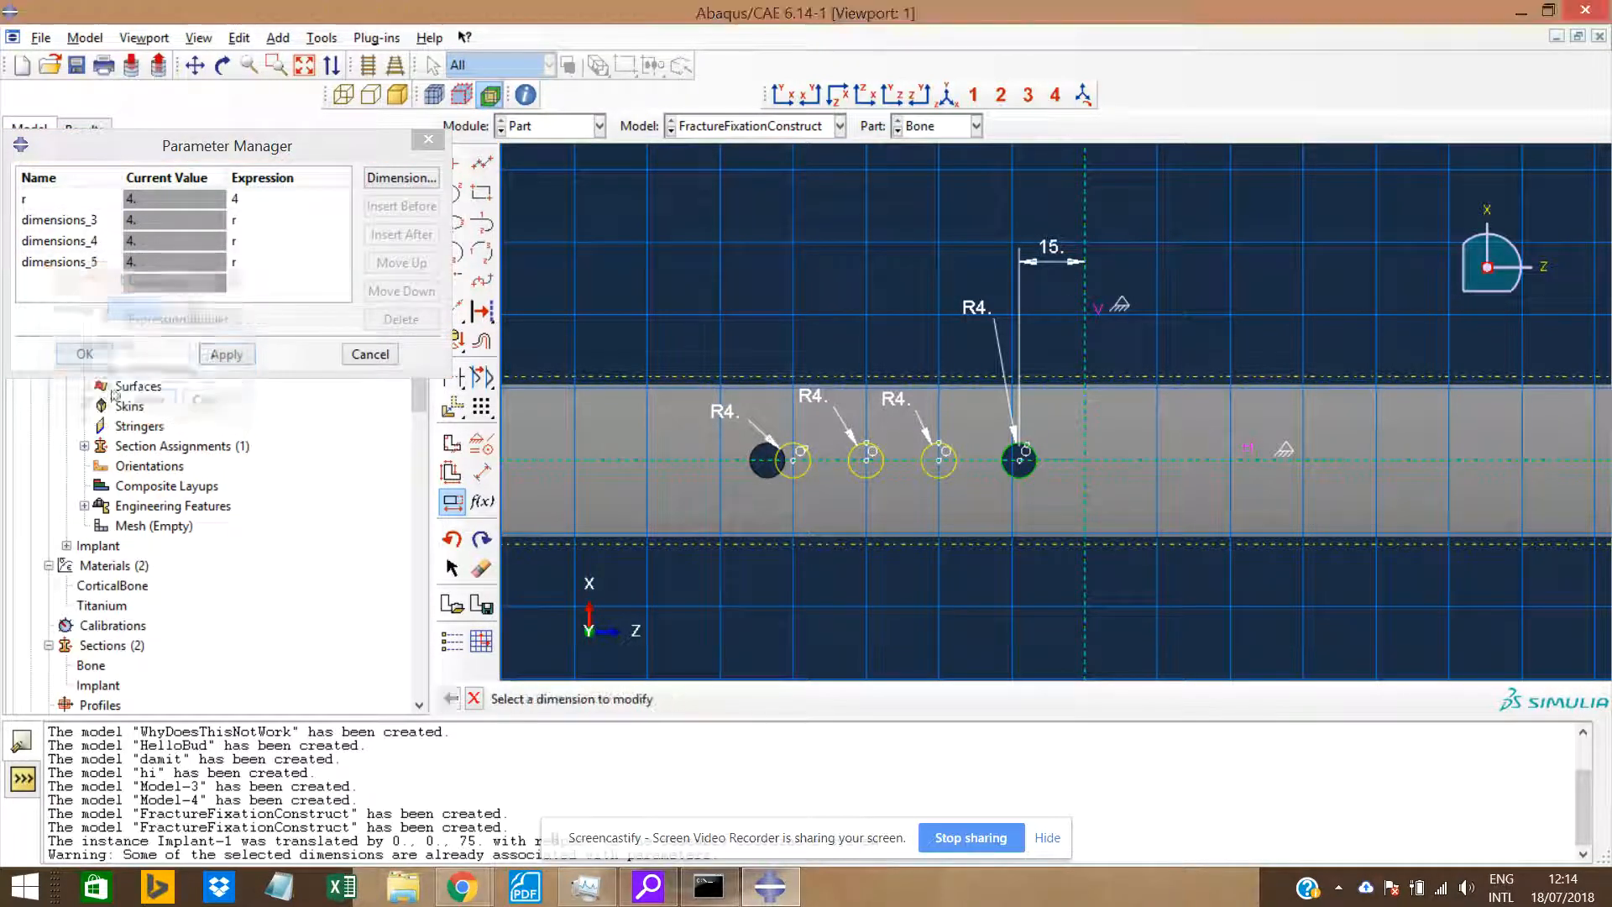
left_click(85, 354)
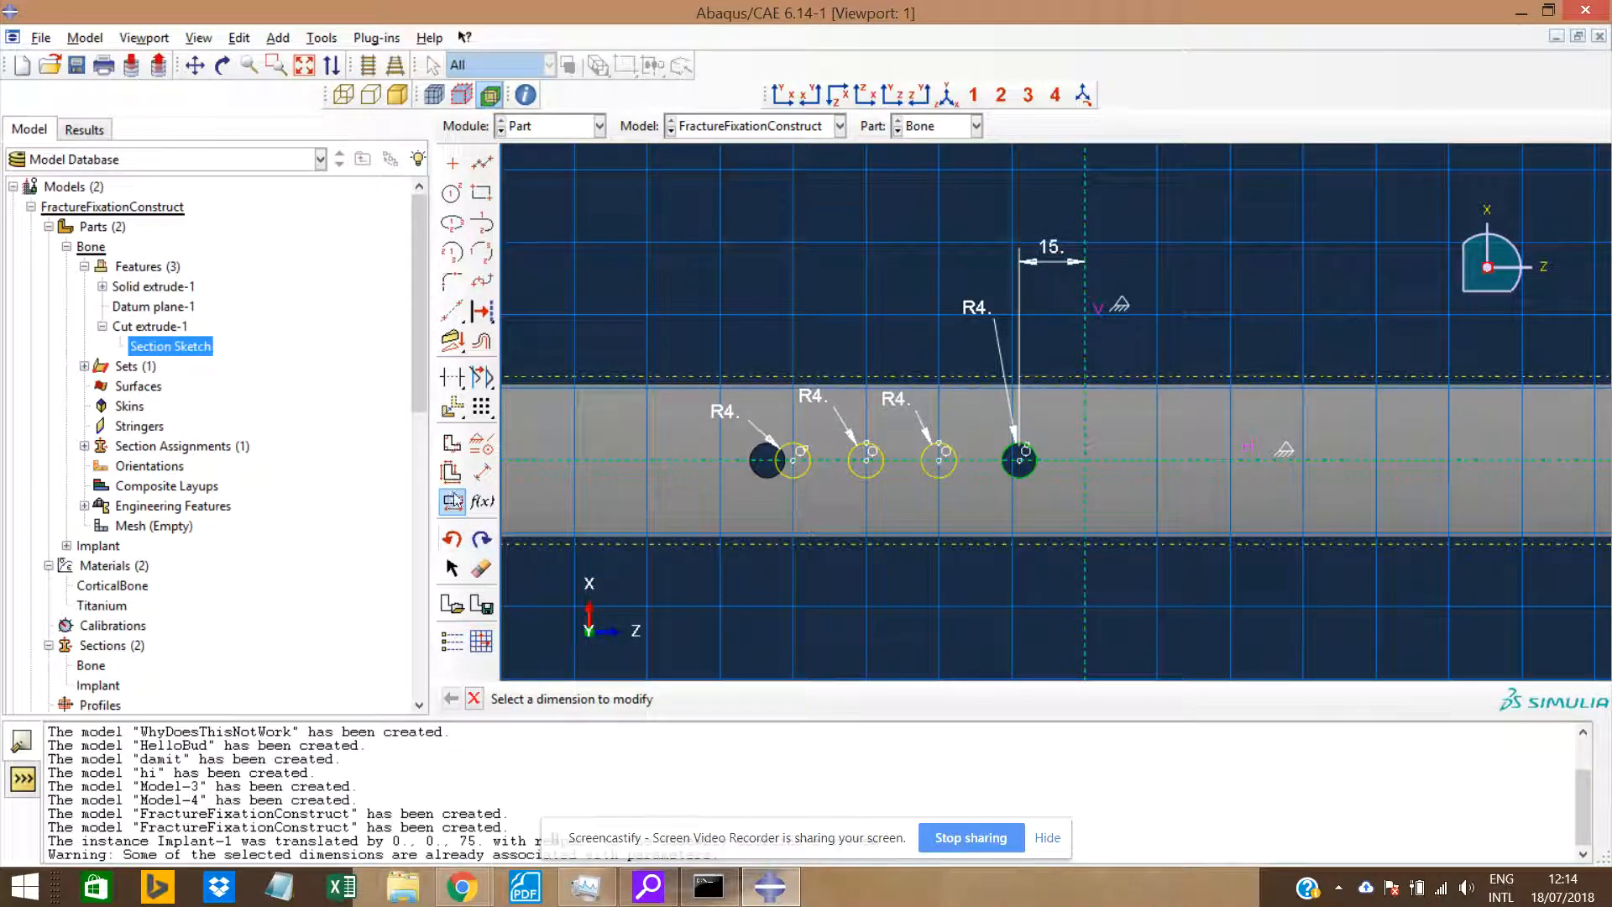
Dimension the horizontal distance between the centre of the fully dimensioned hole and its neighbouring circle.
left_click(483, 473)
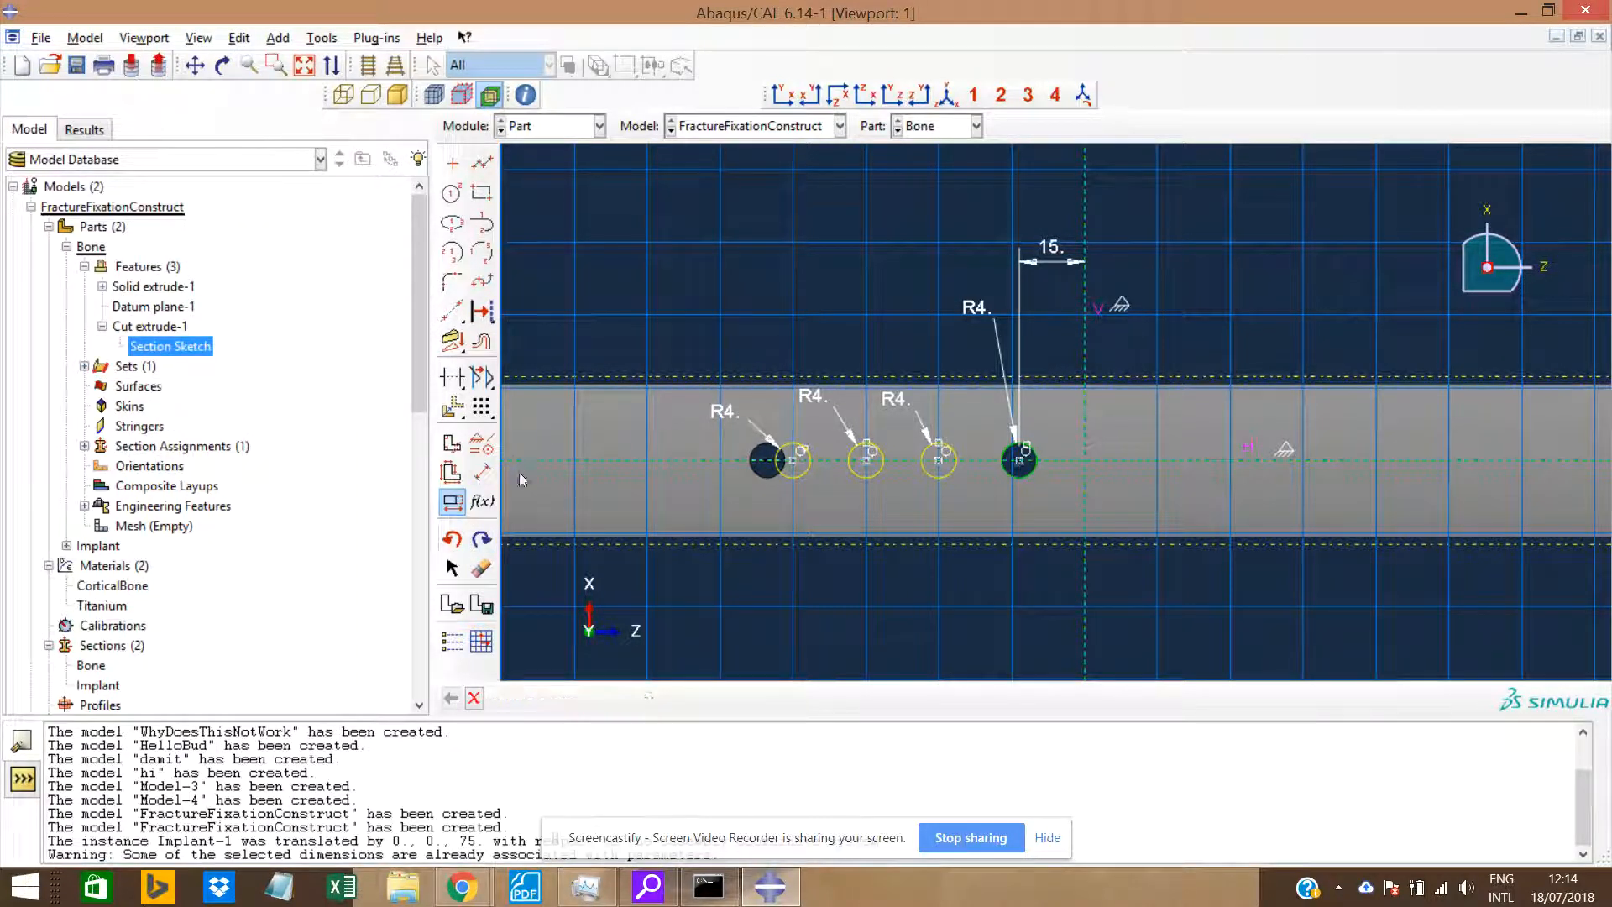
left_click(938, 461)
left_click(1018, 461)
left_click(986, 558)
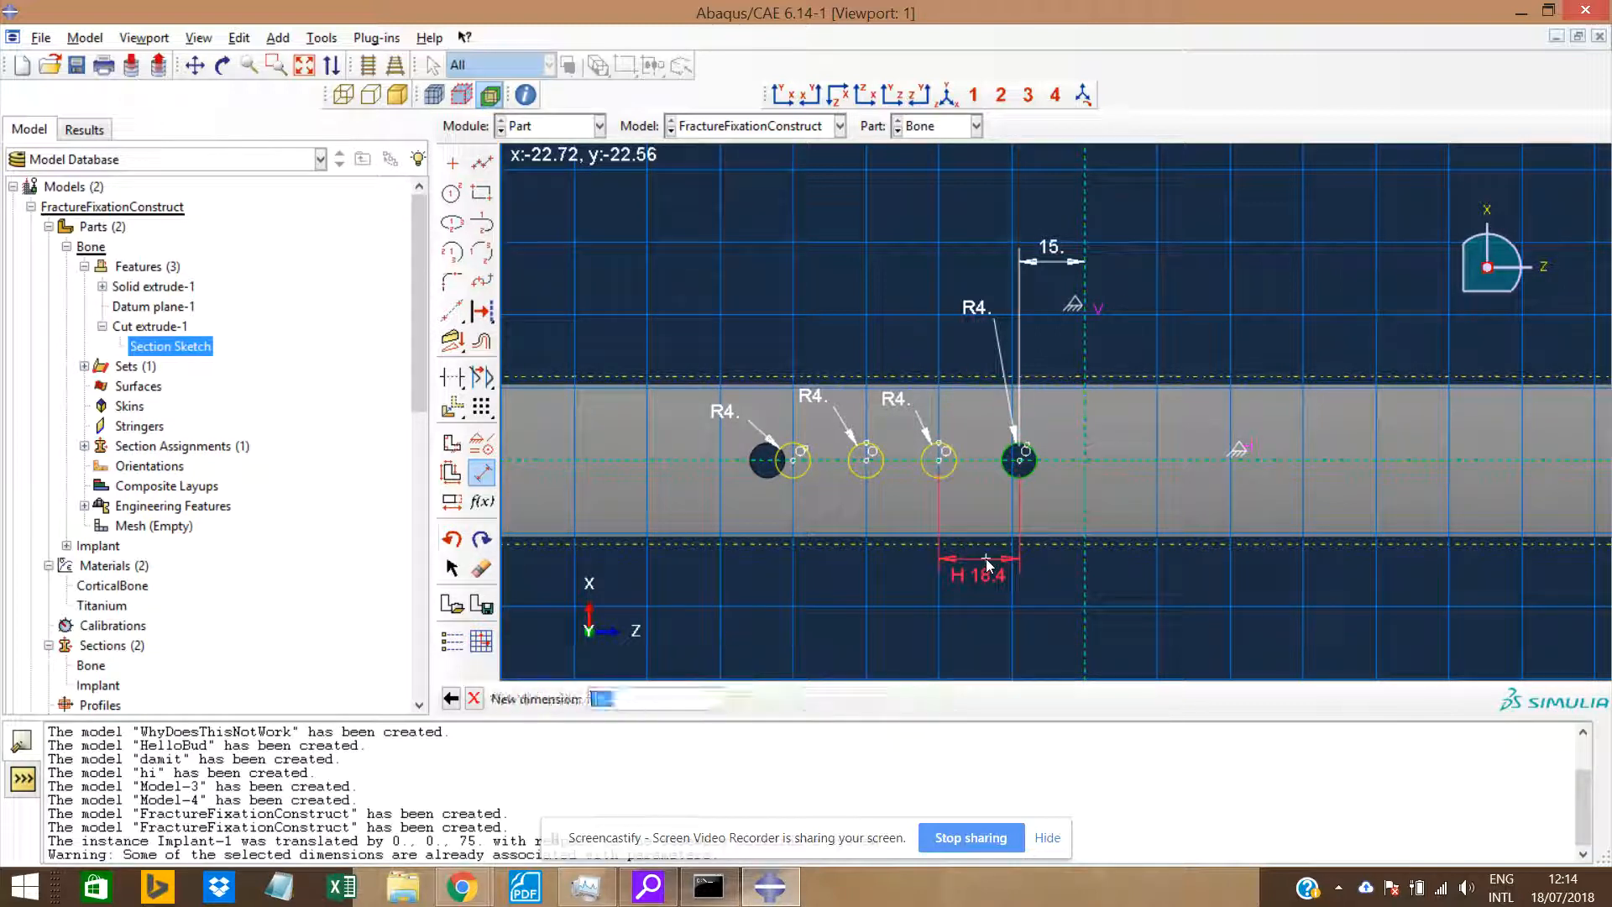
key("Return")
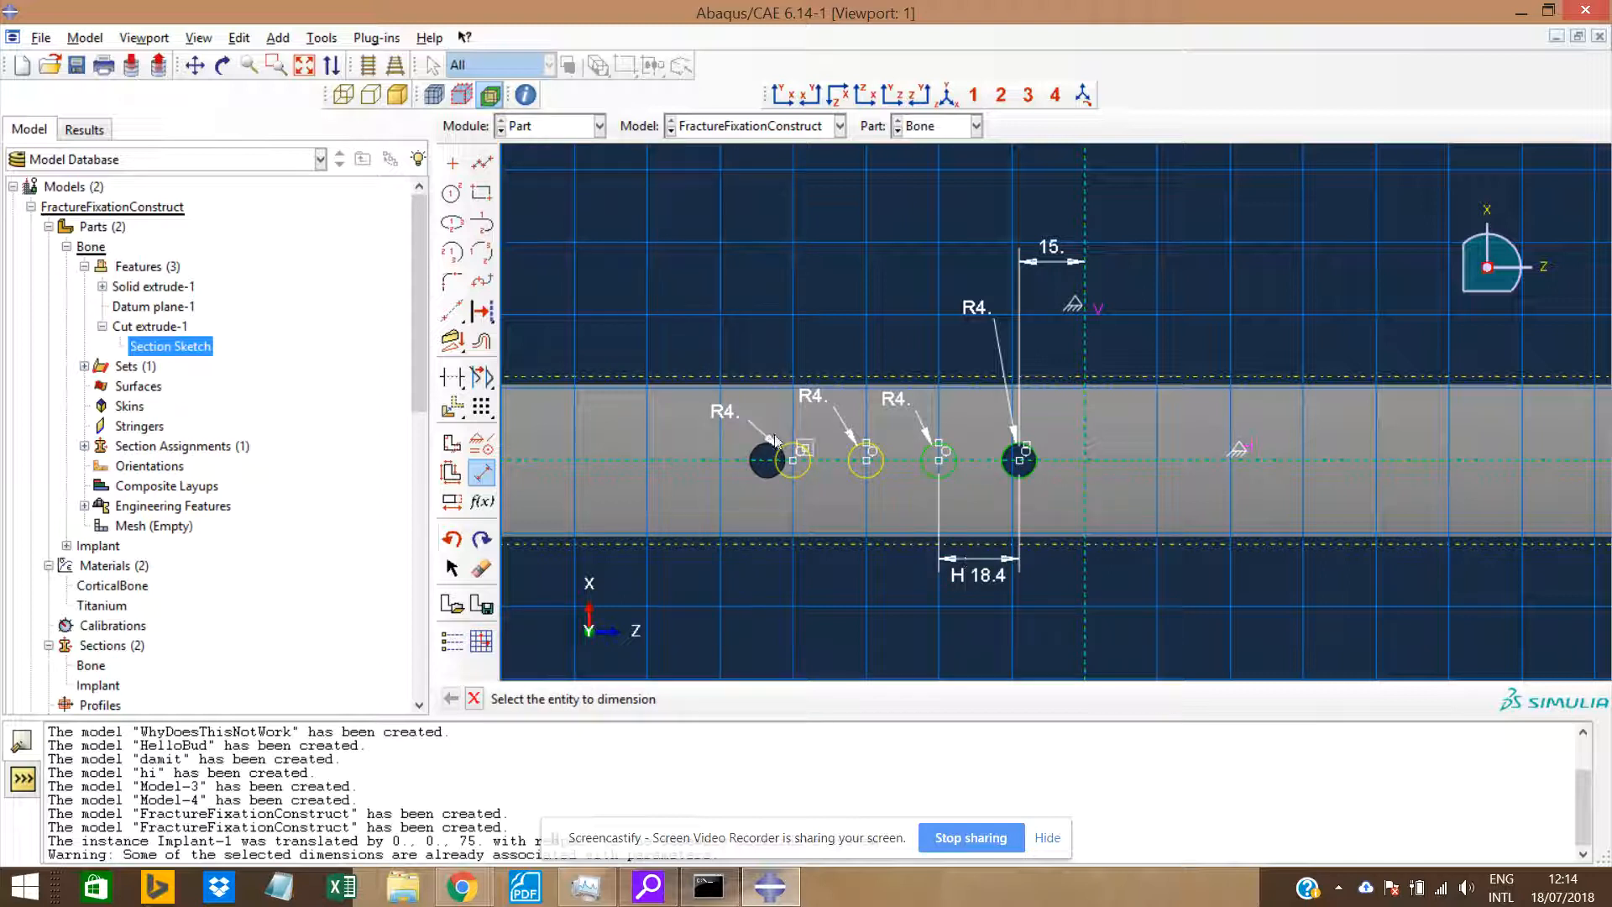
Dimension the horizontal distance between the centres of the two middle circles.
left_click(479, 478)
left_click(481, 473)
left_click(866, 459)
left_click(939, 459)
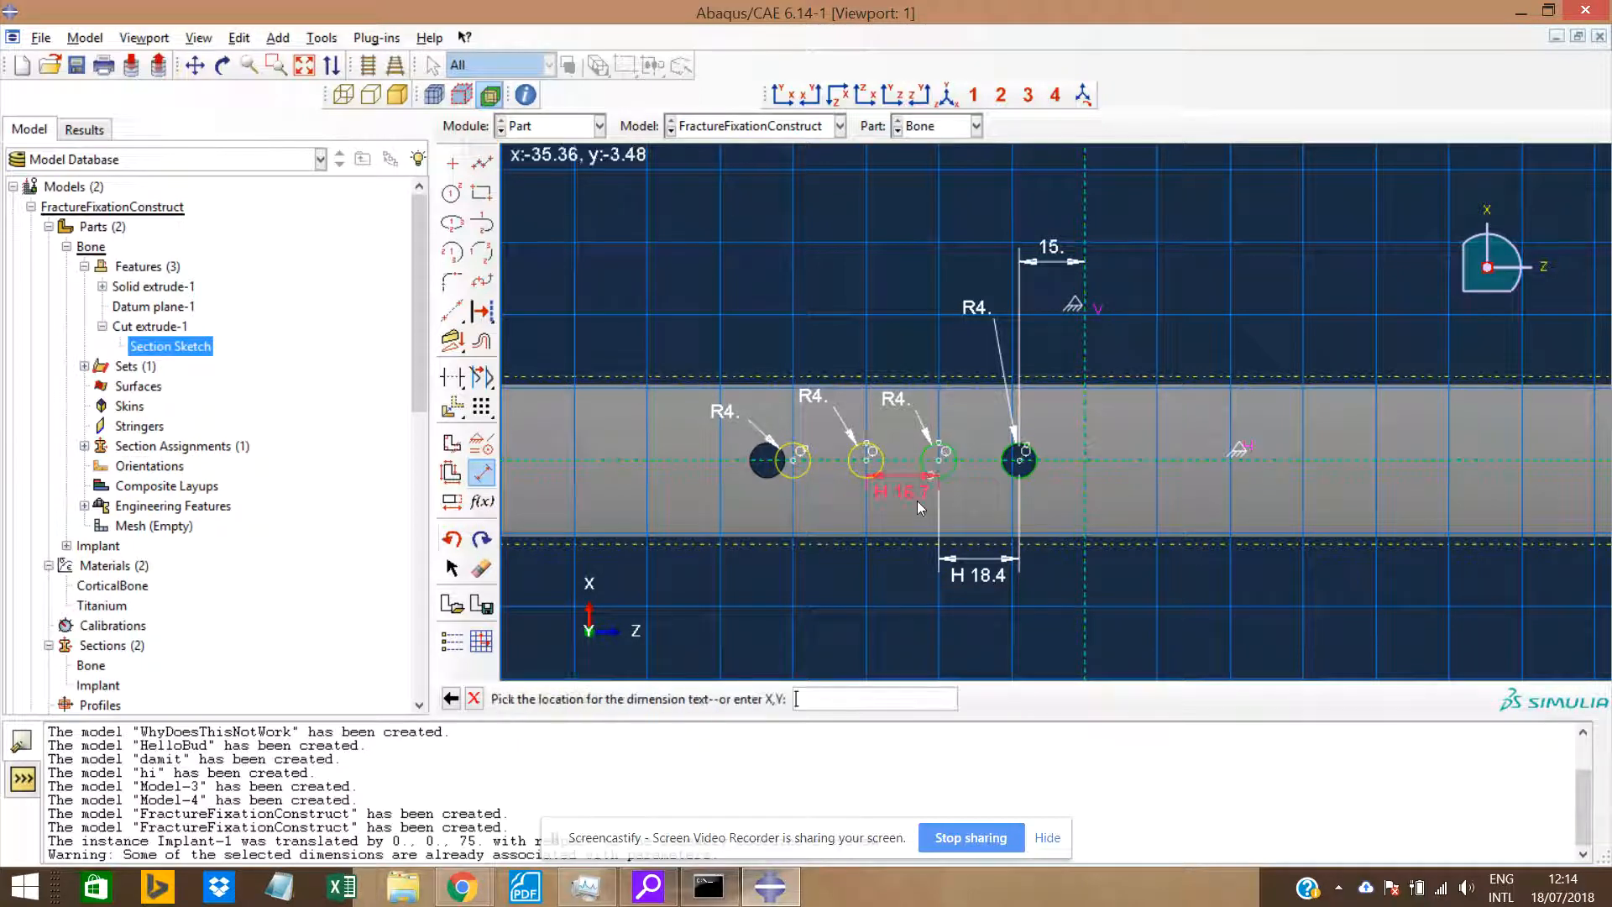
left_click(911, 563)
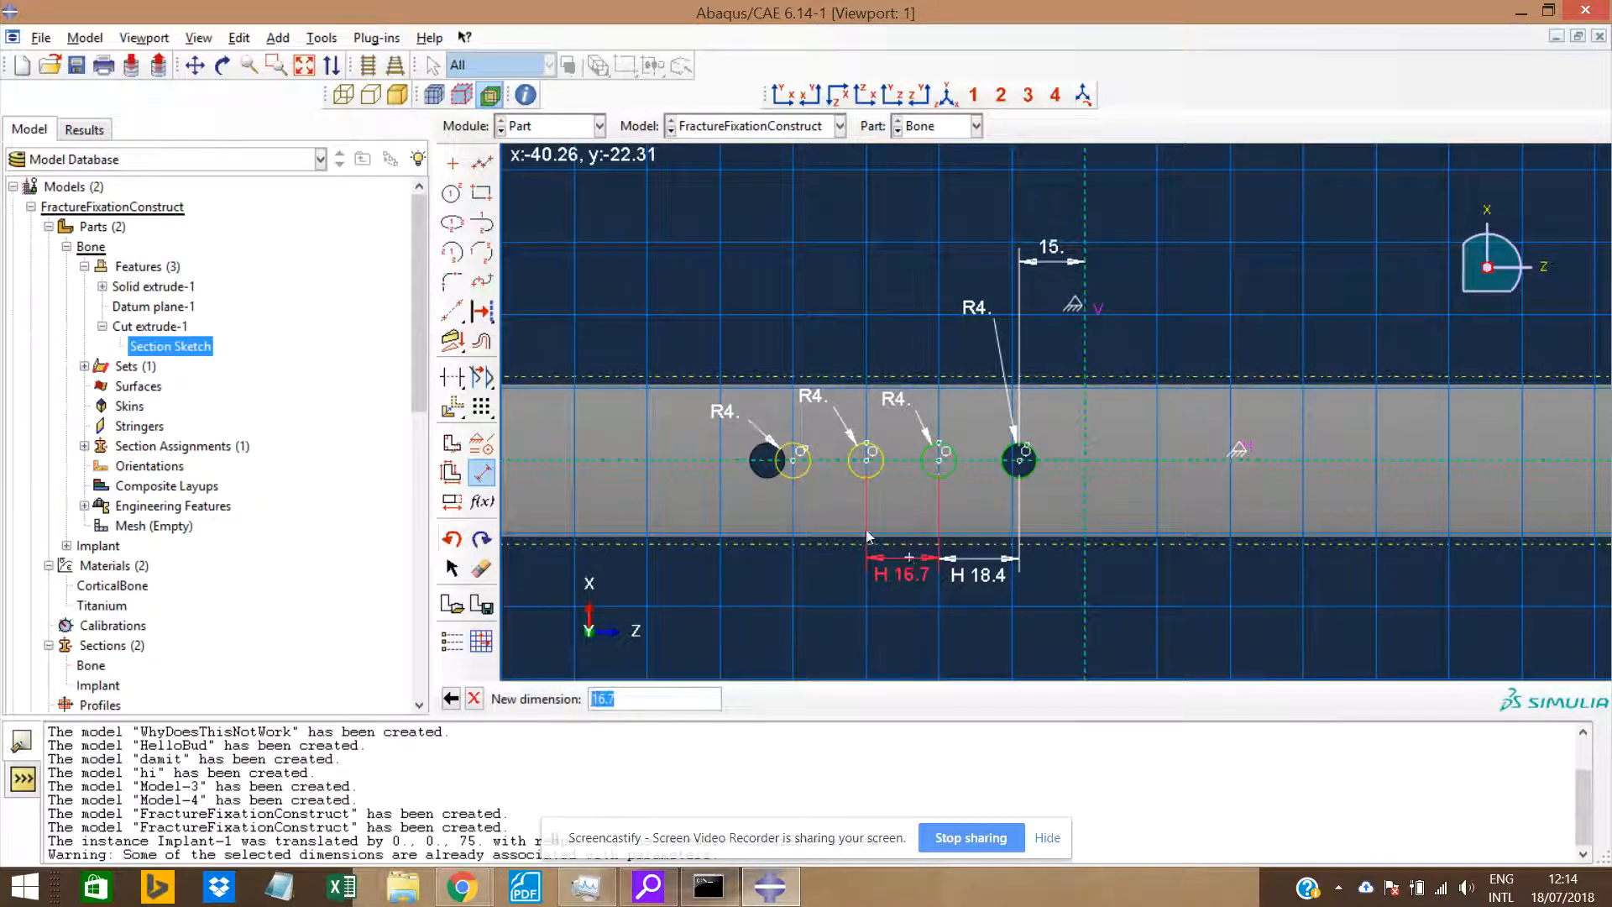
key("Return")
Dimension the horizontal distance between the centres of the outermost circle and the circle beside it.
left_click(794, 461)
left_click(866, 459)
left_click(828, 561)
key("Return")
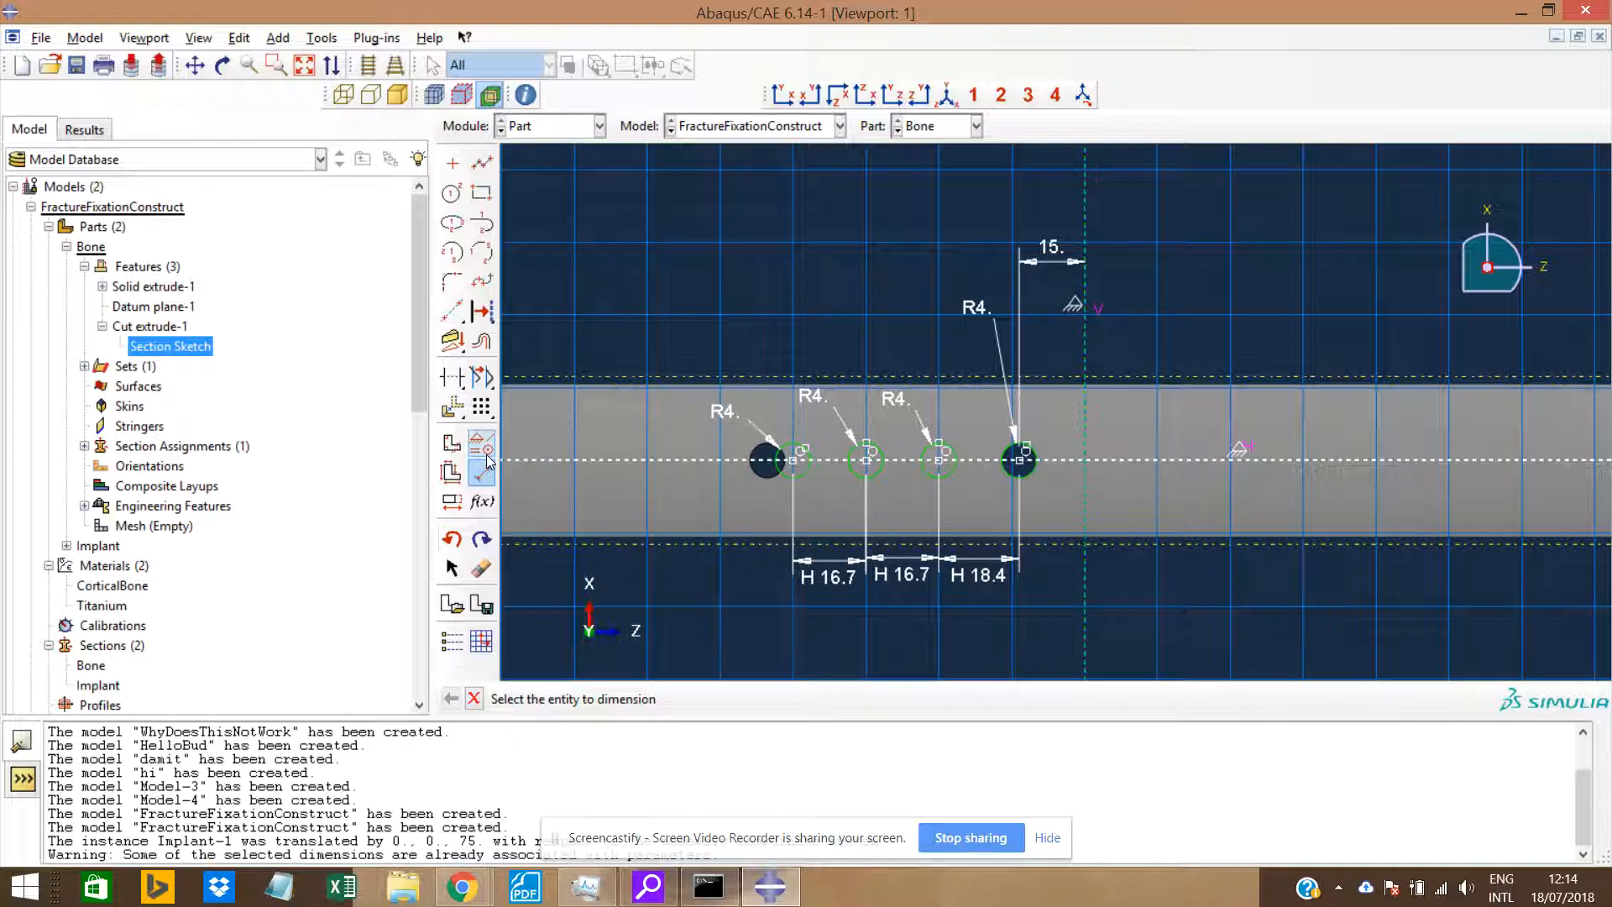
left_click(451, 502)
left_click(979, 574)
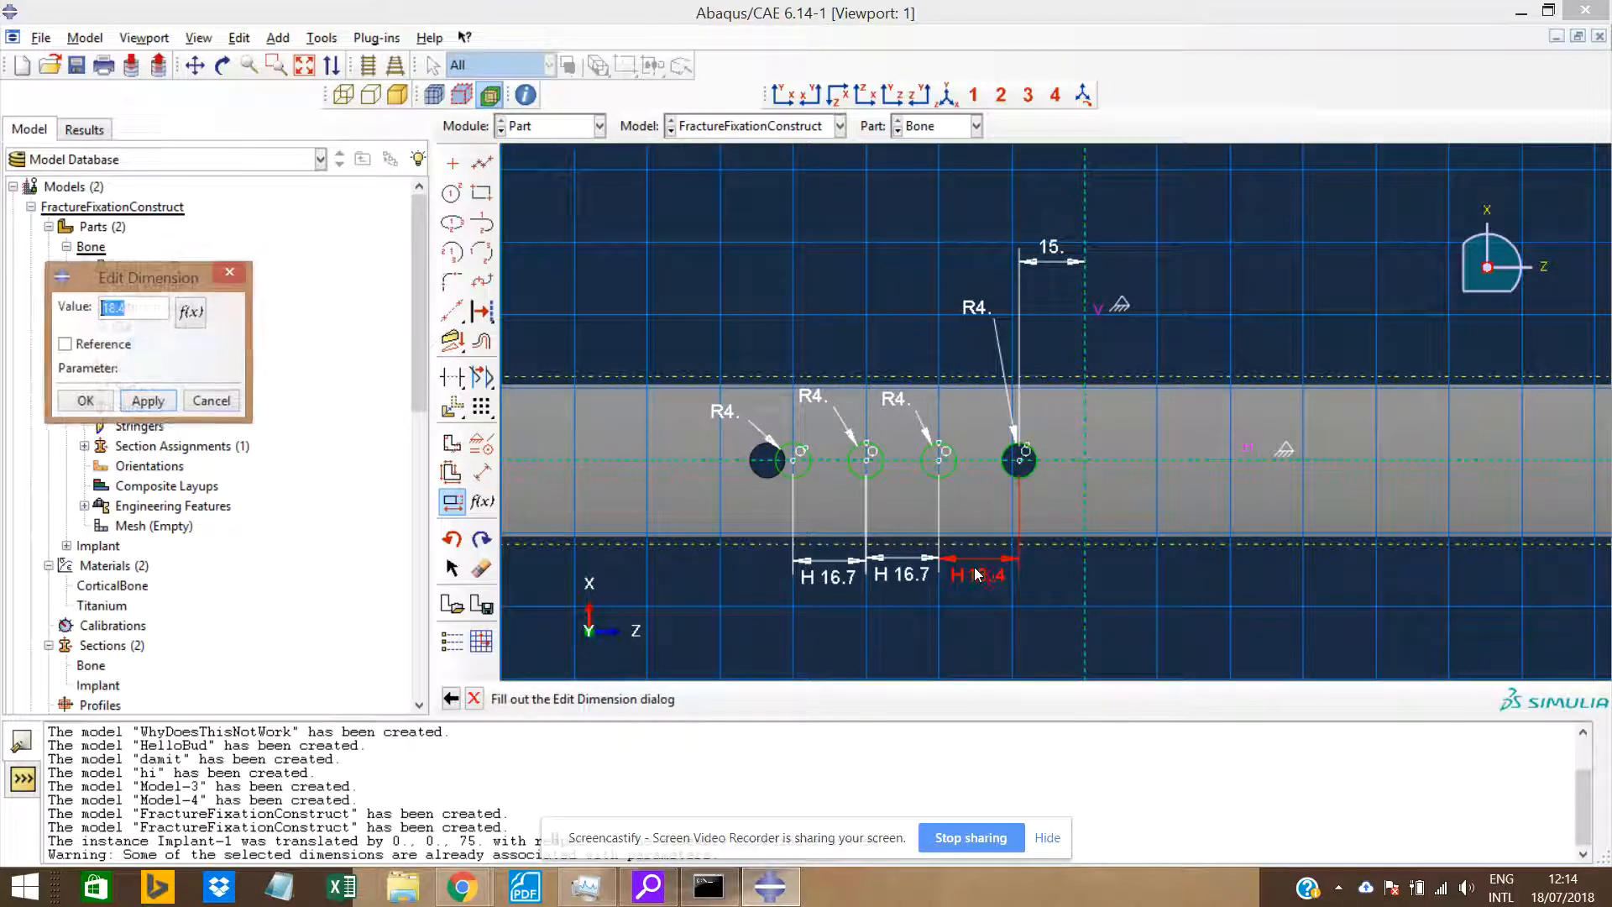
left_click(190, 317)
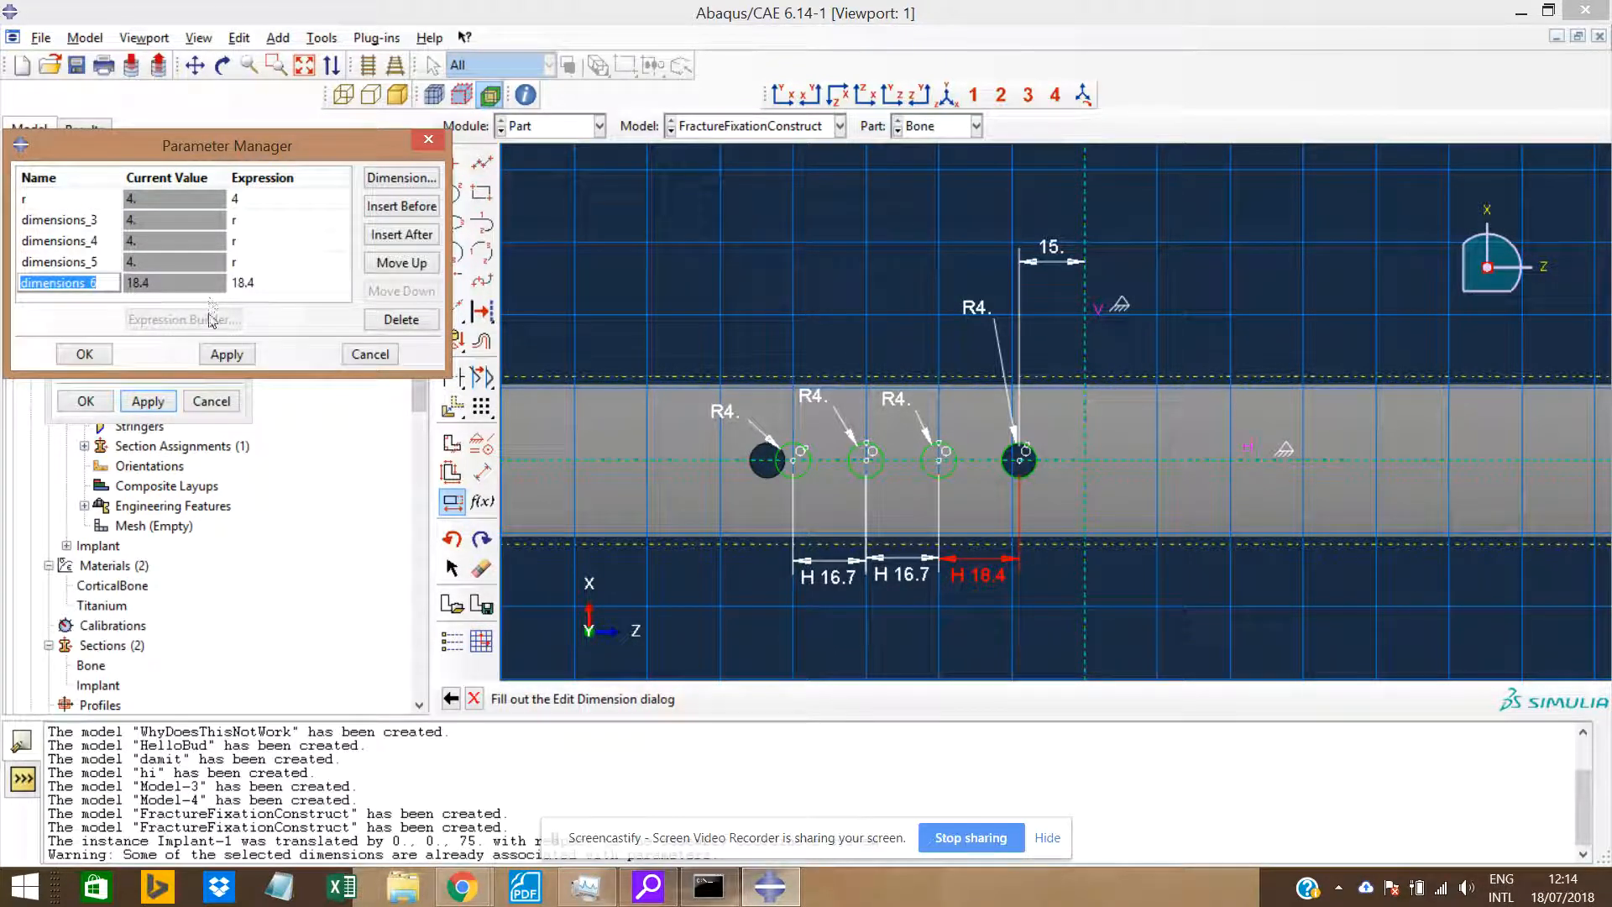
left_click(370, 354)
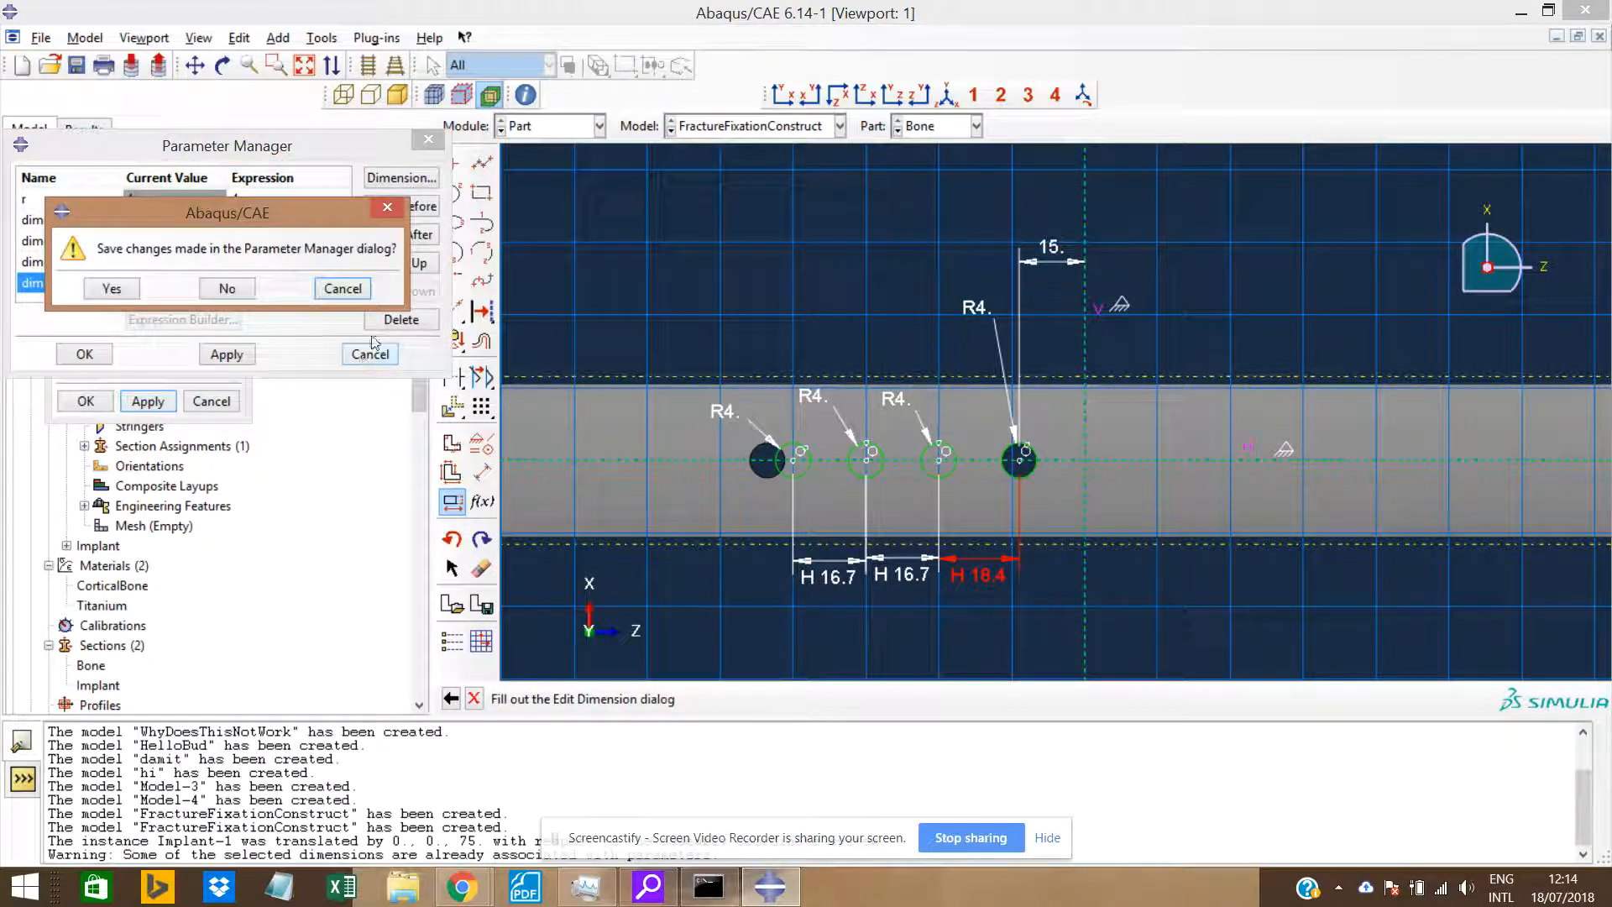
left_click(225, 287)
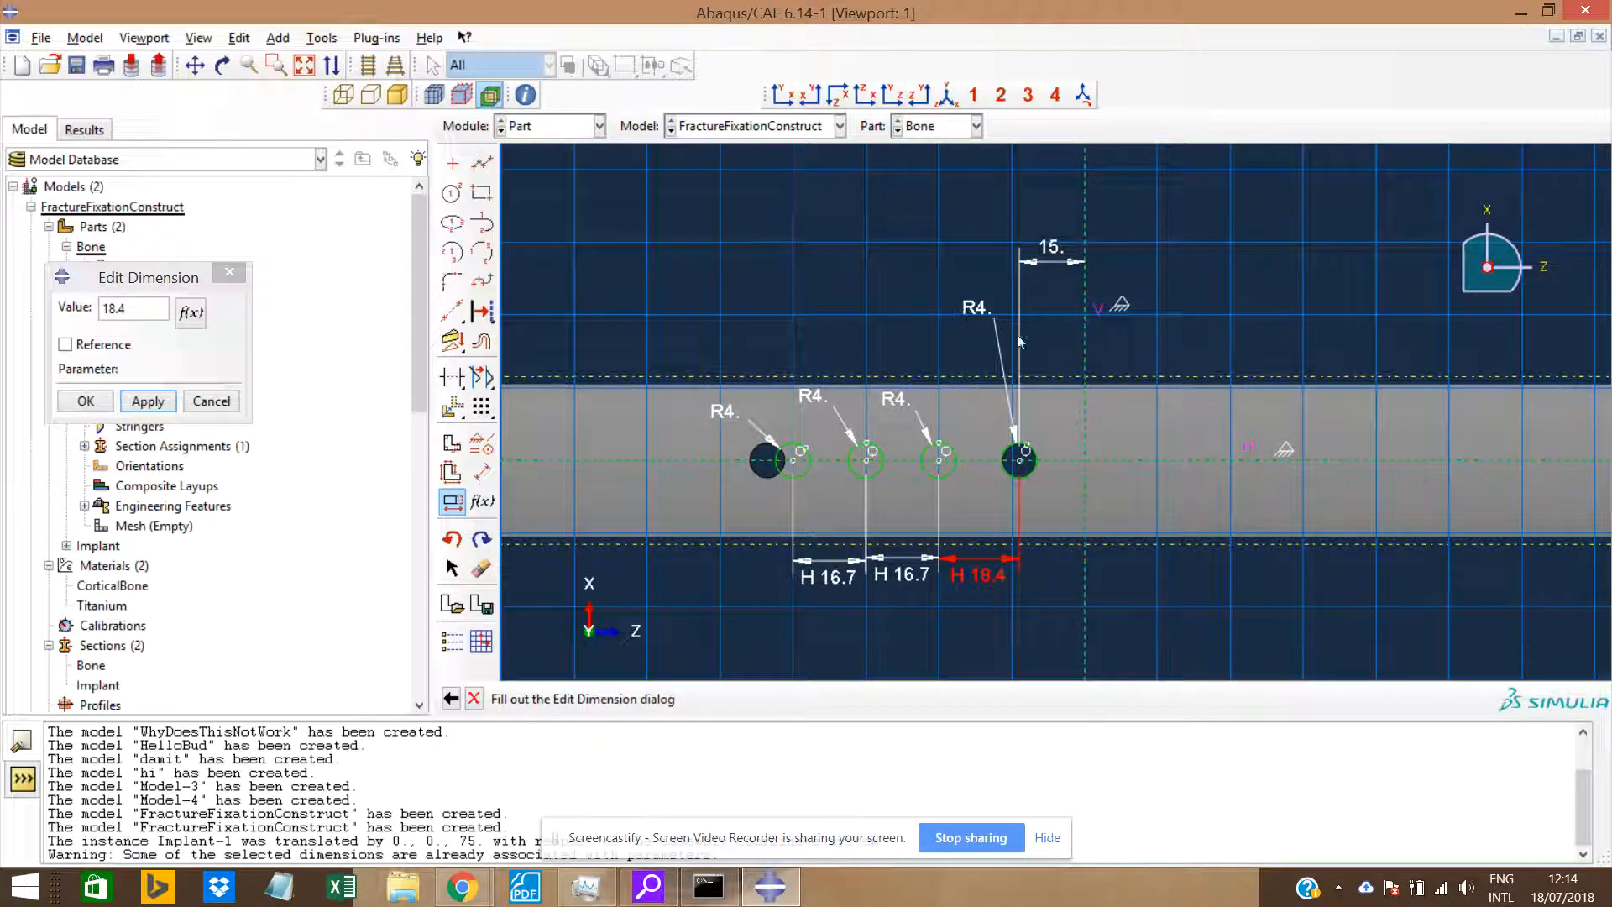
left_click(229, 272)
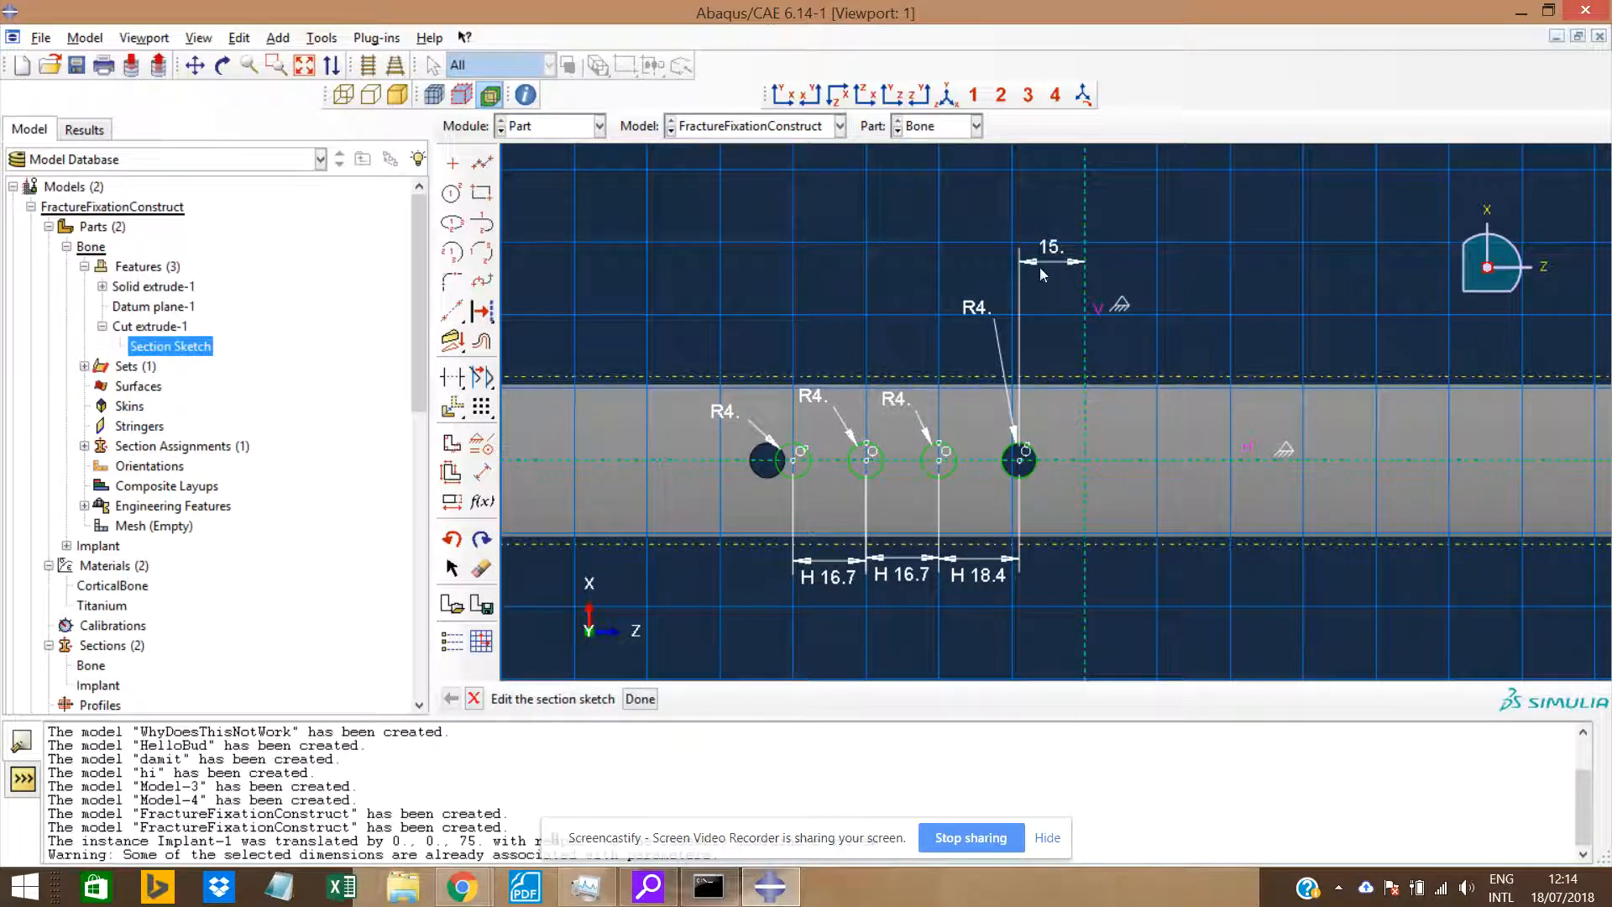
Create a parameter named gap with expression 15 from the hole's offset dimension to the vertical construction line.
left_click(451, 501)
left_click(1047, 264)
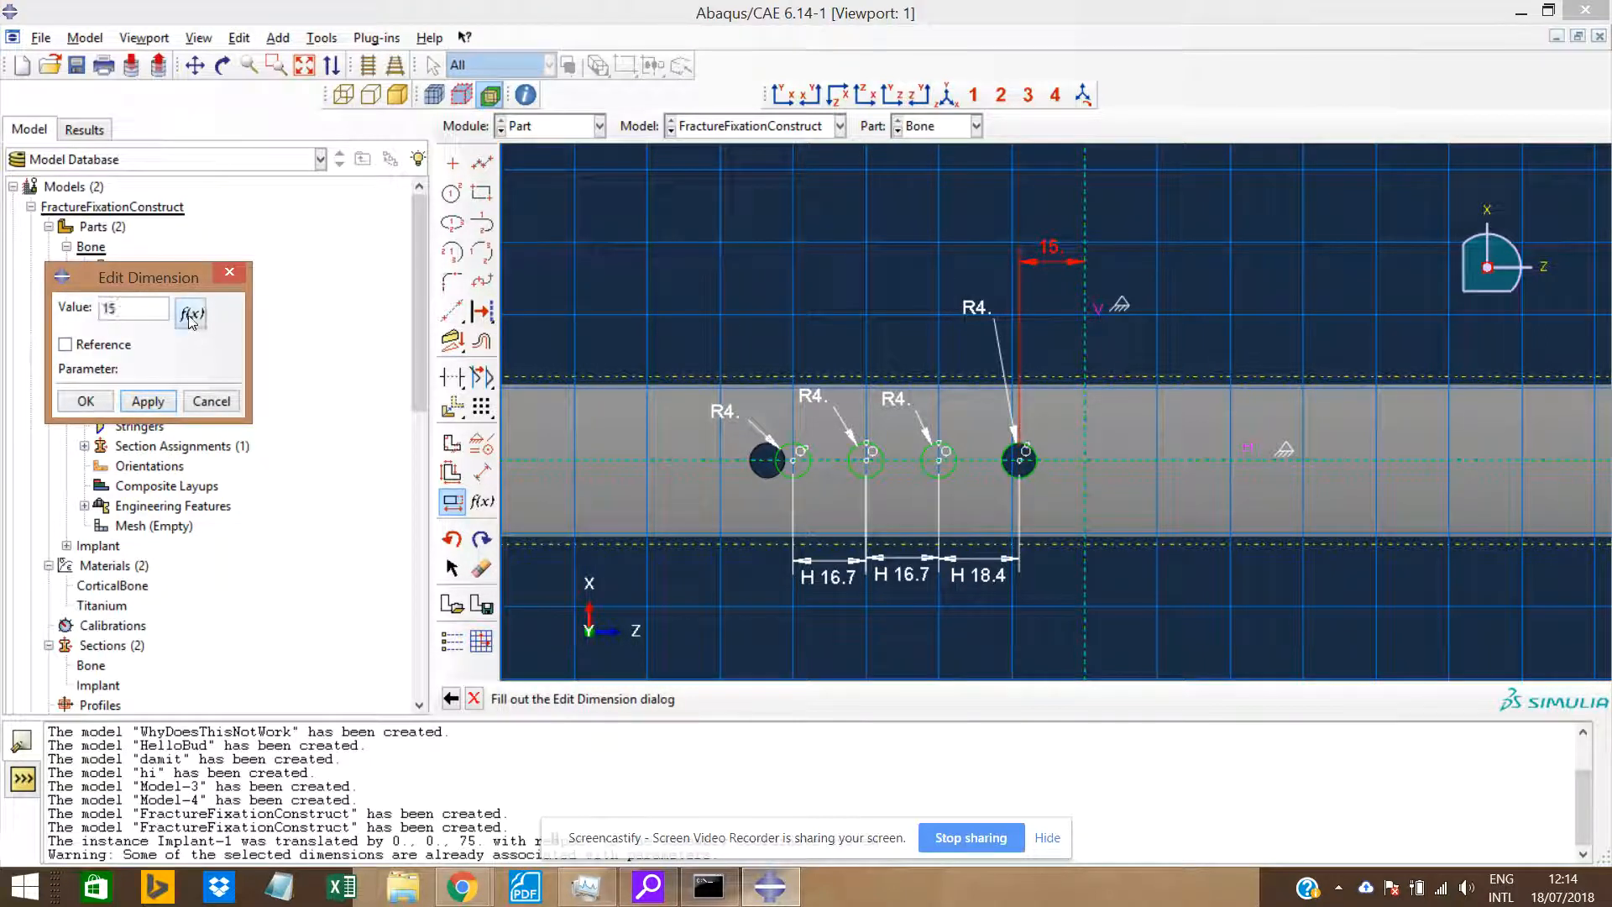
left_click(191, 322)
left_click(284, 284)
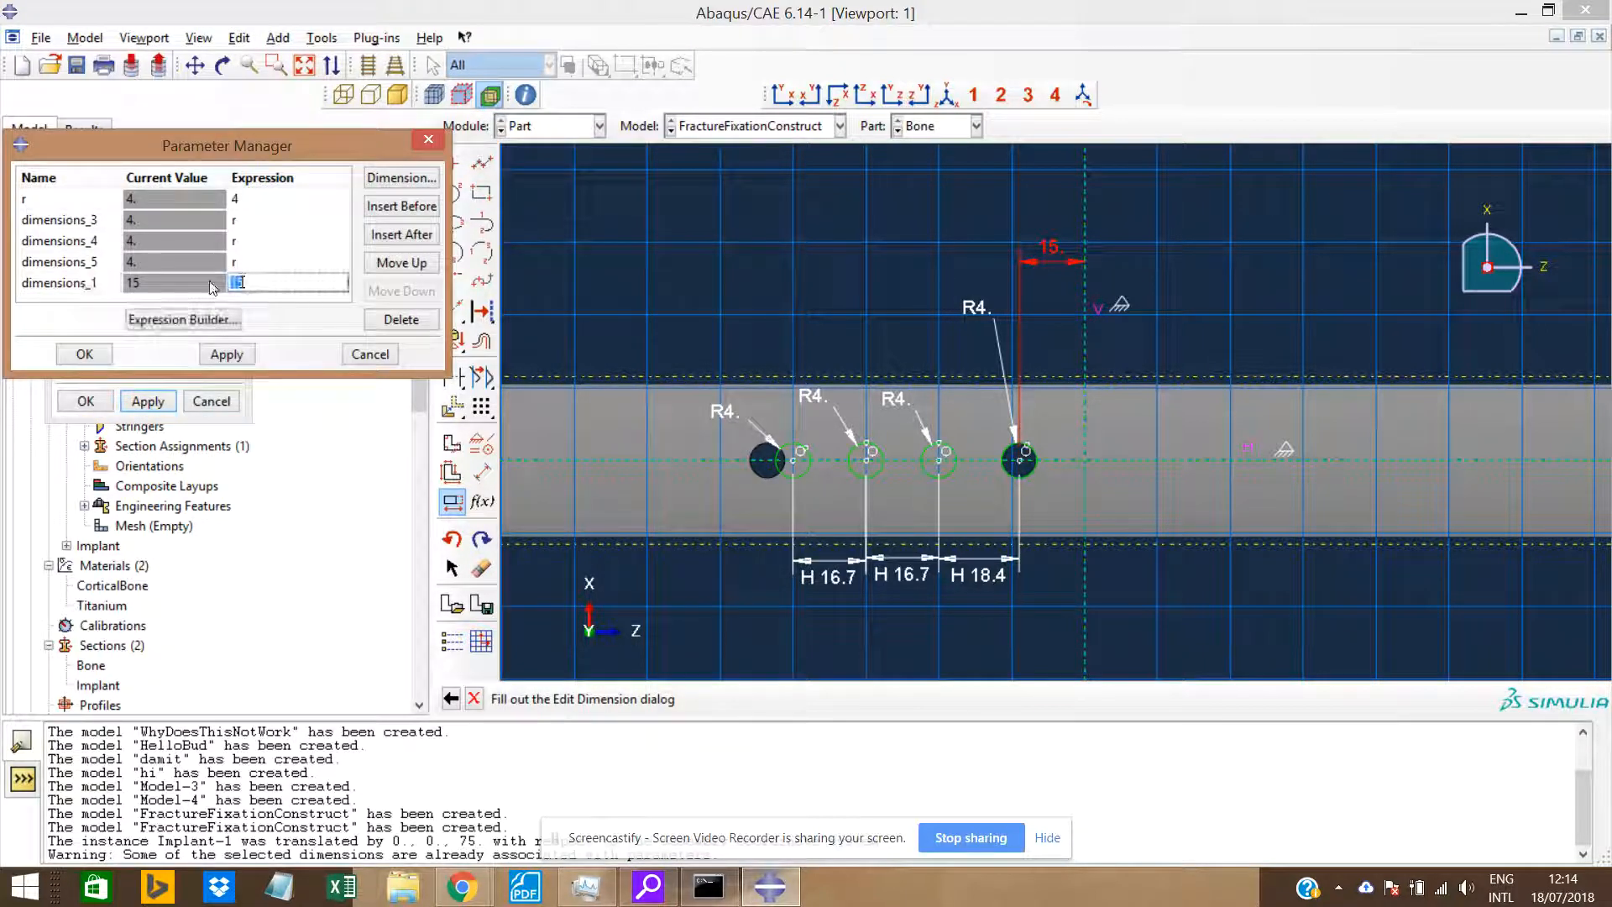
left_click(110, 282)
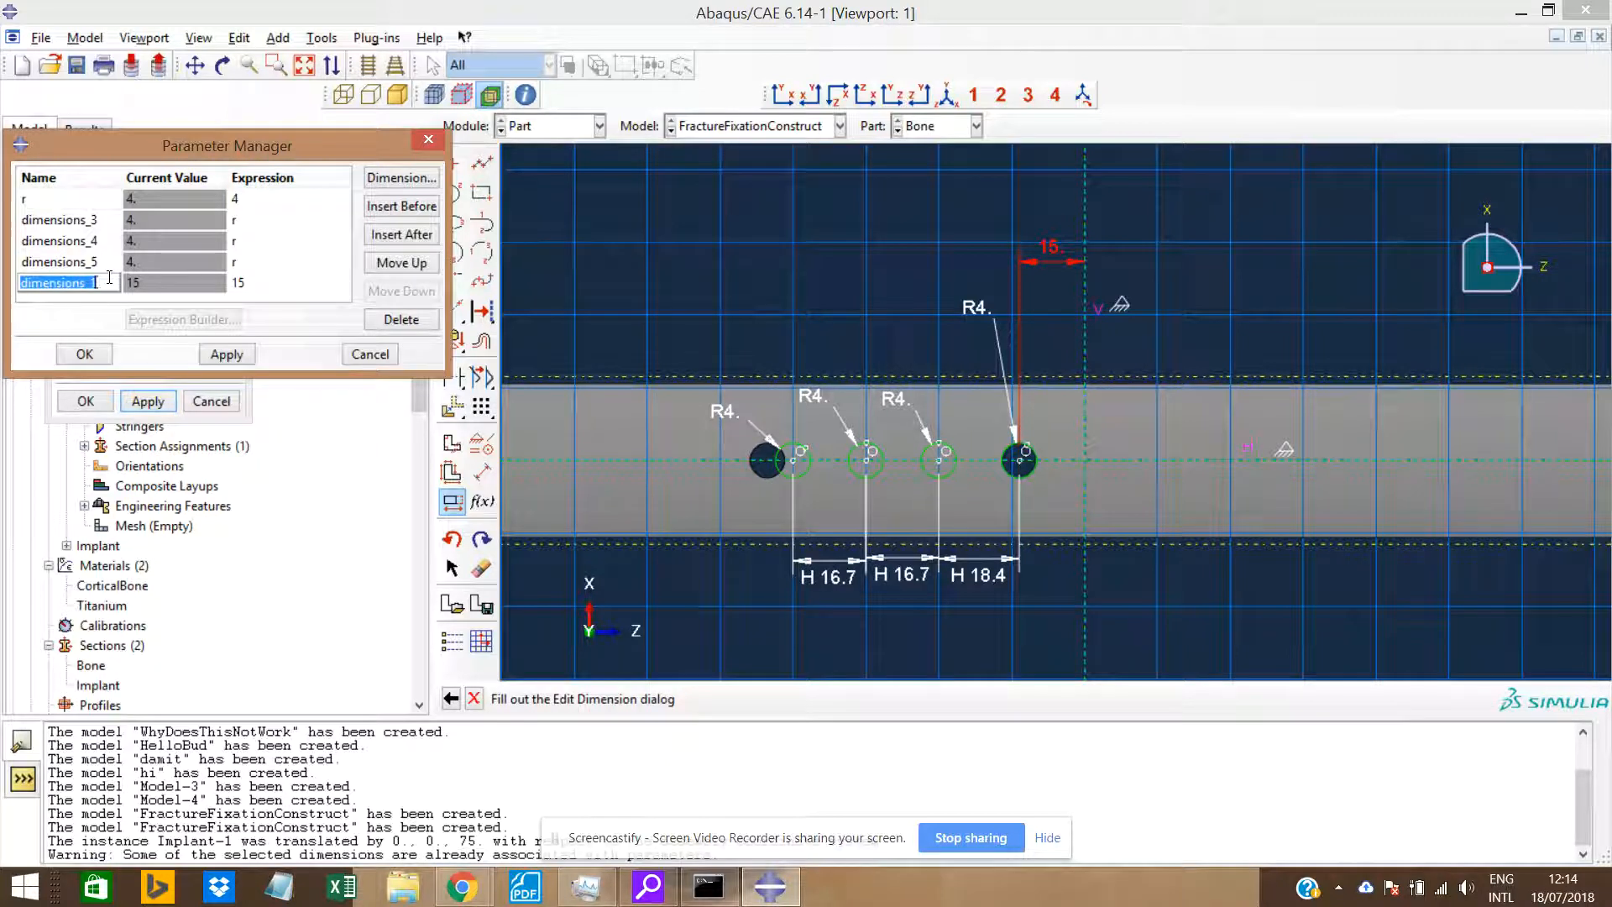
type("gap")
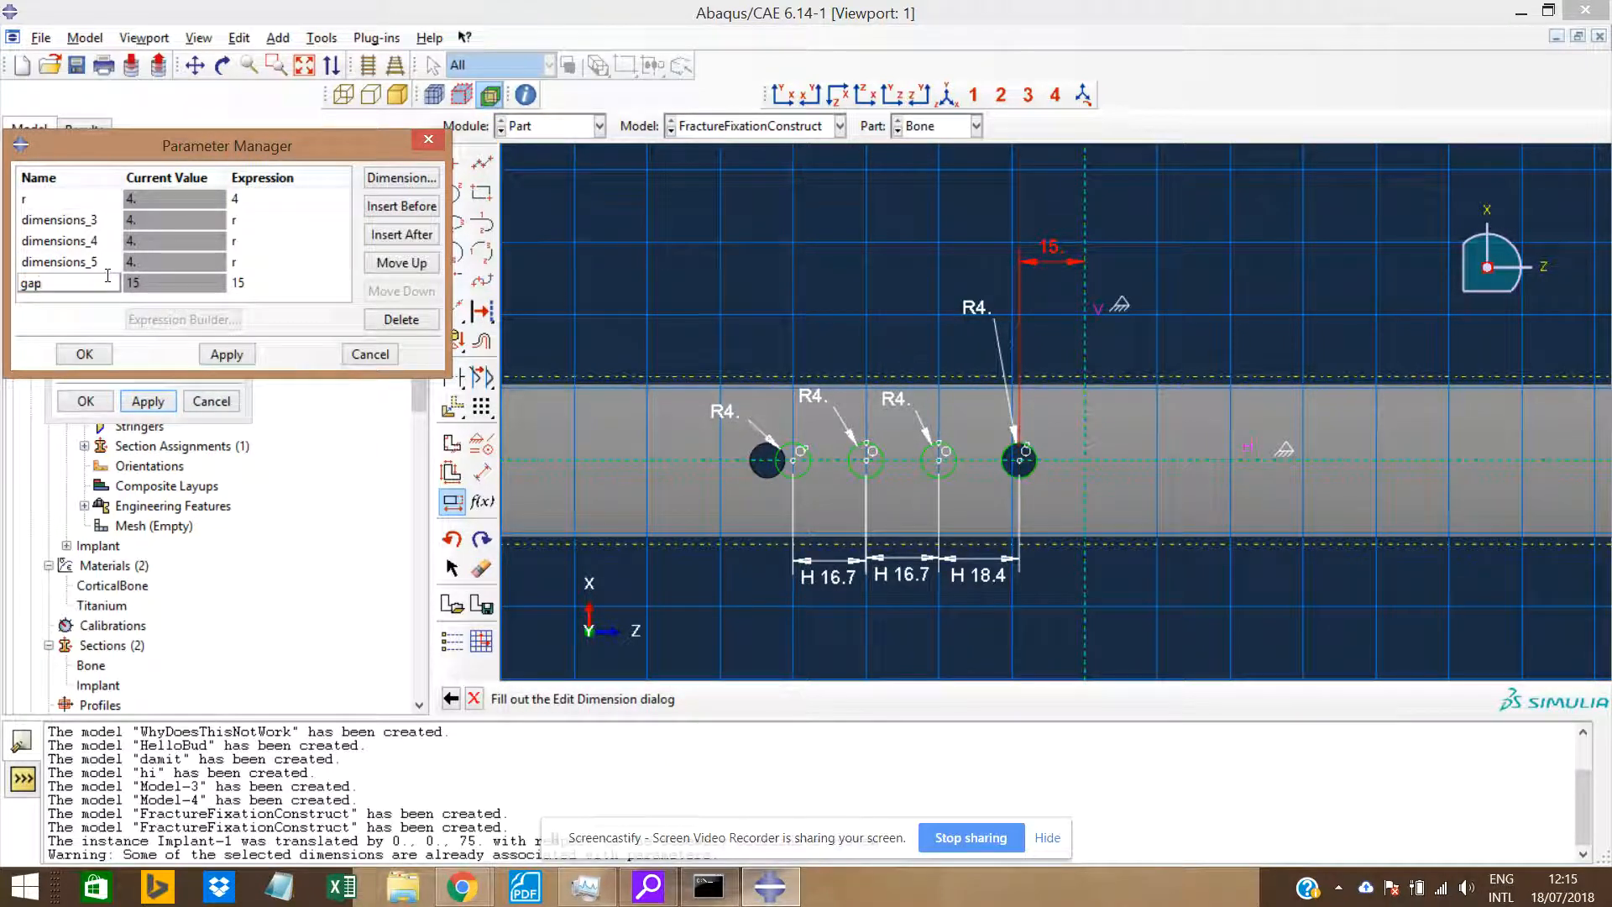
left_click(107, 353)
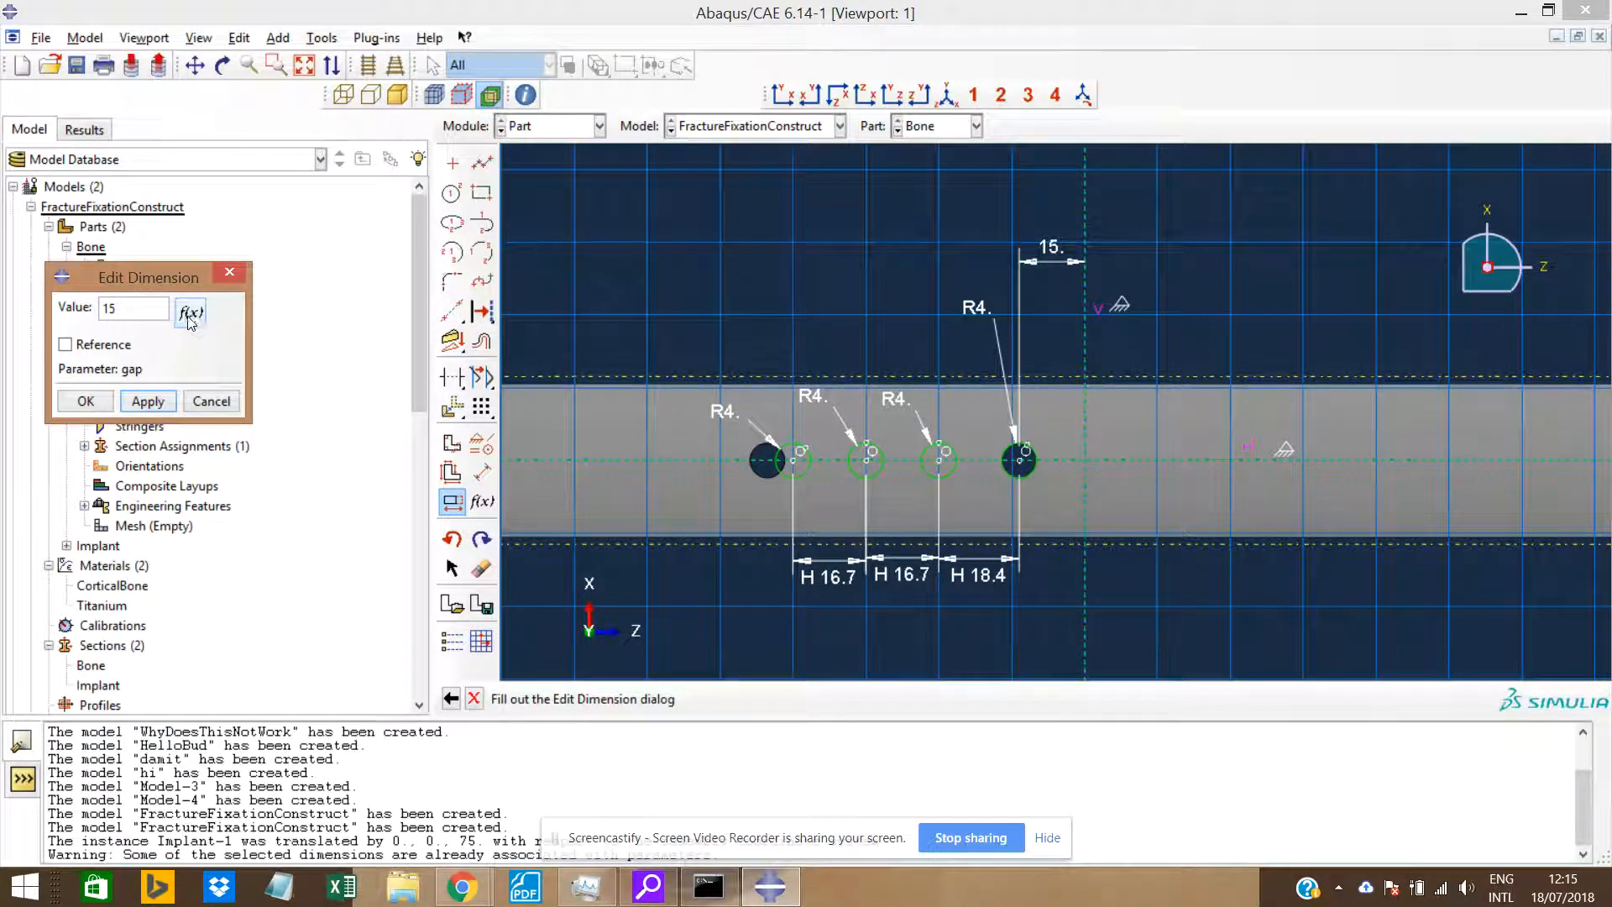
left_click(87, 401)
Set the expression of the horizontal distance between the fully dimensioned hole and its neighbouring circle to gap.
left_click(987, 559)
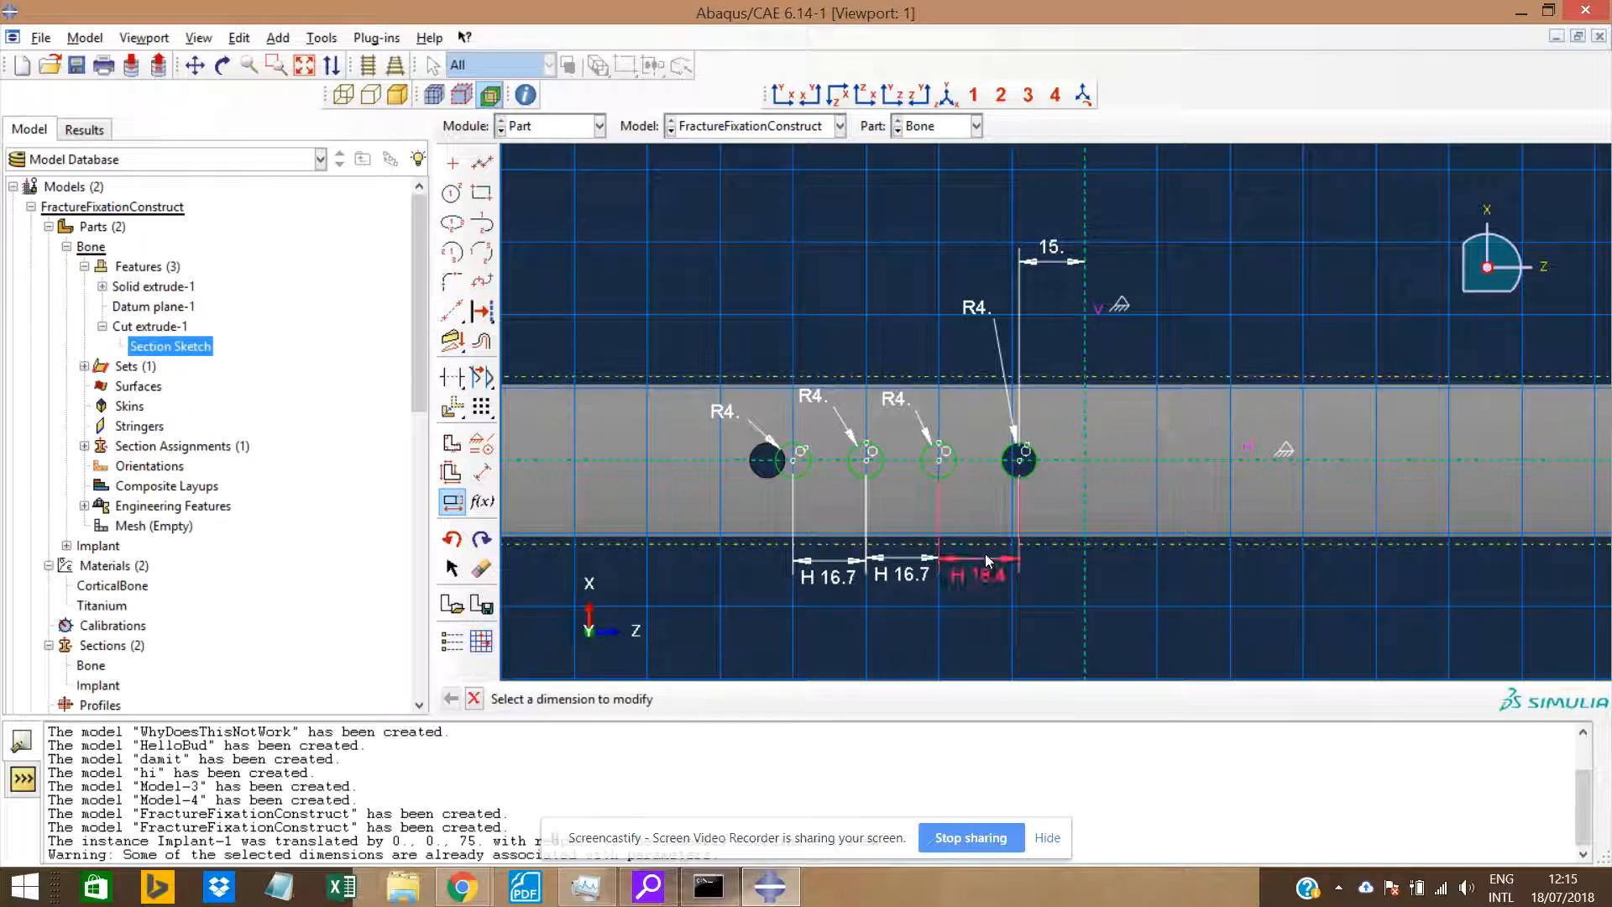
left_click(191, 323)
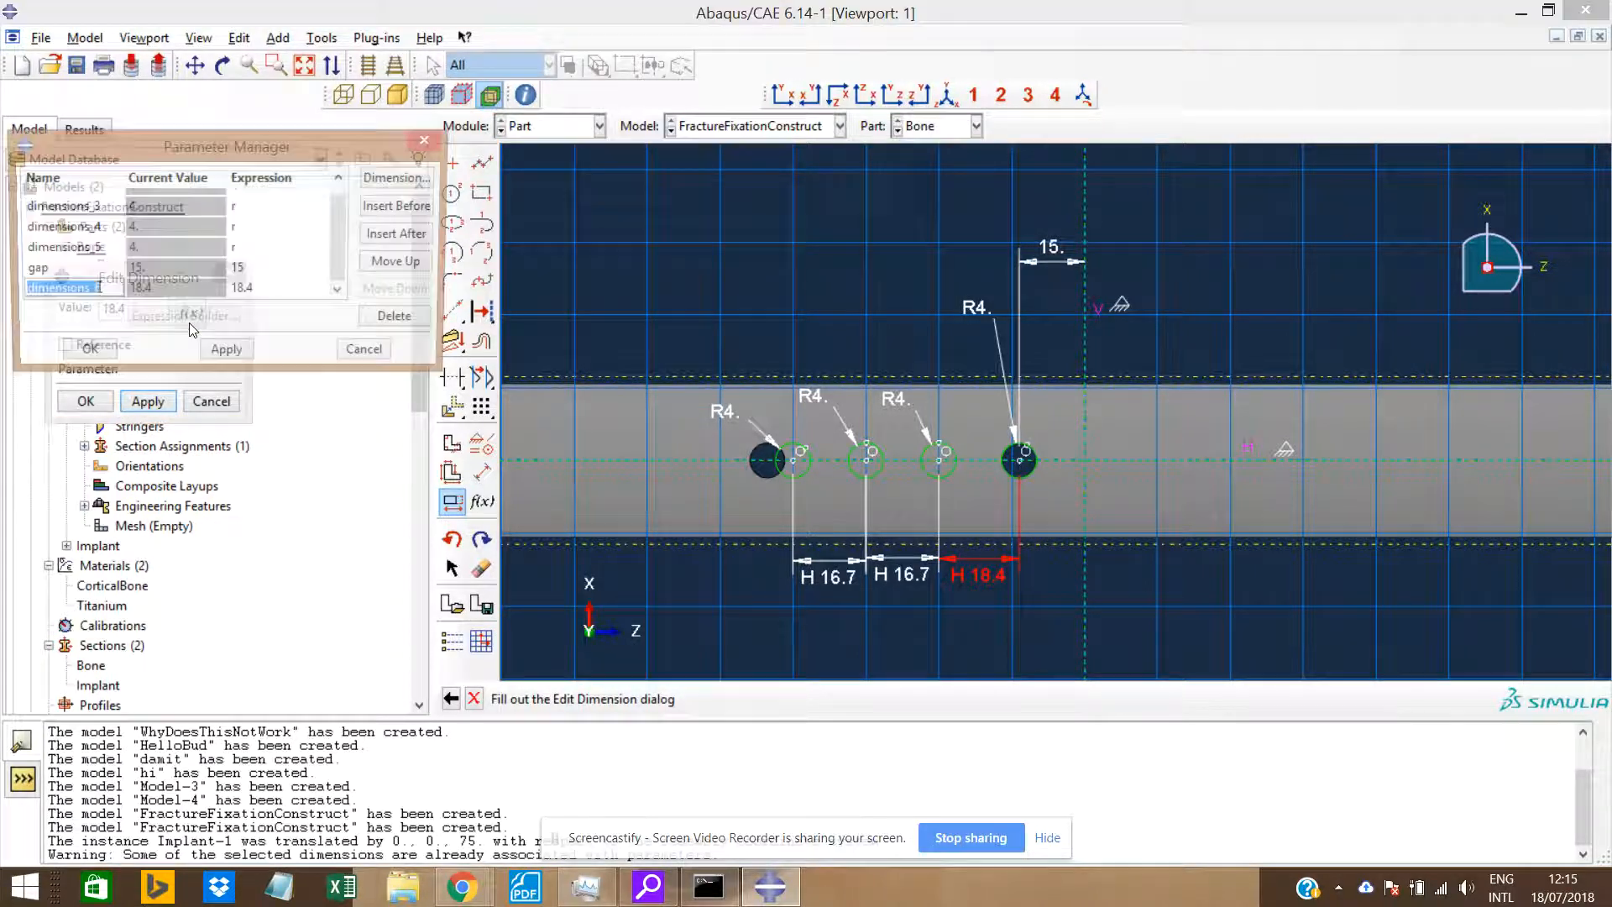
left_click(261, 291)
type("gap")
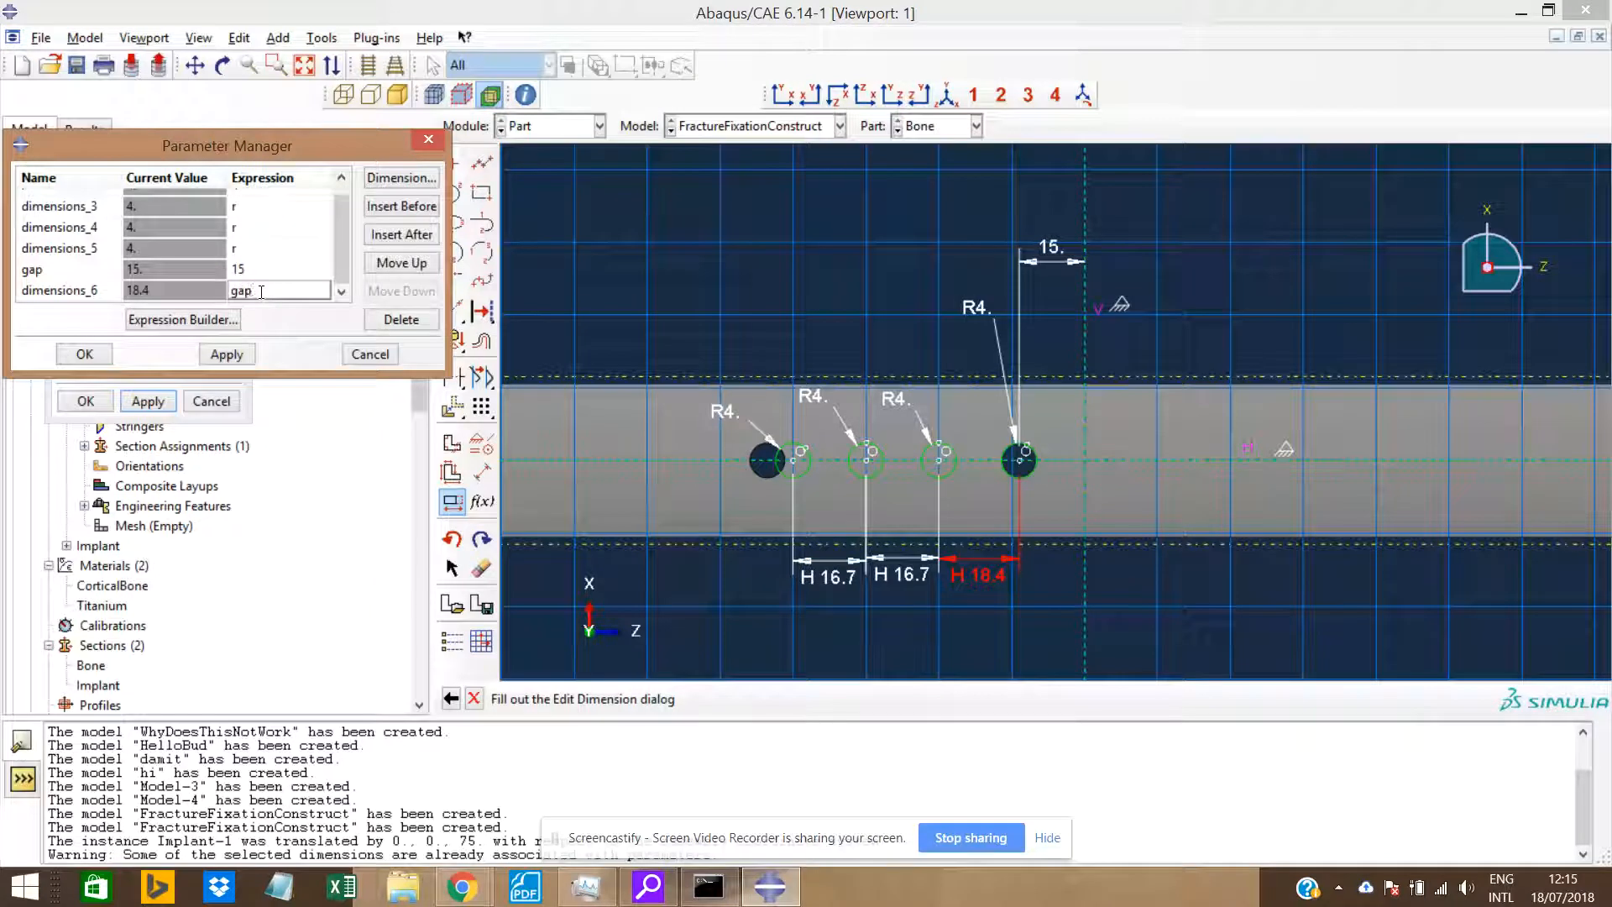
left_click(226, 354)
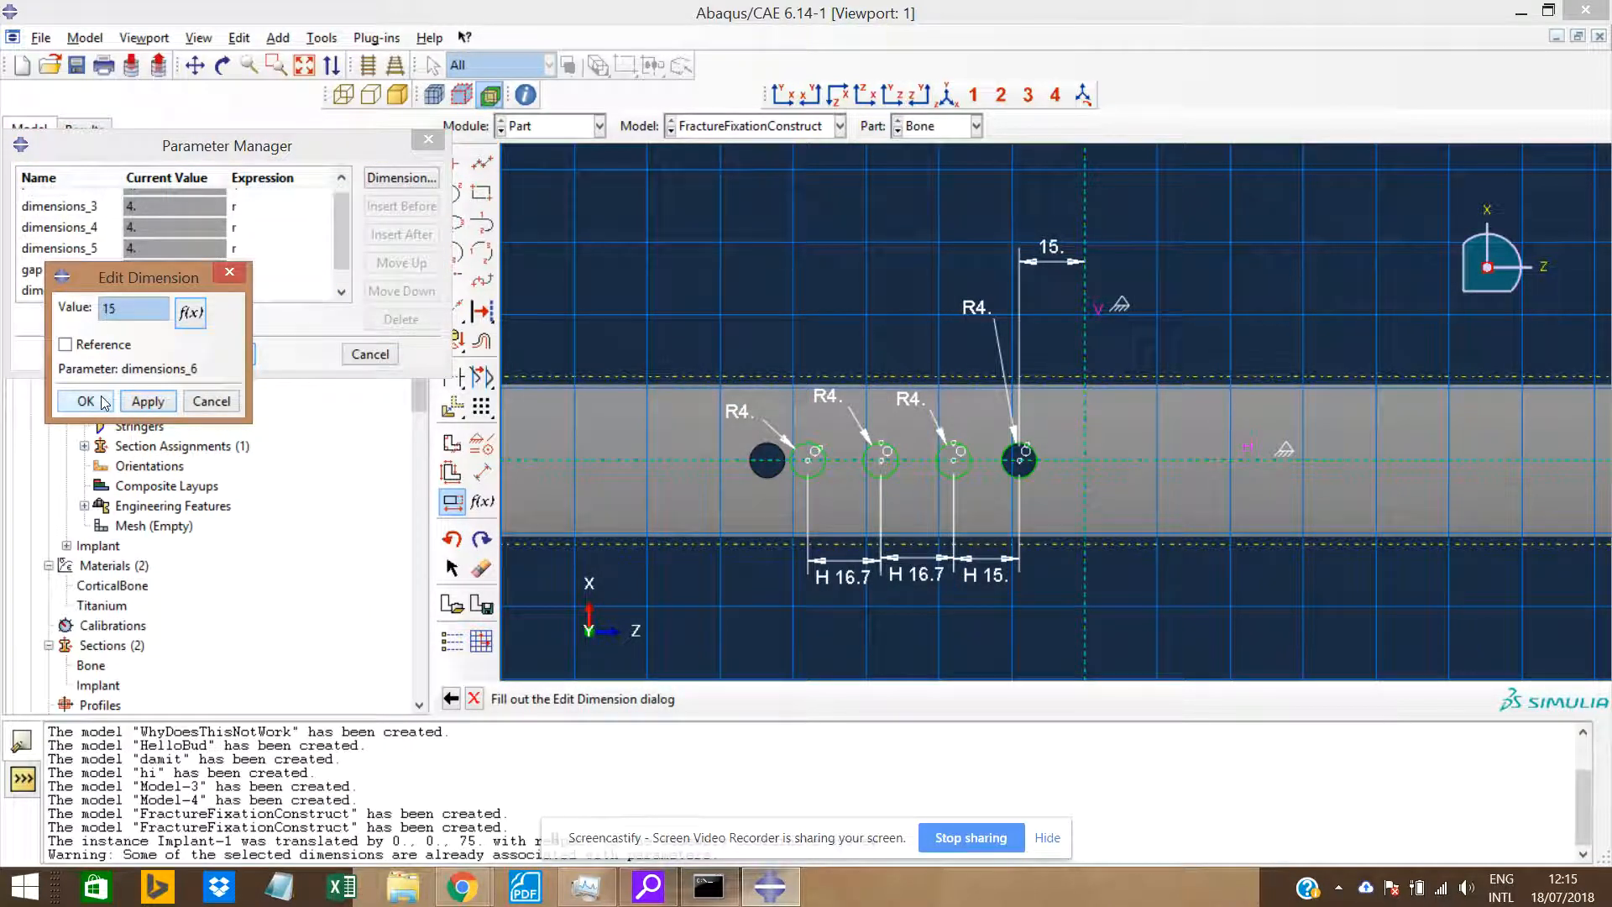
left_click(103, 403)
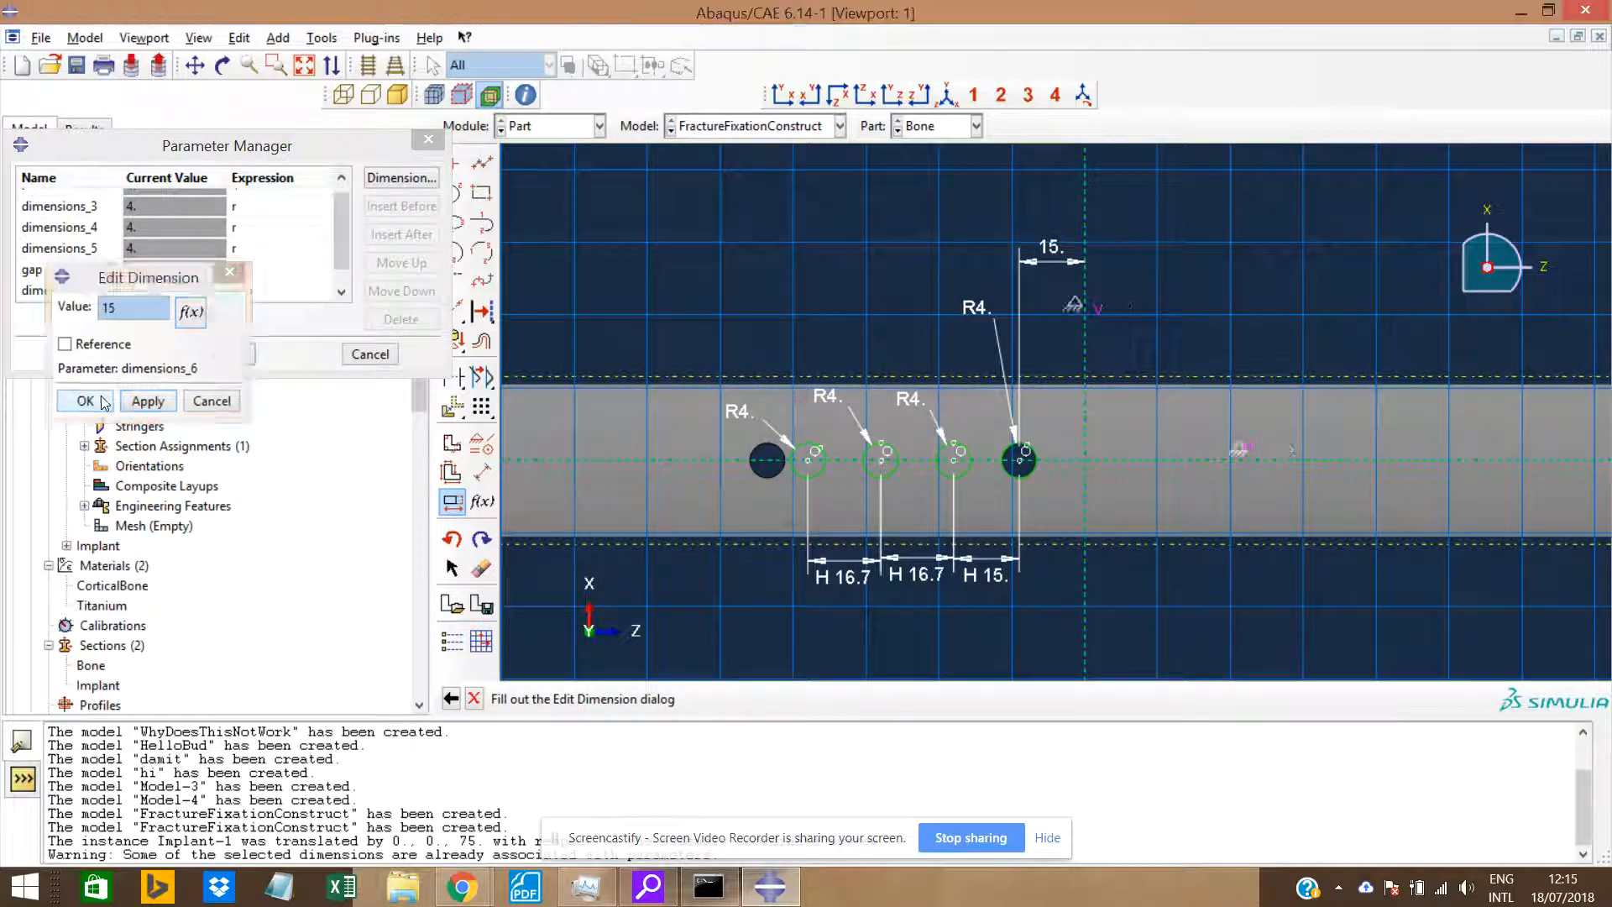
Set the expression of the horizontal distance between the two middle circles to gap.
left_click(915, 576)
left_click(128, 309)
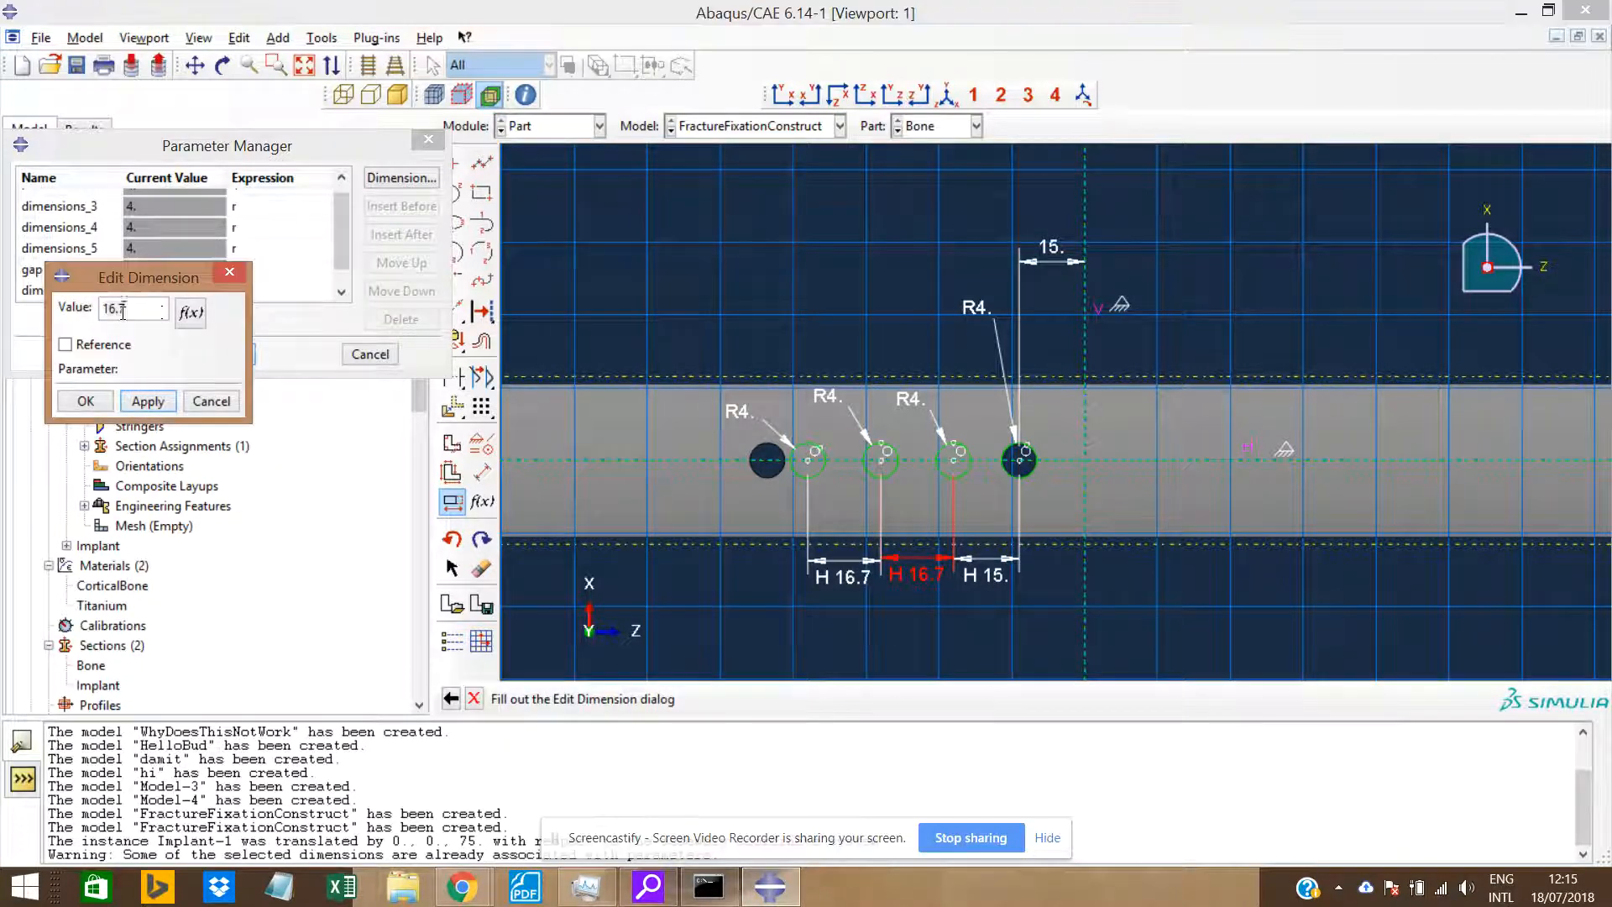
double_click(134, 309)
left_click(191, 312)
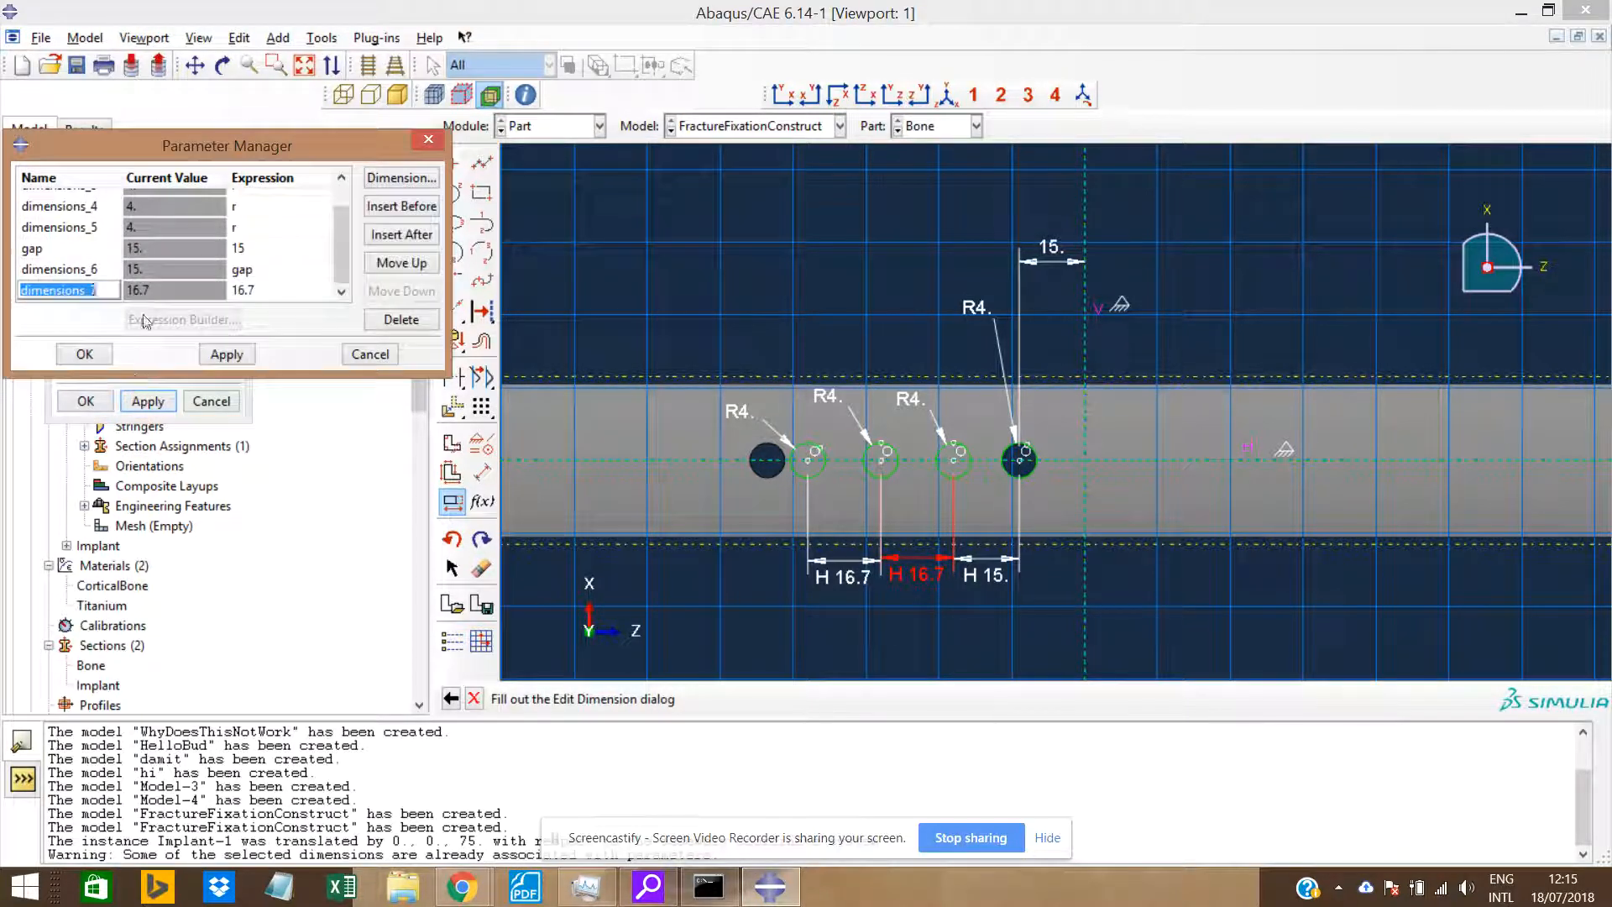
left_click(256, 291)
type("gap")
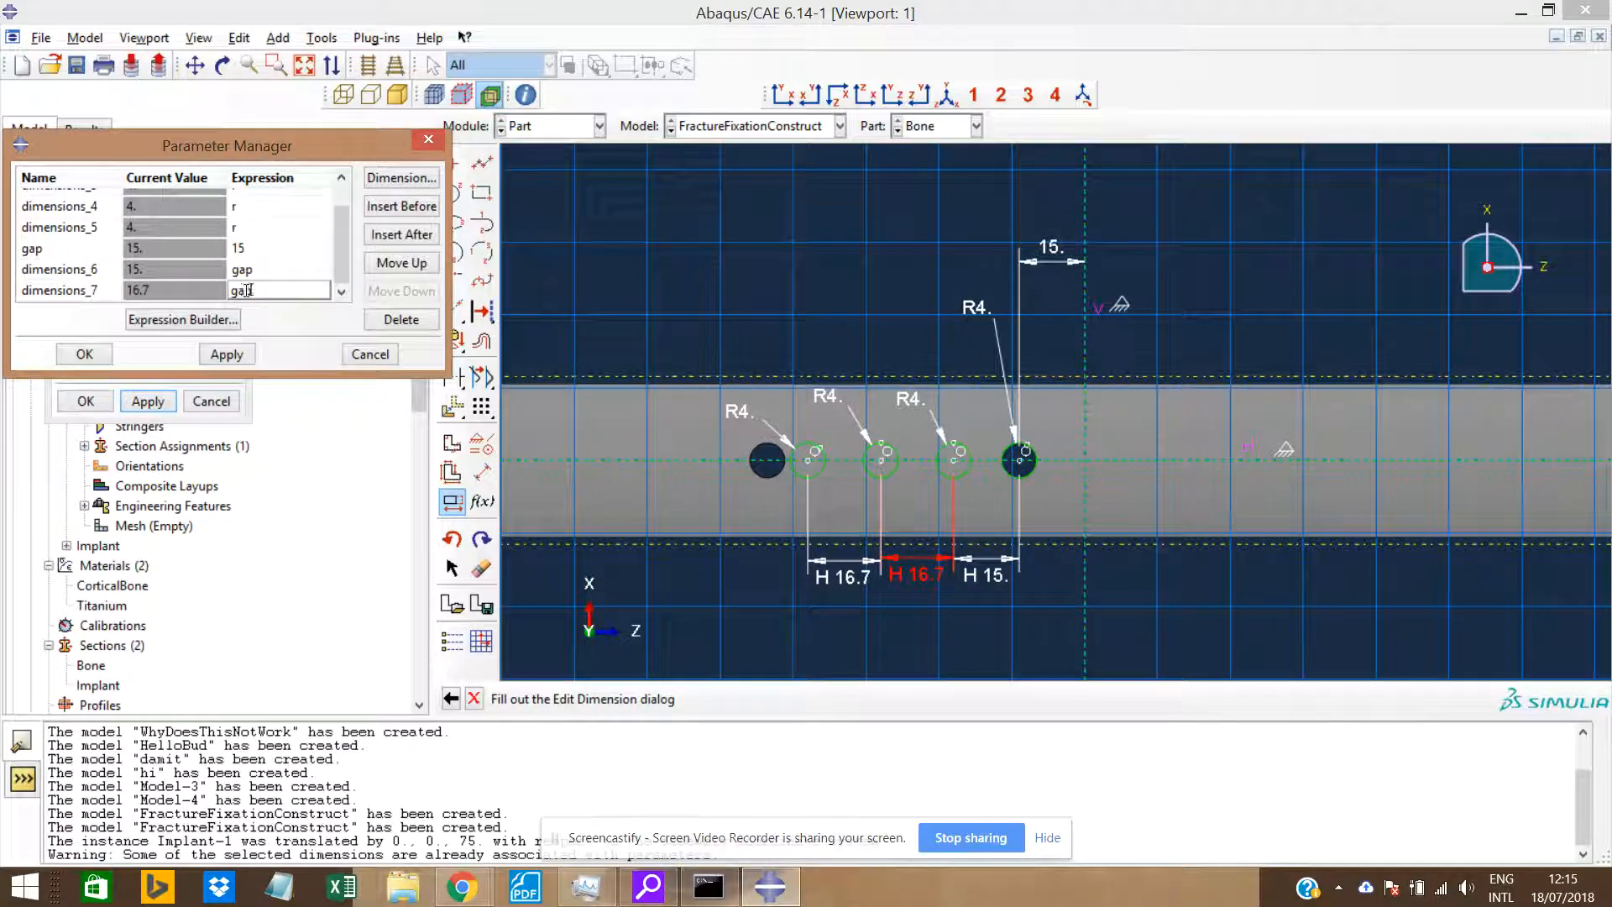
left_click(226, 355)
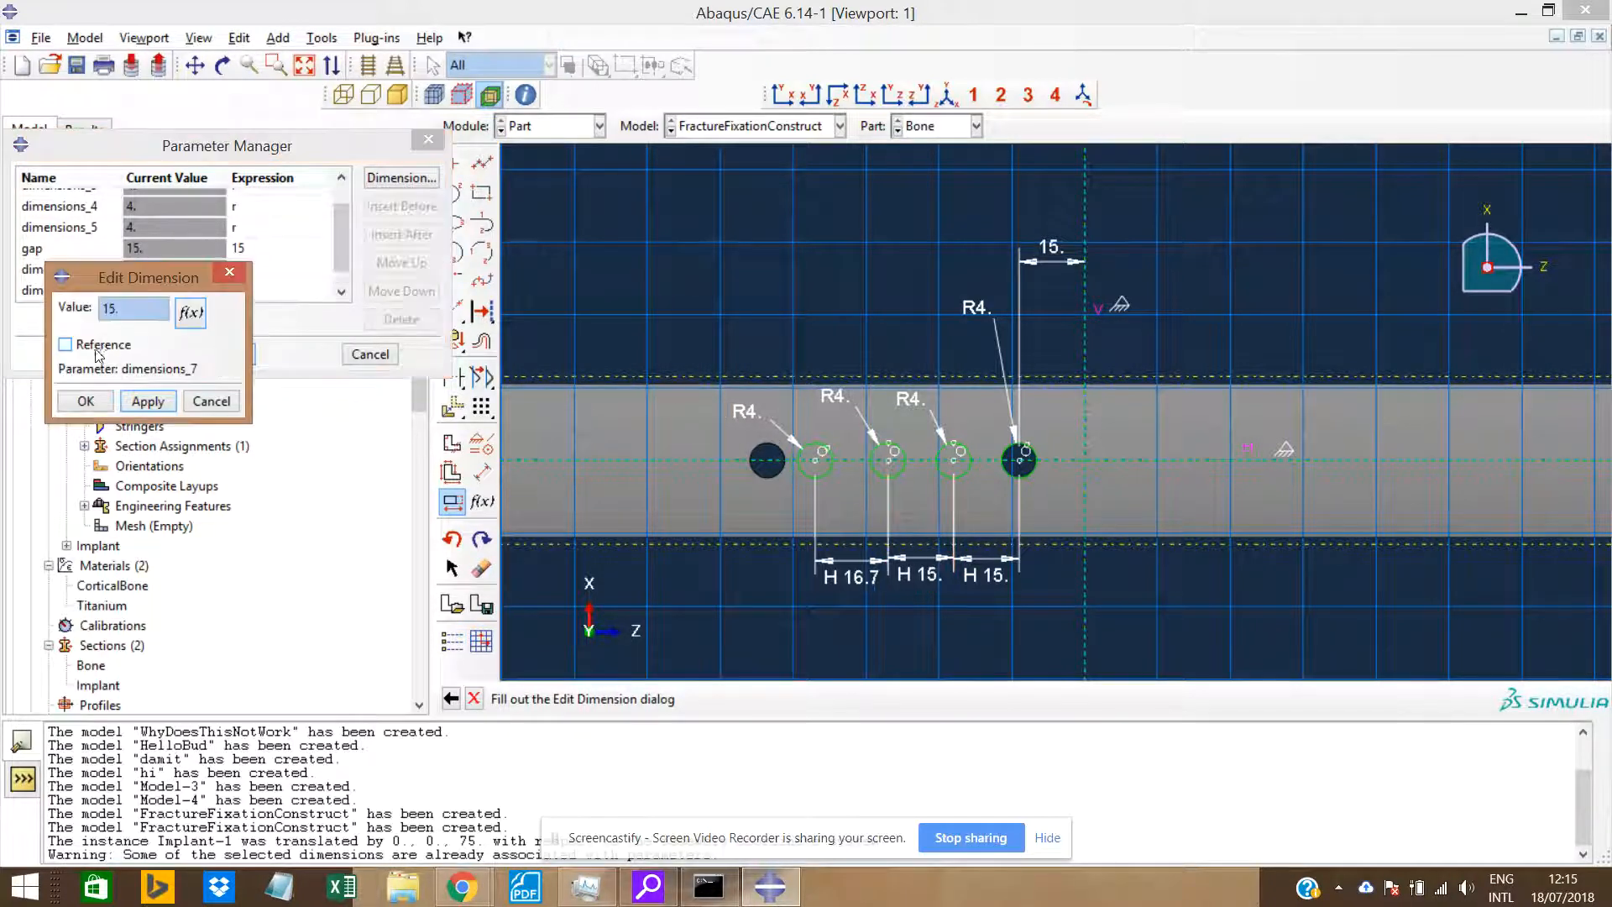
left_click(93, 401)
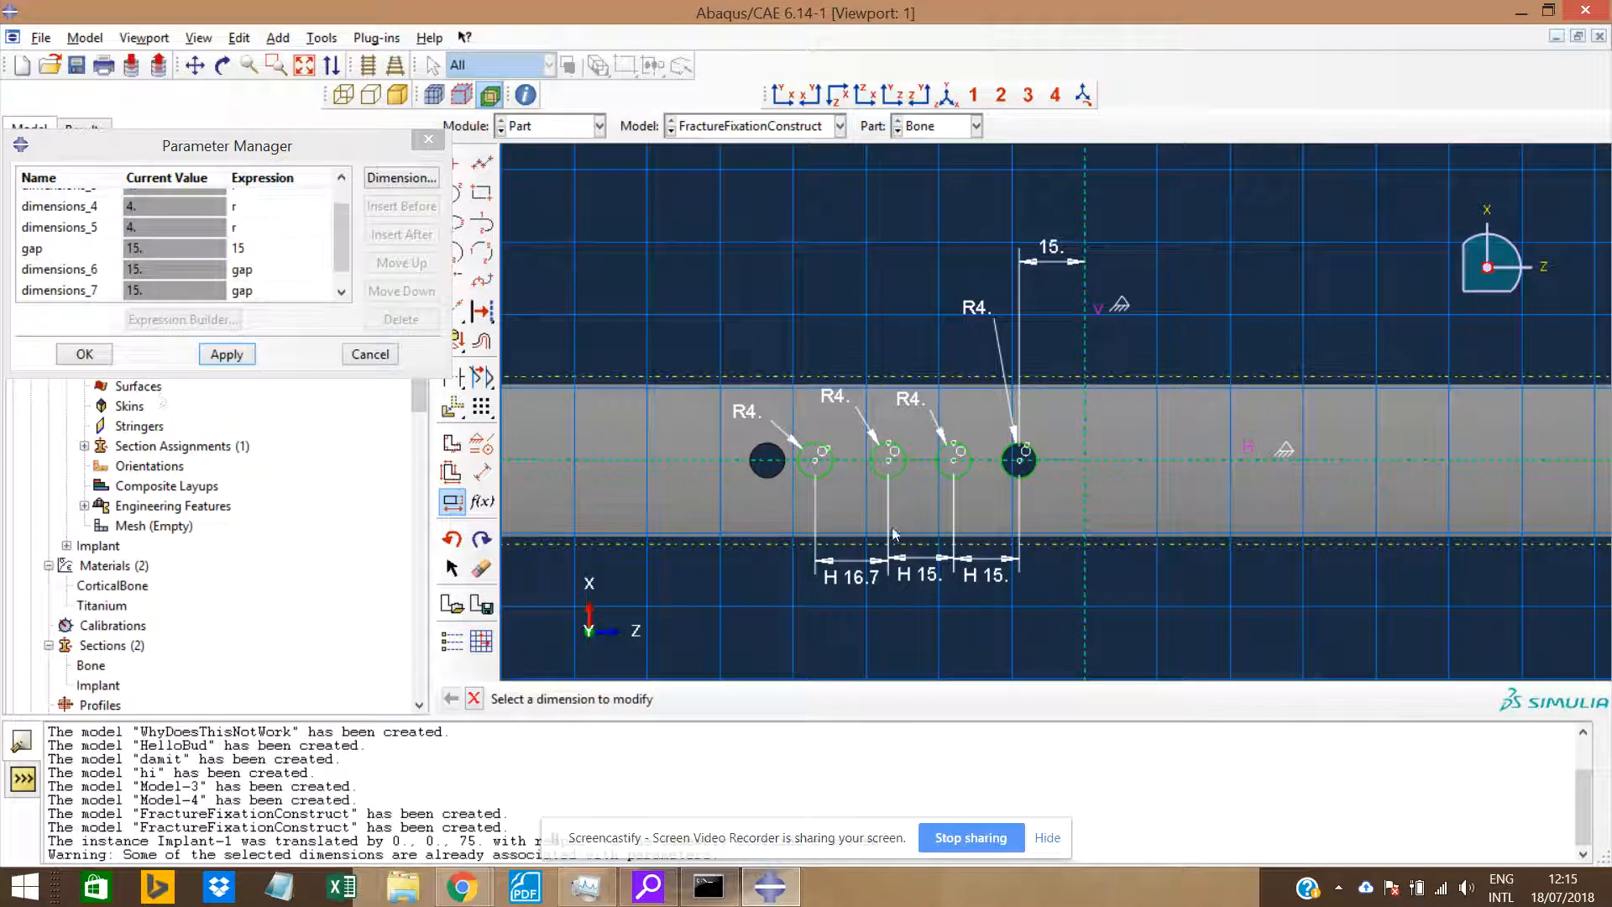
Set the horizontal distance between the outermost circle and the circle beside it to 15 and accept the parameter list.
left_click(850, 561)
left_click_drag(135, 309, 53, 311)
type("15")
left_click(148, 401)
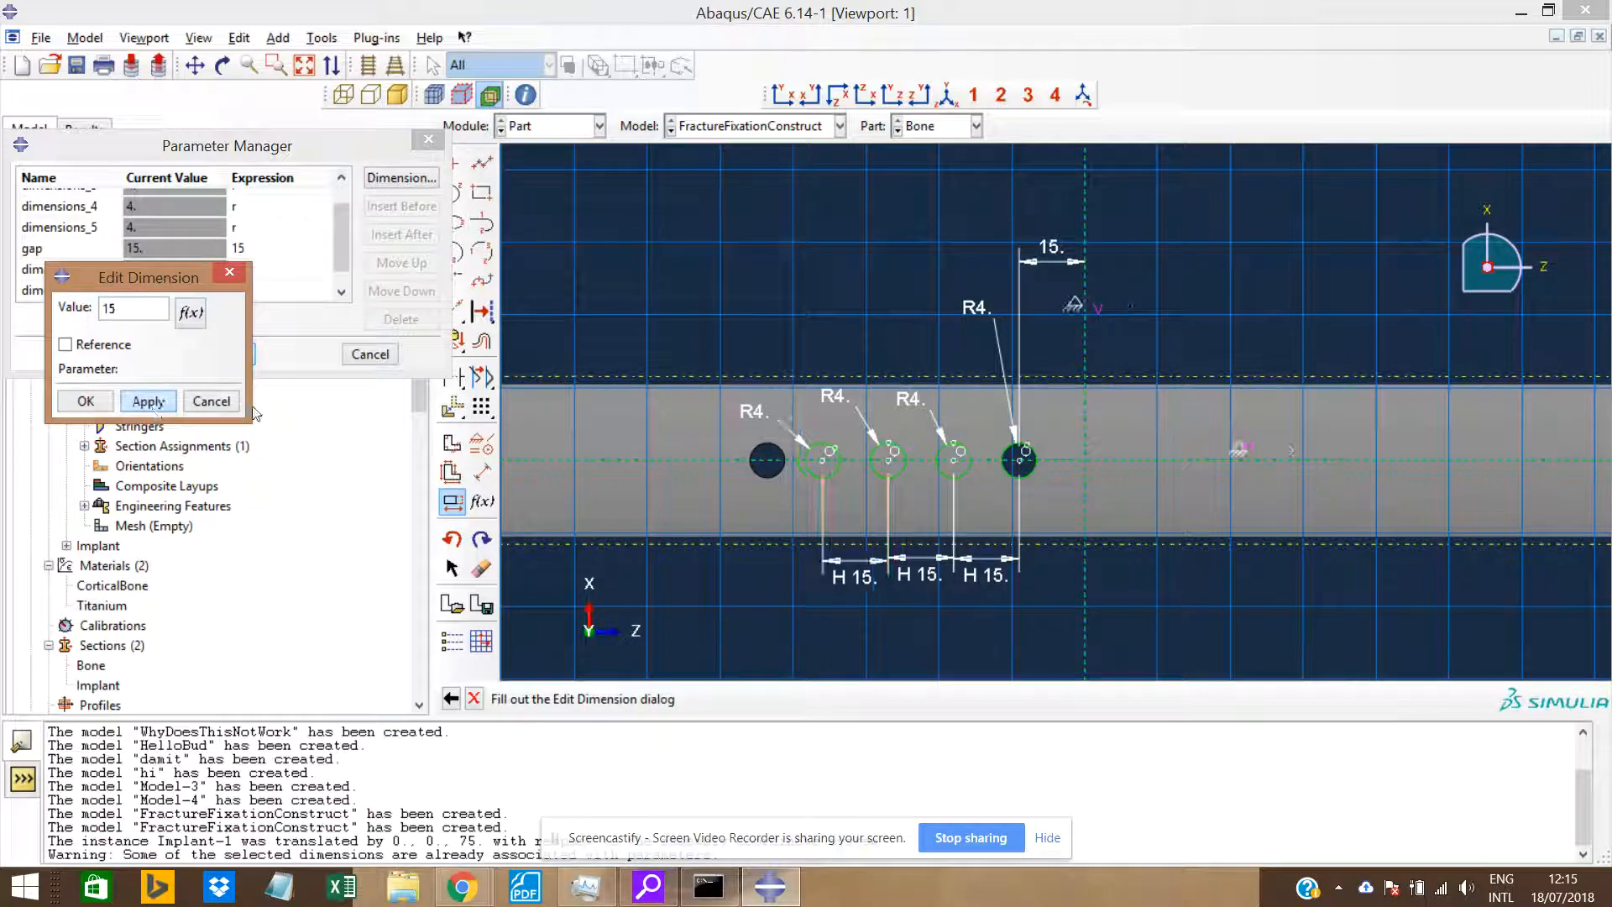
left_click(84, 402)
scroll(995, 521, "down", 3)
scroll(998, 527, "up", 2)
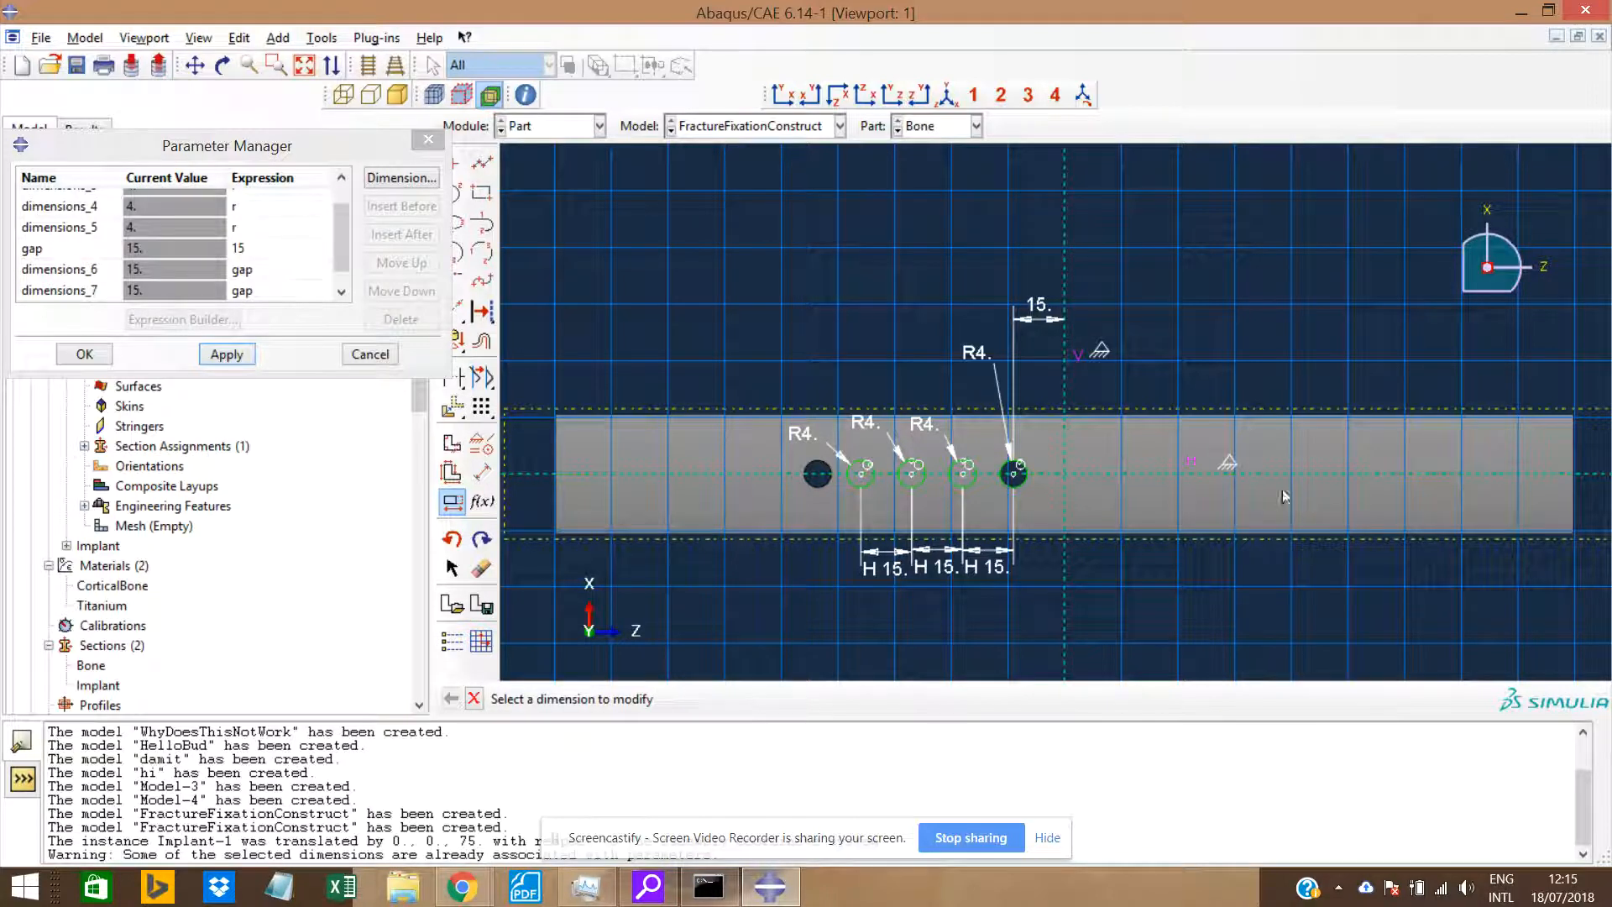
scroll(1085, 489, "up", 1)
scroll(1027, 498, "up", 1)
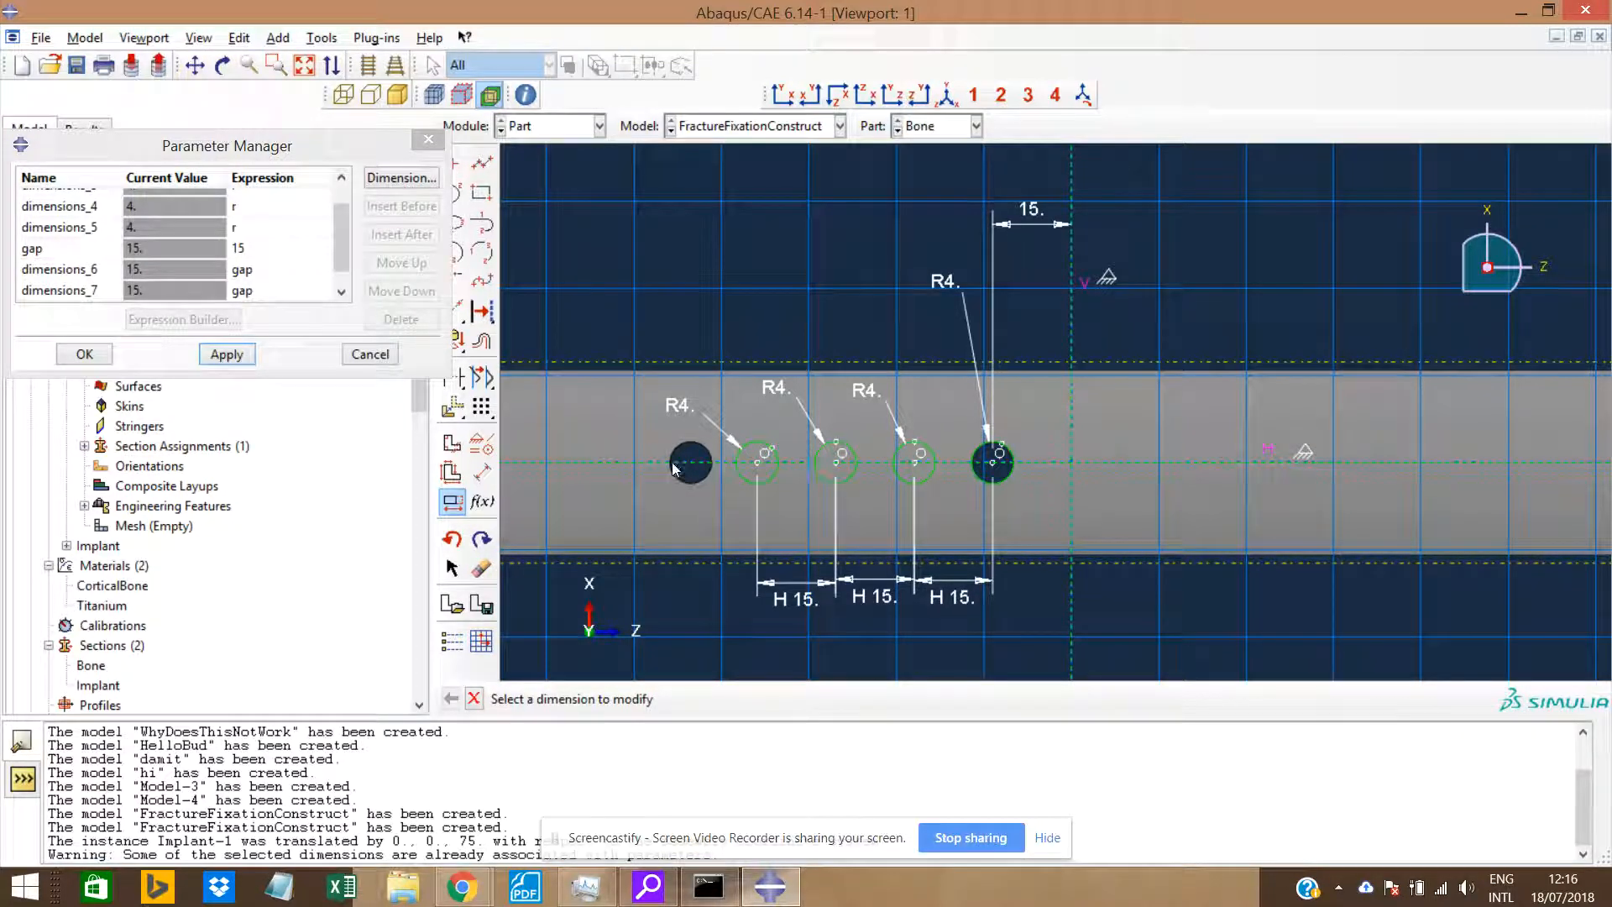
scroll(742, 486, "down", 3)
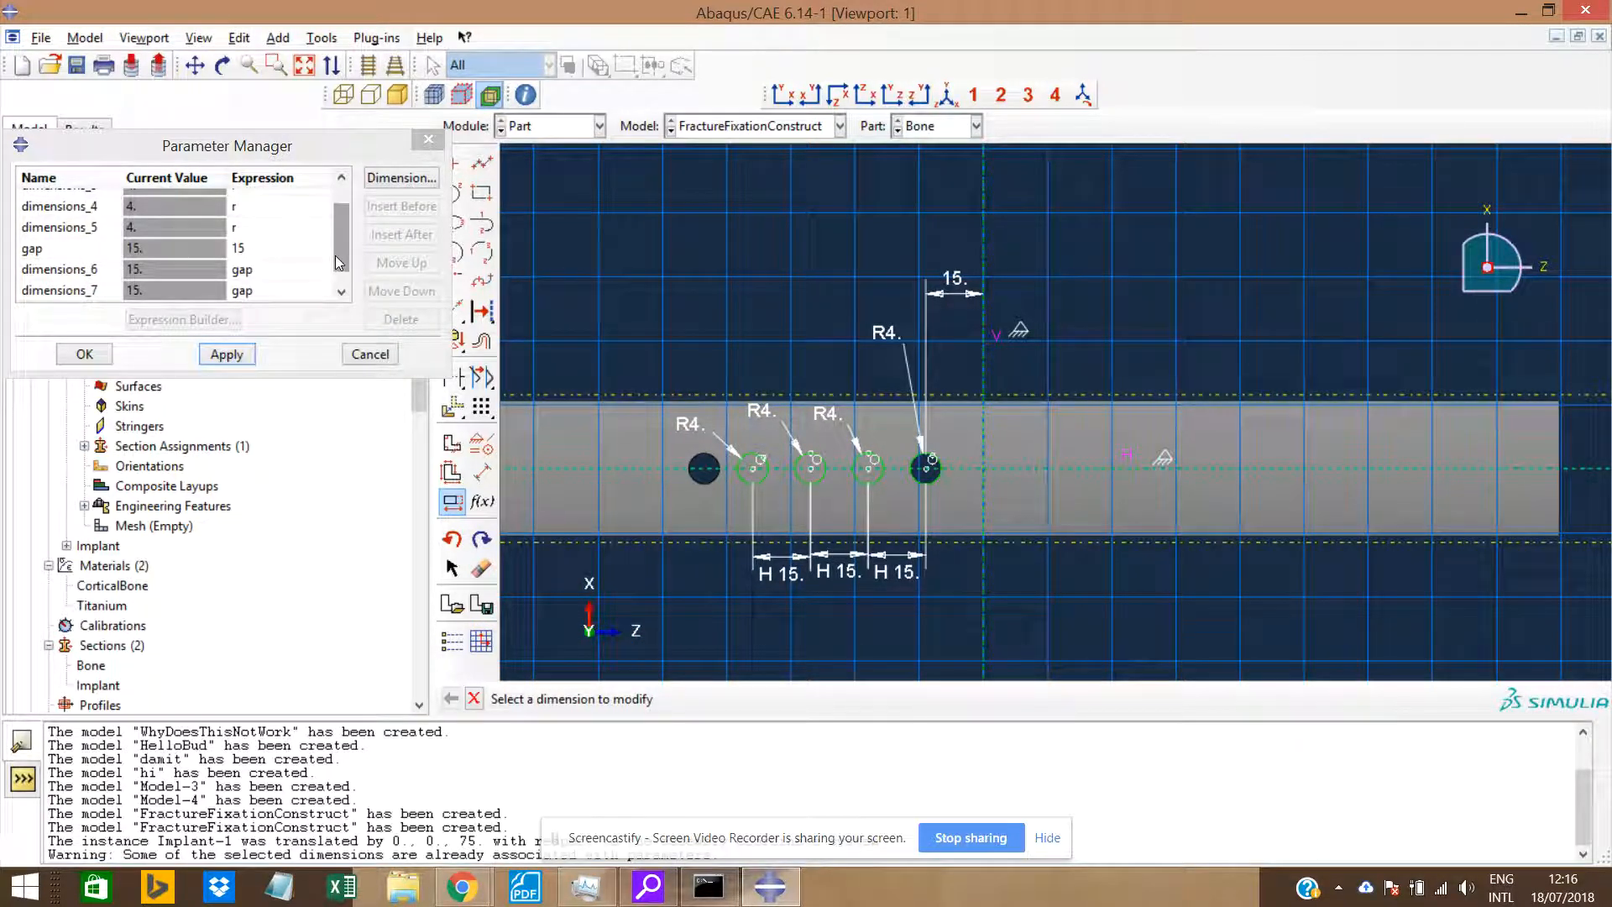
left_click_drag(335, 255, 344, 267)
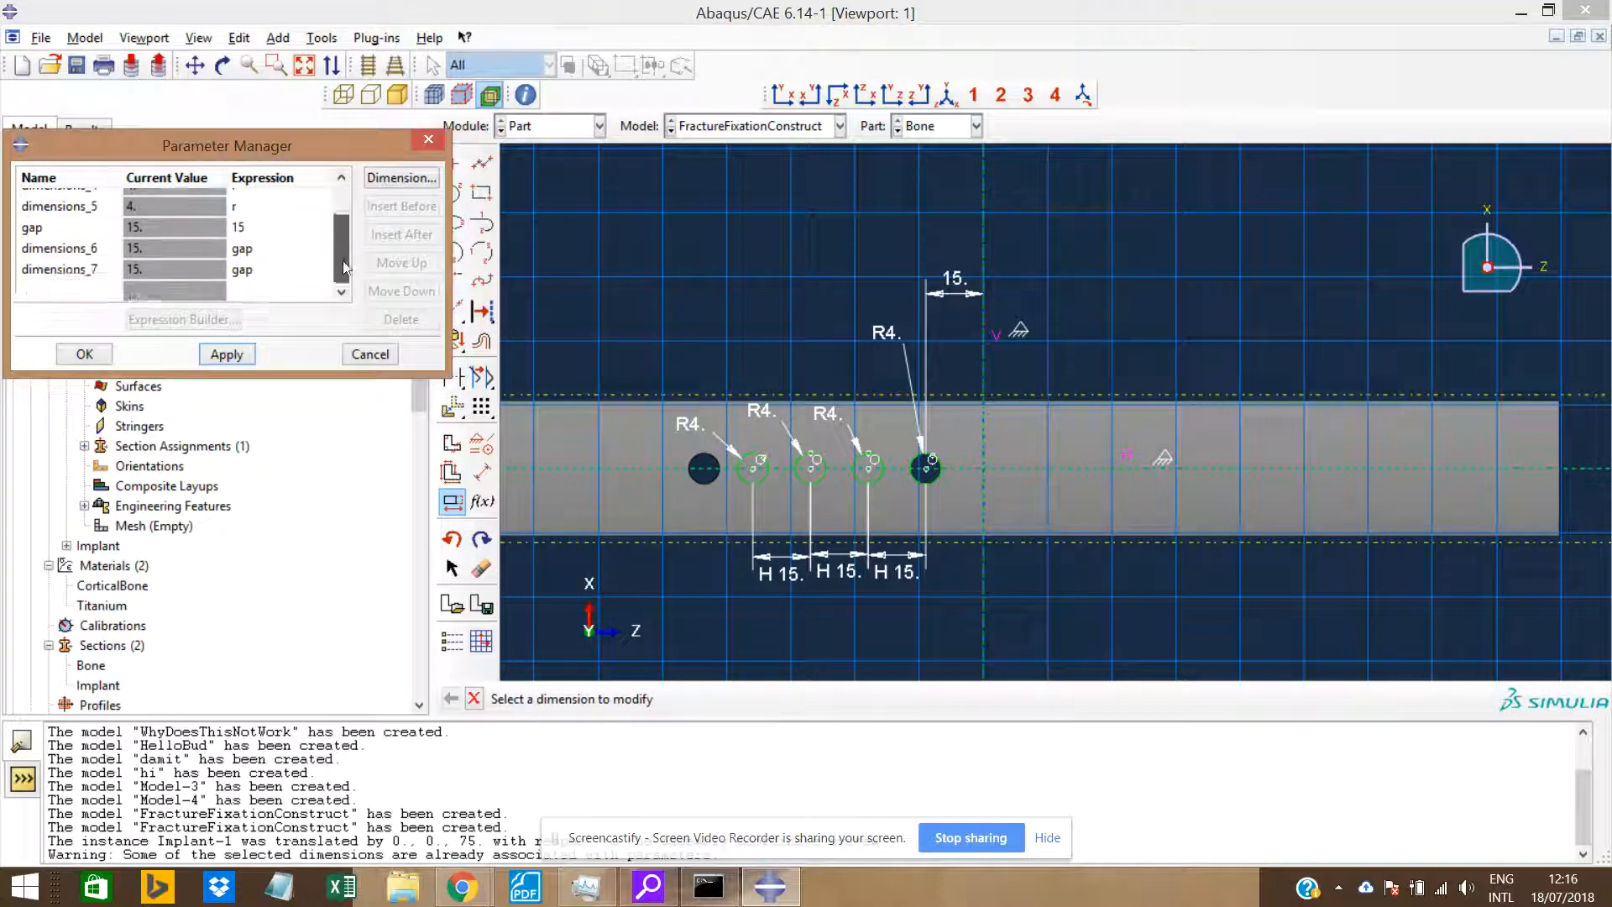
left_click(107, 353)
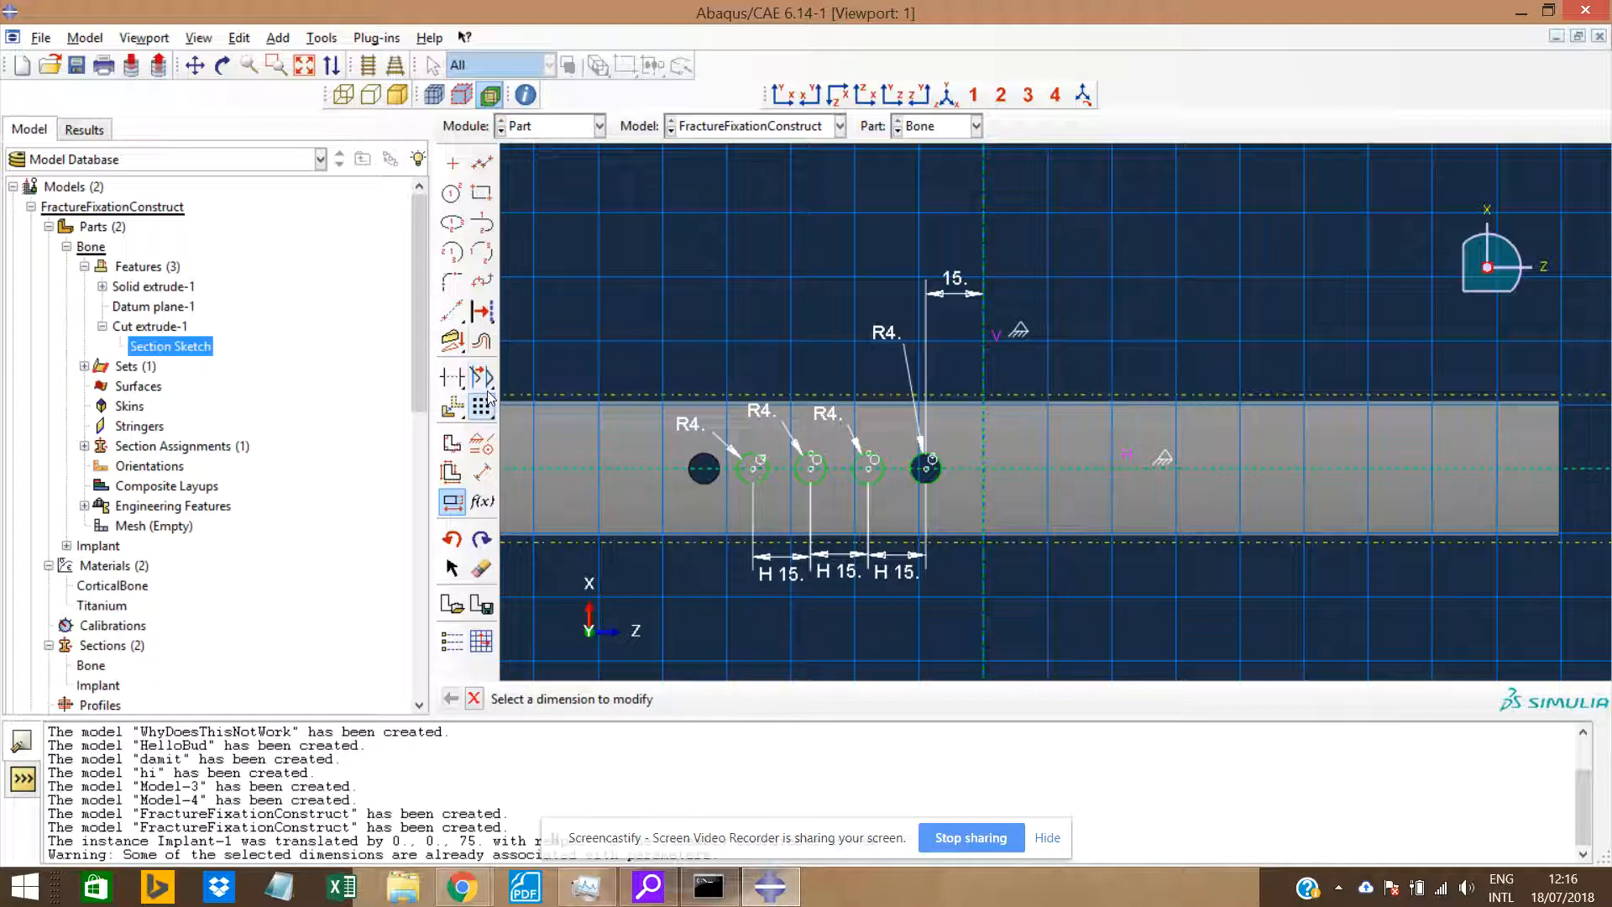
Mirror a copy of the four dimensioned circles about the vertical construction line.
left_click_drag(460, 411, 573, 407)
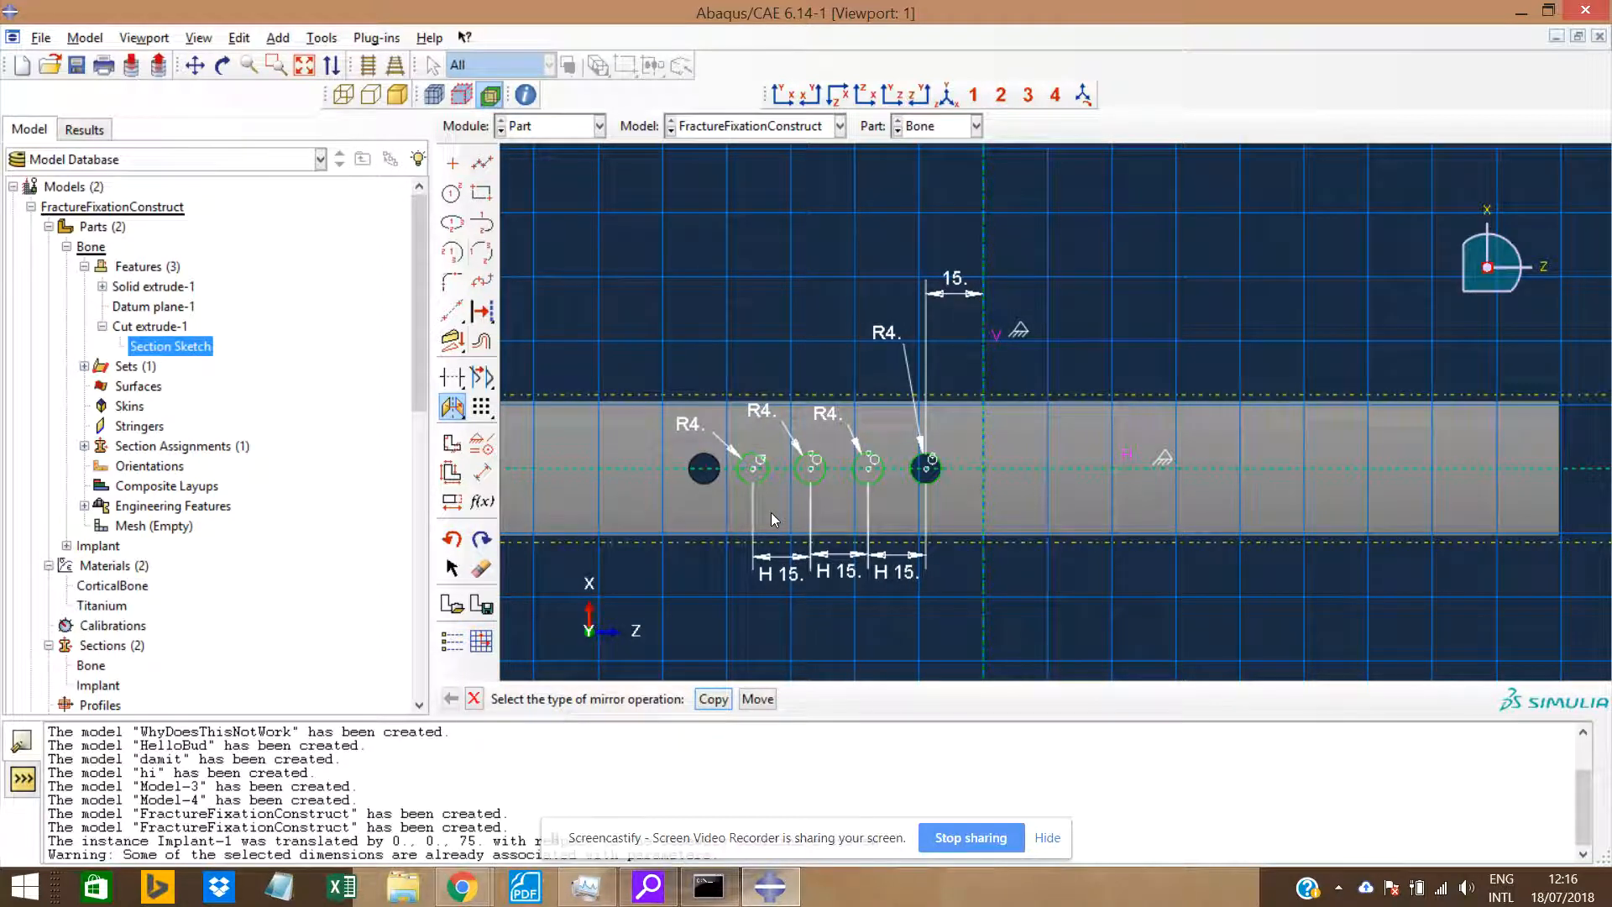
left_click(714, 698)
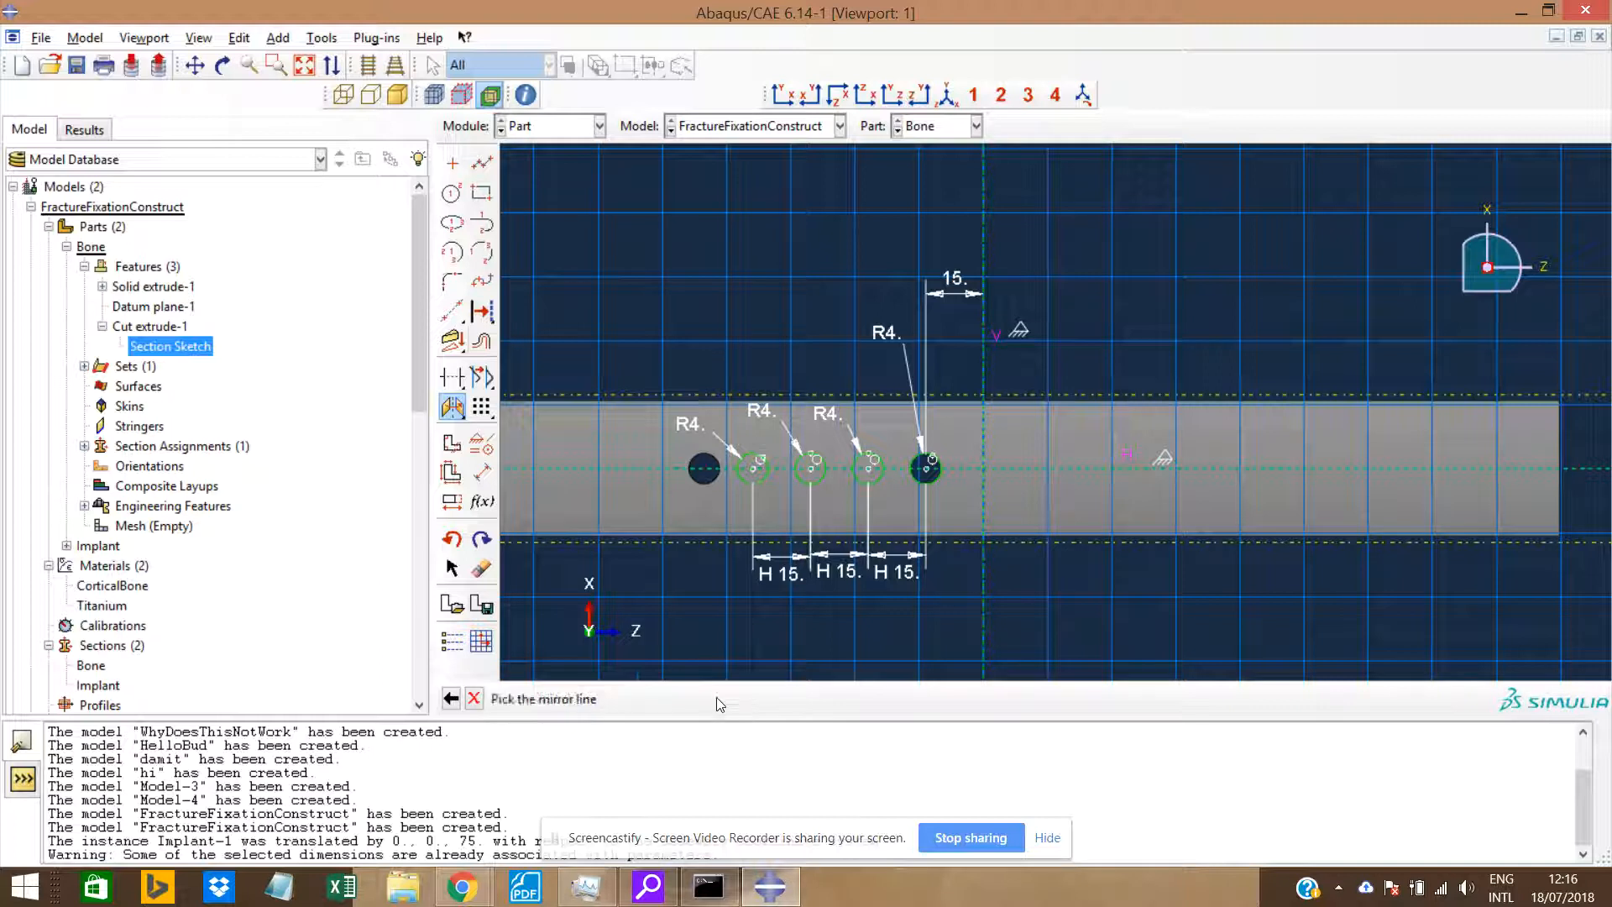
left_click(984, 385)
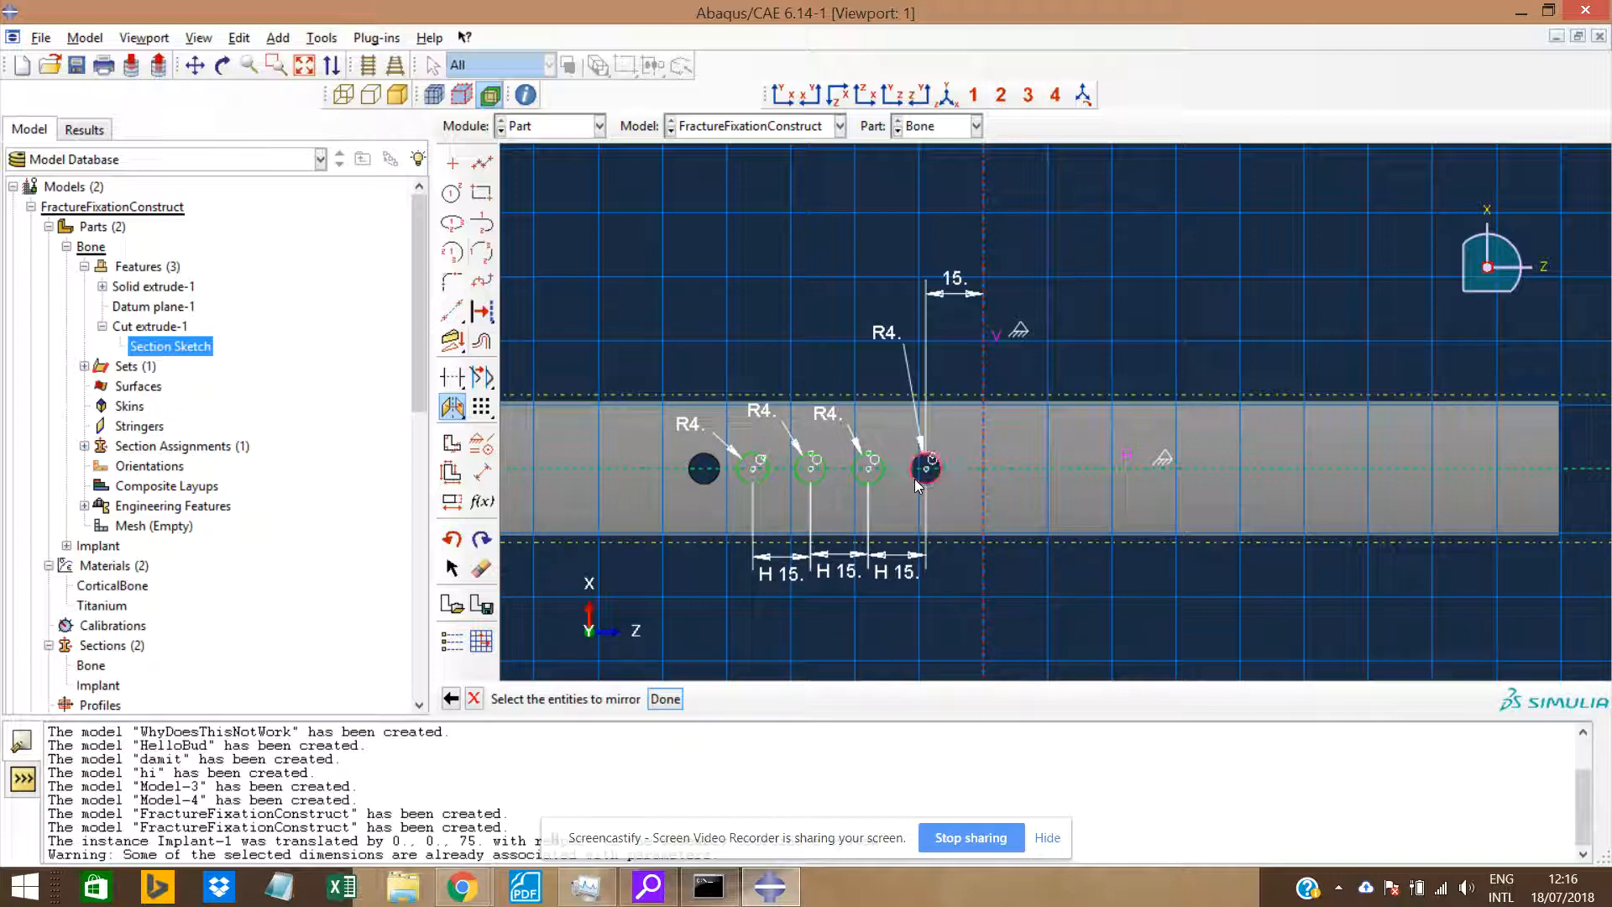
left_click(855, 475)
left_click(814, 482)
left_click(760, 482)
left_click(666, 699)
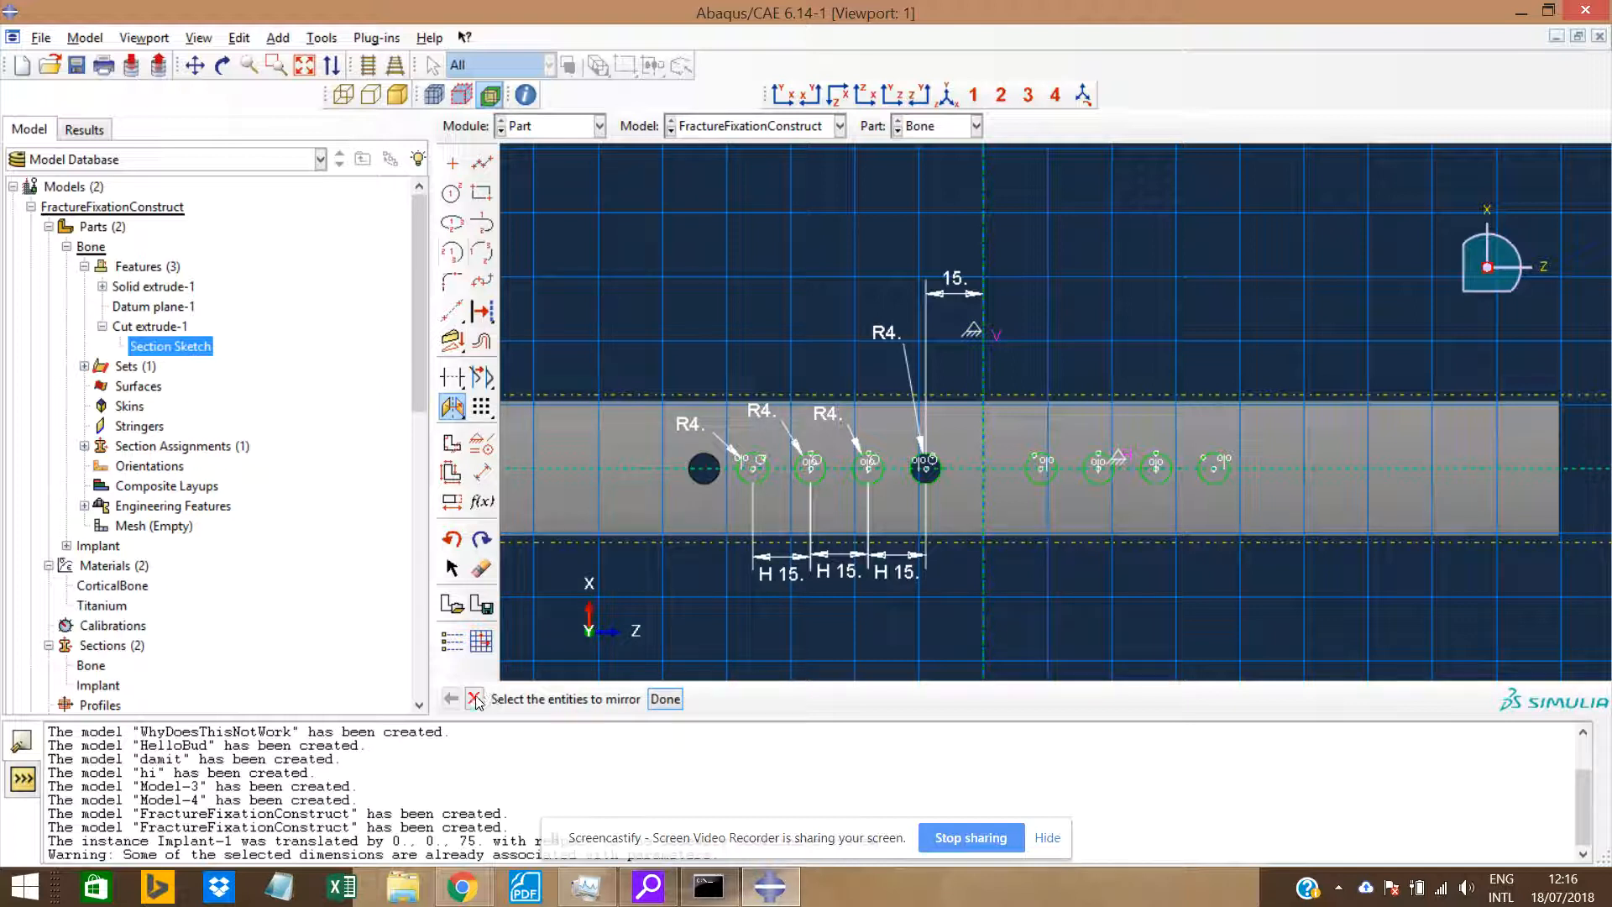
left_click(665, 699)
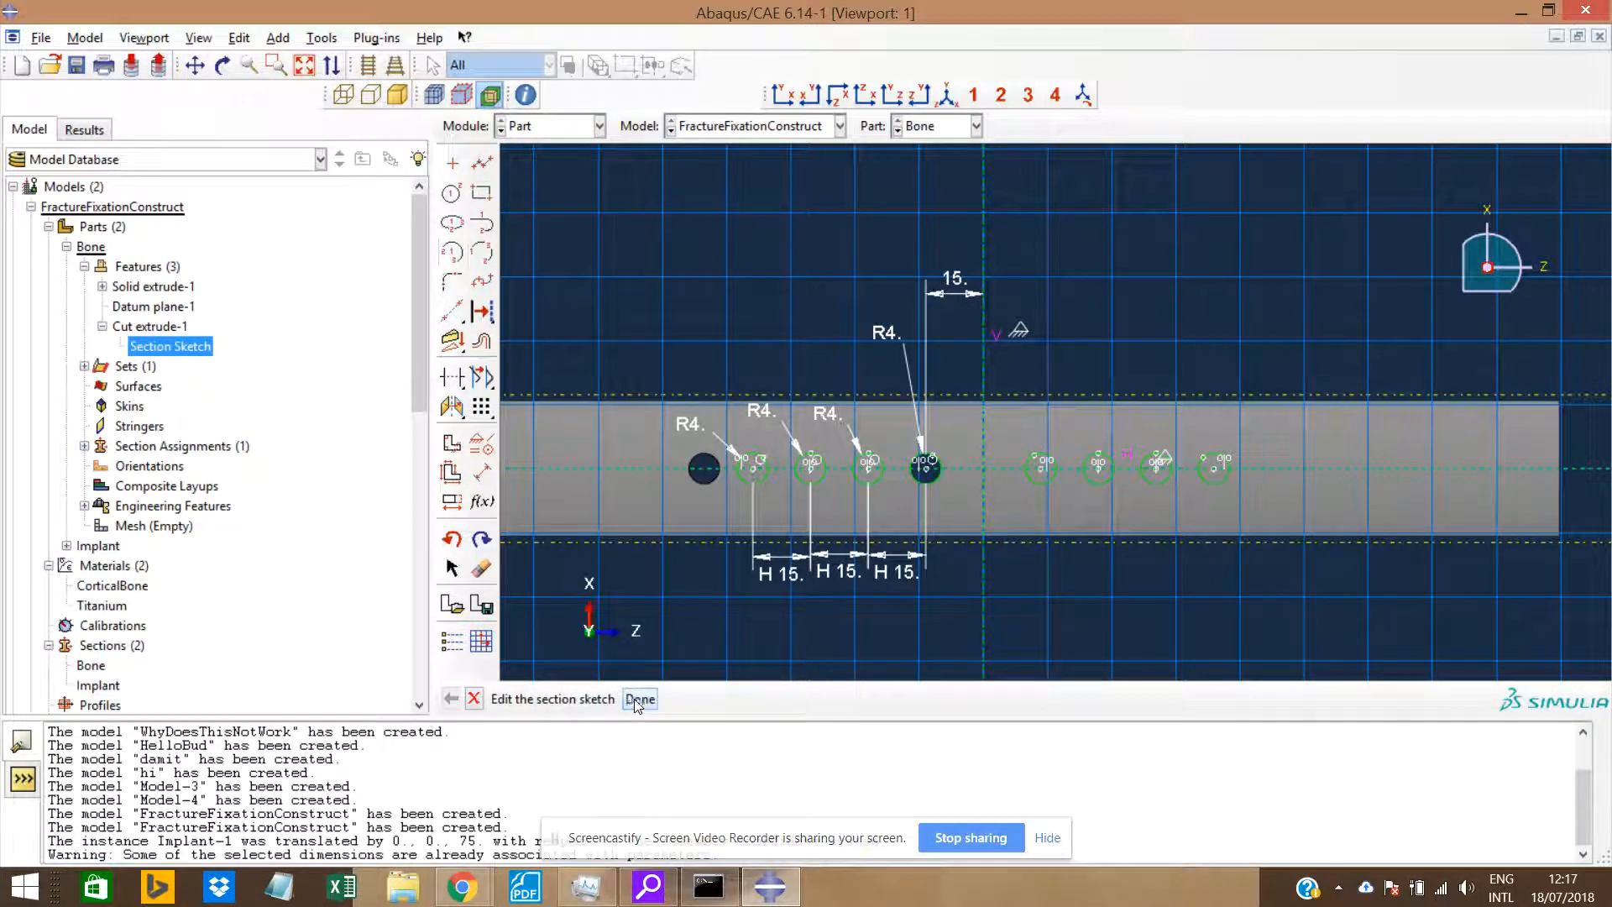
Finish the section sketch and regenerate the Bone part's features to cut the mirrored row of holes.
left_click(640, 698)
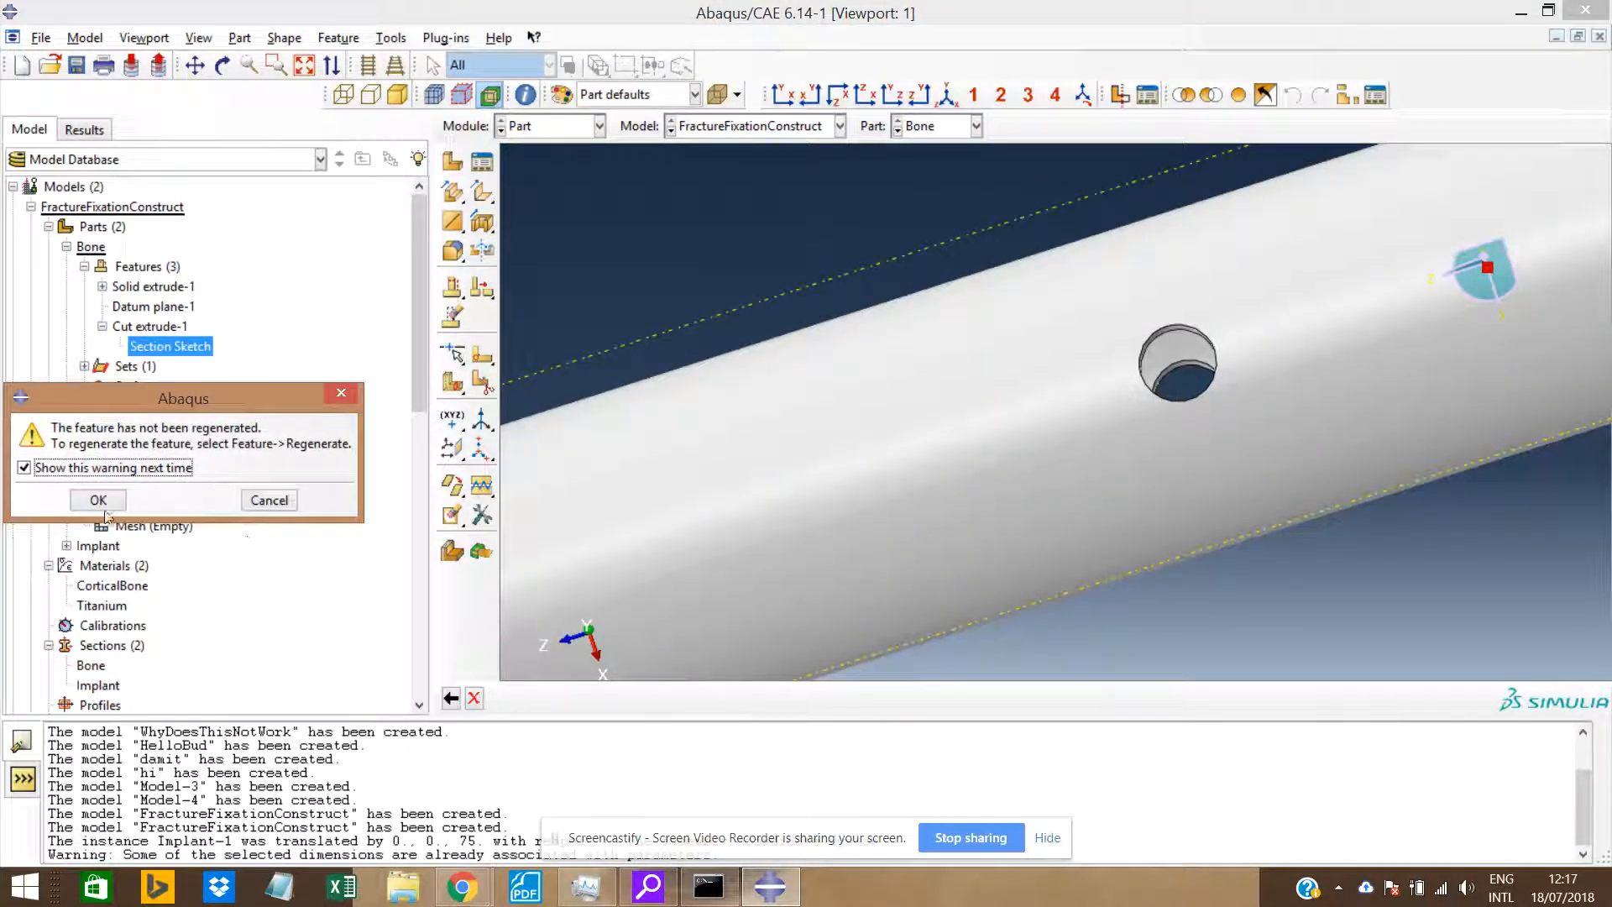
left_click(98, 500)
right_click(131, 267)
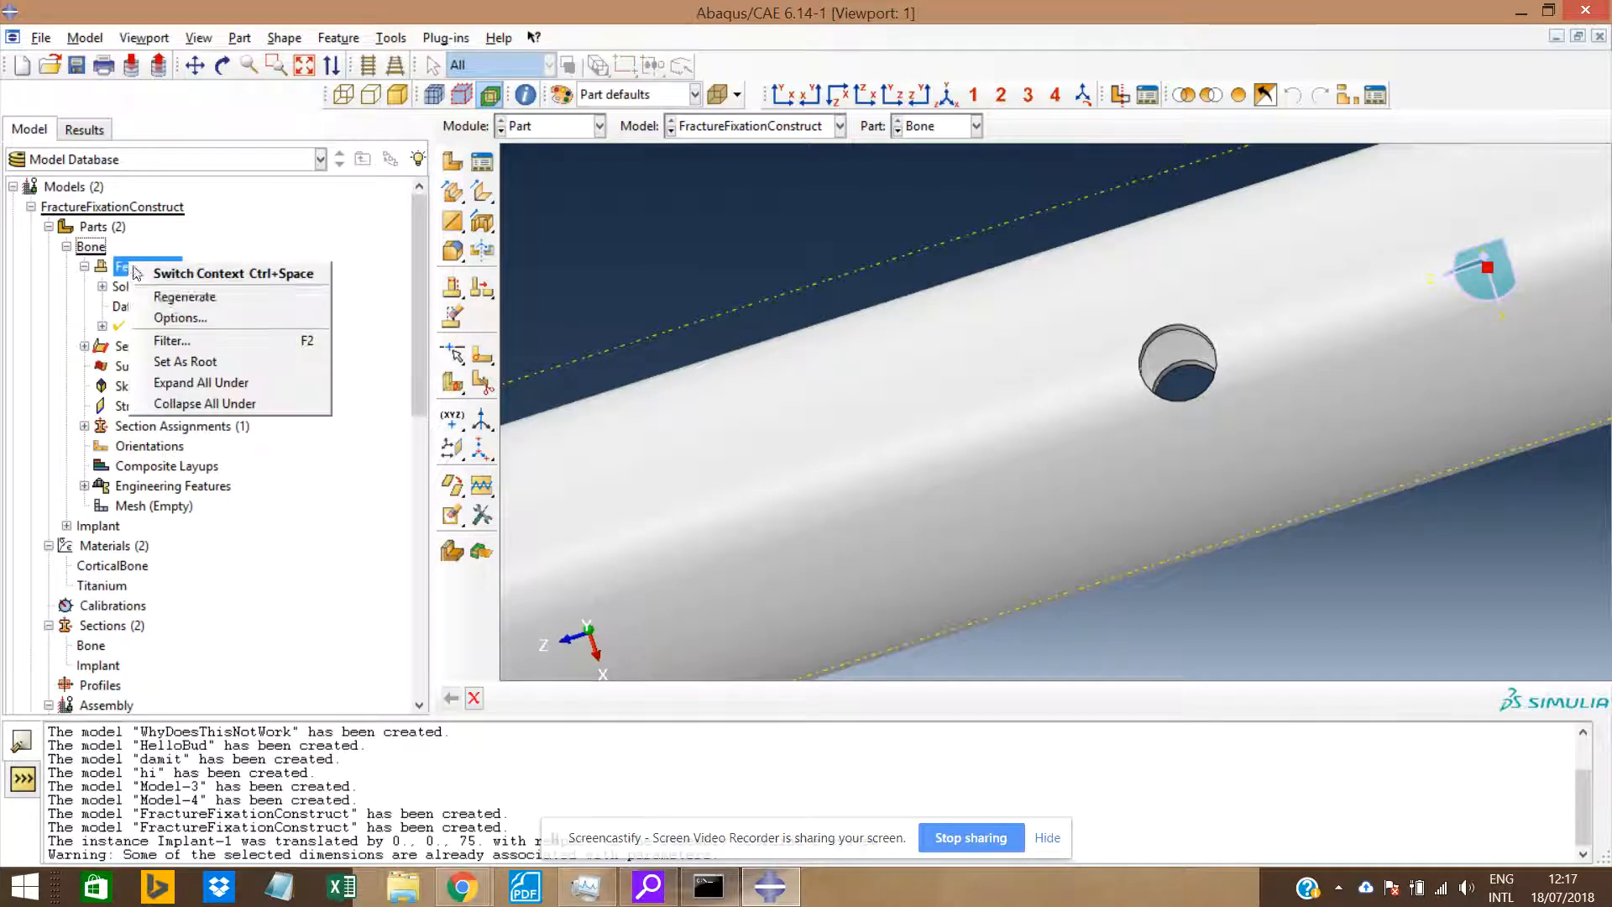
left_click(183, 296)
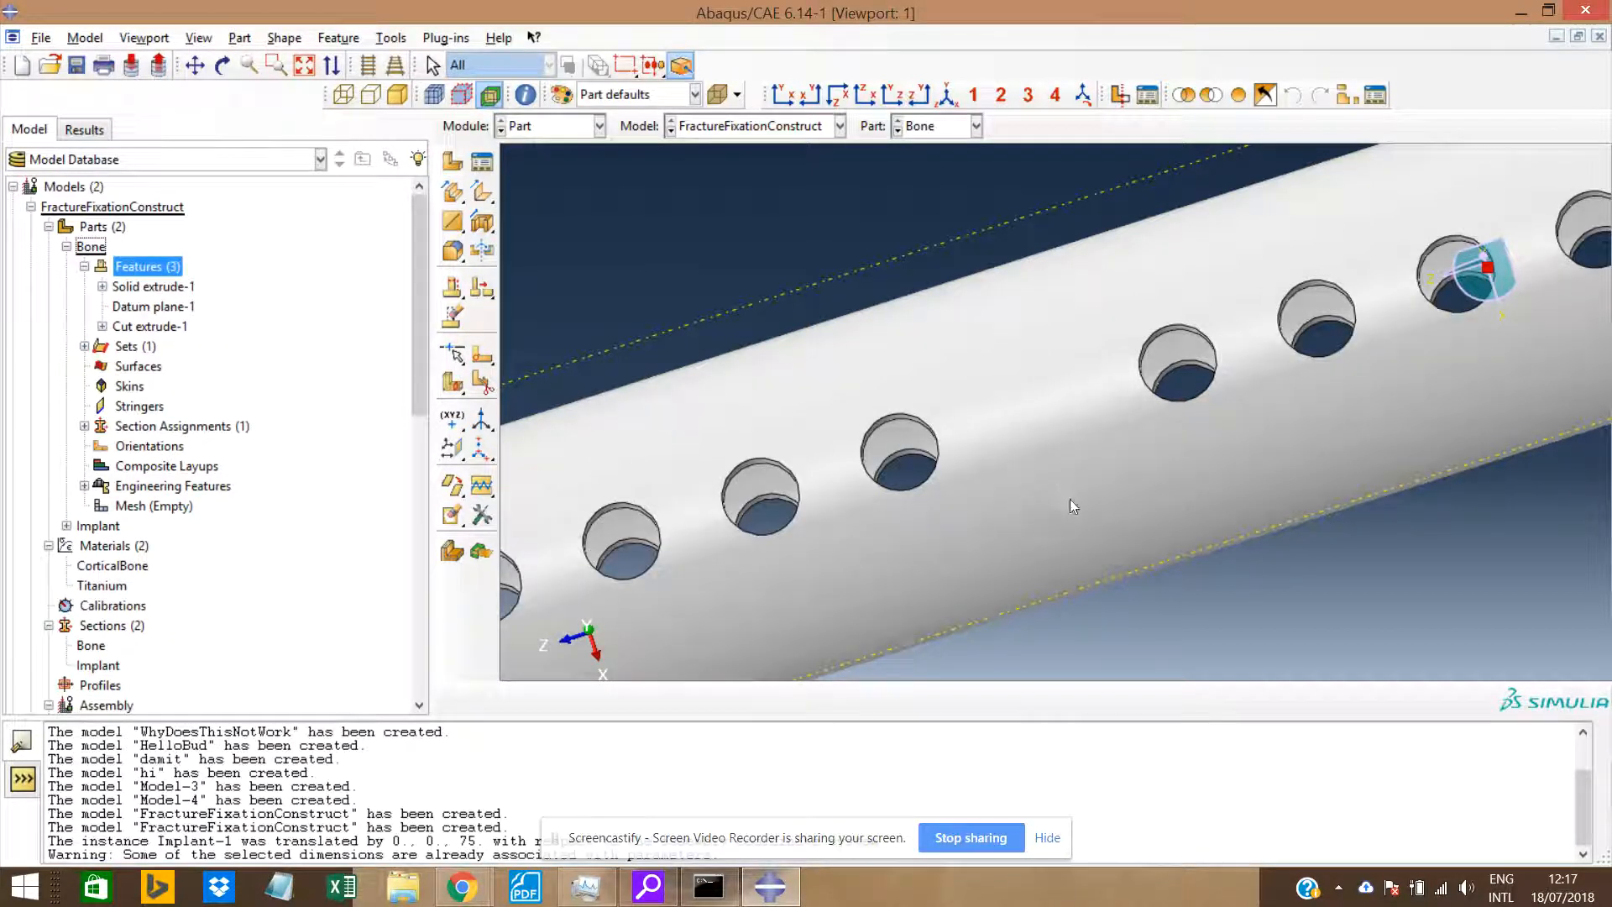
scroll(1070, 499, "down", 3)
left_click_drag(1193, 498, 1219, 546, "ctrl+alt")
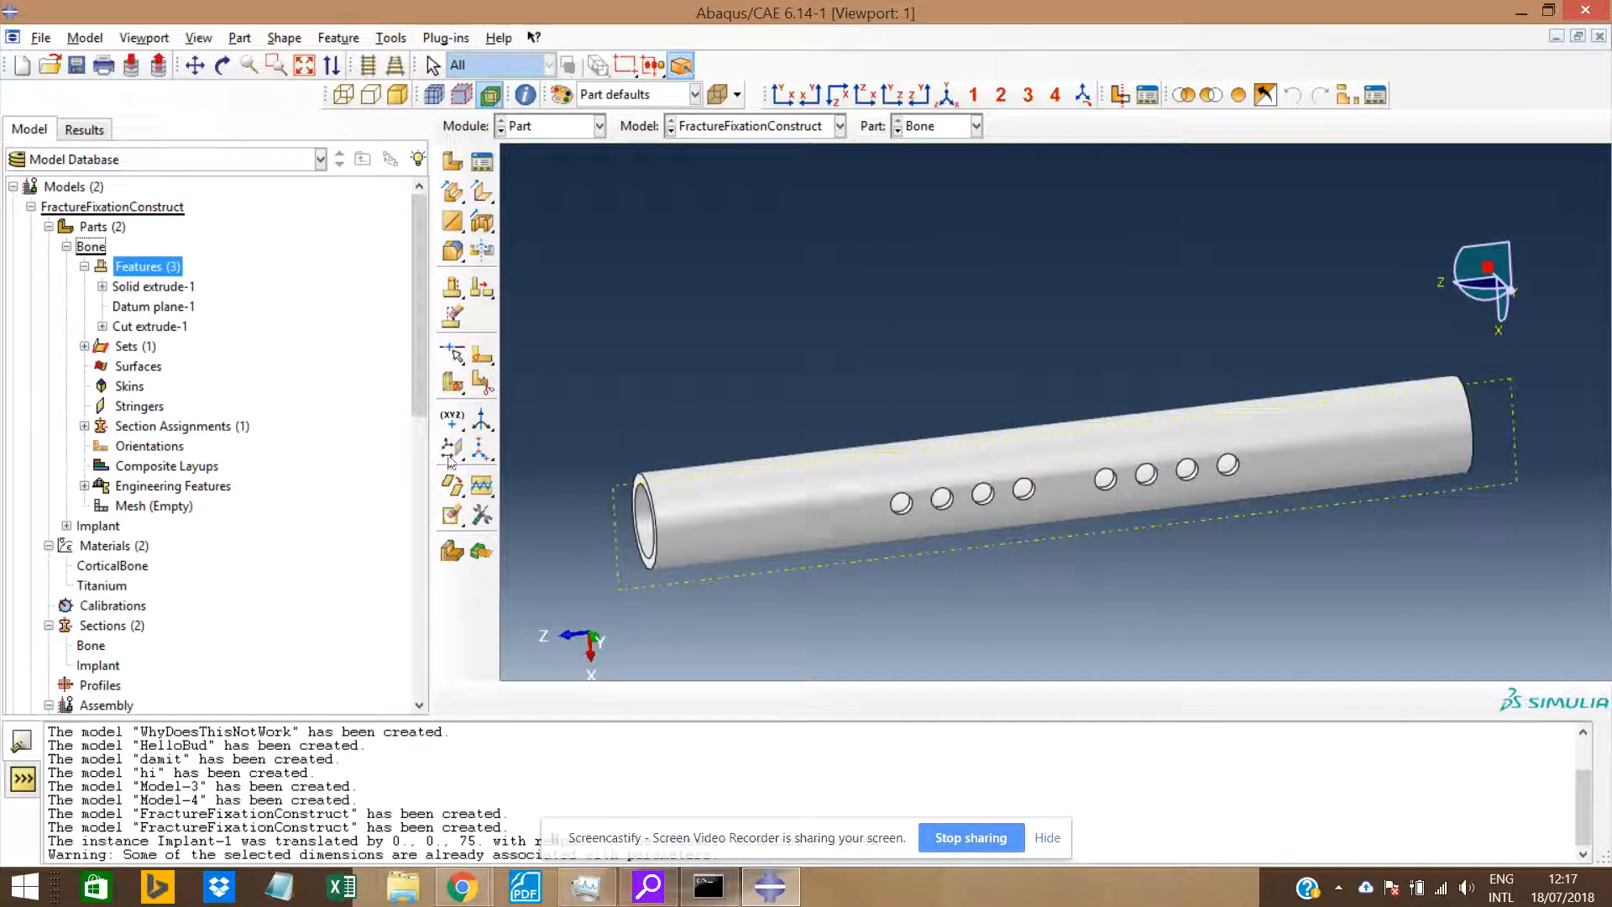
Reopen the section sketch of the Bone's Cut extrude-1 feature for editing.
left_click(102, 287)
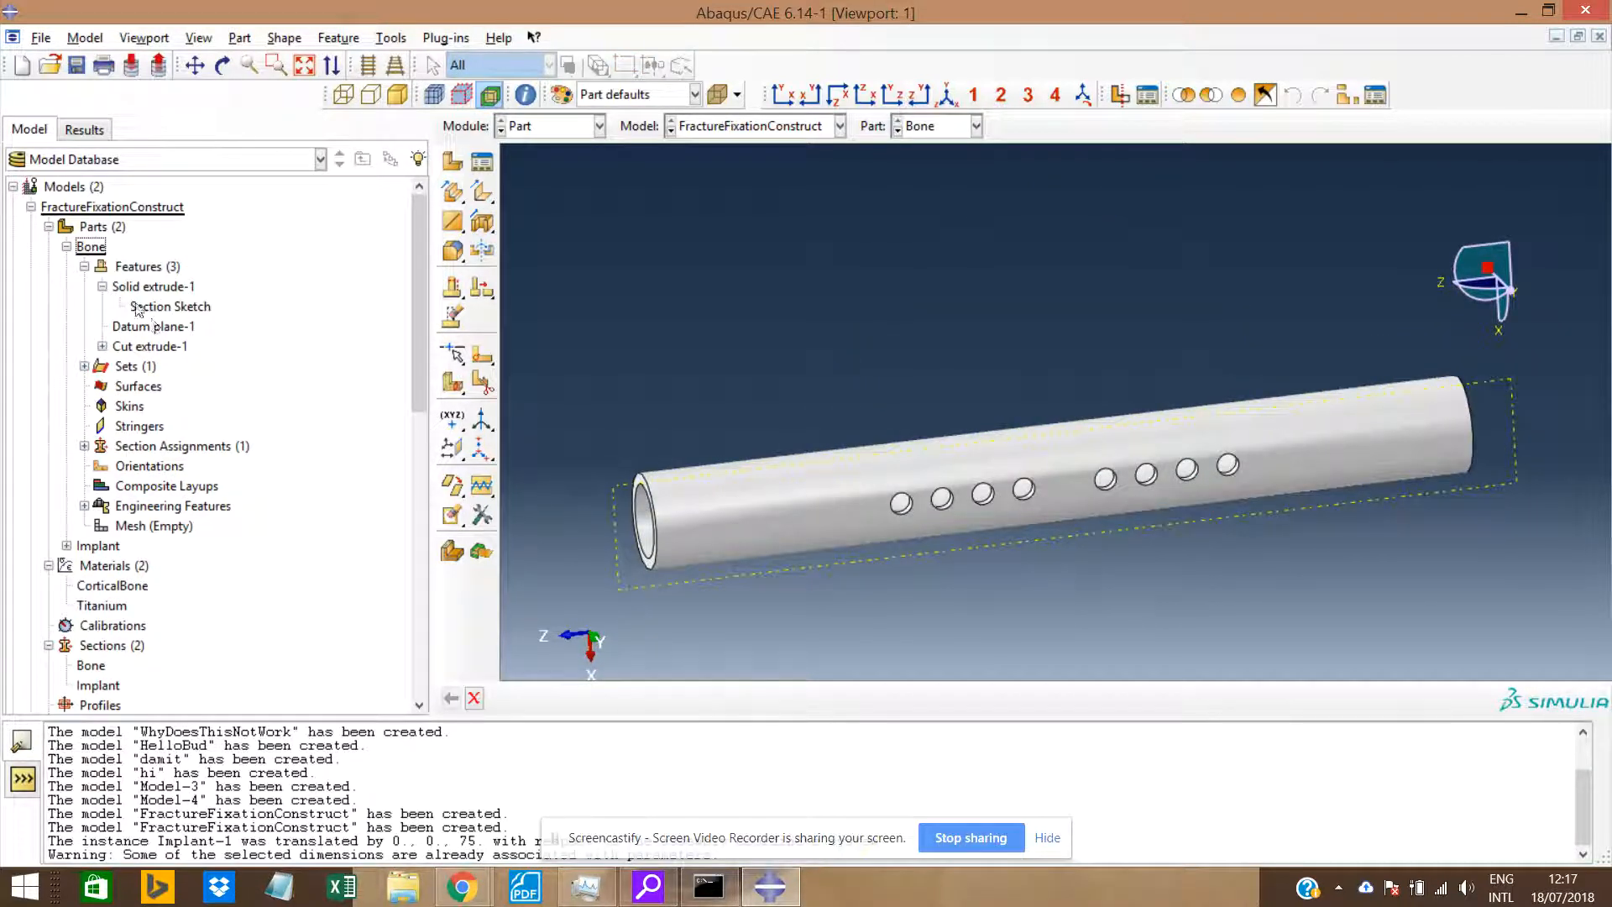
left_click(103, 286)
left_click(102, 327)
right_click(155, 347)
left_click(172, 371)
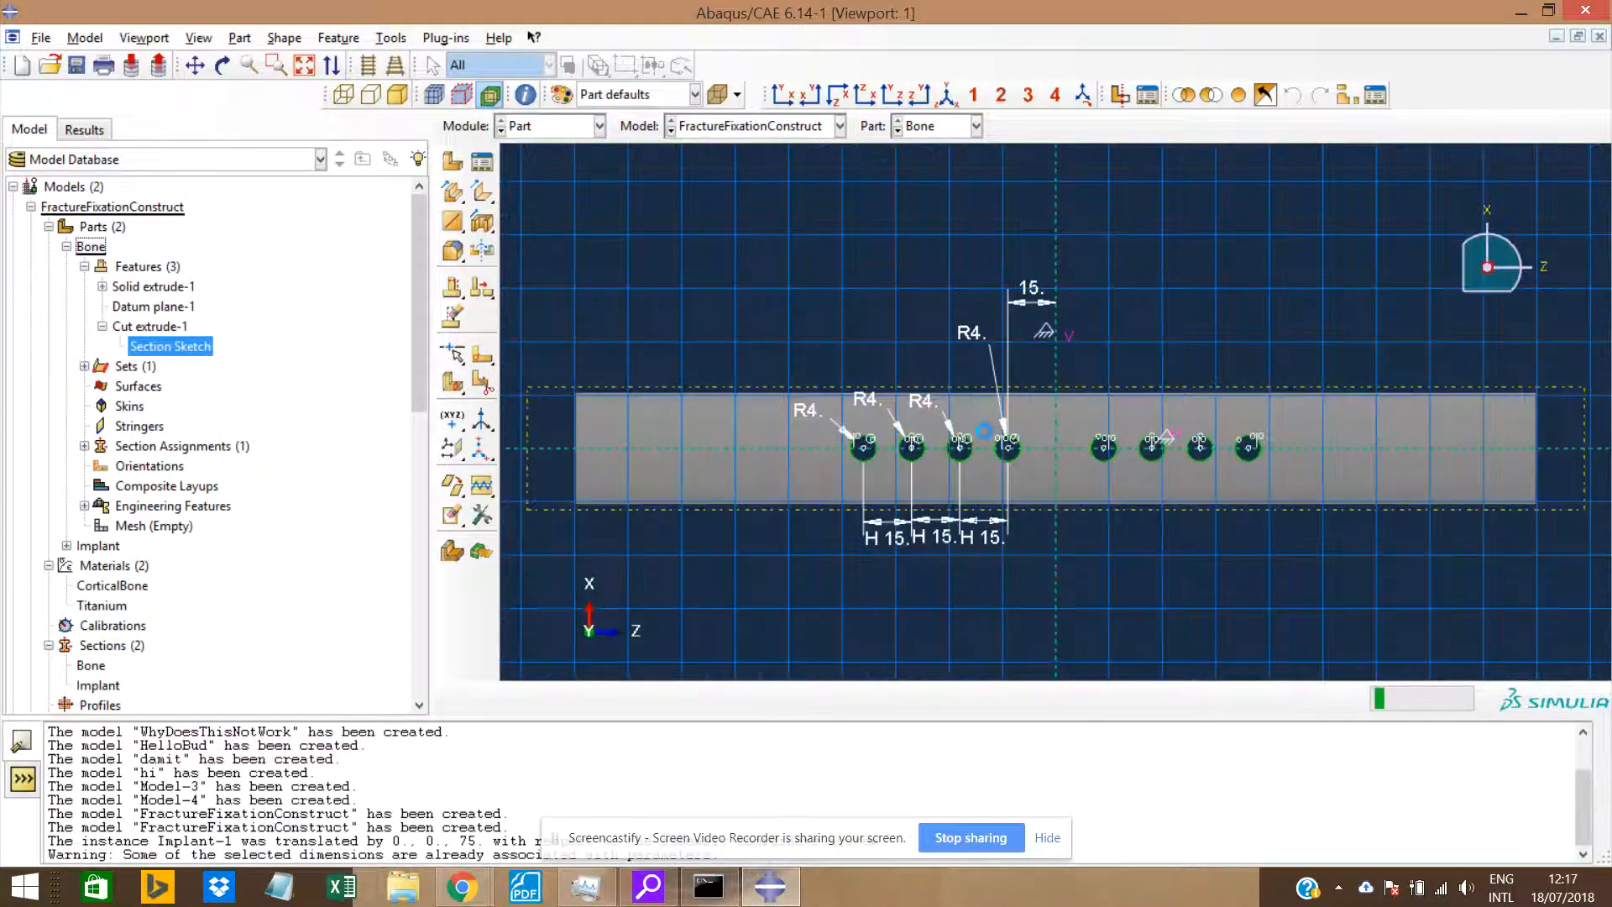
Set the radius dimension driven by parameter r, on the hole nearest the vertical construction line, to 2.5.
left_click(492, 475)
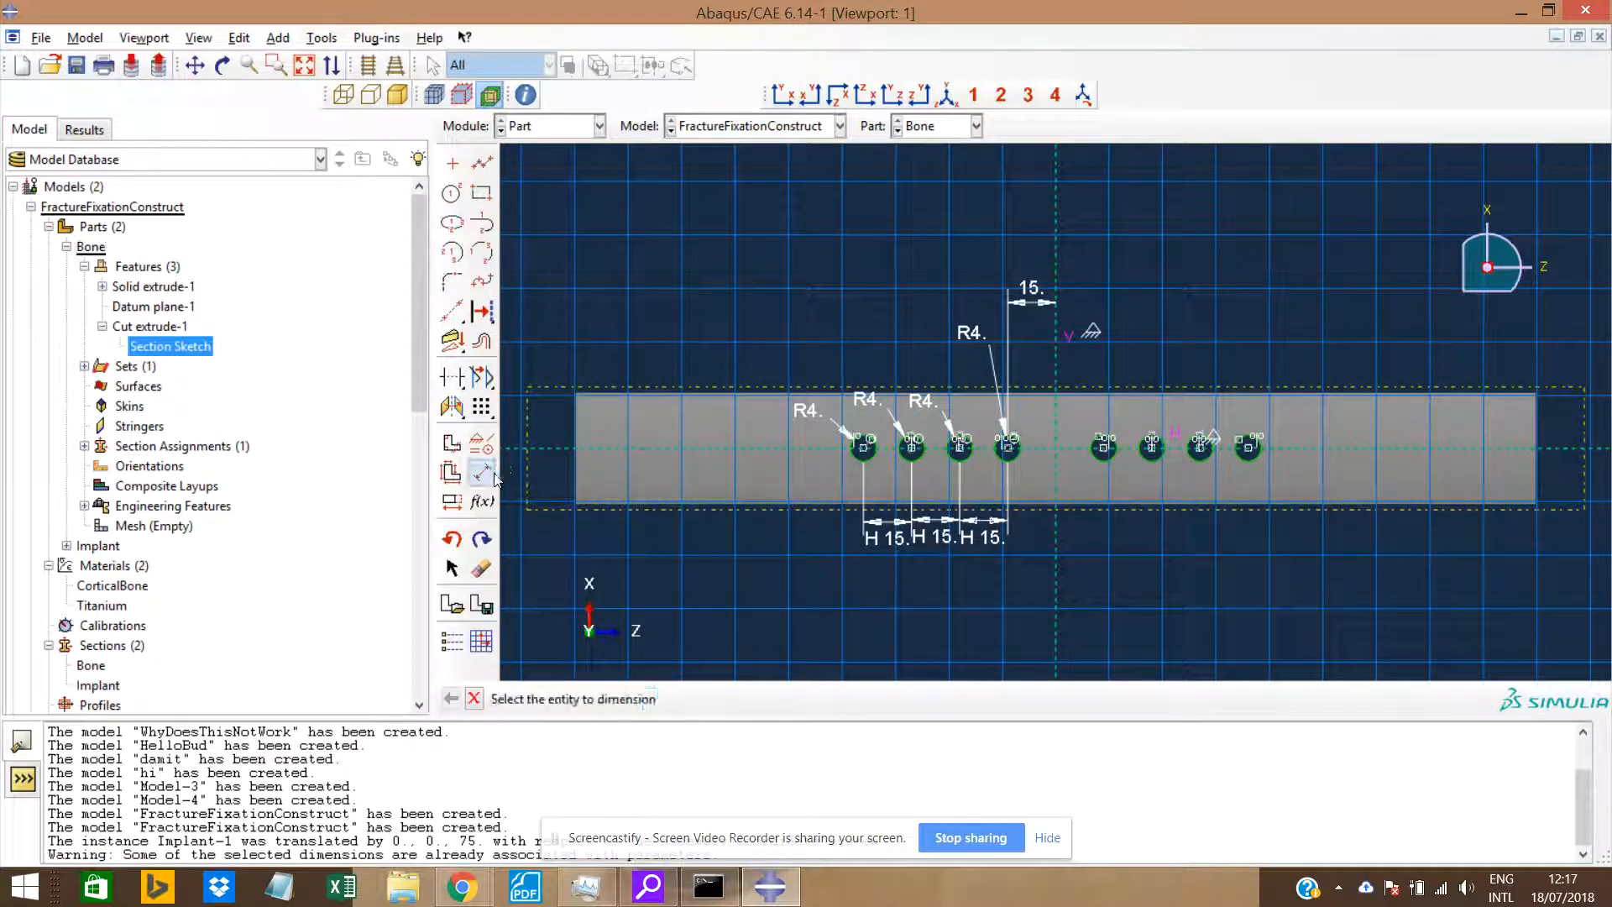
left_click(449, 502)
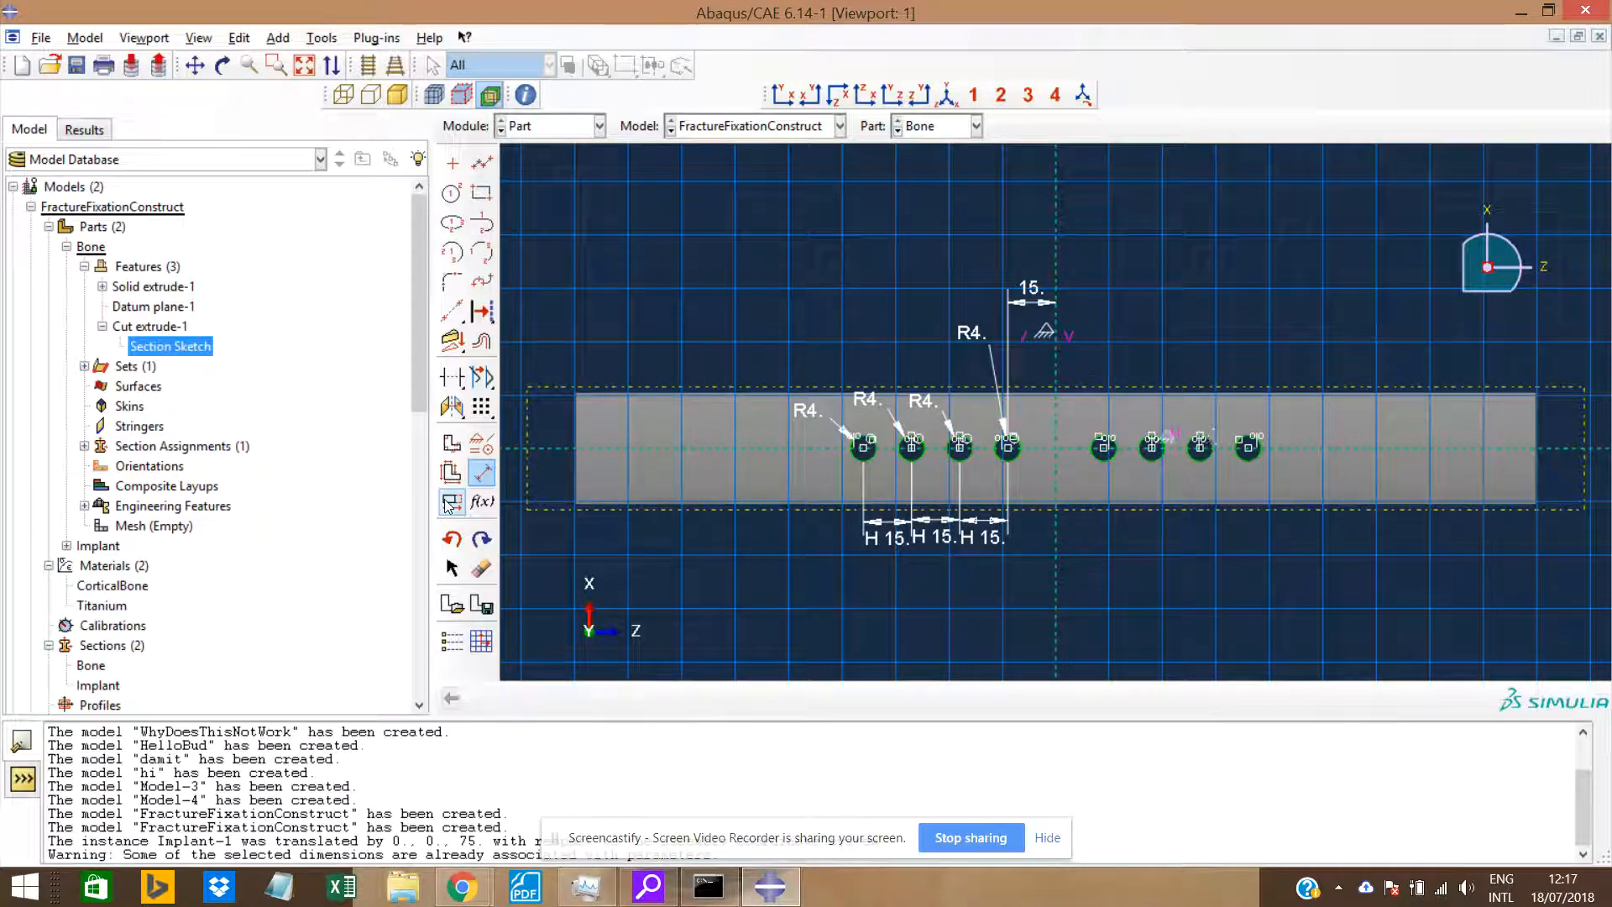
left_click(974, 347)
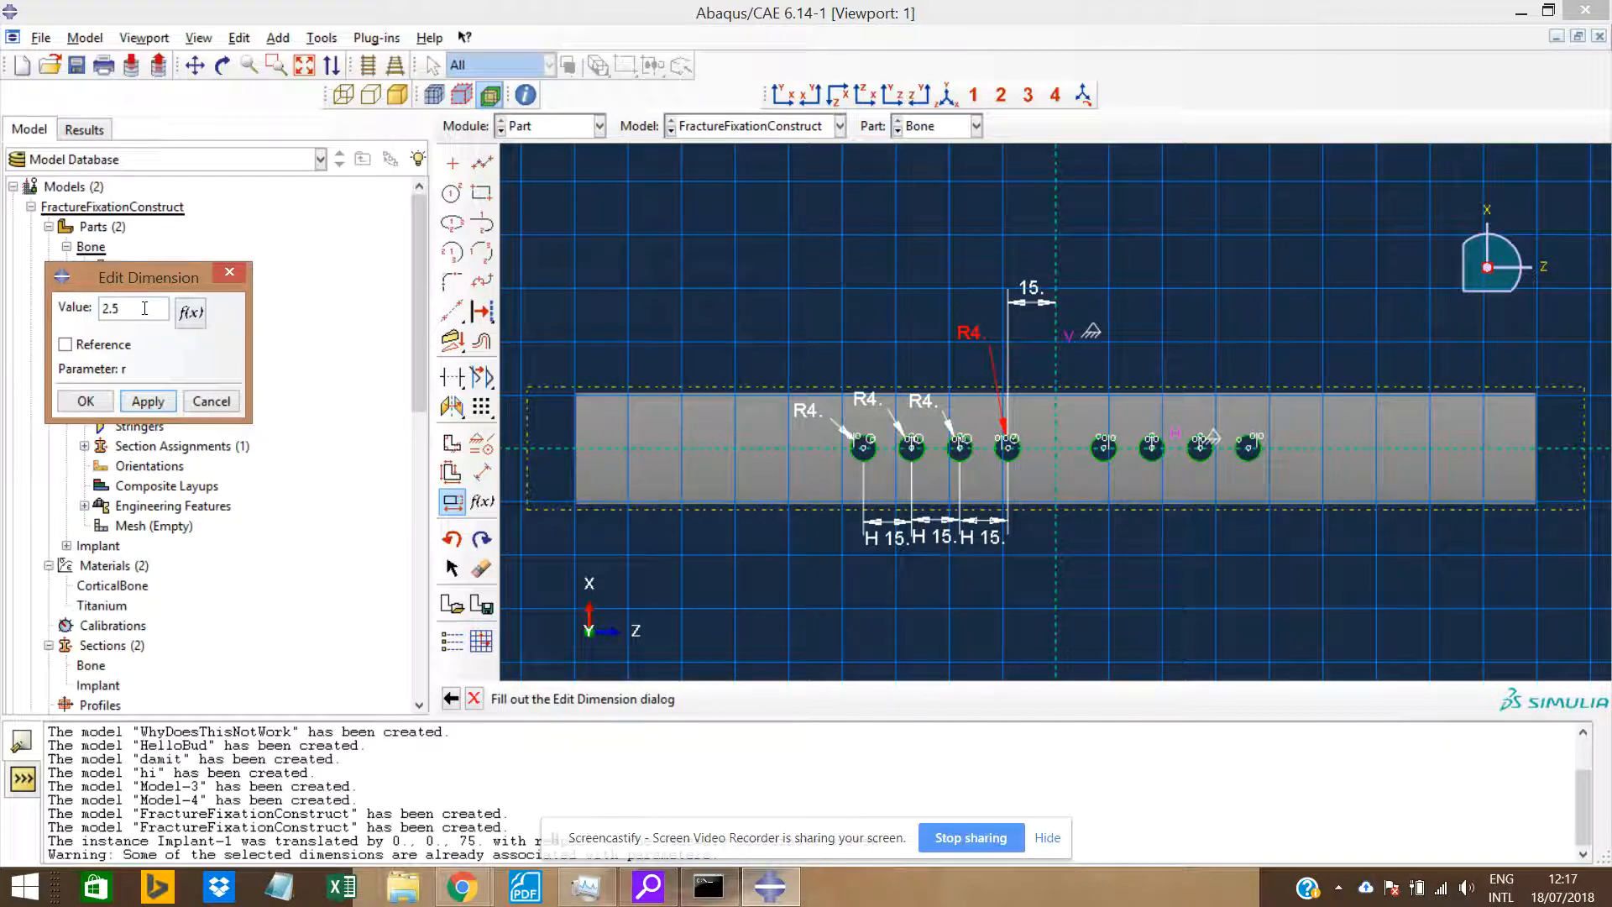
left_click(147, 402)
left_click(86, 400)
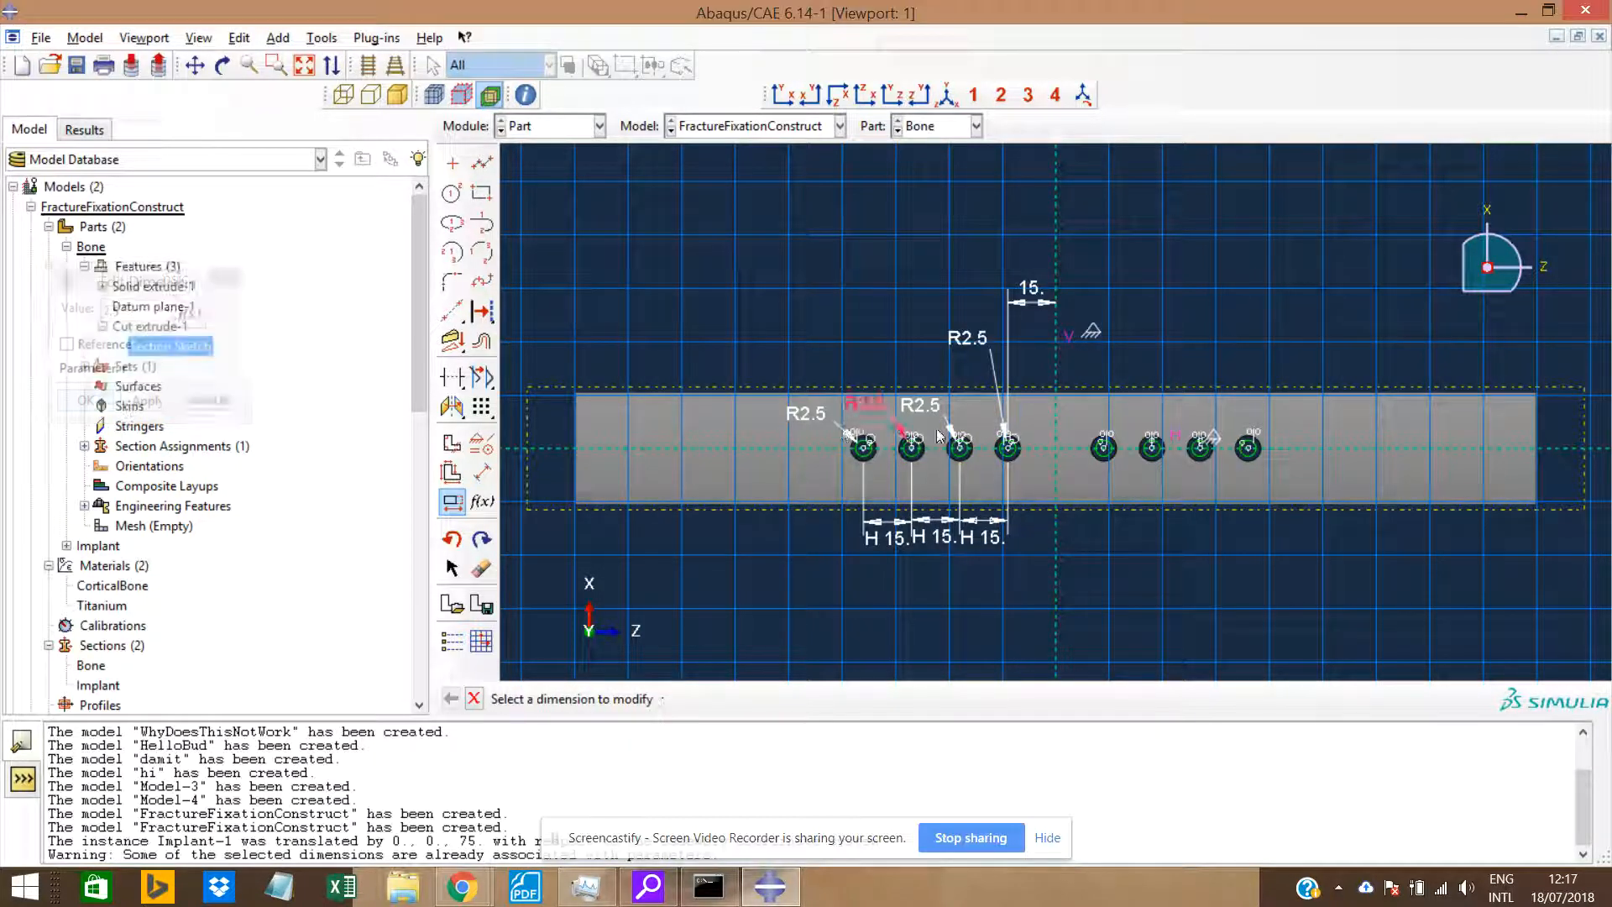
left_click(474, 698)
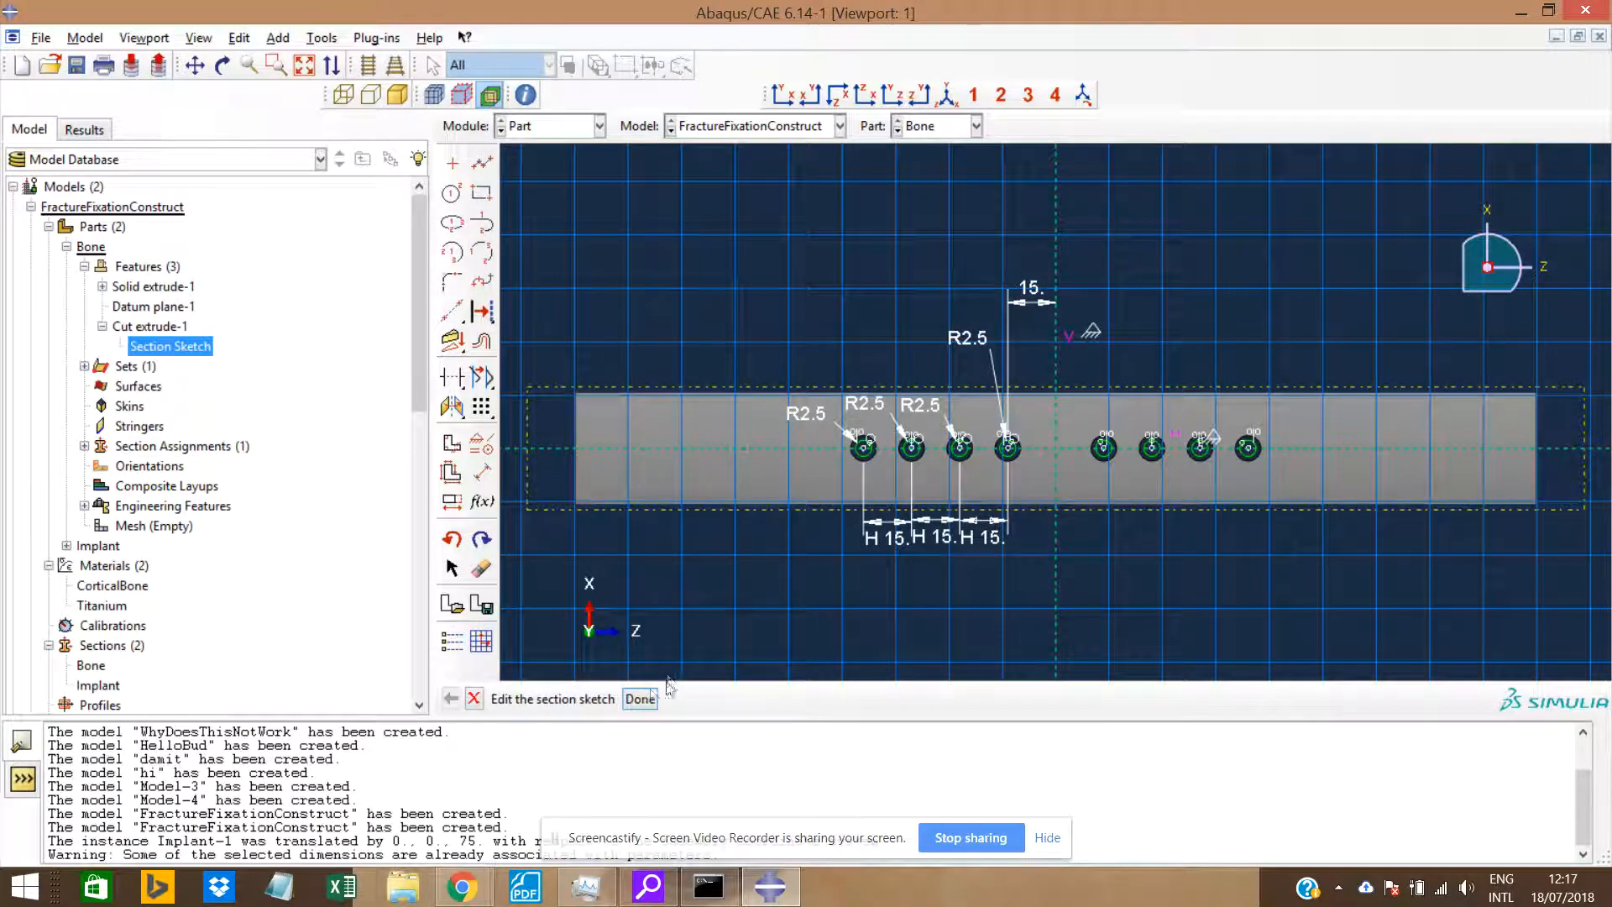
Finish the edited hole sketch and regenerate the Bone part's features with the new radius.
left_click(641, 698)
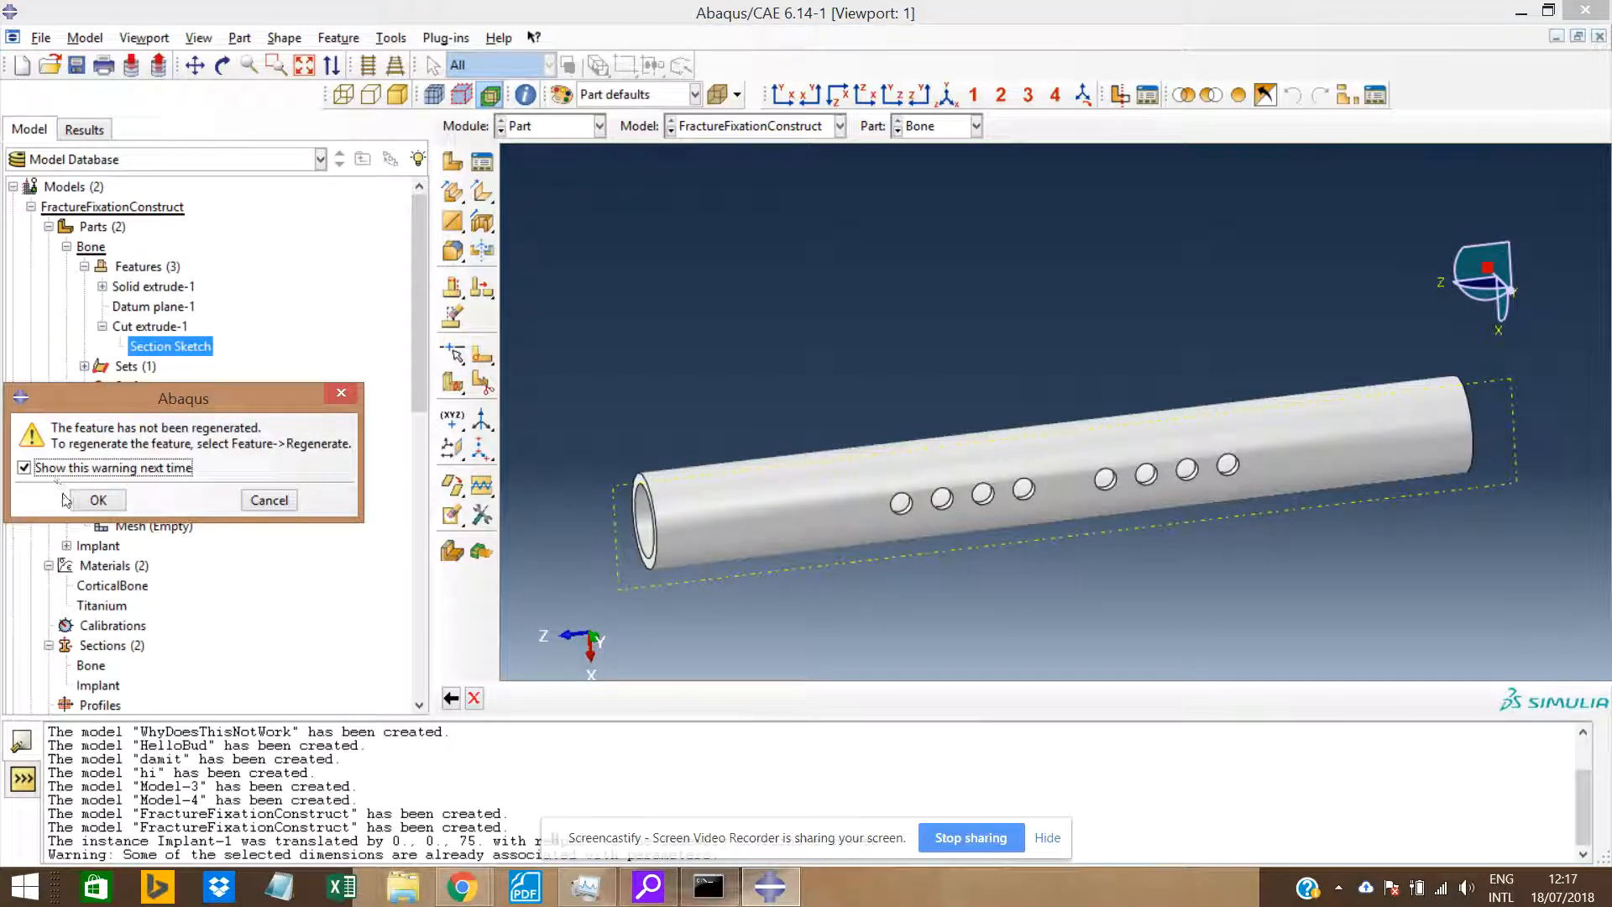
left_click(96, 500)
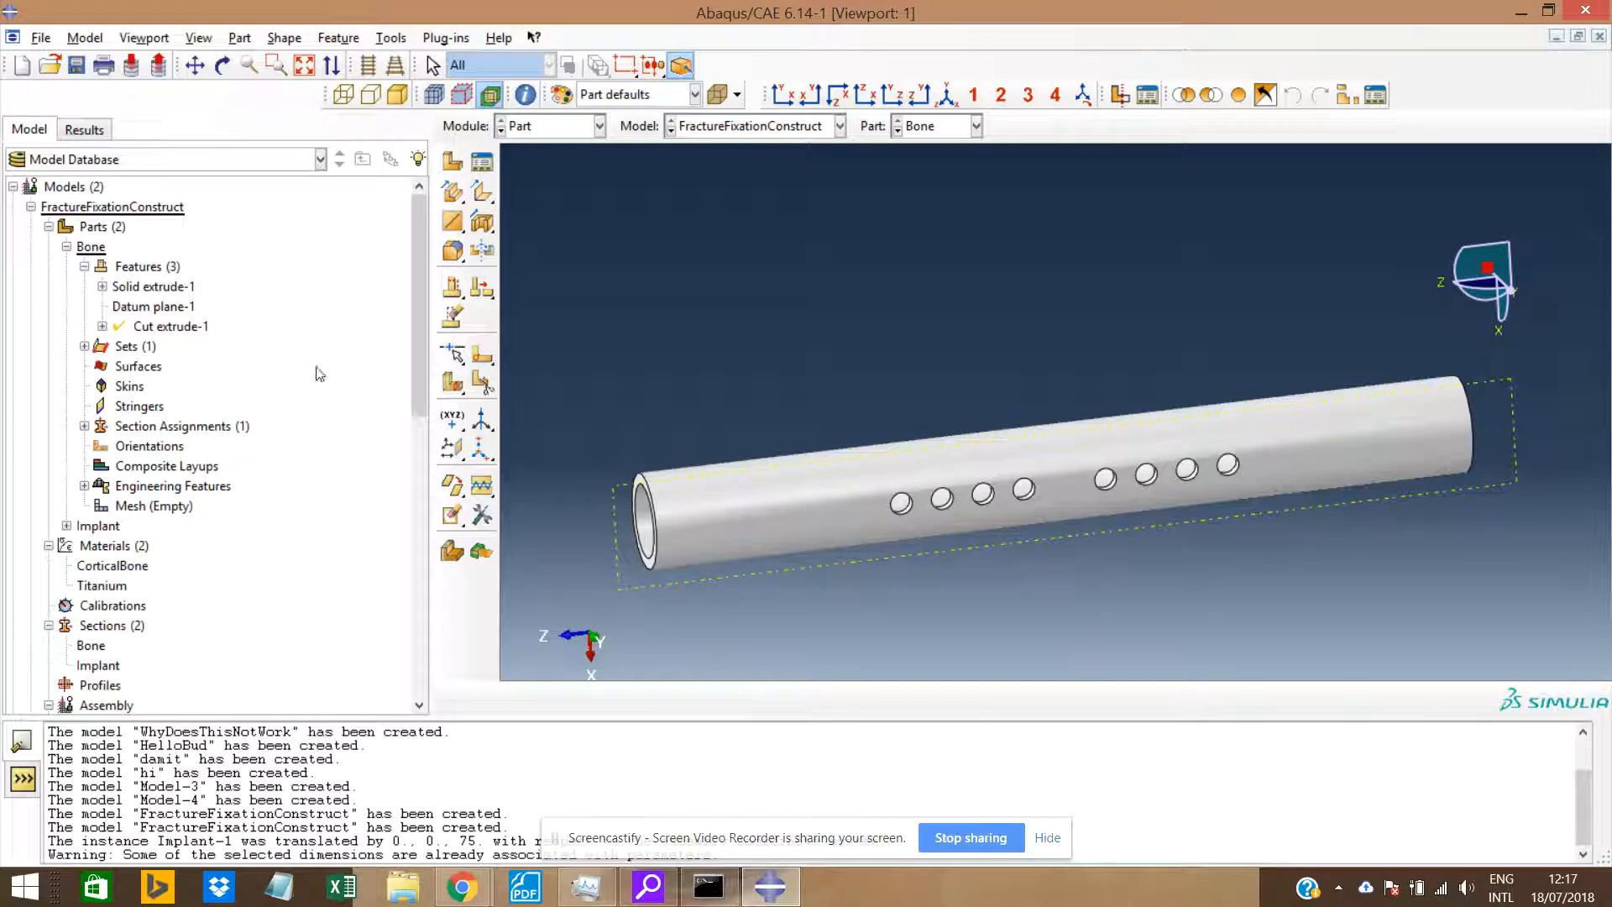
right_click(173, 266)
left_click(189, 300)
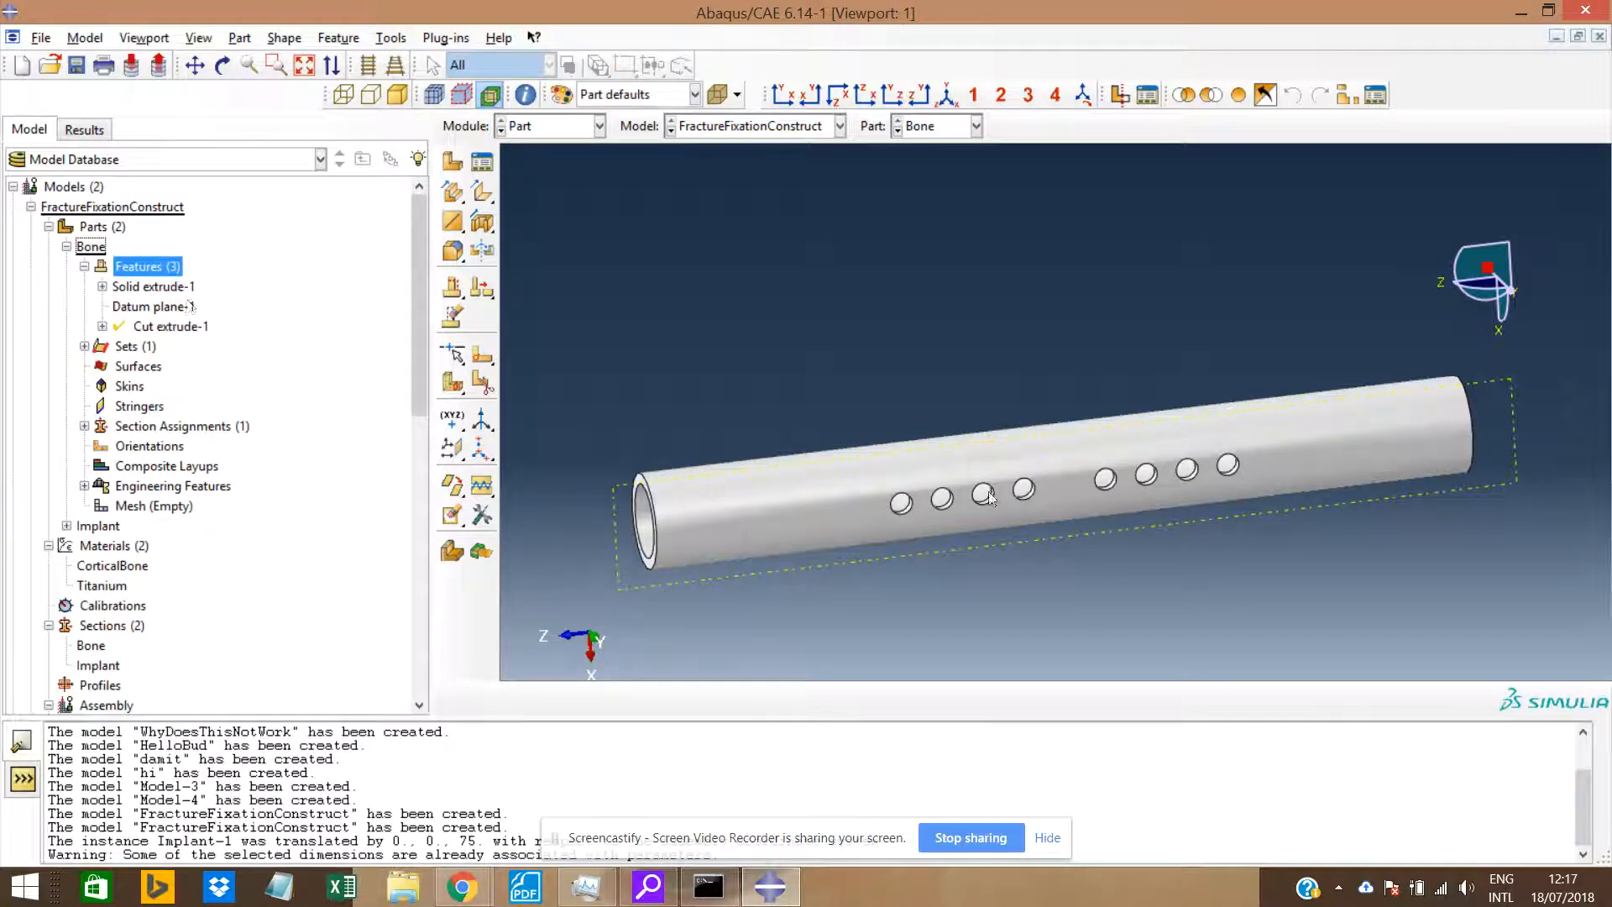
Collapse the Bone part, expand the Implant part and its features in the model tree, and make Implant the current part.
left_click_drag(1120, 533, 1071, 500, "ctrl+alt")
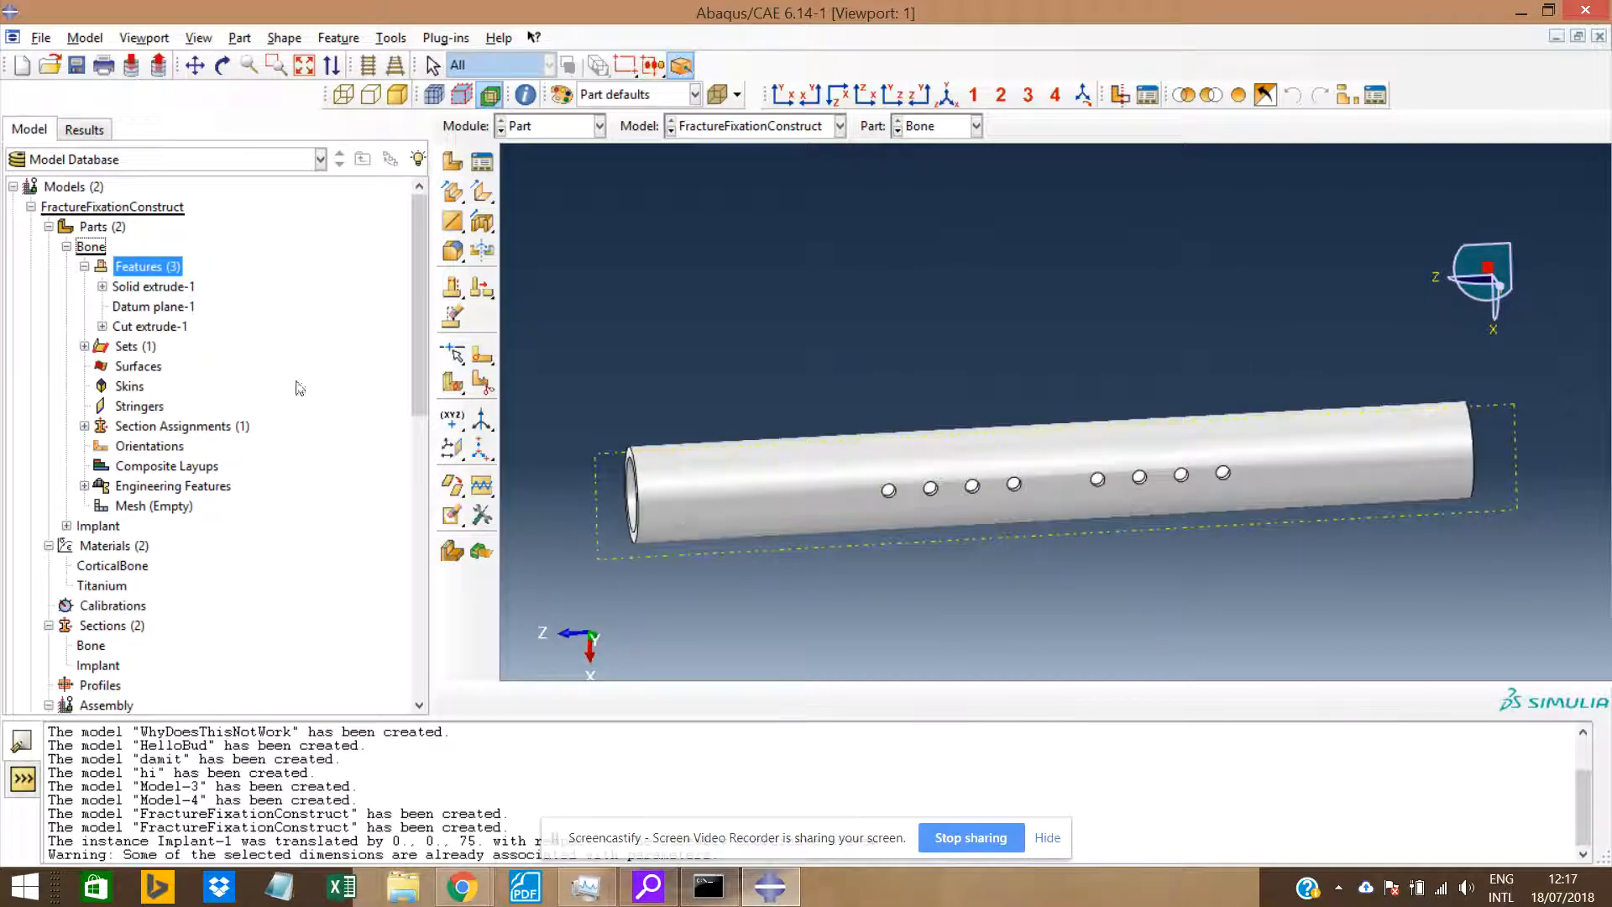
left_click(66, 247)
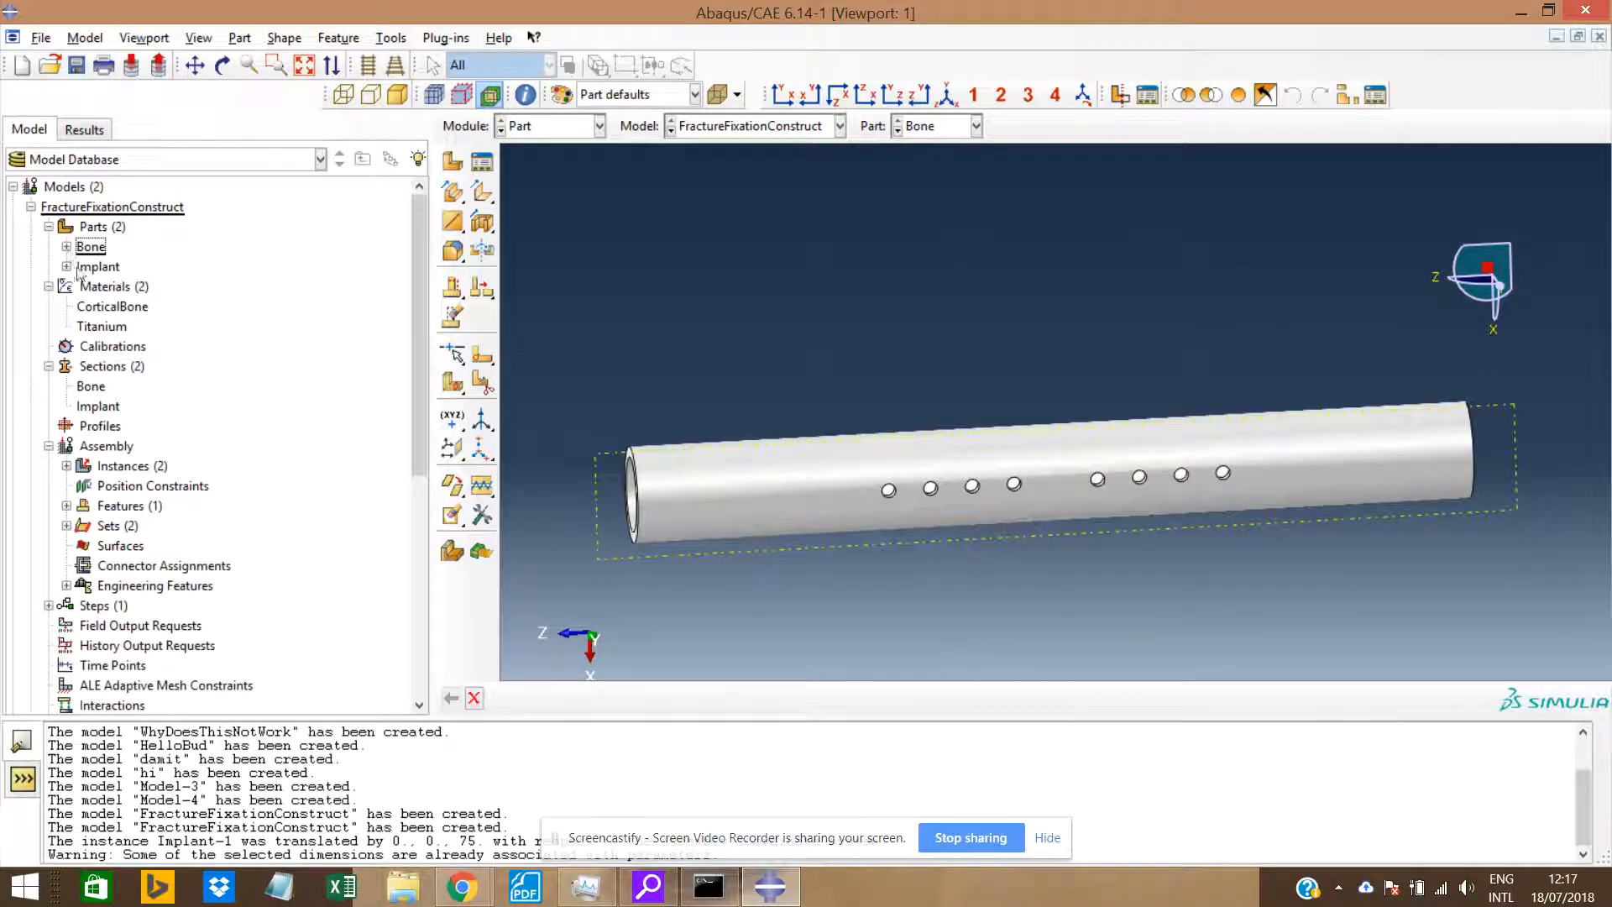
left_click(67, 266)
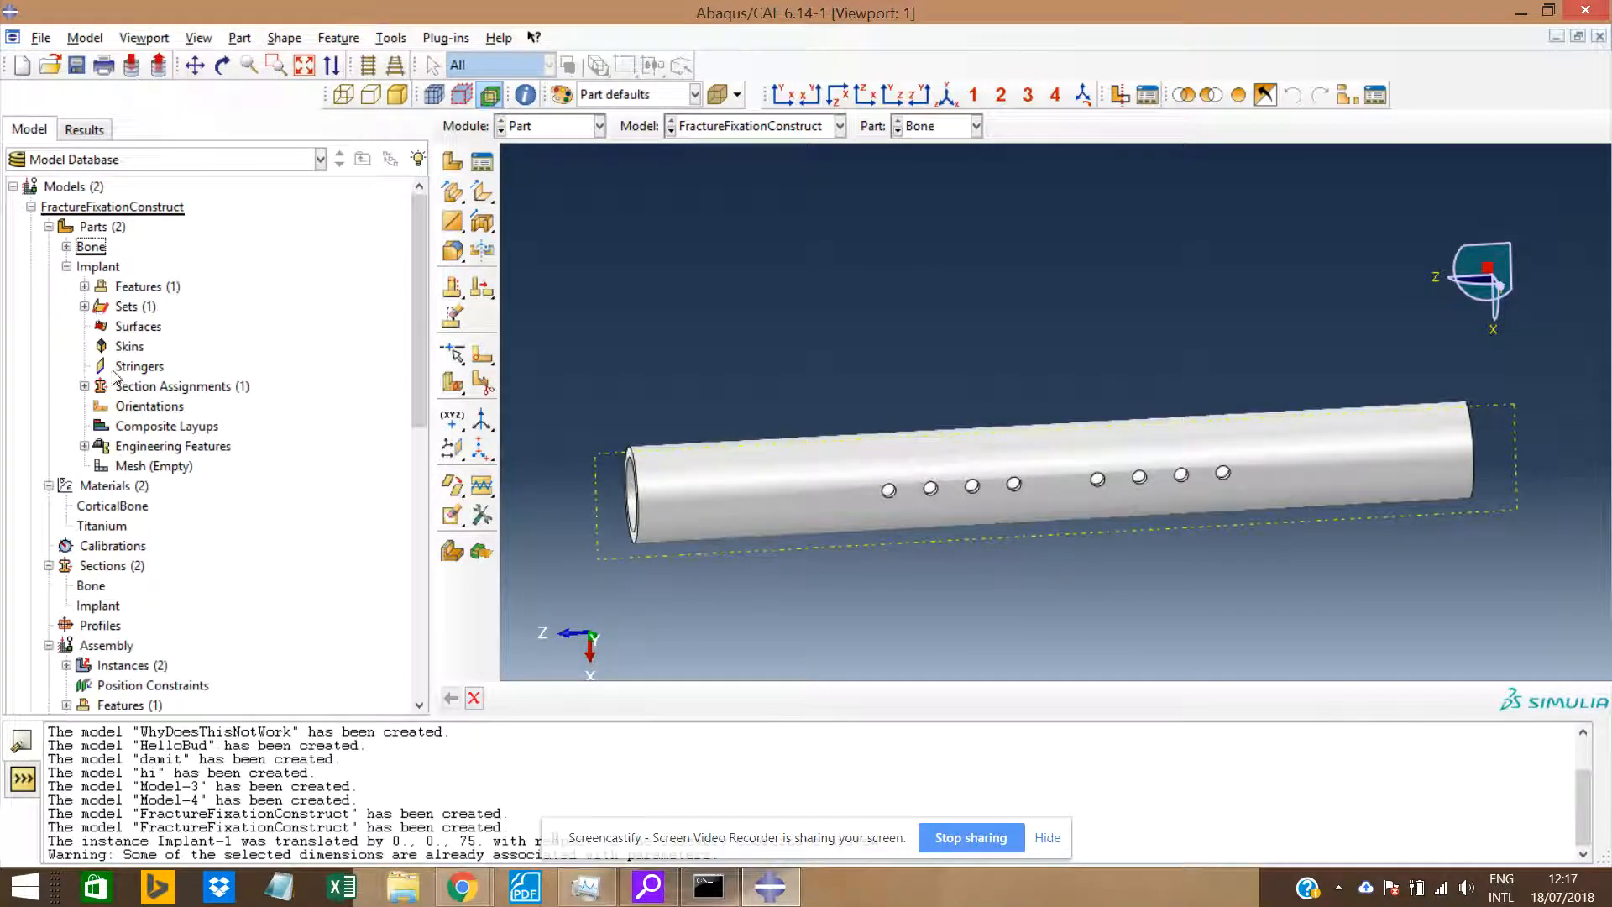
left_click(84, 287)
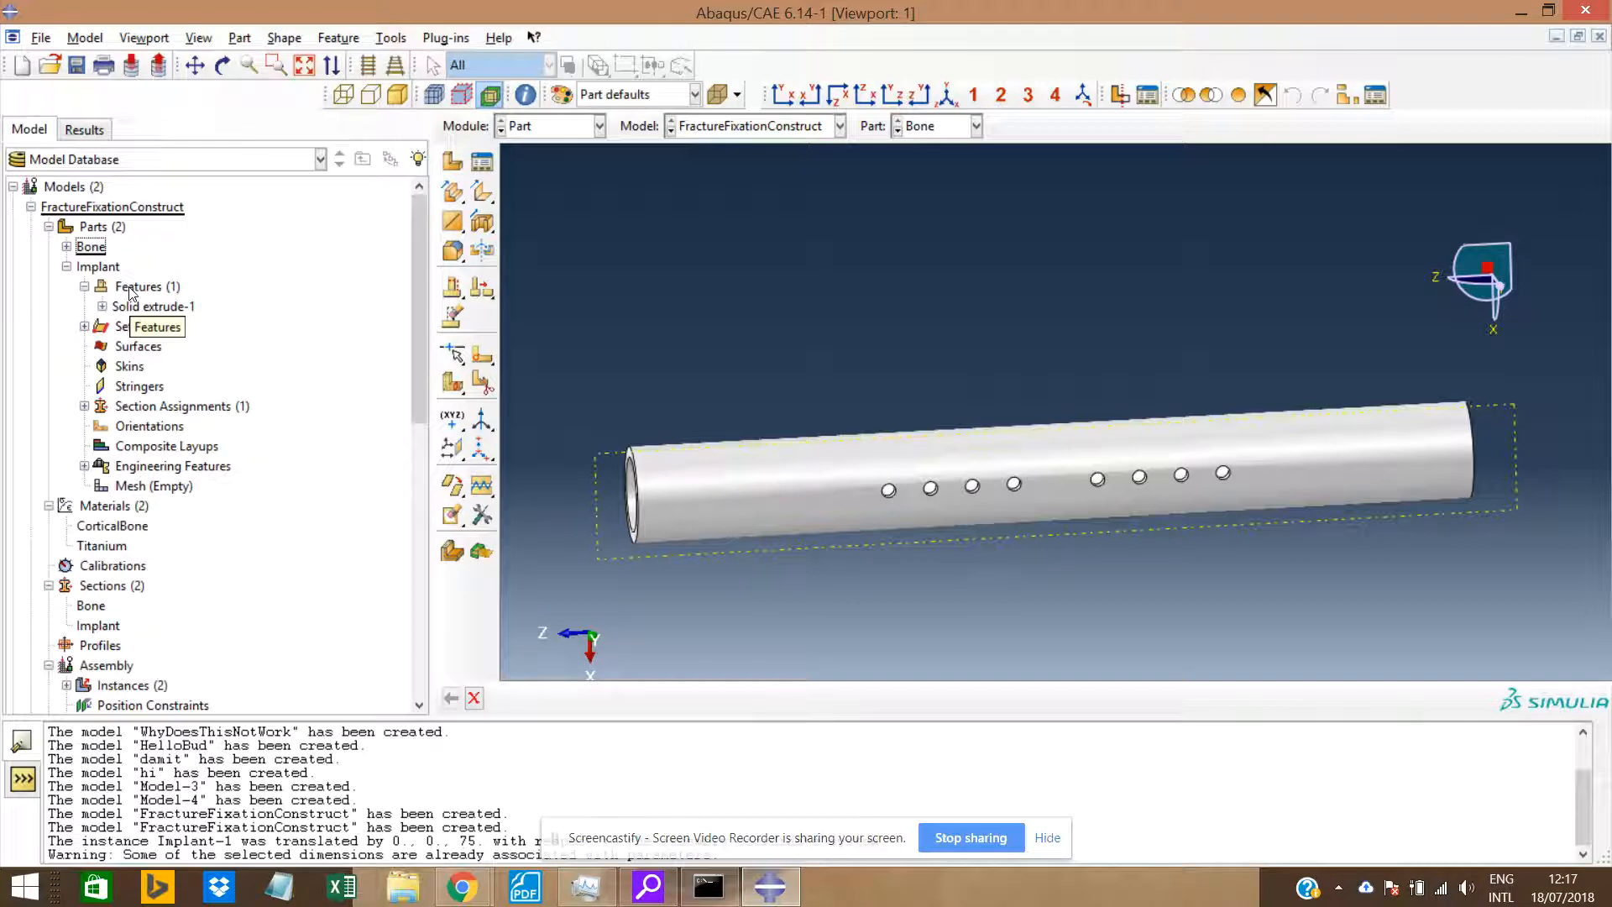
left_click(99, 267)
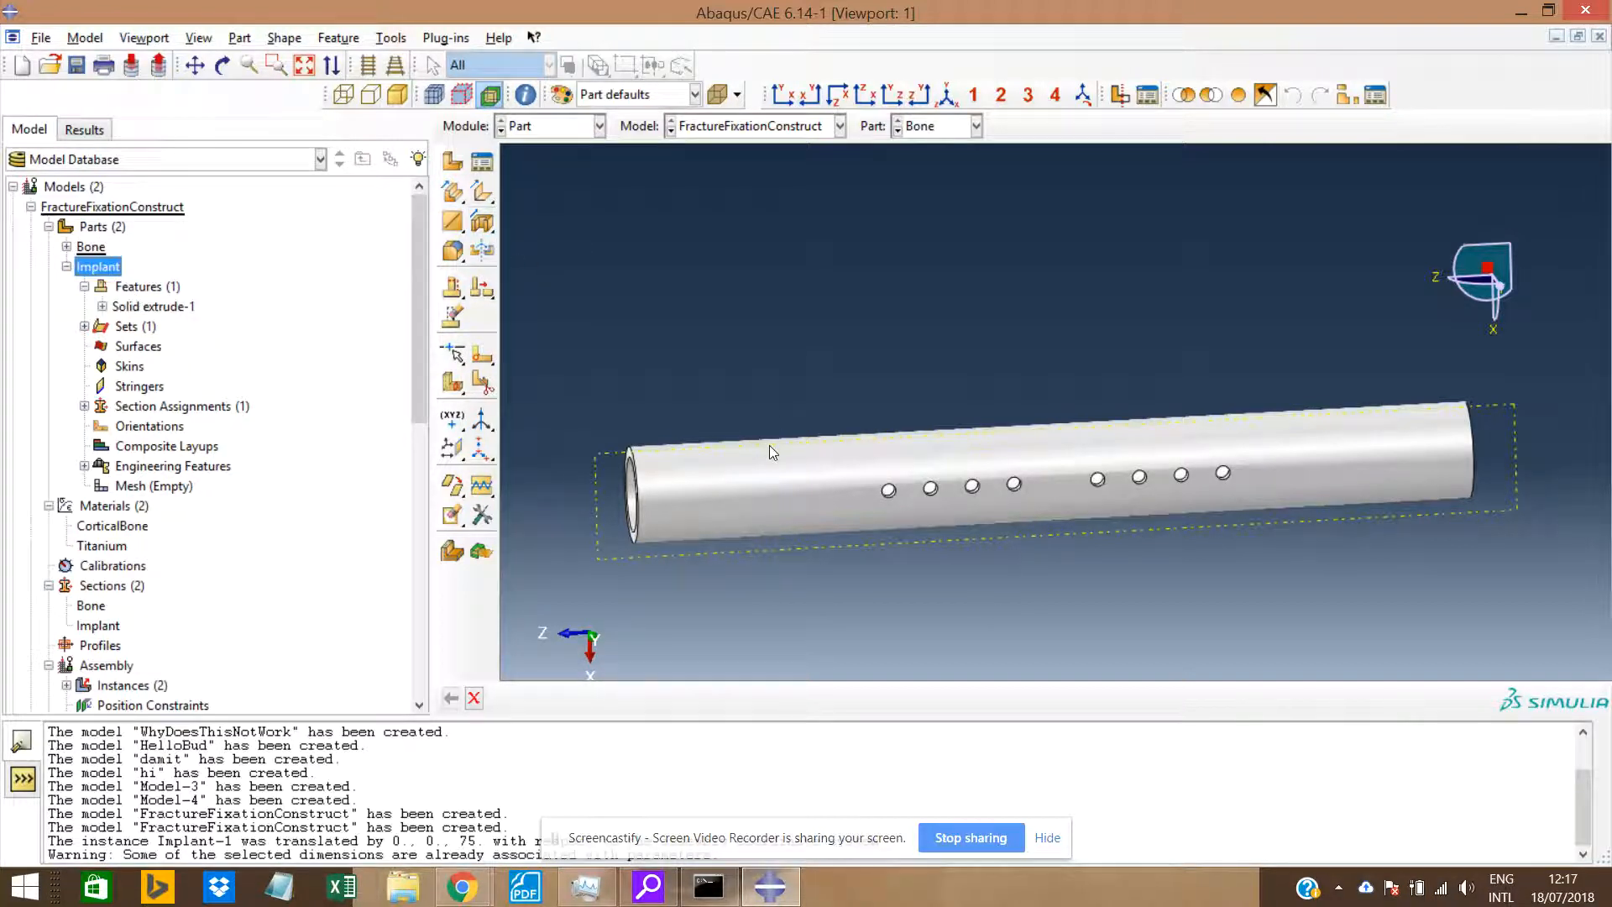
left_click(783, 95)
scroll(974, 364, "up", 3)
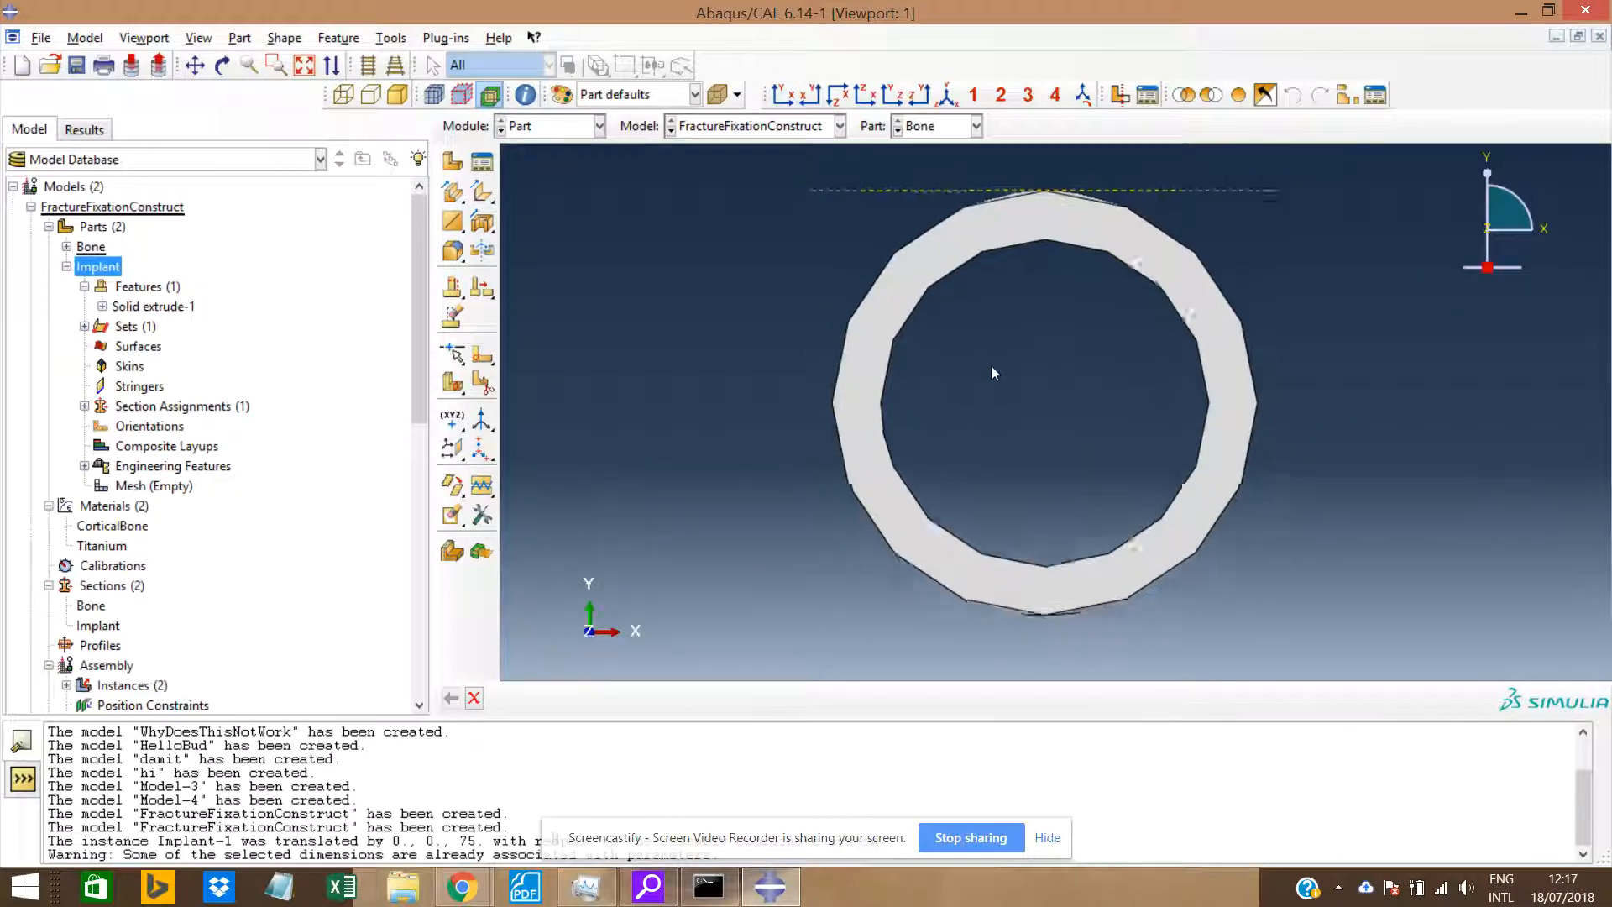
double_click(99, 269)
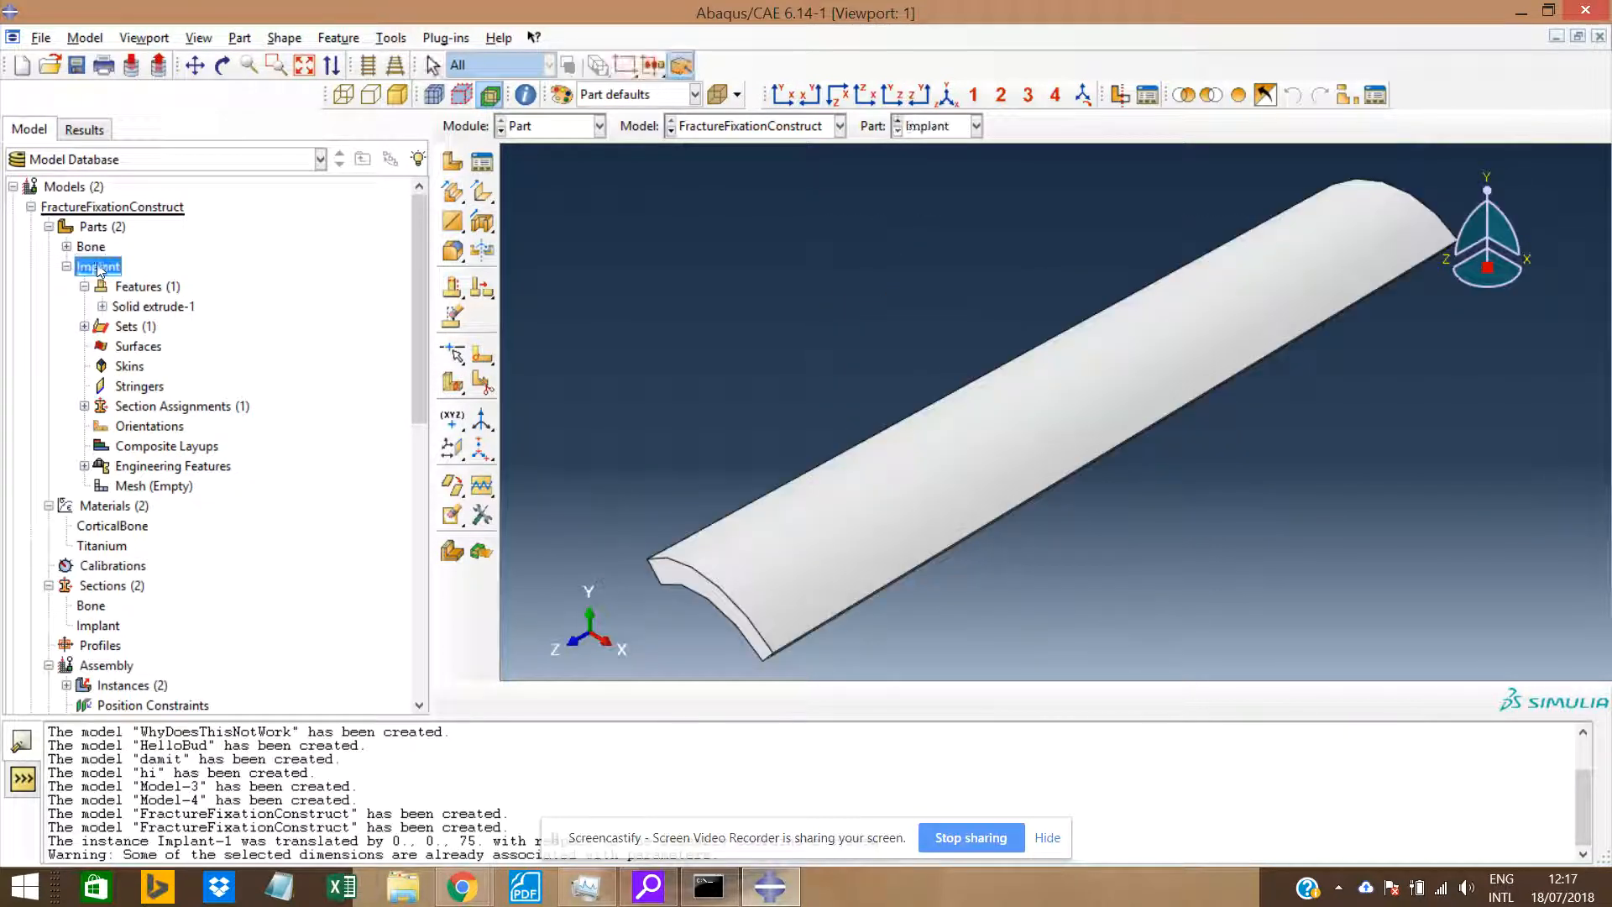
right_click(104, 273)
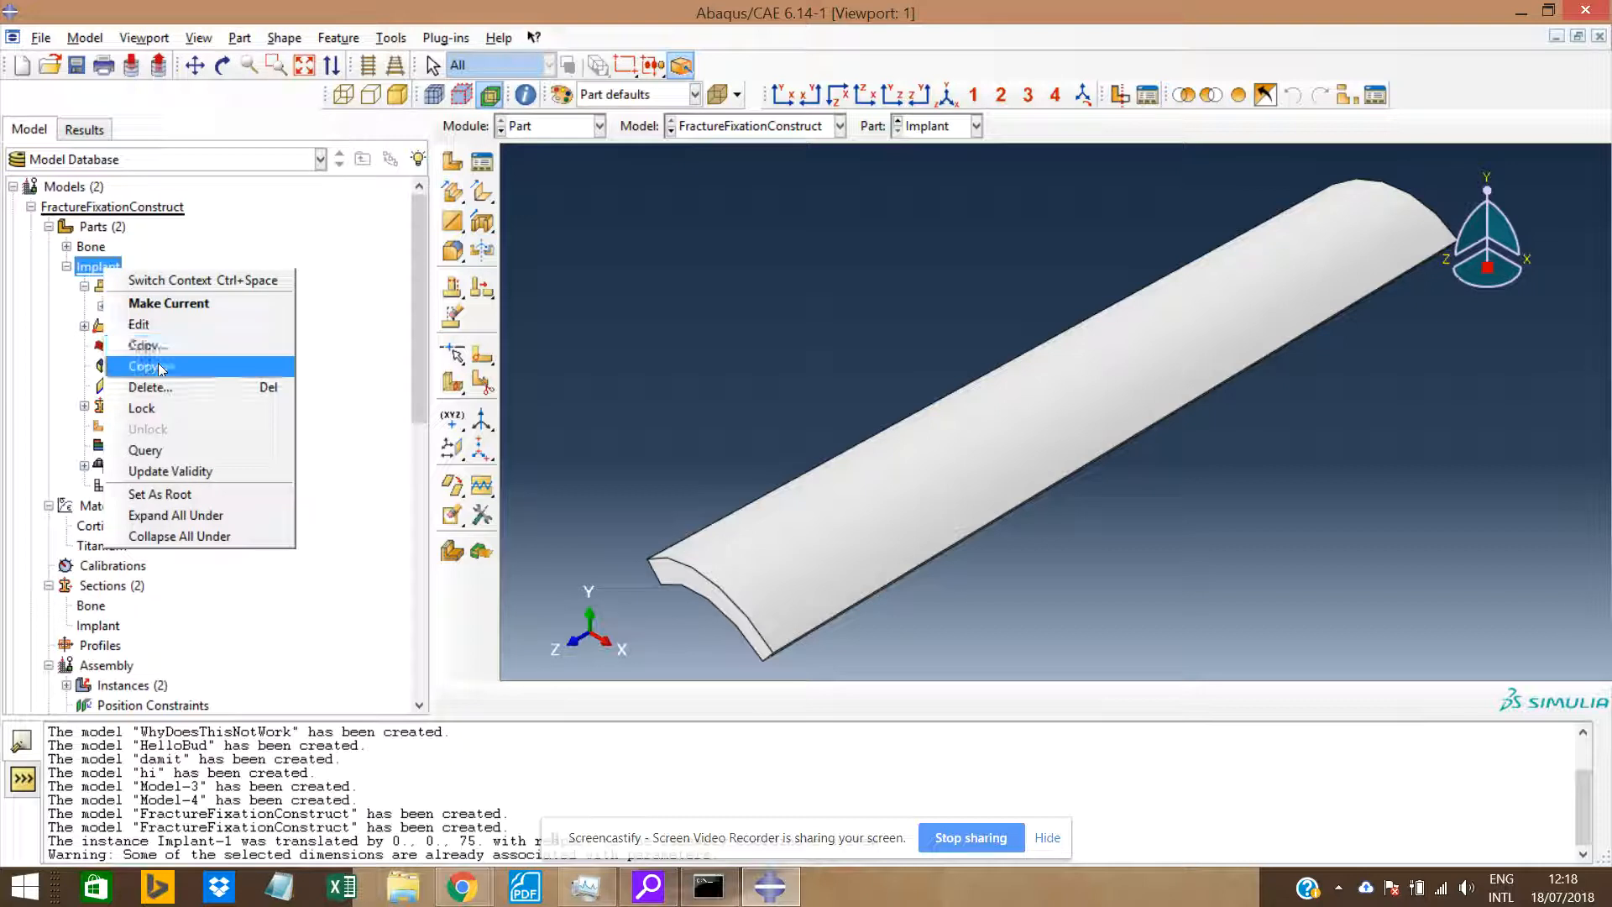
left_click(342, 284)
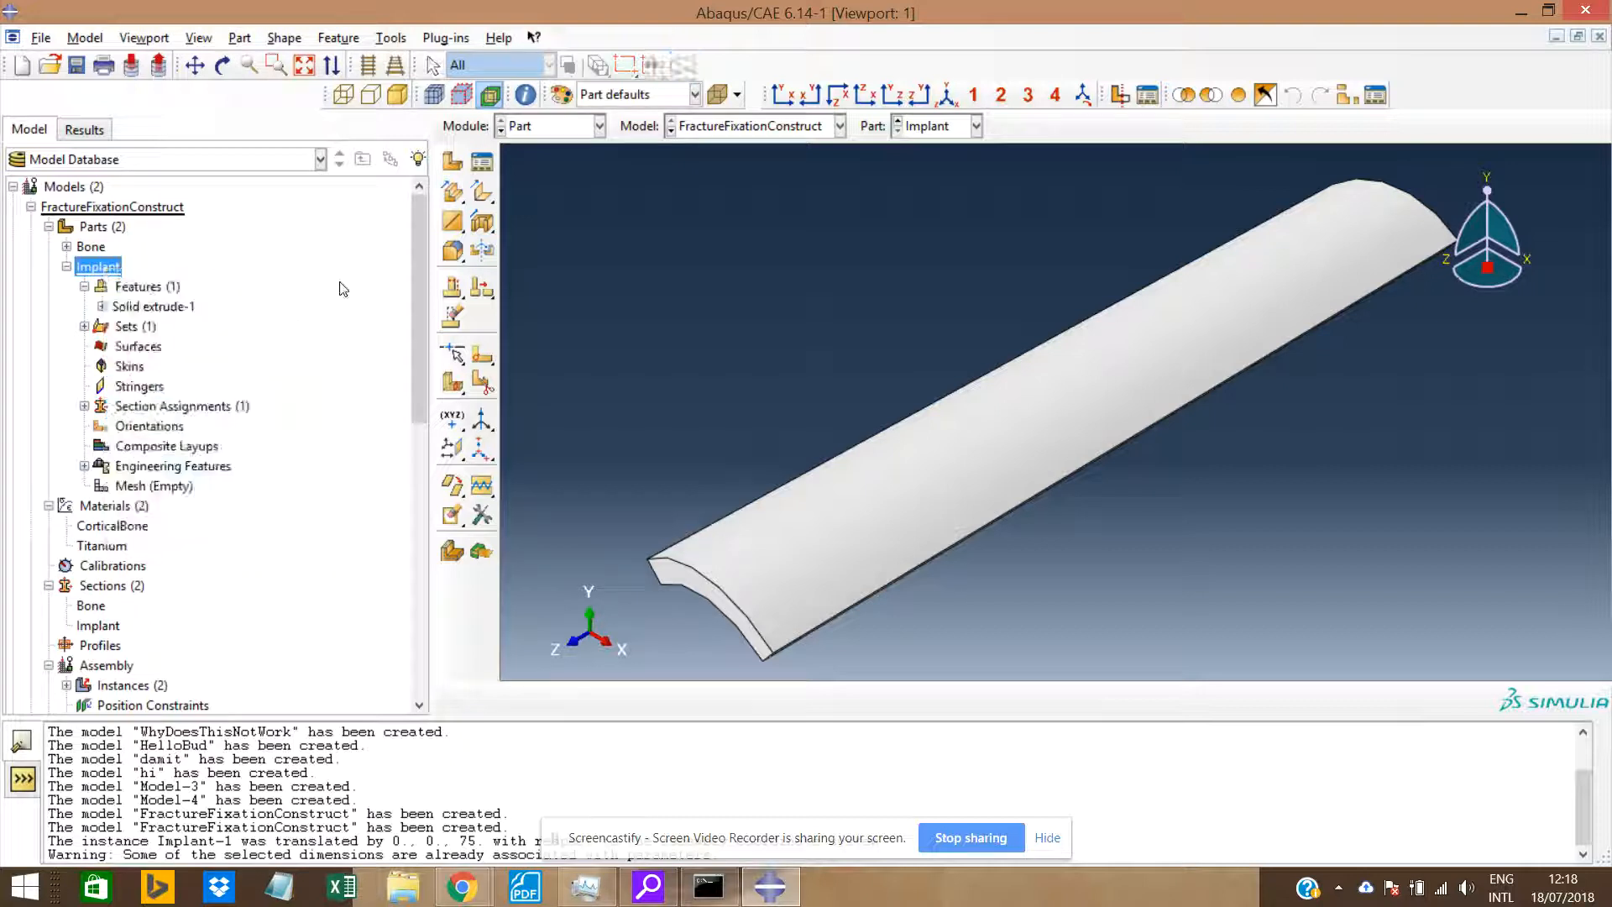
right_click(123, 292)
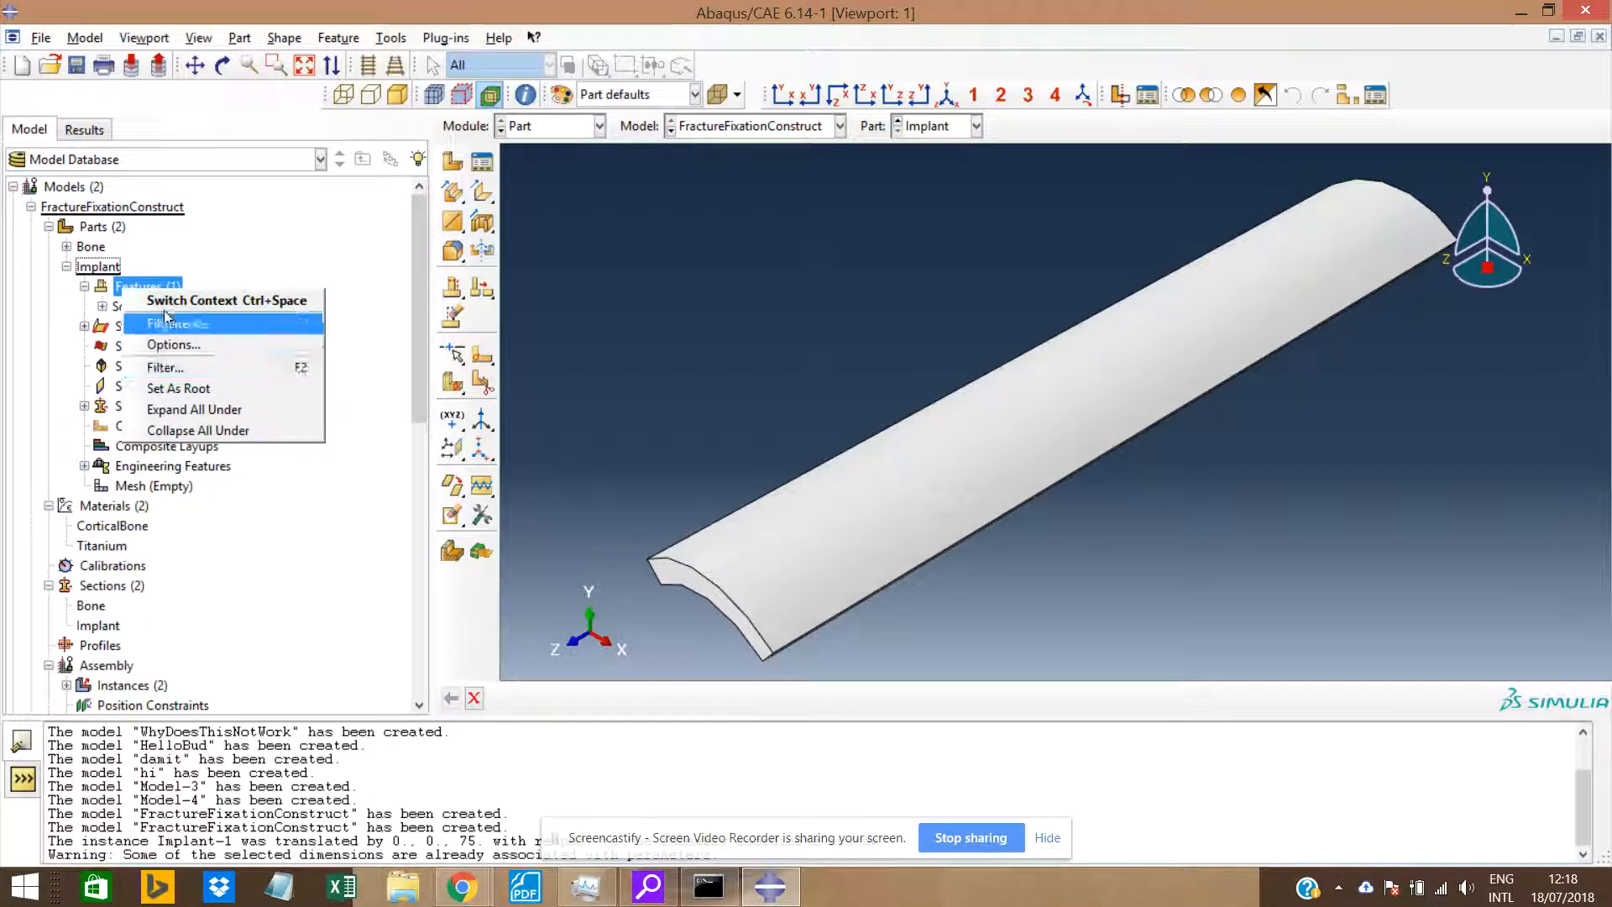
left_click(220, 246)
right_click(157, 289)
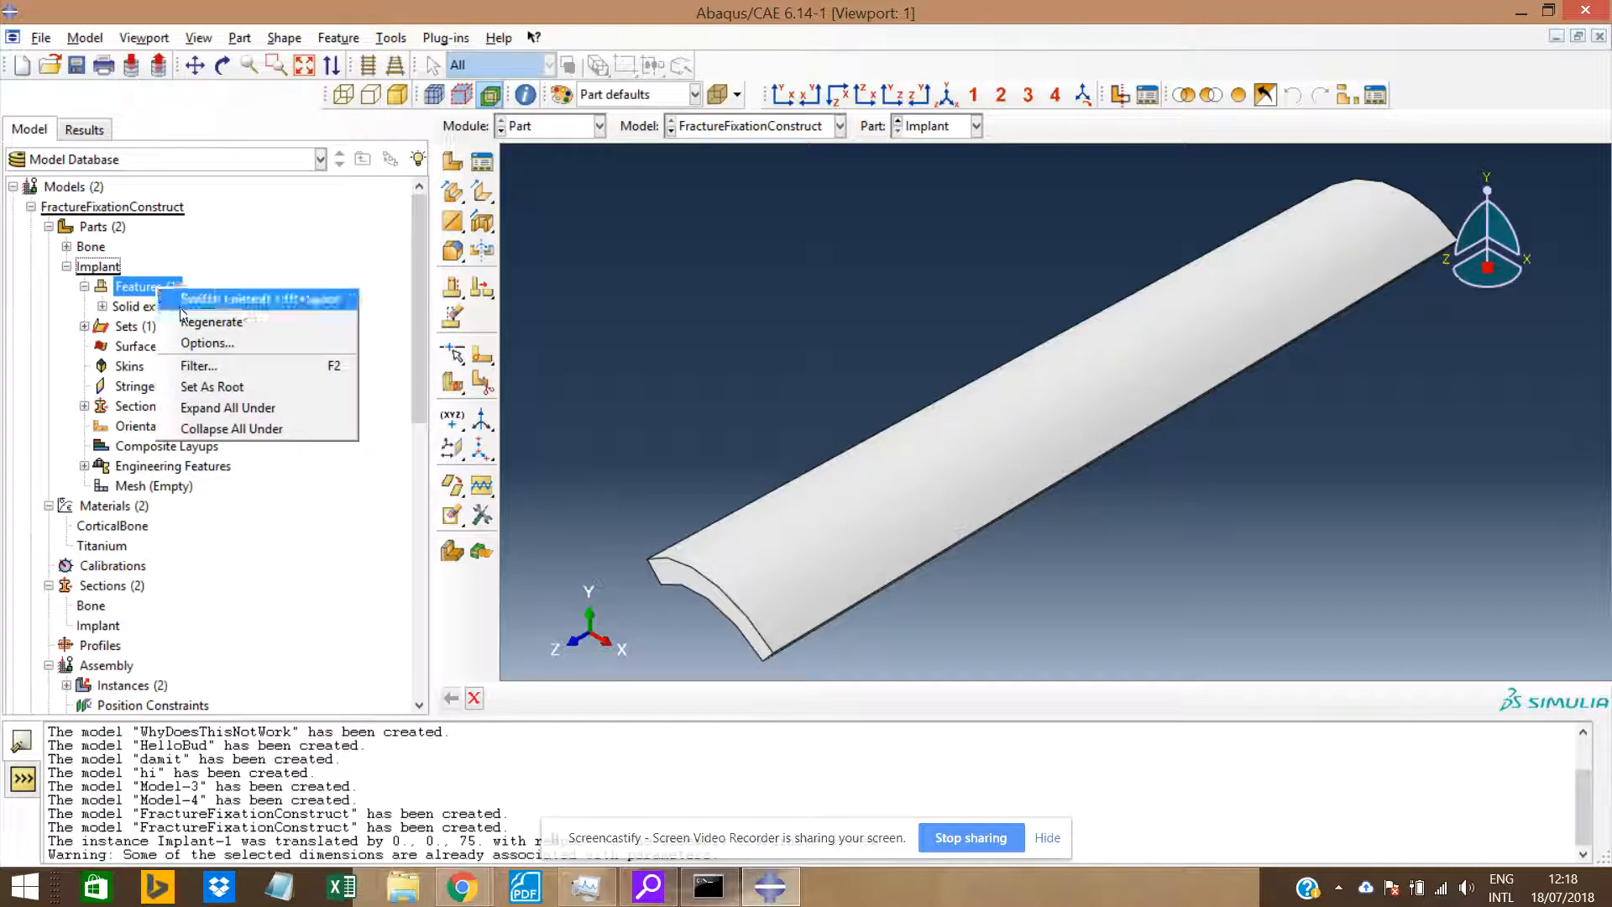
left_click(201, 343)
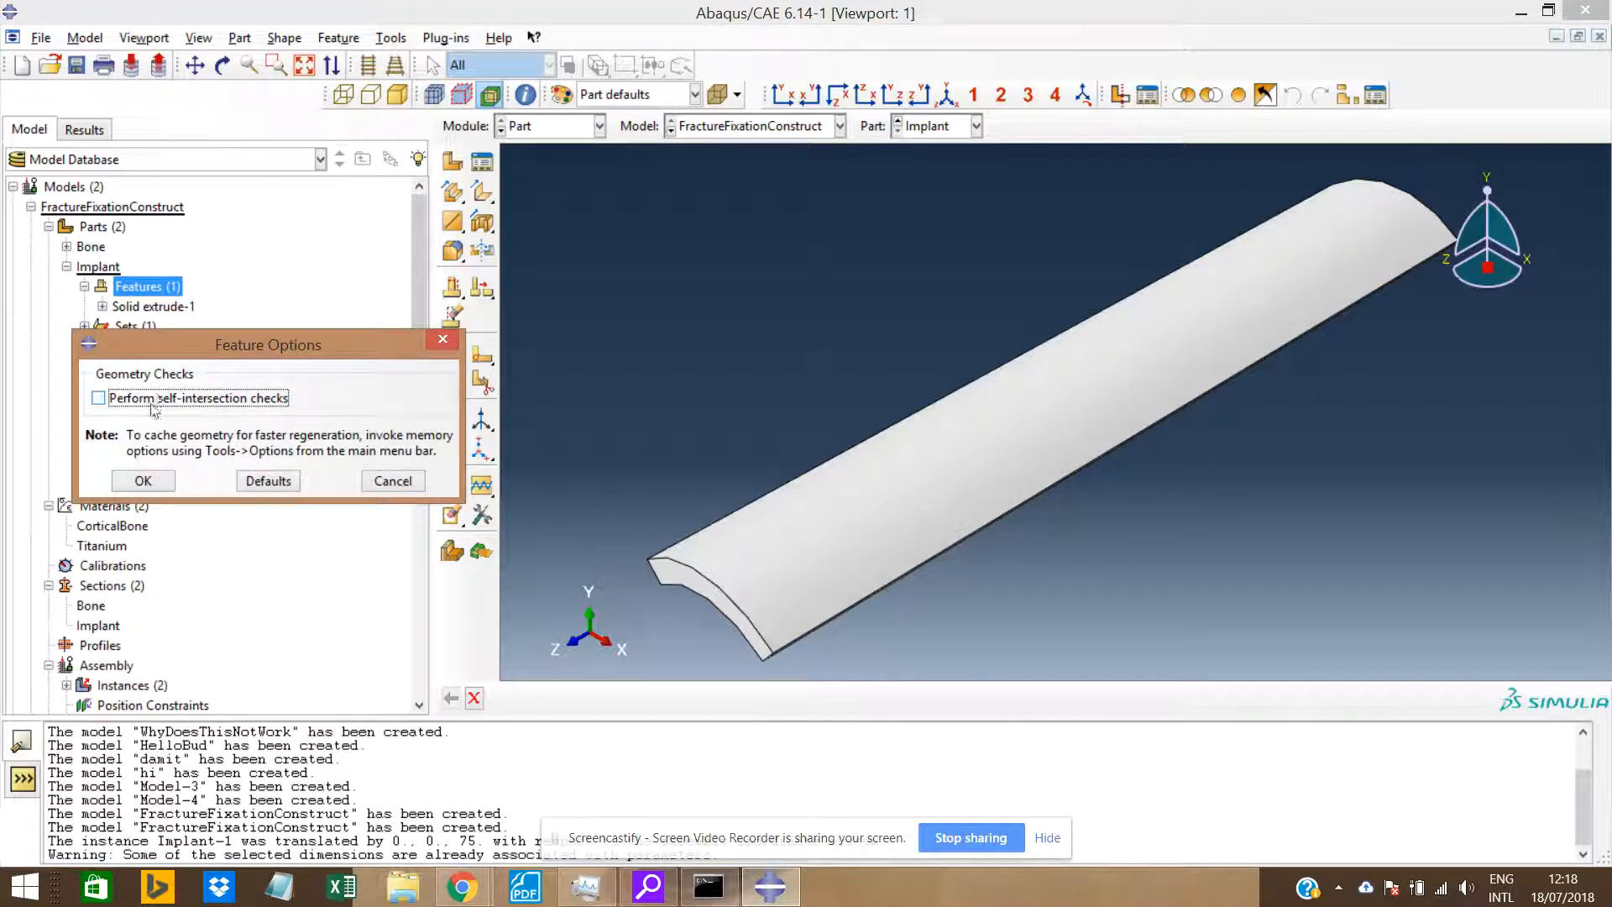
left_click(391, 483)
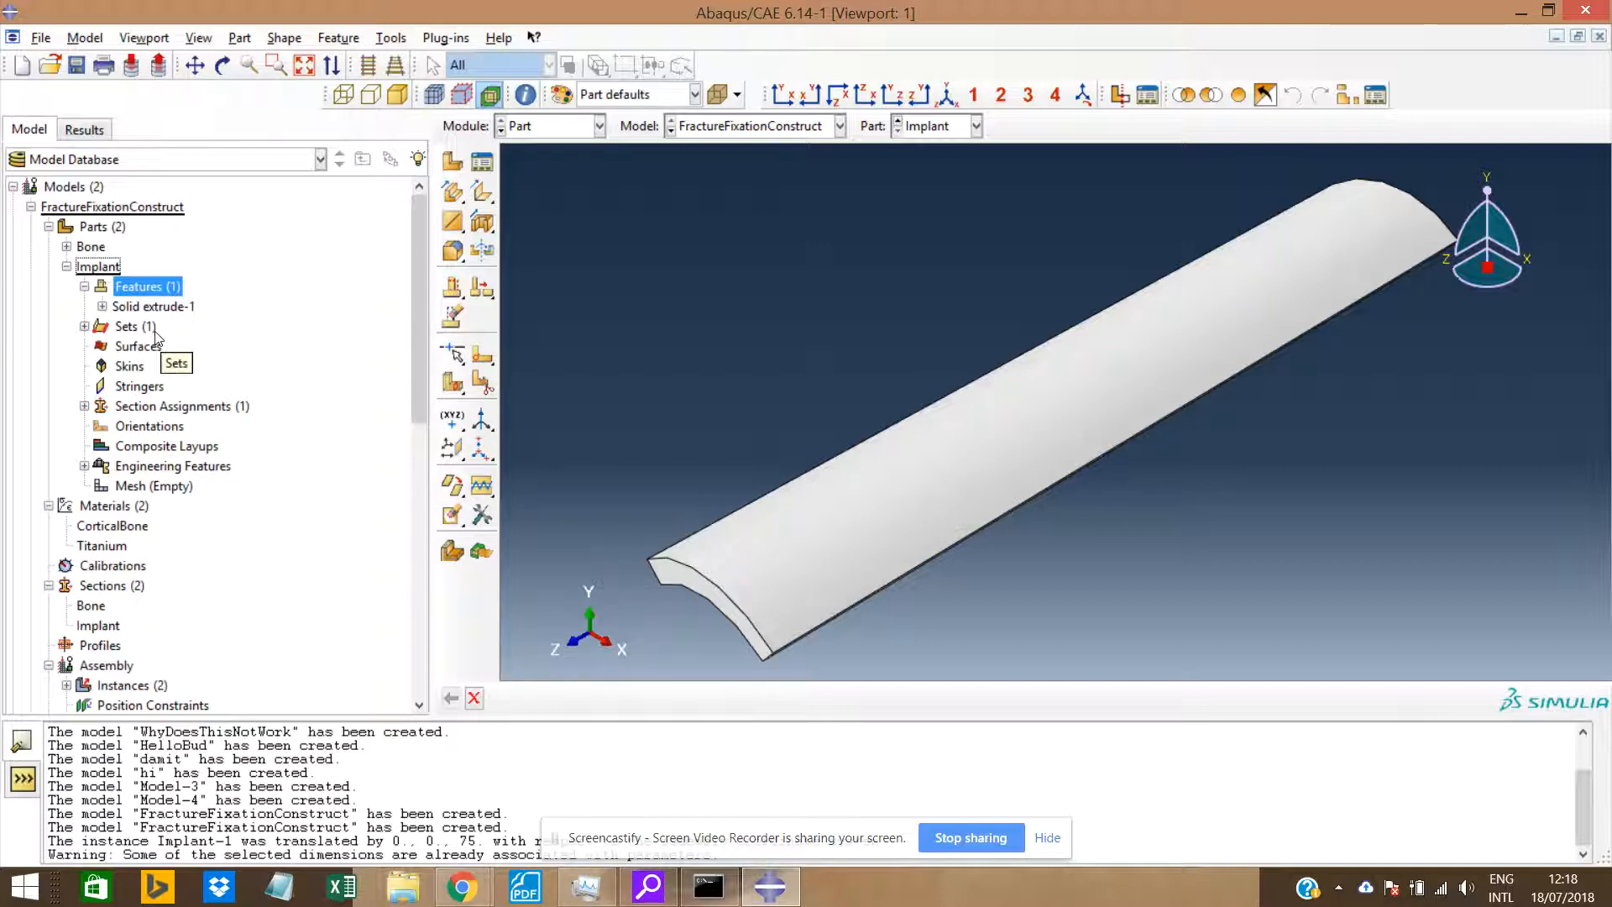
Create a datum plane in the Implant part, offset 17.5 from the XZ principal plane.
left_click(461, 453)
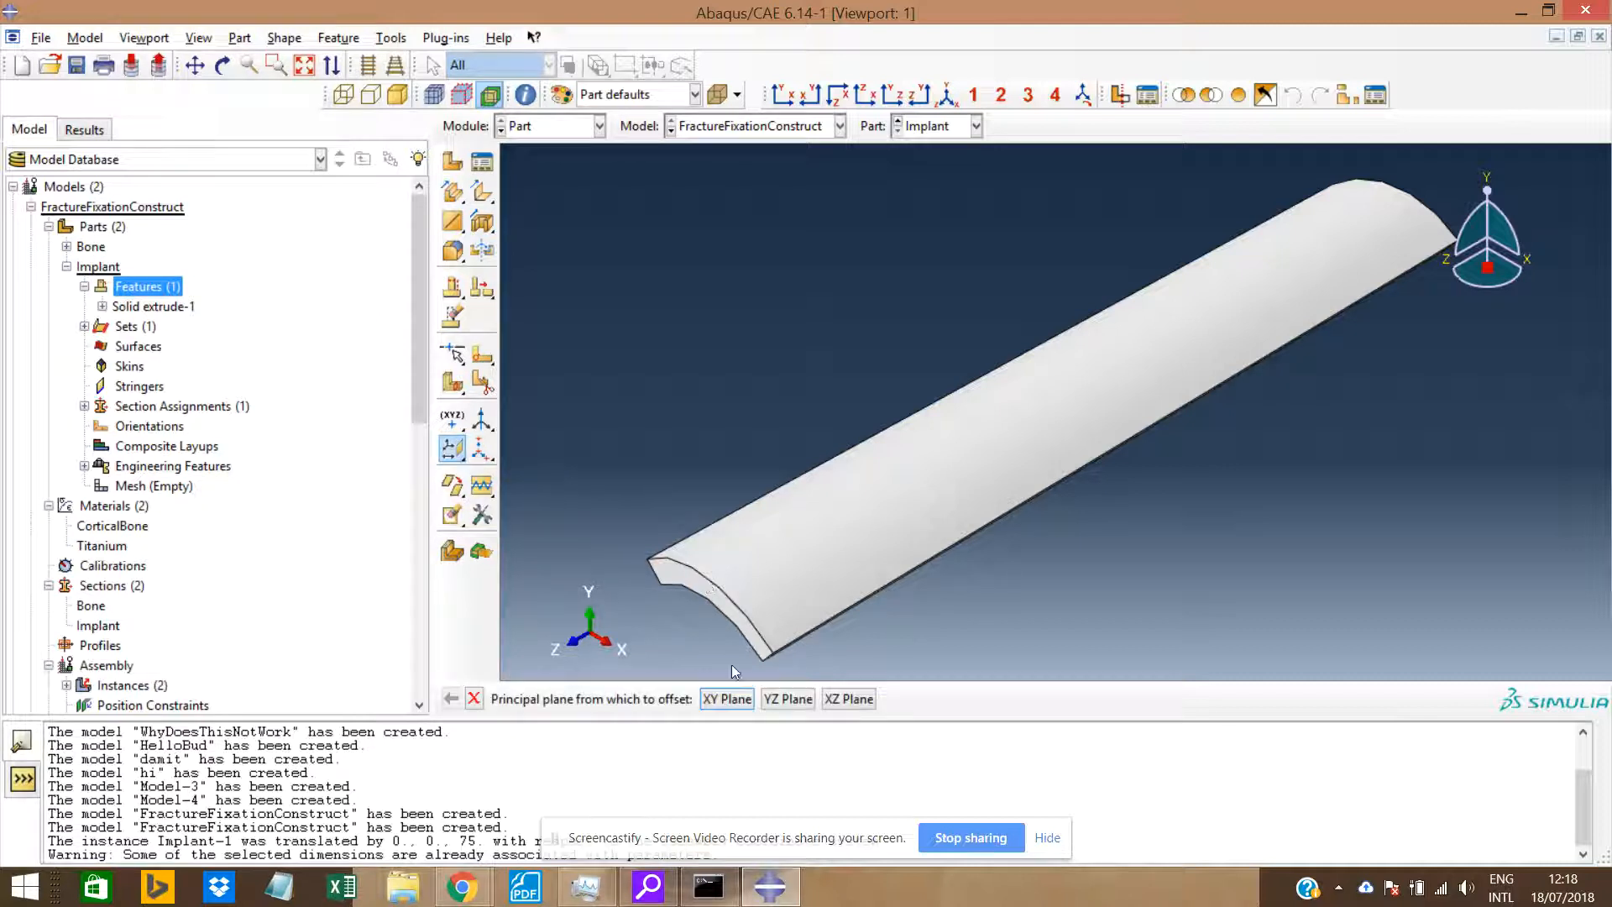
left_click(849, 699)
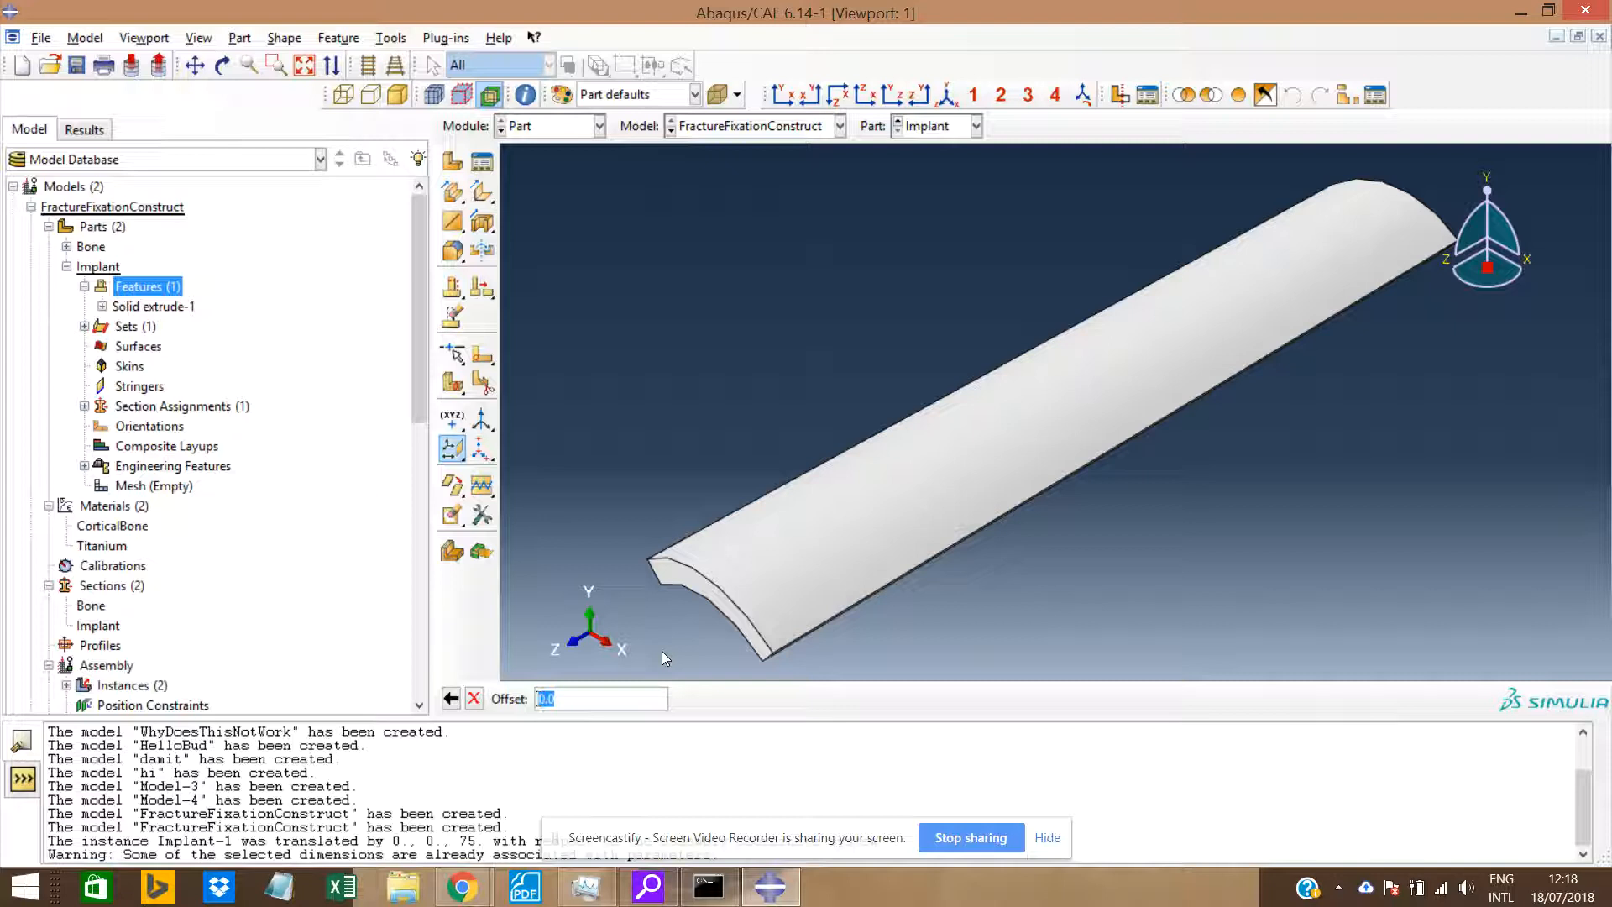
type("17.5")
key("Return")
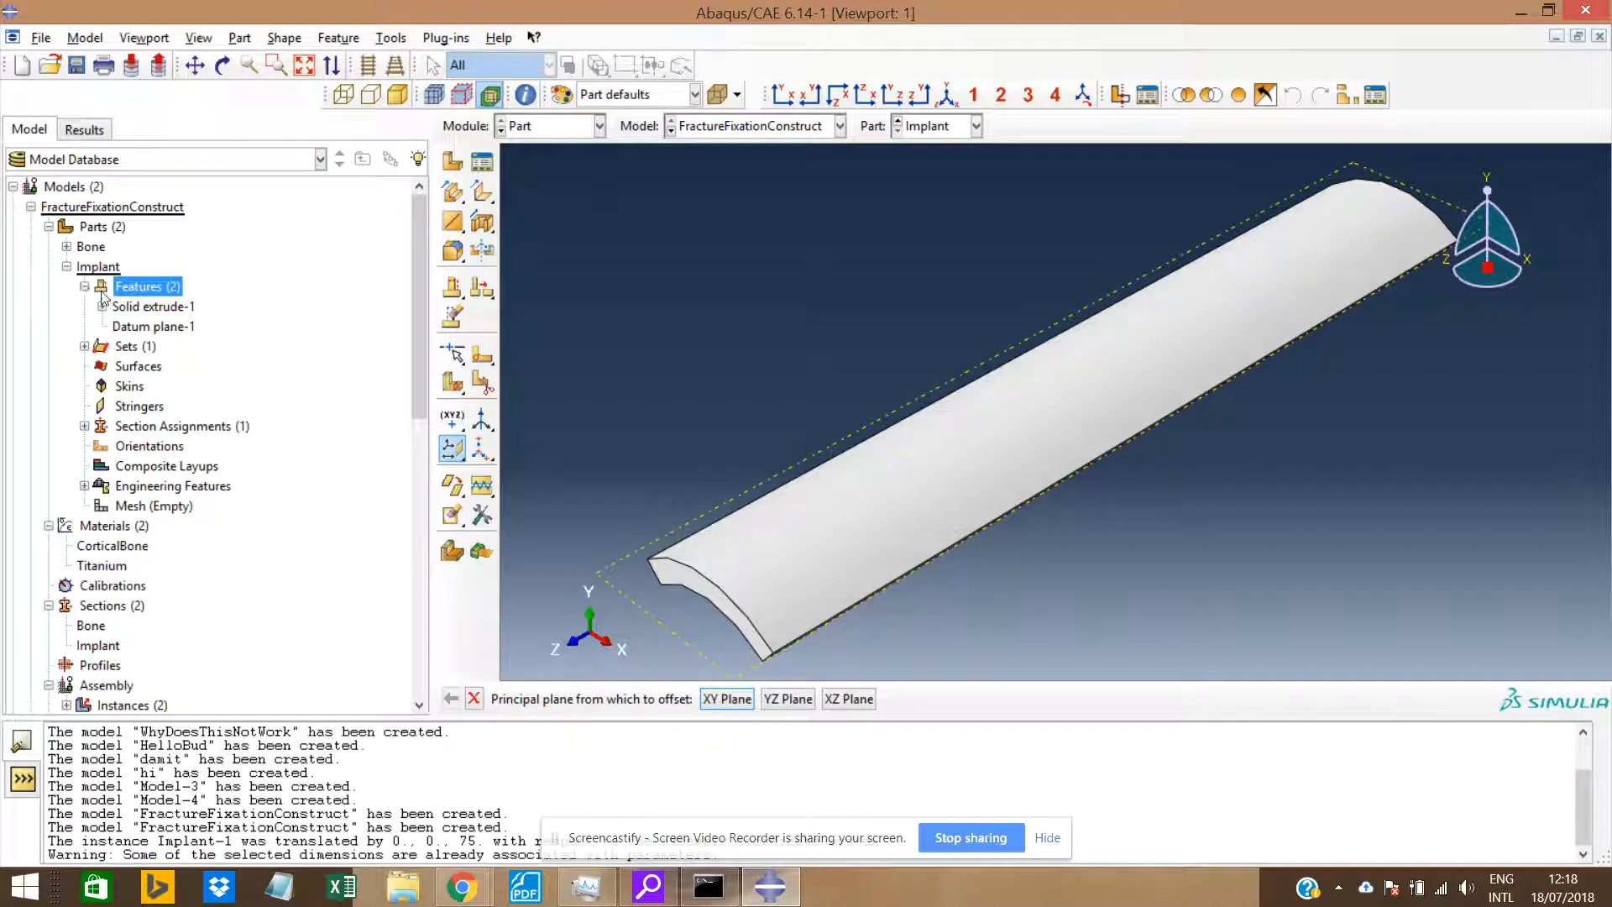
Set the offset of the Implant's datum plane to 22.5 and regenerate the feature.
double_click(134, 326)
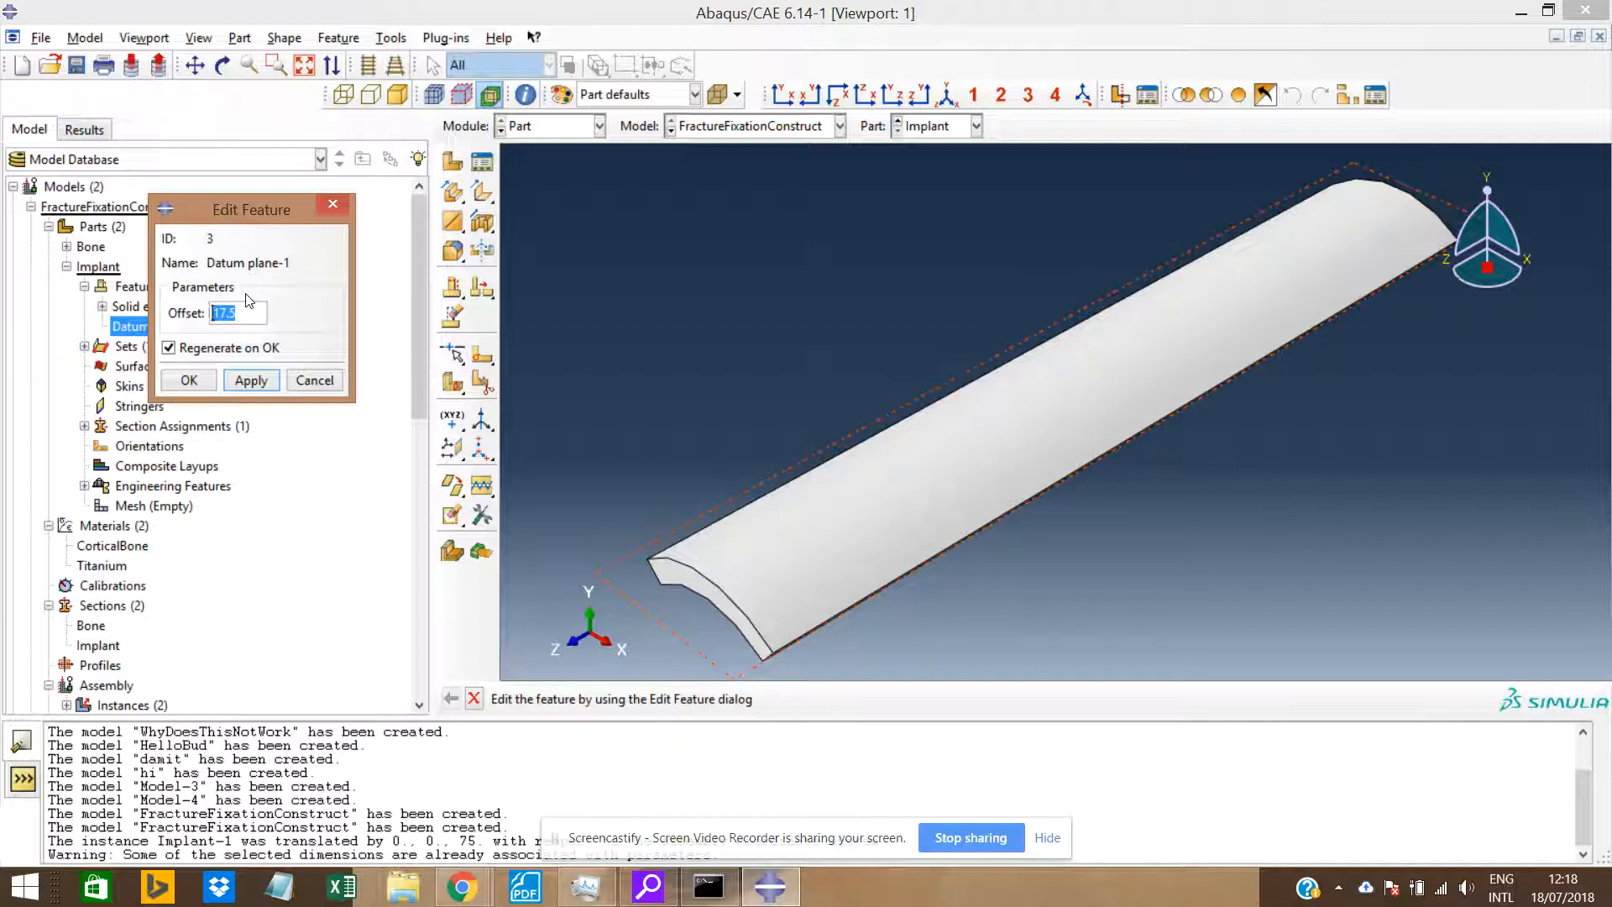
type("21")
type("2.5")
key("Return")
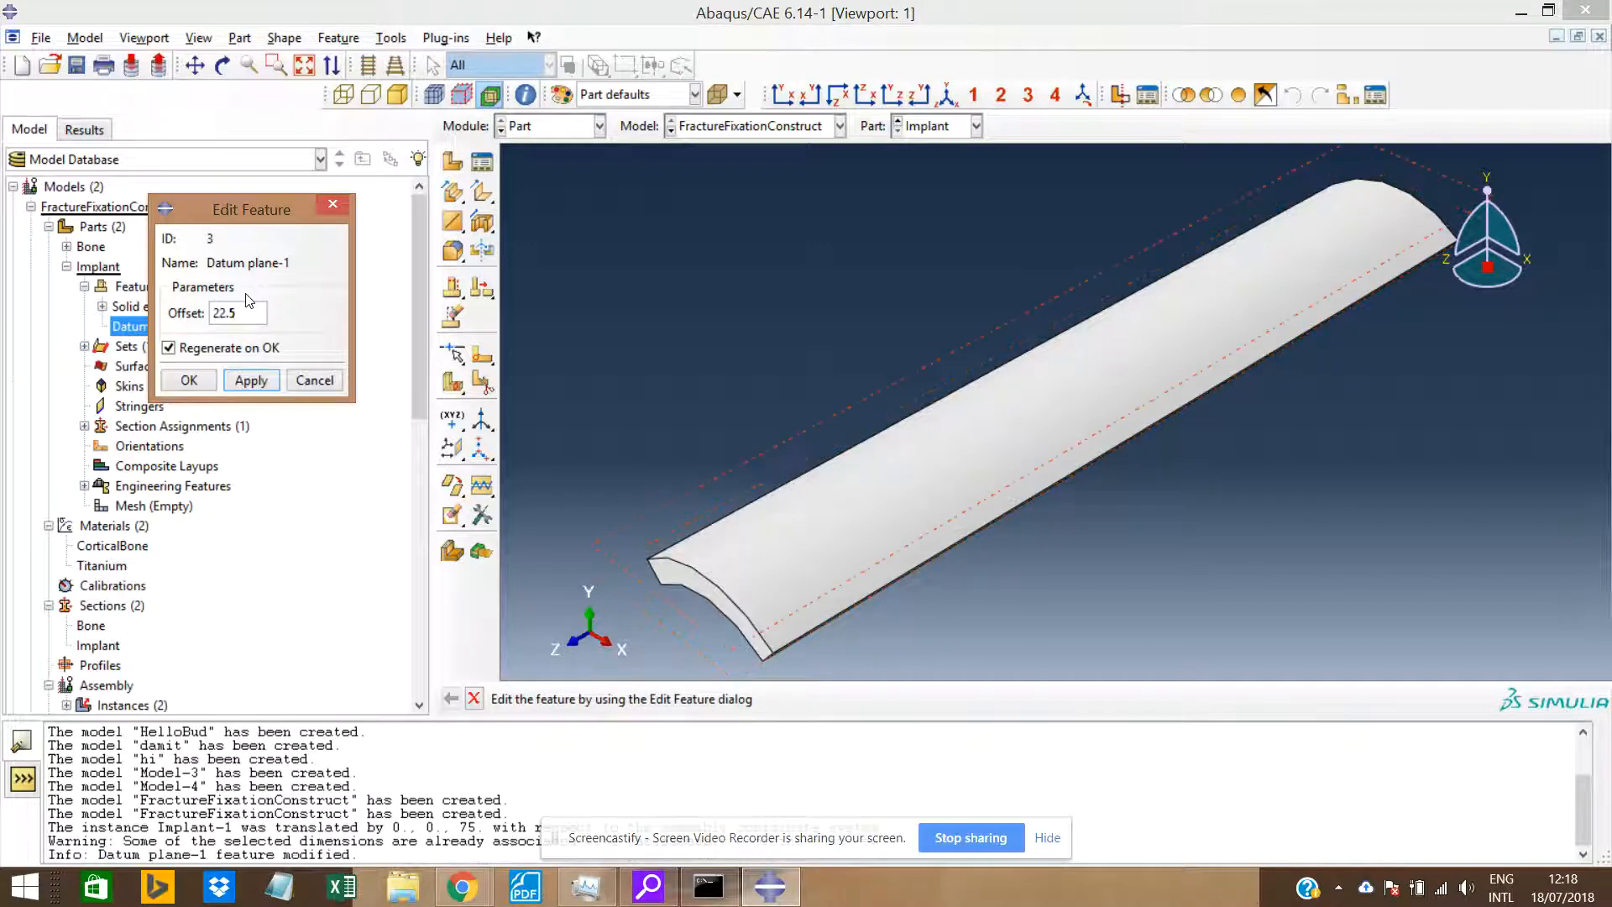
left_click(190, 383)
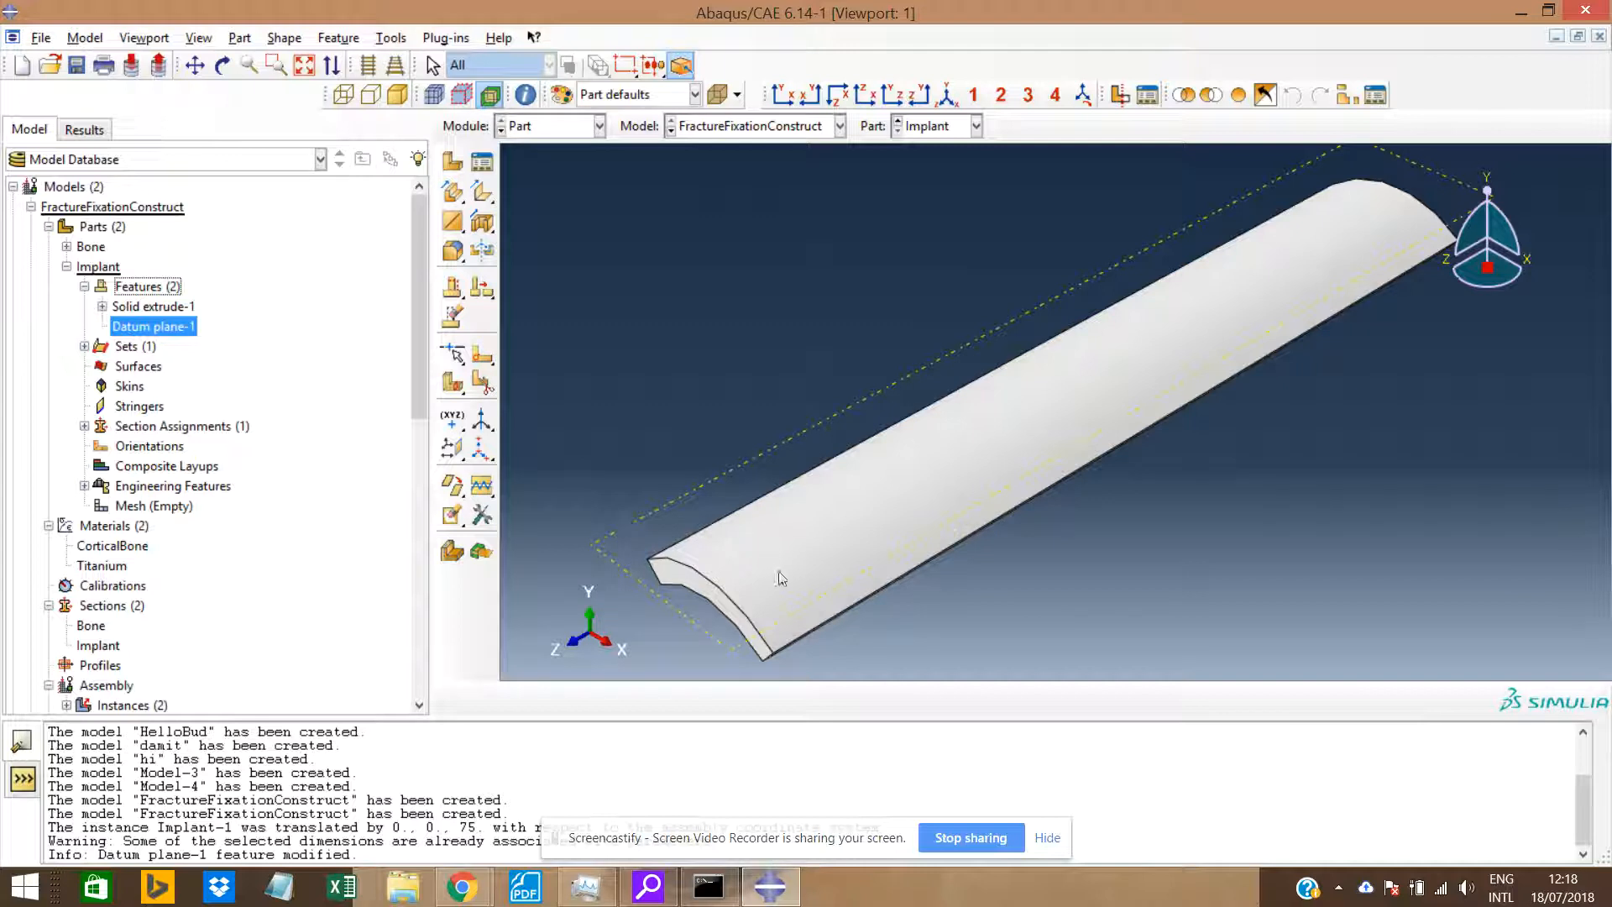
Switch to parallel projection and start a solid extrusion sketch on the Implant's datum plane, oriented by an edge of the curved upper surface.
left_click(783, 94)
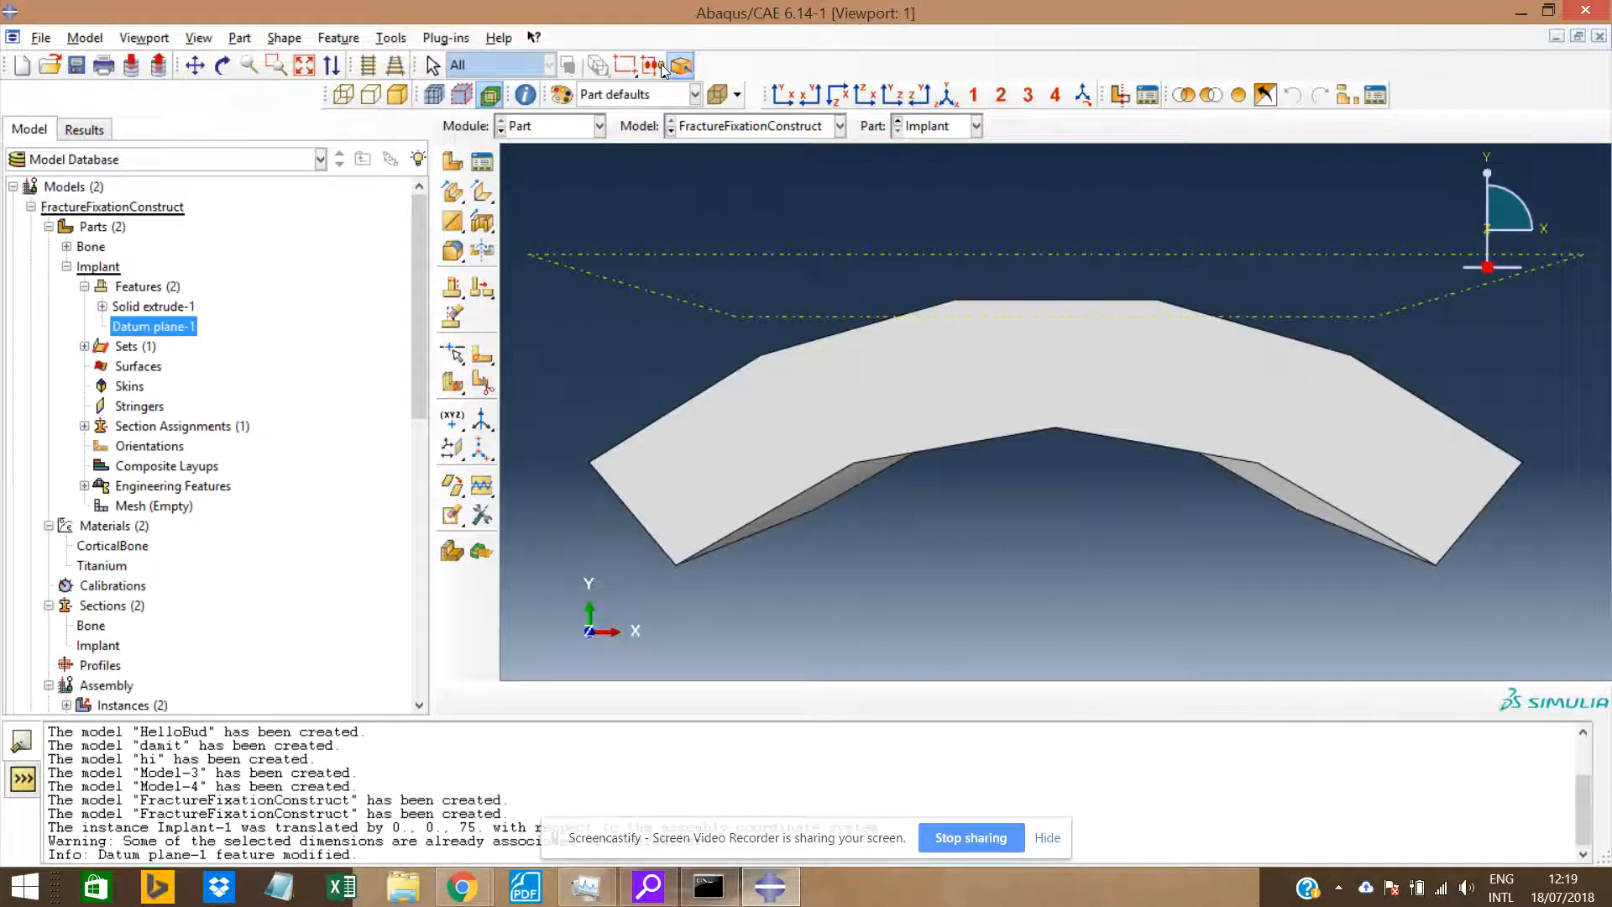
left_click(199, 38)
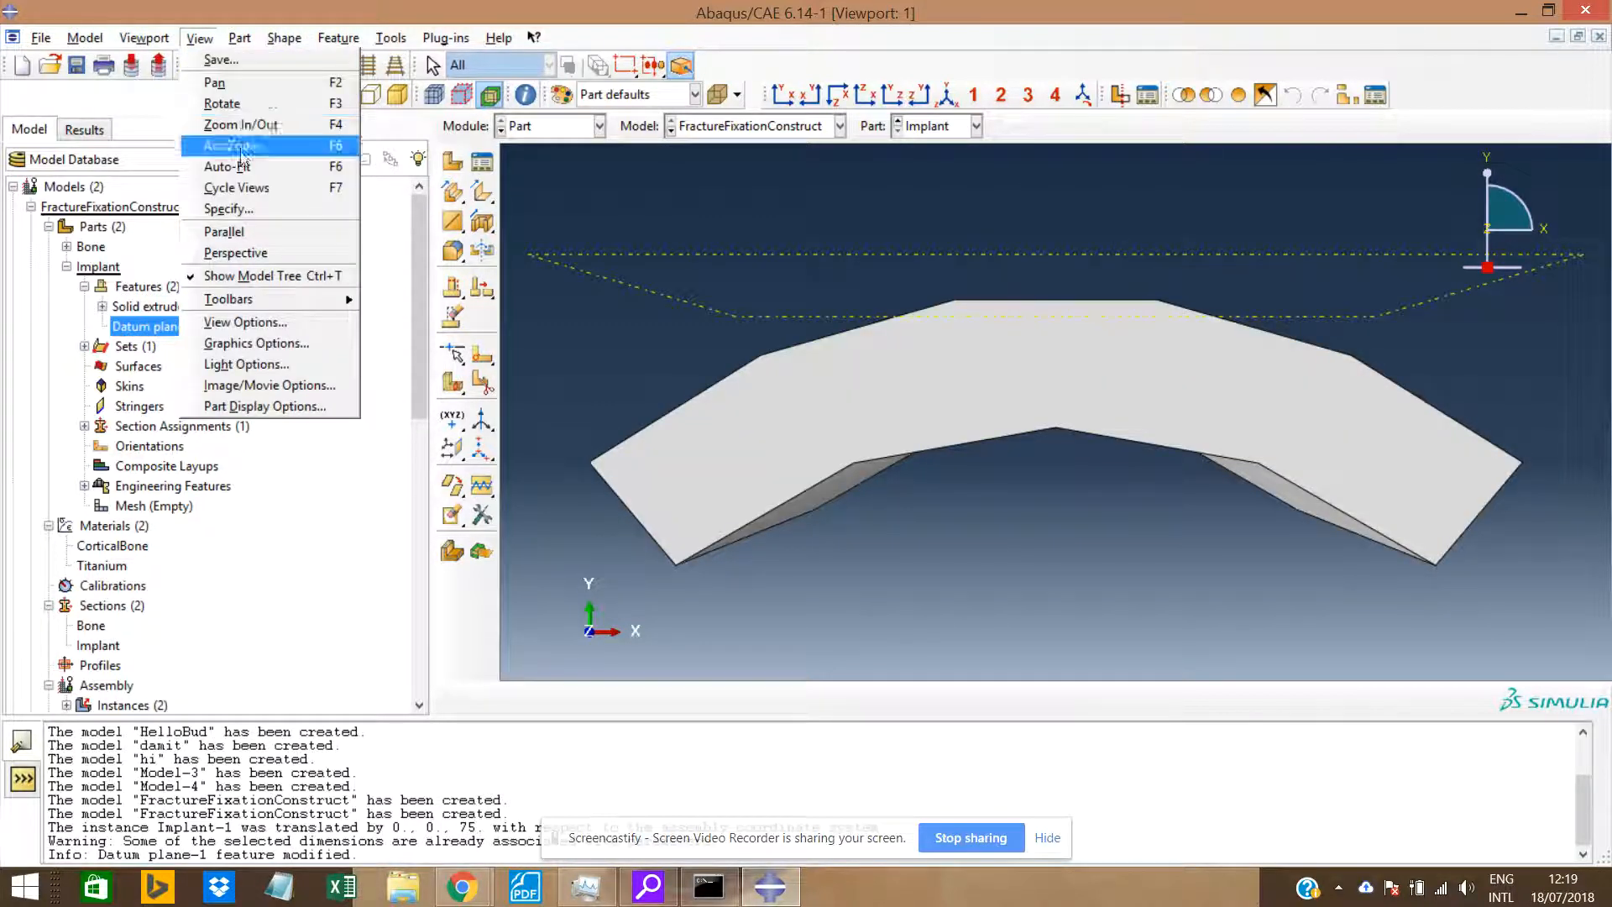
left_click(242, 231)
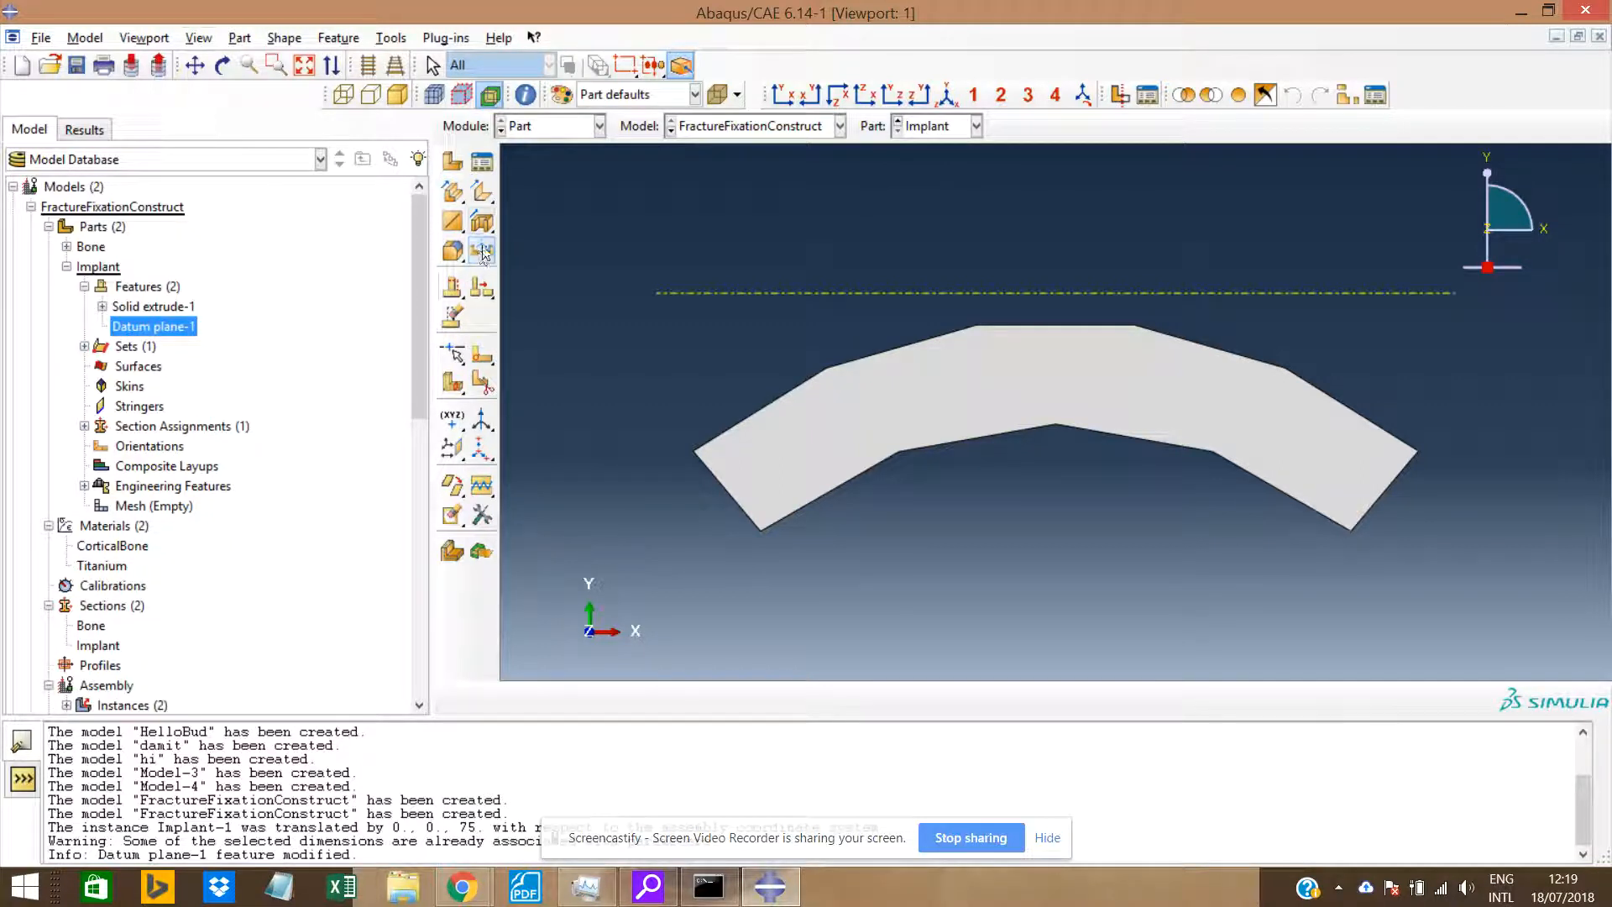
left_click(452, 192)
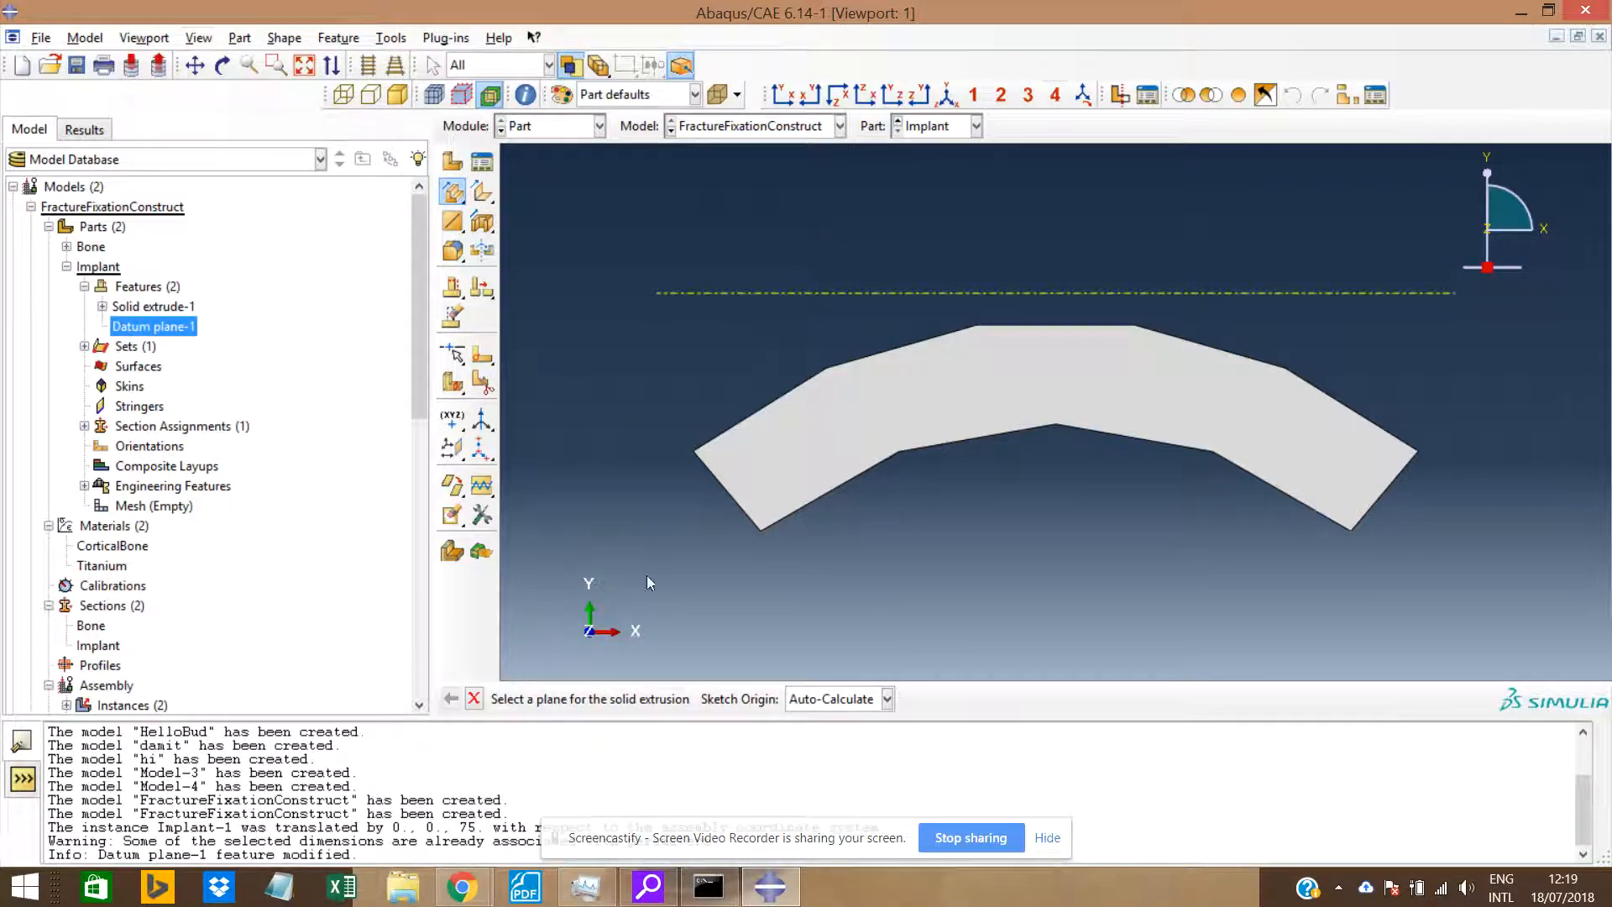
left_click(746, 297)
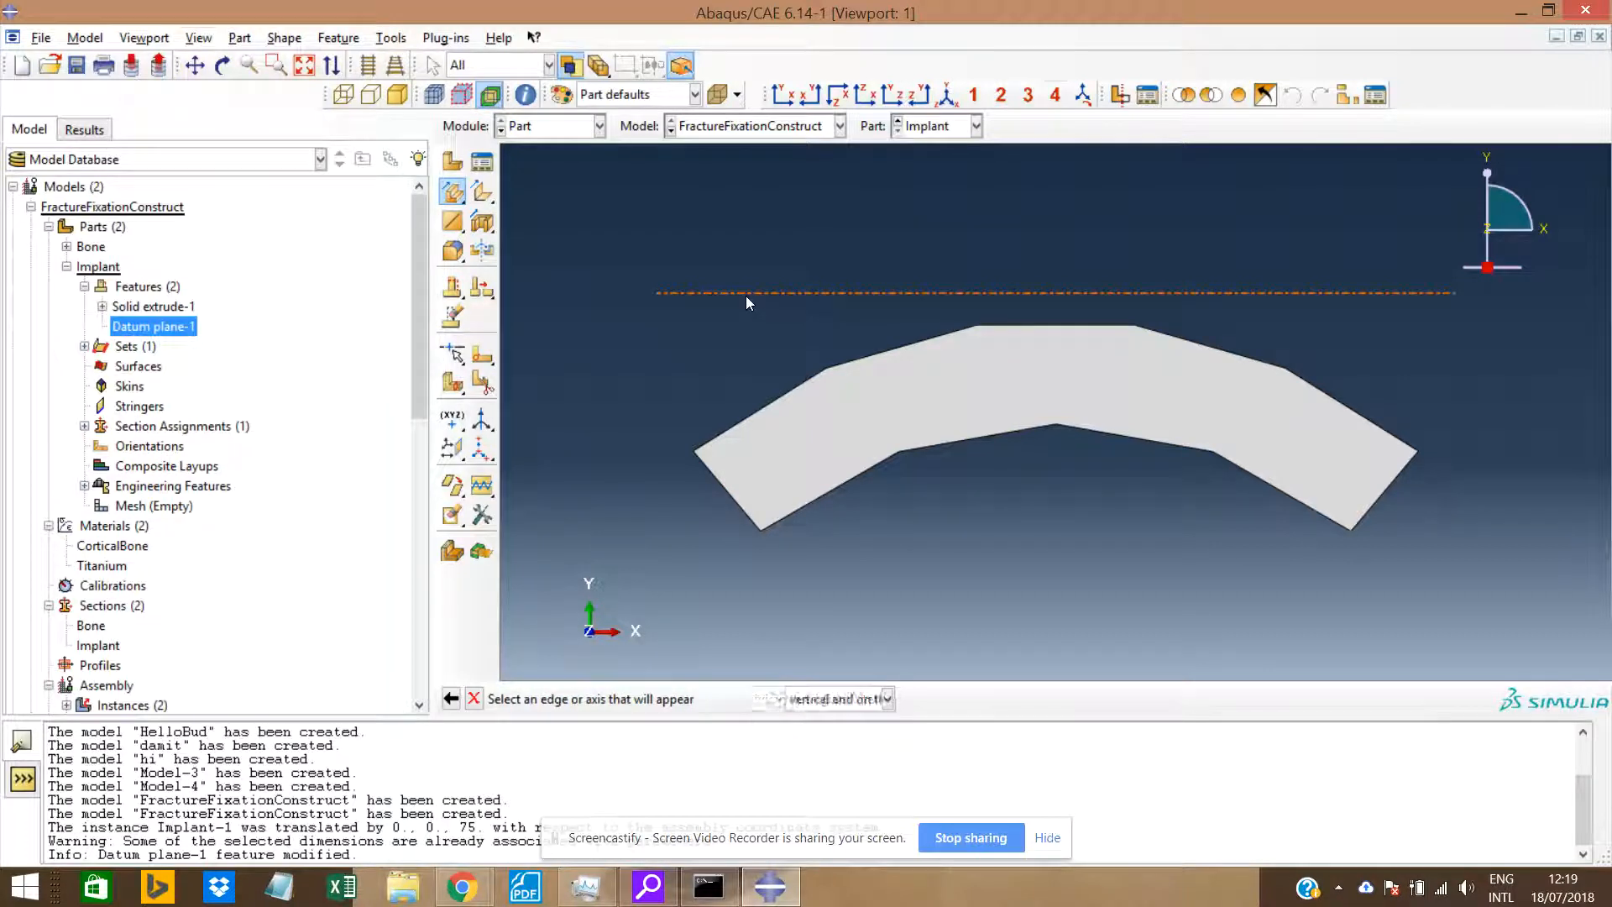
left_click(825, 369)
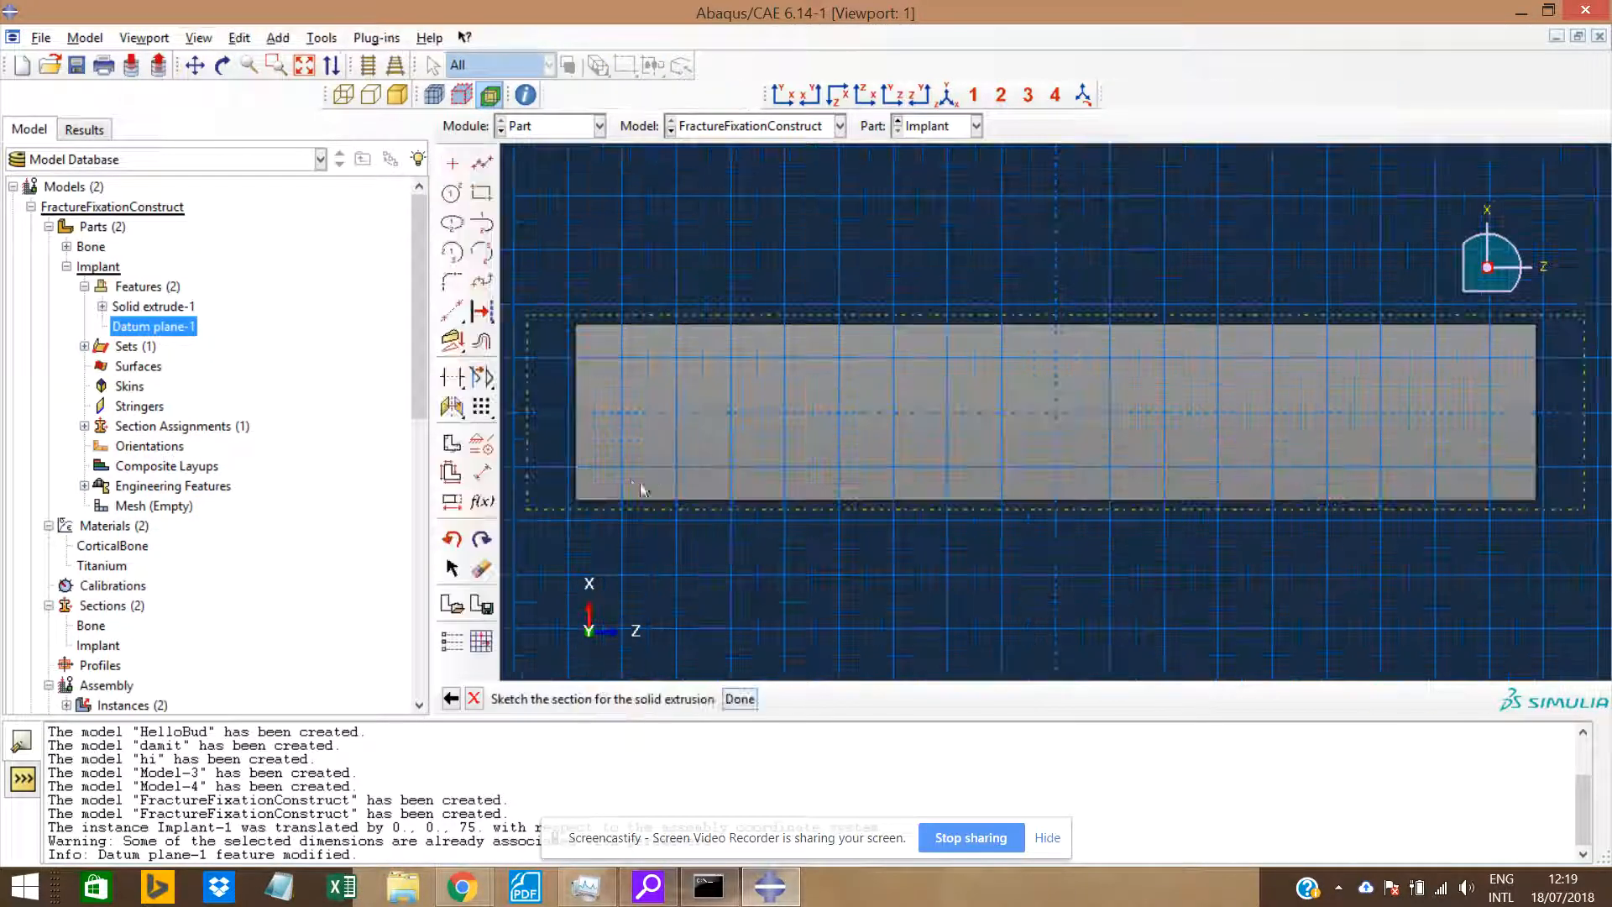
Draw a vertical and a horizontal construction line crossing at the centre of the Implant sketch.
left_click(481, 281)
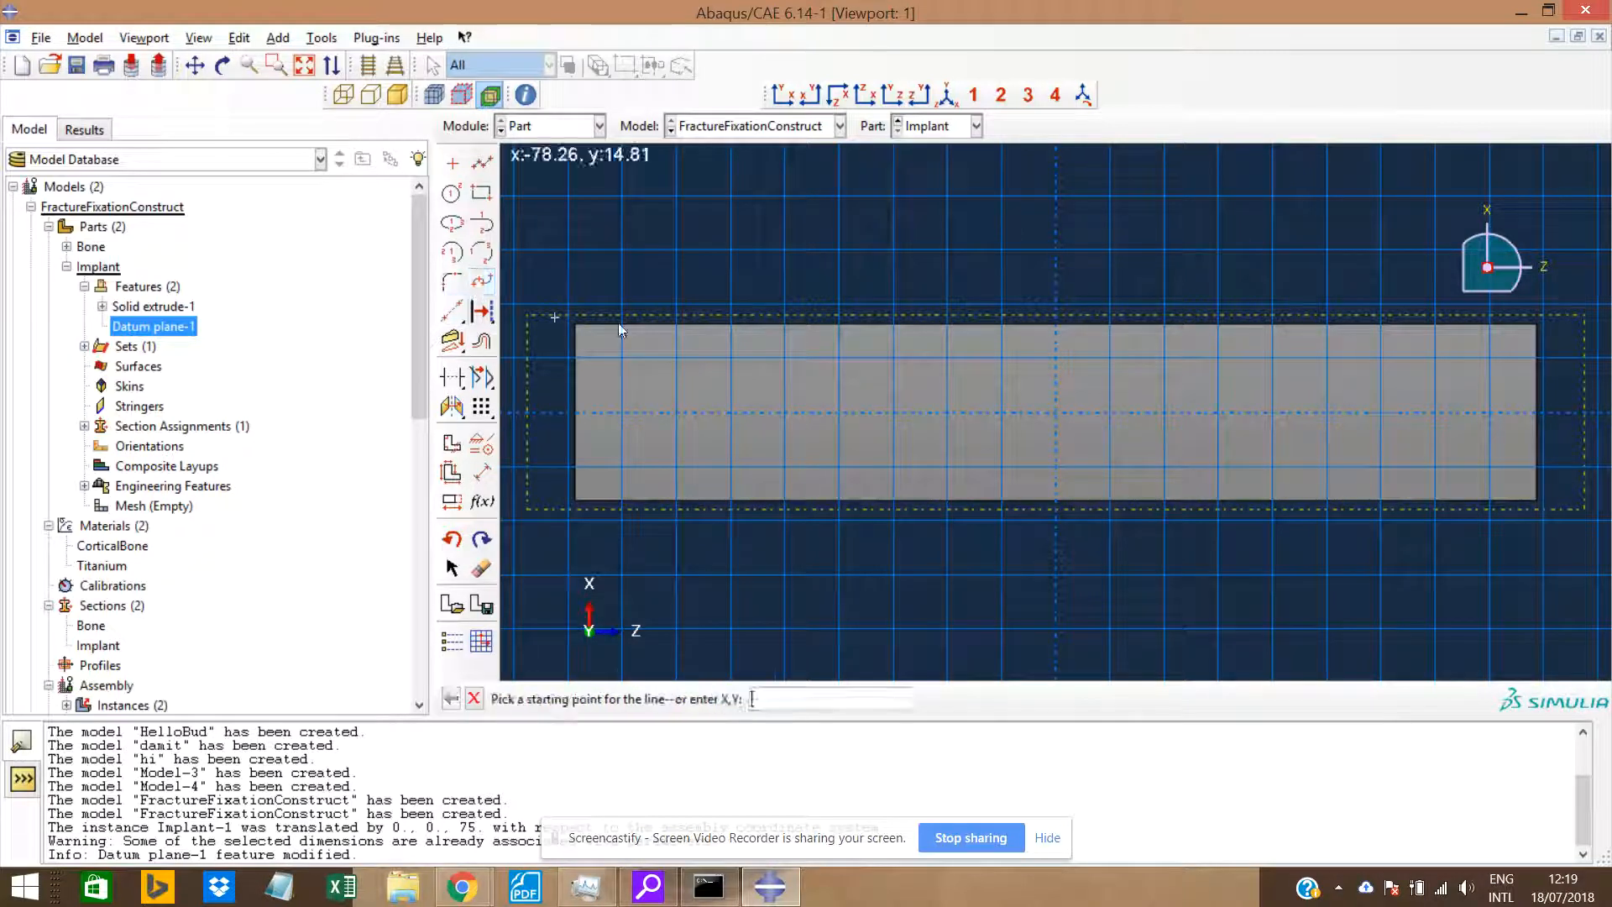
left_click(1056, 249)
left_click(1057, 497)
left_click(972, 411)
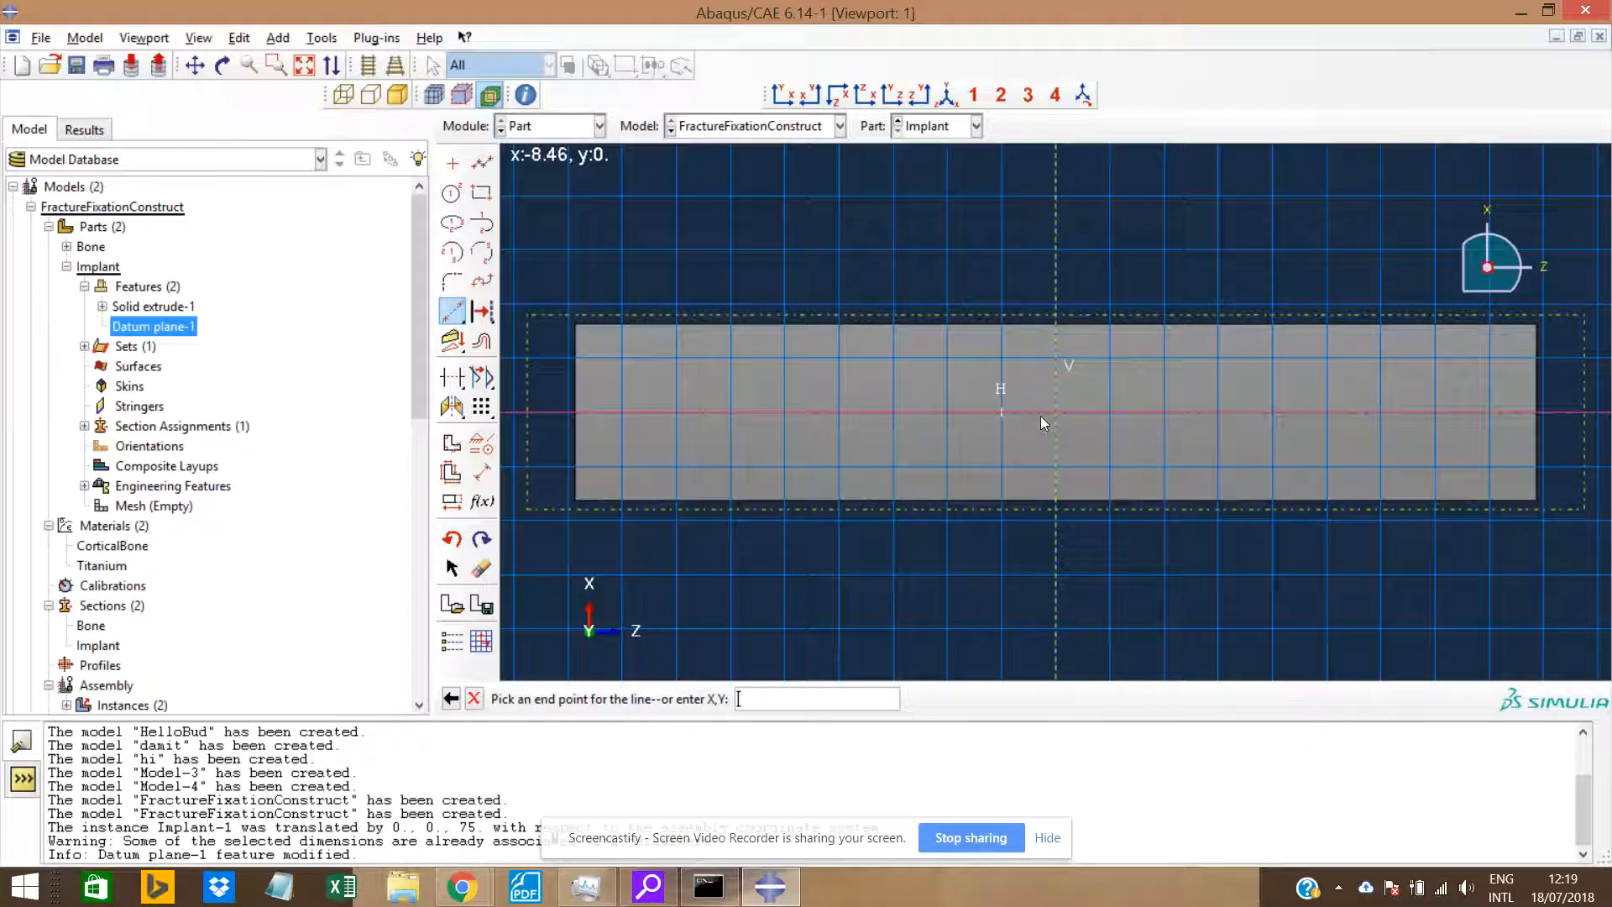
left_click(1176, 416)
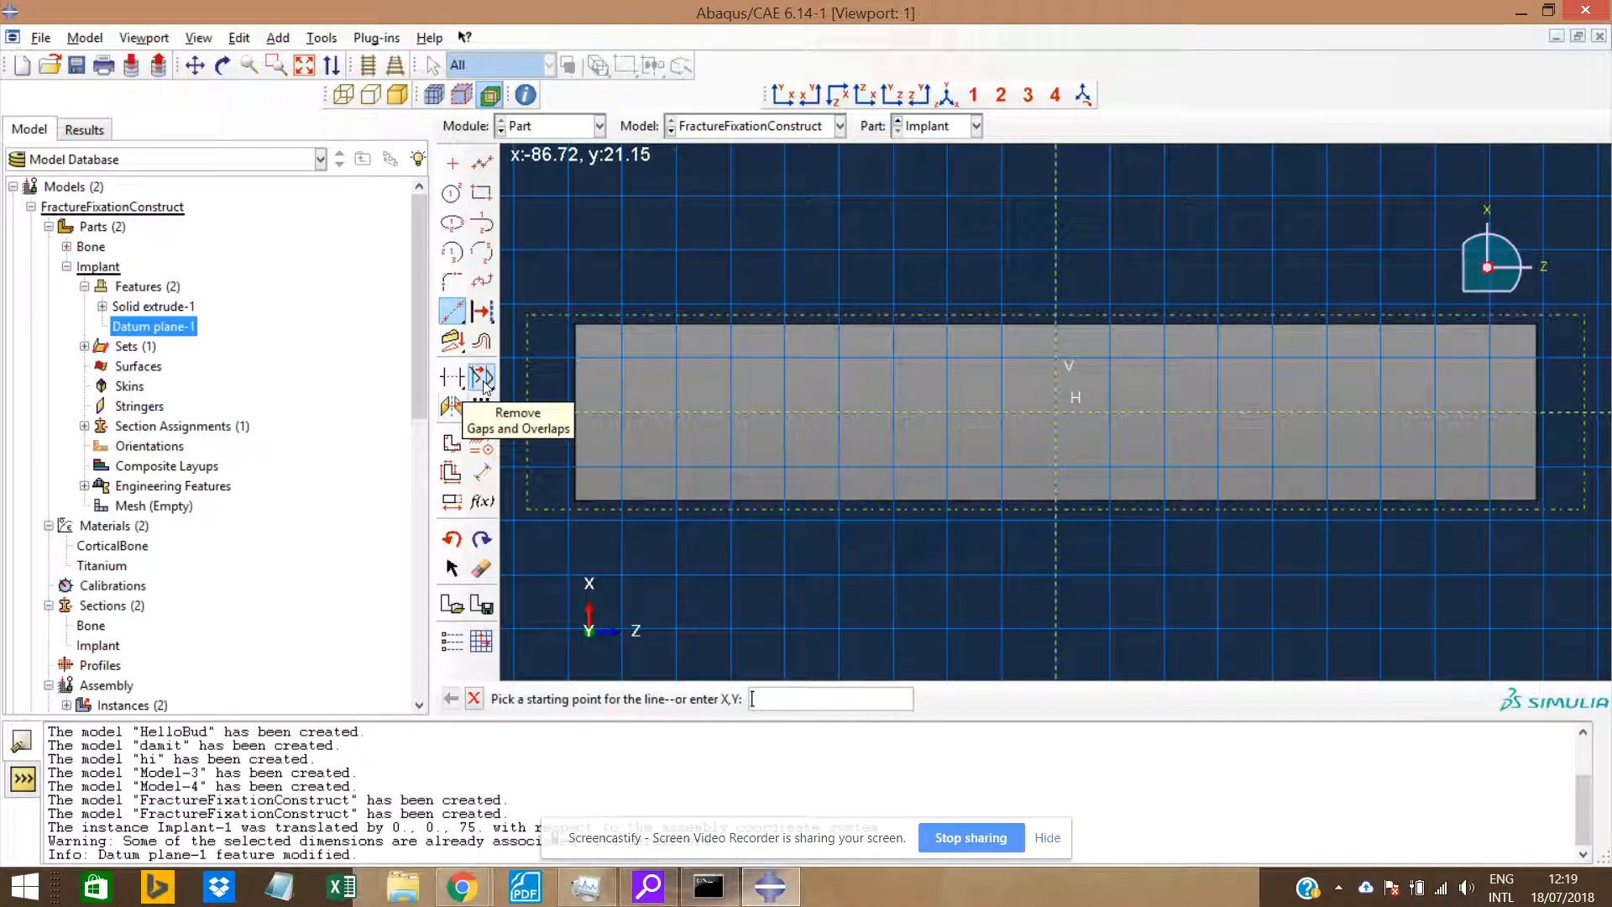
Apply a Fixed constraint to both the vertical and the horizontal construction line.
left_click(481, 445)
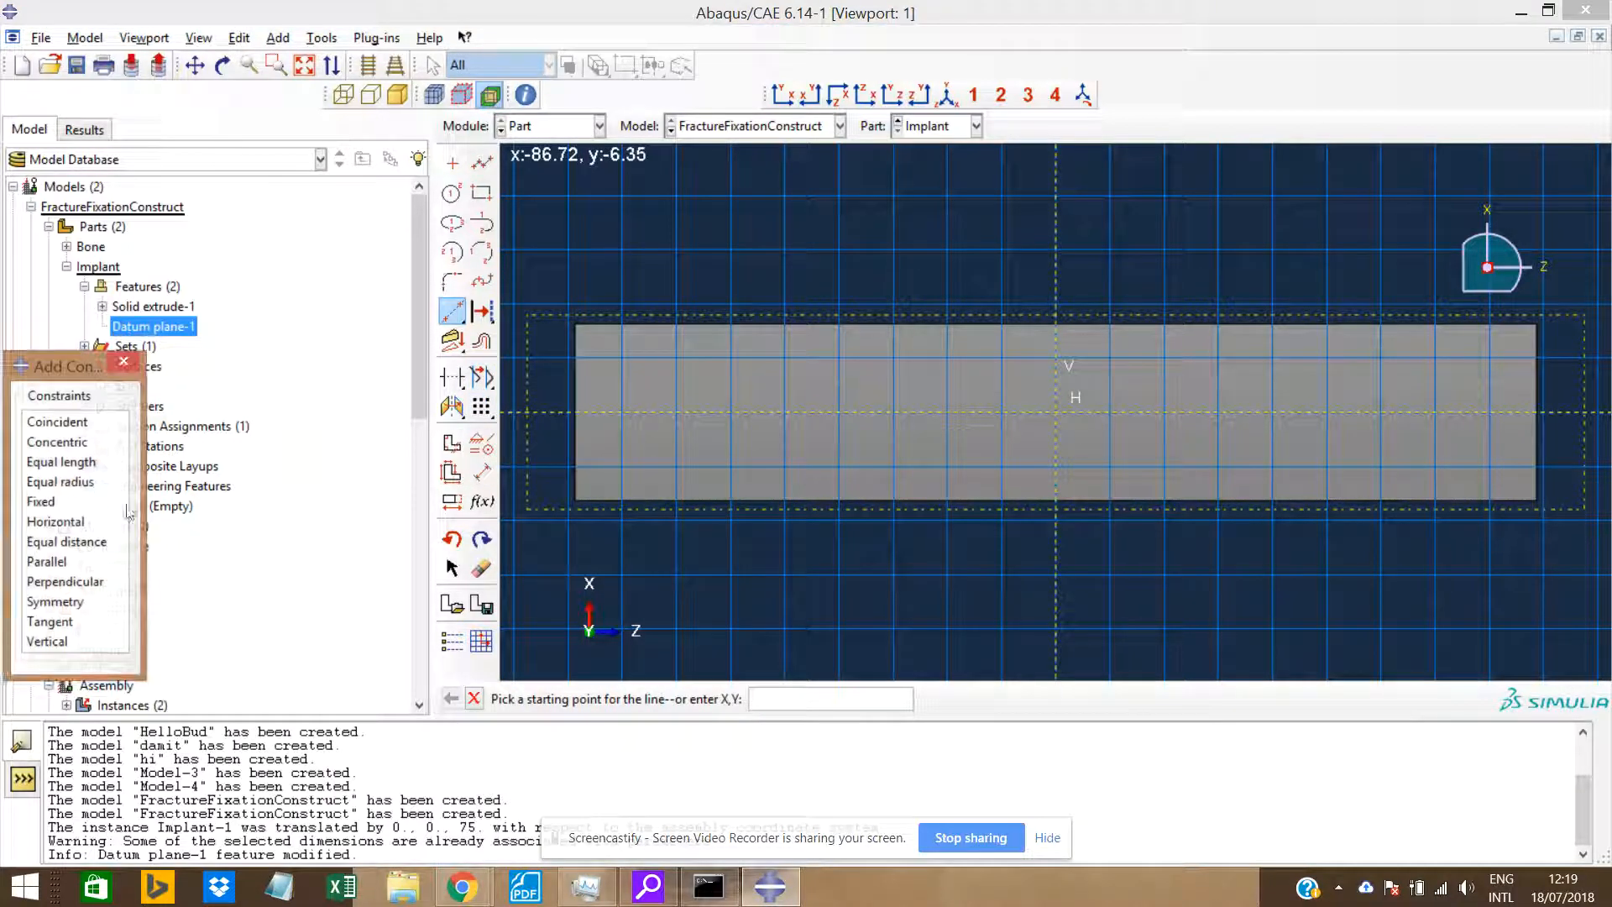
left_click(51, 501)
left_click(1054, 304)
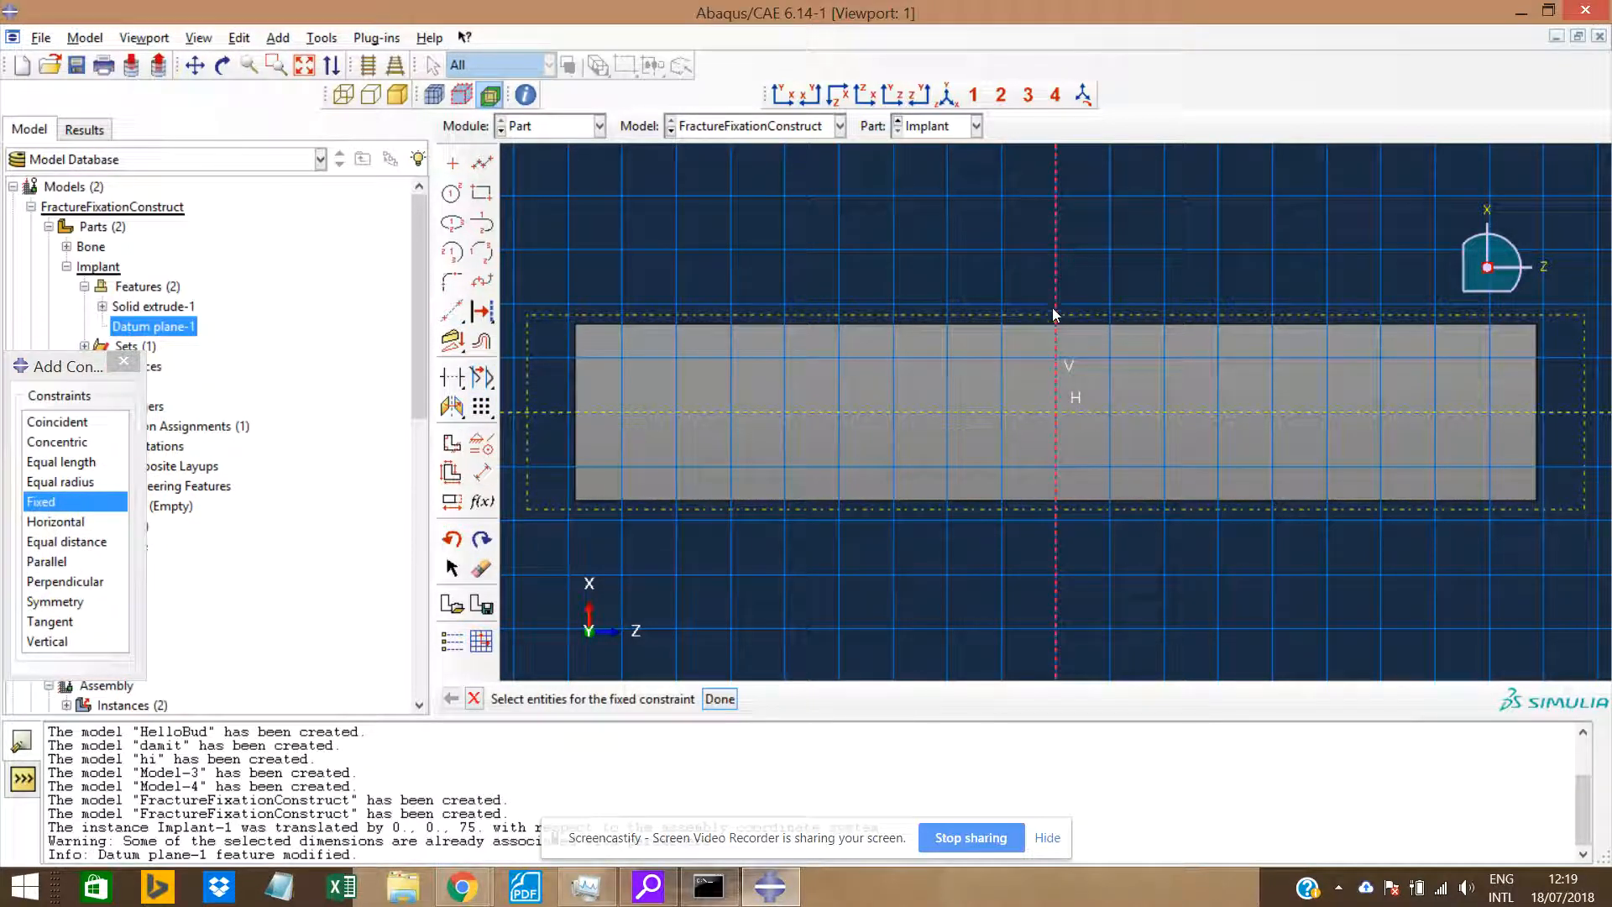
middle_click(1053, 310)
left_click(978, 413)
middle_click(976, 413)
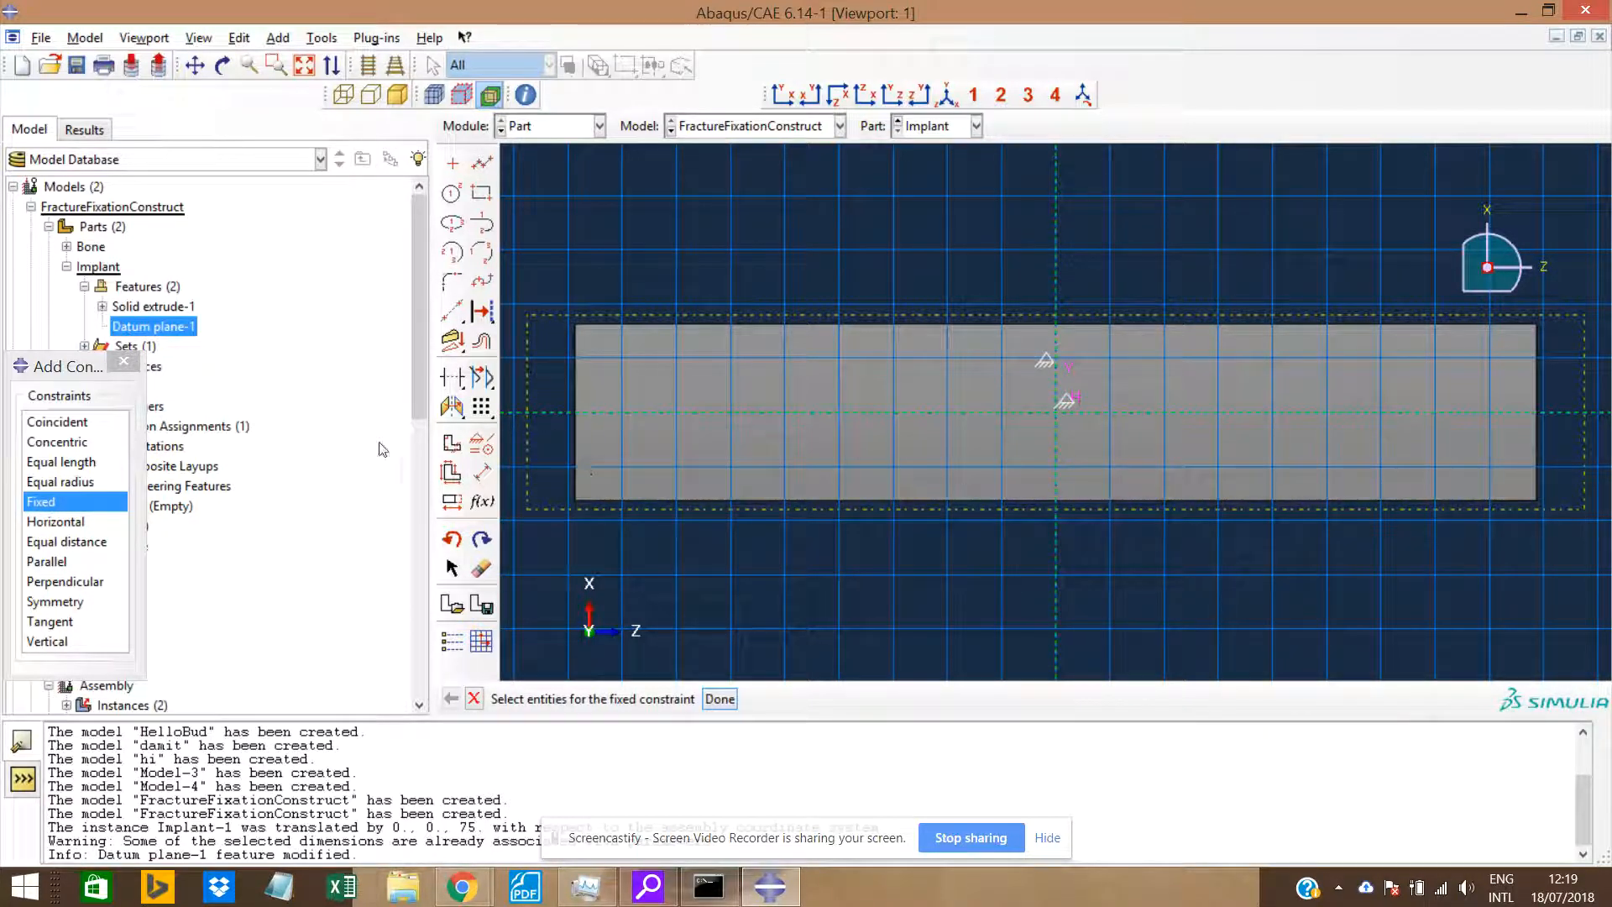
left_click(120, 369)
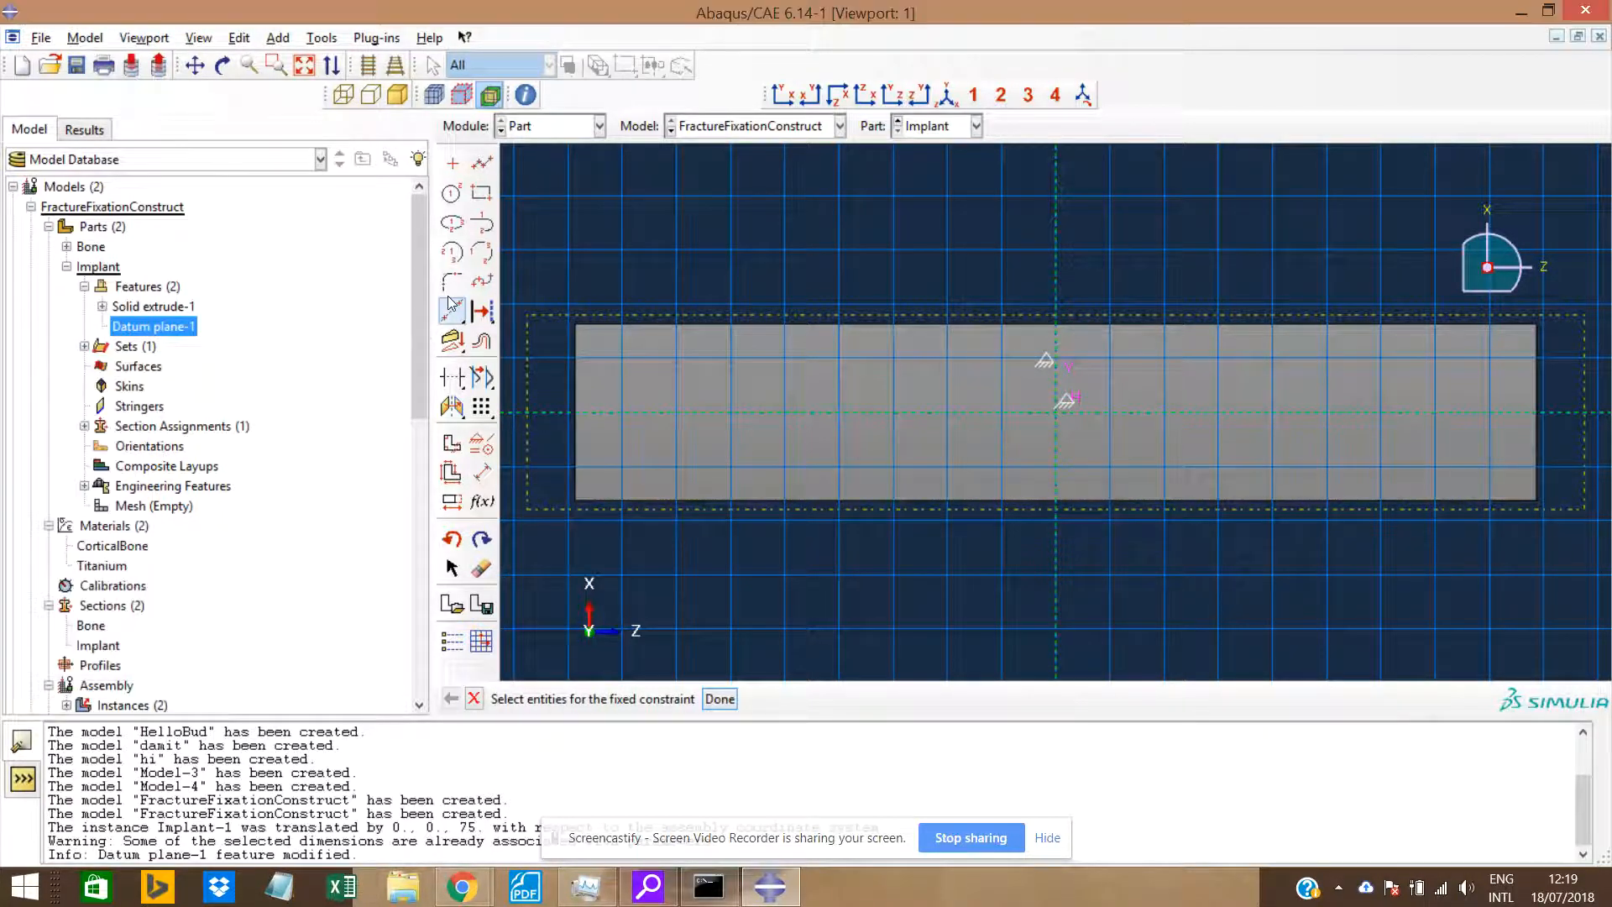
Draw four circles of about 4.2 to 4.7 radius along the horizontal construction line, on the negative side of the vertical one.
left_click(452, 193)
left_click(1001, 414)
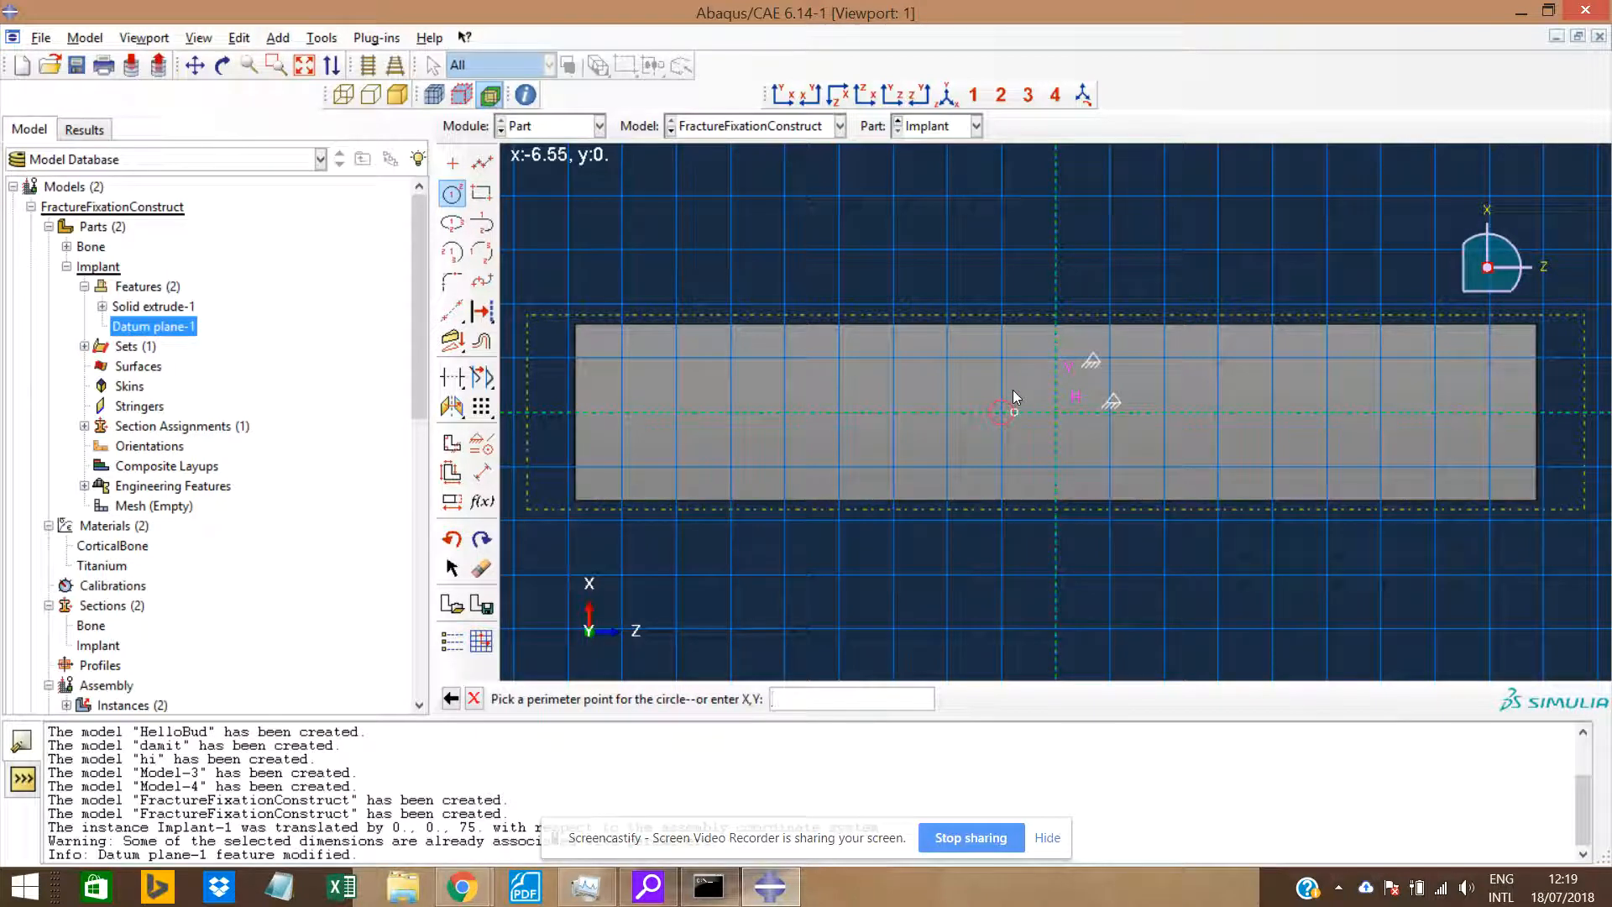
left_click(1016, 386)
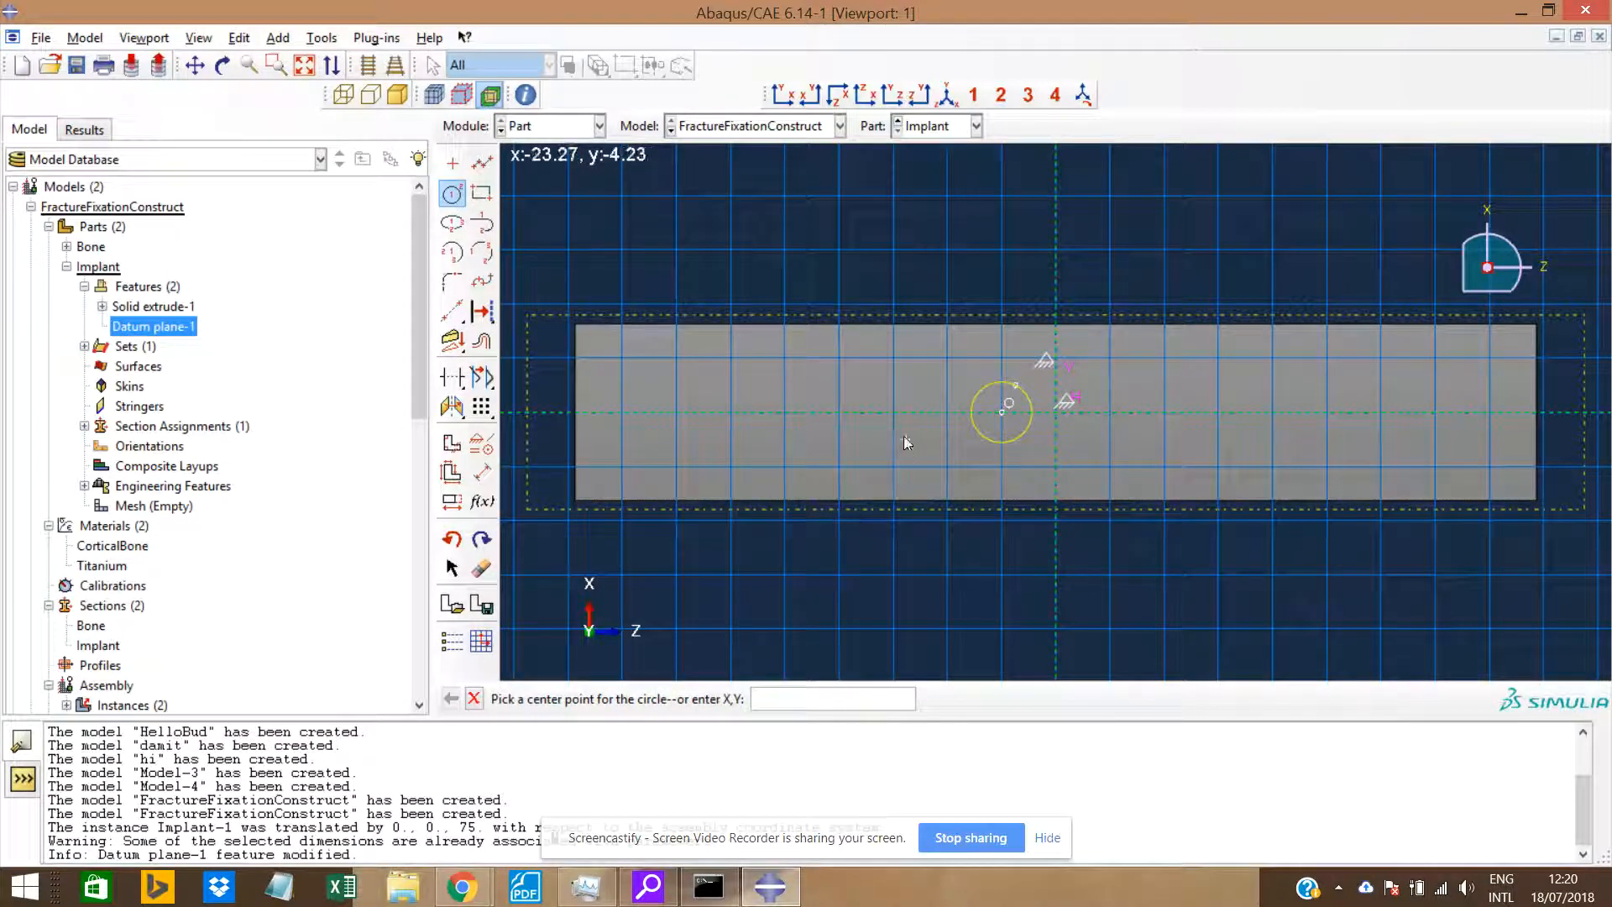
left_click(906, 413)
left_click(909, 386)
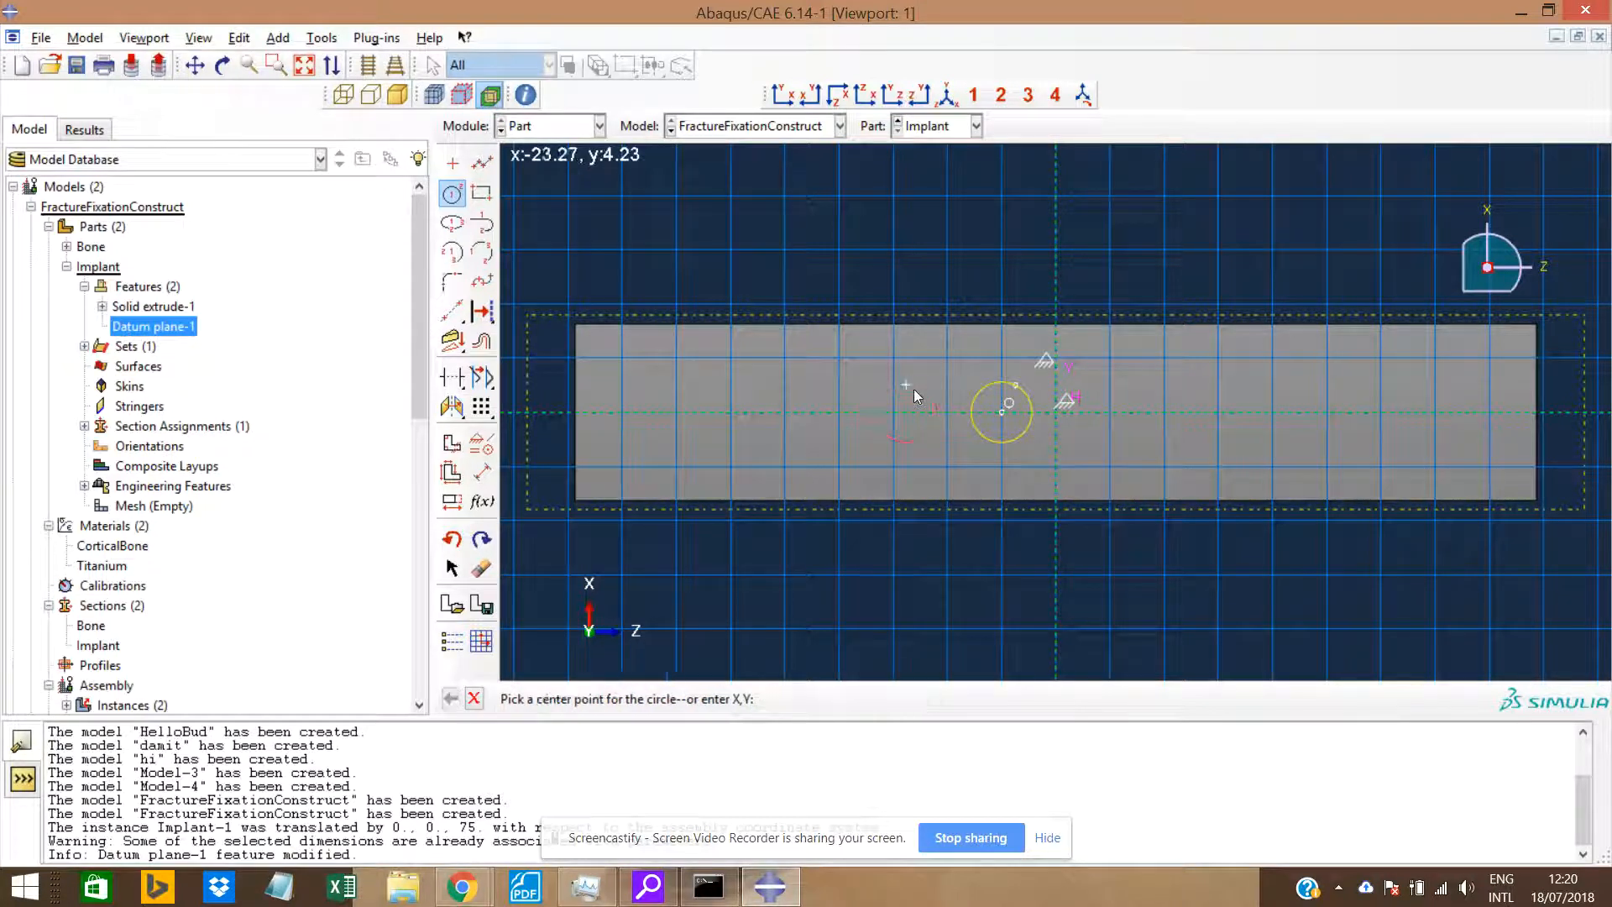
left_click(798, 412)
left_click(801, 386)
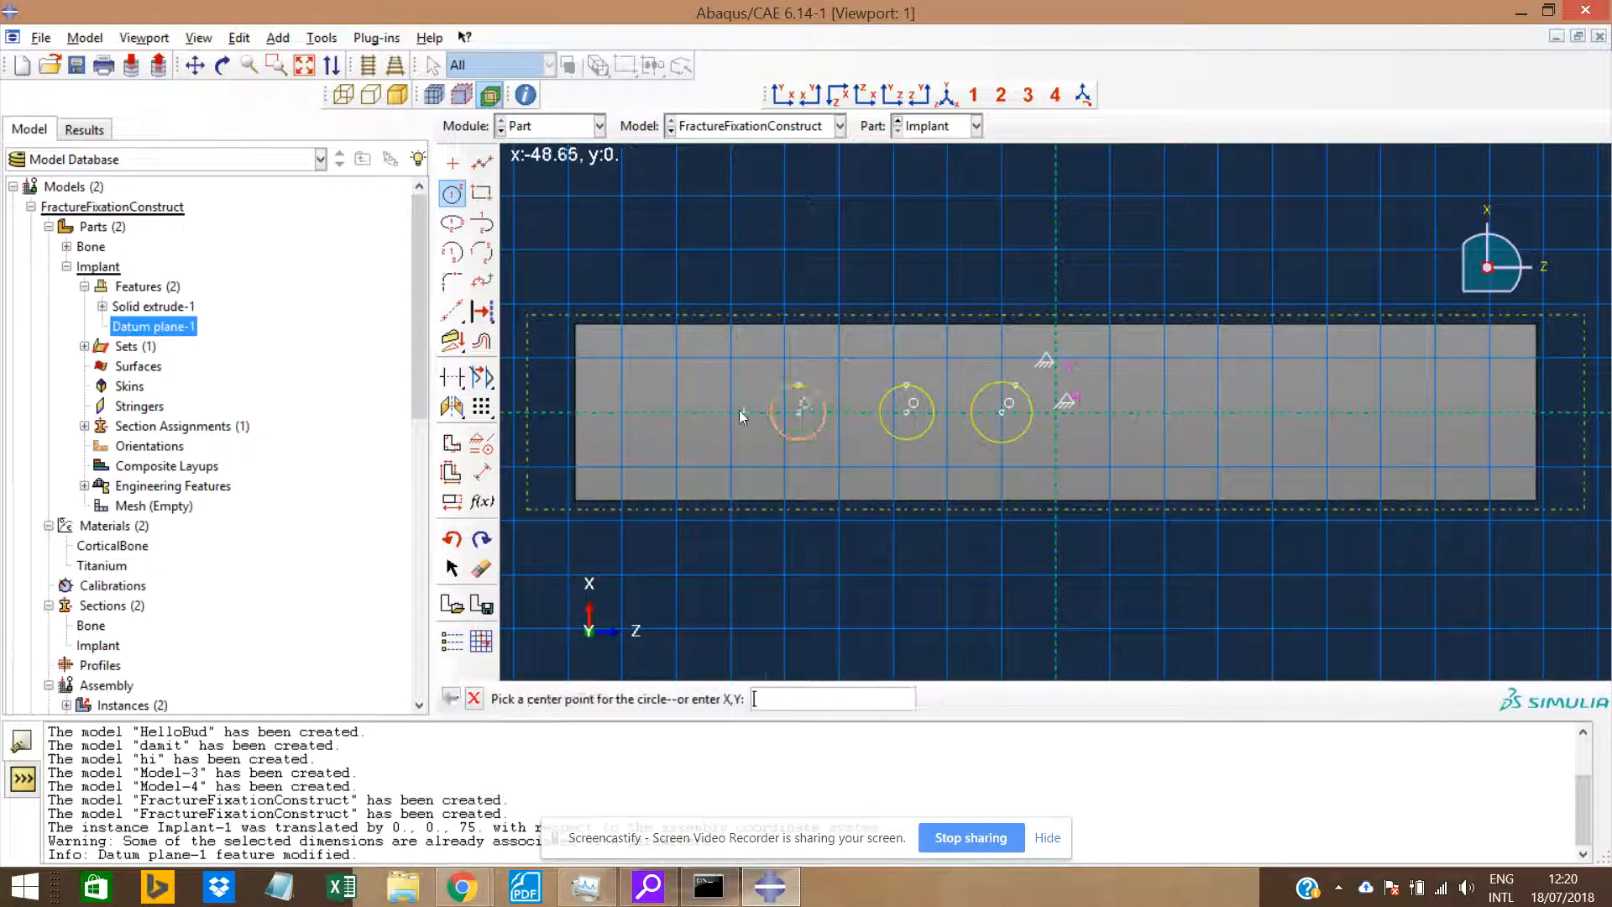
left_click(703, 412)
left_click(714, 388)
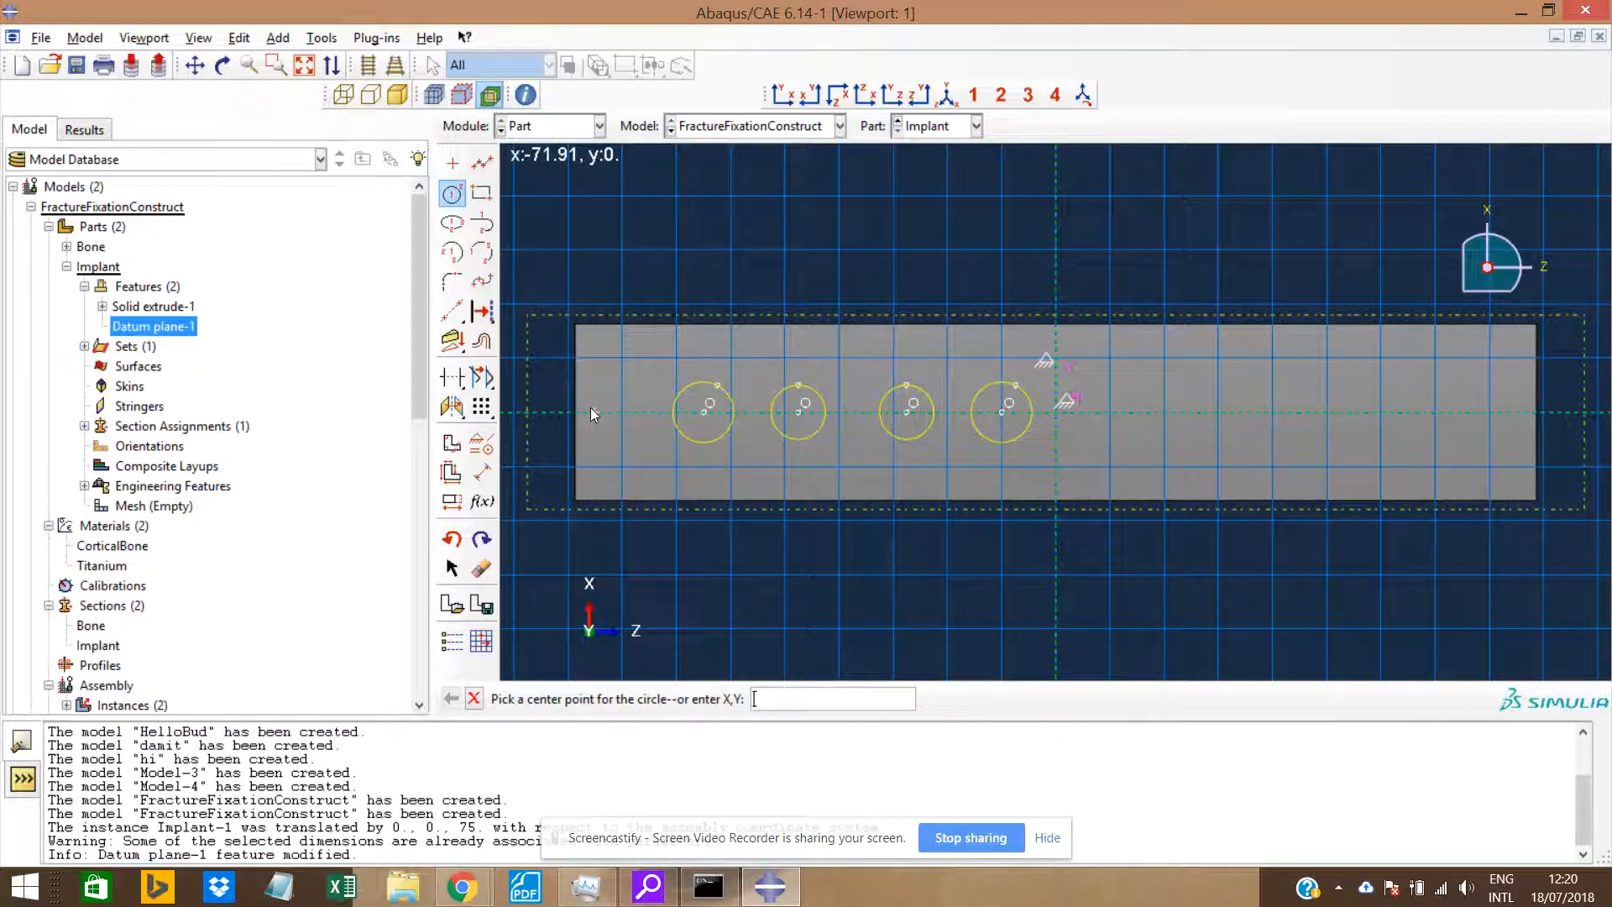
Dimension the radius of the circle nearest the vertical construction line as 2.5.
left_click(481, 472)
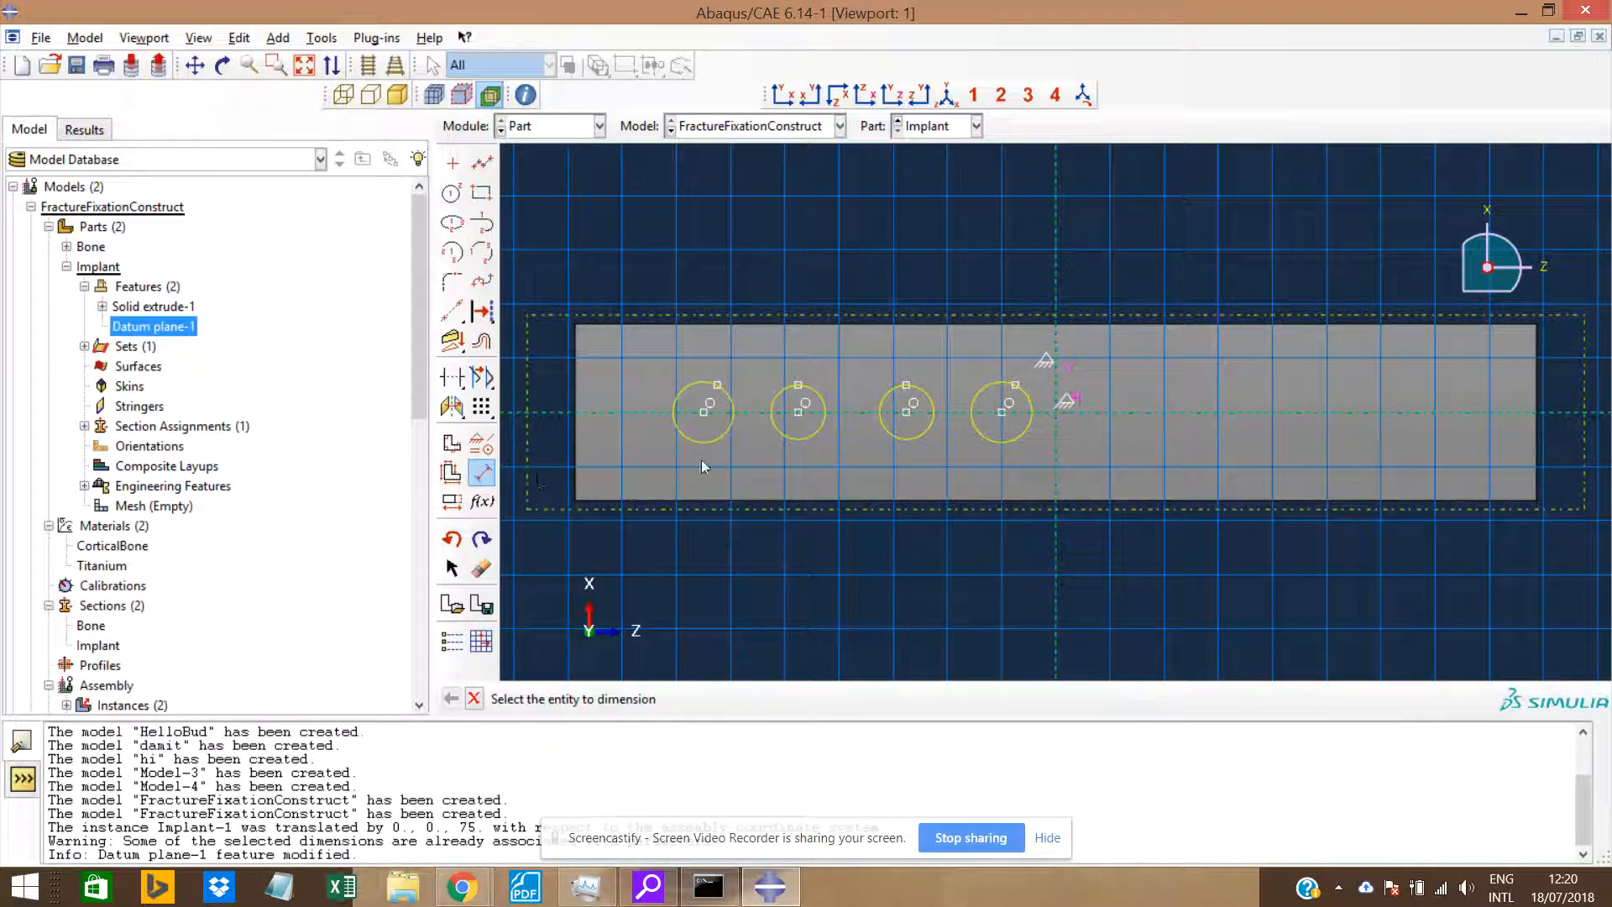
left_click(995, 387)
left_click(979, 355)
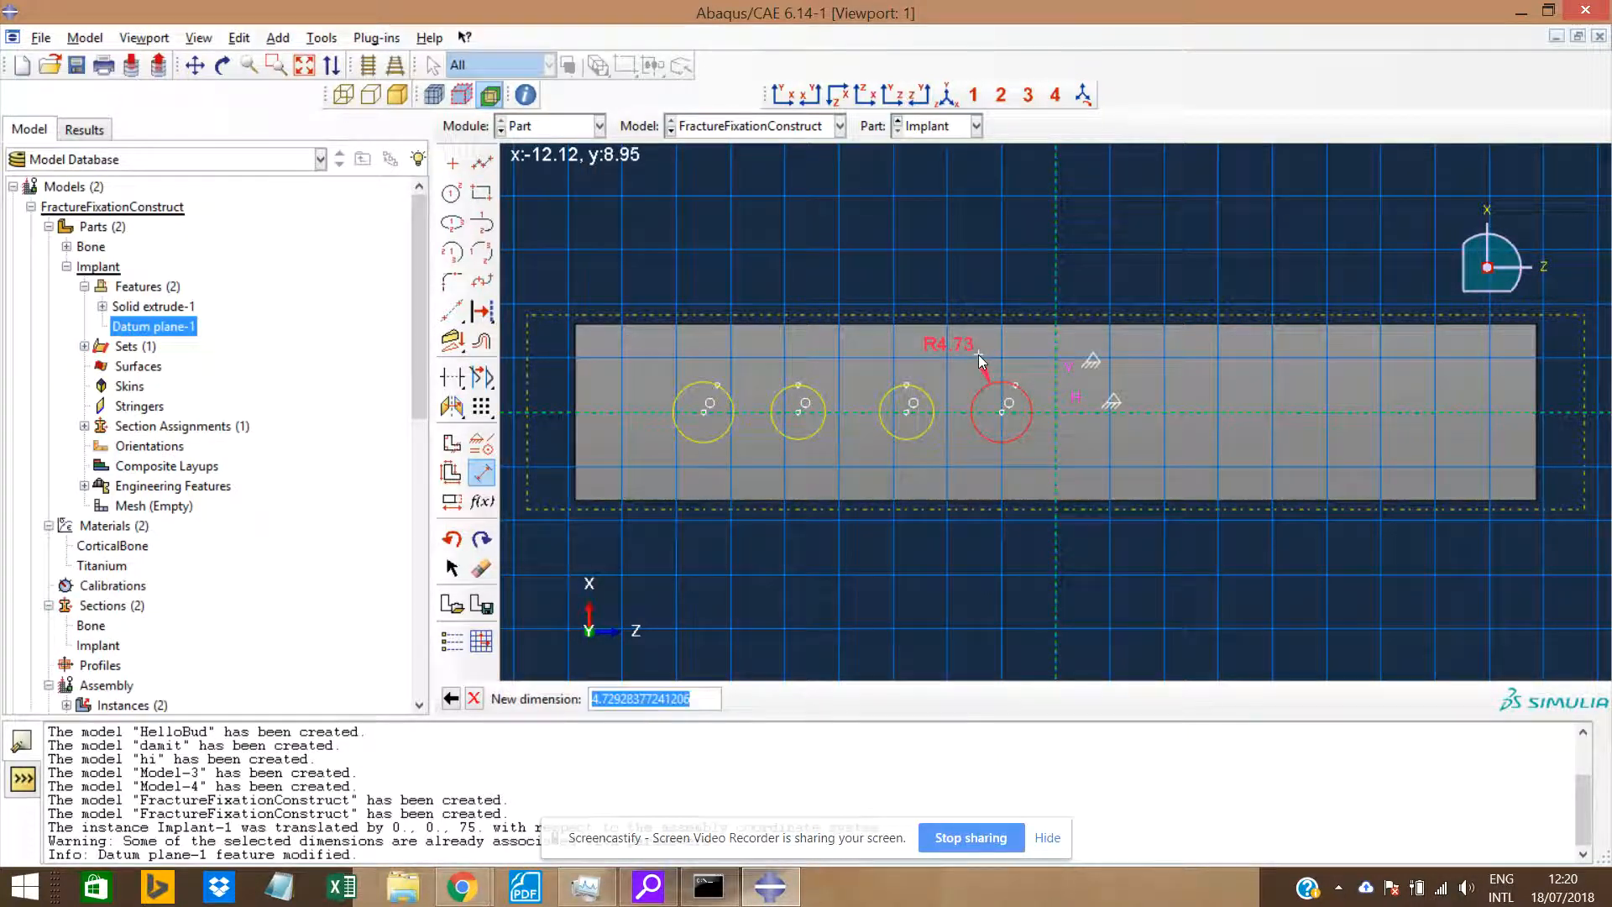
type("4")
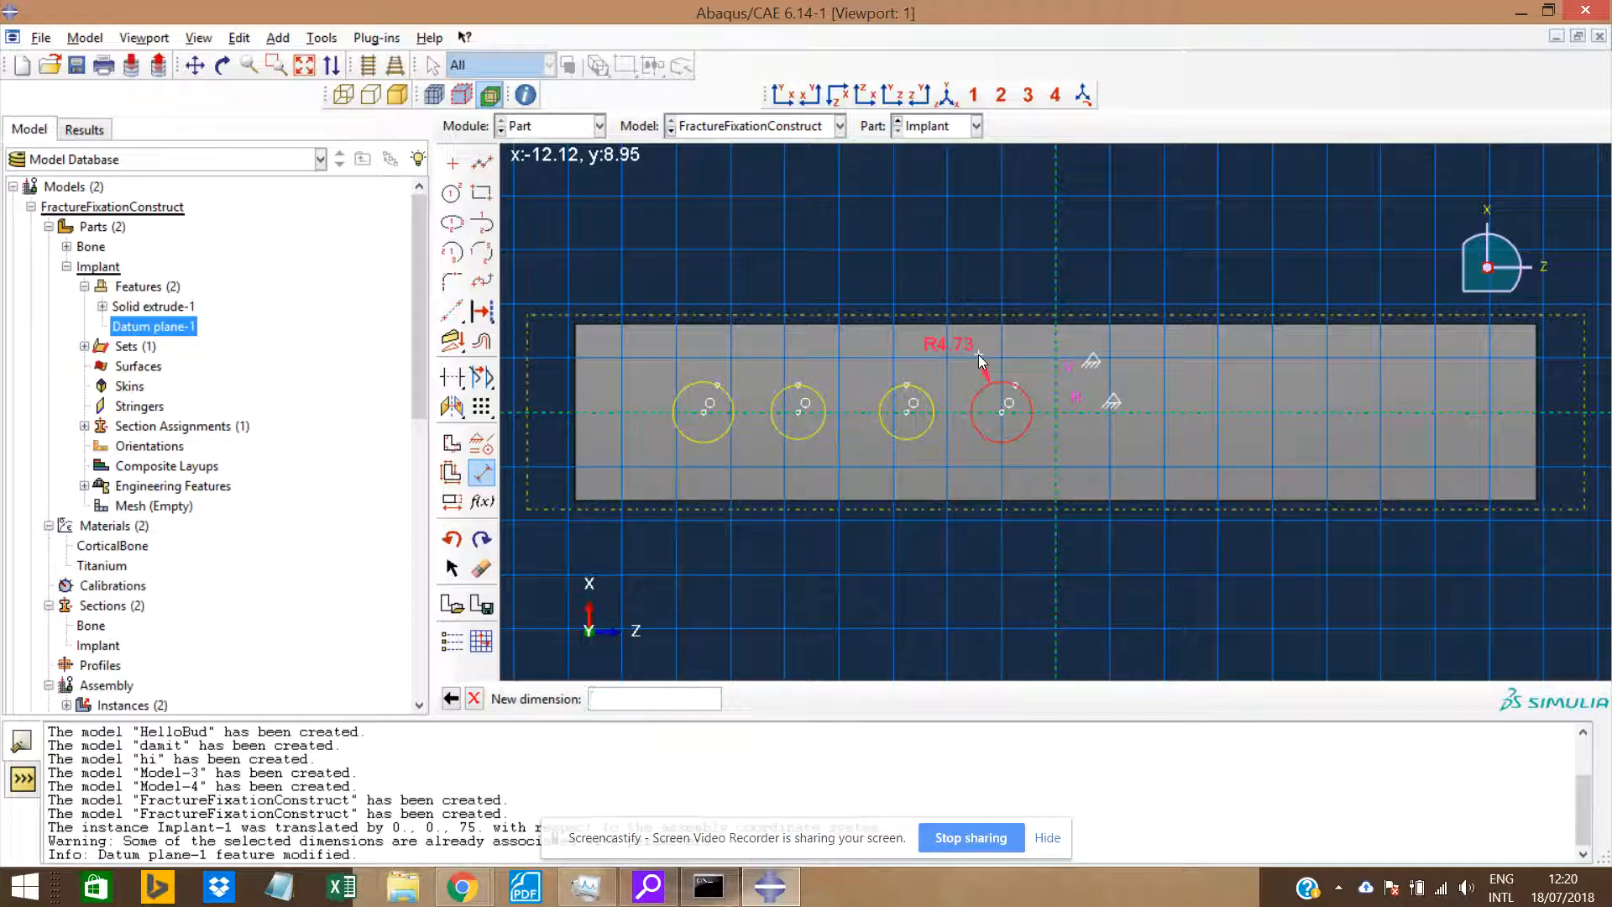
type(".5")
key("Return")
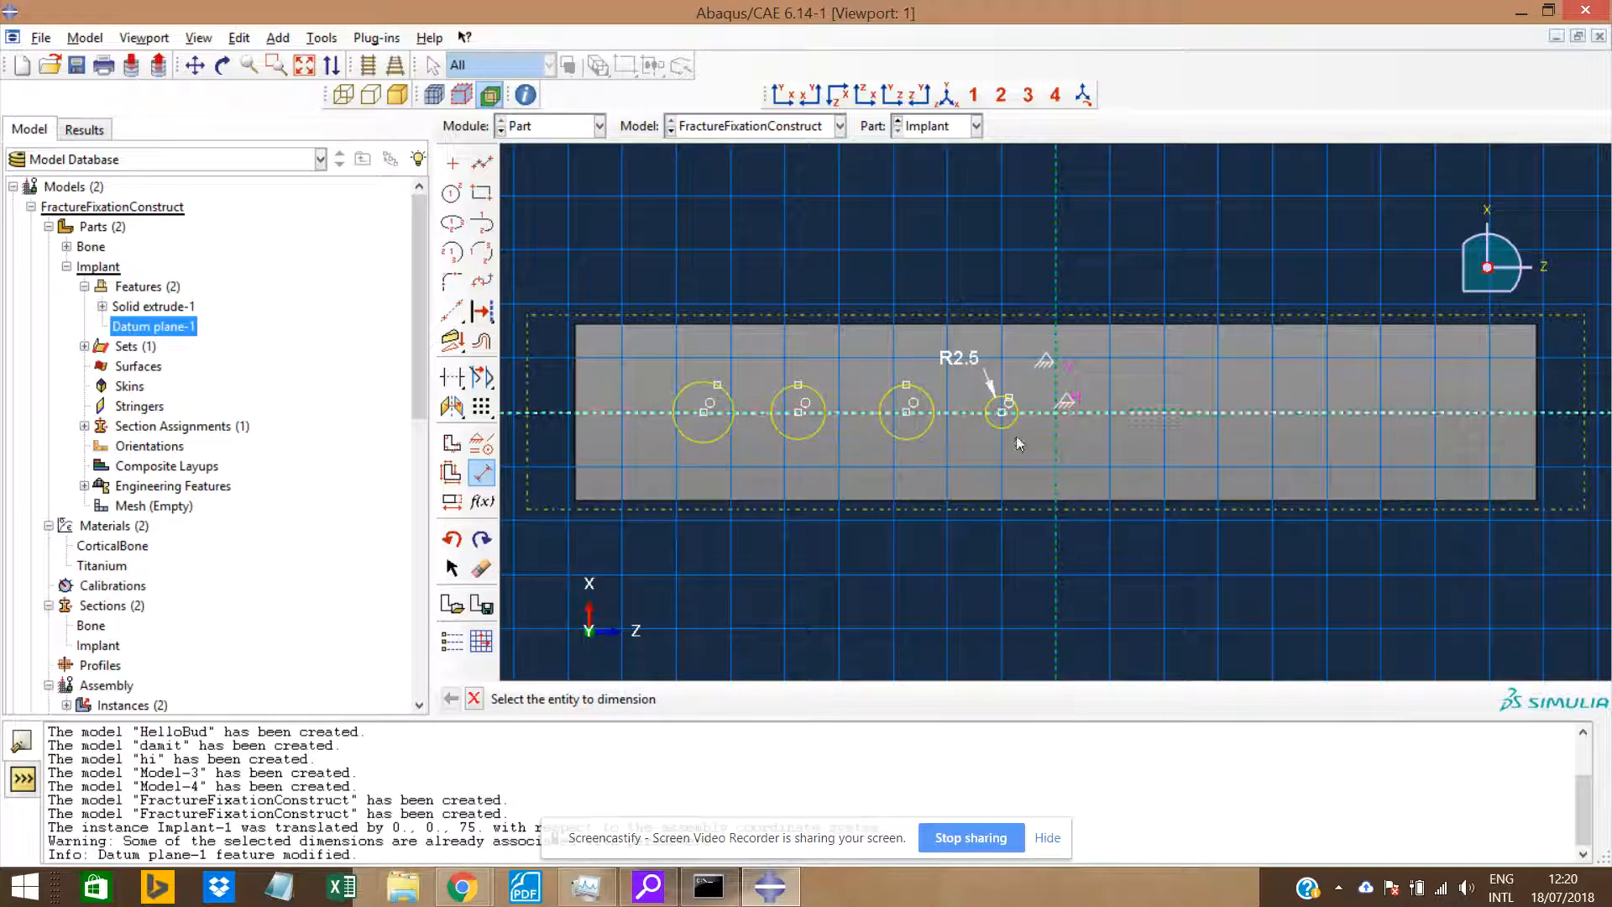
Dimension the distance from the nearest circle's centre to the vertical construction line as 15.
left_click(1002, 411)
left_click(1056, 411)
left_click(1038, 296)
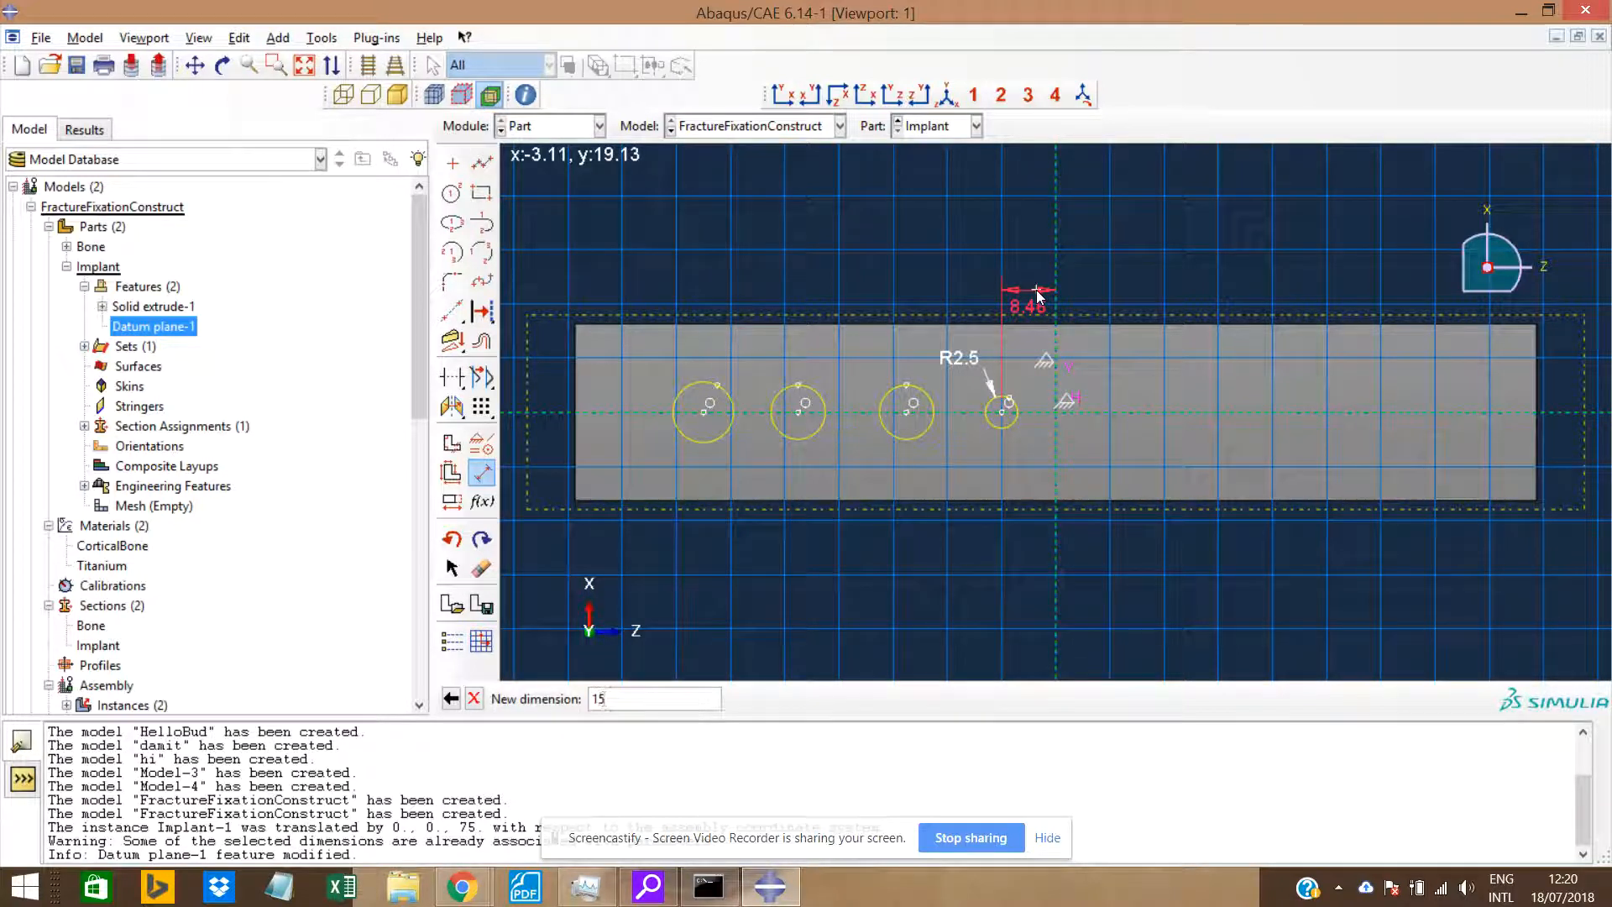
type("15")
key("Return")
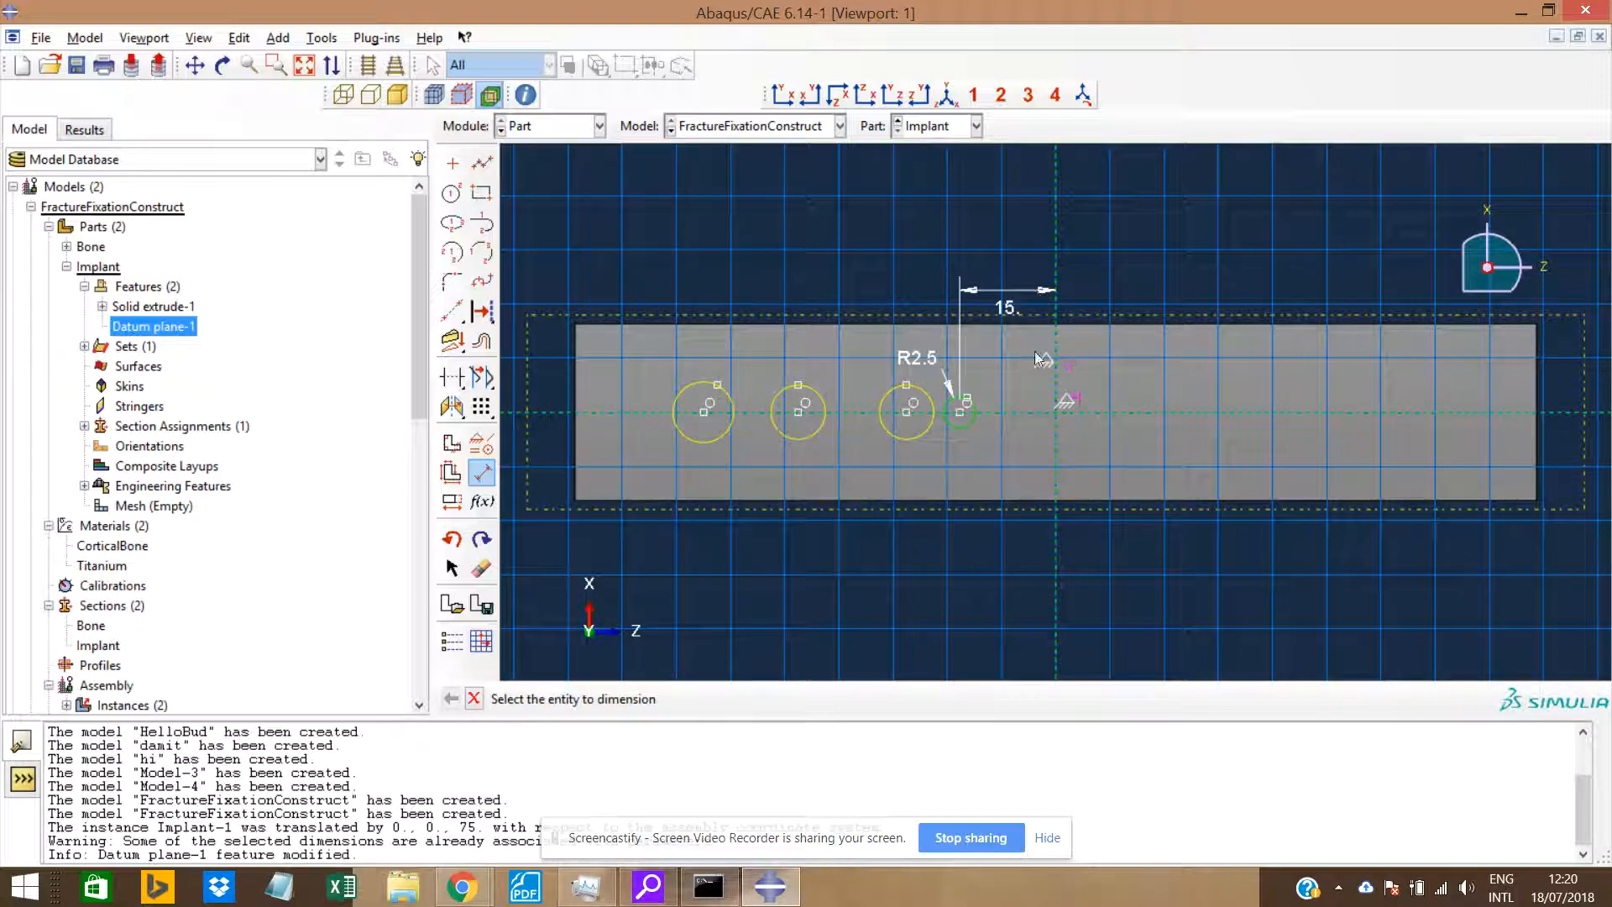
Dimension the second circle's horizontal distance from the first circle and its radius, accepting the drawn values.
left_click(906, 414)
left_click(962, 408)
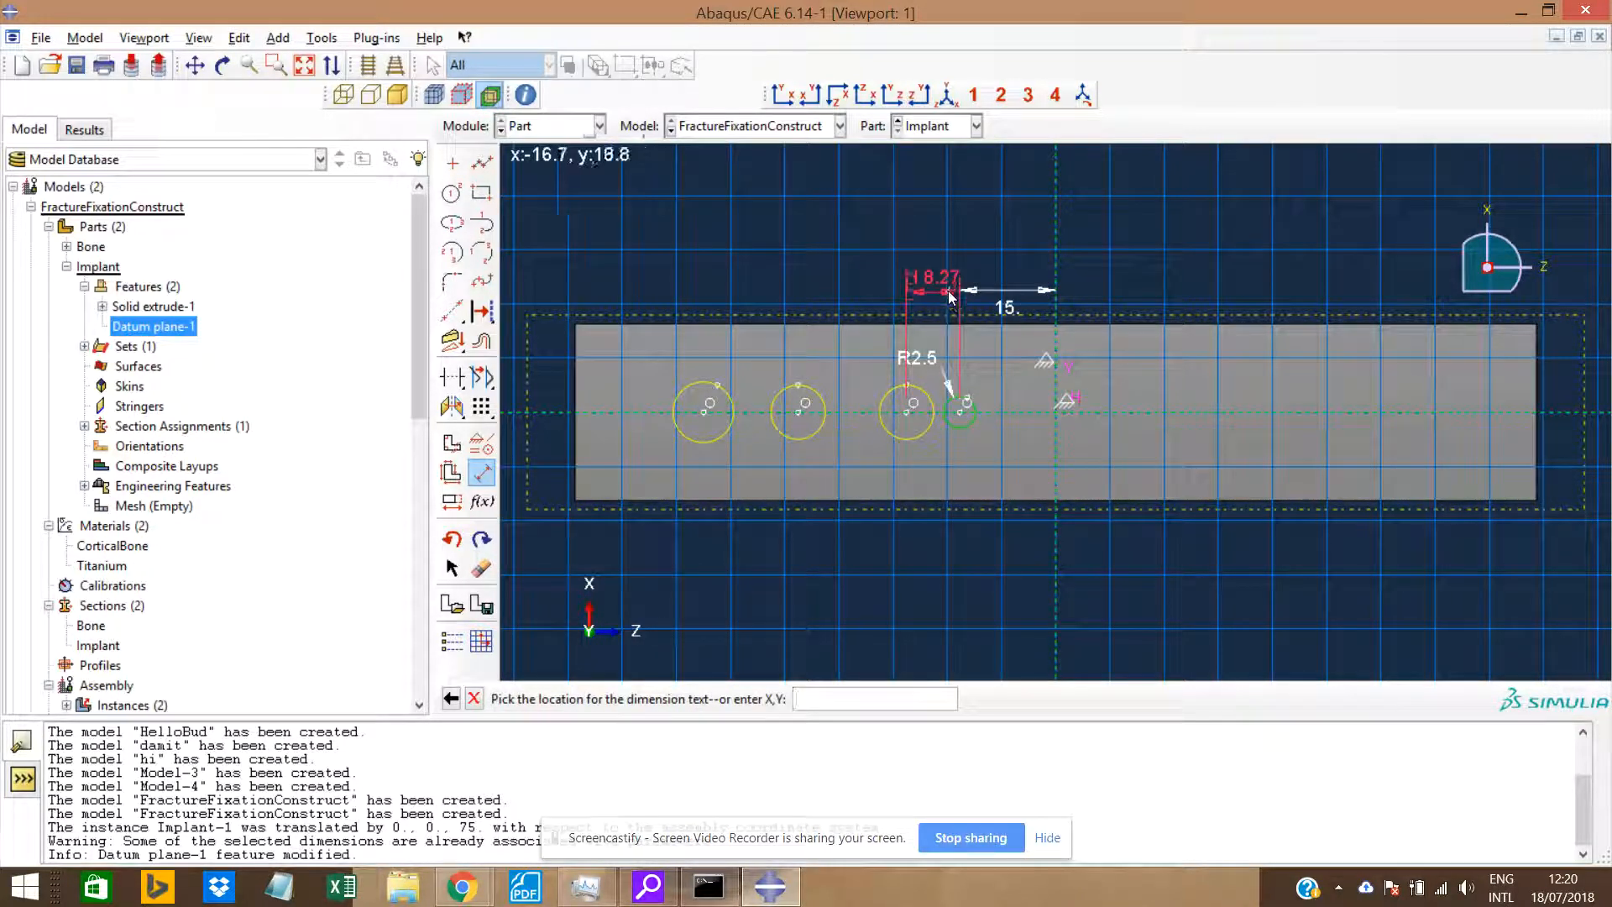
left_click(947, 294)
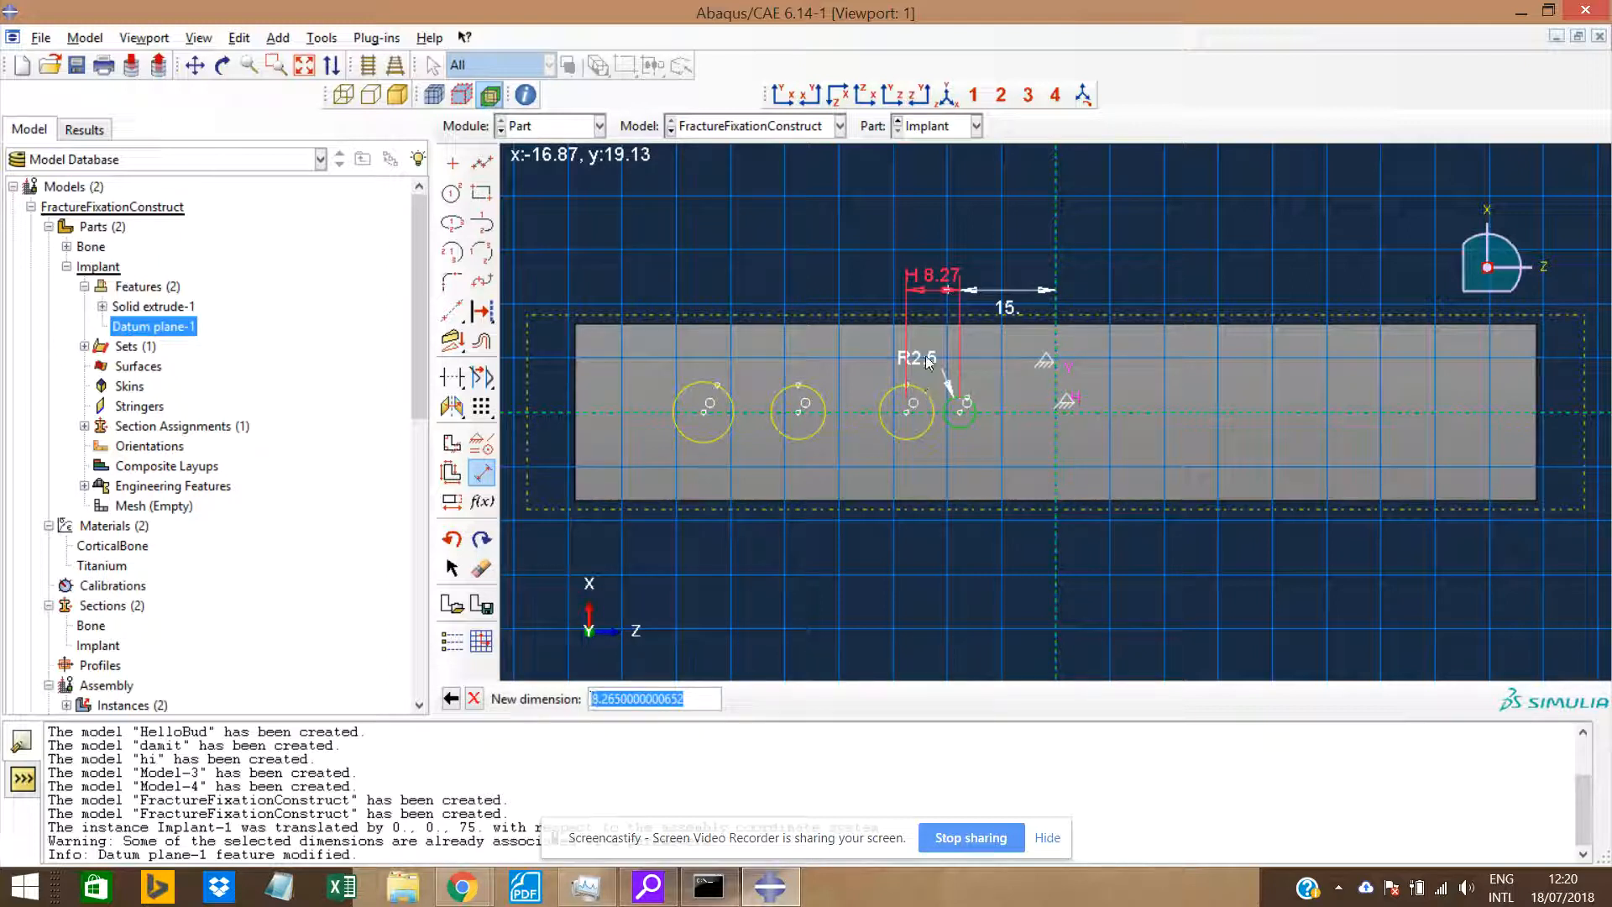
key("Return")
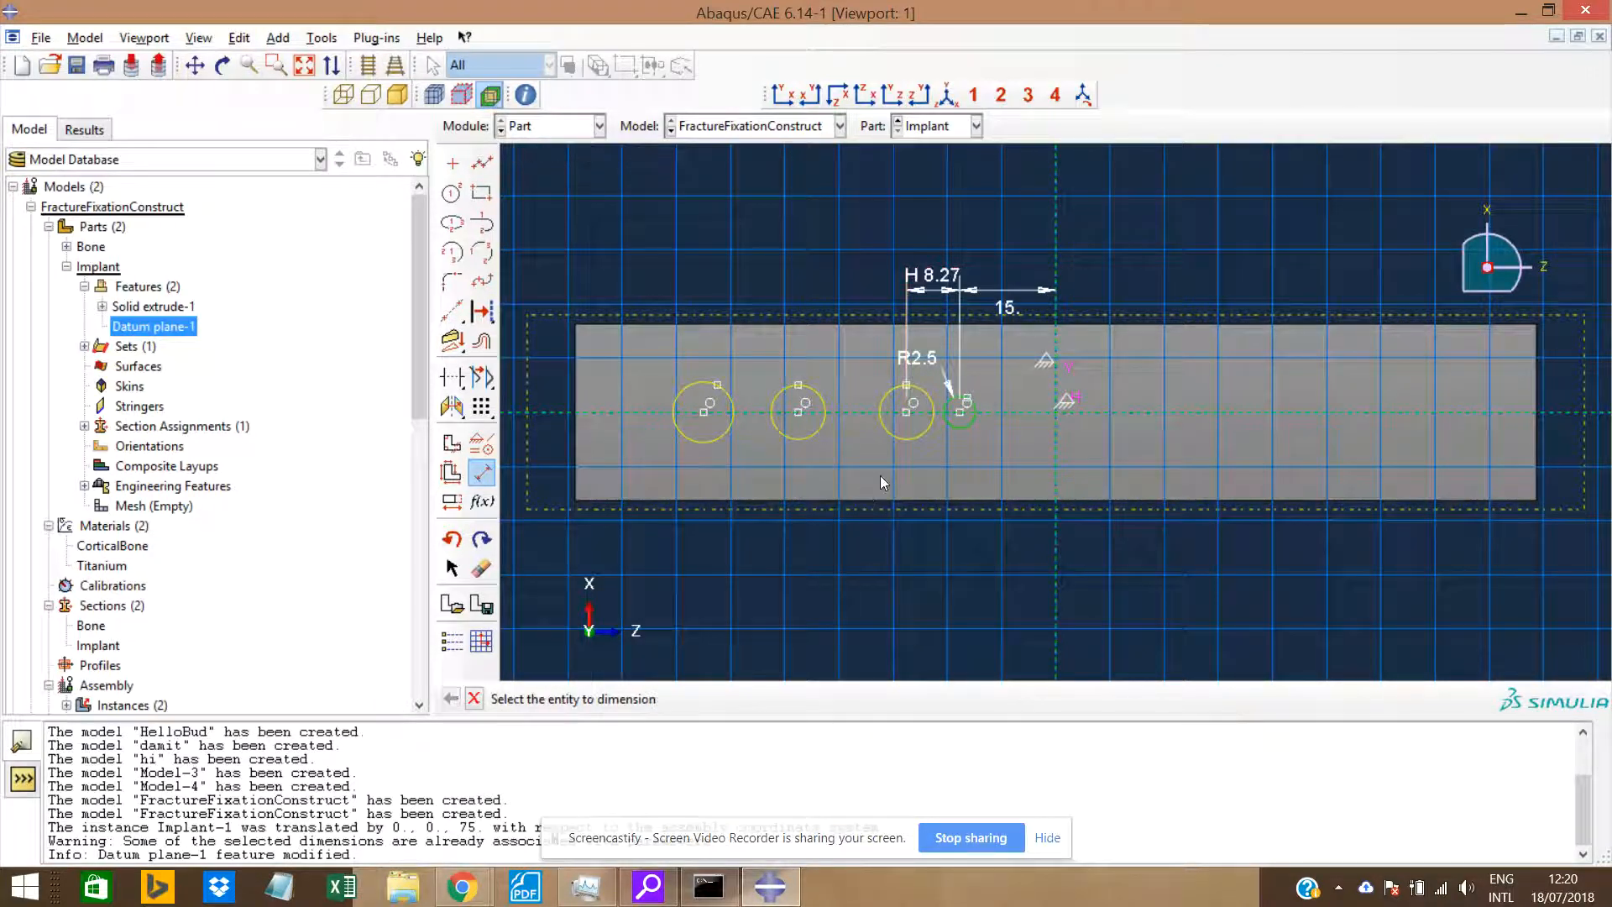
left_click(922, 439)
left_click(919, 465)
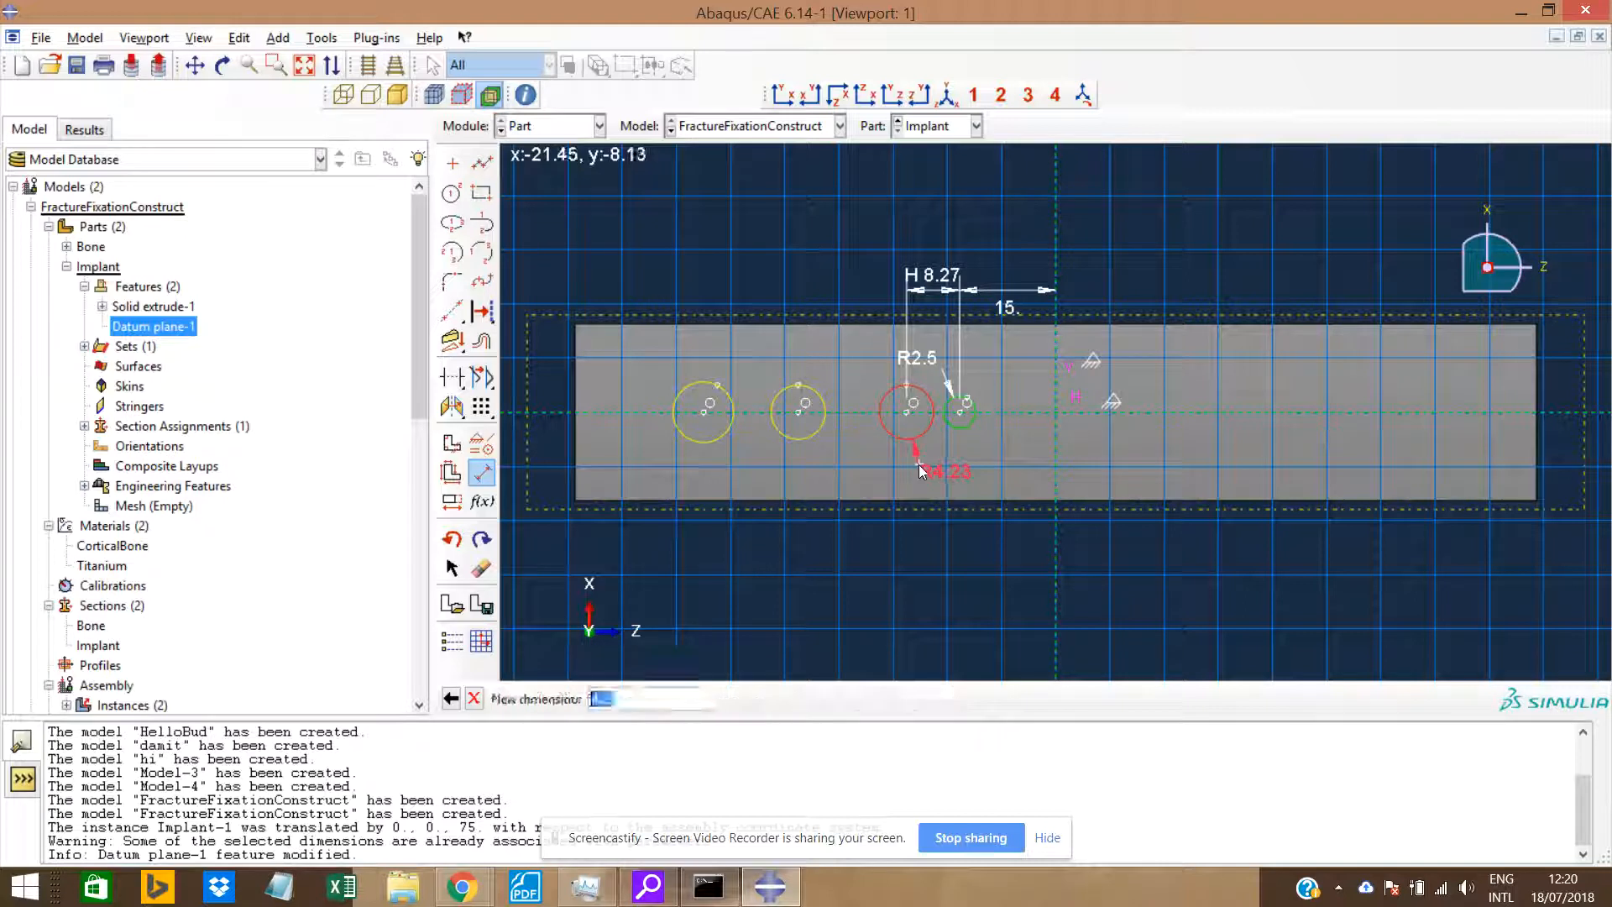
key("Return")
Dimension the third circle's horizontal distance from the second circle and its radius, accepting the drawn values.
left_click(799, 412)
left_click(907, 412)
left_click(842, 294)
key("Return")
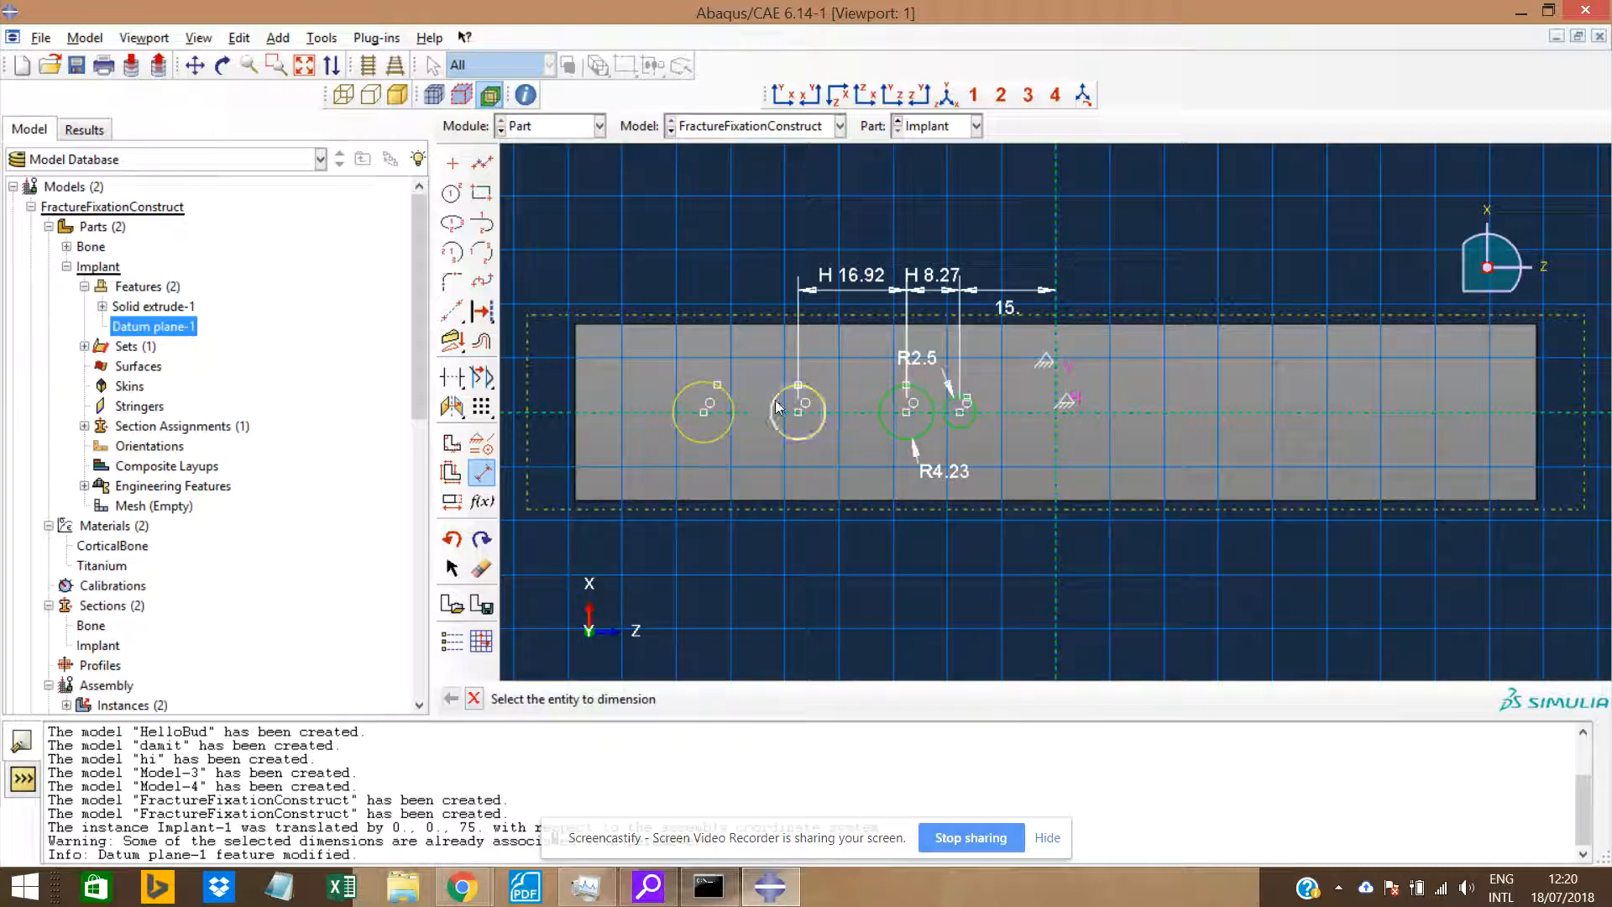
left_click(794, 440)
left_click(837, 471)
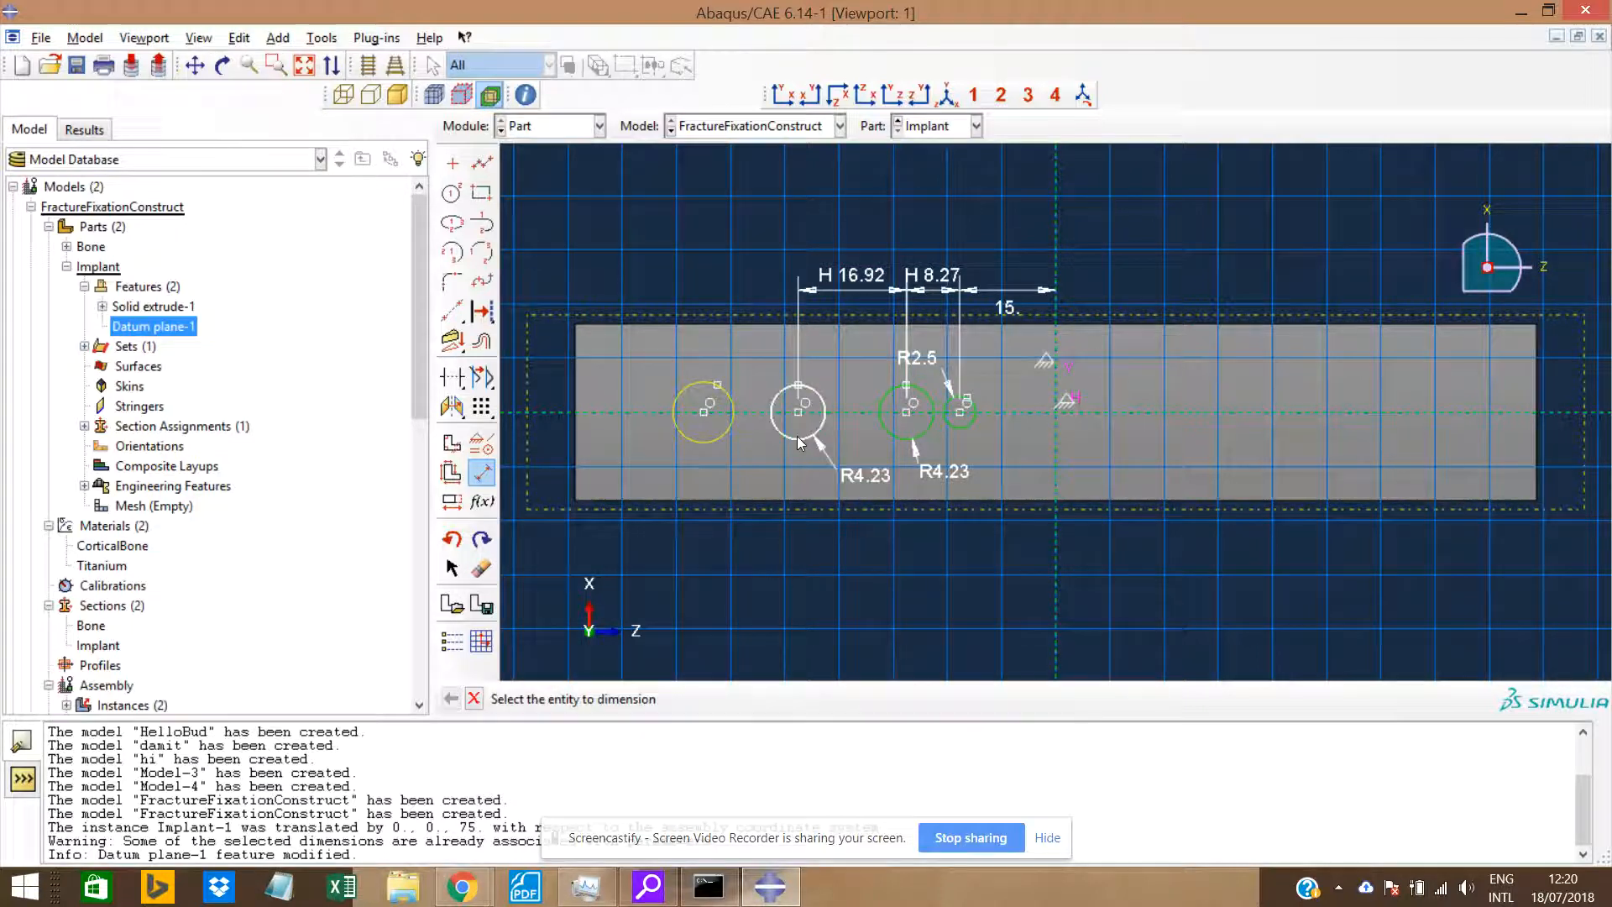
Dimension the fourth circle's horizontal distance from the third circle and its radius, accepting the drawn values.
left_click(705, 412)
left_click(798, 415)
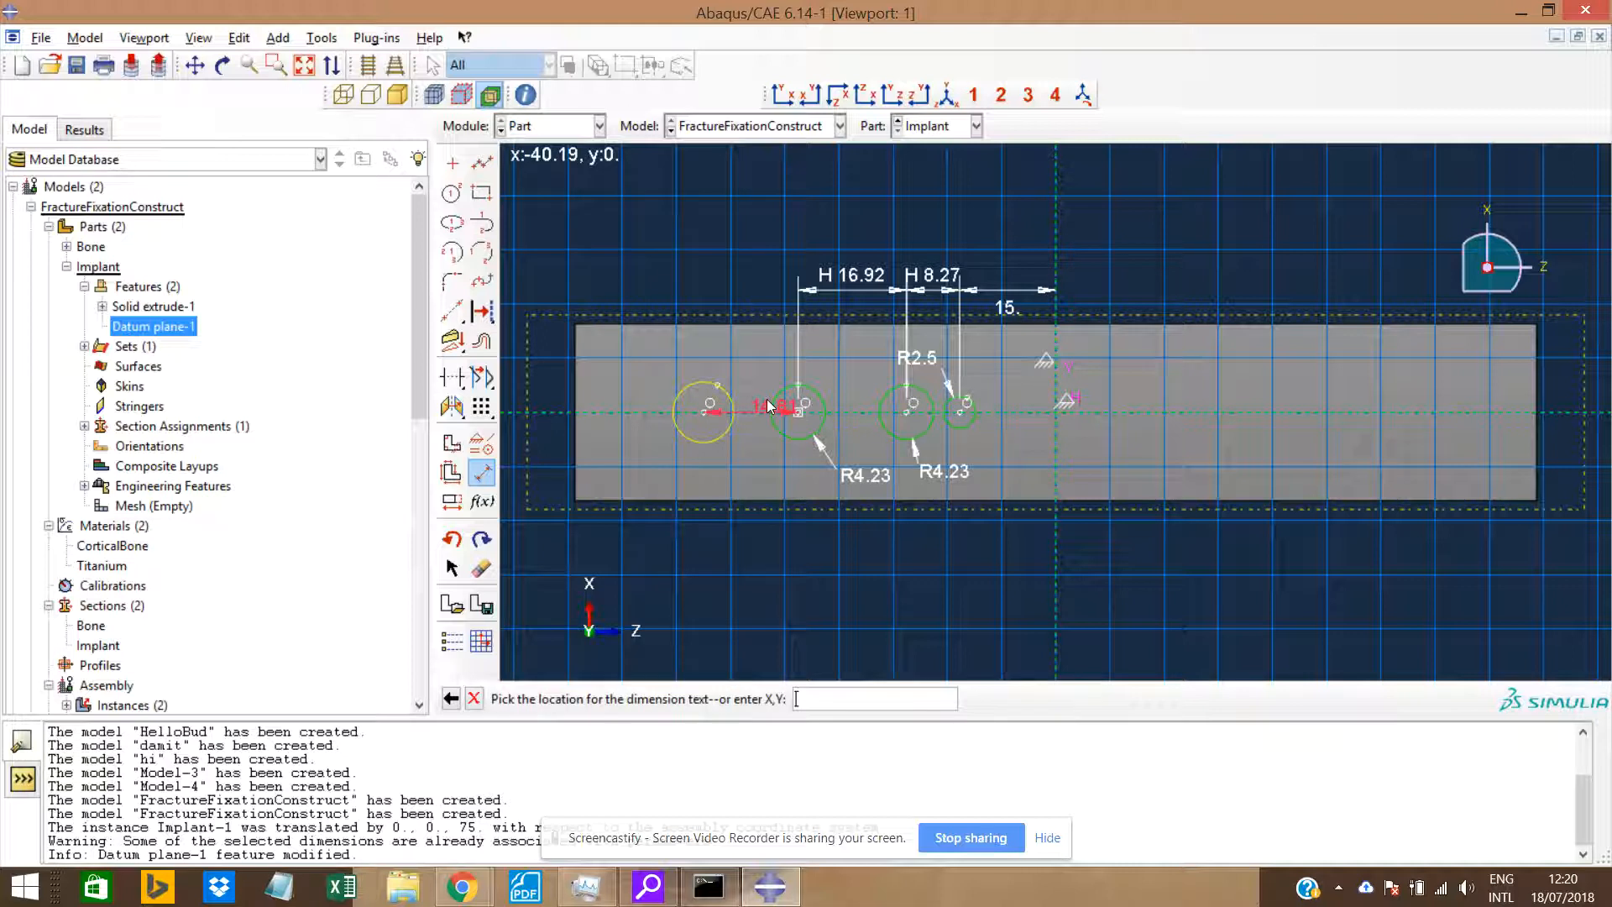
left_click(752, 285)
key("Return")
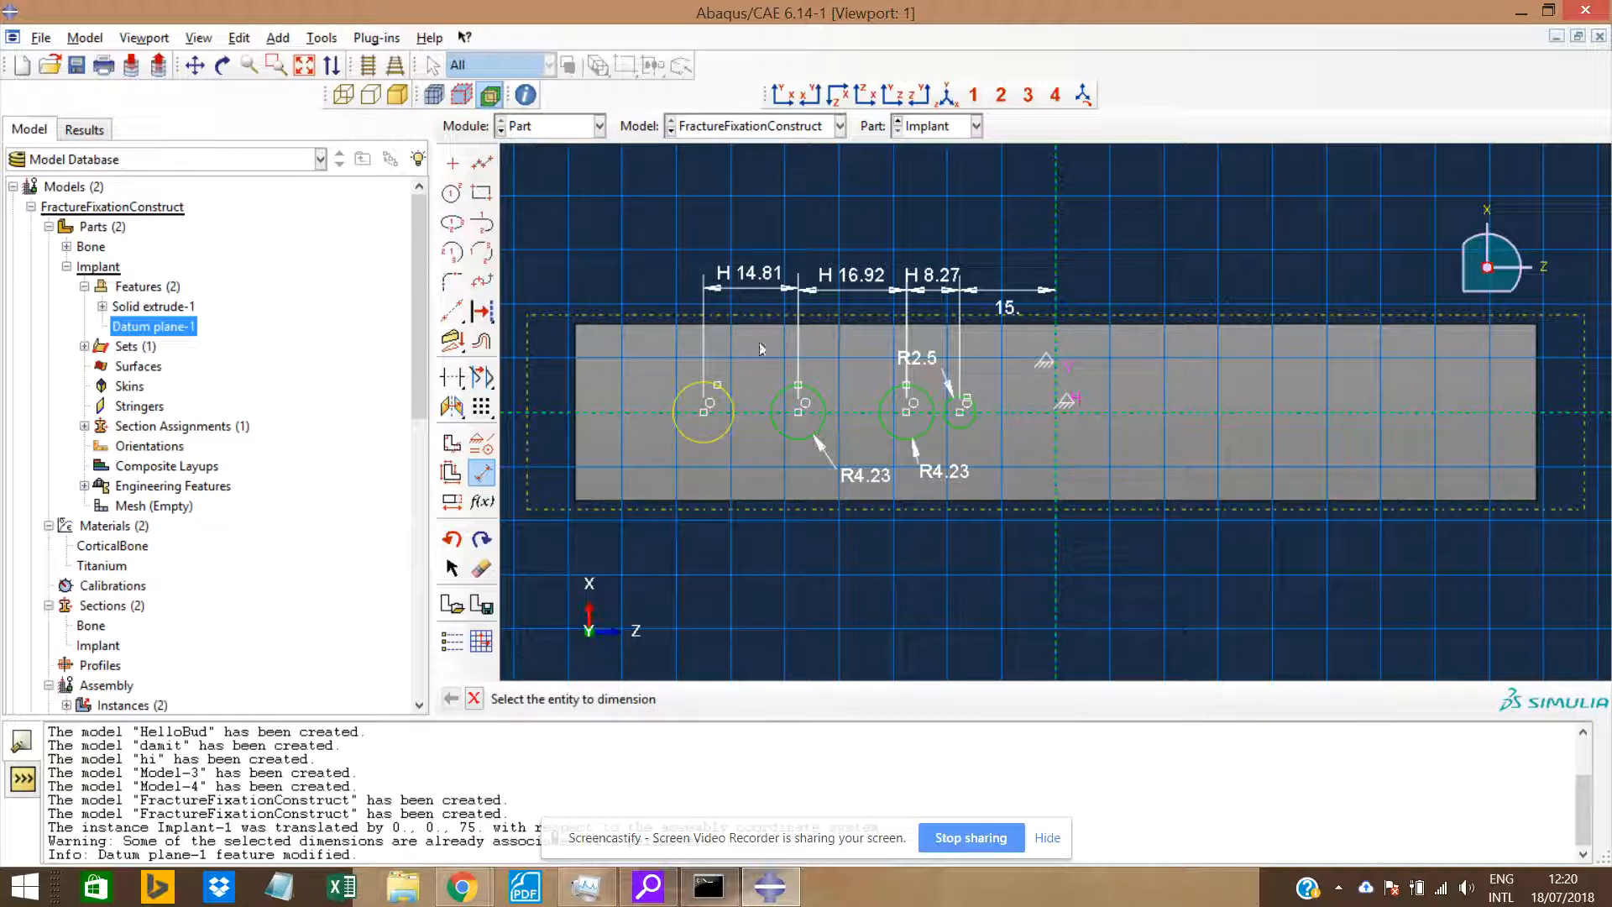
left_click(727, 433)
left_click(752, 476)
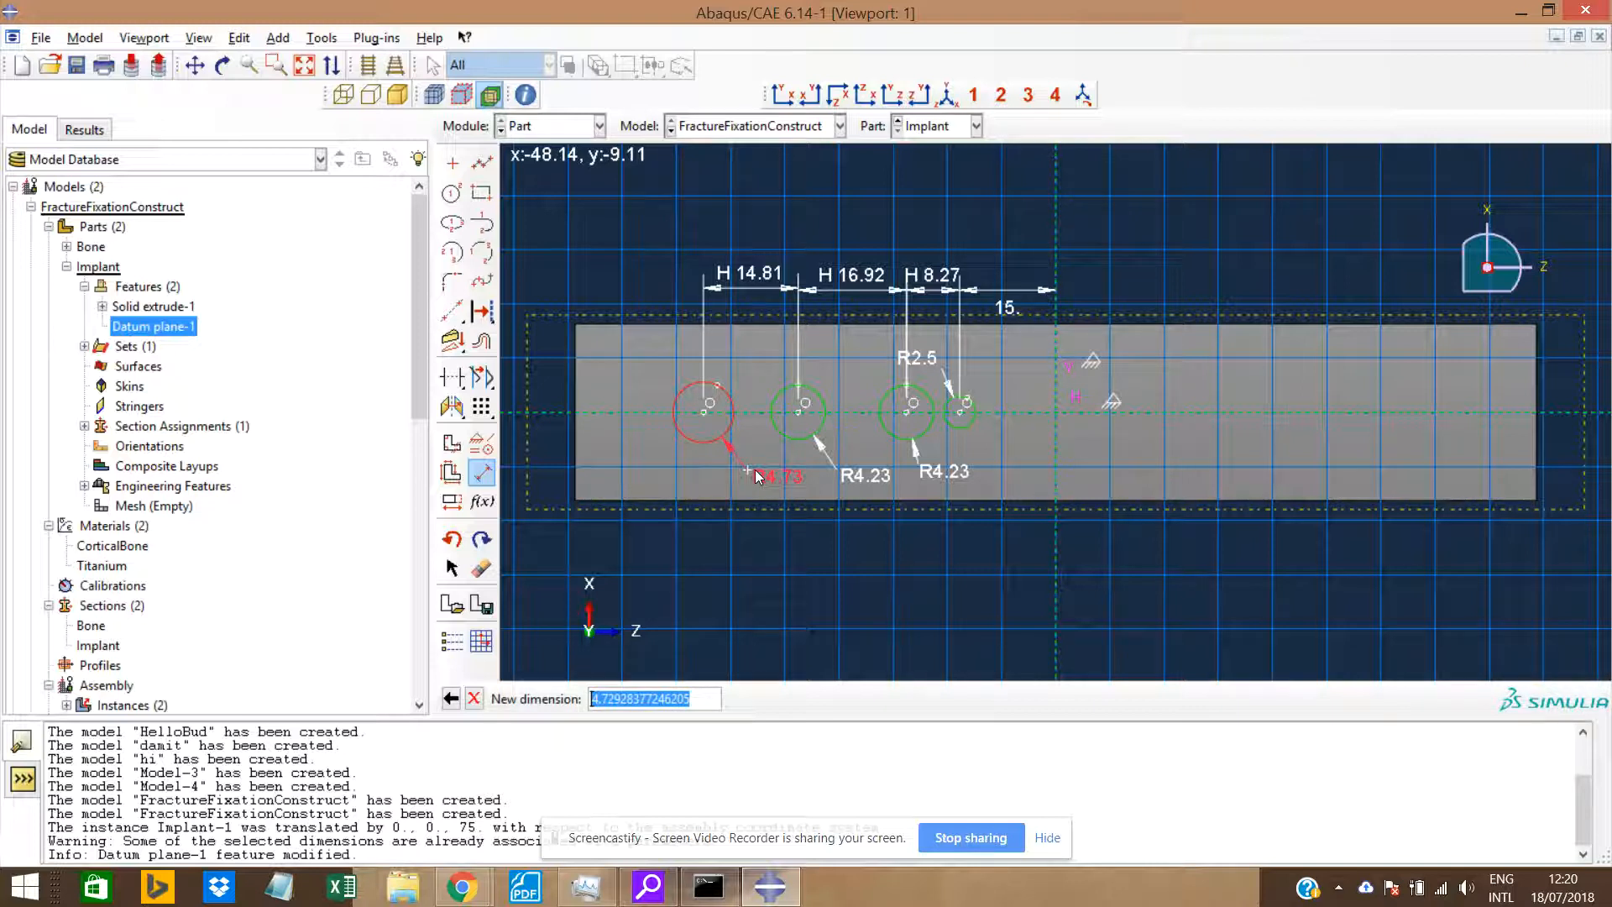
key("Return")
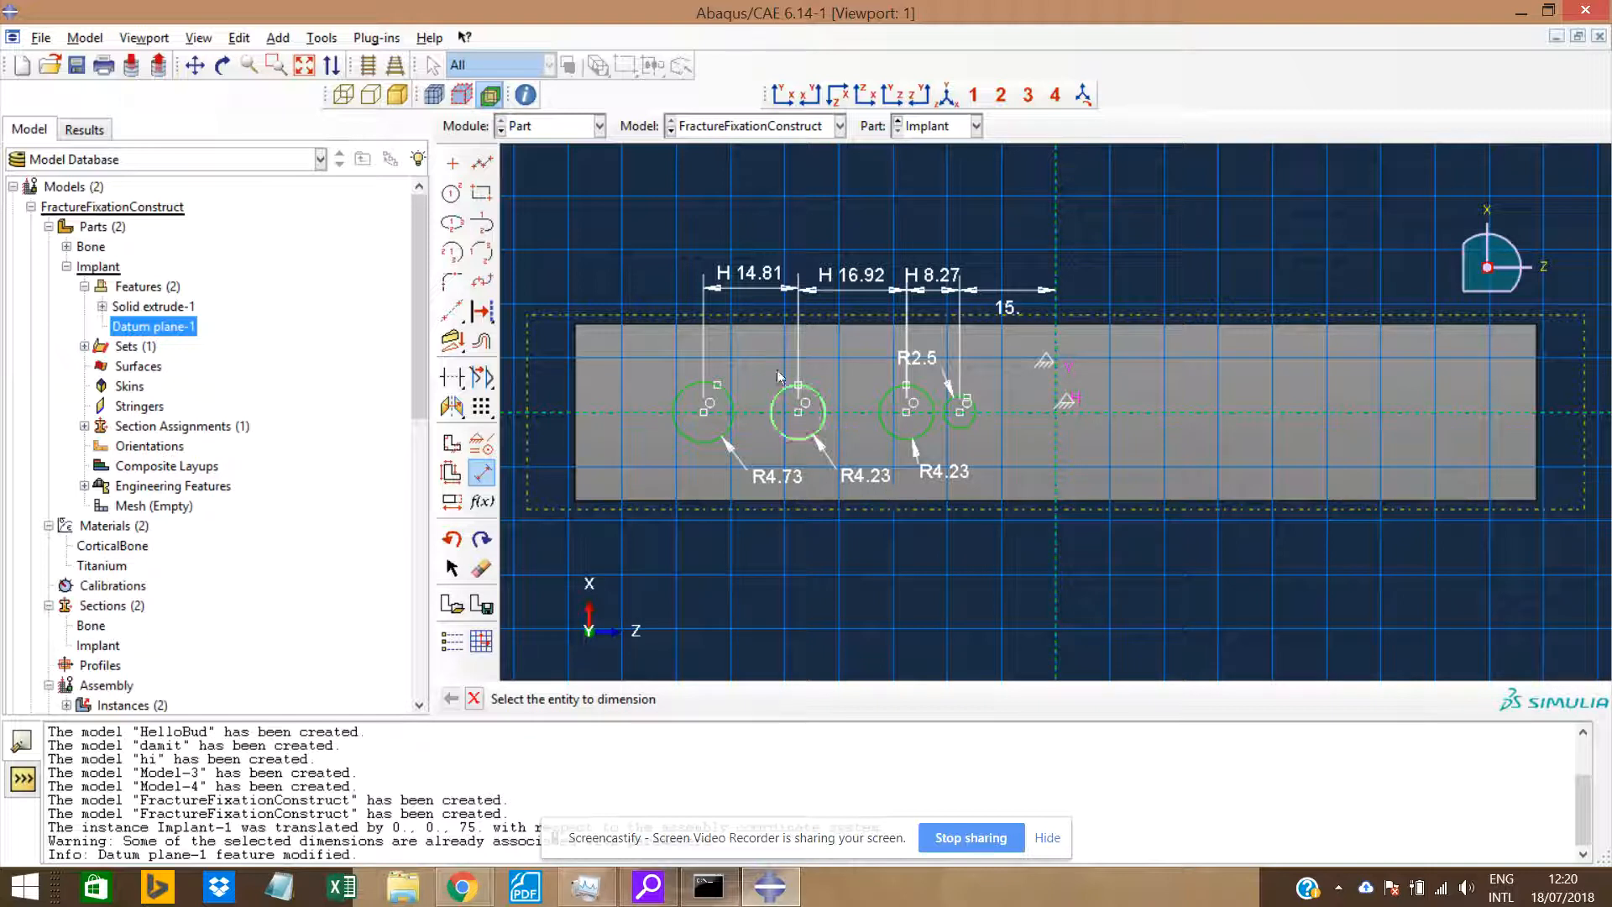
Assign the parameter name g to the dimension between the first circle and the vertical construction line.
left_click(459, 502)
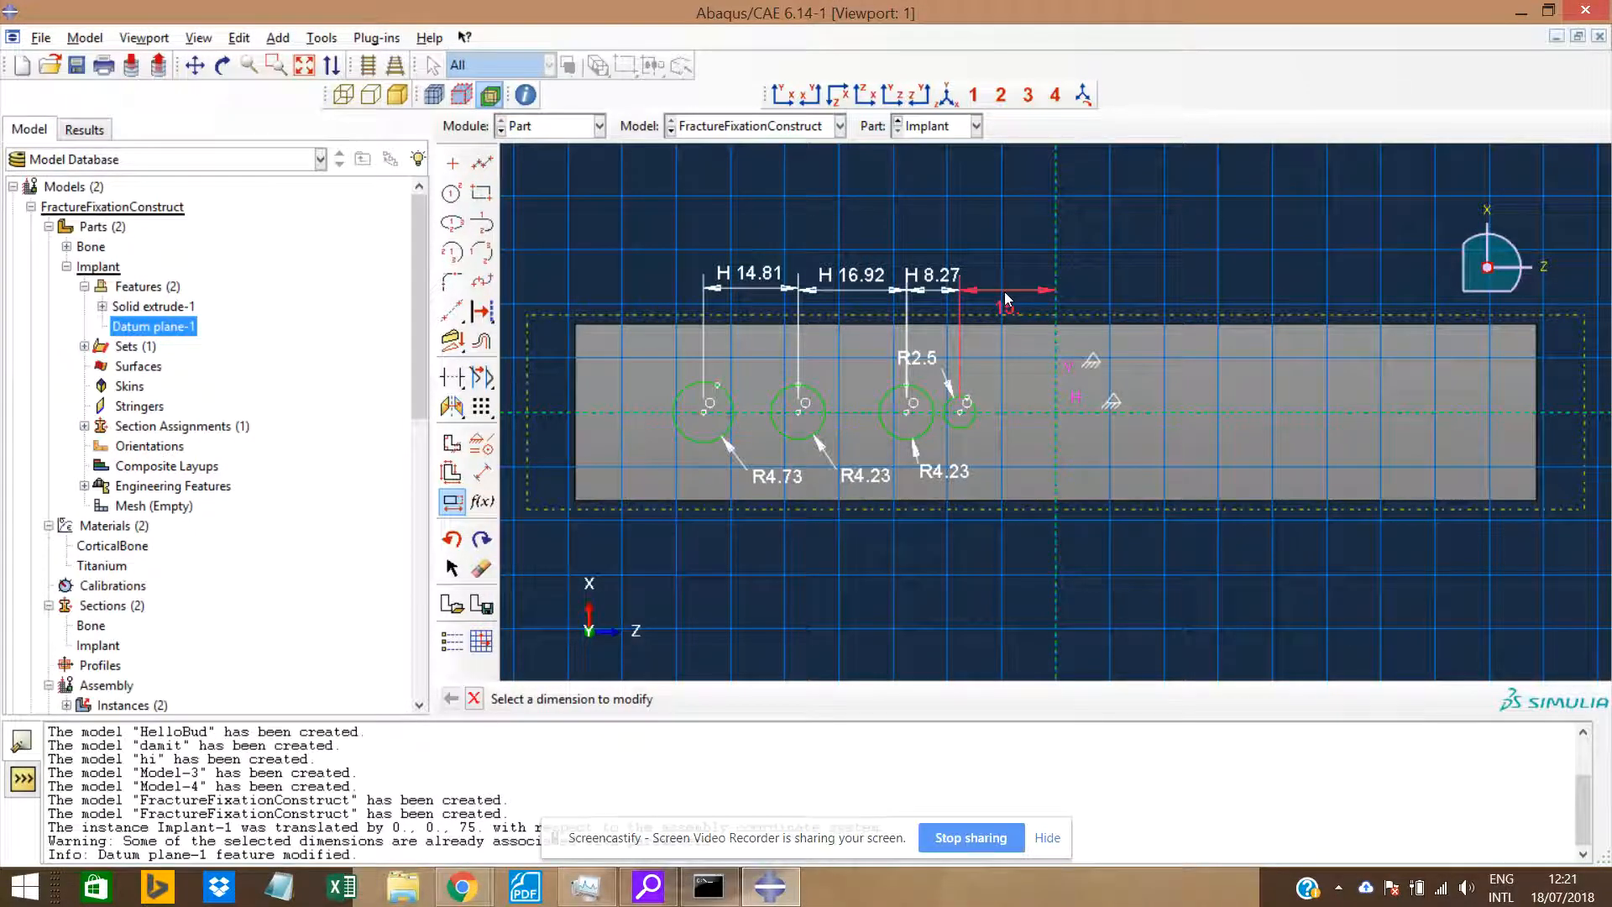
left_click(1004, 291)
left_click(191, 314)
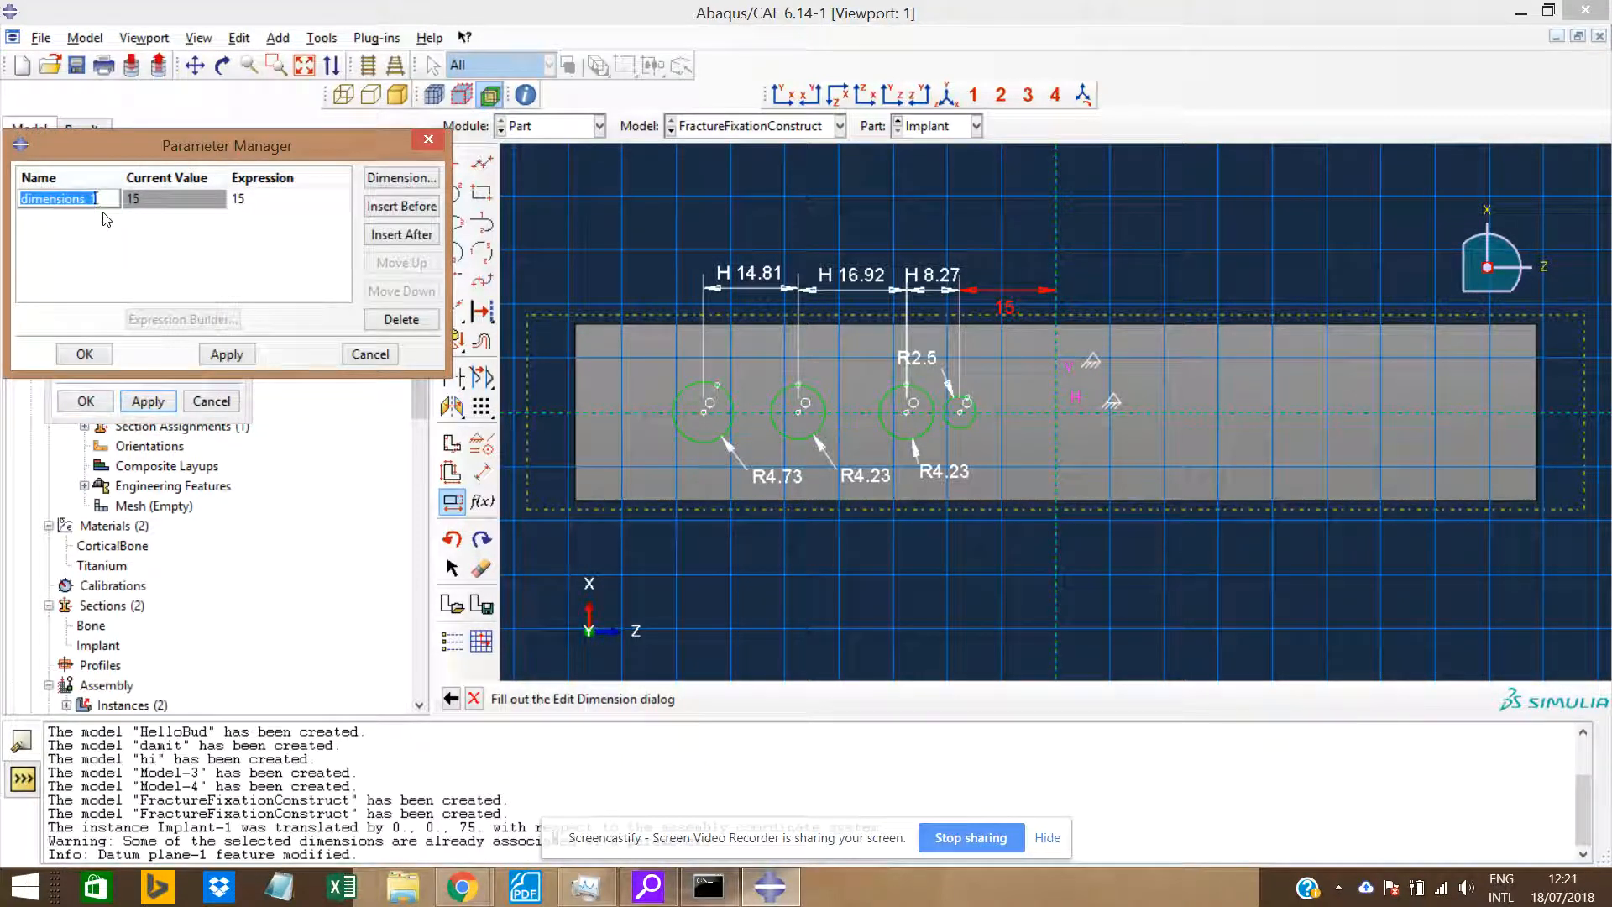
type("g")
left_click(92, 356)
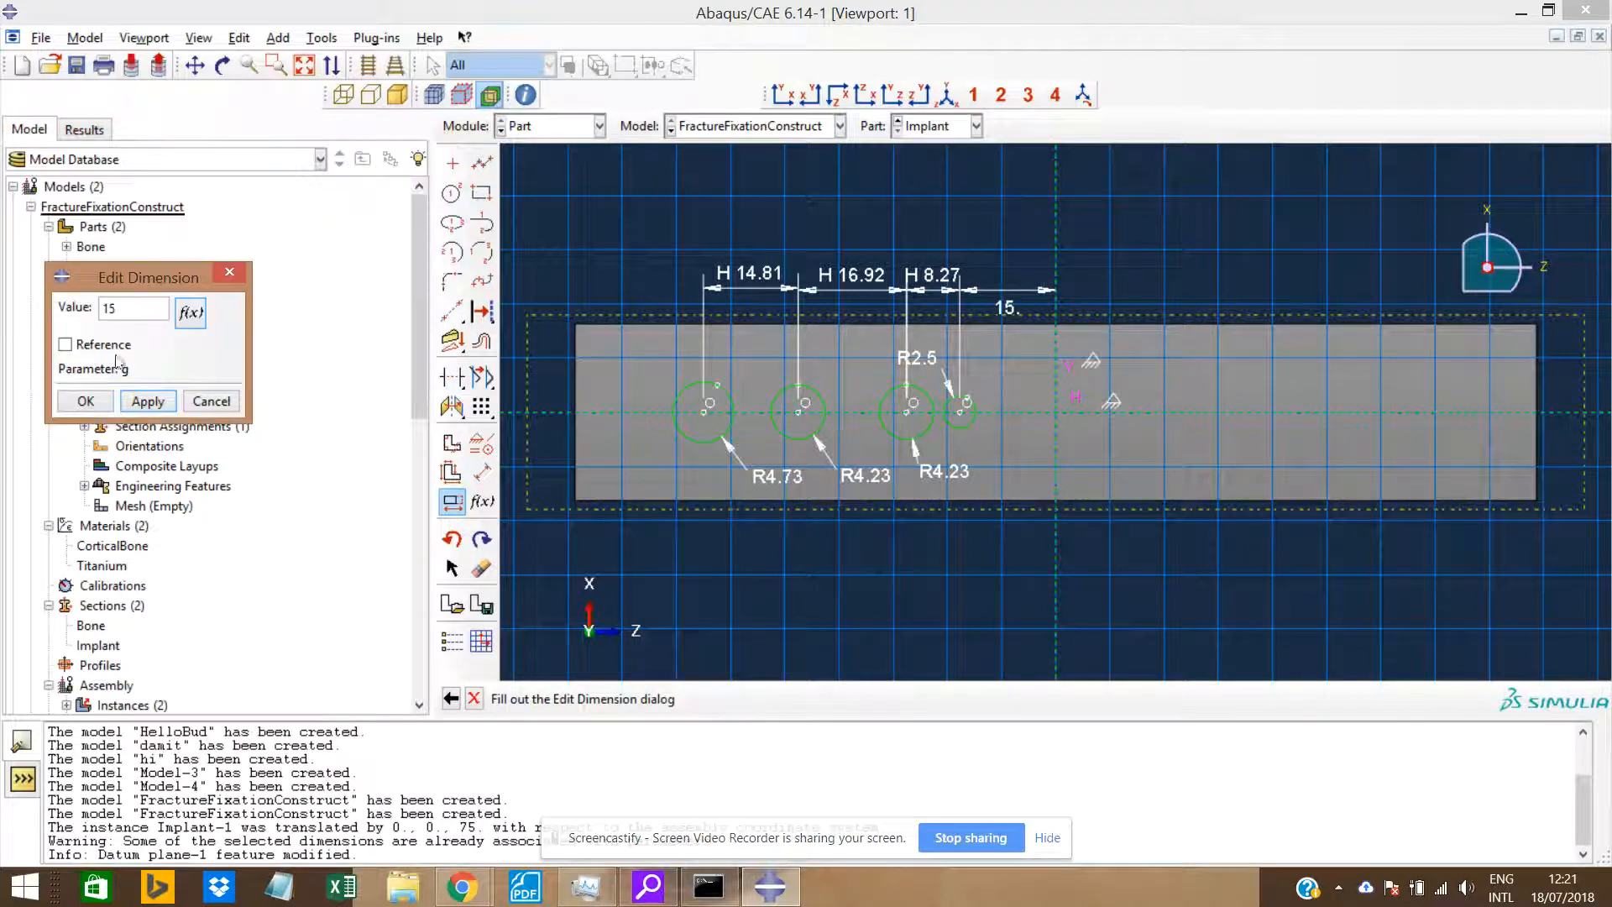
left_click(101, 400)
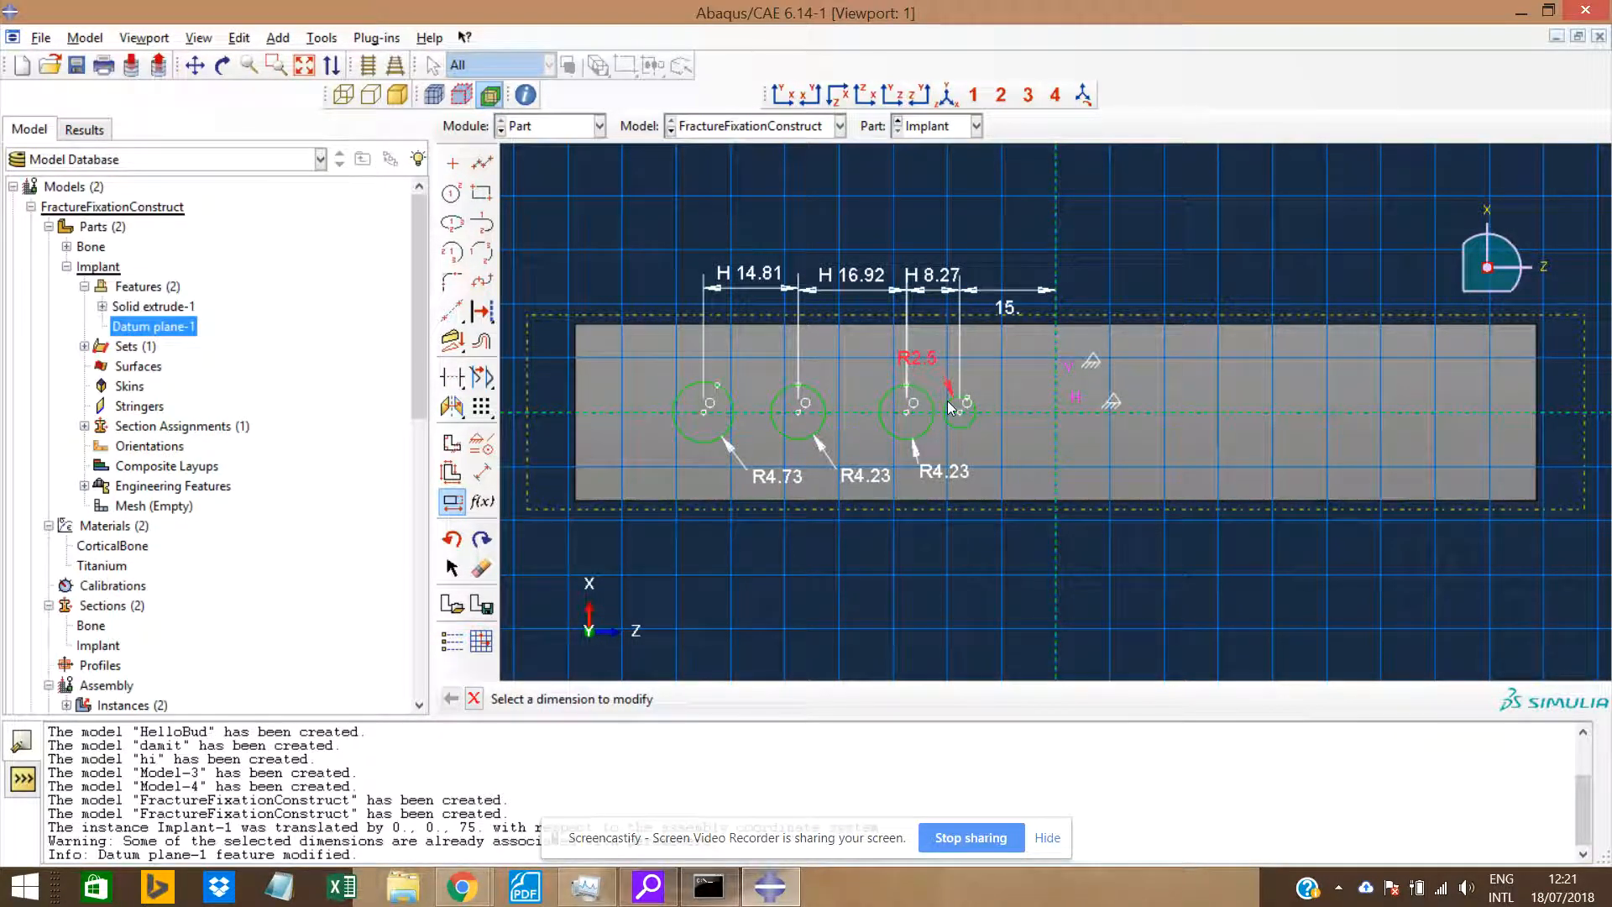
Move the first circle's radius dimension text below the circle, clear of the other dimensions.
left_click(969, 435)
left_click(210, 400)
left_click(452, 569)
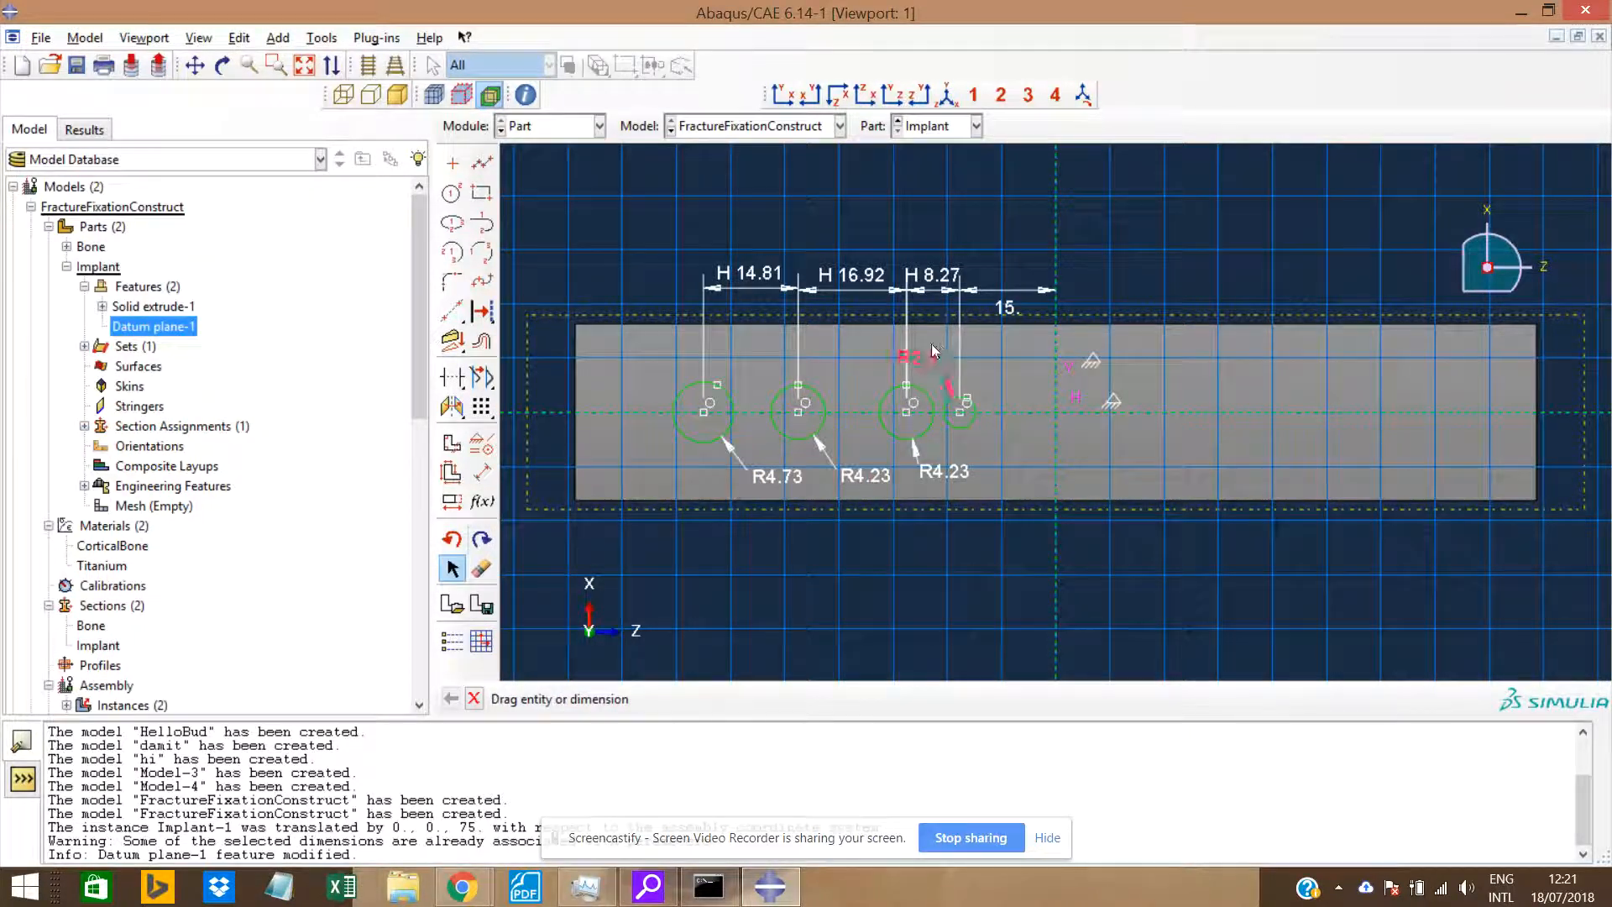
left_click_drag(959, 410, 995, 457)
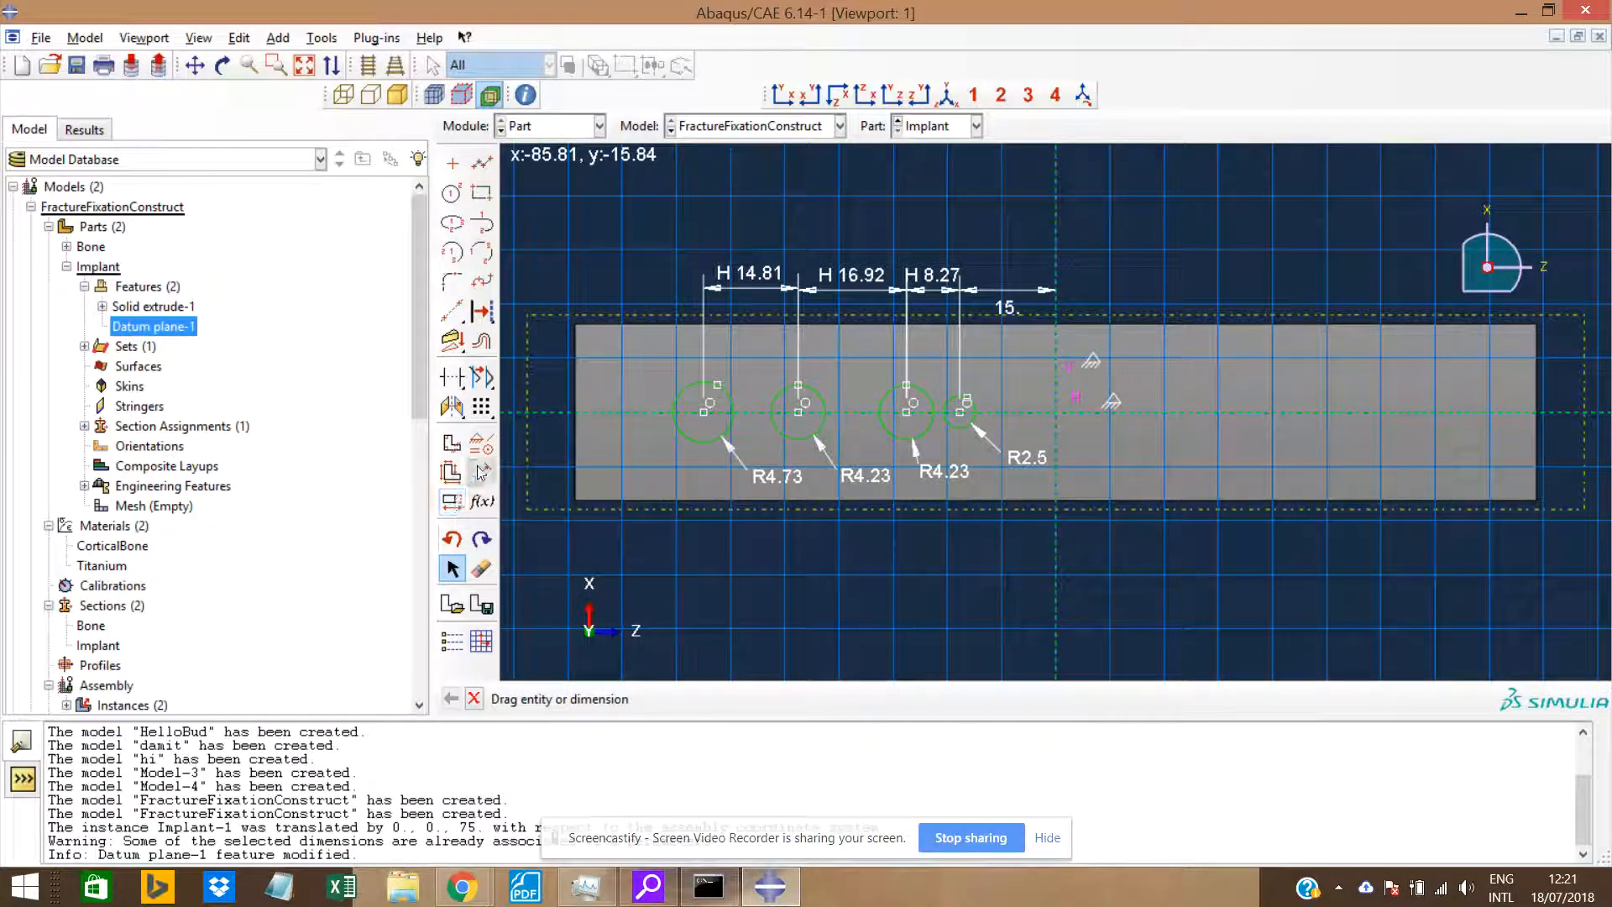
Assign the parameter name r to the first circle's radius dimension.
left_click(464, 498)
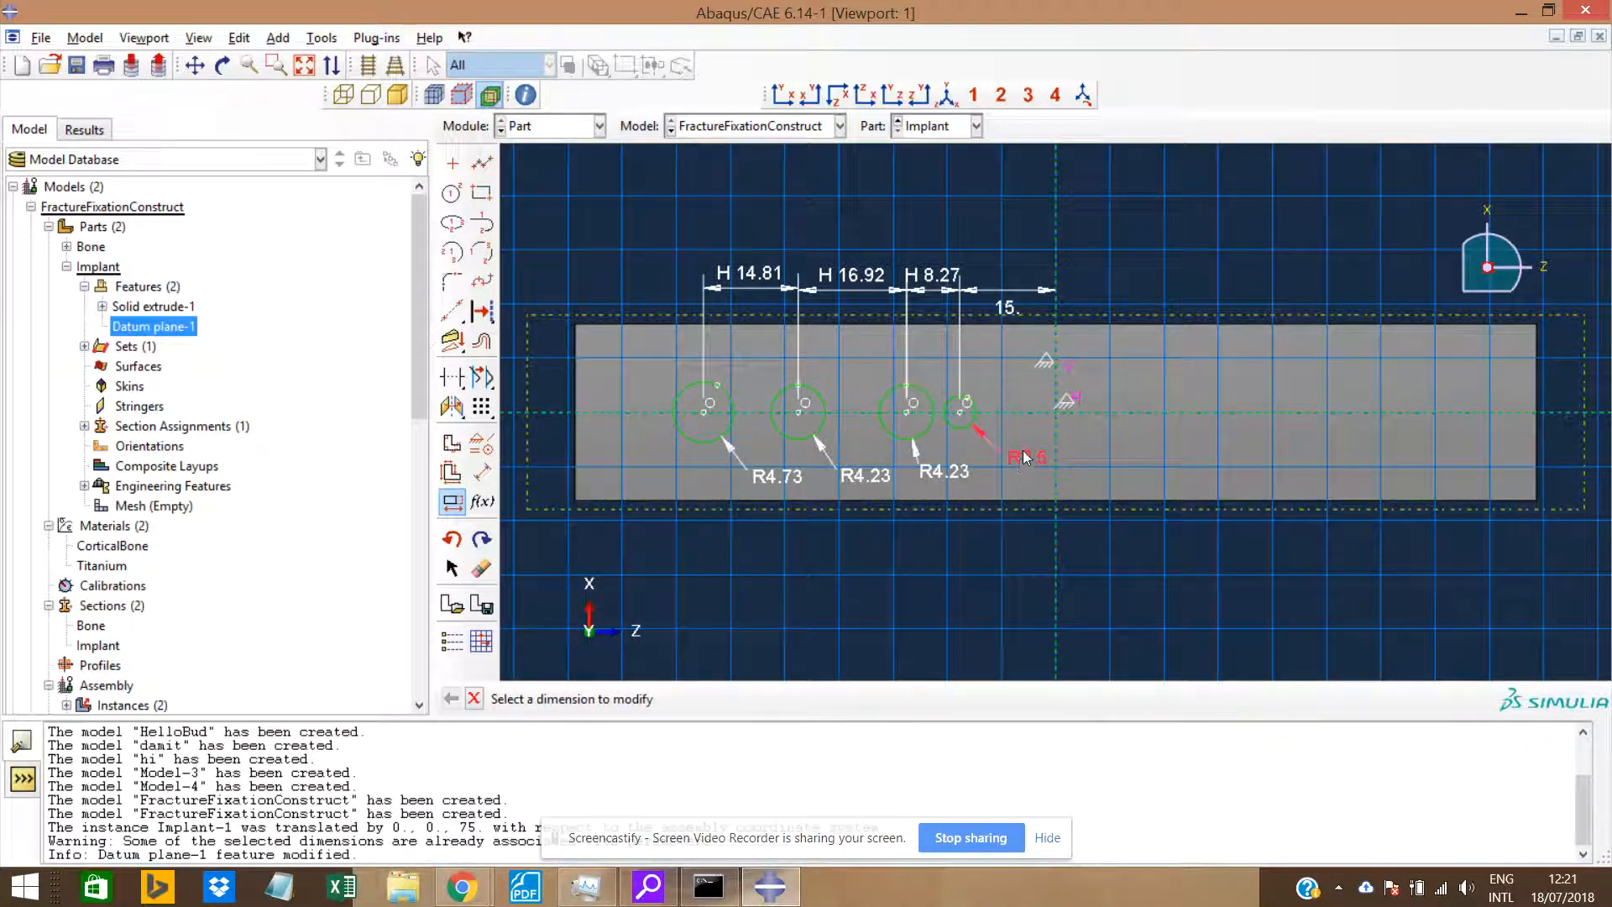
left_click(1025, 457)
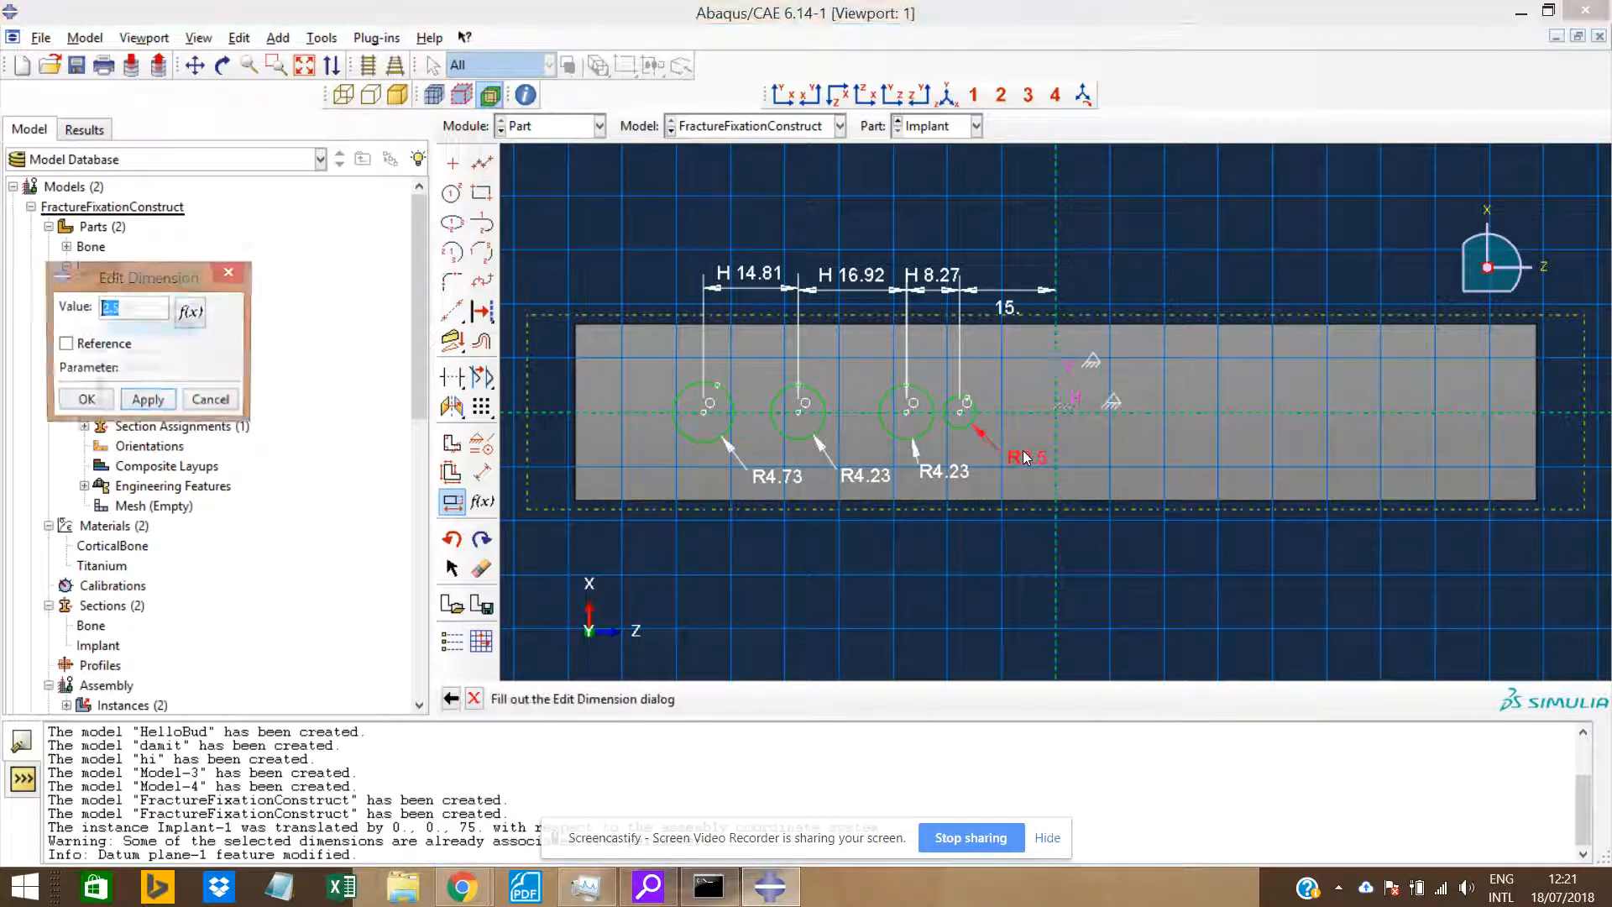
left_click(193, 323)
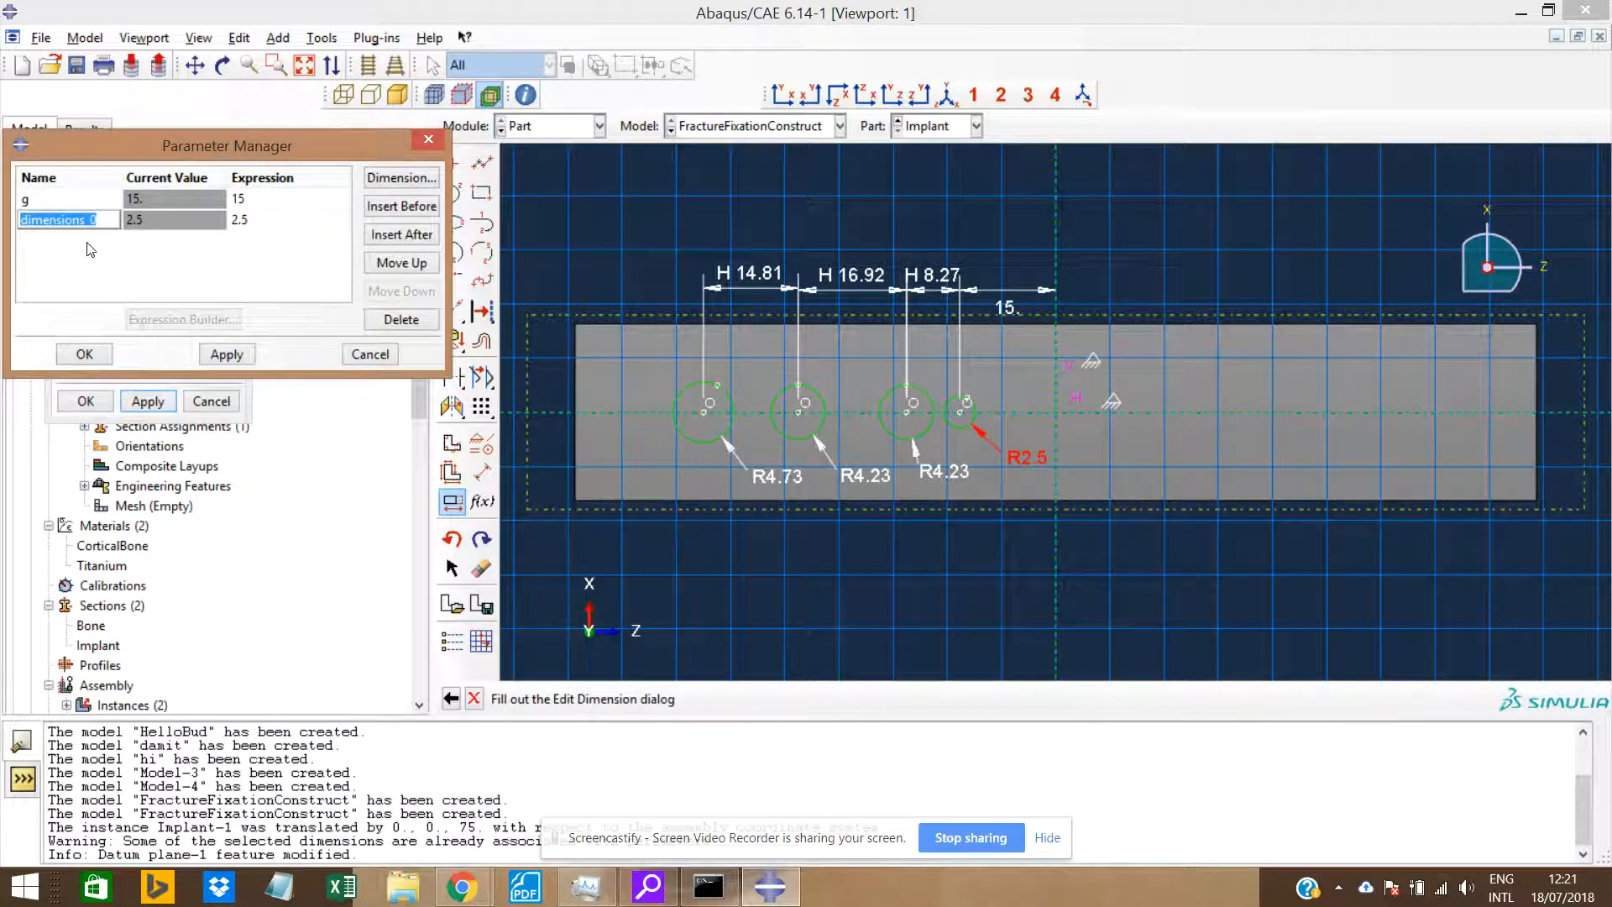
key("BackSpace")
left_click(85, 354)
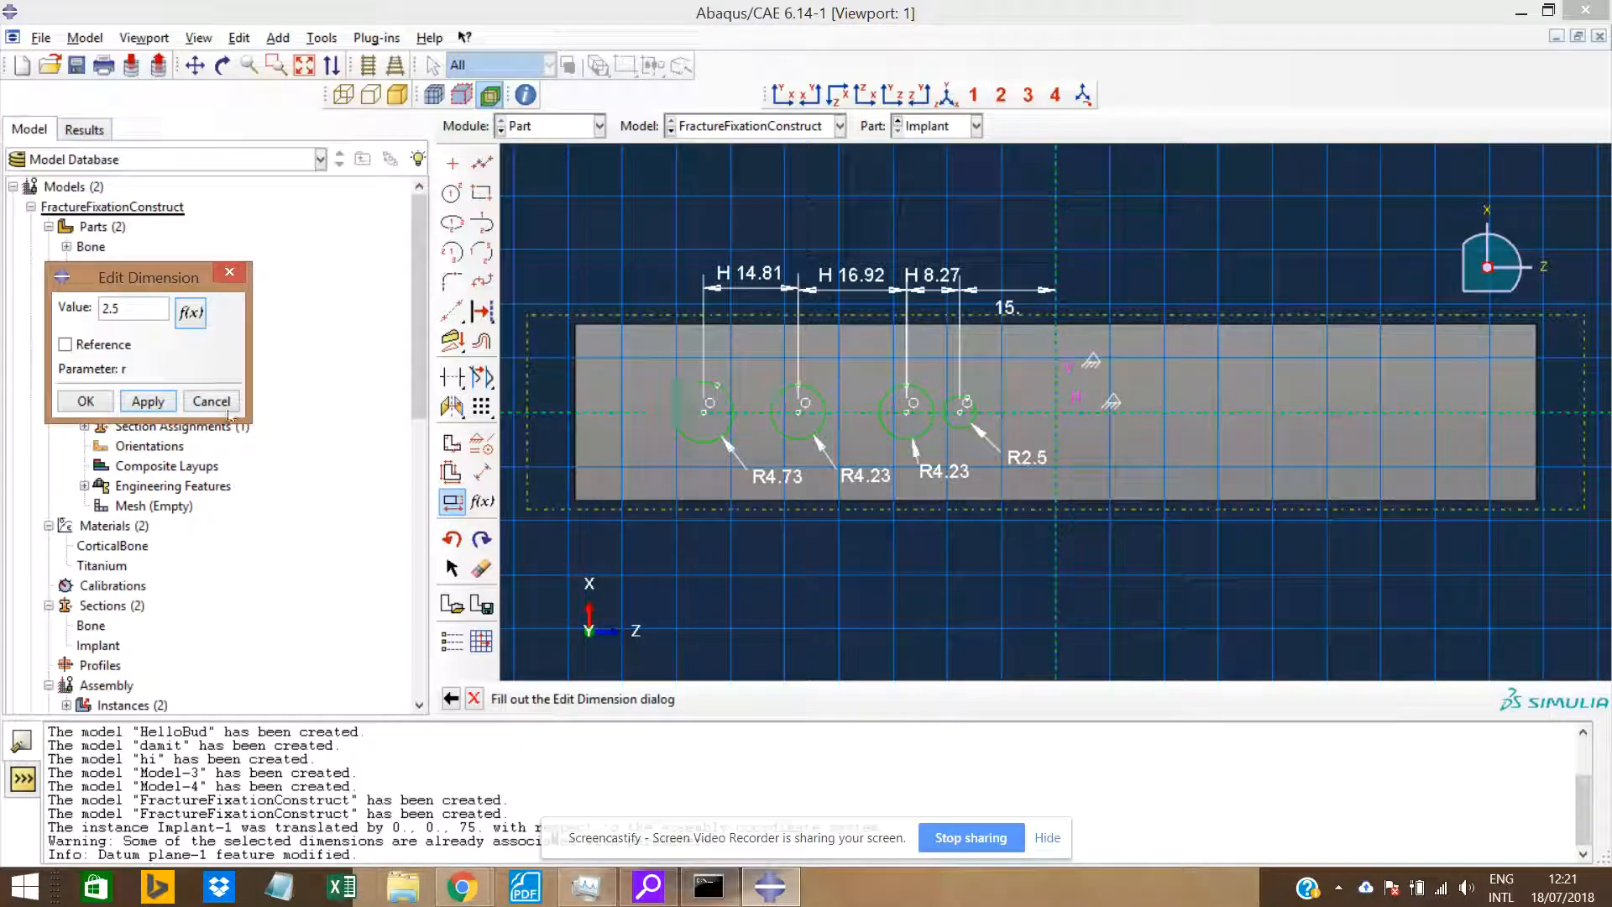
left_click(86, 401)
Set the second circle's radius dimension to the expression r.
left_click(944, 471)
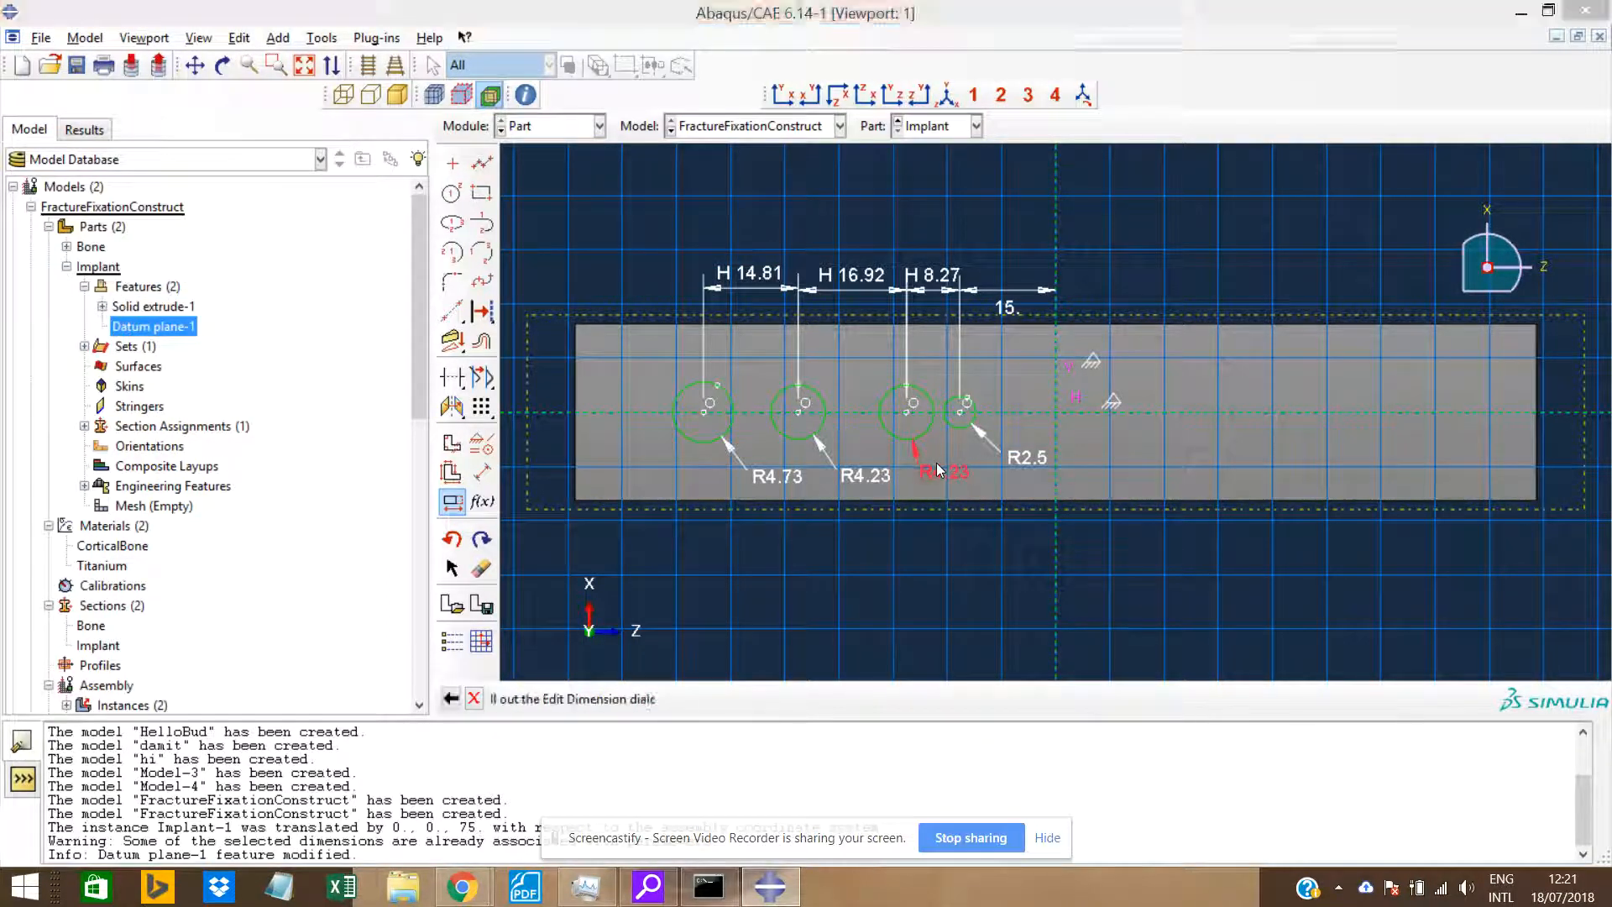
left_click(190, 314)
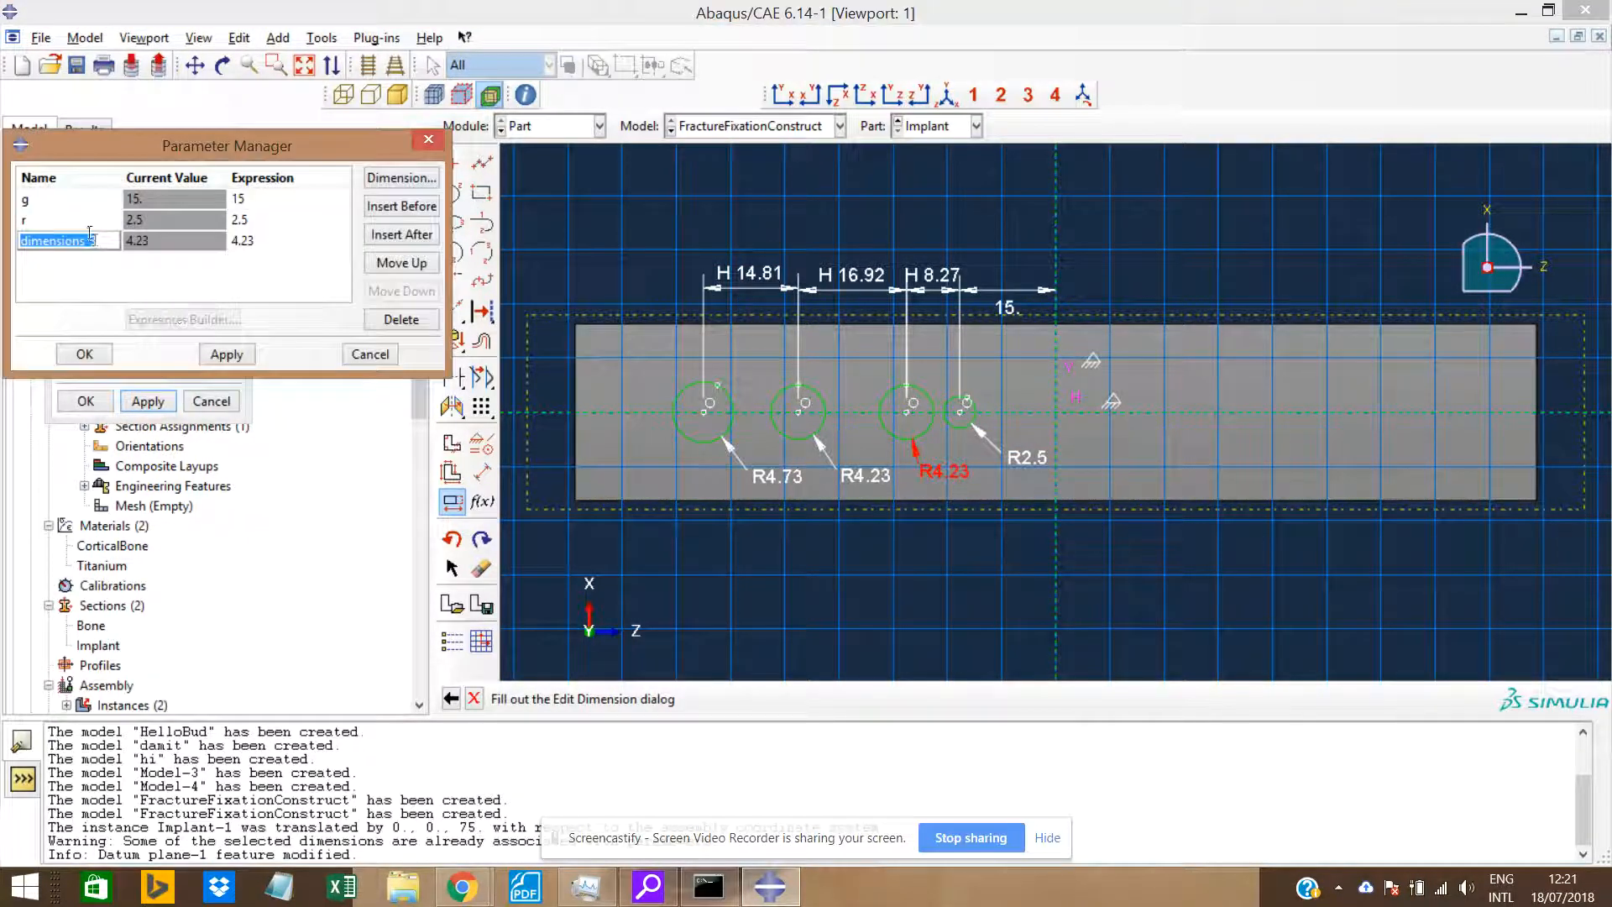
left_click(256, 240)
type("2")
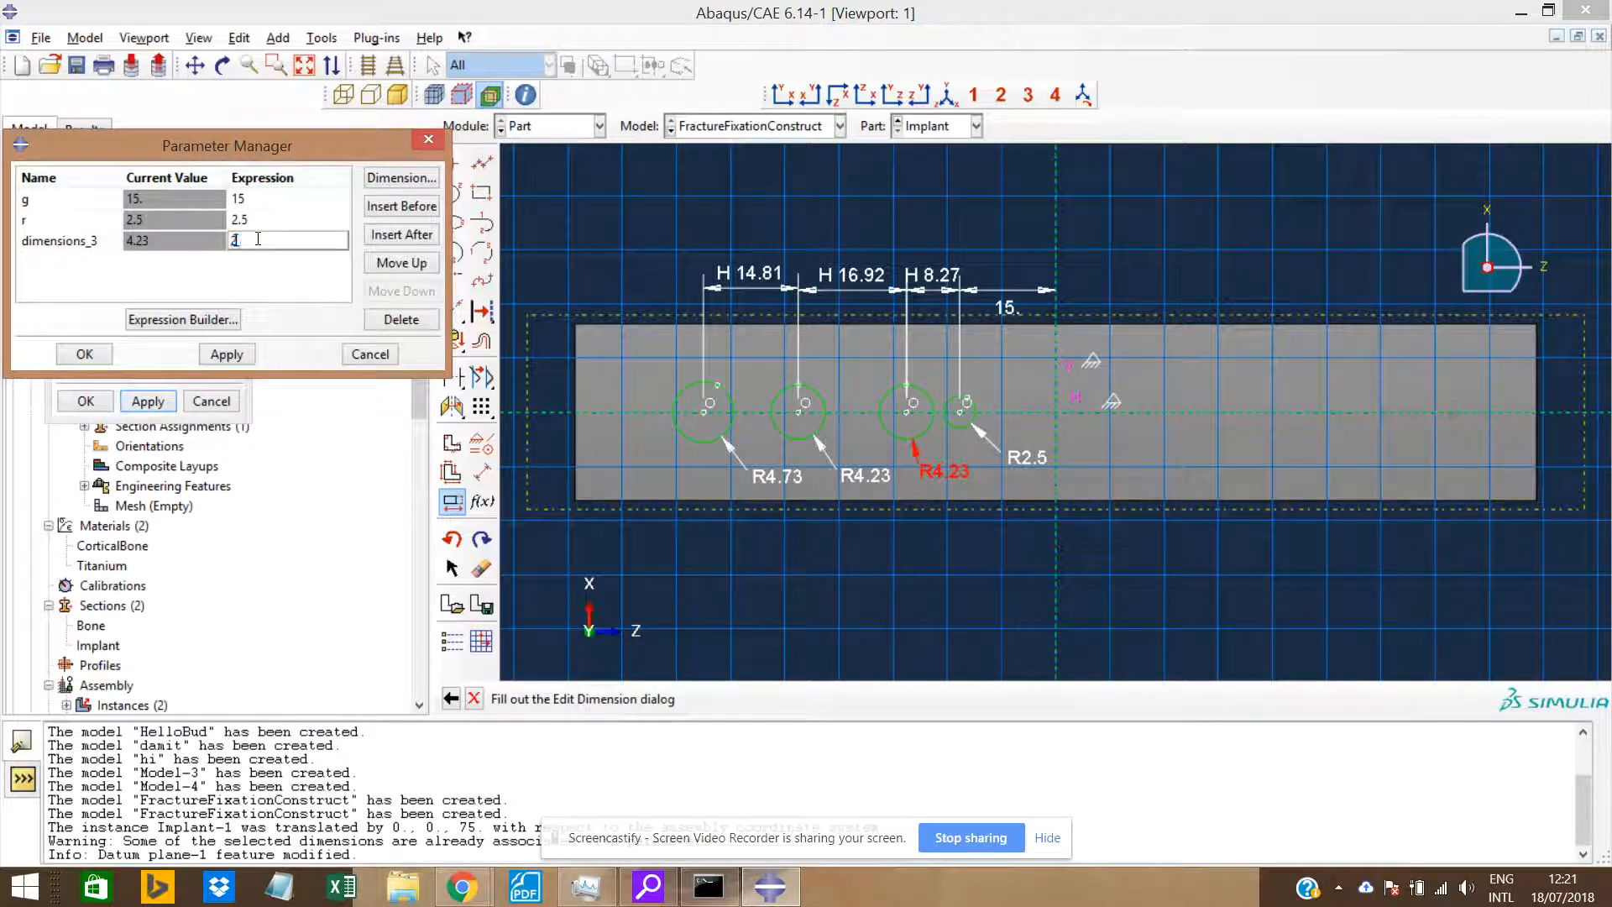
left_click(226, 355)
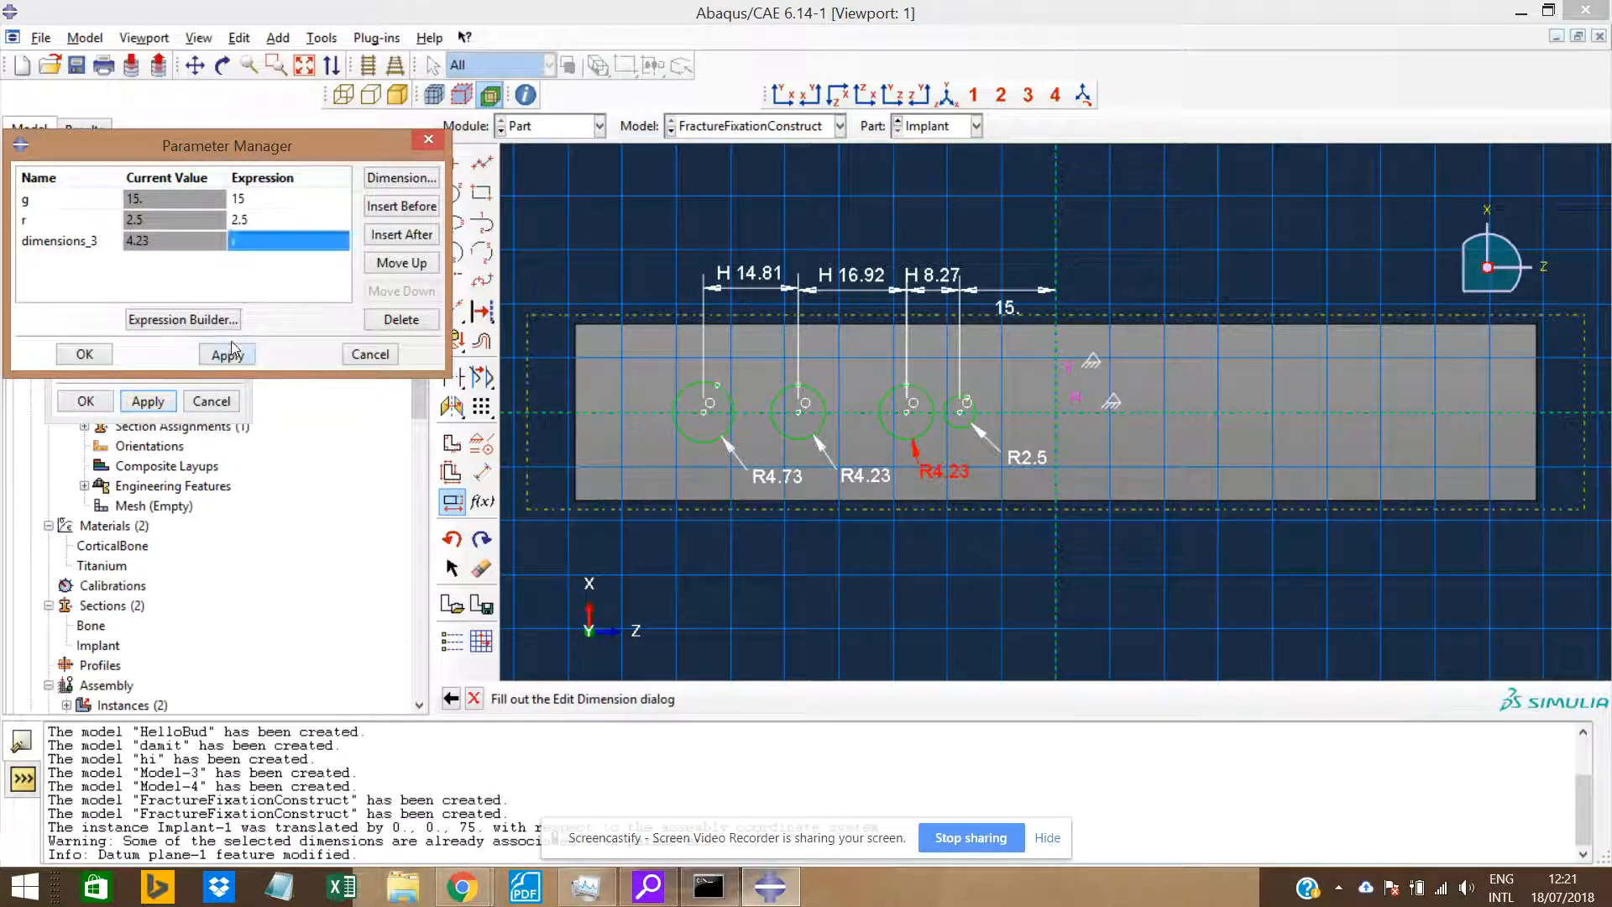
left_click(86, 401)
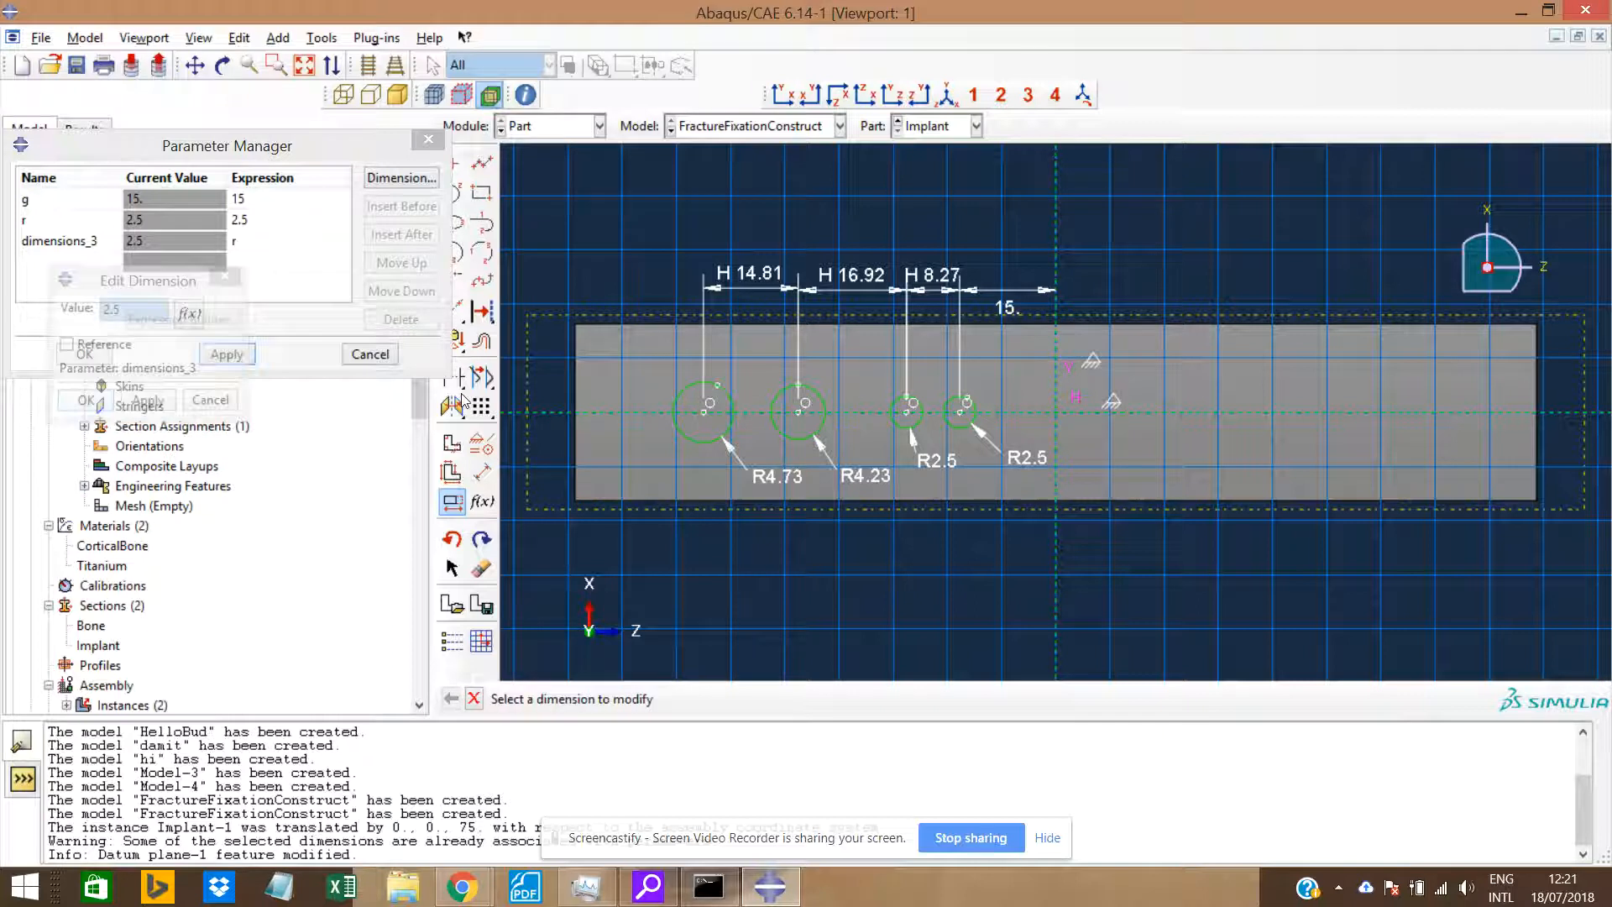
Link the third circle's radius to the parameter r.
left_click(865, 475)
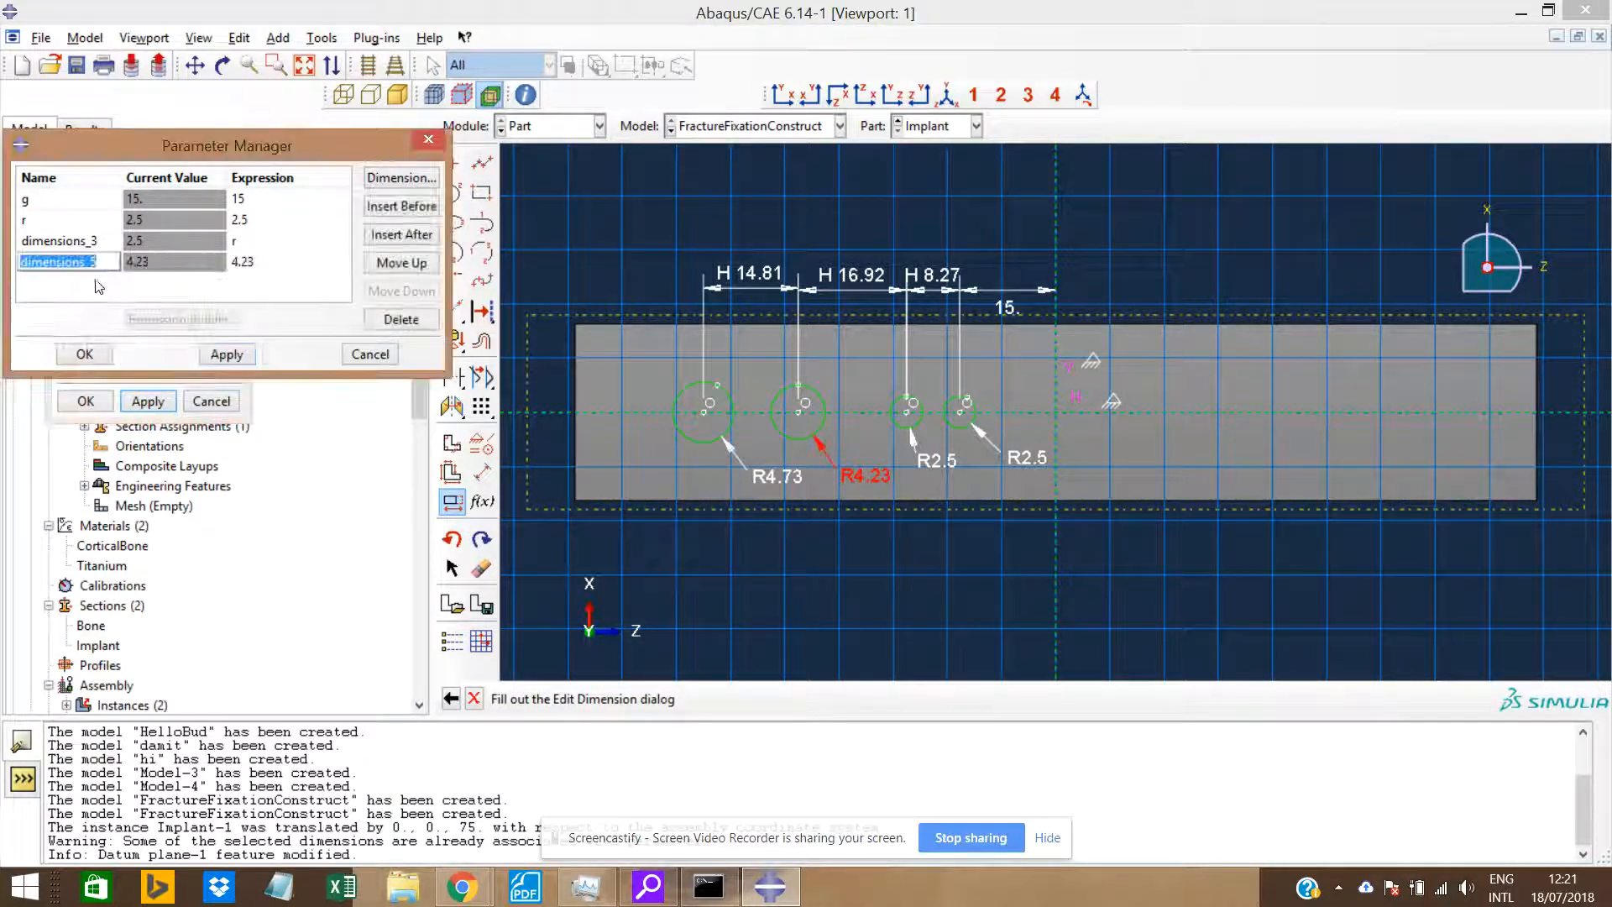
left_click(260, 263)
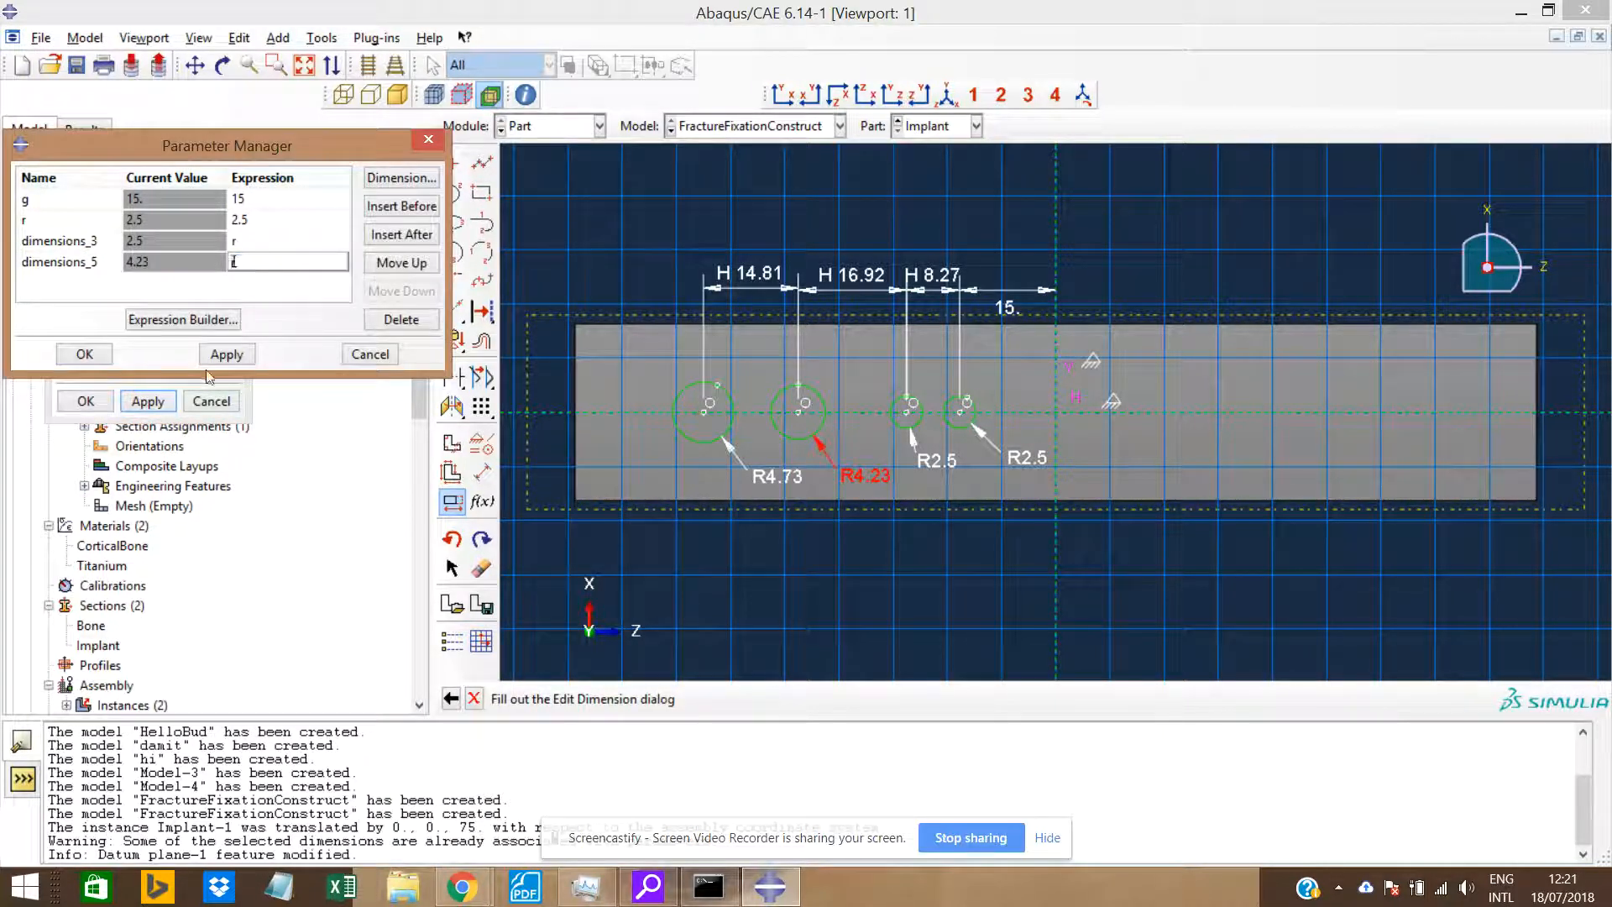
type("r")
left_click(226, 354)
left_click(86, 400)
Drive the fourth circle's radius dimension with the parameter r.
left_click(750, 446)
left_click(182, 322)
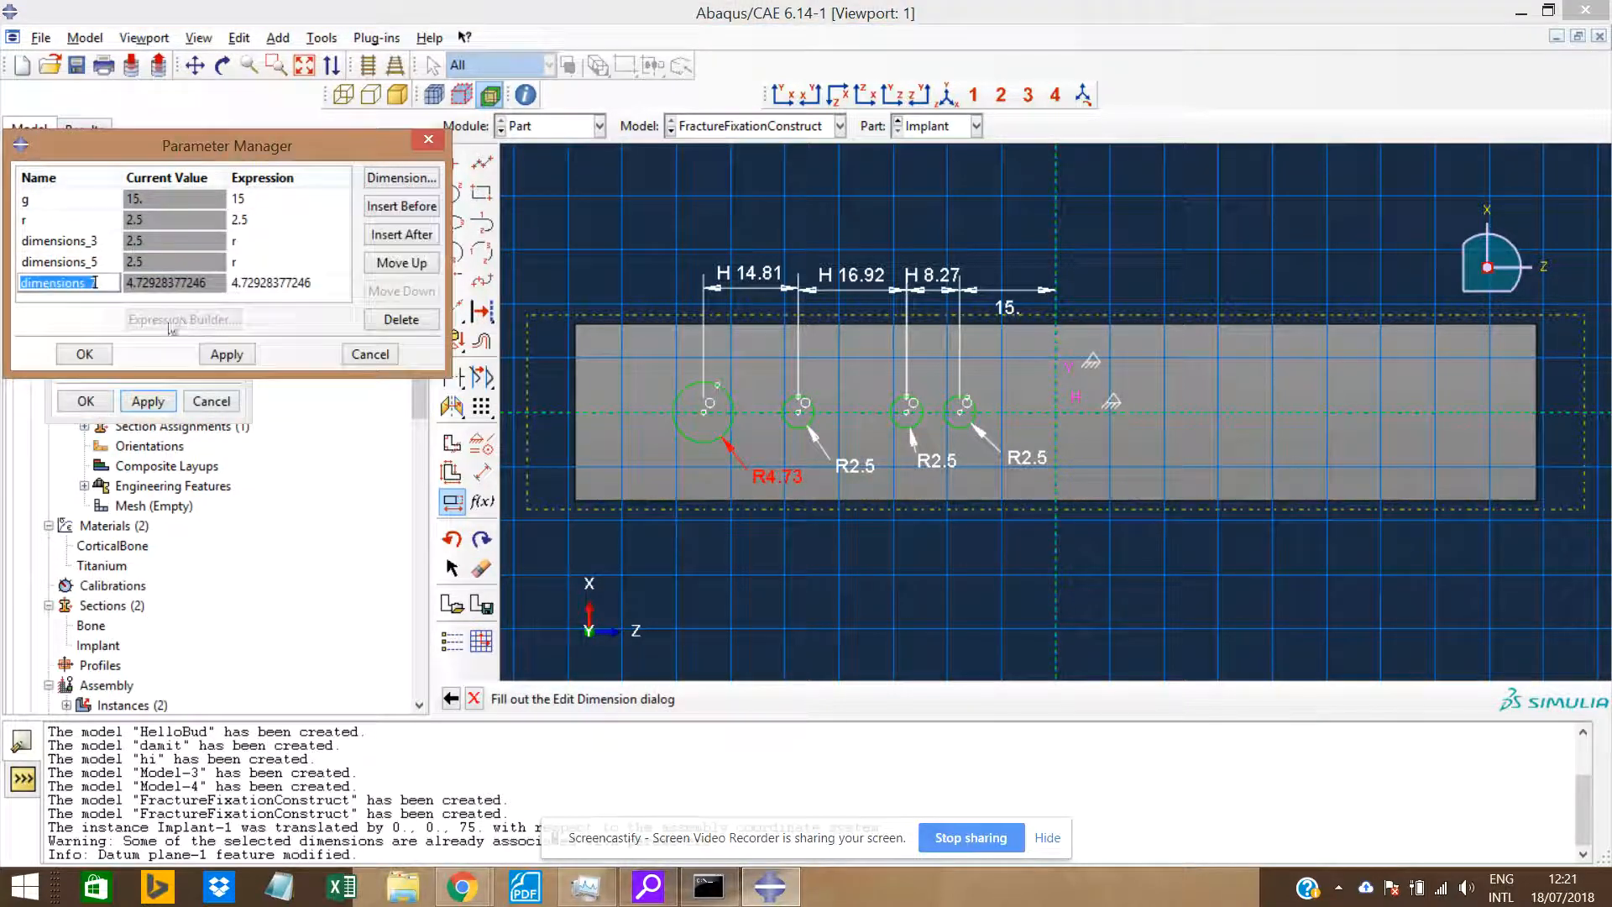
left_click(268, 283)
type("r")
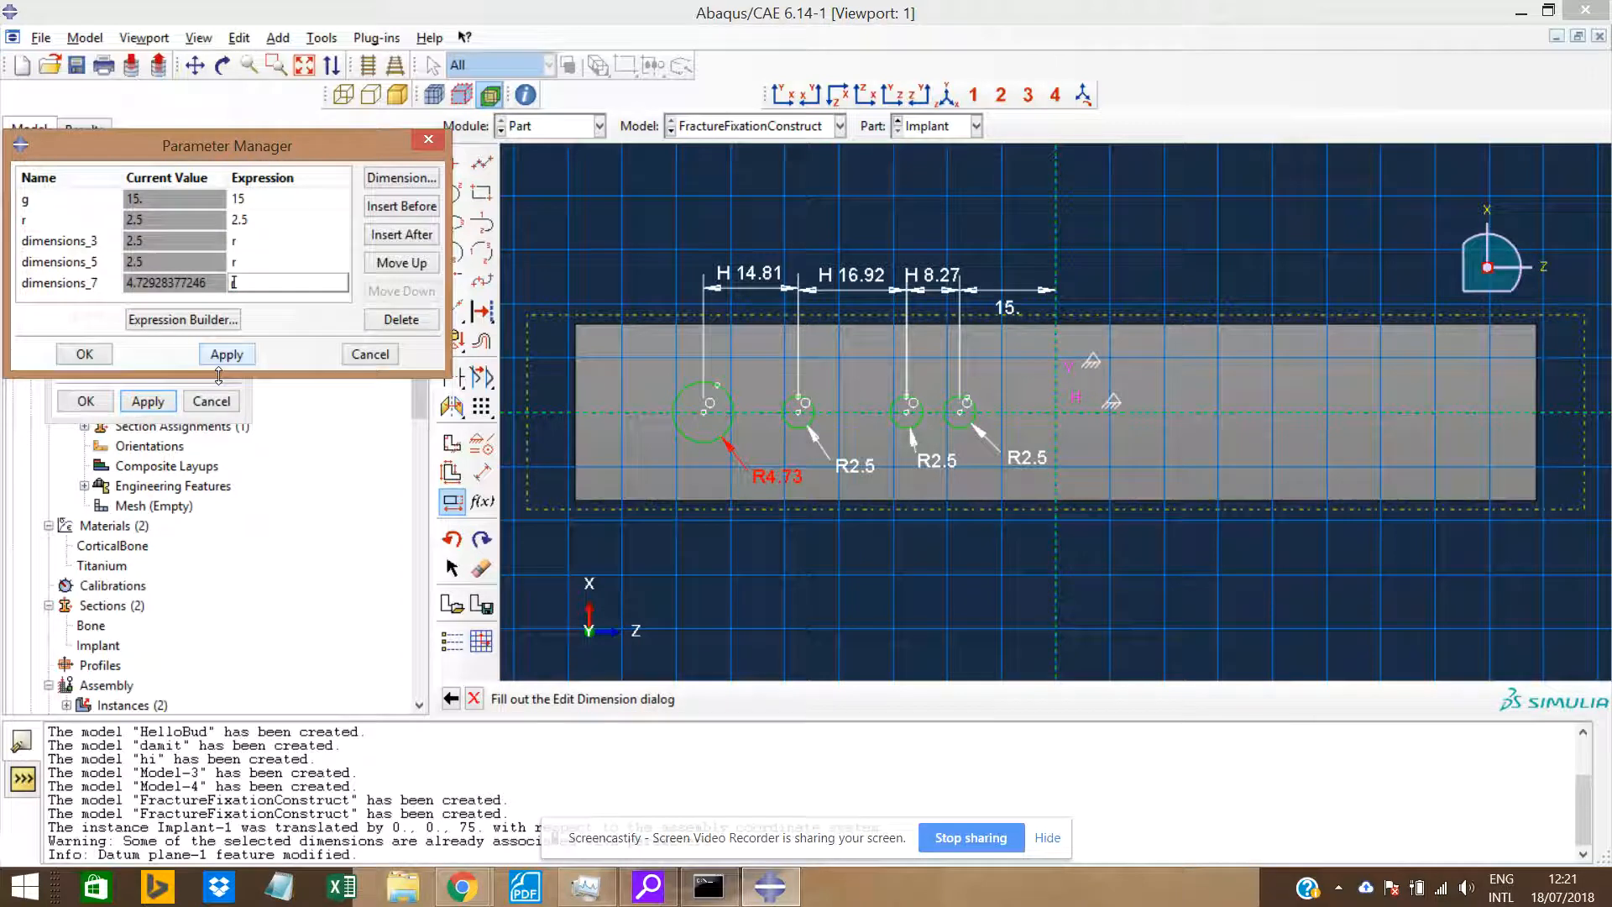
left_click(84, 354)
left_click(759, 284)
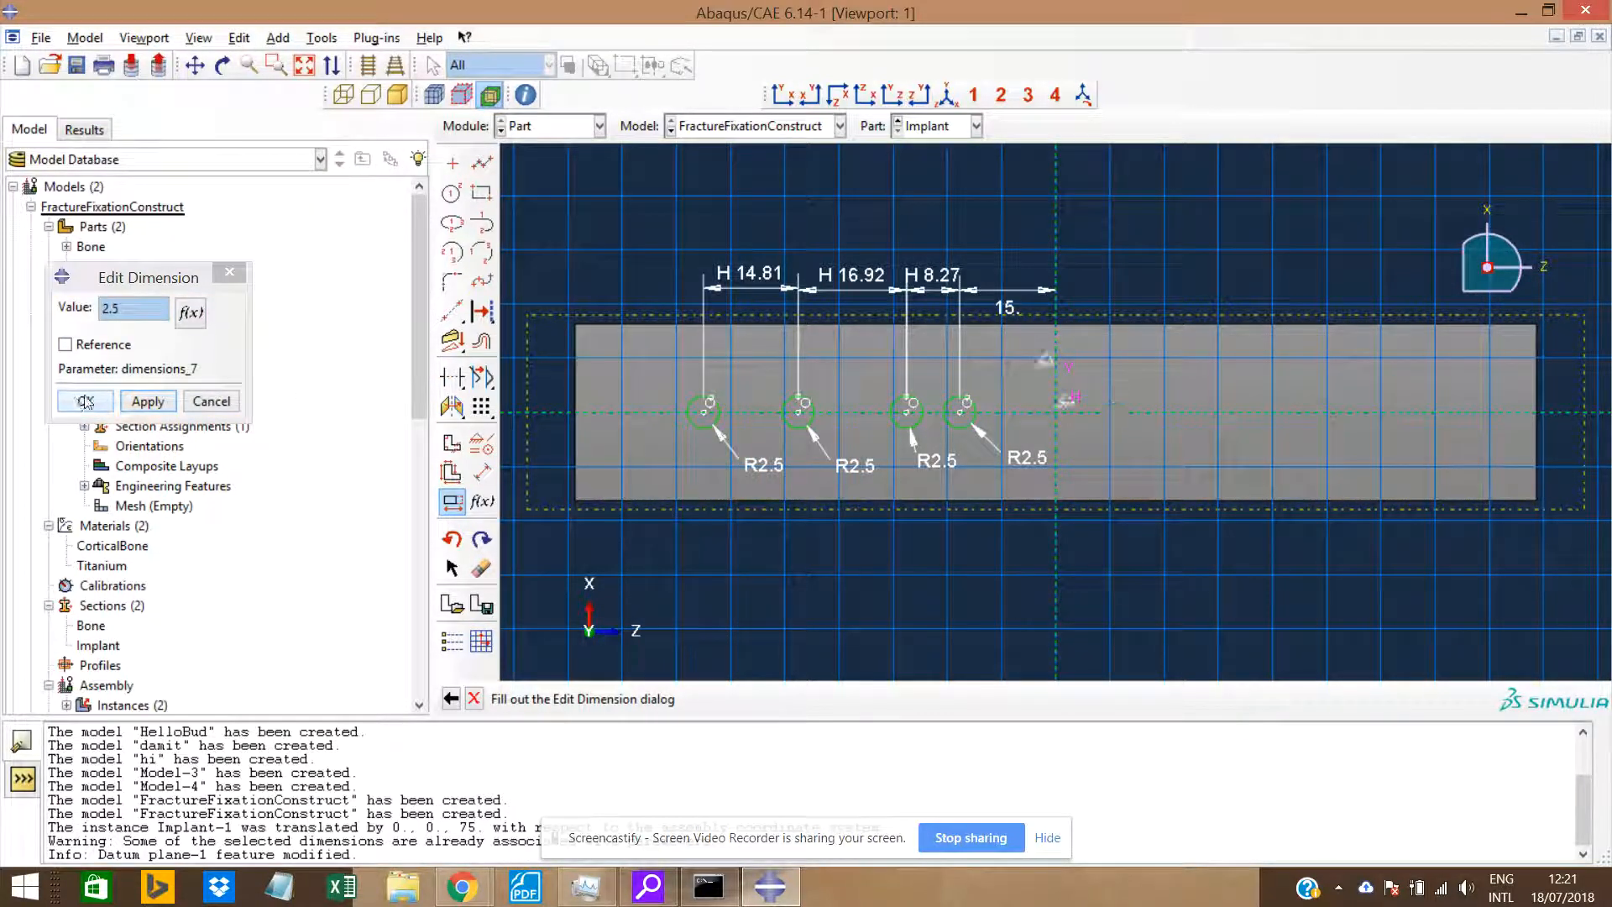
left_click(84, 402)
Set the horizontal distance between the first and second circles to the expression g.
left_click(932, 286)
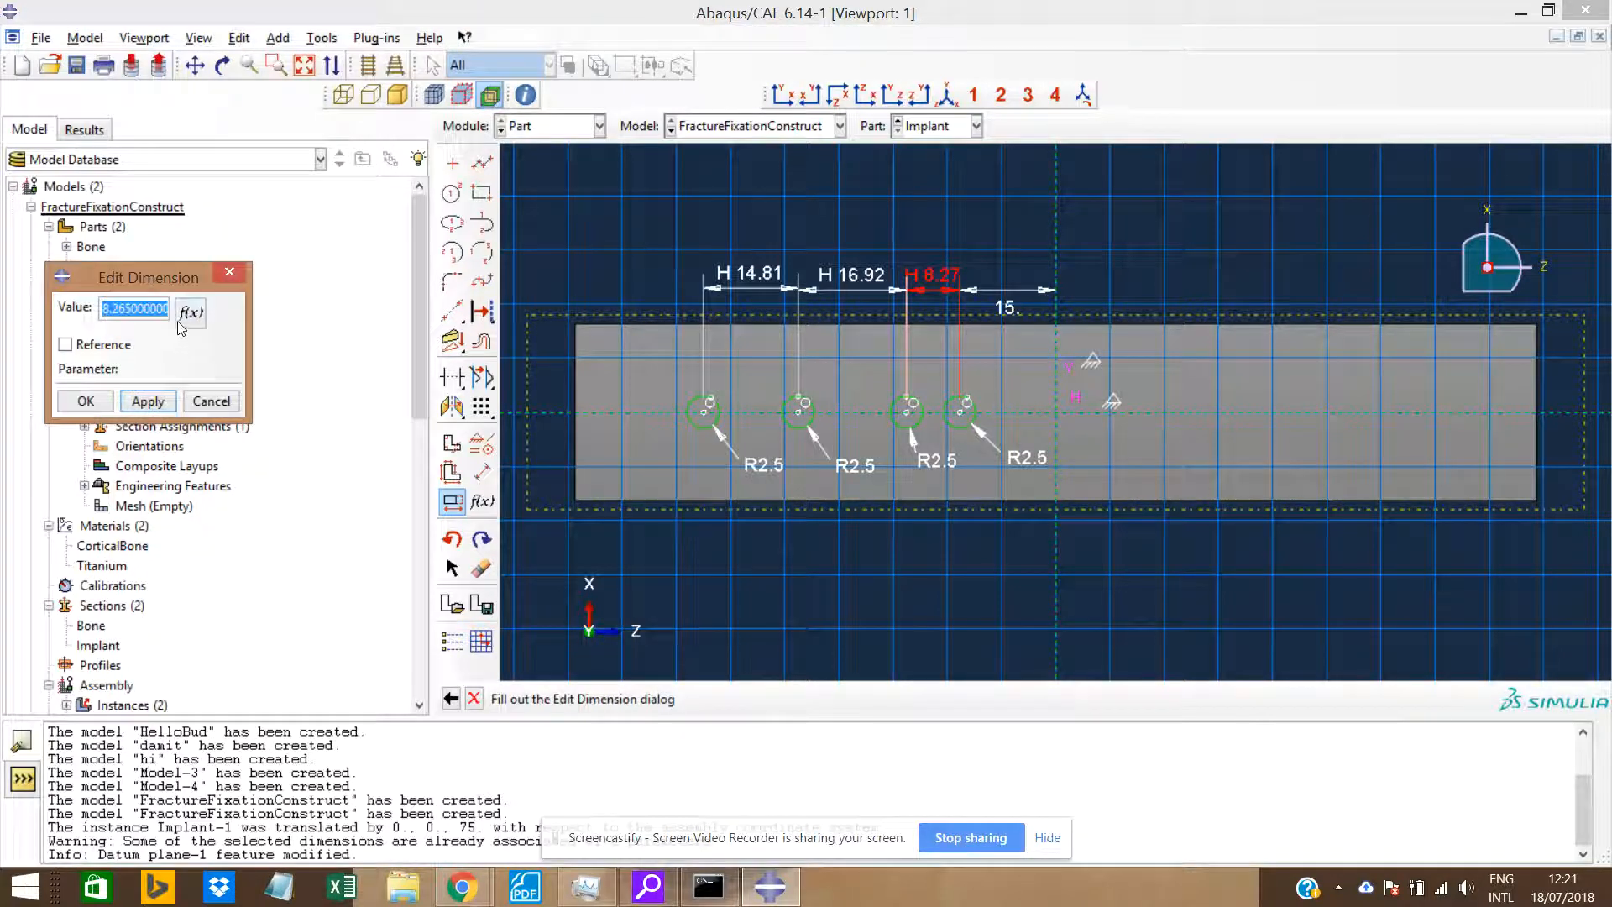
left_click(190, 312)
left_click(300, 290)
type("d")
left_click(225, 354)
left_click(86, 401)
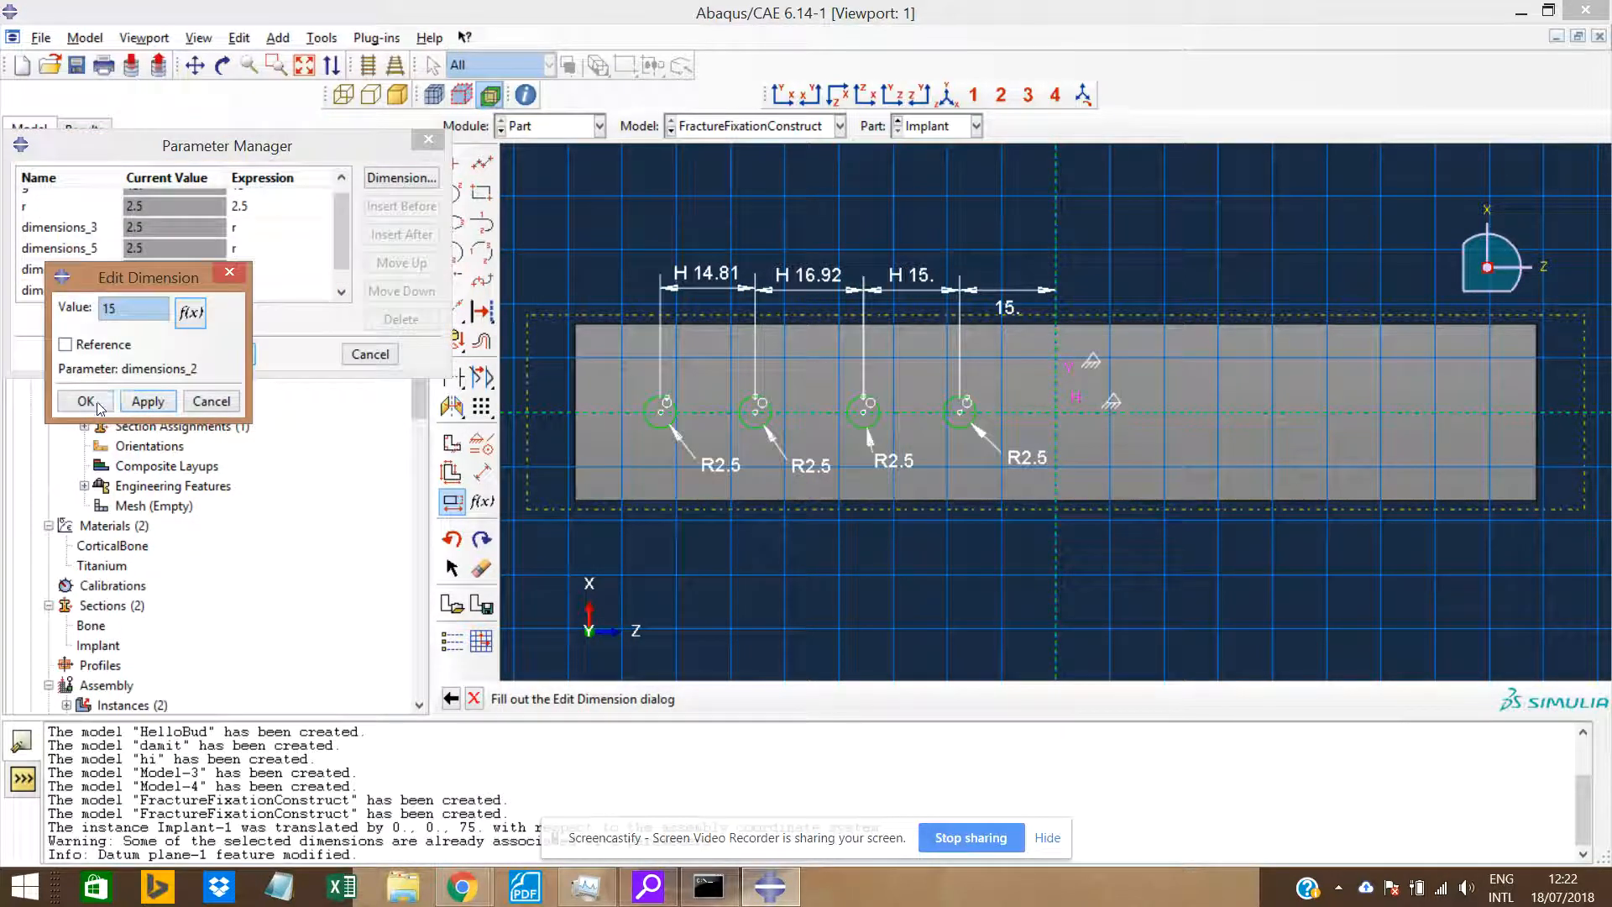
Link the horizontal distance between the second and third circles to the parameter g.
left_click(773, 290)
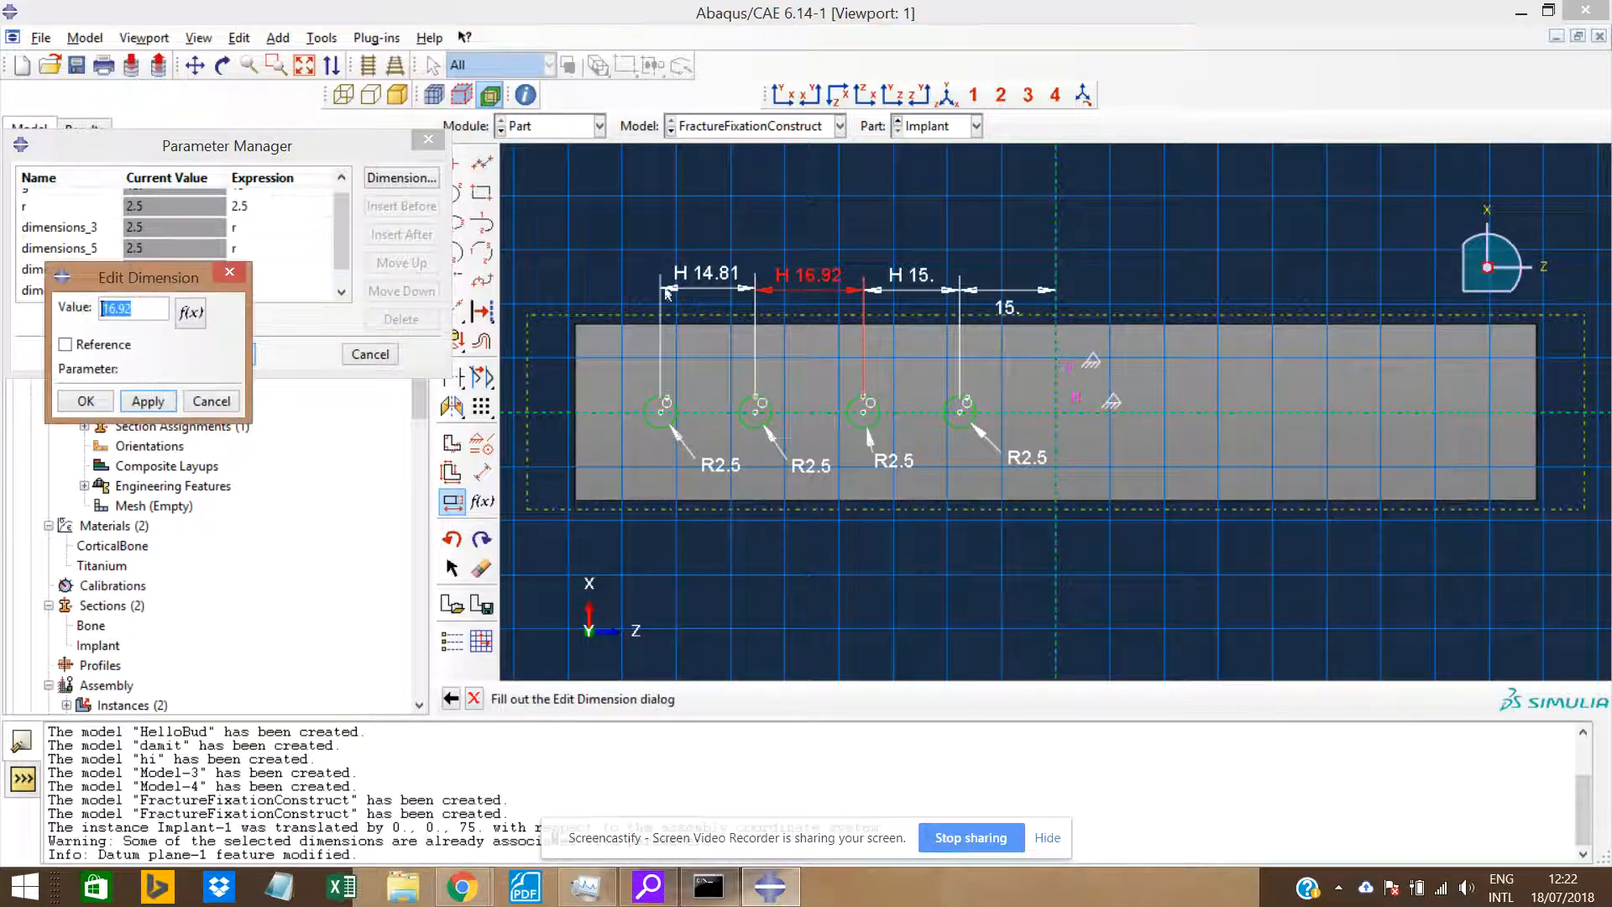
left_click(191, 312)
left_click(306, 288)
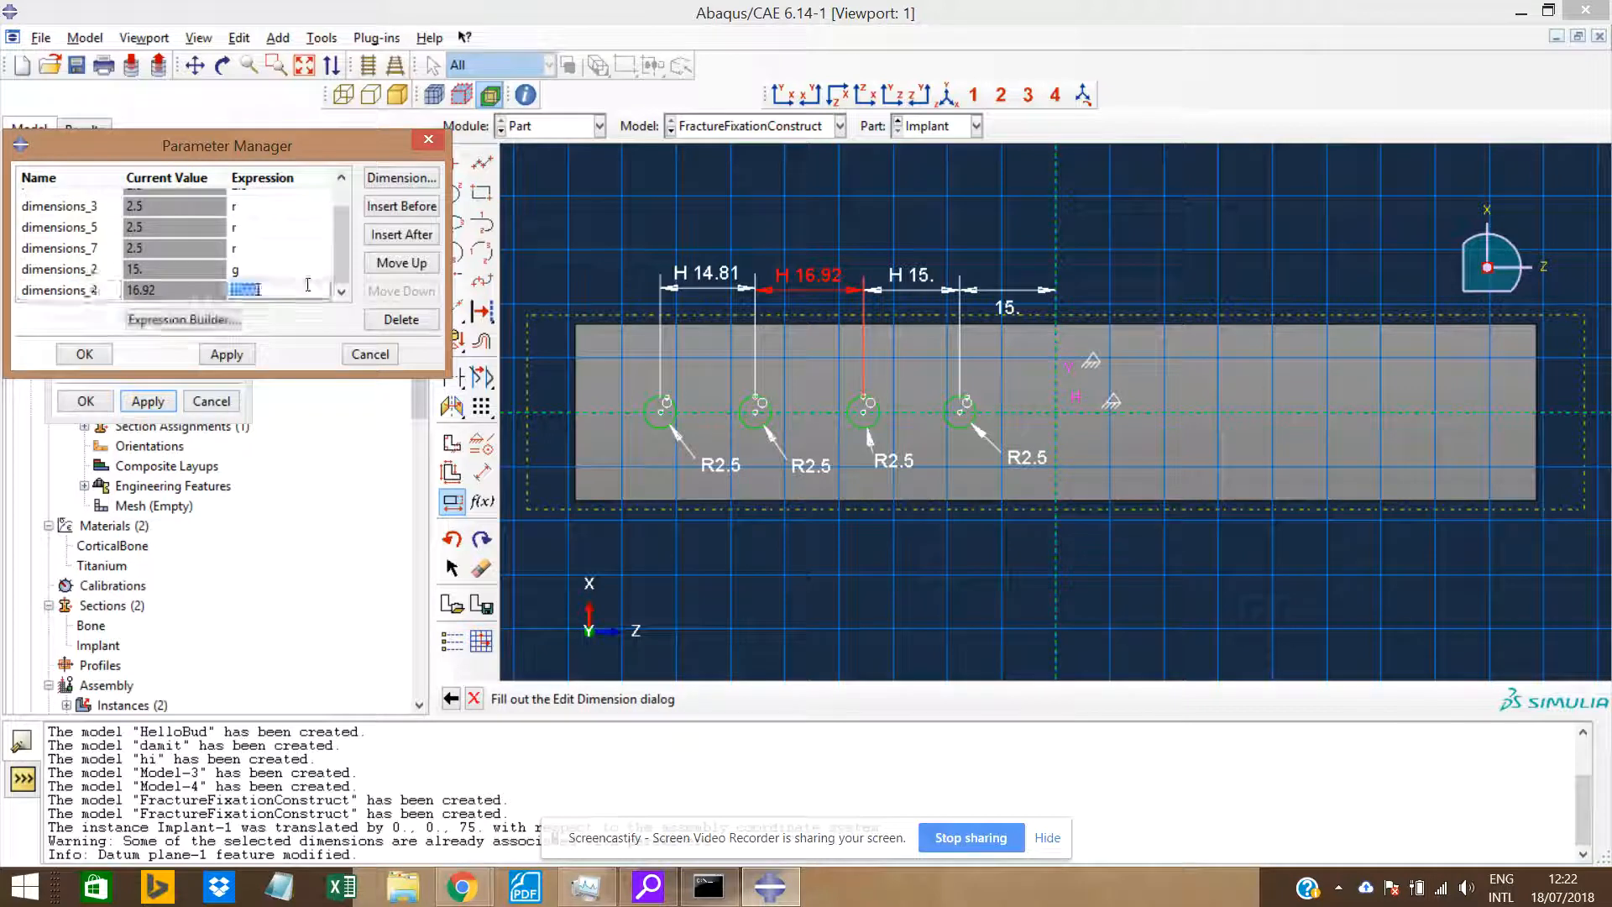
type("g")
left_click(84, 356)
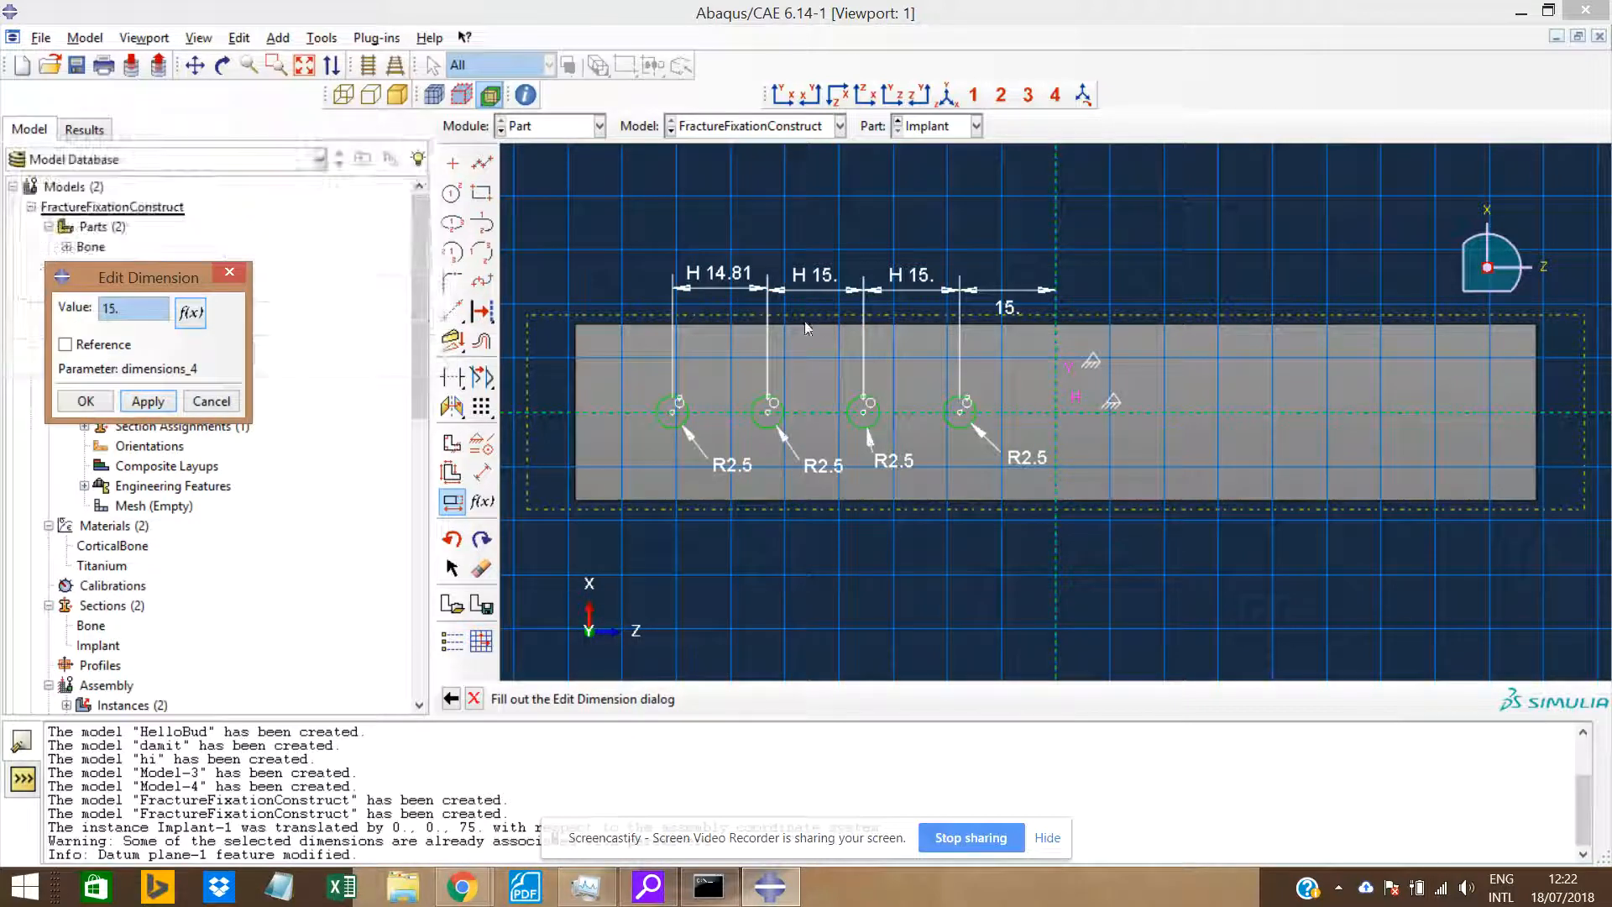
left_click(85, 401)
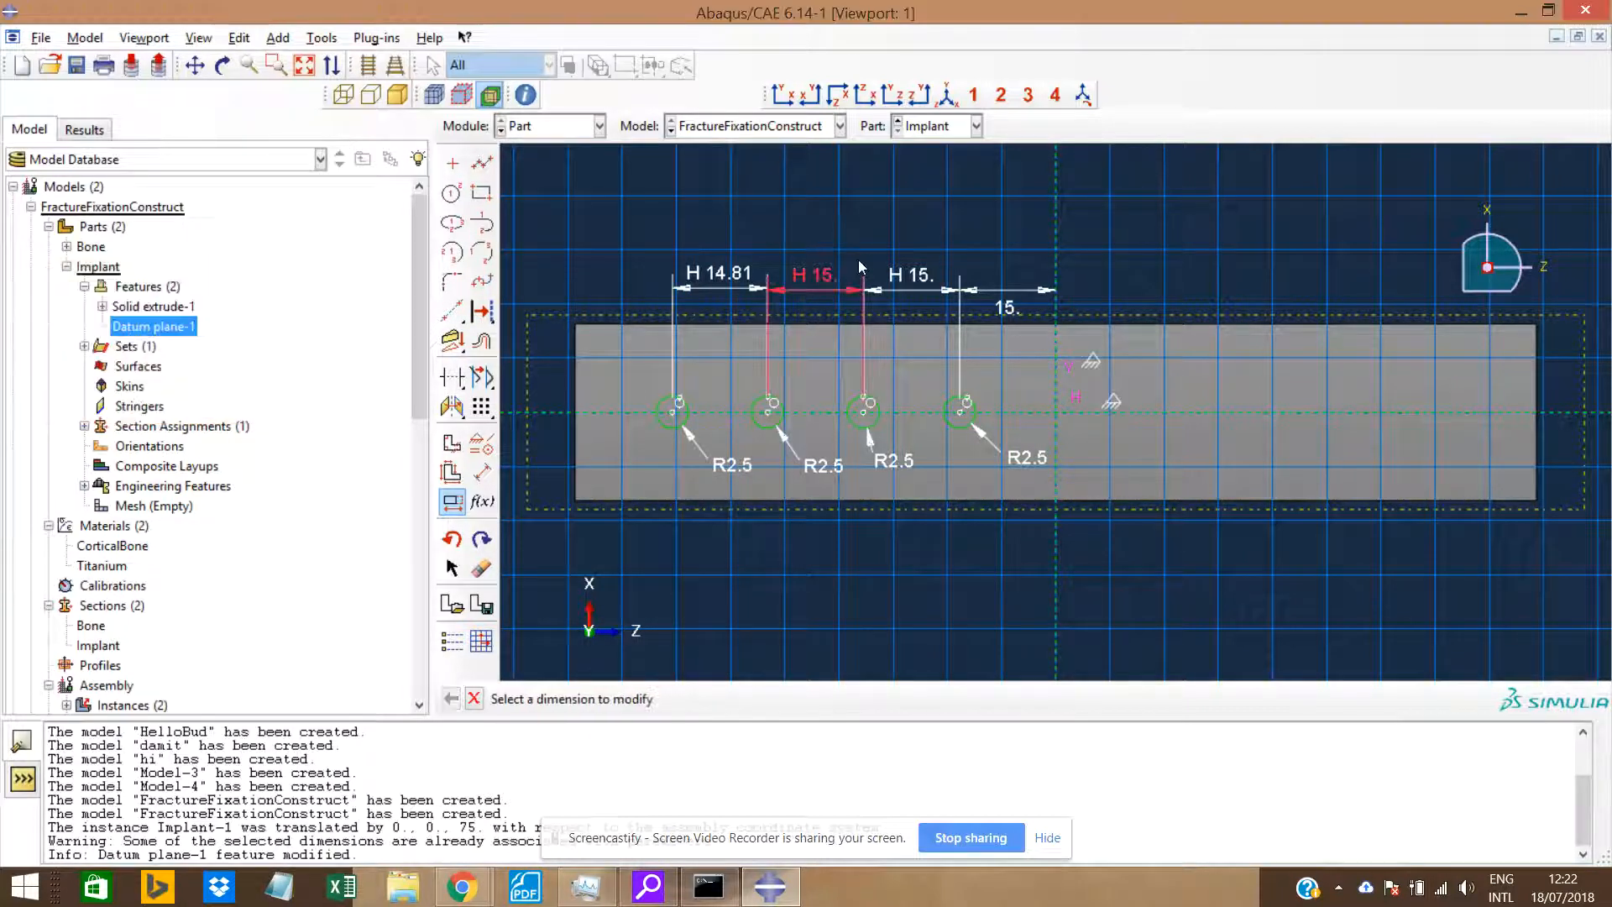
Drive the horizontal distance between the third and fourth circles with the parameter g.
left_click(718, 274)
left_click(191, 312)
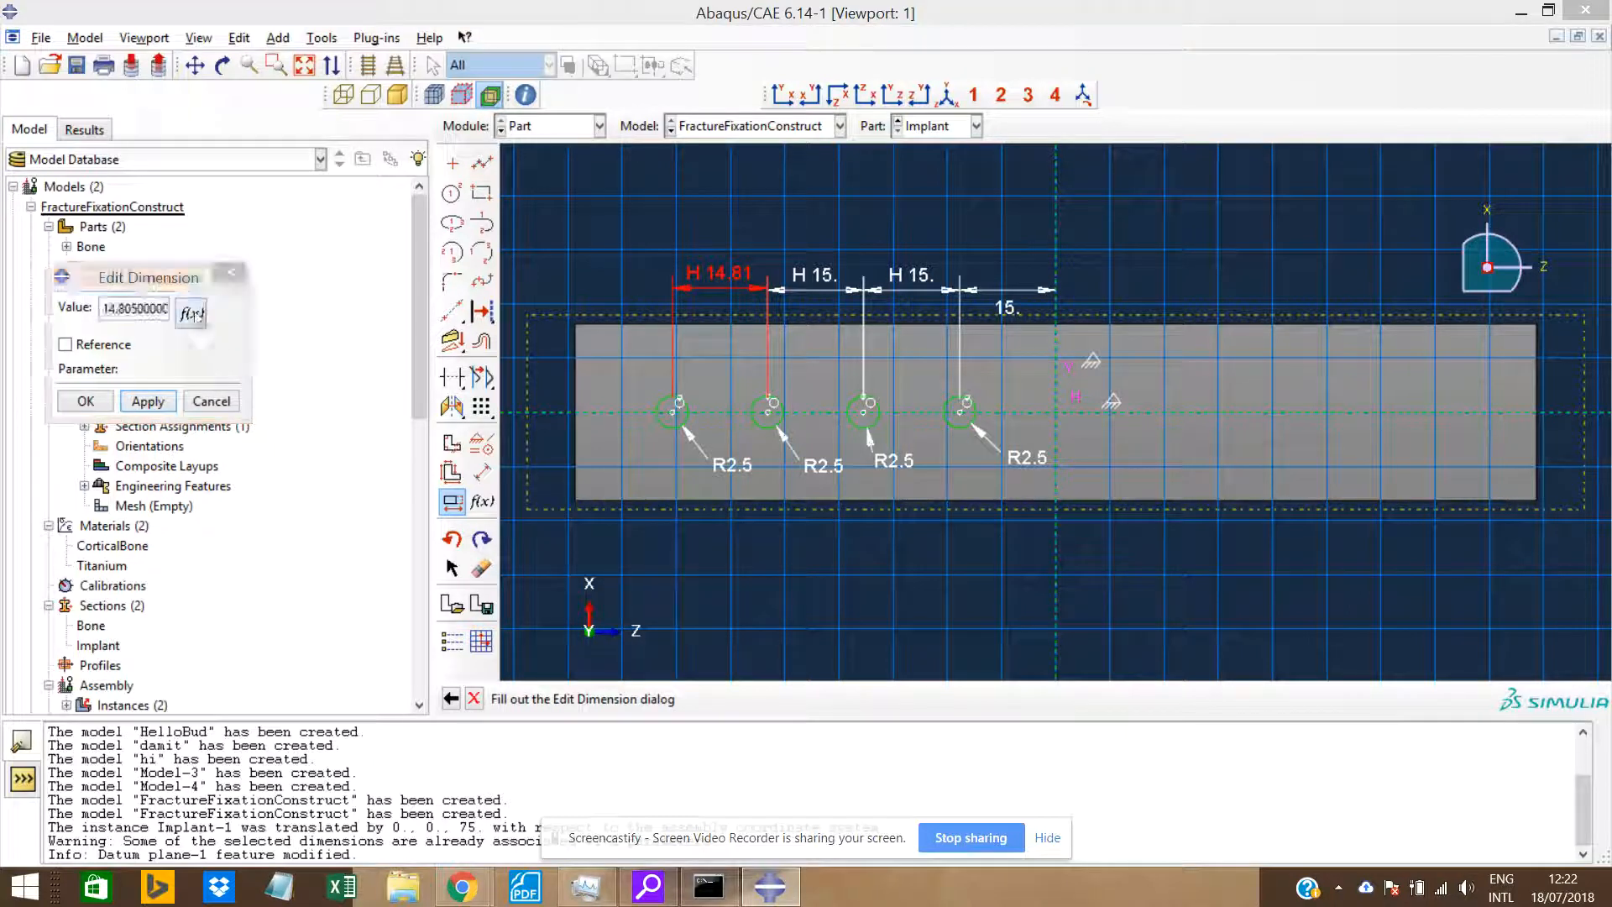
left_click(272, 290)
type("g")
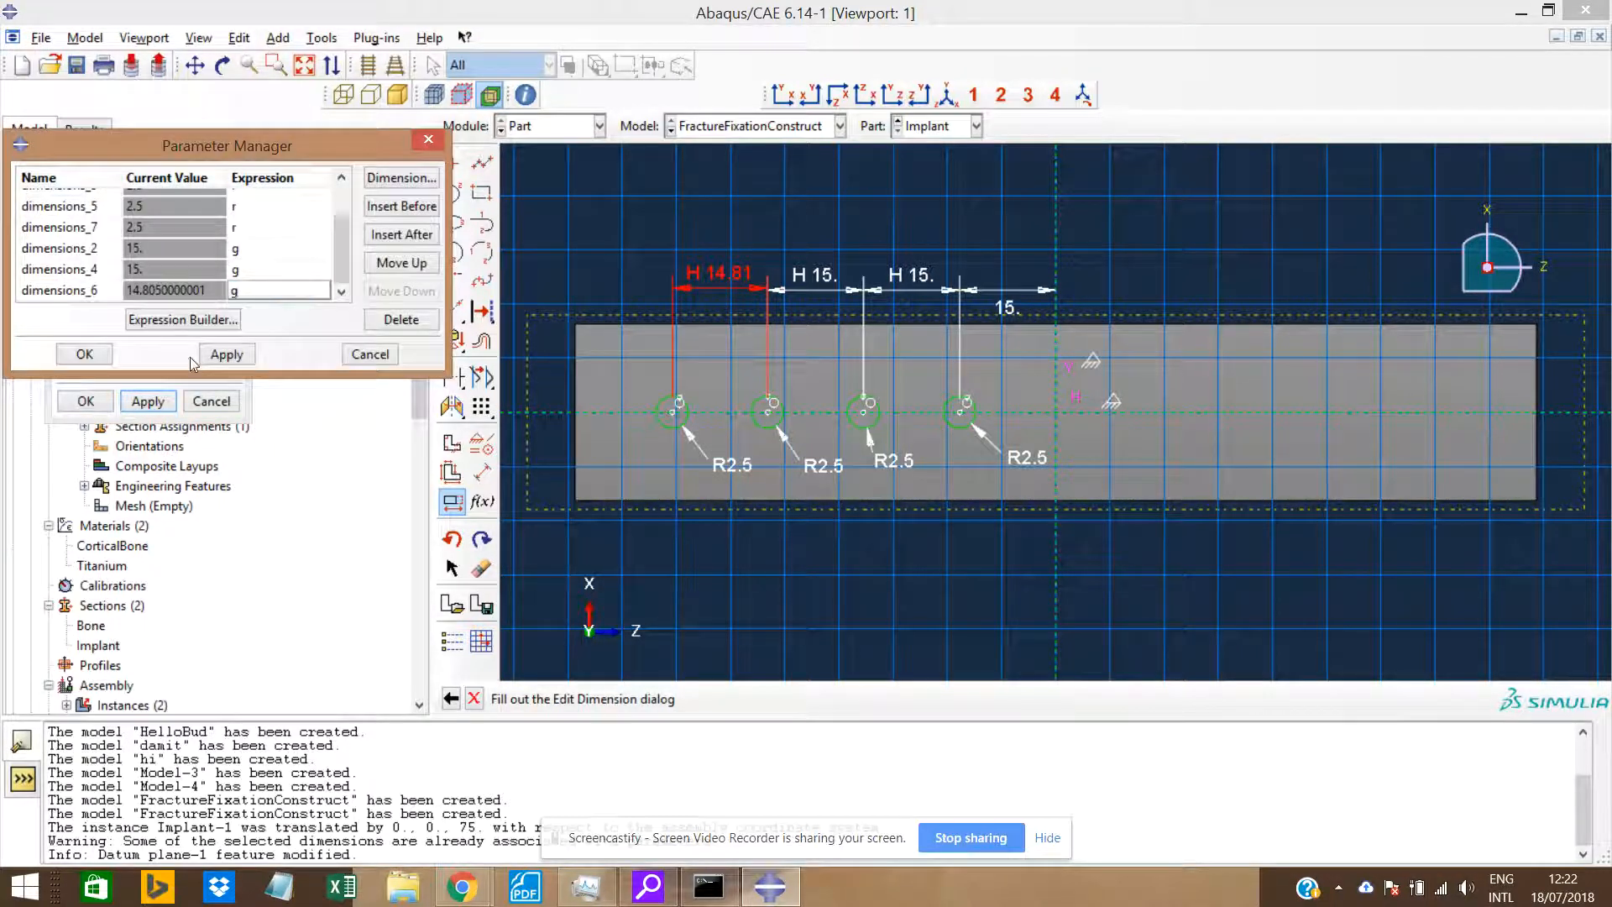
left_click(220, 355)
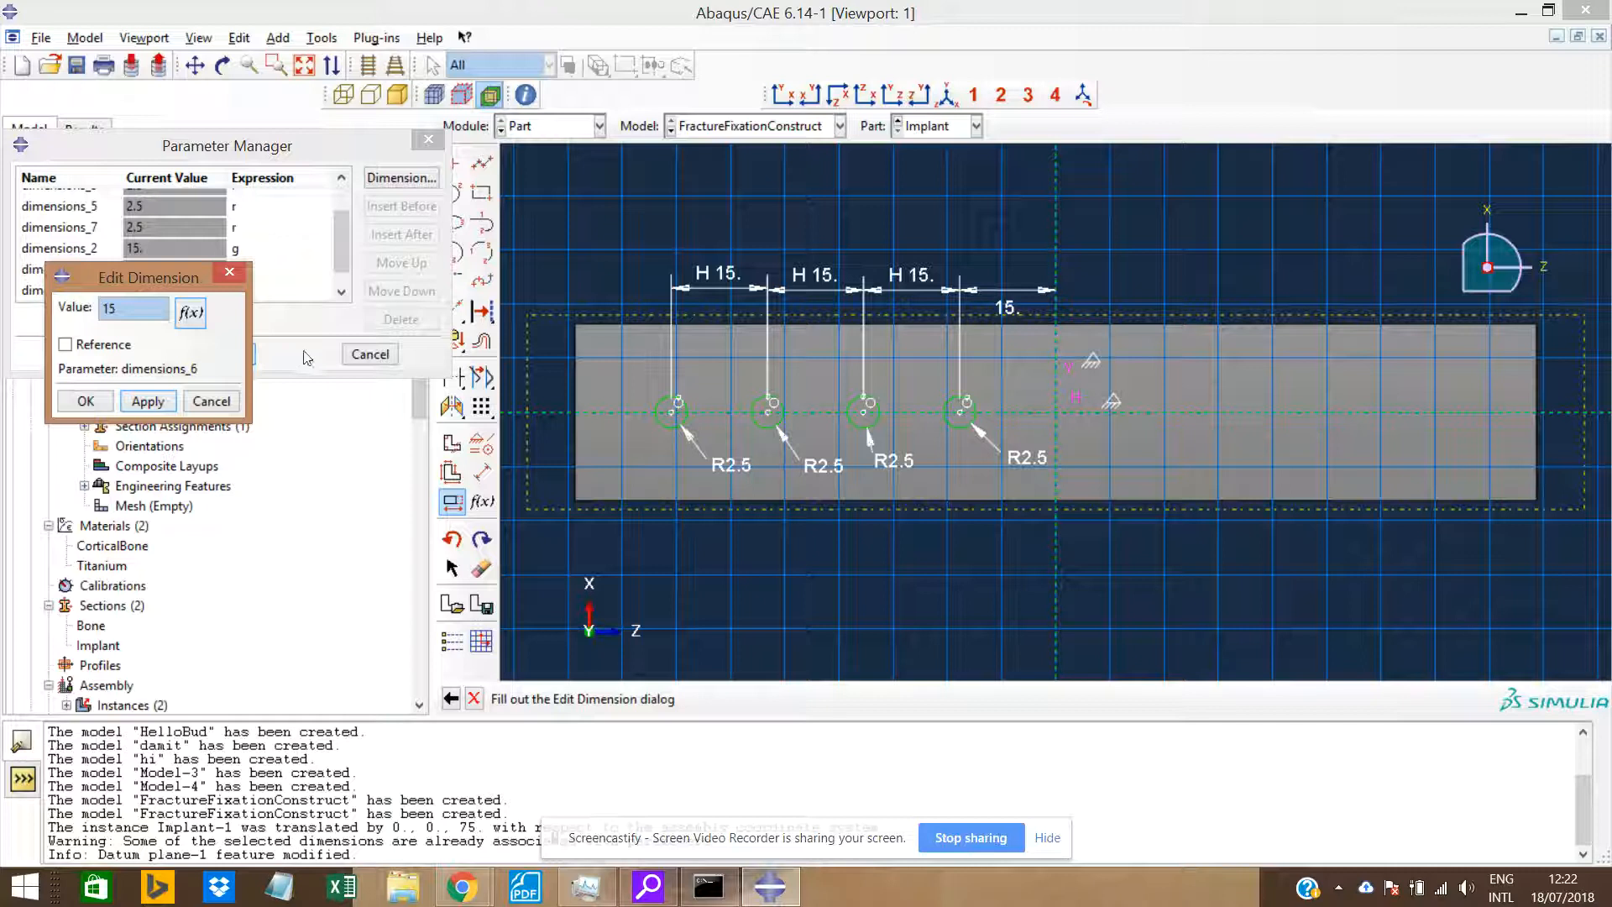
left_click(100, 401)
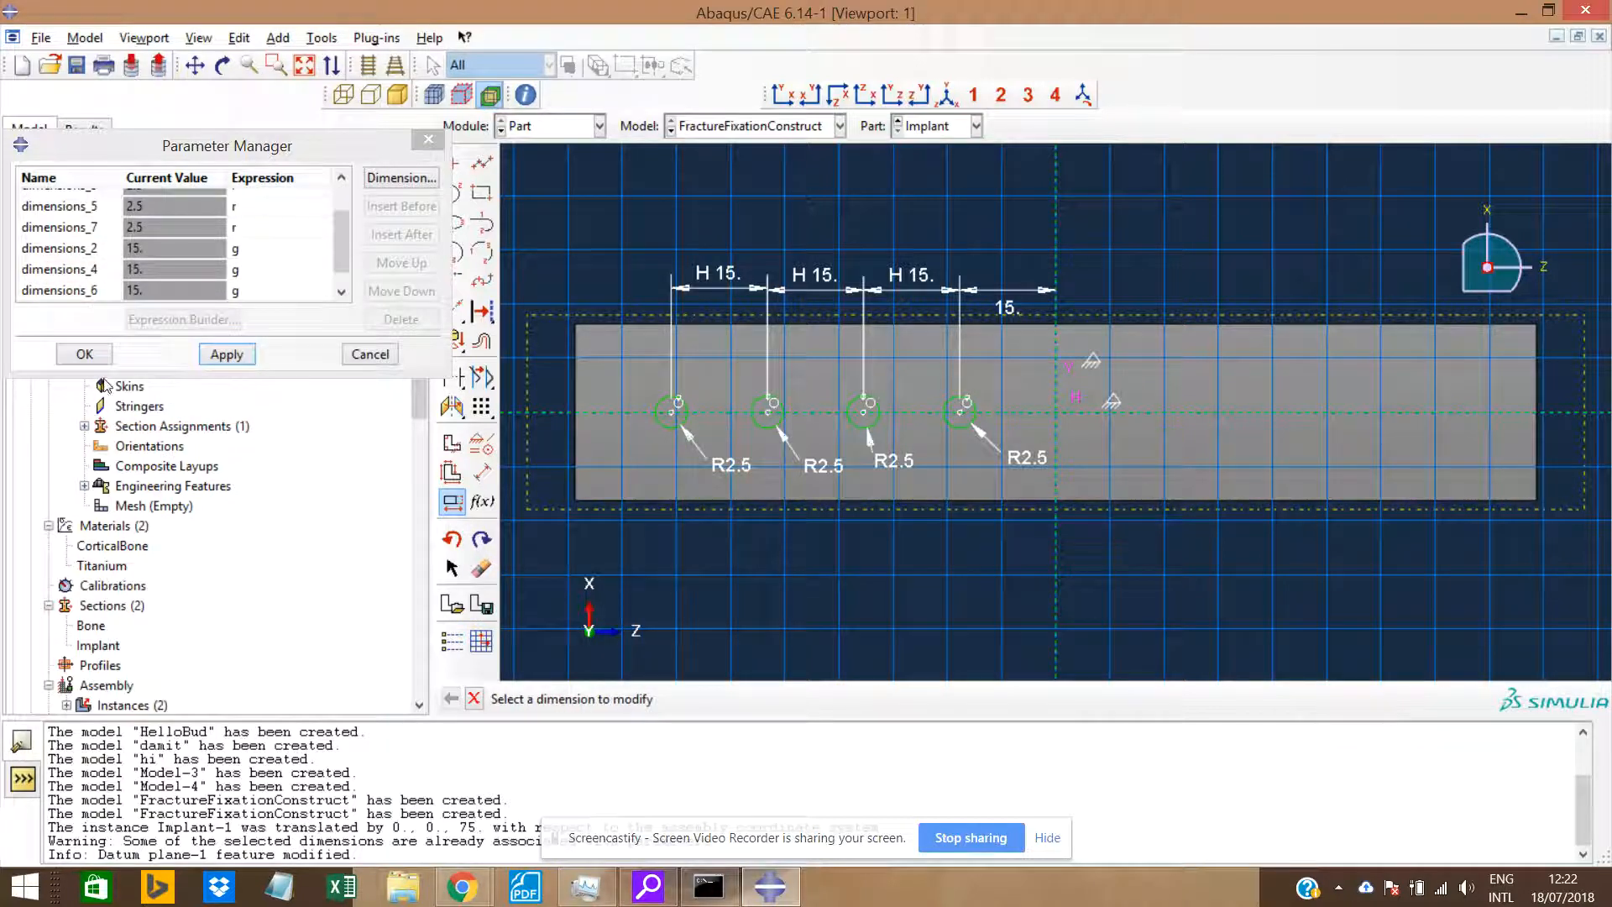
left_click(86, 355)
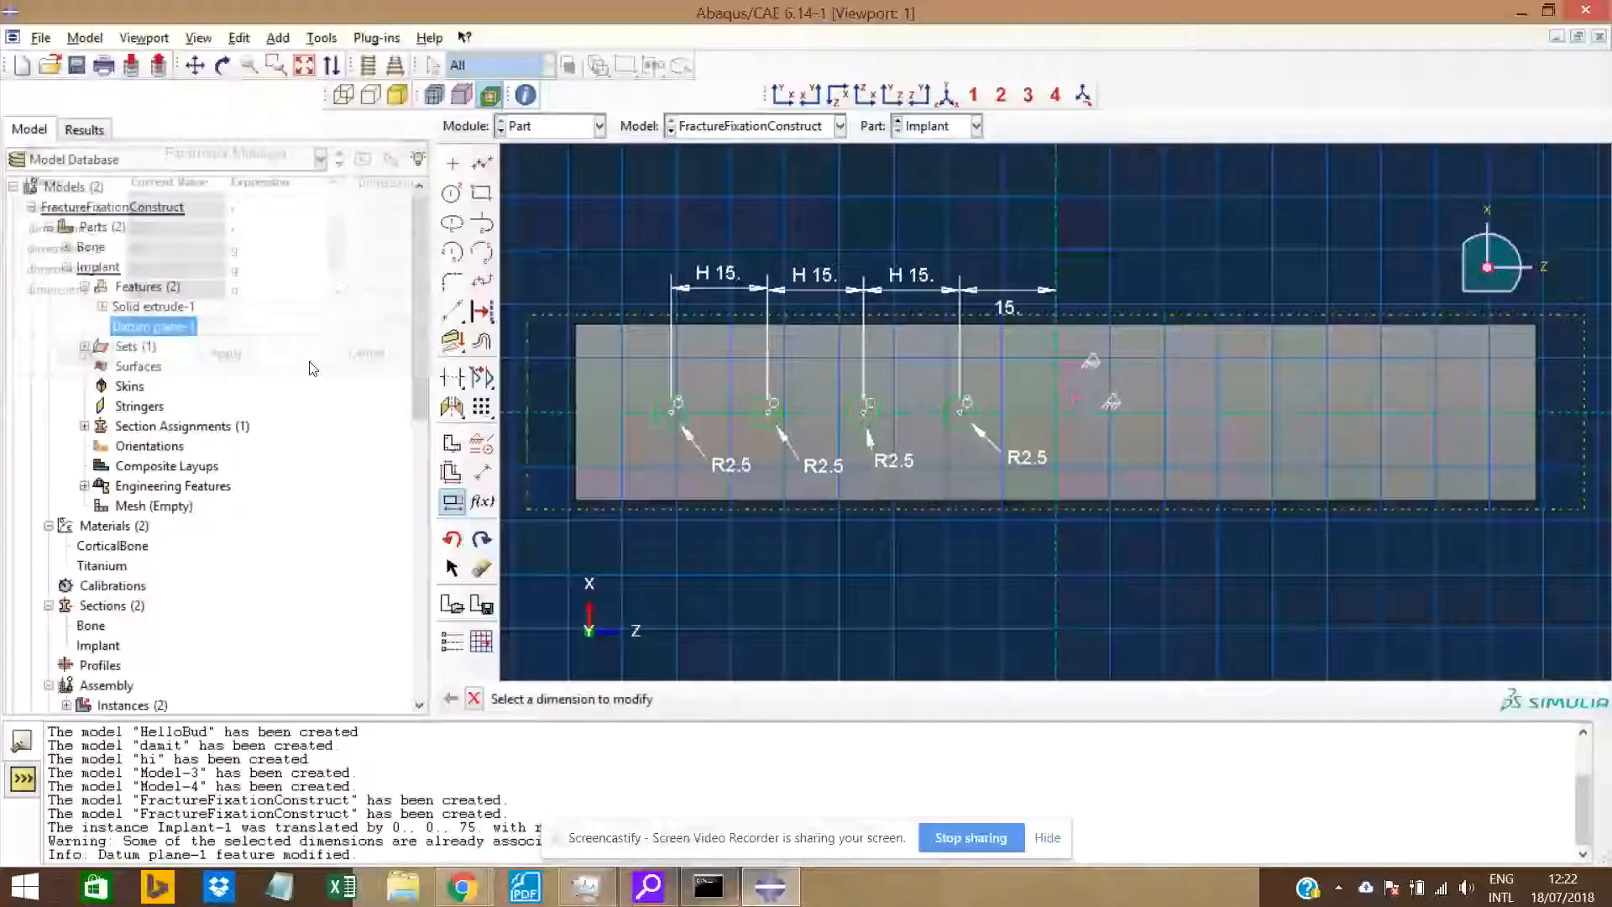
Mirror copies of all four circles about the vertical construction line.
left_click(464, 407)
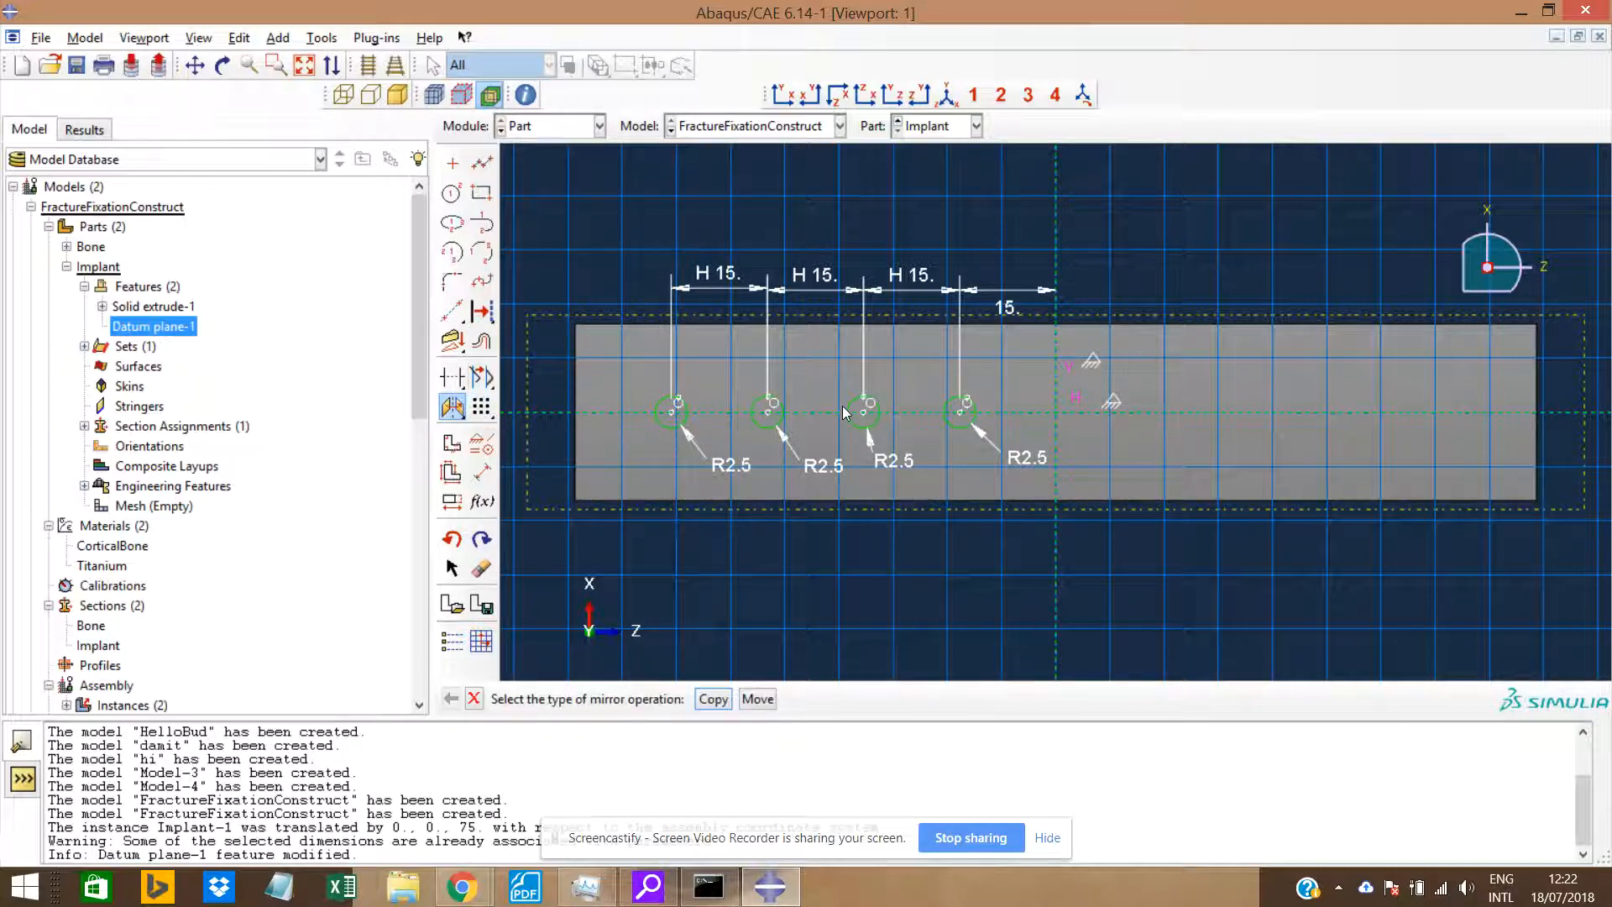
left_click(713, 700)
left_click(1057, 347)
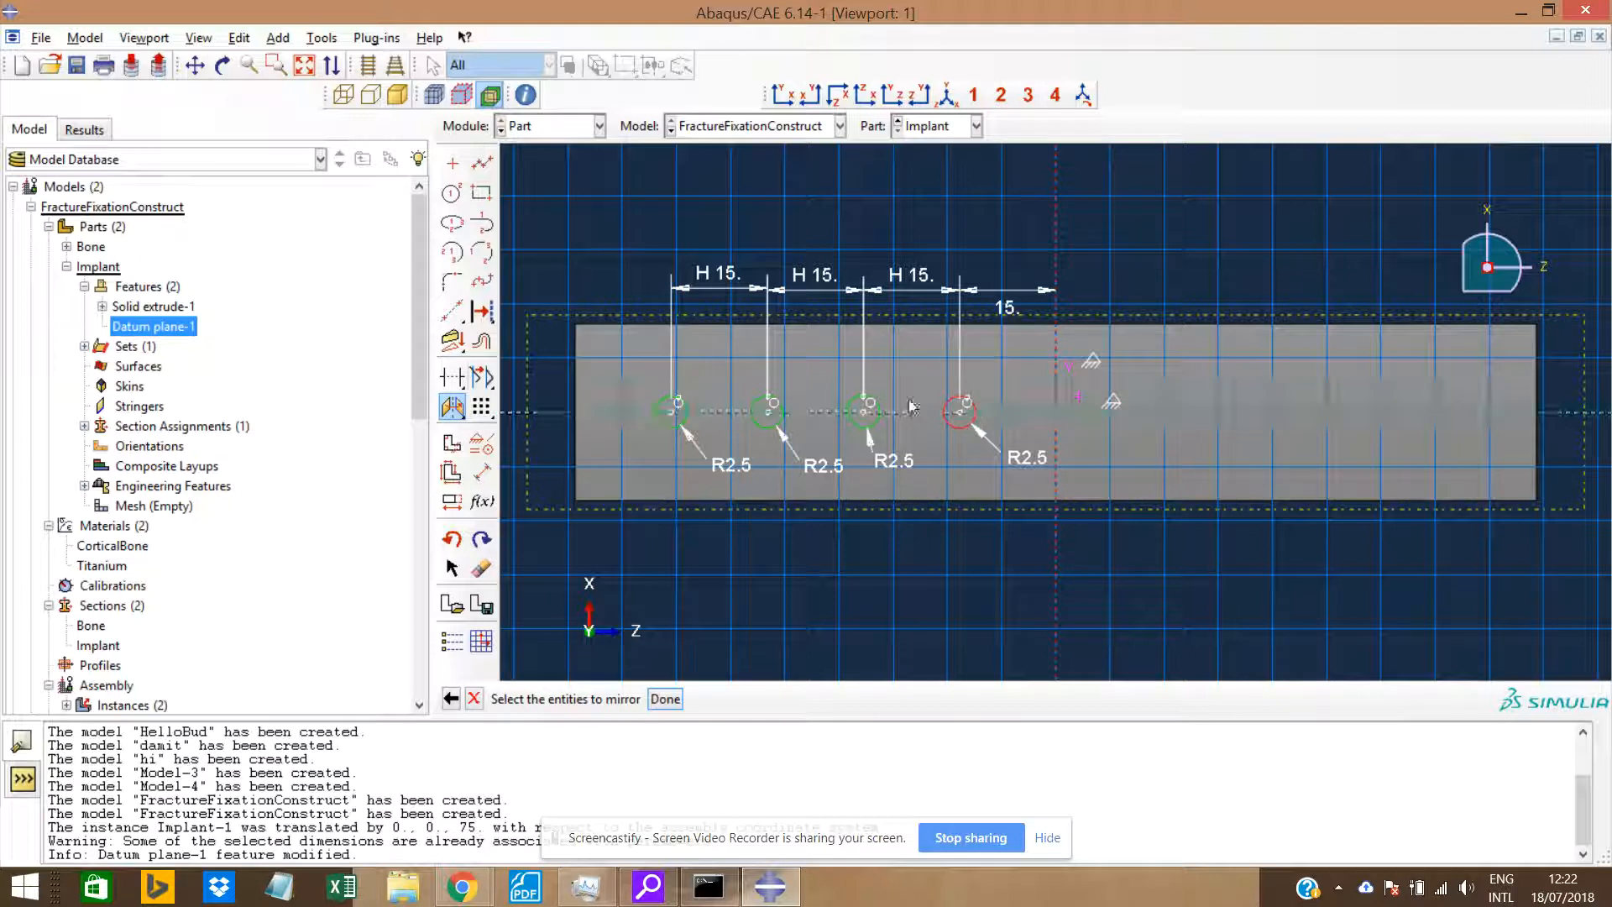
left_click(850, 411)
left_click(767, 412)
left_click(677, 408)
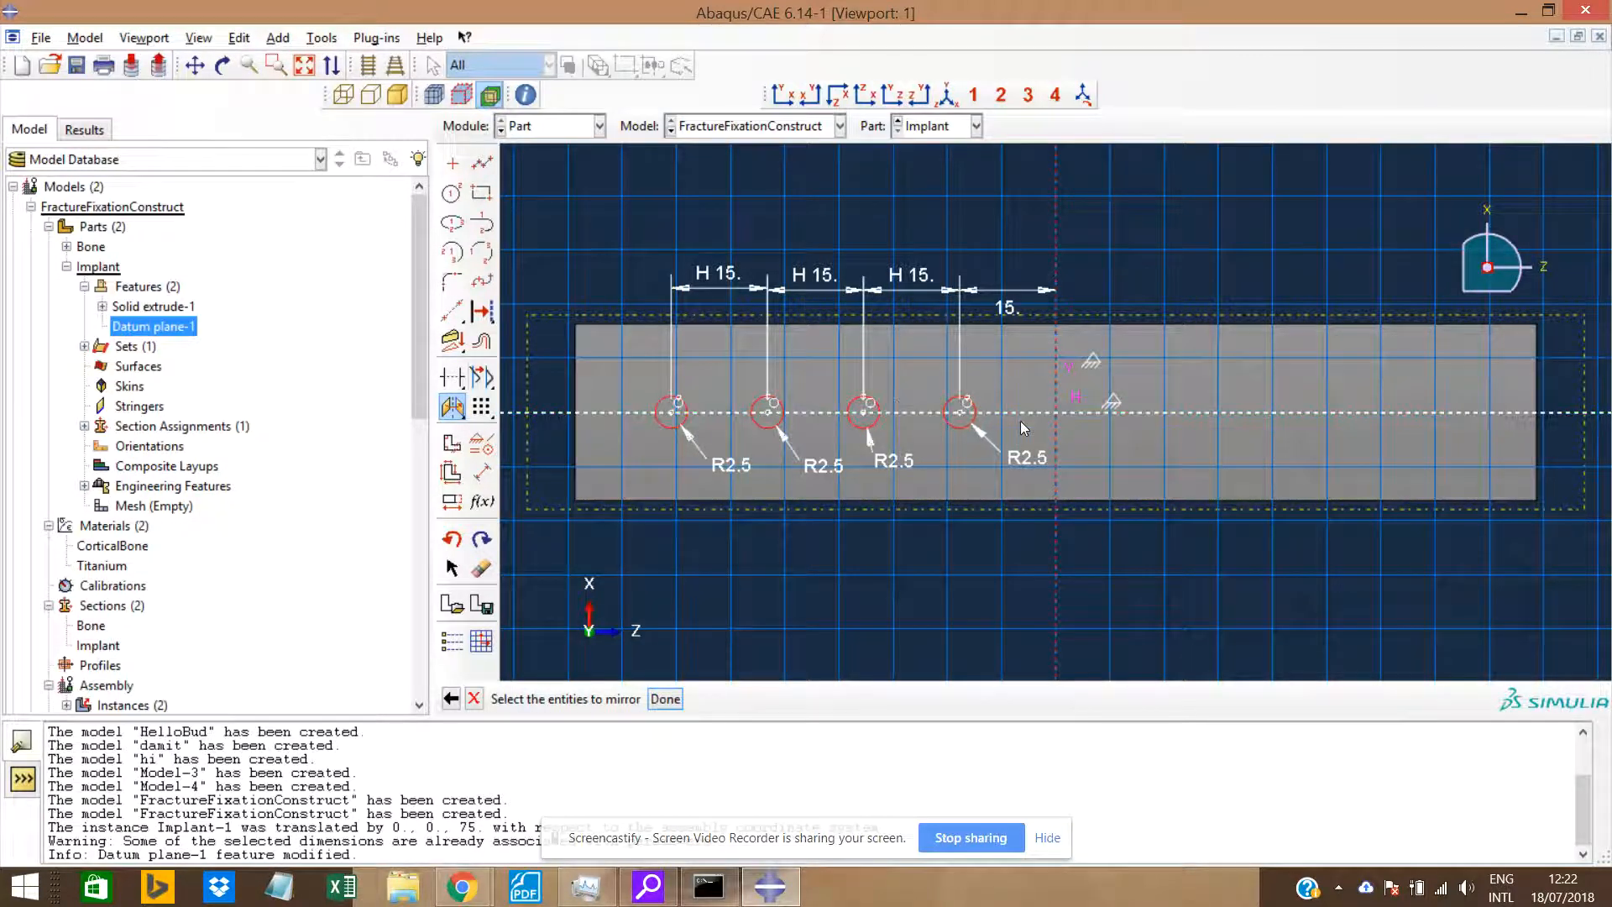
left_click(665, 699)
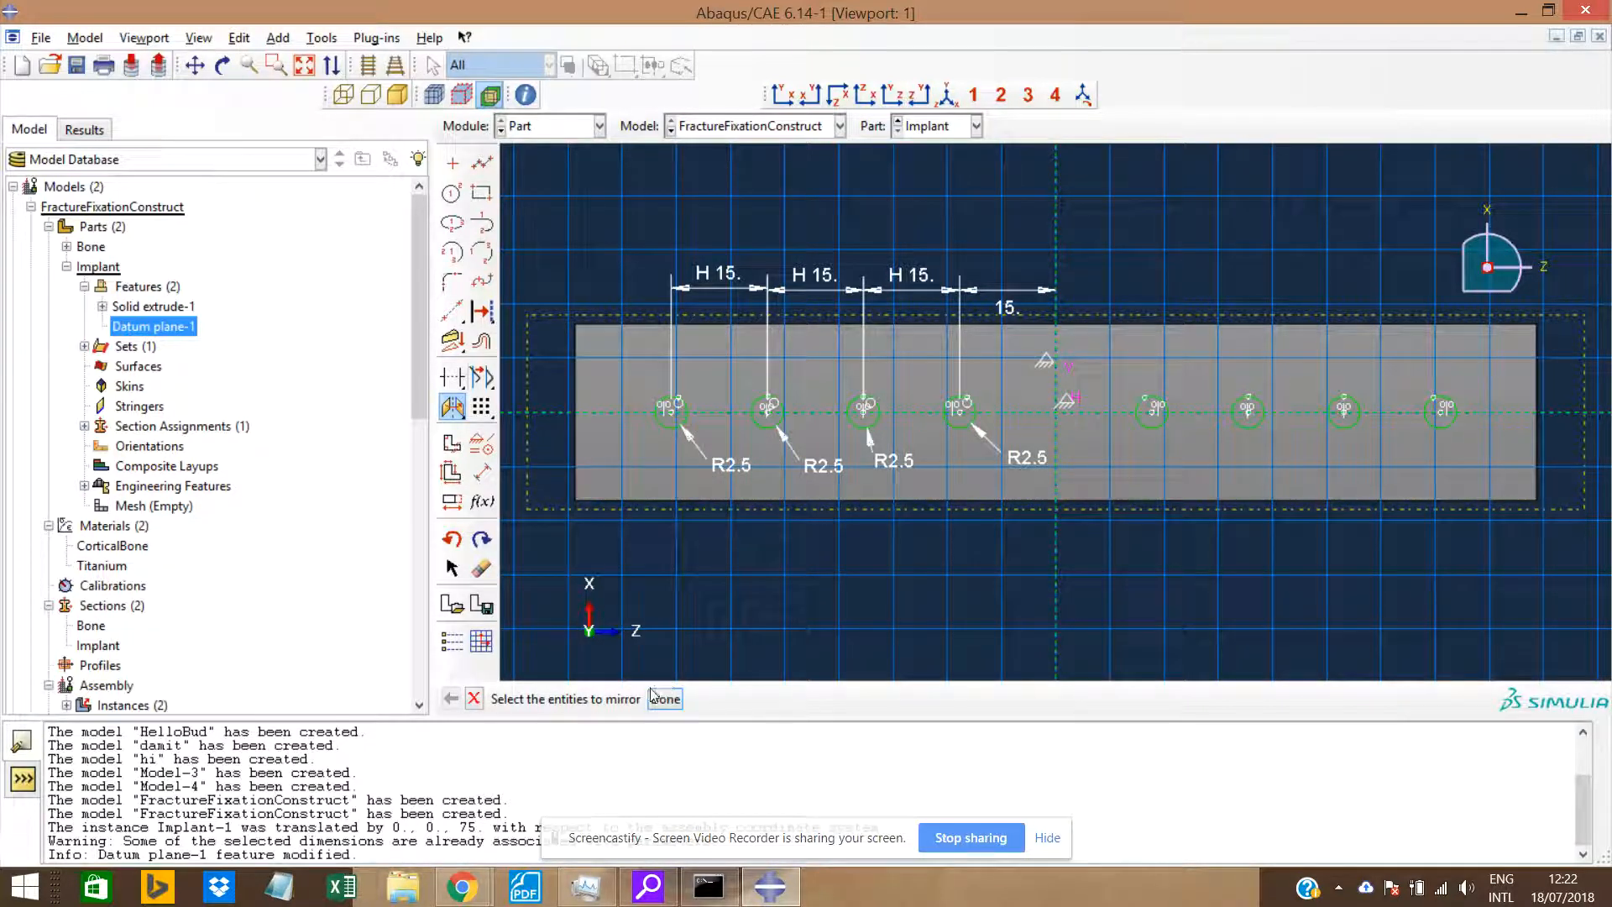
left_click(665, 698)
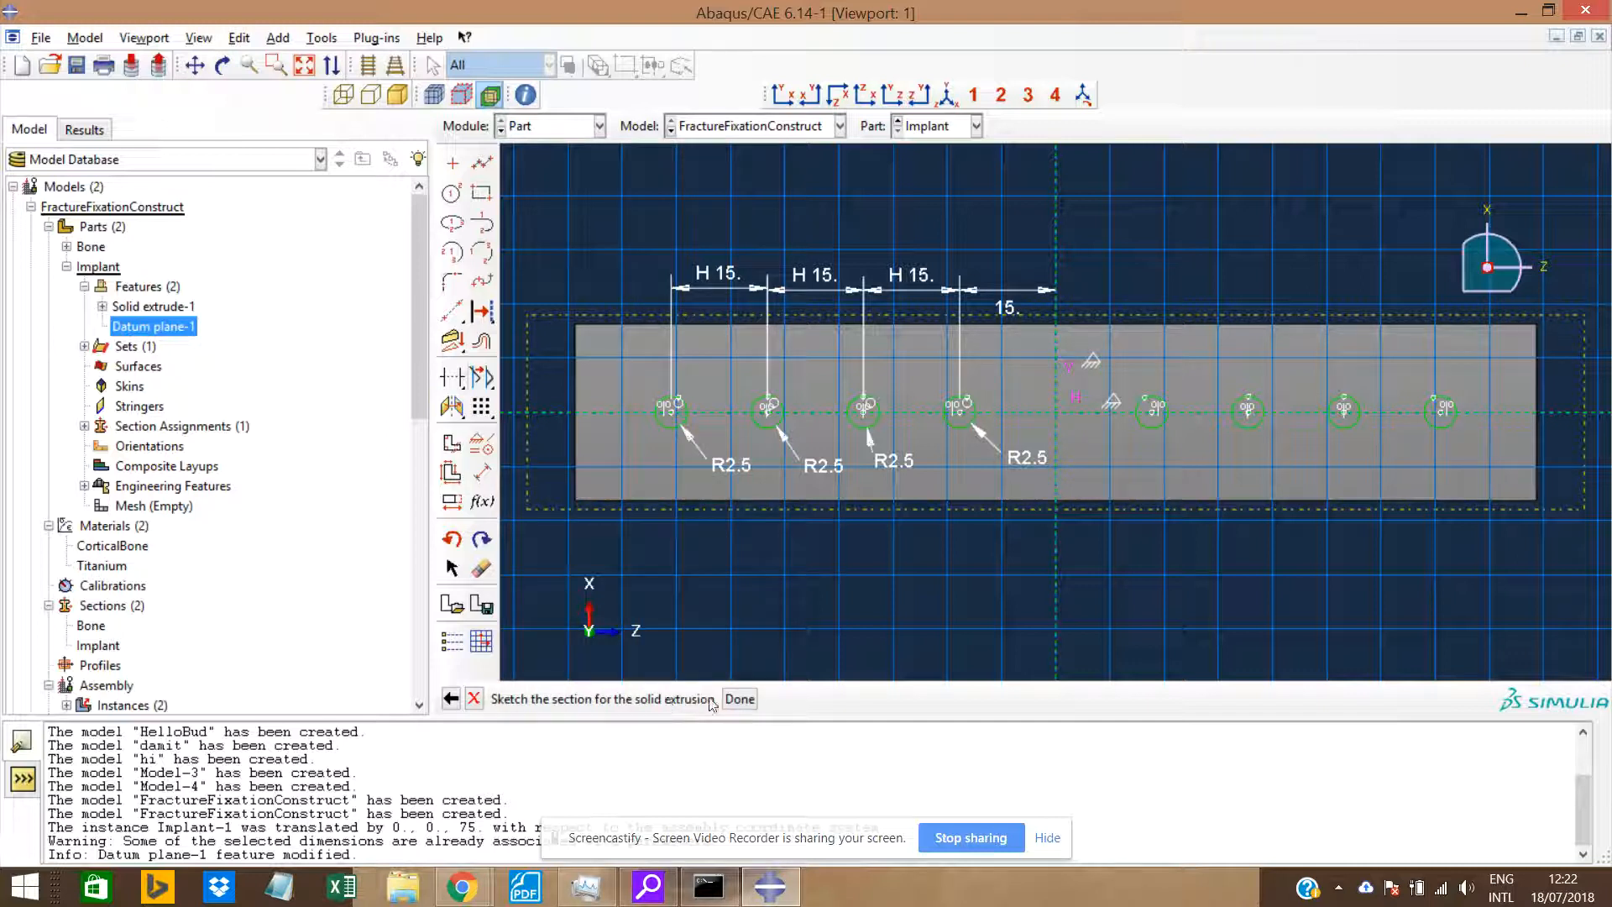
Finish the sketch and extrude the circles as a blind solid 40 deep, flipping the direction downward through the implant.
left_click(740, 699)
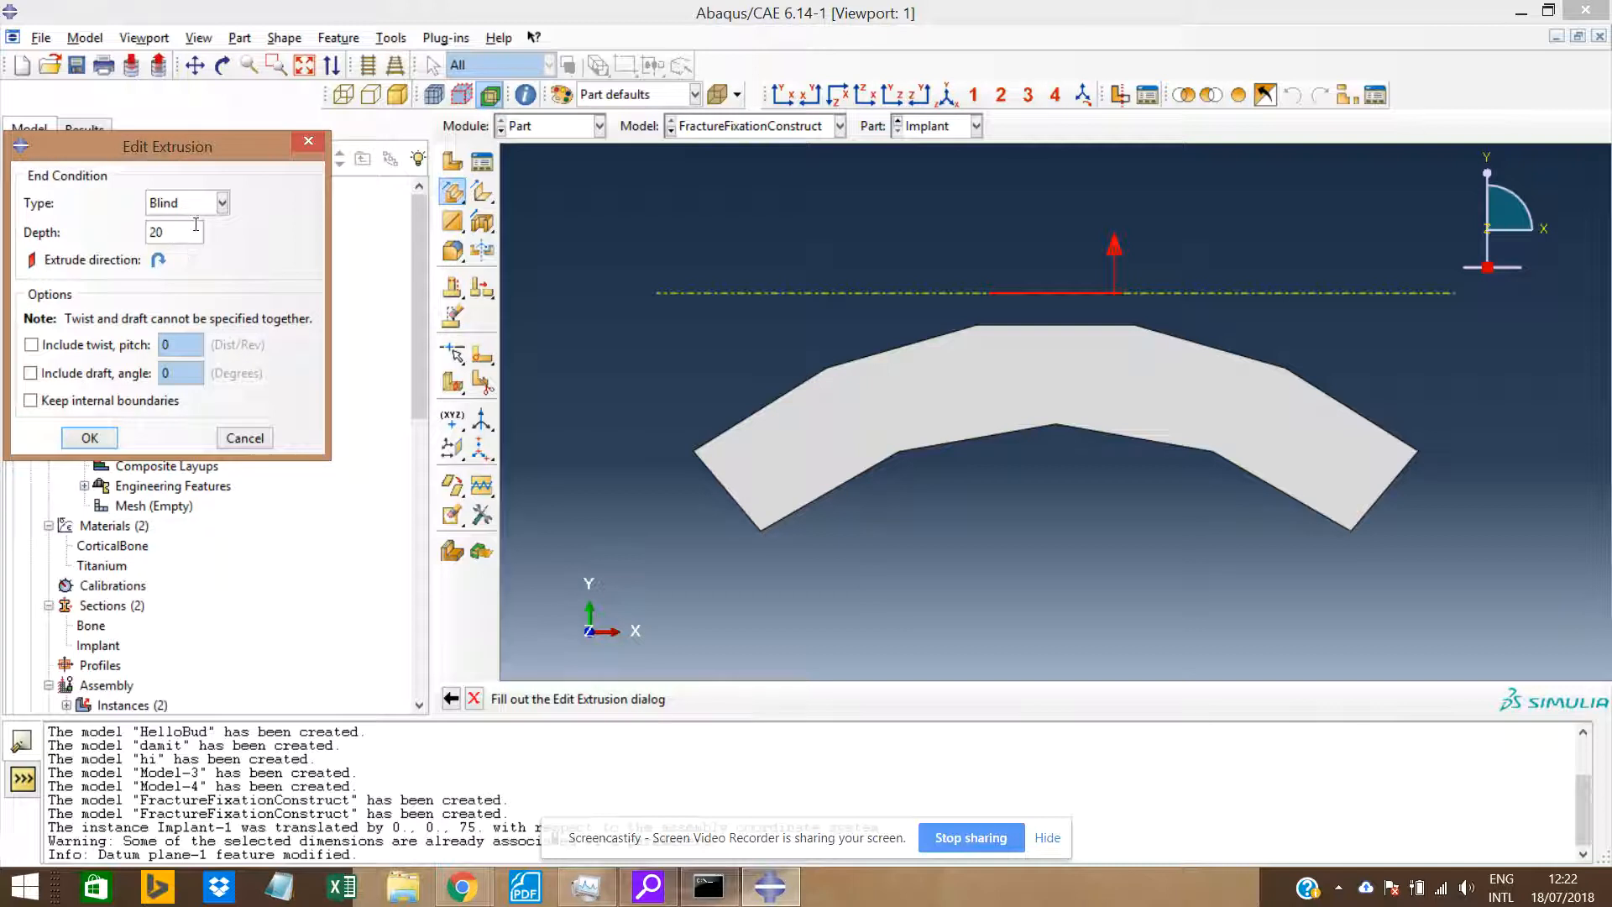
left_click(158, 259)
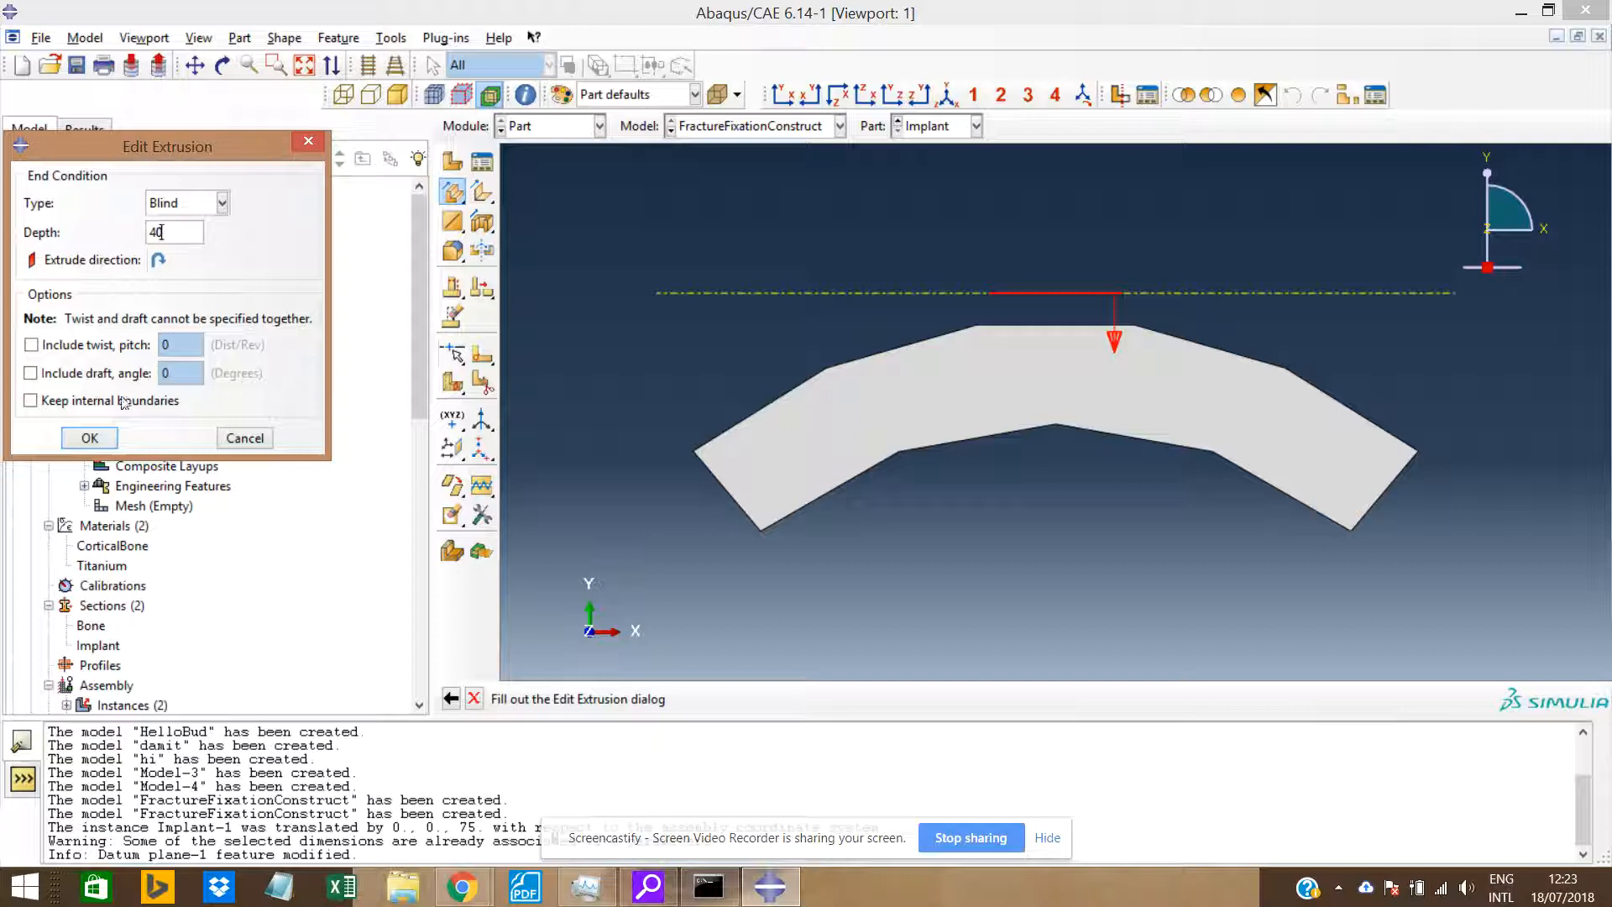
left_click(90, 437)
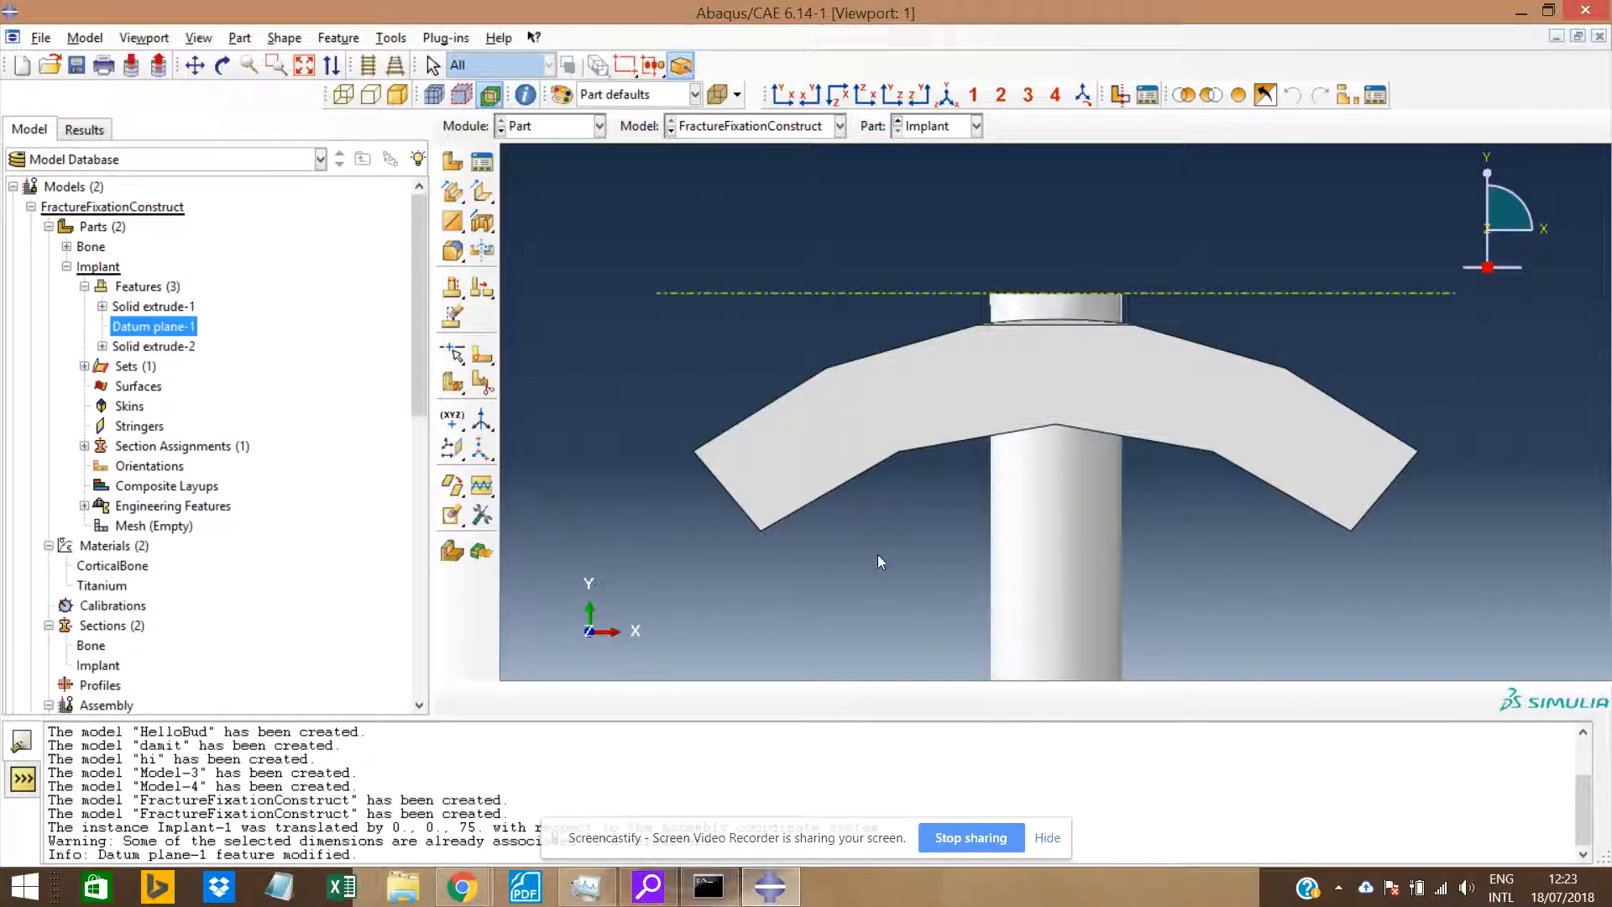
scroll(880, 515, "down", 5)
scroll(880, 522, "down", 3)
scroll(890, 571, "up", 4)
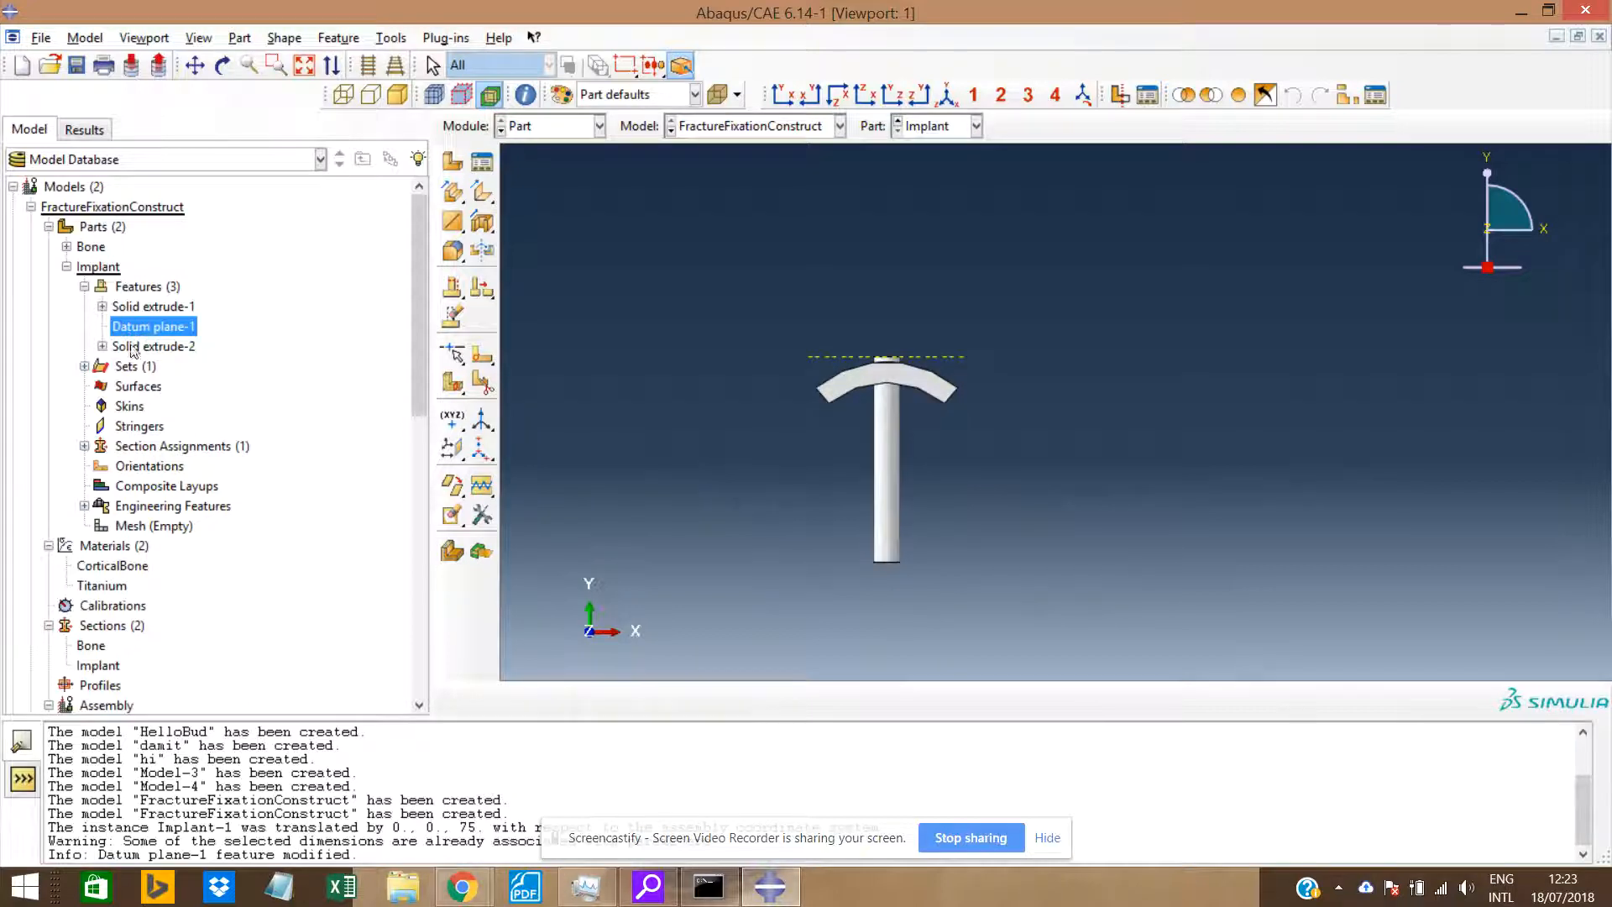
Switch to the assembly and examine how the implant's extruded cylinders sit in the bone.
left_click(66, 266)
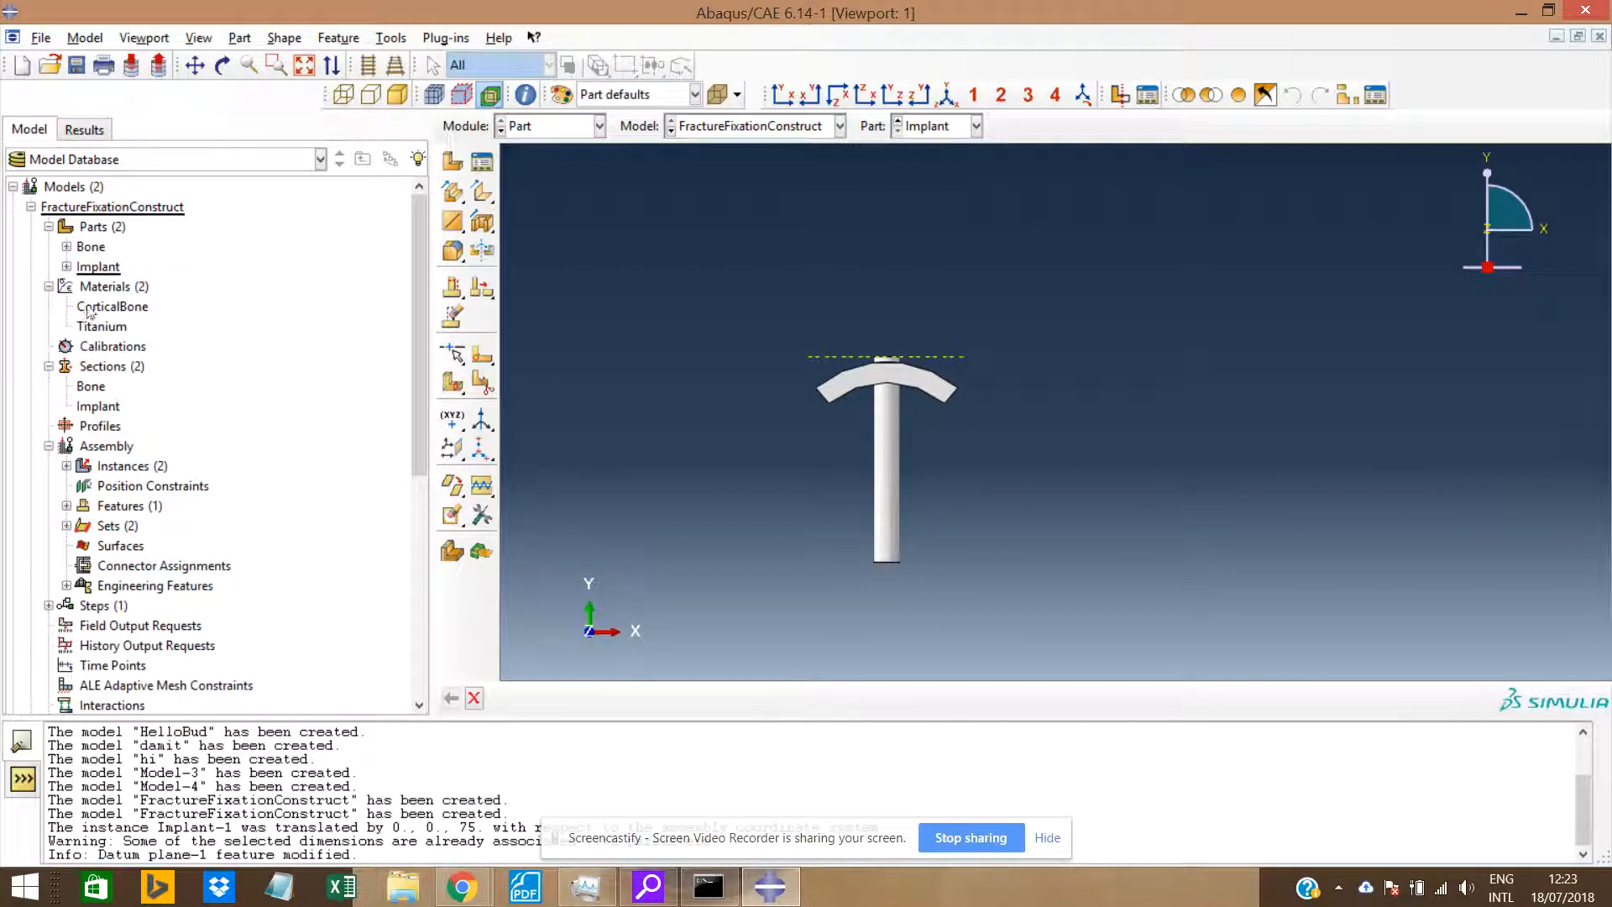
double_click(94, 446)
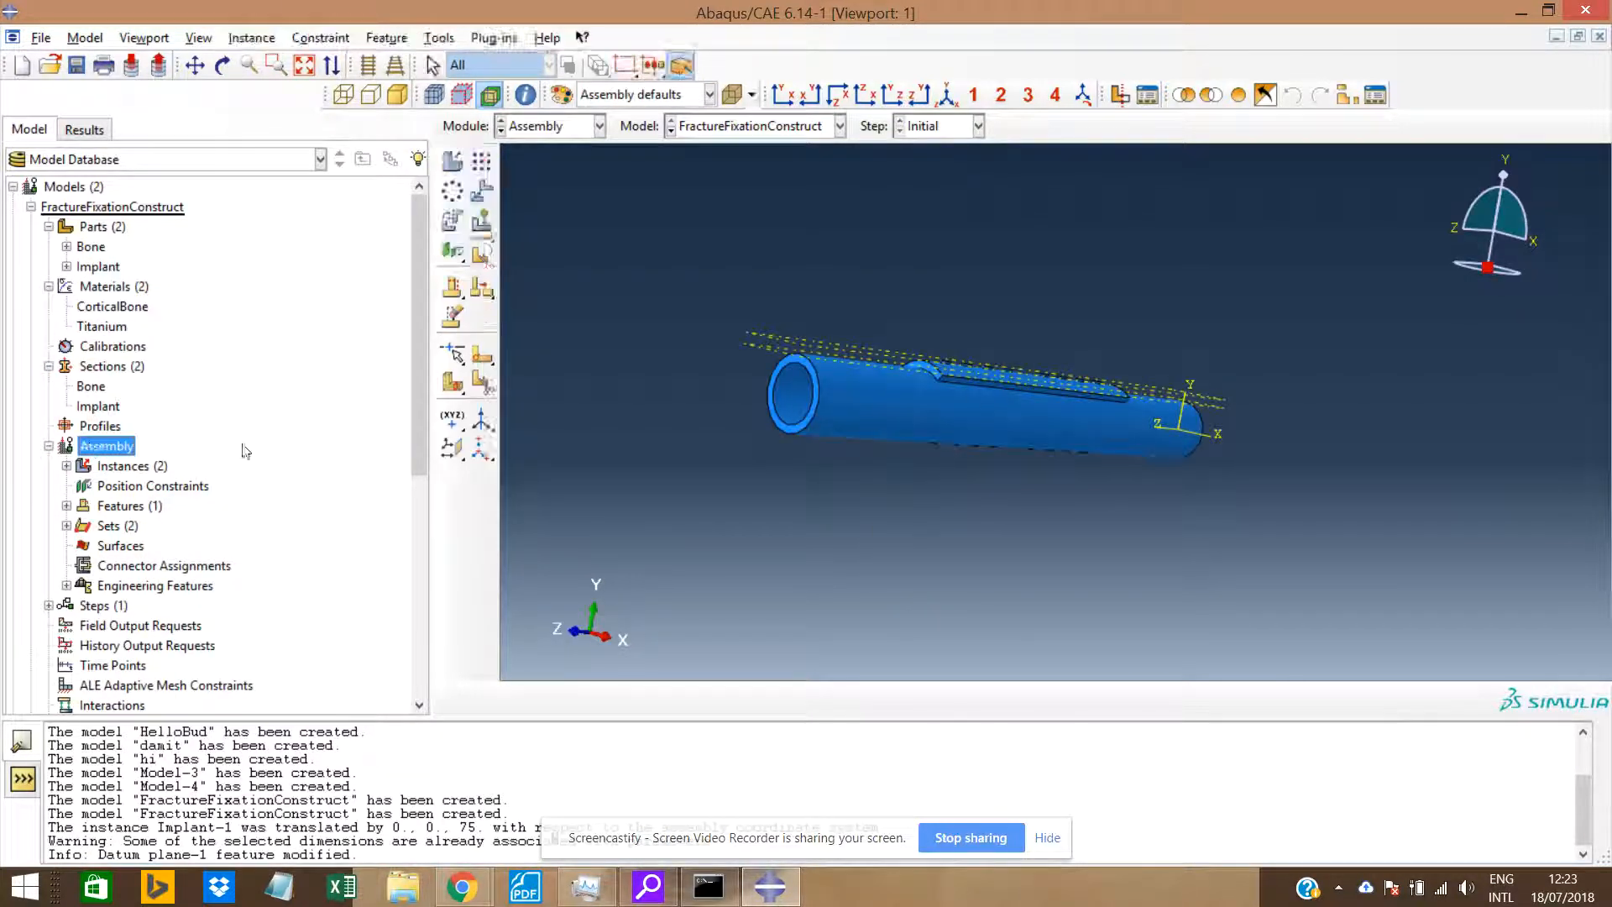
left_click(600, 126)
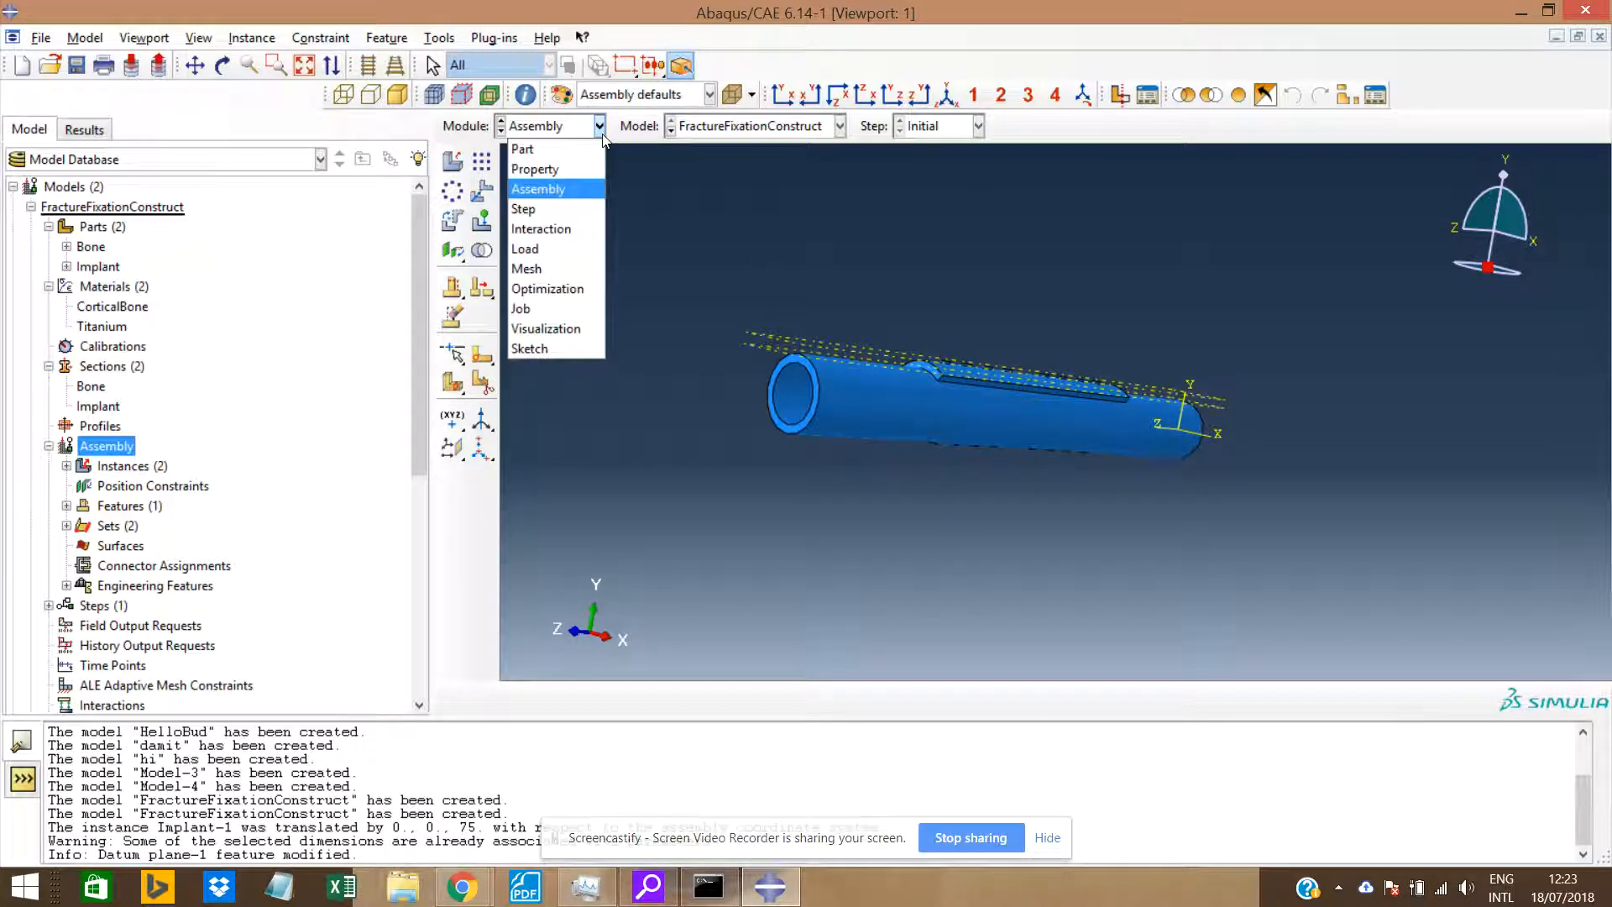
left_click(563, 148)
left_click(600, 126)
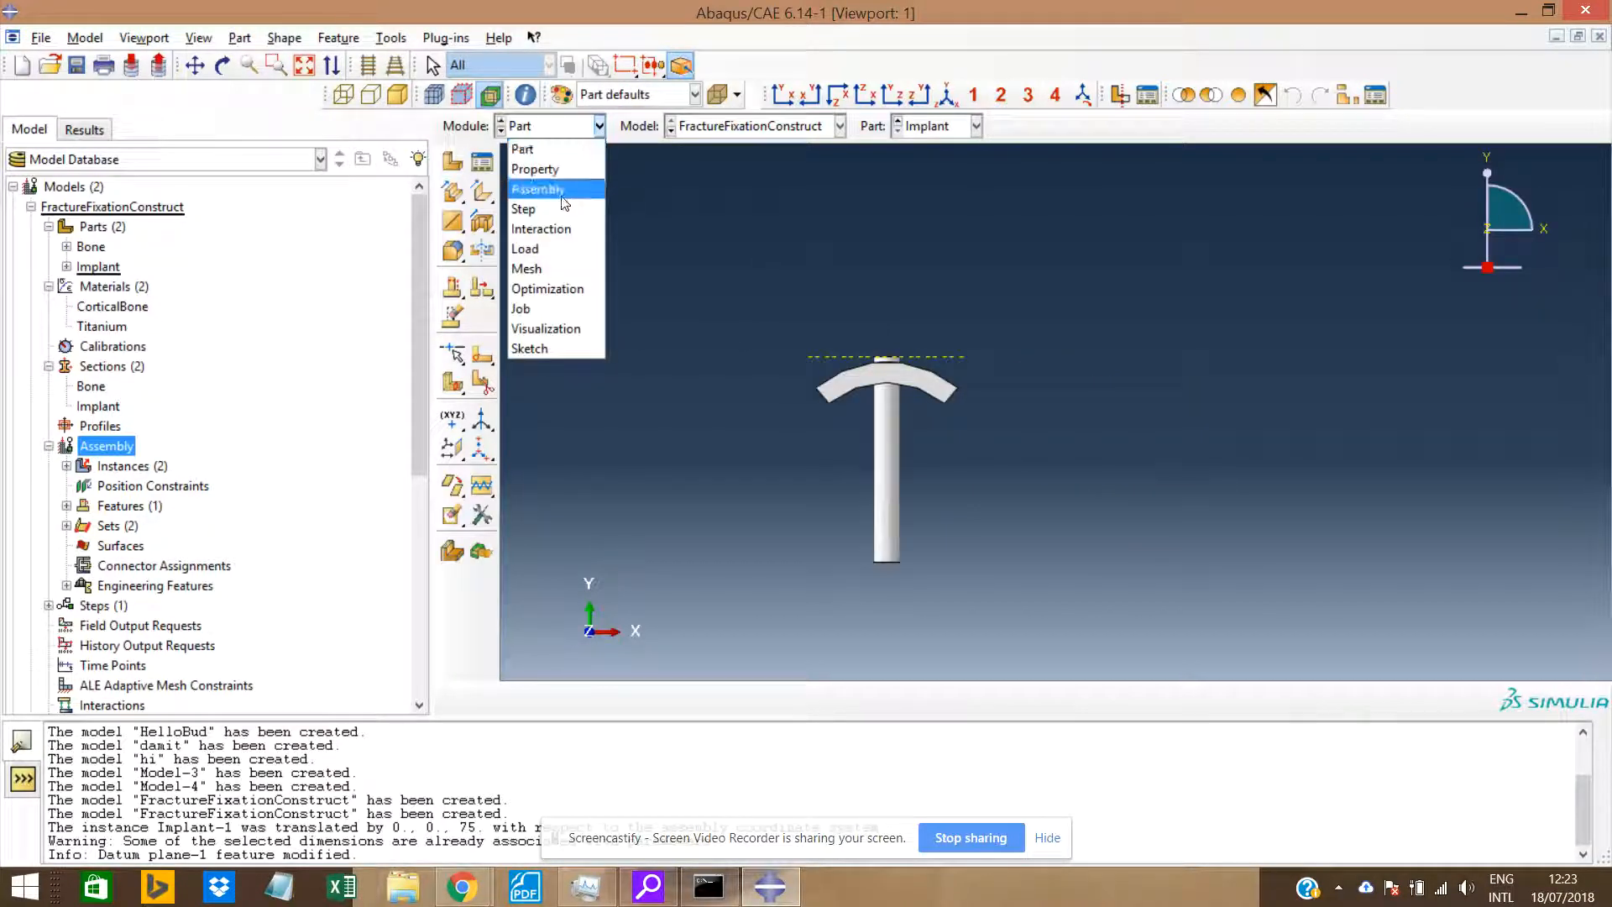
left_click(558, 187)
left_click_drag(1096, 409, 1050, 309, "ctrl+alt")
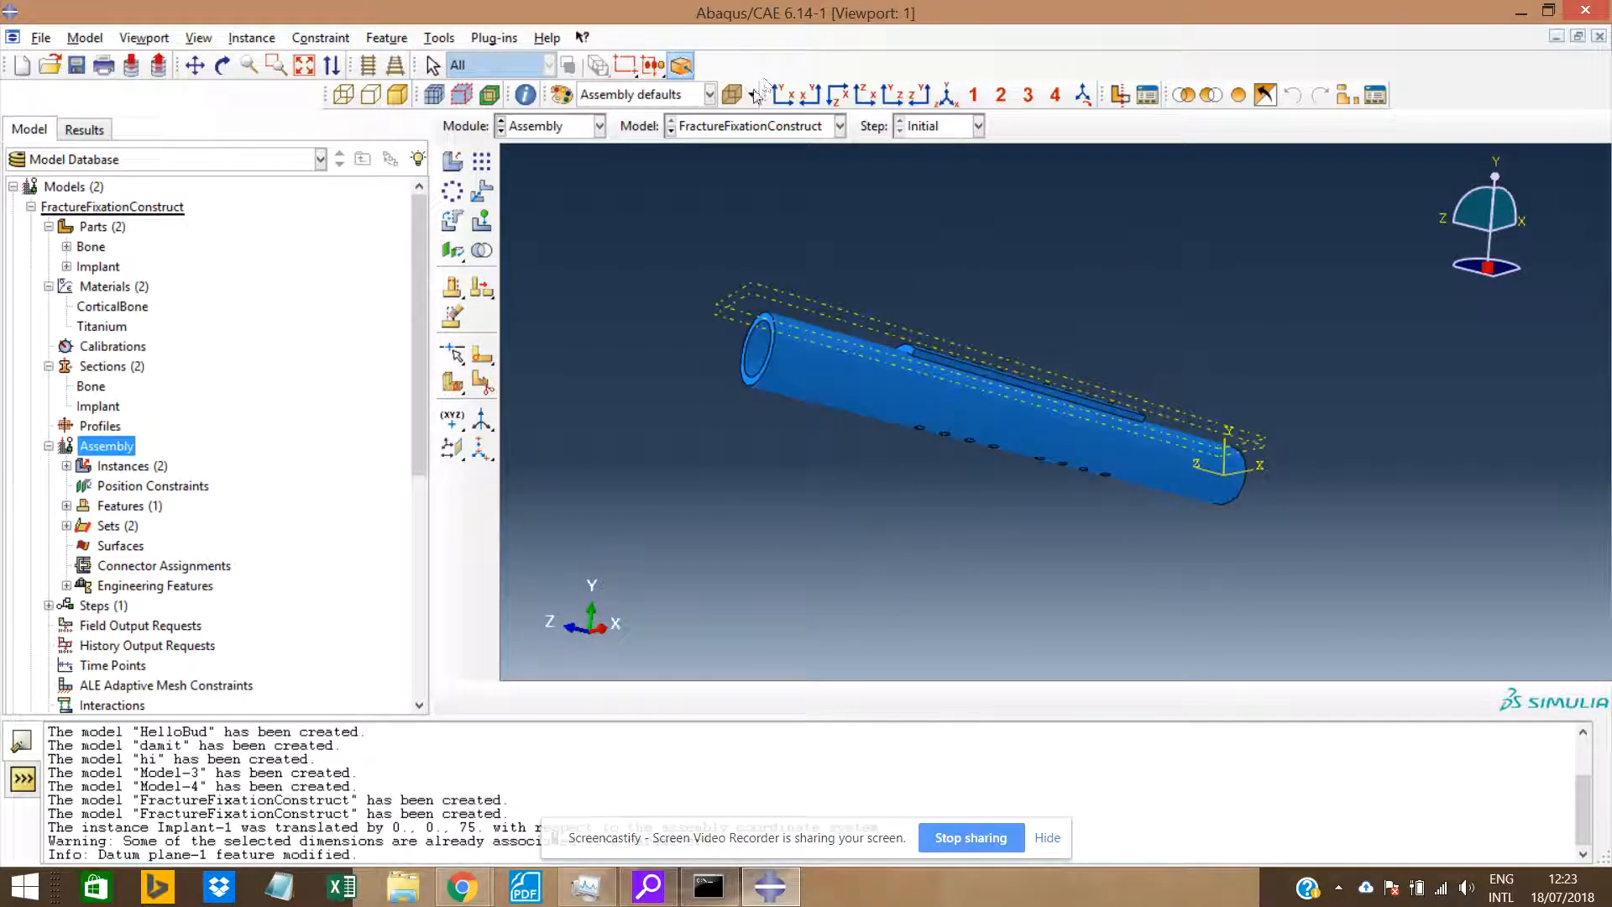
Show the assembly in the XY view with parallel projection and examine where the screw cylinders end relative to the bone wall.
left_click(788, 94)
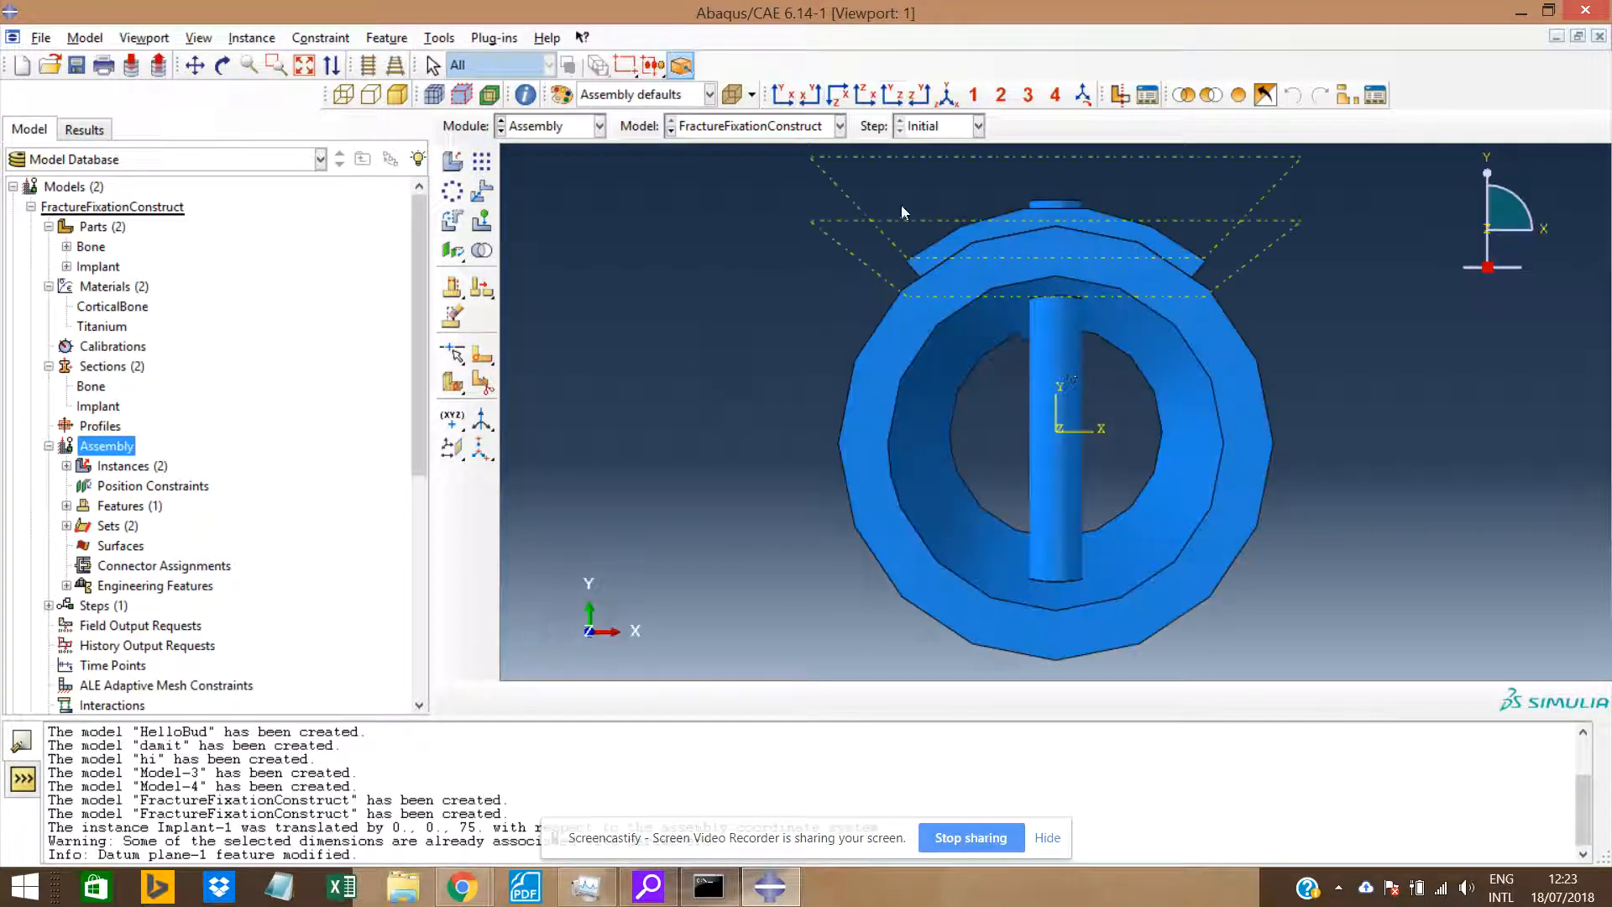
left_click(199, 37)
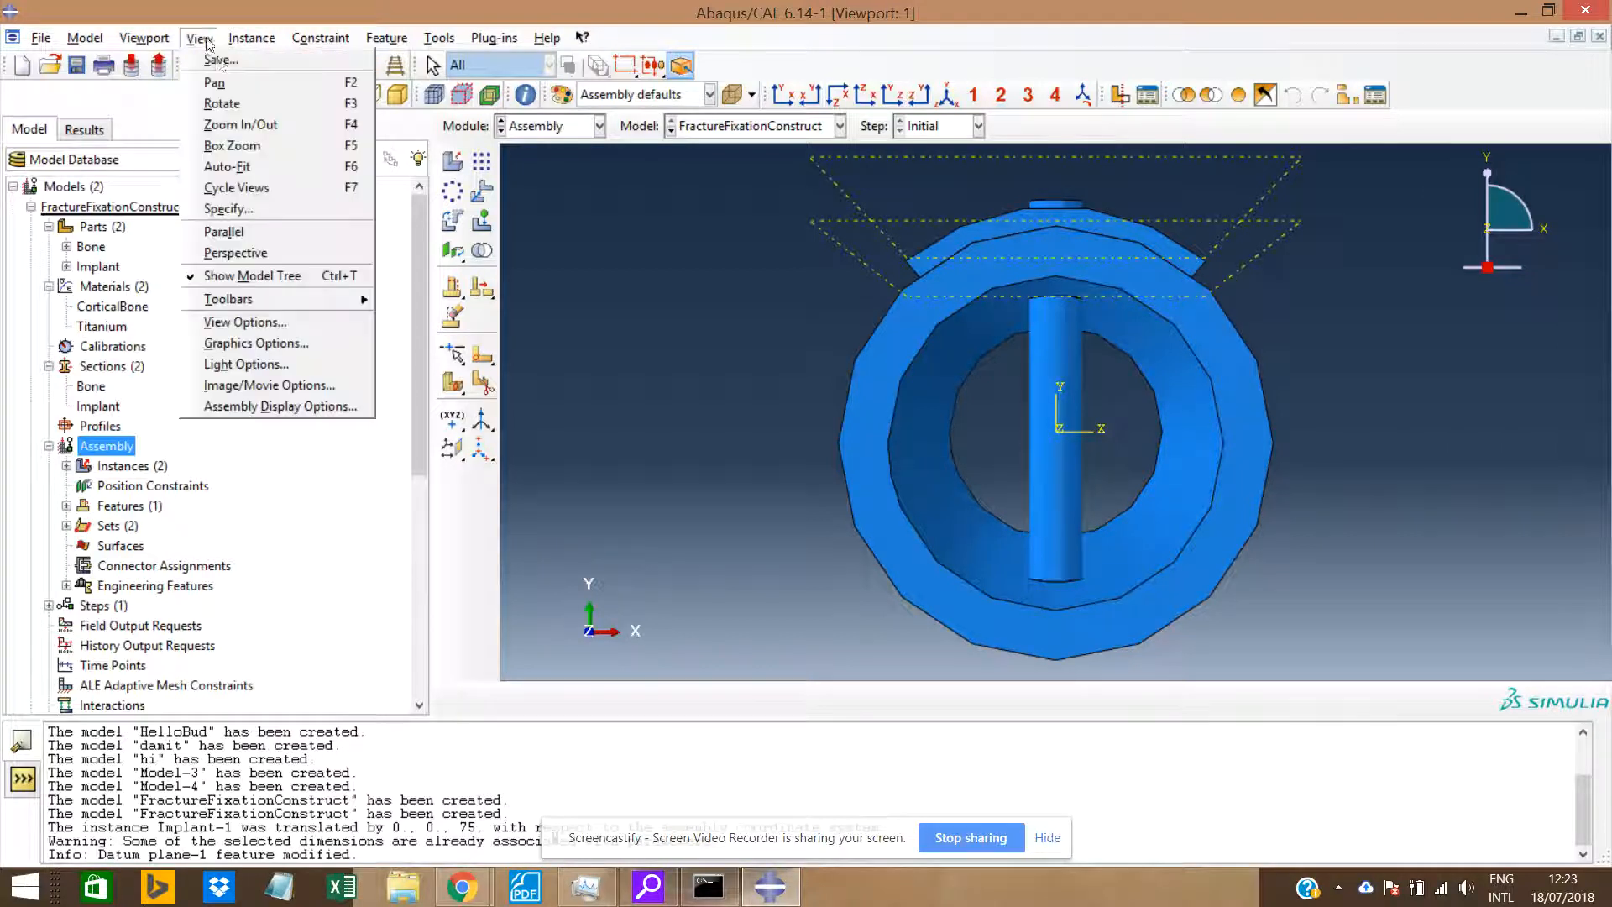
left_click(223, 231)
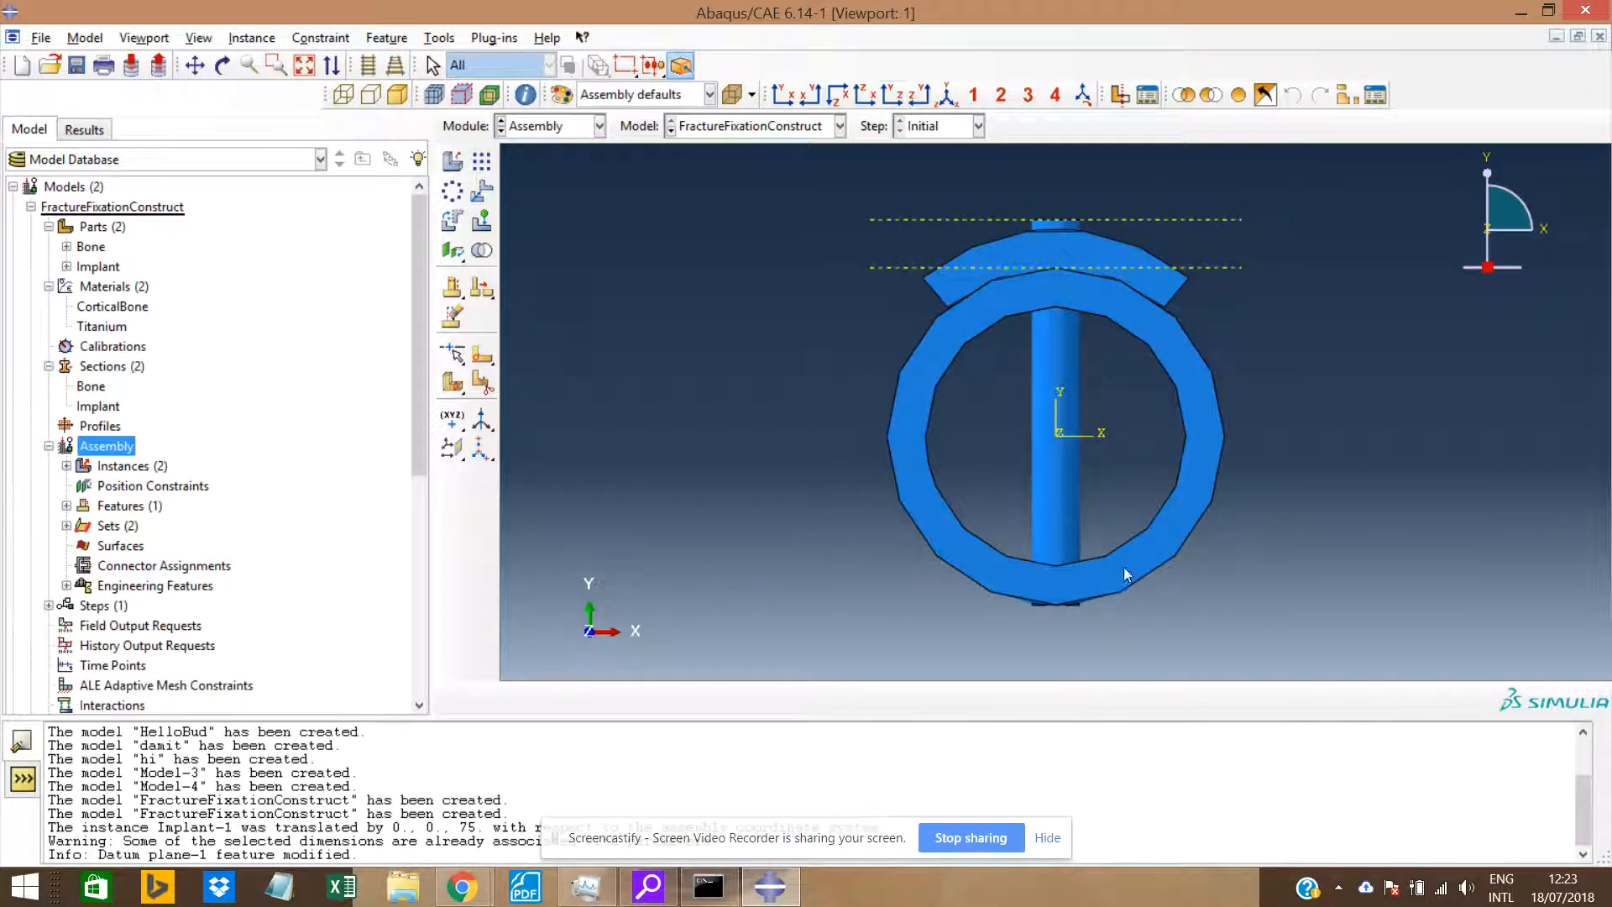
scroll(1044, 630, "up", 5)
scroll(1044, 626, "up", 6)
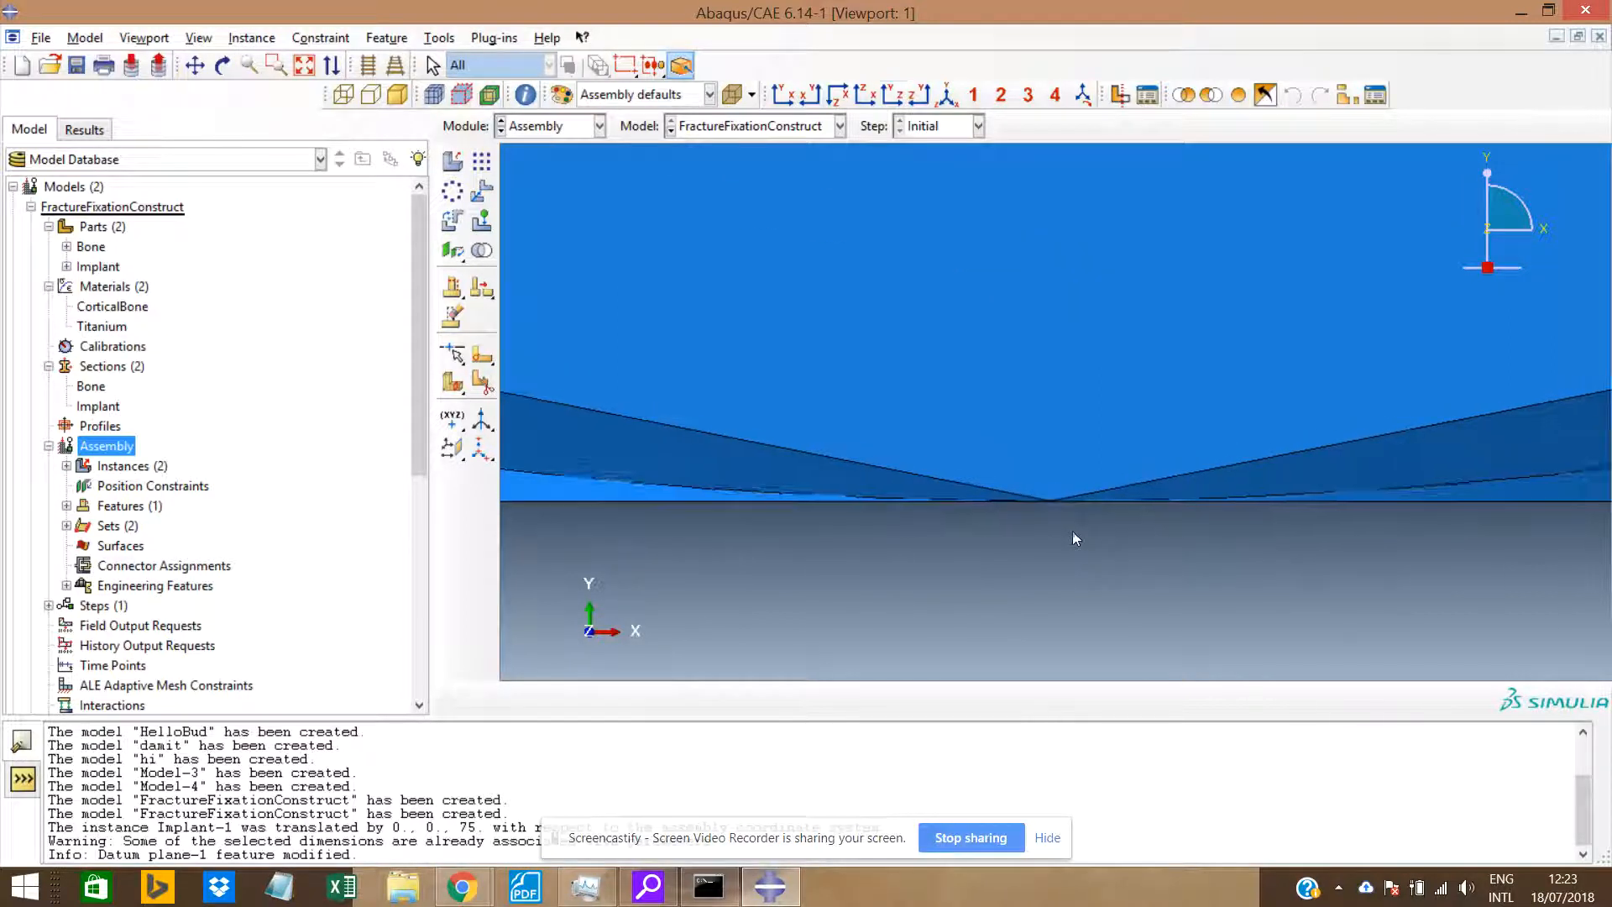
scroll(1076, 537, "down", 5)
scroll(1076, 527, "up", 6)
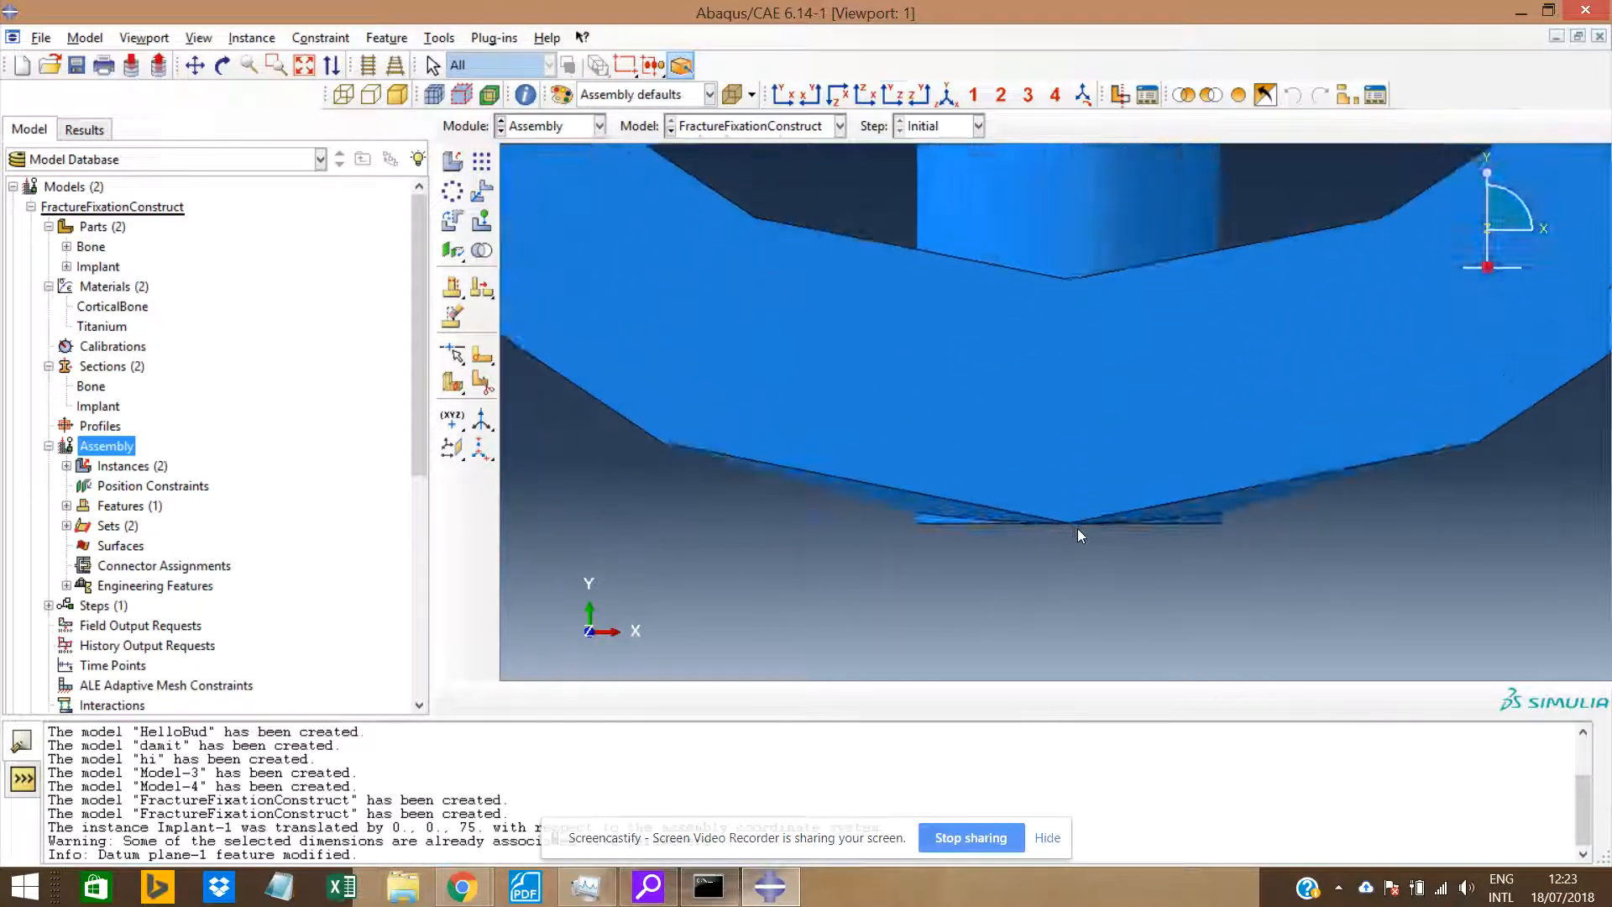
scroll(980, 519, "down", 7)
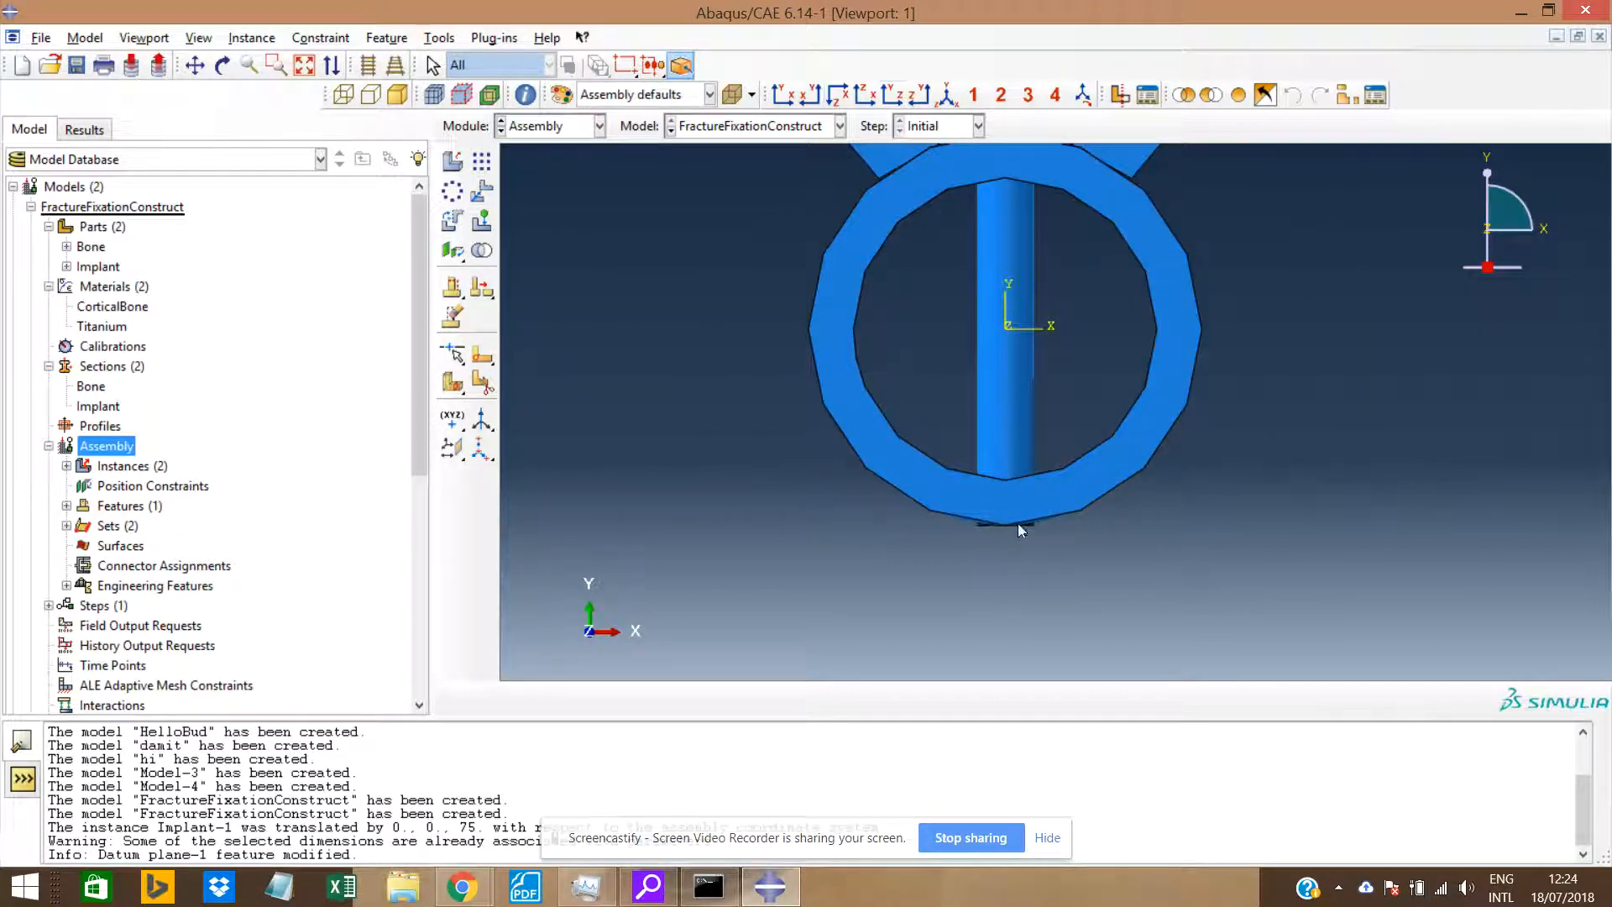
scroll(1019, 525, "up", 3)
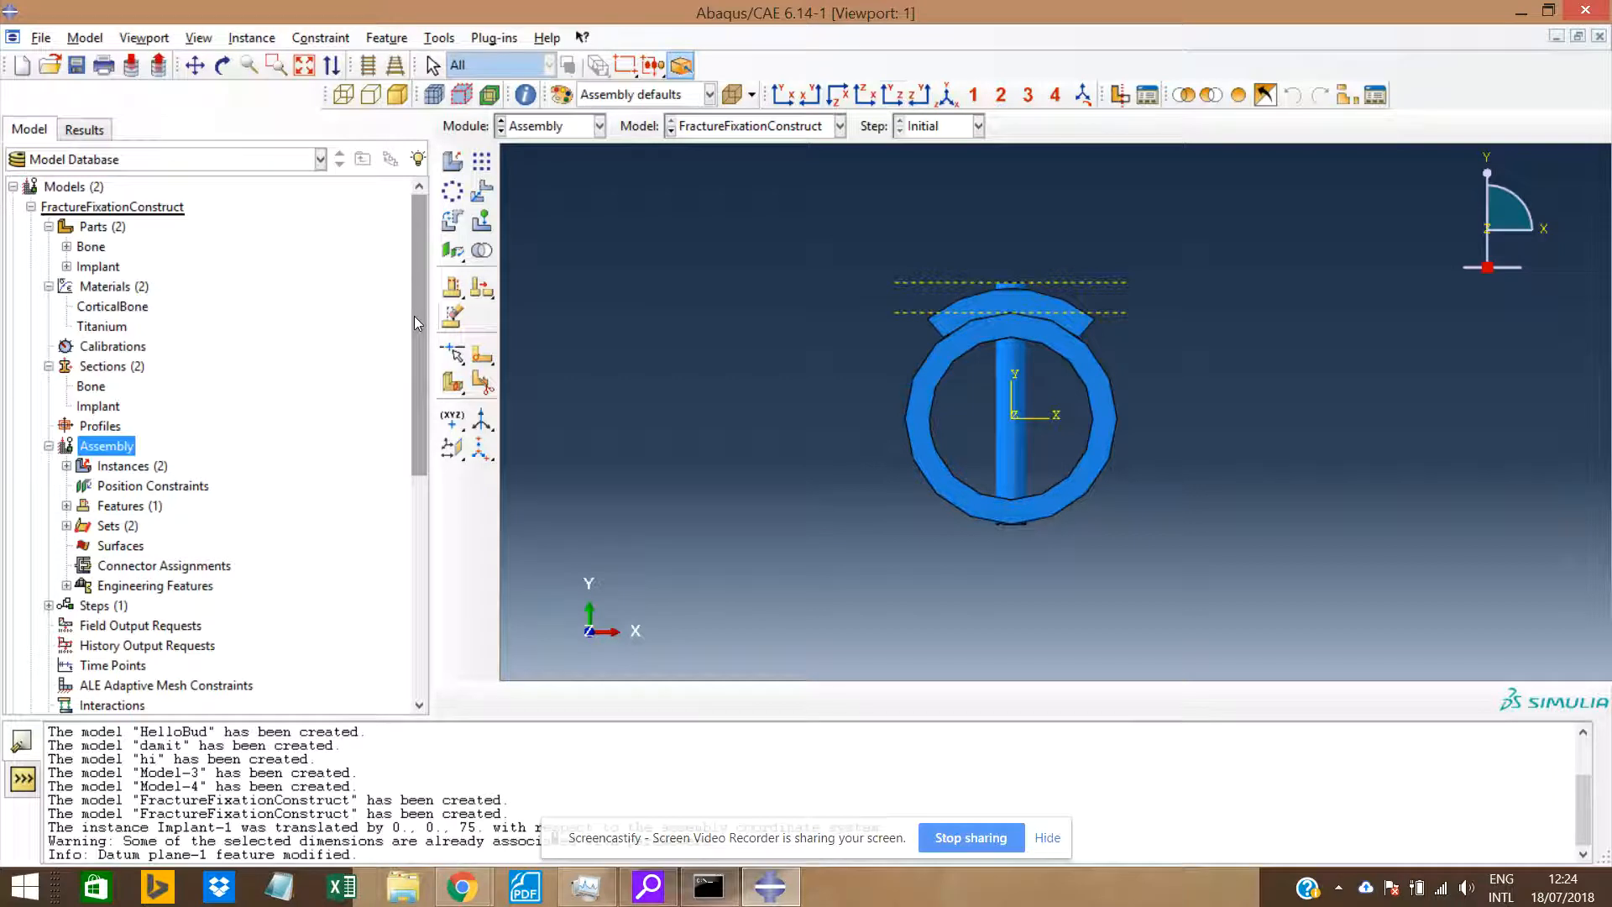
Review the Implant part's existing section assignment to check that its region covers the extruded screw cylinders.
left_click(66, 267)
left_click(84, 446)
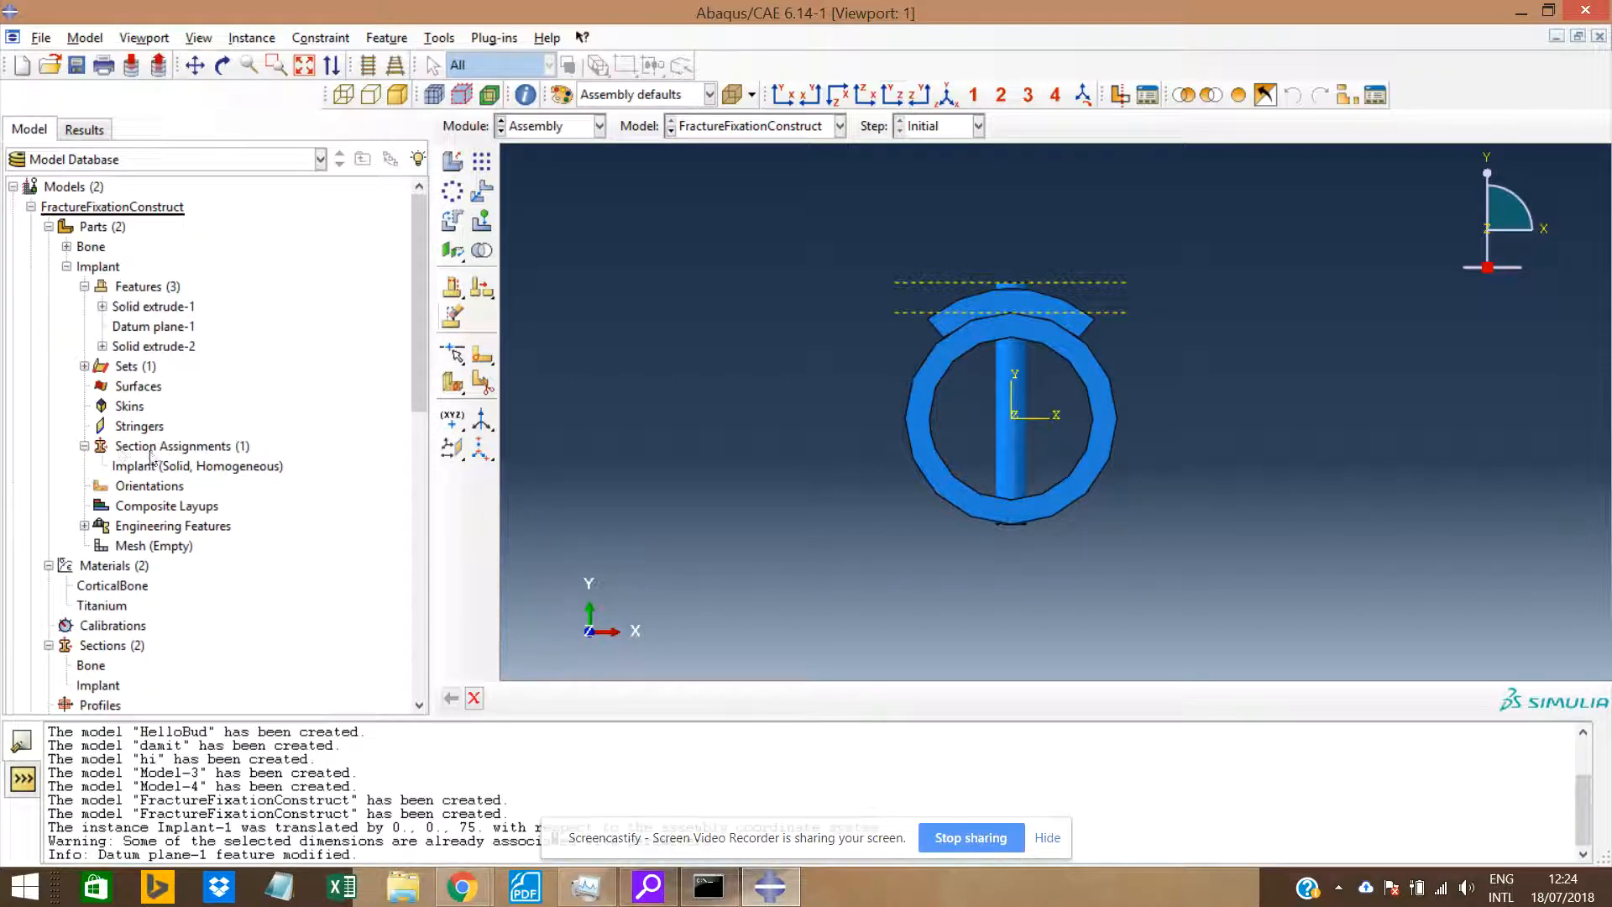
double_click(157, 447)
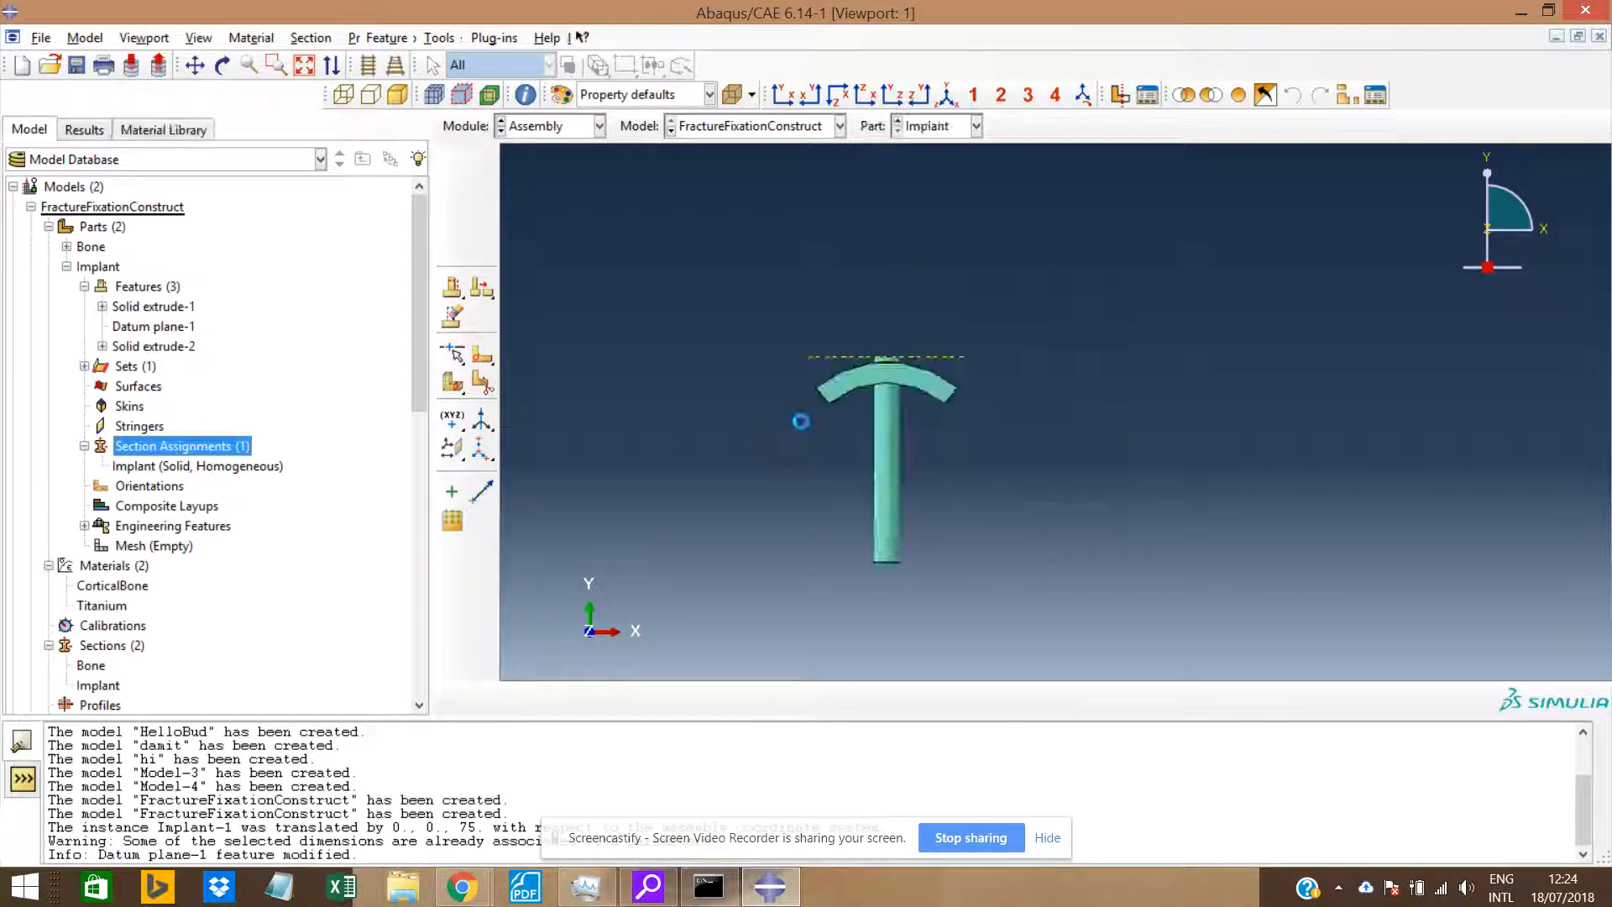
left_click_drag(929, 473, 834, 498, "ctrl+alt")
scroll(834, 497, "up", 3)
scroll(811, 575, "down", 5)
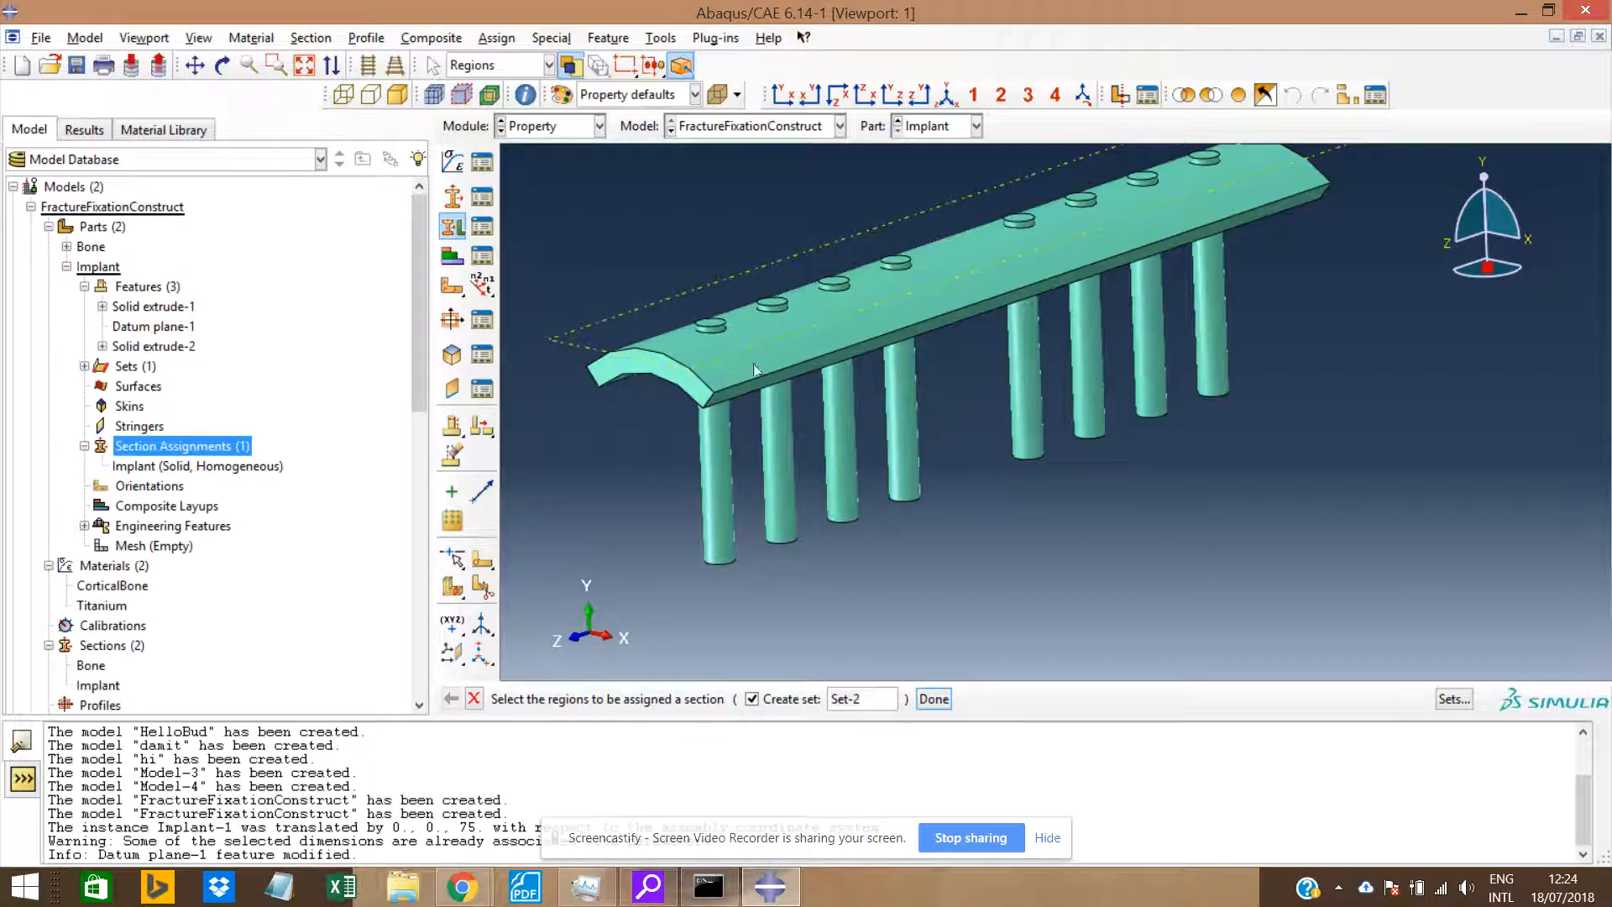
double_click(252, 464)
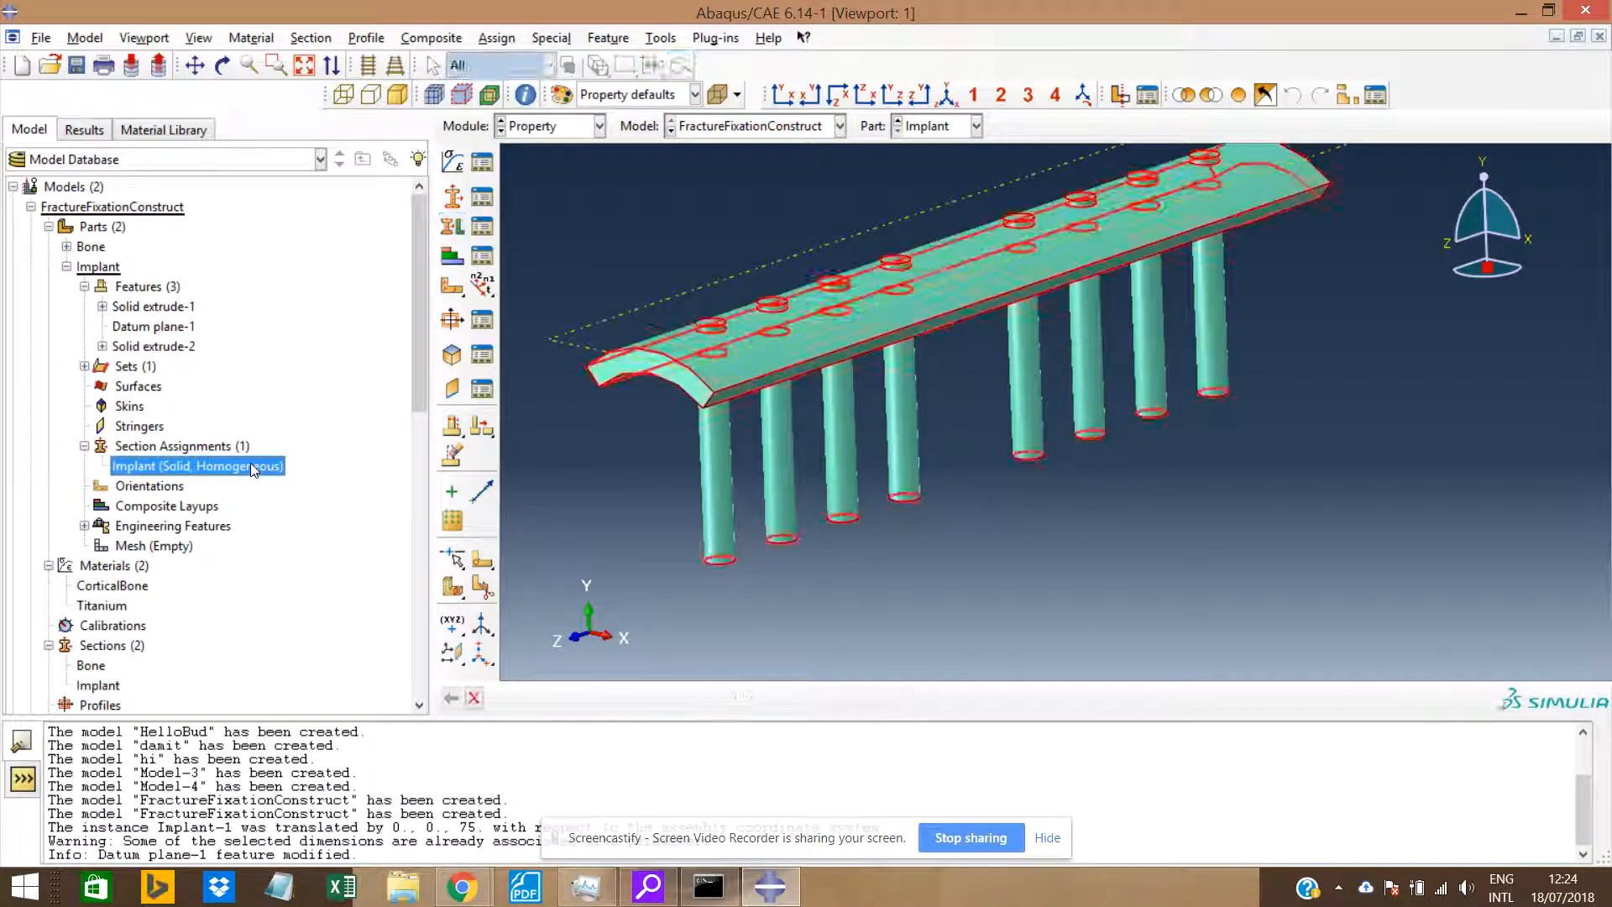
left_click(76, 395)
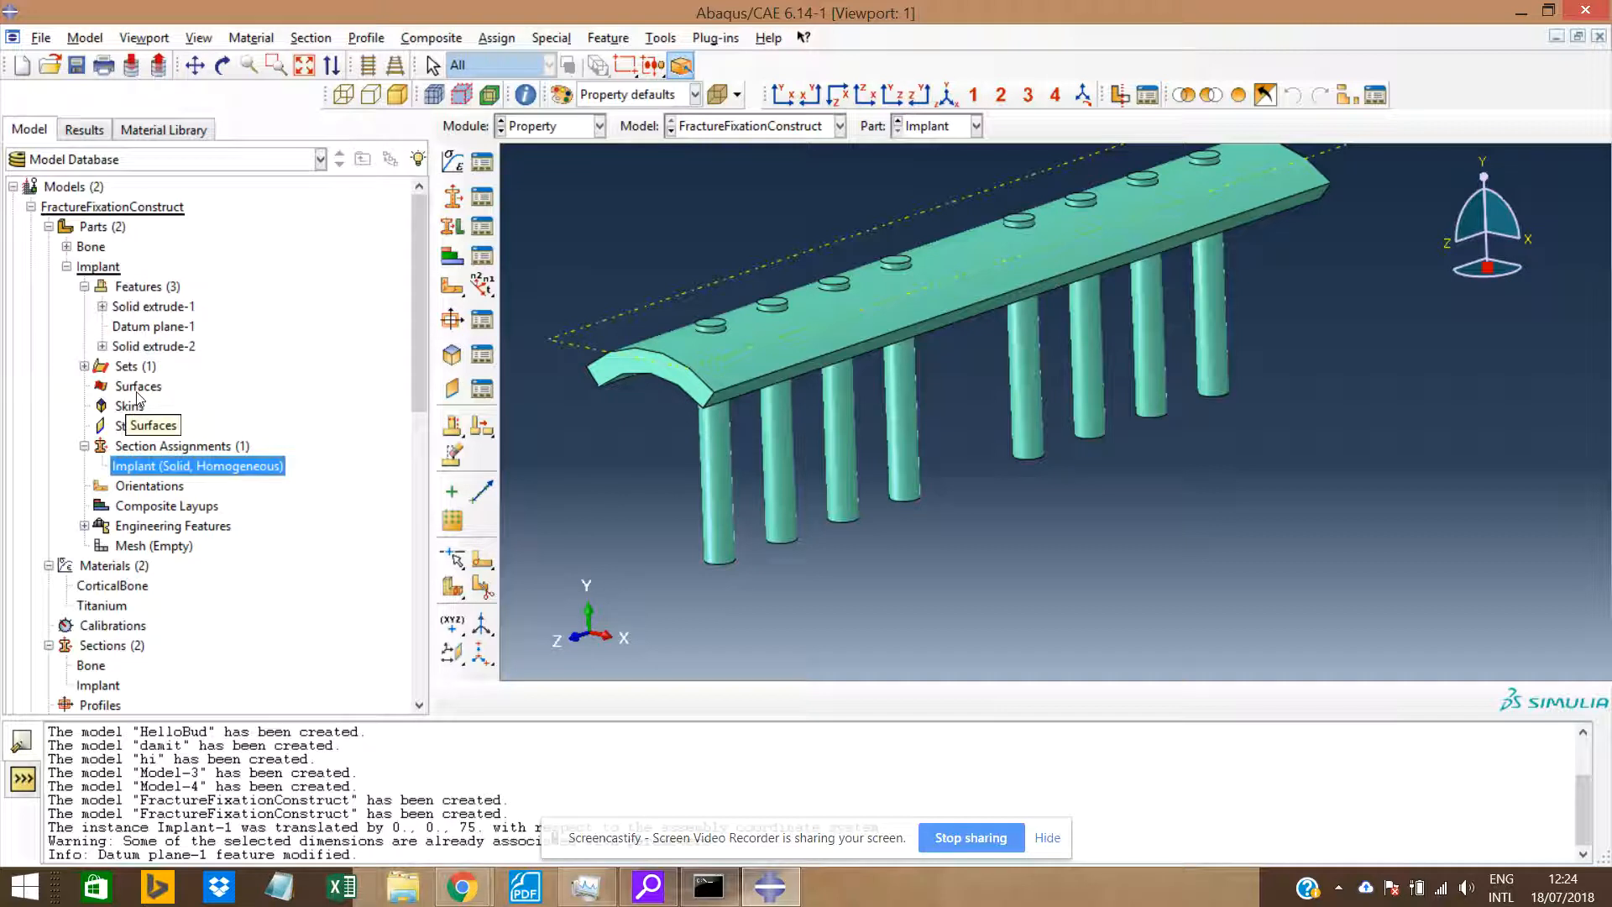
Review the Bone part's existing section assignment and the region it covers, closing it without changes.
left_click(67, 266)
left_click(66, 247)
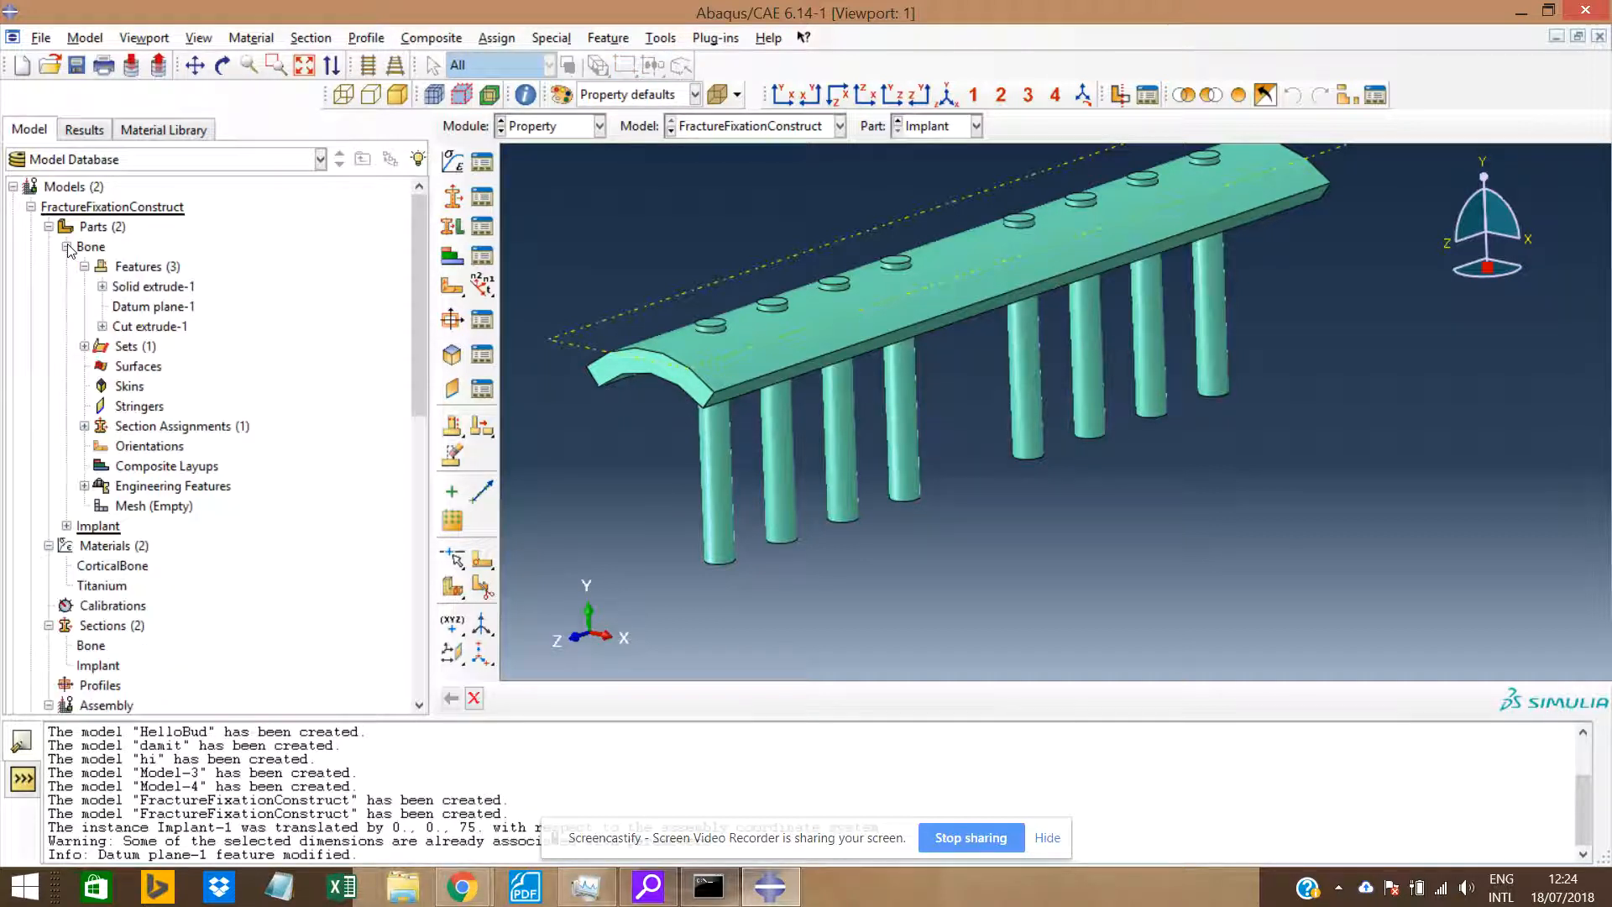
left_click(84, 426)
left_click(128, 447)
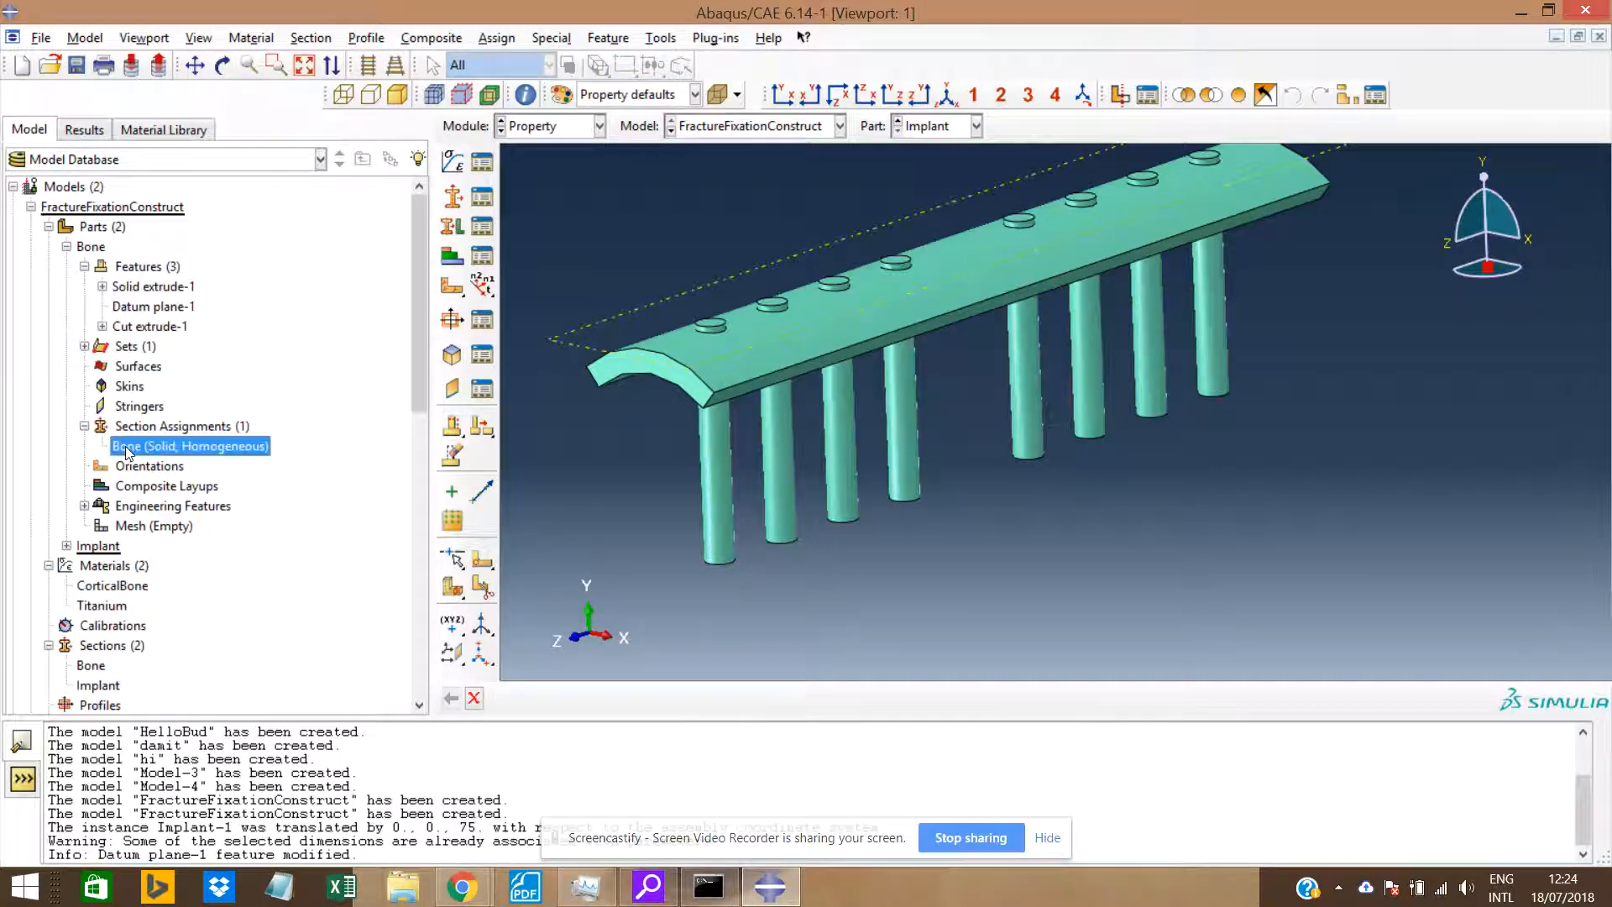
scroll(1000, 417, "up", 6)
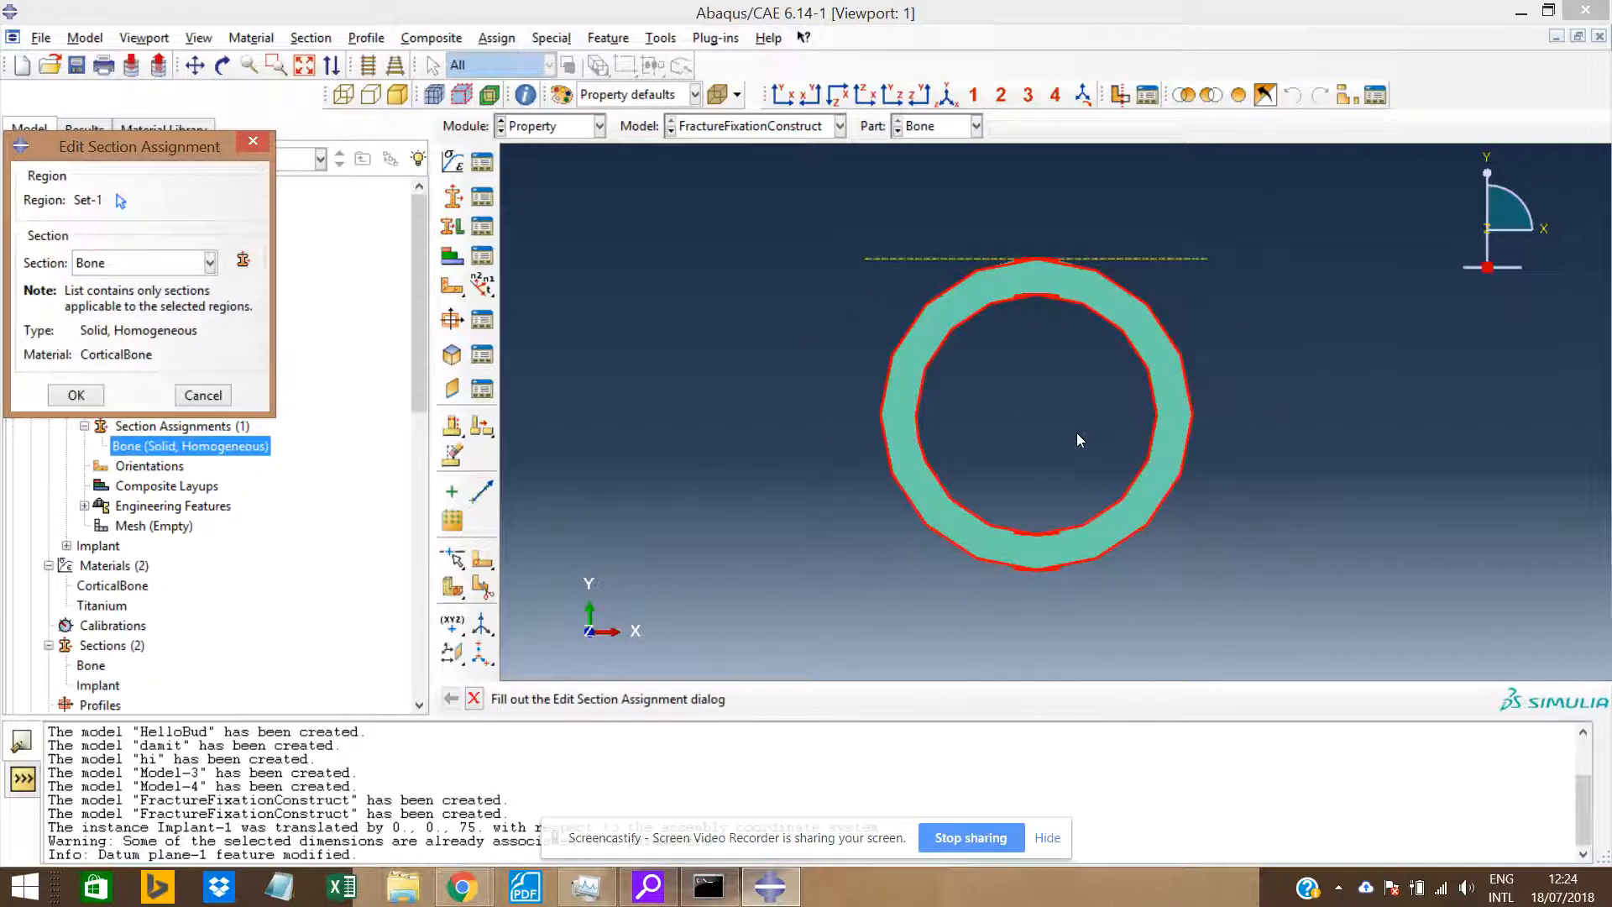
left_click_drag(1077, 431, 951, 456, "ctrl+alt")
scroll(953, 484, "up", 5)
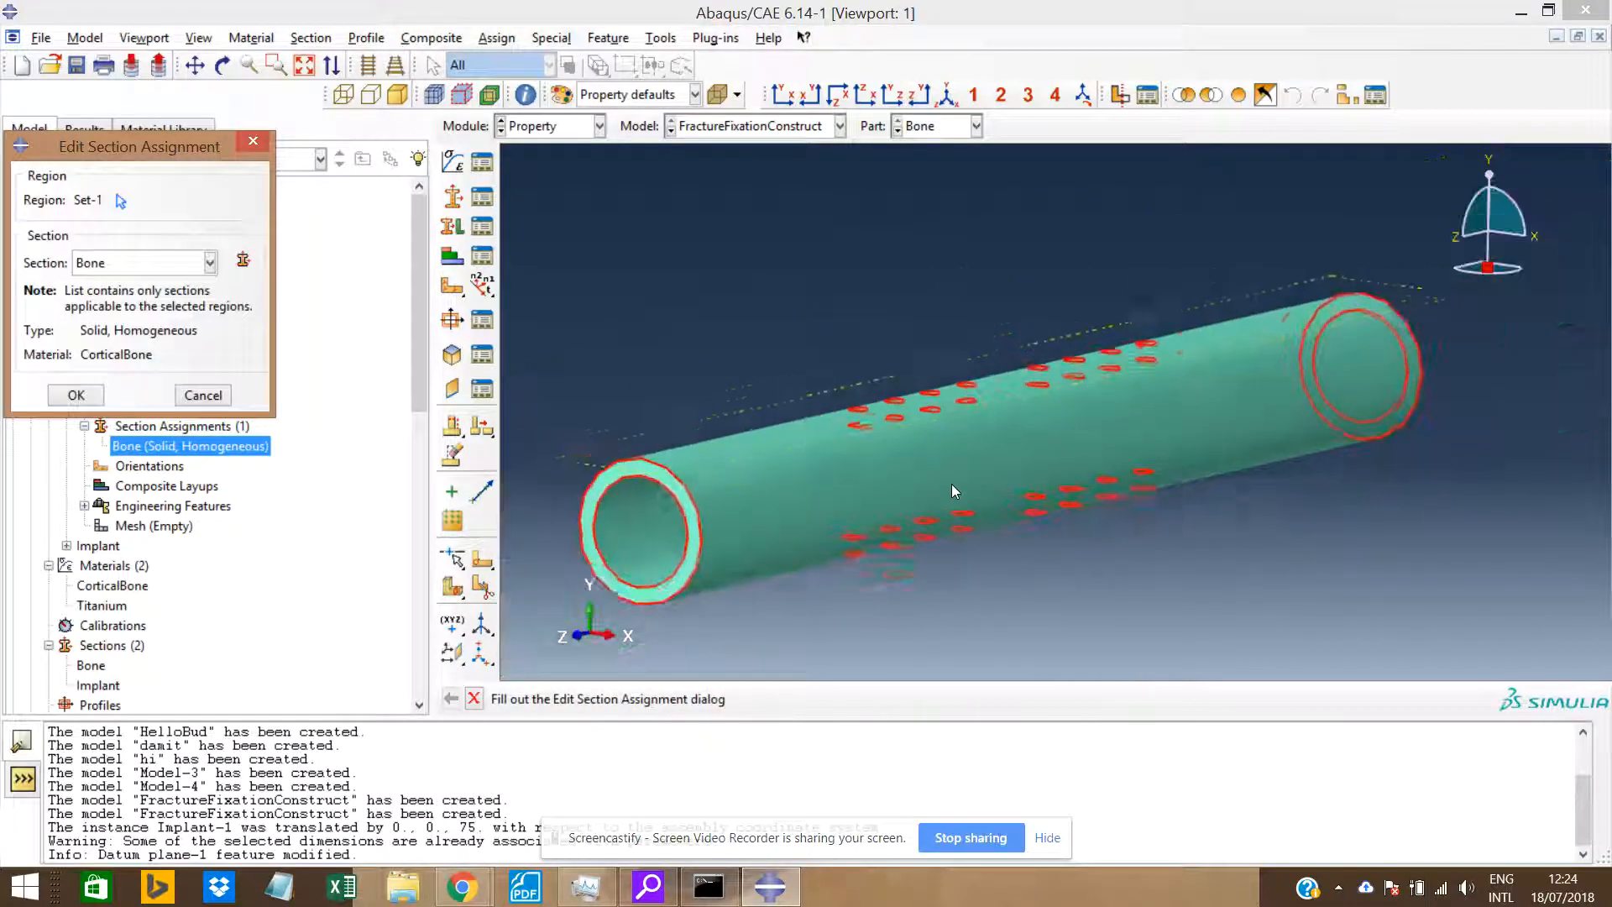
left_click(206, 395)
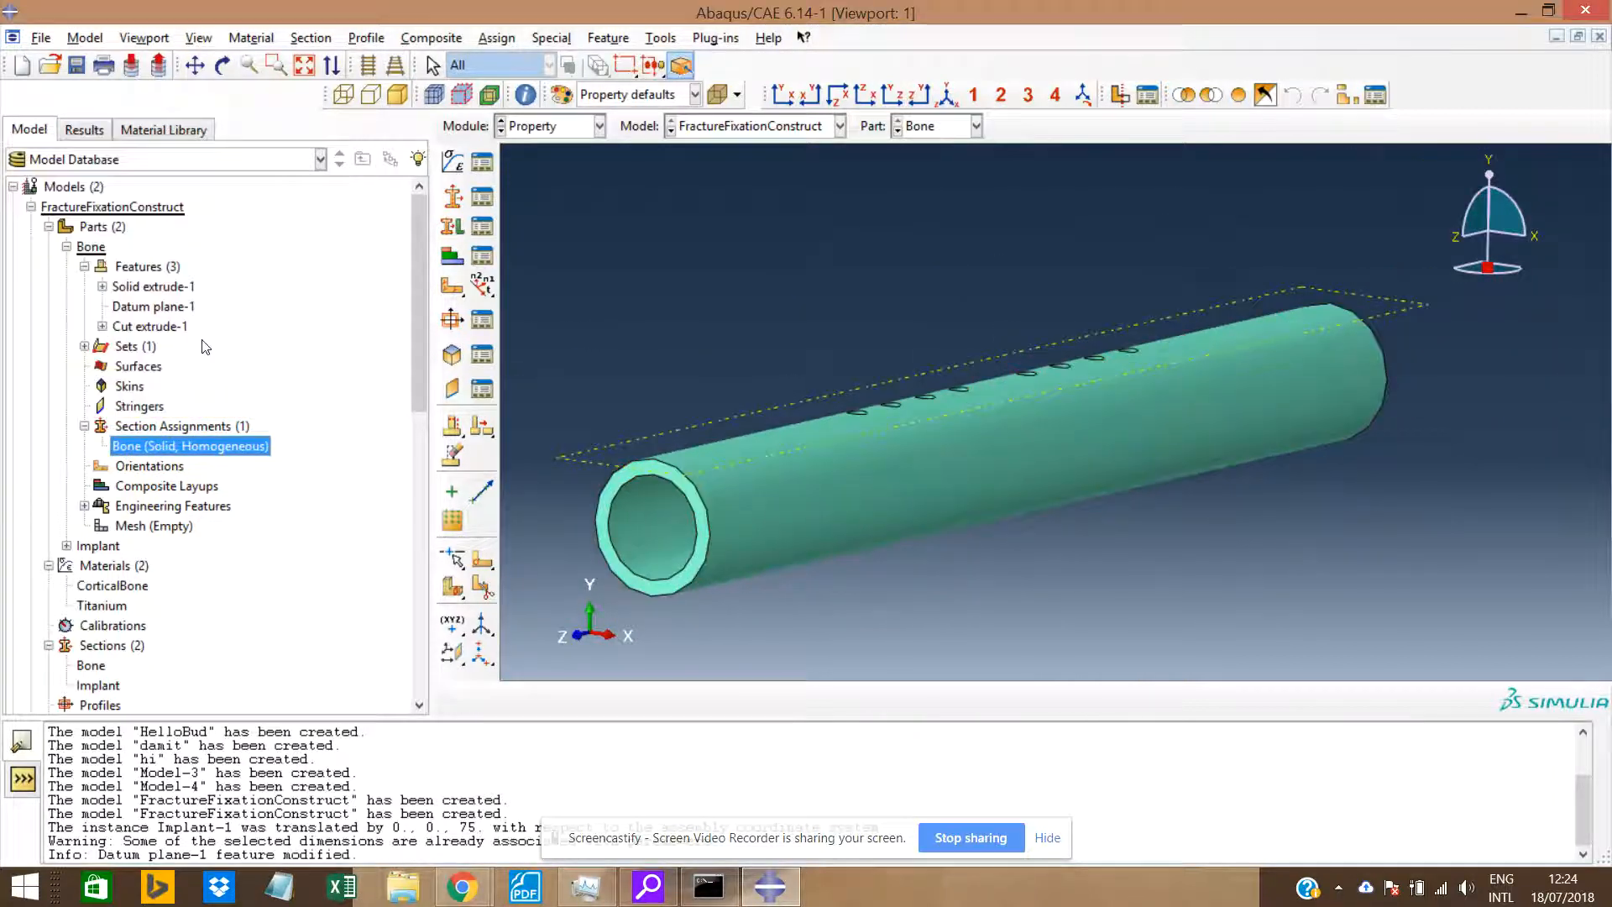
Collapse the part, material and section branches, list the assembly's instances, and display the assembly in the XY view.
left_click(67, 247)
left_click_drag(424, 341, 420, 387)
scroll(198, 288, "up", 2)
left_click(48, 279)
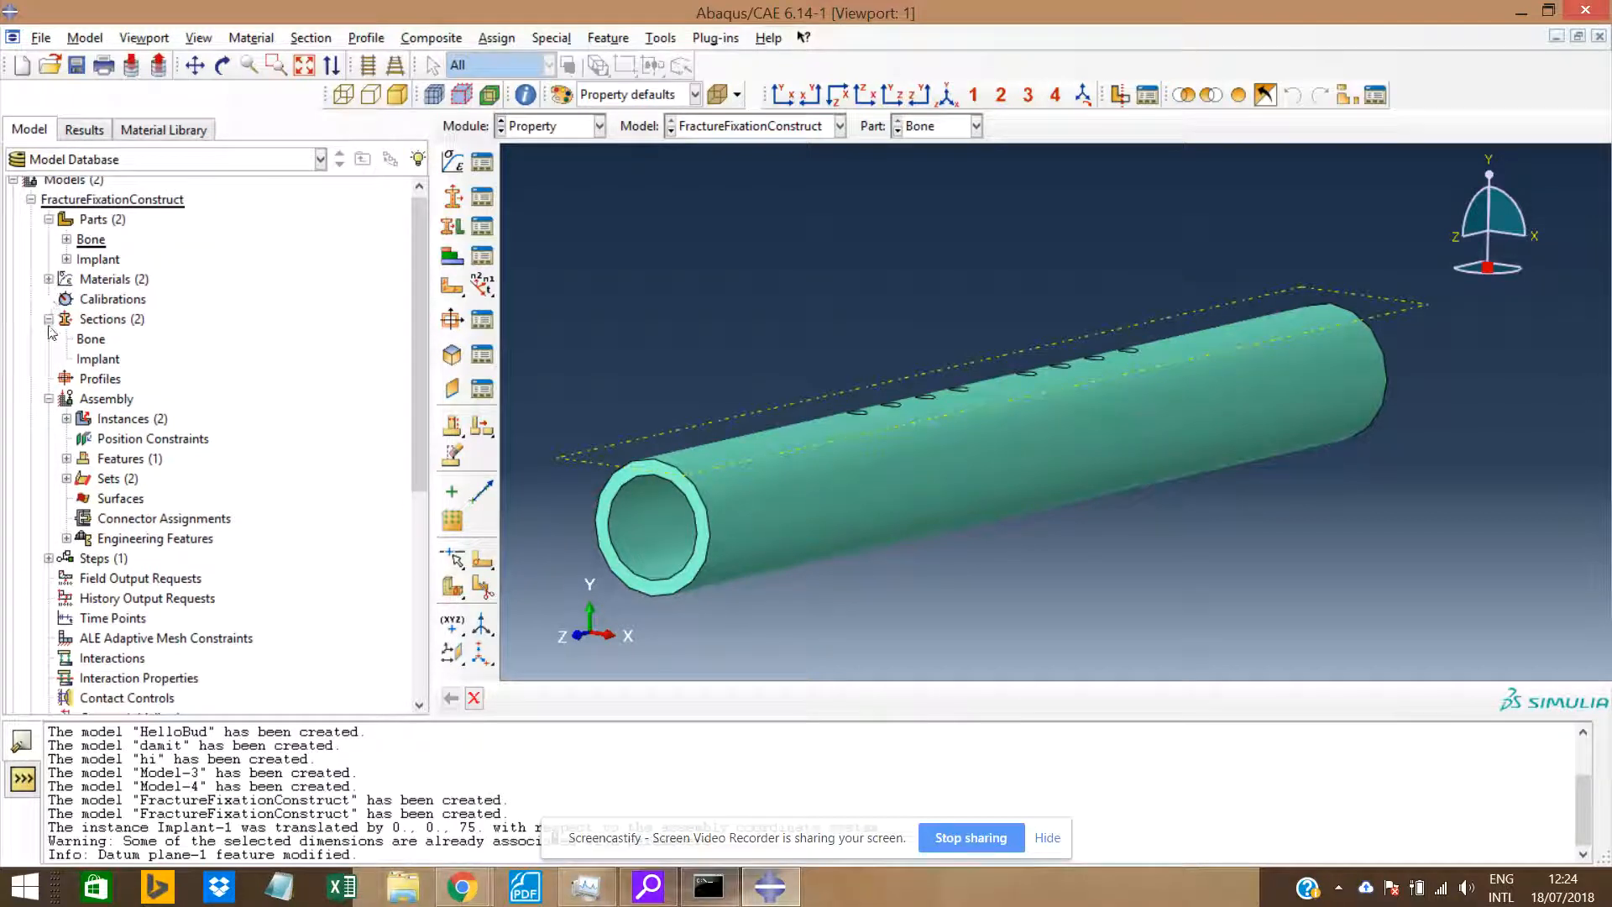
left_click(49, 319)
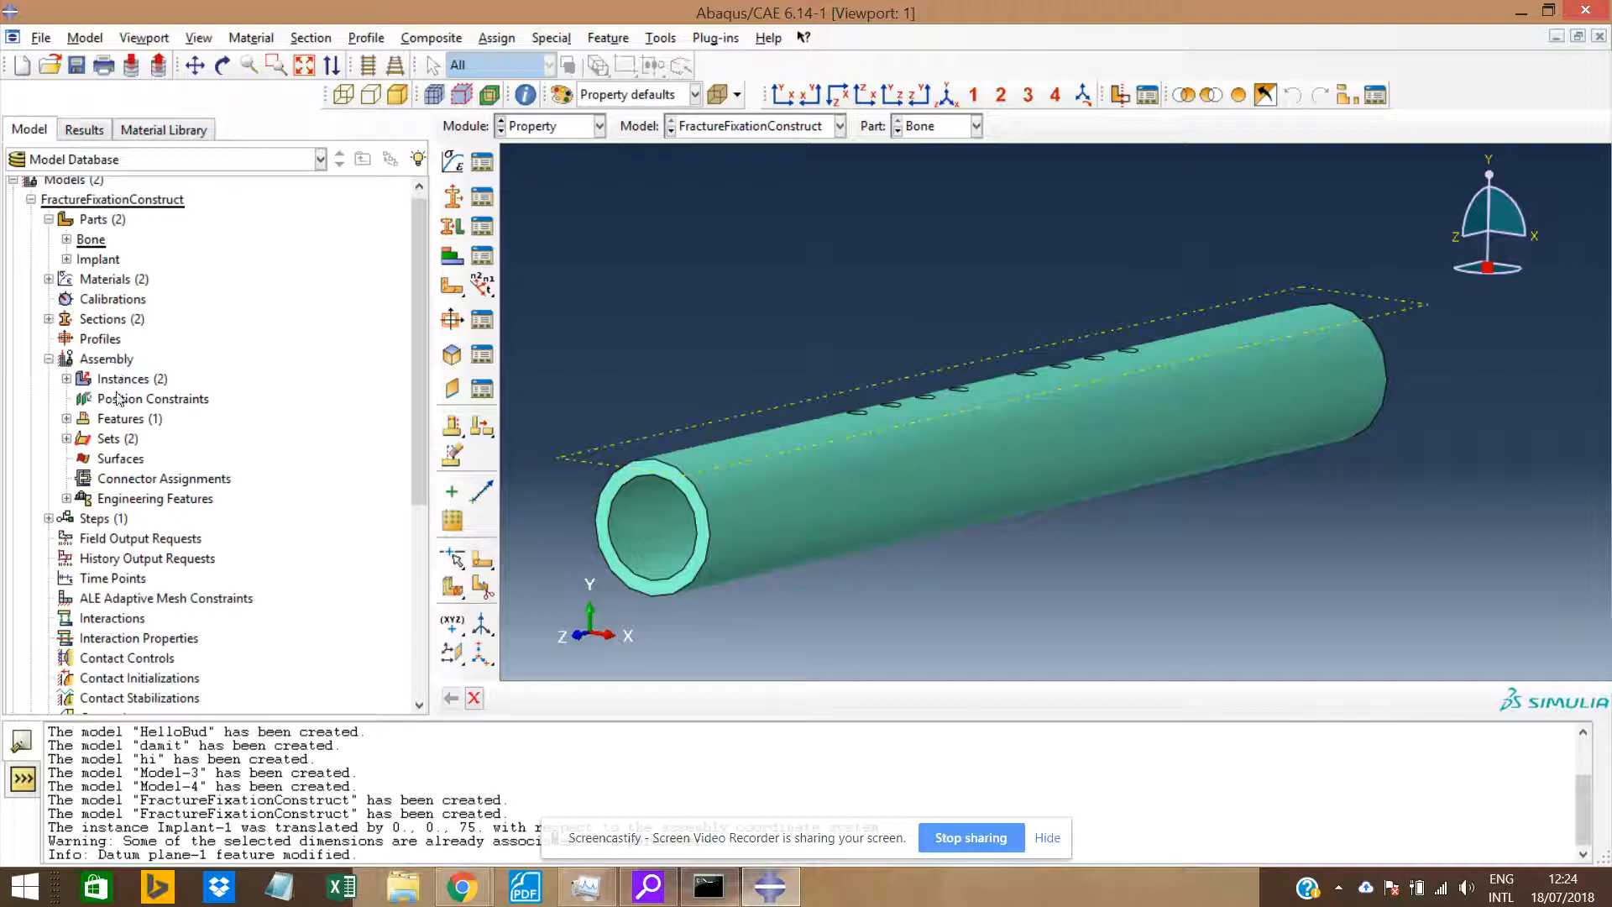
left_click(67, 379)
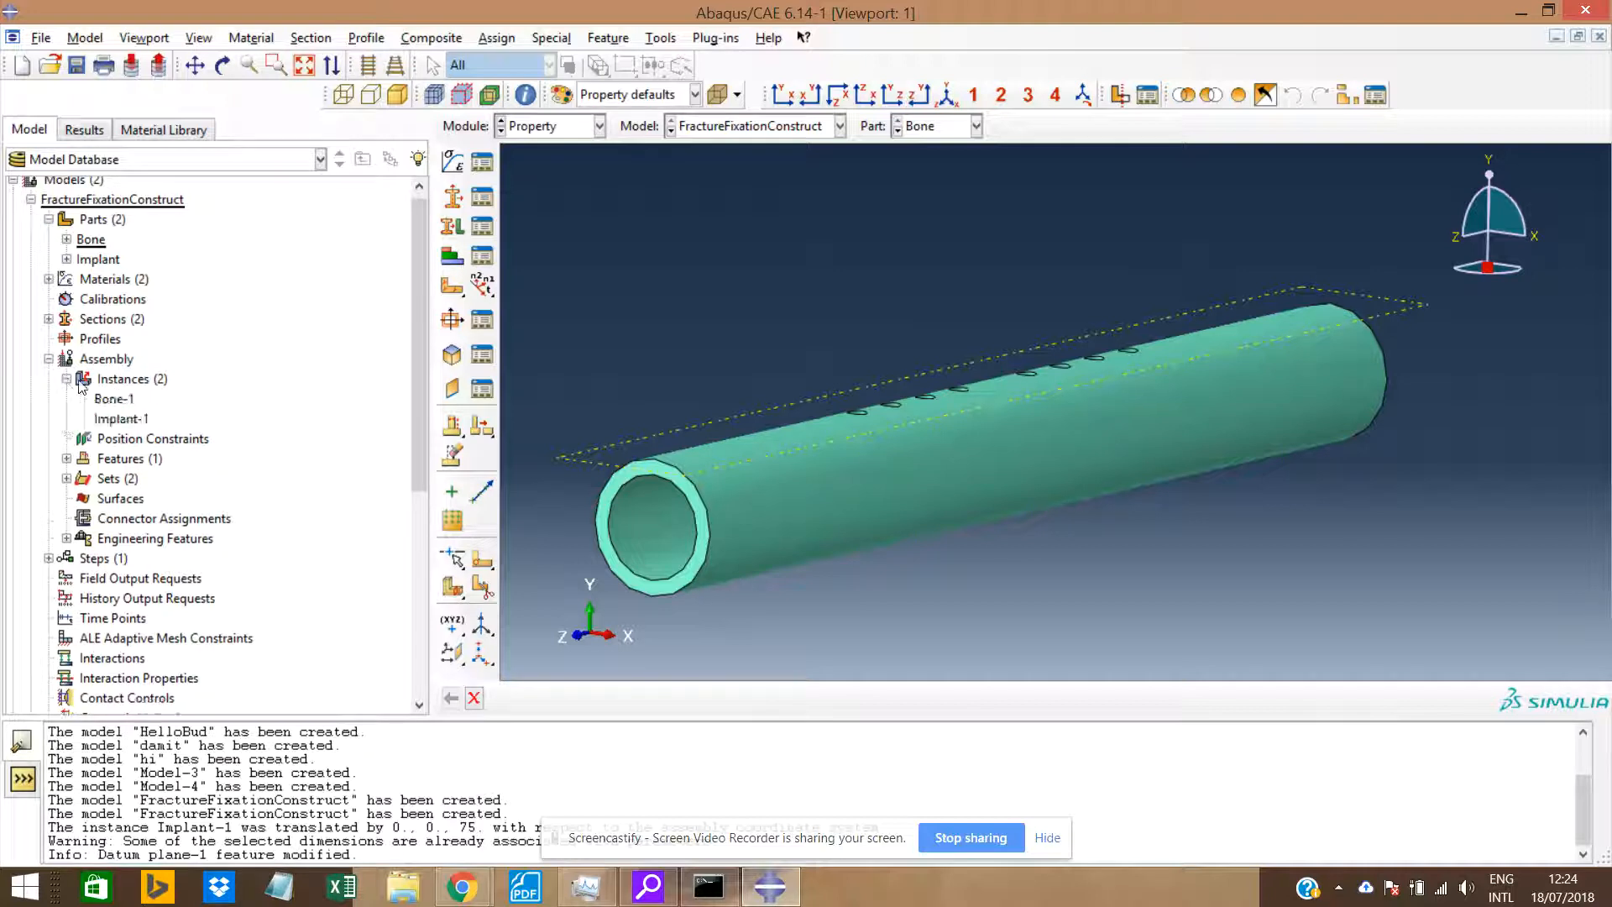
left_click(106, 358)
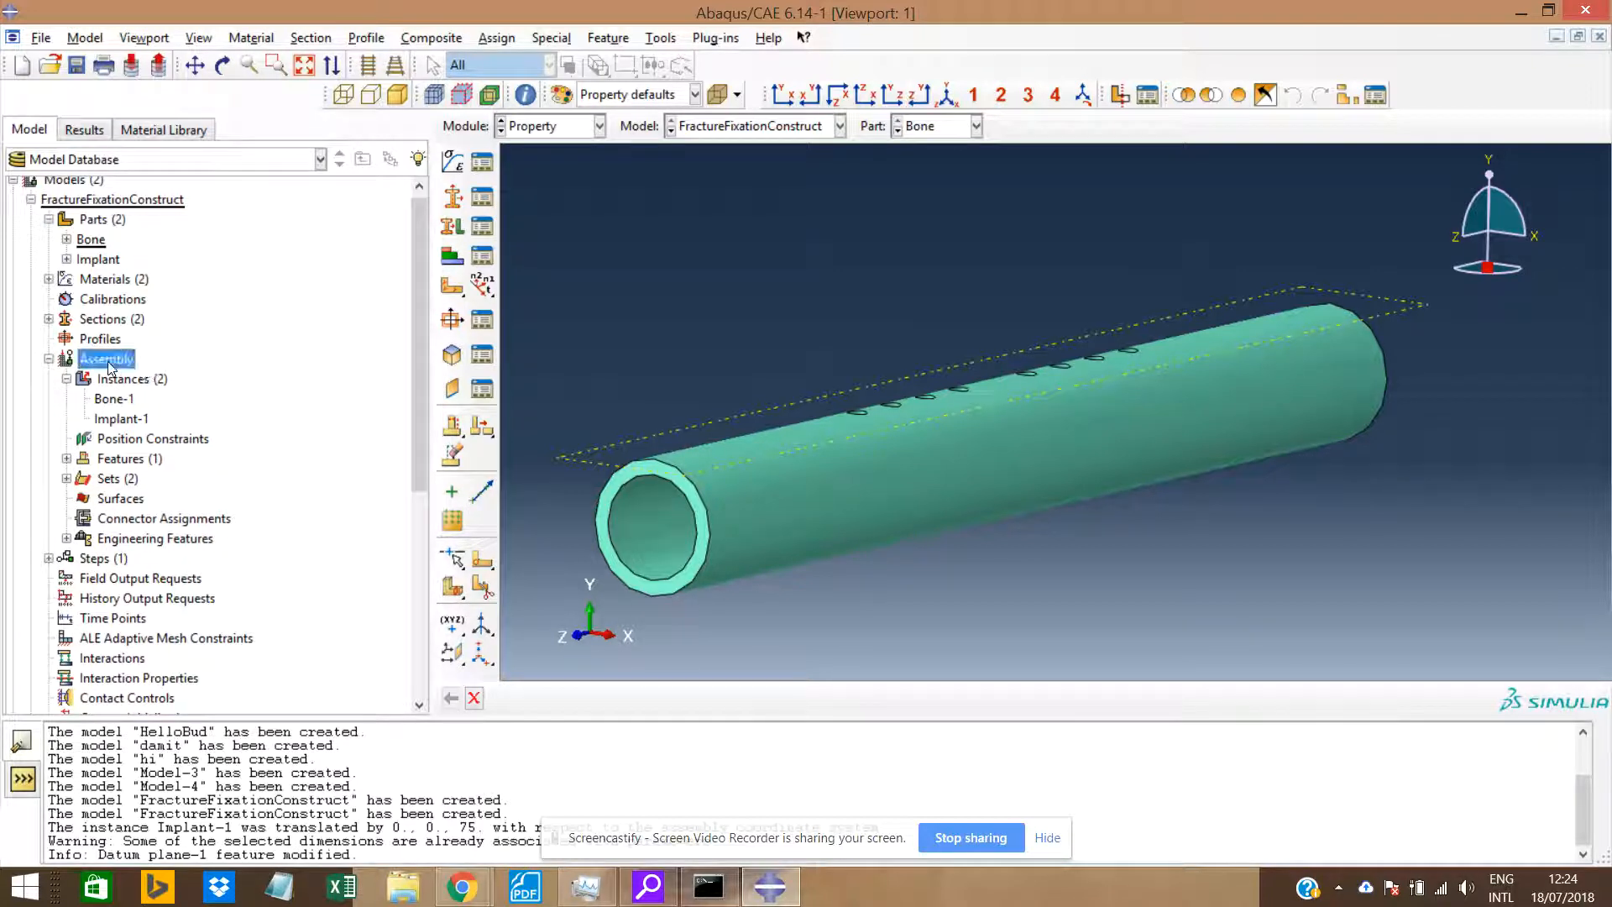
left_click_drag(986, 430, 1166, 464, "ctrl+alt")
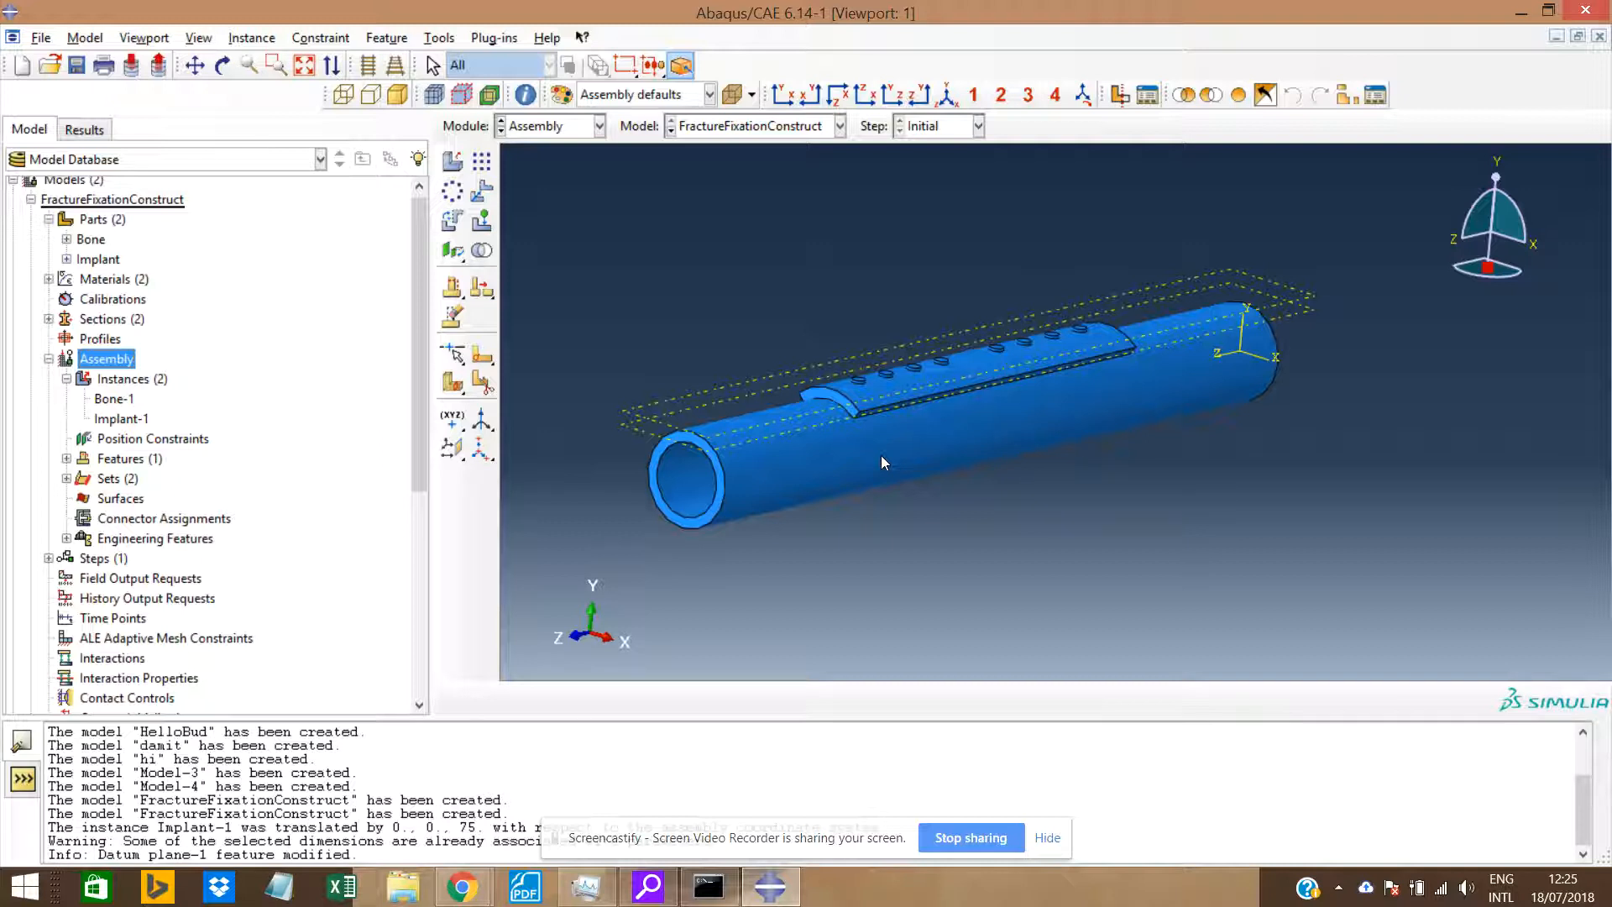
left_click(781, 99)
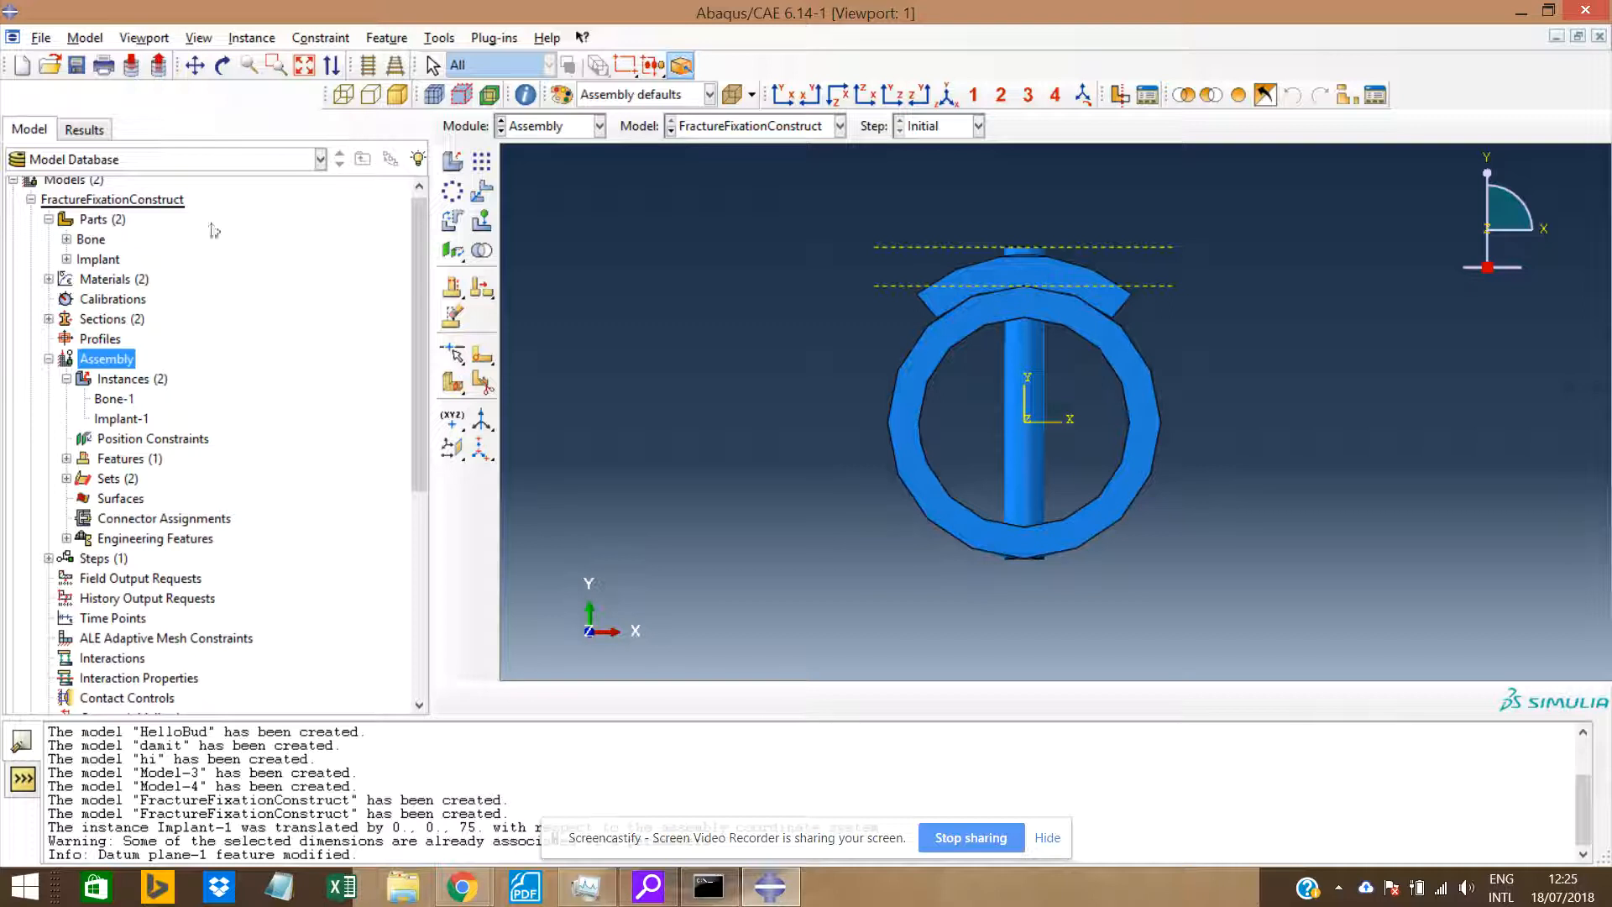
Switch to the Mesh module and try to seed the part instances in the assembly.
left_click(598, 135)
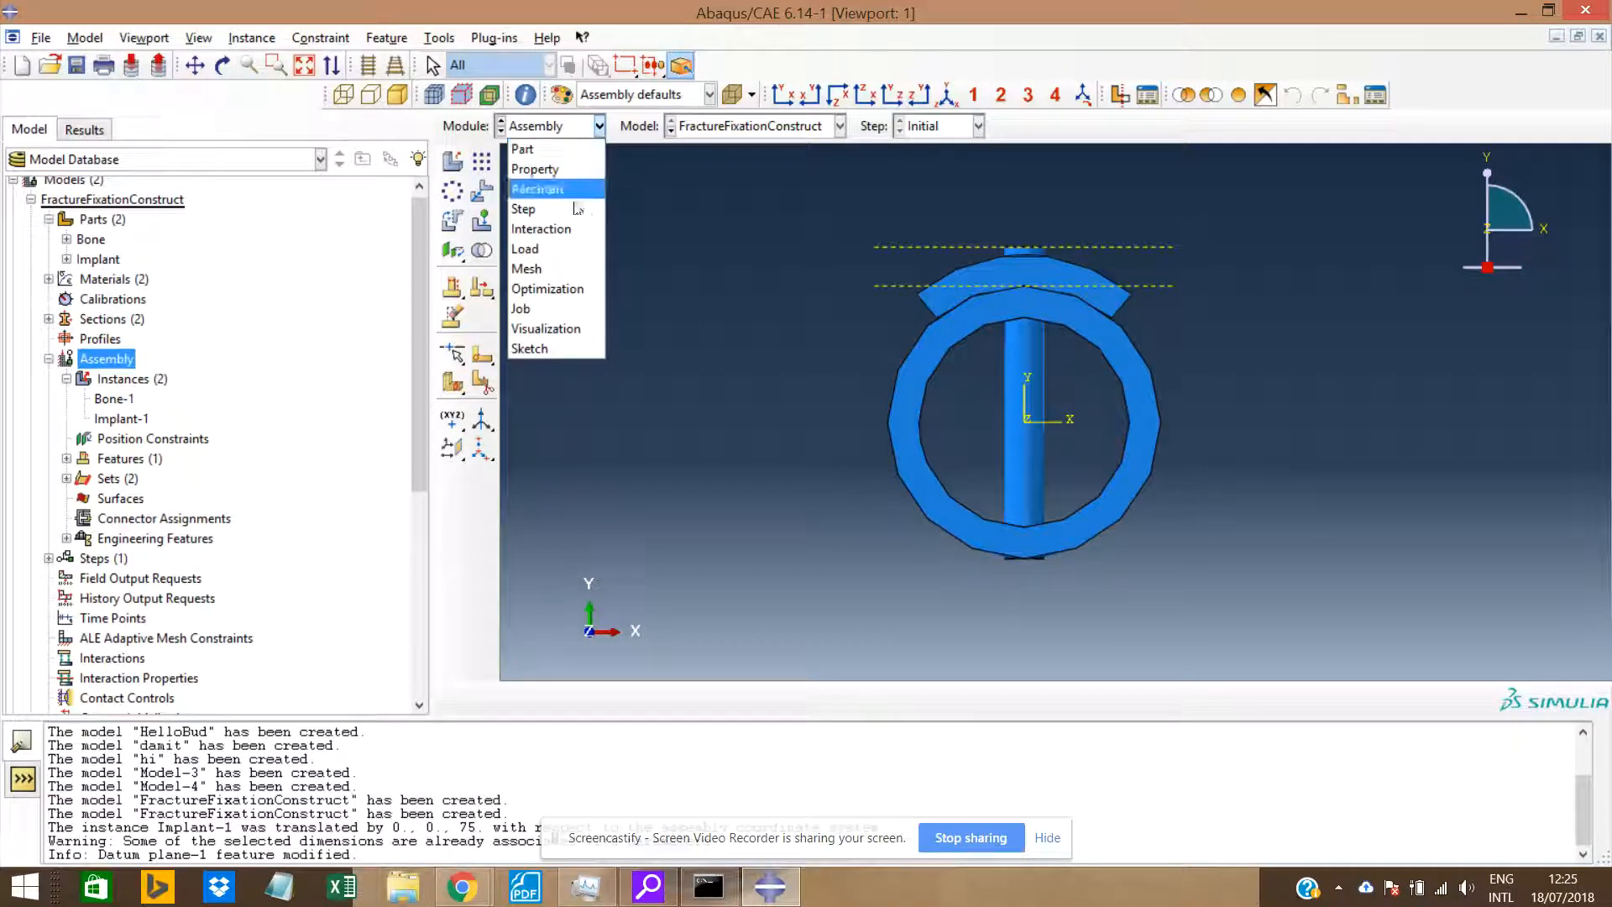
left_click(561, 267)
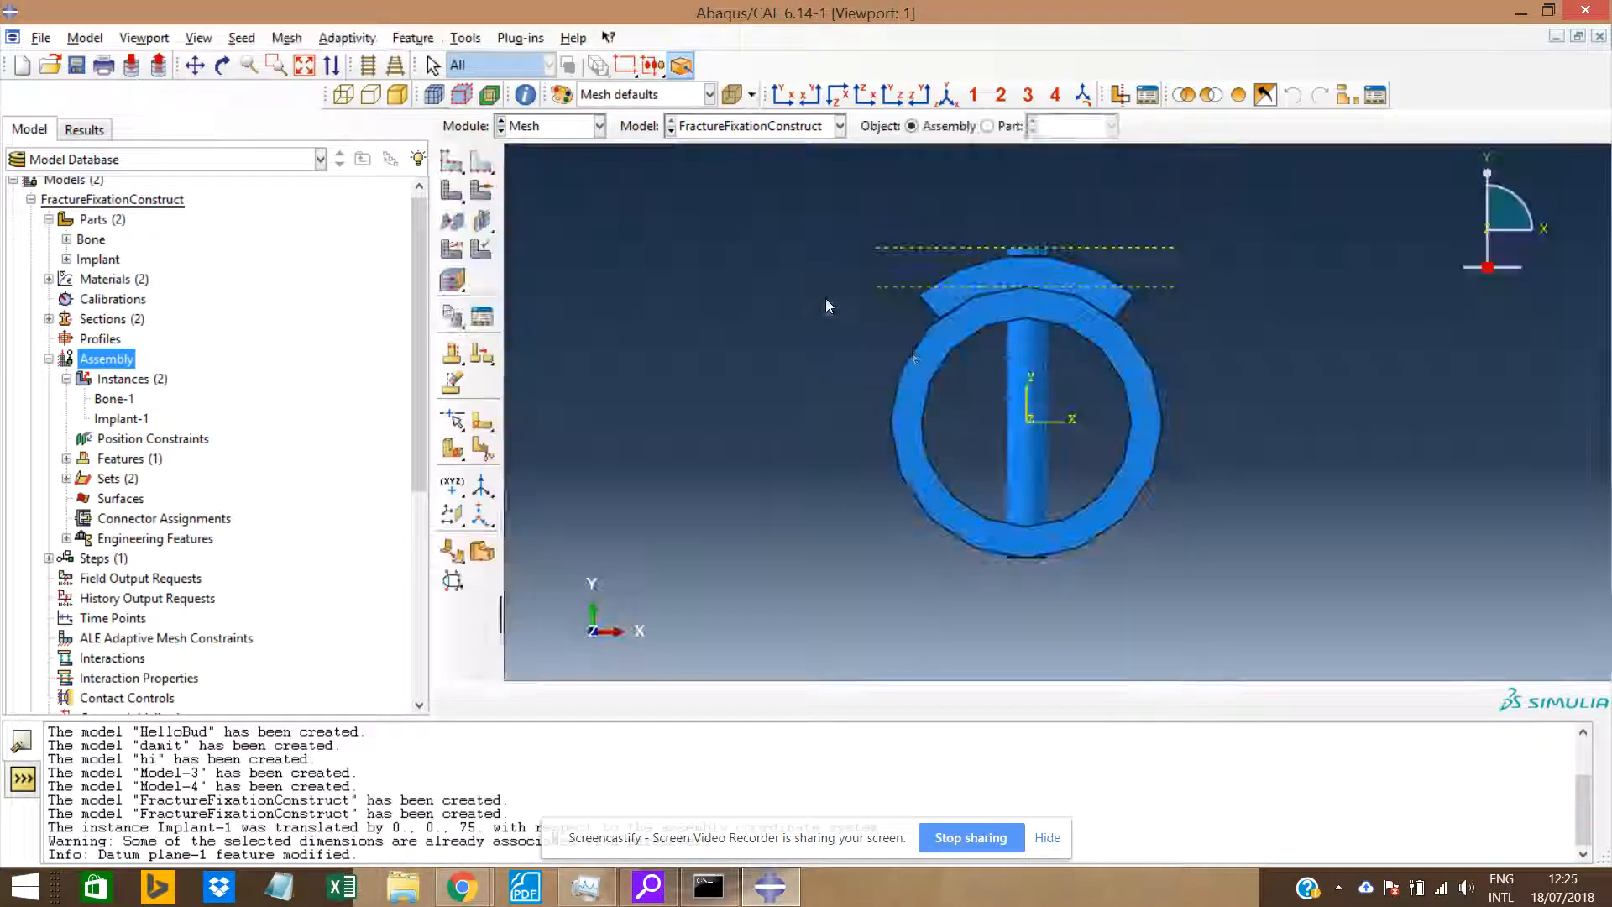
scroll(925, 361, "down", 3)
left_click_drag(1042, 379, 926, 414, "ctrl+alt")
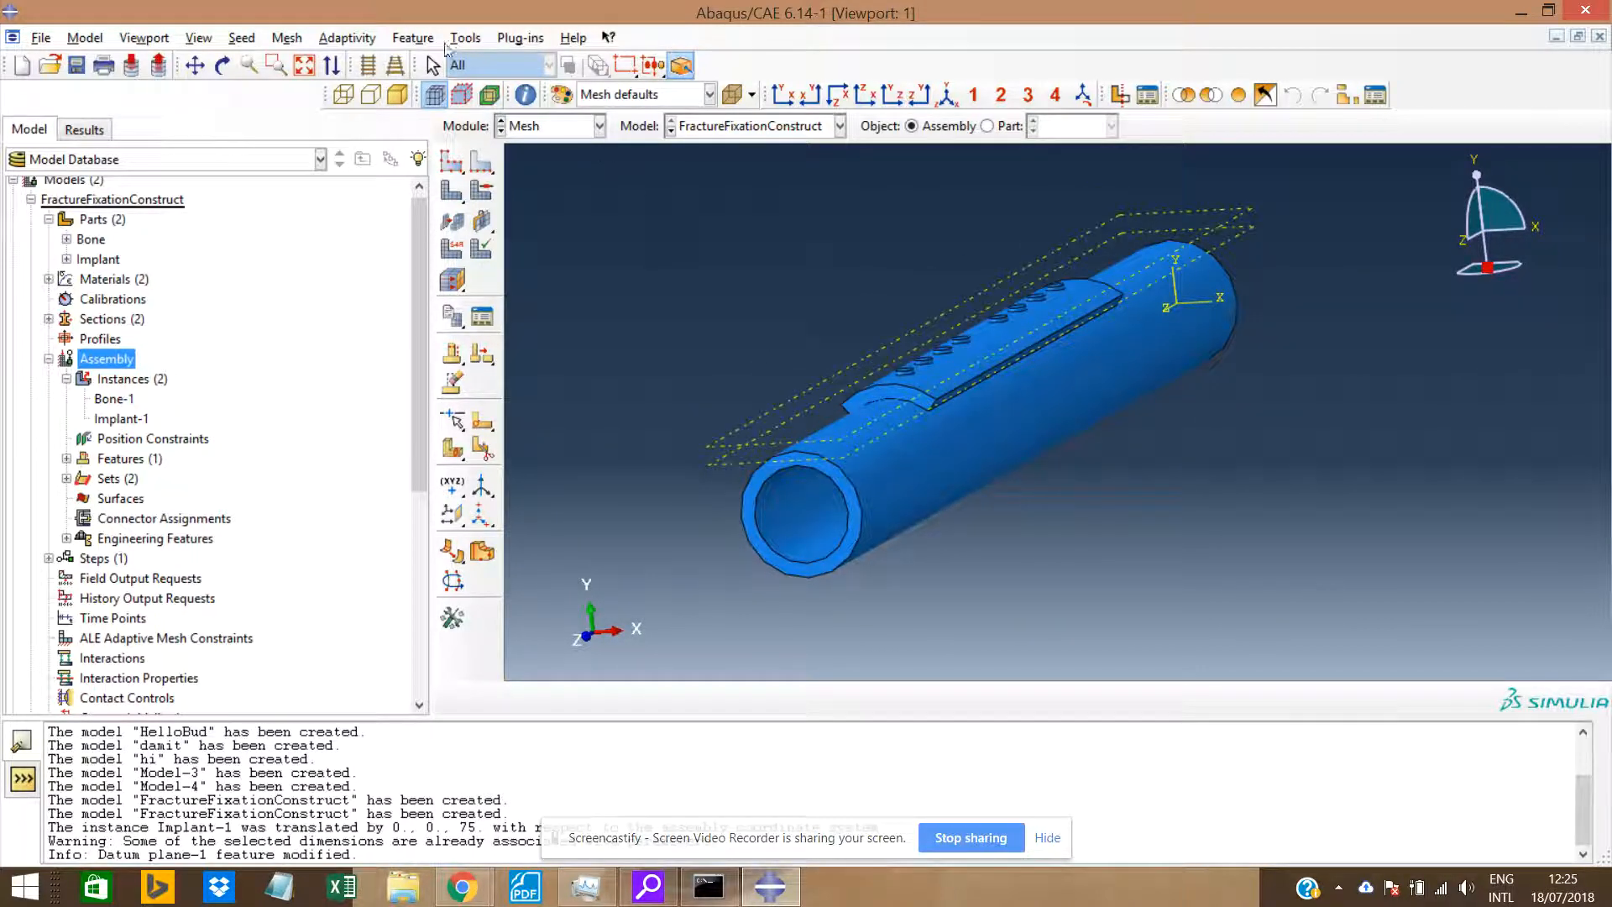
left_click(242, 38)
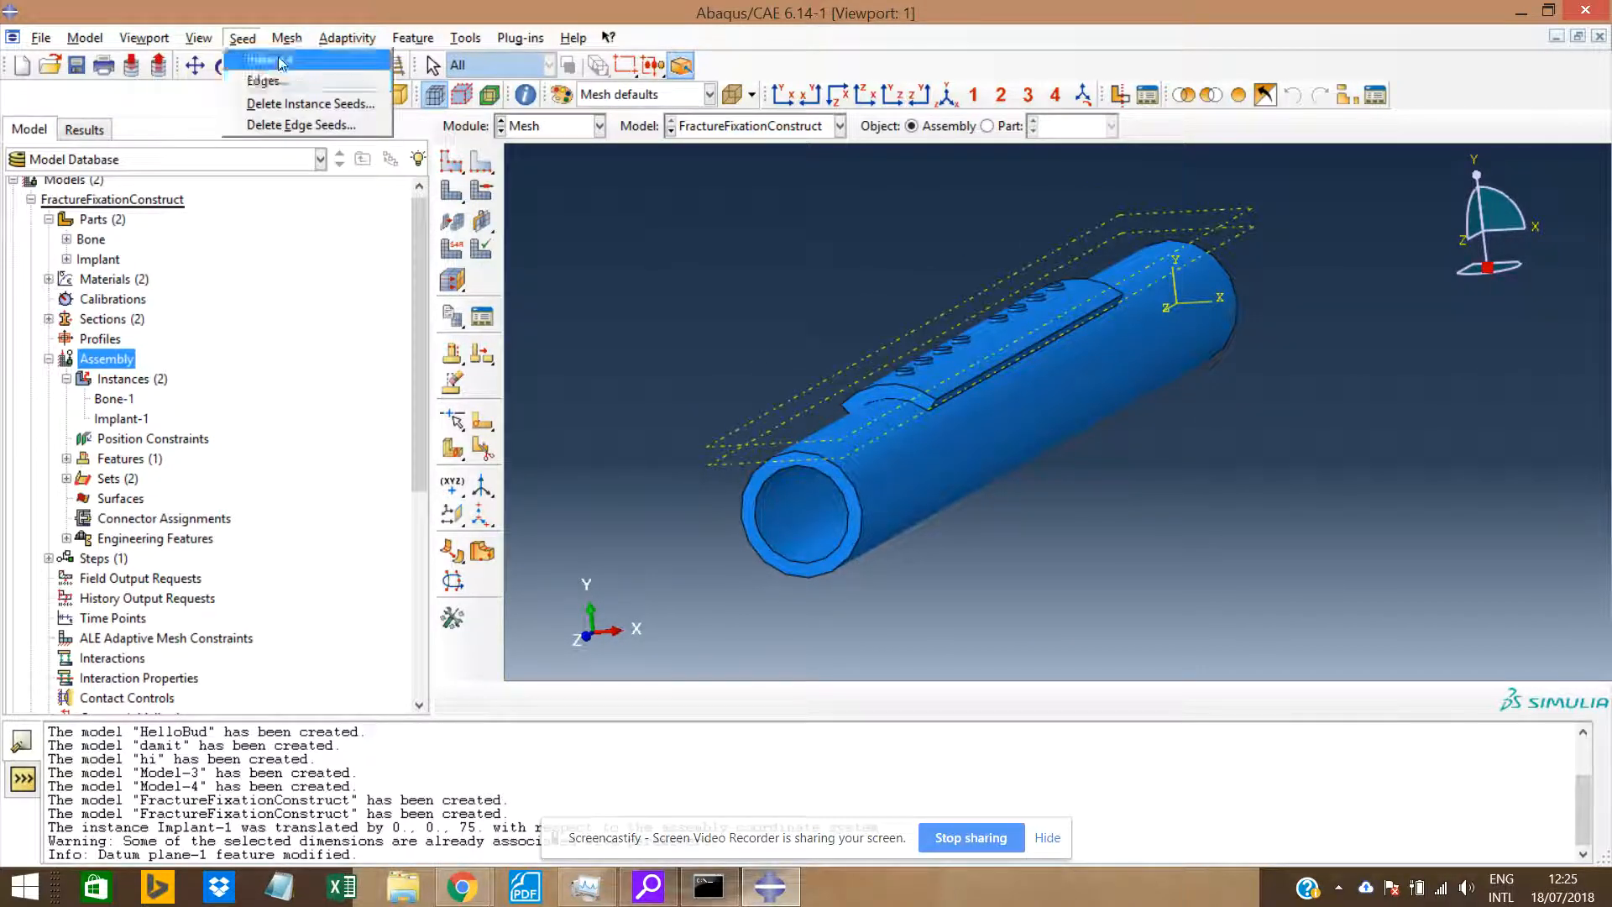
left_click(270, 60)
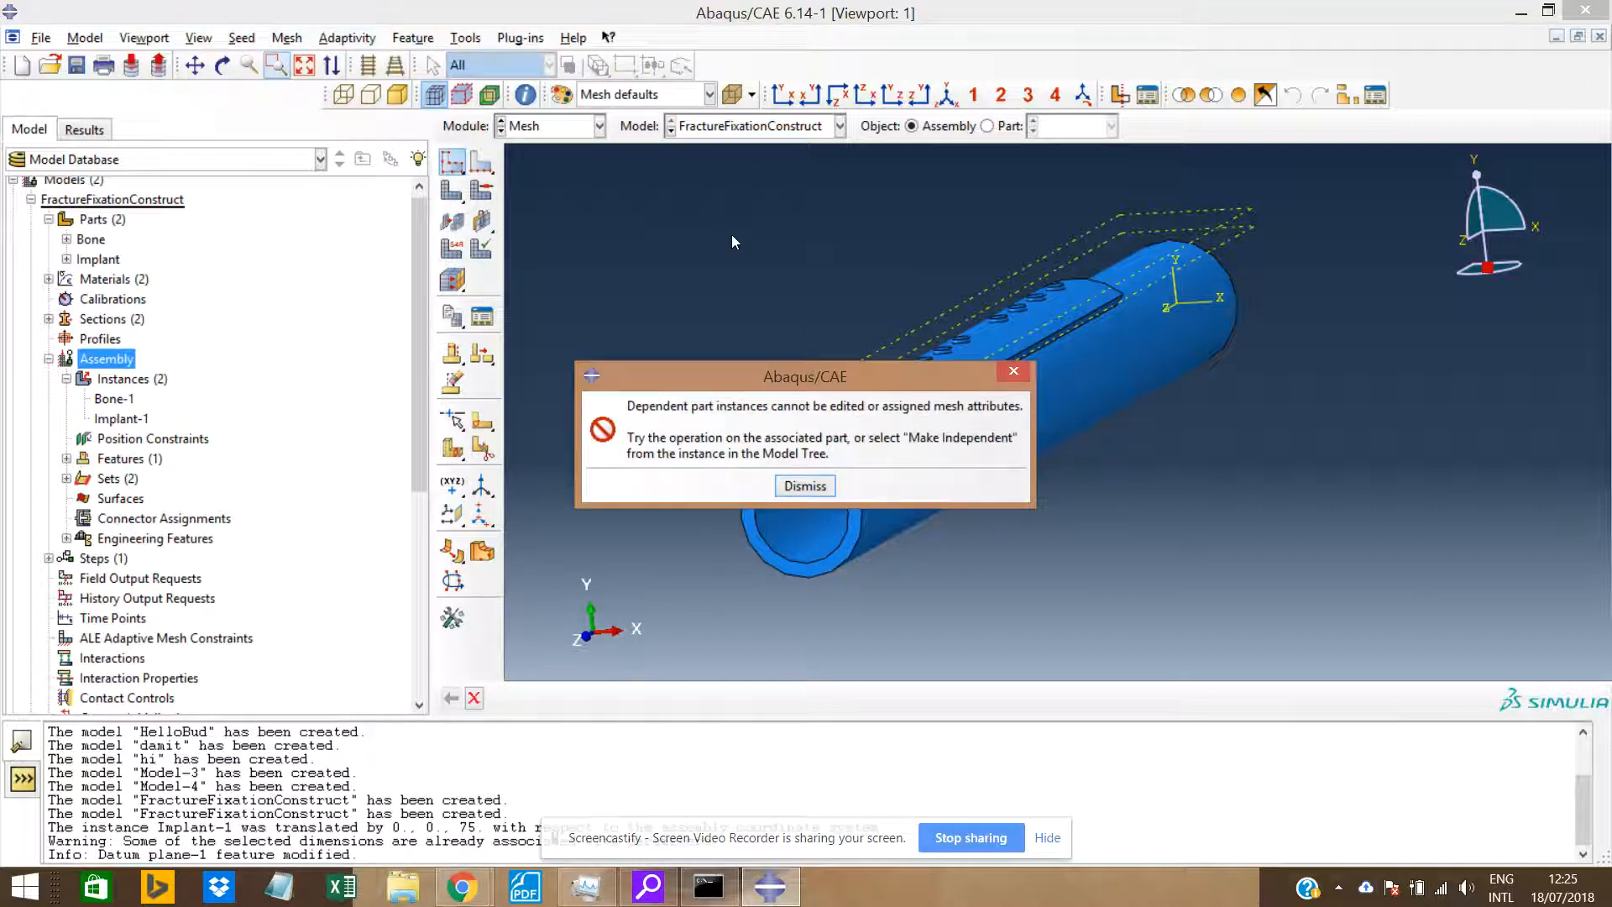
left_click(804, 486)
Make both assembly instances, Bone-1 and Implant-1, independent.
scroll(335, 422, "down", 1)
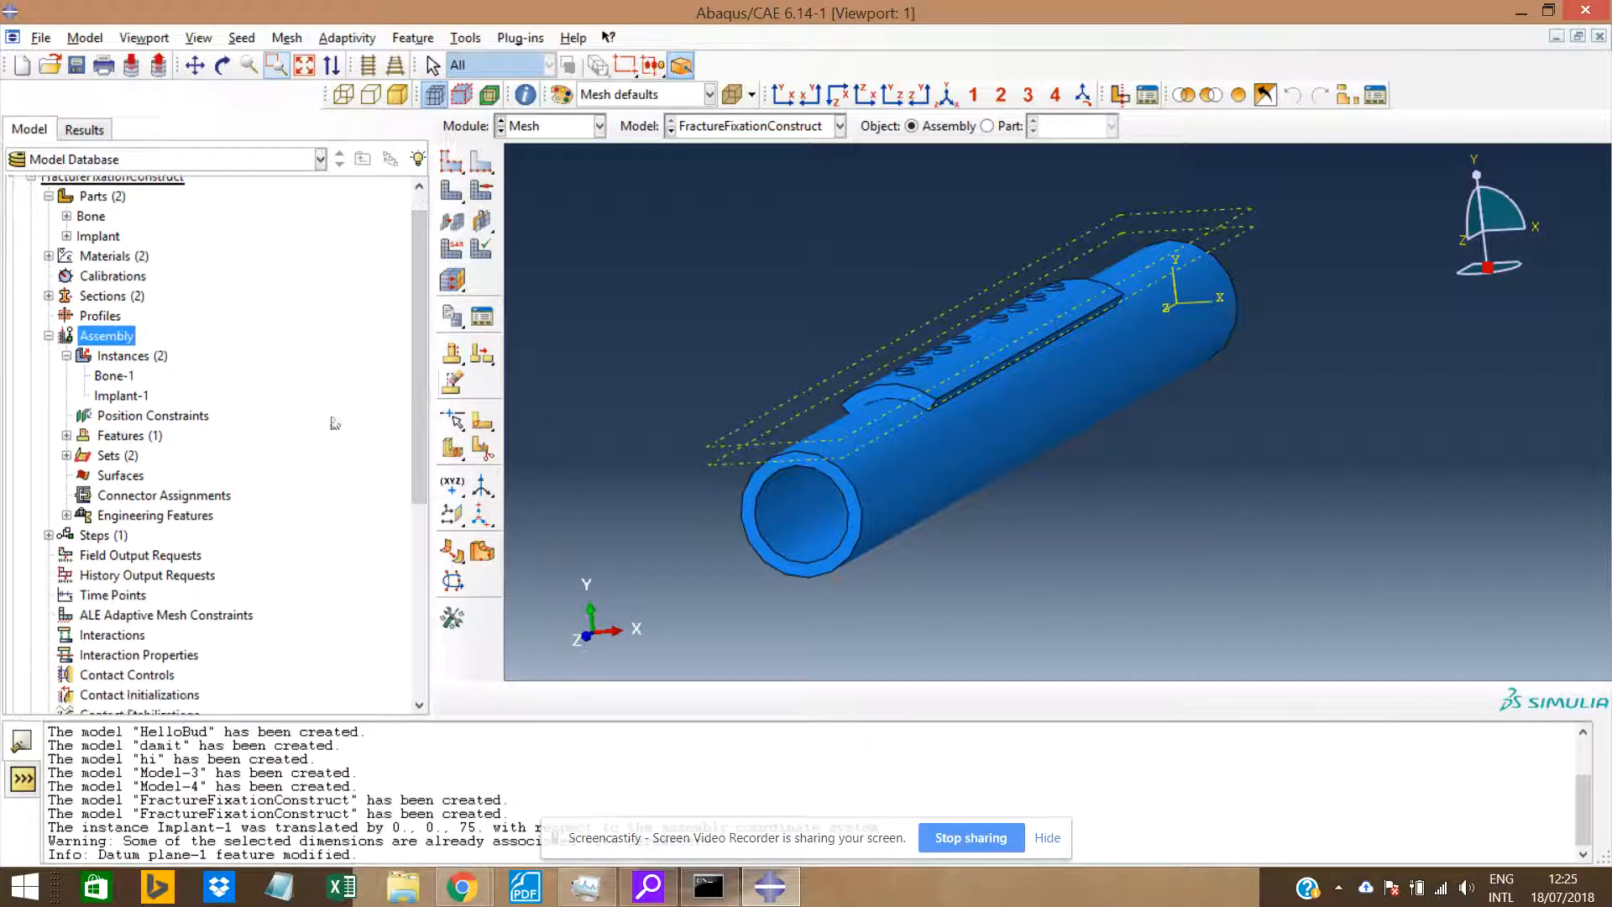
left_click(114, 376)
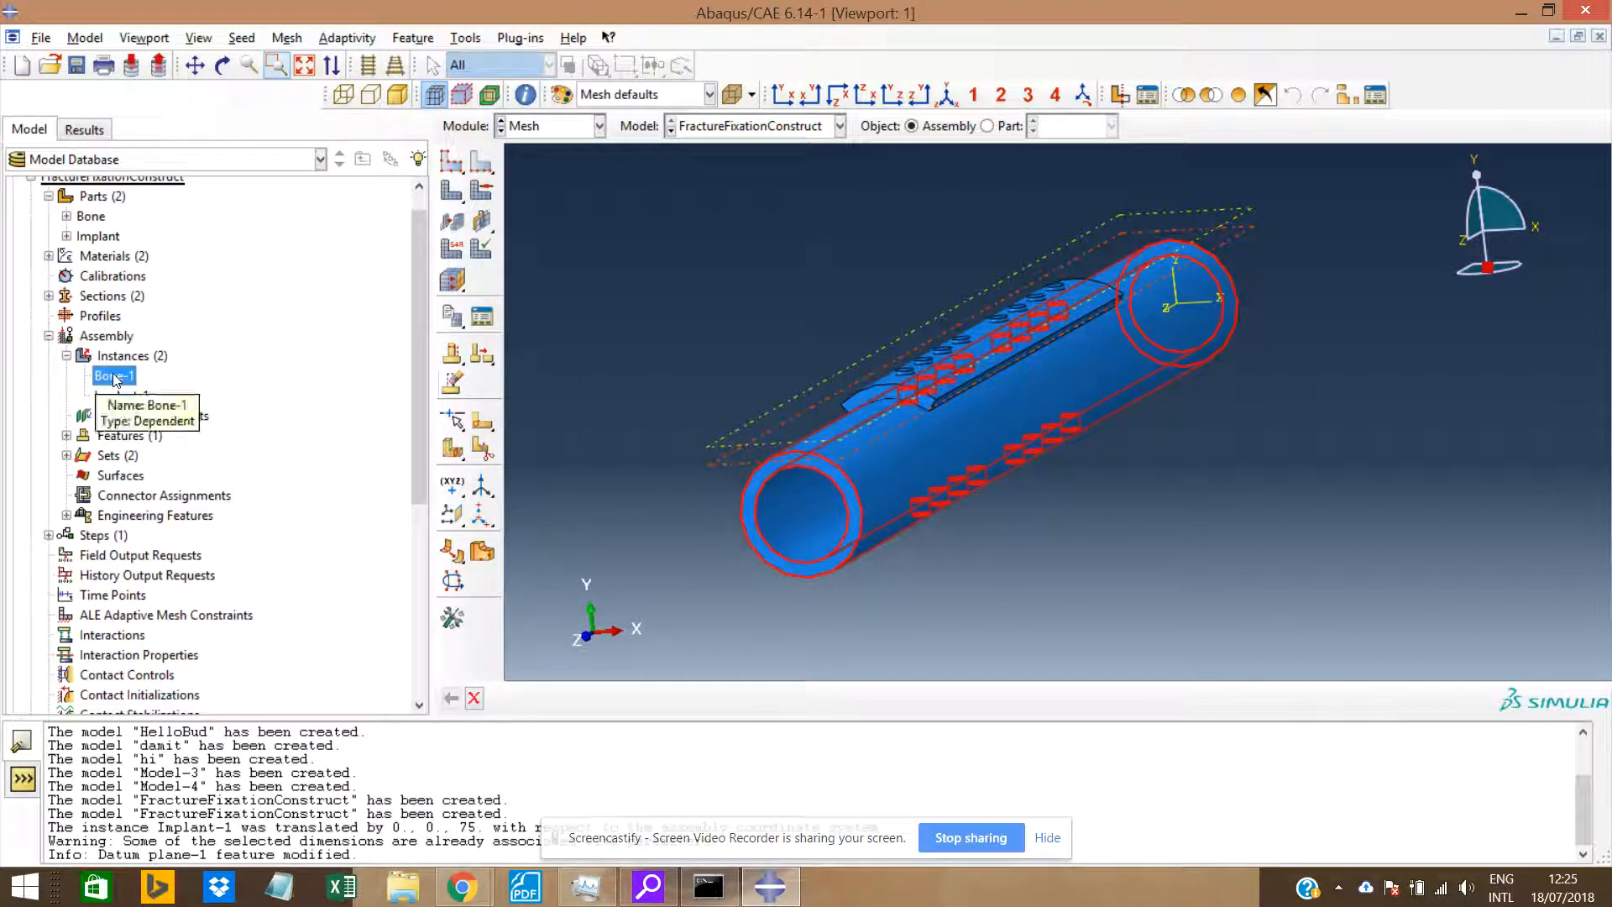
right_click(114, 378)
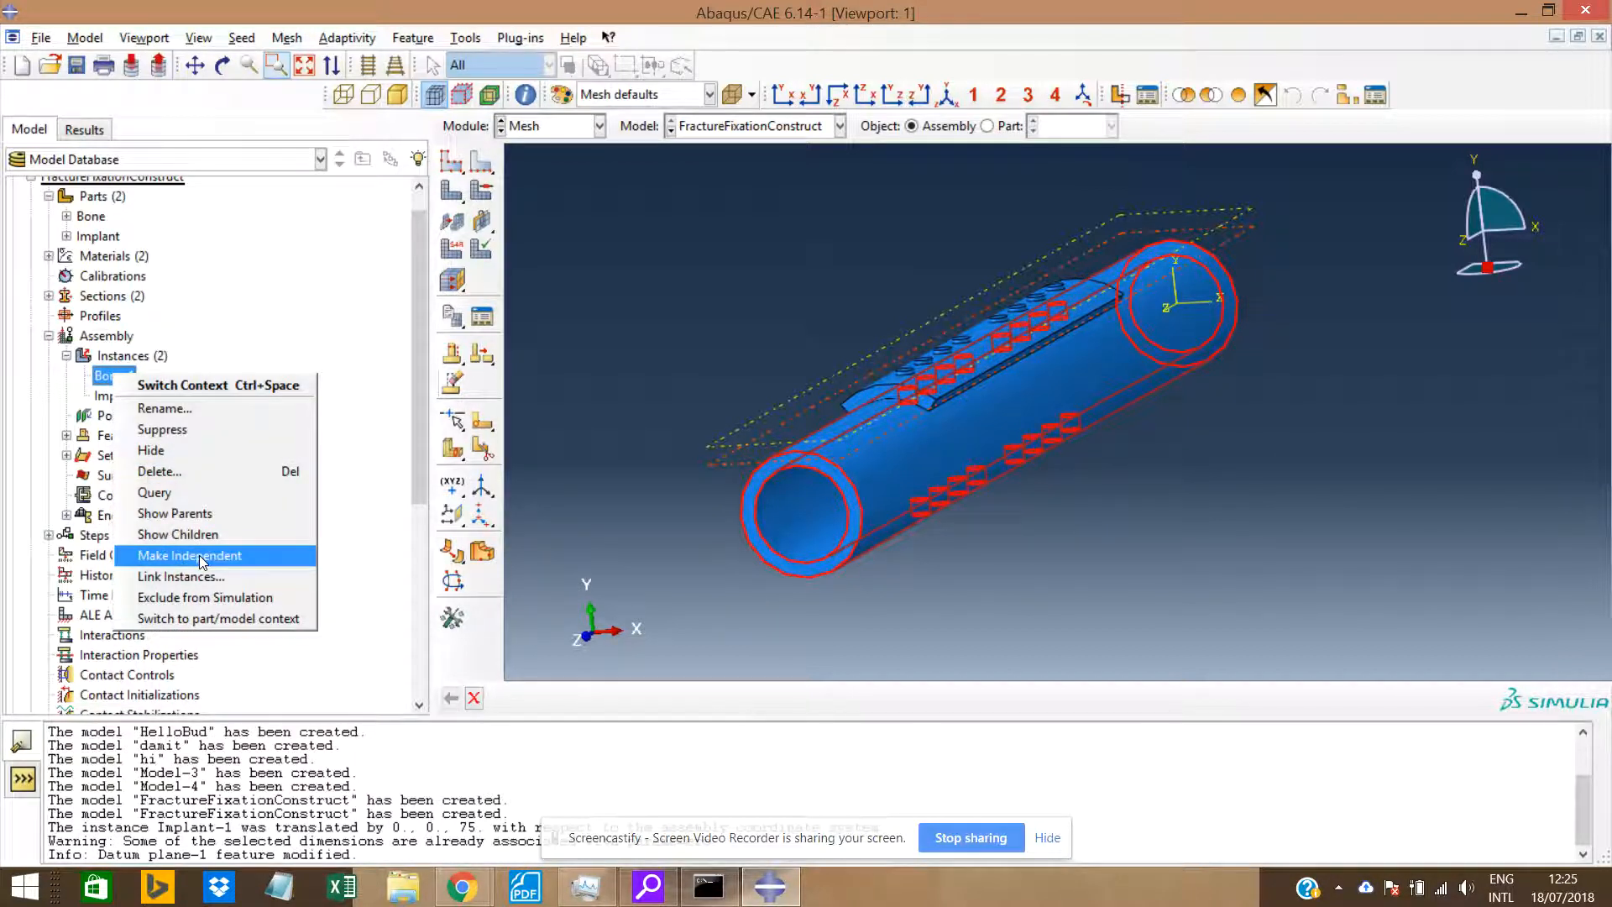
left_click(201, 559)
right_click(133, 400)
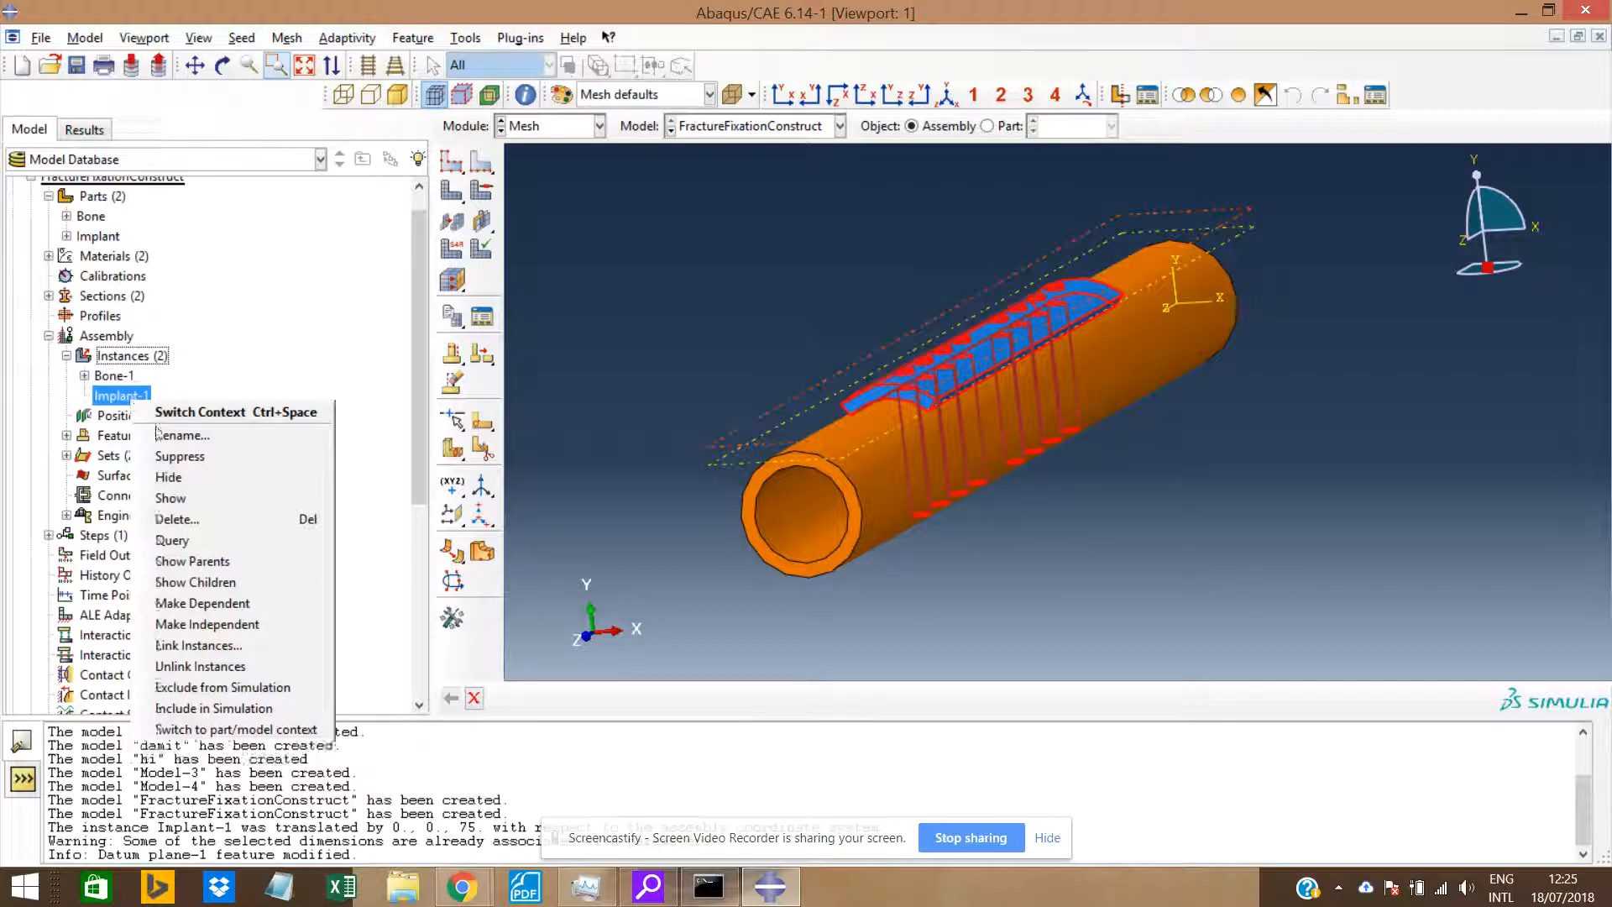
left_click(202, 582)
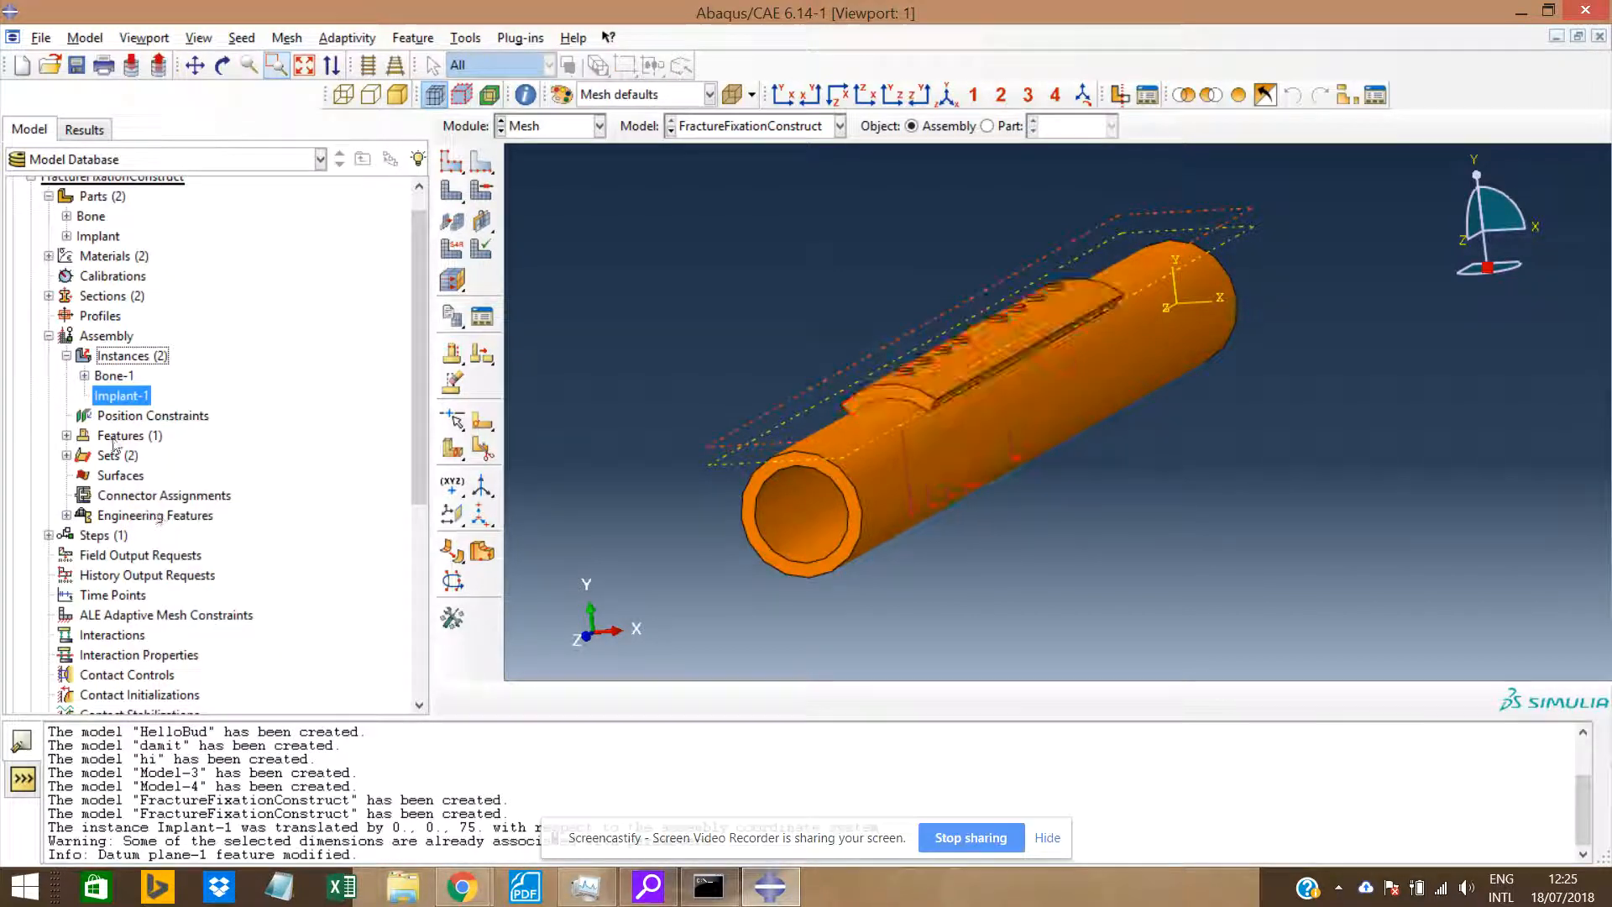
Try to mesh both part instances, Bone-1 and Implant-1, with their currently assigned element shapes.
left_click(784, 94)
scroll(961, 354, "down", 4)
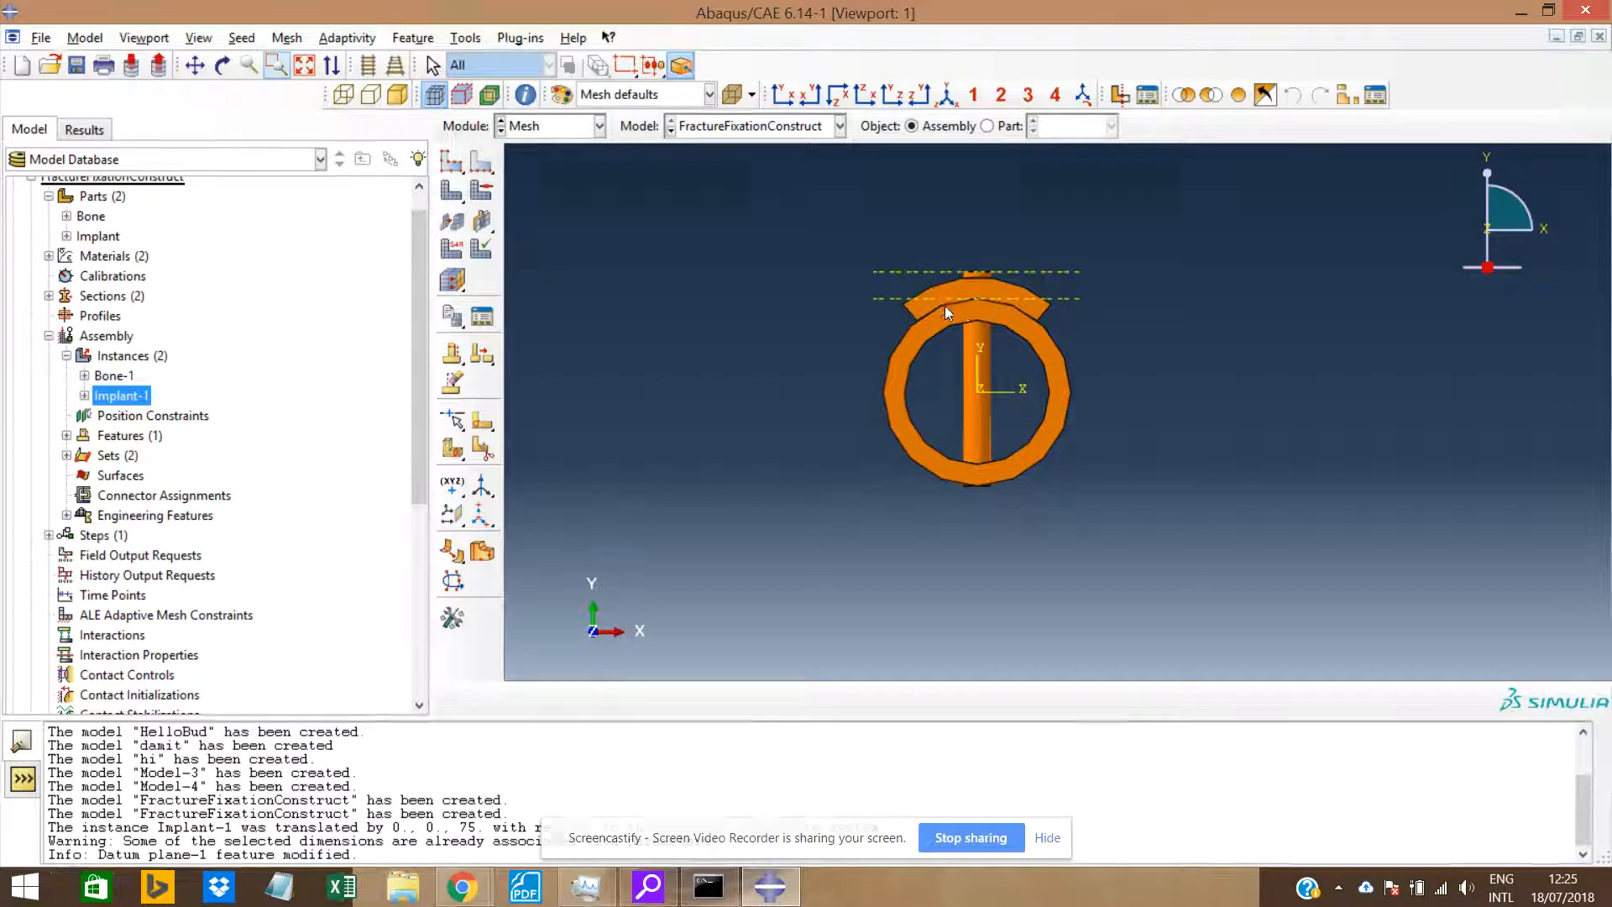
left_click(287, 37)
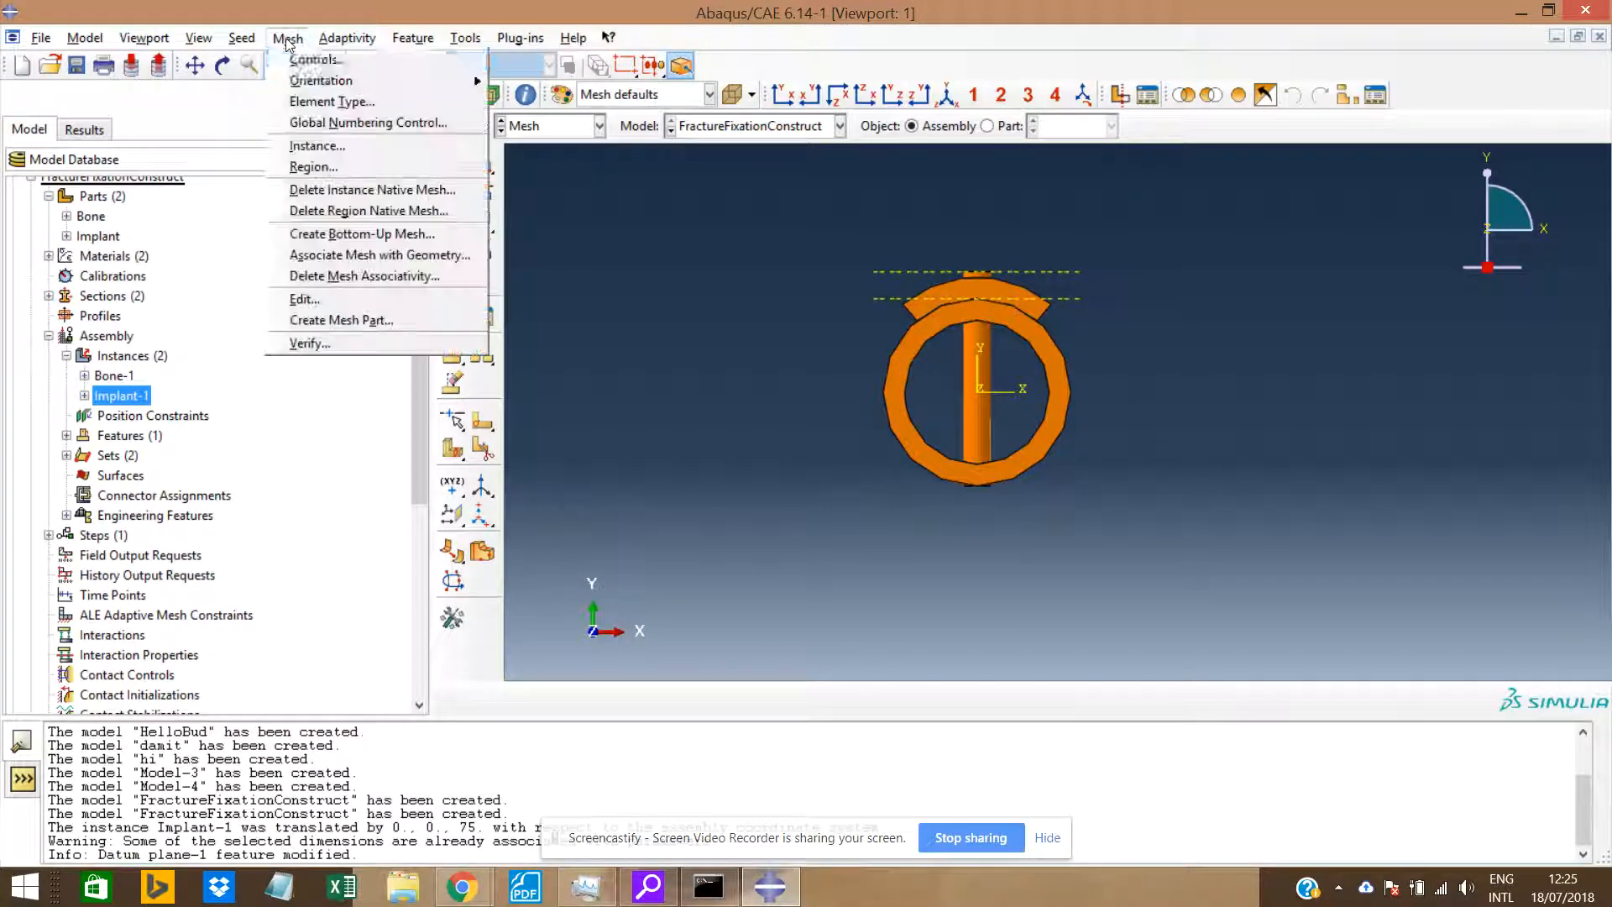
left_click(318, 146)
left_click_drag(840, 248, 1138, 483)
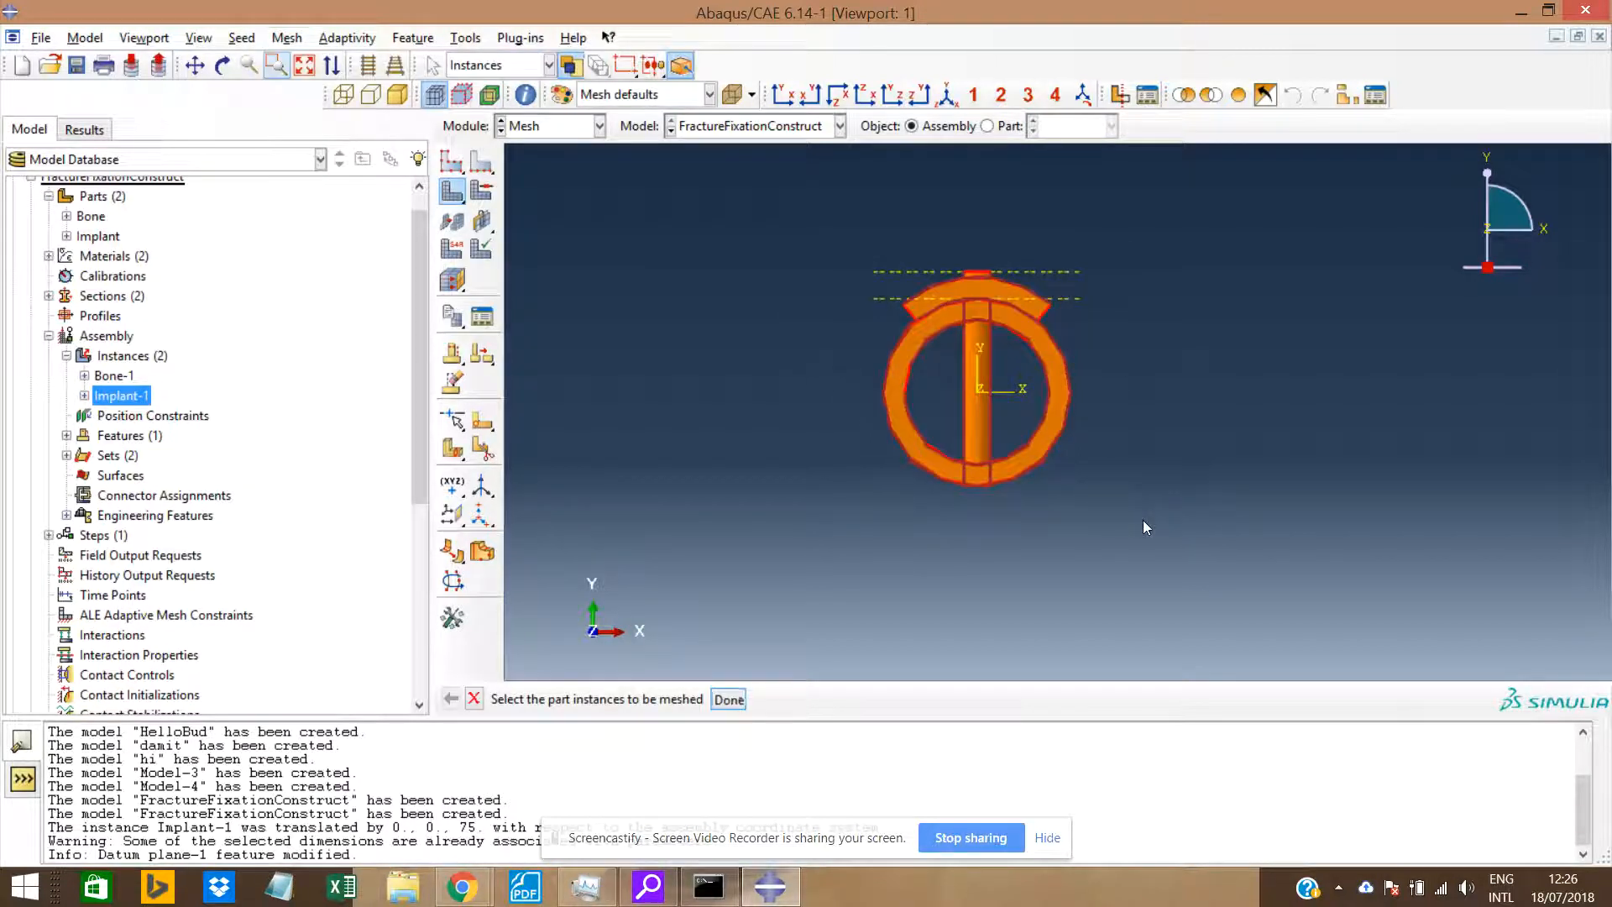
middle_click(1146, 527)
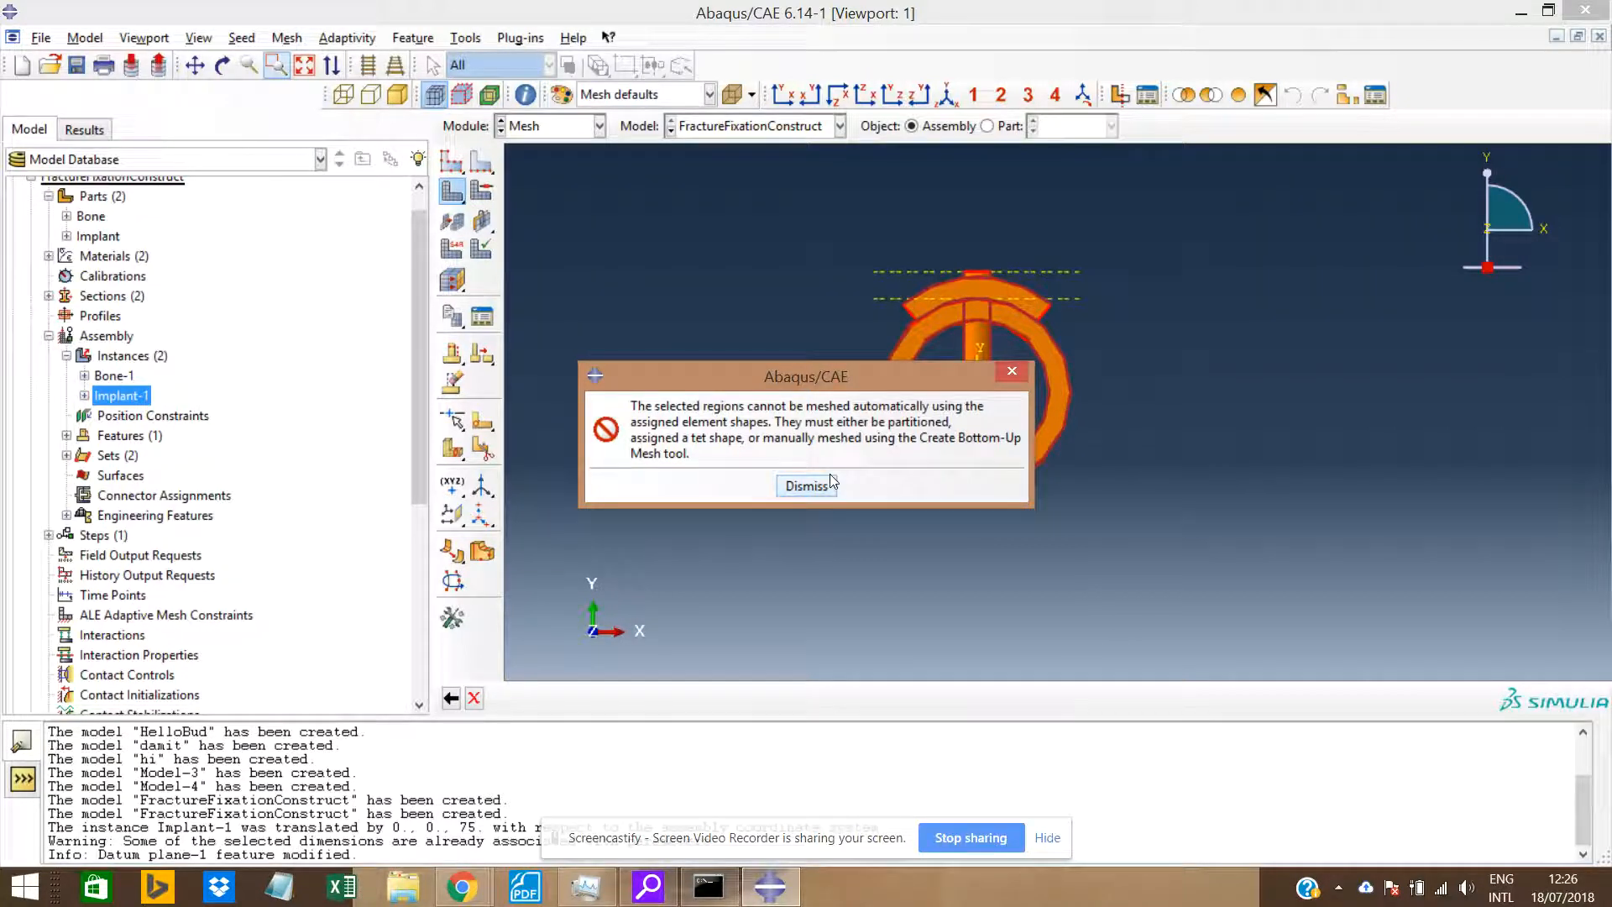
left_click(806, 485)
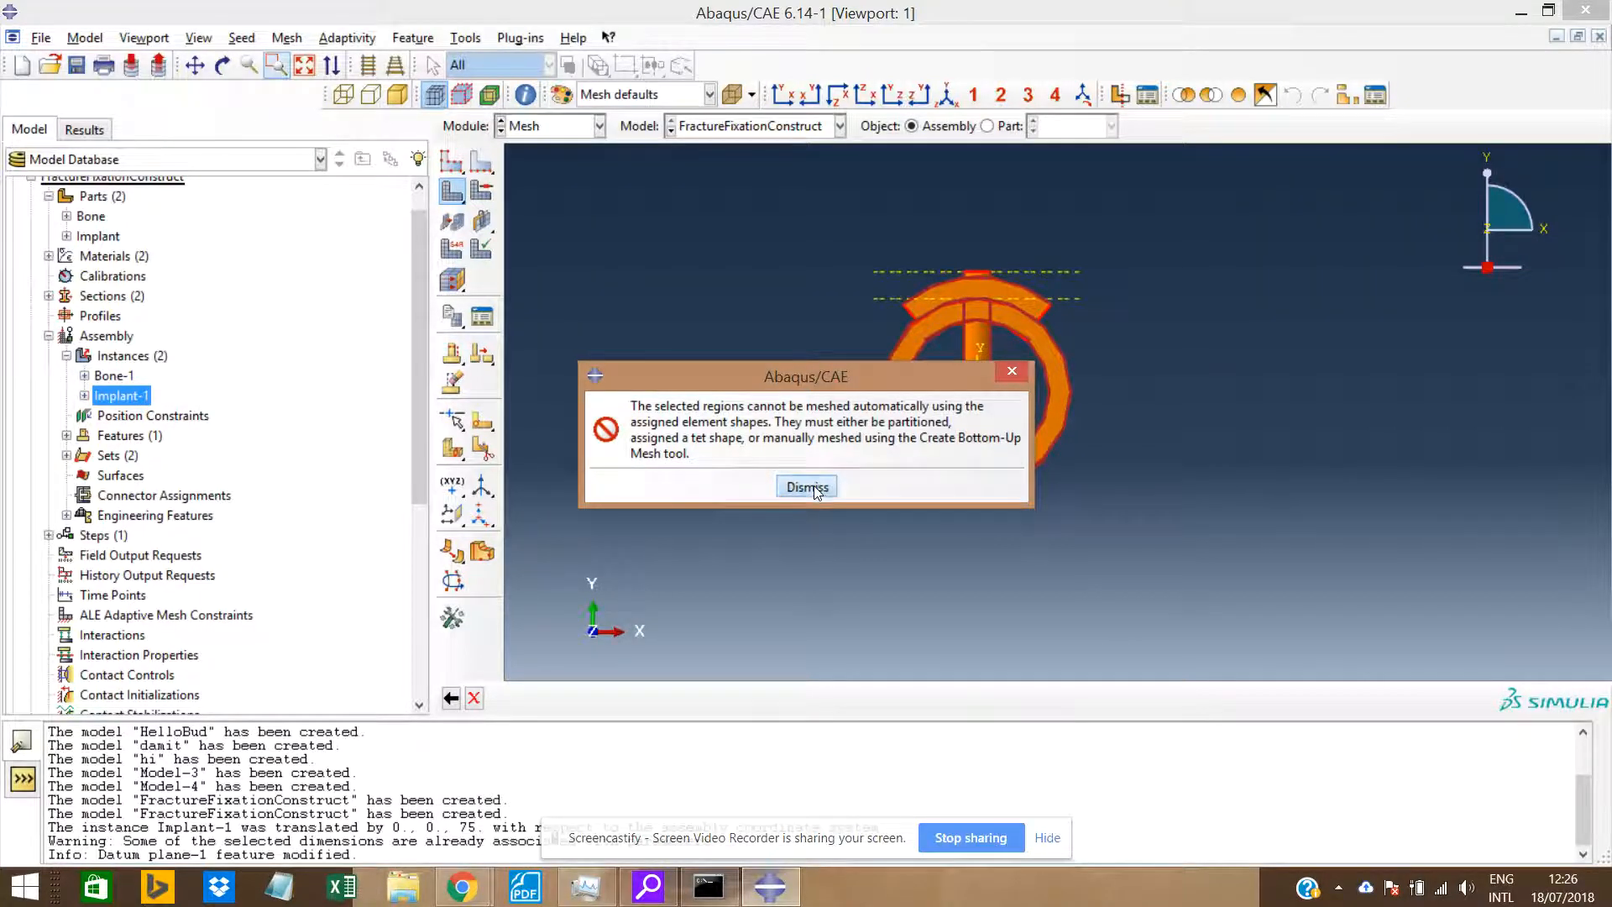
Assign the Tet element shape with the Free technique and default algorithm to all bone and implant regions.
left_click(252, 38)
mouse_move(287, 37)
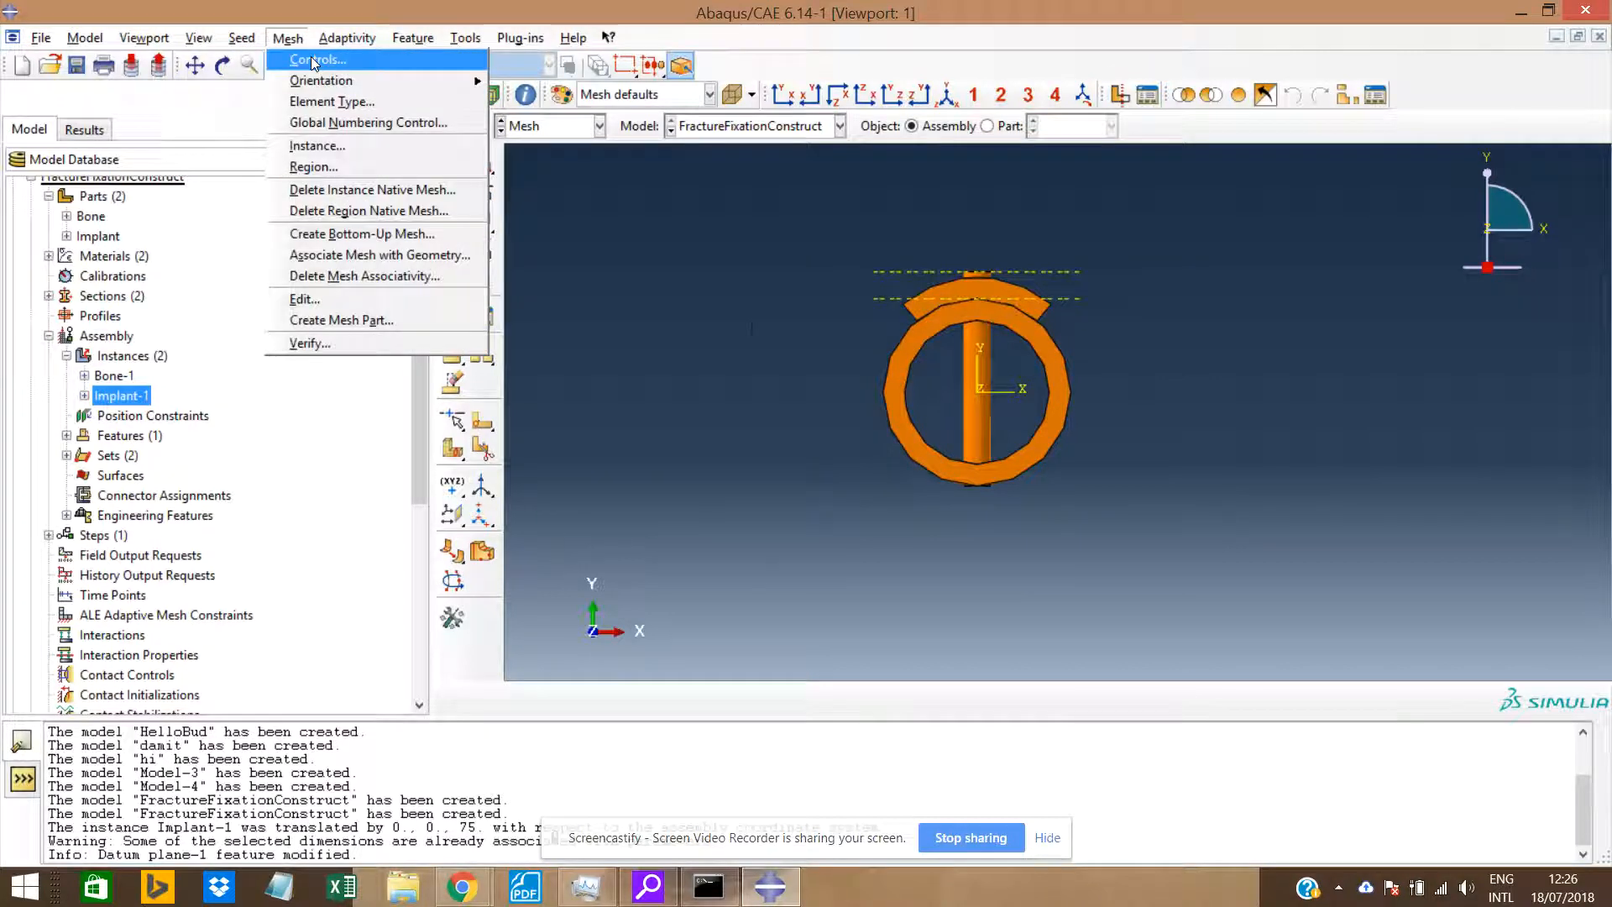
left_click(314, 61)
left_click_drag(871, 253, 1048, 505)
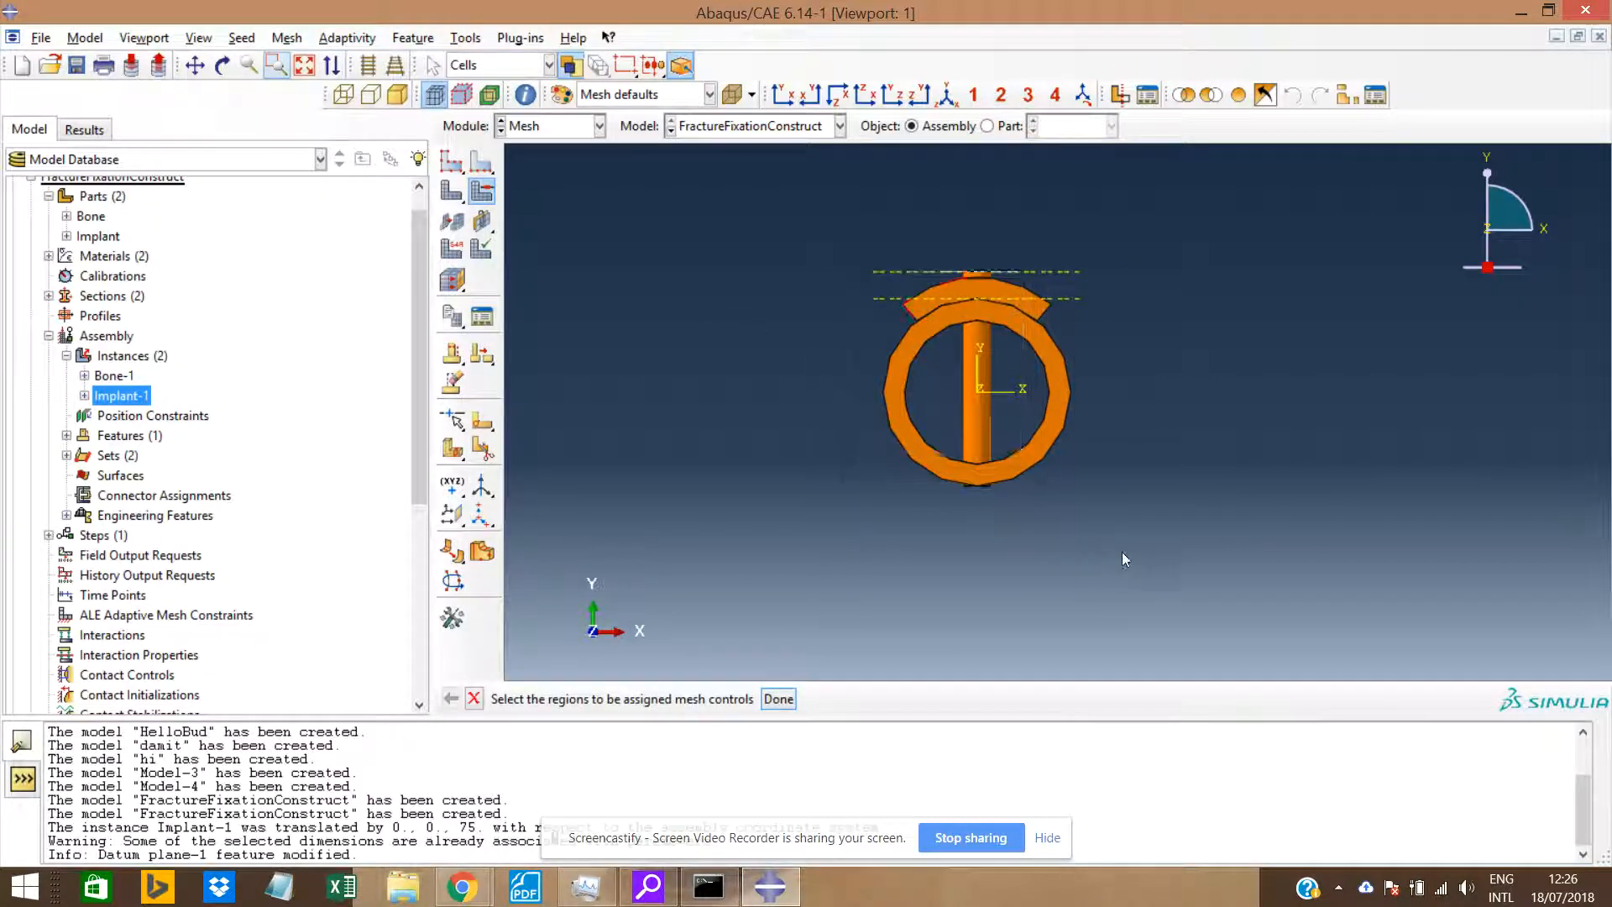
middle_click(1063, 522)
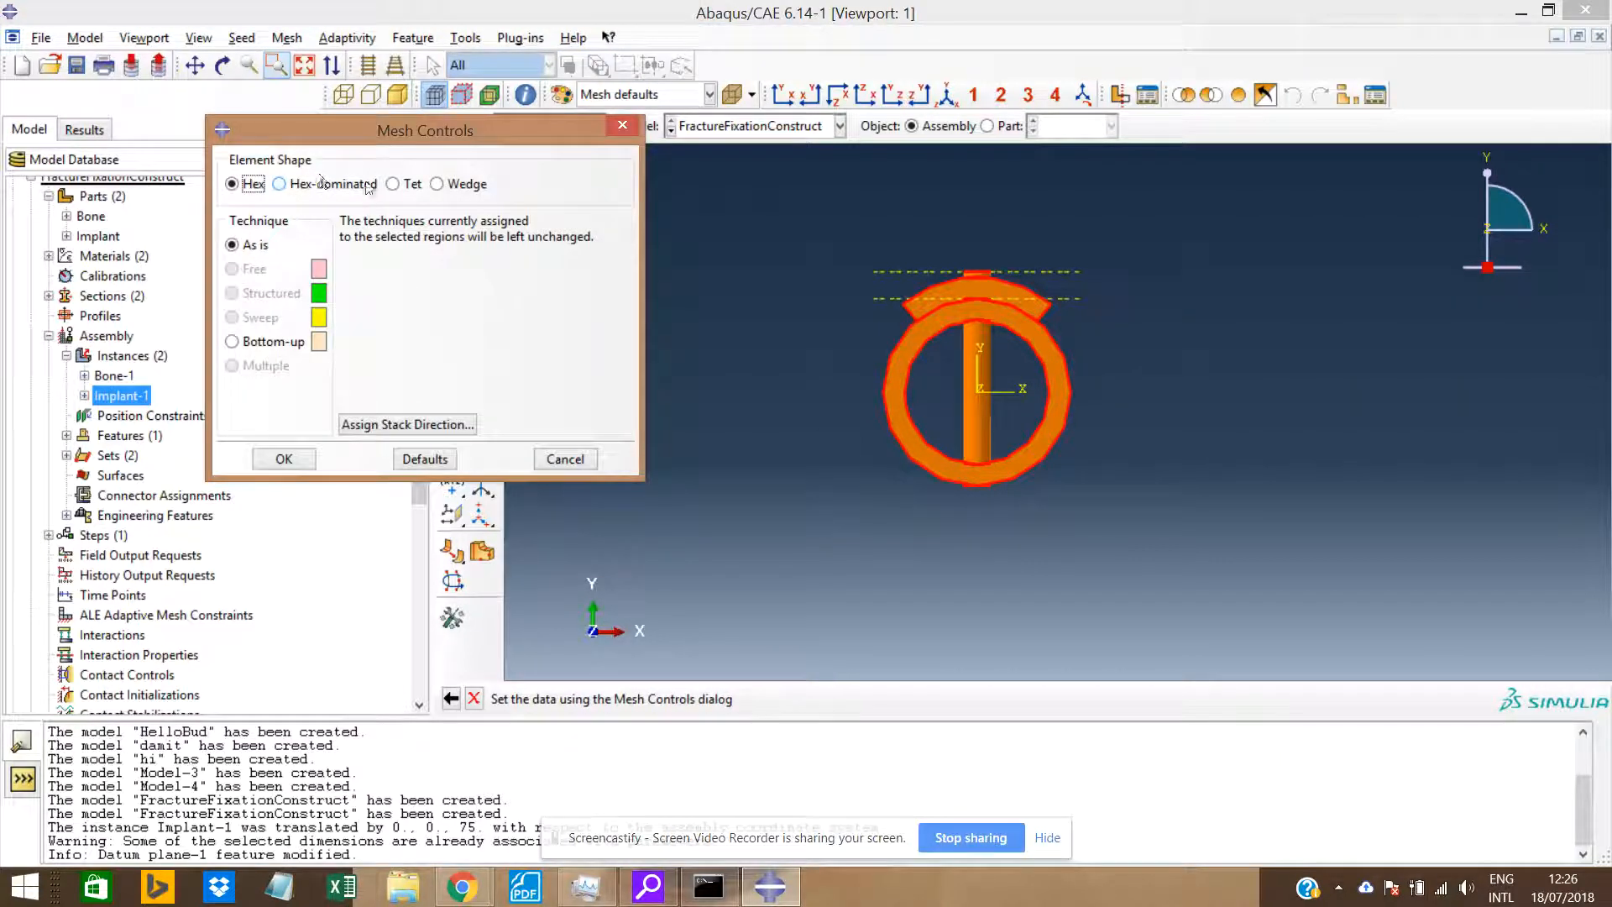
left_click(393, 183)
left_click(284, 459)
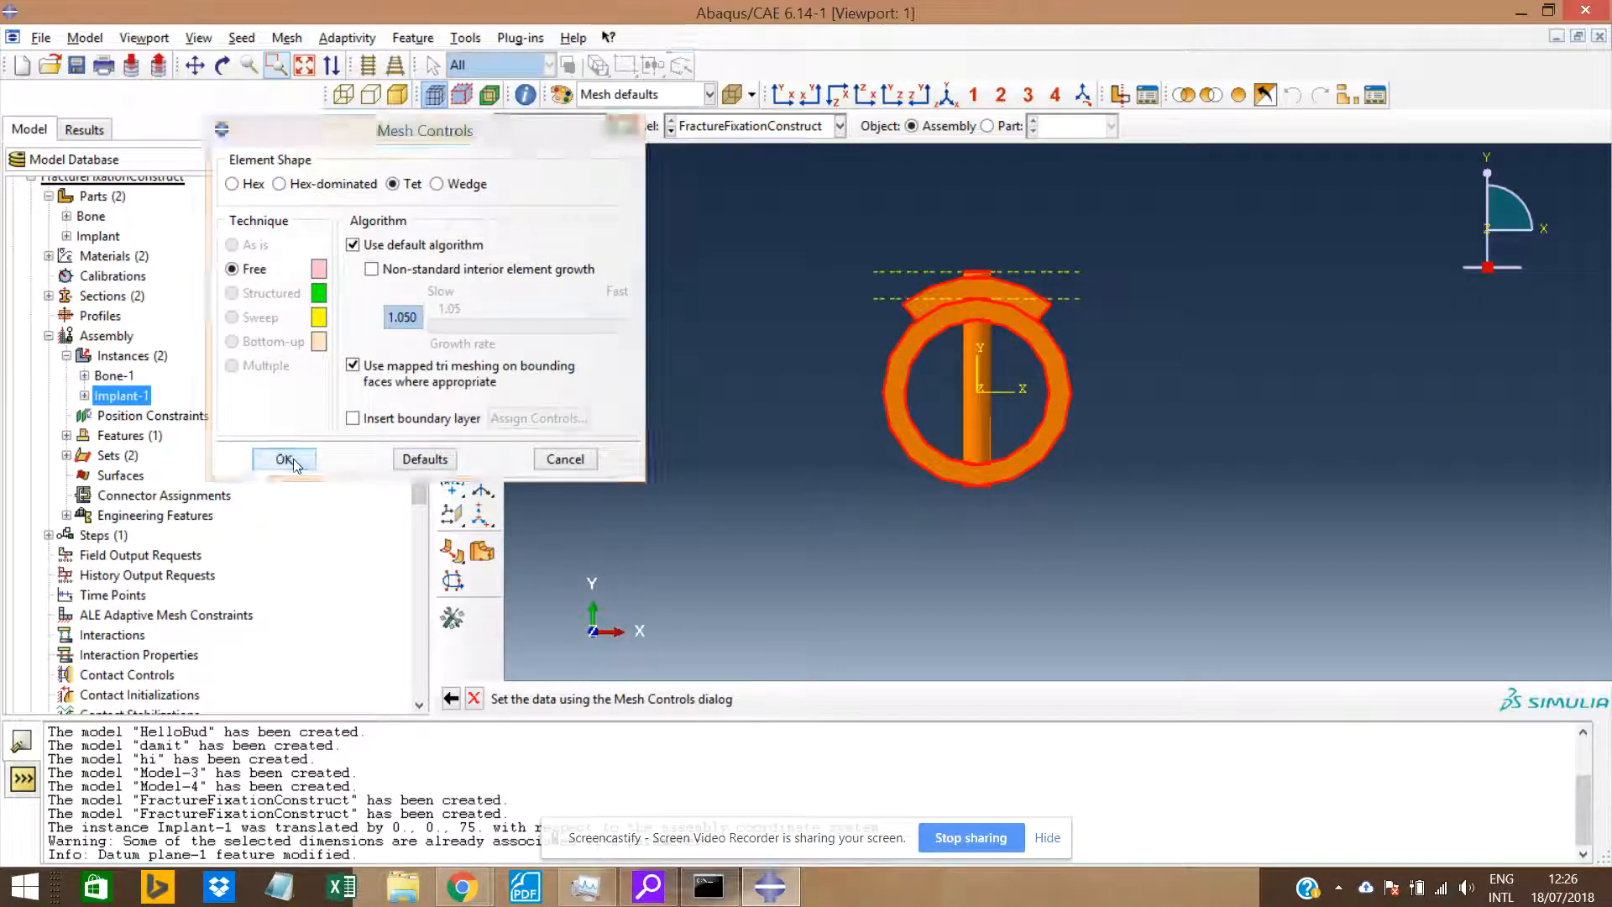
Mesh both part instances, Bone-1 and Implant-1, with tetrahedral elements.
left_click_drag(930, 361, 895, 393, "ctrl+alt")
left_click(287, 38)
left_click(311, 146)
left_click_drag(619, 277, 1234, 571)
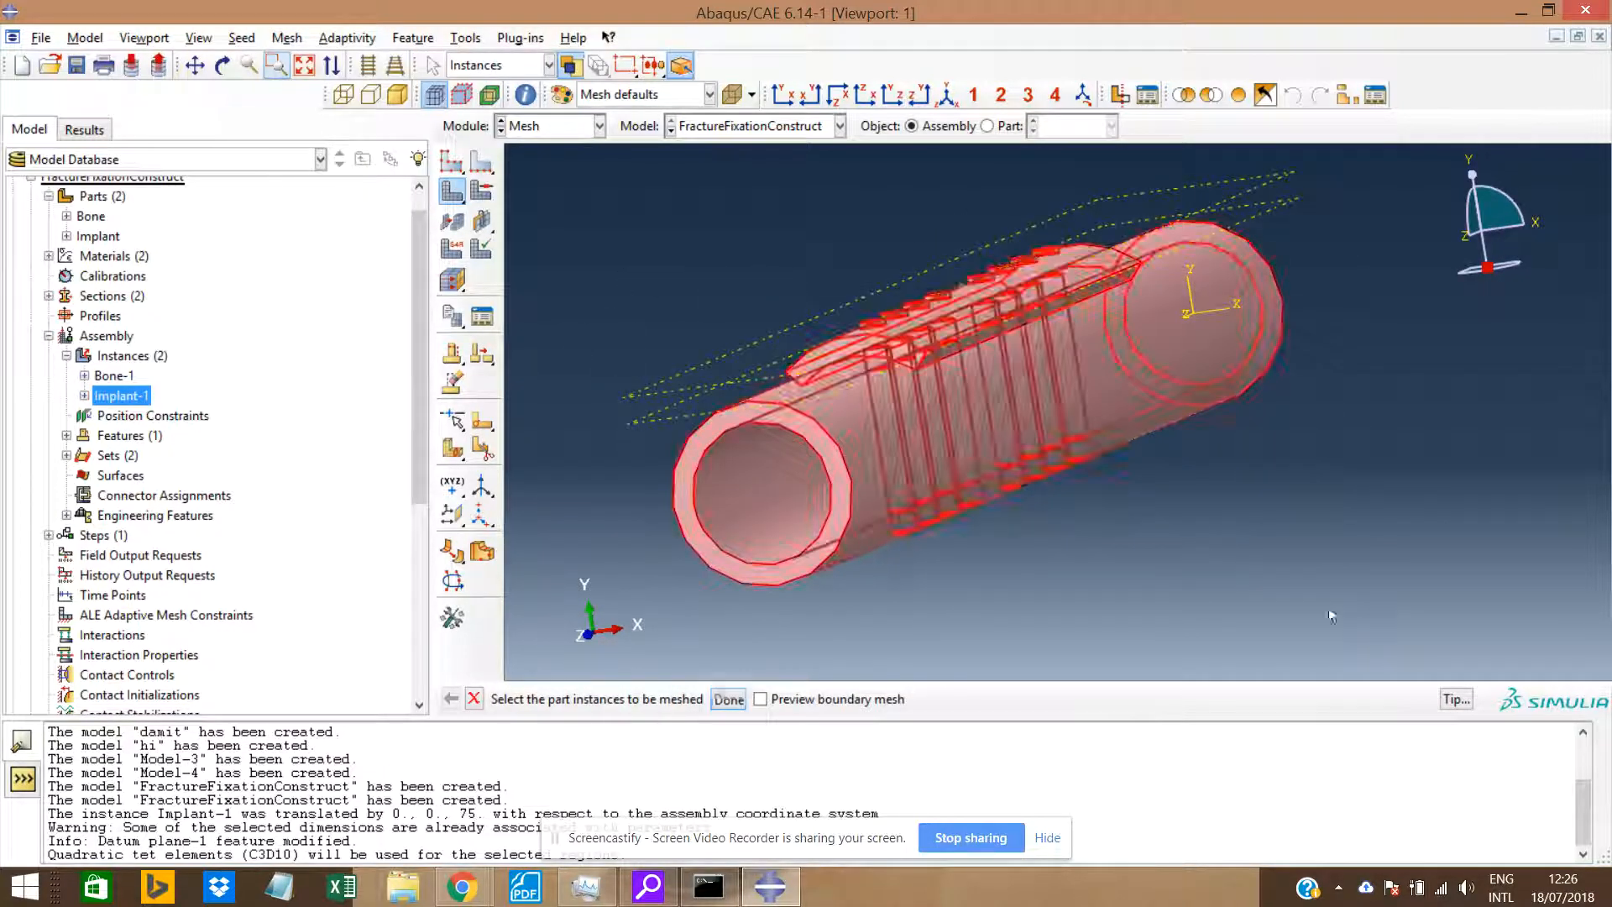
middle_click(1041, 437)
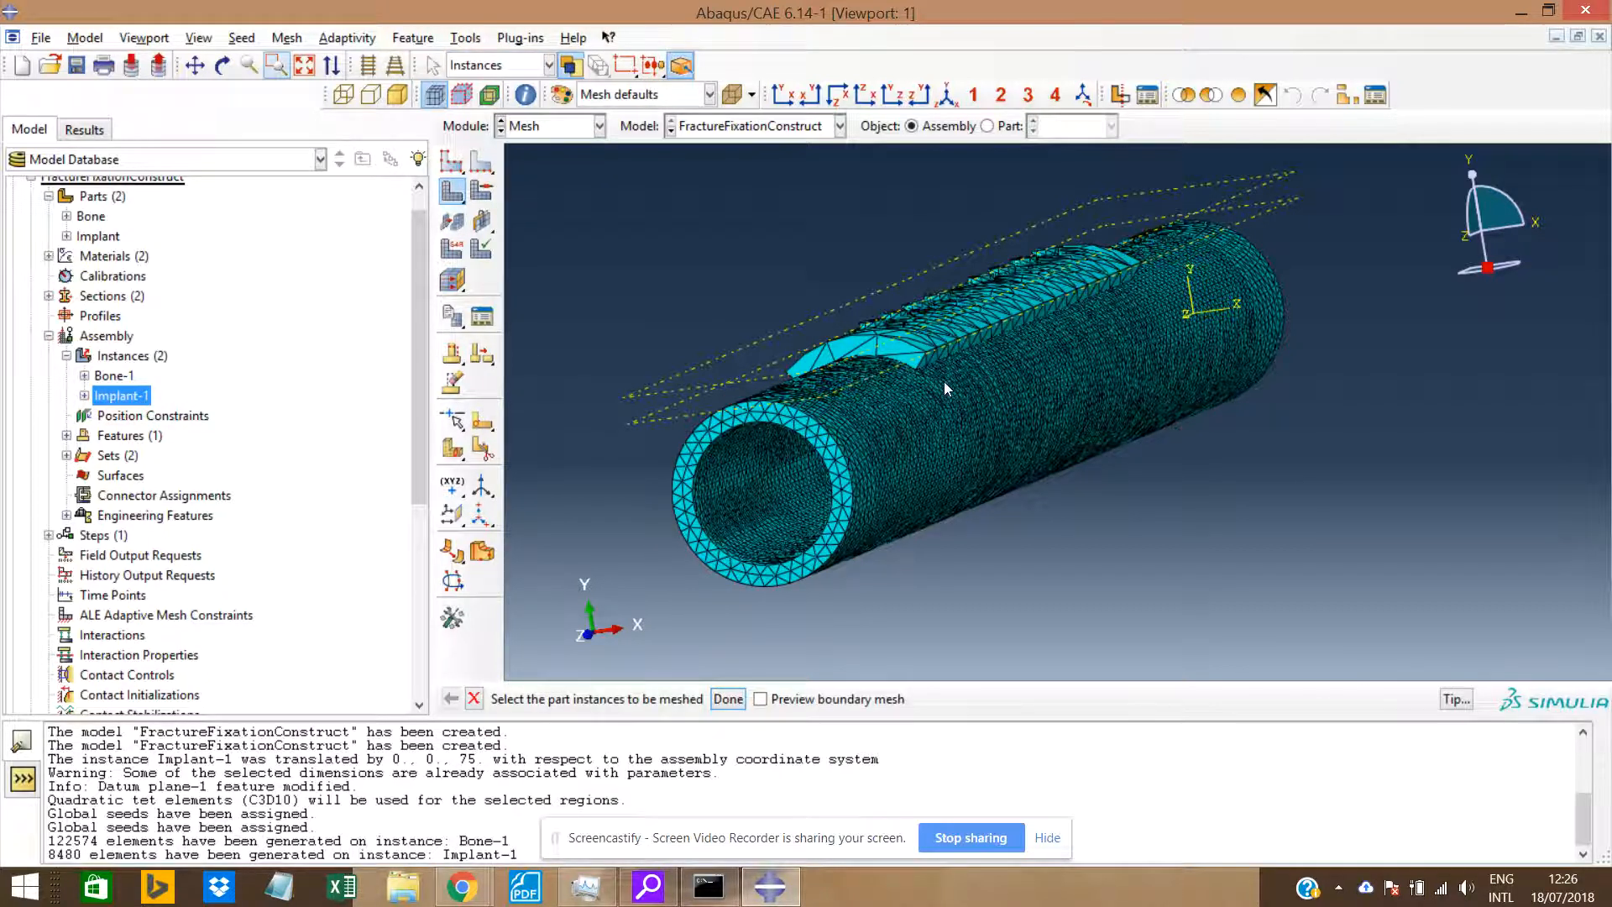
Examine the tetrahedral mesh on the bone surface and along the implant plate's end and lower edge, starting from the YZ view.
scroll(944, 389, "up", 5)
scroll(945, 393, "down", 5)
left_click_drag(1117, 336, 1028, 313, "ctrl+alt")
left_click(928, 95)
scroll(803, 288, "down", 8)
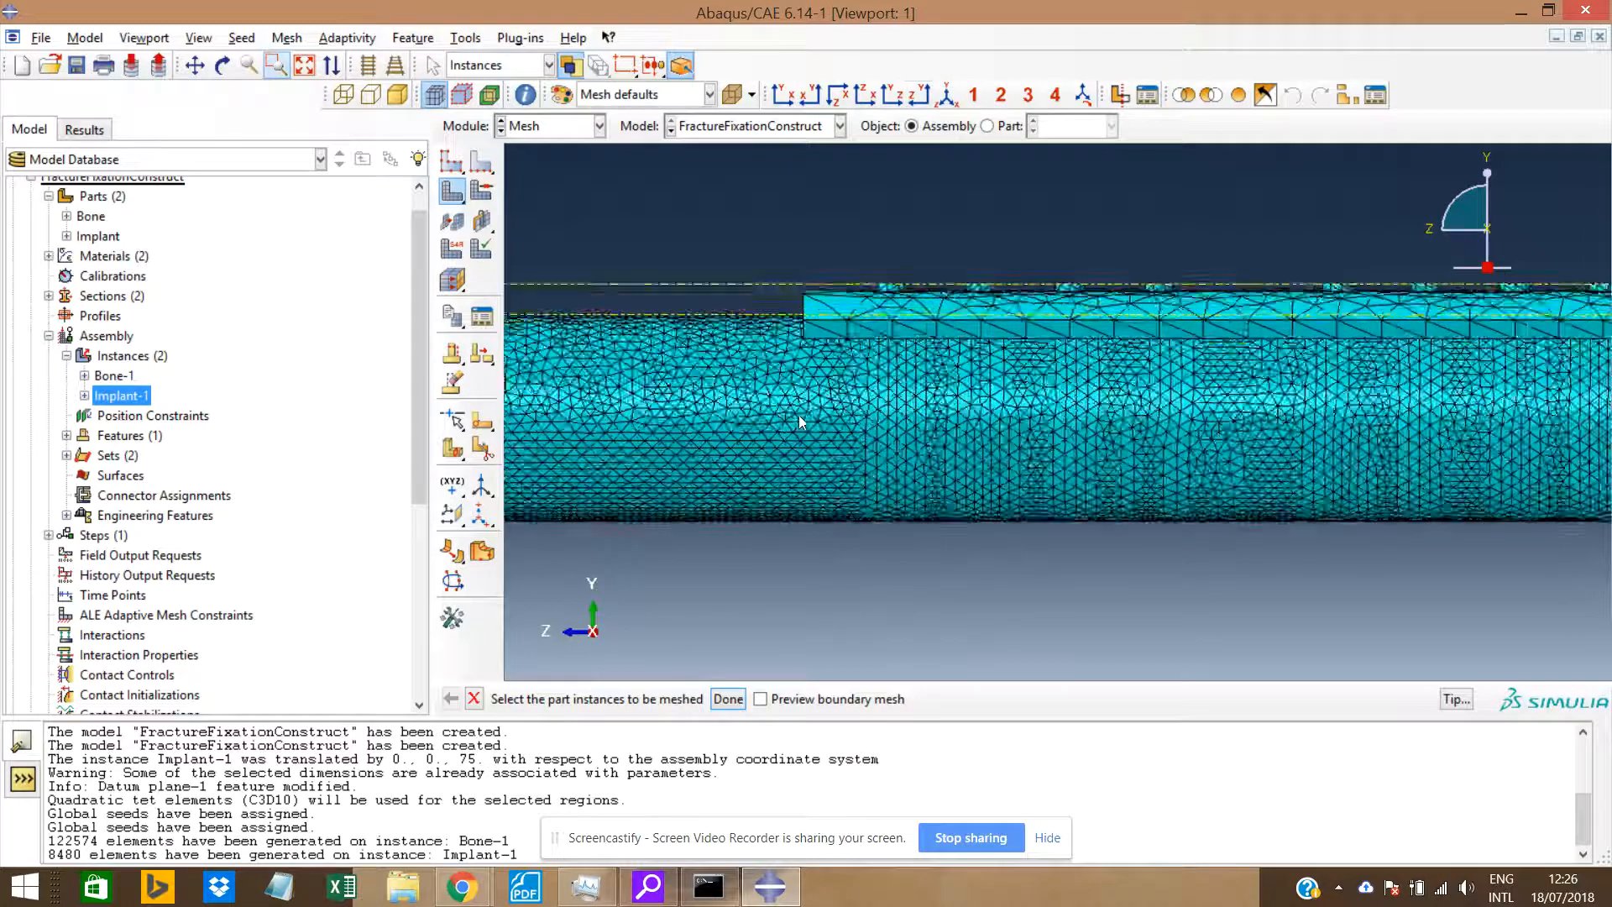
scroll(794, 265, "down", 4)
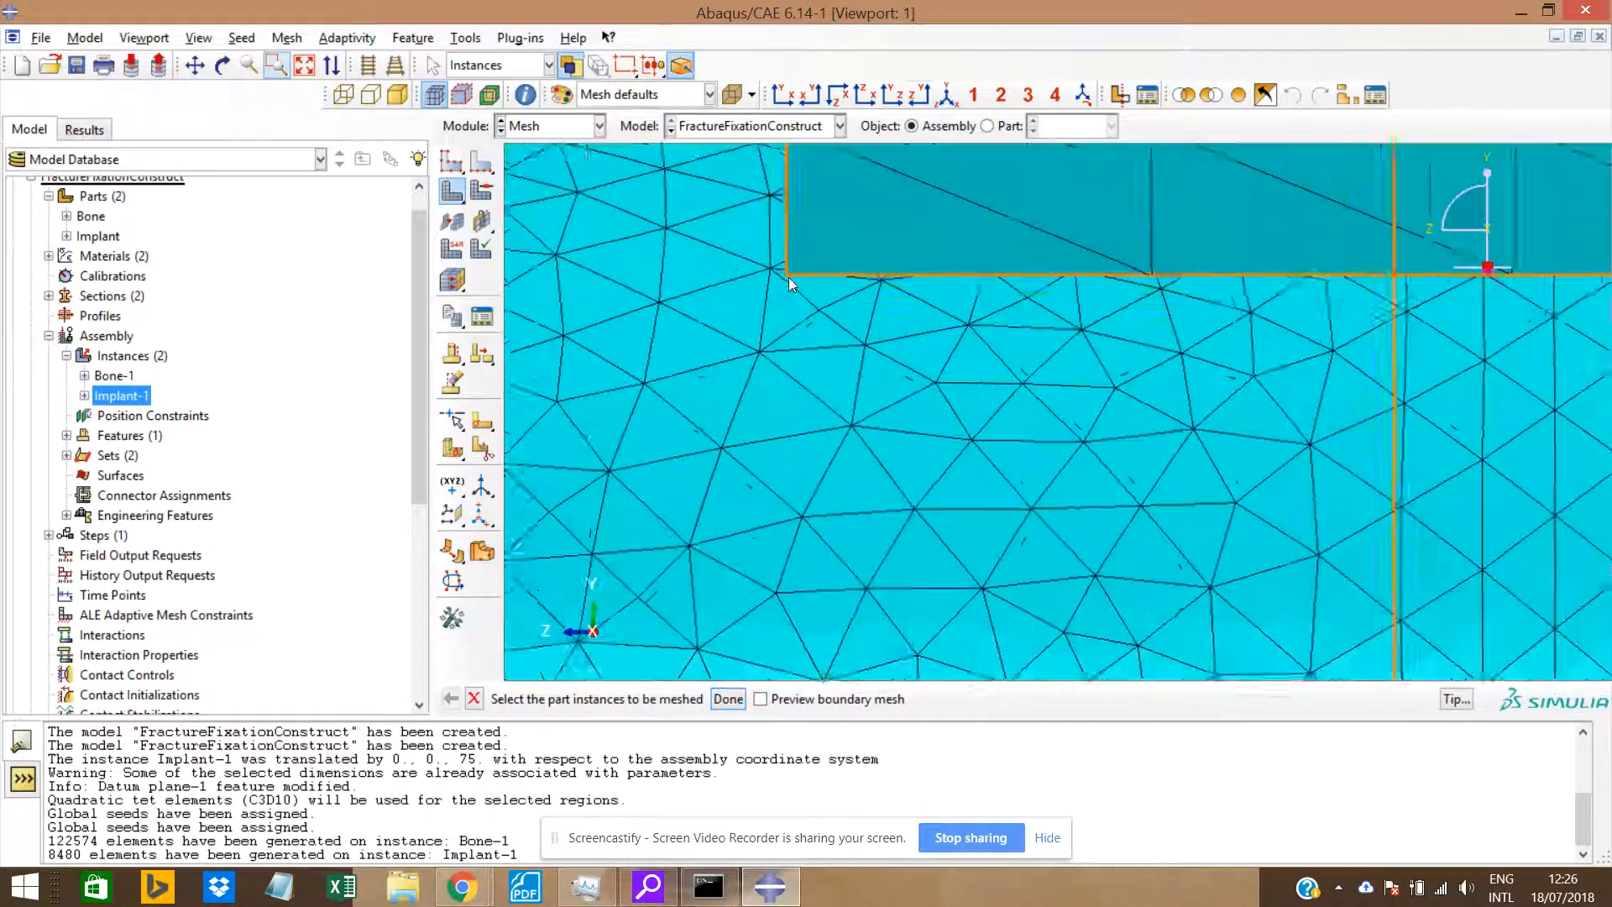
scroll(835, 314, "up", 4)
scroll(1008, 374, "up", 5)
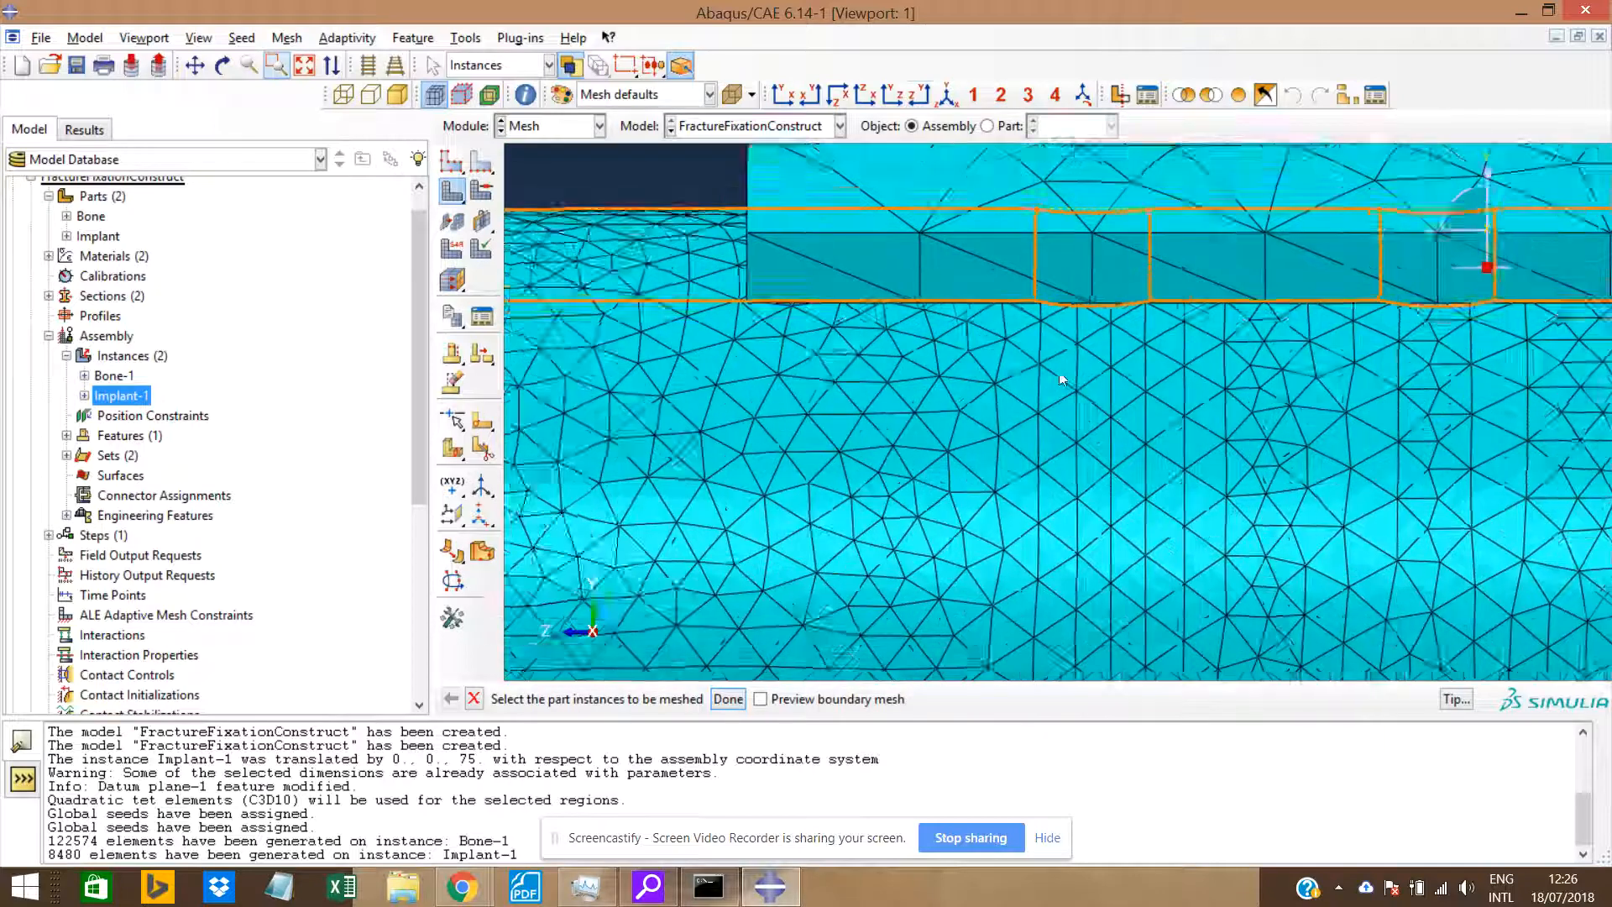
scroll(1038, 376, "up", 2)
scroll(796, 408, "down", 6)
scroll(1115, 383, "up", 5)
scroll(1317, 323, "down", 3)
mouse_move(1316, 322)
left_mouse_down("ctrl+alt")
mouse_move(1369, 338)
mouse_move(1323, 330)
left_mouse_up("ctrl+alt")
left_click_drag(1006, 342, 1152, 409, "ctrl+alt")
scroll(1268, 414, "down", 2)
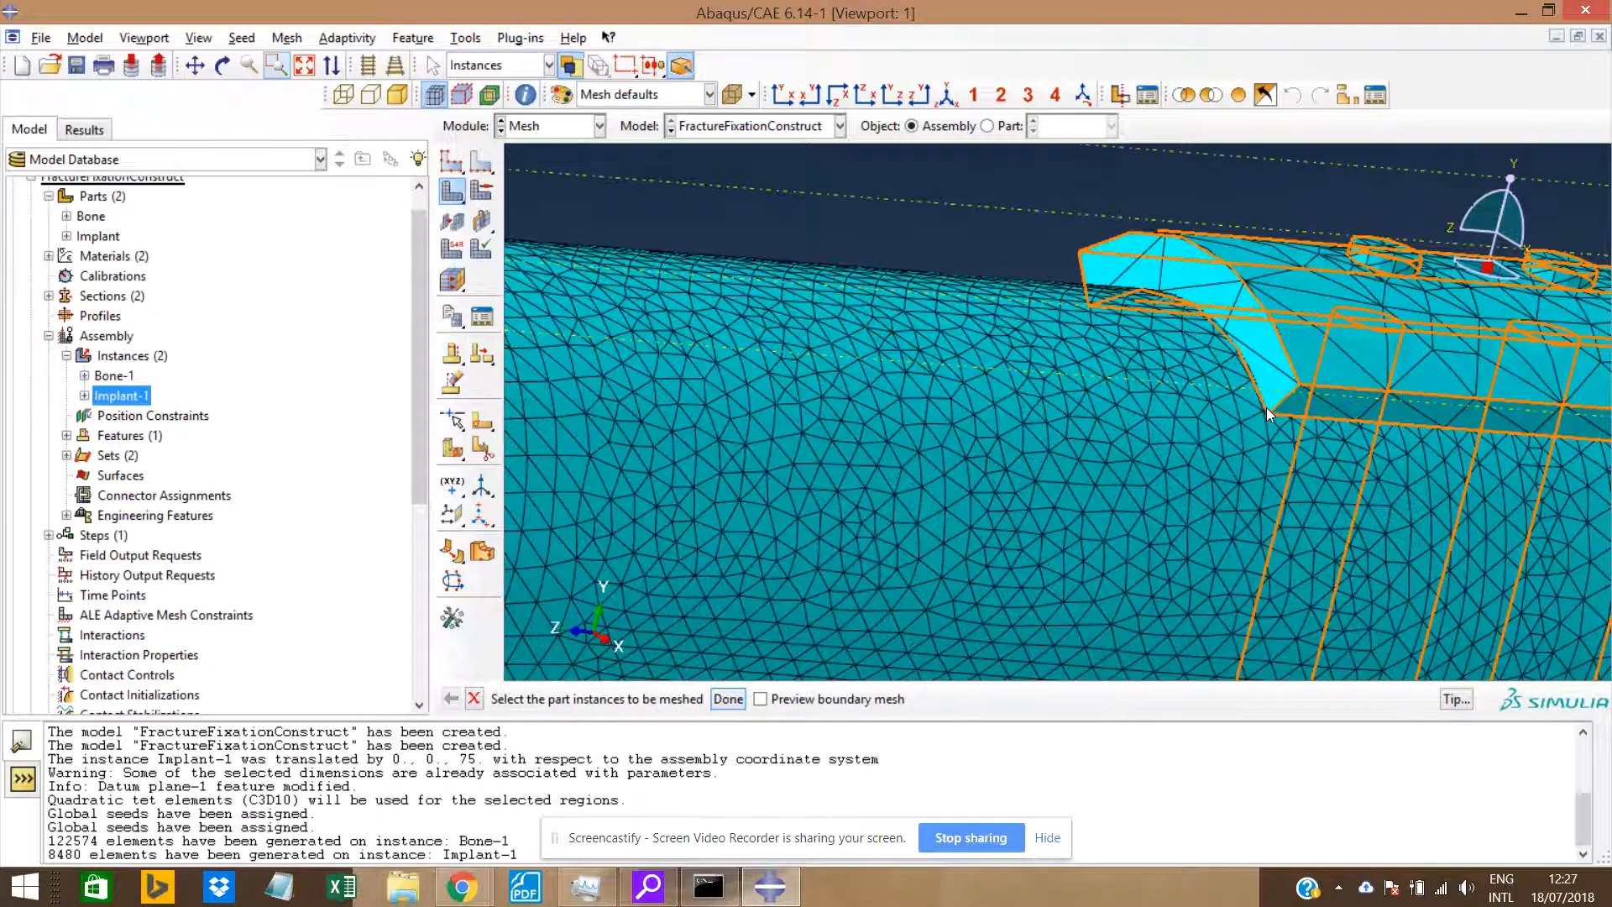
scroll(1268, 414, "down", 5)
scroll(1281, 421, "up", 6)
scroll(1302, 387, "down", 4)
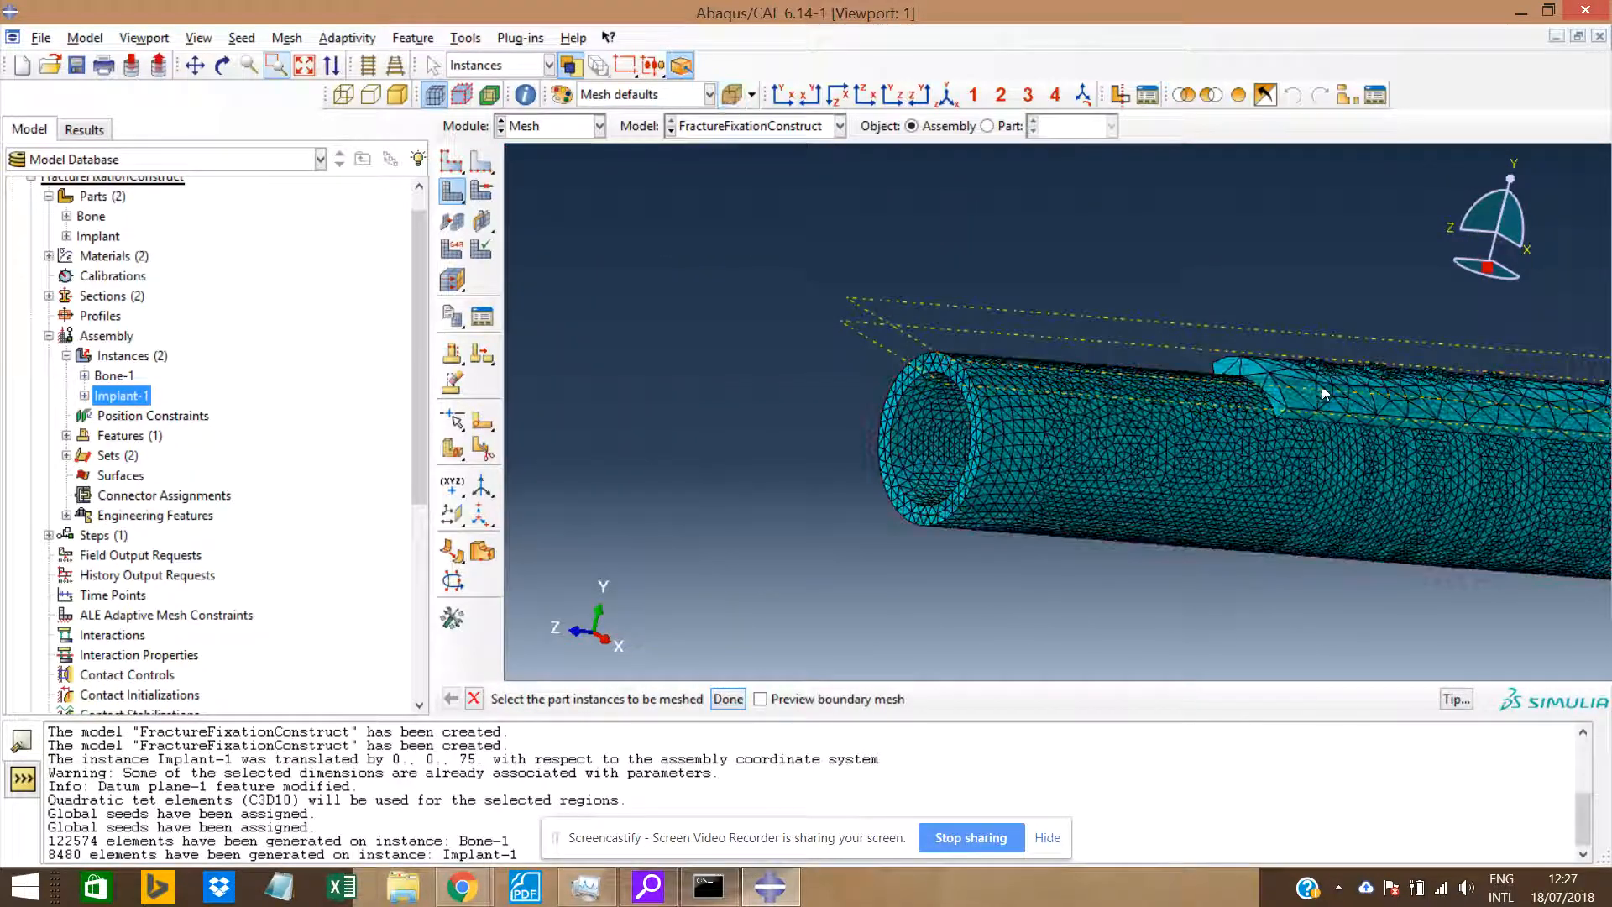
Inspect the mesh of the screws inside the bone's bore and review the whole meshed construct.
left_click_drag(1337, 443, 1427, 420, "ctrl+alt")
left_click_drag(835, 421, 943, 386, "ctrl+alt")
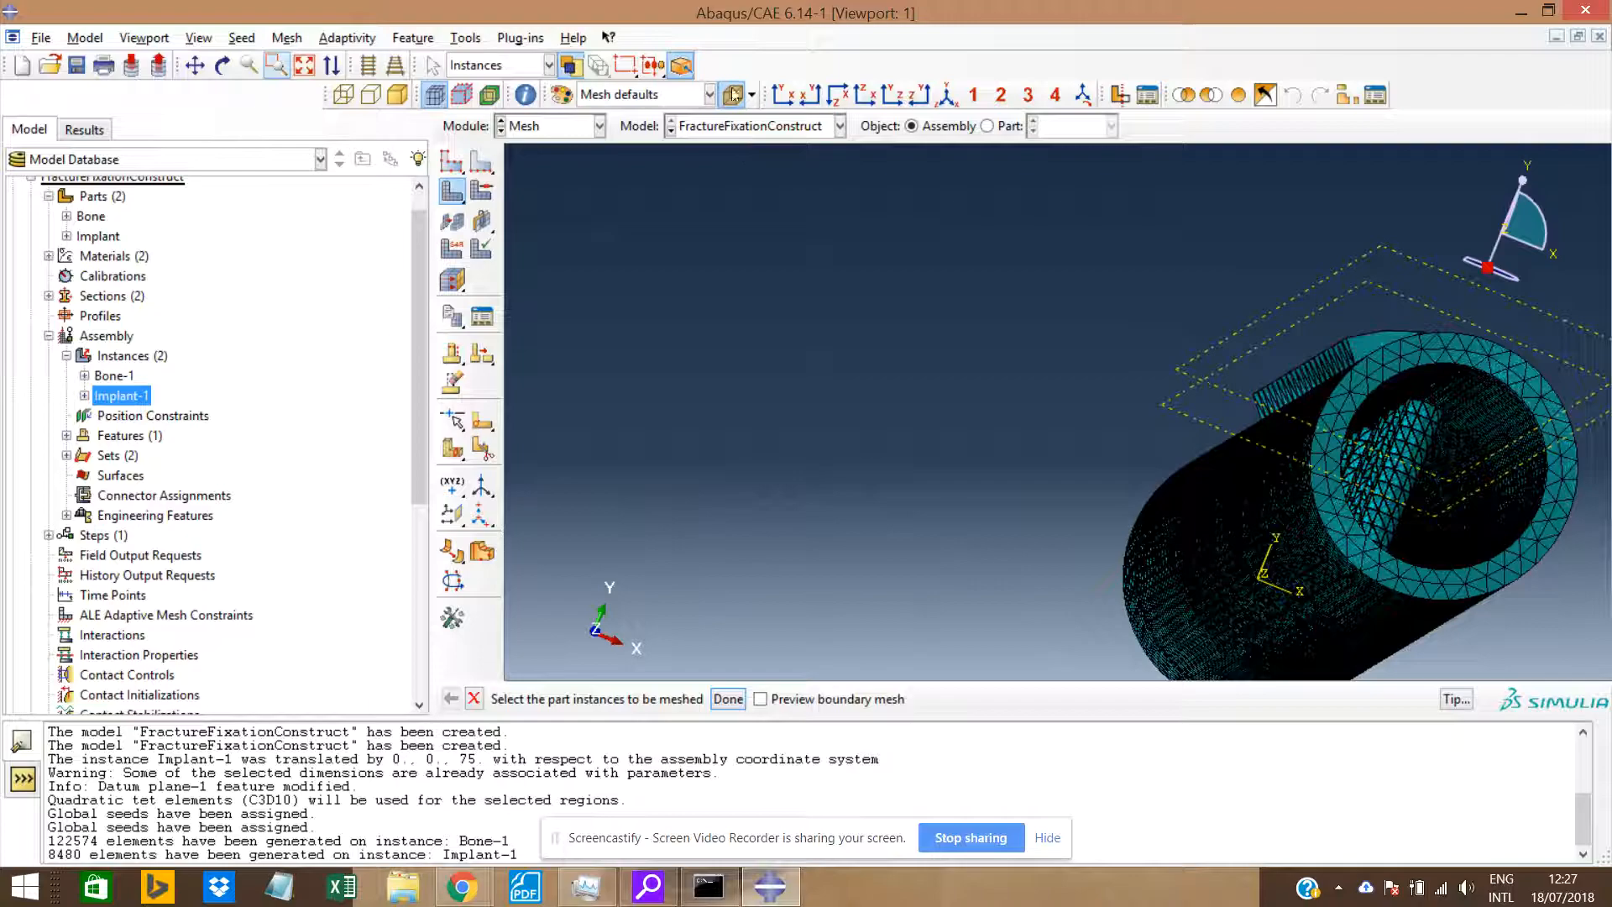
scroll(1433, 408, "up", 10)
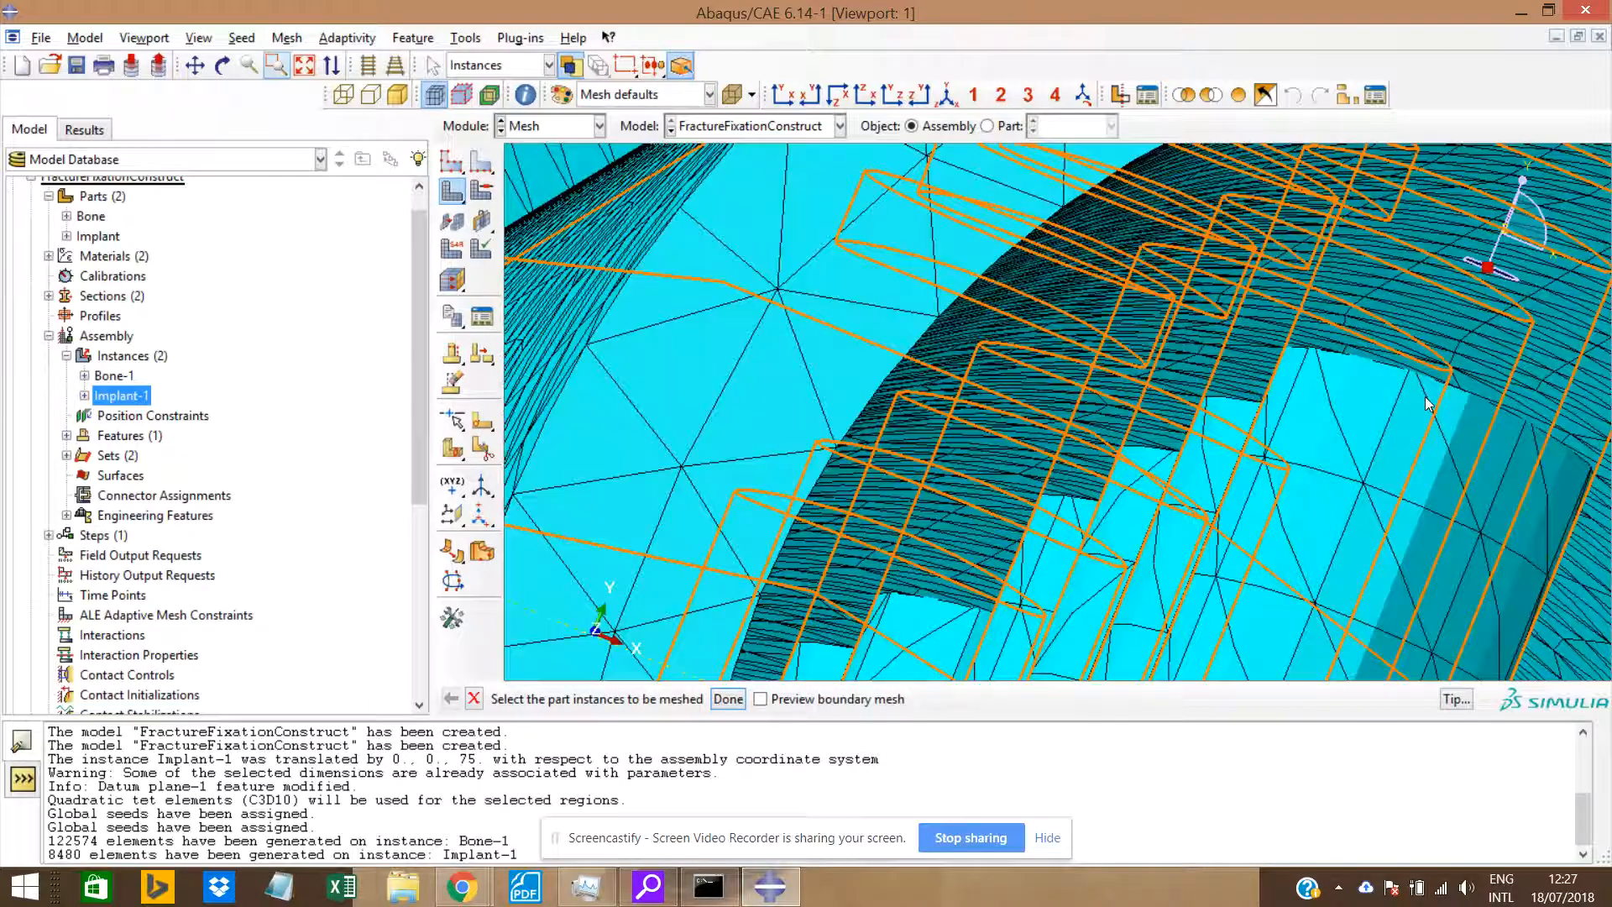
scroll(1399, 371, "down", 8)
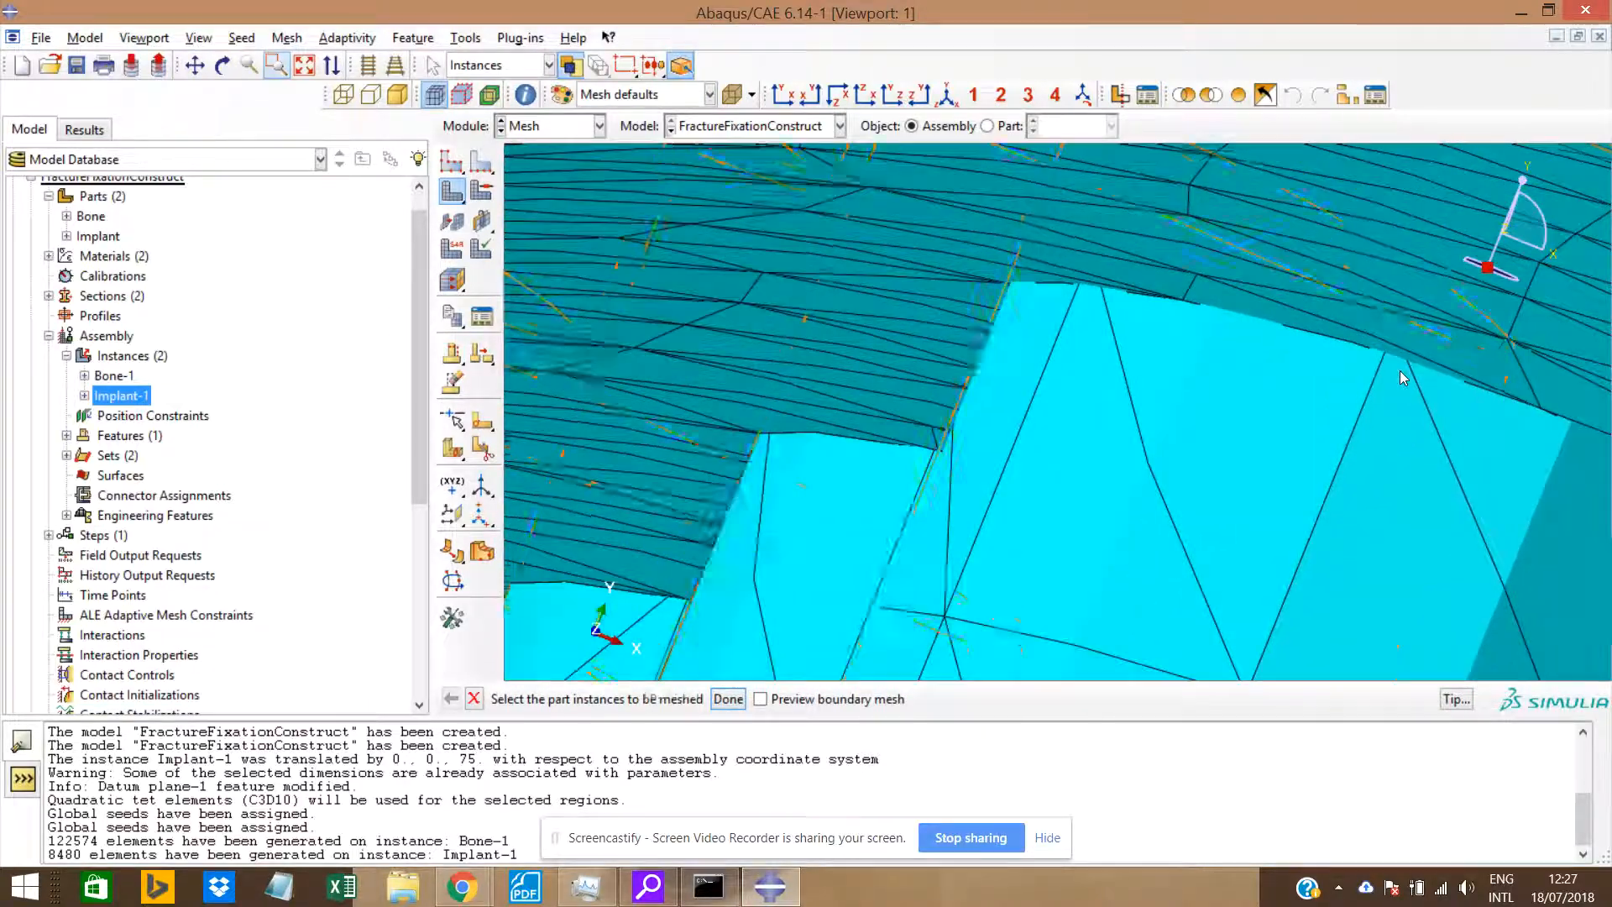
left_click_drag(1400, 380, 1198, 410, "ctrl+alt")
scroll(1199, 412, "up", 10)
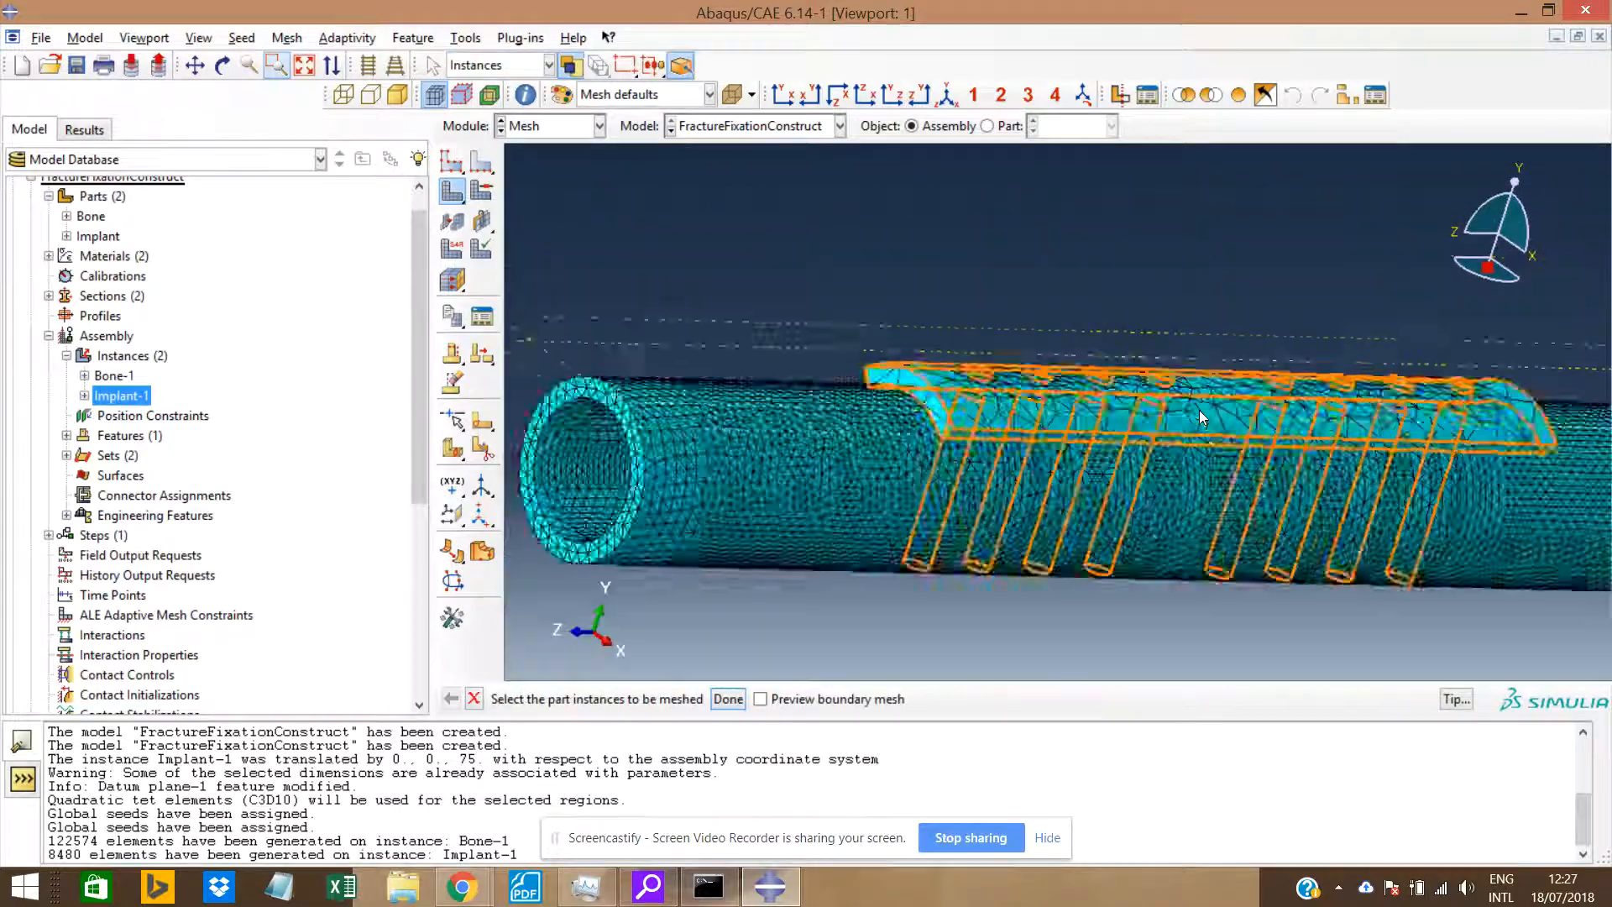
scroll(1085, 429, "down", 5)
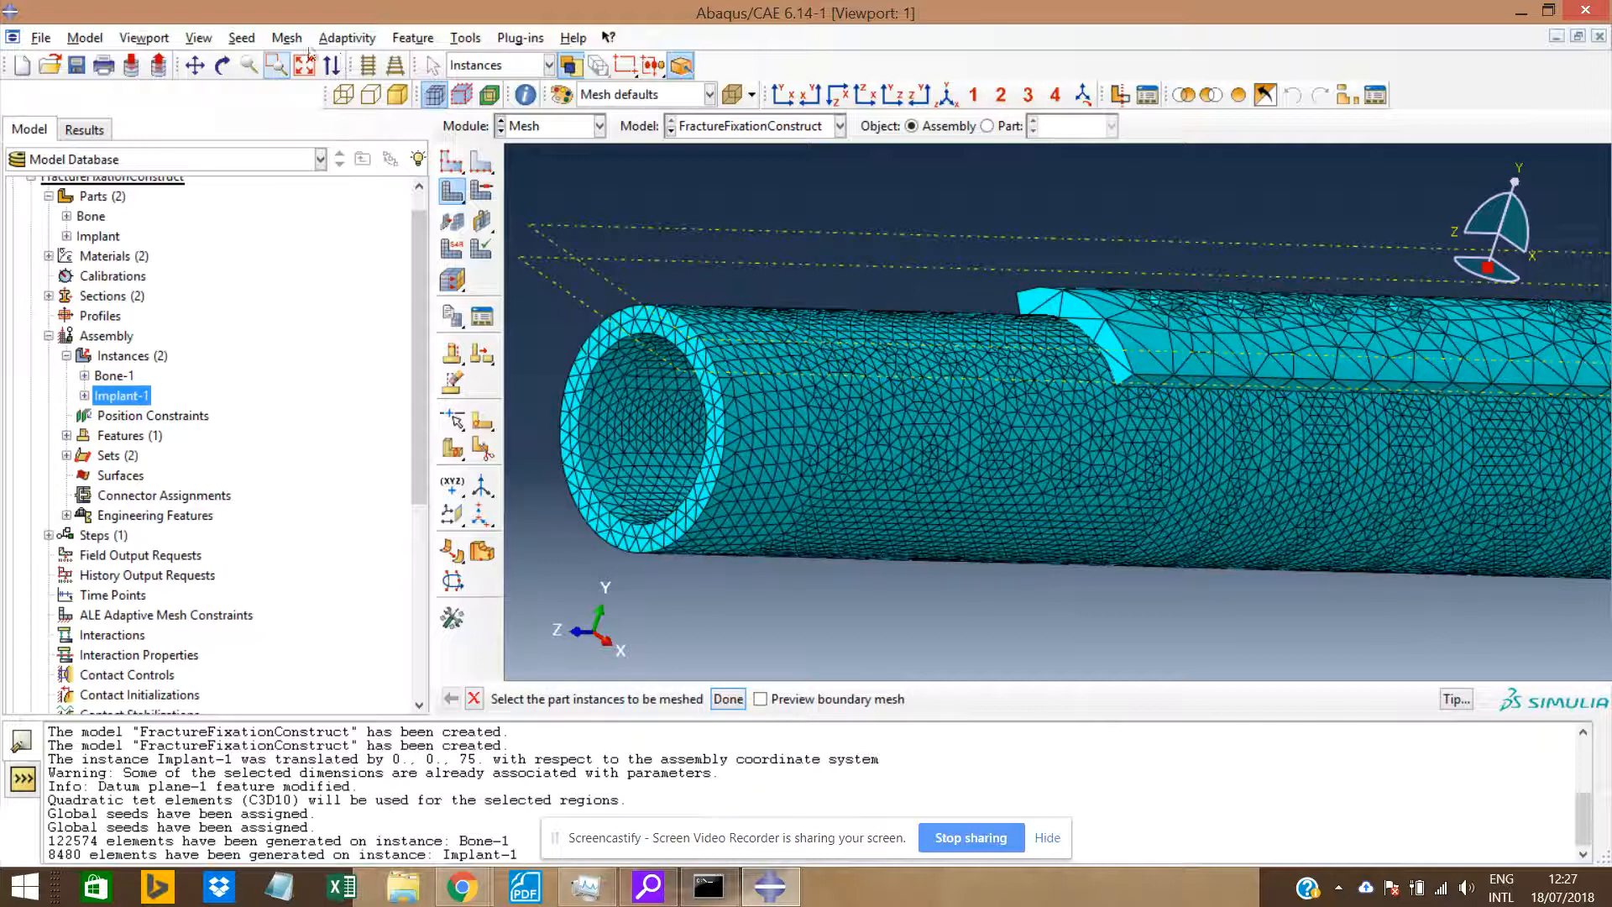
scroll(890, 356, "up", 3)
scroll(937, 386, "up", 2)
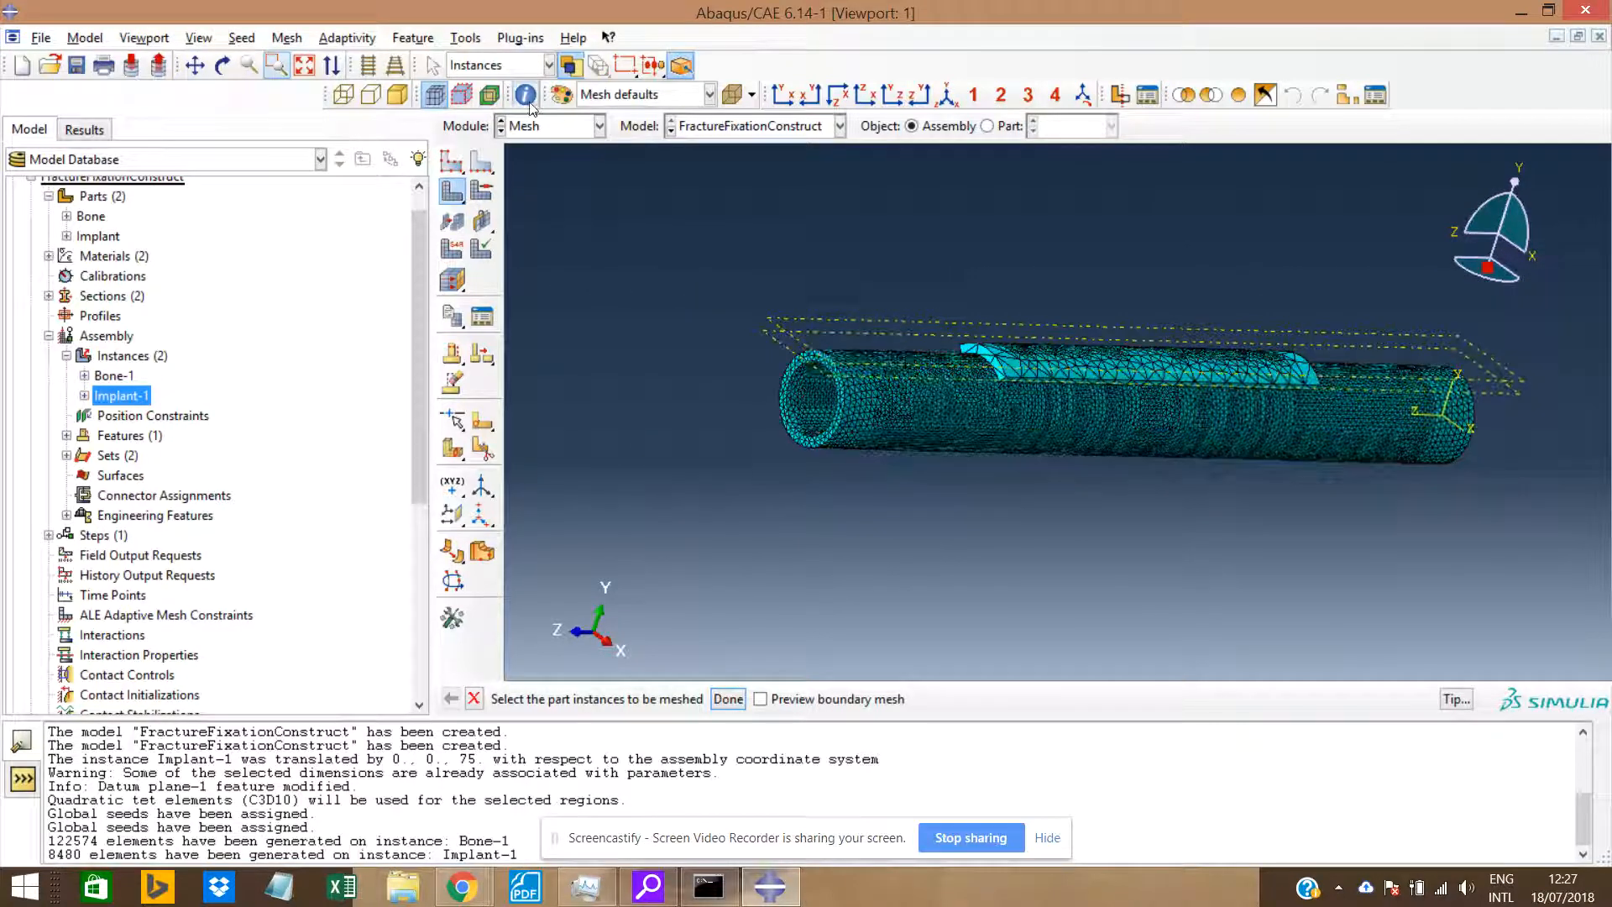
Assign the Hex element shape with the As is technique to all bone and implant regions, deleting the invalidated meshes.
left_click(287, 38)
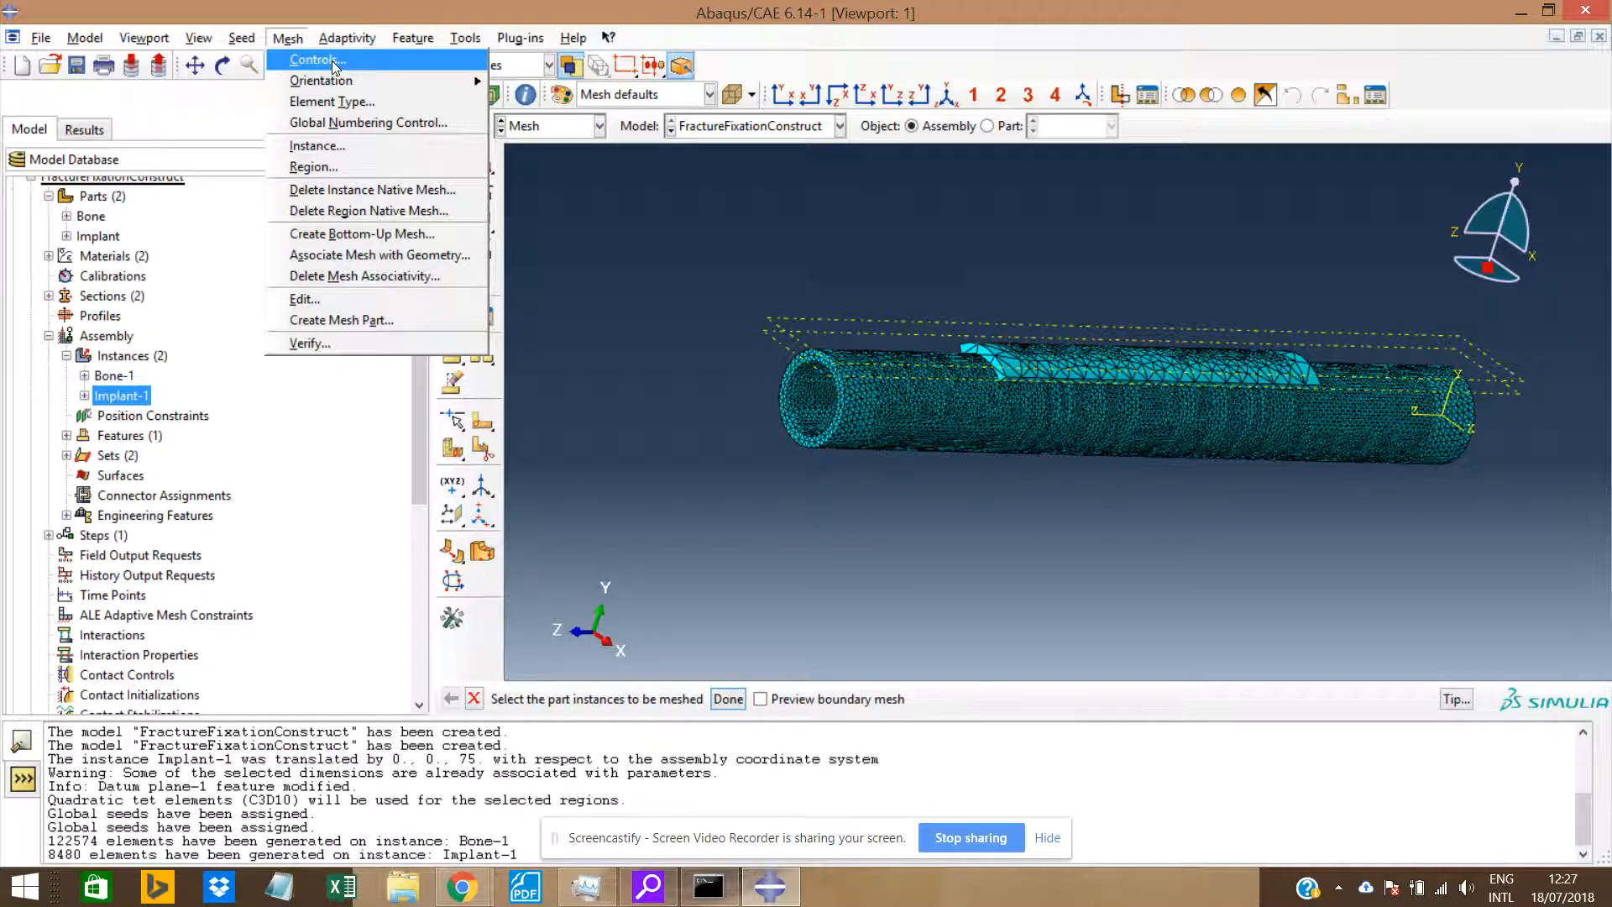
left_click(334, 60)
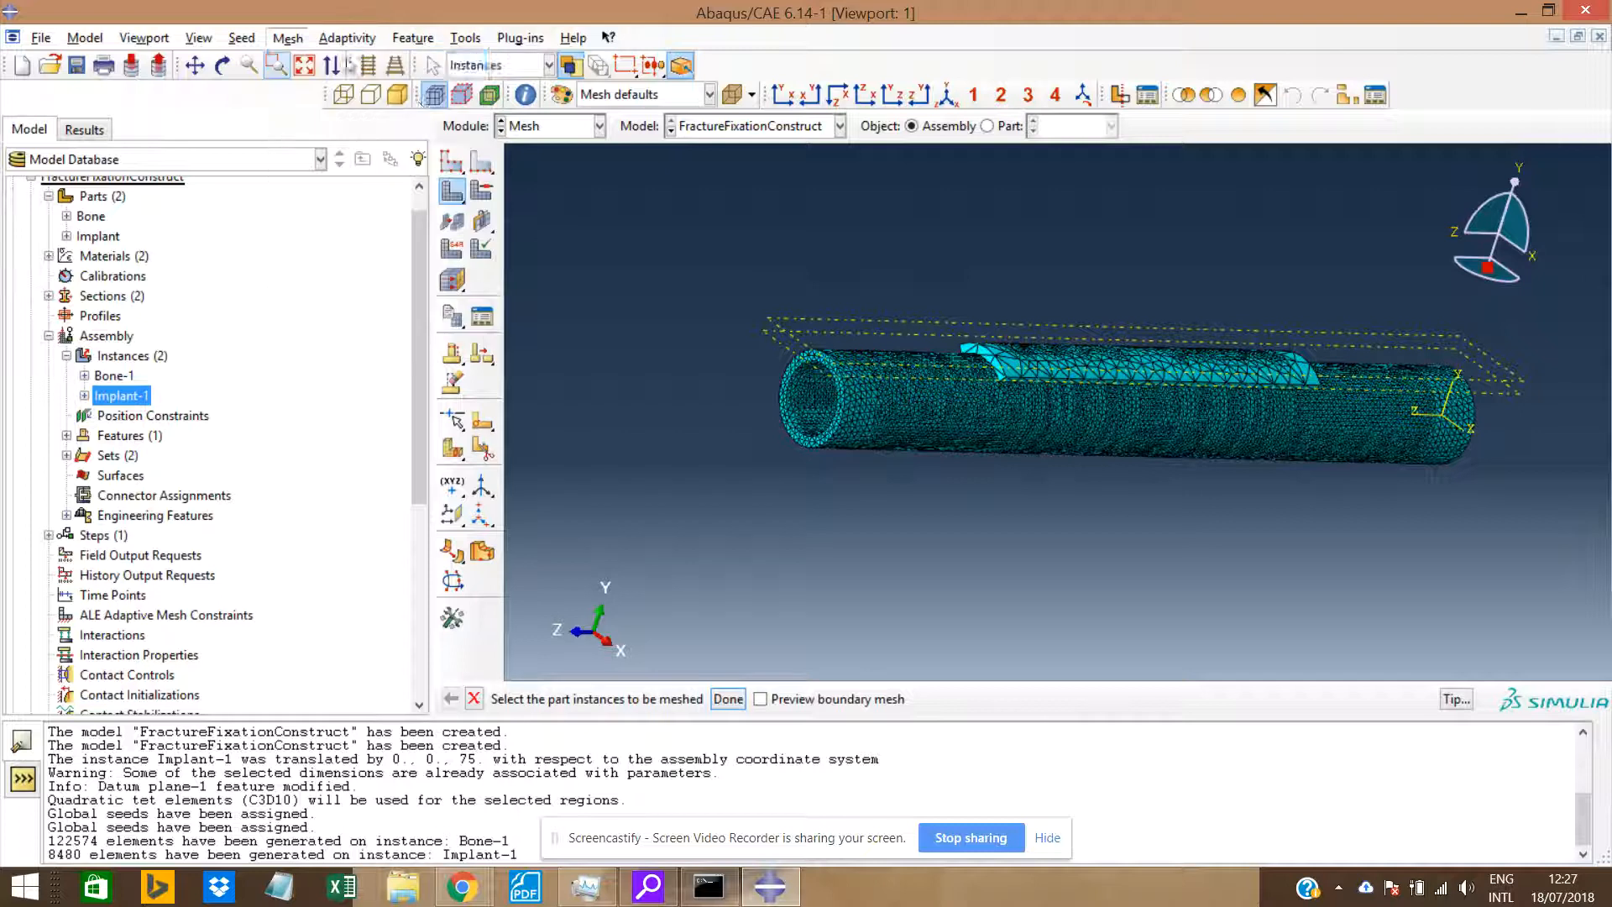
left_click_drag(746, 281, 1527, 536)
middle_click(1529, 539)
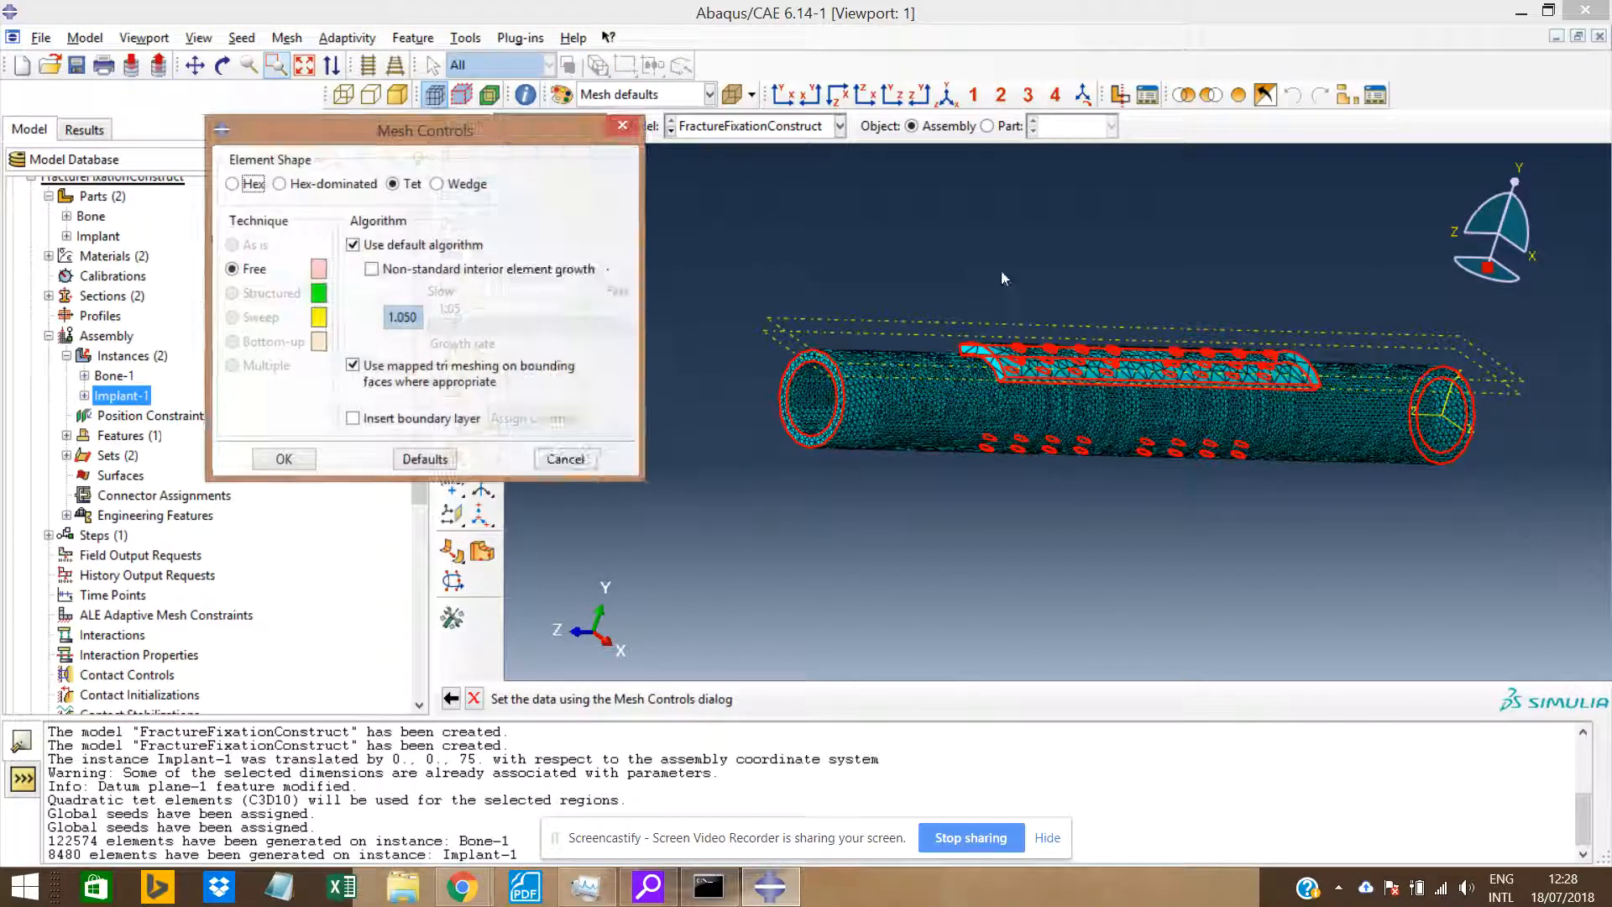
left_click(235, 185)
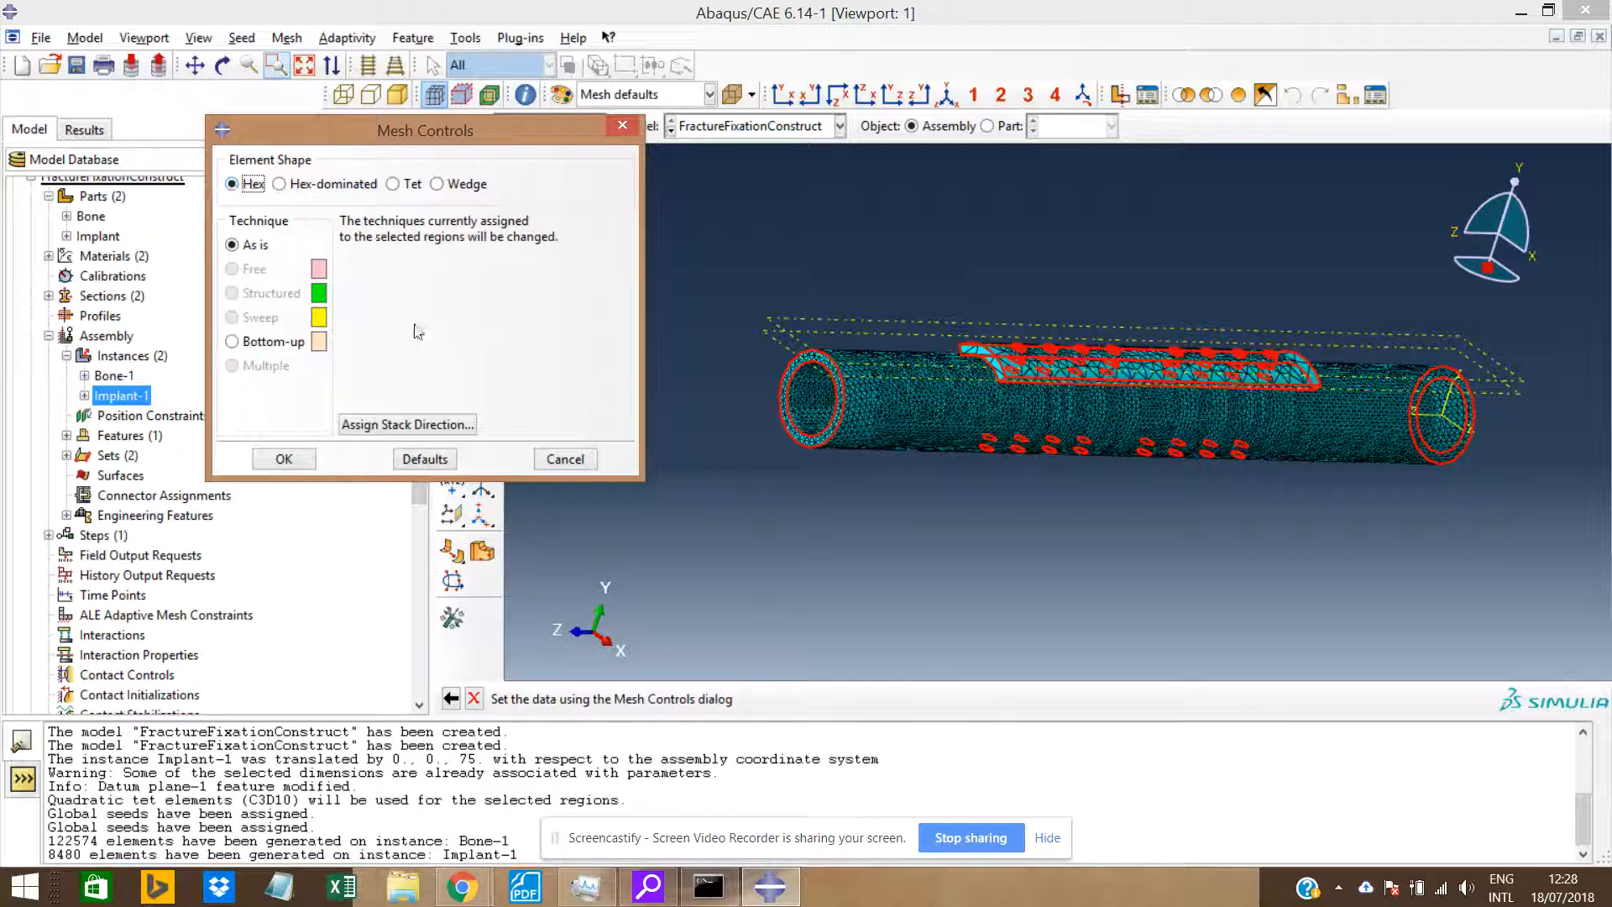
left_click(294, 460)
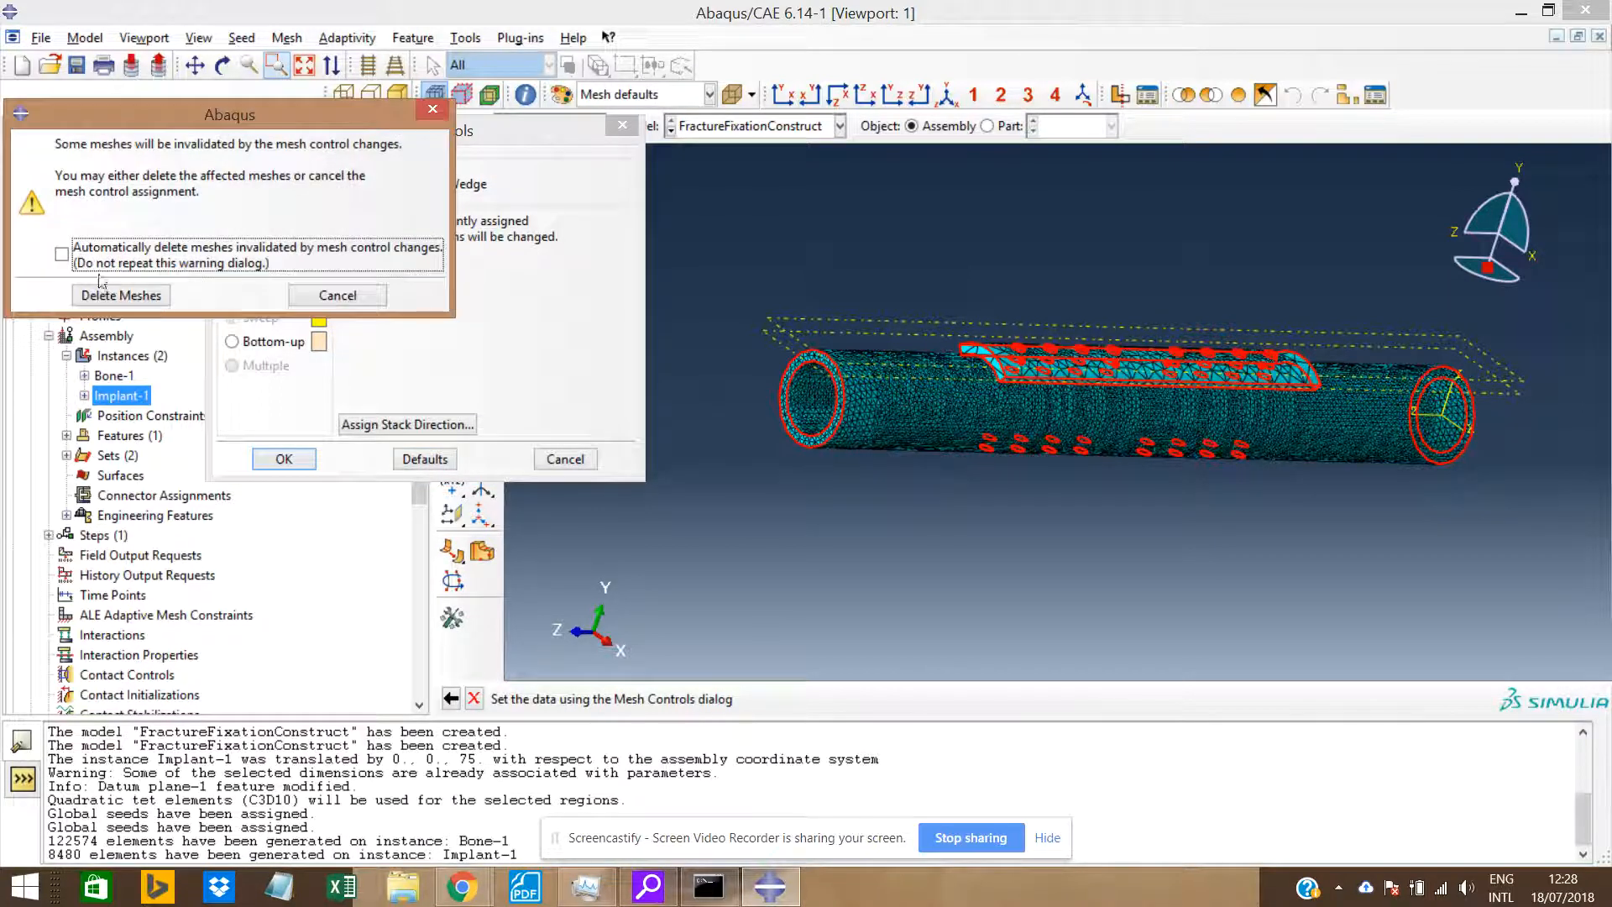
left_click(121, 295)
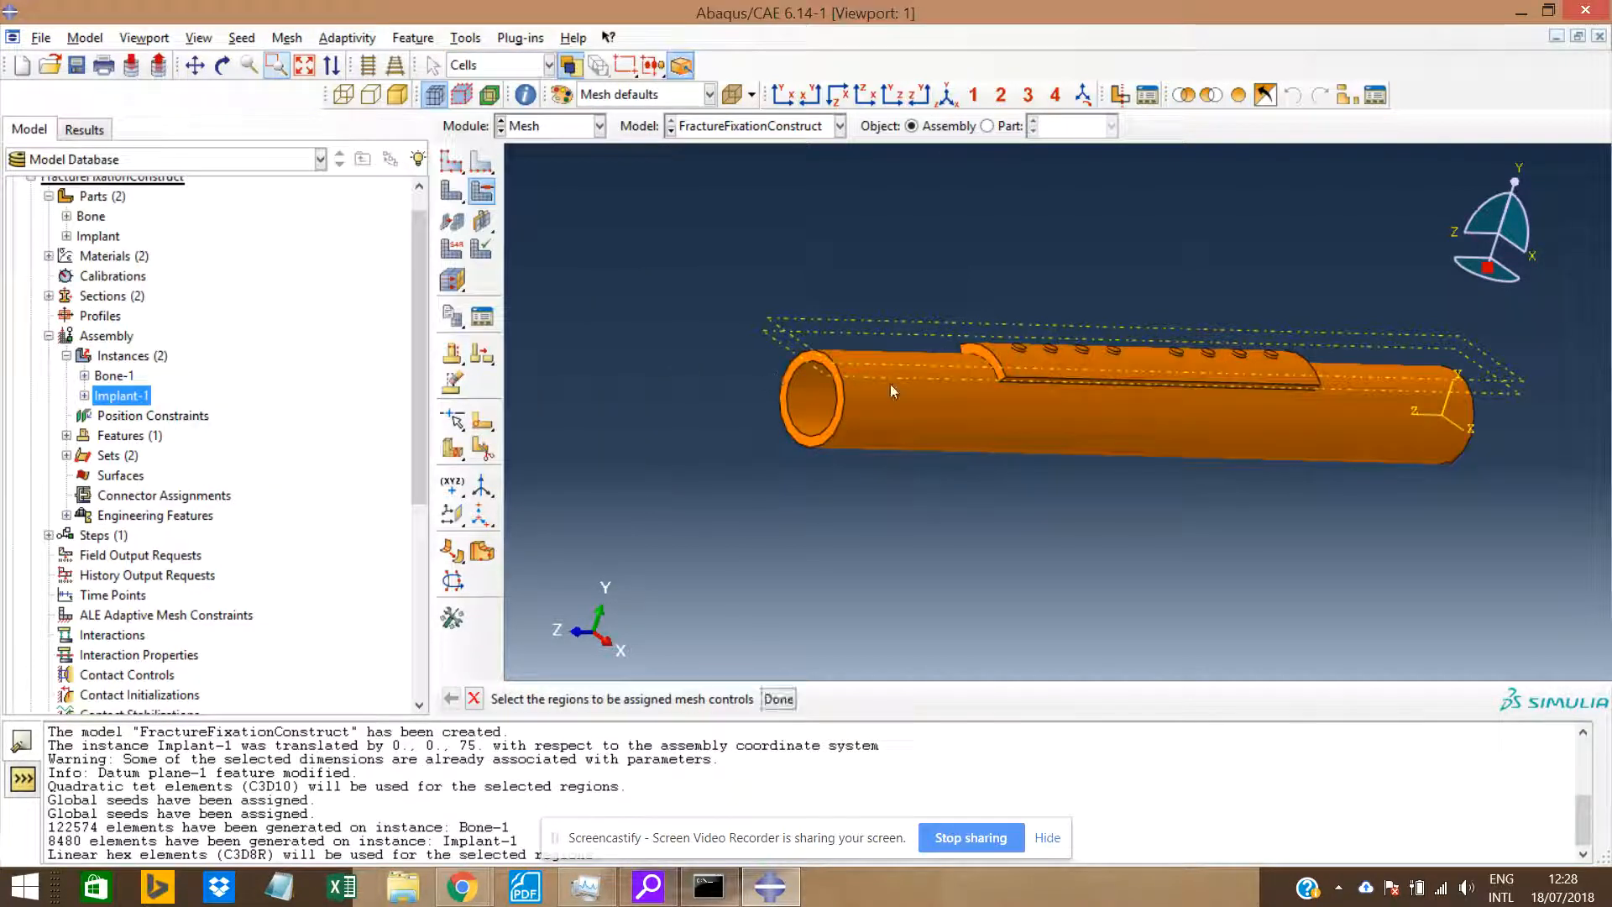
Examine the fit between the implant plate's underside, the bone's ring profile and the screws in the XY view and at an angle.
left_click(782, 94)
scroll(942, 343, "down", 5)
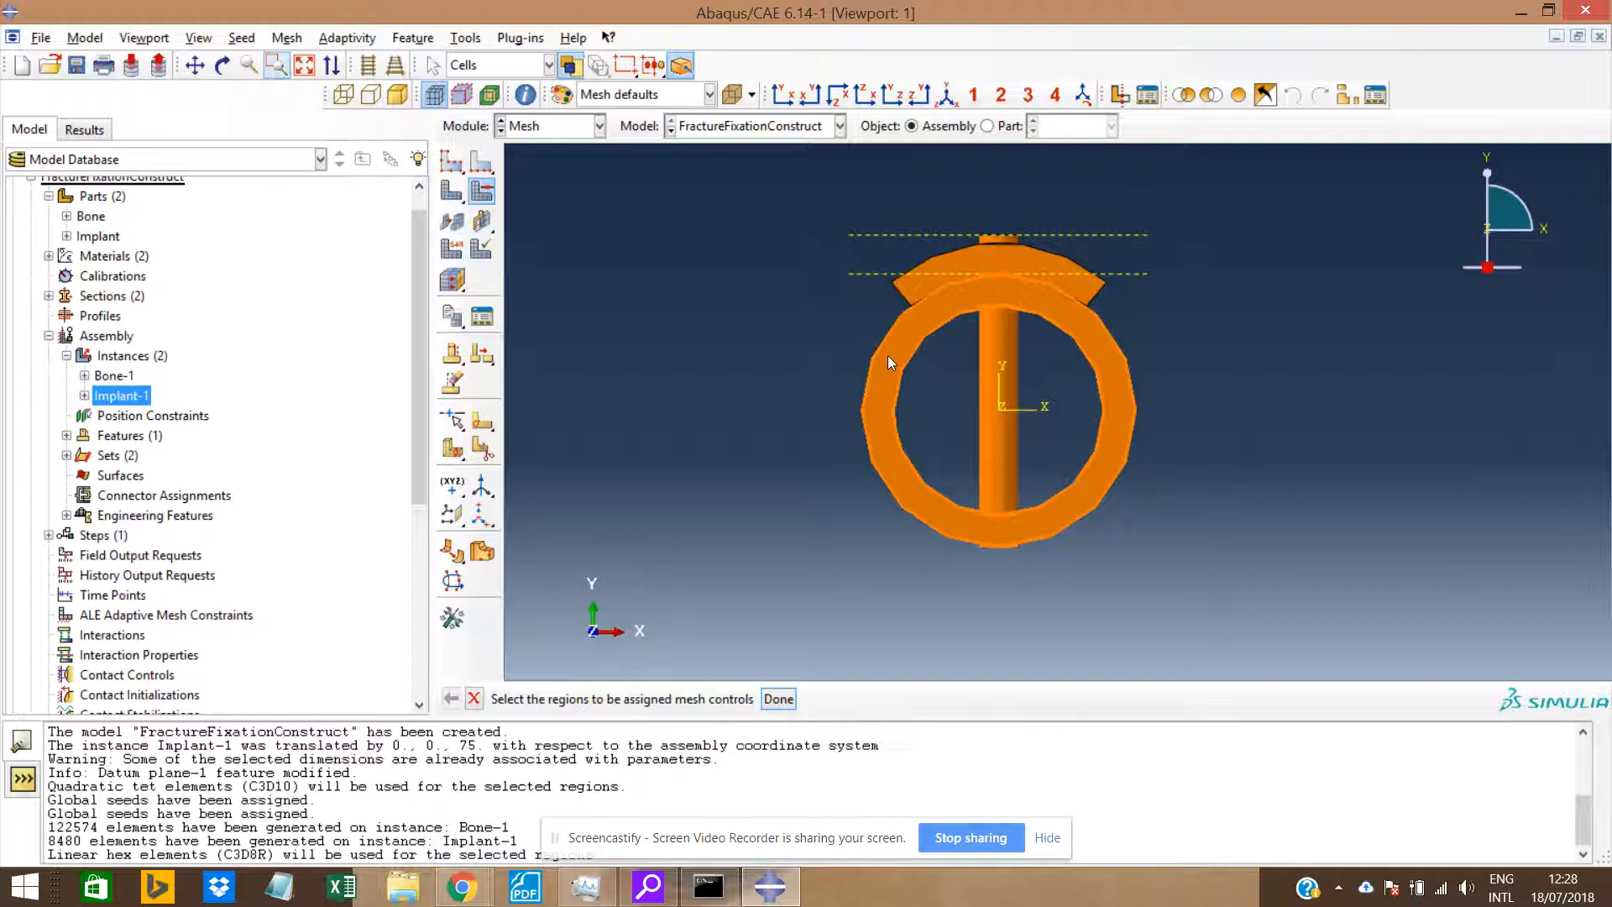
scroll(1008, 317, "up", 5)
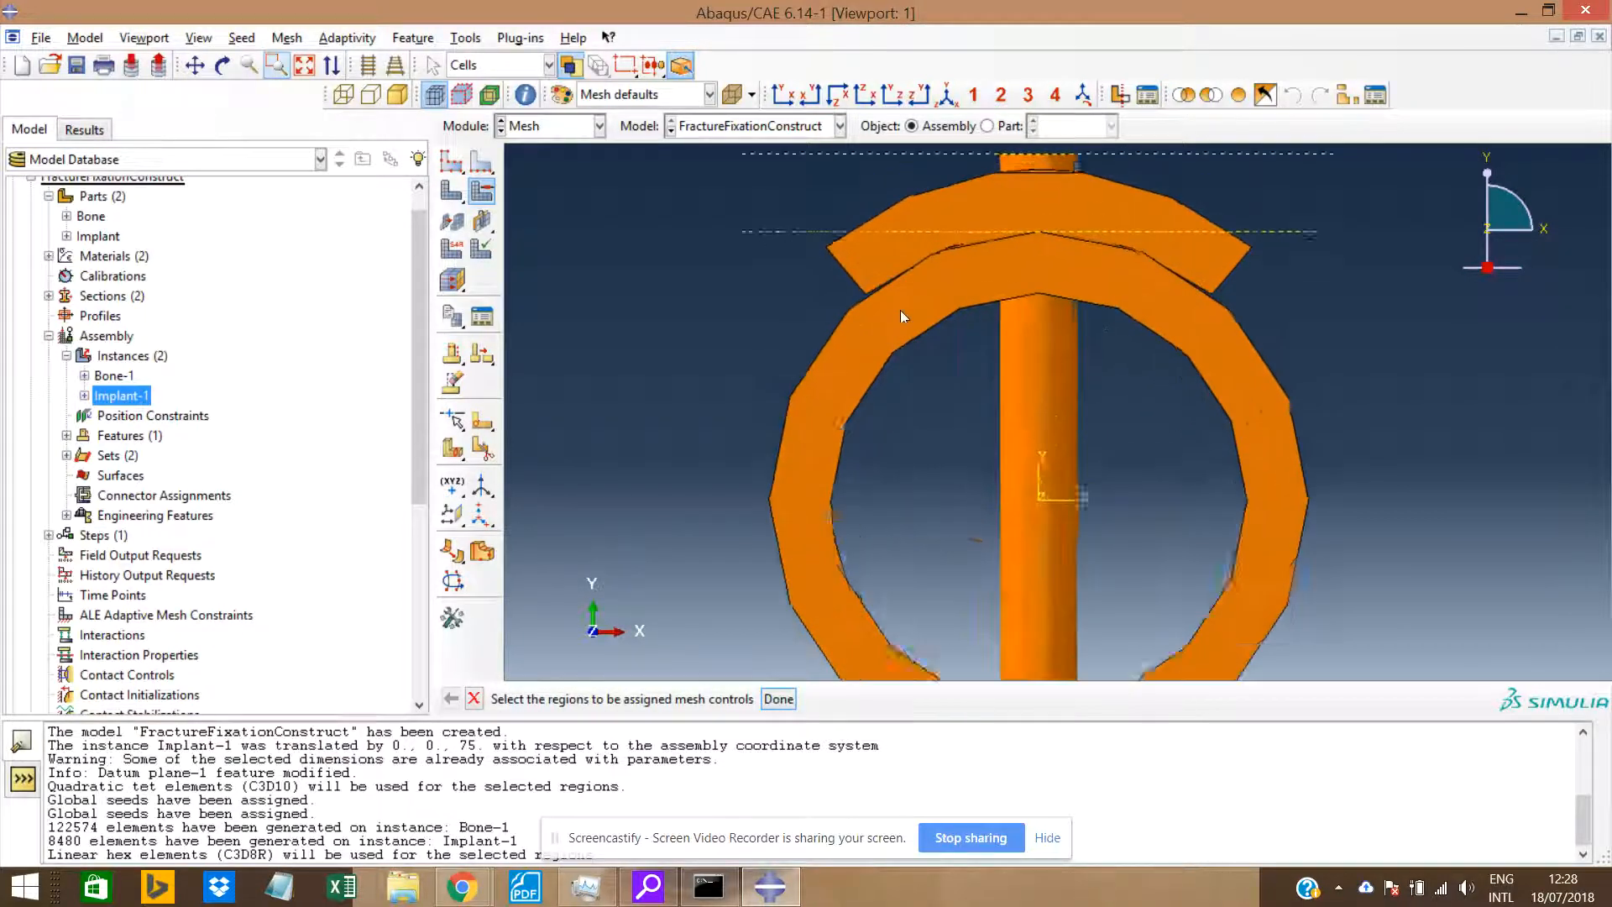
scroll(890, 318, "down", 4)
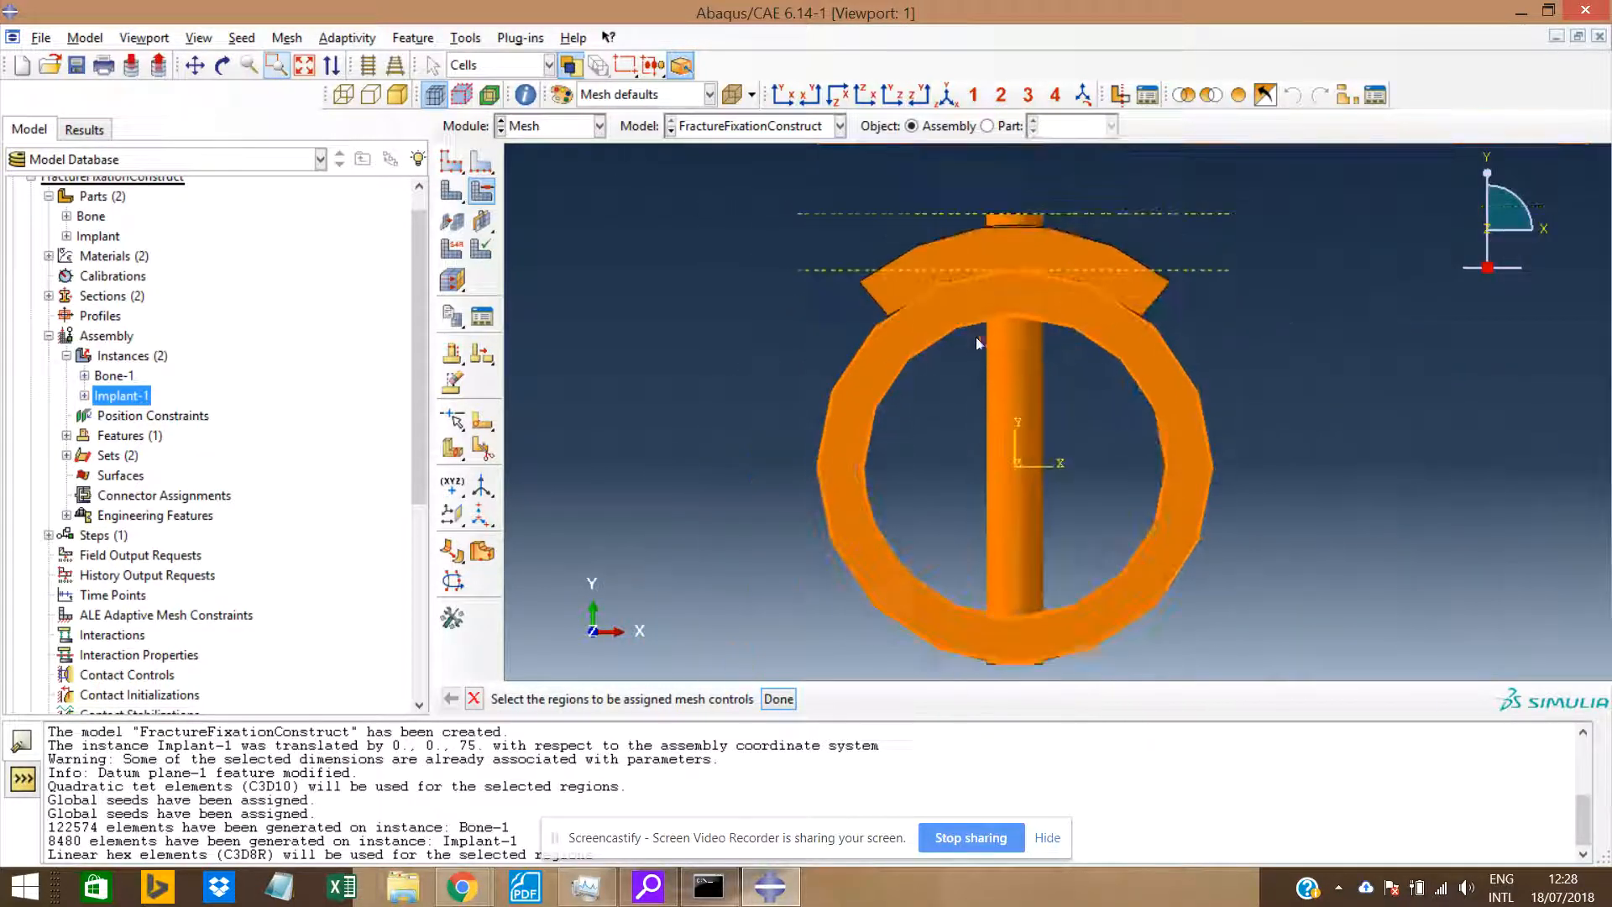
scroll(966, 302, "up", 2)
scroll(964, 296, "up", 3)
scroll(927, 335, "down", 3)
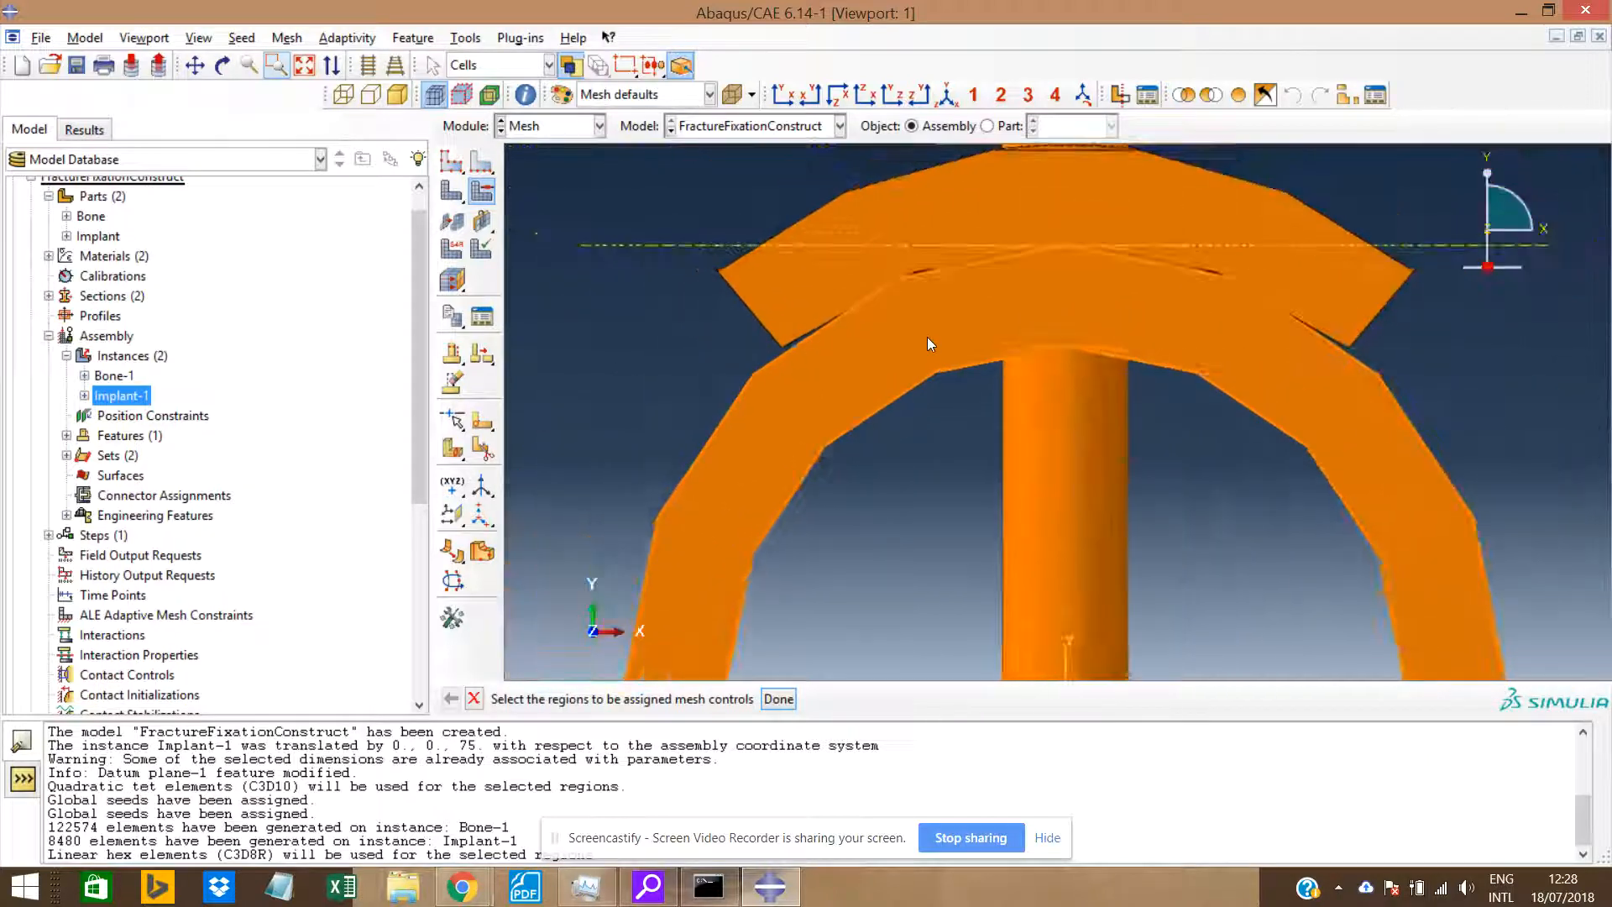
scroll(927, 336, "up", 3)
left_click_drag(764, 346, 1024, 383, "ctrl+alt")
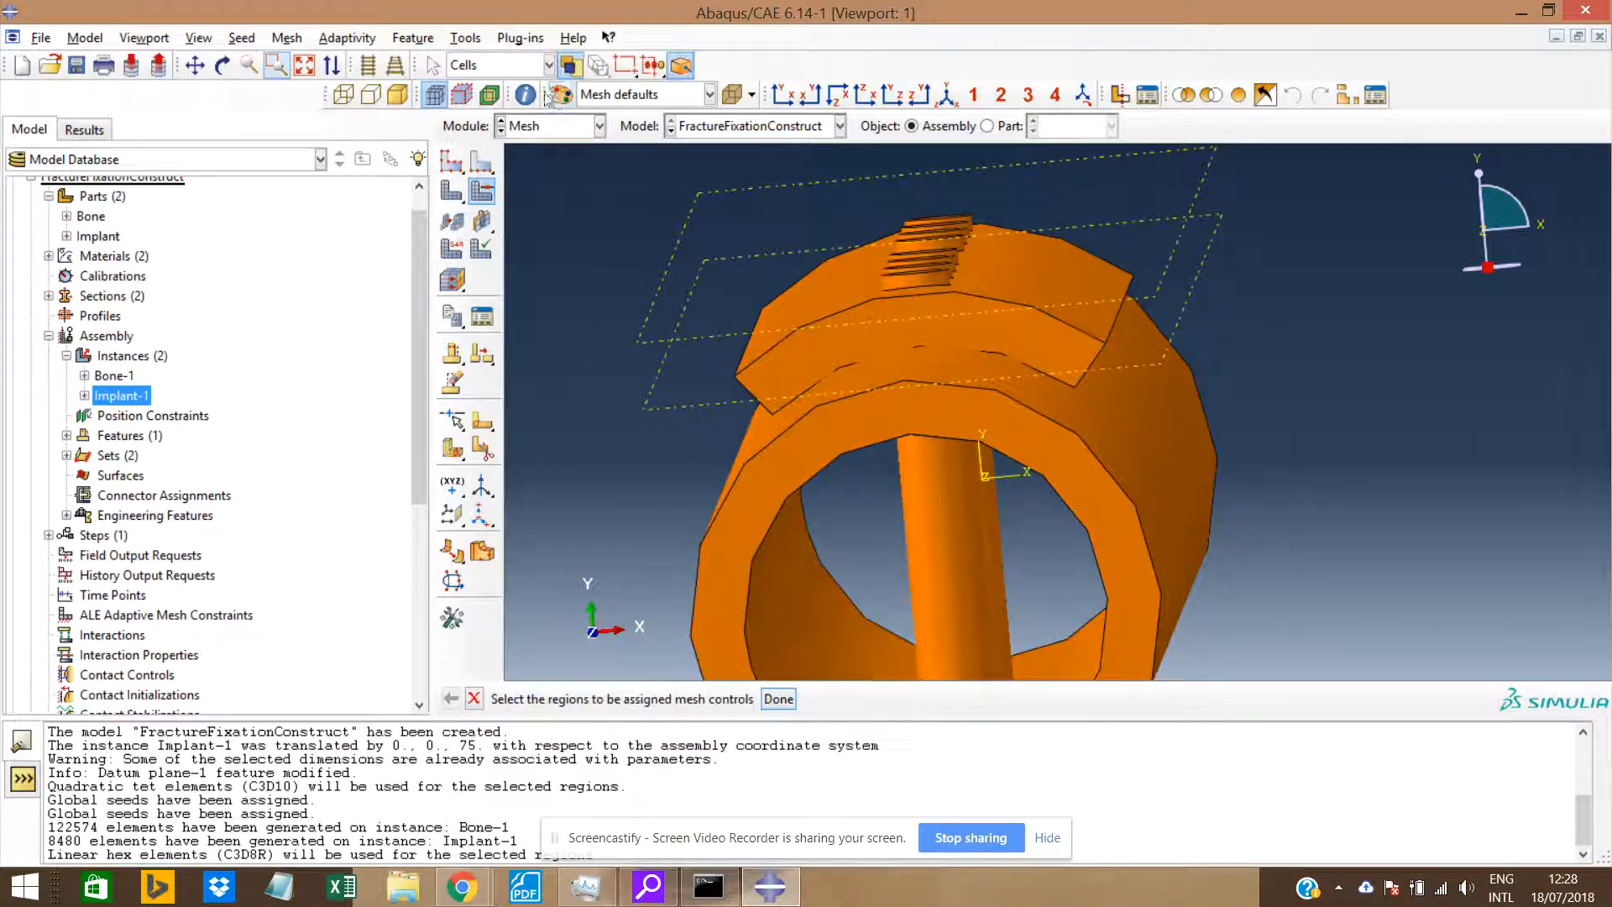
left_click(784, 95)
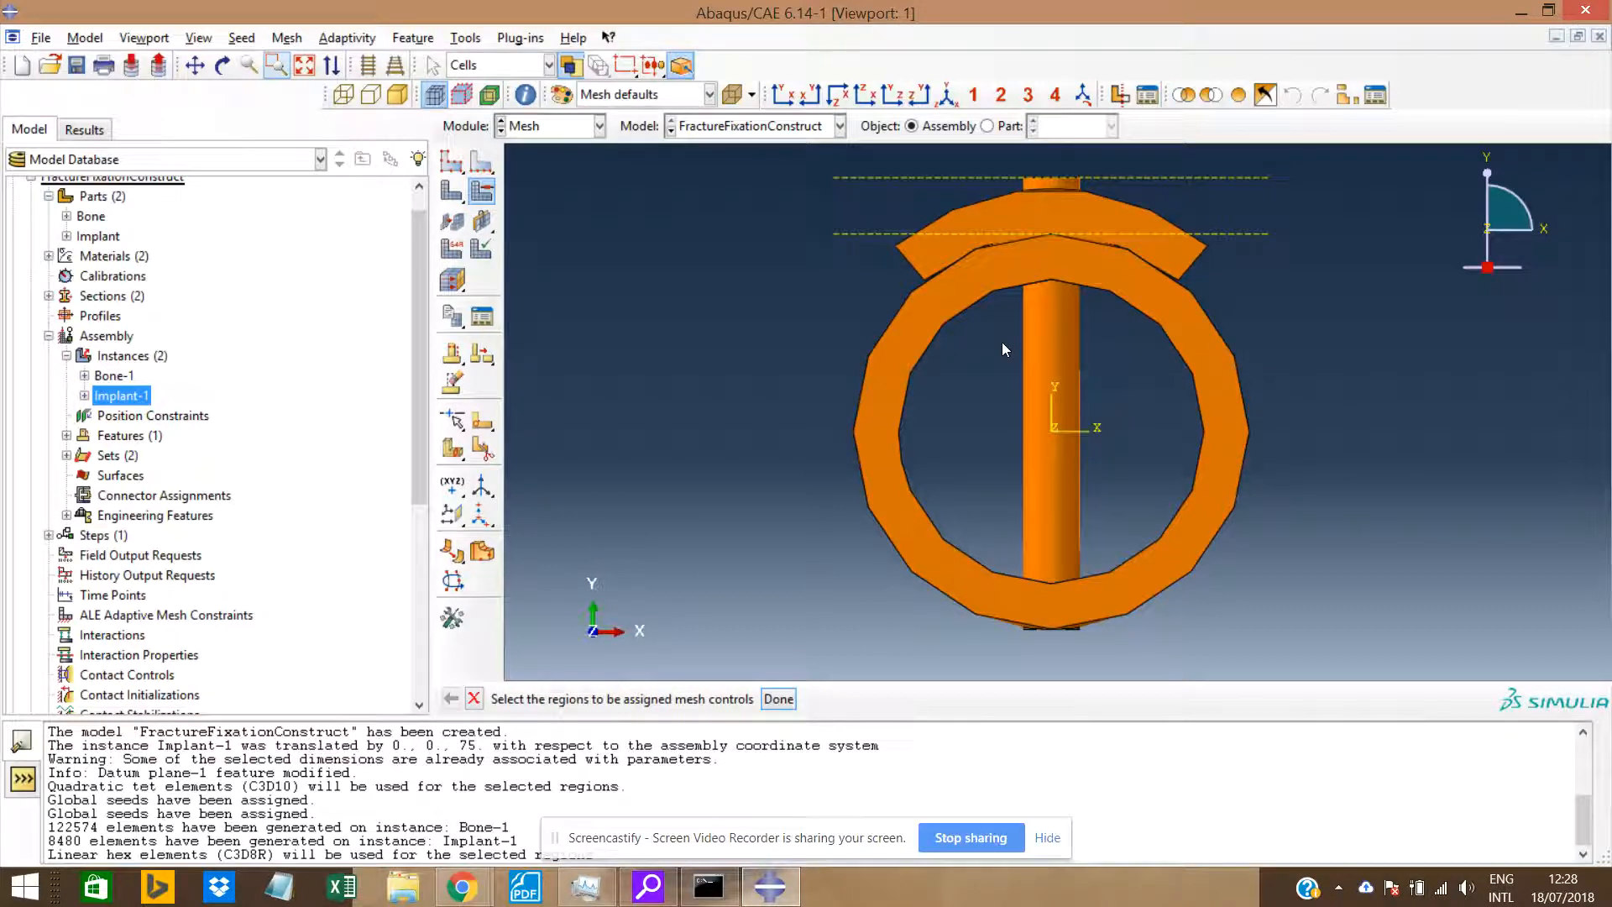
Open the section sketch of the implant's first solid extrusion and check the plate's end edge with a trial line from the origin.
scroll(936, 286, "up", 3)
scroll(934, 314, "down", 5)
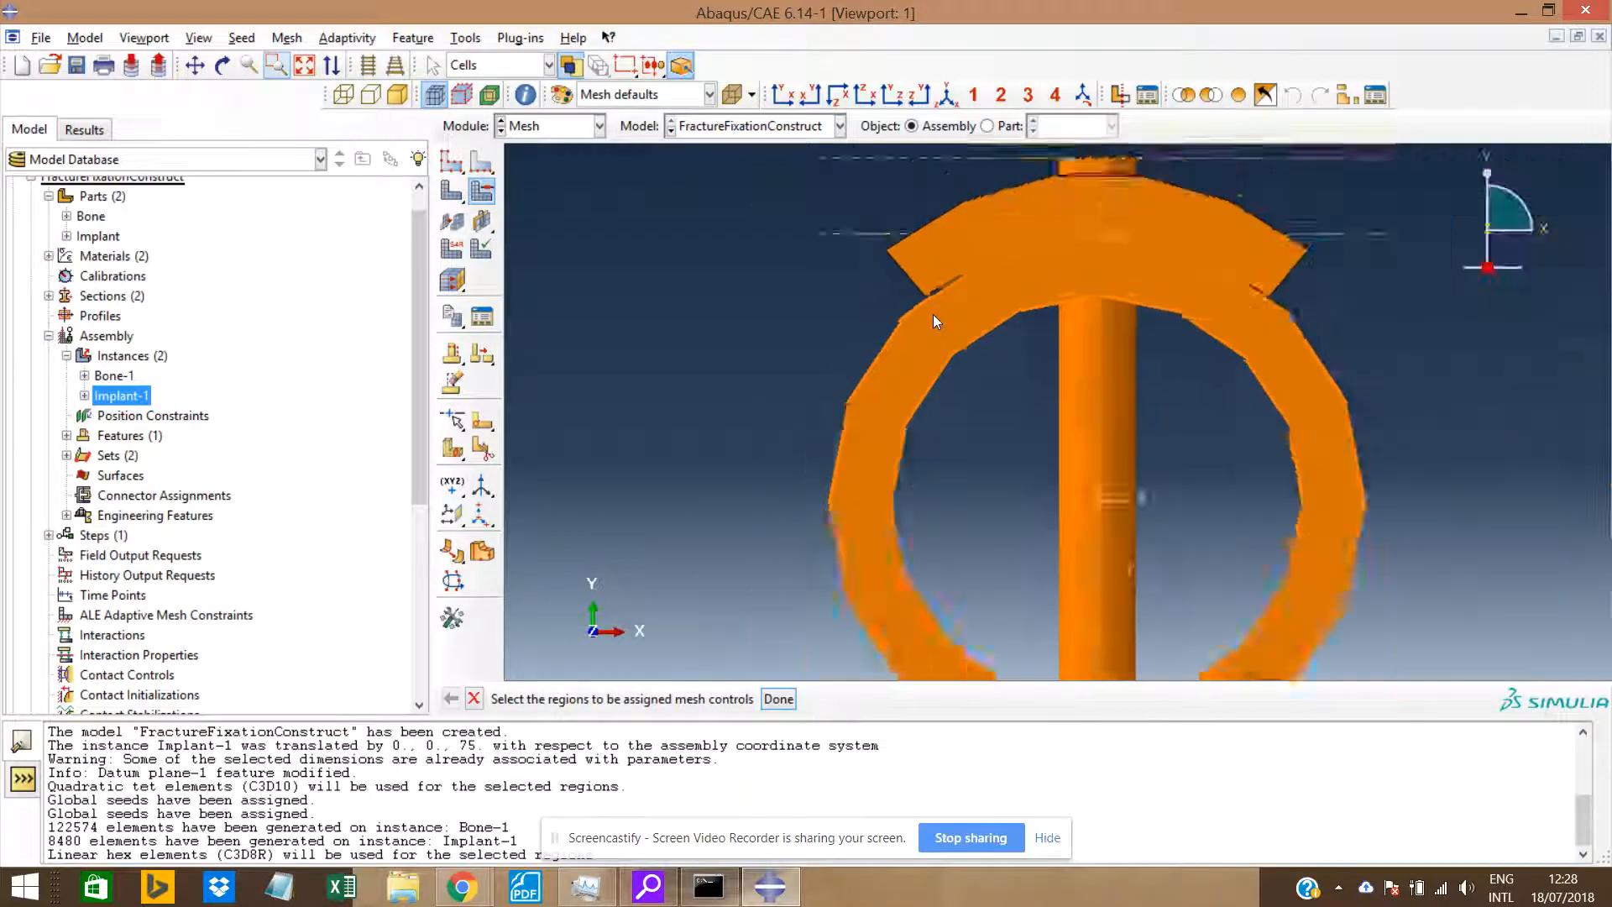
left_click(67, 236)
left_click(101, 276)
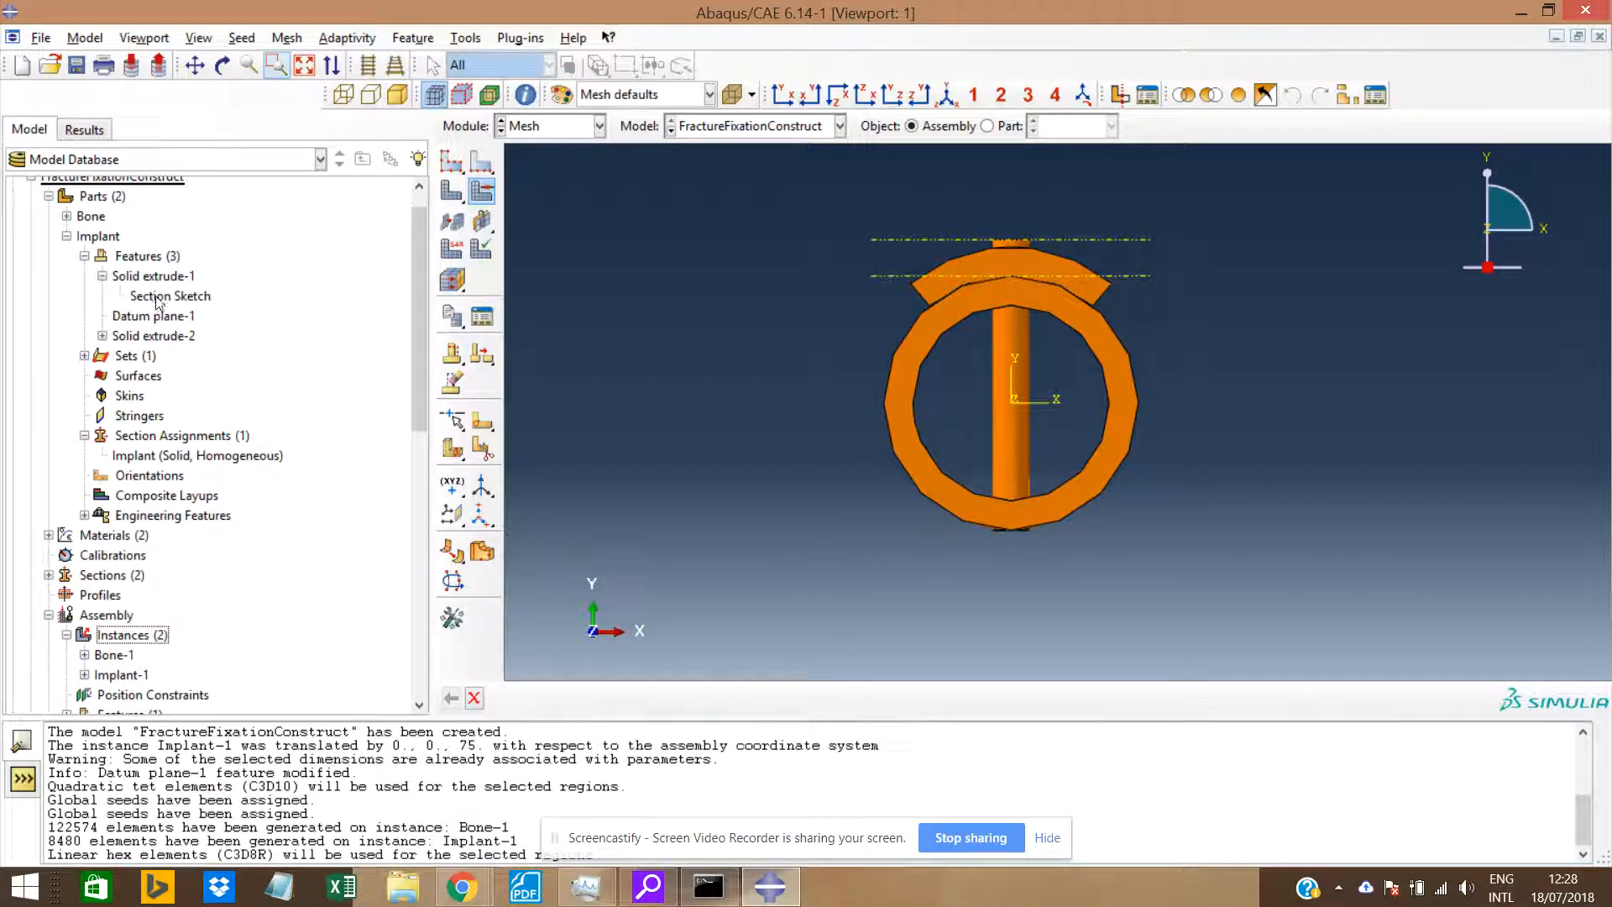
right_click(164, 297)
left_click(193, 331)
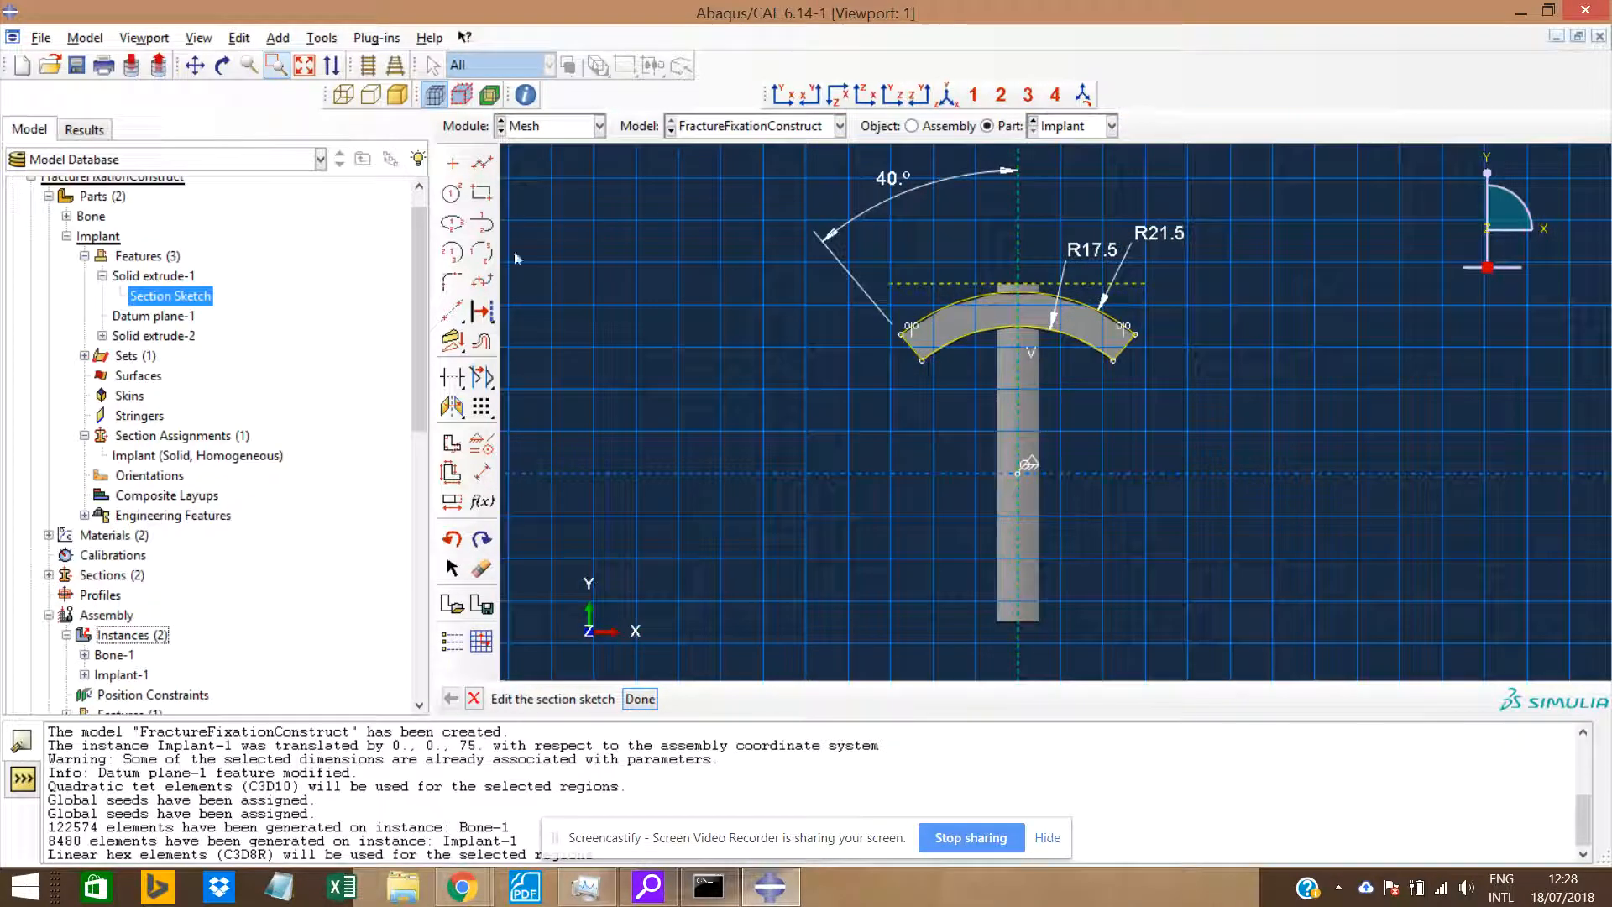
left_click(452, 311)
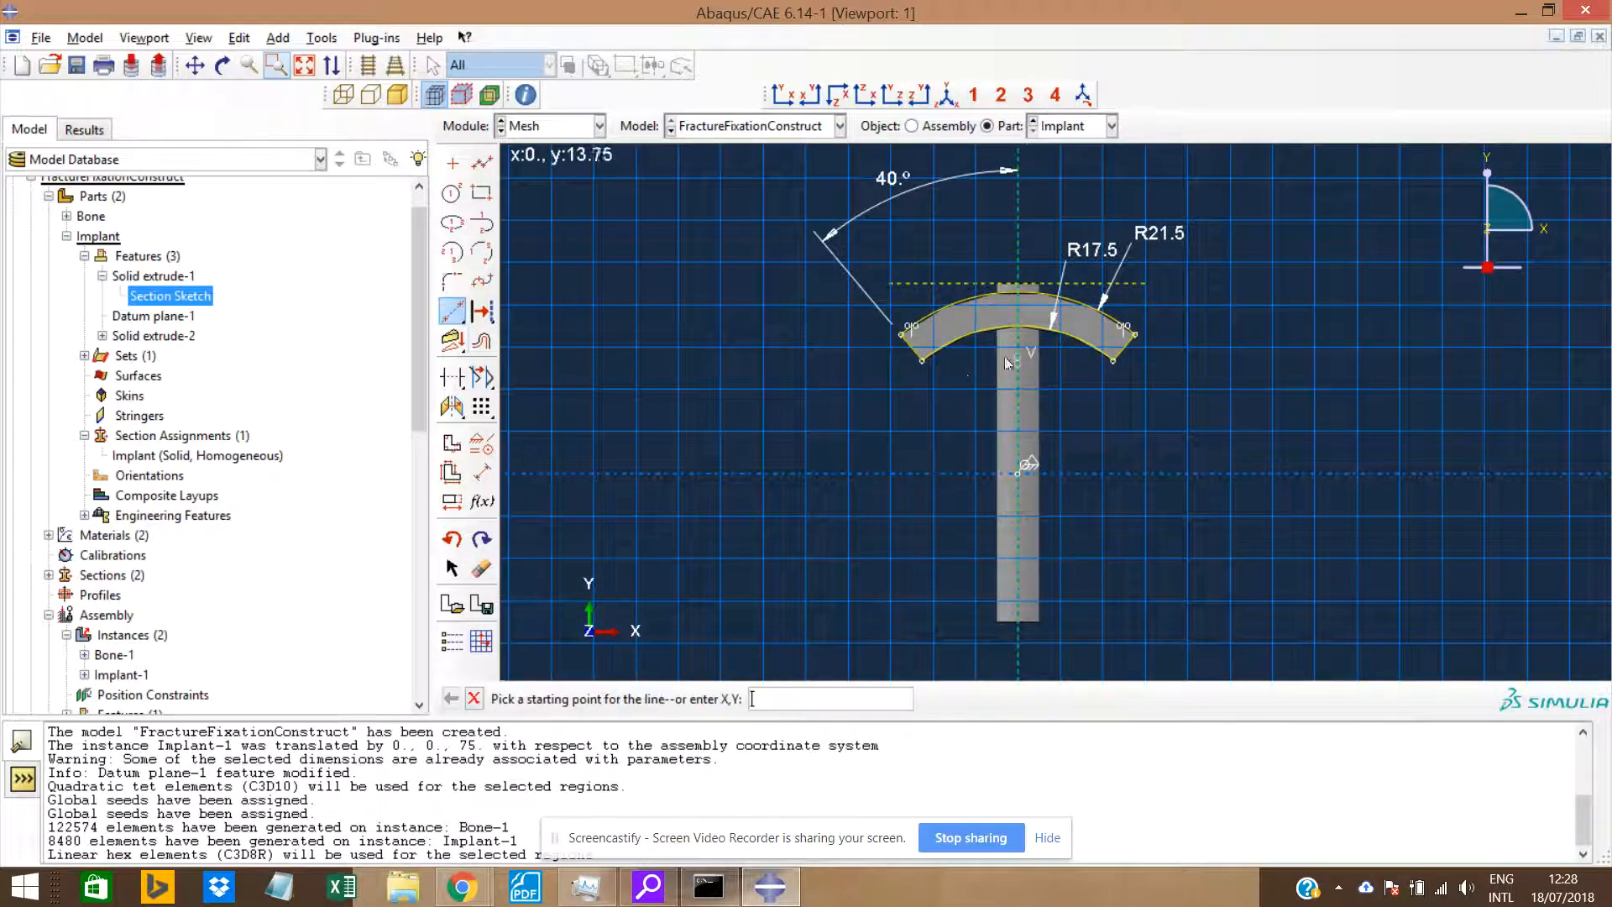
left_click(1019, 473)
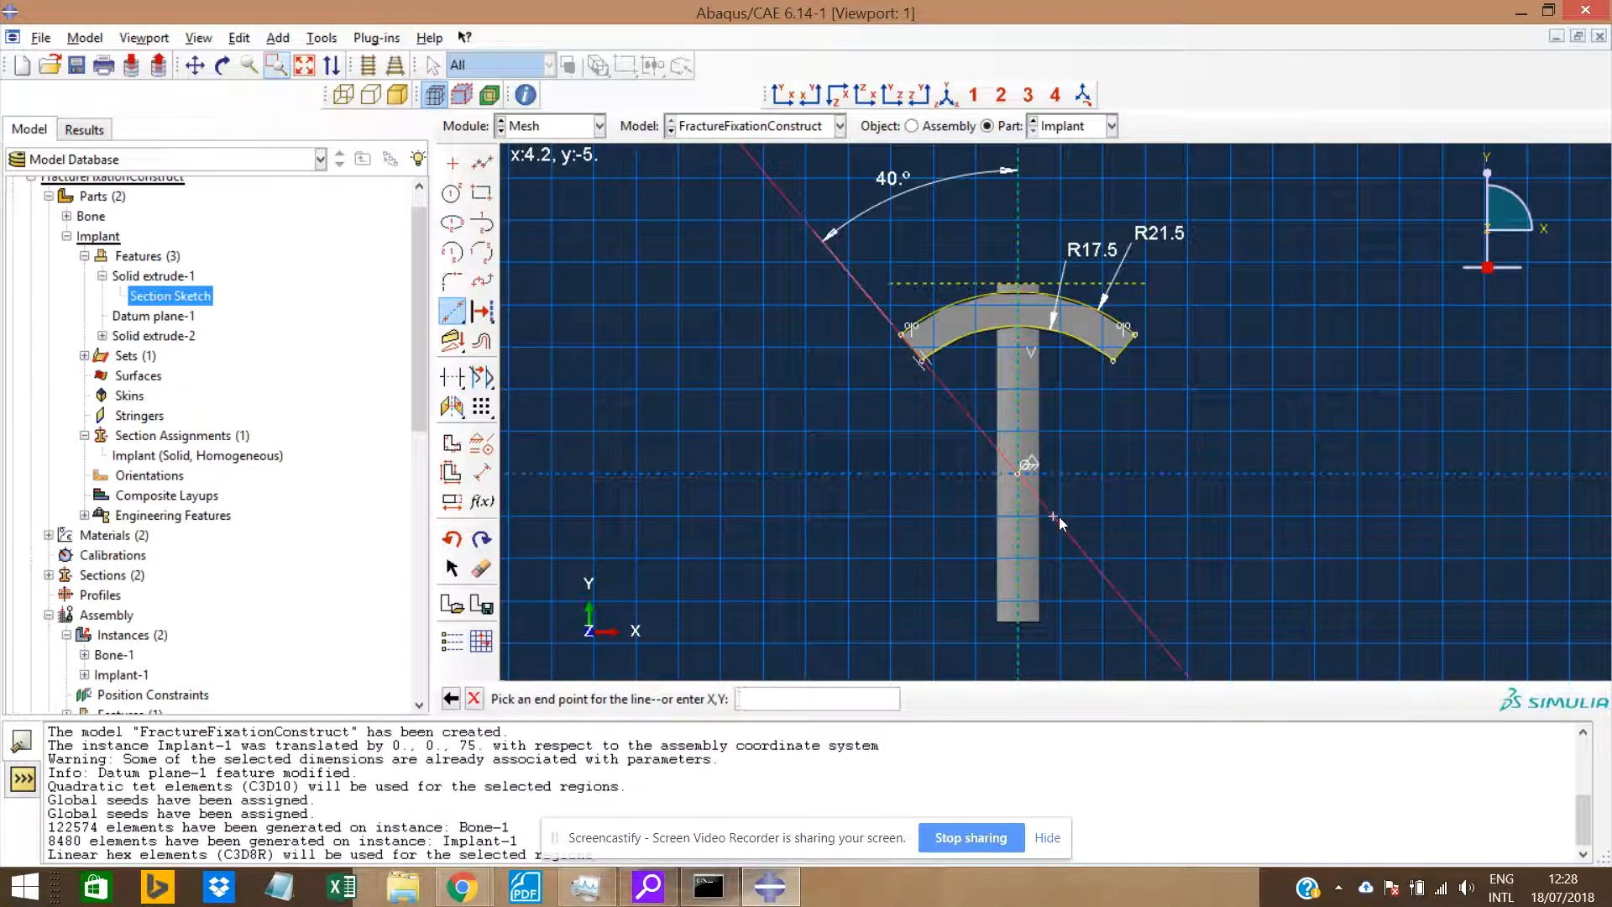
key("Escape")
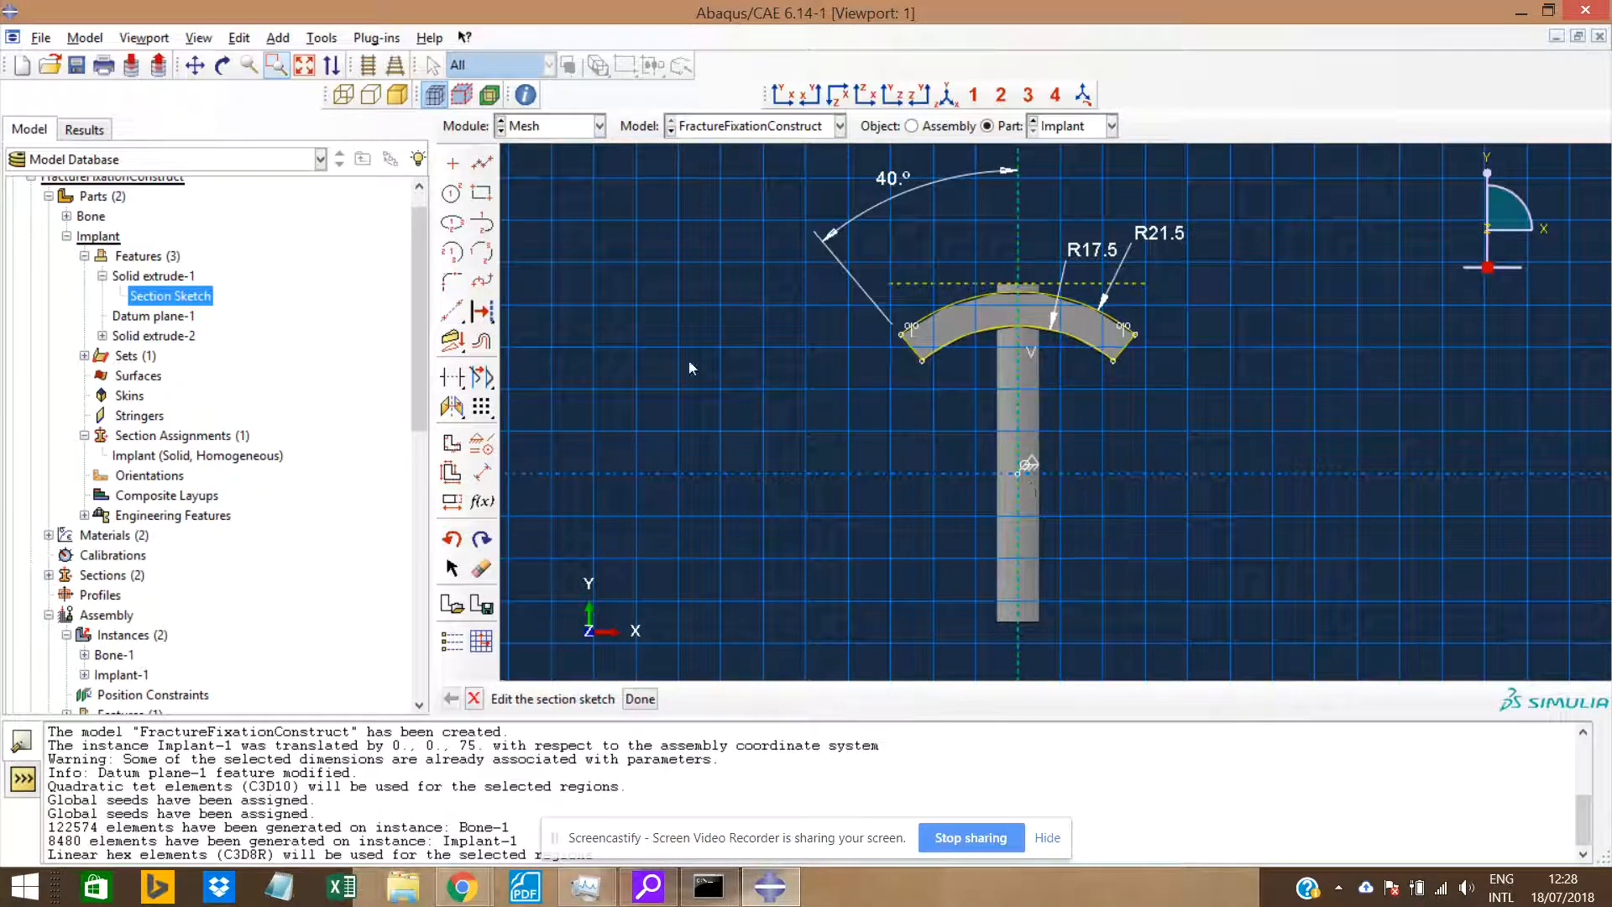
Leave the implant sketch, discarding its changes, and return to the assembly in the Mesh module.
left_click(67, 236)
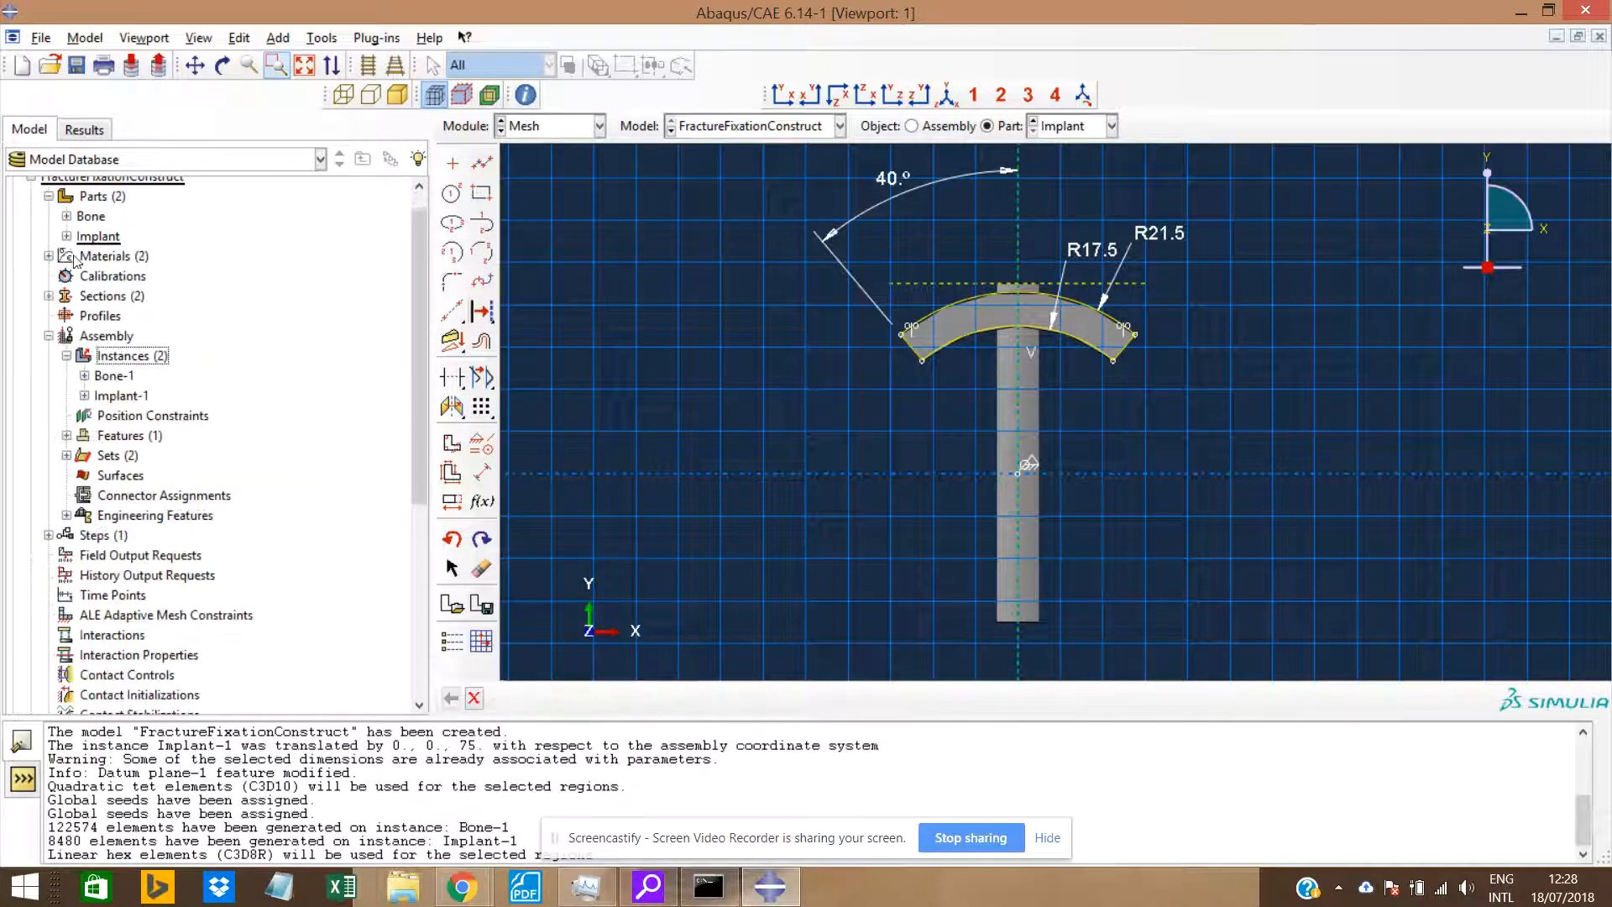
left_click(93, 336)
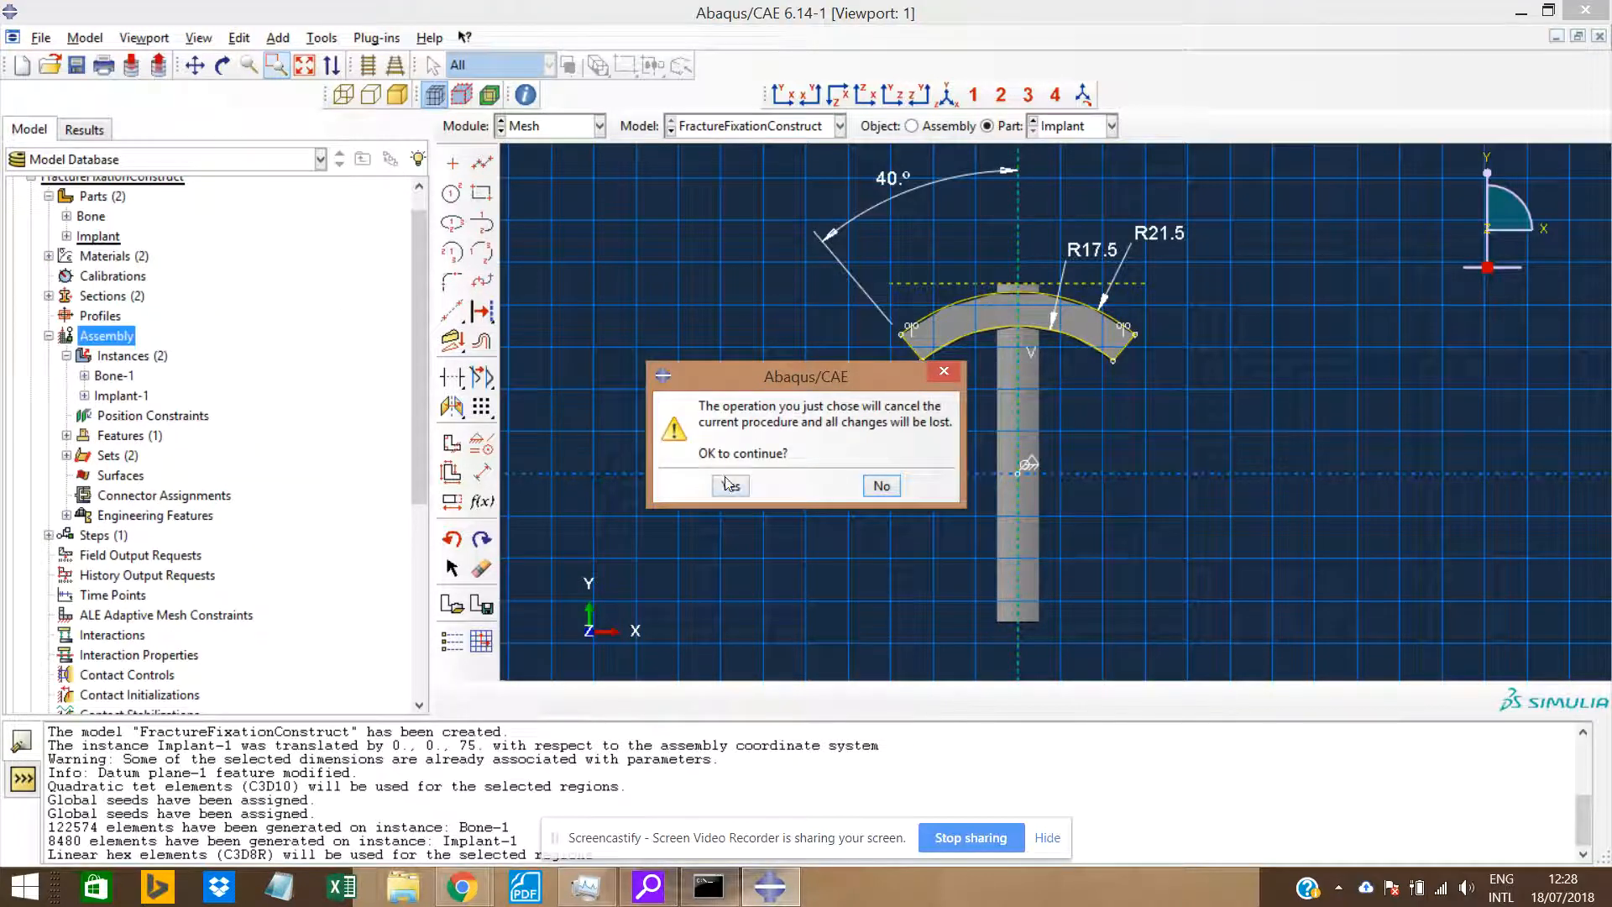
left_click(730, 485)
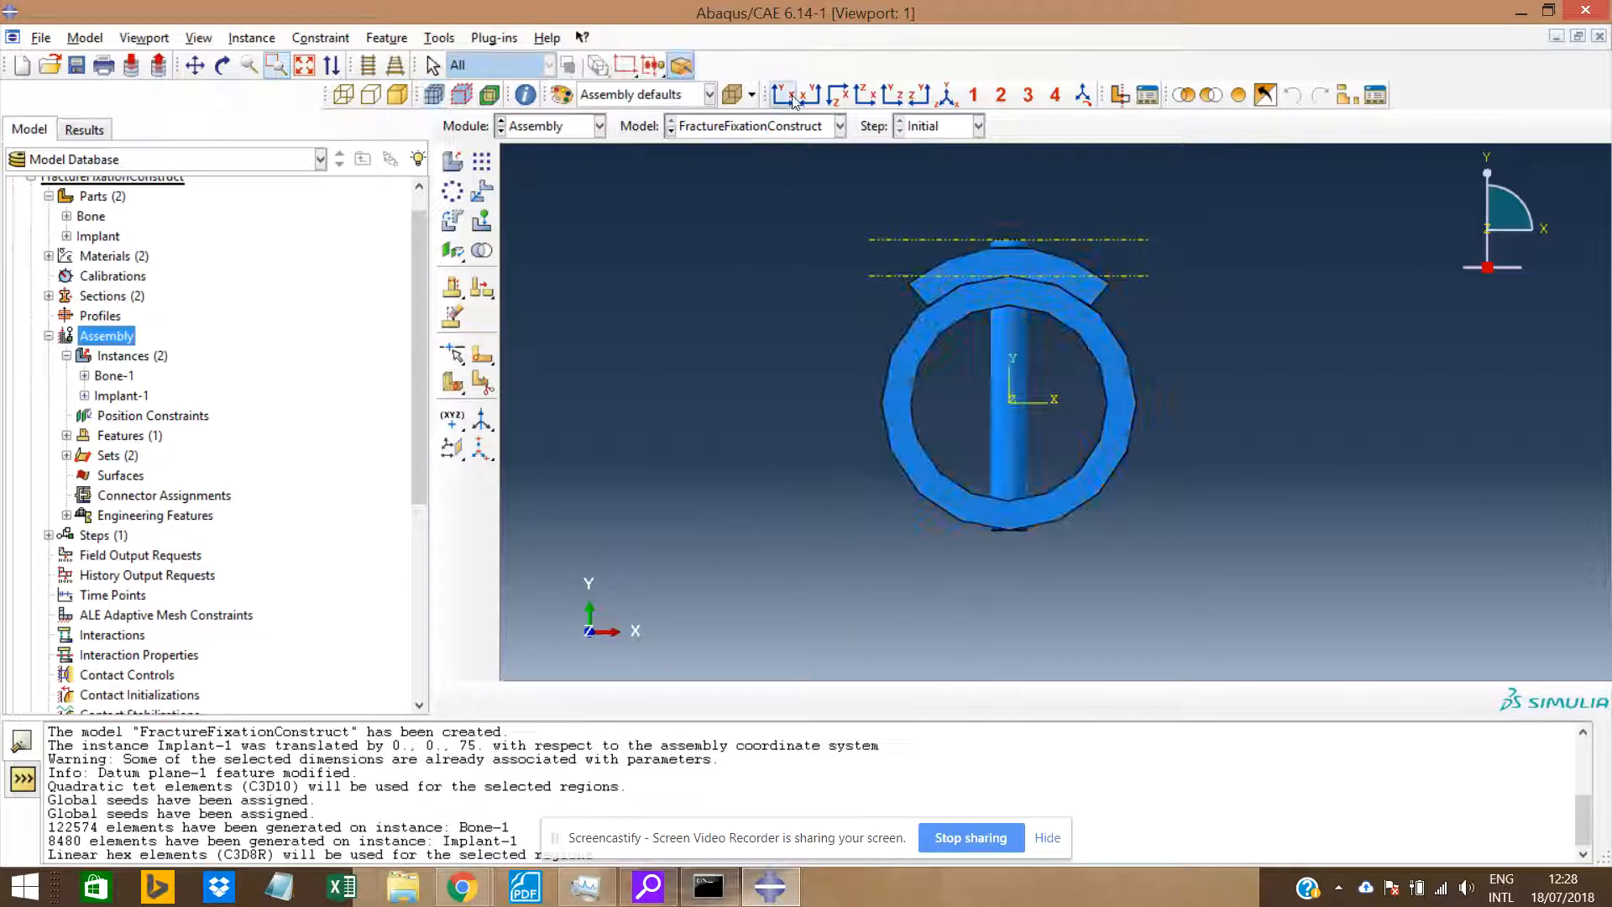
left_click(599, 126)
left_click(526, 267)
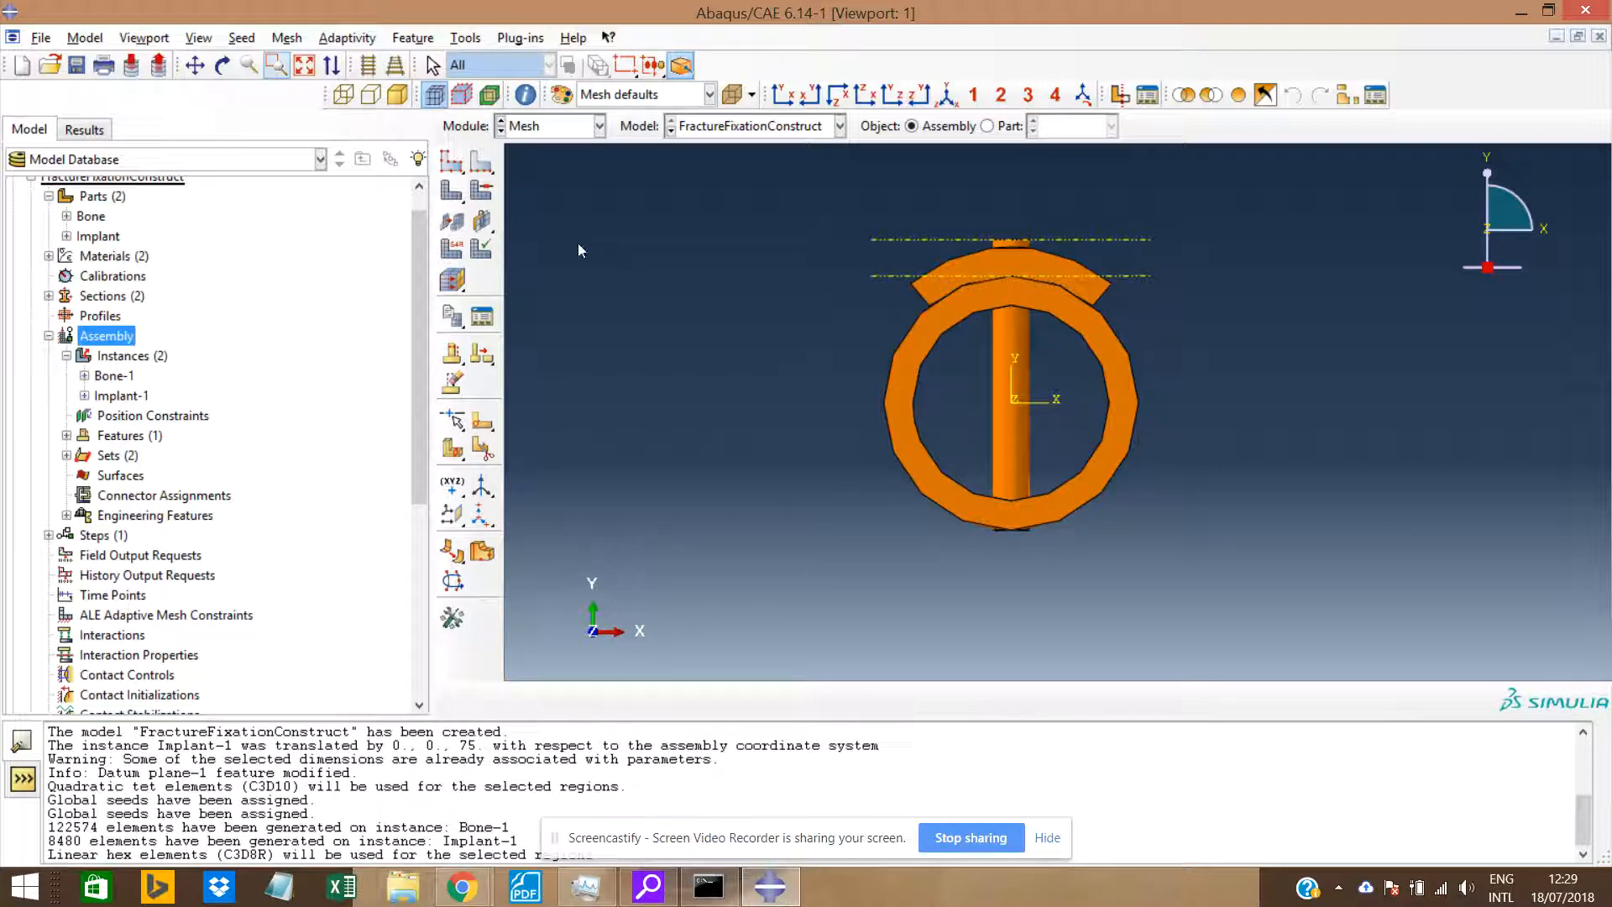
Review the methods offered for creating a cell partition, and close the partition dialog without creating one.
left_click(466, 38)
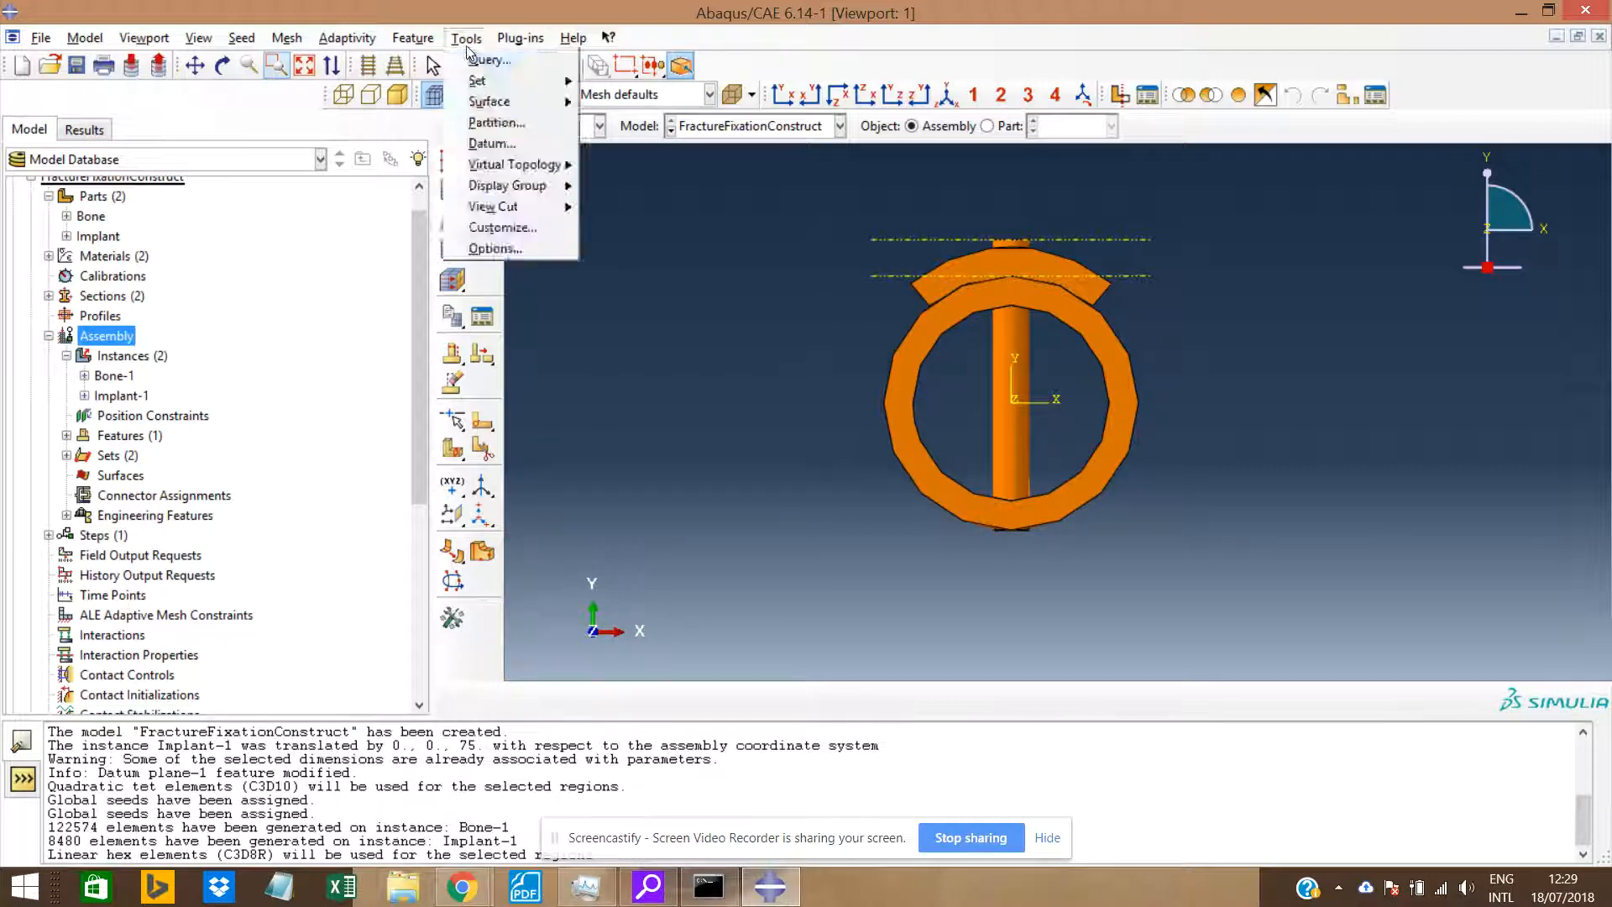
left_click(503, 127)
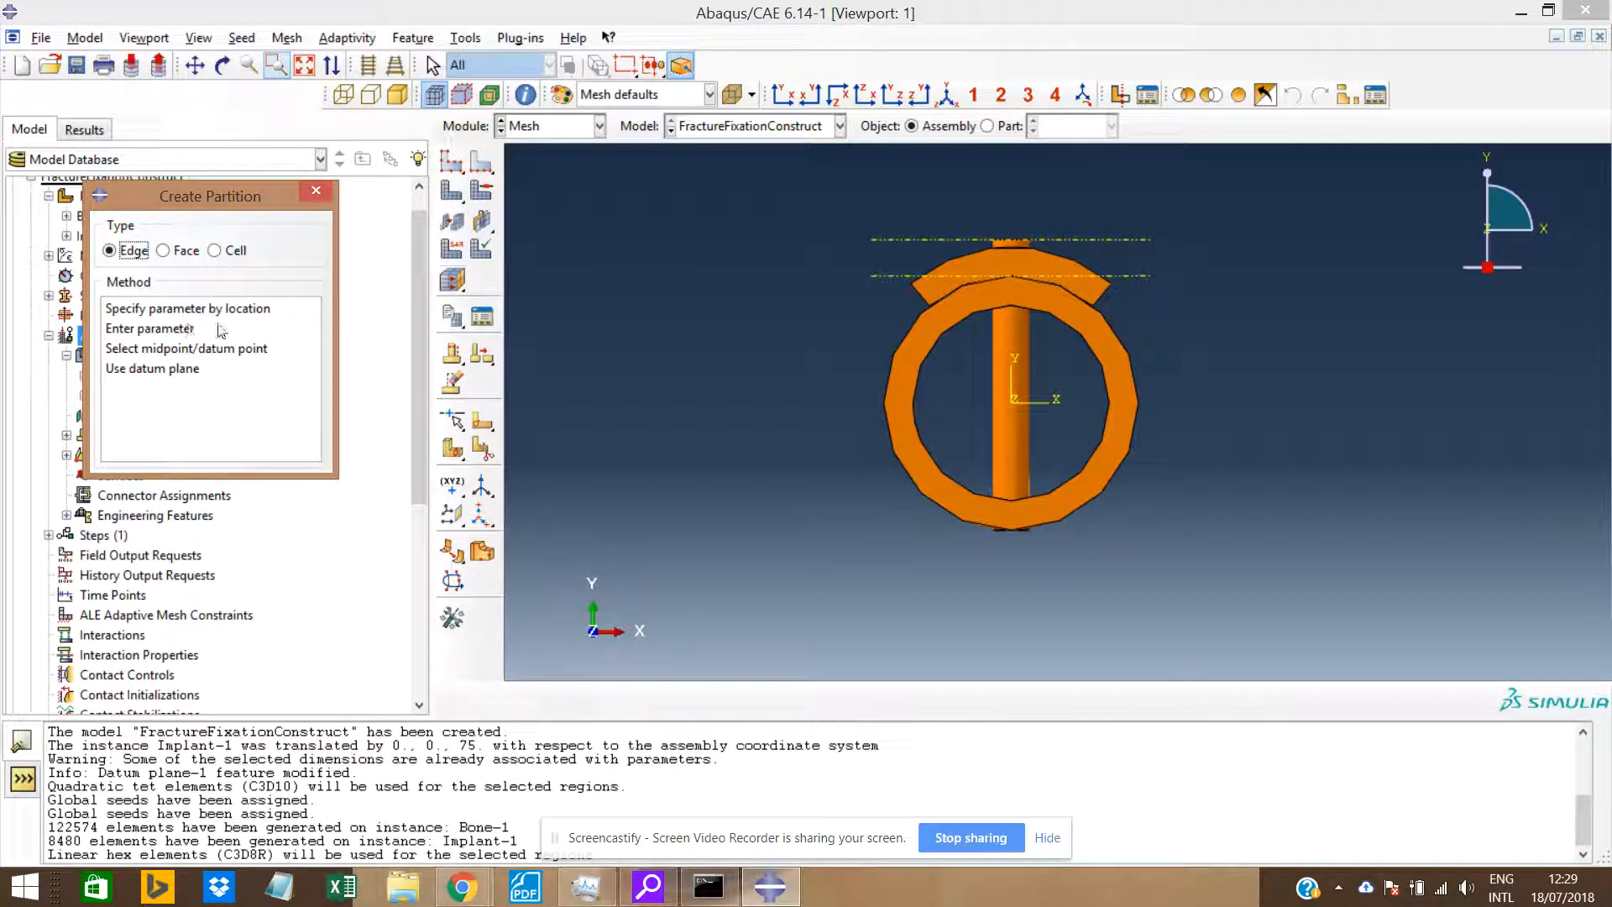
left_click(216, 251)
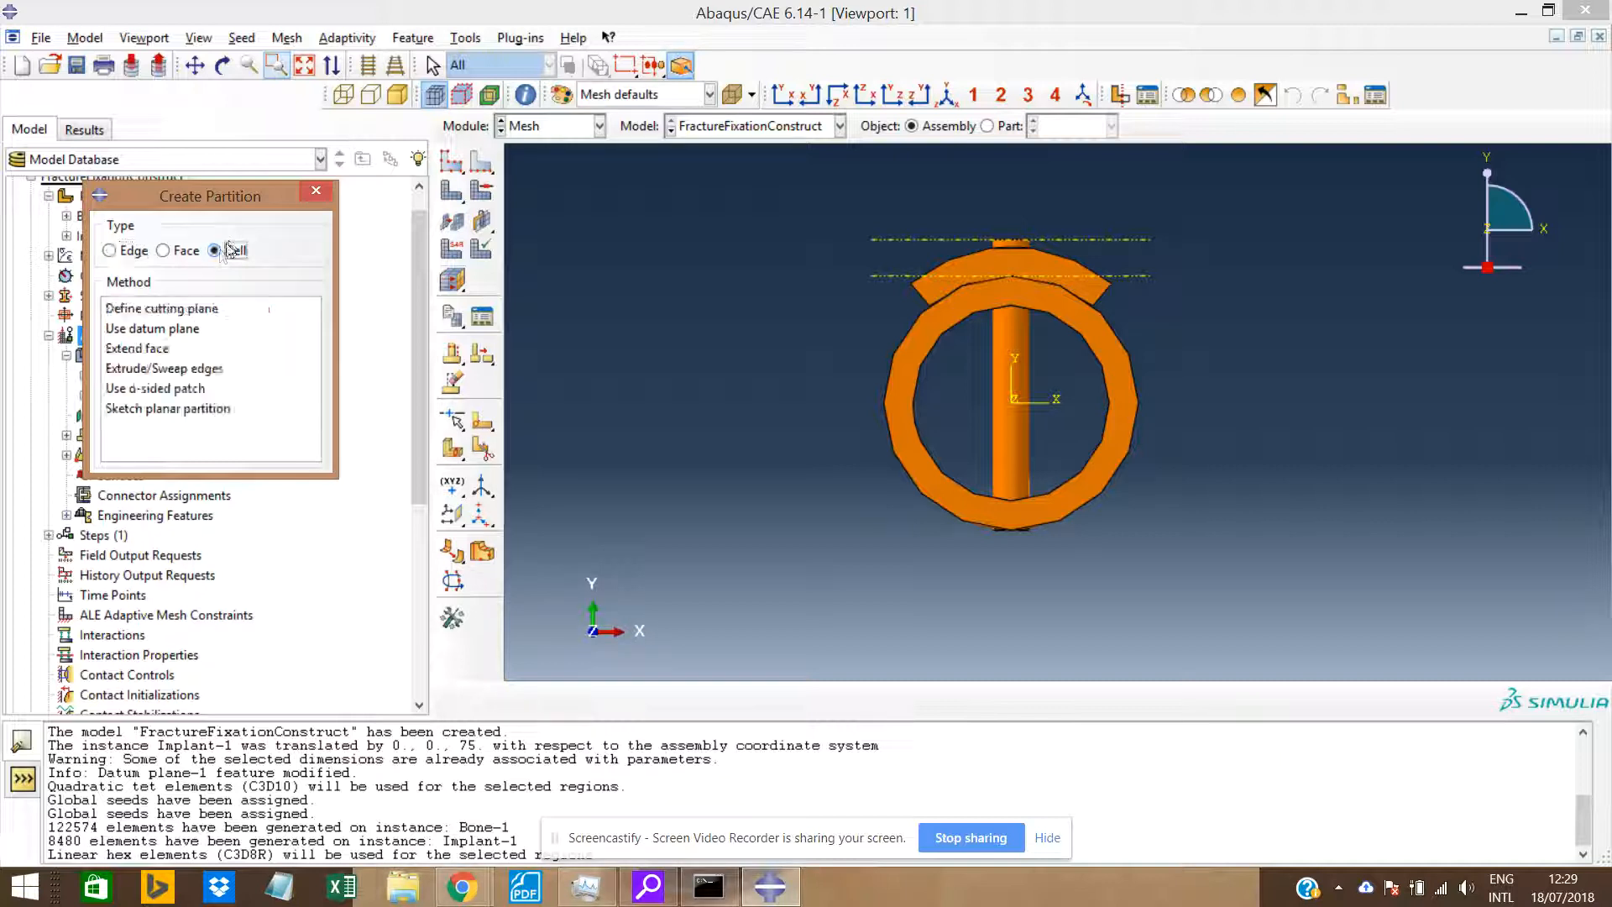
left_click_drag(200, 199, 206, 71)
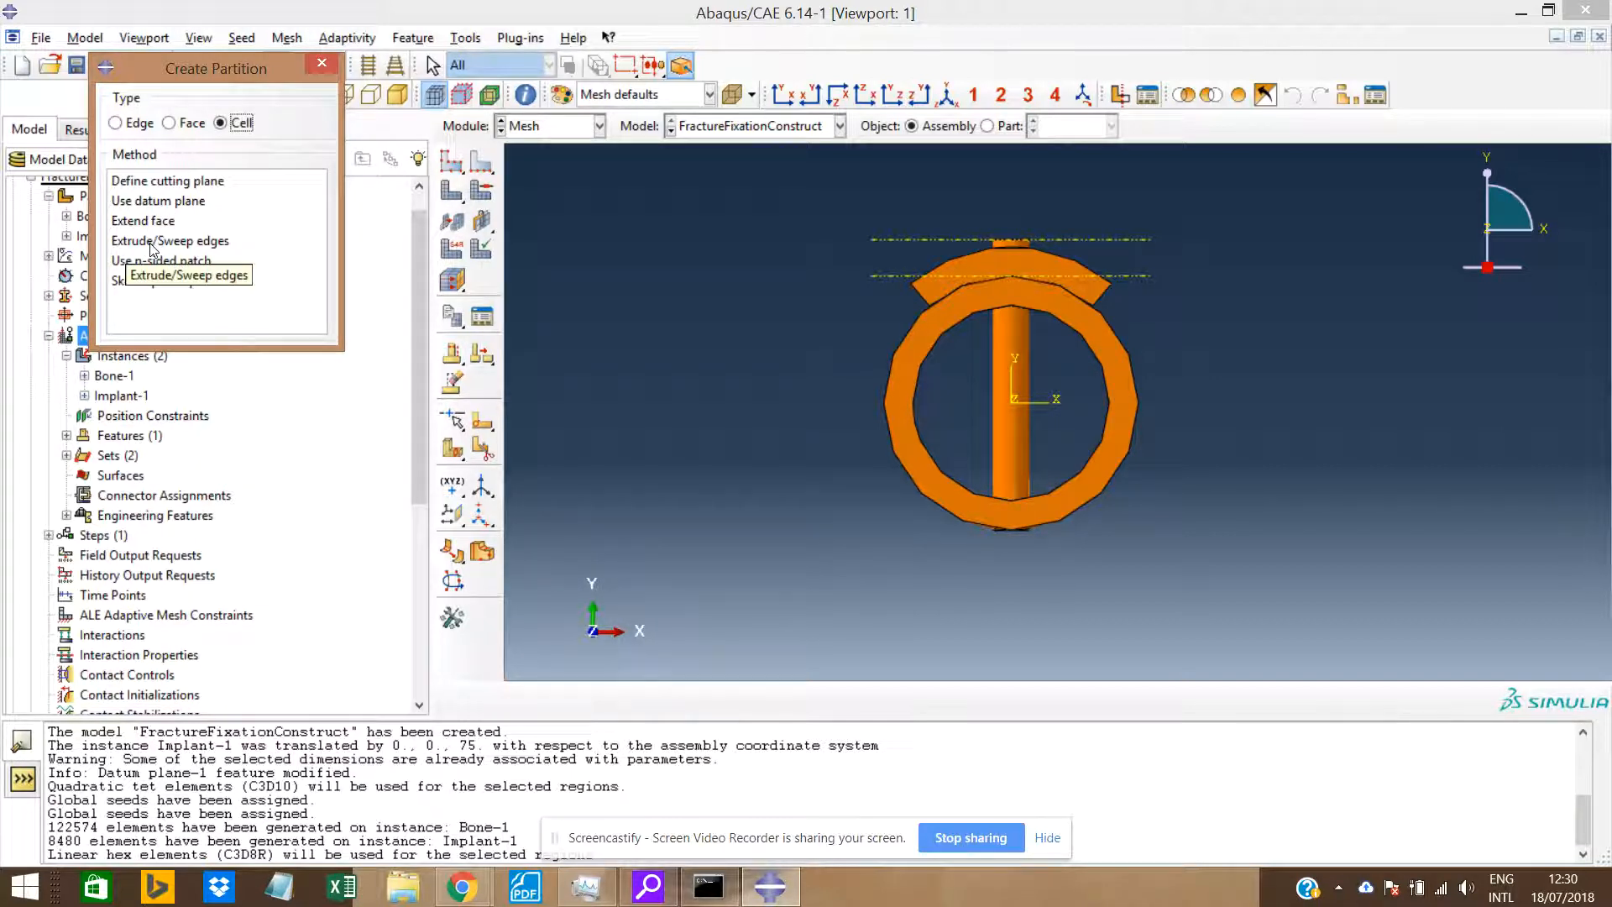
left_click(316, 69)
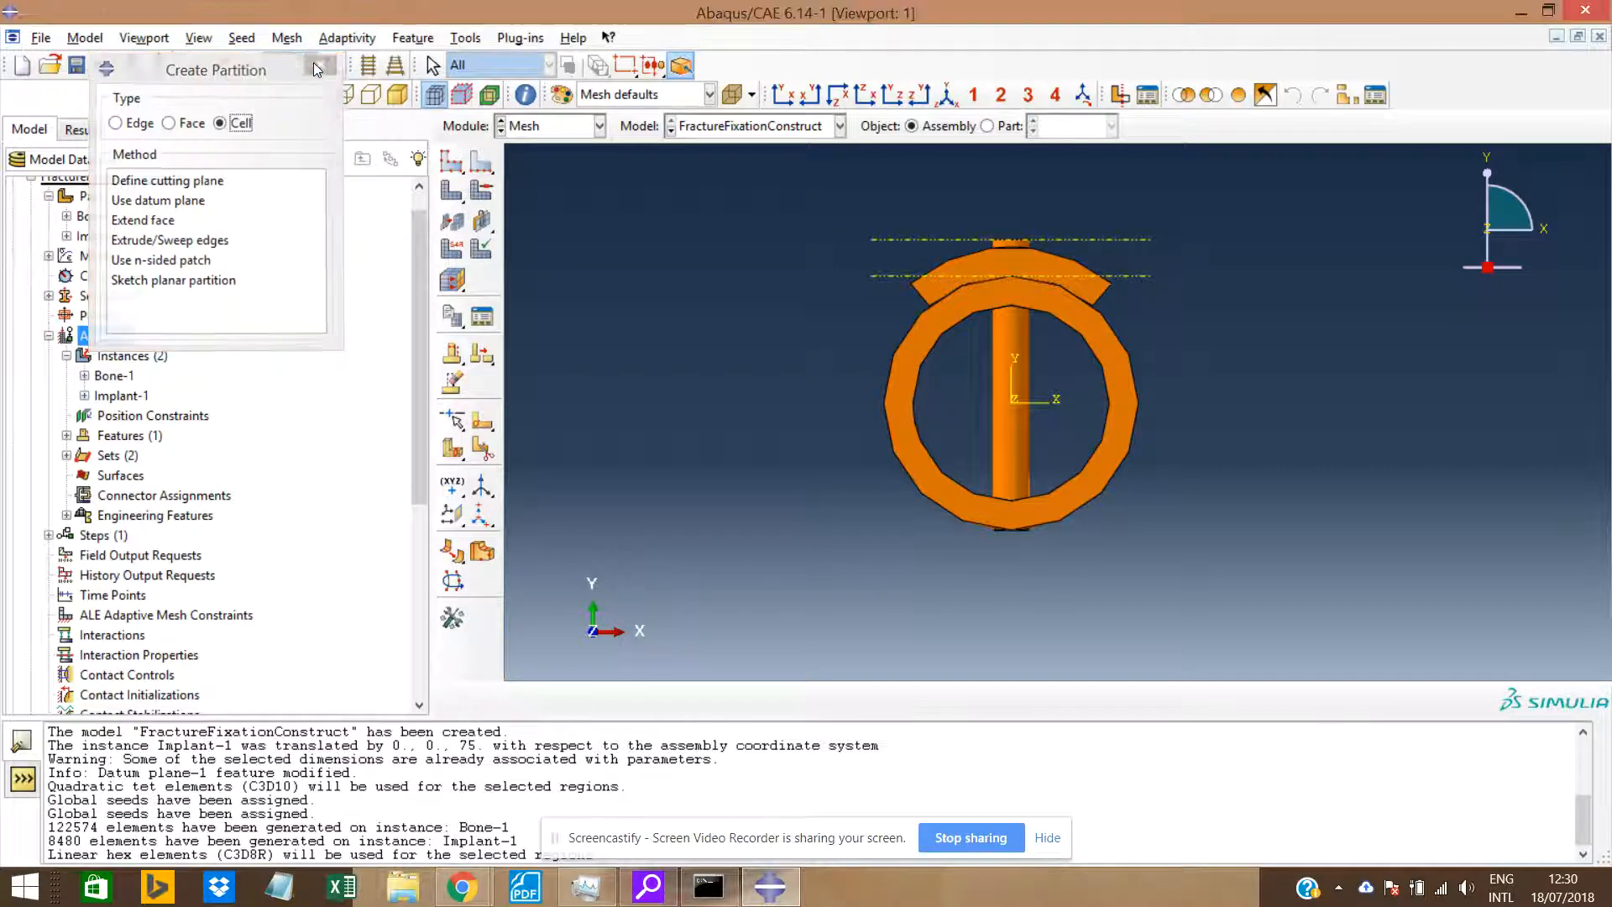
Create a datum plane through the implant plate's upper long side edge and the lower corner point of its end face.
left_click(451, 518)
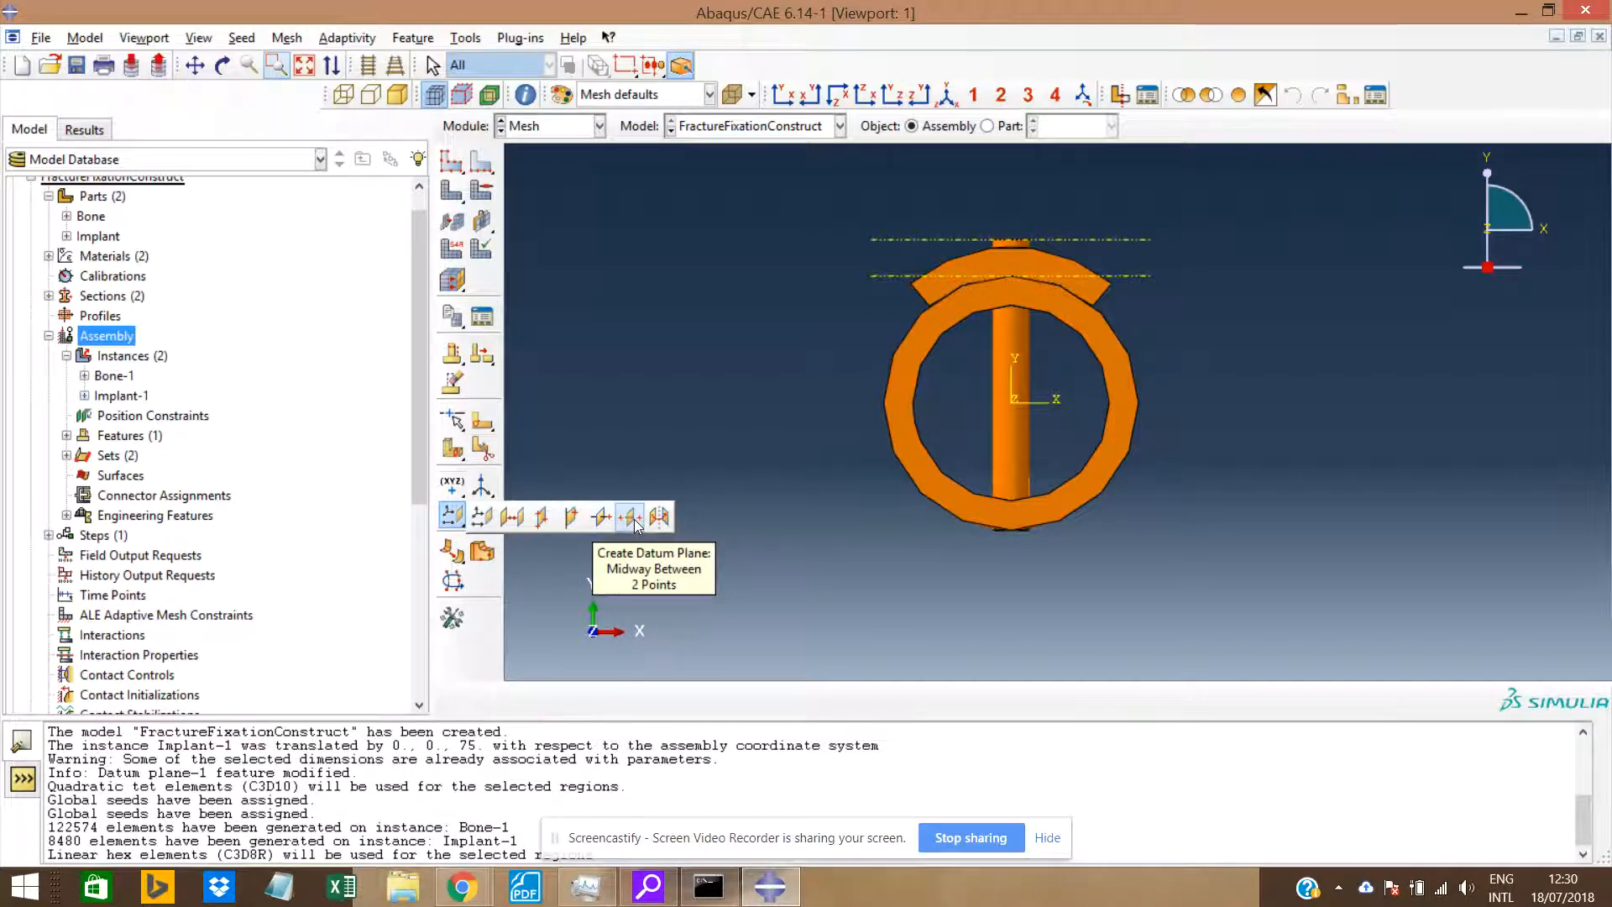
left_click(571, 519)
left_click_drag(805, 406, 1060, 336, "ctrl+alt")
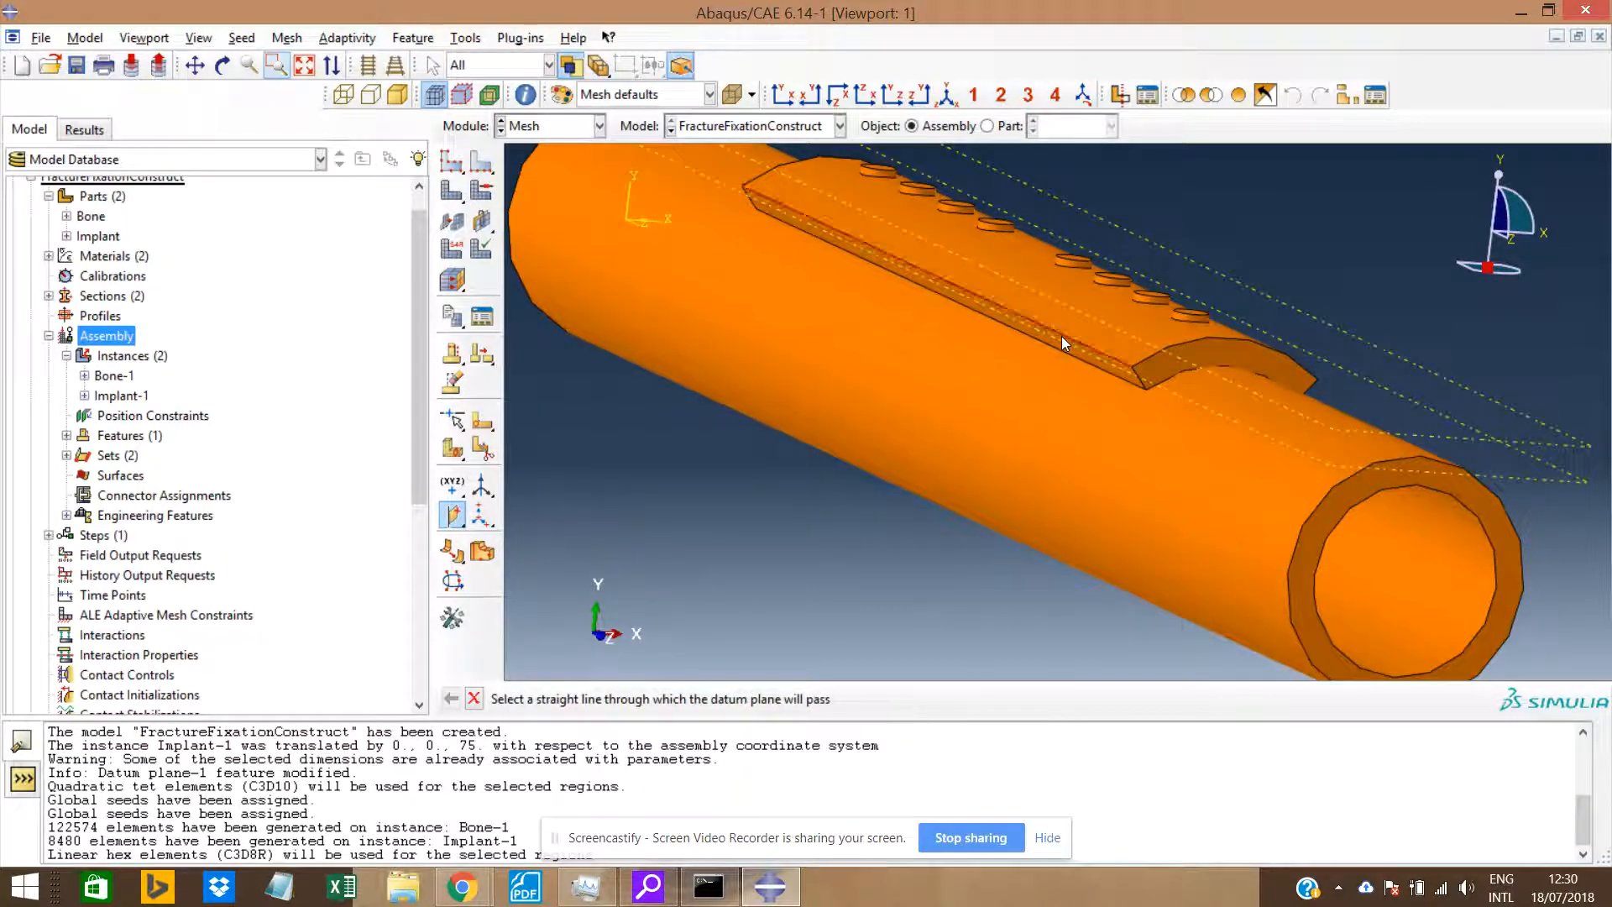
left_click(1062, 336)
scroll(1138, 376, "up", 3)
scroll(1137, 376, "up", 2)
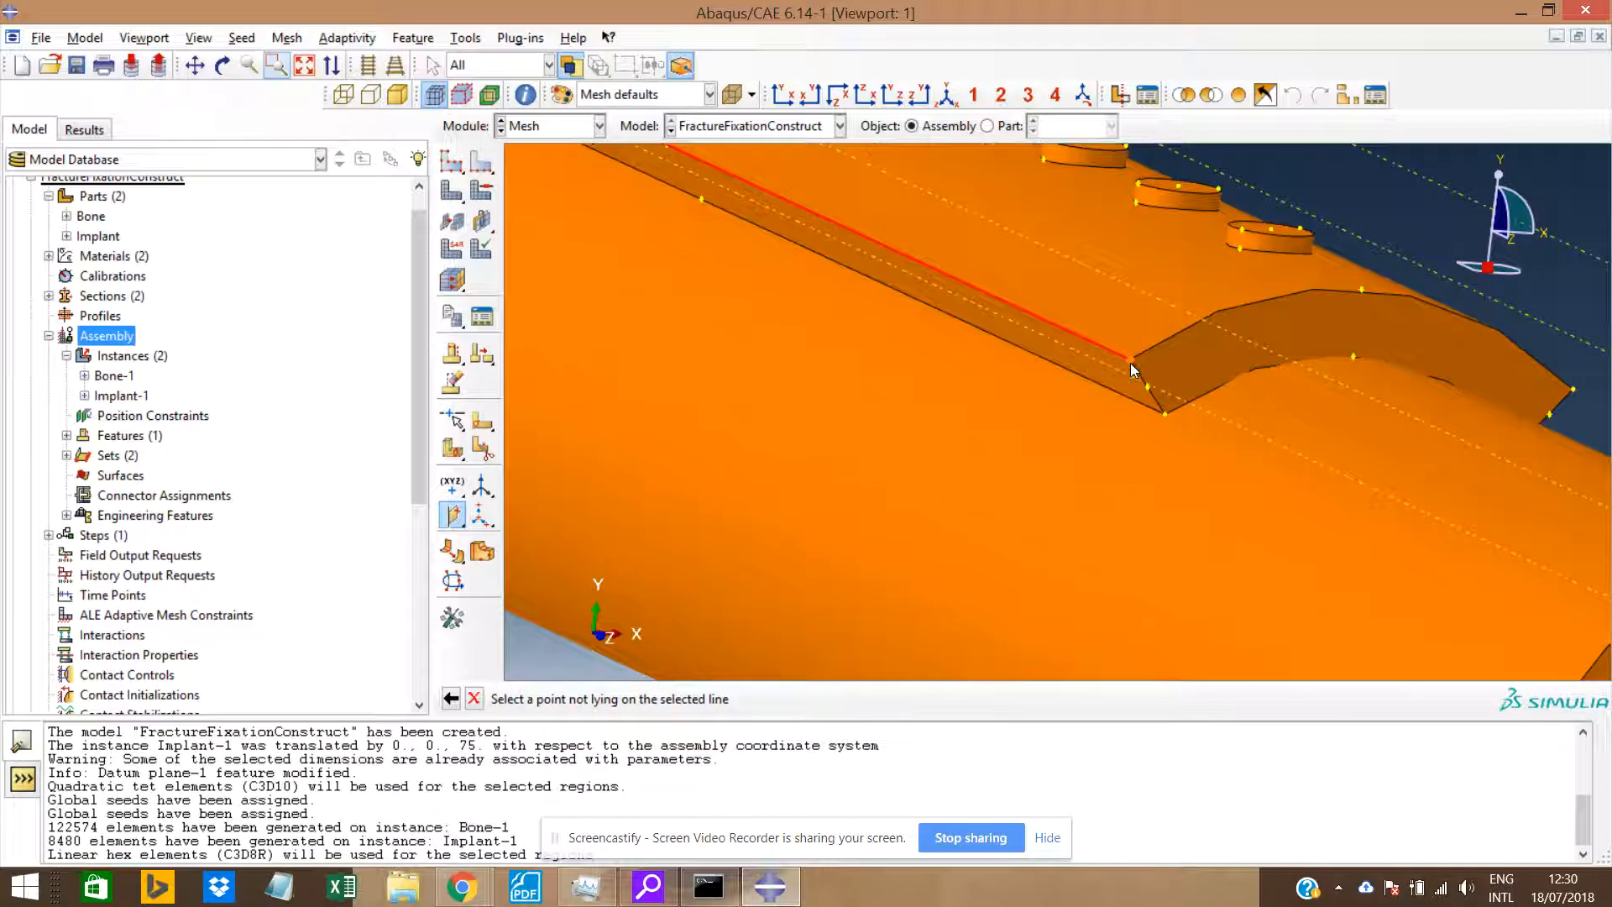
left_click(1131, 362)
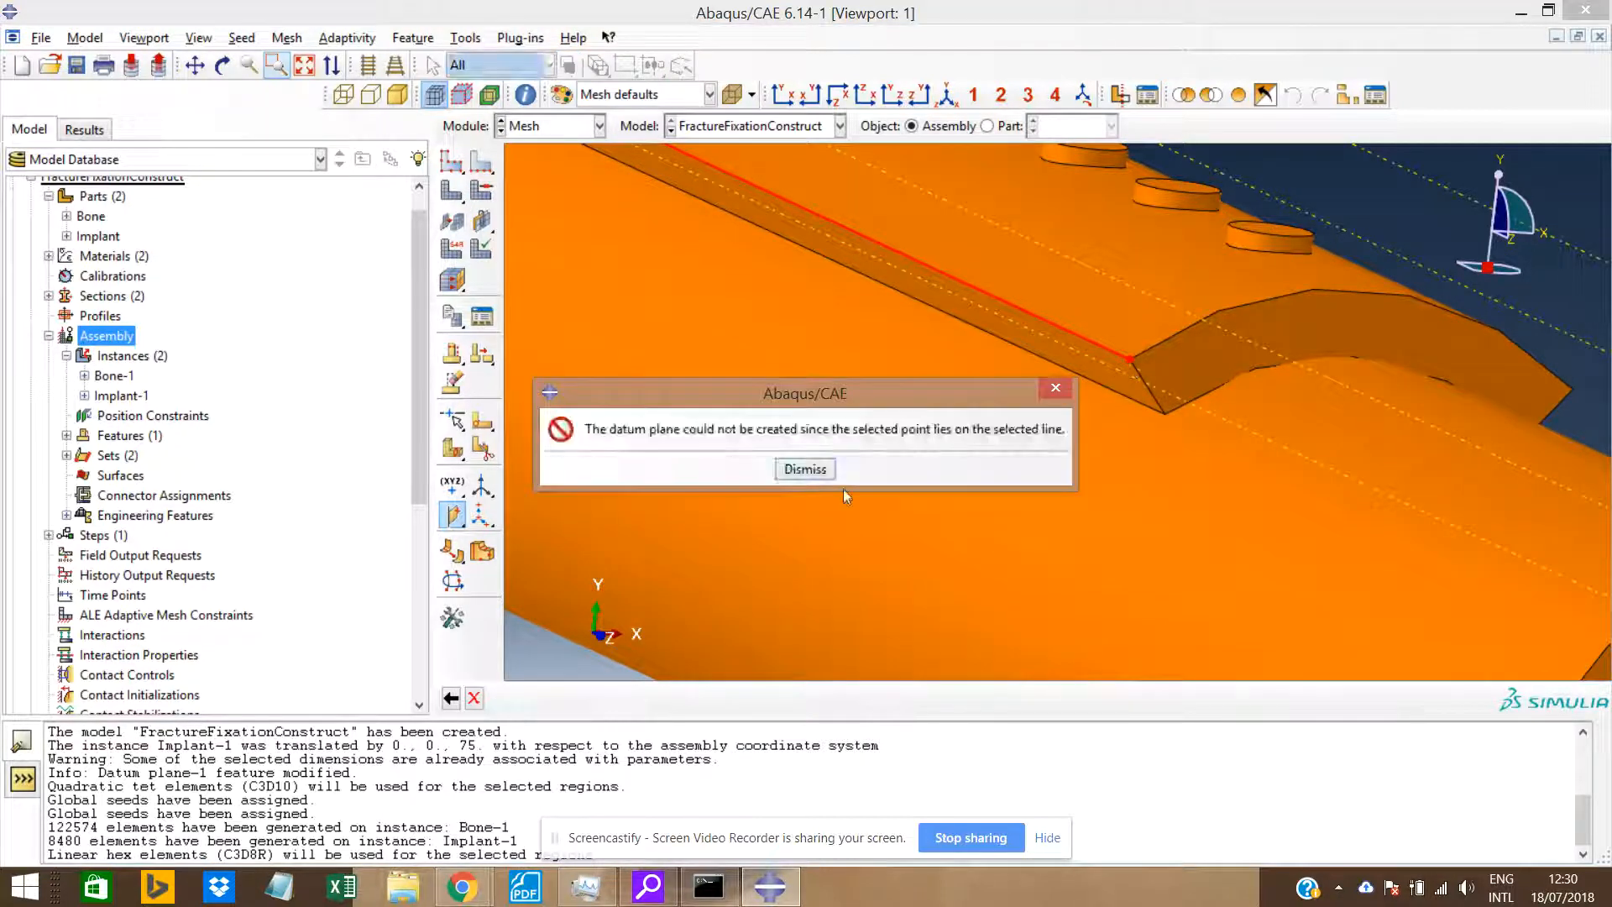
left_click(803, 469)
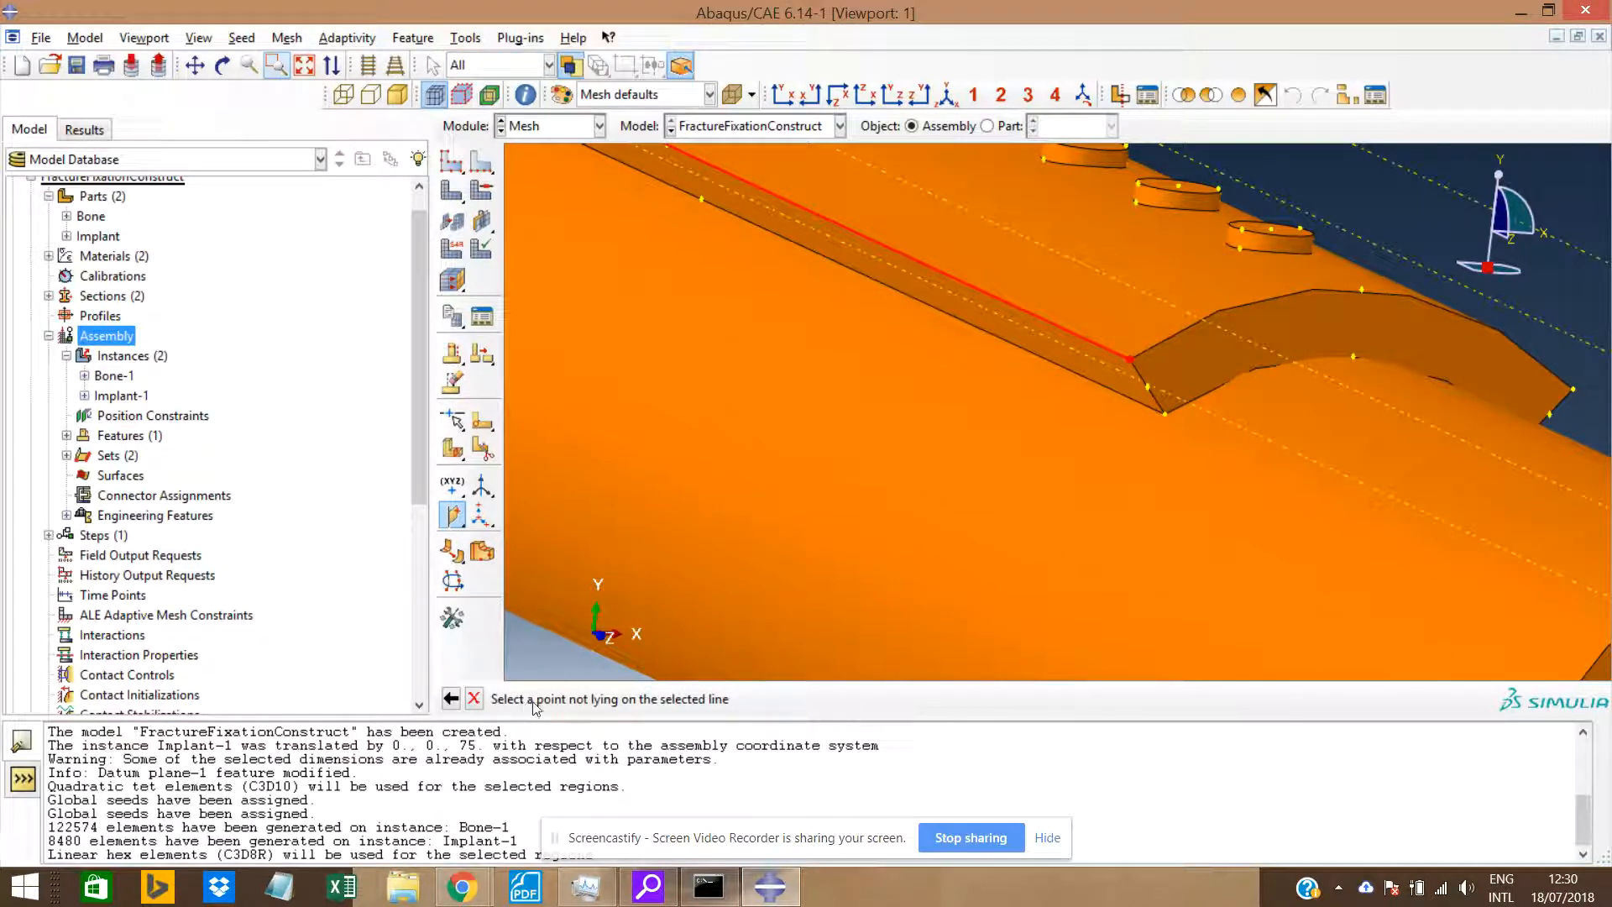
left_click(1165, 414)
scroll(1147, 426, "down", 3)
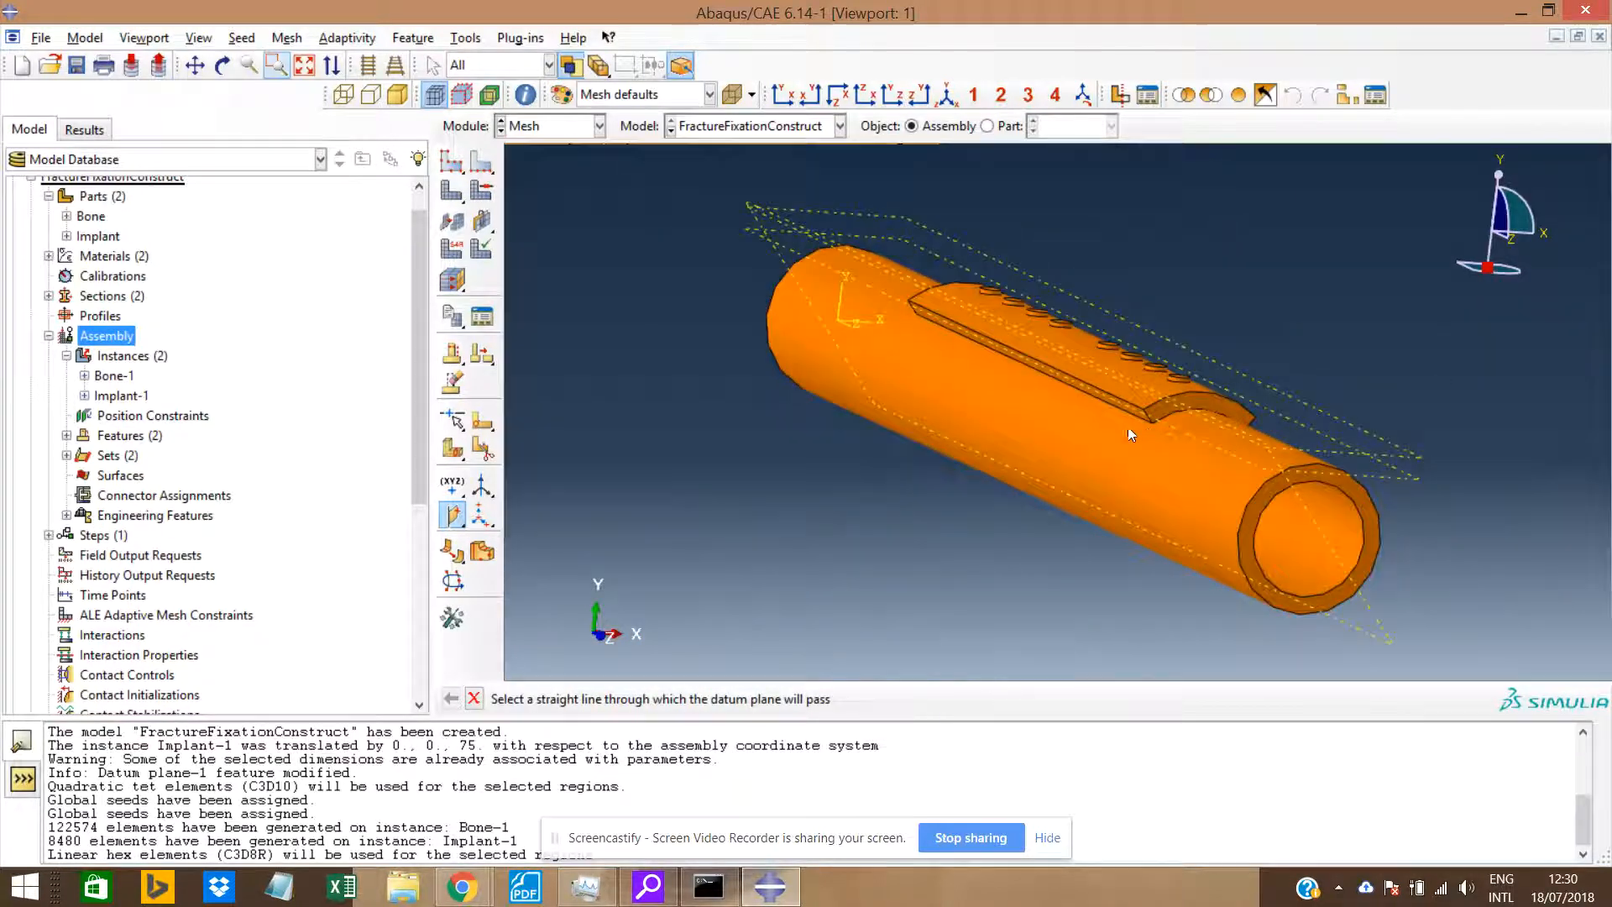
Examine in the XY view how the new datum plane runs from the plate's end edge through the bone wall.
left_click(783, 96)
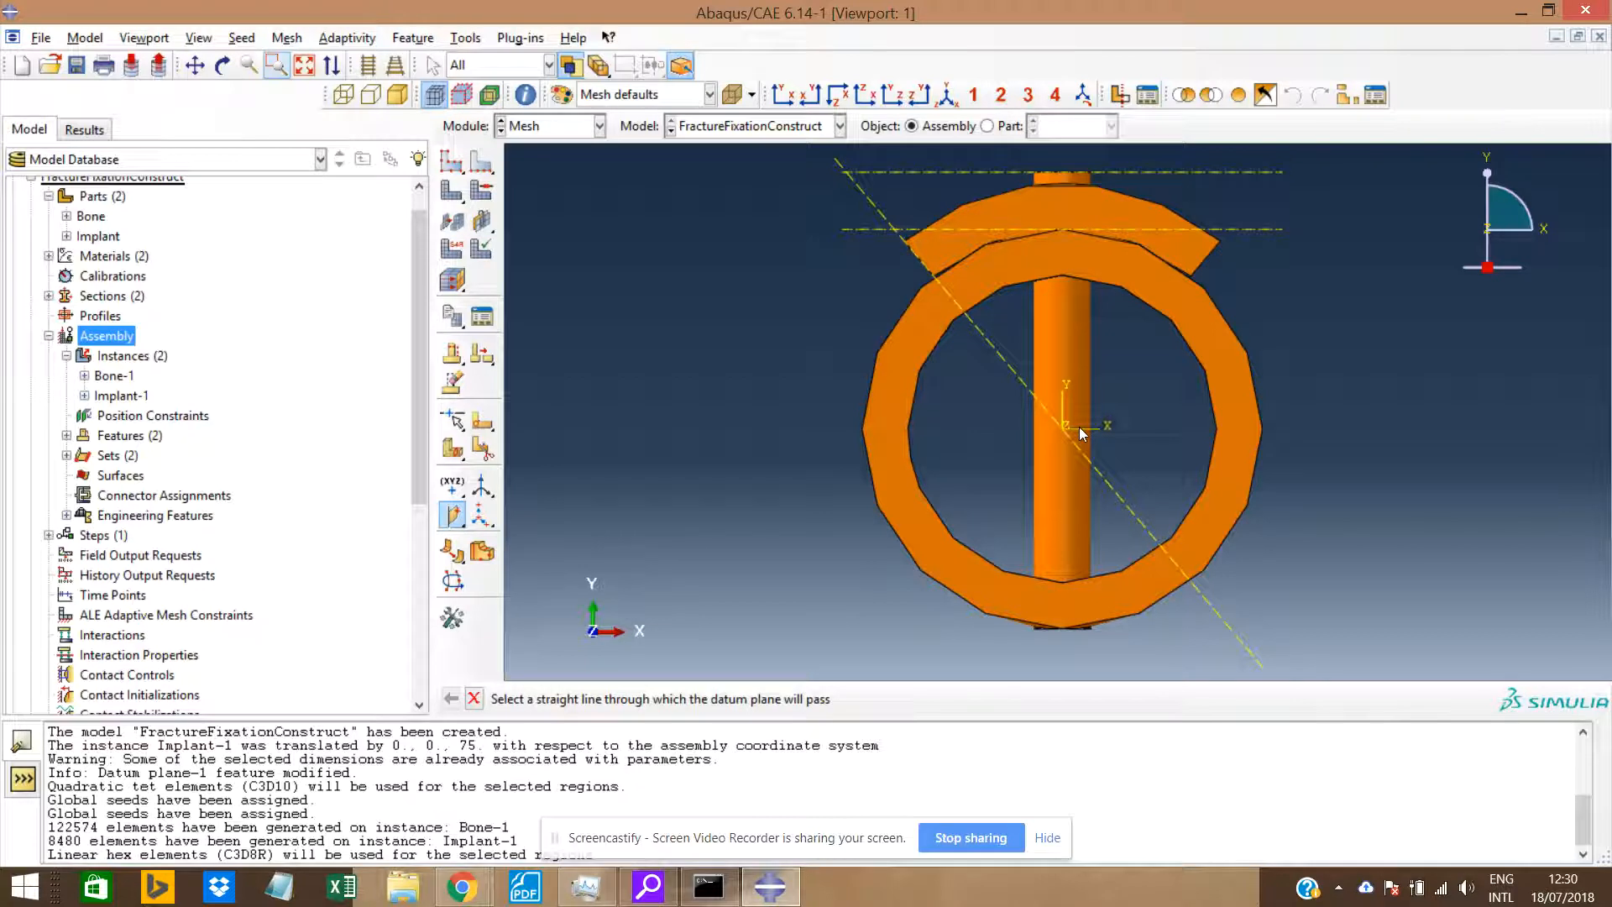
scroll(951, 278, "up", 2)
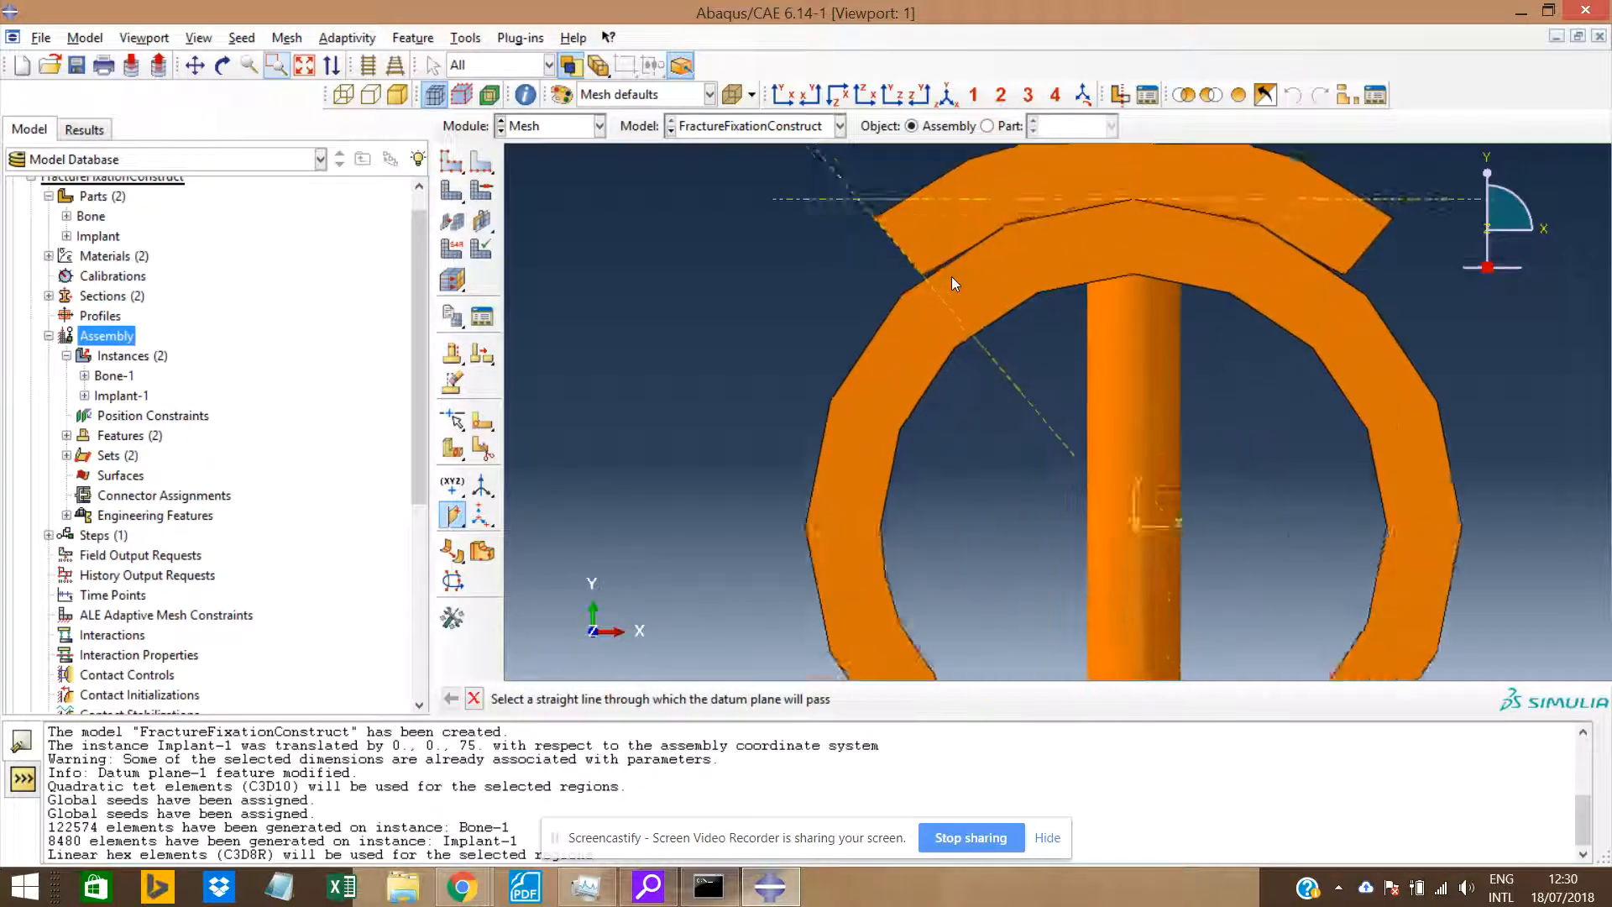
scroll(950, 276, "up", 5)
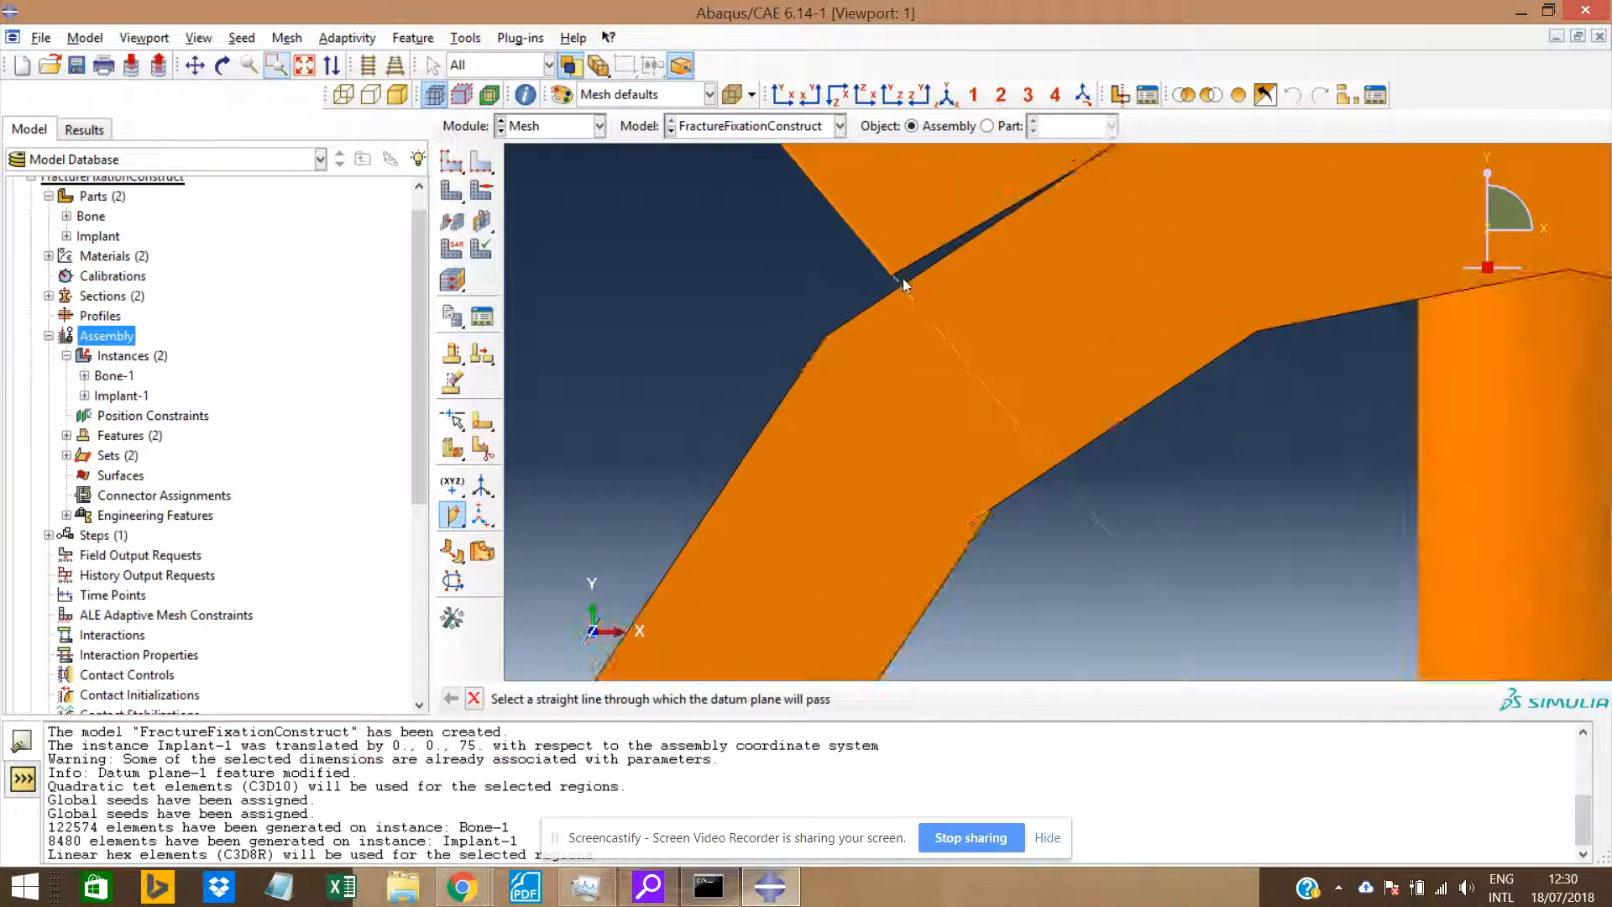
scroll(903, 282, "down", 4)
scroll(1072, 186, "up", 2)
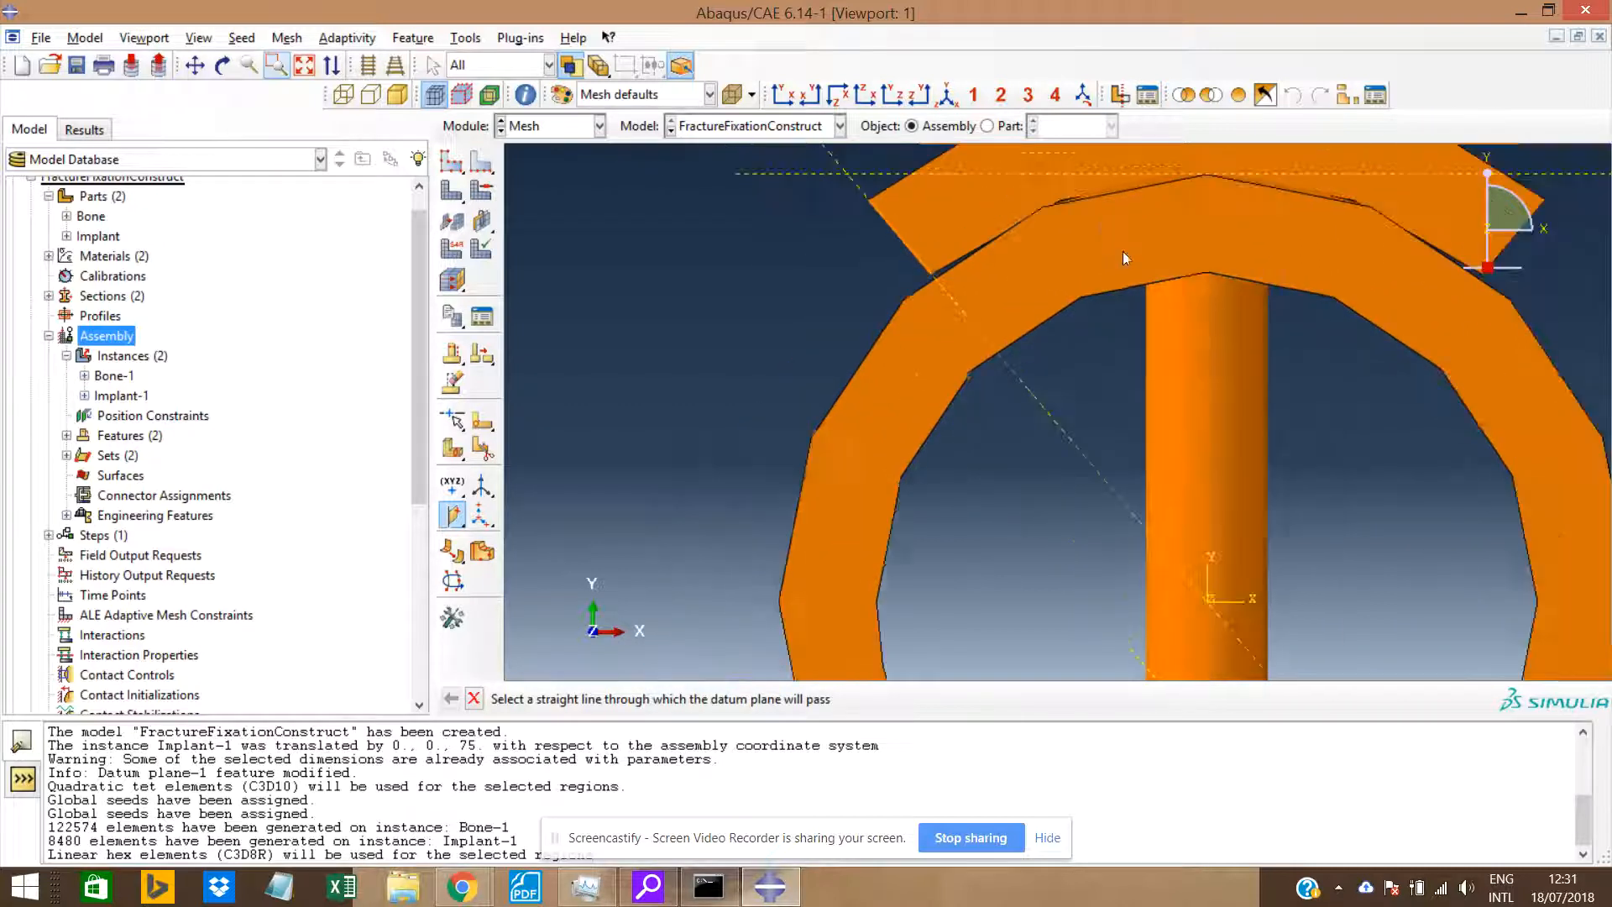
scroll(1125, 252, "down", 4)
scroll(1160, 185, "up", 5)
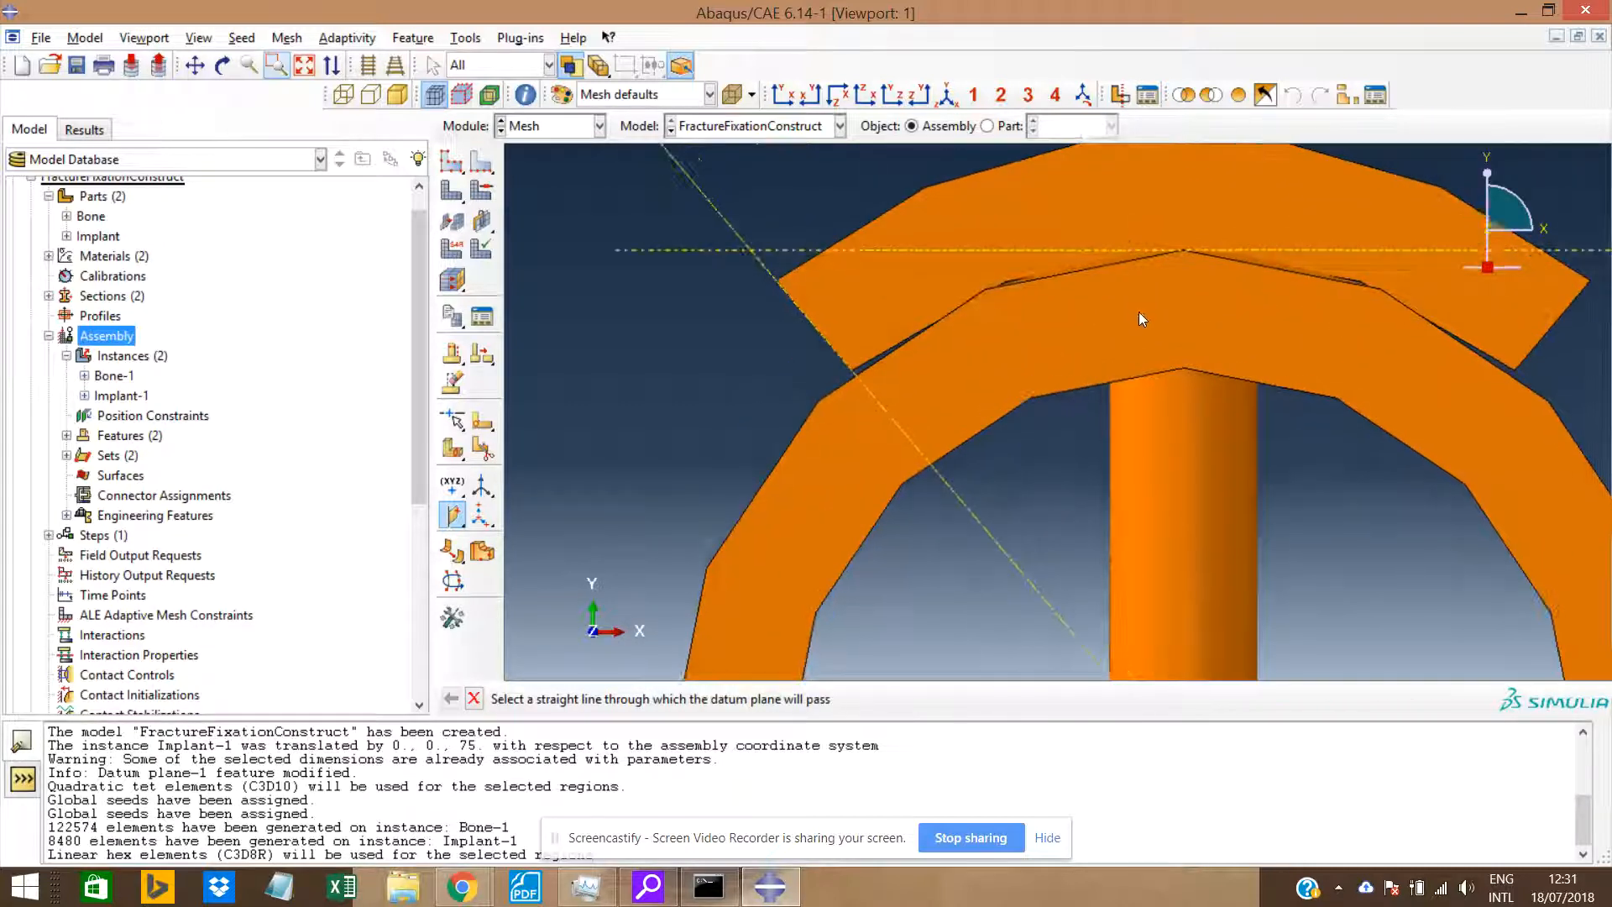
Inspect the contact between plate, screw and bone with translucency temporarily on, and exit the datum plane command.
left_click(732, 94)
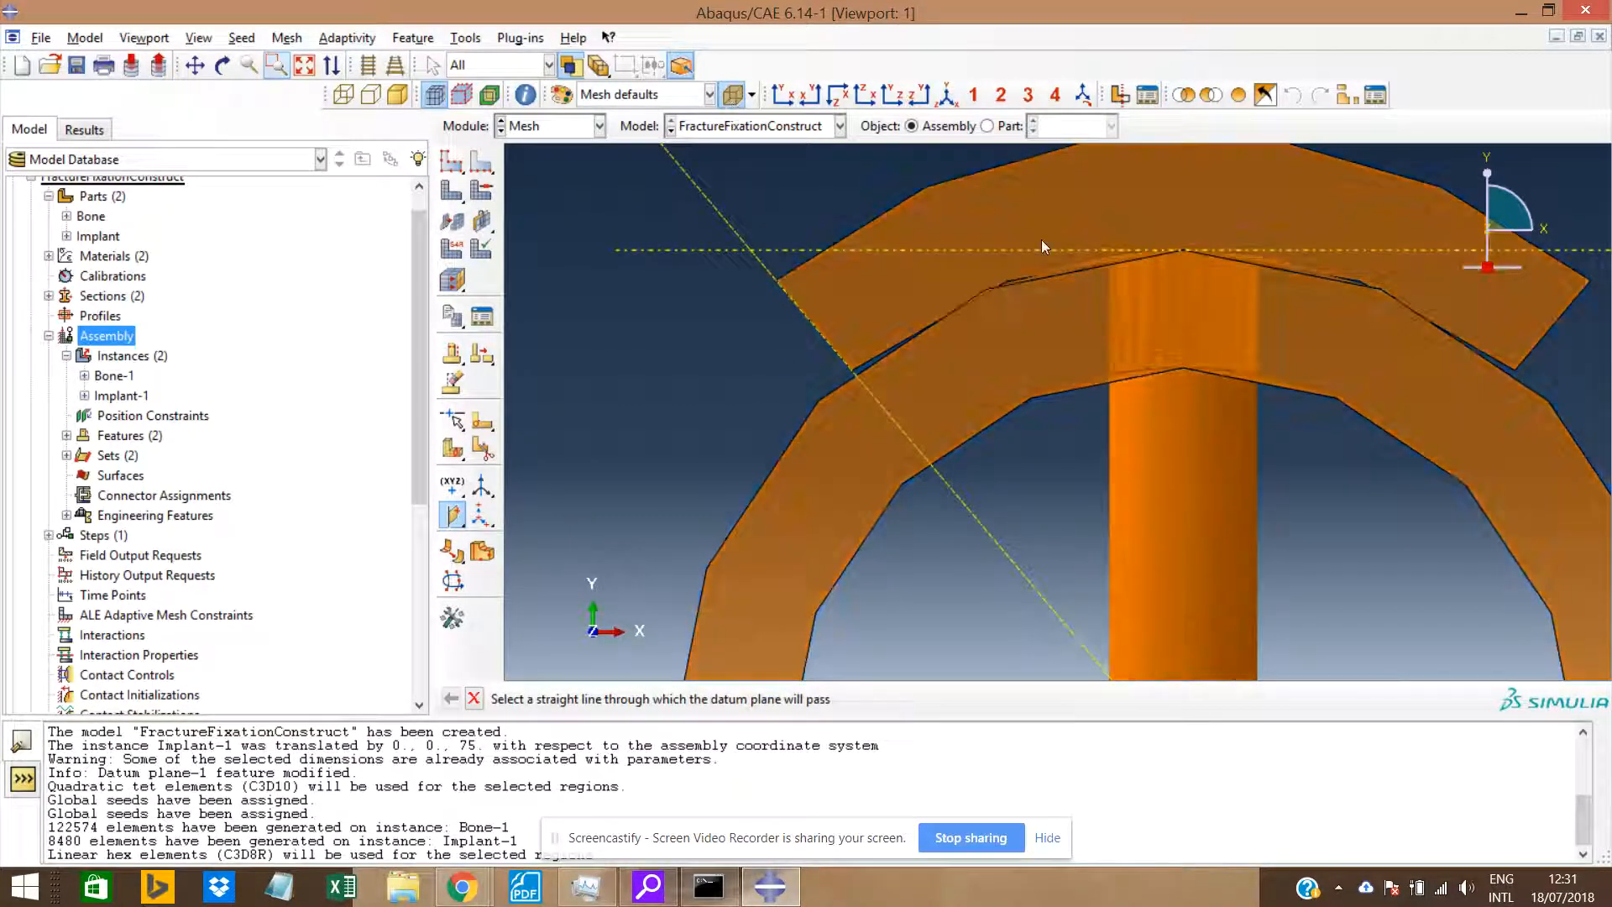
scroll(1132, 274, "up", 3)
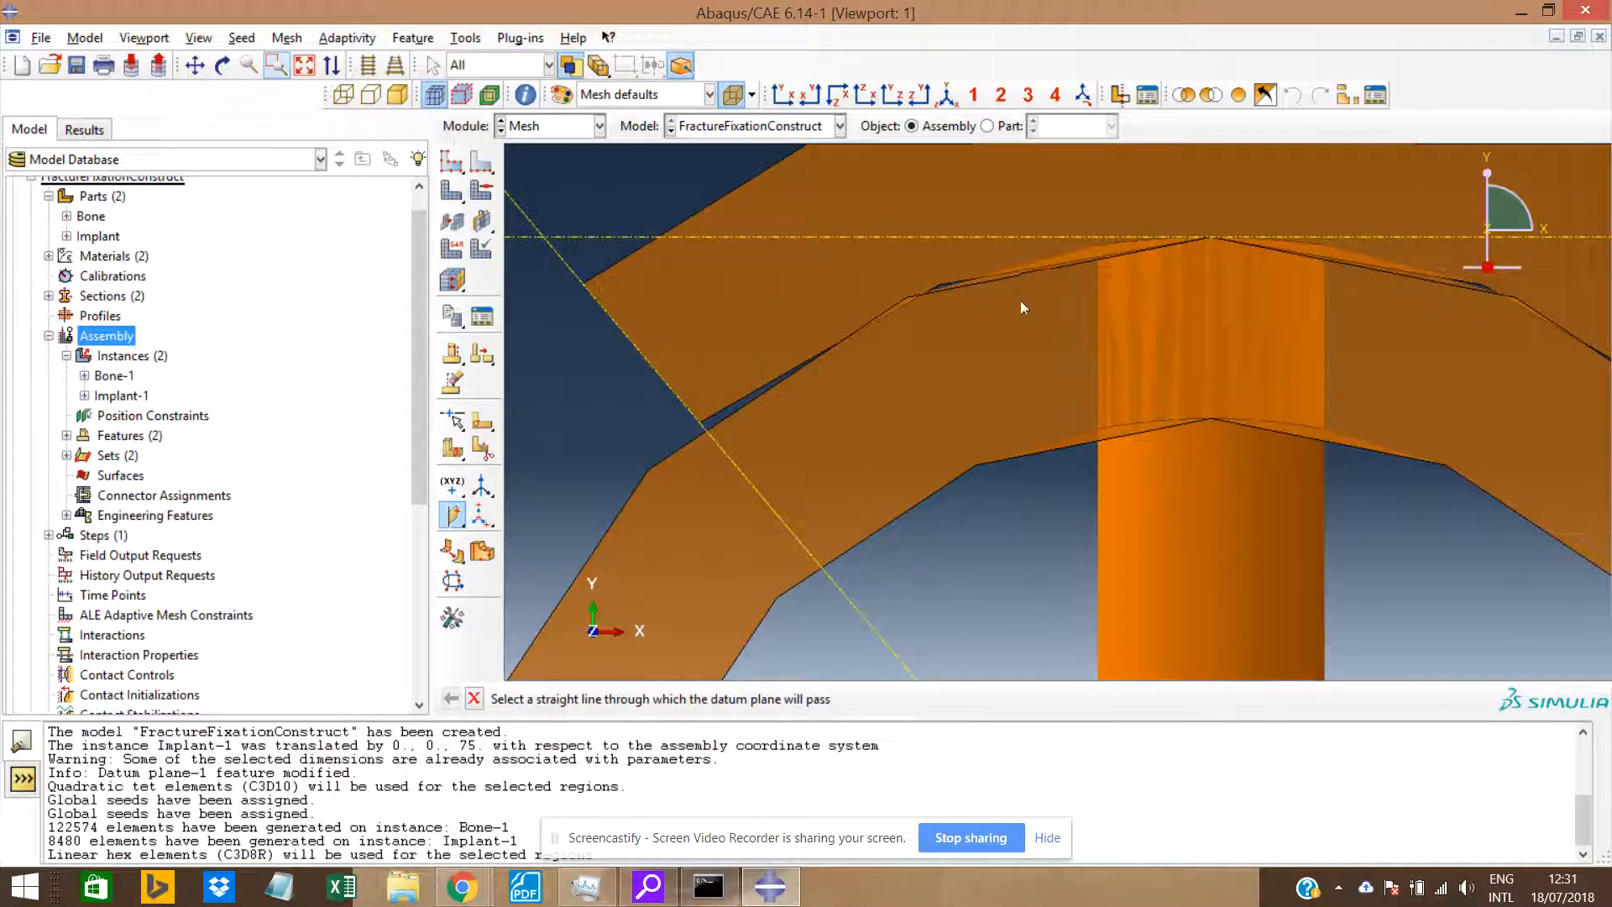
scroll(1295, 299, "down", 3)
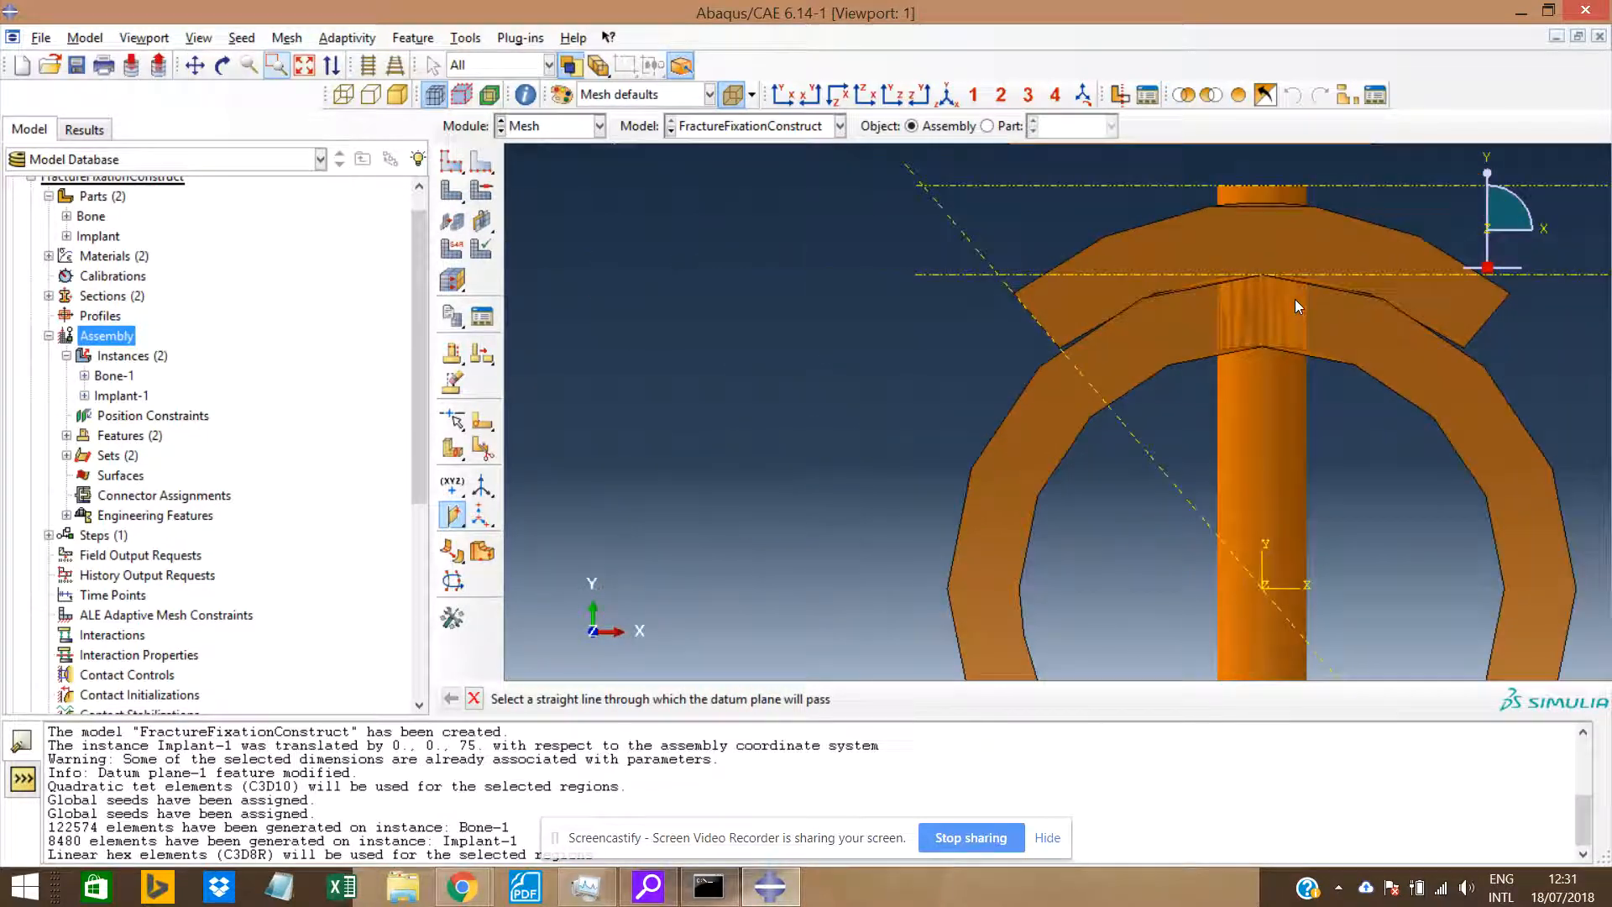
scroll(1295, 299, "up", 3)
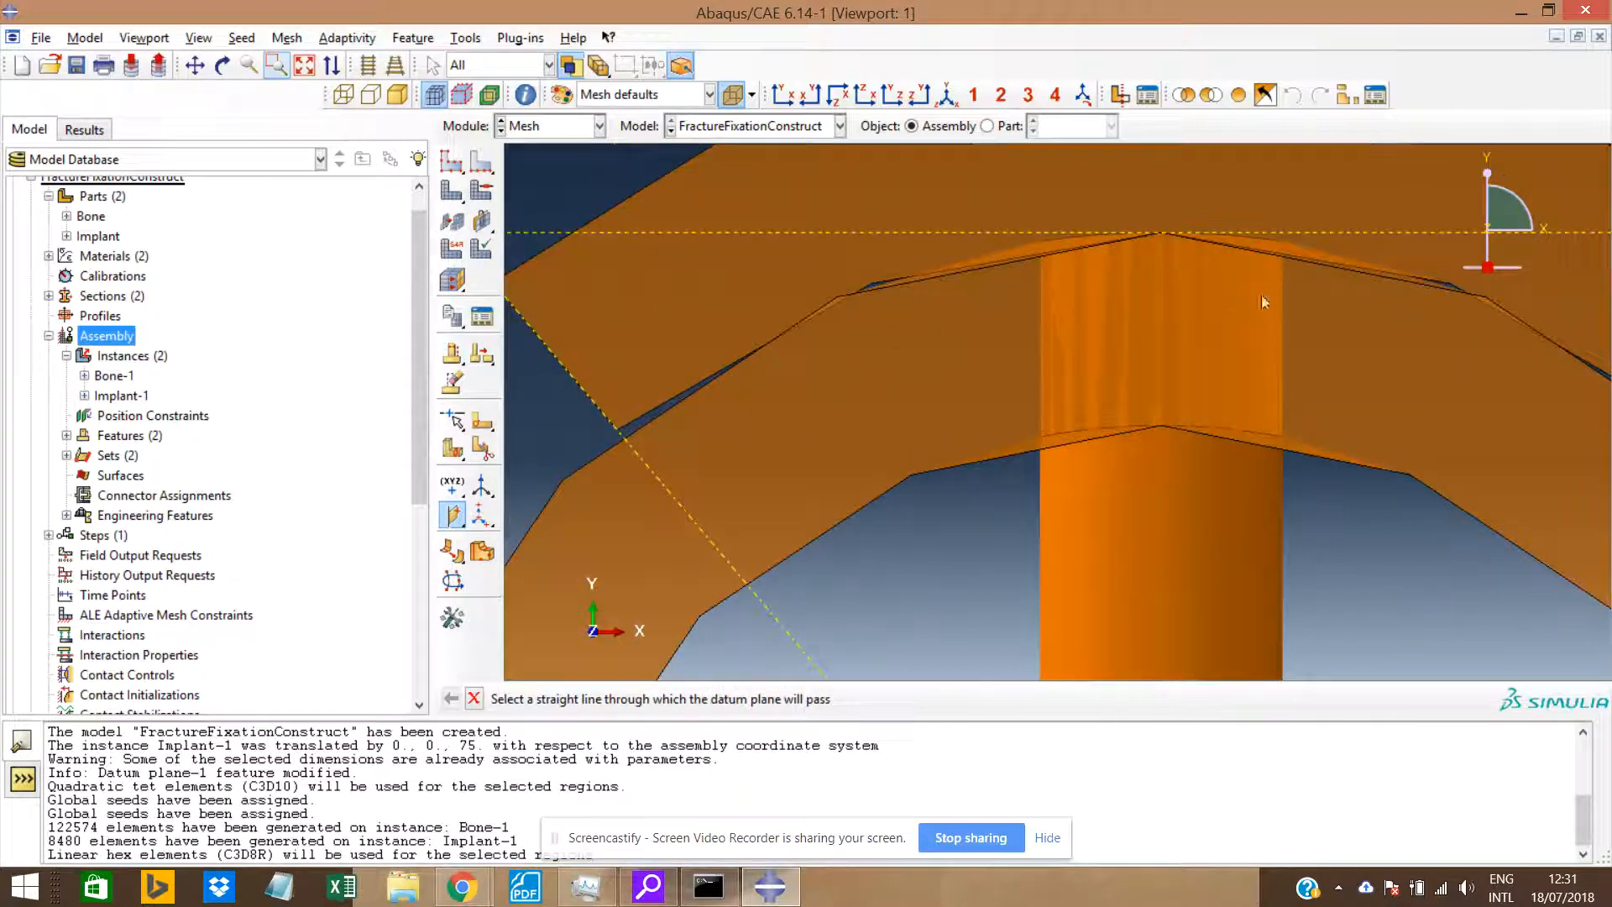
scroll(1200, 330, "down", 3)
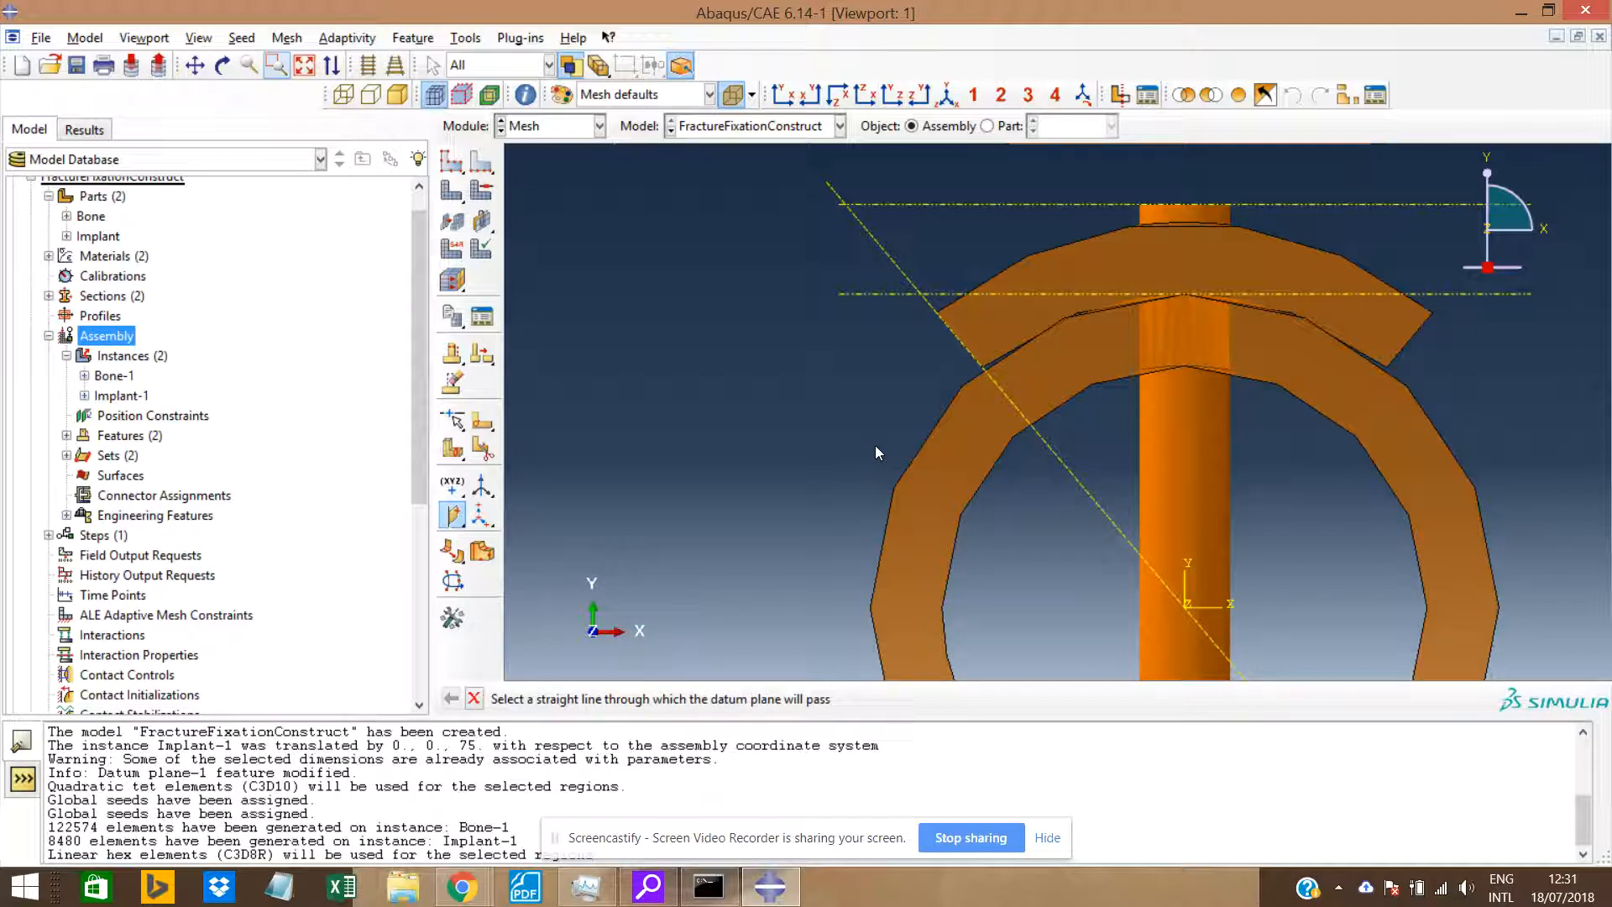
scroll(1007, 399, "up", 5)
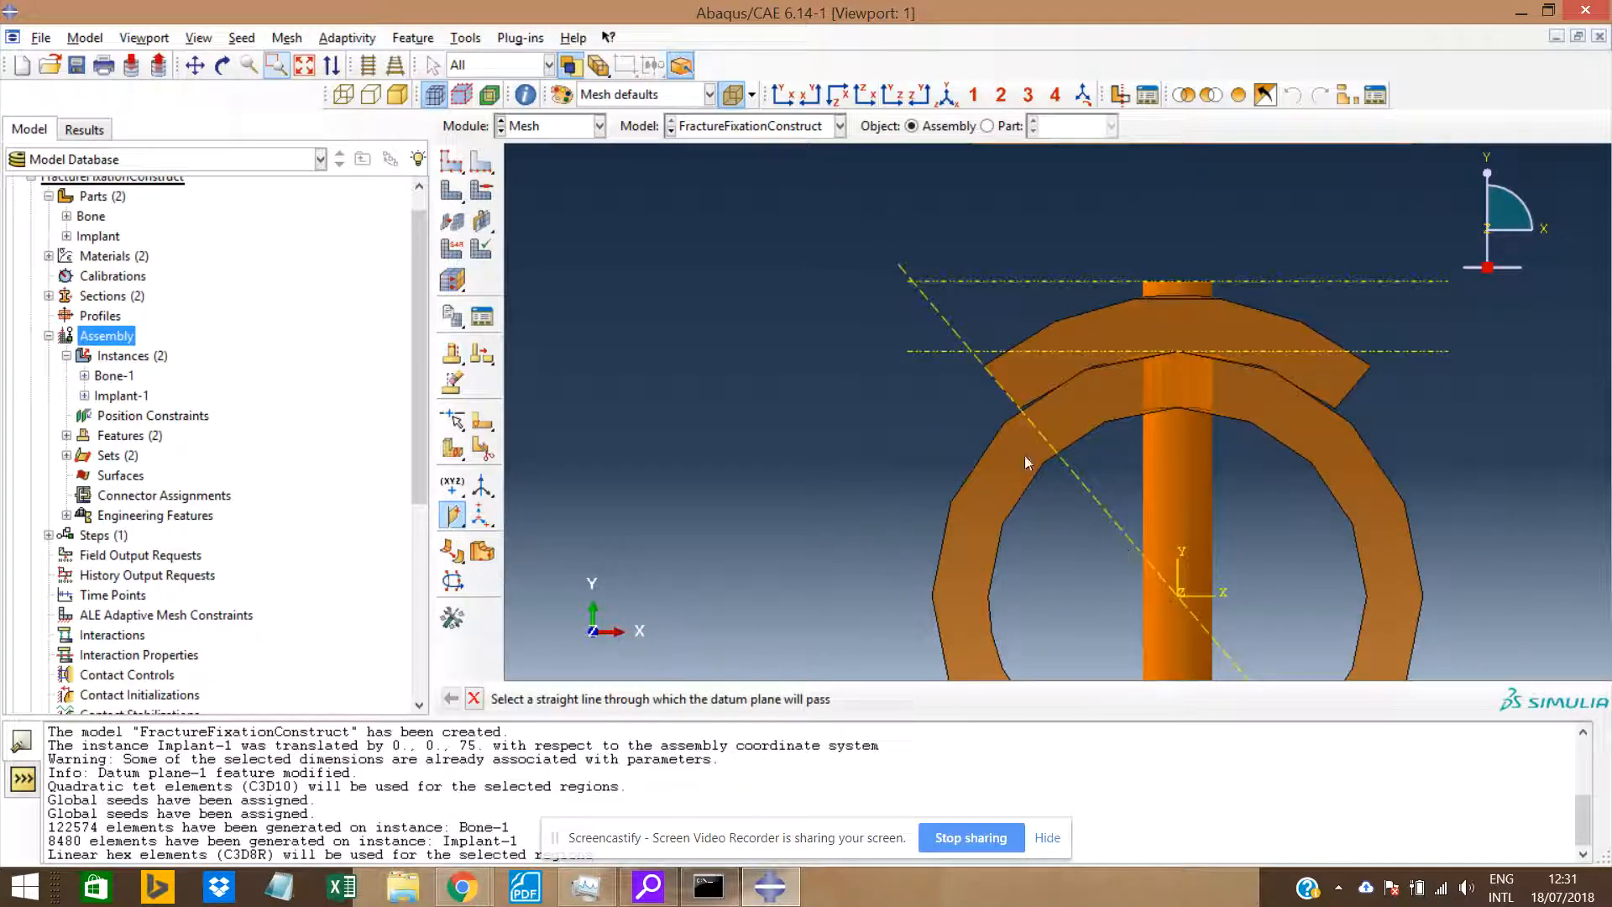
scroll(1088, 455, "down", 5)
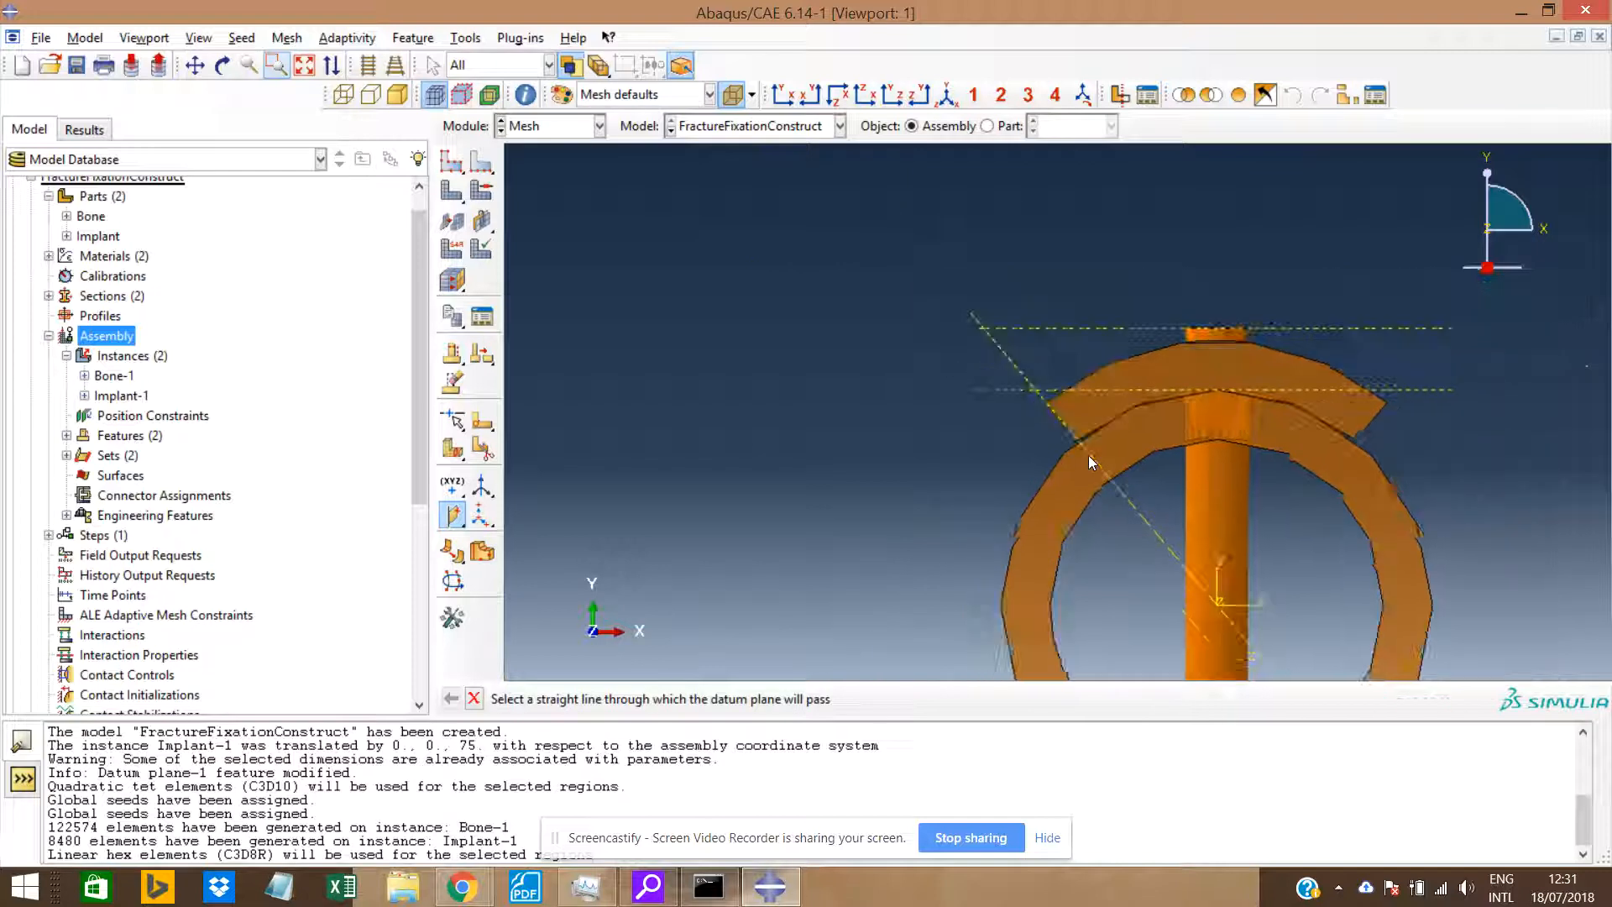
left_click(473, 699)
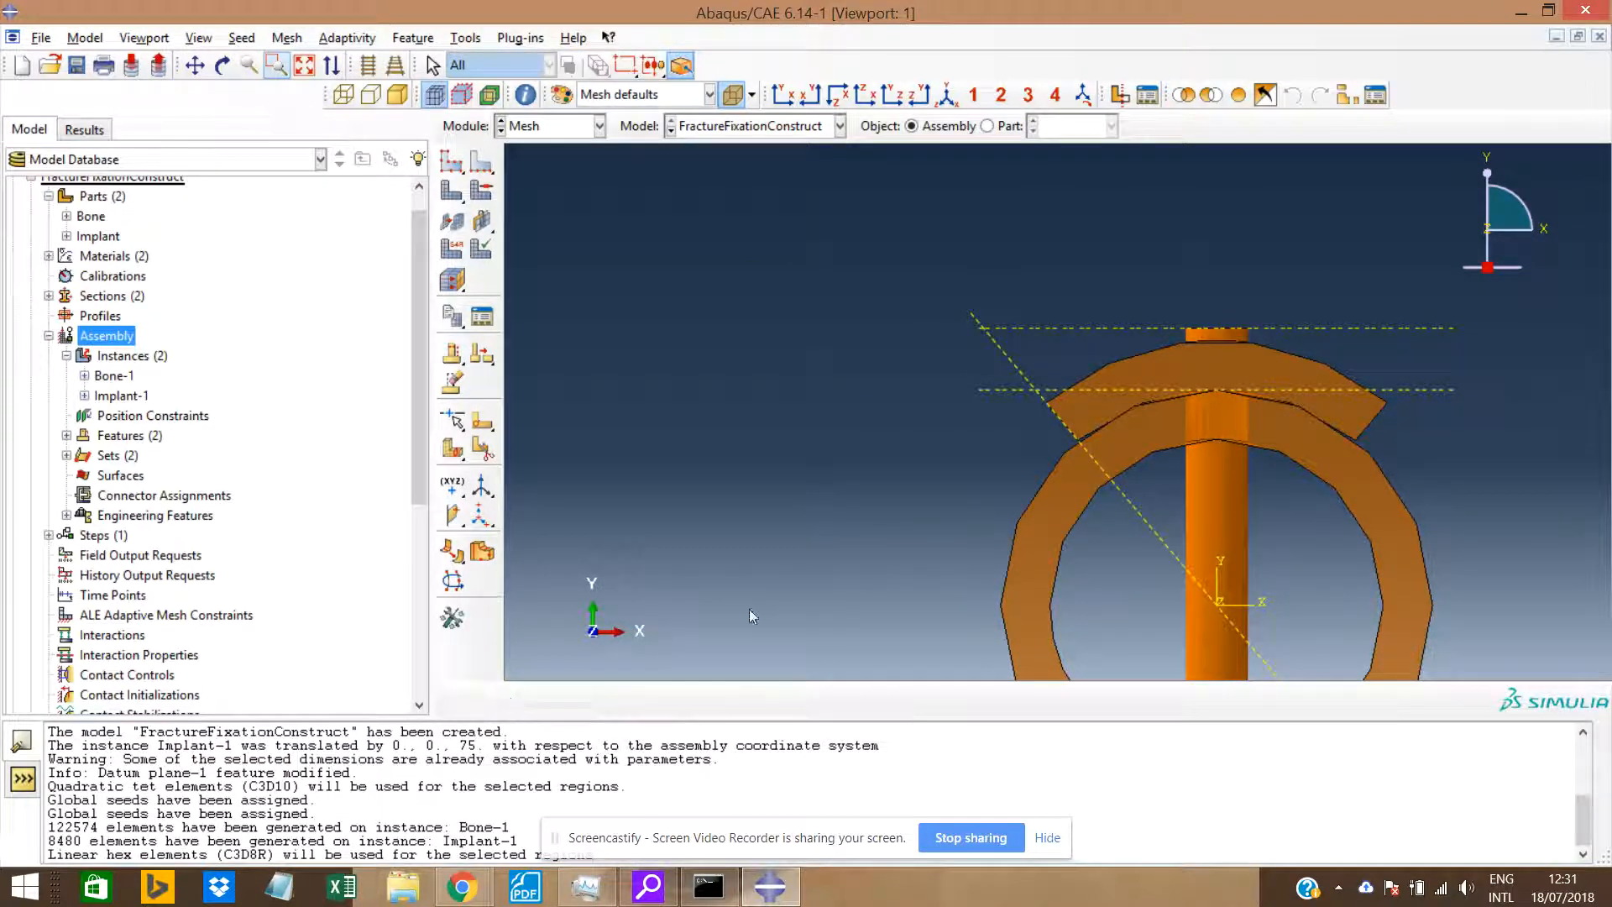
scroll(929, 273, "down", 2)
left_click(735, 96)
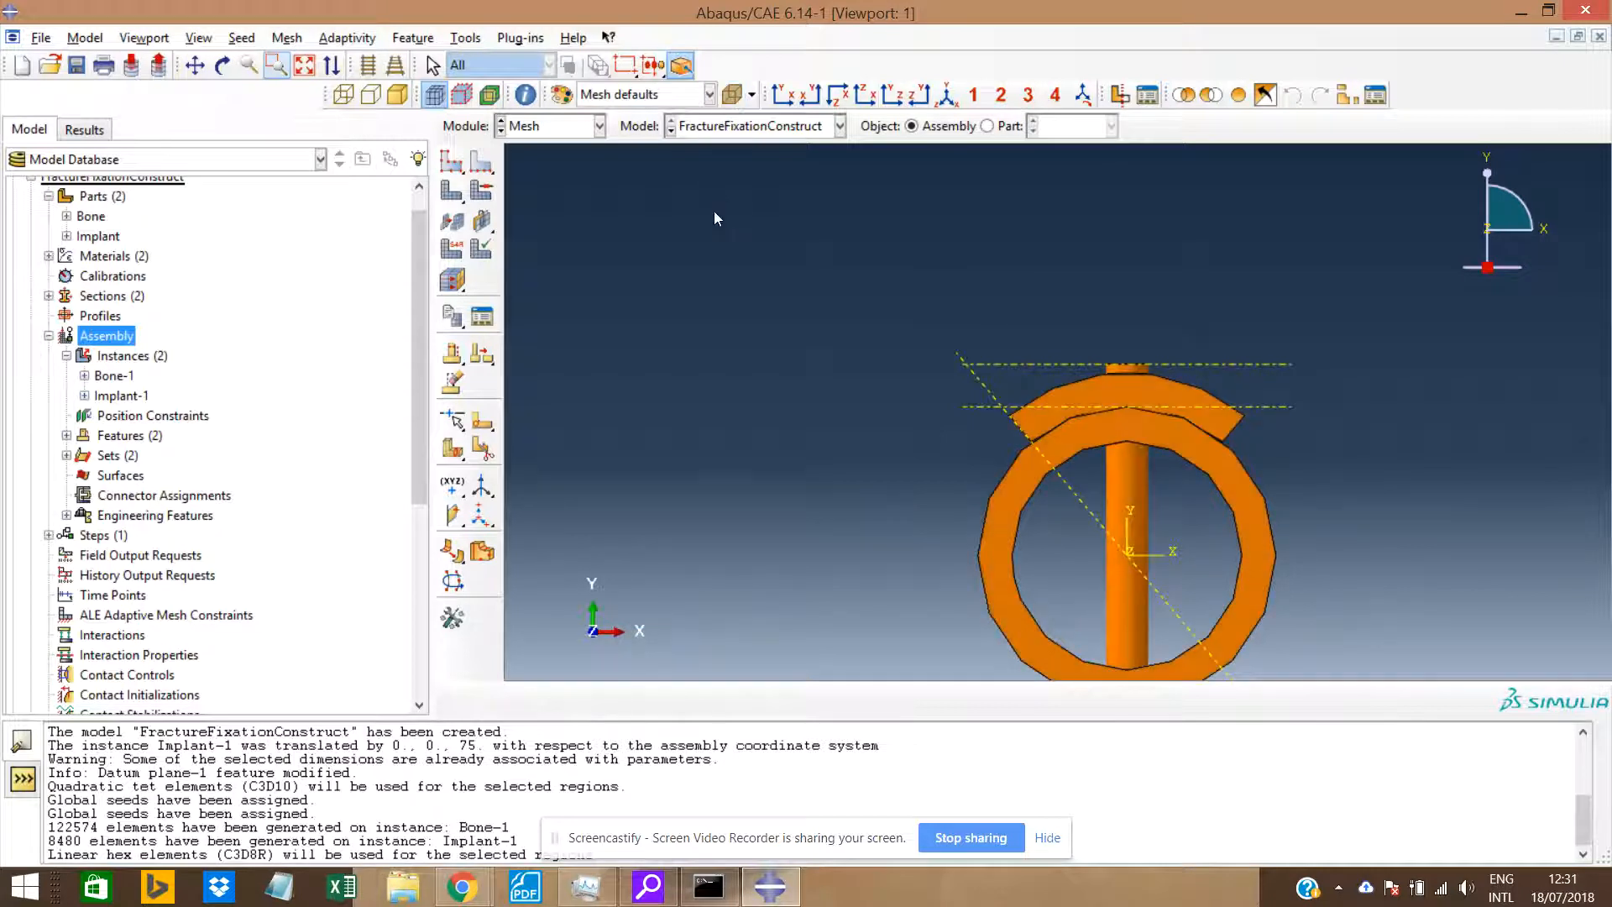
Create a datum plane through the upper long edge on the plate's opposite side and the lower corner point of its end face.
scroll(963, 361, "down", 2)
scroll(1243, 534, "up", 2)
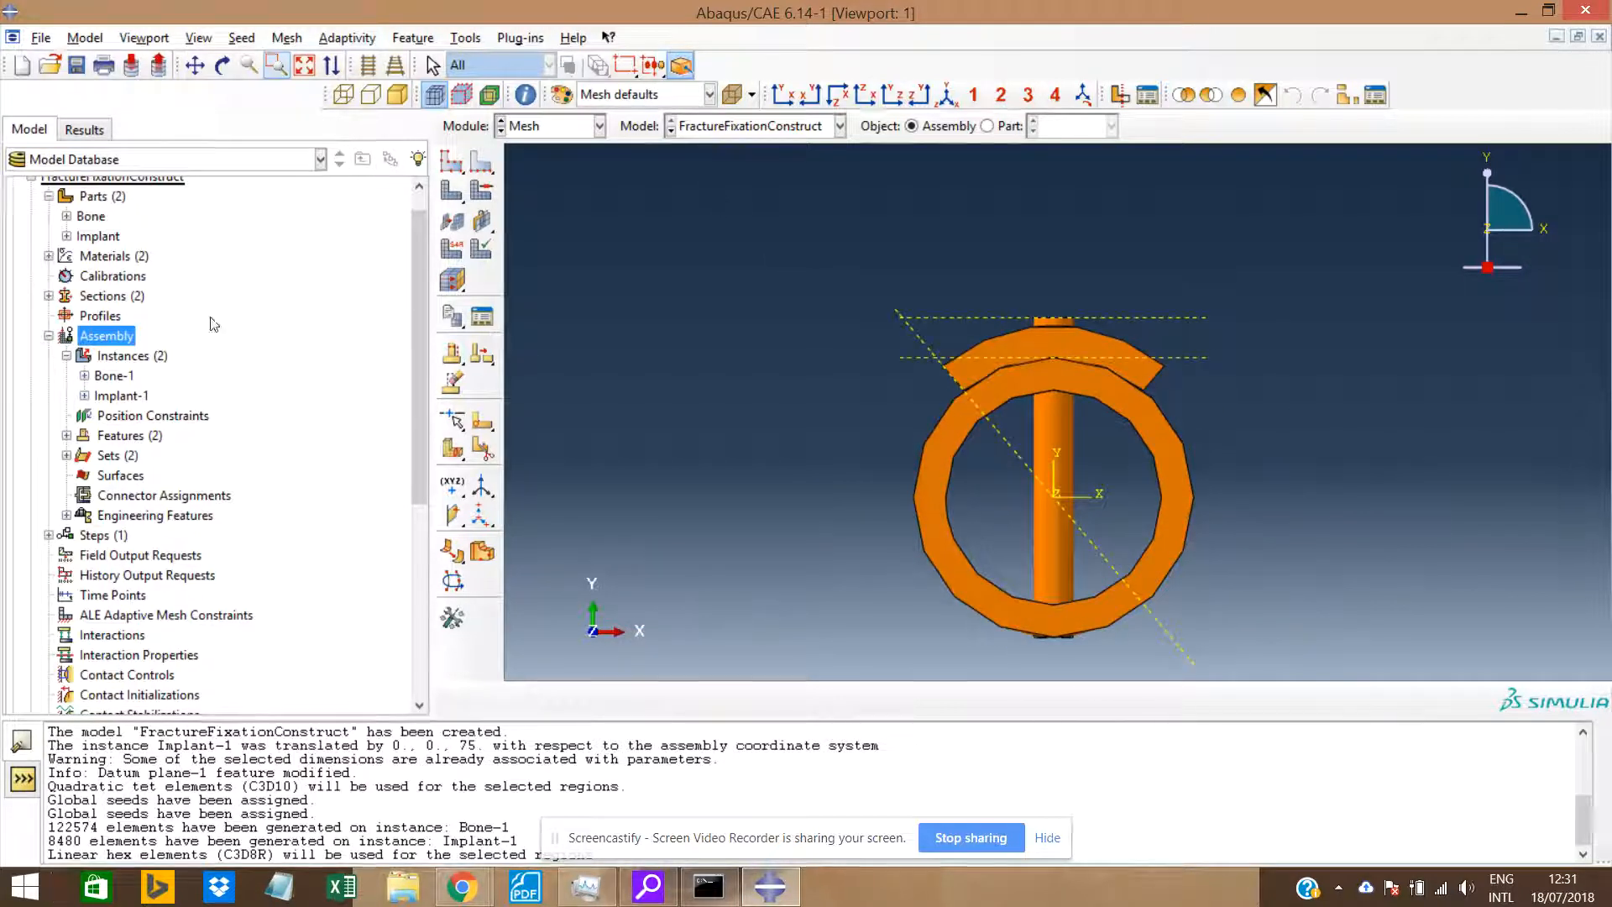
left_click(451, 515)
left_click_drag(1168, 411, 1040, 359, "ctrl+alt")
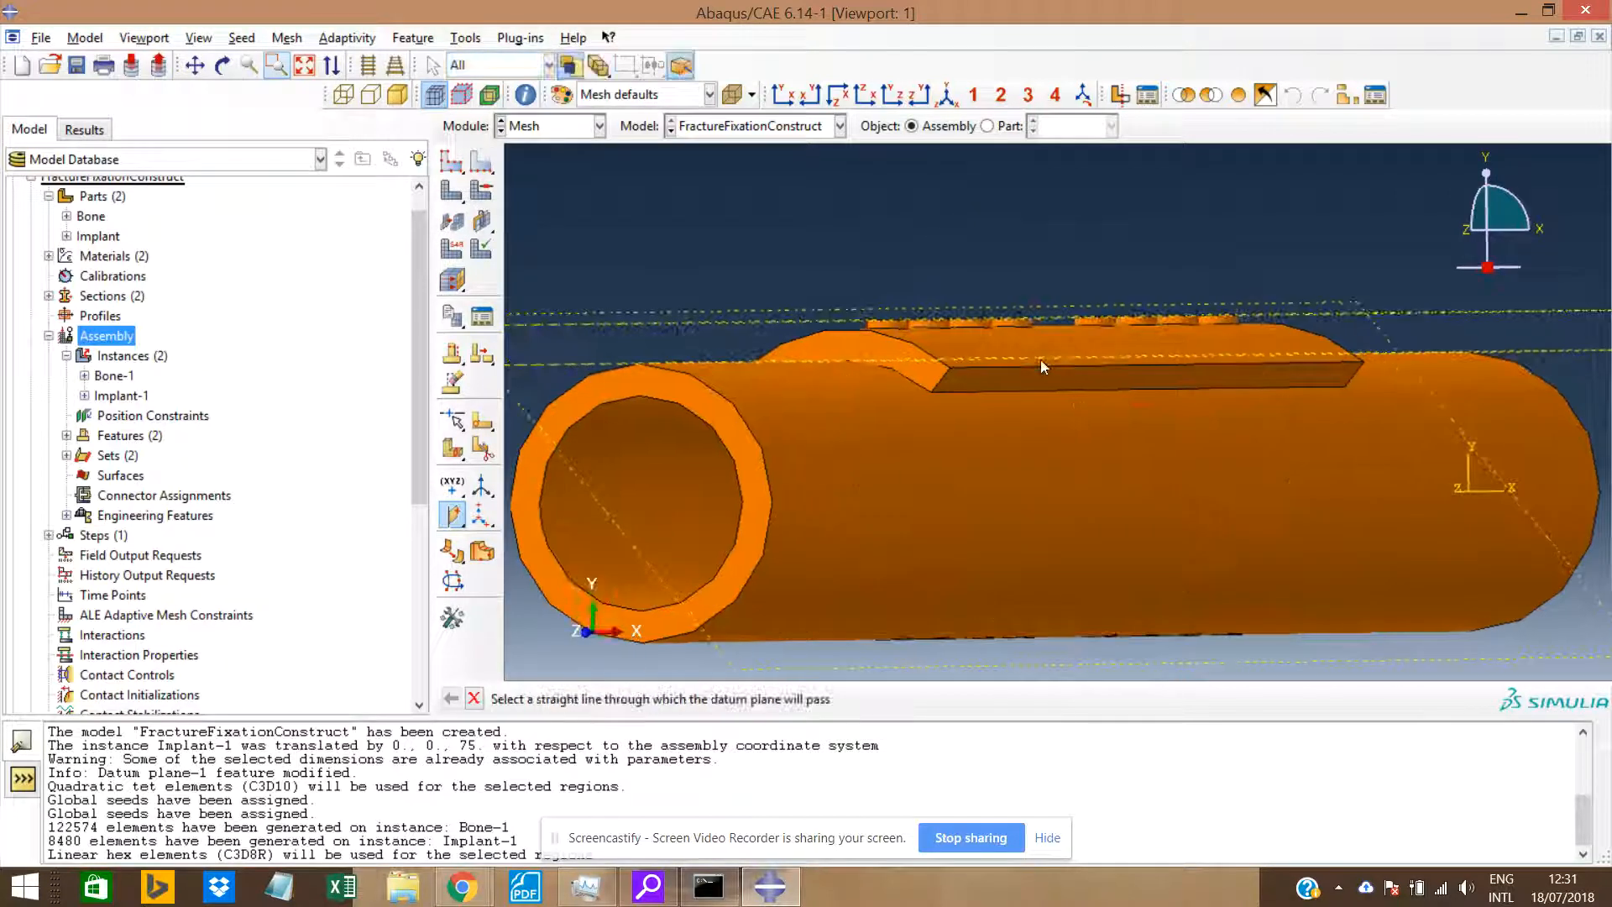
left_click(1038, 369)
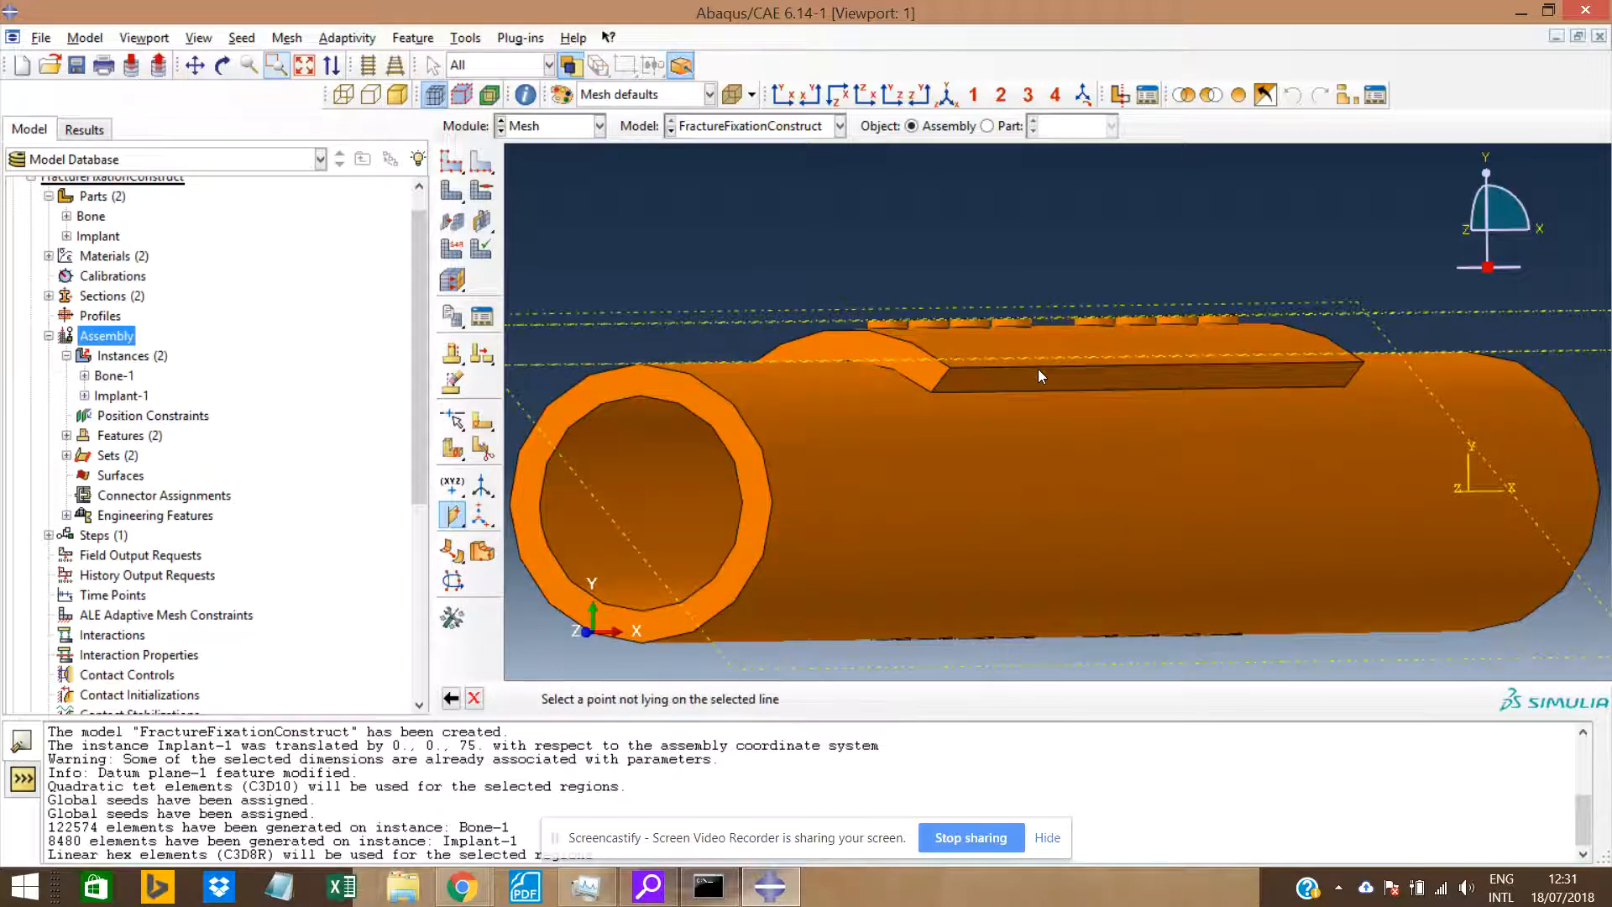
left_click(933, 393)
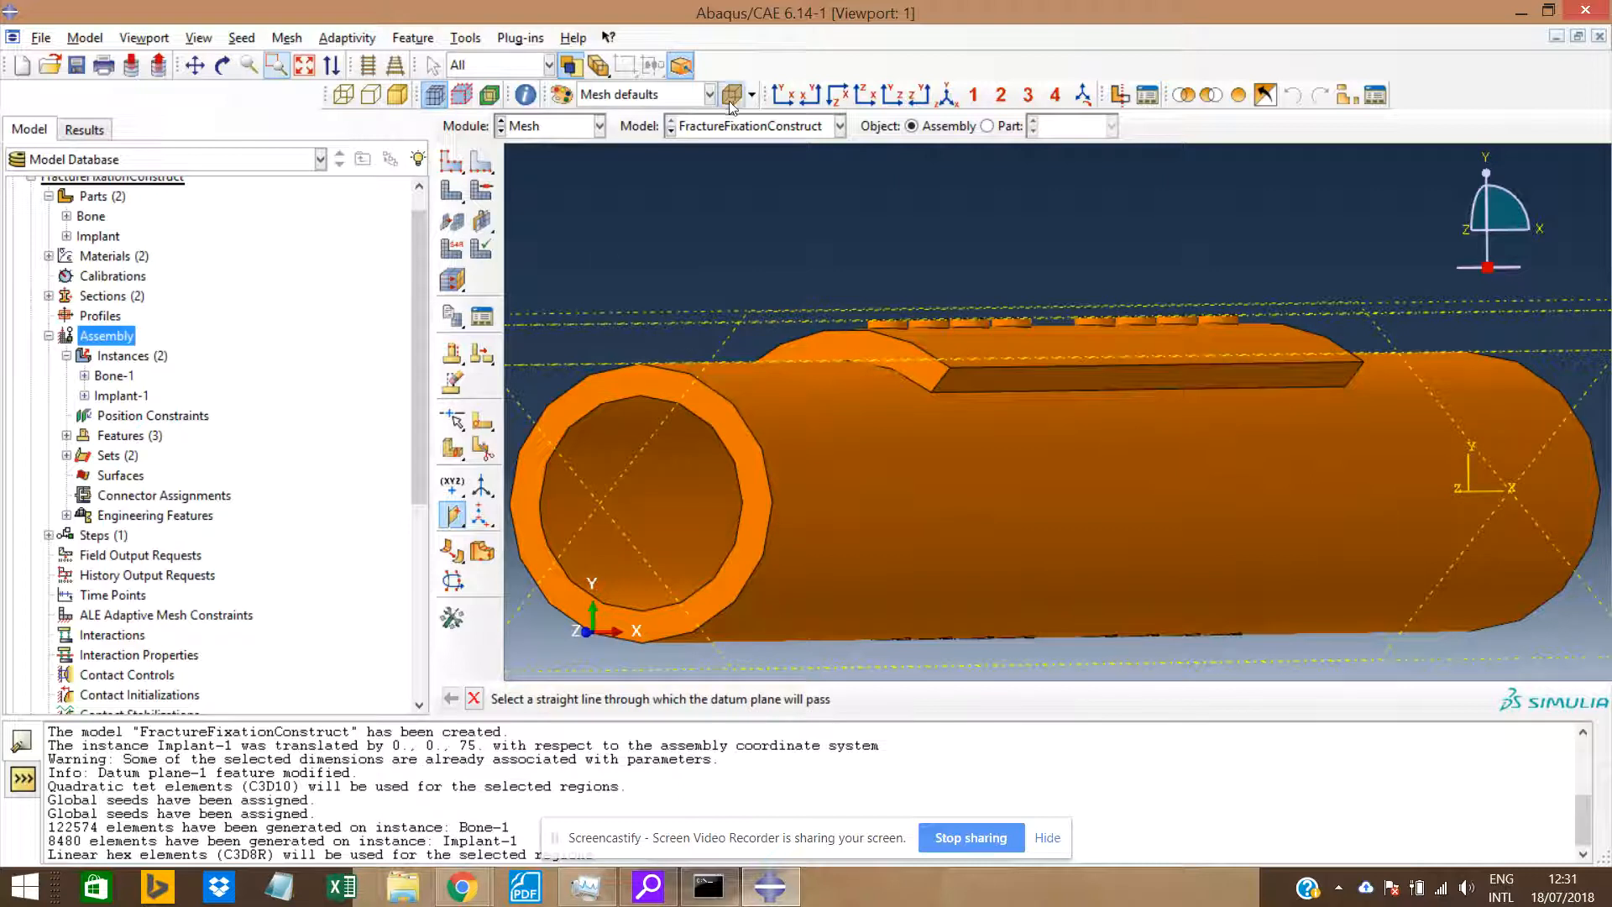
Create a datum plane at zero offset from the YZ principal plane, lengthwise through the middle of the assembly.
left_click(781, 97)
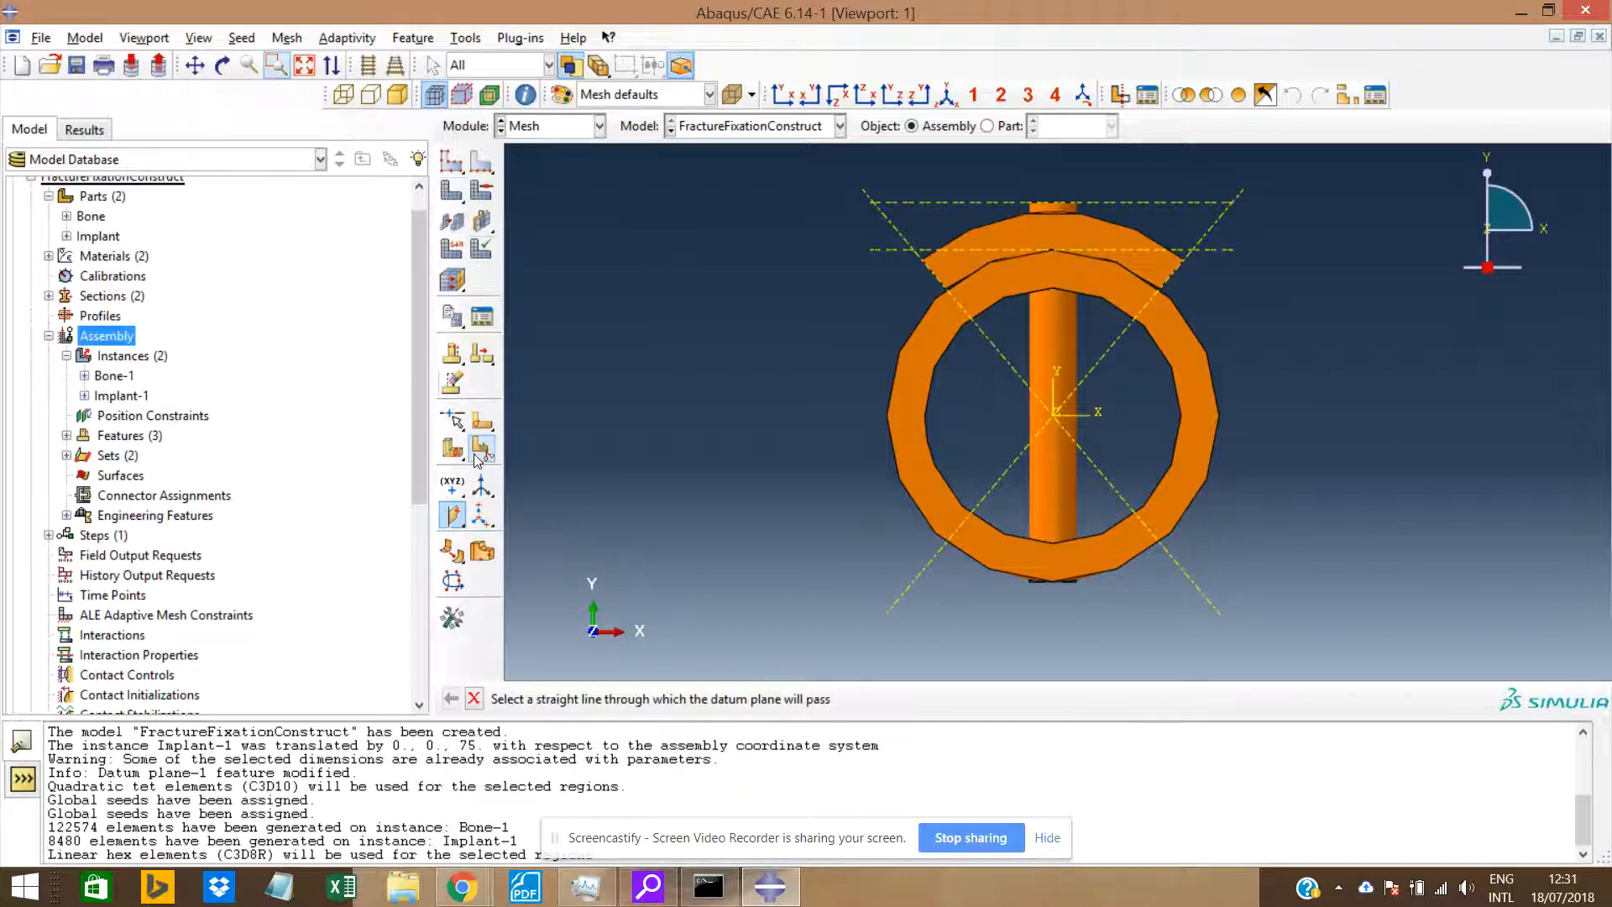
left_click(458, 524)
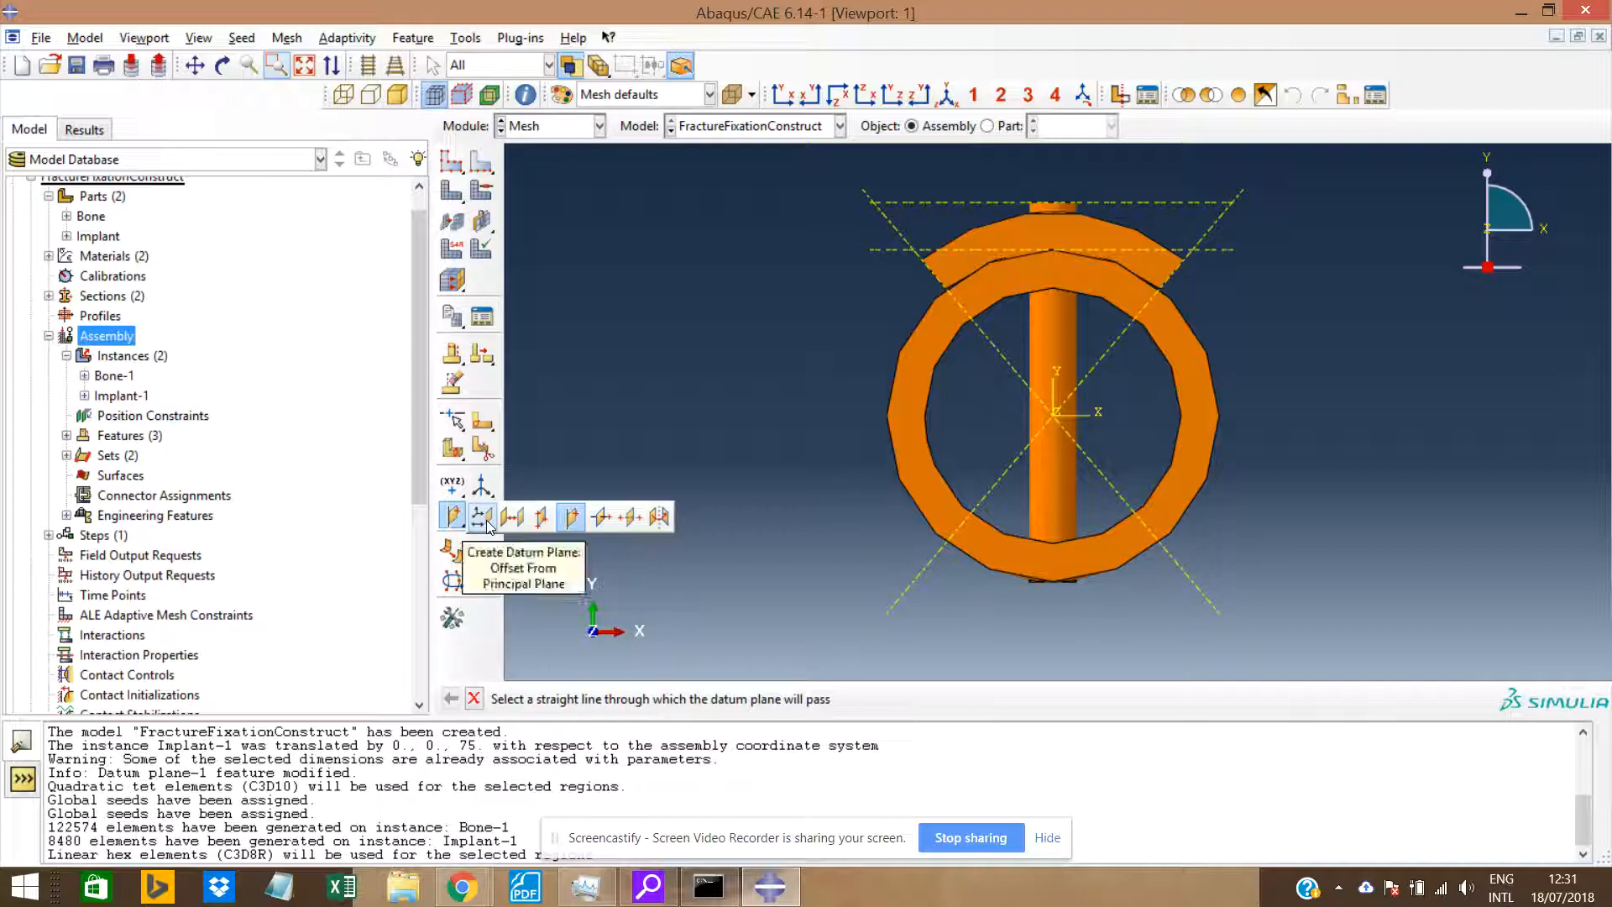
left_click(483, 518)
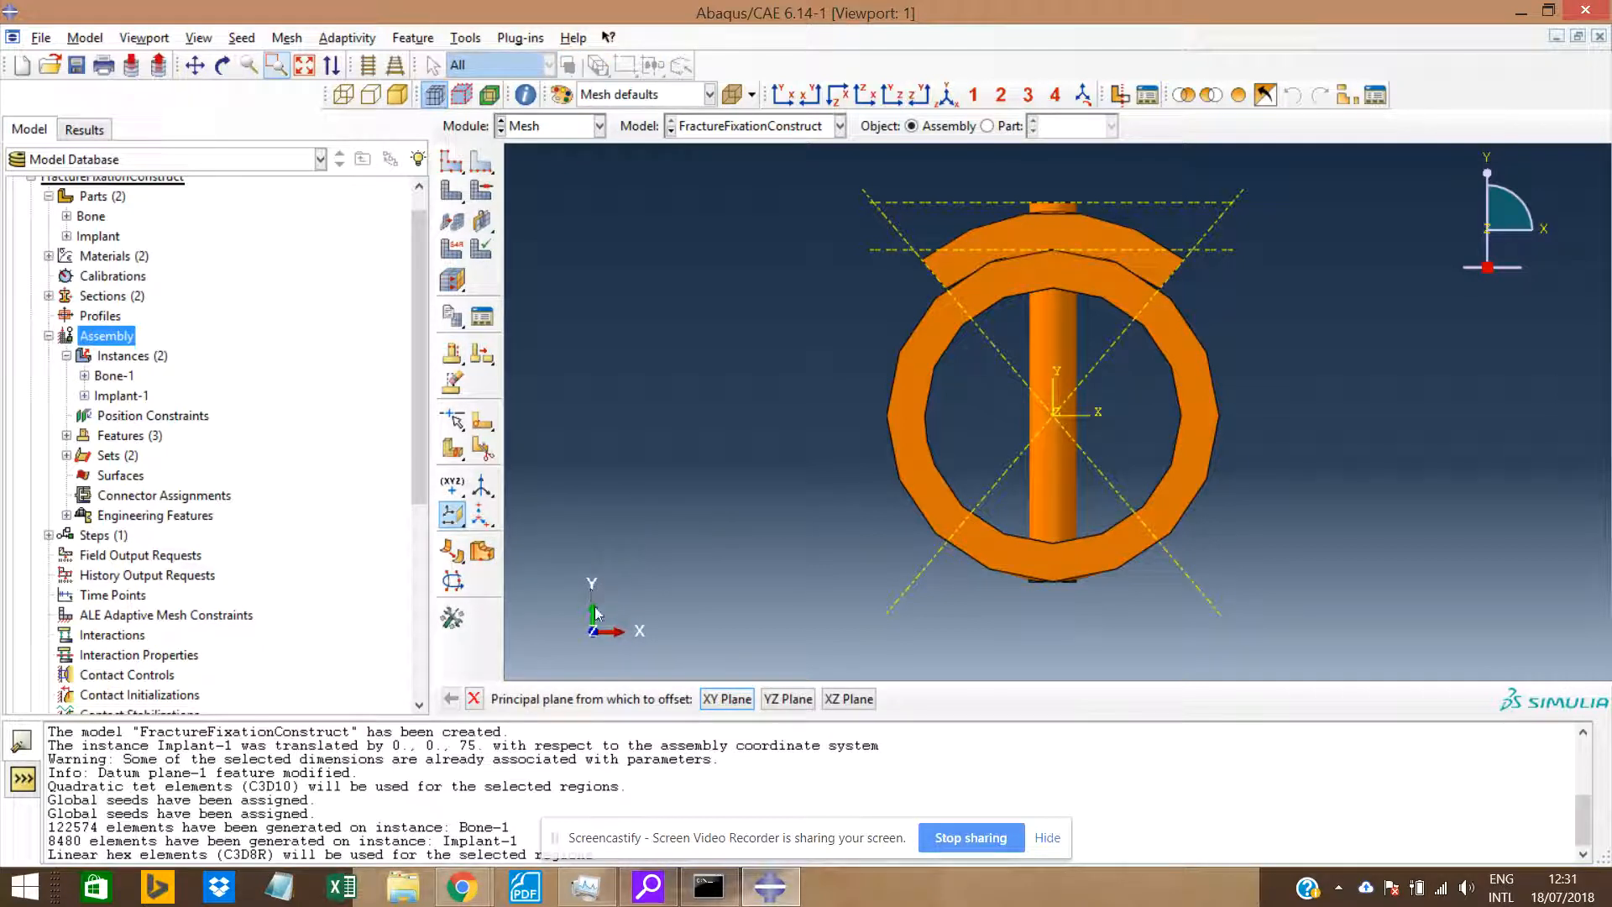
left_click(788, 701)
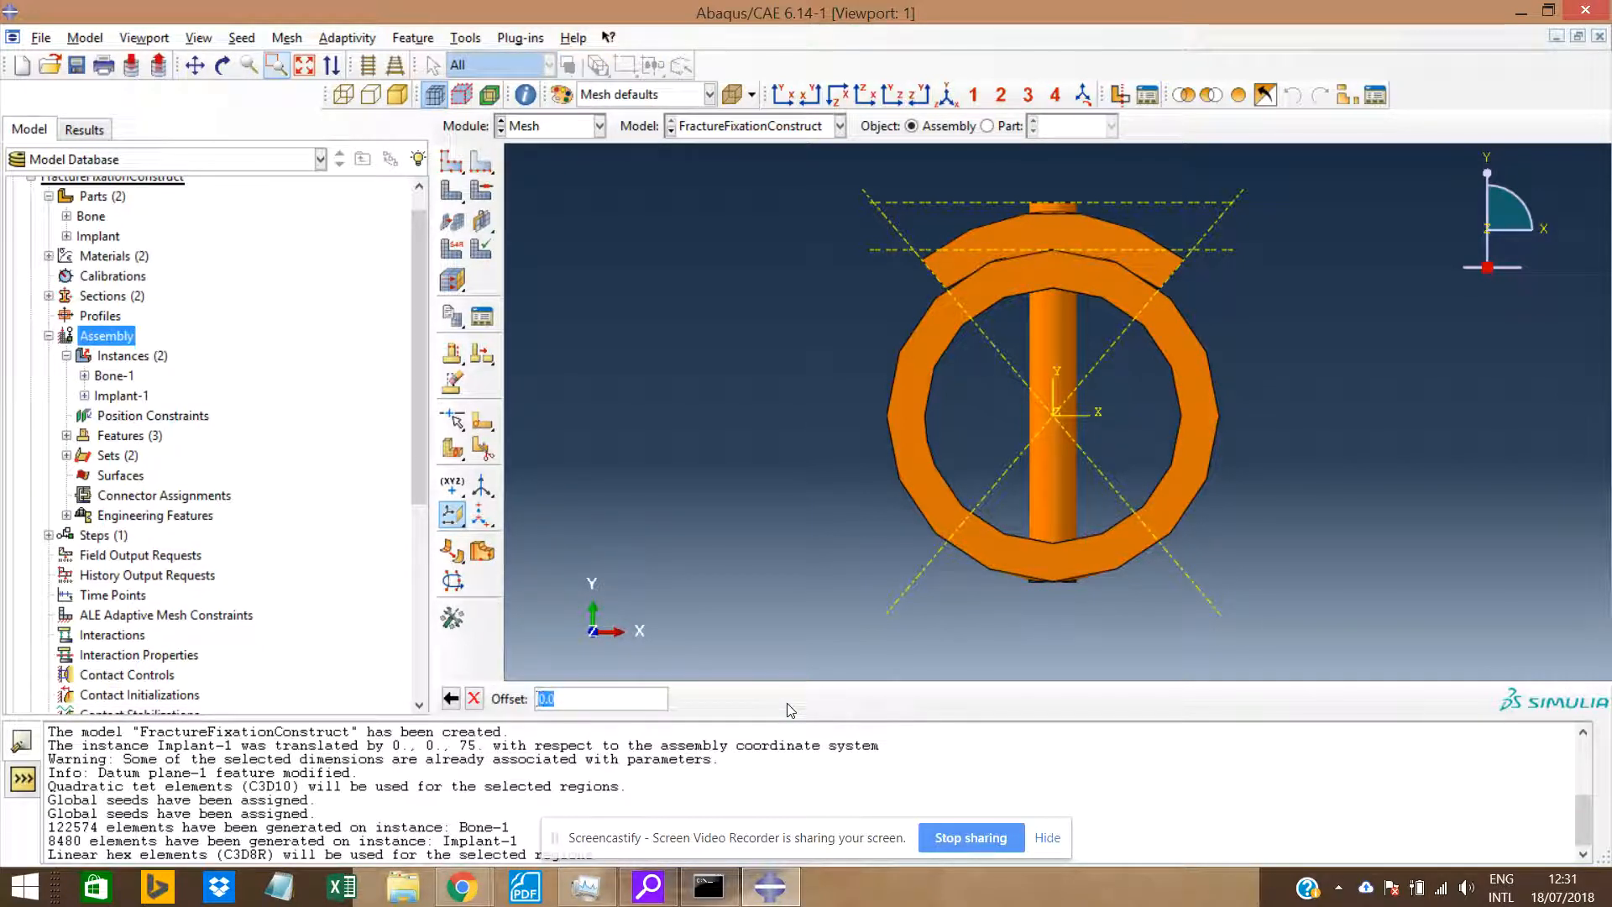
key("Return")
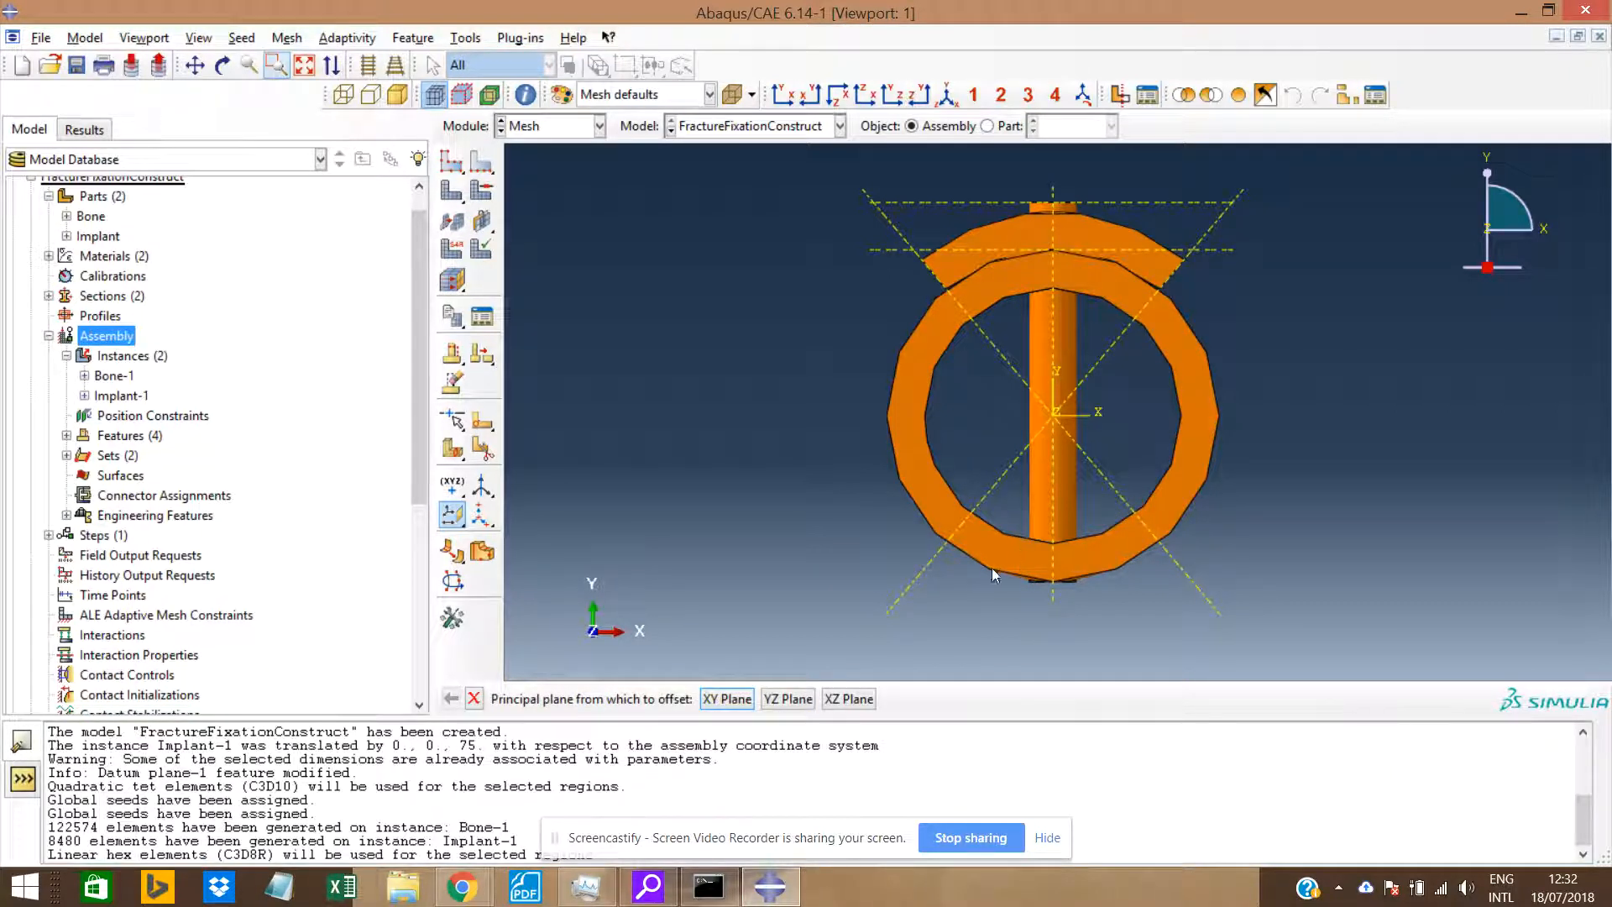
Create two datum planes offset 3 and -3 from the YZ principal plane, along both sides of the screws.
left_click(788, 700)
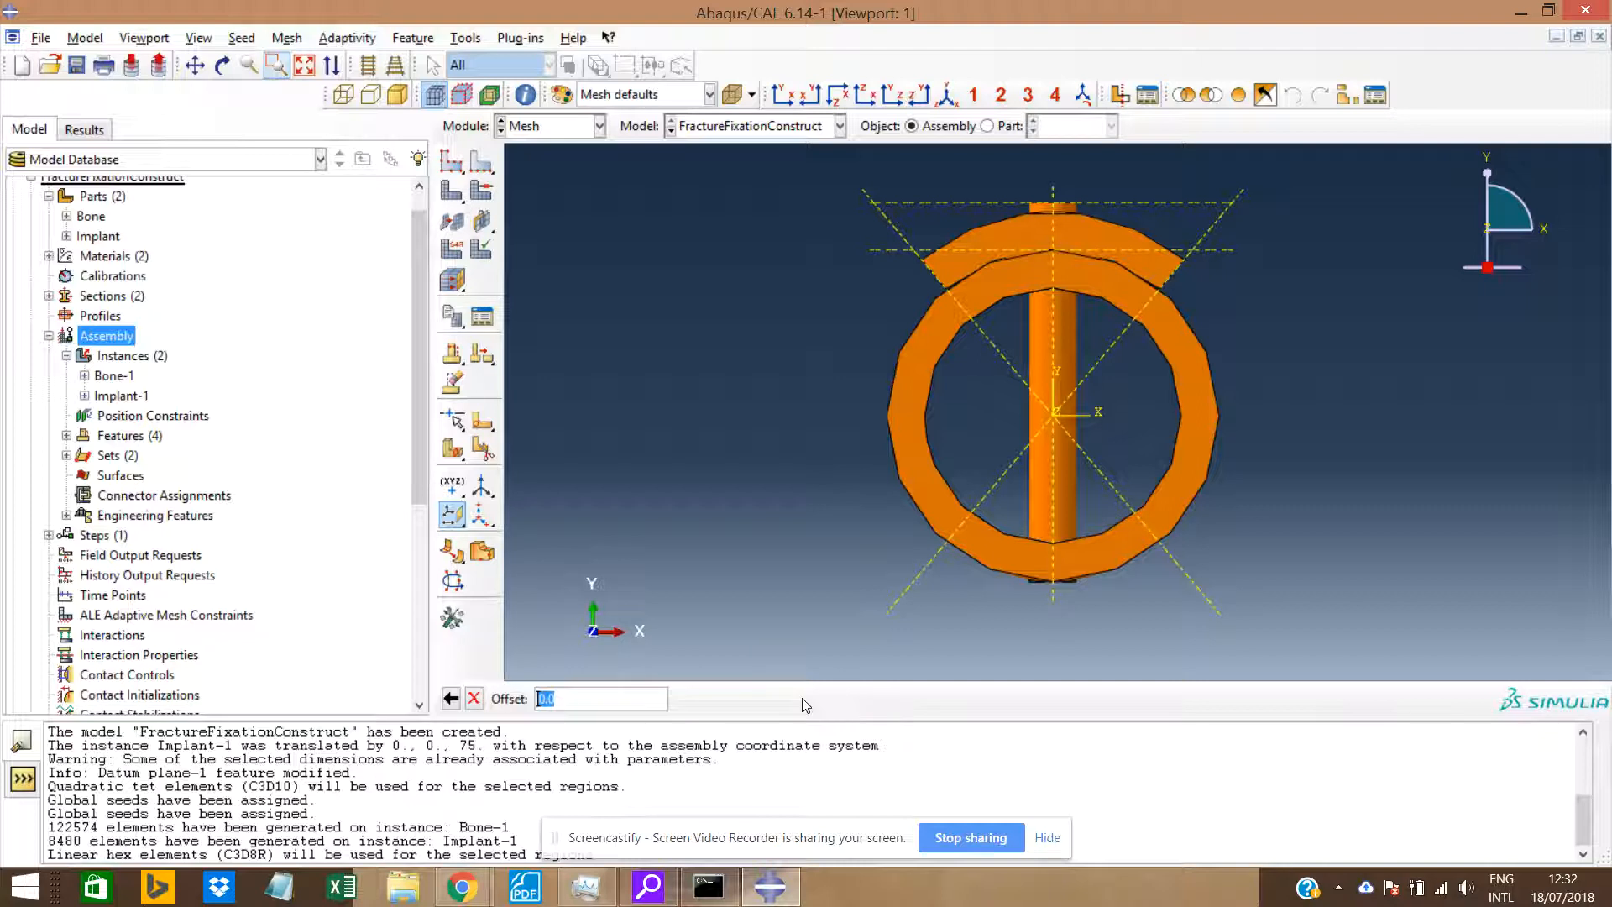
type("3")
key("Return")
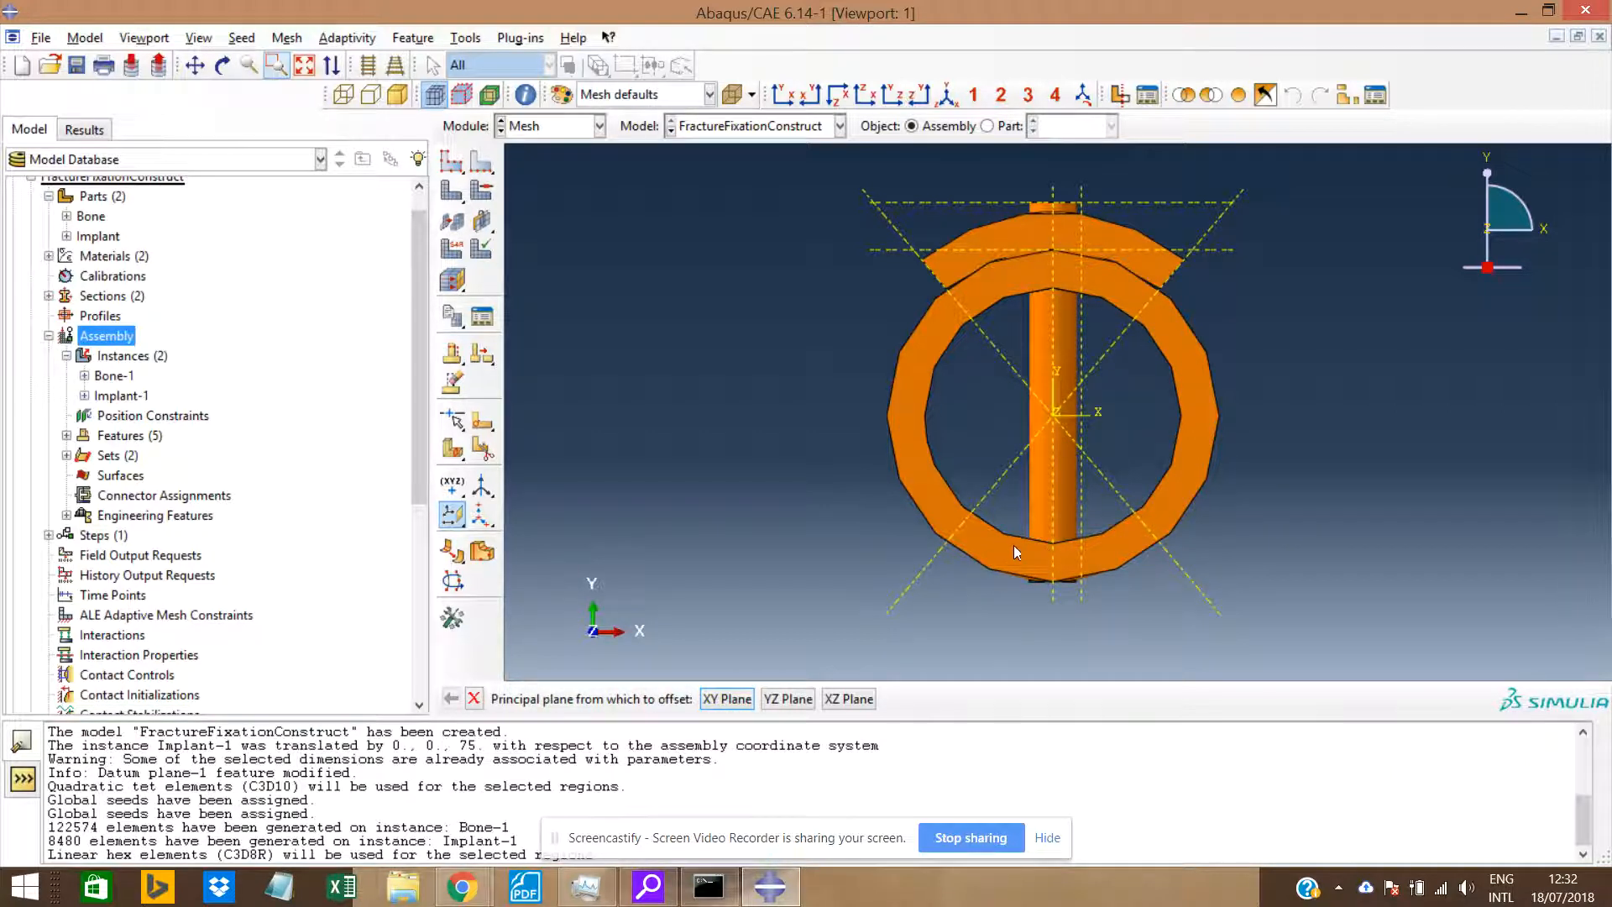
left_click(790, 699)
type("-3")
key("Return")
Create a datum plane offset 225 from the XY principal plane, at the plate end farther from the origin.
left_click(917, 96)
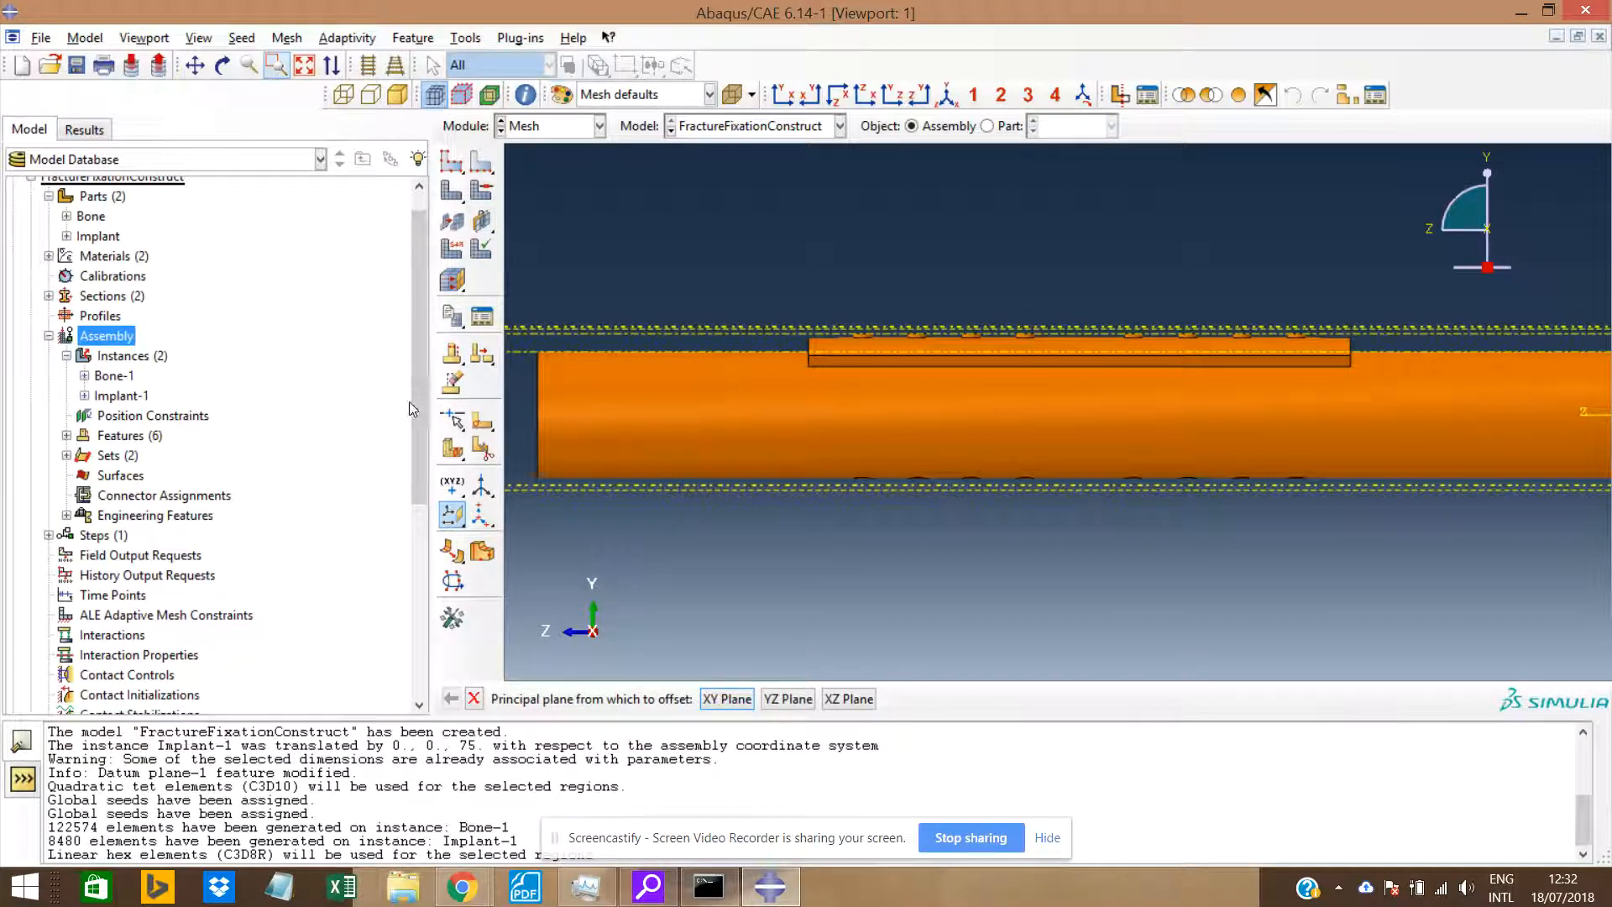
left_click(729, 699)
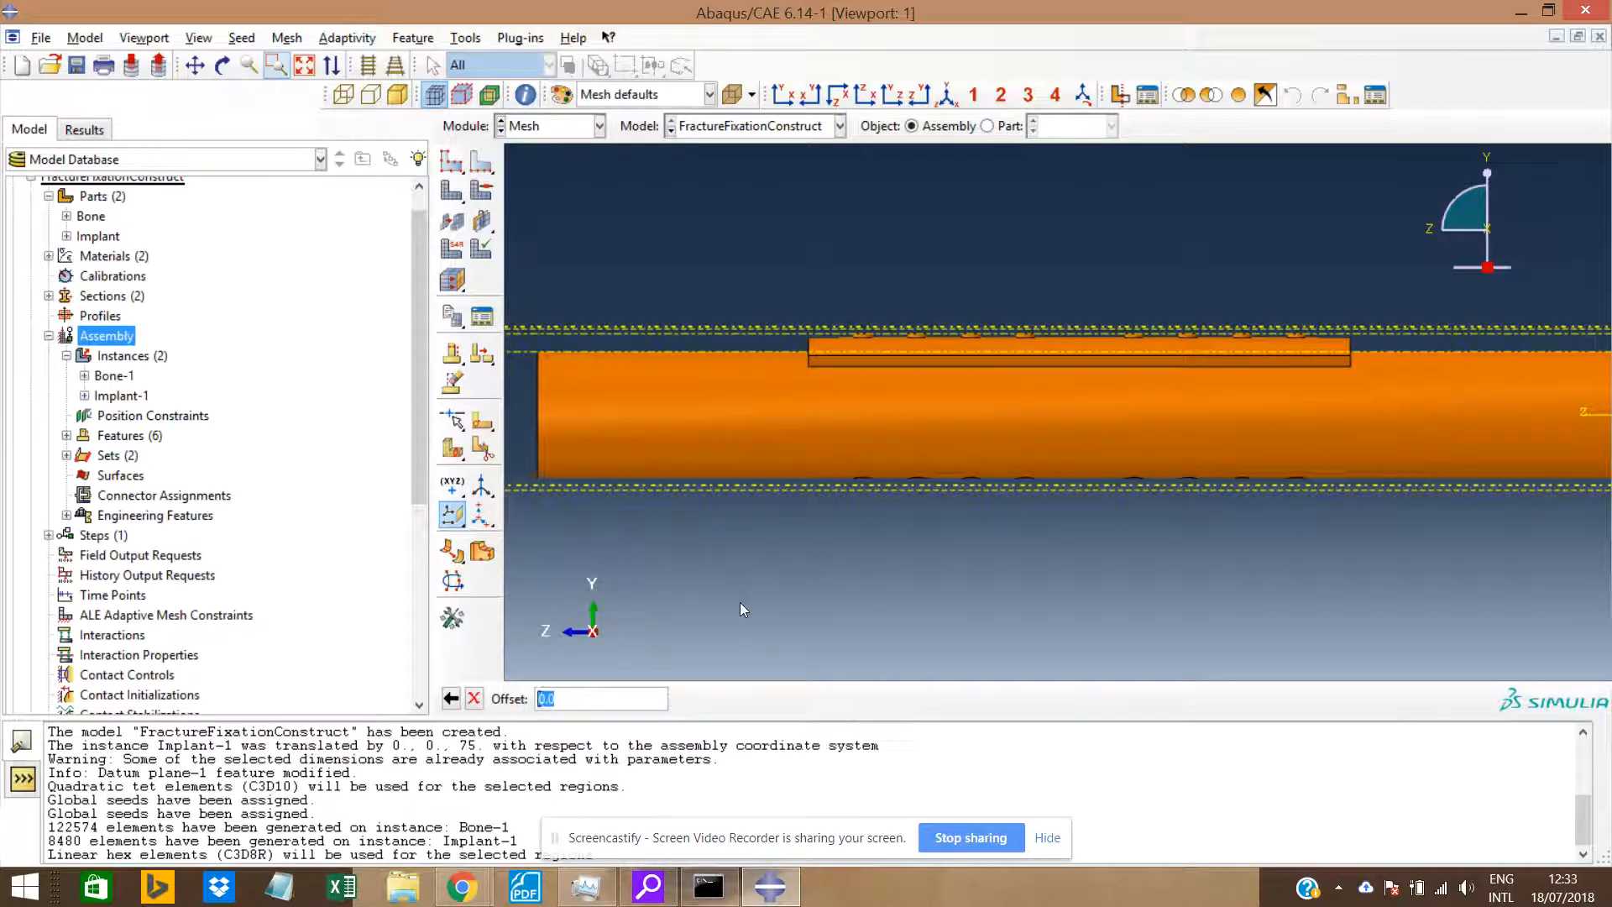
type("75")
key("Return")
scroll(722, 324, "up", 2)
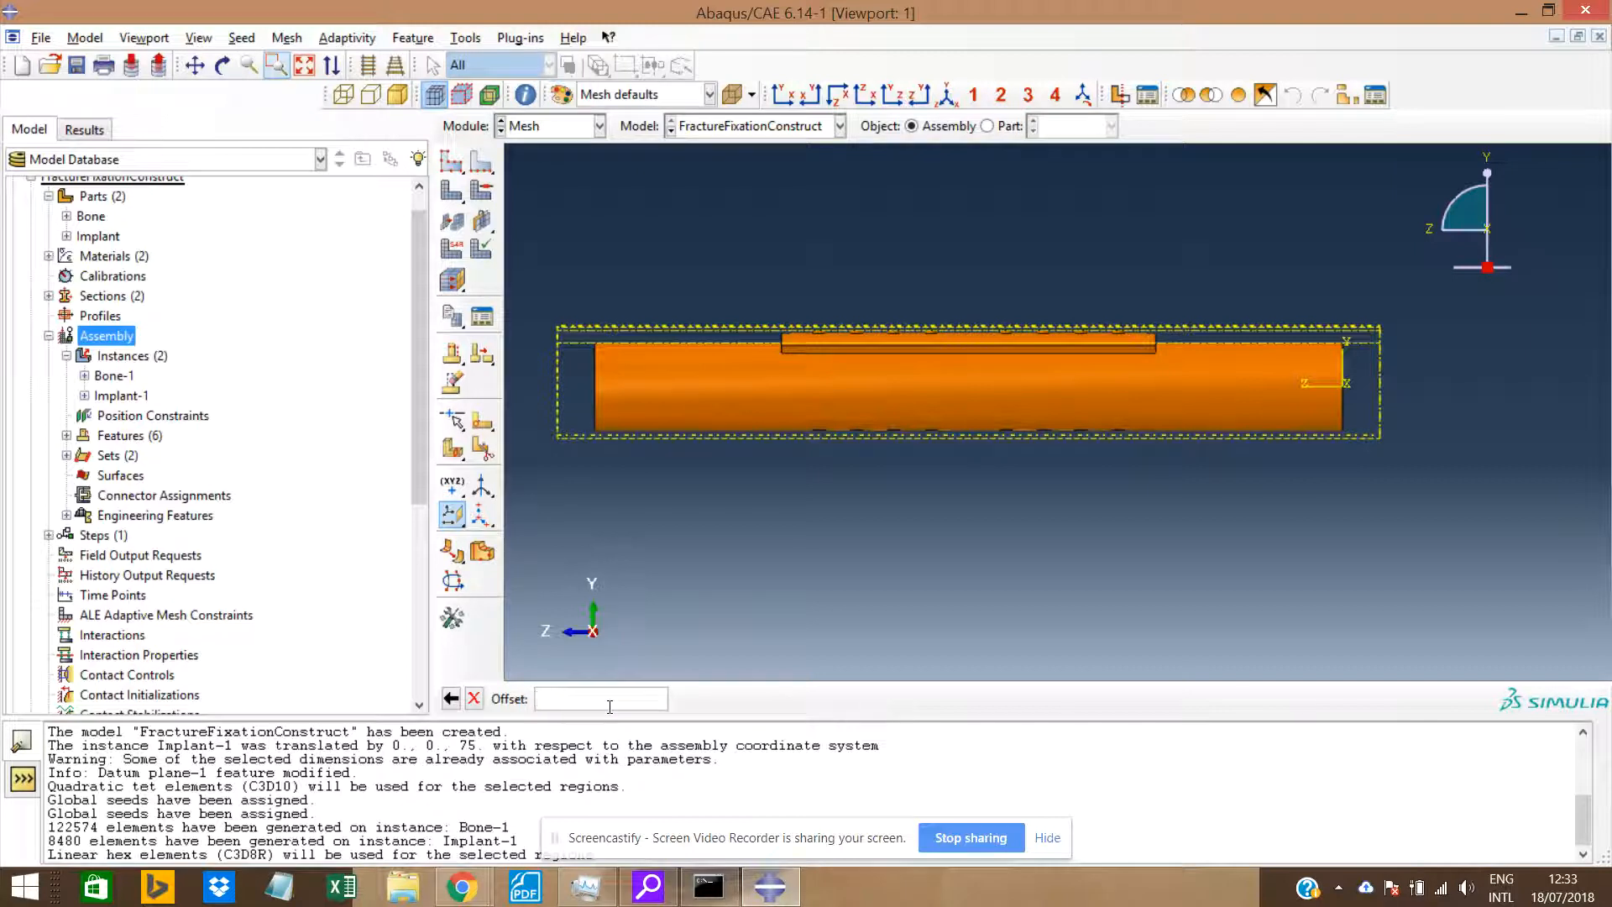
type("225")
key("Return")
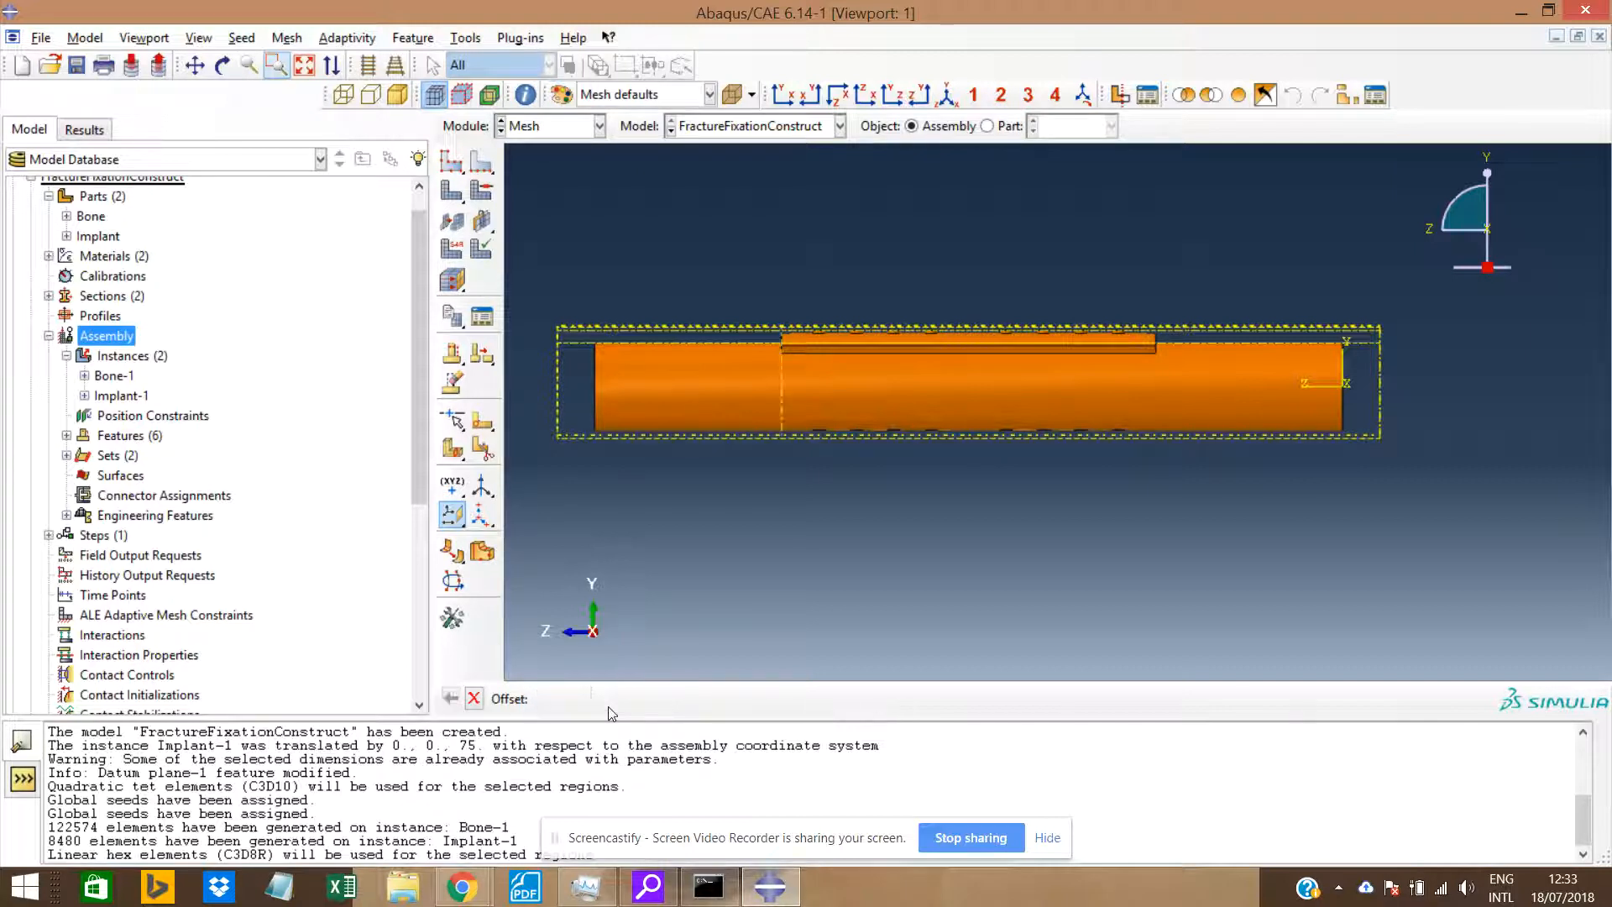
Create a datum plane offset 75 from the XY principal plane, at the plate end nearer the origin.
scroll(755, 384, "up", 5)
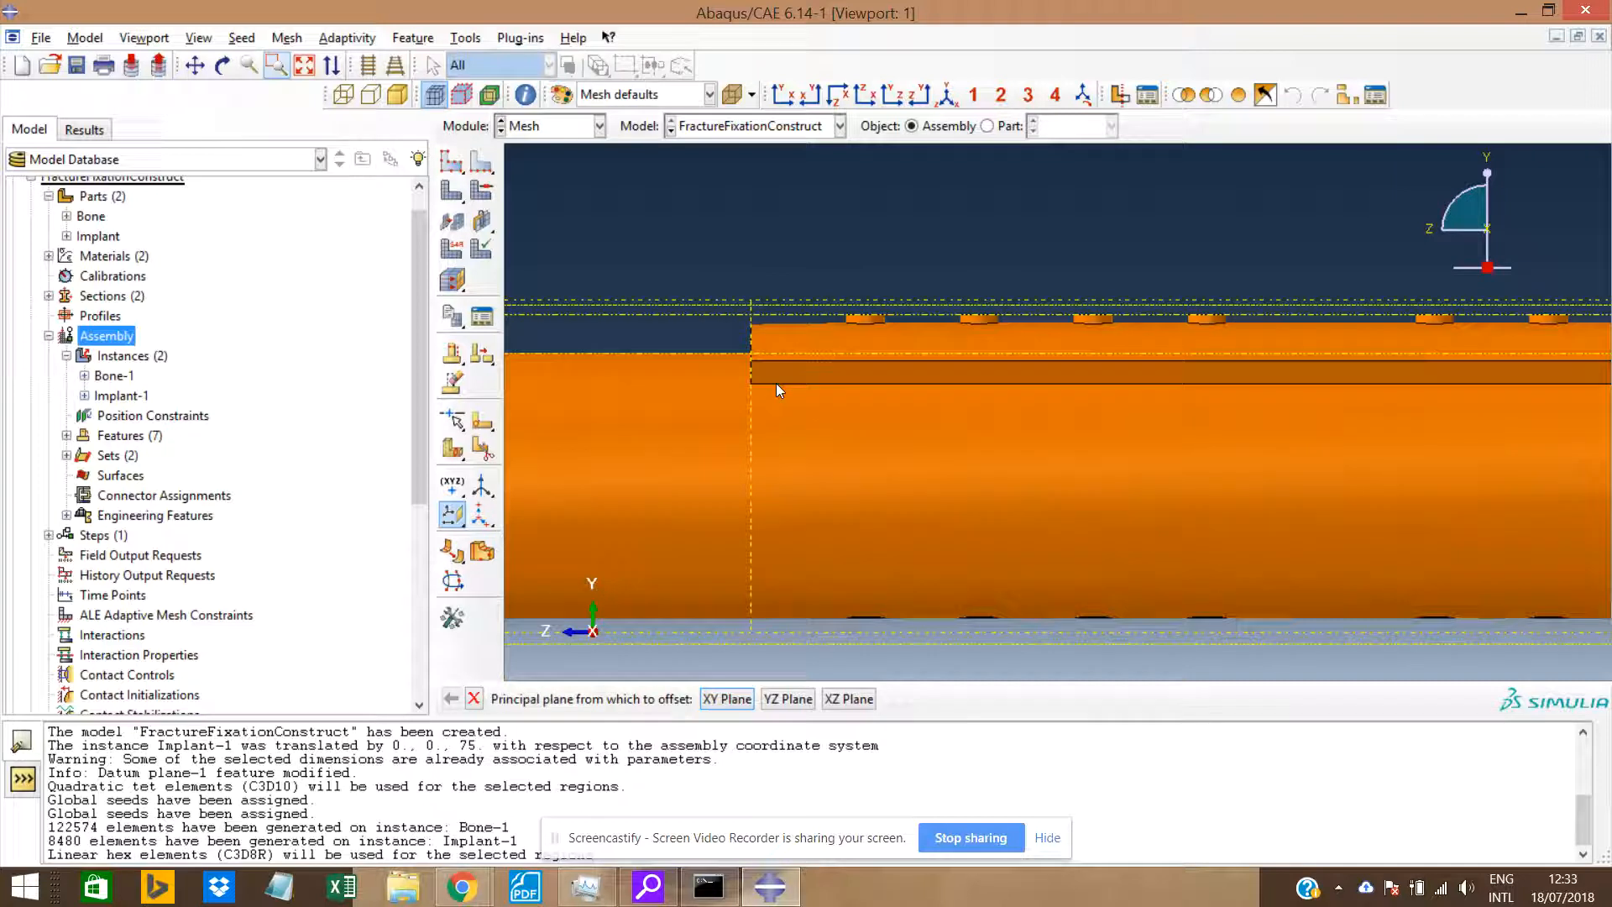
scroll(746, 388, "down", 5)
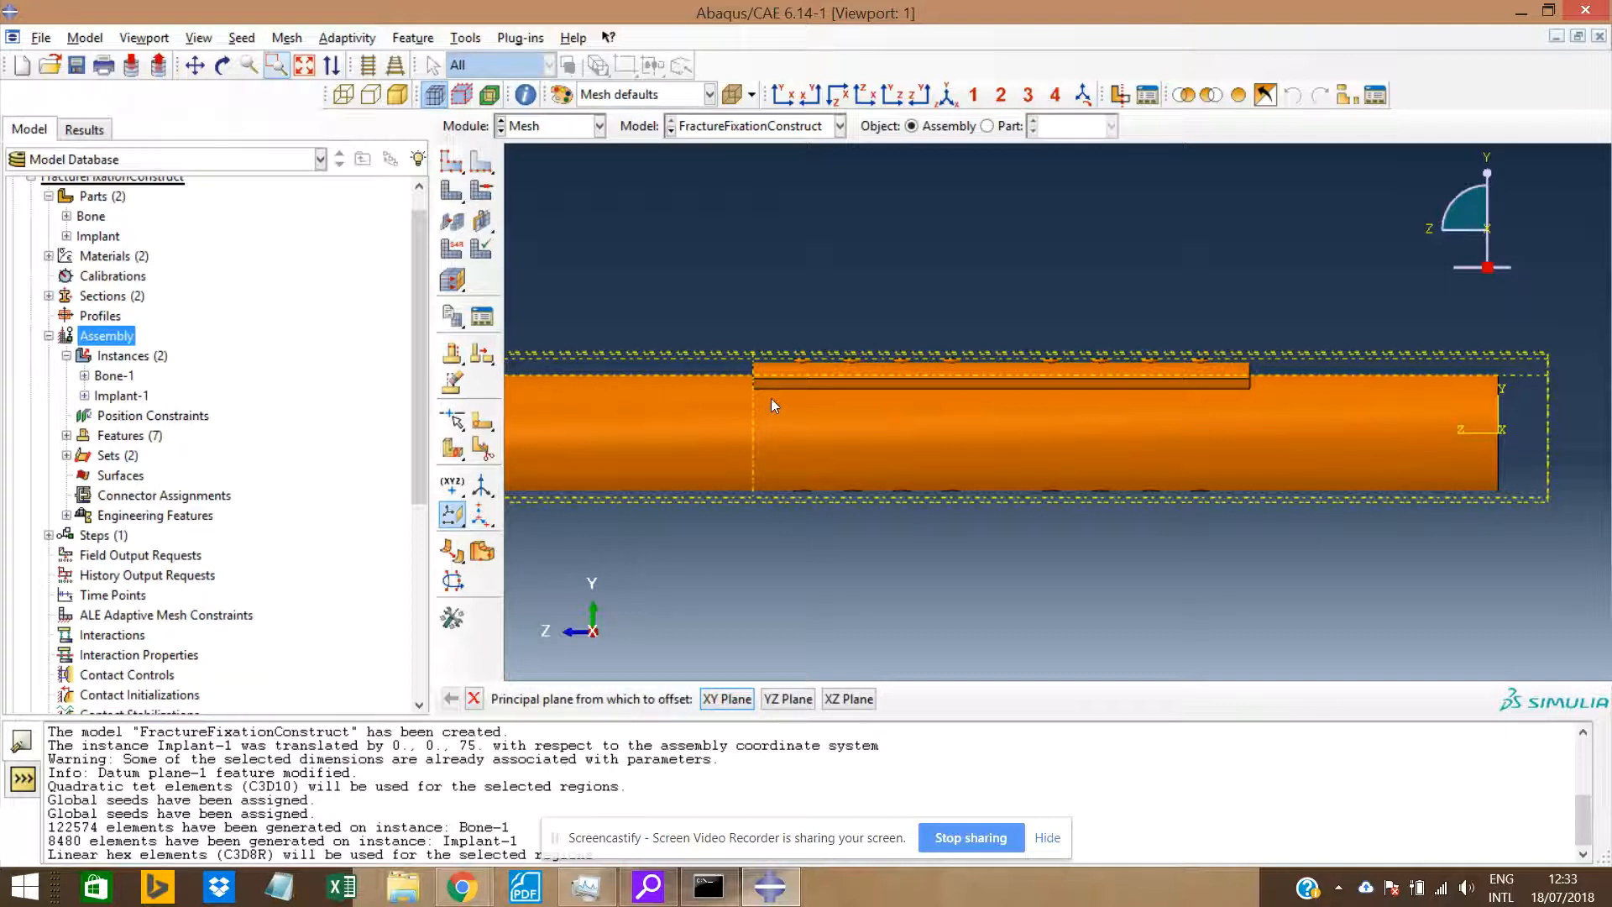
left_click(739, 699)
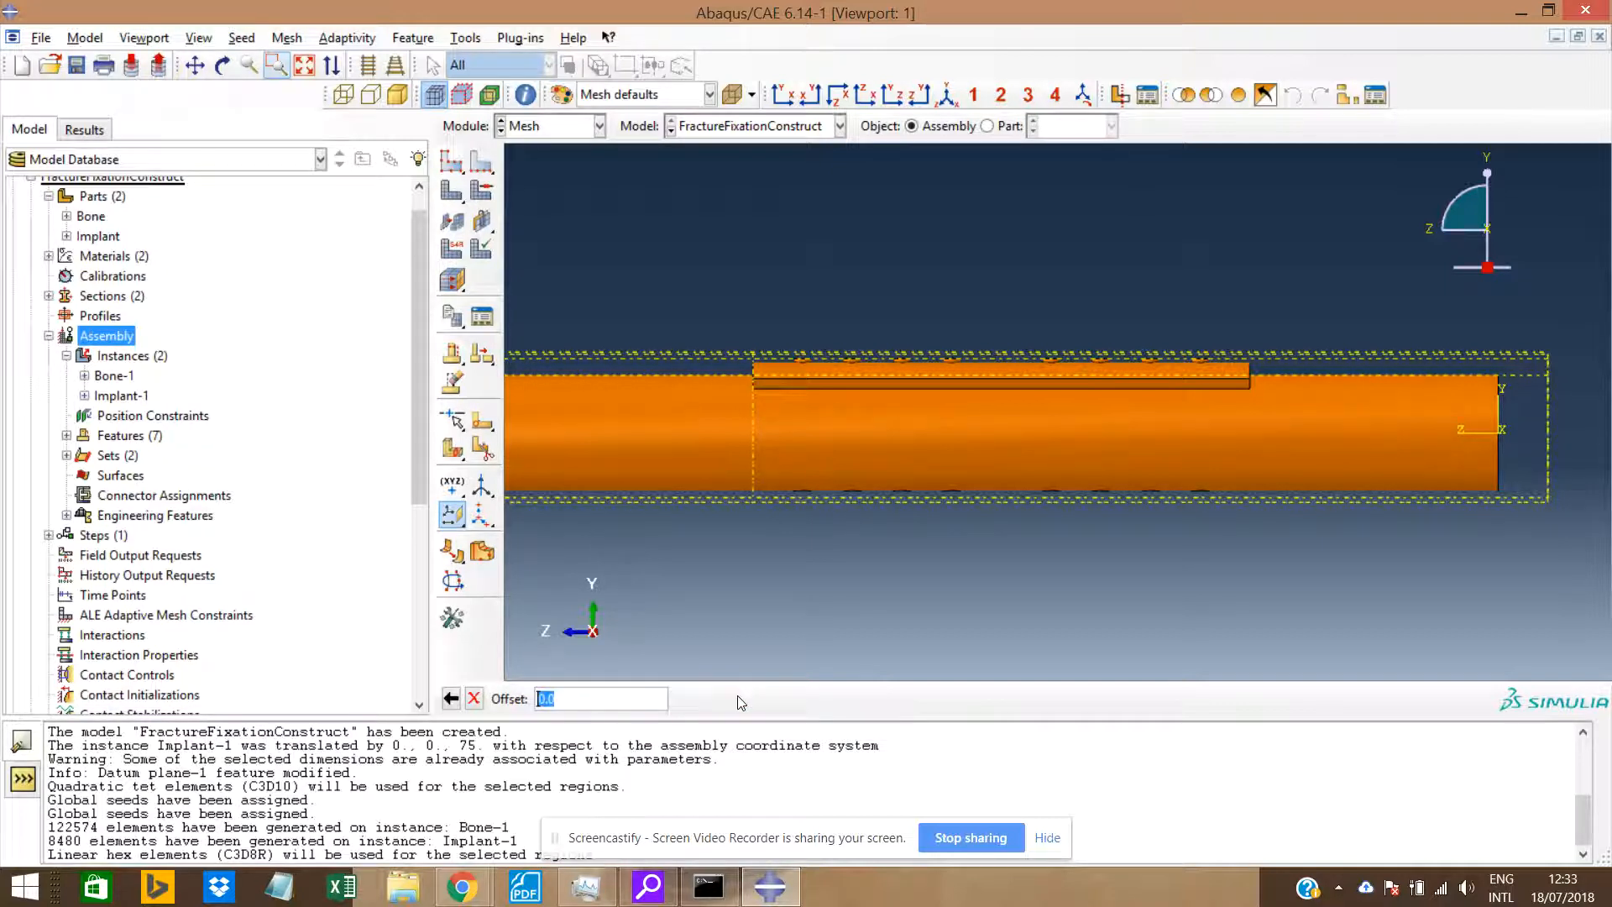
type("75")
key("Return")
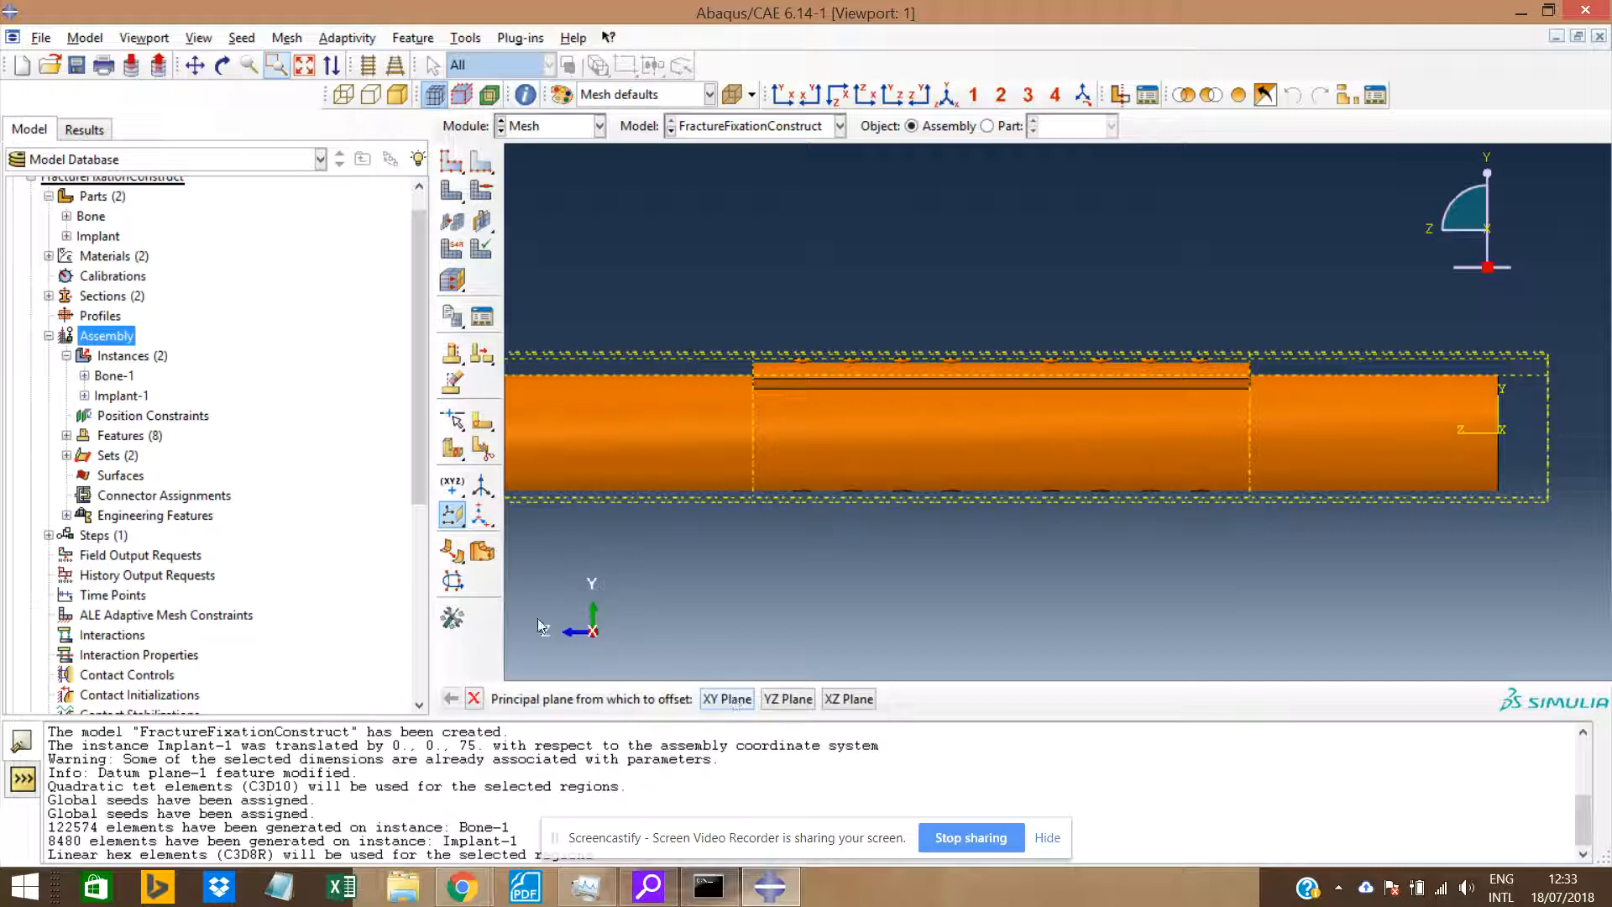
Create a datum plane offset 15 inward from the 225 plane at the plate's far end, through the first screw.
left_click_drag(452, 516, 515, 522)
left_click(754, 418)
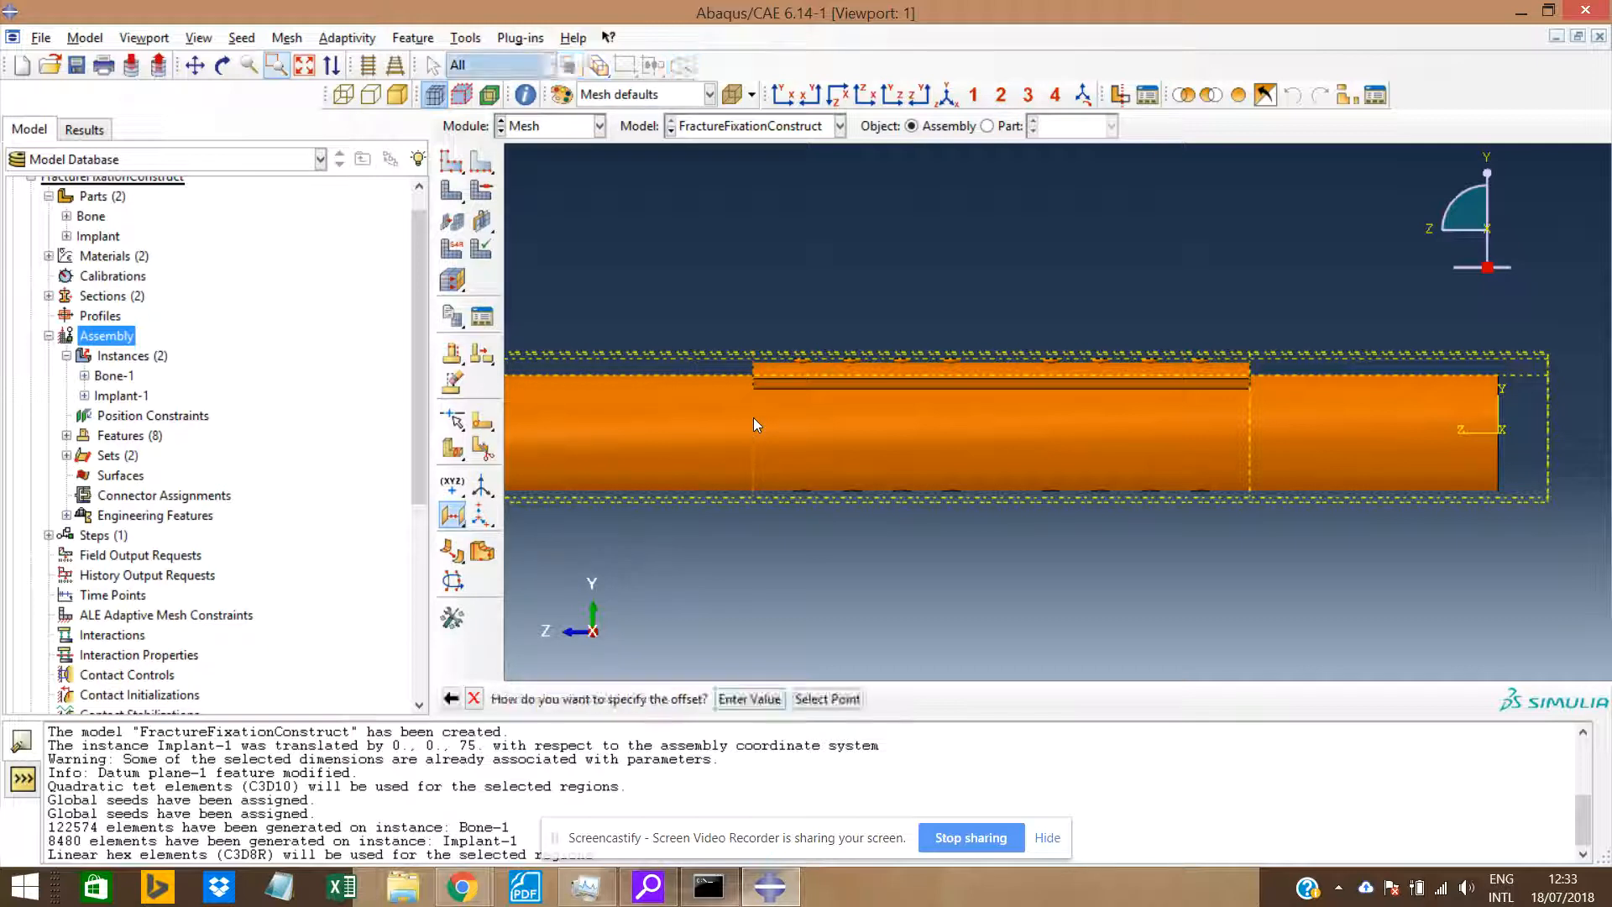
key("Return")
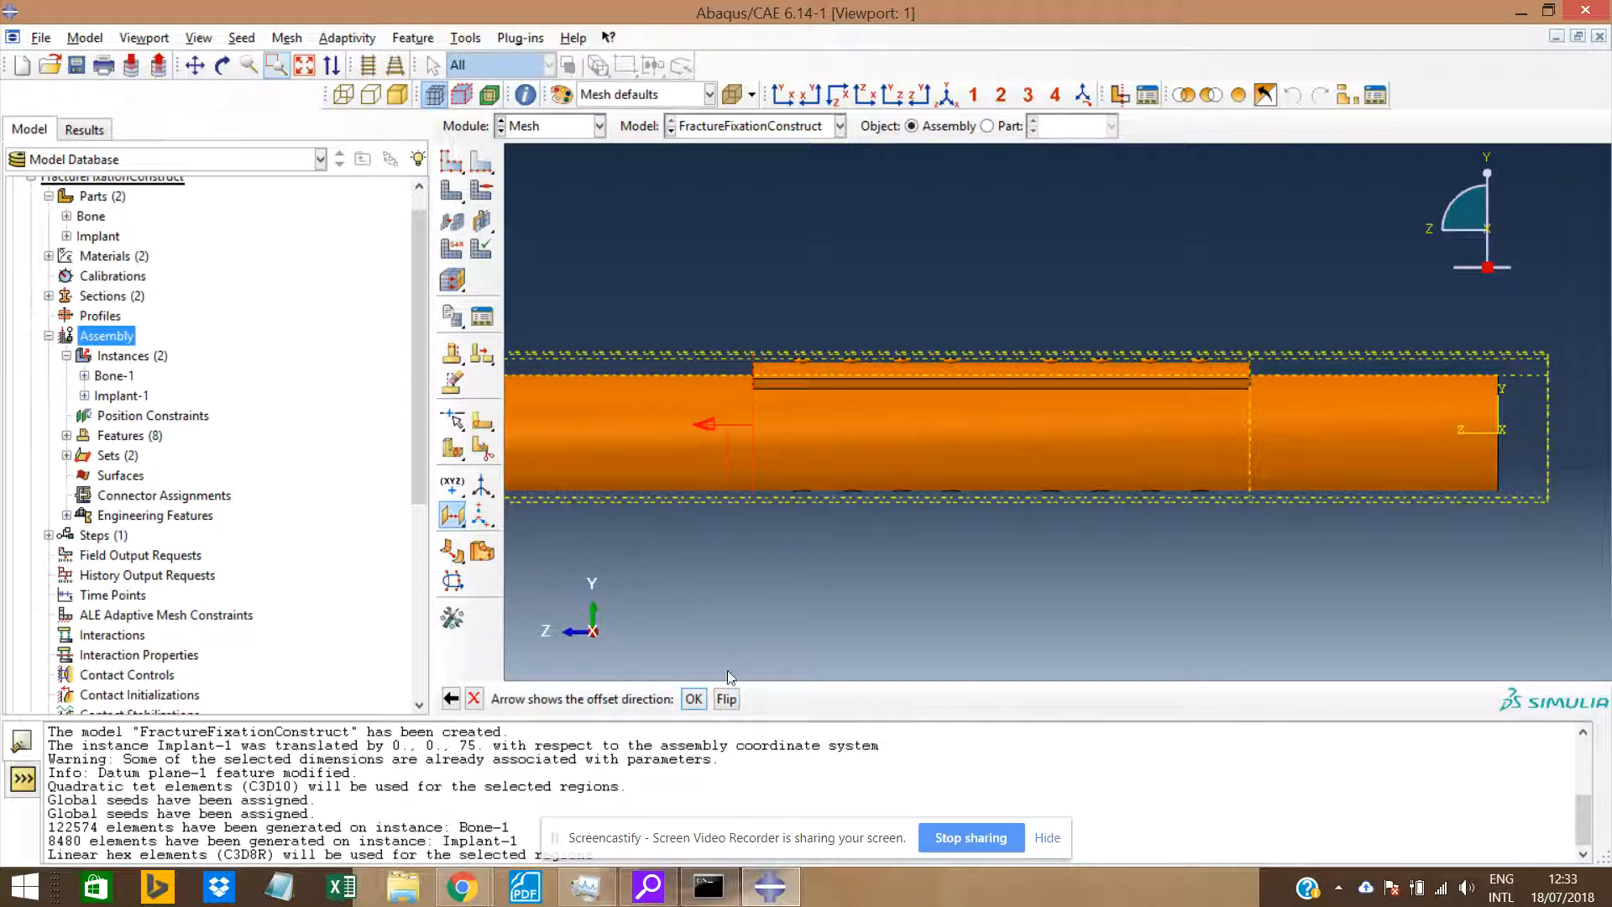
left_click(718, 699)
left_click(693, 699)
type("15")
key("Return")
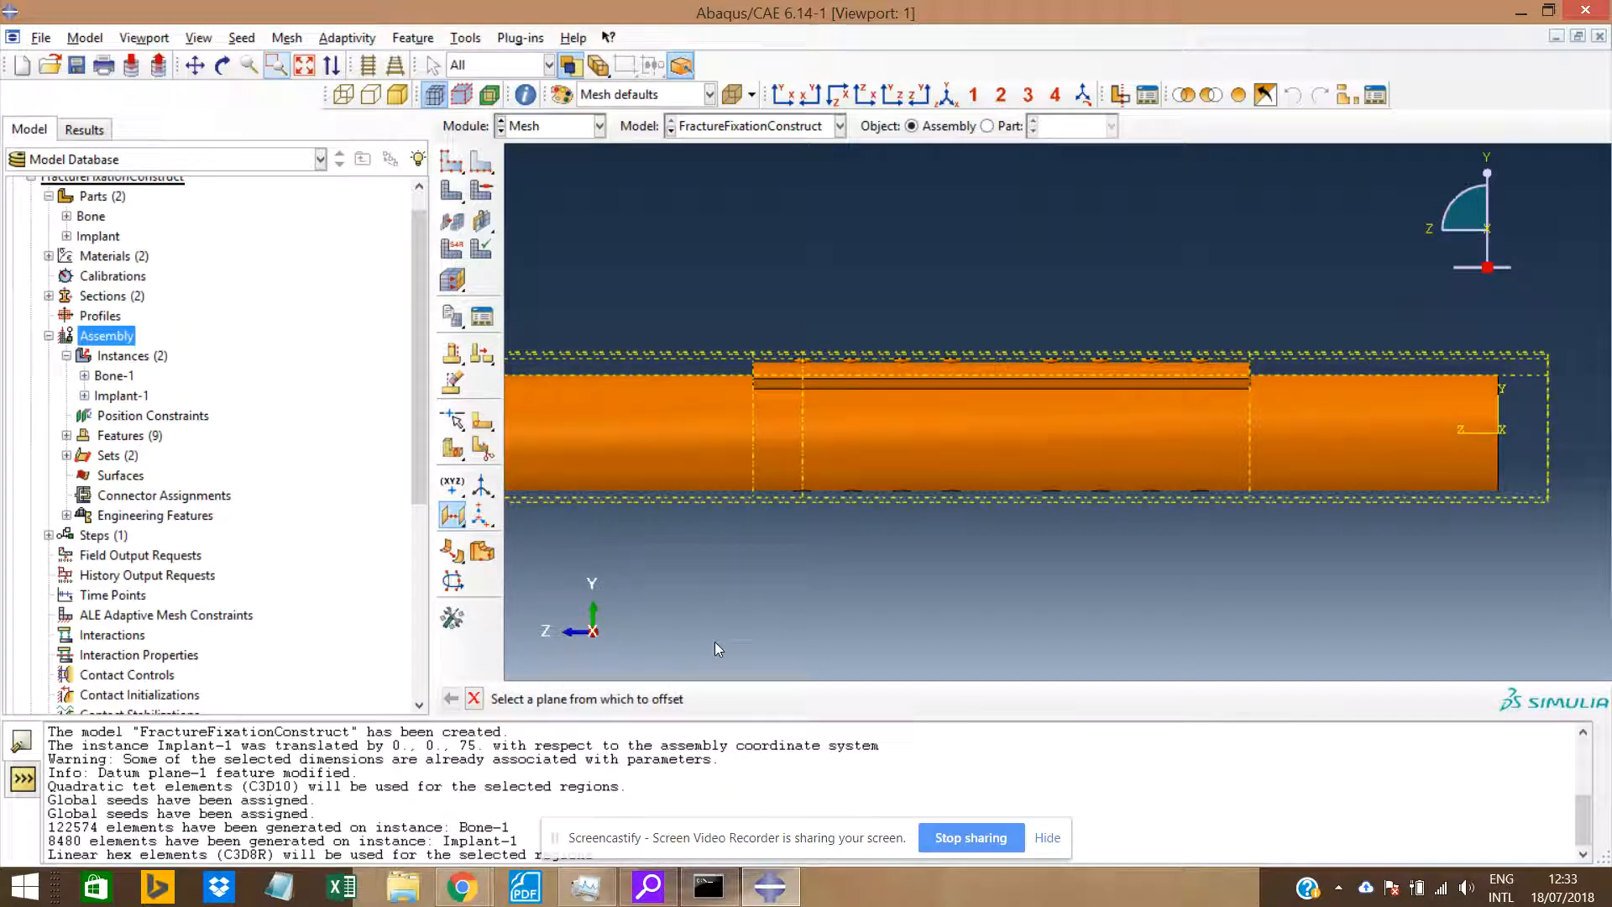
Create a datum plane through the second screw, offset 15 from the first screw's plane toward the origin.
left_click(801, 431)
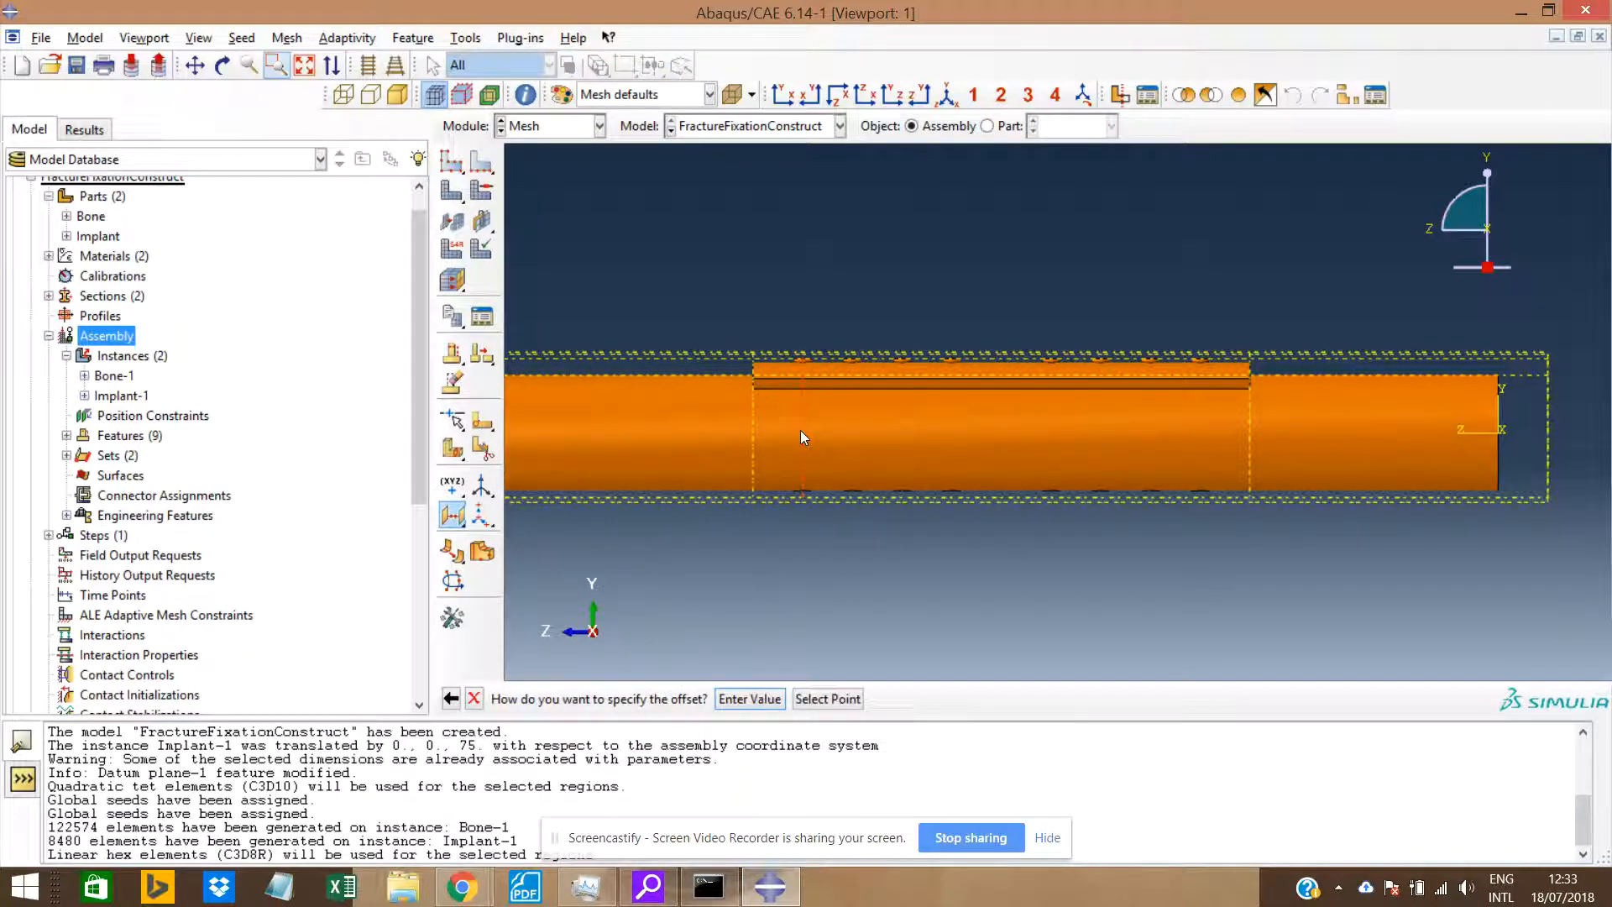
middle_click(801, 431)
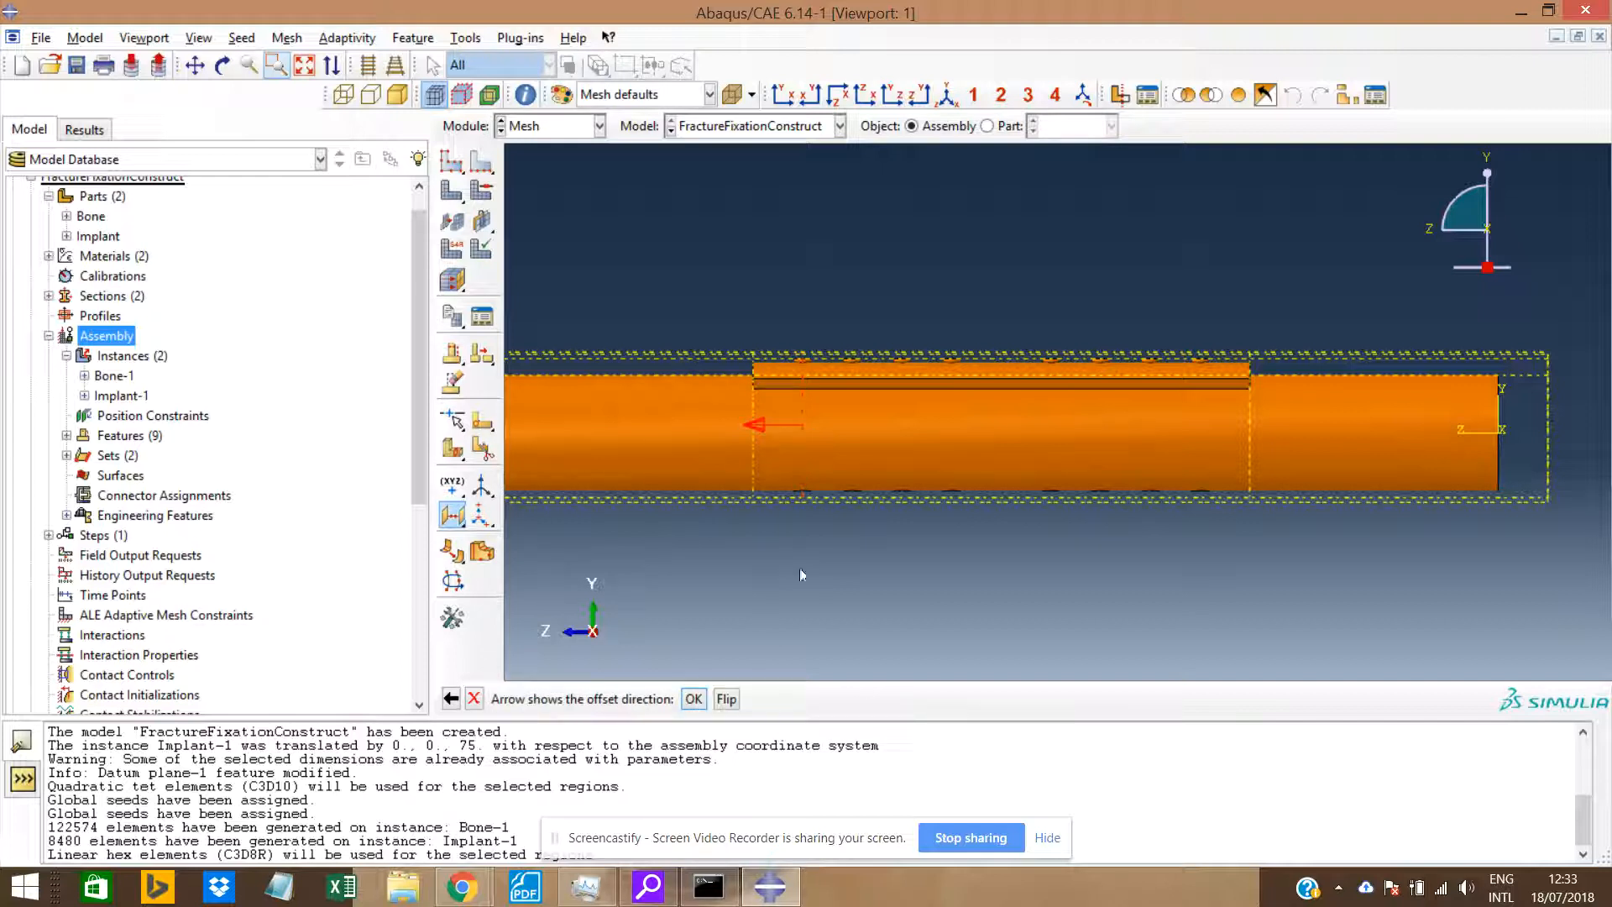
left_click(726, 700)
left_click(694, 699)
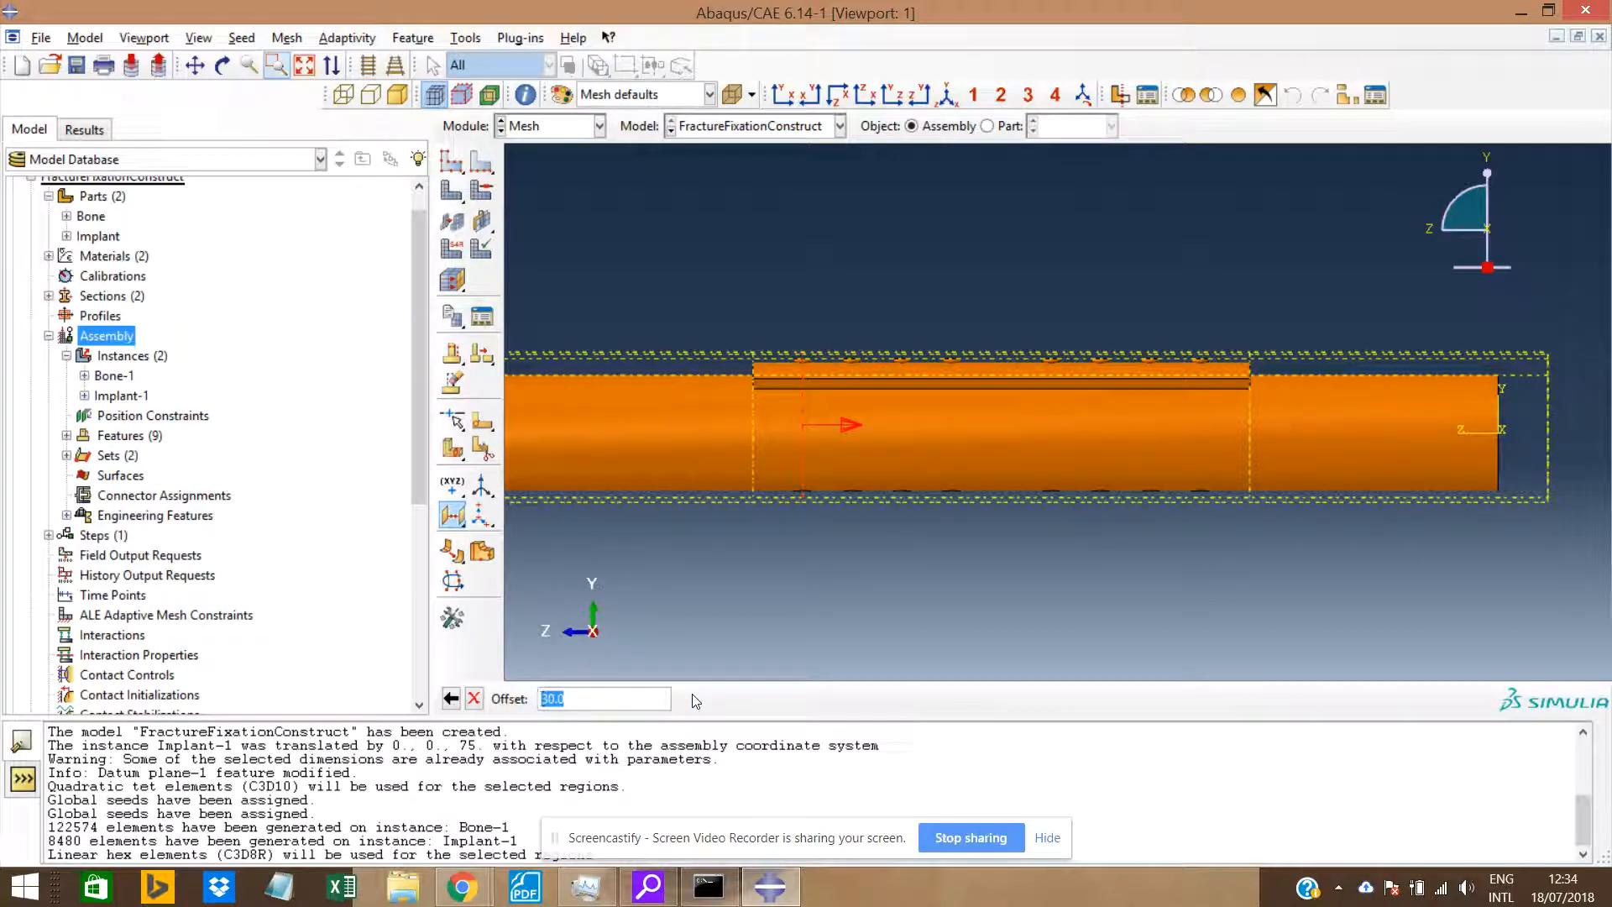
type("15")
key("Return")
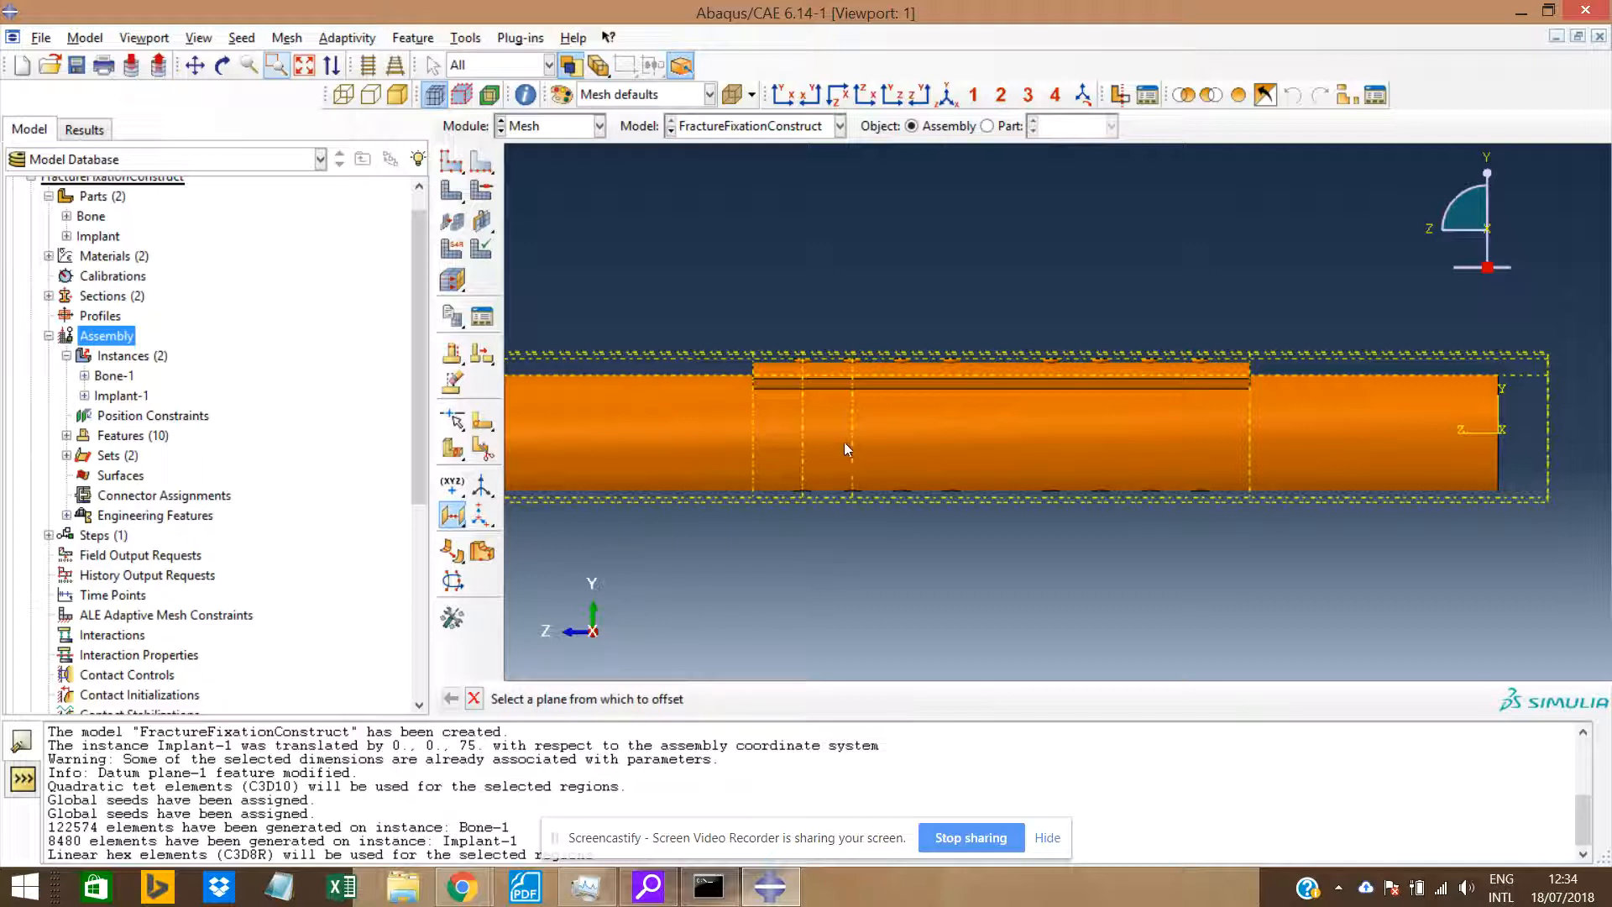
Create datum planes through the third and fourth screws, each offset 15 from the preceding screw plane toward the origin.
left_click(854, 431)
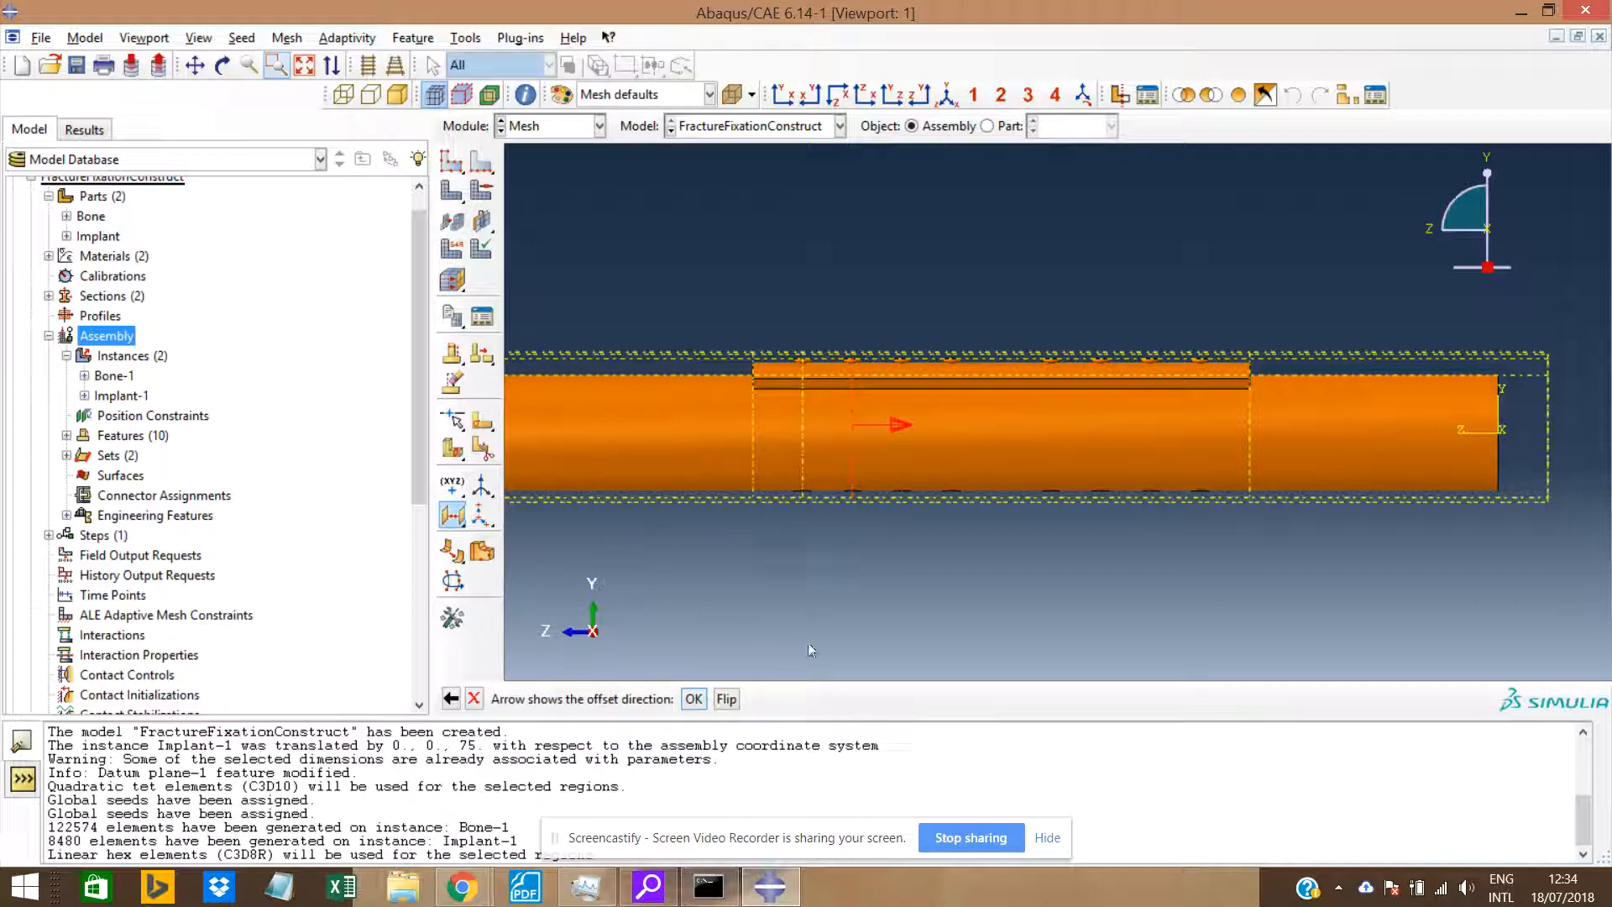
key("Return")
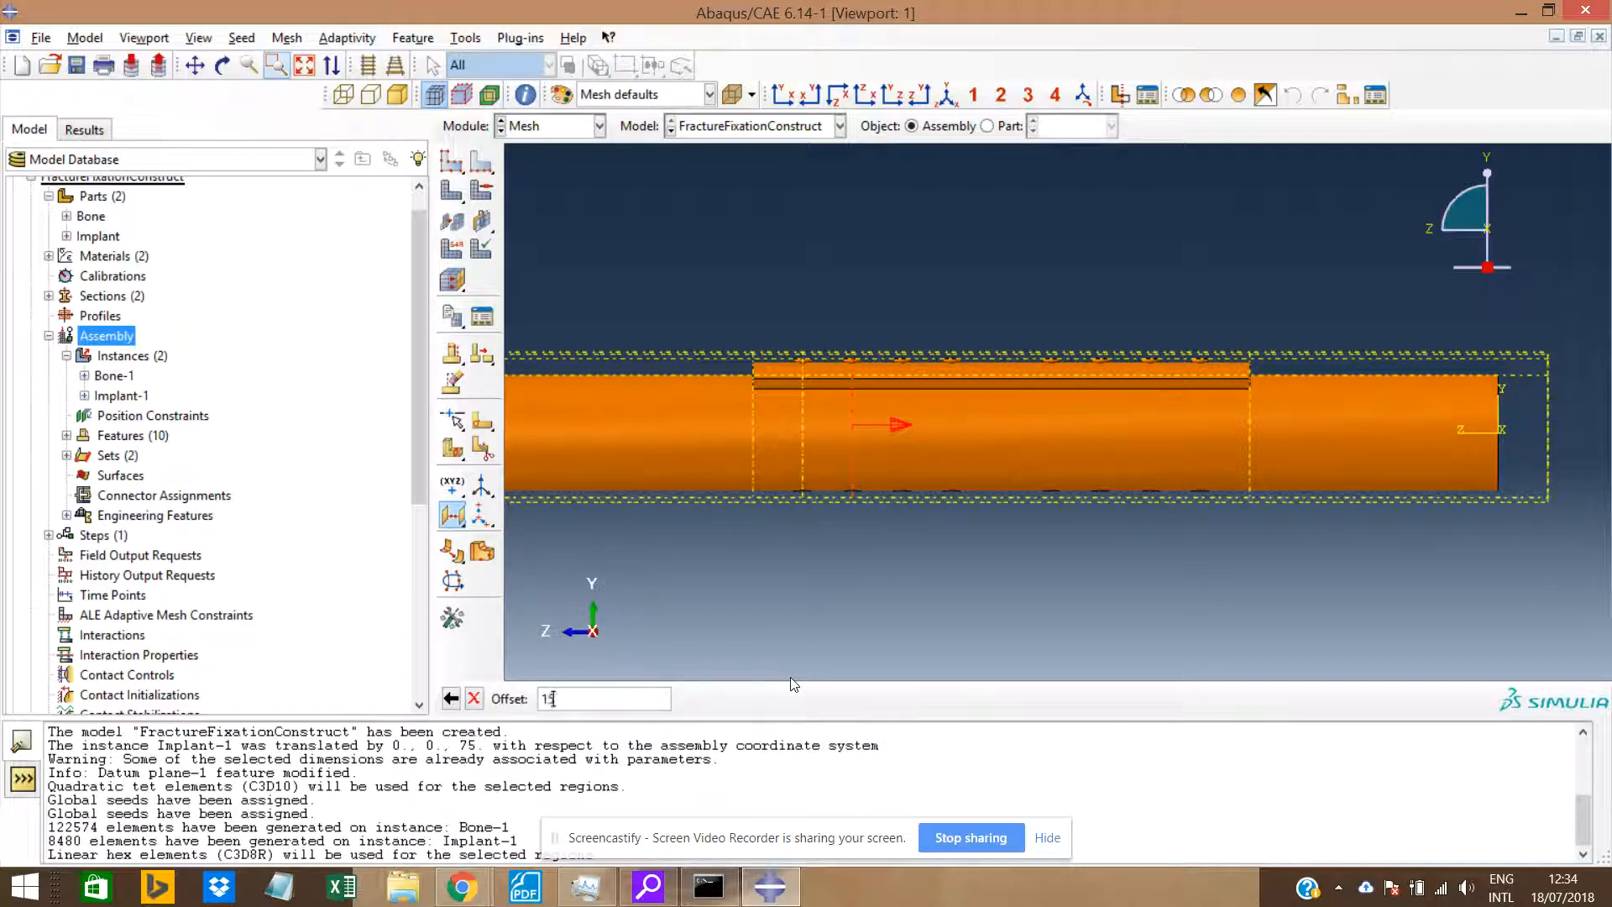
key("Return")
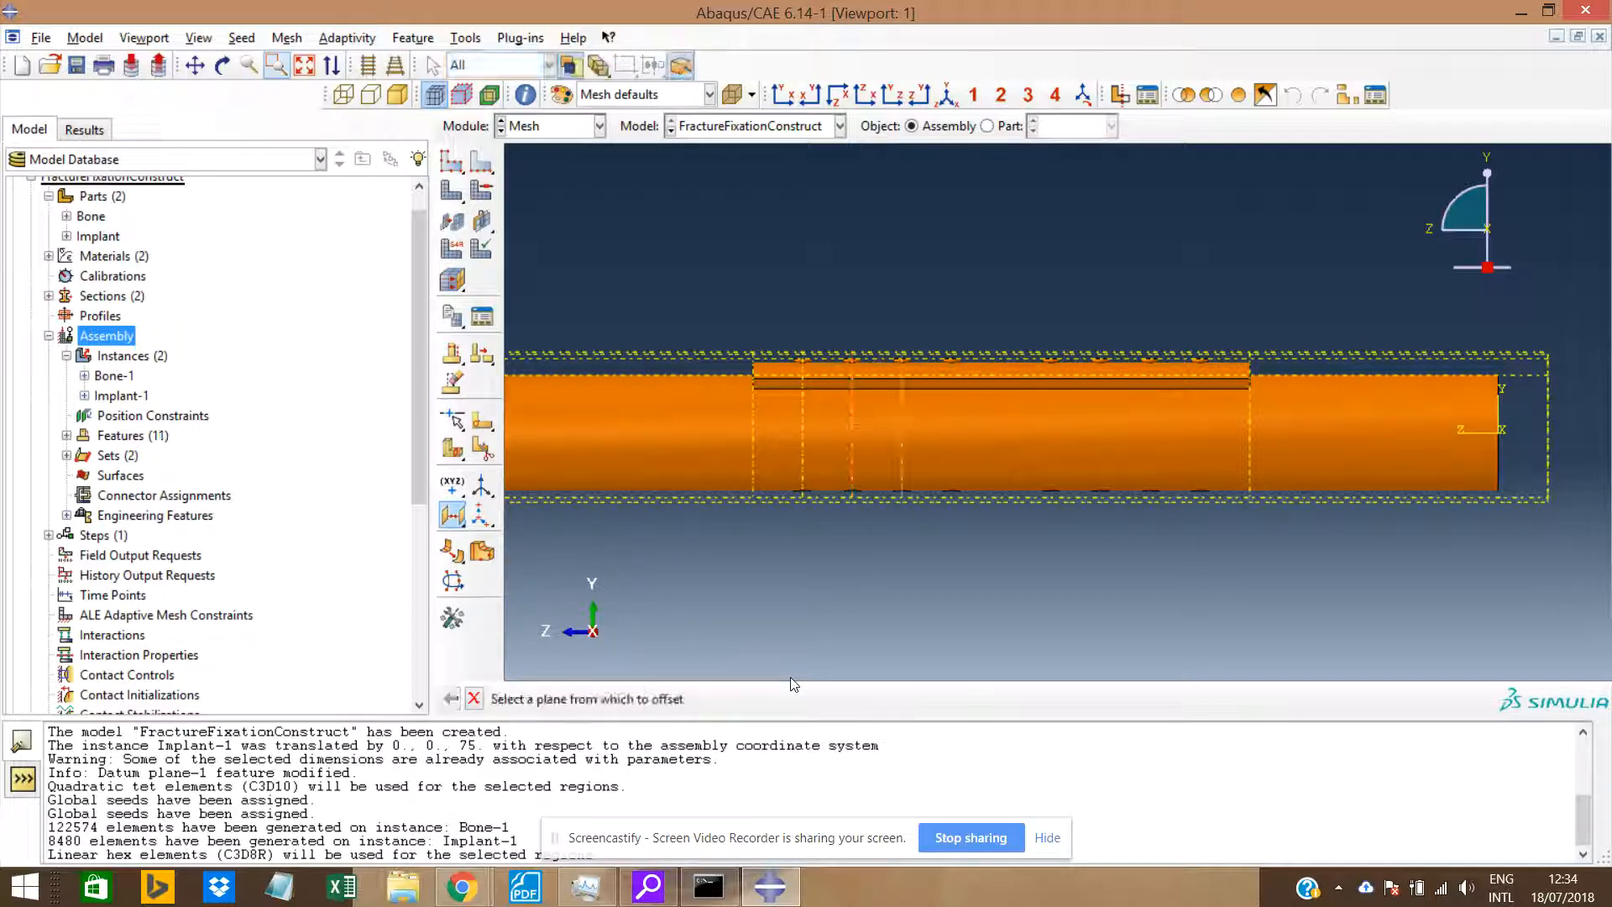
left_click(904, 442)
key("Return")
key("Return")
type("15")
key("Return")
Create a datum plane at the plate's mid-length, offset 15 from the fourth screw's plane toward the origin.
left_click(956, 416)
key("Return")
key("Return")
type("1")
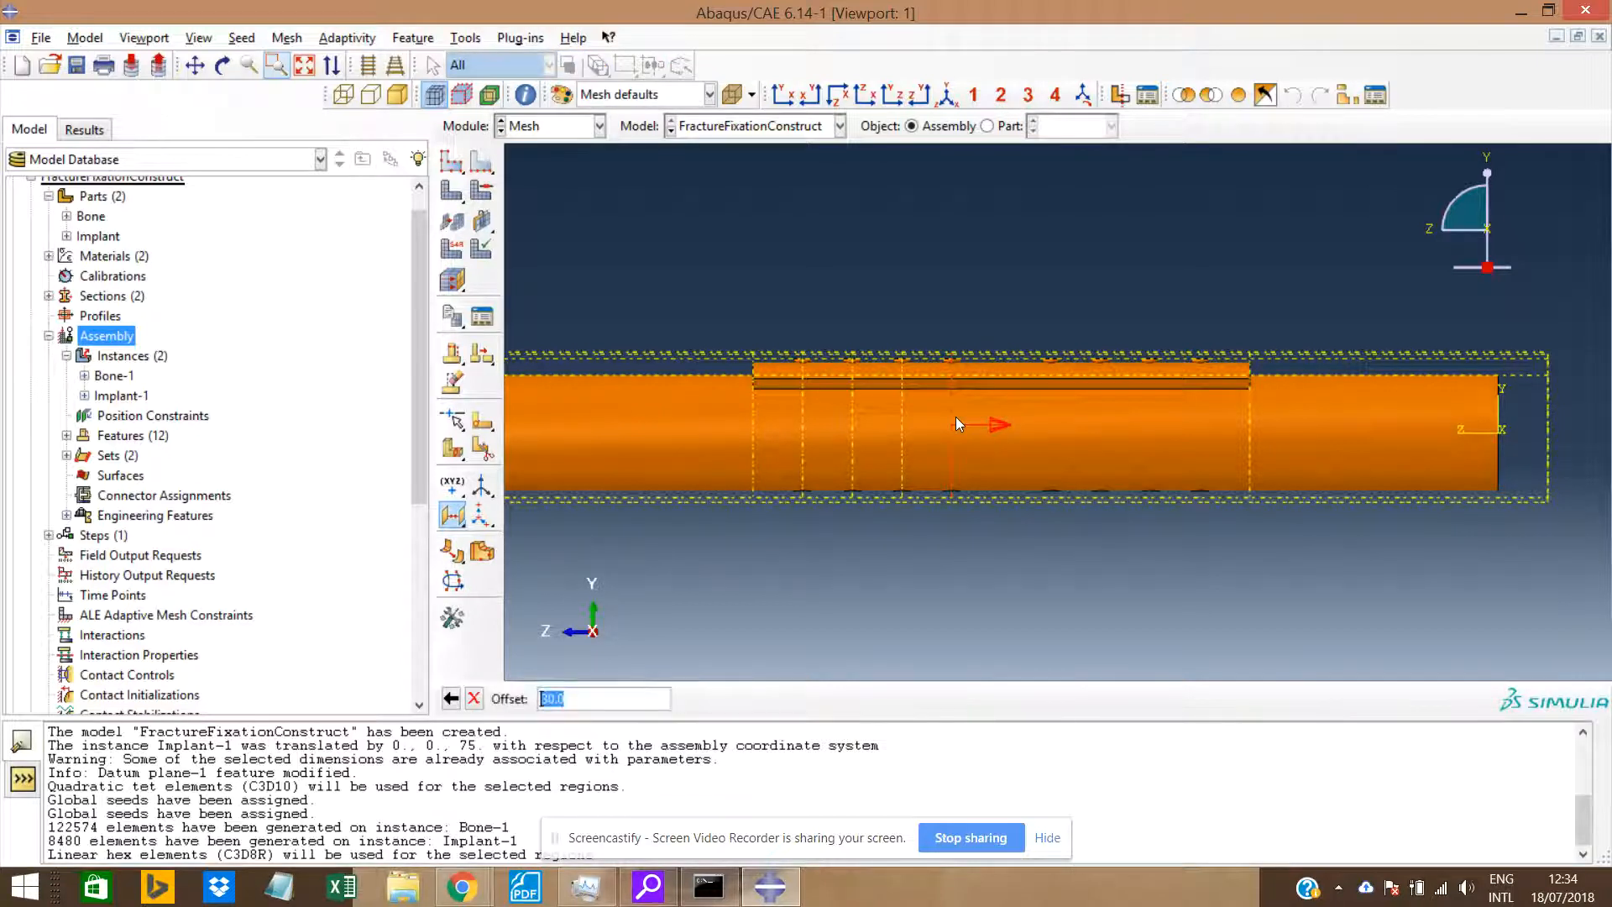
type("5")
key("Return")
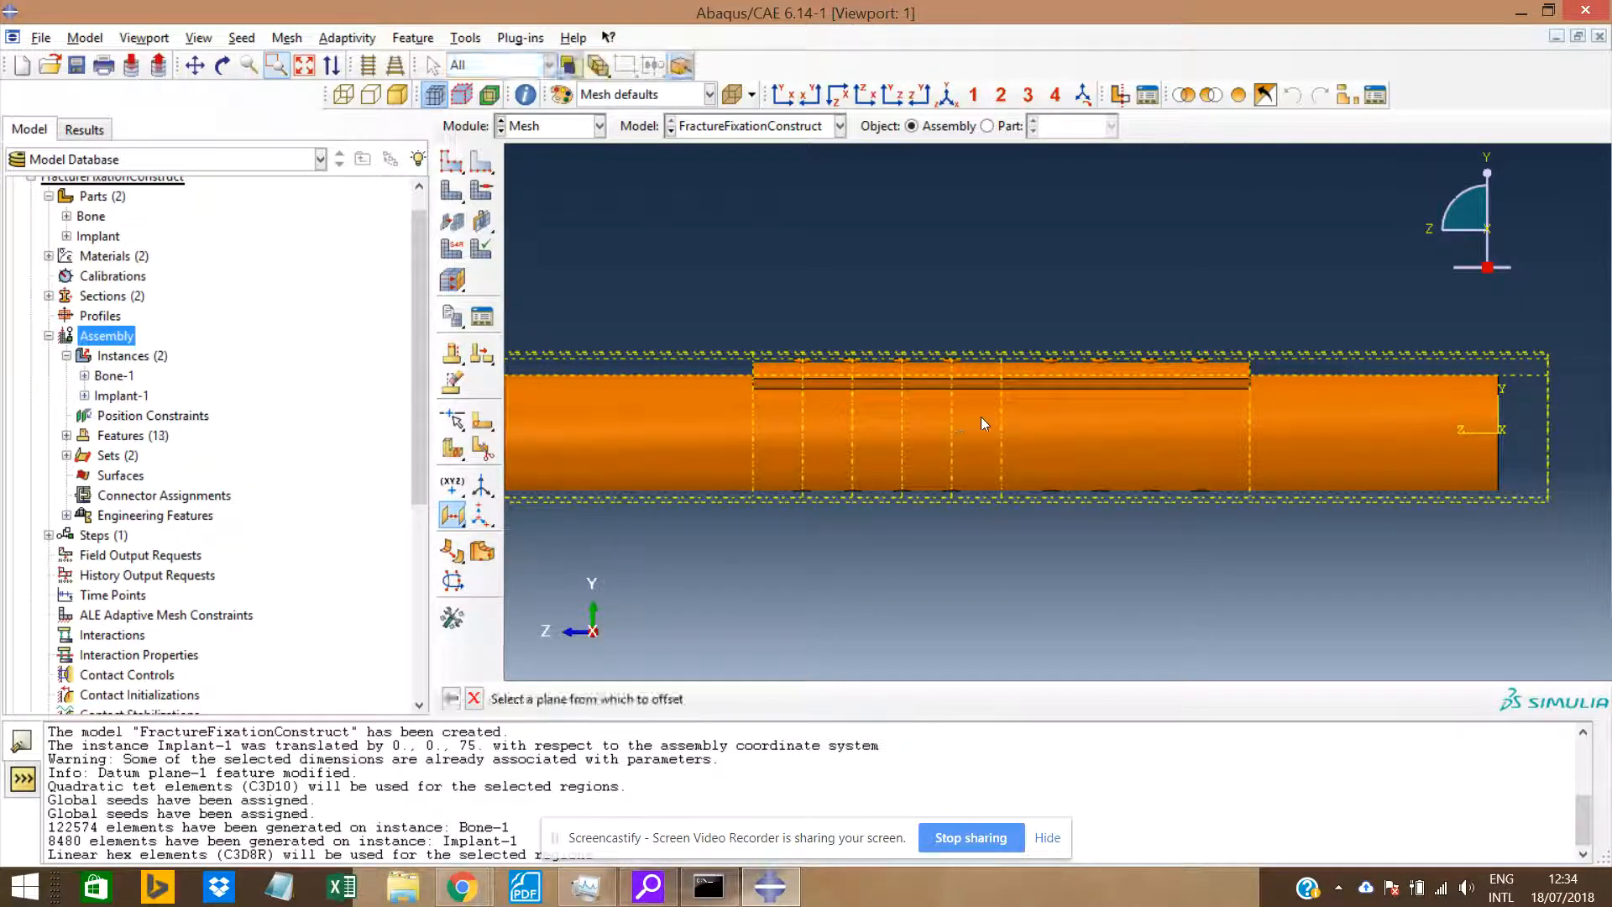
Create a datum plane through the fifth screw, offset 15 from the plate's mid-length plane toward the origin.
left_click(1000, 420)
key("Return")
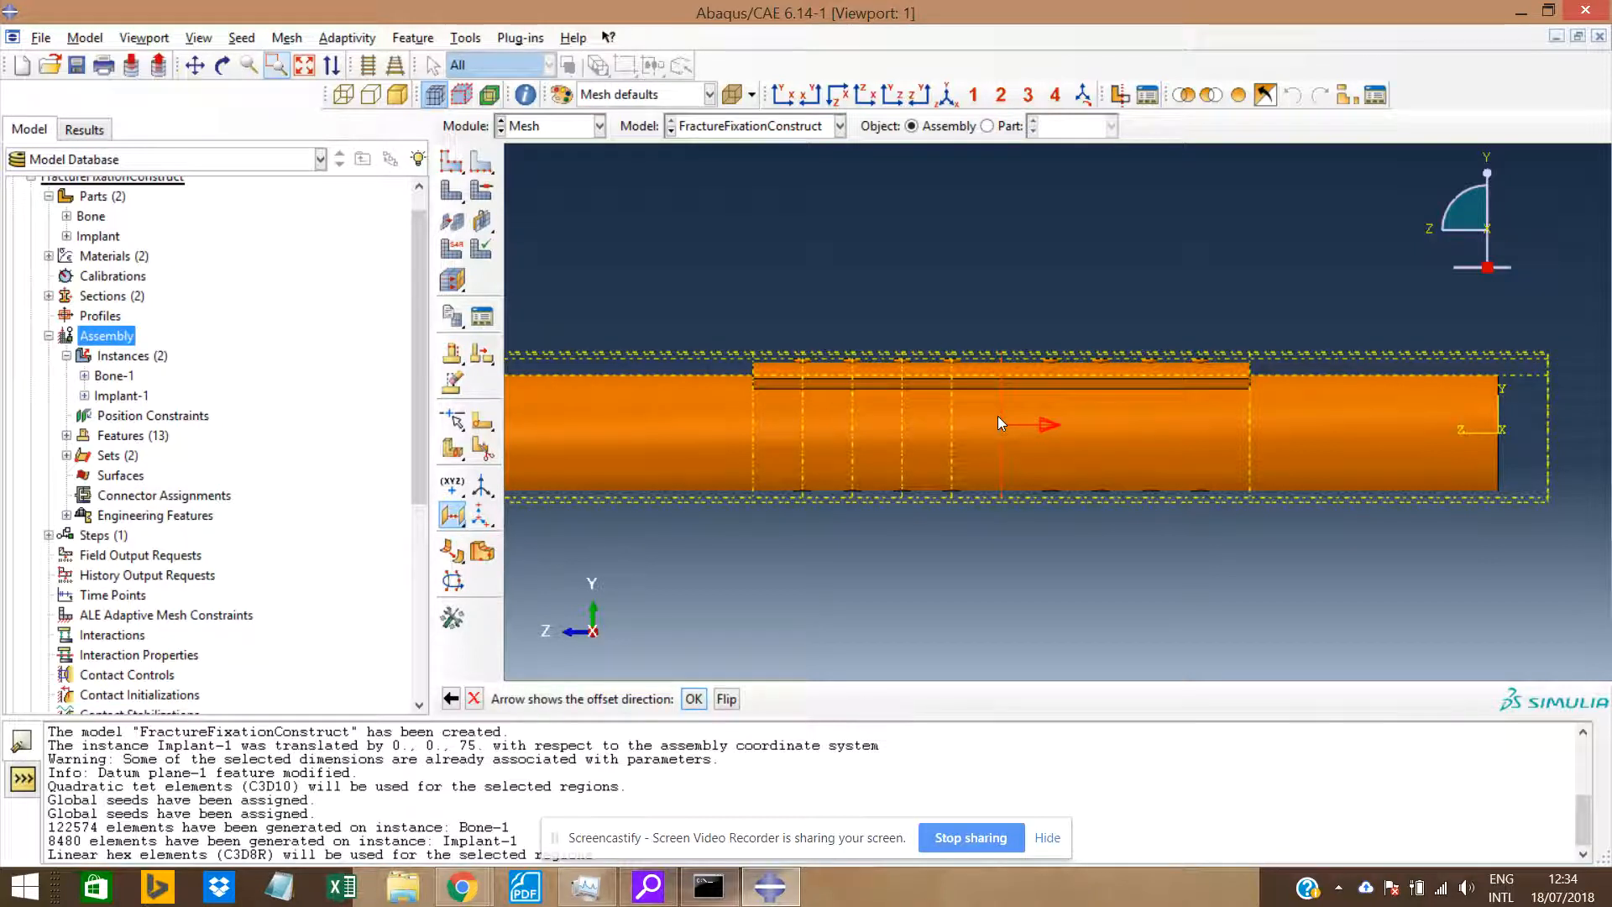
key("Return")
type("15")
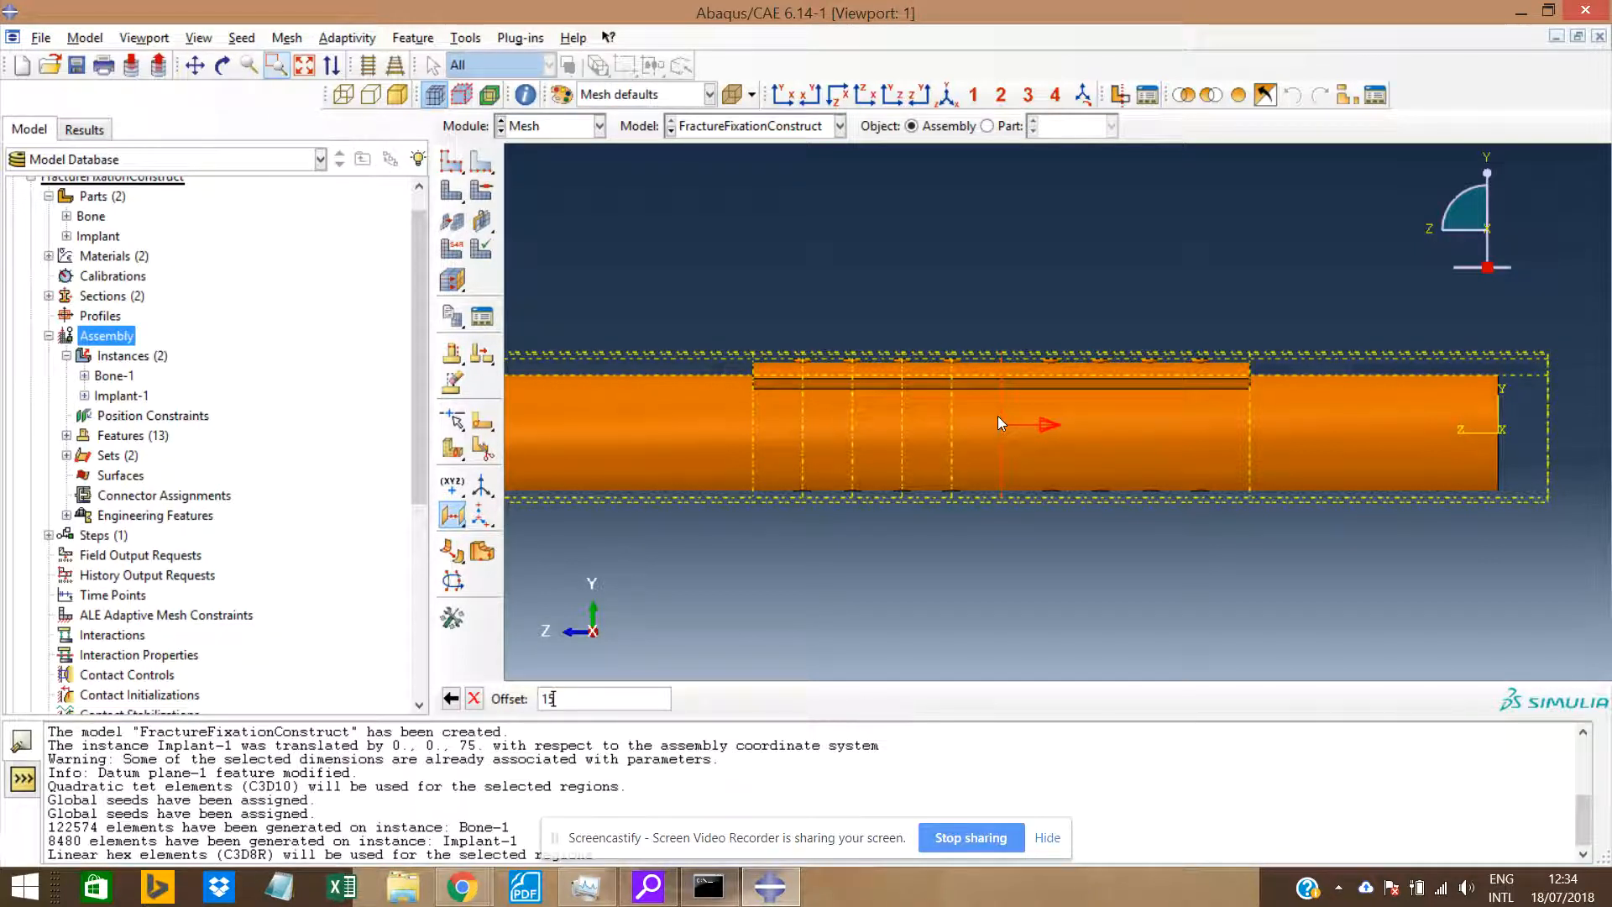
key("Return")
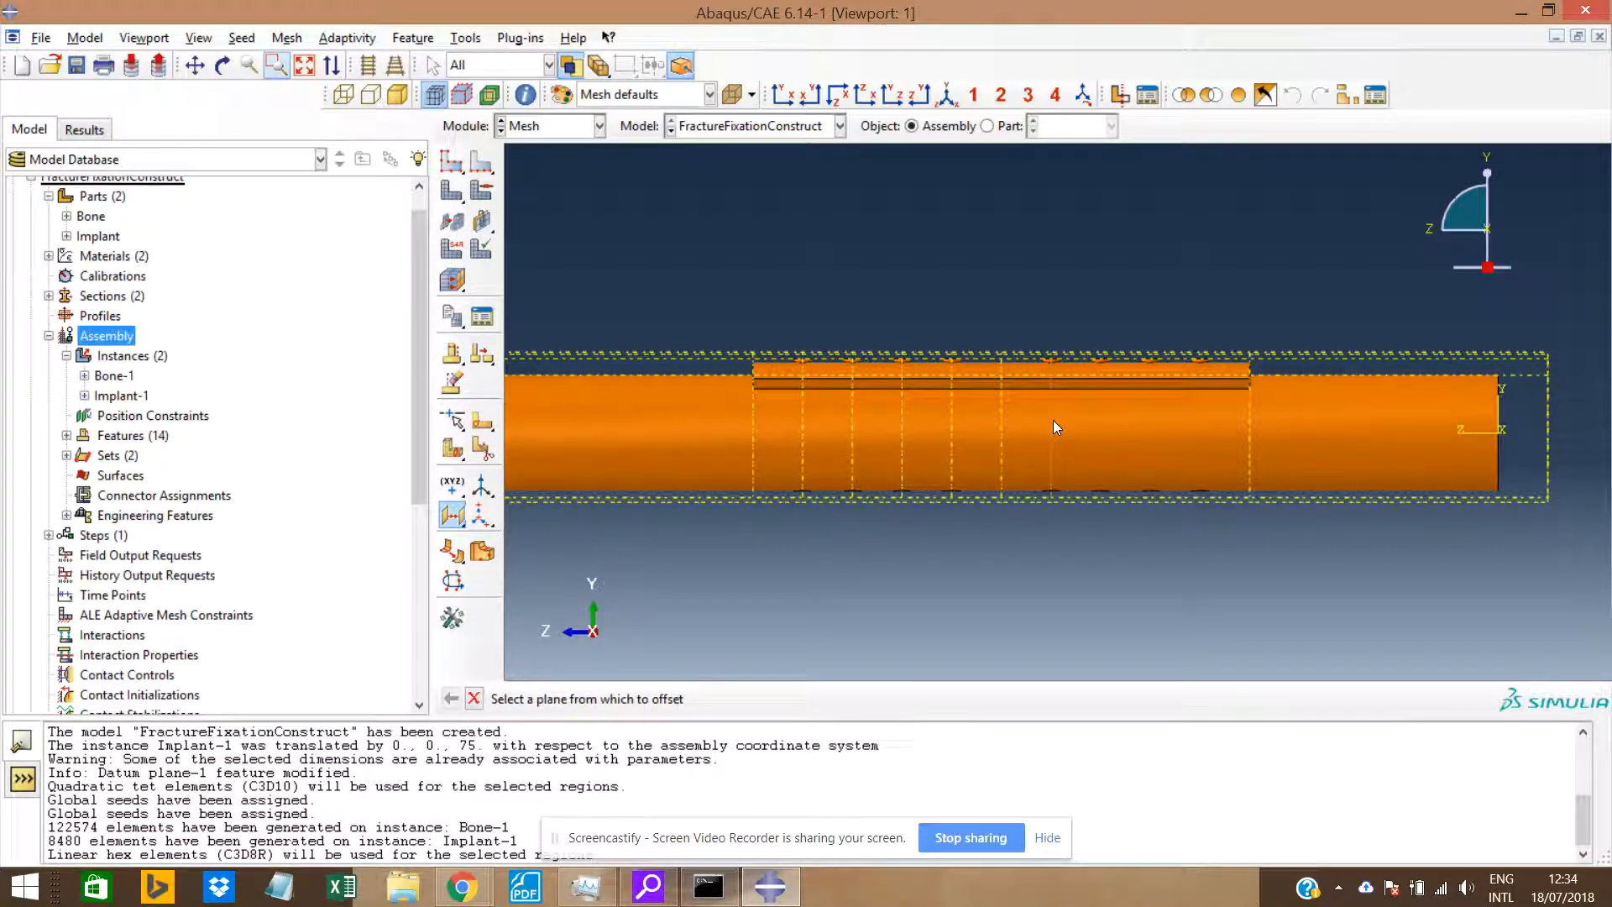
Create a datum plane through the sixth screw, offset 15 from the fifth screw's plane toward the origin.
left_click(1055, 424)
key("Return")
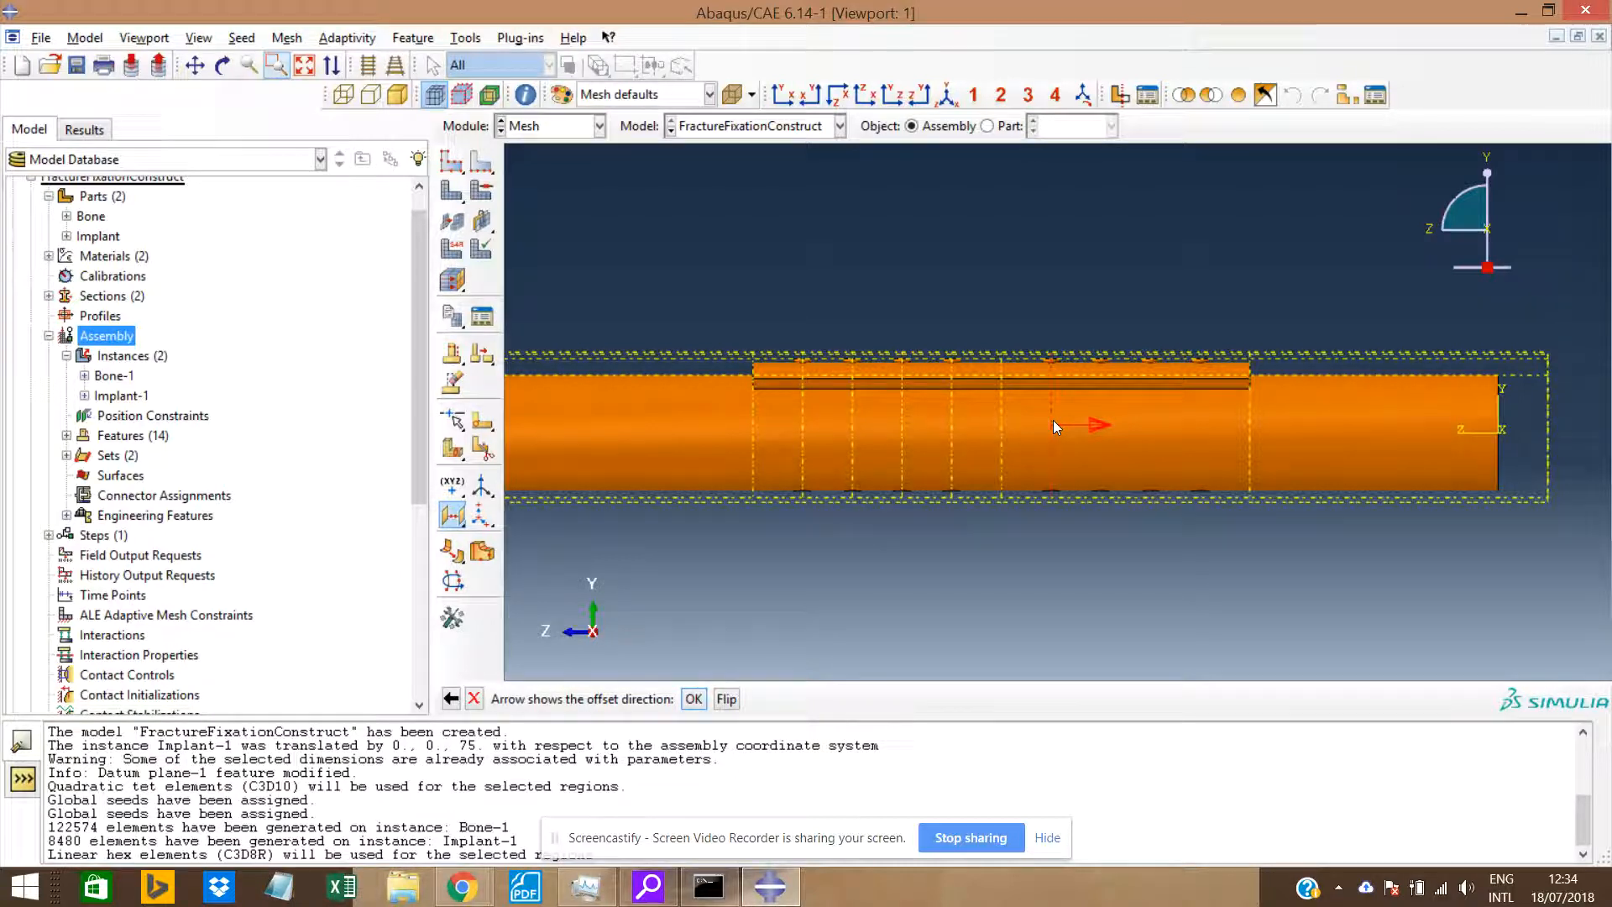
key("Return")
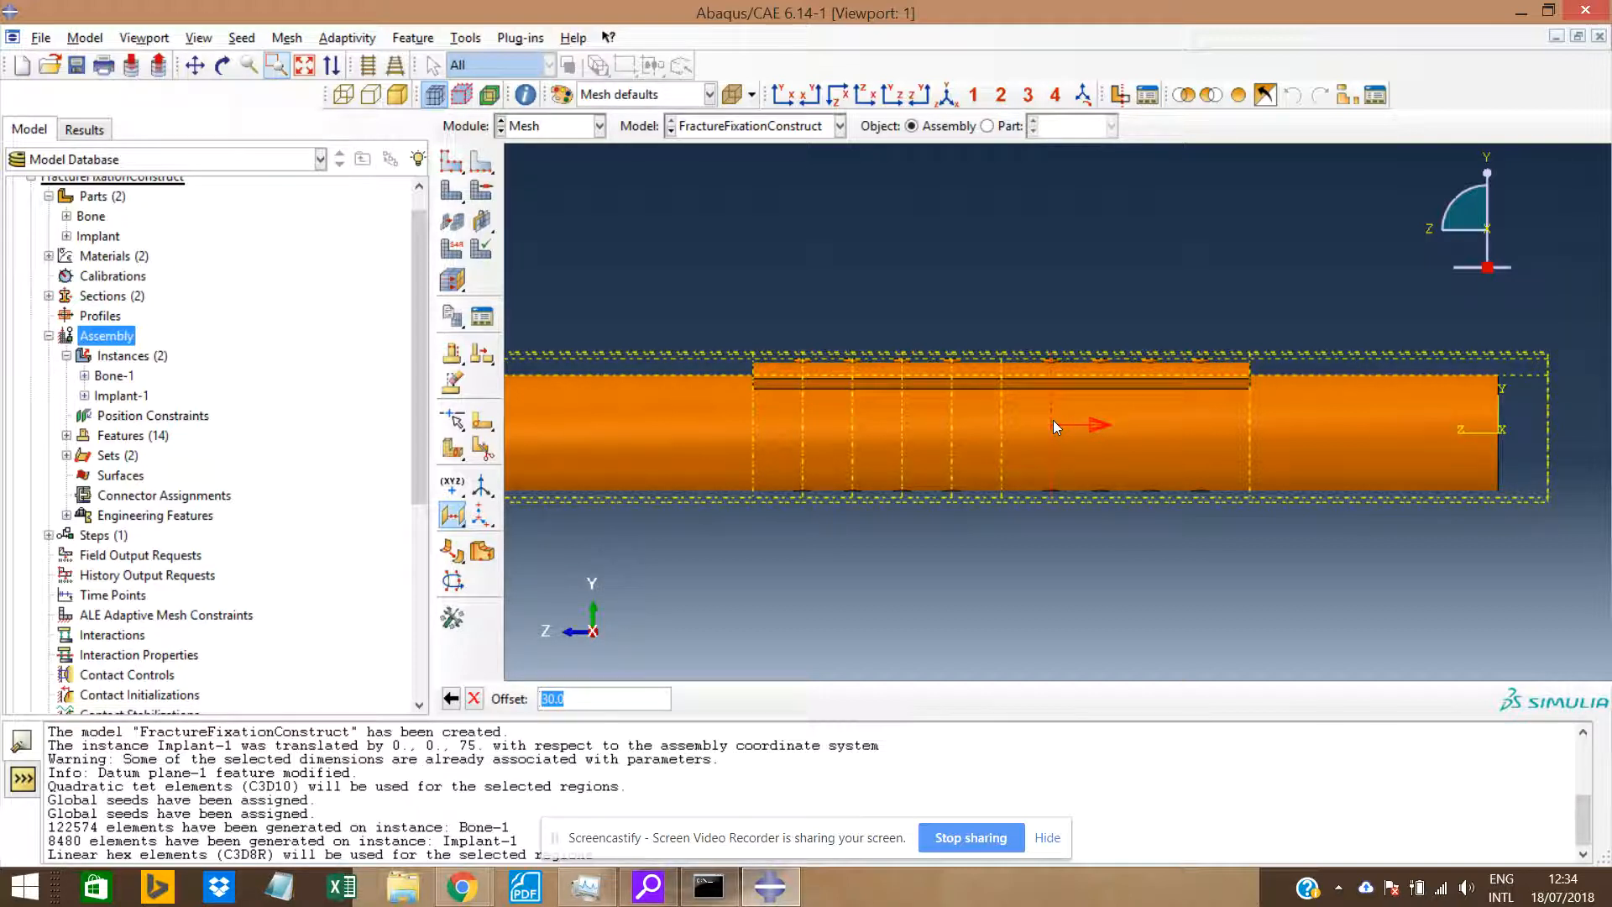
key("Return")
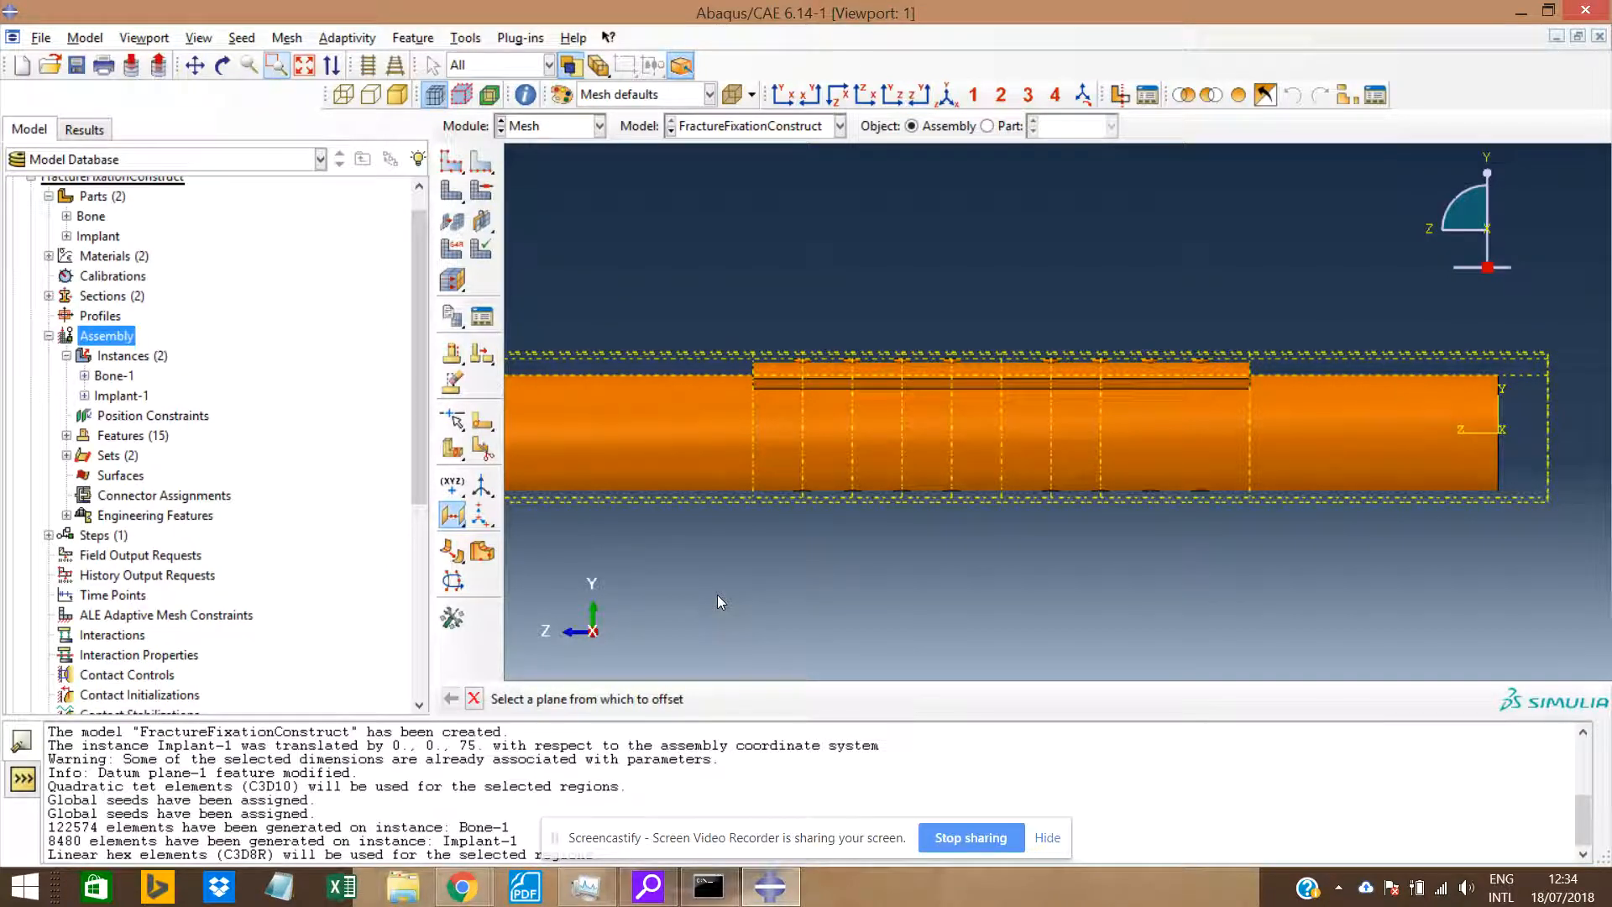
Create datum planes through the seventh and eighth screws, each offset 15 from the preceding screw plane toward the origin.
left_click(1101, 451)
key("Return")
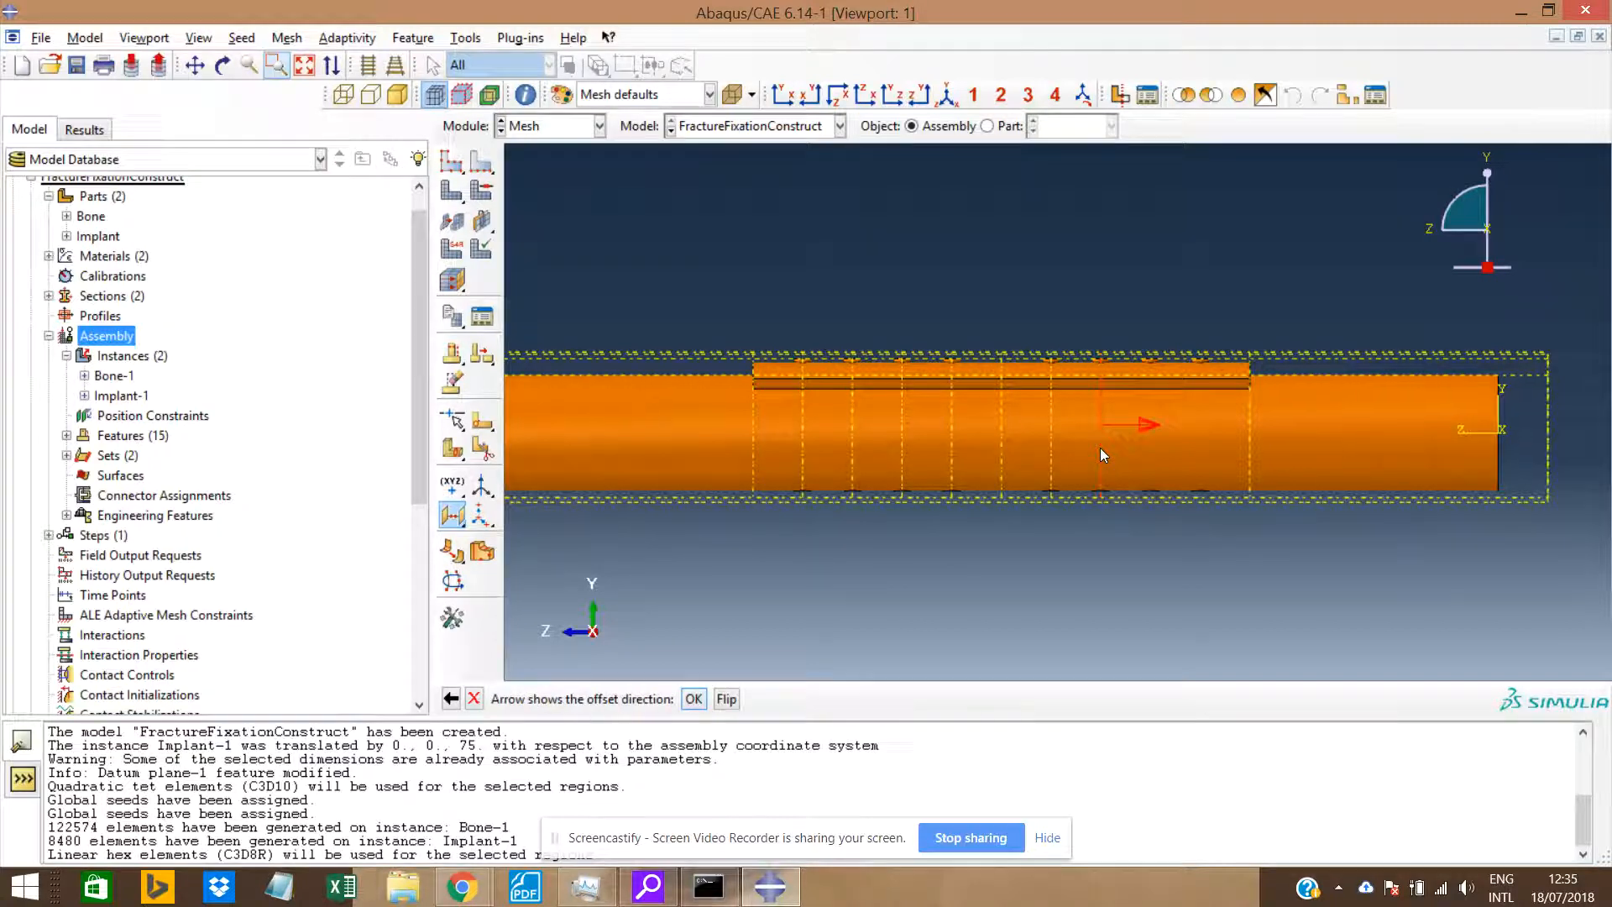
key("Return")
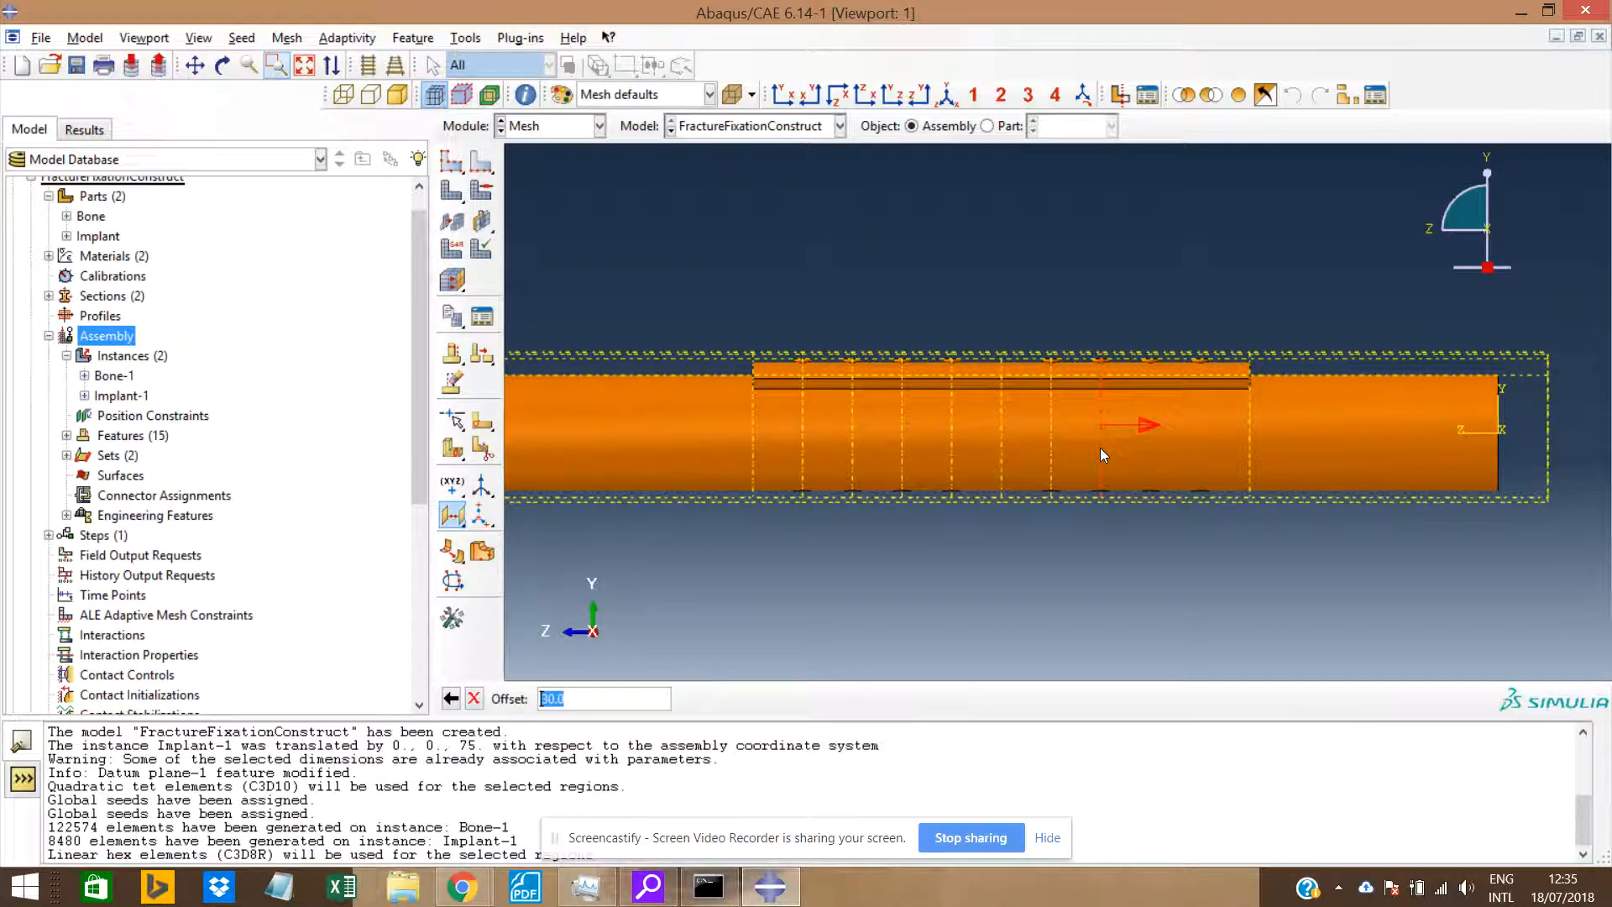
key("Return")
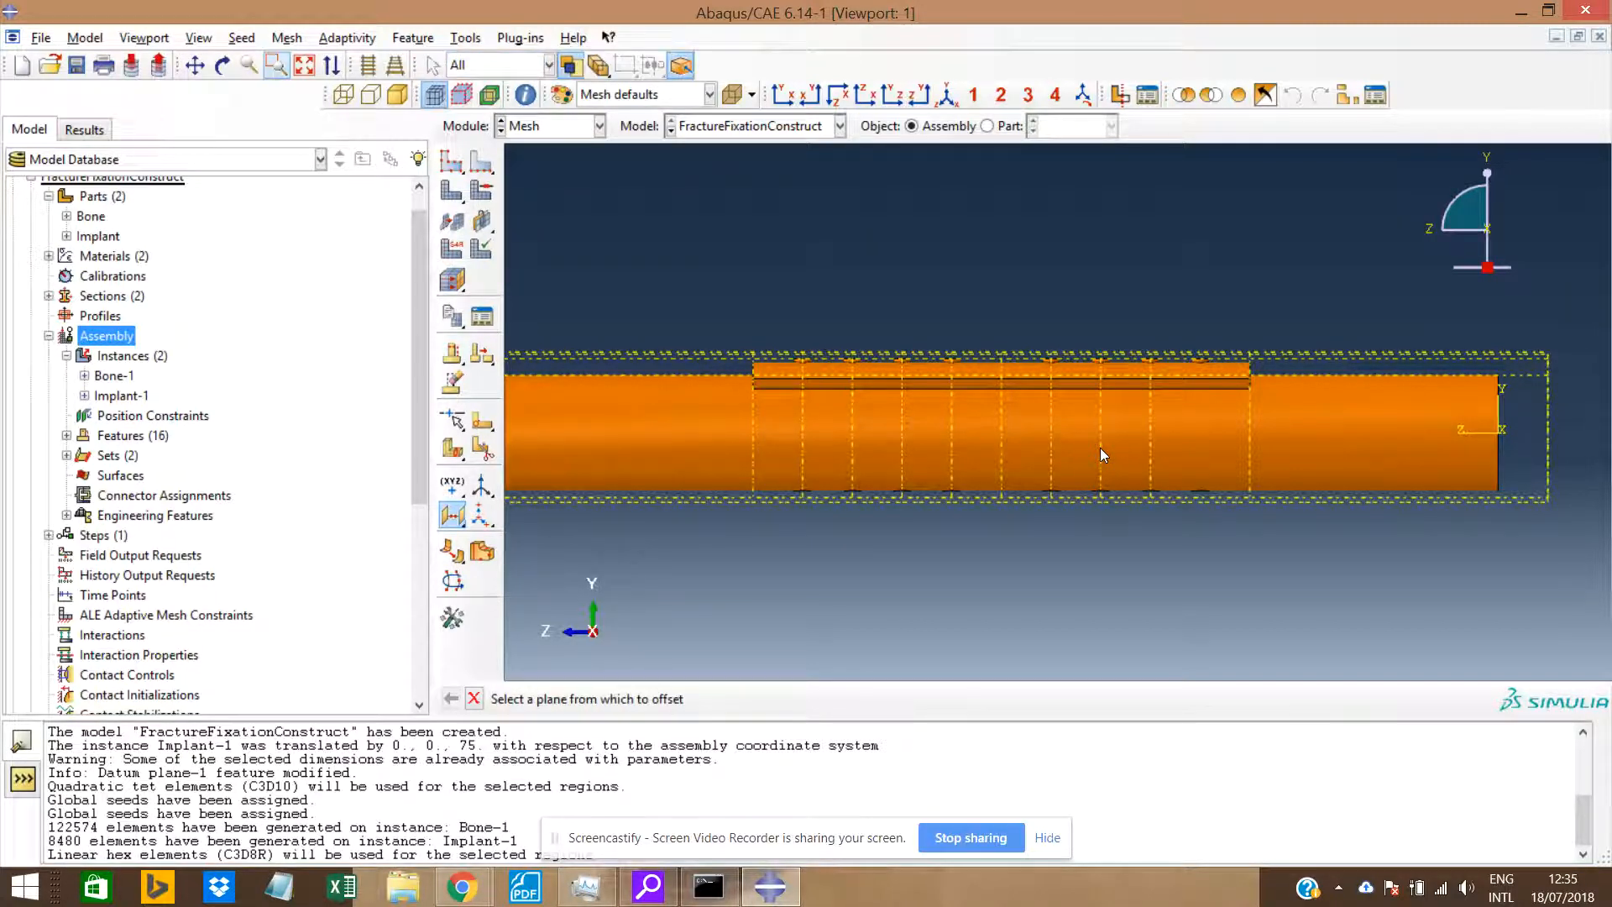
left_click(1149, 417)
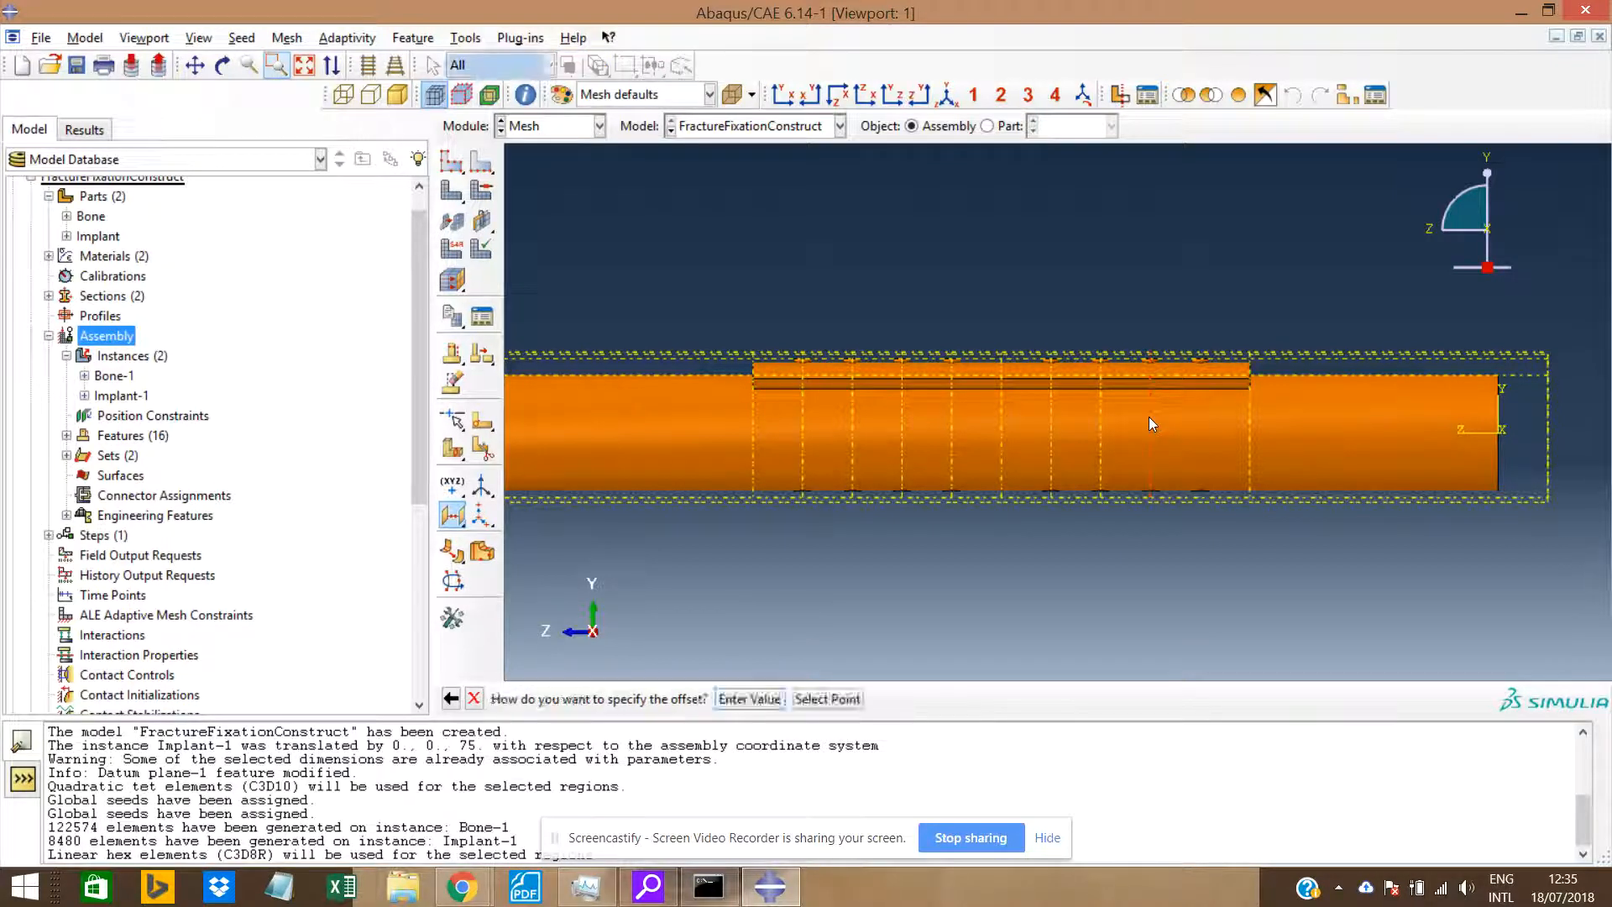
key("Return")
key("Return")
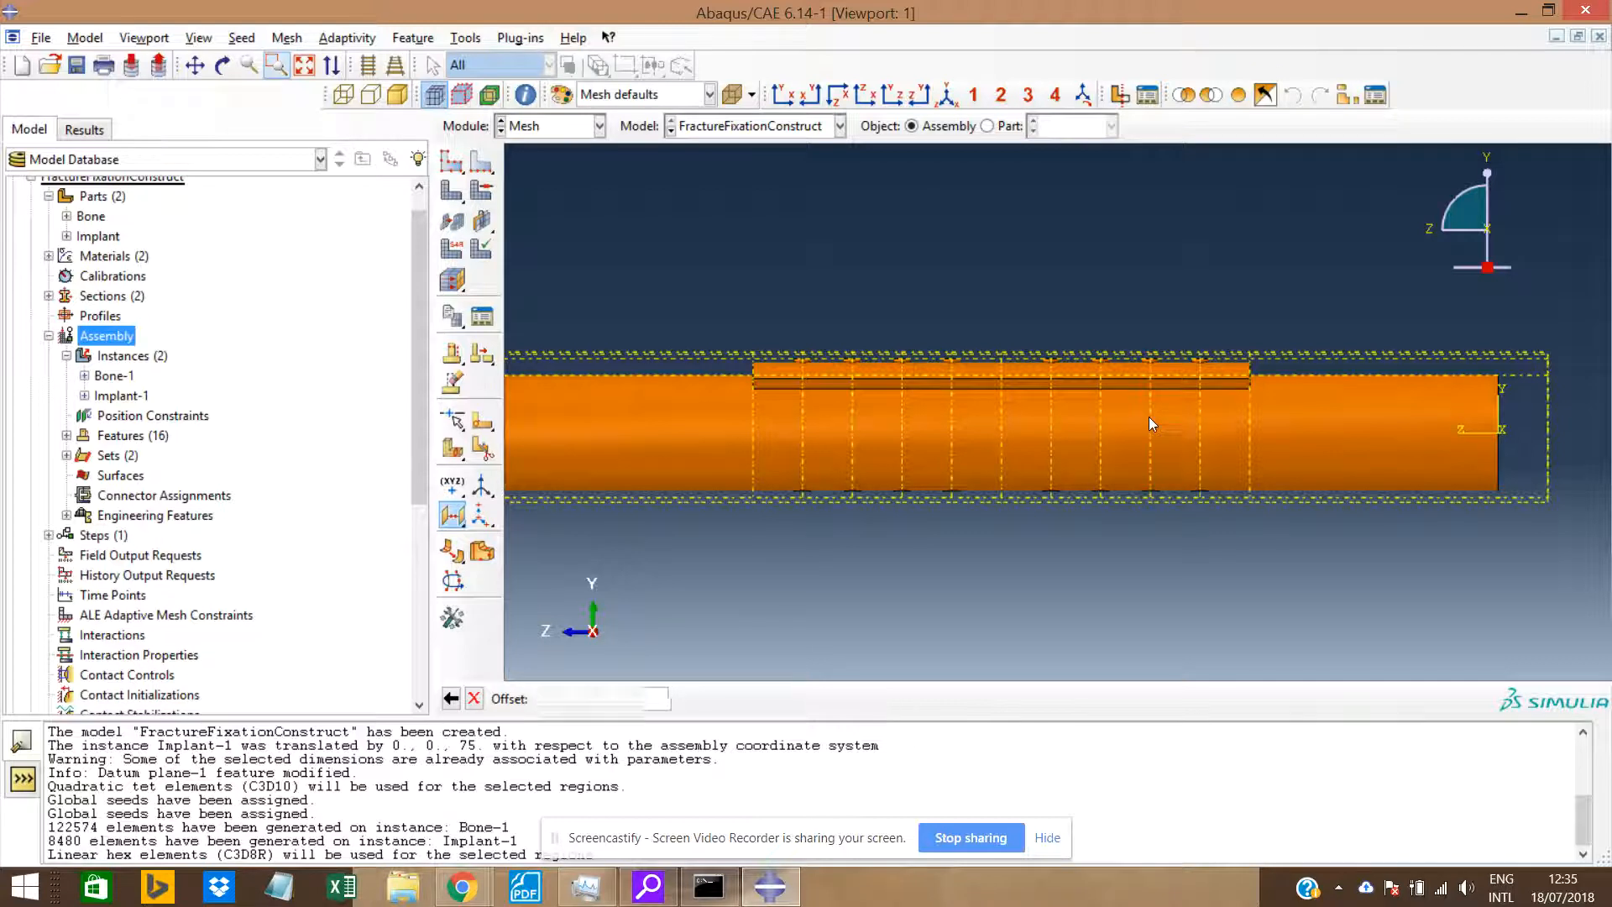
key("Return")
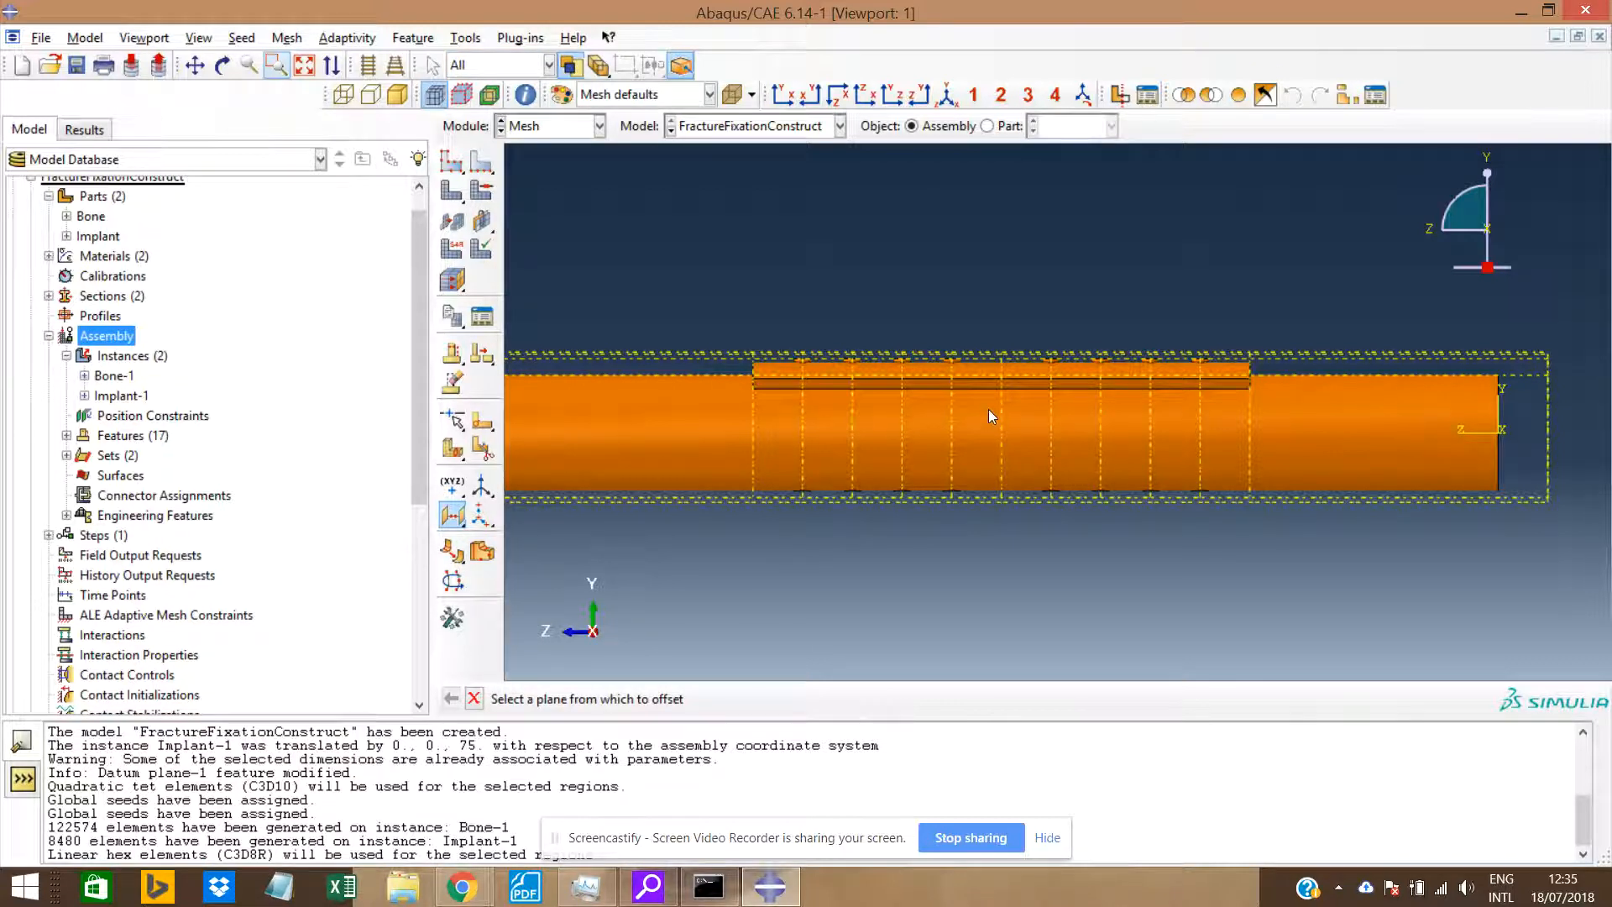
Try a datum plane offset 15 from the first screw's plane toward the origin.
left_click(801, 422)
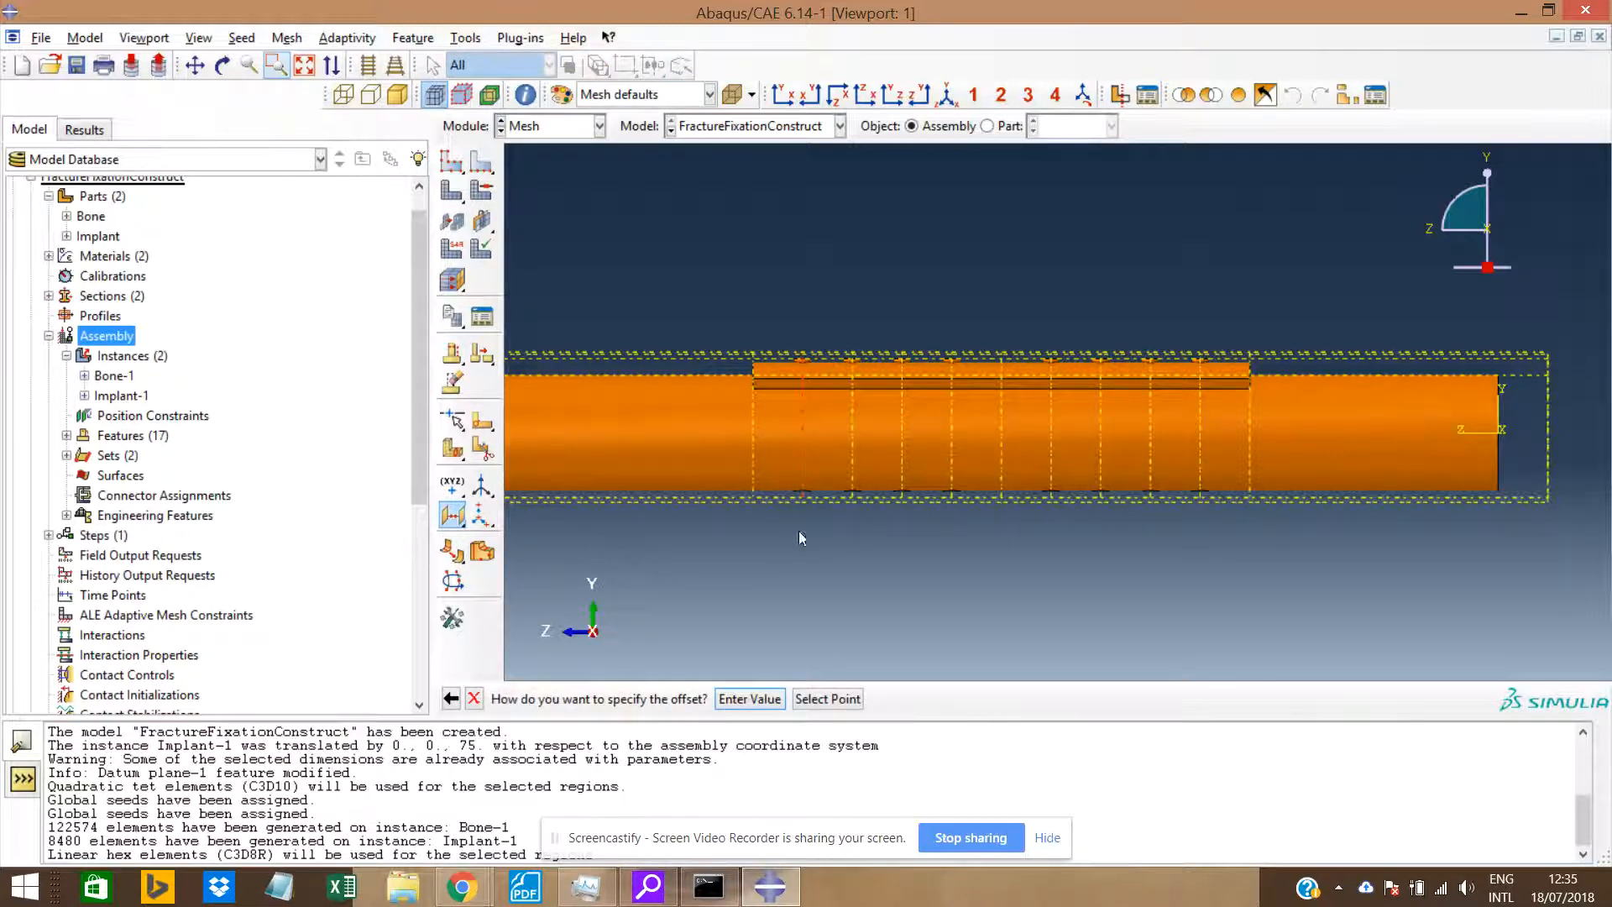
key("Return")
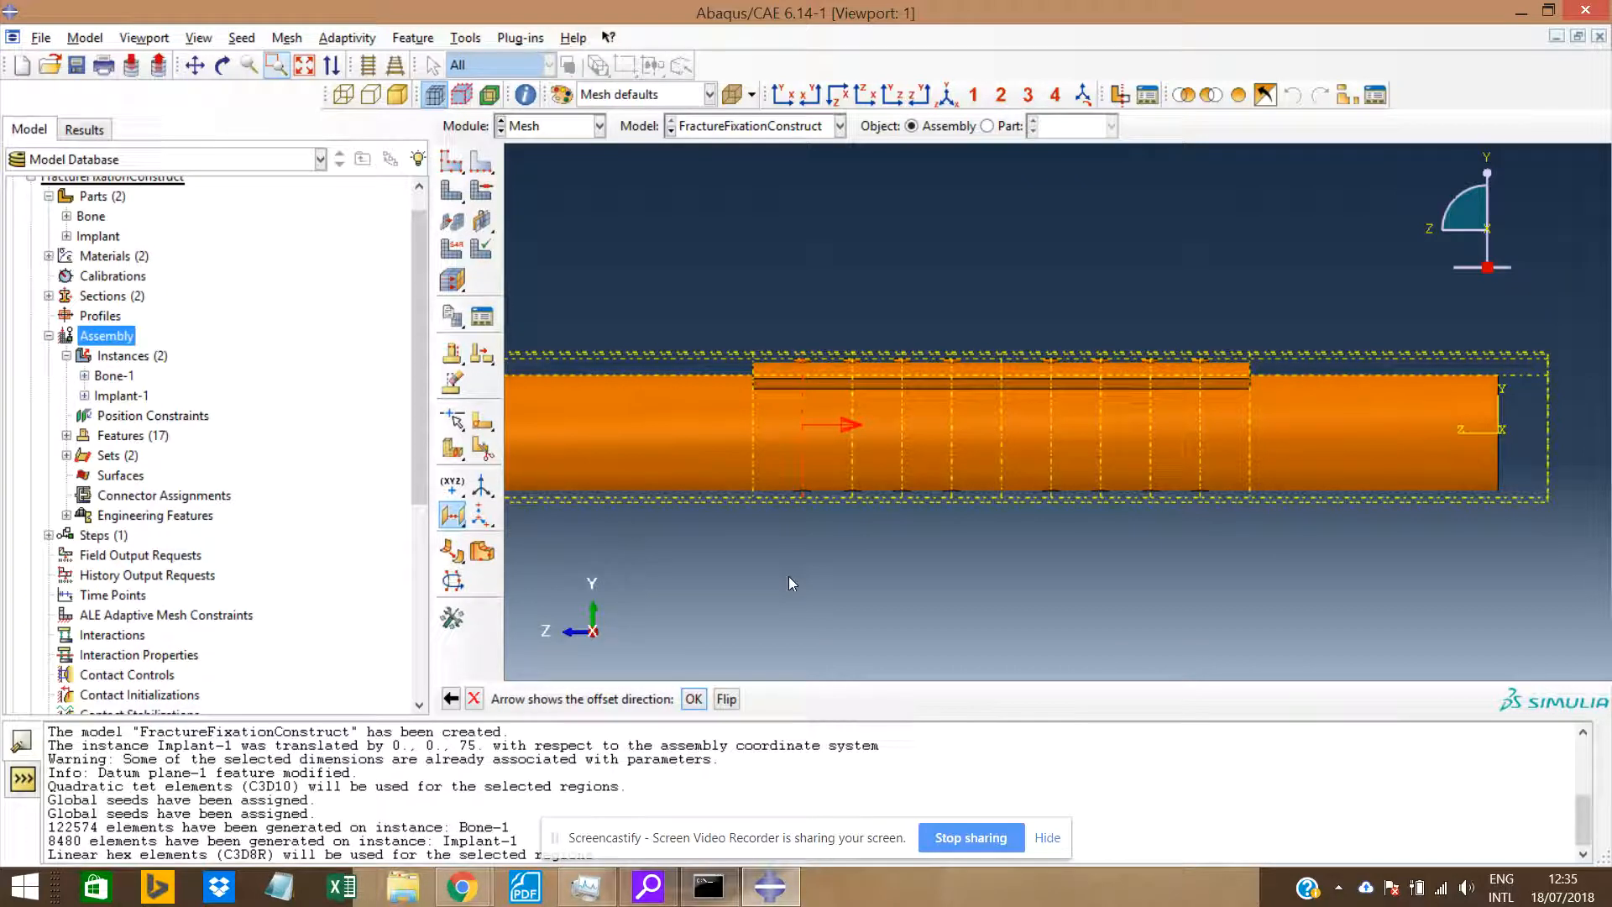
key("Return")
type("15")
key("Return")
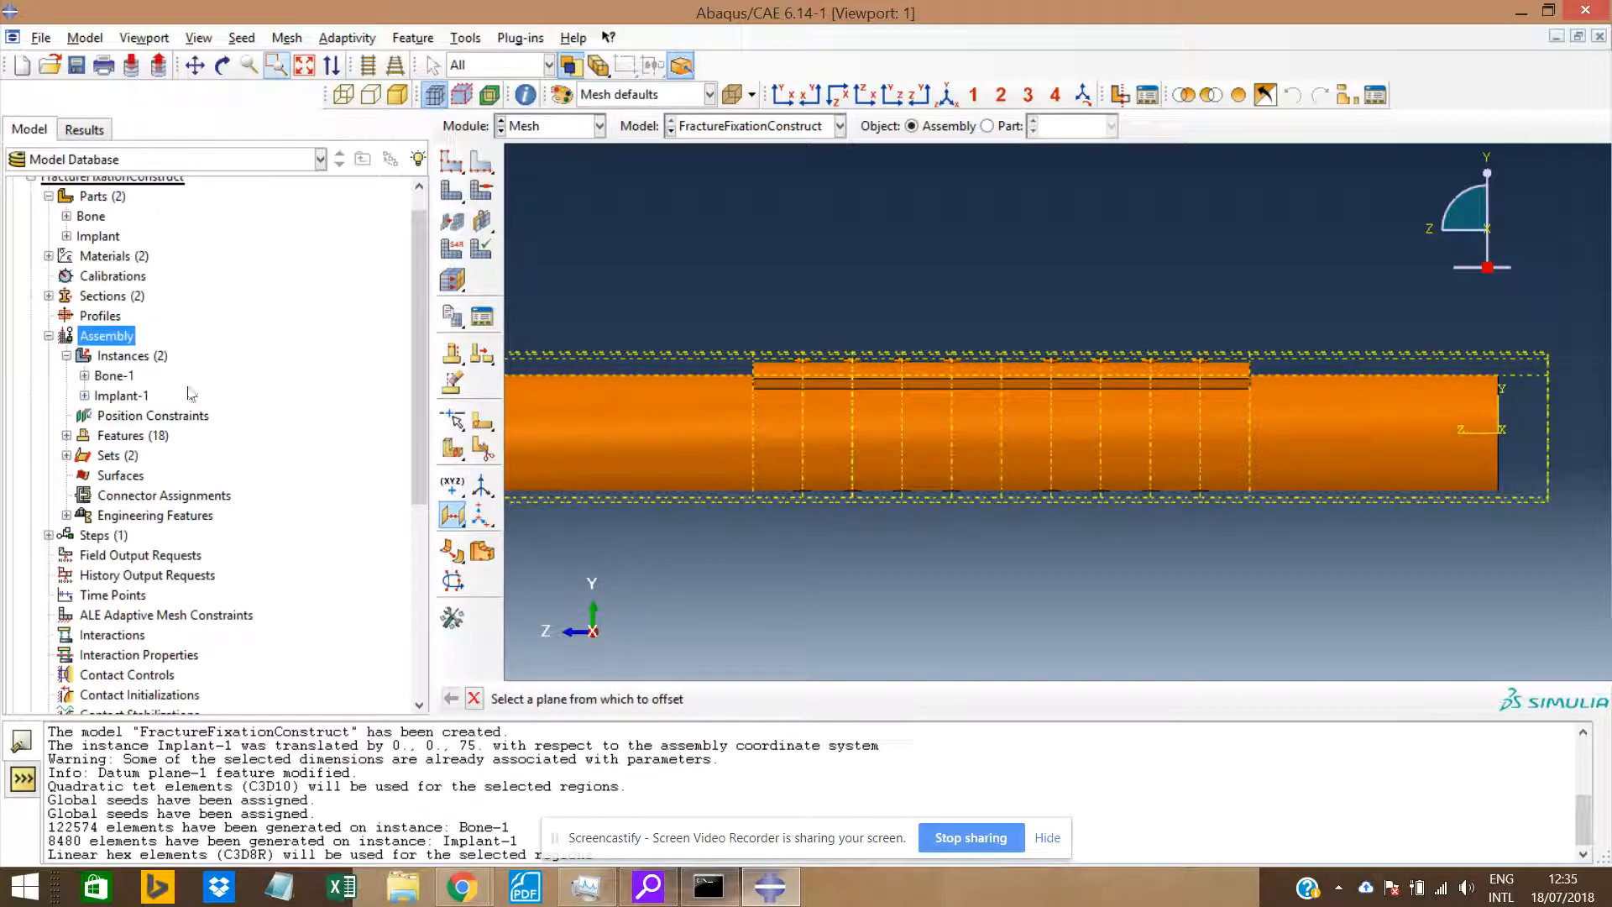
Delete Datum plane-17 from the assembly's features.
left_click(66, 435)
left_click_drag(415, 334, 416, 415)
left_click(166, 532)
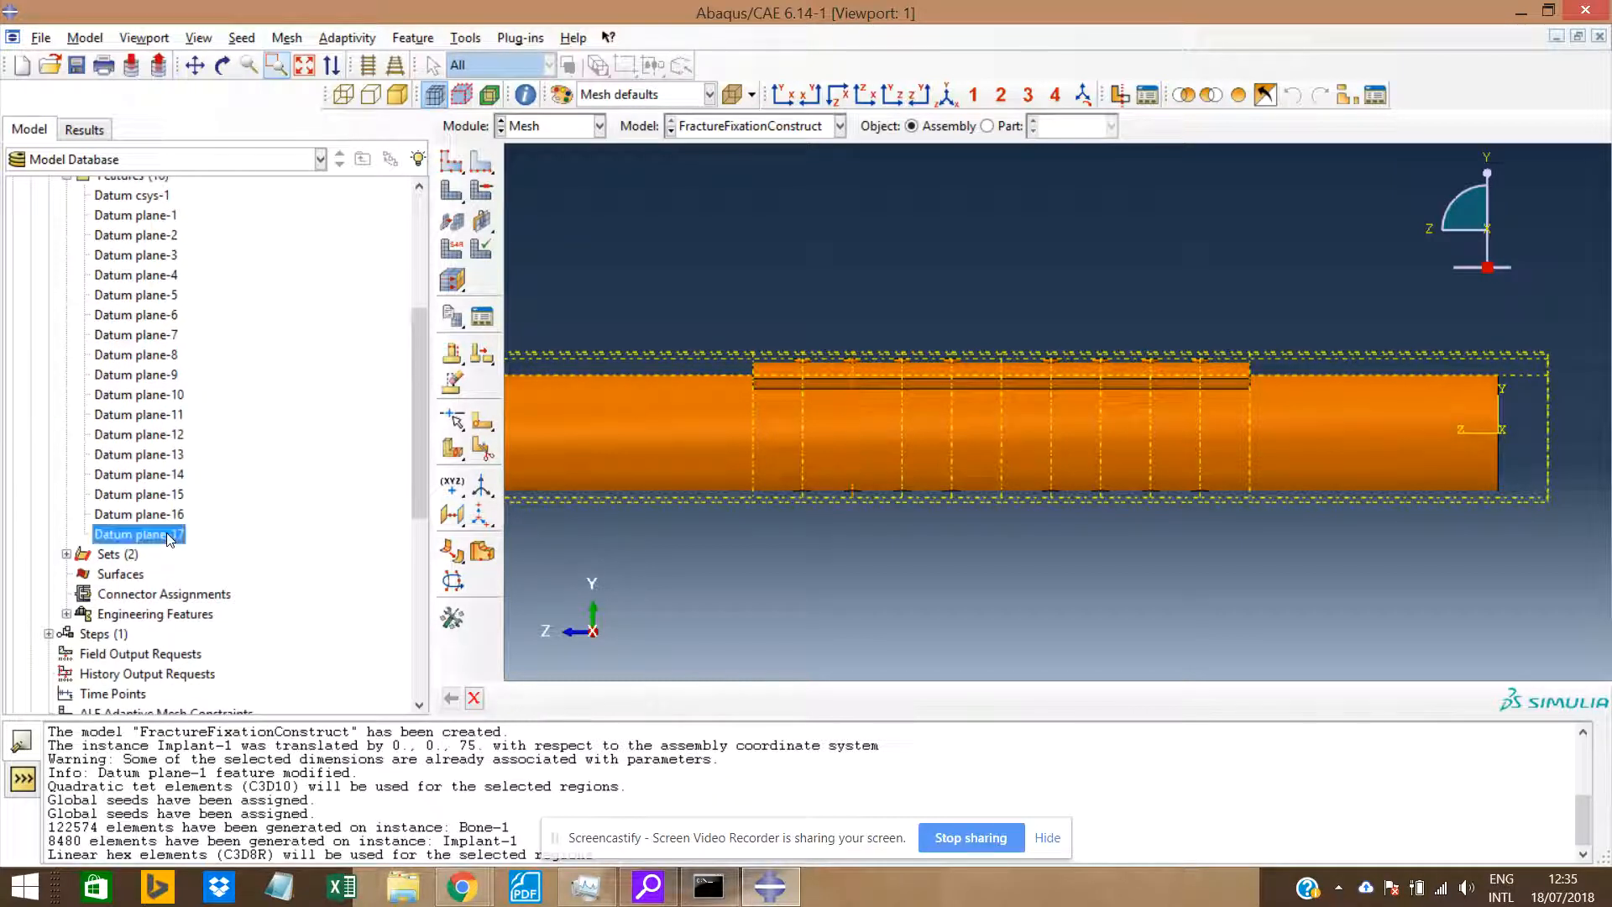
key("Delete")
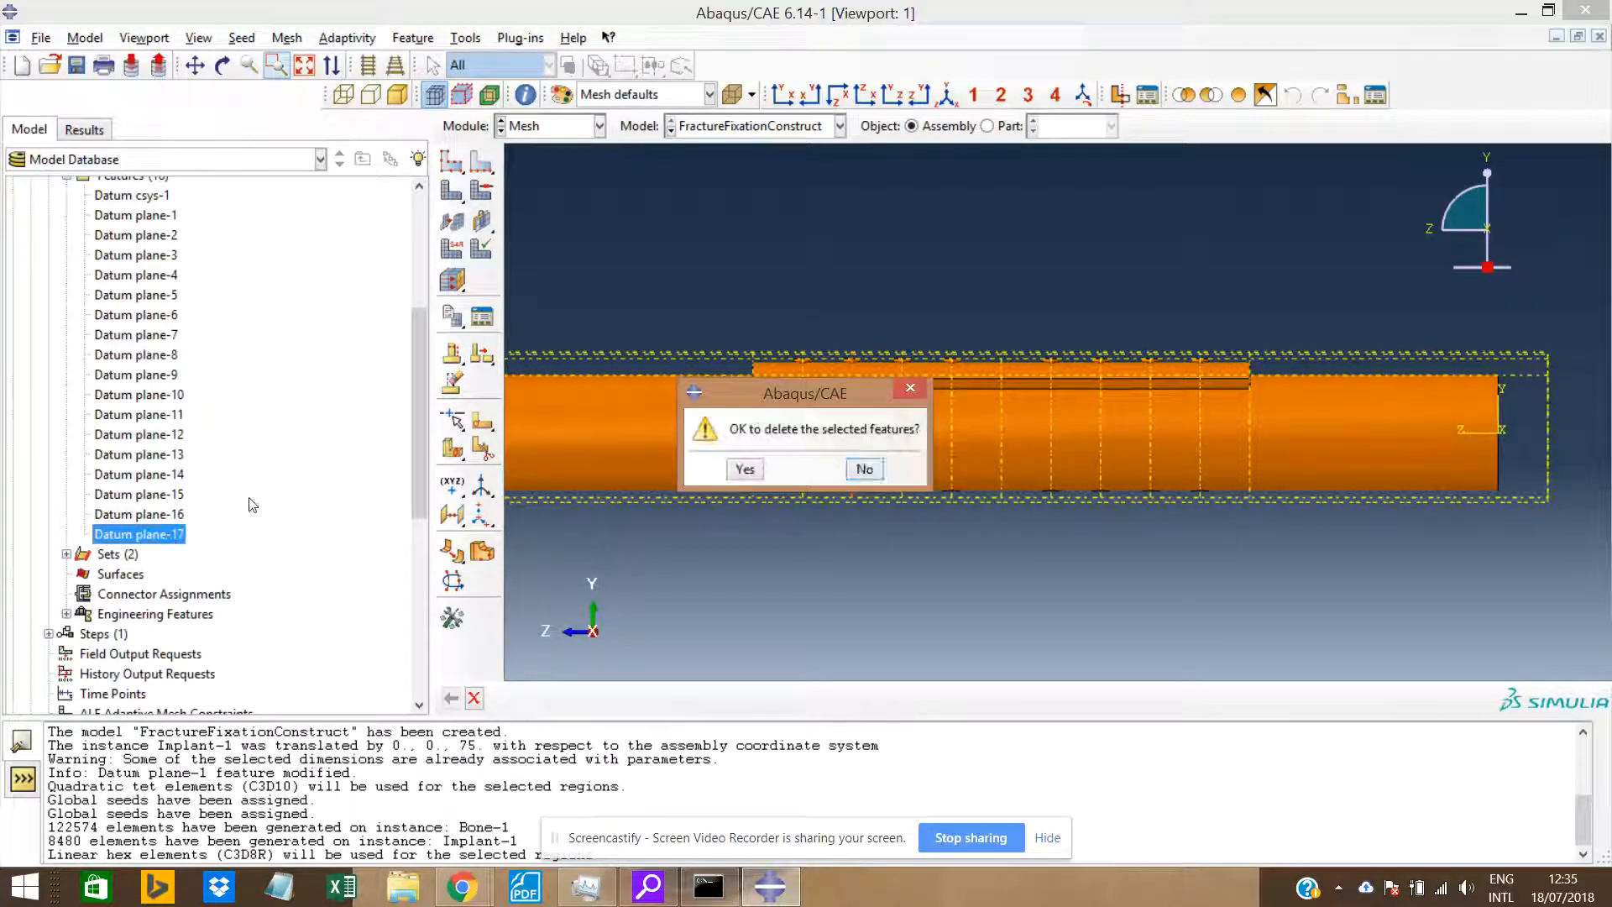
left_click(750, 468)
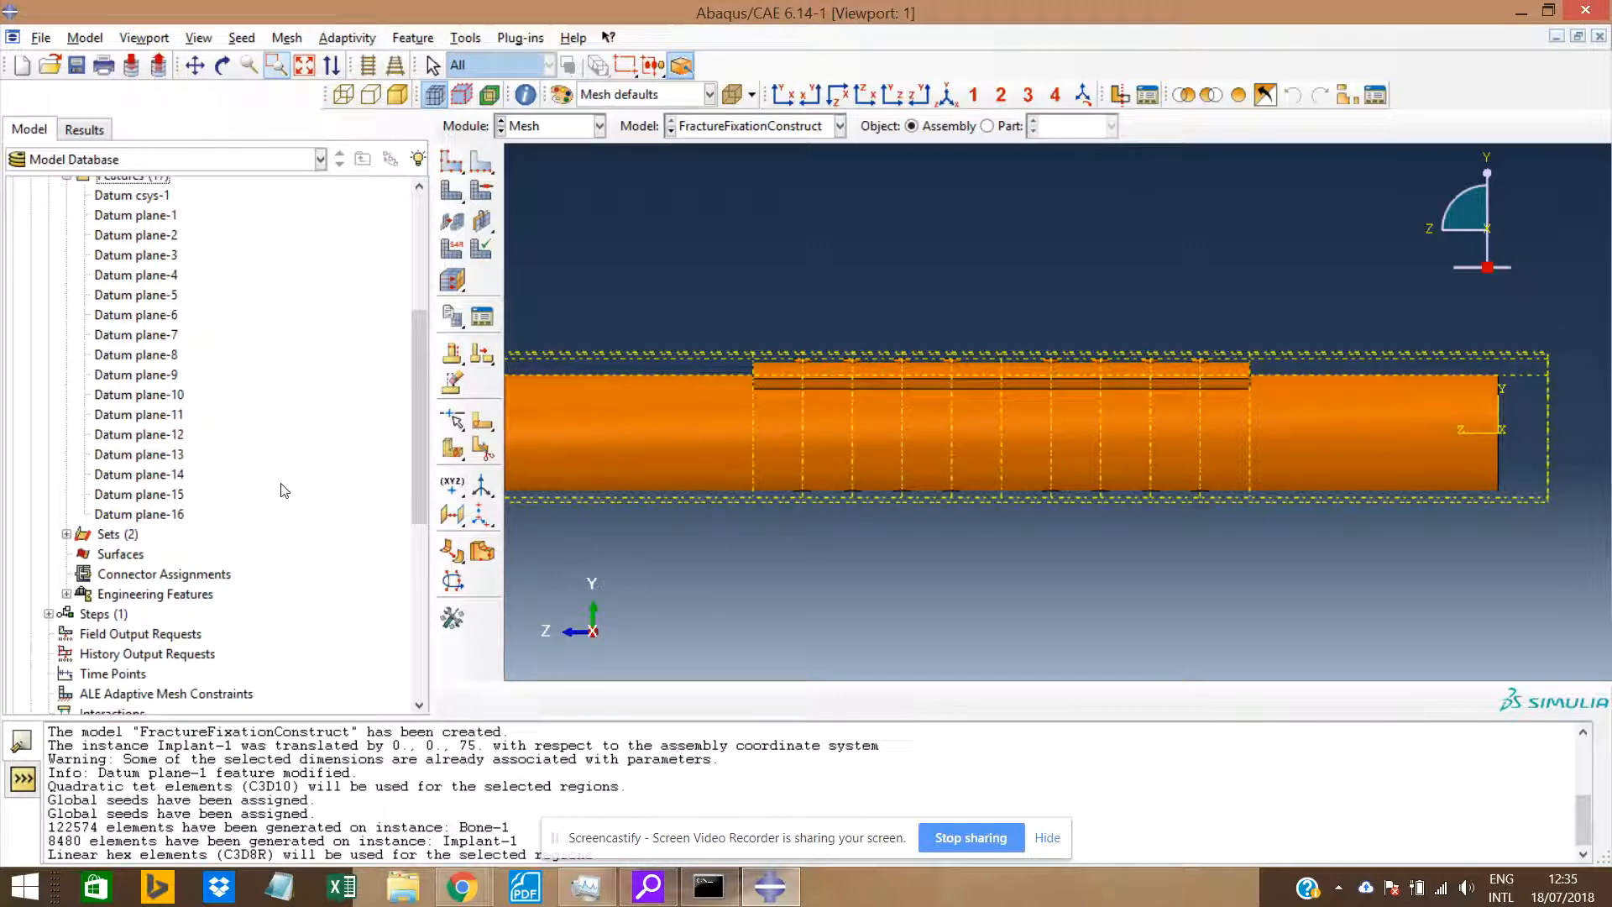
left_click_drag(418, 421, 418, 409)
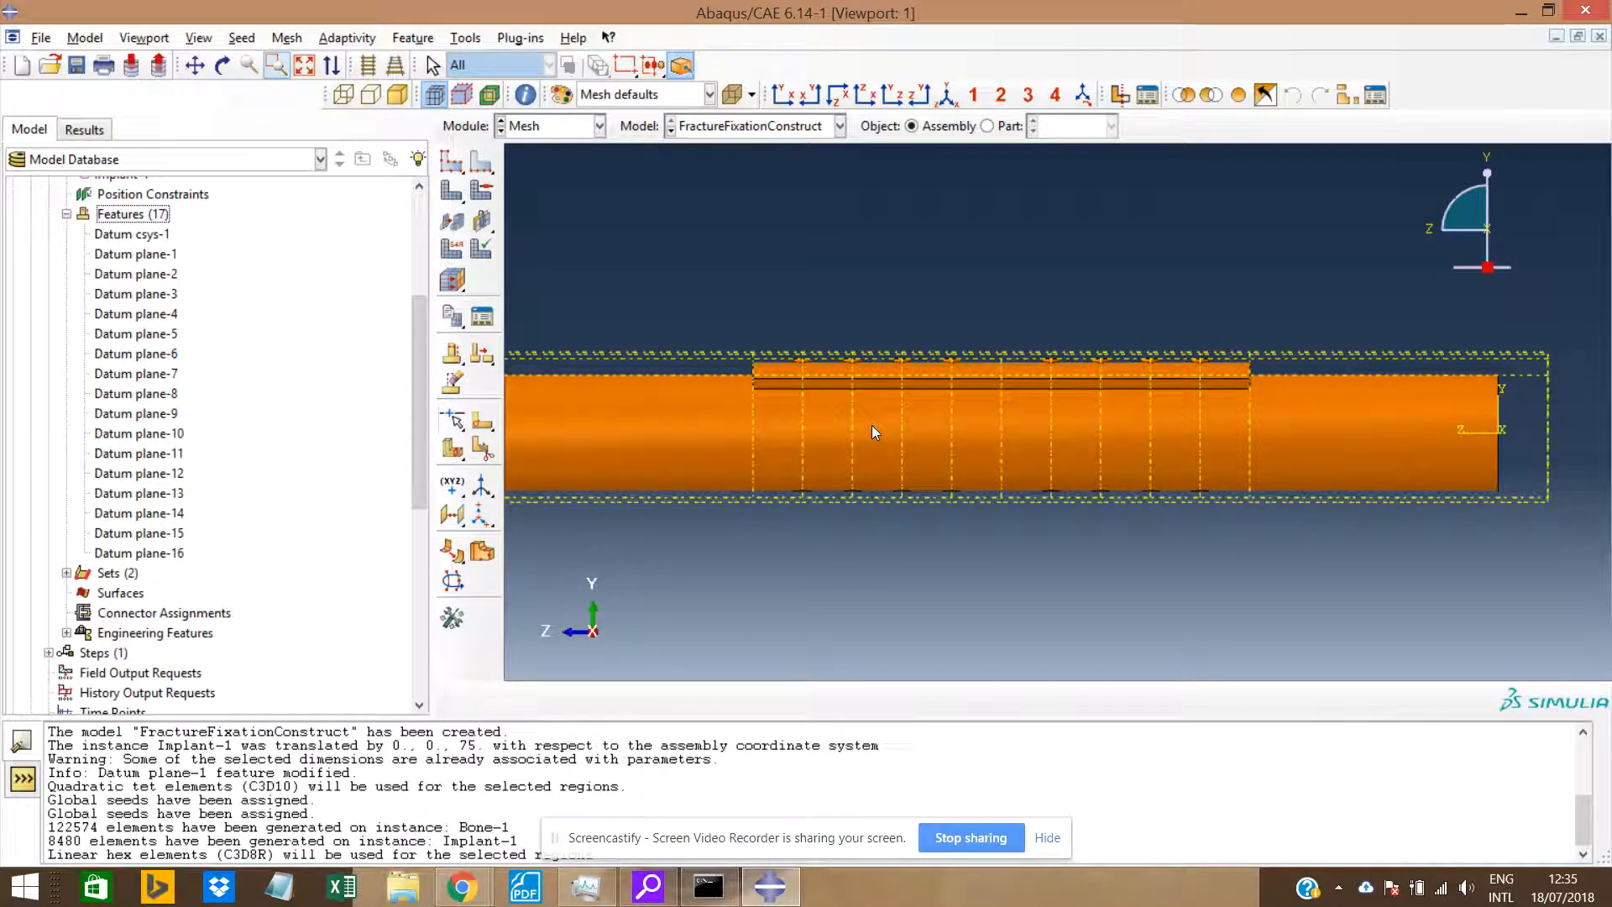
Create a datum plane beside the first screw, offset 3 from its plane toward the origin.
left_click(452, 514)
left_click(803, 430)
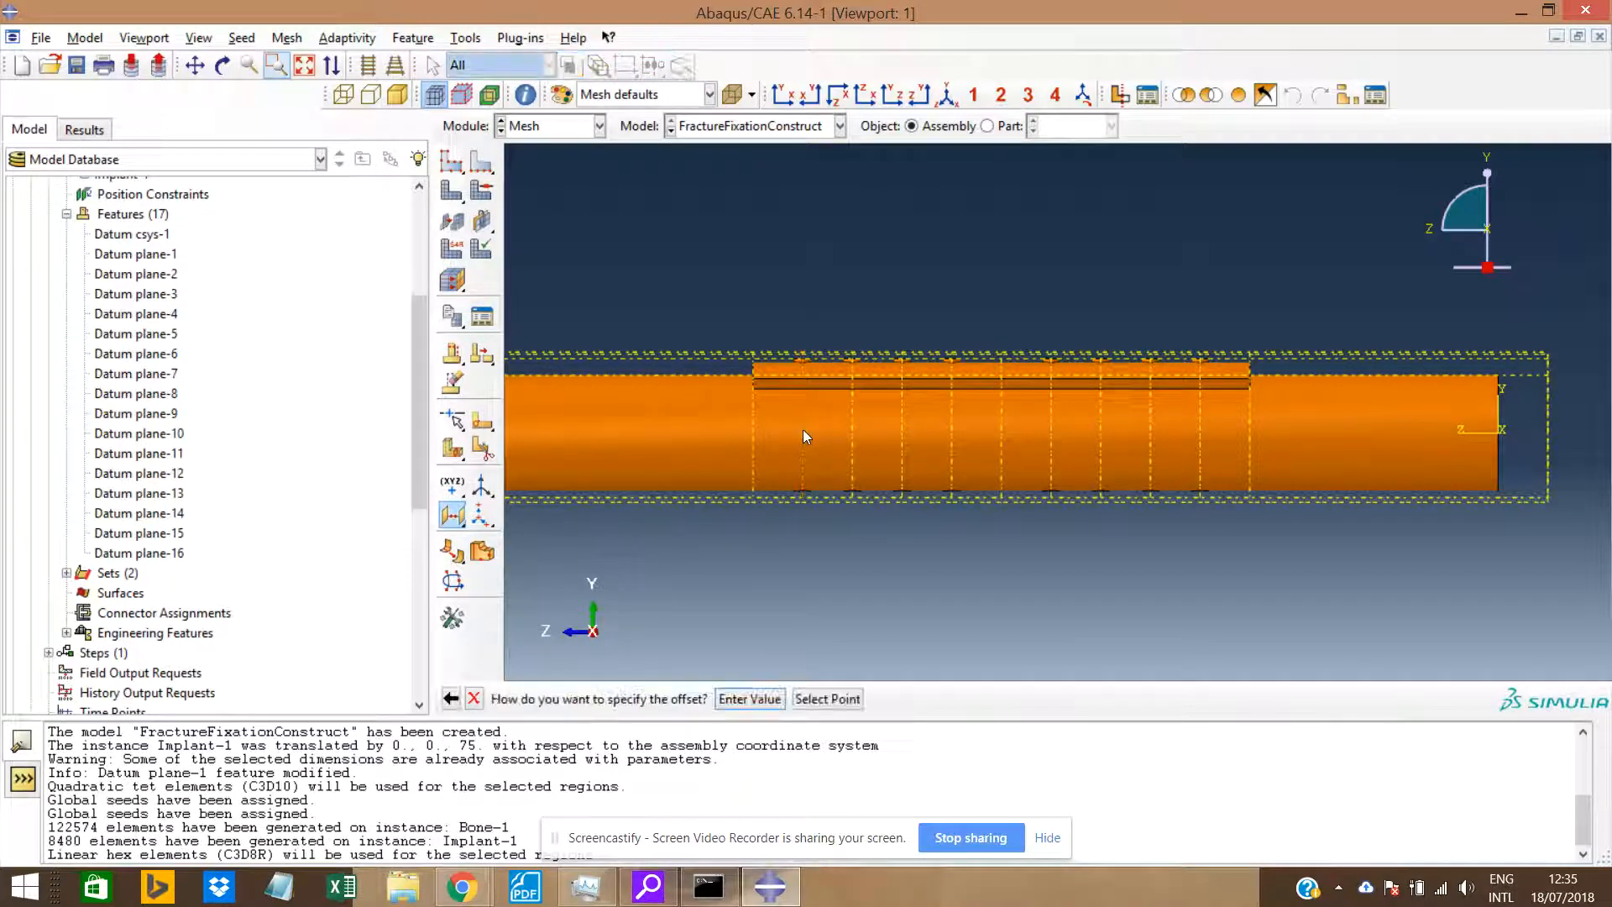
key("Return")
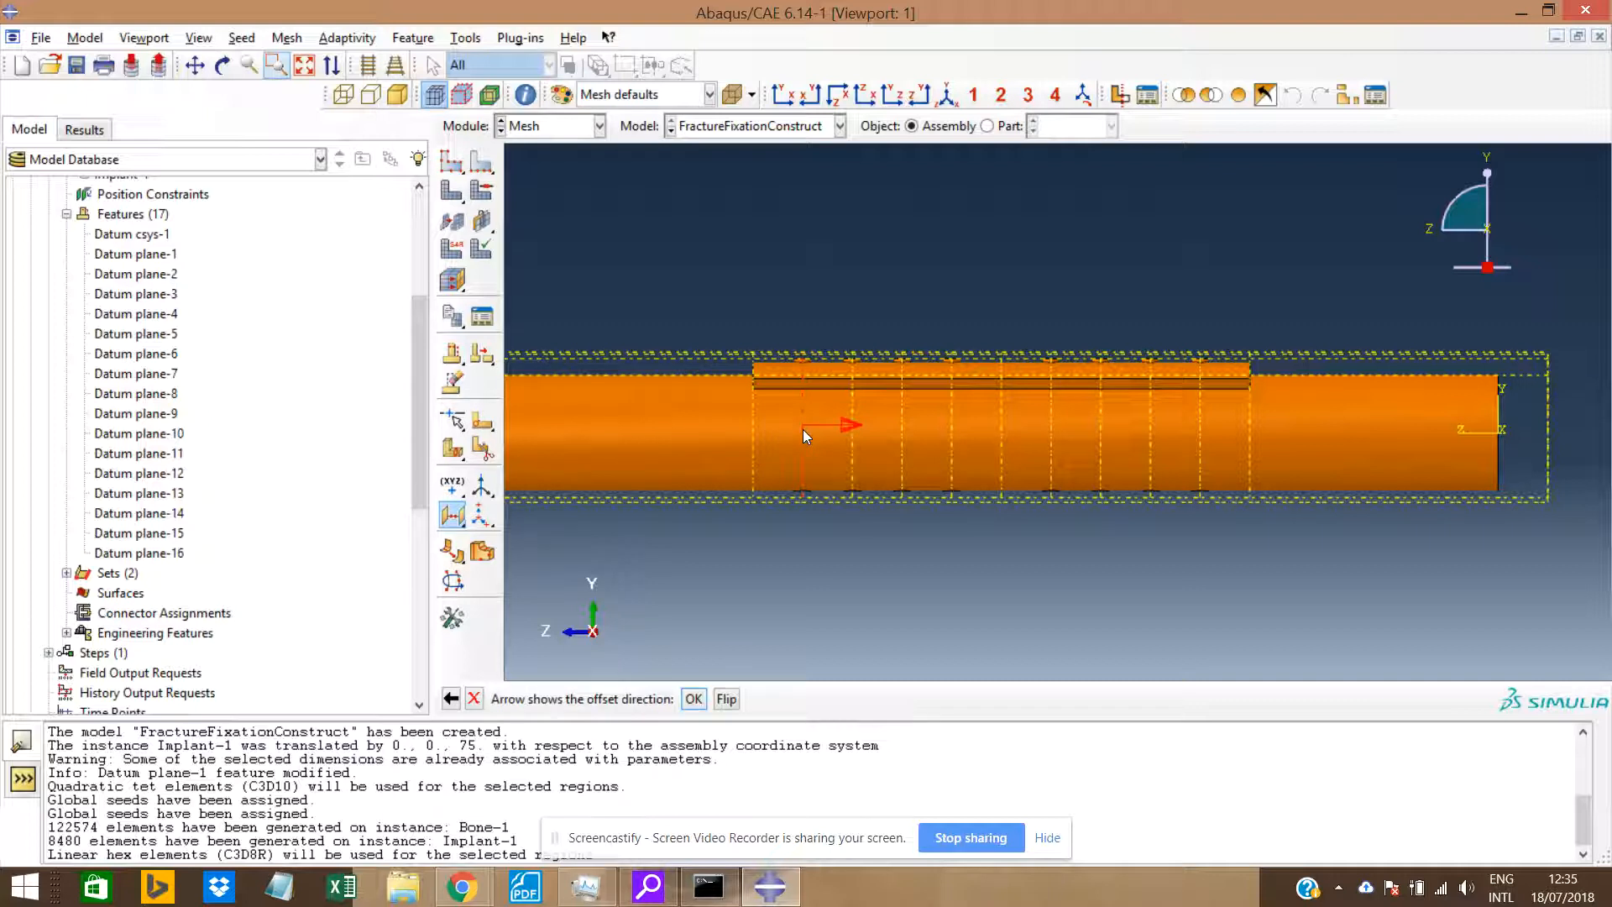
key("Return")
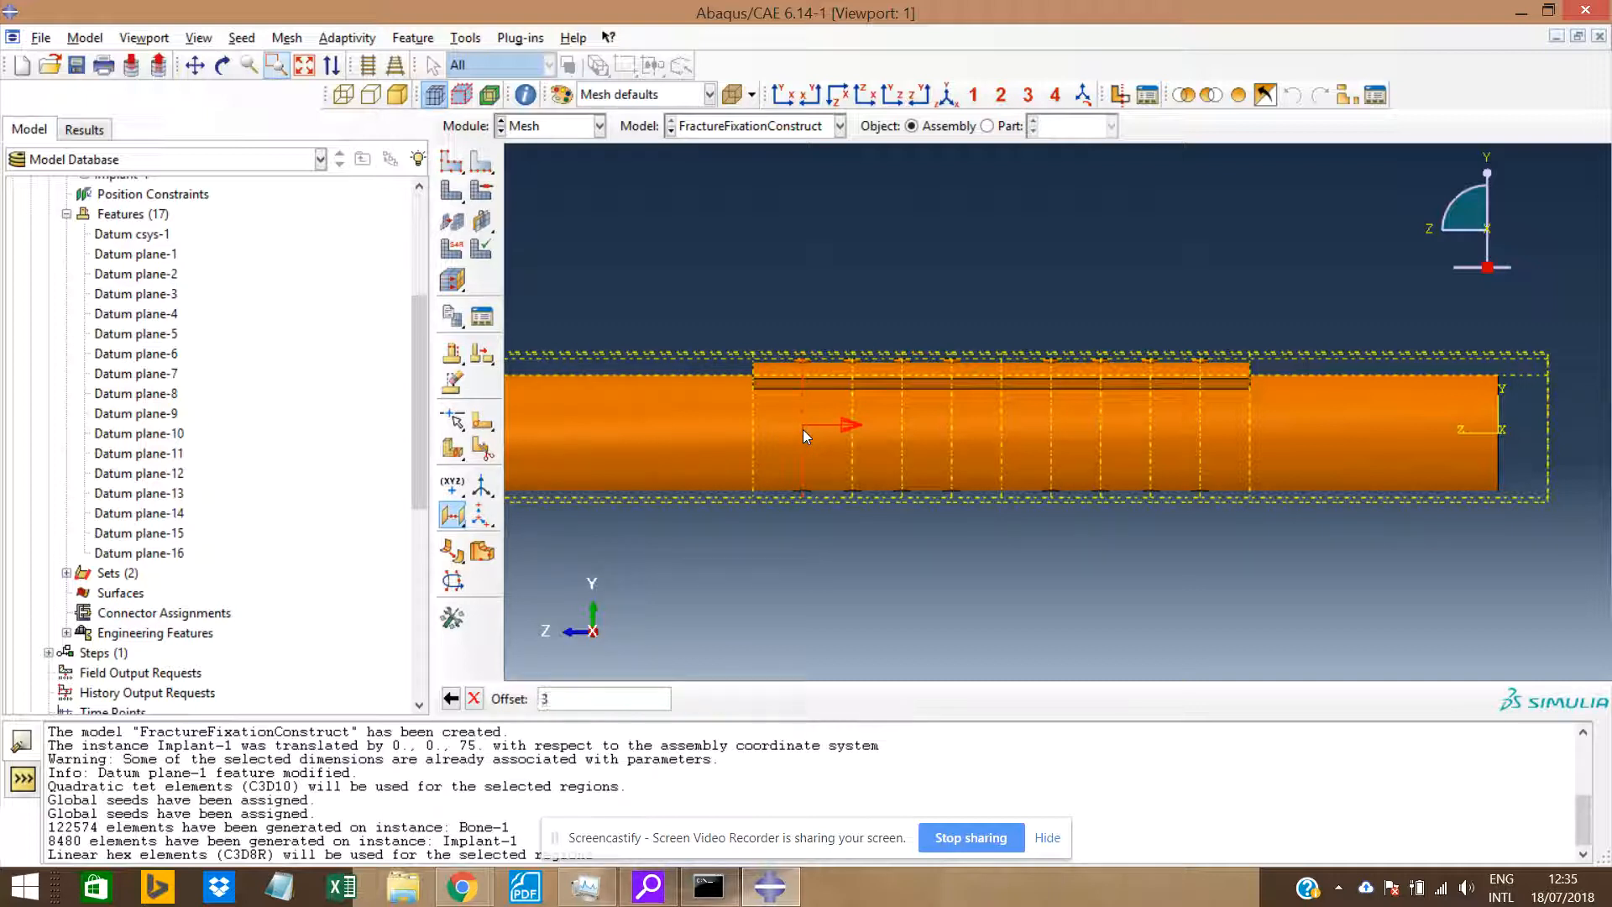
key("Return")
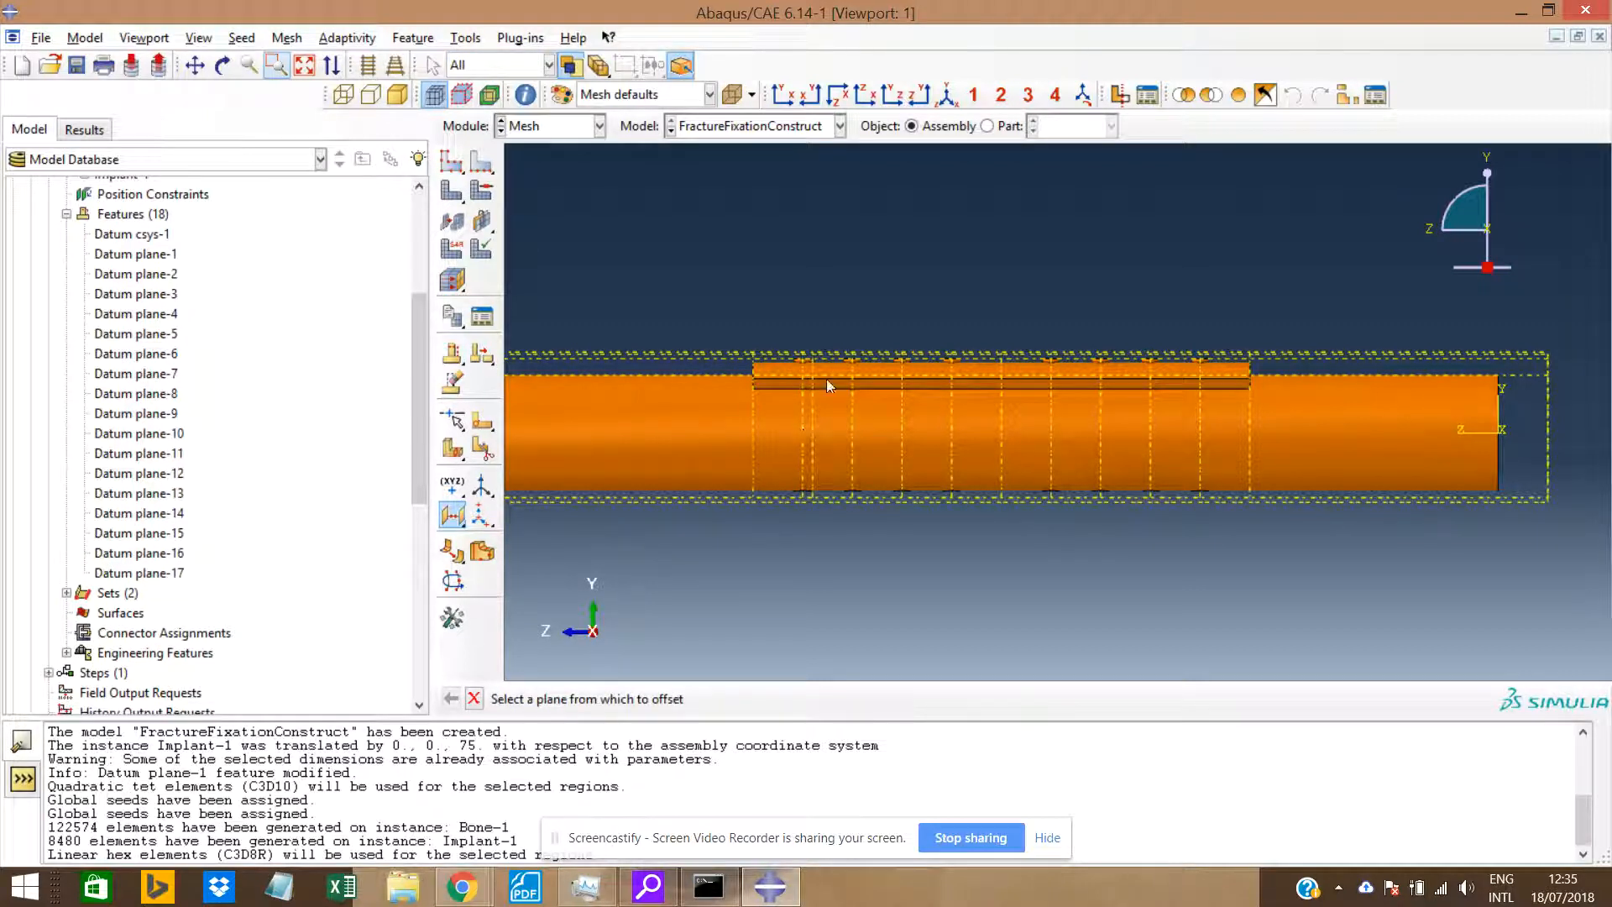
Create a datum plane on the first screw's other side, offset -3 from its plane, away from the origin.
scroll(806, 378, "up", 8)
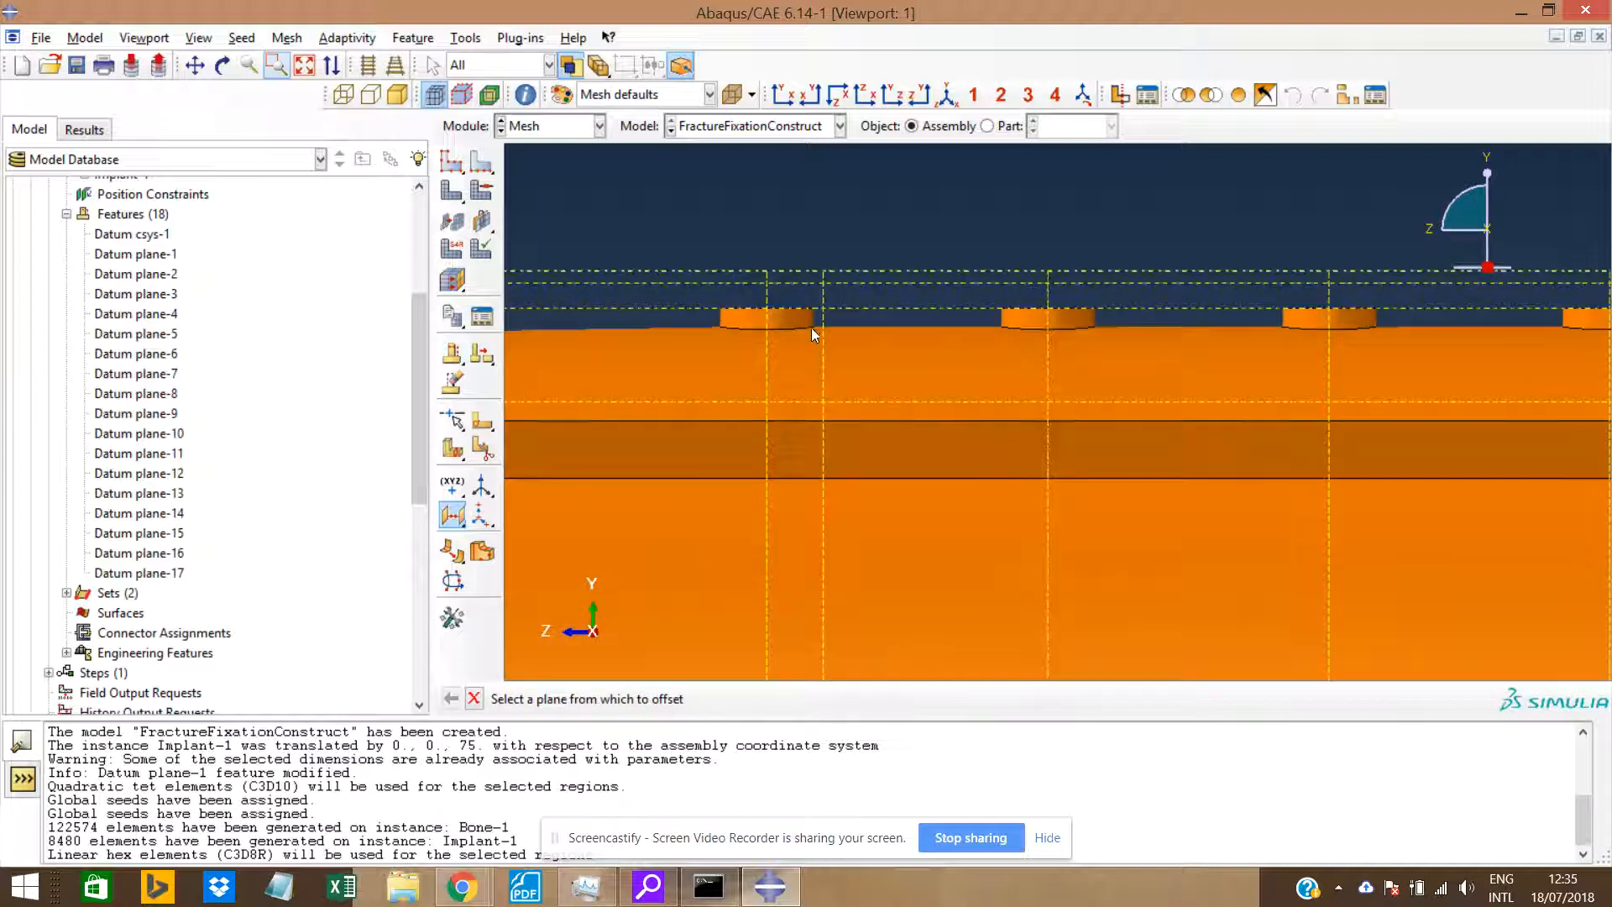
scroll(811, 330, "down", 5)
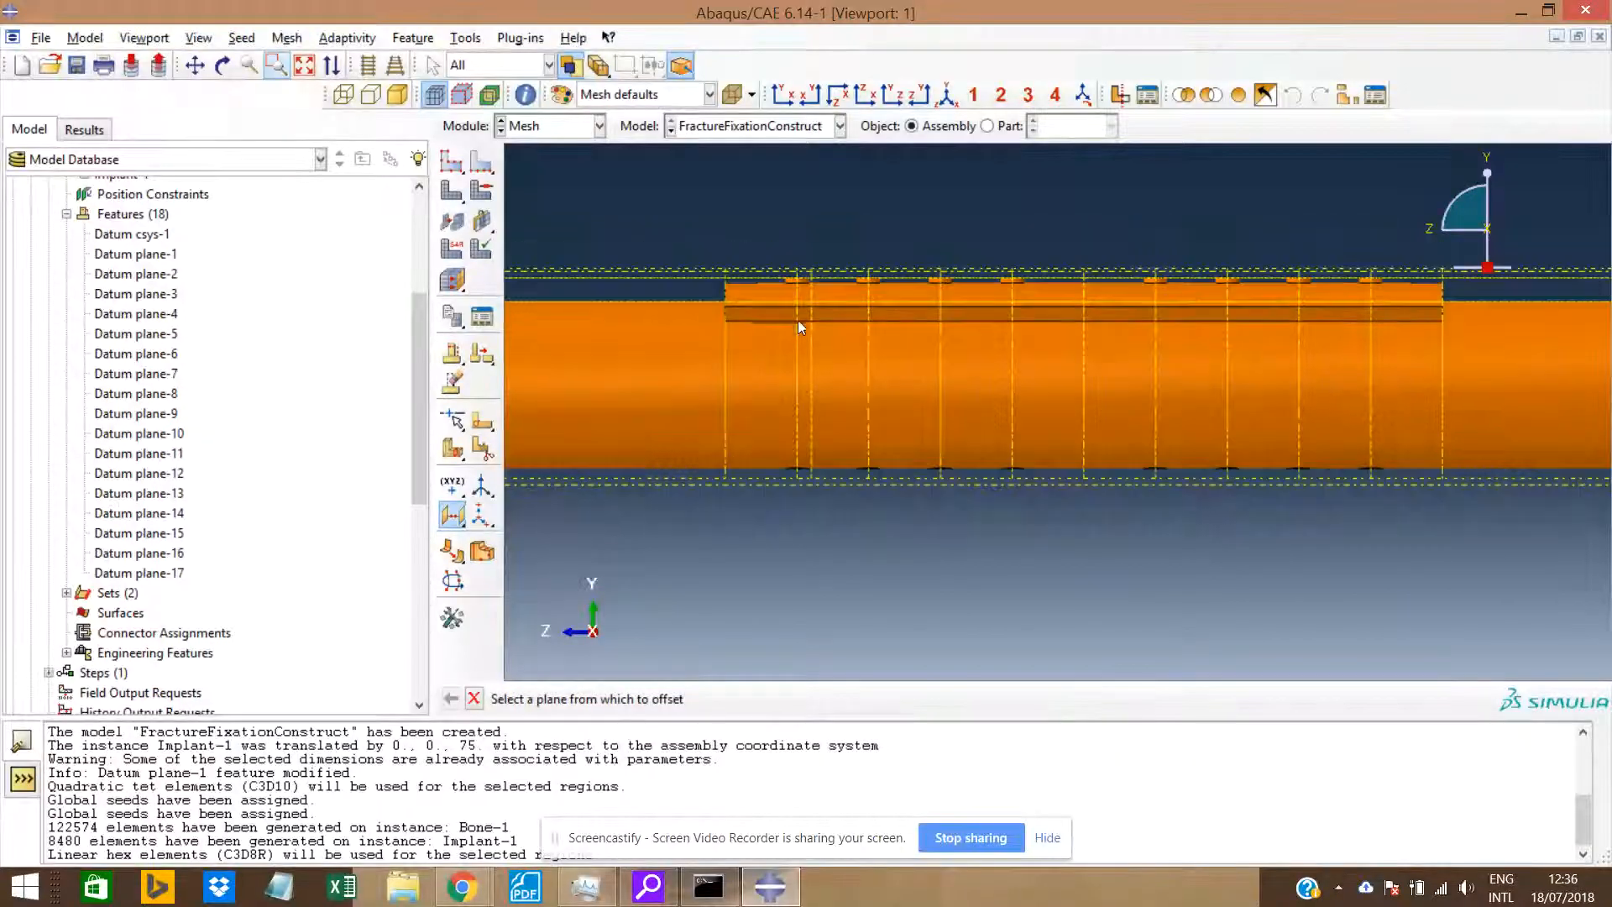
scroll(798, 319, "up", 3)
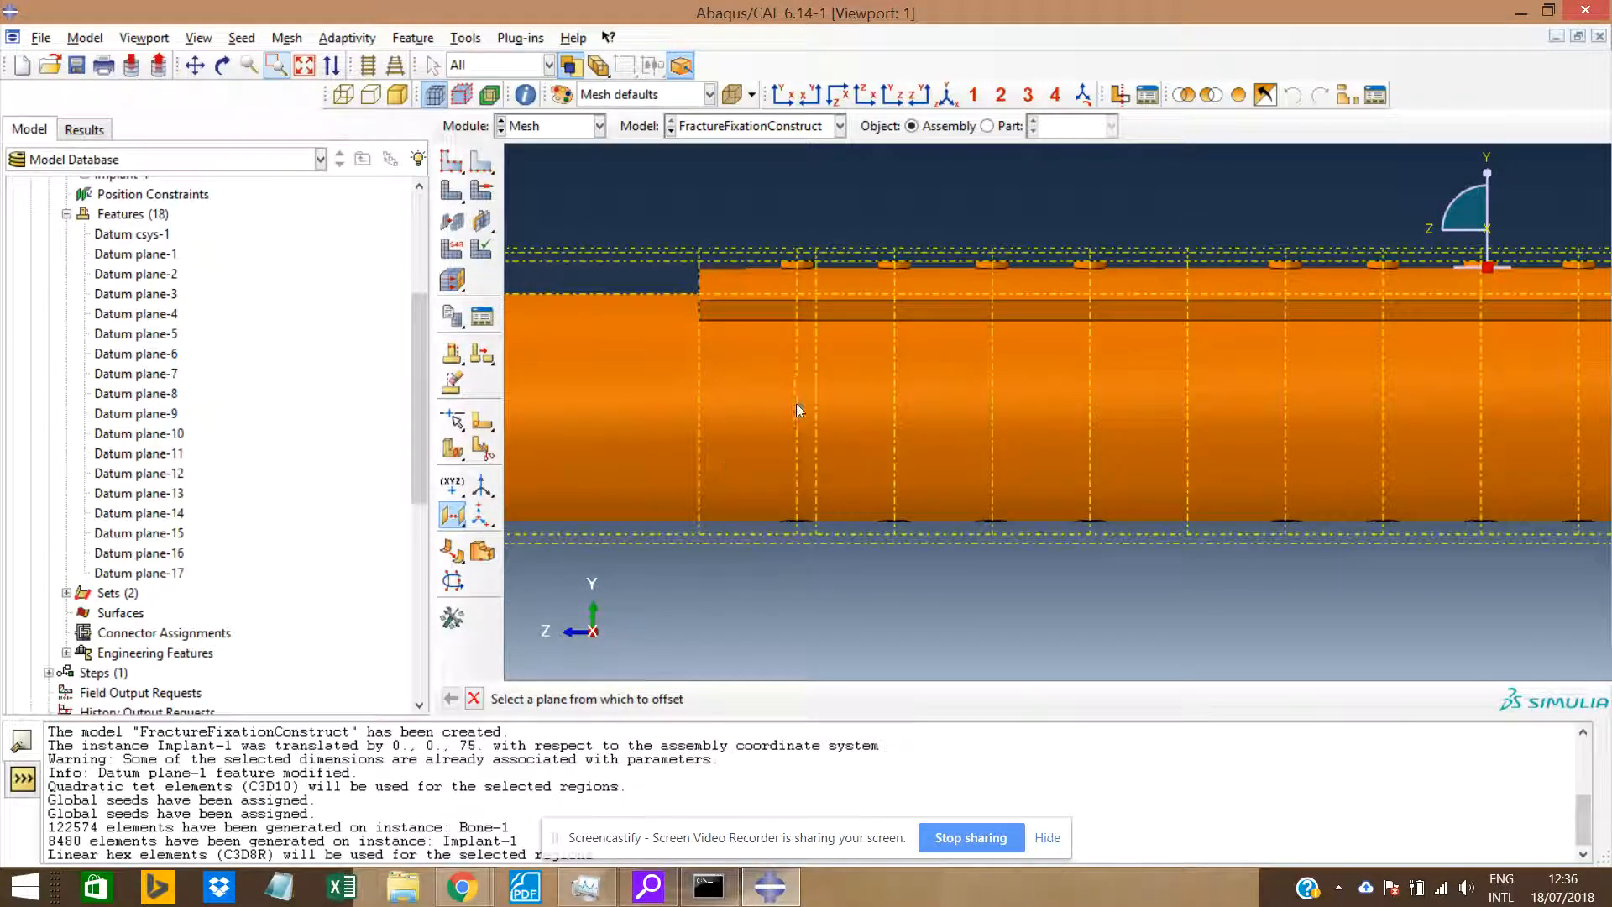
left_click(796, 405)
key("Return")
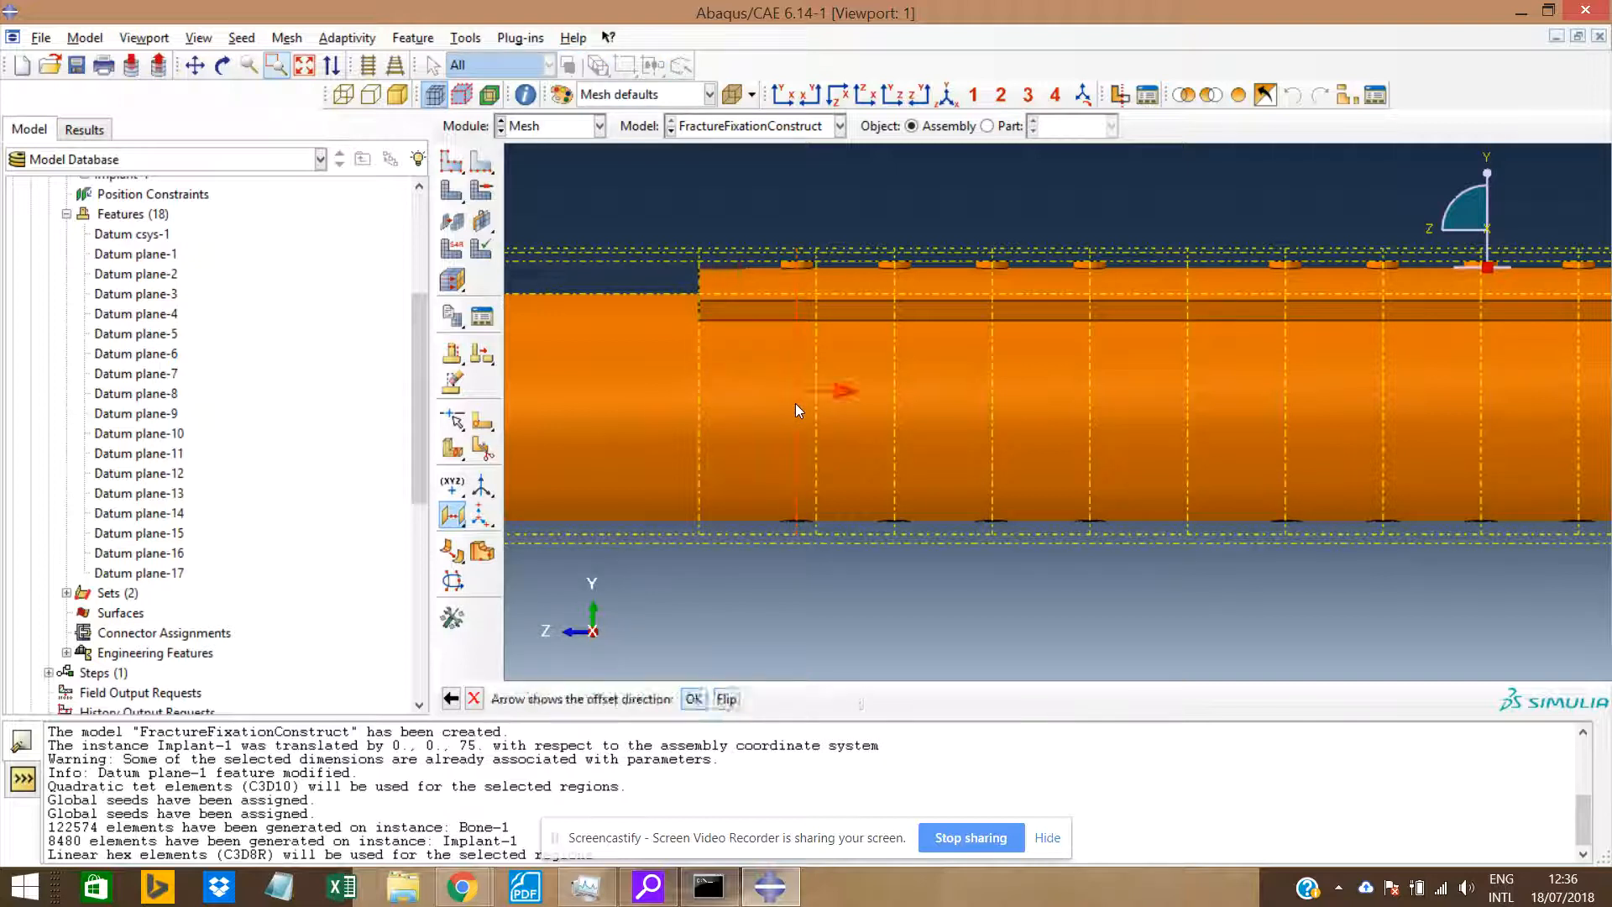
key("Return")
type("-")
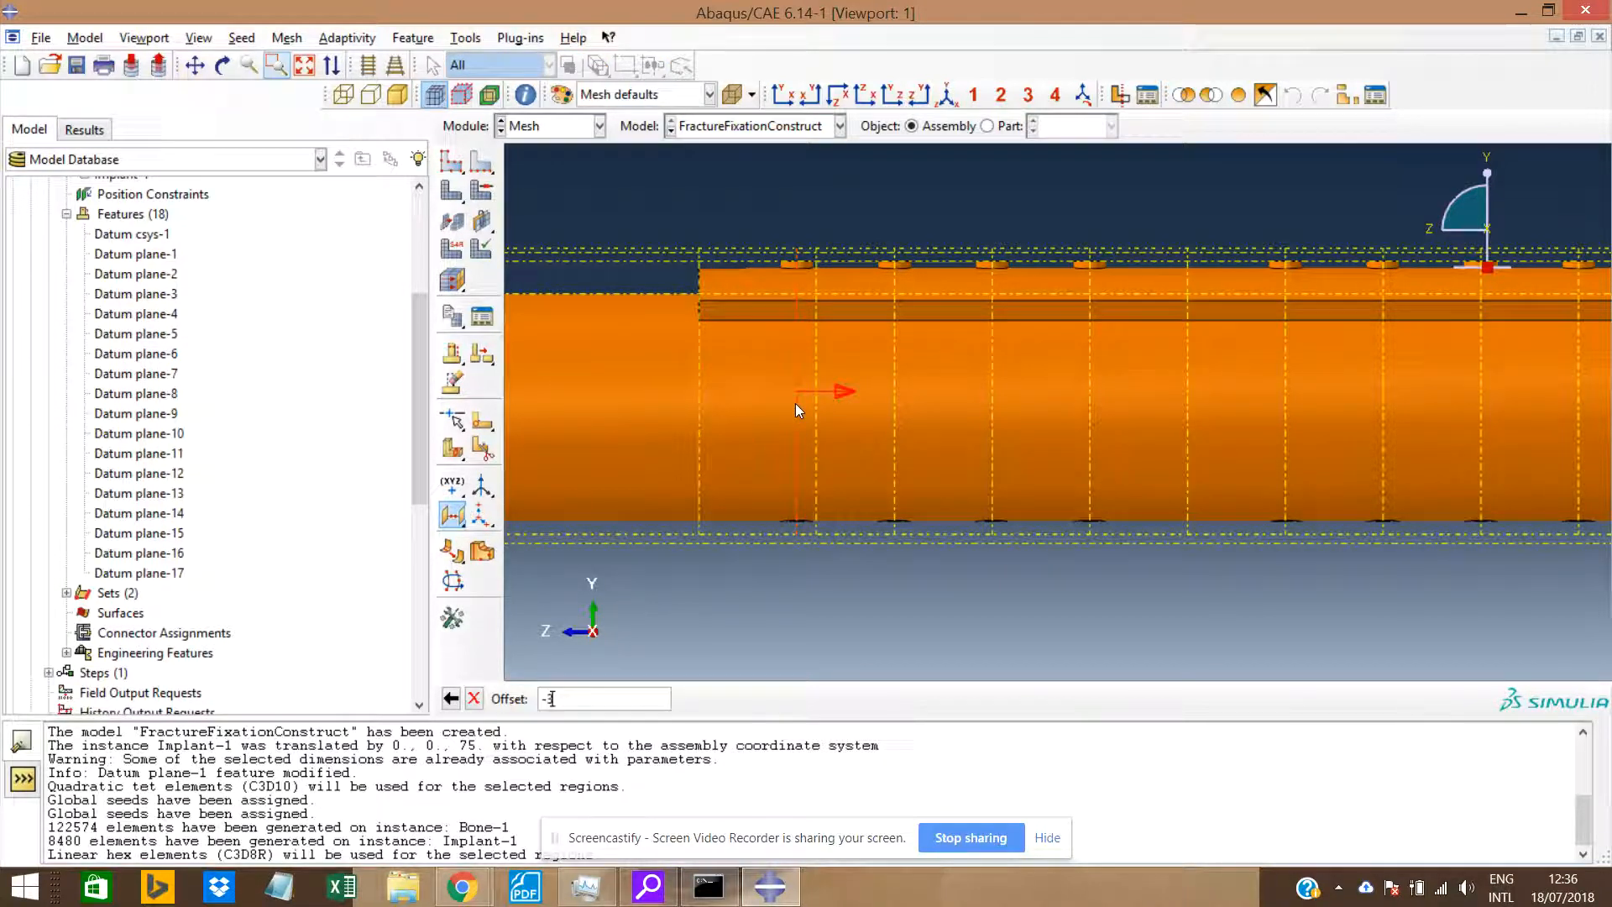
type("3")
key("Return")
Create datum planes on both sides of the second screw, offset 3 and -3 from its plane.
left_click(894, 391)
key("Return")
key("Return")
type("3")
key("Return")
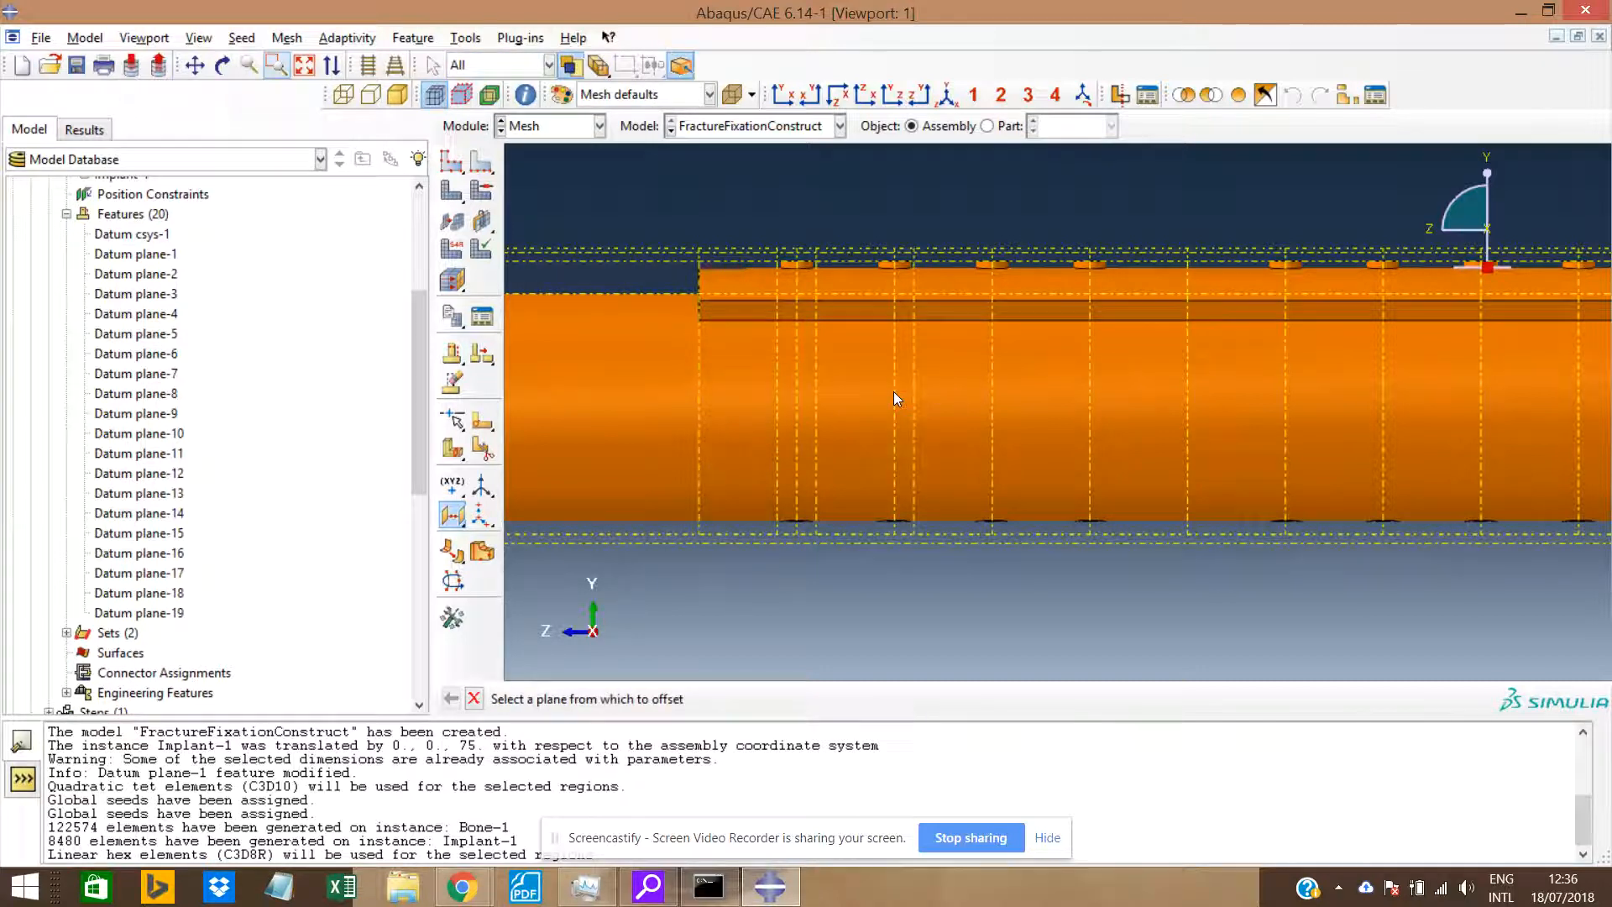
left_click(893, 391)
key("Return")
key("Return")
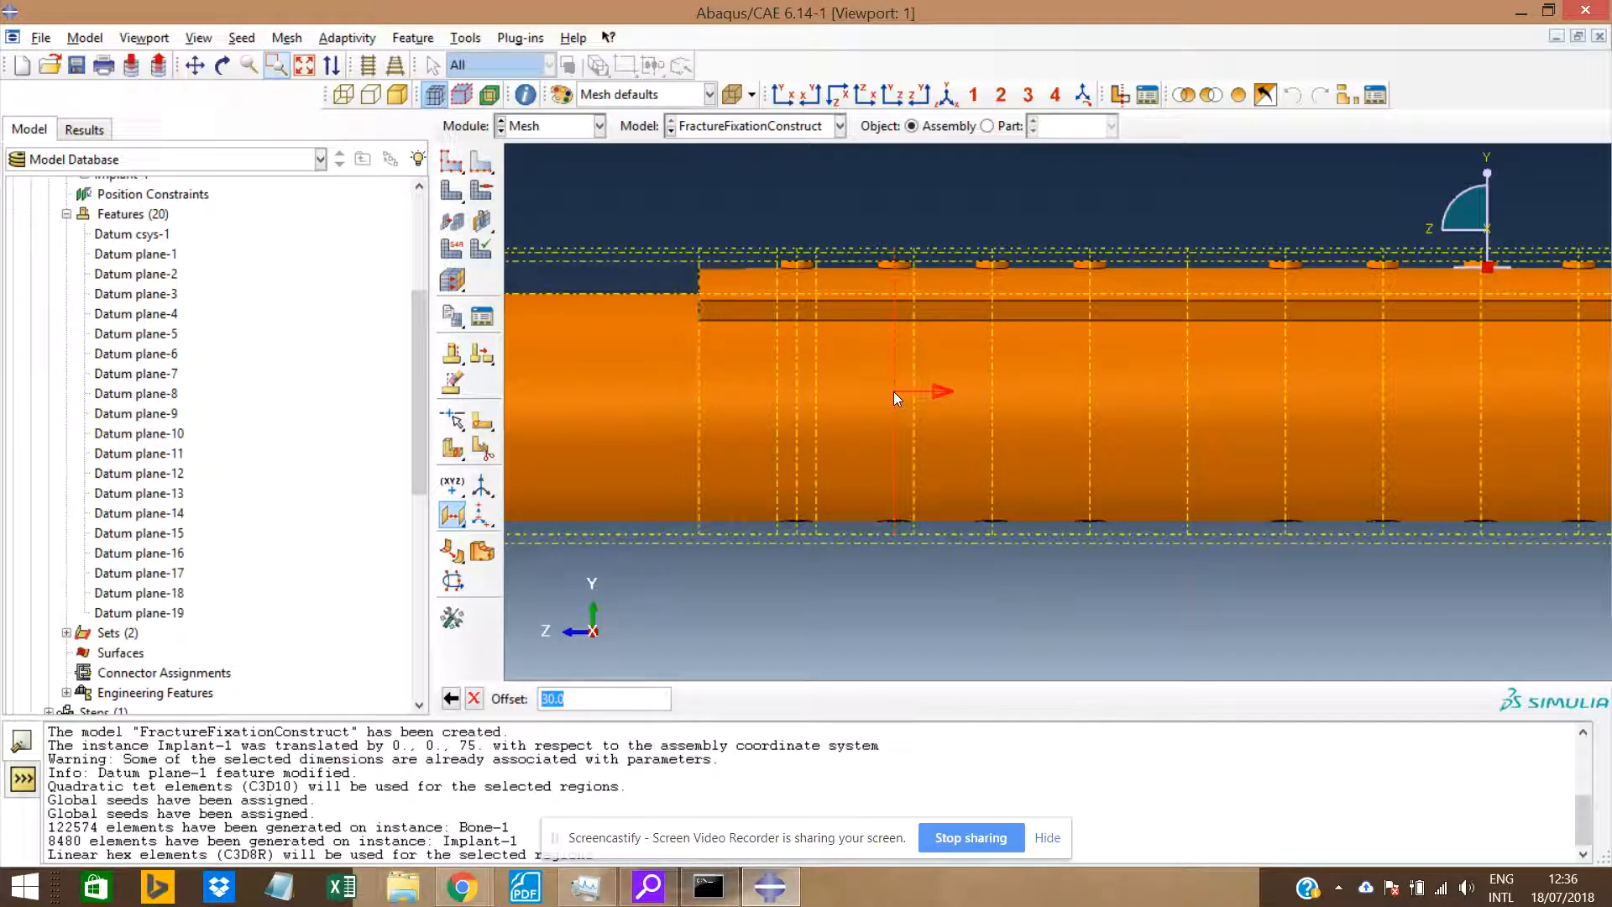
key("Return")
Create datum planes on both sides of the third screw, offset 3 and -3 from its plane.
left_click(992, 375)
key("Return")
key("Return")
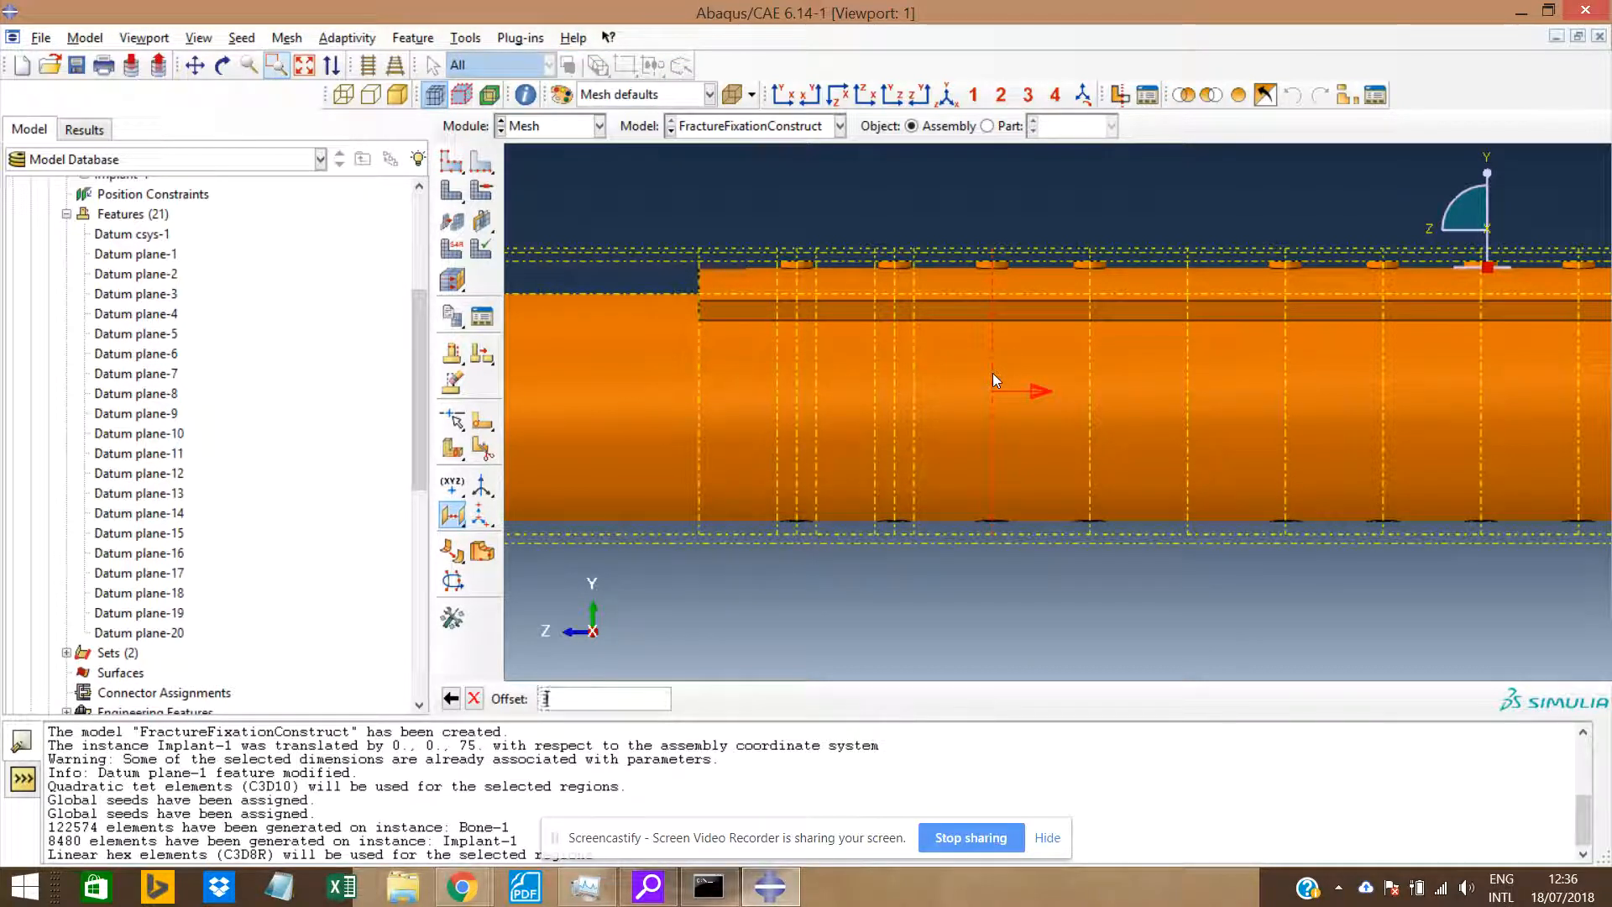
key("Return")
left_click(993, 375)
key("Return")
key("Return")
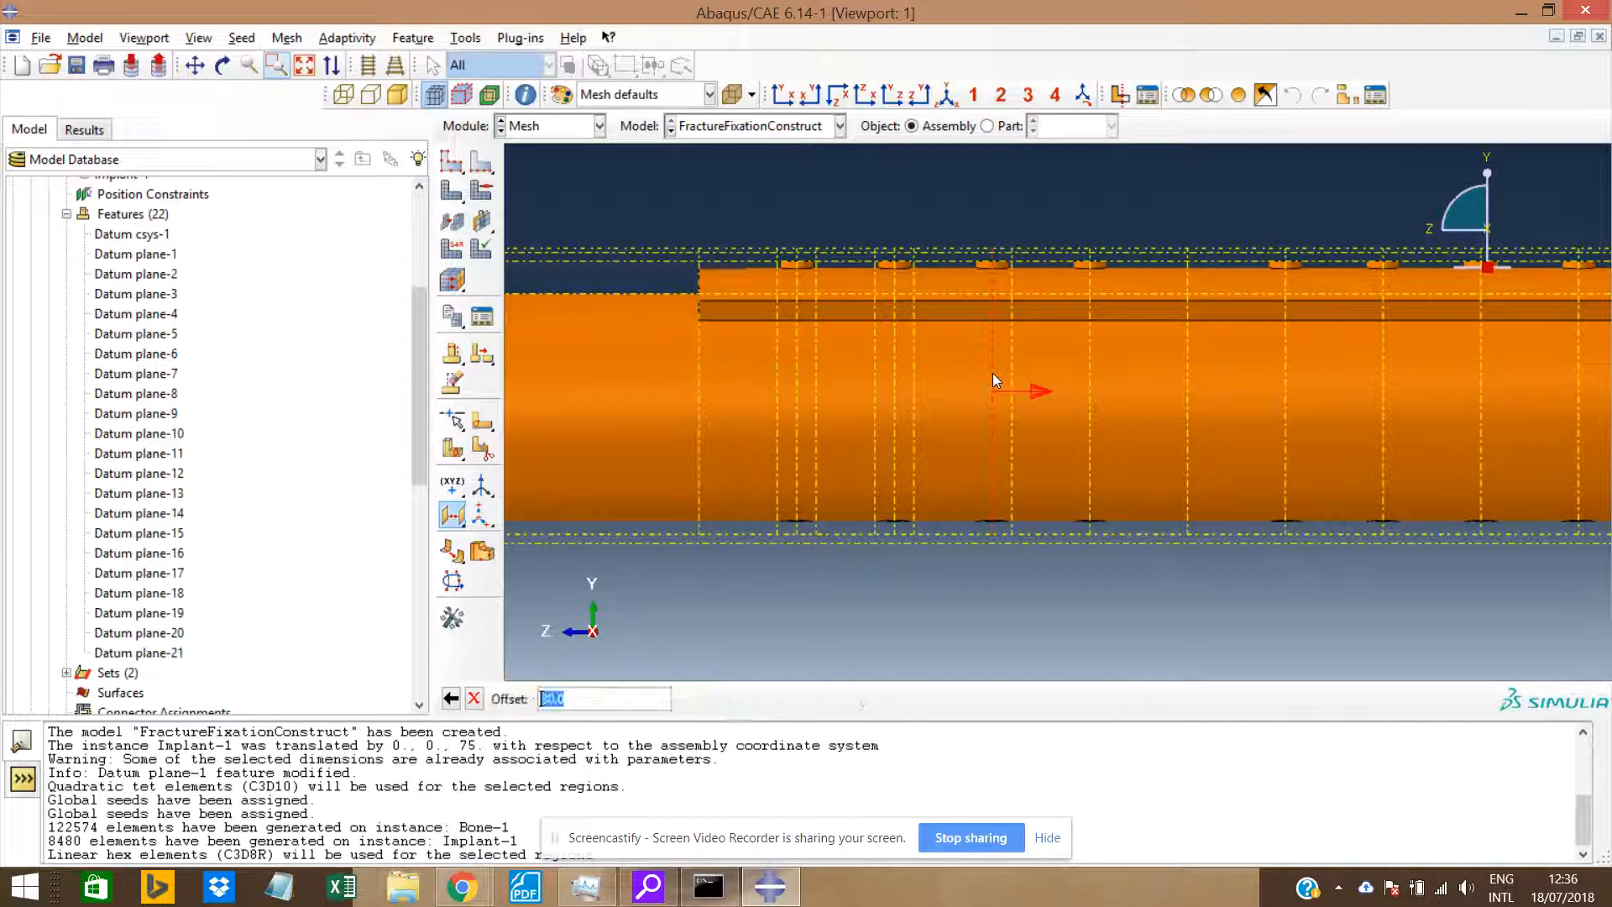
key("Return")
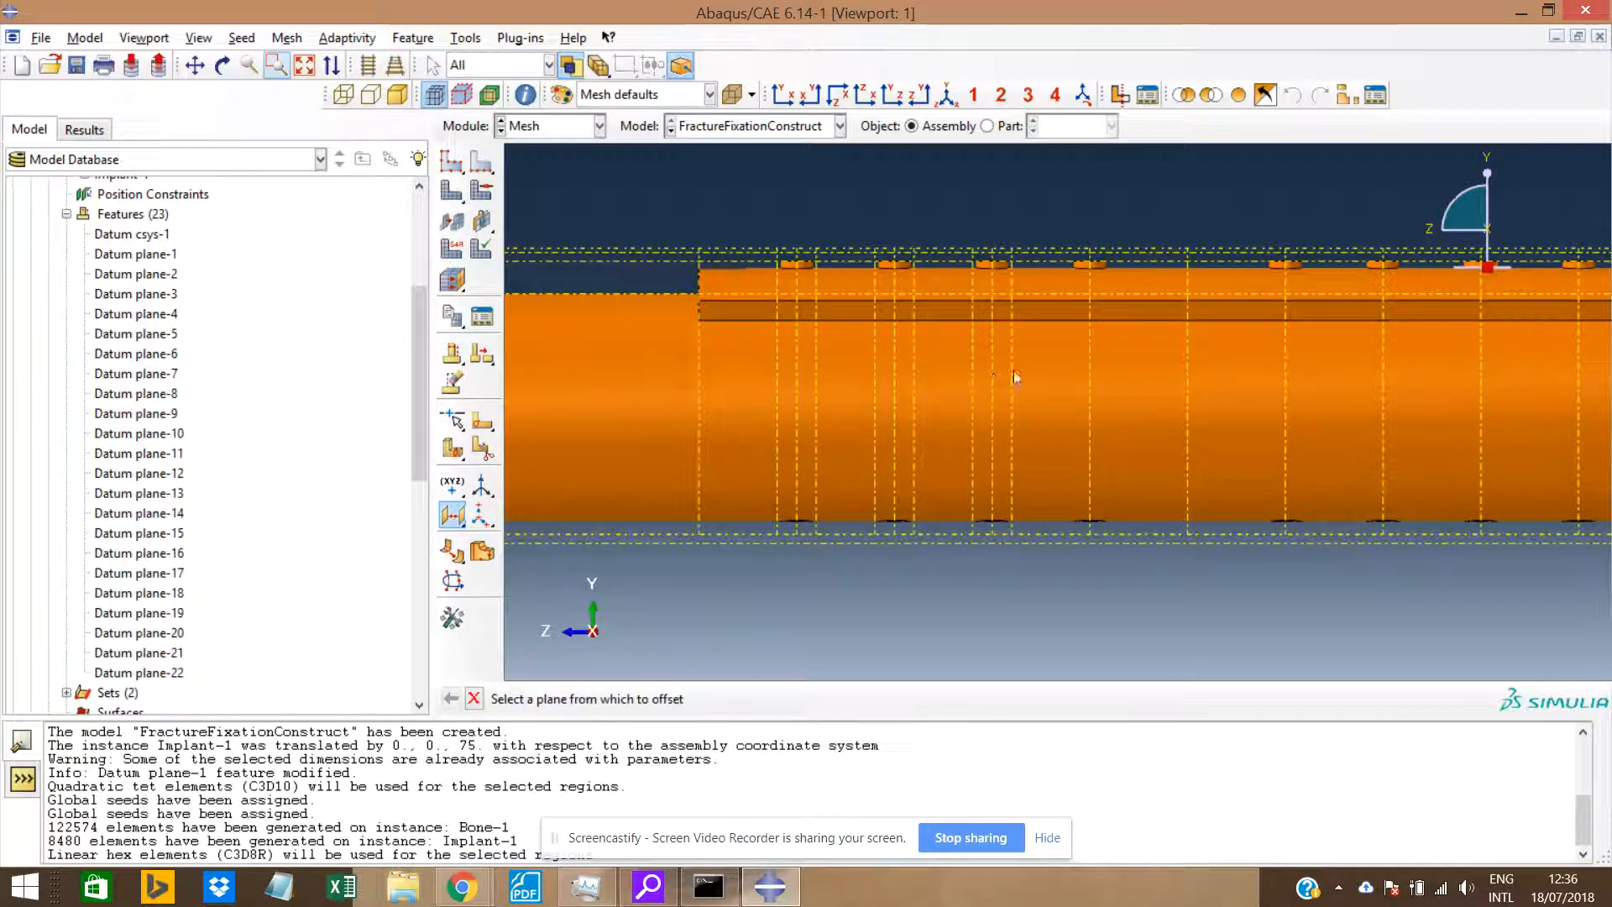
Create datum planes on both sides of the fourth screw, offset 3 and -3 from its plane.
left_click(1092, 388)
key("Return")
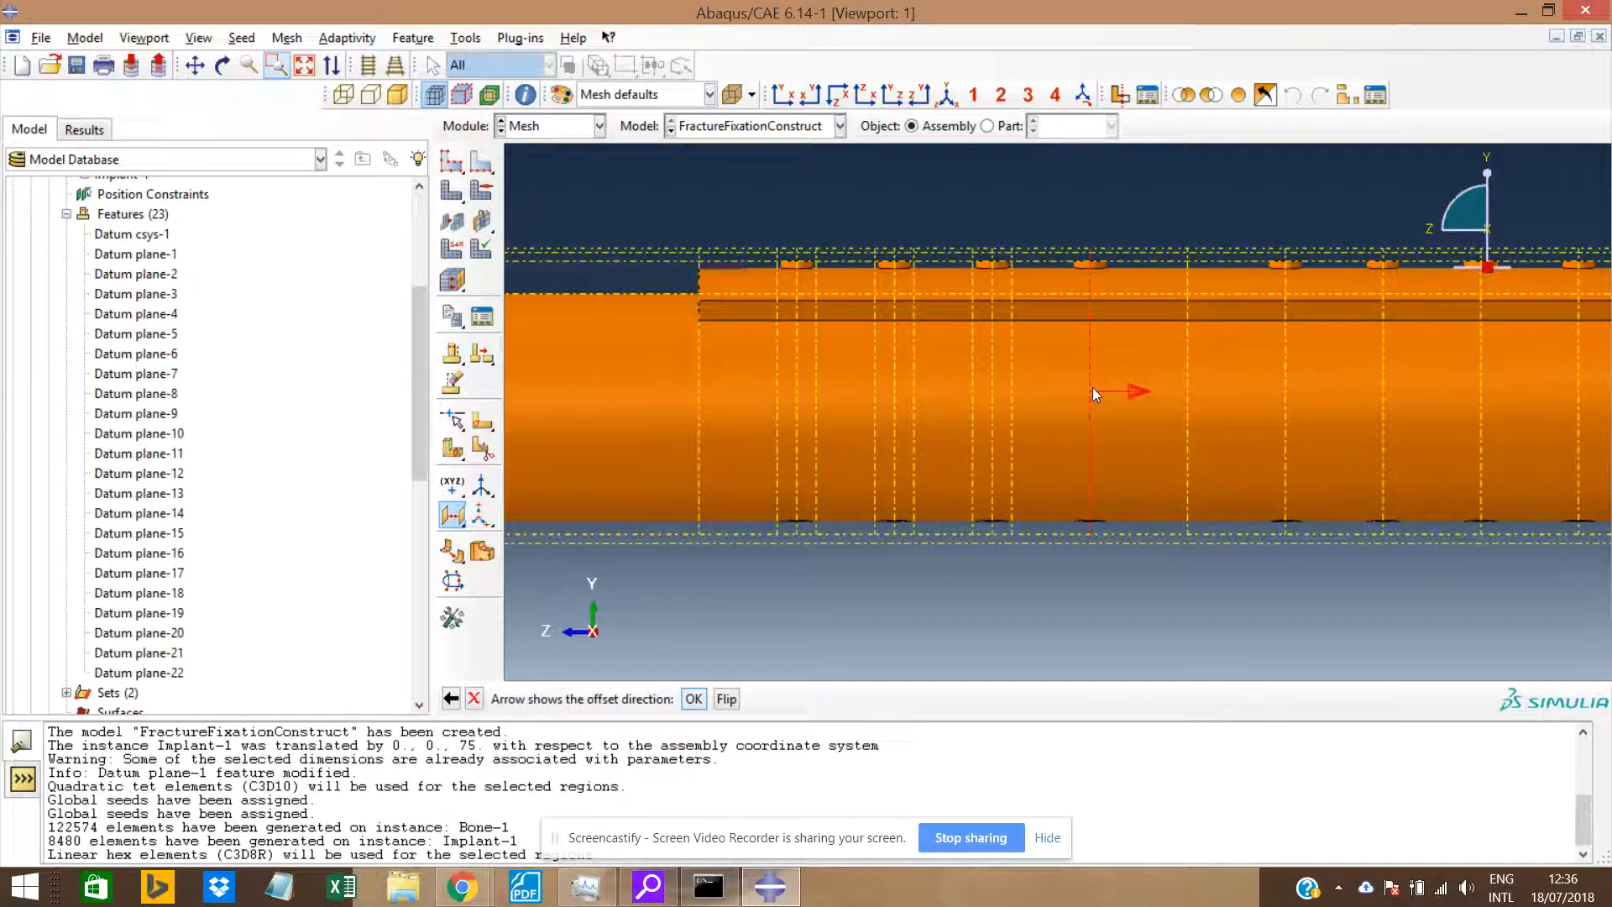
key("Return")
key("Return")
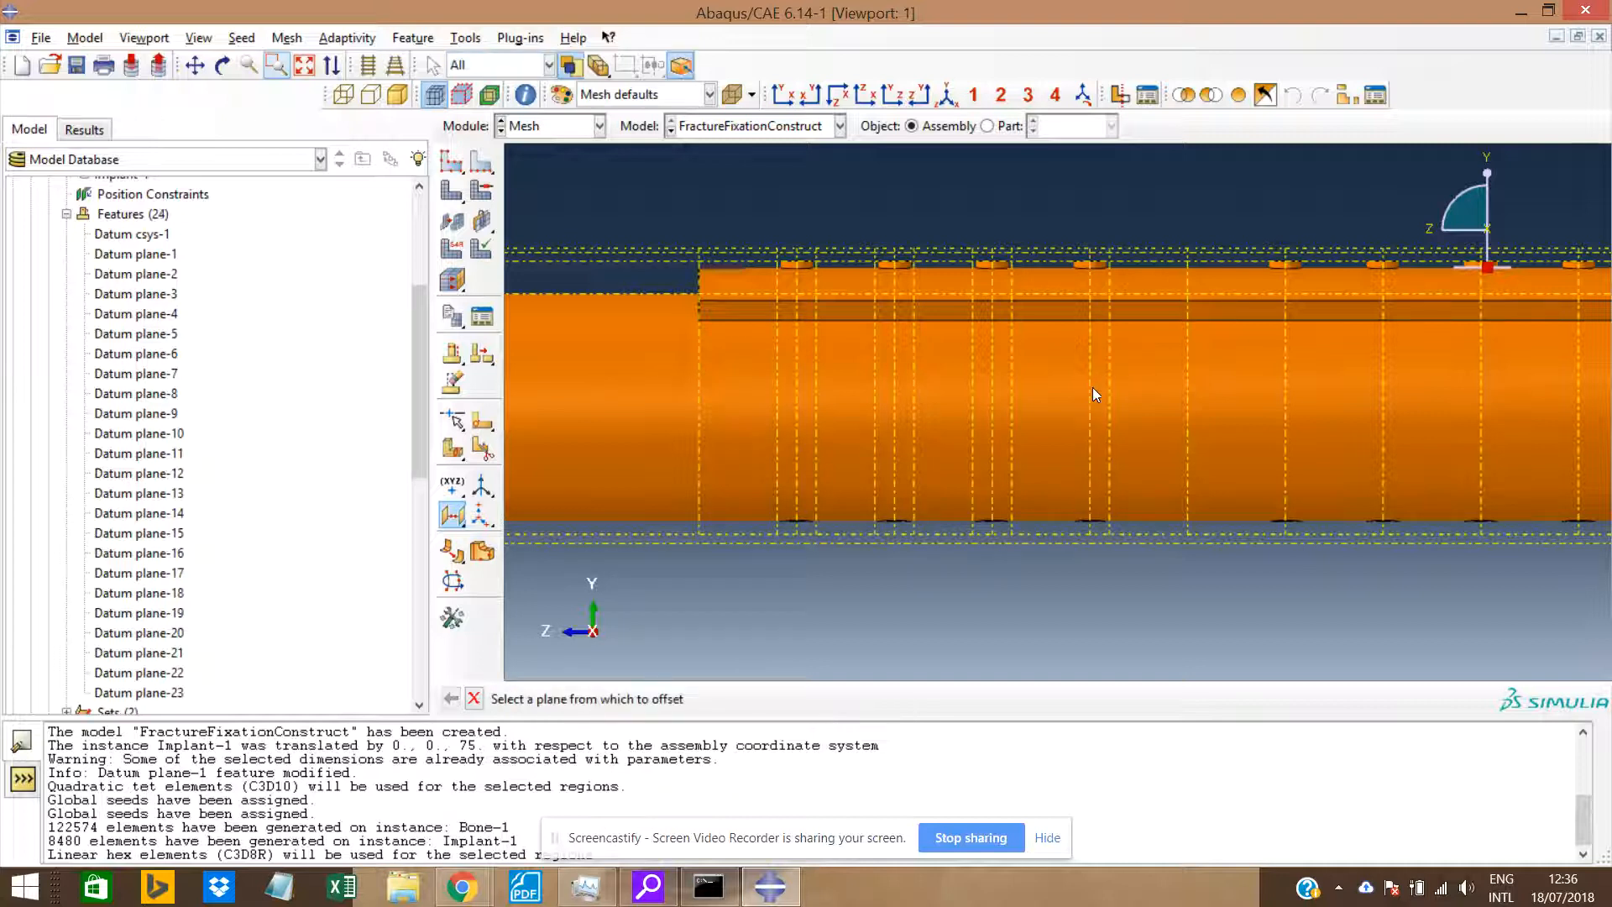
left_click(1094, 390)
key("Return")
type("-1")
key("Return")
Create datum planes on both sides of the fifth screw, offset 3 and -3 from its plane.
left_click(1283, 374)
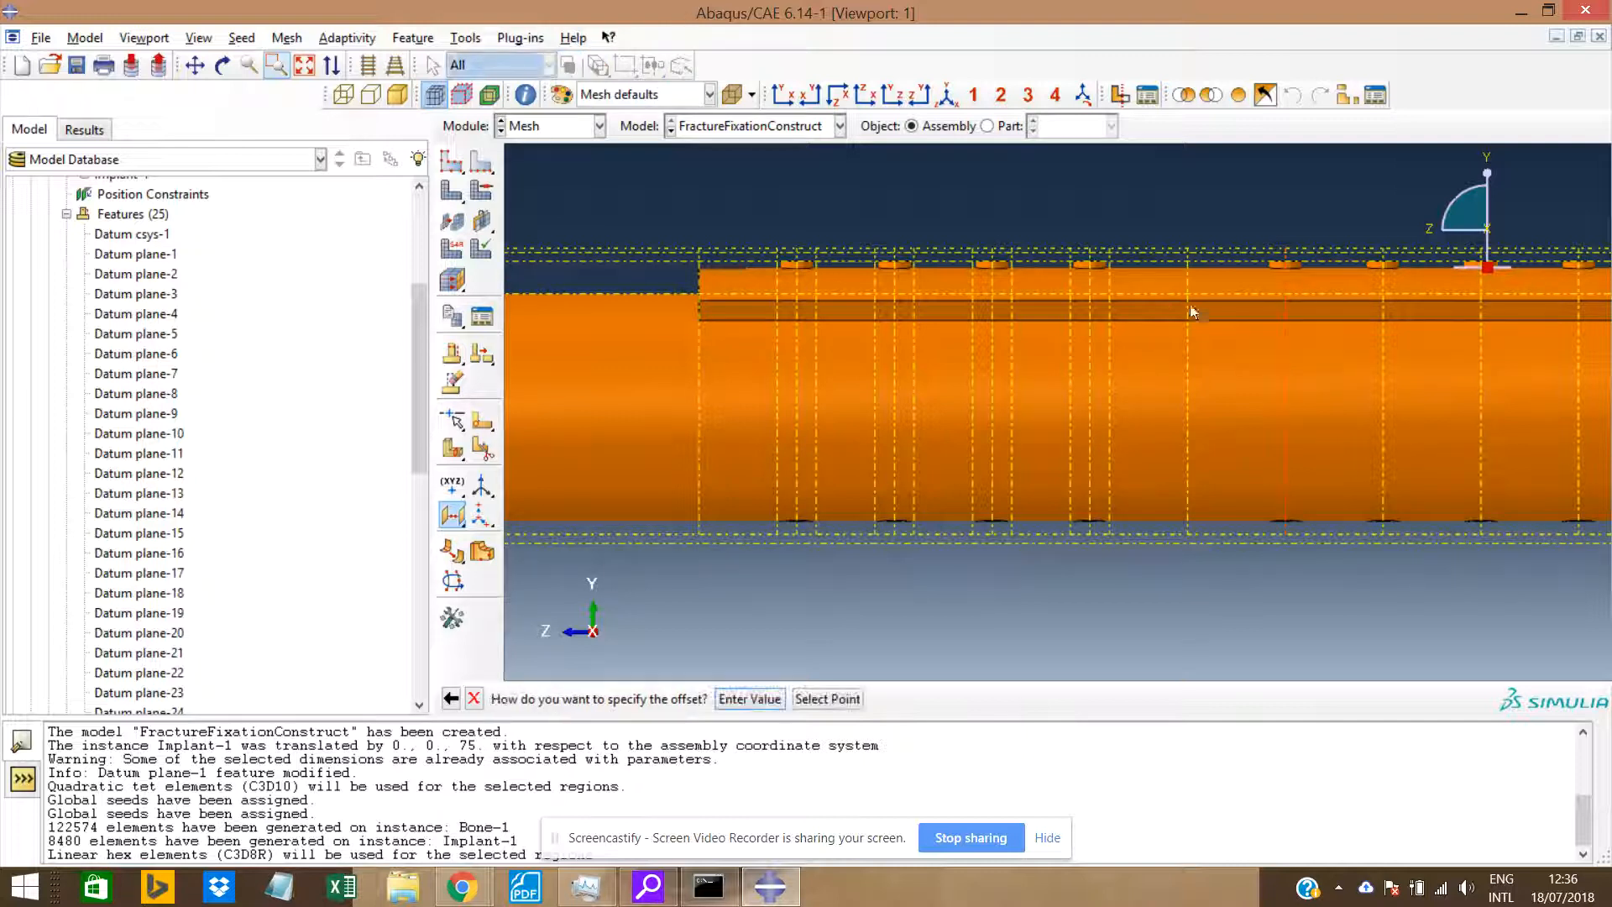
scroll(1208, 496, "down", 6)
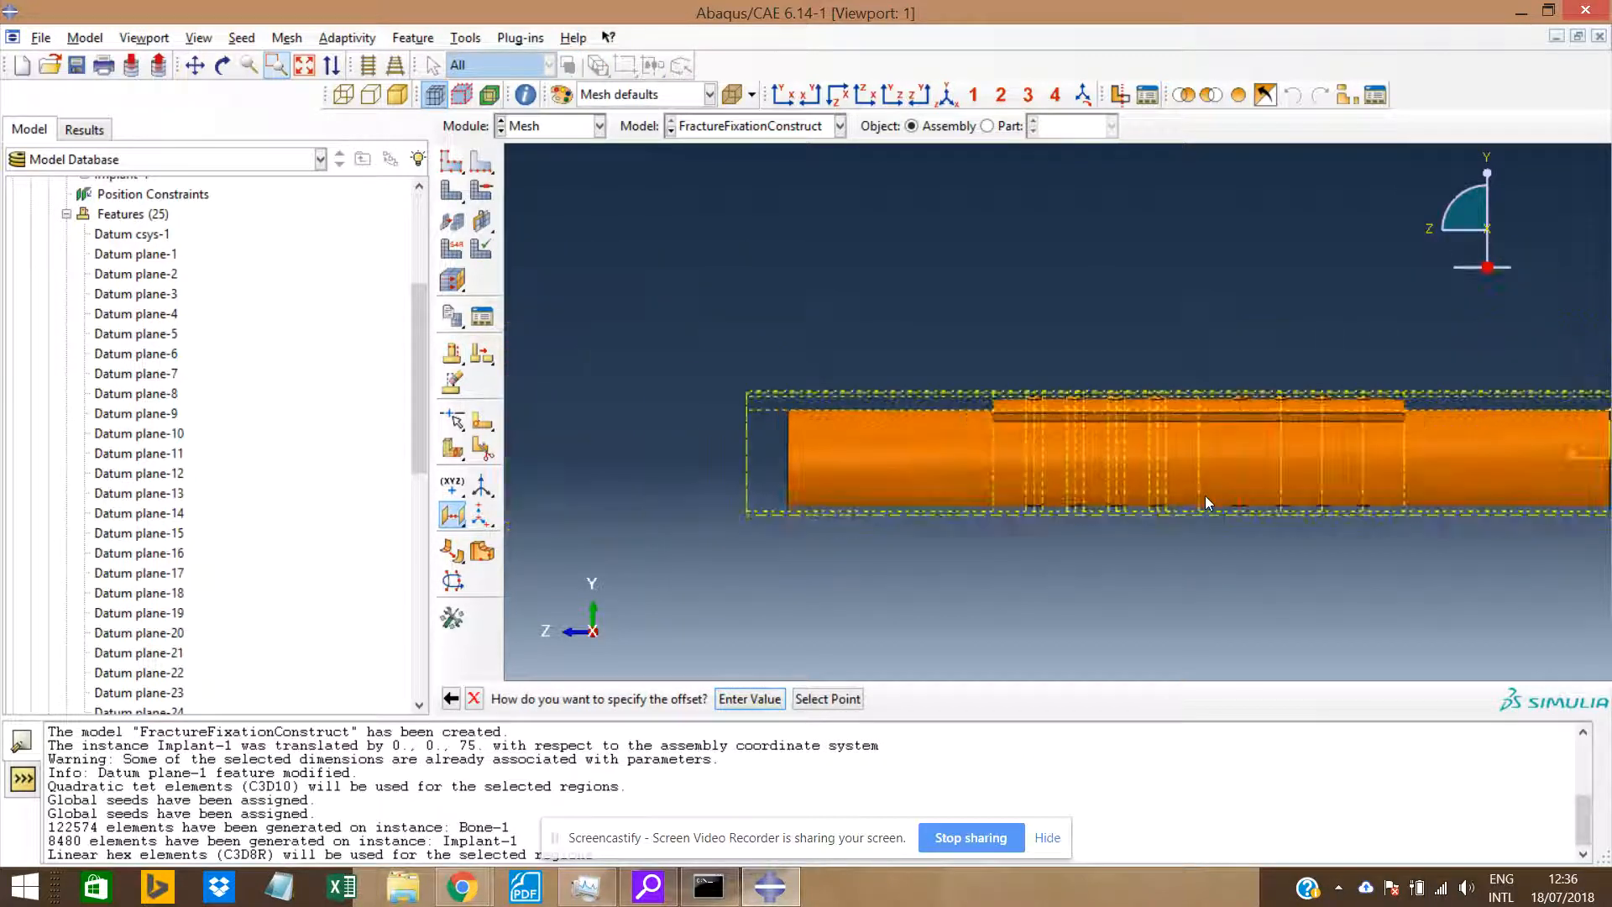
scroll(1485, 495, "up", 4)
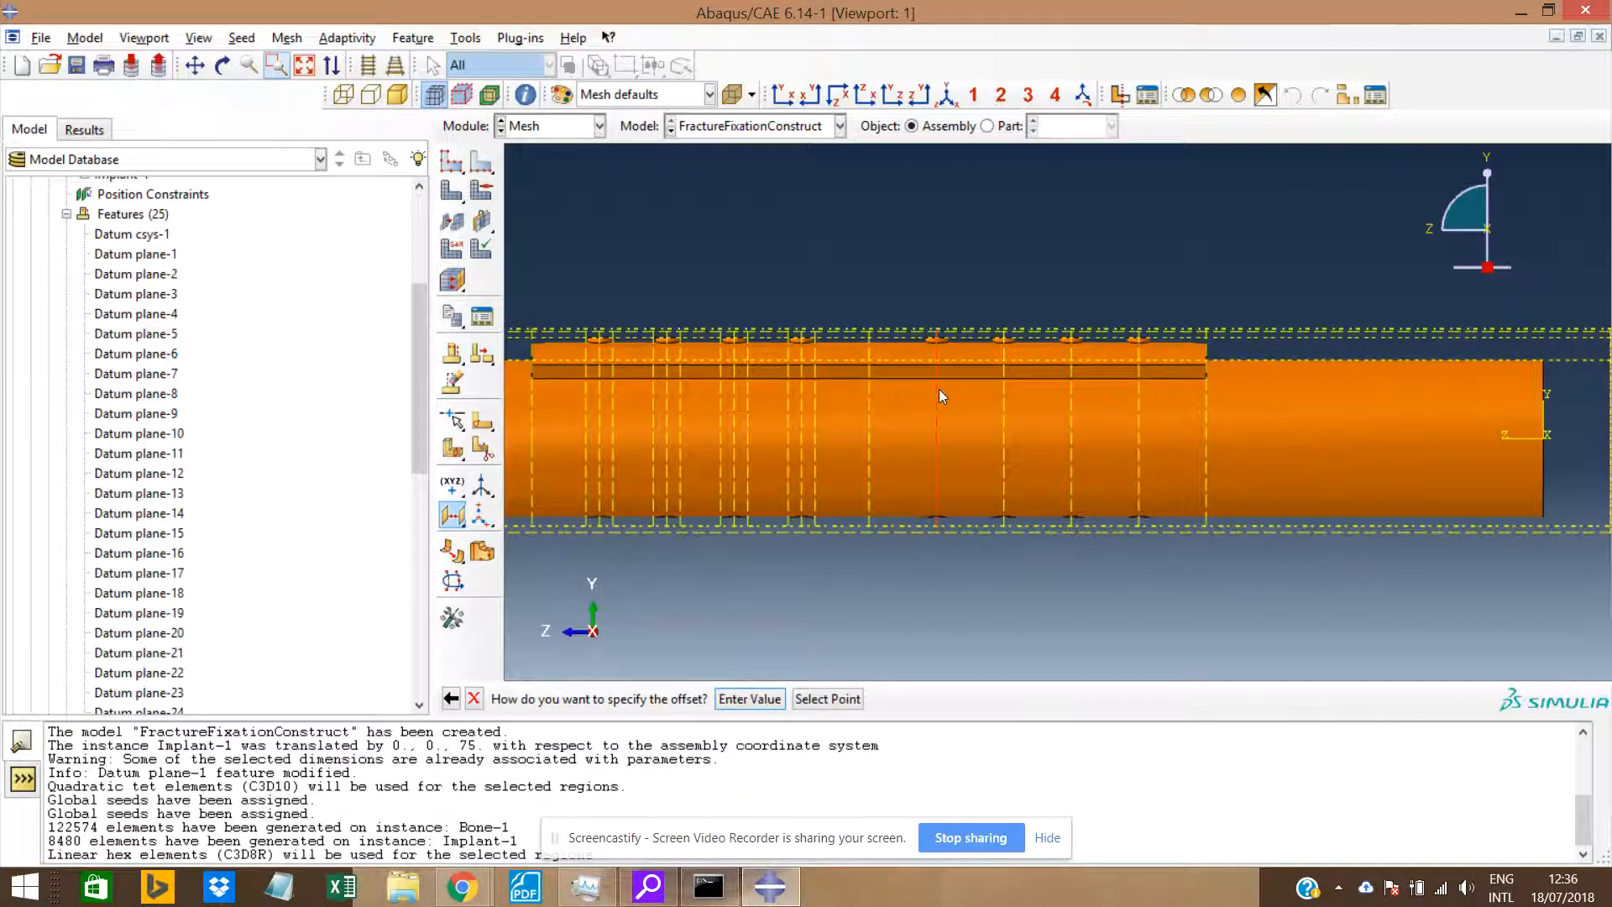
key("Return")
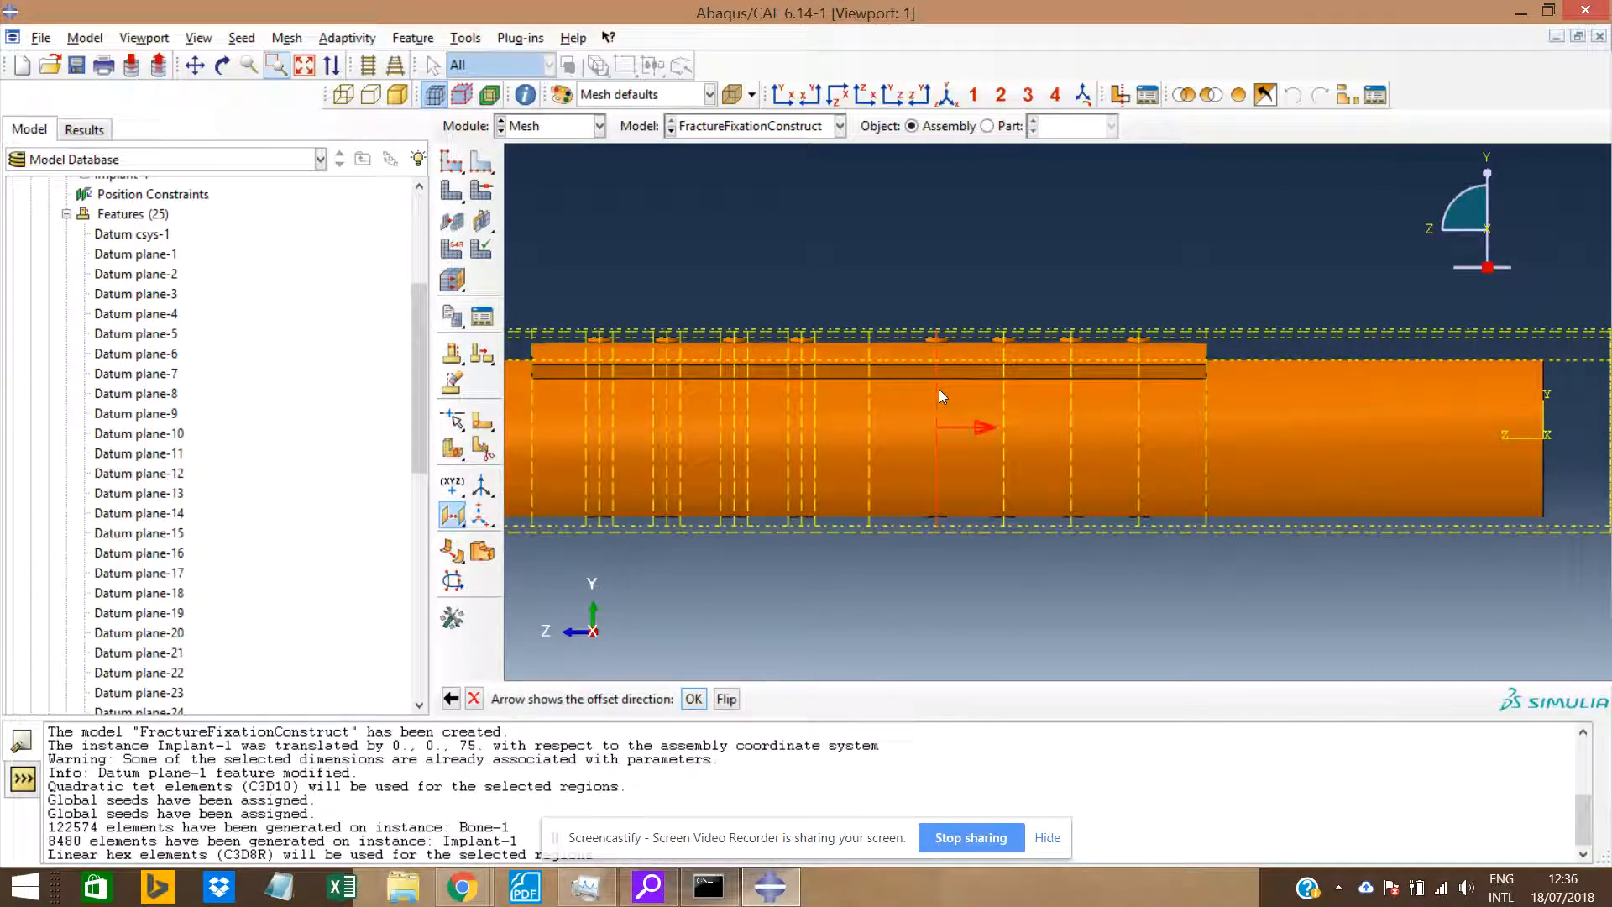
key("Return")
type("3")
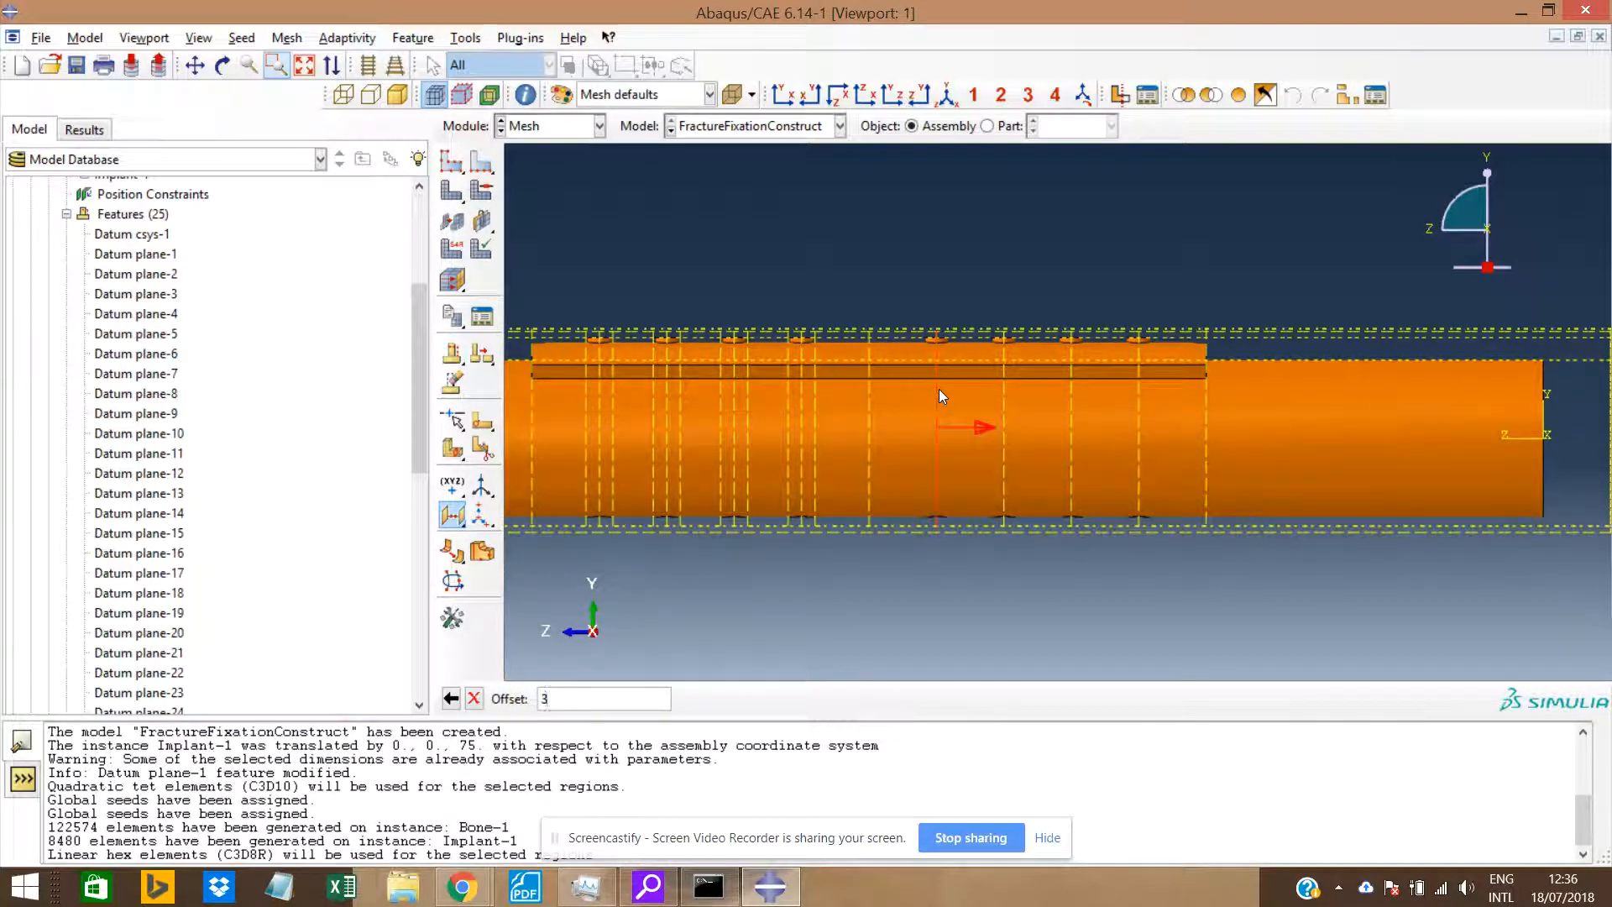
key("Return")
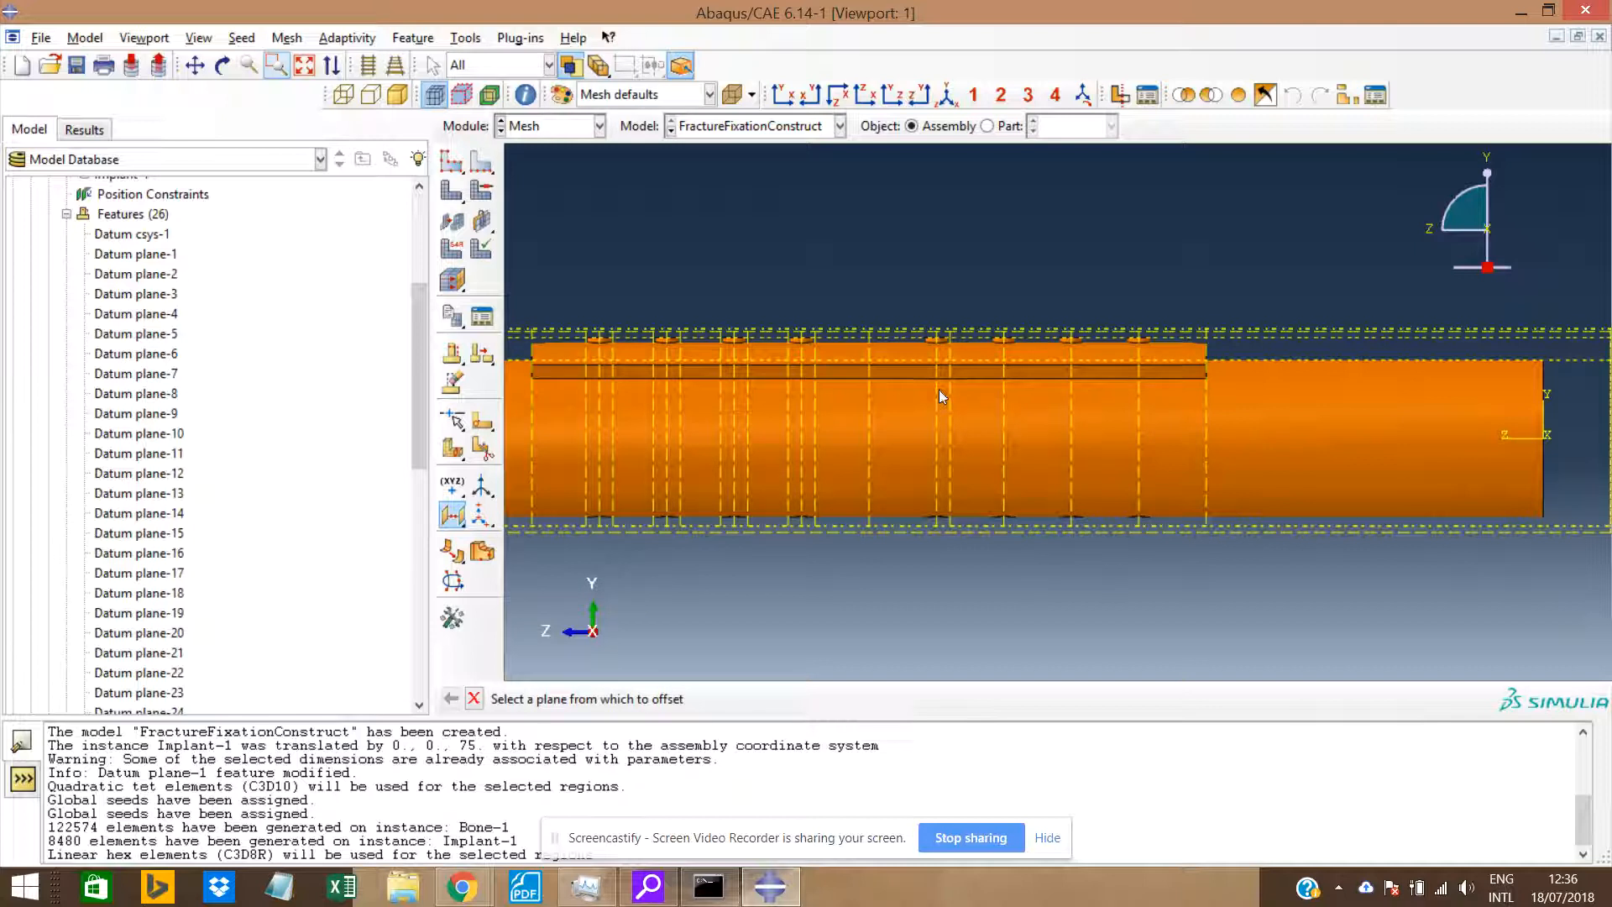
left_click(935, 403)
key("Return")
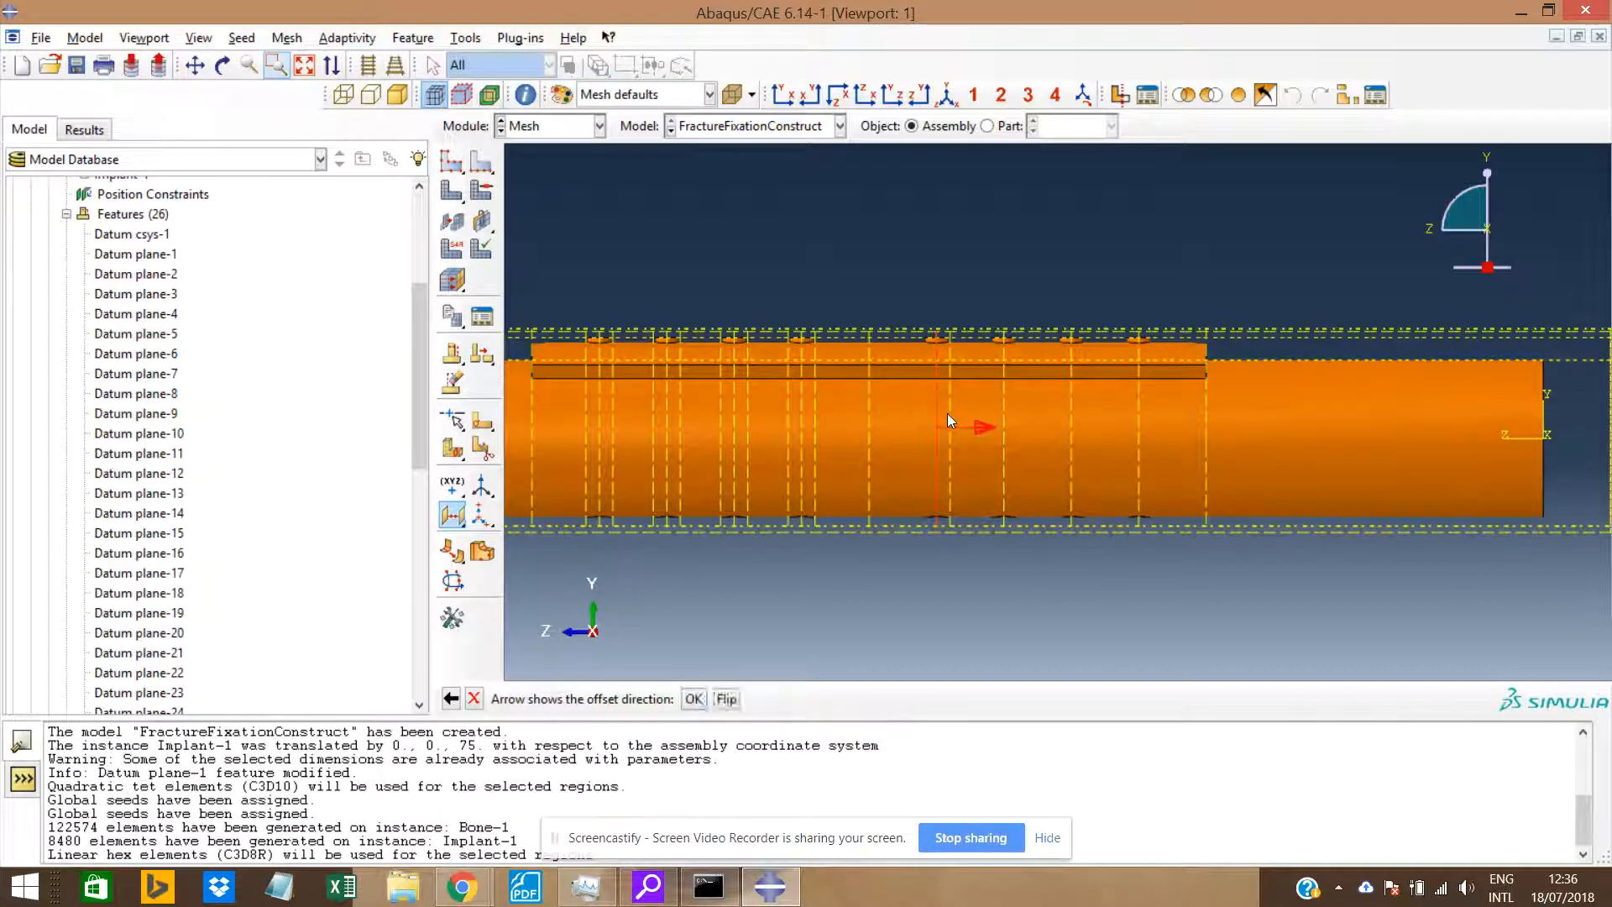
key("Return")
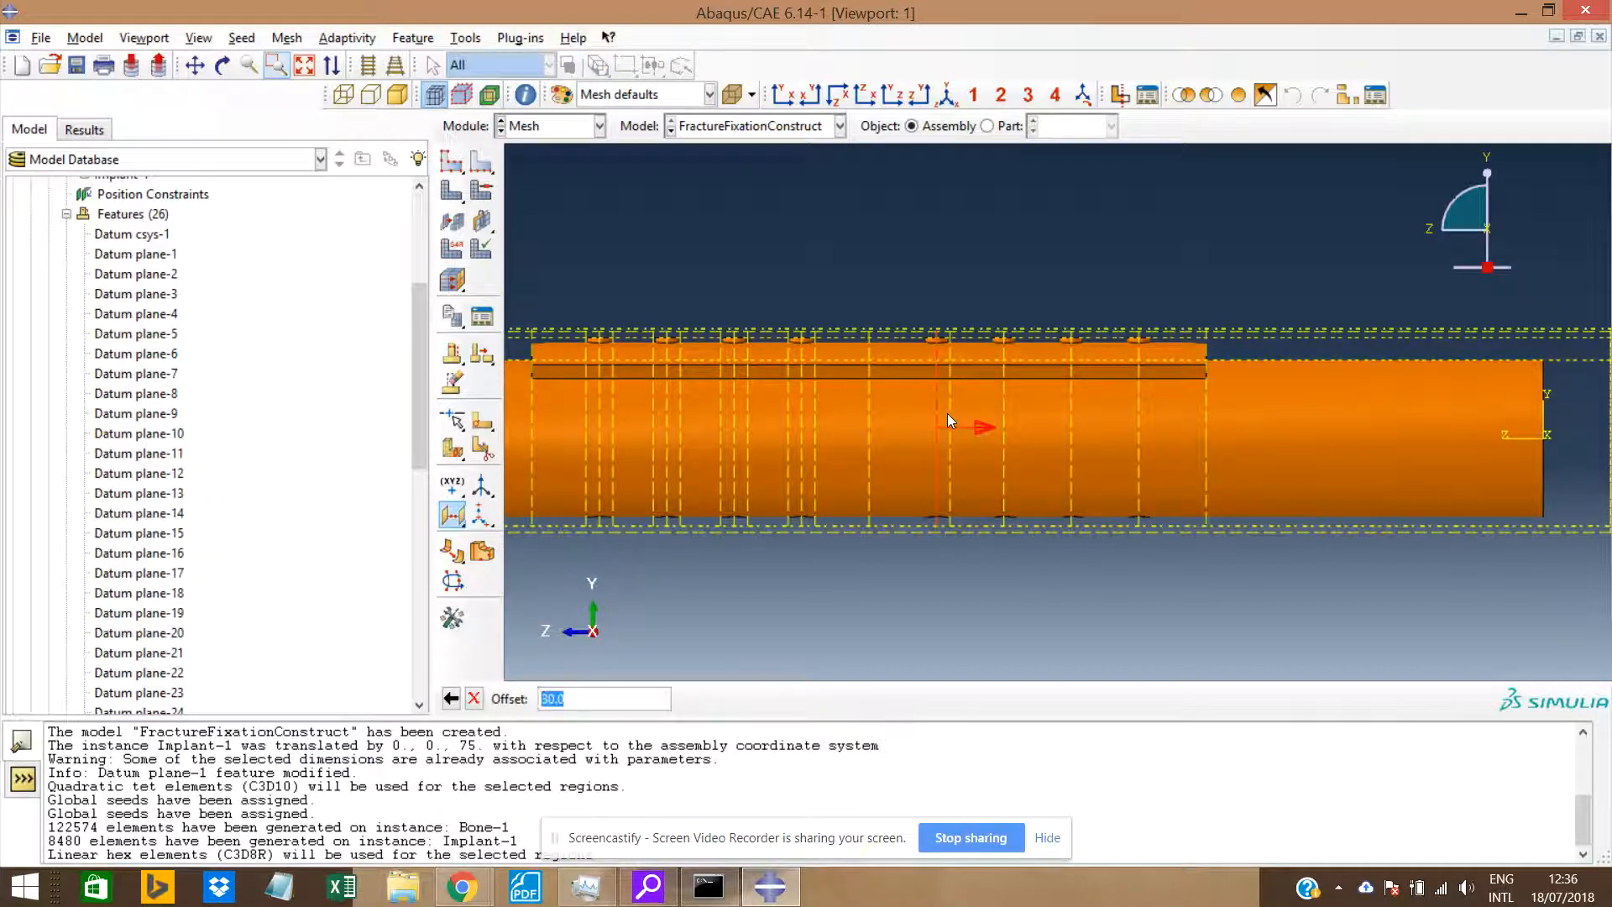
type("-3")
key("Return")
Create datum planes on both sides of the sixth screw, offset 3 and -3 from its plane.
left_click(1005, 419)
key("Return")
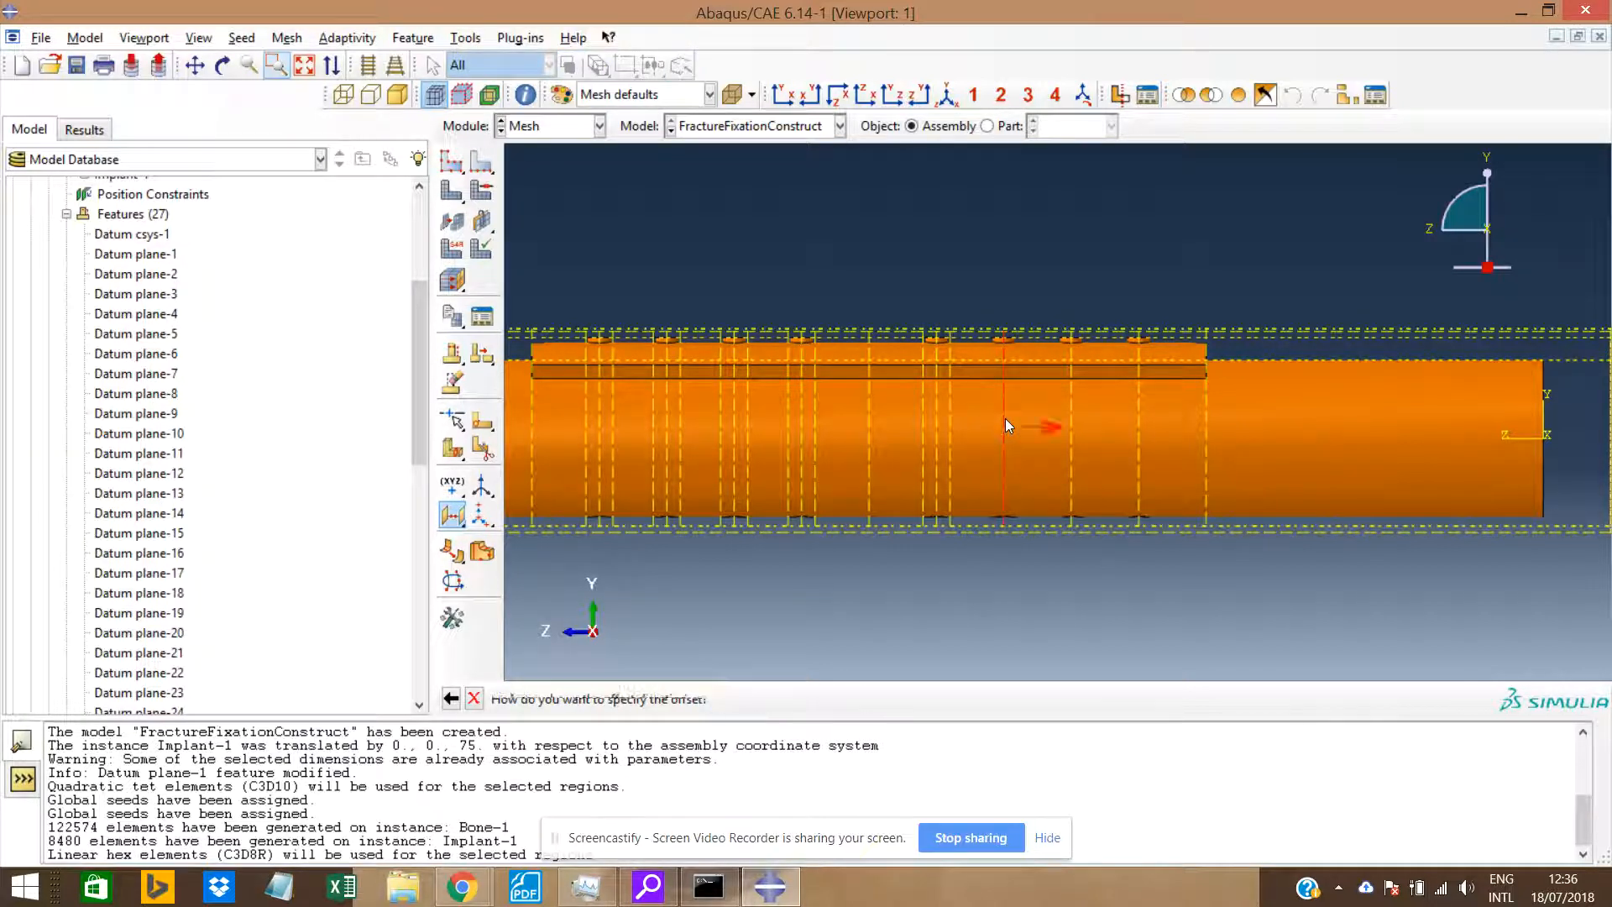
key("Return")
key("Return")
left_click(1006, 418)
key("Return")
key("Return")
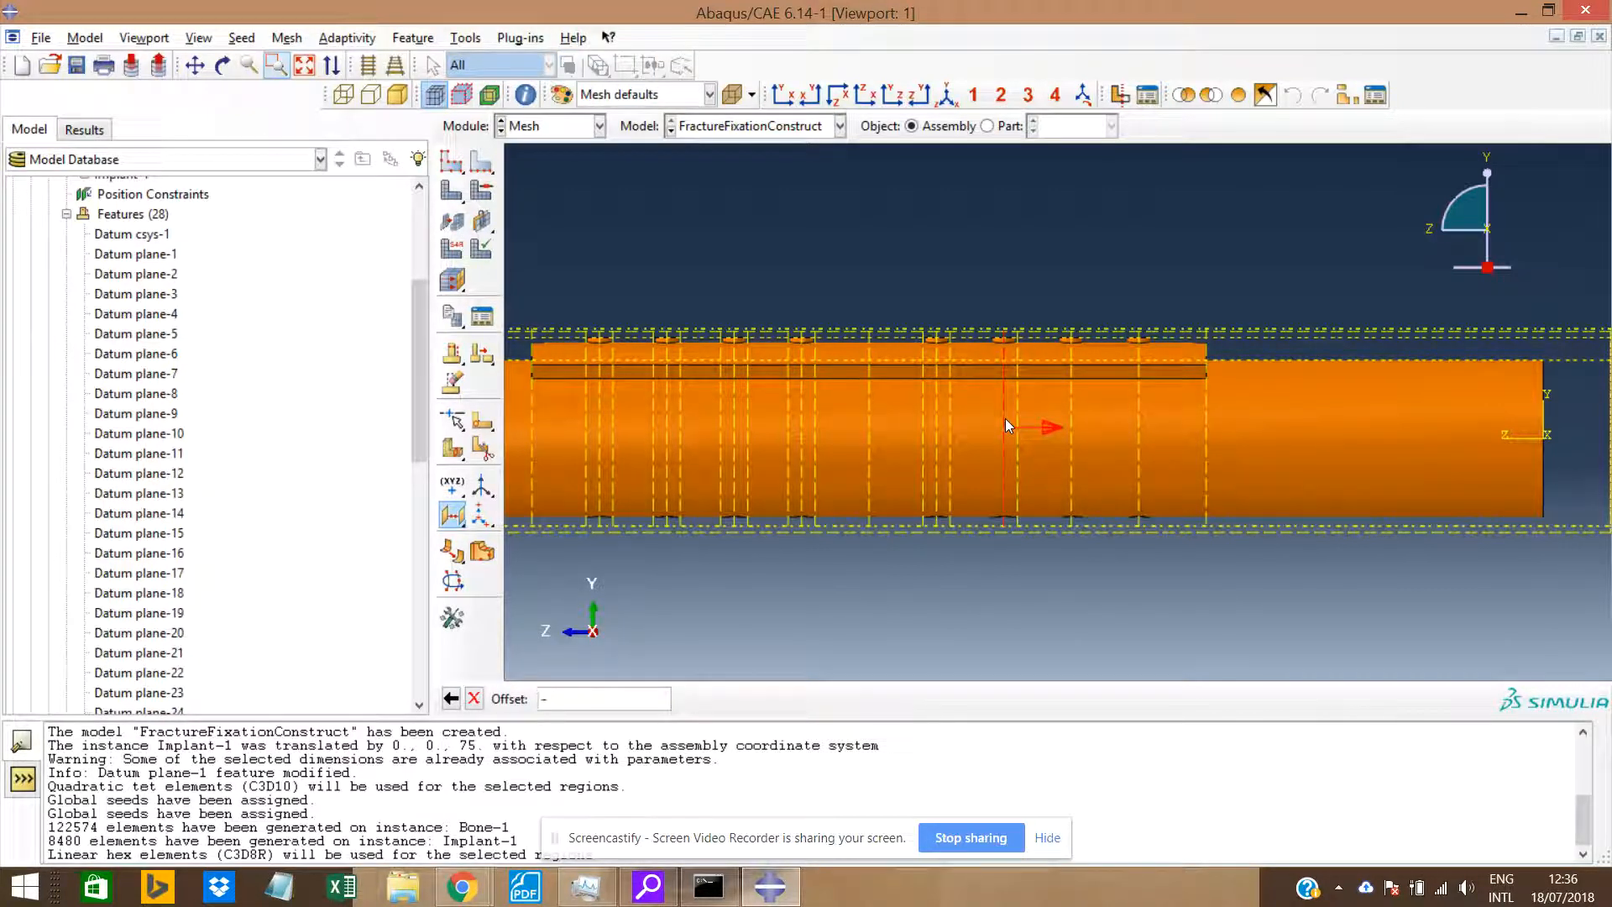
key("Return")
Create datum planes on both sides of the seventh screw, offset 3 and -3 from its plane.
left_click(1071, 422)
key("Return")
key("Return")
key("Return")
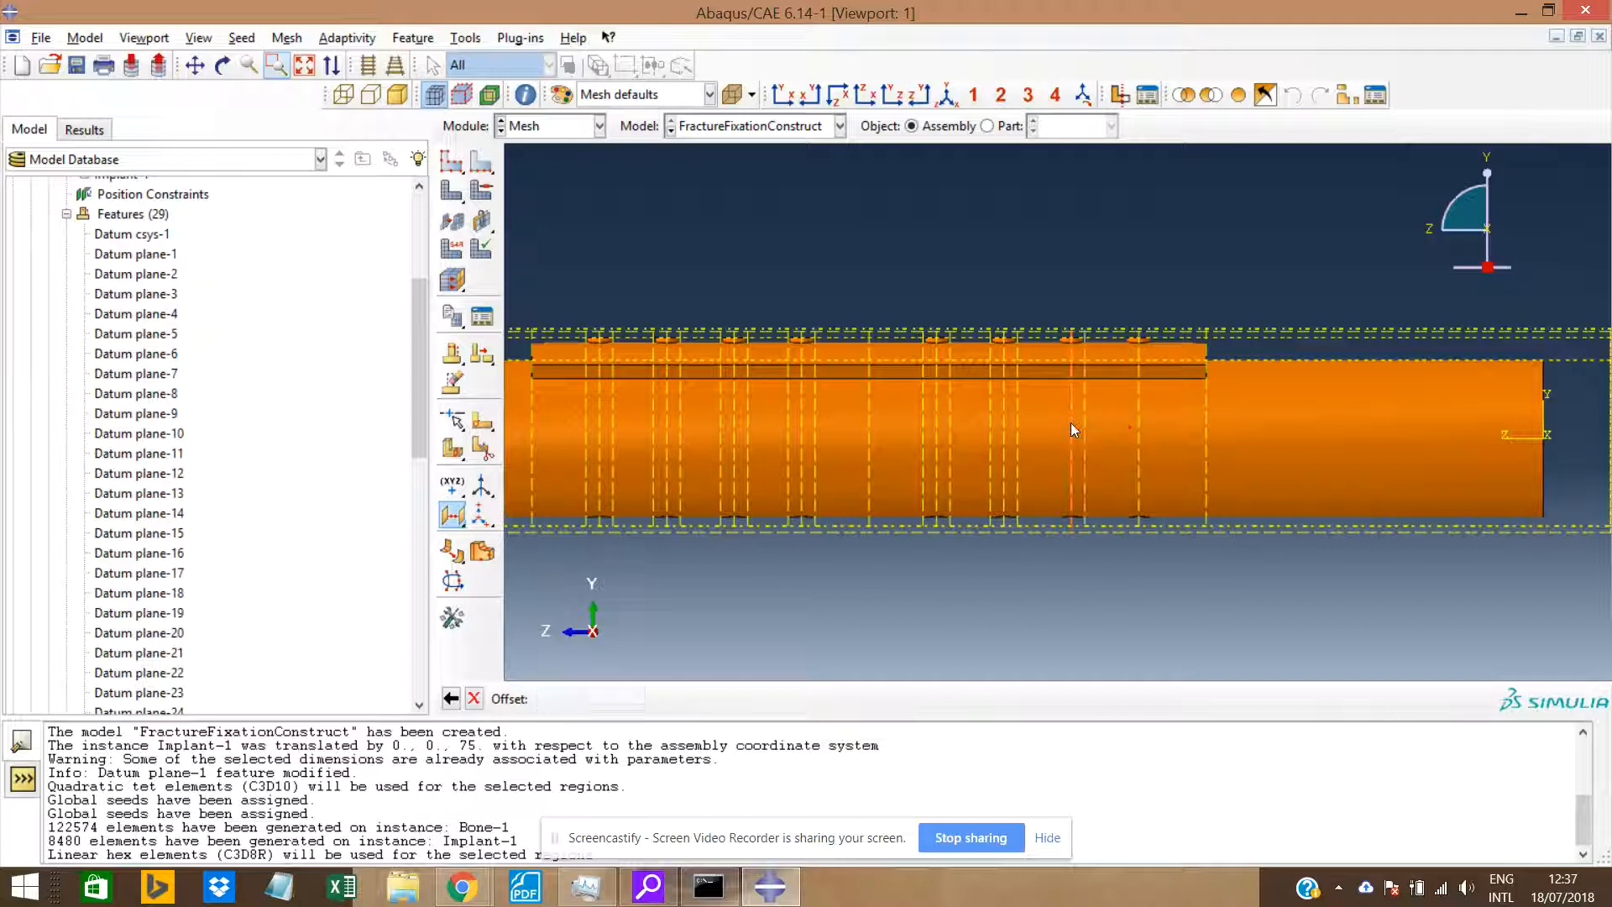
left_click(1070, 421)
key("Return")
key("Return")
type("-30")
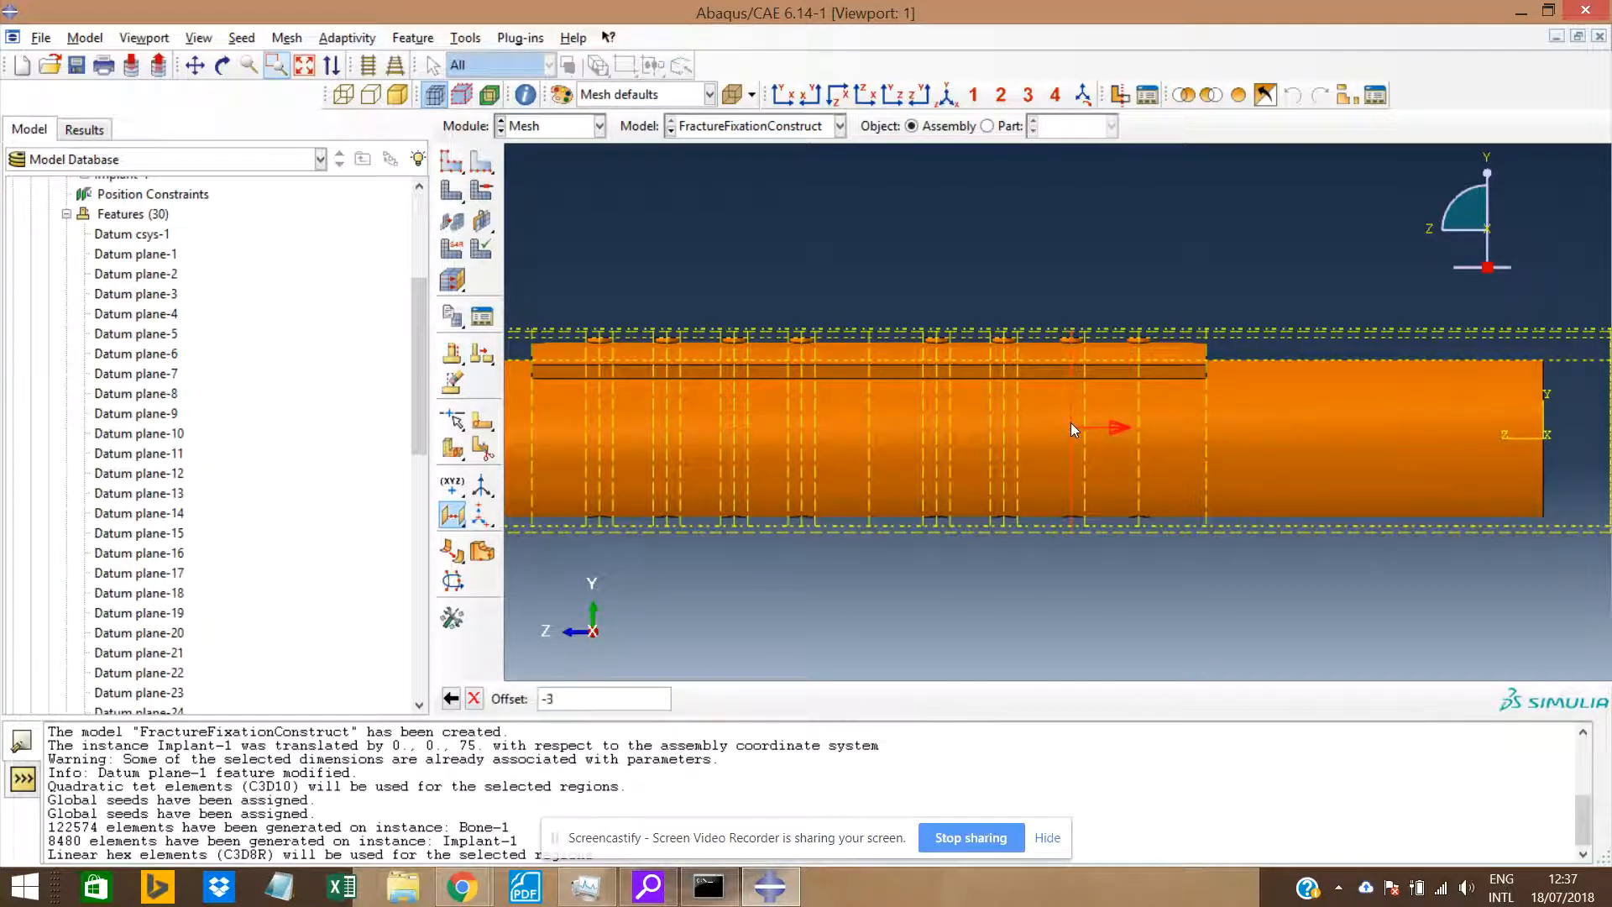
key("Return")
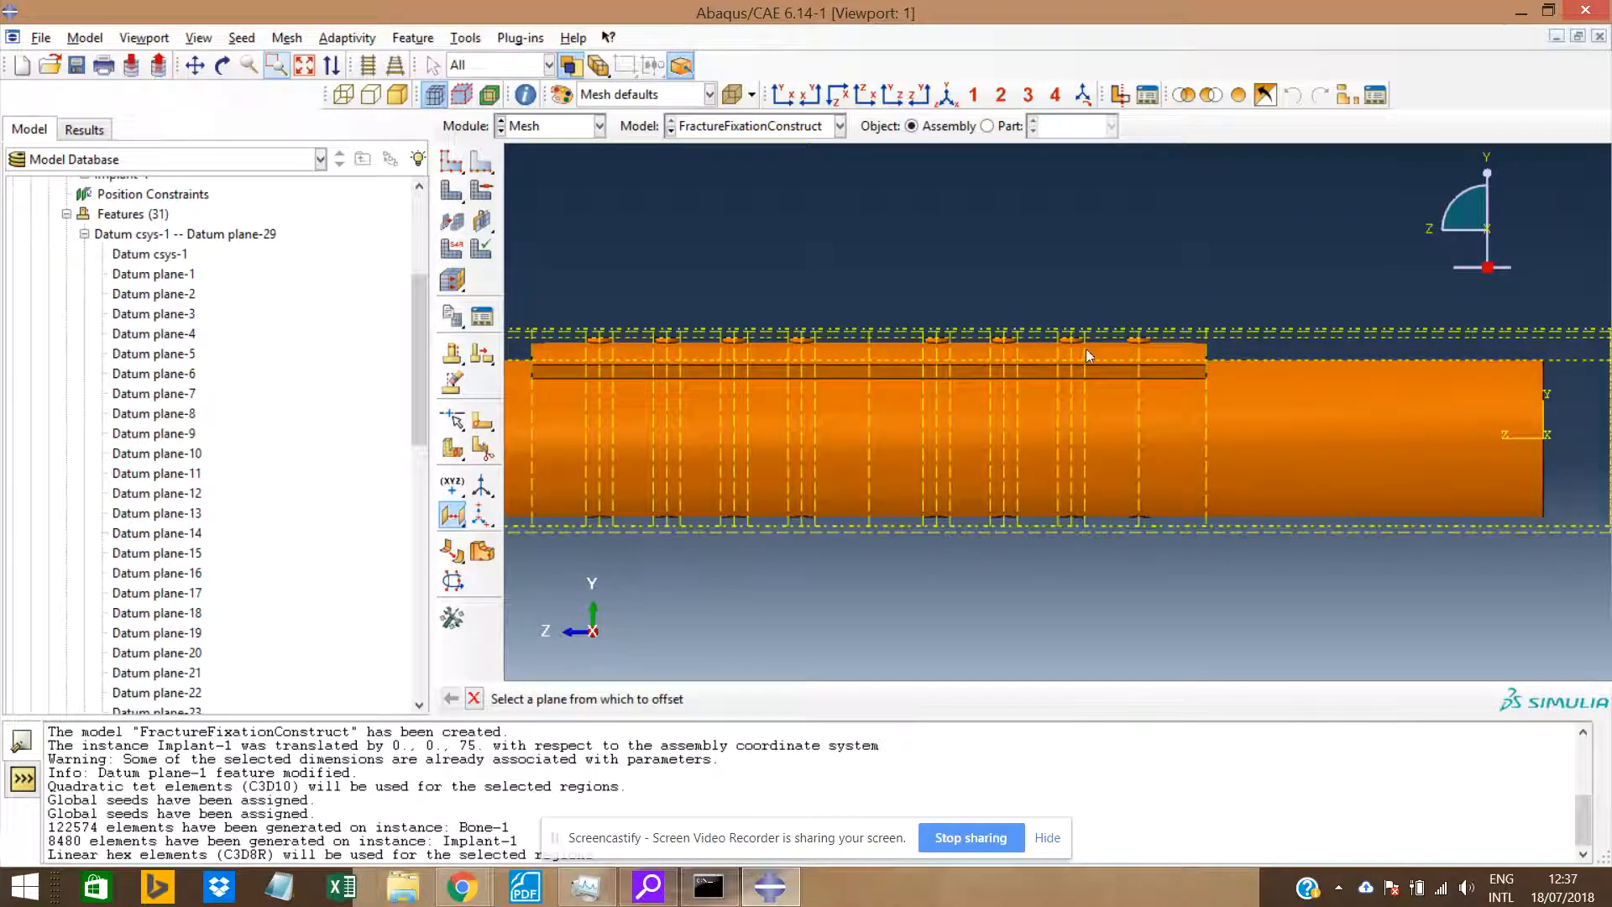
Create datum planes on both sides of the eighth screw, offset 3 and -3 from its plane.
left_click(1137, 416)
key("Return")
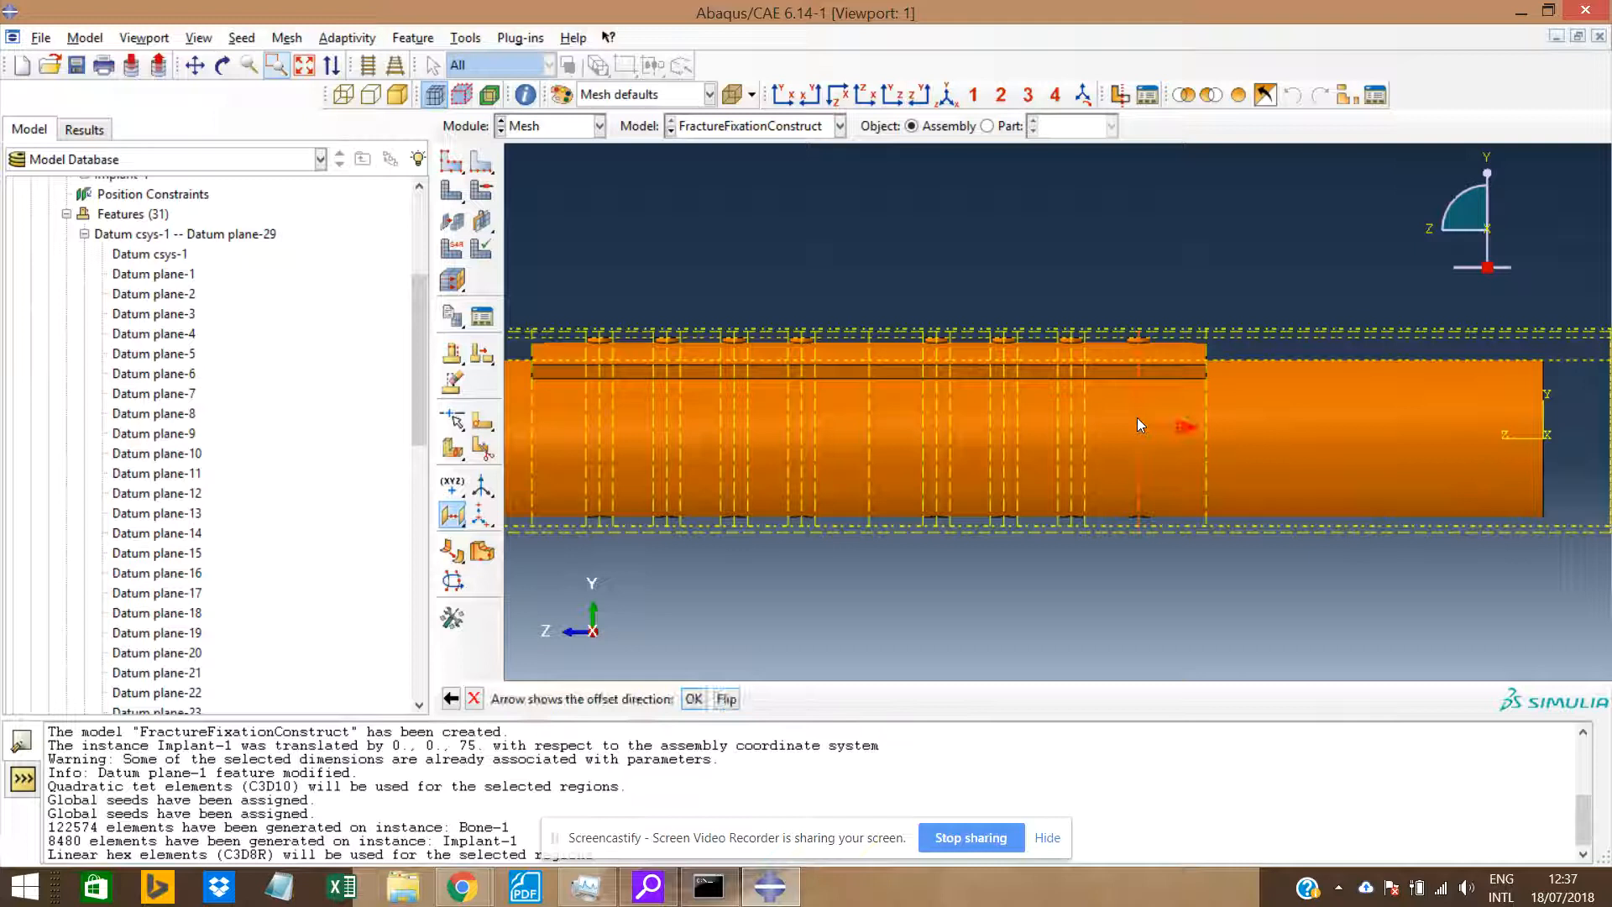
key("Return")
type("3")
key("Return")
left_click(1137, 417)
key("Return")
key("Return")
key("Return")
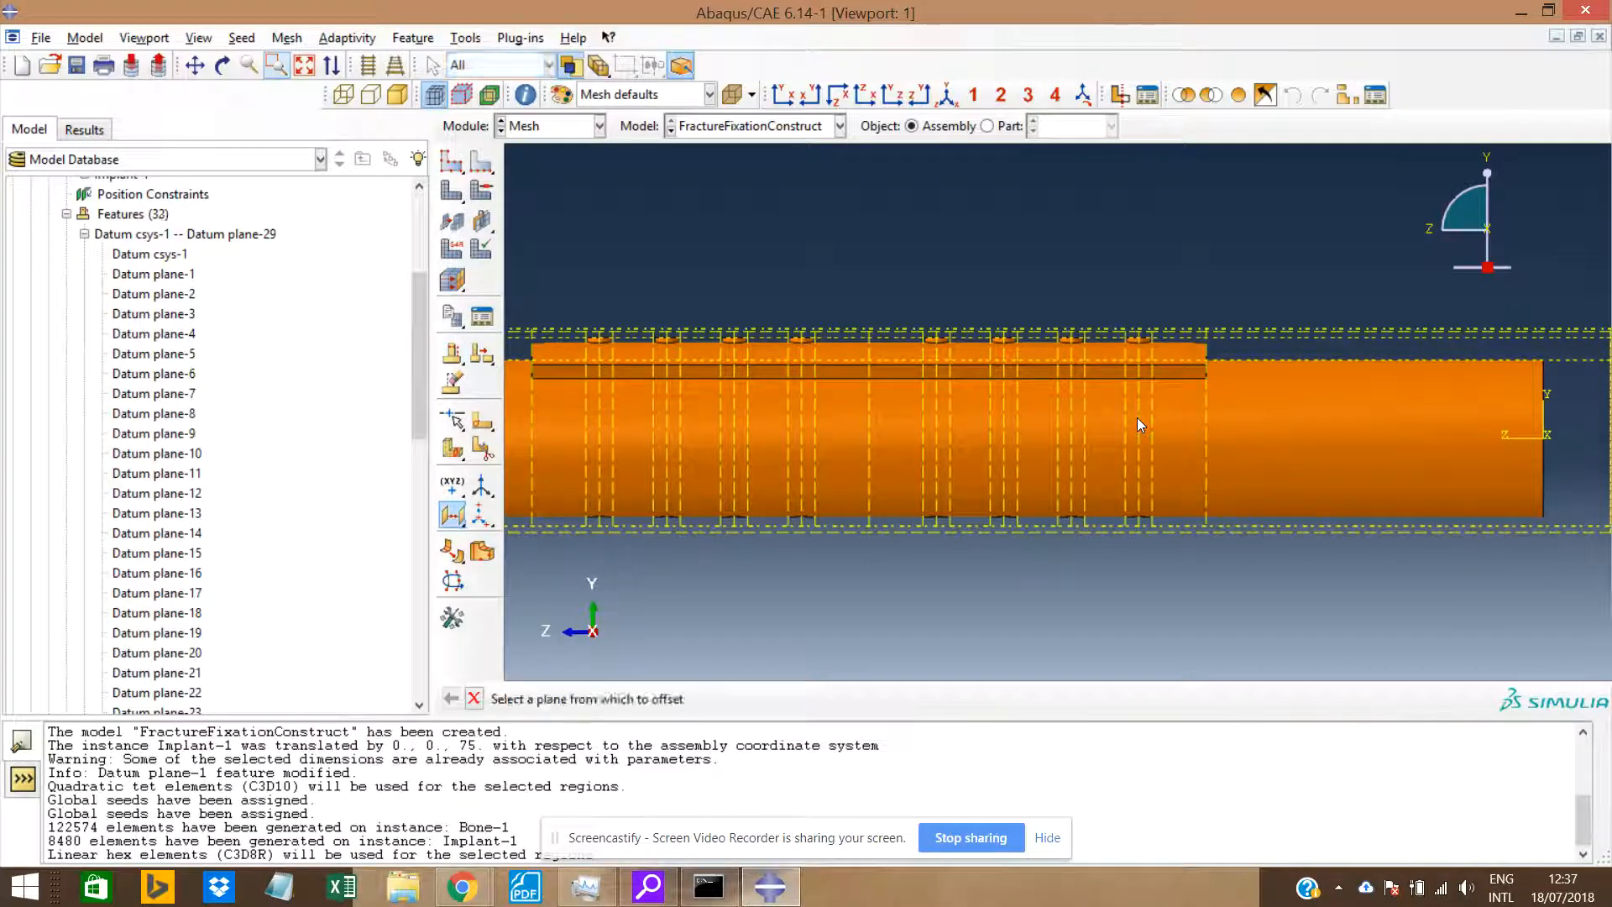
Partition the bone cell with the diagonal datum plane running from upper left to lower right across the XY cross-section.
scroll(1184, 516, "up", 1)
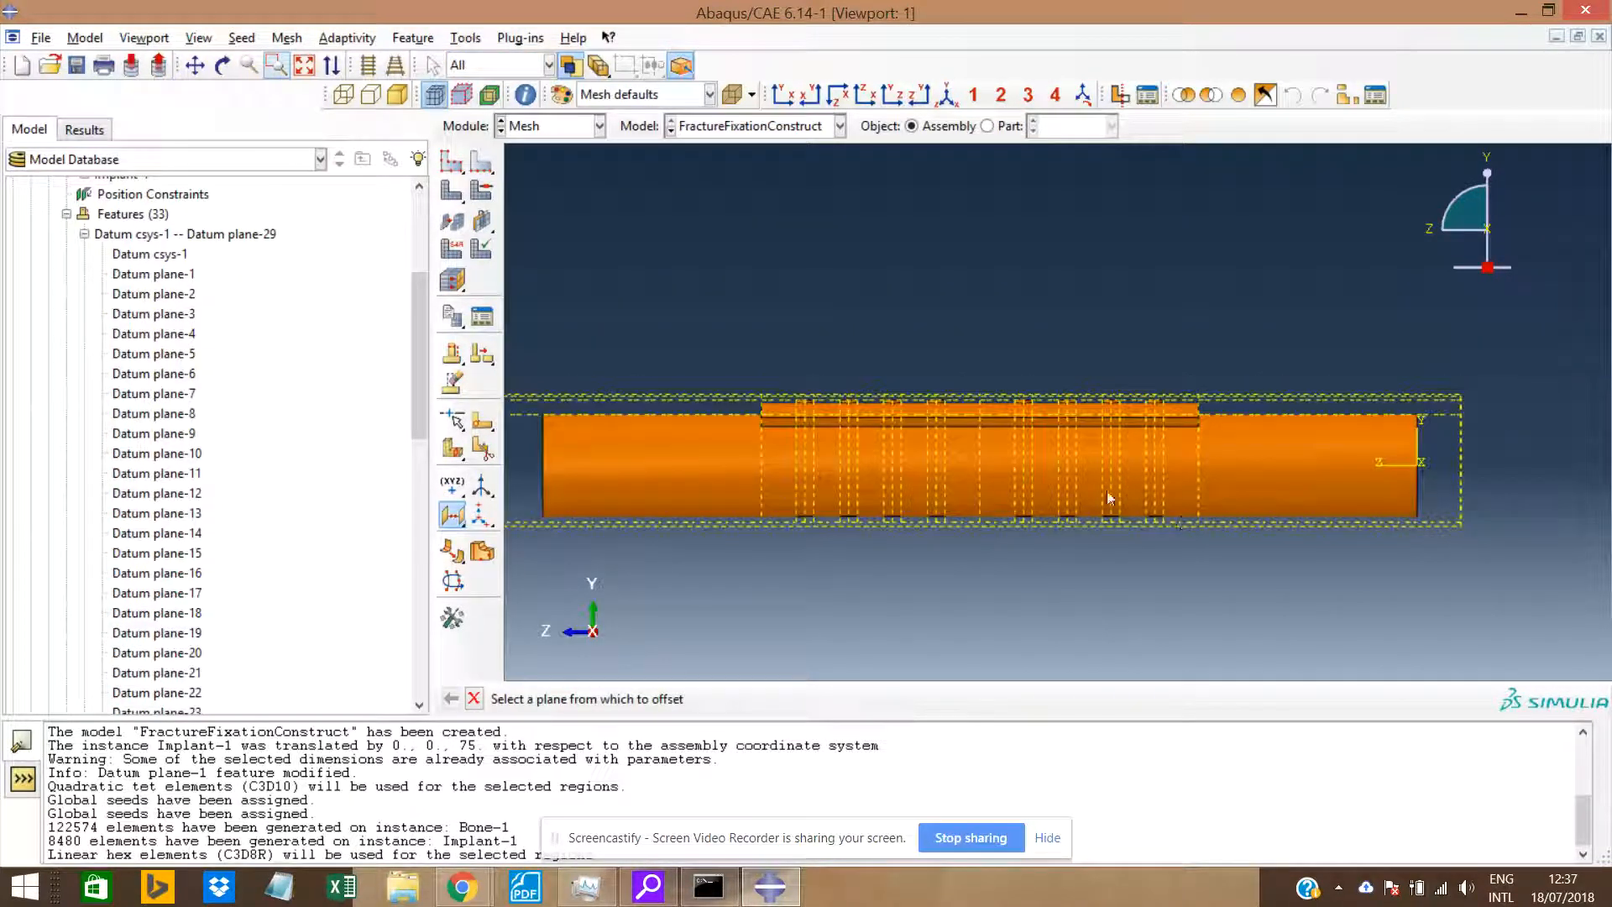
left_click(783, 94)
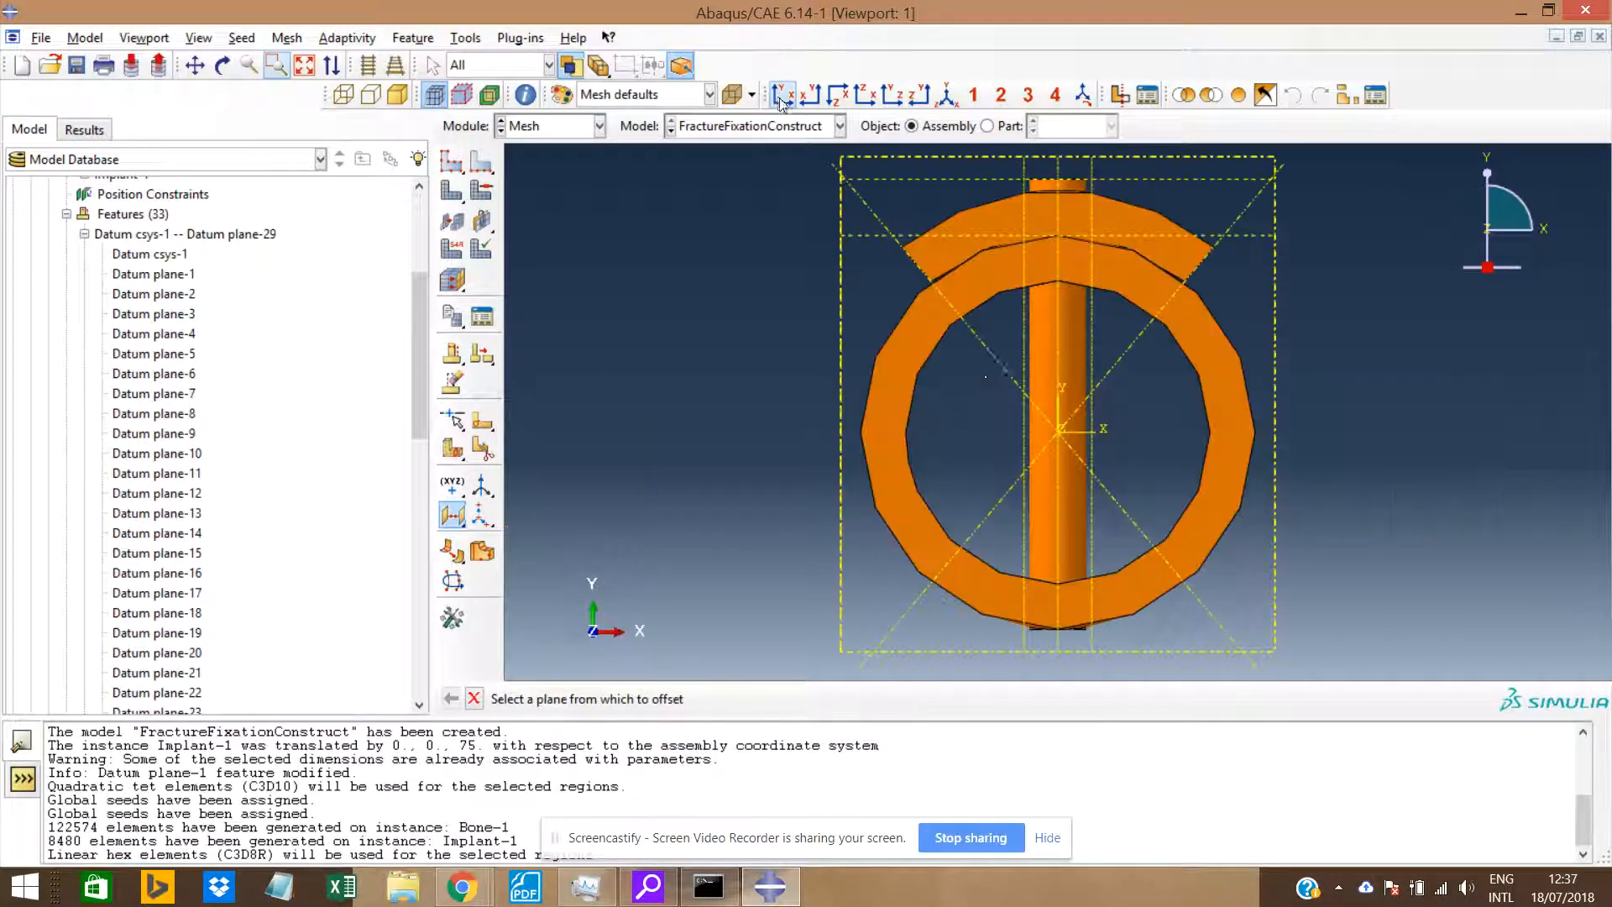
scroll(992, 401, "up", 3)
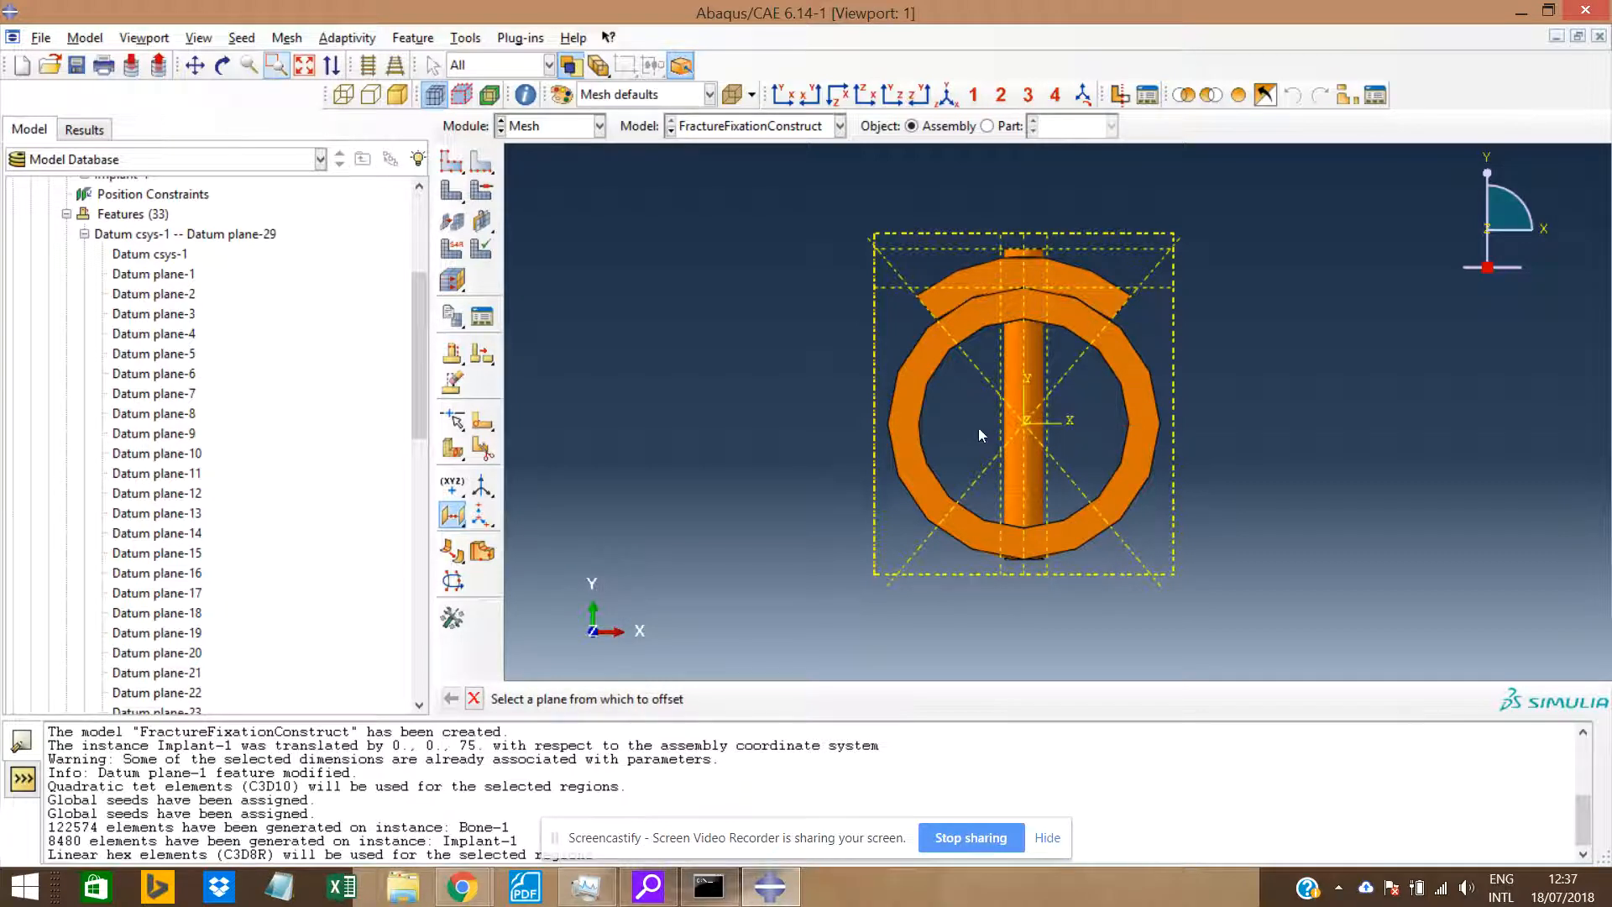
left_click(454, 39)
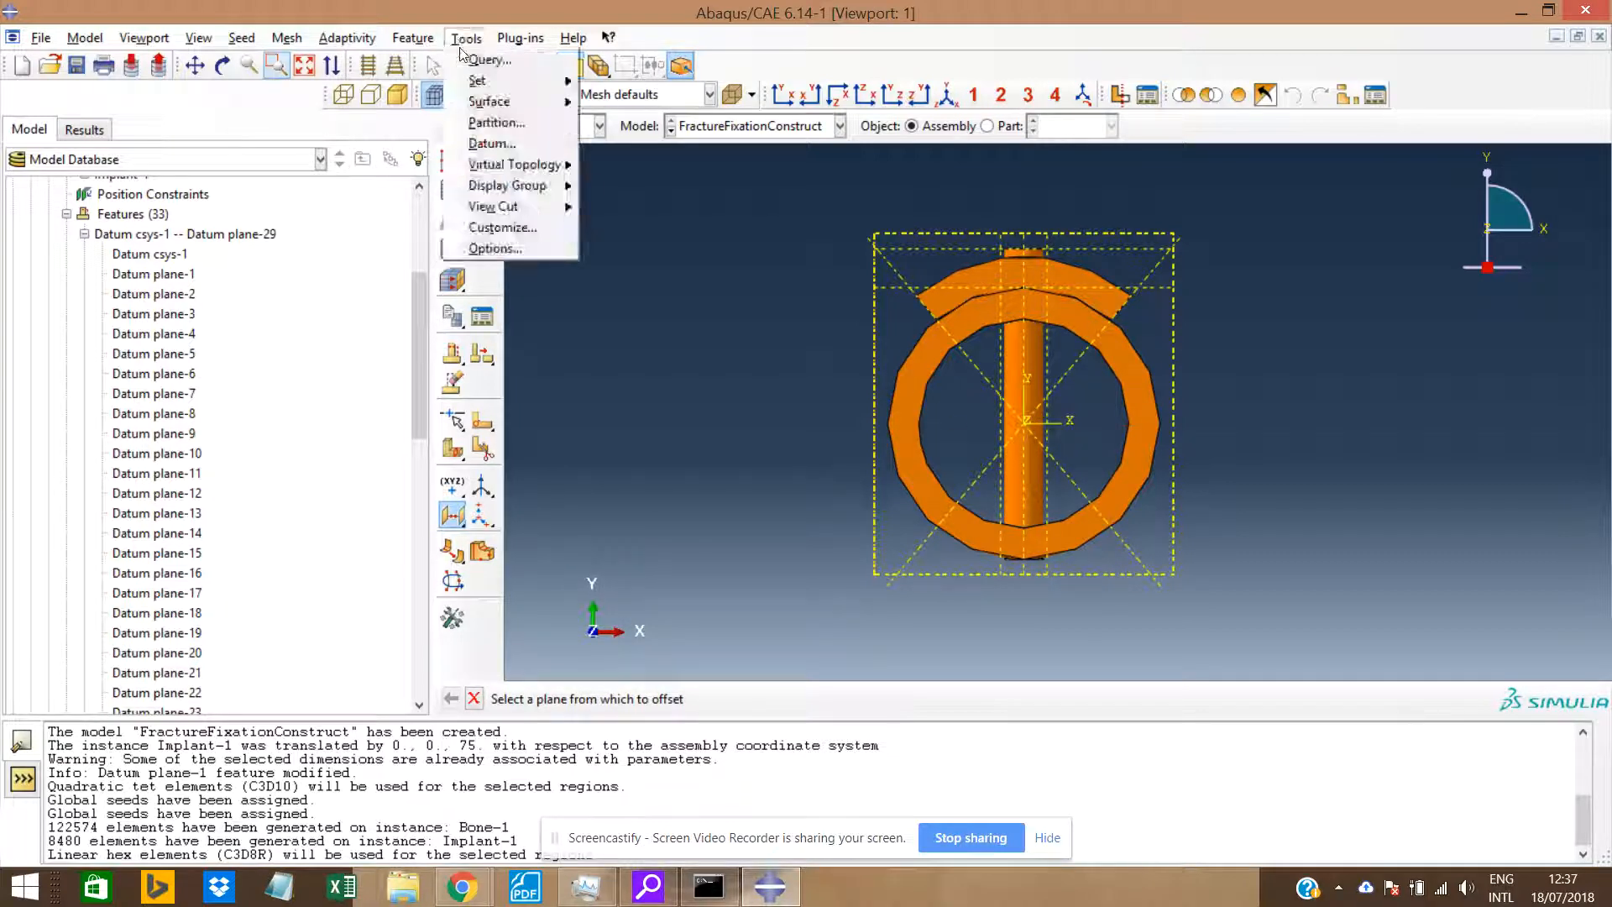
left_click(492, 119)
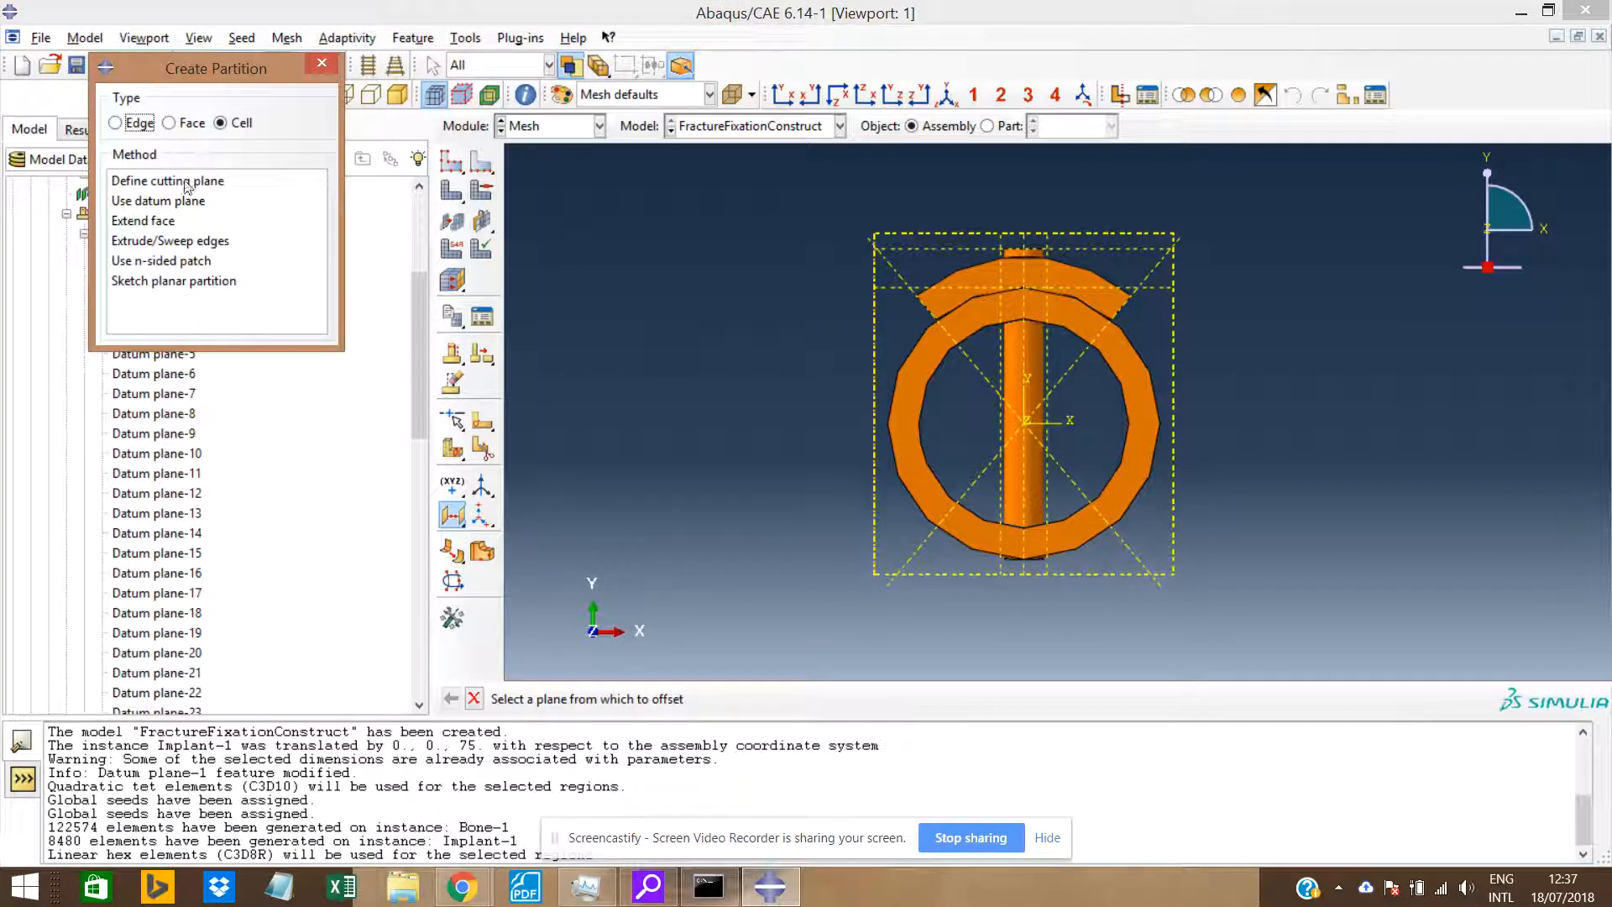
left_click(162, 205)
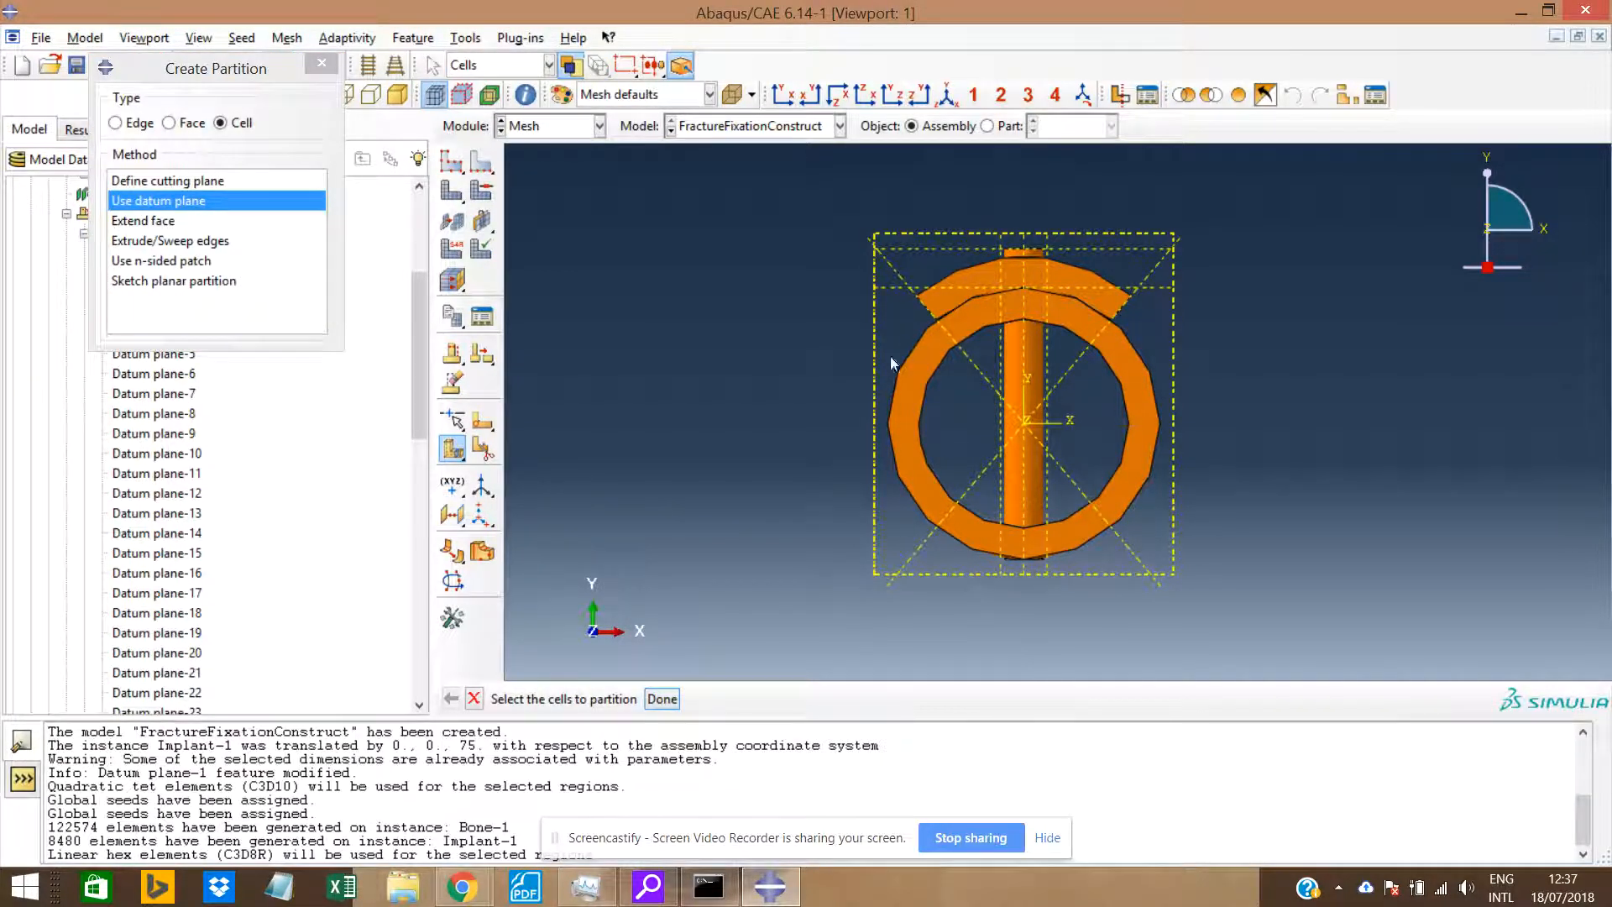
left_click_drag(860, 369, 954, 456)
left_click(785, 95)
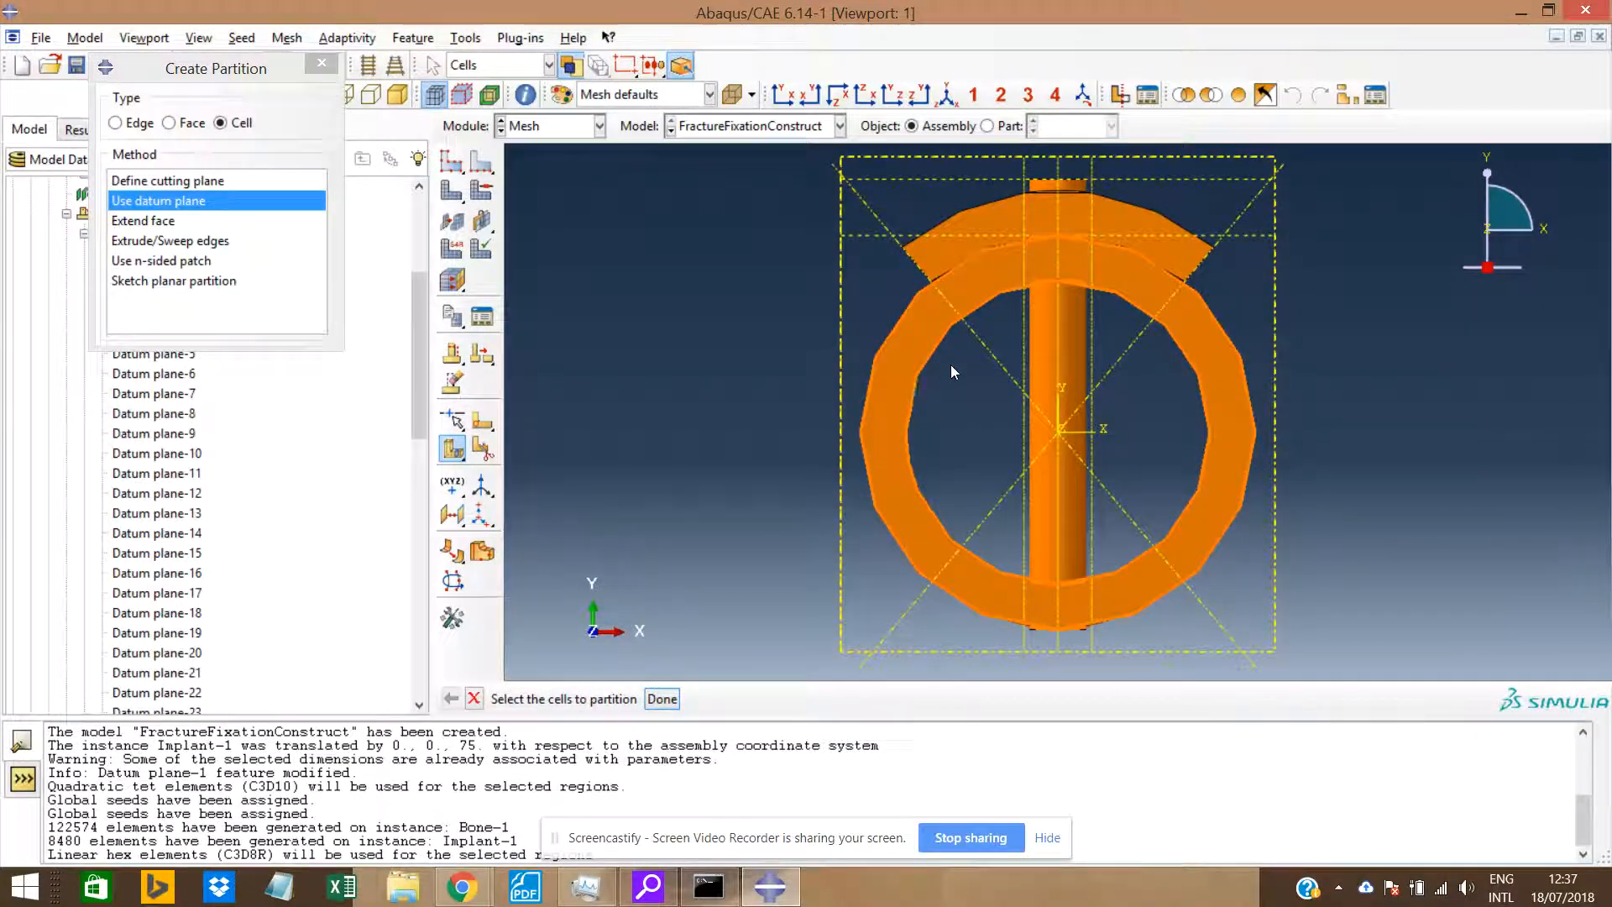
left_click(968, 487)
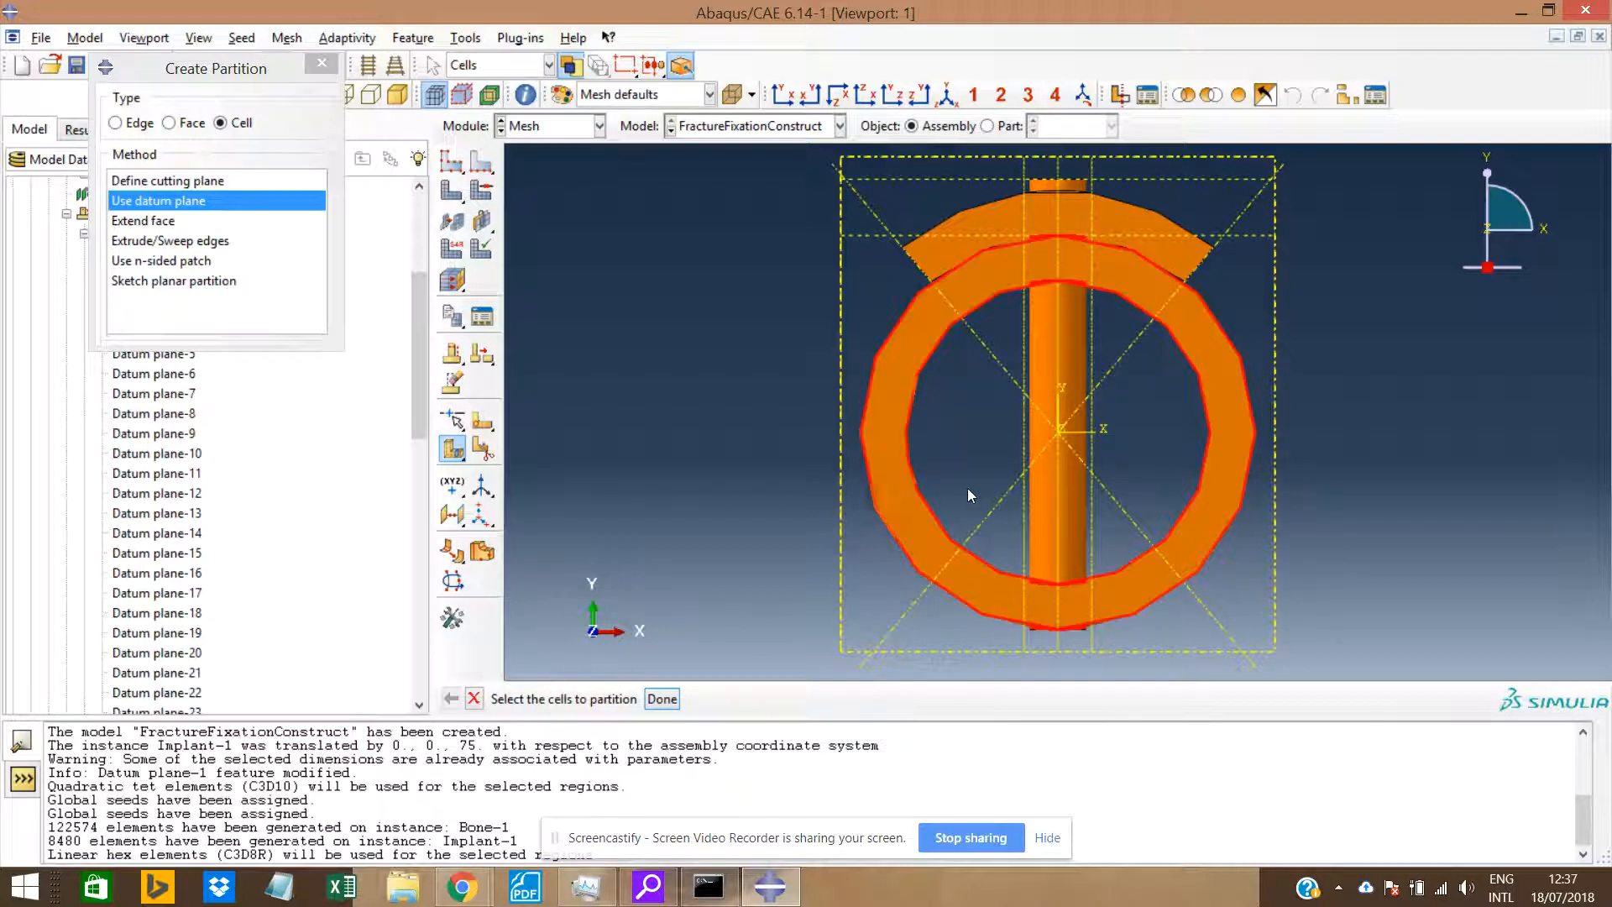
left_click(660, 701)
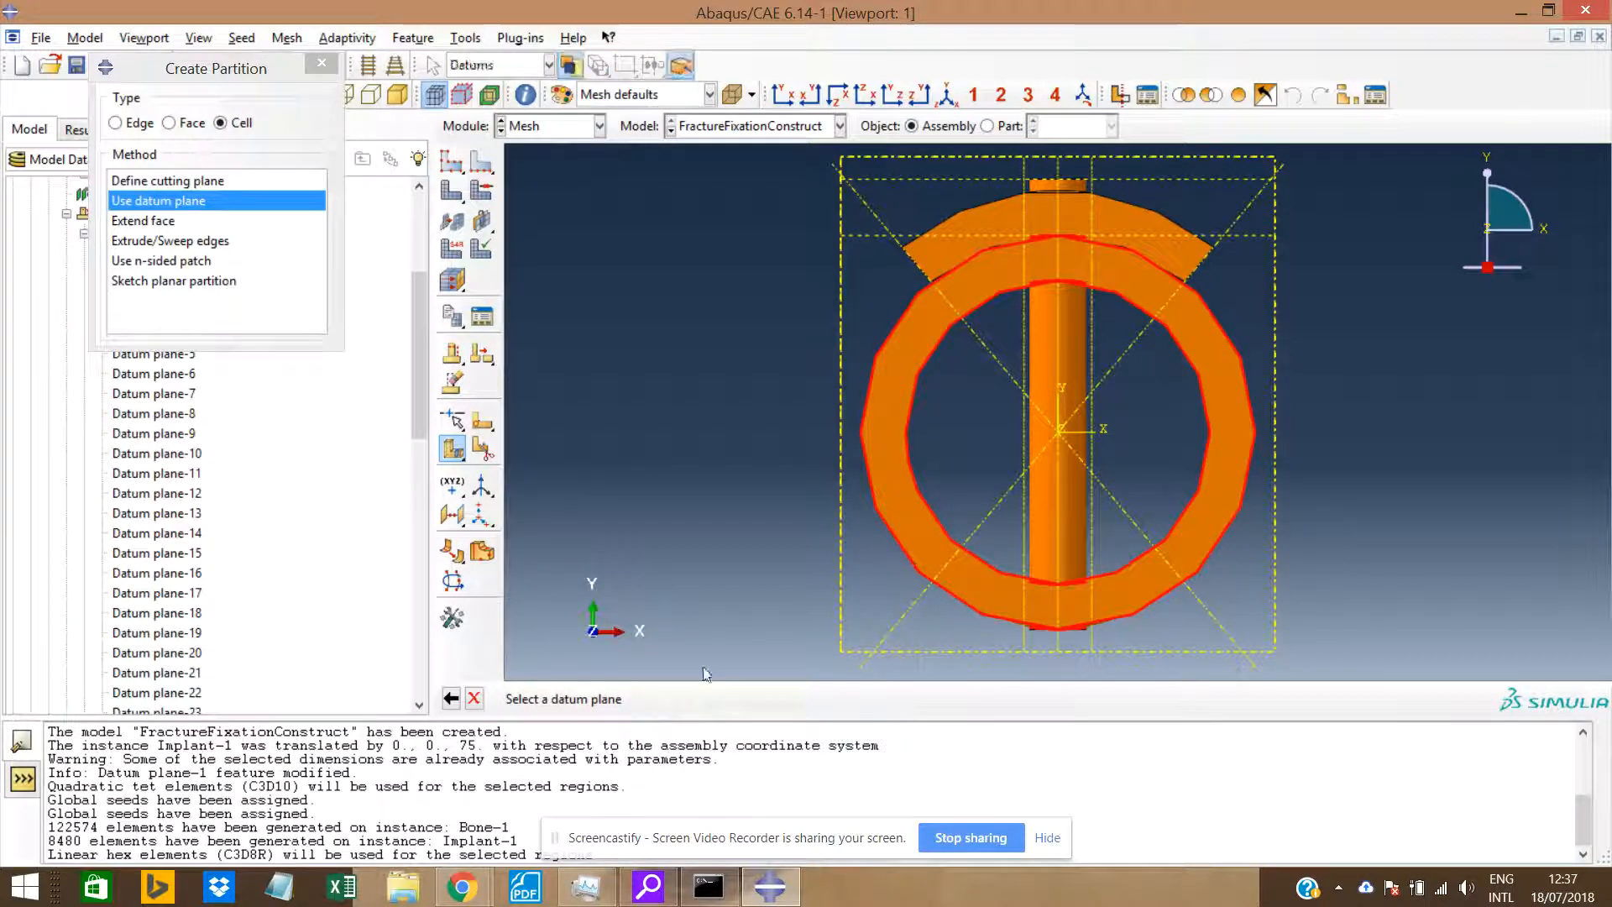
left_click(985, 352)
middle_click(985, 353)
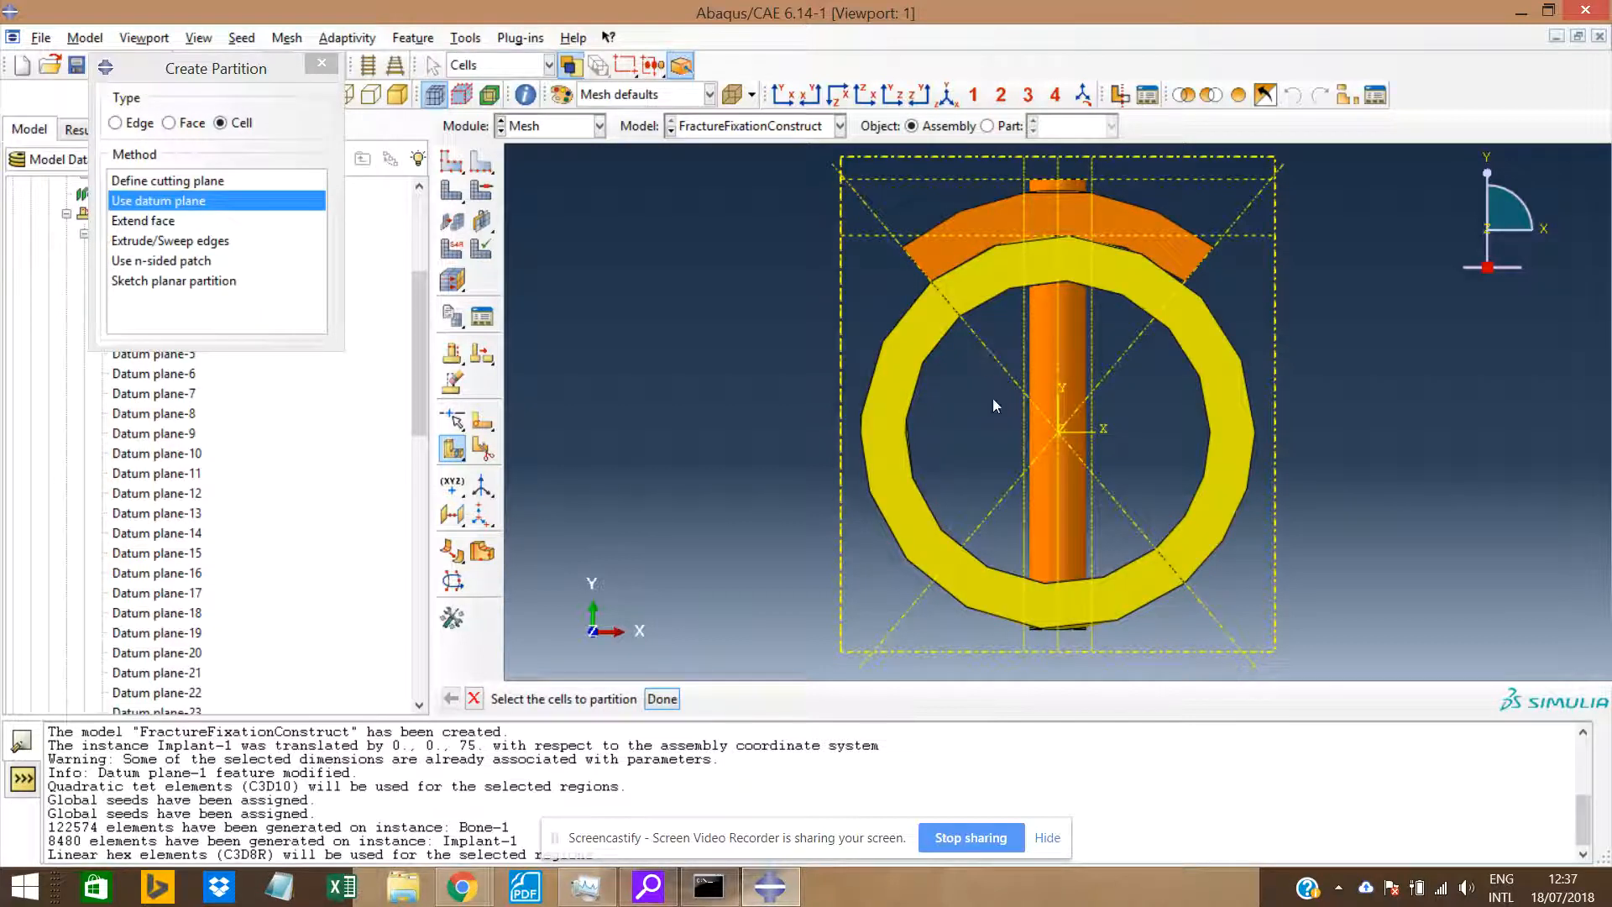
left_click_drag(945, 364, 838, 269, "ctrl+alt")
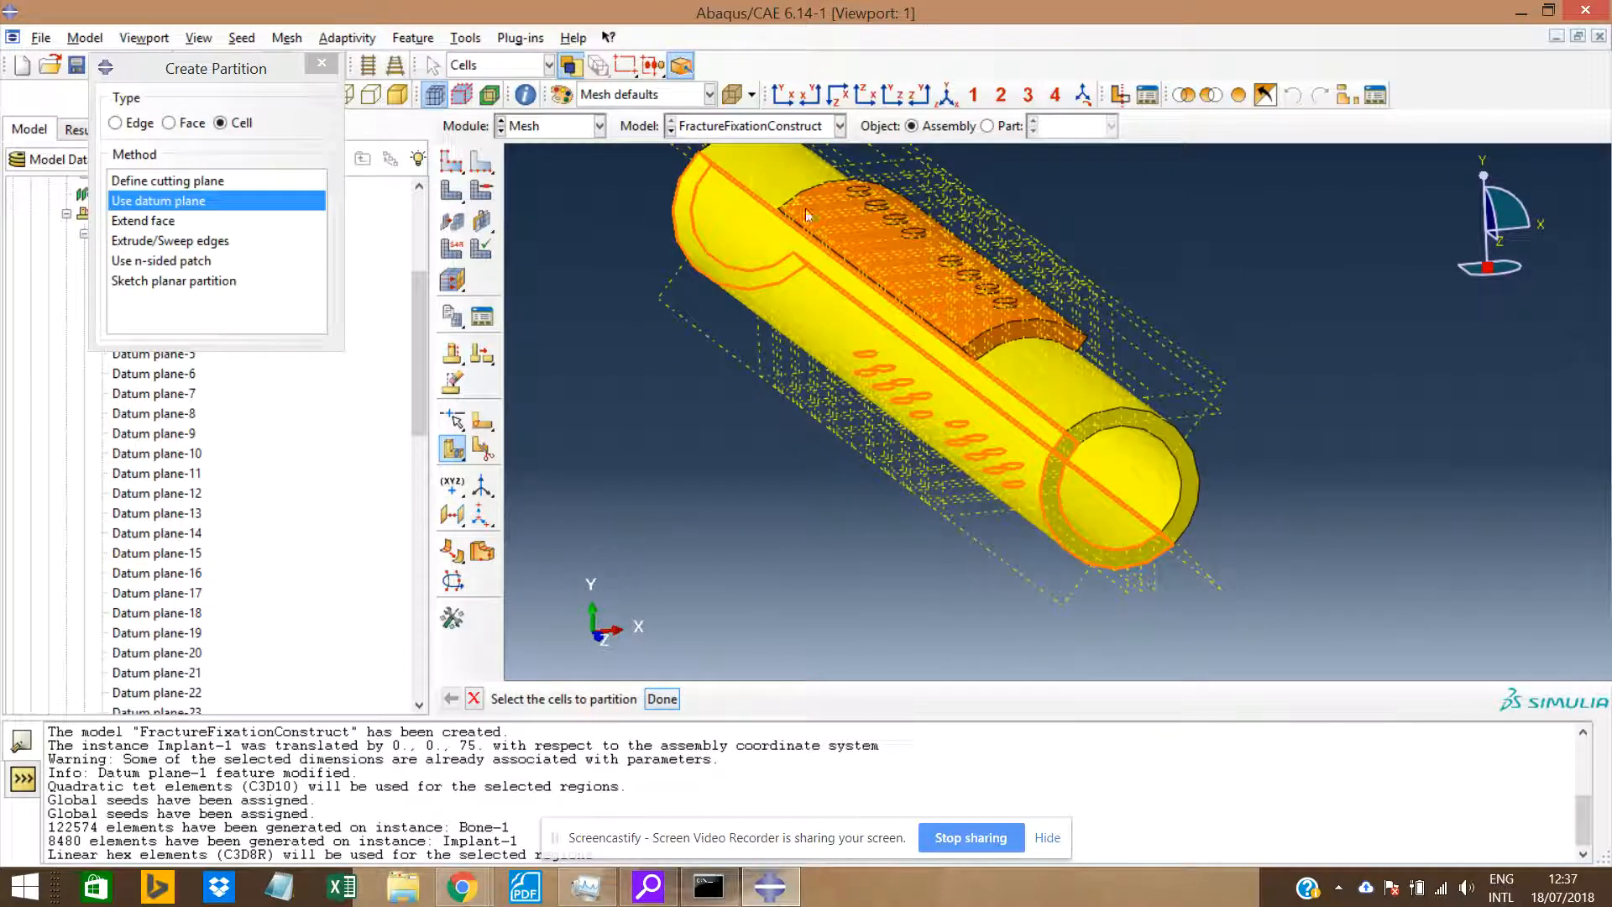
Partition both bone halves with the other diagonal datum plane, running from upper right to lower left across the XY cross-section.
left_click(783, 94)
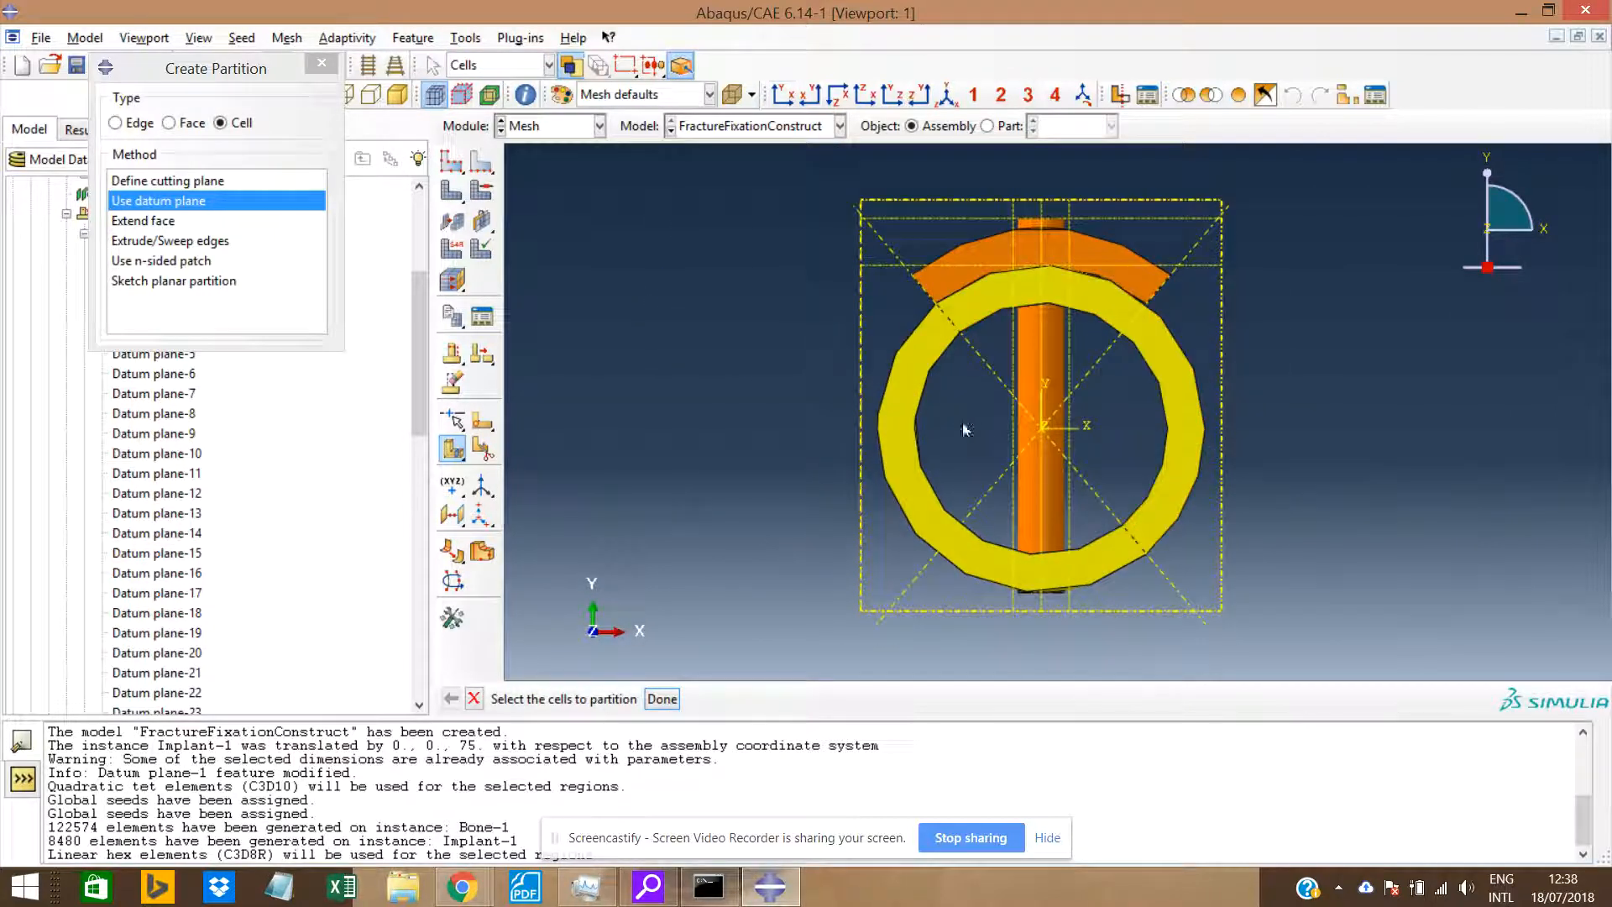
left_click_drag(886, 437, 965, 477)
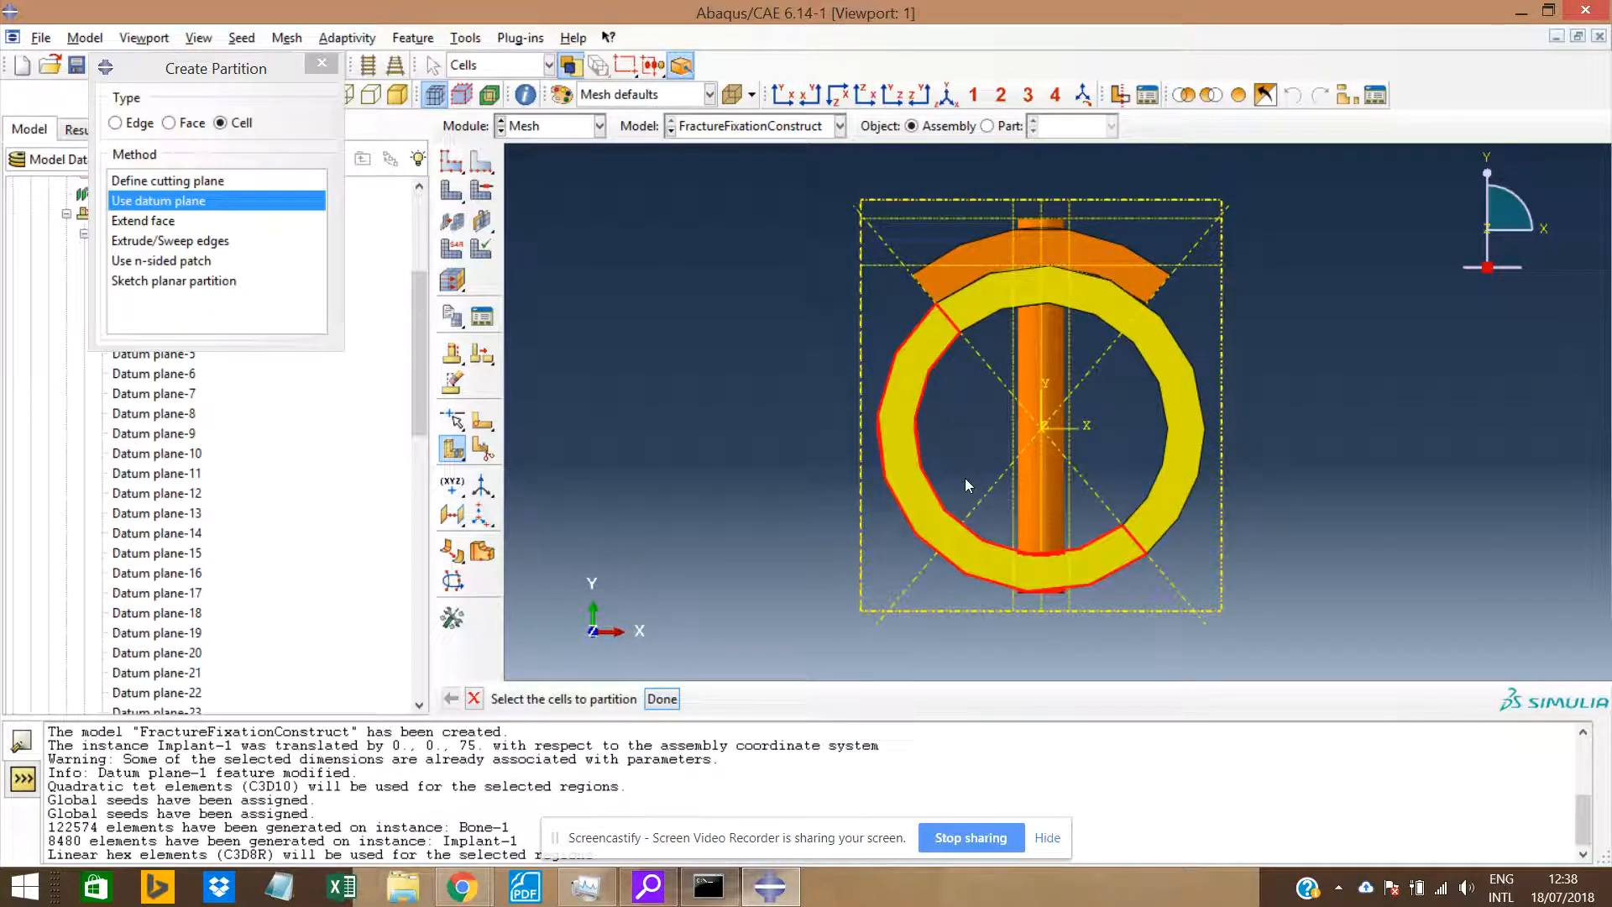
left_click_drag(1153, 375, 1121, 391, "shift")
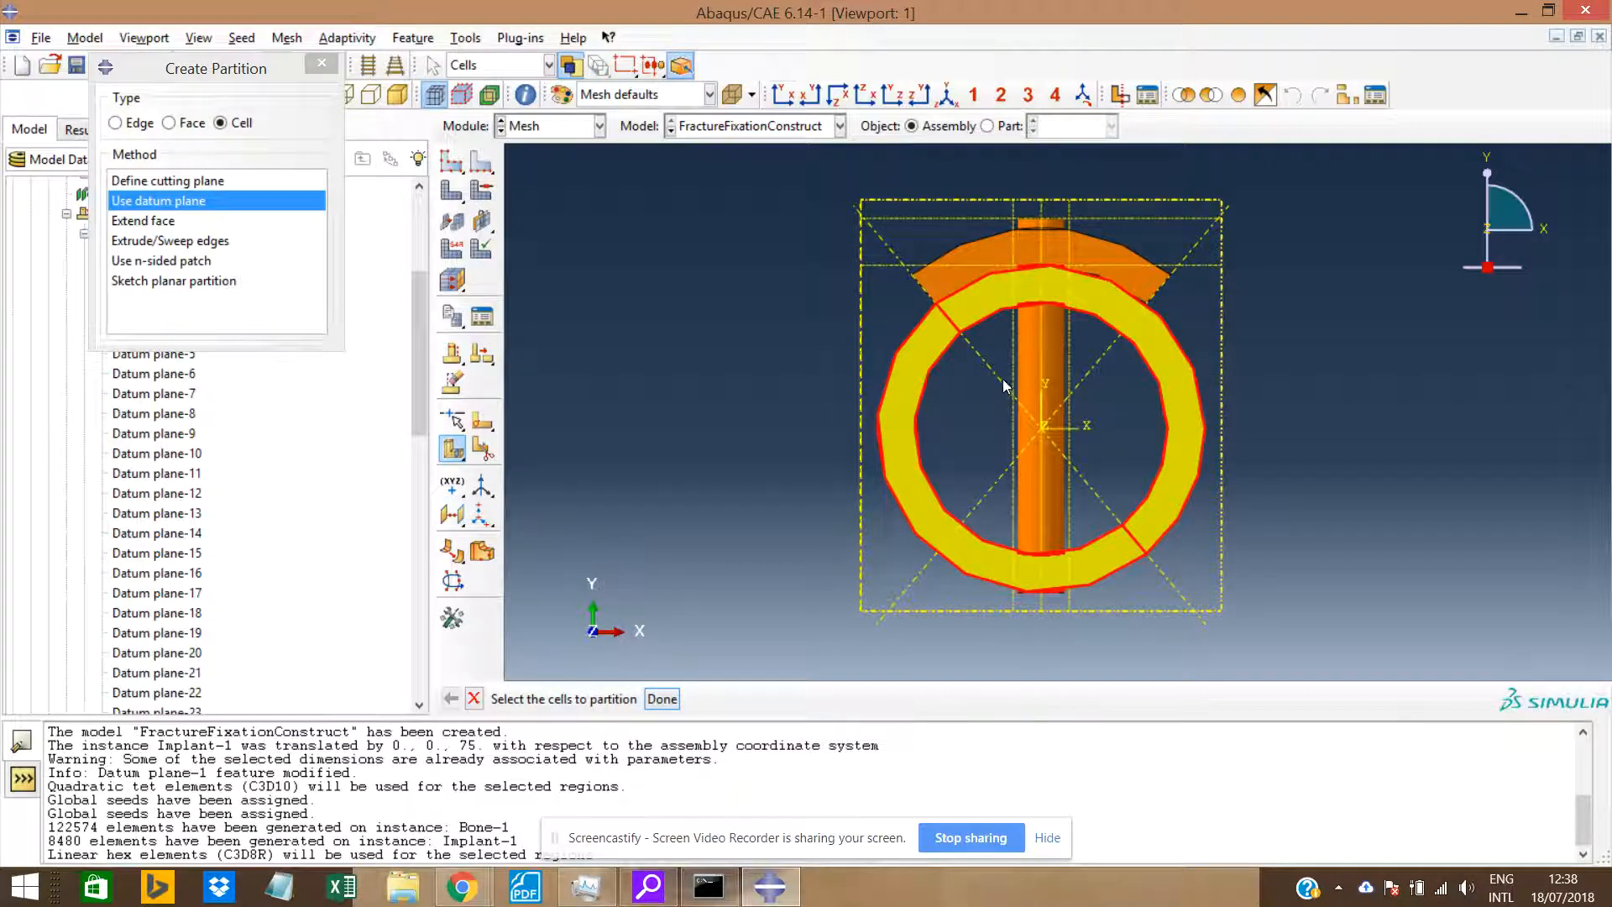
middle_click(1096, 369)
left_click(1096, 369)
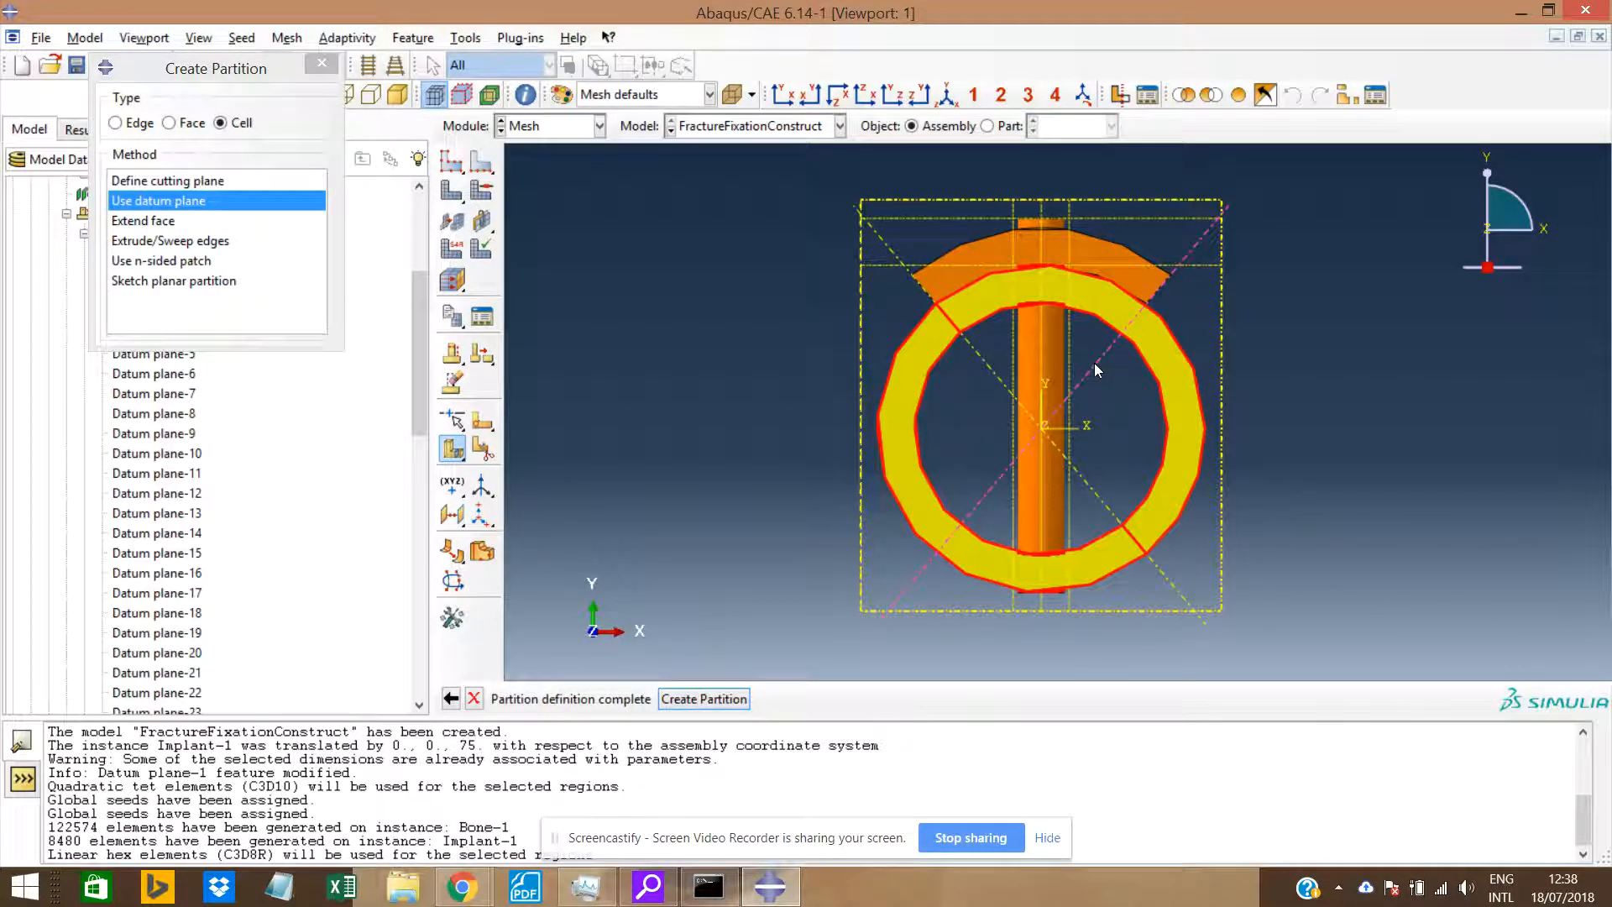
middle_click(1096, 363)
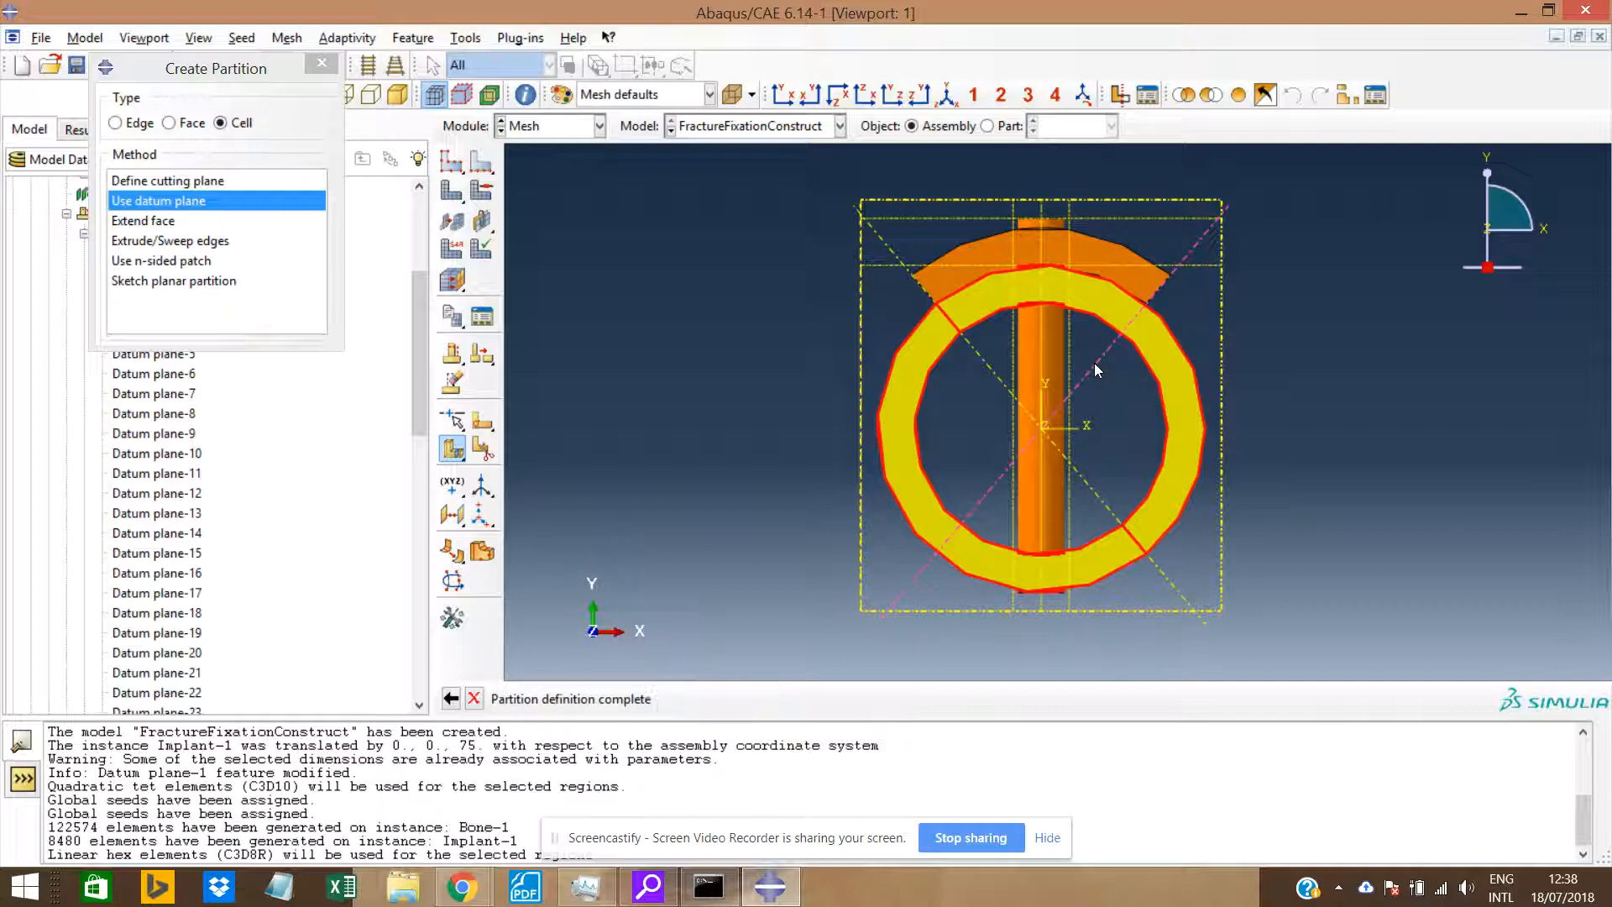
scroll(1141, 443, "up", 1)
left_click_drag(1126, 455, 1061, 445, "ctrl+alt")
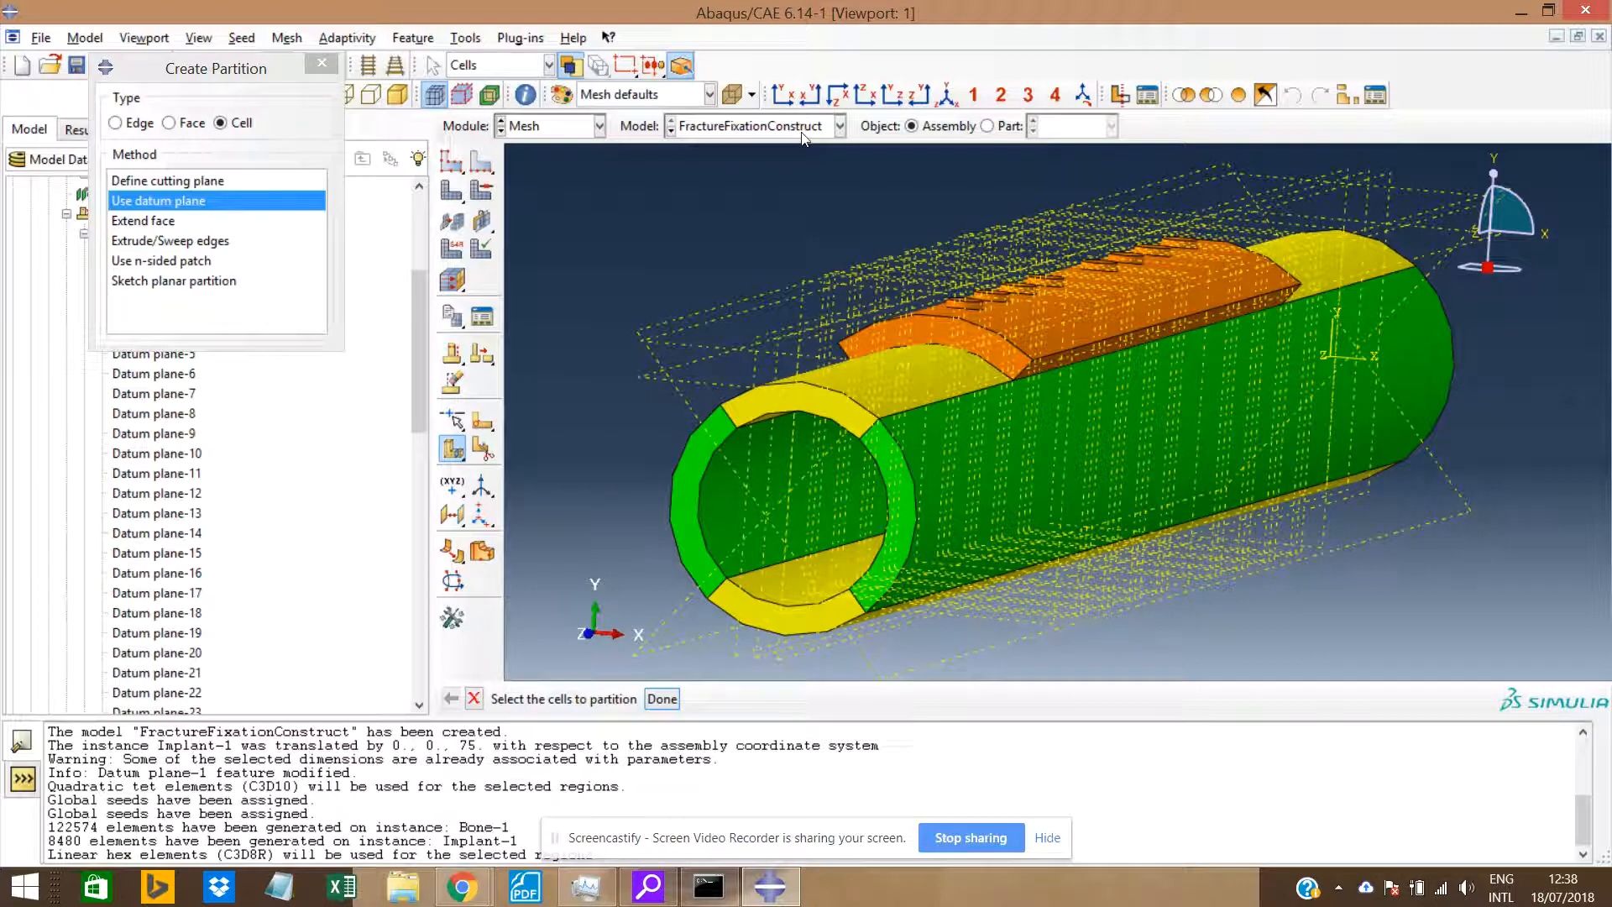
Partition all bone and implant cells with the vertical datum plane on the -X side of the screws.
left_click(786, 96)
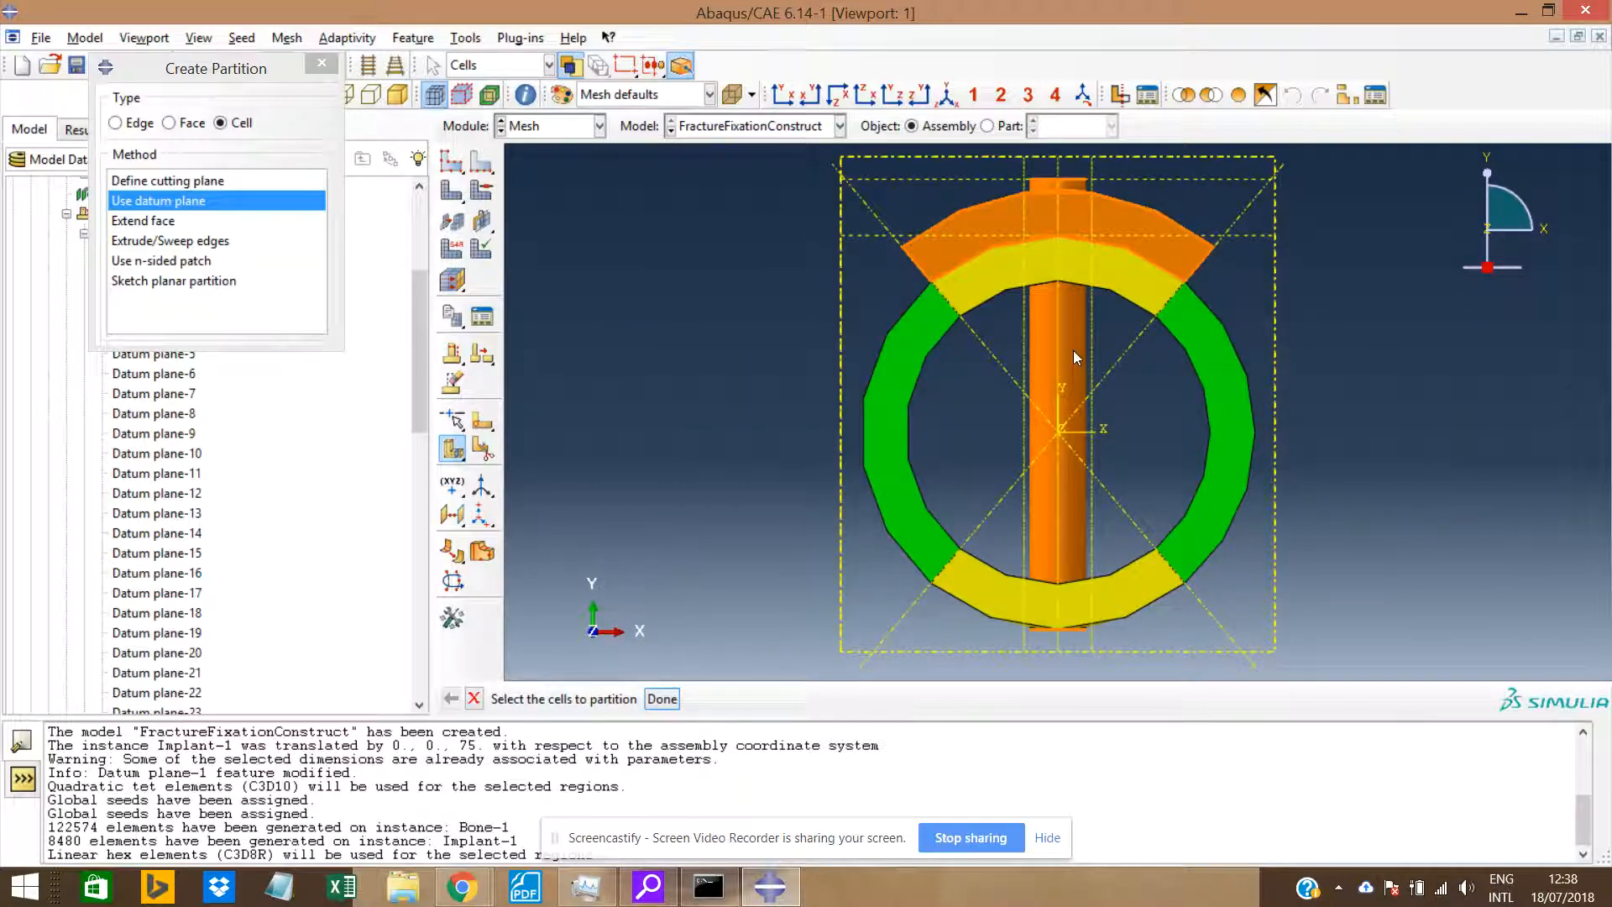
scroll(1048, 395, "up", 2)
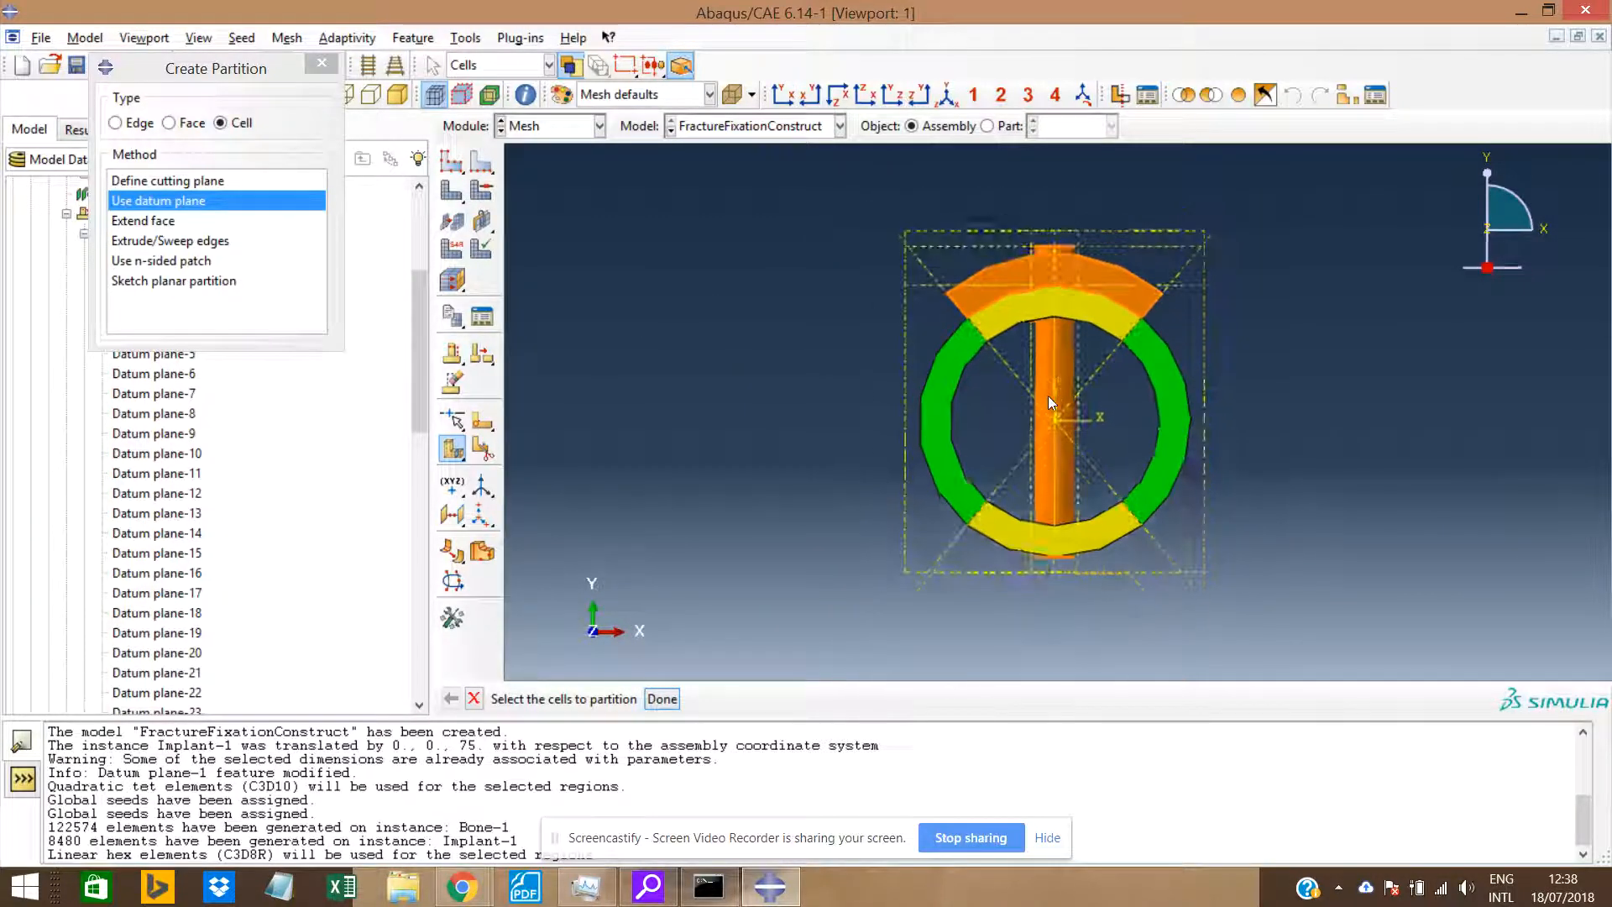
scroll(1047, 366, "up", 2)
left_click_drag(891, 231, 1247, 563)
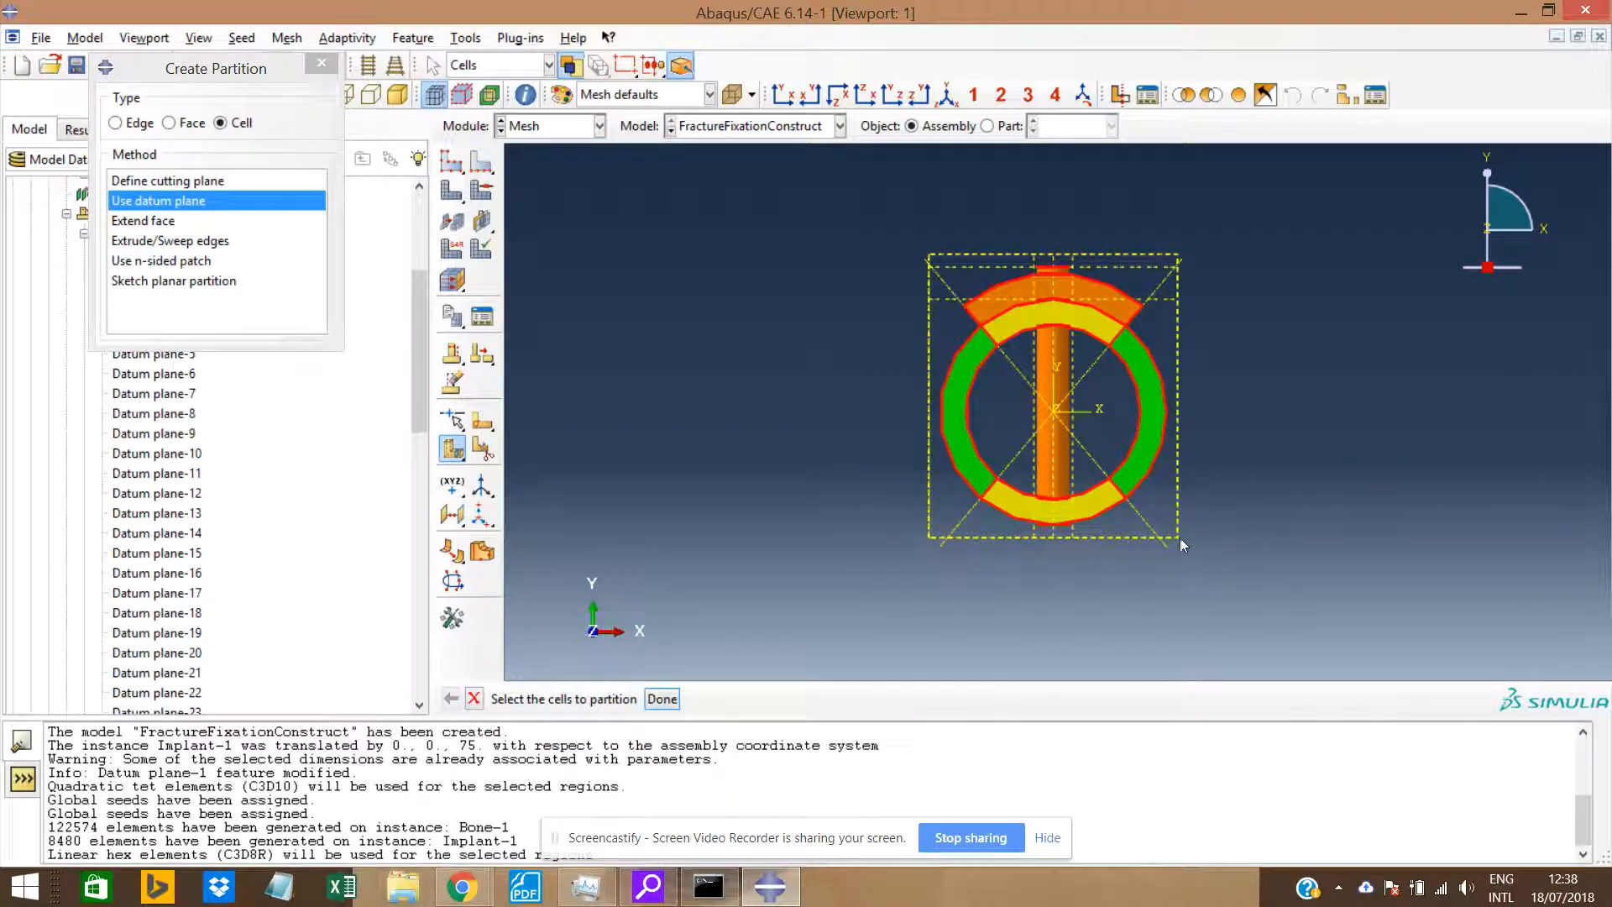
middle_click(1131, 493)
scroll(1047, 359, "down", 3)
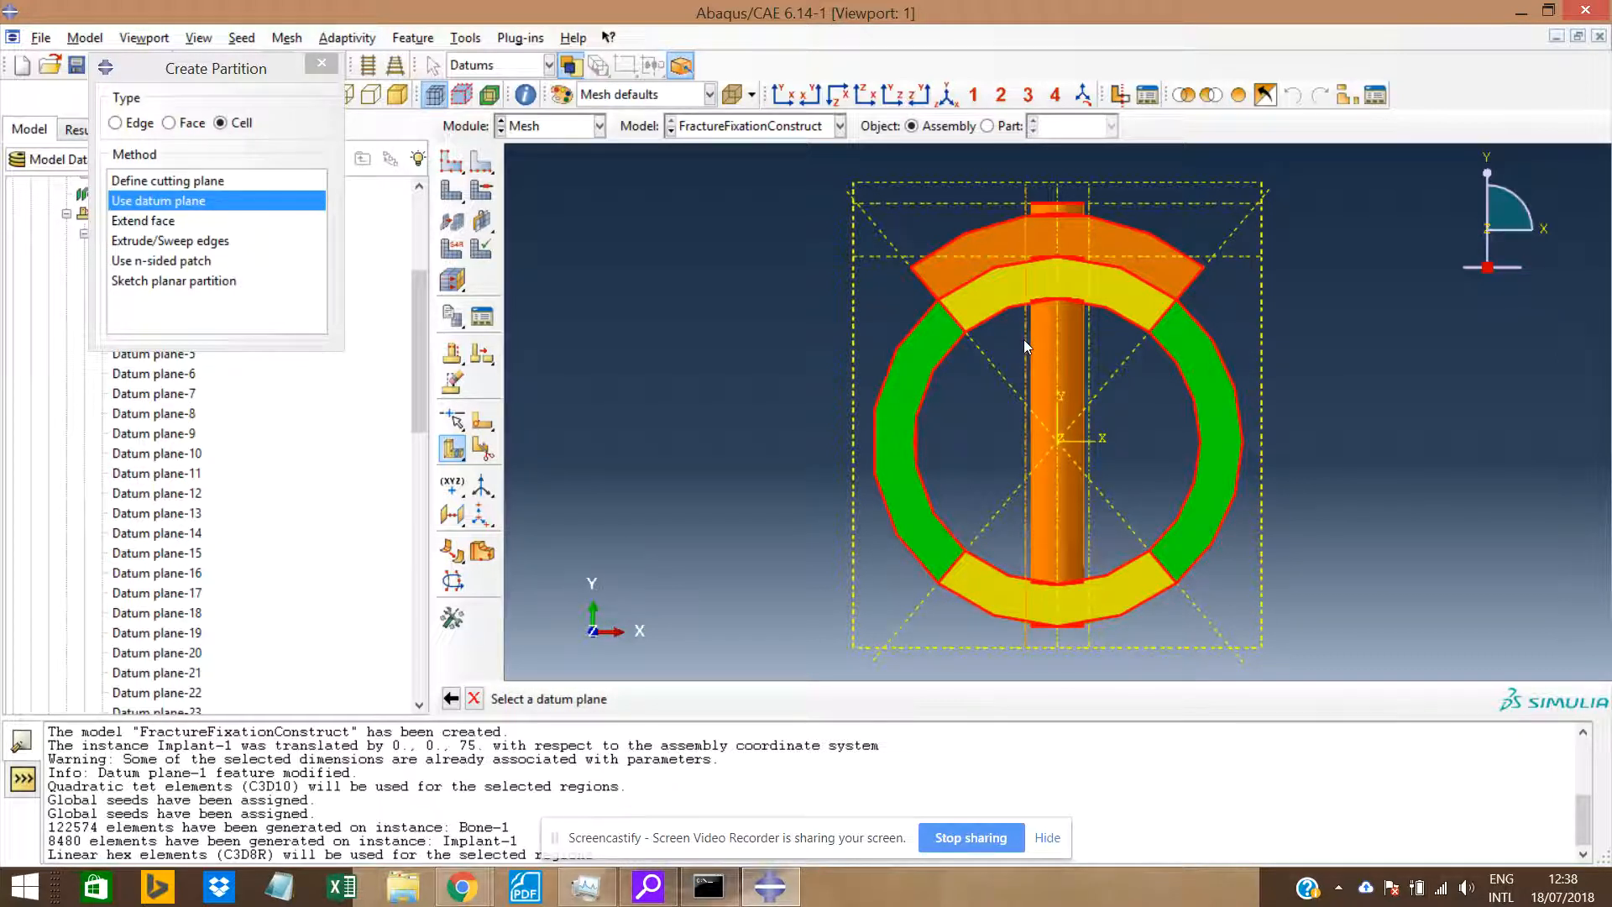
left_click(1024, 339)
middle_click(1024, 339)
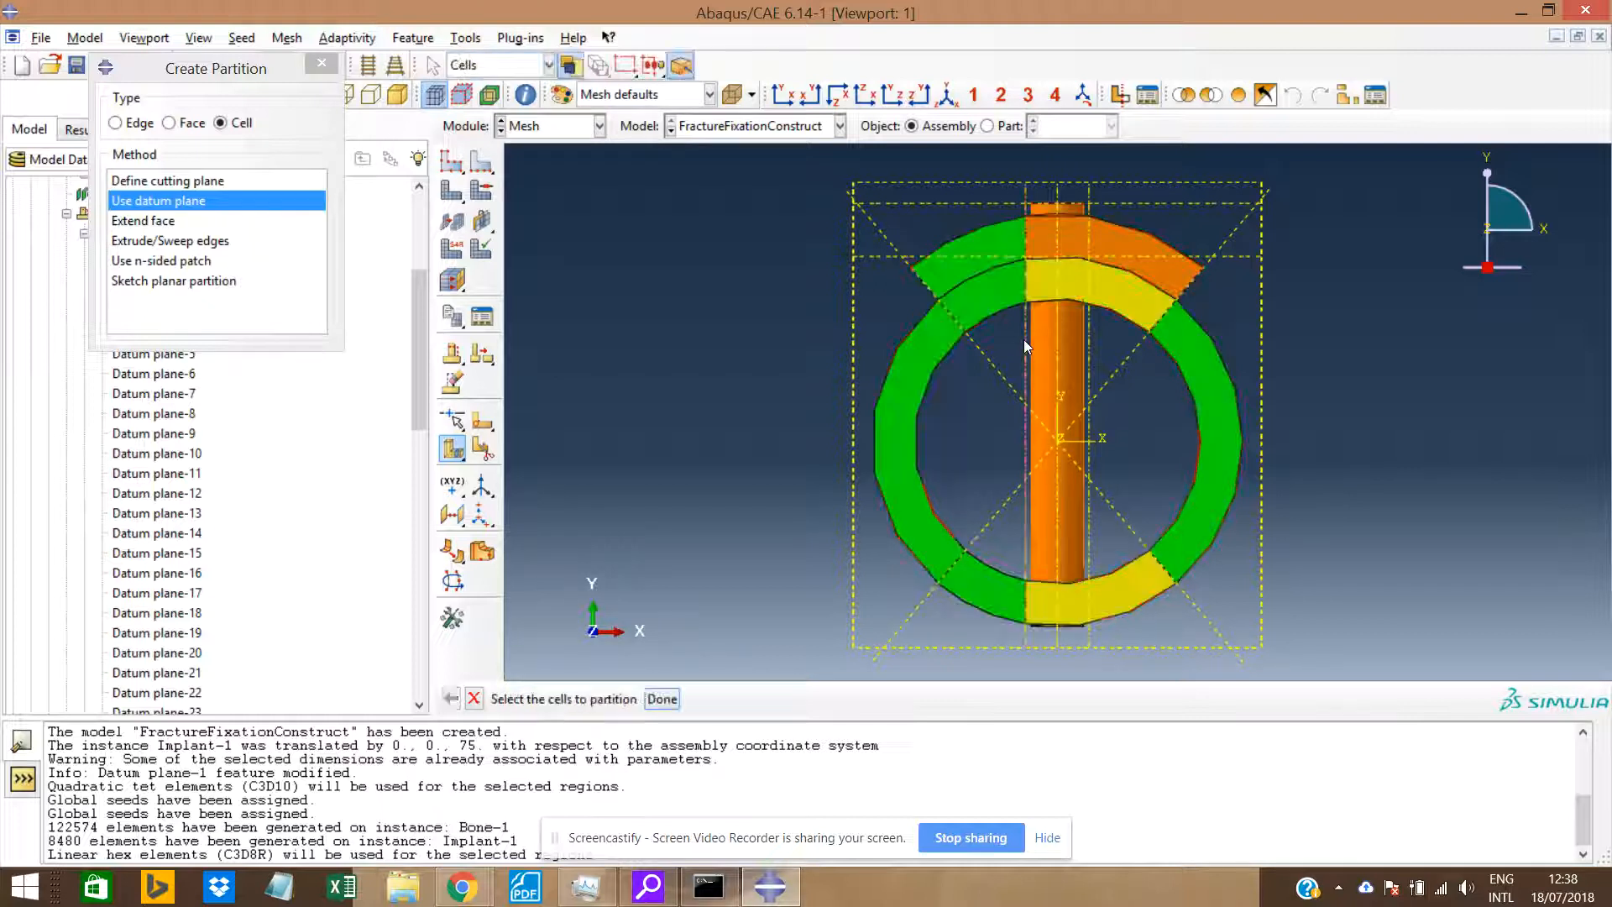
Partition all cells with the central vertical datum plane running through the screw axes.
scroll(999, 297, "down", 3)
left_click_drag(874, 198, 1269, 562)
middle_click(1269, 562)
left_click(1038, 326)
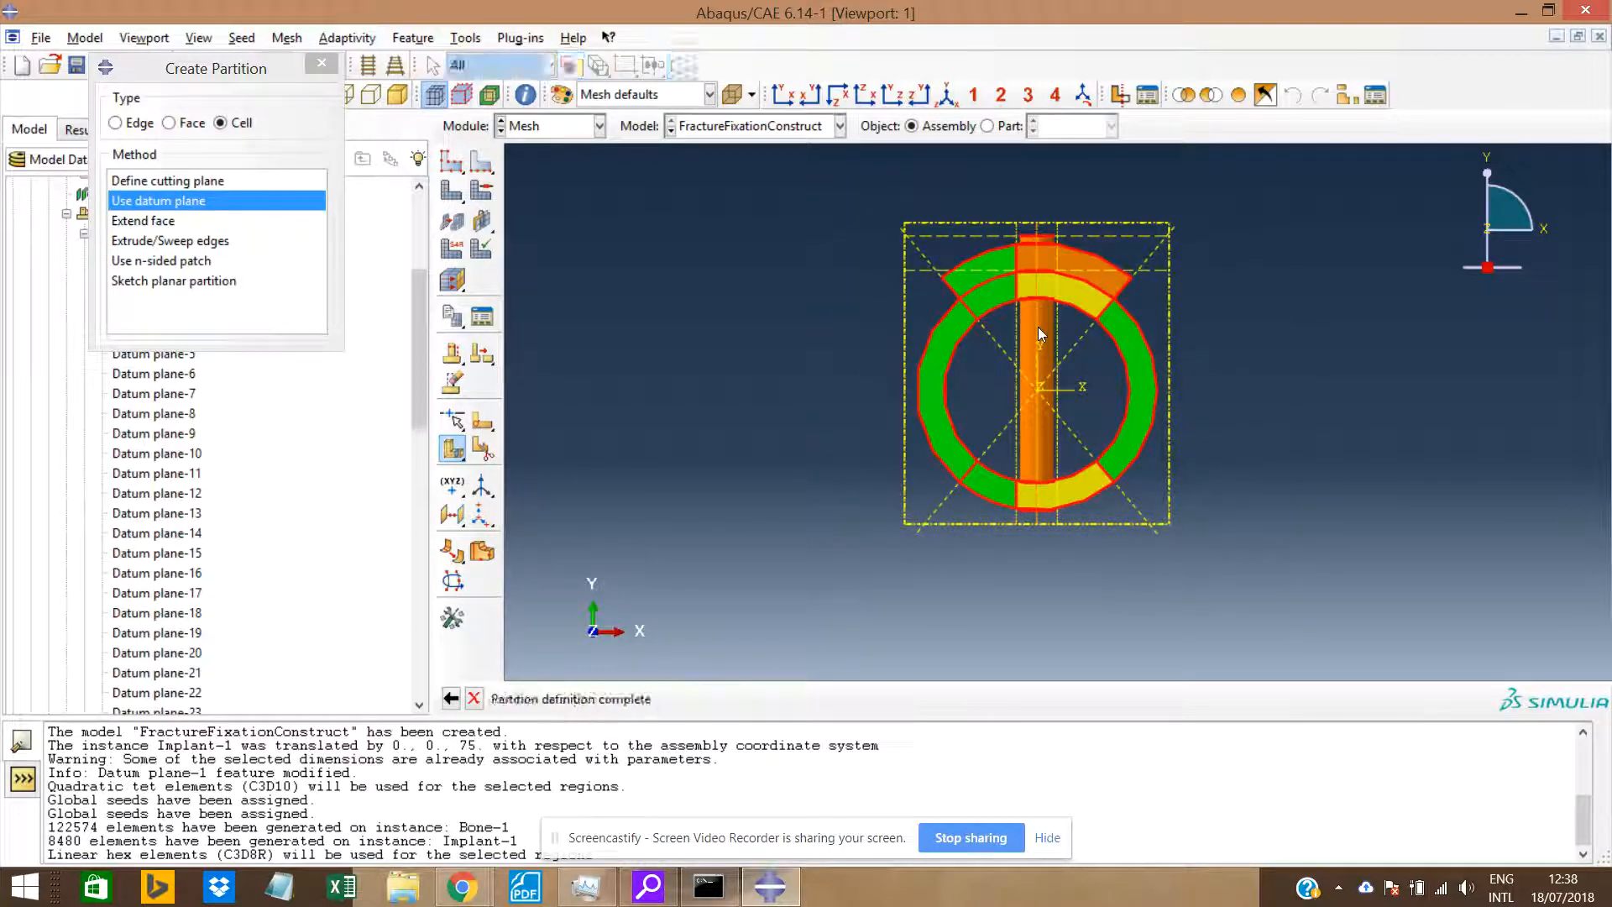
middle_click(1038, 326)
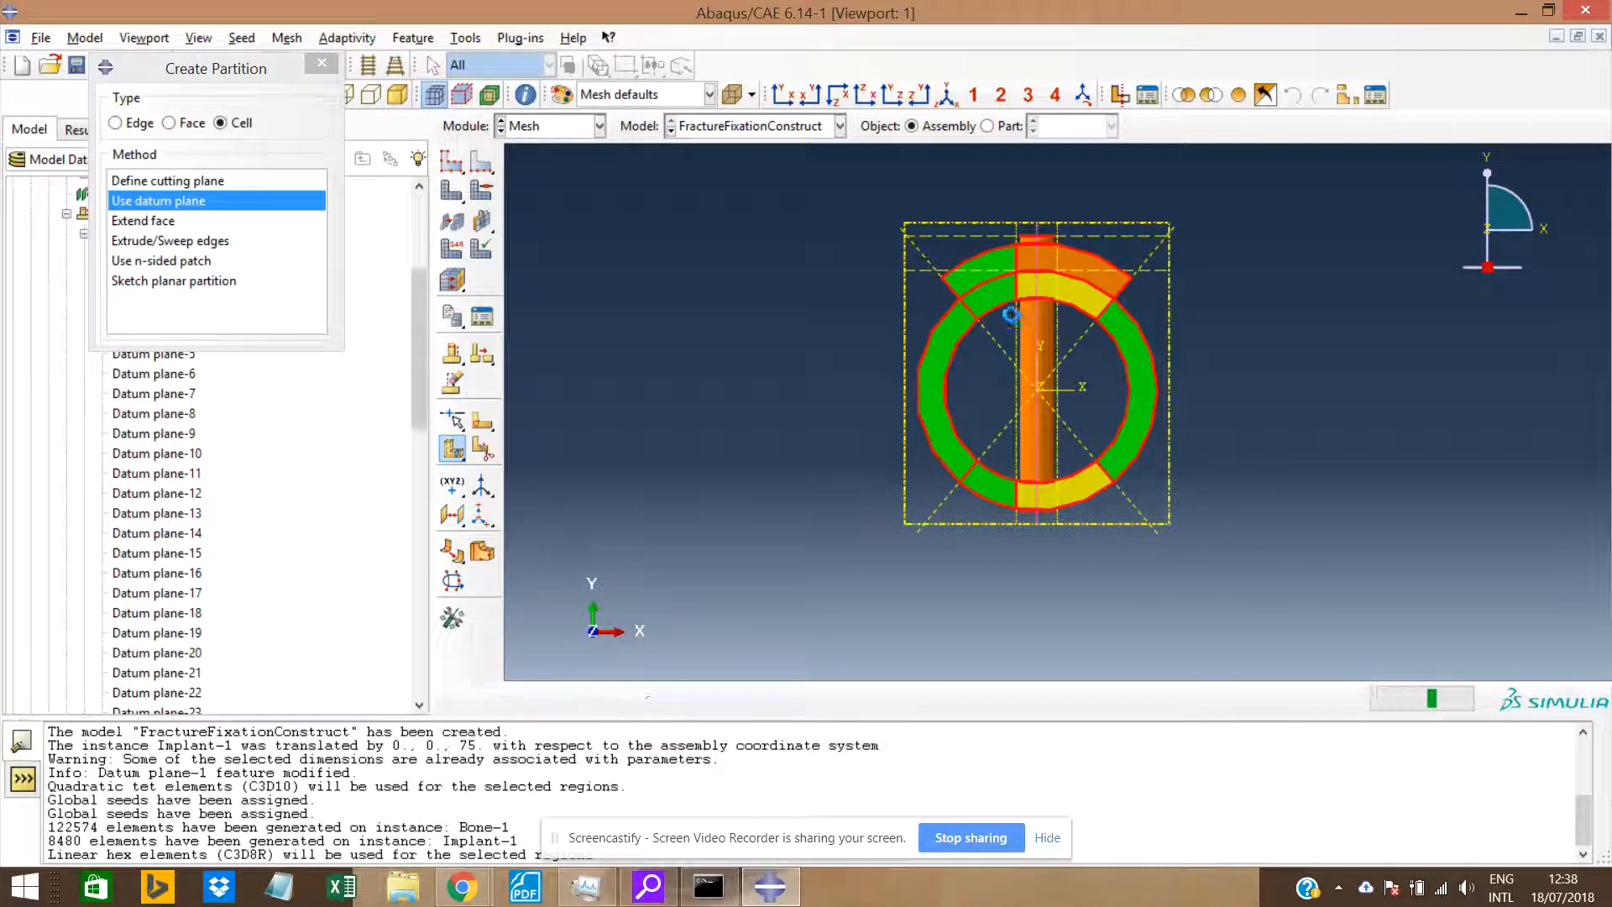
Partition all cells with the vertical datum plane on the +X side of the screws.
left_click_drag(875, 198, 1260, 542)
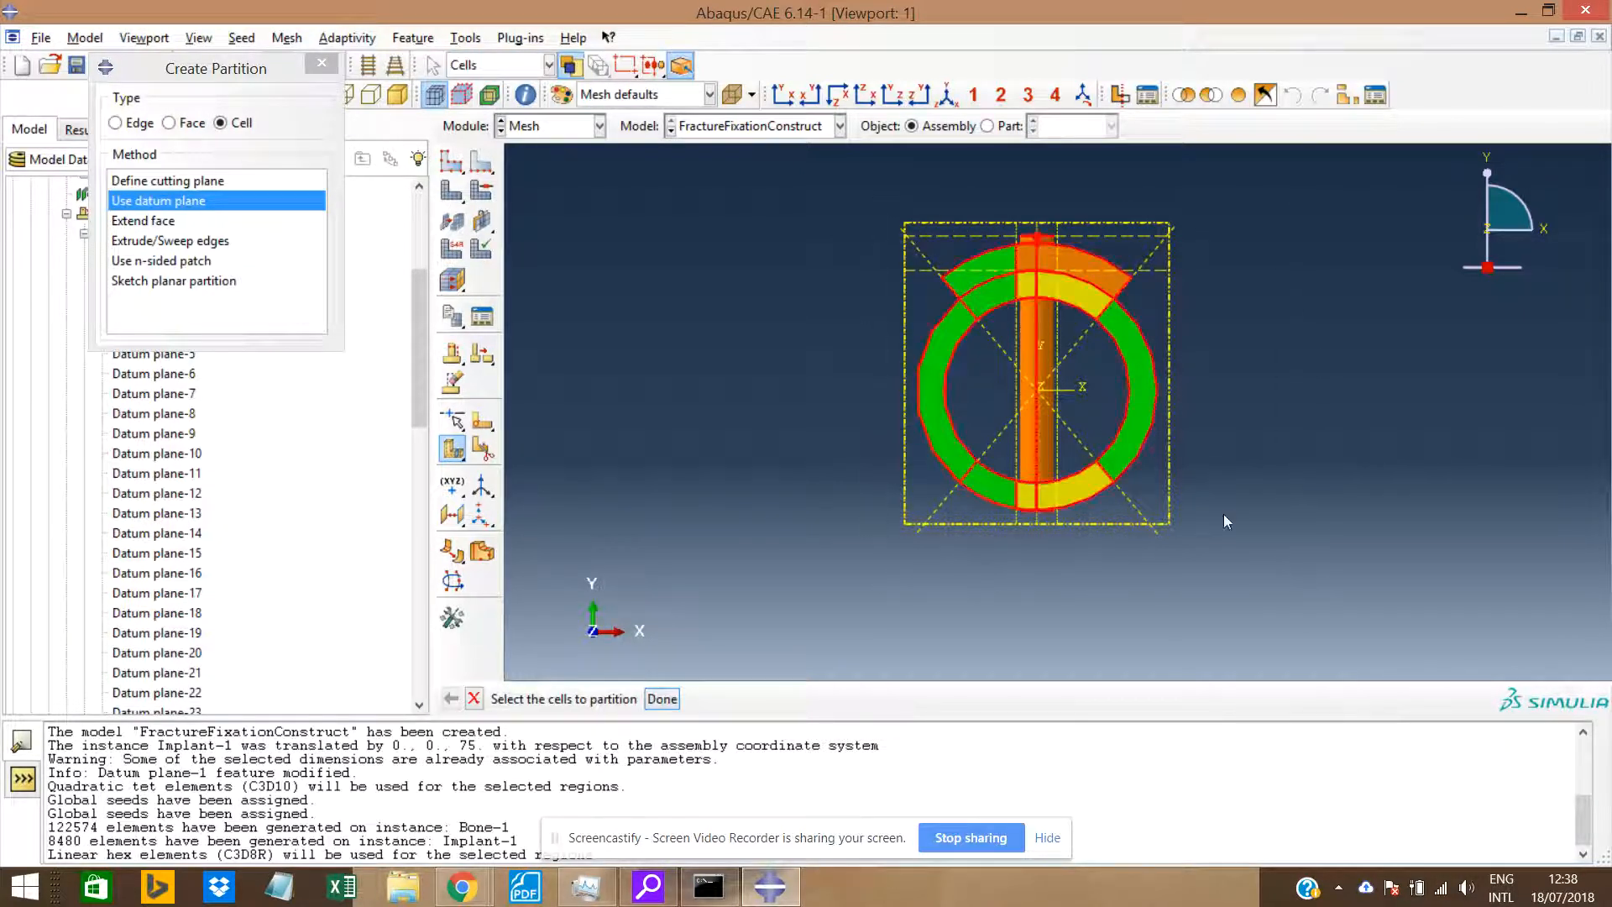
middle_click(1059, 333)
left_click(1056, 333)
middle_click(1056, 332)
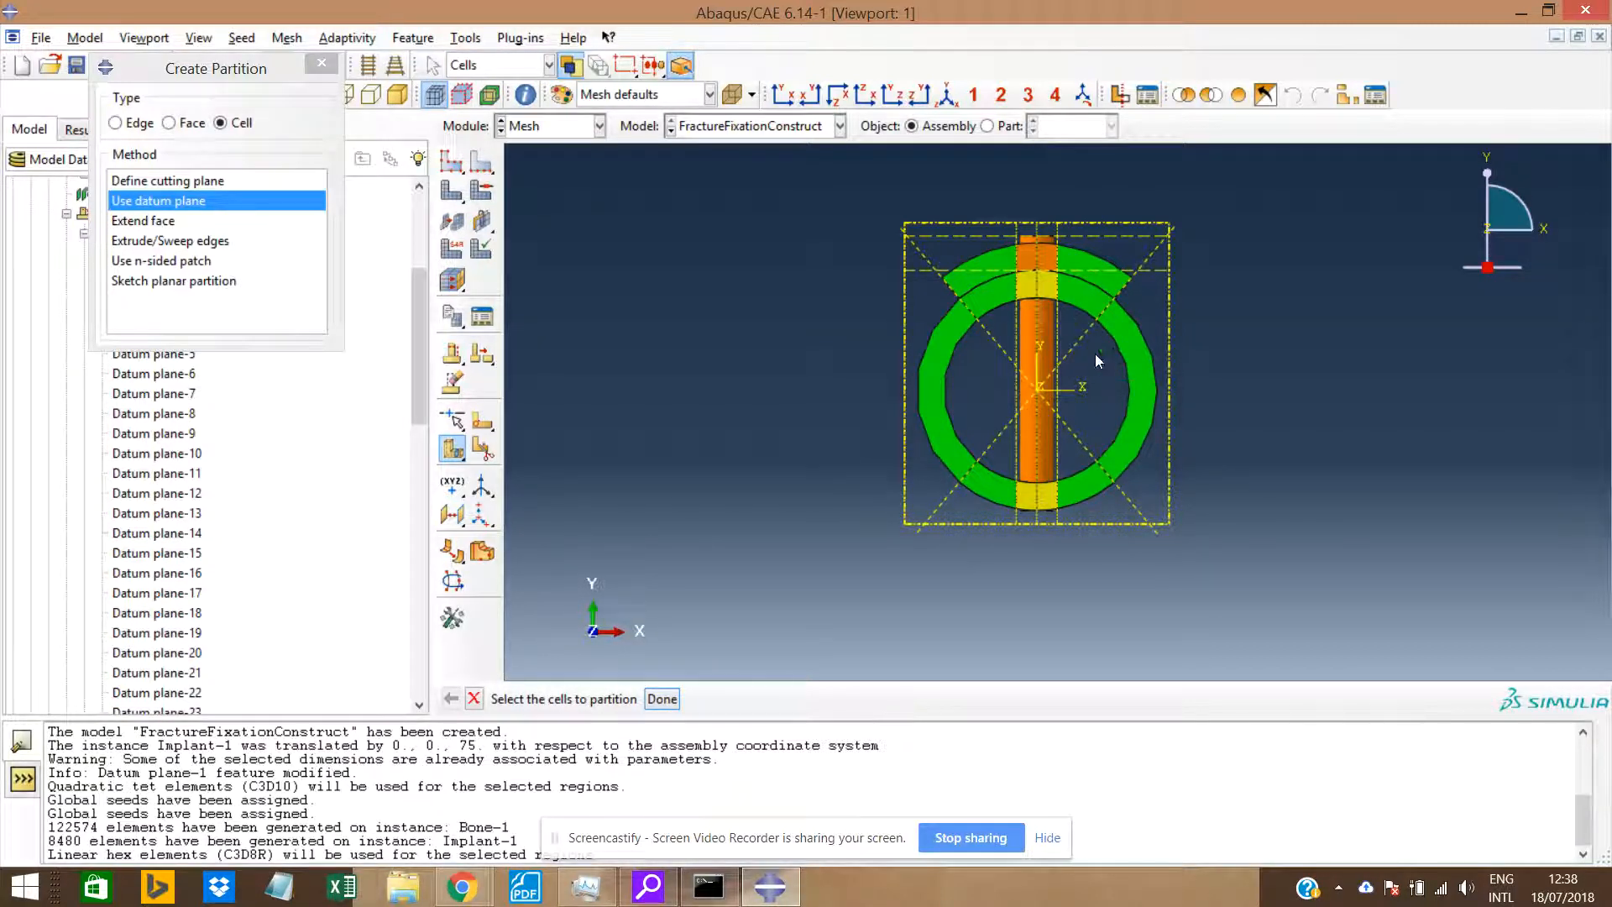
Partition all cells with the datum plane at the implant's +Z end.
left_click(893, 95)
left_click_drag(683, 285, 1077, 504)
middle_click(823, 411)
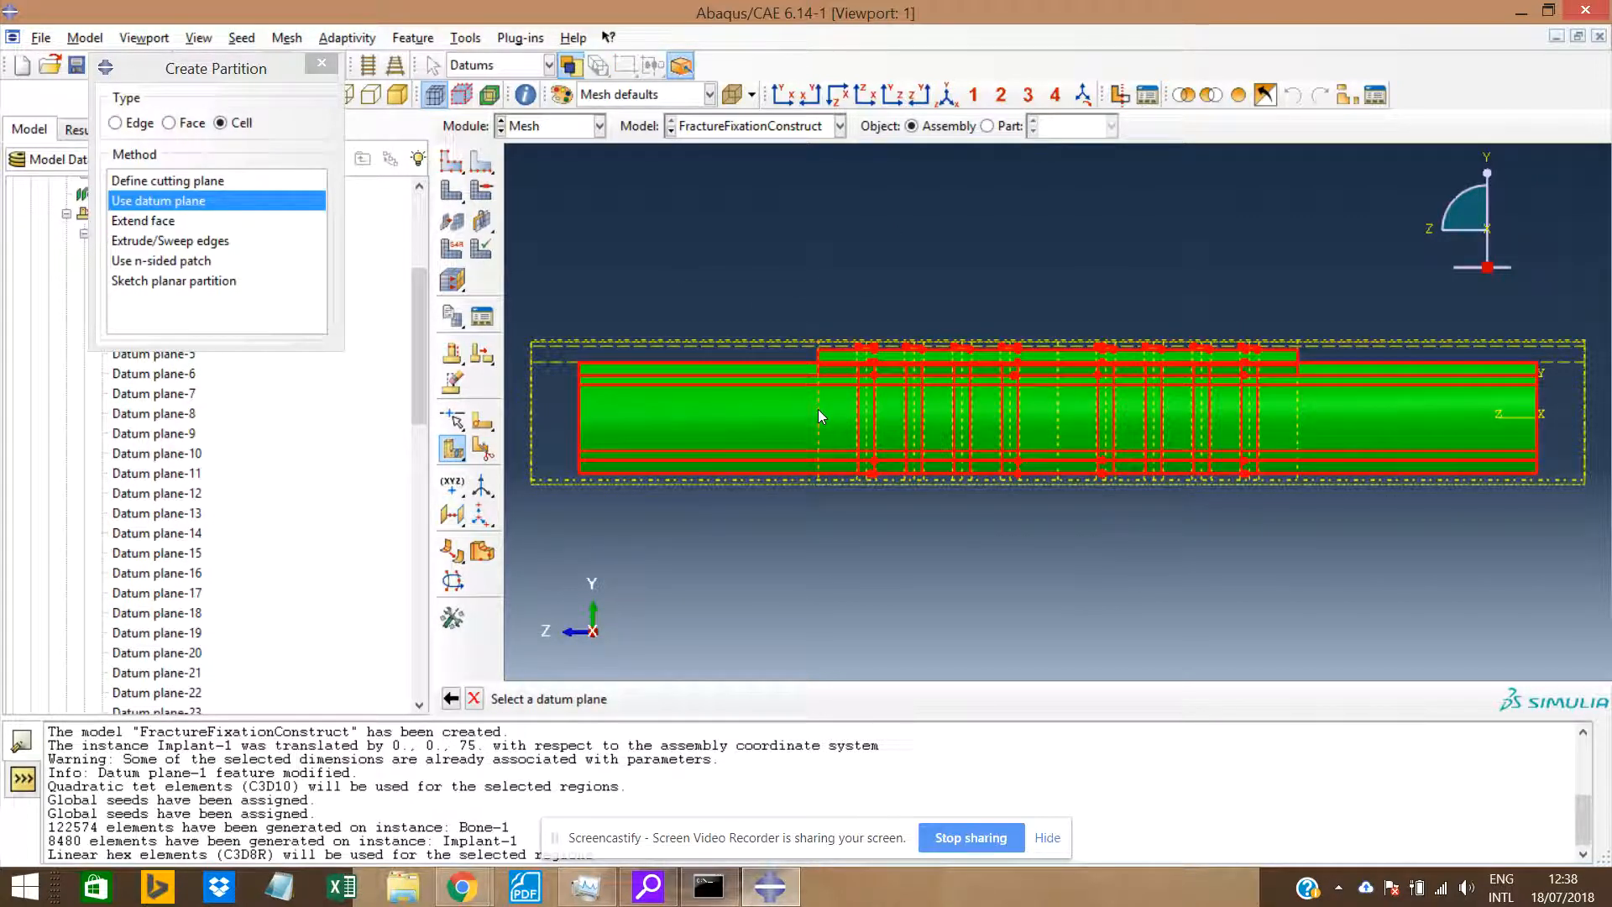
left_click(818, 411)
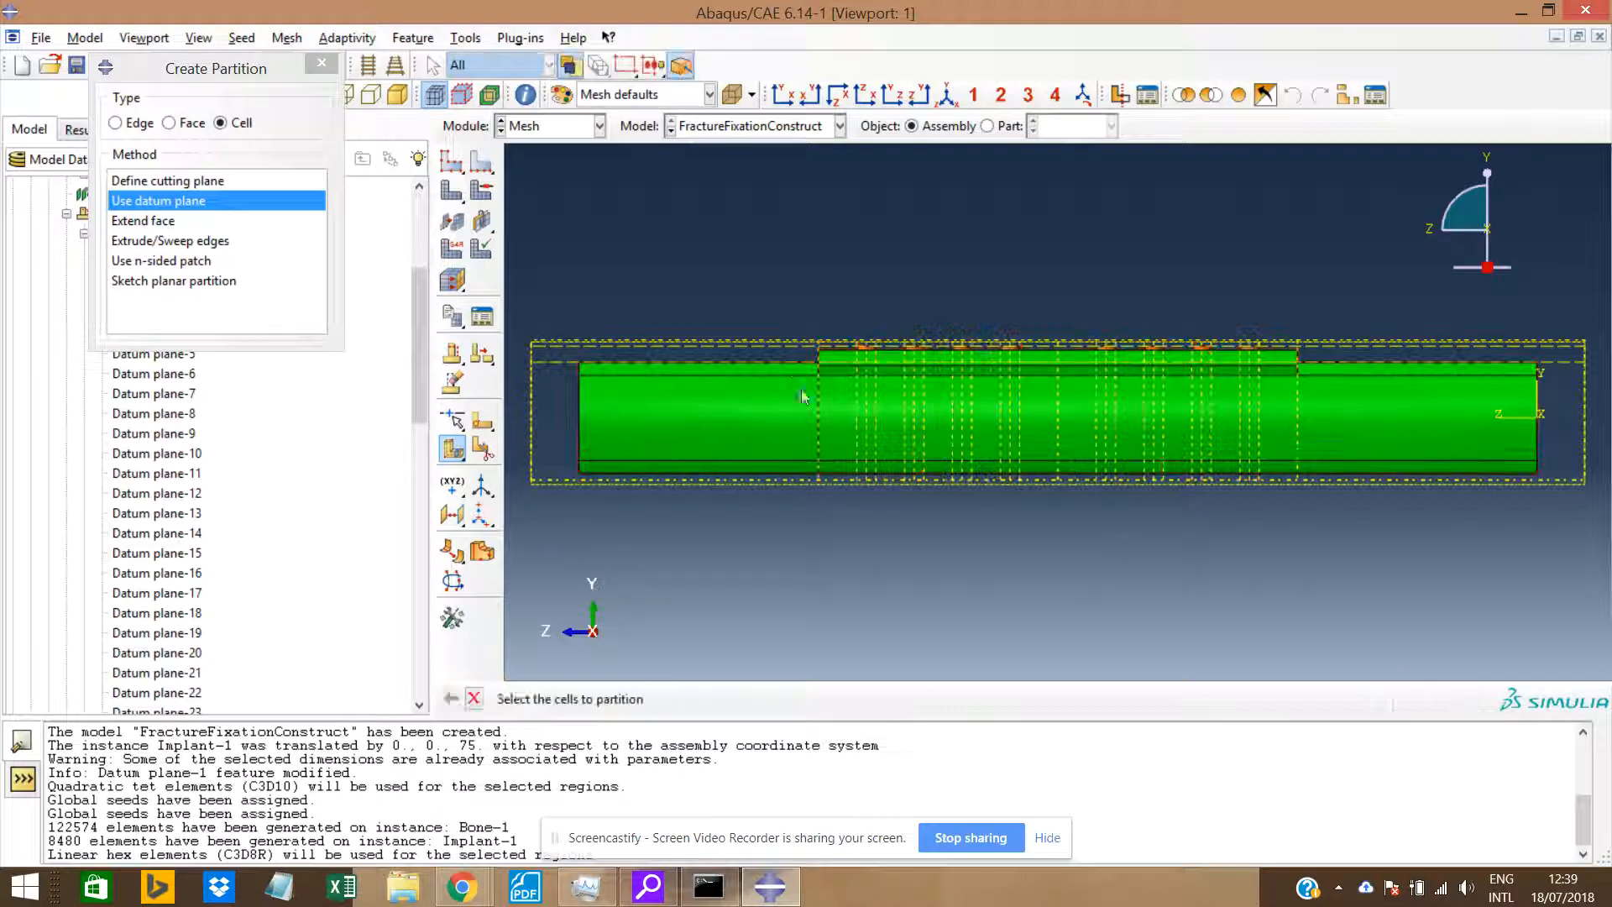
Partition all cells with the datum plane on the +Z side of the first screw from the implant's +Z end.
left_click_drag(719, 306, 1065, 494)
middle_click(855, 410)
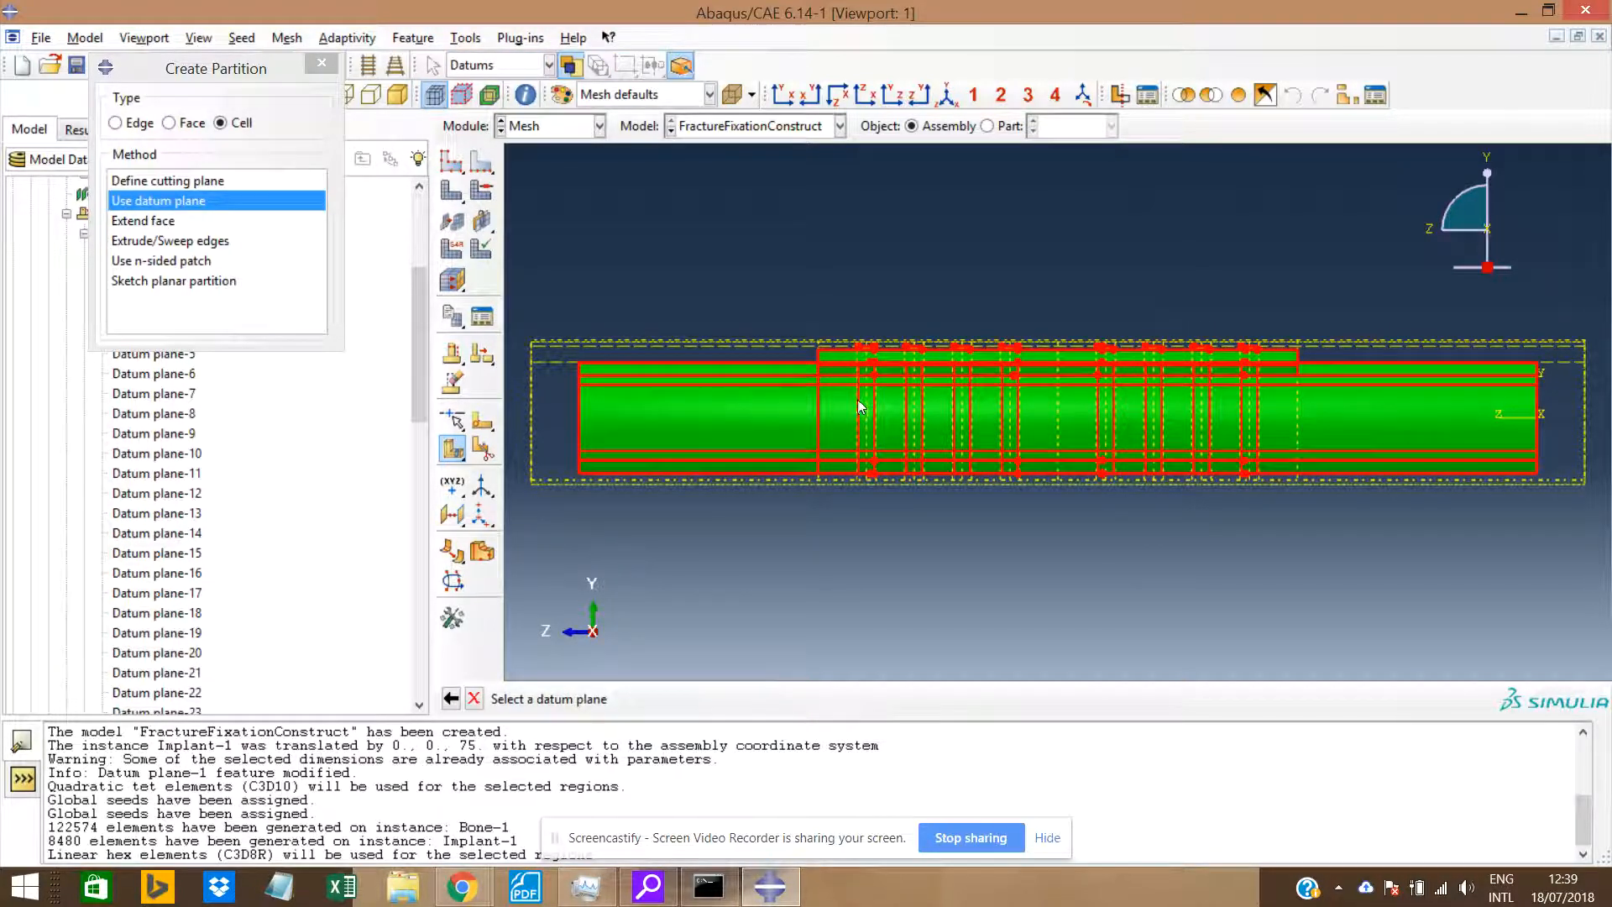
scroll(858, 407, "down", 3)
left_click(857, 406)
middle_click(855, 399)
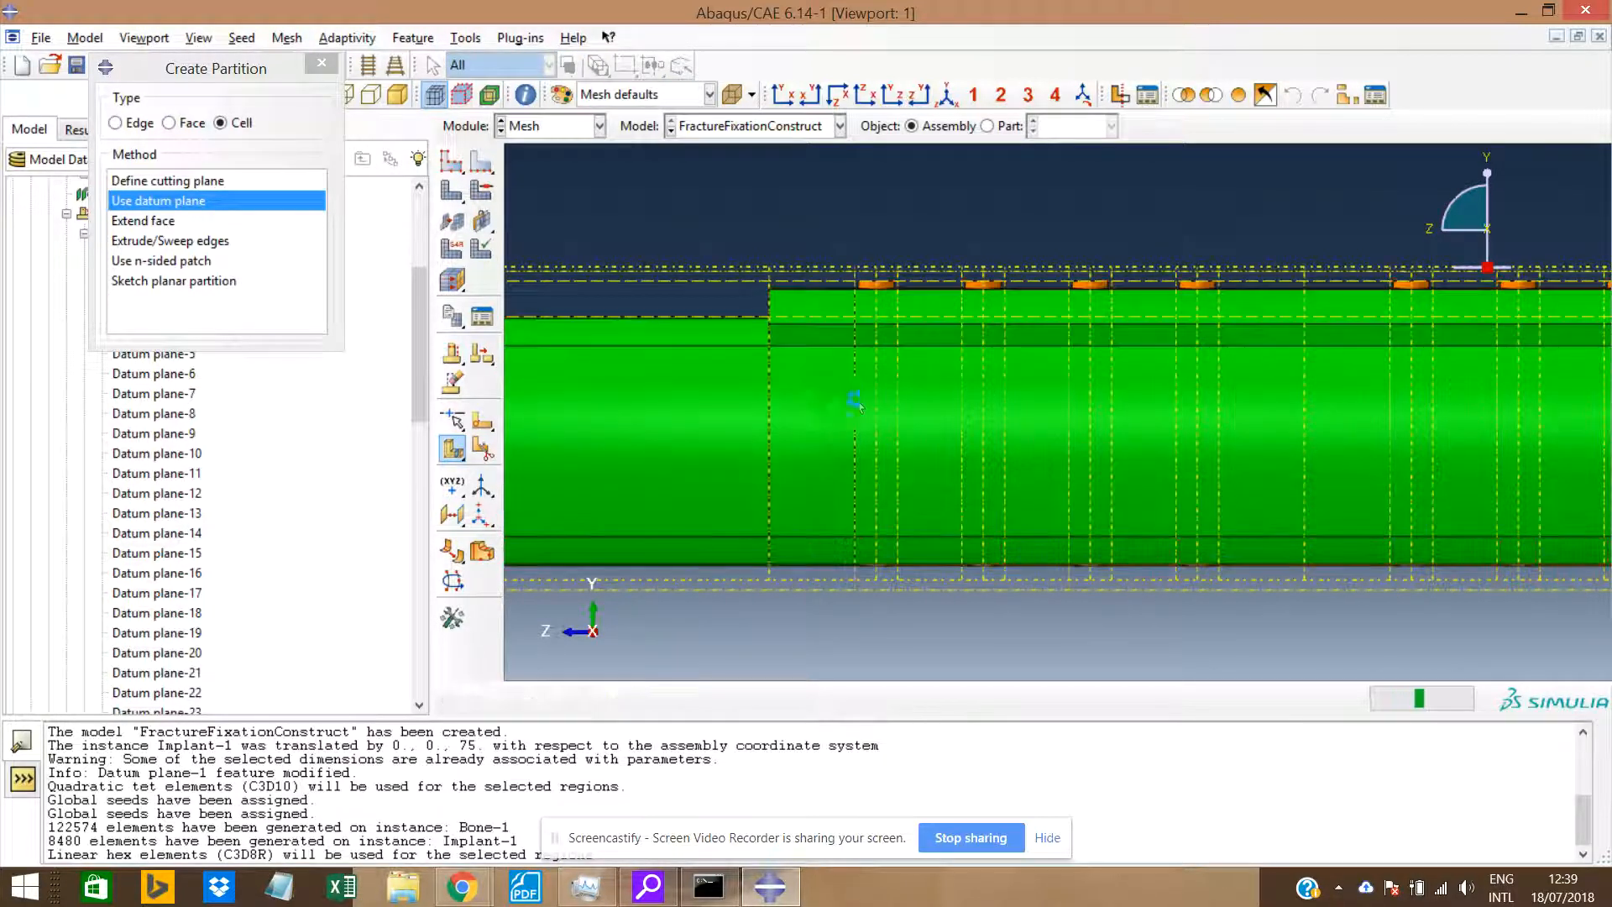
Partition all cells with the datum plane through the centre of the first screw.
left_click_drag(695, 273, 1195, 678)
middle_click(1180, 663)
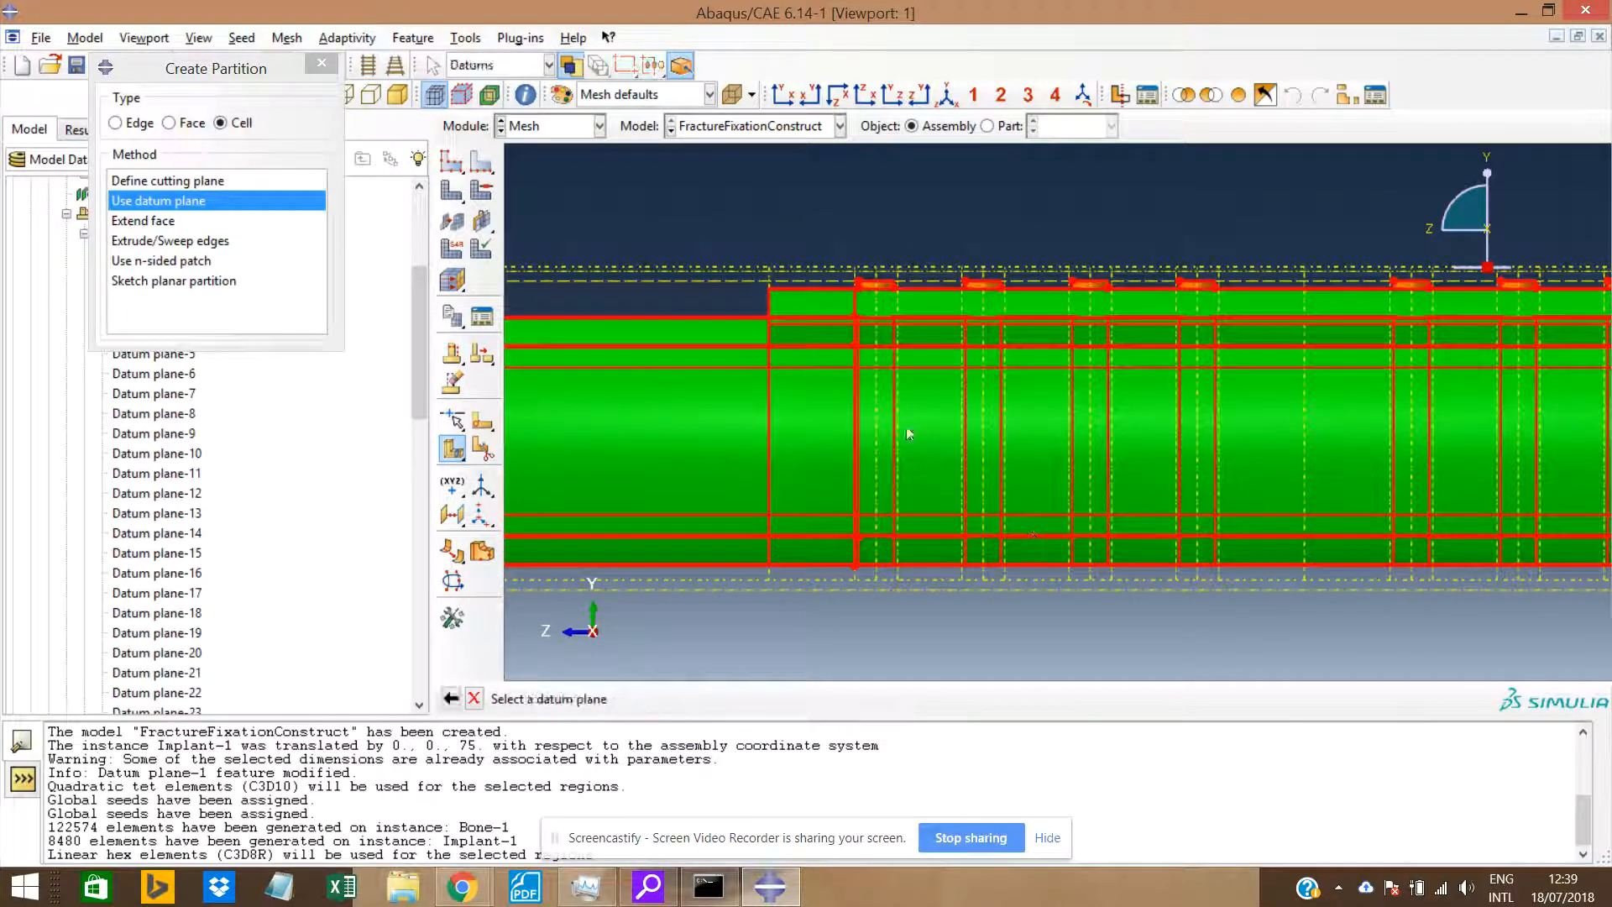
left_click(874, 425)
middle_click(873, 425)
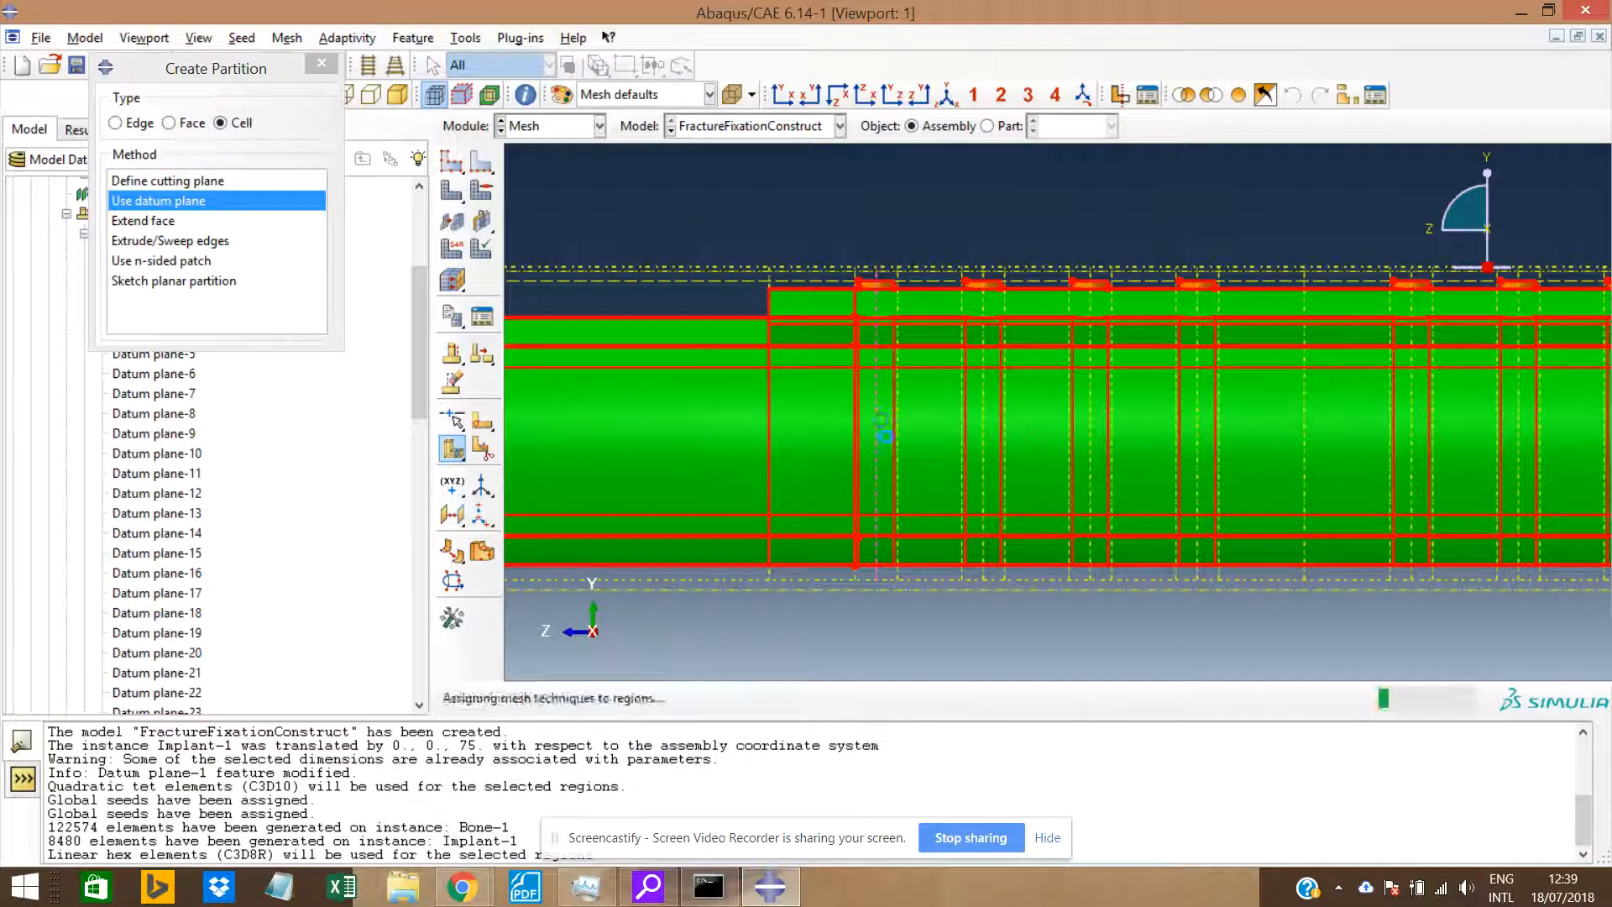
Partition all cells with the datum plane on the -Z side of the first screw.
scroll(865, 484, "up", 3)
scroll(1071, 497, "down", 4)
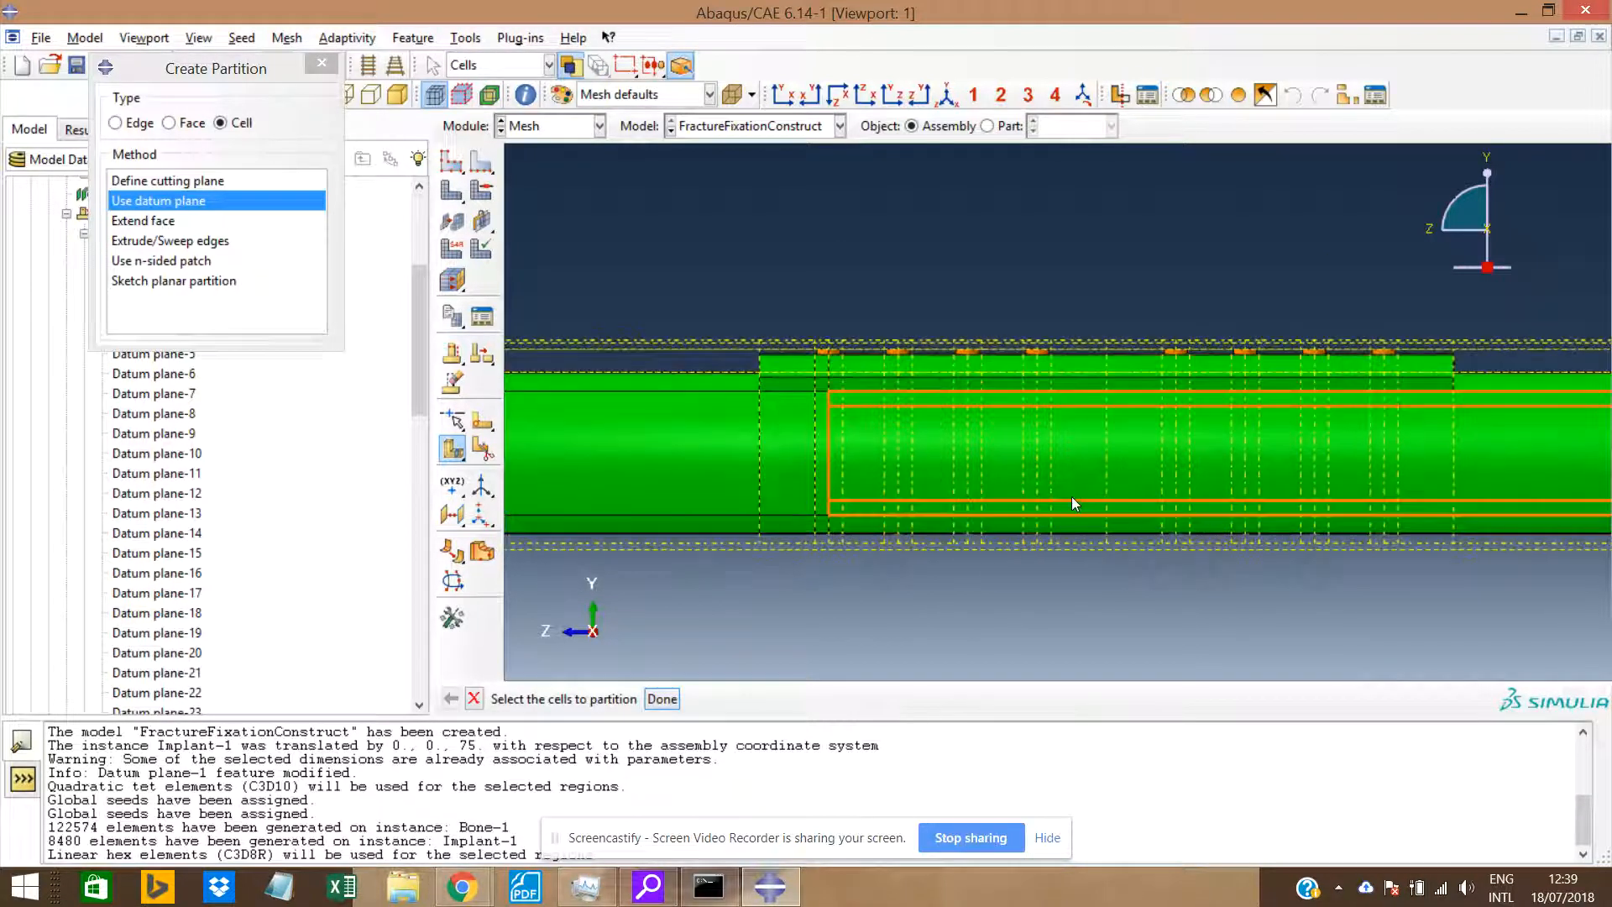
left_click_drag(632, 250, 956, 601)
middle_click(790, 427)
left_click(781, 422)
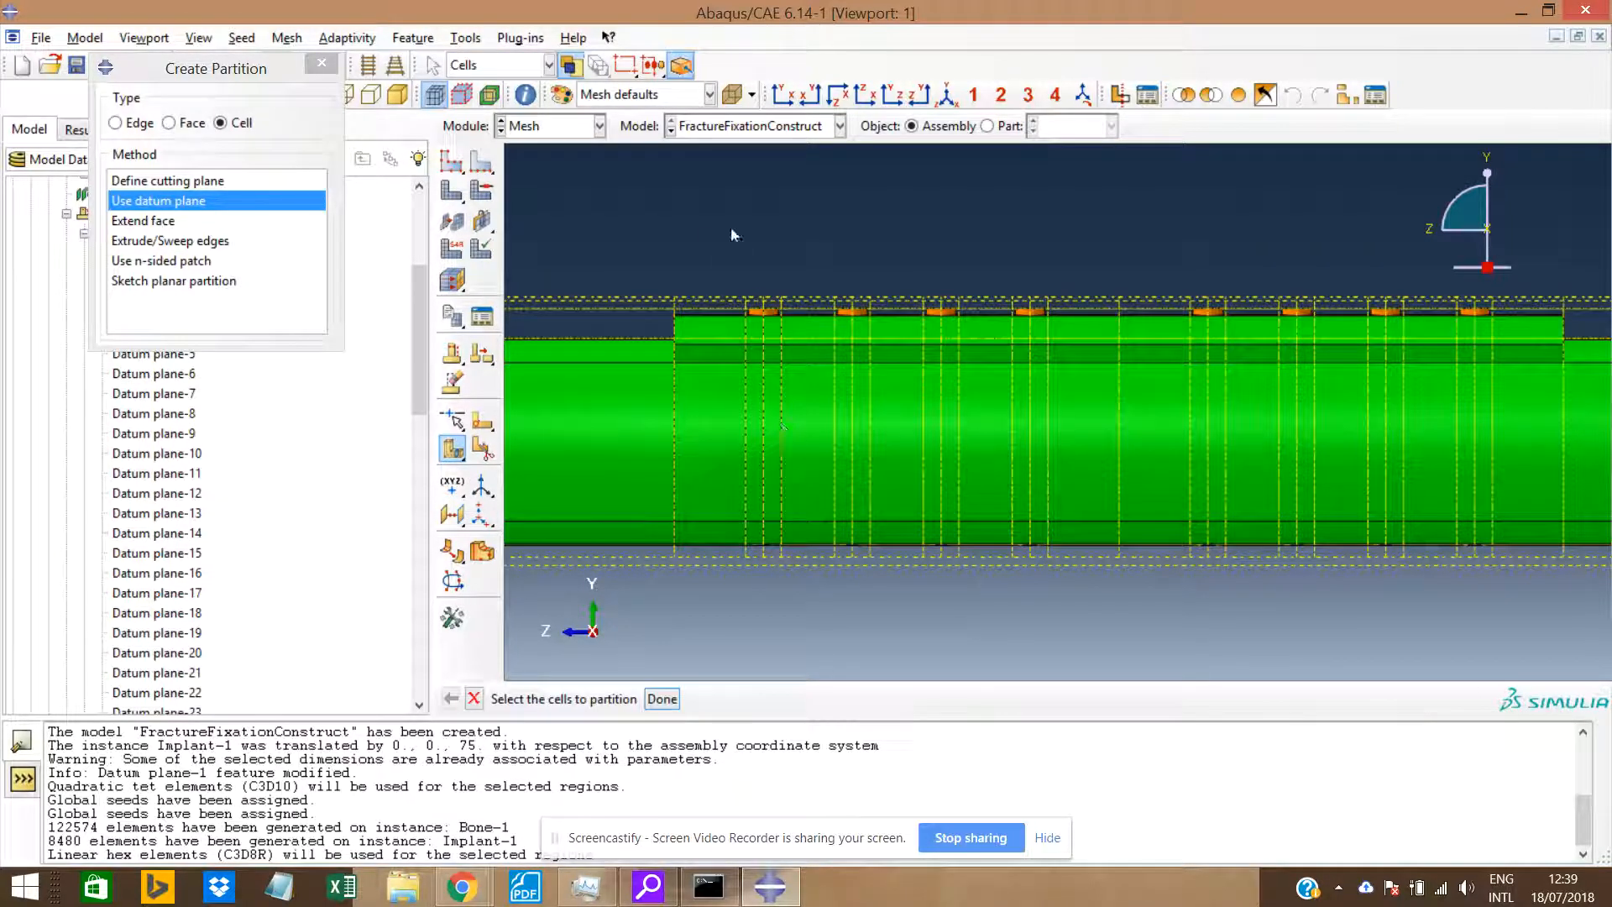
Partition all cells with the three datum planes of the second screw: its +Z side, centre and -Z side.
left_click_drag(619, 239, 1112, 592)
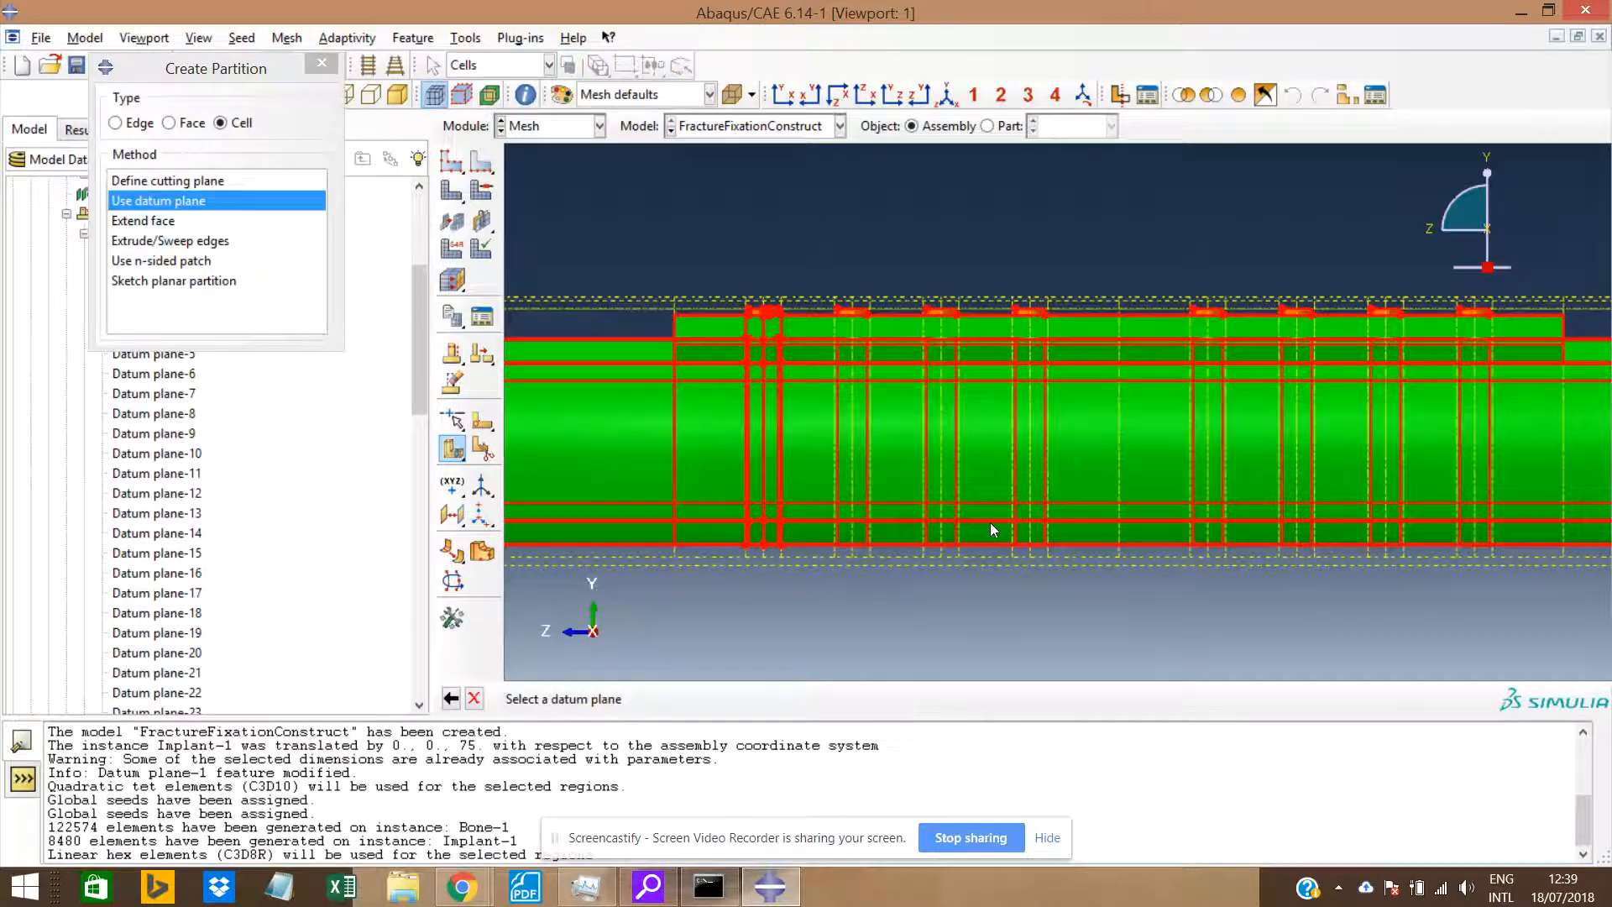
left_click(834, 439)
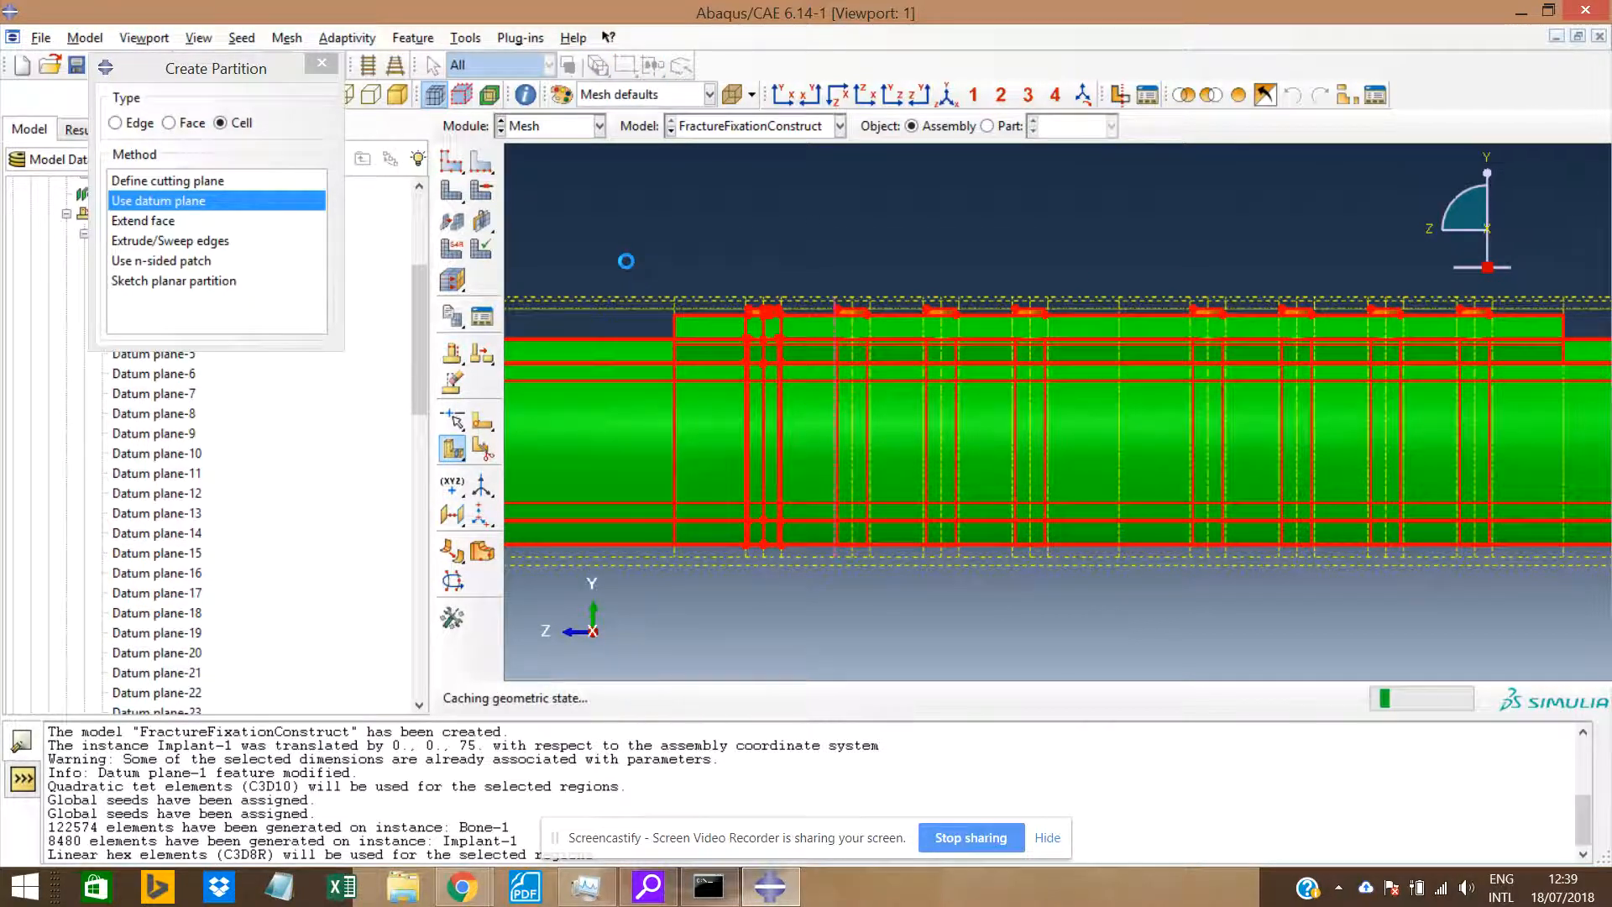
left_click_drag(605, 241, 1079, 589)
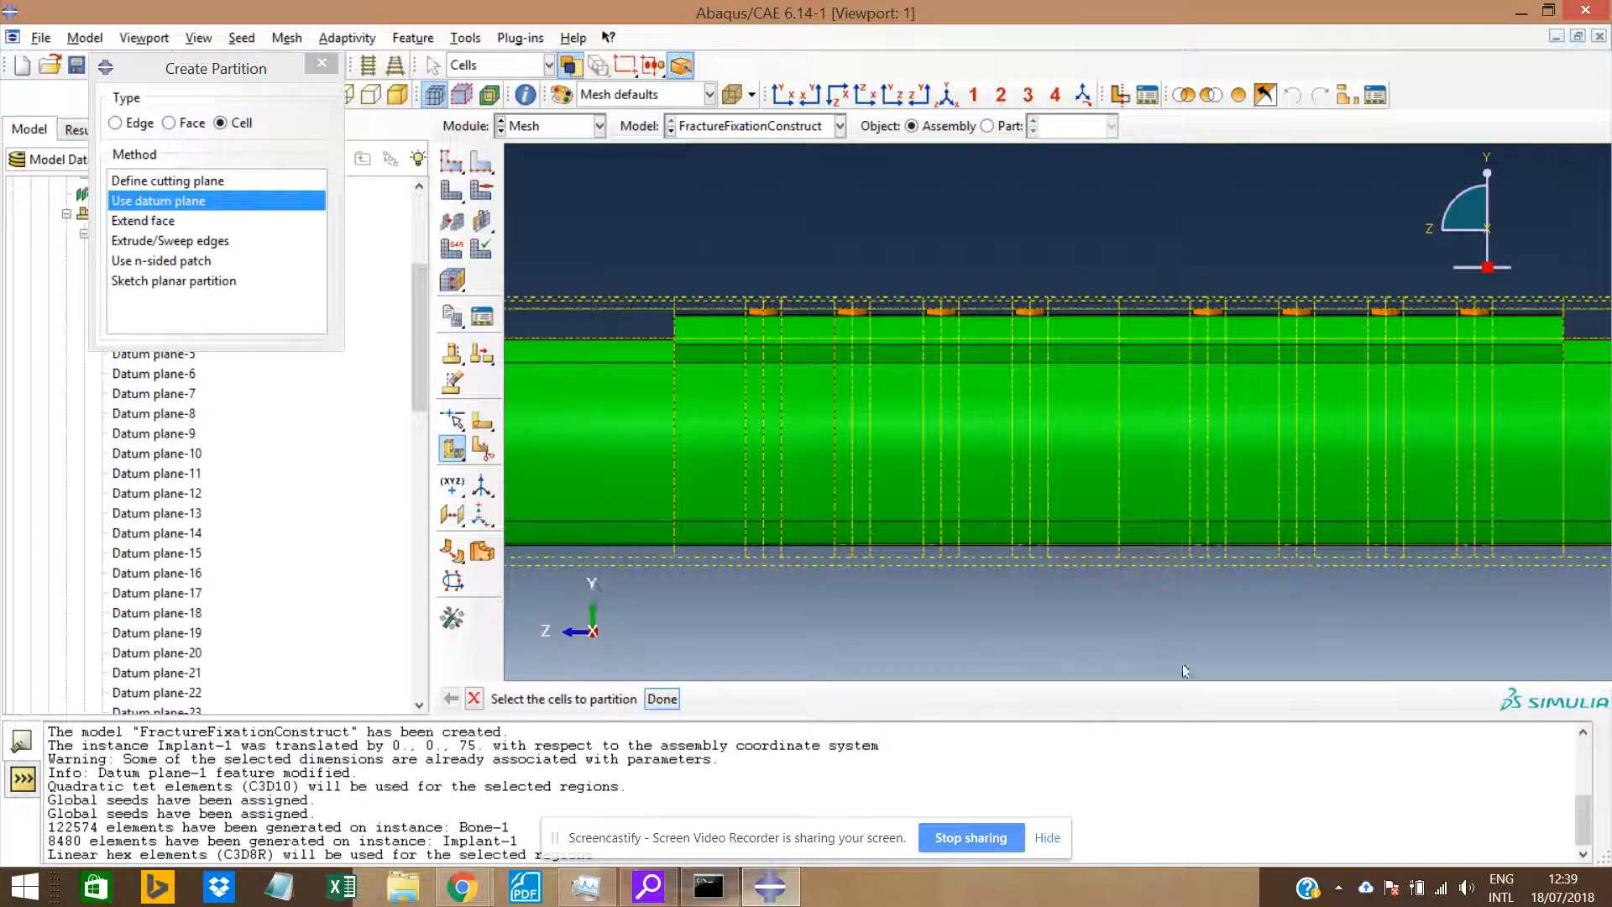
left_click(850, 451)
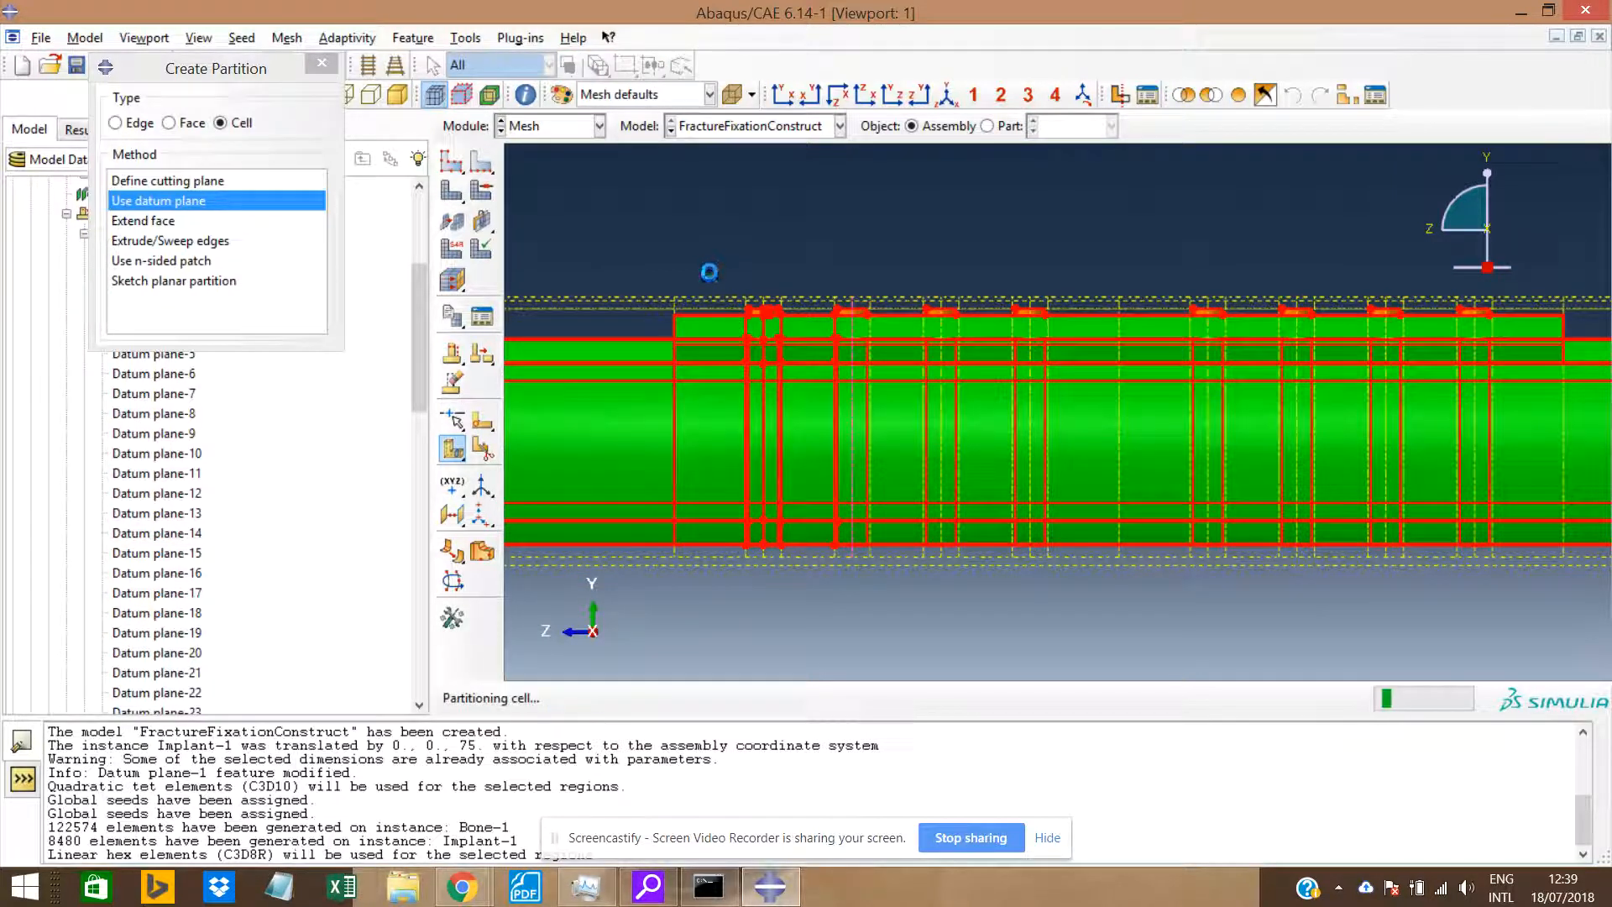
left_click_drag(590, 220, 1102, 592)
left_click(870, 462)
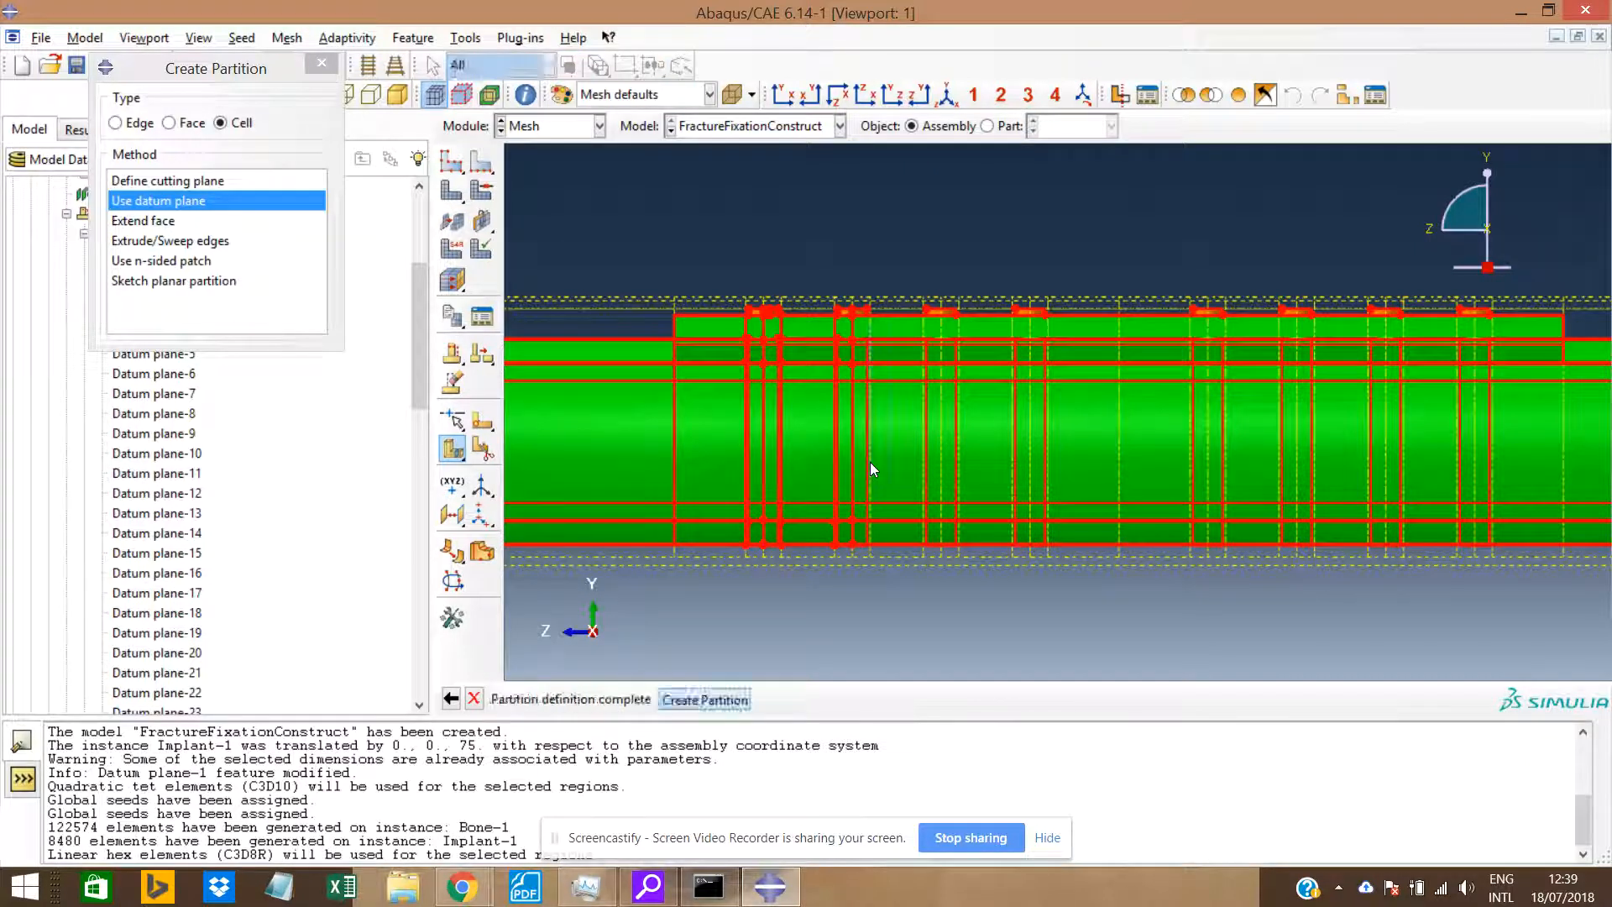
Partition all cells with the three datum planes of the third screw: its +Z side, centre and -Z side.
left_click_drag(635, 239, 1296, 630)
middle_click(1297, 630)
left_click(926, 421)
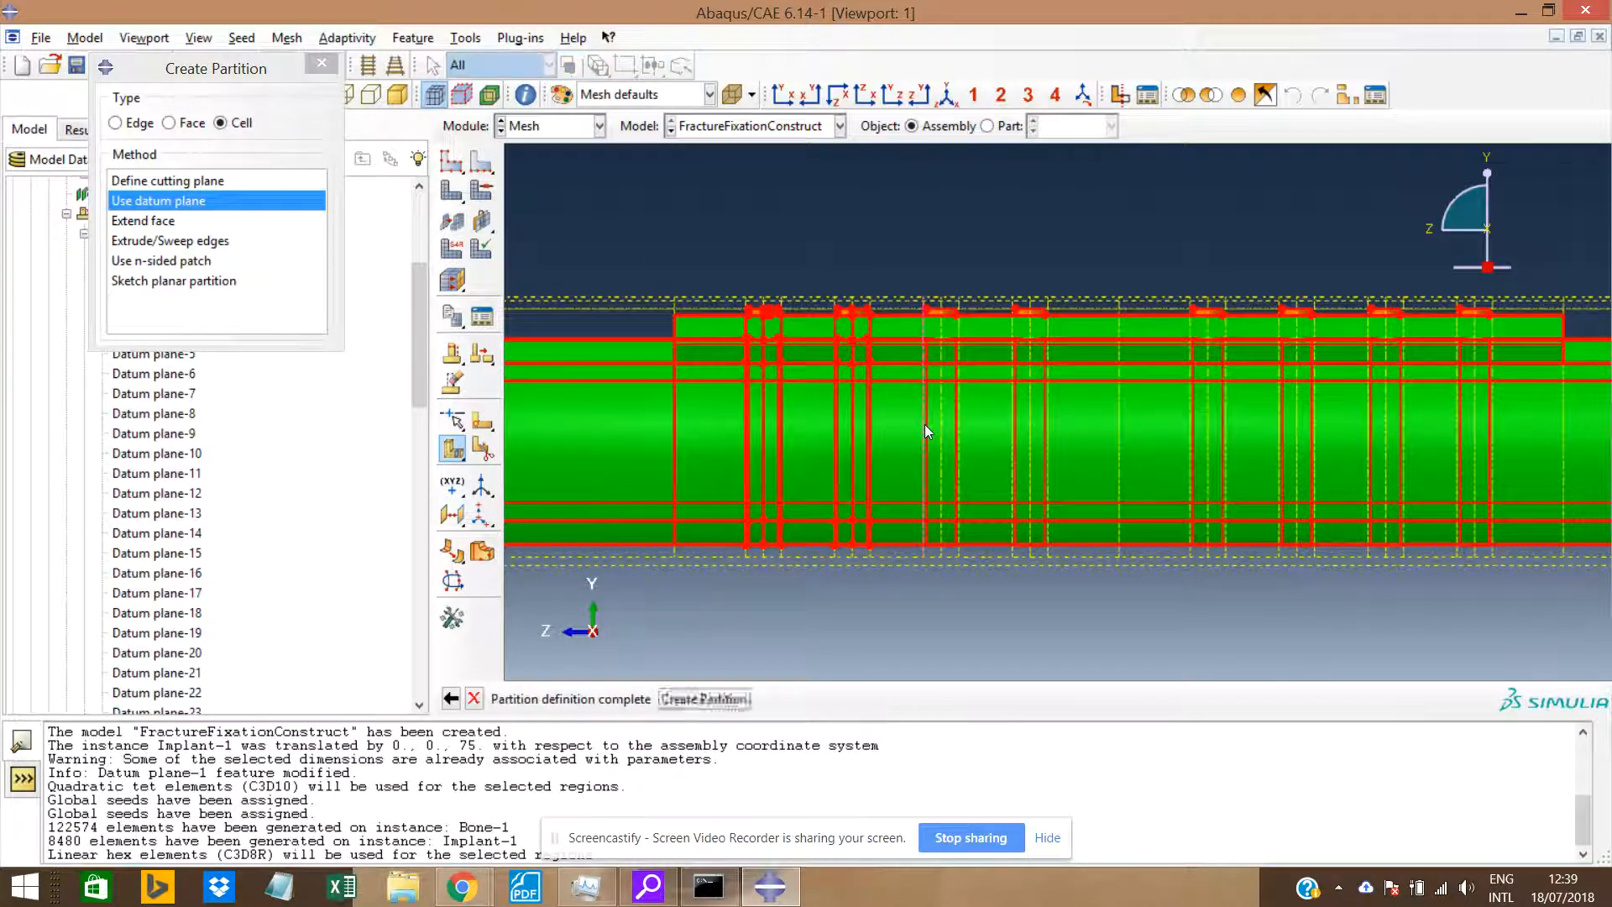
left_click_drag(605, 274, 1360, 651)
middle_click(1022, 473)
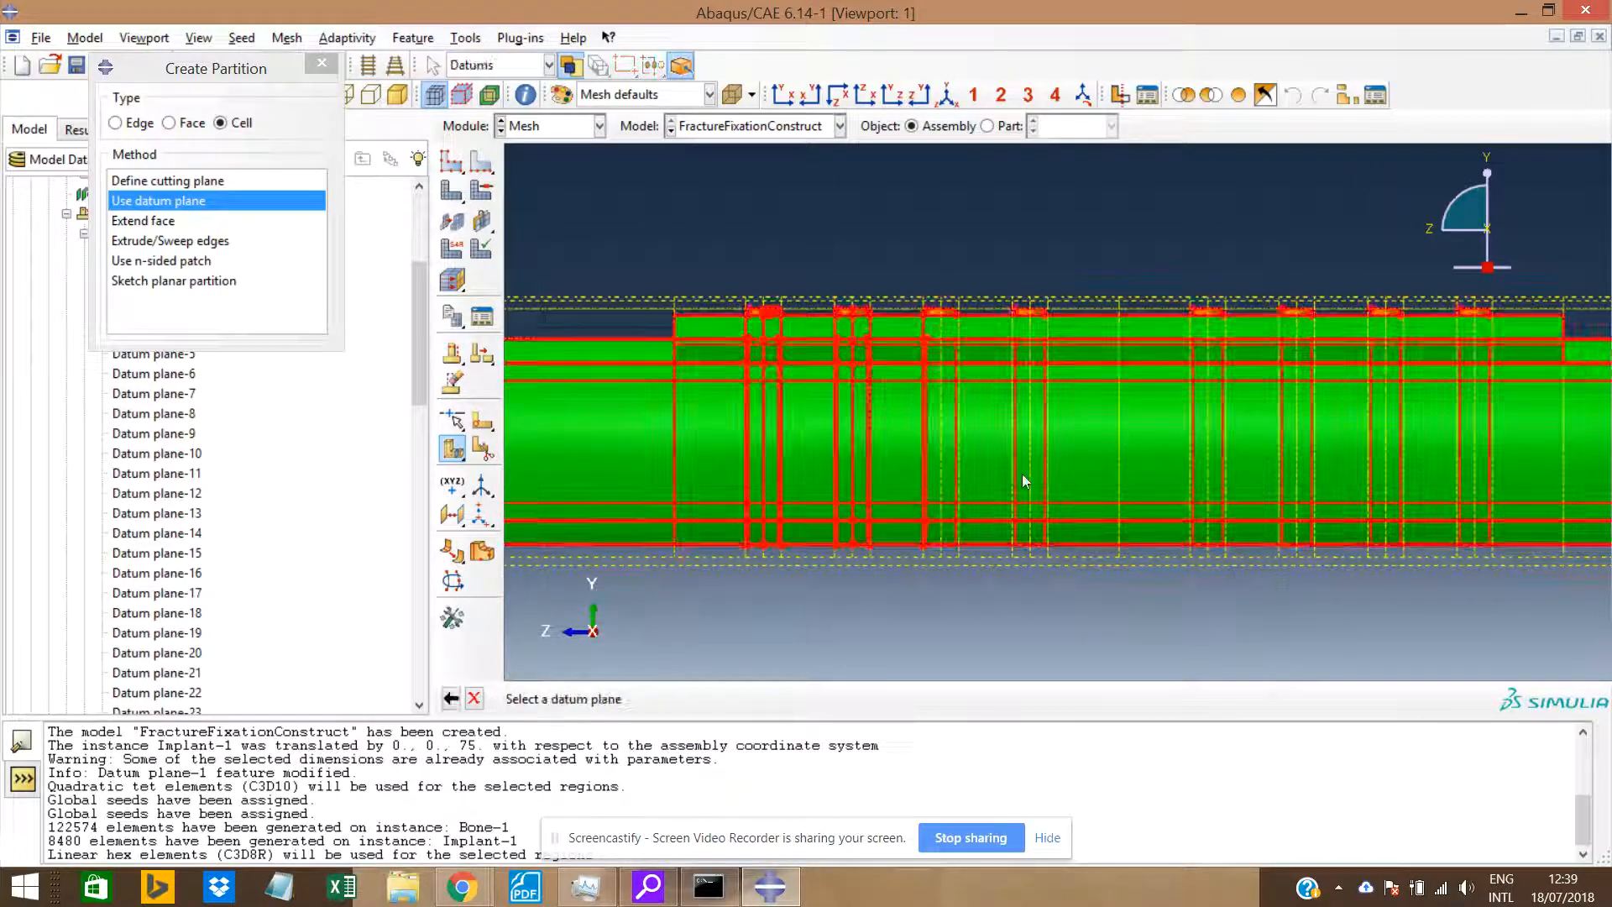
left_click(944, 454)
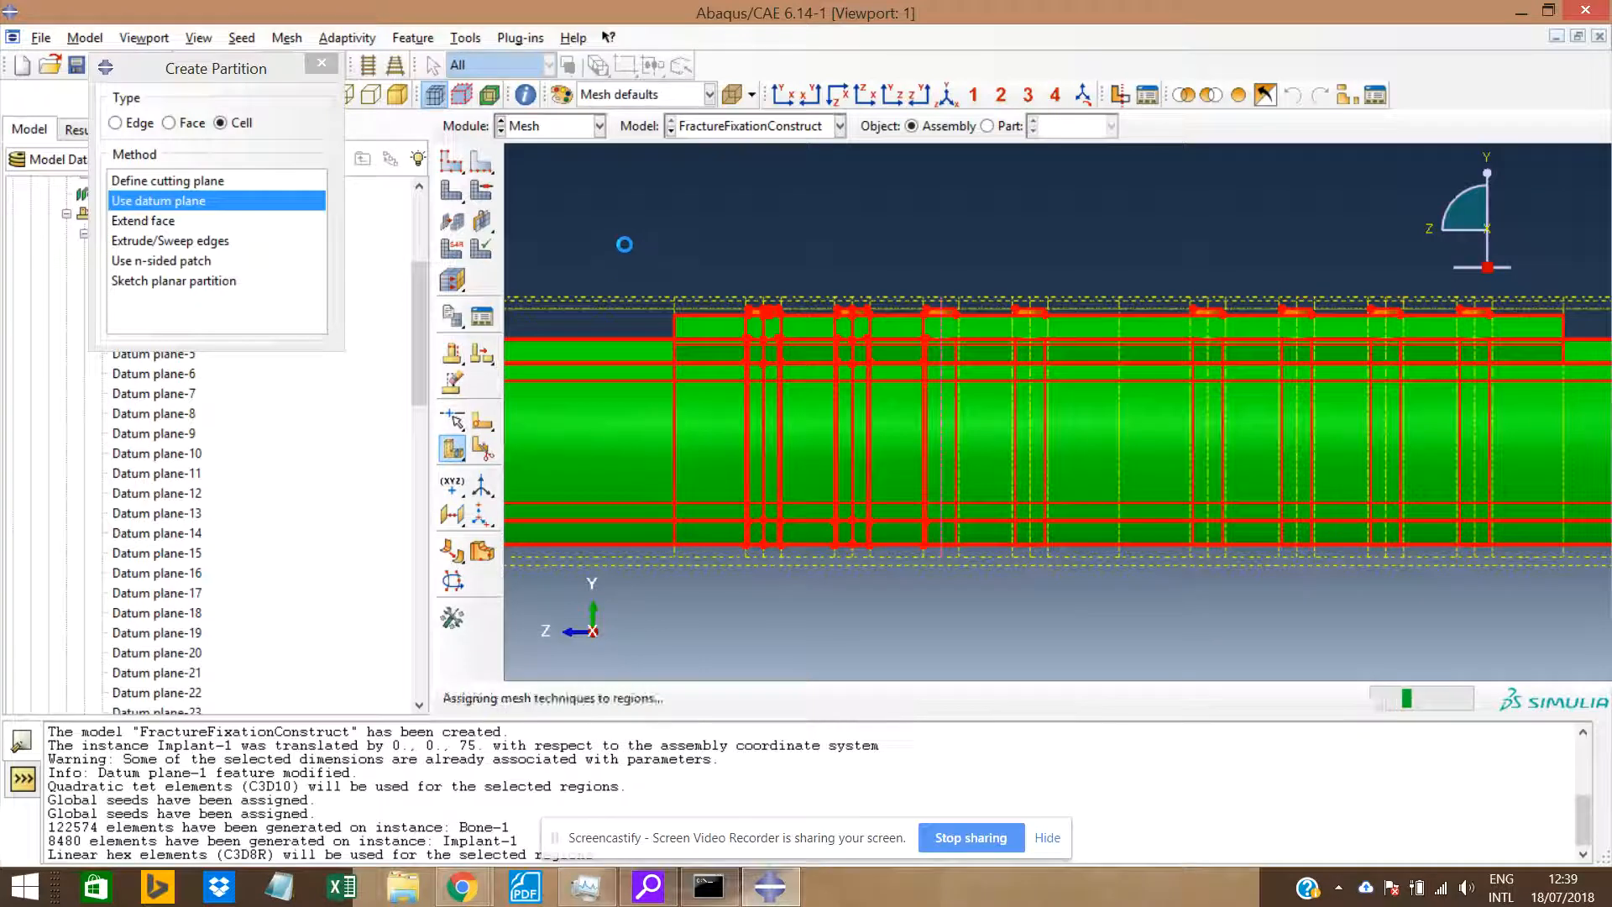
left_click_drag(613, 237, 1247, 606)
middle_click(953, 443)
left_click(954, 443)
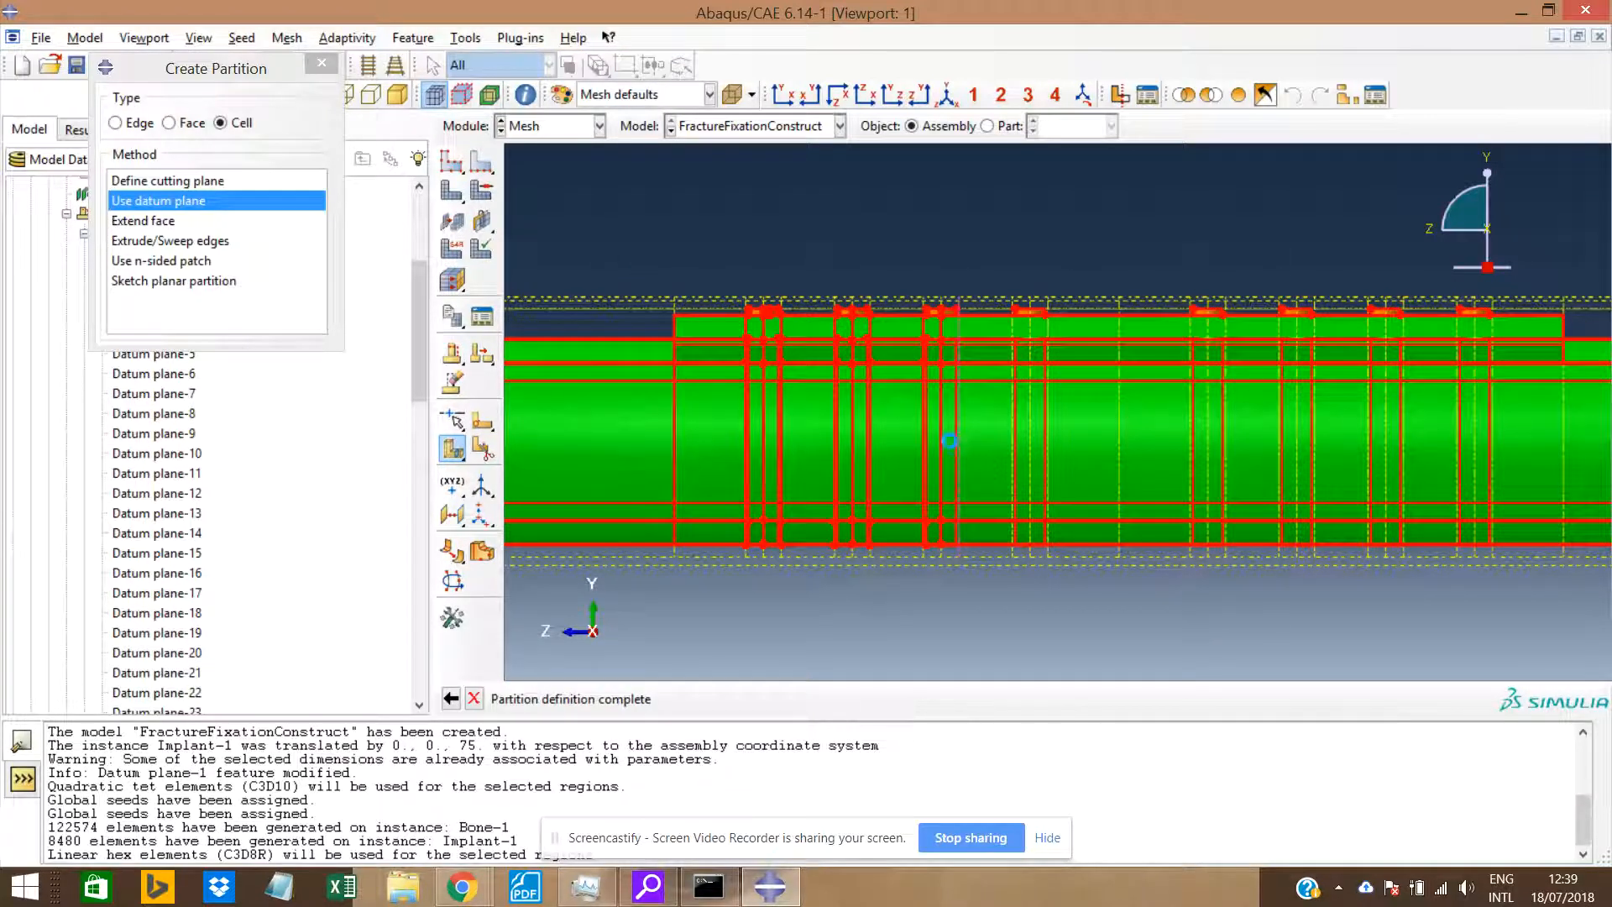
Partition all cells with the three datum planes of the fourth screw: its +Z side, centre and -Z side.
left_click_drag(593, 244, 1320, 599)
middle_click(1092, 488)
left_click(698, 242)
left_click_drag(630, 225, 1210, 597)
middle_click(1036, 430)
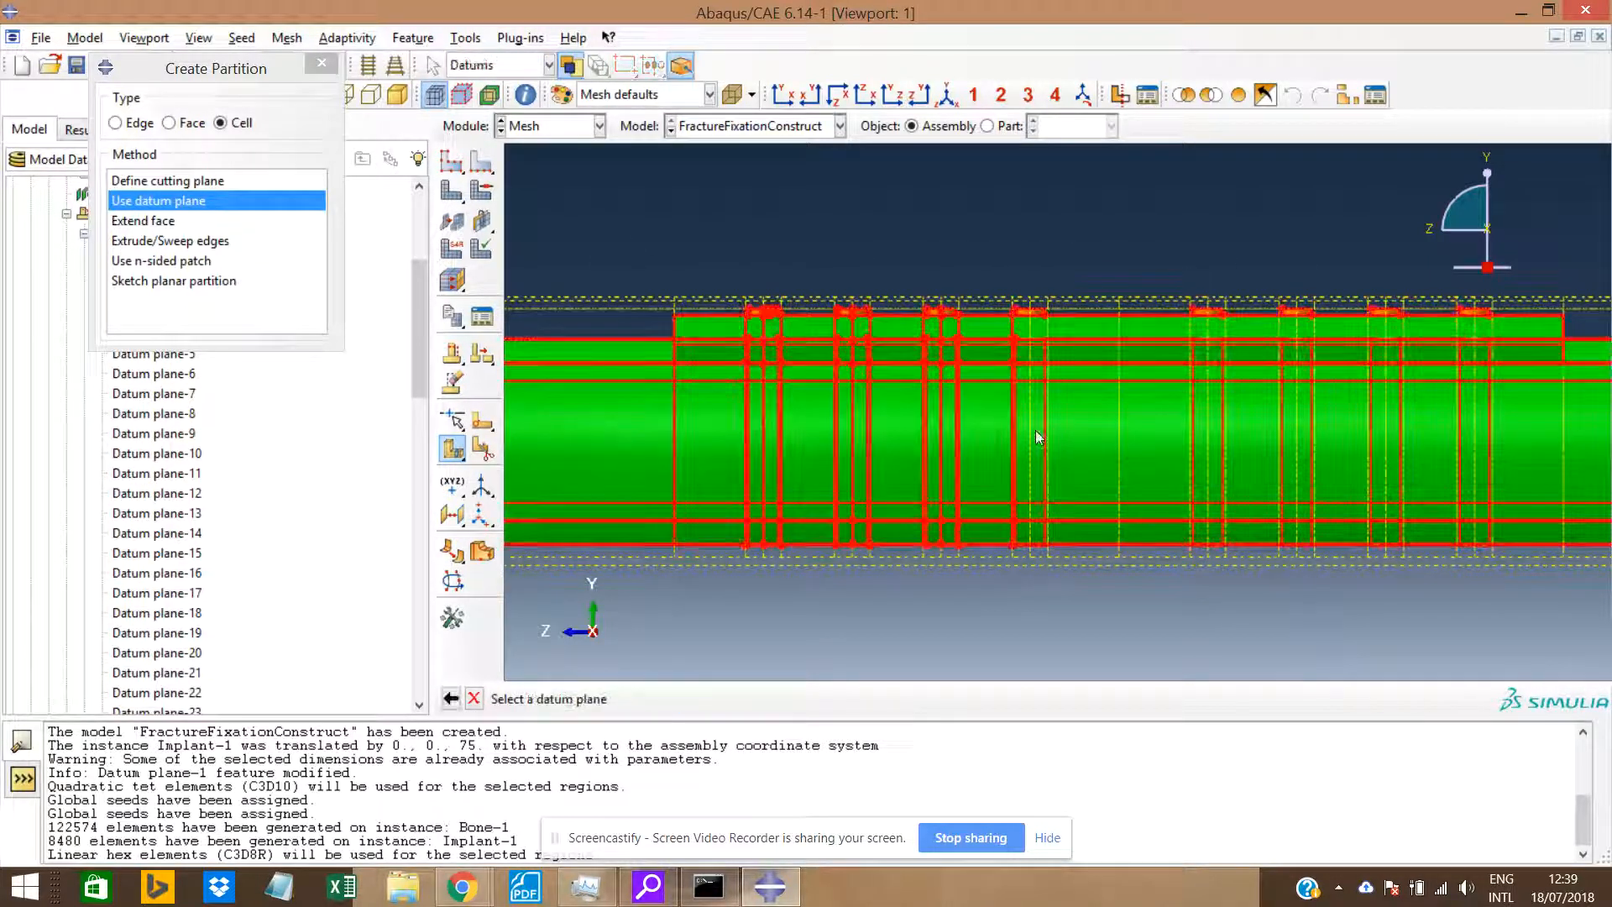
left_click(1031, 432)
left_click_drag(590, 242, 1320, 592)
middle_click(1090, 464)
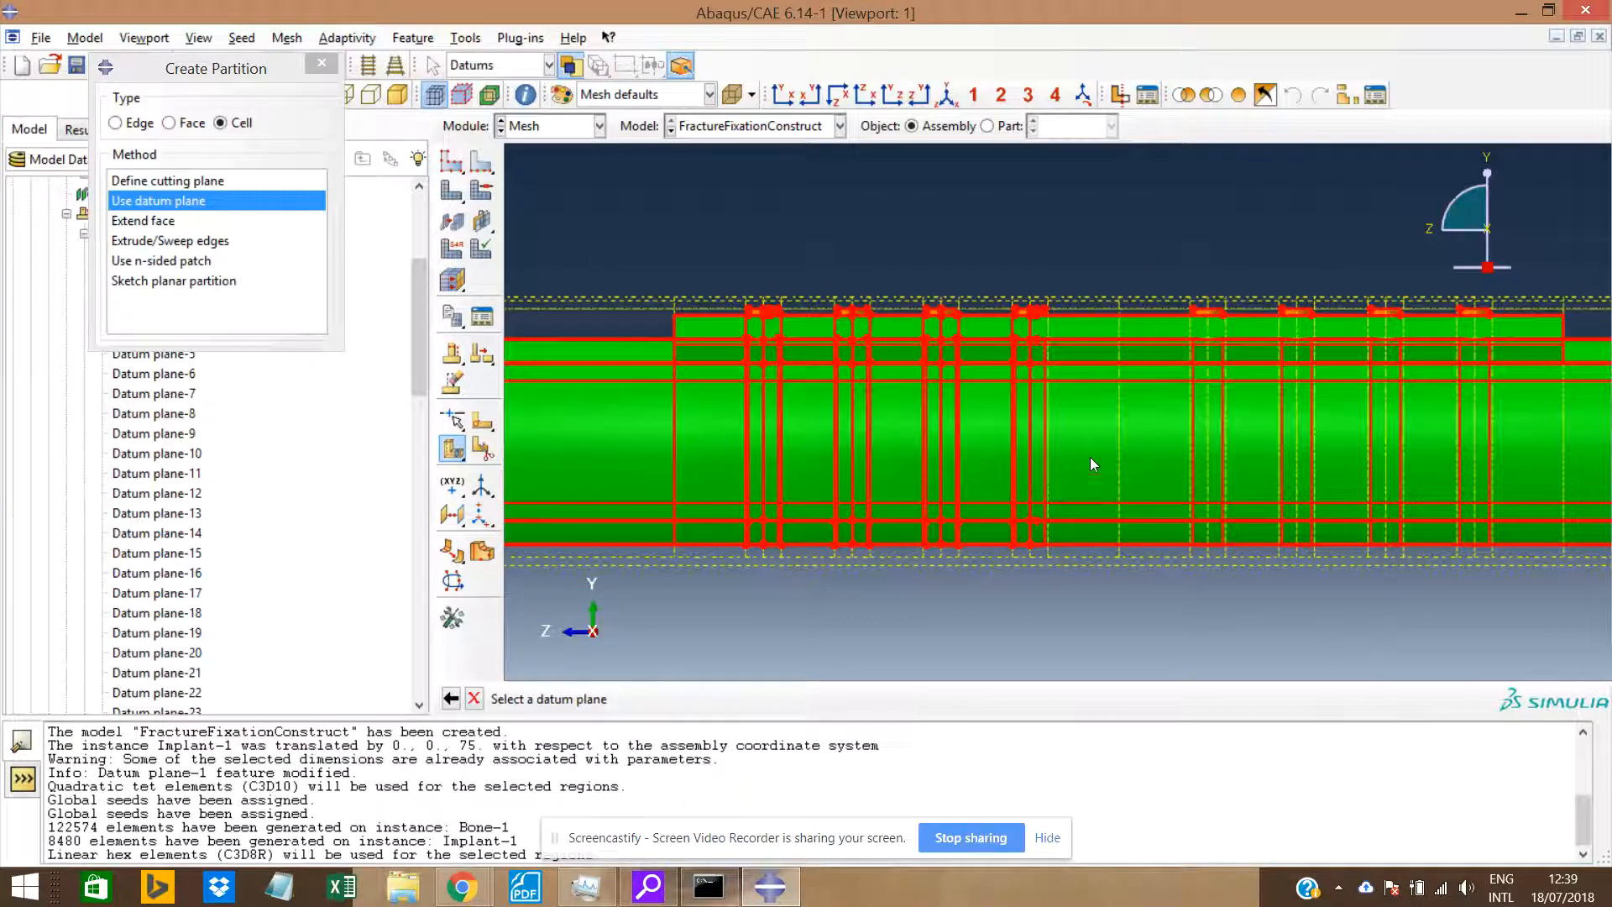
left_click(1046, 442)
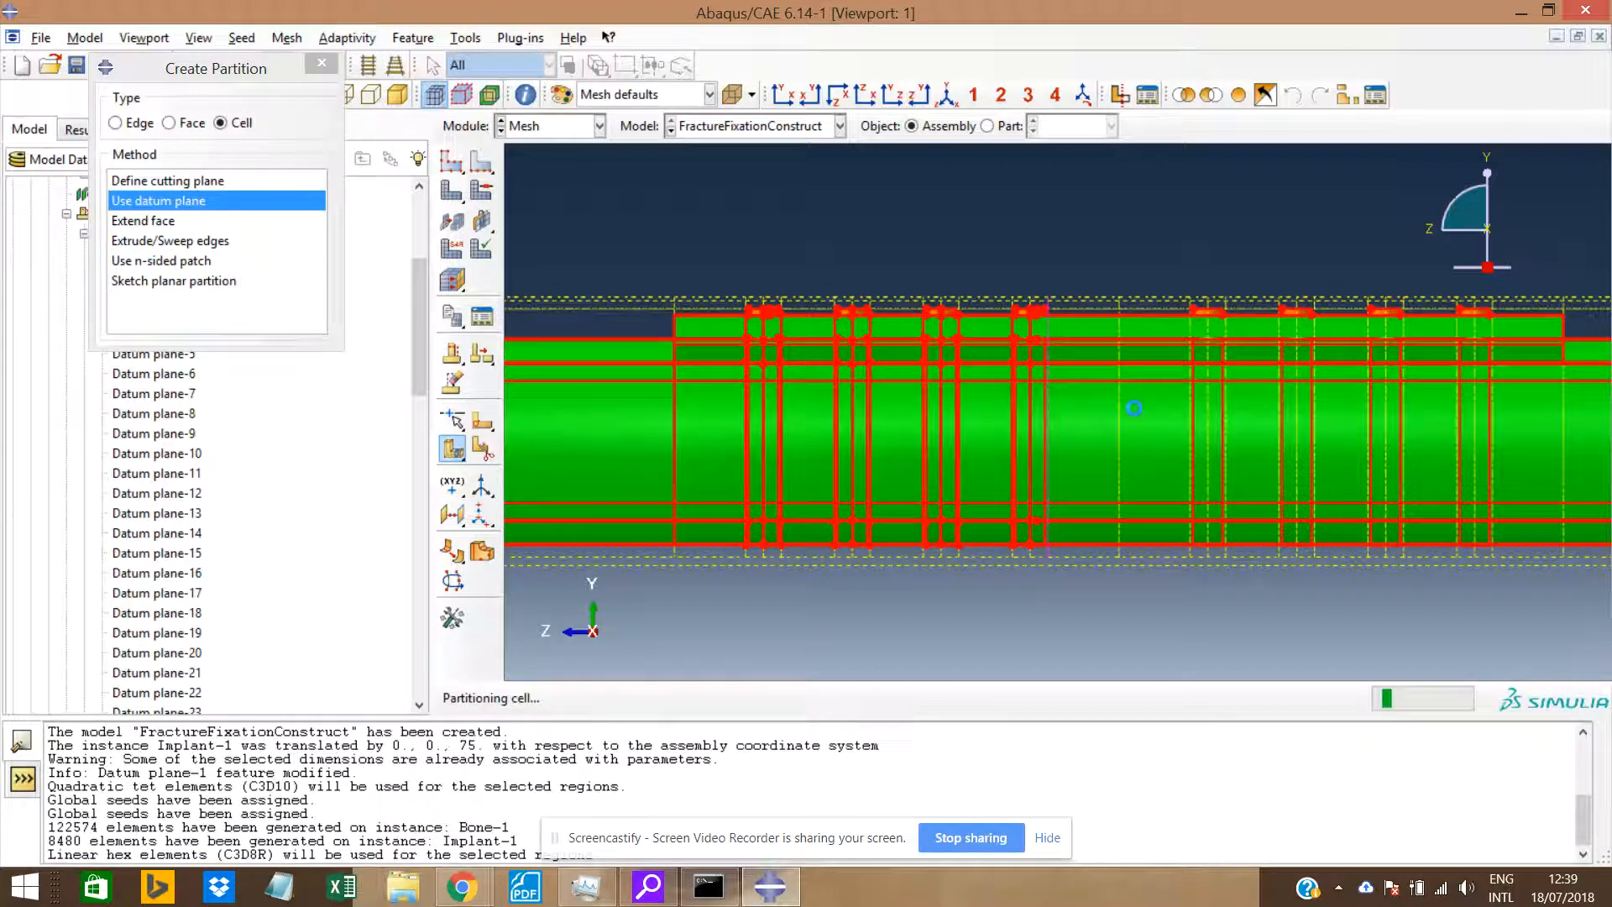
Partition the cells around the fifth screw with the datum plane on that screw's +Z side.
scroll(976, 415, "up", 3)
scroll(976, 415, "down", 3)
left_click_drag(943, 277, 1386, 676)
middle_click(1032, 417)
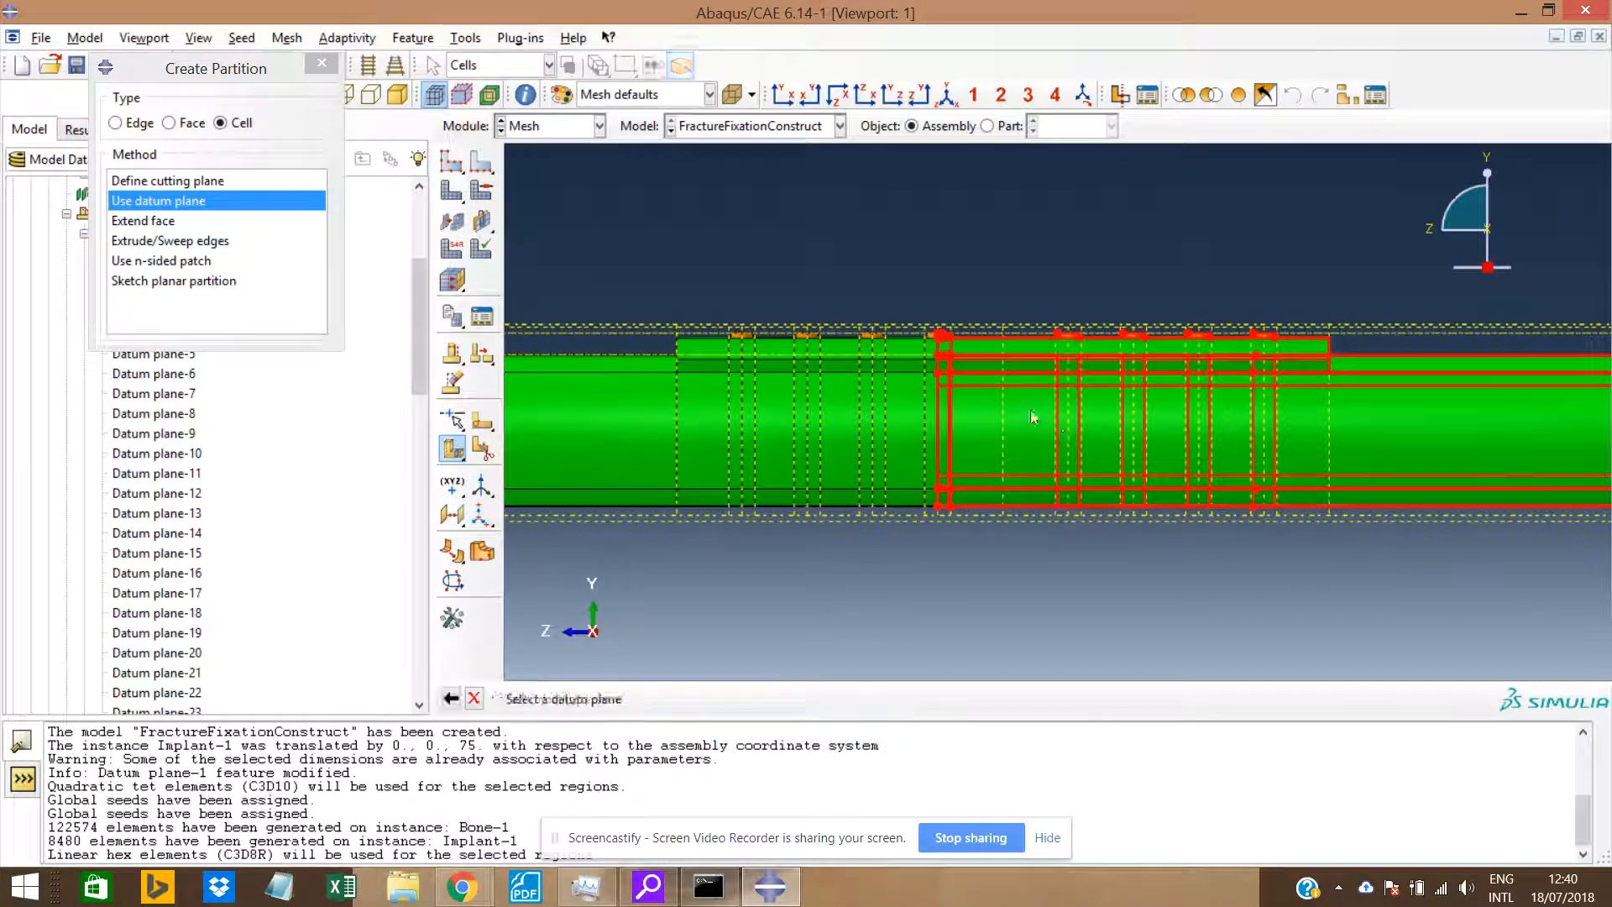
left_click(1056, 424)
middle_click(1056, 424)
Partition the cells around the fifth screw with its centre datum plane and the one on its -Z side.
left_click_drag(880, 237, 1483, 592)
middle_click(1122, 469)
left_click(1066, 447)
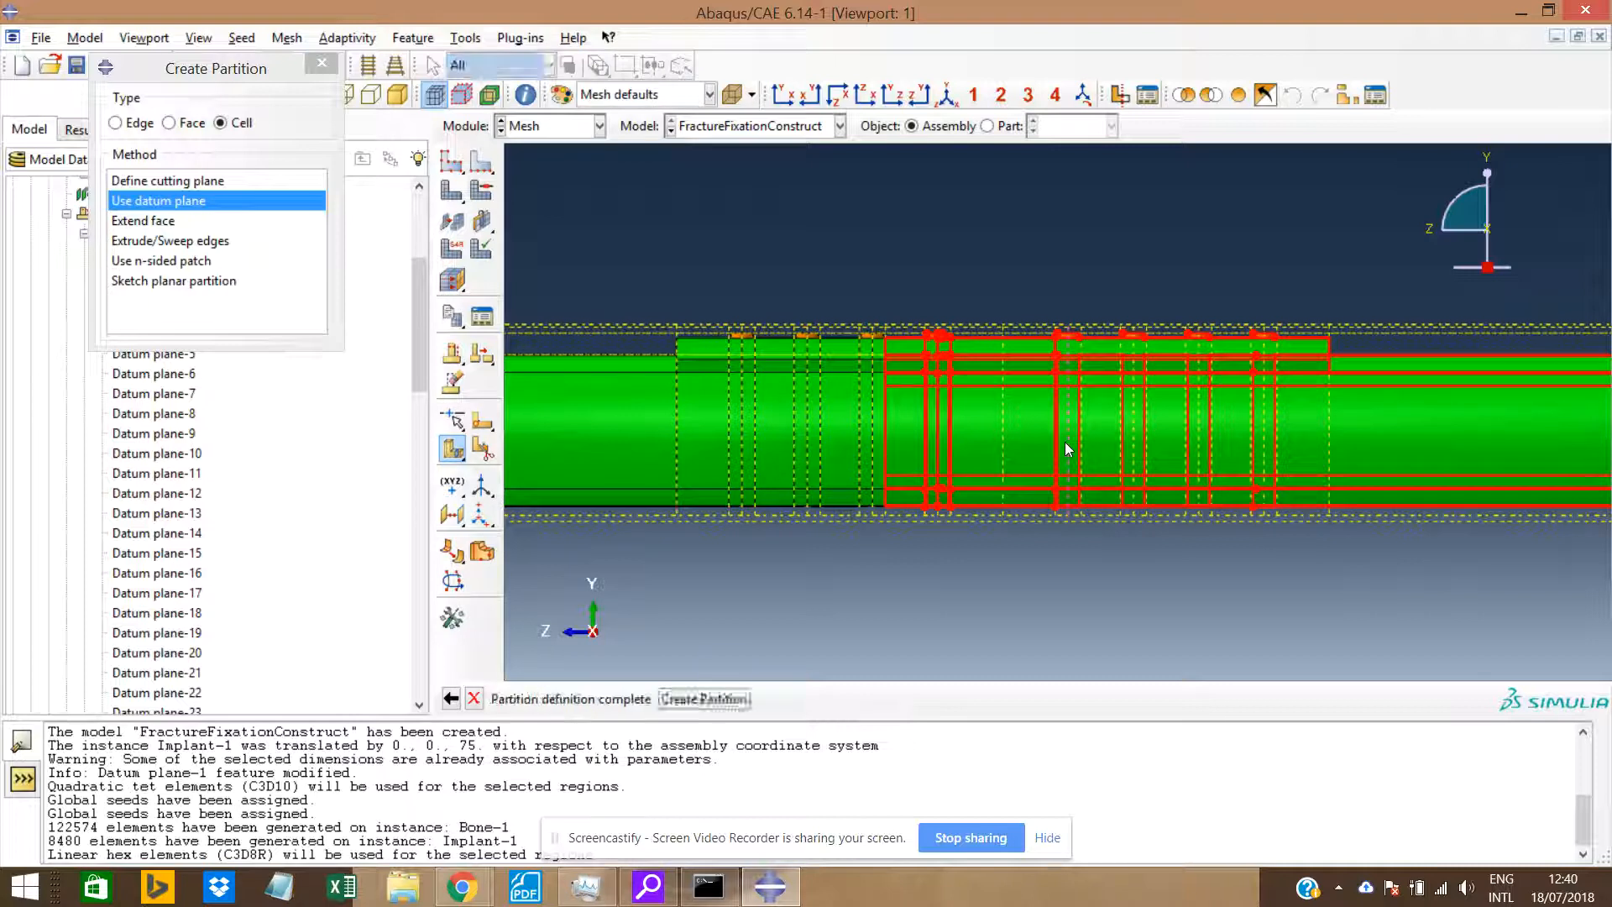
middle_click(907, 230)
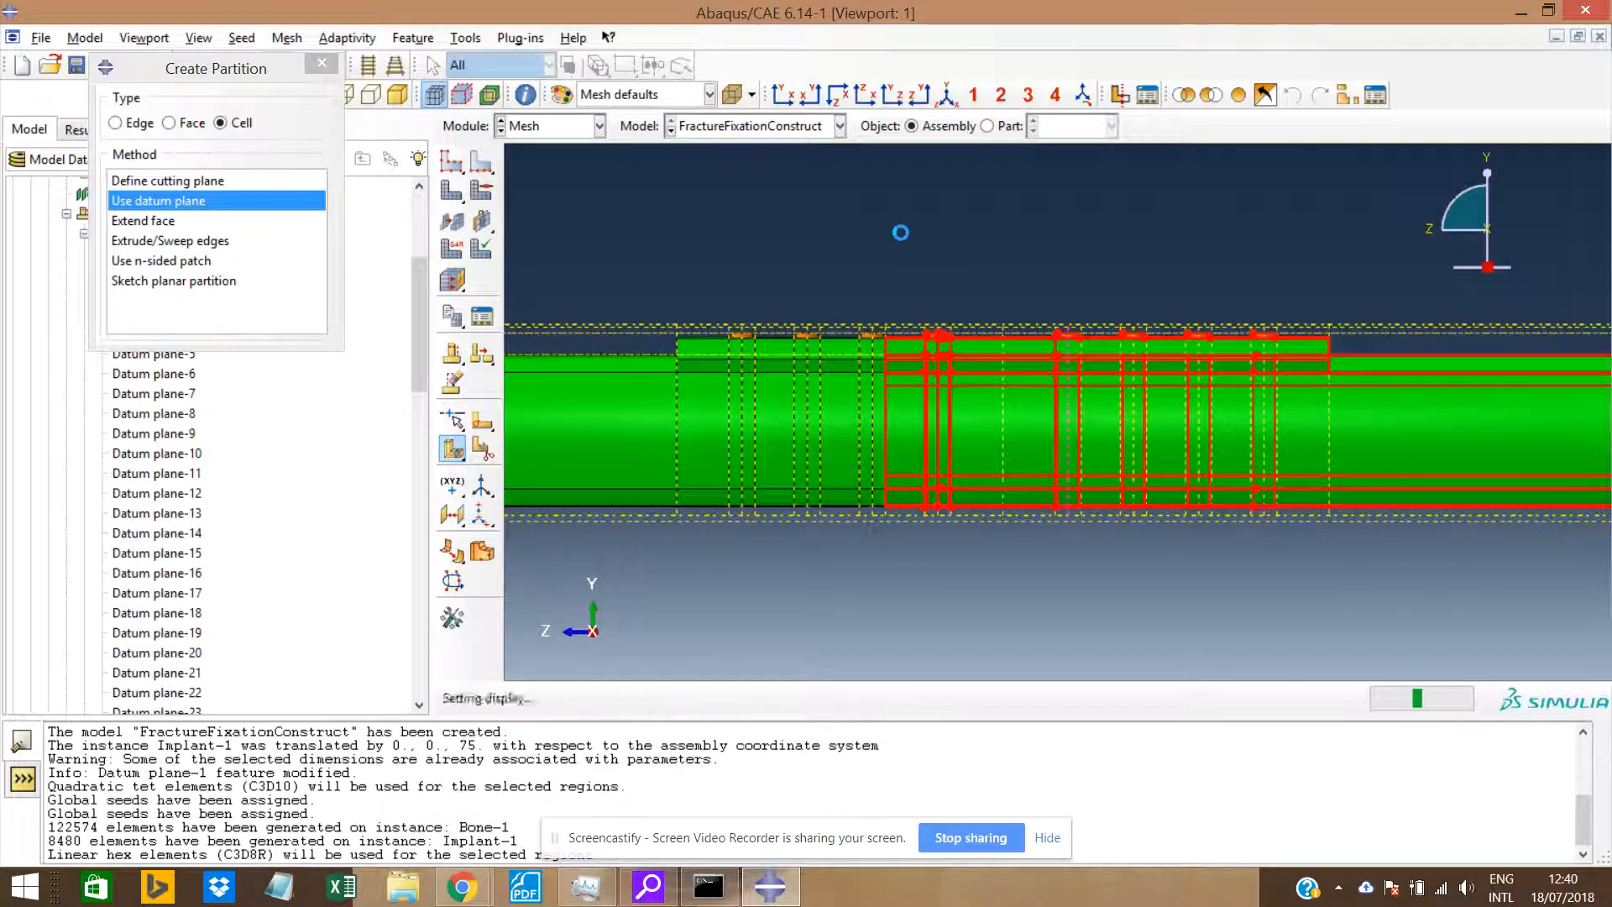
left_click_drag(901, 233, 1257, 499)
middle_click(1191, 475)
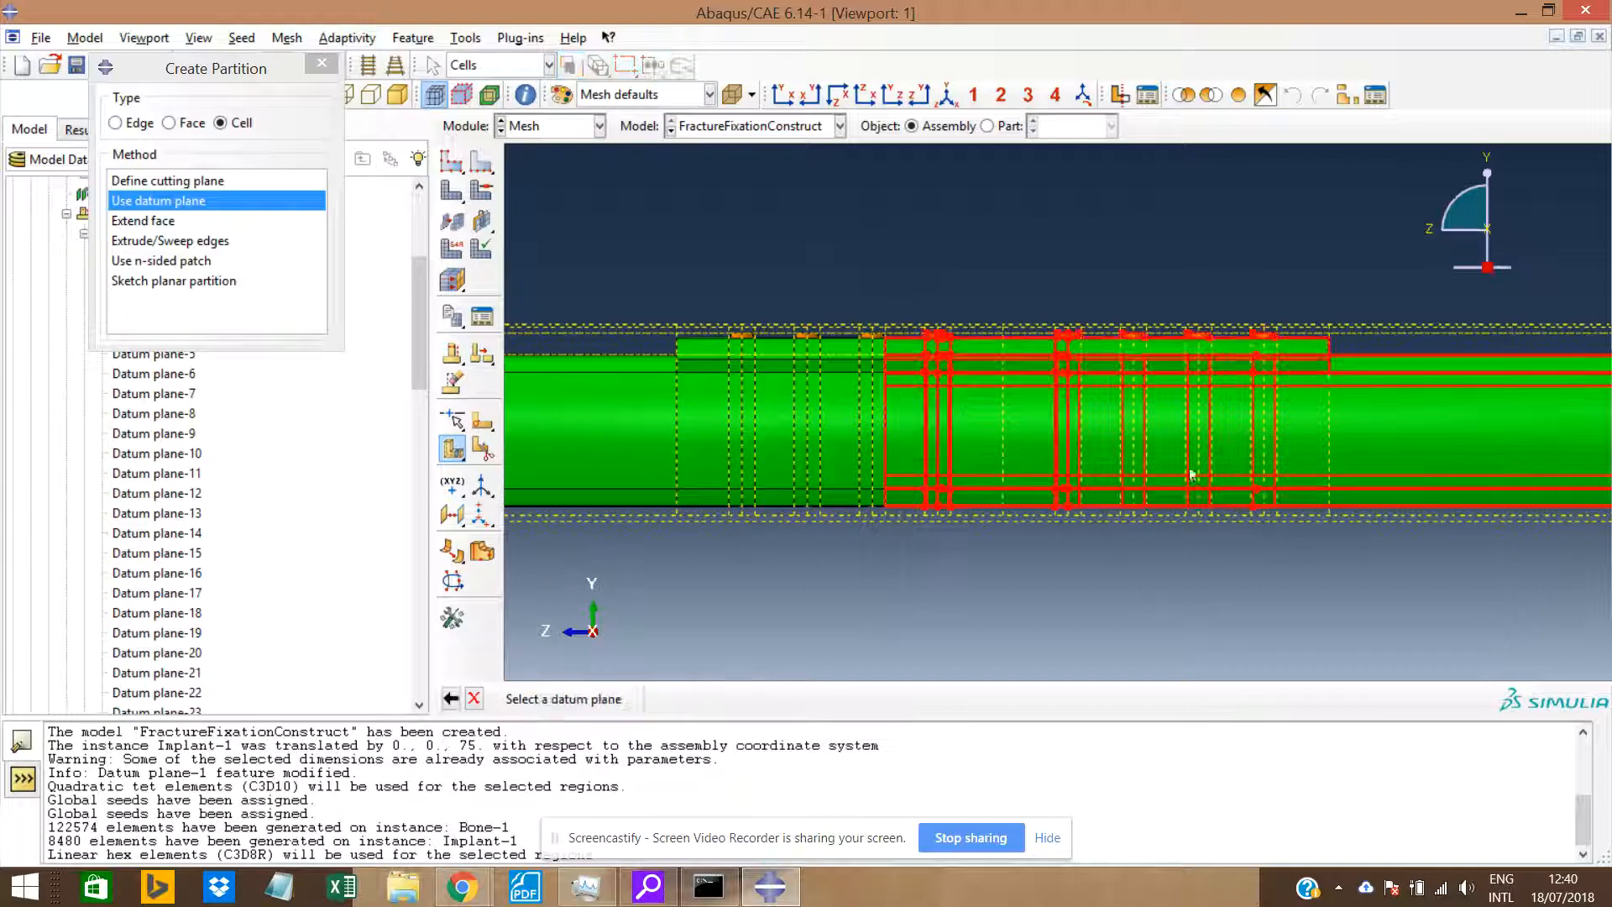
left_click(1081, 442)
middle_click(1127, 475)
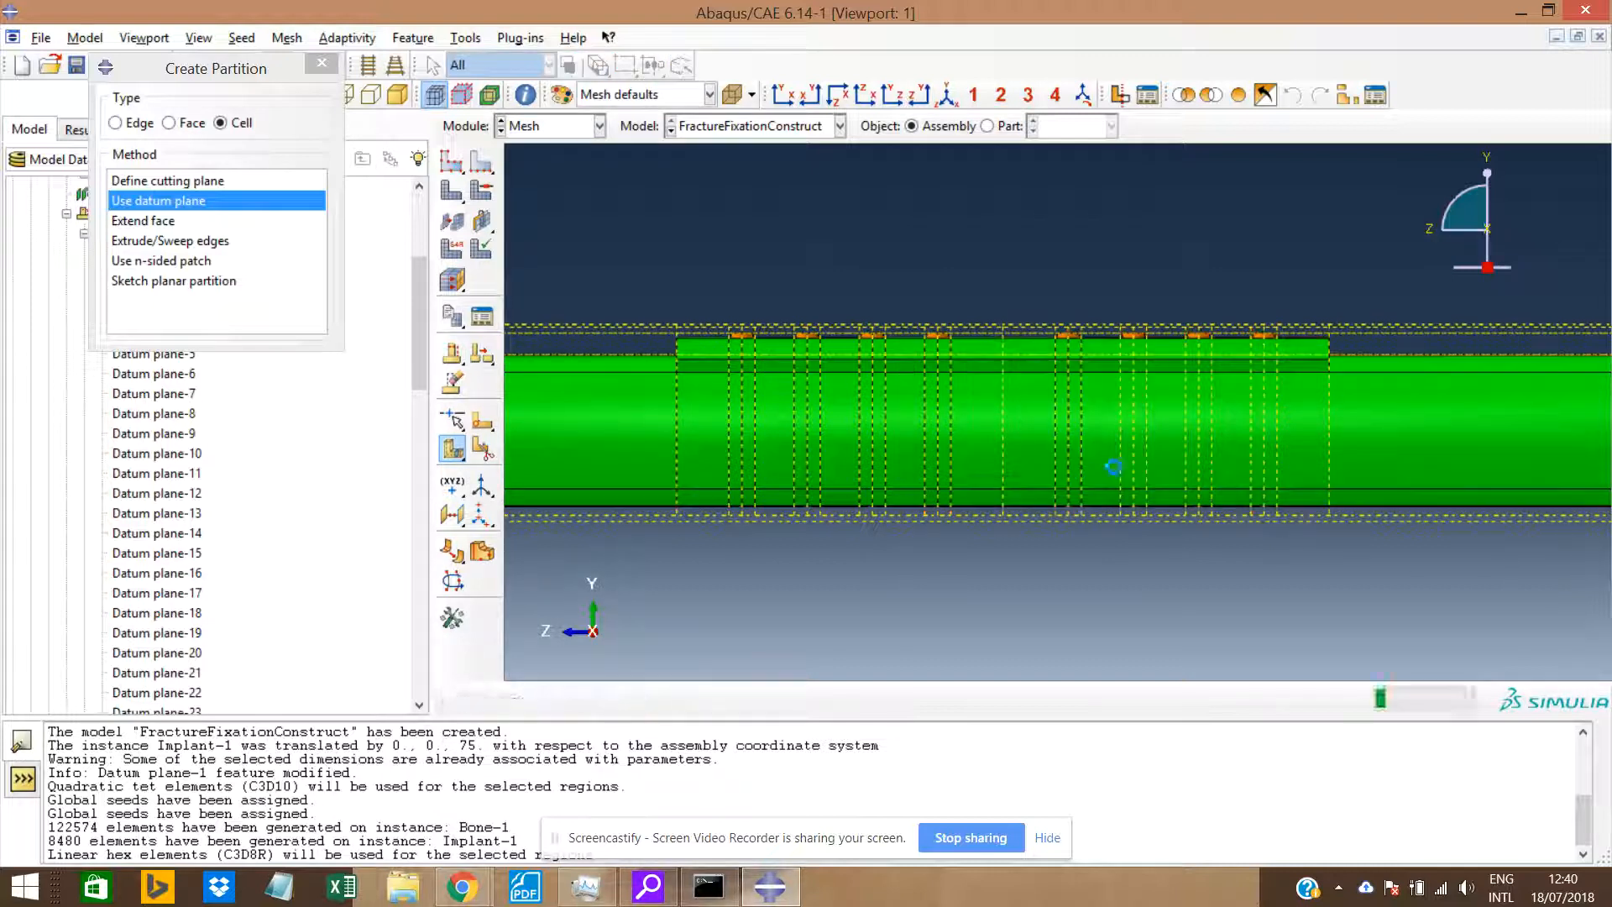
Partition all cells with the three datum planes of the sixth screw: its +Z side, centre and -Z side.
left_click_drag(861, 263, 1347, 464)
middle_click(1120, 421)
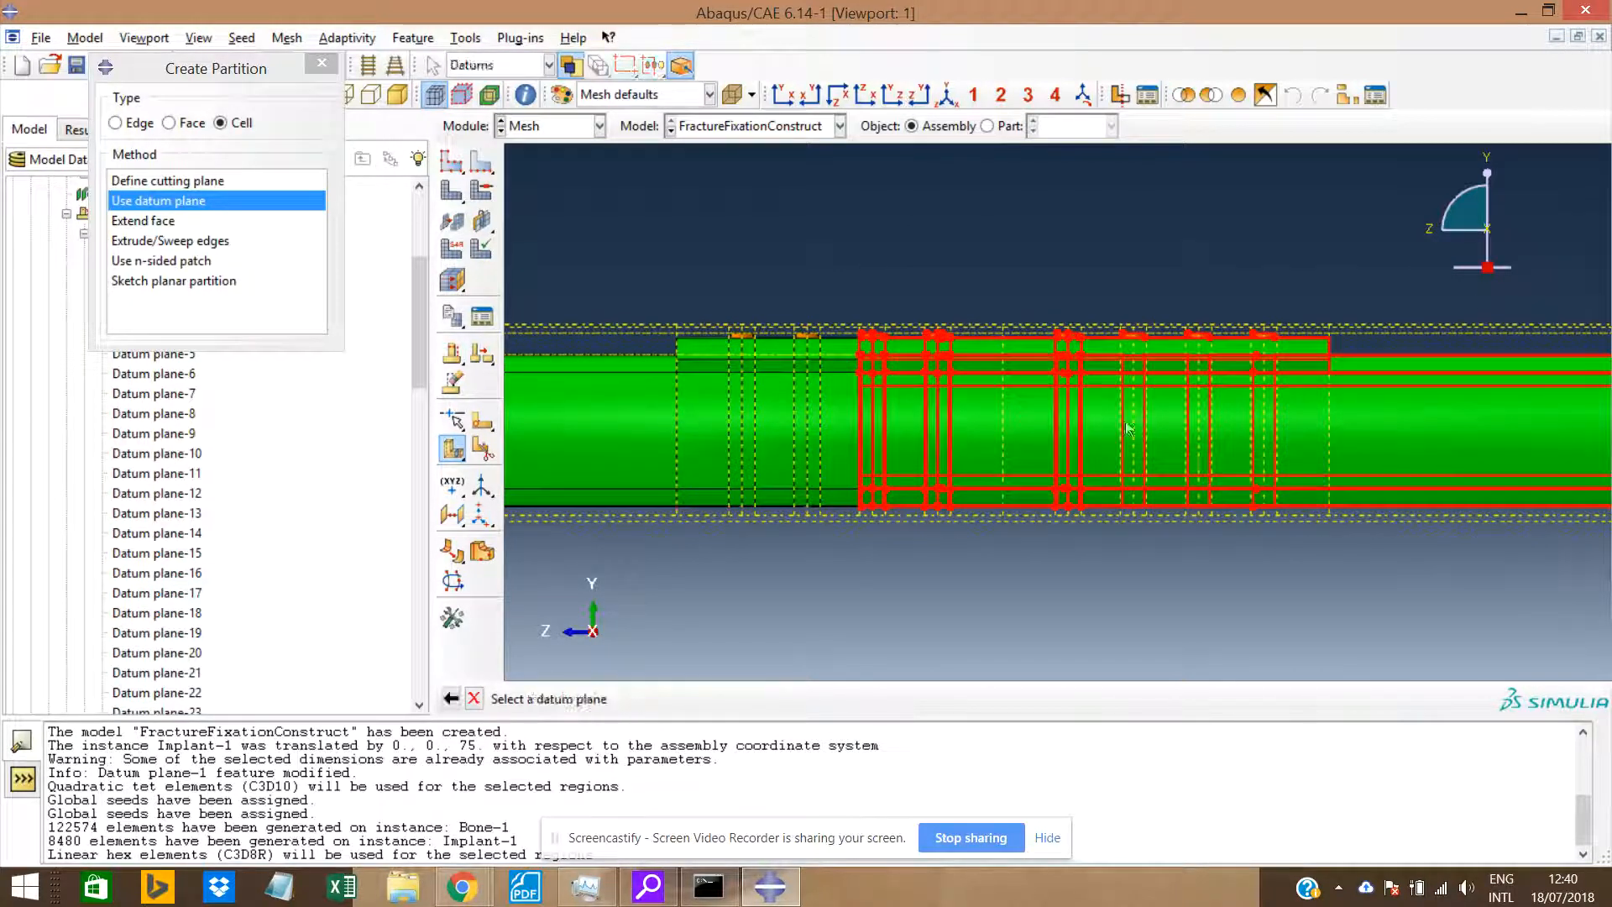
left_click(1120, 421)
middle_click(1120, 421)
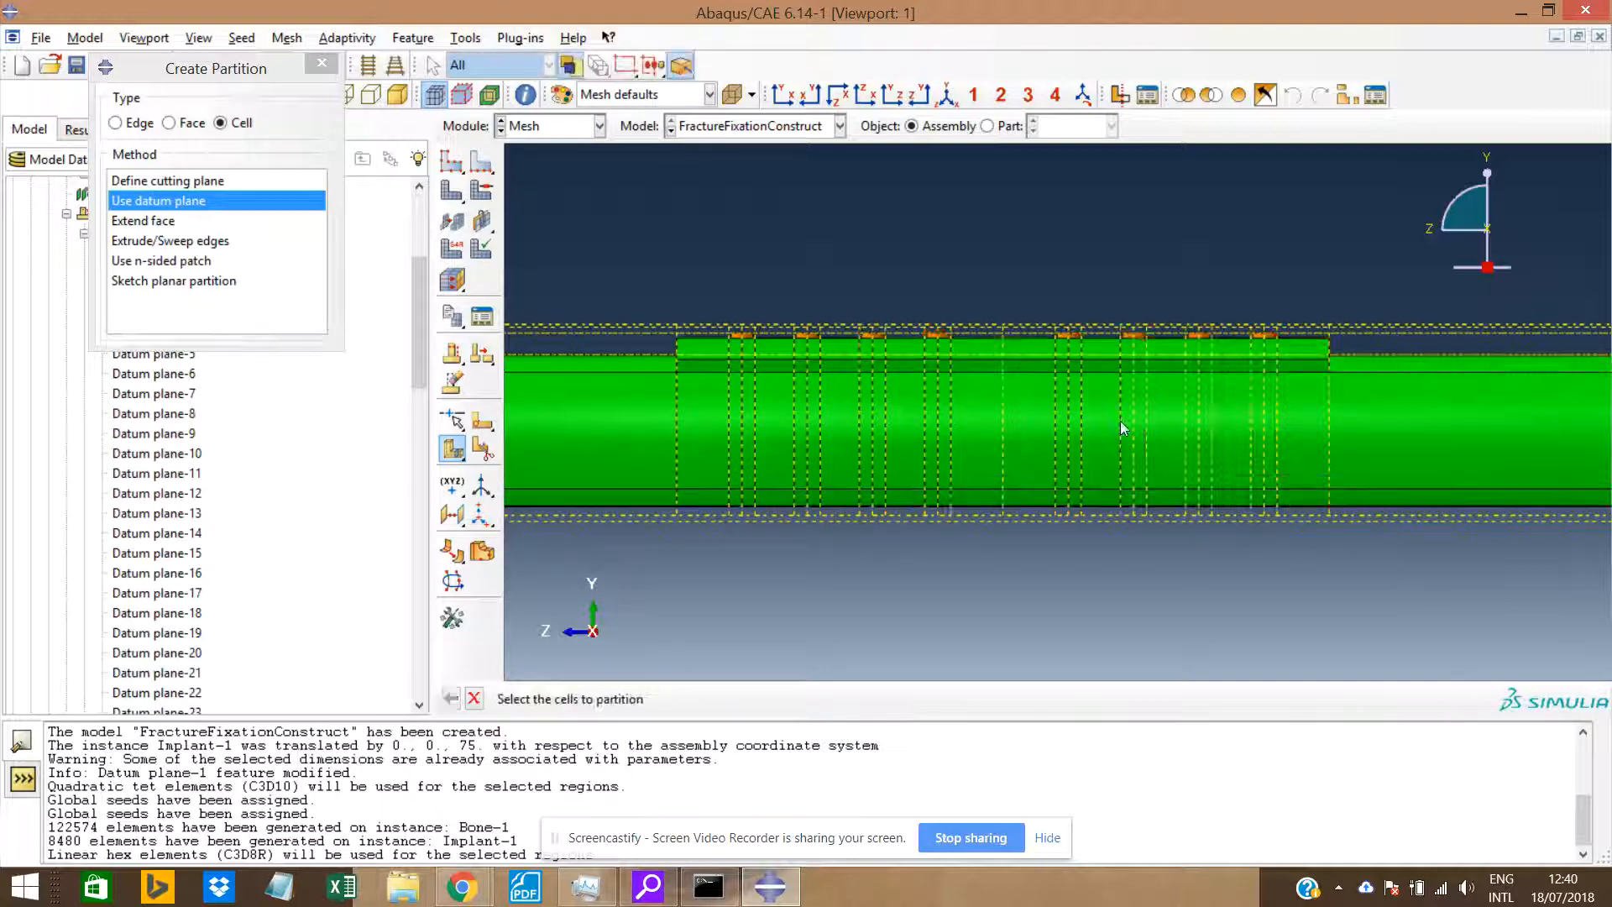
left_click_drag(1012, 295, 1317, 496)
middle_click(1135, 422)
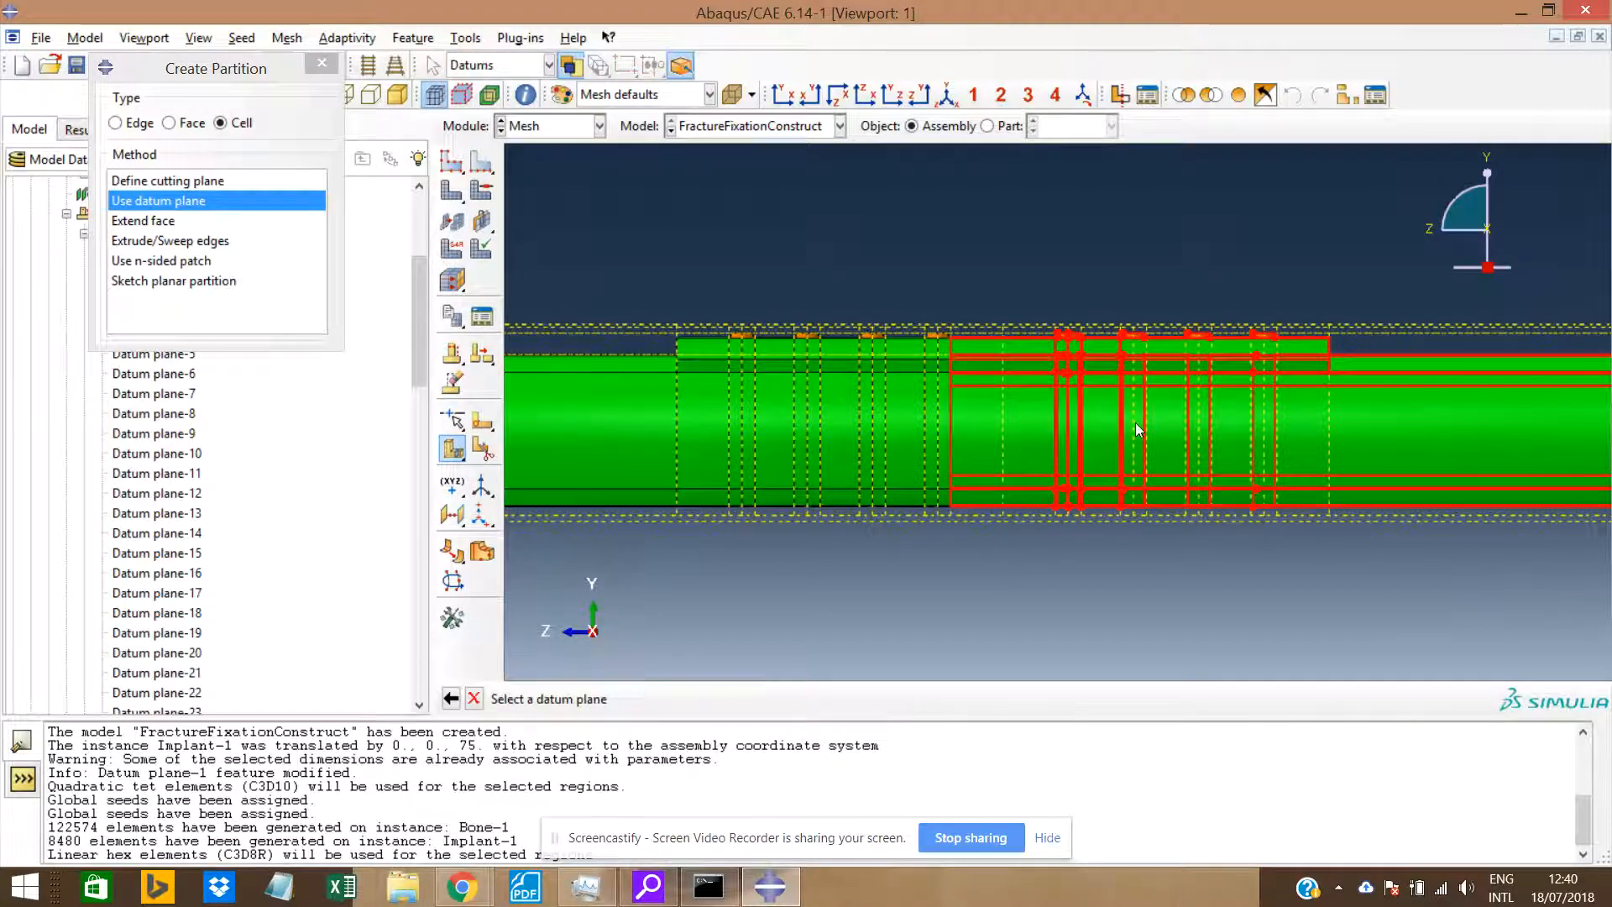
left_click(1135, 422)
middle_click(1135, 422)
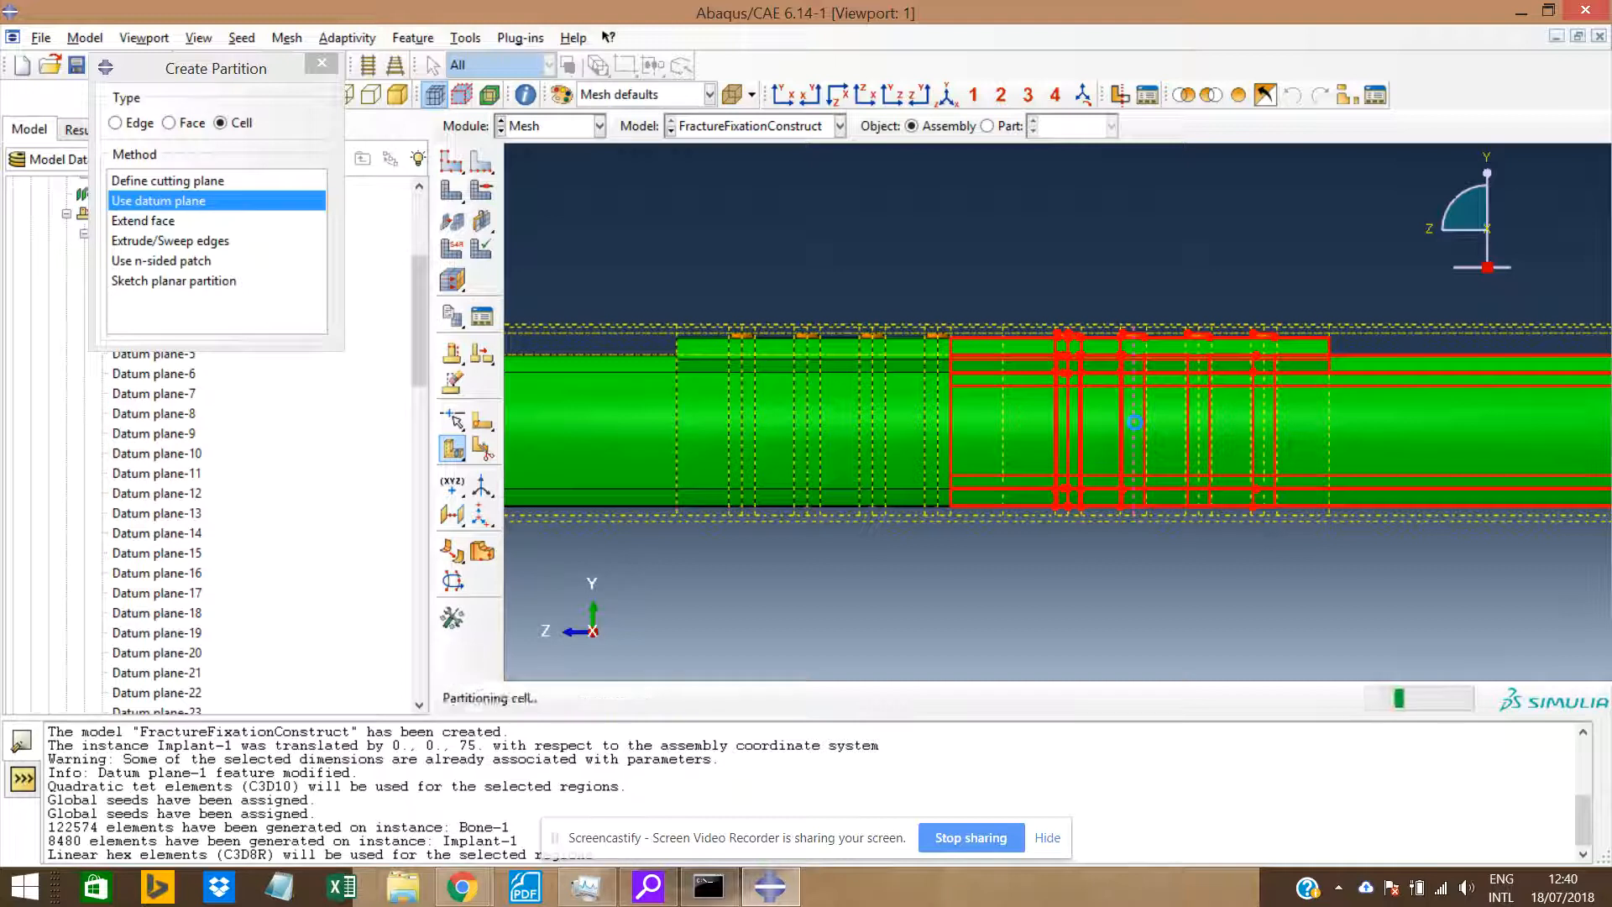
left_click_drag(939, 275, 1606, 521)
middle_click(1144, 420)
left_click(1143, 420)
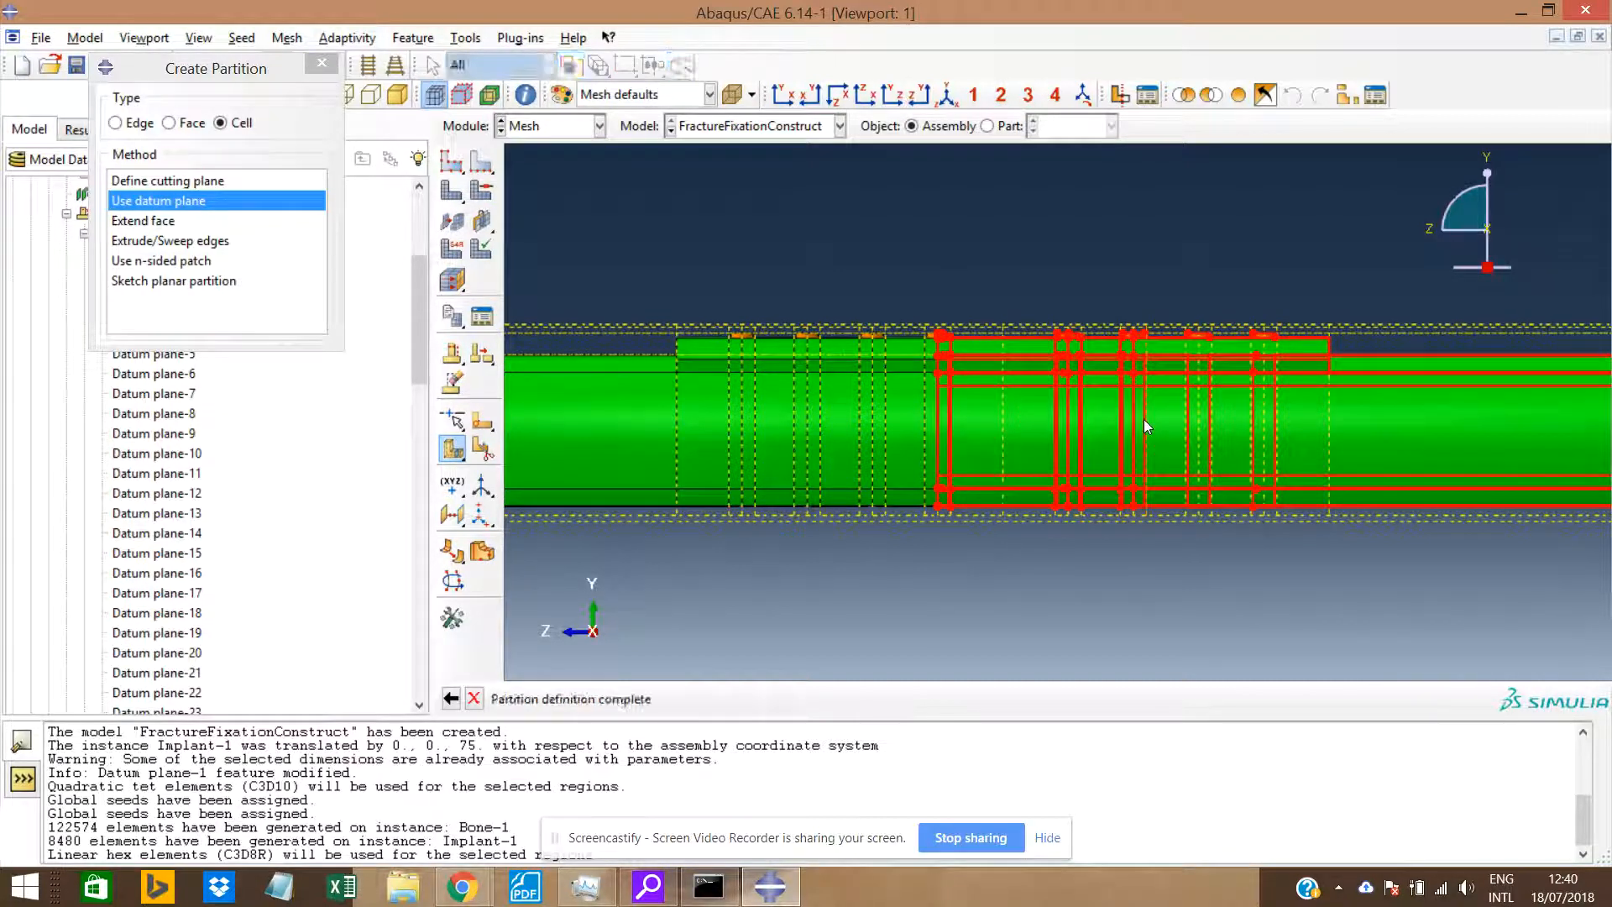
middle_click(1144, 420)
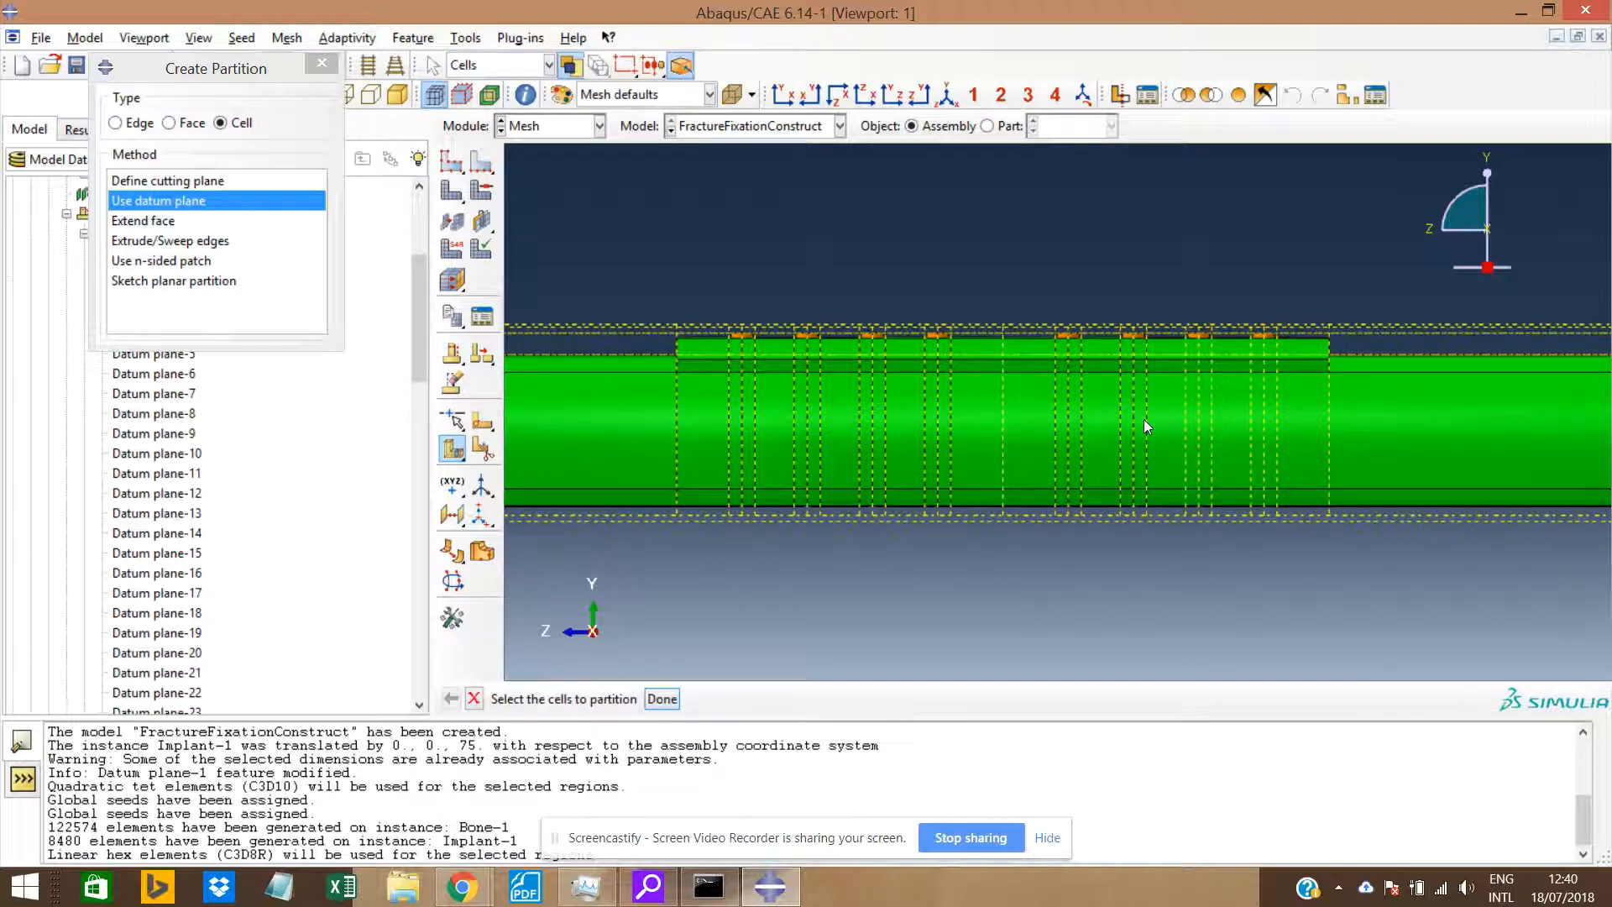
Partition all cells with the three datum planes of the seventh screw: its +Z side, centre and -Z side.
left_click_drag(1000, 285, 1606, 602)
middle_click(1217, 447)
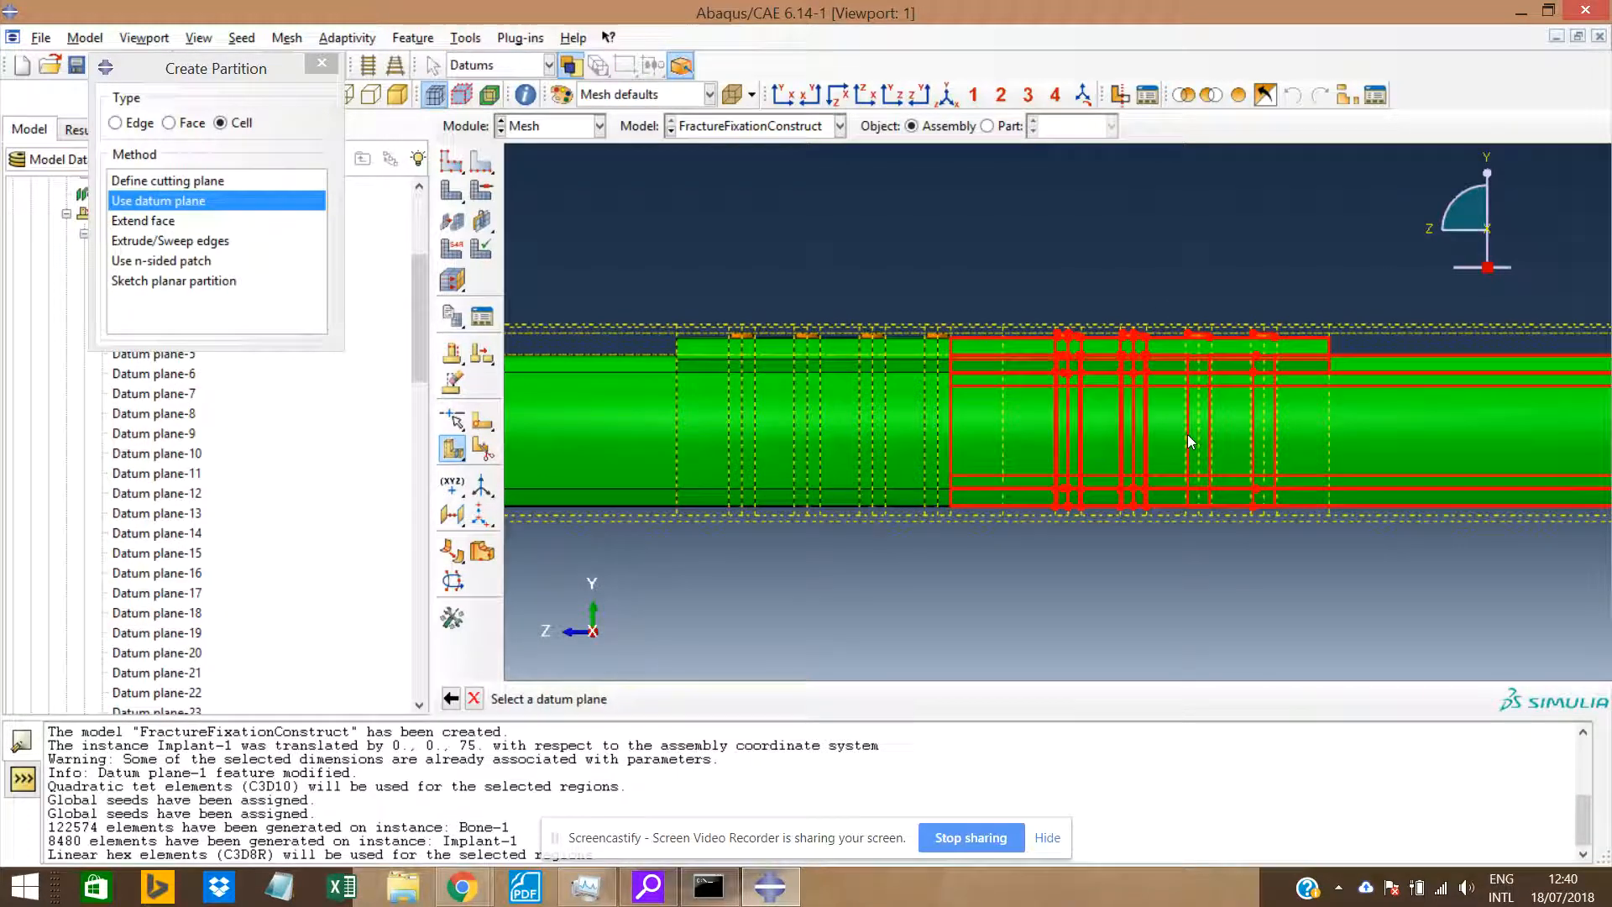
left_click(1188, 435)
middle_click(1187, 433)
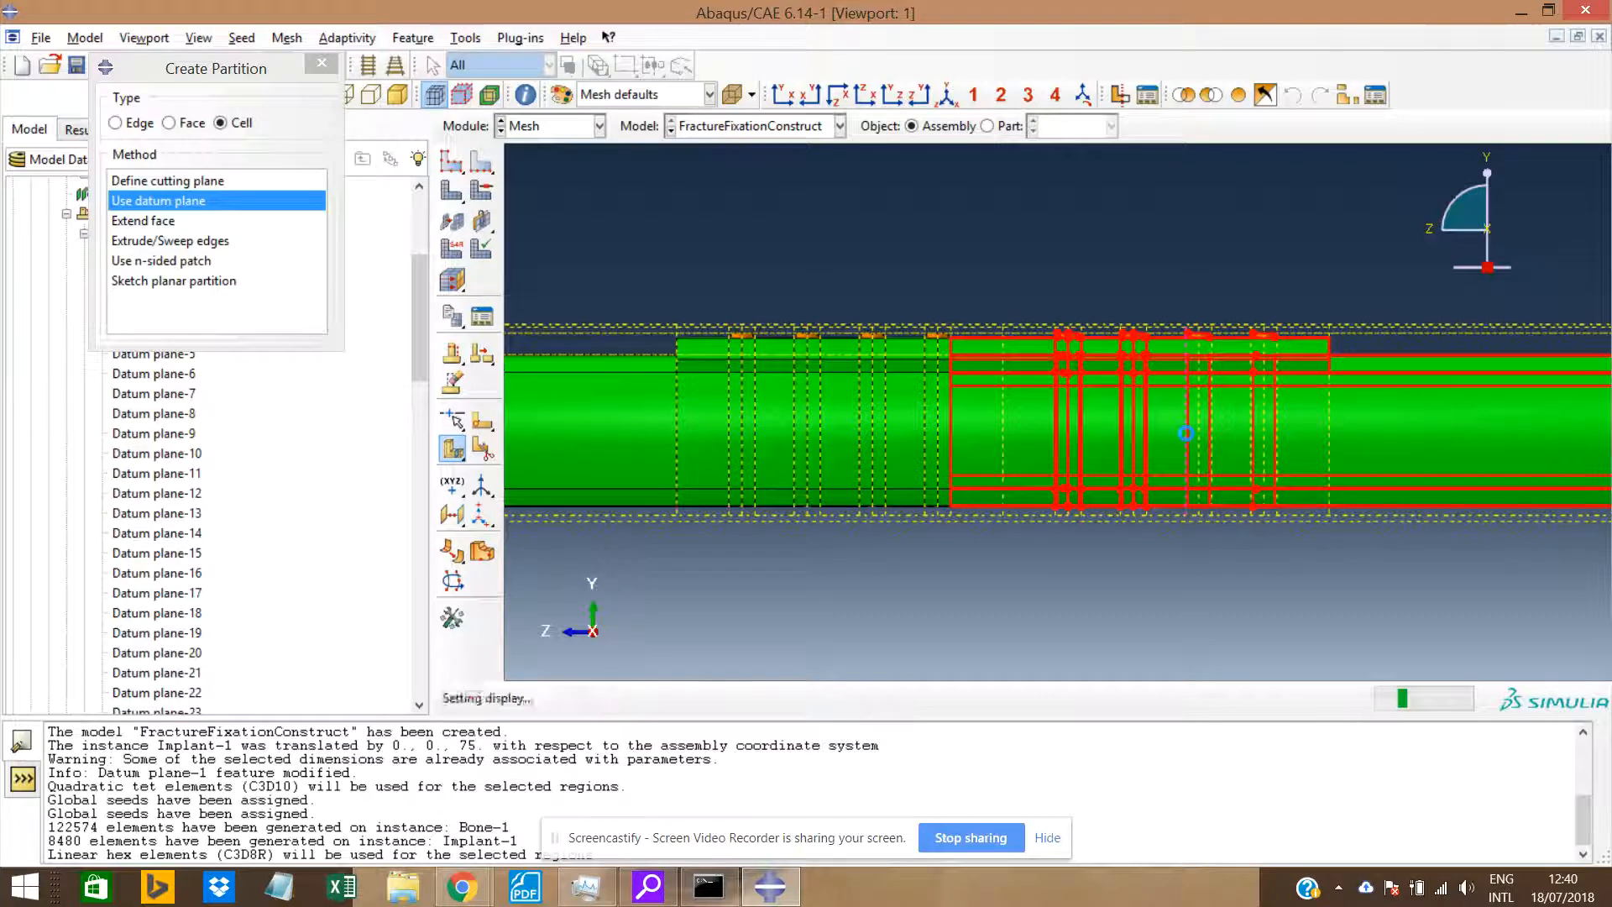
left_click_drag(1011, 262, 1540, 626)
middle_click(1211, 416)
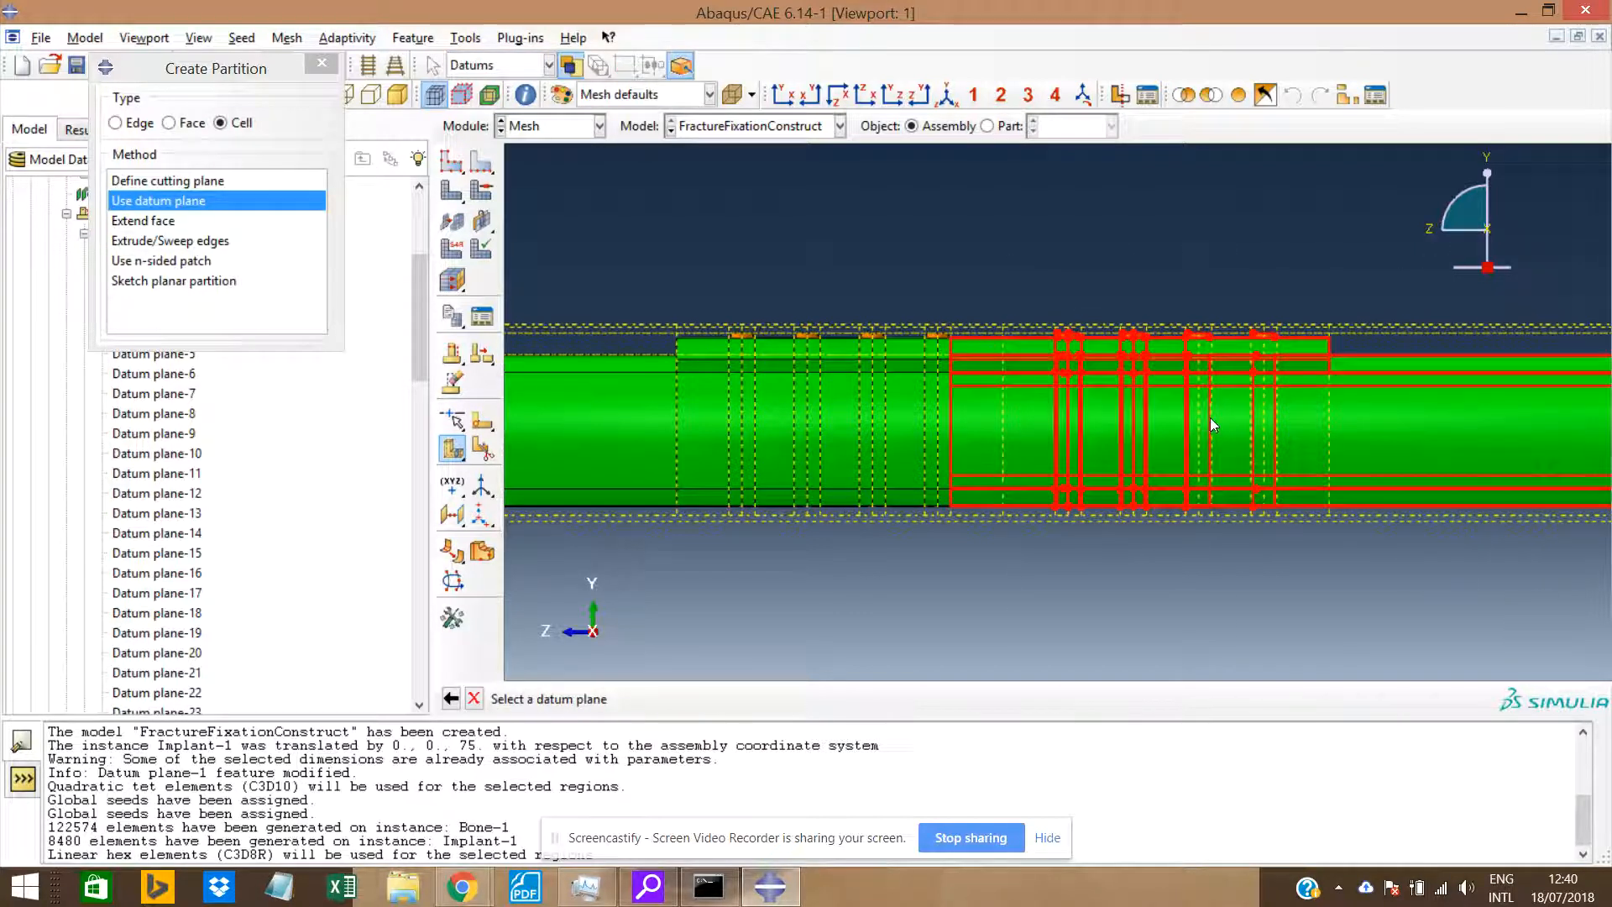
left_click(1198, 422)
middle_click(1198, 422)
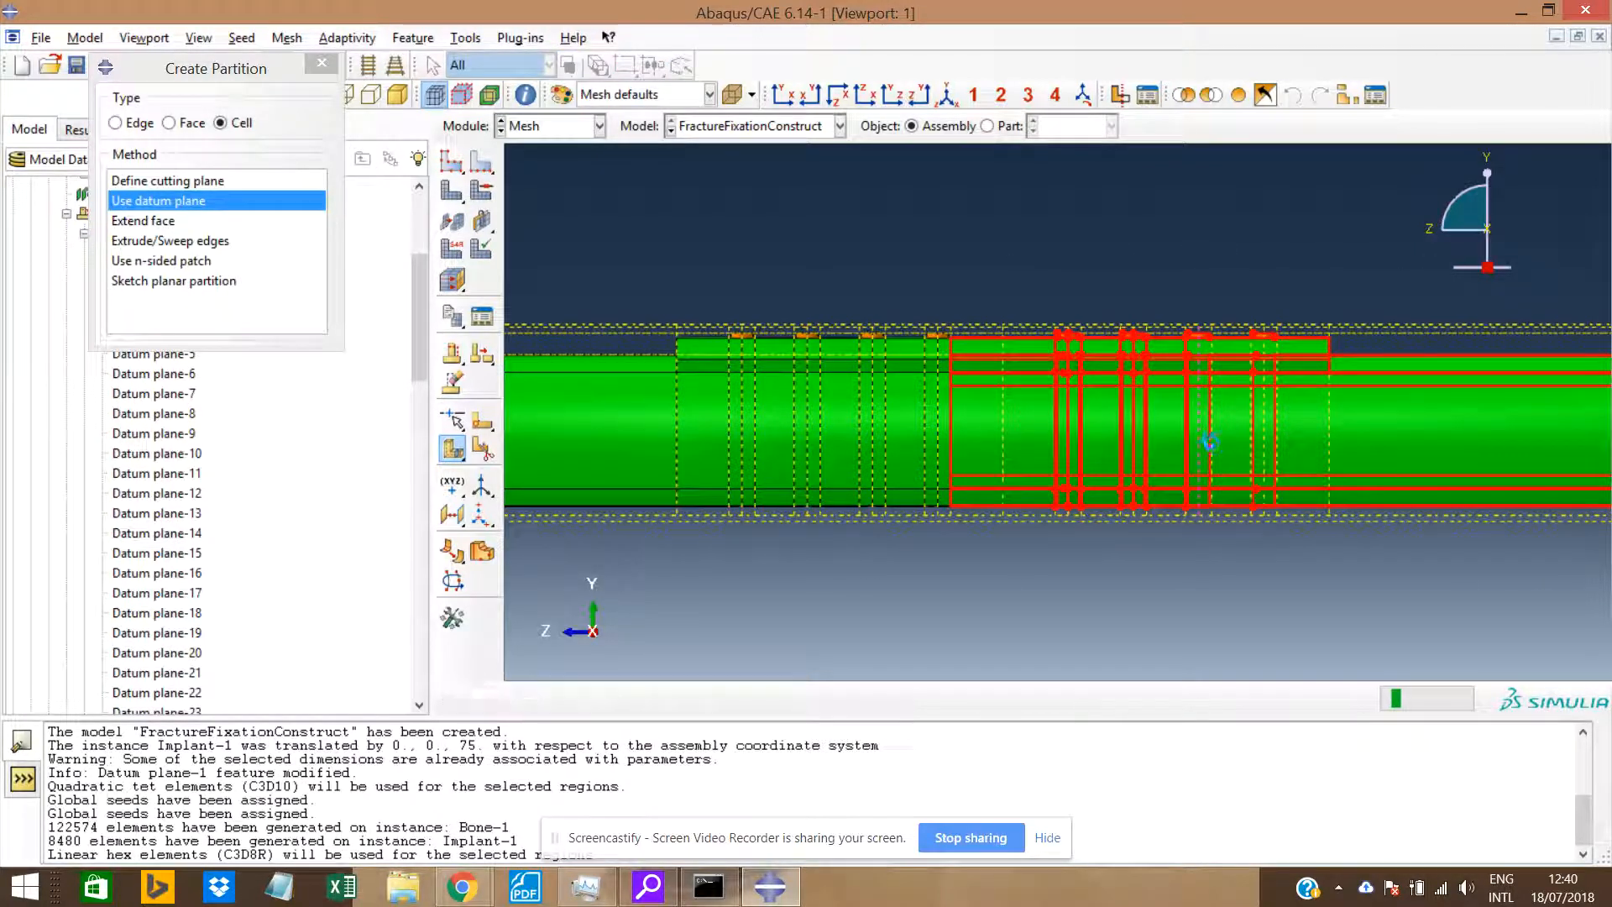
left_click_drag(997, 264, 1326, 474)
middle_click(1327, 477)
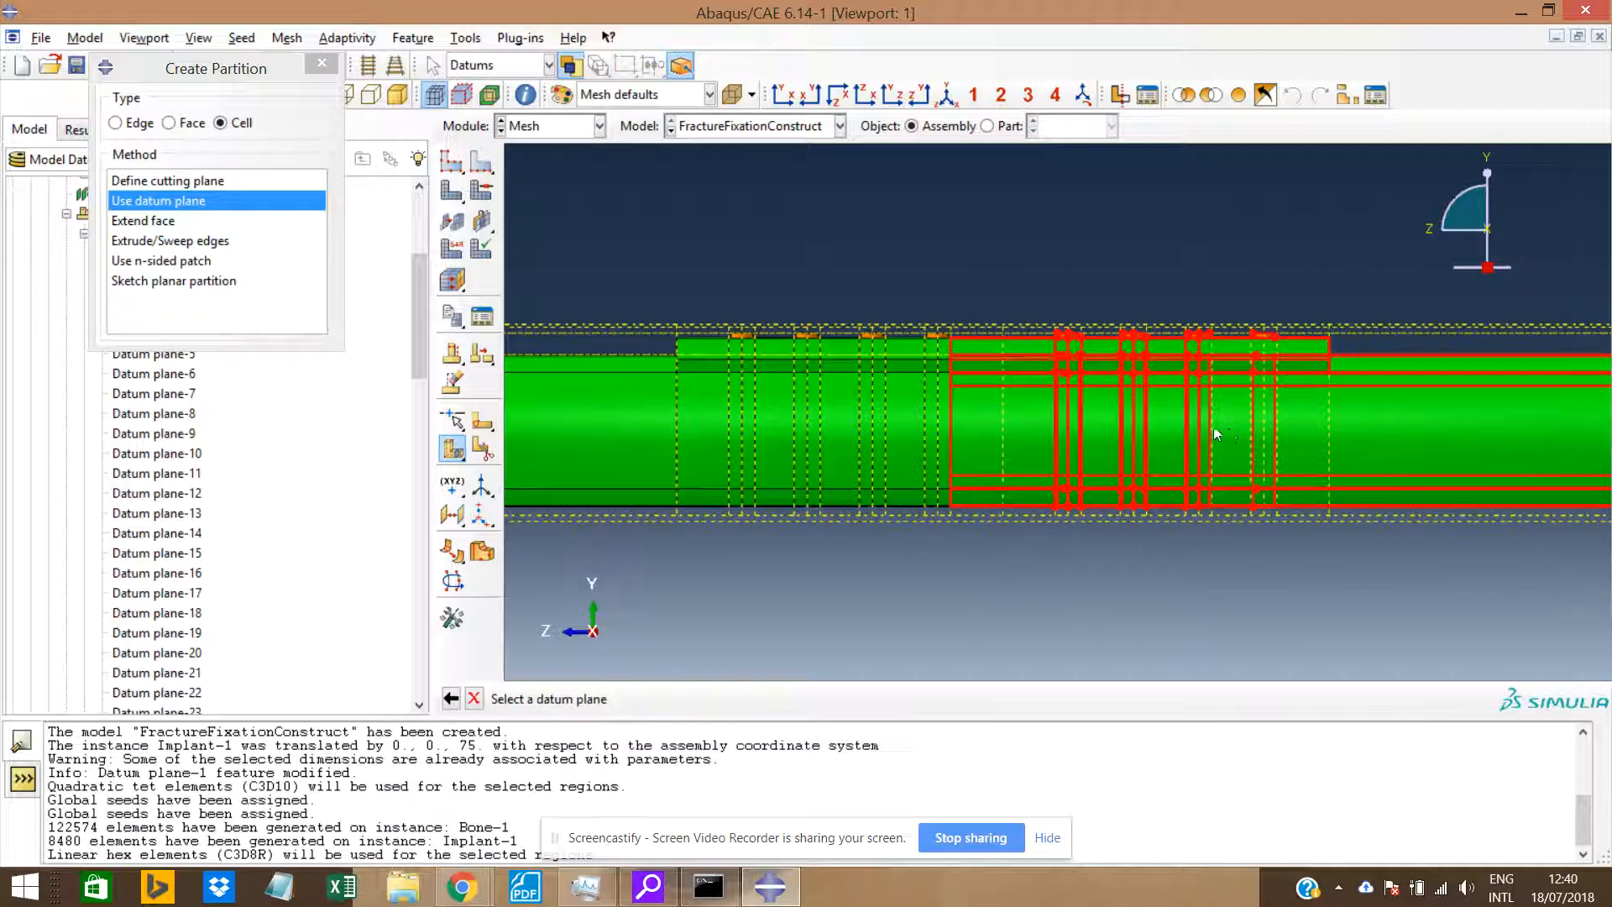
left_click(1211, 425)
middle_click(1230, 432)
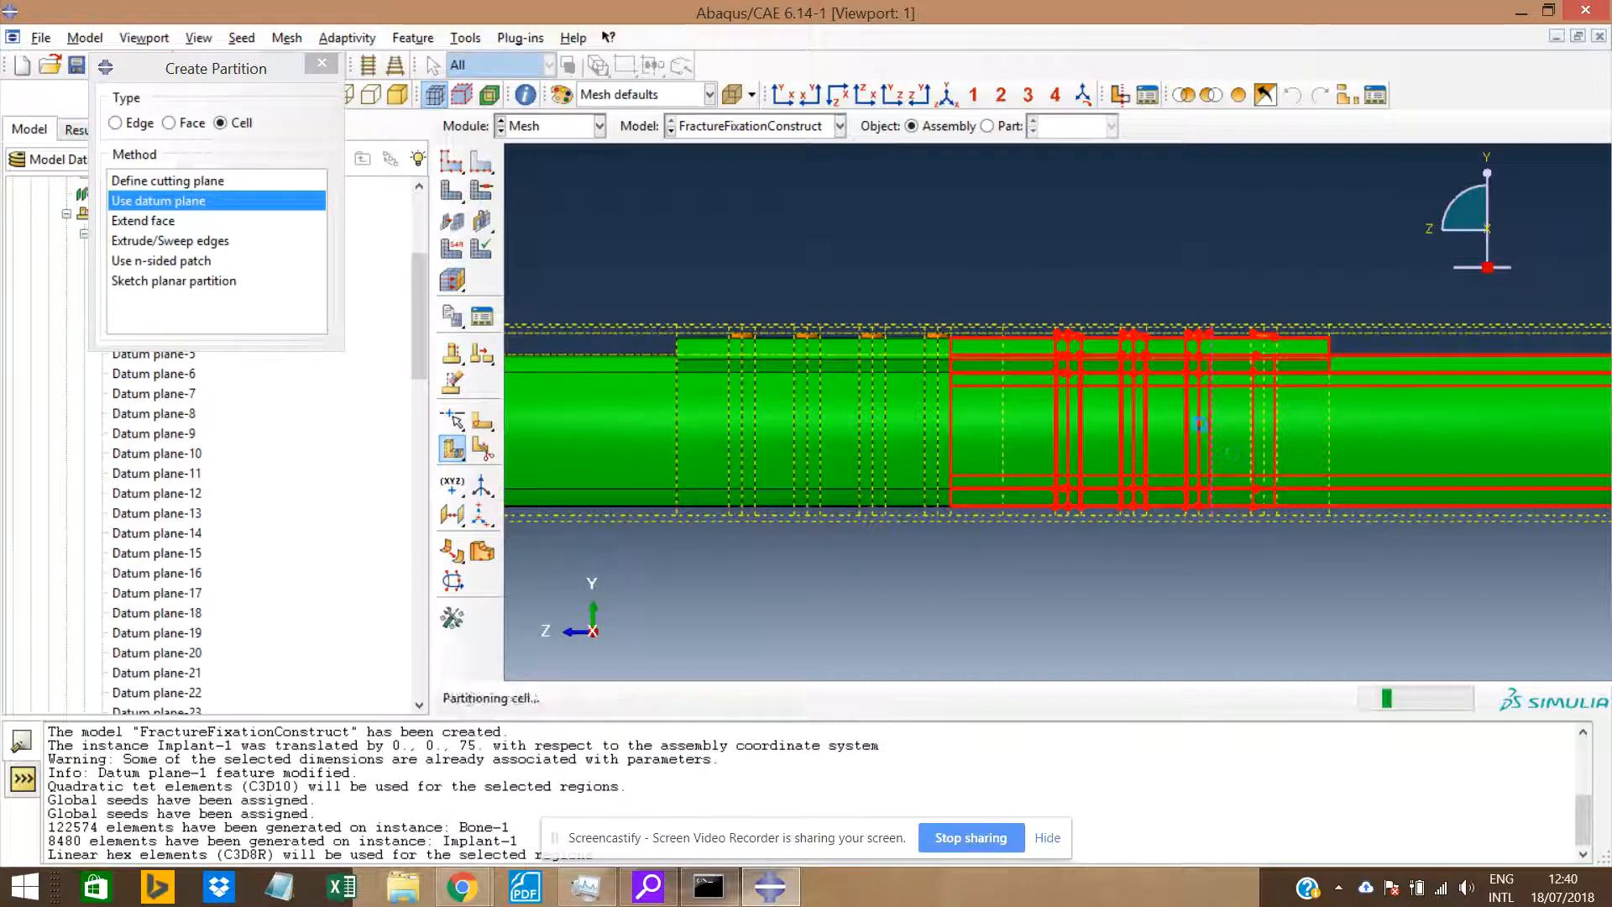
Partition all cells with the three datum planes of the eighth screw: its +Z side, centre and -Z side.
left_click_drag(985, 258, 1354, 516)
middle_click(1255, 441)
left_click(1254, 439)
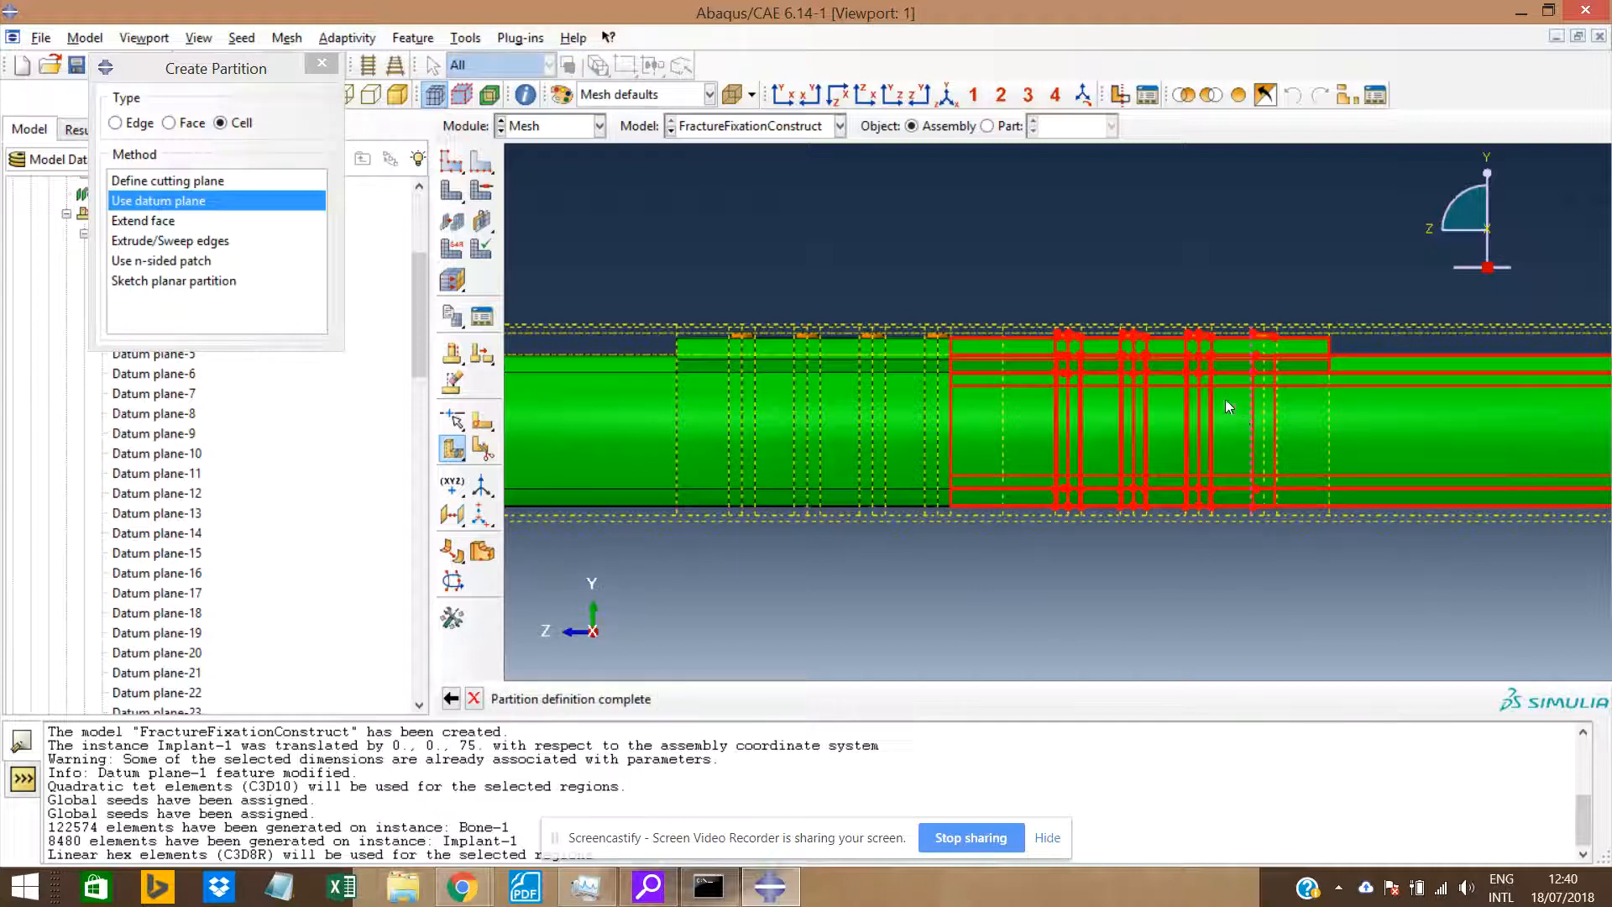
left_click_drag(1050, 245, 1577, 603)
middle_click(1274, 452)
left_click(1265, 443)
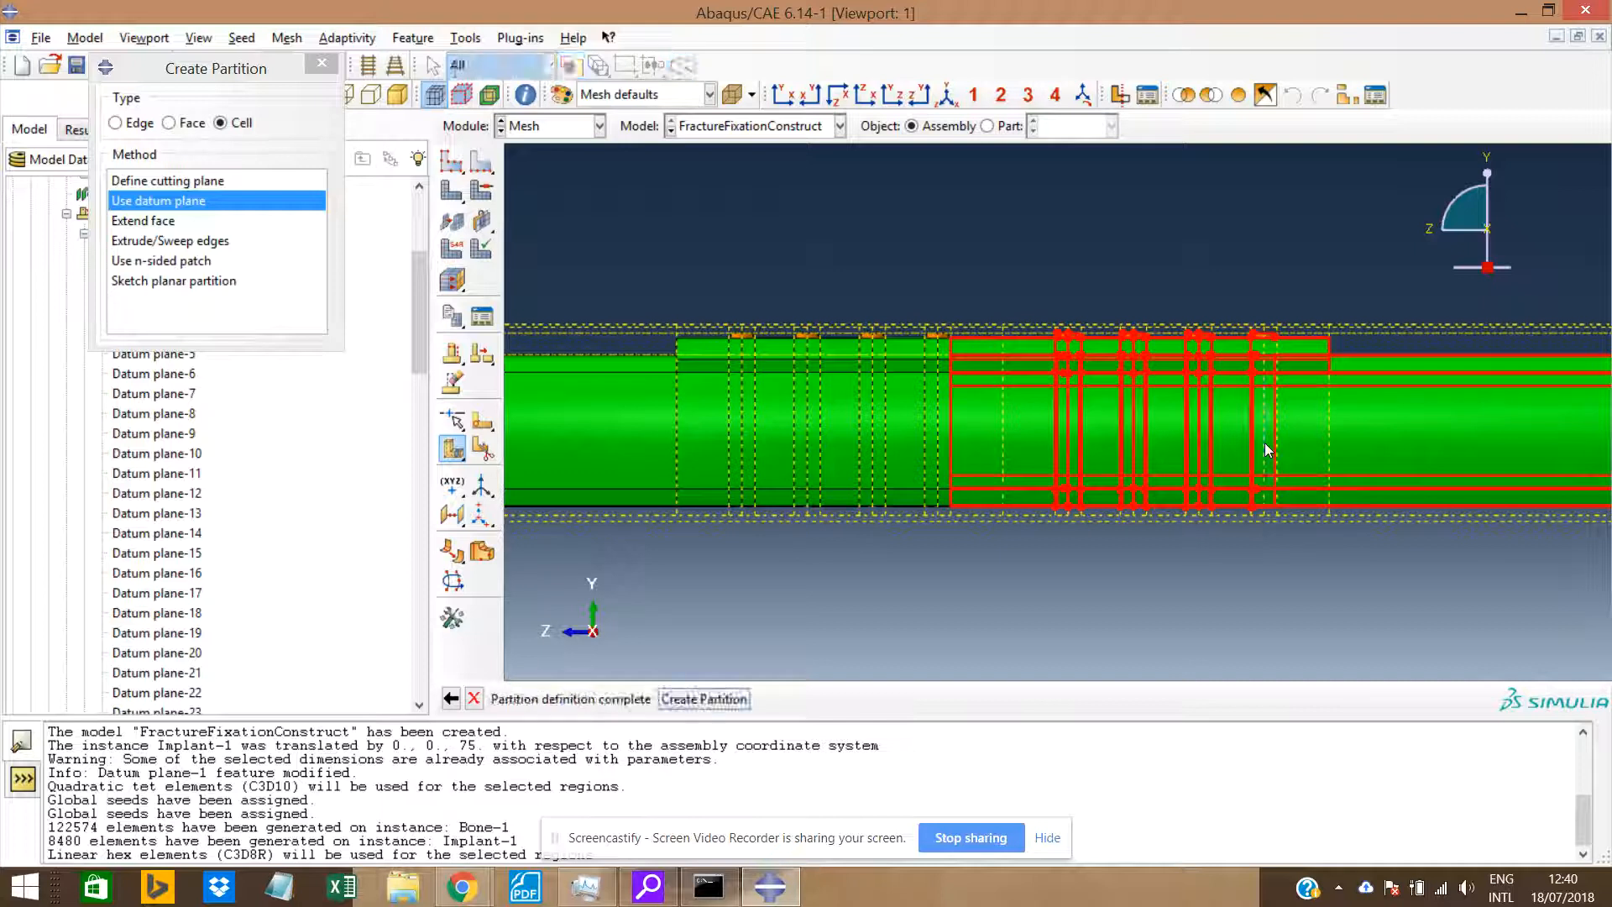
middle_click(1034, 257)
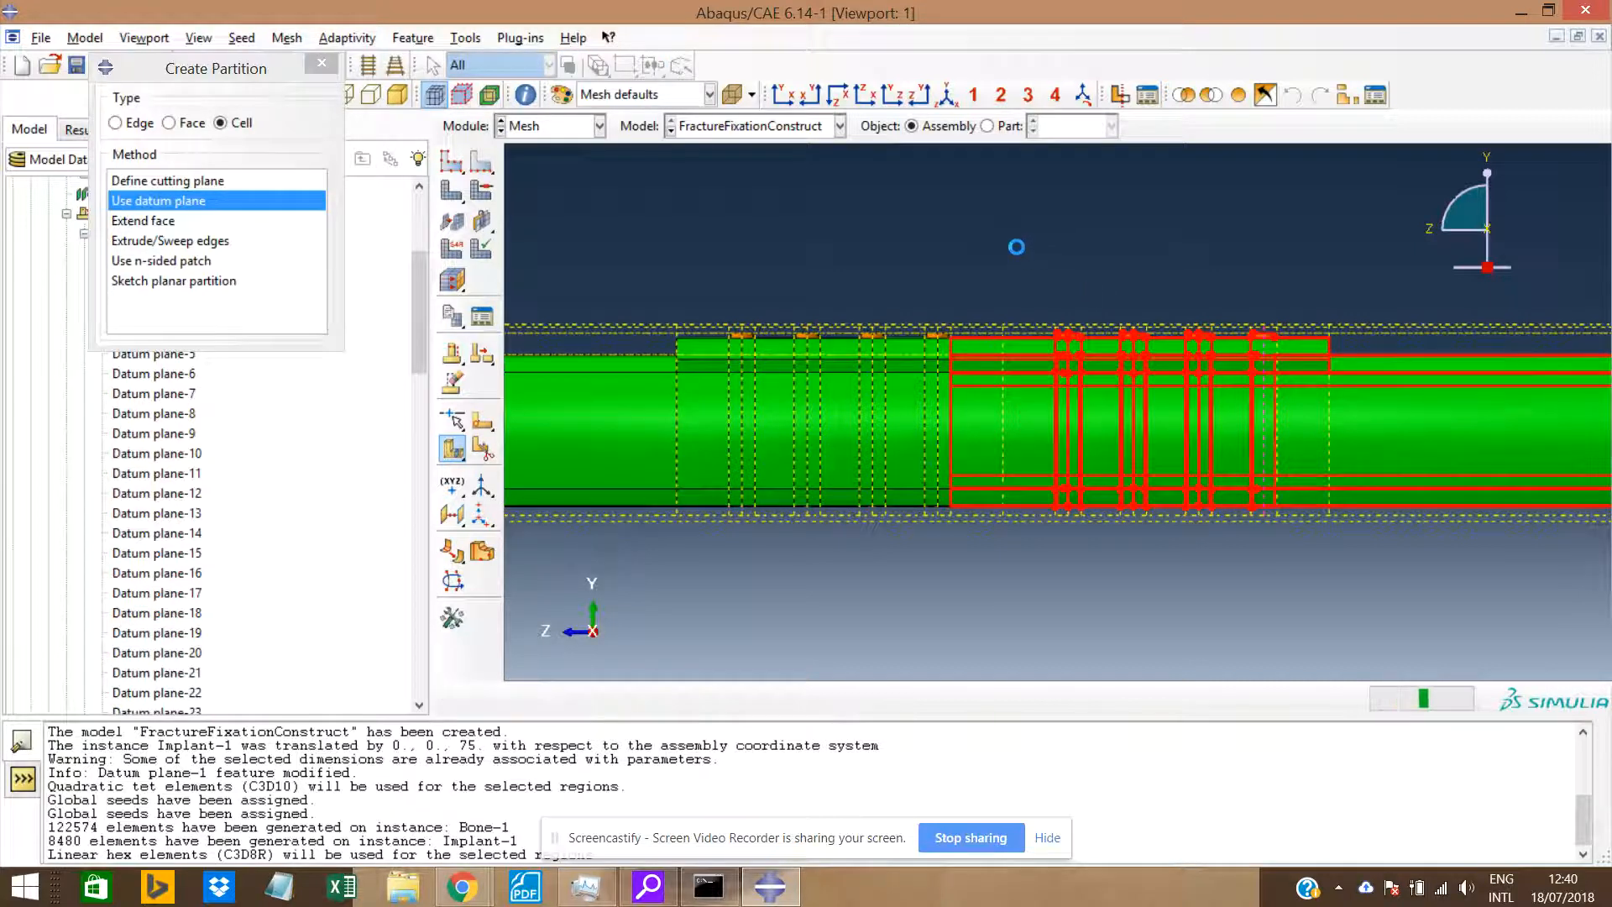
left_click_drag(1006, 240, 1604, 608)
middle_click(1320, 498)
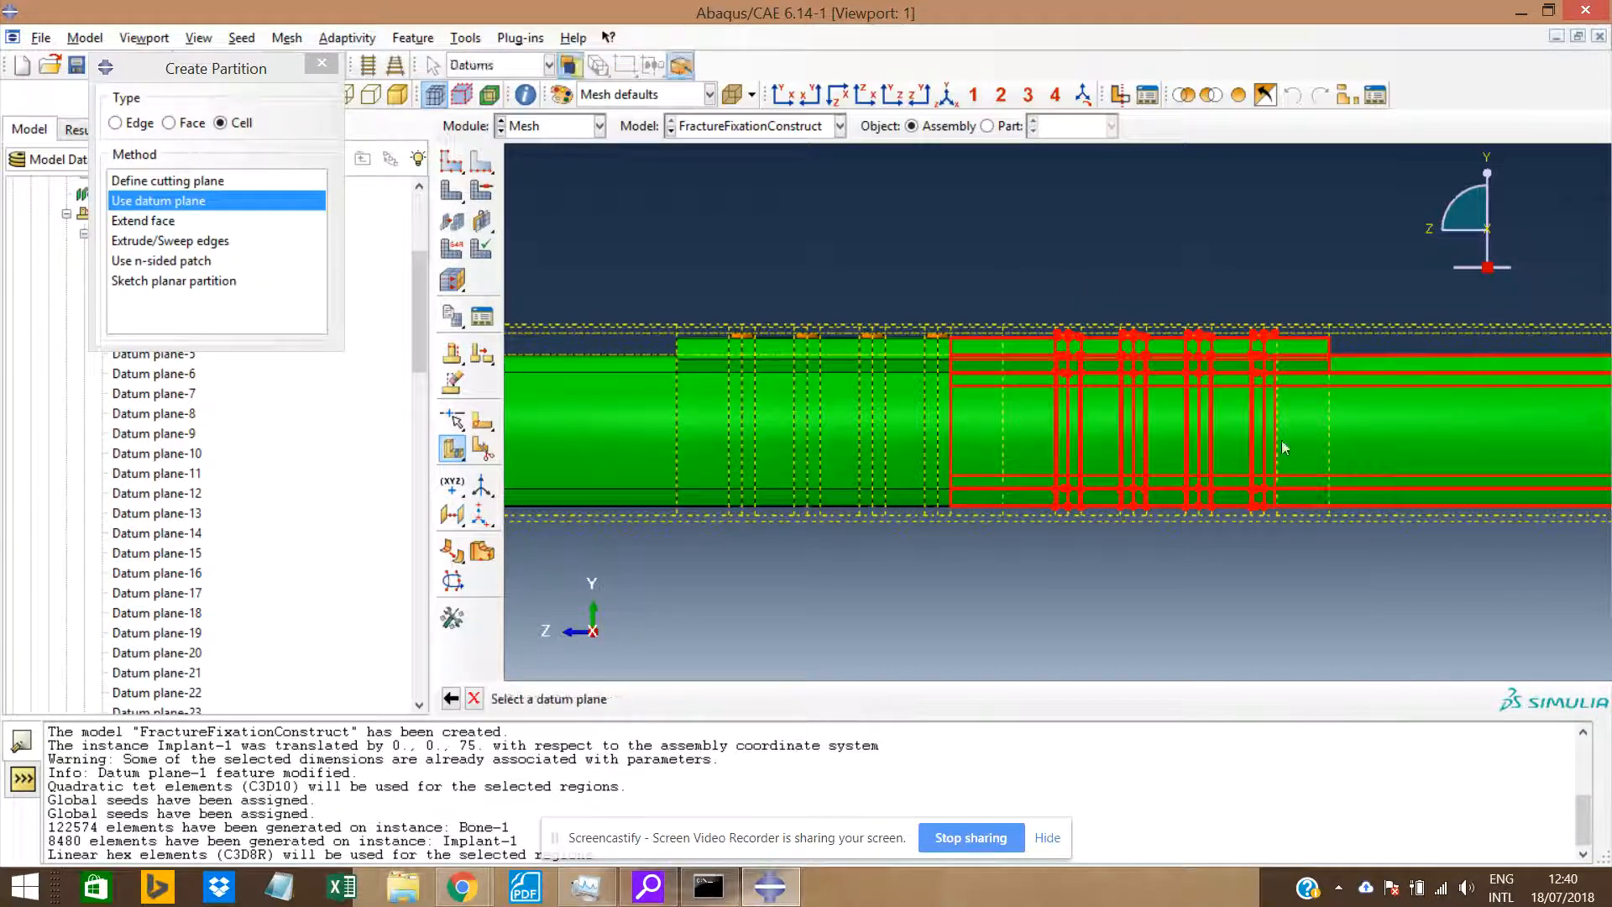
left_click(1281, 441)
middle_click(1289, 436)
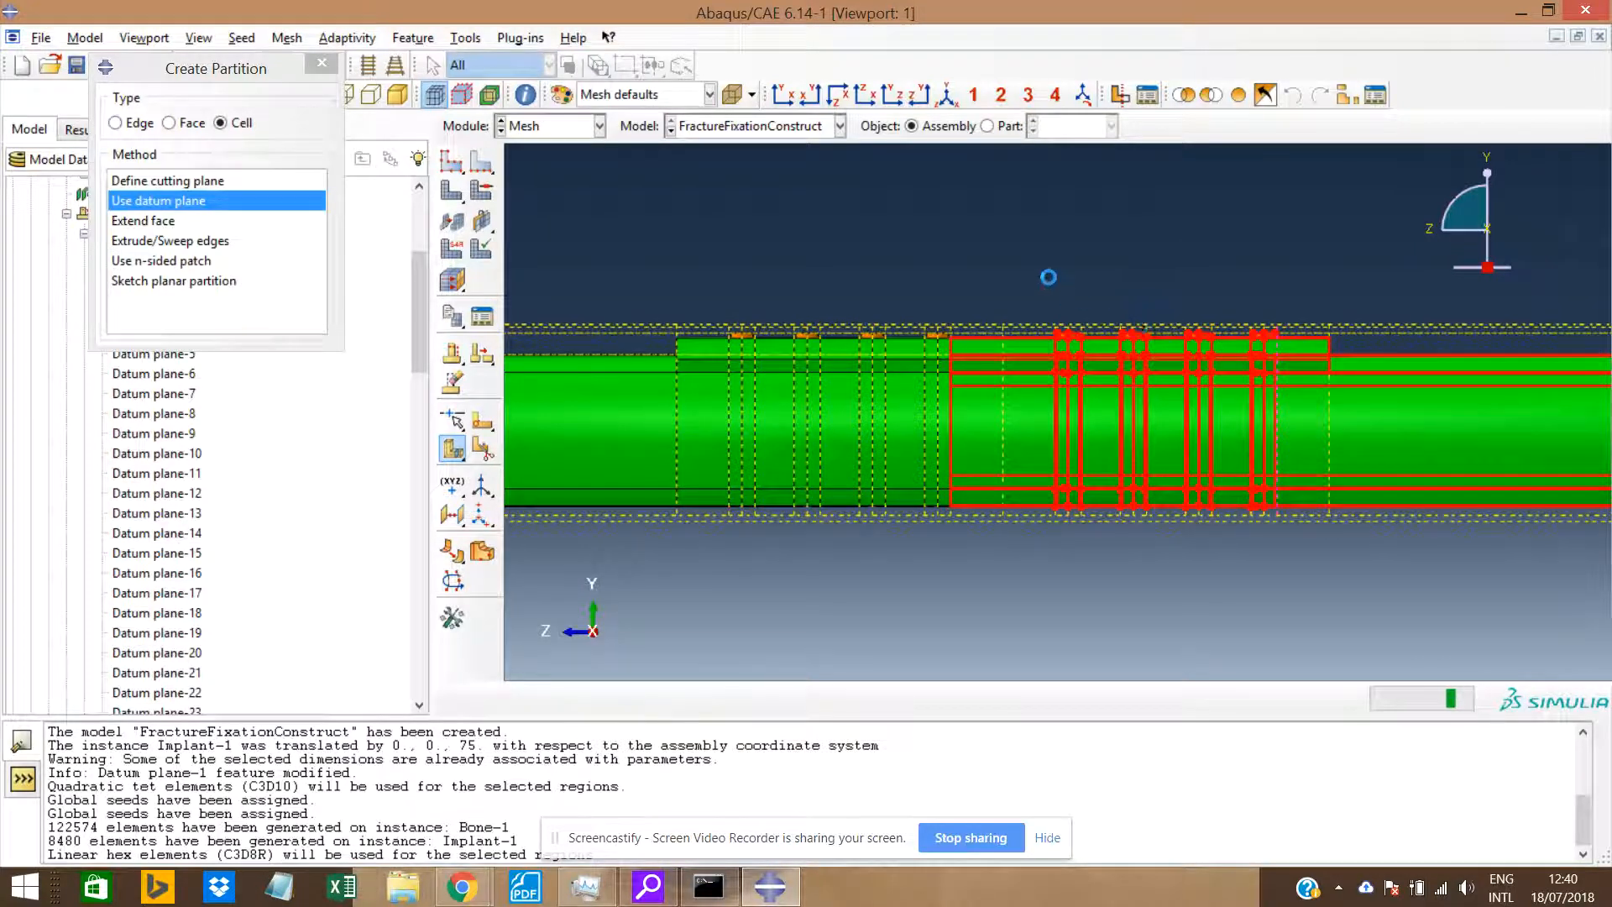
Partition the cells with the datum plane at the implant's -Z end.
left_click_drag(993, 250, 1611, 630)
middle_click(1319, 455)
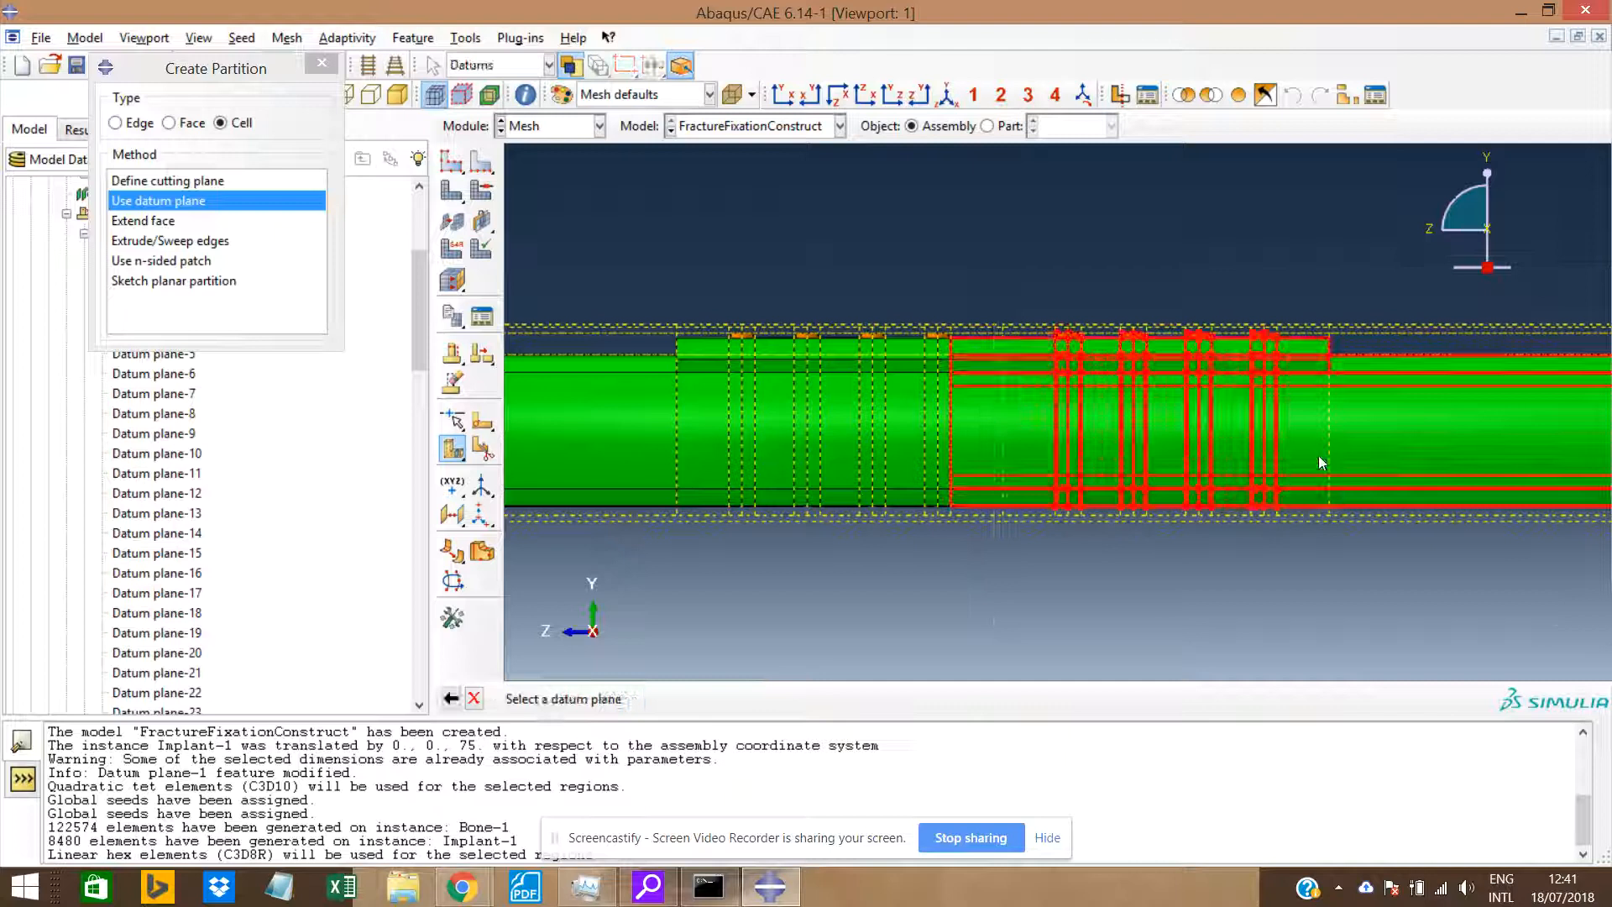
left_click(1328, 440)
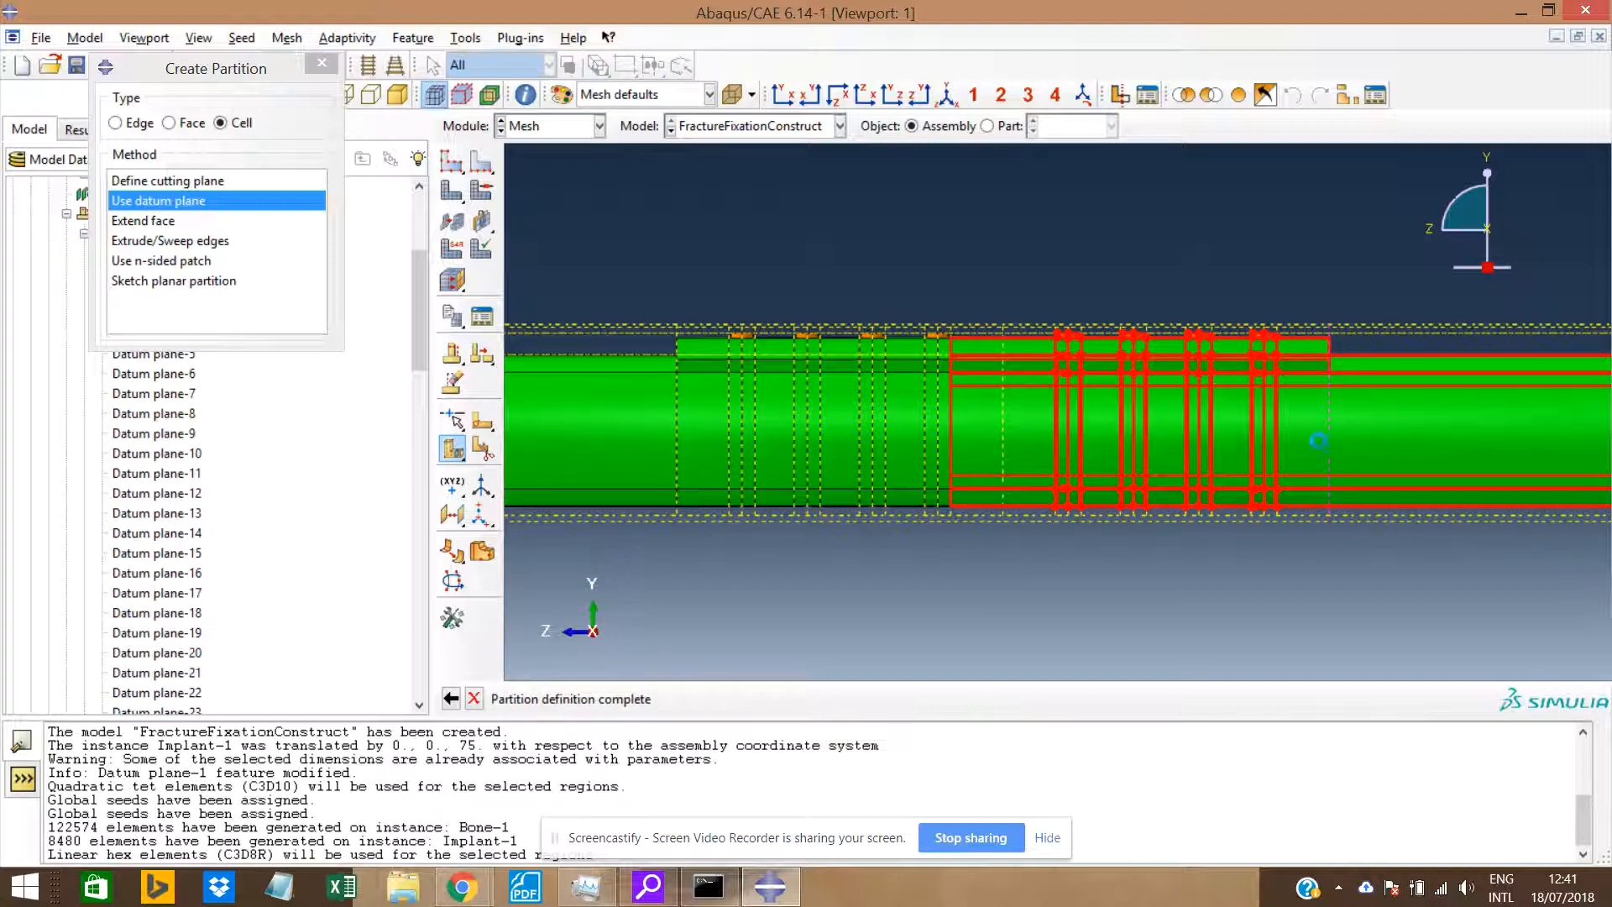
middle_click(1319, 446)
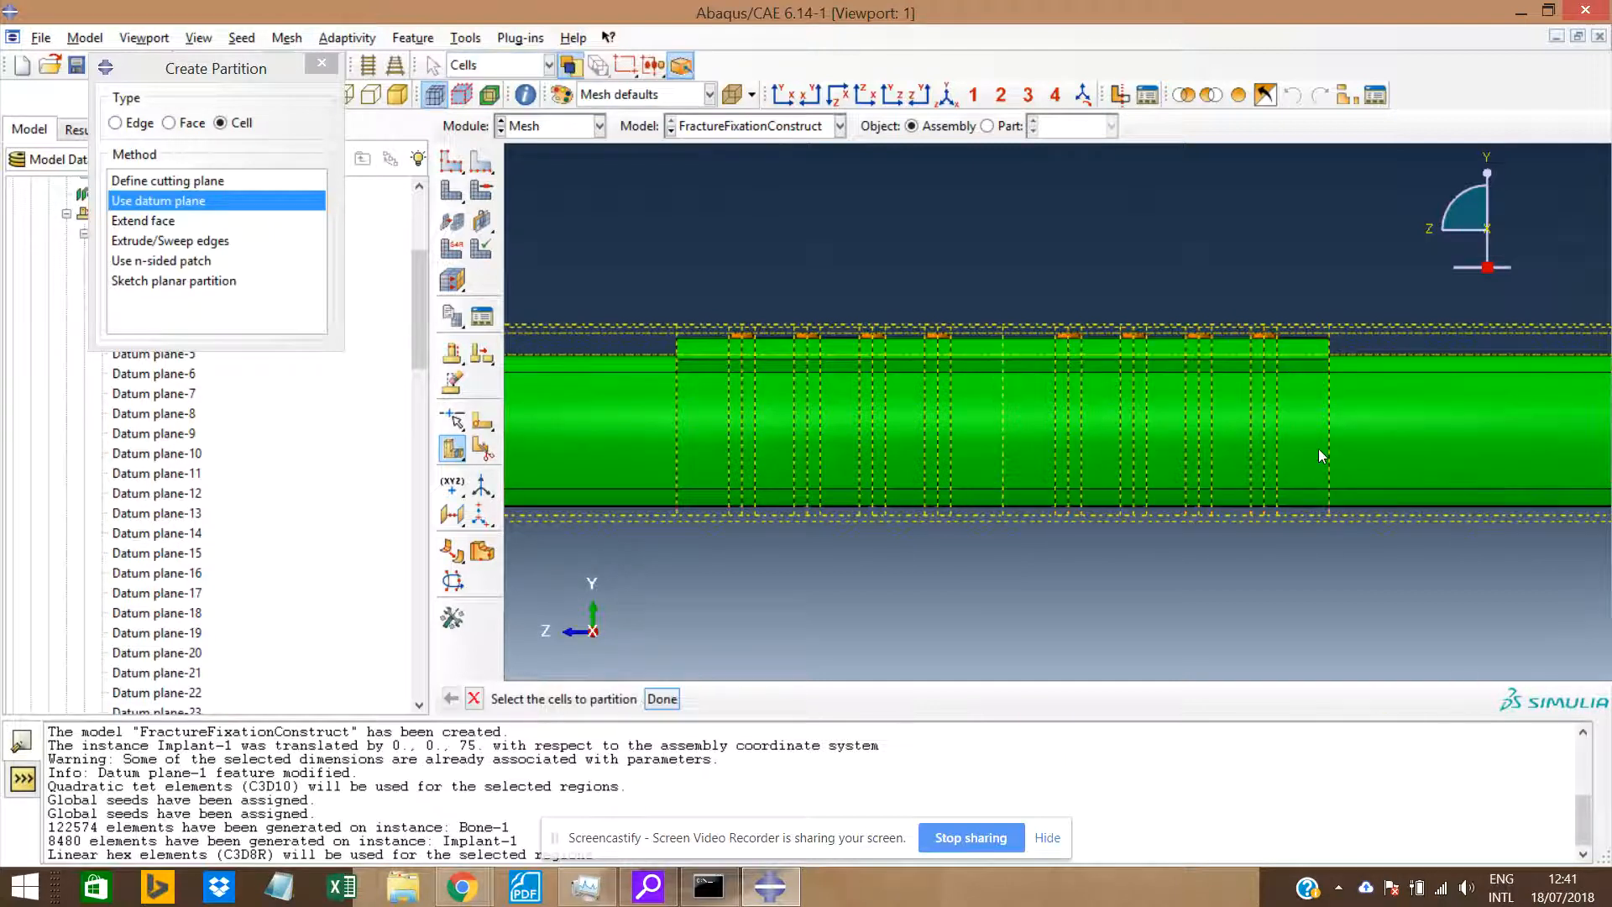
Select the cells around the eighth screw, at the implant's -Z end, as the target of an Extrude/Sweep edges partition.
left_click(844, 99)
scroll(1094, 466, "down", 6)
scroll(1042, 539, "up", 5)
scroll(1035, 346, "down", 4)
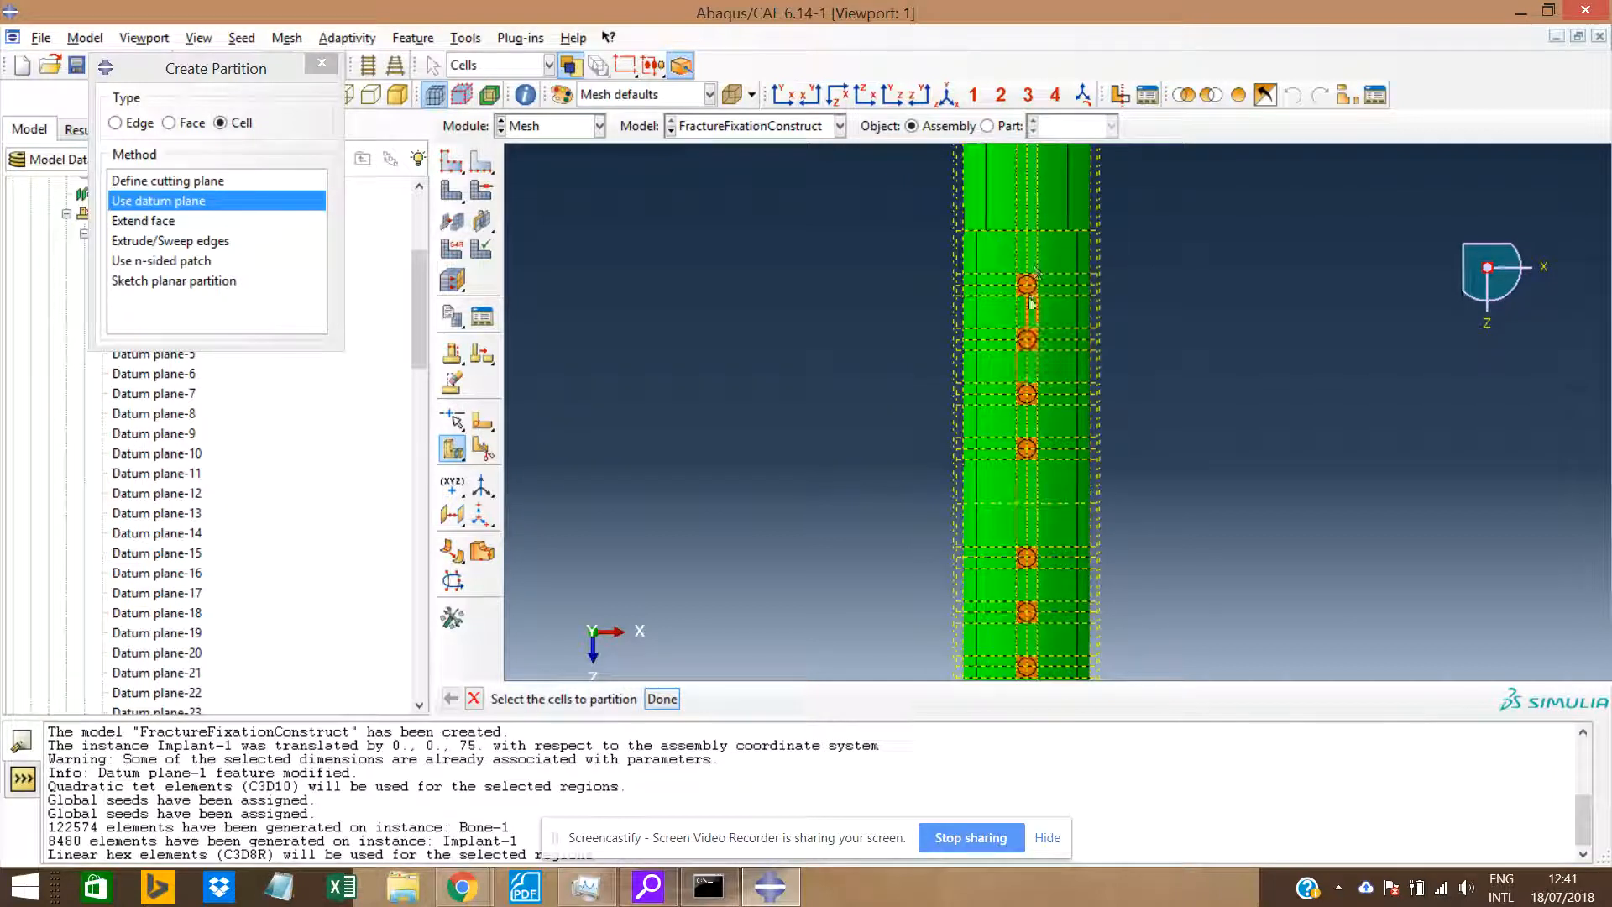
scroll(1046, 327, "down", 4)
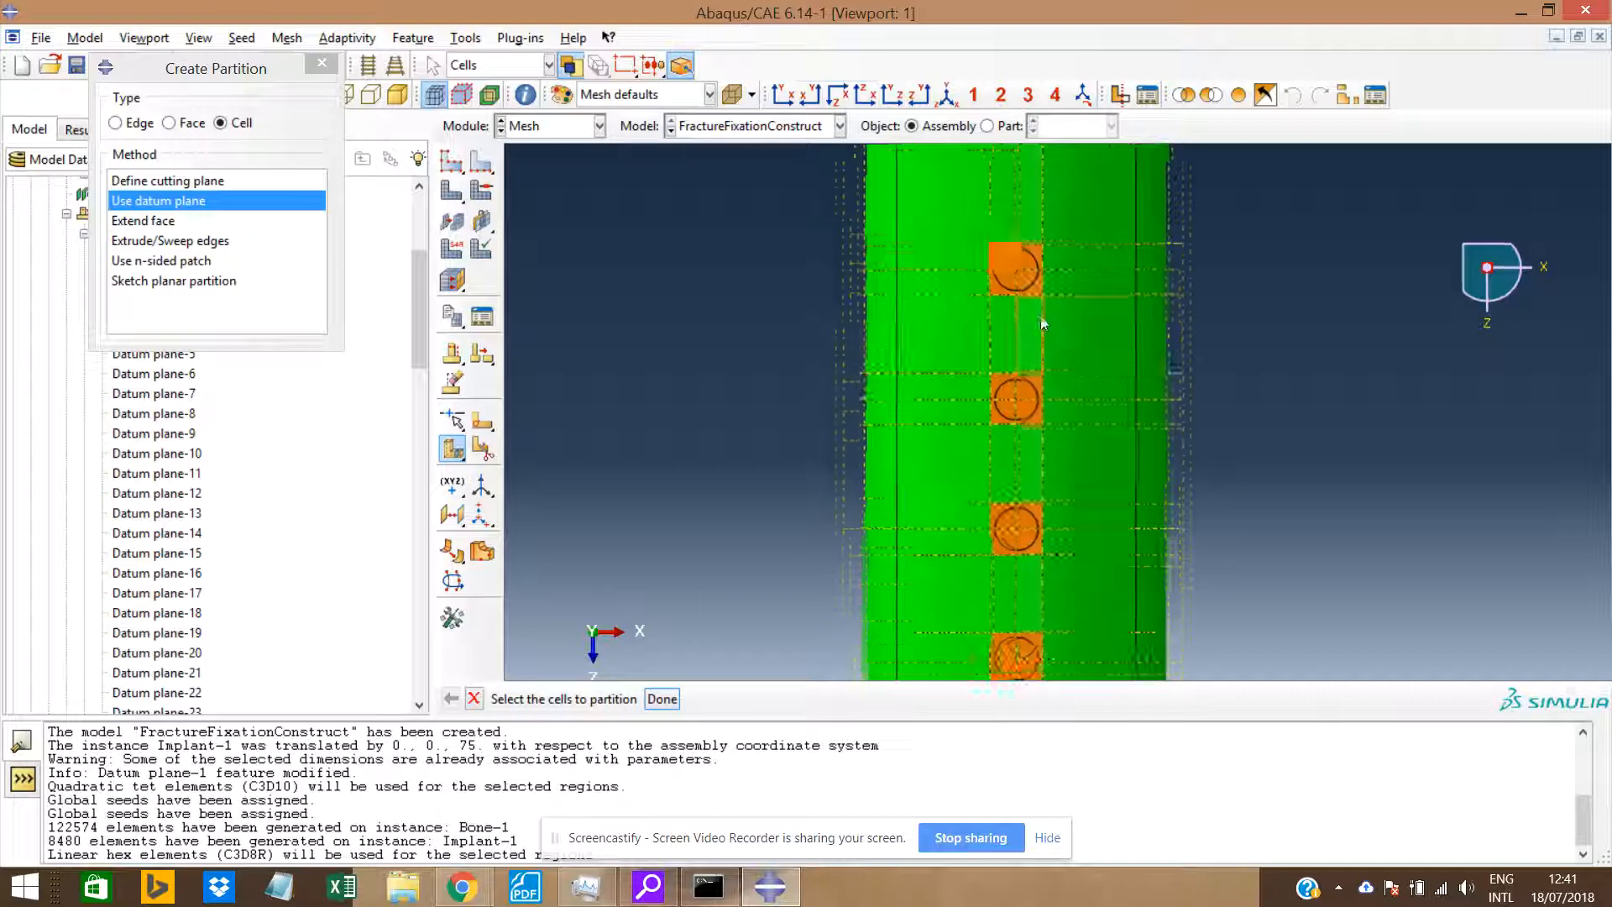
scroll(1041, 317, "down", 2)
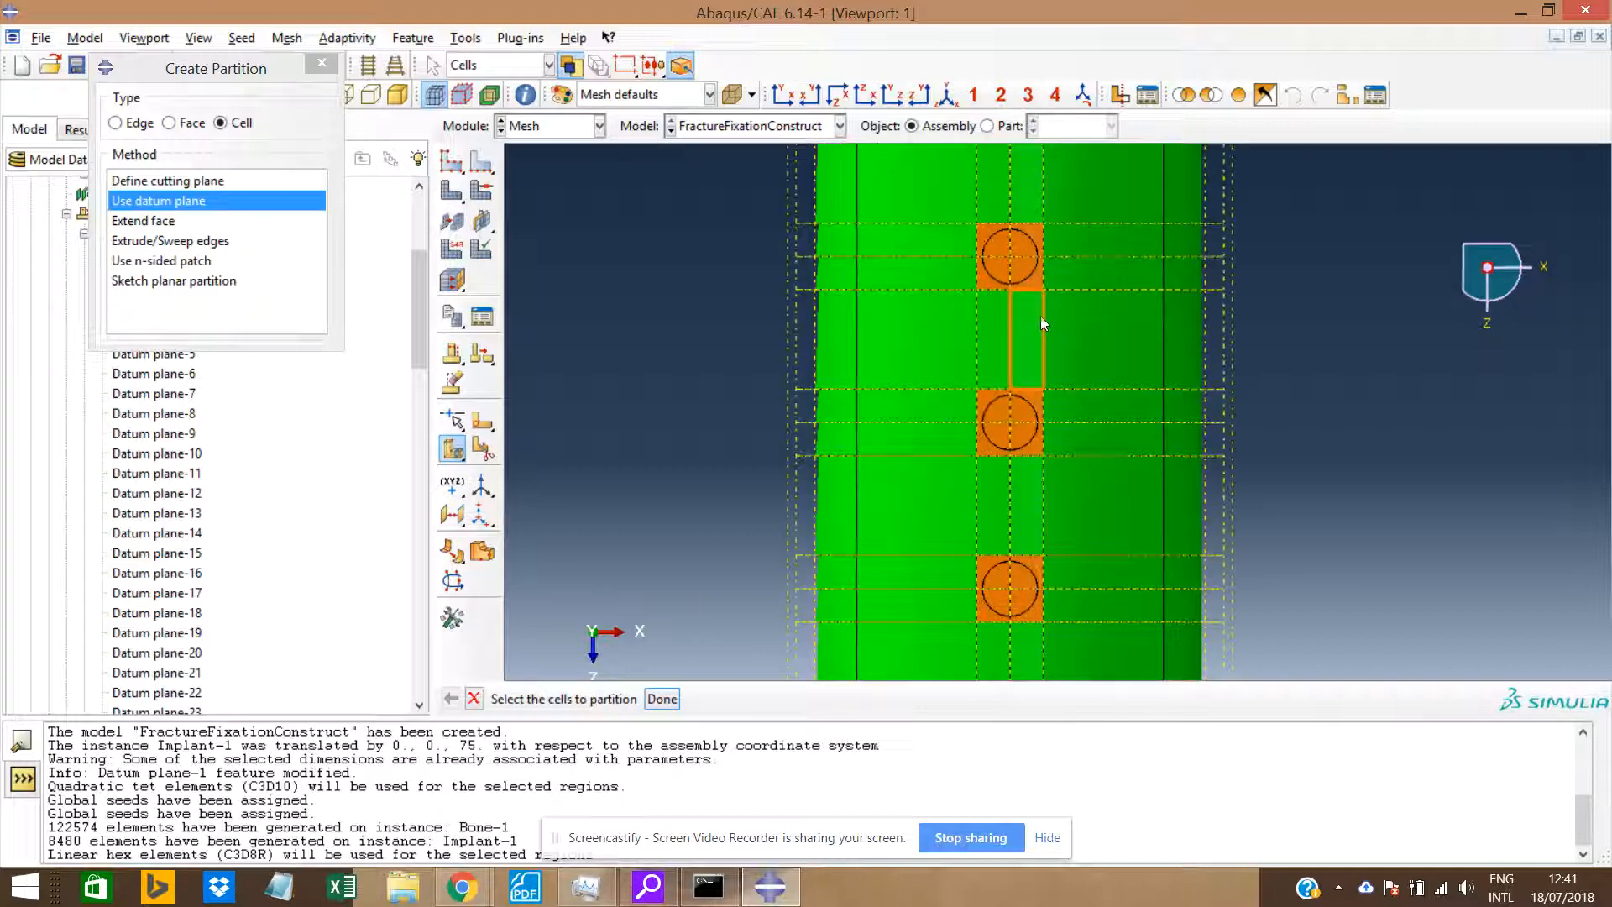
left_click(157, 243)
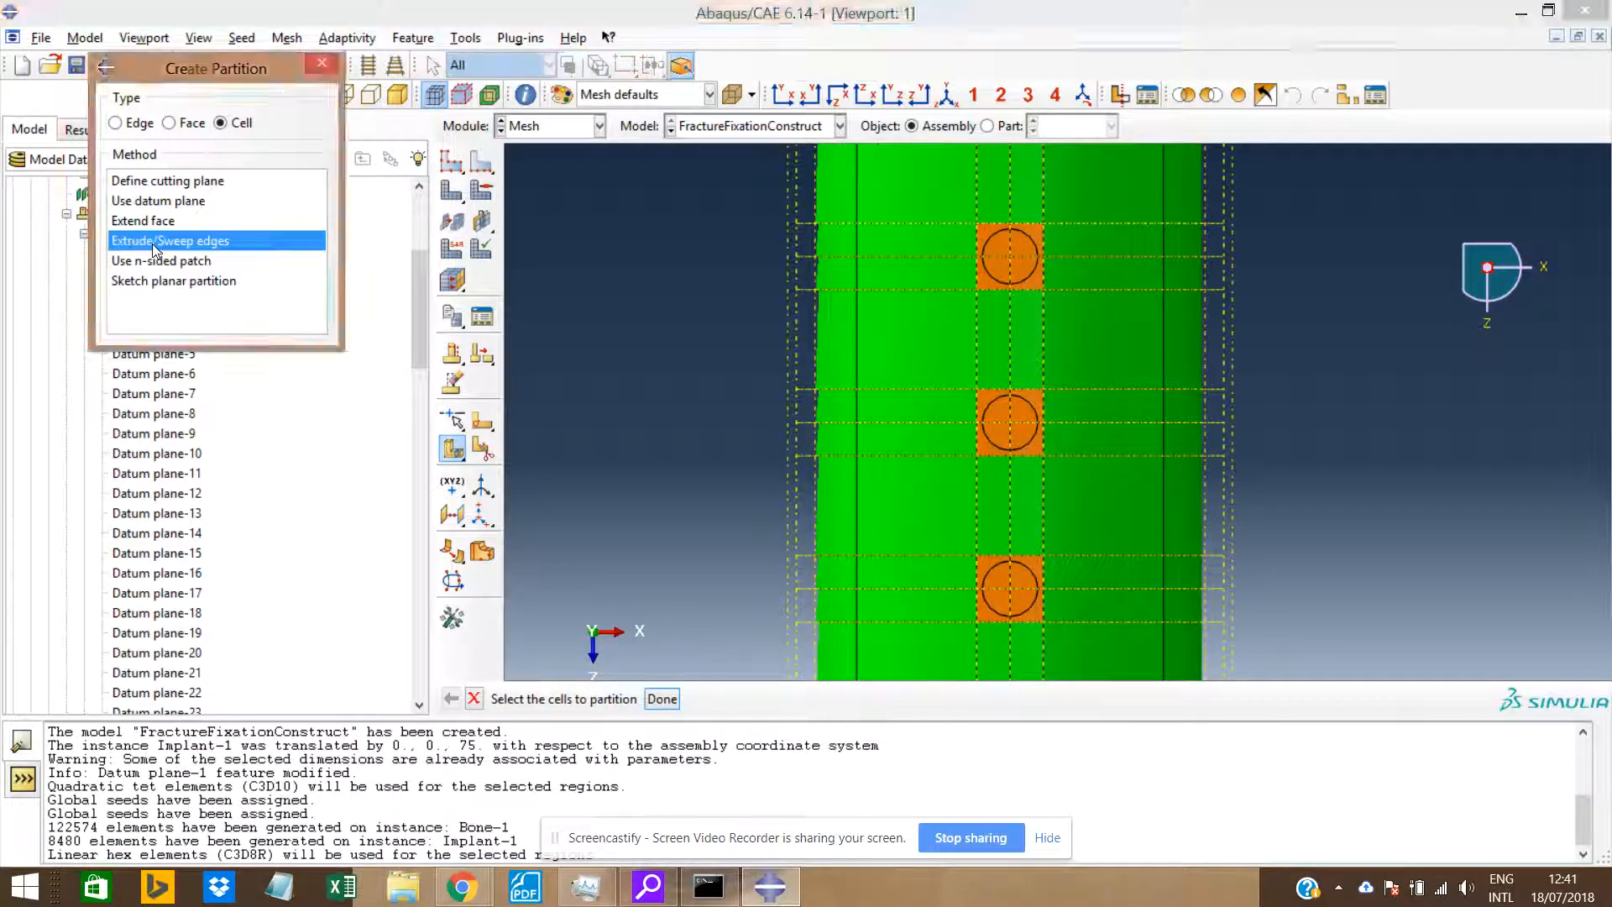
left_click(1120, 352)
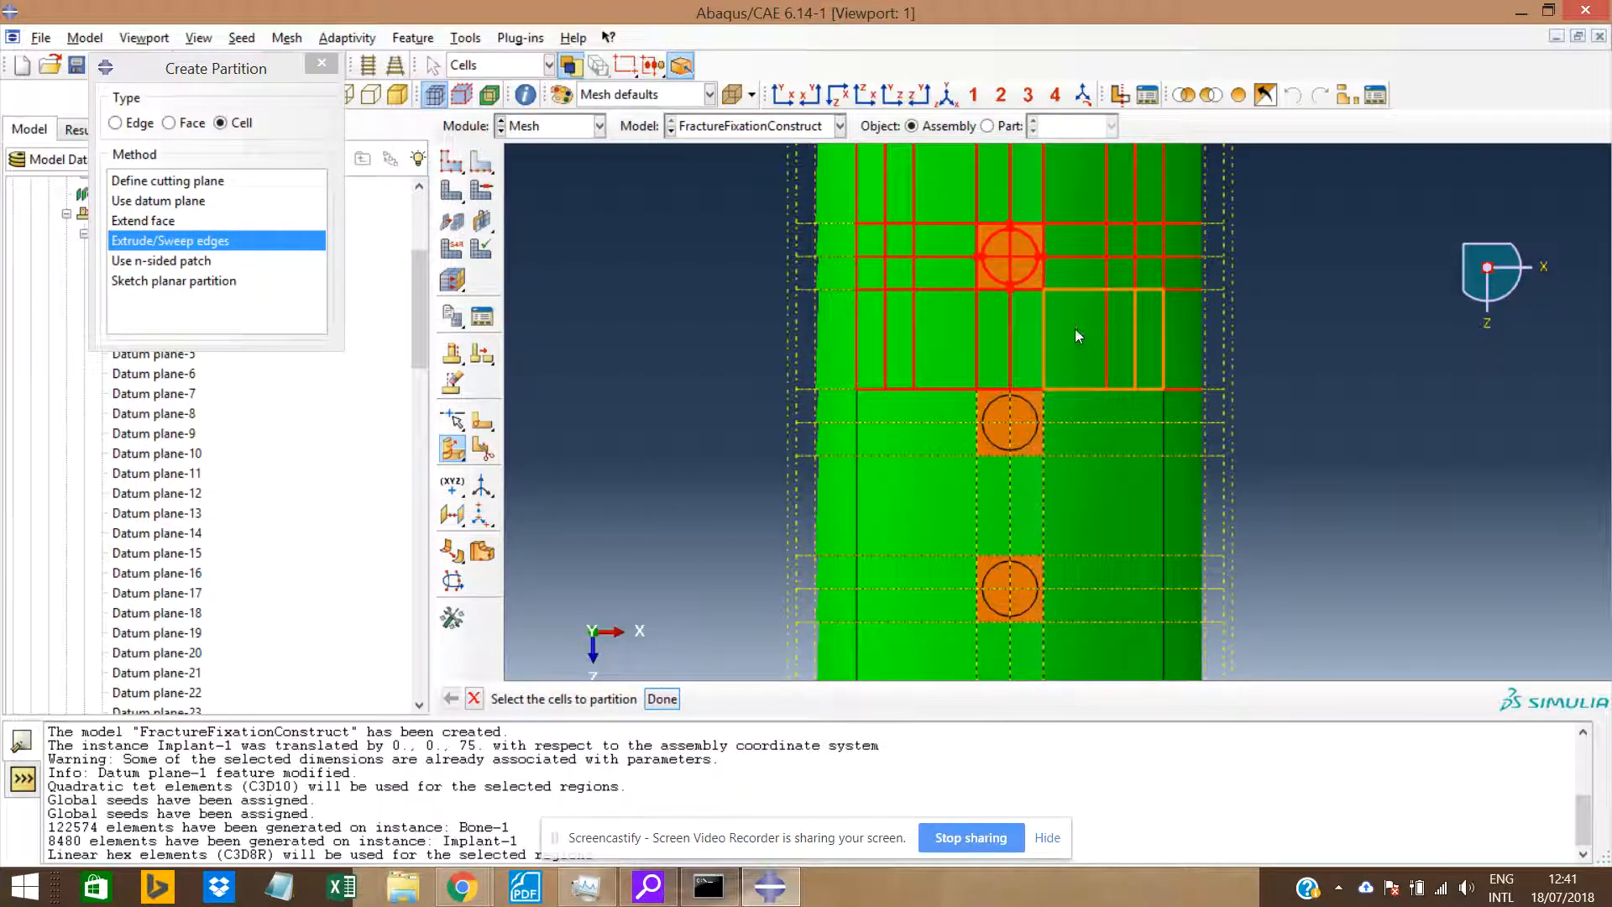
left_click(1050, 340, "shift")
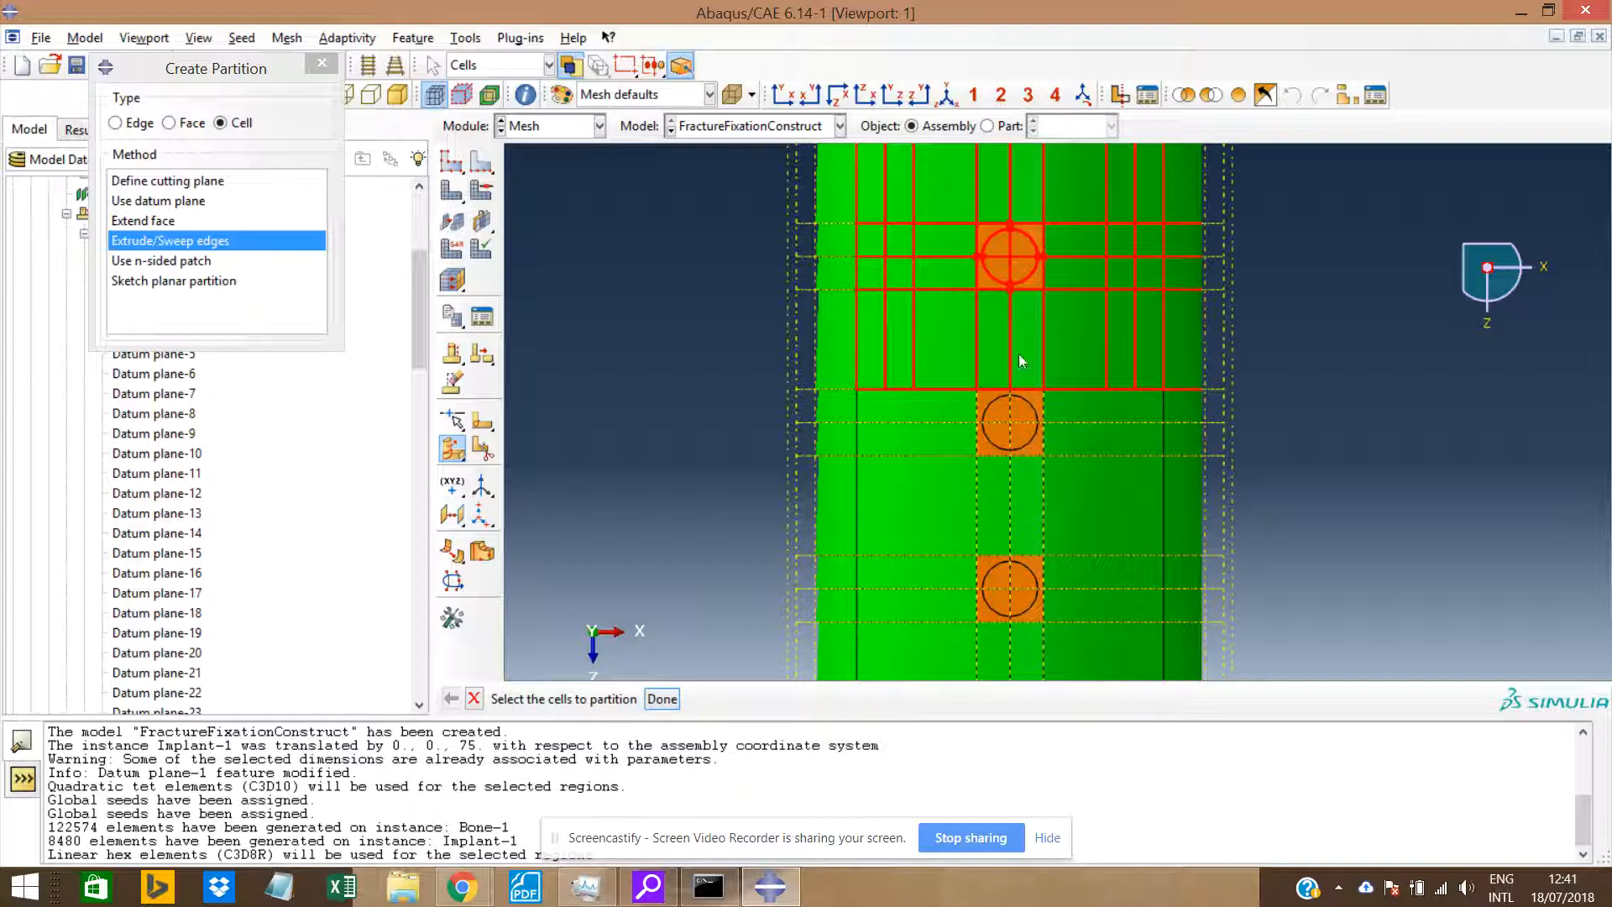
left_click(662, 699)
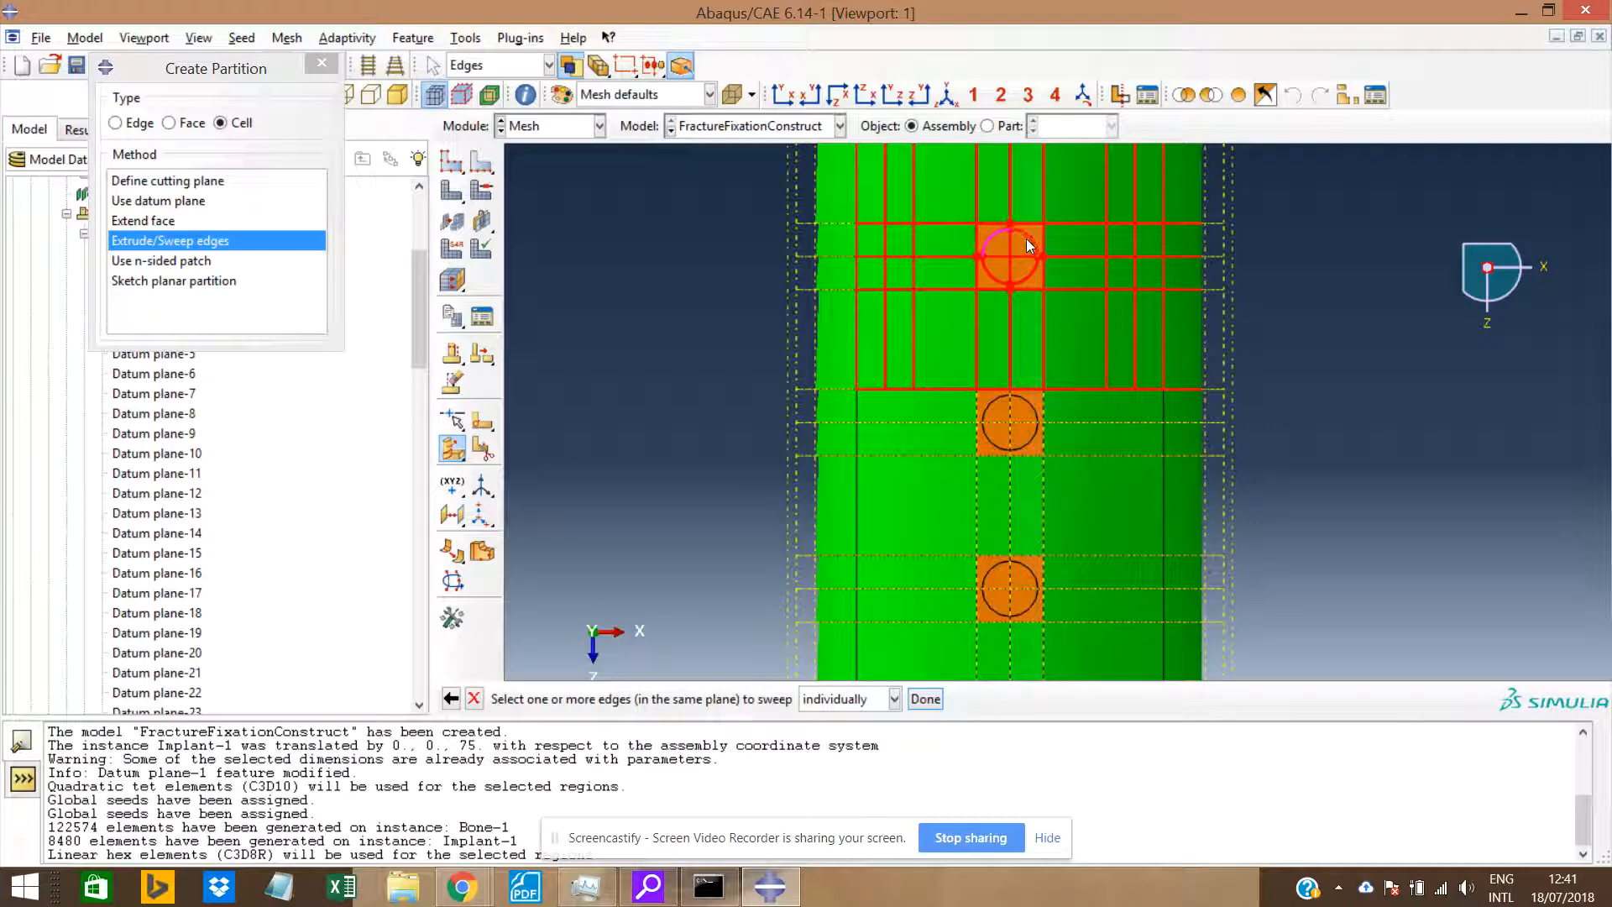
Partition the selected cells by extruding the eighth screw's circular top edges along a vertical implant edge, with the direction flipped to -Y.
left_click(1021, 279, "shift")
middle_click(986, 276)
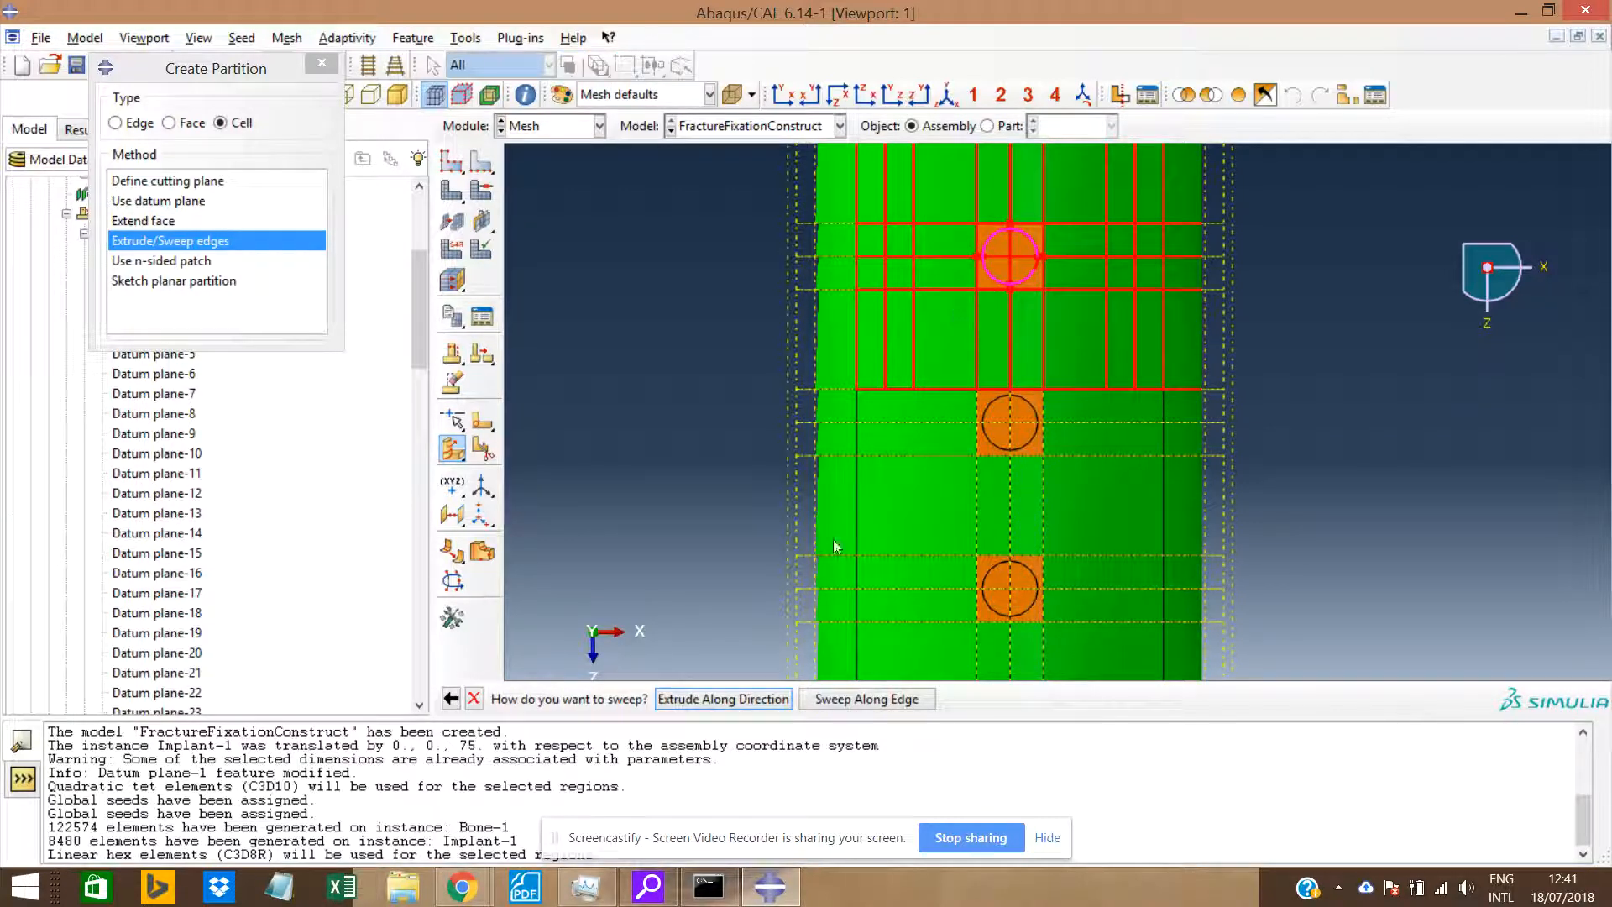
left_click(722, 699)
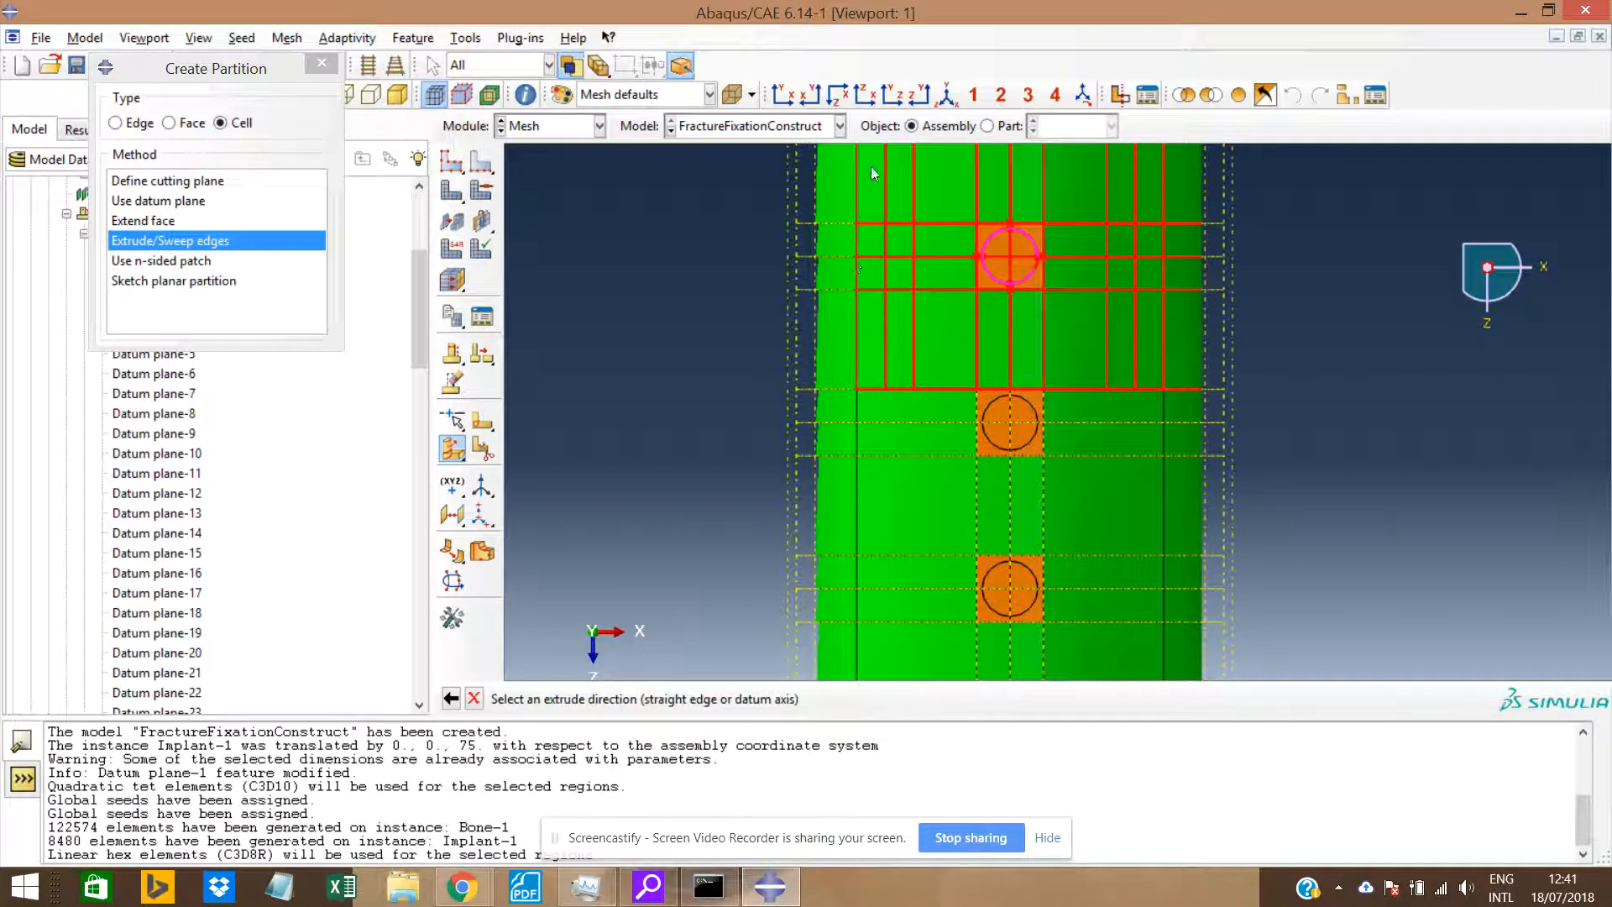
left_click(784, 94)
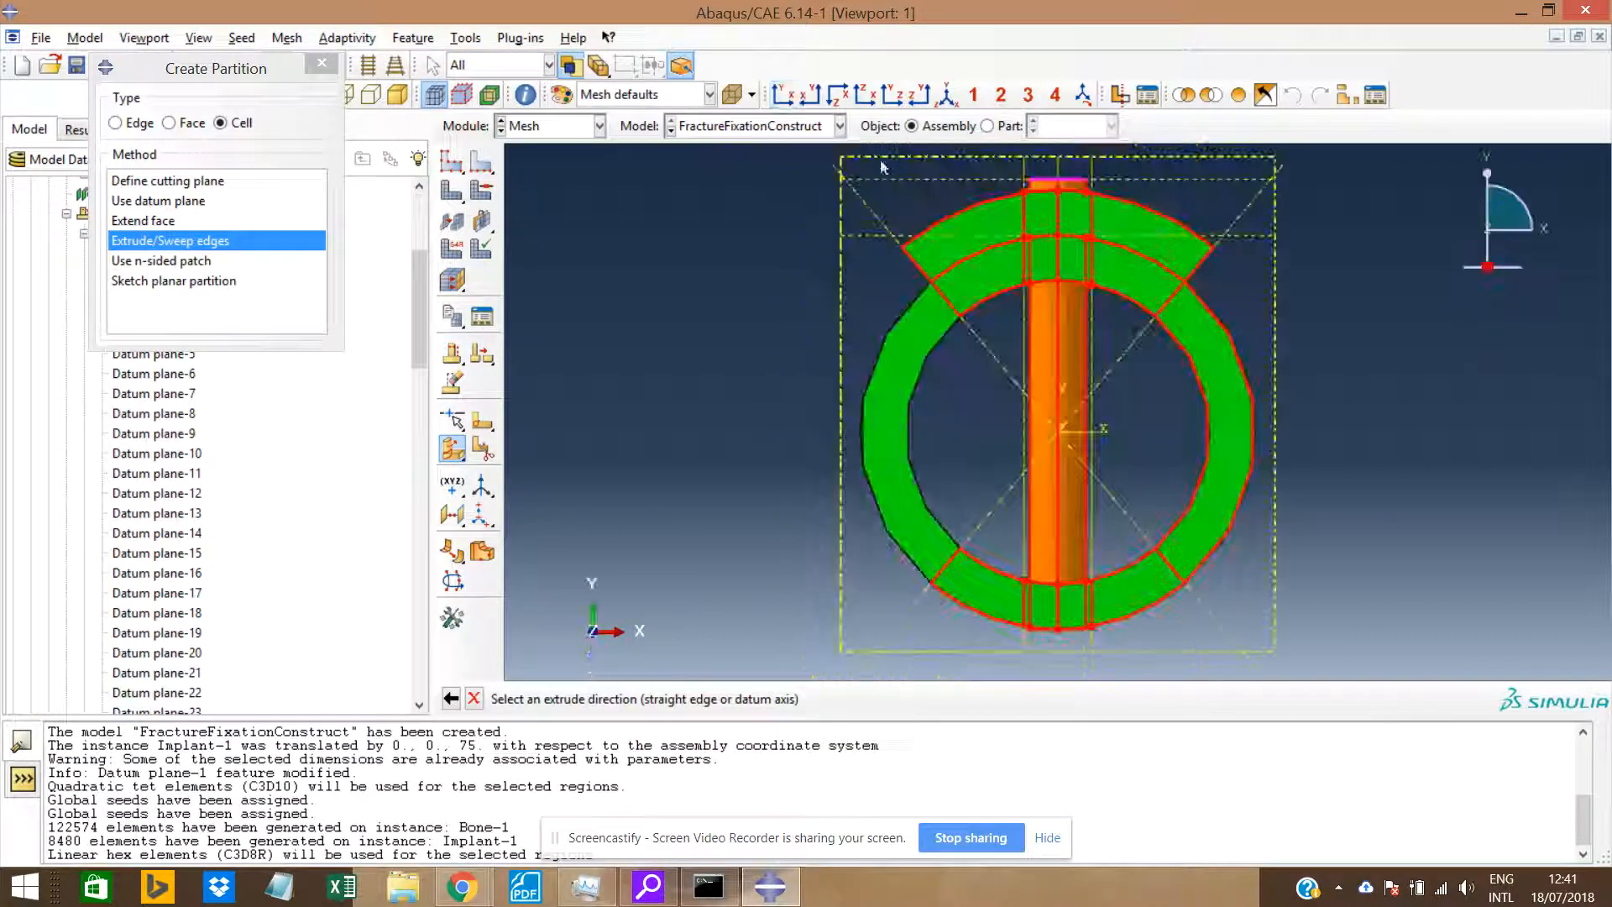
left_click(1055, 210)
right_click(1056, 210)
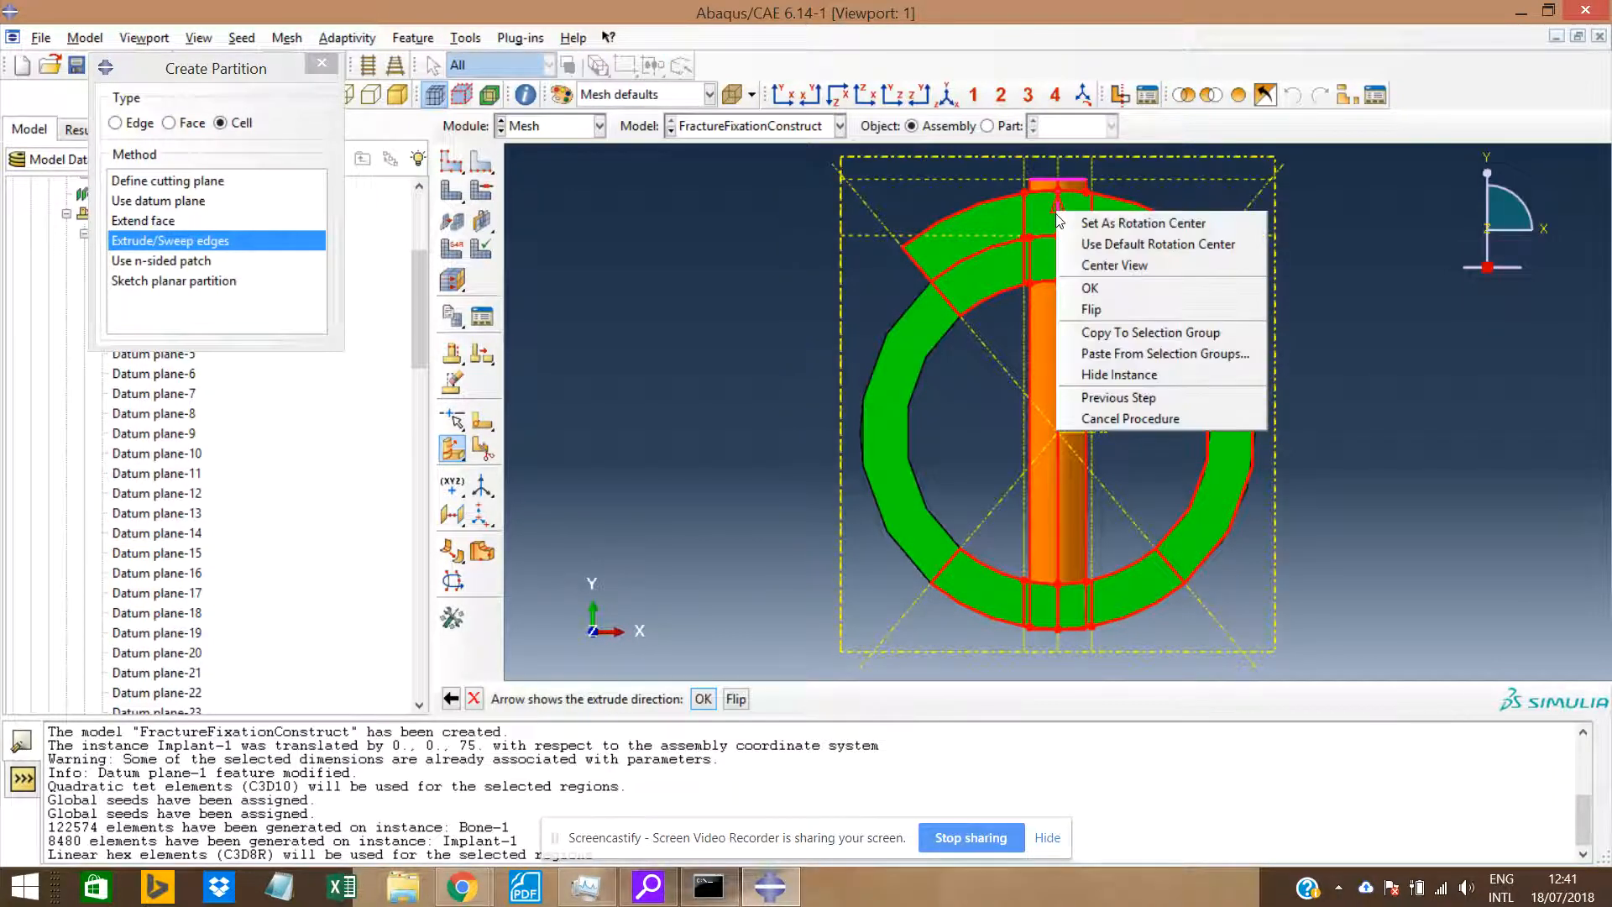
left_click(1083, 313)
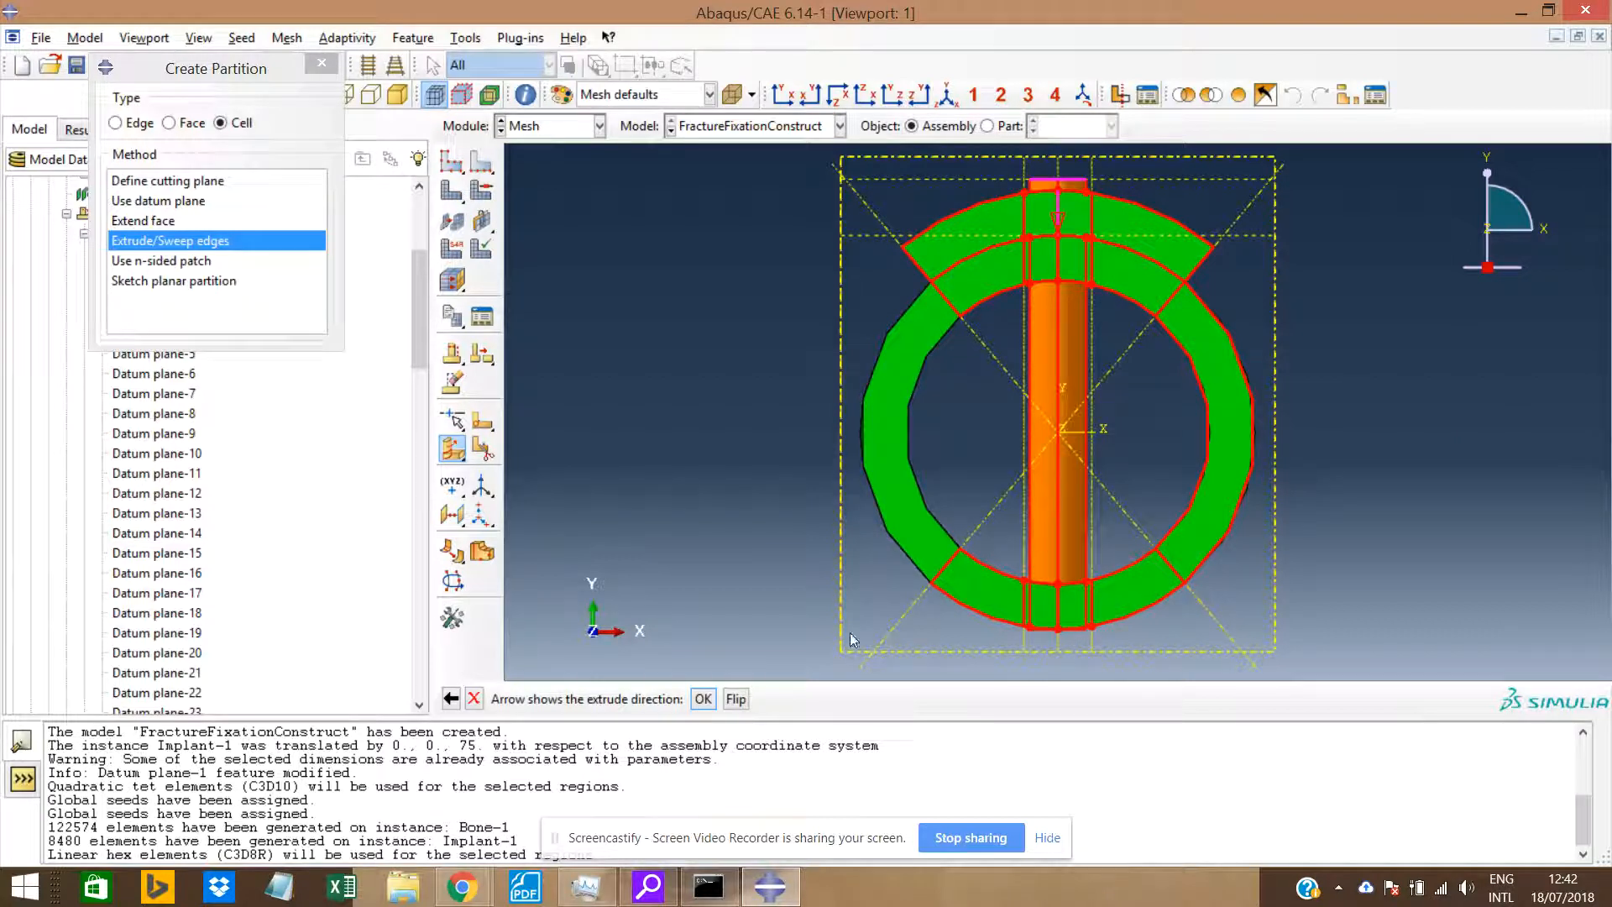
left_click(706, 699)
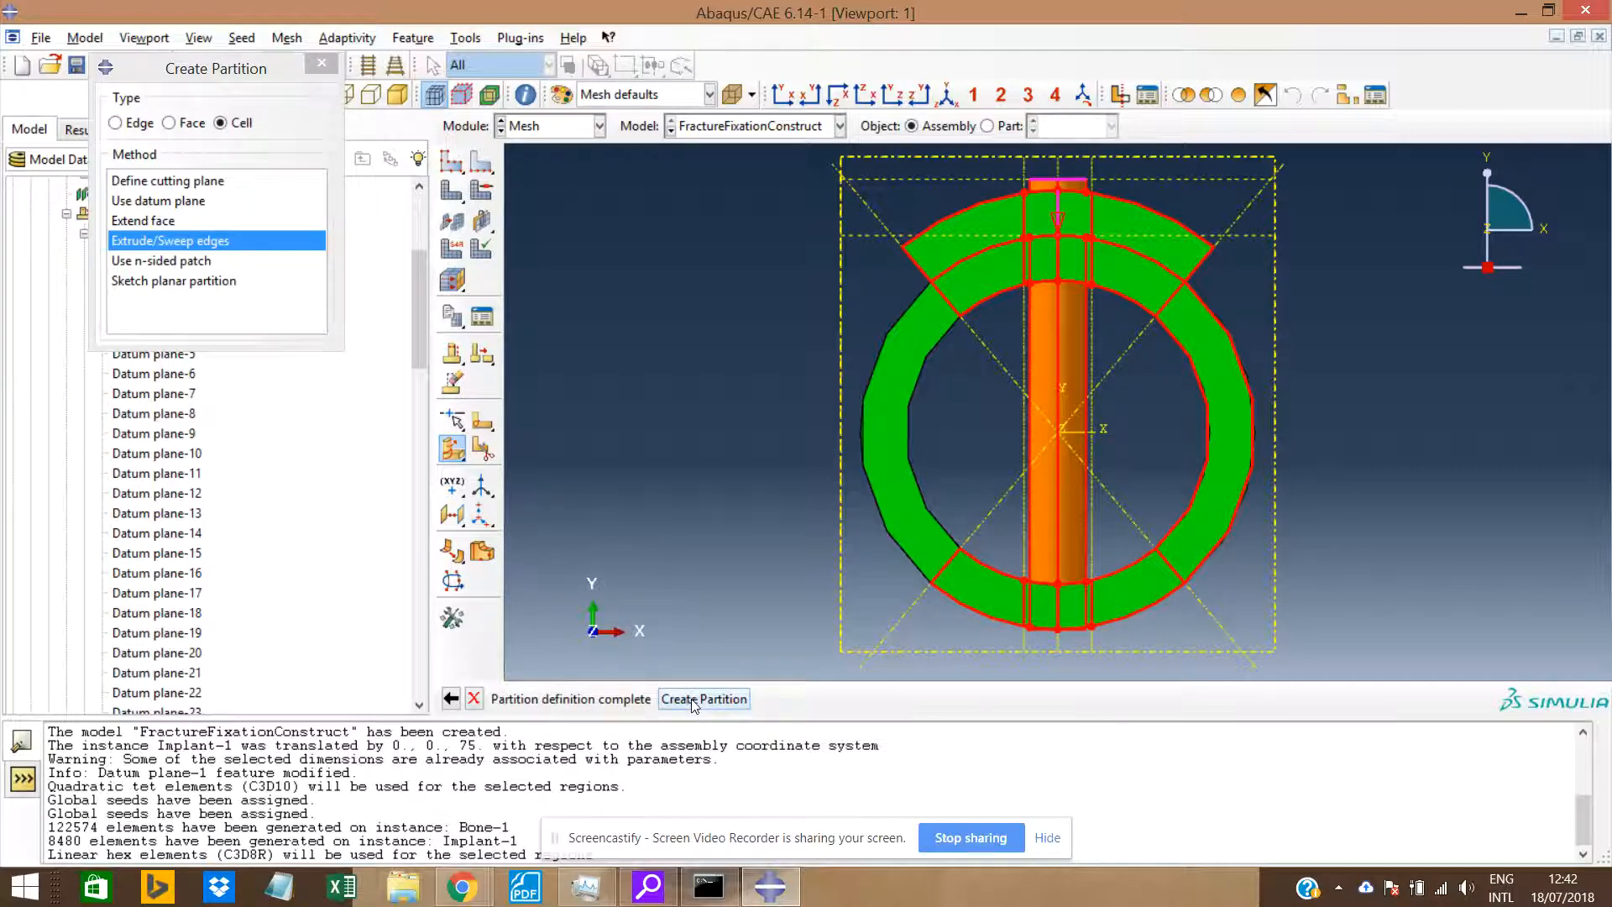
left_click(695, 700)
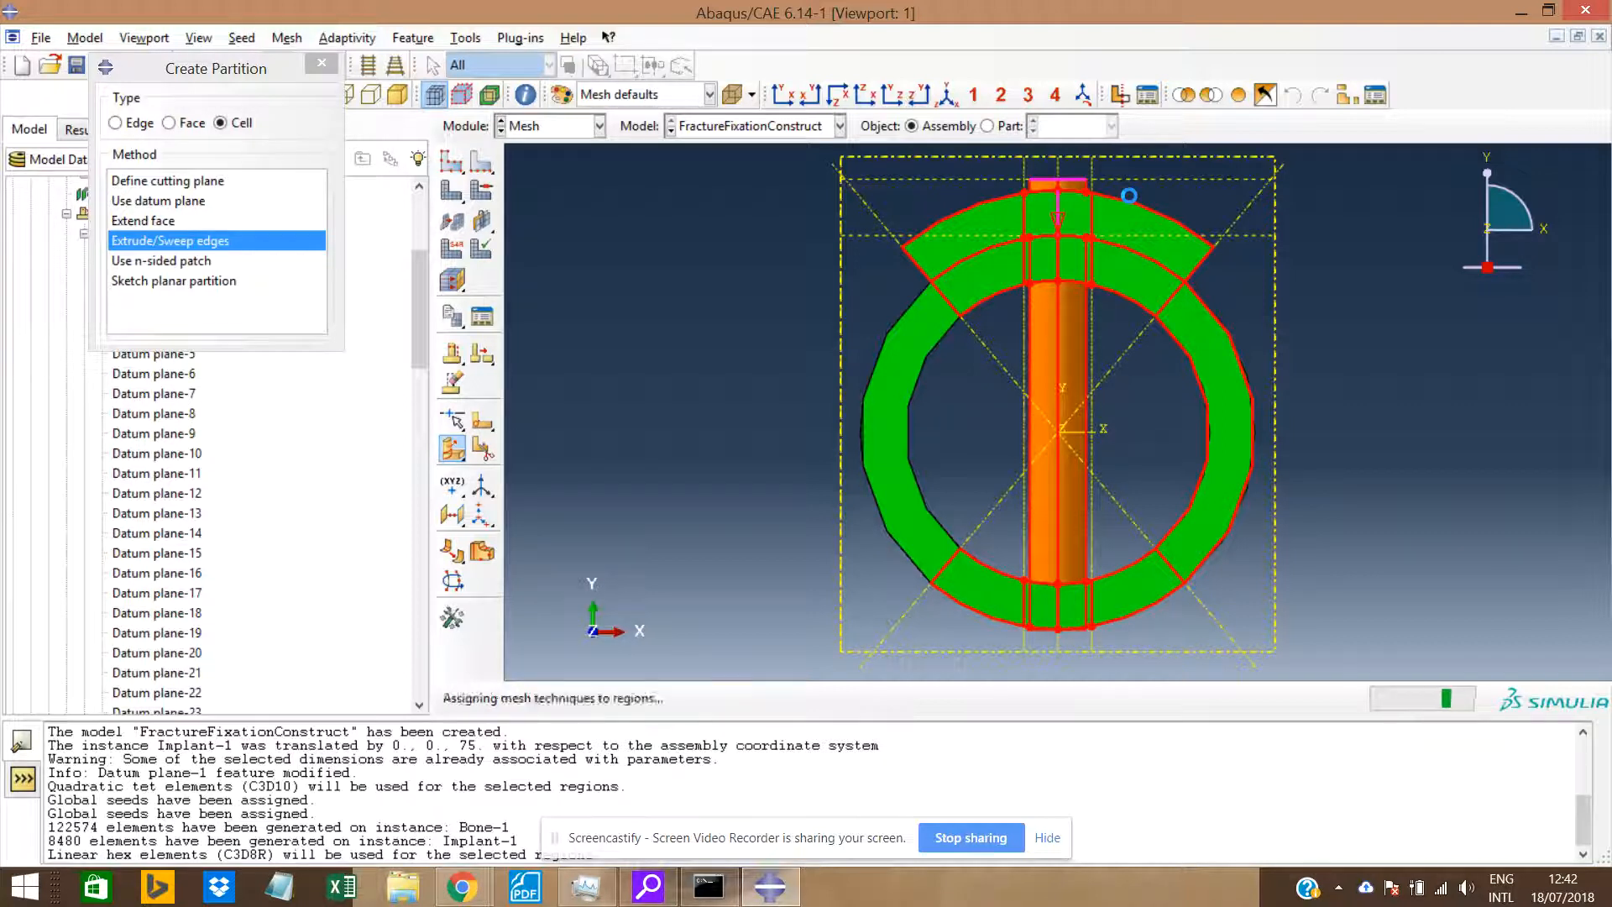
Delete the assembly feature Partition cell-32, the extruded-edge partition of the screw at the implant's -Z end.
left_click(811, 95)
left_click(841, 97)
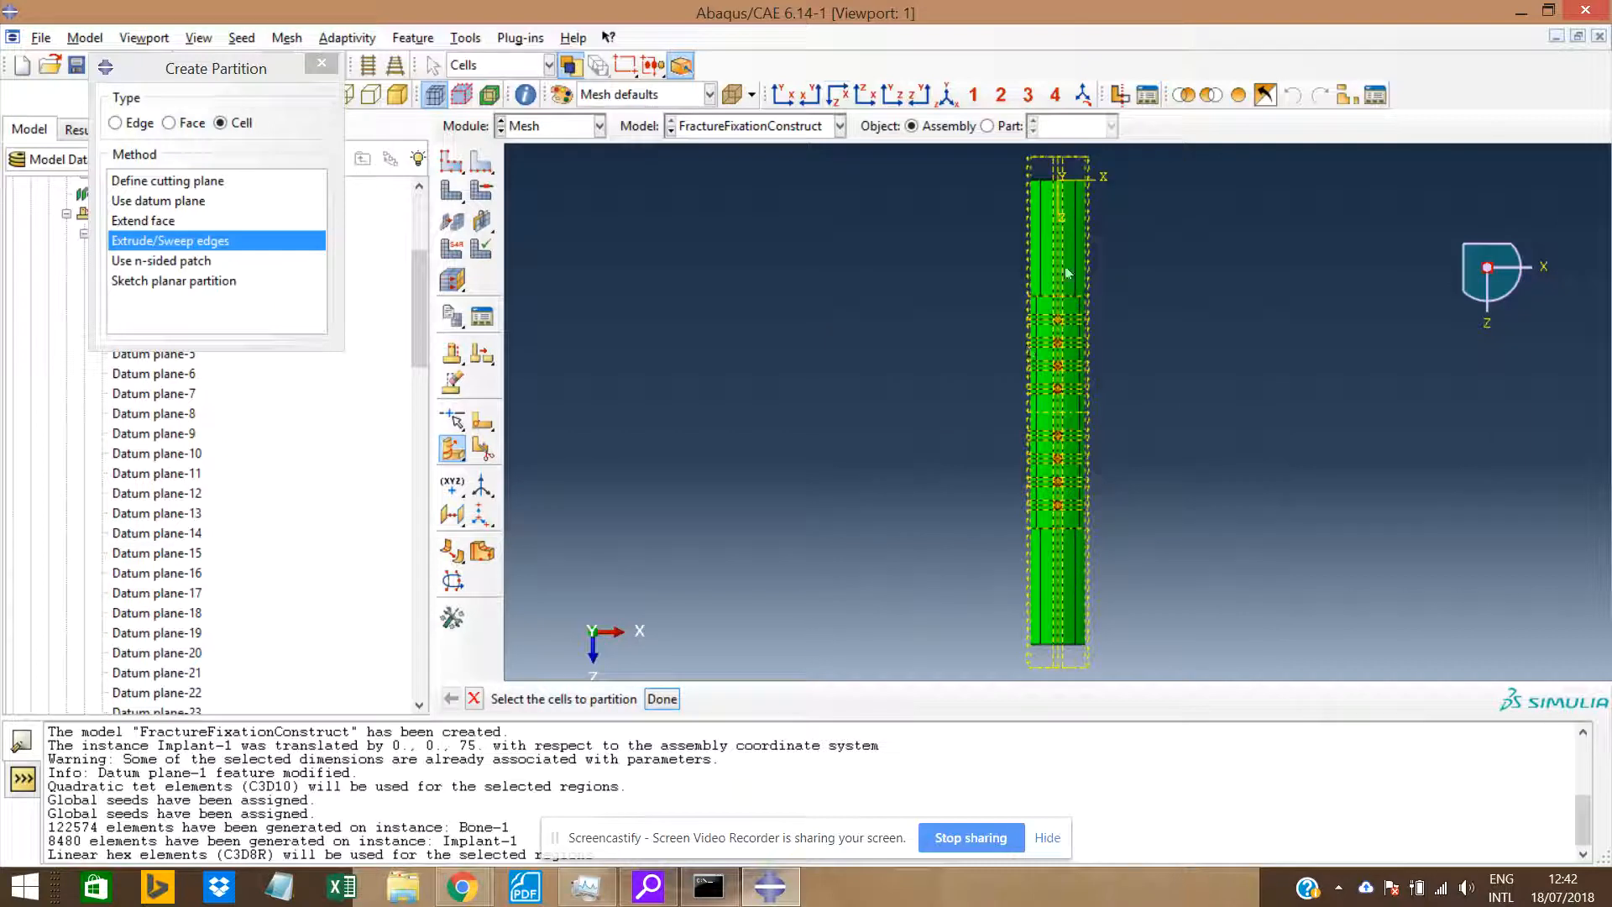
scroll(1058, 348, "up", 10)
scroll(1057, 349, "up", 6)
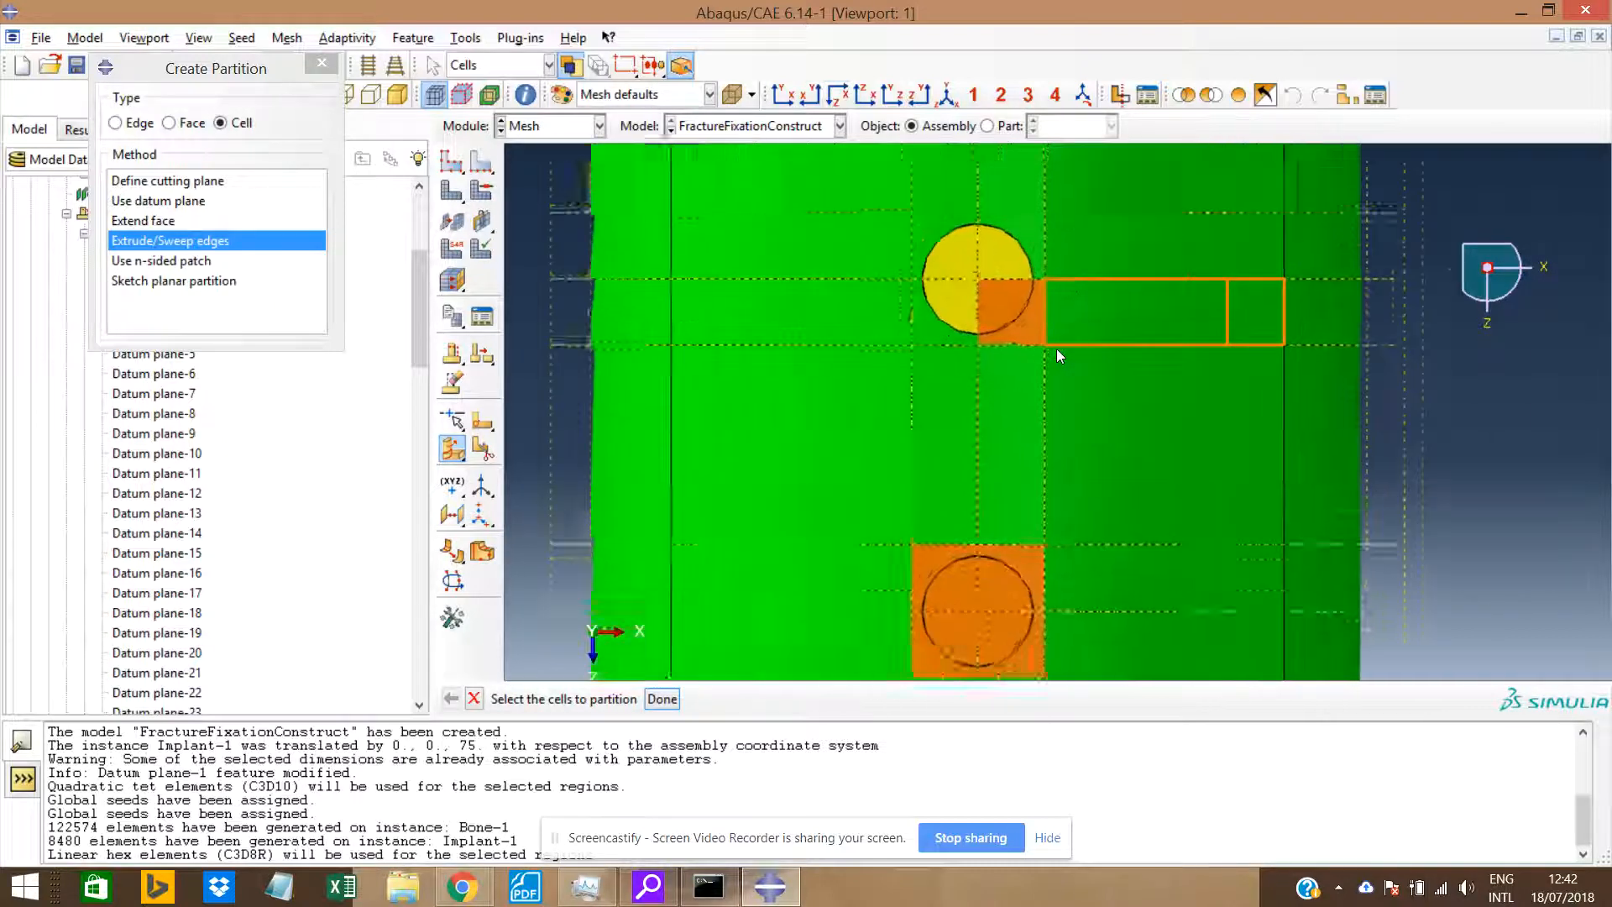
scroll(1004, 377, "up", 3)
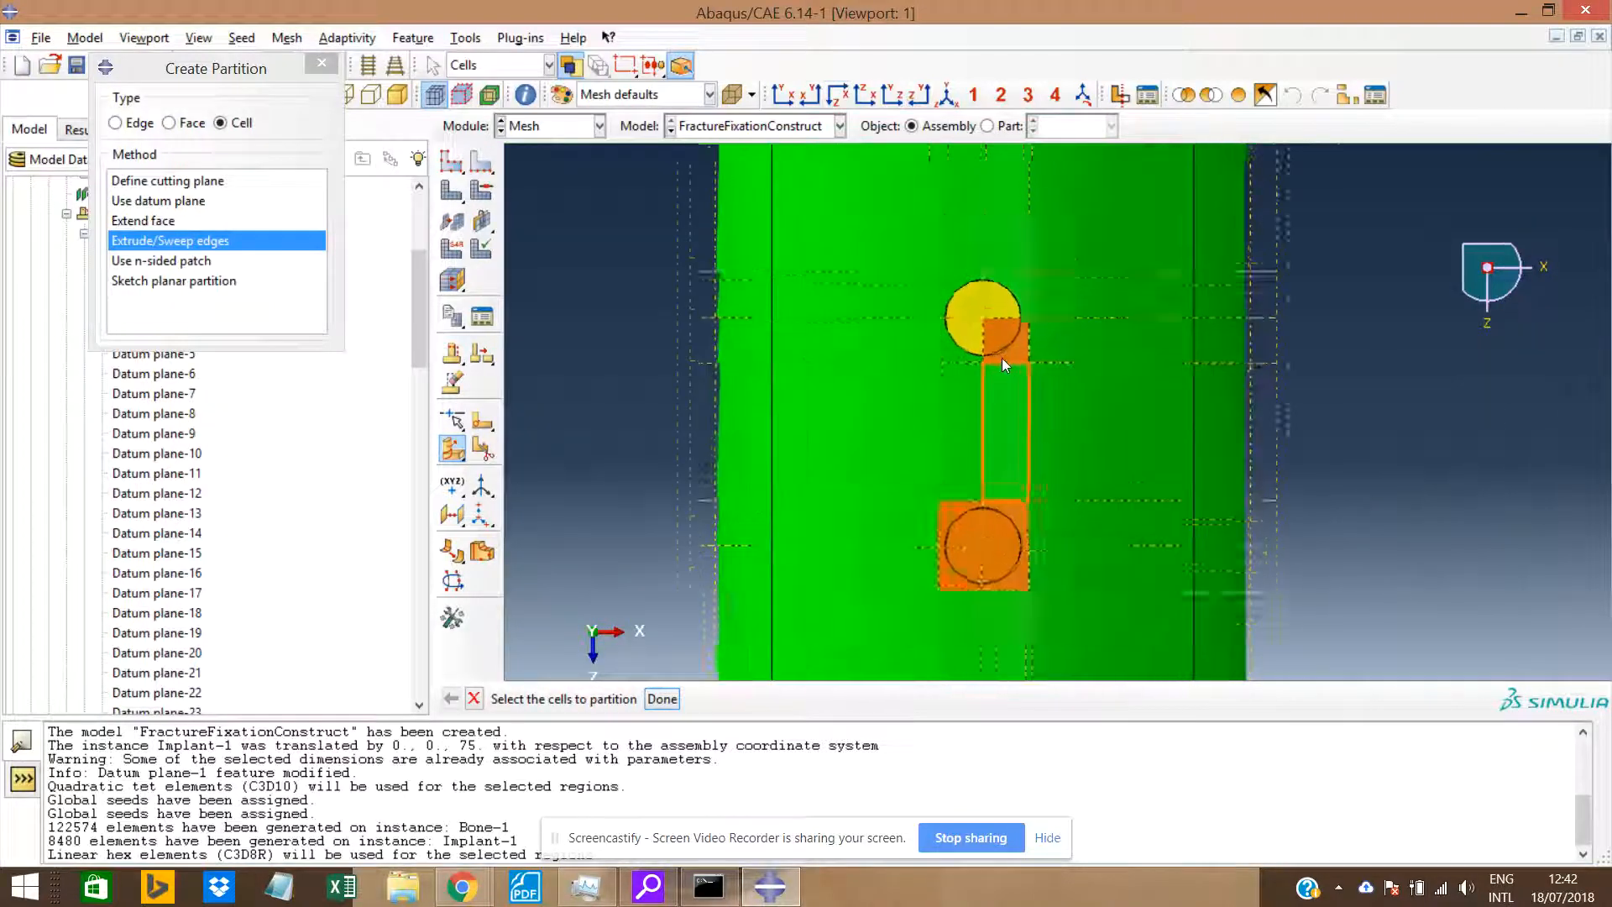
scroll(1013, 393, "down", 10)
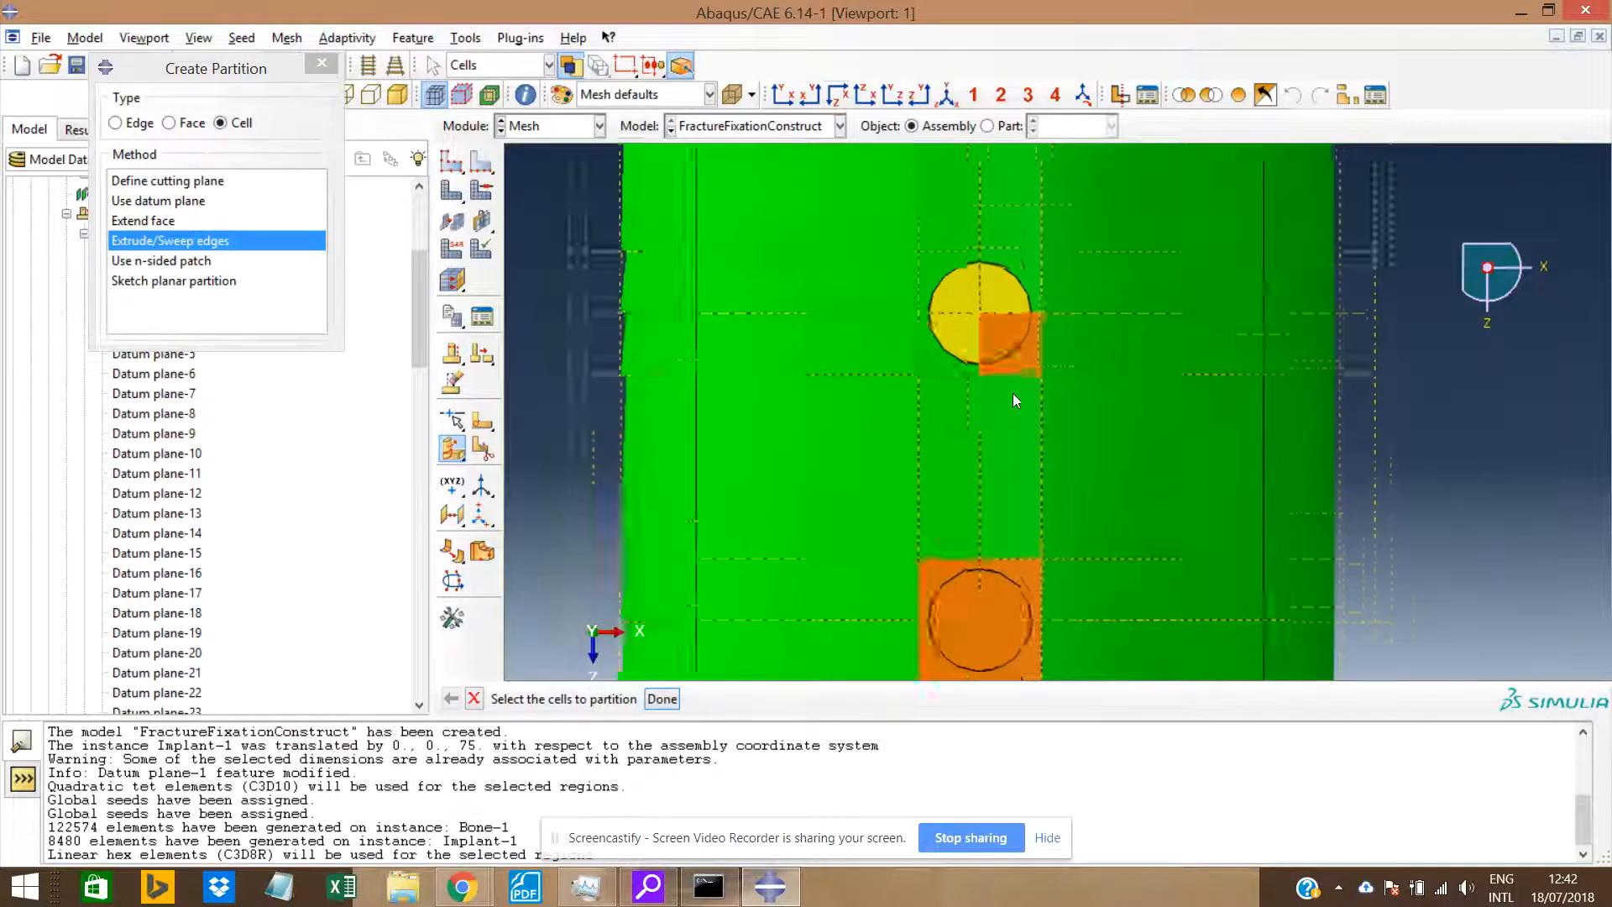
left_click(328, 71)
left_click_drag(418, 336, 411, 571)
left_click(149, 394)
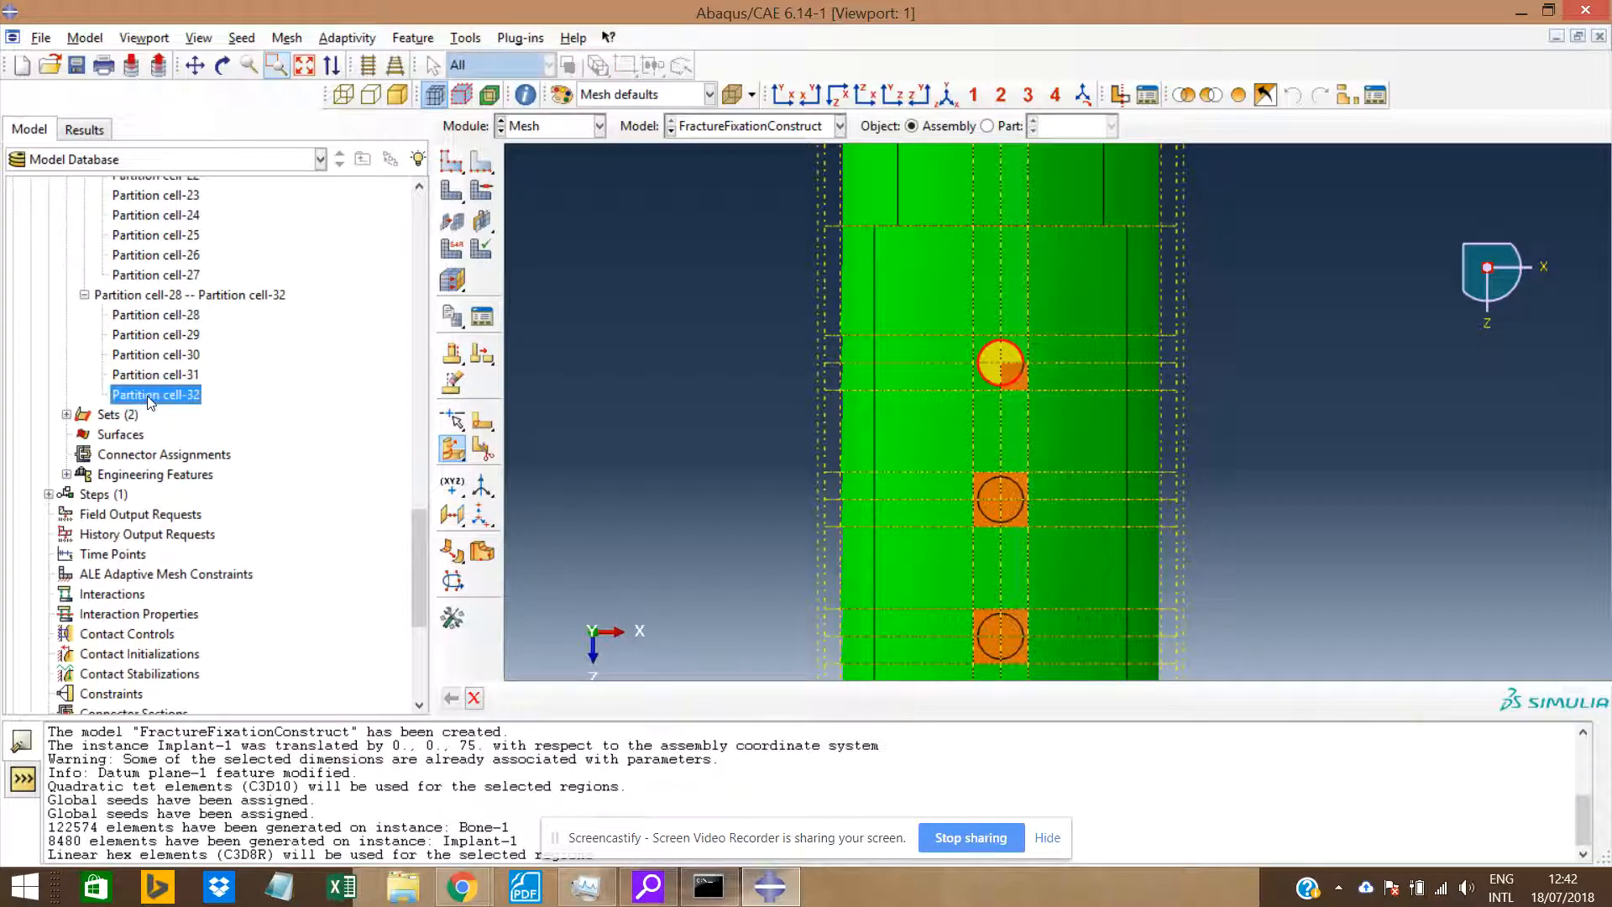
scroll(970, 377, "up", 6)
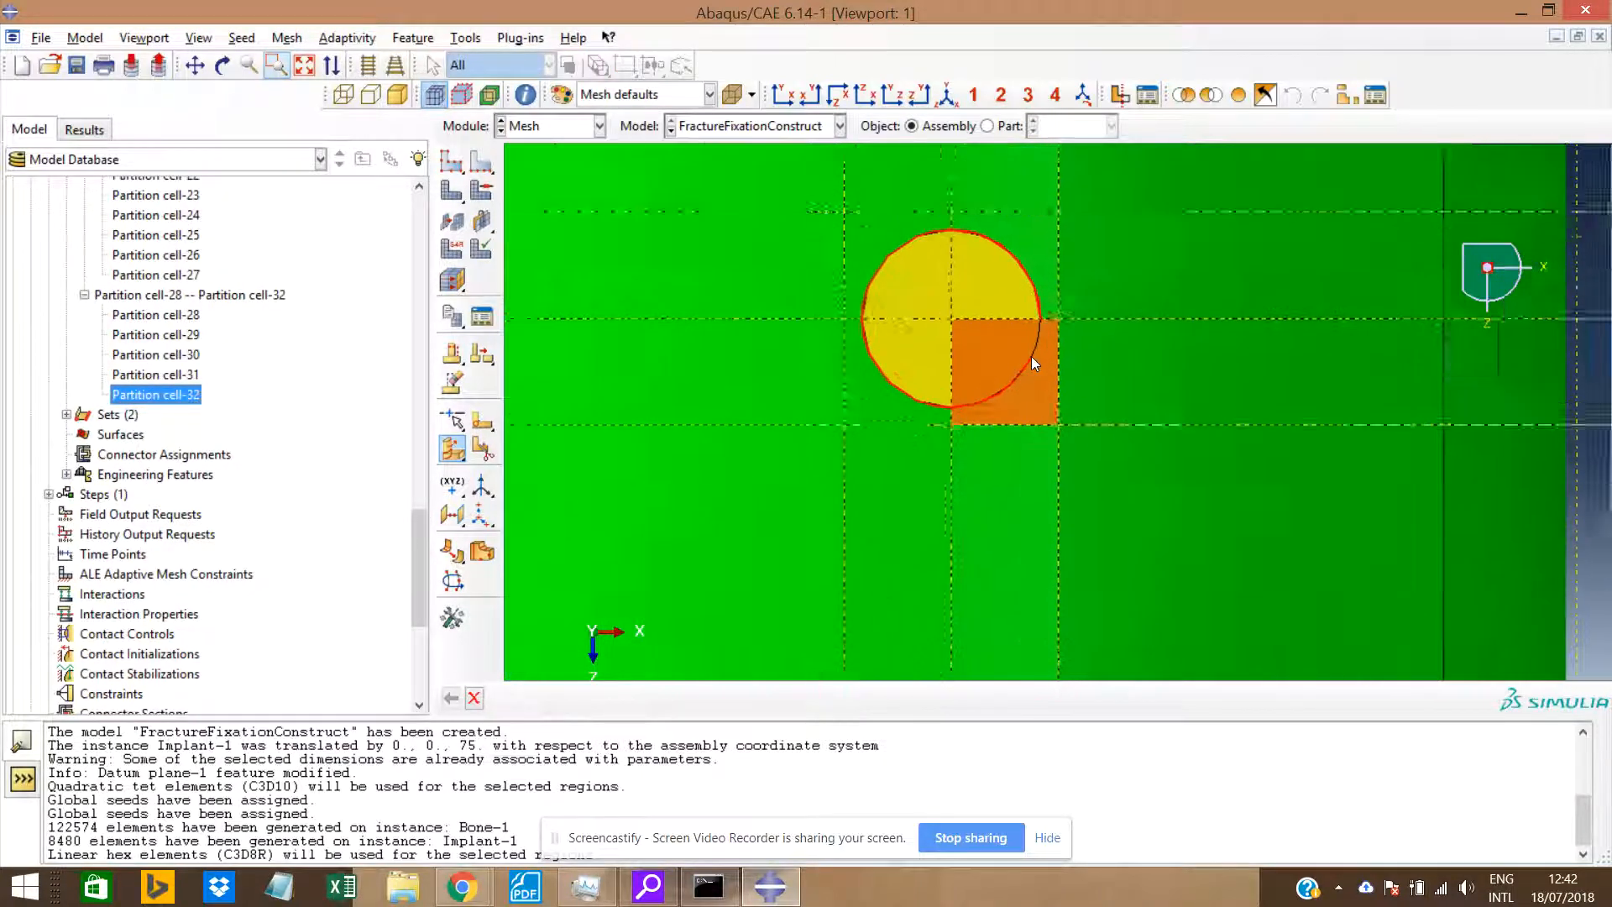
scroll(1033, 357, "up", 2)
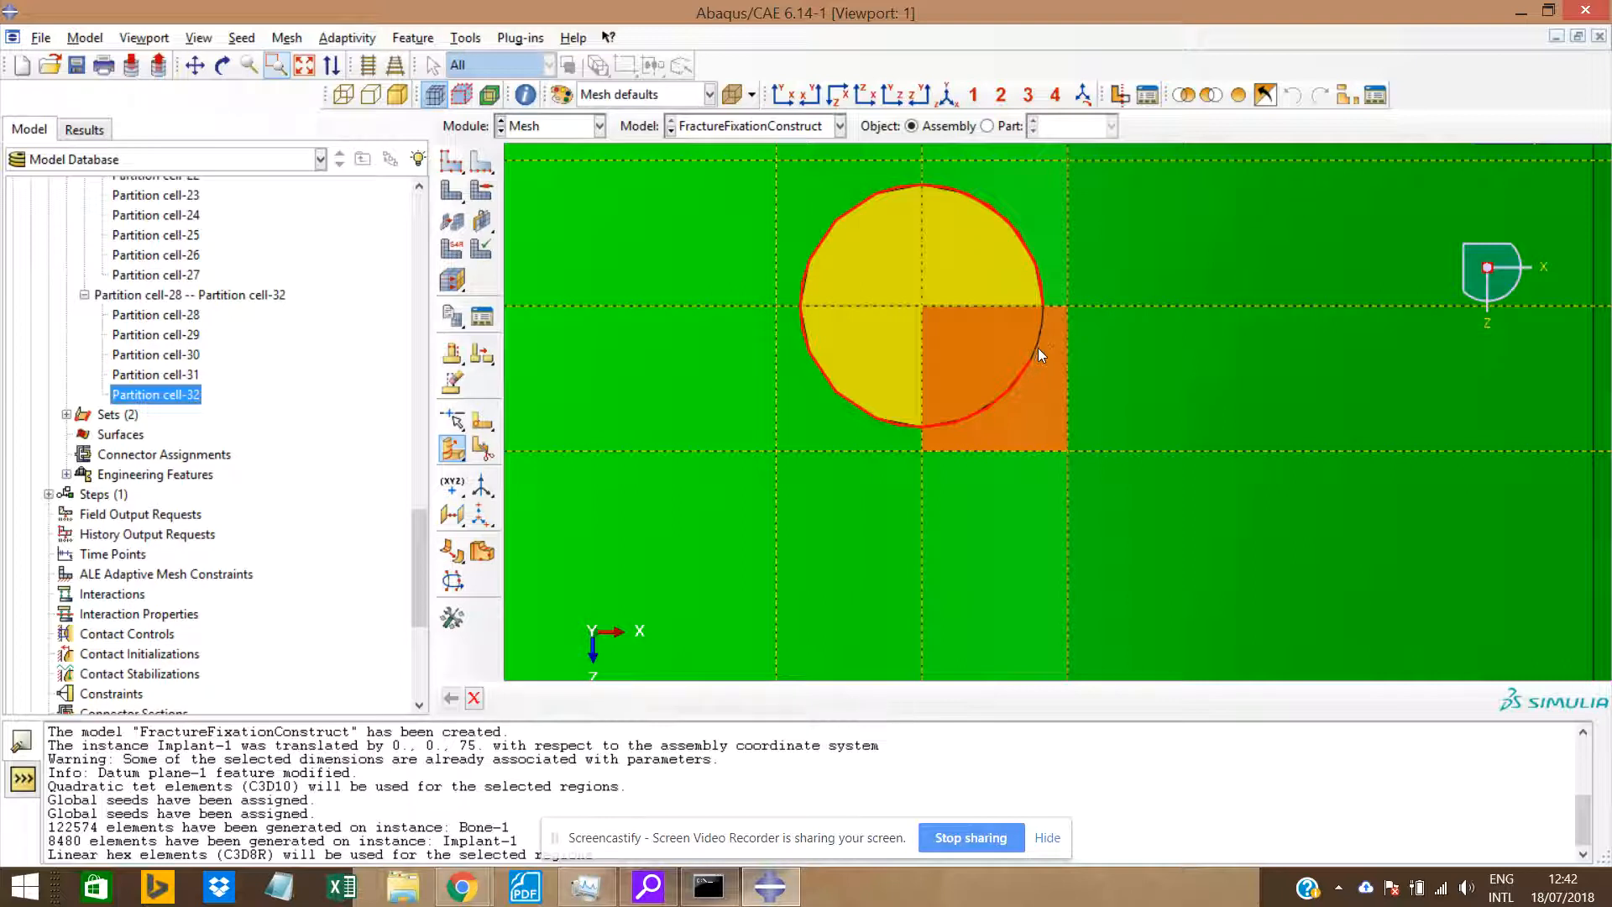
key("Delete")
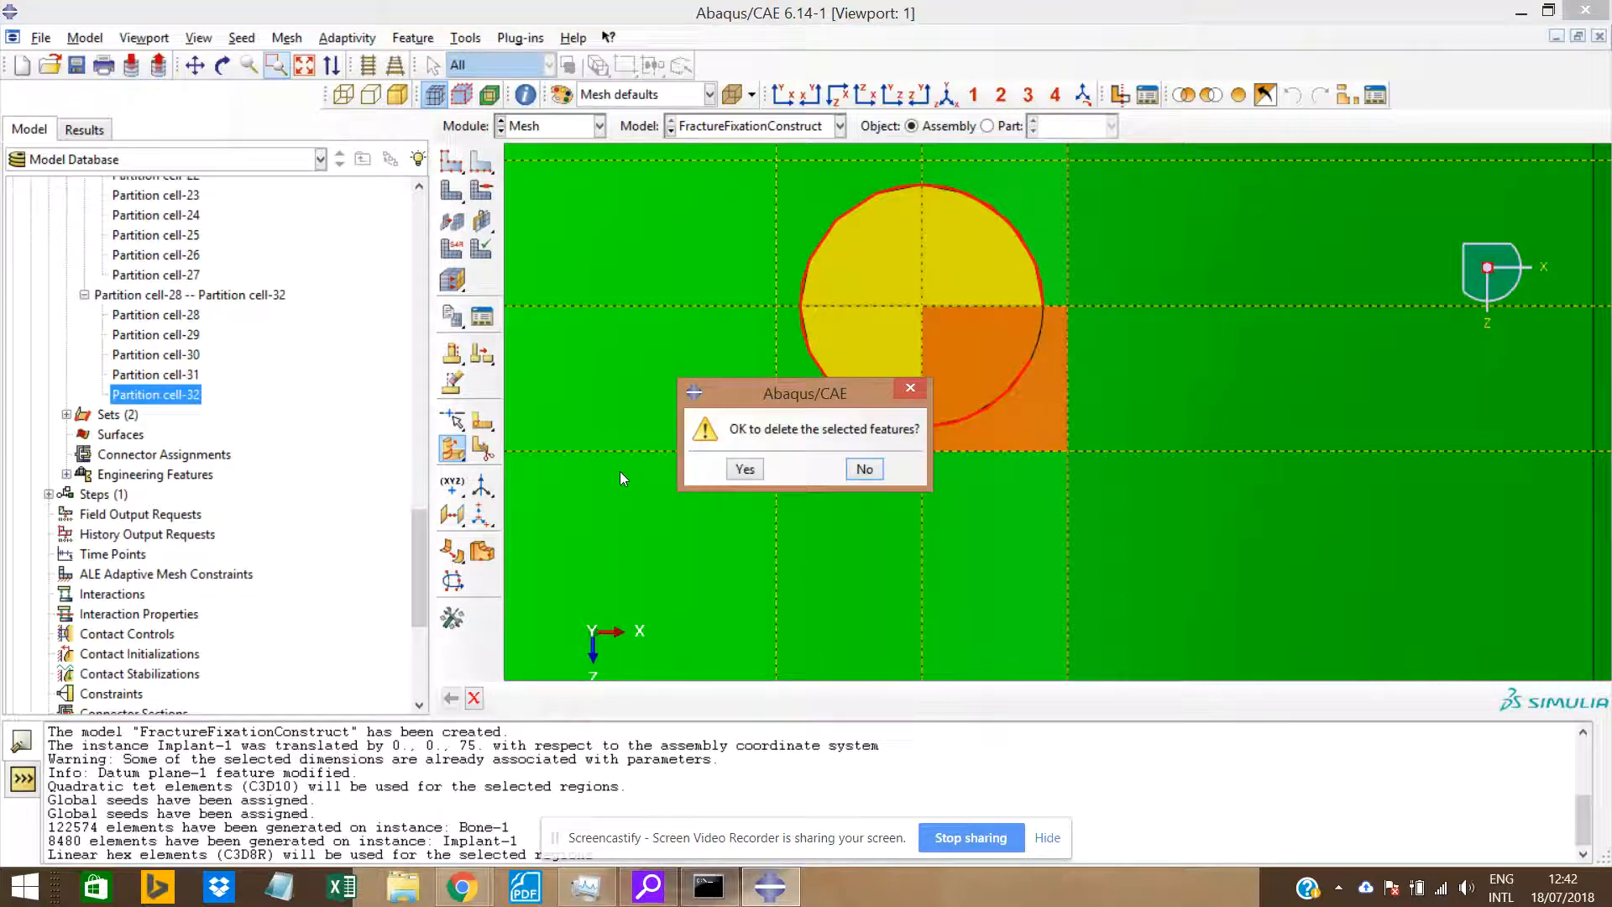
left_click(765, 472)
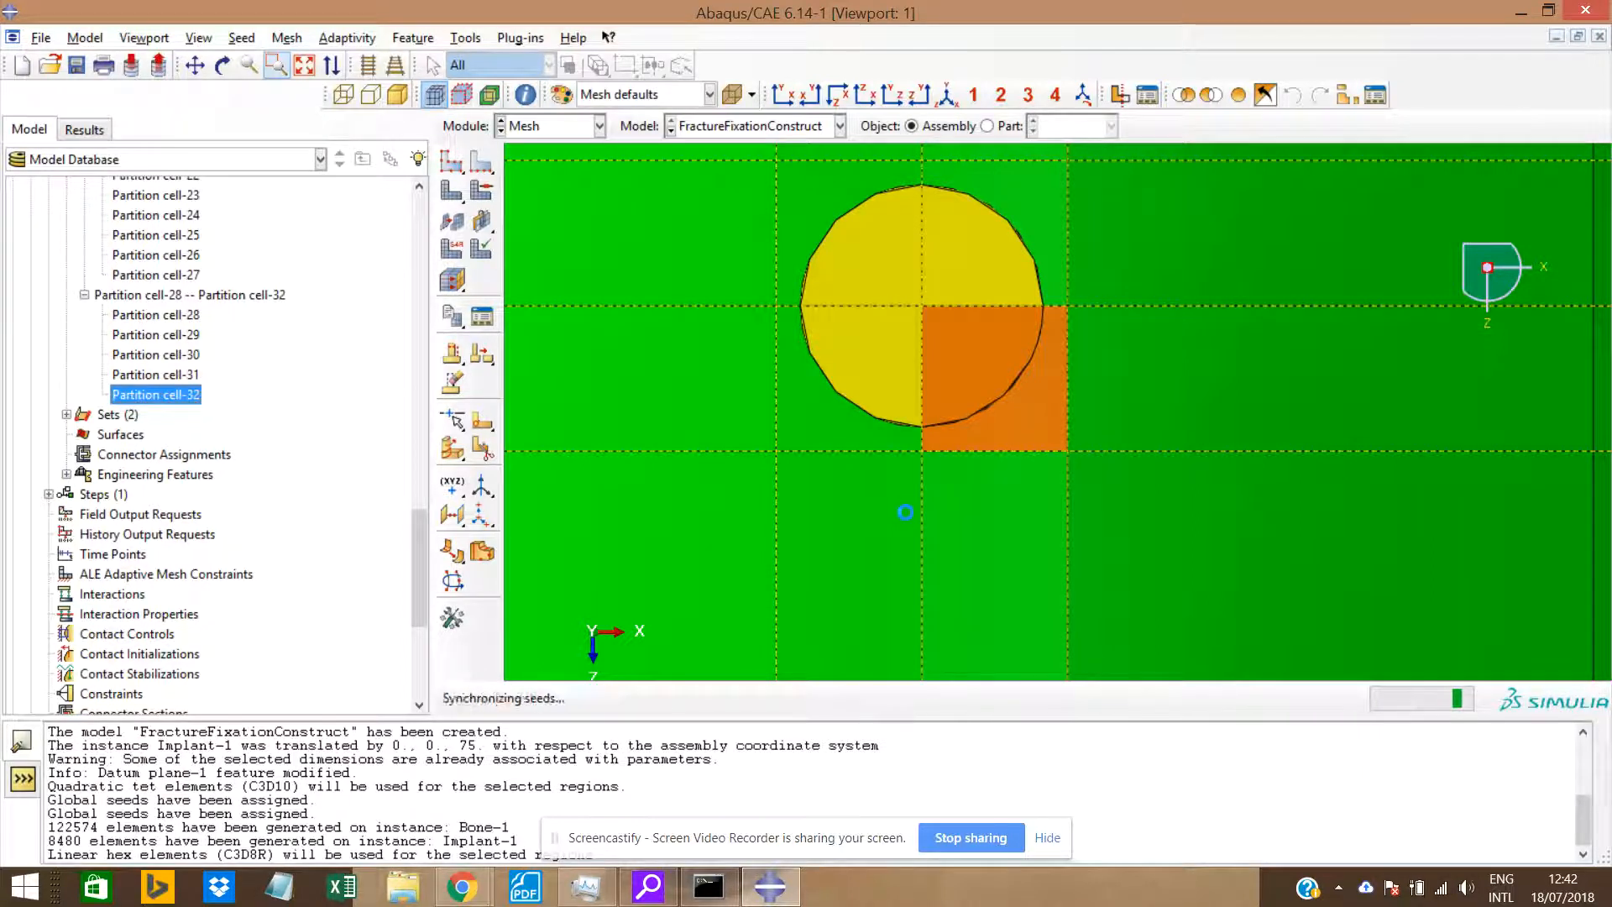
Collapse the assembly's features in the model tree and expand the Implant part to reach its features.
scroll(909, 527, "down", 5)
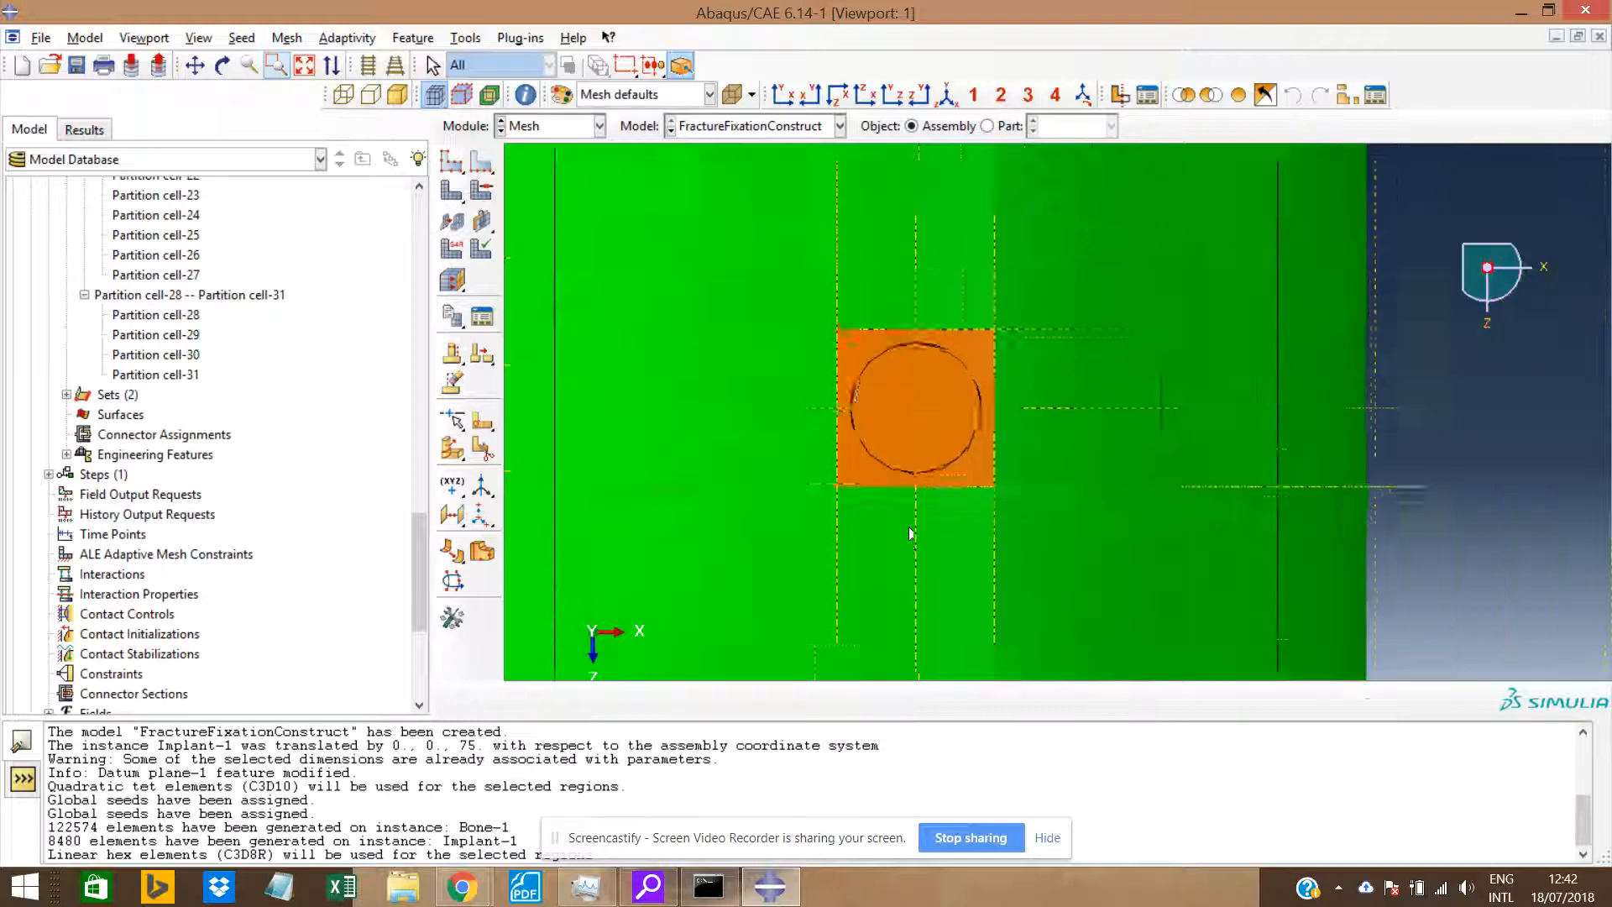
scroll(955, 501, "up", 5)
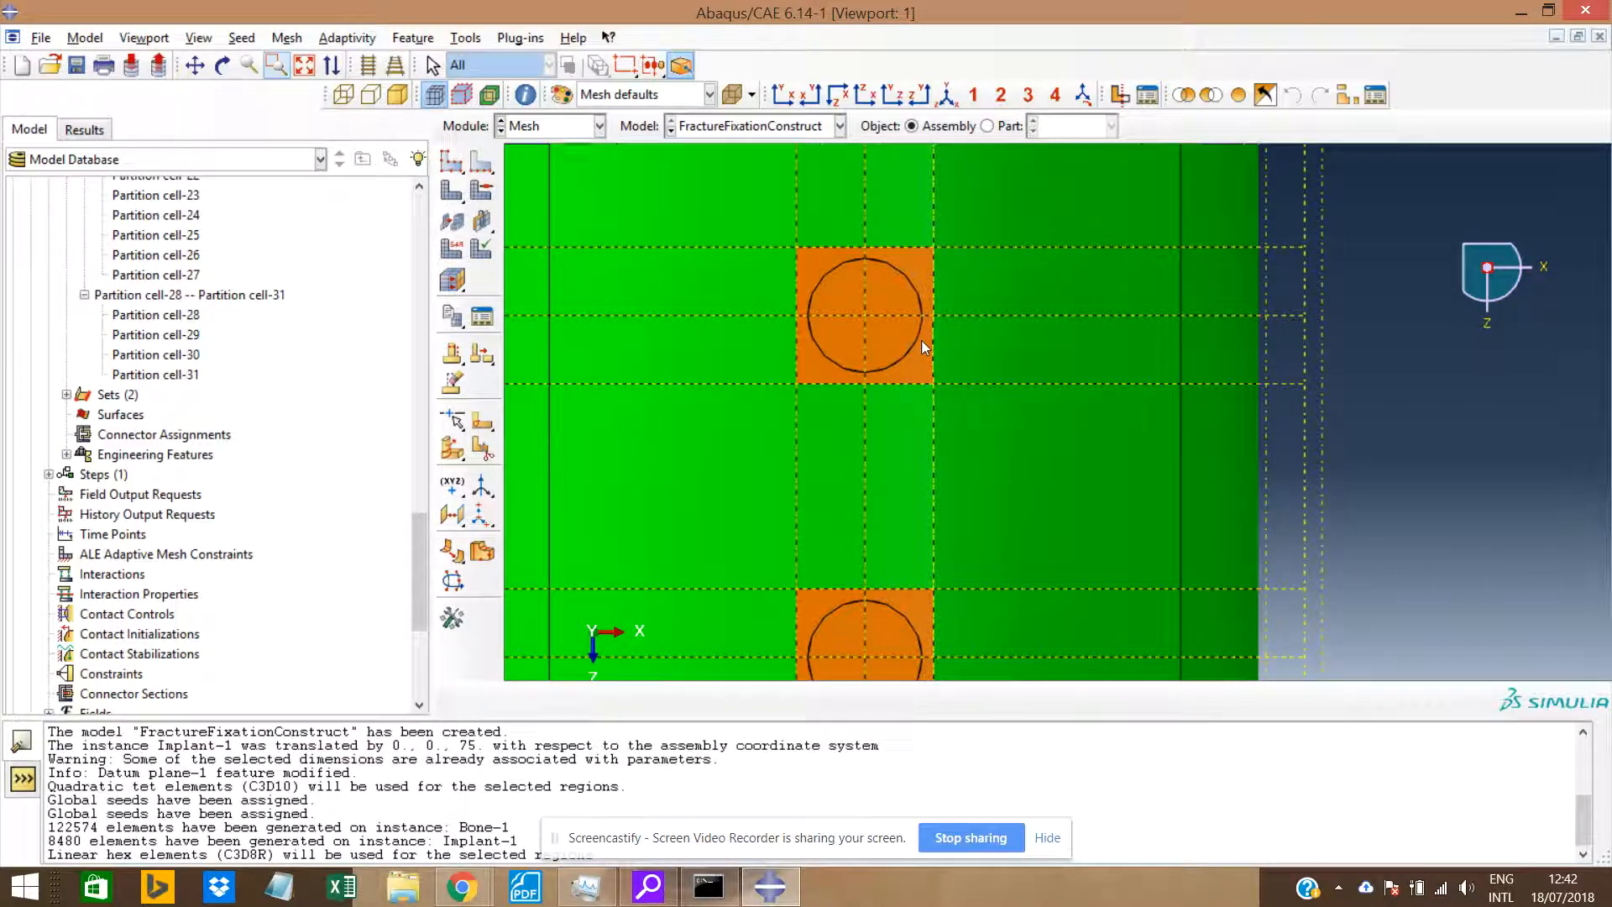
scroll(919, 345, "down", 4)
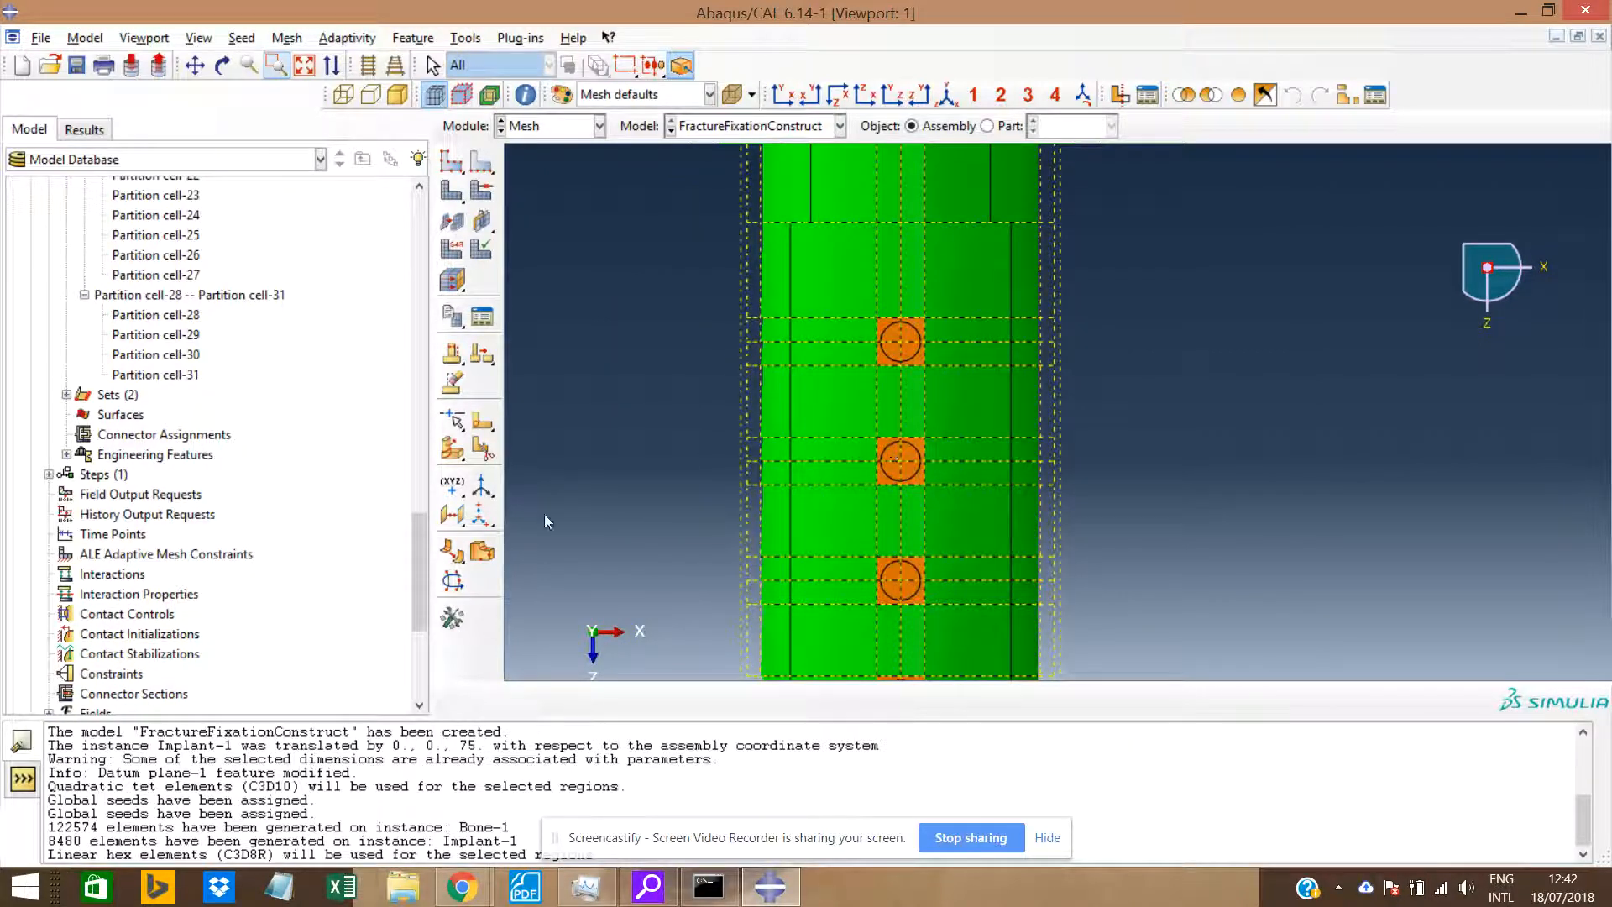
left_click_drag(418, 620, 420, 204)
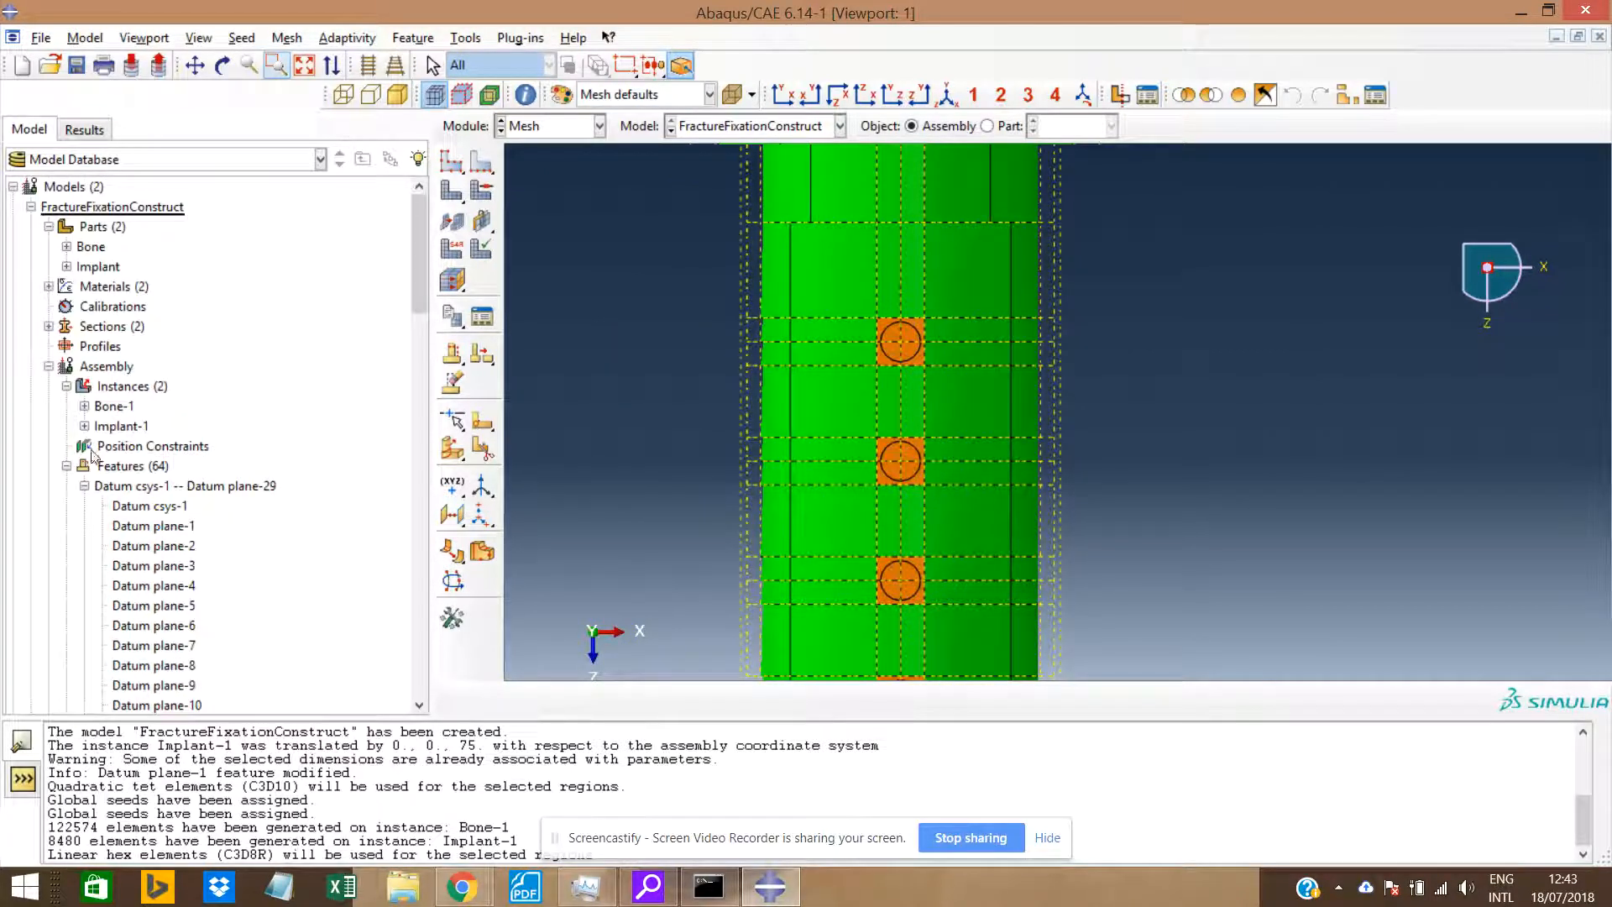
left_click(66, 466)
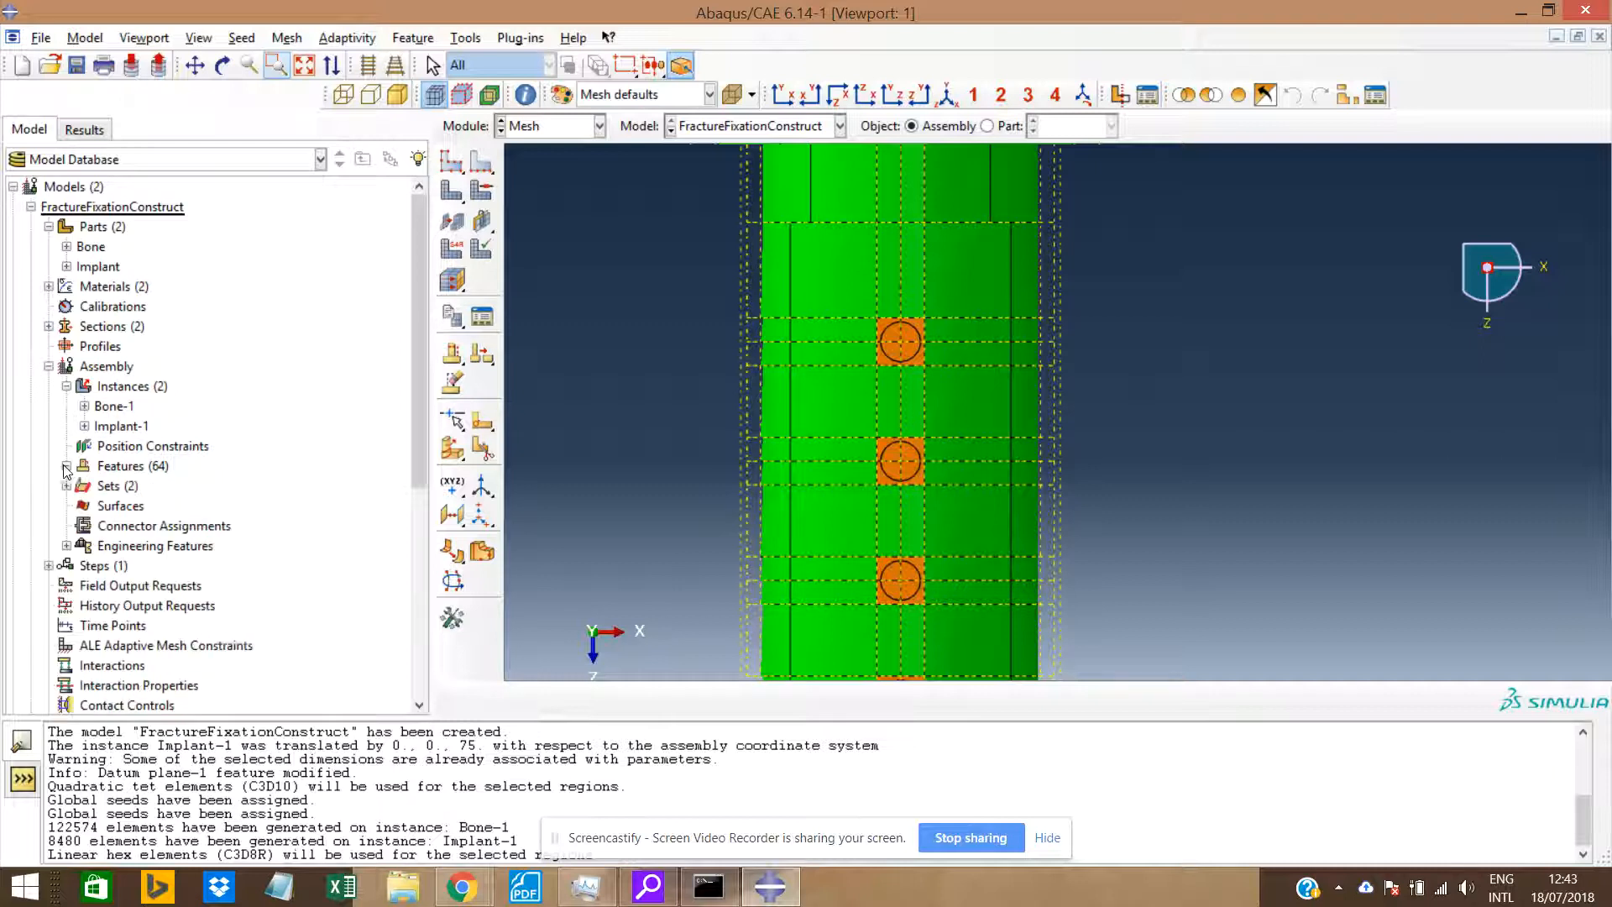
left_click(65, 267)
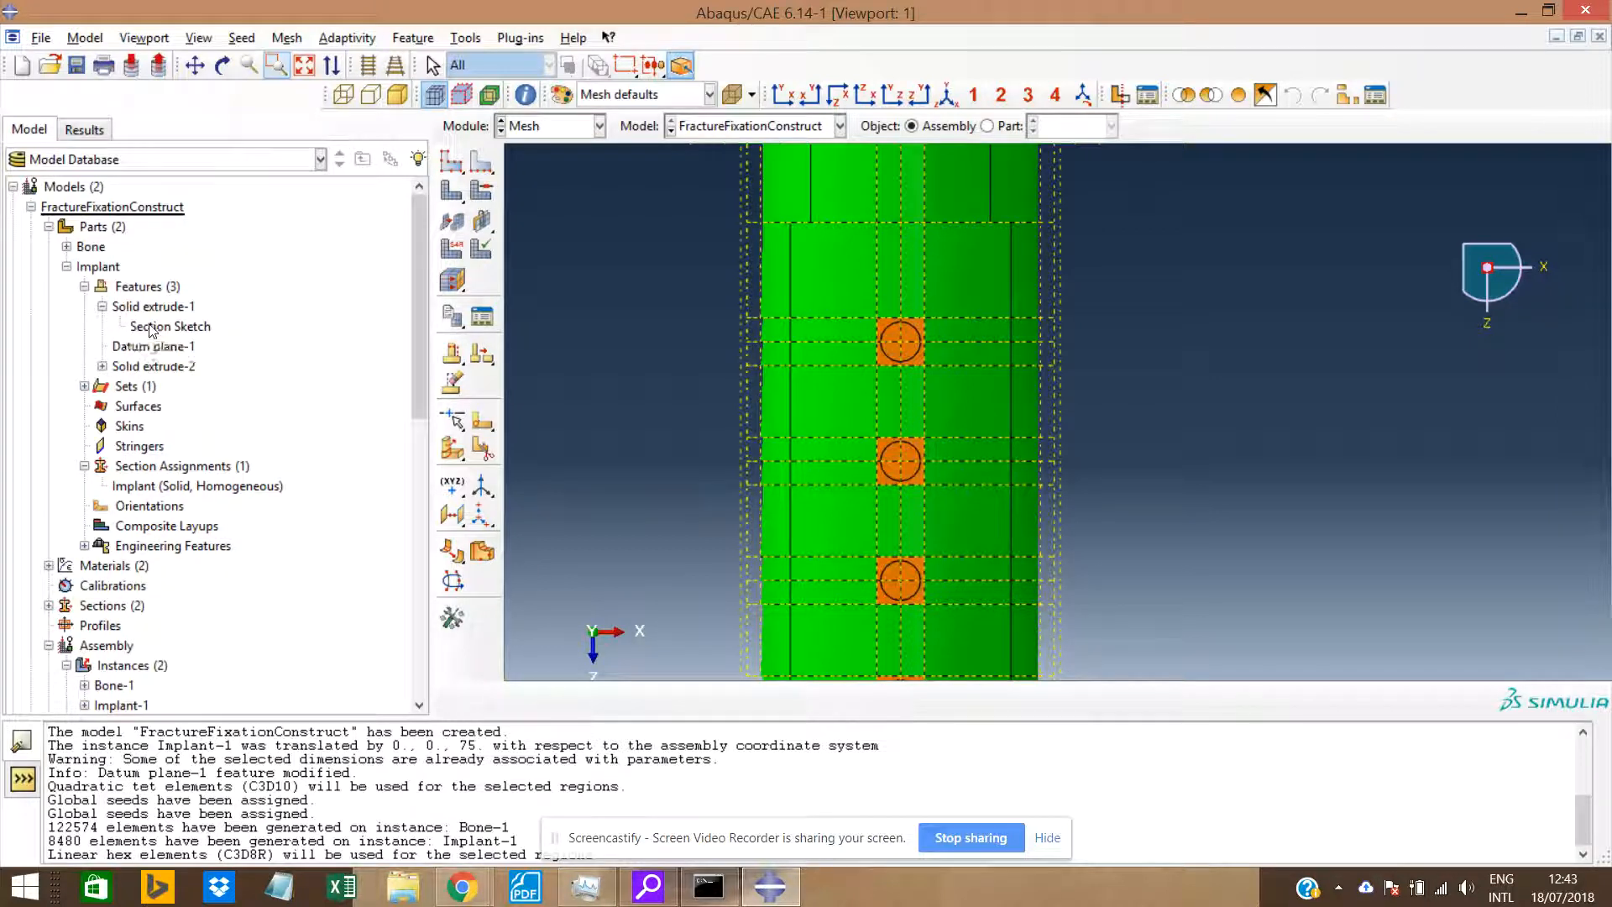
Check the section sketch of the implant's Solid extrude-1 and close it.
right_click(153, 327)
left_click(185, 359)
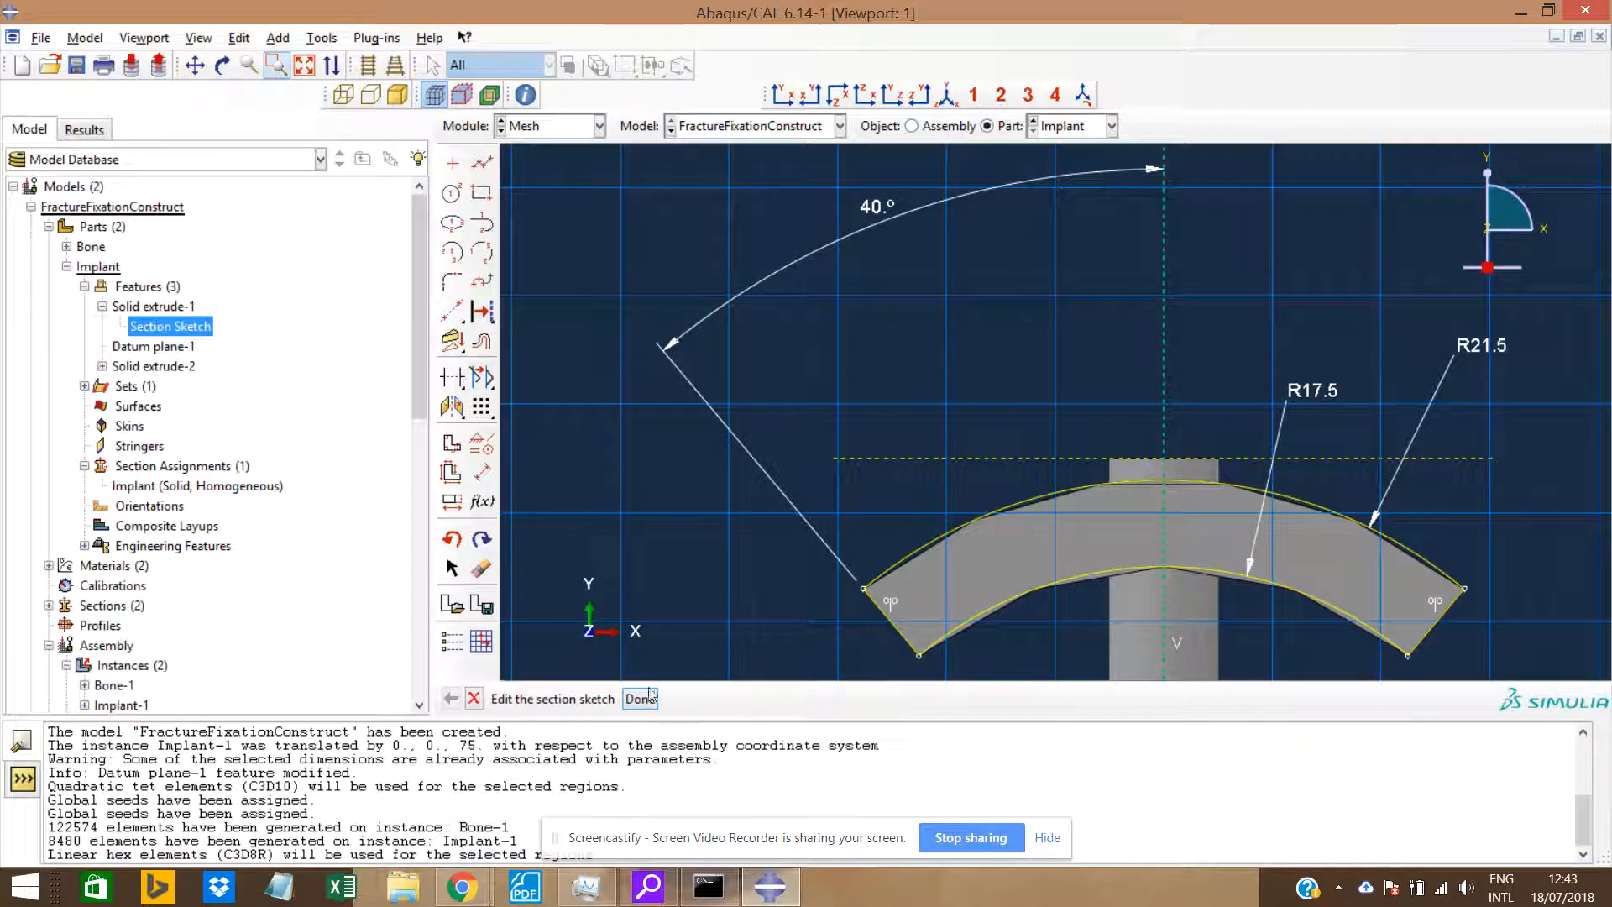
left_click(641, 698)
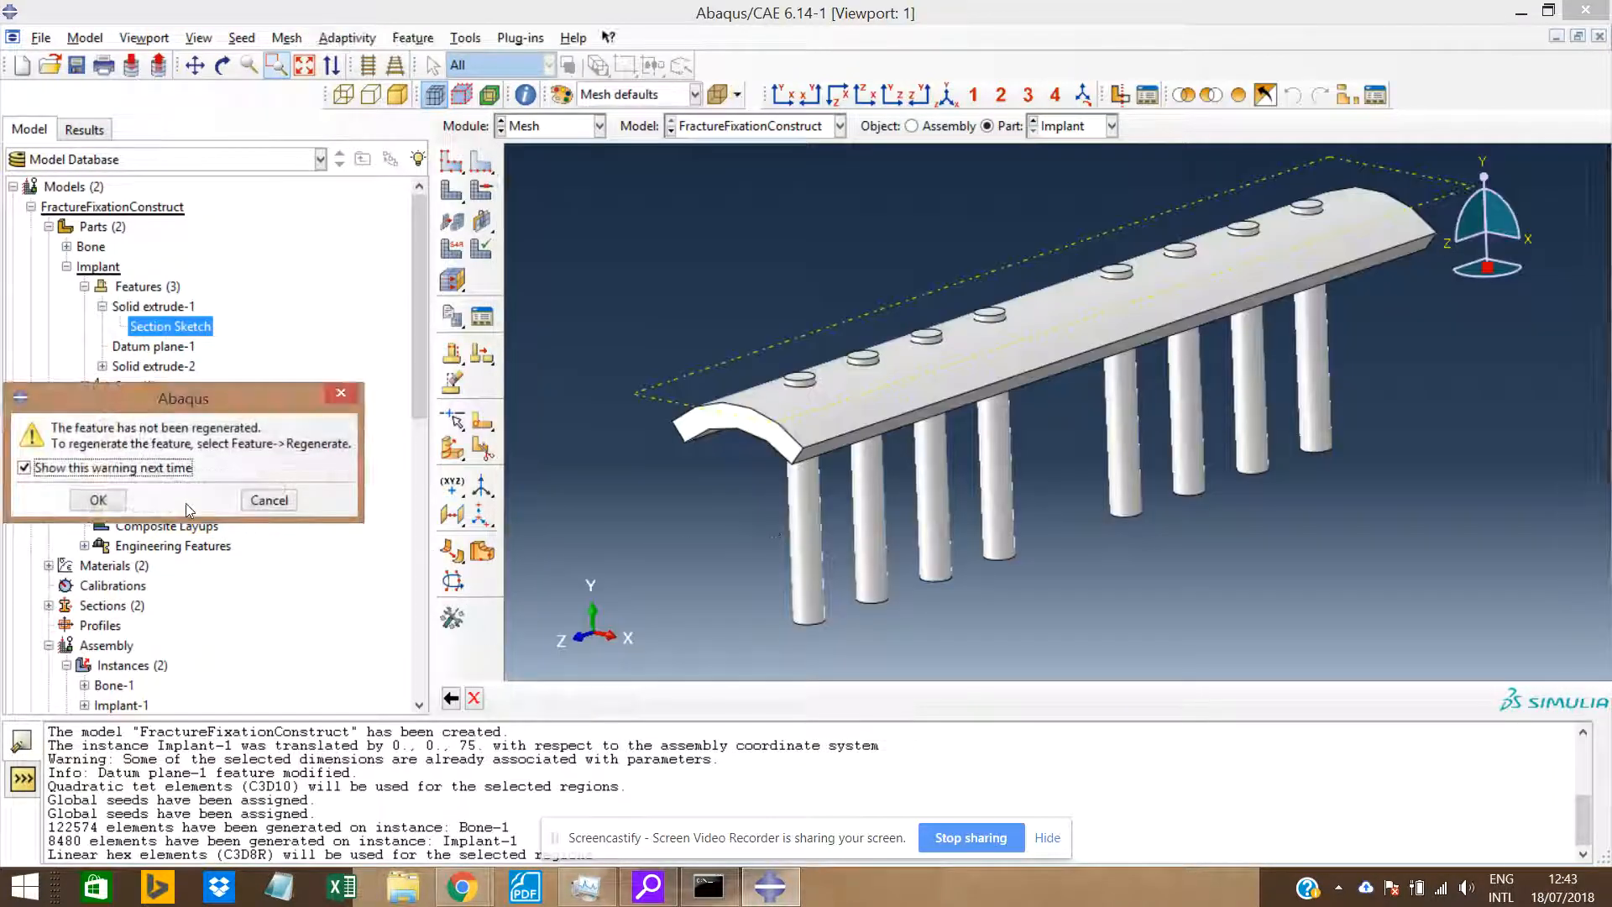
left_click(99, 499)
In the section sketch of the implant's Solid extrude-2, move the perimeter points of the R2.5 screw circles onto the horizontal construction line.
left_click(102, 366)
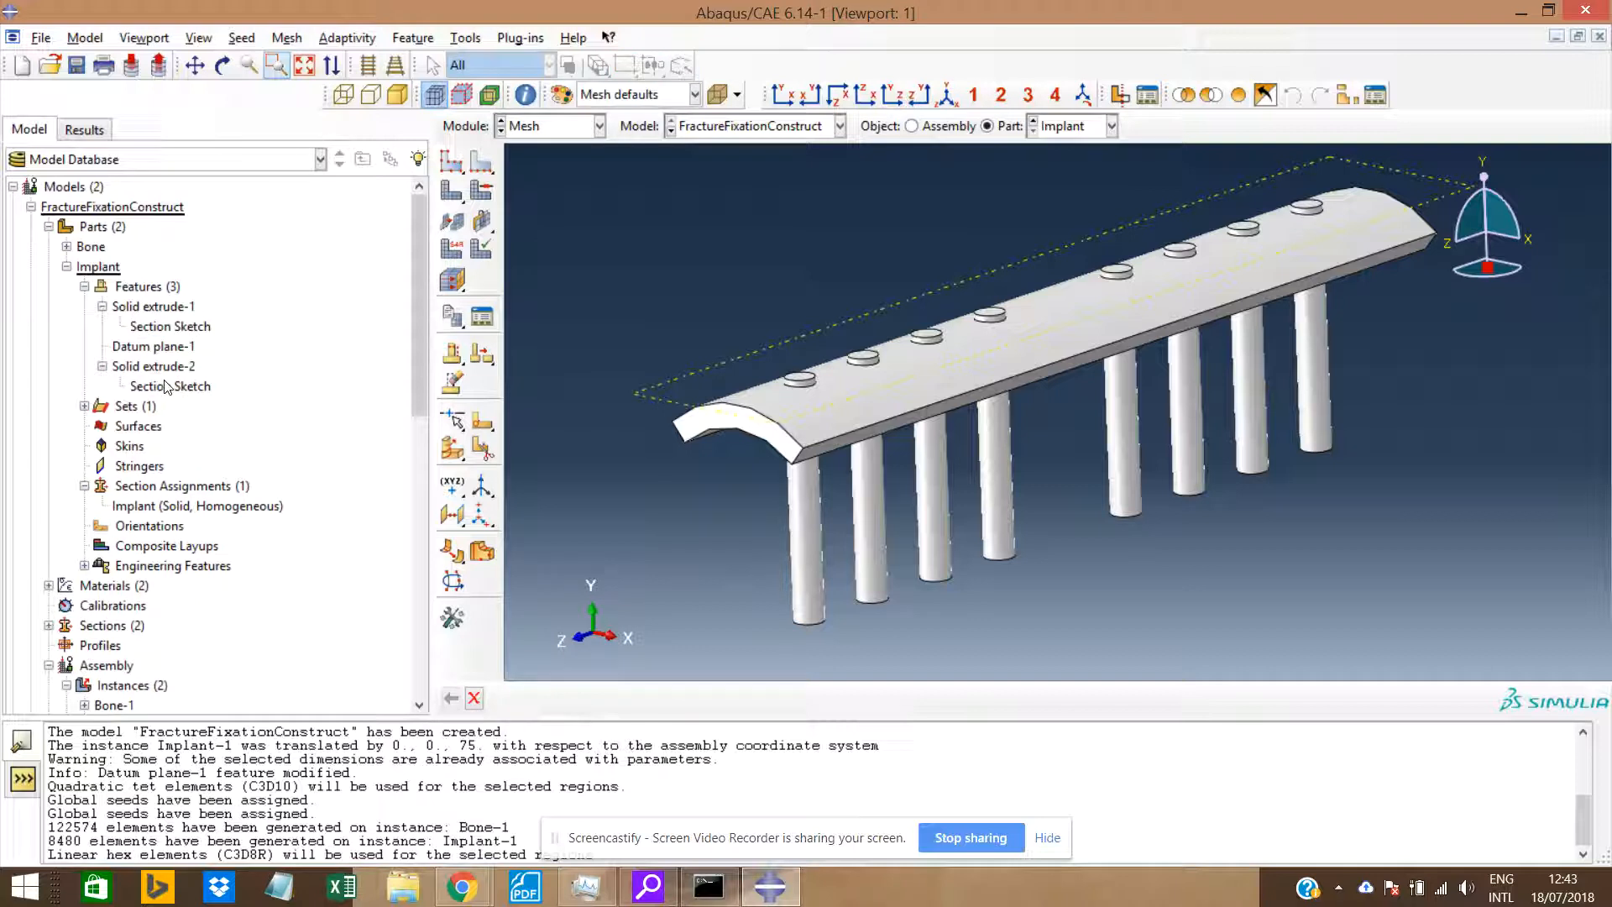
right_click(166, 386)
left_click(205, 417)
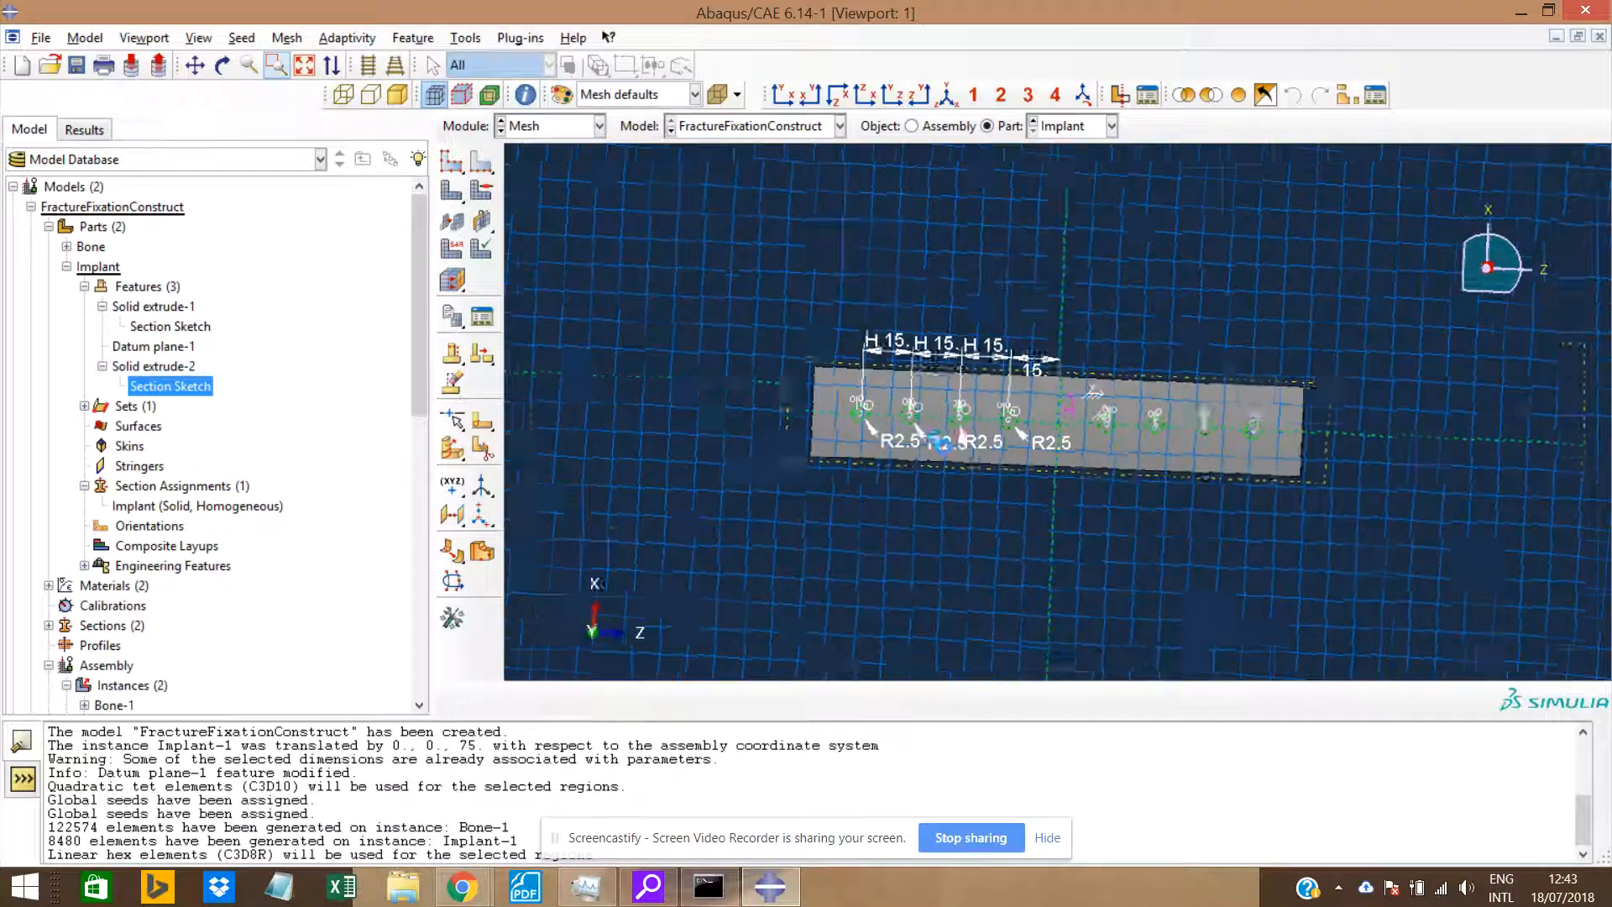
scroll(965, 432, "down", 5)
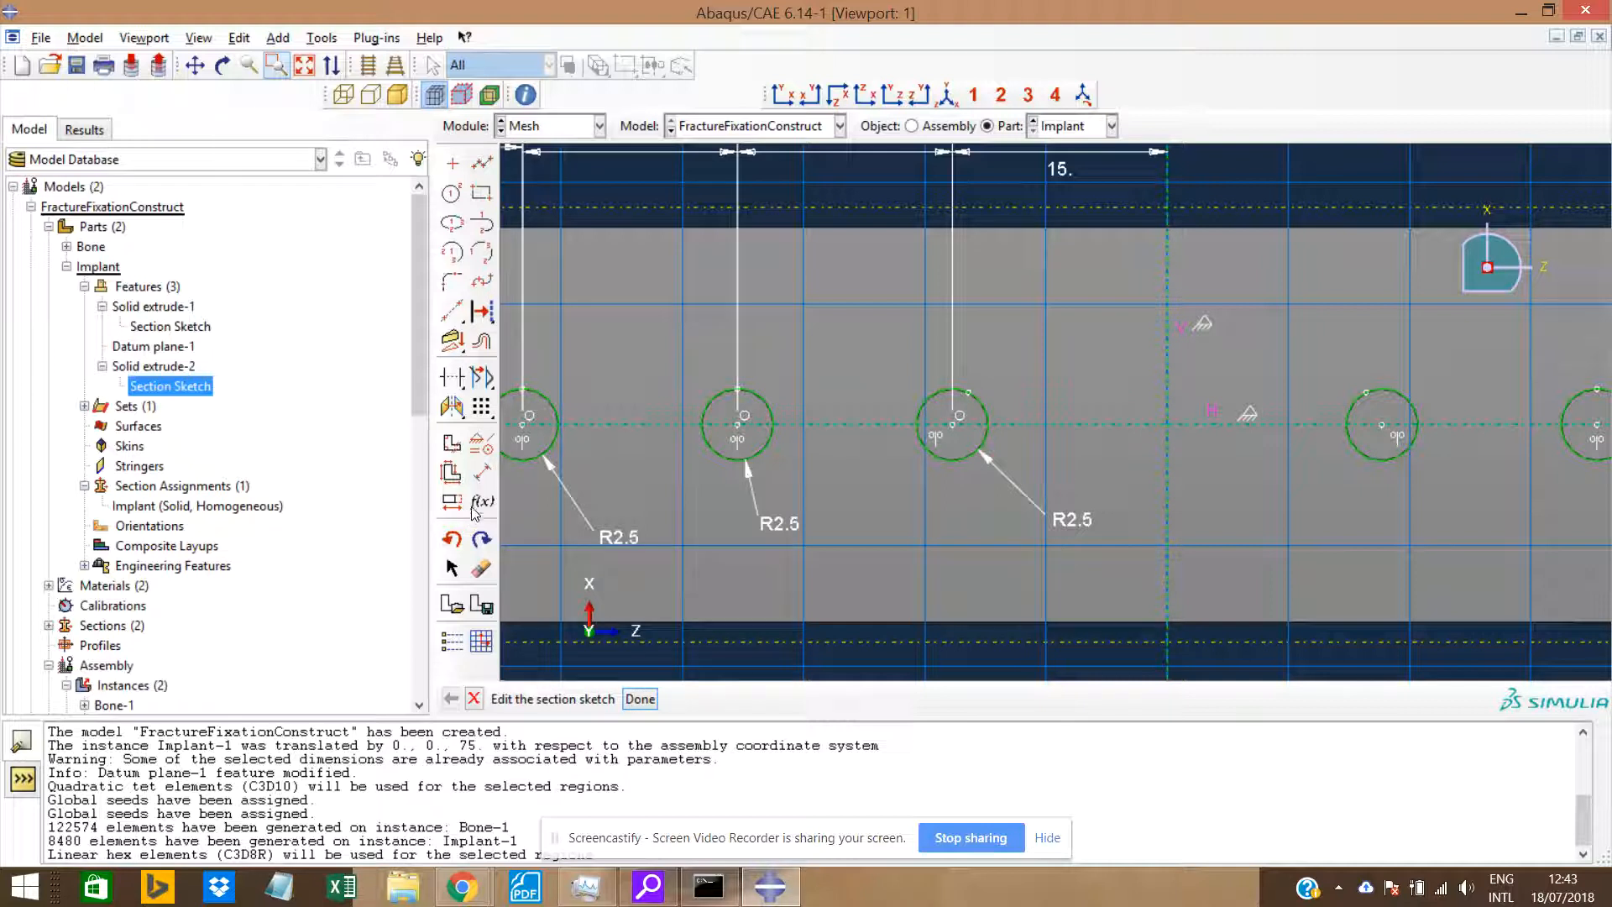
left_click(451, 568)
left_click_drag(968, 397, 987, 434)
left_click_drag(758, 409, 777, 439)
left_click_drag(522, 389, 561, 424)
Finish editing the screw section sketch and regenerate the features of the Implant part.
scroll(910, 573, "up", 6)
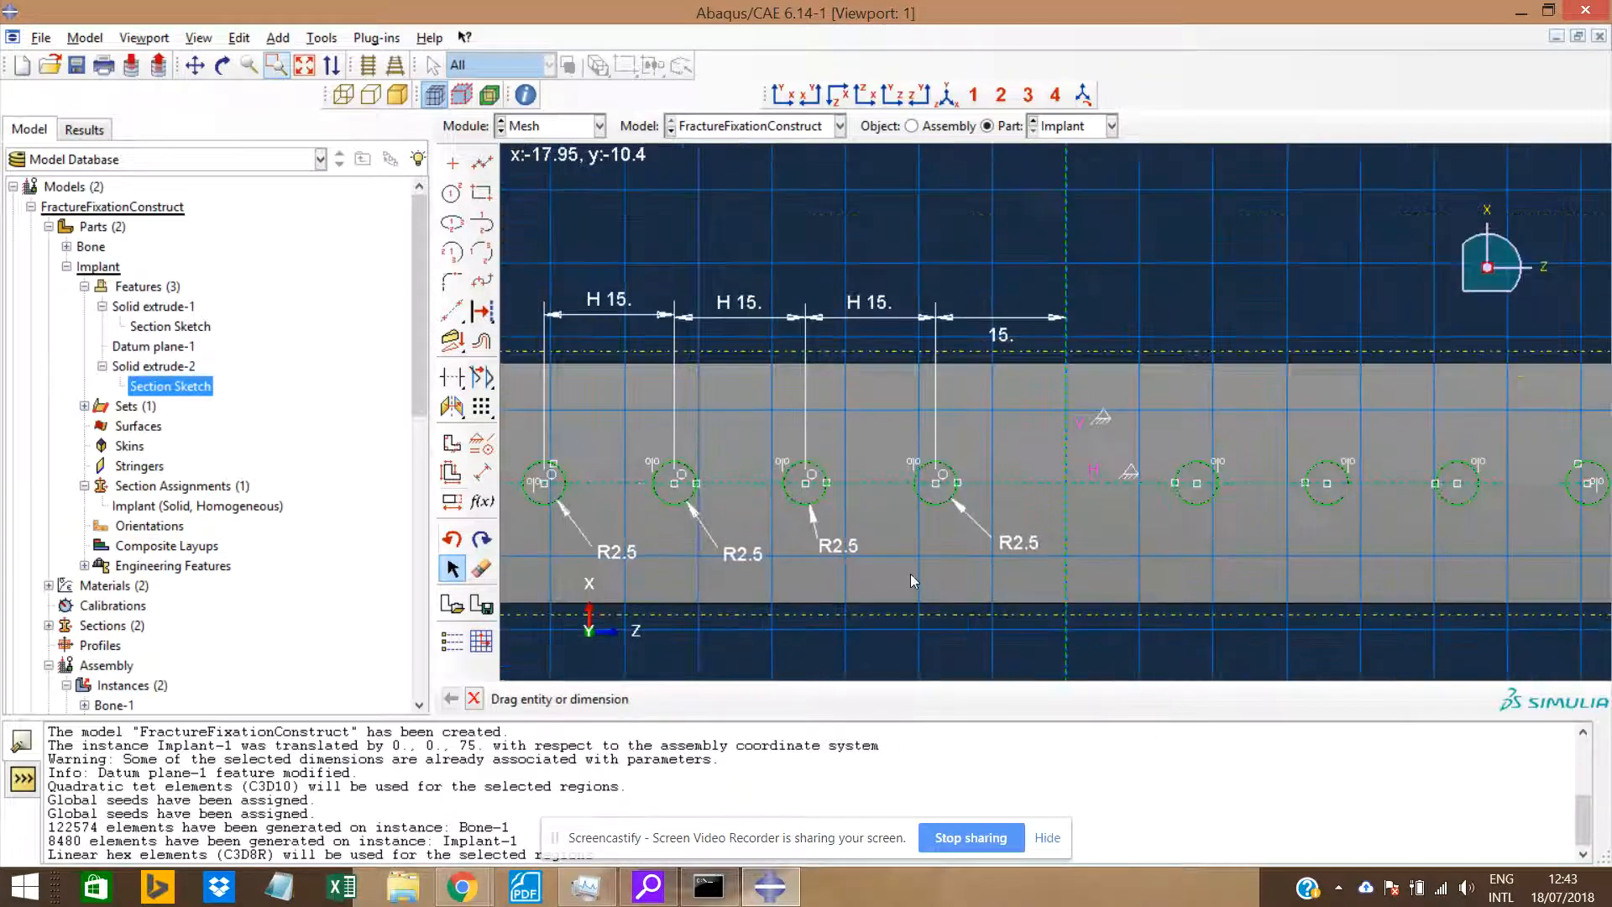
scroll(612, 526, "down", 3)
scroll(612, 526, "down", 4)
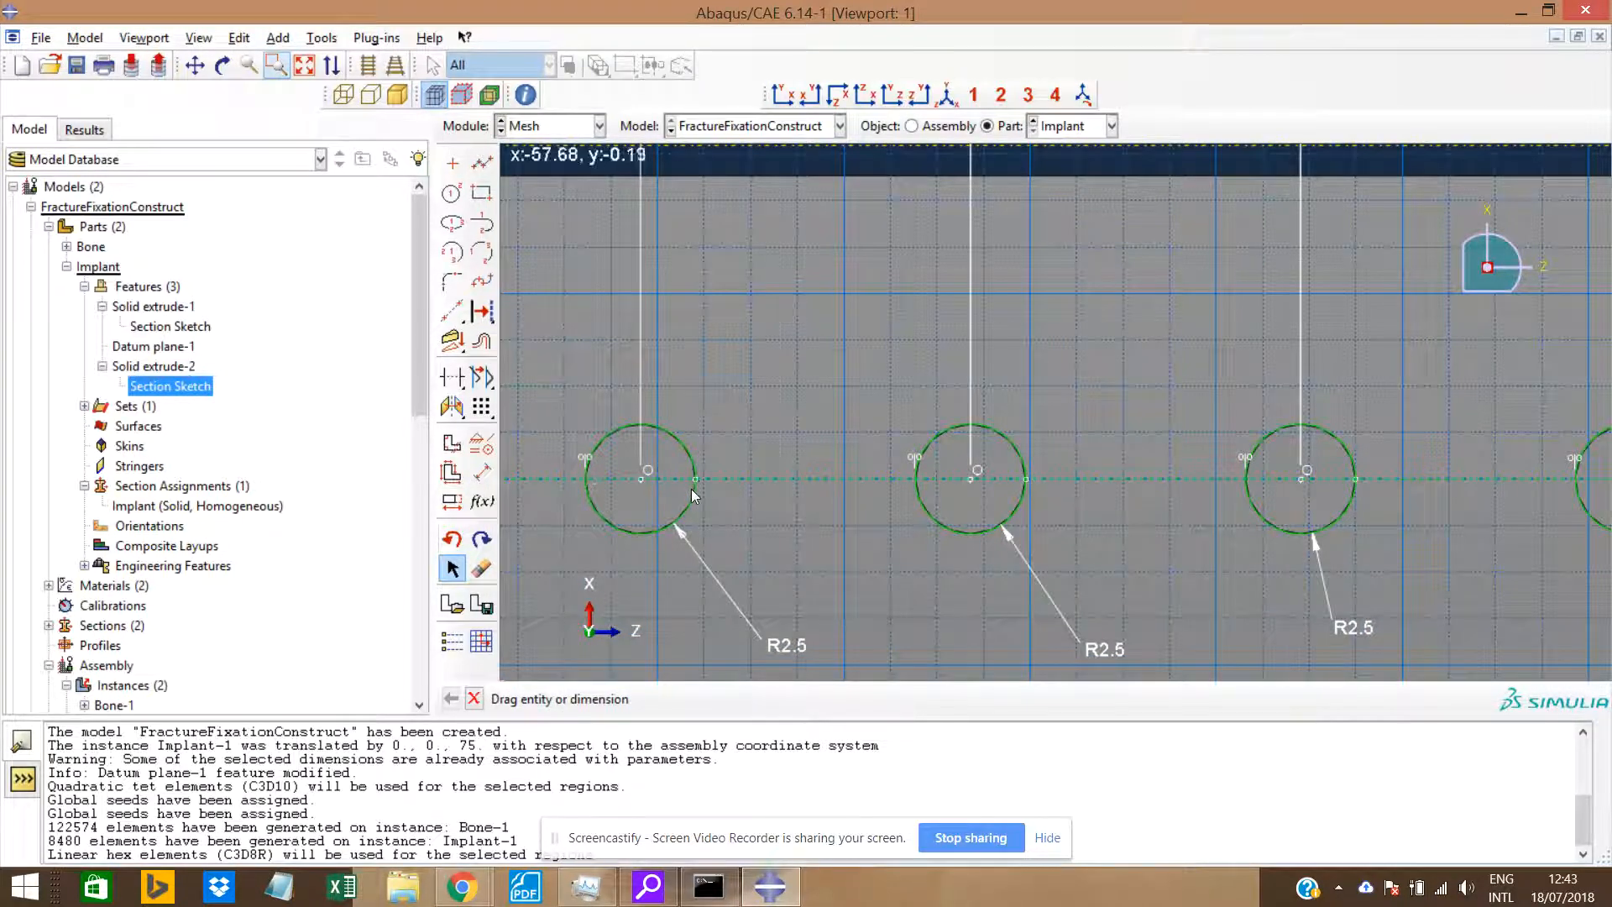
scroll(828, 510, "up", 1)
scroll(828, 511, "up", 6)
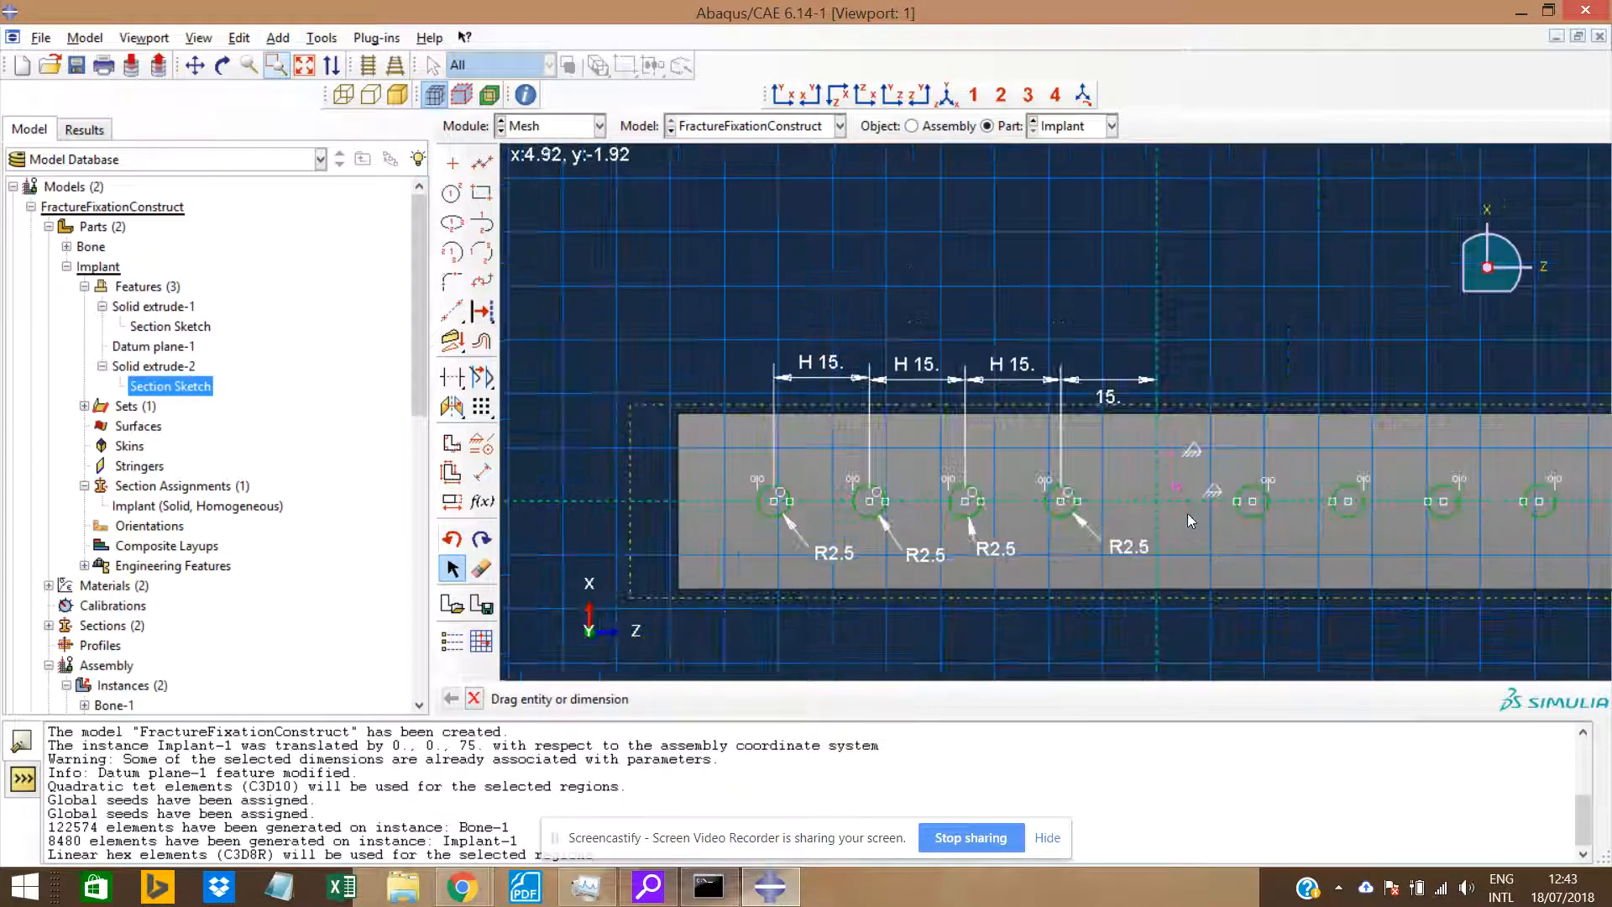
scroll(1186, 517, "down", 3)
left_click(475, 699)
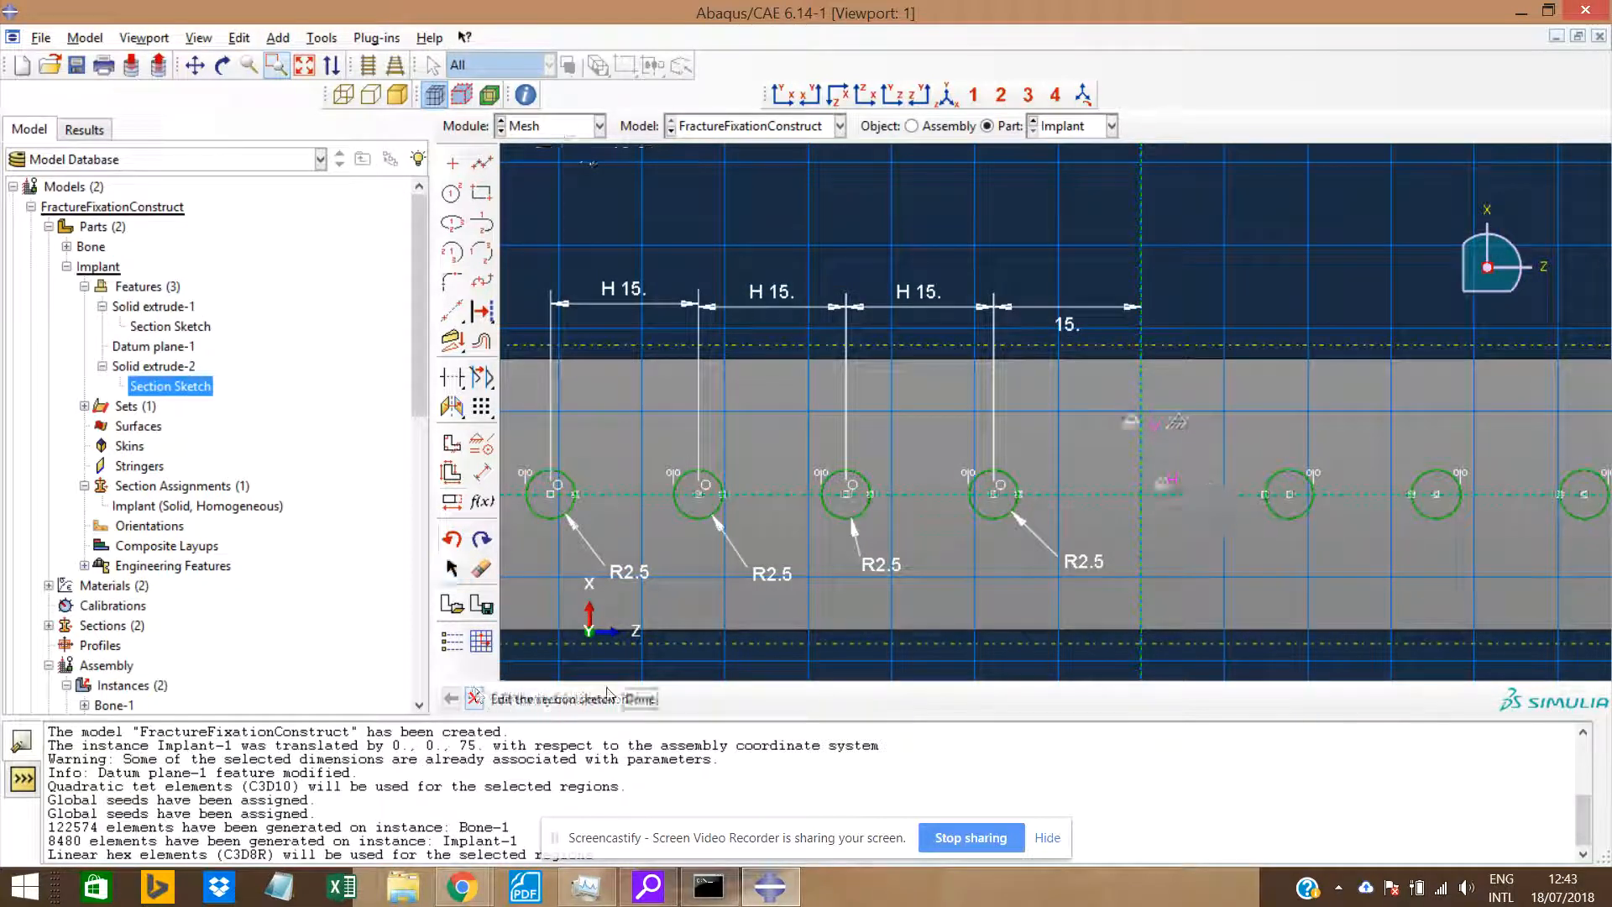
left_click(641, 699)
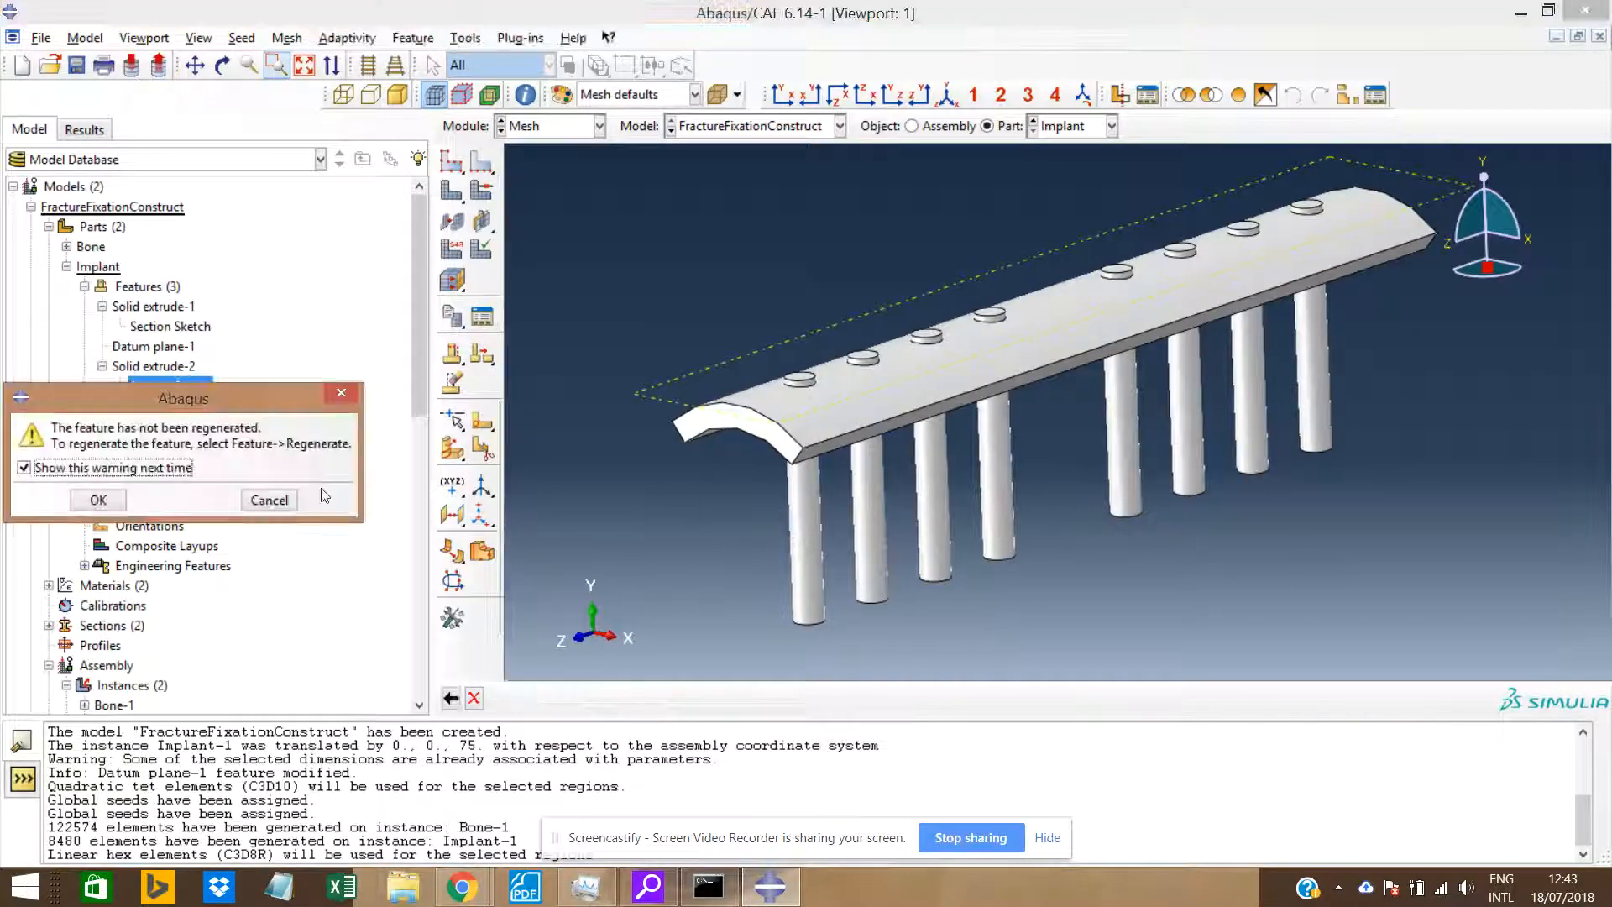
left_click(153, 496)
right_click(142, 290)
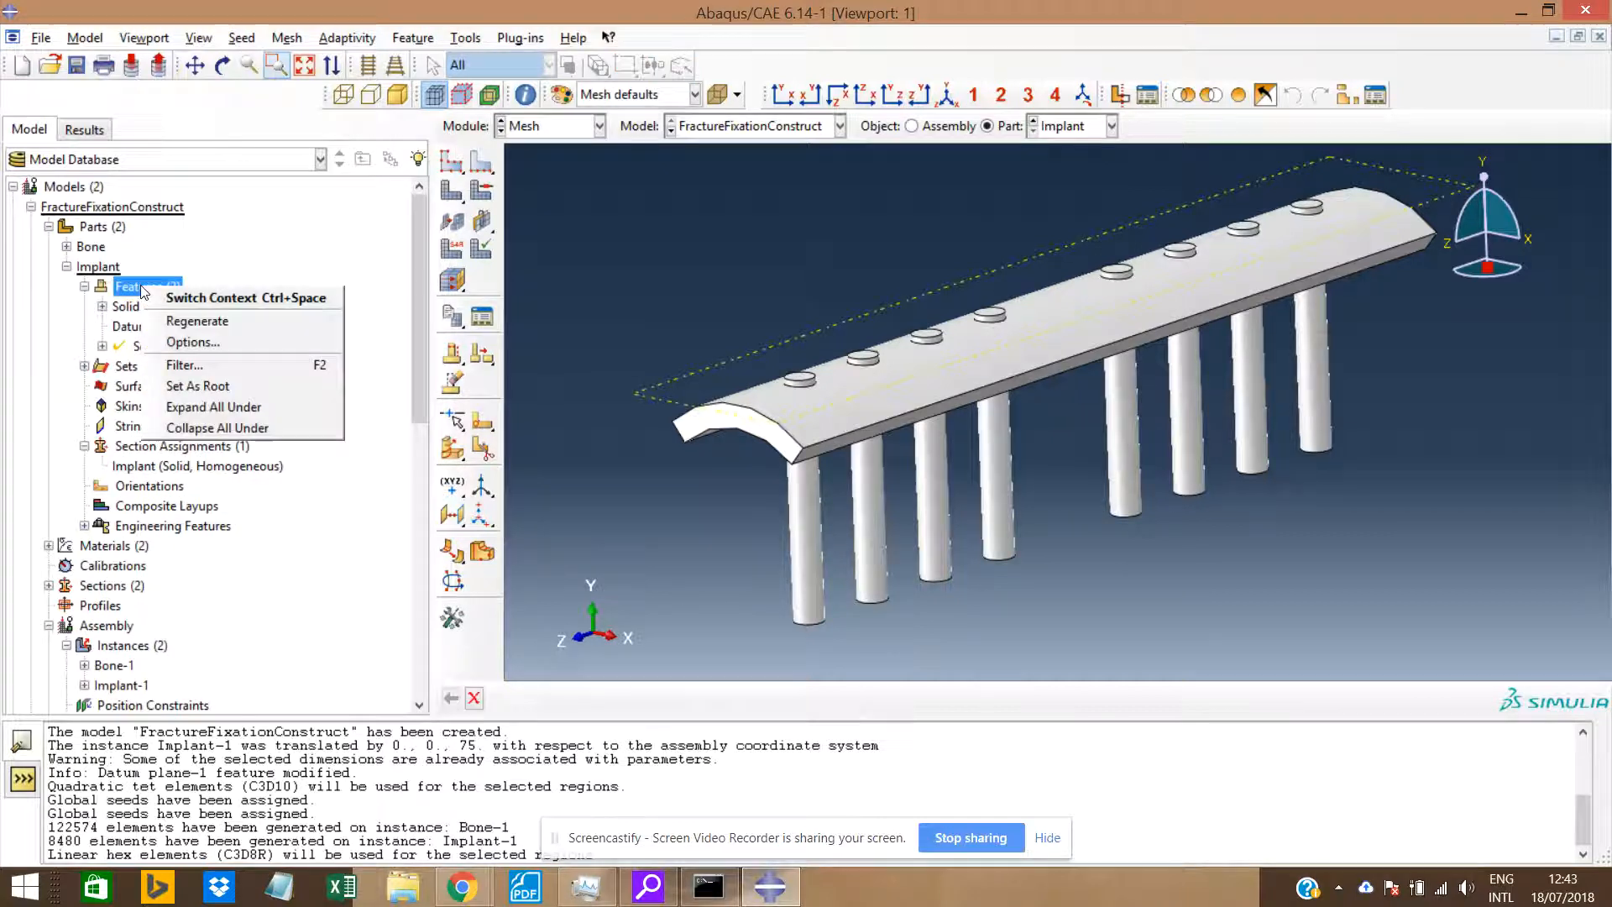
left_click(164, 317)
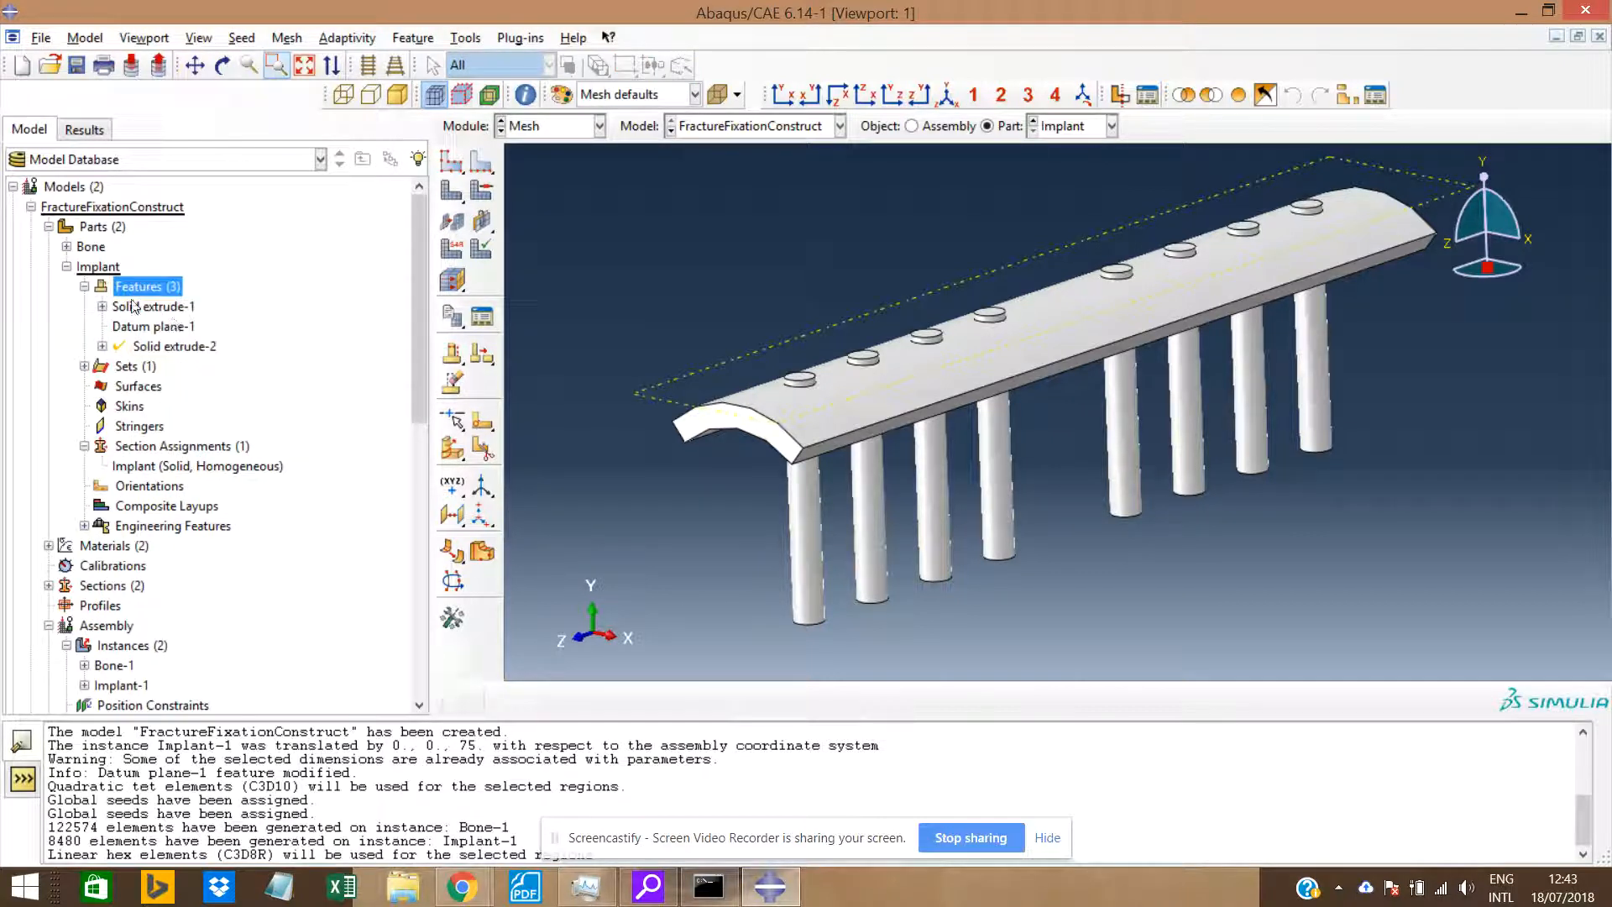
In the section sketch of the bone's Cut extrude-1, move the perimeter points of the R2.5 hole circles onto the horizontal construction line.
left_click(66, 267)
left_click(66, 247)
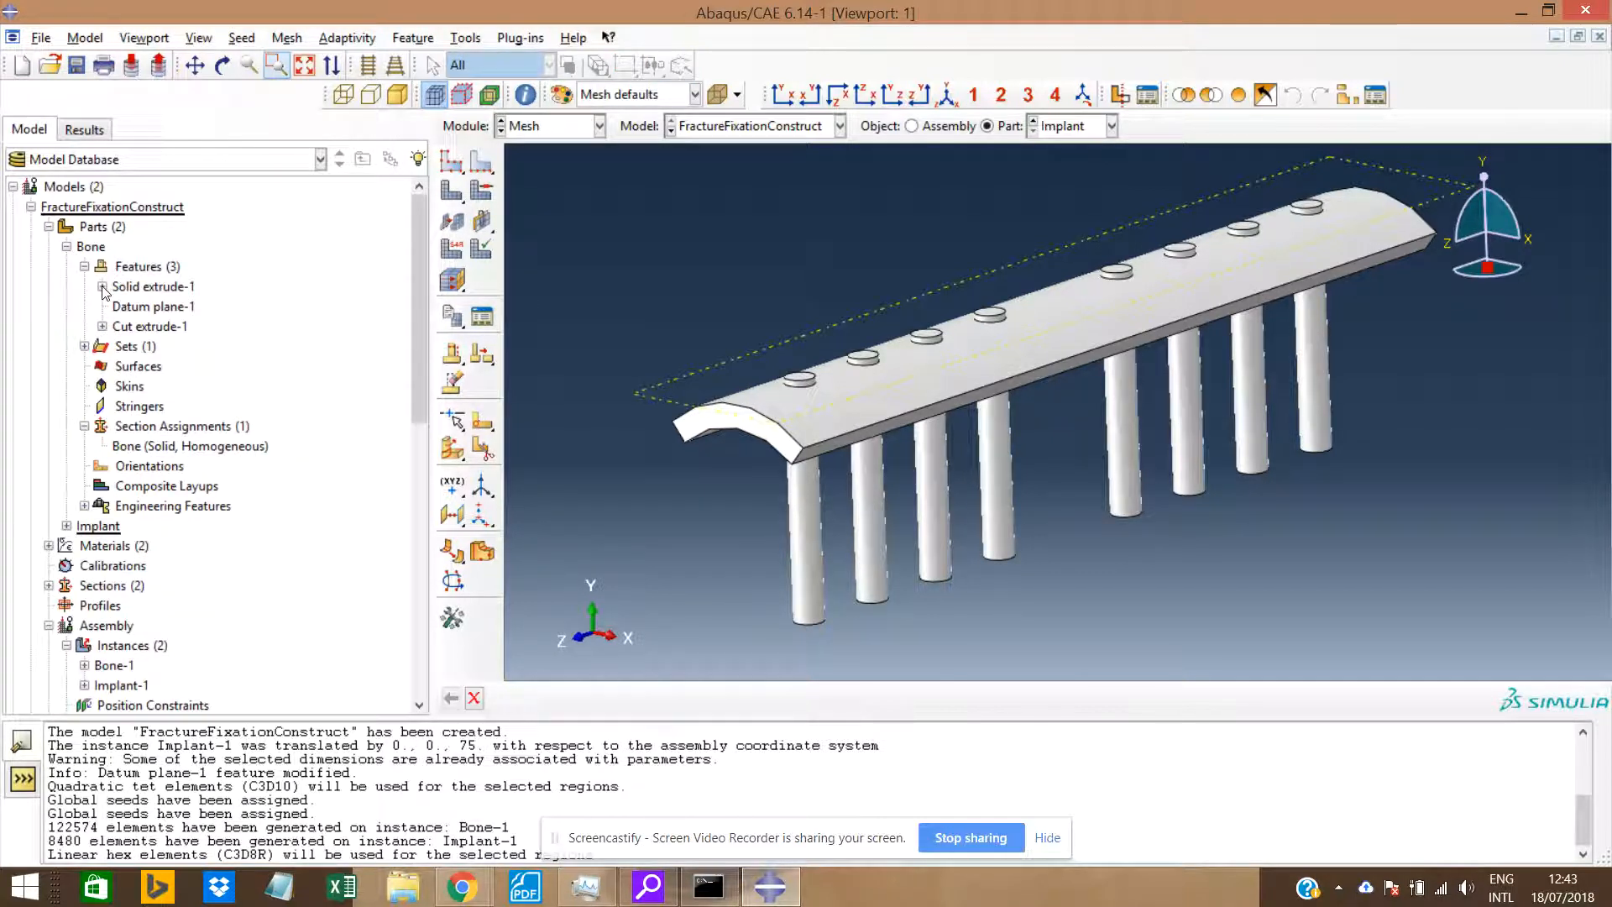
left_click(102, 327)
right_click(168, 346)
left_click(210, 361)
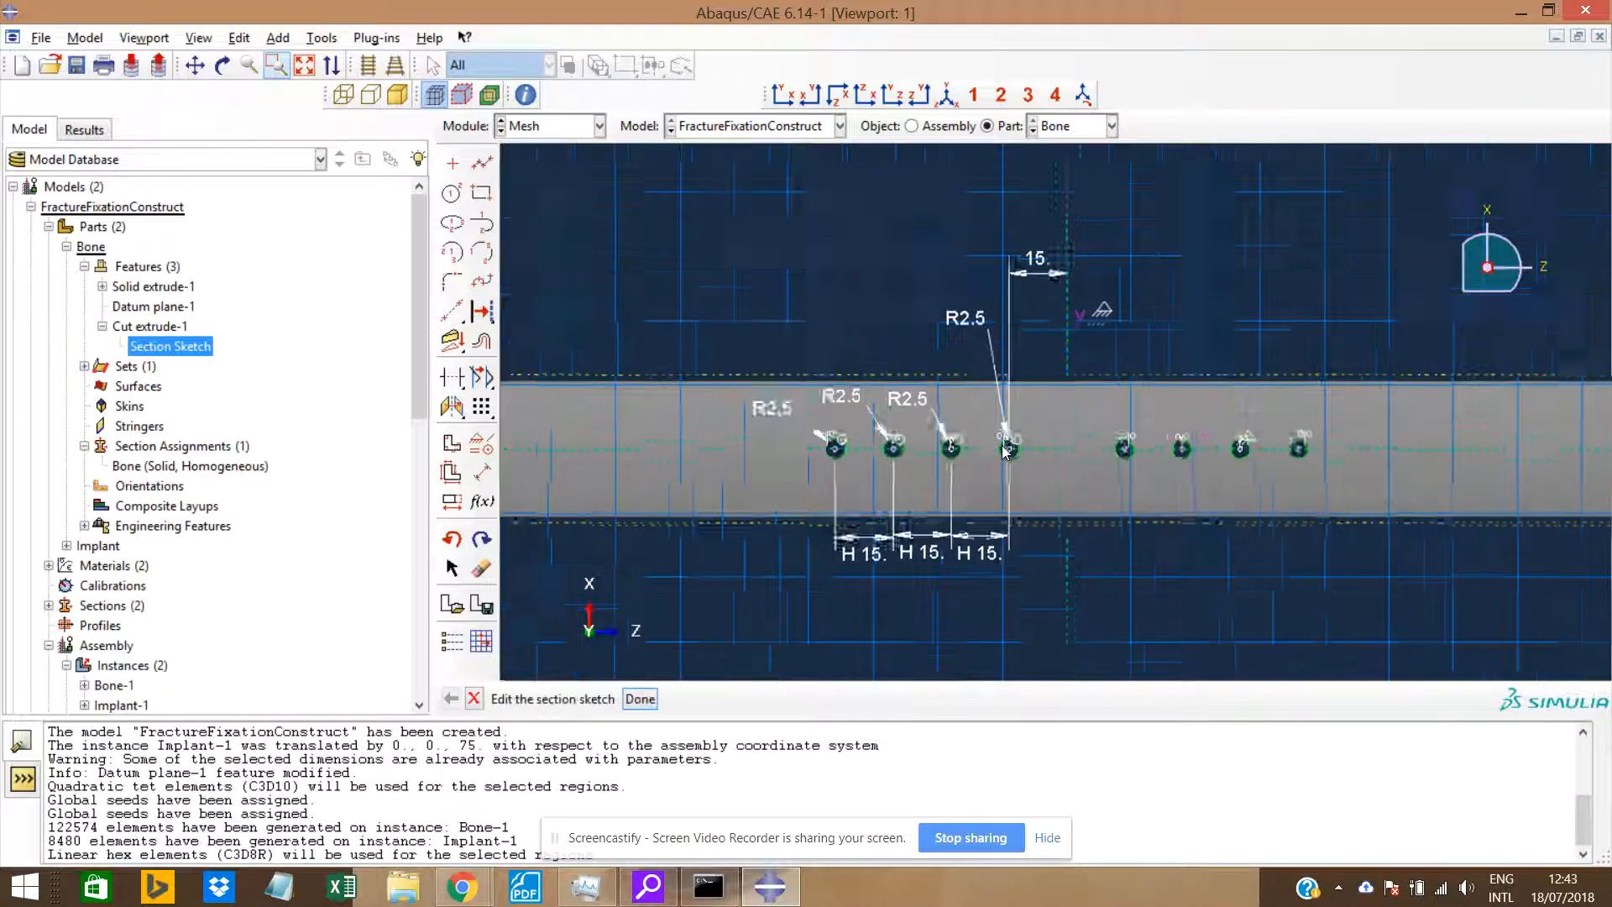
scroll(1005, 451, "up", 3)
scroll(934, 448, "down", 2)
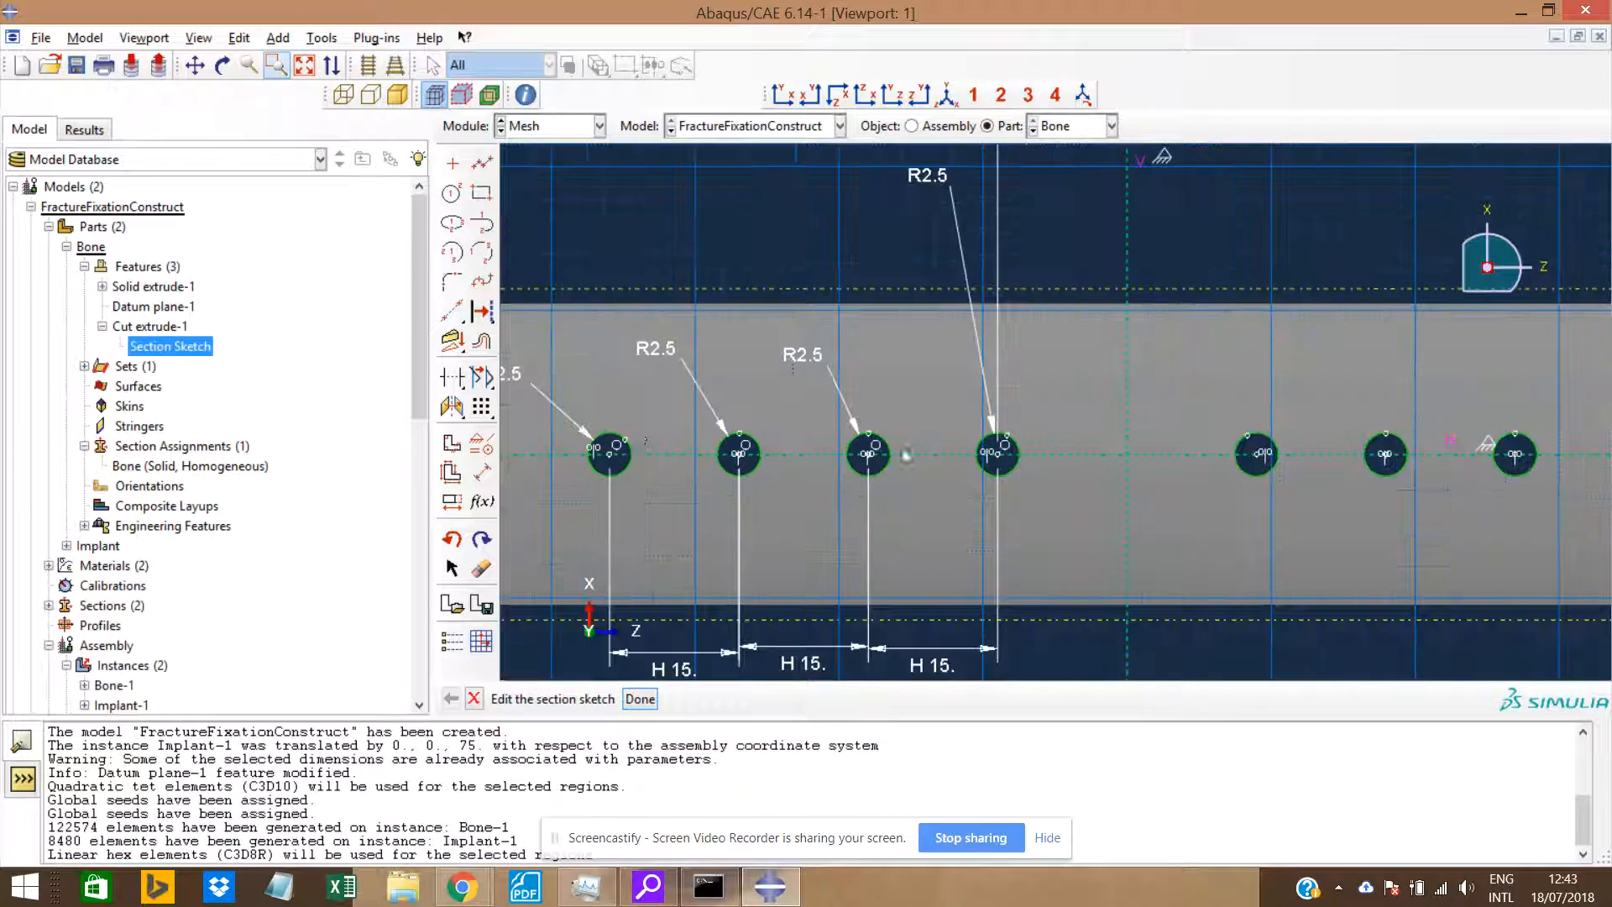
left_click(452, 569)
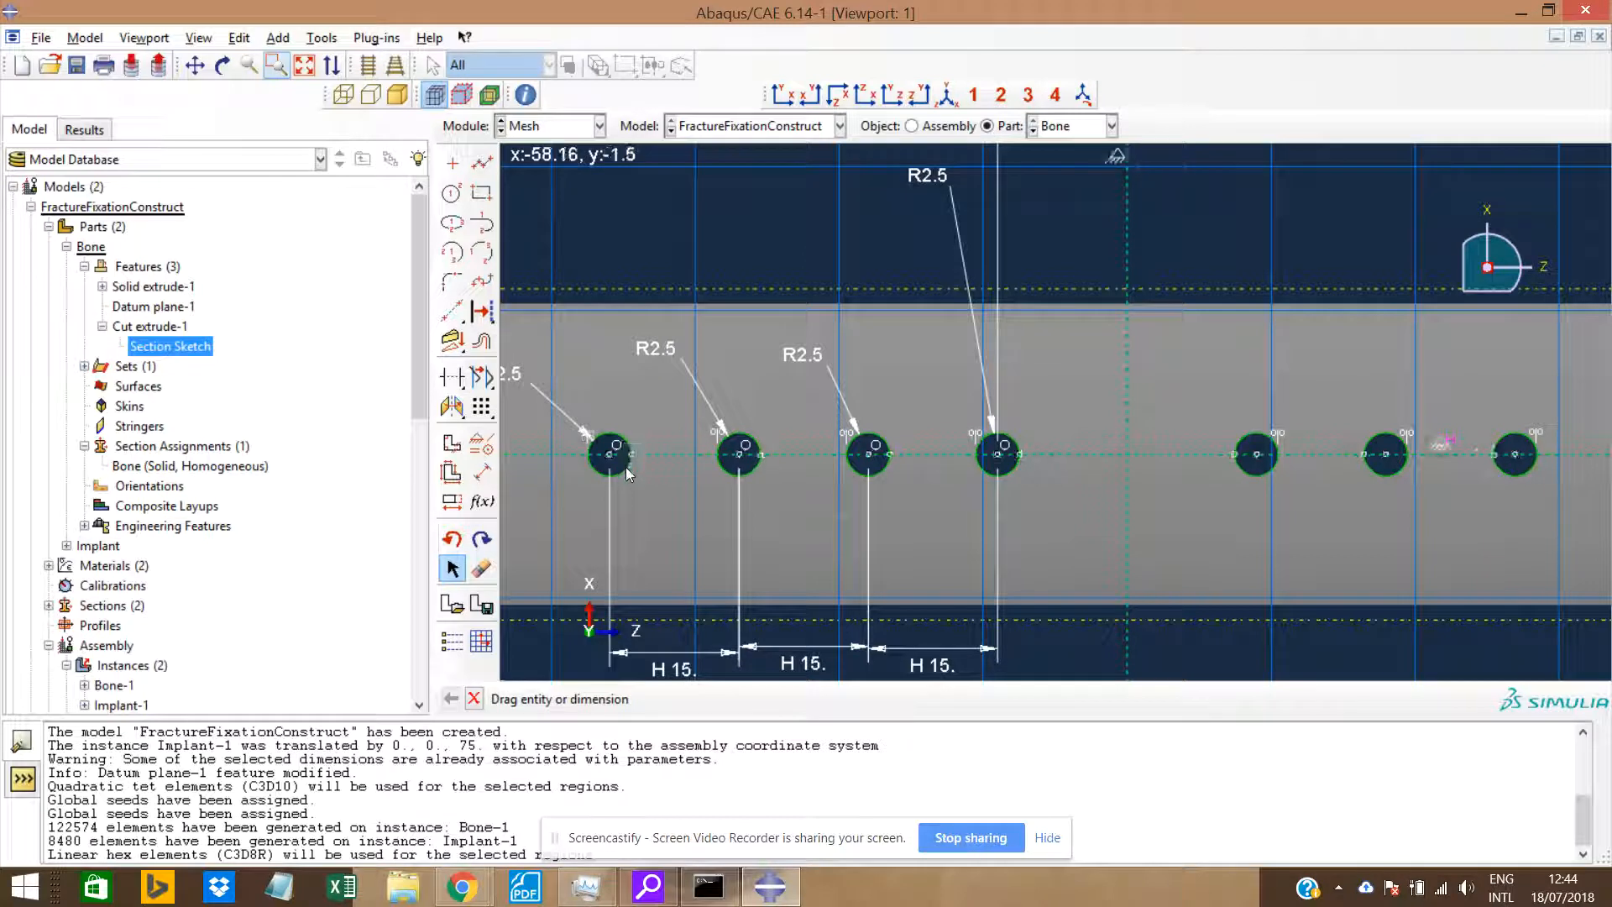
scroll(742, 479, "down", 1)
scroll(741, 475, "down", 1)
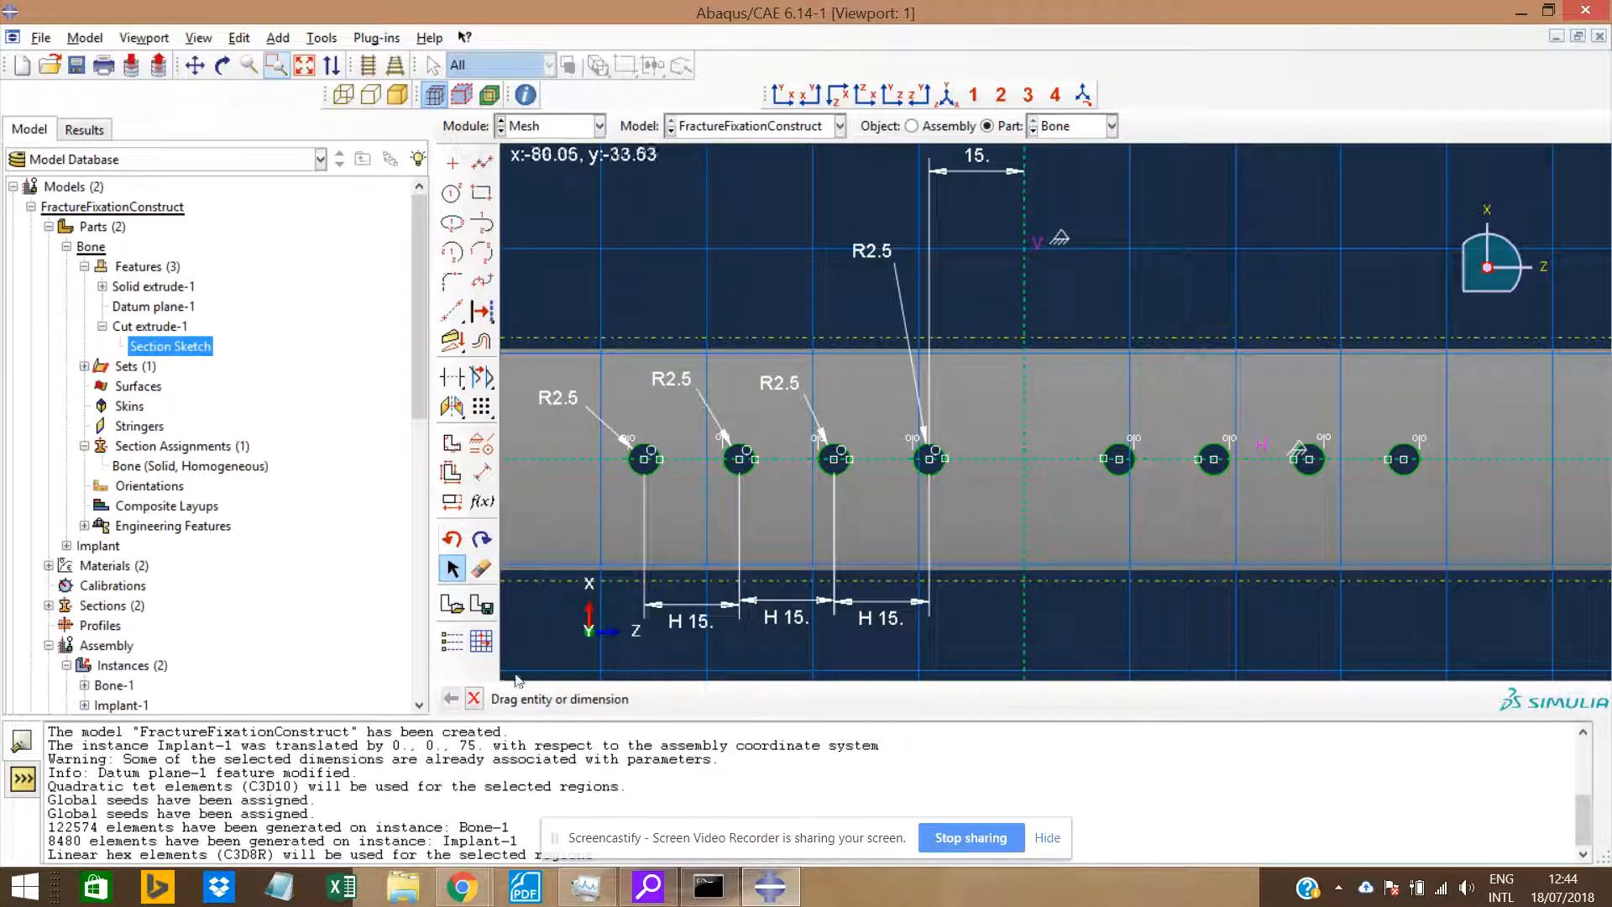
Finish editing the screw hole sketch and regenerate the features of the Bone part.
left_click(475, 698)
left_click(640, 698)
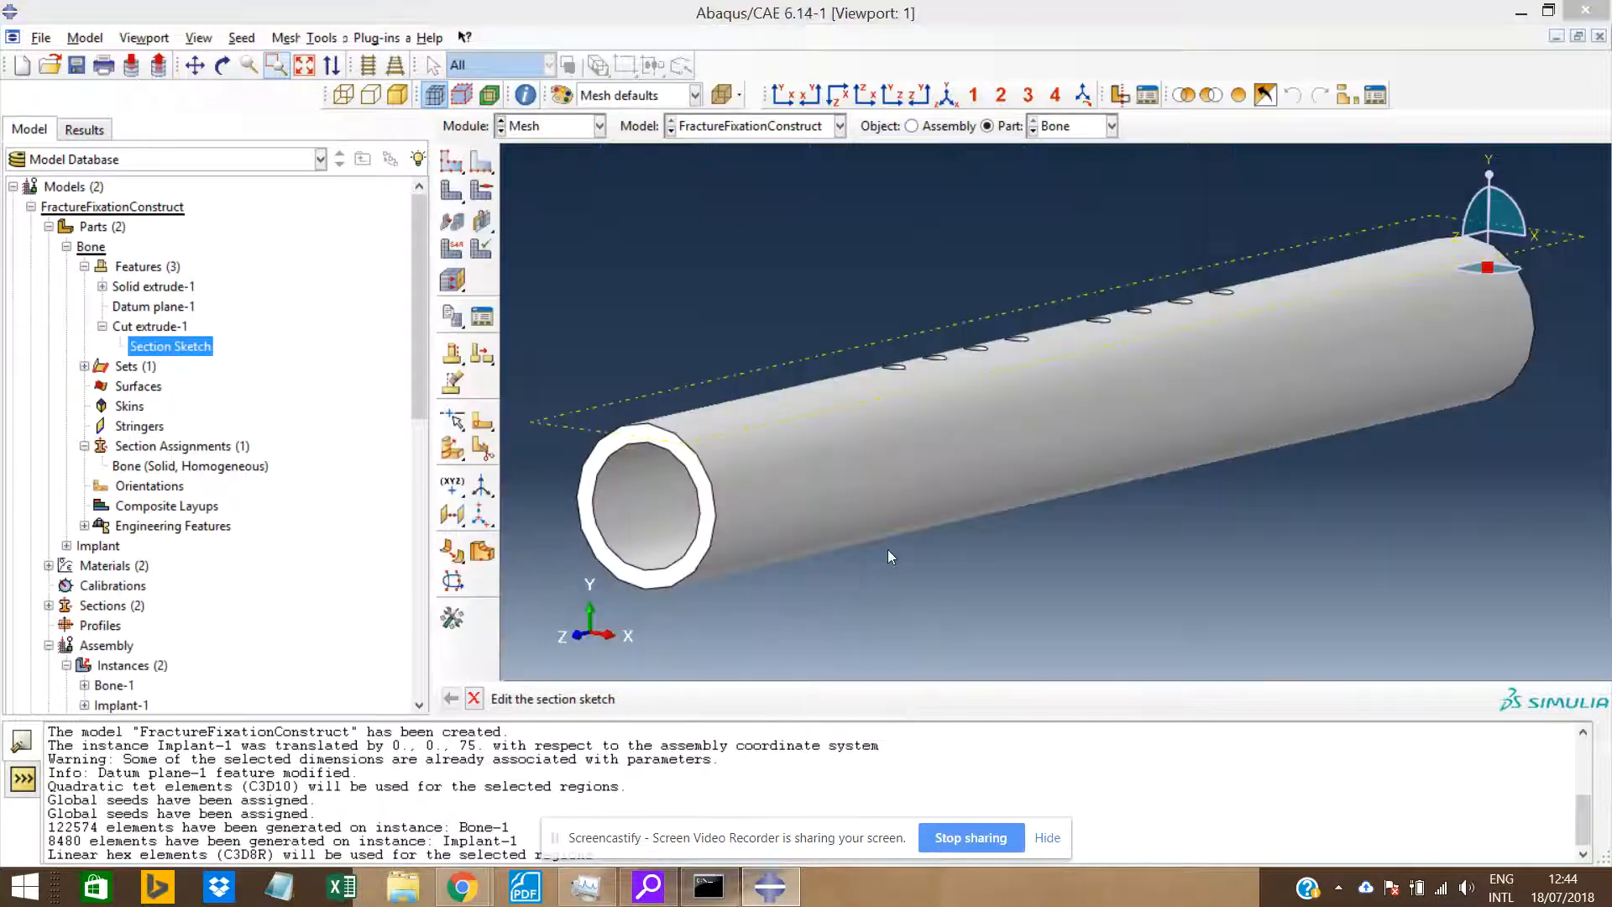
left_click(100, 500)
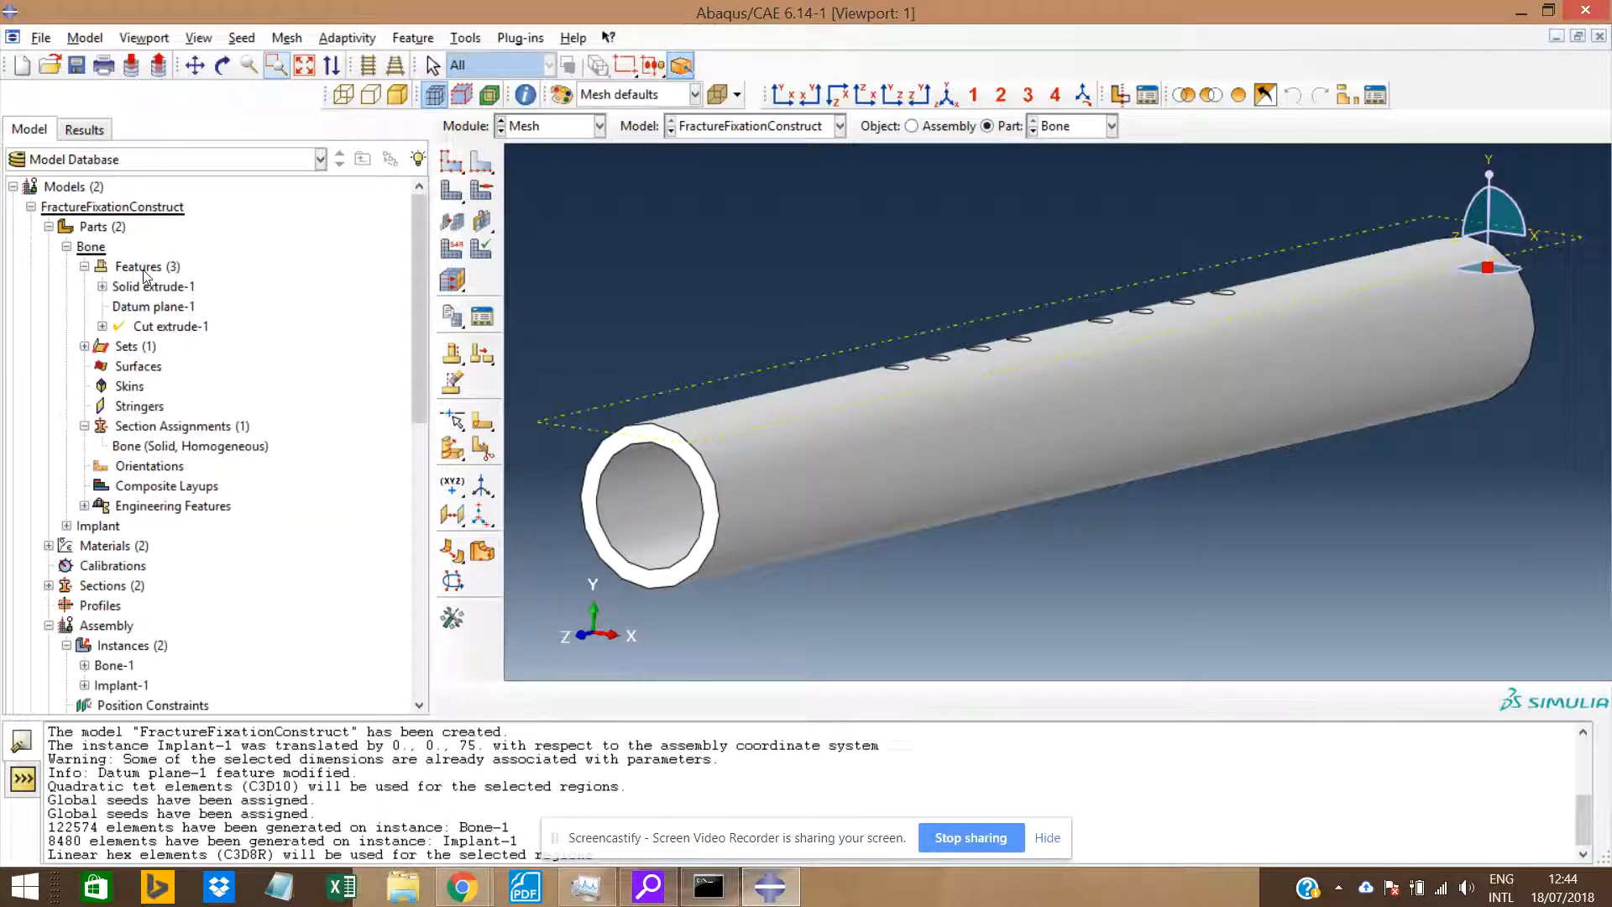
right_click(143, 269)
left_click(186, 316)
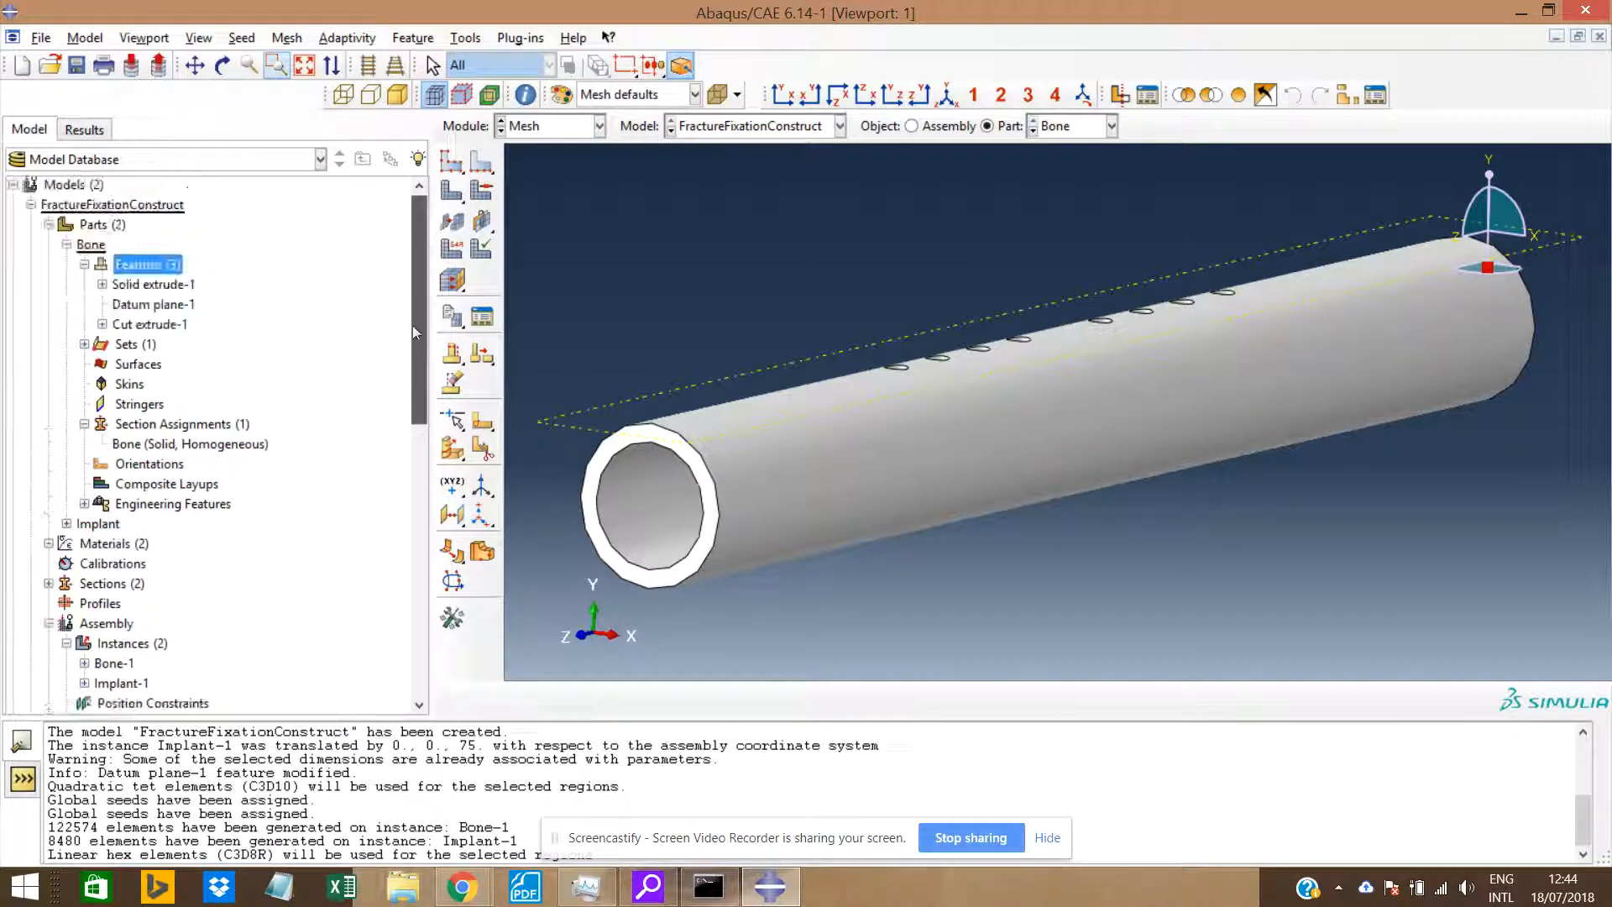
Leave the Bone part and display the whole assembly in the Mesh module.
left_click(66, 246)
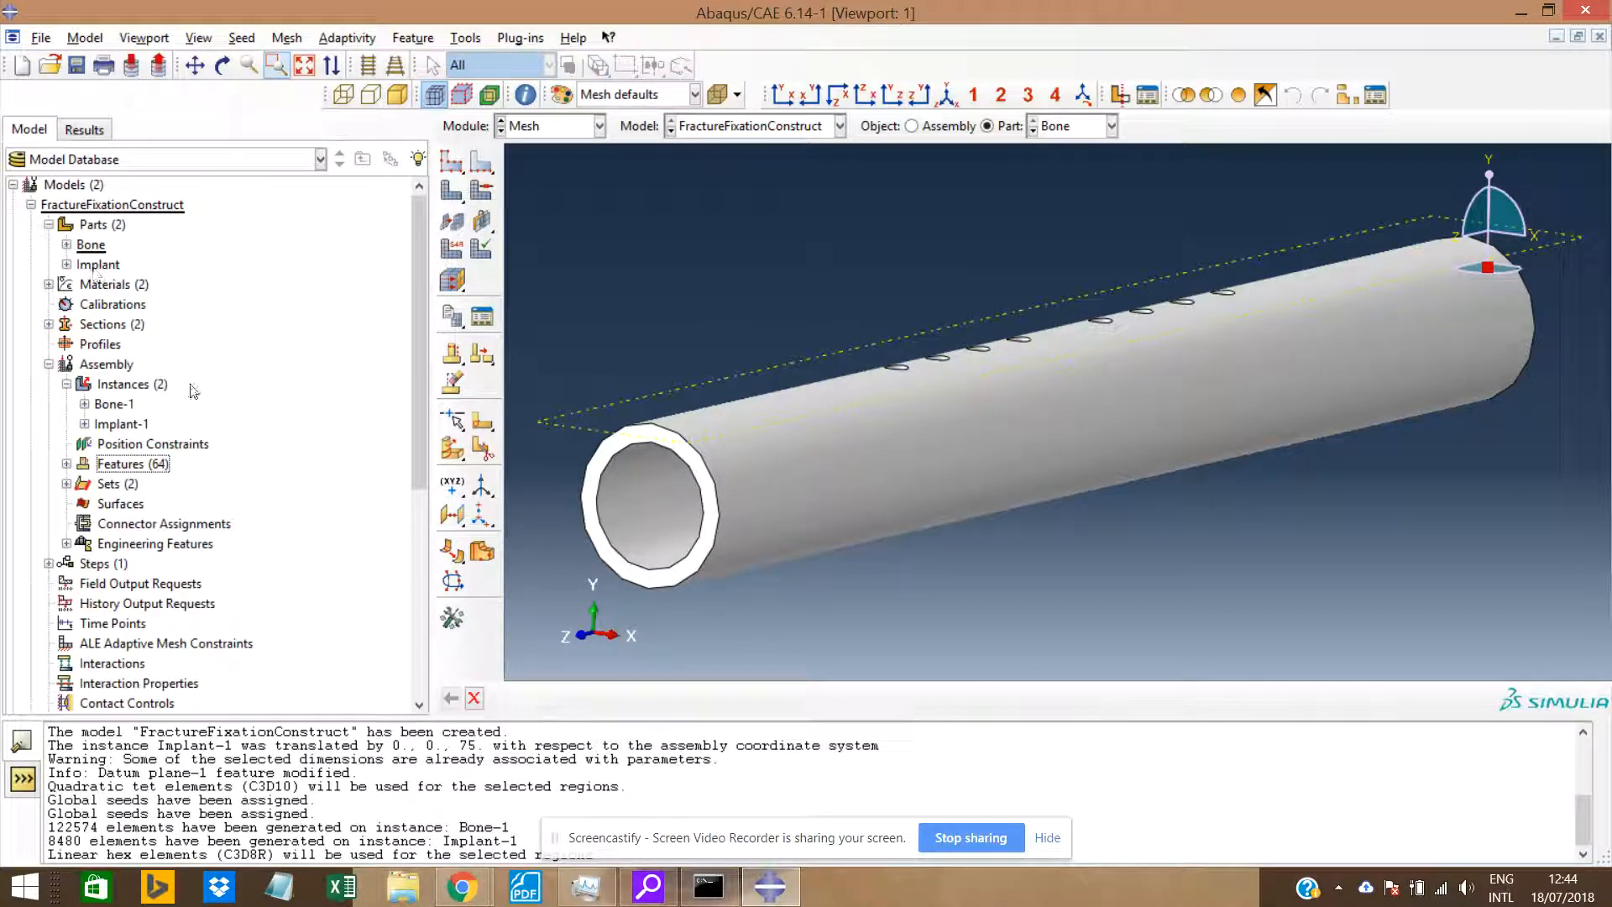
double_click(89, 366)
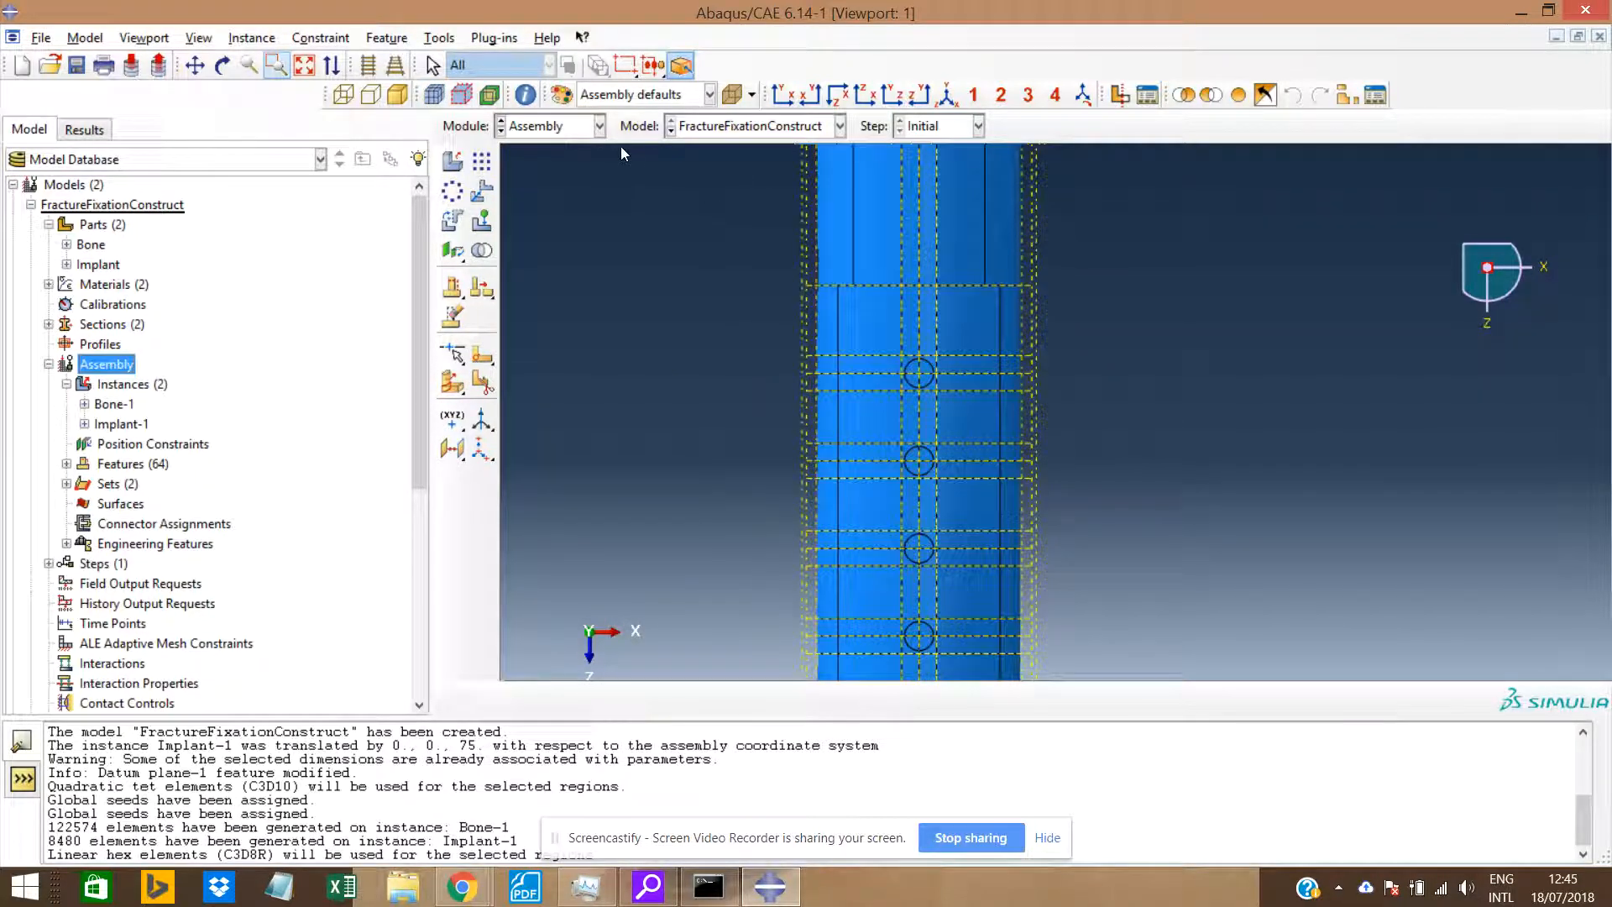
left_click(598, 126)
left_click(556, 269)
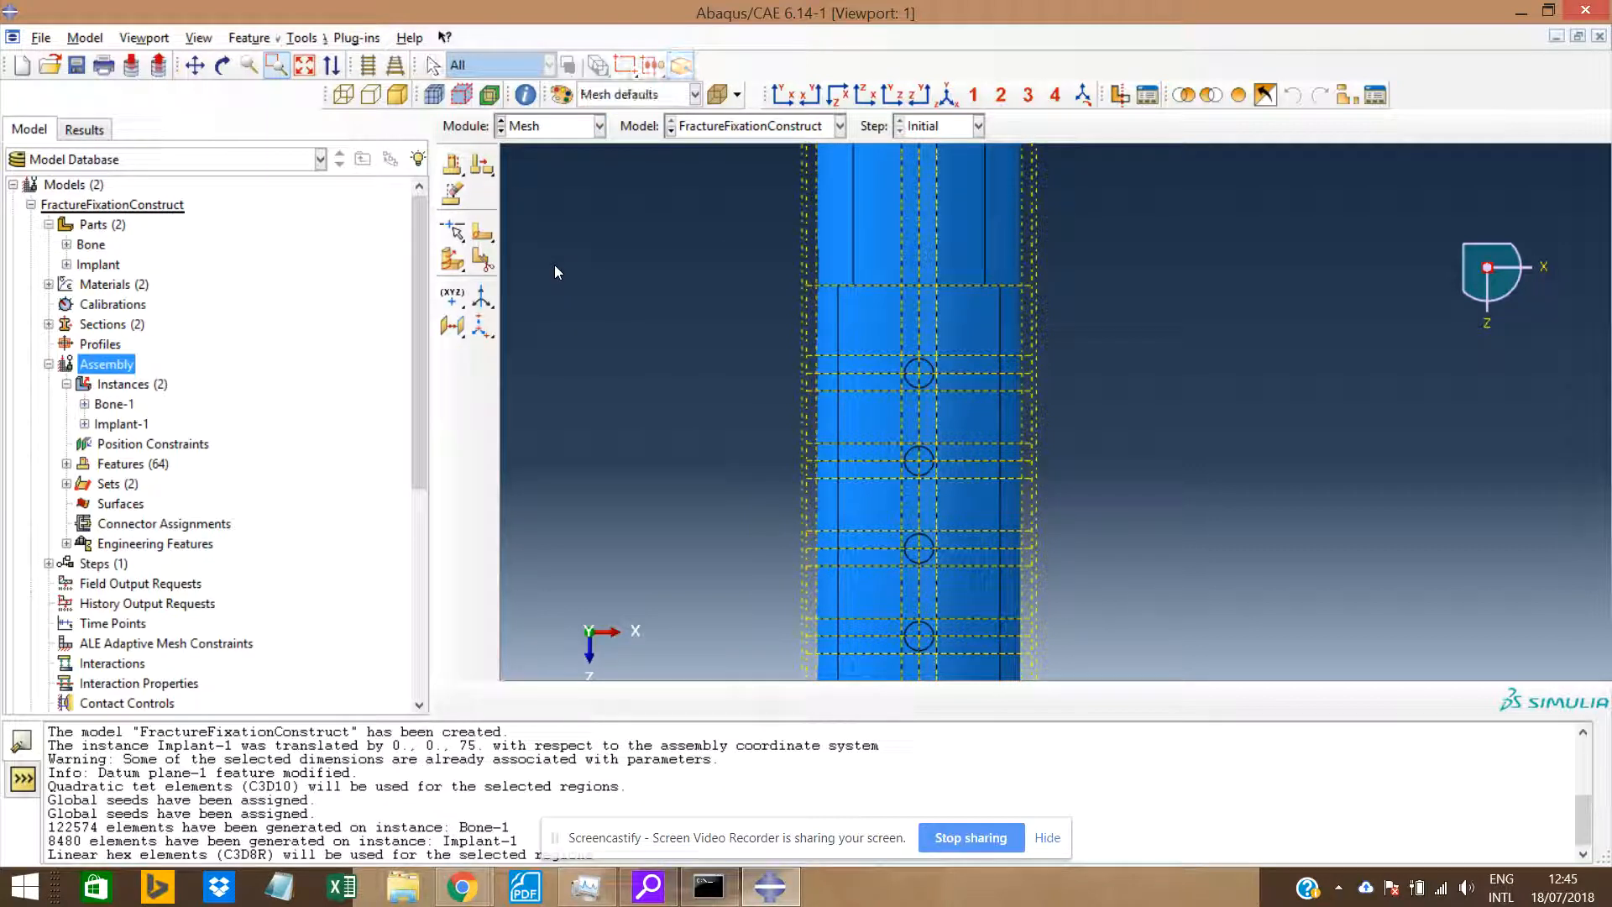
Examine the meshability colours of the cells around the screws, viewing the assembly from above and from the side.
scroll(901, 587, "down", 5)
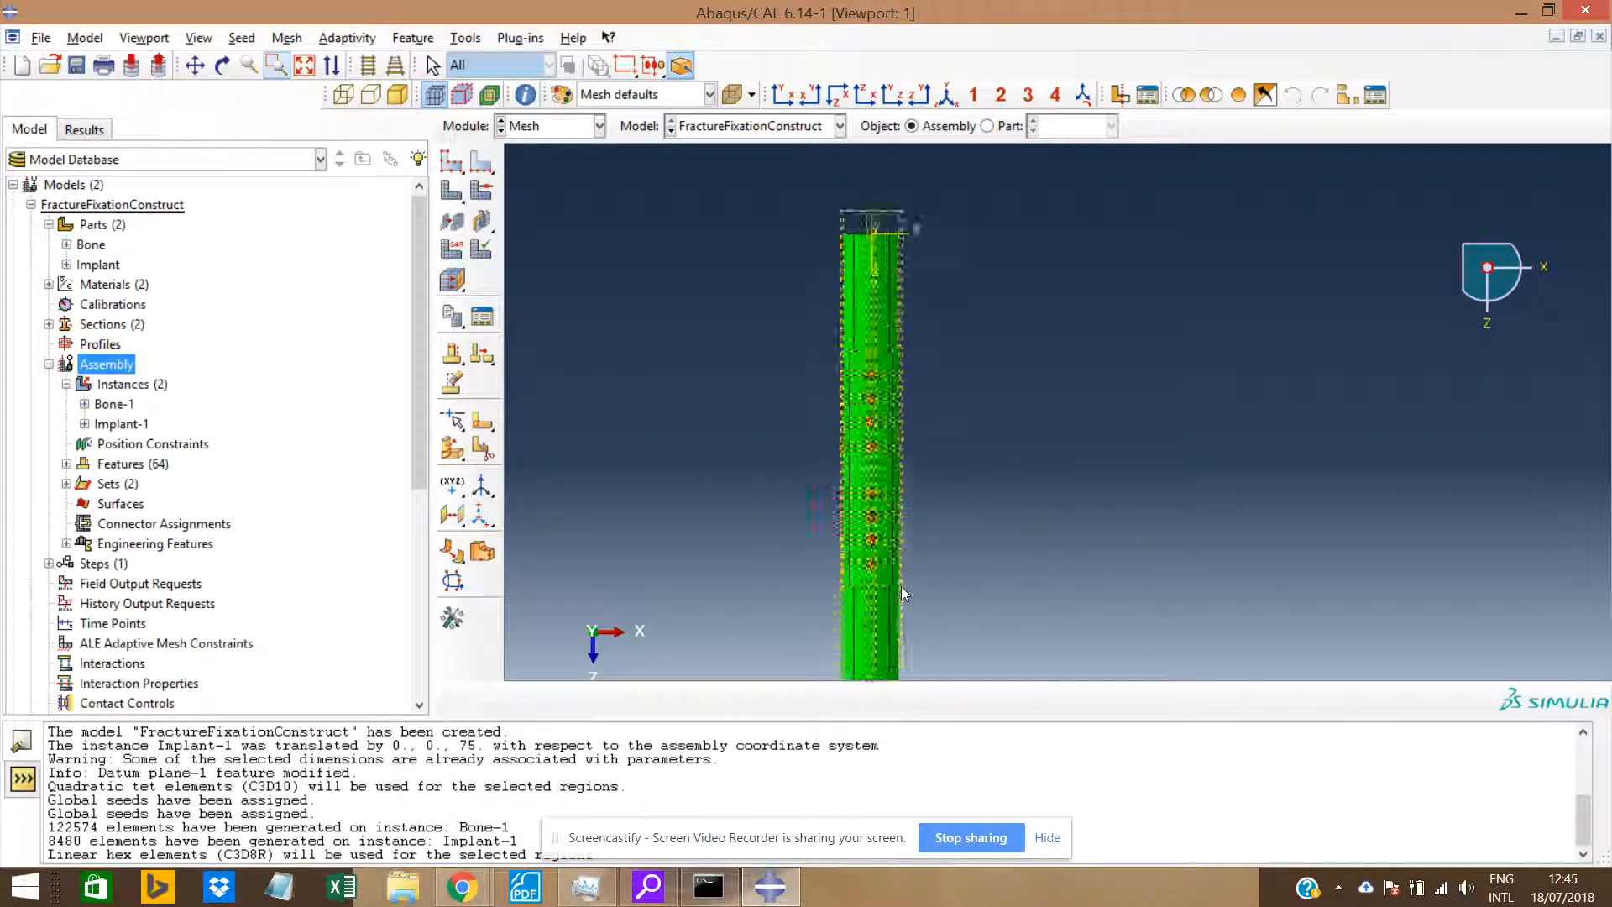
scroll(882, 527, "up", 2)
scroll(832, 307, "down", 2)
scroll(833, 313, "down", 4)
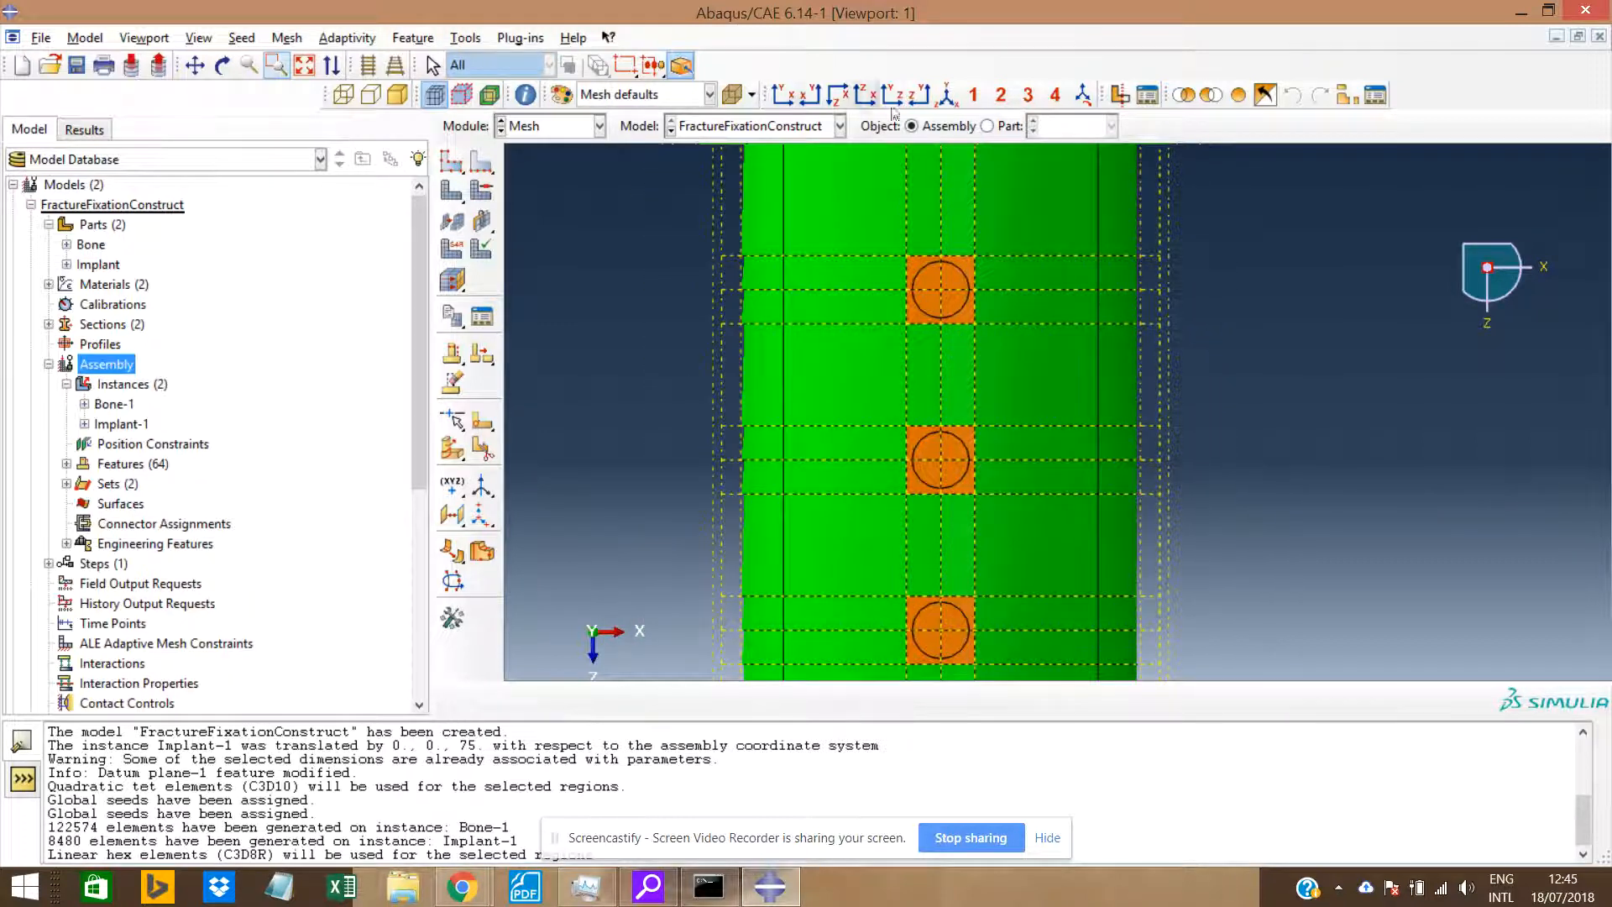
left_click(919, 94)
scroll(906, 426, "down", 3)
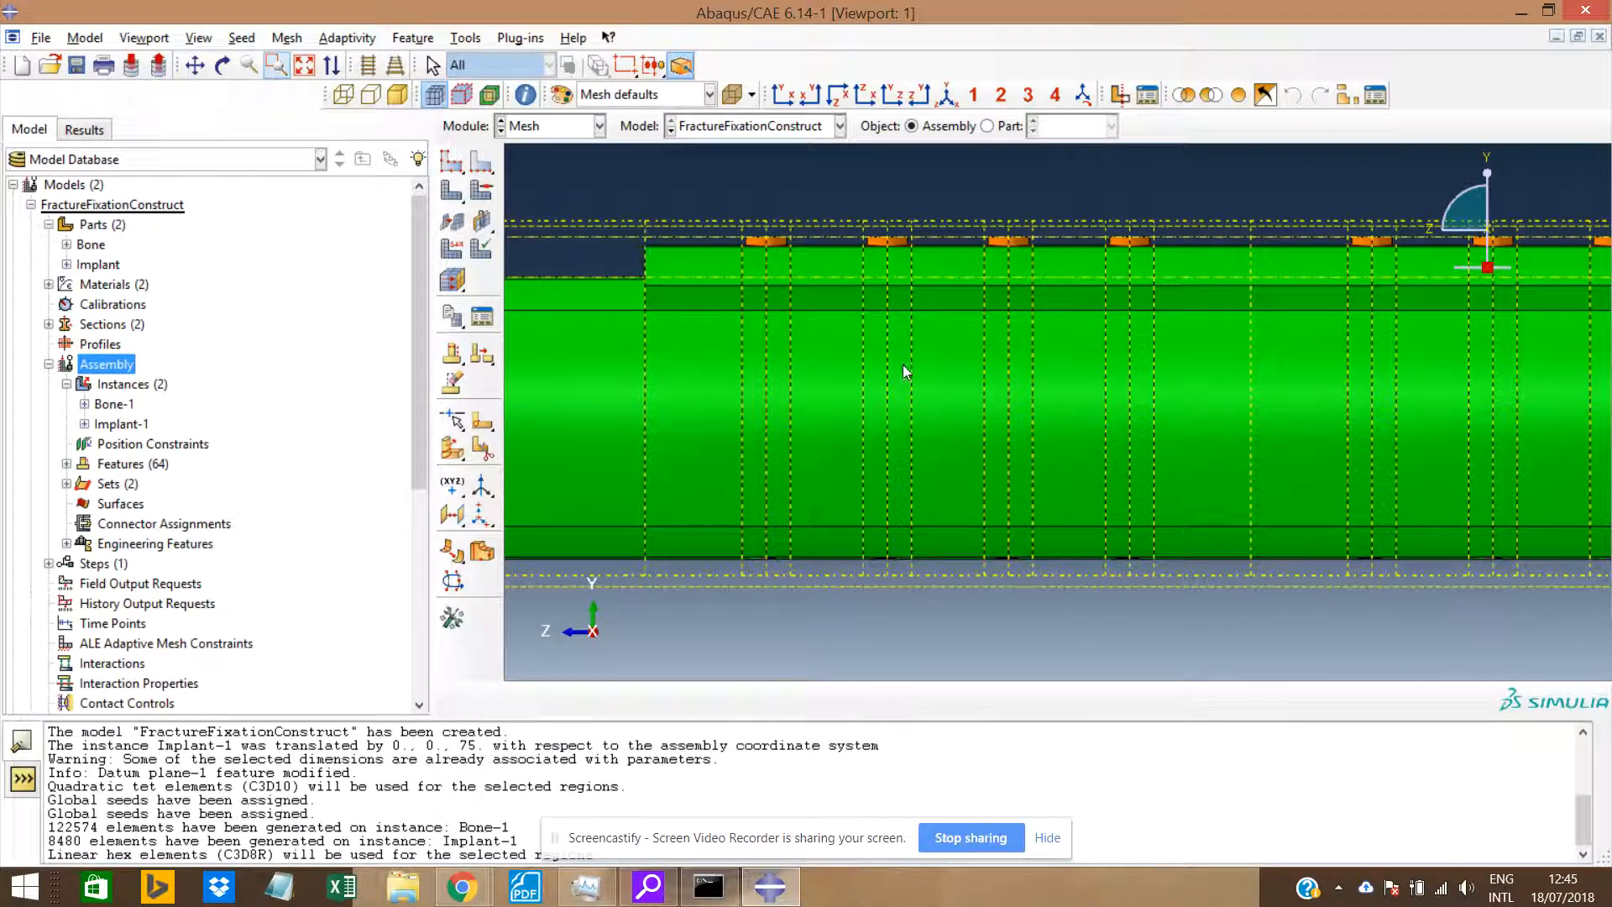
scroll(906, 387, "up", 4)
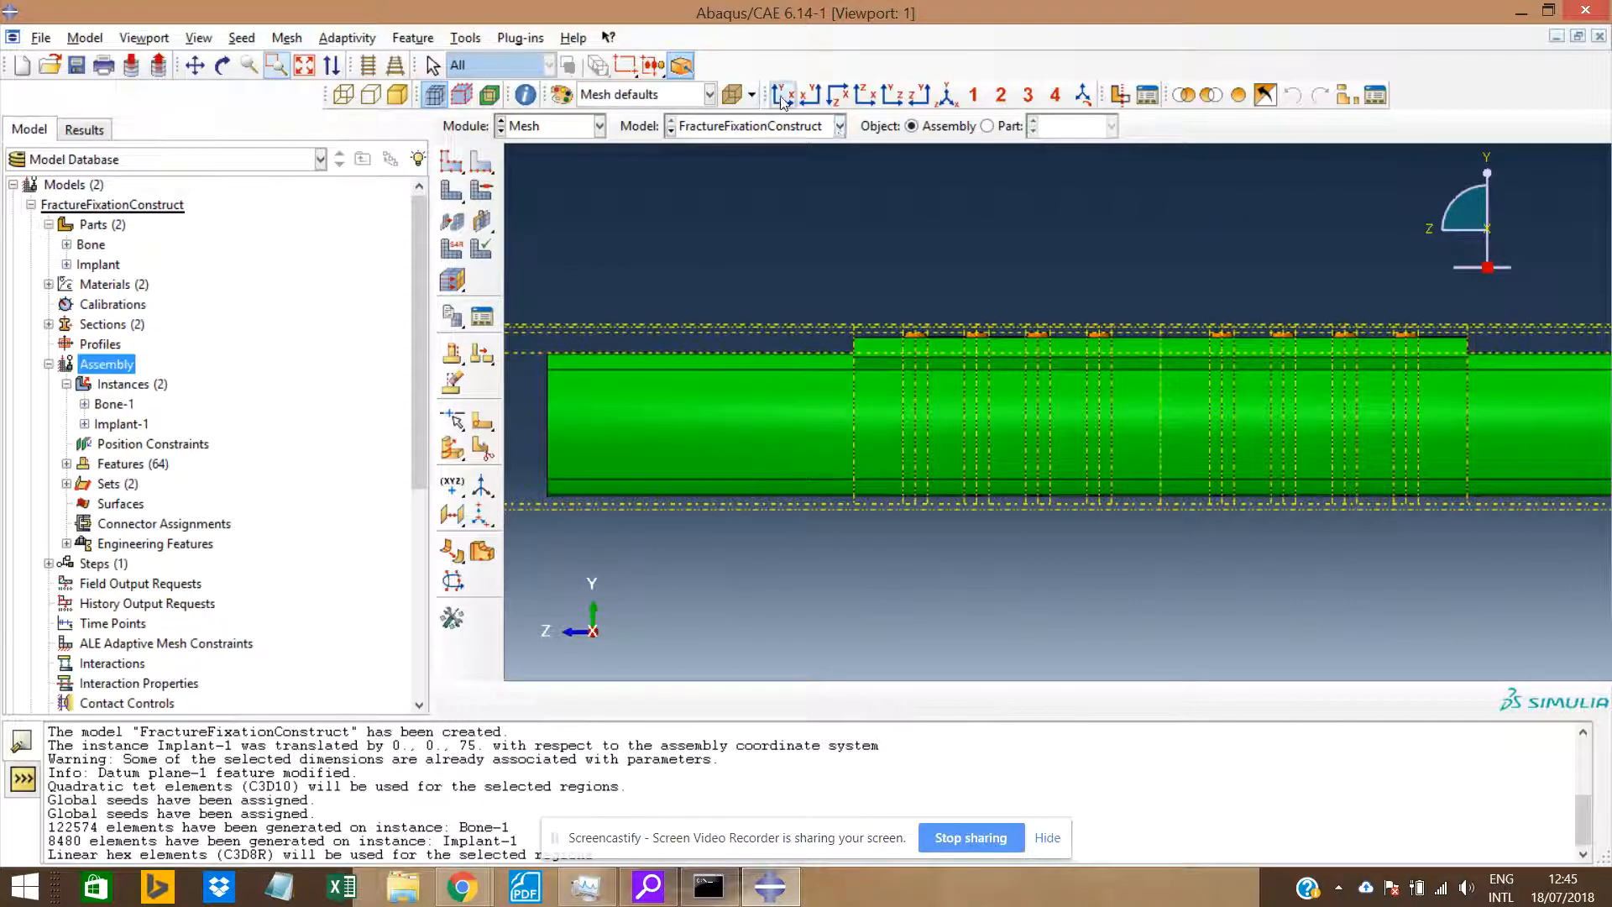
left_click(837, 94)
scroll(1065, 324, "down", 5)
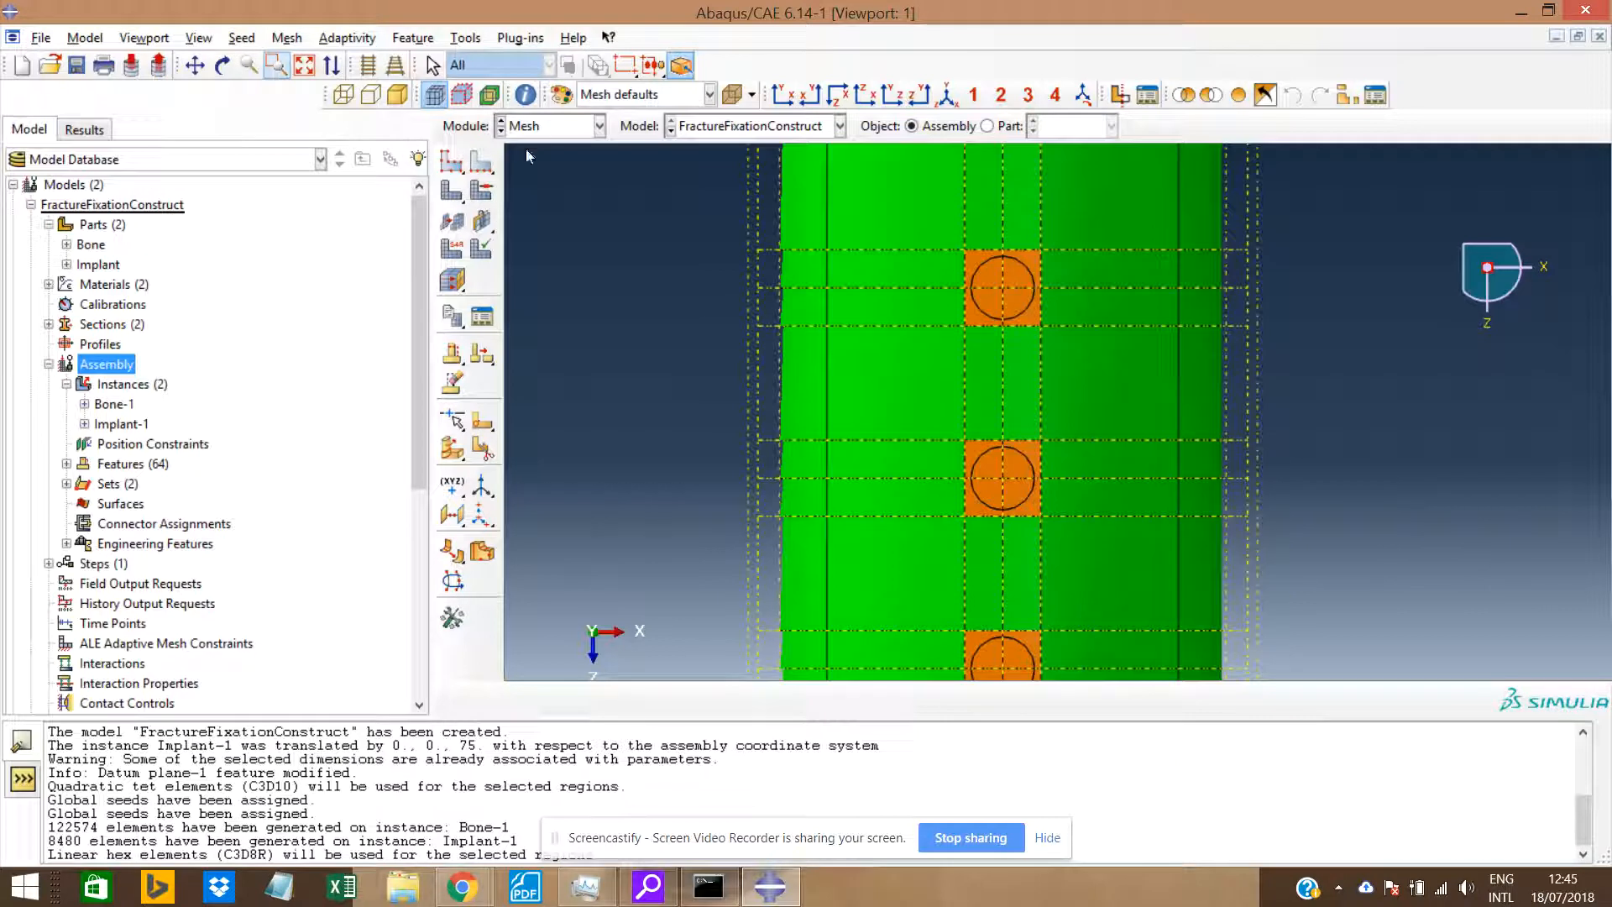
Set up an Extrude/Sweep edges cell partition for the cells around the first screw, with its four circle arcs as sweep edges.
left_click(466, 39)
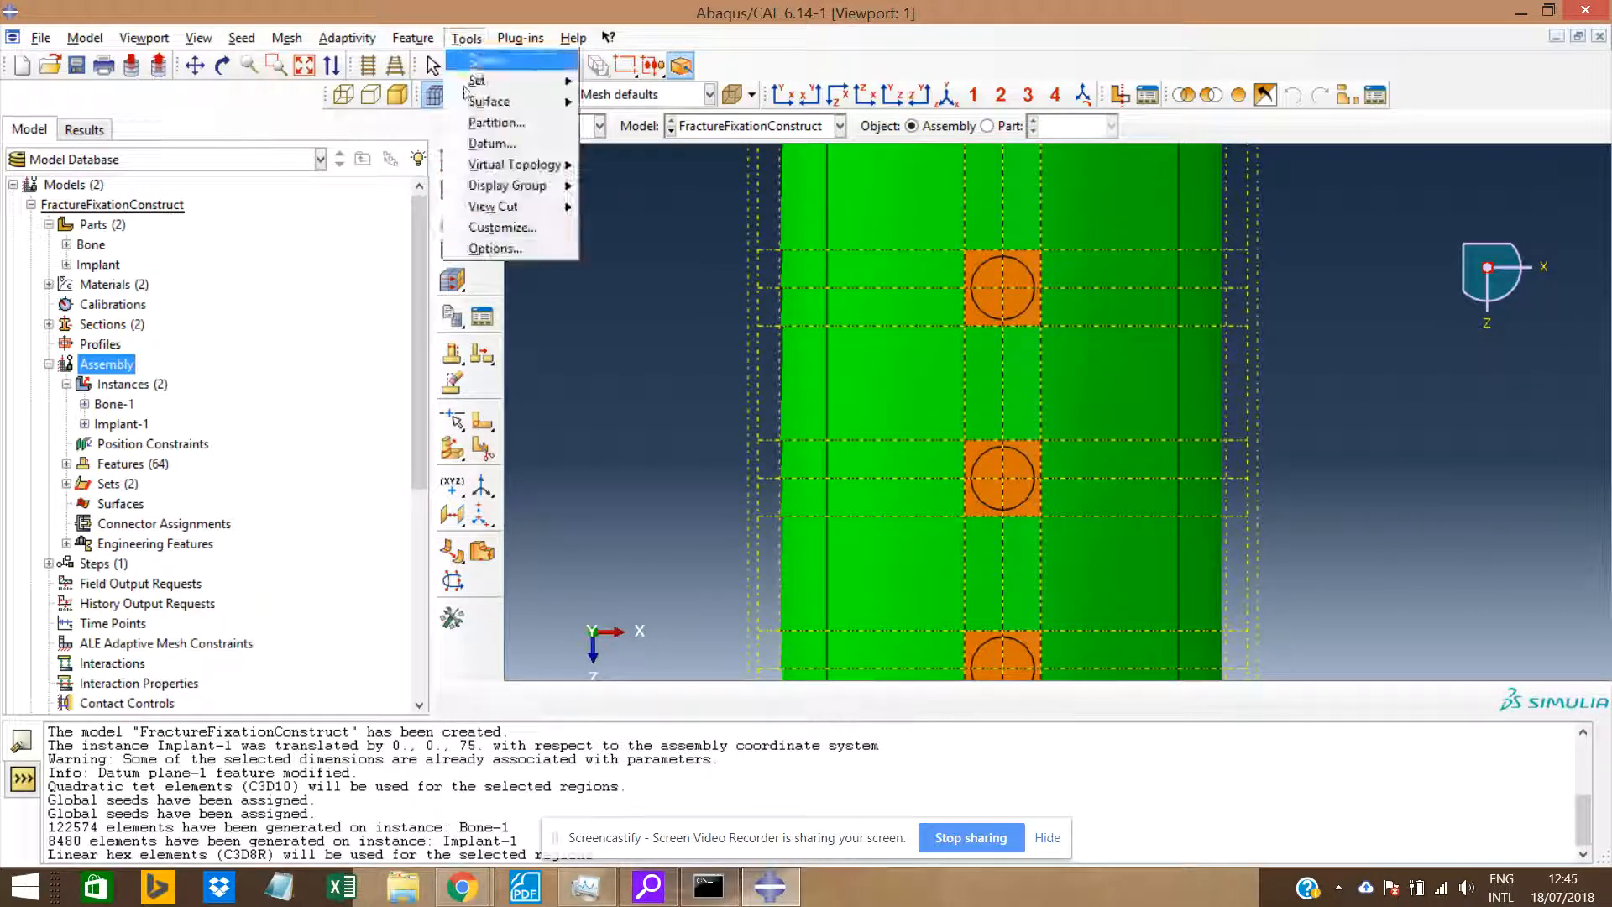
left_click(489, 123)
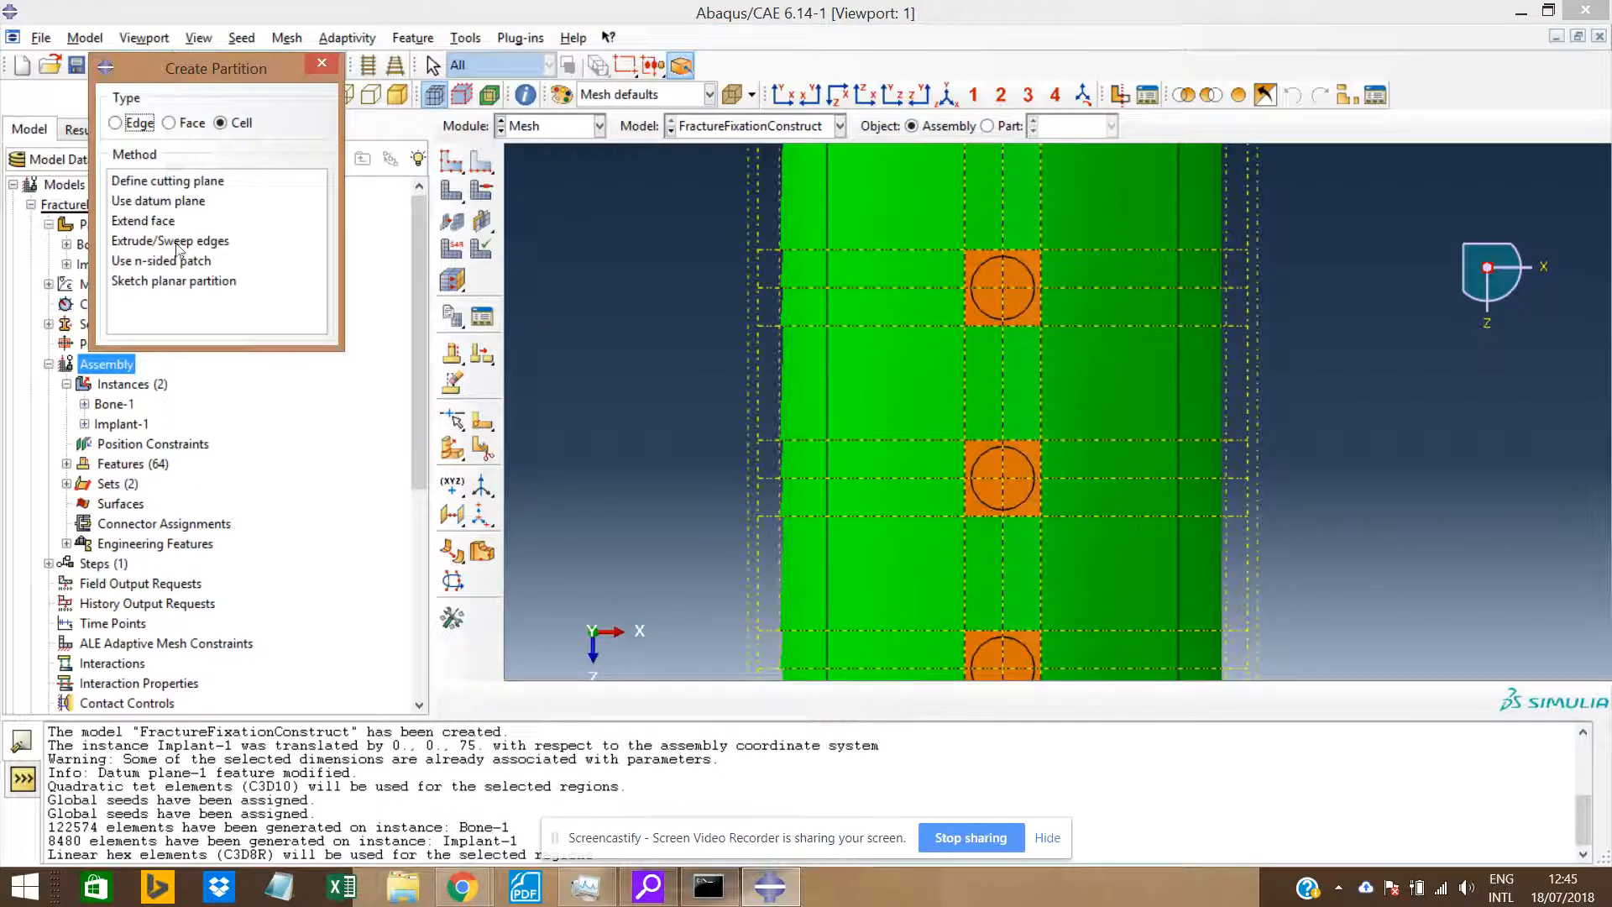
left_click(178, 241)
left_click(1100, 390)
left_click(1100, 389)
middle_click(1065, 368)
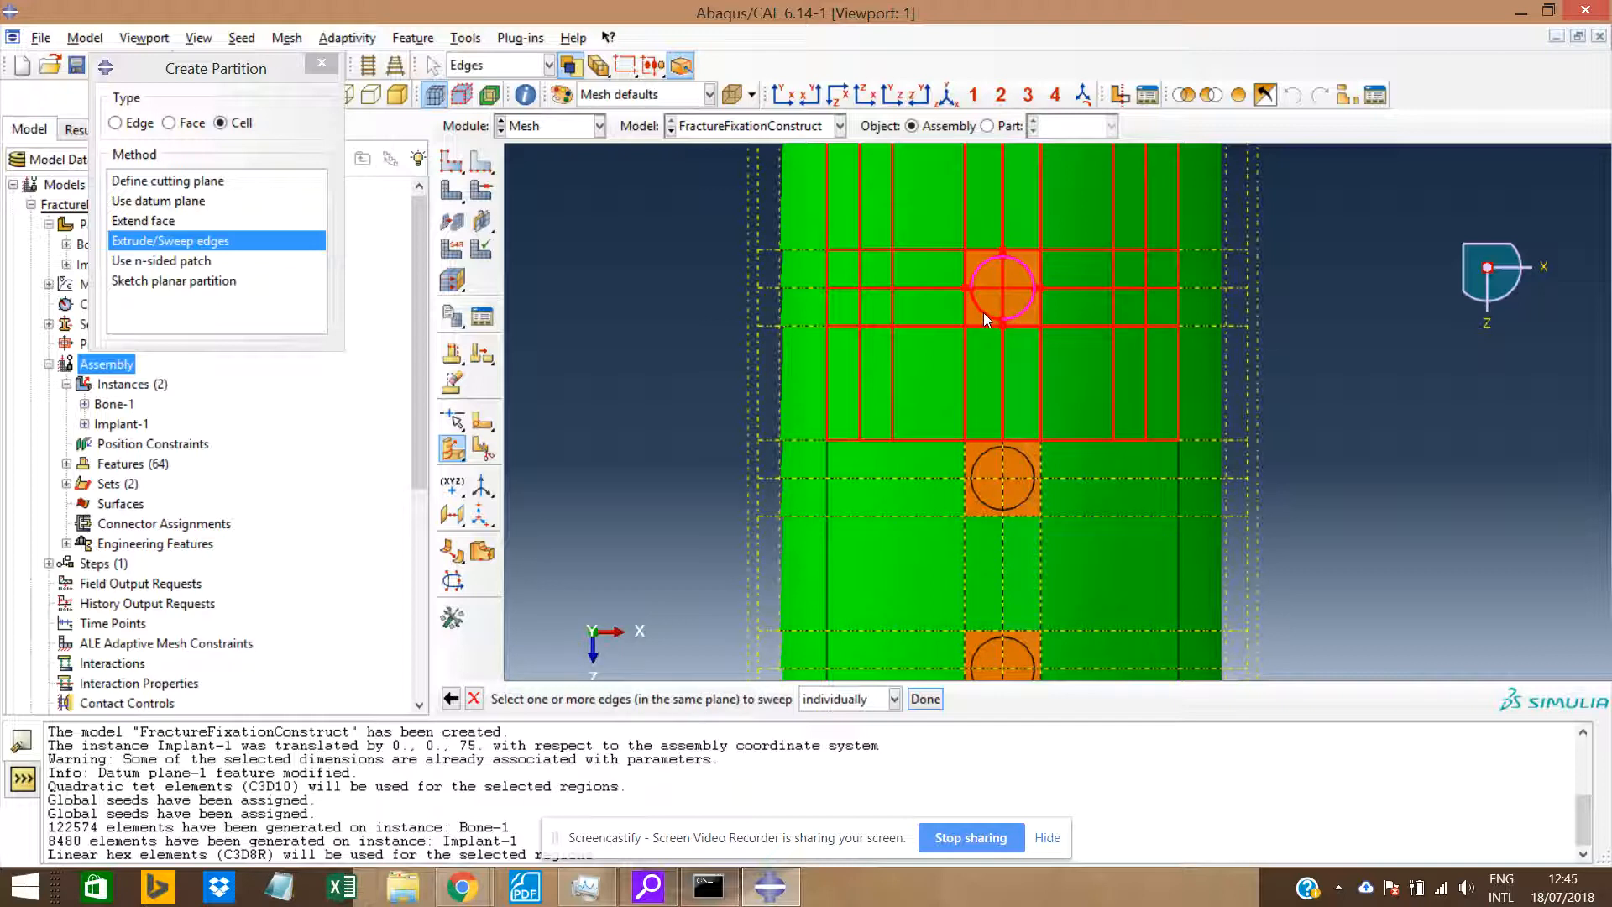
scroll(1033, 307, "up", 5)
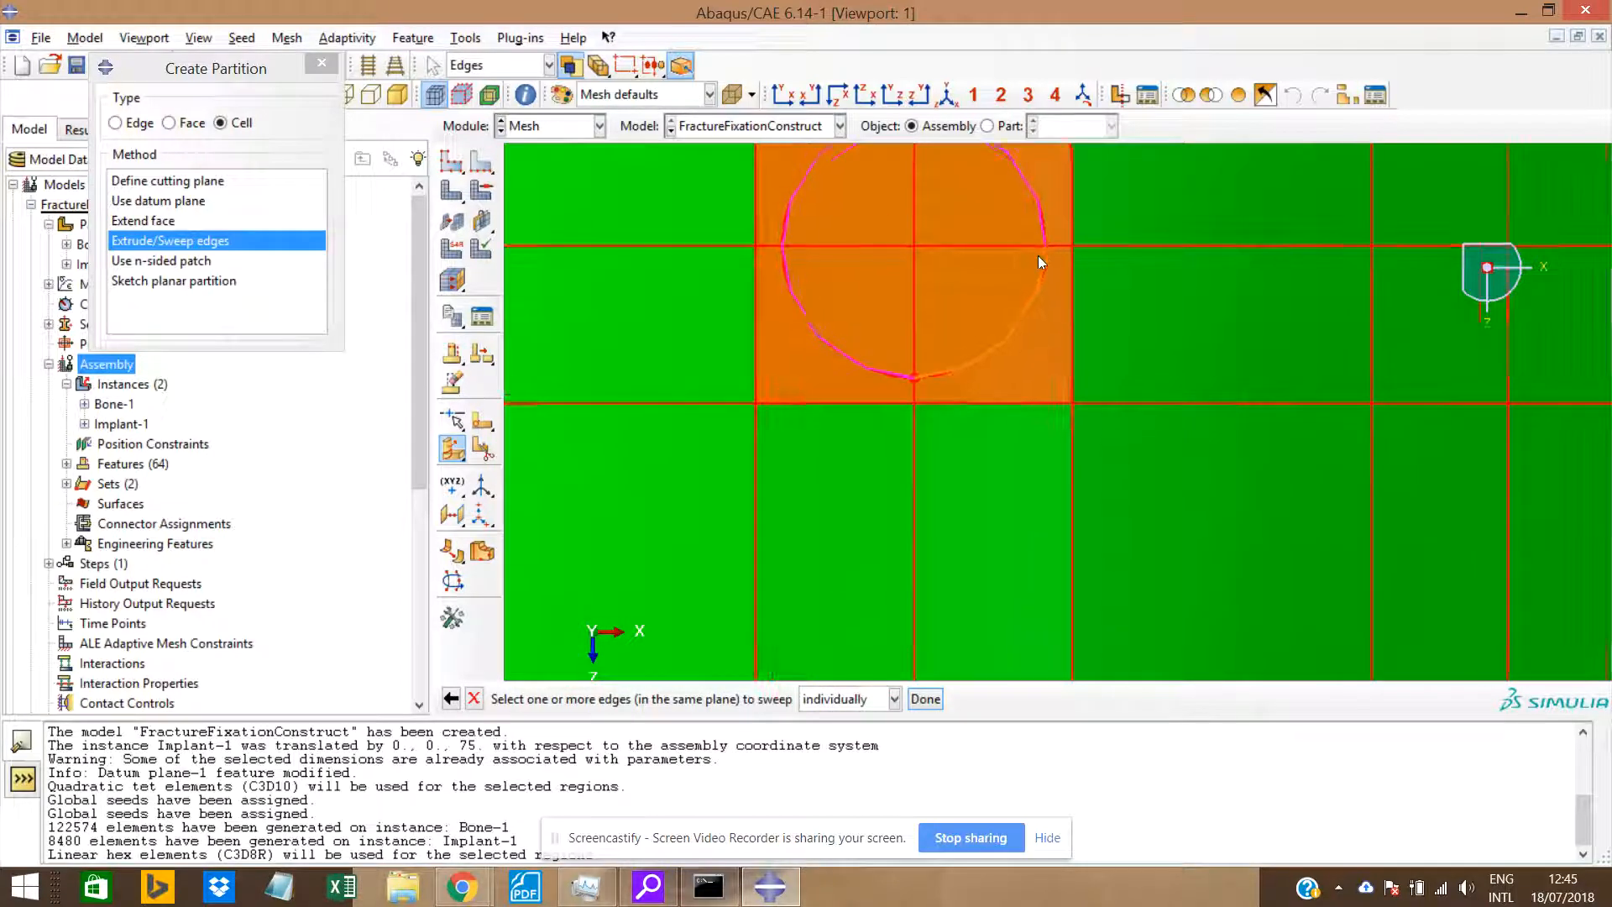
scroll(978, 380, "down", 3)
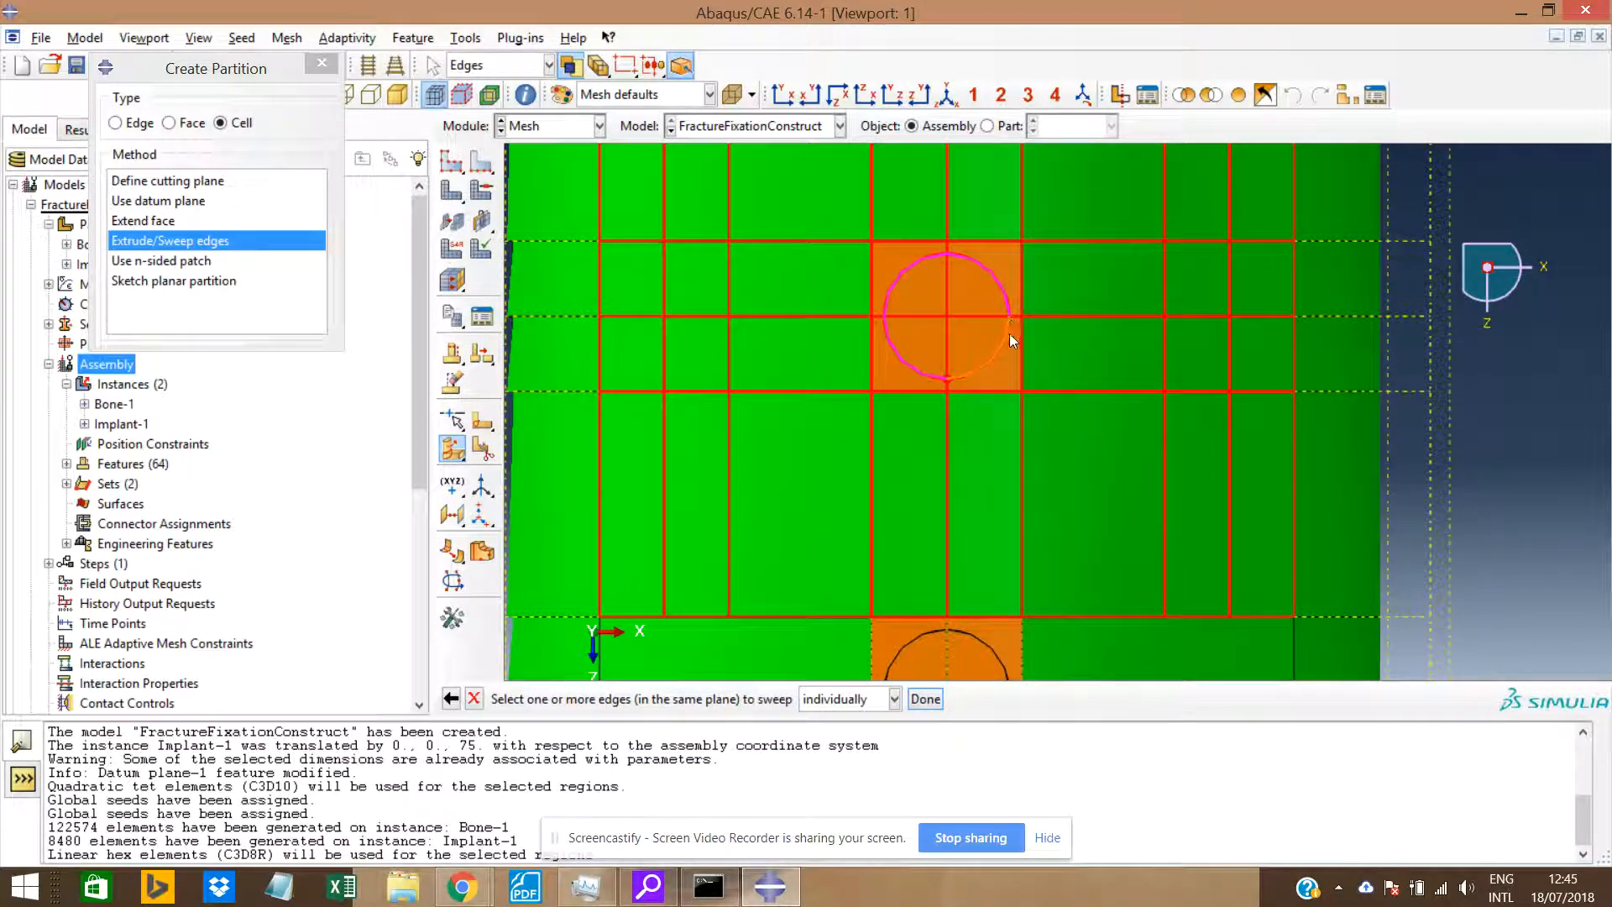
left_click(971, 368)
scroll(971, 368, "down", 3)
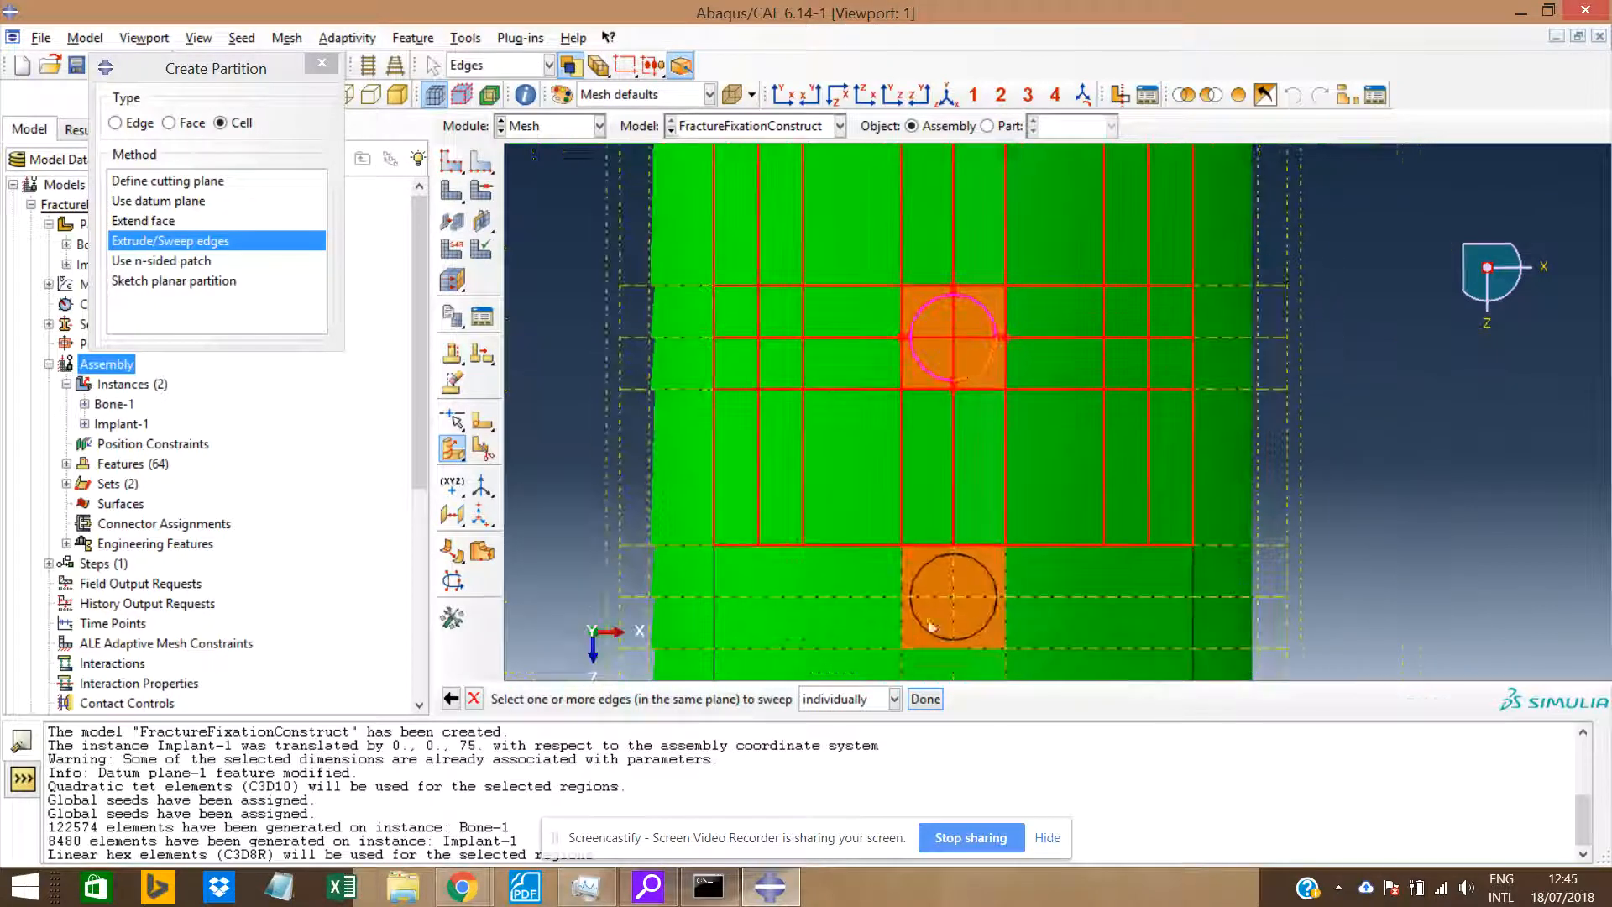
left_click(925, 699)
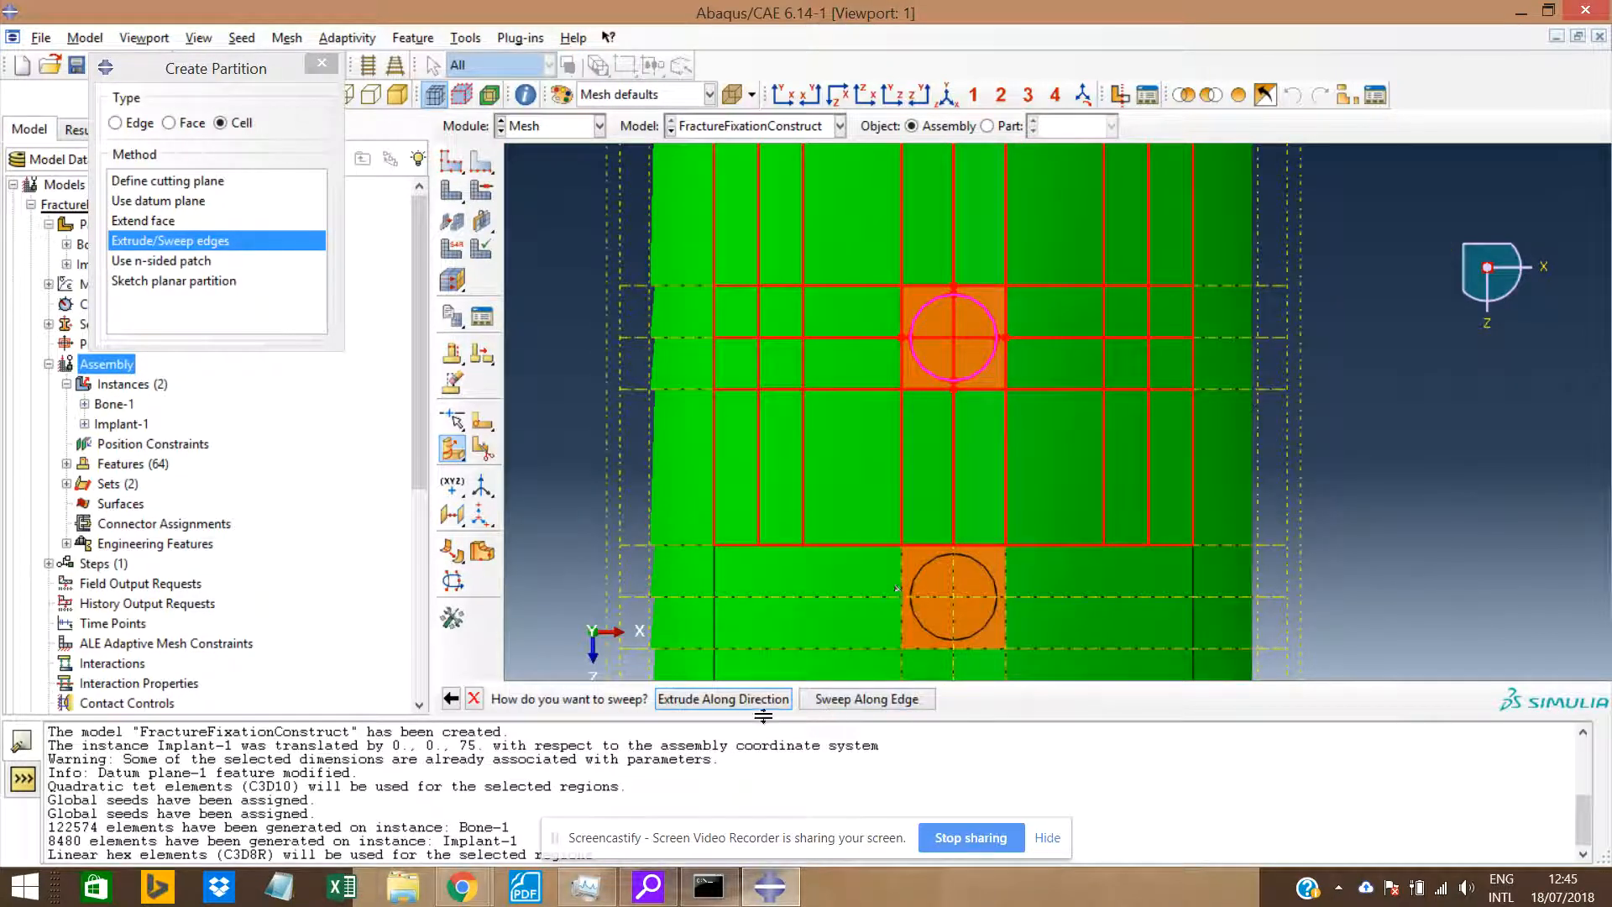
Extrude the screw circle's arcs along the vertical centre edge, flipped to point down through the bone, and create the partition.
left_click(724, 699)
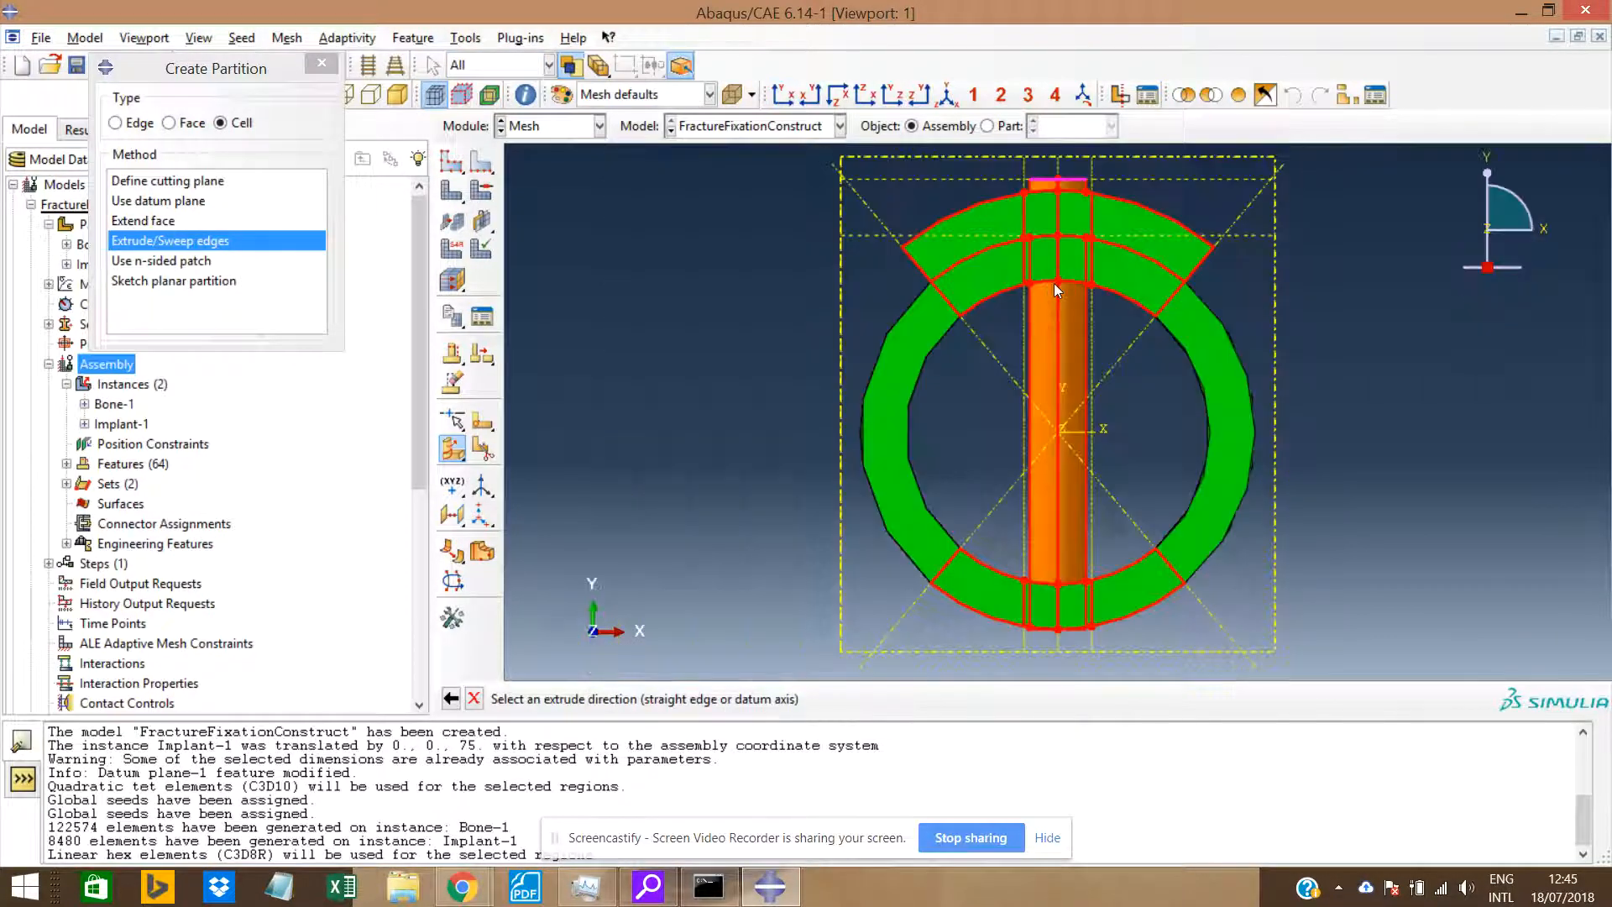
left_click(1060, 257)
right_click(1059, 257)
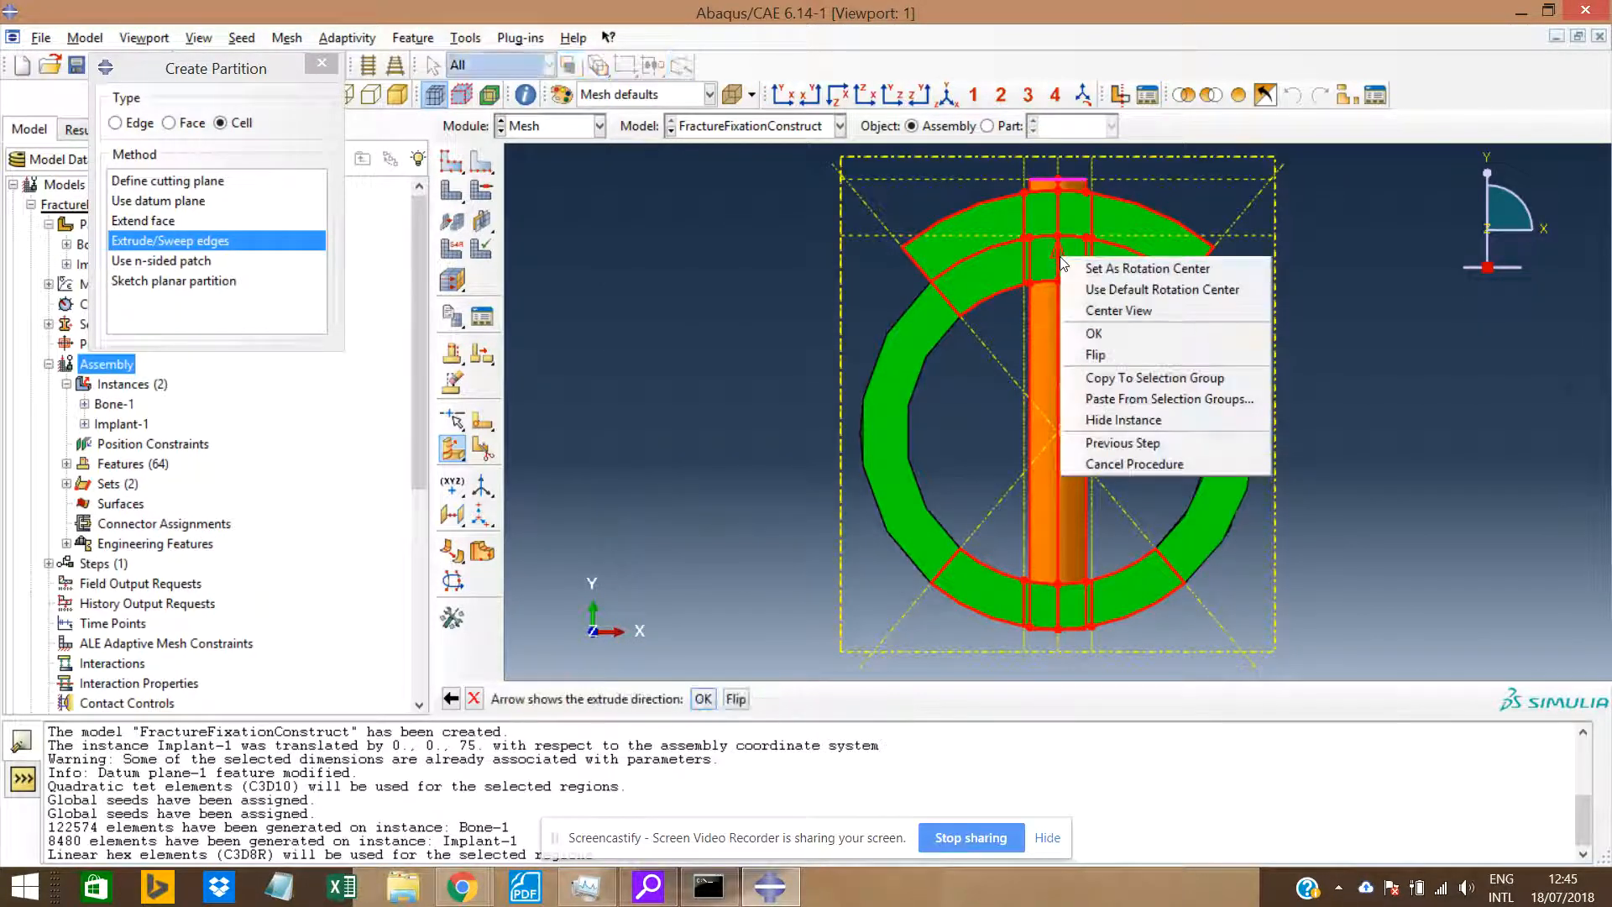
left_click(1123, 355)
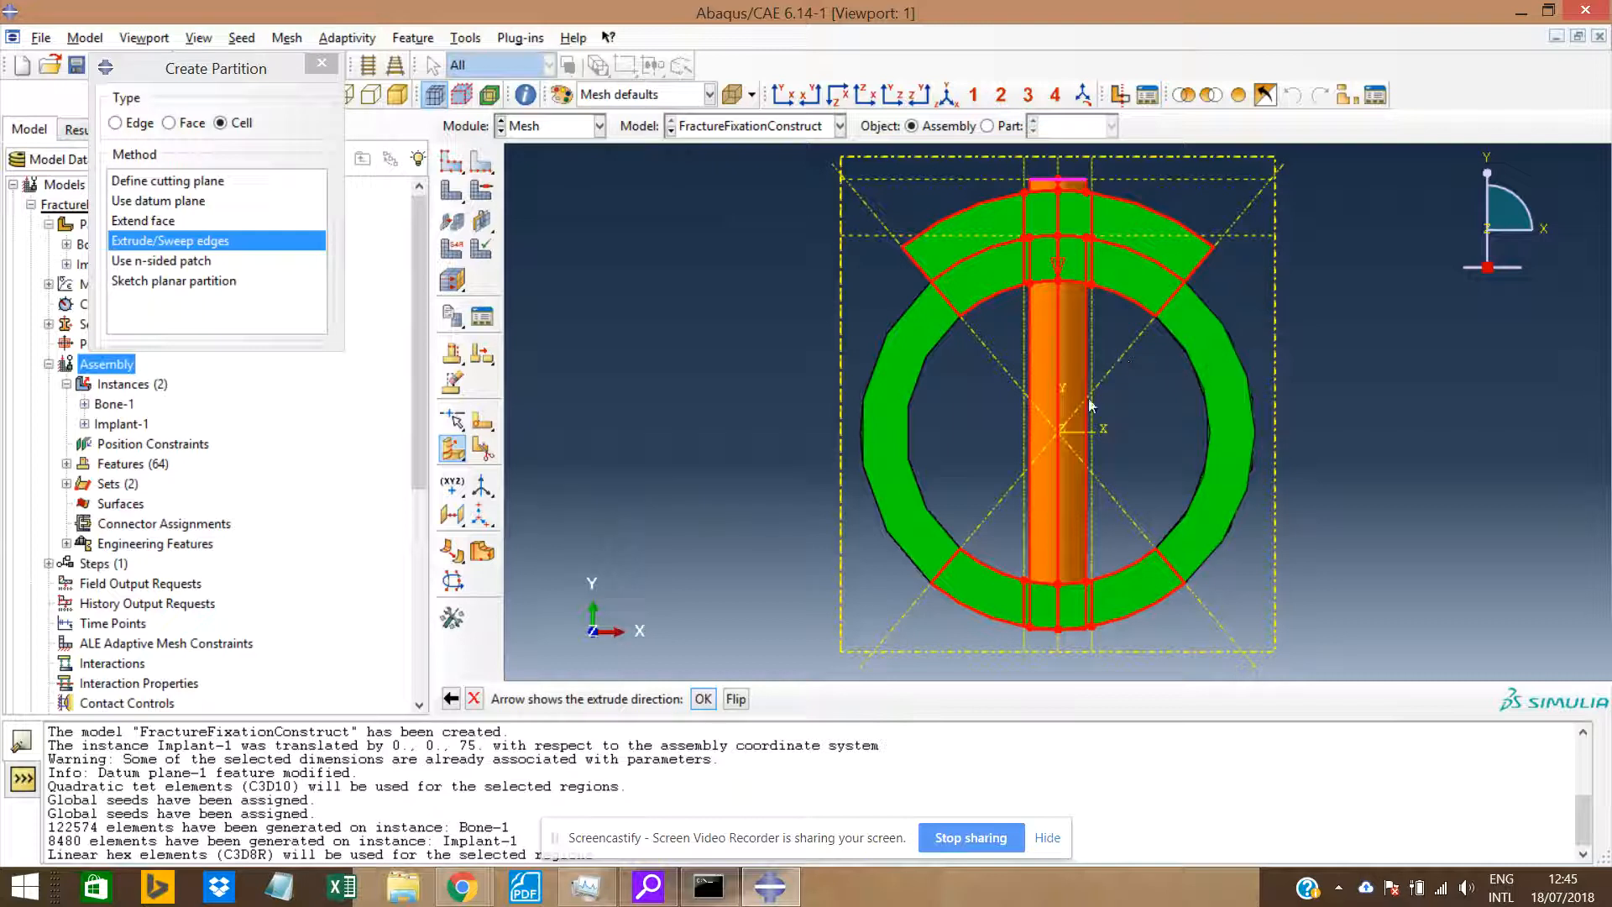
left_click(703, 699)
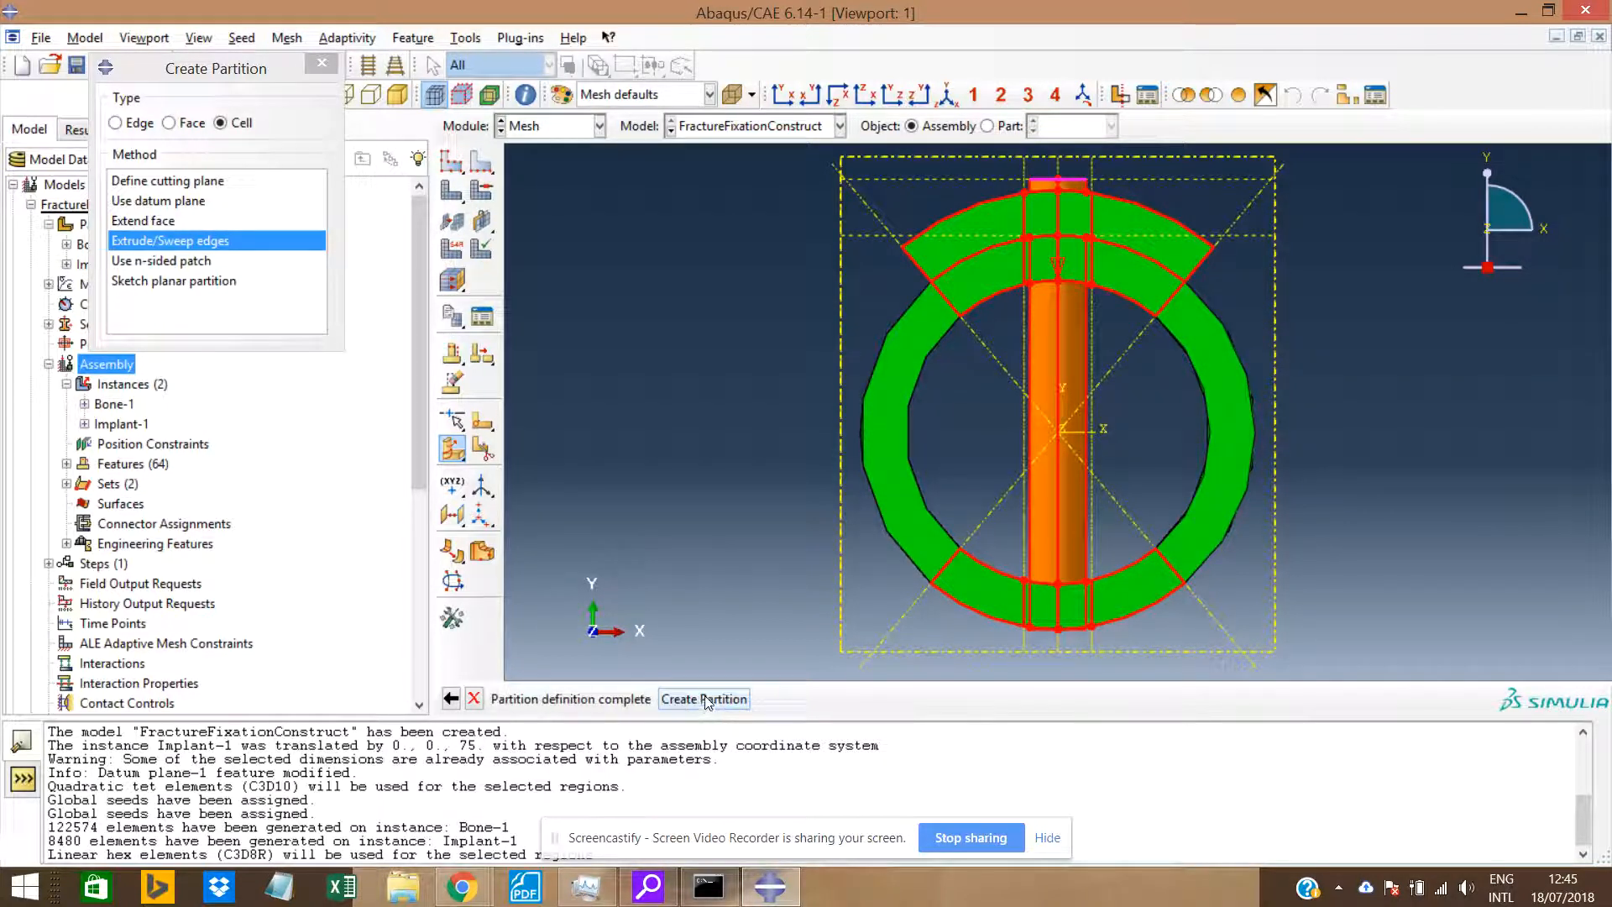
left_click(705, 699)
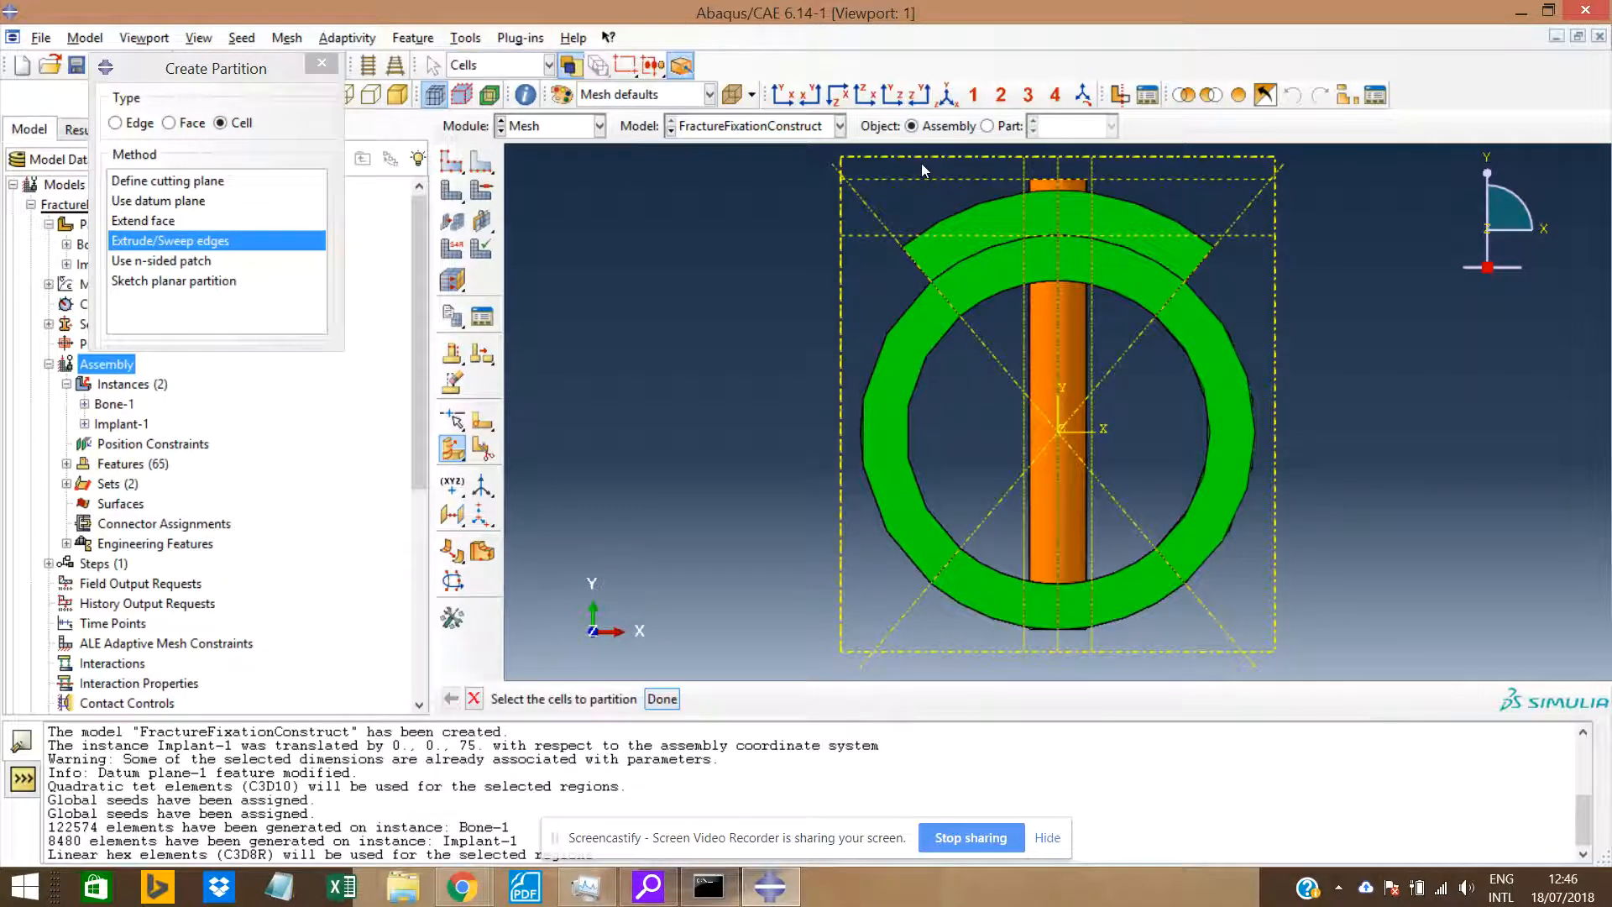
Check the cells around the first screw from above and end the partition command.
left_click(838, 95)
scroll(1042, 289, "up", 10)
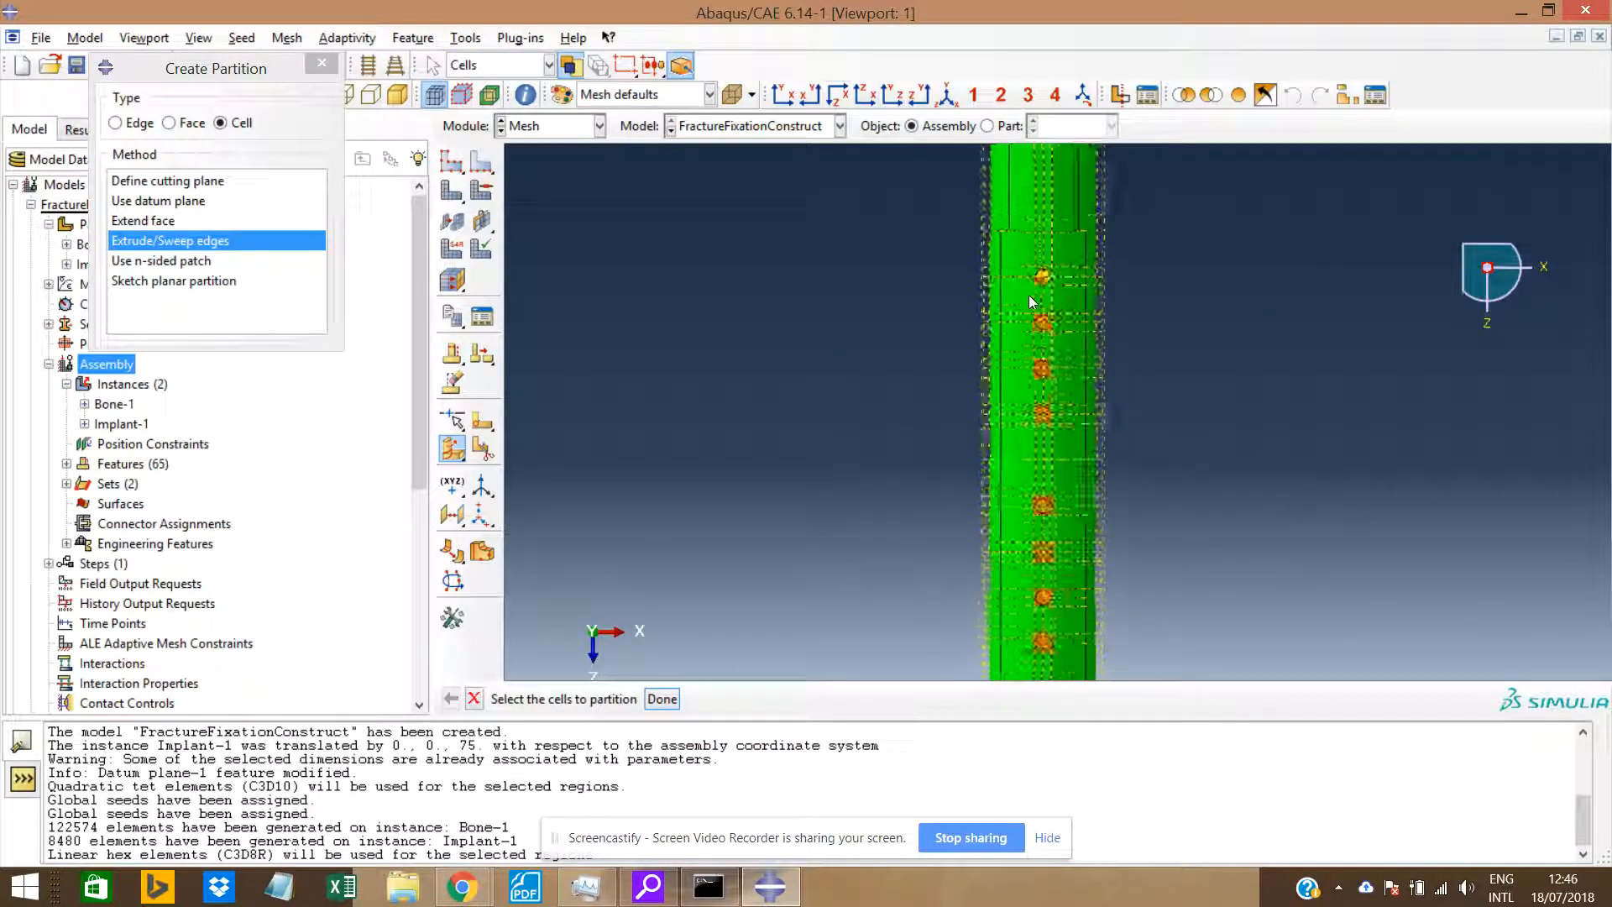
scroll(1048, 283, "up", 6)
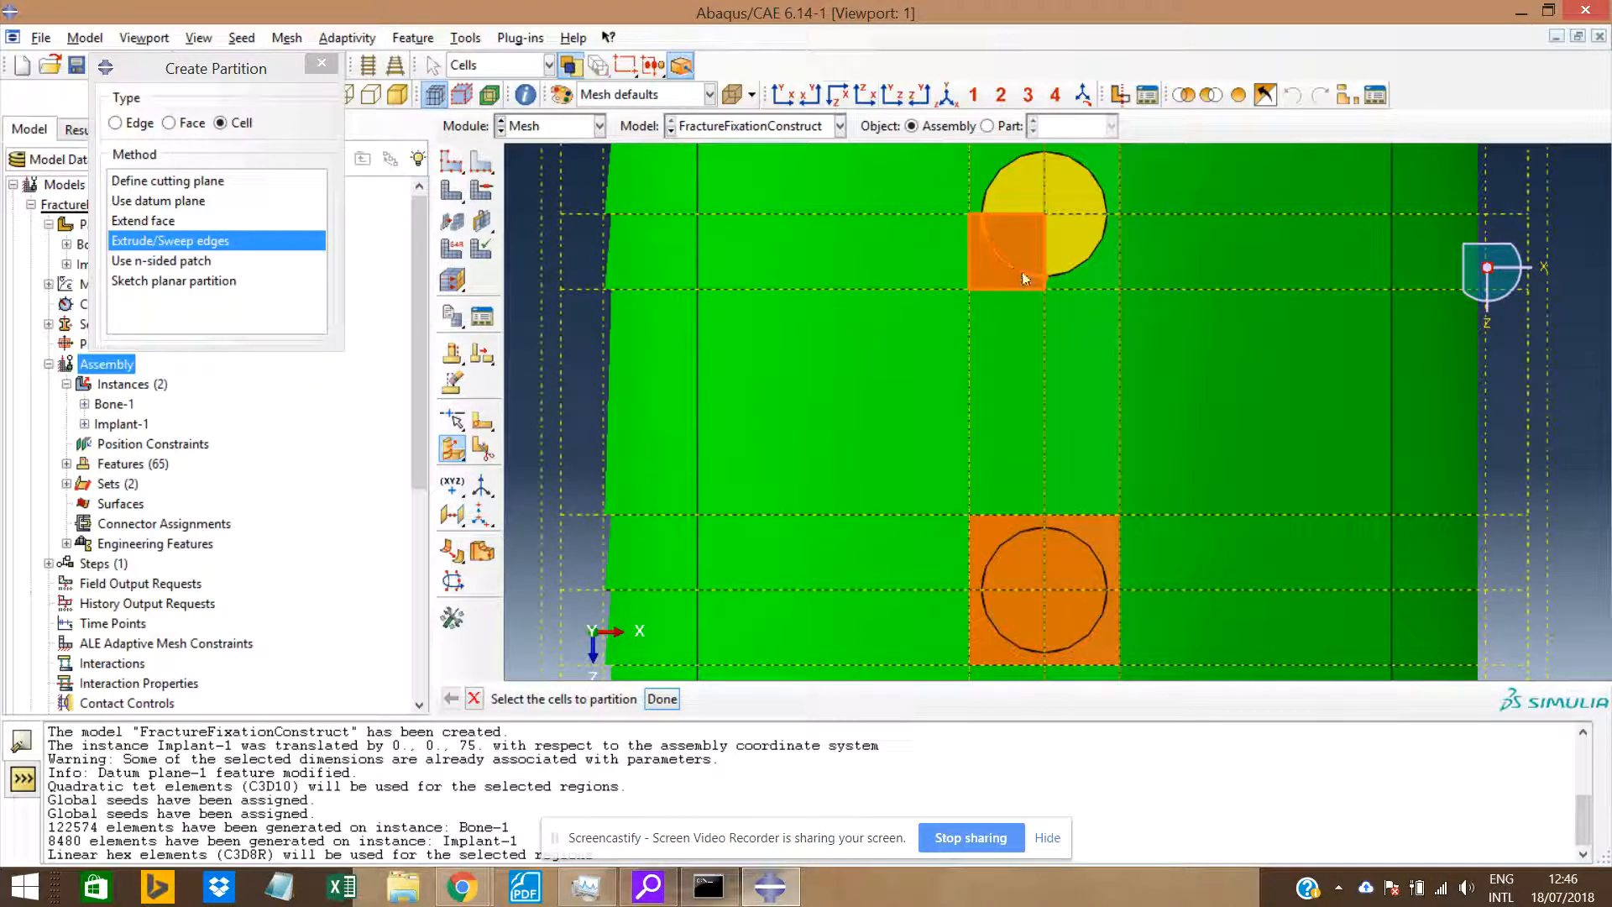
scroll(939, 397, "down", 2)
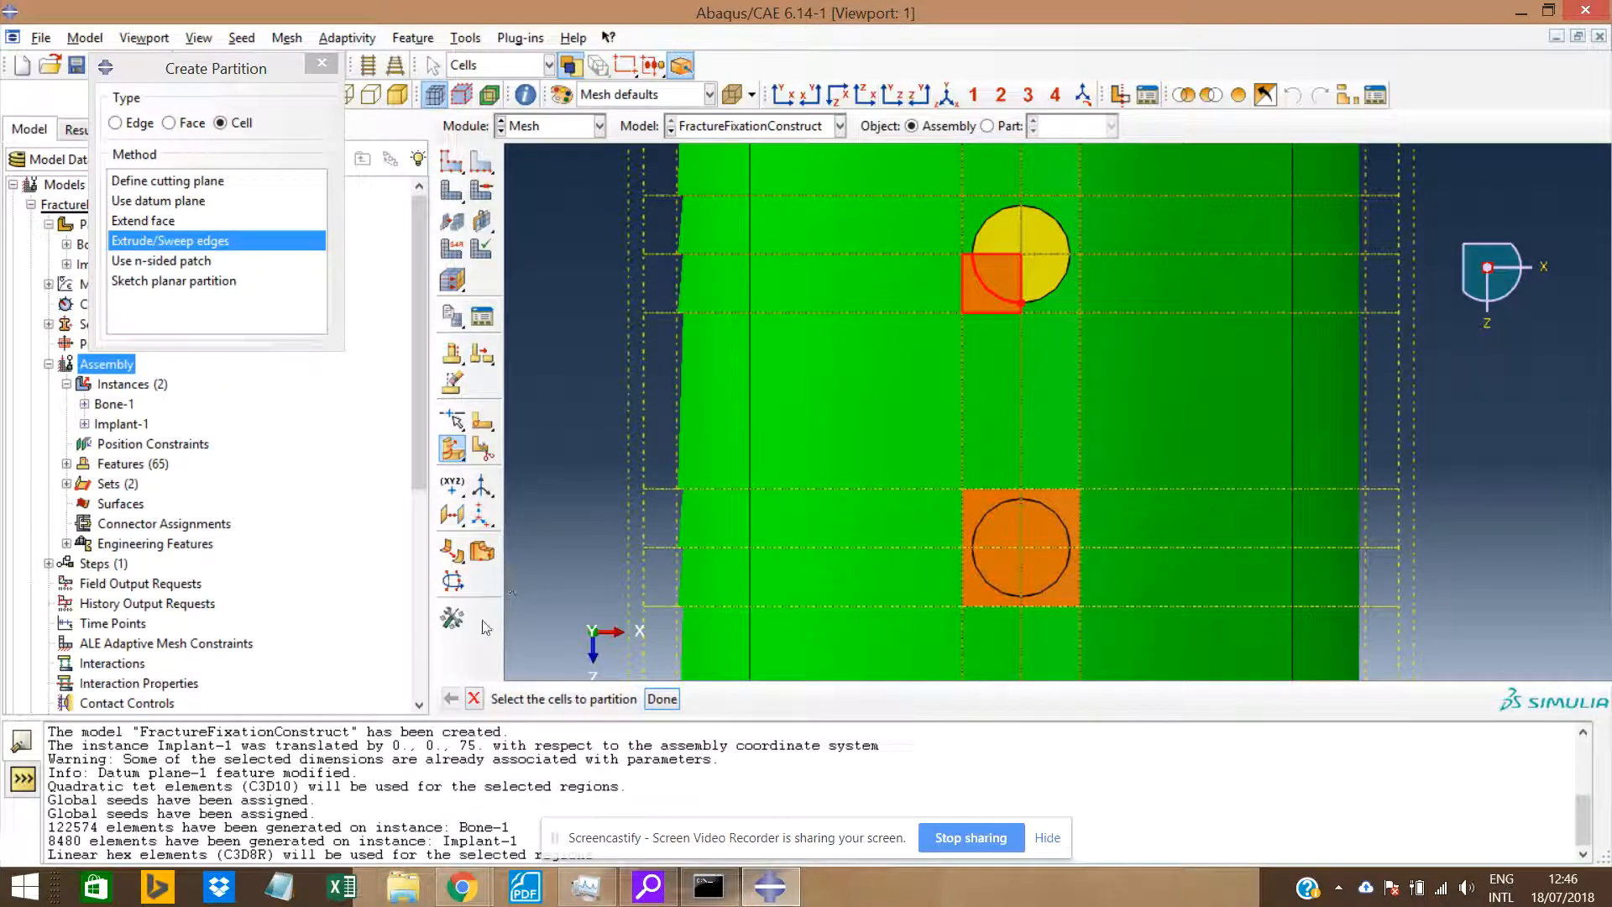
left_click(322, 63)
Delete the last cell partition, Partition cell-32, from the assembly features.
left_click_drag(420, 377, 413, 430)
left_click(67, 374)
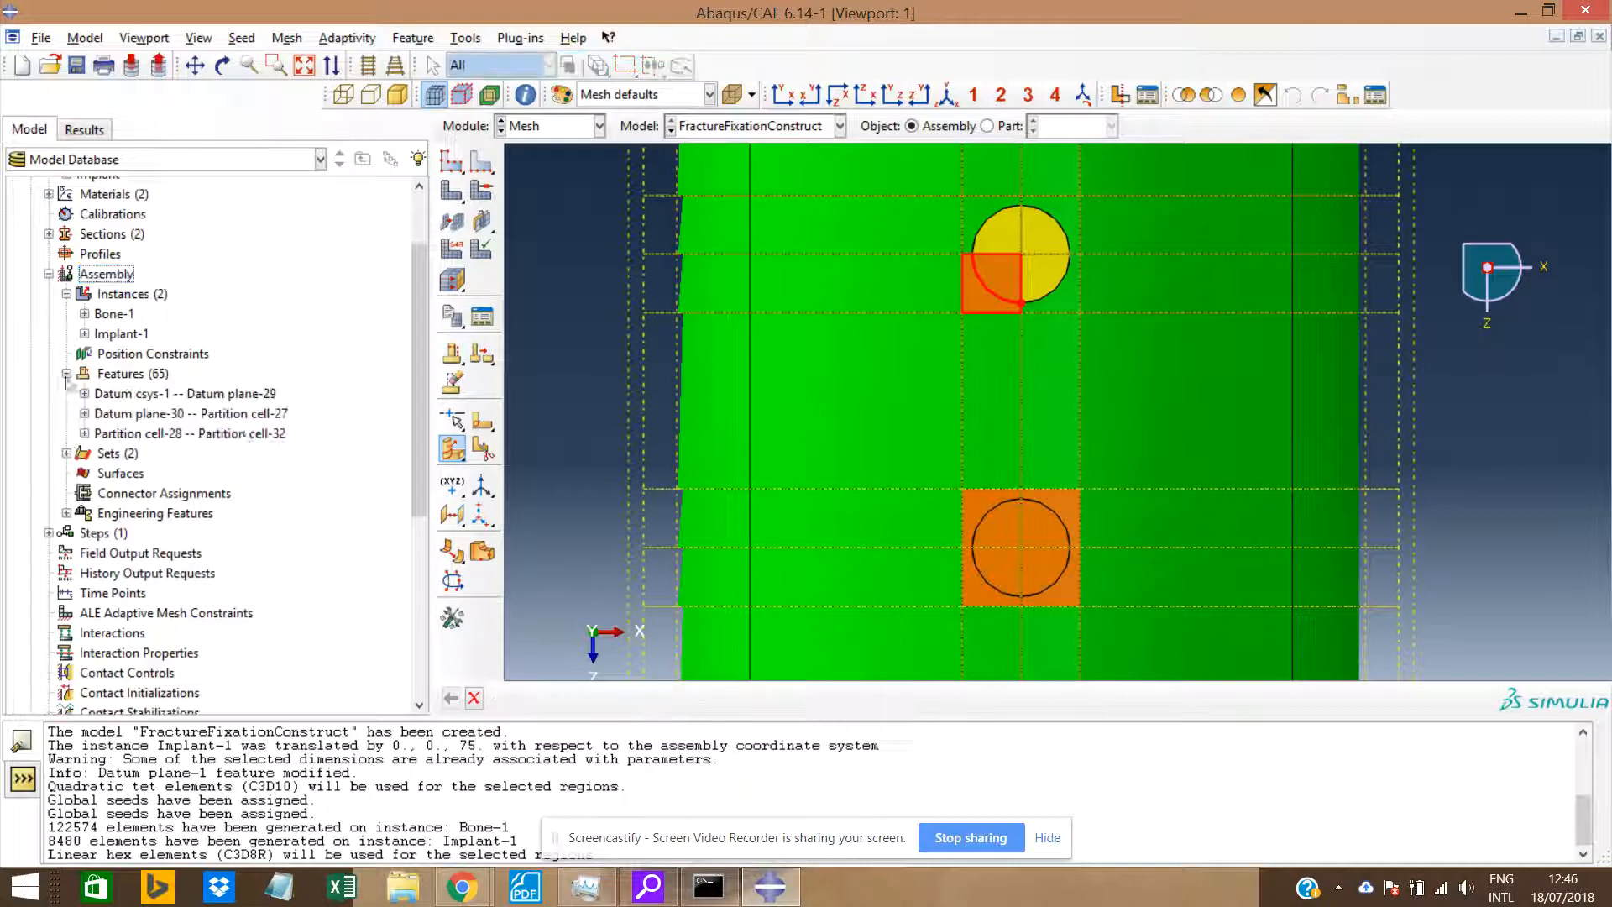
left_click(85, 433)
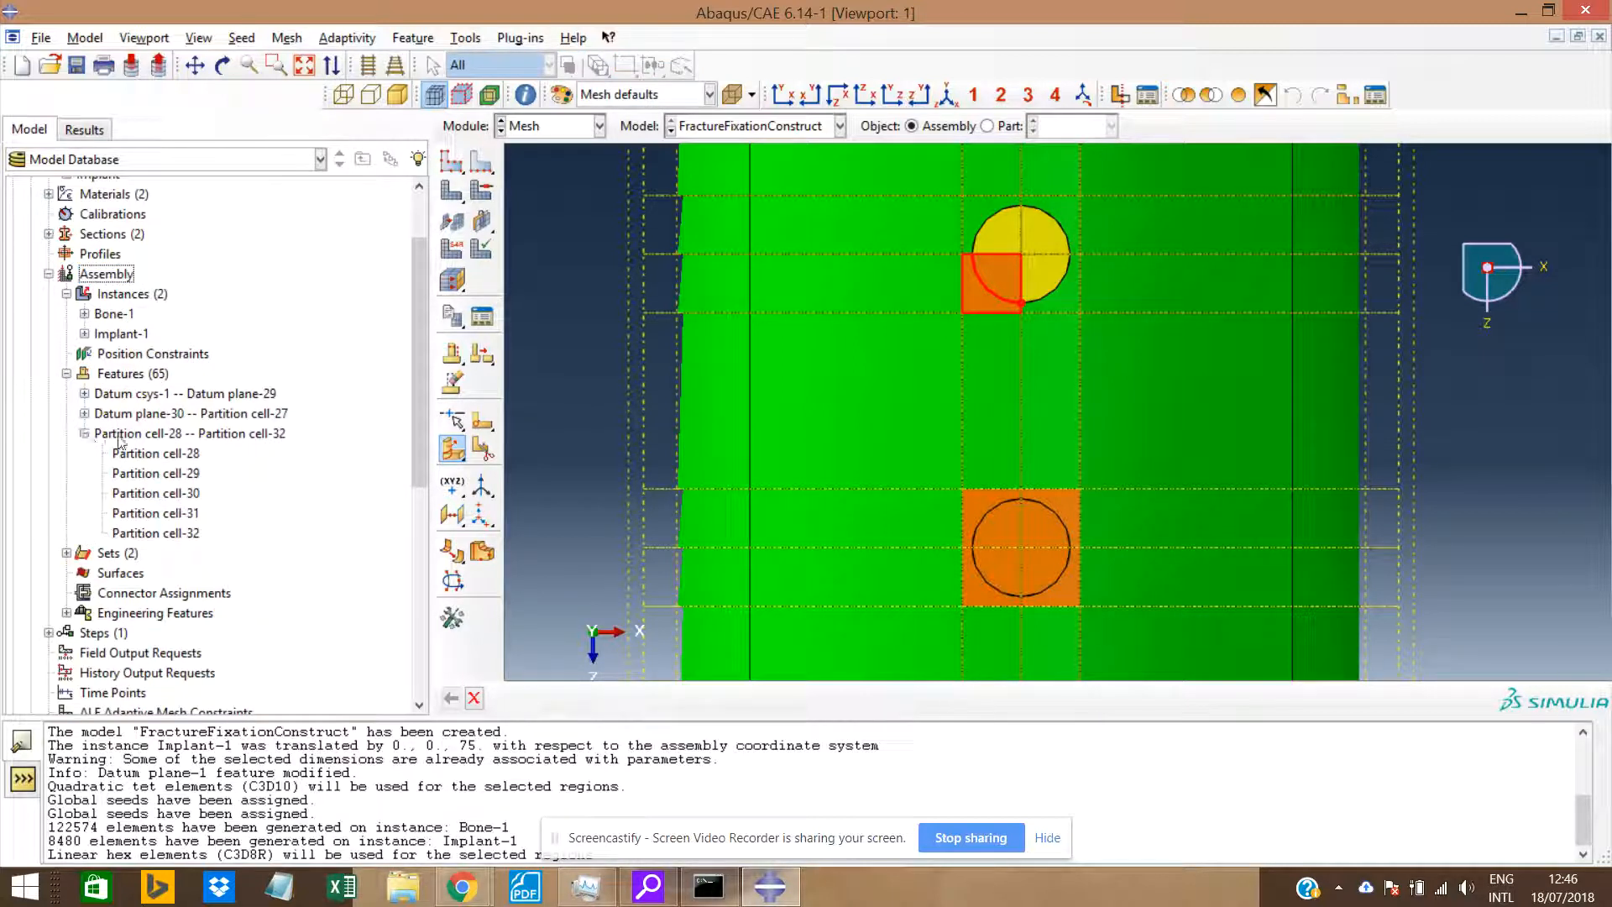
left_click(154, 520)
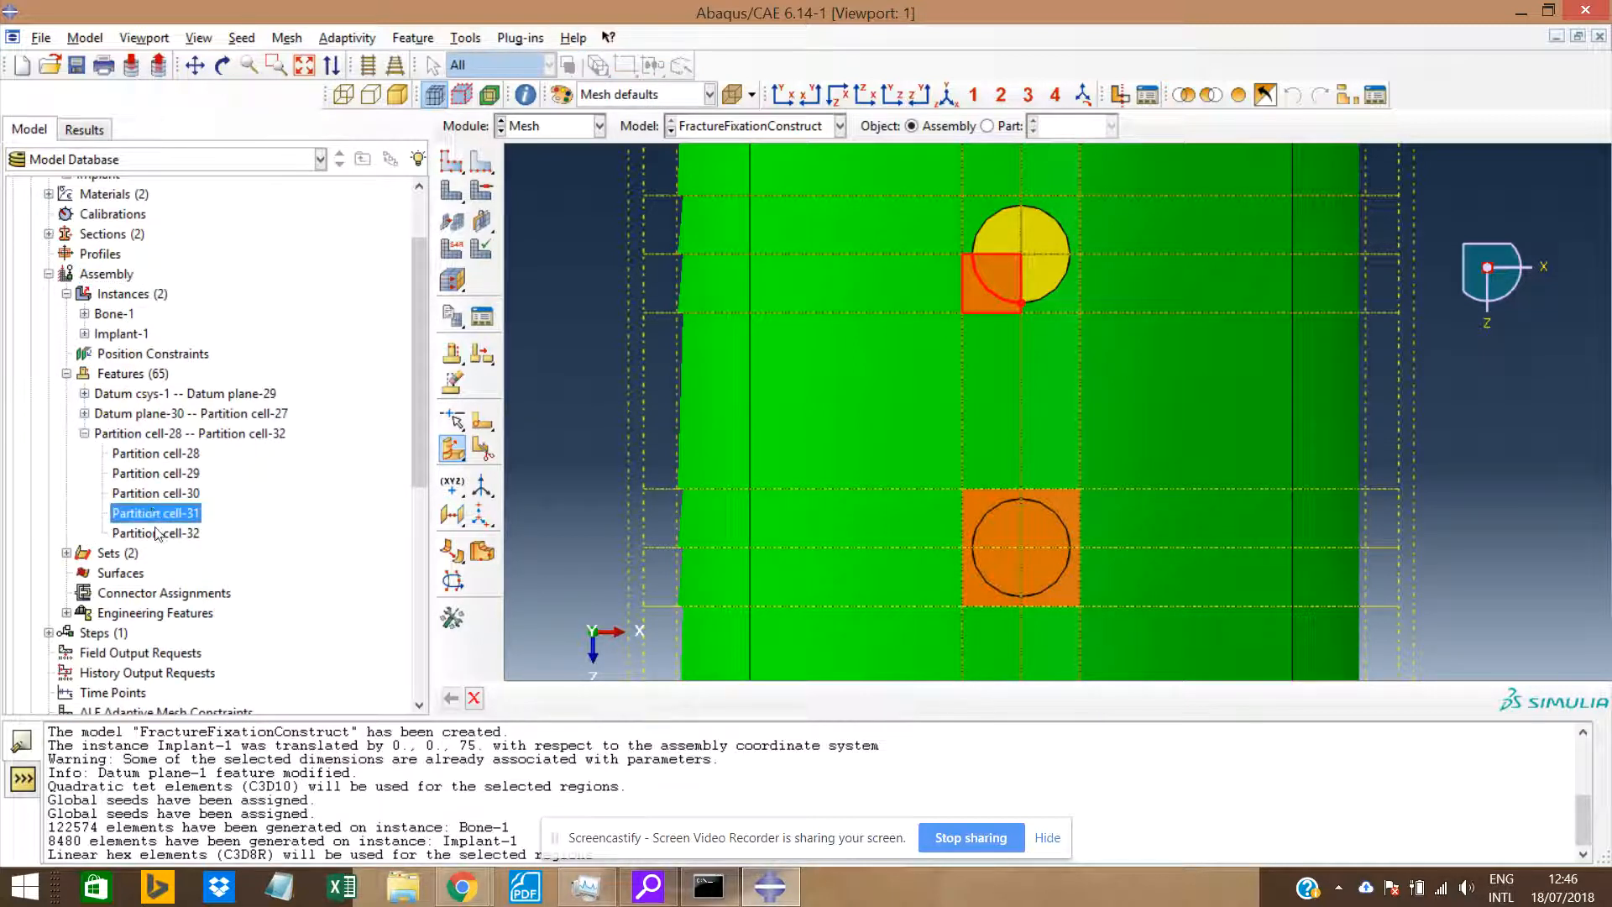
left_click(156, 531)
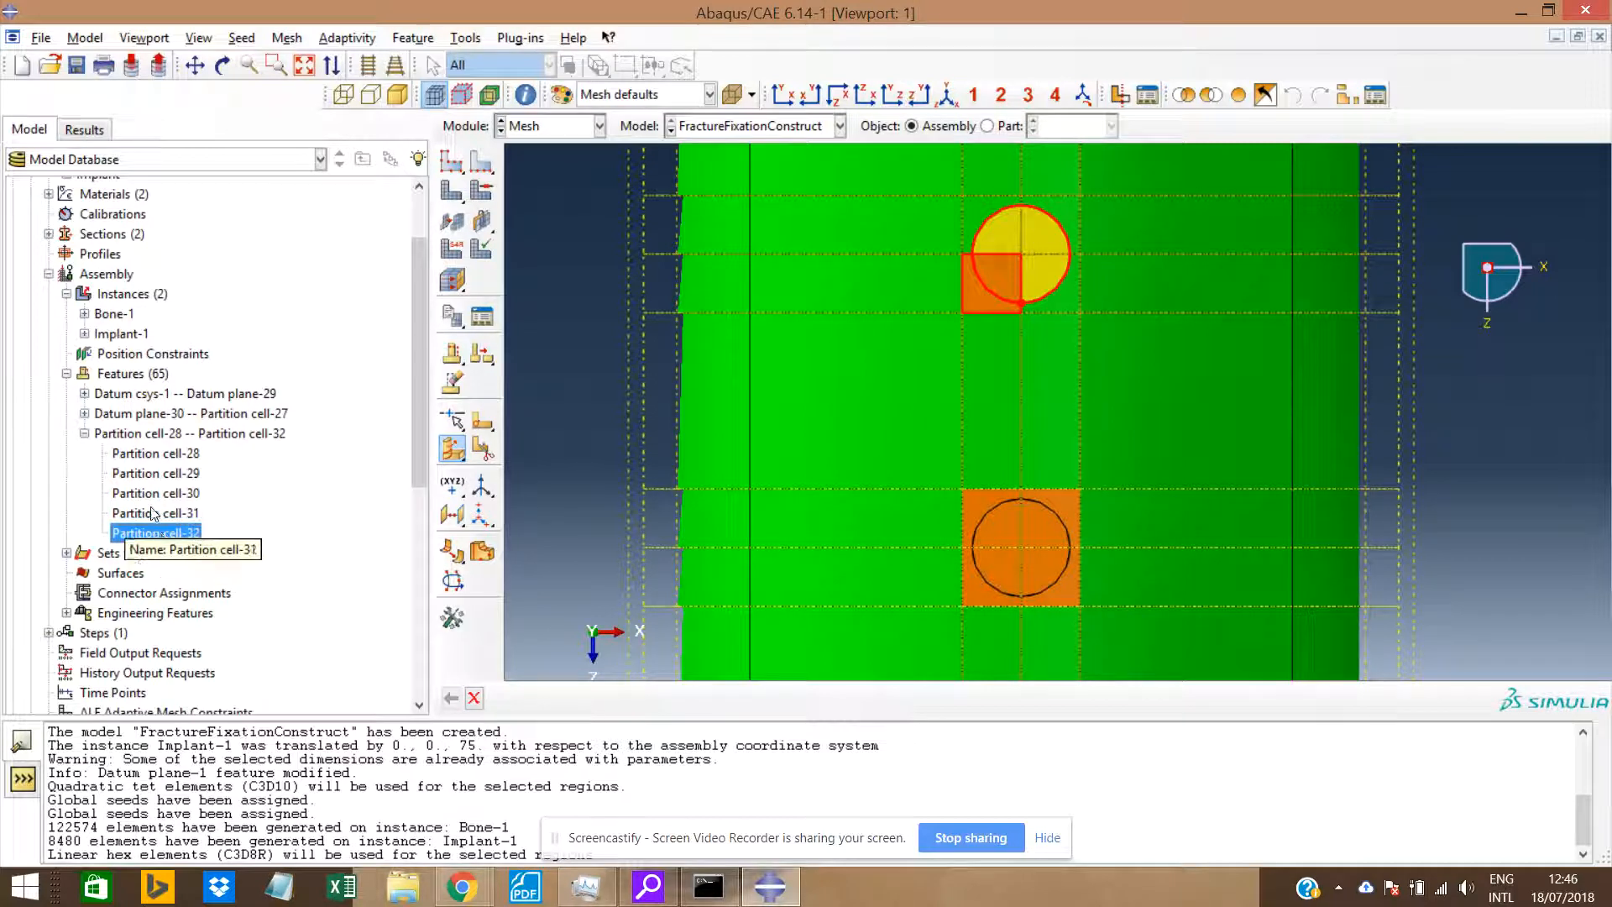
left_click(145, 496)
left_click(144, 514)
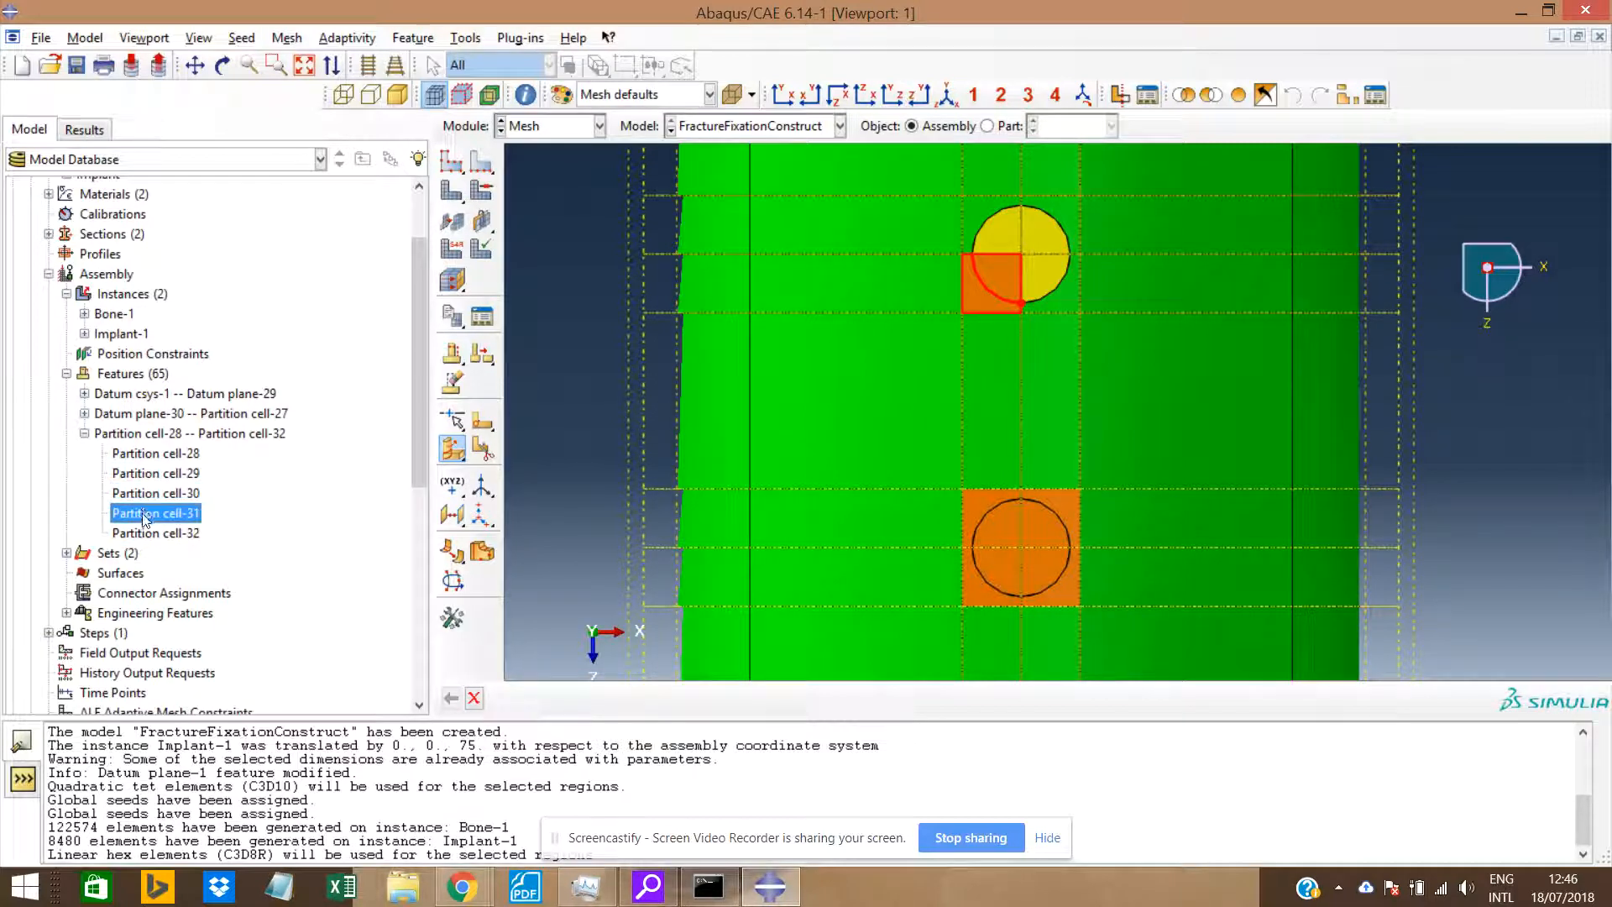
key("Delete")
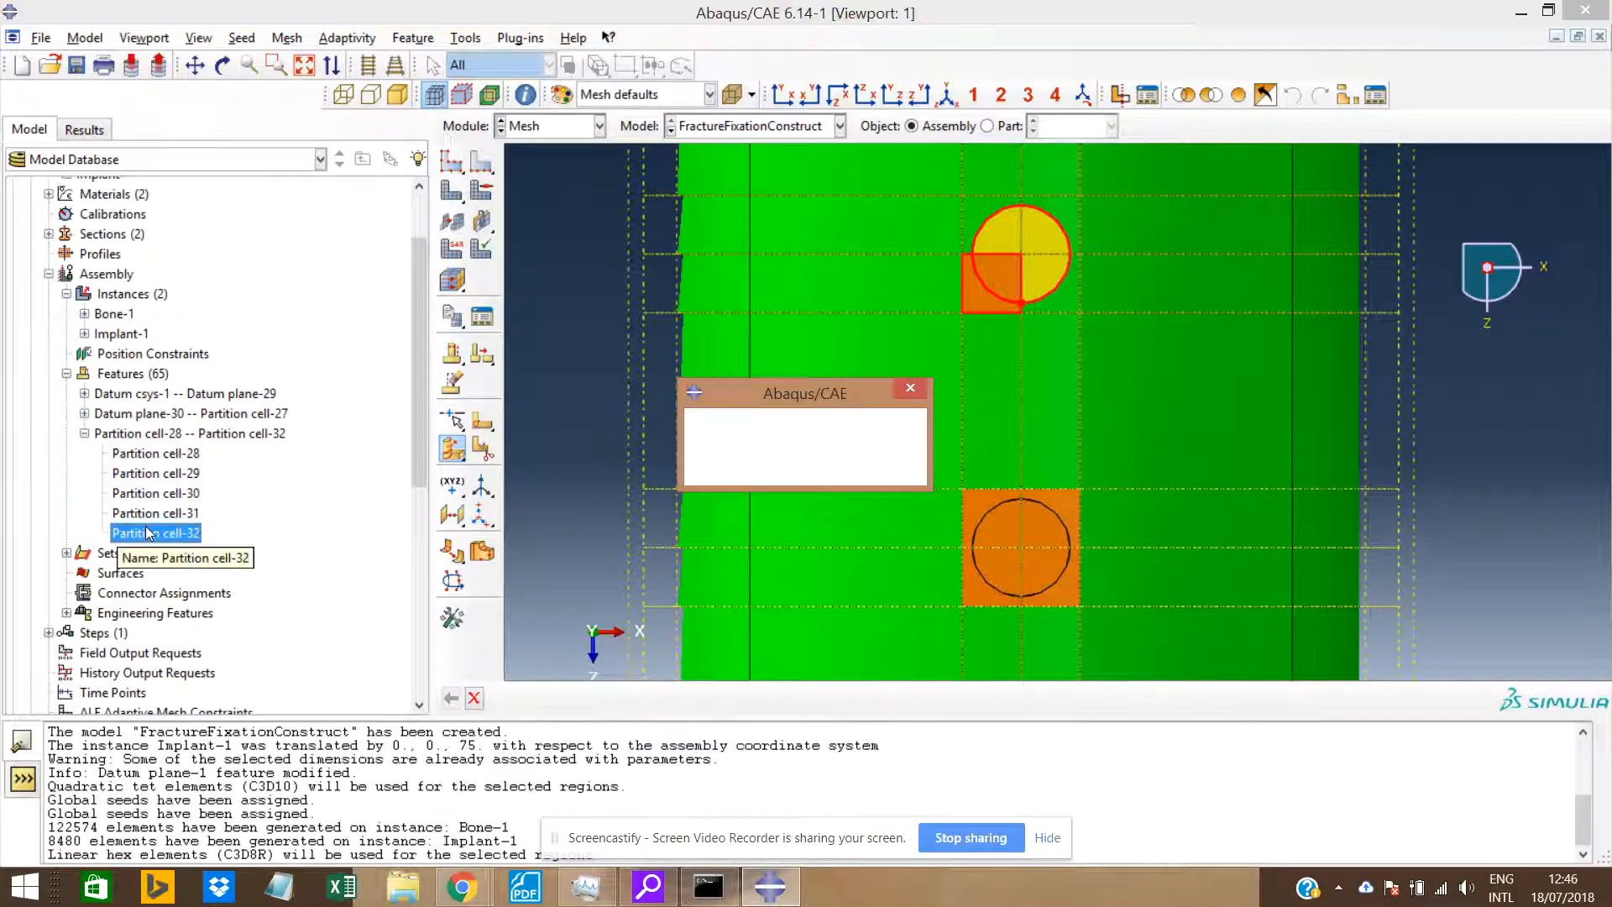
left_click(742, 470)
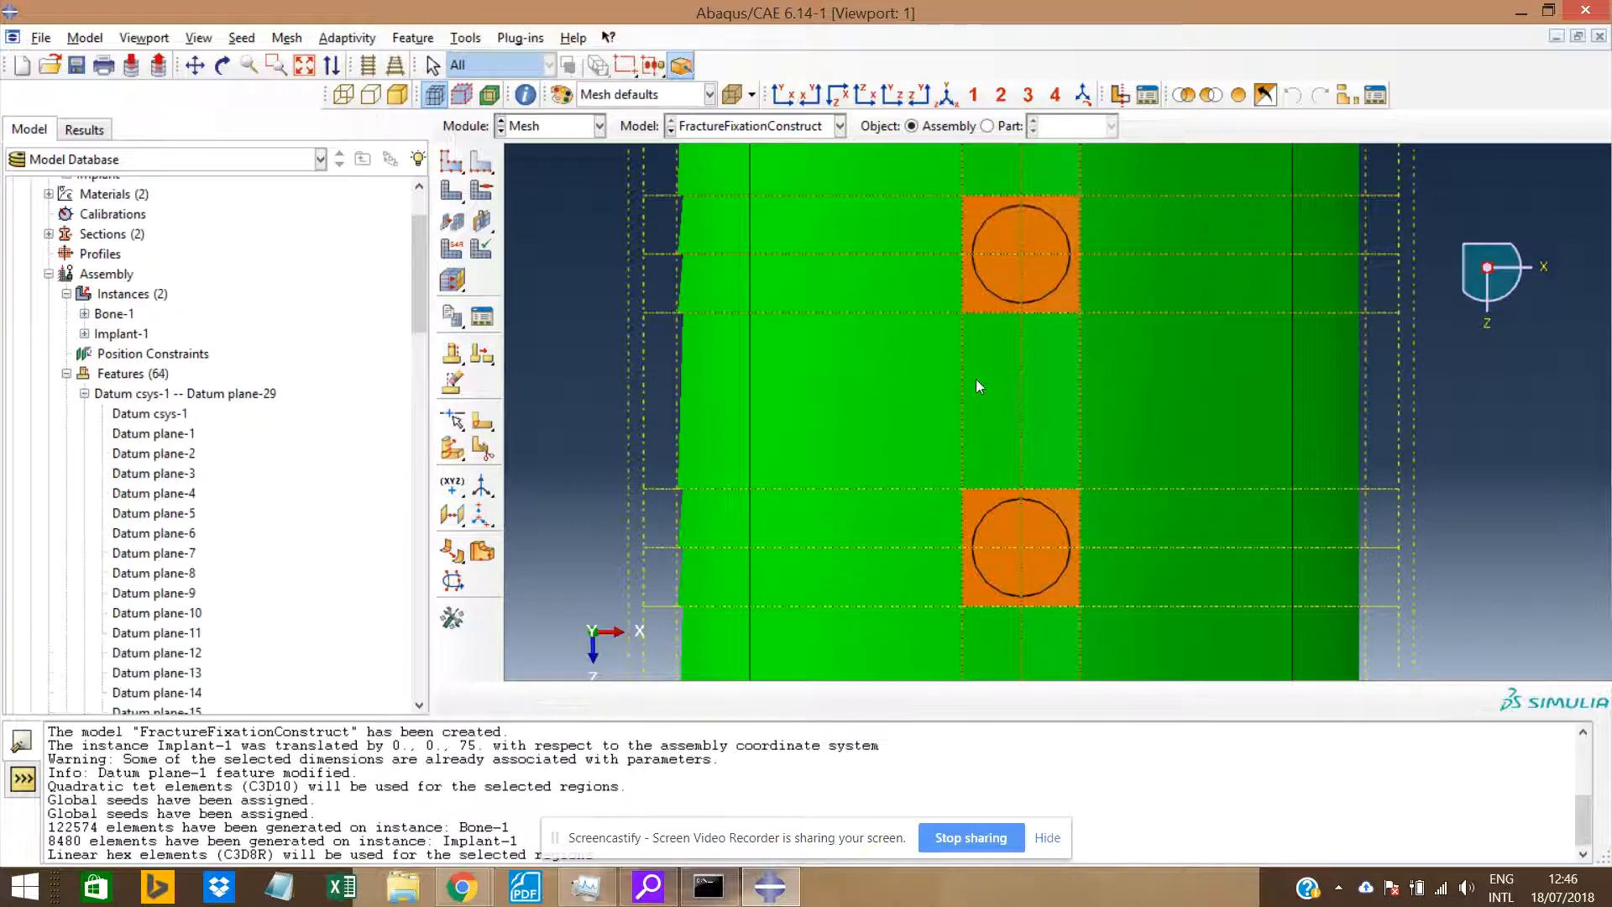
scroll(979, 378, "down", 3)
scroll(1019, 316, "up", 1)
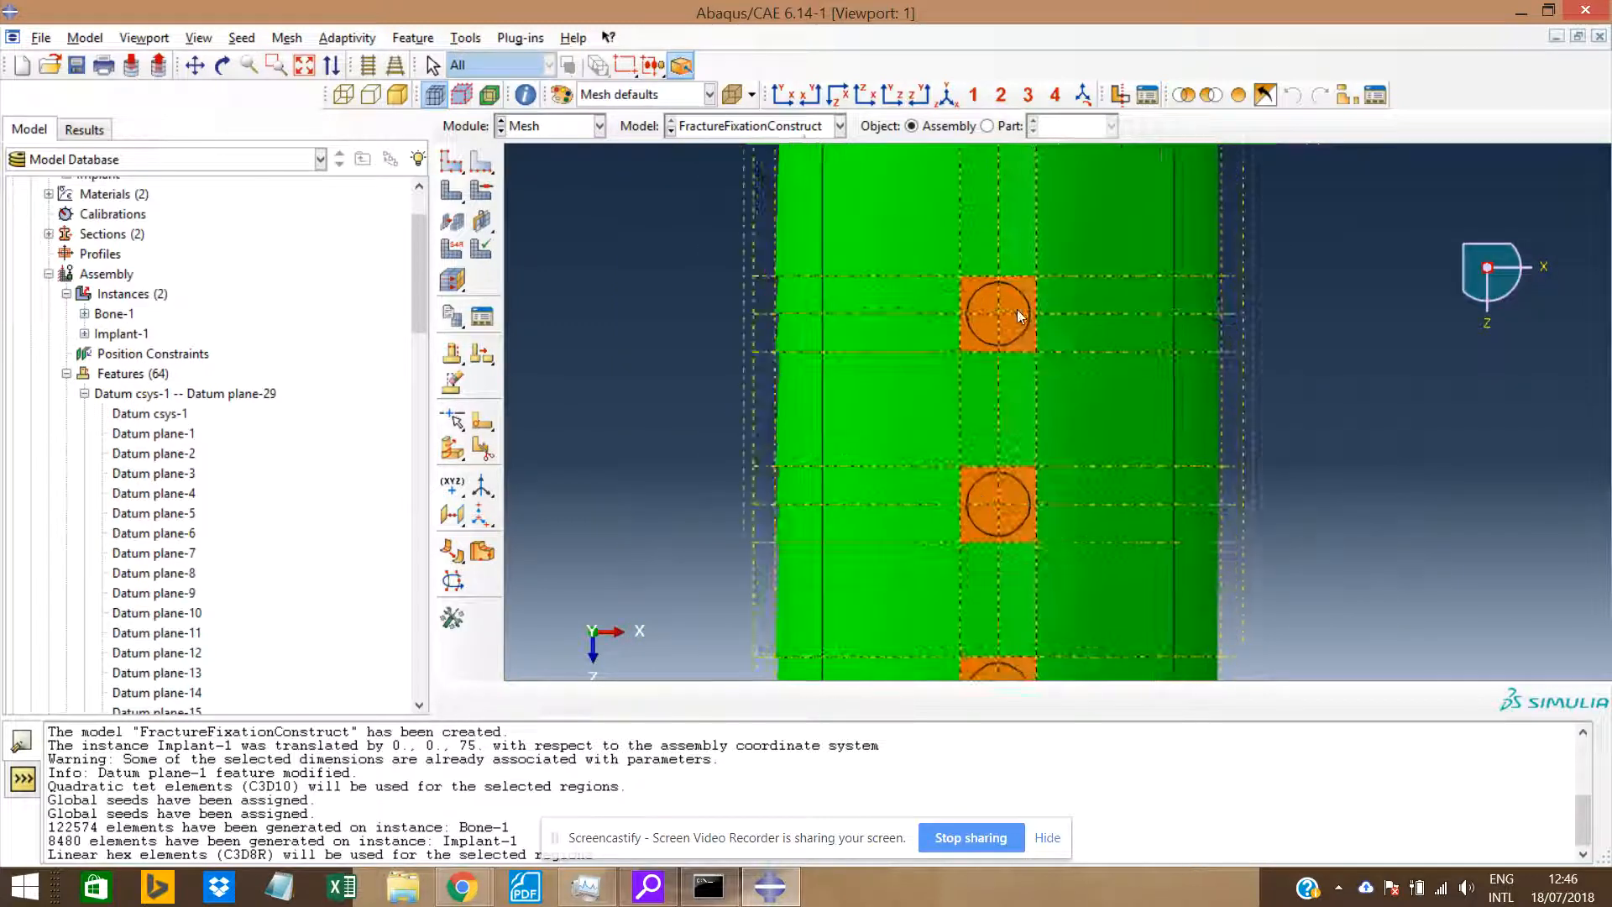
scroll(1020, 316, "up", 2)
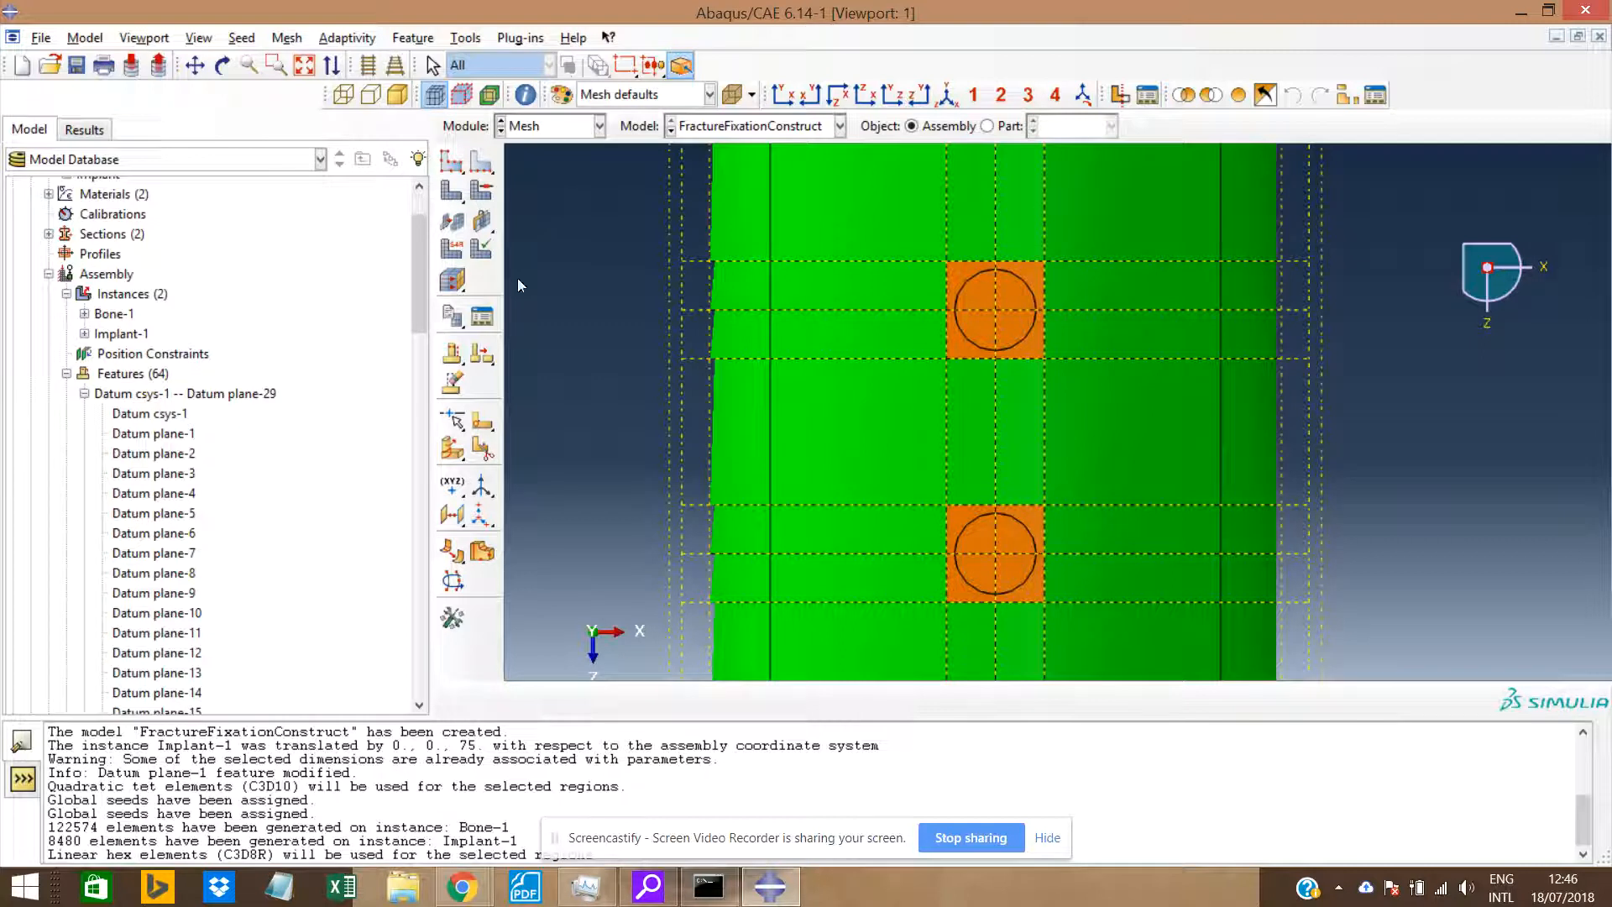
left_click(484, 447)
left_click(465, 38)
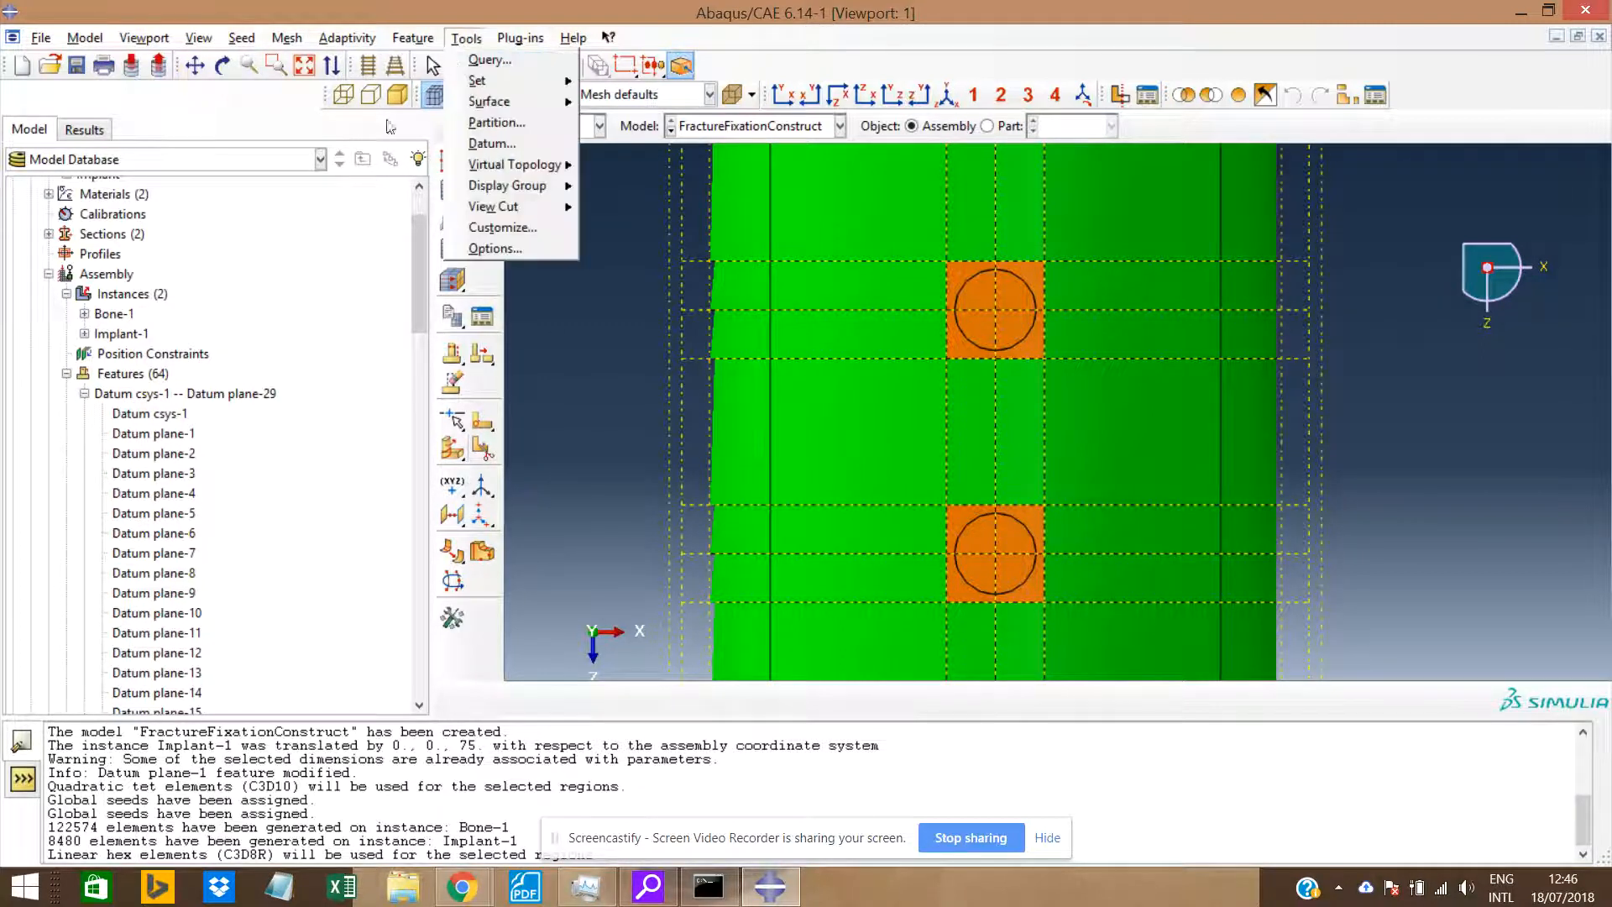
left_click(490, 126)
left_click(170, 241)
left_click_drag(903, 233, 1095, 418)
middle_click(1095, 418)
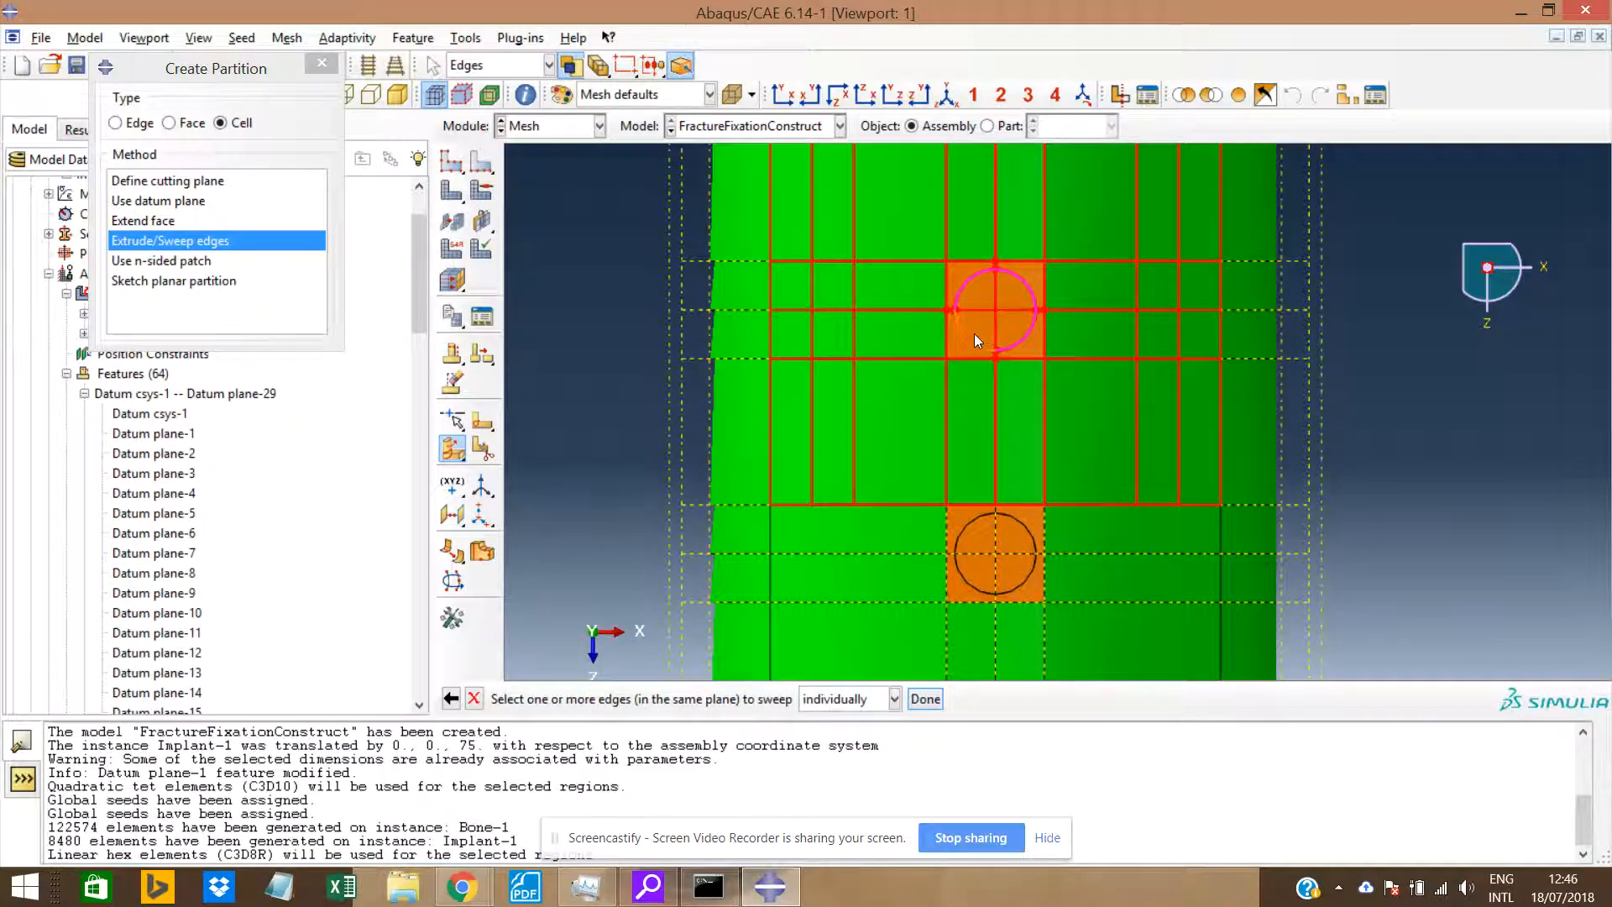
Examine closely where the screw circle's arcs meet the lengthwise centre edge, and cancel the partition.
scroll(975, 316, "up", 2)
scroll(975, 316, "up", 8)
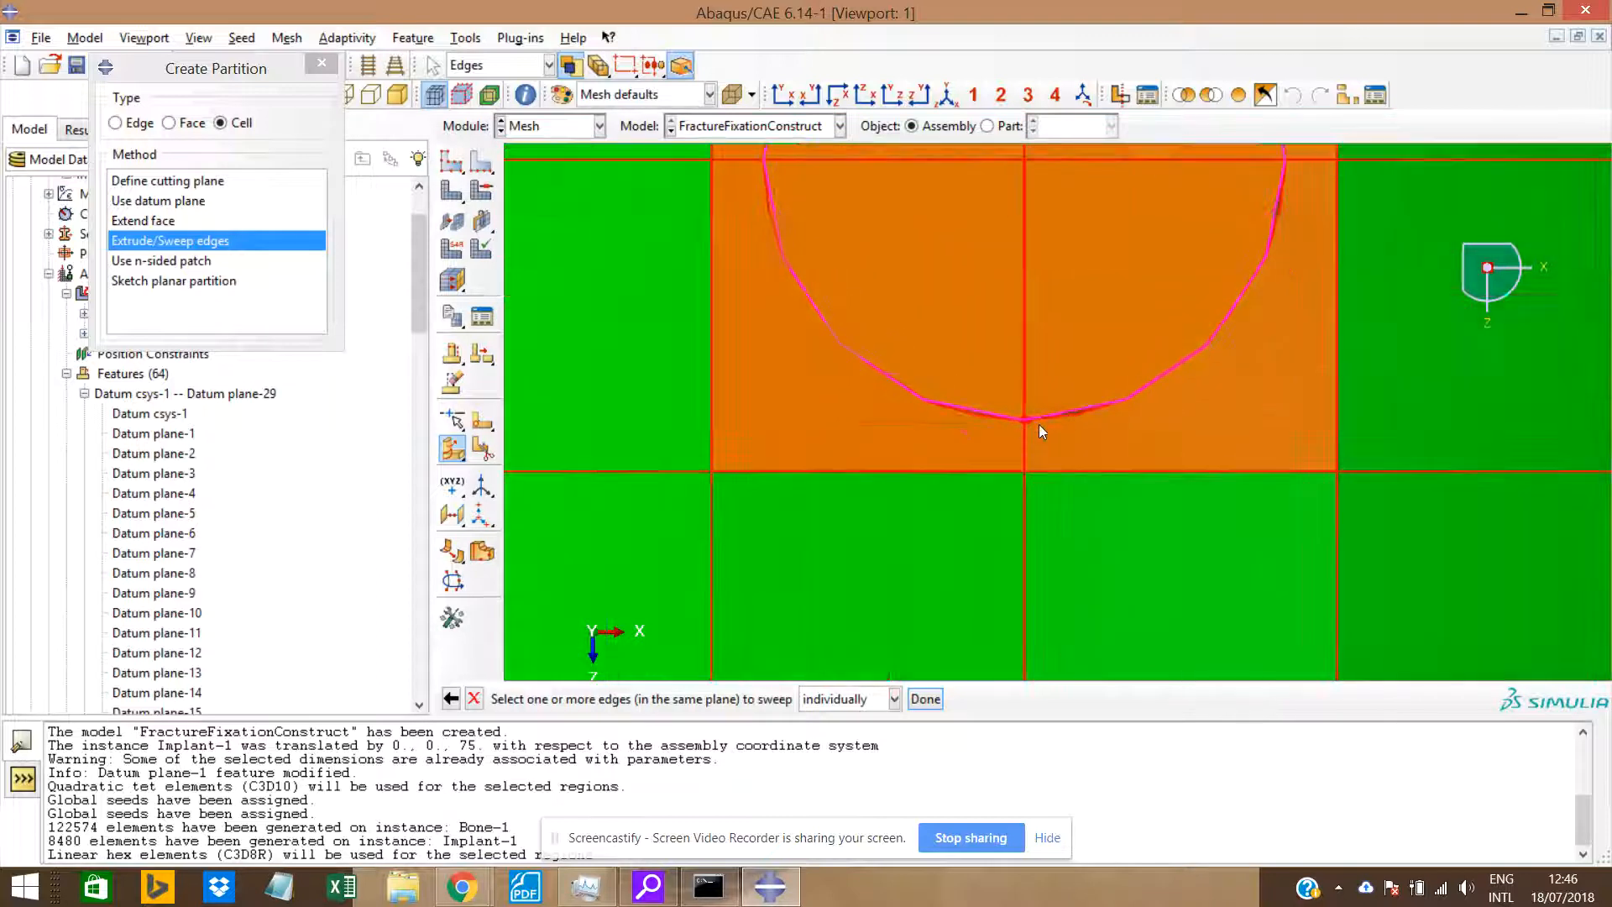
scroll(1020, 420, "up", 5)
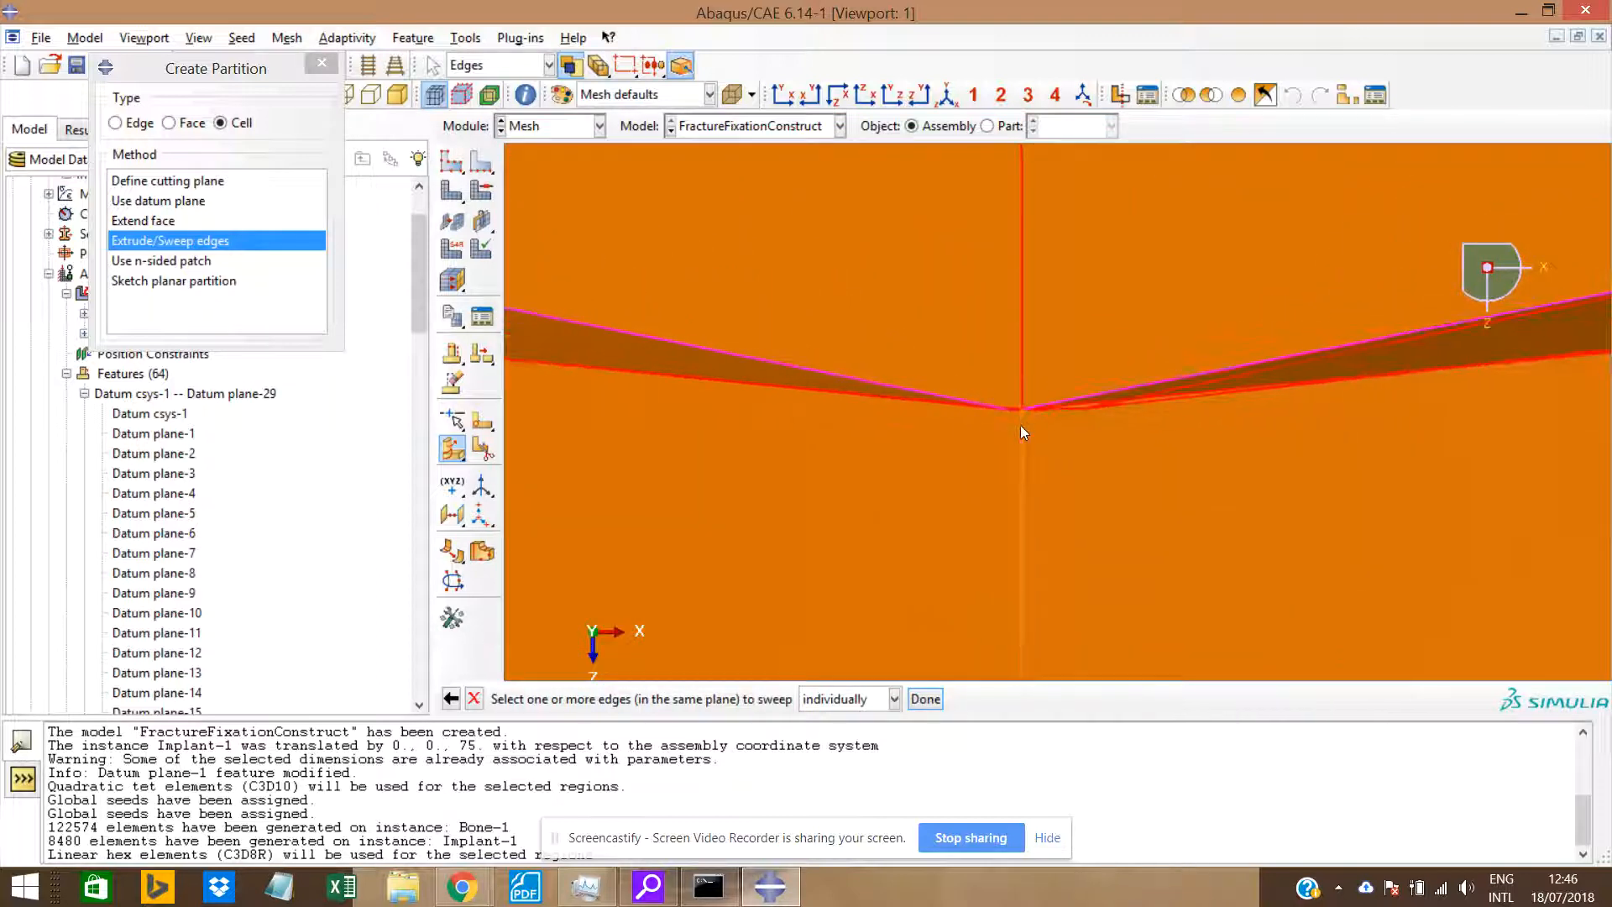
scroll(1003, 406, "up", 8)
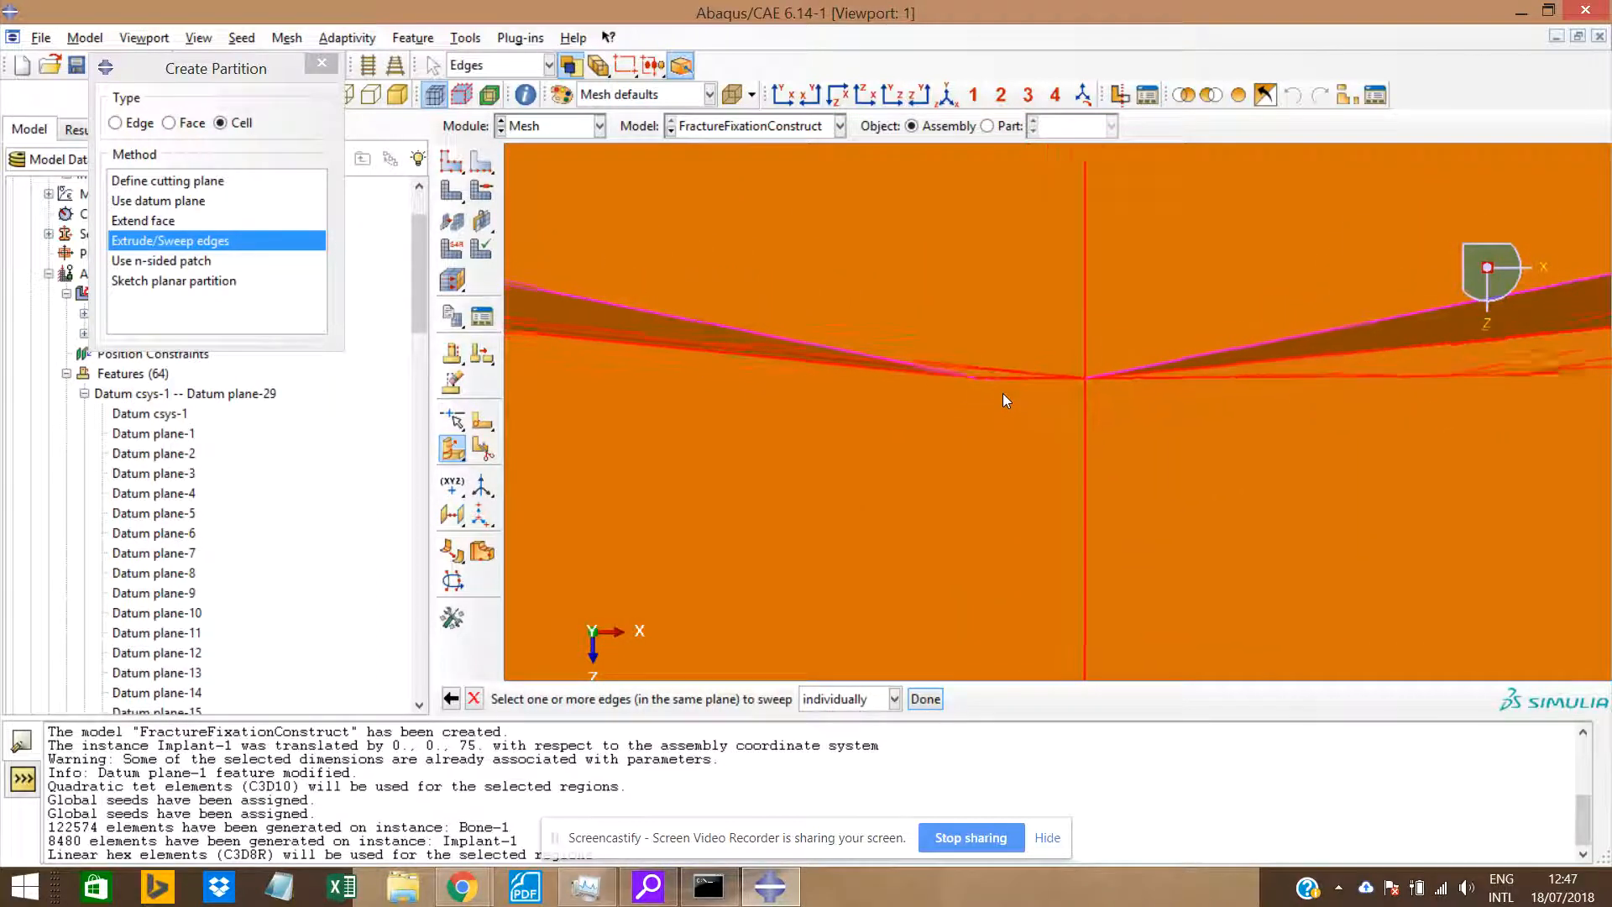
scroll(990, 380, "up", 1)
scroll(990, 379, "down", 7)
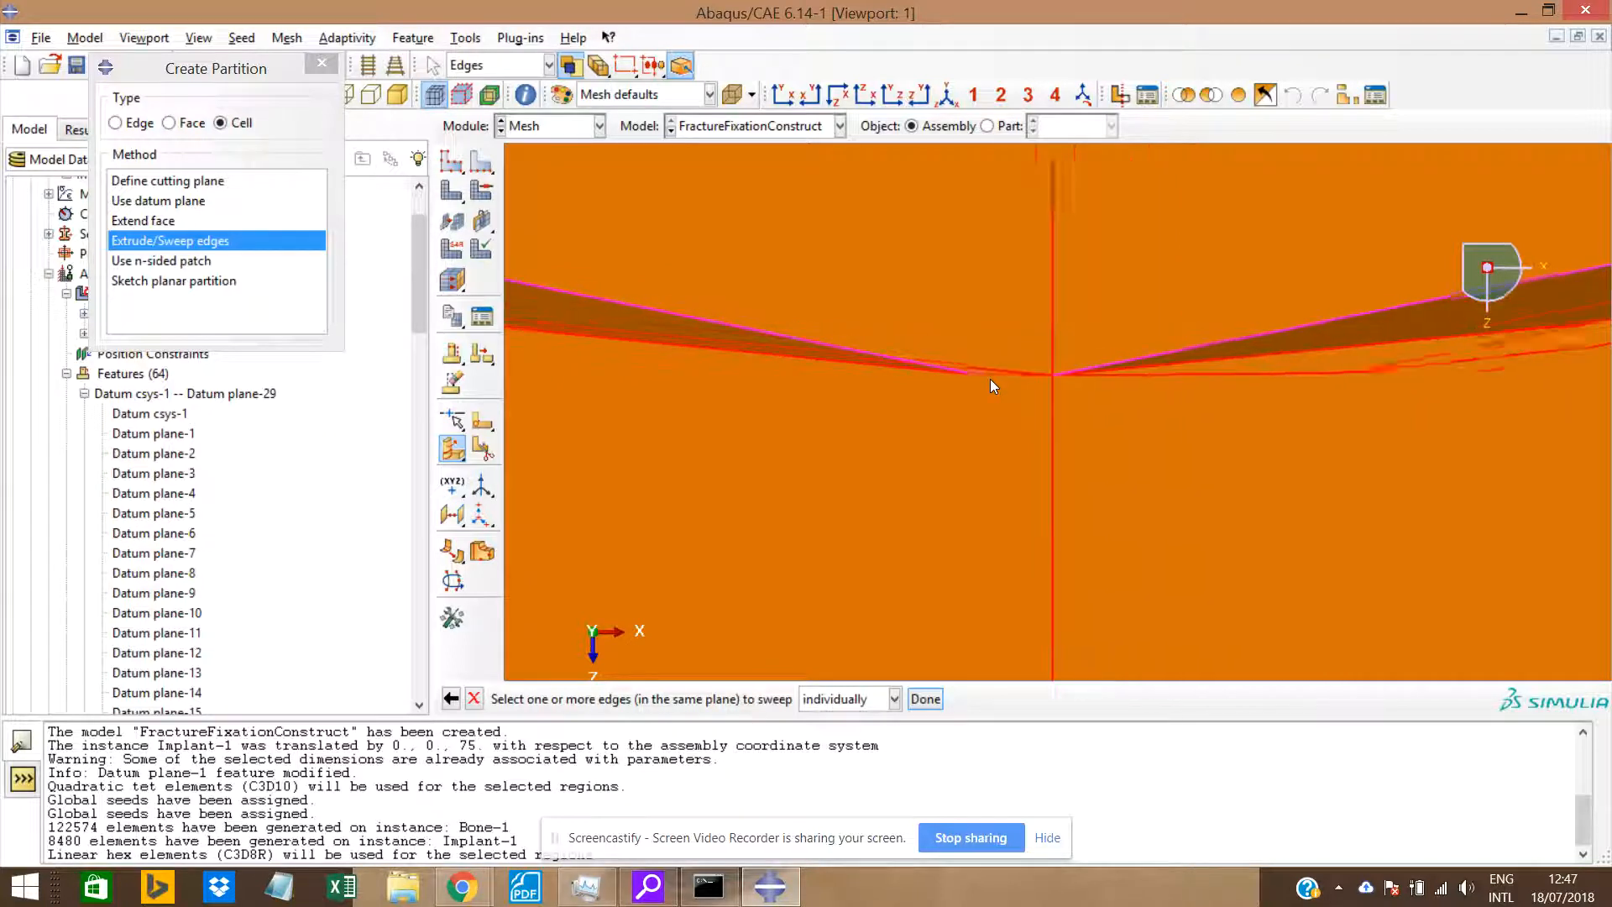
scroll(991, 381, "down", 10)
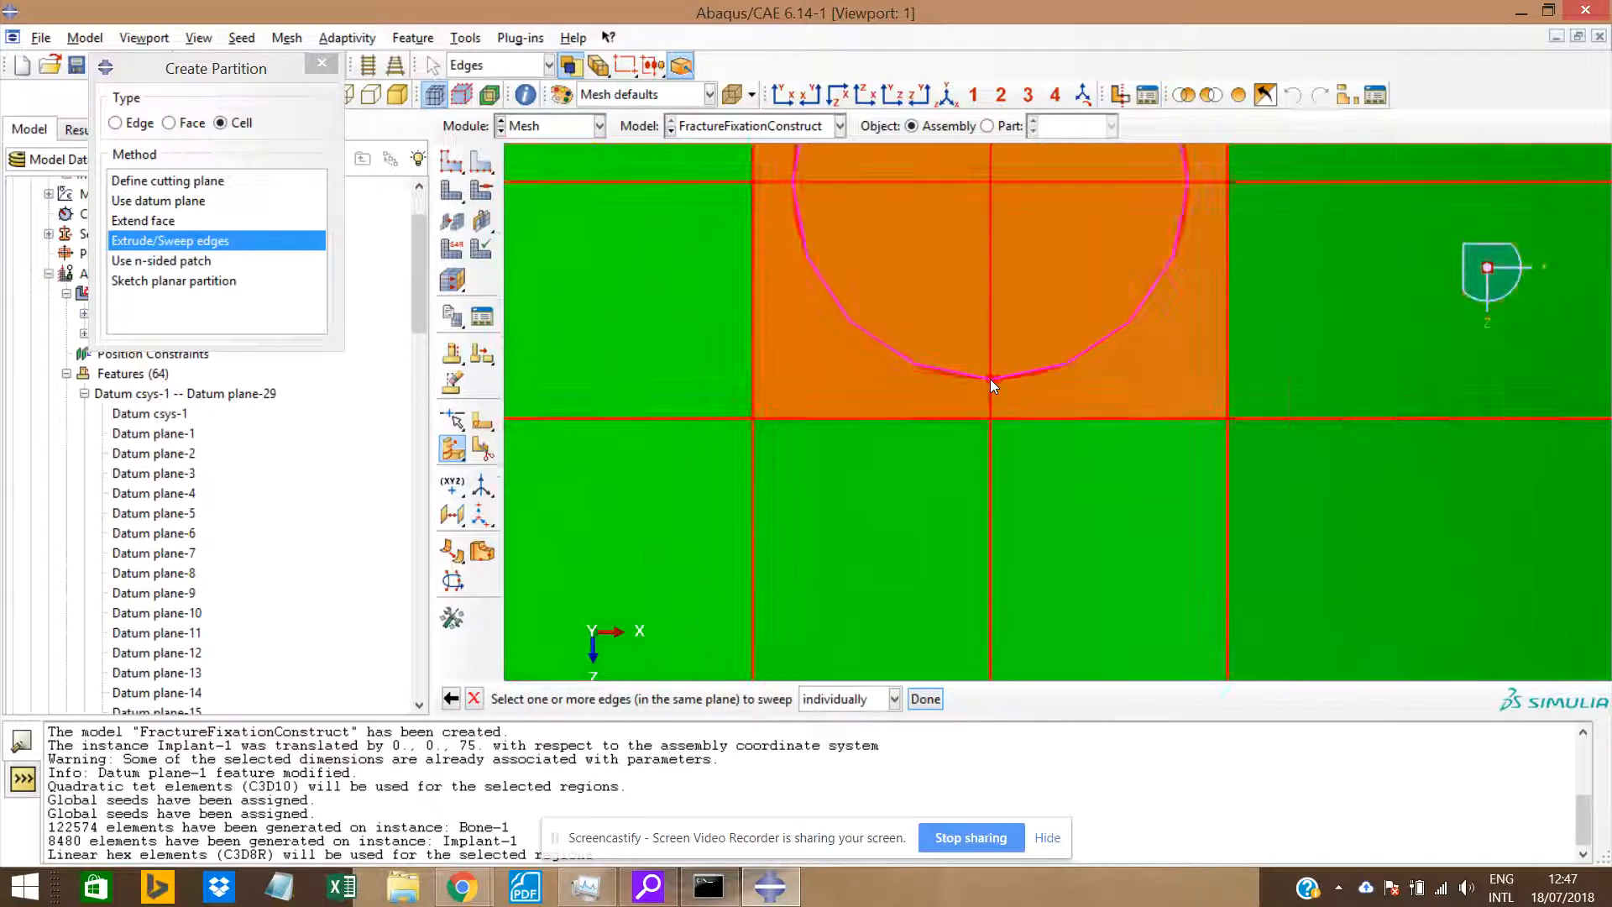
scroll(990, 379, "down", 10)
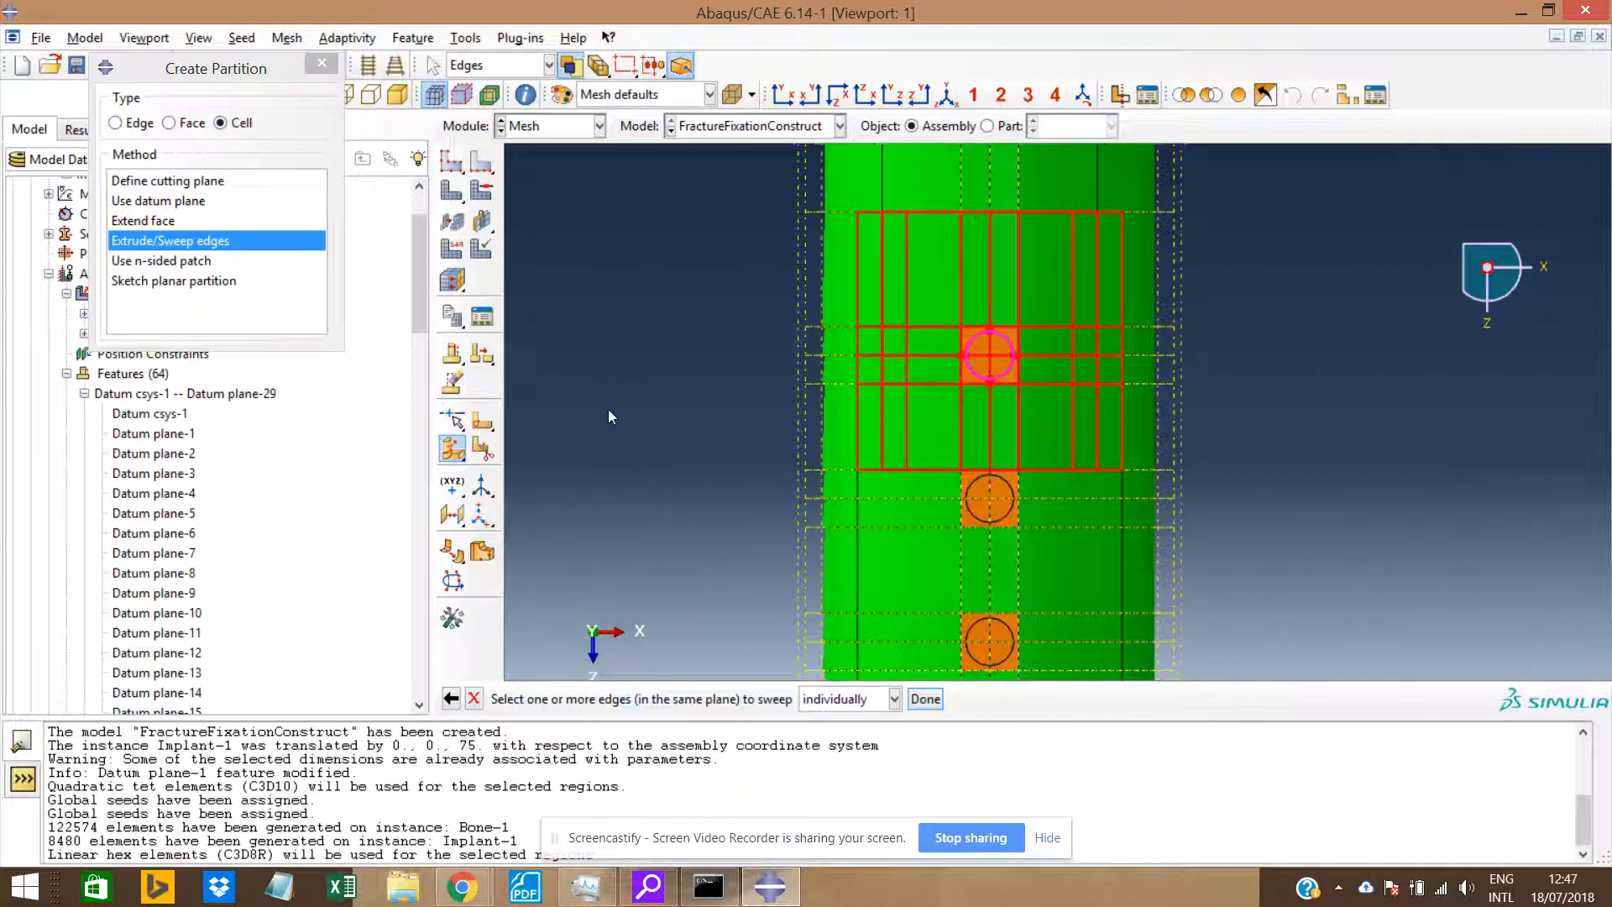
left_click(475, 700)
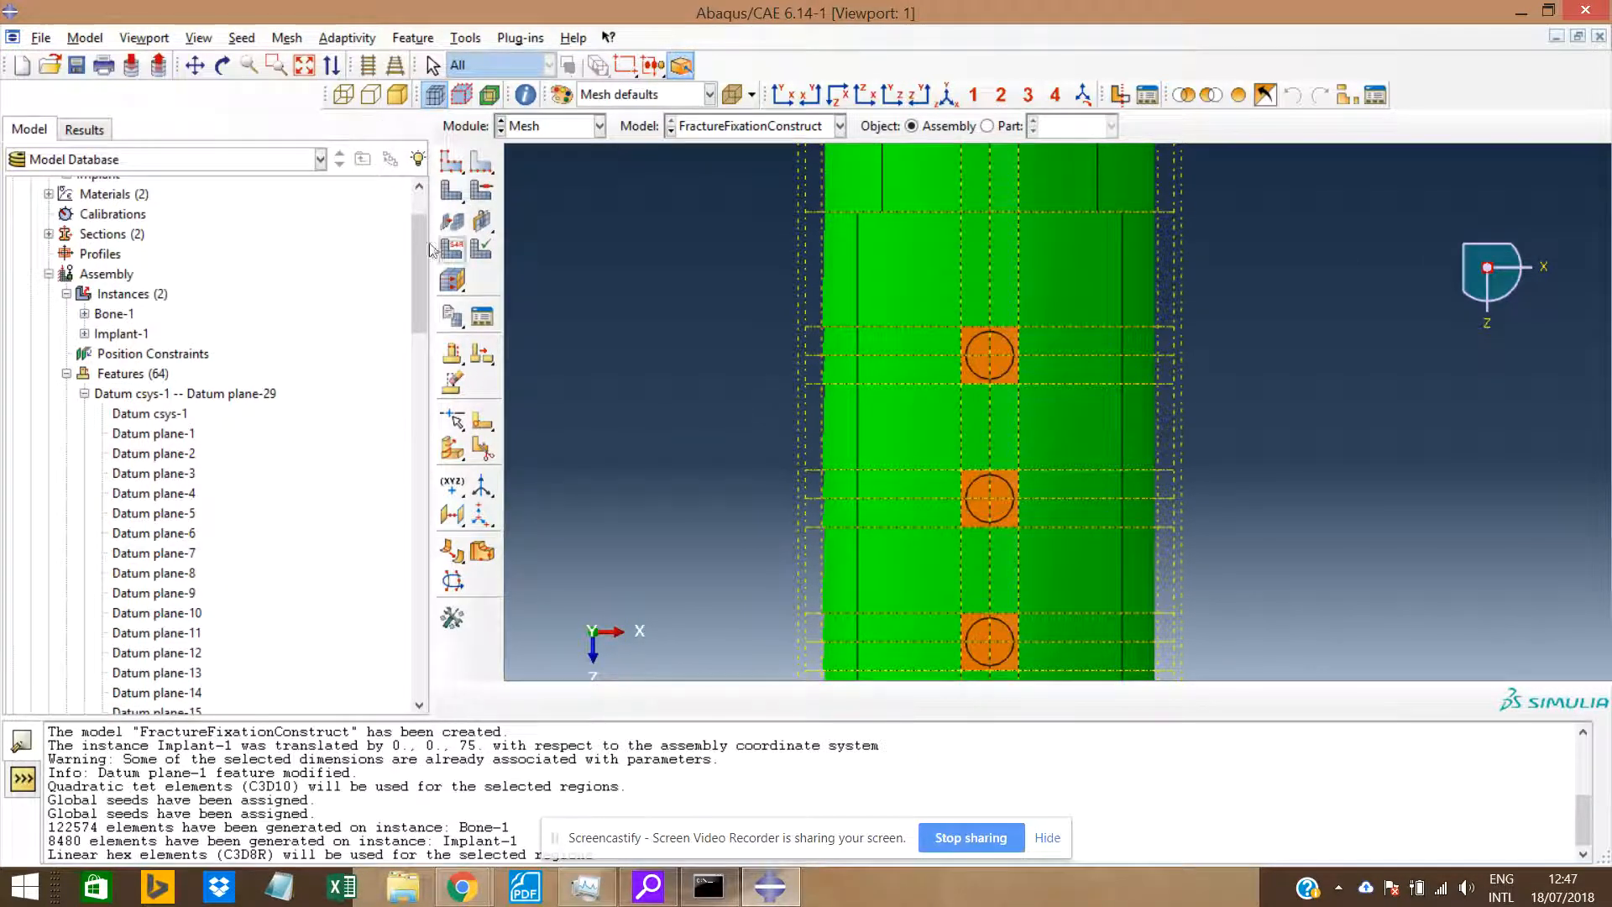
Open the section sketch of the Implant part's Solid extrude-2 feature for editing.
scroll(421, 274, "up", 2)
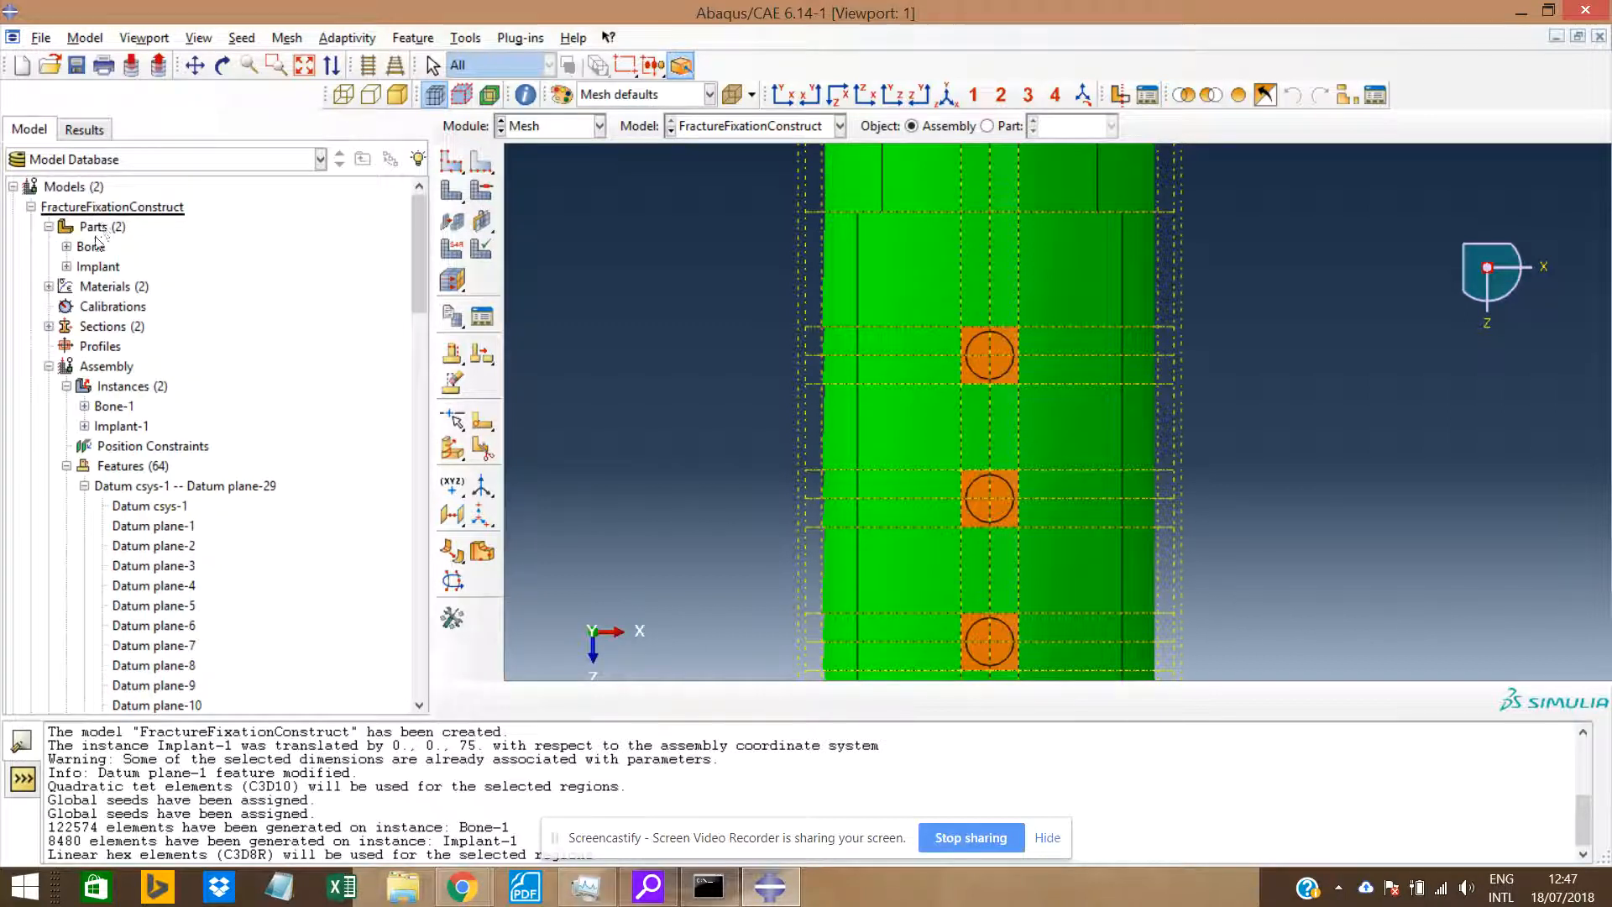
left_click(66, 266)
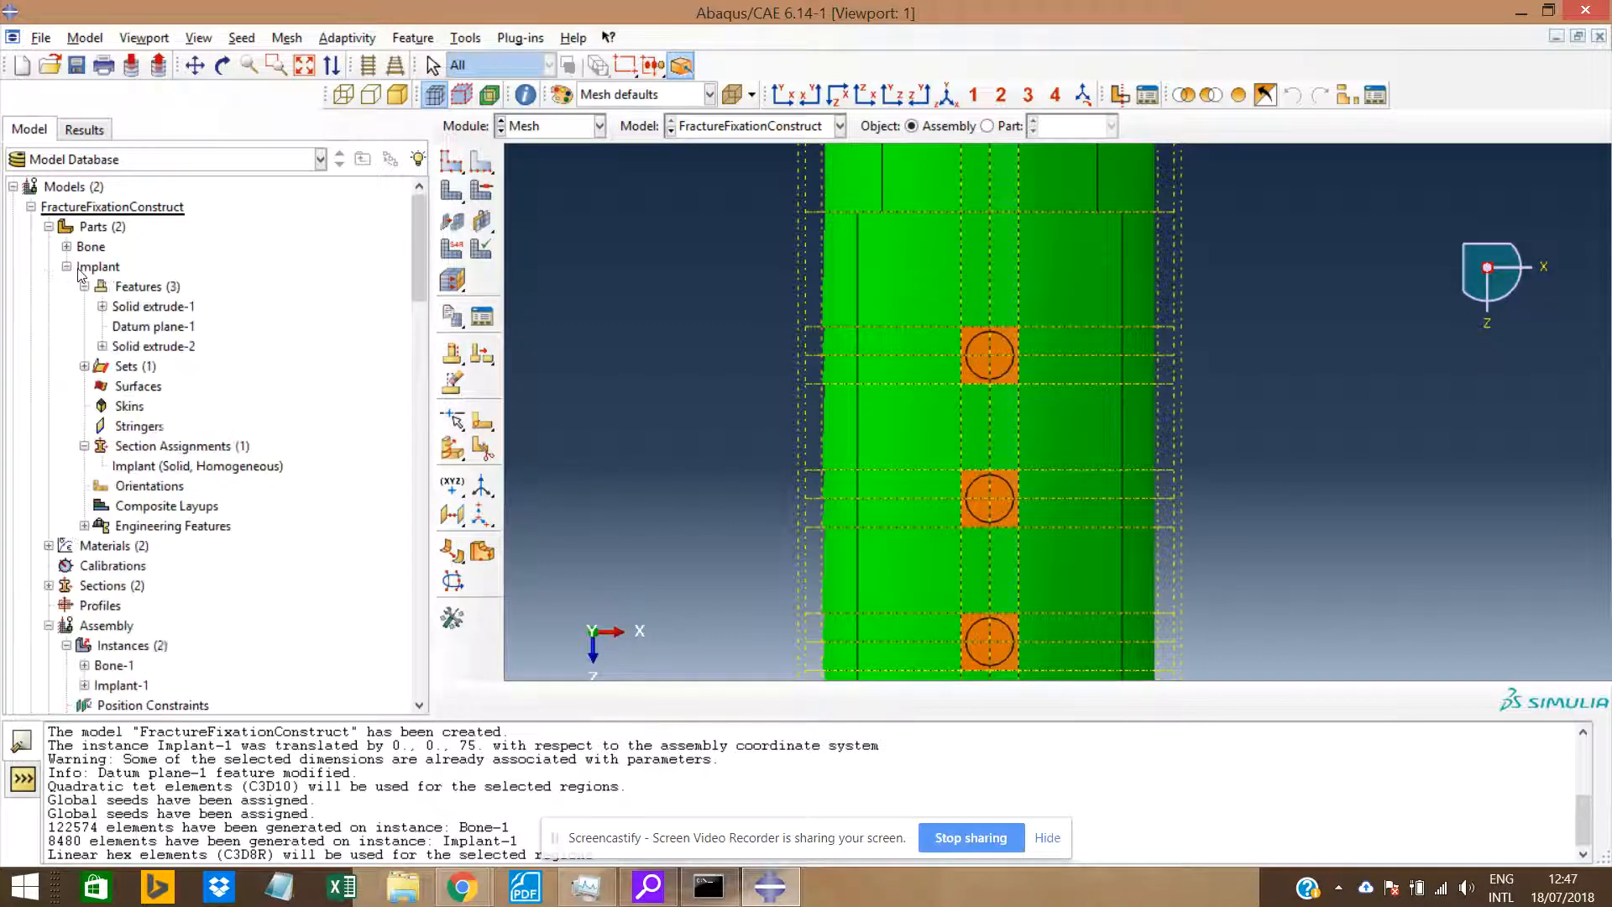
left_click(101, 346)
right_click(150, 370)
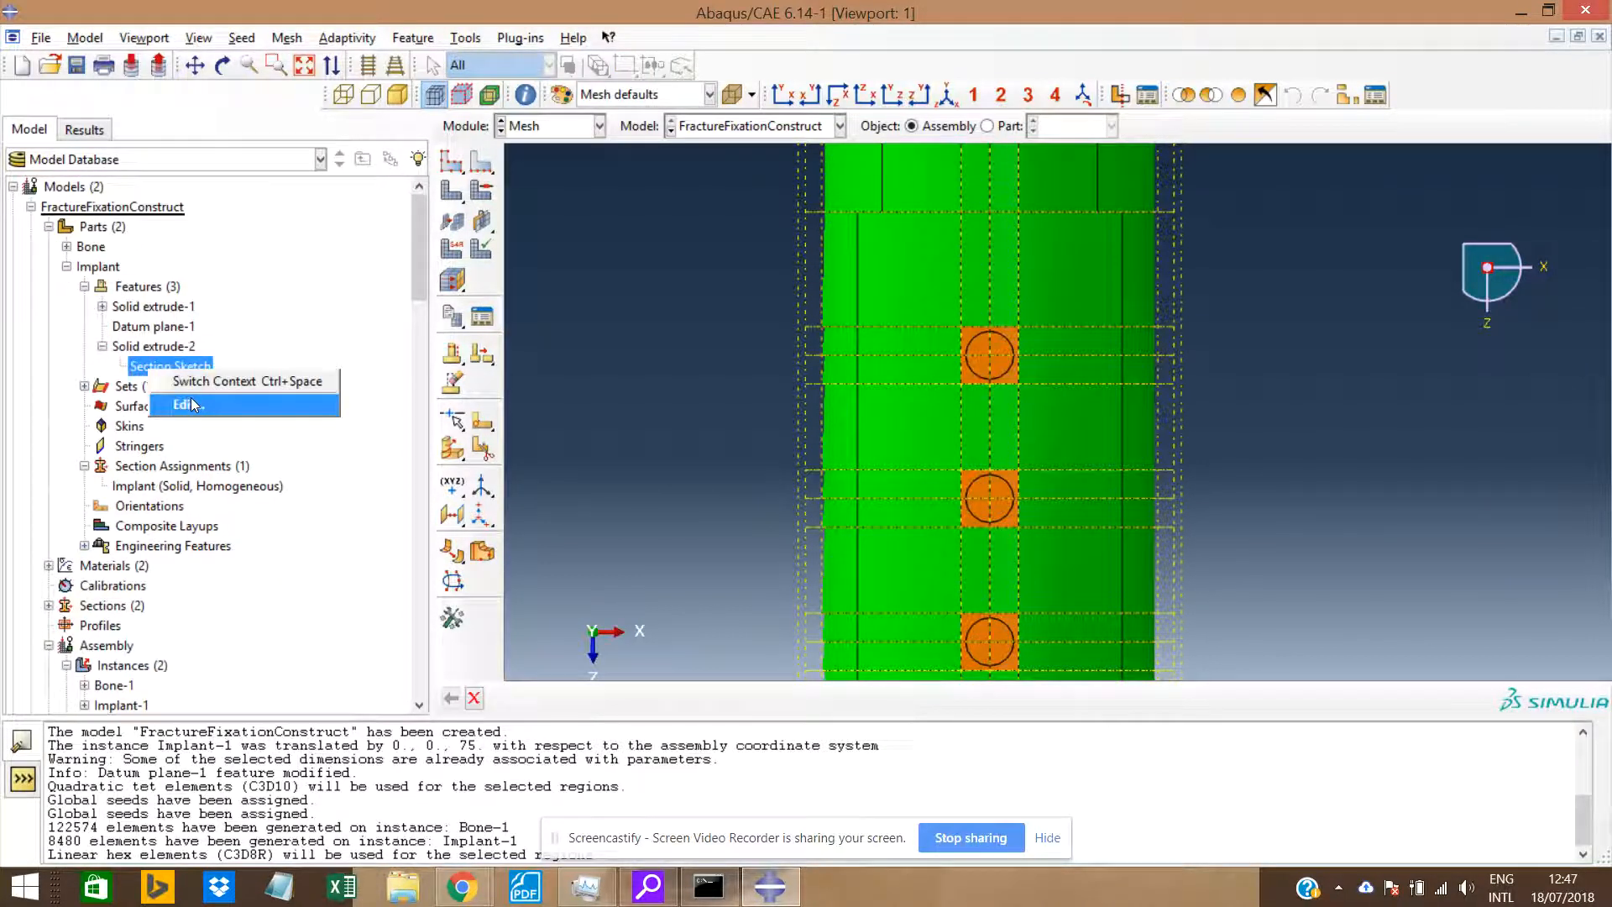
left_click(188, 404)
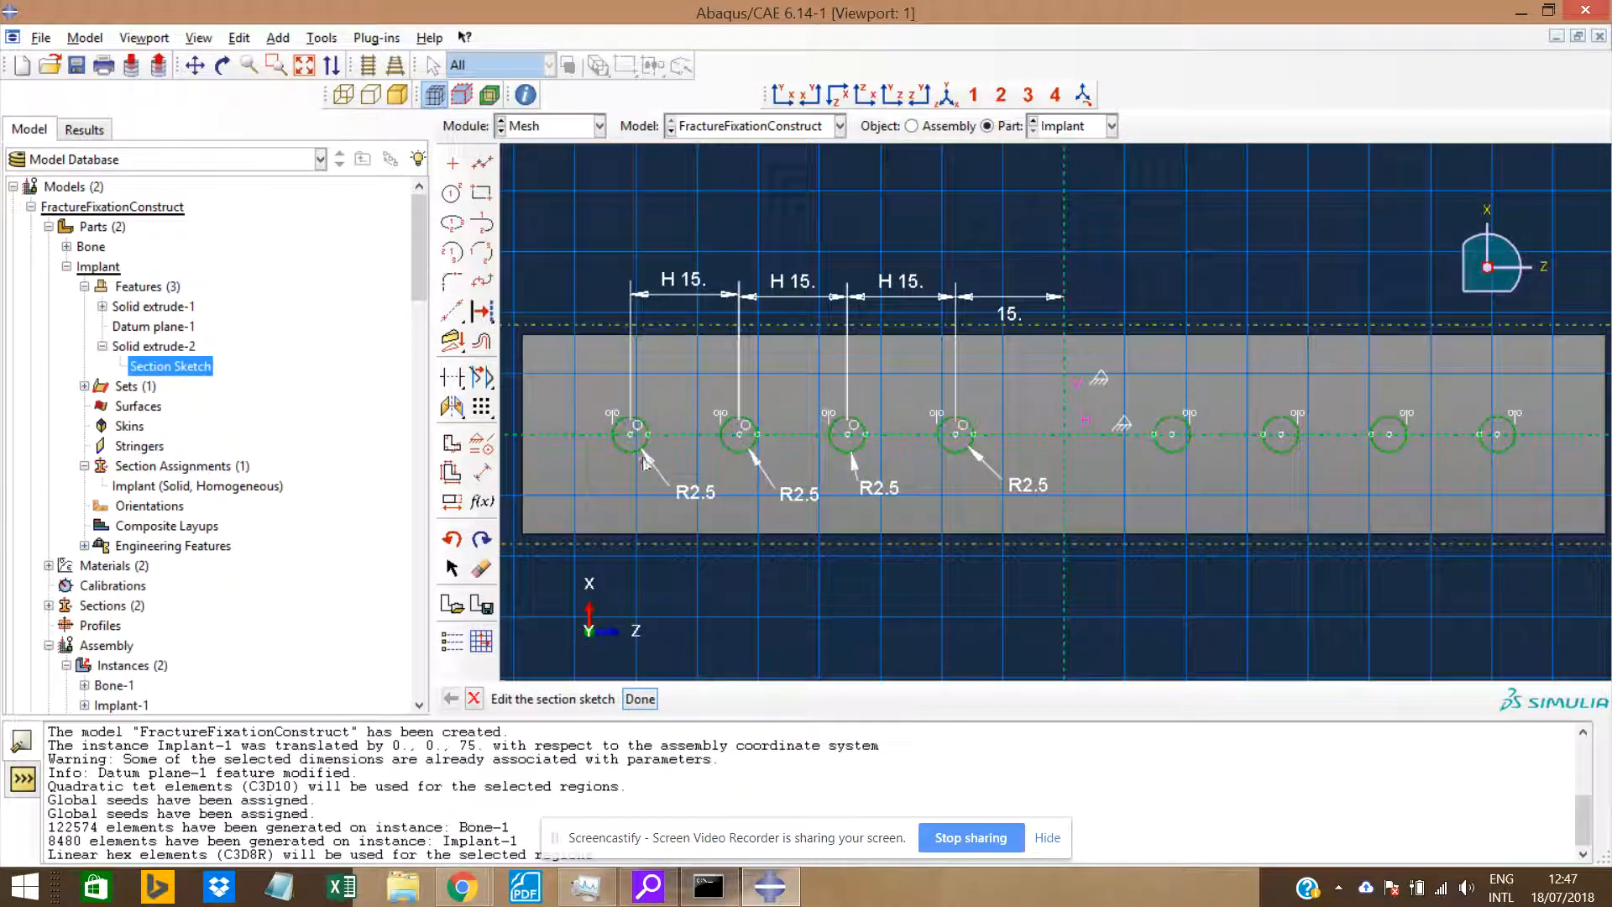
Move the leftmost screw circle's perimeter point onto the horizontal centreline at x -57.5, y 0.
scroll(970, 445, "up", 5)
scroll(694, 415, "up", 5)
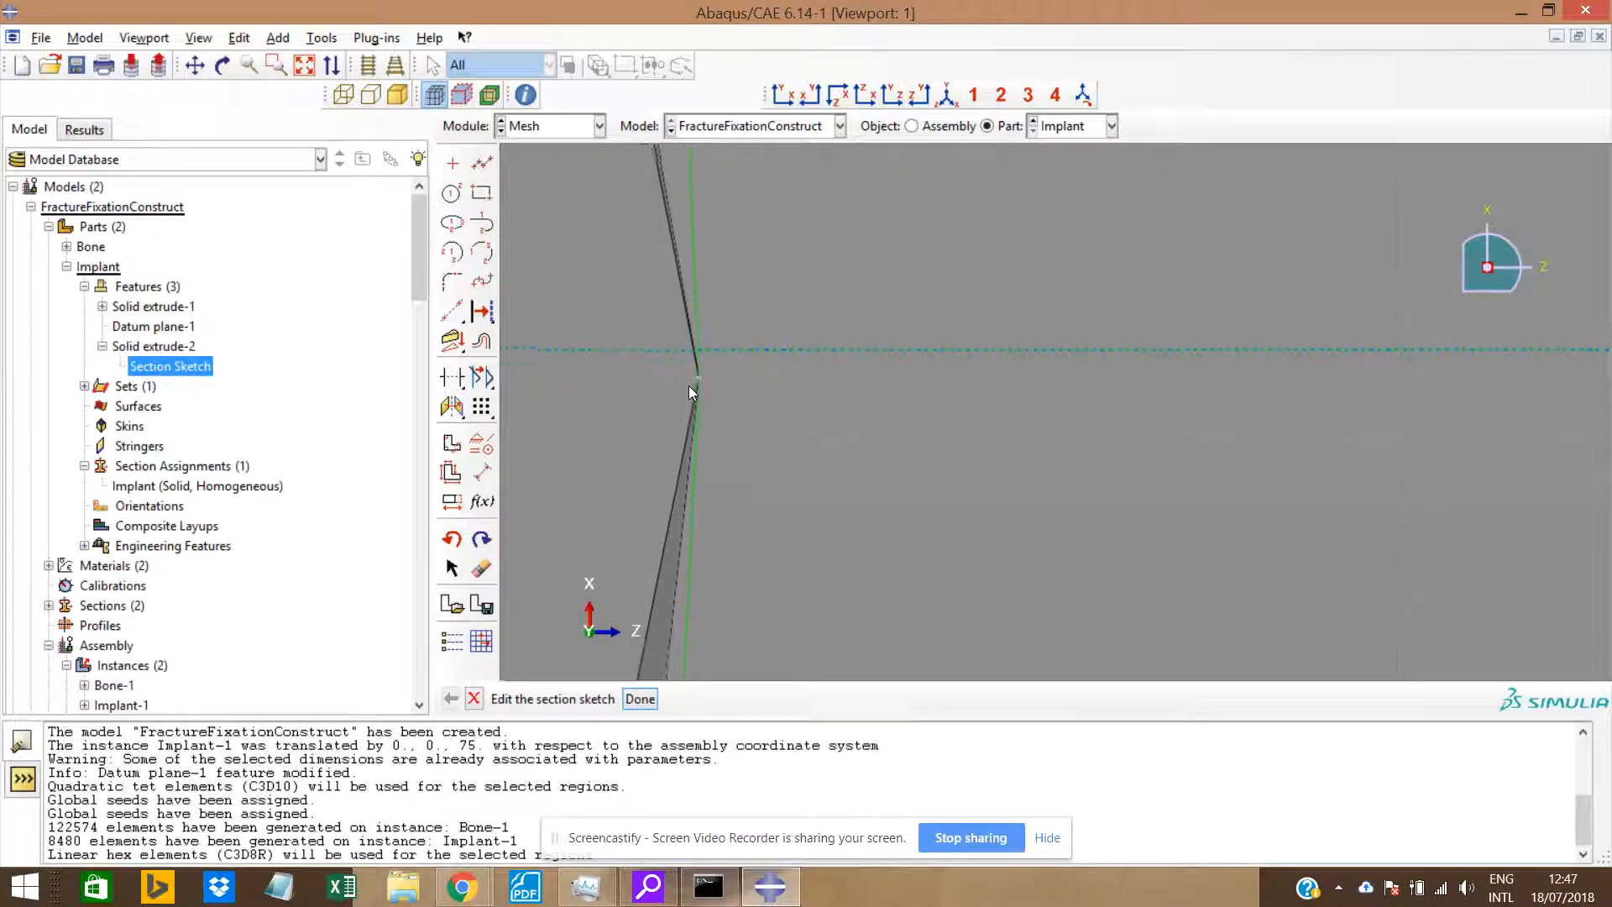
left_click(452, 569)
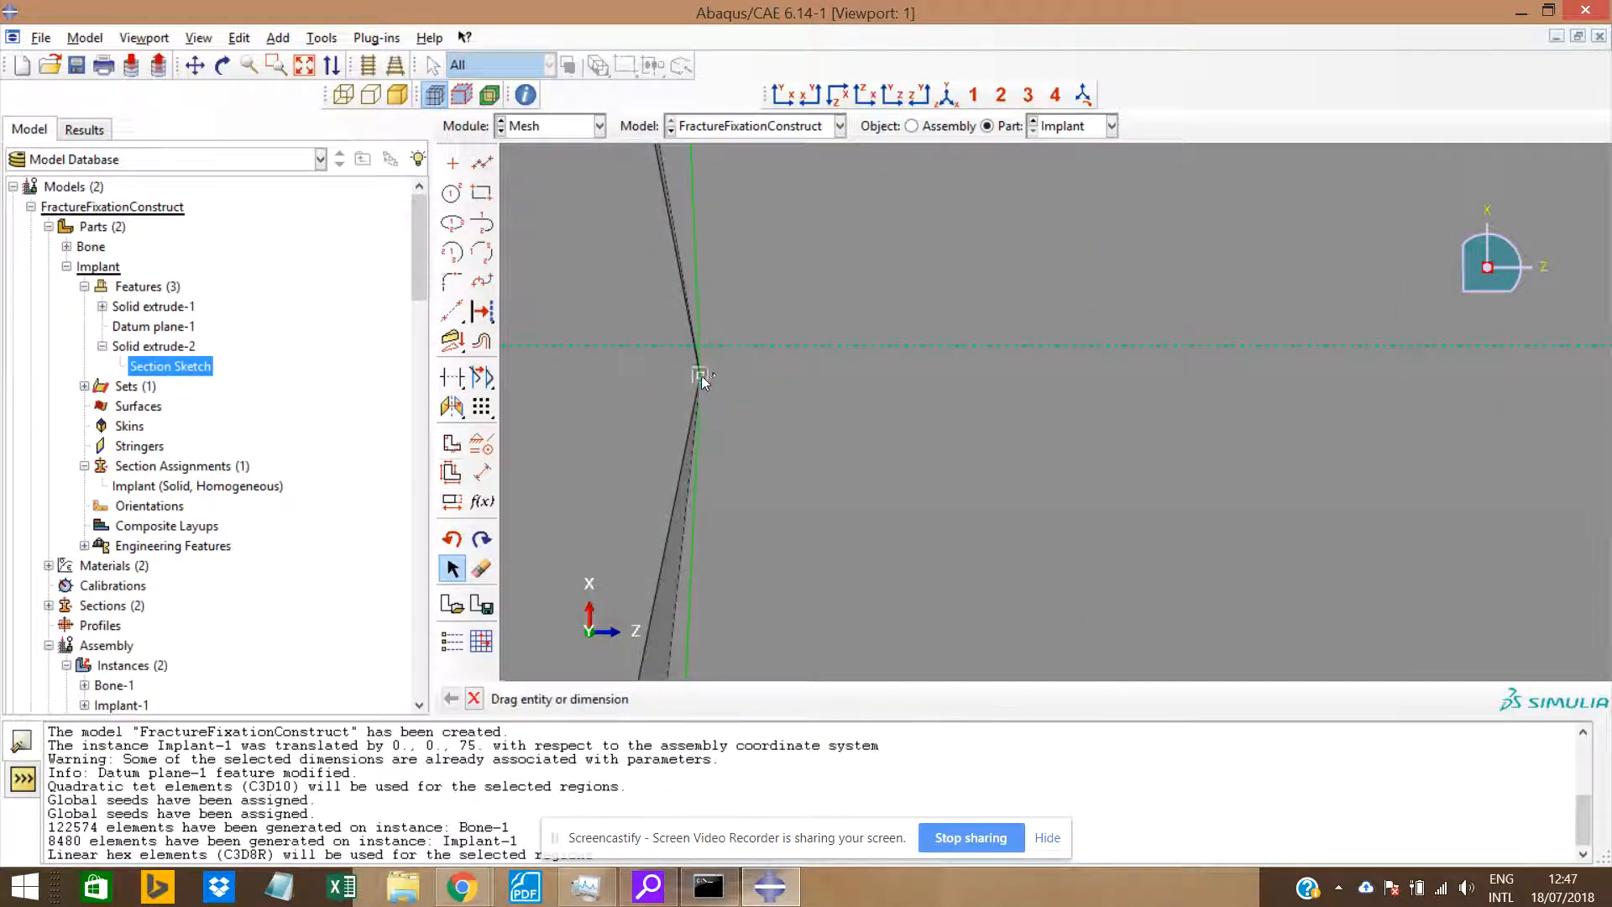
left_click_drag(703, 342, 715, 387)
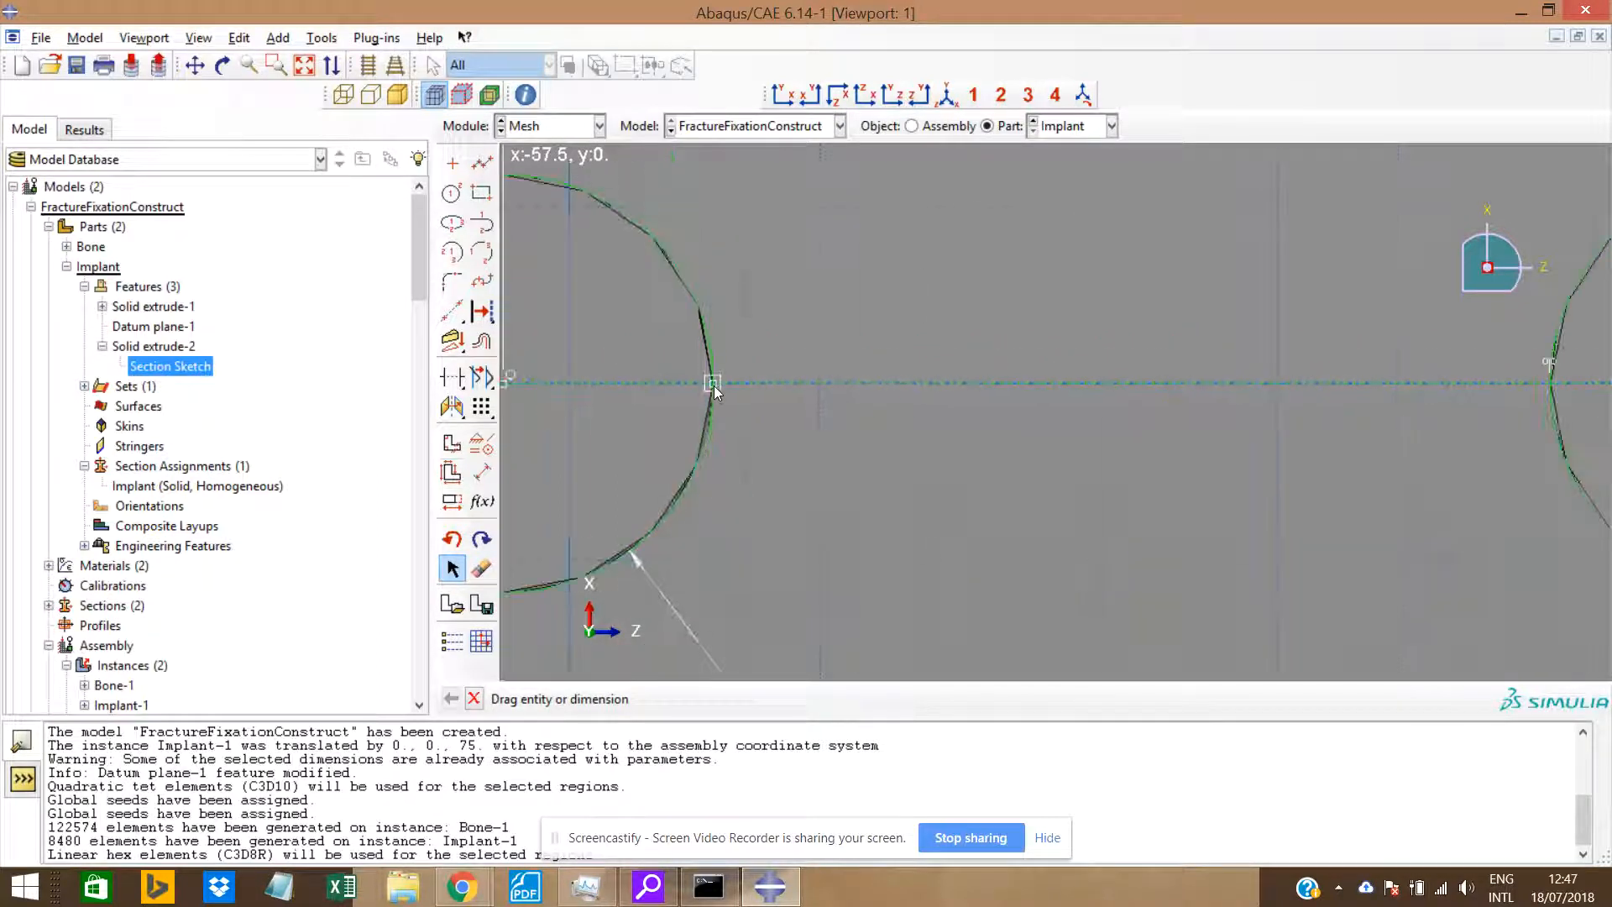
Constrain the second screw circle's perimeter point to be coincident with the horizontal centreline.
scroll(971, 390, "up", 10)
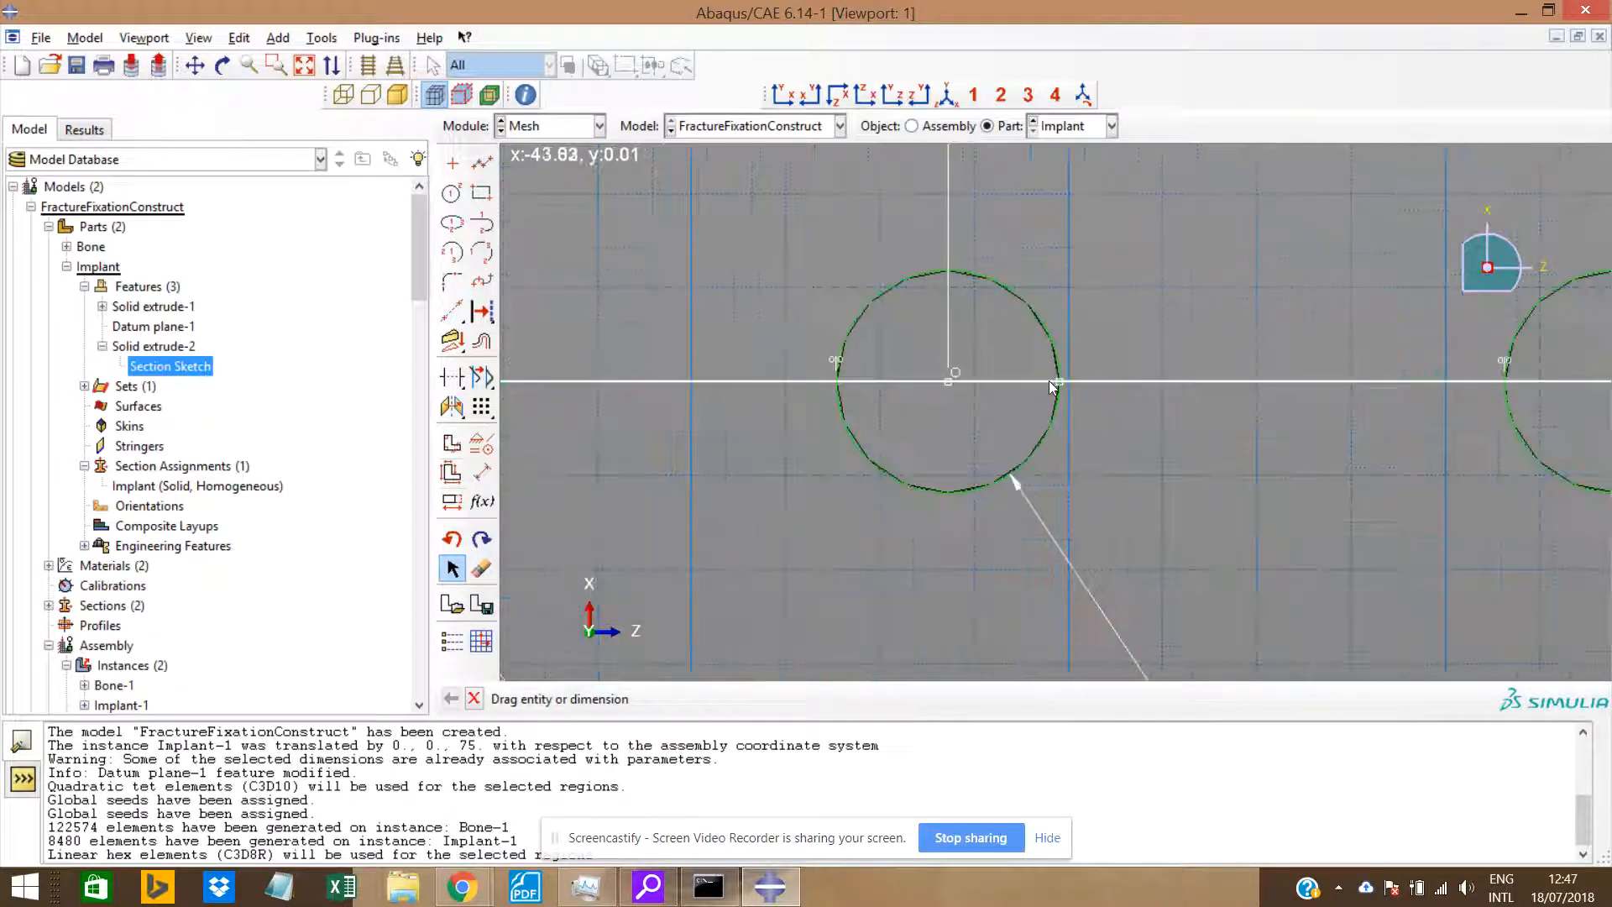
scroll(1067, 383, "up", 5)
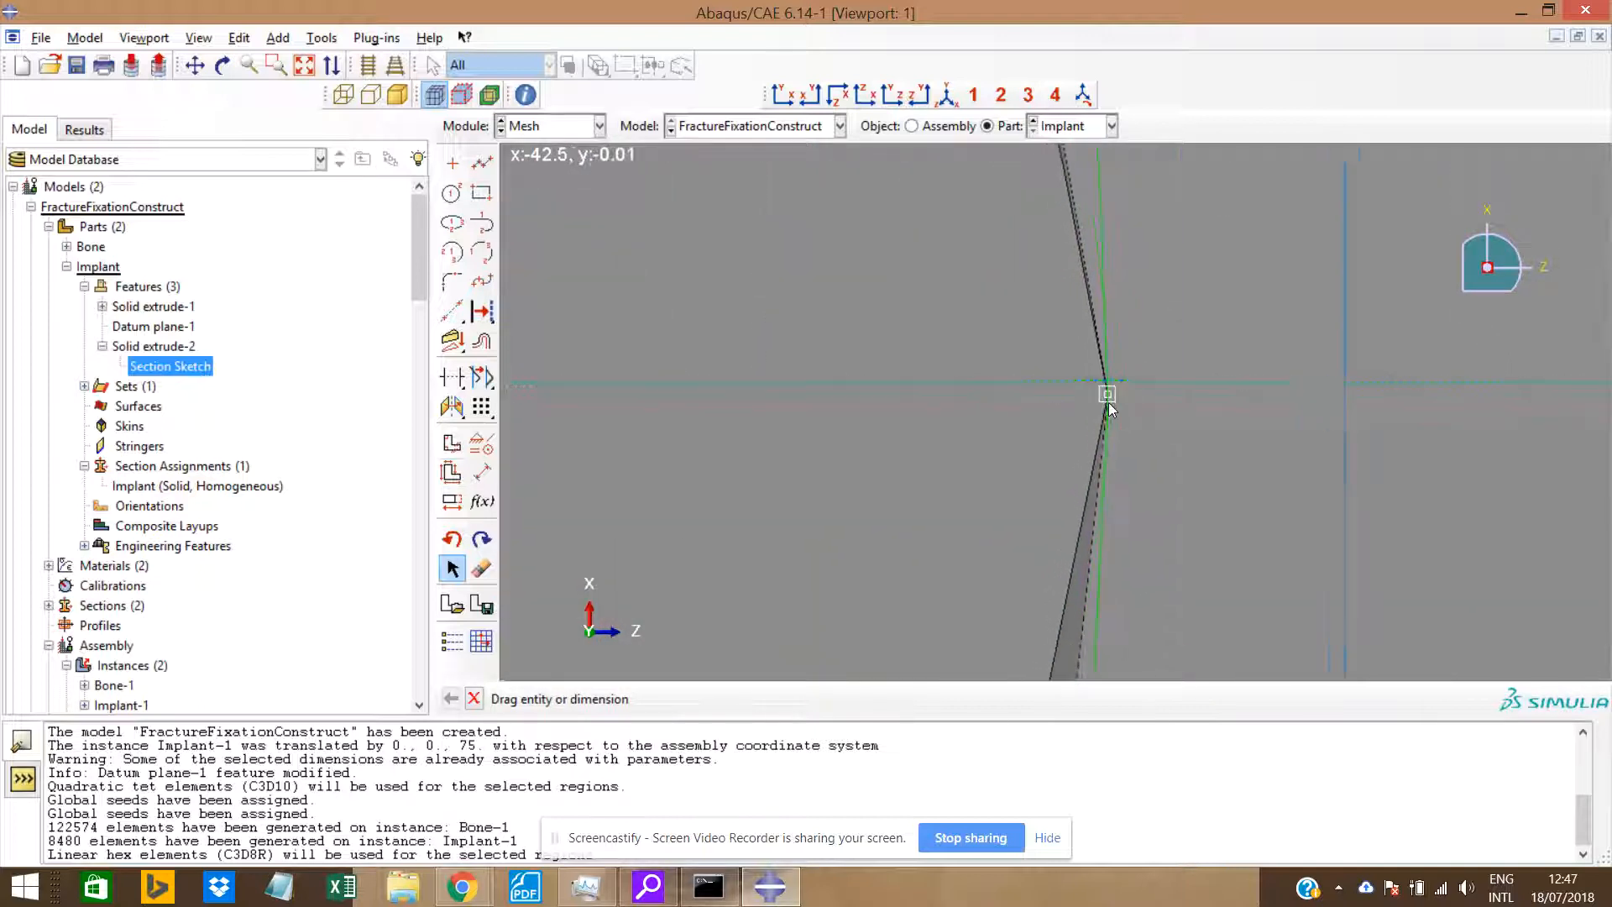
left_click(451, 442)
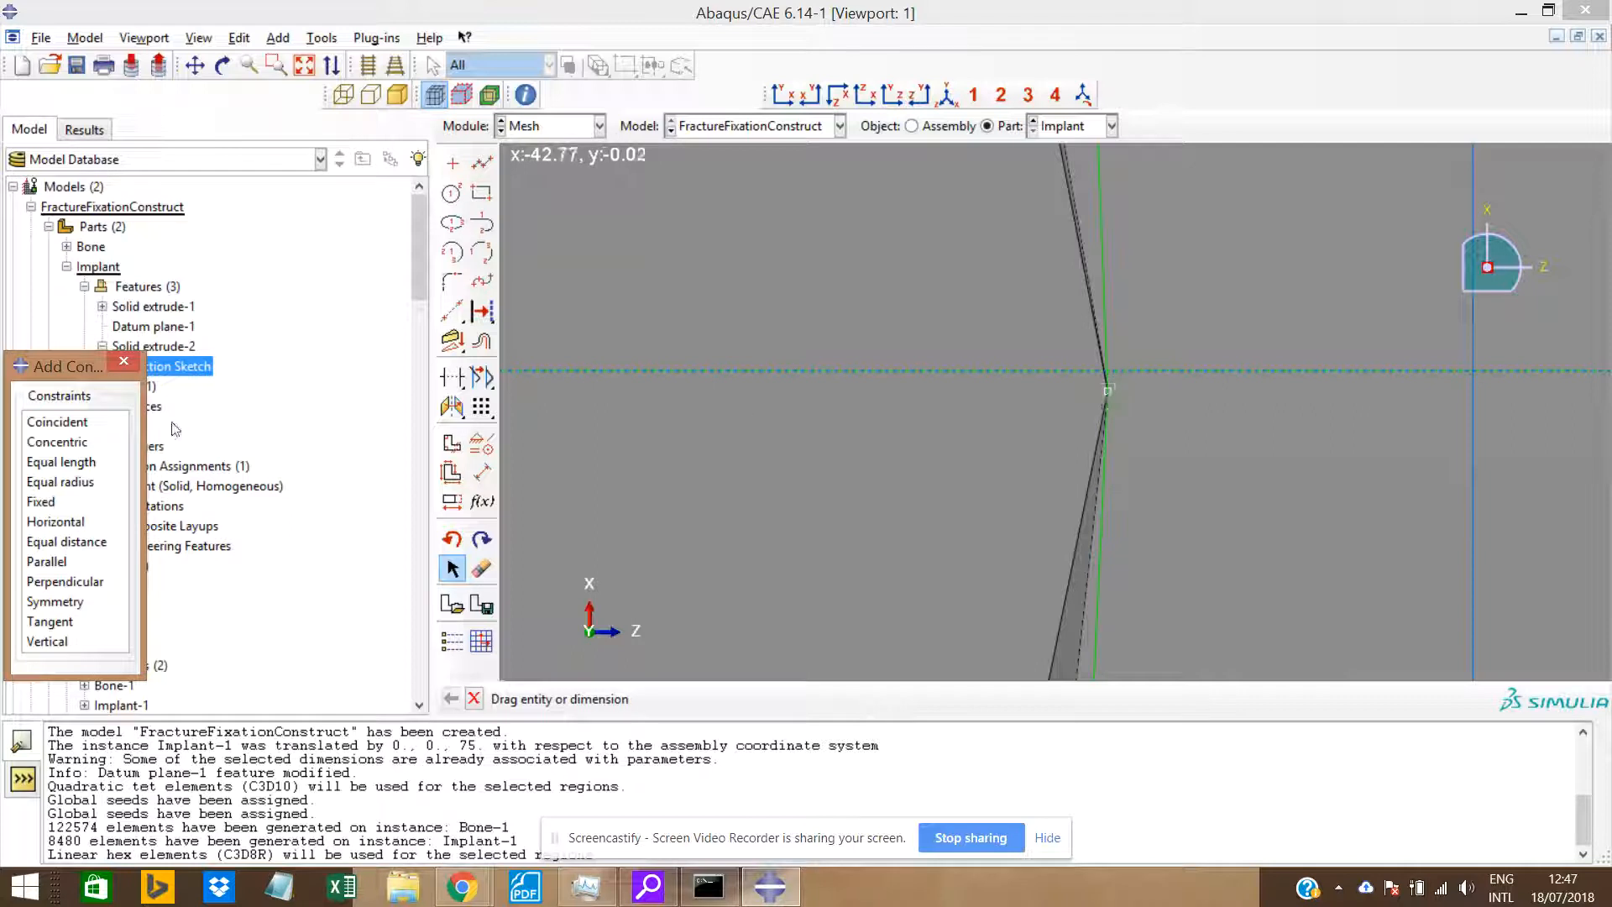
left_click(57, 422)
left_click(1107, 394)
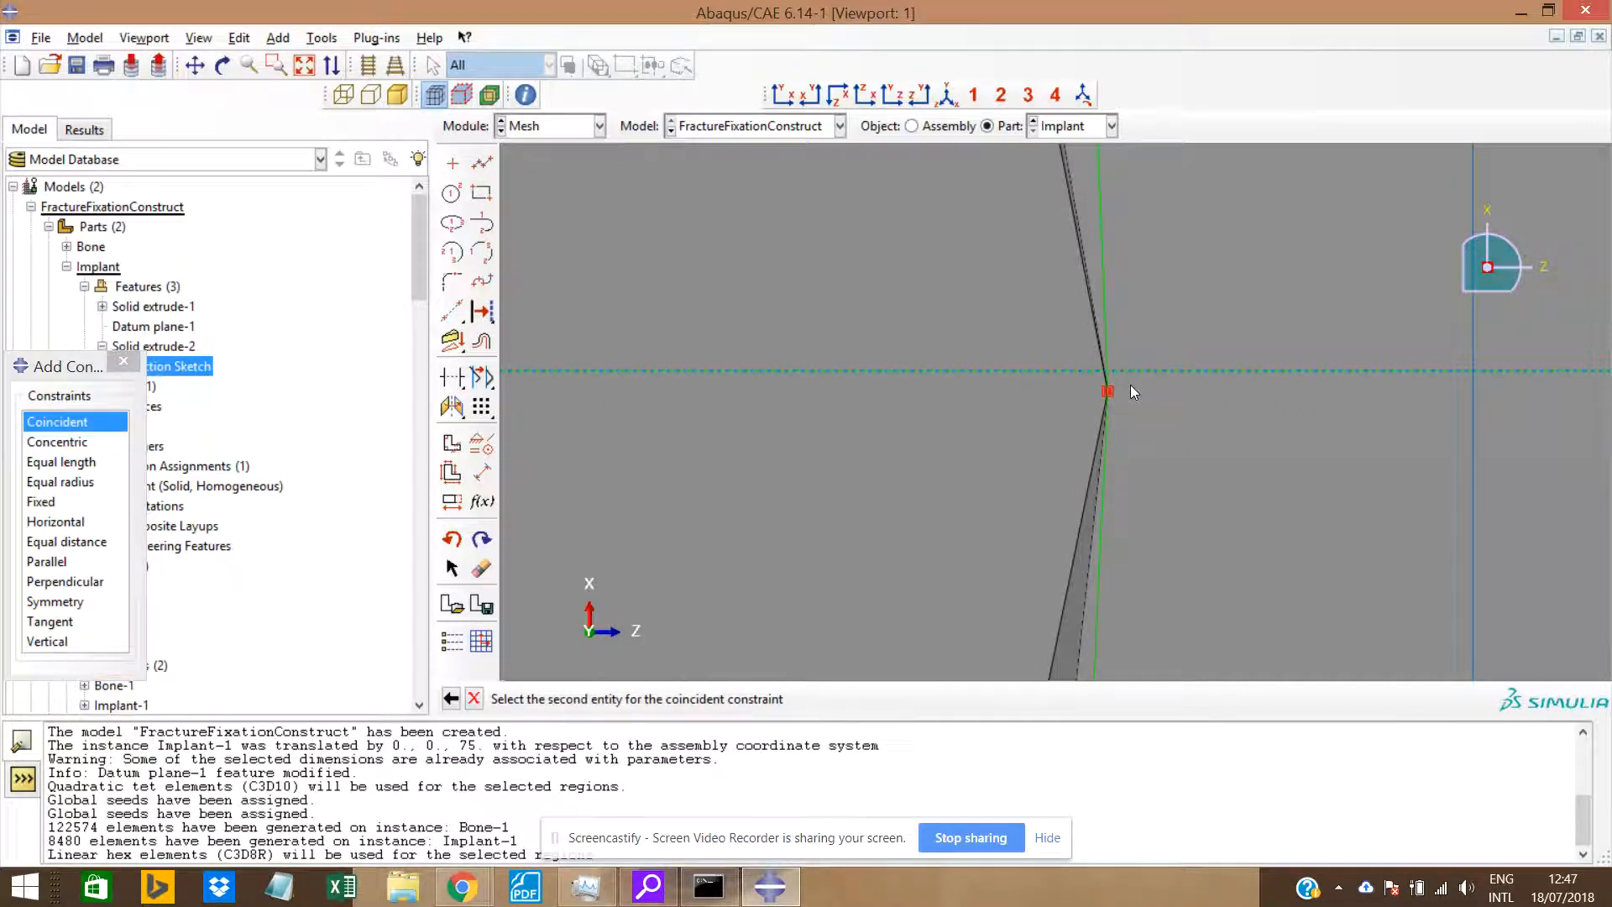
left_click(1157, 370)
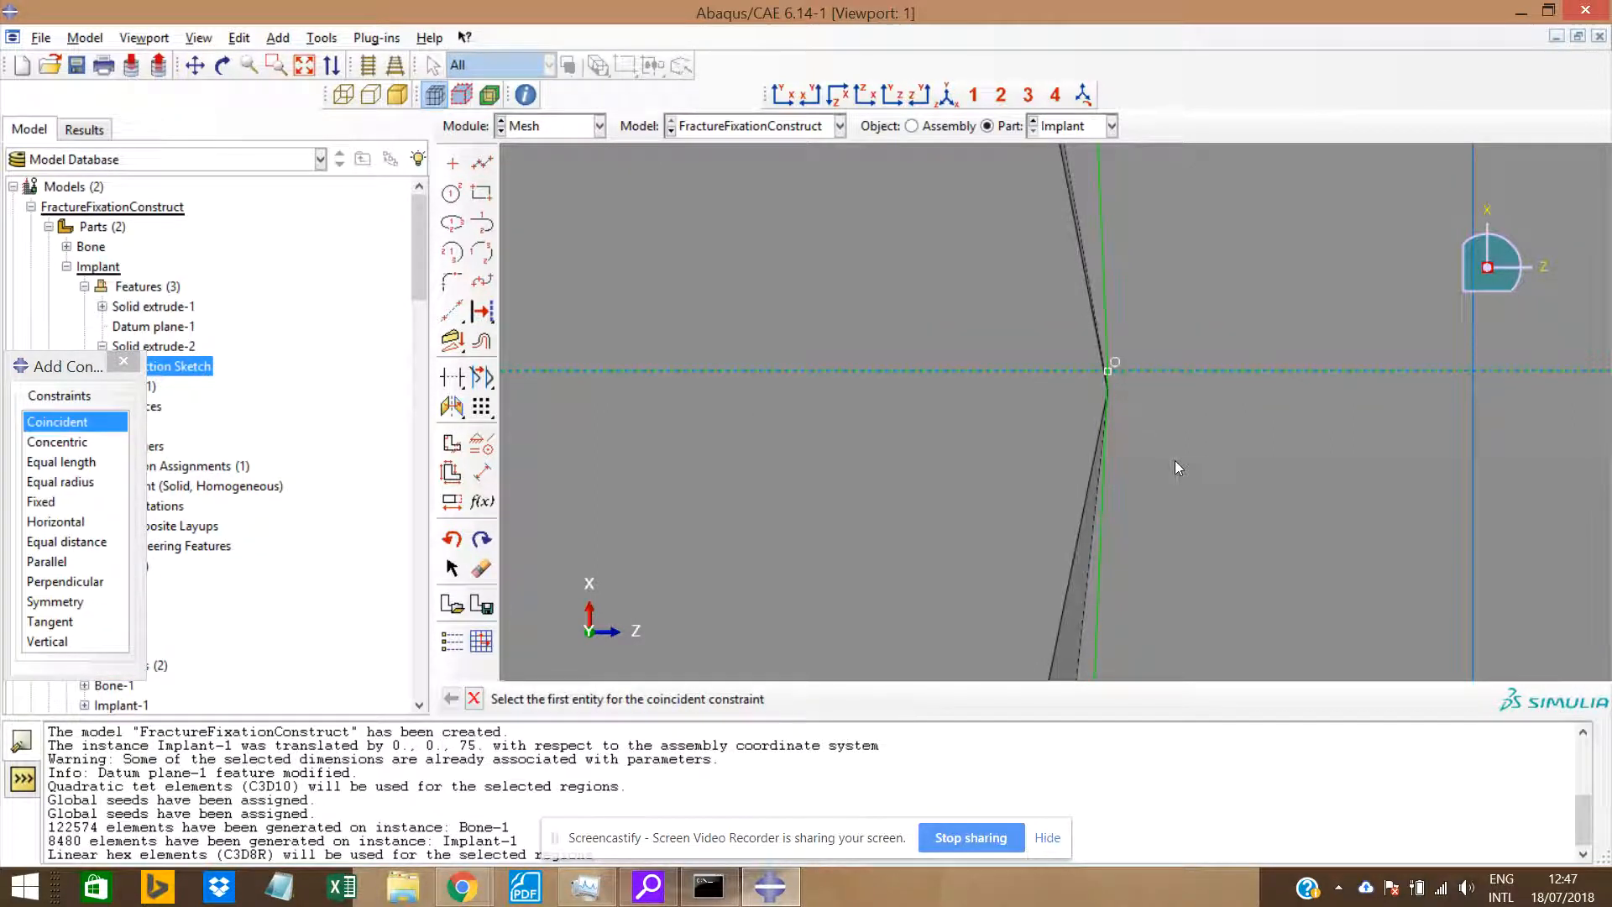
Pull the leftmost screw circle's perimeter point off the horizontal centreline and constrain it coincident with that line.
scroll(1177, 461, "up", 15)
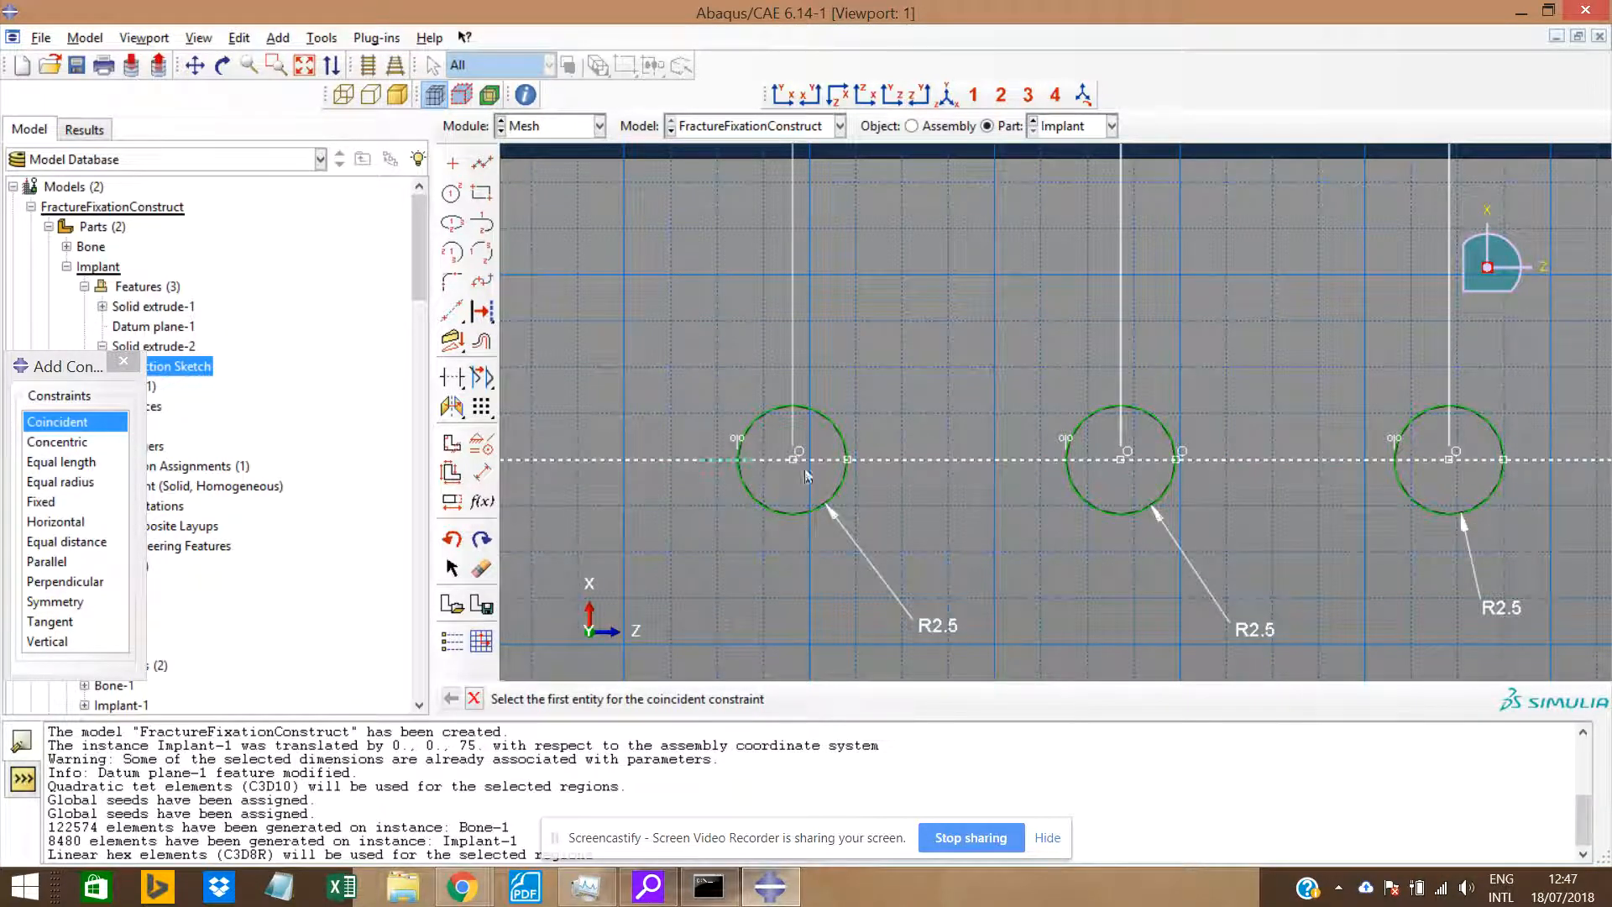
left_click(452, 569)
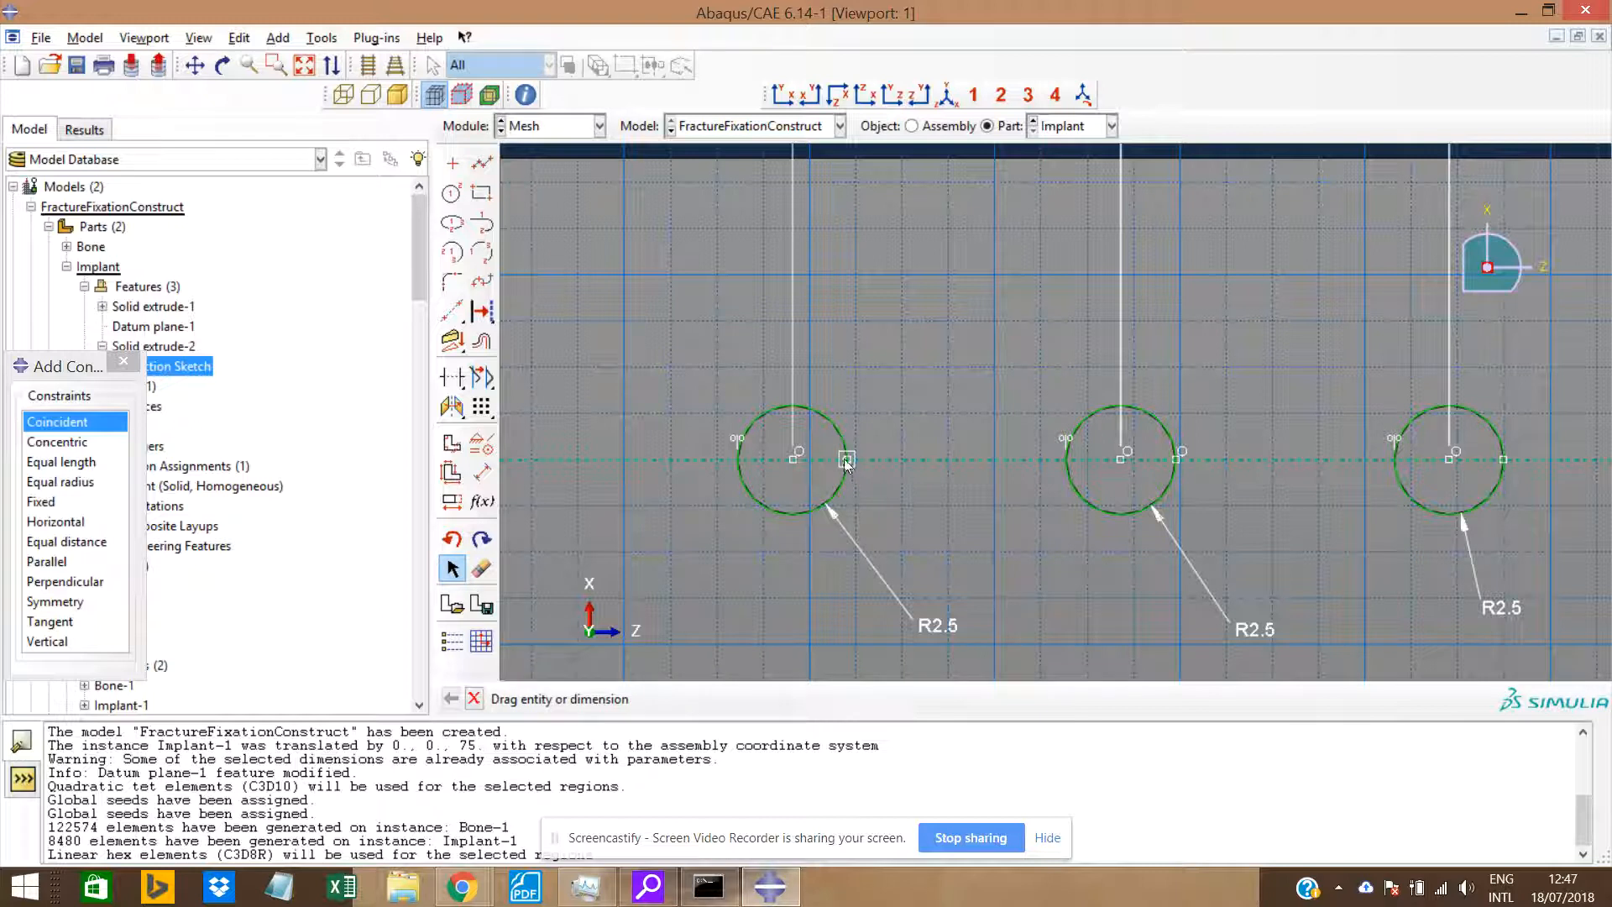
left_click_drag(846, 462, 843, 480)
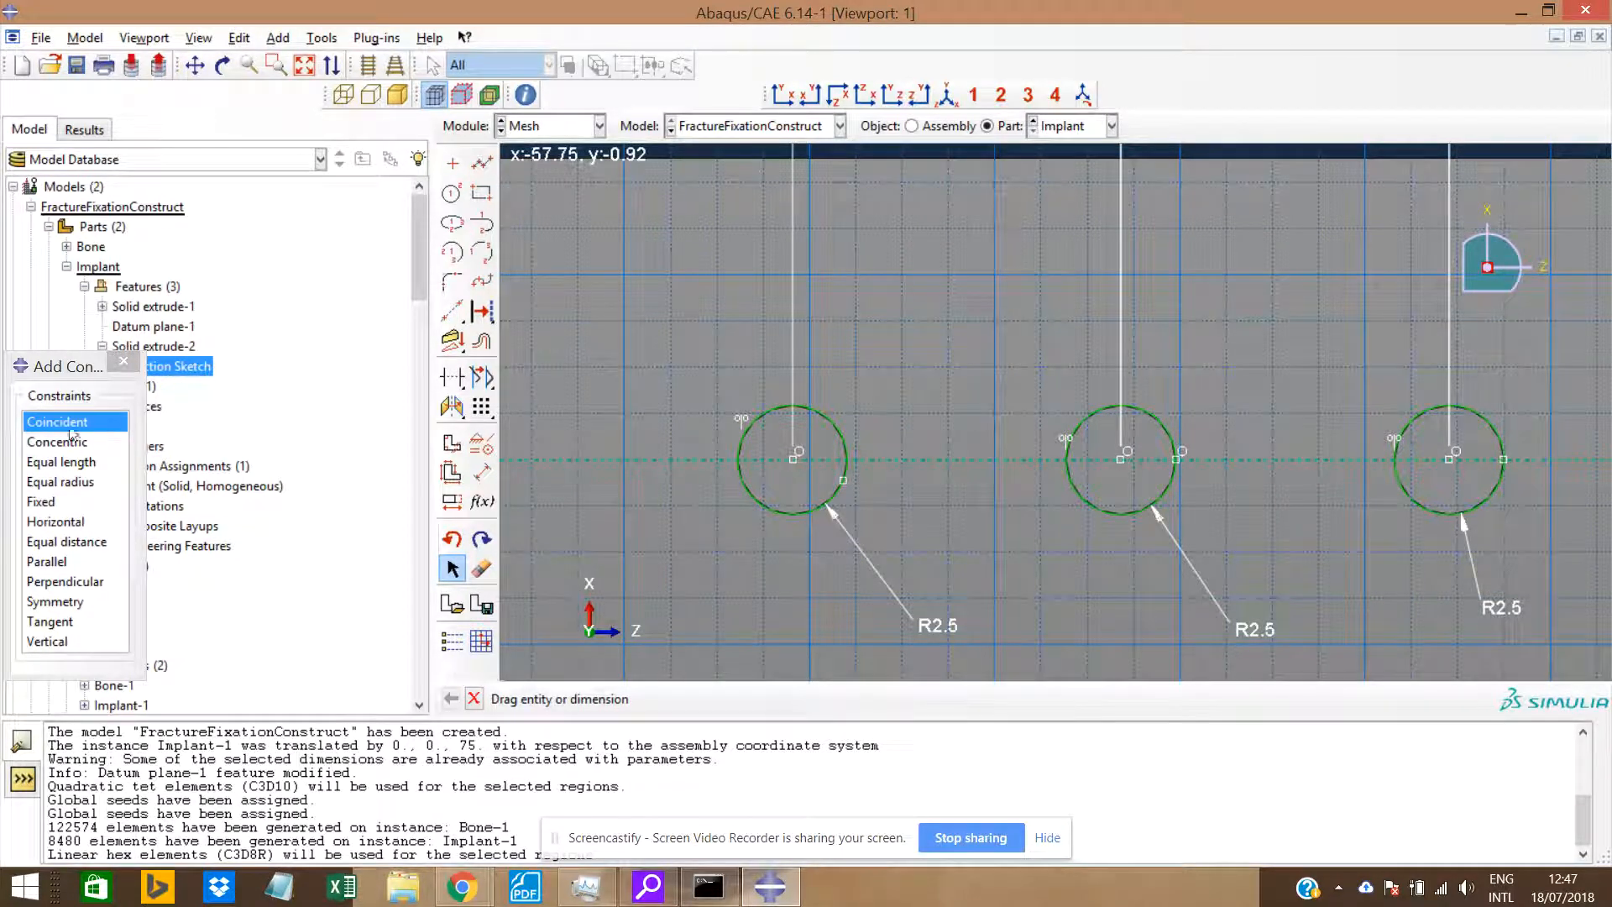
left_click(57, 422)
left_click(843, 480)
left_click(875, 458)
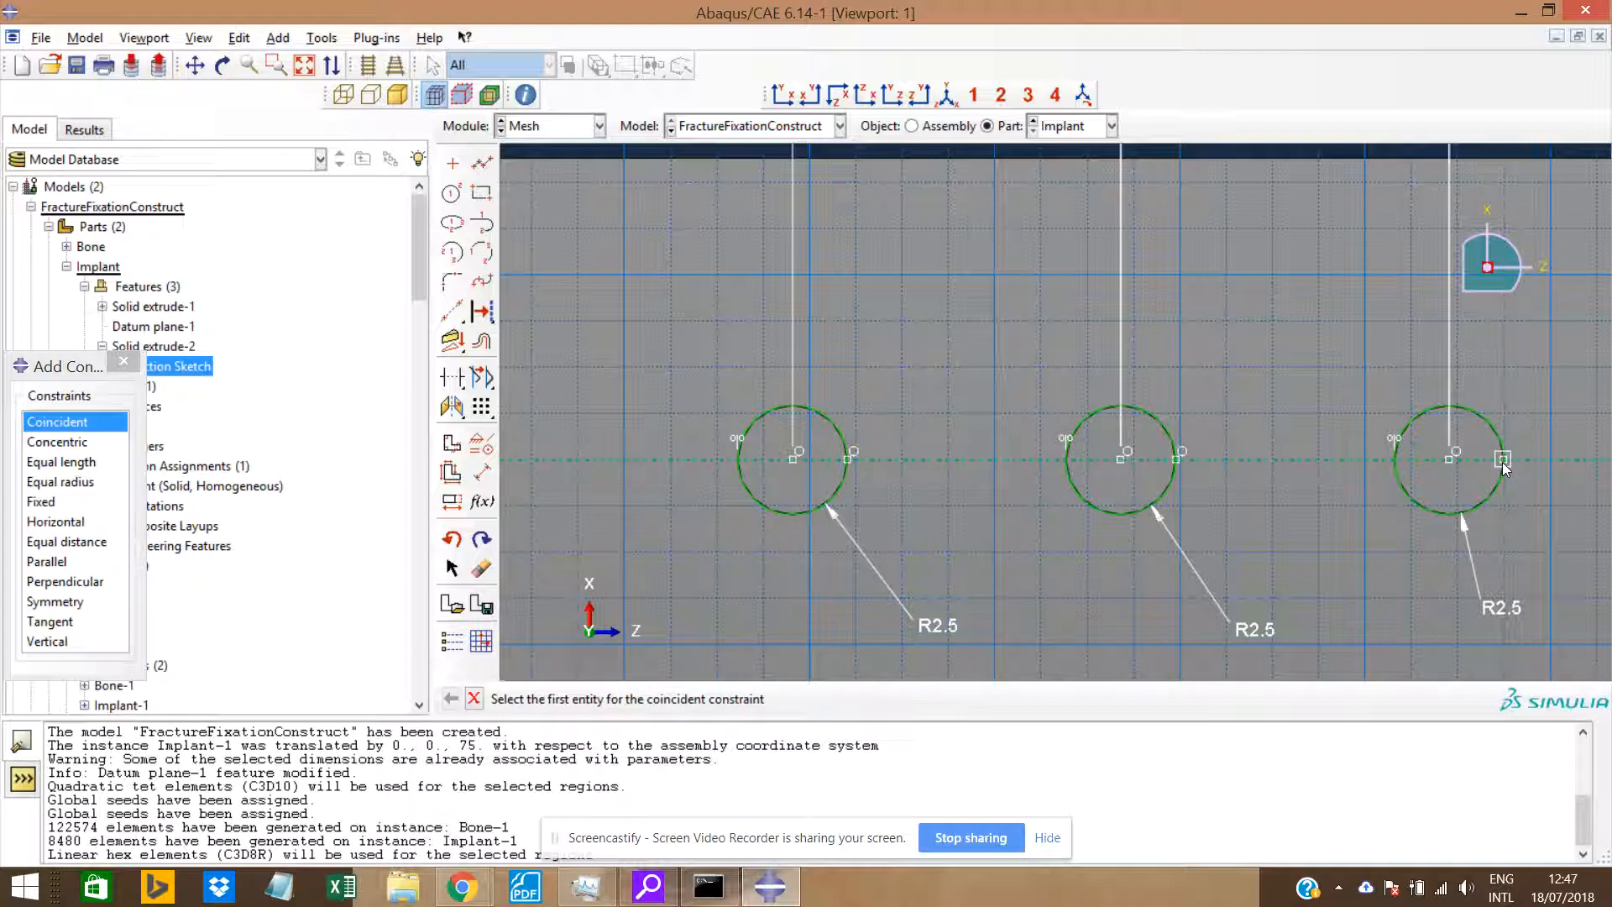
Shift the third screw circle's perimeter point below the horizontal centreline and add a coincident constraint between them.
left_click(453, 568)
left_click_drag(1504, 467, 1504, 475)
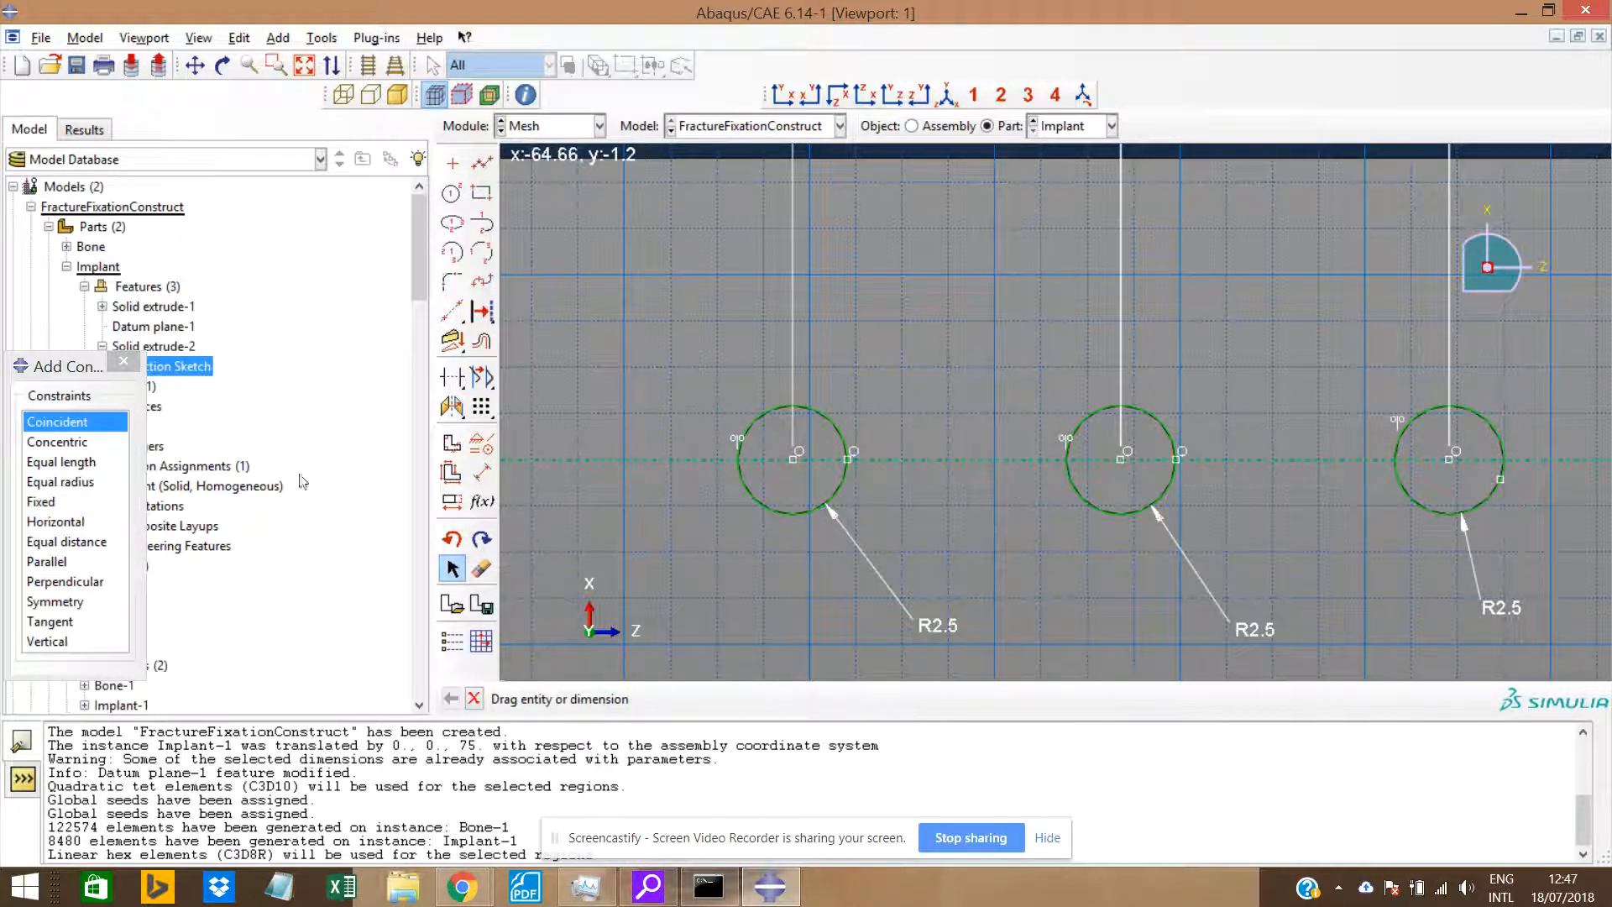
left_click(55, 422)
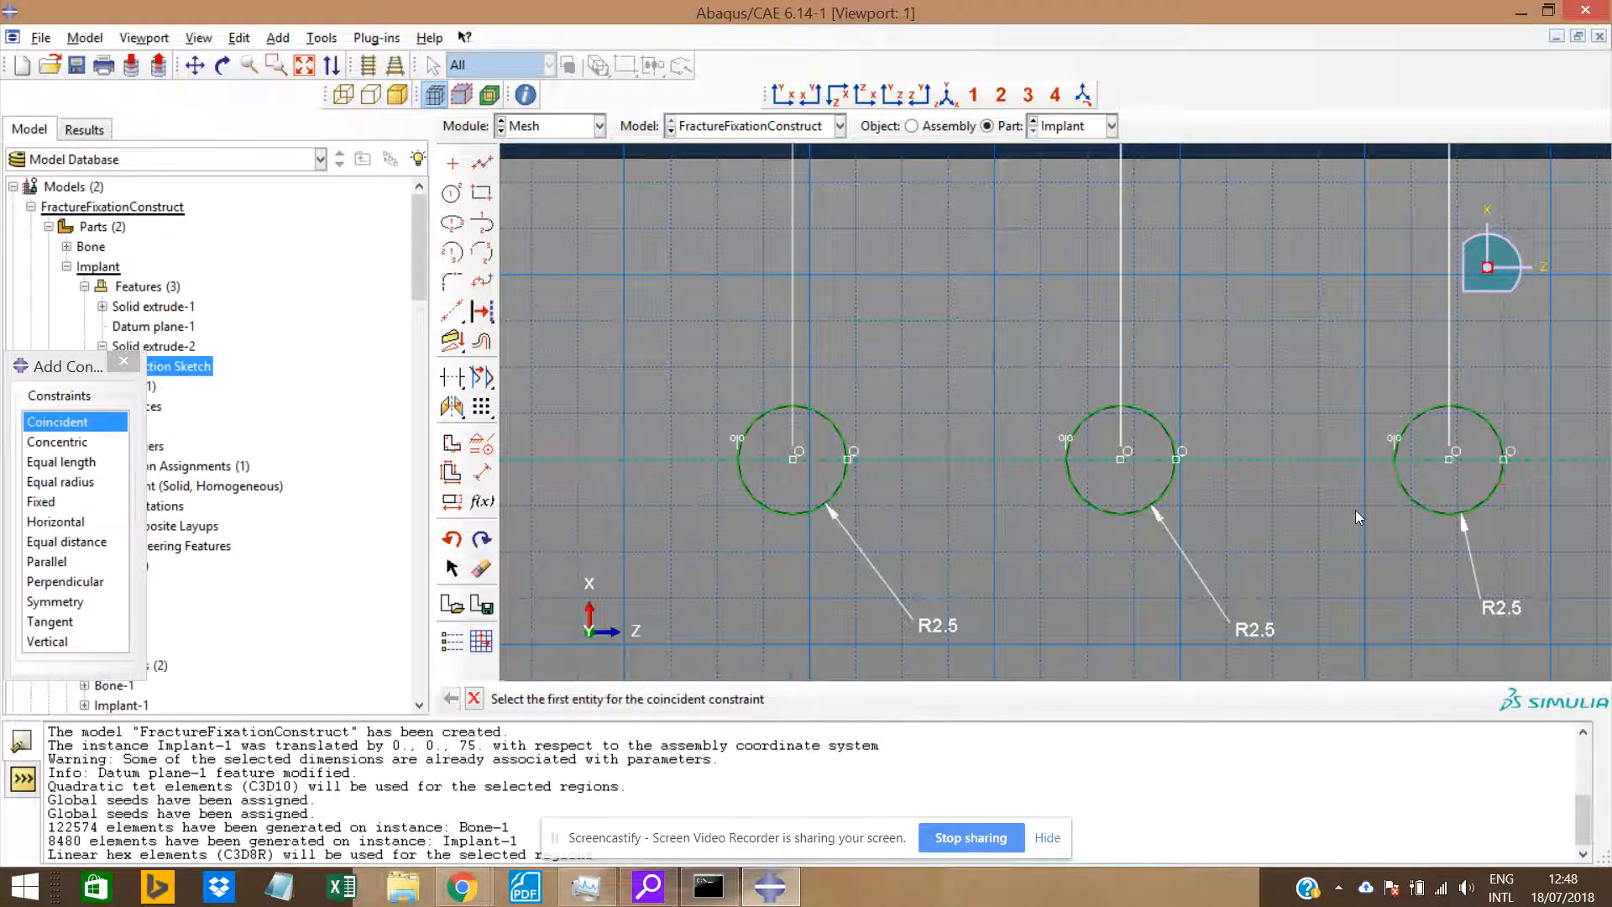
Move the fourth screw circle's perimeter point below the horizontal centreline and make it coincident with that line.
scroll(1478, 504, "down", 4)
scroll(1545, 509, "up", 5)
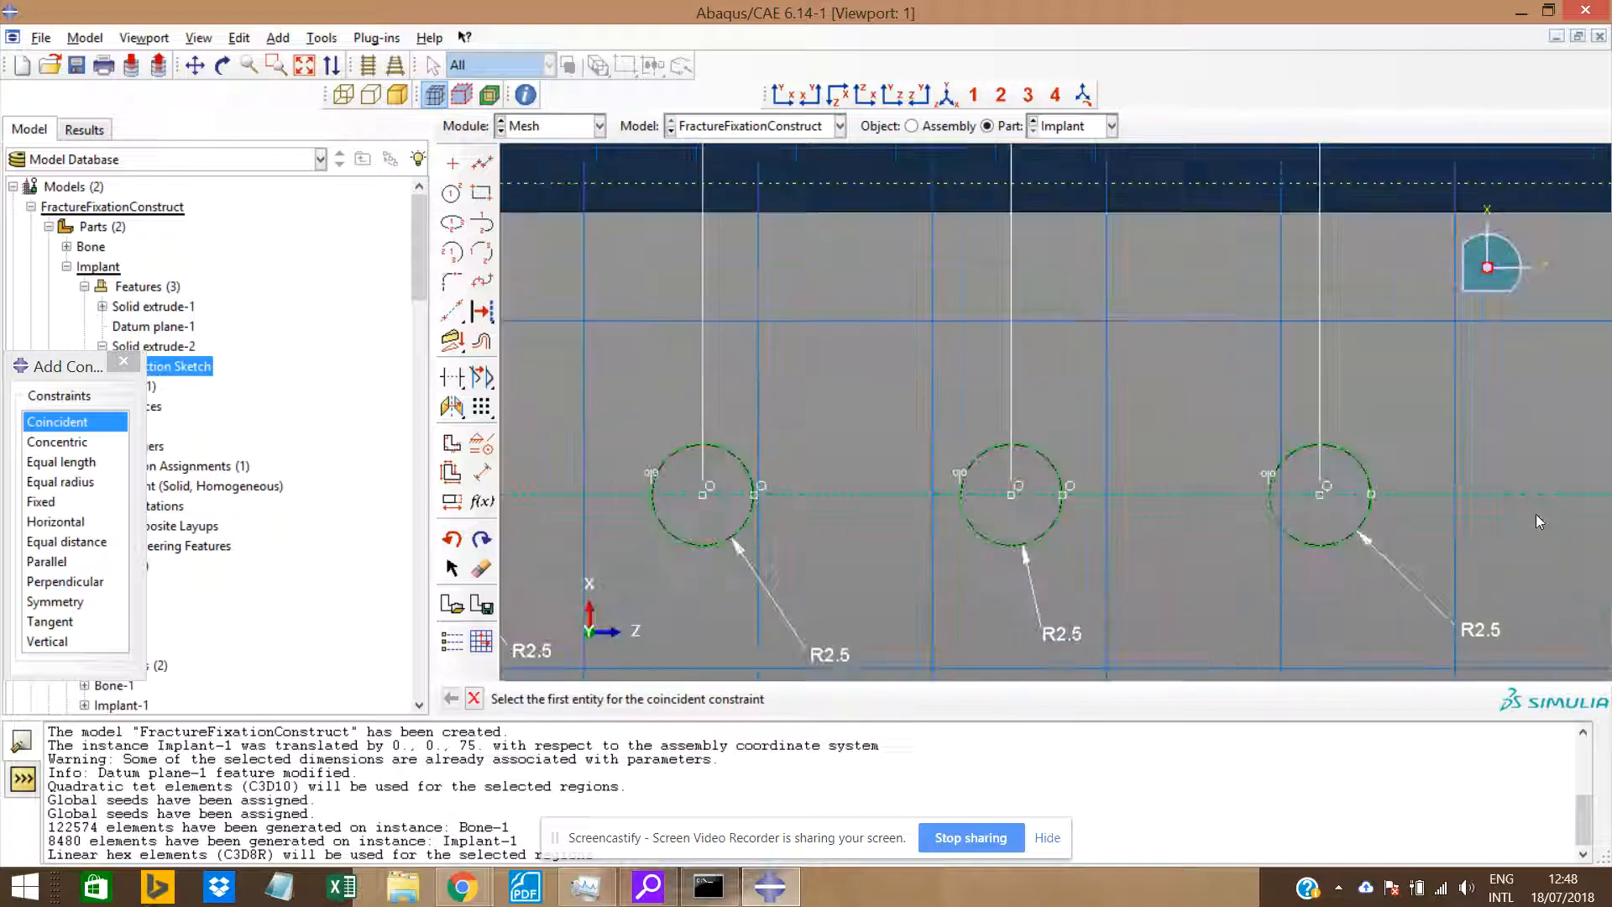
left_click(452, 569)
left_click_drag(1264, 485, 1251, 508)
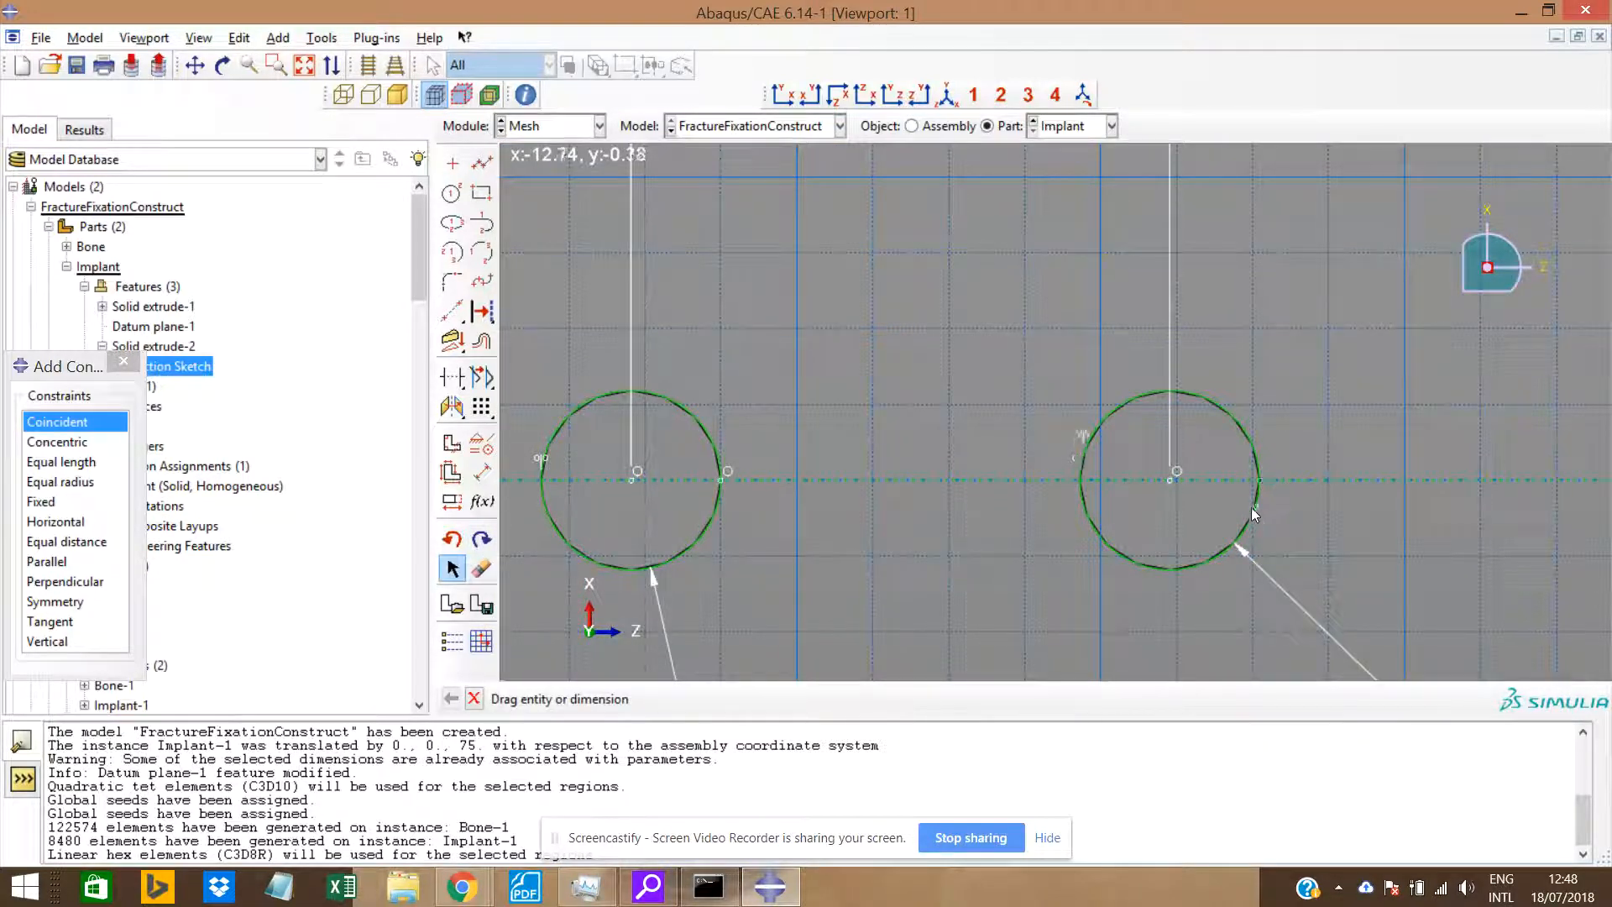
left_click(99, 429)
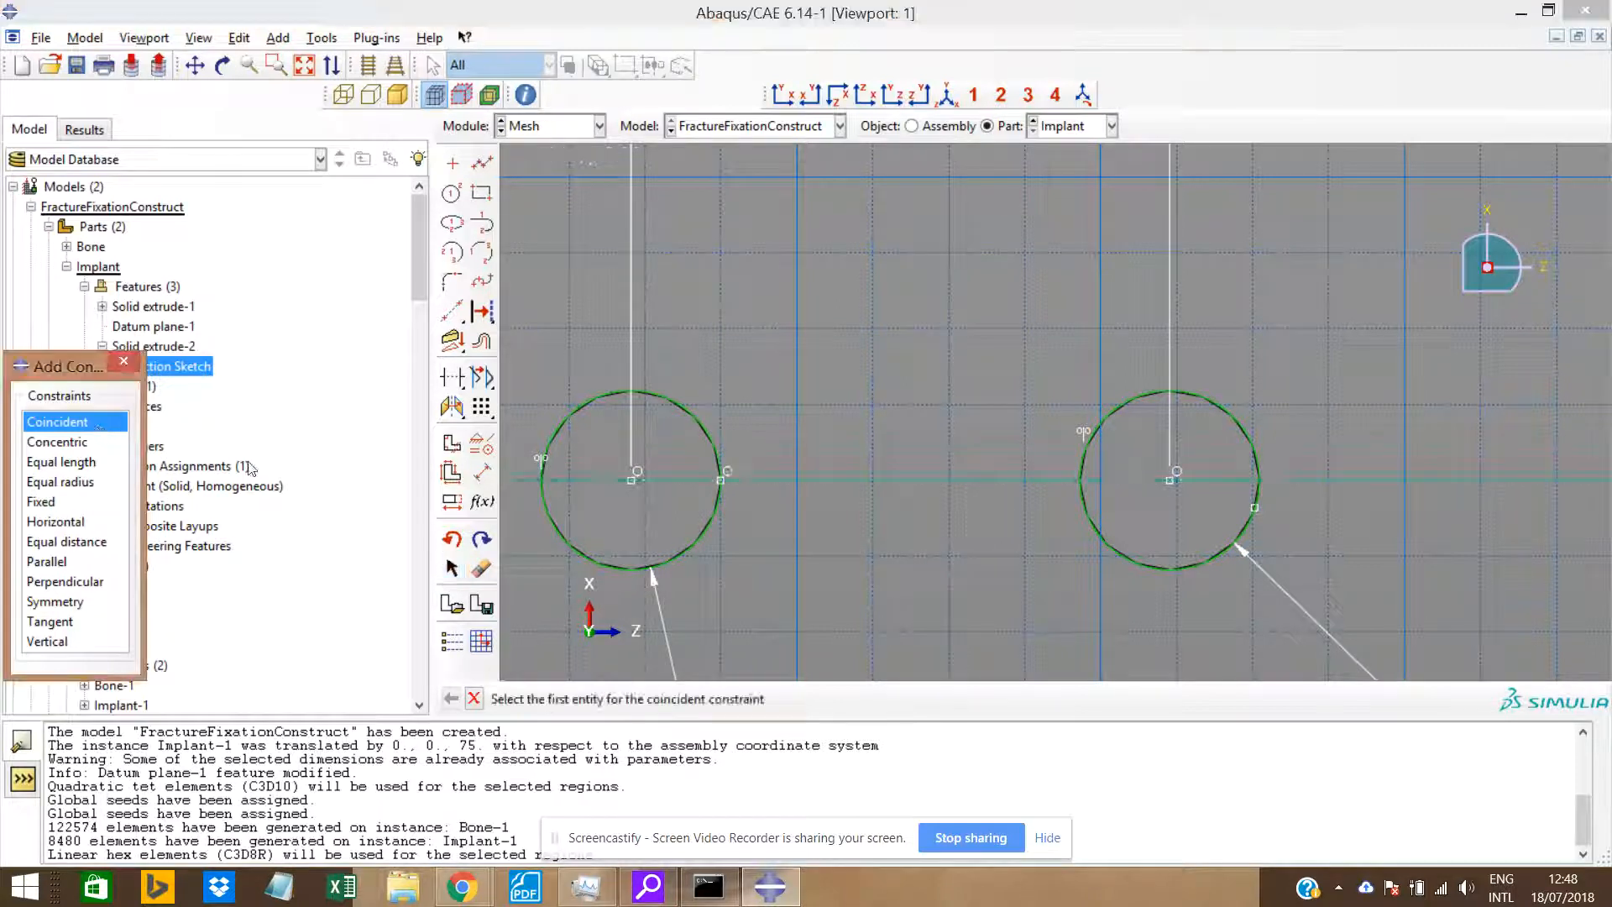
left_click(1253, 509)
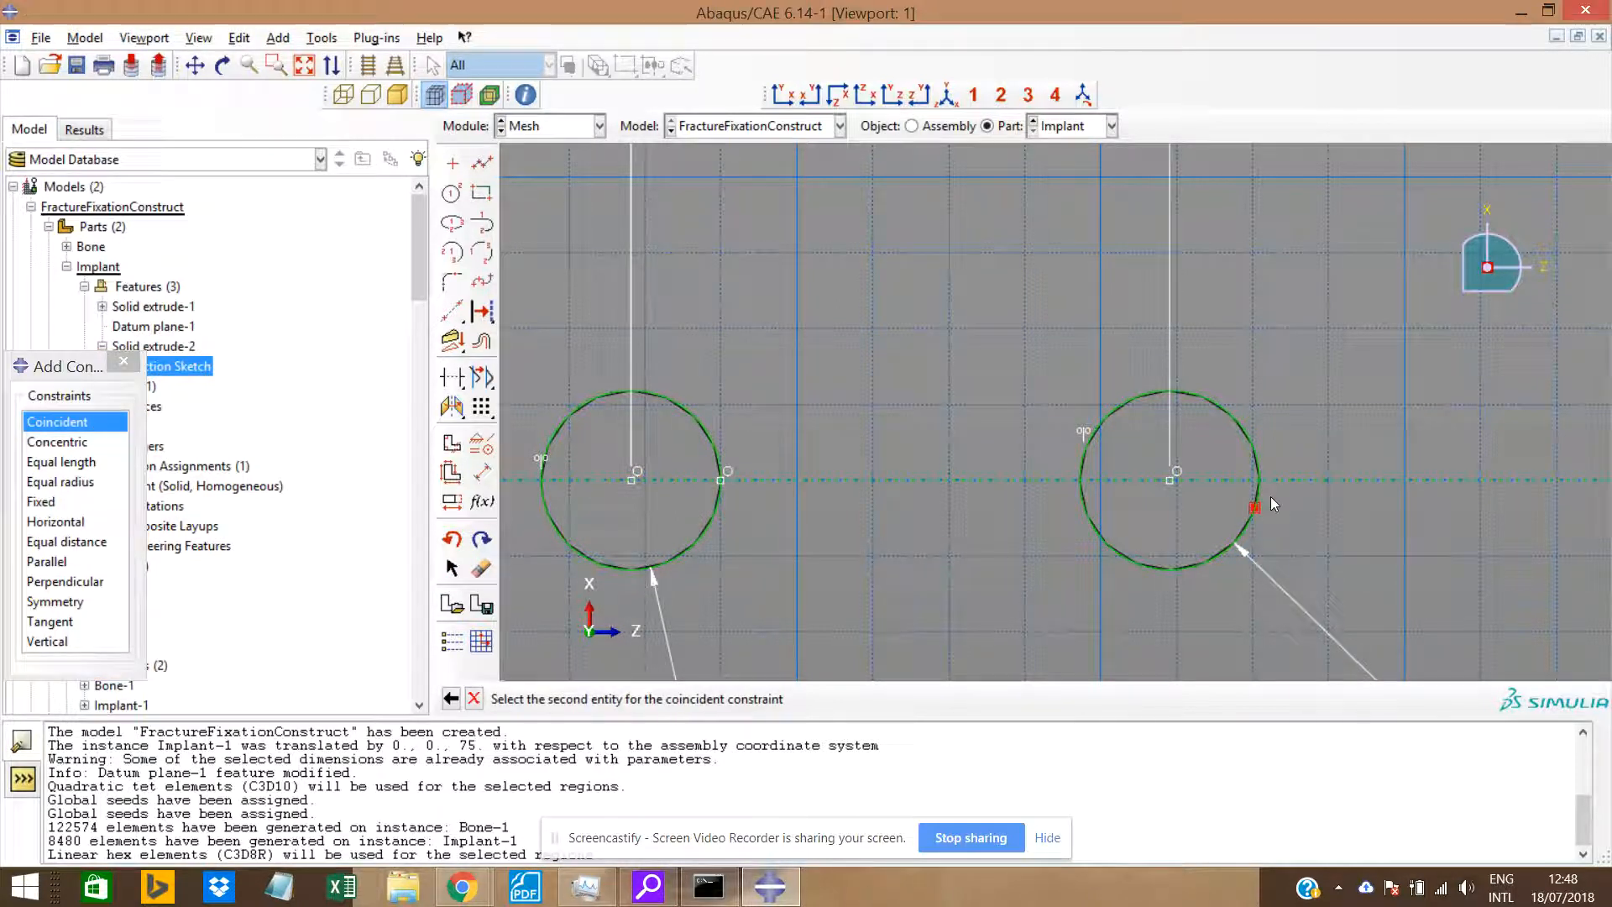
left_click(1283, 482)
scroll(1046, 553, "down", 4)
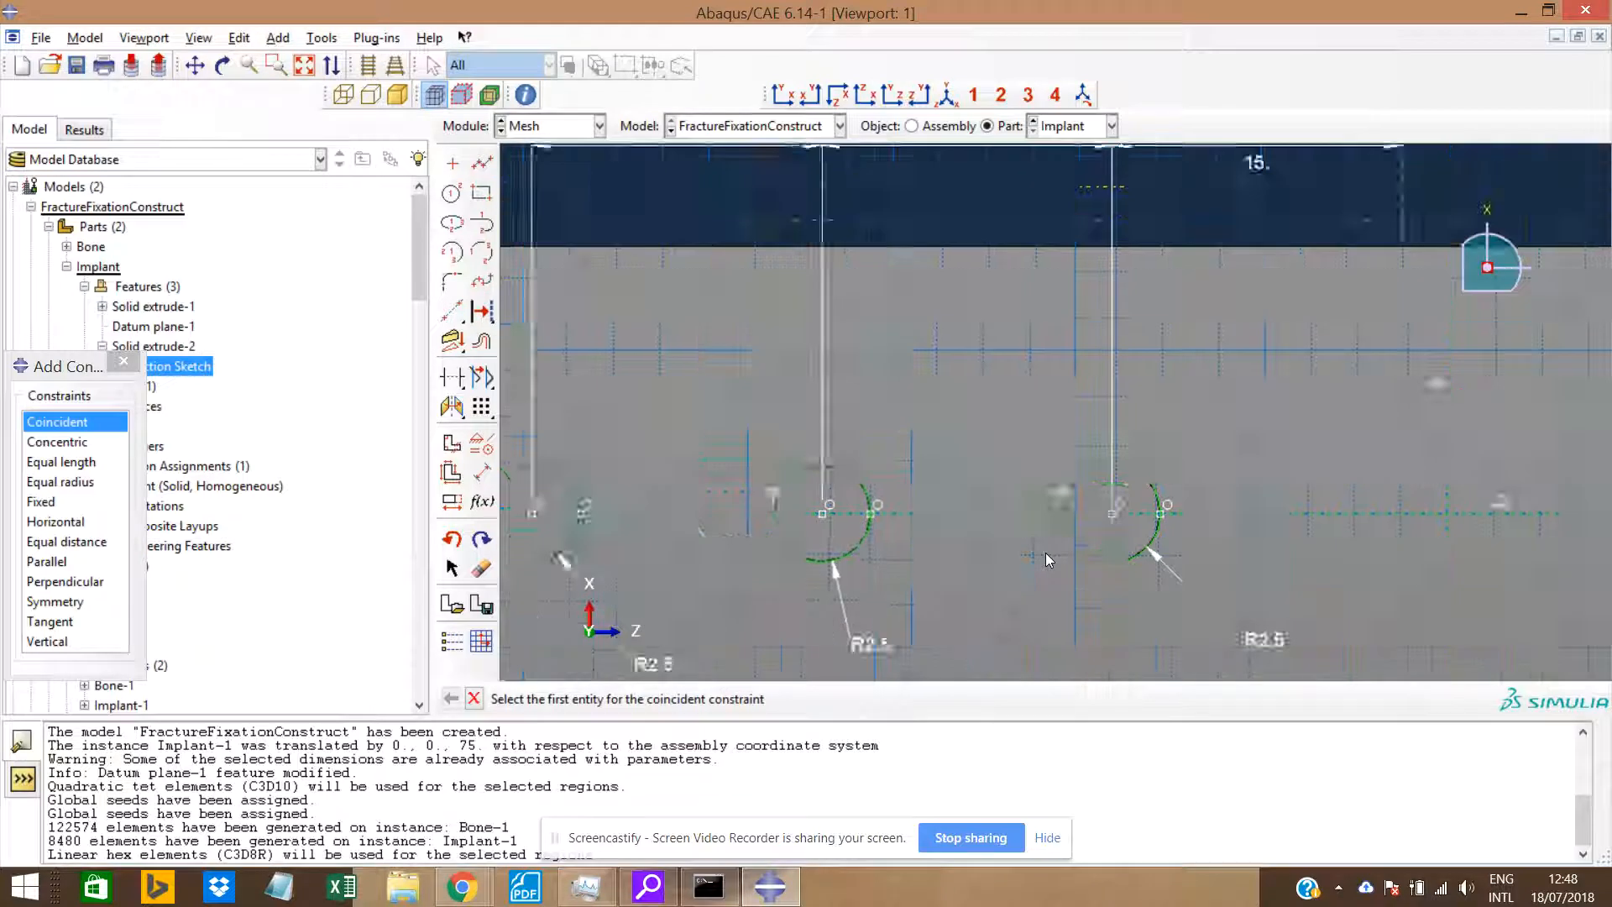
scroll(1291, 571, "down", 1)
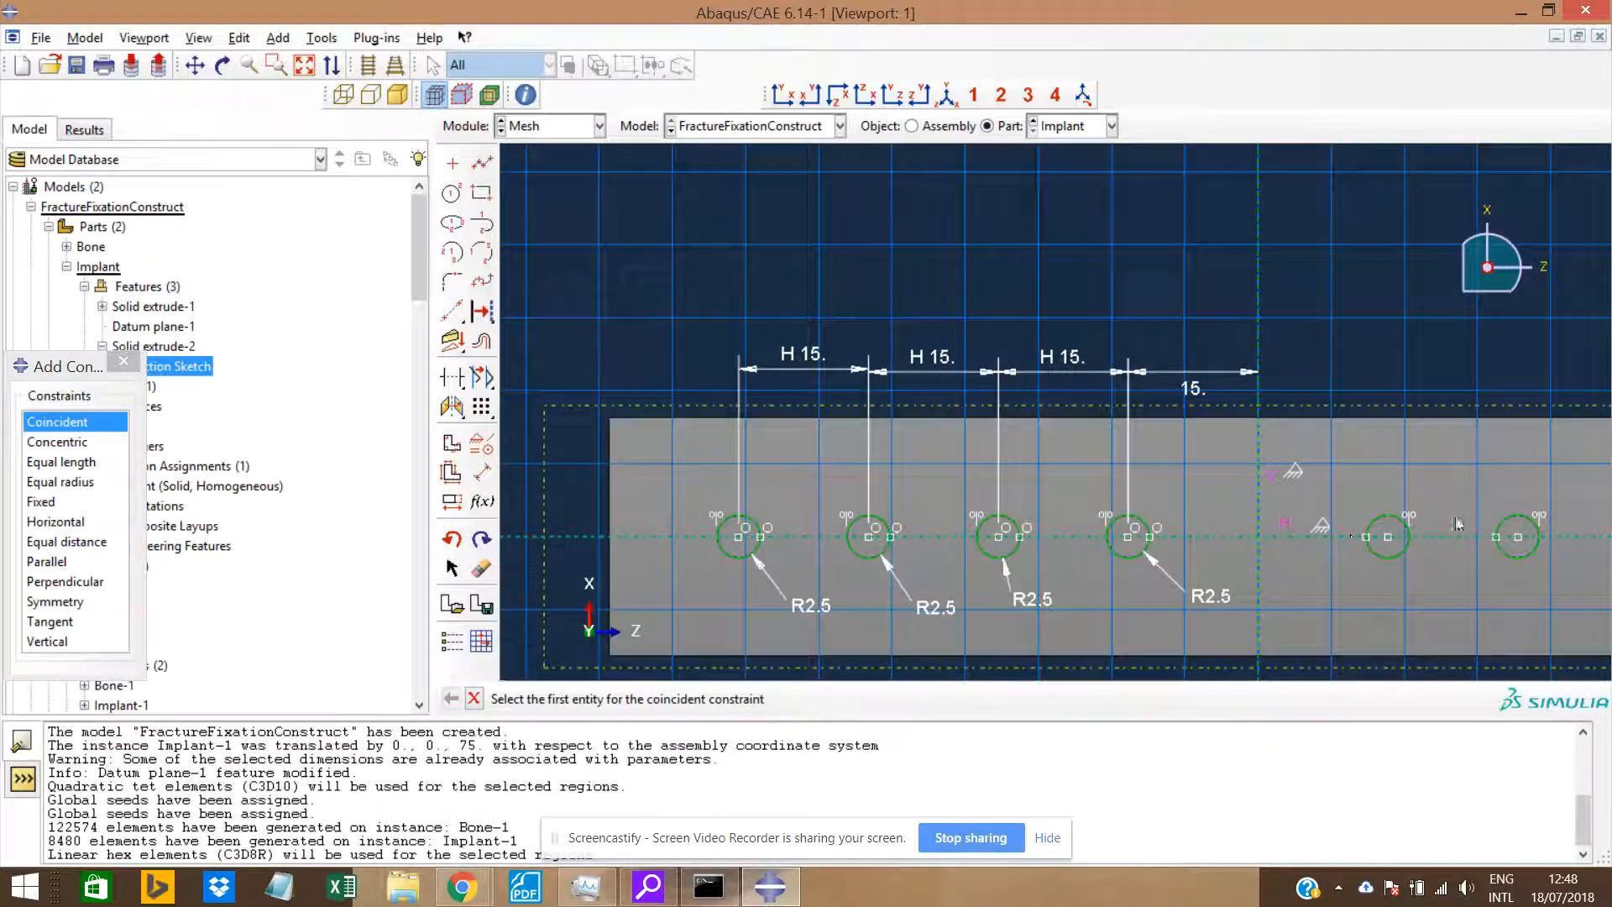
Finish editing the section sketch of the implant's Solid extrude-2 screw feature.
left_click(476, 699)
left_click(641, 700)
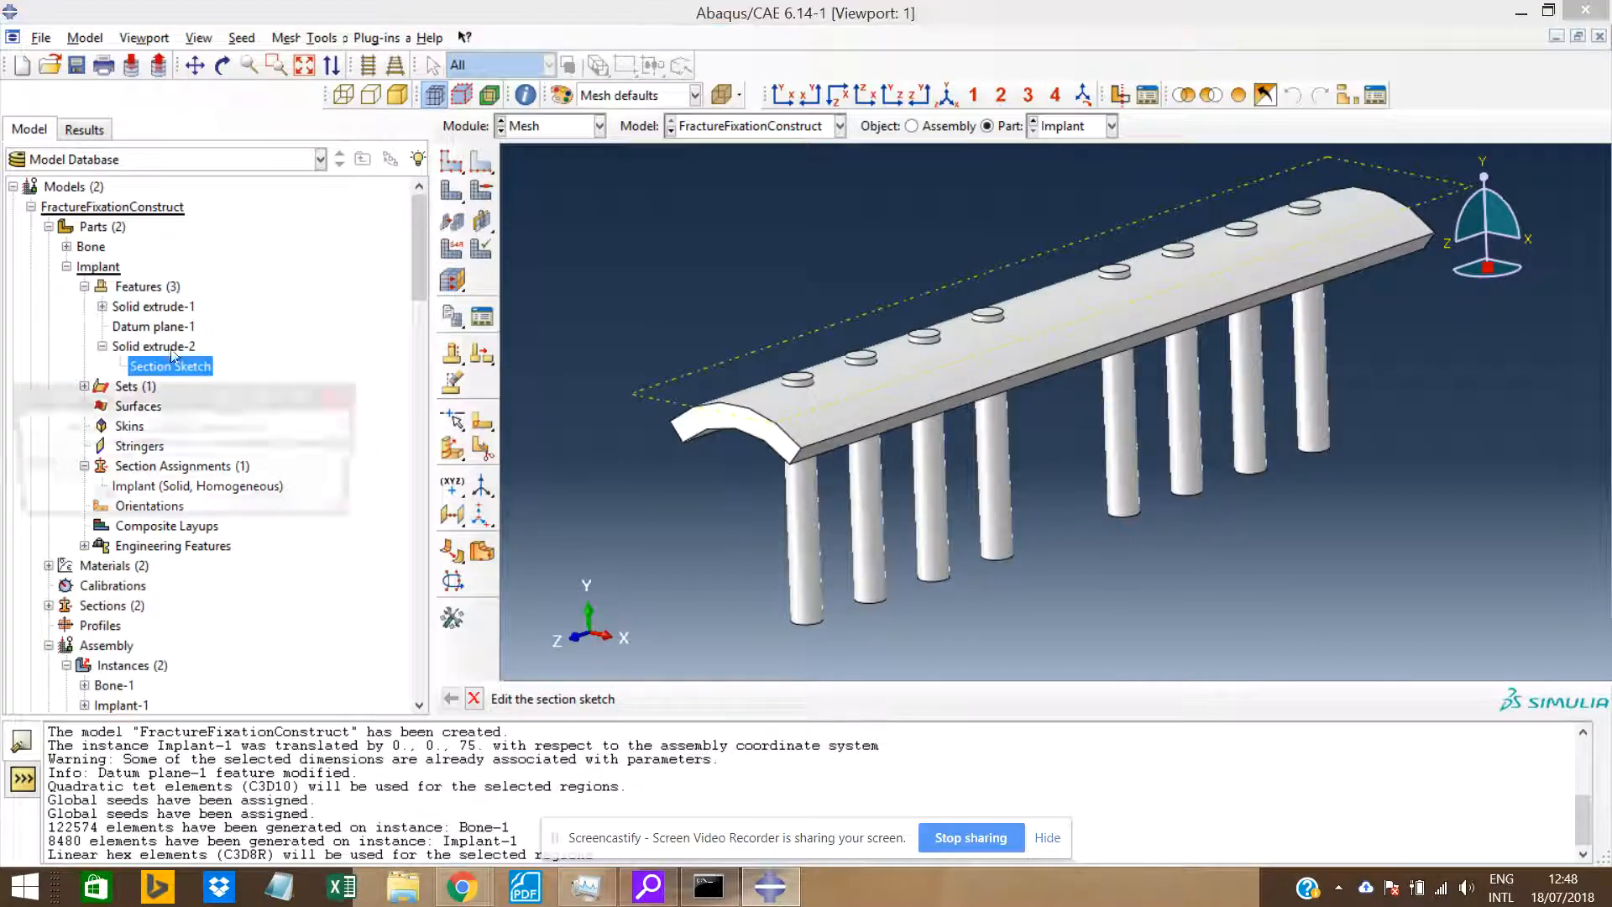
left_click(98, 501)
Open the section sketch of the bone part's Cut extrude-1 feature for editing.
left_click(66, 268)
left_click(67, 247)
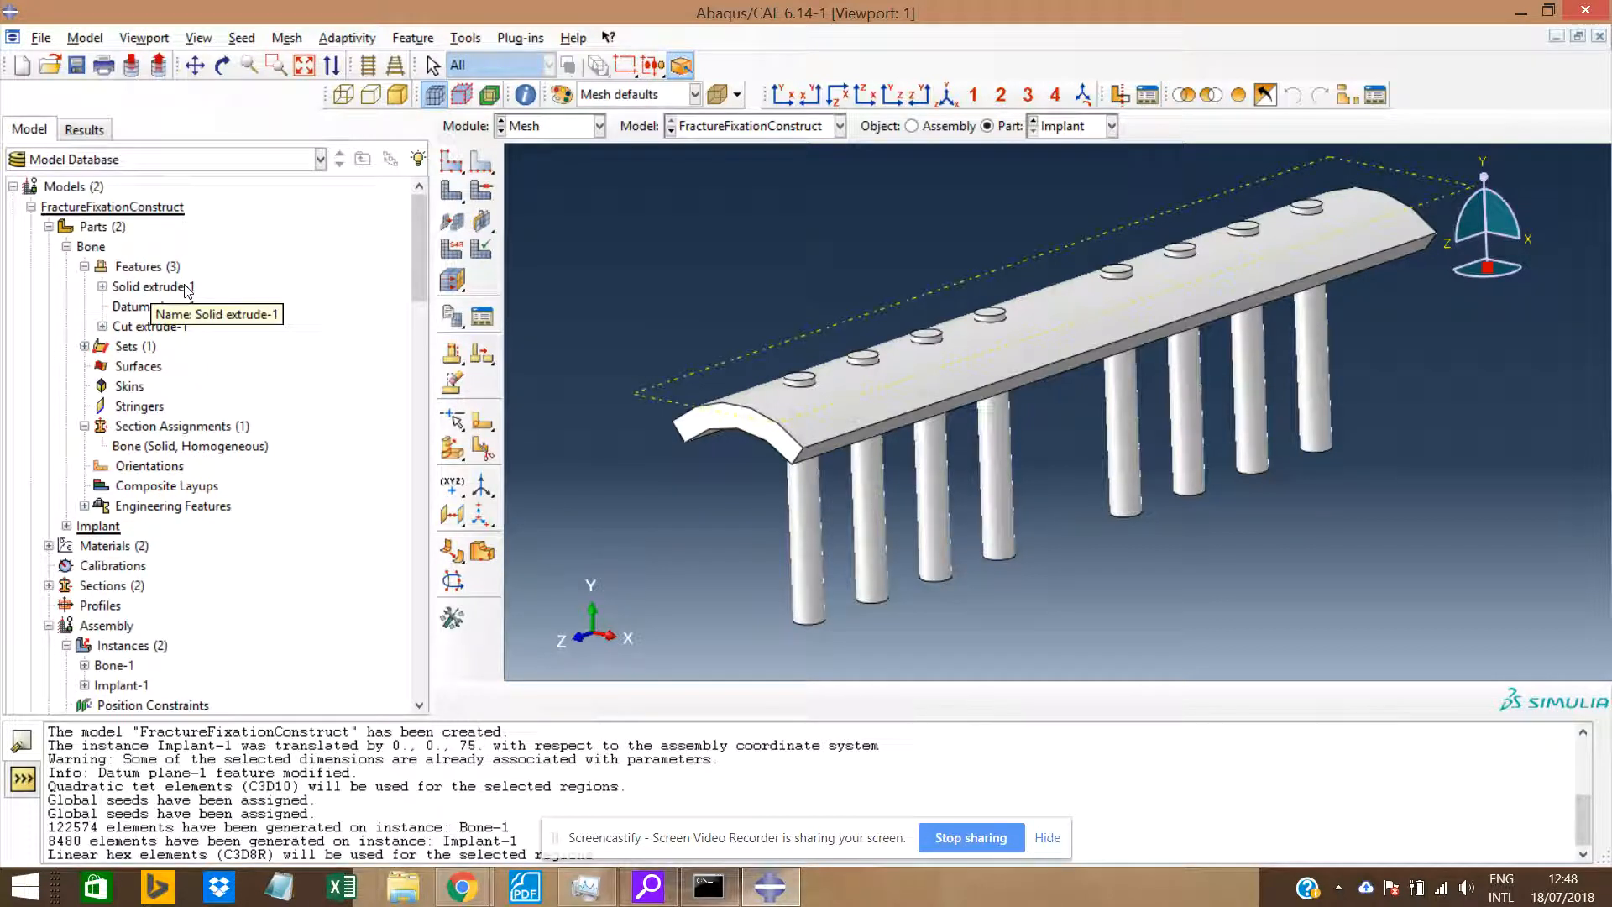
left_click(101, 326)
right_click(141, 347)
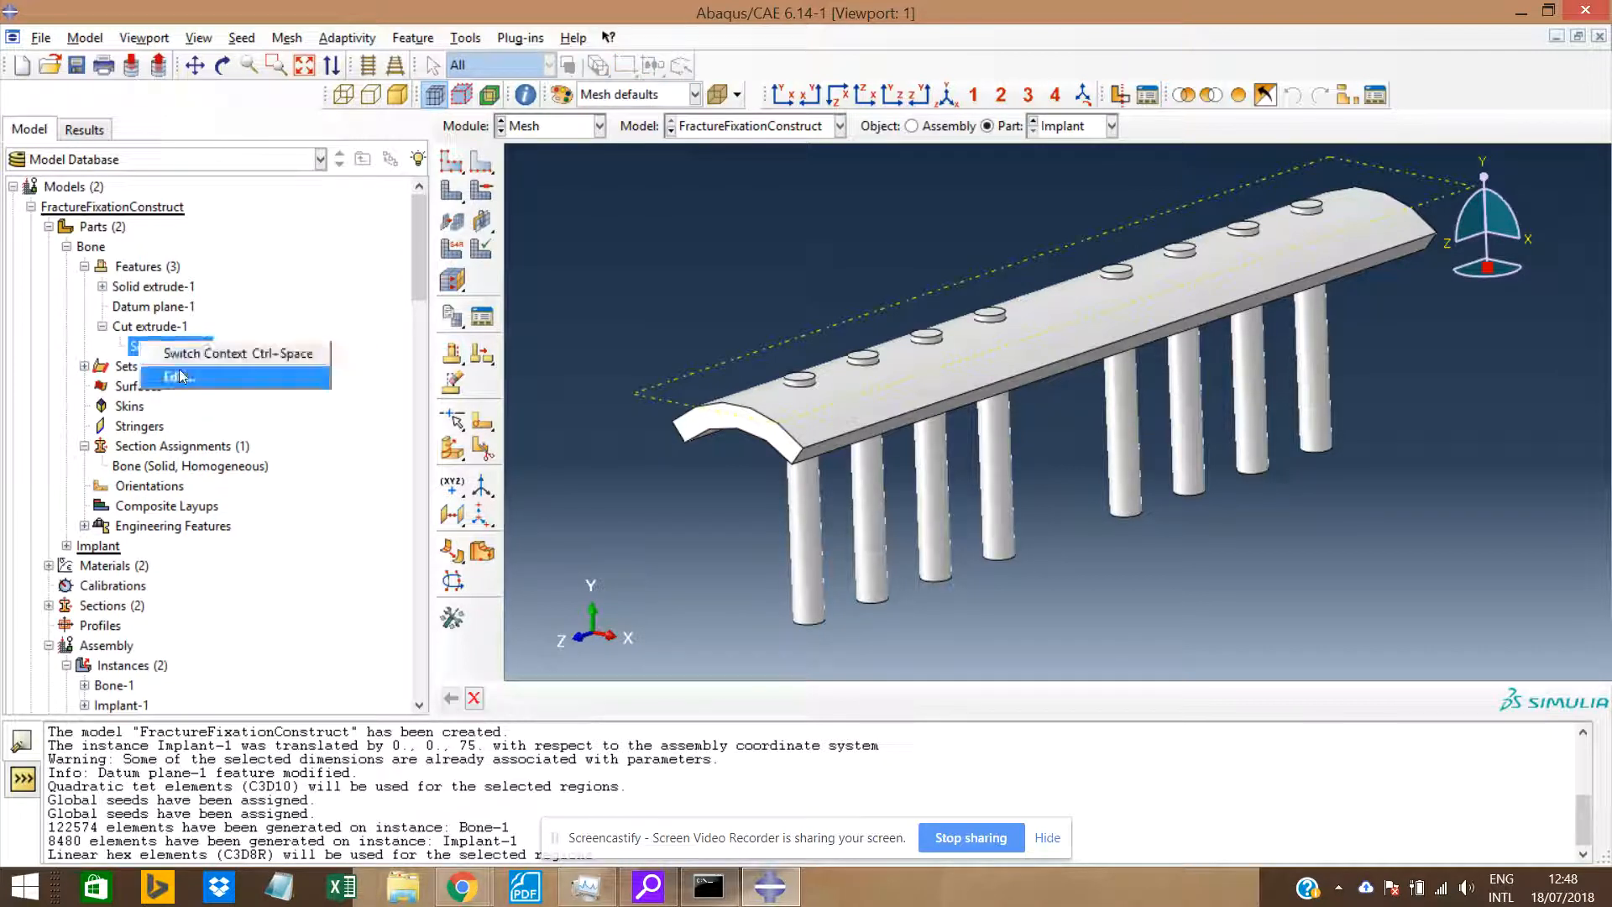
left_click(168, 374)
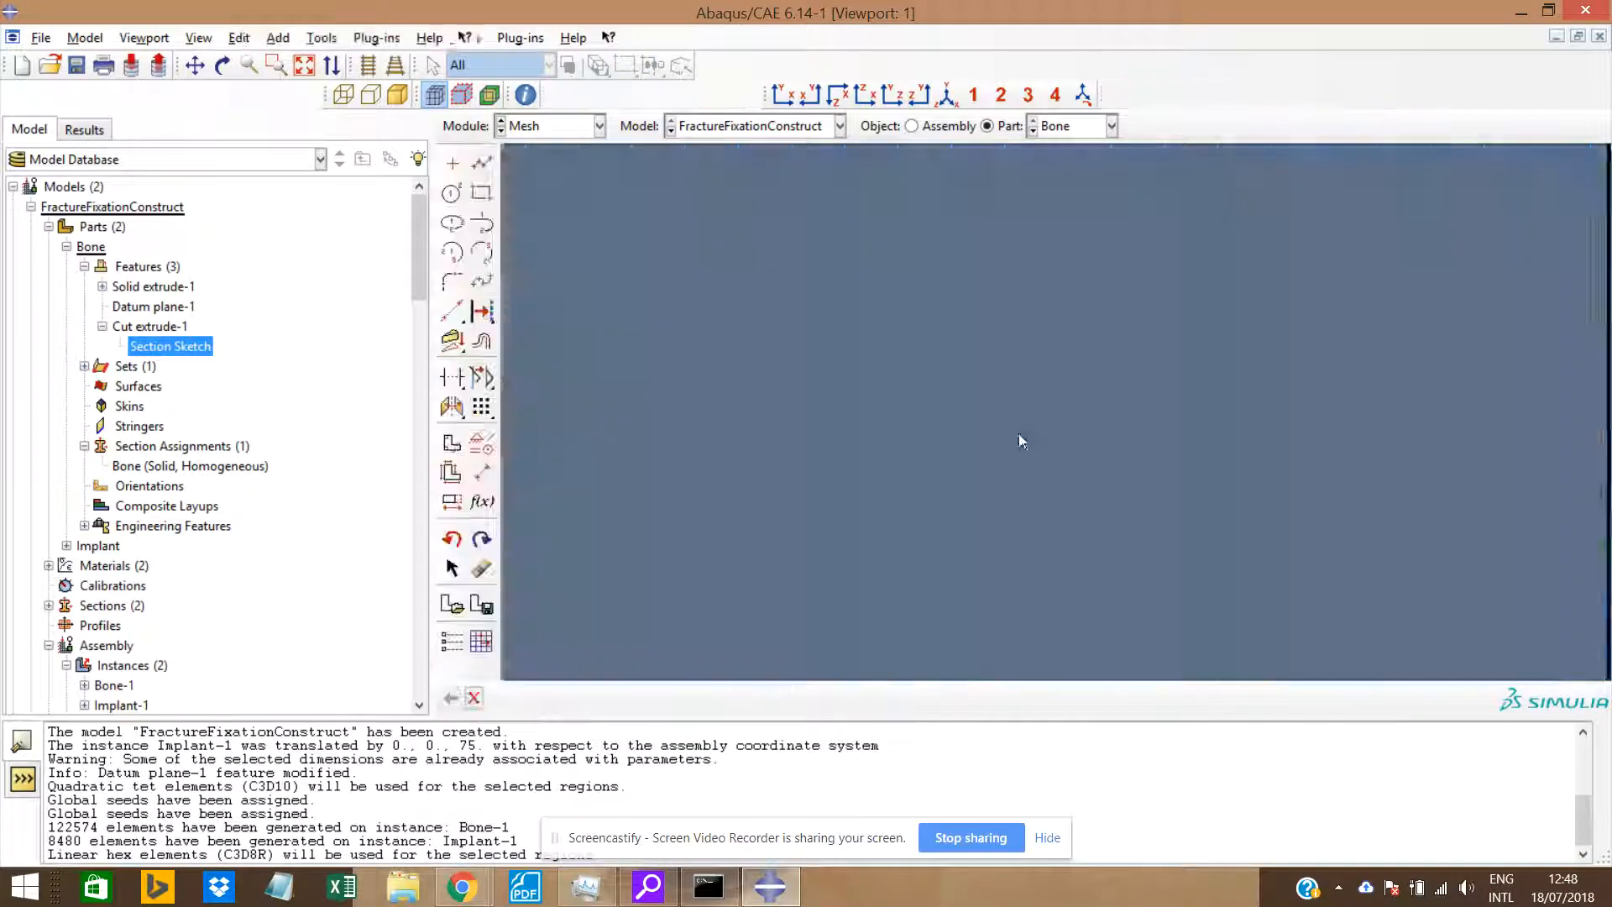
Add a coincident constraint between the leftmost bone hole's perimeter point and the horizontal centreline.
scroll(975, 461, "down", 5)
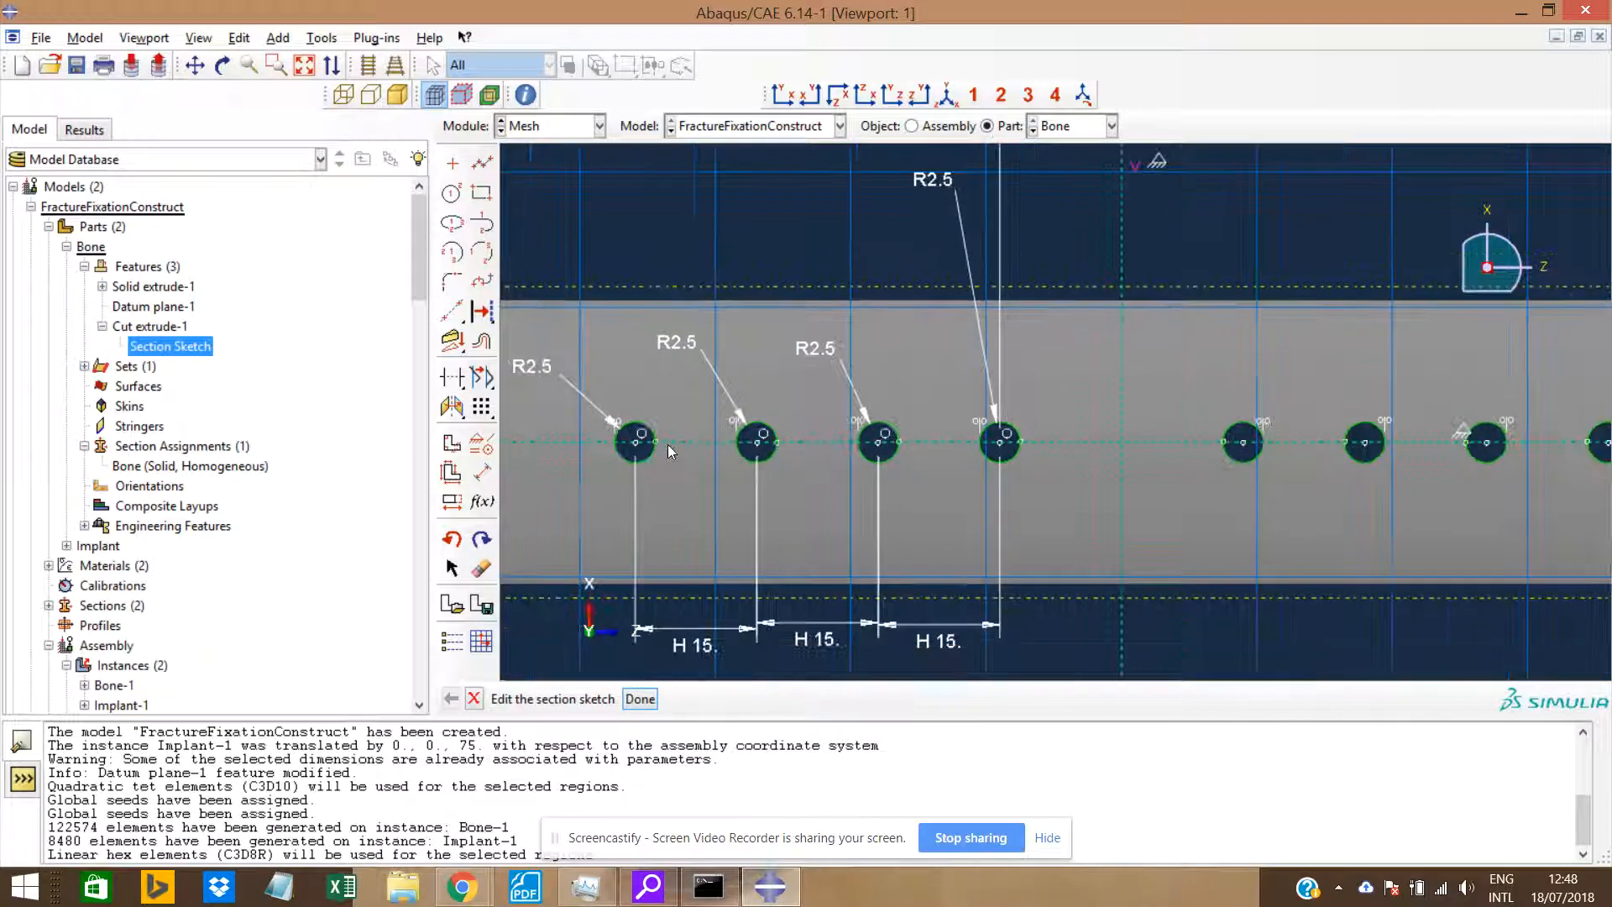
scroll(657, 441, "down", 2)
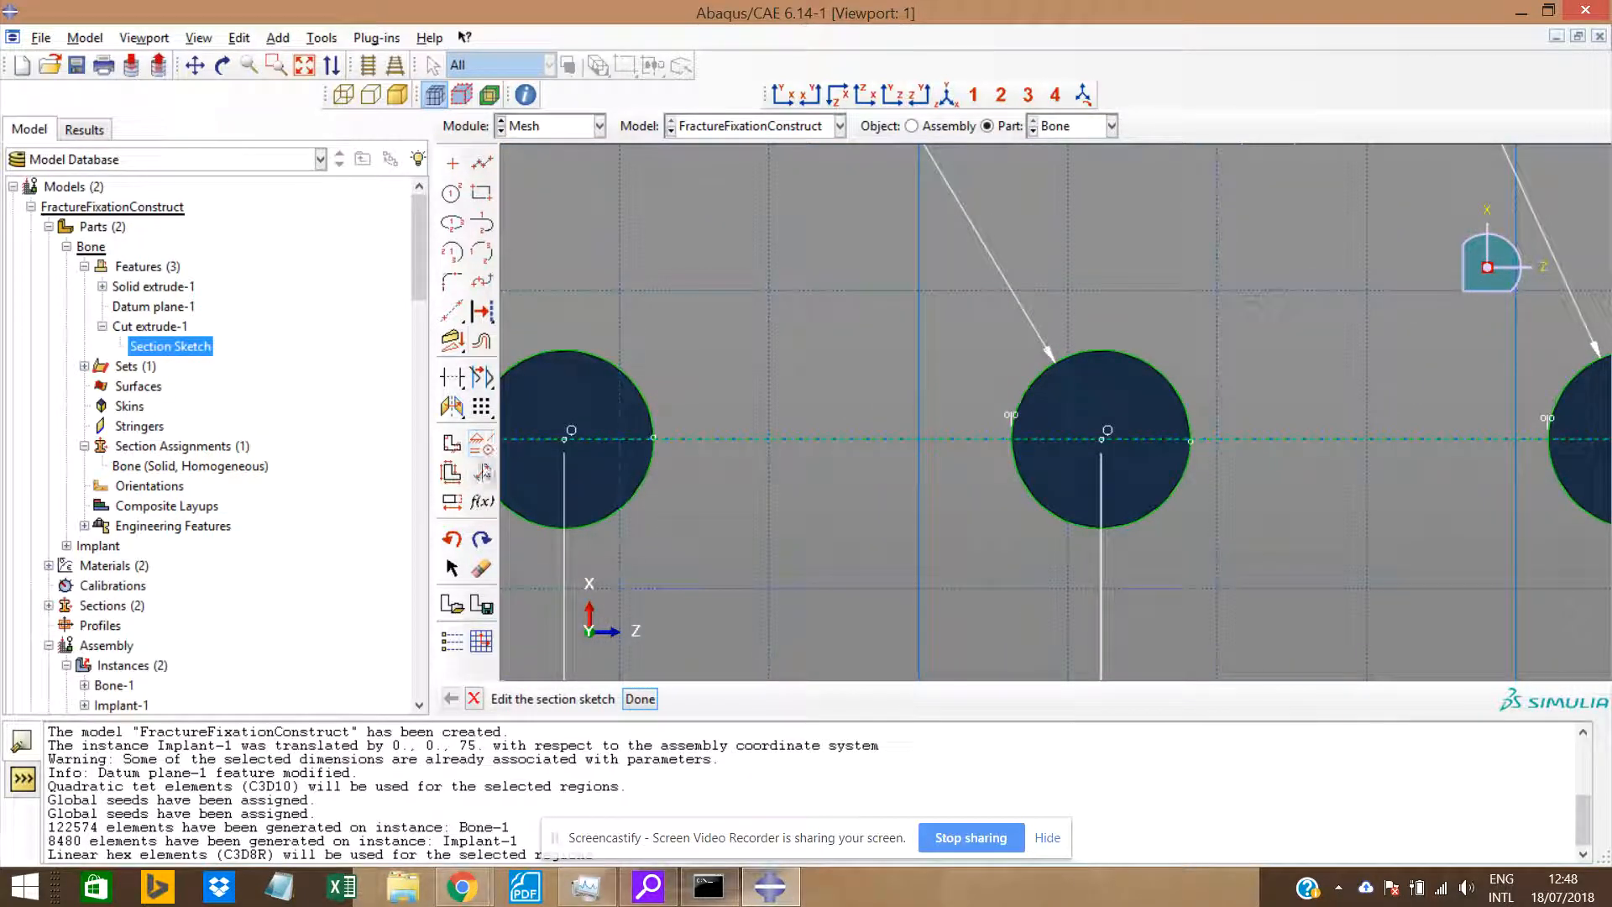
left_click(482, 472)
left_click(56, 422)
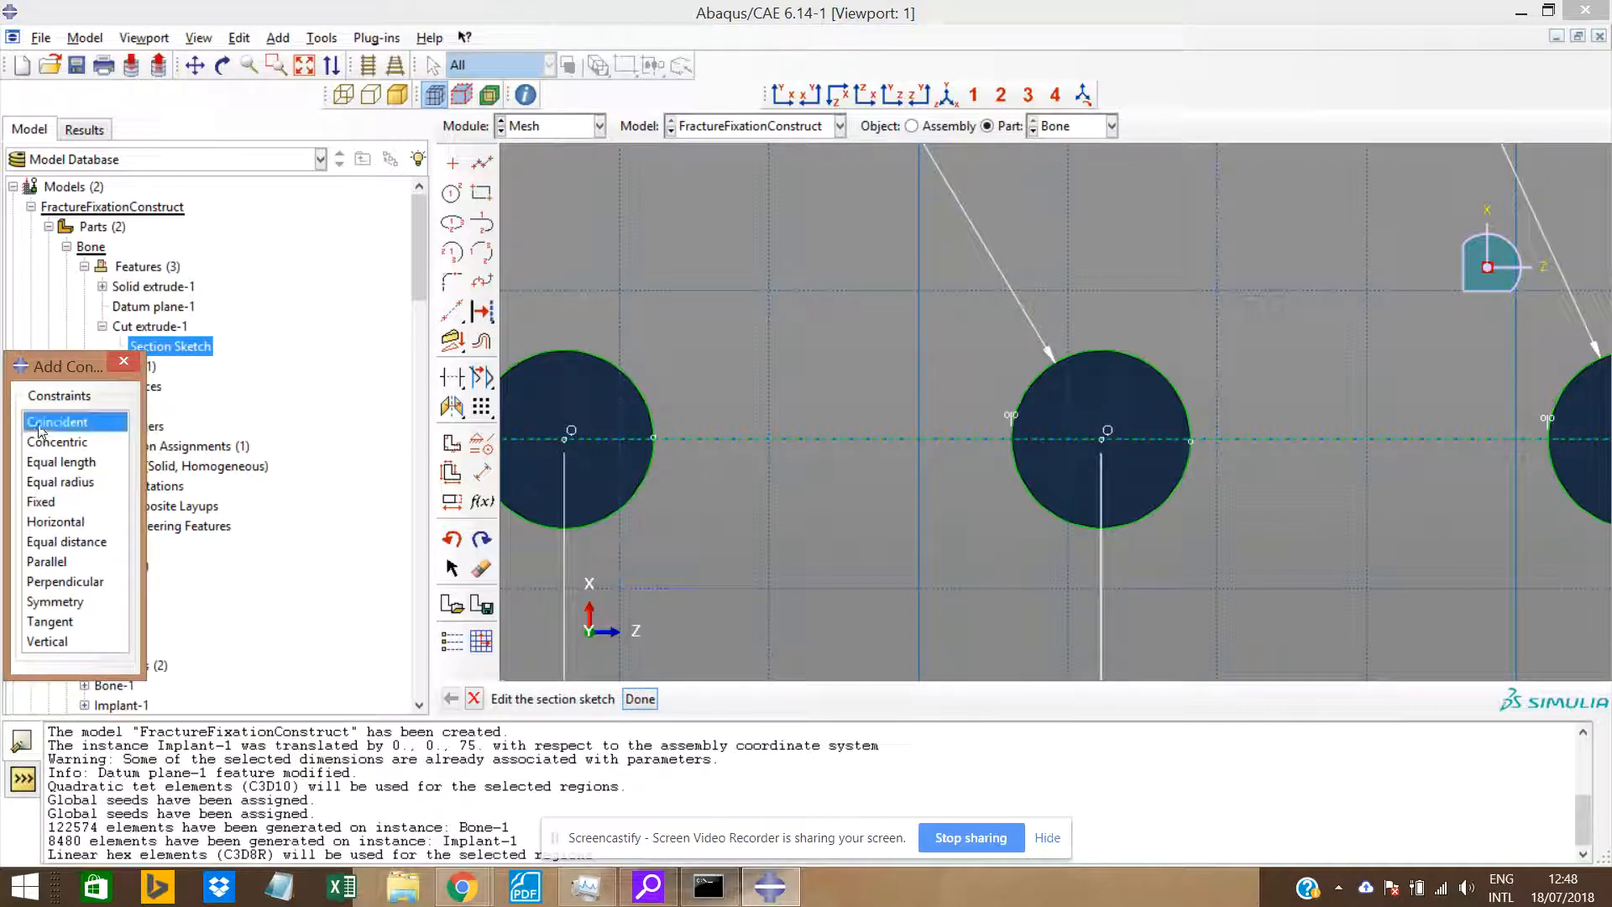
left_click(652, 439)
left_click(670, 440)
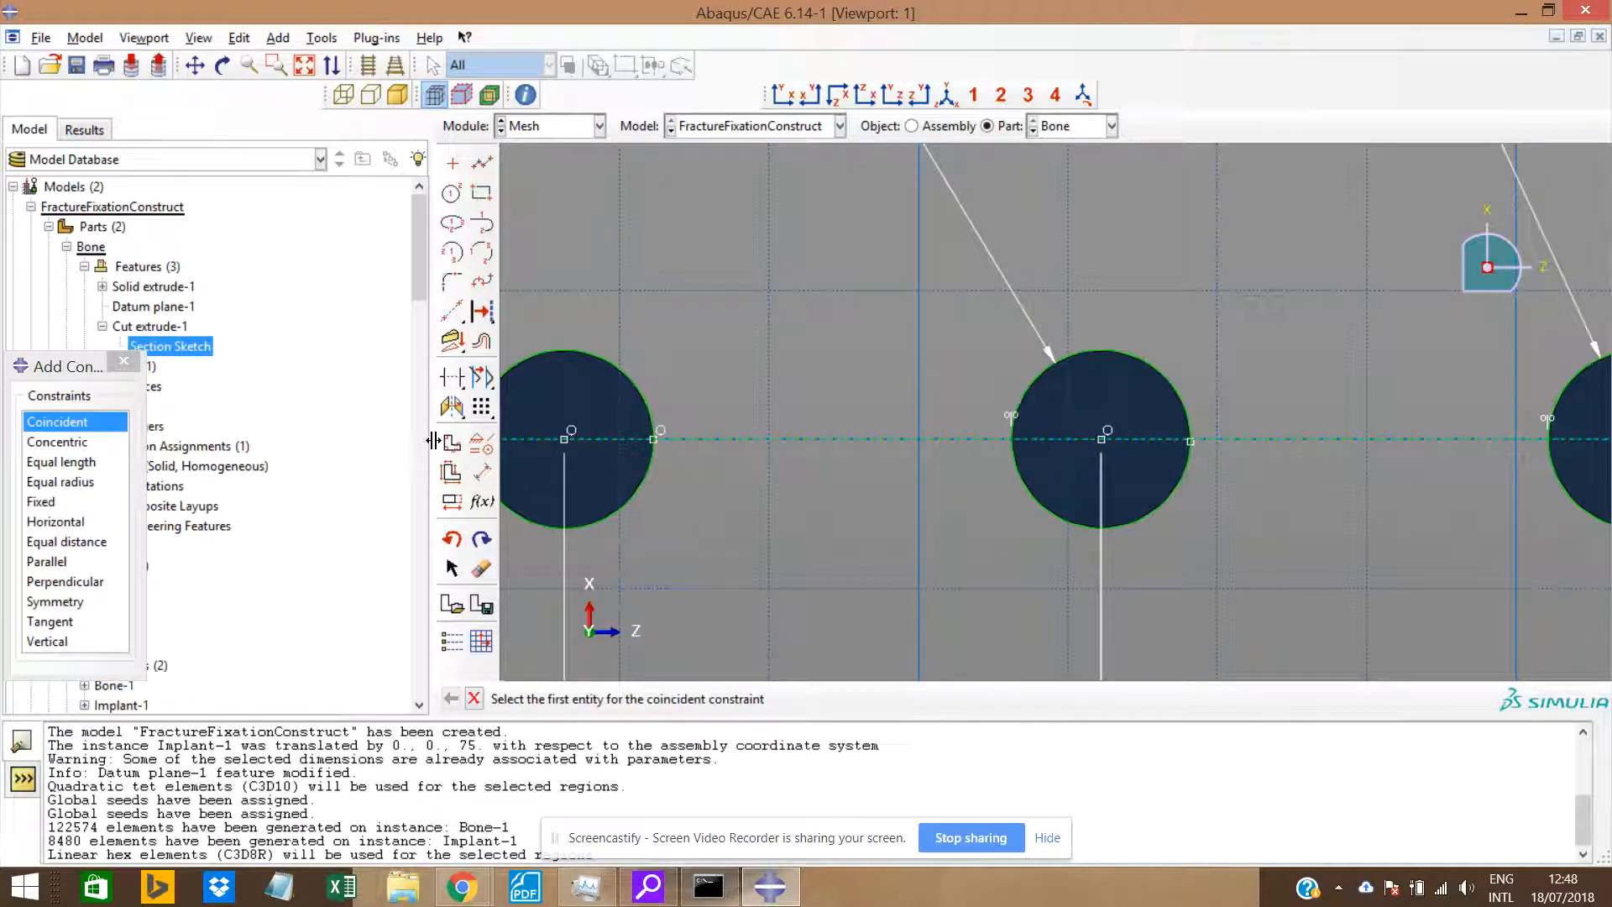
Constrain the second bone hole's perimeter point to be coincident with the horizontal centreline.
left_click(90, 425)
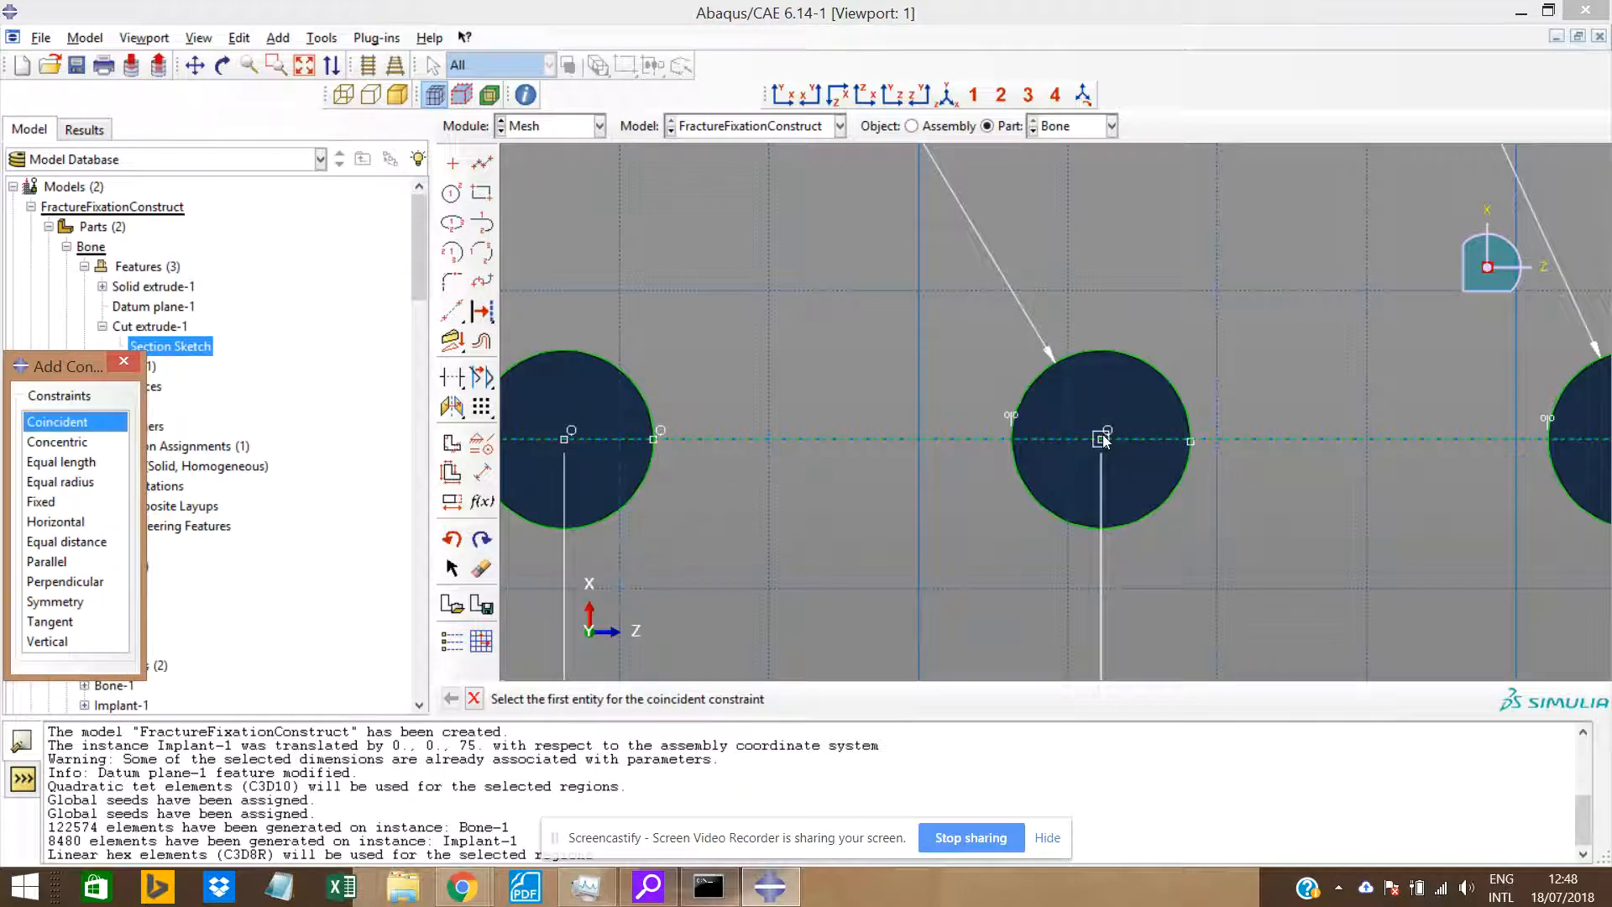
left_click(1190, 440)
left_click(1213, 439)
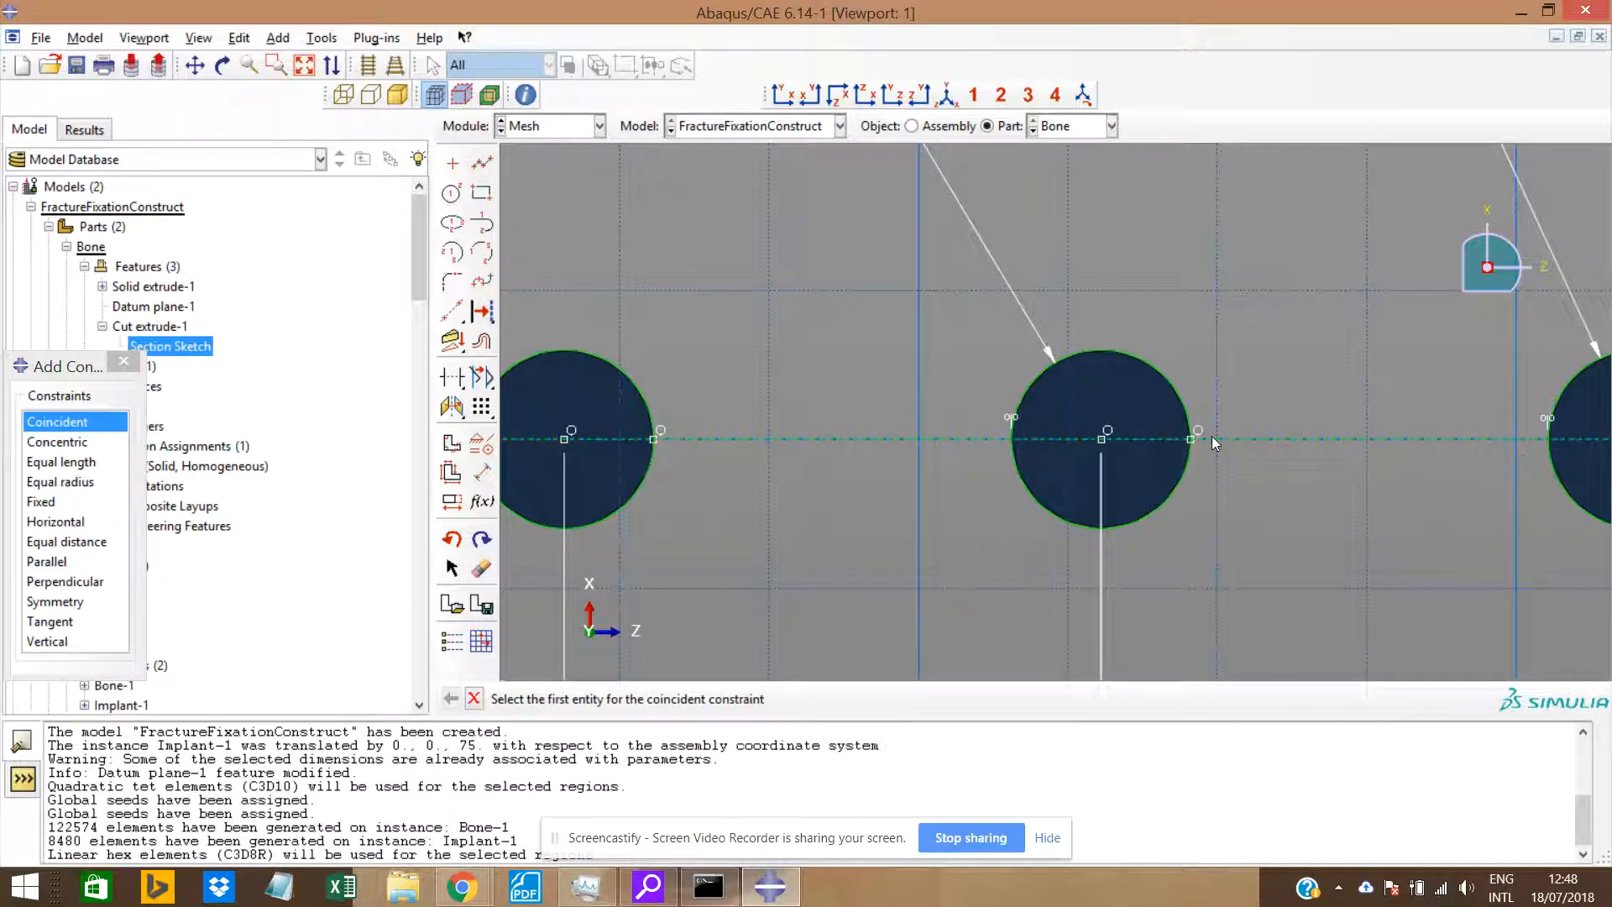
Make the third bone hole's perimeter point coincident with the horizontal centreline.
left_click(45, 430)
scroll(946, 525, "down", 5)
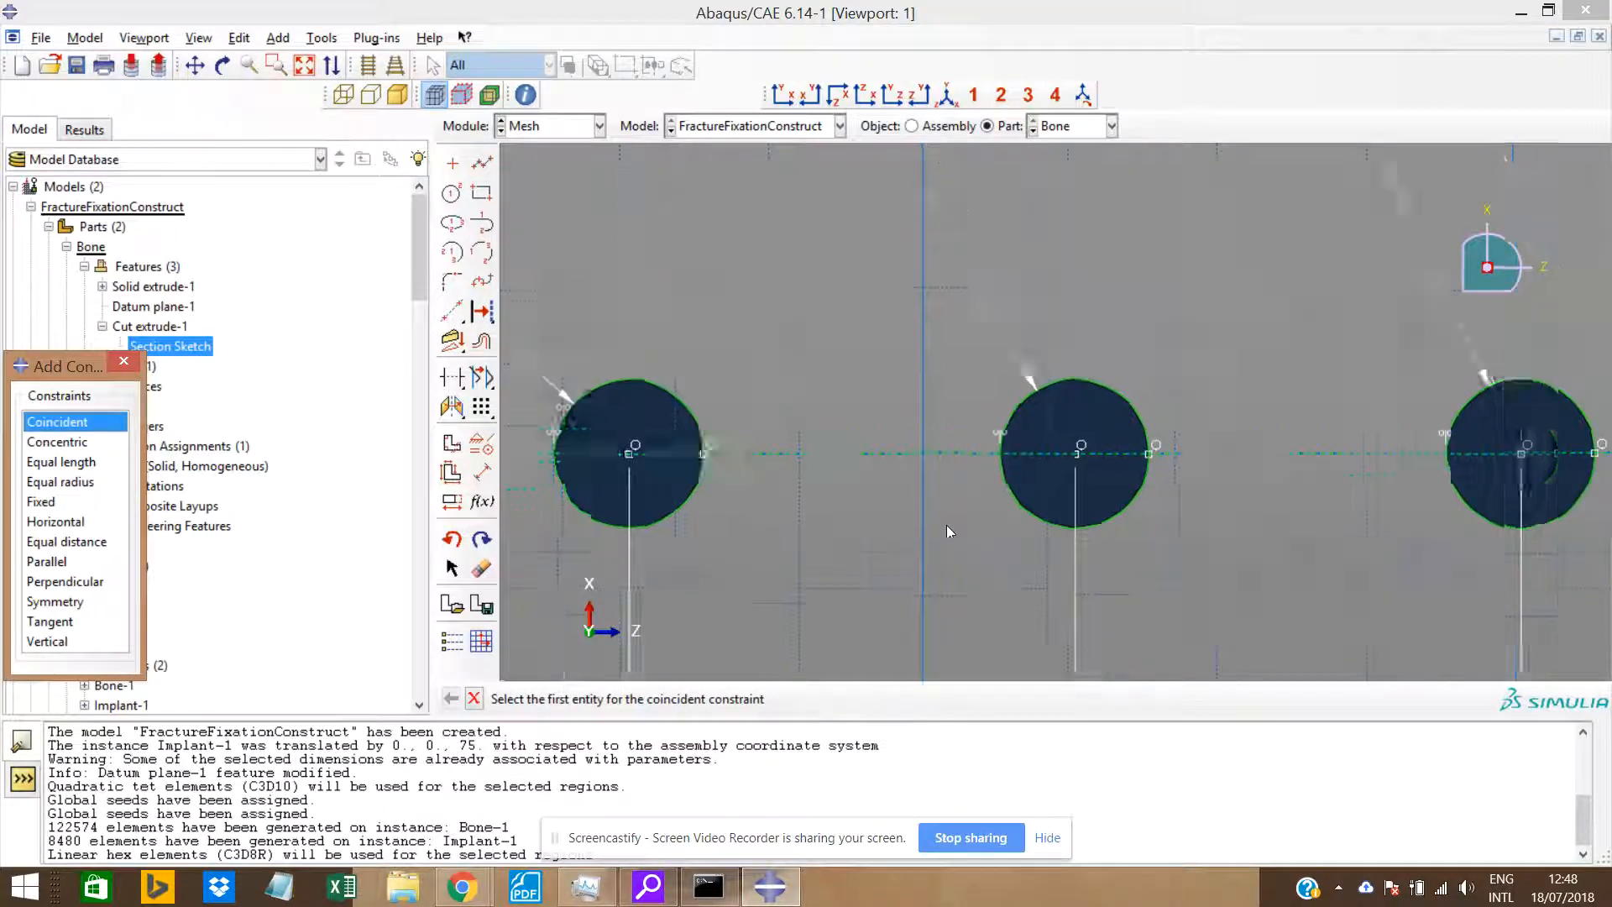
scroll(1301, 509, "up", 1)
scroll(1268, 485, "up", 3)
left_click(1234, 457)
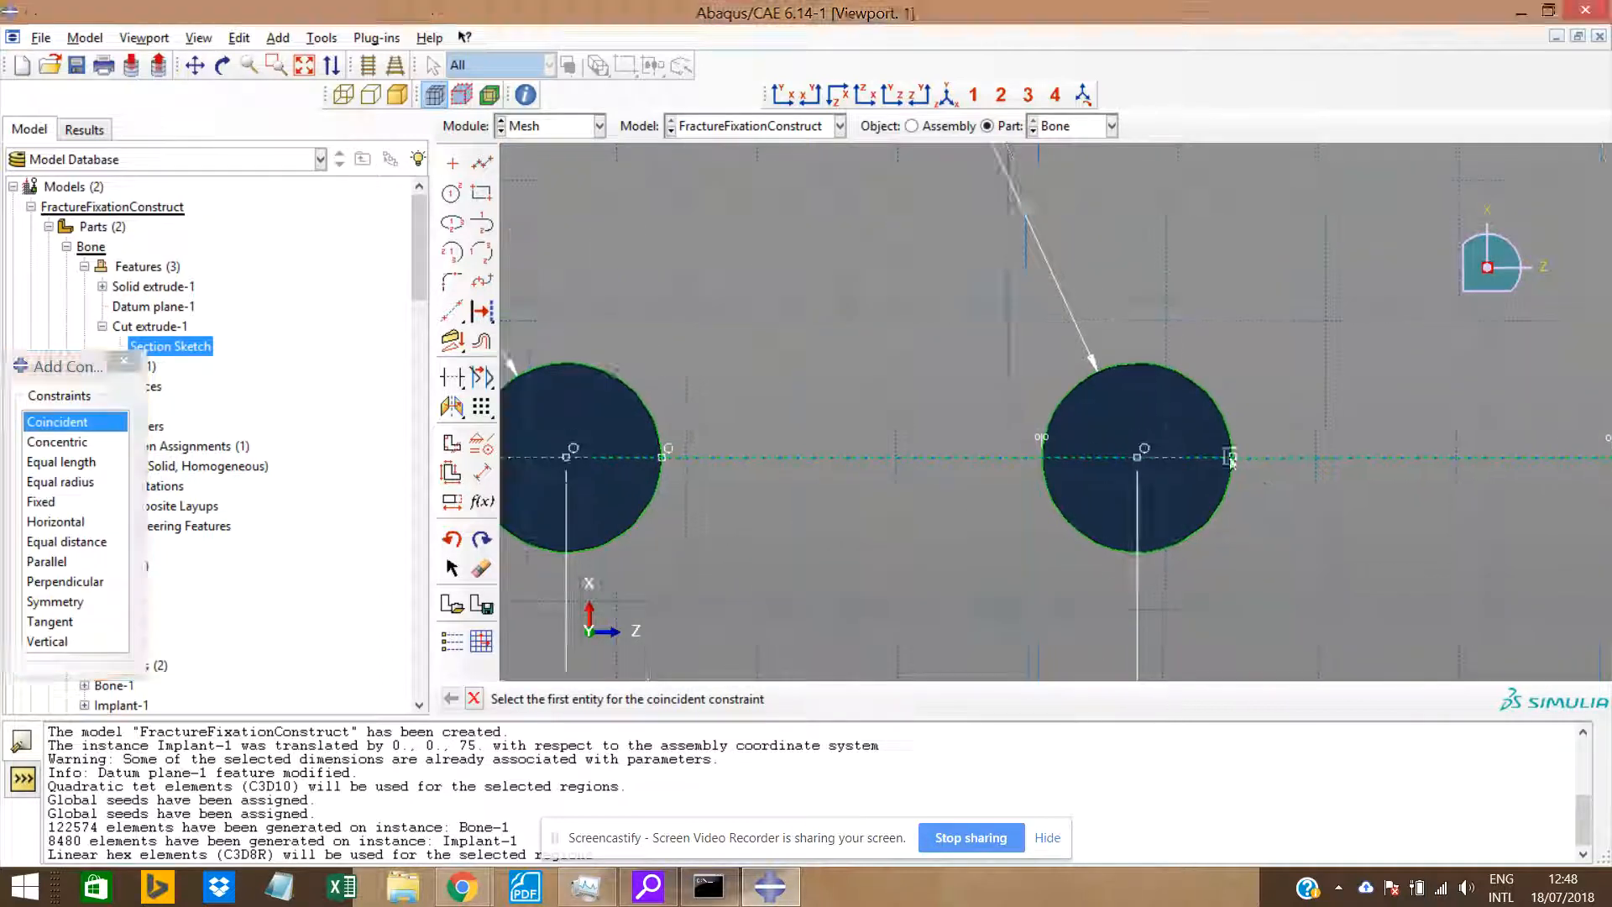
left_click(1251, 461)
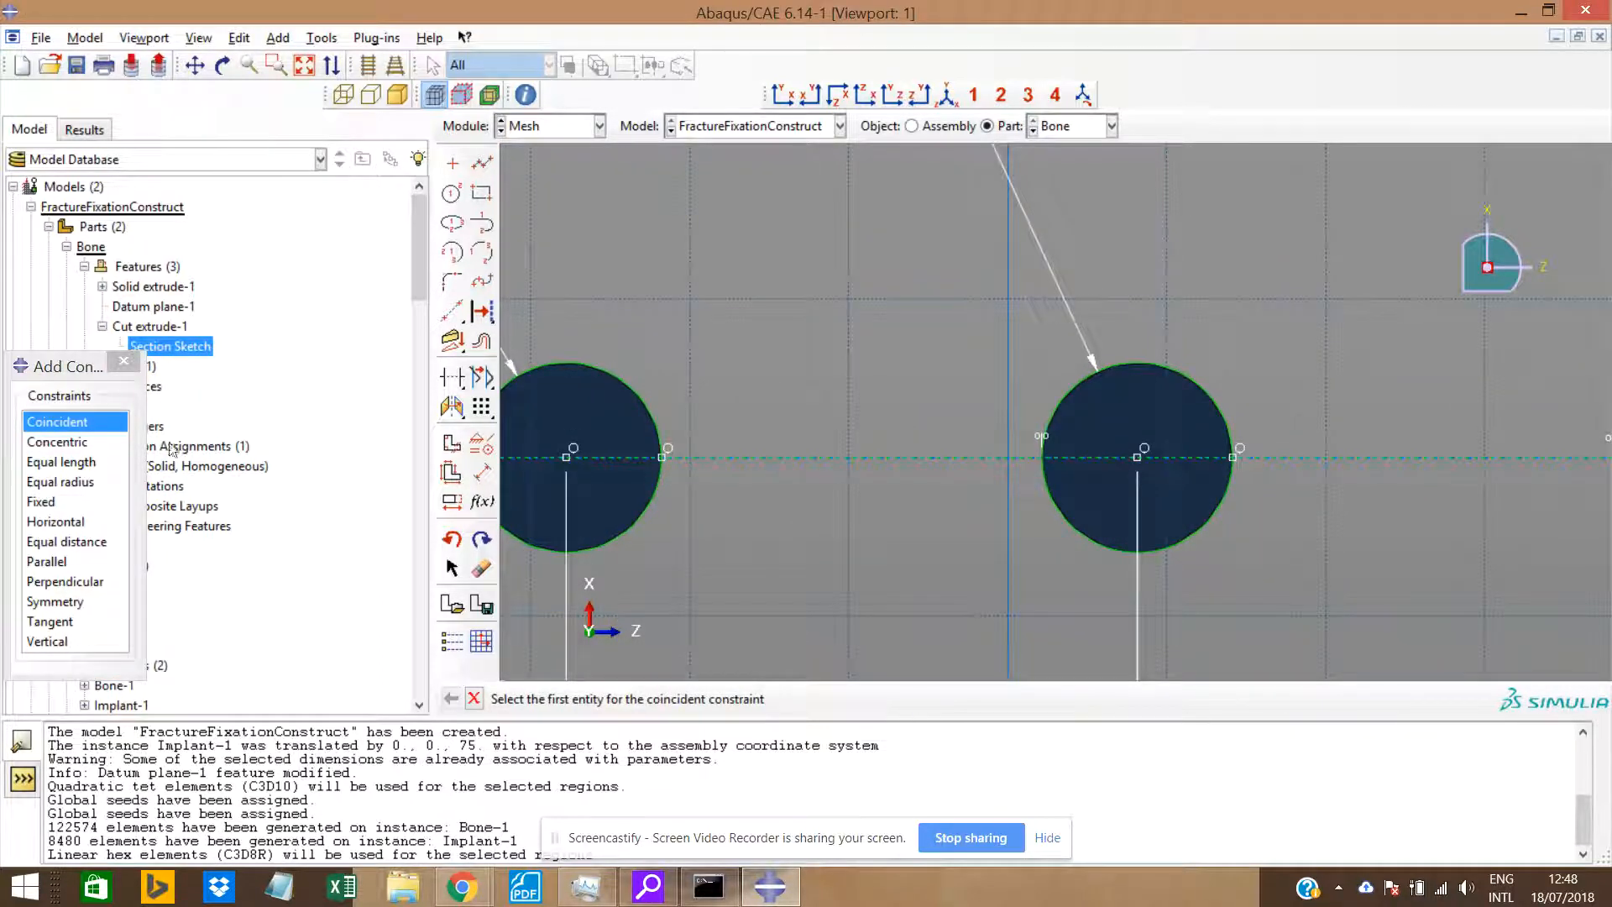
Apply a coincident constraint between the fourth bone hole's perimeter point and the horizontal centreline.
scroll(1085, 497, "down", 1)
scroll(1090, 501, "down", 2)
scroll(1490, 494, "up", 1)
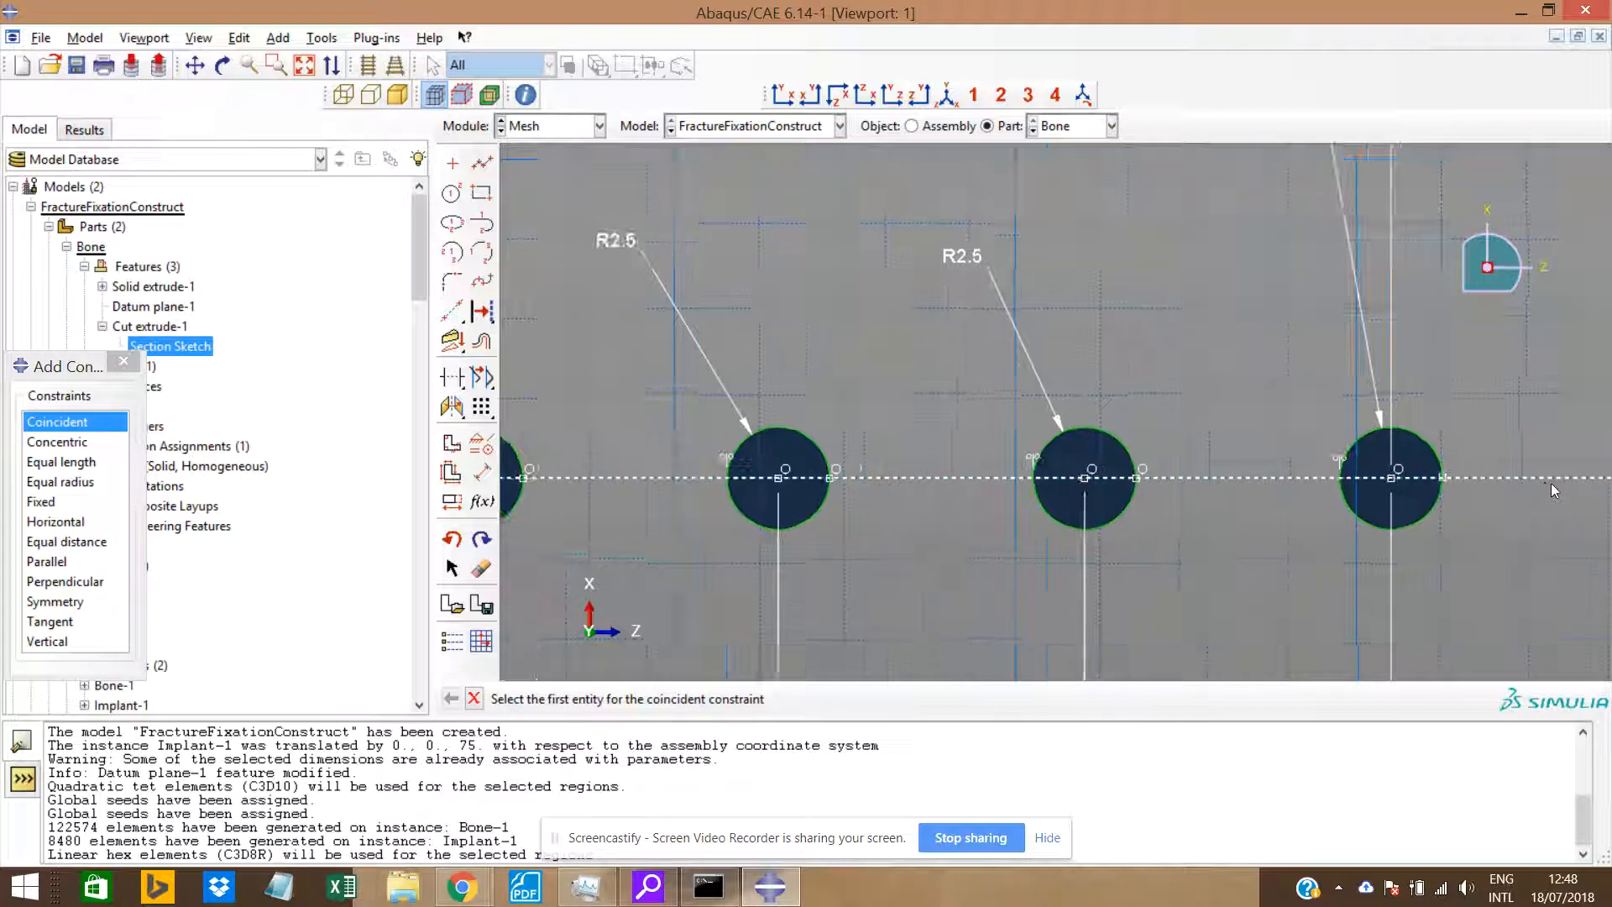
scroll(1488, 496, "down", 2)
scroll(1488, 496, "up", 3)
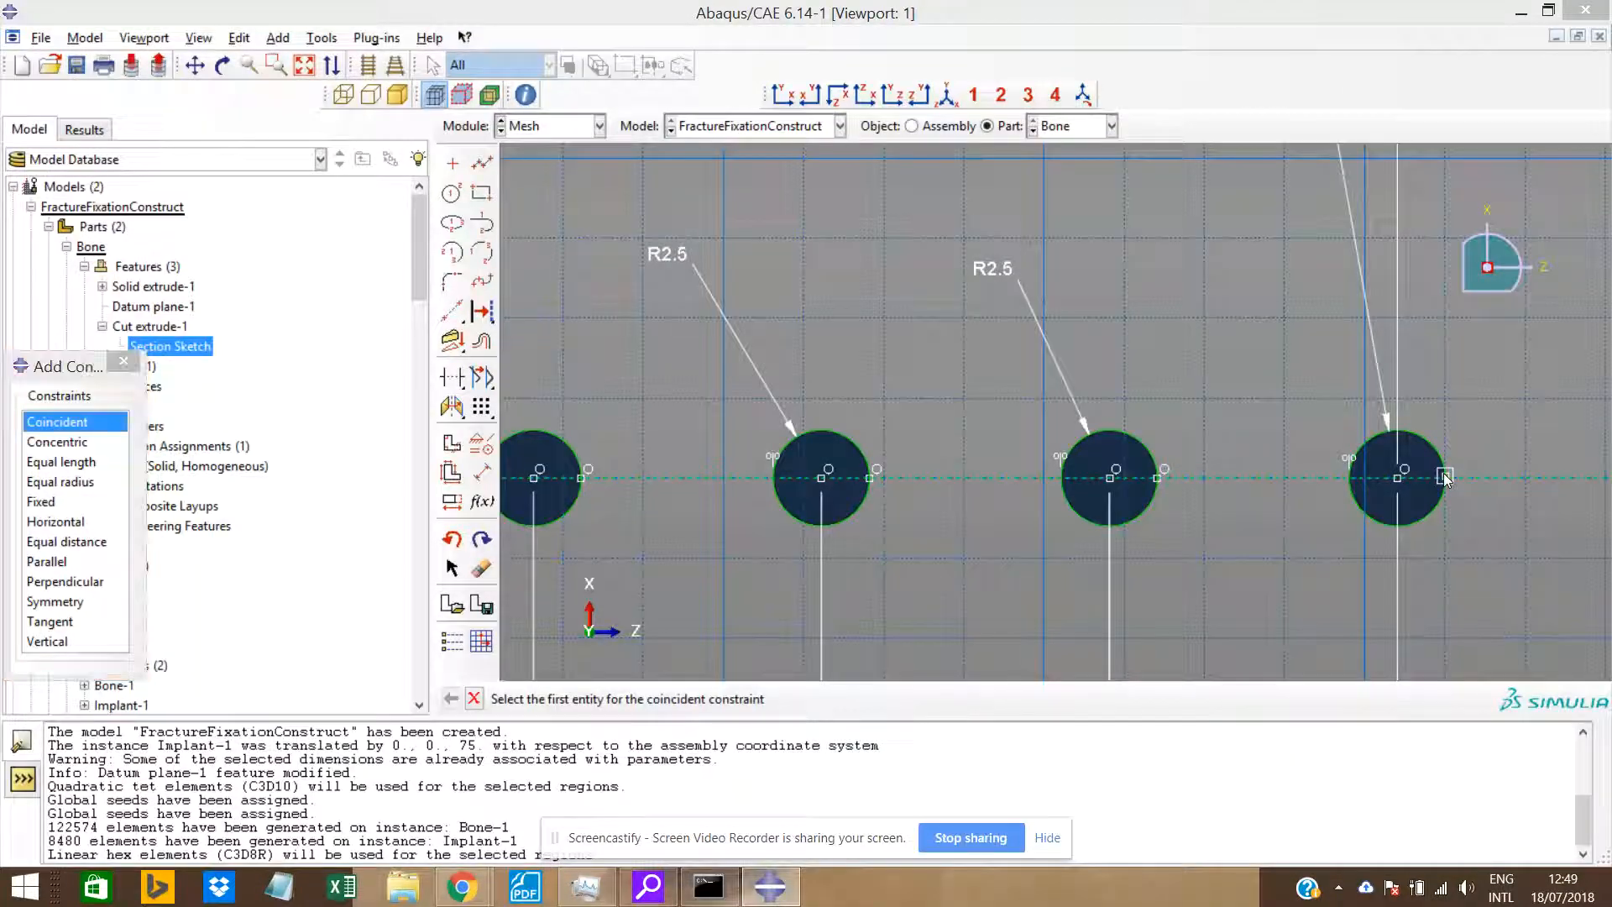
left_click(1468, 483)
left_click(1468, 482)
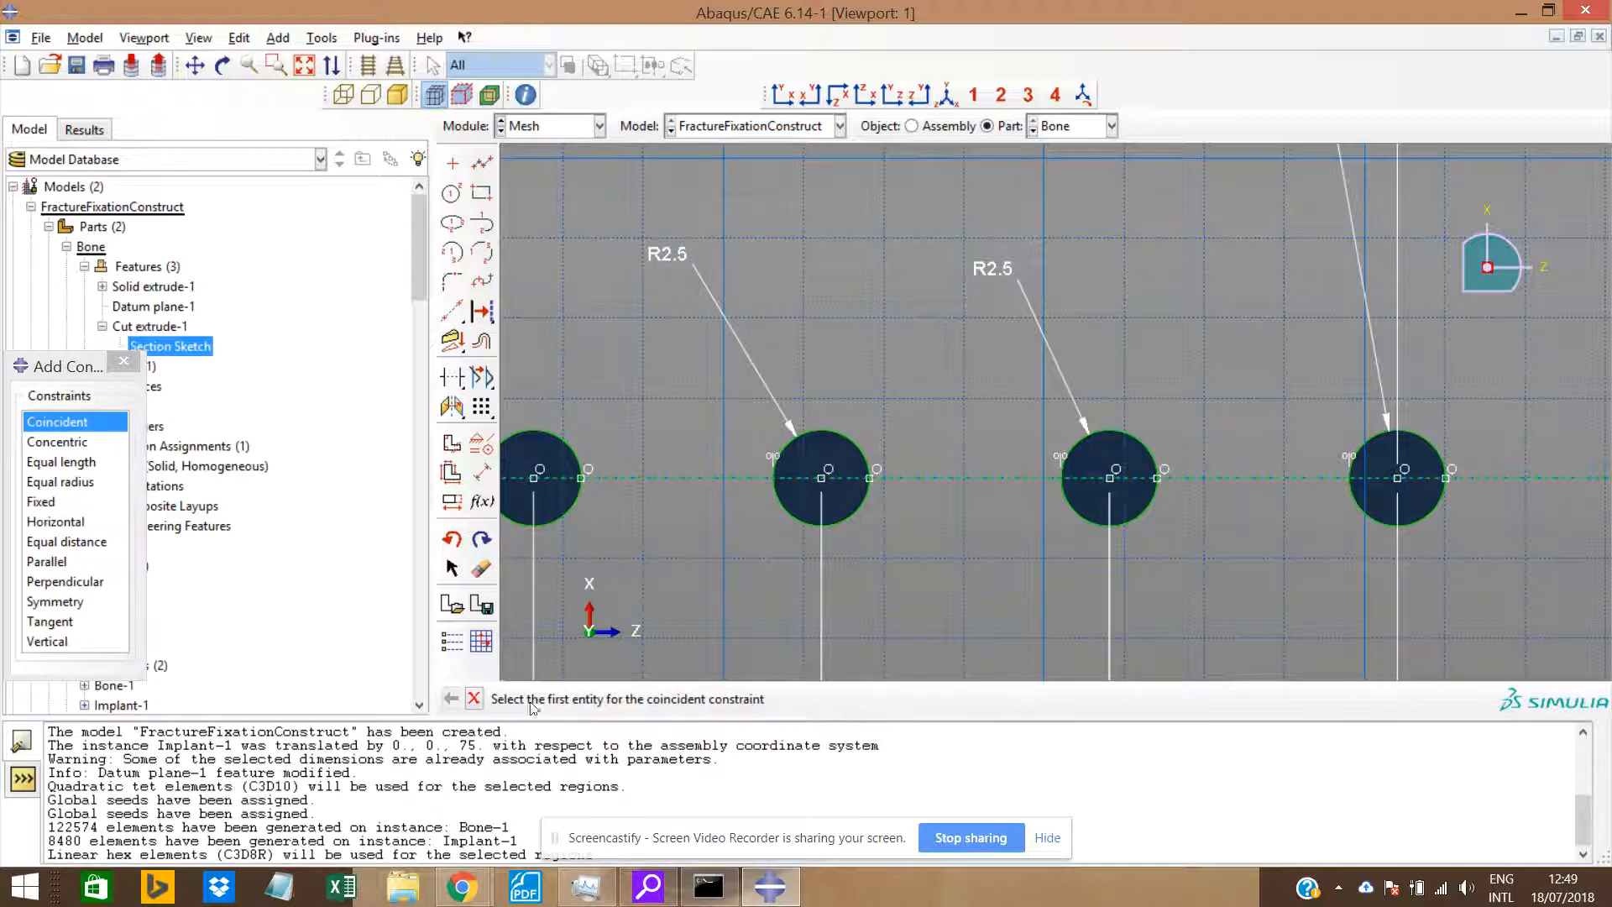
Finish the bone's cut sketch and regenerate the bone part's features.
left_click(473, 699)
left_click(640, 698)
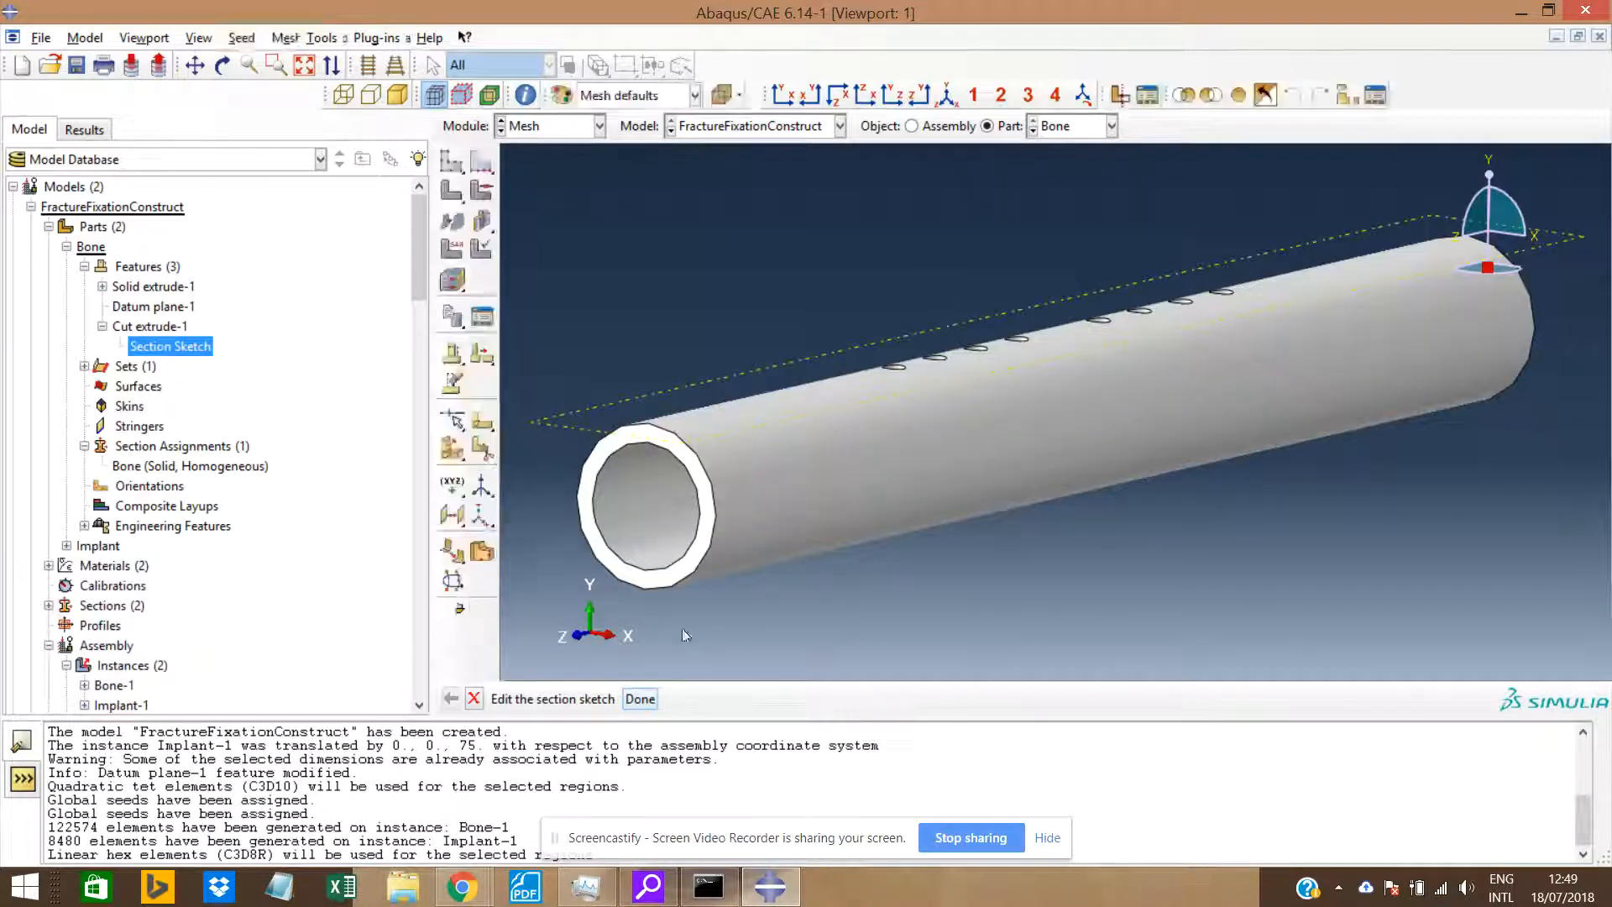
left_click(98, 501)
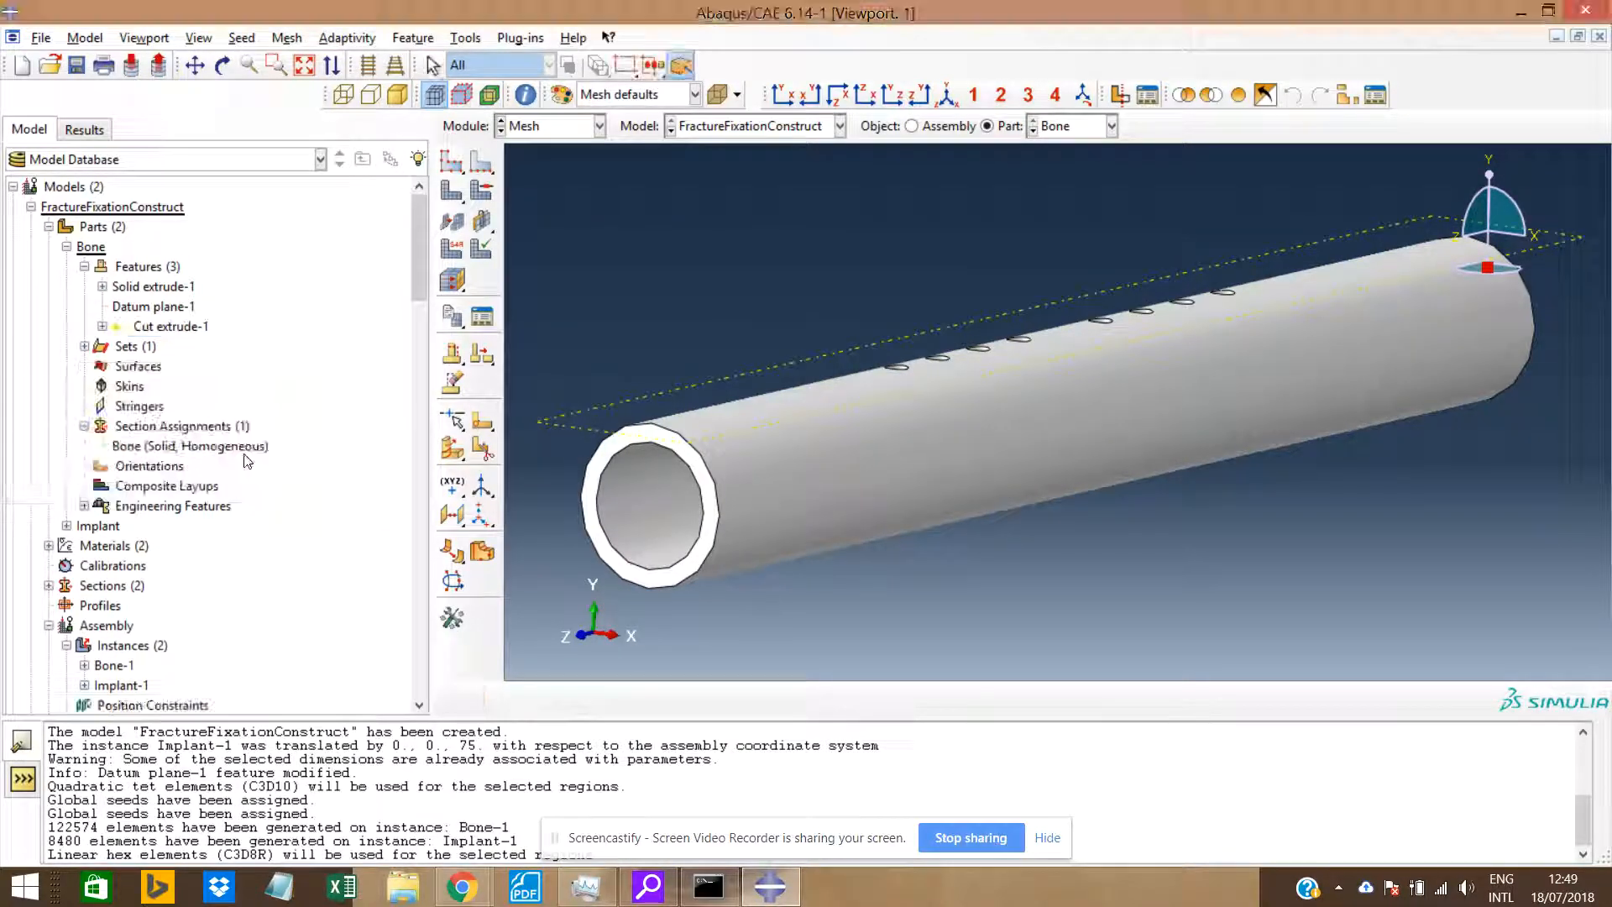
right_click(128, 268)
left_click(188, 303)
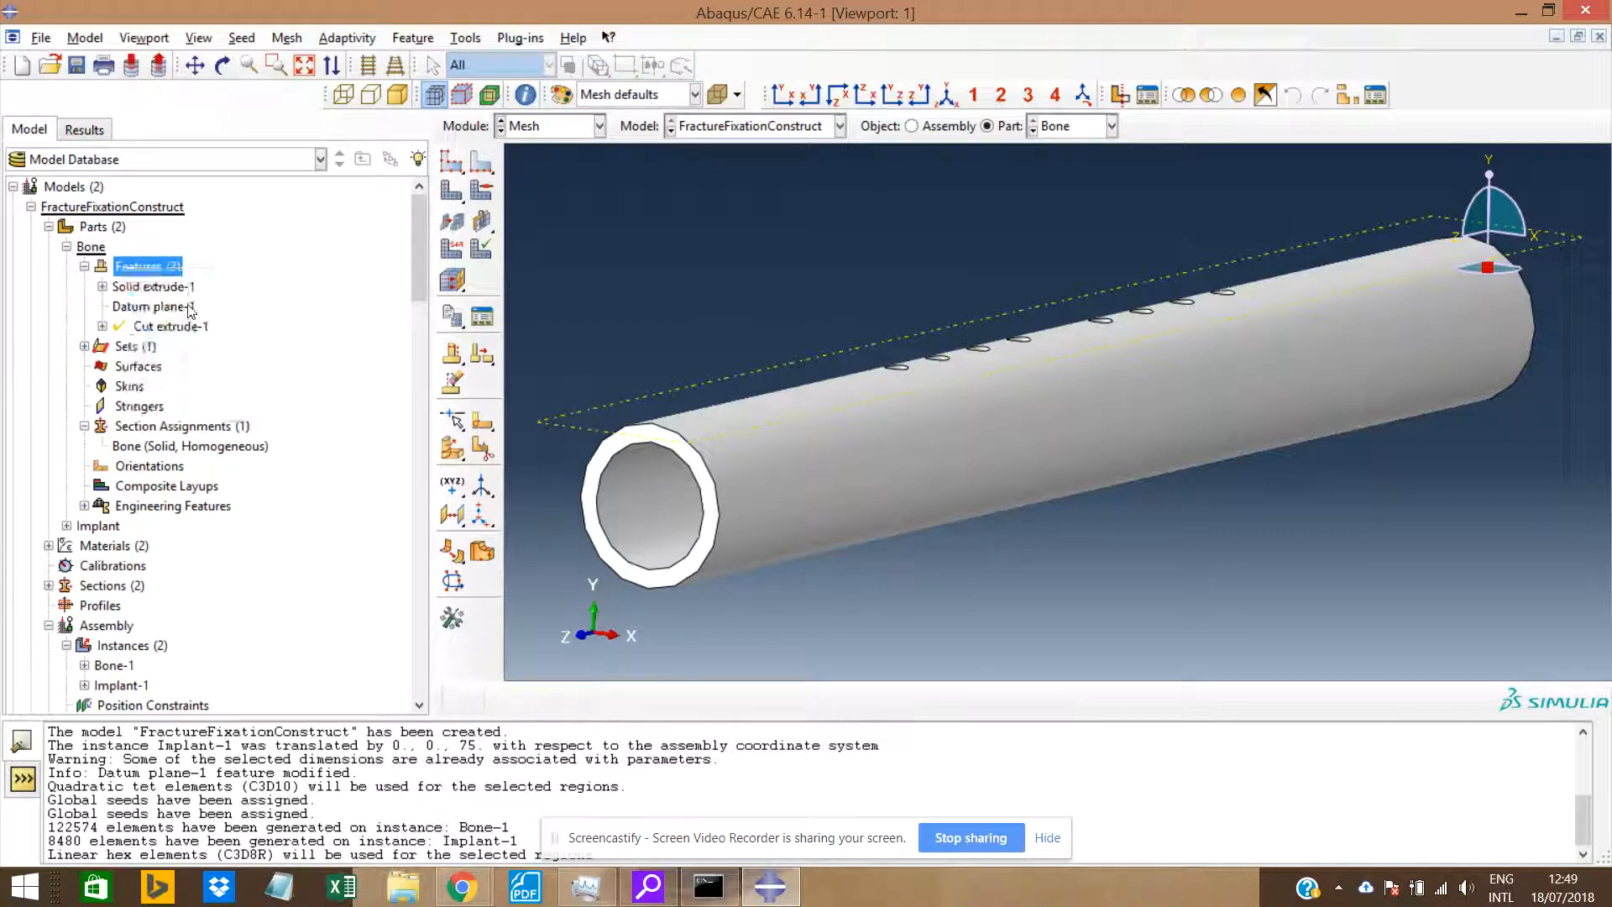
Regenerate the implant part's features to apply its edited screw sketch.
left_click(65, 247)
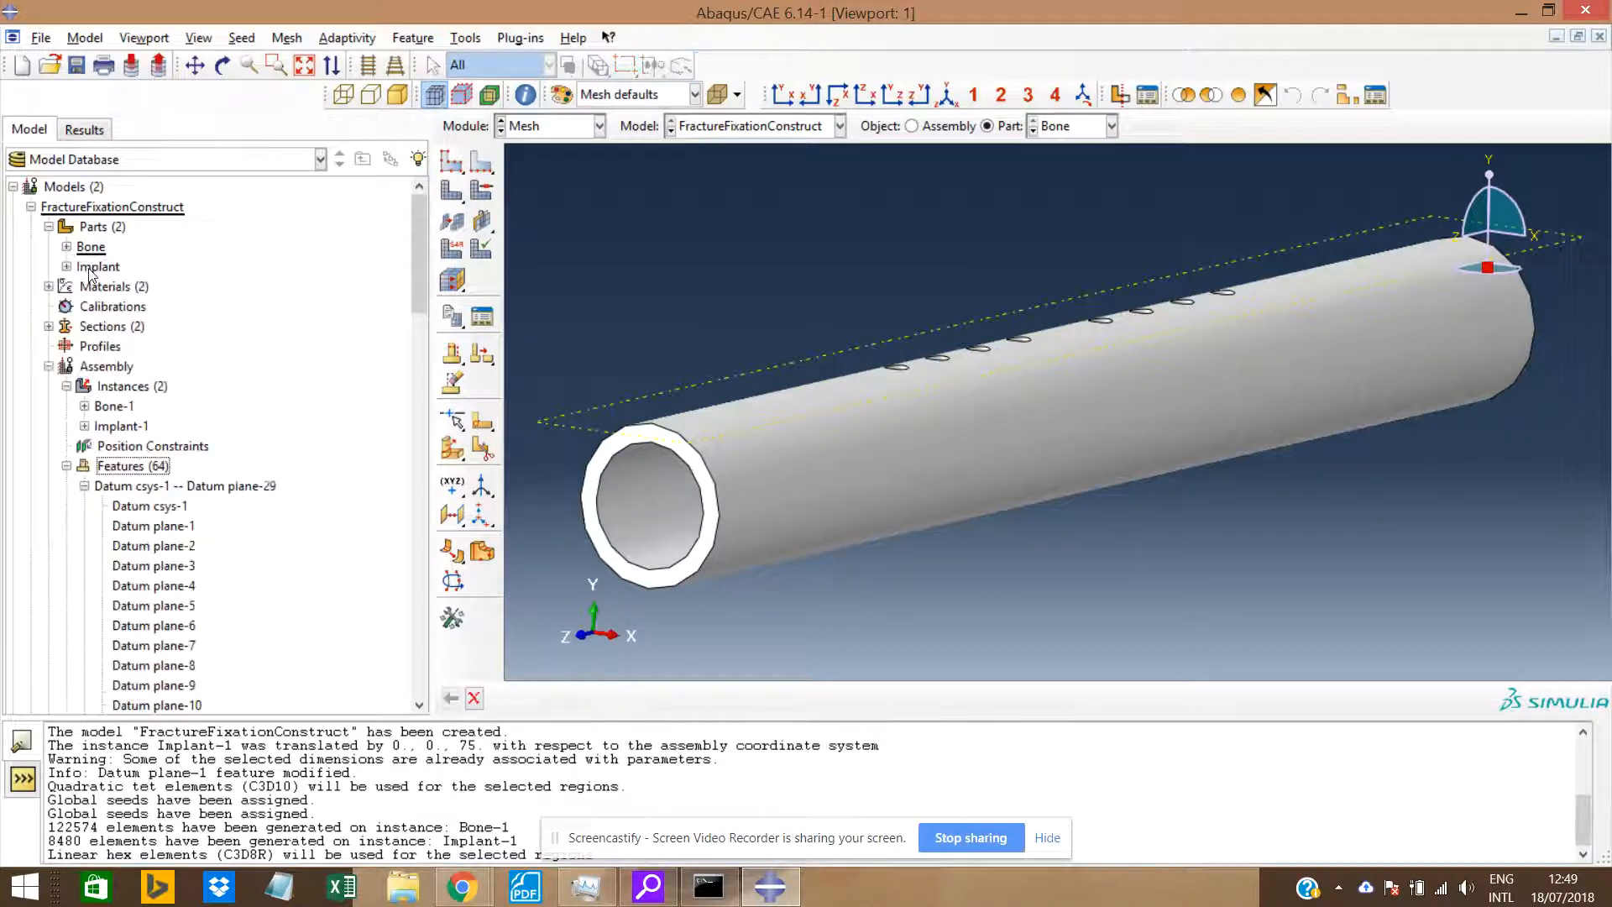
left_click(67, 267)
right_click(143, 289)
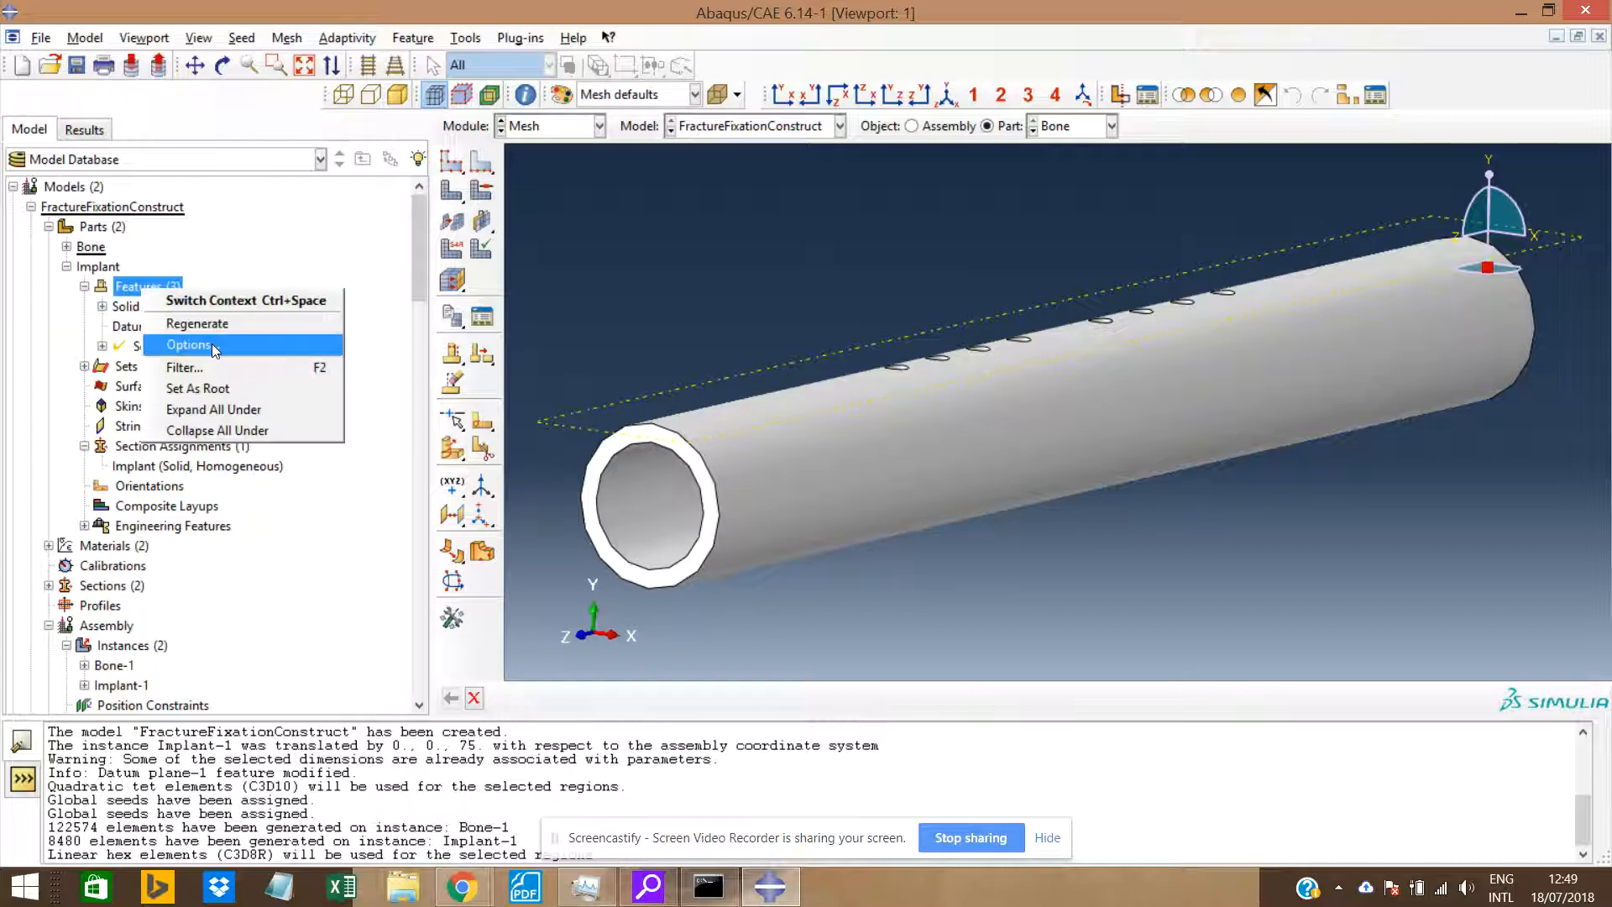
left_click(198, 324)
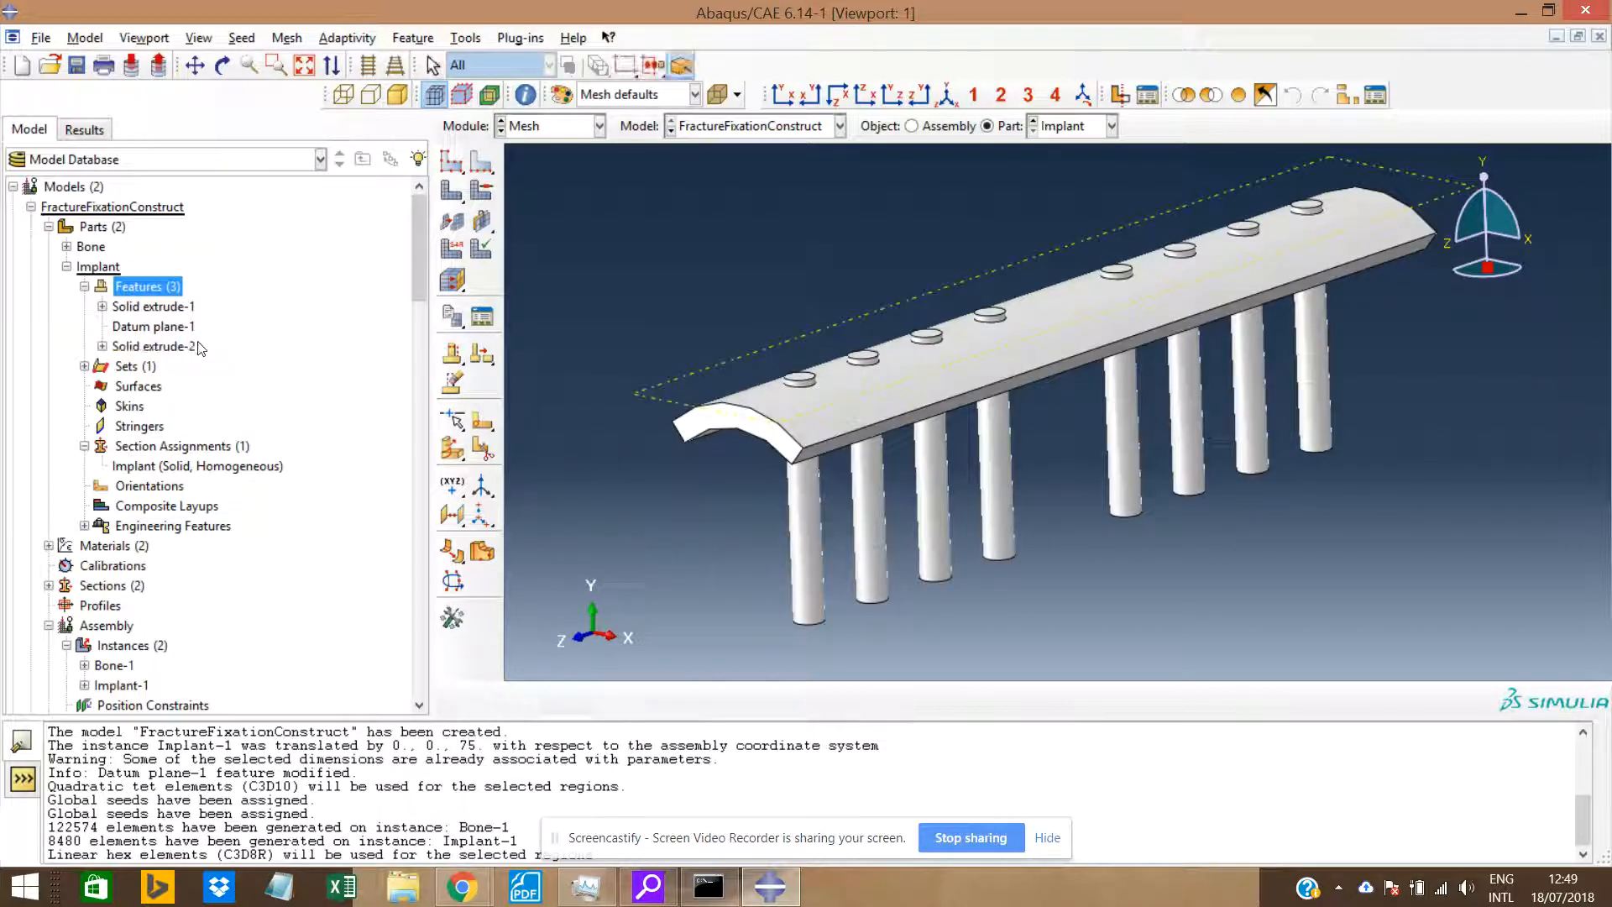
left_click(67, 266)
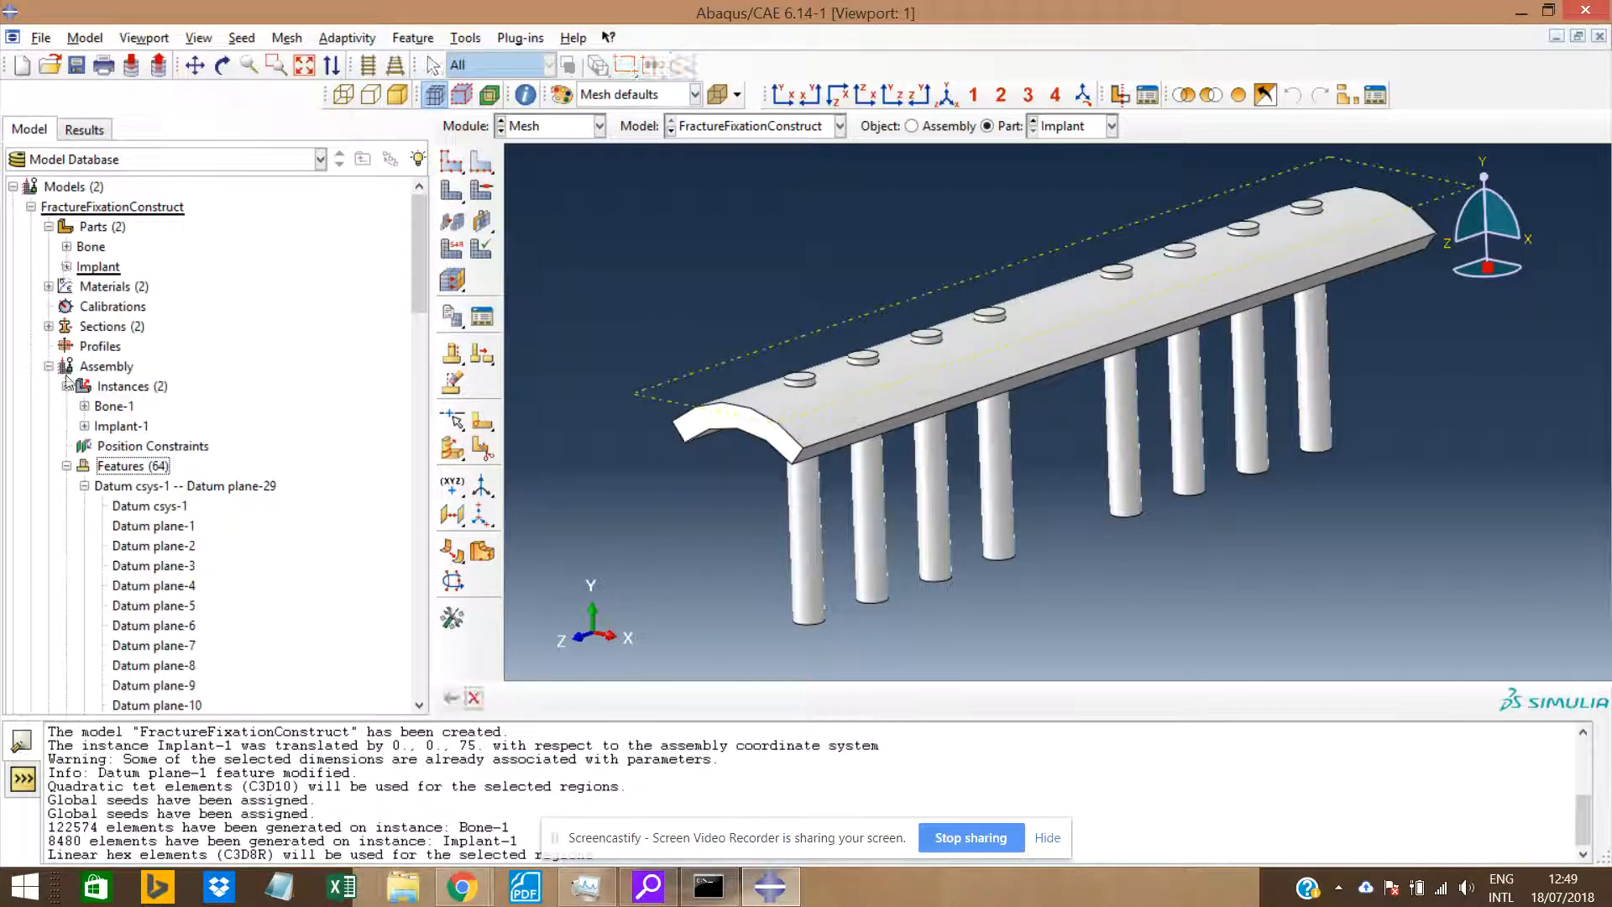
Bring up the assembly and switch to the Mesh module.
left_click(94, 367)
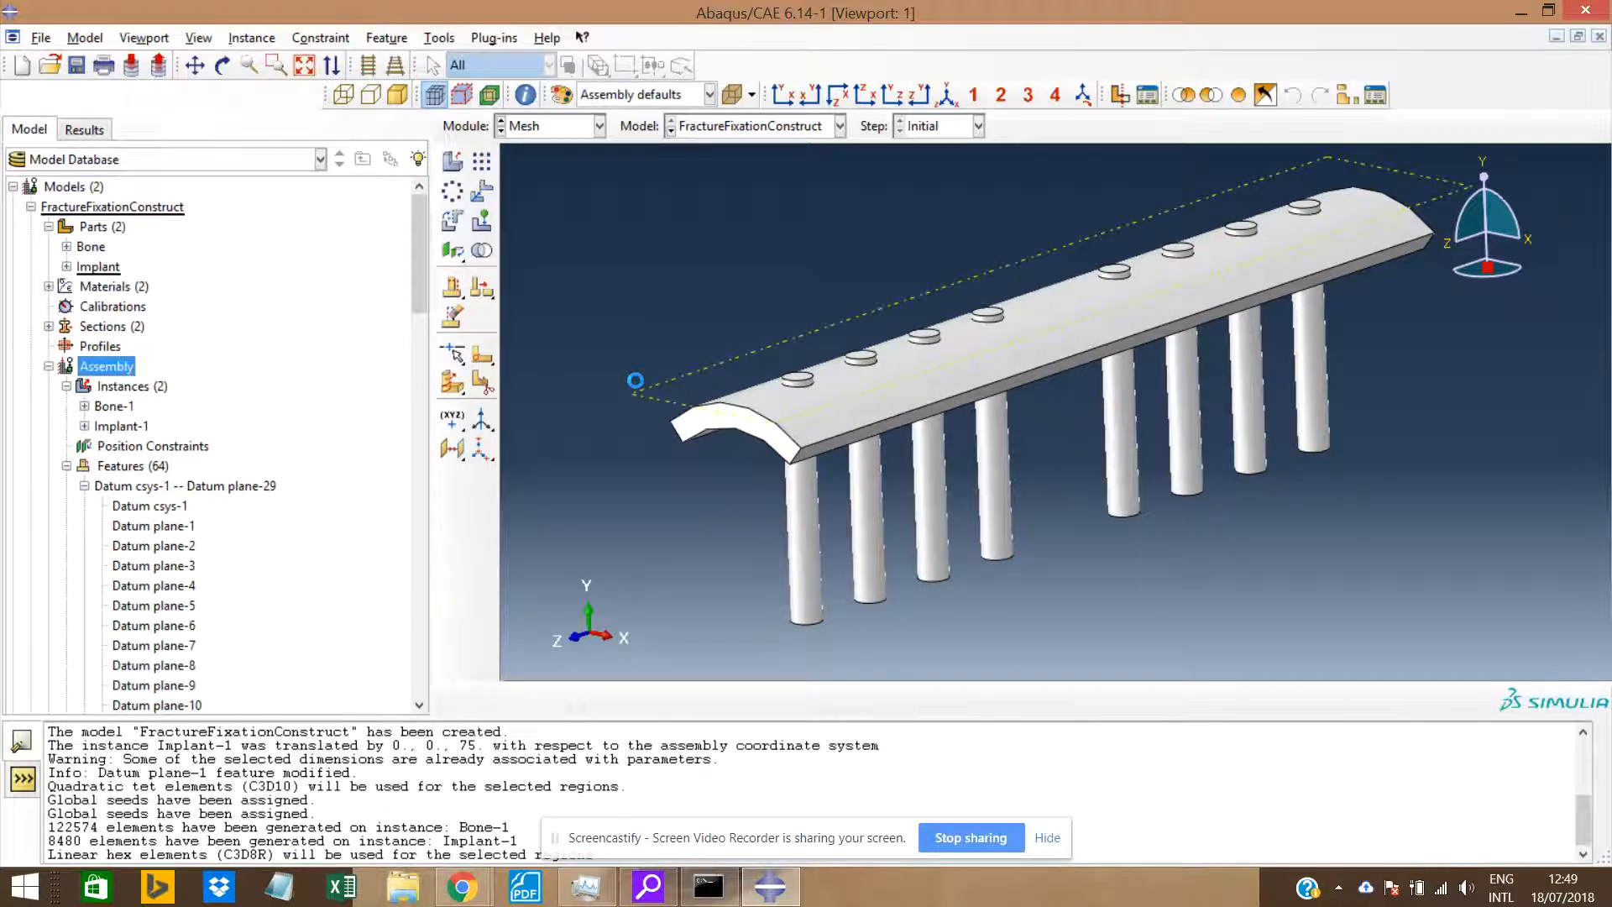
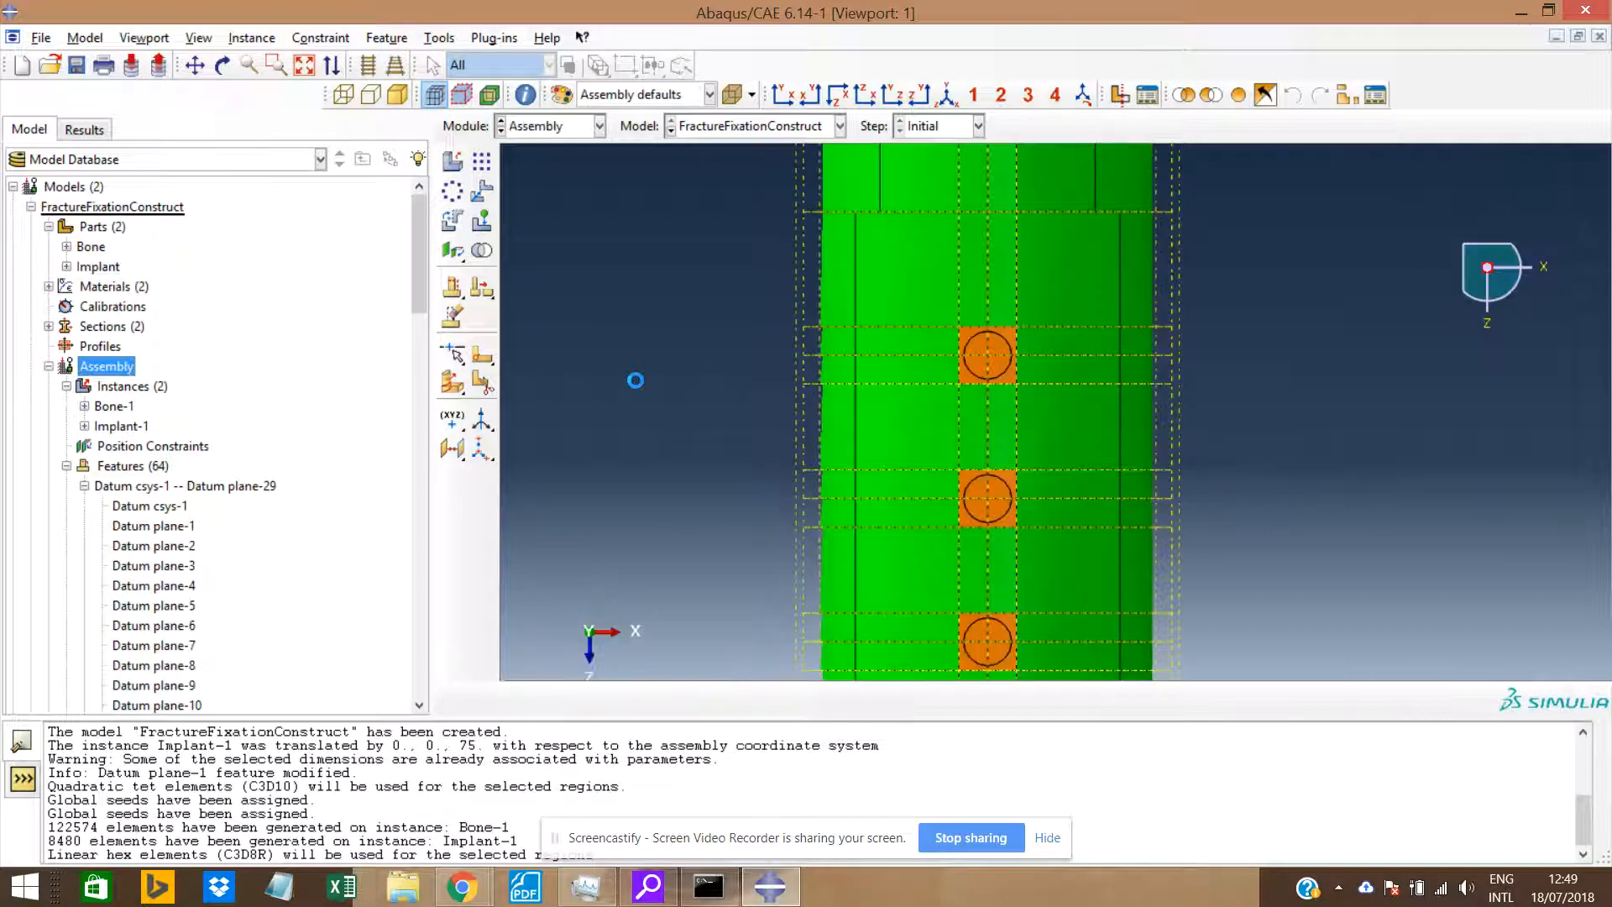
left_click(599, 126)
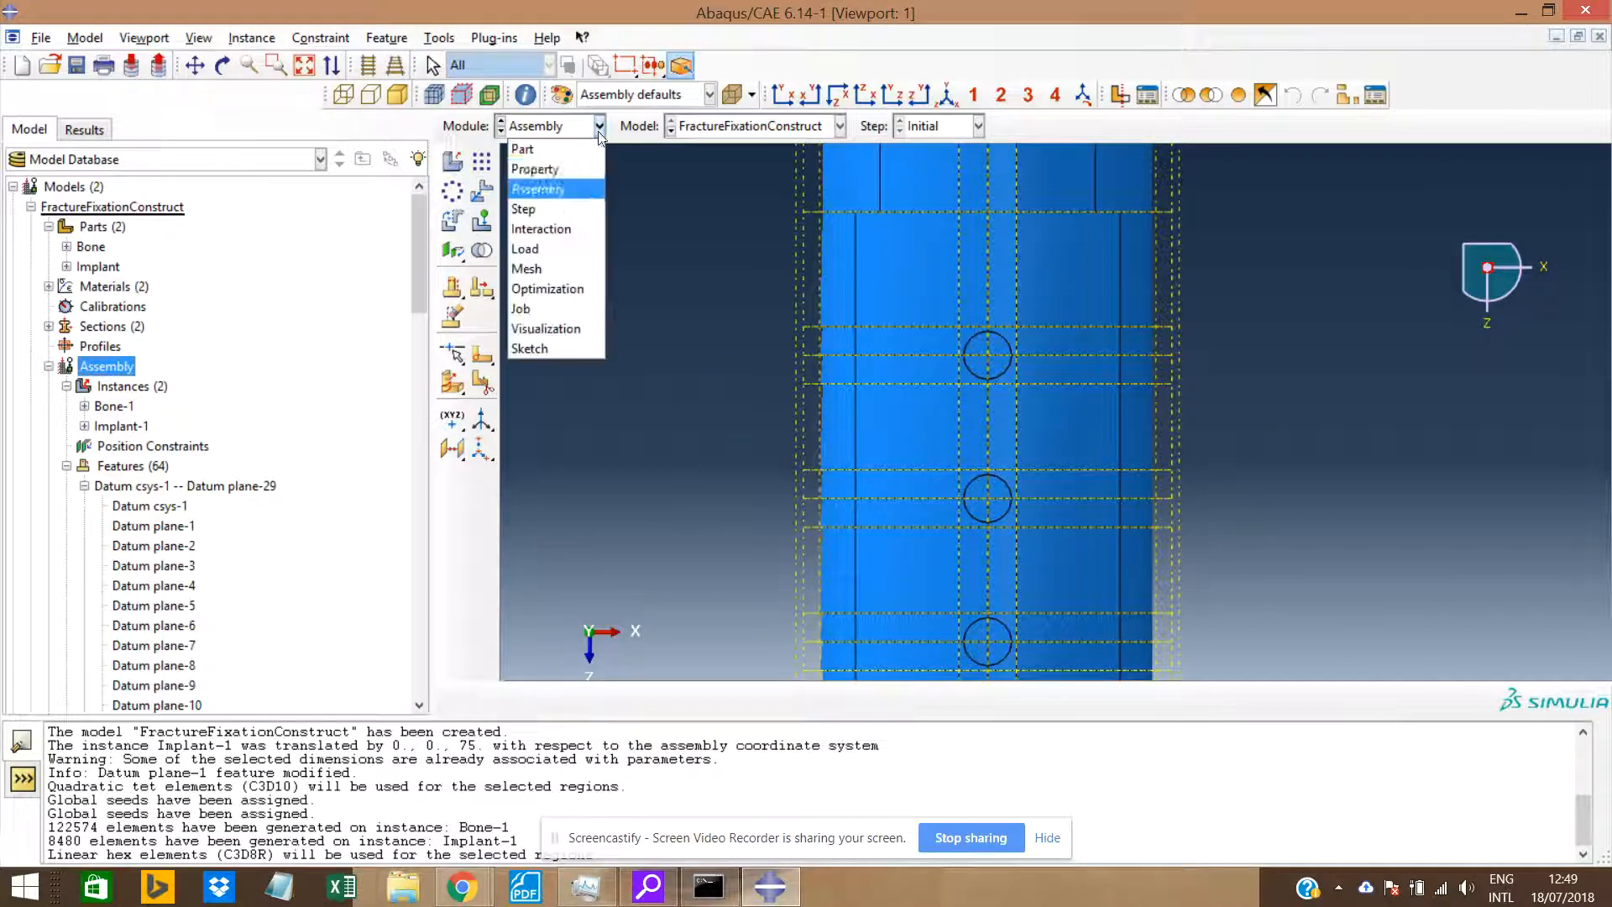
left_click(537, 268)
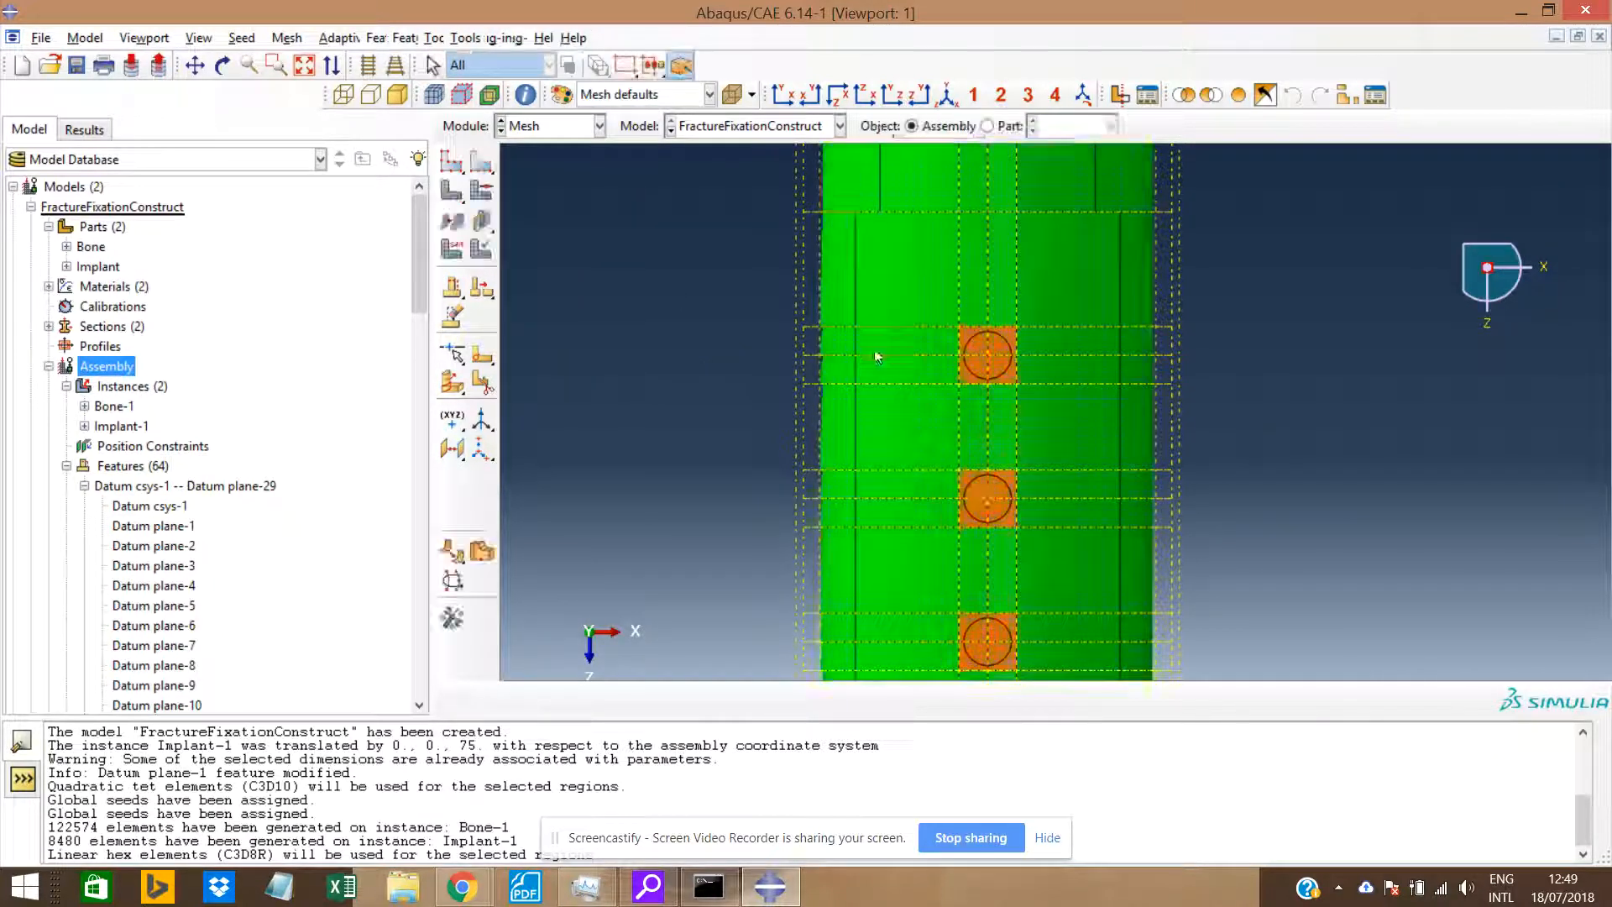
Start a cell partition with the Extrude/Sweep edges method on the bone and implant cells around one screw hole.
scroll(919, 378, "down", 2)
scroll(929, 381, "up", 5)
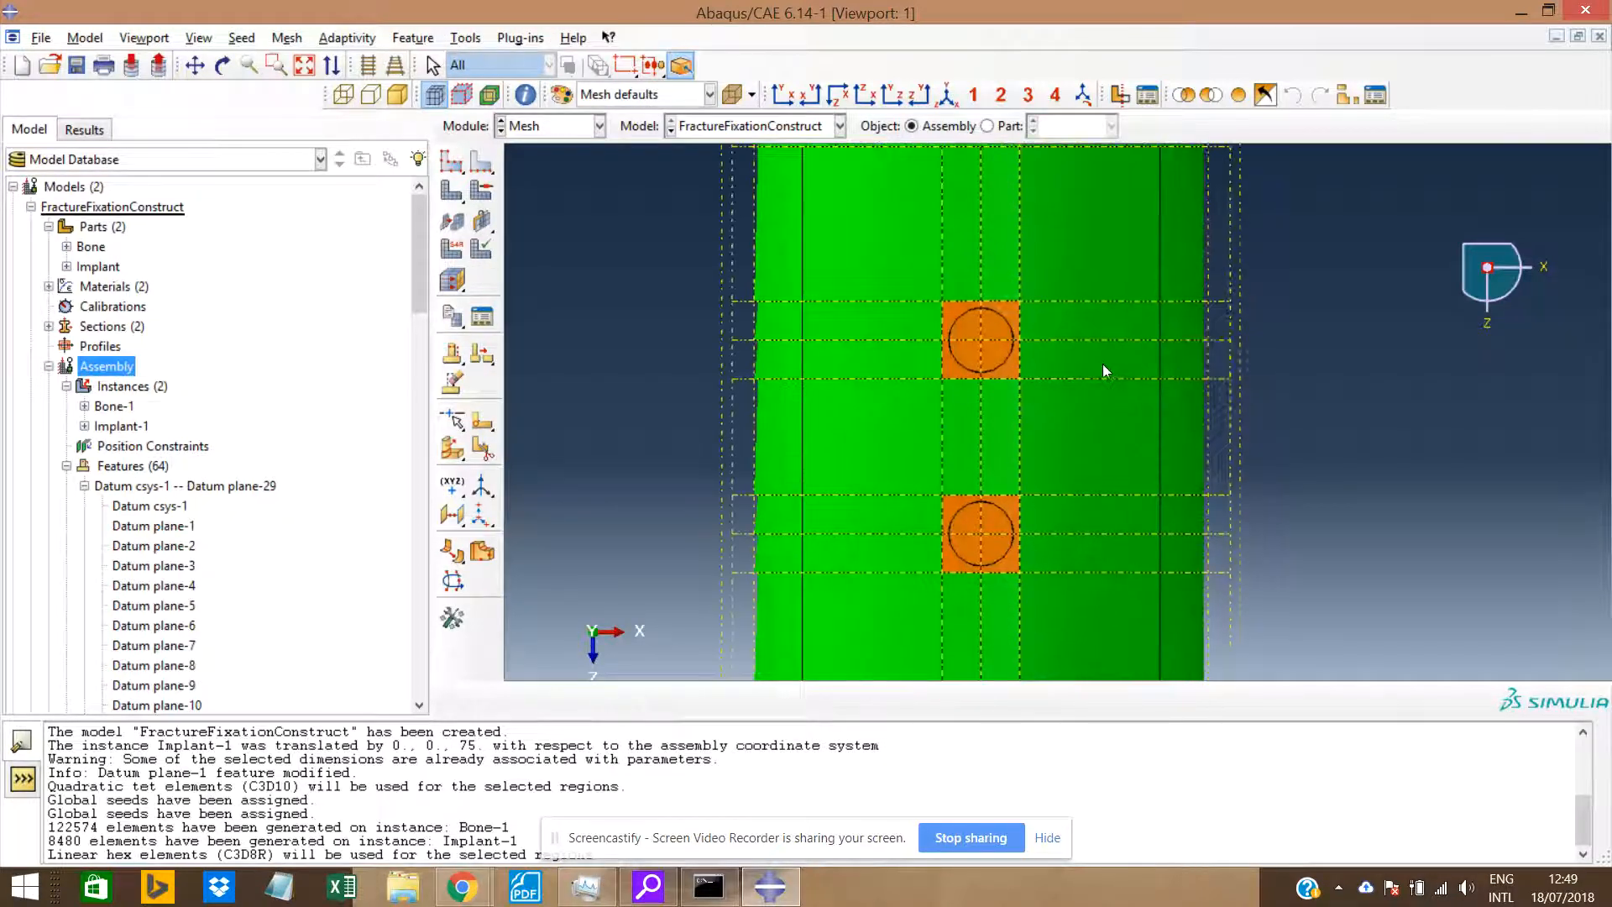
left_click(465, 38)
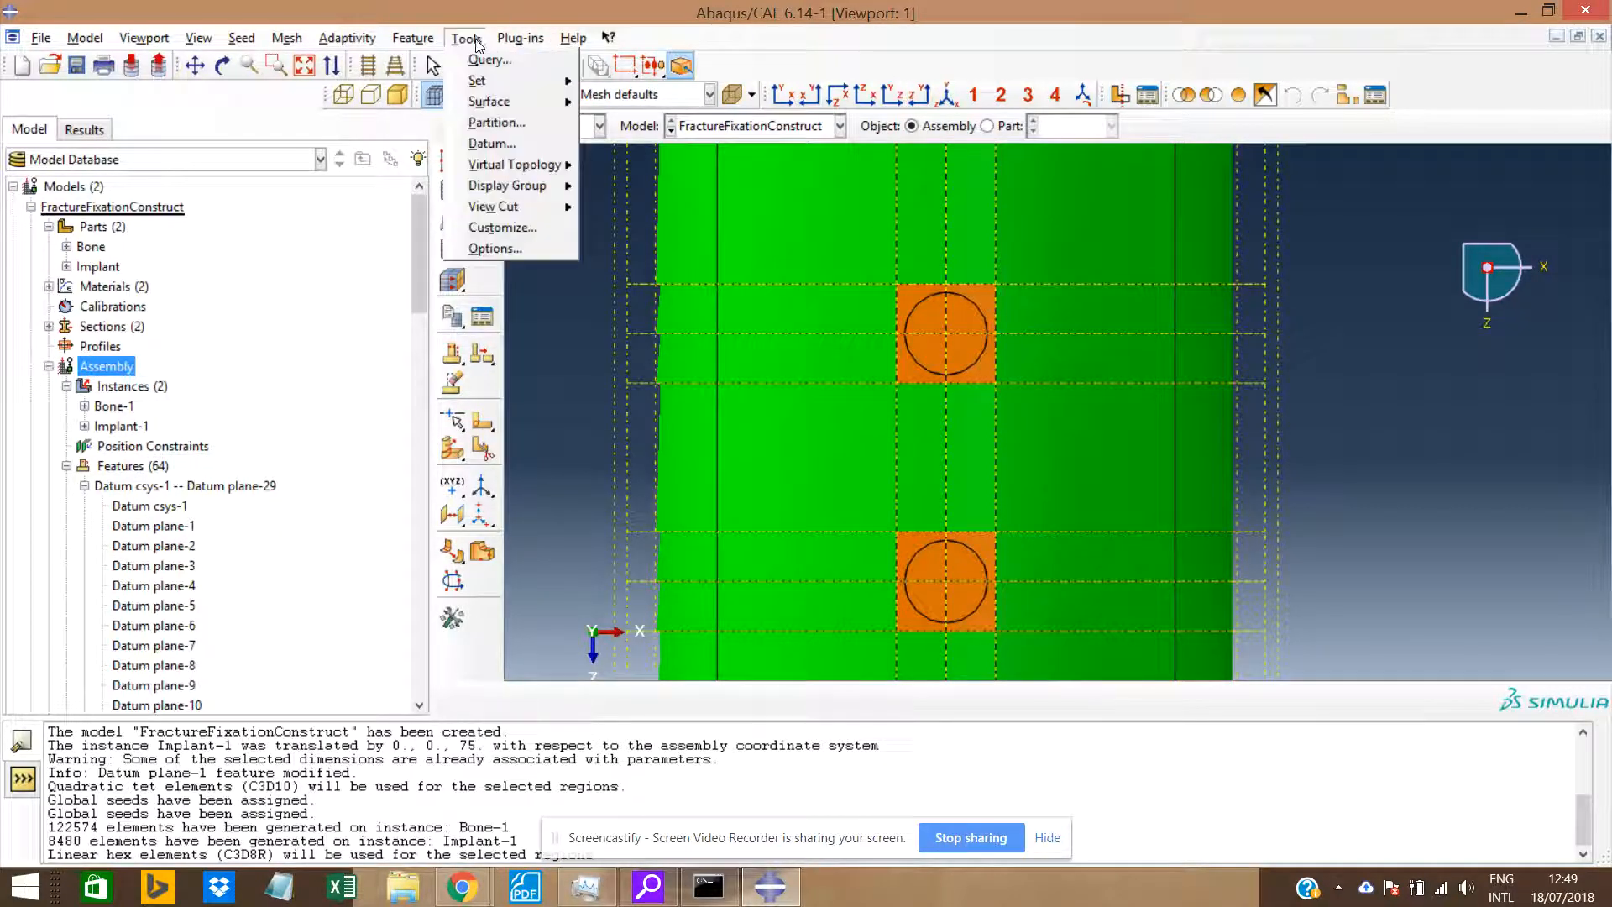
left_click(500, 124)
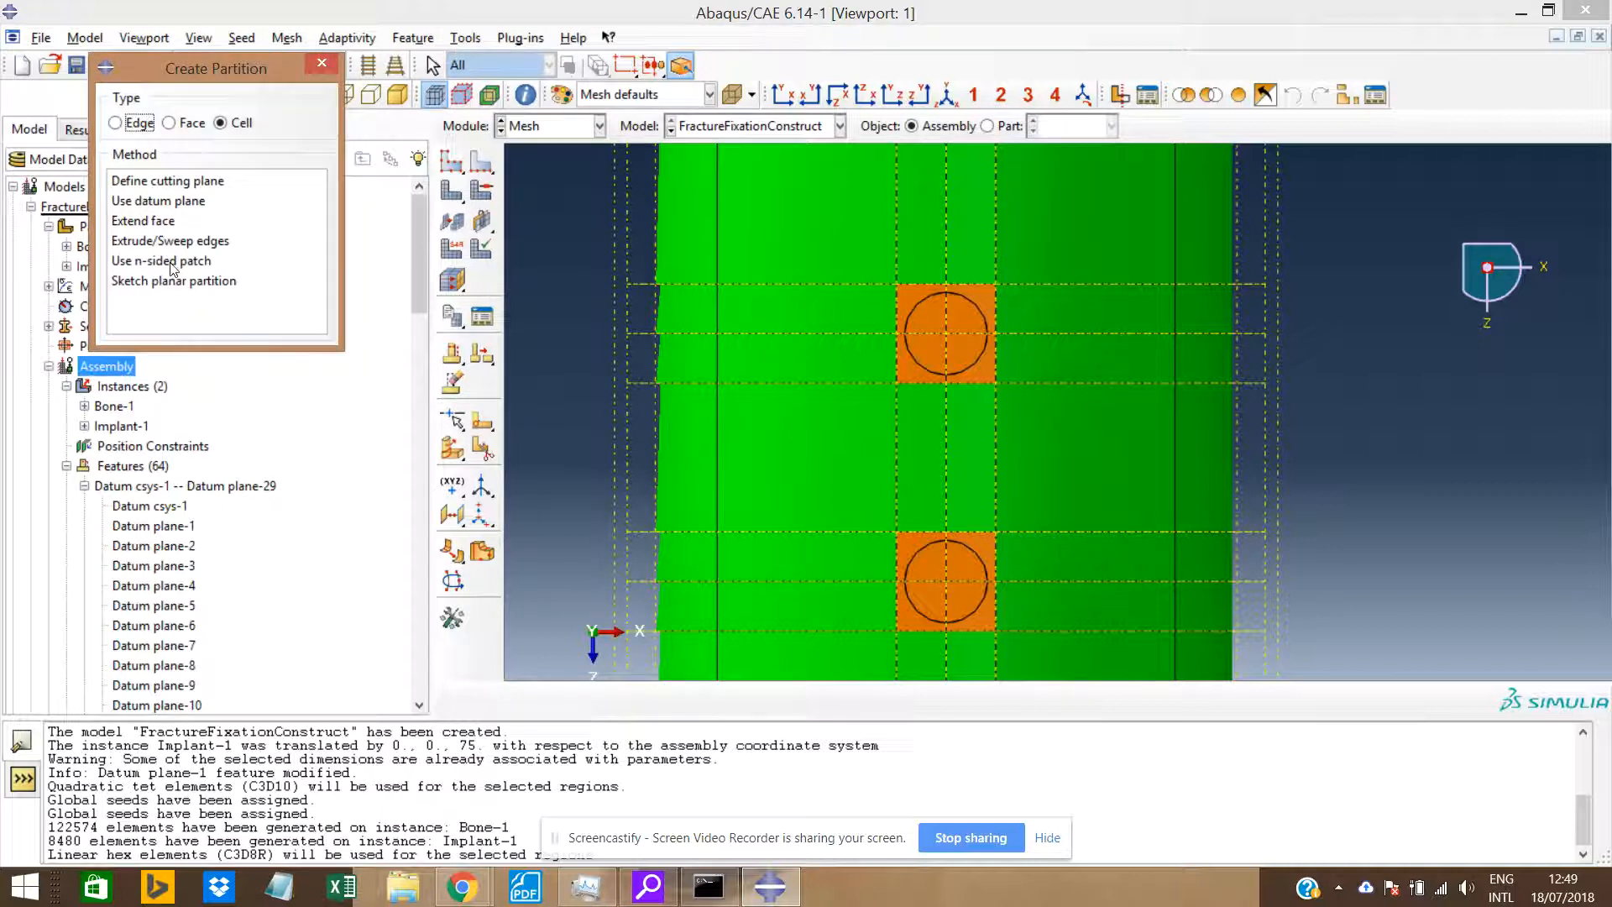
left_click(168, 242)
left_click(1054, 429)
middle_click(1055, 428)
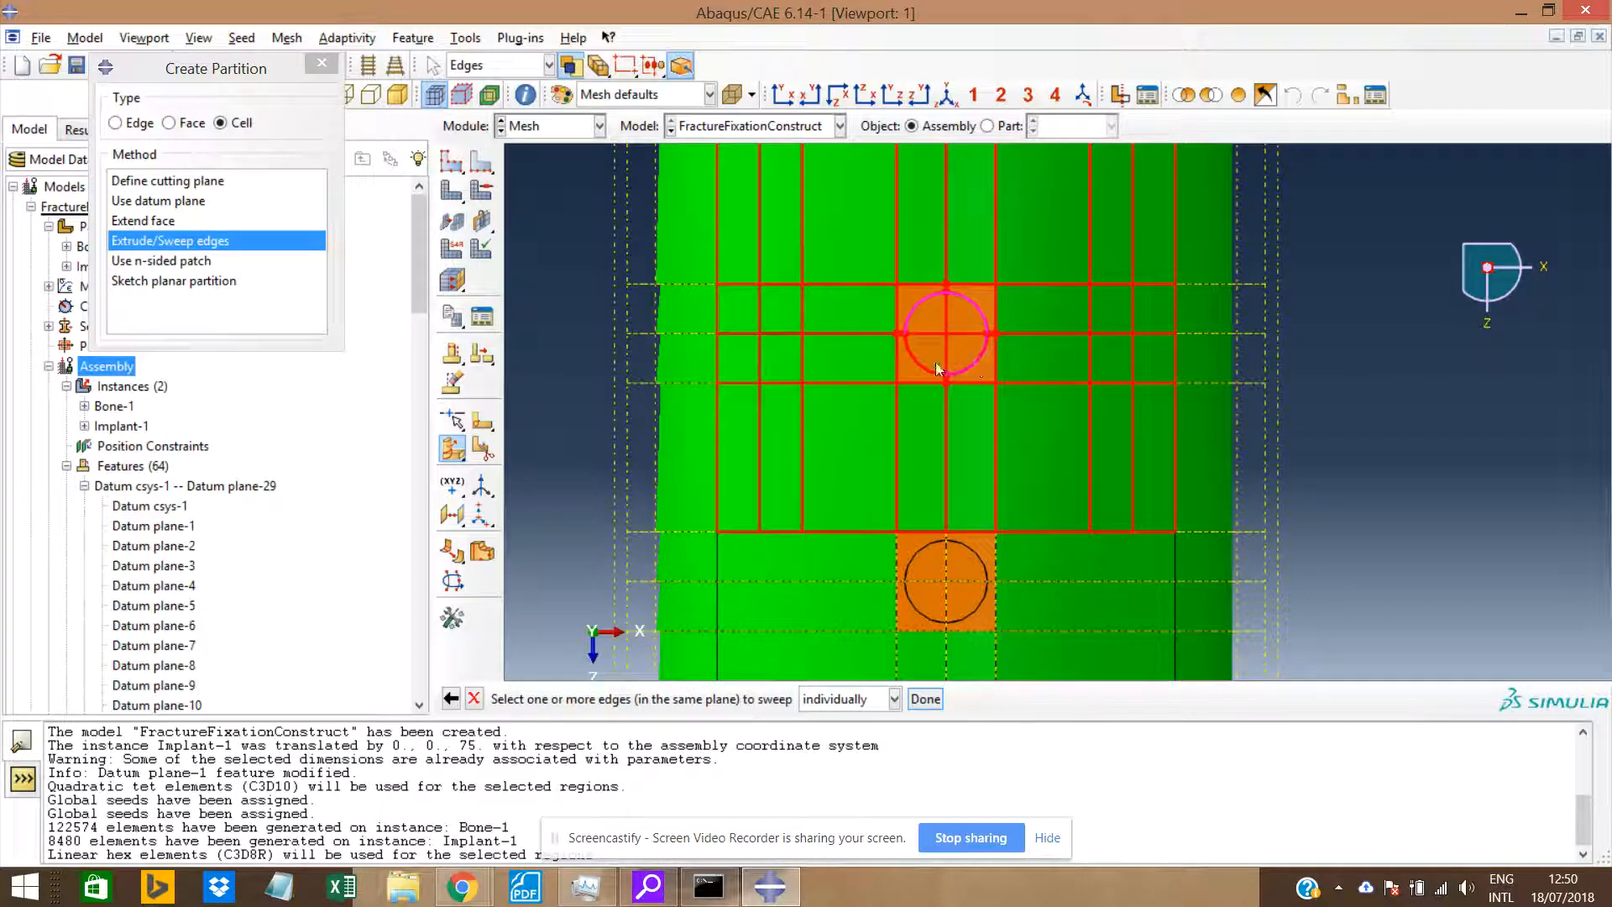
Complete the cell partition around the topmost screw hole by extruding its circular edges along the vertical Y-direction edge with the direction flipped.
scroll(922, 370, "down", 10)
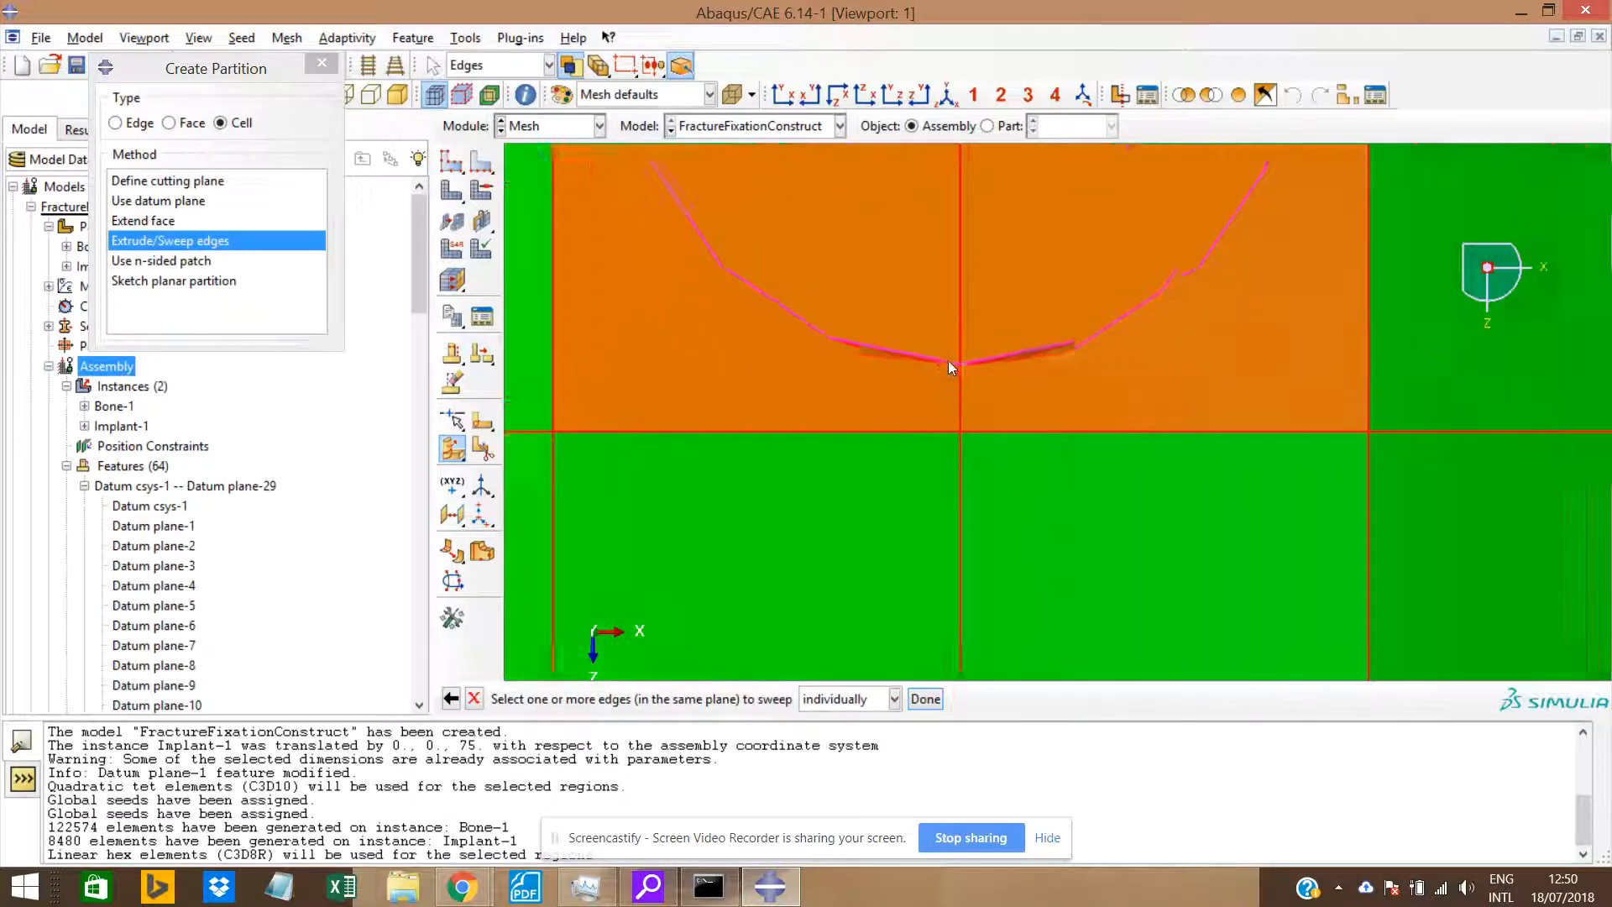
scroll(970, 373, "down", 3)
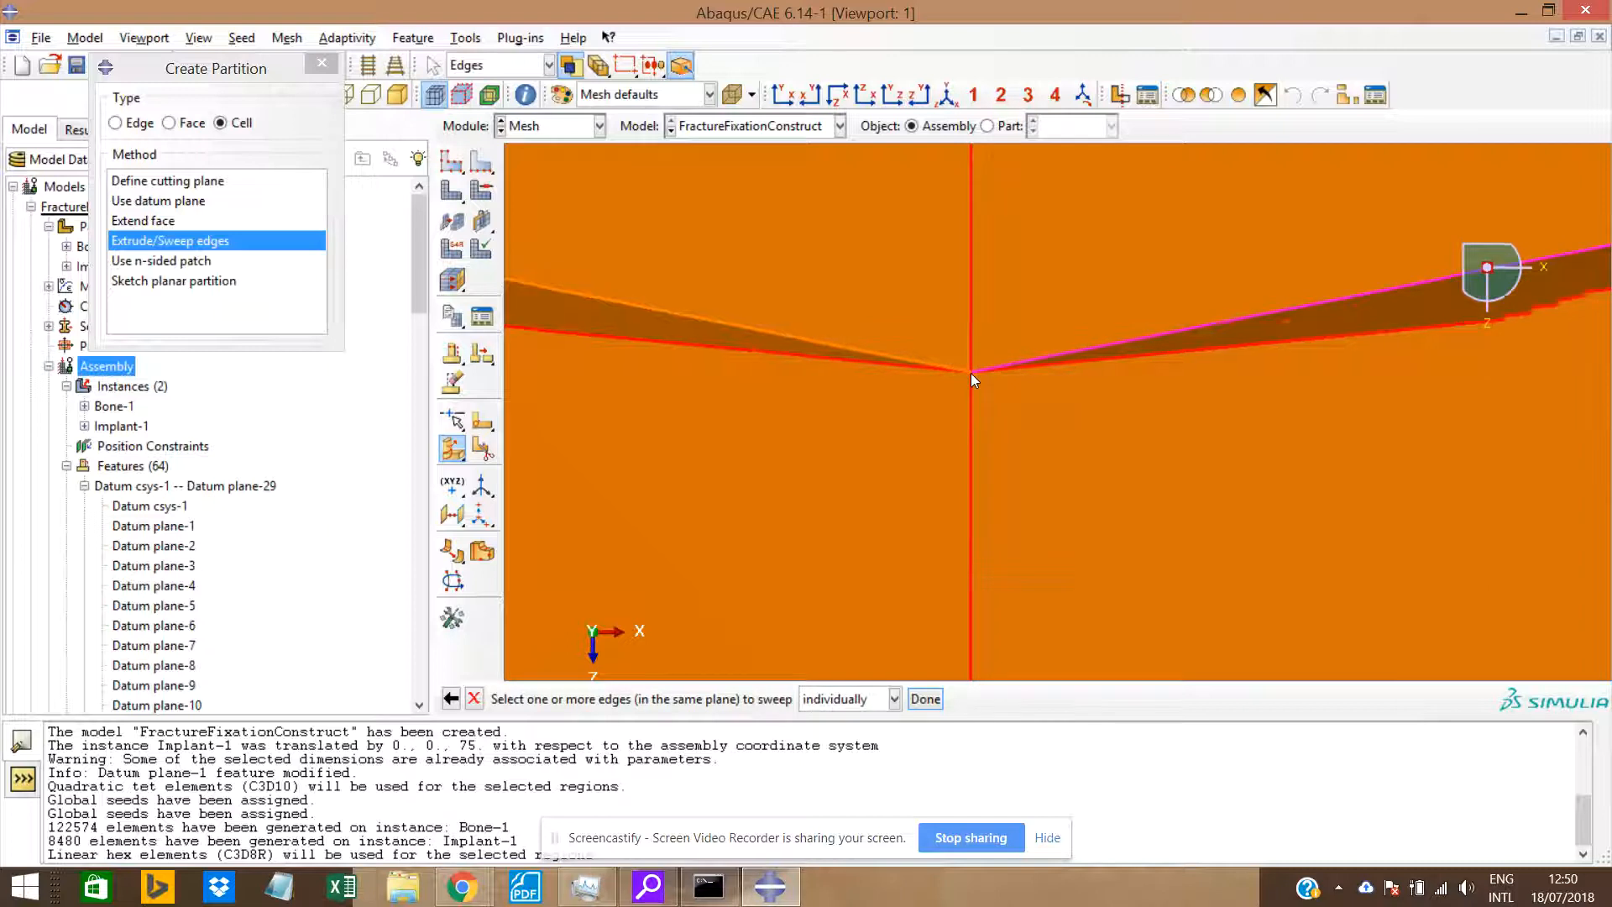
scroll(971, 373, "up", 4)
scroll(971, 373, "up", 5)
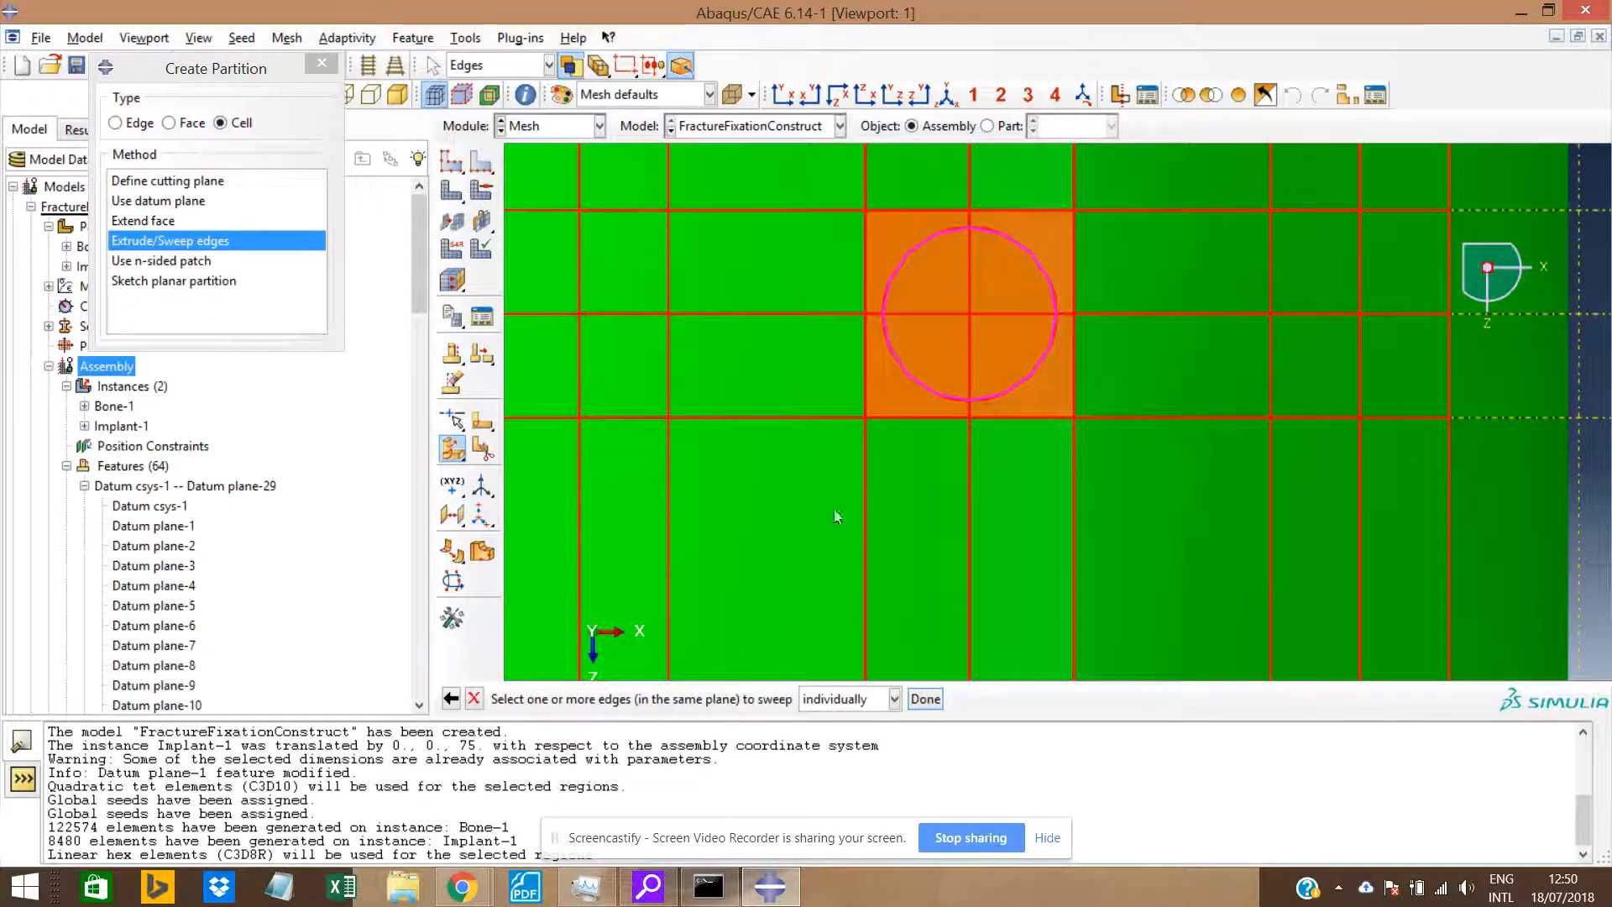
left_click(925, 700)
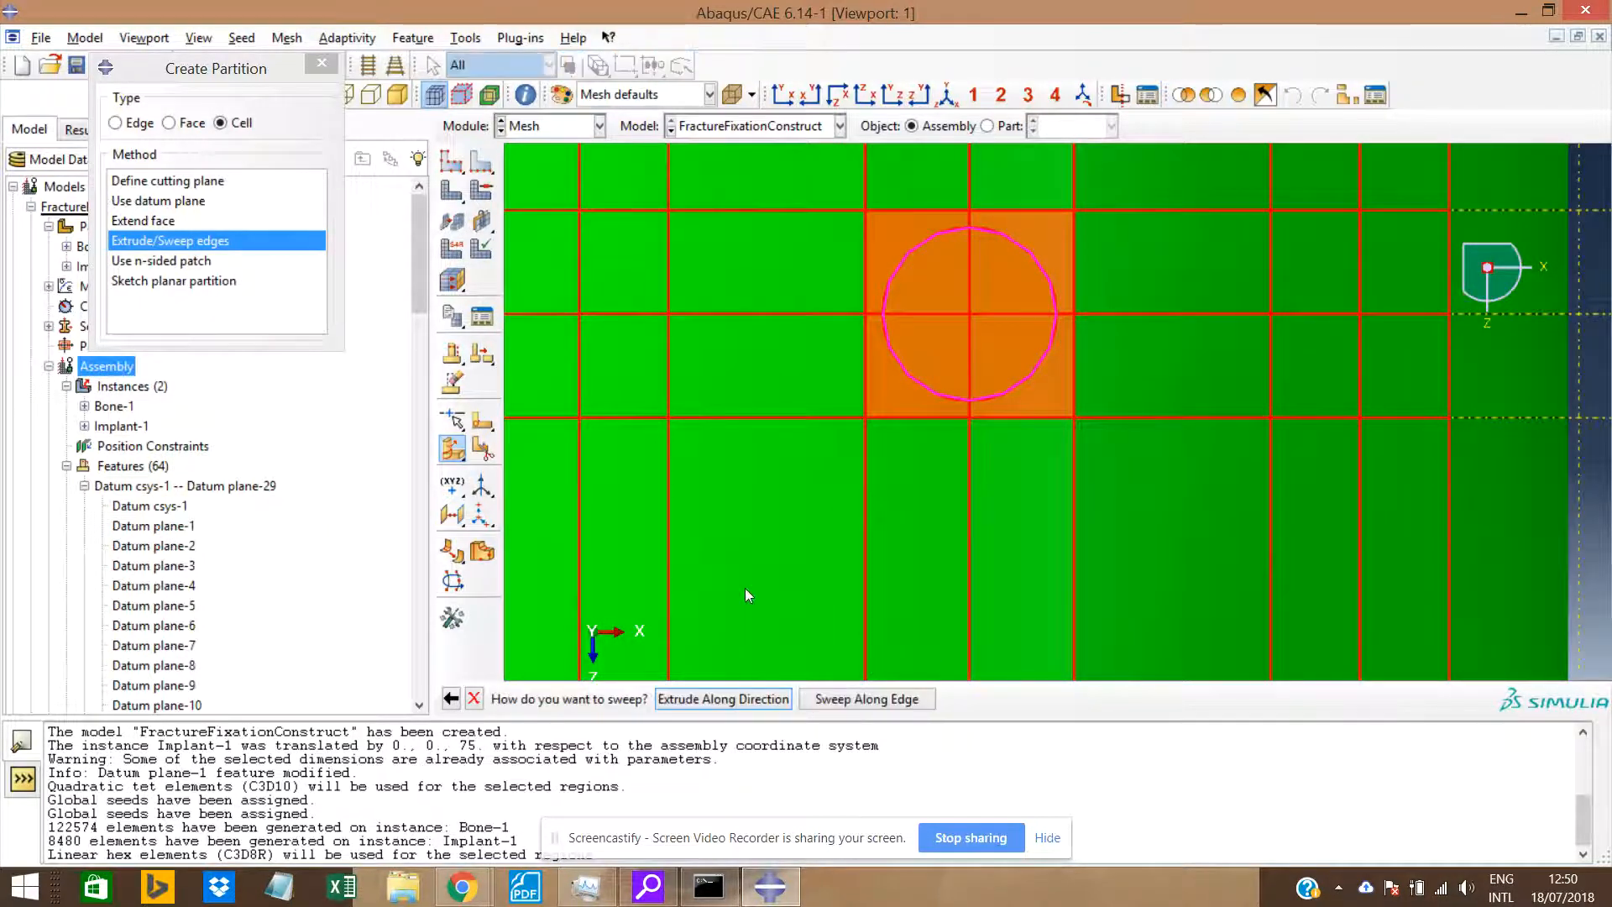
left_click(708, 702)
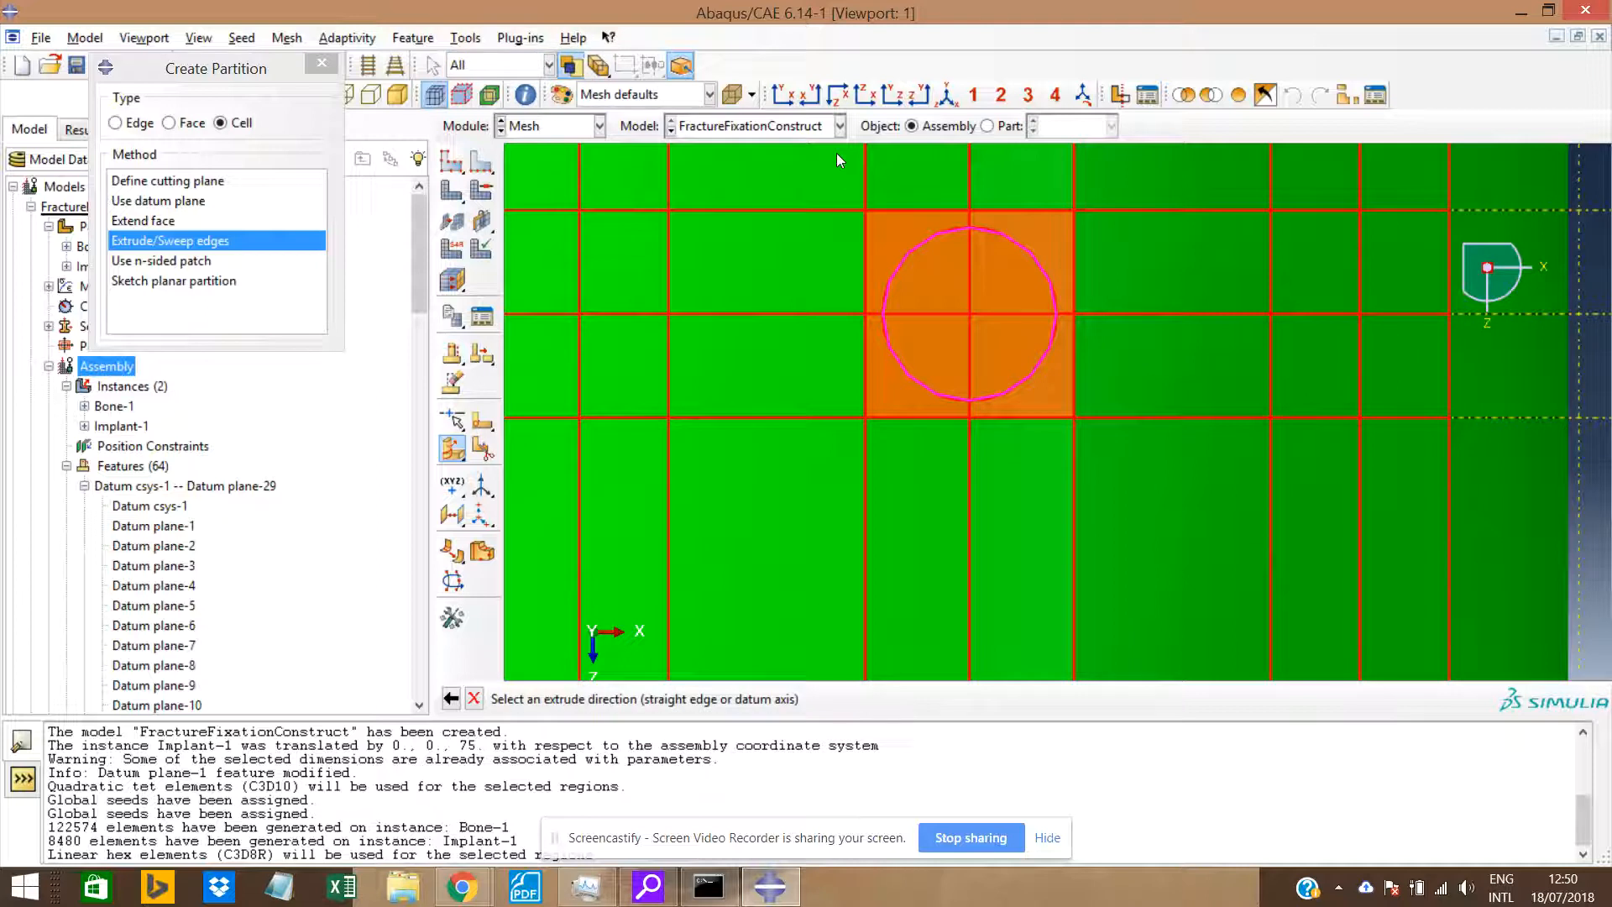
left_click(782, 93)
left_click(1059, 259)
right_click(1057, 260)
left_click(1102, 361)
middle_click(1101, 362)
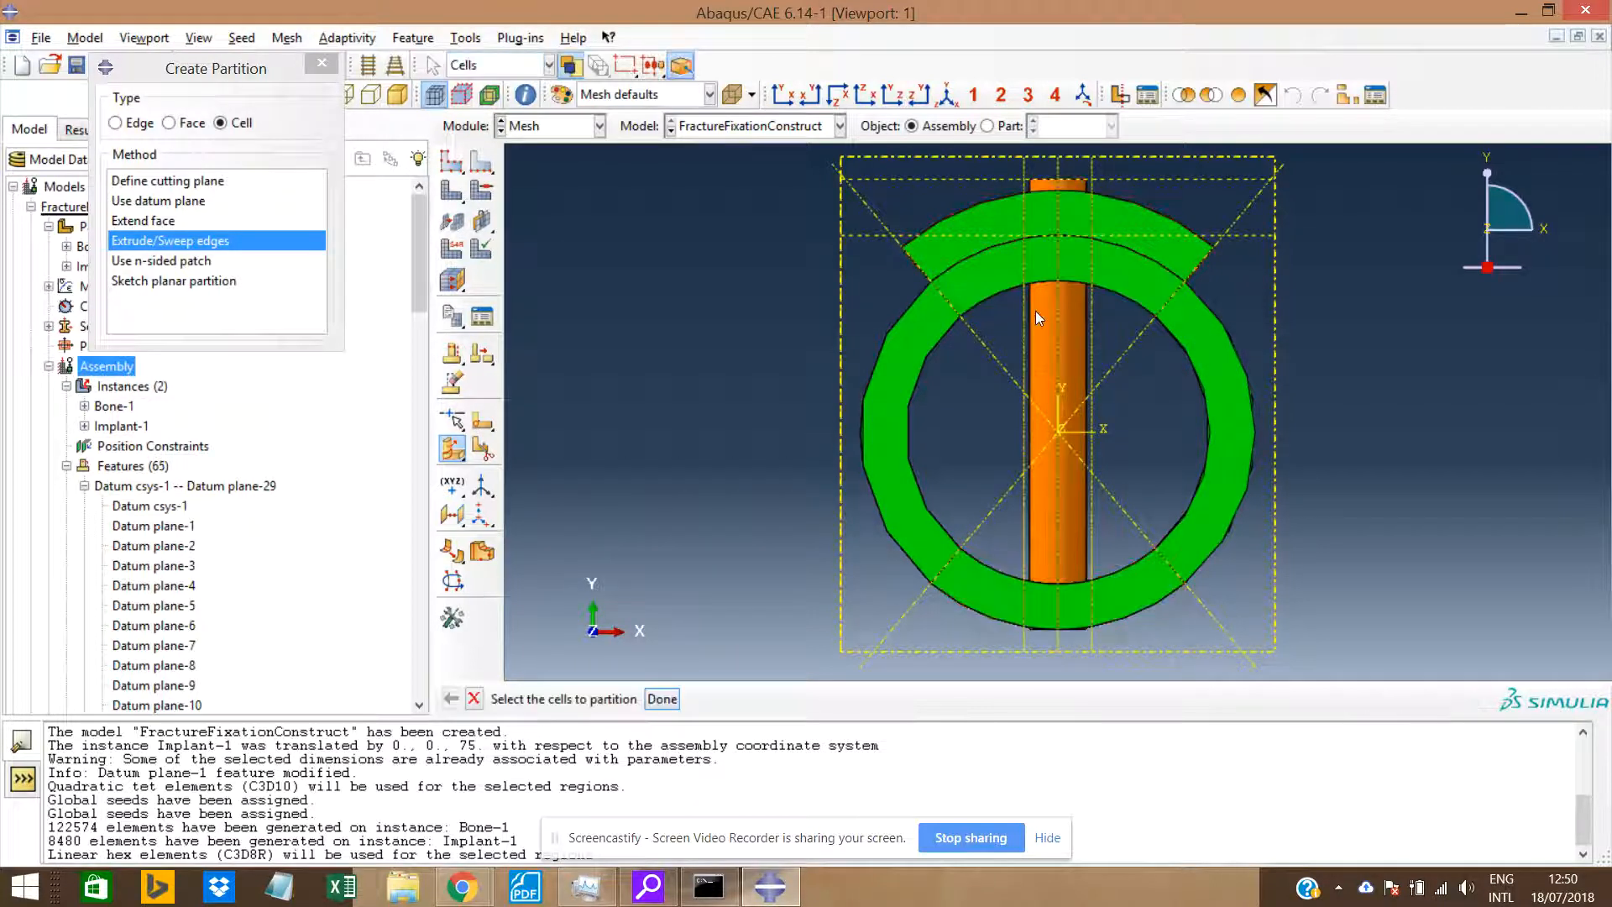
Partition the bone and implant cells around the second screw hole by extruding its circular edges along the vertical edge, with the direction flipped.
left_click(837, 95)
scroll(1048, 310, "up", 4)
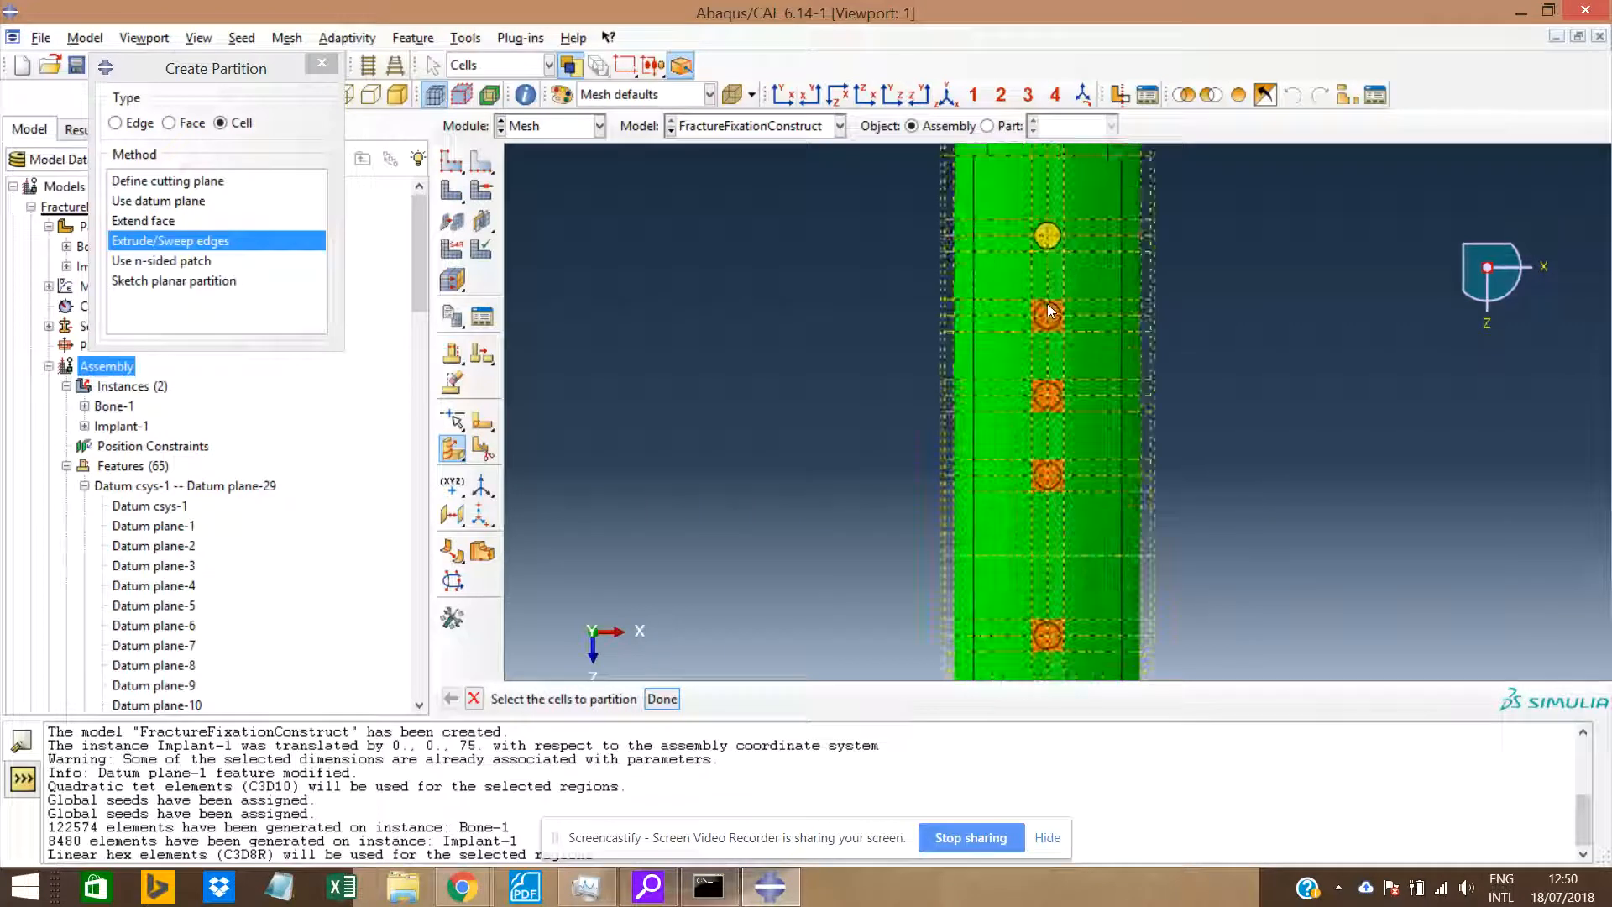
scroll(1046, 307, "up", 3)
left_click_drag(975, 269, 1142, 412)
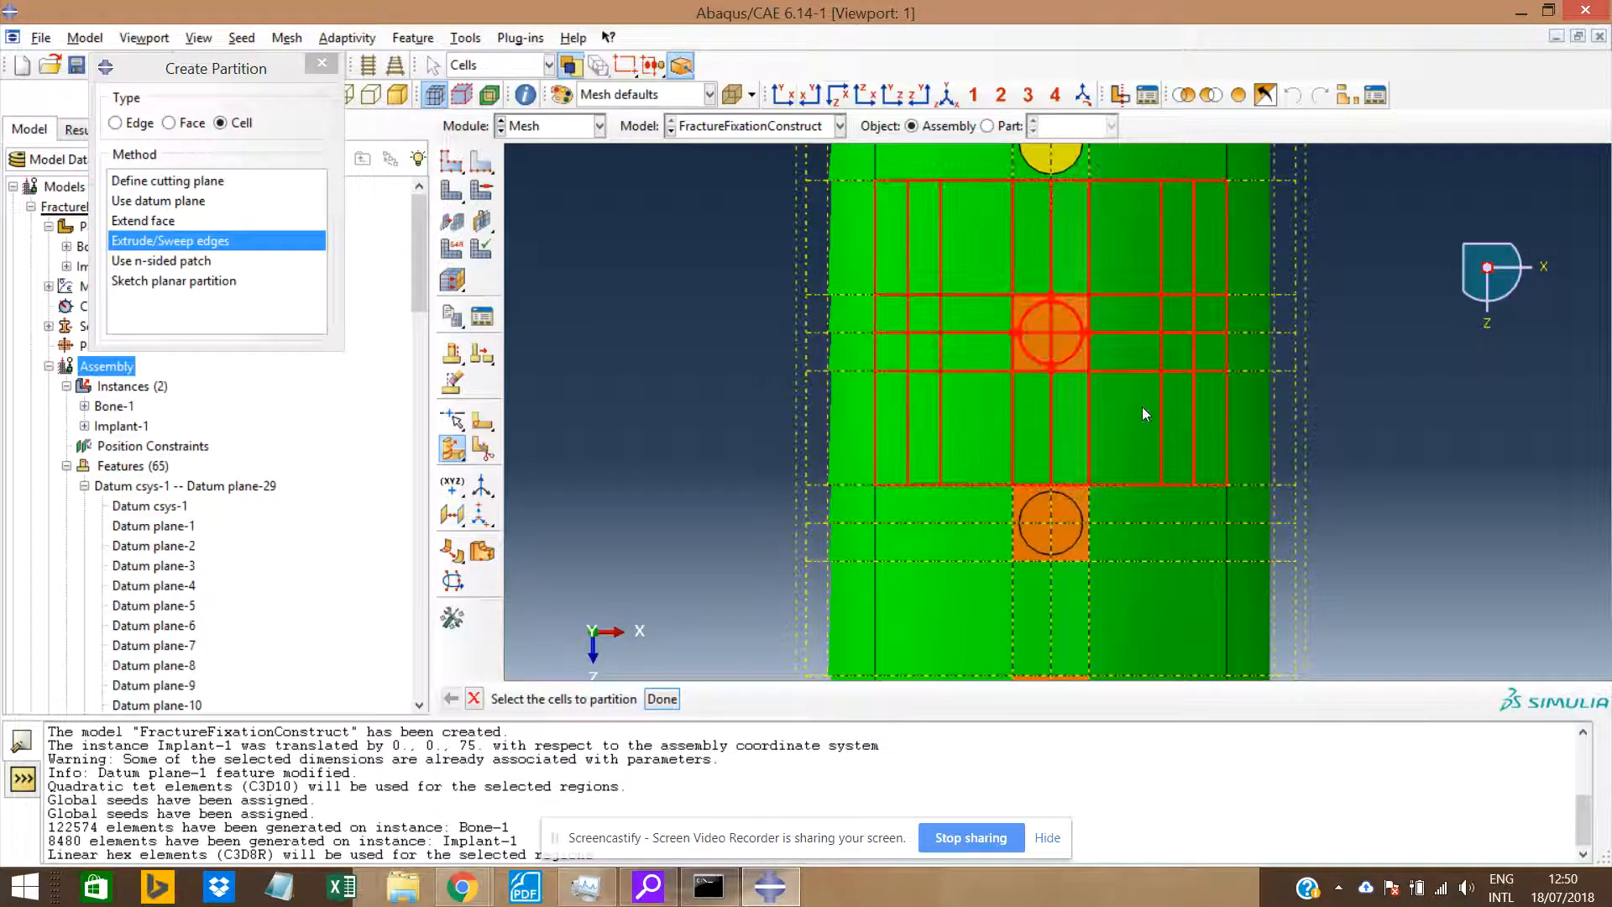
middle_click(1038, 311)
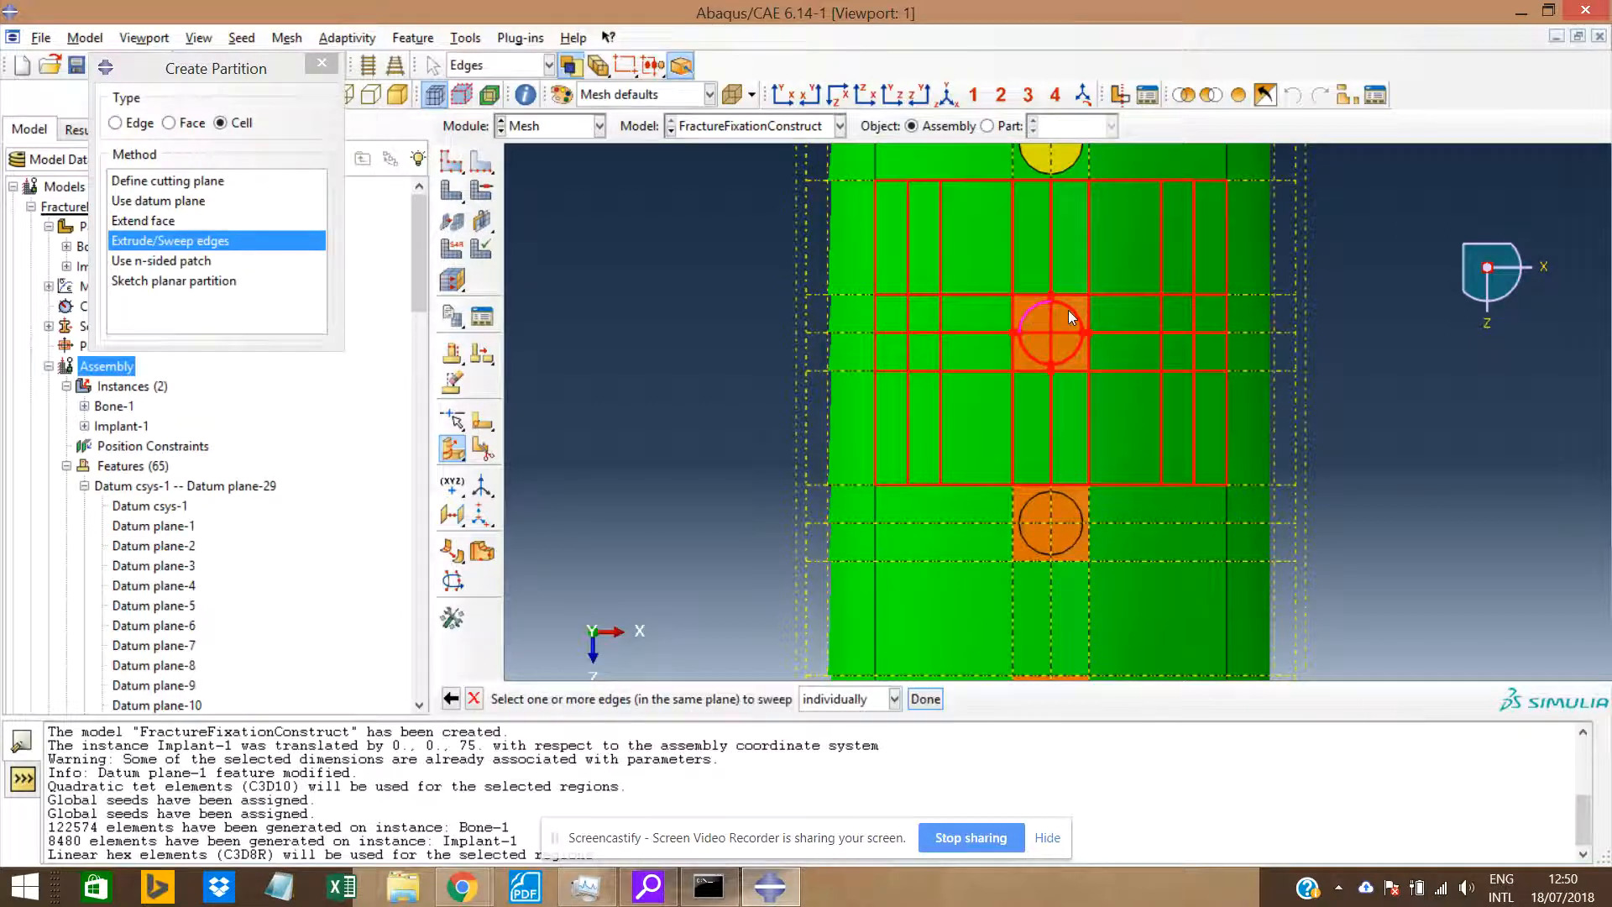
middle_click(1026, 354)
middle_click(1026, 355)
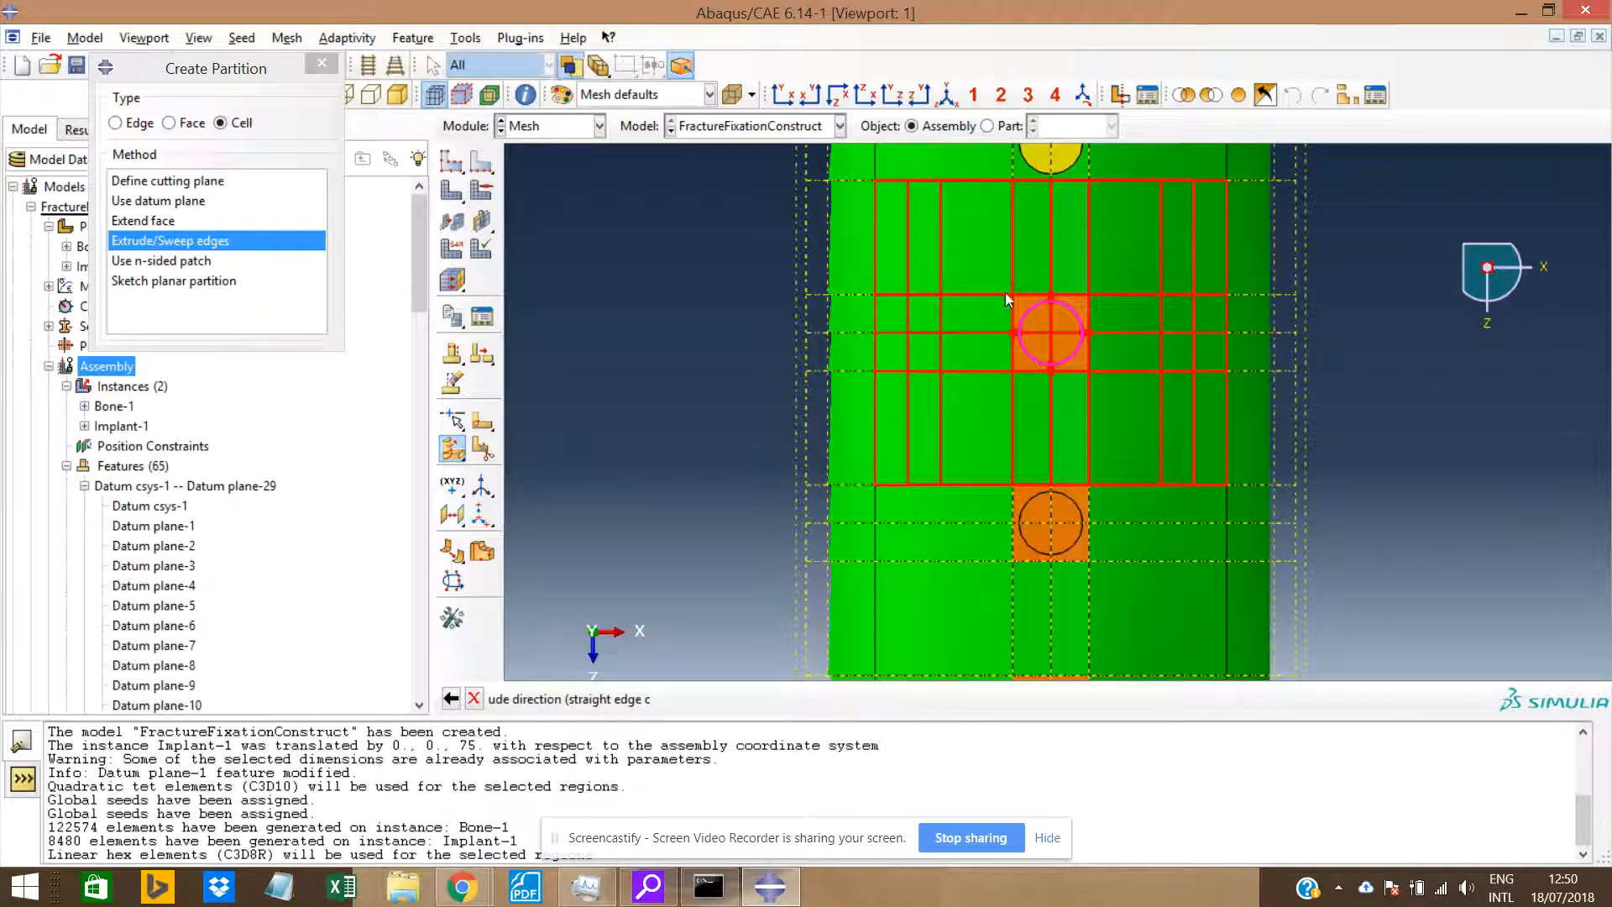
left_click(795, 99)
left_click(1058, 248)
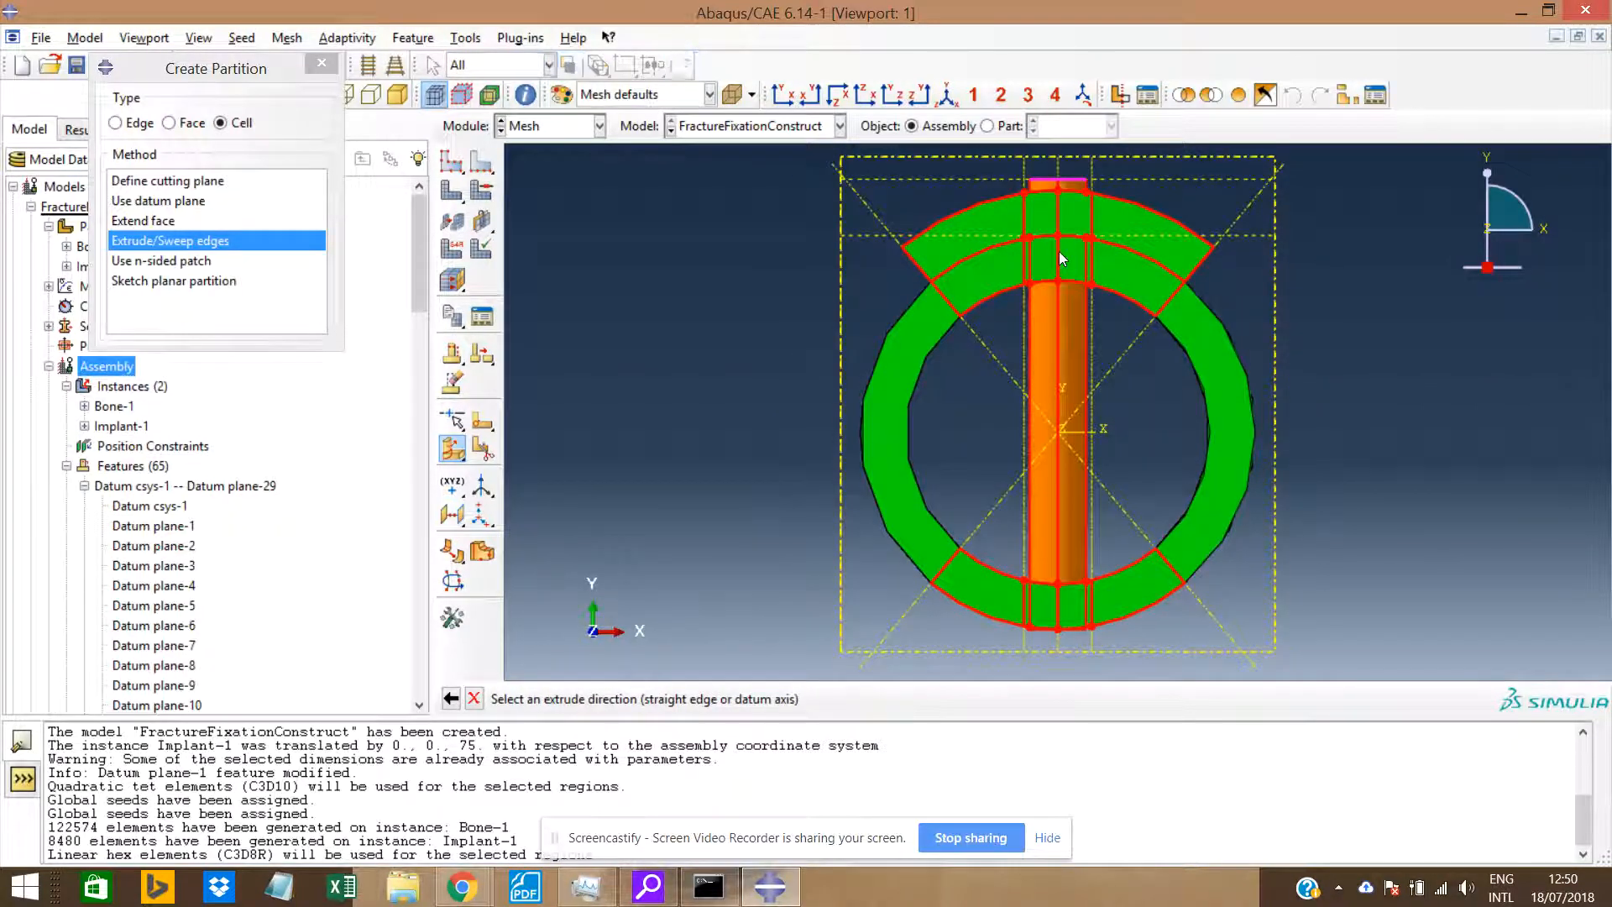
right_click(1059, 250)
left_click(1095, 345)
middle_click(1095, 344)
middle_click(1056, 262)
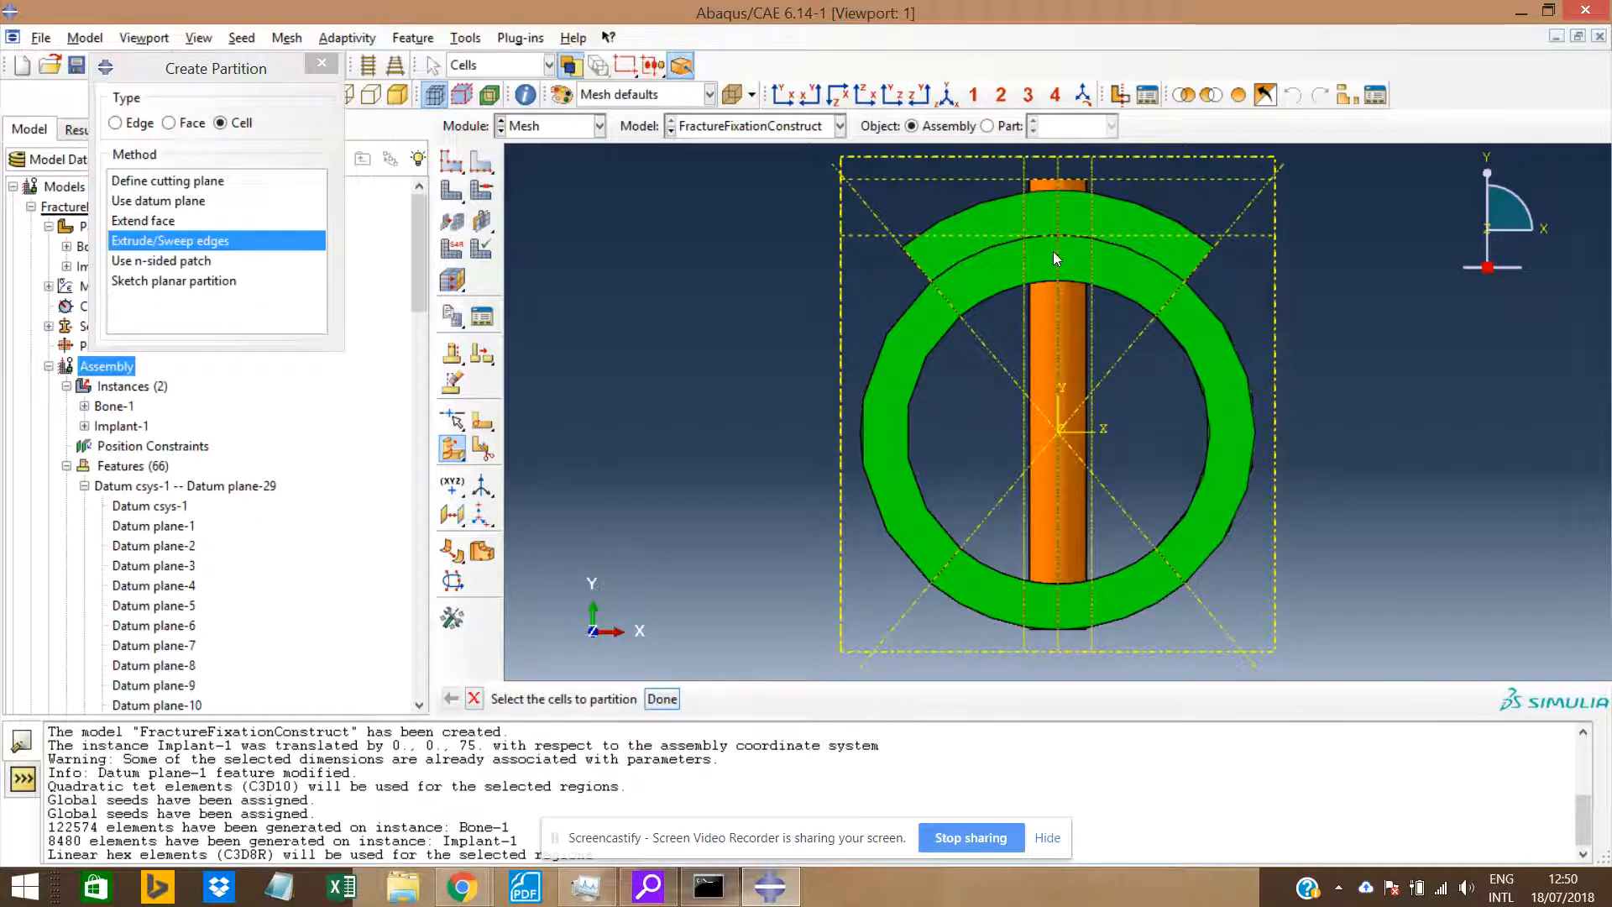
Partition the cells around the third screw hole by extruding its circular edges along the flipped vertical edge direction.
left_click(837, 94)
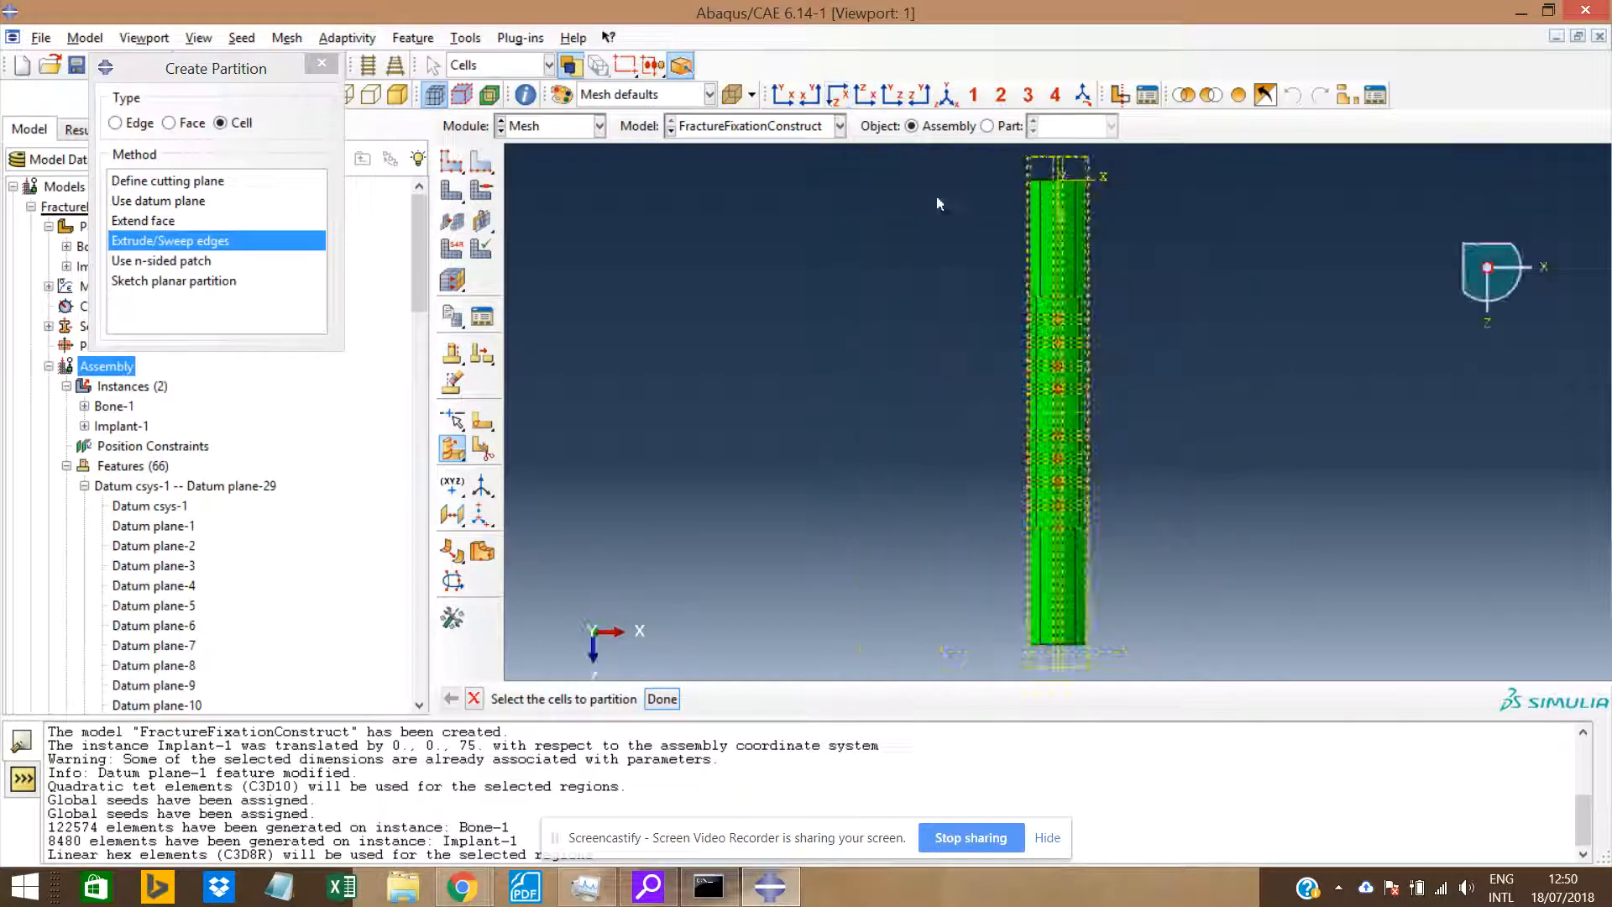
scroll(1027, 359, "up", 5)
scroll(1038, 289, "up", 2)
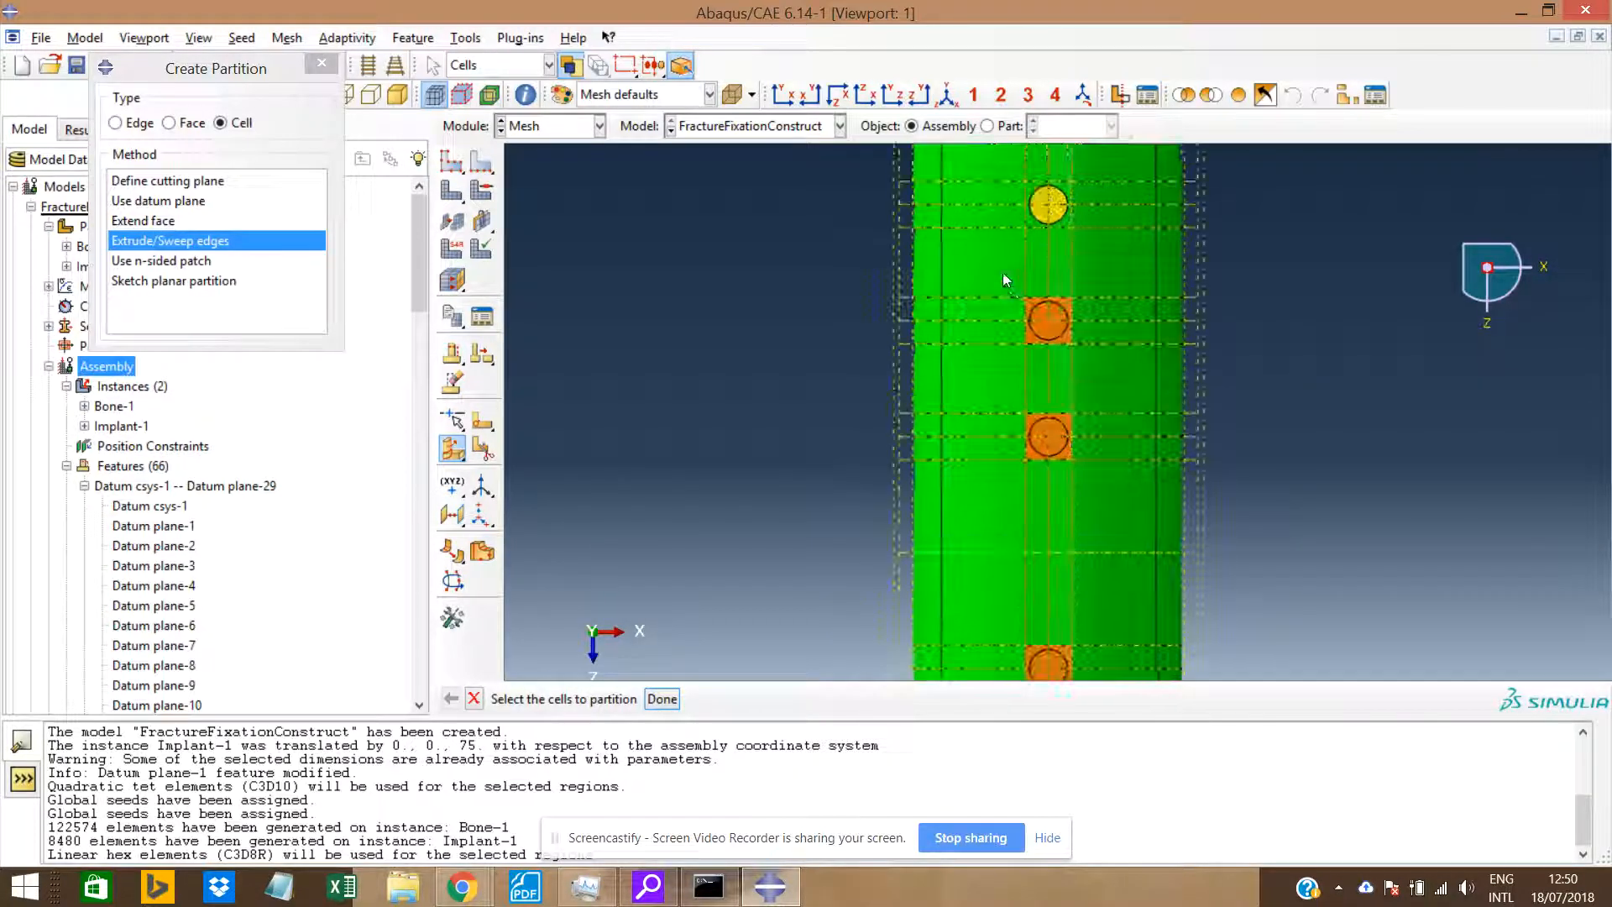
left_click(1087, 364)
middle_click(1039, 314)
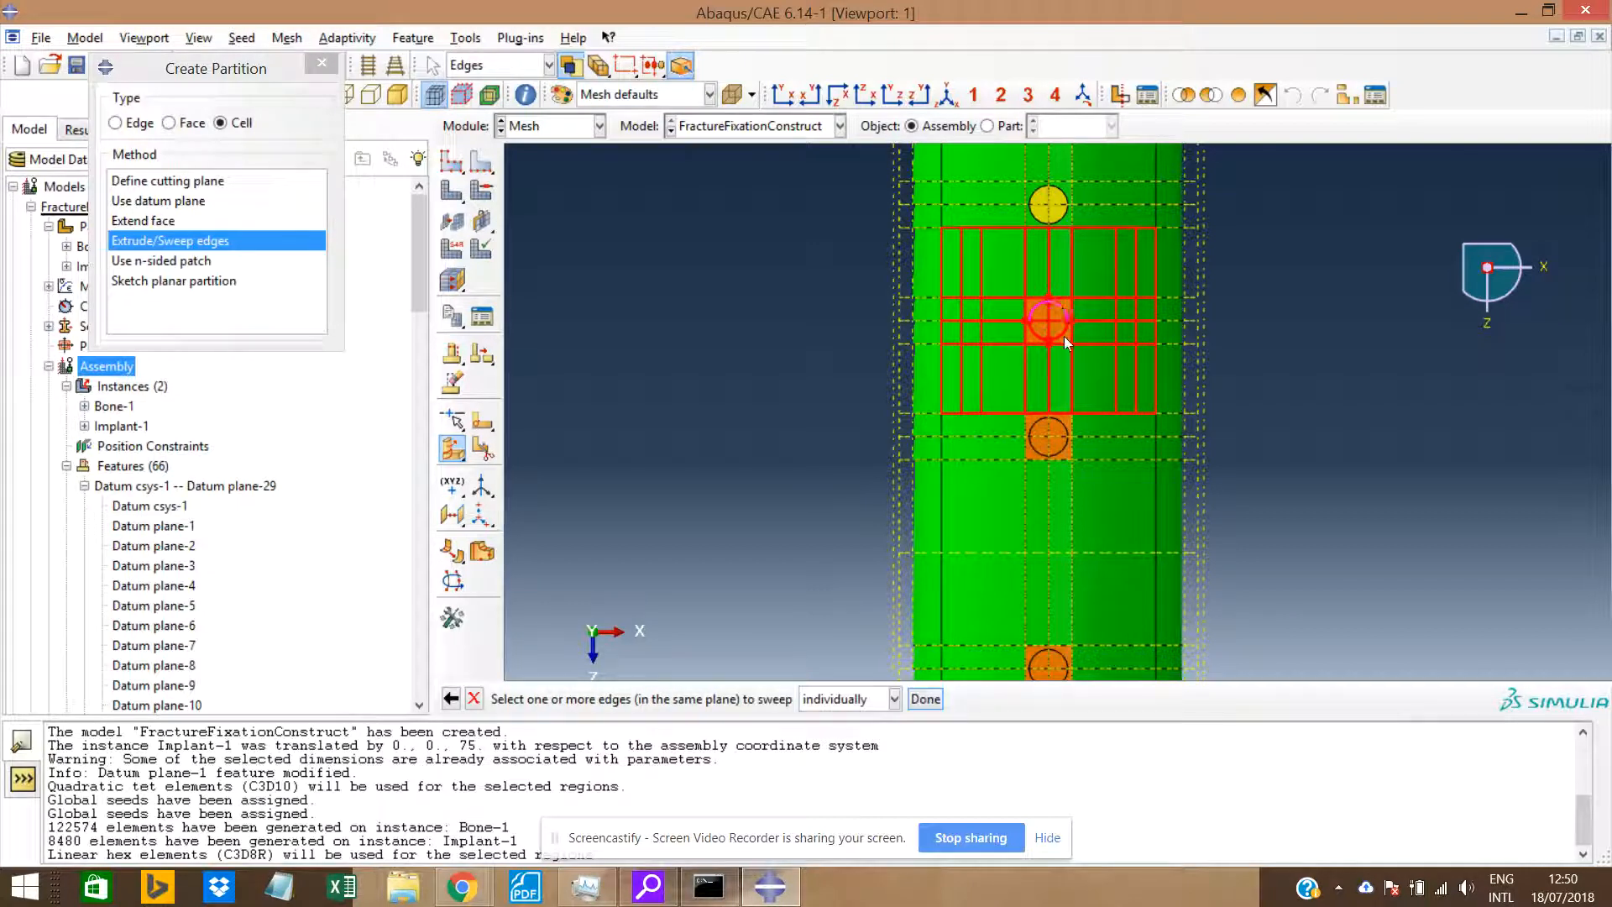
middle_click(1032, 332)
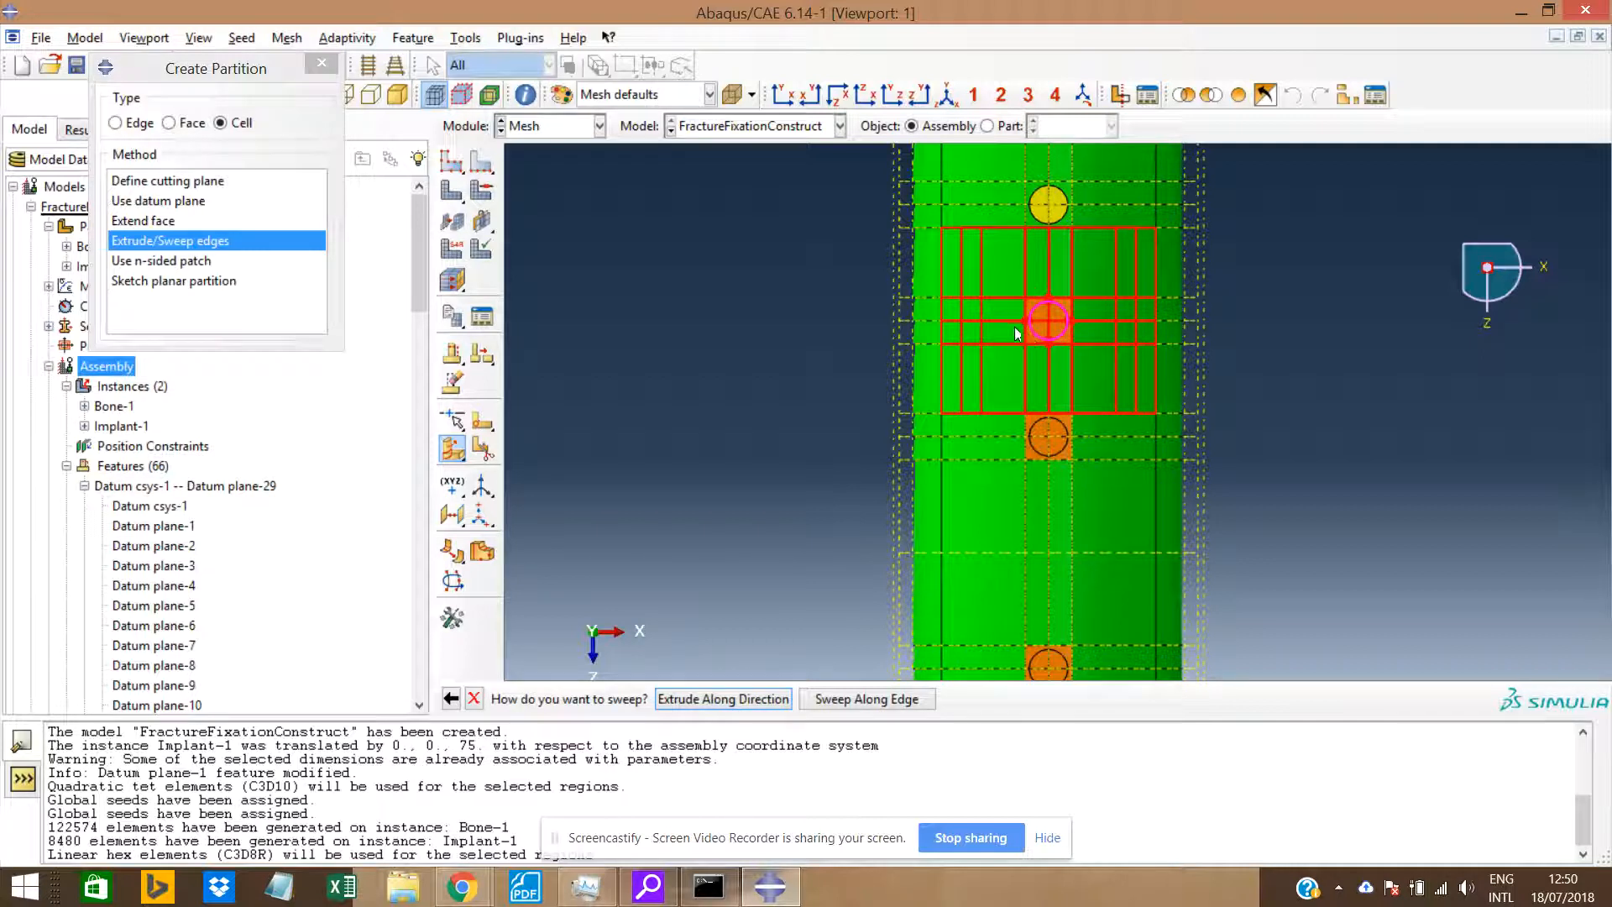
middle_click(1026, 335)
left_click(784, 95)
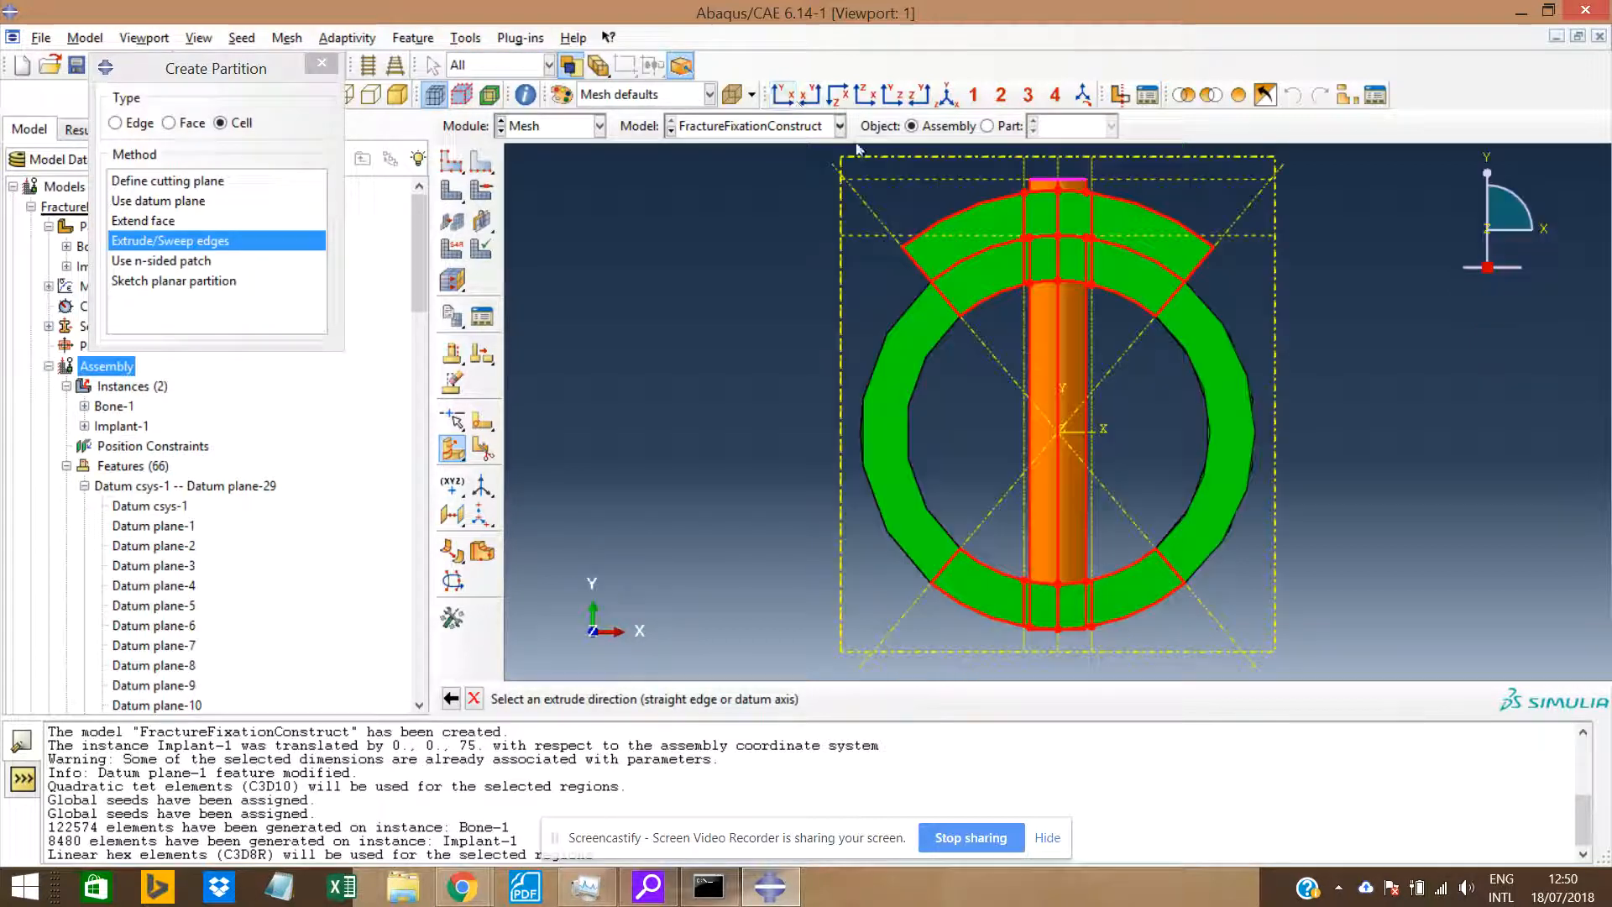
left_click(1066, 273)
right_click(1068, 269)
left_click(1117, 365)
middle_click(1117, 365)
middle_click(1117, 366)
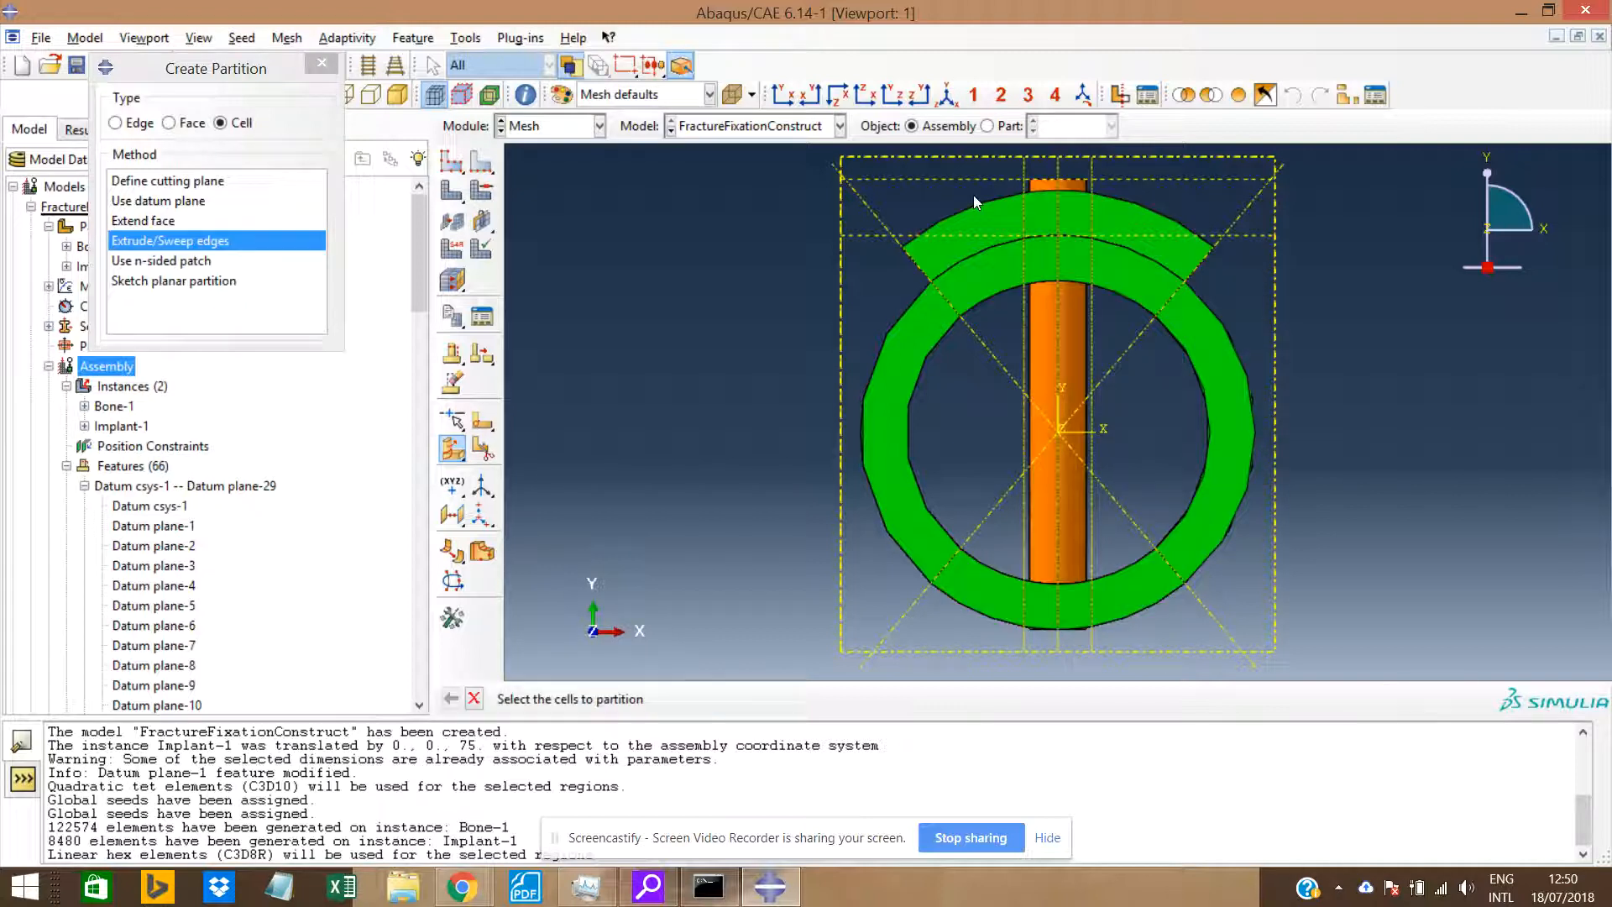
Partition the cells around the fourth screw hole, just above the wide central gap, by extruding its circular edges along the flipped vertical edge direction.
left_click(841, 102)
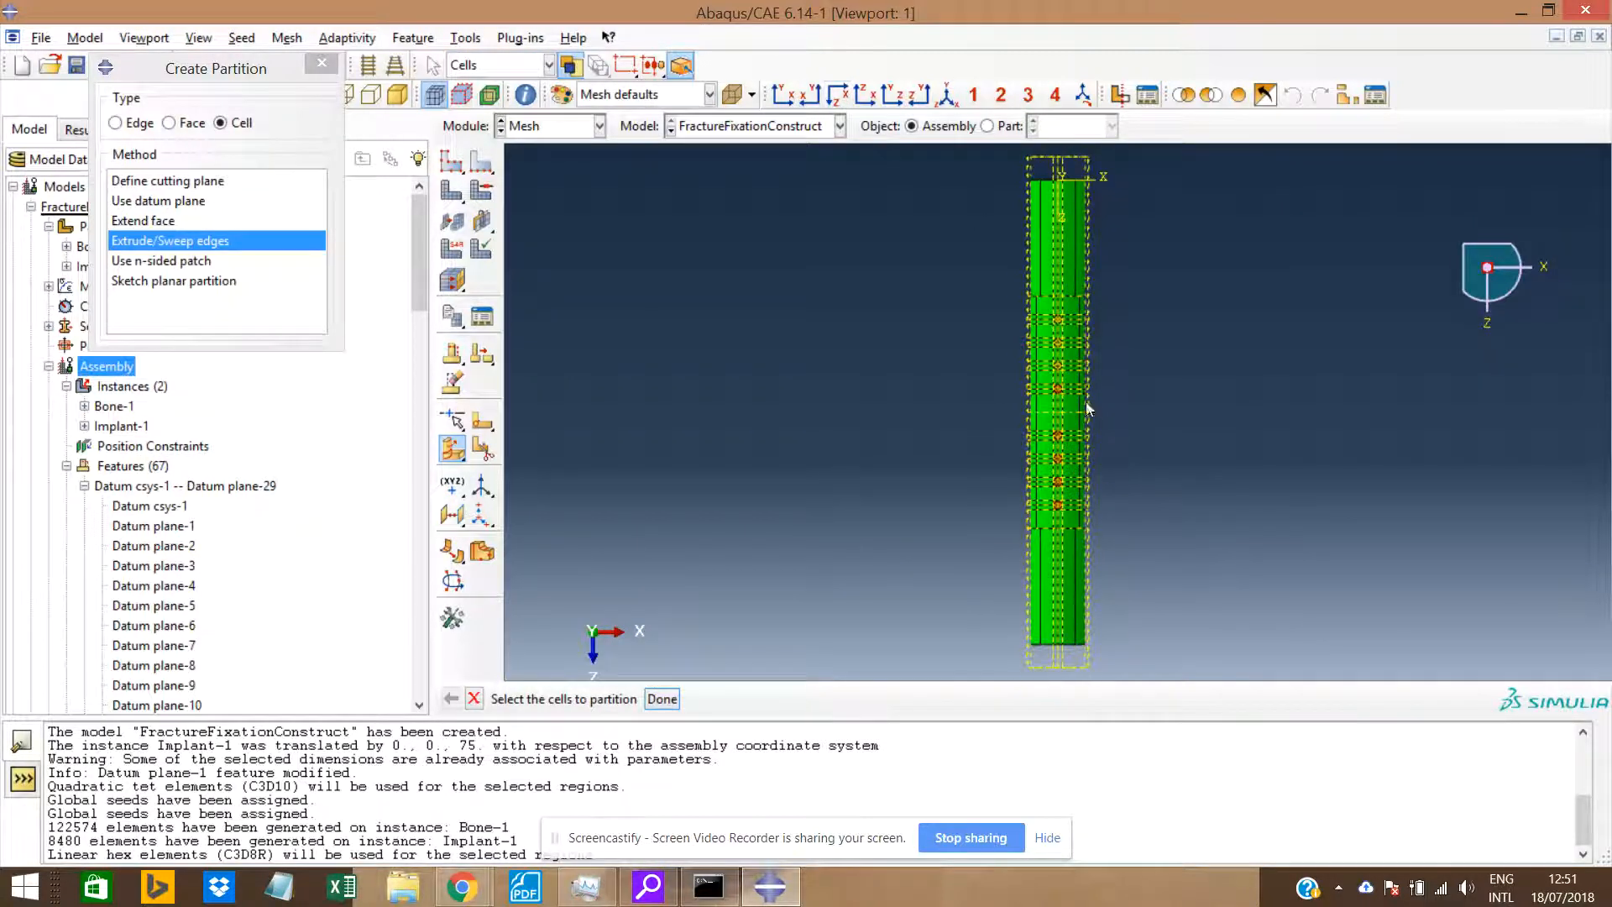
scroll(1032, 361, "up", 8)
left_click_drag(949, 285, 1117, 428)
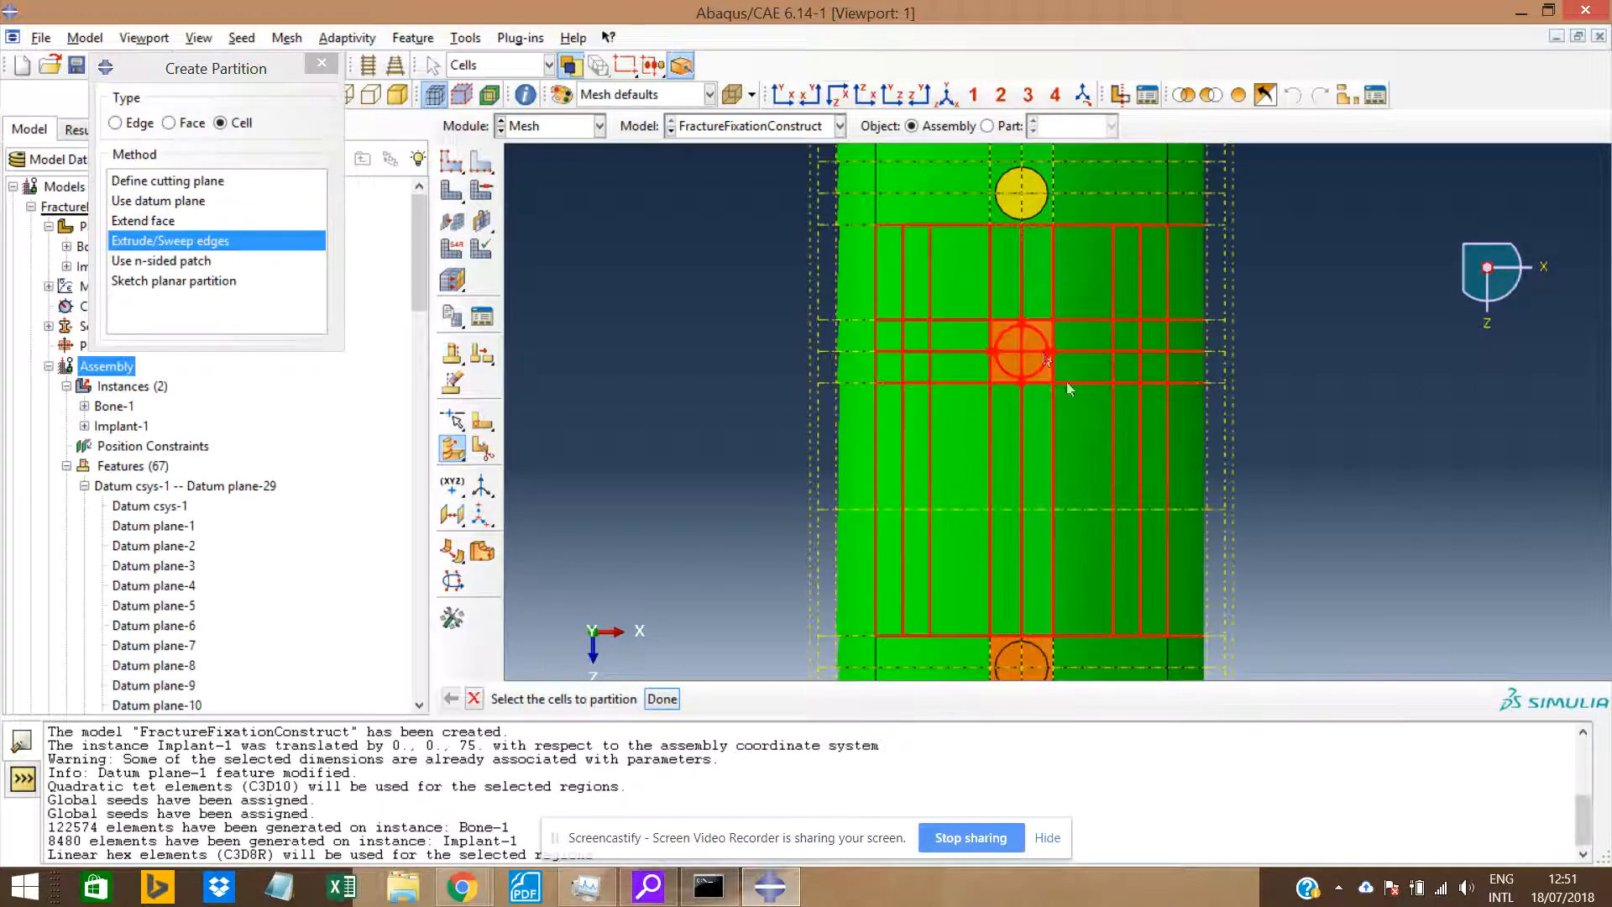
middle_click(1004, 334)
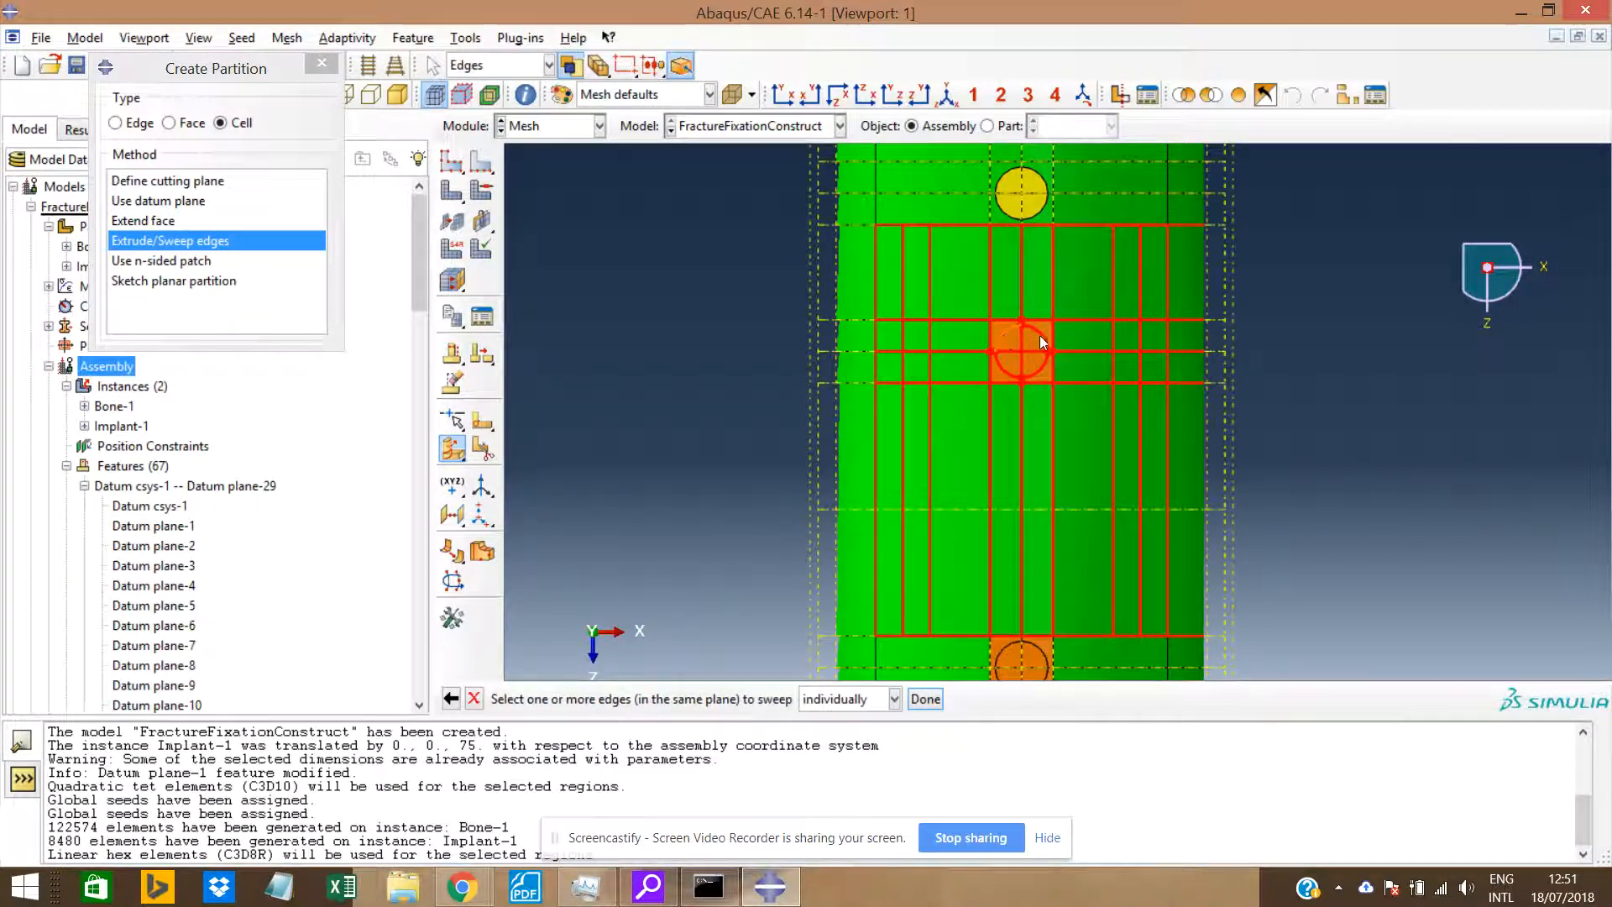
middle_click(1002, 368)
middle_click(1003, 368)
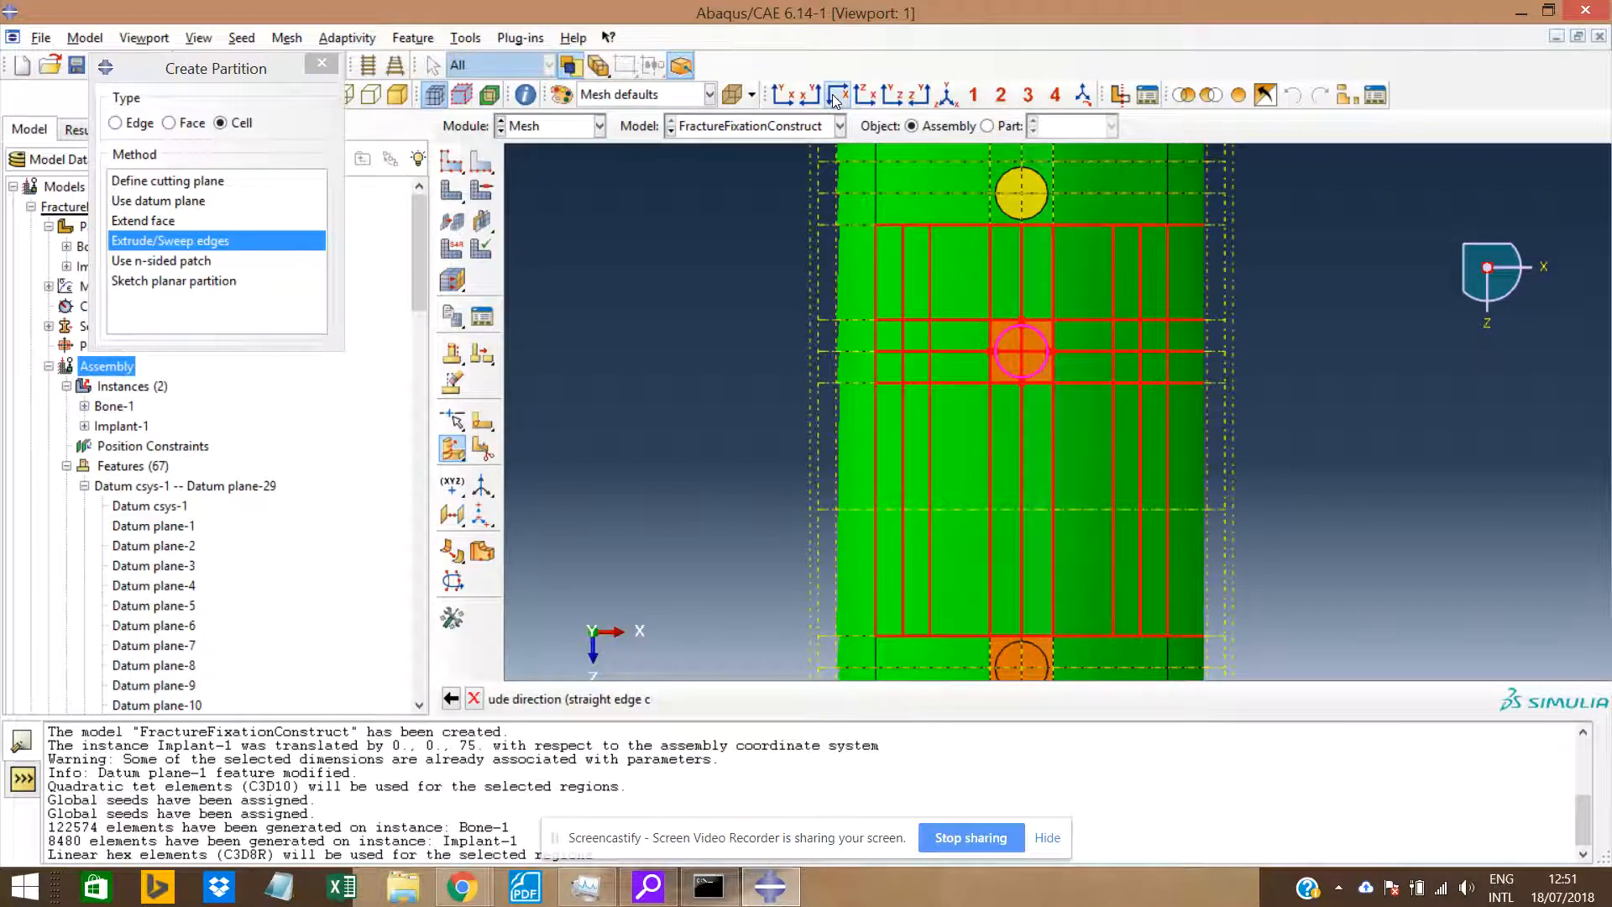
left_click(783, 96)
left_click(1058, 246)
right_click(1057, 246)
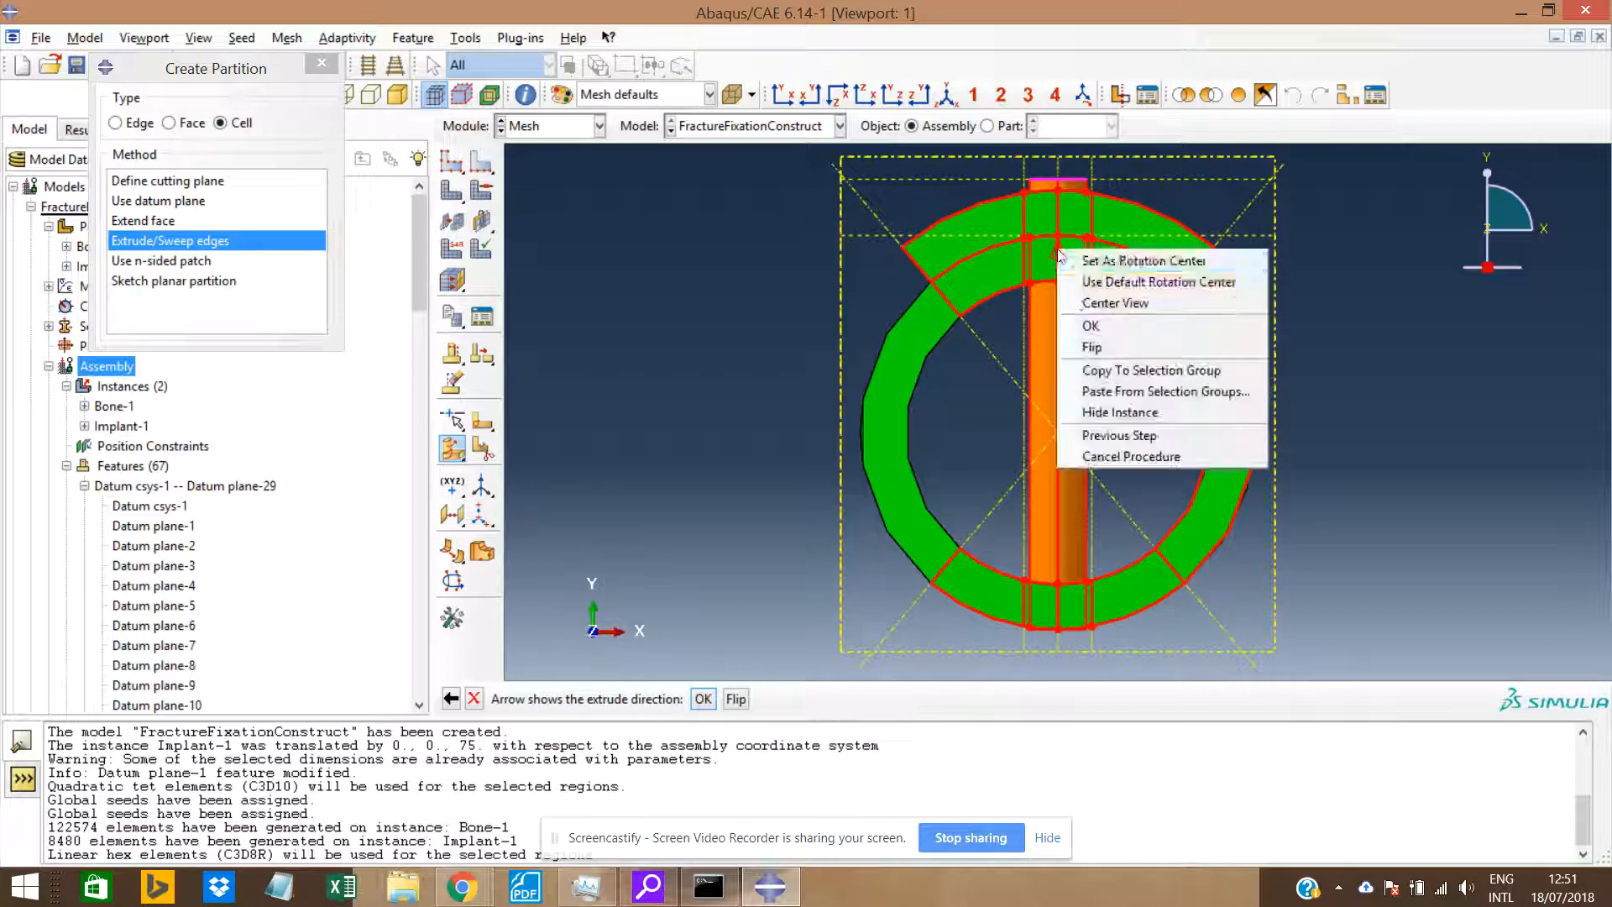
left_click(1100, 346)
middle_click(1101, 346)
middle_click(1100, 344)
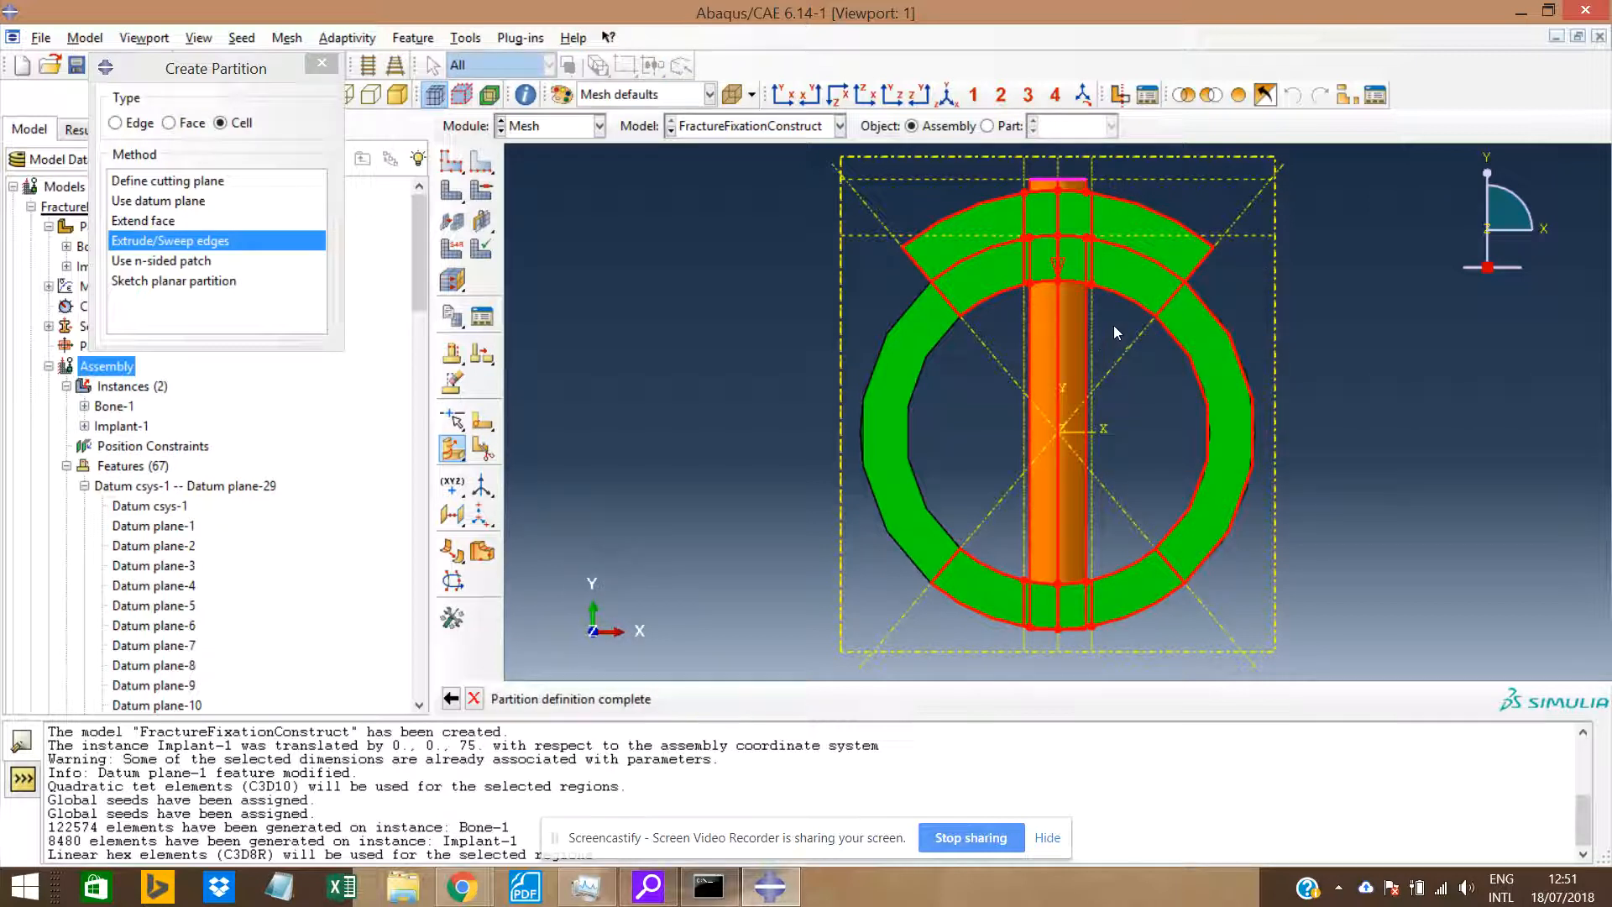
Partition the cells around the fifth screw hole, just below the wide central gap, by extruding its circular edges along the flipped vertical edge direction.
left_click(838, 96)
scroll(1070, 432, "down", 8)
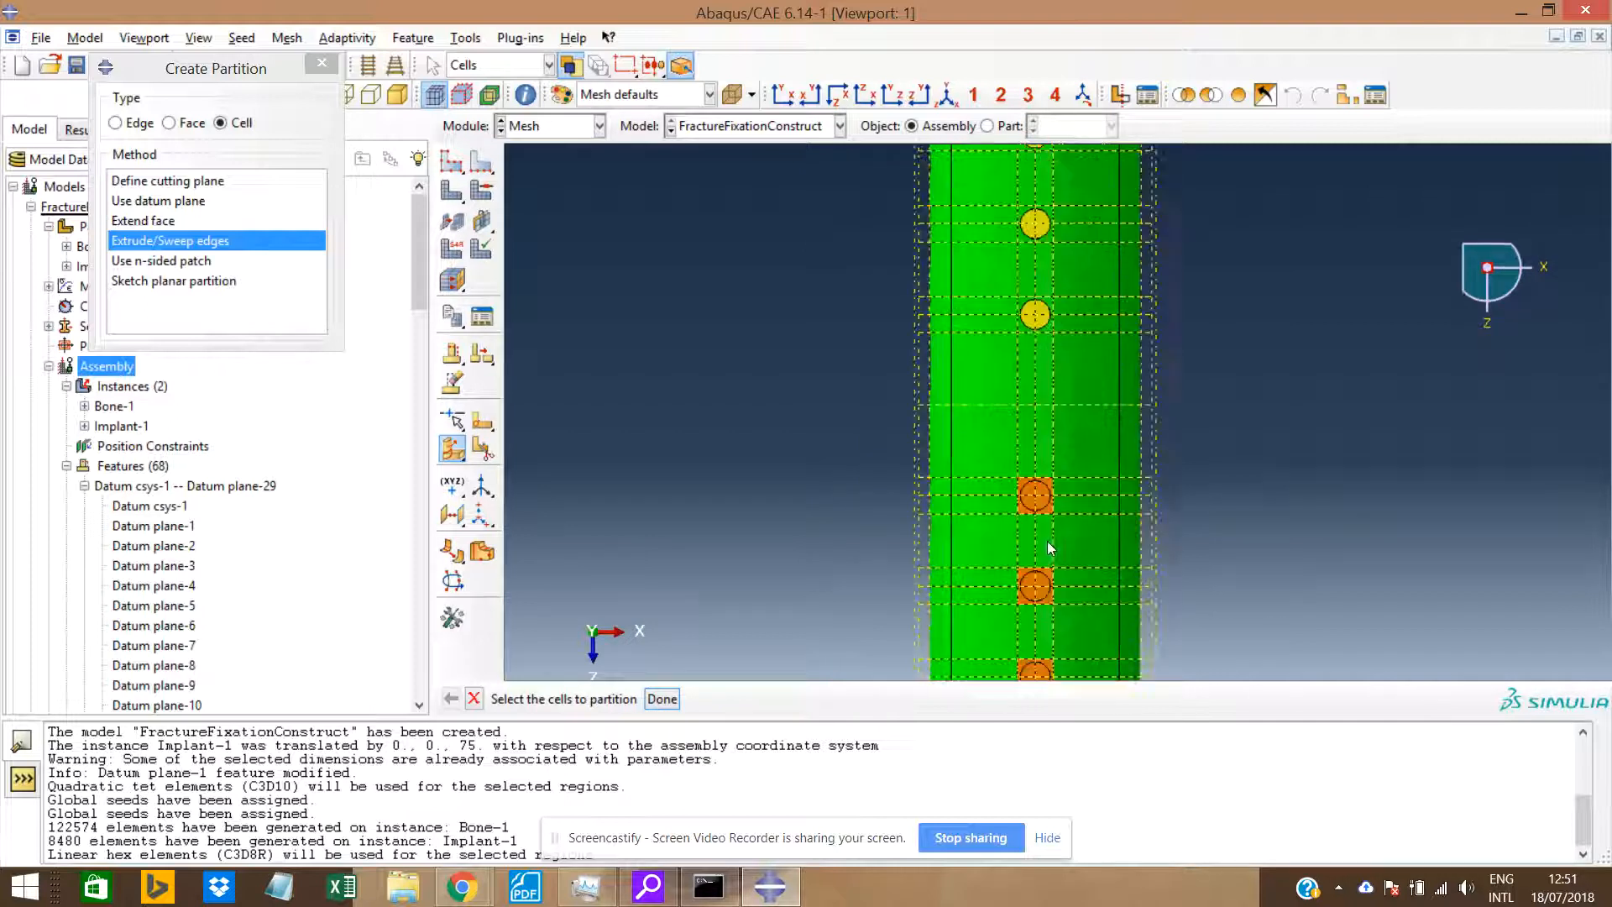
left_click_drag(965, 411, 1067, 504)
middle_click(1020, 466)
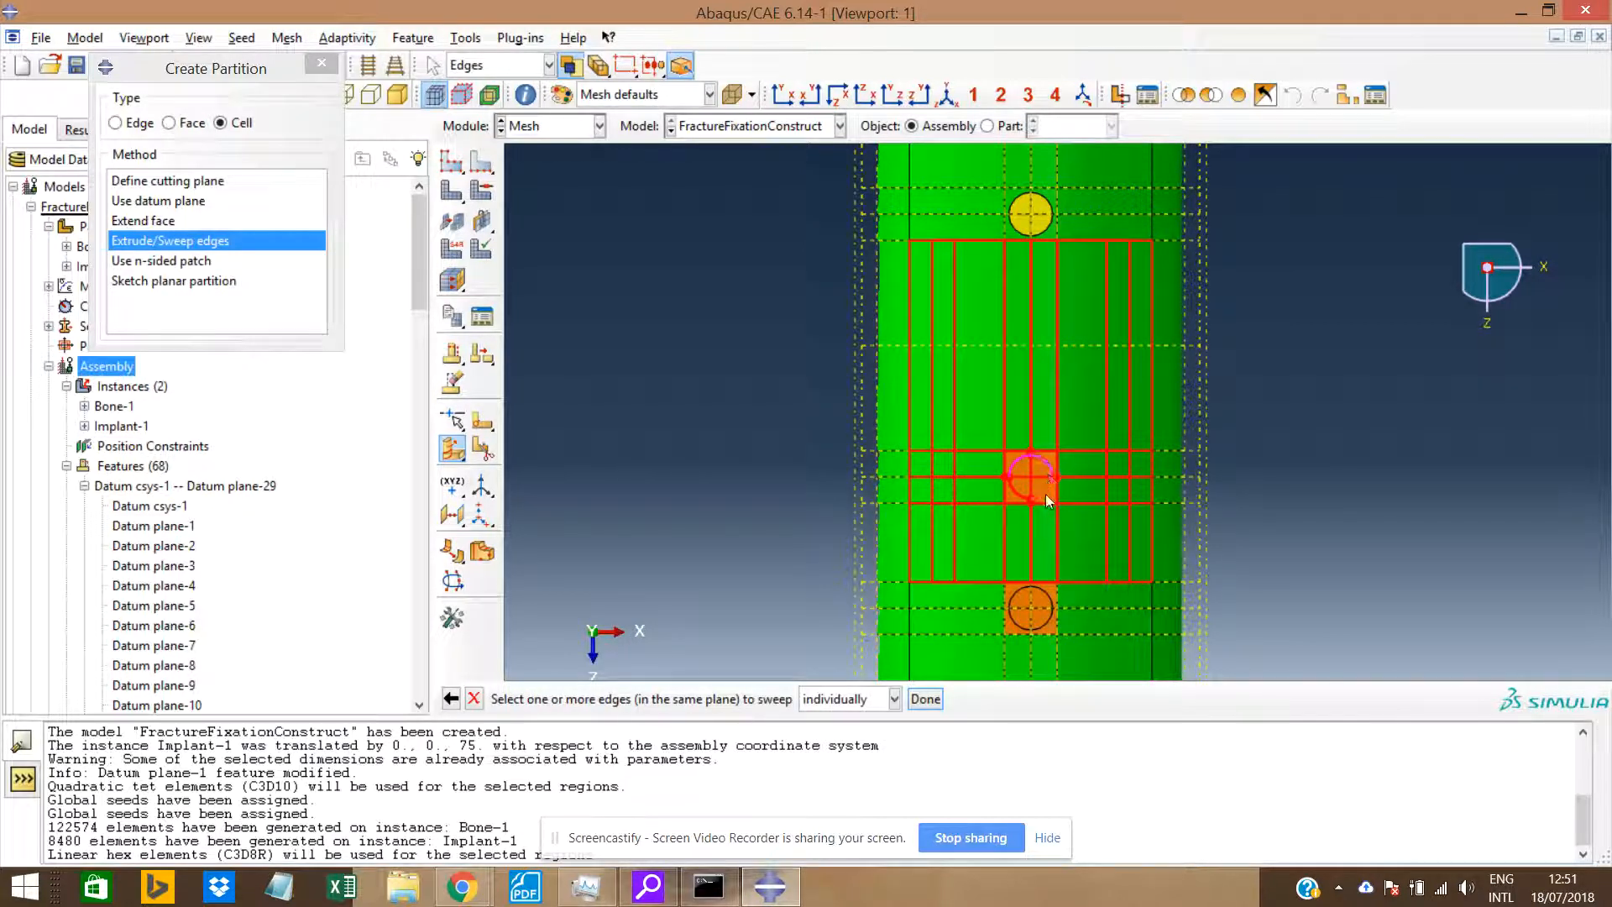
left_click(1018, 493, "shift")
middle_click(1018, 492)
middle_click(1018, 492)
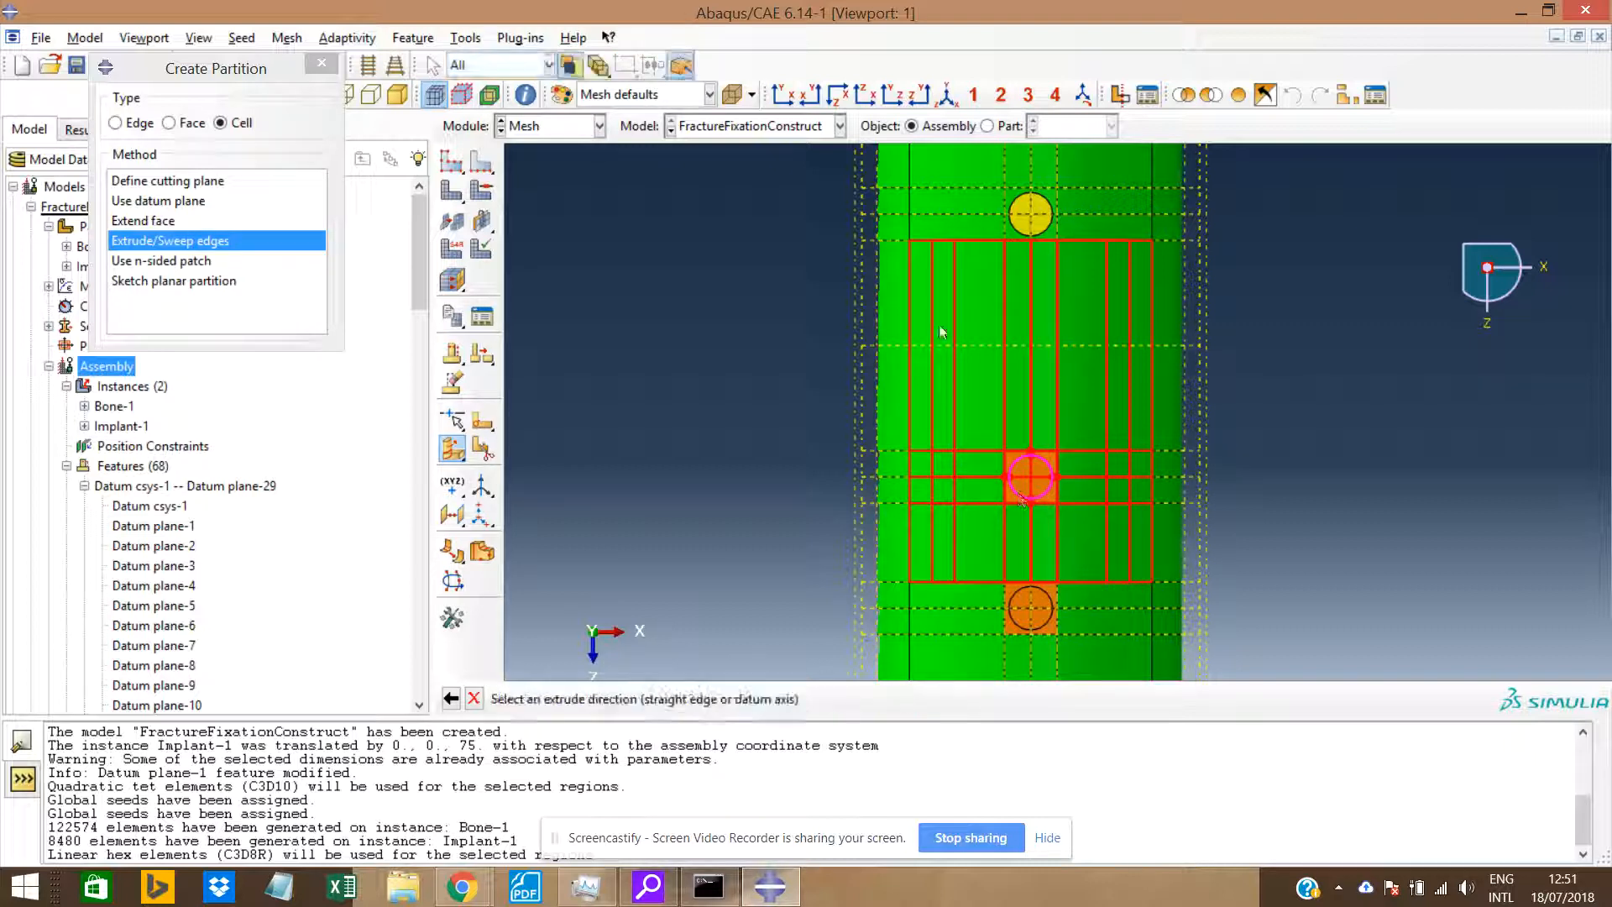
left_click(829, 100)
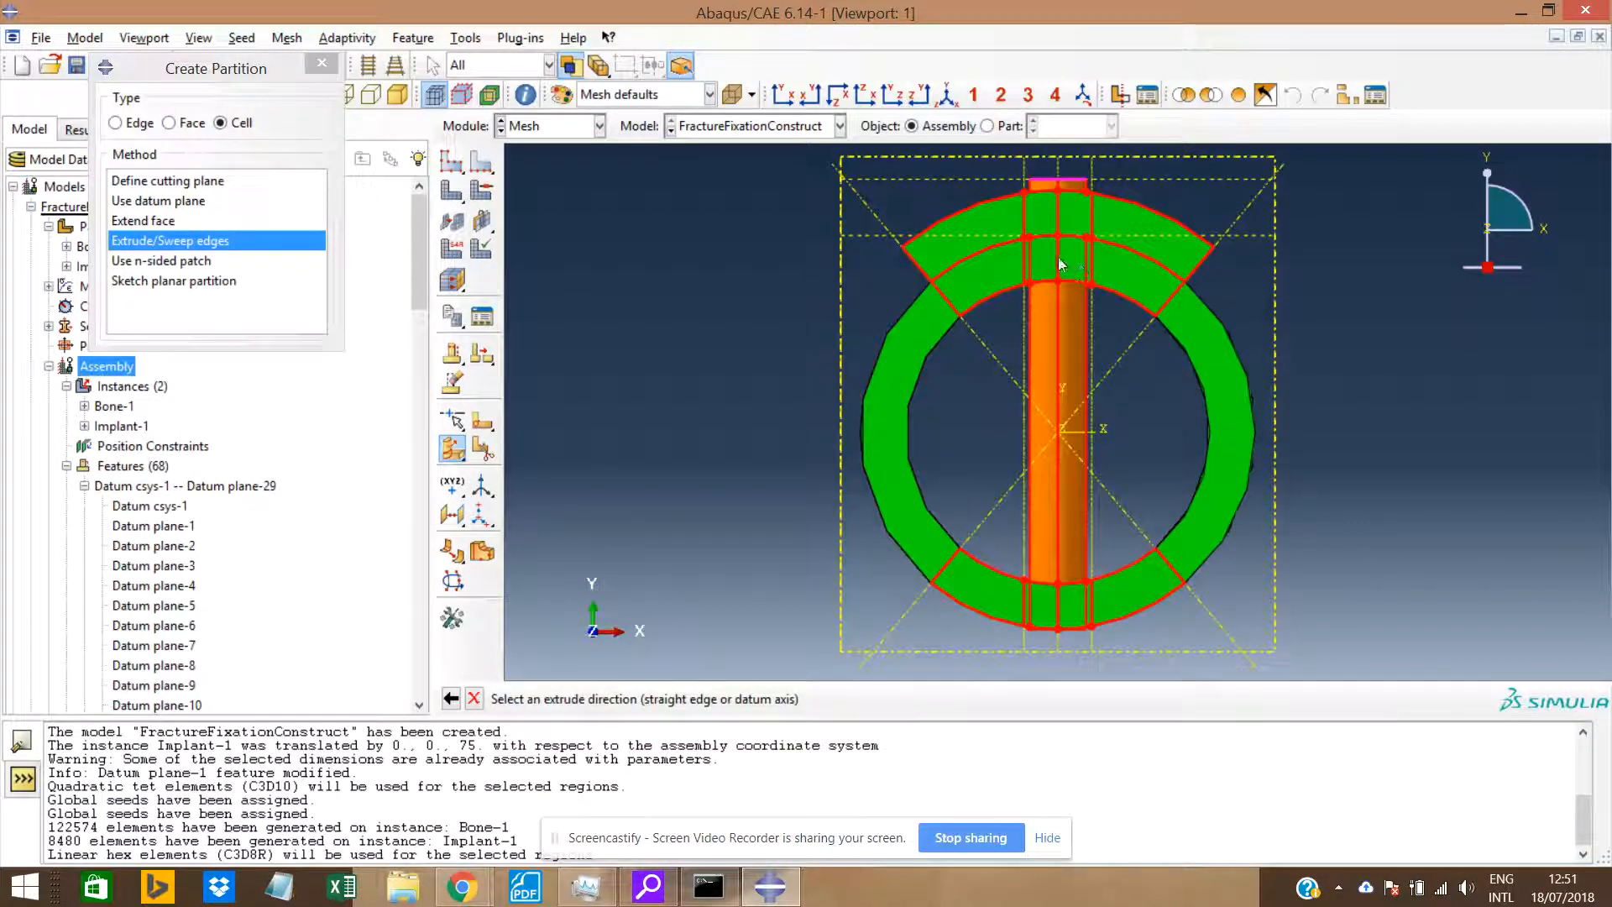
left_click(1060, 260)
right_click(1060, 262)
left_click(1094, 335)
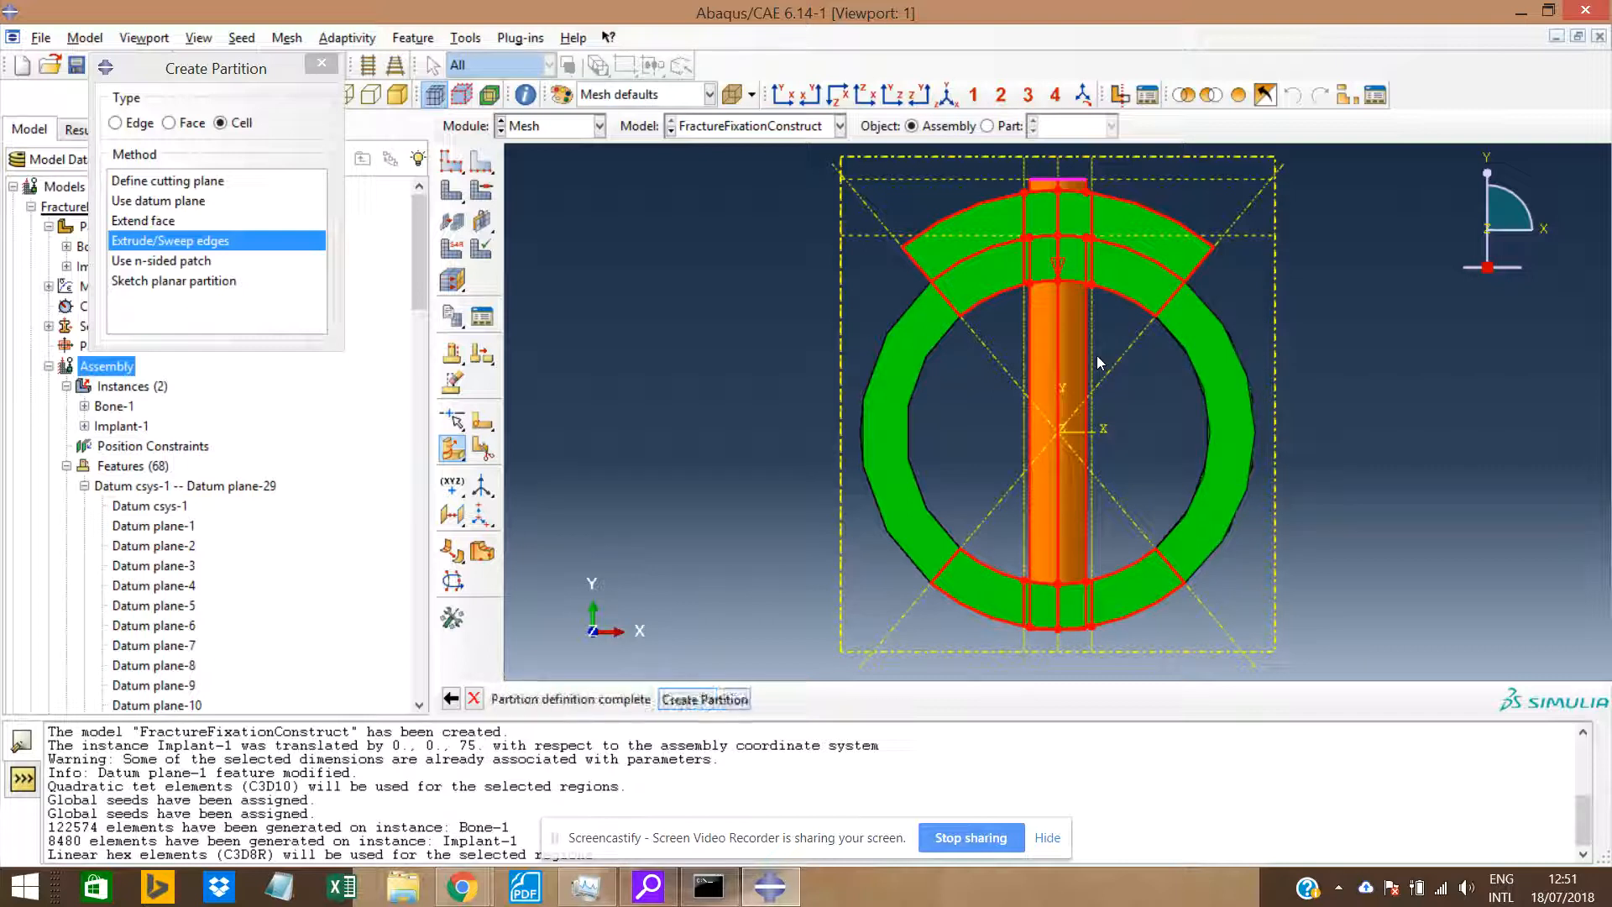
middle_click(1099, 363)
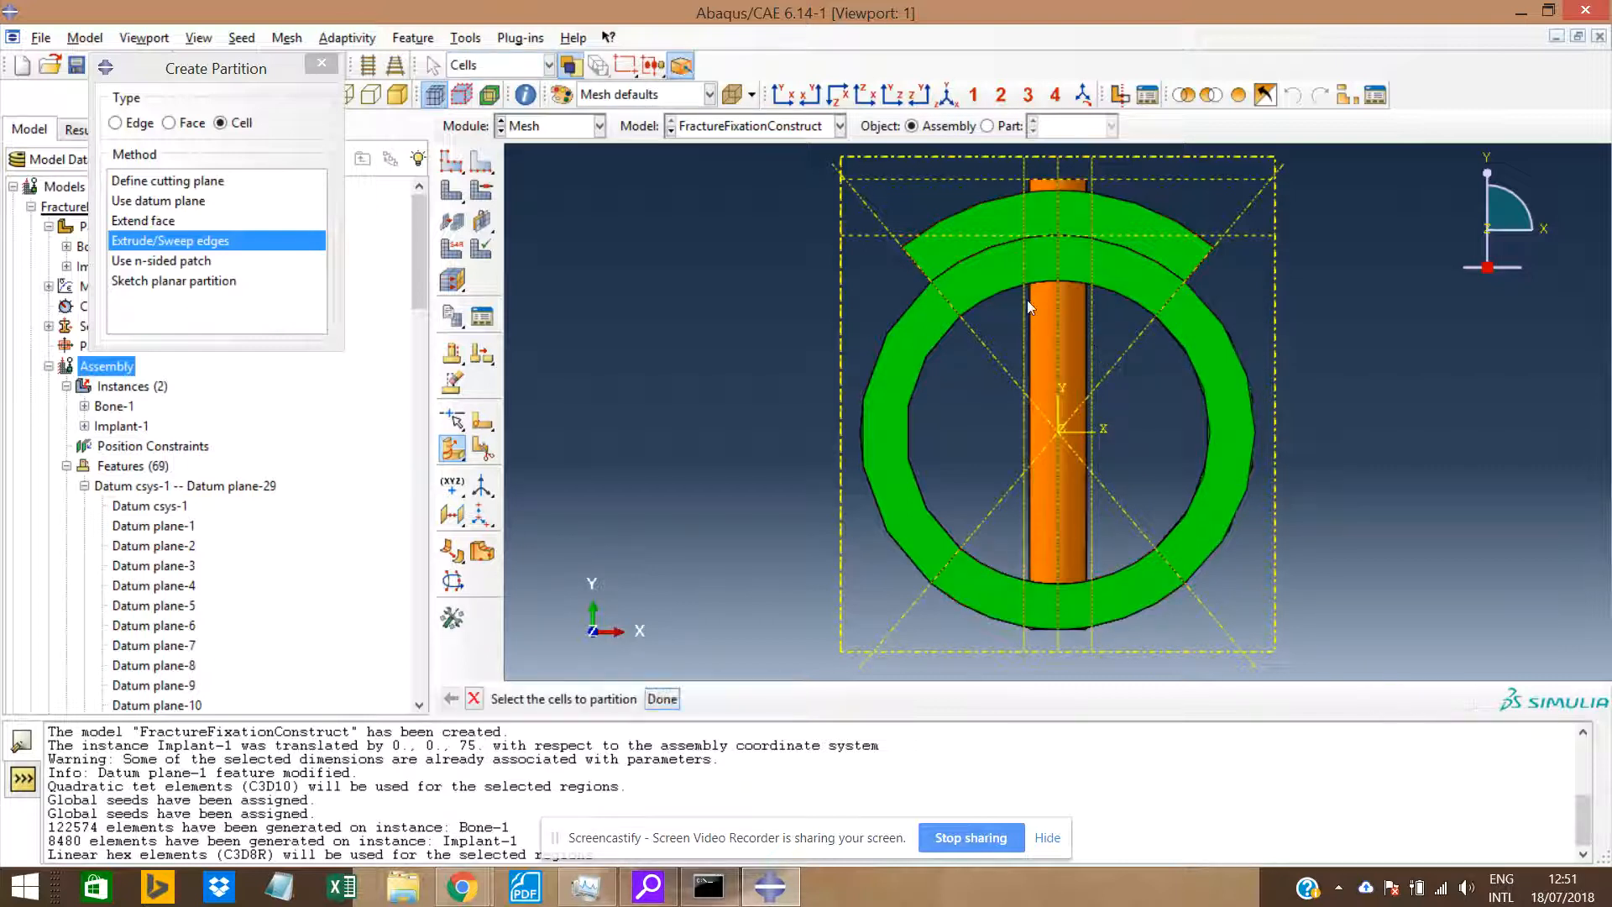
Partition the cells around the sixth screw hole by extruding its circular edges along the flipped vertical edge direction.
left_click(835, 99)
scroll(1055, 496, "up", 5)
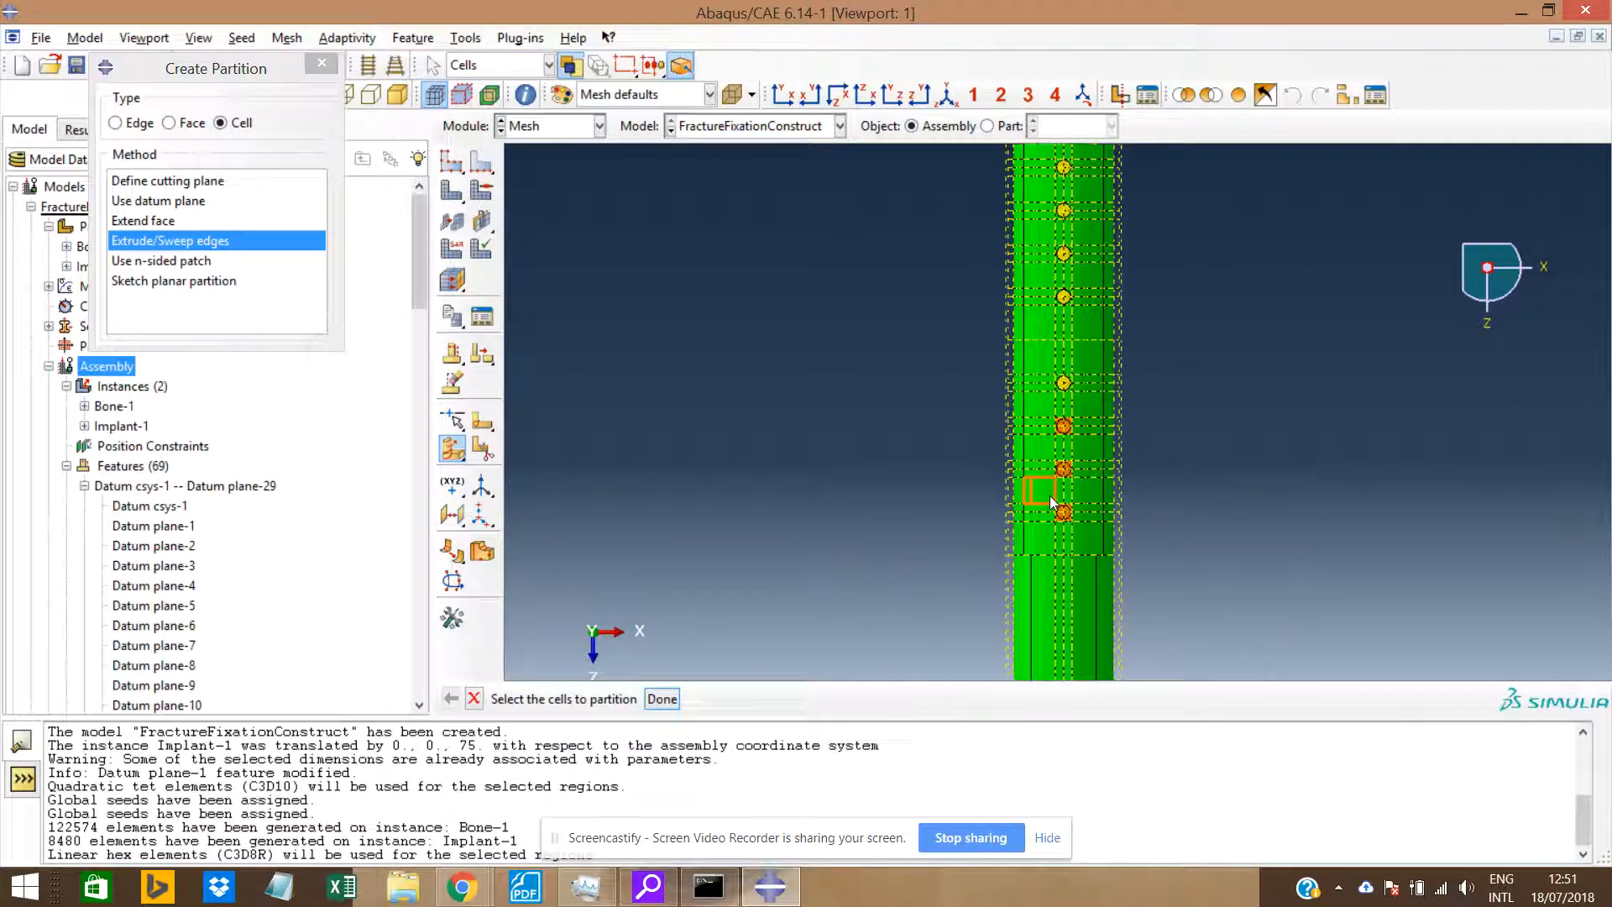
left_click(1075, 349)
middle_click(1076, 350)
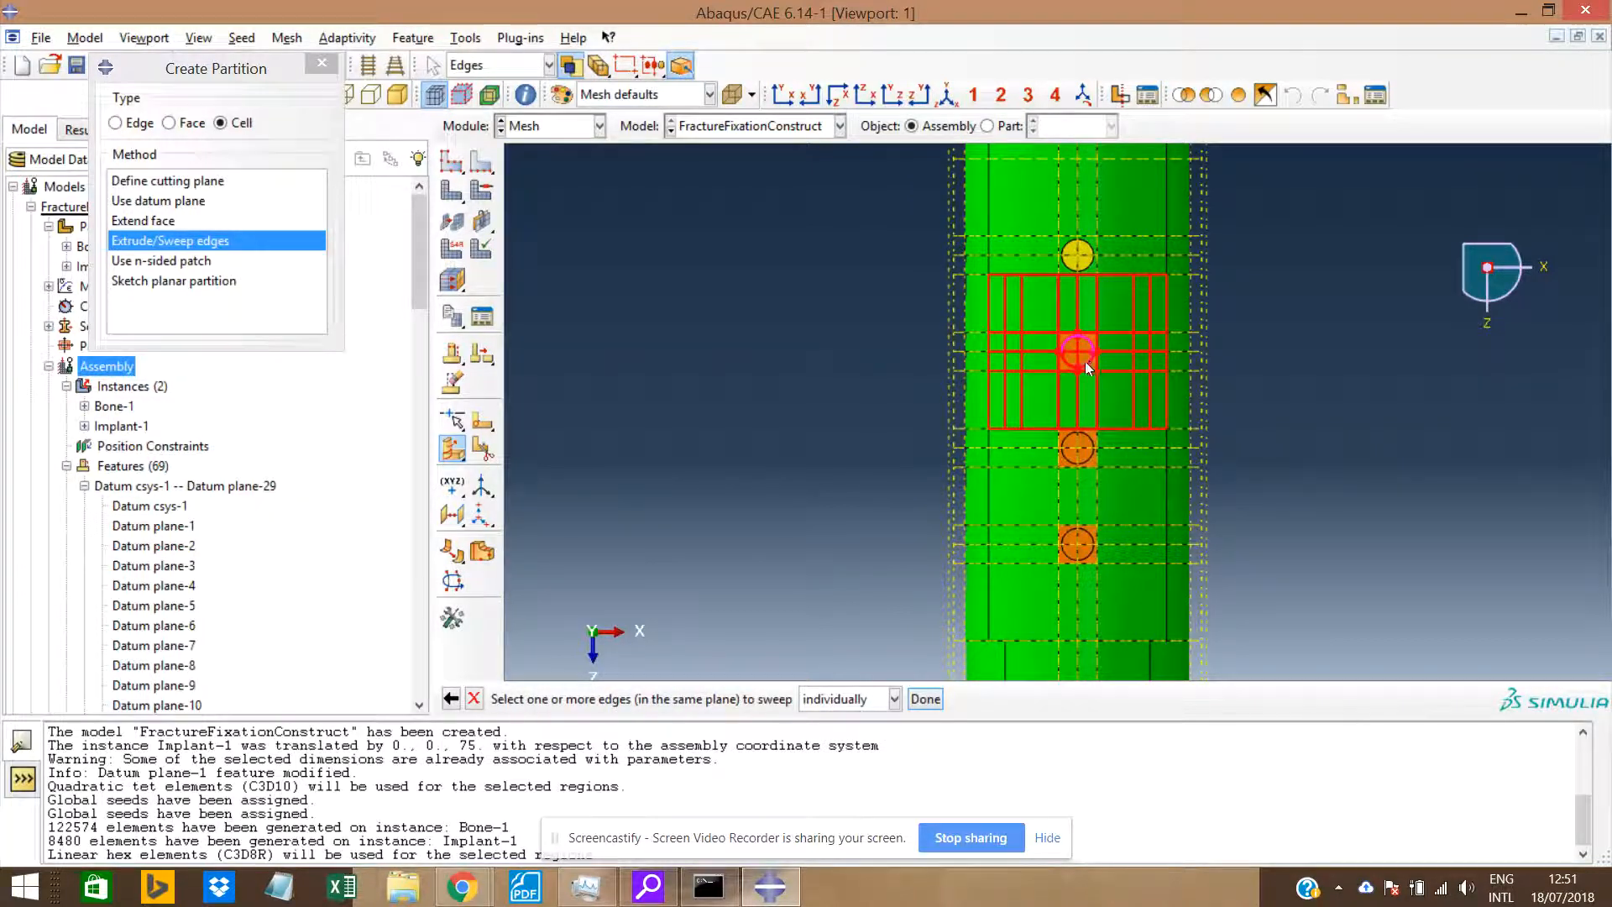
left_click(1066, 361)
middle_click(1066, 361)
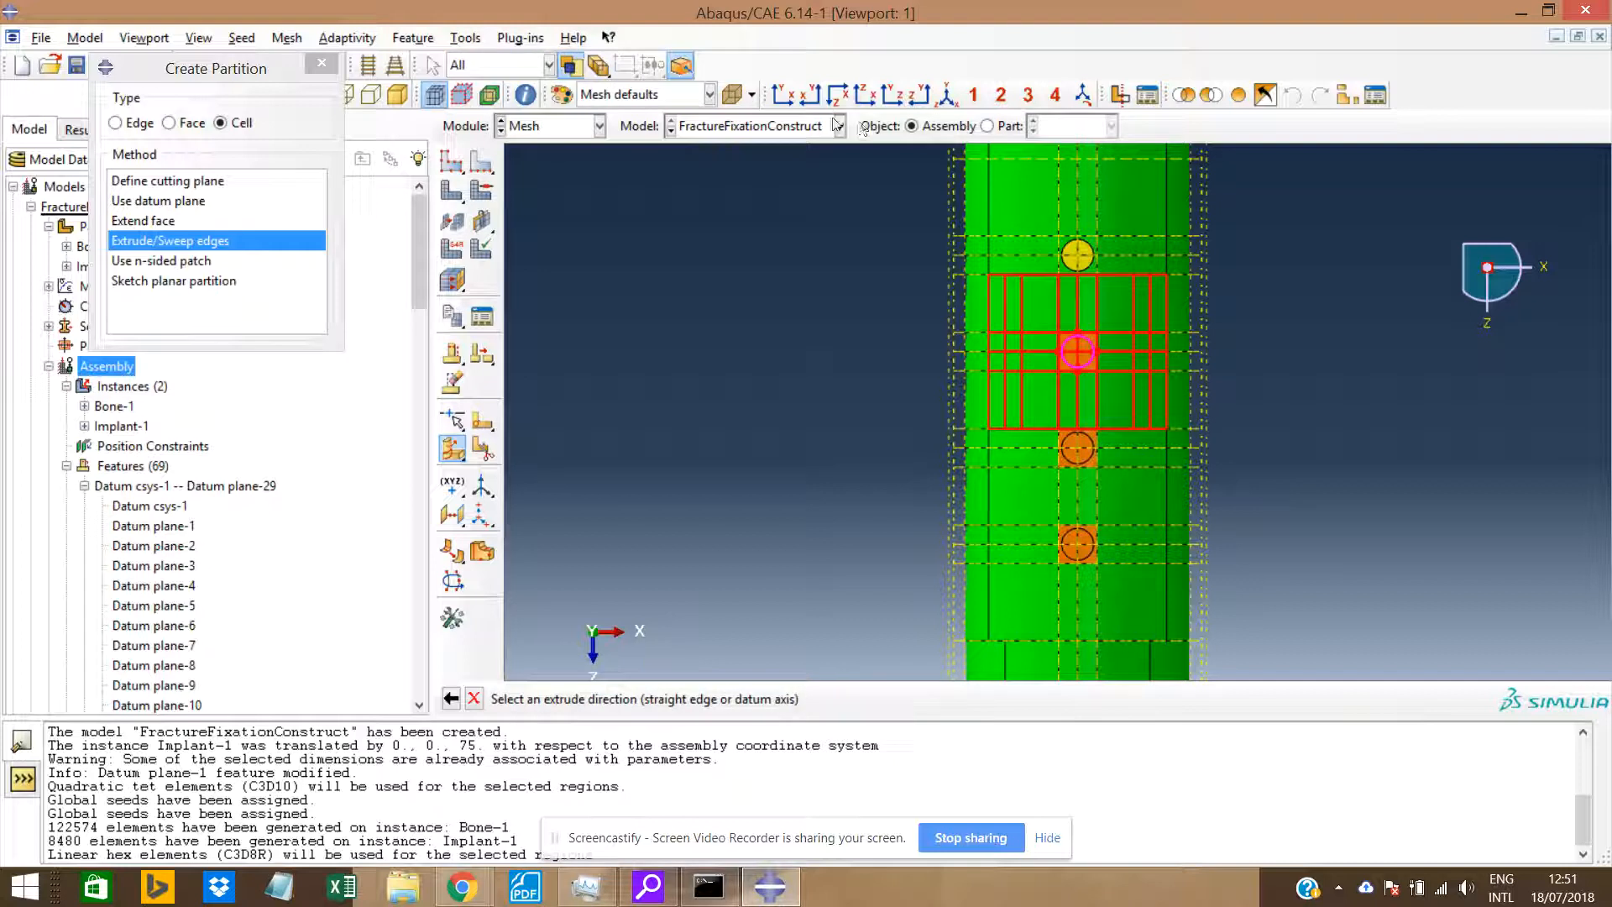
left_click(783, 95)
left_click(1056, 265)
right_click(1058, 267)
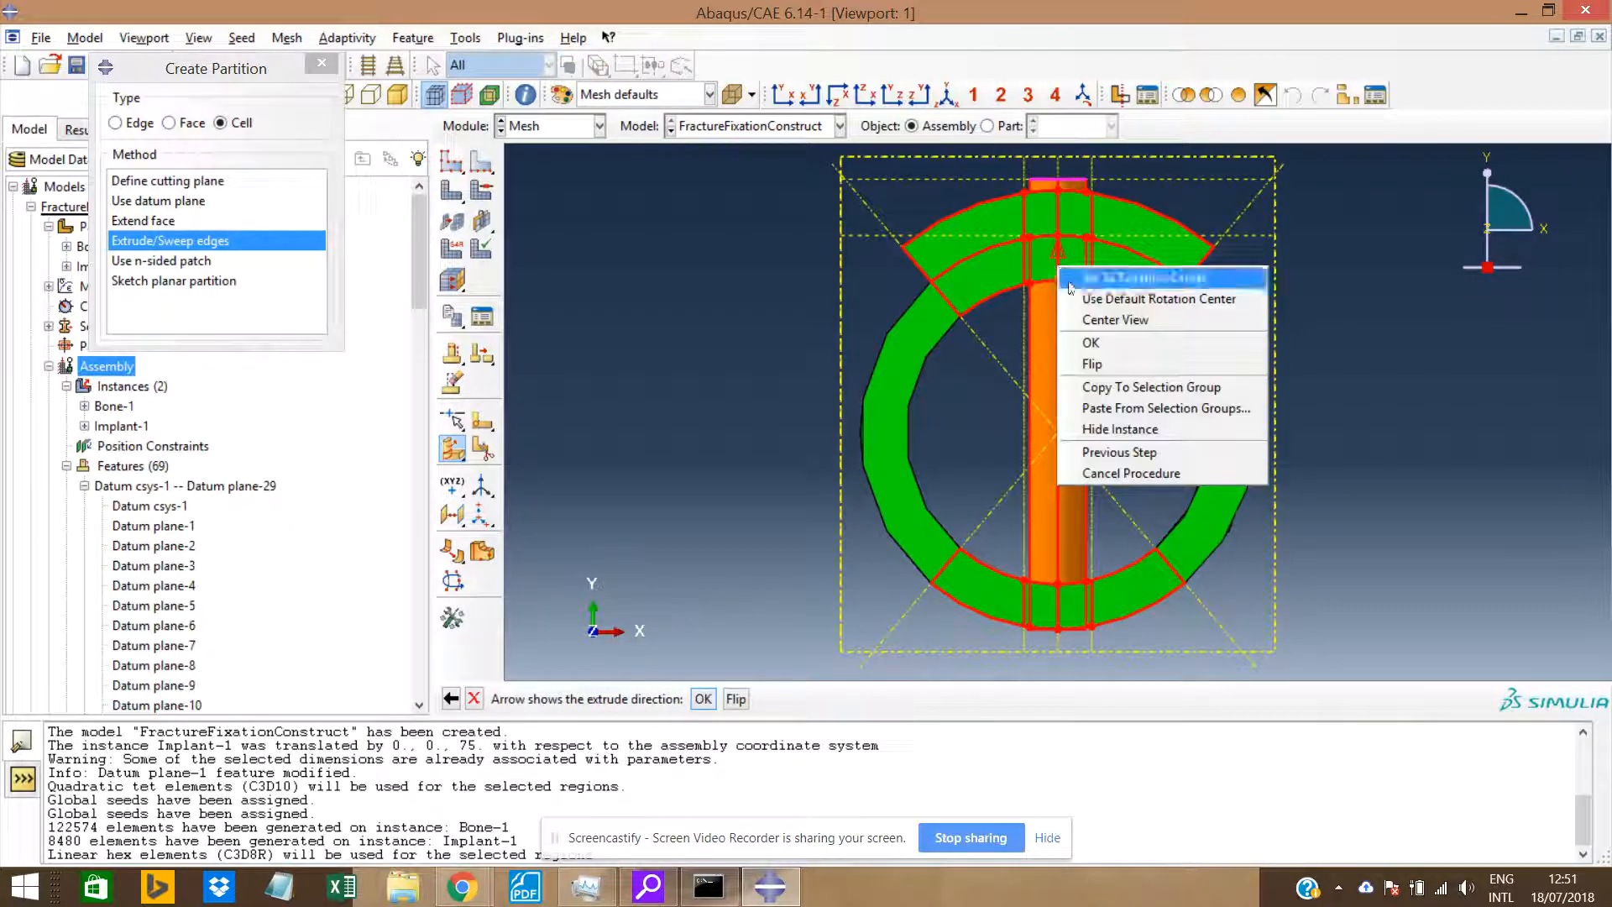
left_click(1092, 364)
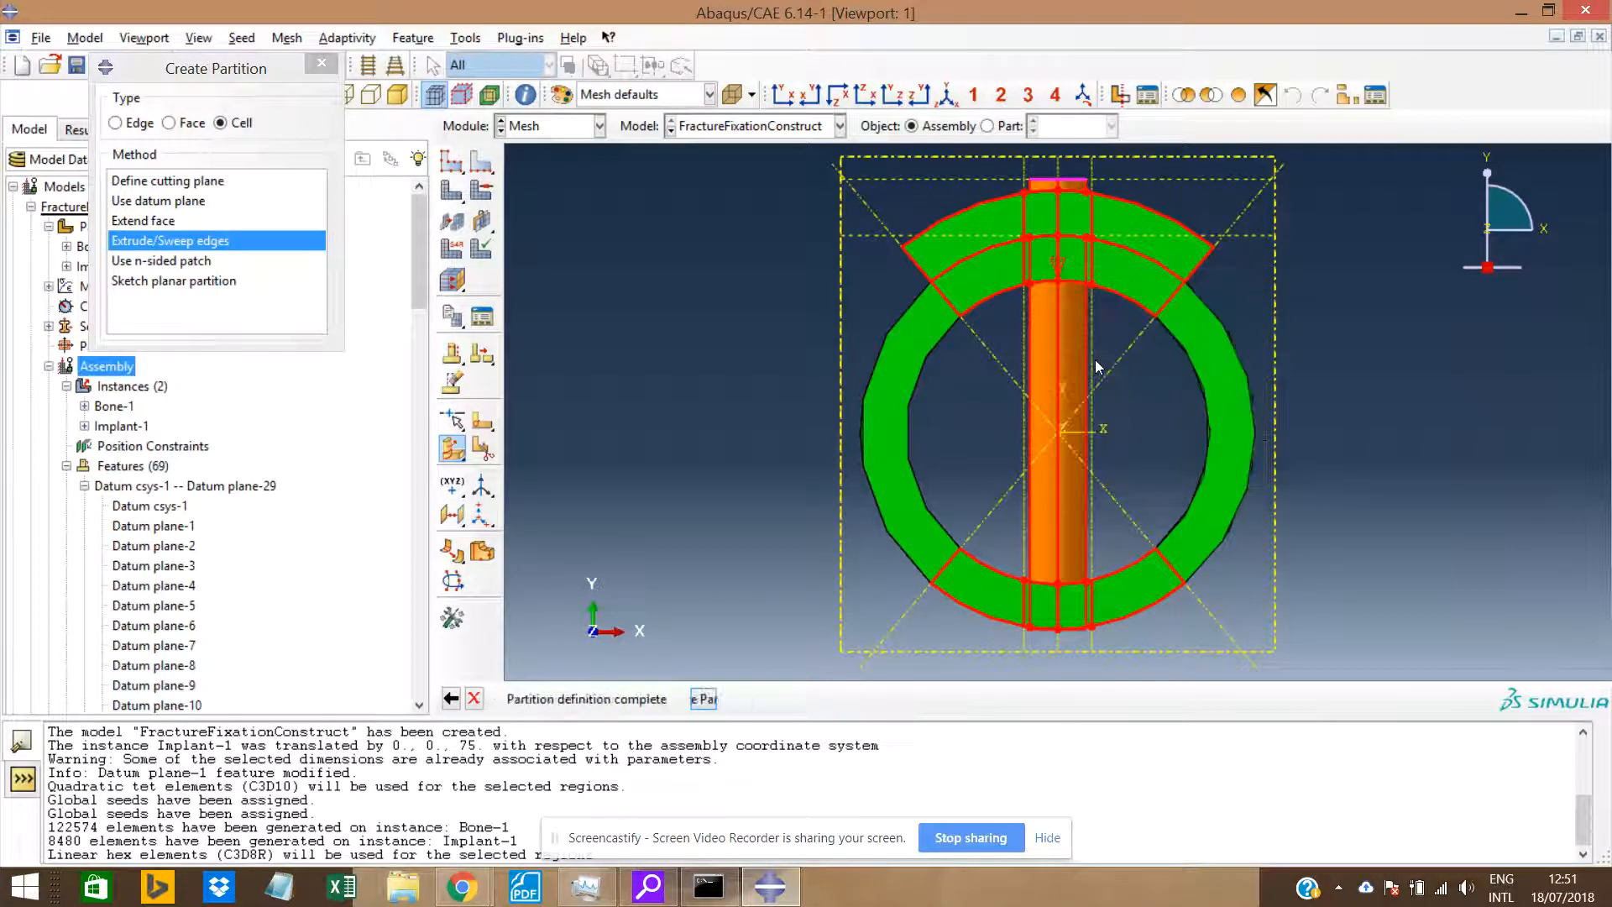
middle_click(1028, 262)
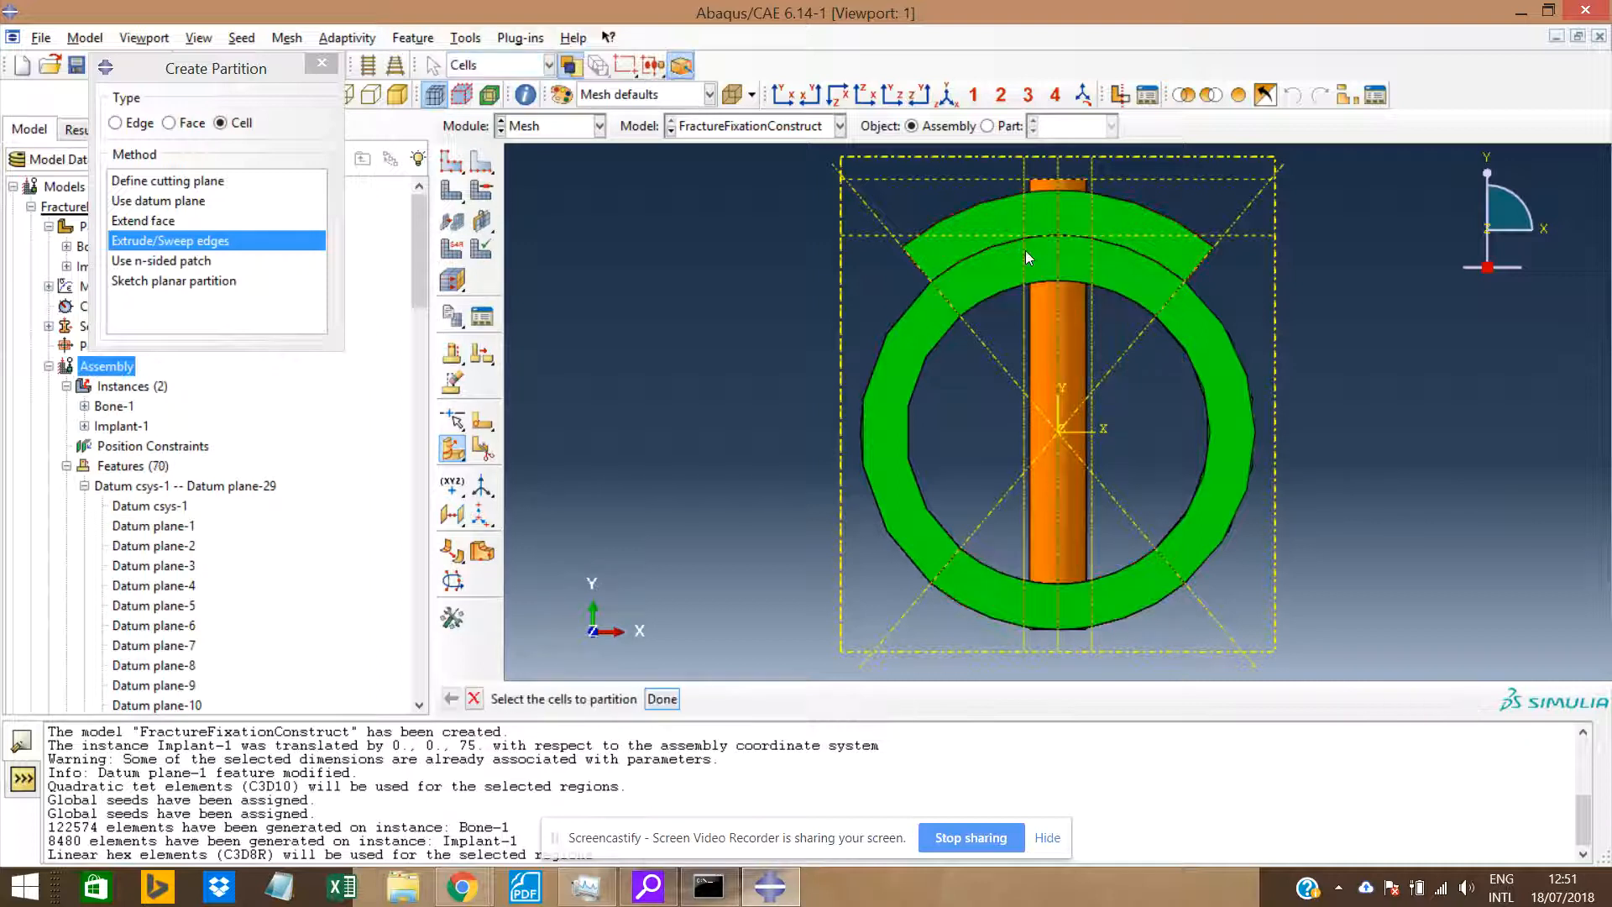
Partition the cells around the second-to-last screw by extruding its circular edges along a vertical edge with the direction flipped downward.
left_click(837, 94)
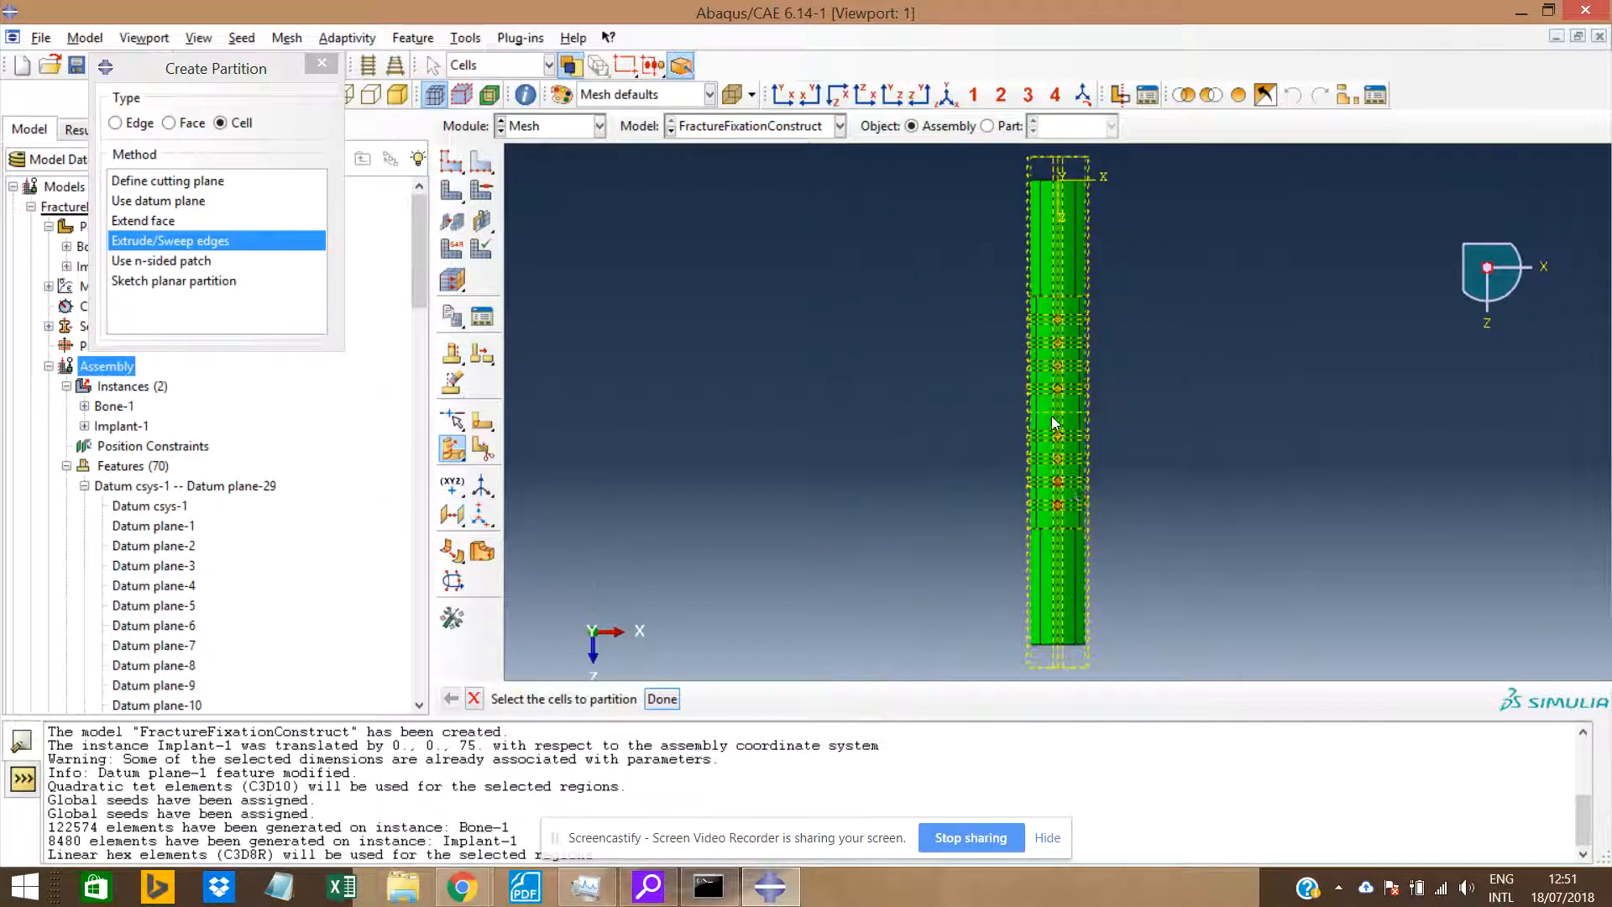
scroll(1067, 491, "down", 5)
left_click(1075, 503)
middle_click(1046, 461)
scroll(1047, 462, "down", 4)
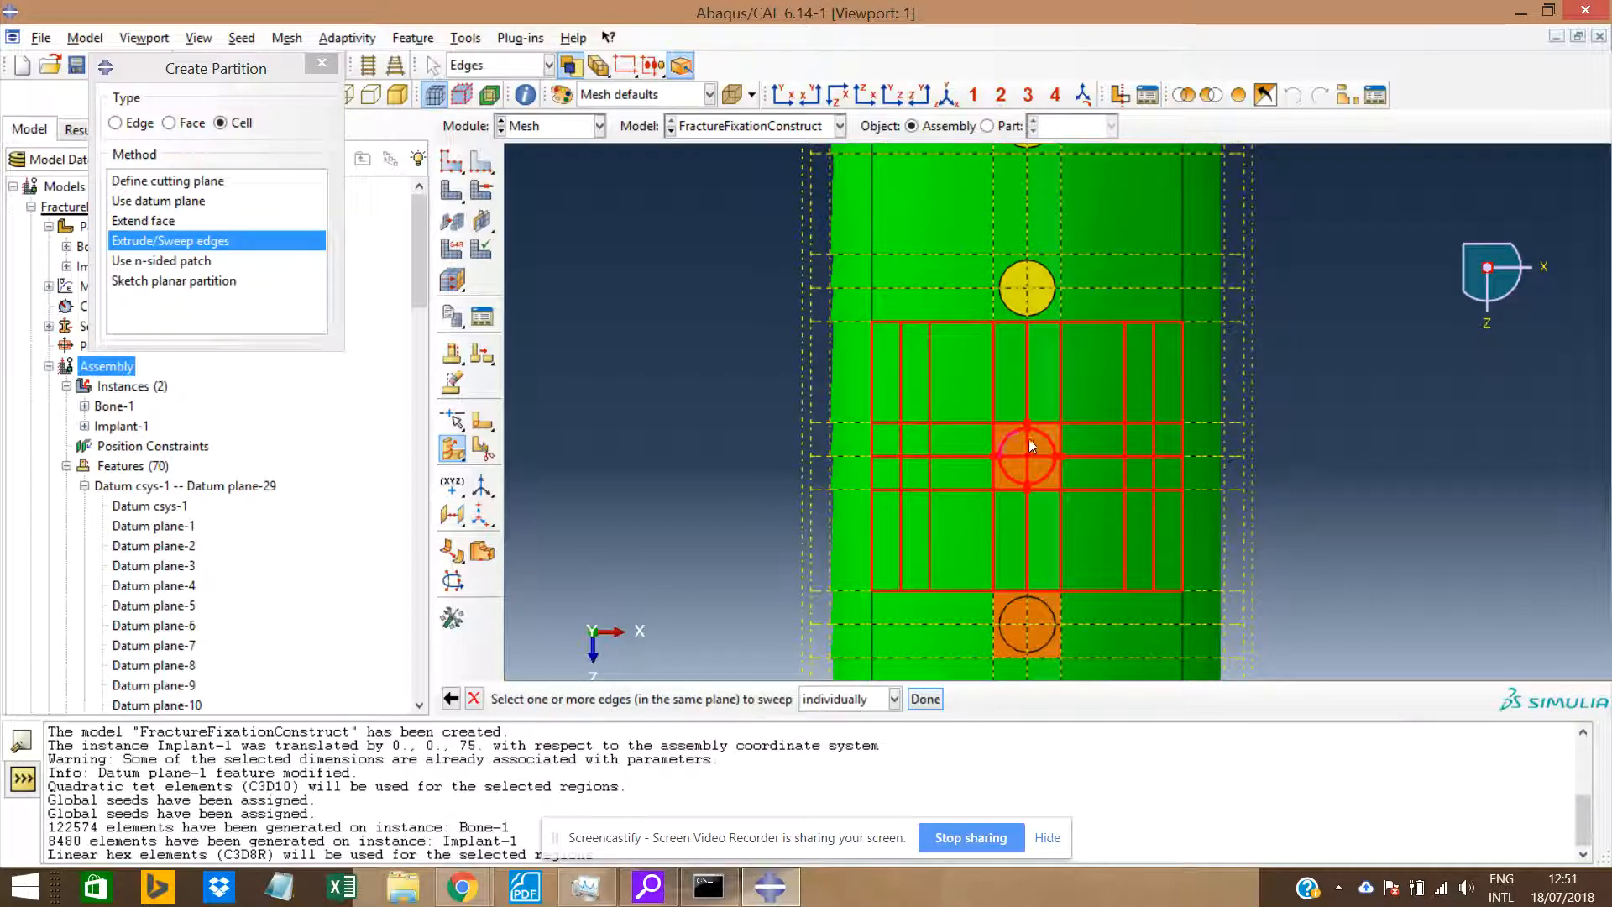
left_click(1006, 475)
middle_click(1006, 475)
middle_click(1006, 475)
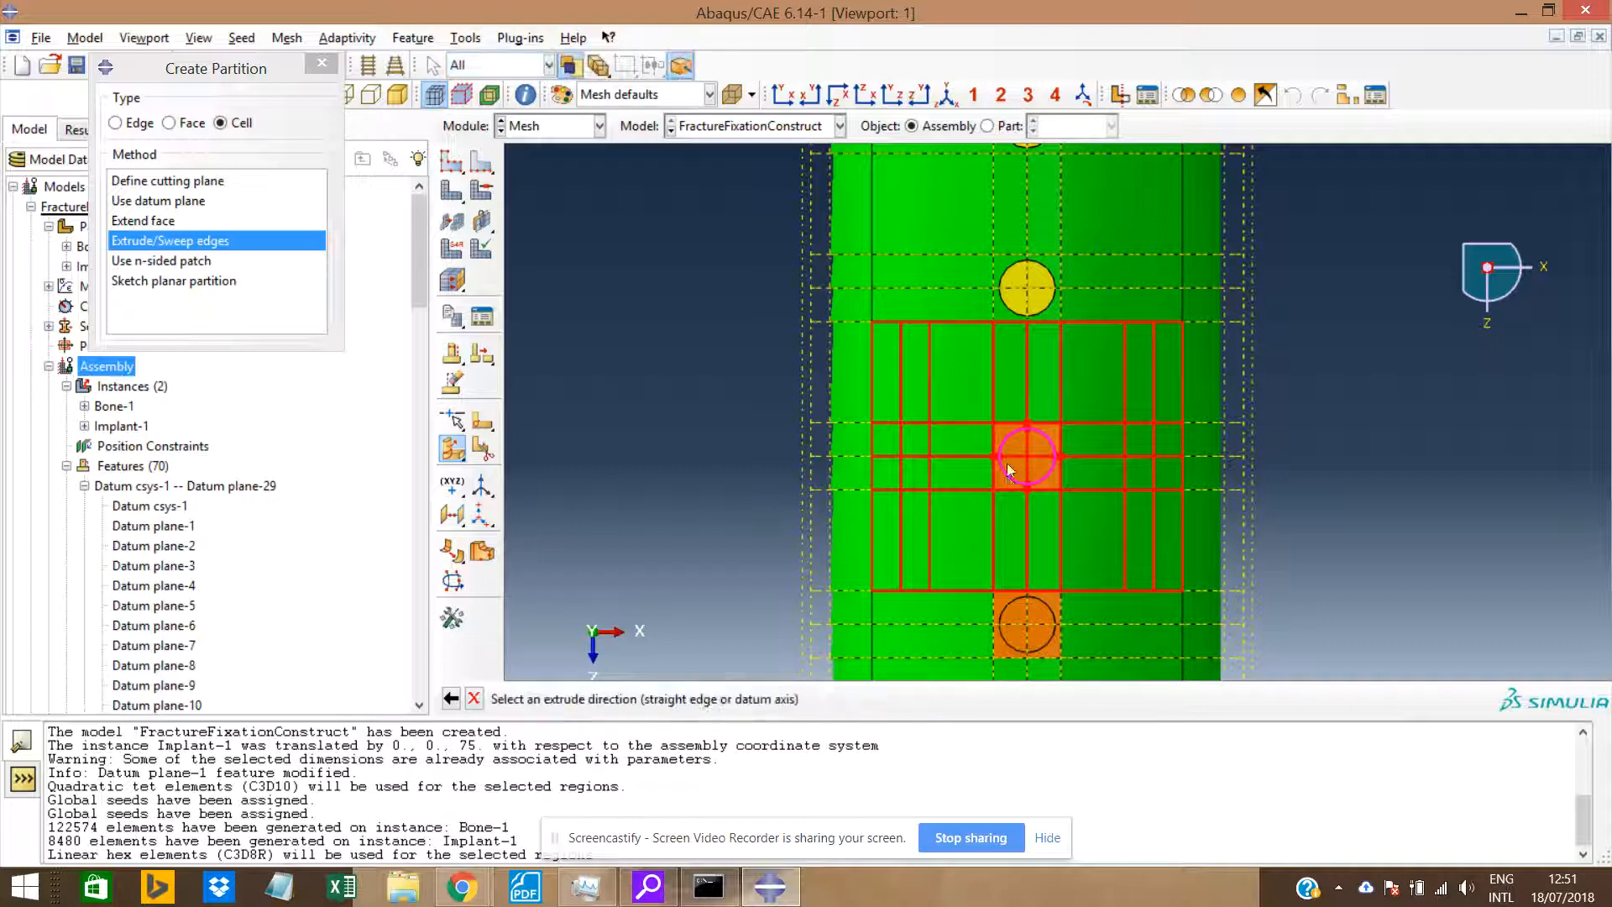
left_click(782, 94)
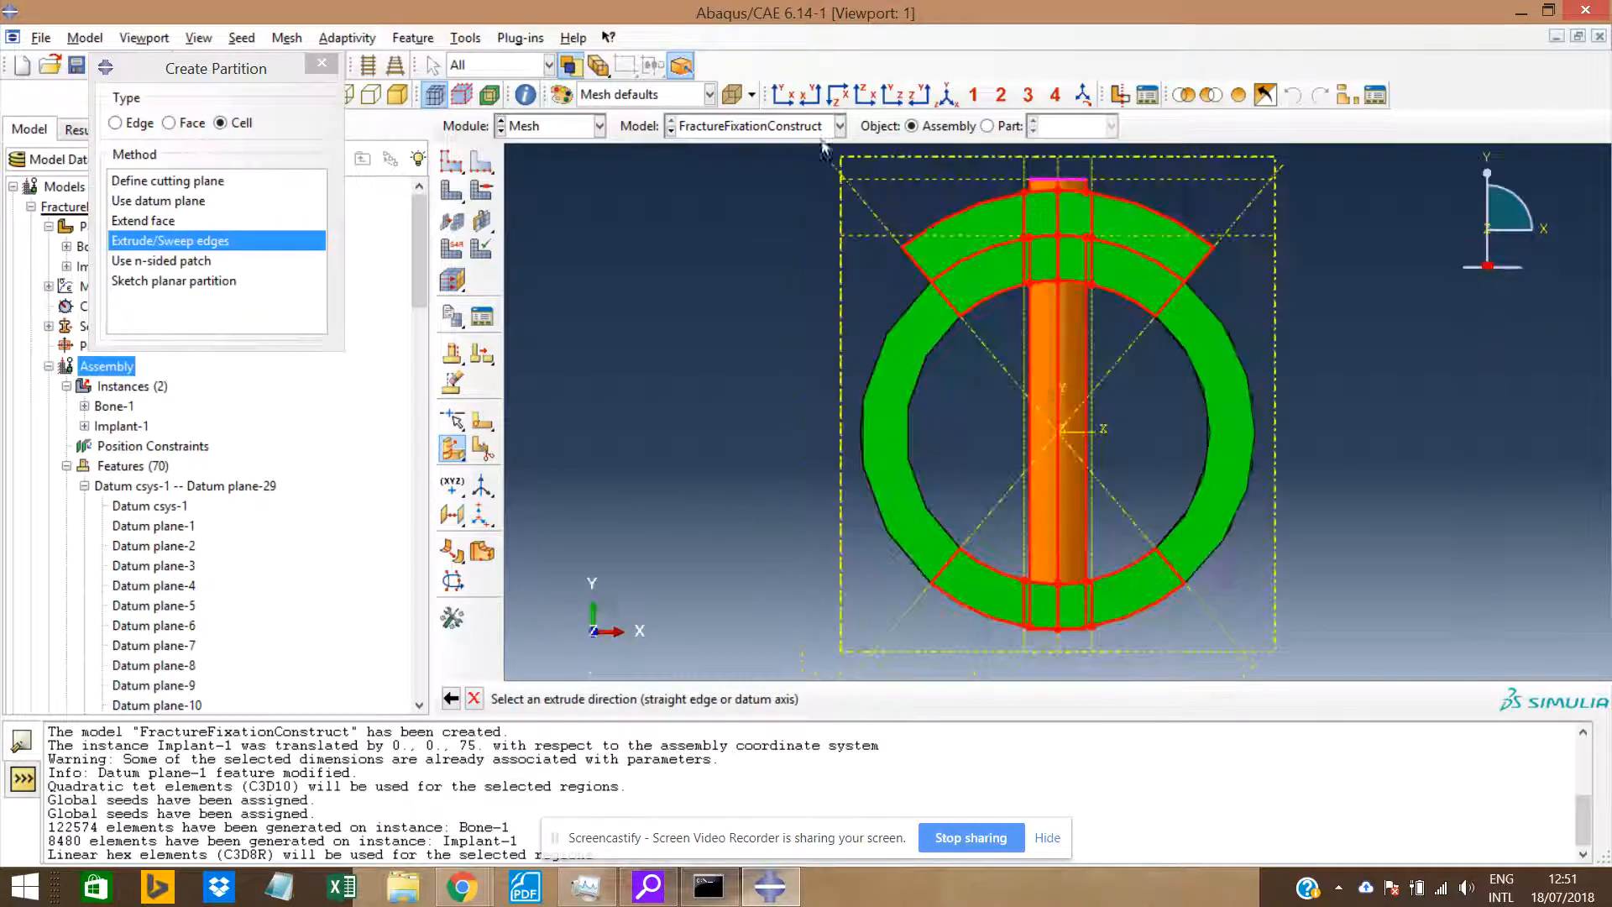
left_click(1058, 256)
right_click(1059, 255)
left_click(1084, 329)
middle_click(1104, 346)
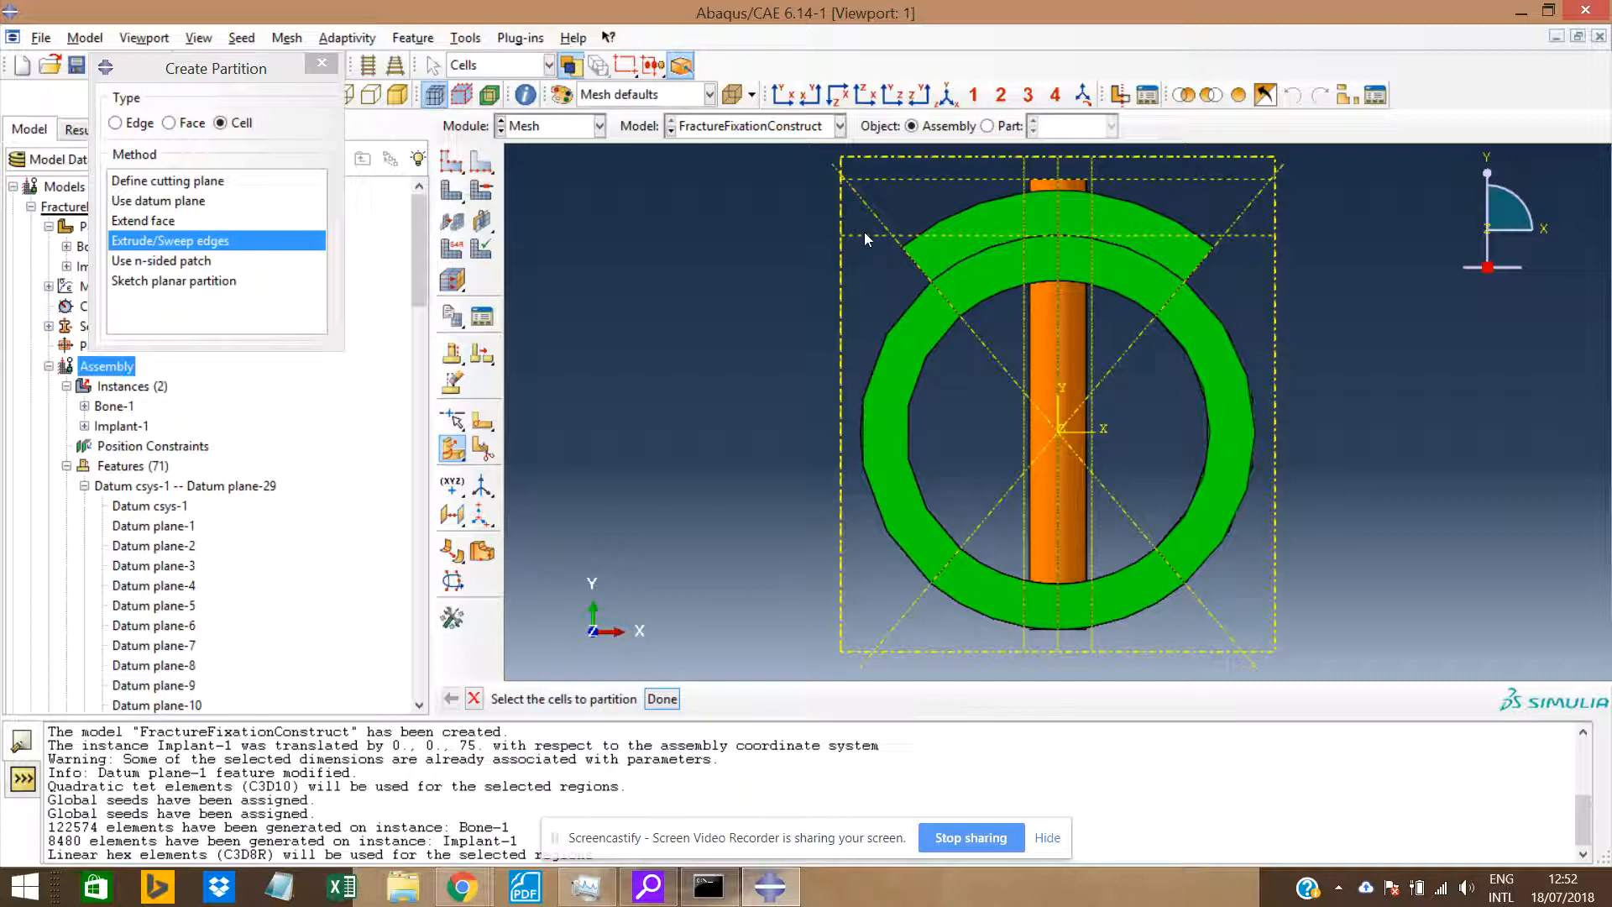
Partition the cells around the last remaining orange screw by extruding its circular edges vertically with the direction flipped downward.
left_click(841, 98)
scroll(1021, 460, "up", 3)
left_click_drag(994, 406, 1109, 521)
middle_click(1093, 496)
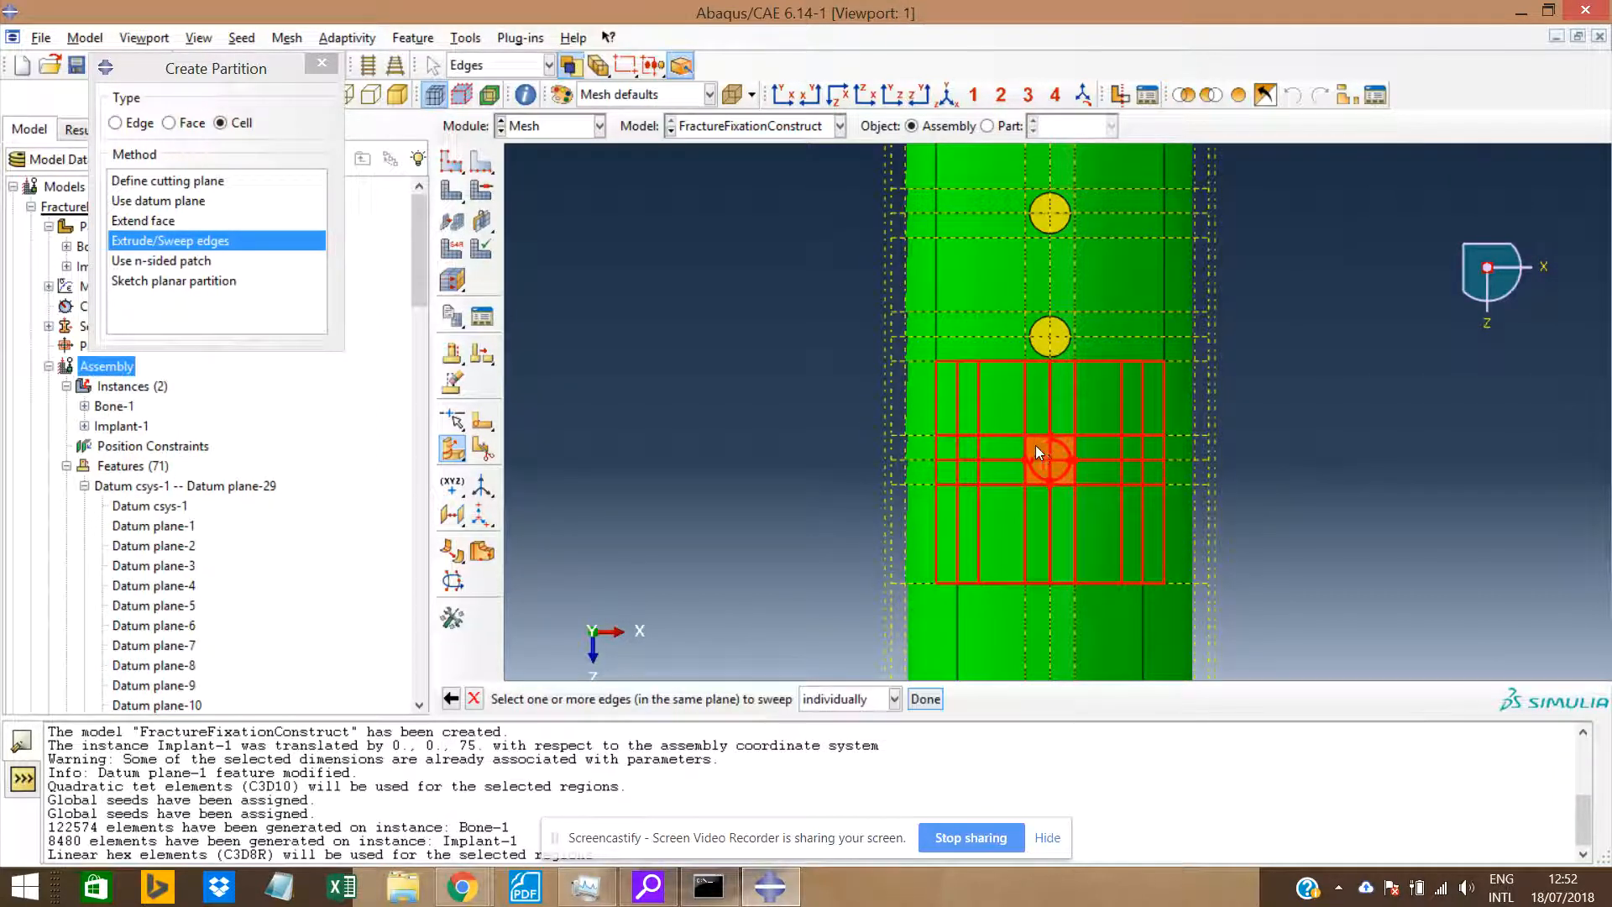
left_click(1065, 474, "shift")
left_click(1040, 473, "shift")
middle_click(1039, 473)
middle_click(1036, 467)
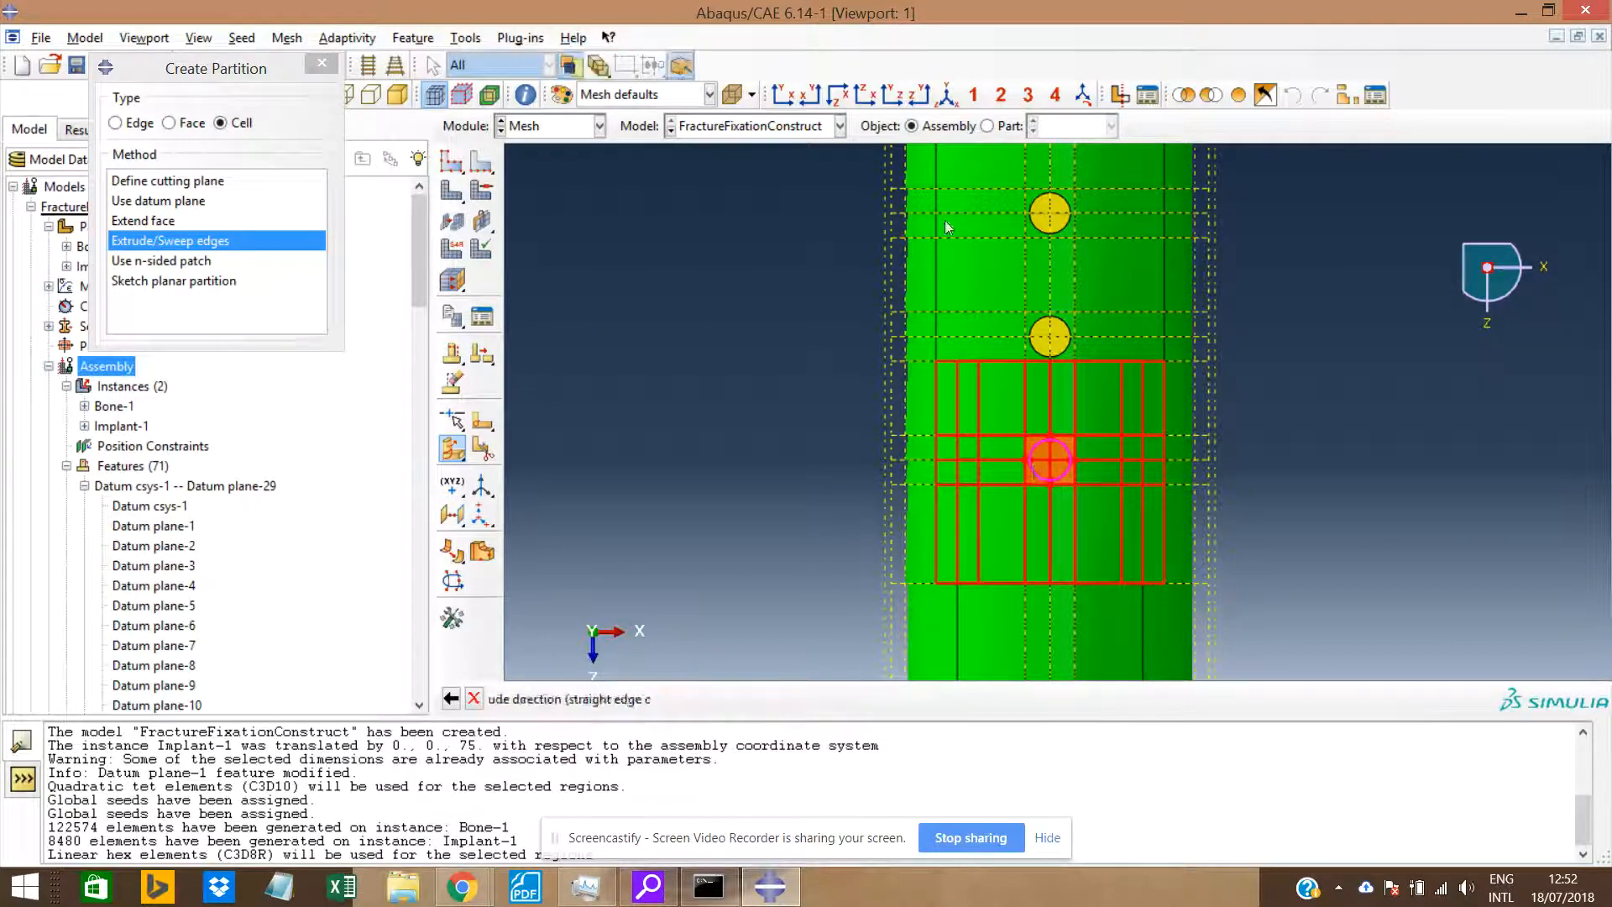
left_click(783, 94)
left_click(1059, 220)
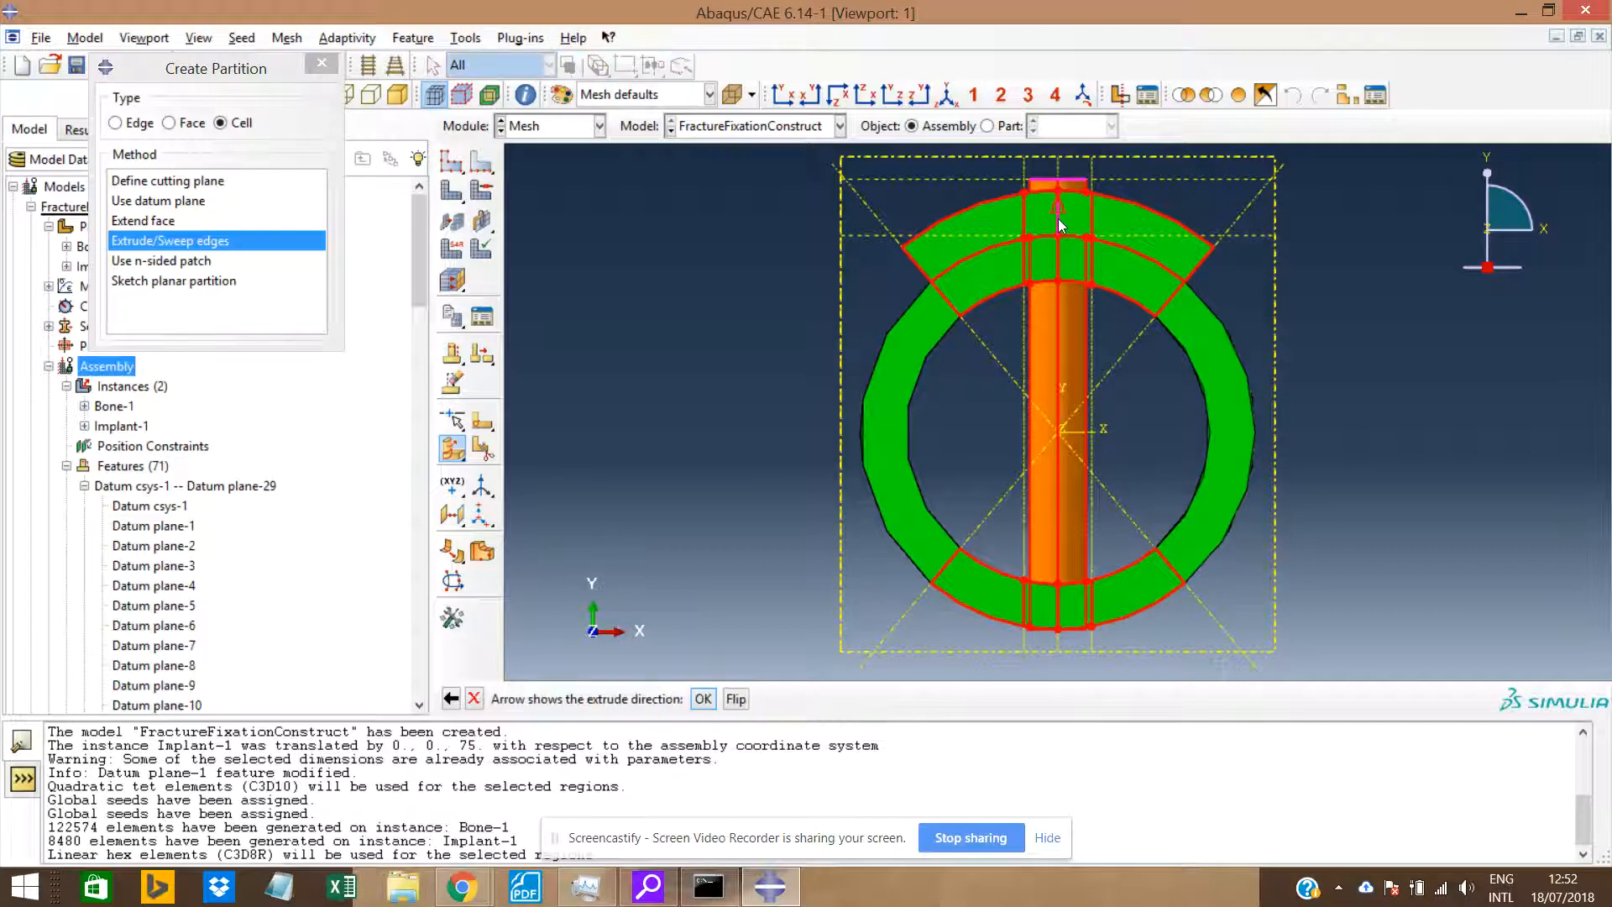
right_click(1058, 219)
left_click(1102, 314)
middle_click(1102, 314)
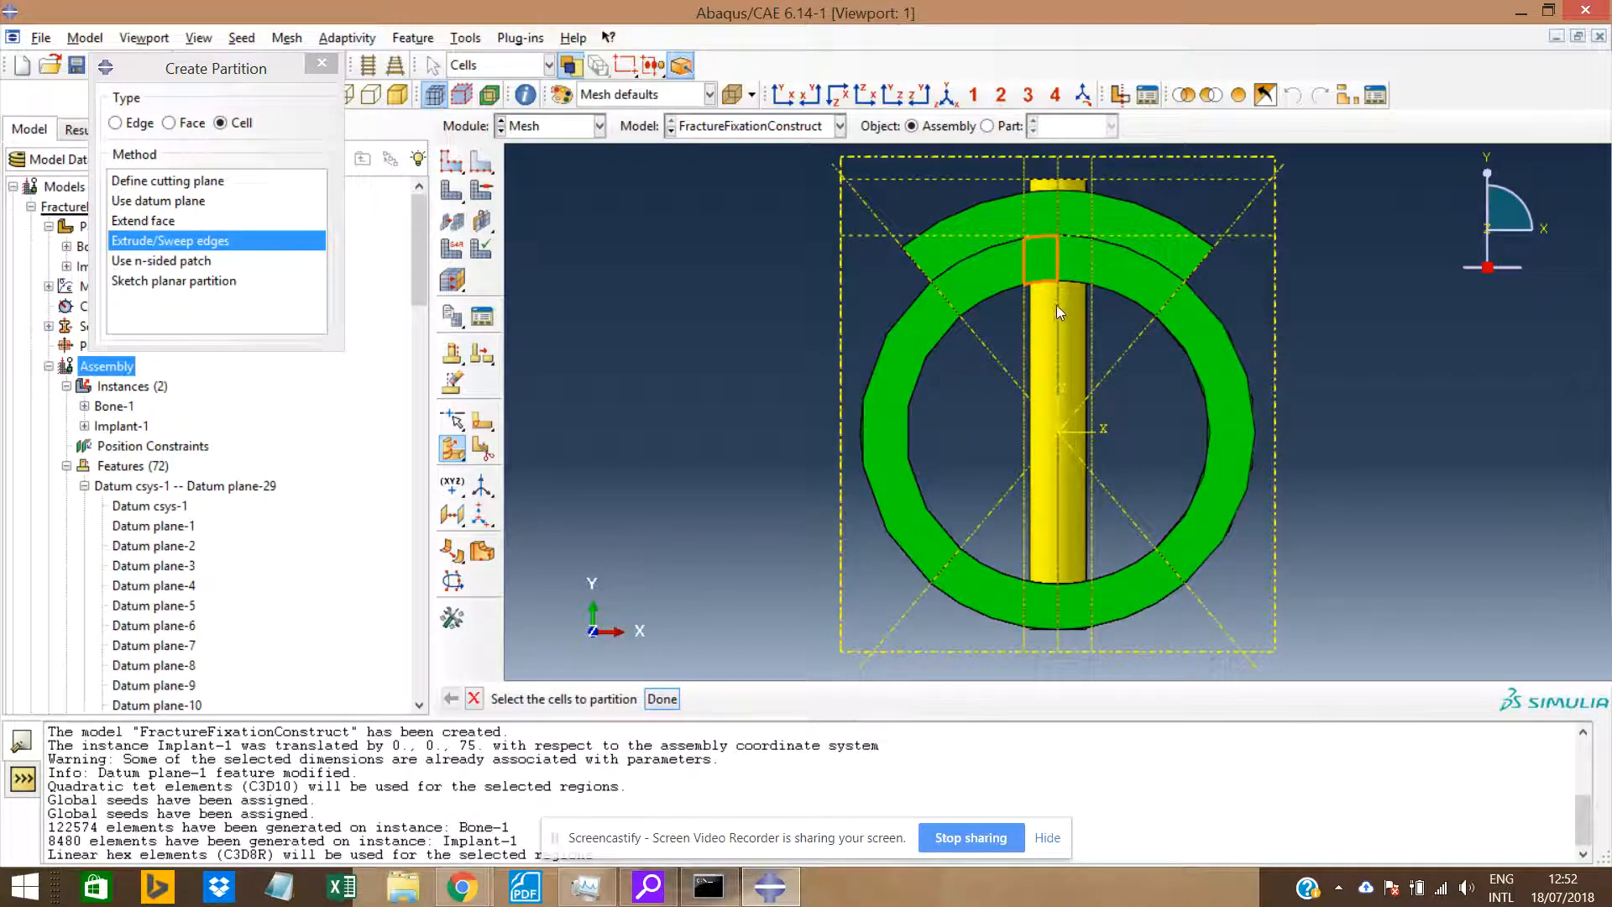
scroll(1057, 305, "down", 1)
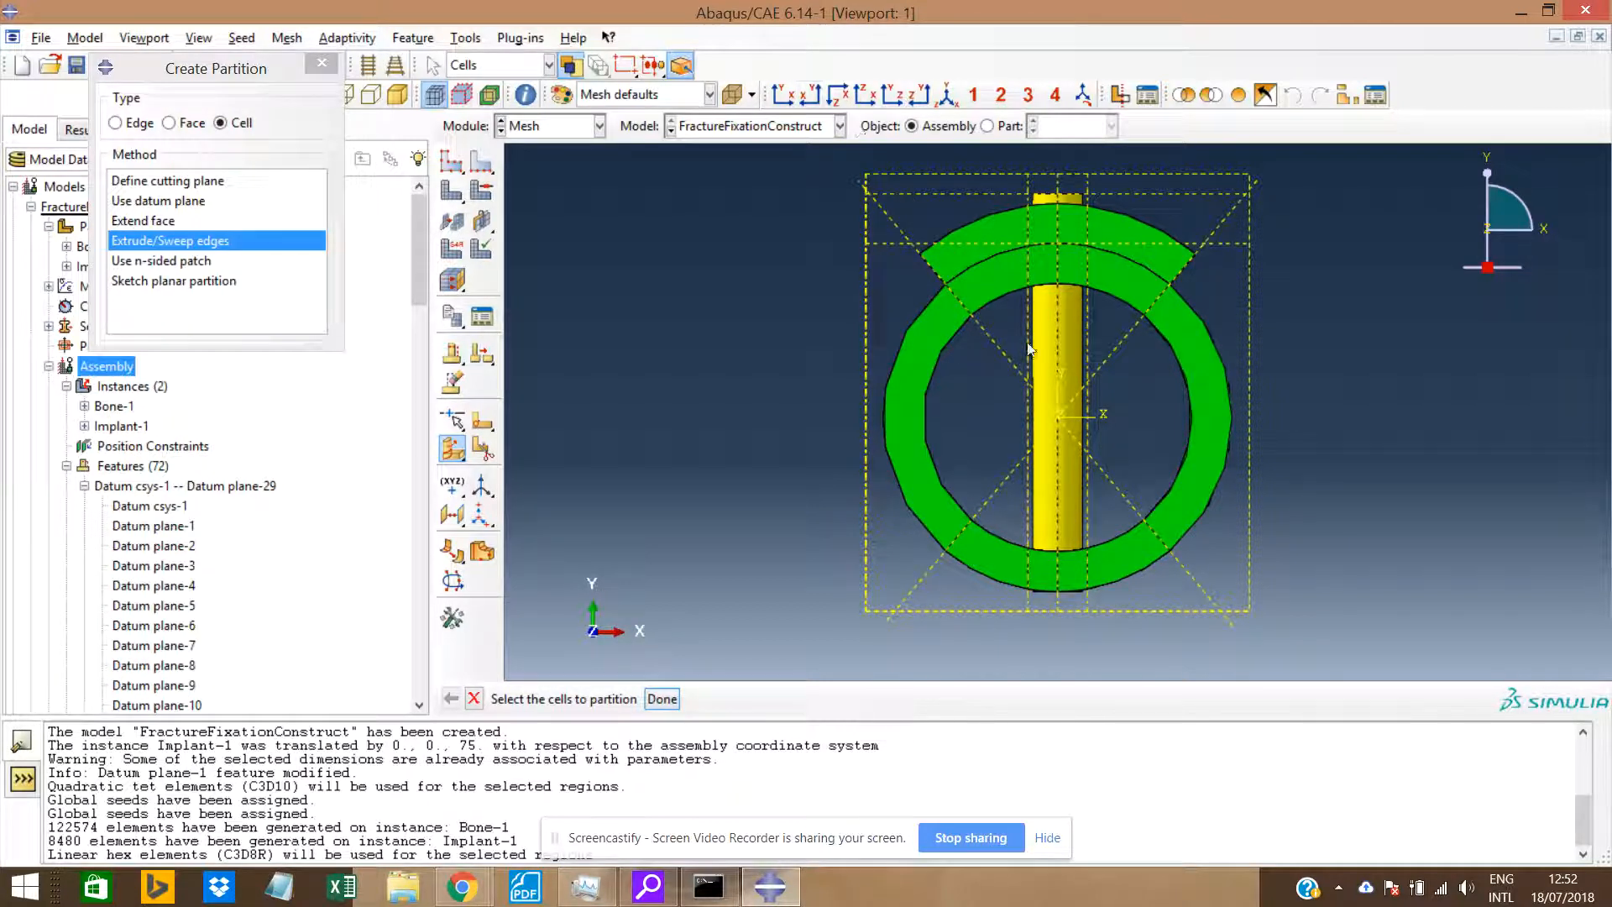
left_click_drag(1043, 369, 1116, 478)
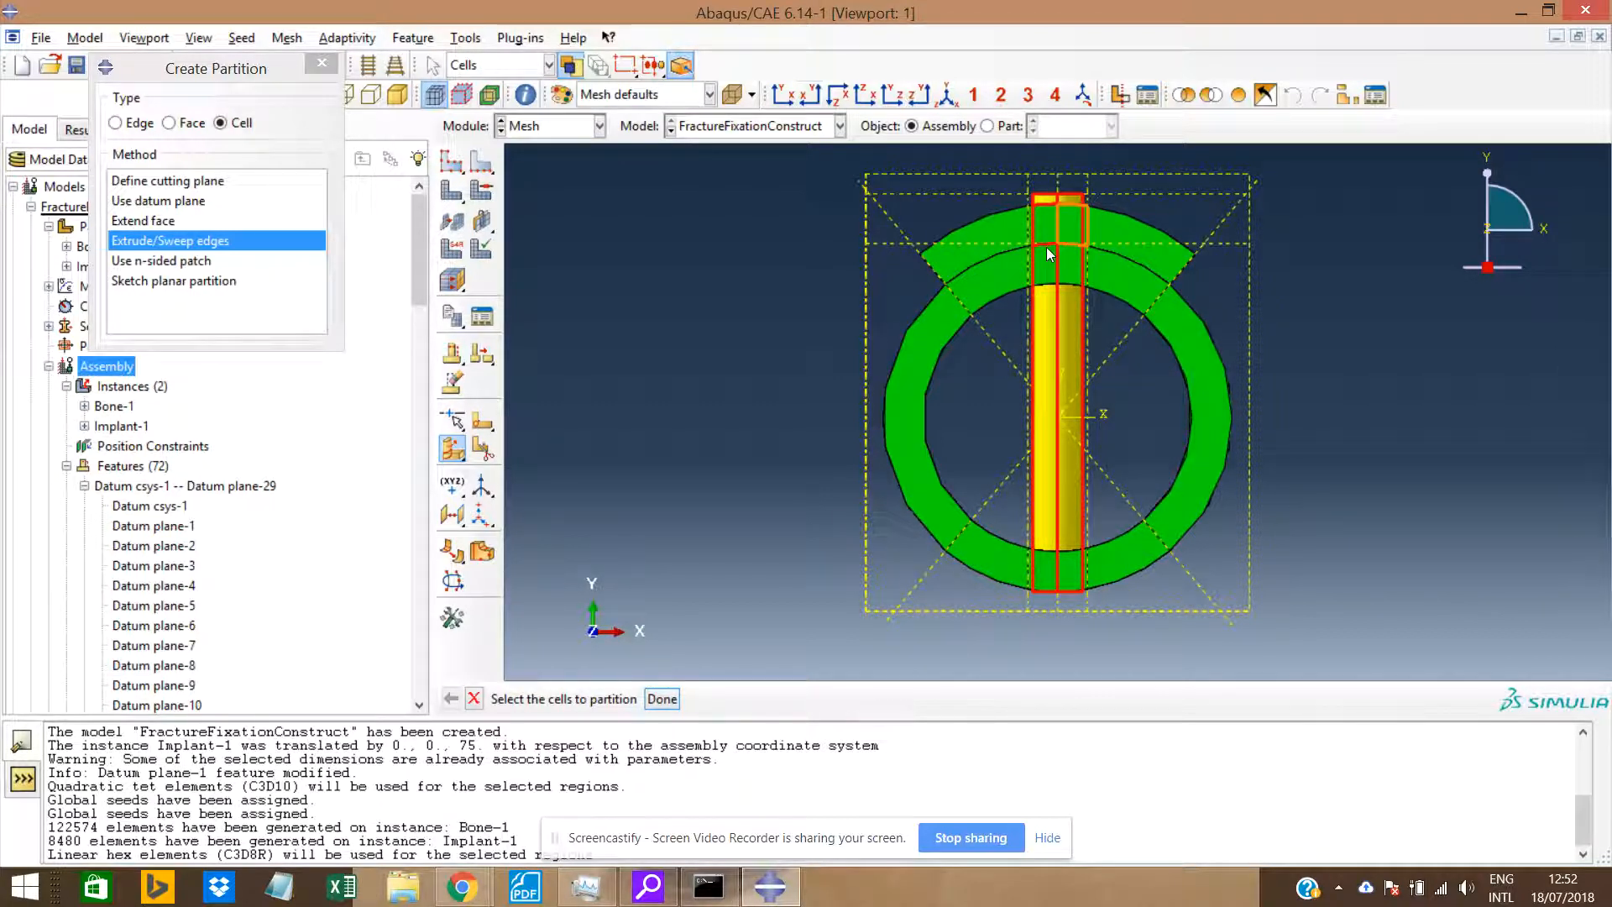
left_click(1055, 326)
middle_click(1049, 301)
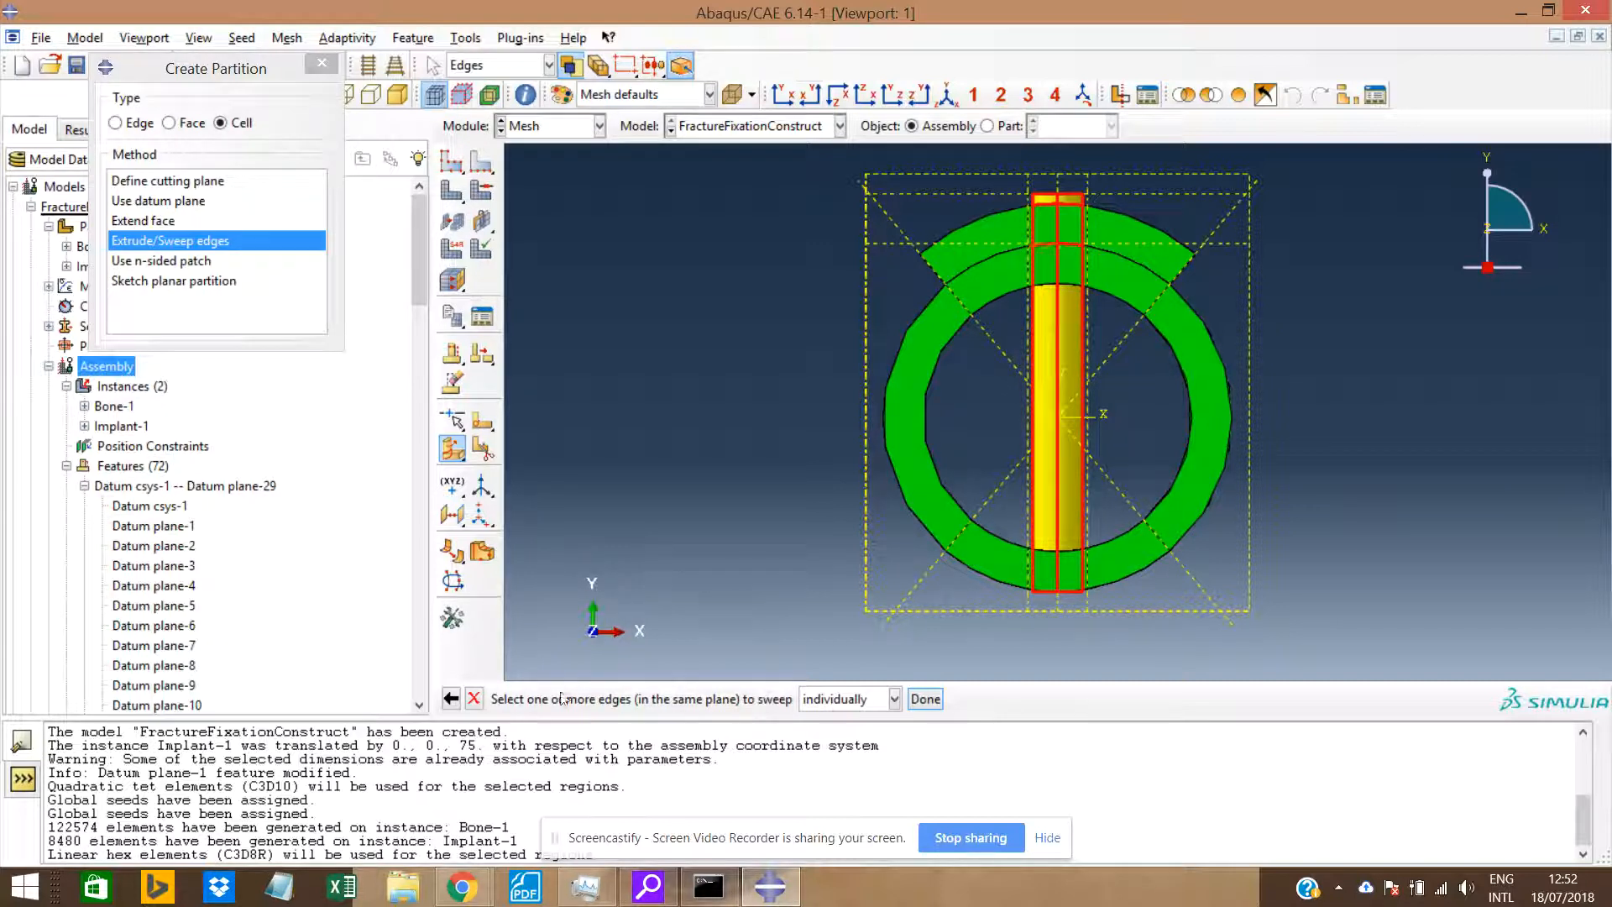
left_click(451, 698)
left_click(704, 505)
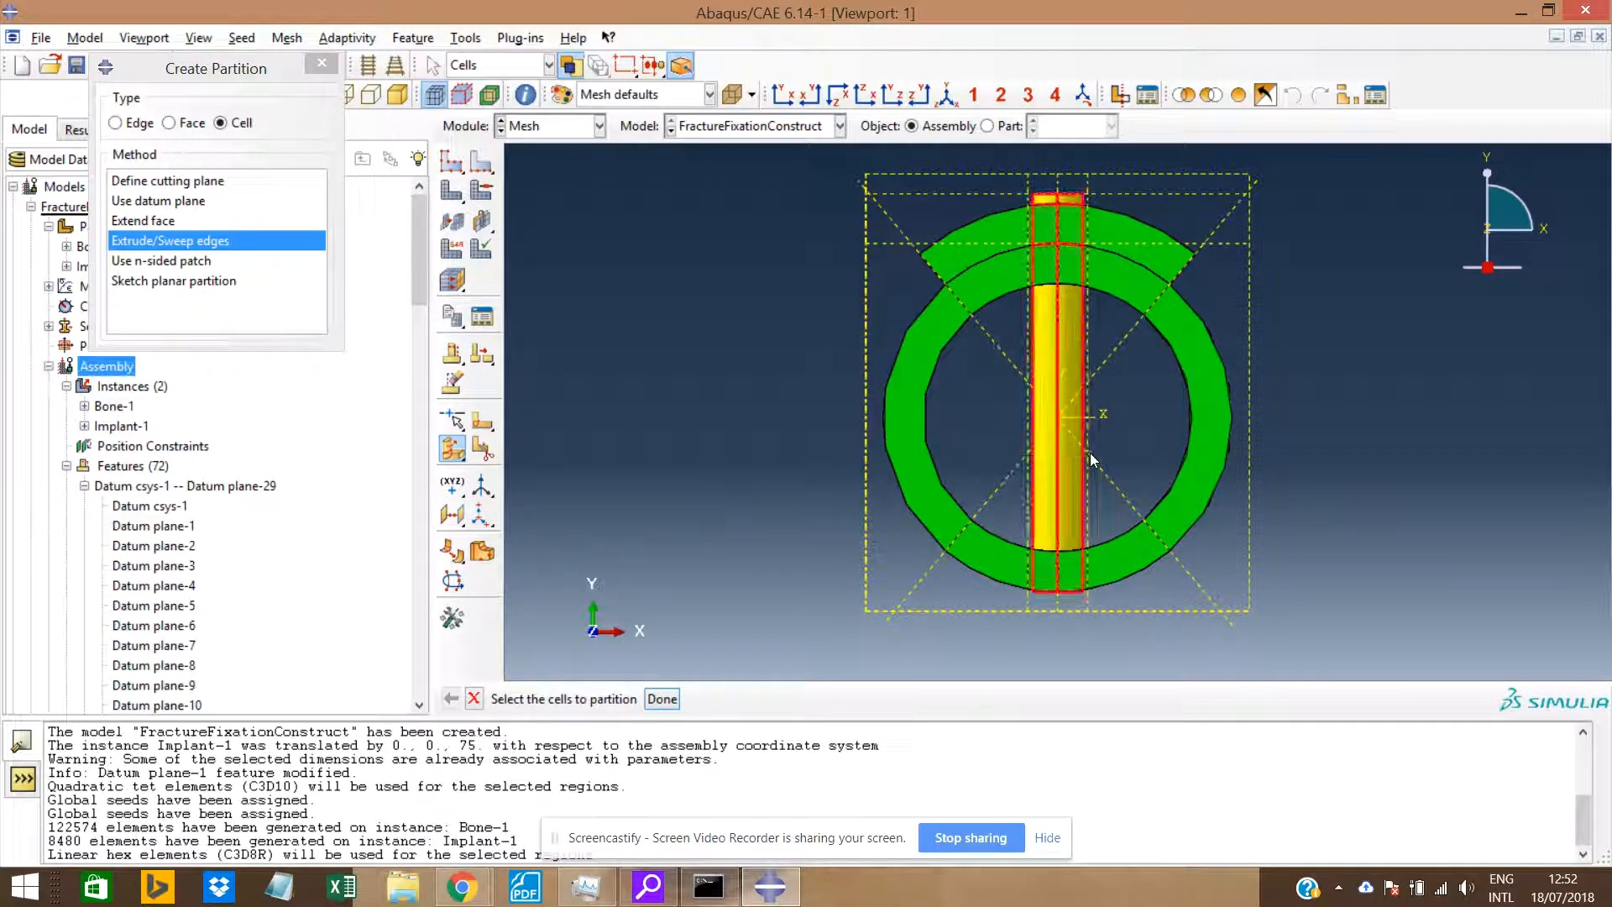
left_click(1086, 422)
left_click_drag(1086, 424, 1080, 467, "ctrl+alt")
scroll(1078, 467, "up", 5)
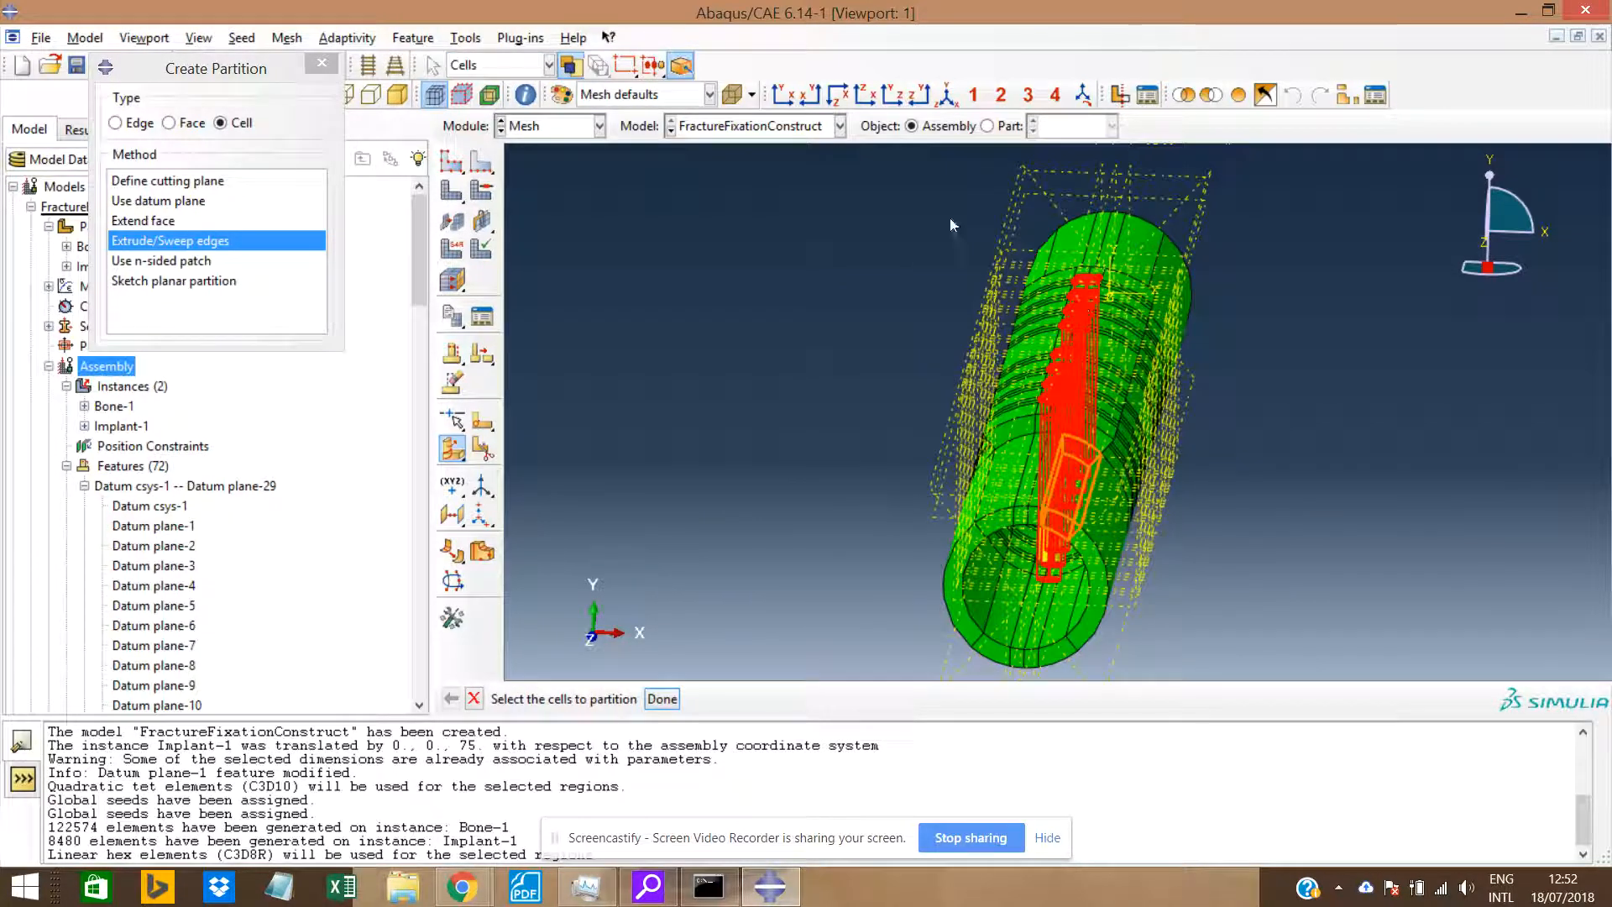
left_click(783, 95)
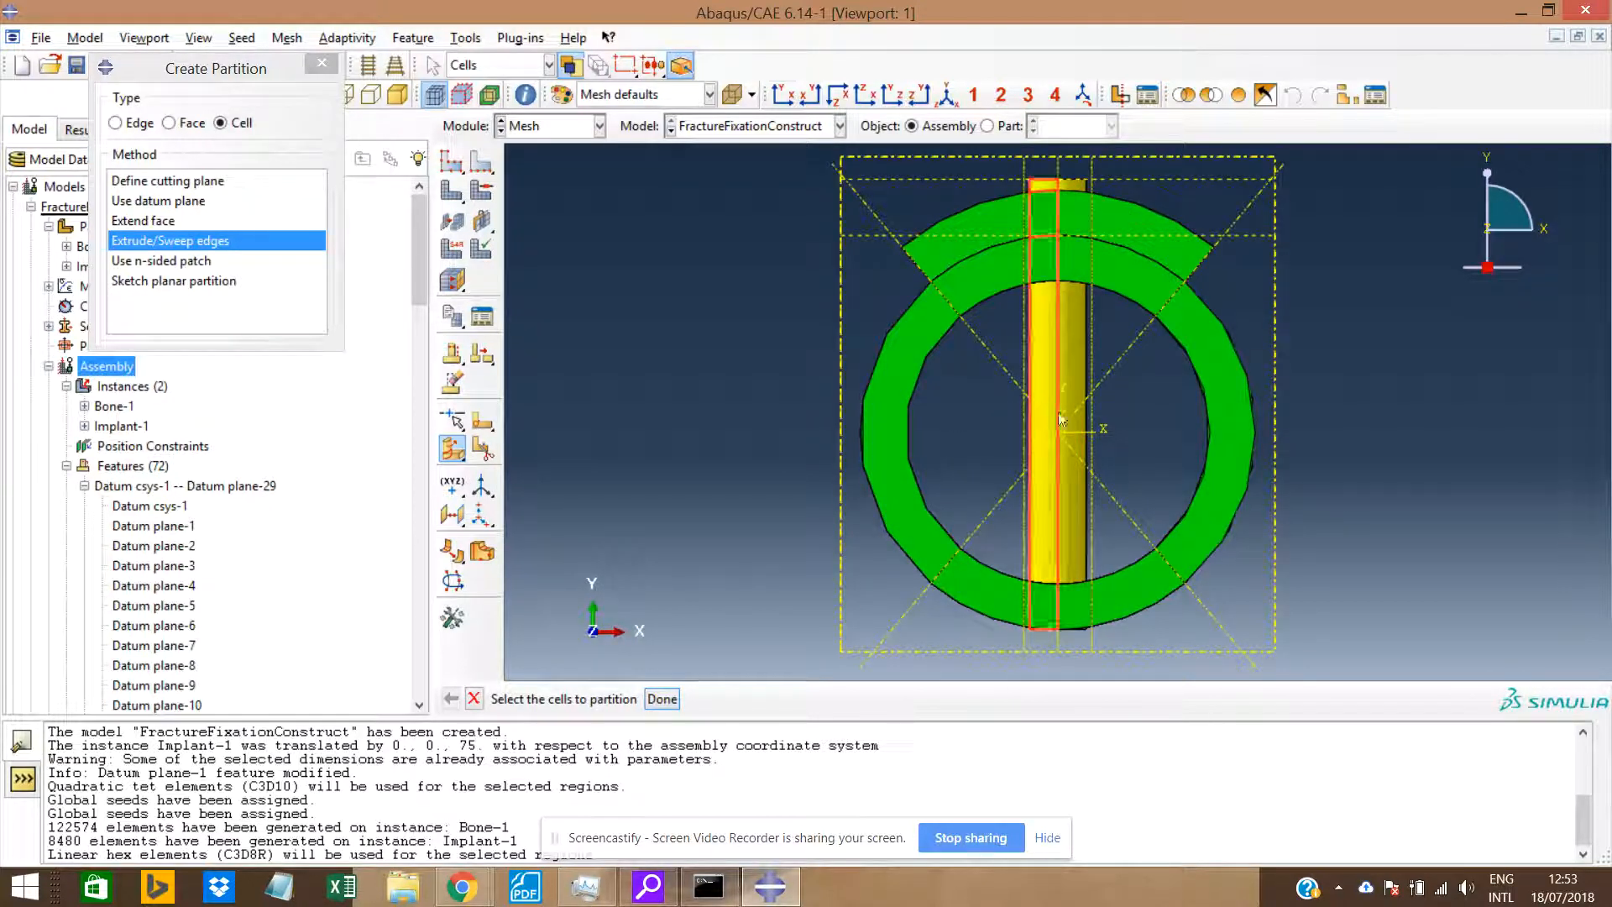
scroll(1103, 443, "up", 2)
left_click(838, 95)
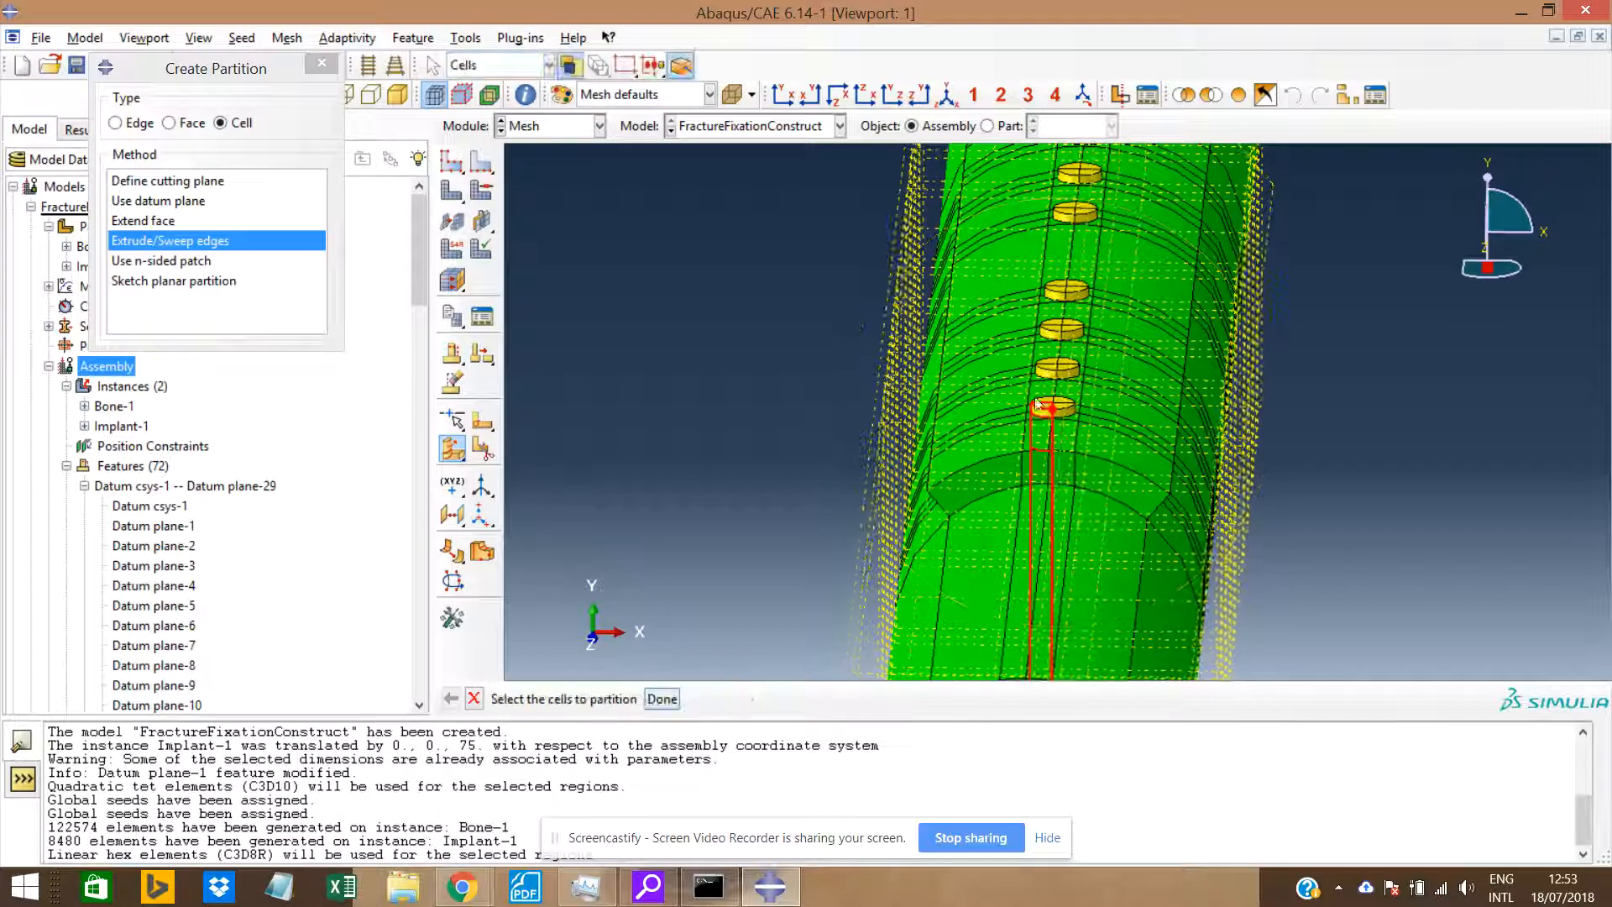
left_click(782, 95)
left_click(990, 361)
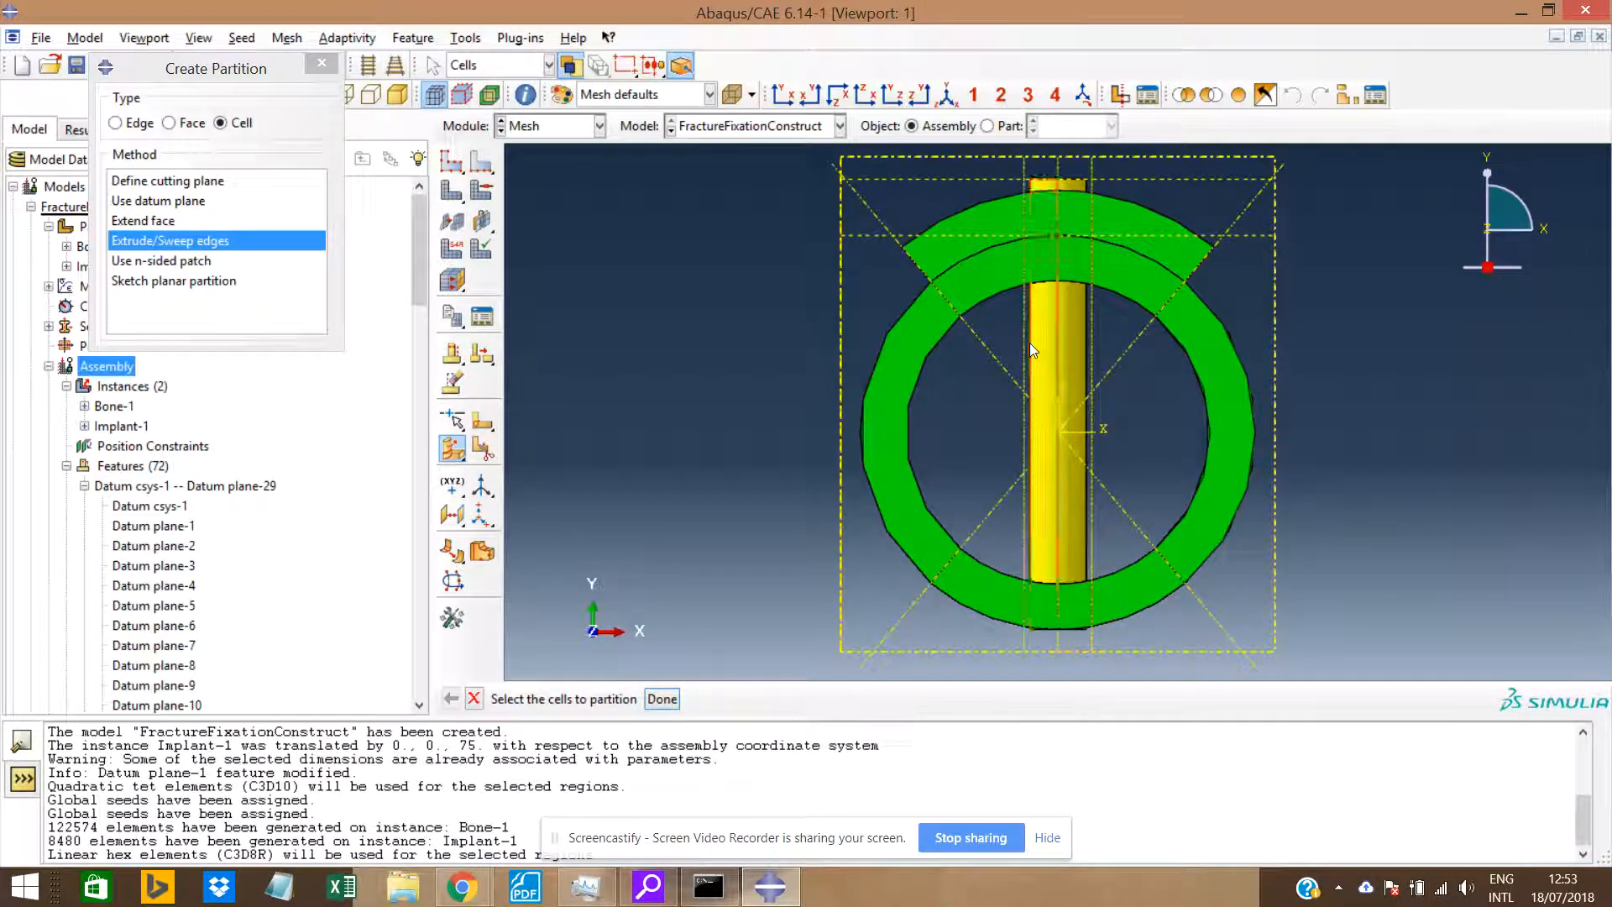
Partition all the screw cells by extruding the arc edges at the plate-bone interface along the Z axis.
left_click(1048, 366)
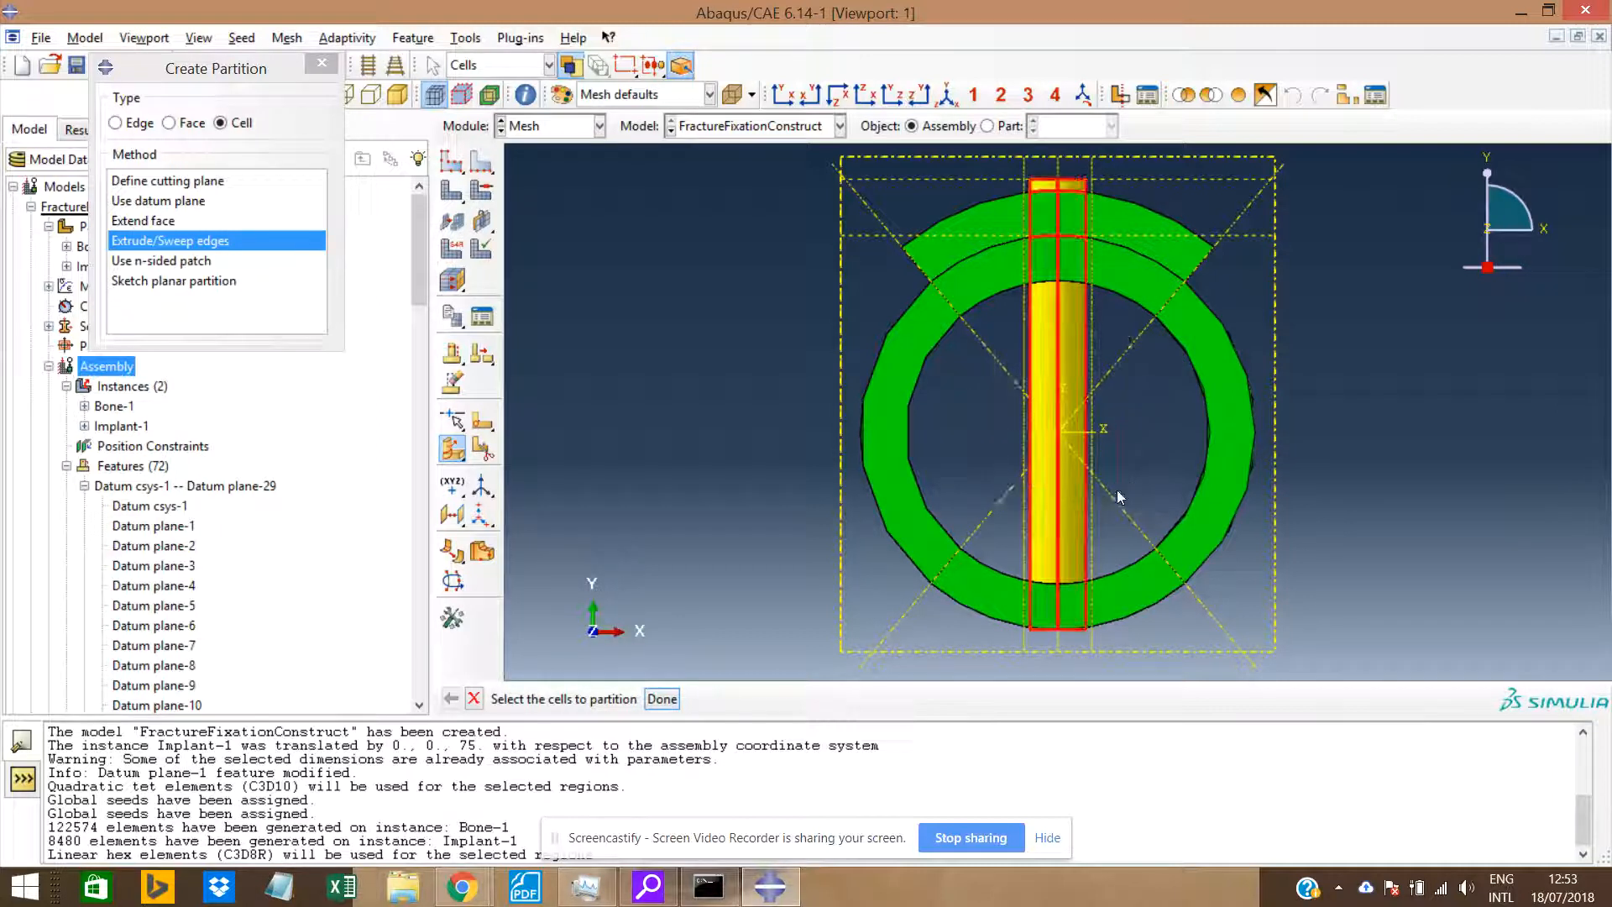
left_click_drag(1091, 424, 1069, 469, "ctrl+alt")
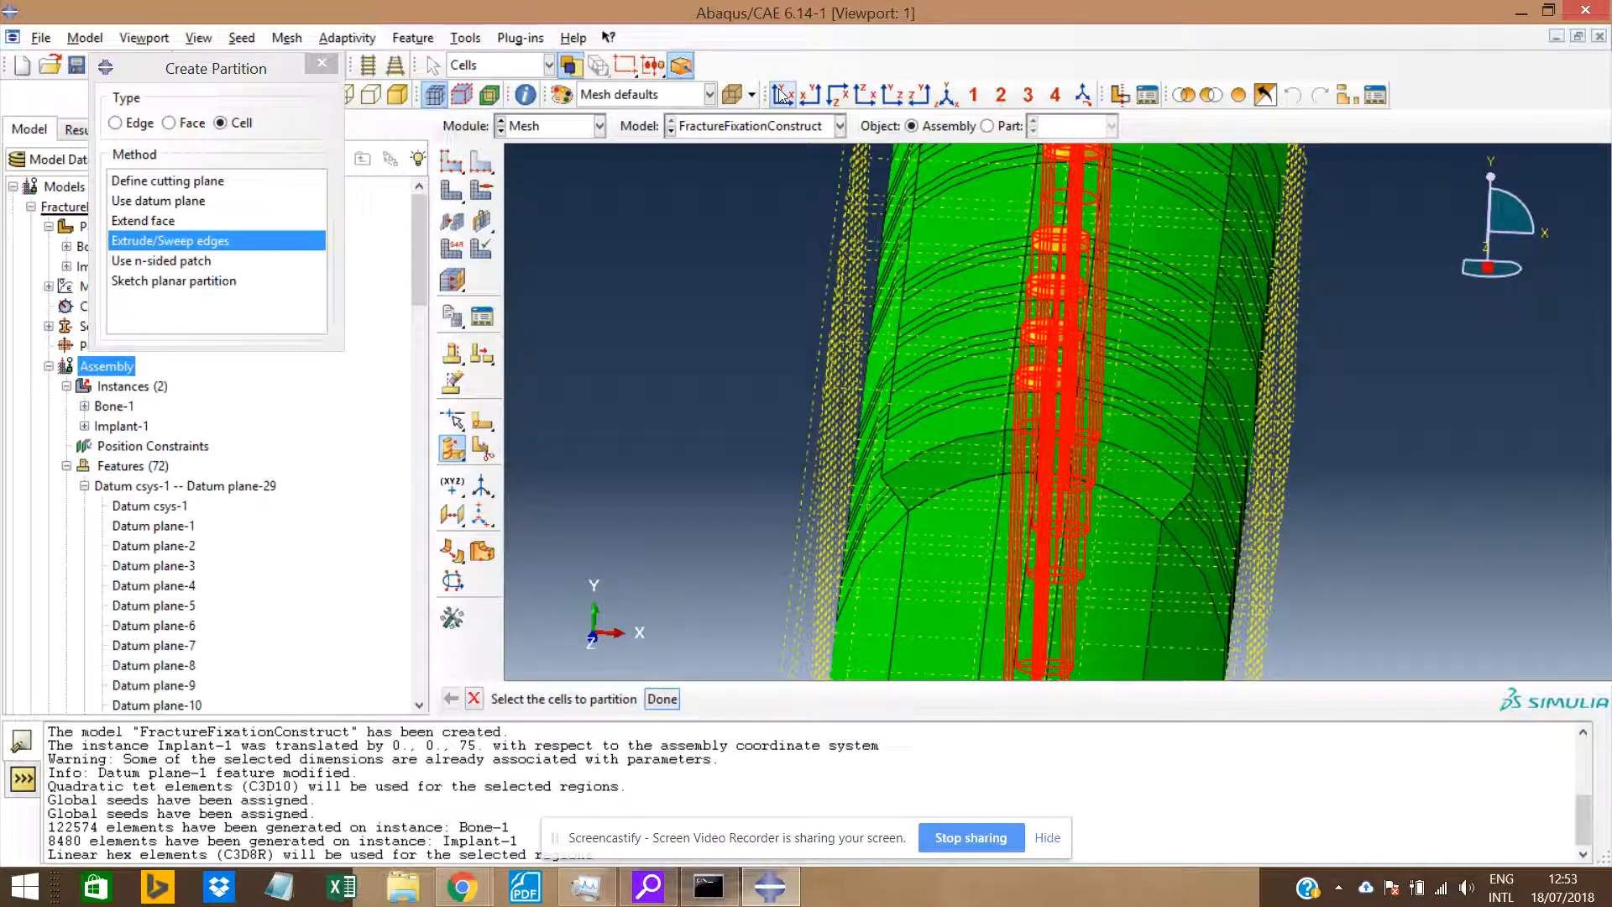
left_click(781, 94)
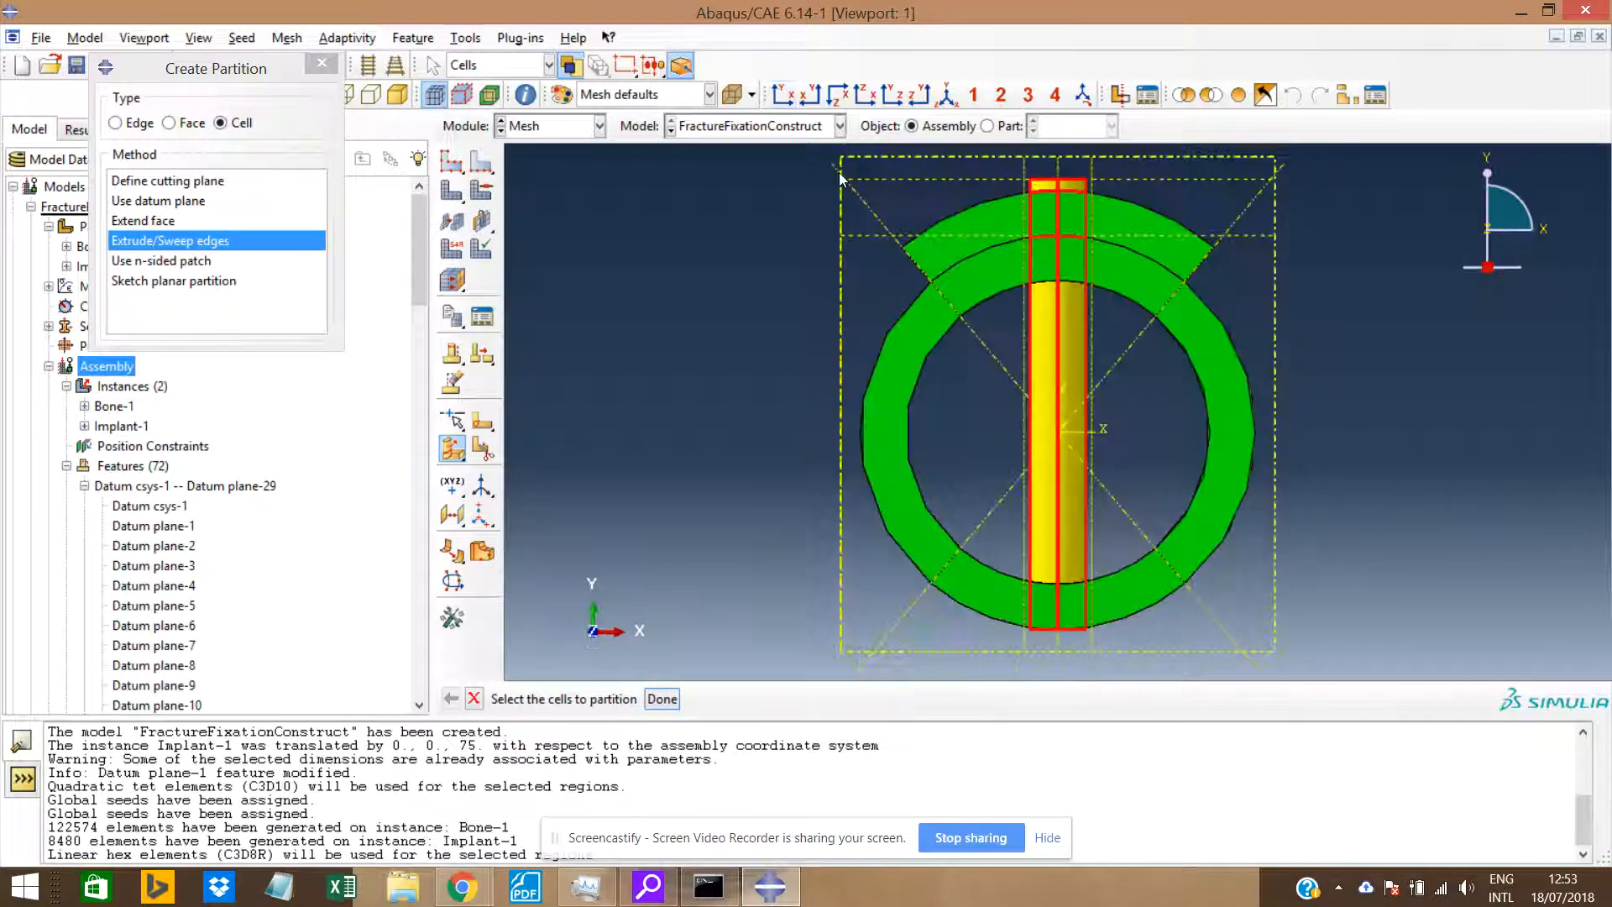
middle_click(1031, 244)
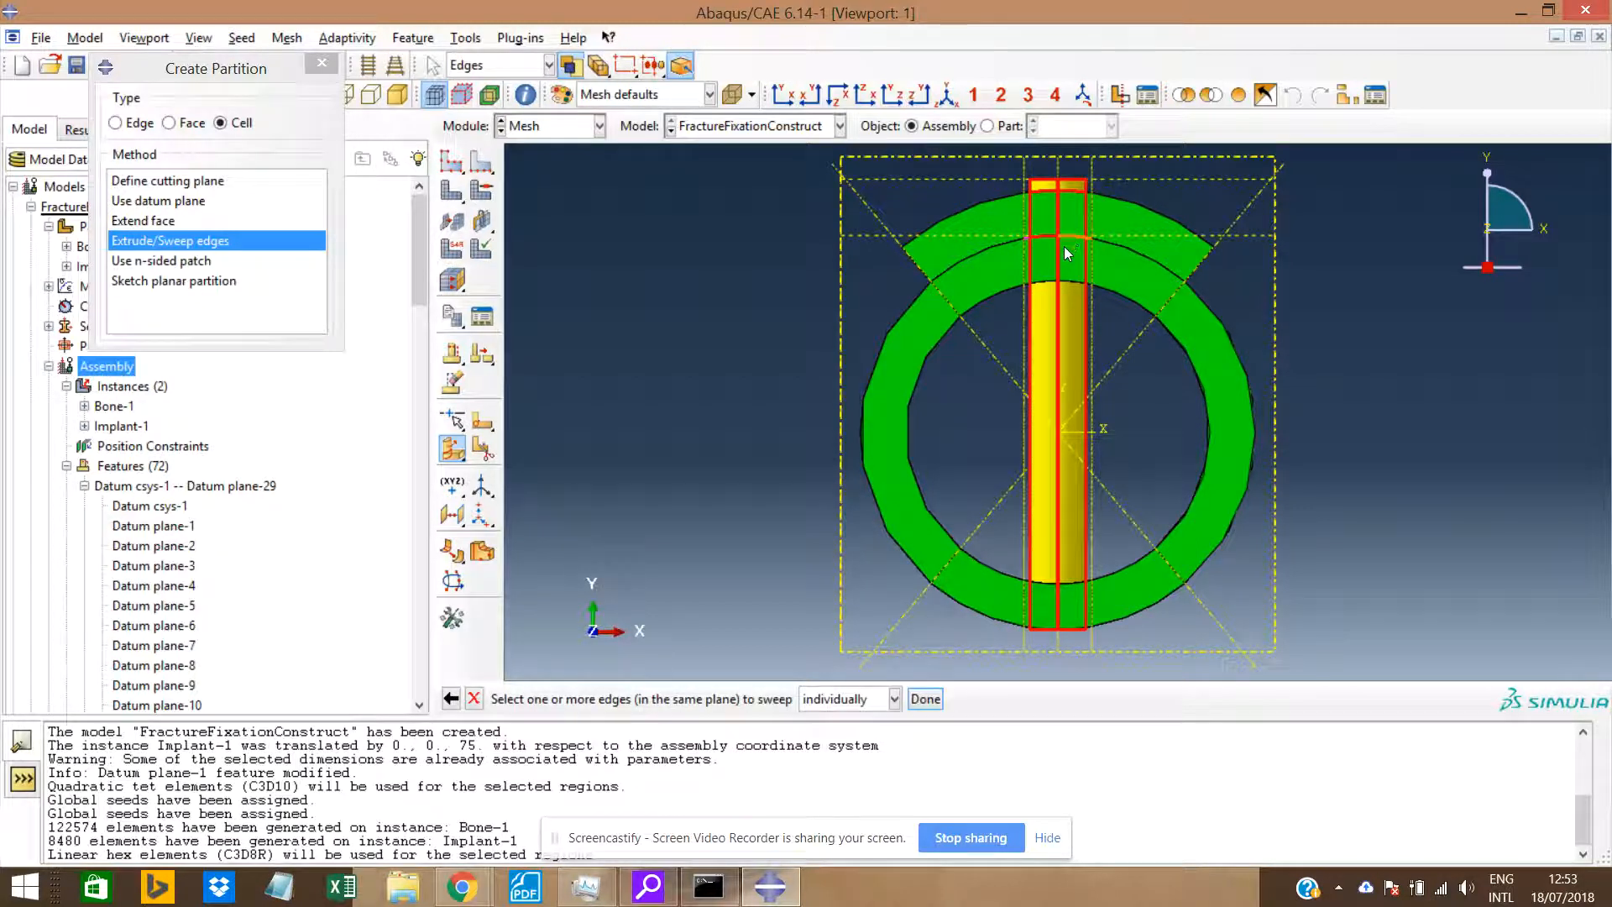
middle_click(998, 514)
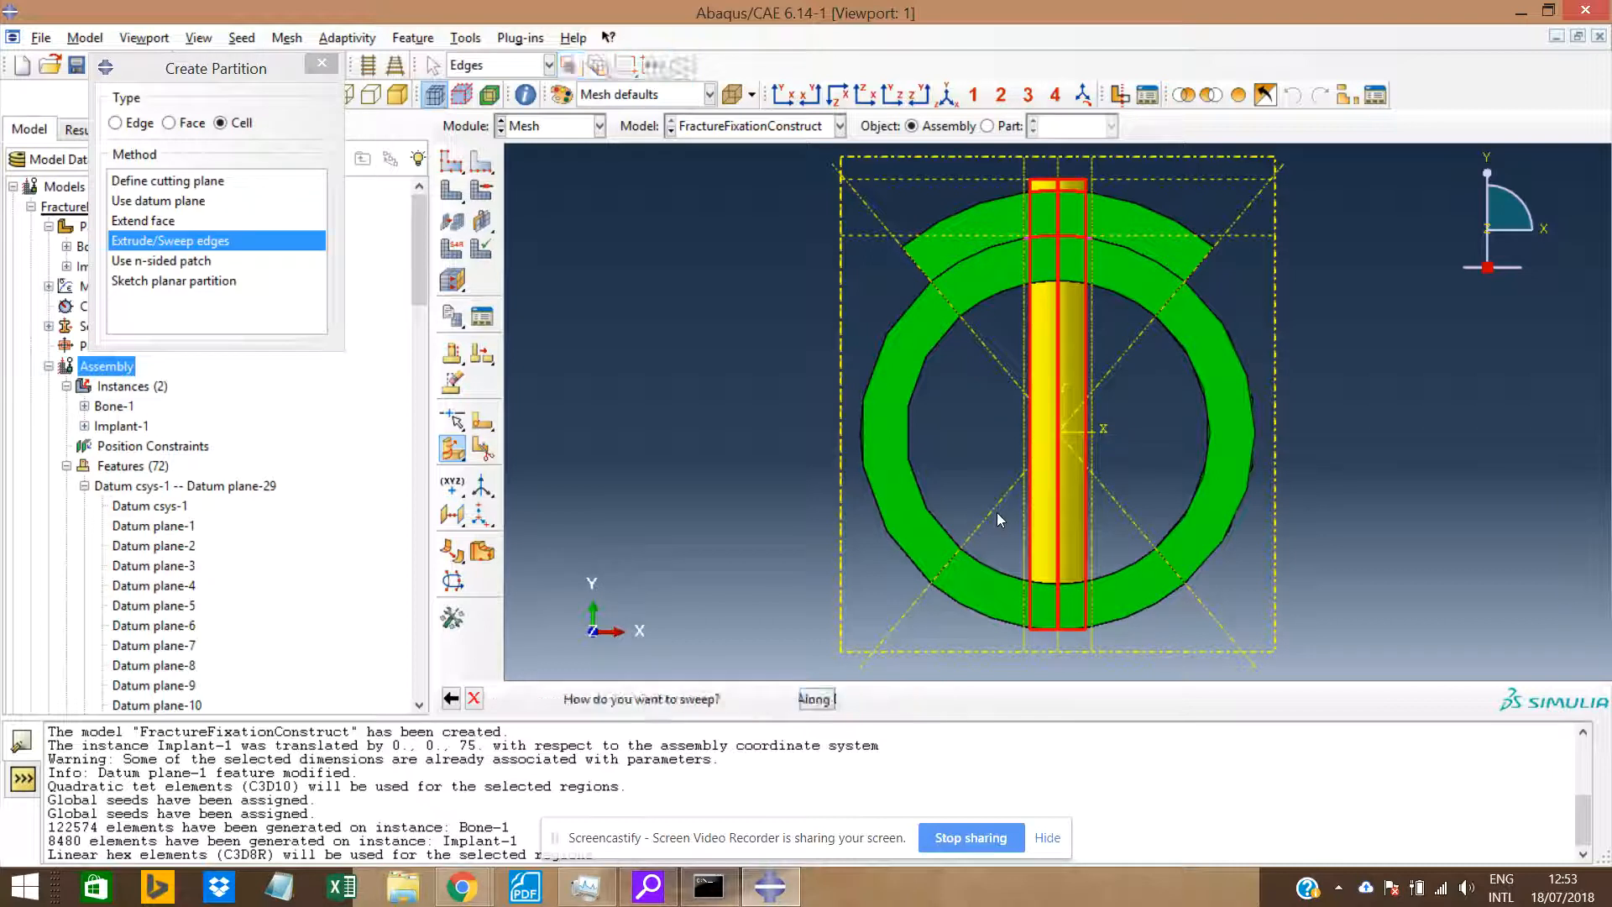
middle_click(992, 517)
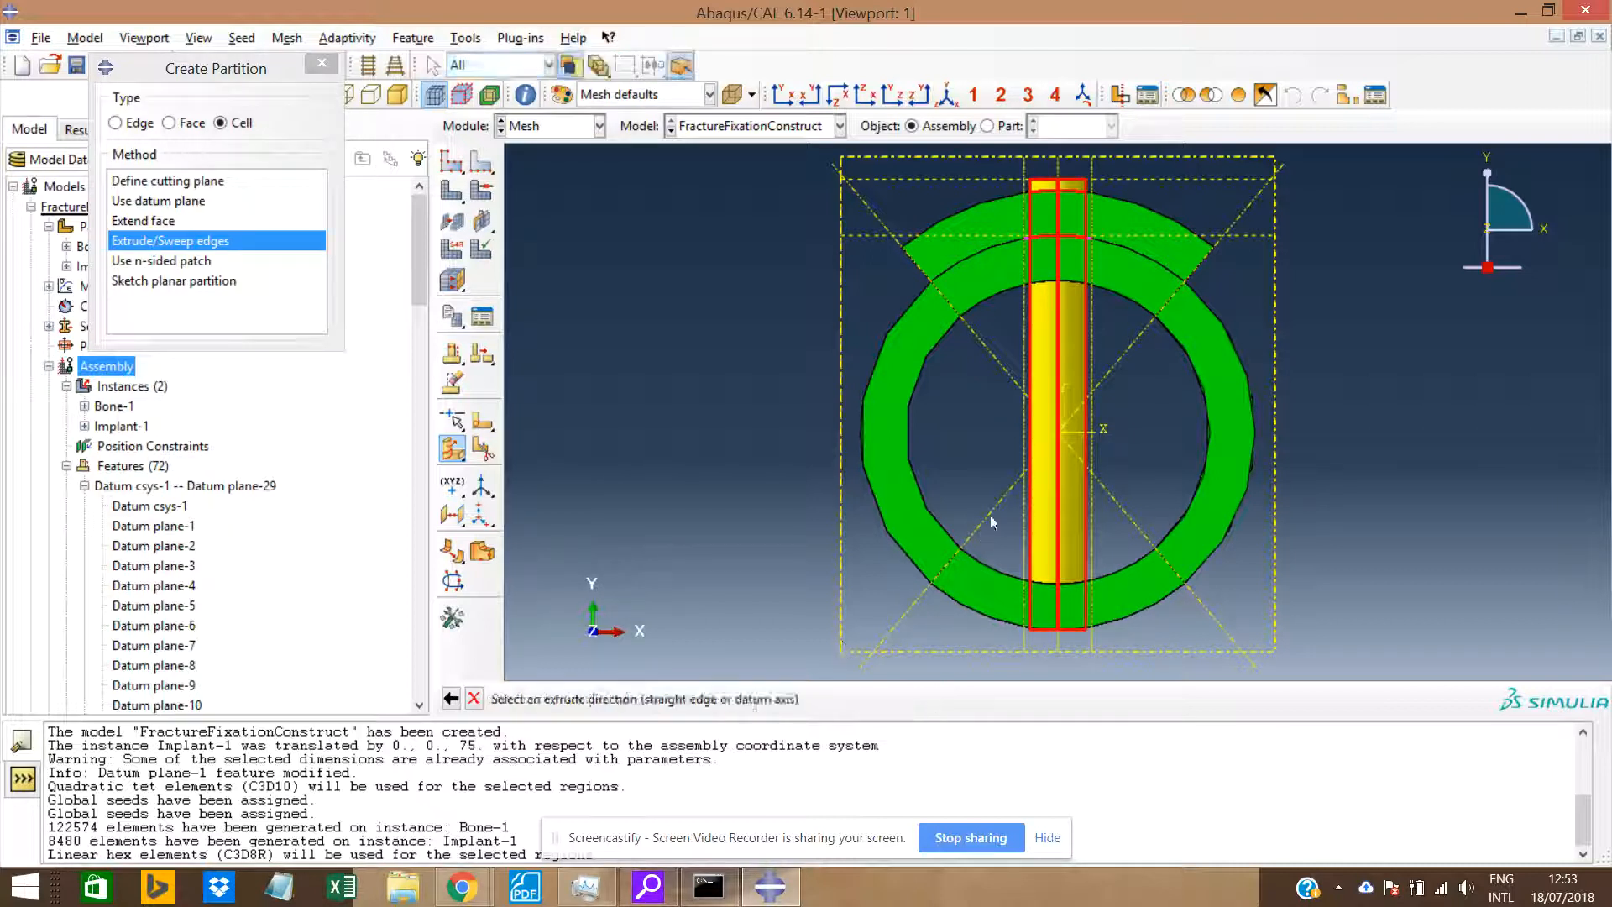
left_click(1060, 429)
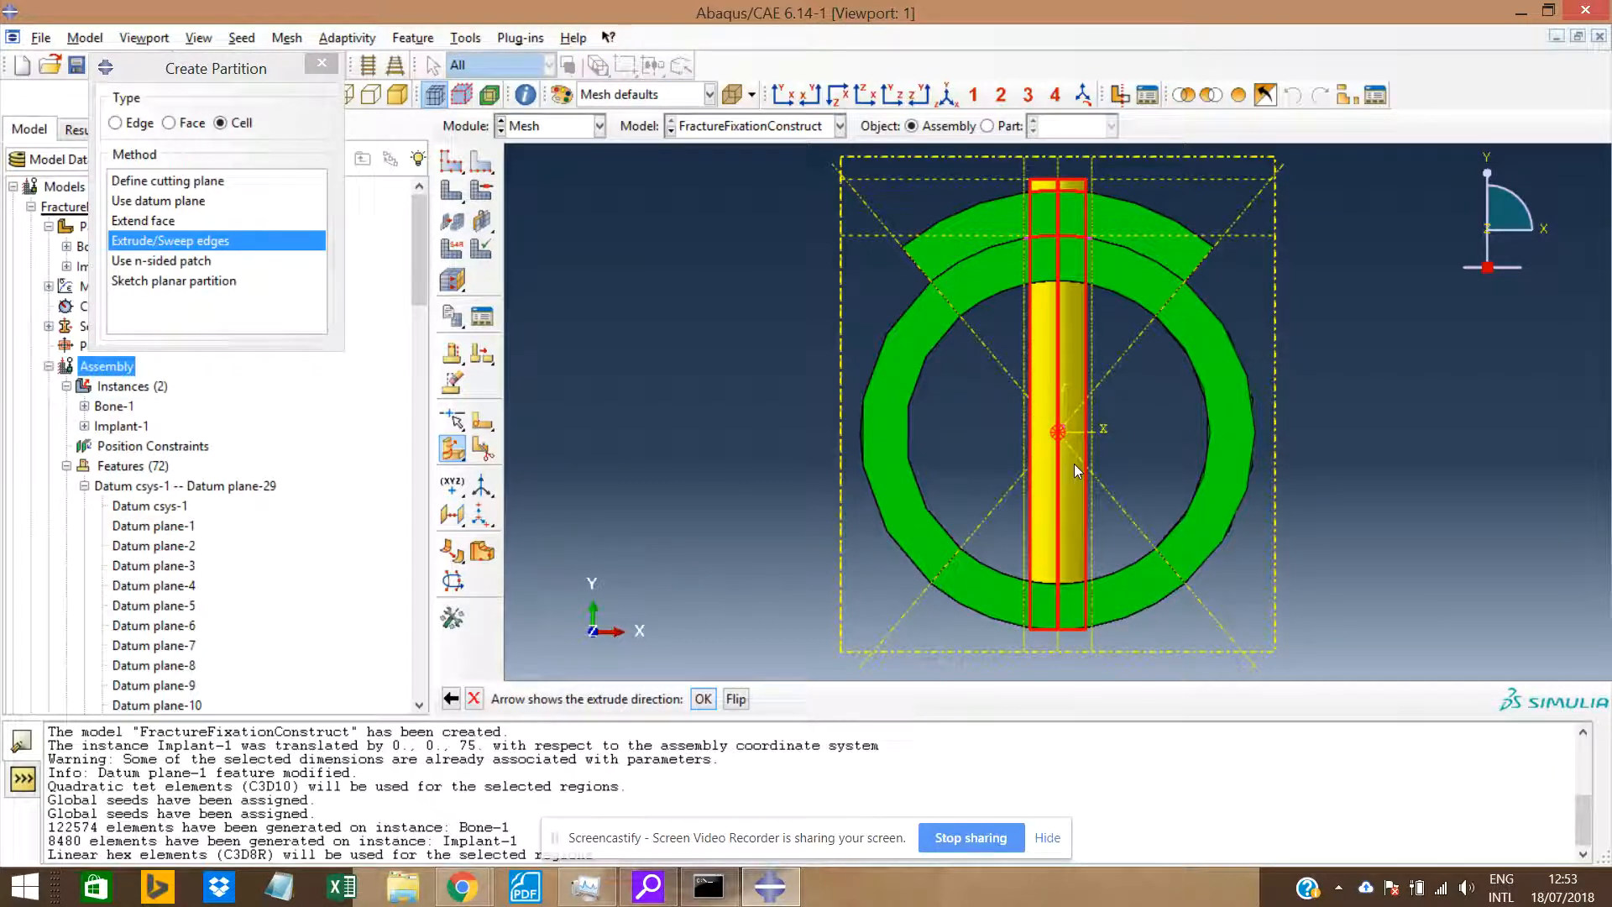
middle_click(1075, 463)
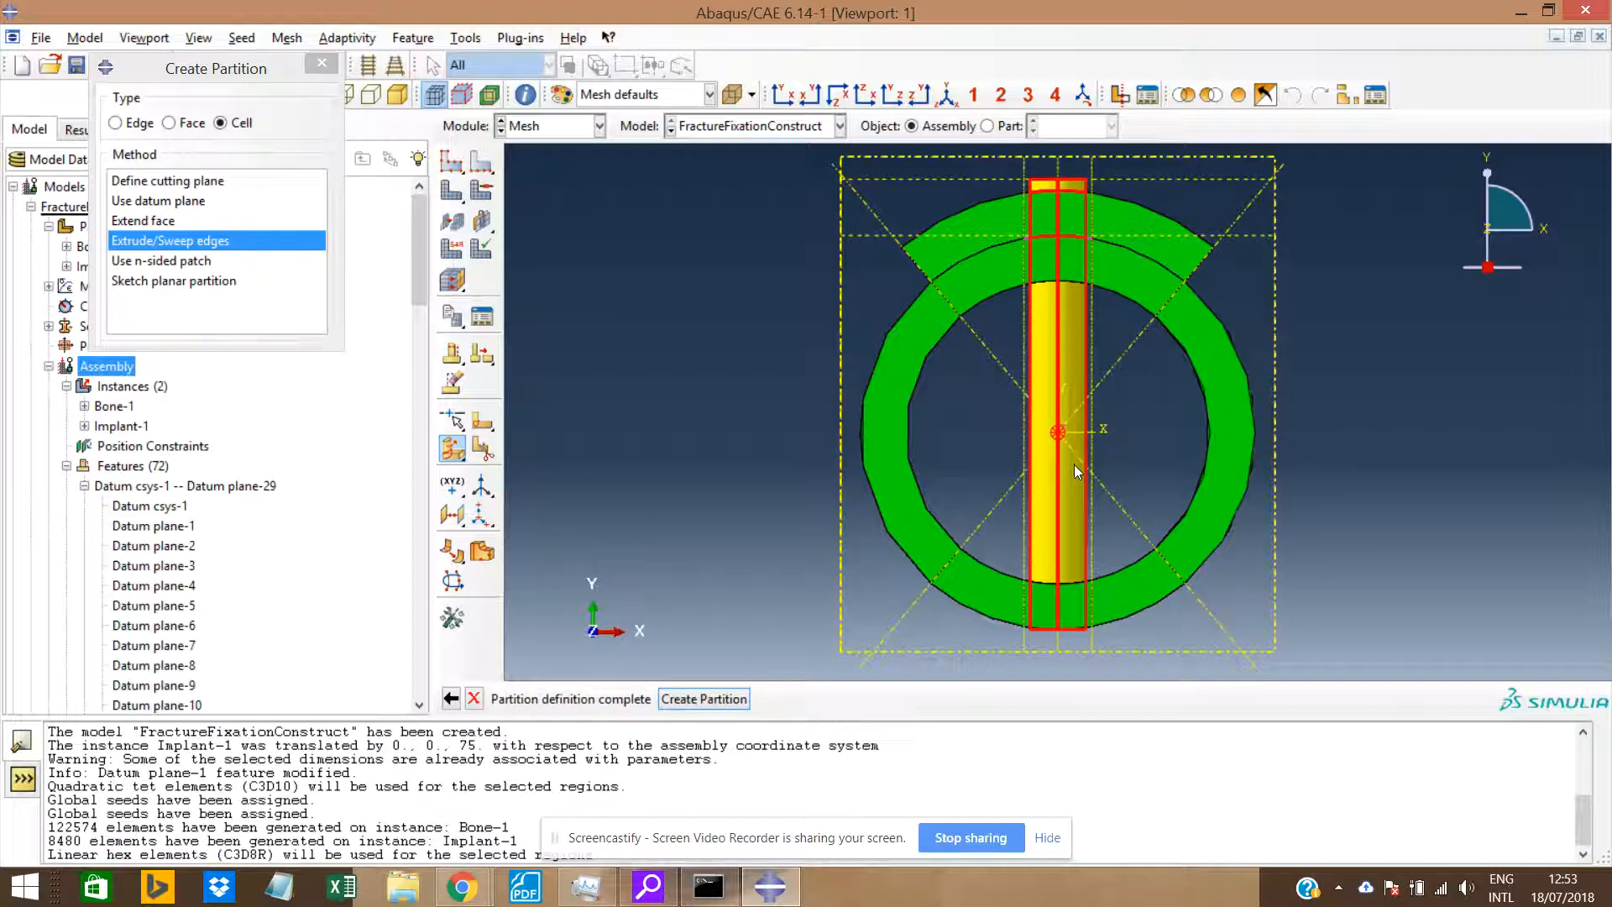
middle_click(1055, 388)
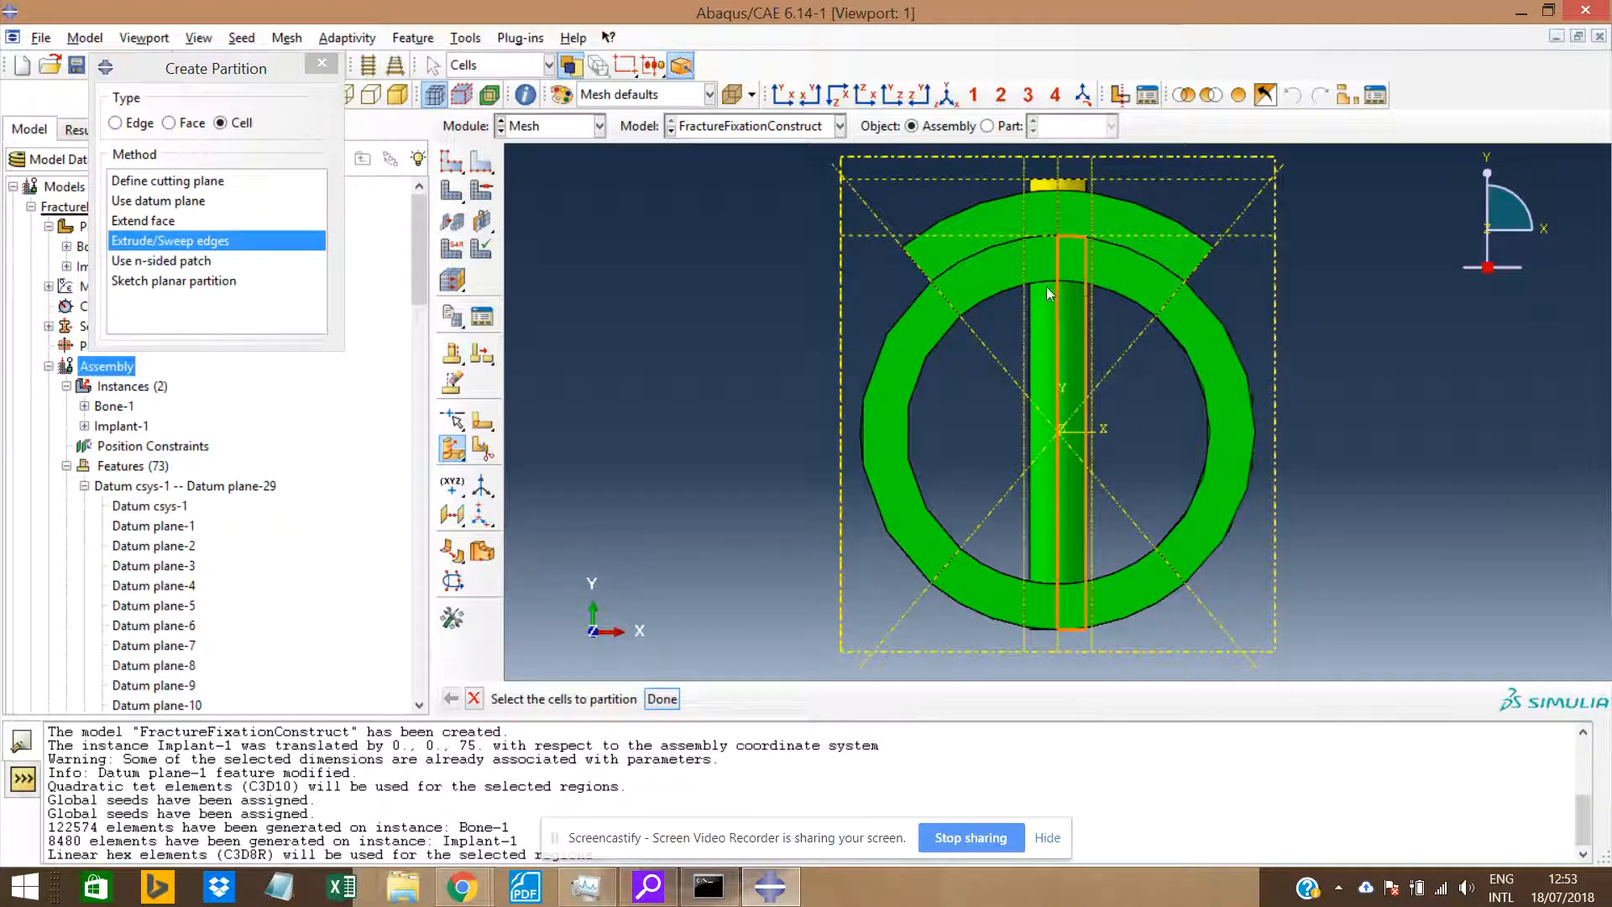
Partition the screw cells below the plate by extruding the arc edges of the bone's upper inner wall along the Z axis.
left_click_drag(995, 348, 1111, 466)
middle_click(1111, 464)
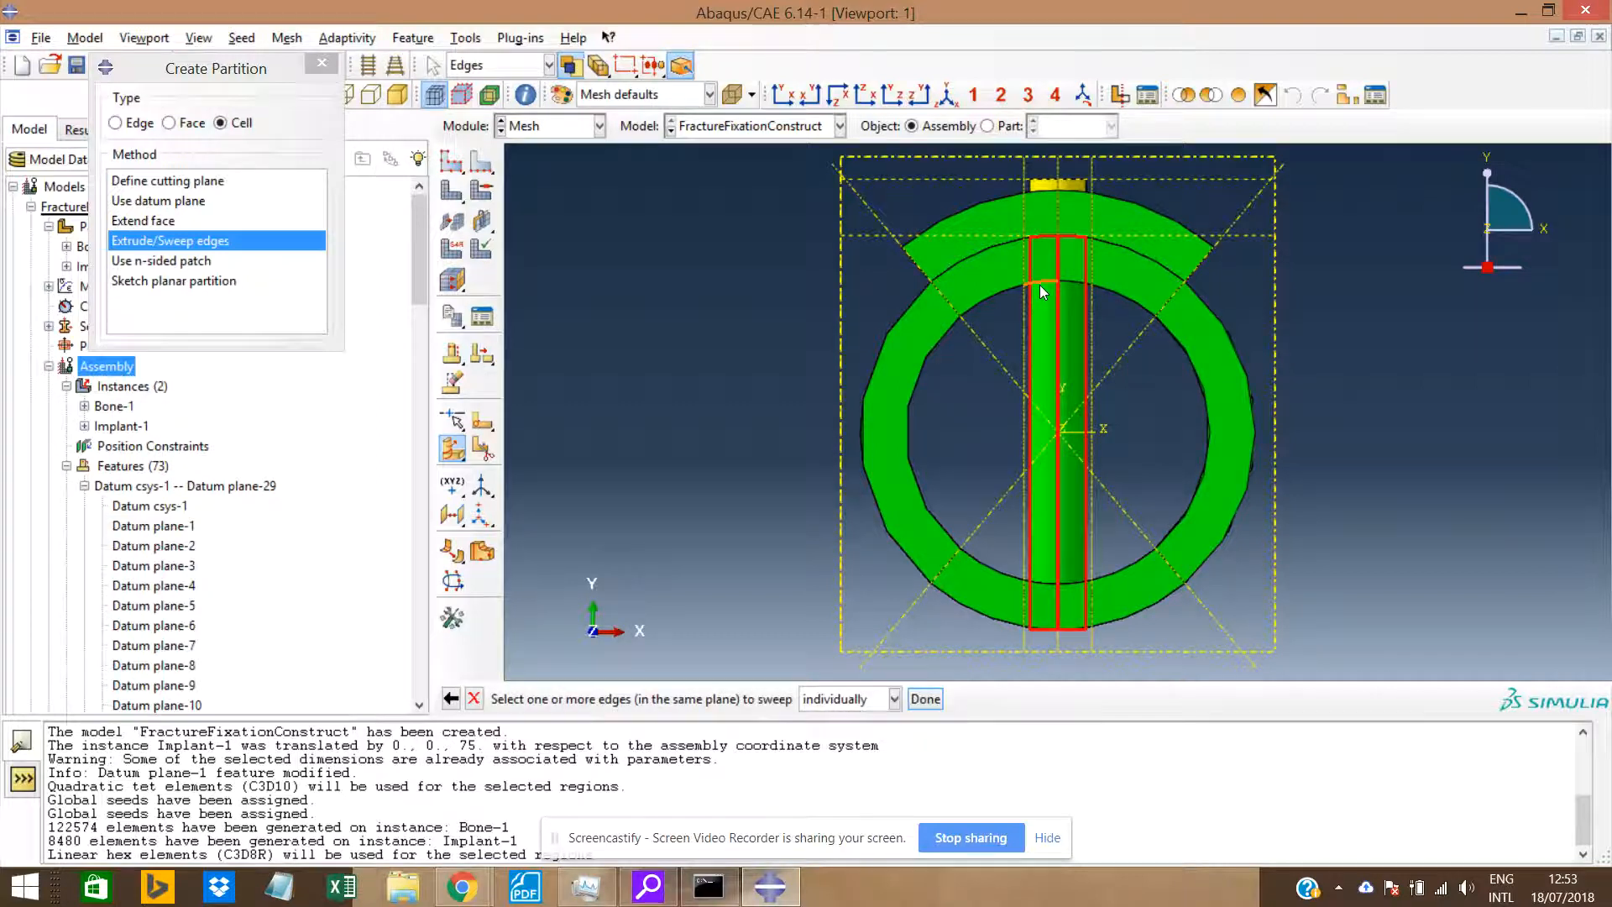
left_click(1071, 282)
middle_click(1072, 286)
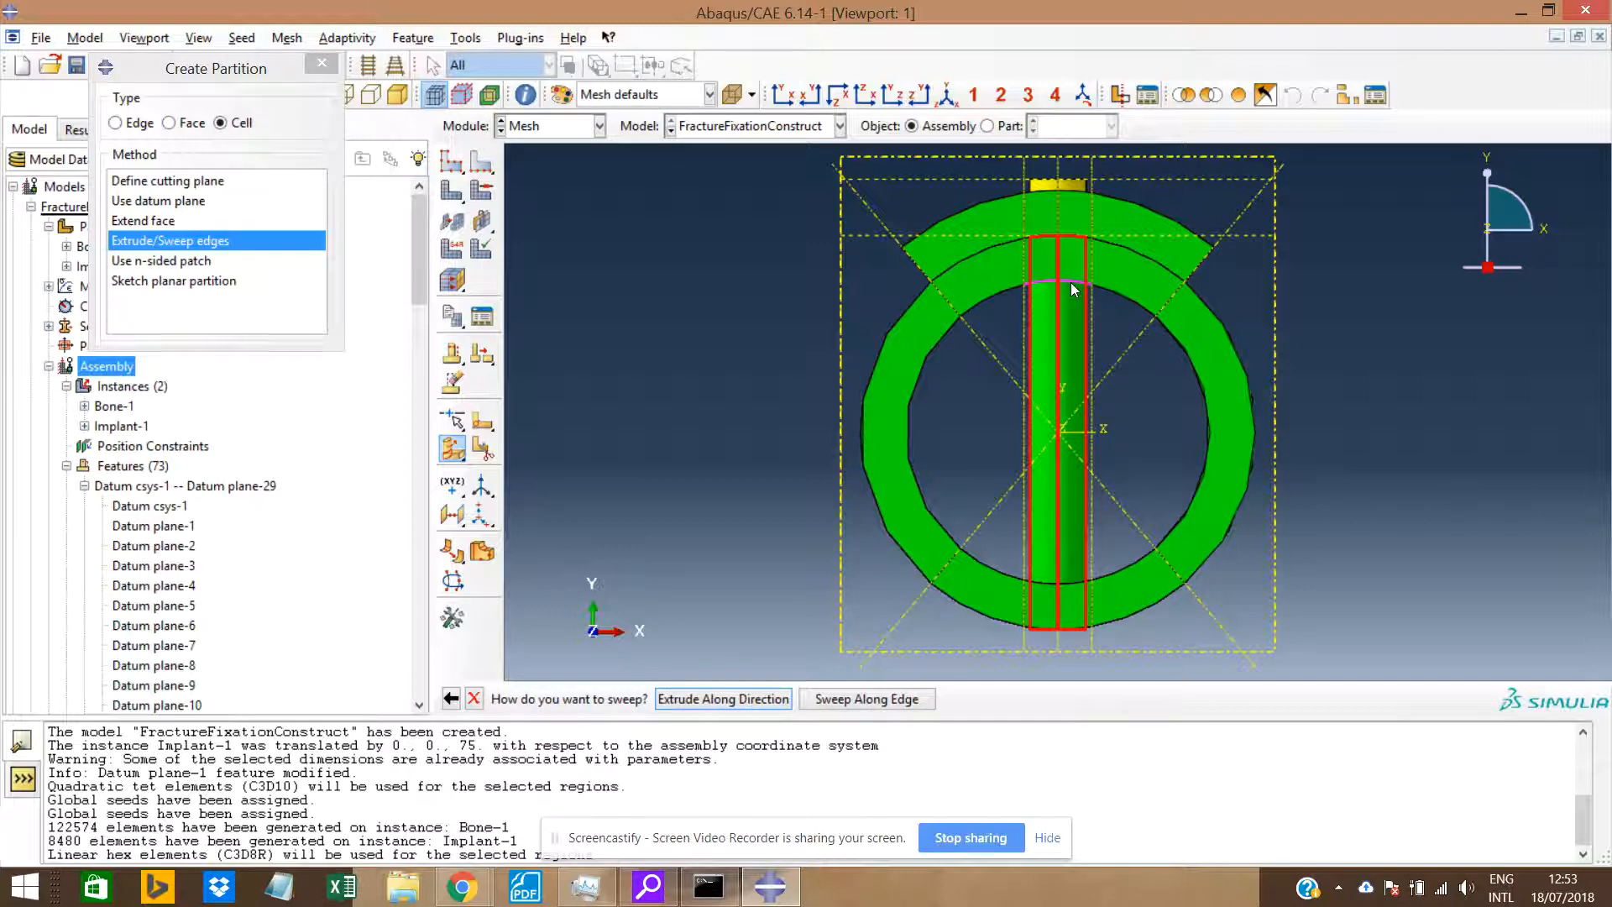
middle_click(1072, 283)
left_click(1062, 427)
middle_click(1062, 427)
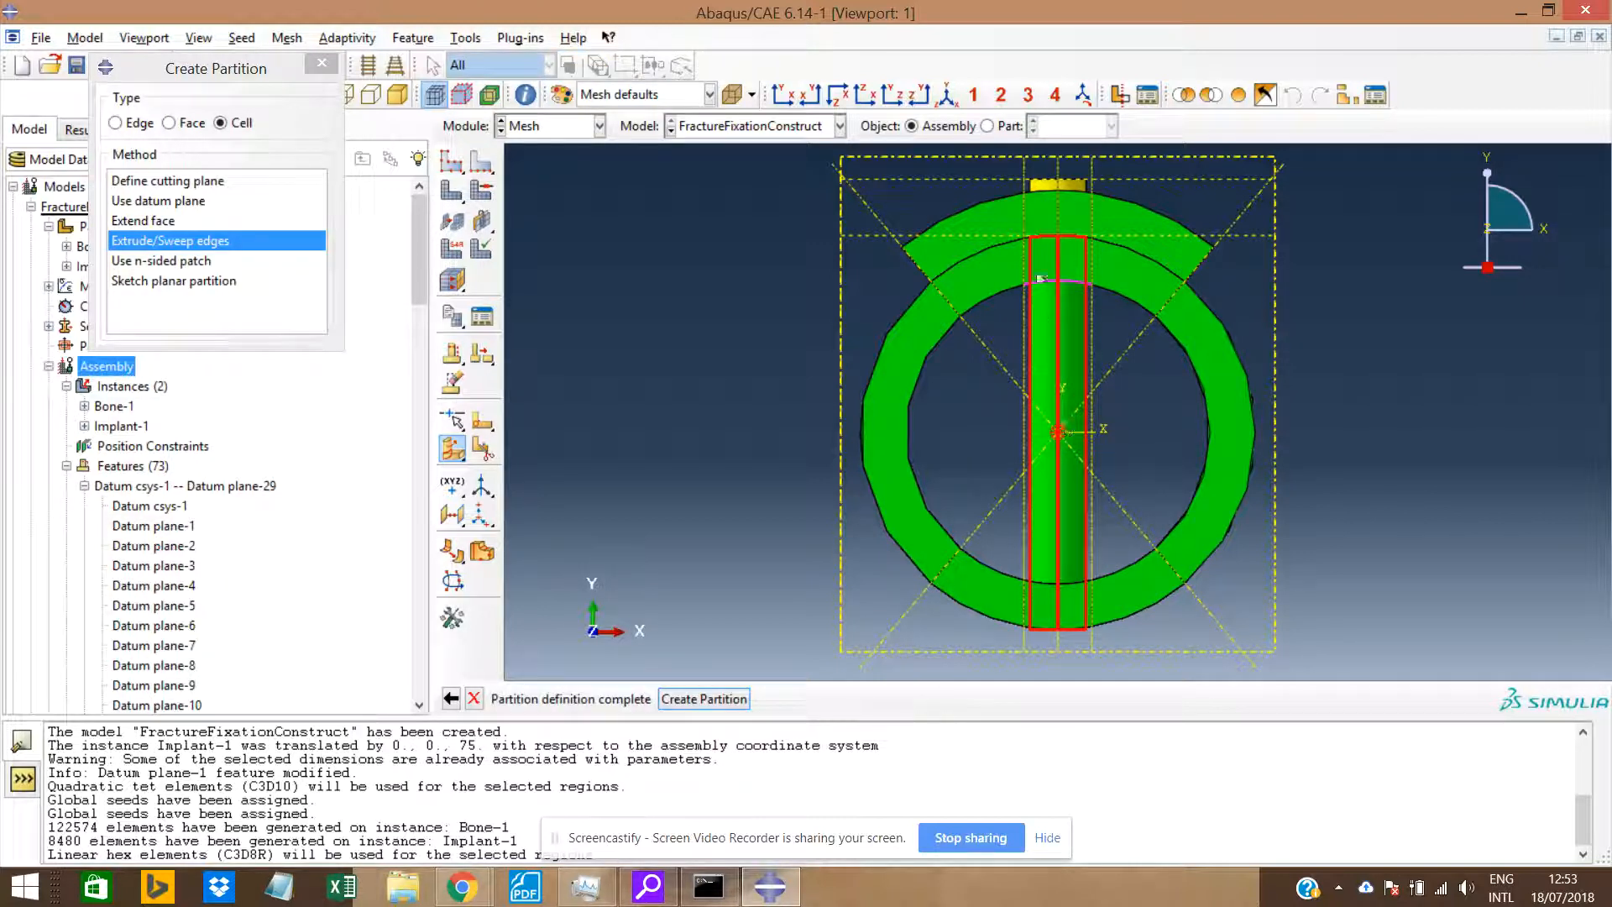
middle_click(1005, 435)
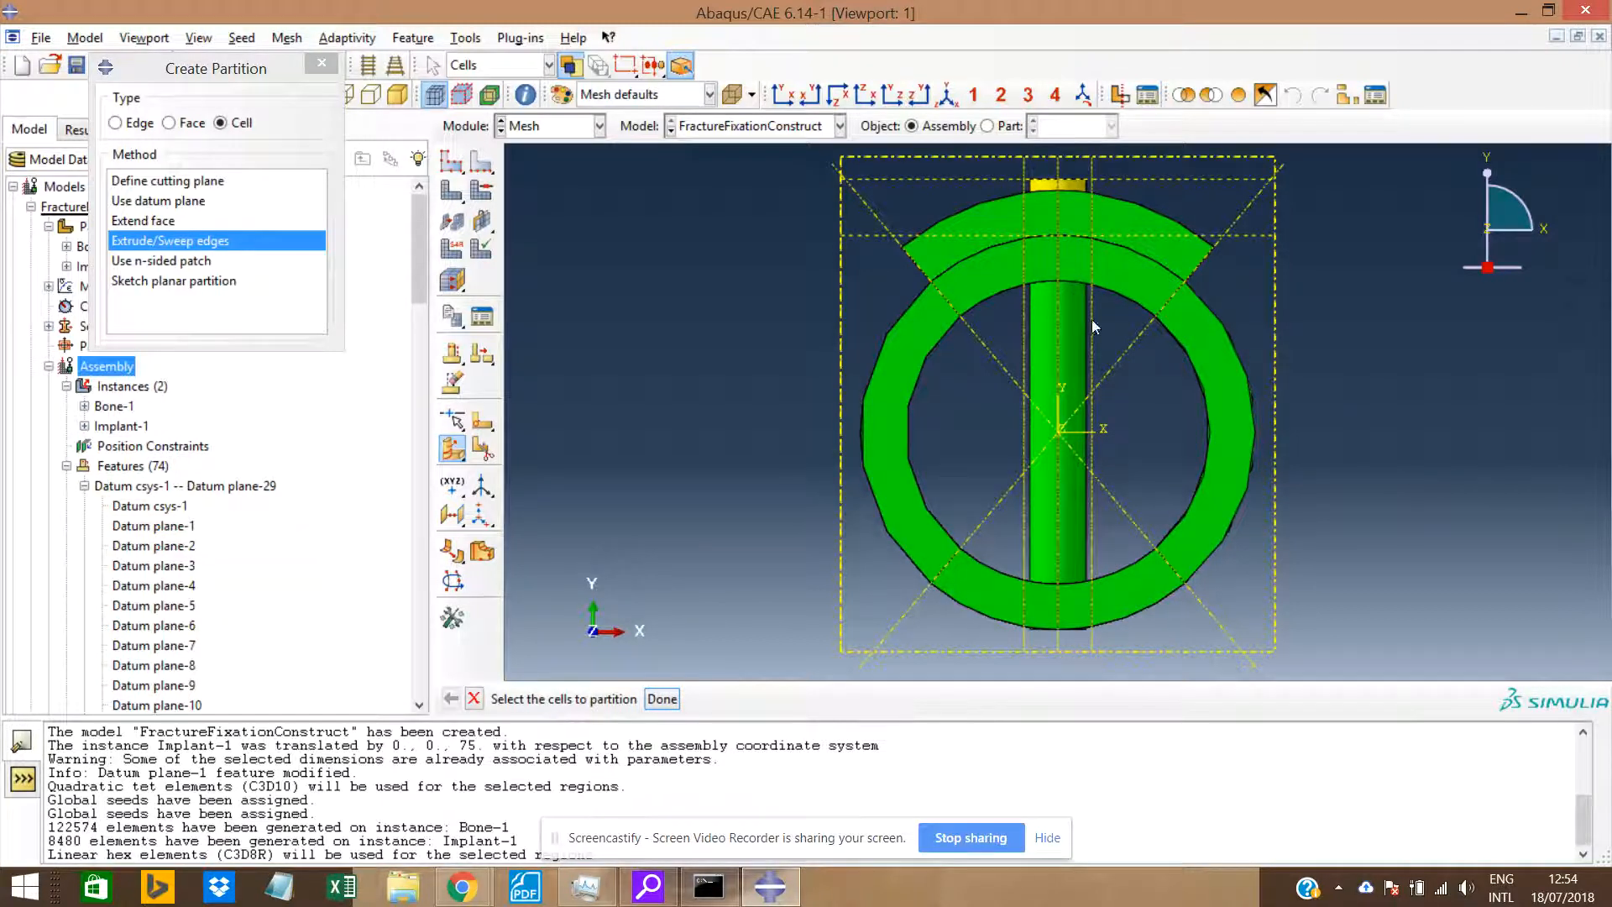
Partition the screw cells at the bottom by extruding the arc edges of the bone's lower outer wall along the Z axis.
left_click_drag(990, 371, 1116, 461)
middle_click(1115, 461)
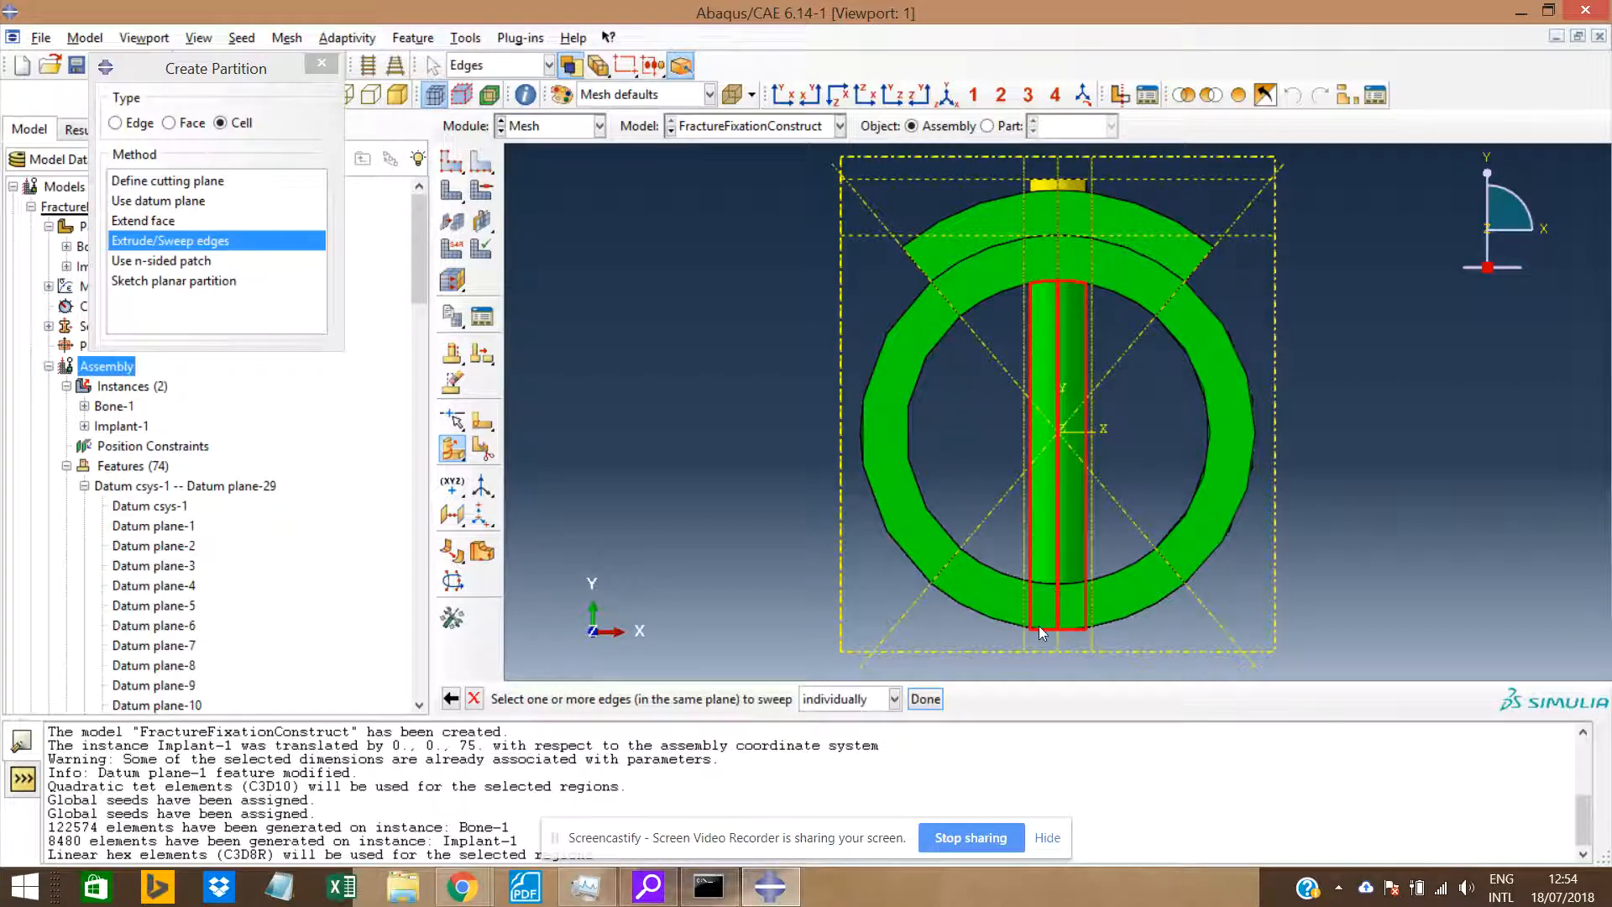
scroll(1051, 626, "up", 5)
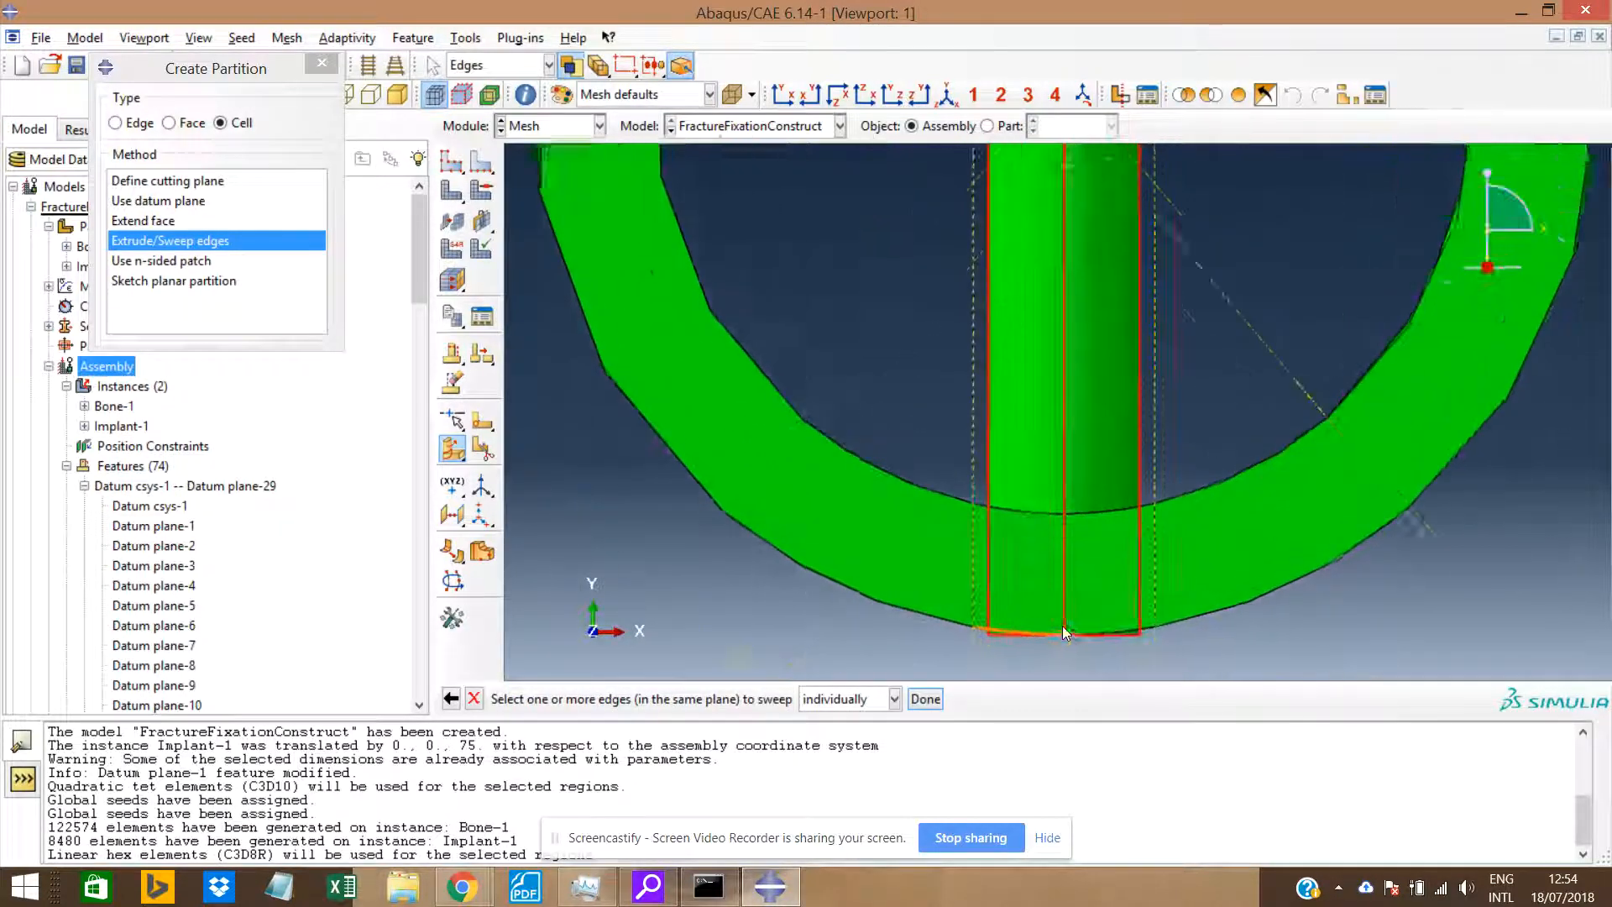
scroll(1051, 541, "down", 5)
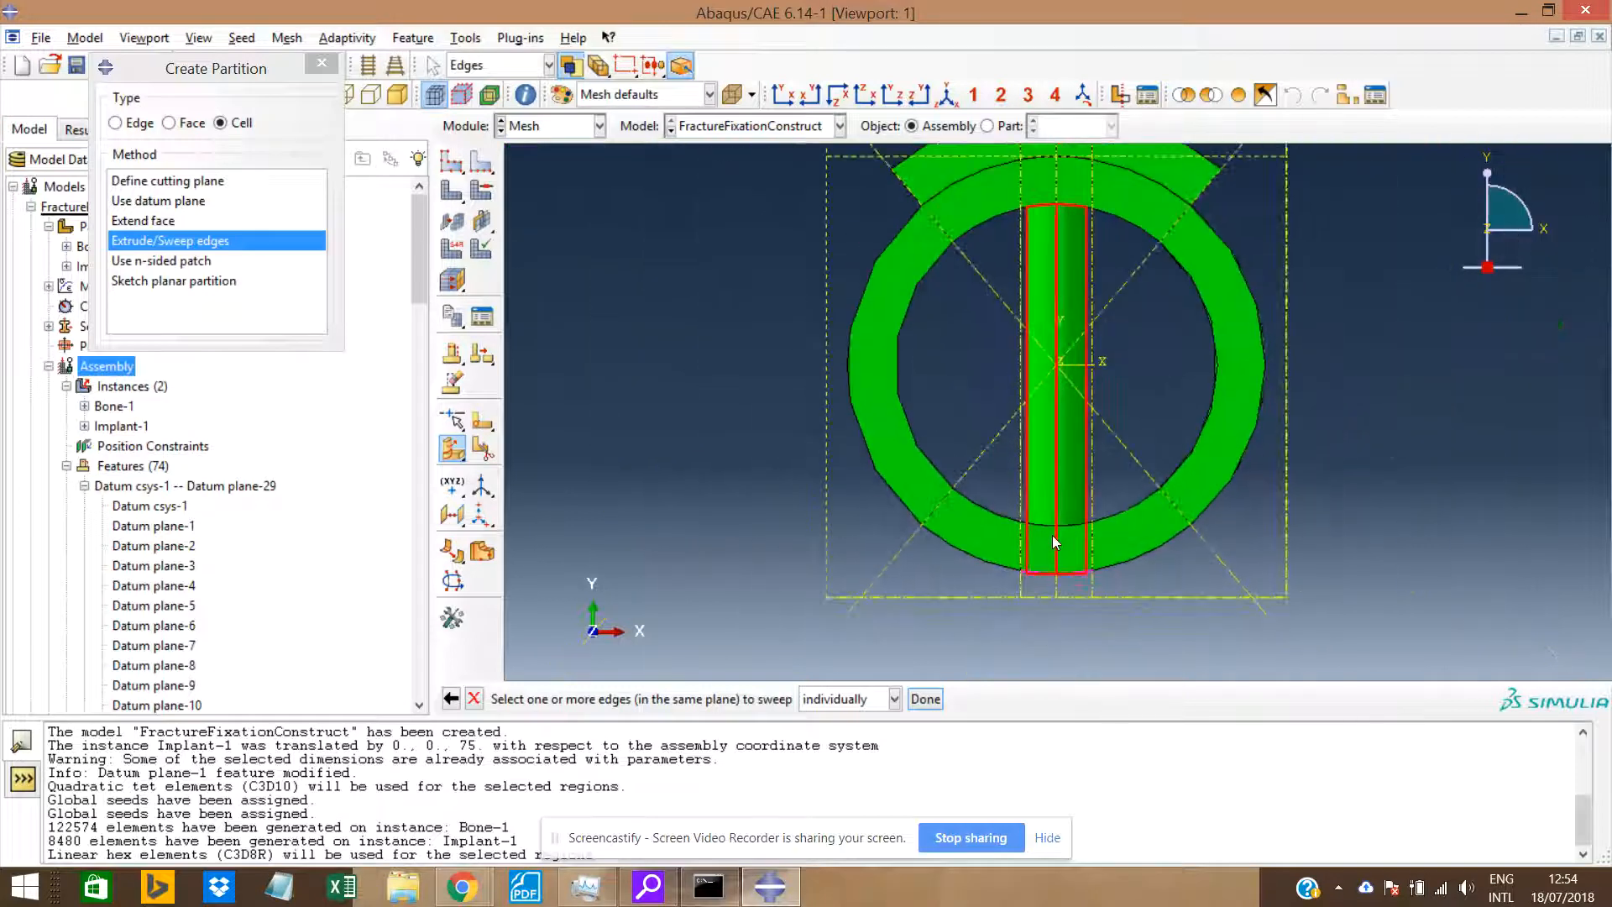
middle_click(1051, 535)
middle_click(1041, 527)
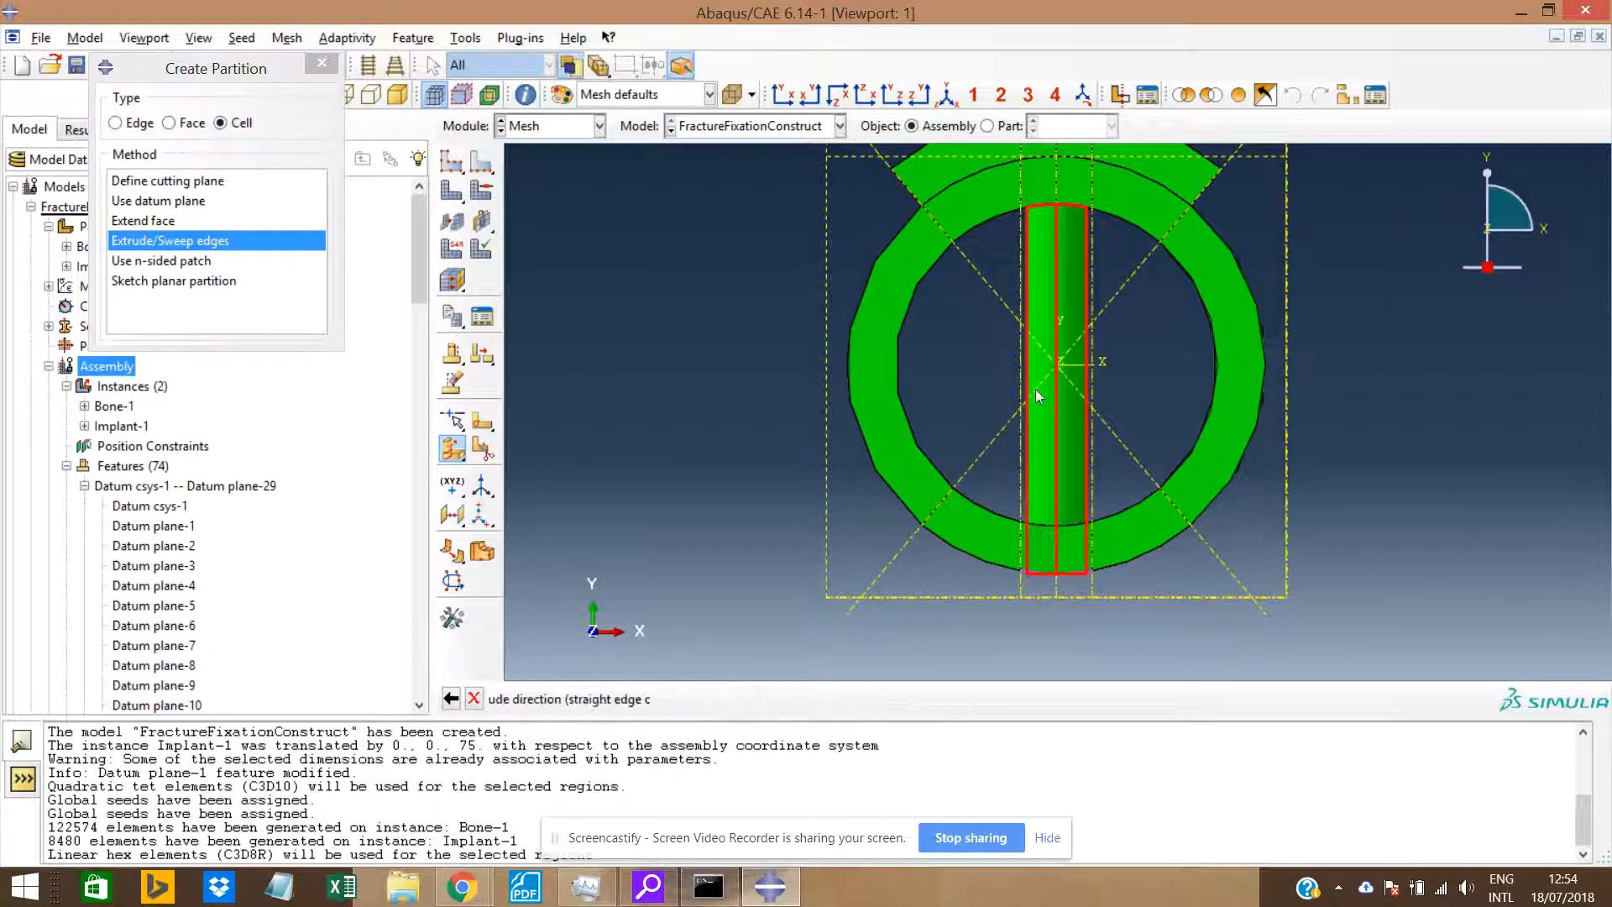
left_click(1062, 361)
middle_click(1061, 361)
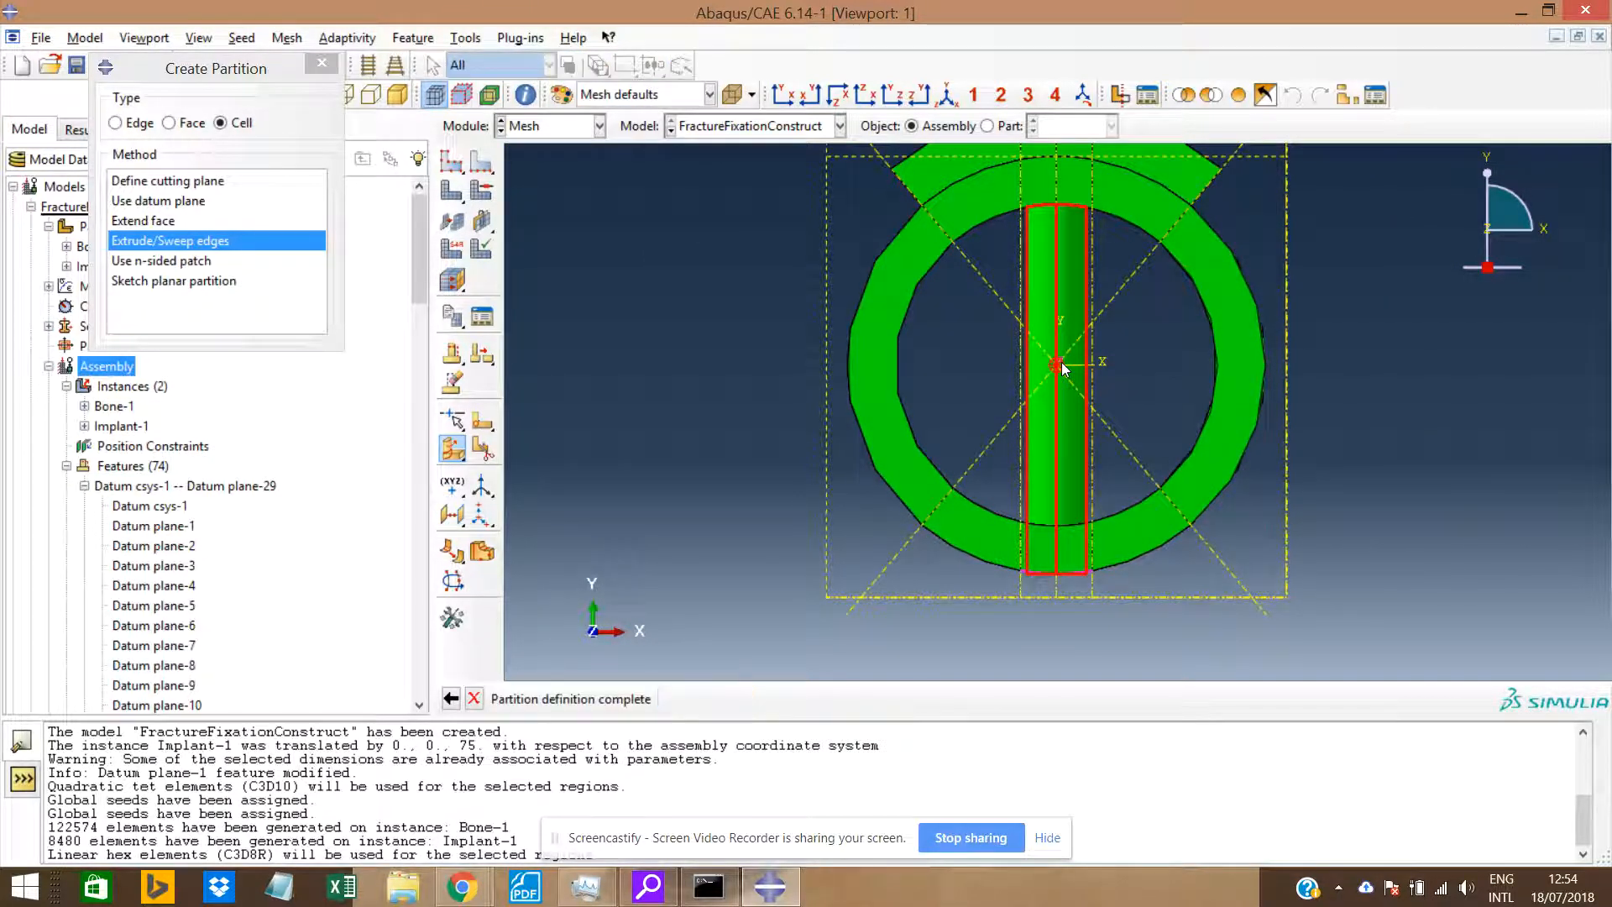
middle_click(1058, 532)
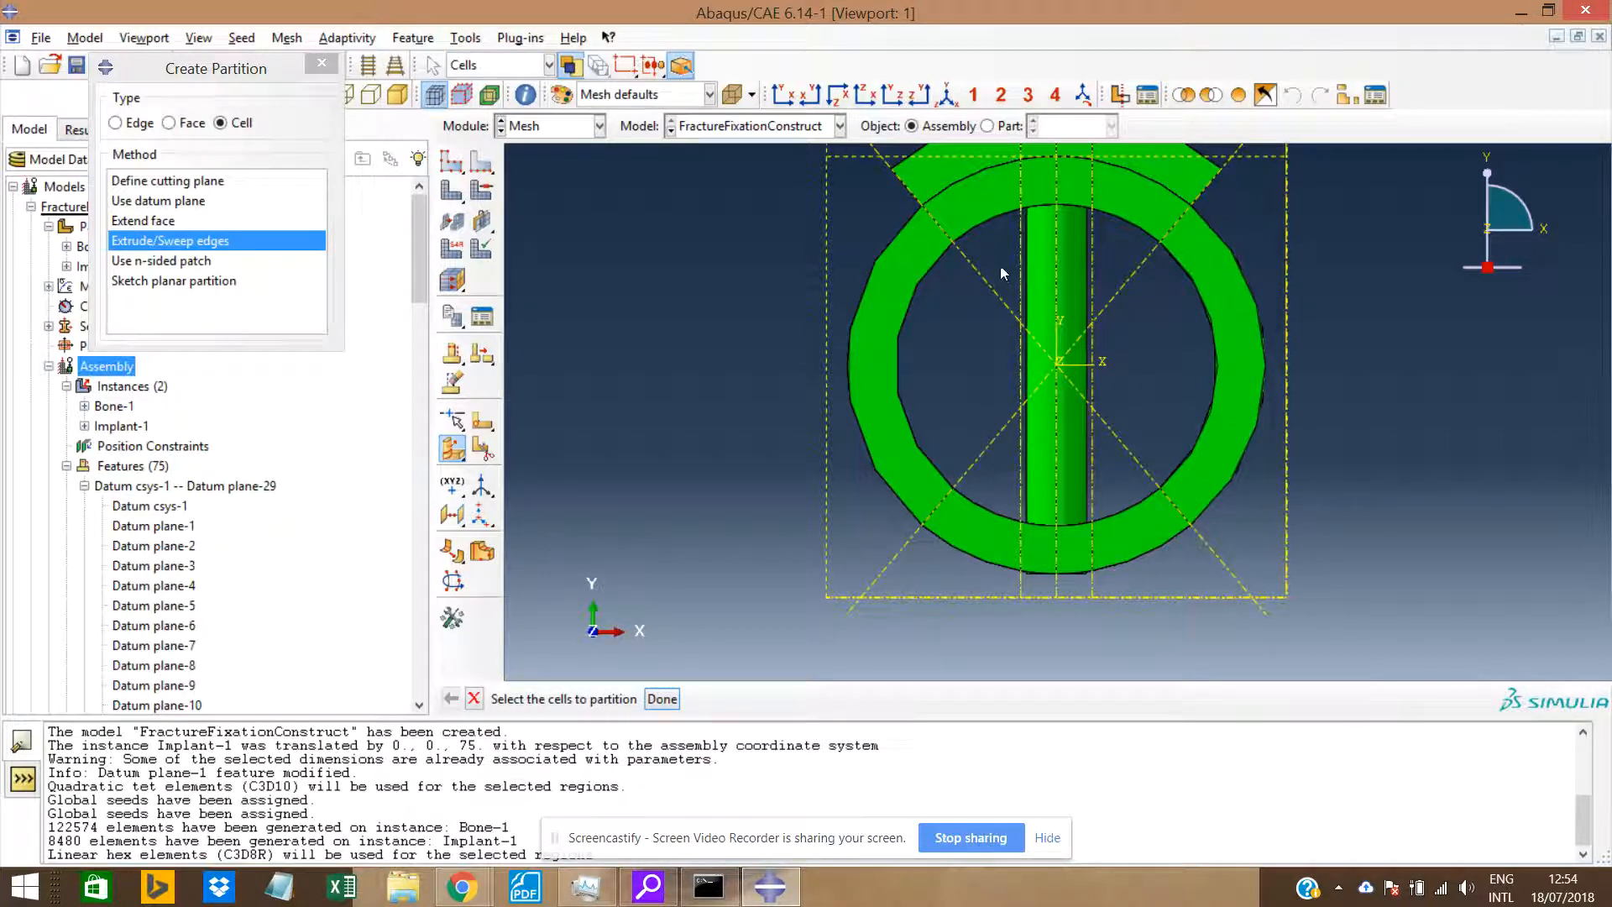
Partition the screw cells again by extruding the arc edges of the bone's lower inner wall along the Z axis.
left_click(1087, 443)
middle_click(1048, 531)
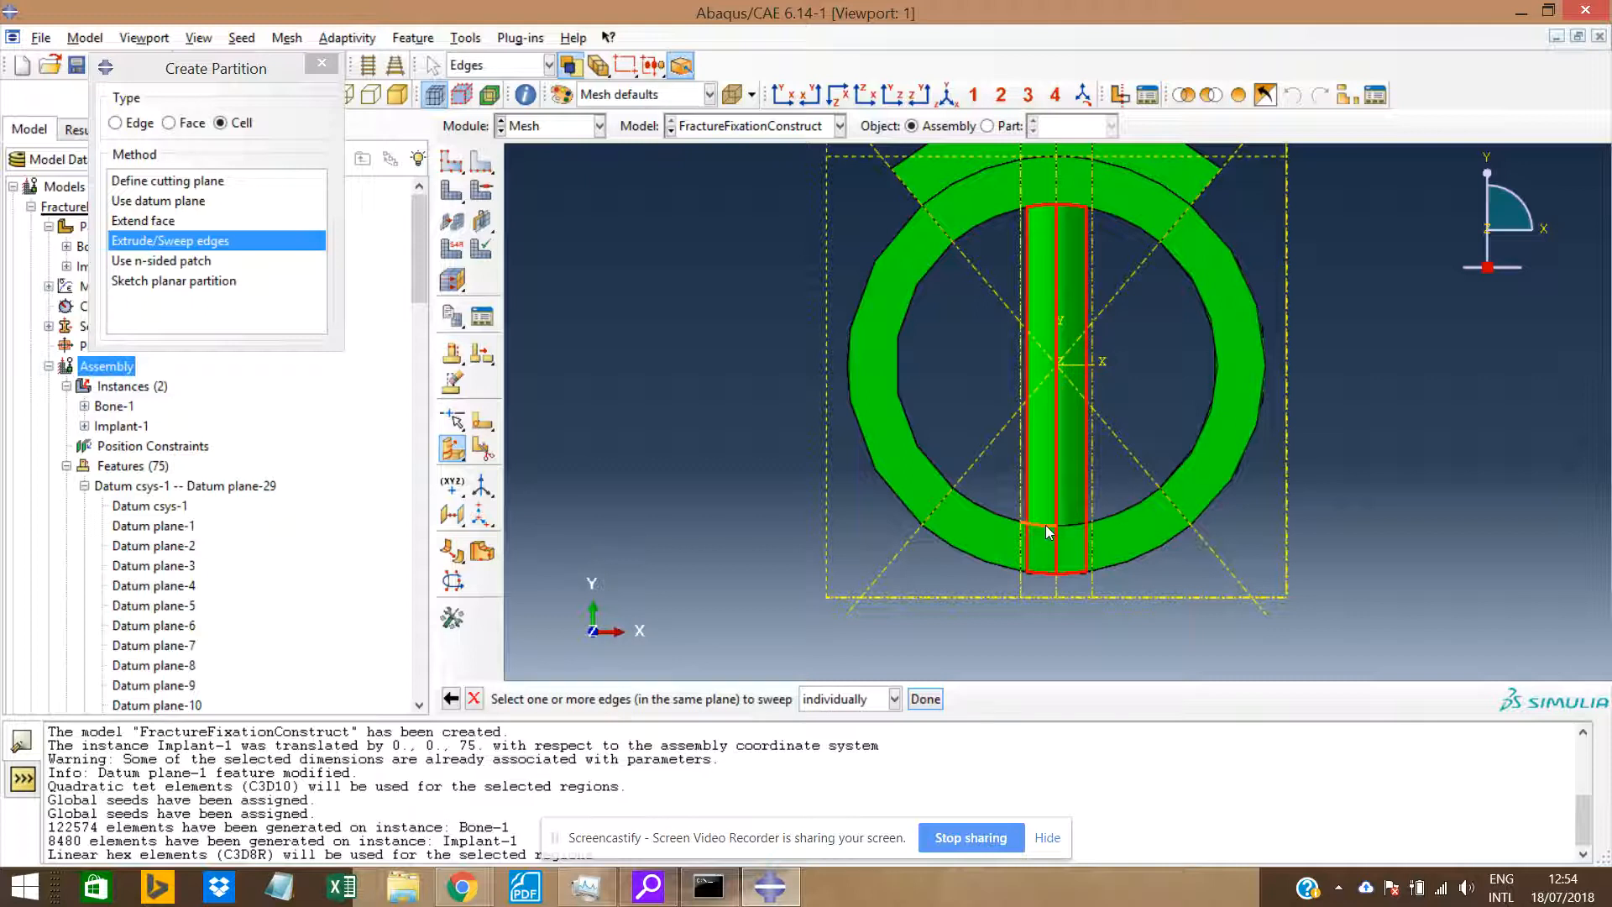
left_click(1078, 526)
middle_click(1076, 523)
middle_click(1076, 522)
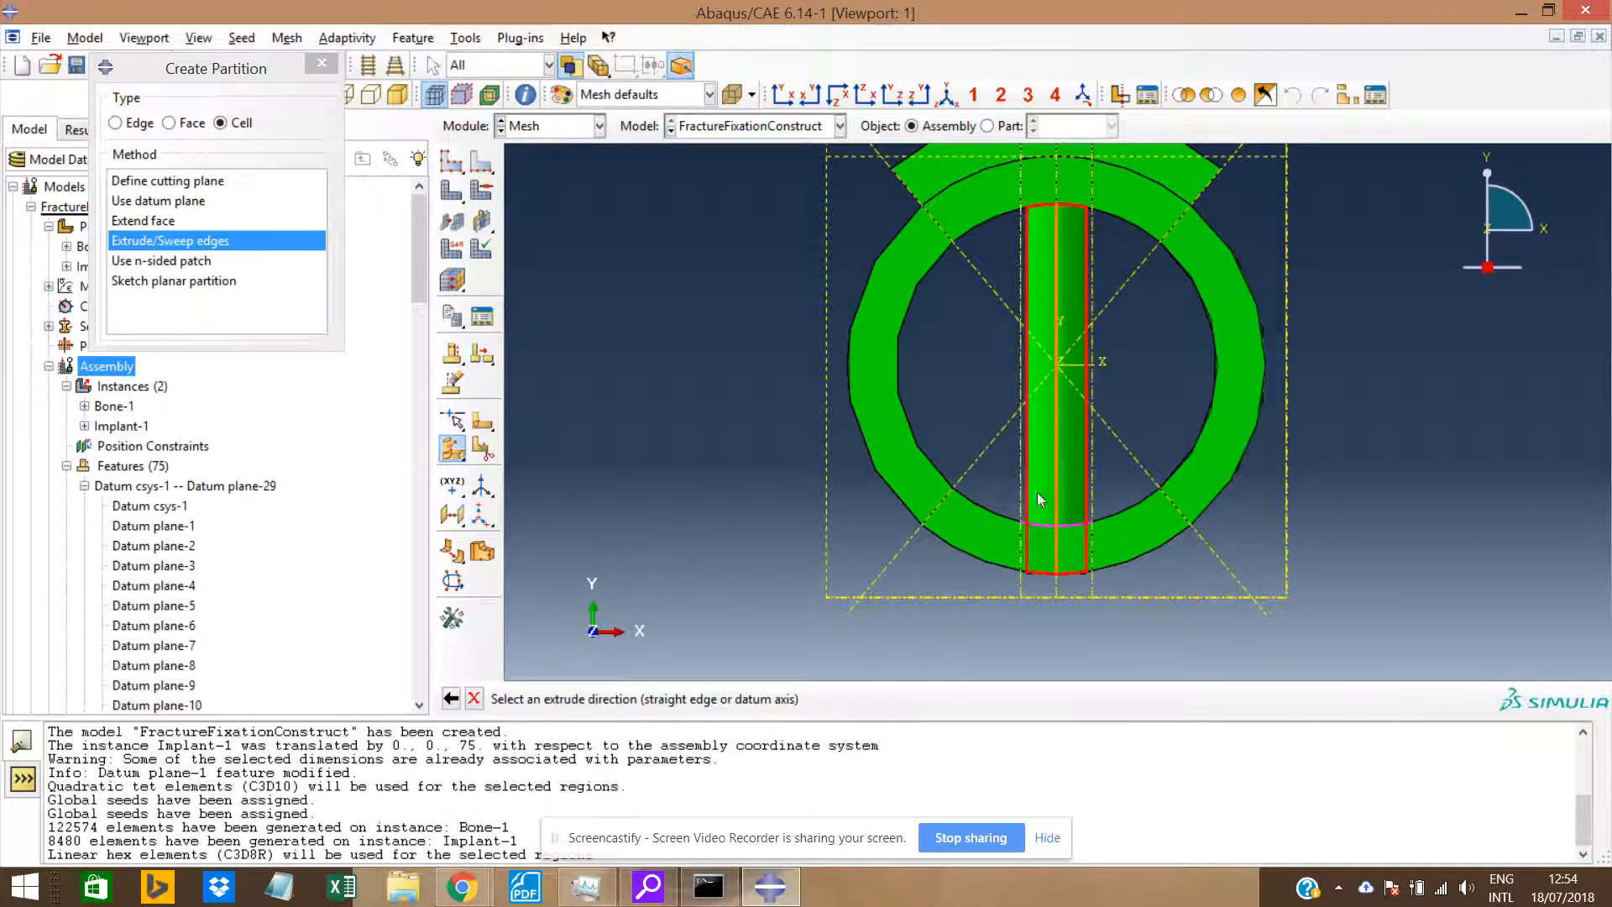
left_click(1060, 363)
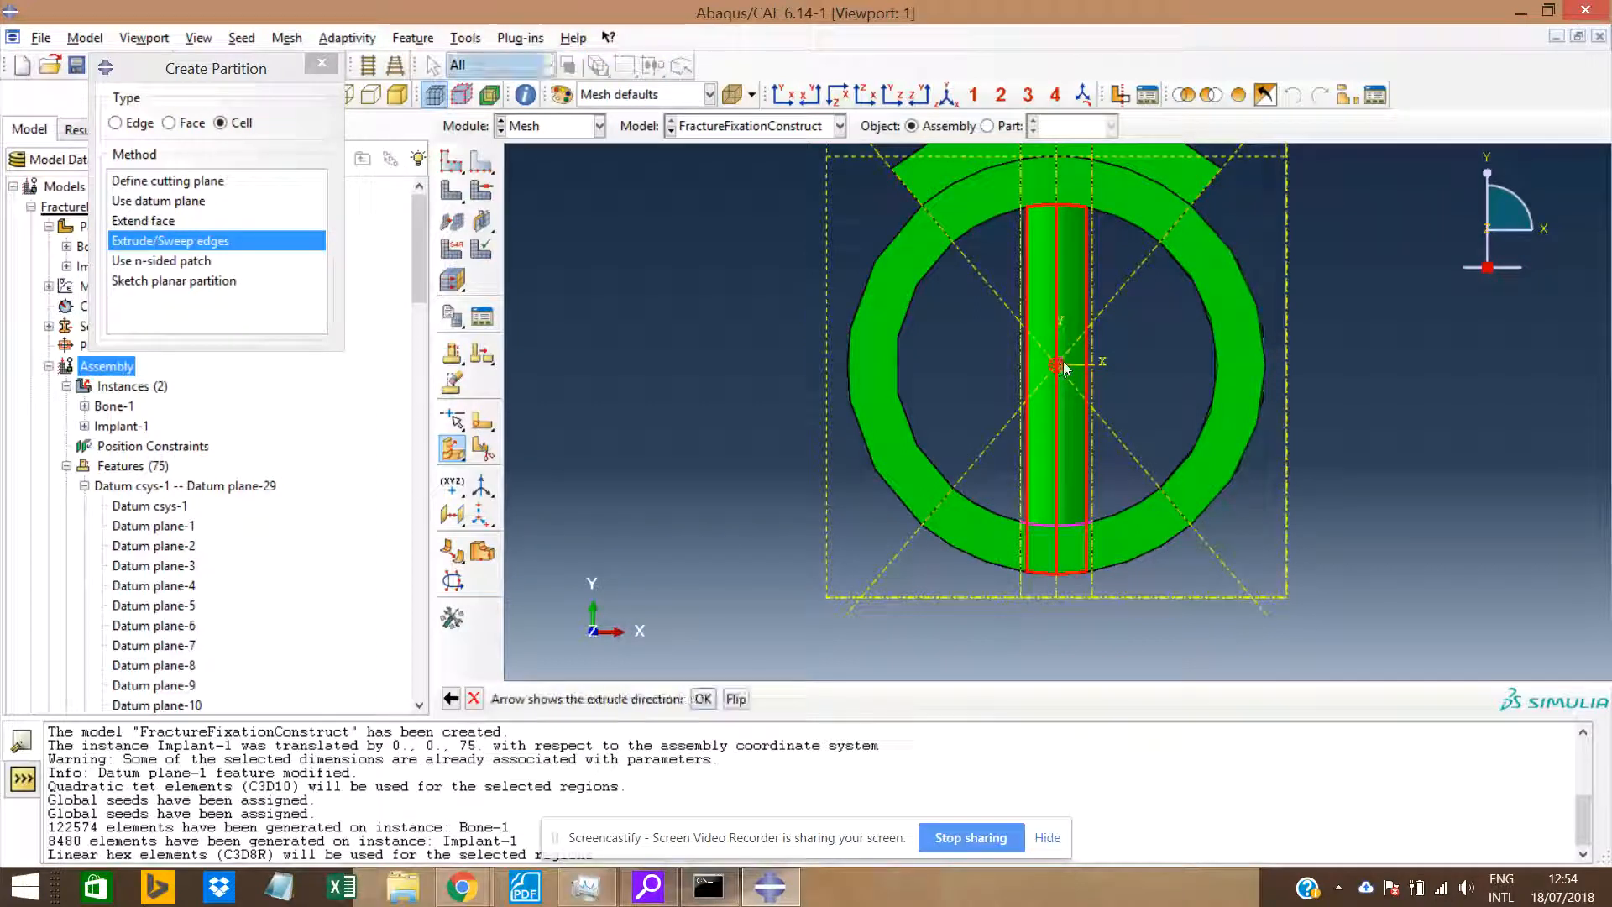
middle_click(1069, 378)
middle_click(1067, 382)
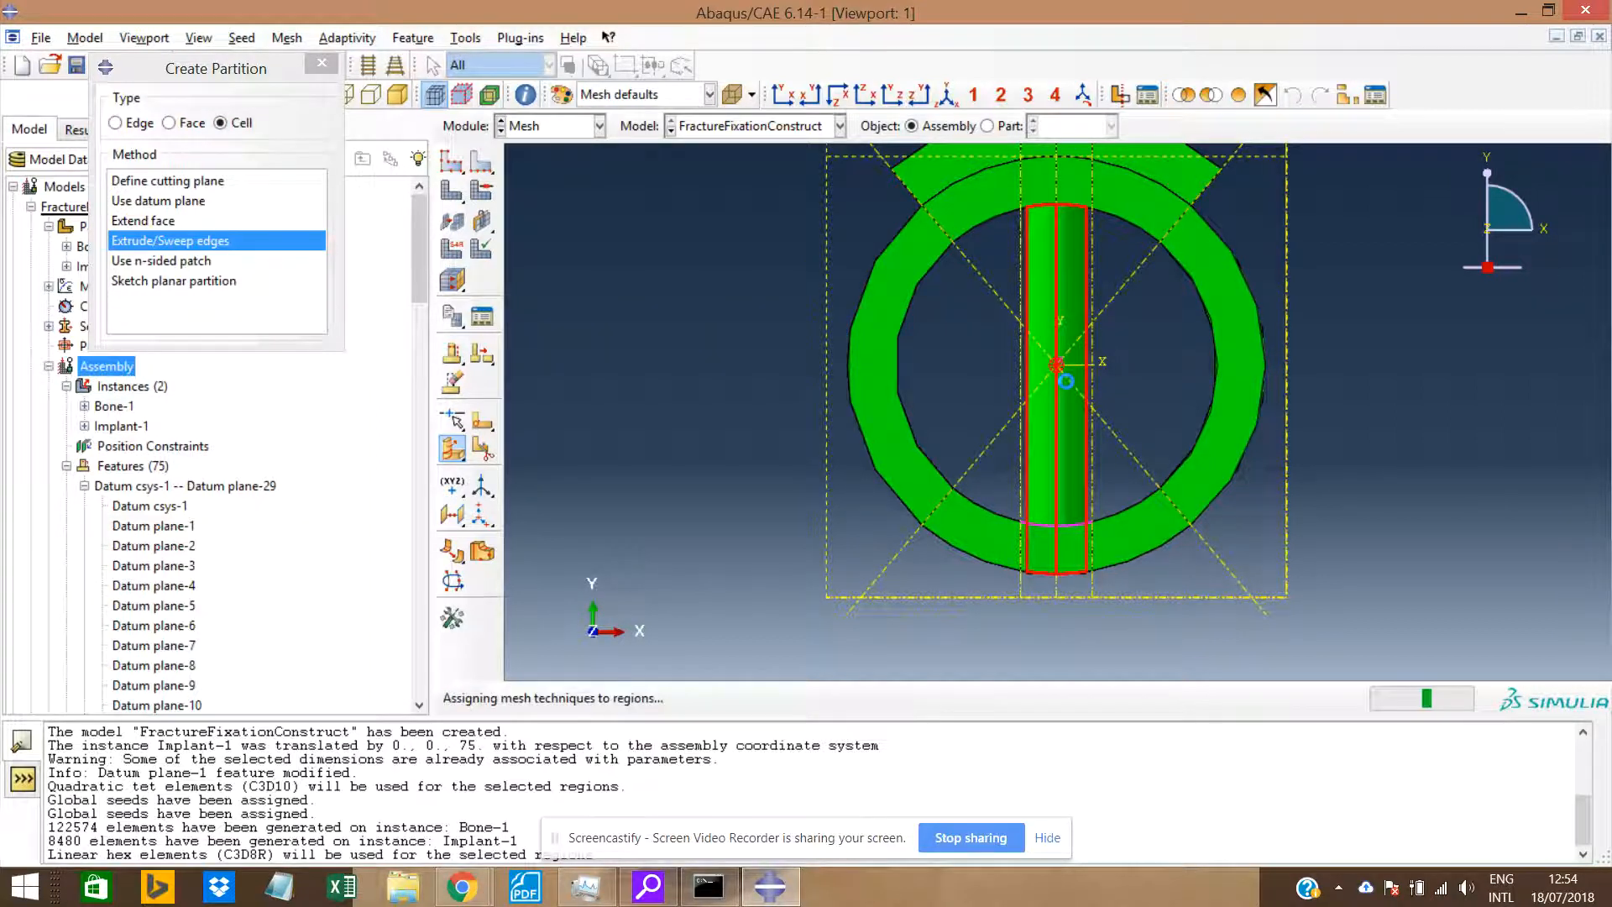
Remove the Bone-1 instance from the displayed model with a display group so only the implant is shown.
left_click_drag(1067, 382, 1016, 354, "ctrl+alt")
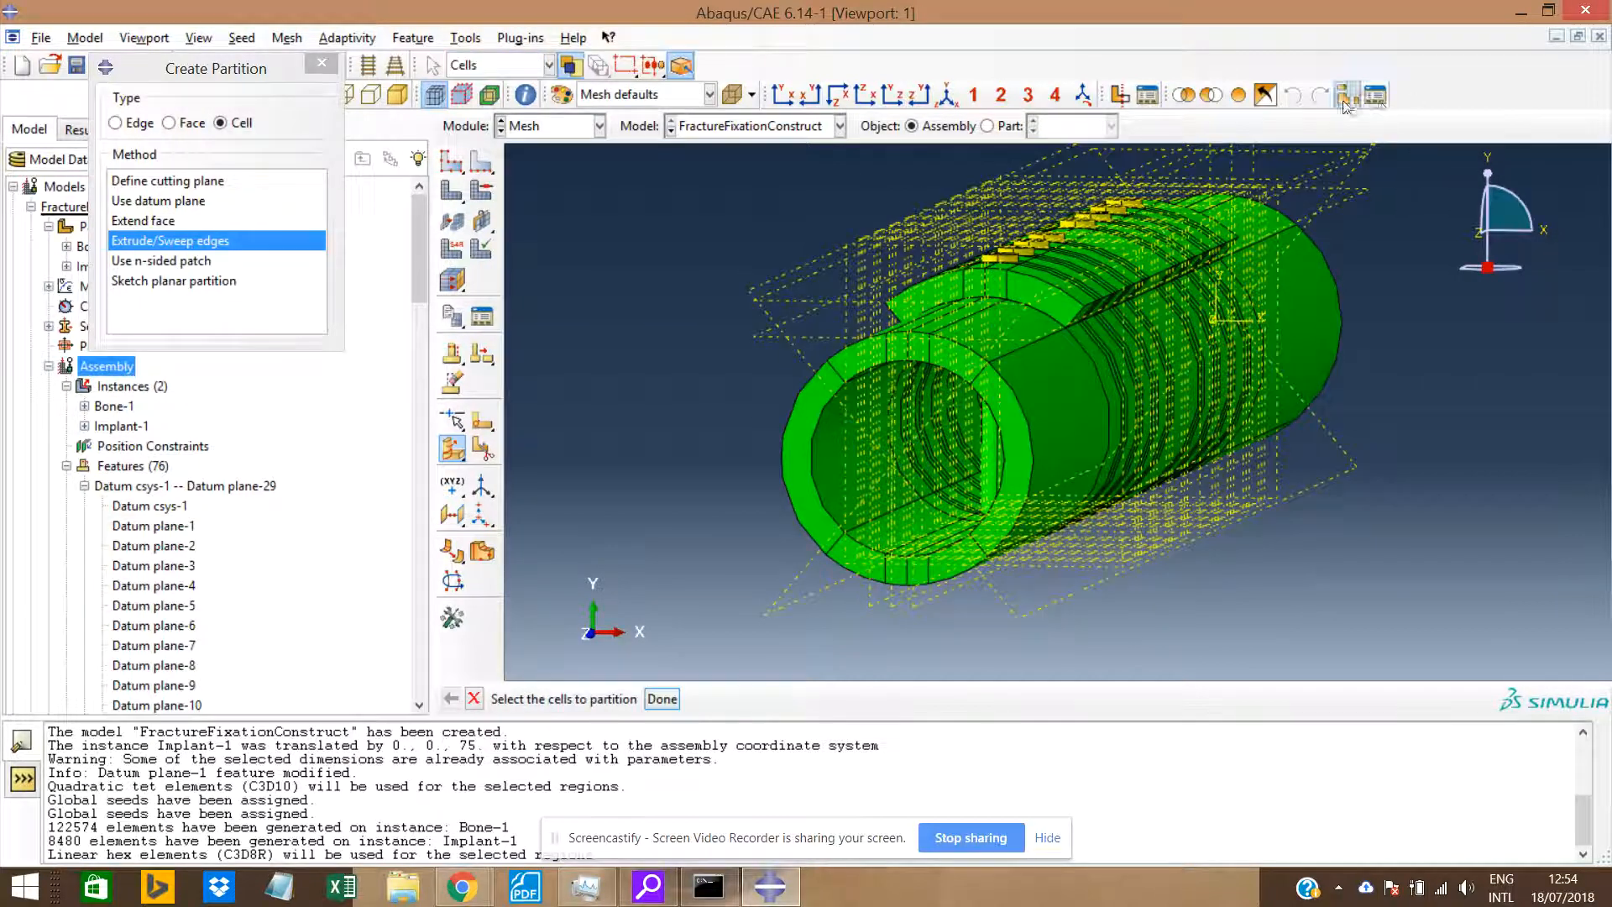
left_click(1346, 95)
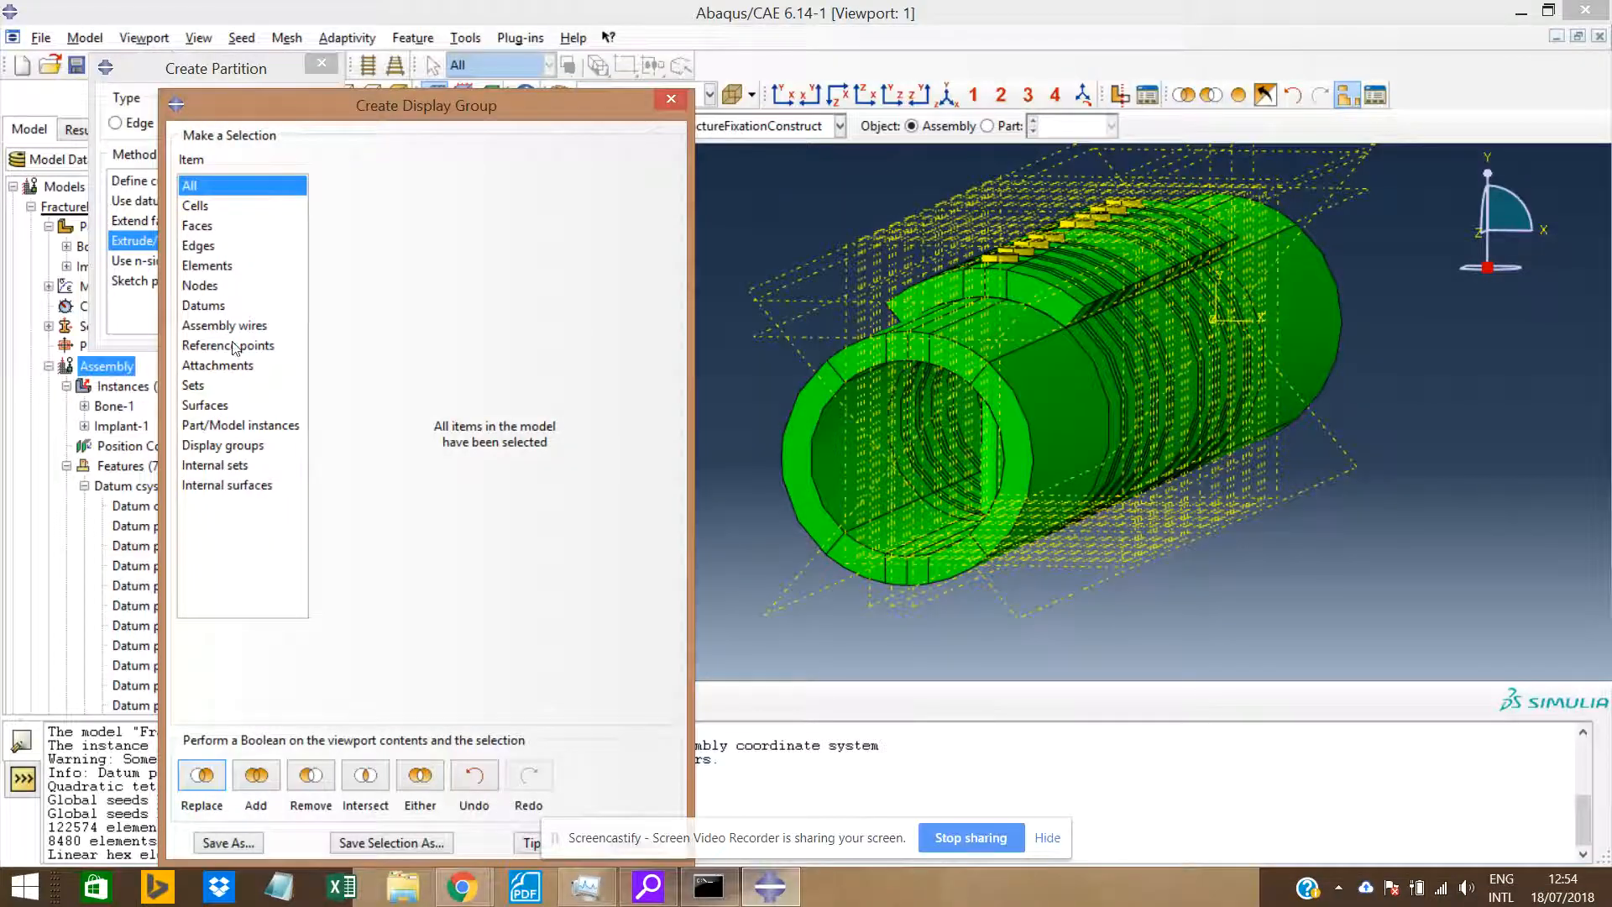
left_click_drag(460, 105, 429, 32)
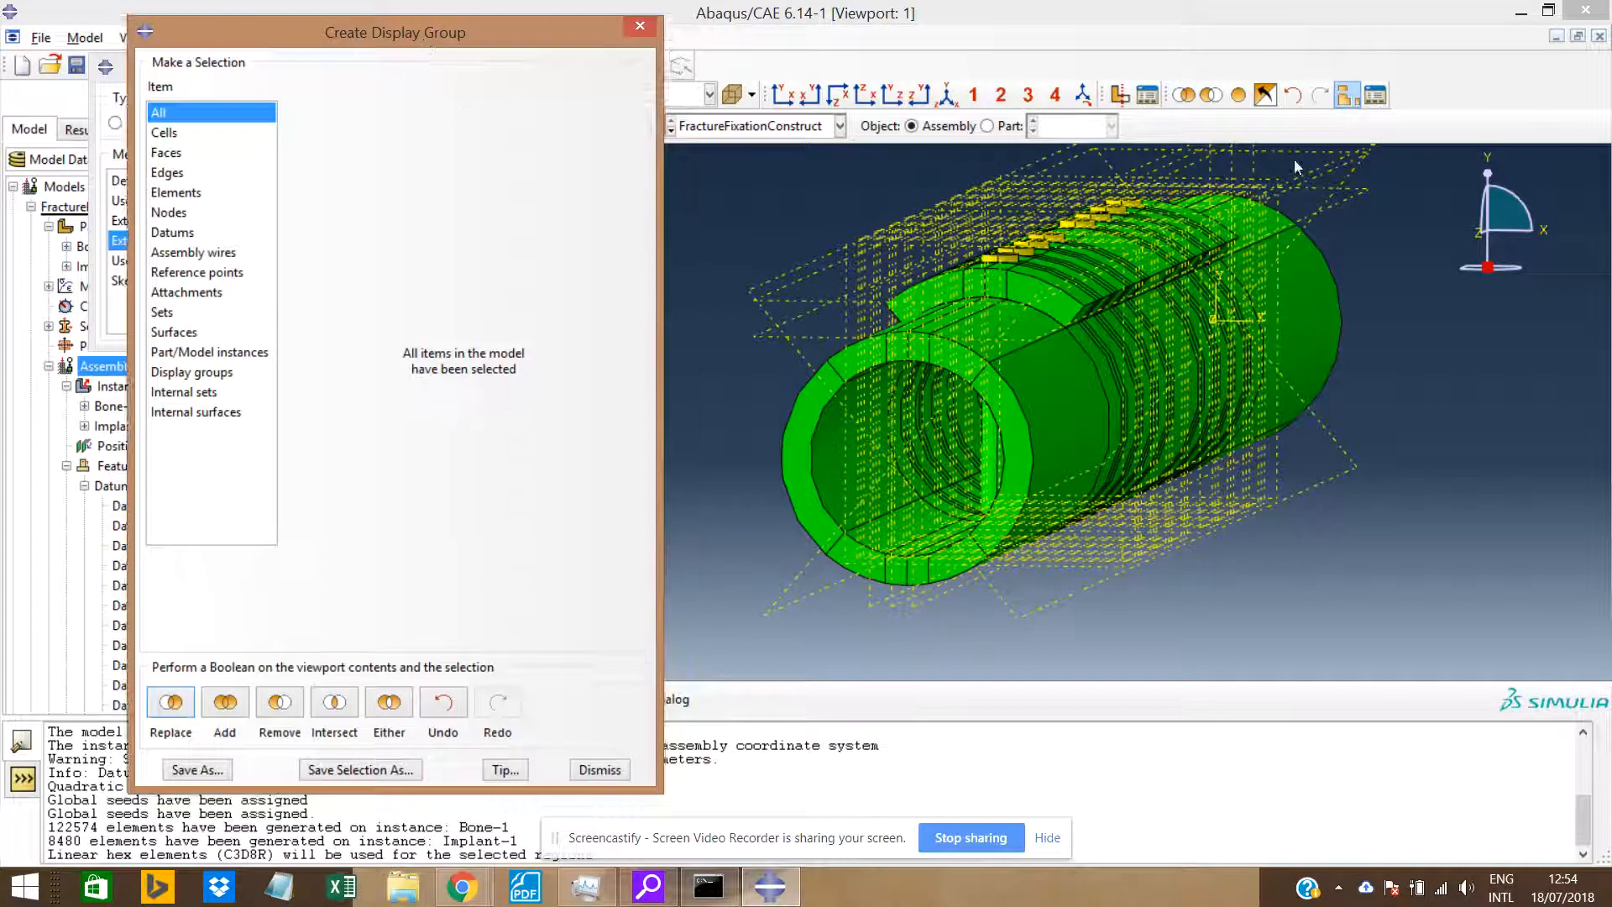
left_click(183, 357)
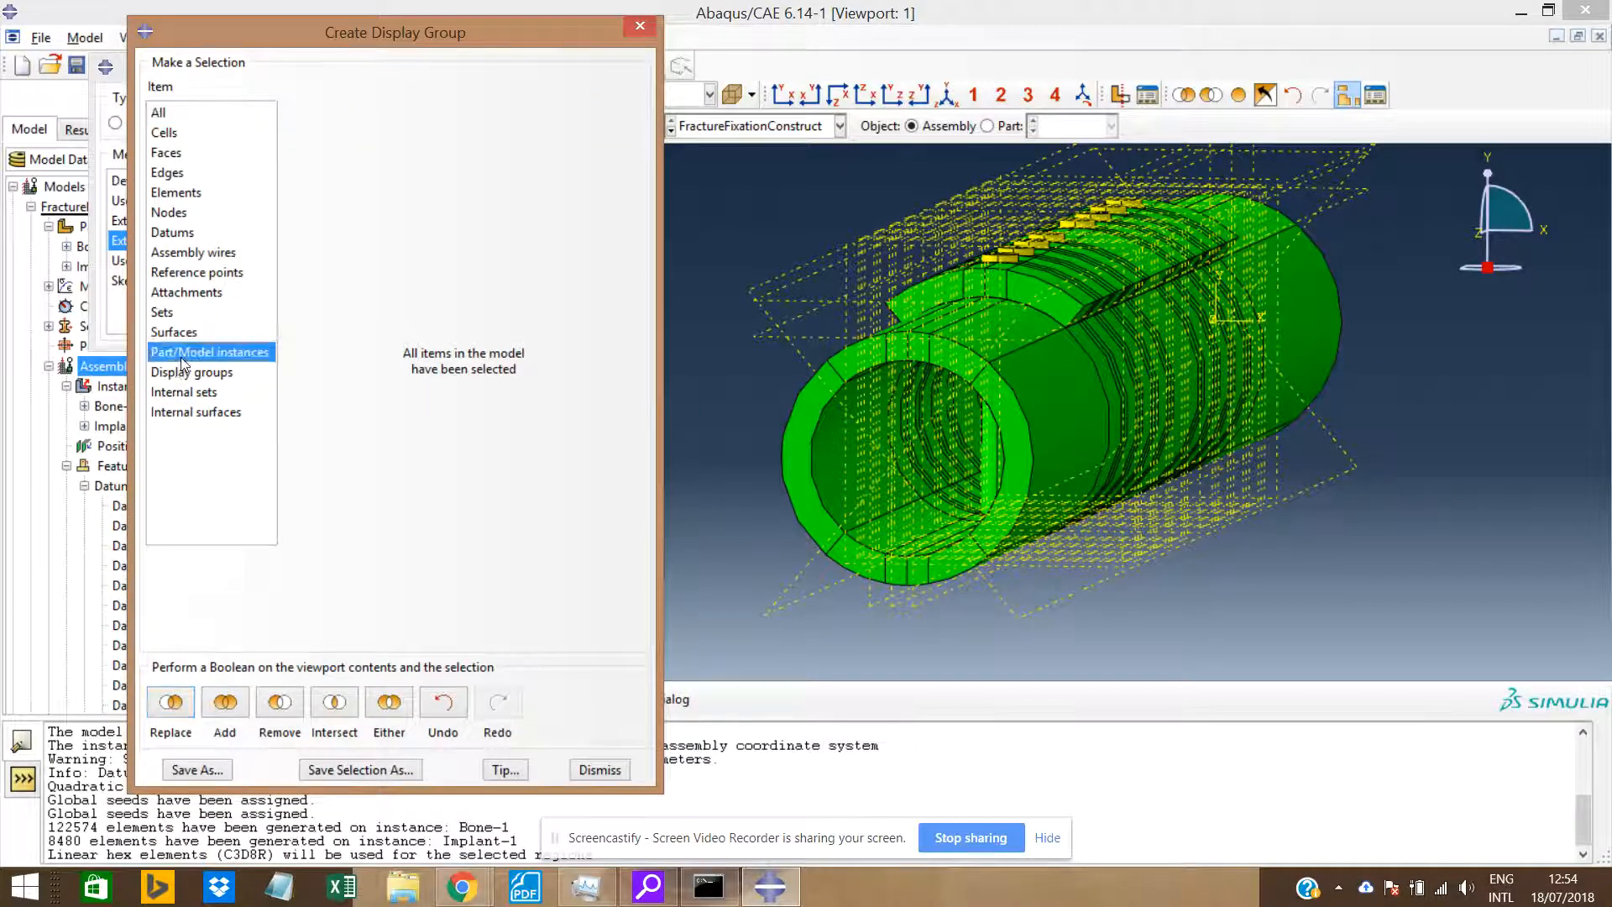
left_click(349, 141)
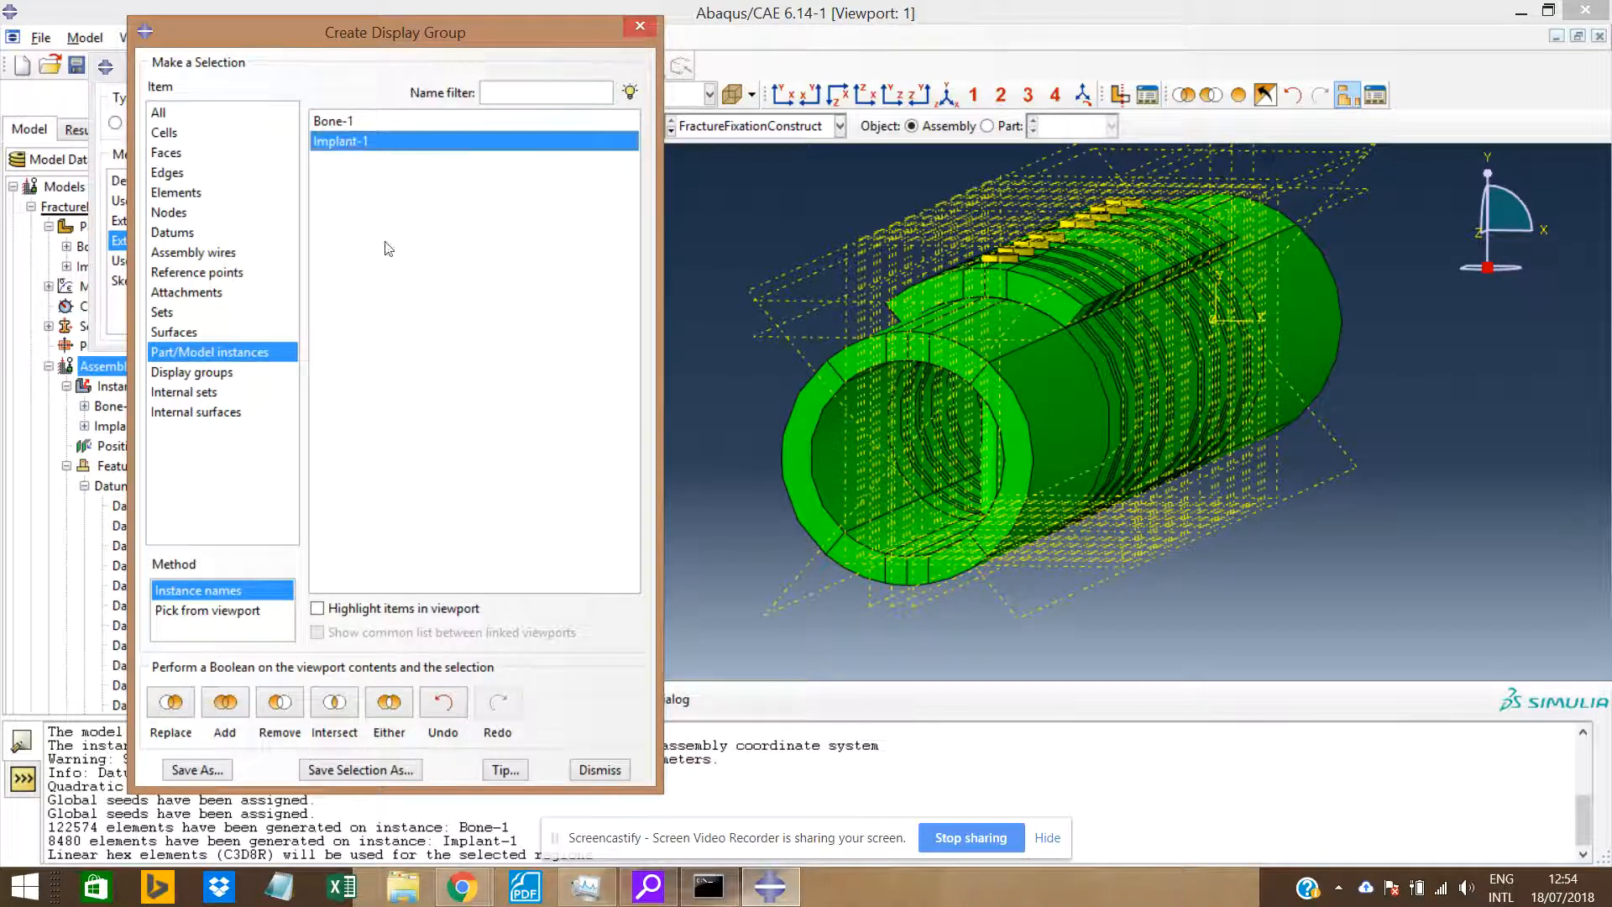
left_click(346, 123)
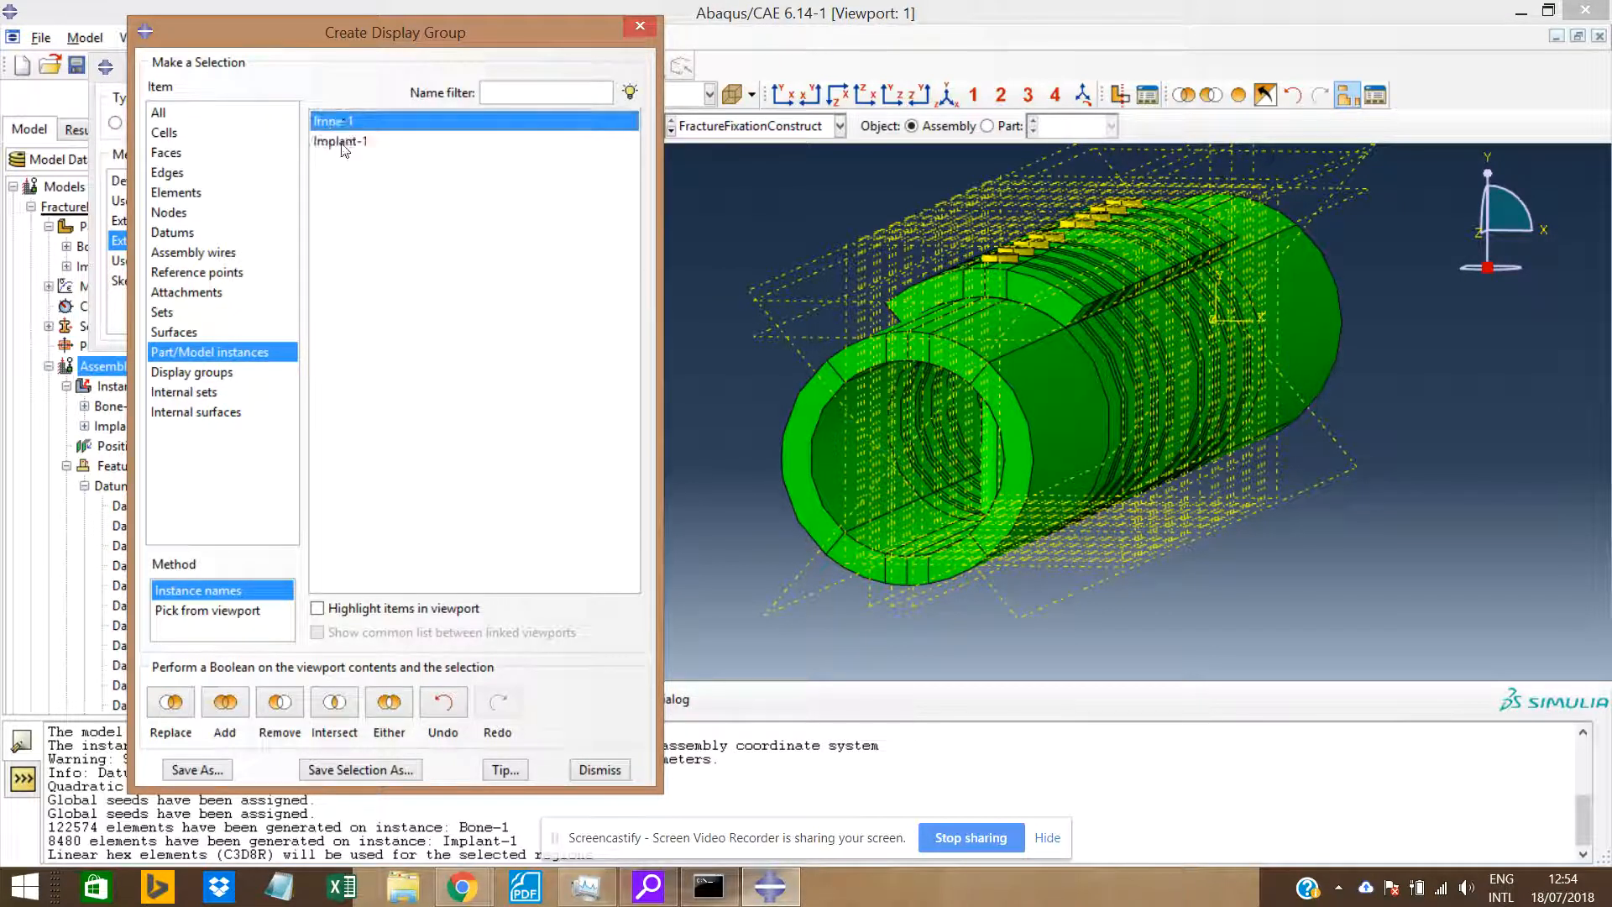
left_click(283, 702)
Examine the arc partition lines on the implant's screws beneath the plate and at the lower bone wall and screw tips.
left_click_drag(1059, 411, 1049, 401, "ctrl+alt")
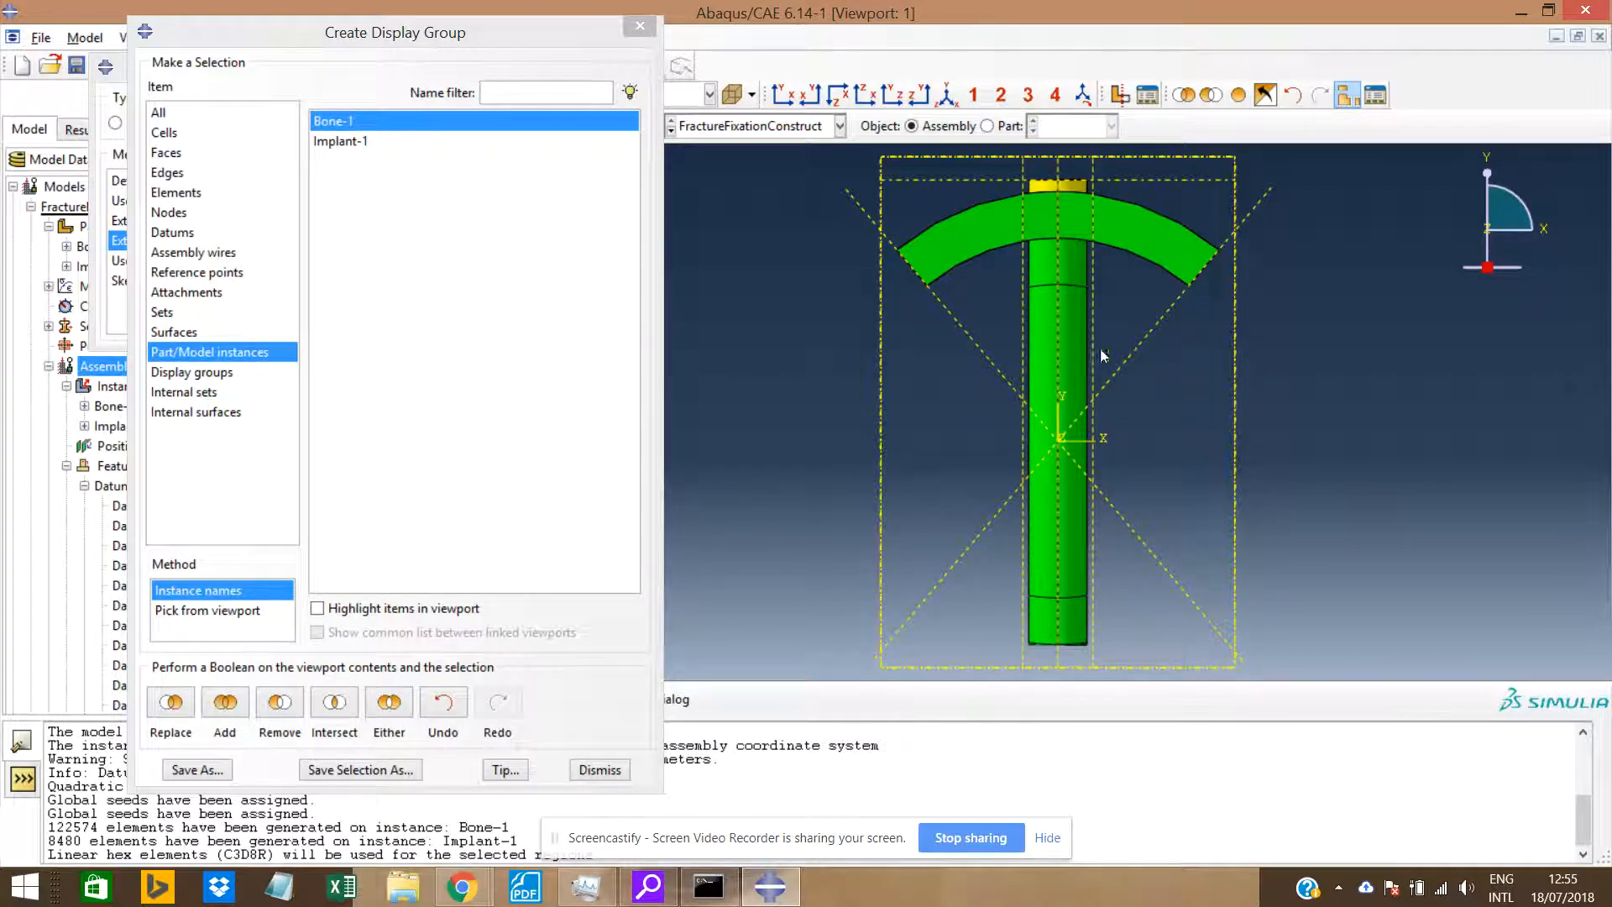
scroll(1063, 252, "down", 3)
mouse_move(1069, 267)
left_mouse_down("ctrl+alt")
mouse_move(1070, 226)
mouse_move(1074, 262)
left_mouse_up("ctrl+alt")
scroll(1080, 285, "up", 4)
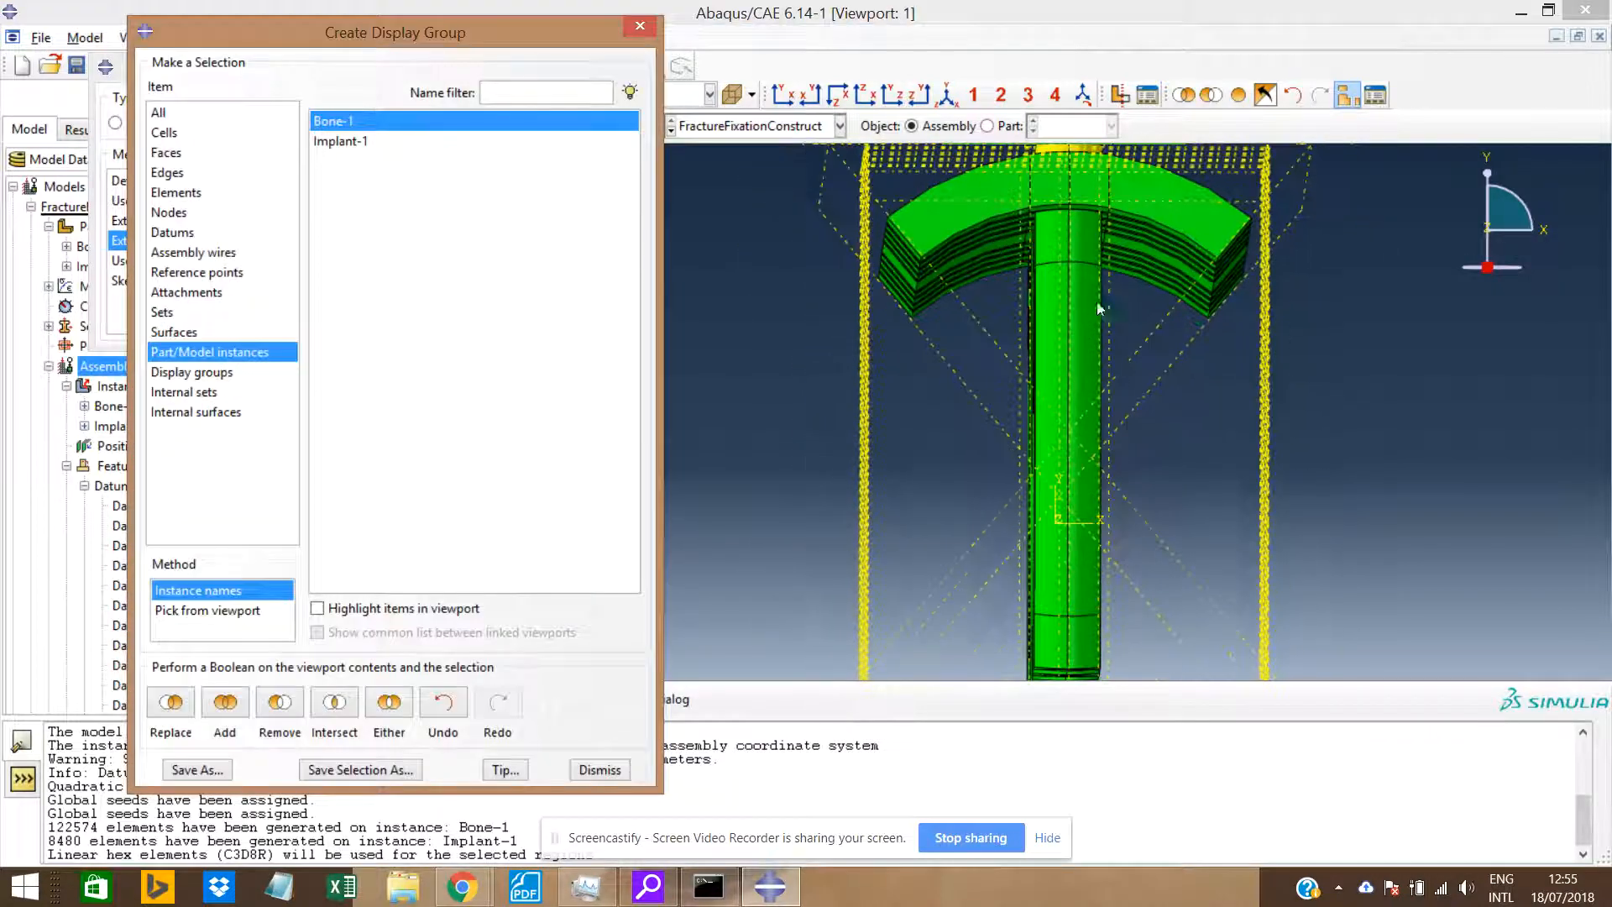
scroll(1073, 286, "down", 4)
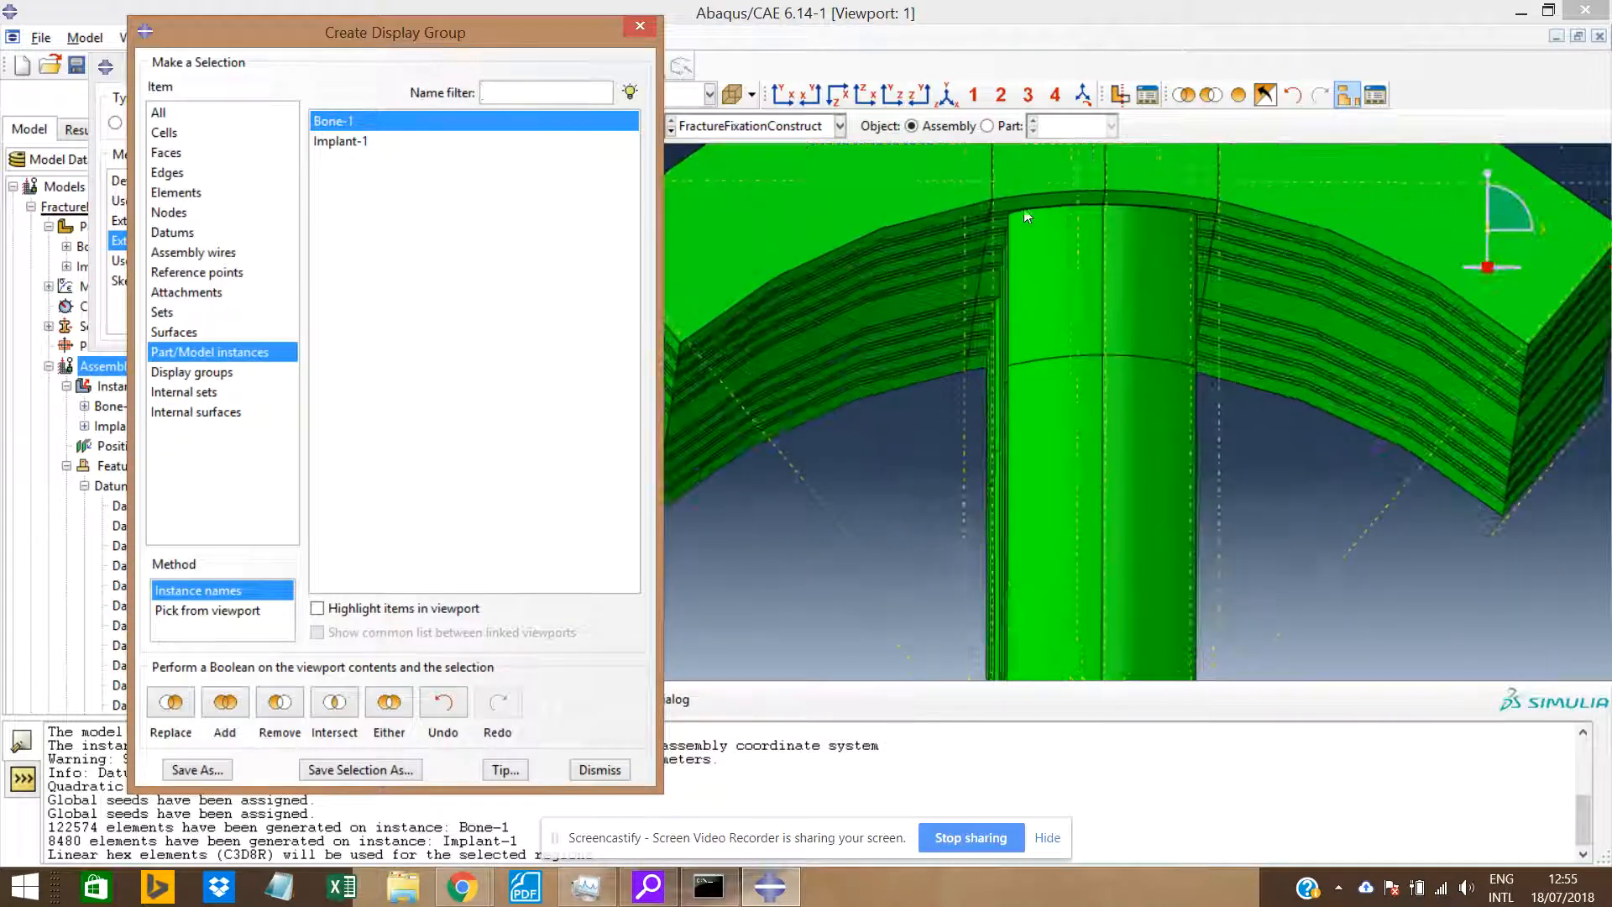
scroll(1110, 302, "up", 2)
scroll(1115, 316, "up", 3)
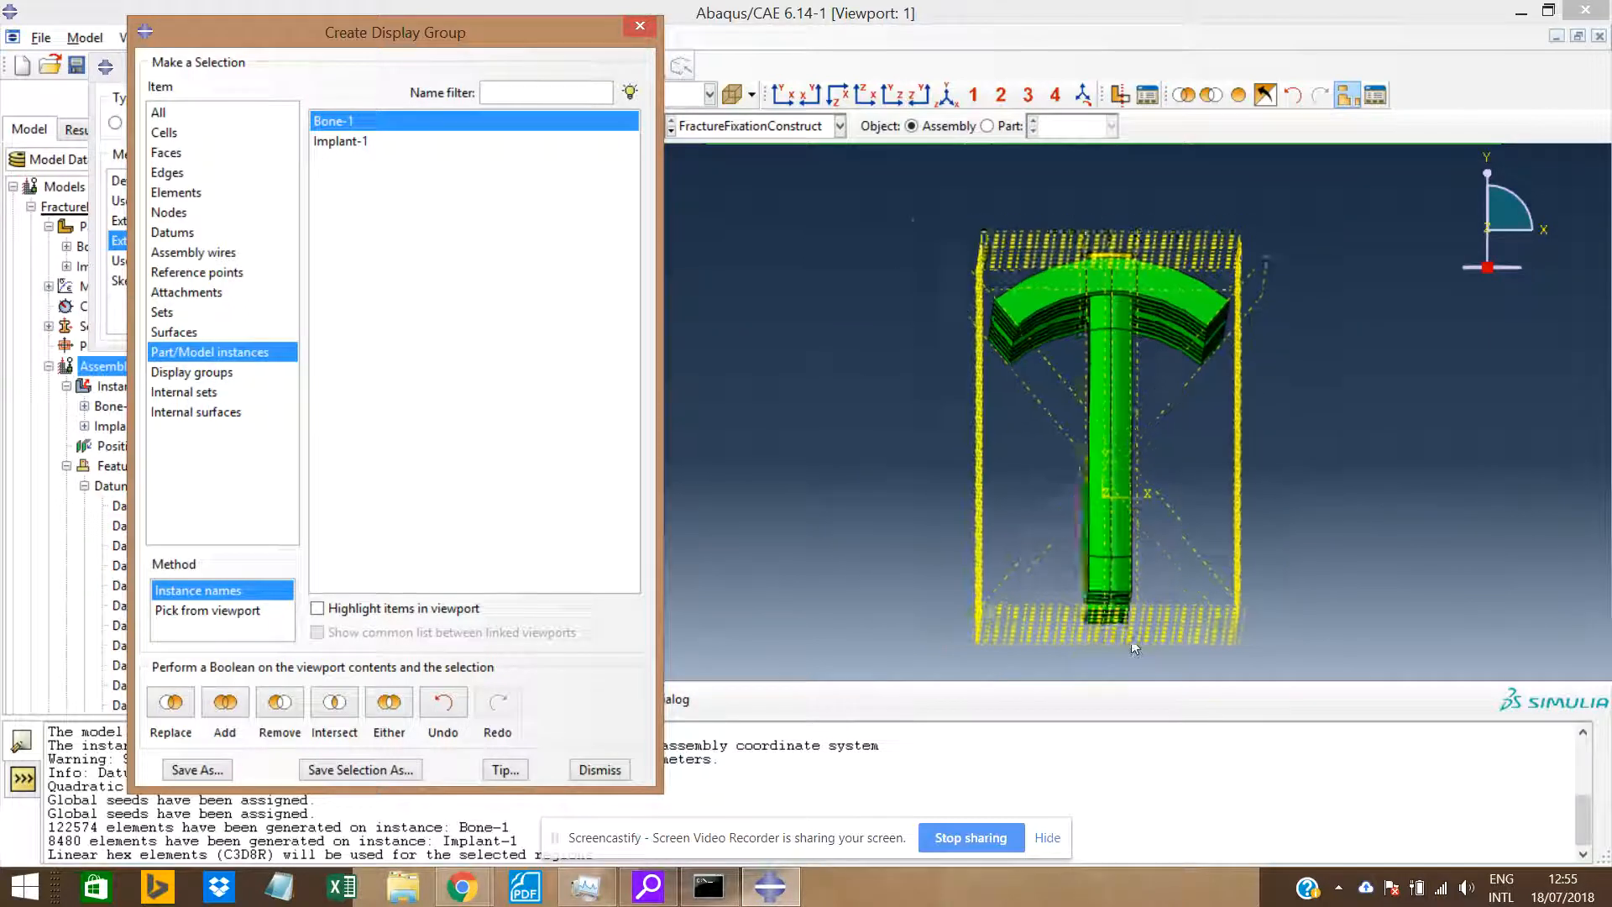
scroll(1112, 617, "down", 5)
left_click(782, 95)
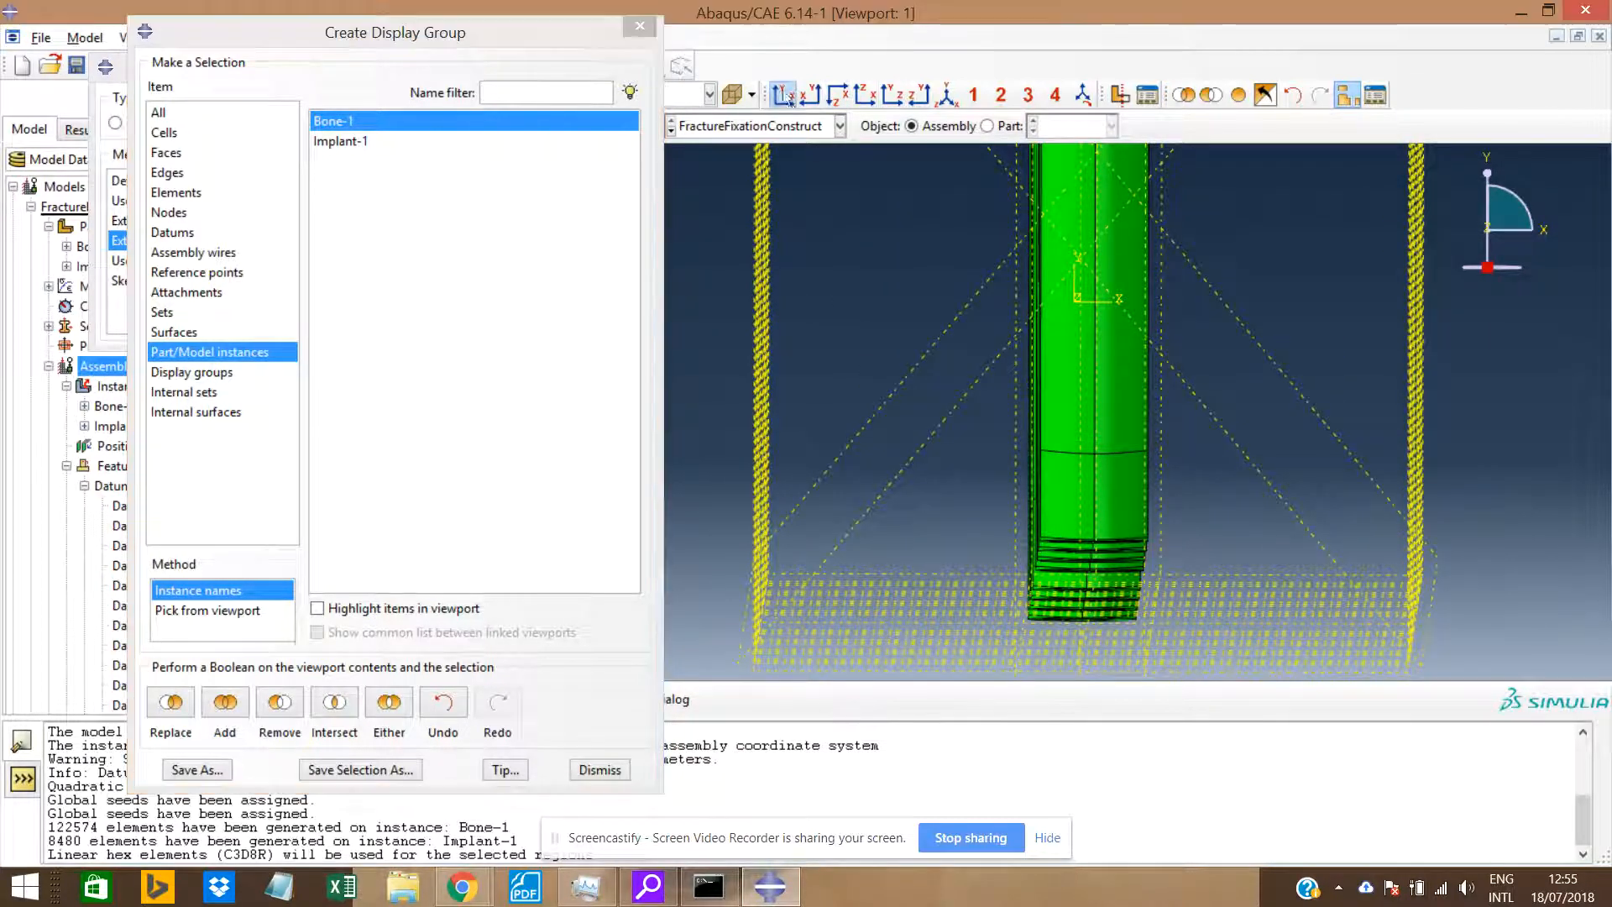
scroll(1129, 593, "down", 2)
scroll(1017, 650, "down", 4)
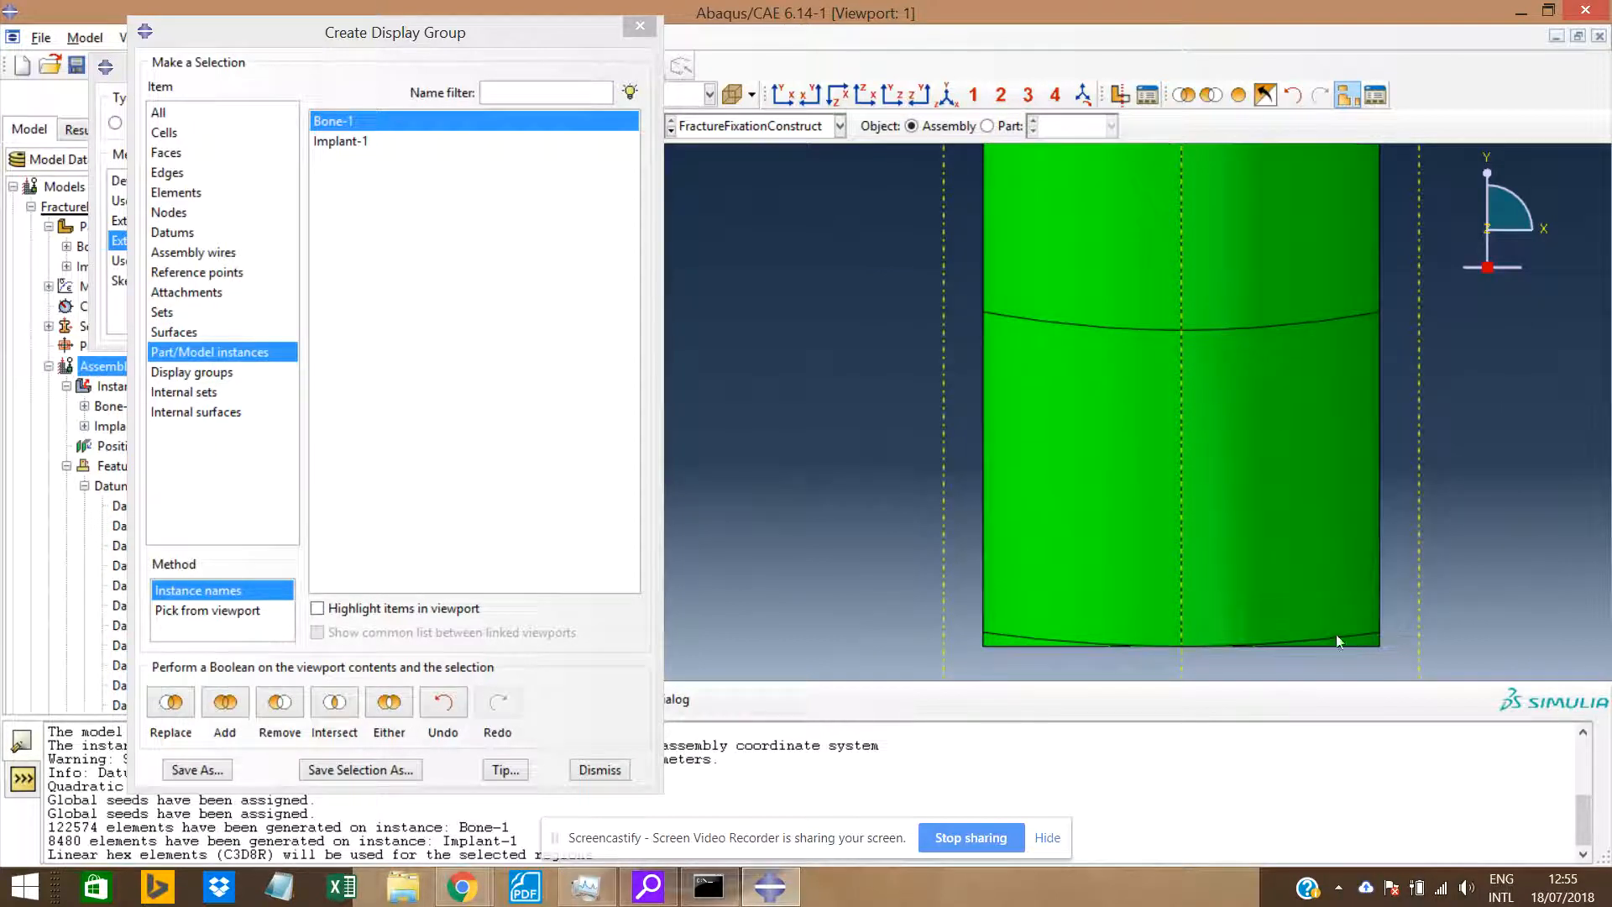
scroll(1050, 588, "up", 6)
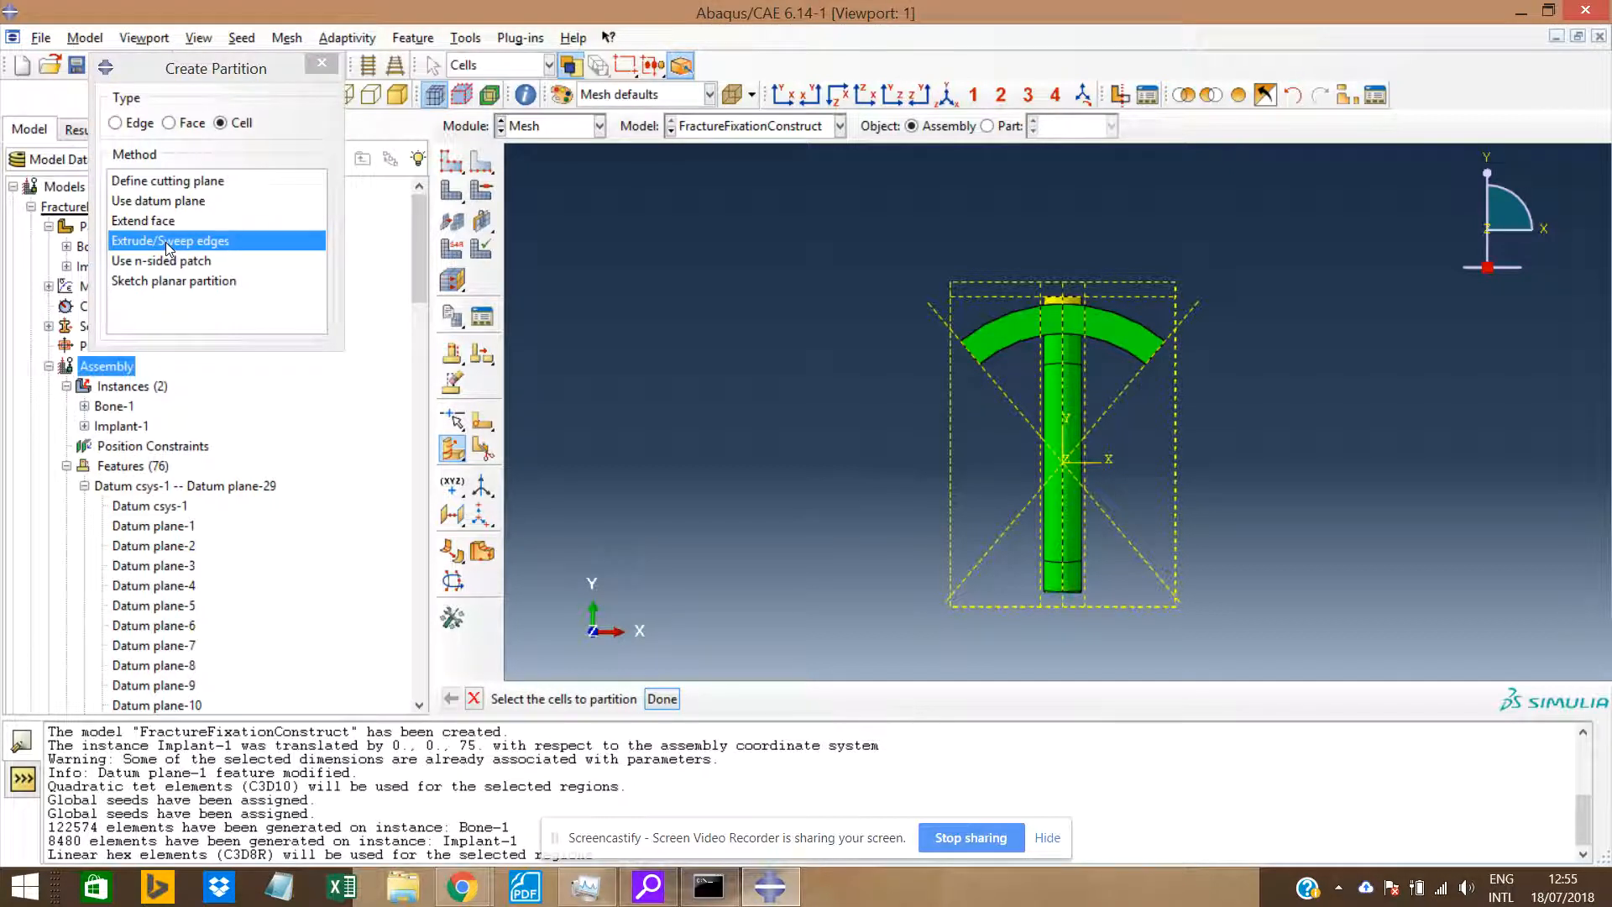
Add the Bone-1 instance back to the displayed model and close the display group and partition dialogs.
left_click(1348, 95)
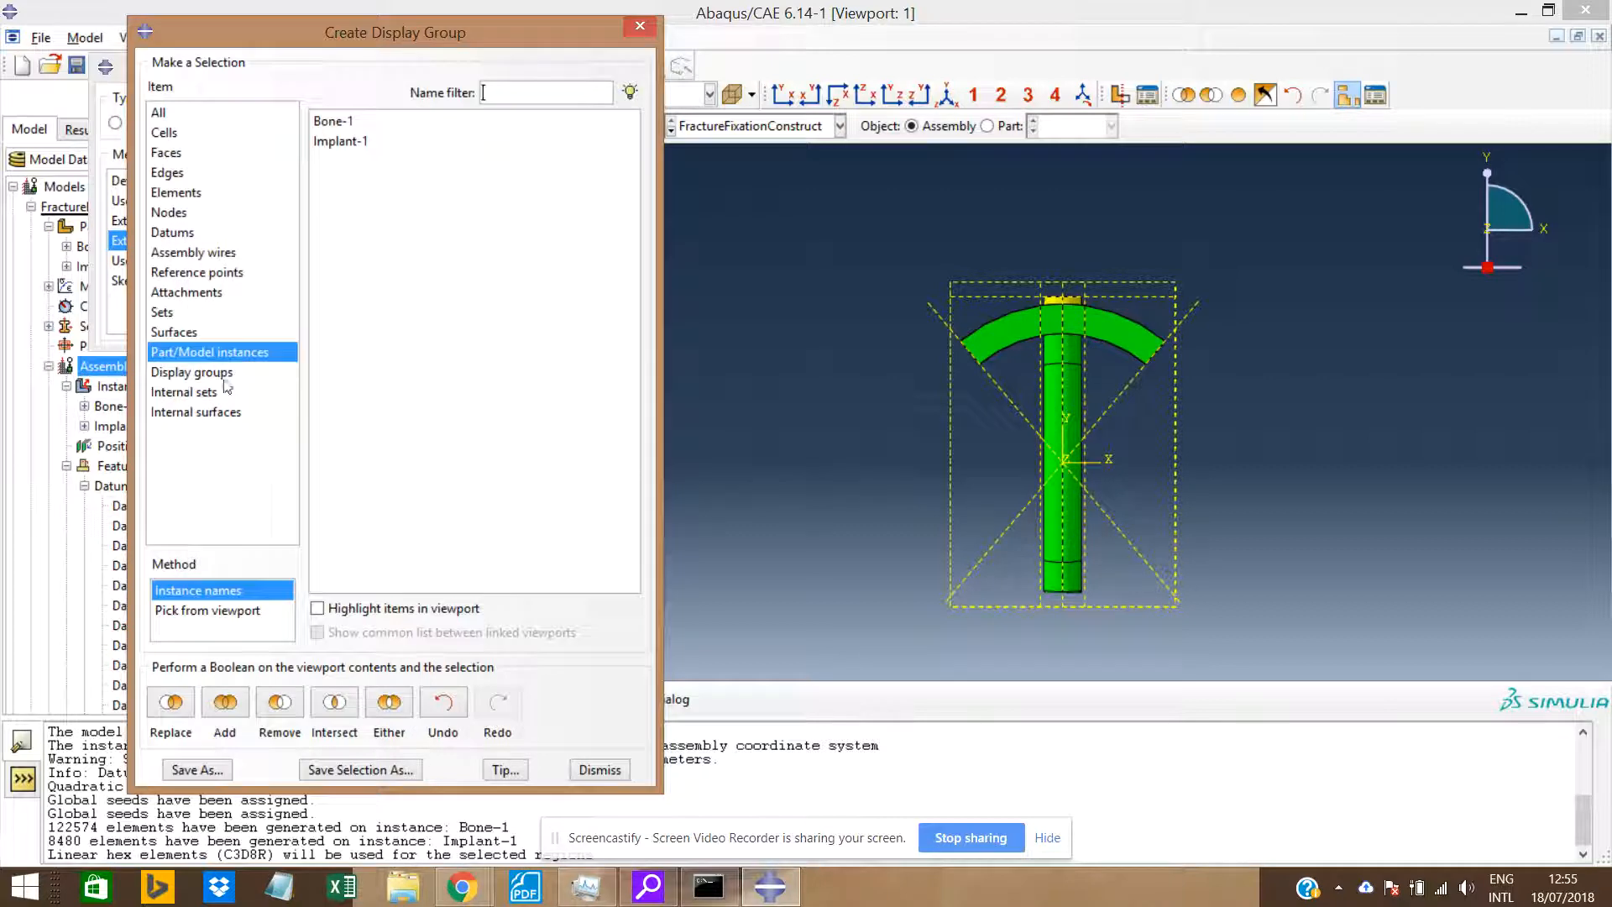
left_click(346, 124)
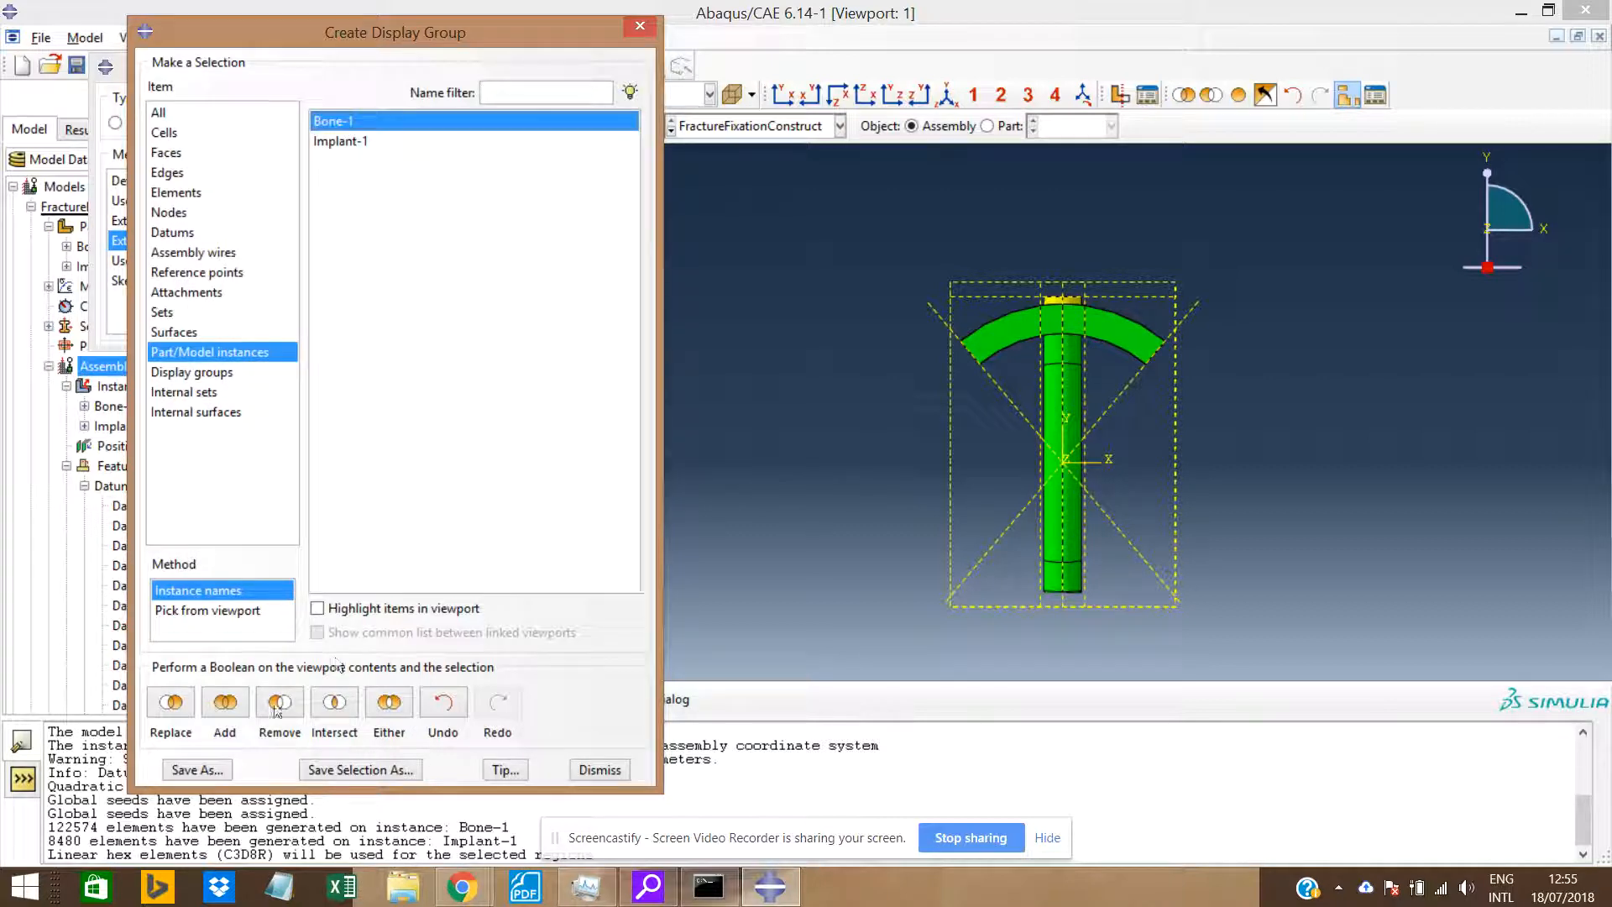
left_click(236, 711)
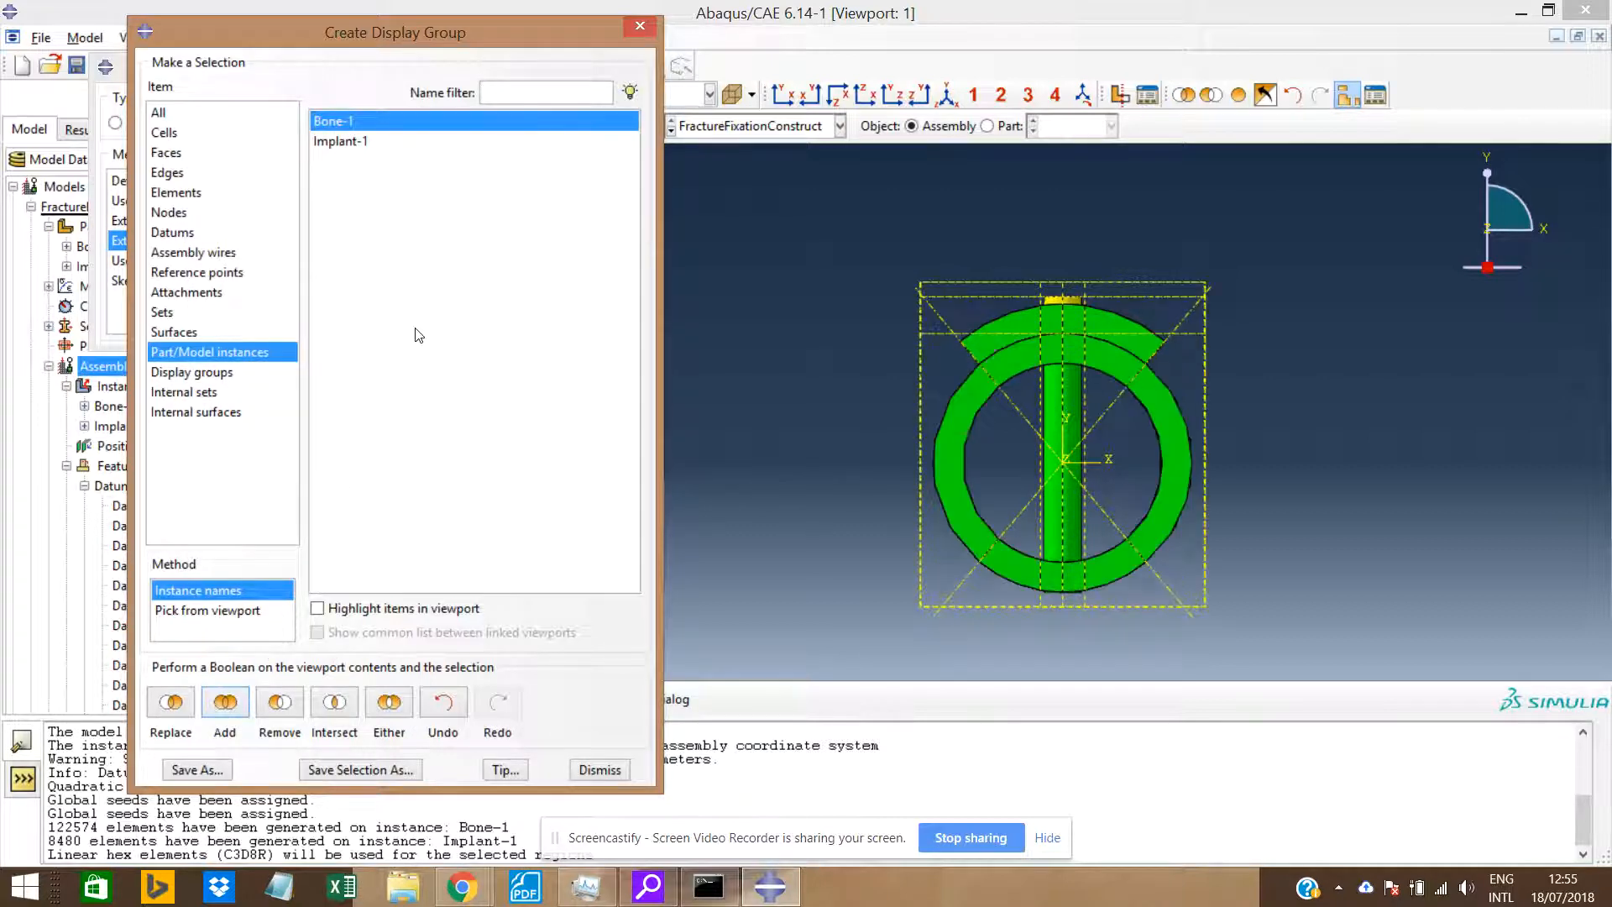
left_click(641, 27)
left_click(322, 63)
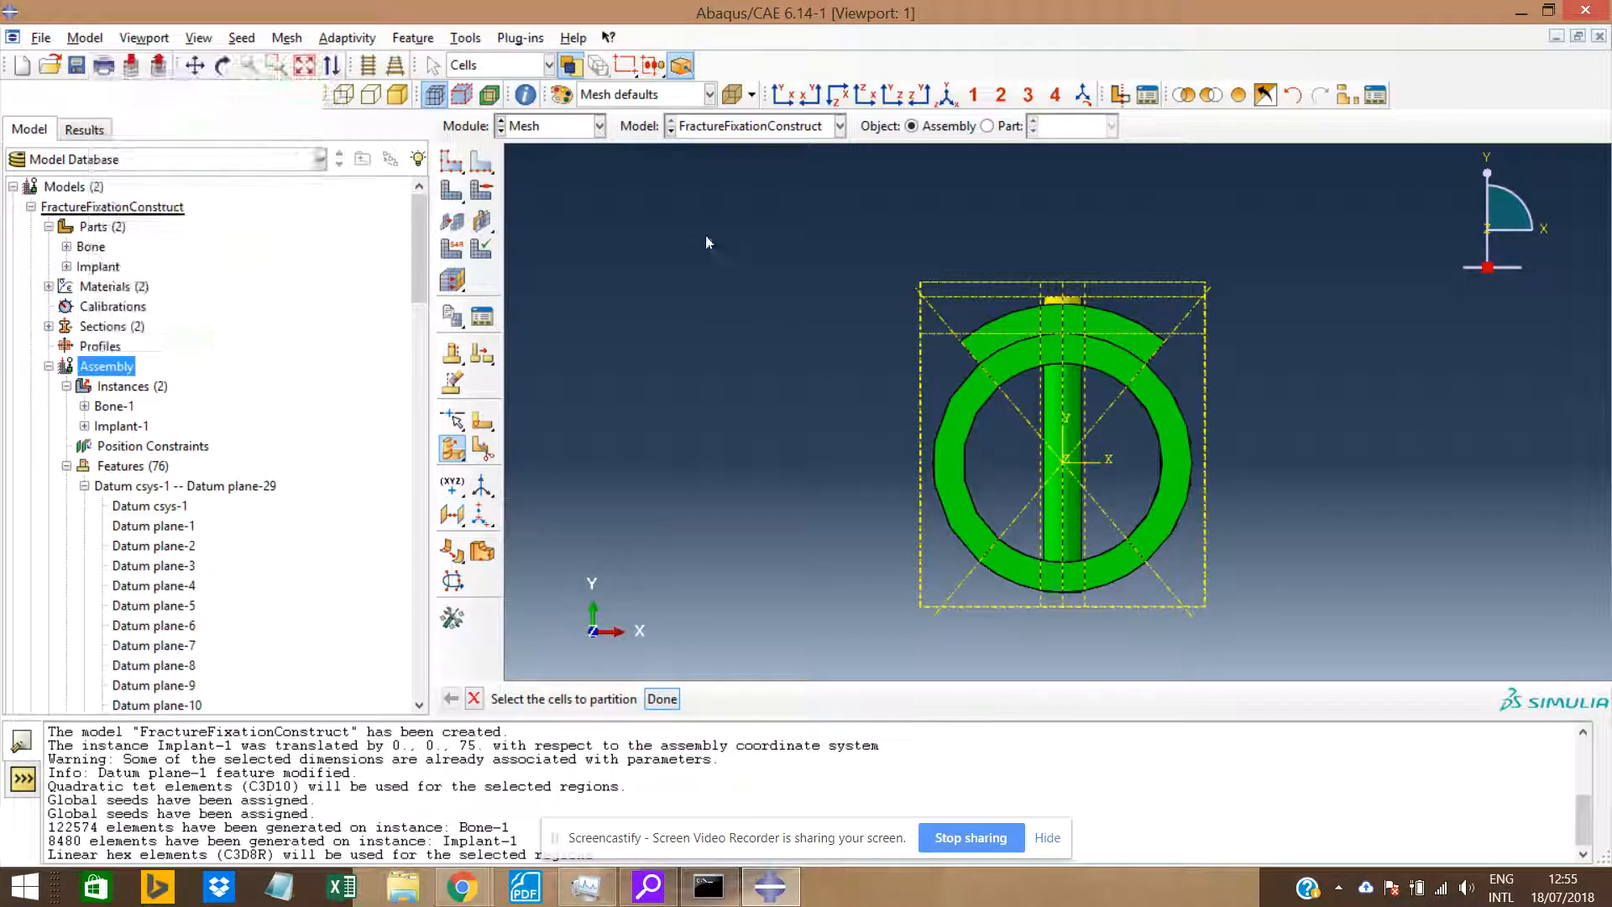
left_click(241, 37)
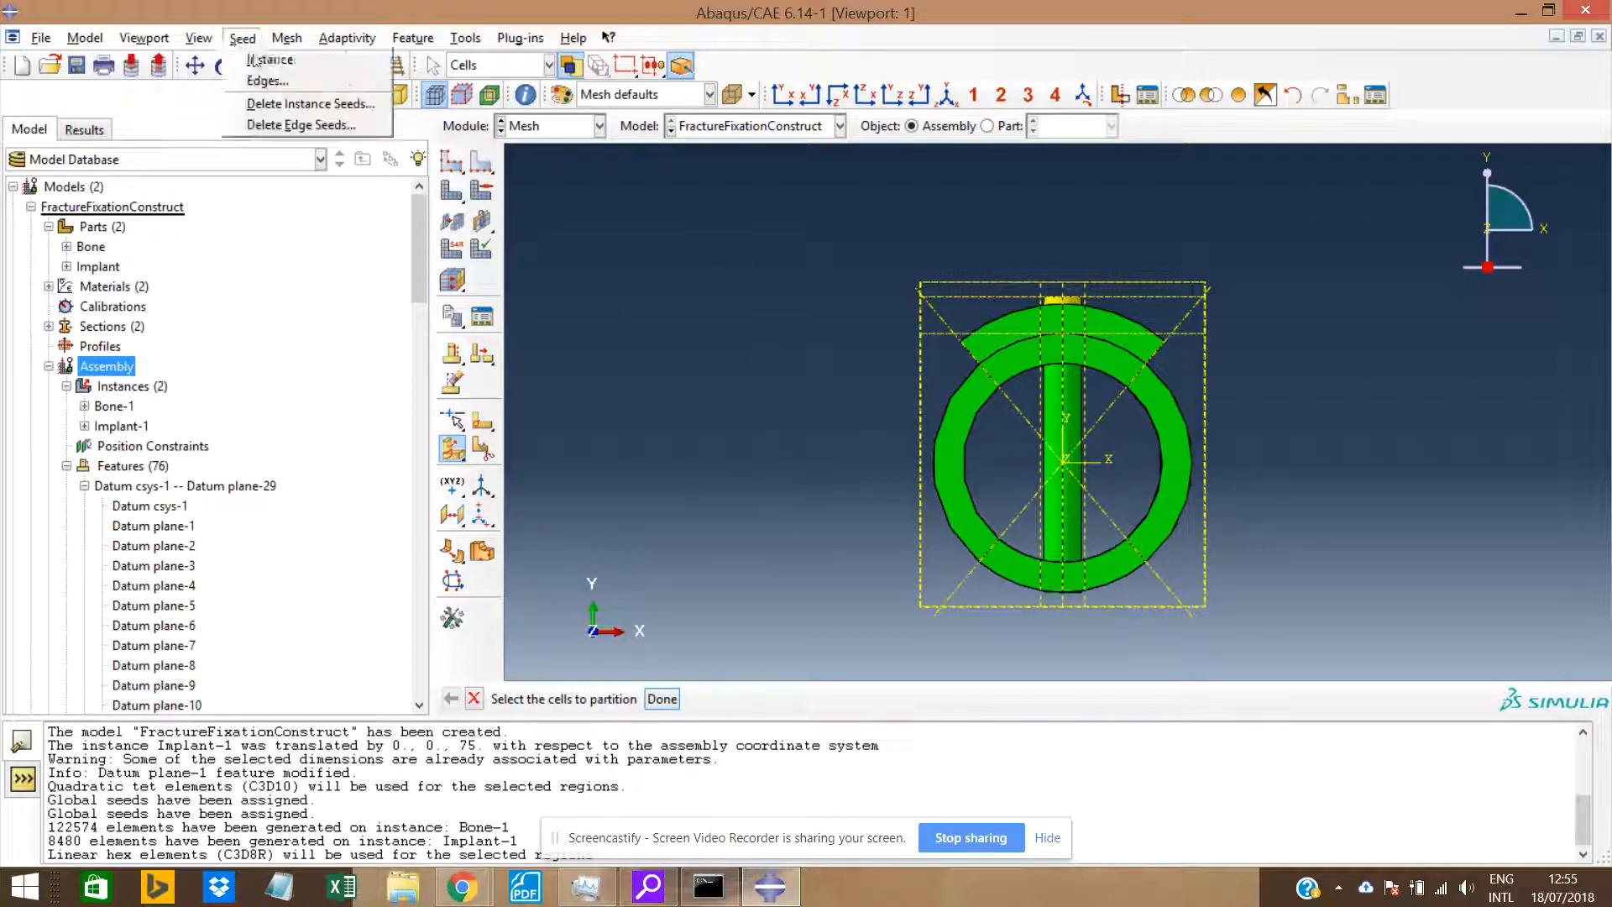
left_click(298, 126)
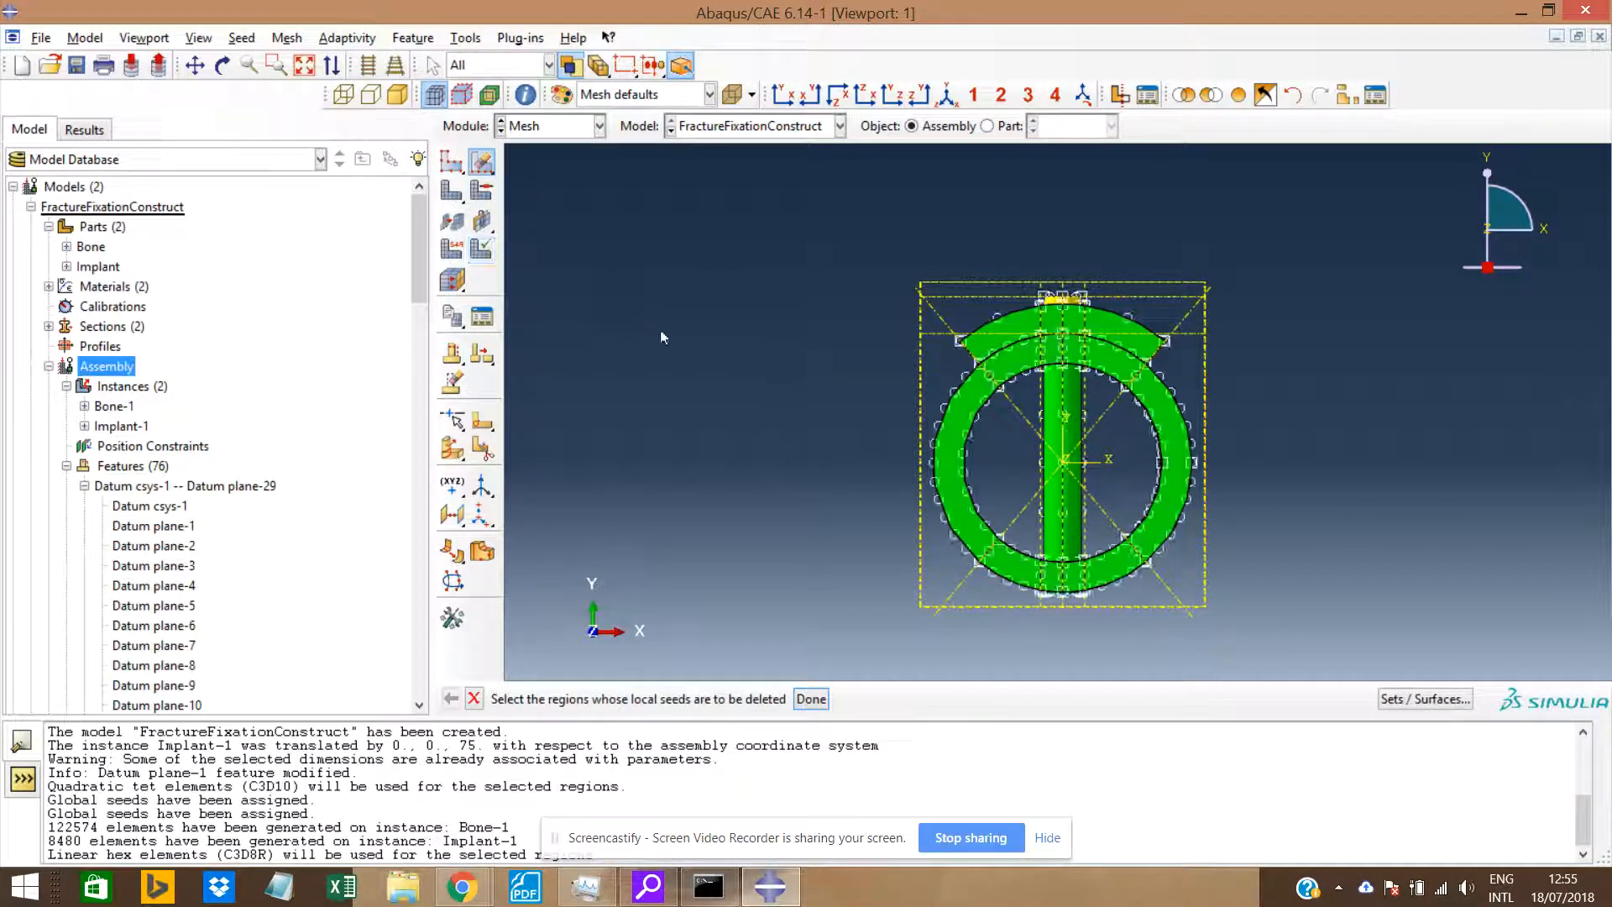
scroll(794, 366, "up", 2)
Select the arc edges of the plate and upper bone wall on both sides of the screws for local edge seeding.
left_click(242, 37)
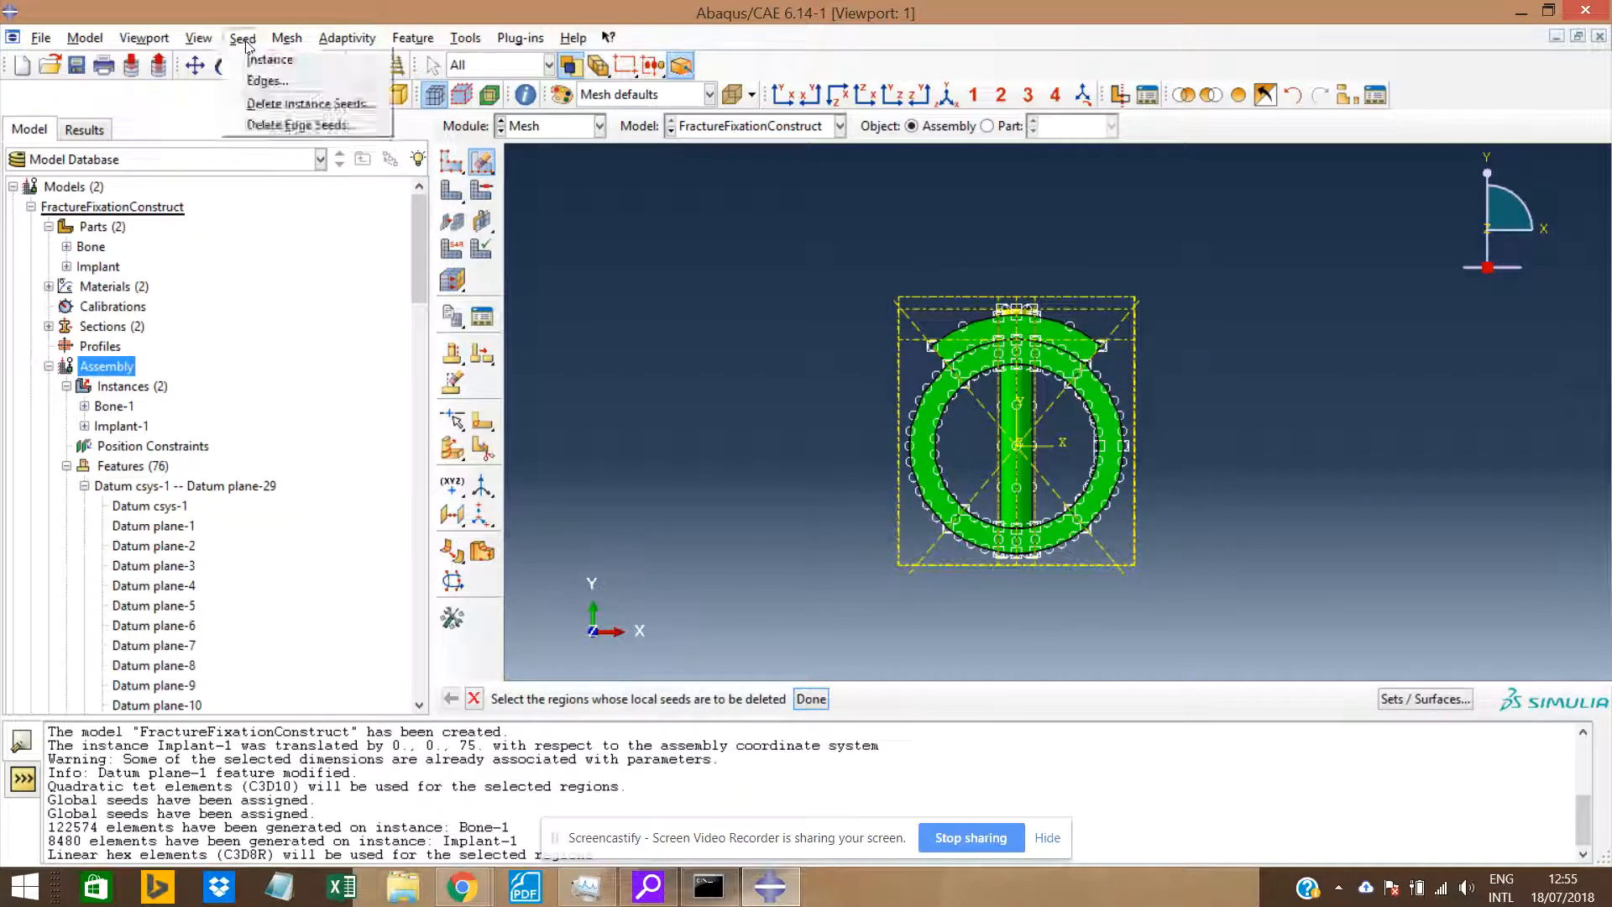
left_click(267, 81)
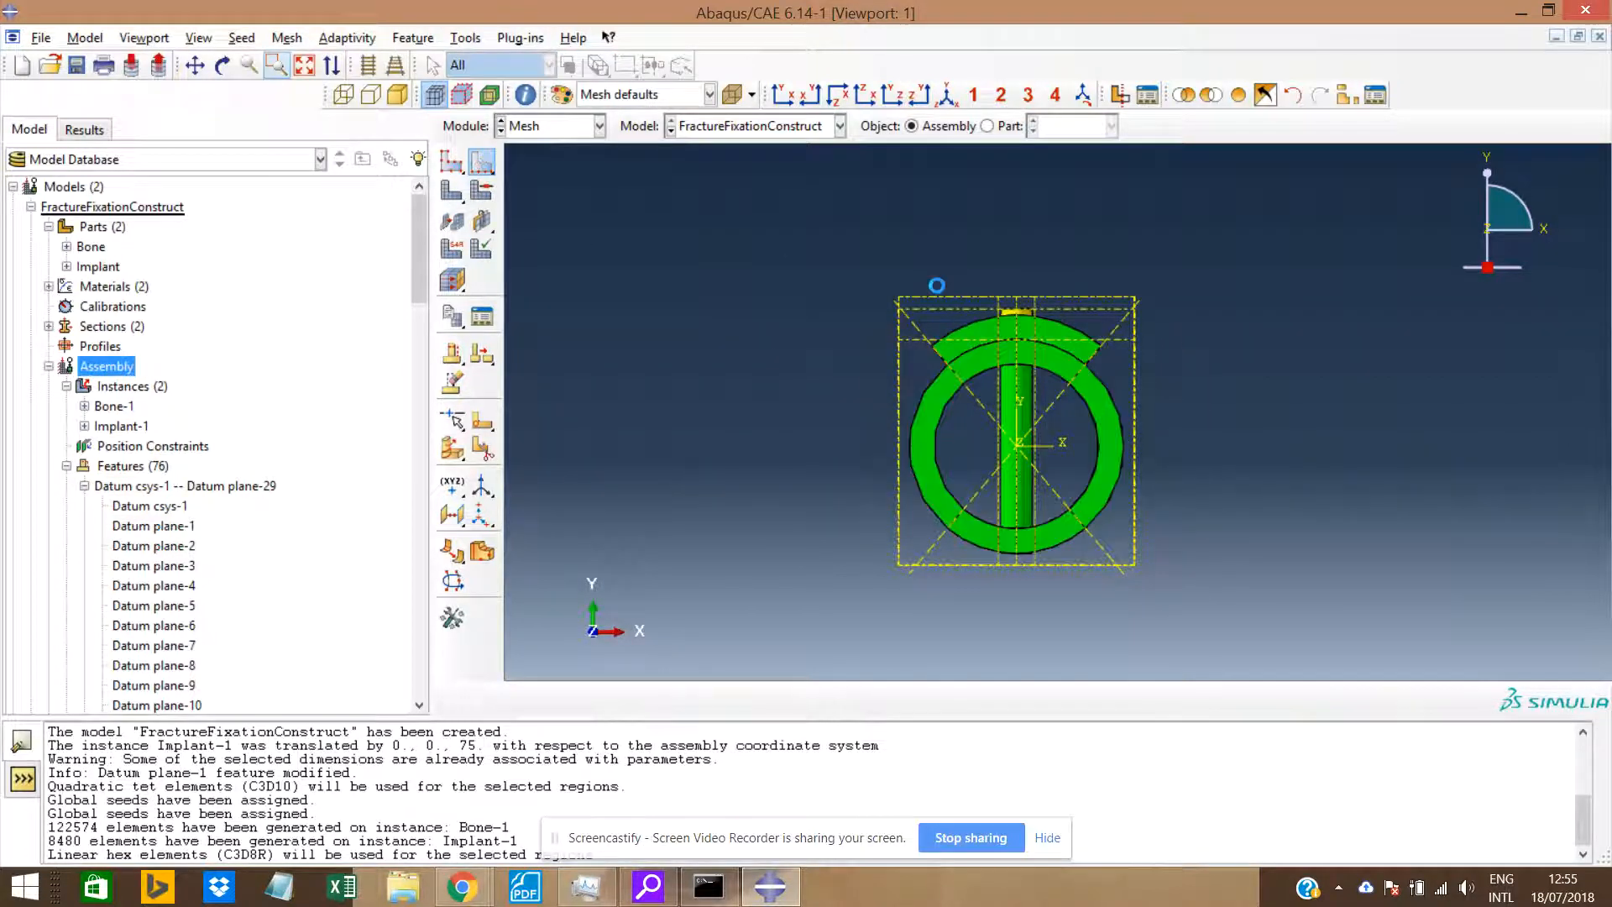
scroll(1033, 361, "down", 5)
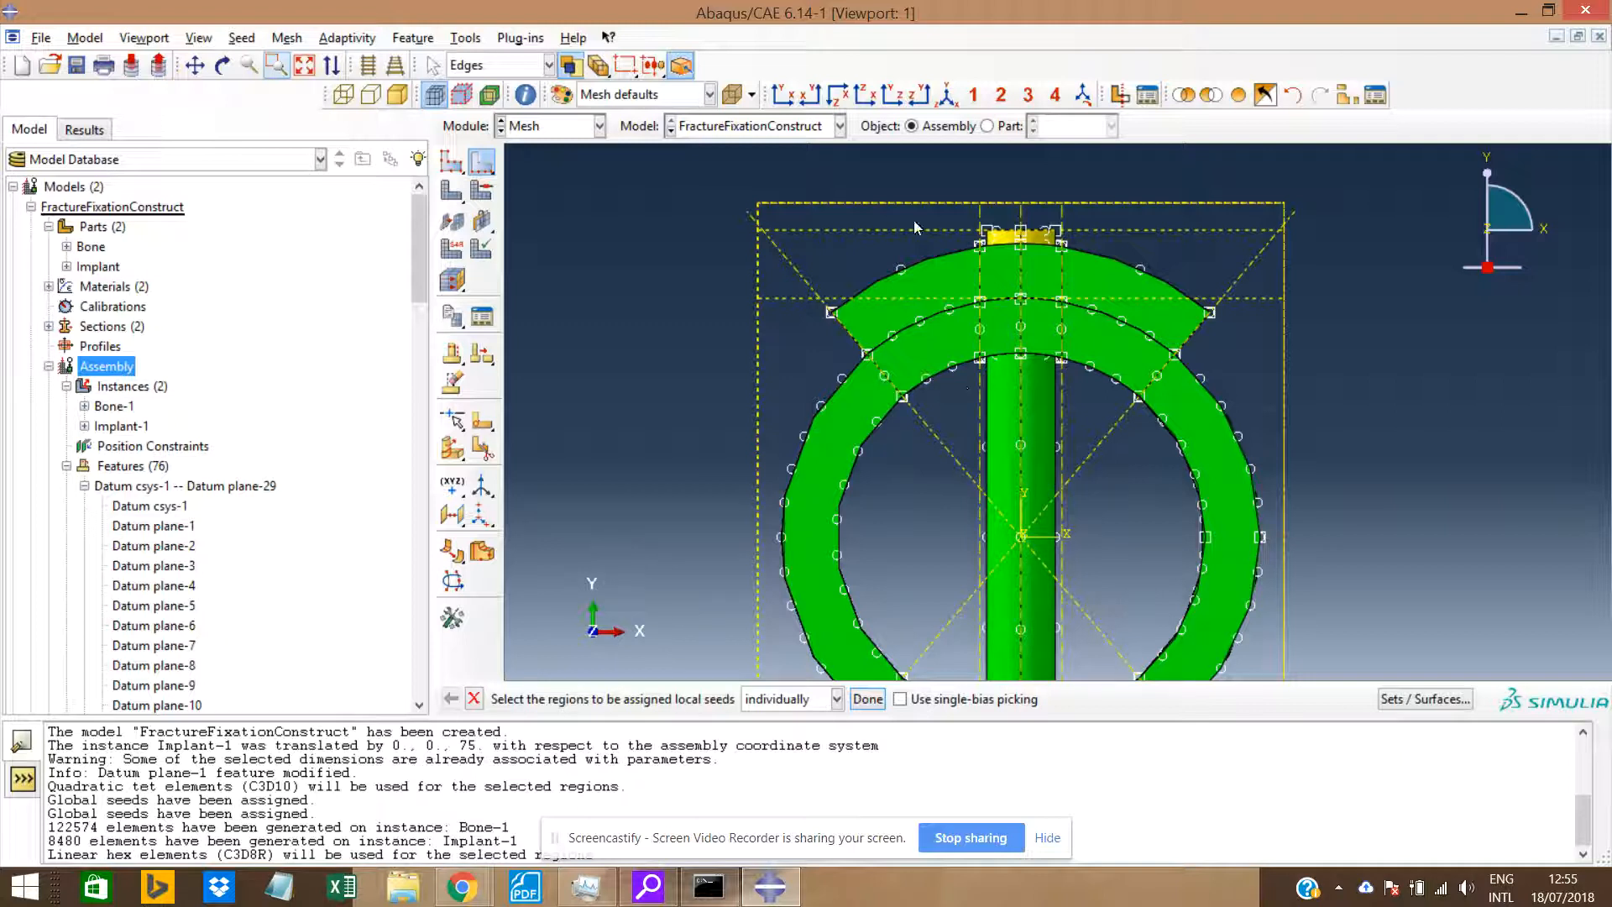
left_click_drag(915, 221, 944, 395)
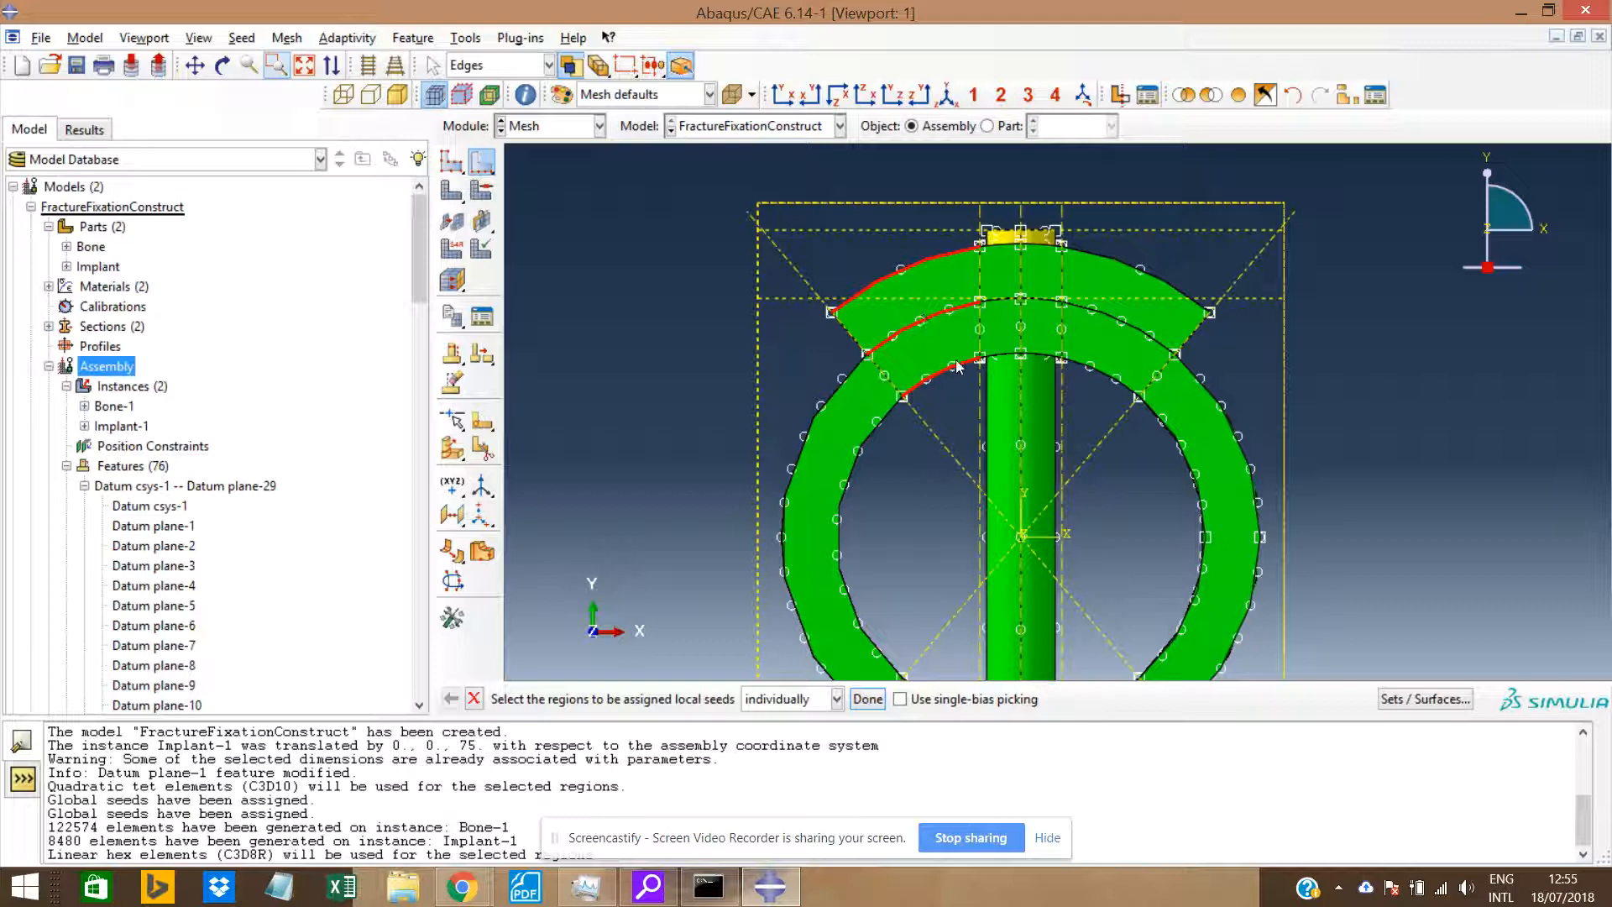
left_click_drag(958, 367, 991, 425, "ctrl+alt")
scroll(958, 367, "down", 5)
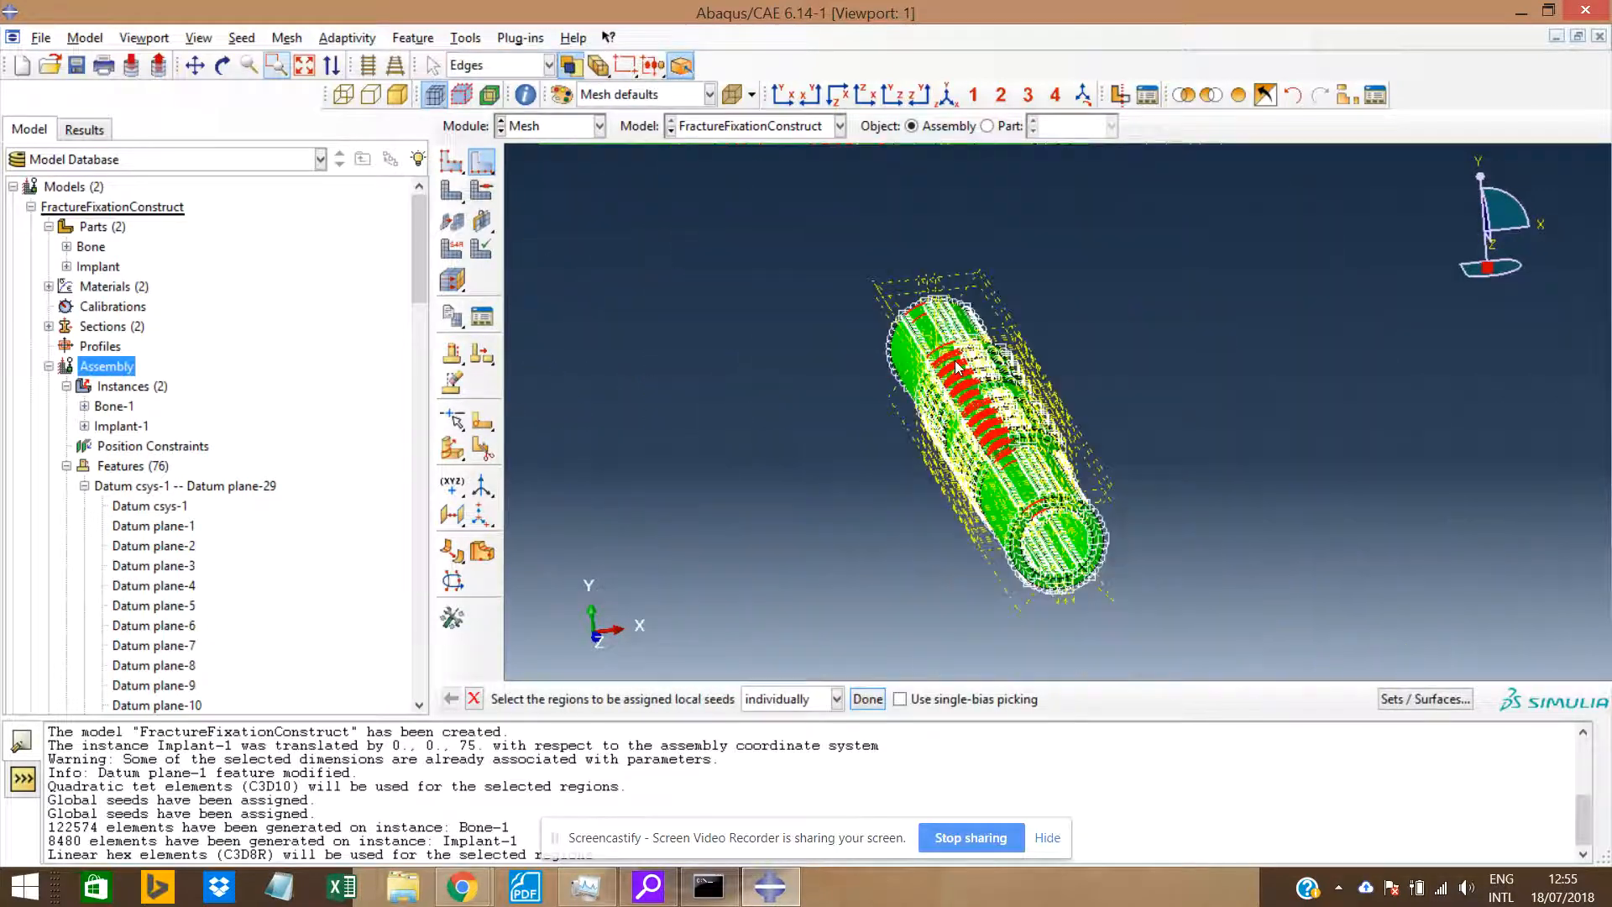
left_click(783, 94)
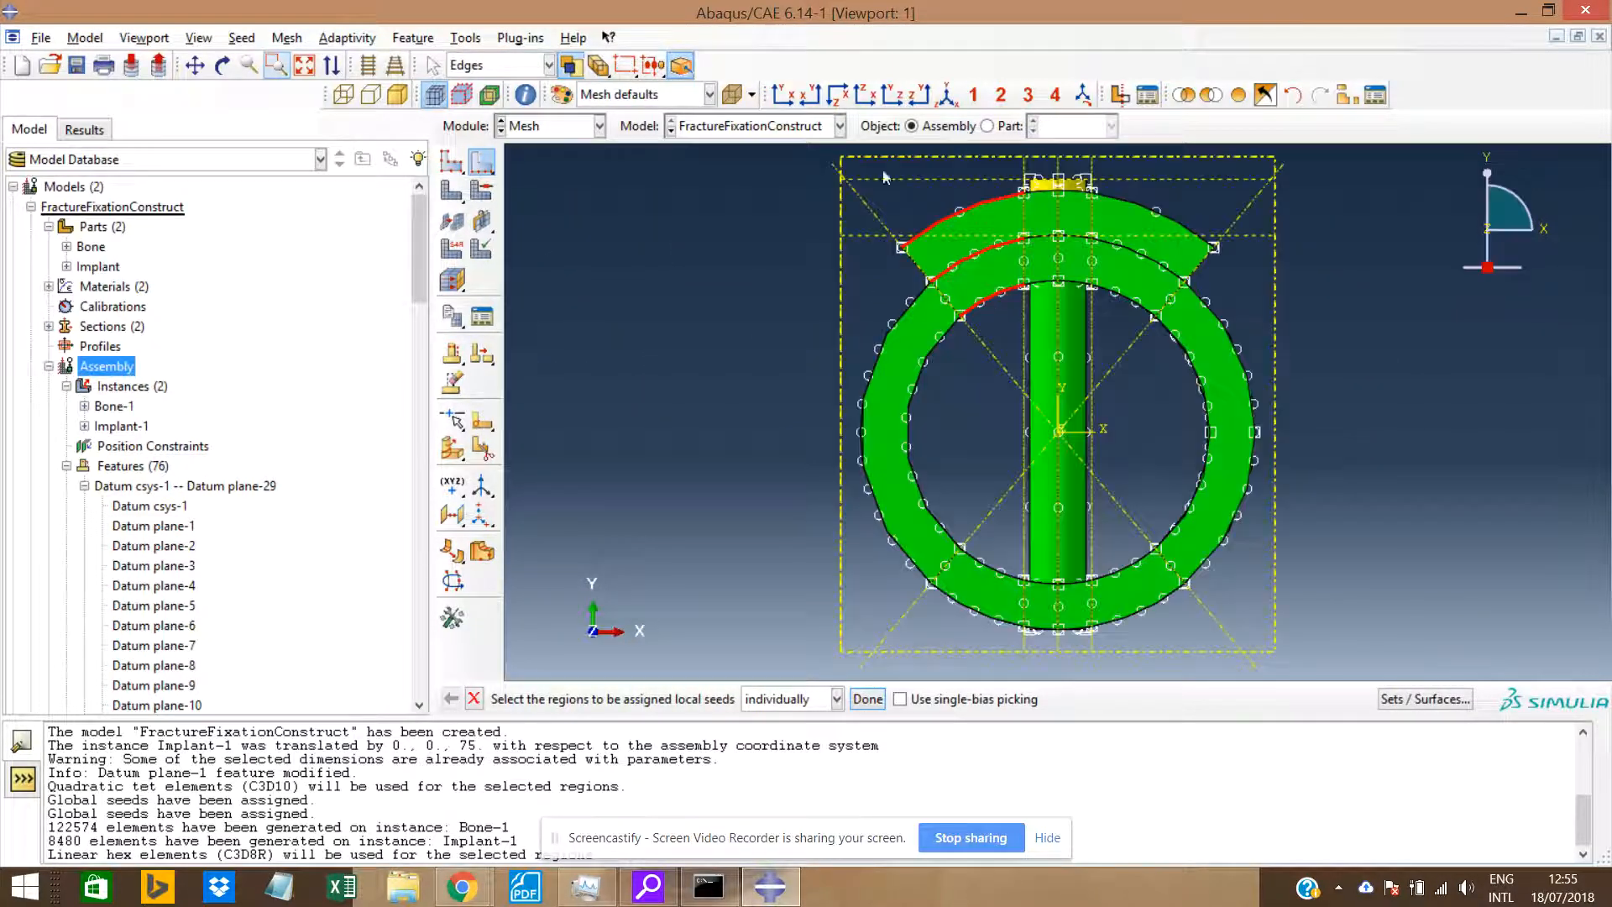
left_click_drag(1138, 186, 1132, 327, "shift")
scroll(1134, 303, "up", 3)
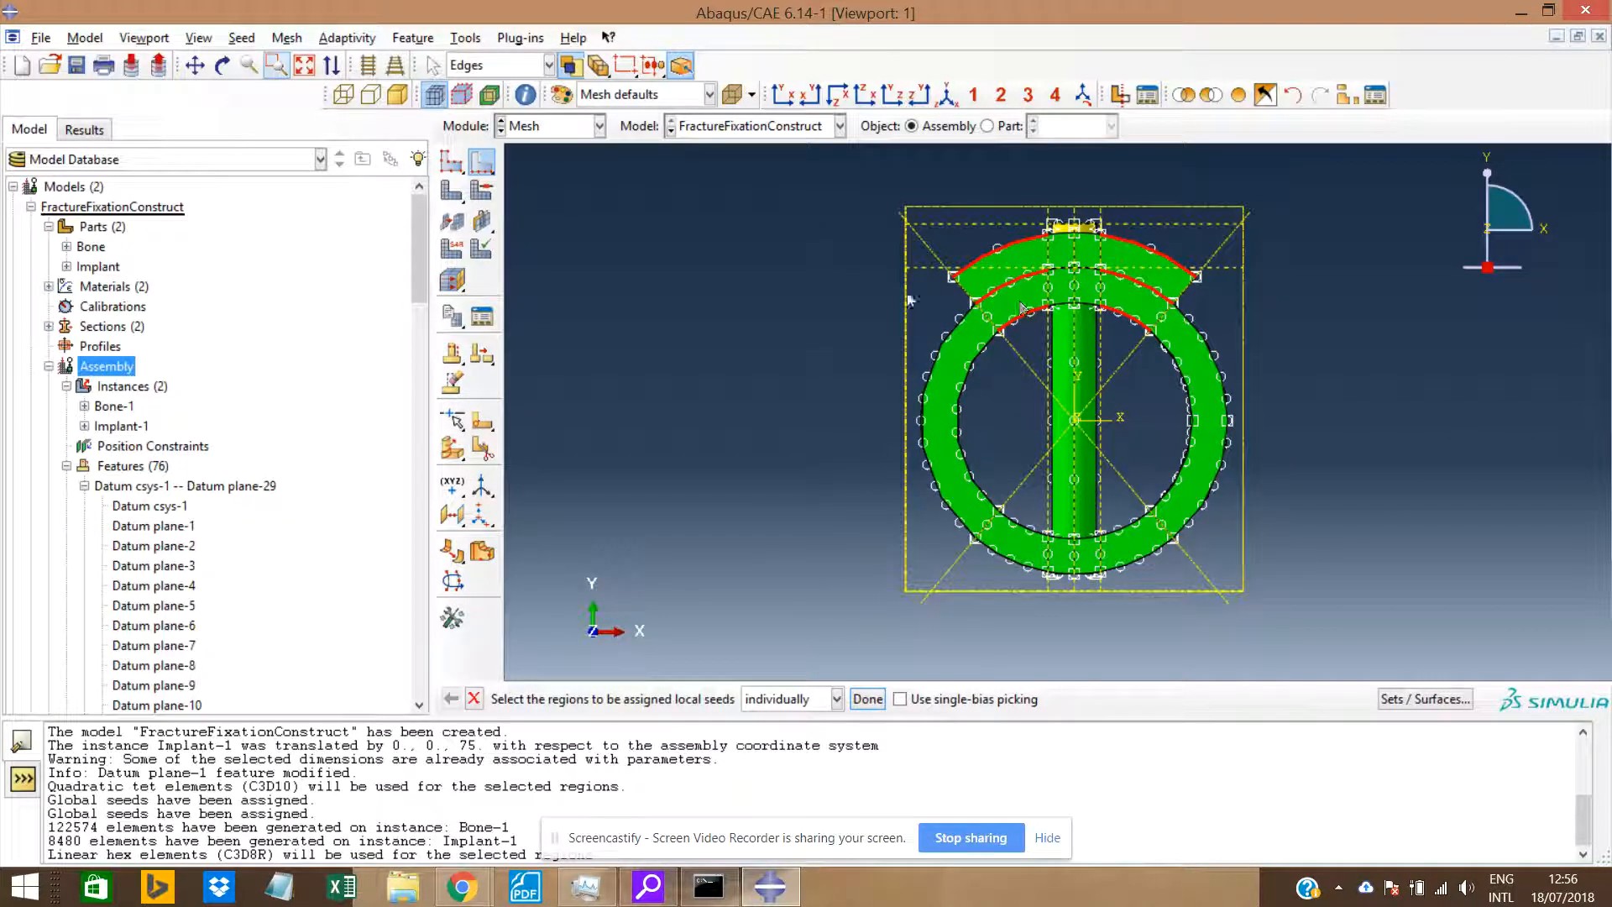
left_click(870, 700)
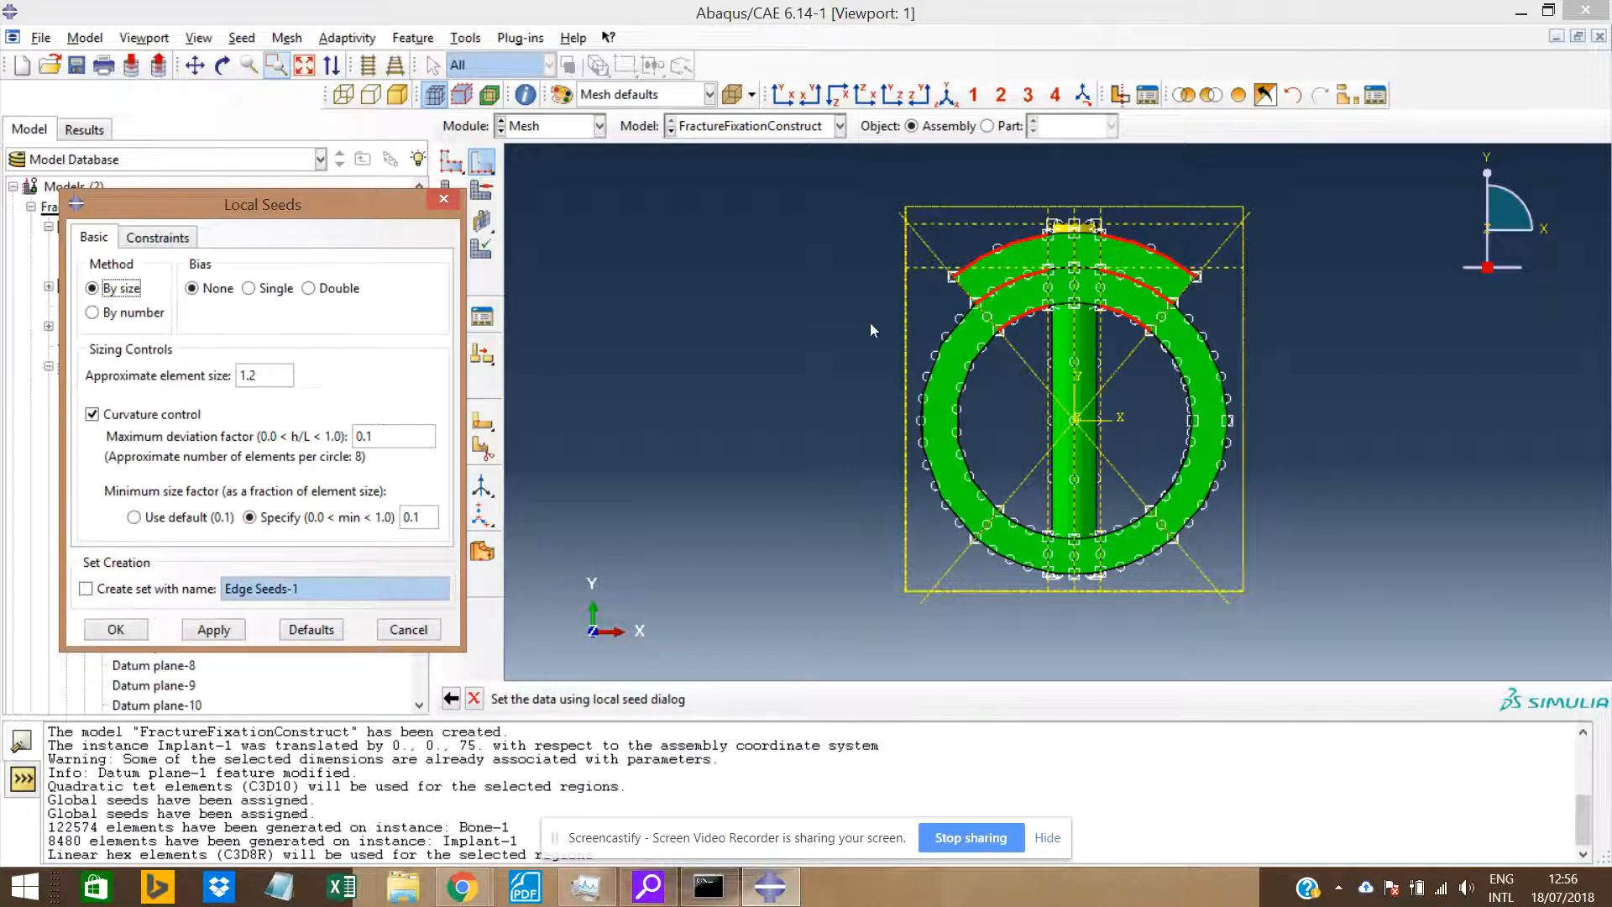
Seed the selected arc edges by number with 4 elements per edge and no bias.
left_click(130, 317)
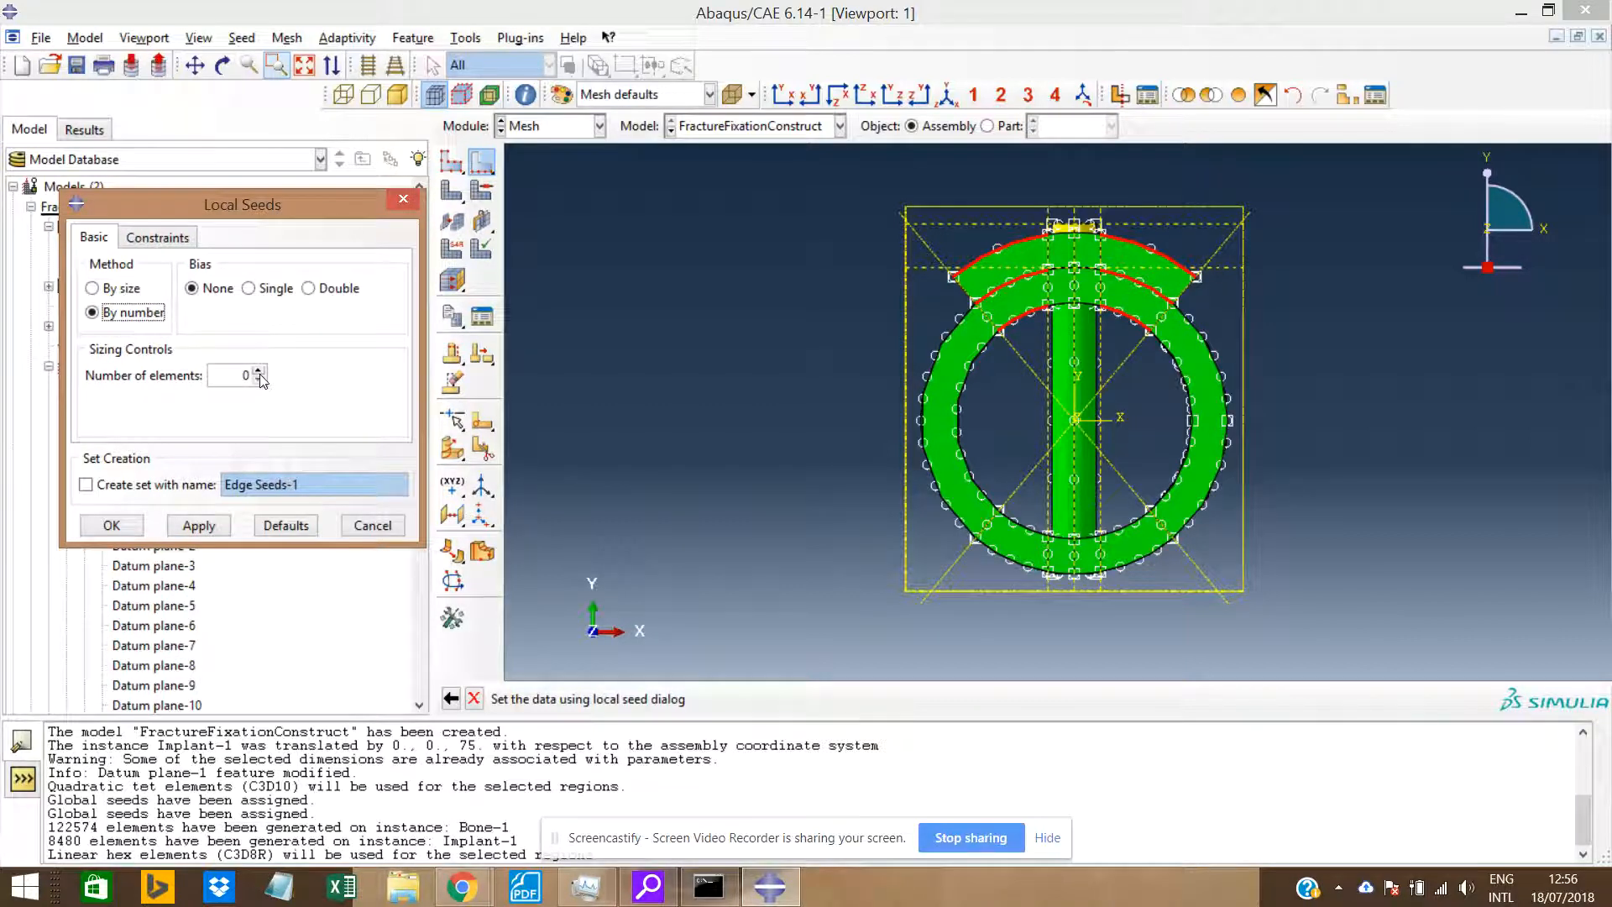
scroll(1040, 300, "up", 3)
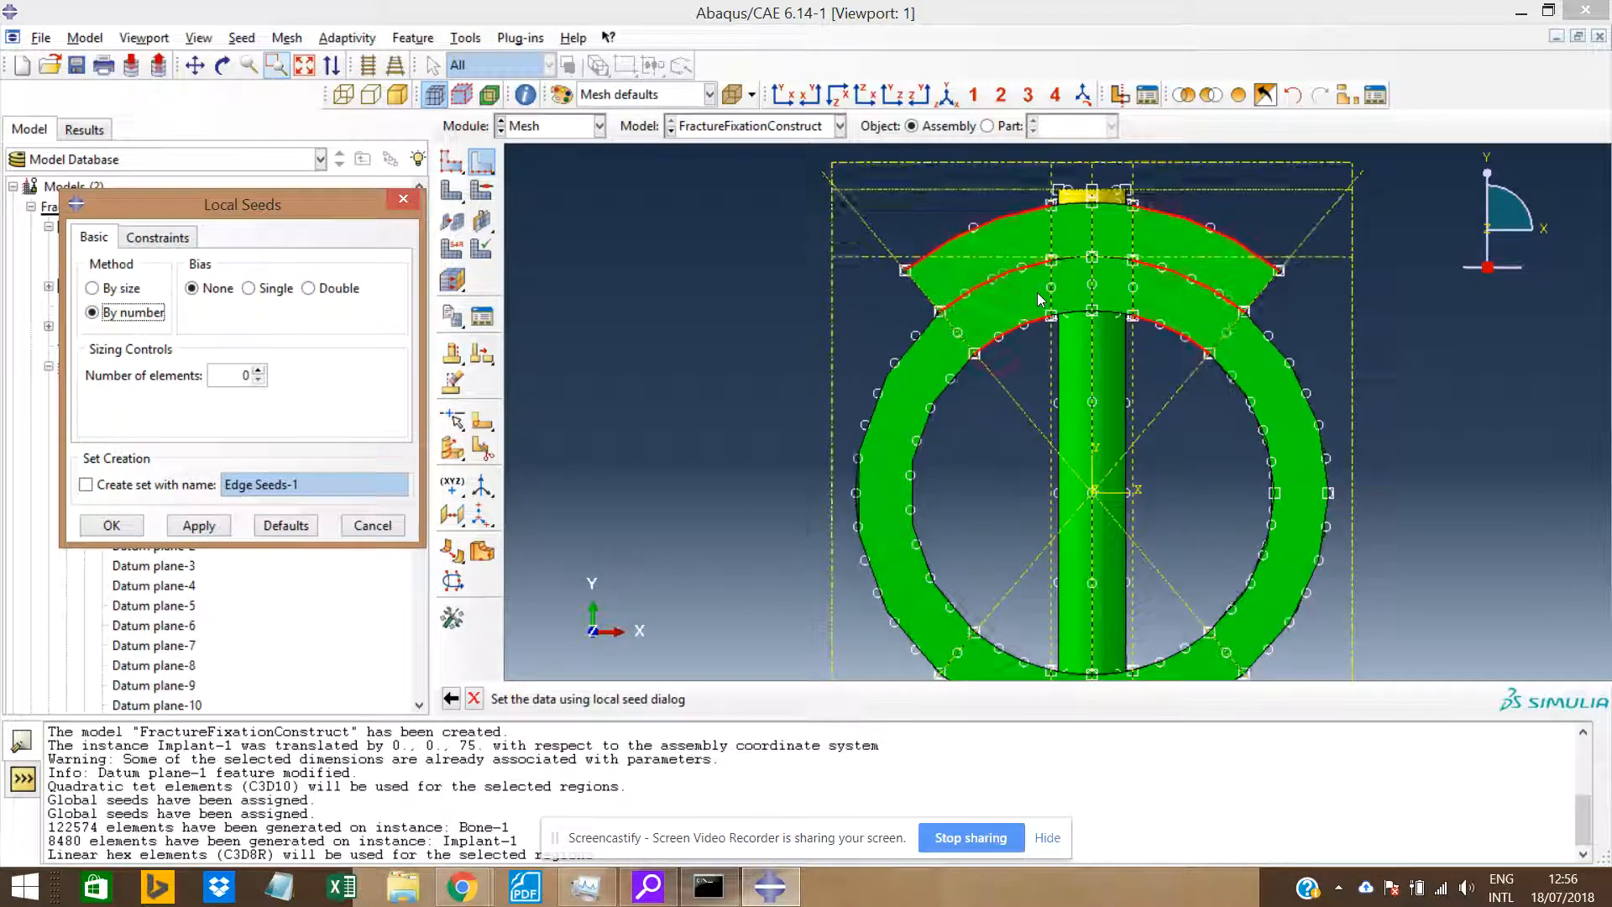
scroll(1037, 292, "up", 2)
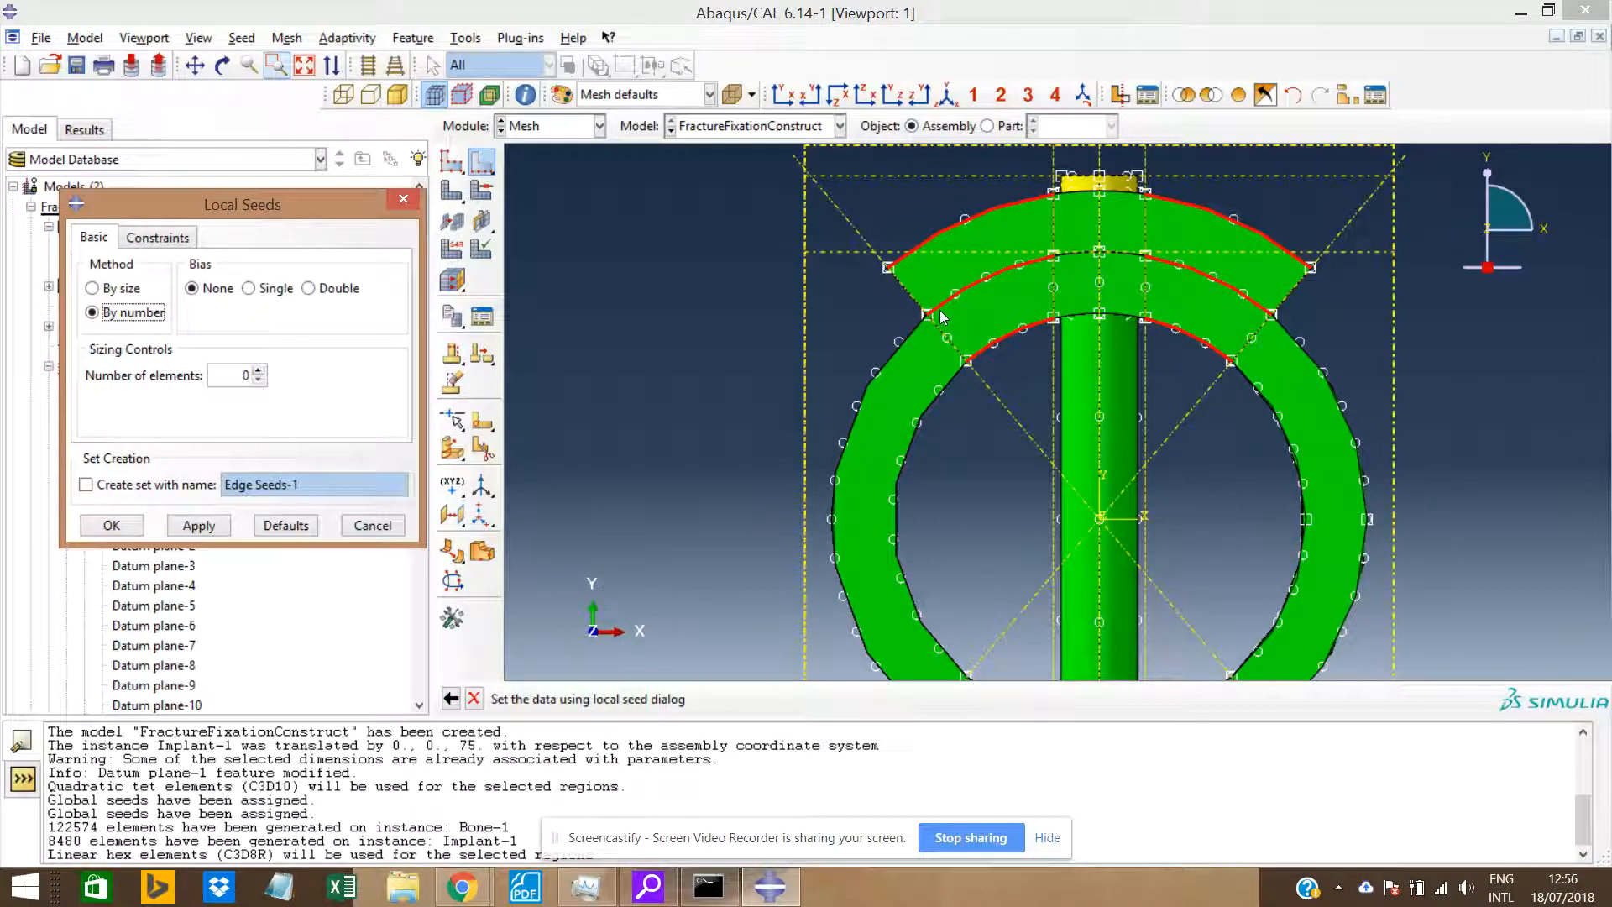
left_click(259, 370)
left_click(210, 528)
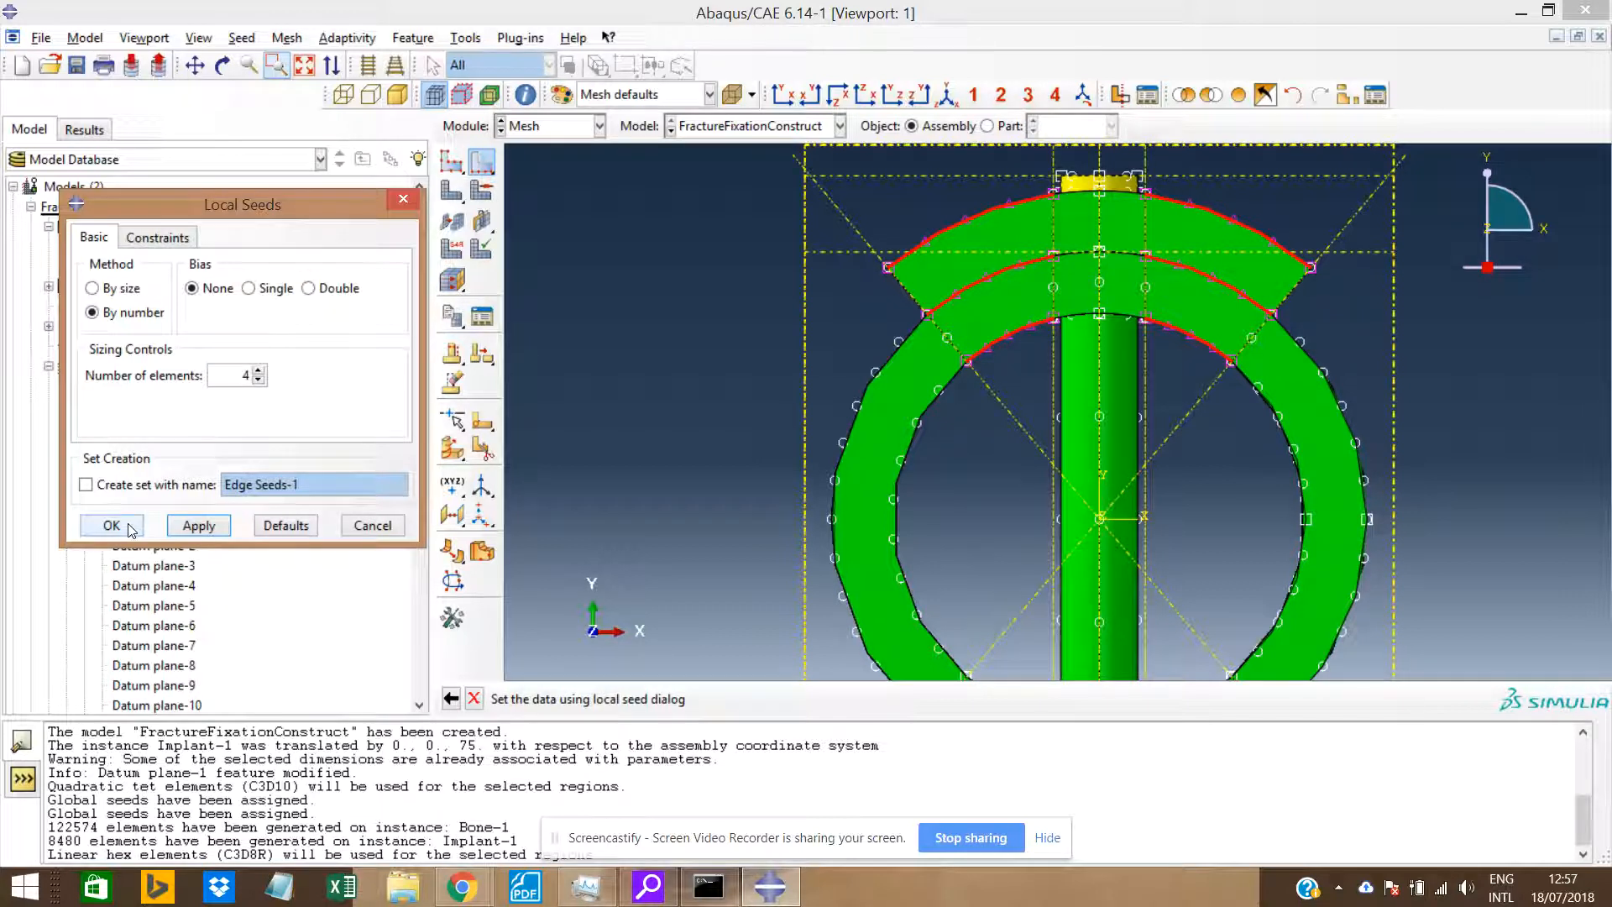
left_click(273, 290)
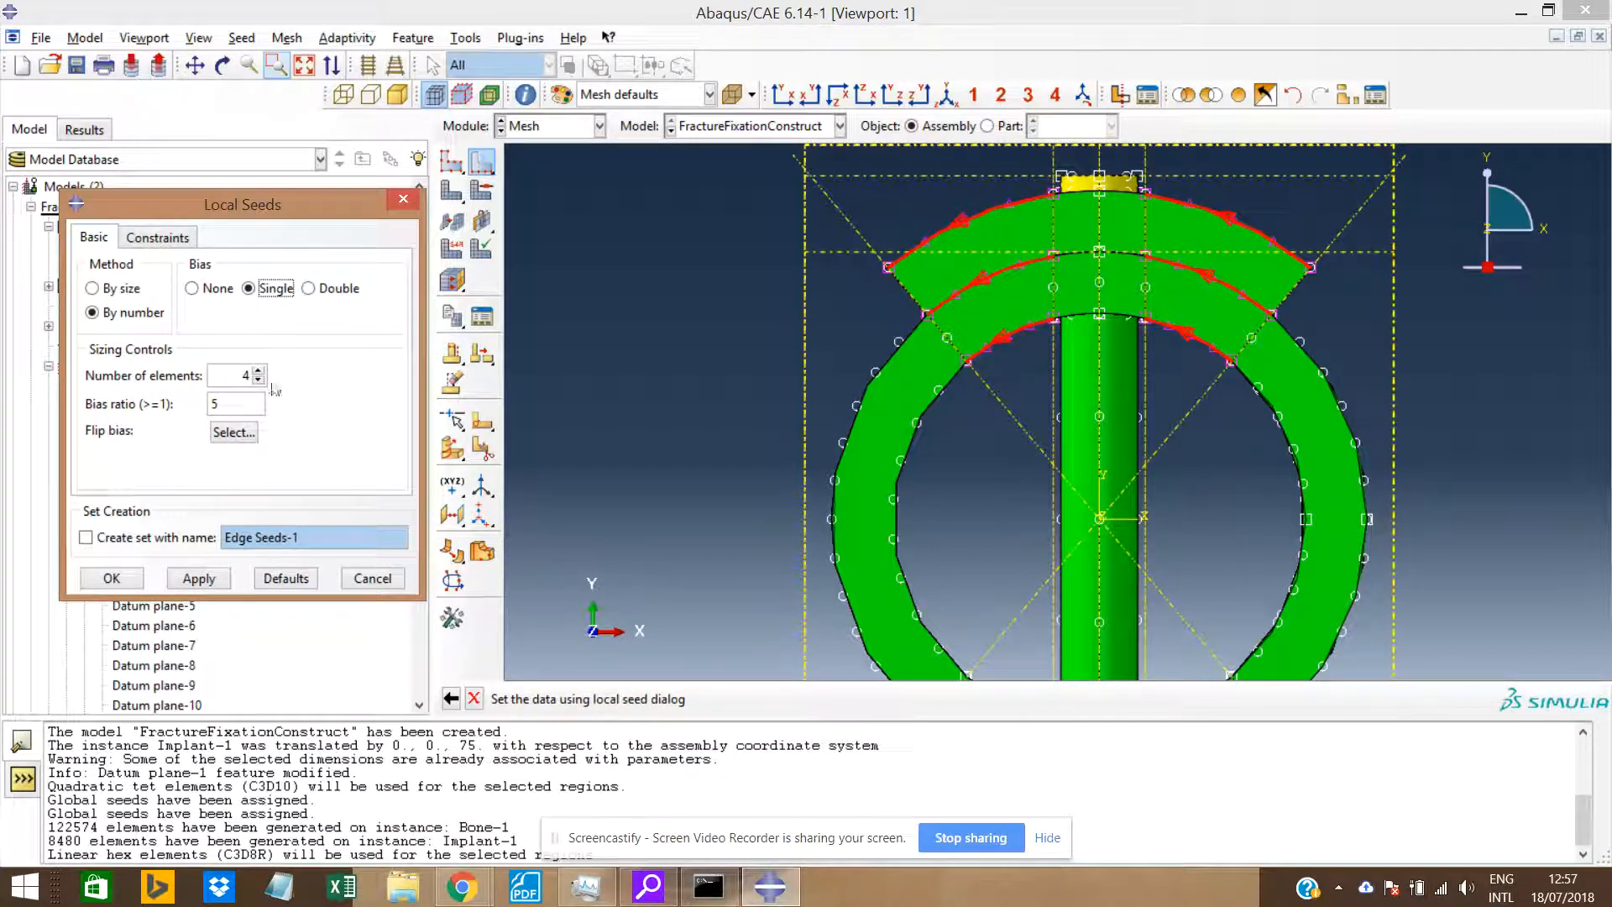
left_click(220, 289)
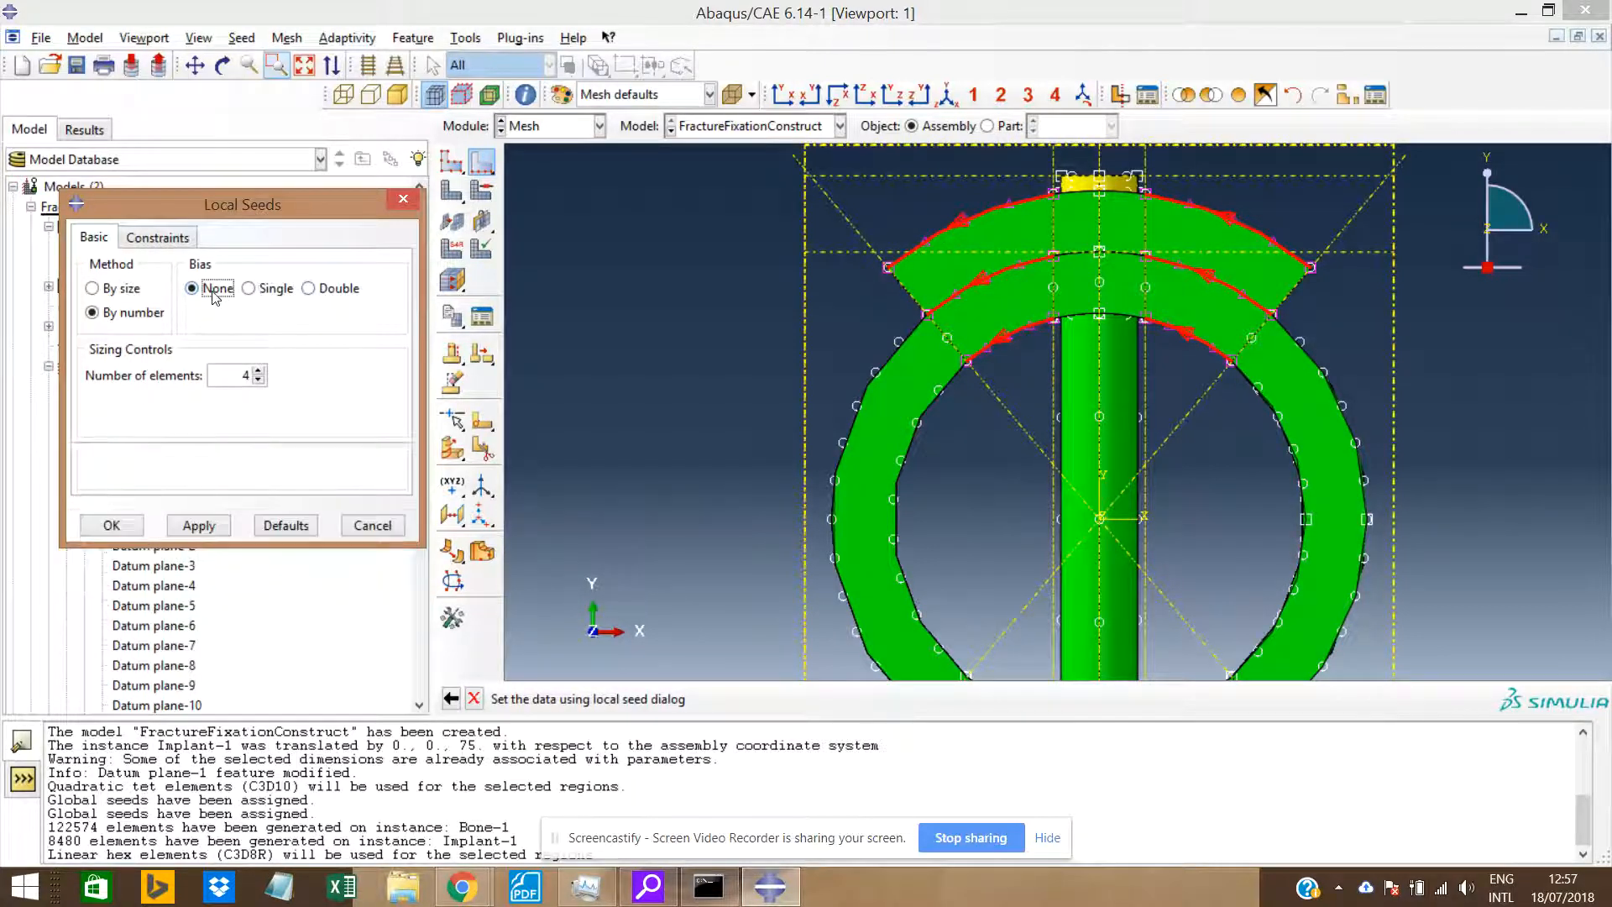
left_click(199, 527)
left_click(112, 525)
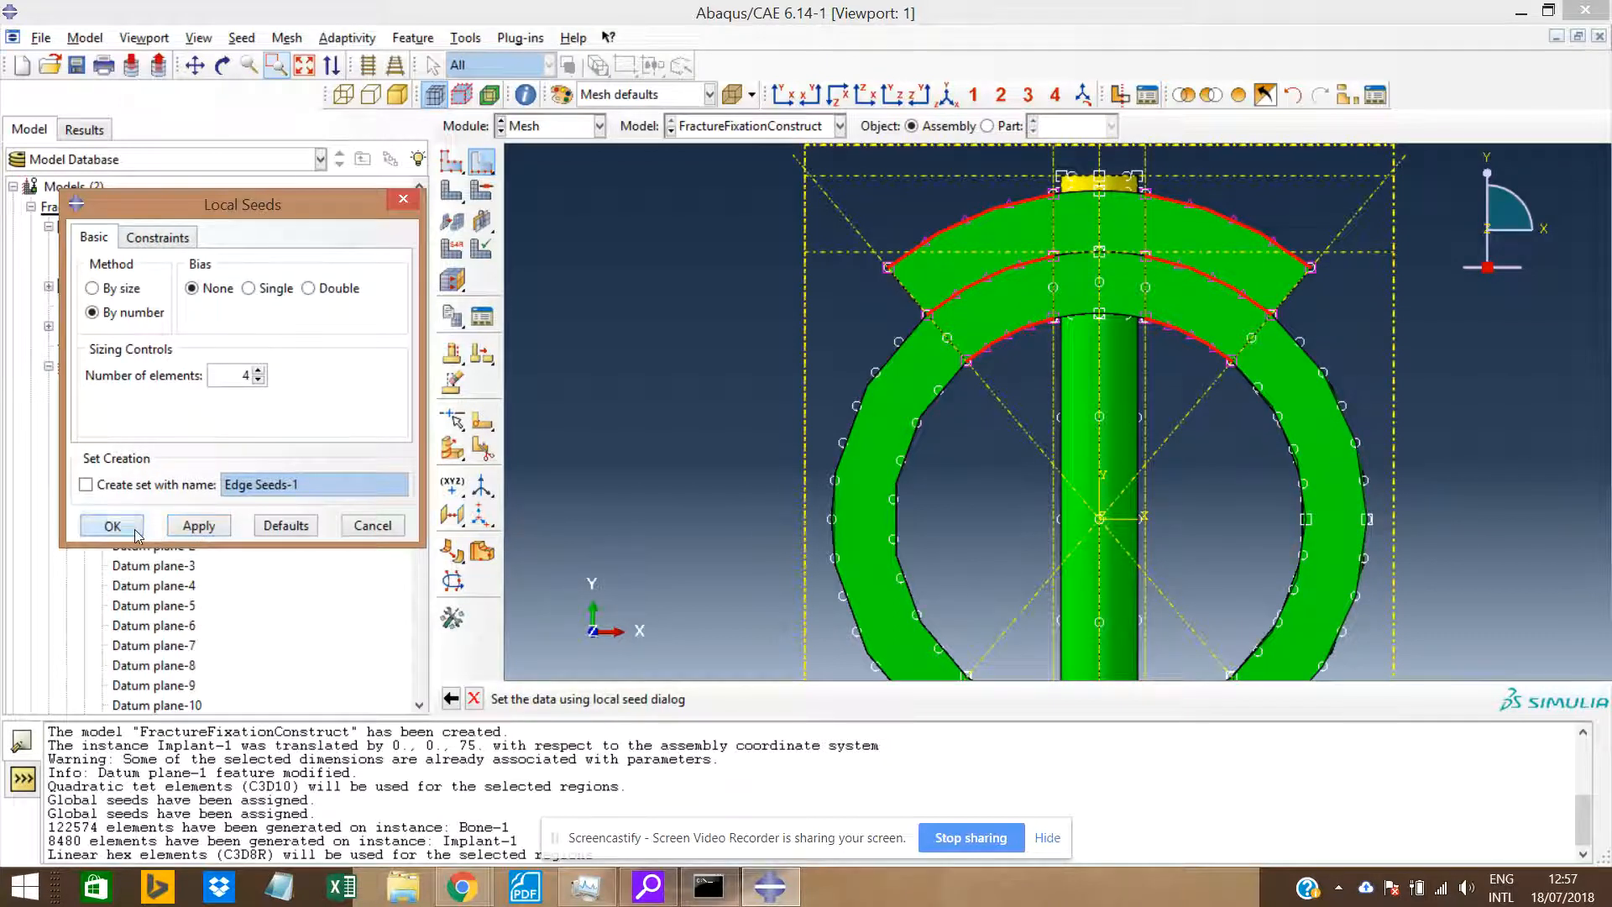
Mesh the Bone-1 and Implant-1 part instances together.
scroll(989, 354, "down", 3)
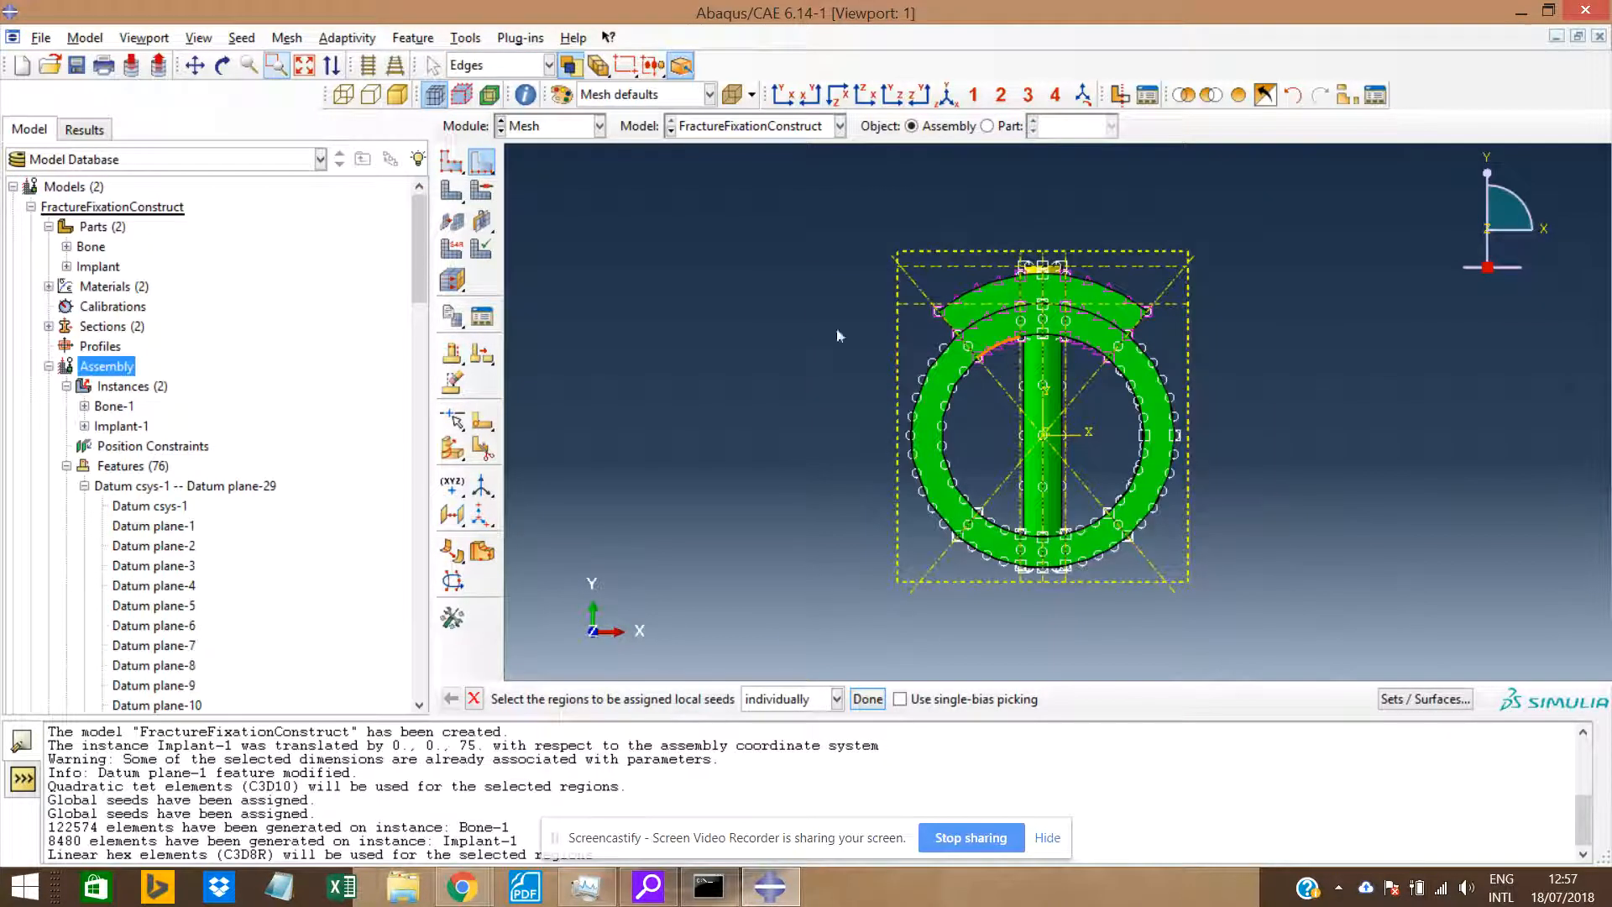
left_click(287, 39)
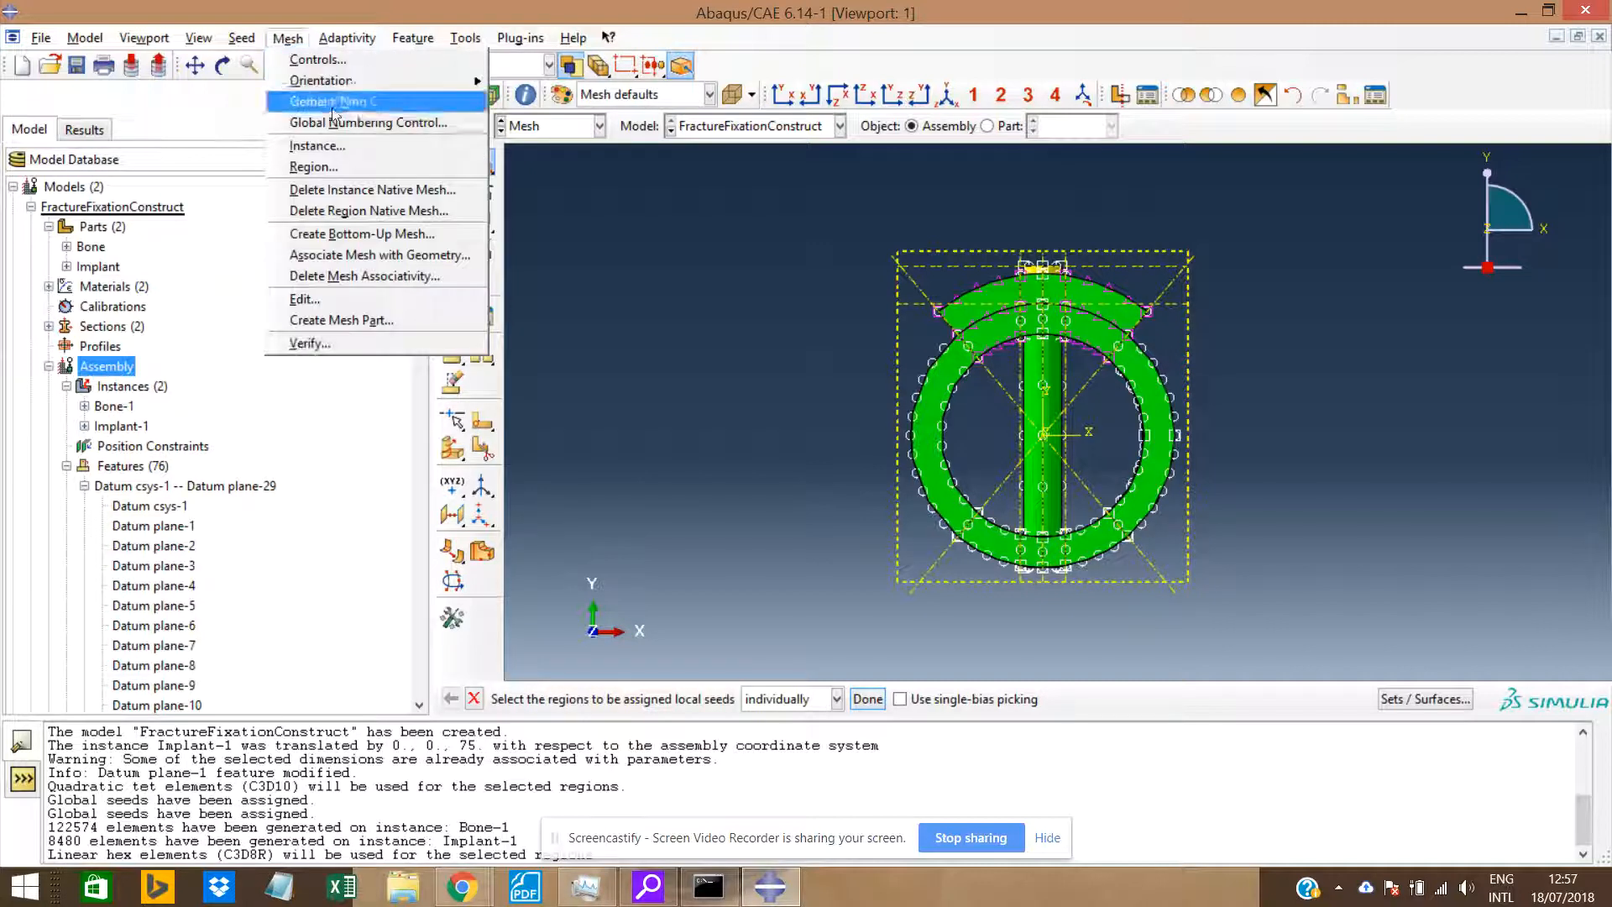
left_click(336, 143)
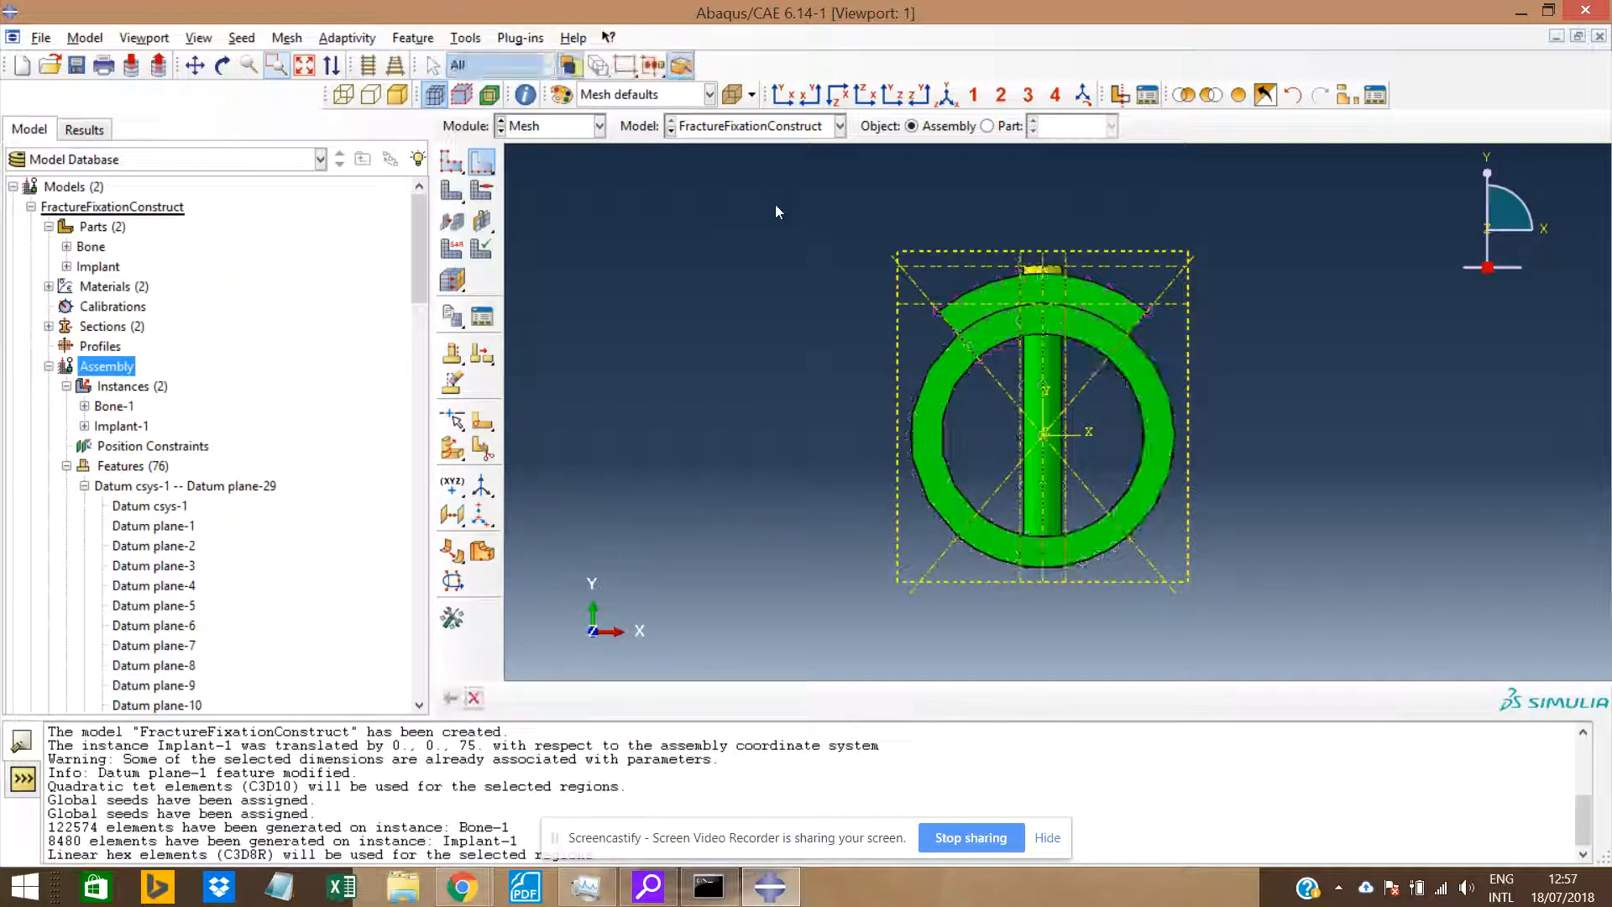
left_click_drag(777, 204, 1290, 636)
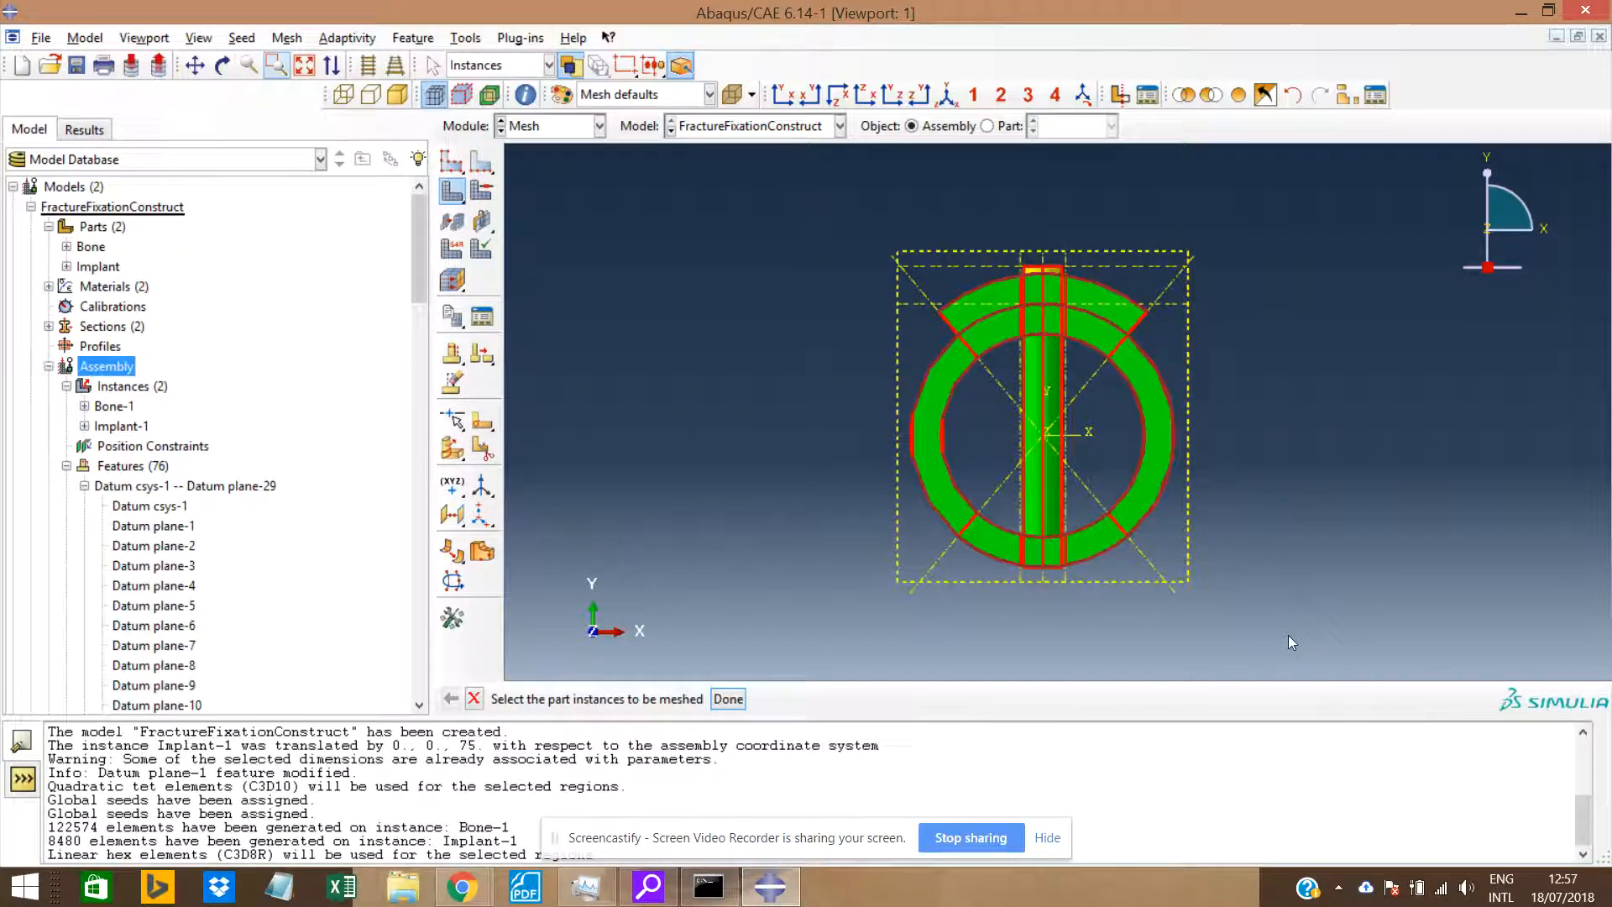
middle_click(1288, 635)
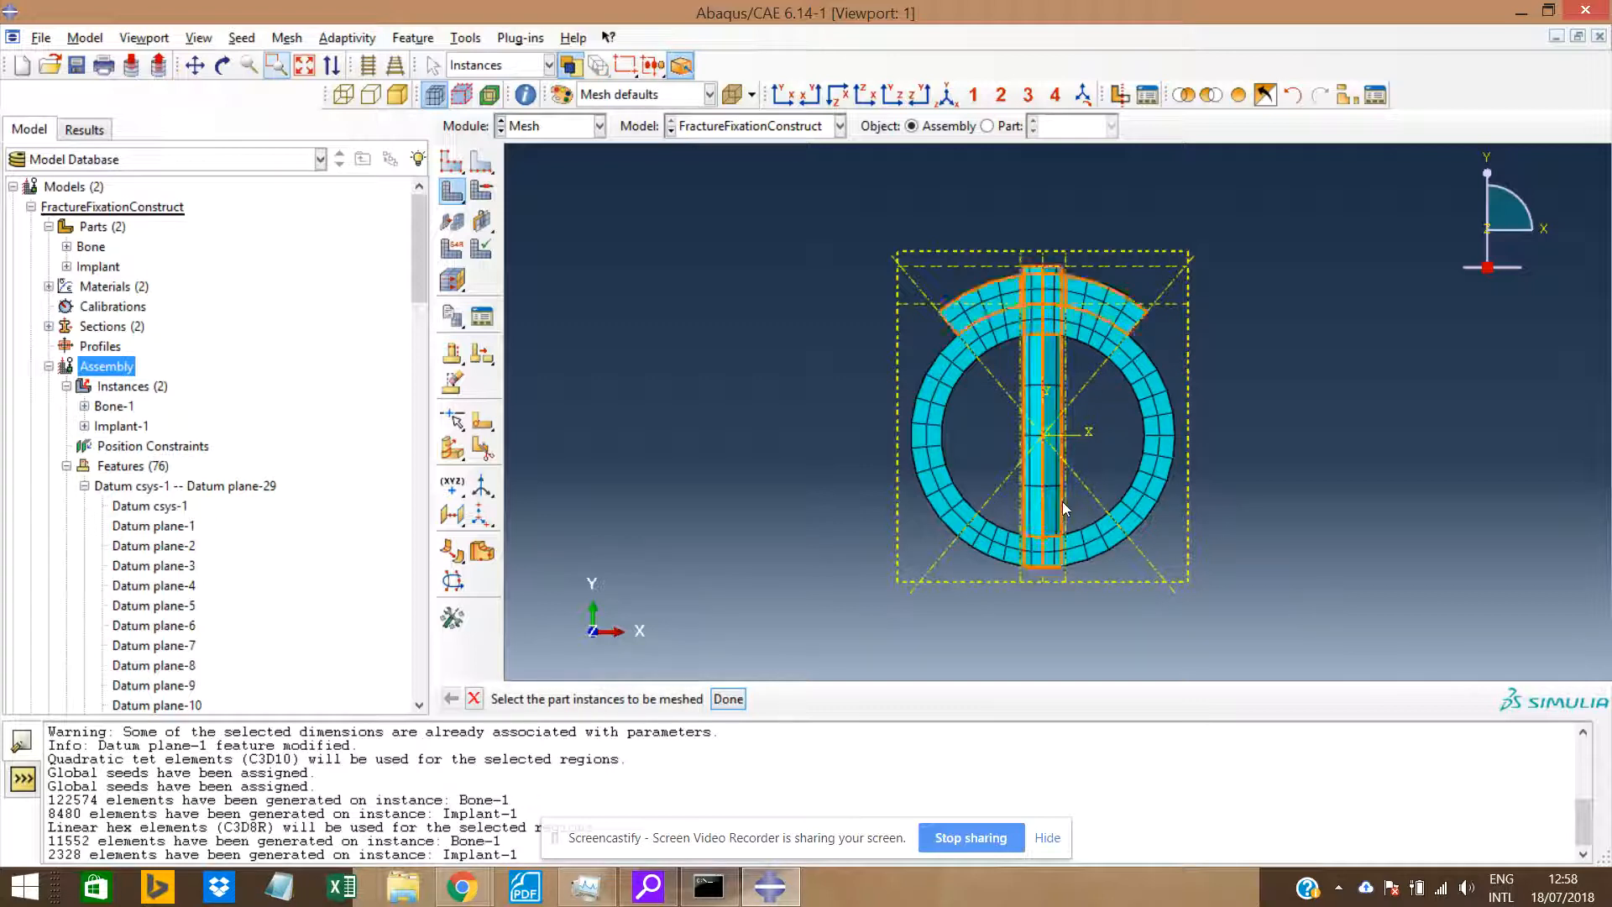
Examine the generated mesh of the bone and plate in the XZ view and lengthwise in the YZ view.
left_click_drag(1061, 502, 968, 208, "ctrl+alt")
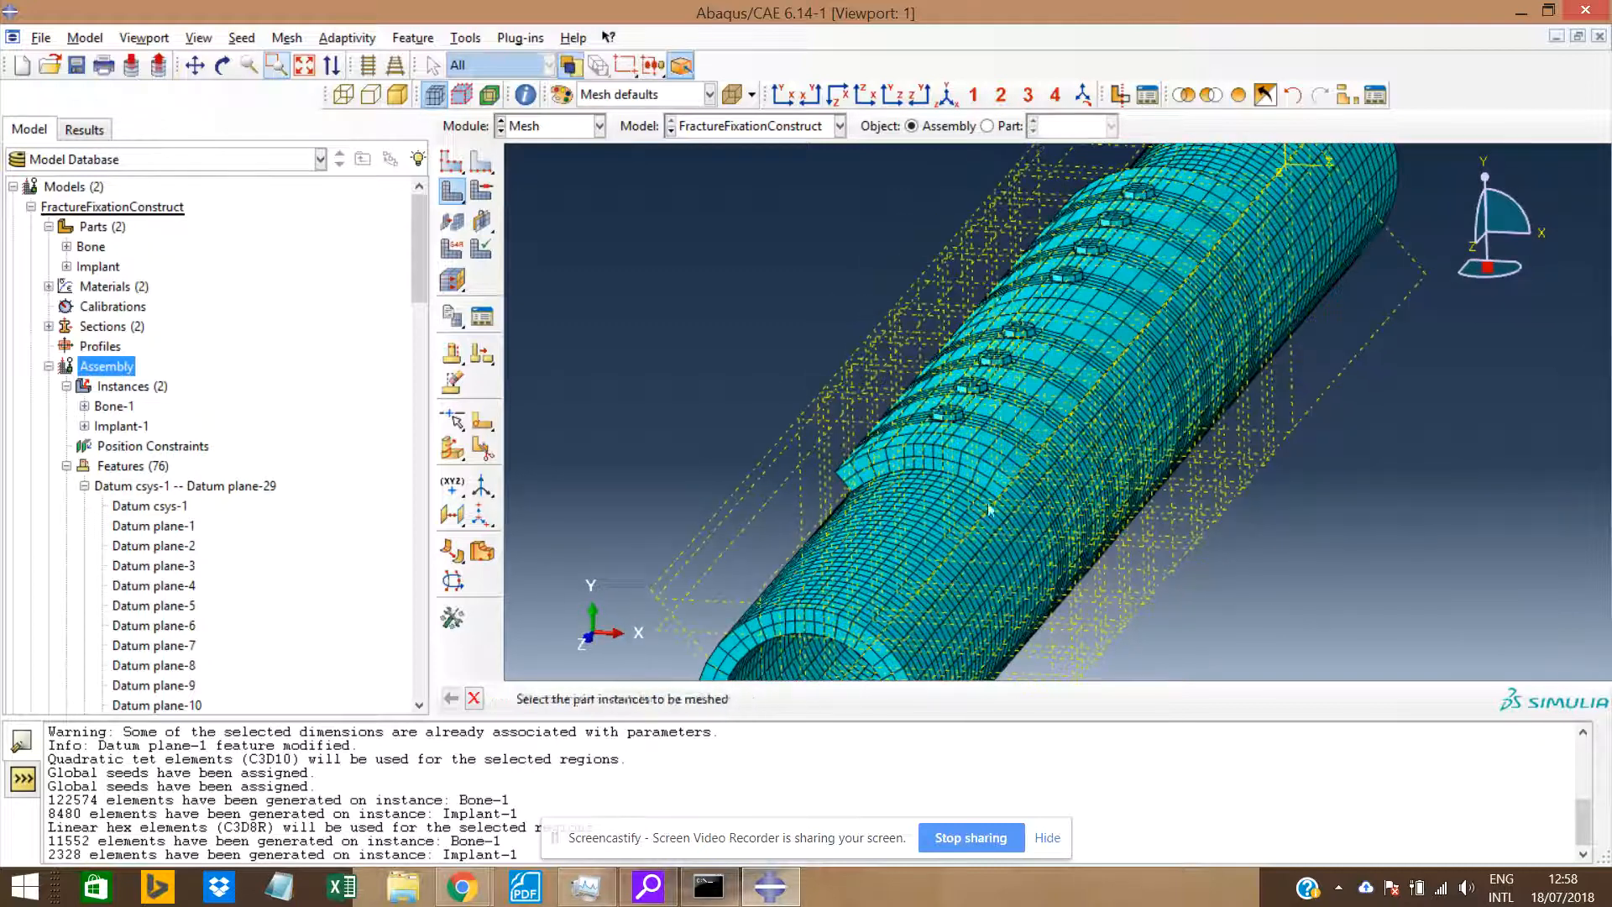
left_click(811, 94)
left_click(837, 95)
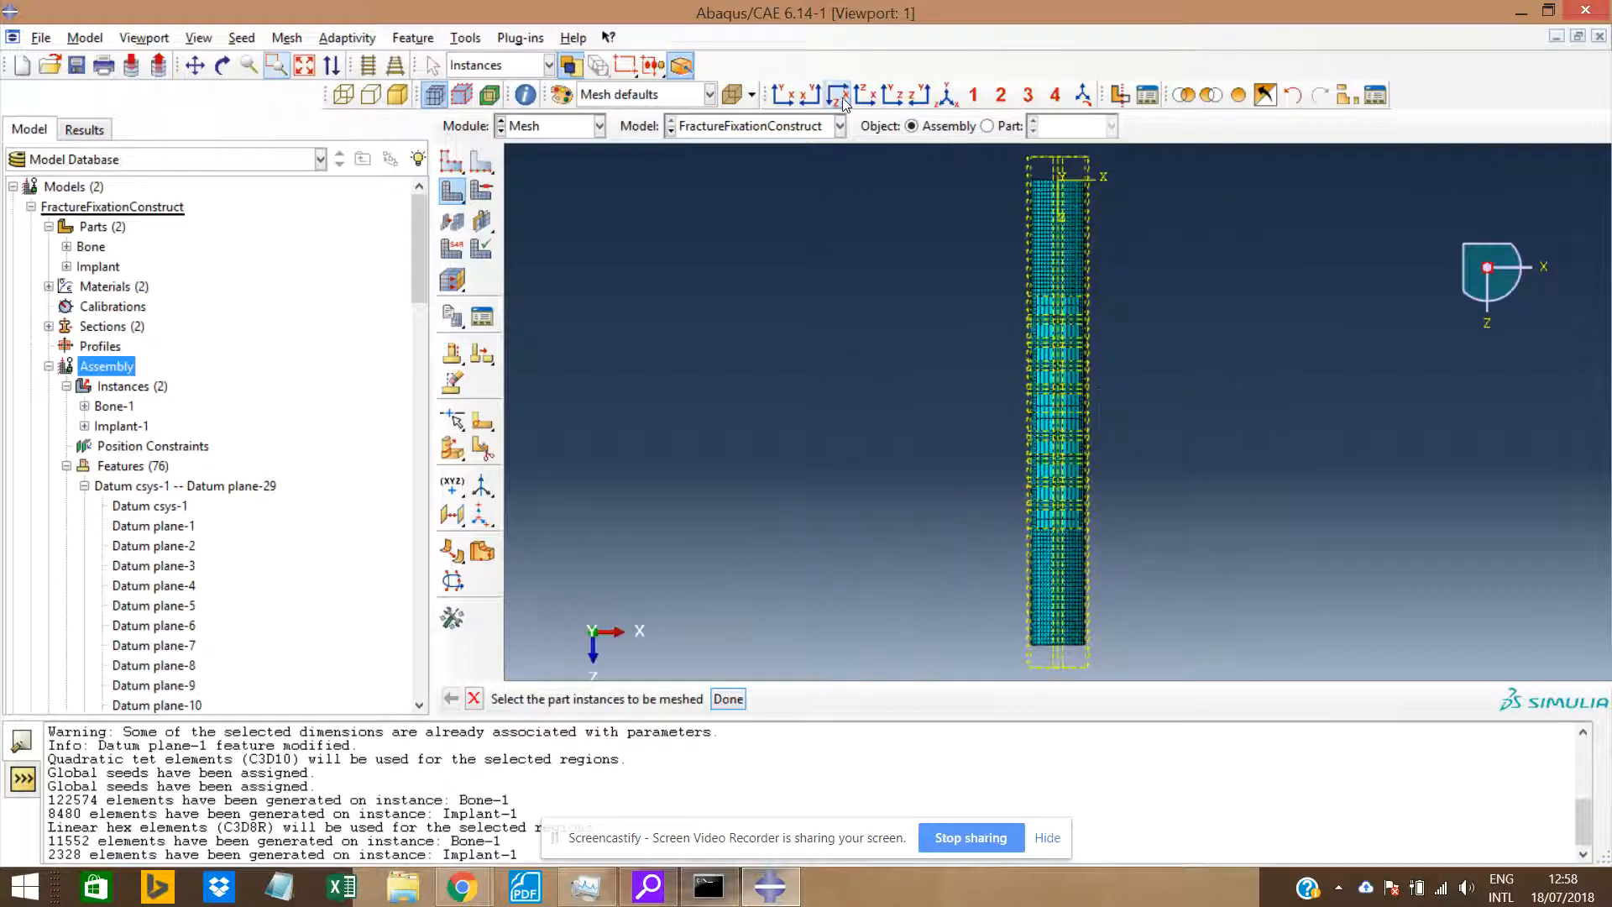
scroll(1009, 480, "up", 4)
scroll(1009, 480, "down", 6)
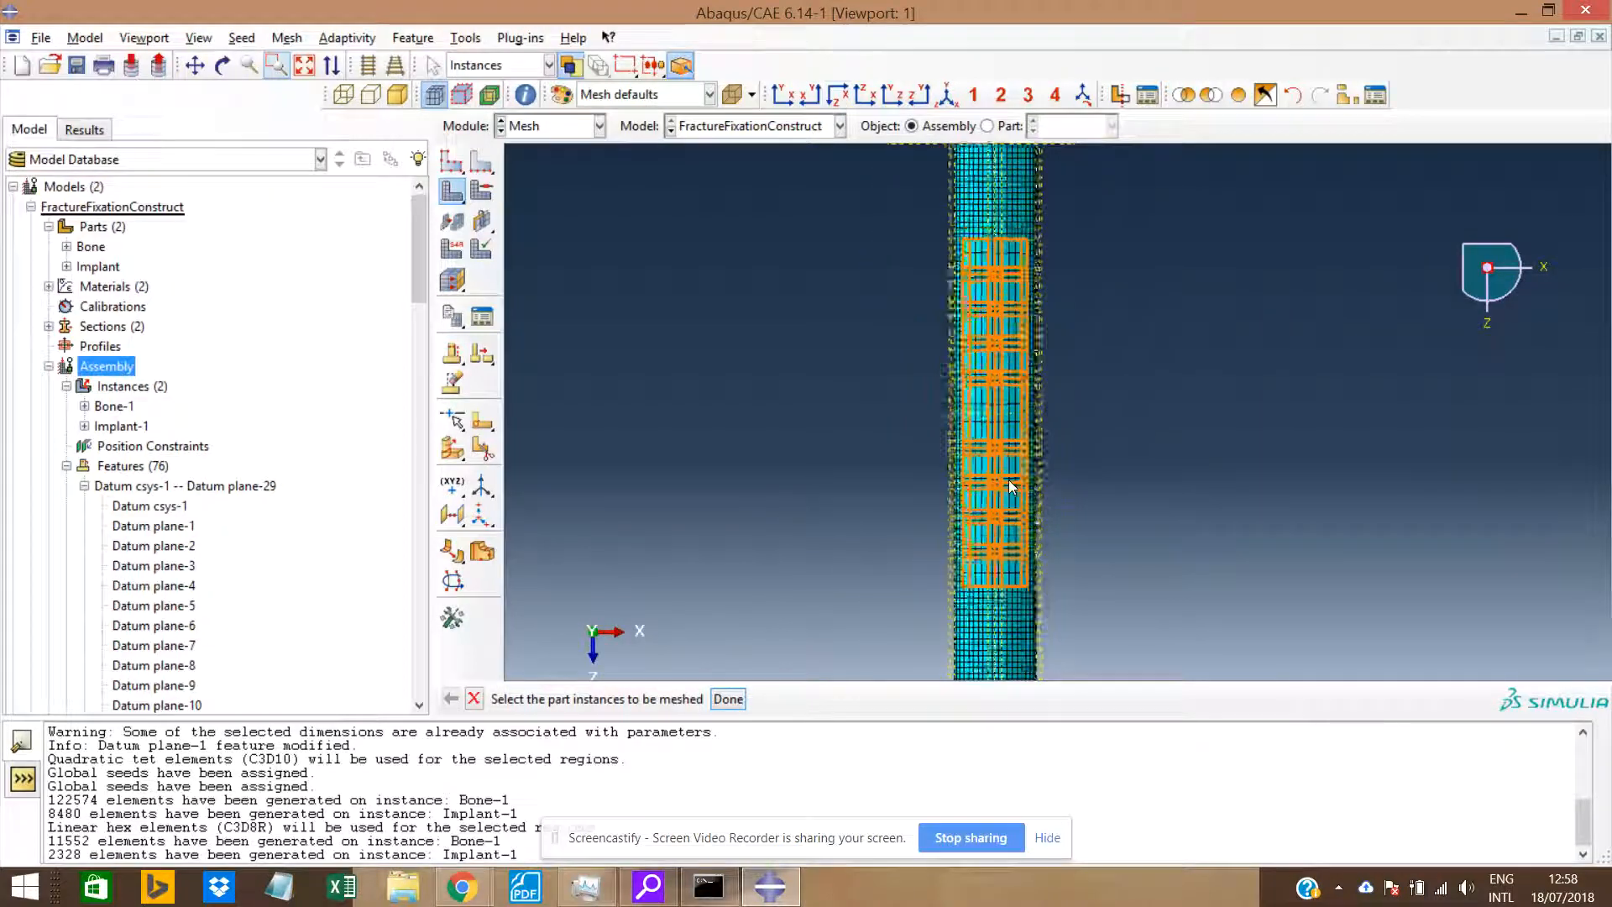
scroll(1010, 481, "up", 4)
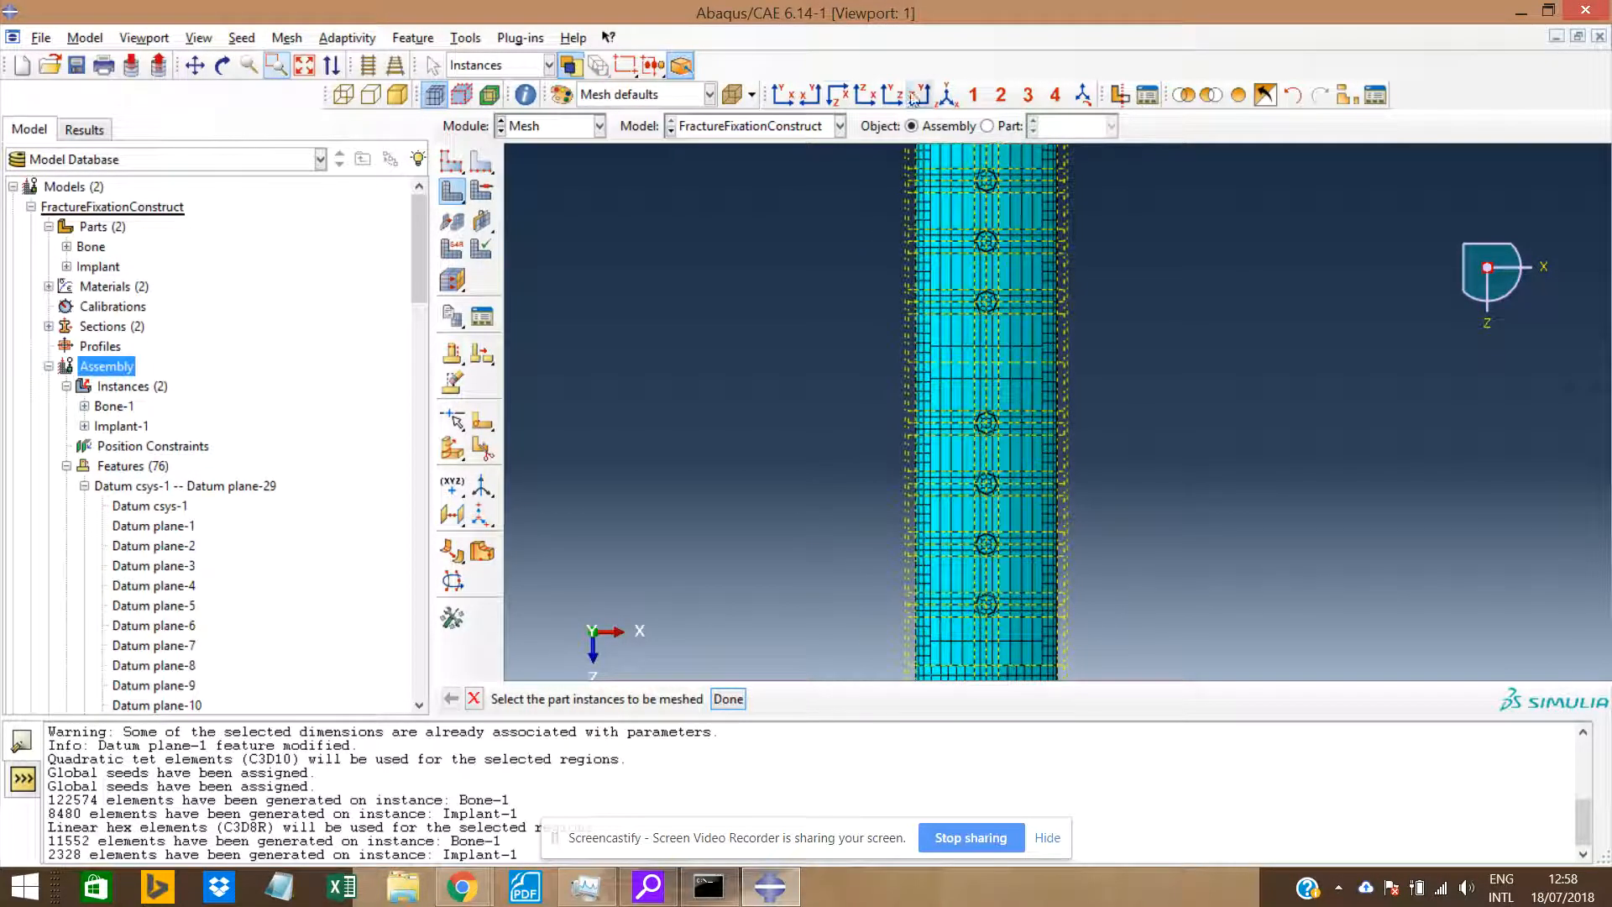
left_click(920, 95)
scroll(828, 384, "up", 3)
scroll(828, 385, "down", 3)
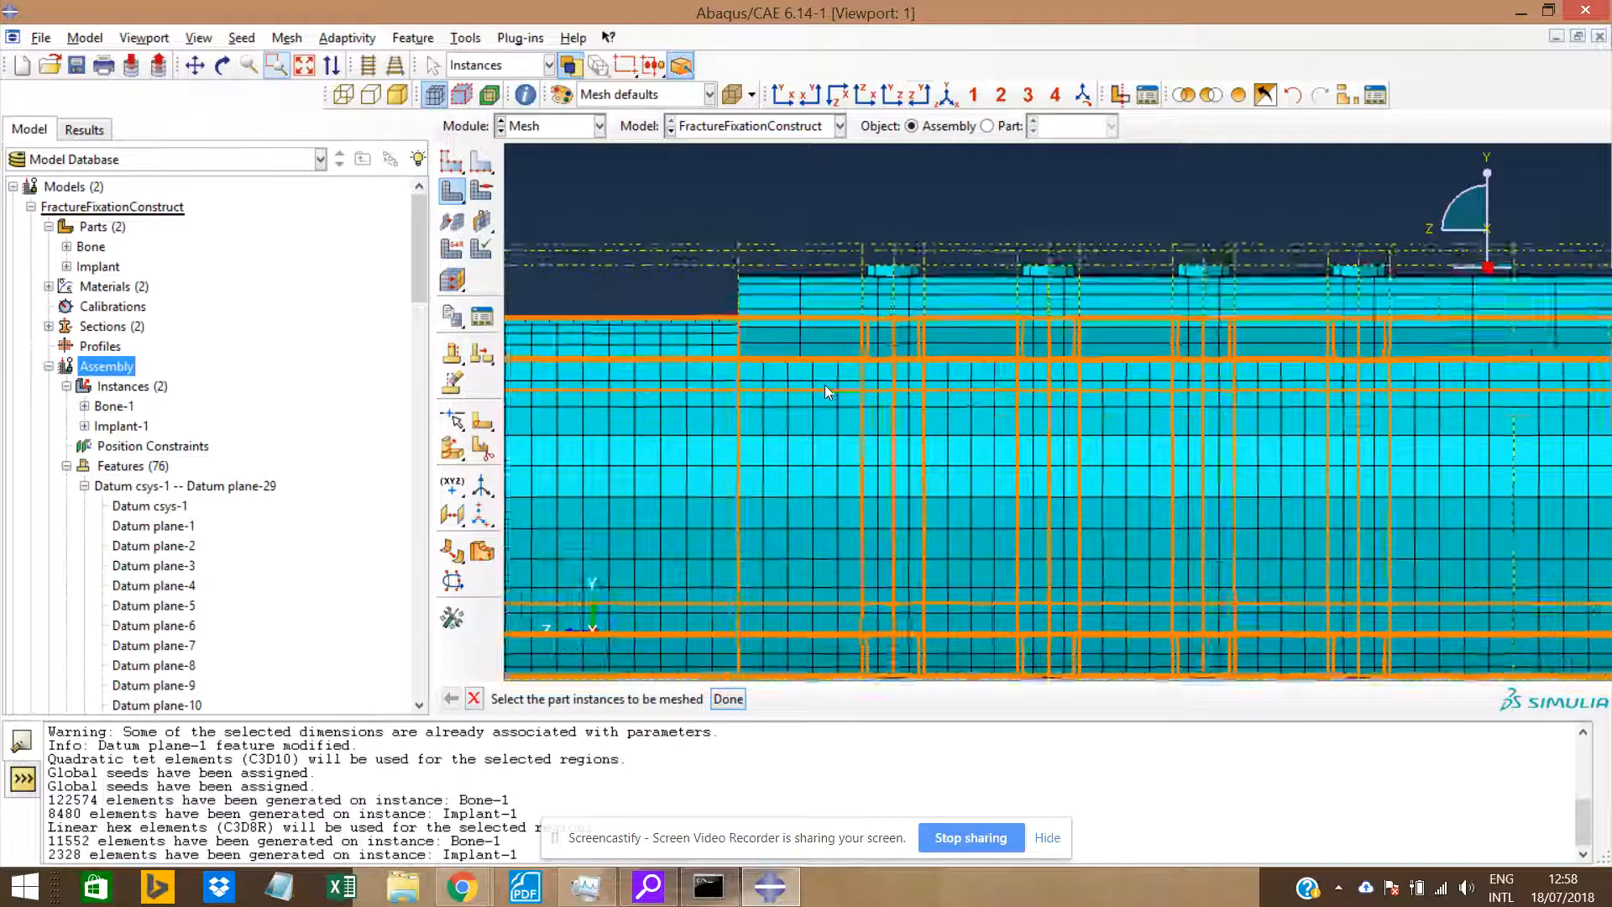
scroll(811, 394, "up", 3)
scroll(811, 391, "up", 3)
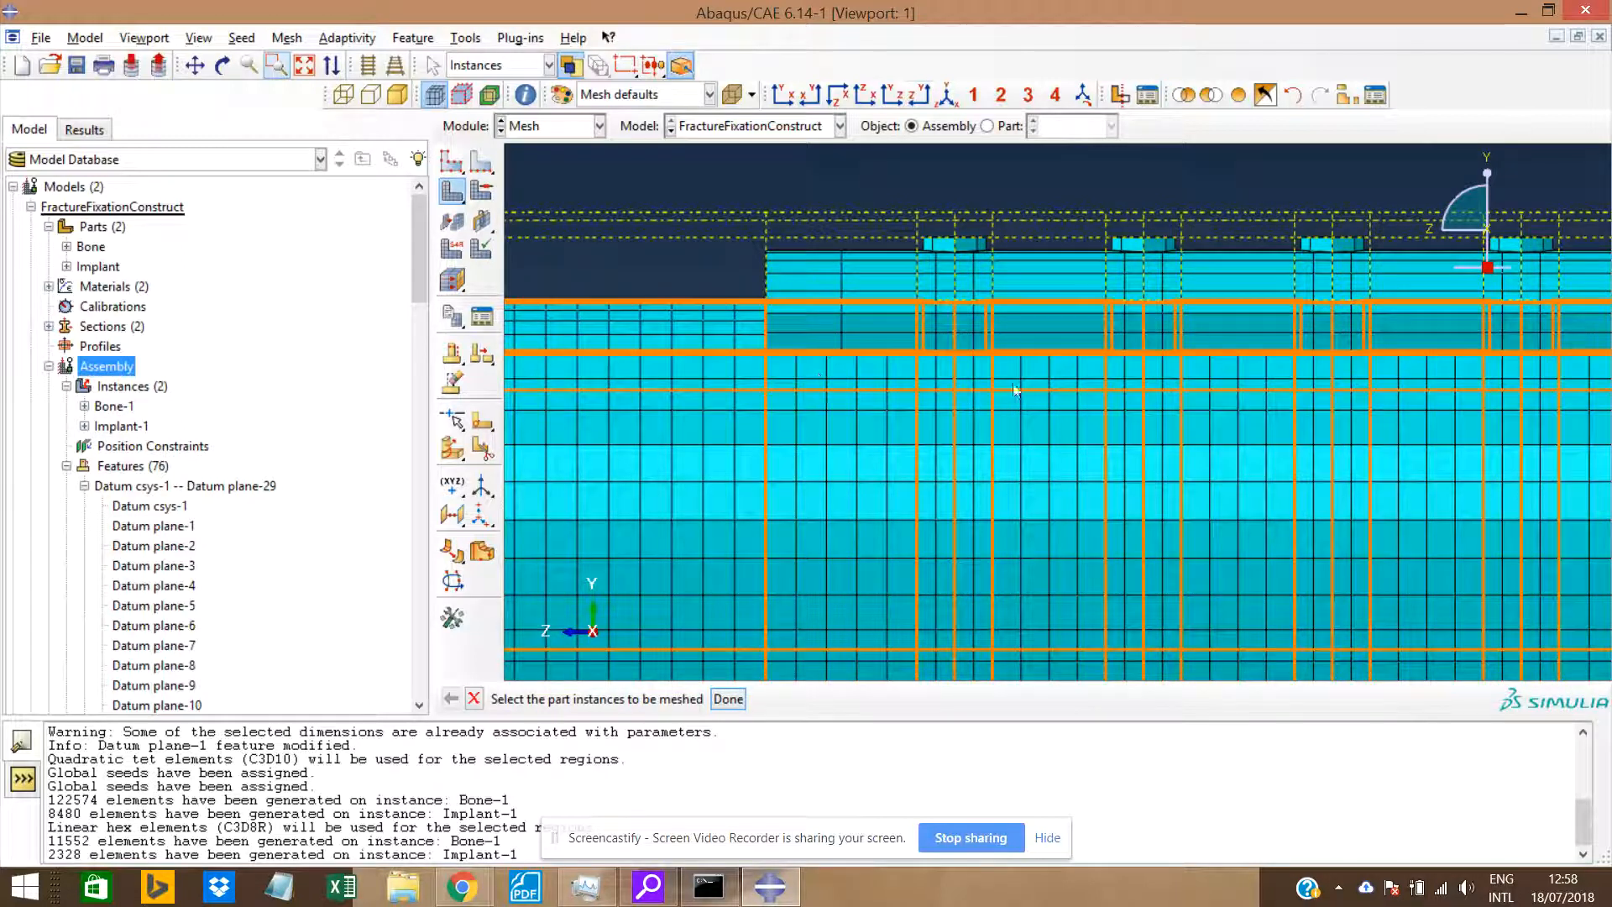
scroll(1089, 455, "down", 3)
scroll(1117, 479, "down", 5)
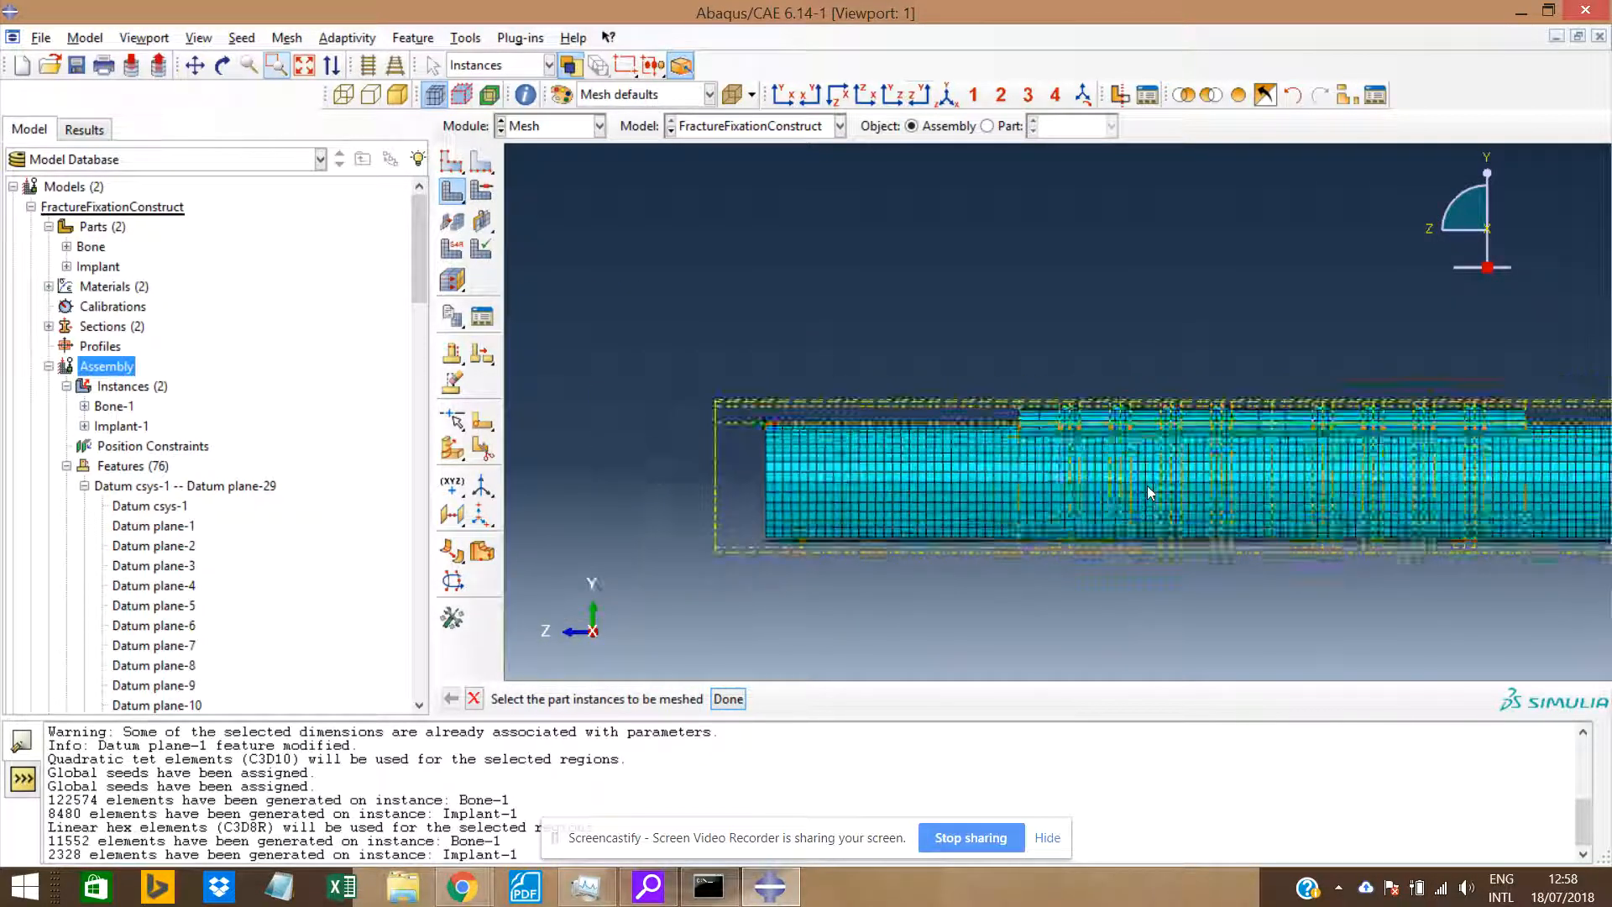
scroll(1251, 494, "up", 3)
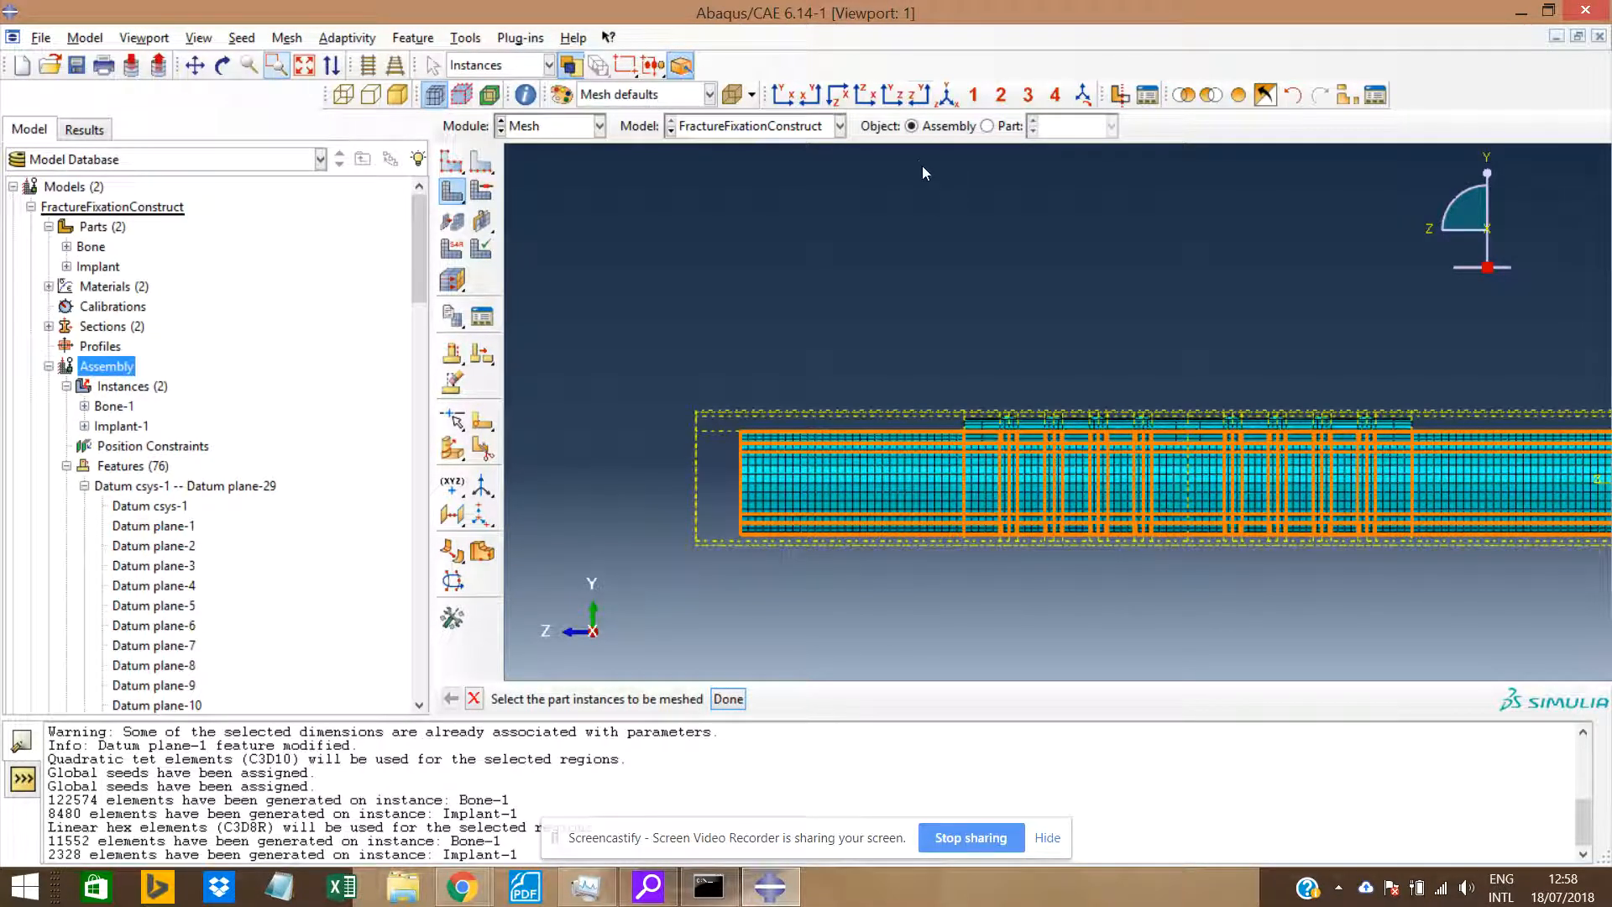
Compare the element distribution in the cross-section, along the plate's side and around the screw heads in the XZ view.
left_click(784, 94)
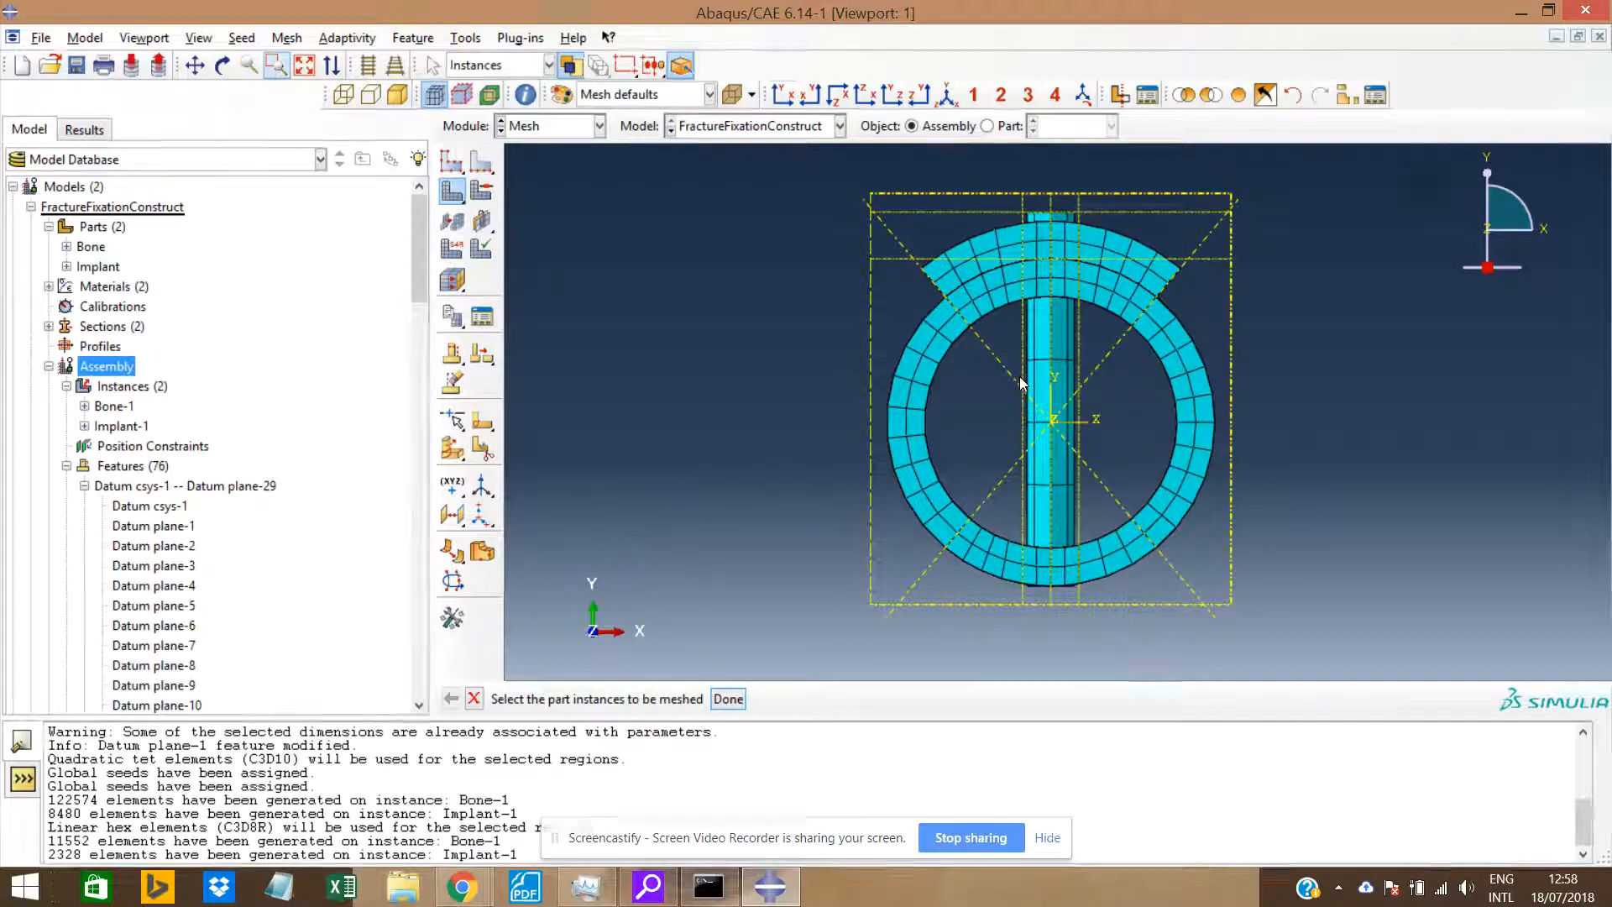
scroll(1023, 405, "down", 3)
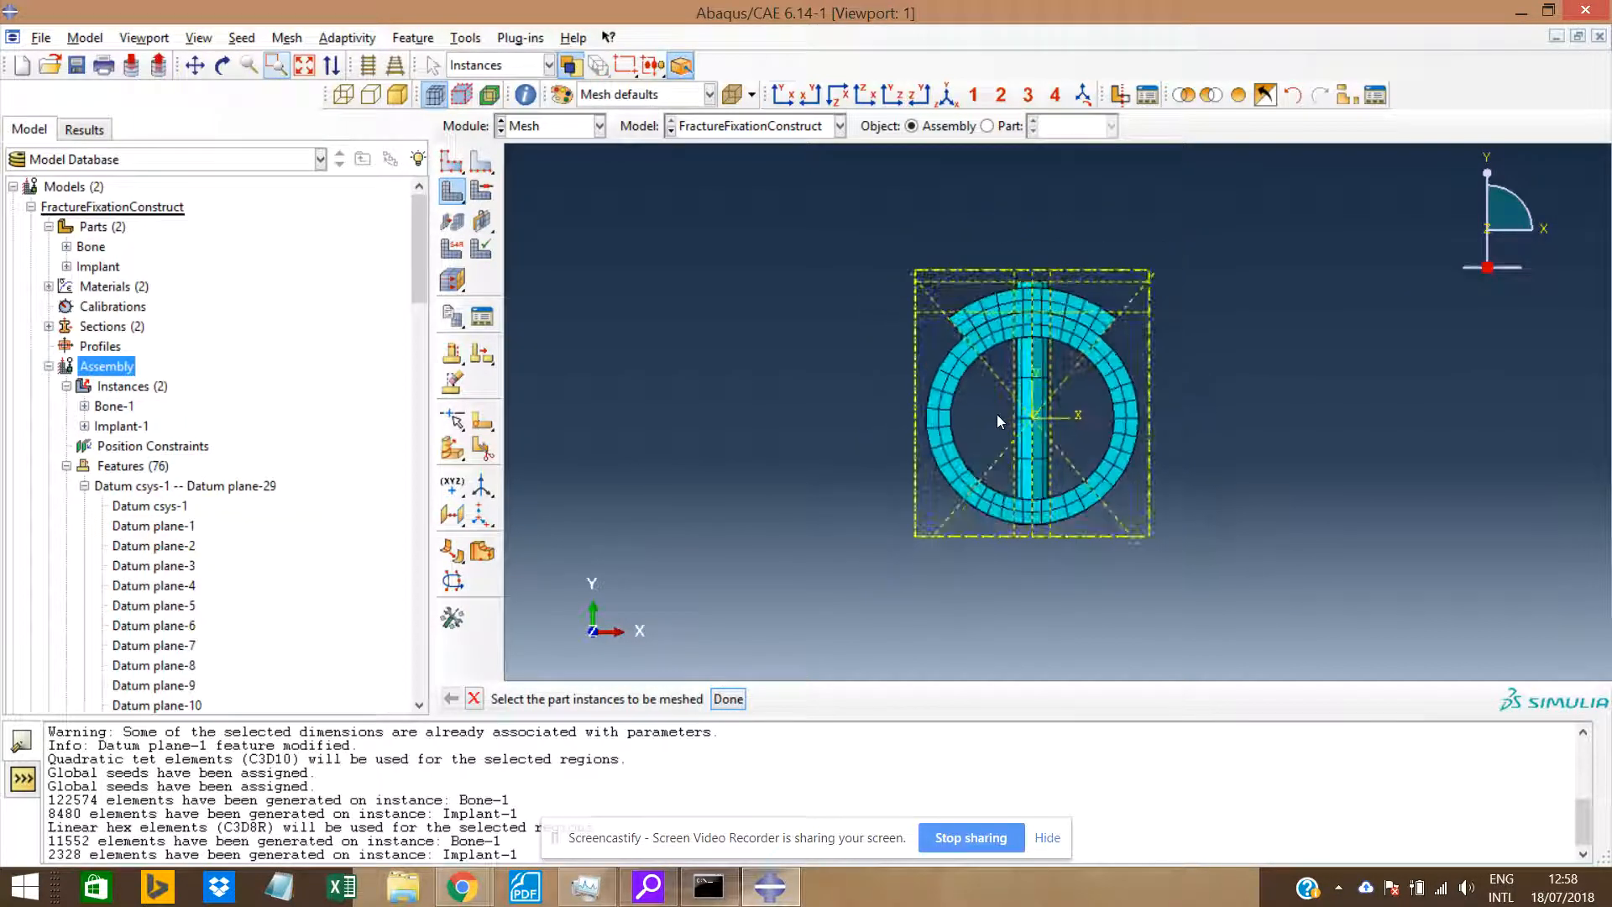
left_click(919, 94)
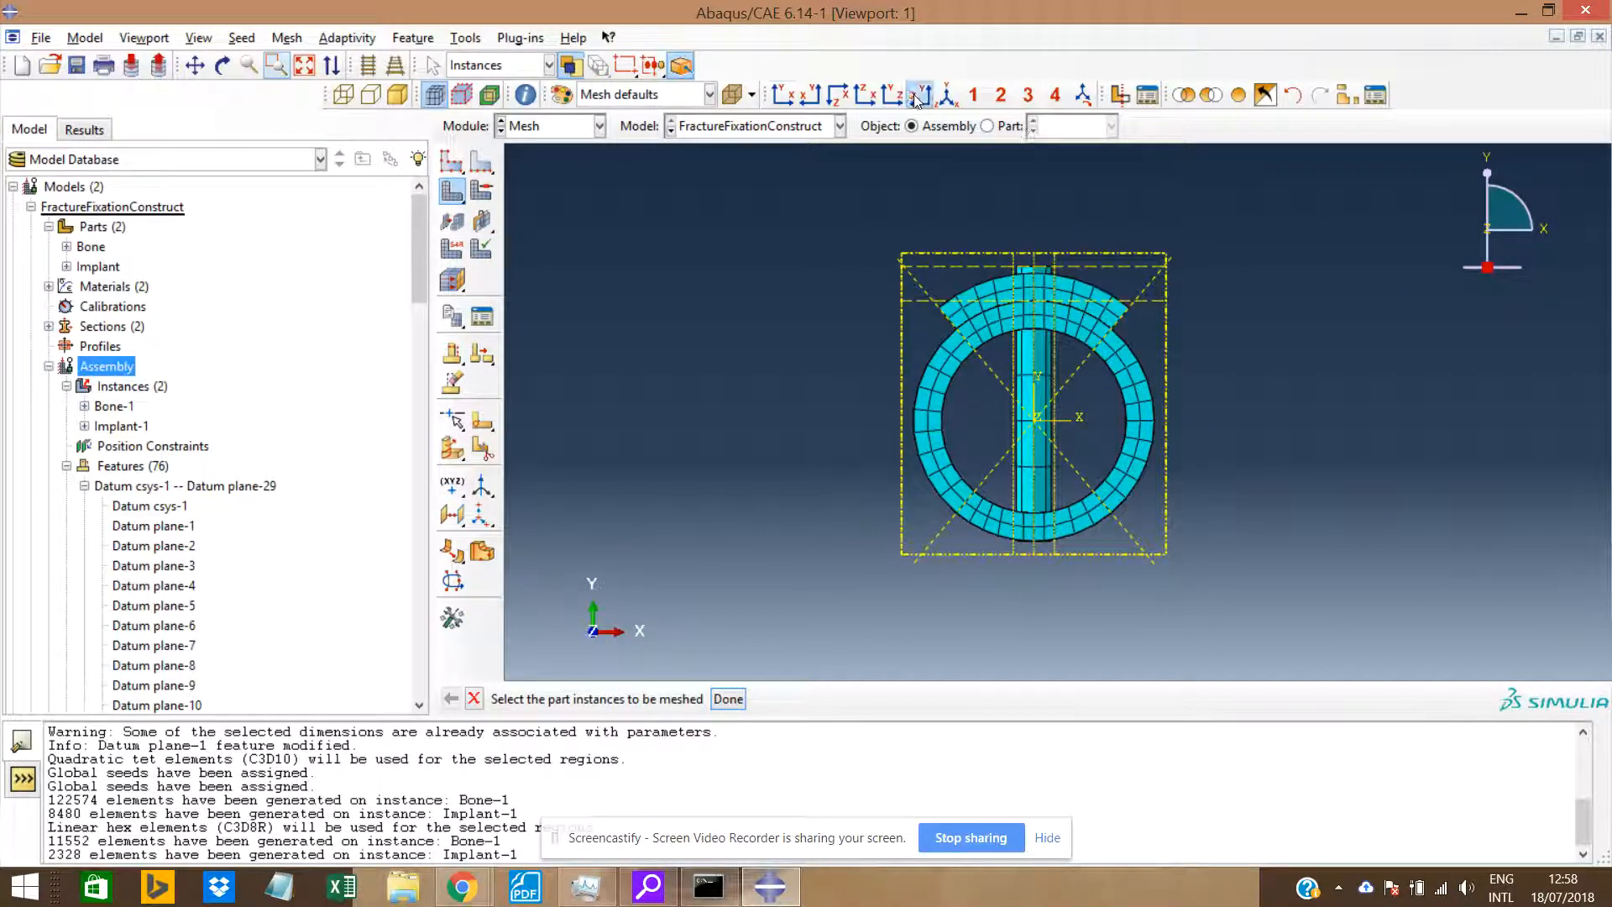
scroll(935, 416, "up", 5)
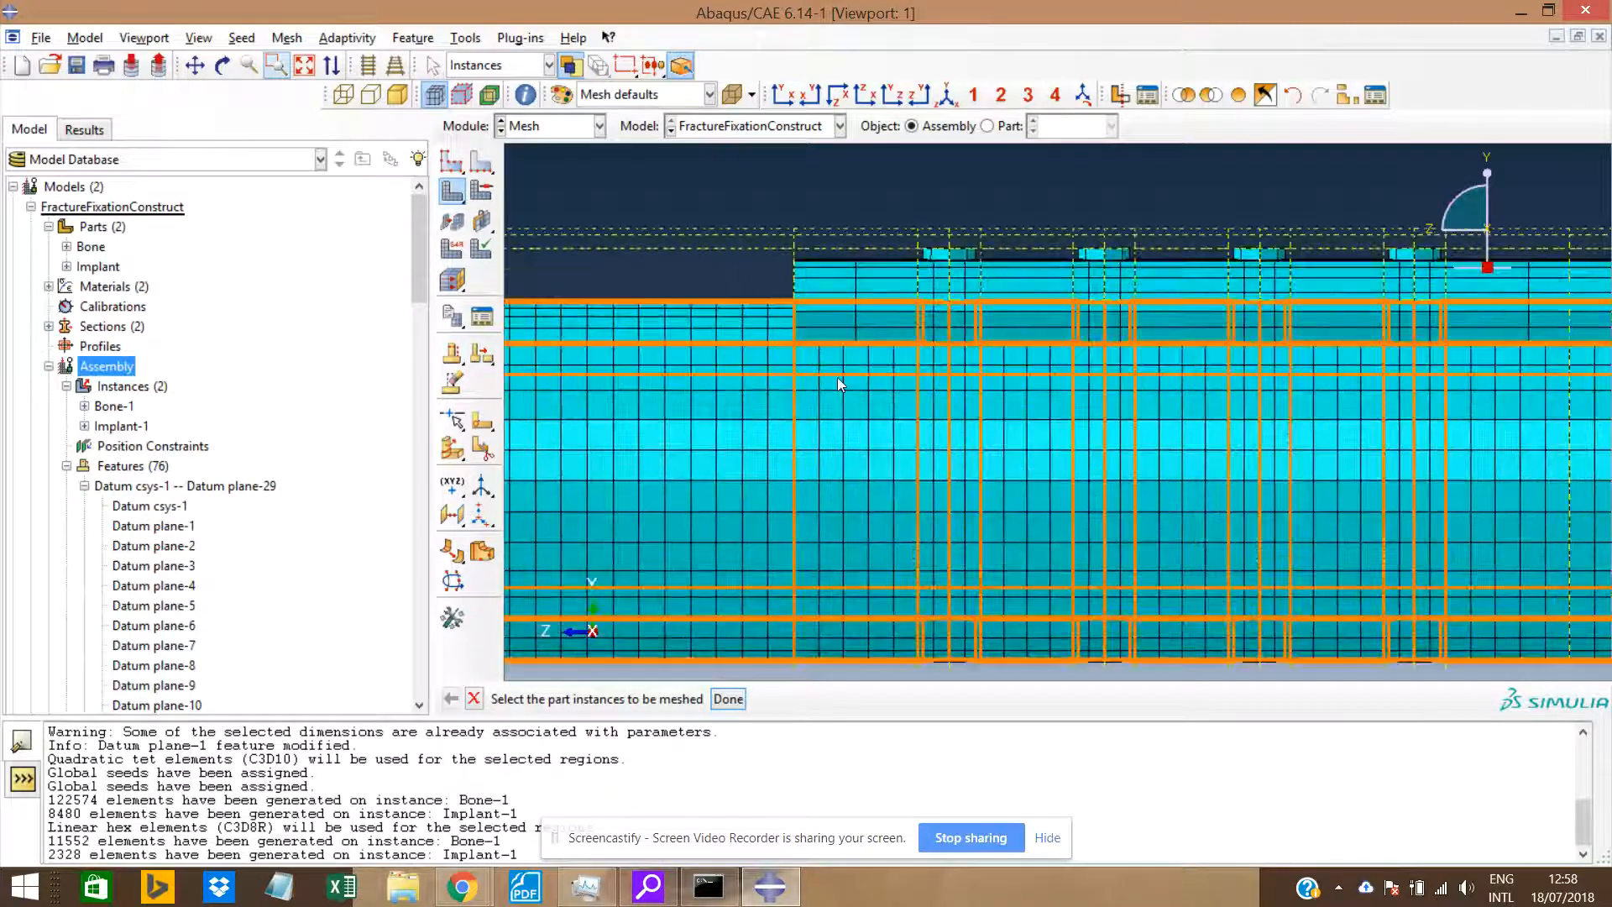
left_click(837, 94)
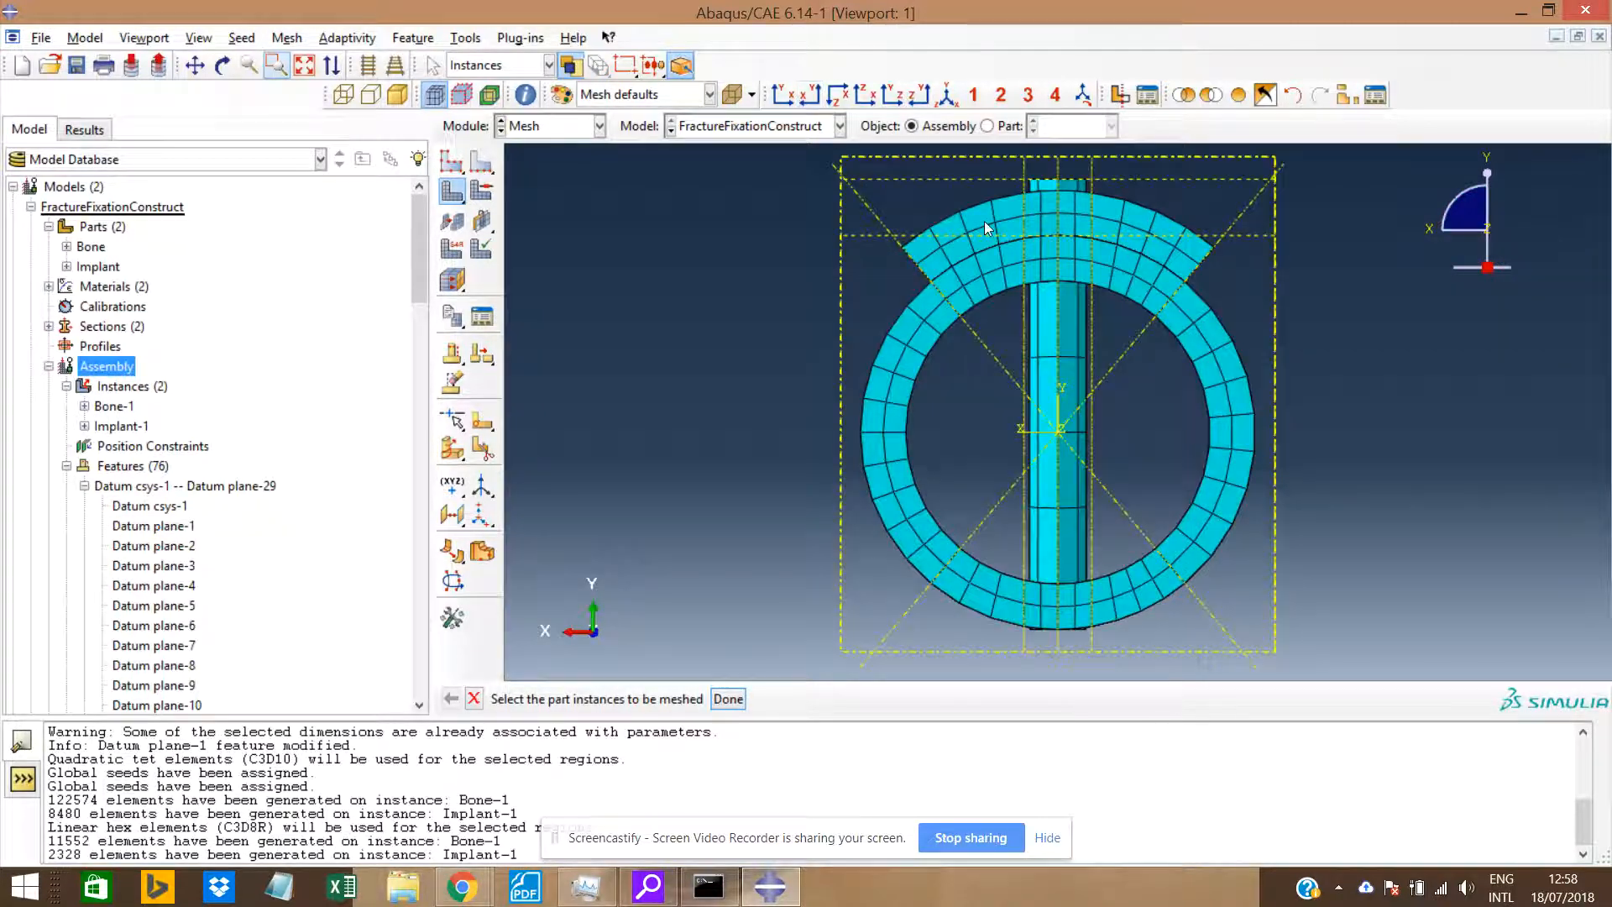
left_click(837, 94)
scroll(1050, 286, "up", 5)
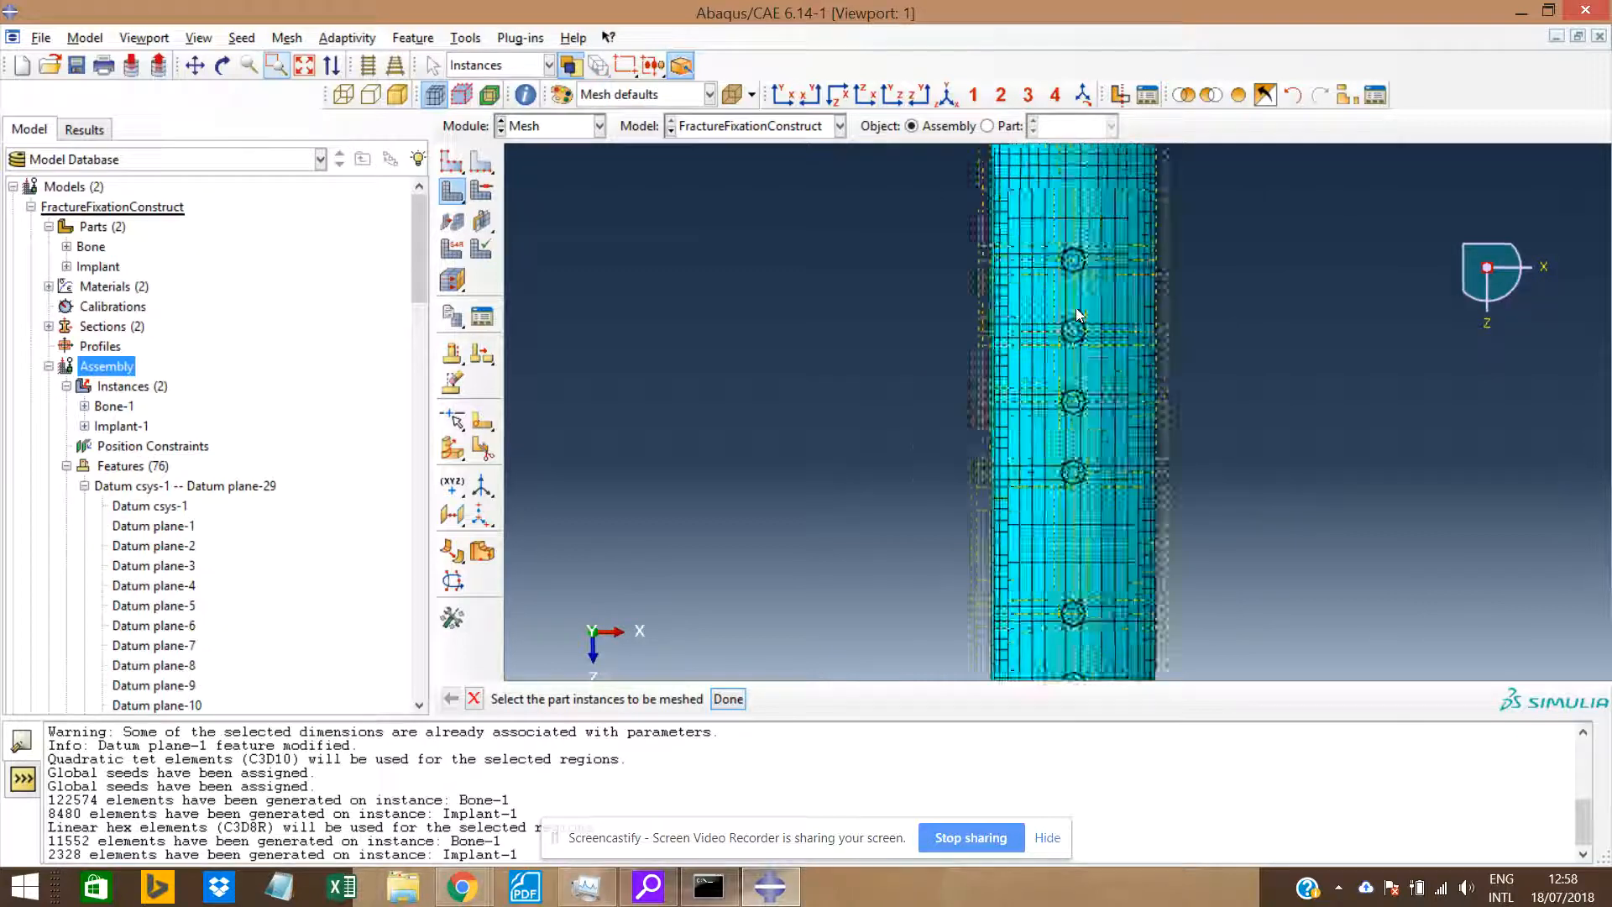
scroll(1083, 253, "up", 4)
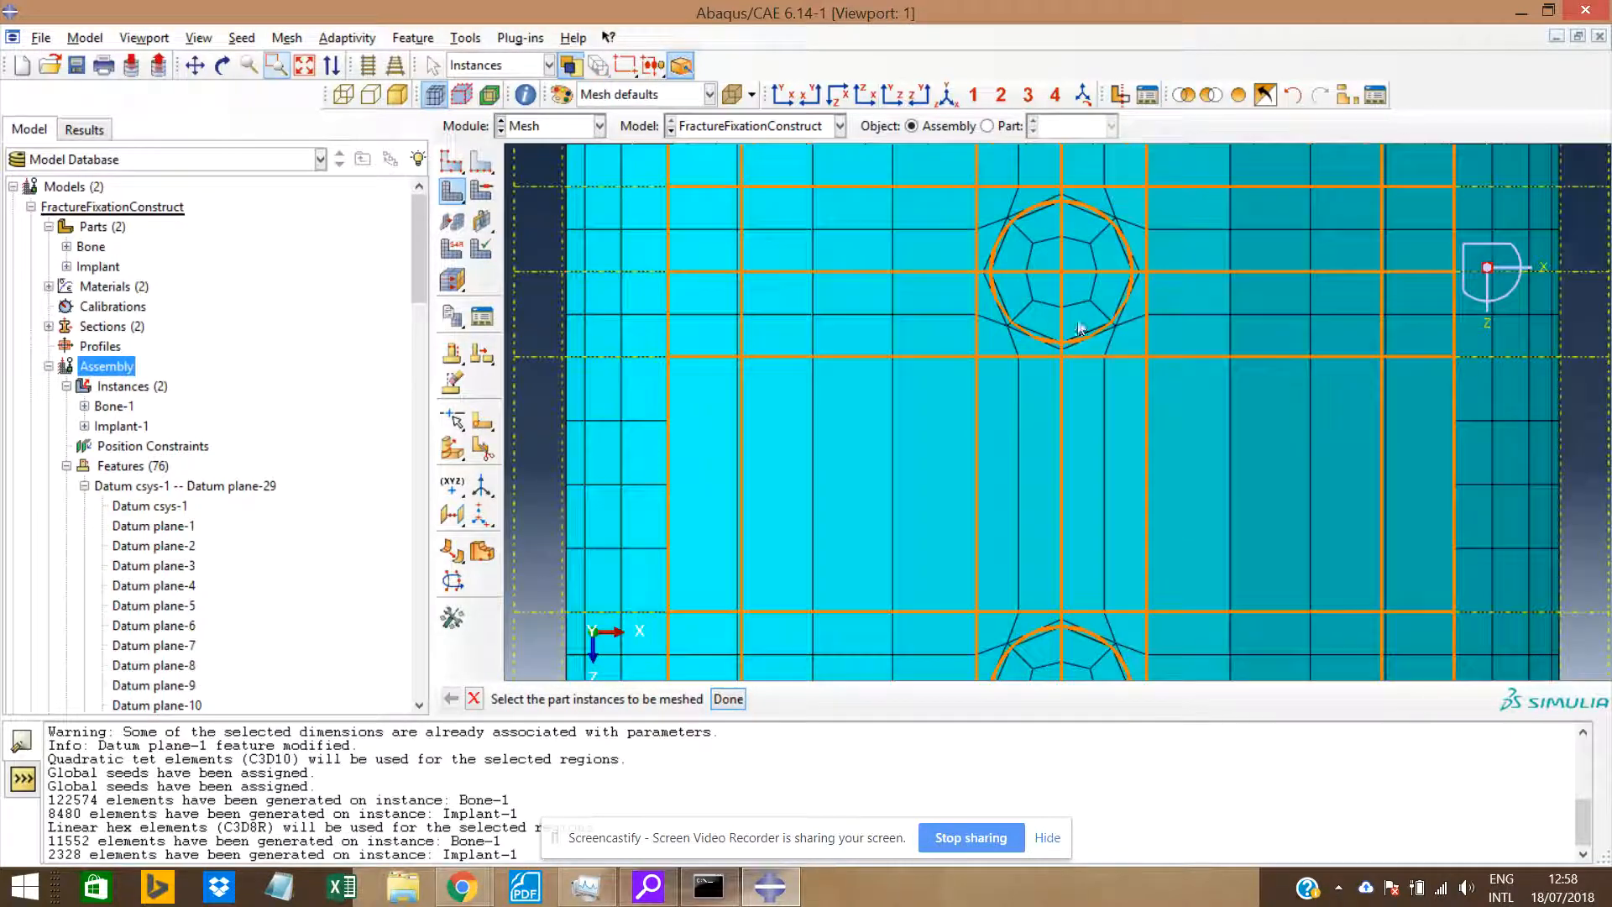
Examine the mesh around the screws at an oblique angle and across the bone wall and plate in the XY view.
scroll(1091, 353, "down", 6)
left_click_drag(1106, 483, 1185, 313, "ctrl+alt")
scroll(1196, 304, "up", 5)
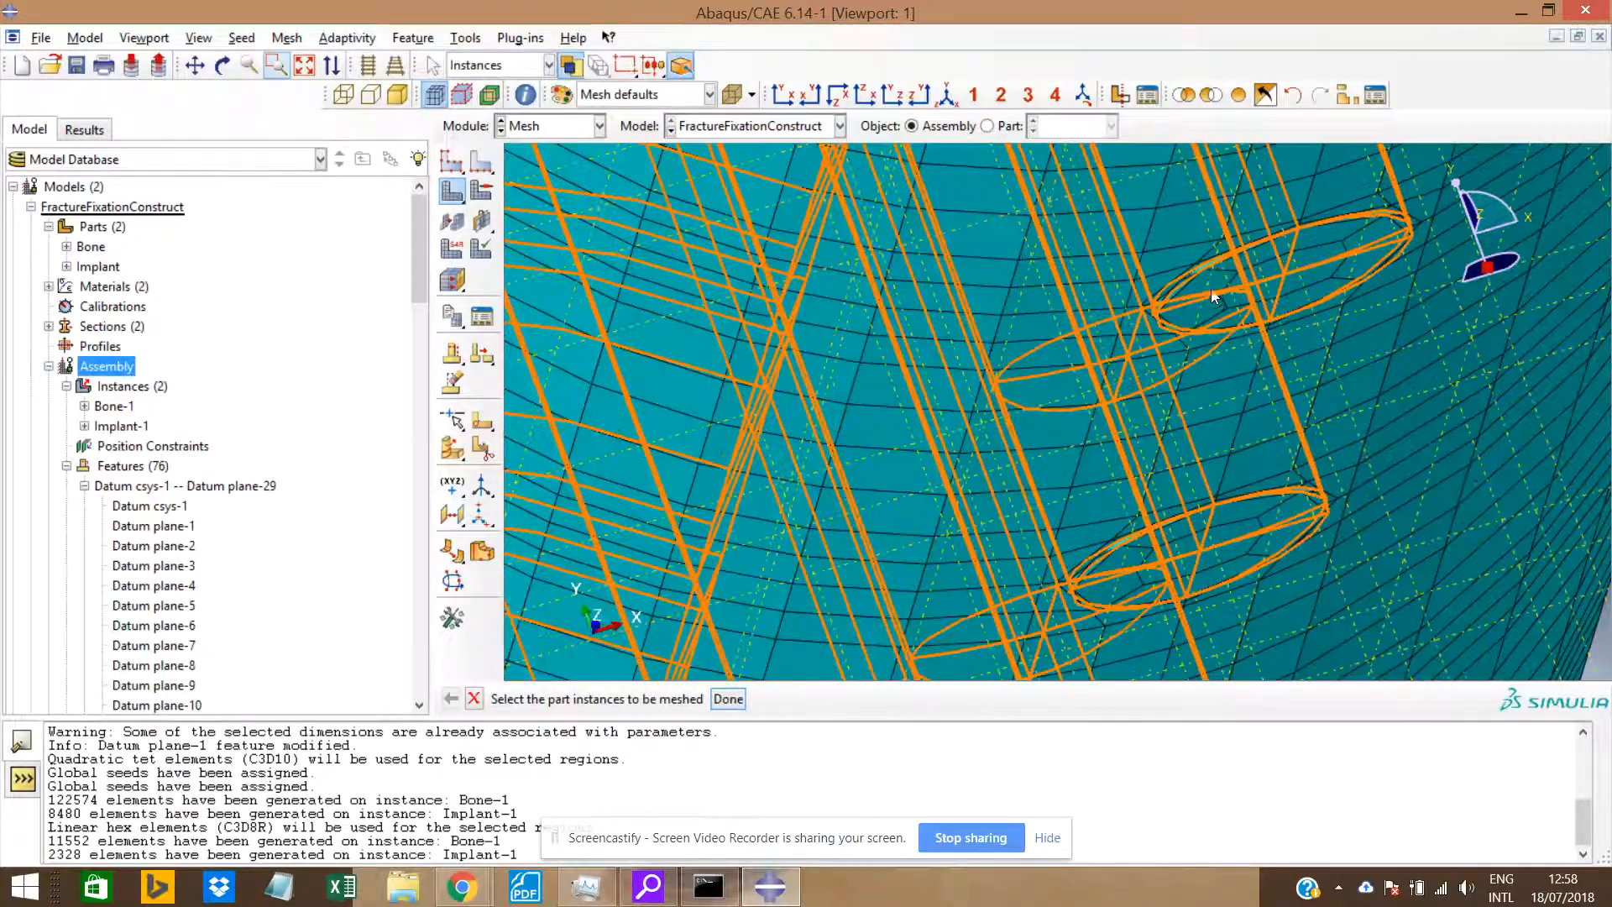
scroll(1221, 311, "down", 6)
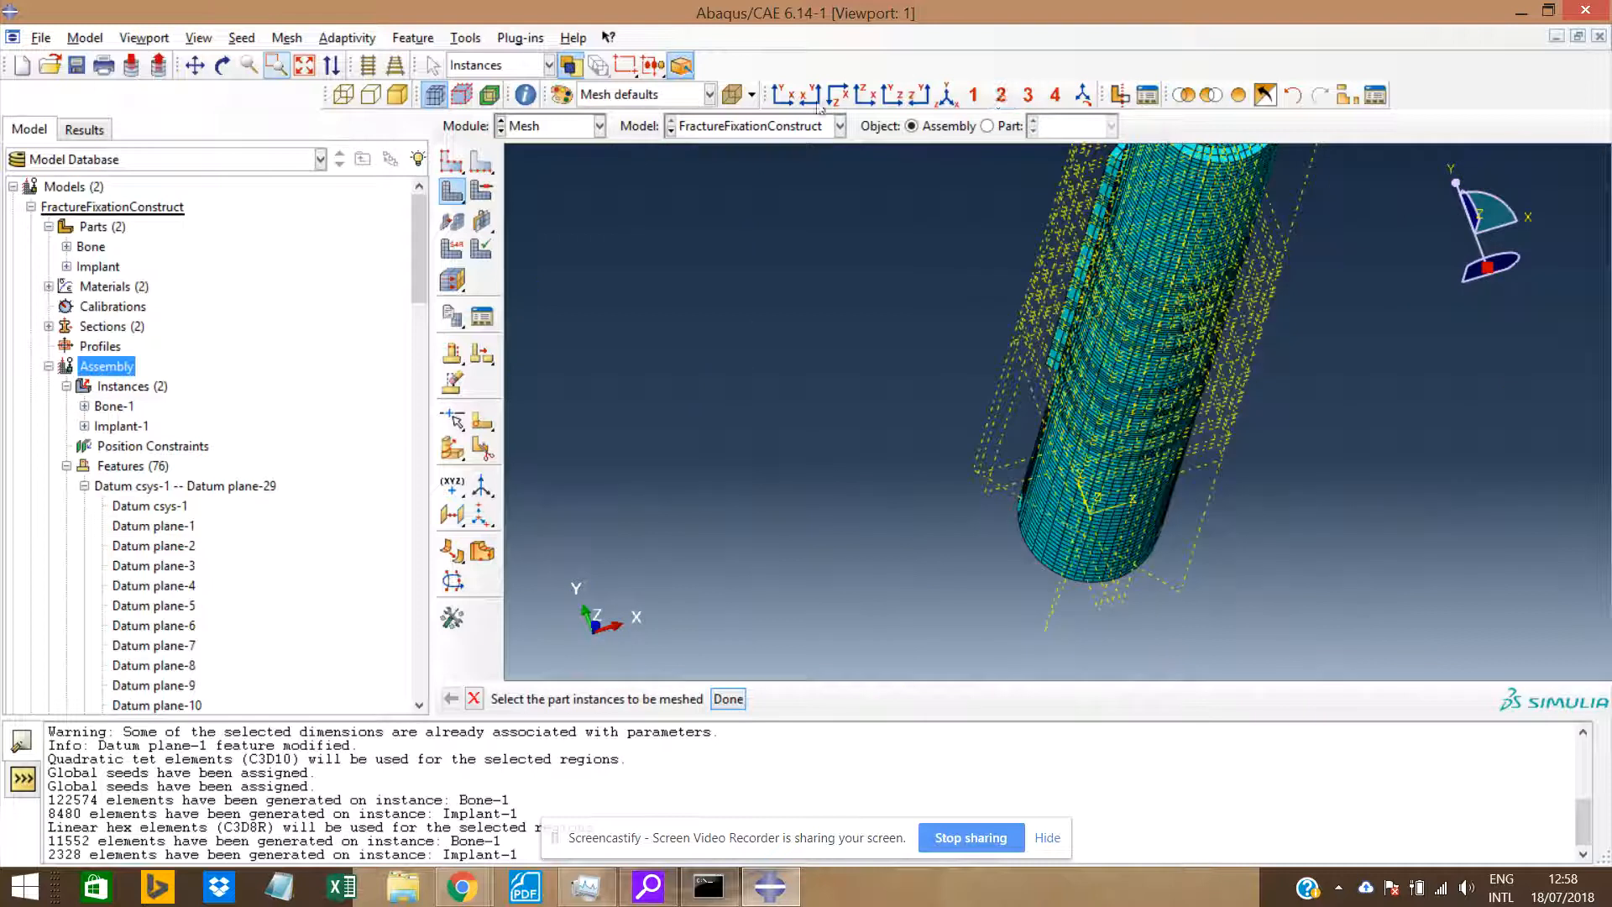
left_click(783, 99)
scroll(1098, 340, "up", 2)
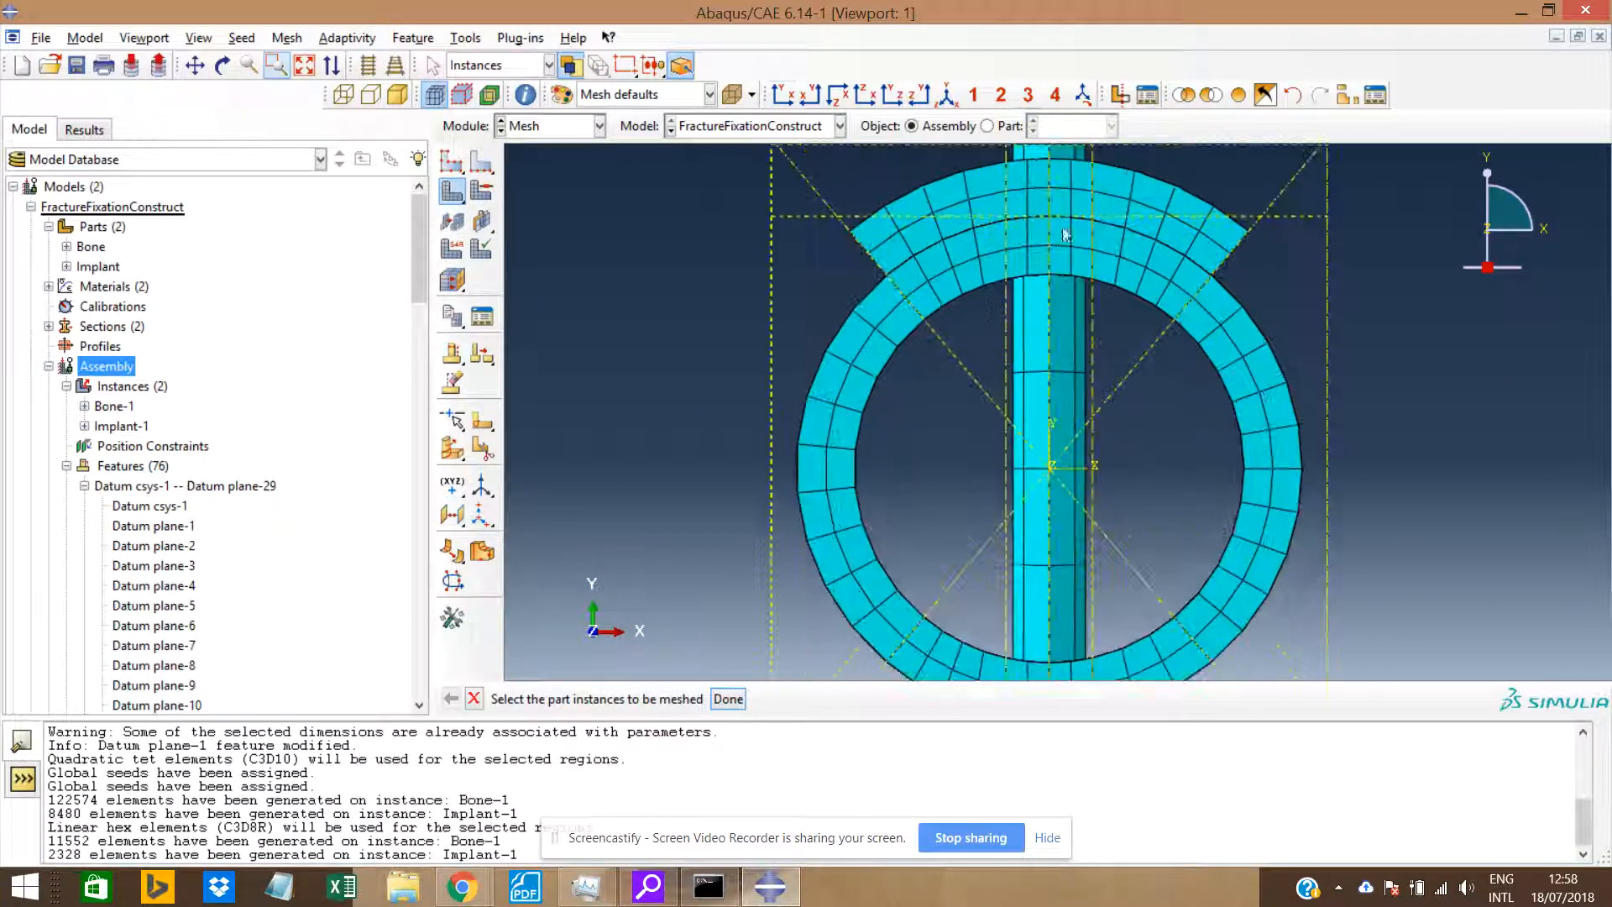
left_click(887, 326)
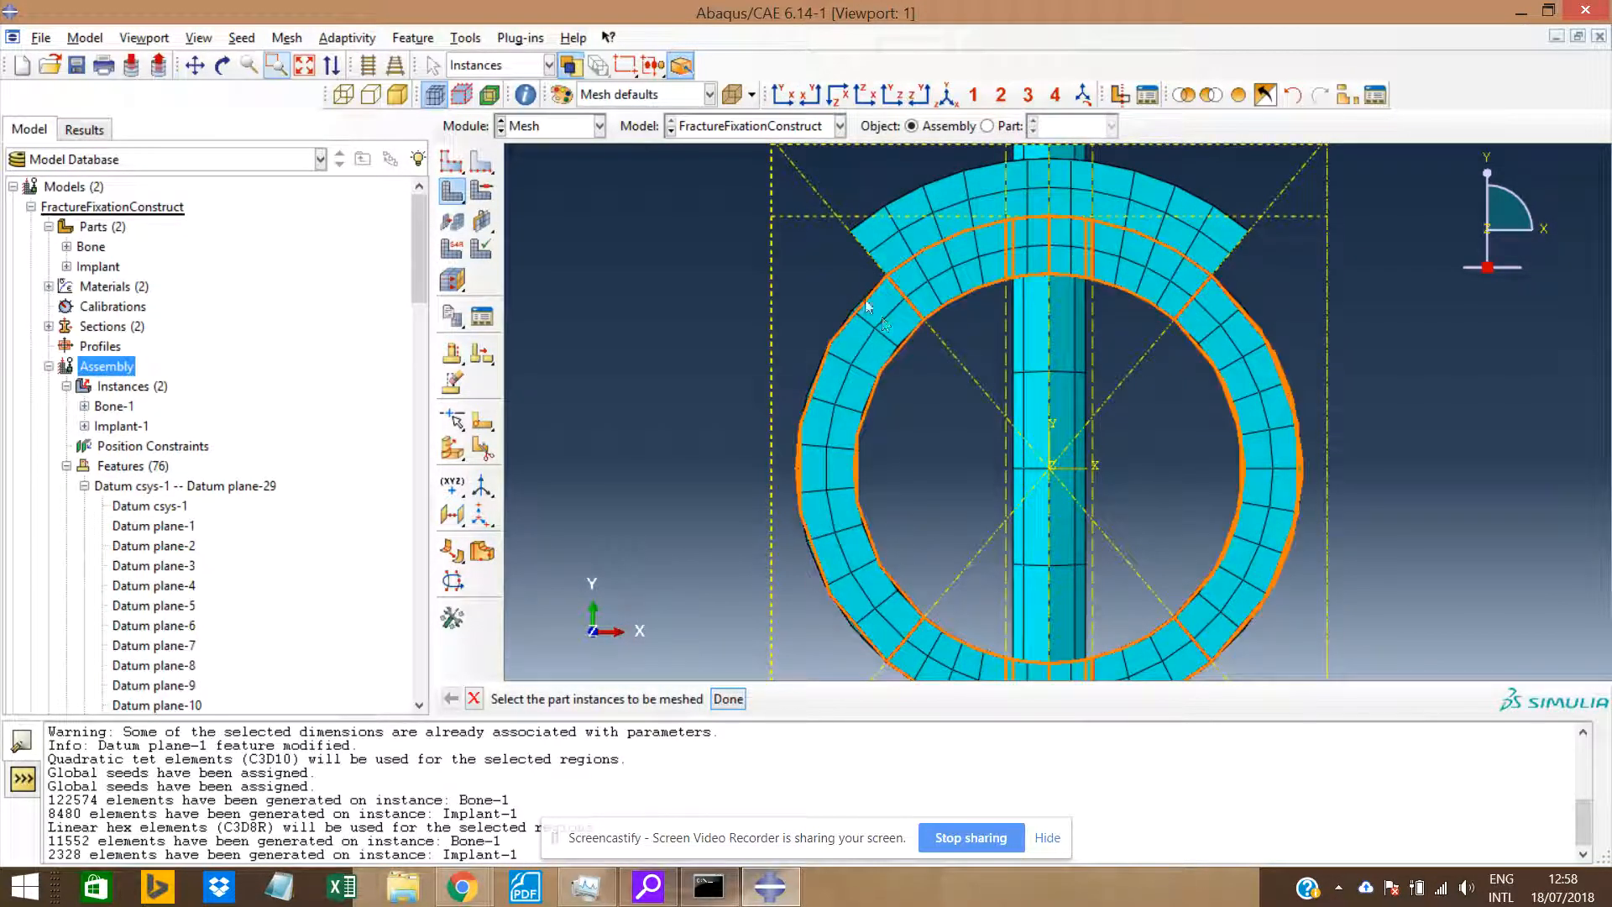
scroll(1044, 235, "up", 5)
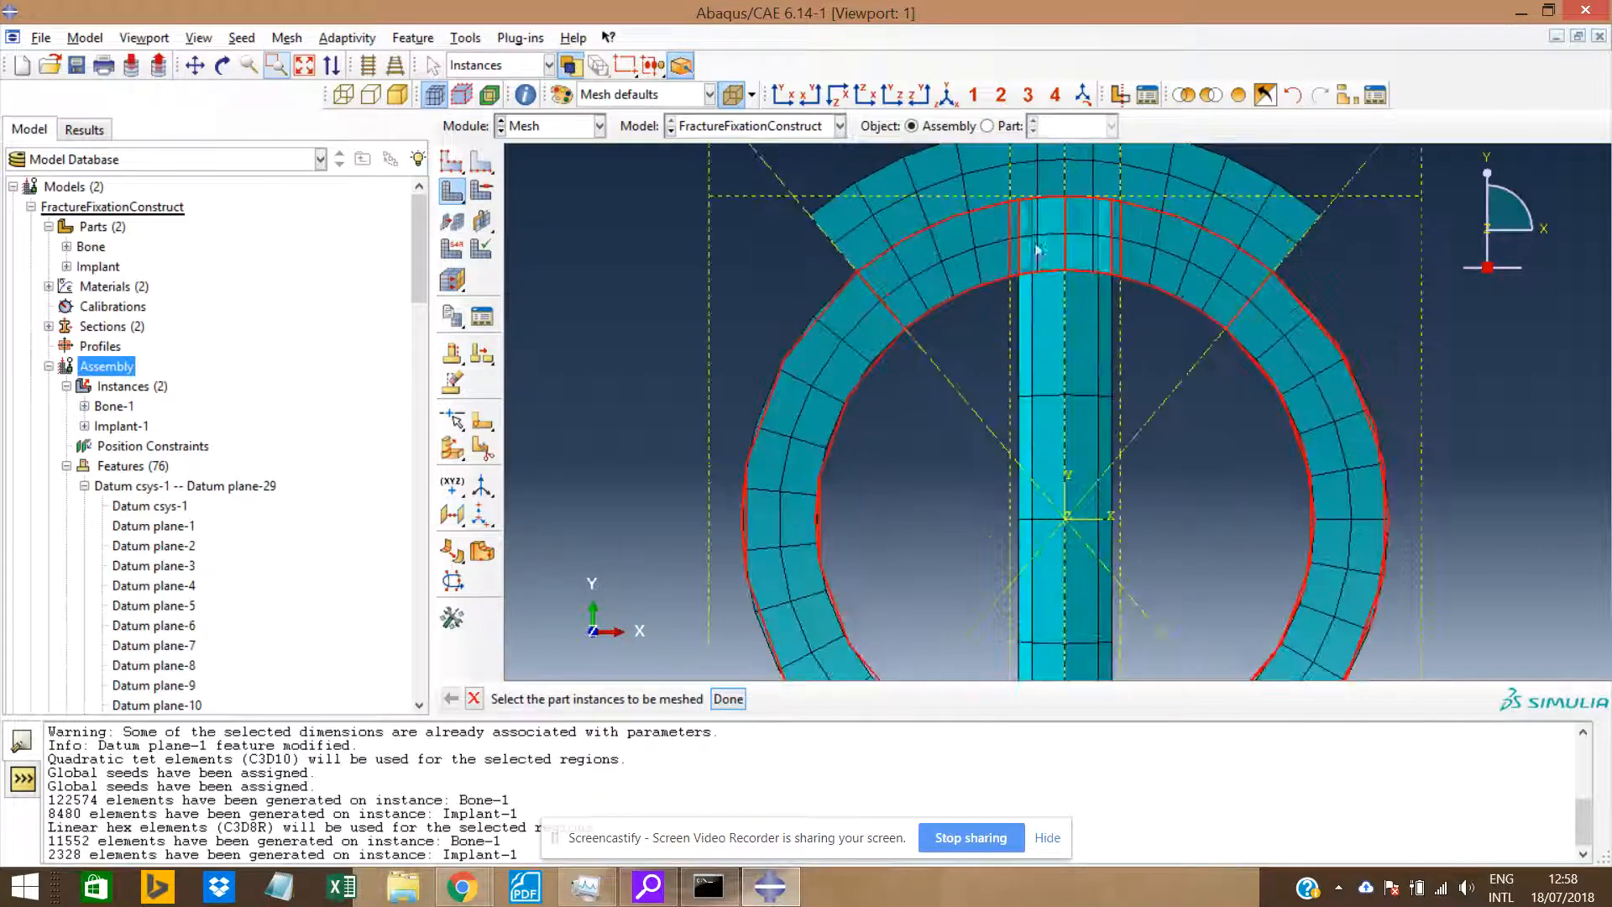
scroll(1027, 242, "up", 3)
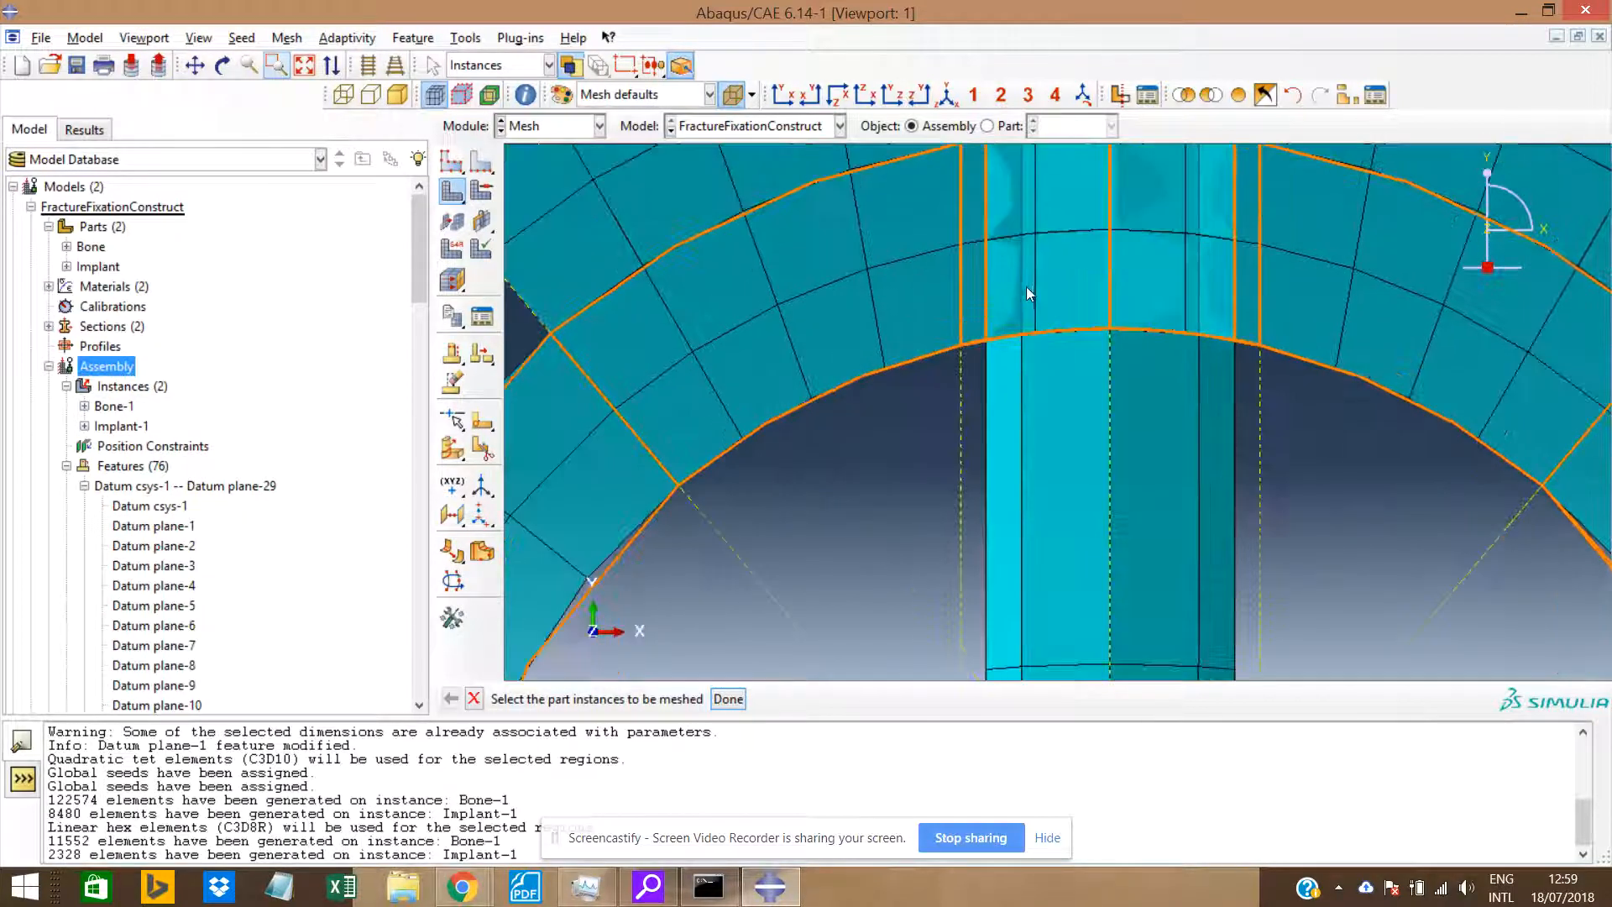
scroll(1026, 286, "down", 2)
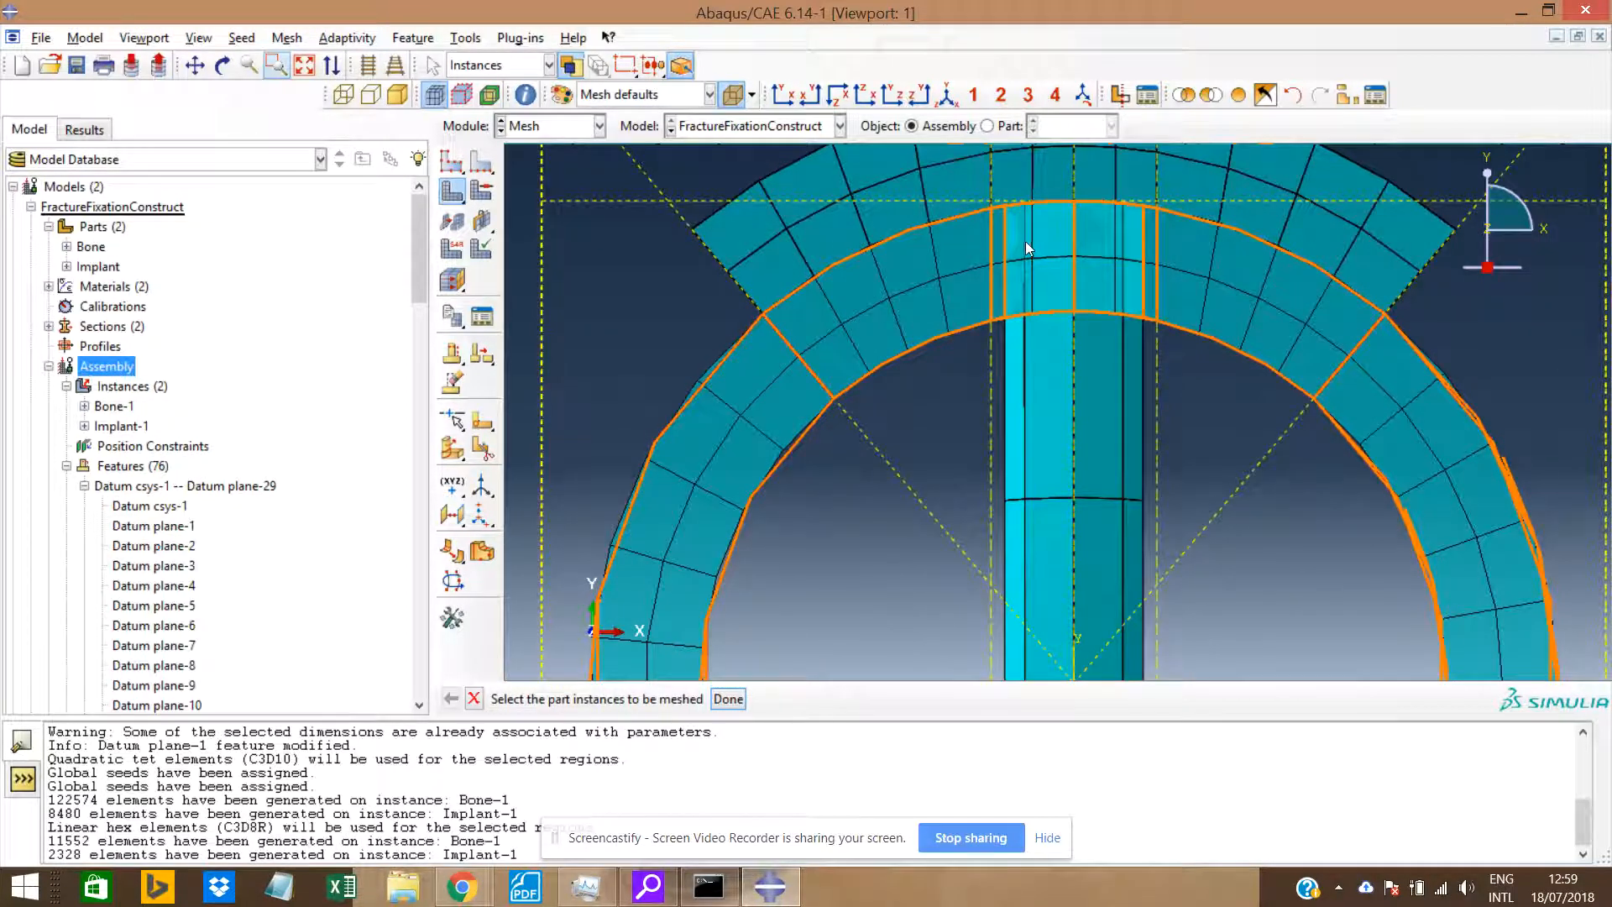
left_click_drag(1082, 283, 1111, 363, "ctrl+alt")
scroll(1110, 365, "down", 4)
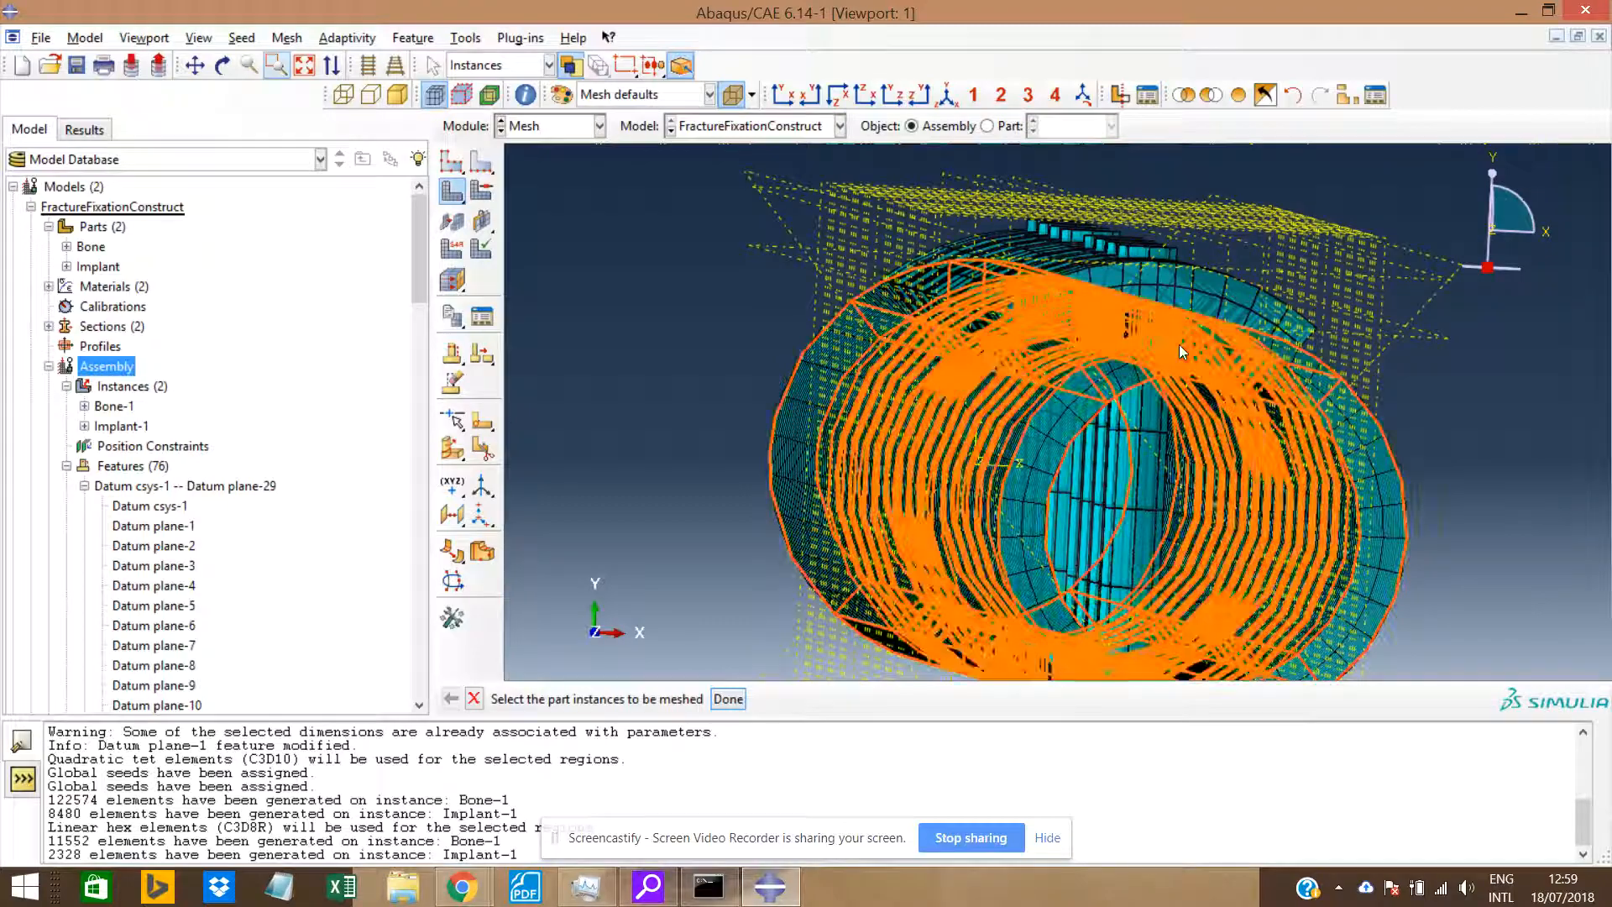
key("Escape")
left_click_drag(1166, 353, 1062, 371, "ctrl+alt")
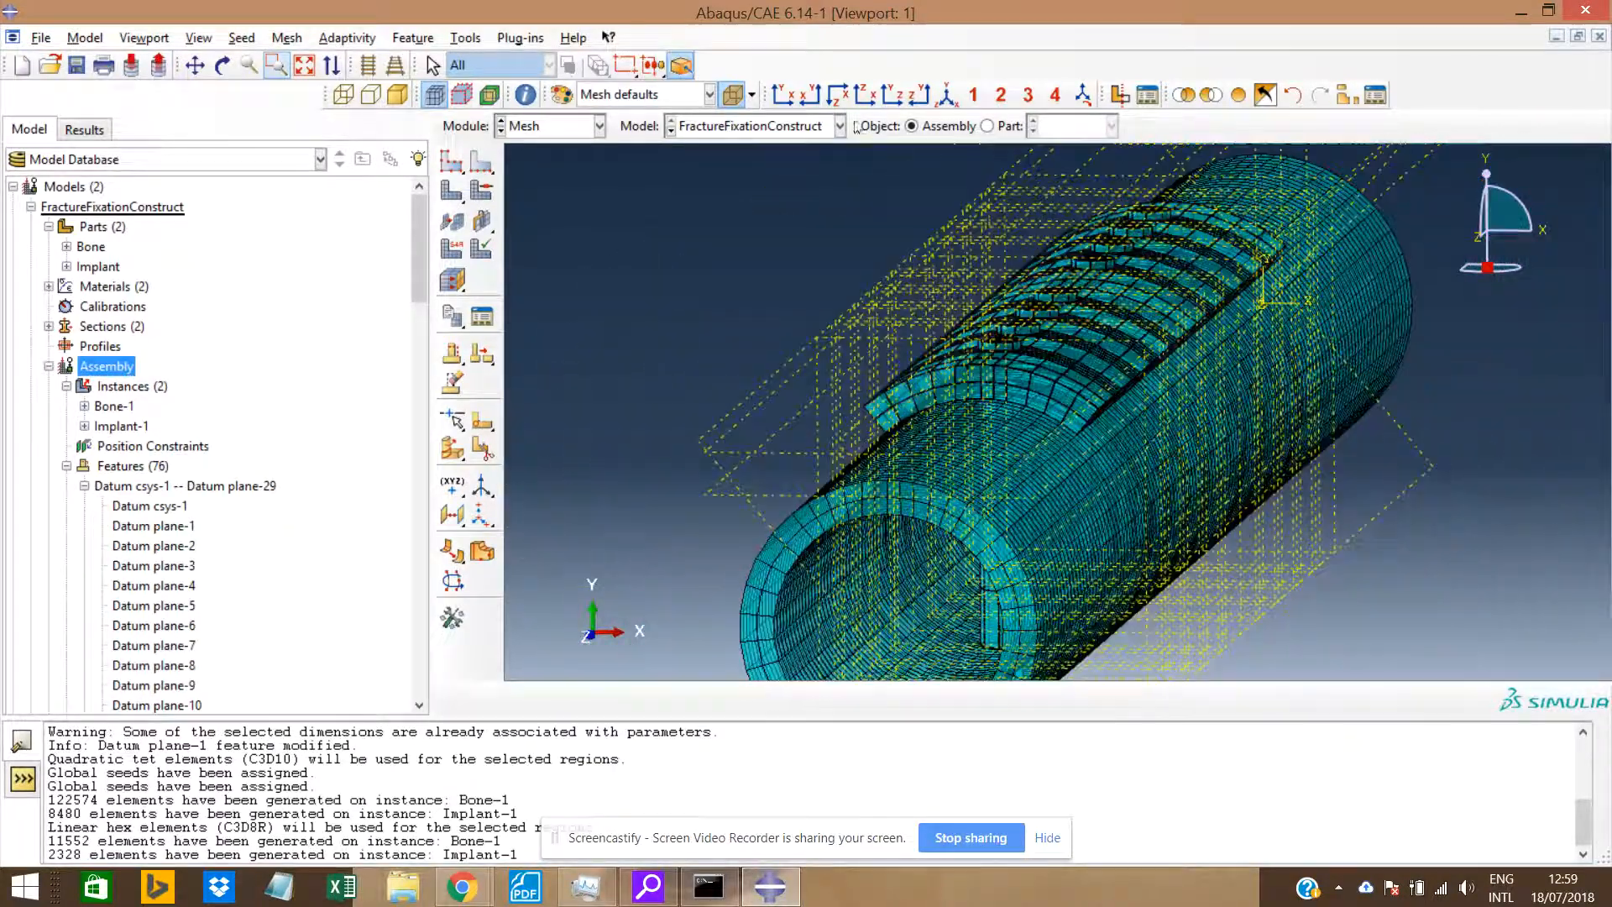
Assign global seeds with an approximate size of 3 to the whole bone-implant assembly, automatically deleting the meshes invalidated by the seed change.
left_click(783, 94)
left_click(733, 95)
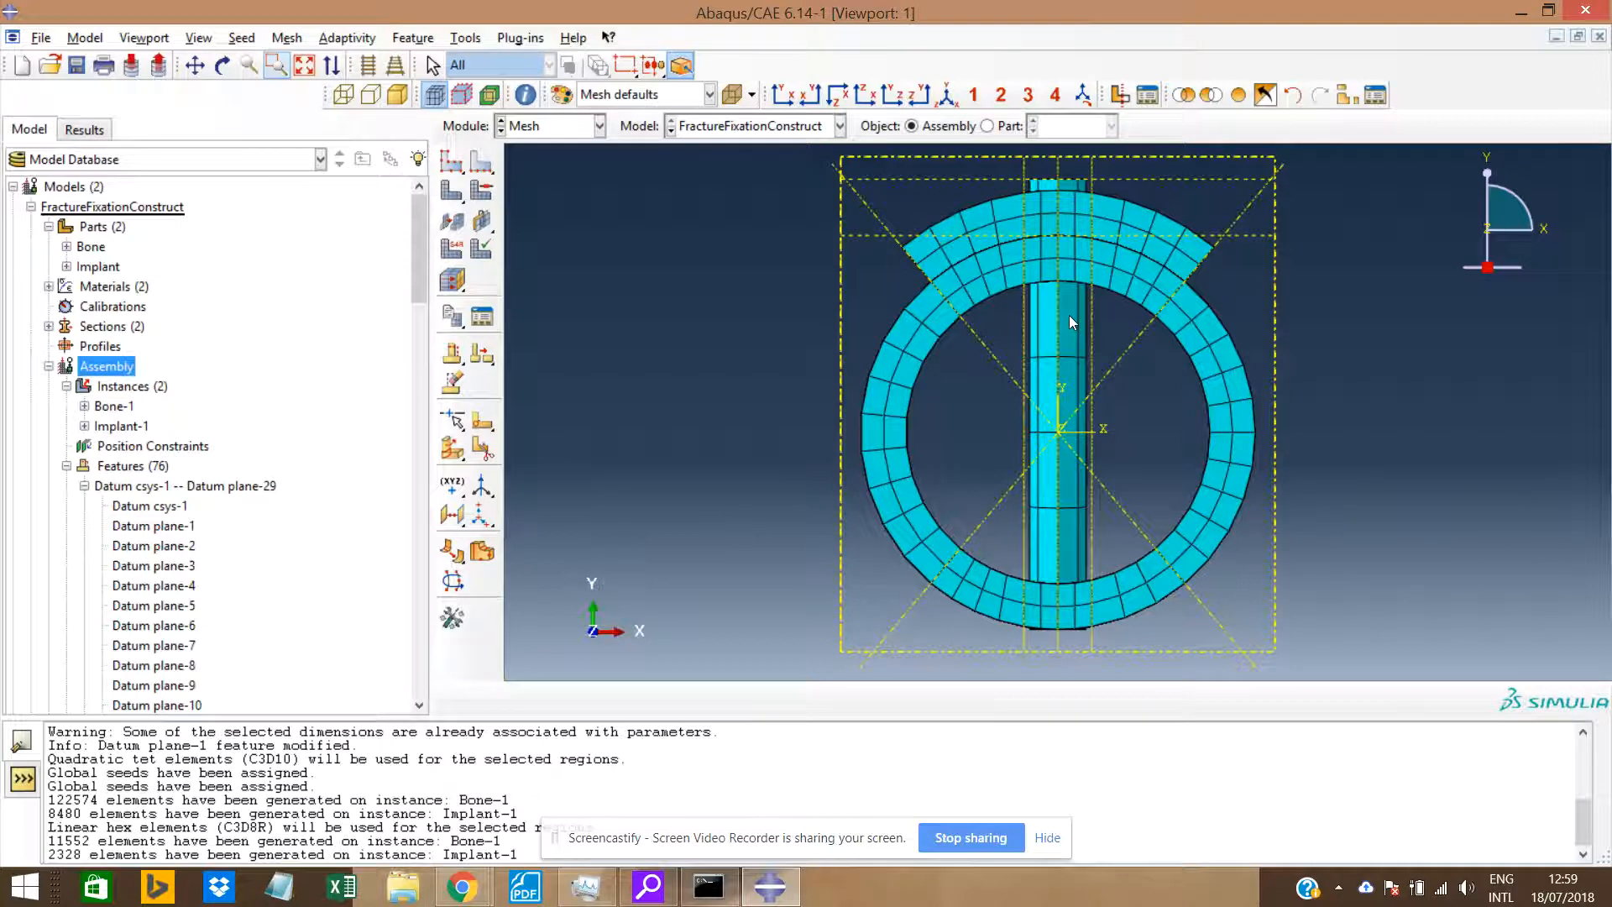
scroll(1060, 391, "down", 2)
left_click(242, 37)
left_click(274, 60)
left_click_drag(814, 234, 1333, 615)
middle_click(1334, 616)
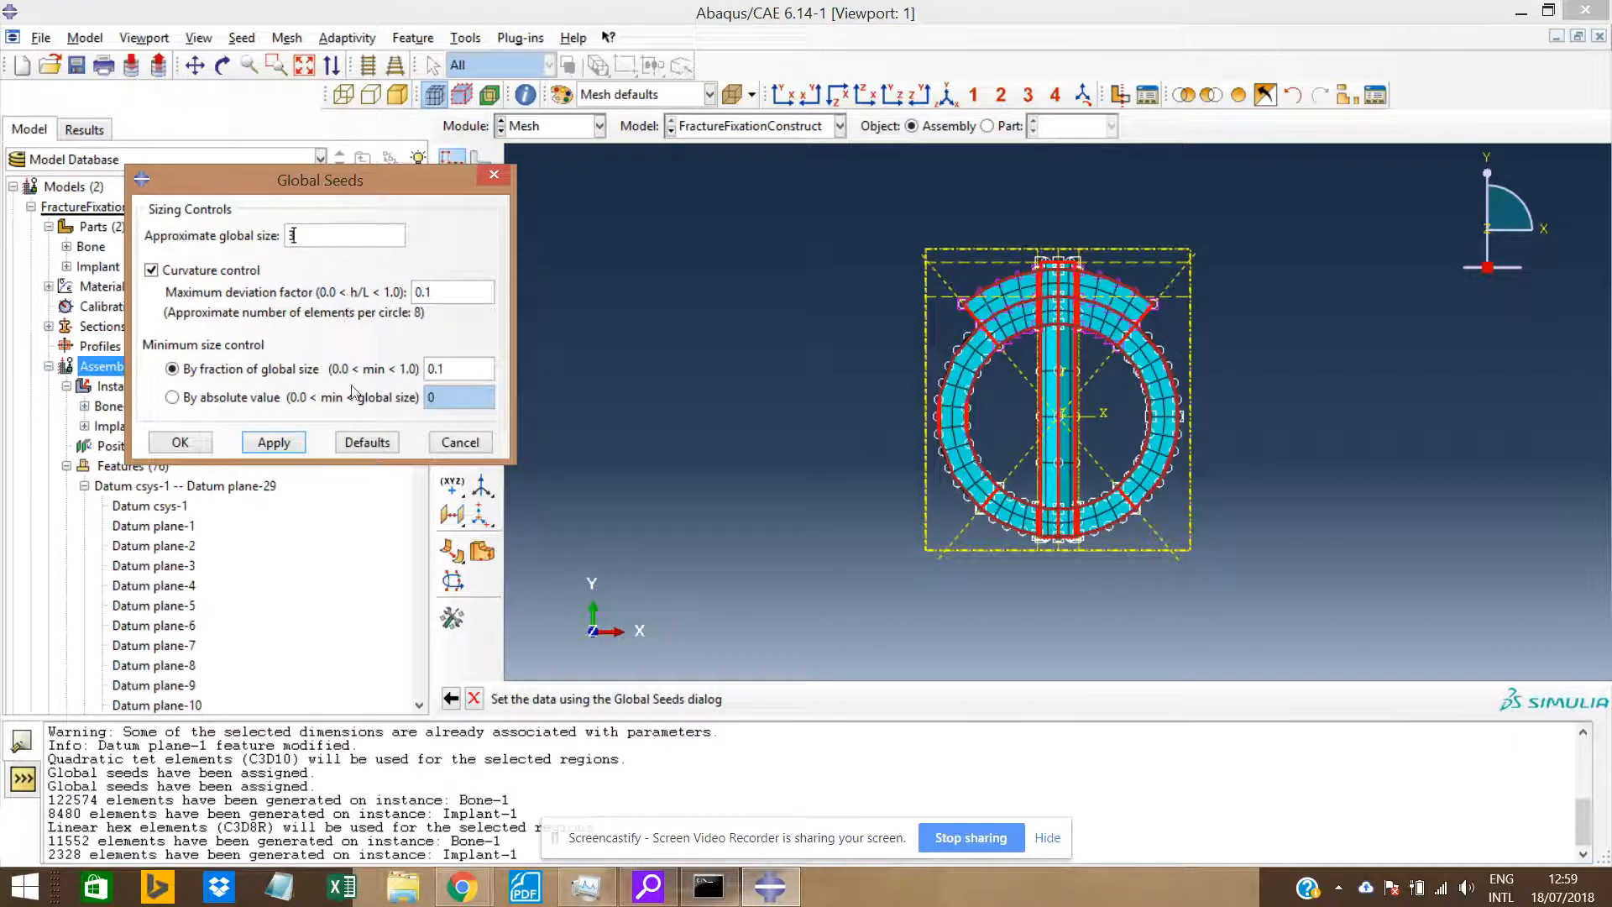
left_click(274, 443)
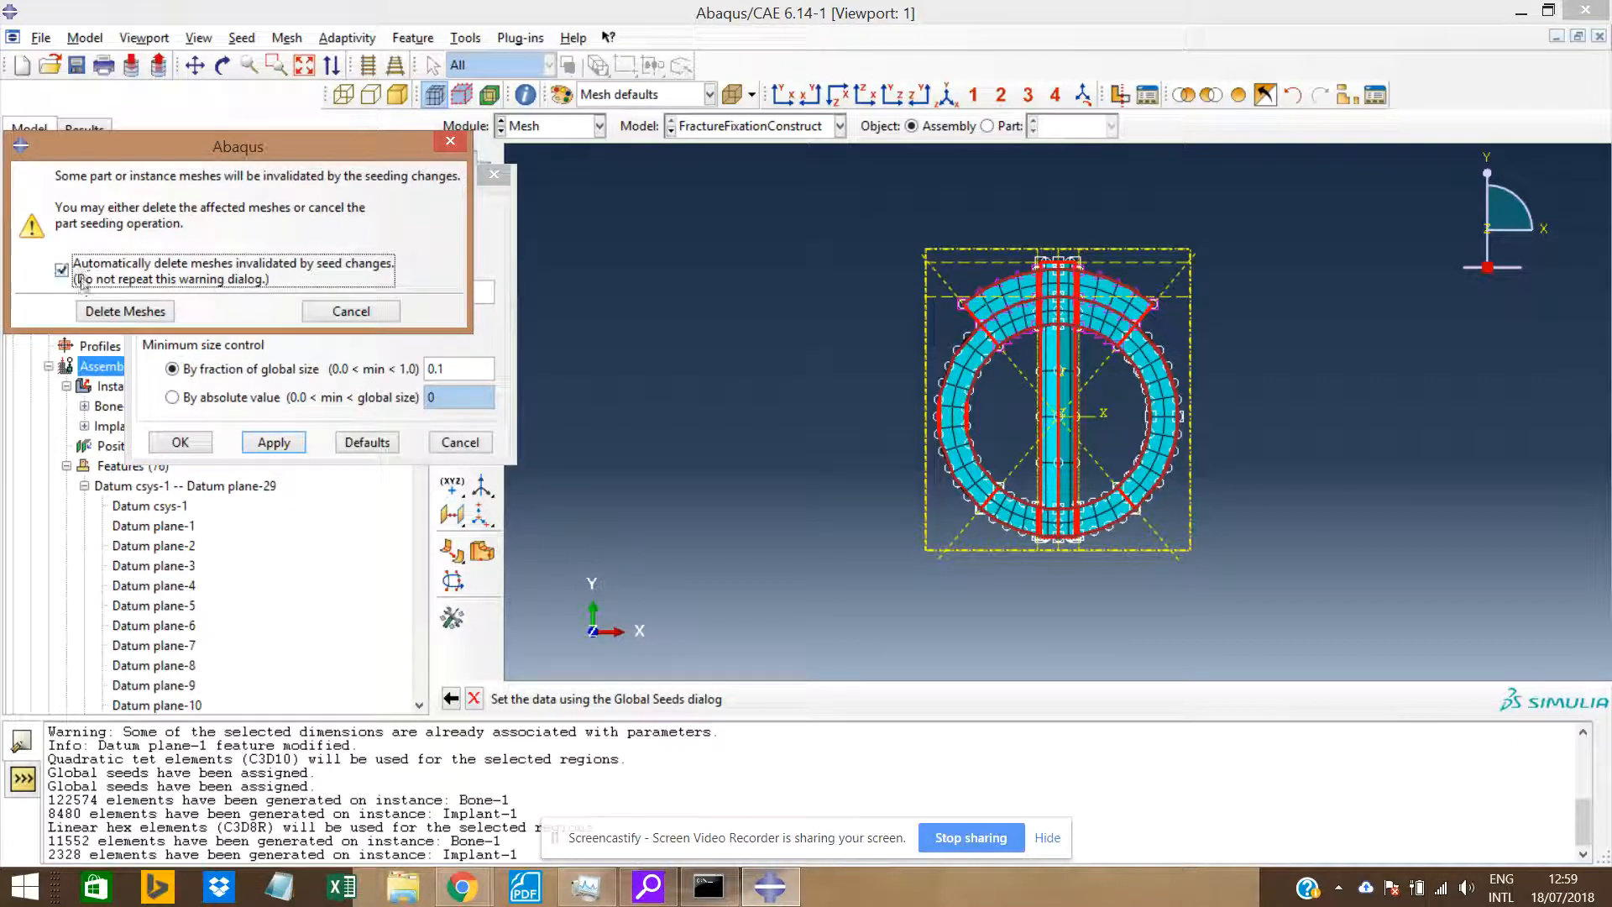
left_click(100, 311)
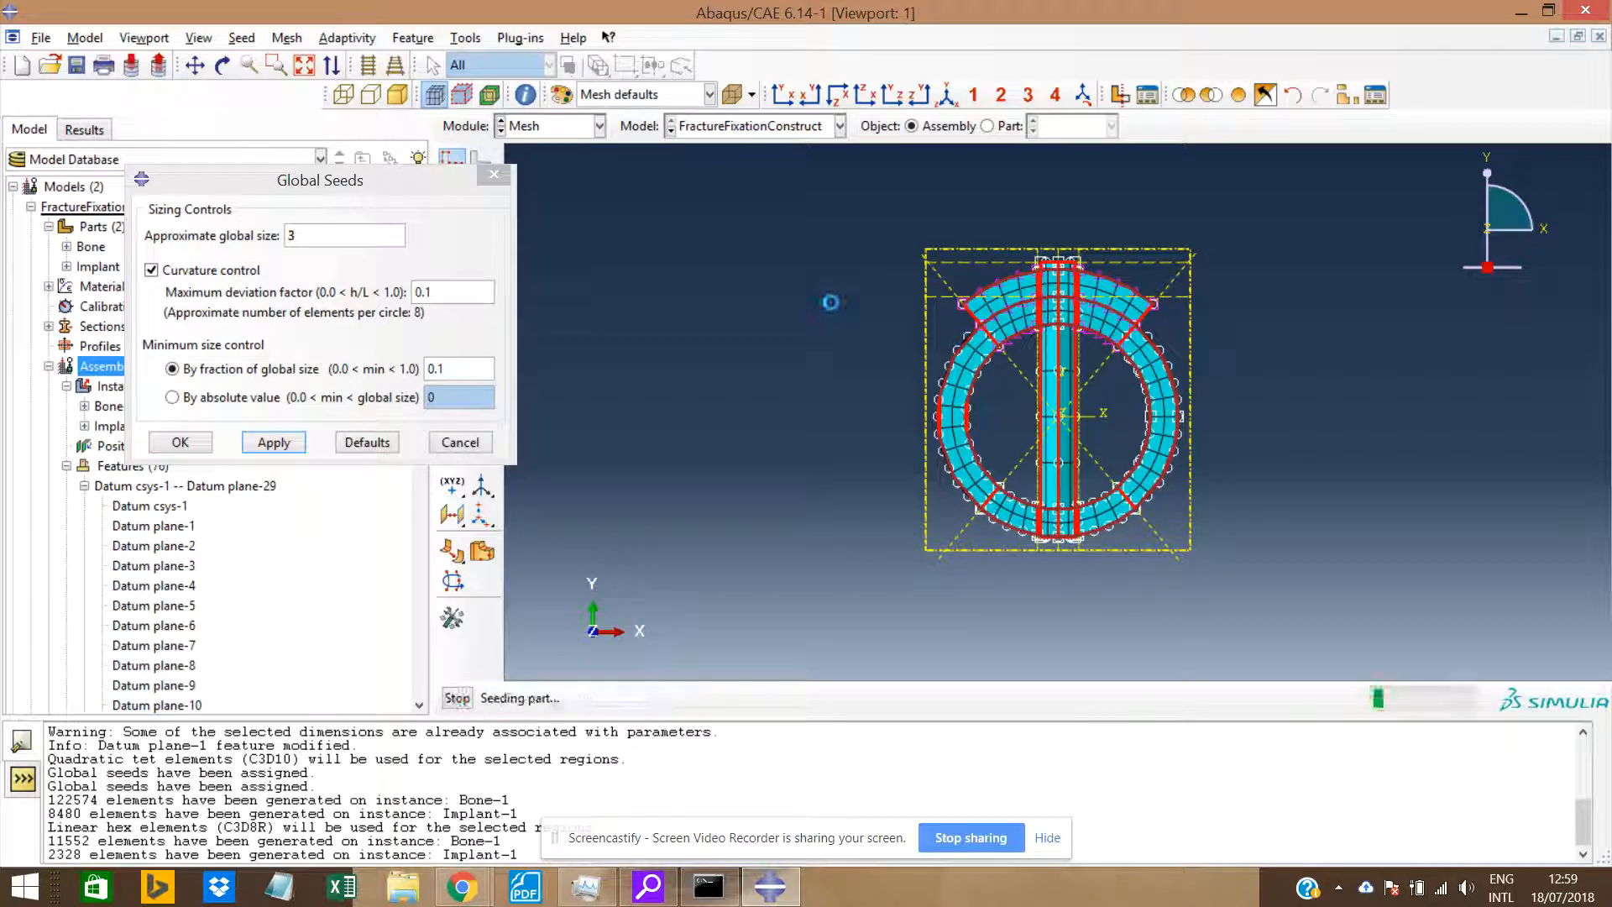
Examine the seed distribution along the bone, plate and screw partitions in the lengthwise YZ view.
scroll(1003, 319, "down", 1)
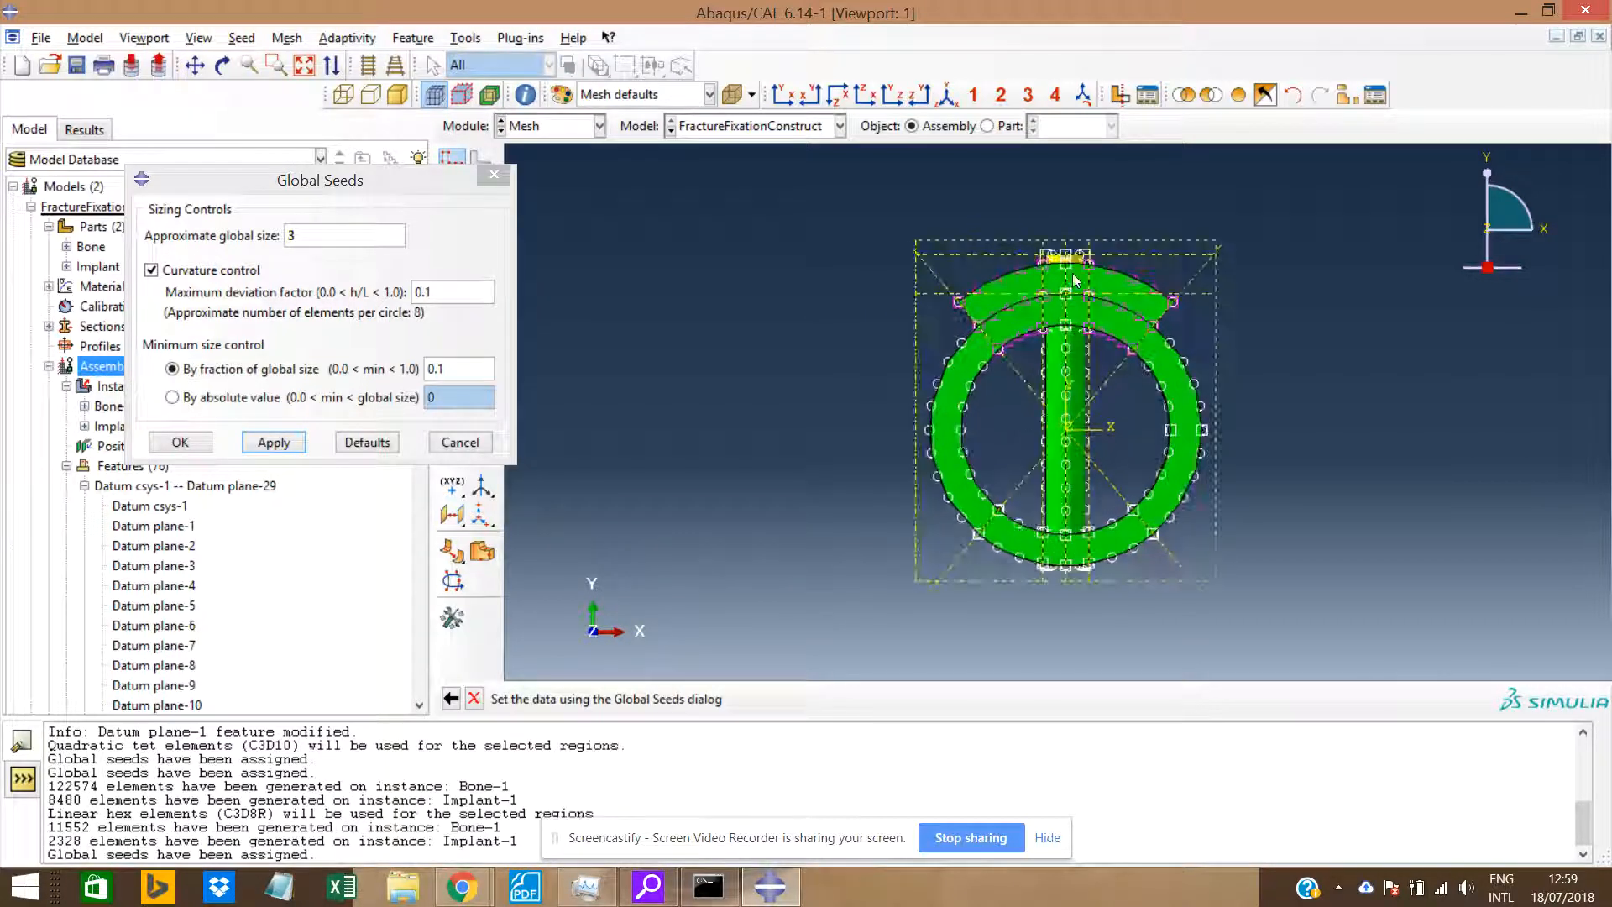
left_click(918, 96)
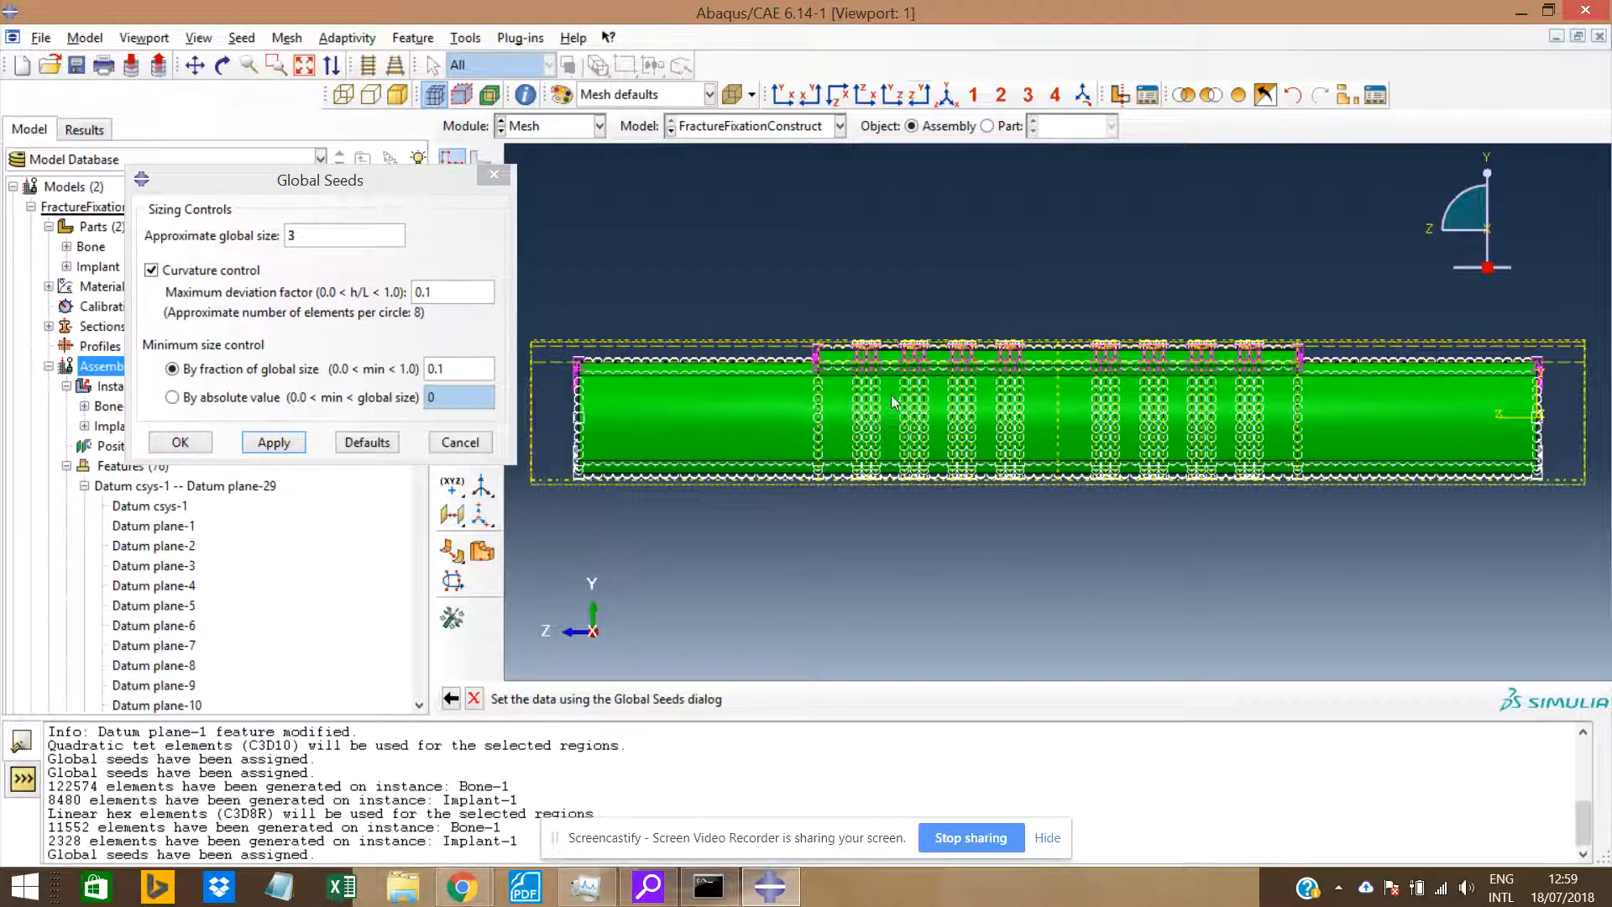
scroll(814, 385, "down", 6)
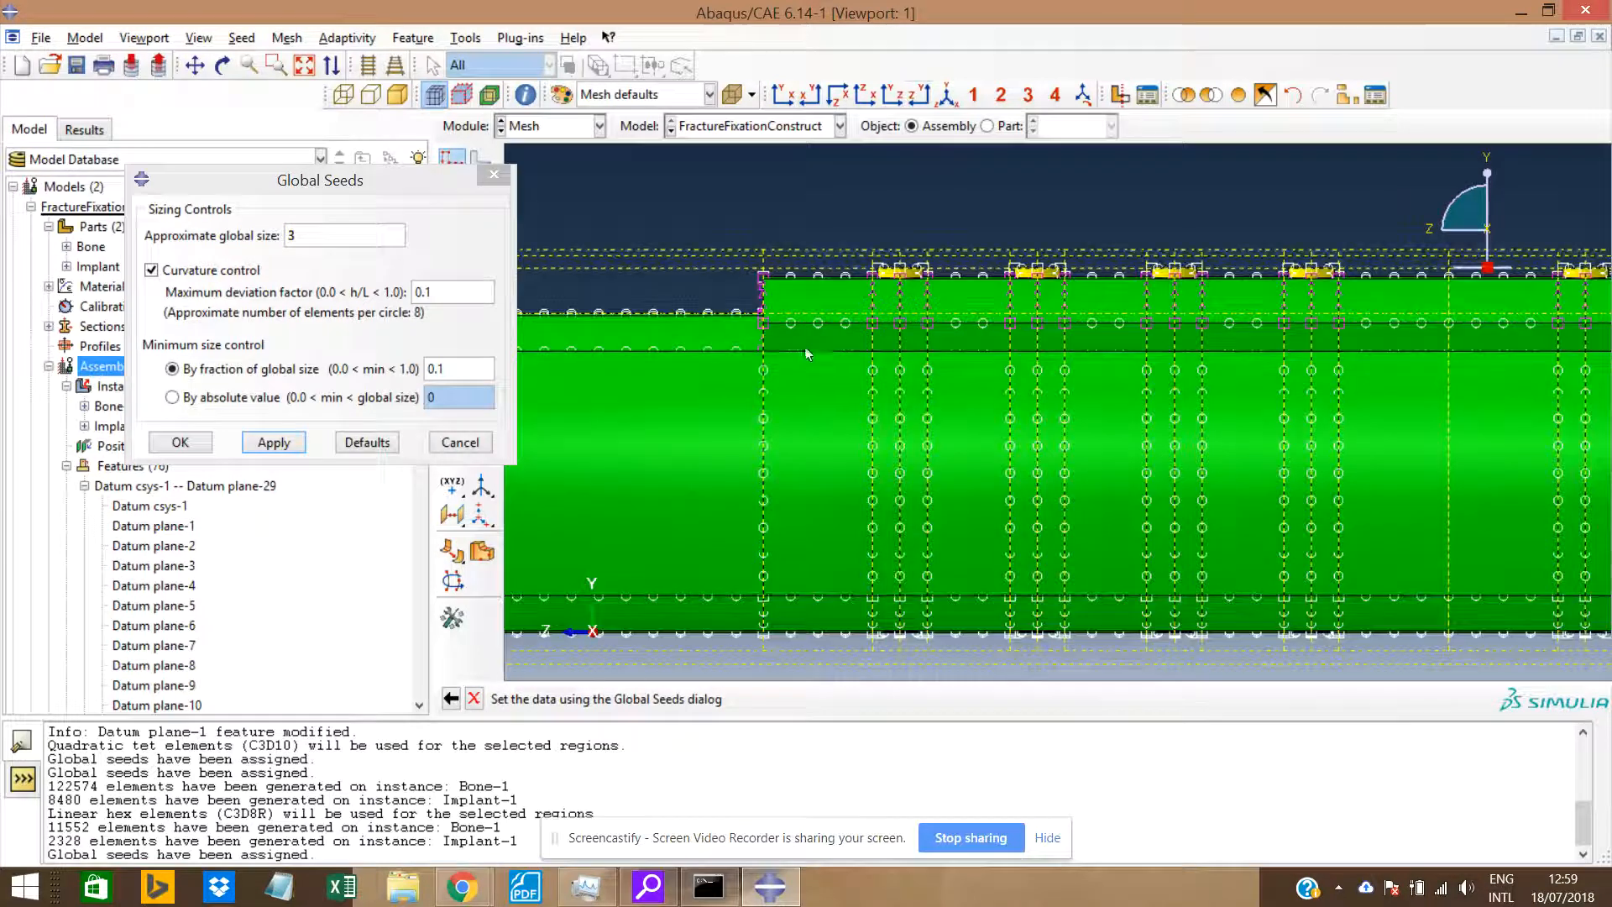
scroll(831, 356, "down", 3)
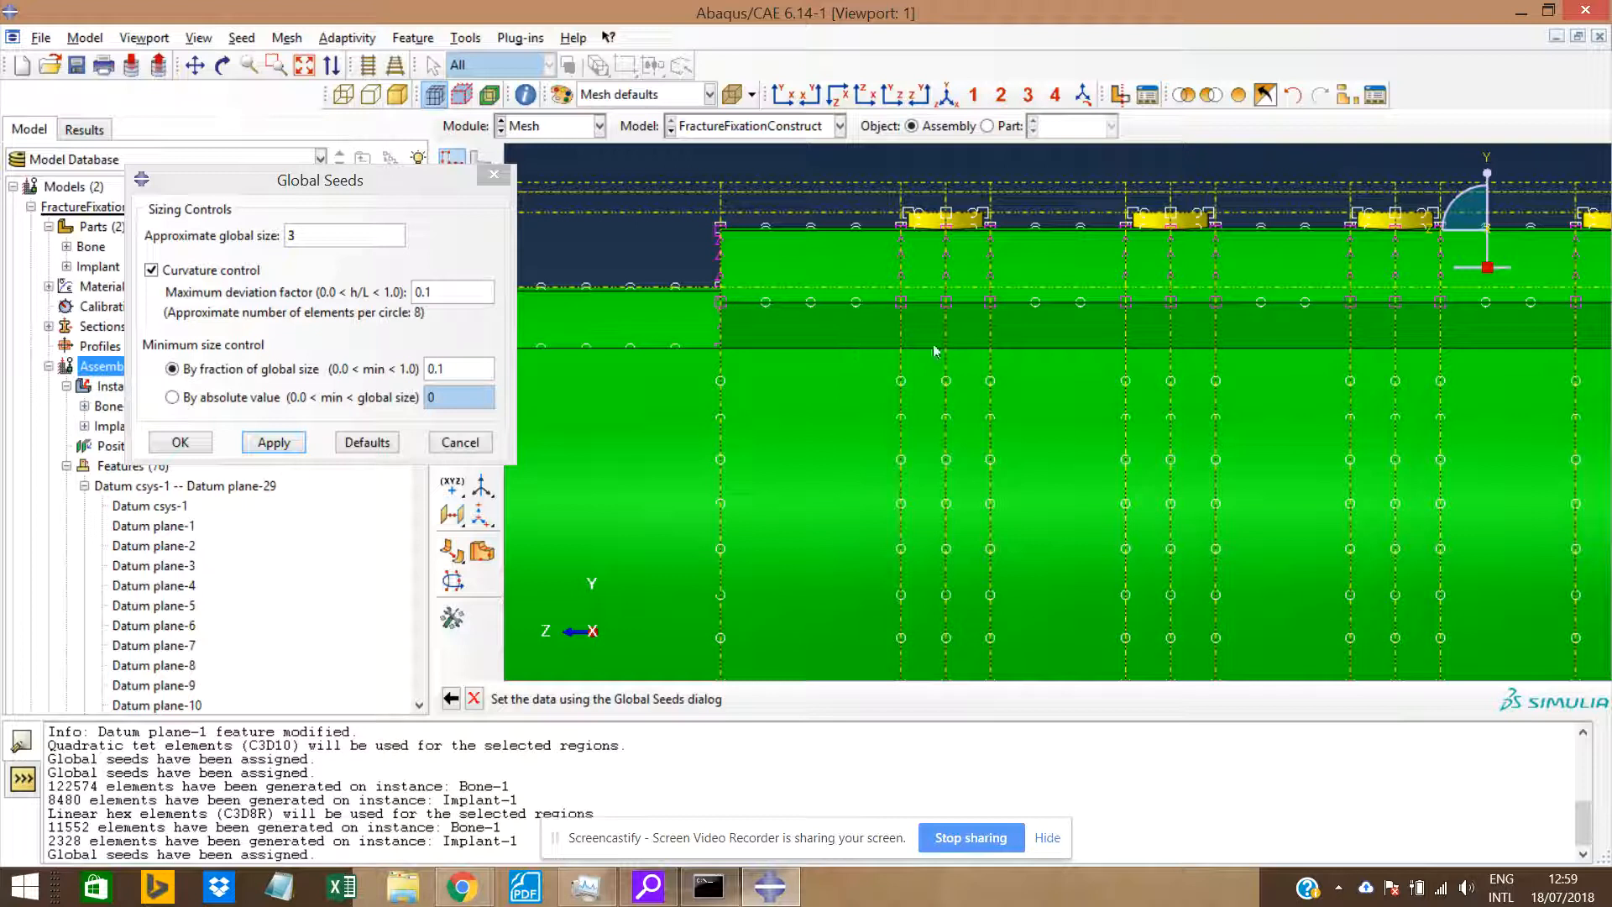
scroll(932, 346, "up", 3)
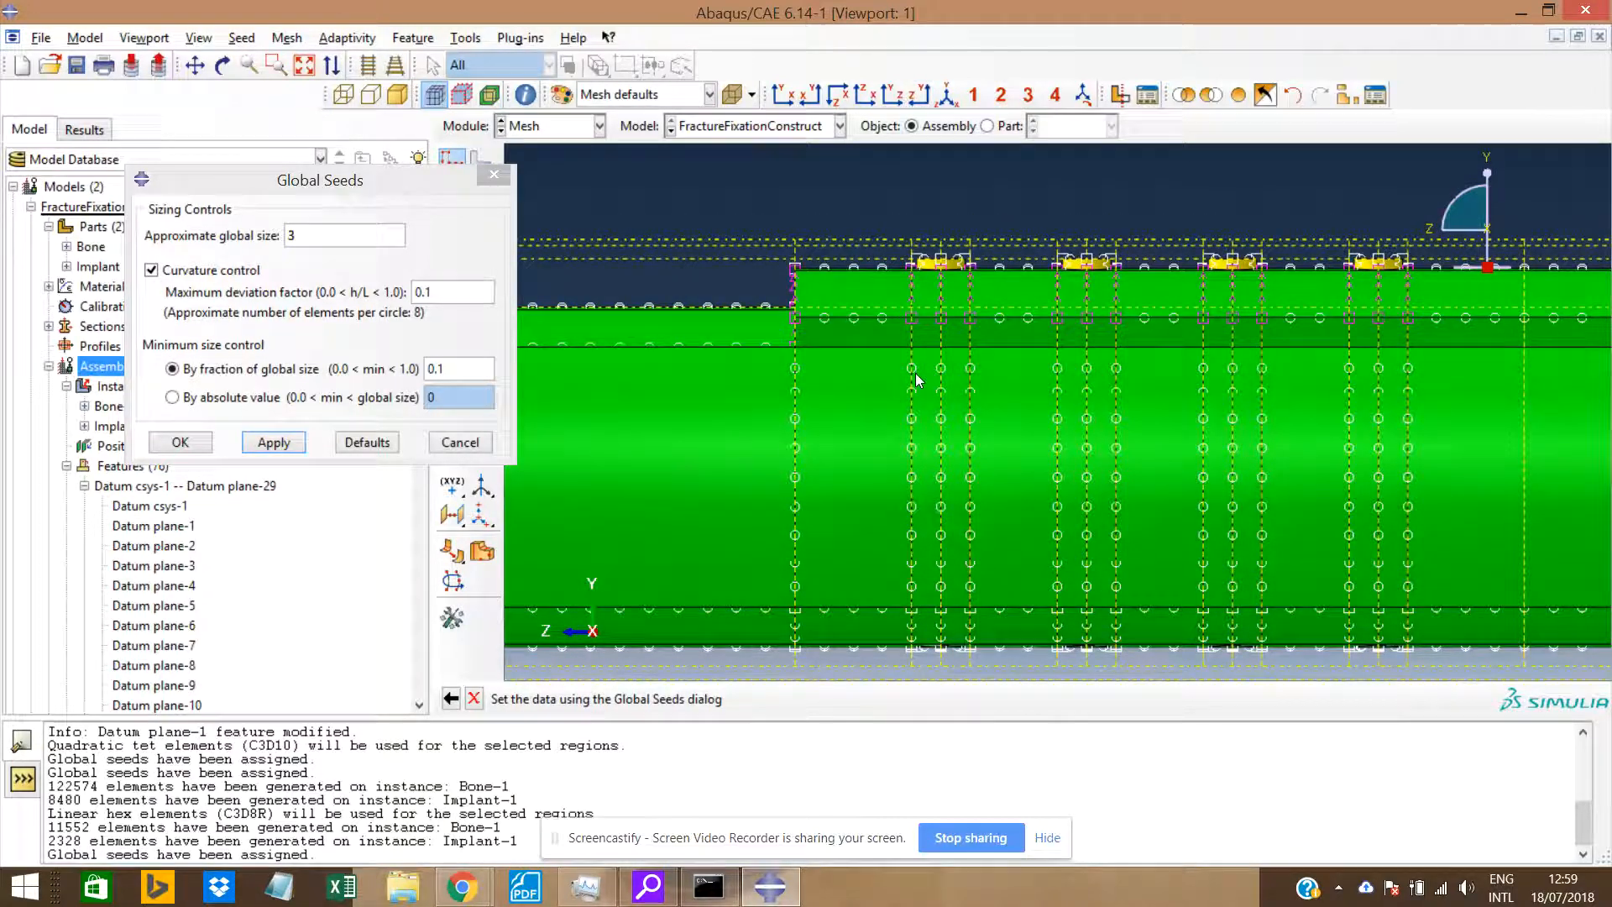
scroll(924, 377, "up", 3)
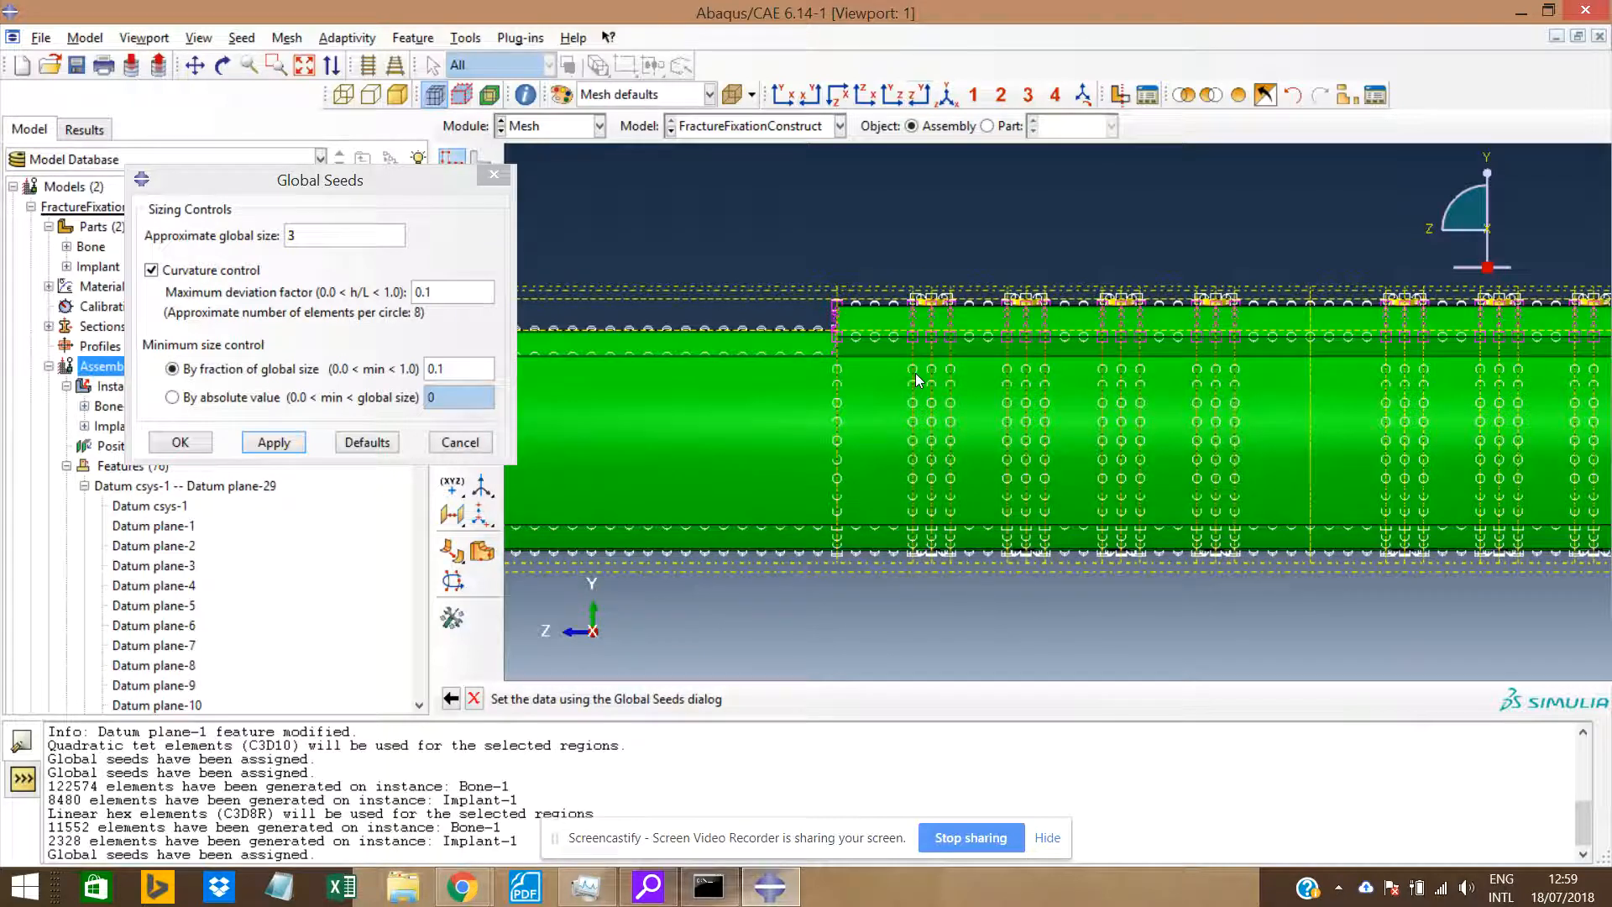
scroll(907, 375, "down", 4)
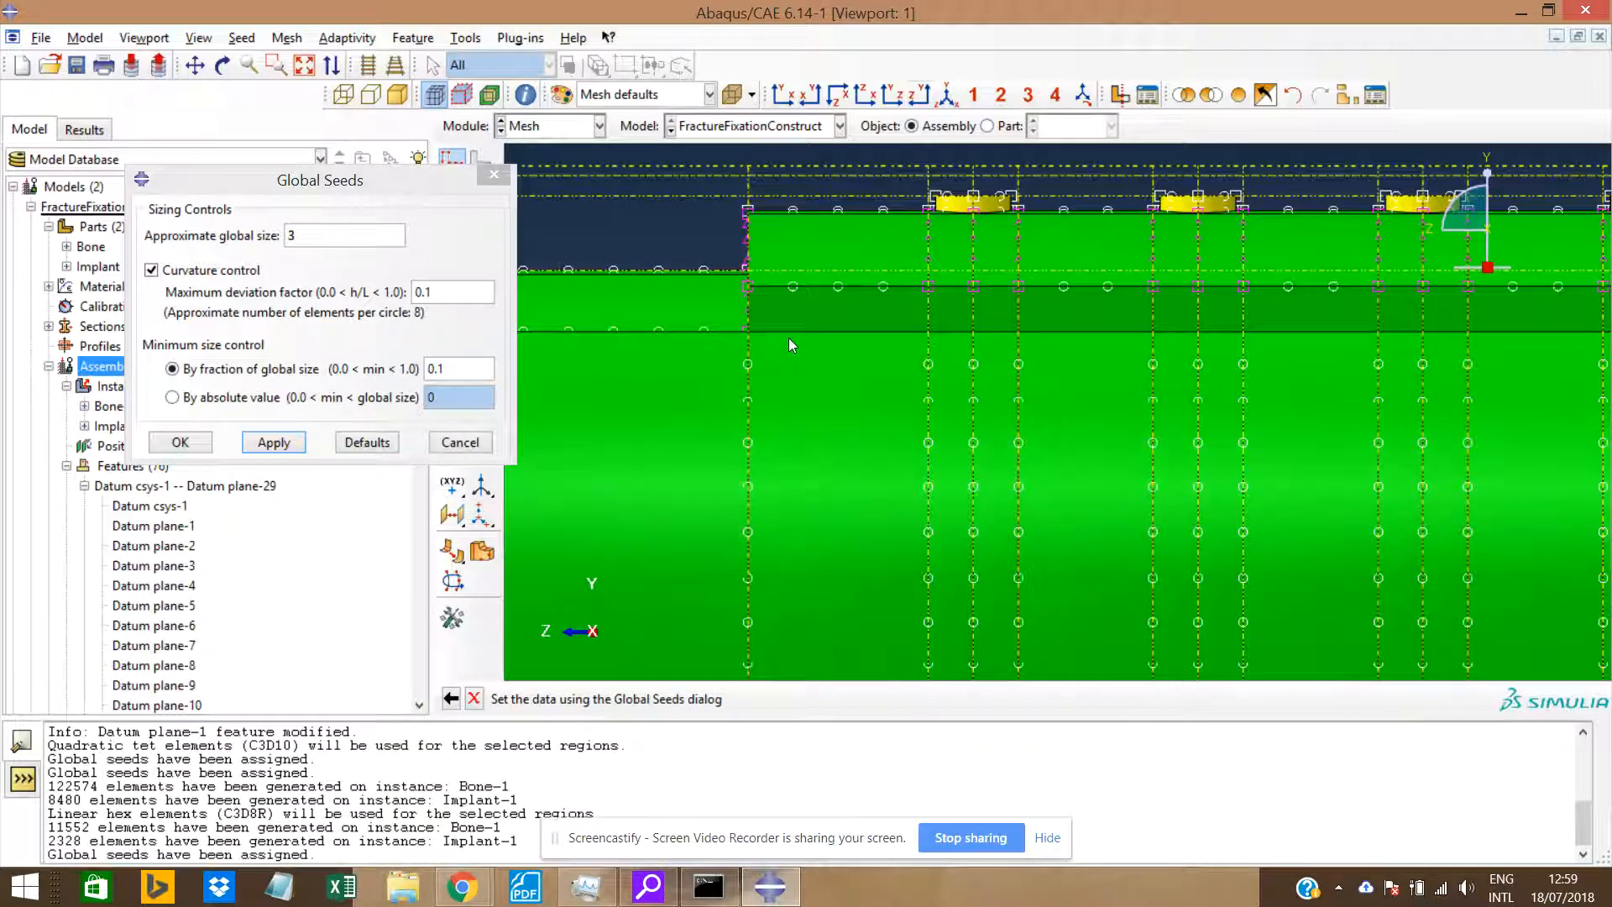
scroll(821, 339, "up", 3)
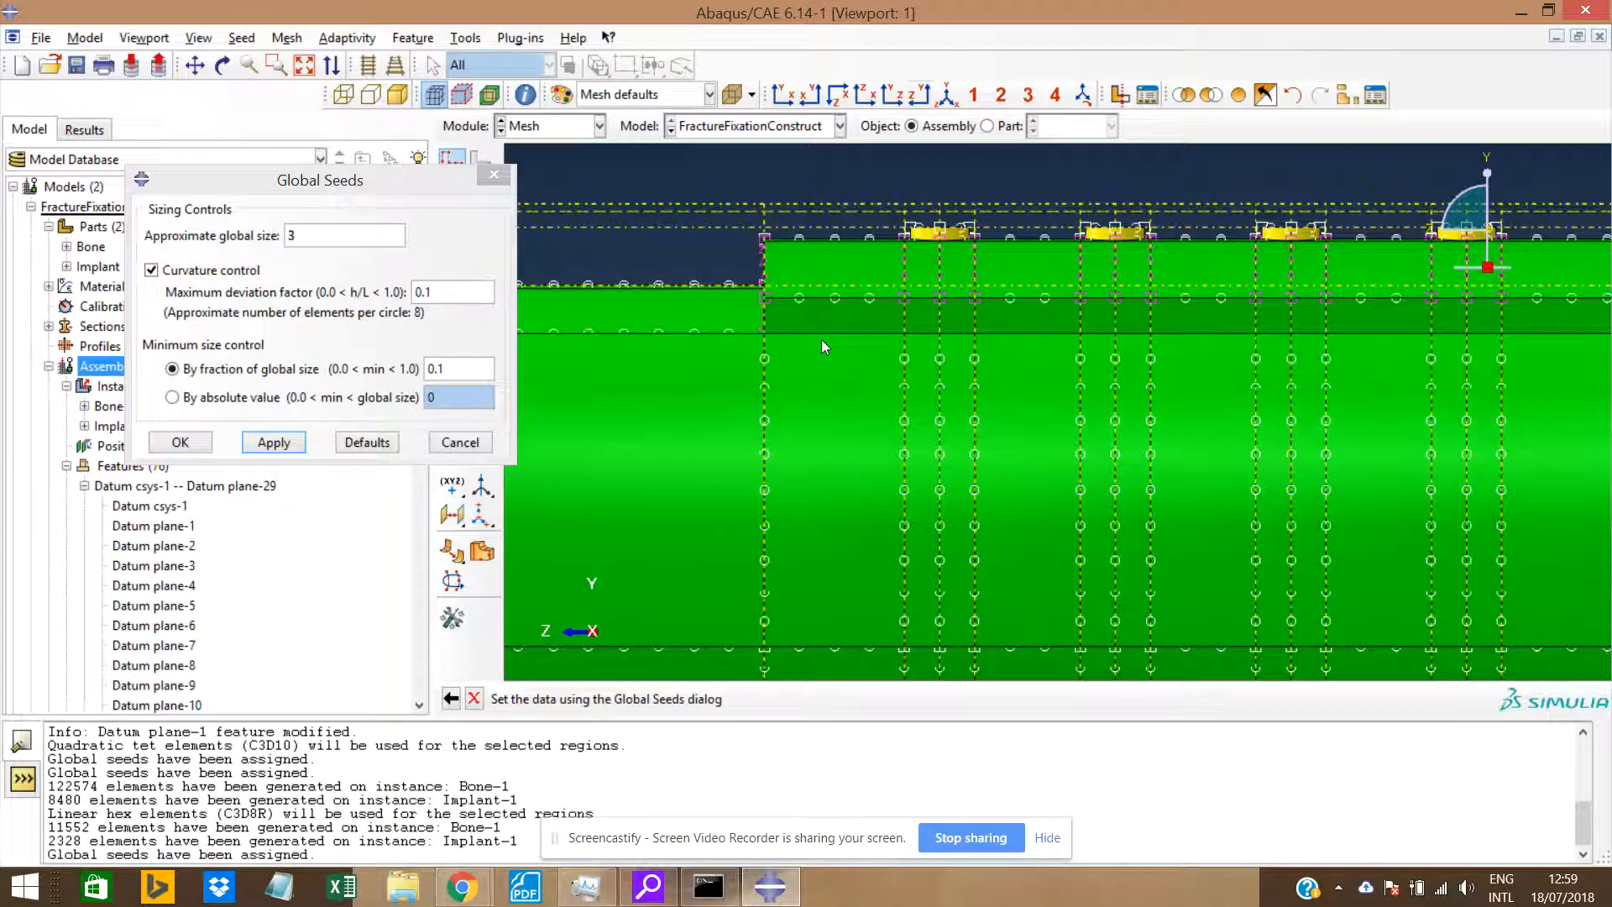
scroll(821, 339, "up", 2)
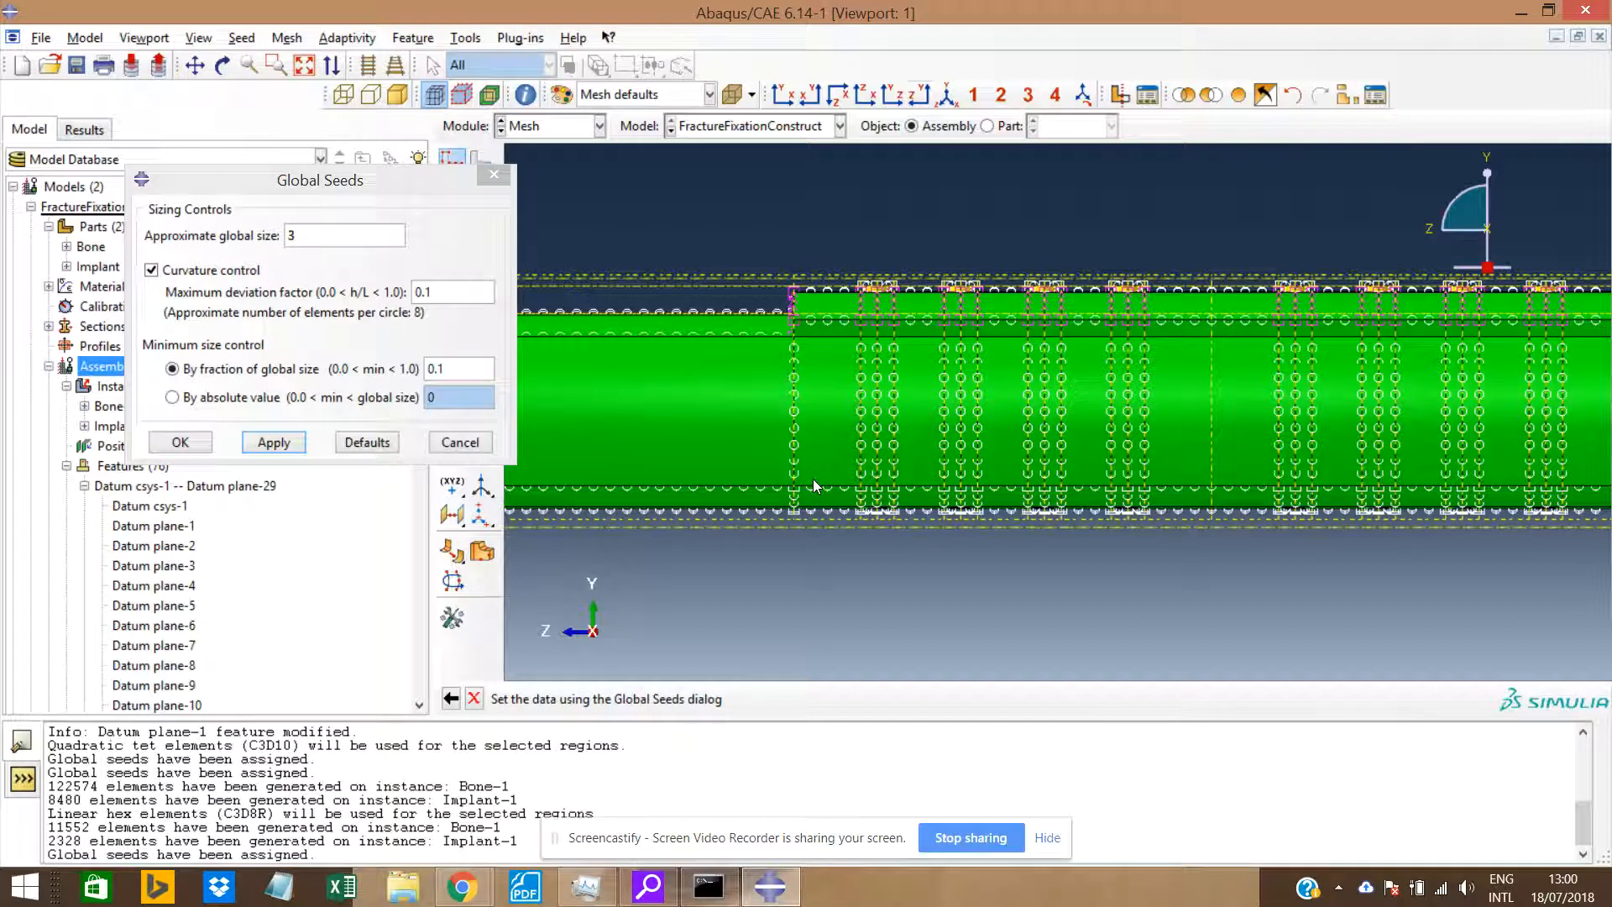
scroll(813, 486, "up", 3)
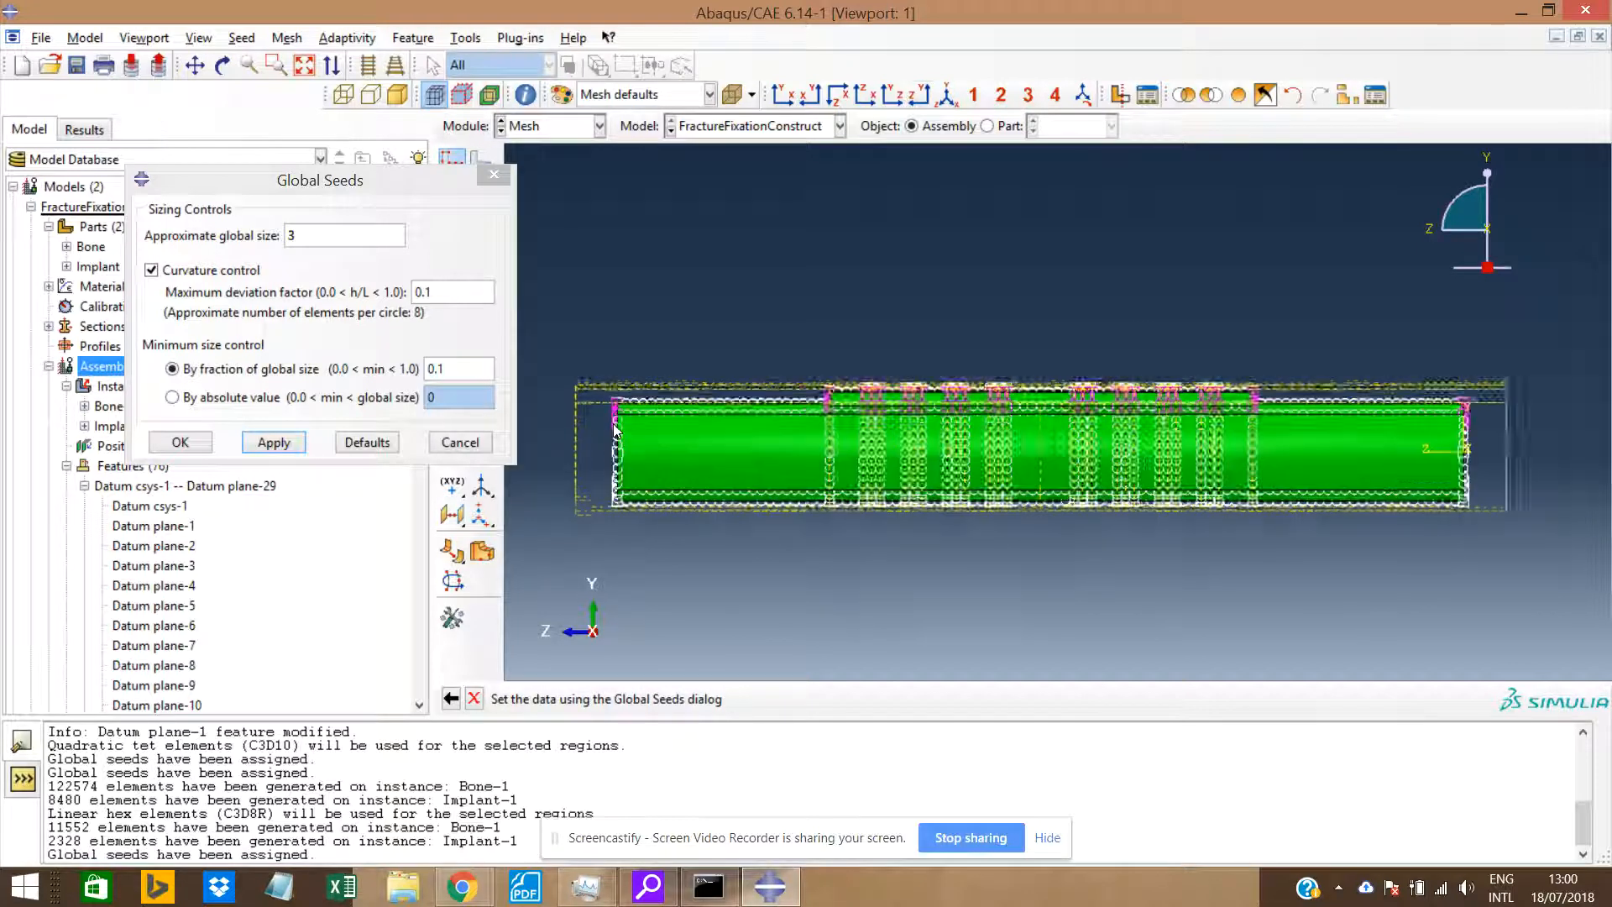
scroll(616, 430, "down", 1)
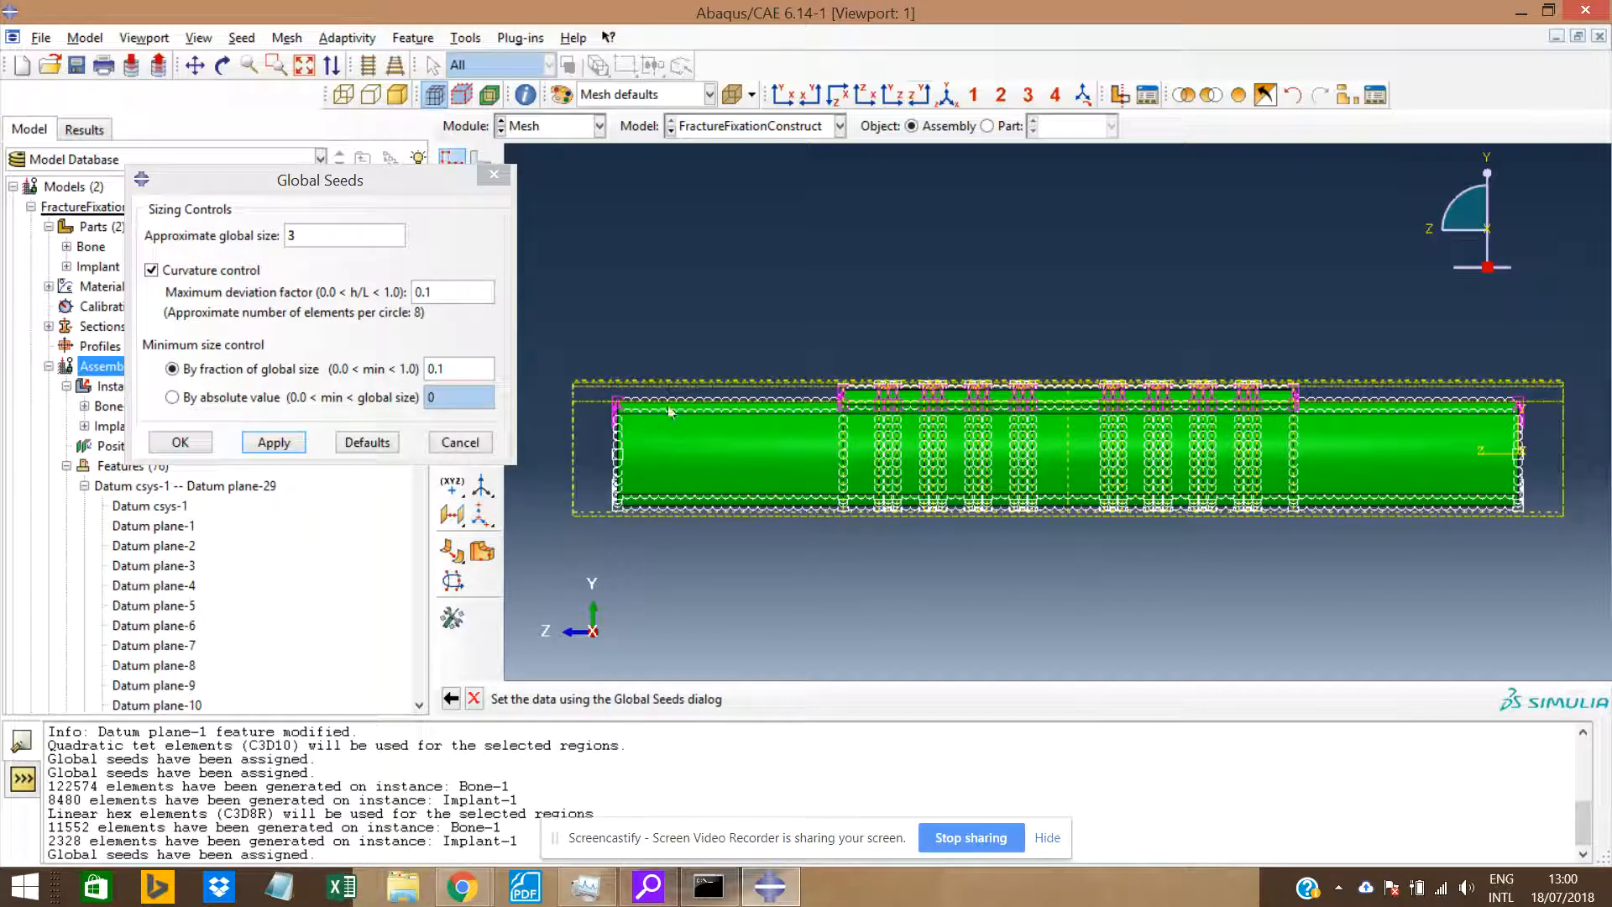
Close the global seeding settings and remesh the Bone-1 and Implant-1 part instances together.
left_click(494, 173)
left_click(286, 38)
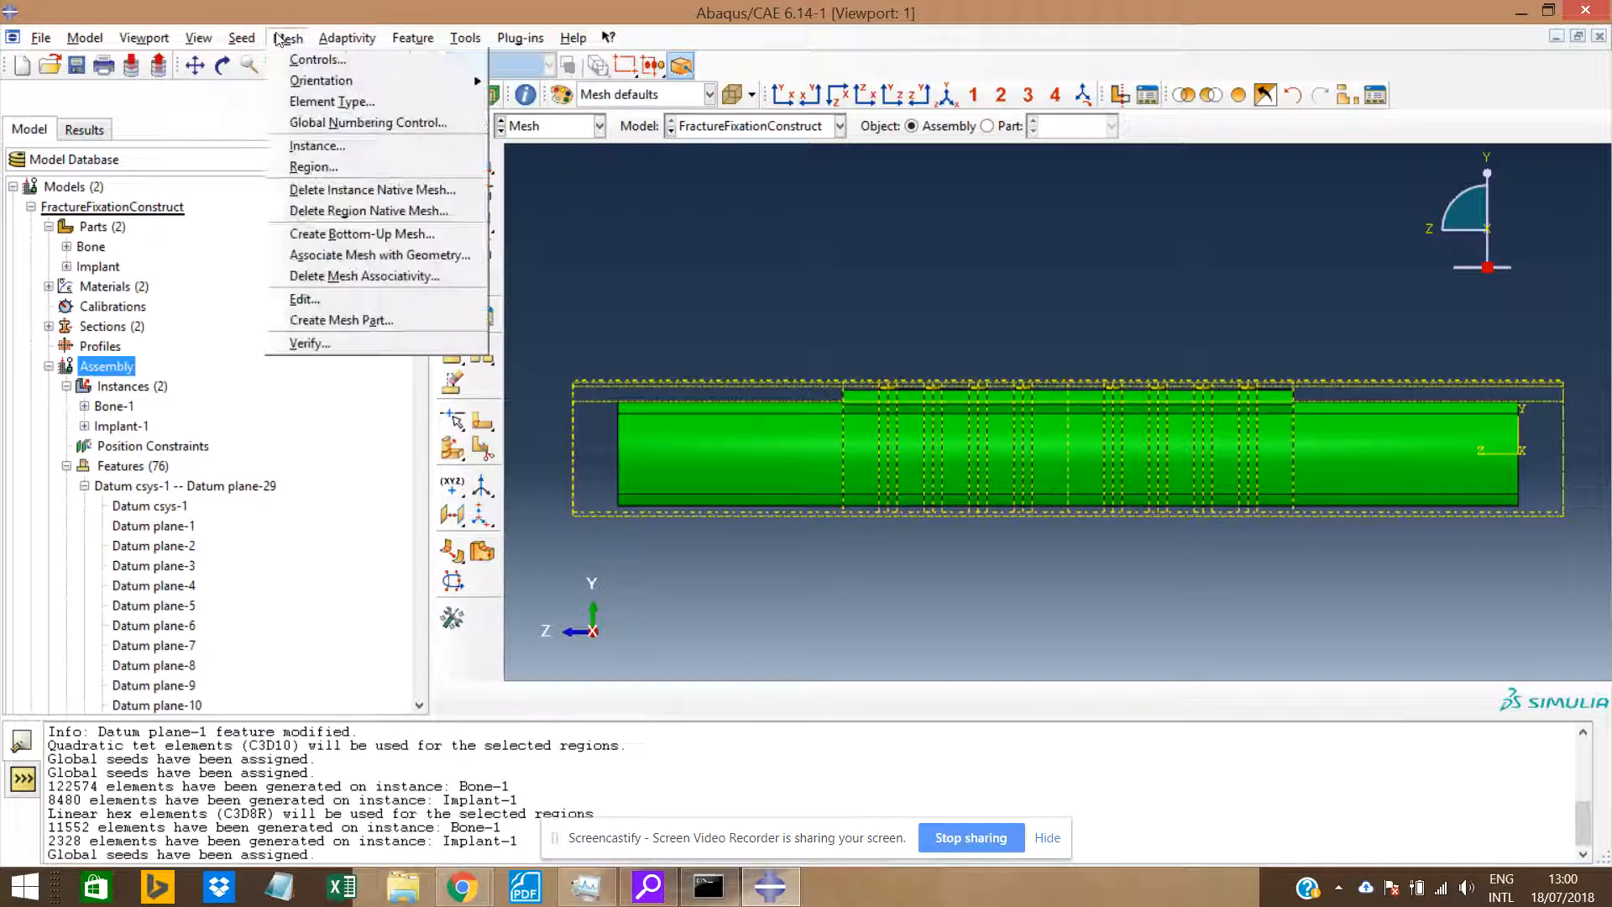
left_click(344, 122)
left_click_drag(582, 316, 1567, 590)
middle_click(1565, 582)
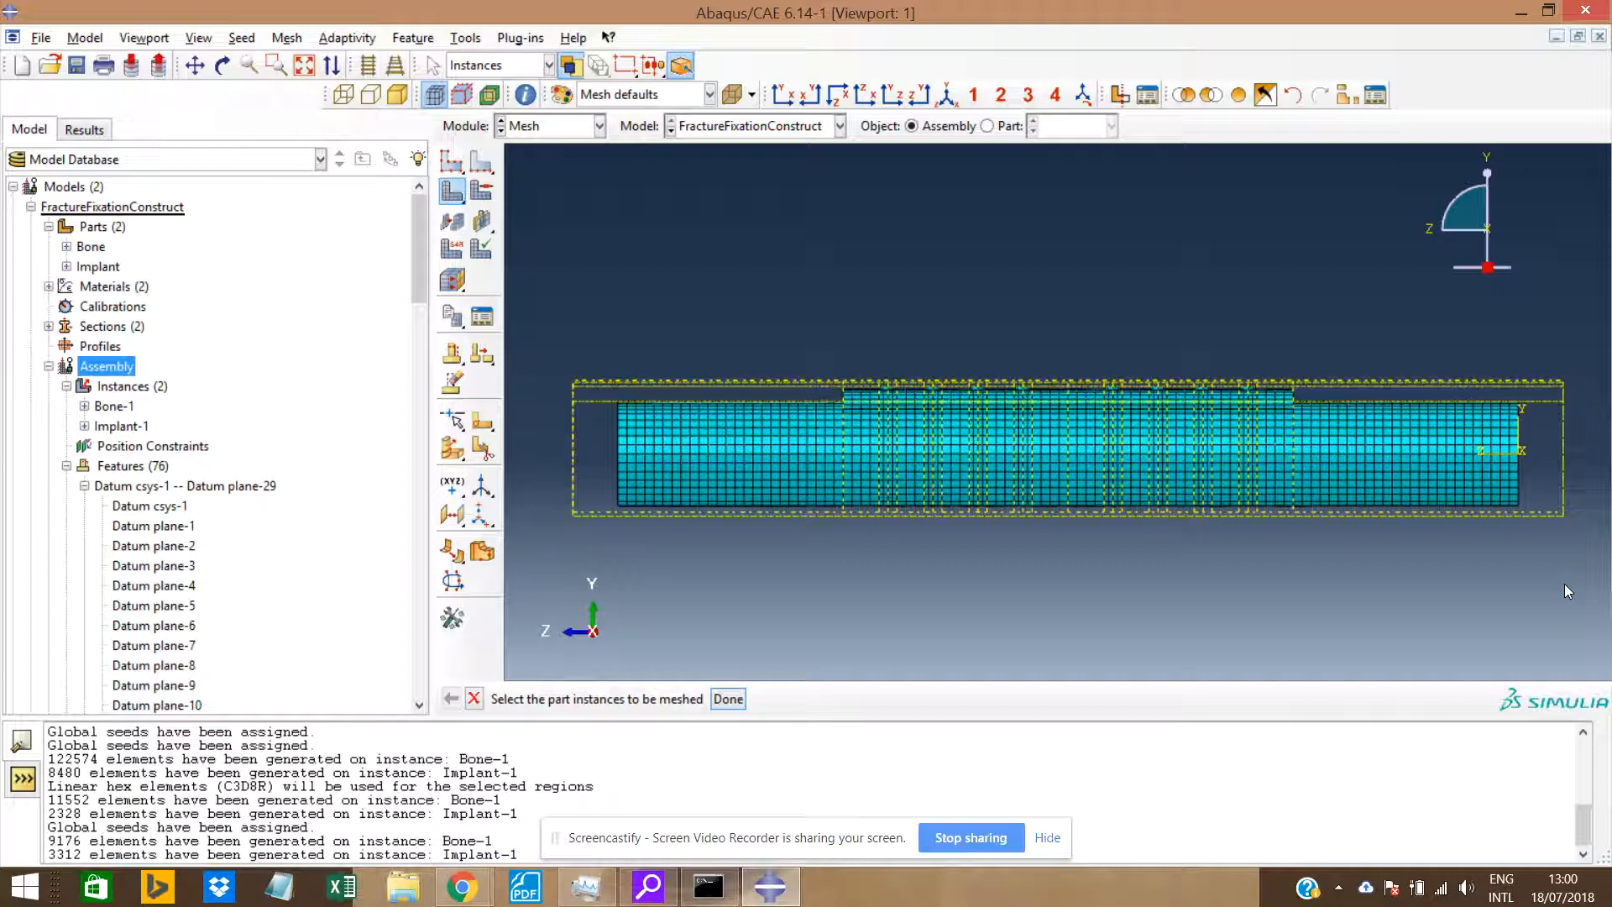
Examine the regenerated mesh lengthwise in the YZ view, in cross-section in the XY view and from oblique angles.
scroll(938, 462, "down", 6)
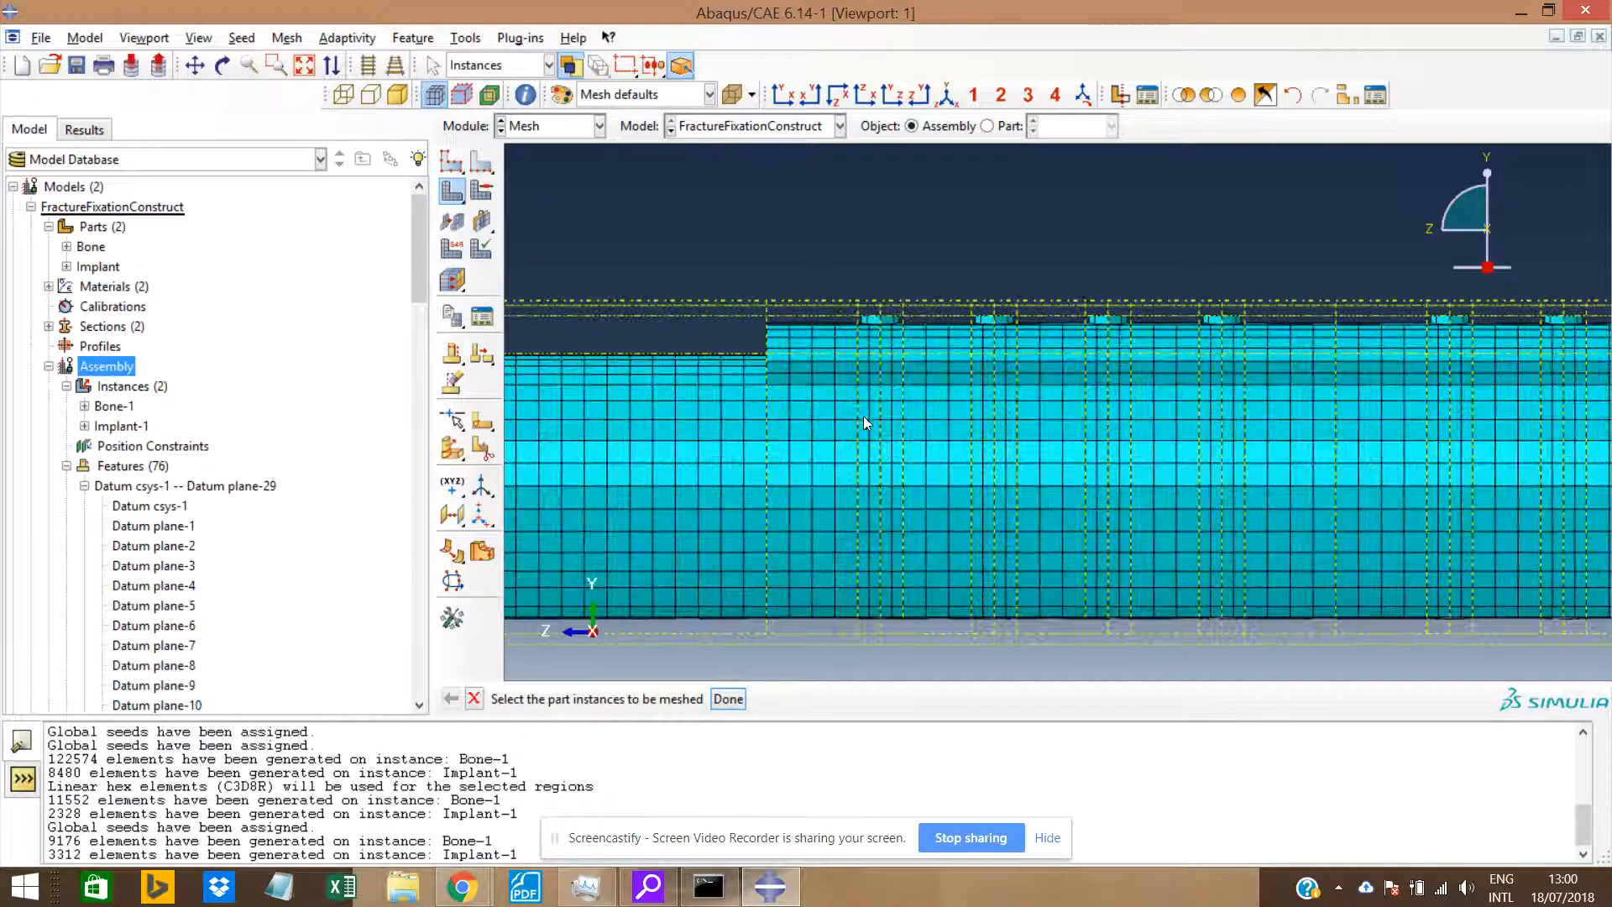
scroll(797, 386, "down", 5)
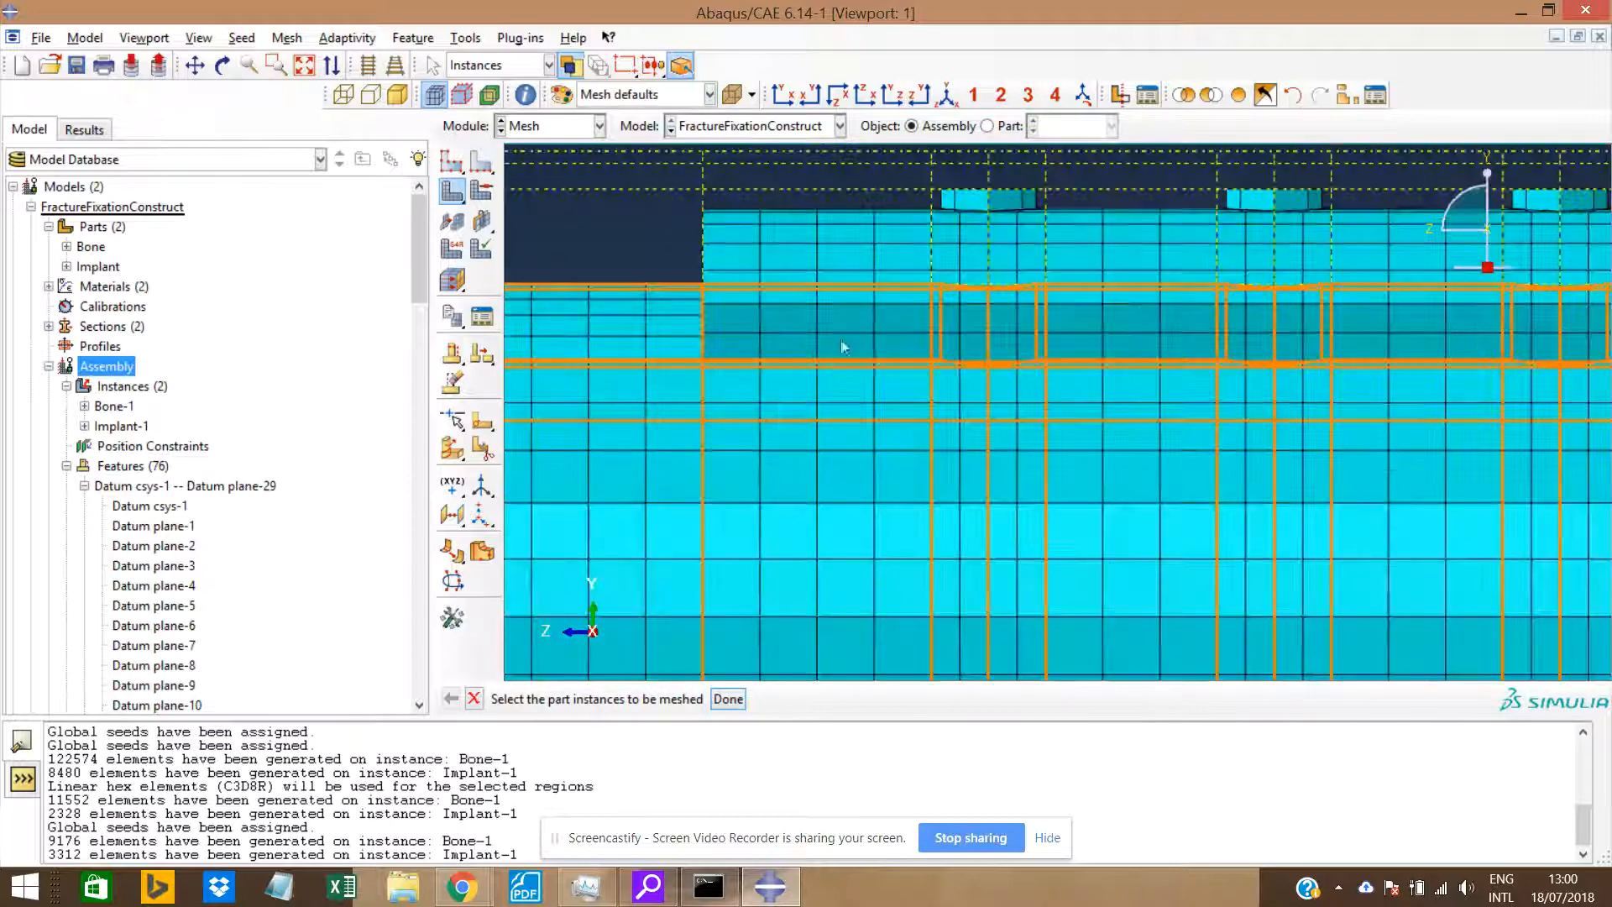
left_click(796, 94)
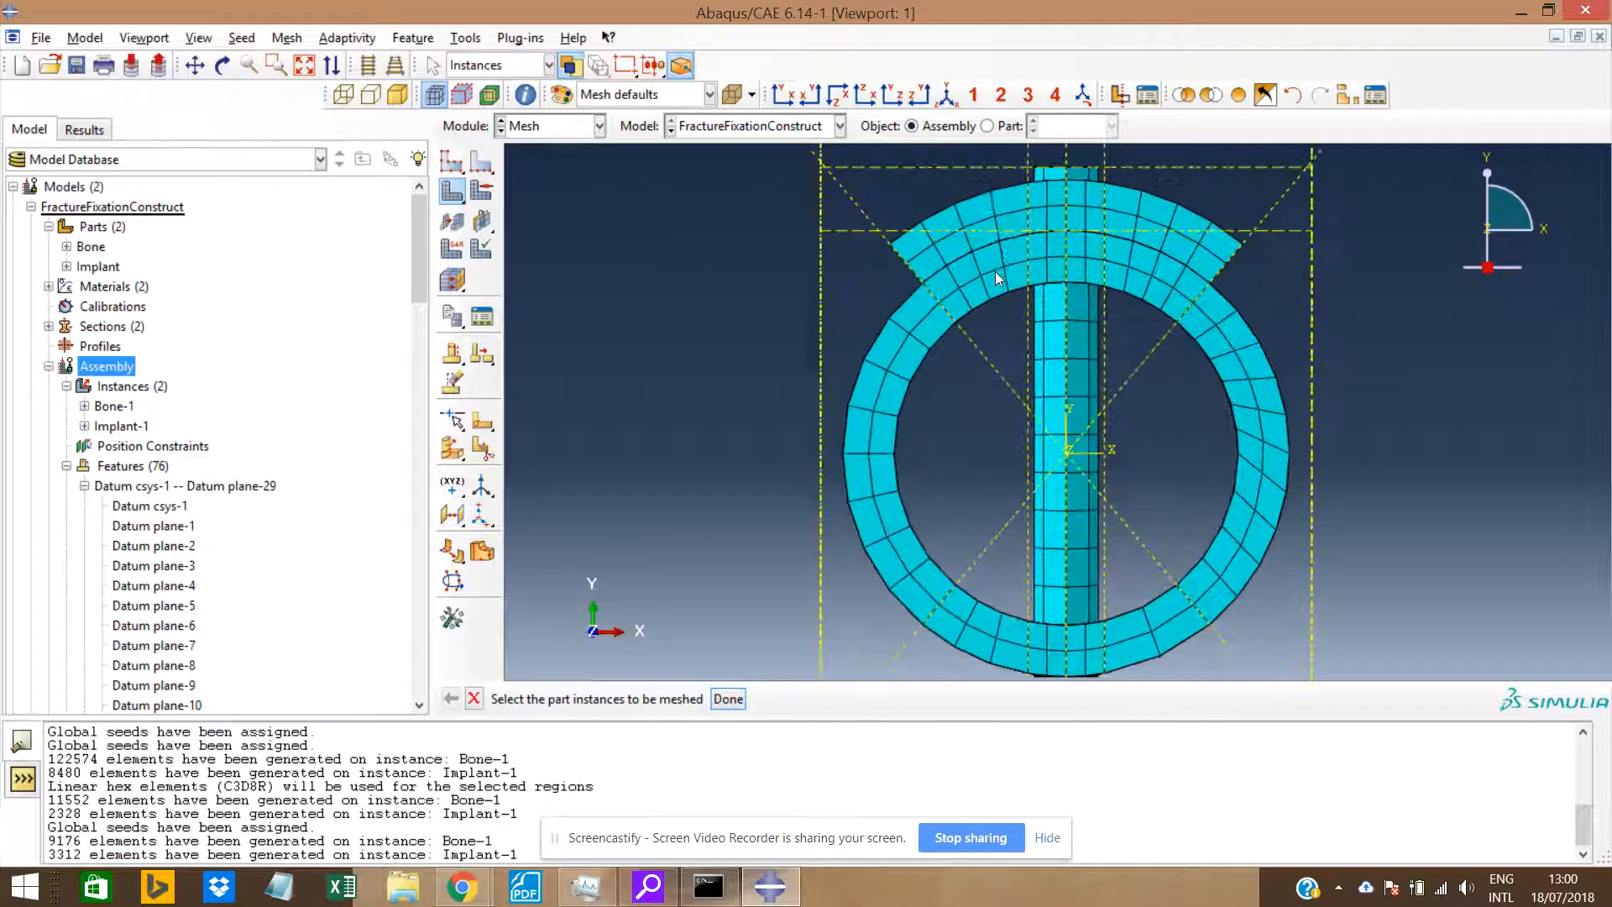
left_click_drag(1036, 254, 1070, 364, "ctrl+alt")
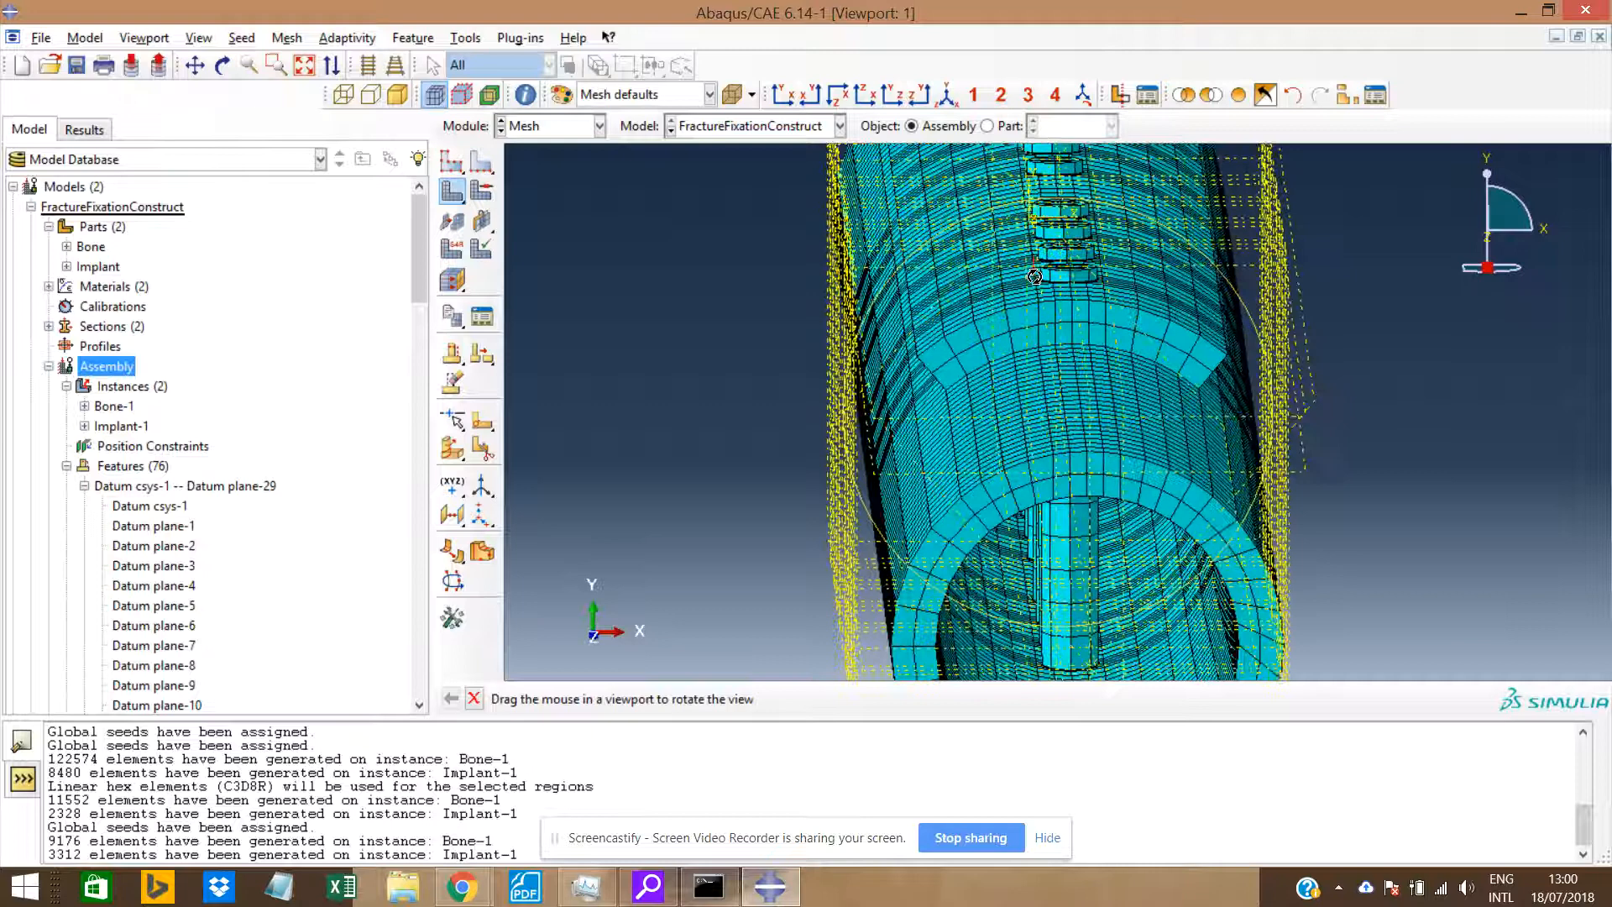
scroll(1070, 365, "down", 5)
scroll(1056, 359, "up", 5)
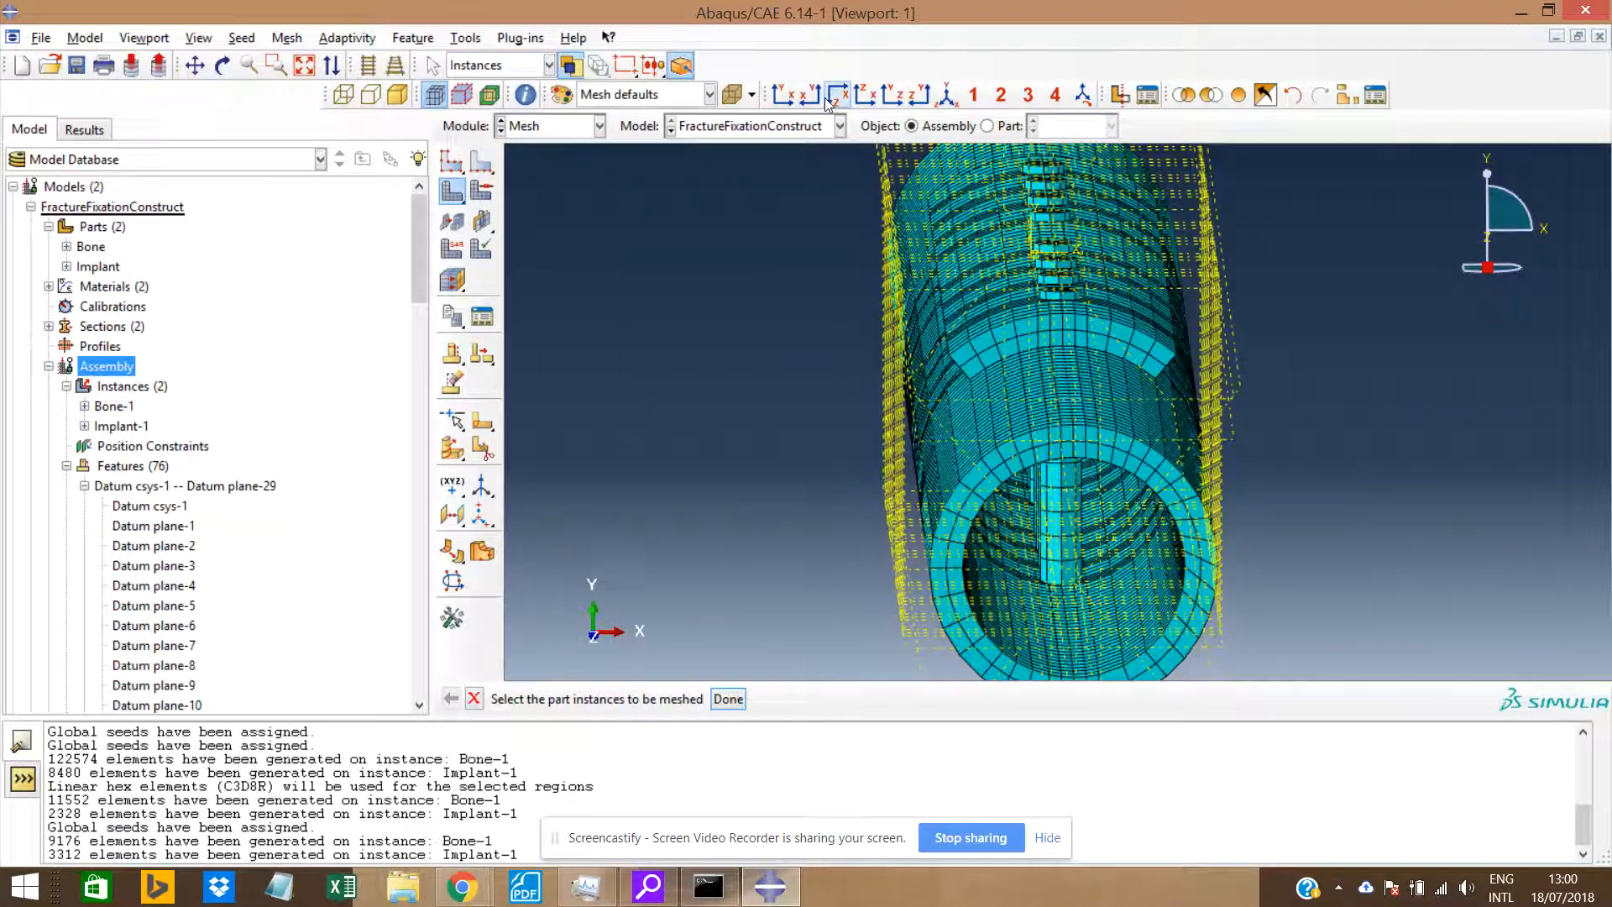
left_click(784, 96)
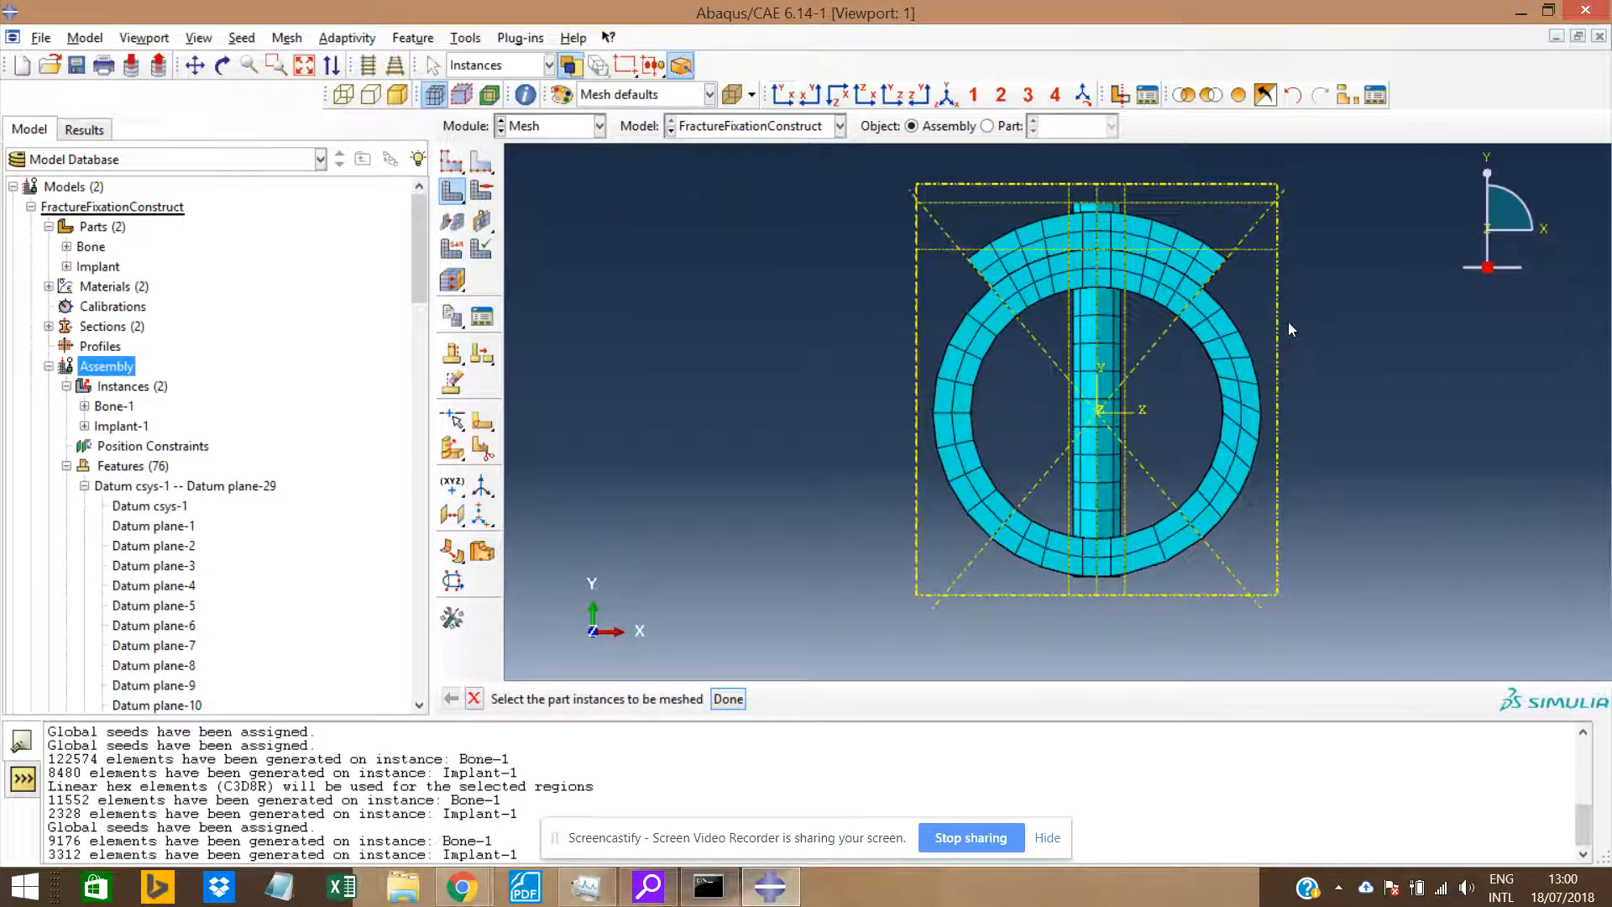
scroll(1290, 337, "up", 2)
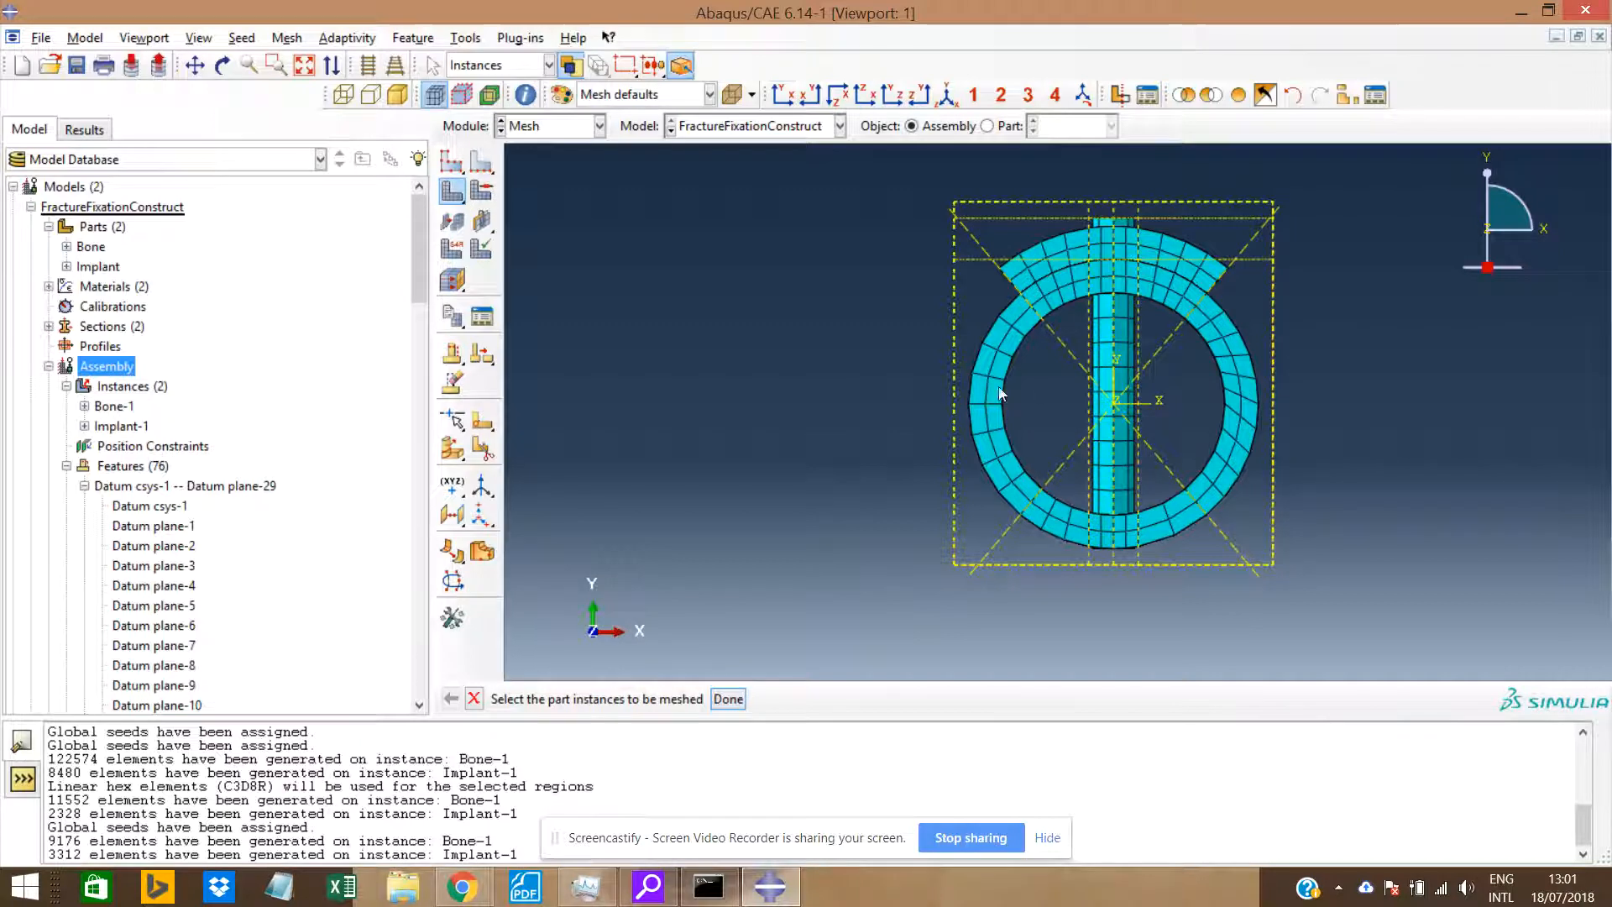
scroll(1218, 415, "down", 1)
scroll(1241, 405, "down", 1)
left_click_drag(1241, 404, 920, 462, "ctrl+alt")
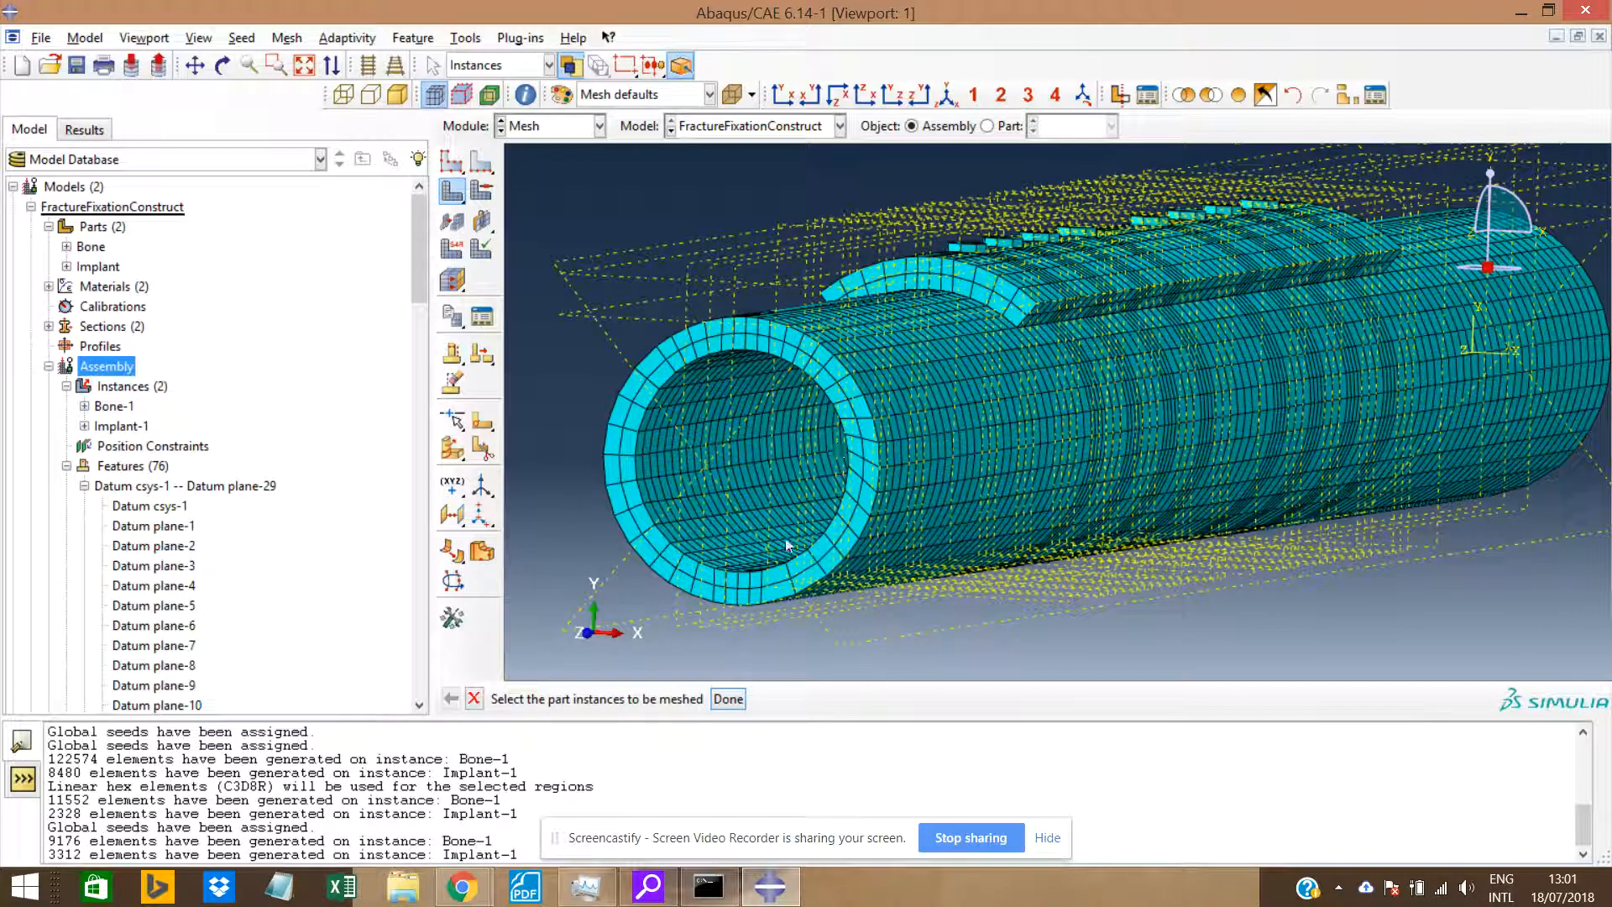
scroll(870, 491, "up", 3)
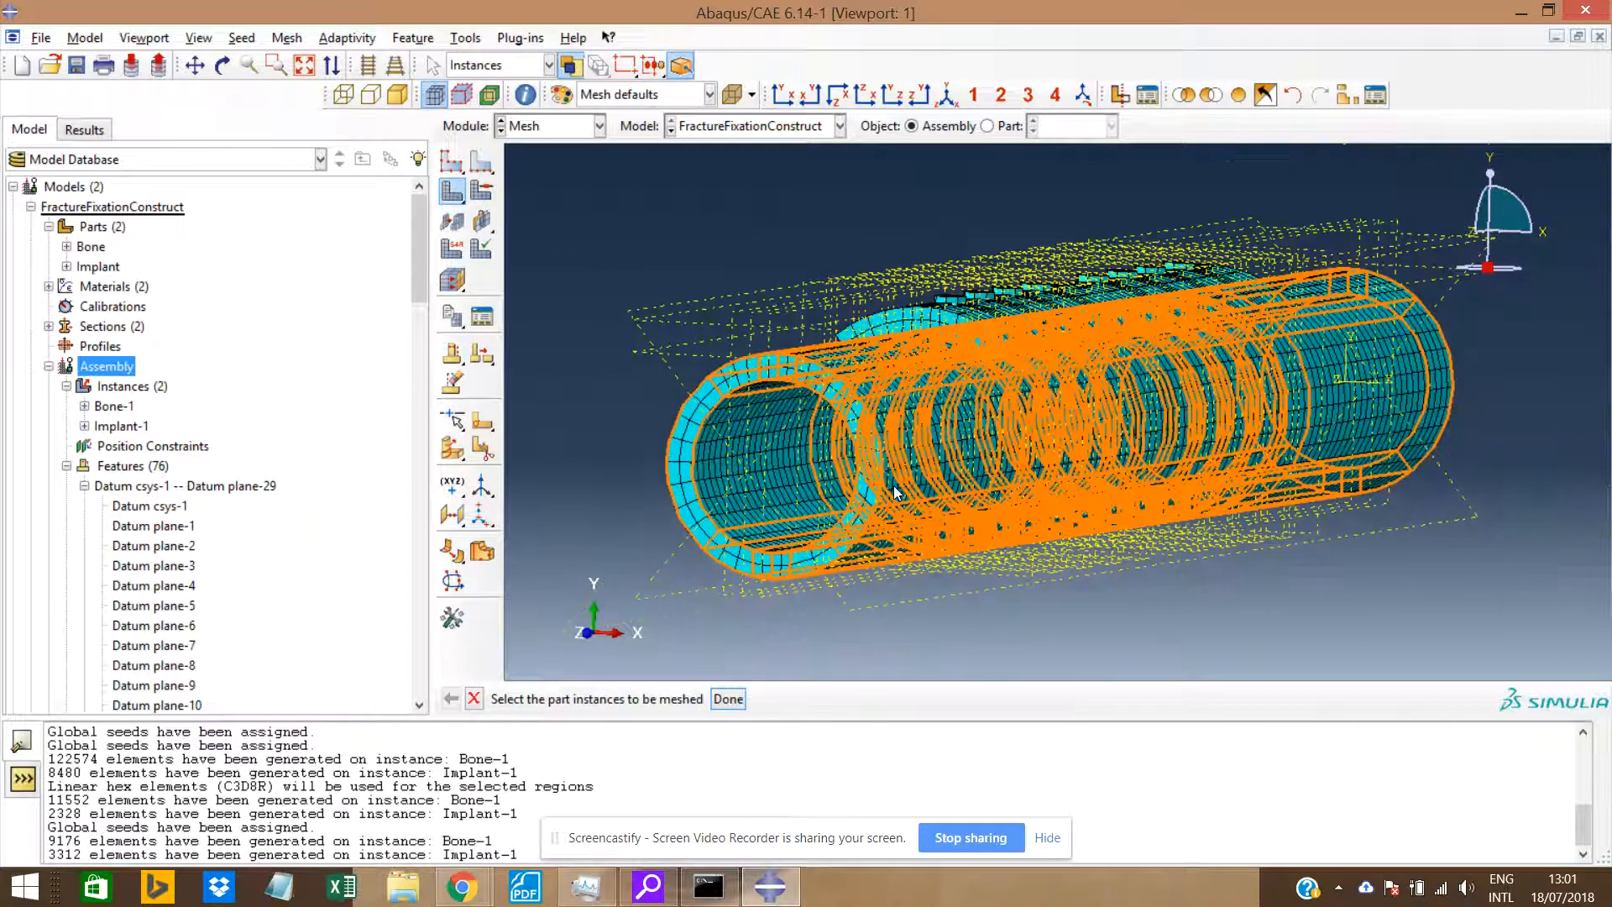
Examine the mesh once more in cross-section in the XY view and lengthwise in the YZ view.
left_click(788, 101)
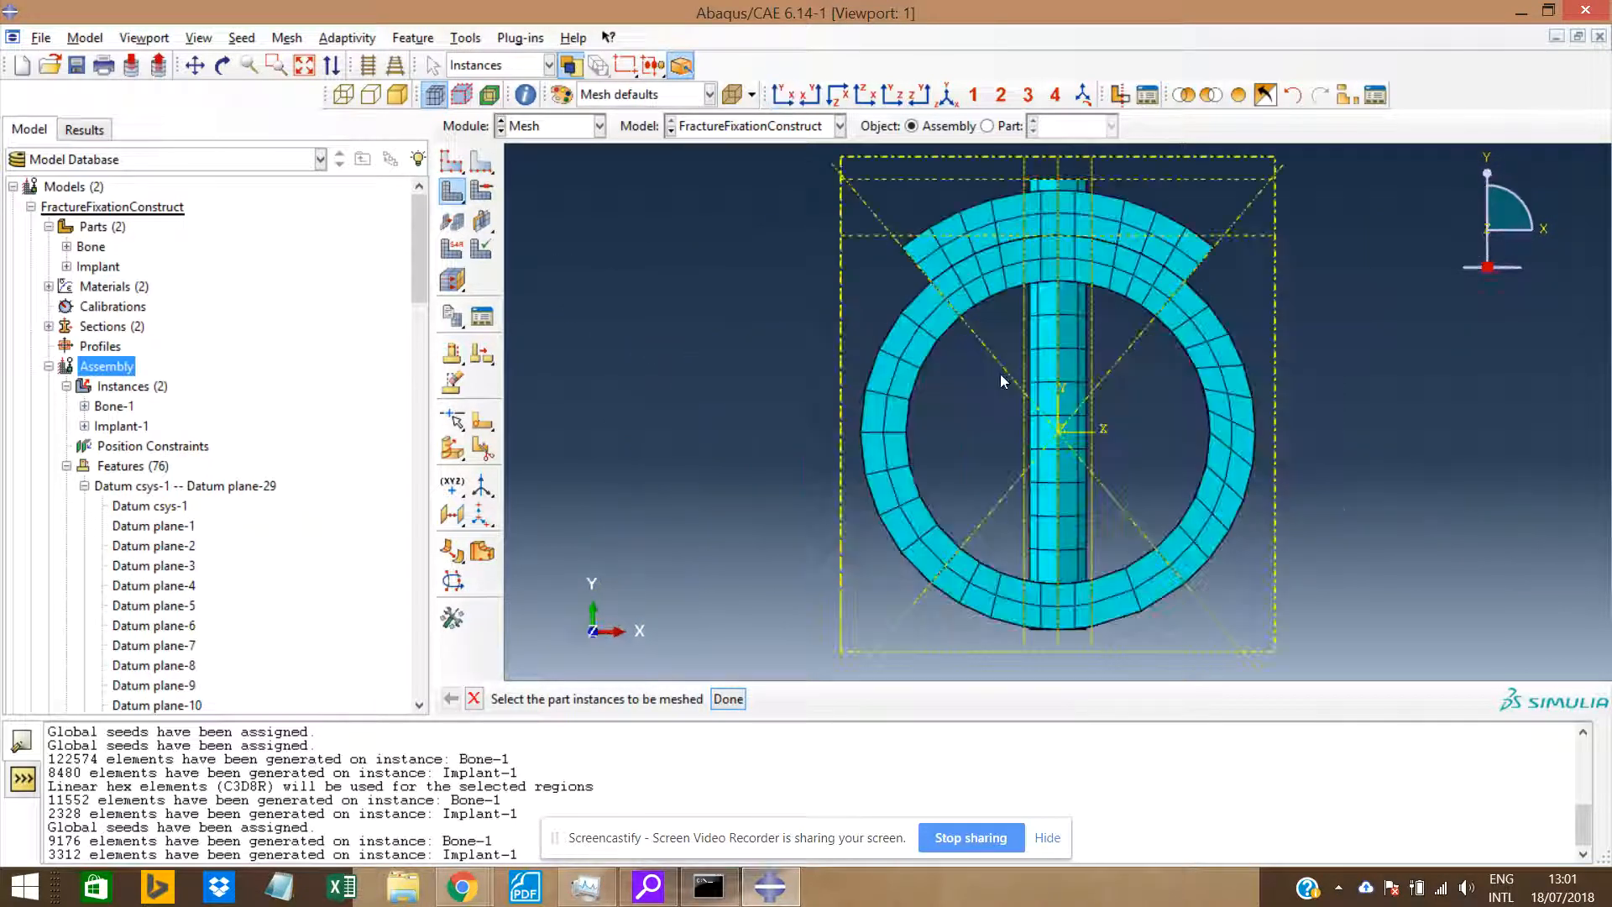
left_click_drag(1090, 358, 1071, 388, "ctrl+alt")
scroll(1015, 378, "up", 1)
scroll(1015, 378, "up", 3)
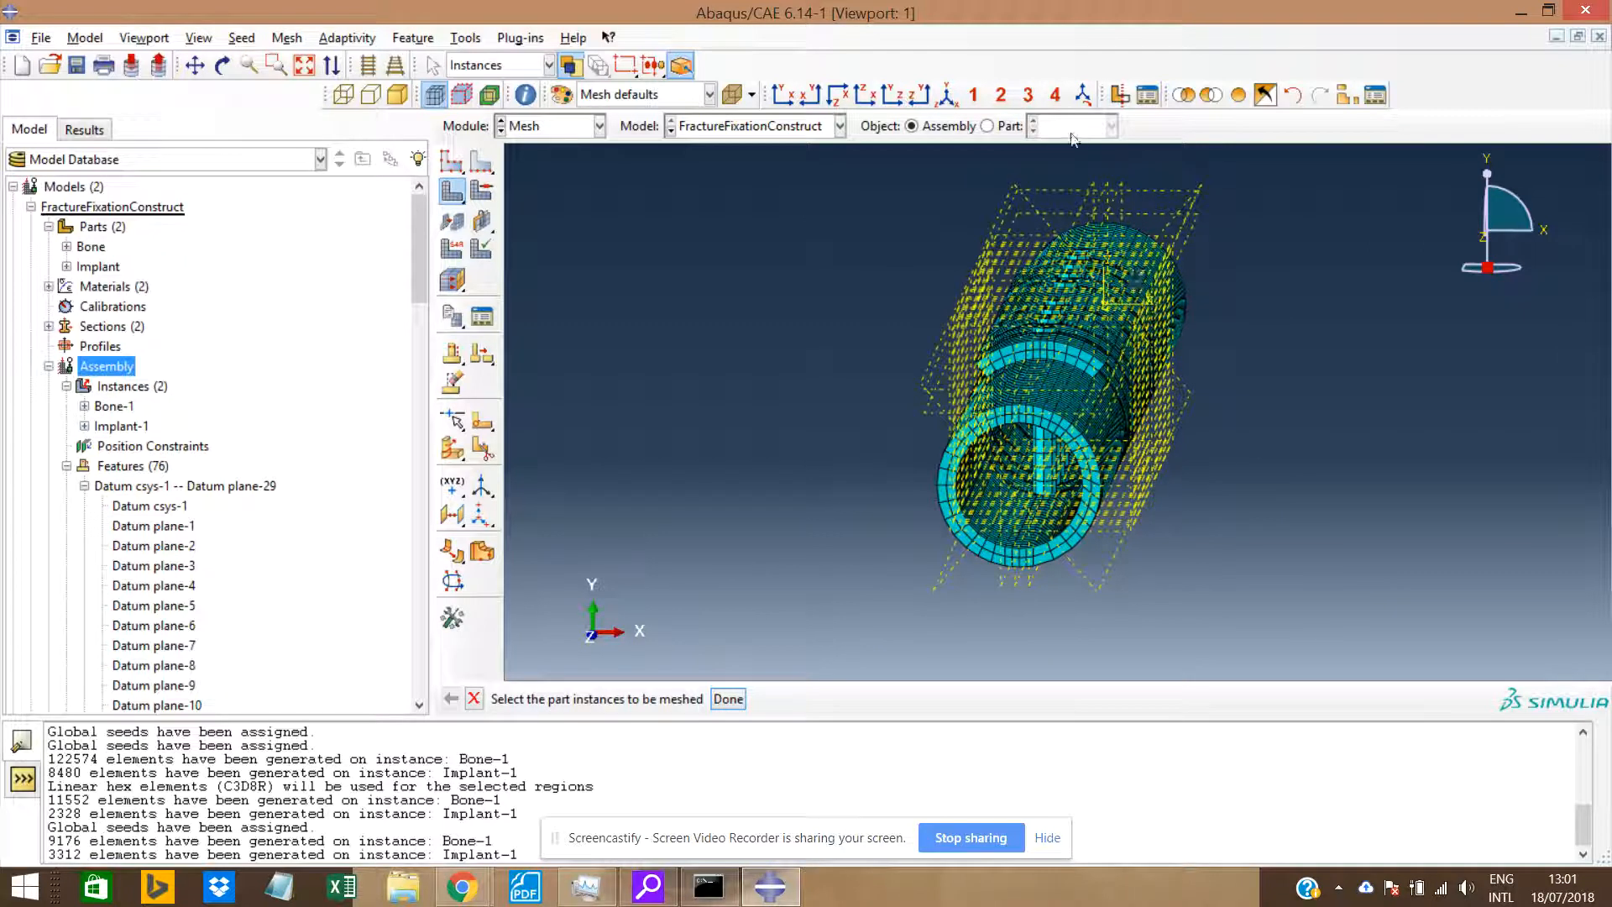
left_click(920, 94)
scroll(955, 392, "up", 3)
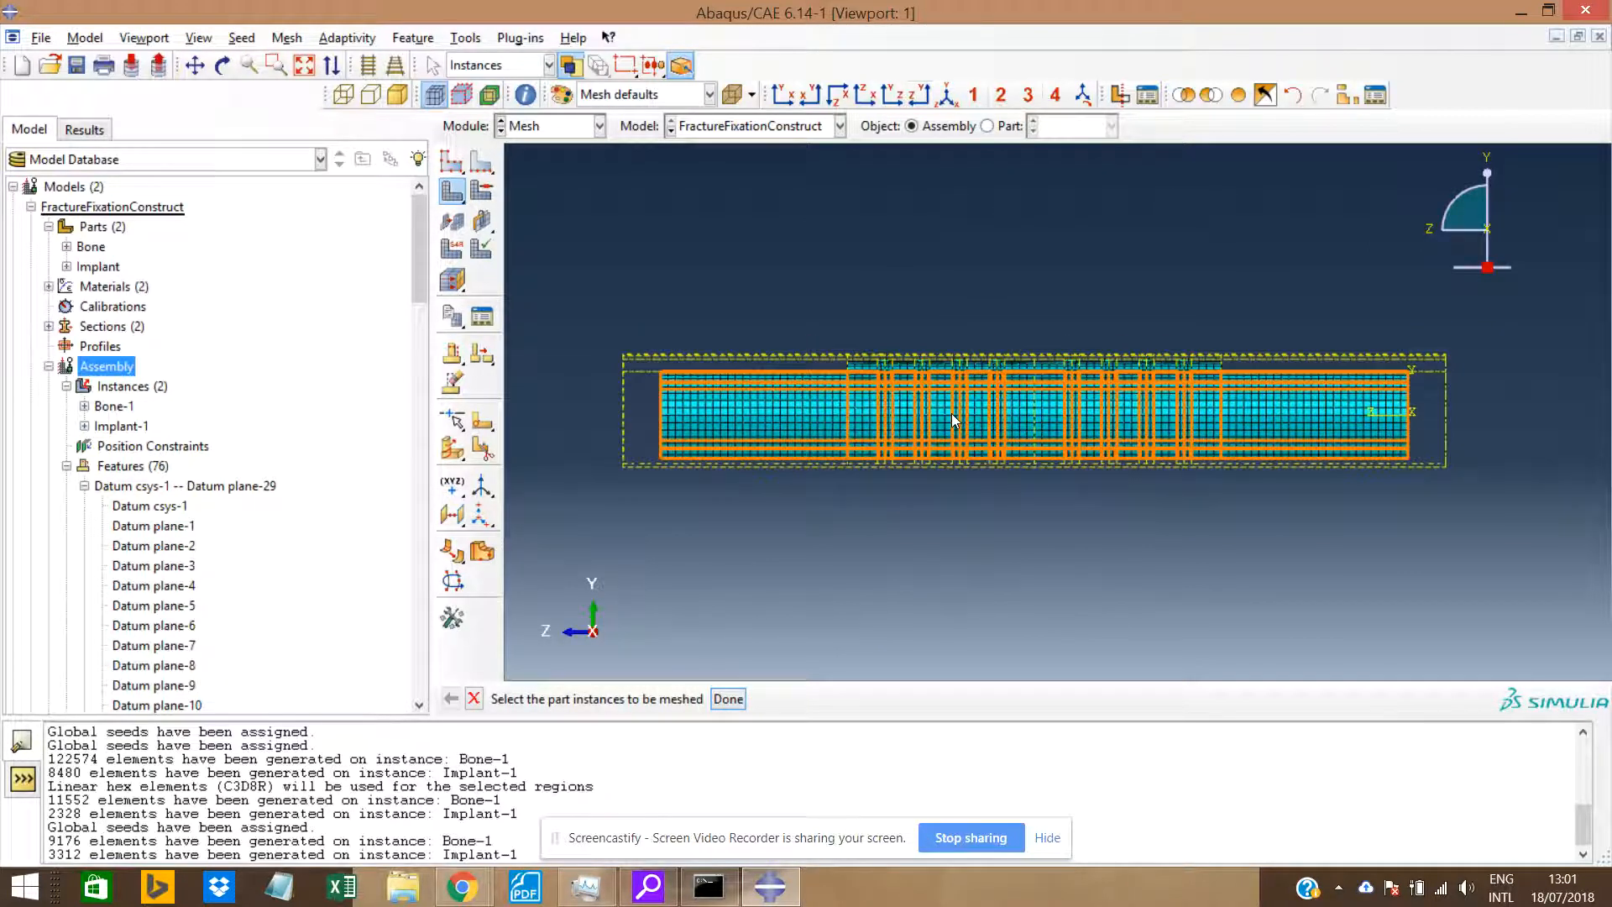
scroll(668, 438, "down", 3)
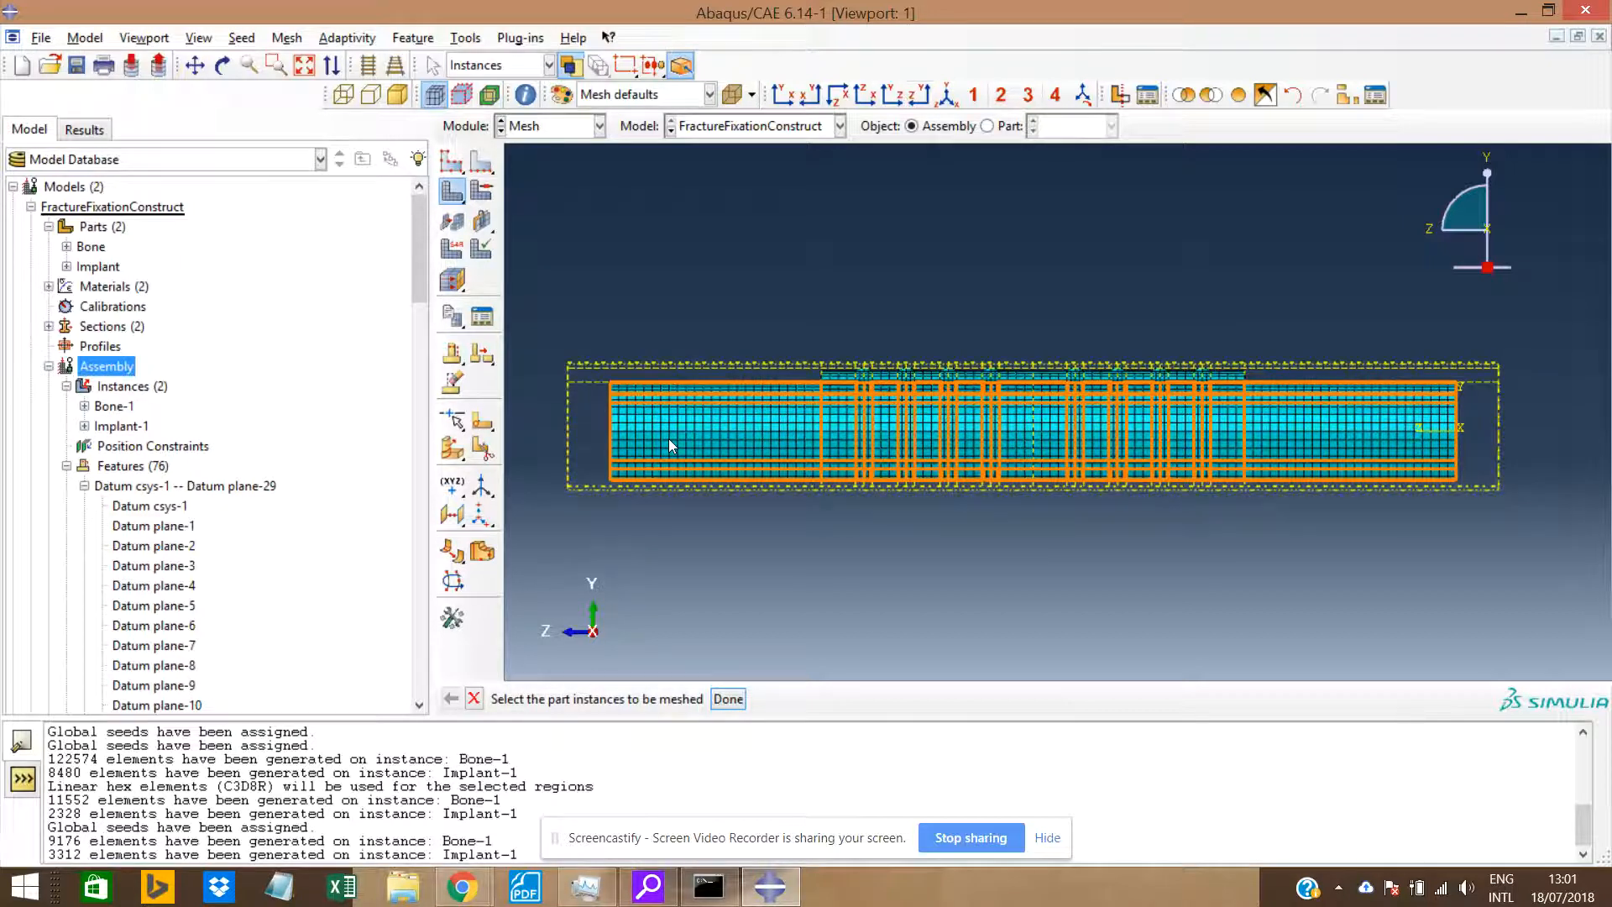
Leave the meshing command and switch to the Interaction module, cancelling the creation of a single interaction.
left_click(49, 366)
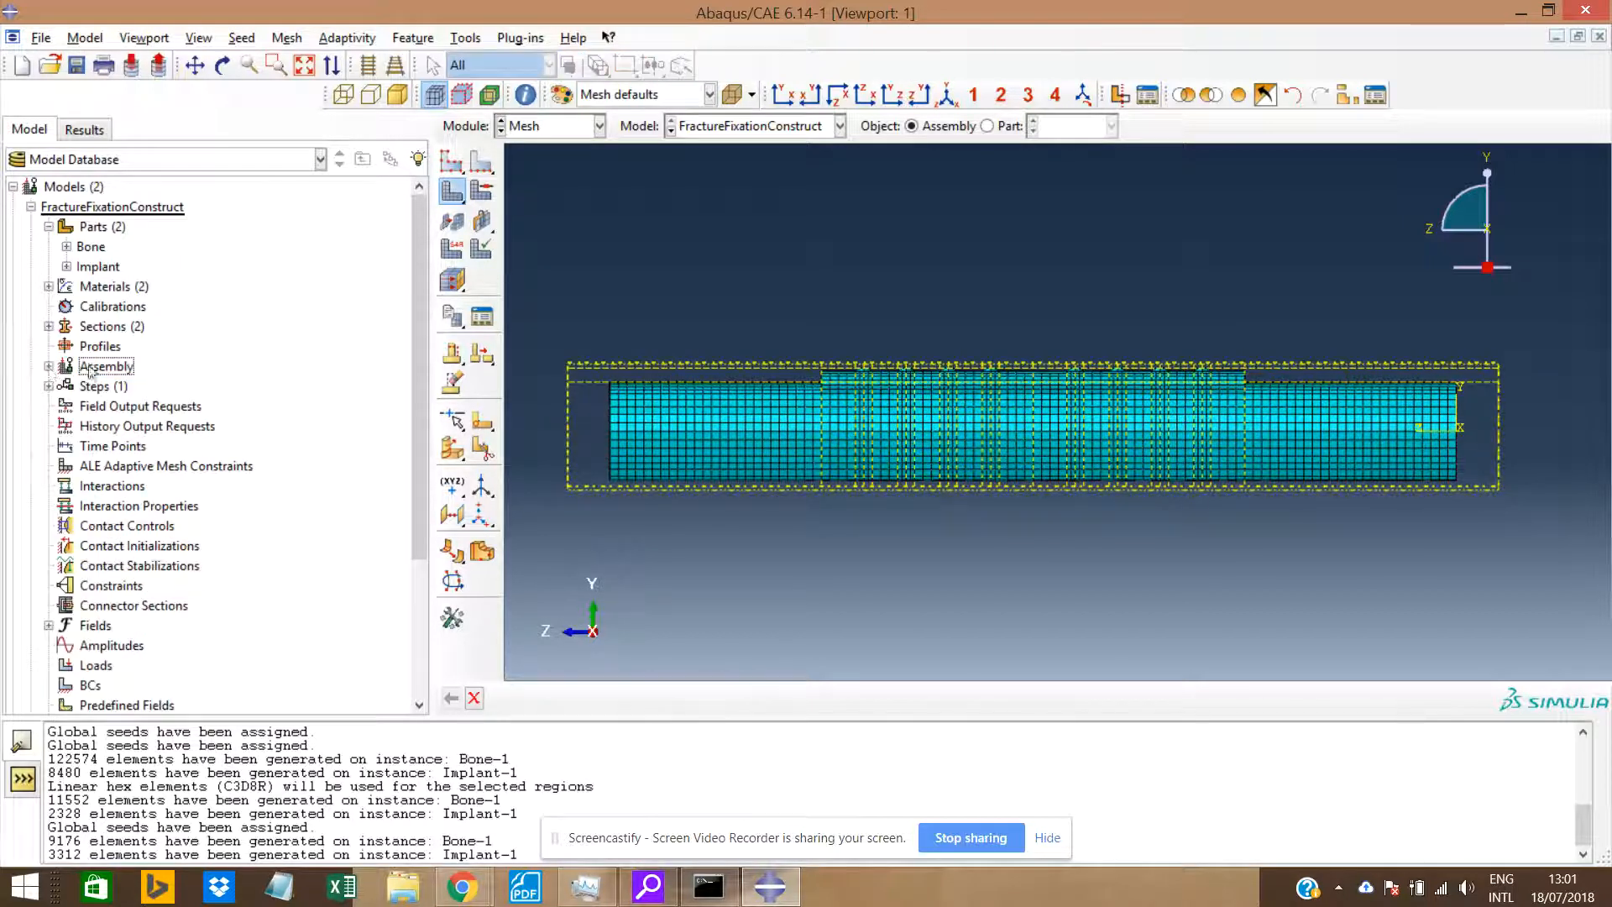
left_click_drag(421, 315, 422, 392)
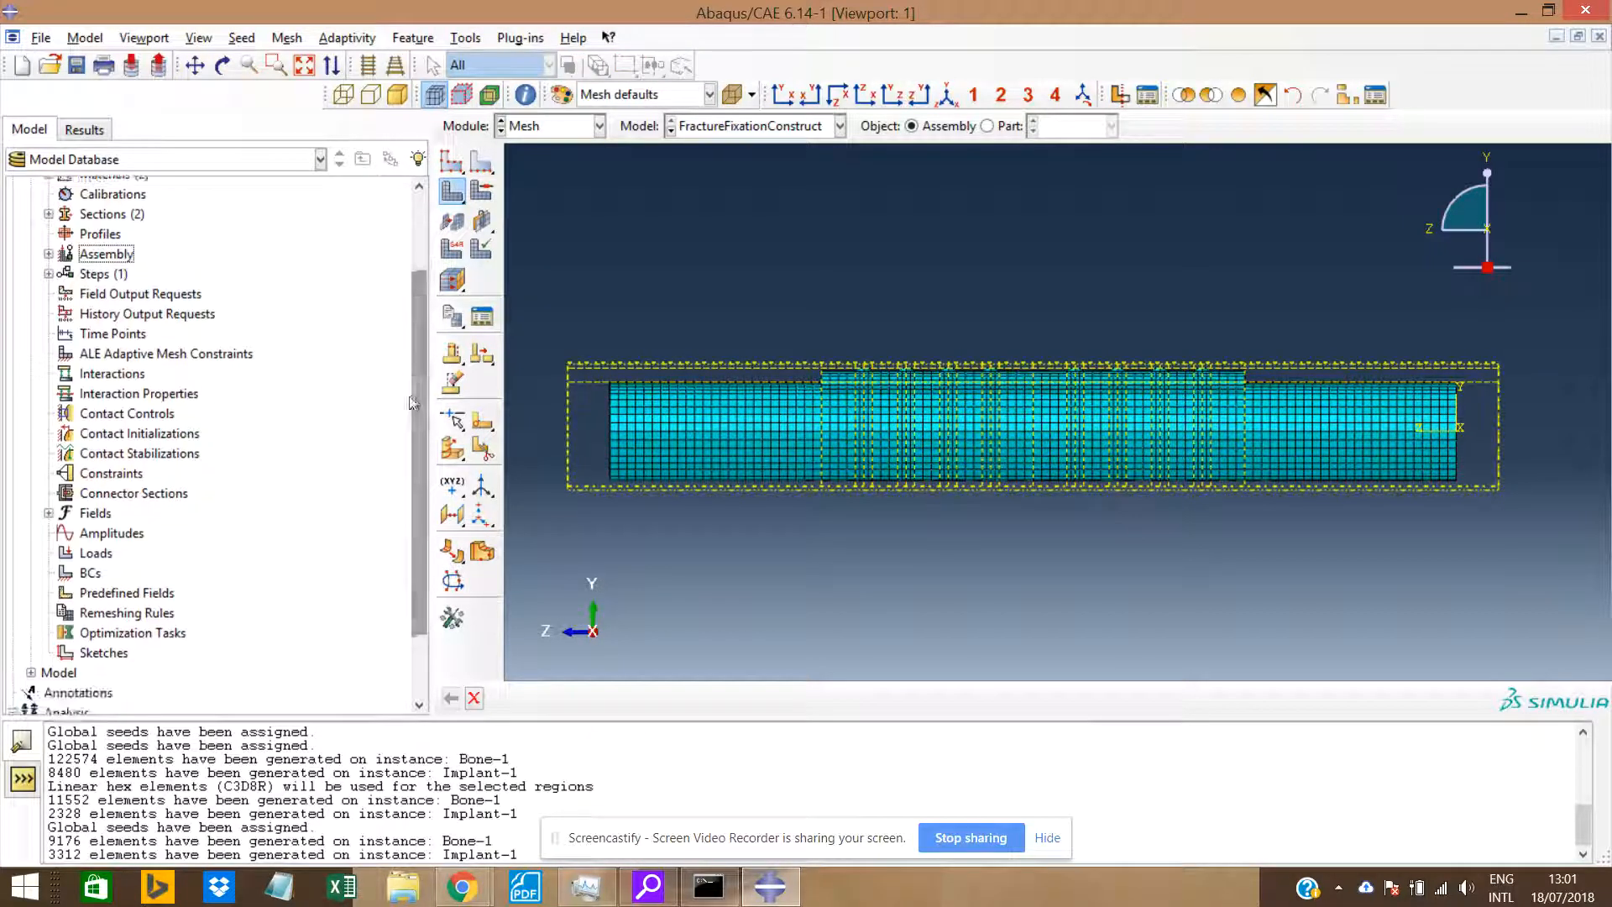
left_click(110, 375)
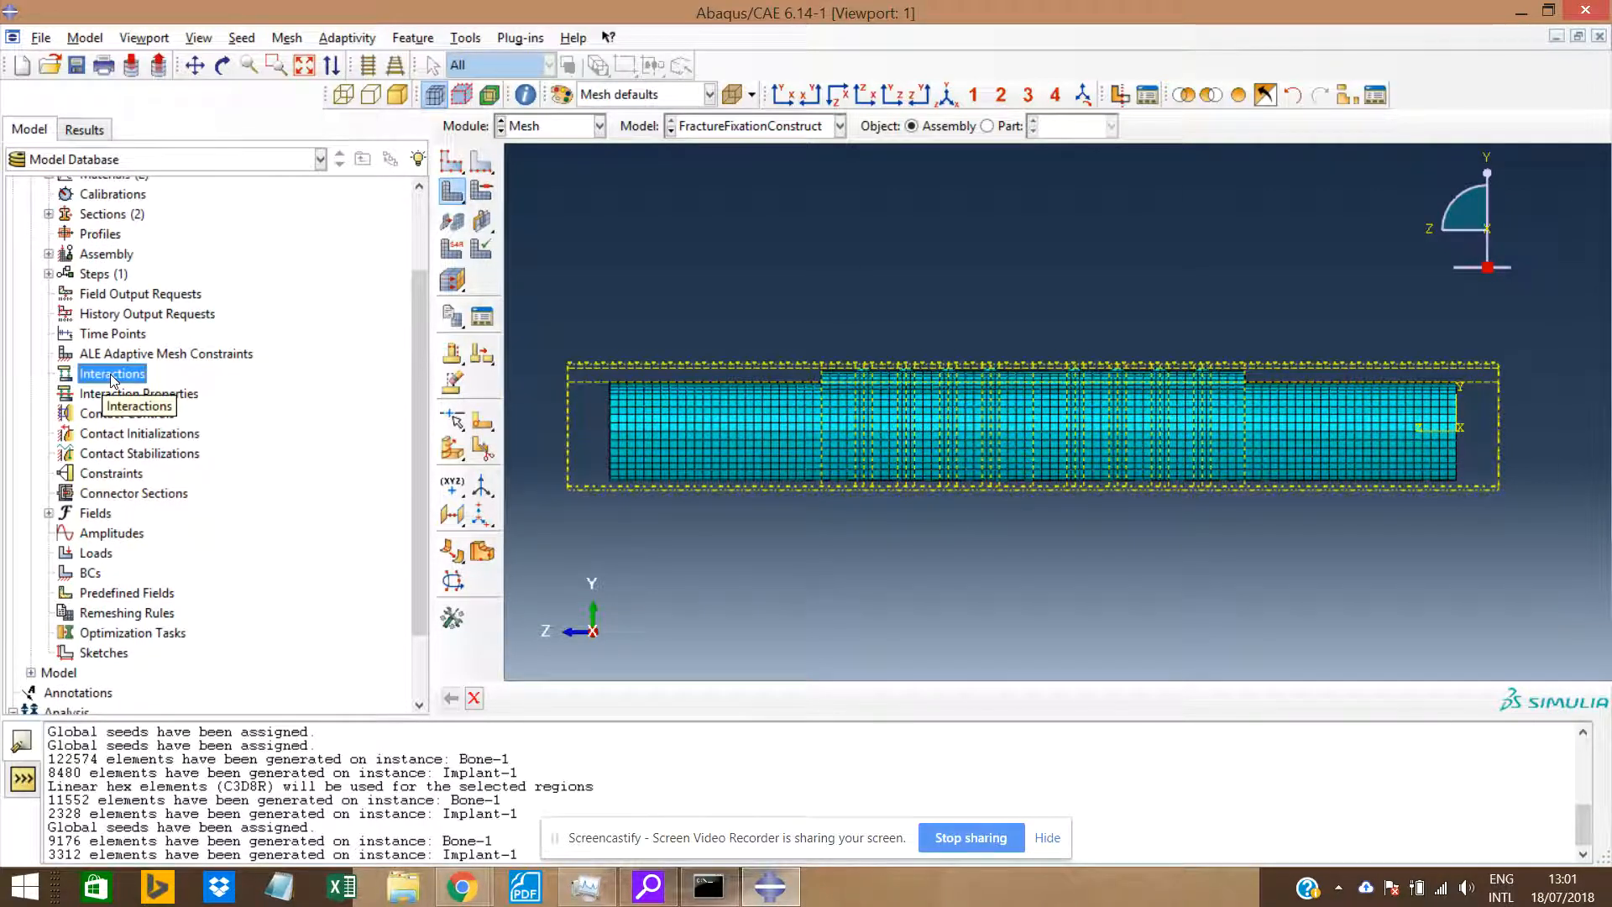
mouse_move(420, 366)
left_mouse_down()
mouse_move(420, 270)
mouse_move(419, 361)
left_mouse_up()
double_click(118, 382)
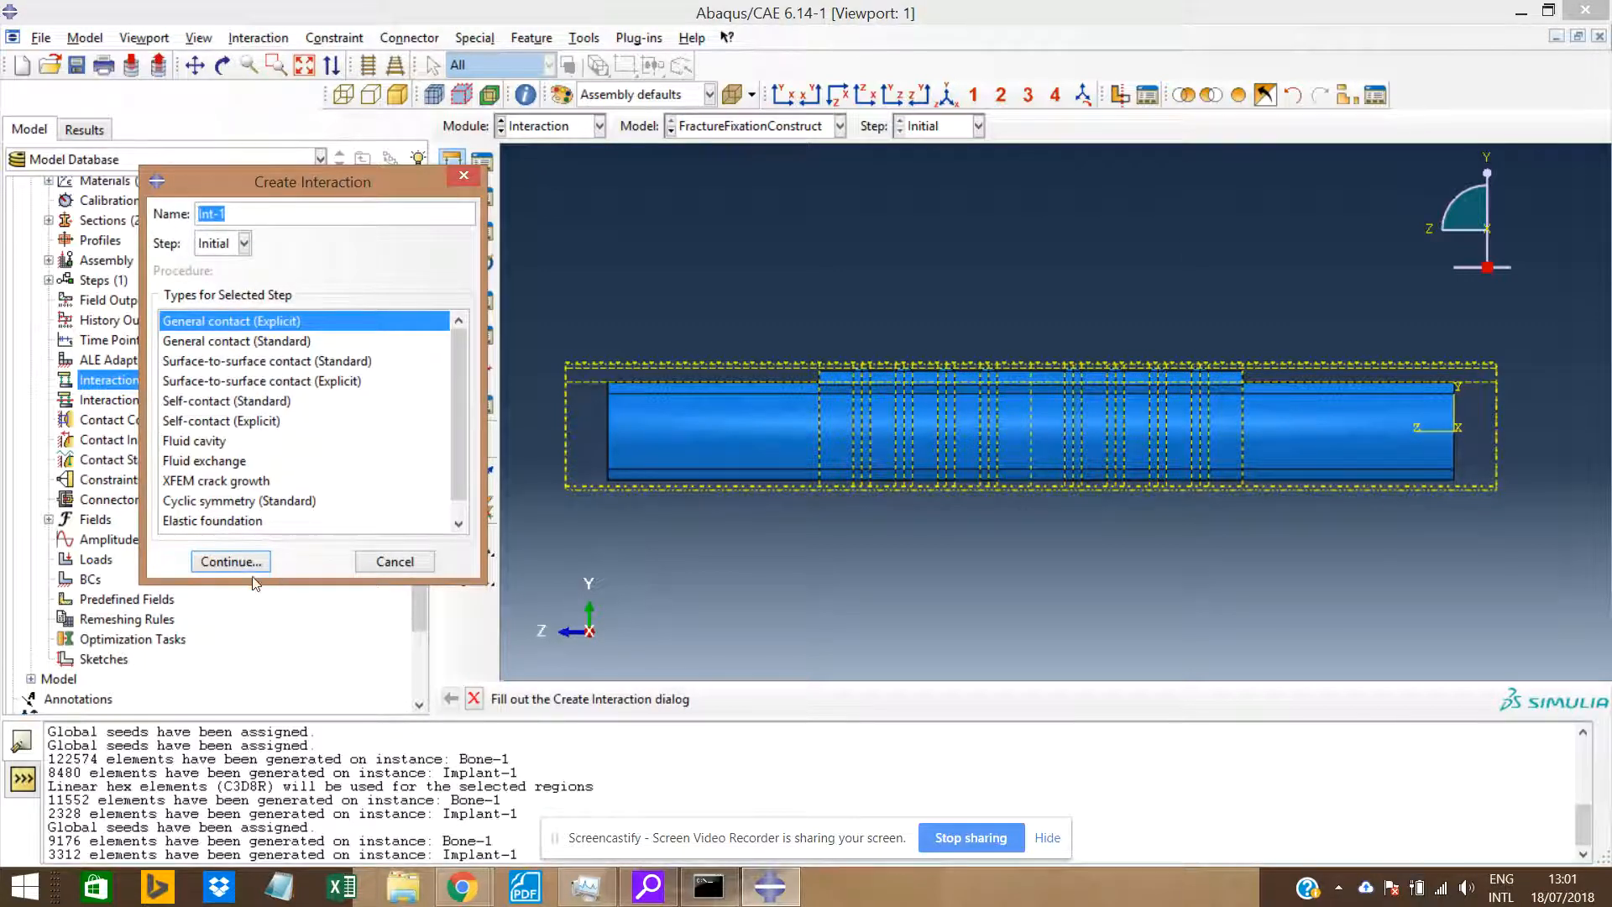
left_click(395, 561)
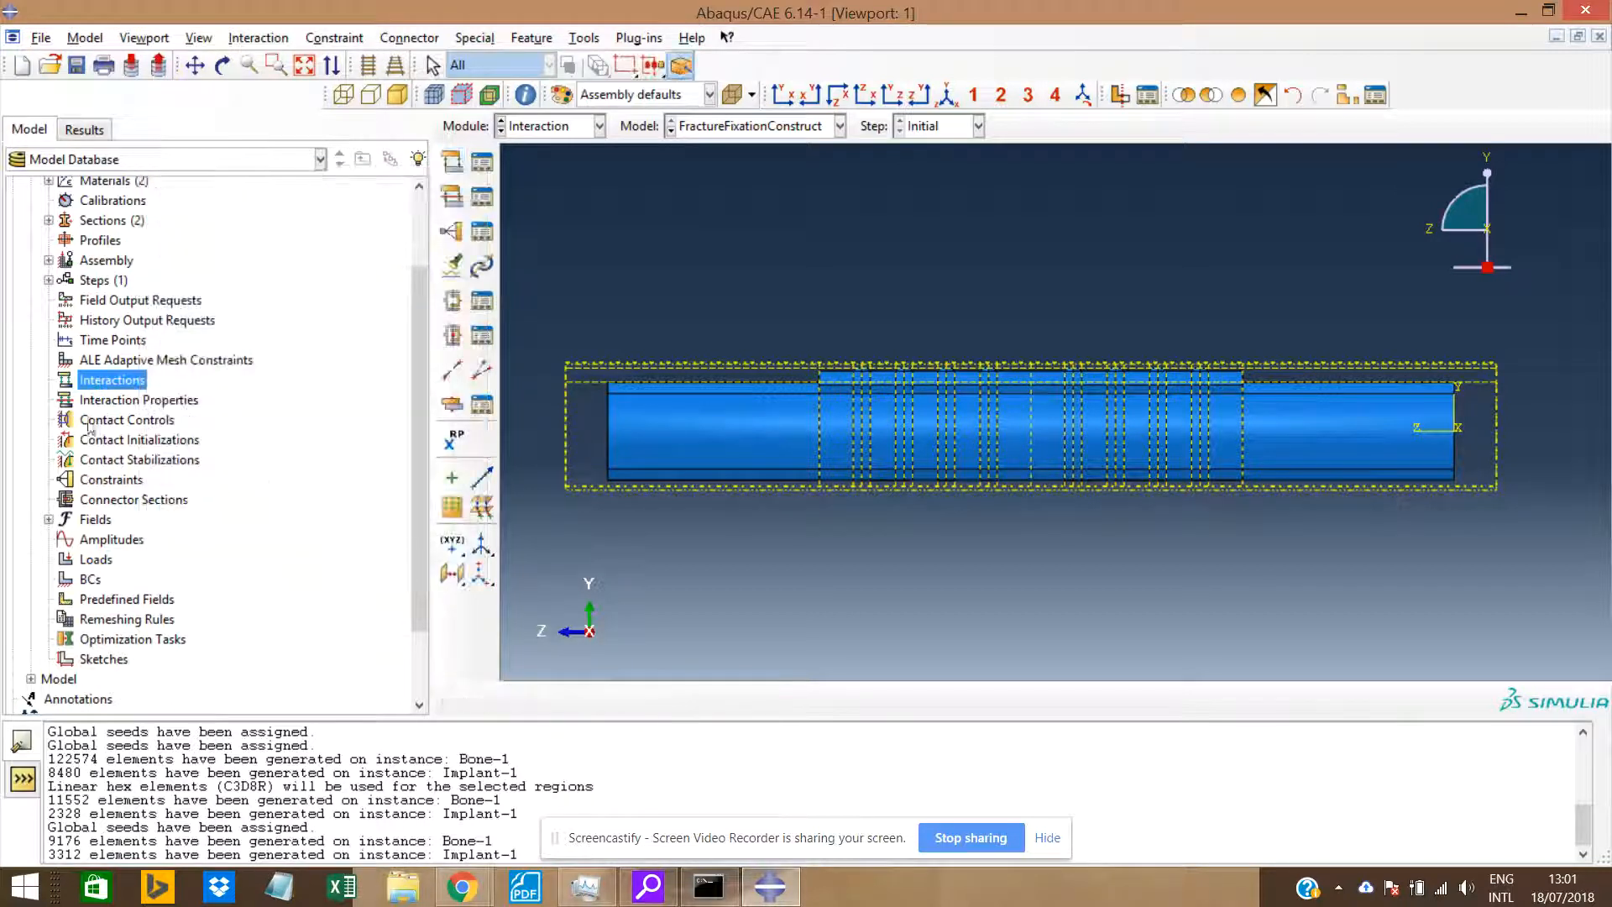
Find contact pairs automatically across the whole model with the preset separation tolerance and surface extension angle.
left_click(253, 48)
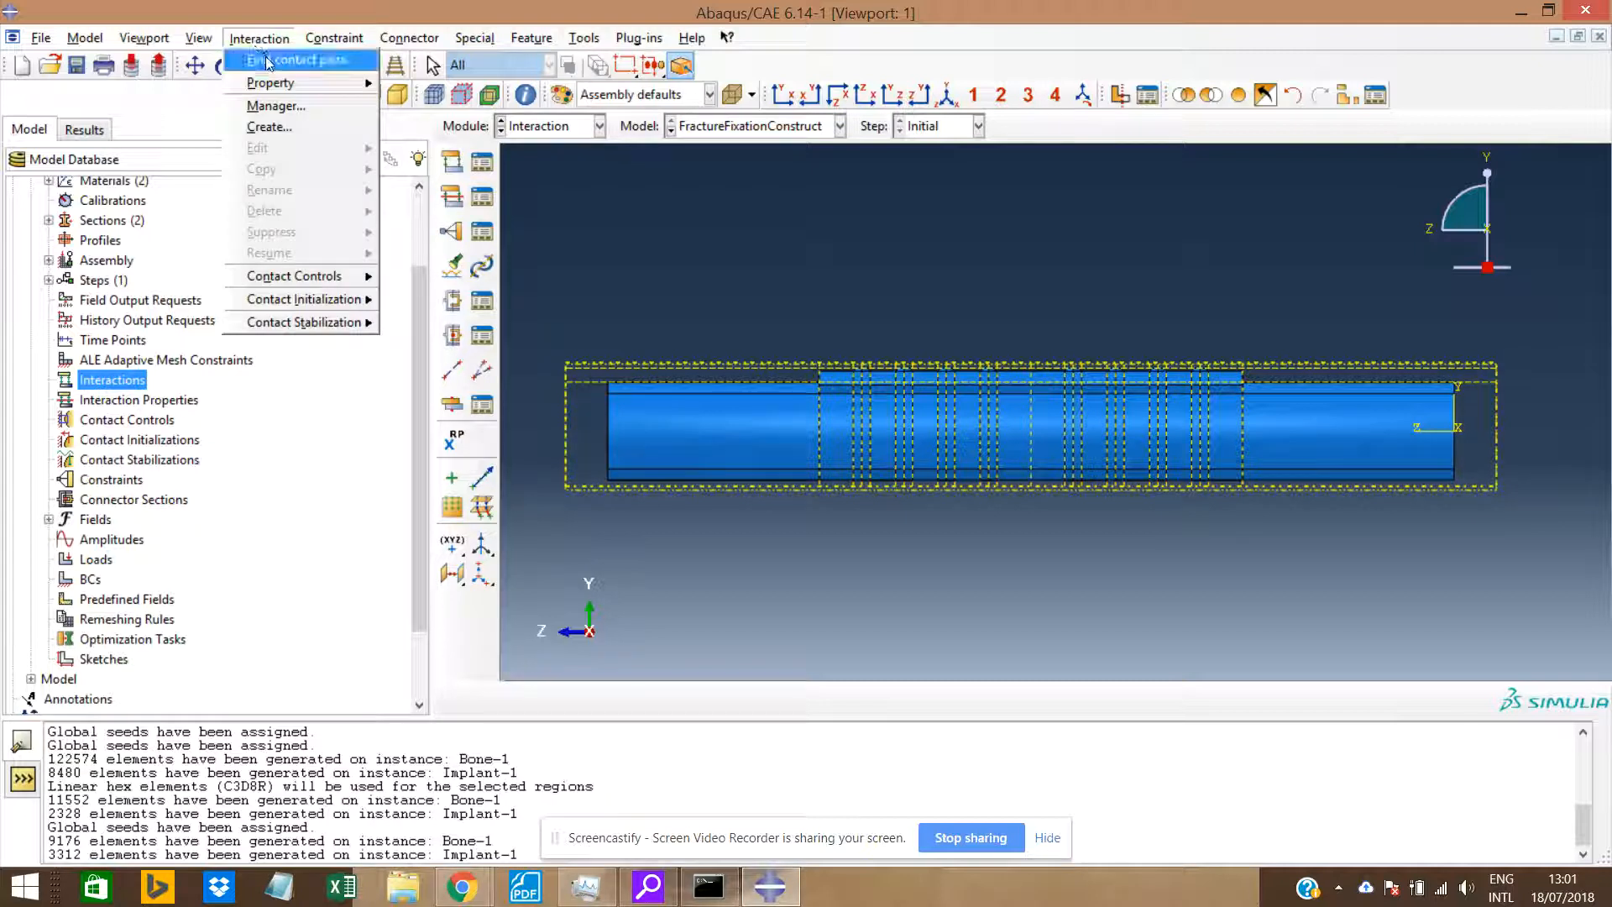
left_click(288, 67)
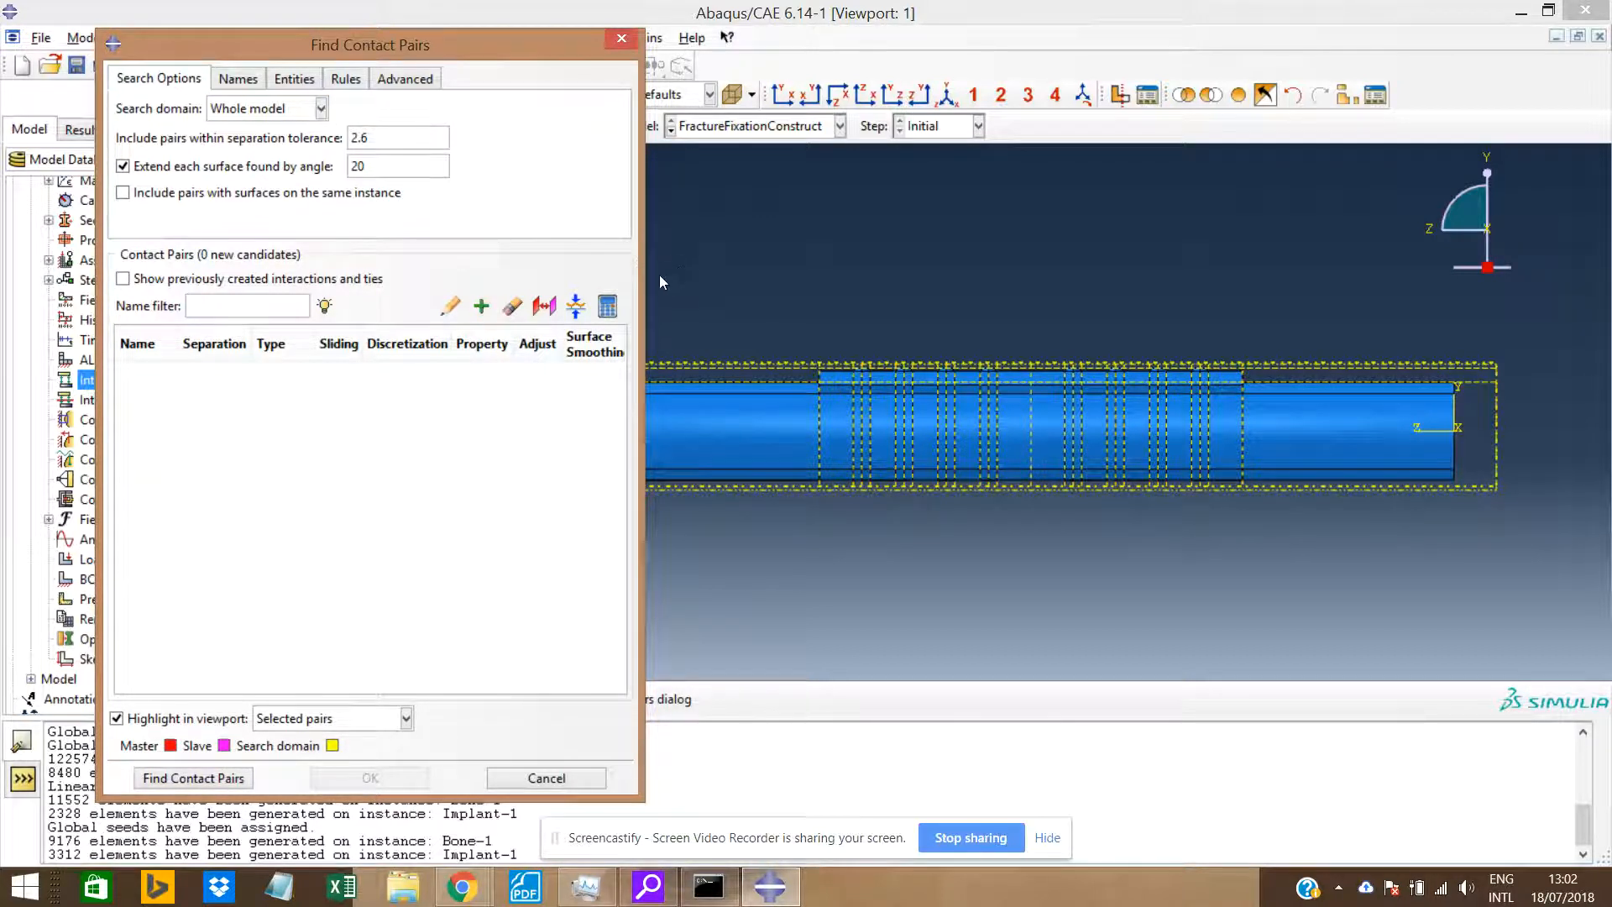
left_click(191, 780)
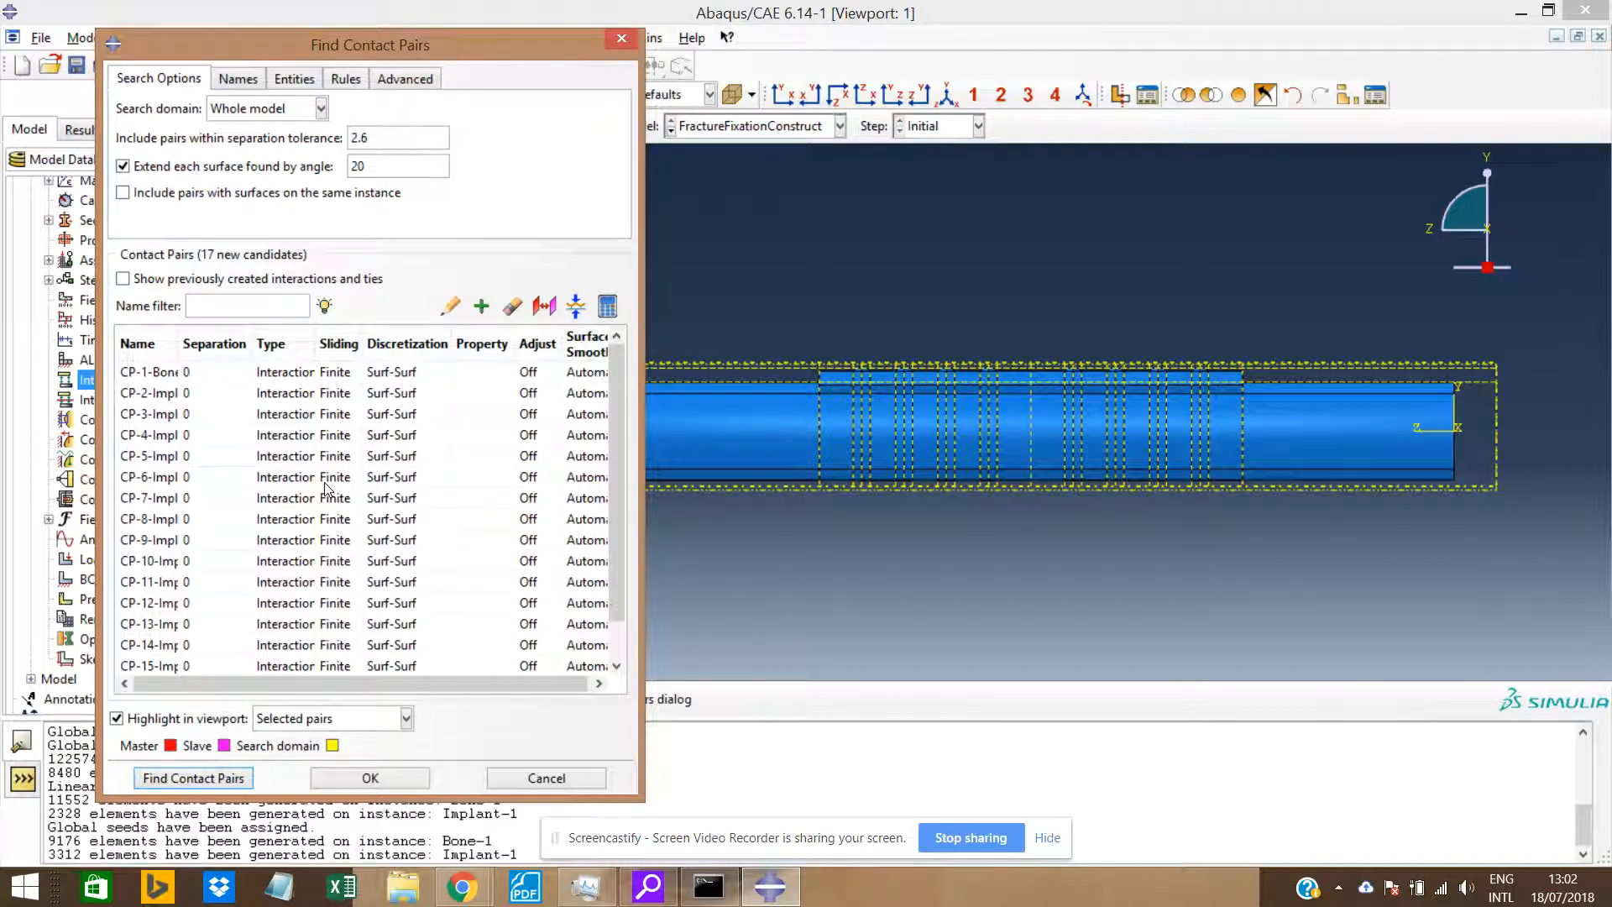
Review which surfaces the first four contact pair candidates cover, comparing the bone-plate pair with the screw pairs.
left_click(606, 427)
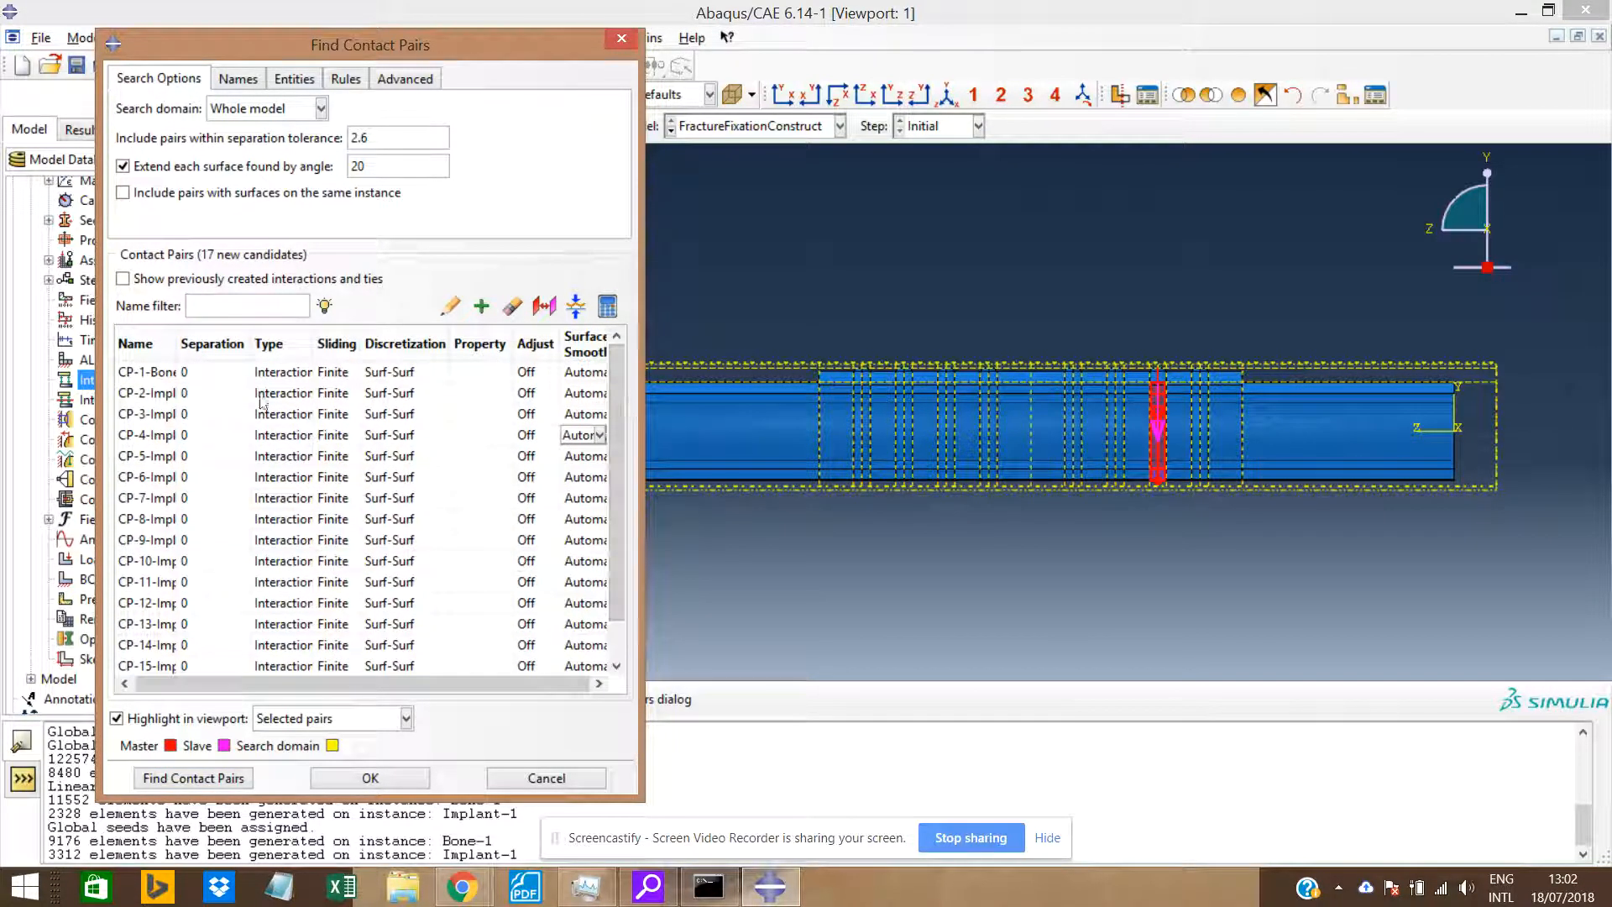
left_click(157, 373)
left_click_drag(517, 50, 452, 43)
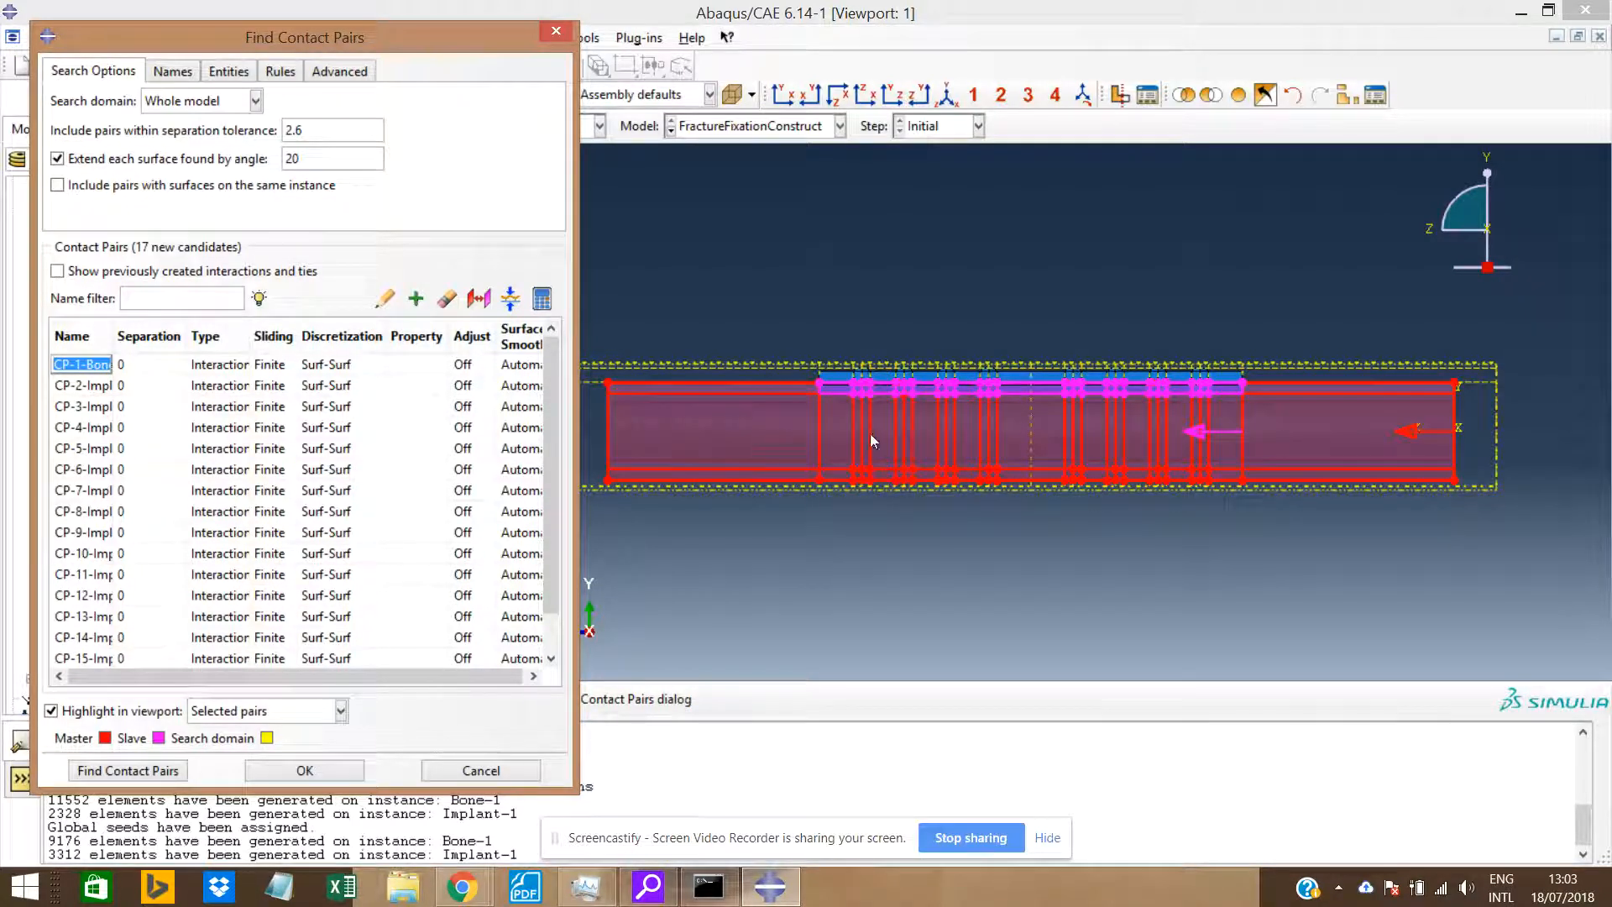
left_click(99, 386)
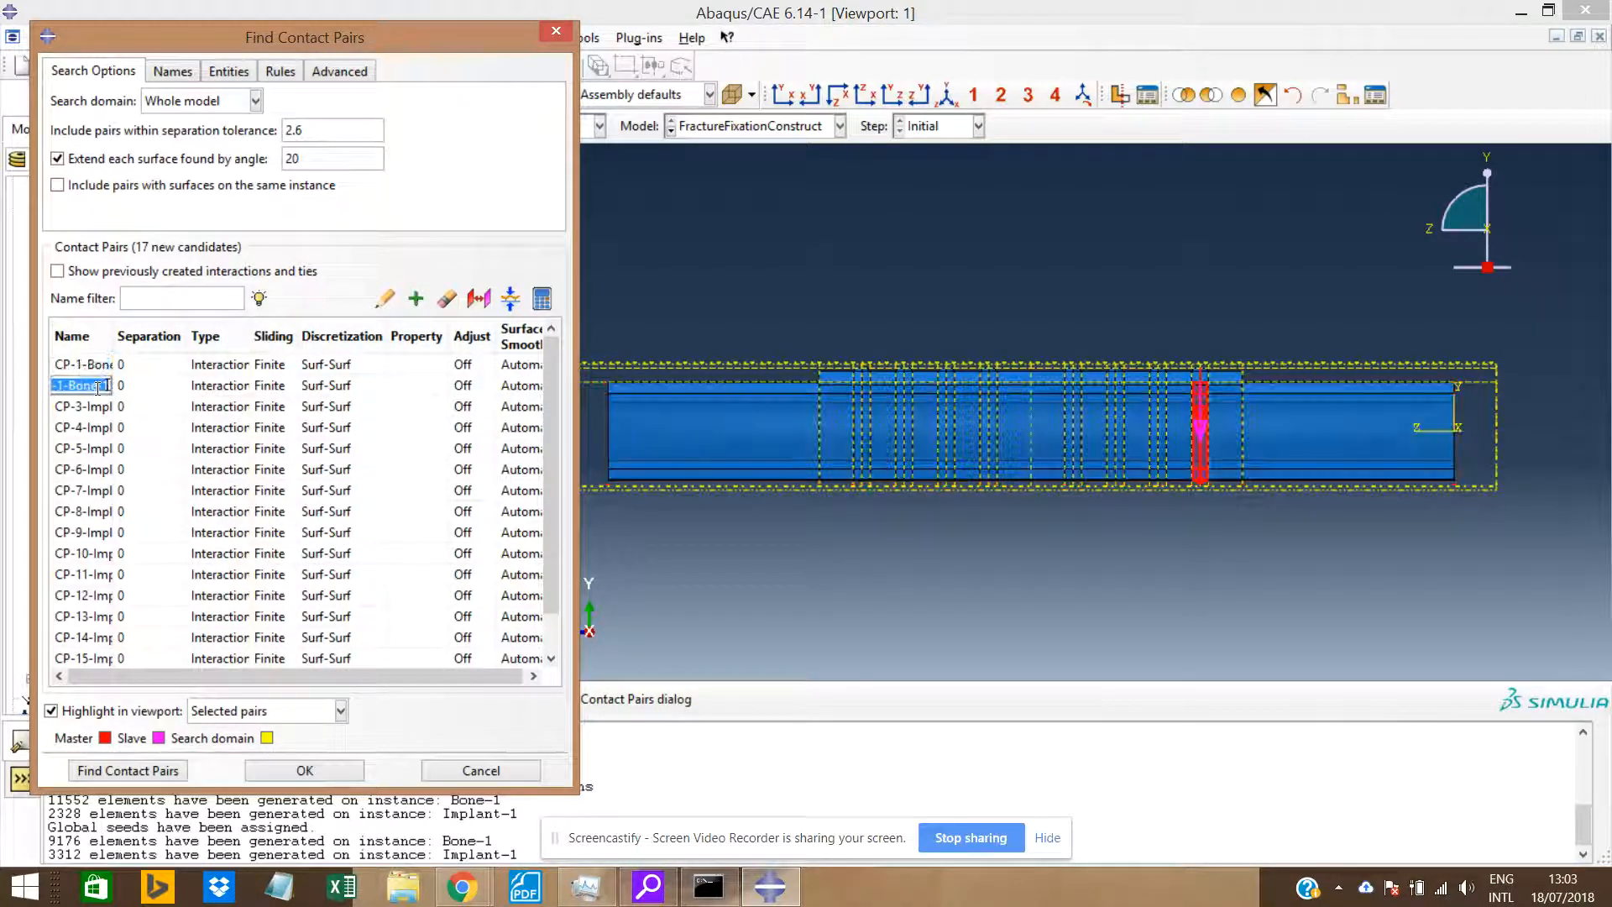
left_click(85, 408)
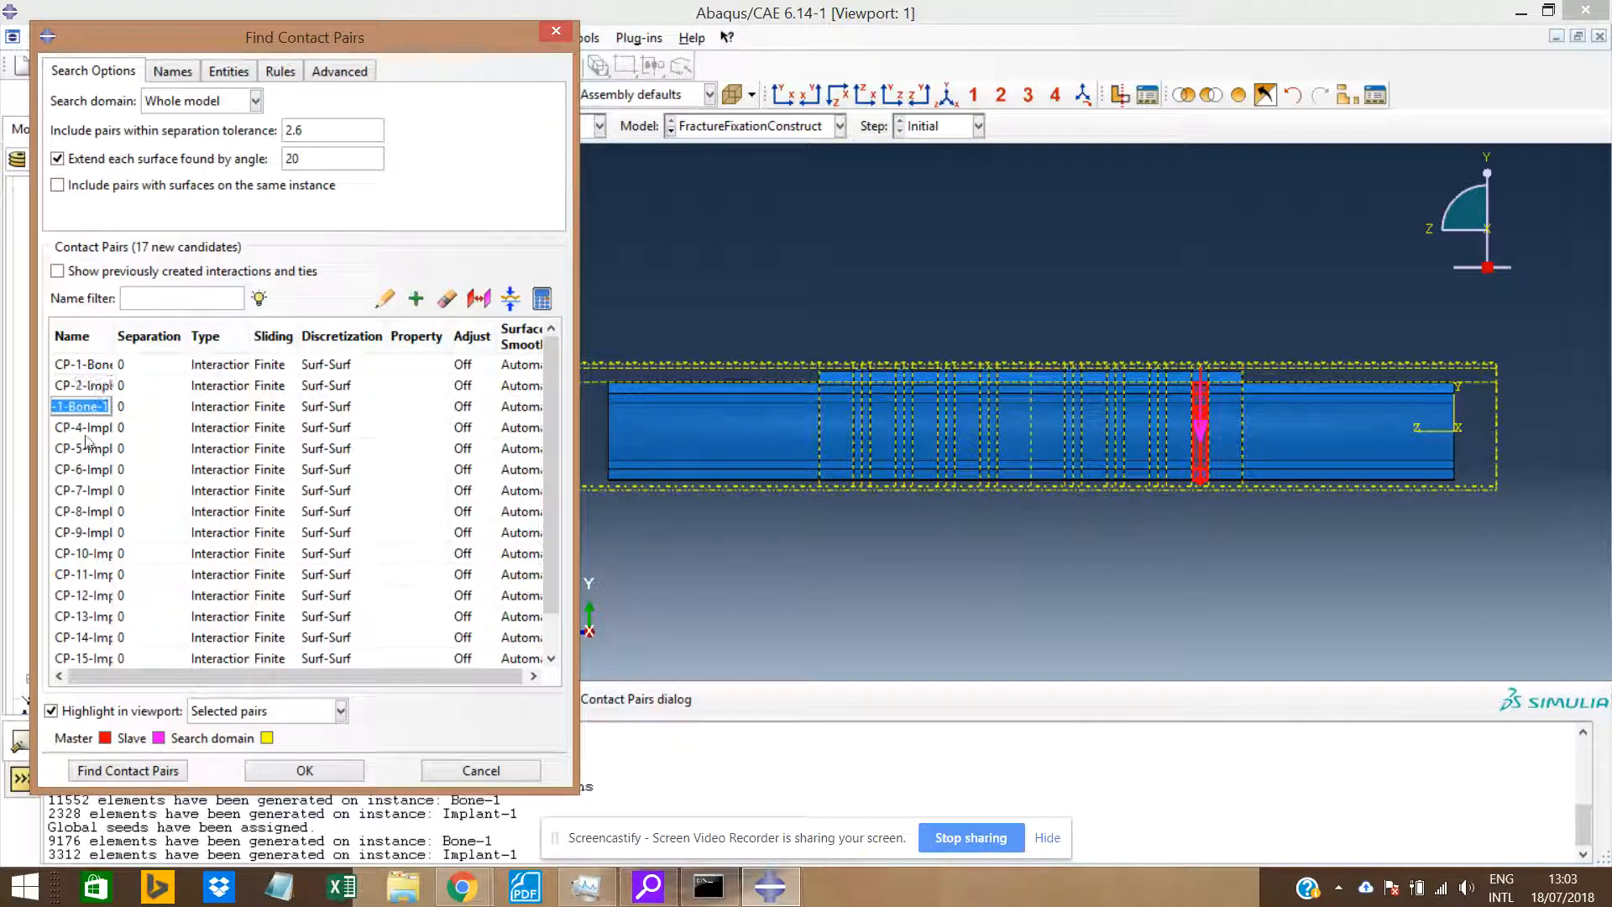
left_click(81, 429)
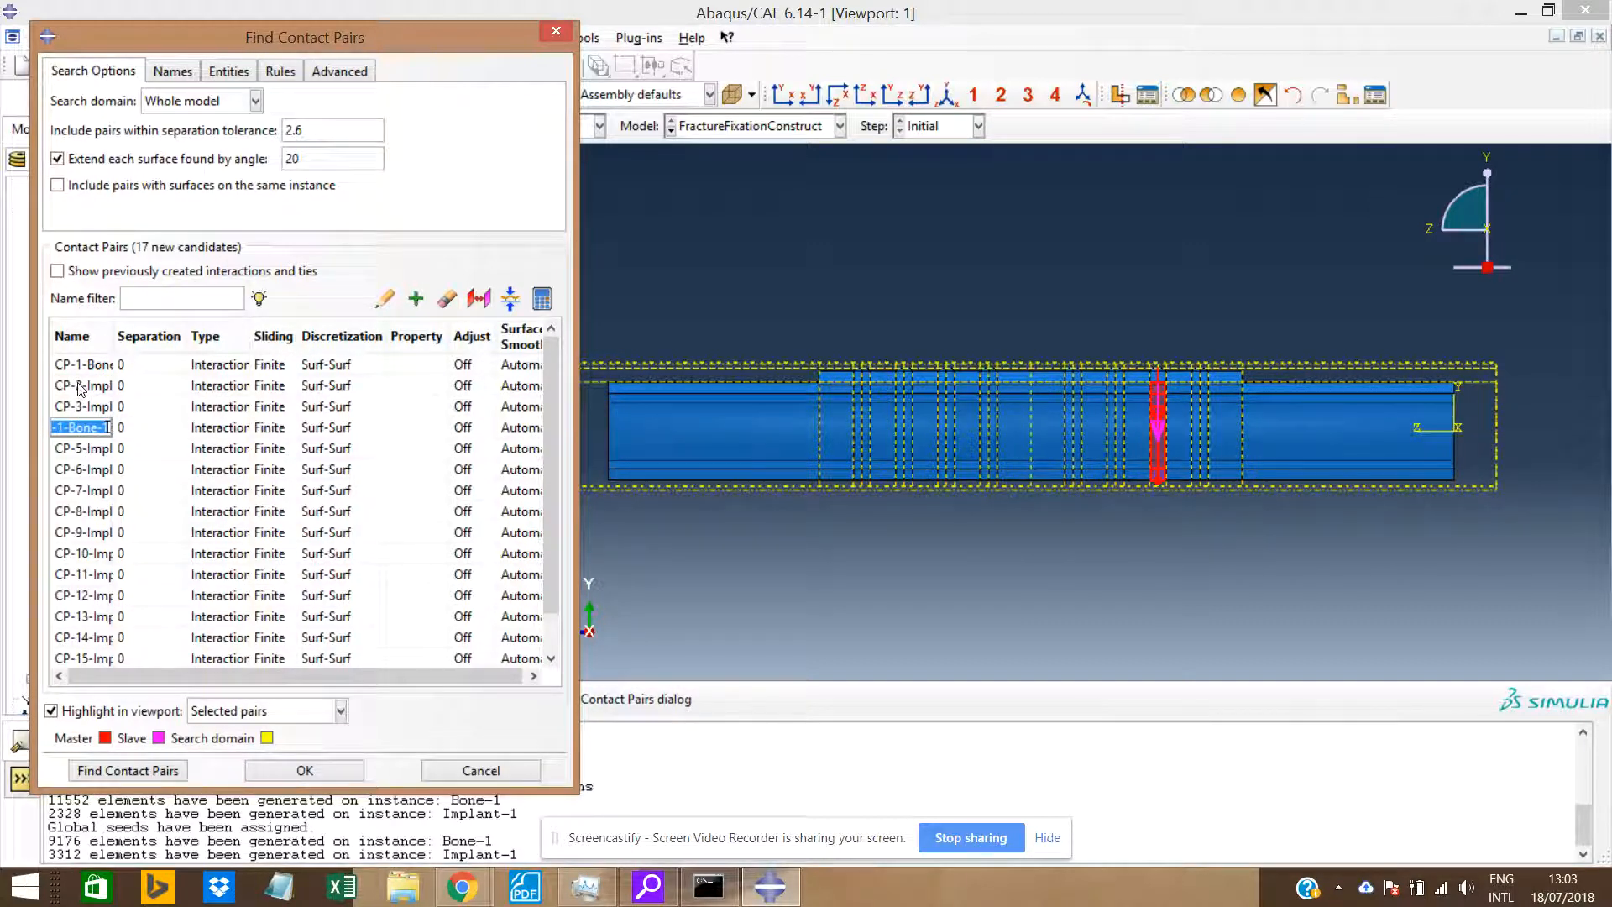
Merge the screw-bone contact pair candidates CP-2 through CP-17 into a single contact pair.
left_click_drag(82, 388, 92, 661)
right_click(79, 391)
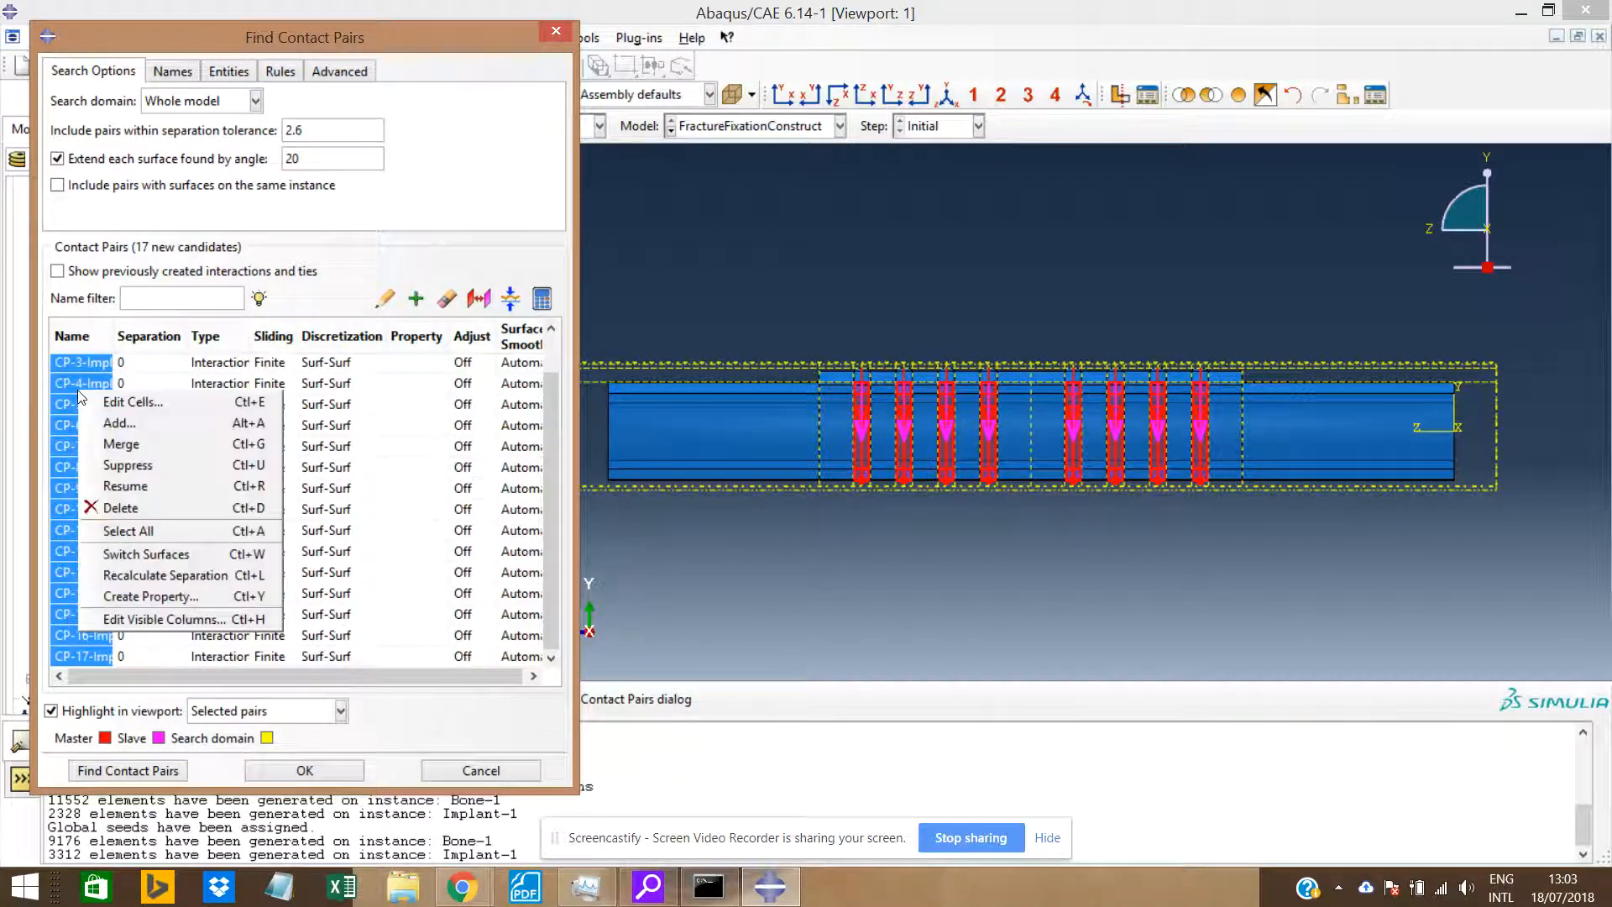
left_click(127, 467)
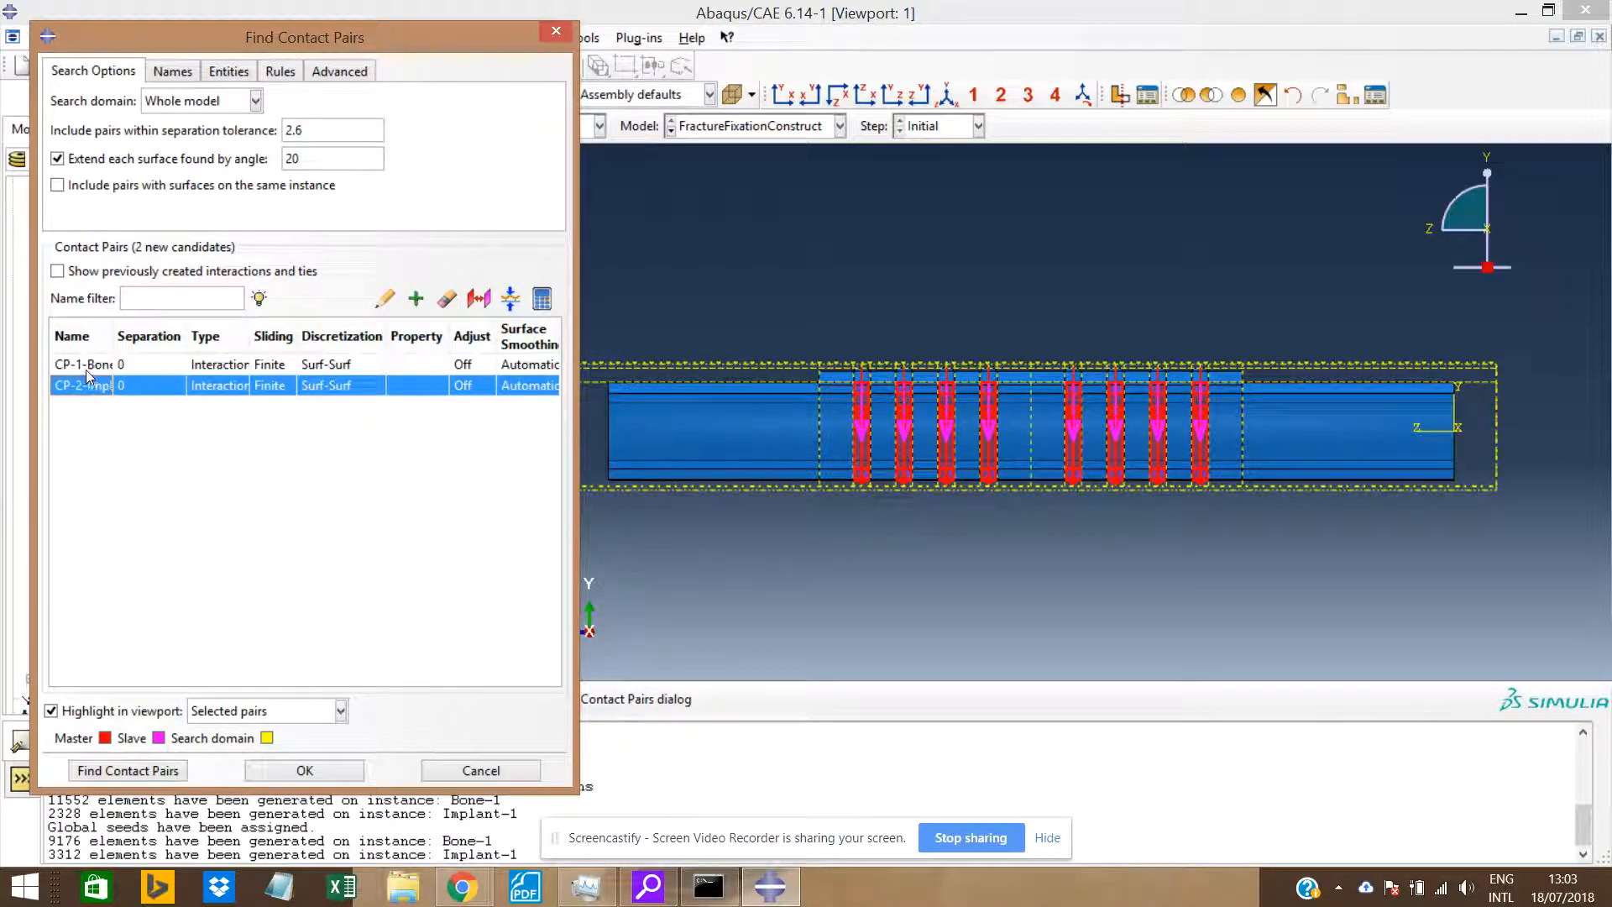
Check the surfaces of candidate CP-1 and try to accept both contact pairs without an interaction property.
double_click(85, 366)
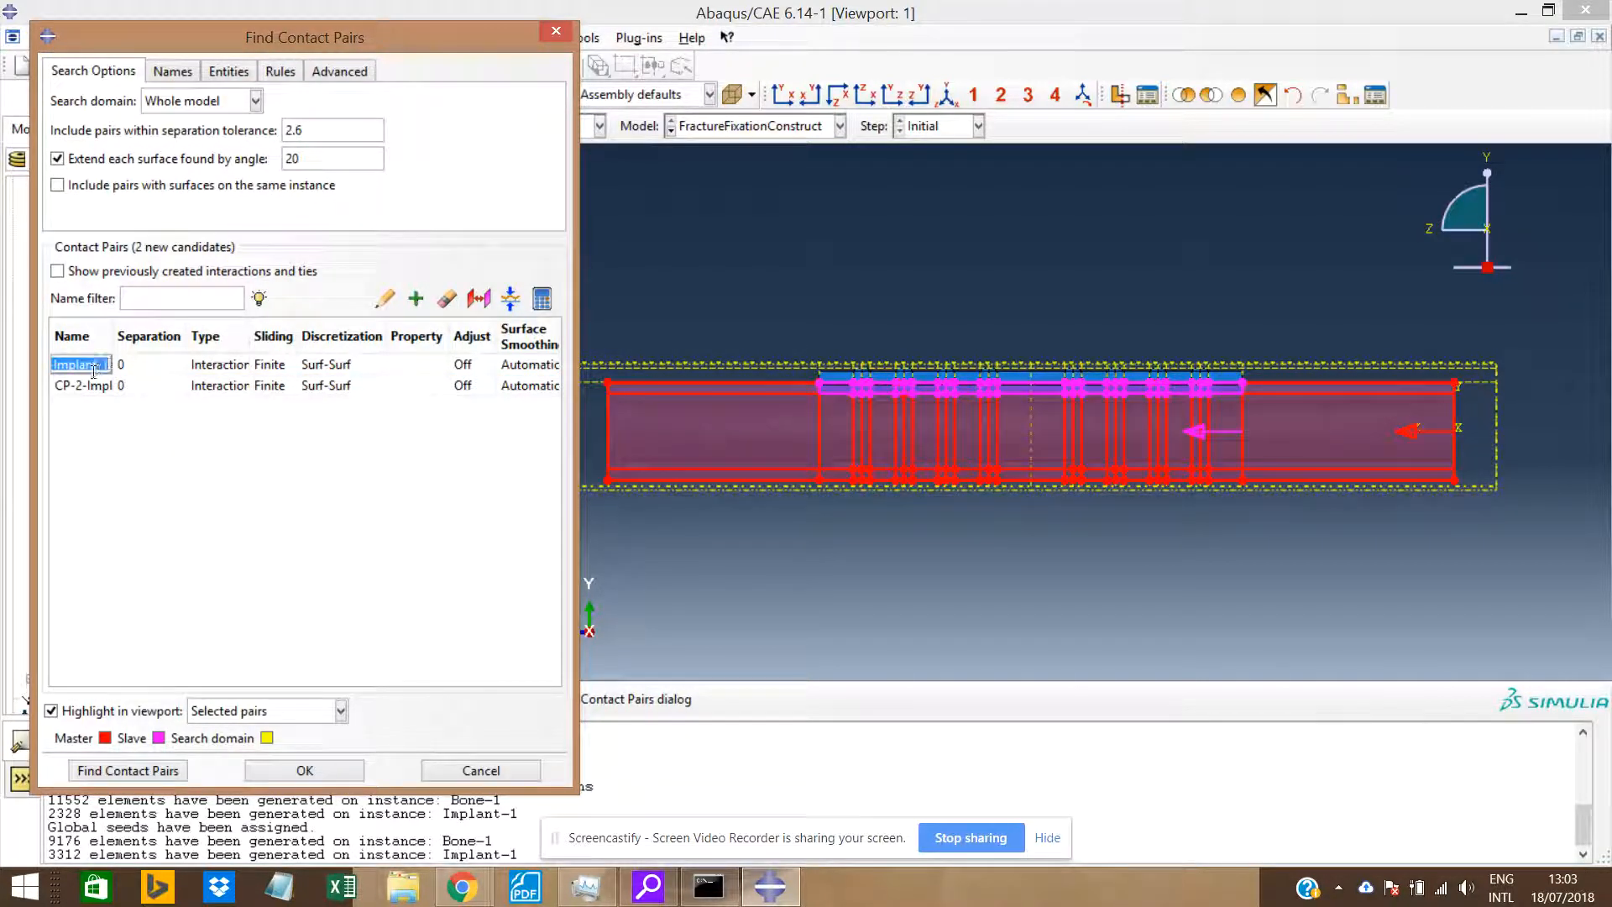
left_click(286, 631)
left_click(303, 774)
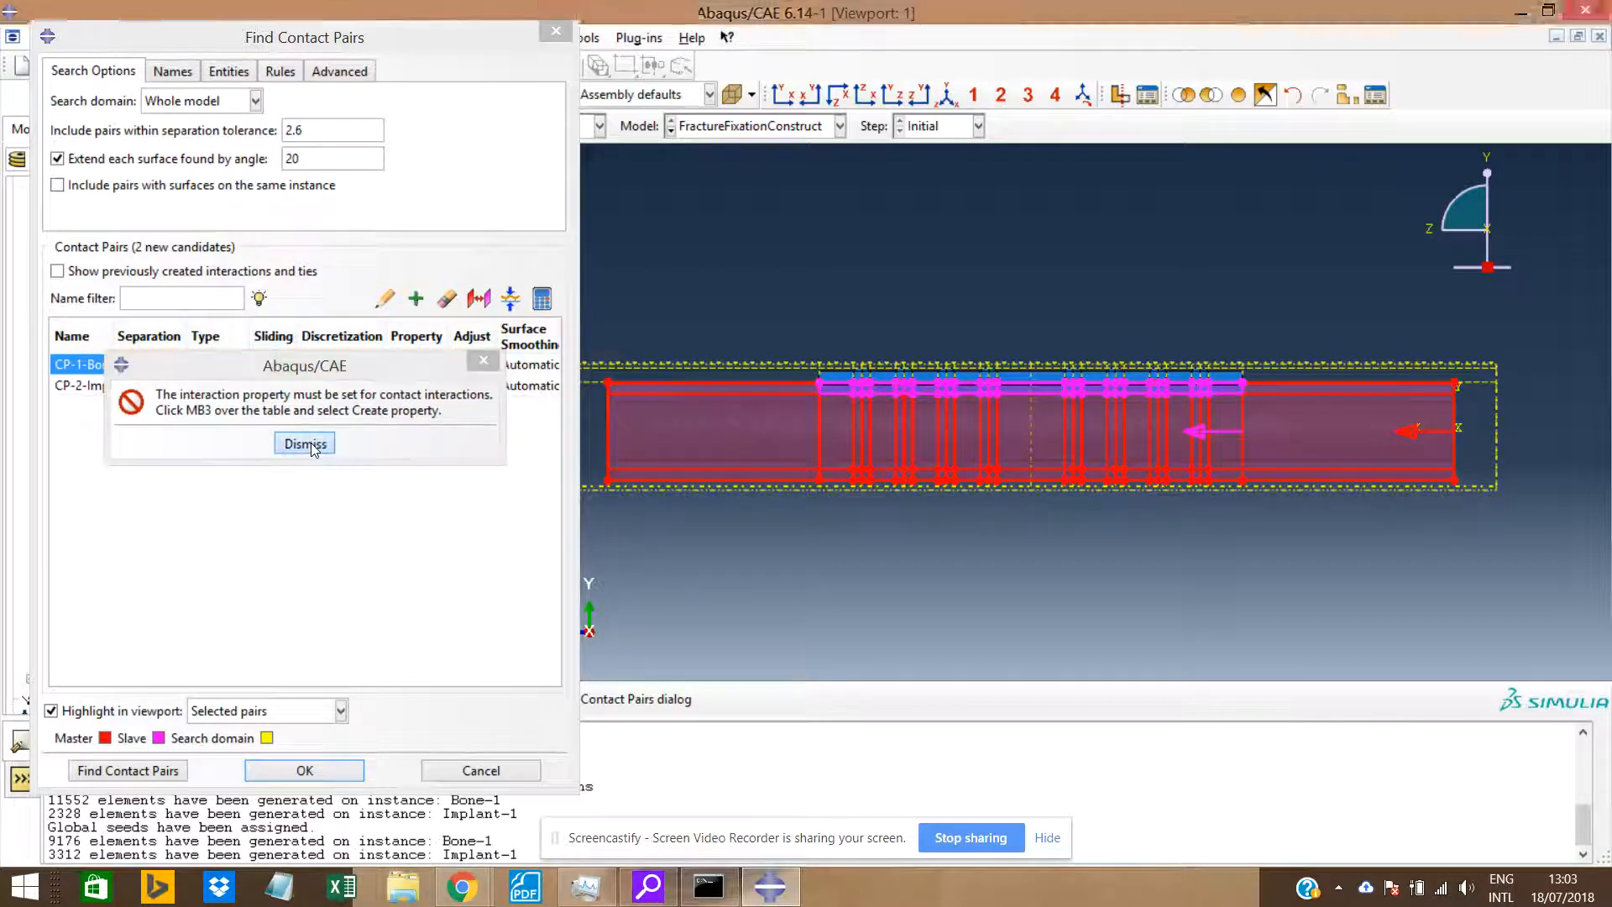
left_click(307, 444)
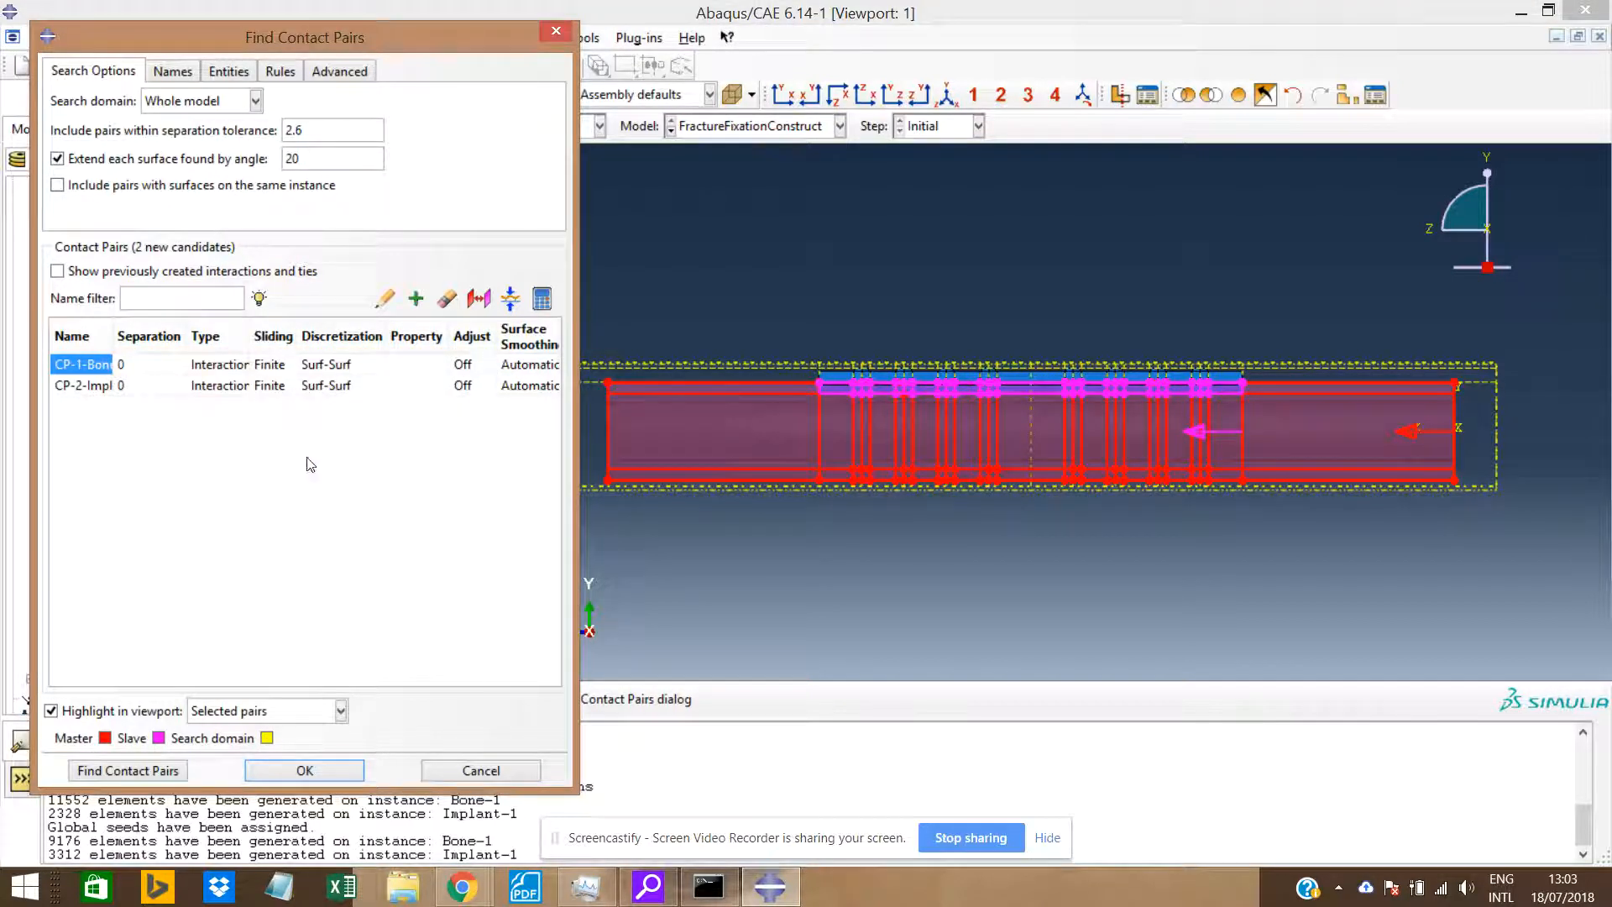
Create a Contact-type interaction property named Friction_02 for the contact pair candidates.
left_click(432, 344)
left_click(417, 365)
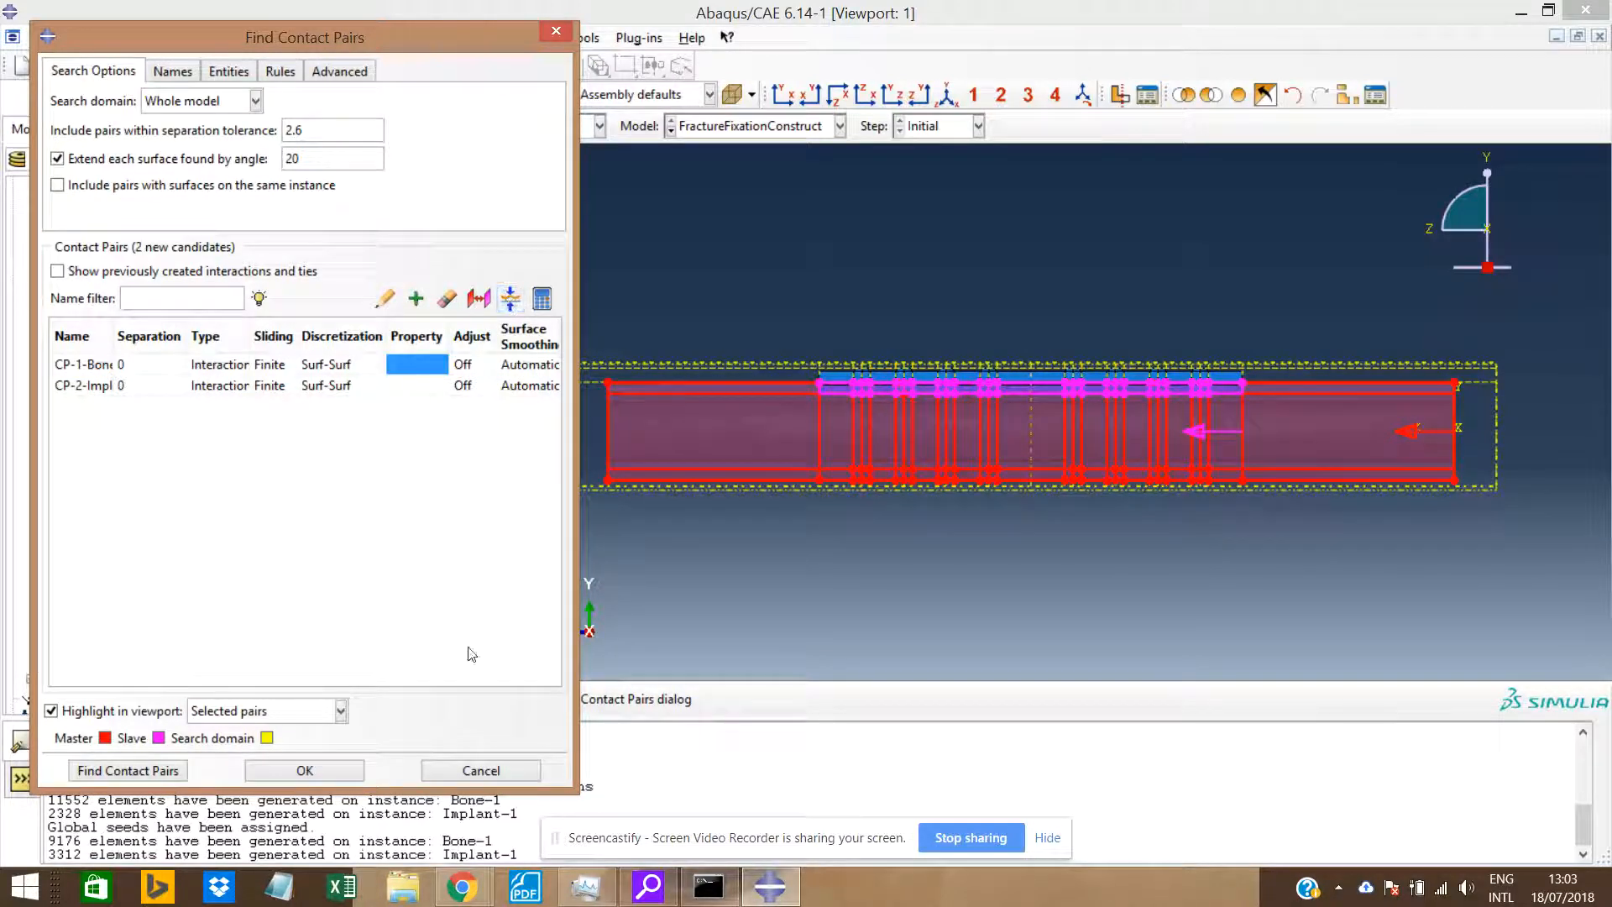
right_click(420, 364)
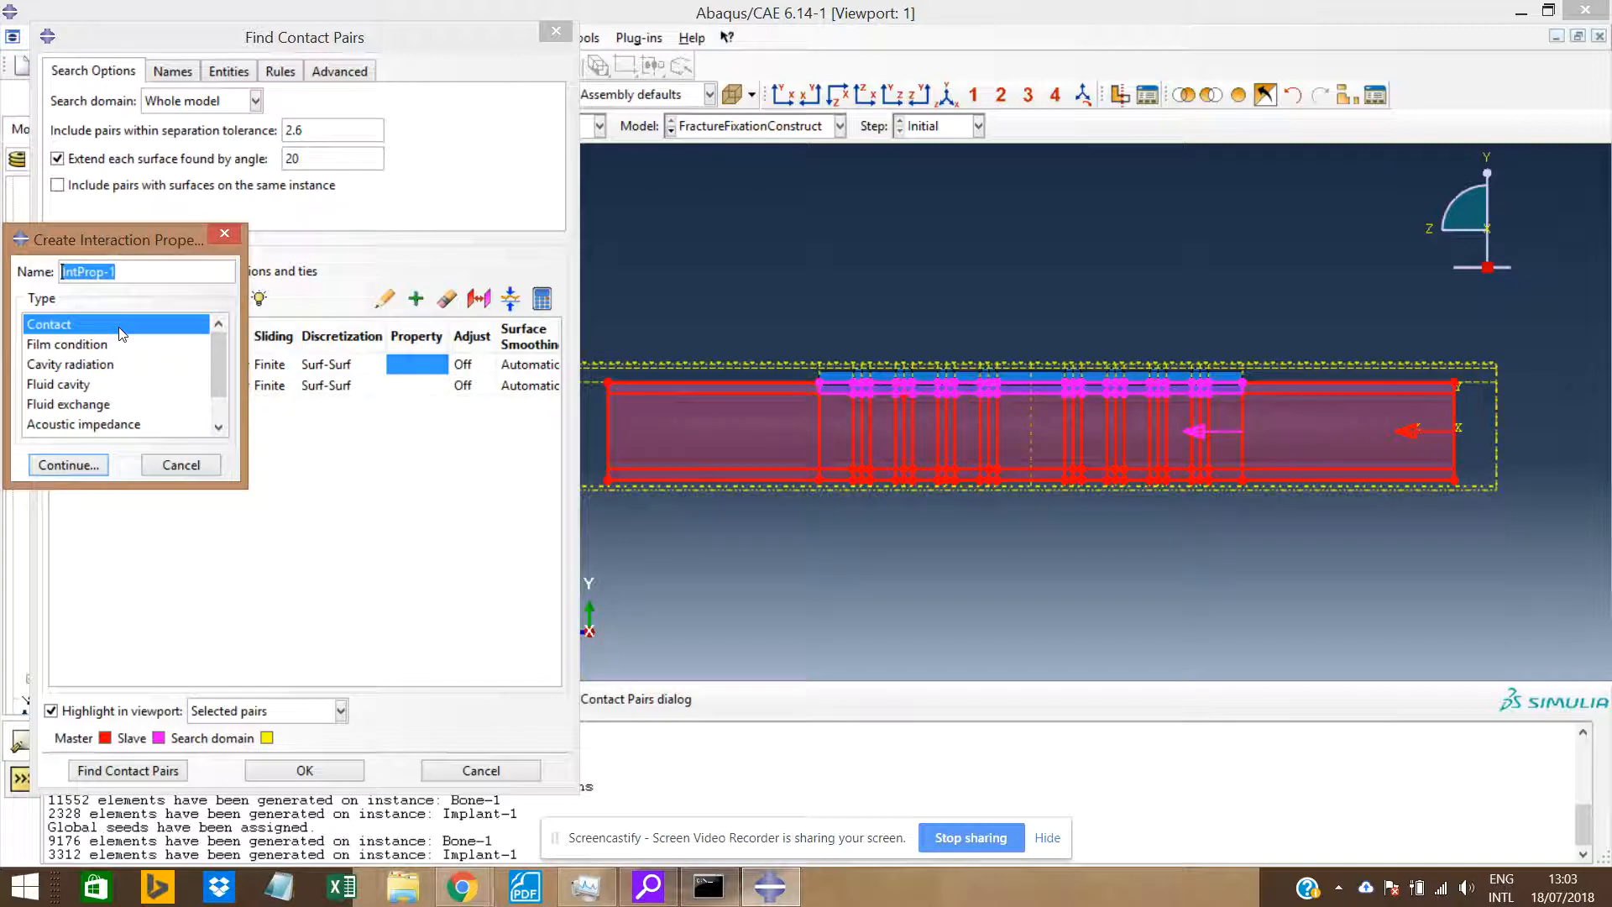
type("Friction_02")
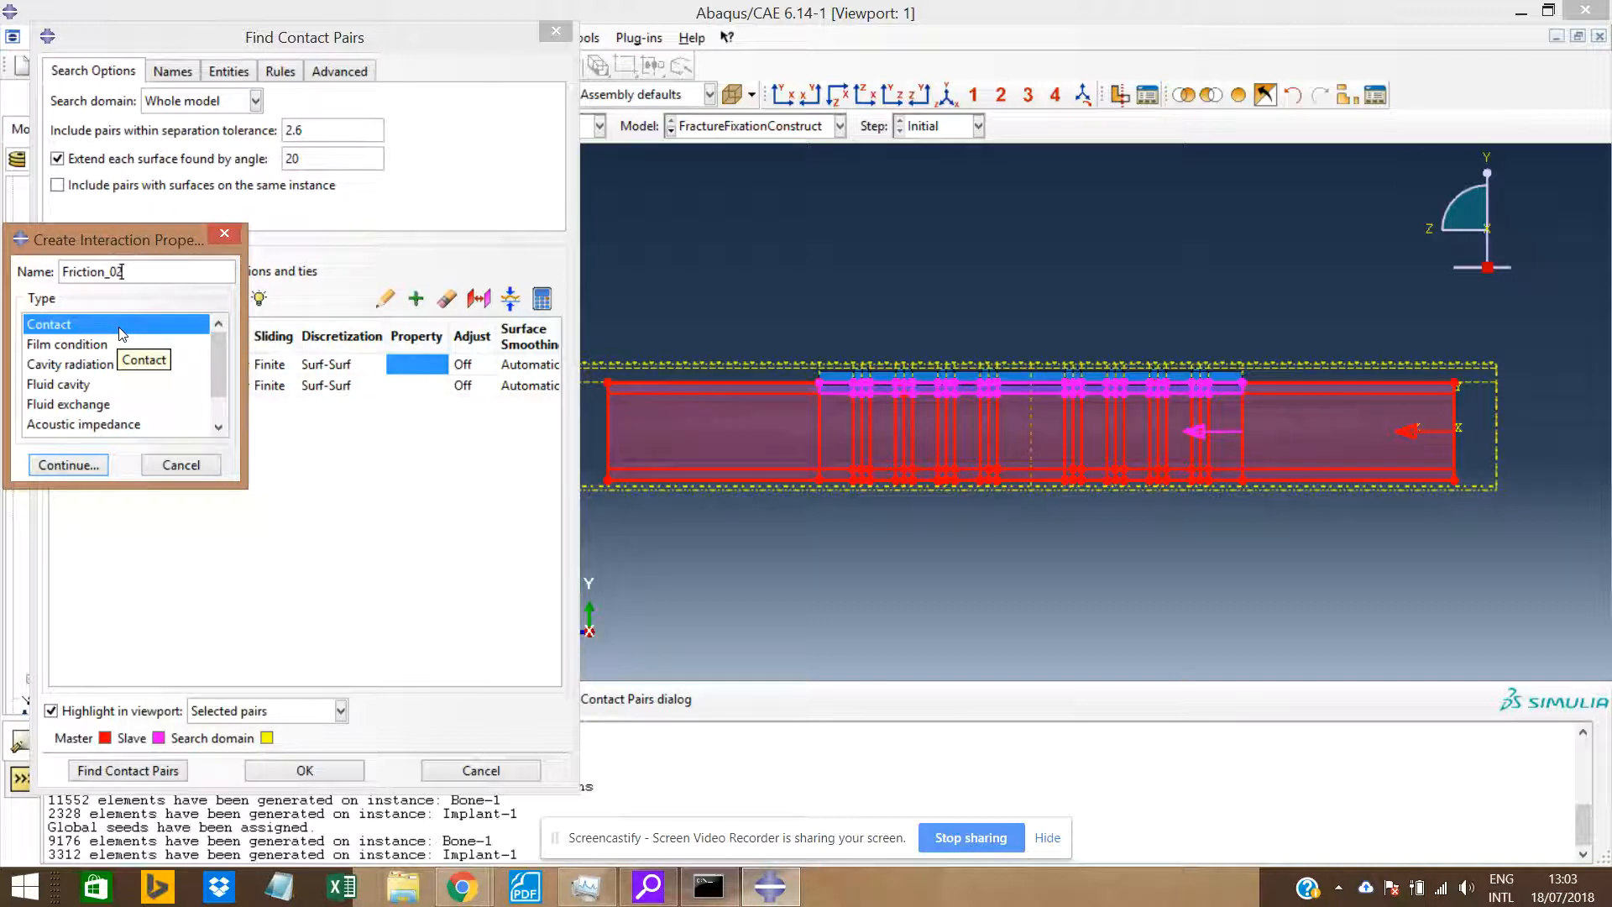
left_click(87, 470)
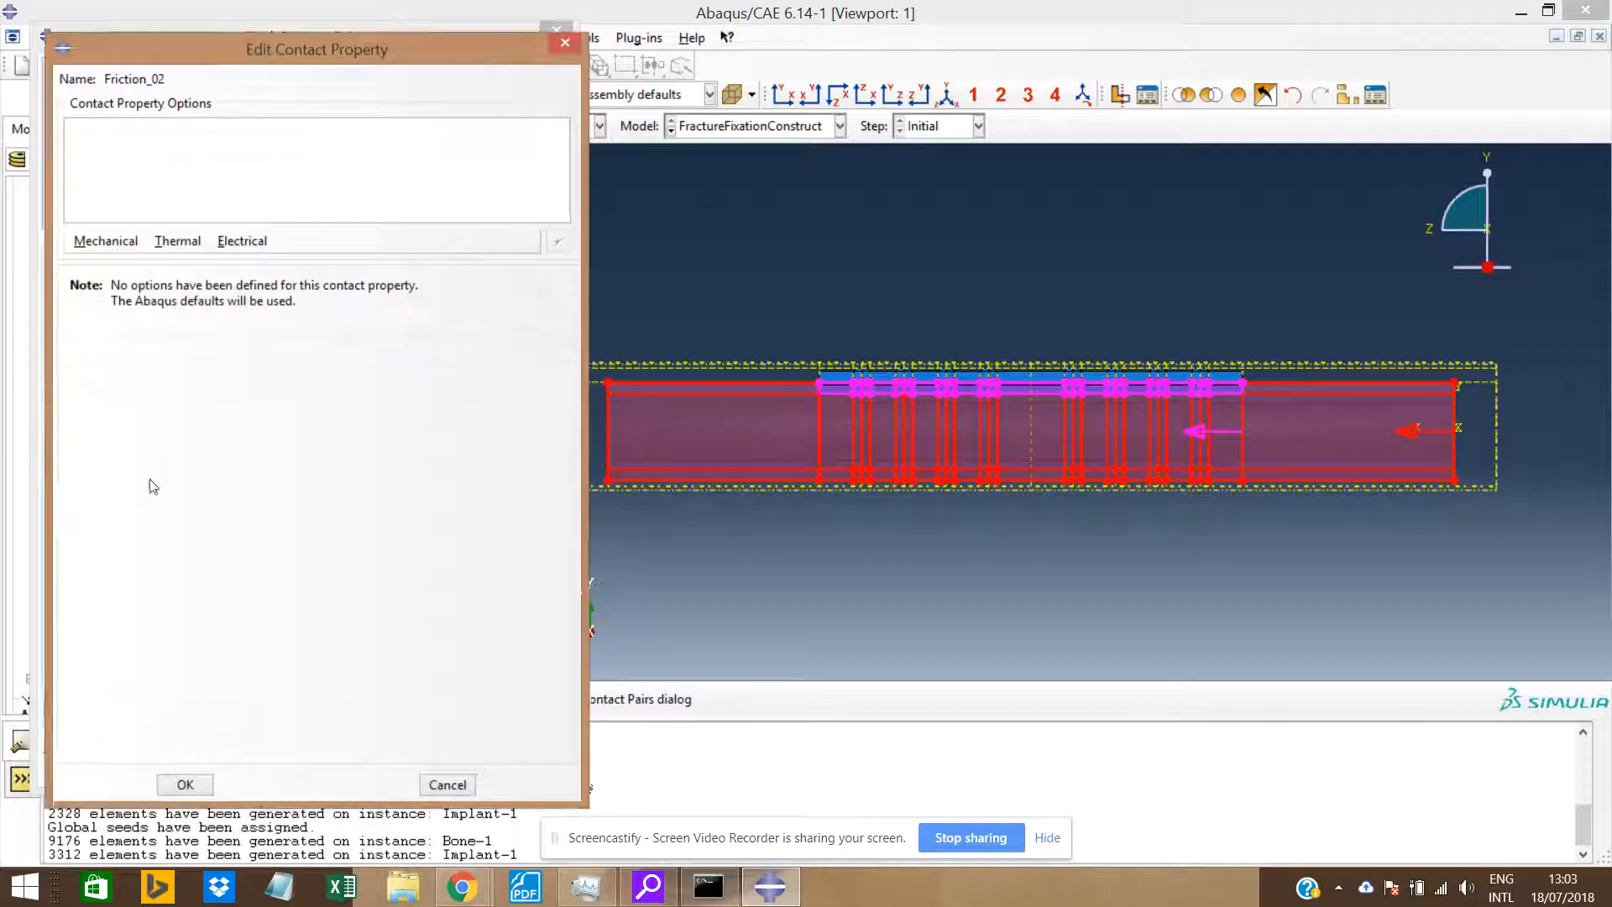
Give the Friction_02 property a tangential behavior with the Penalty friction formulation and a friction coefficient of 0.2.
left_click(128, 243)
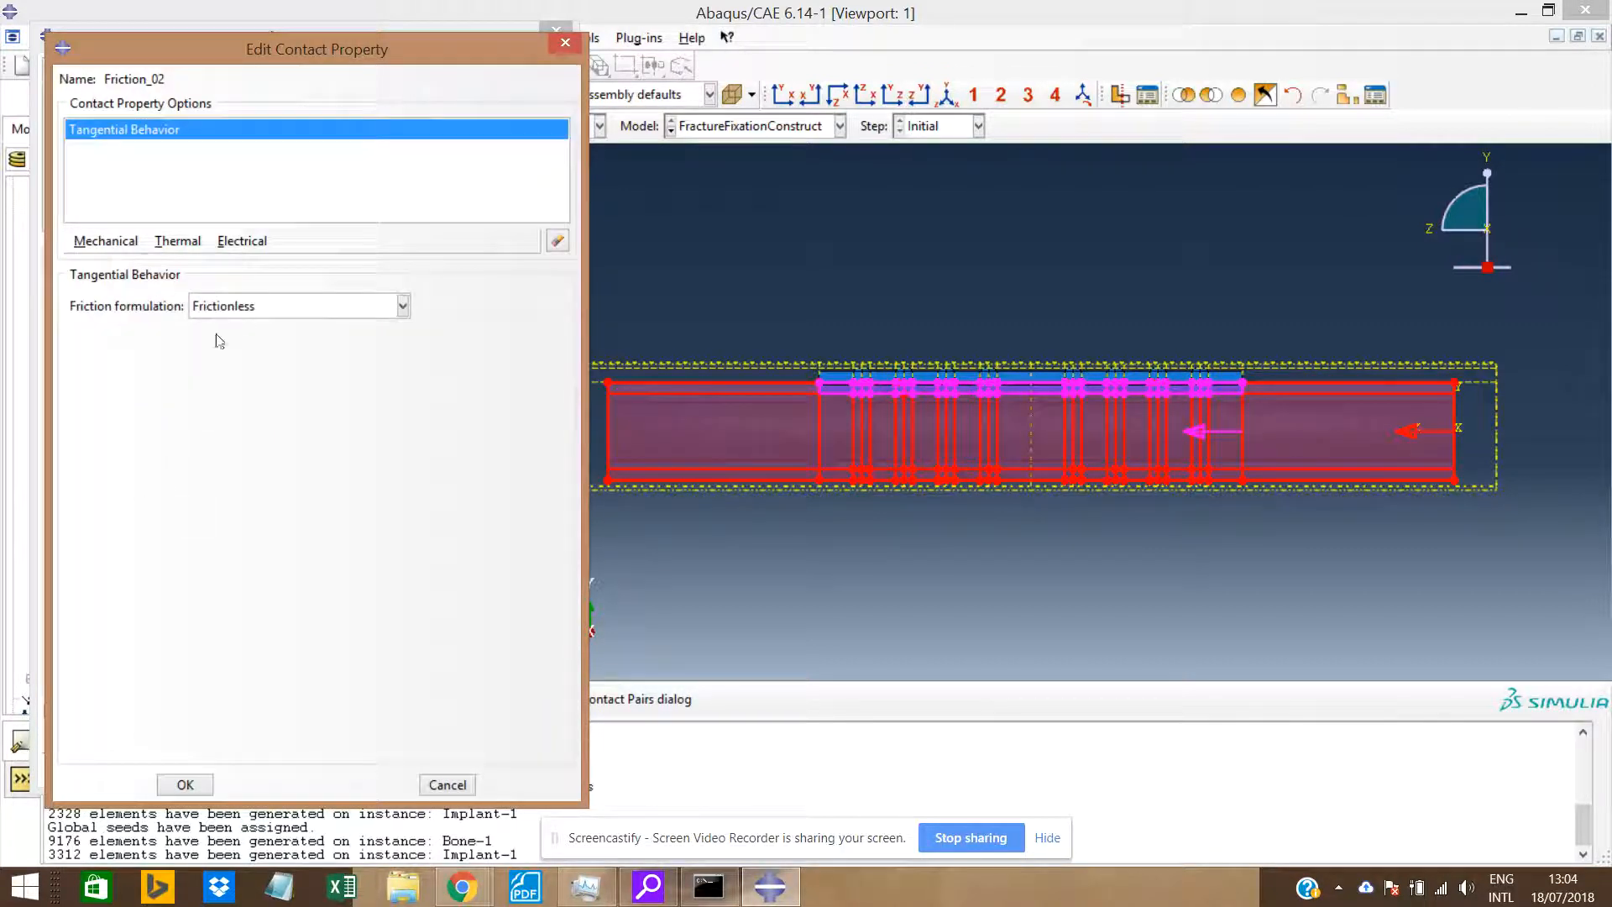
left_click(250, 308)
left_click(336, 345)
left_click(138, 524)
type("0.2")
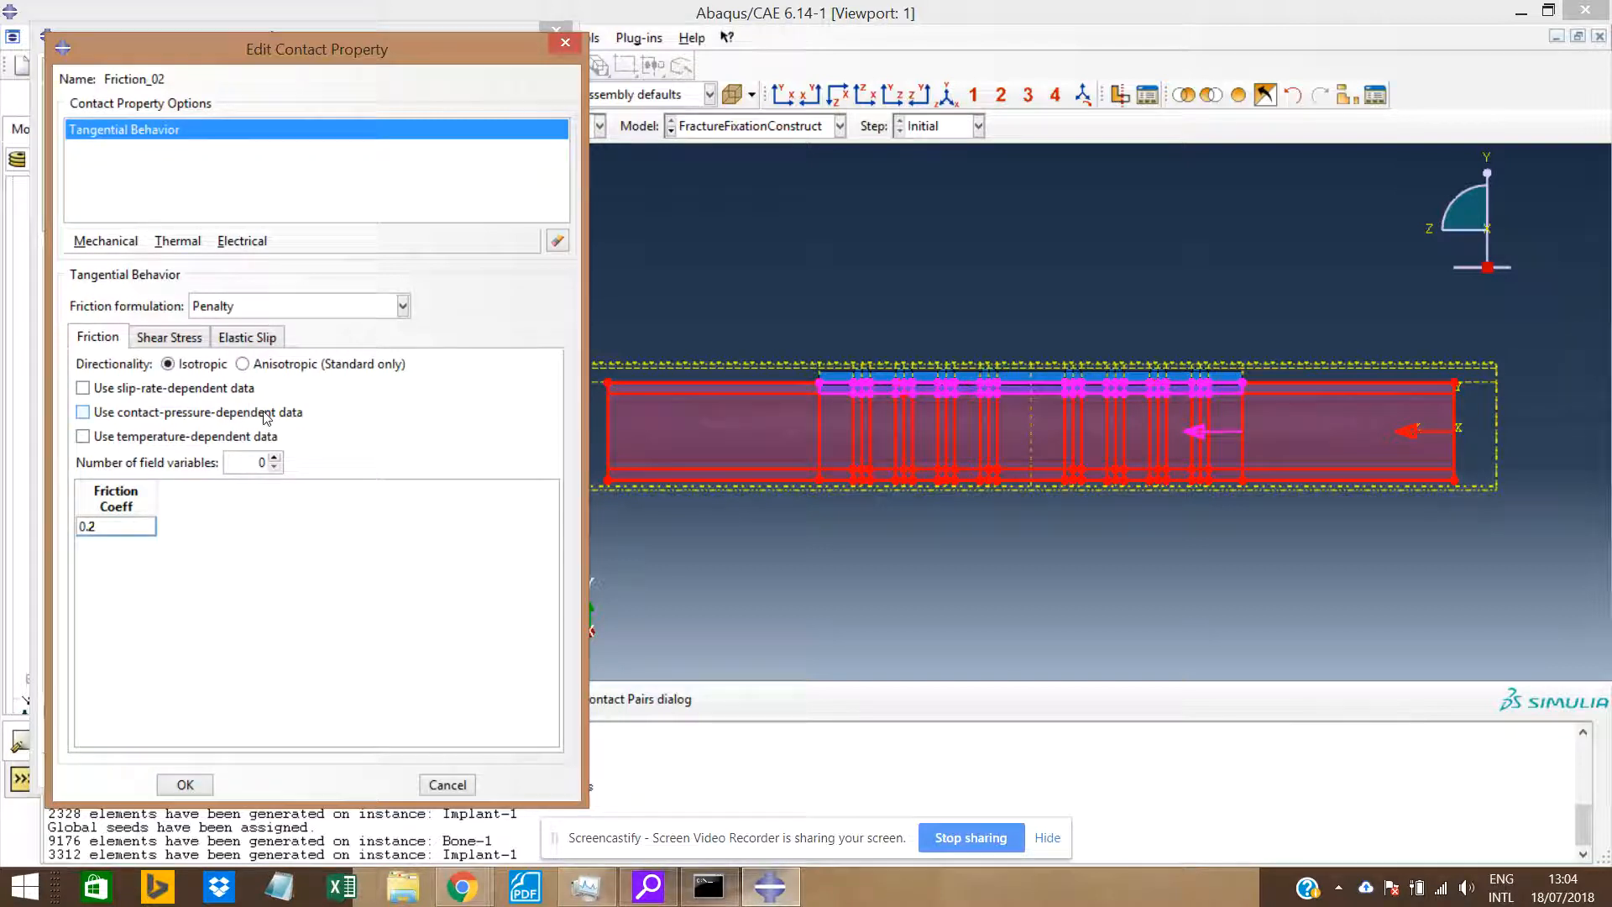
left_click(192, 785)
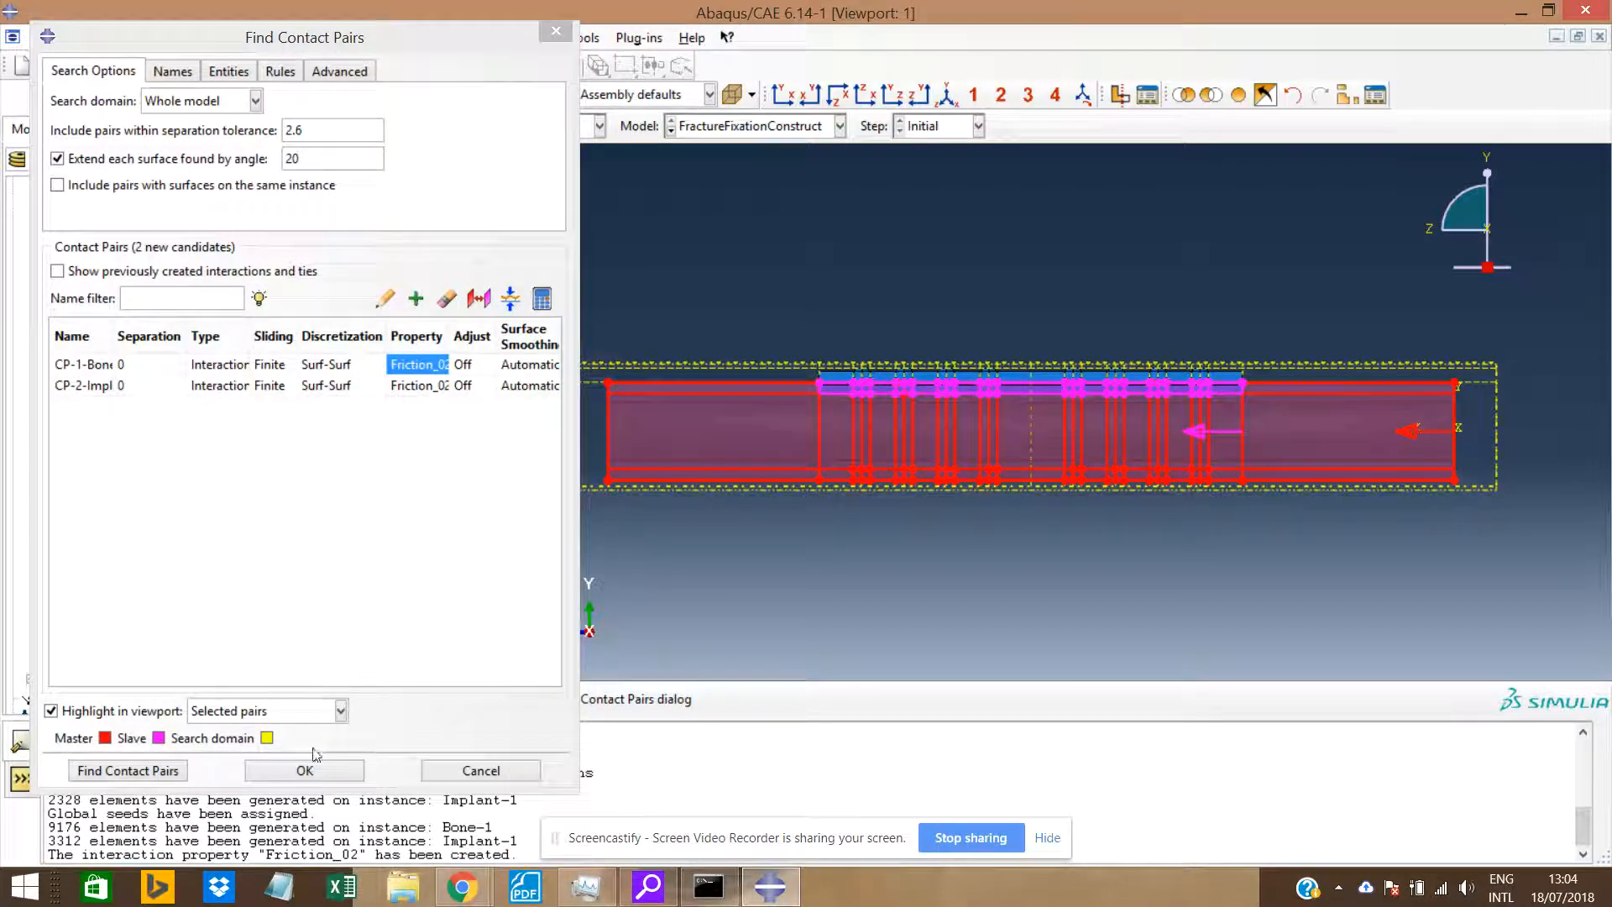
Create the interactions from both contact pairs and check the surfaces assigned to each in the model.
left_click(304, 771)
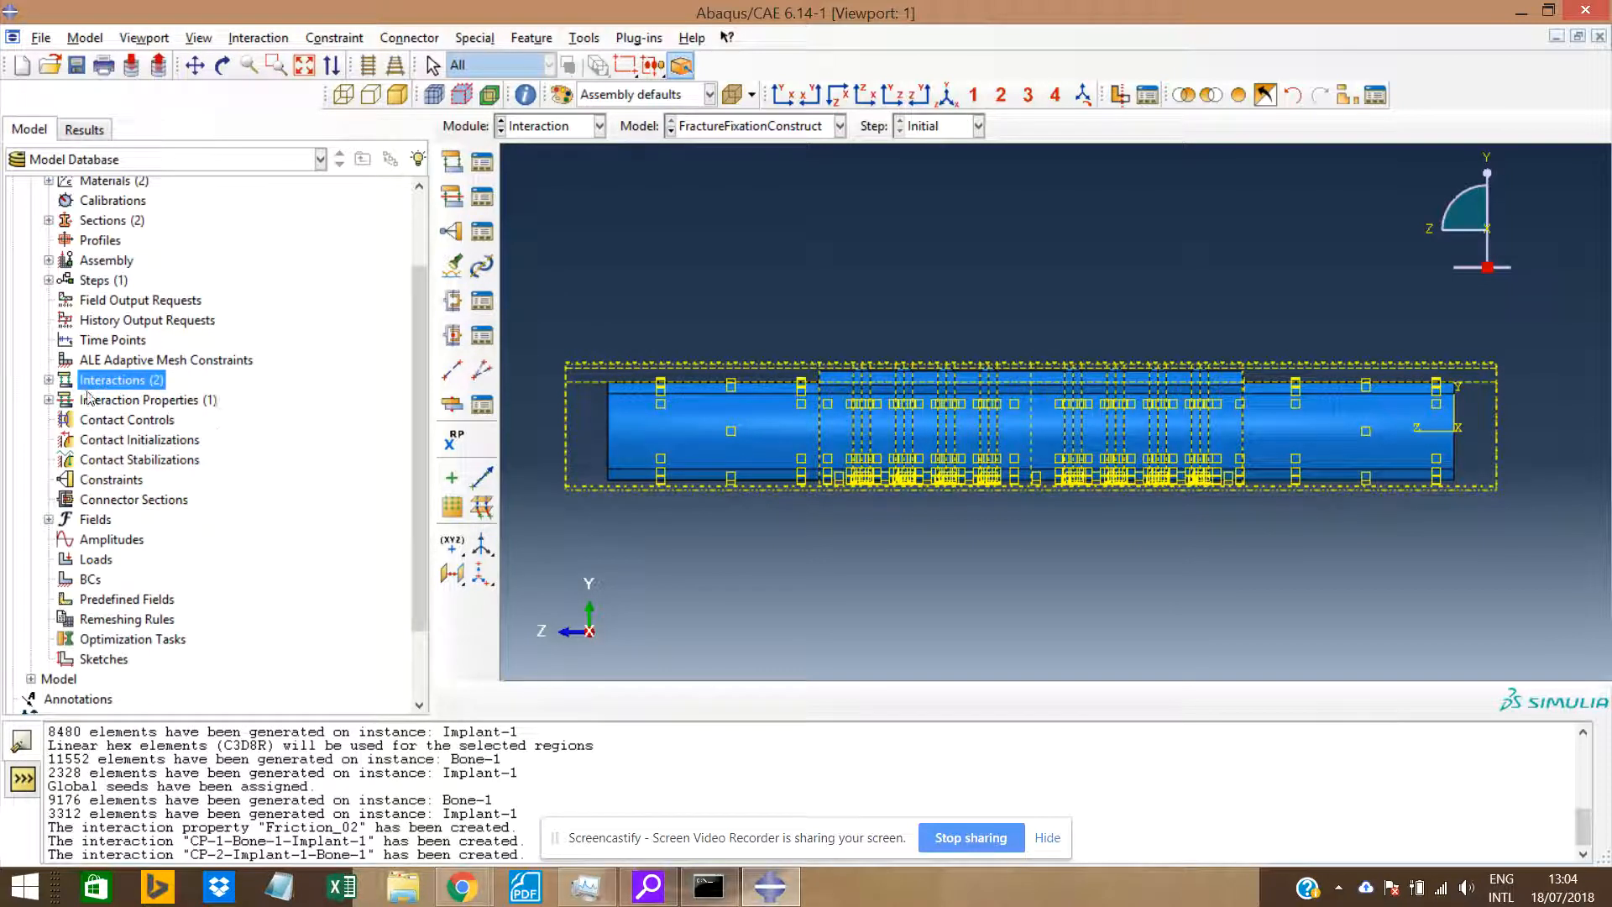
left_click(50, 380)
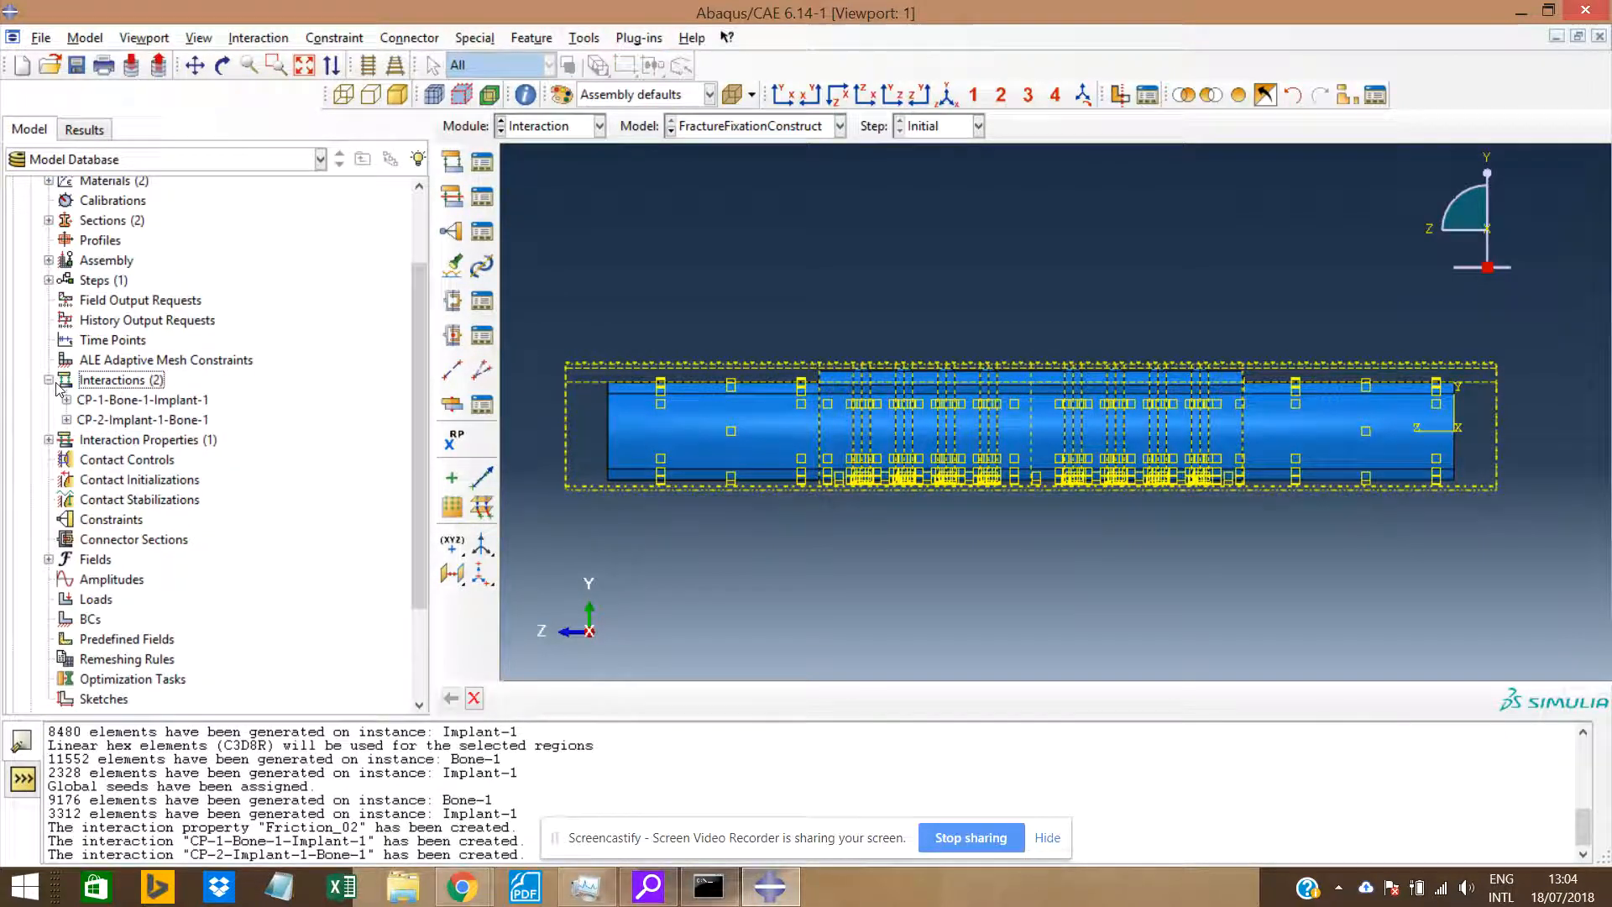
left_click(160, 401)
left_click(143, 422)
left_click(140, 403)
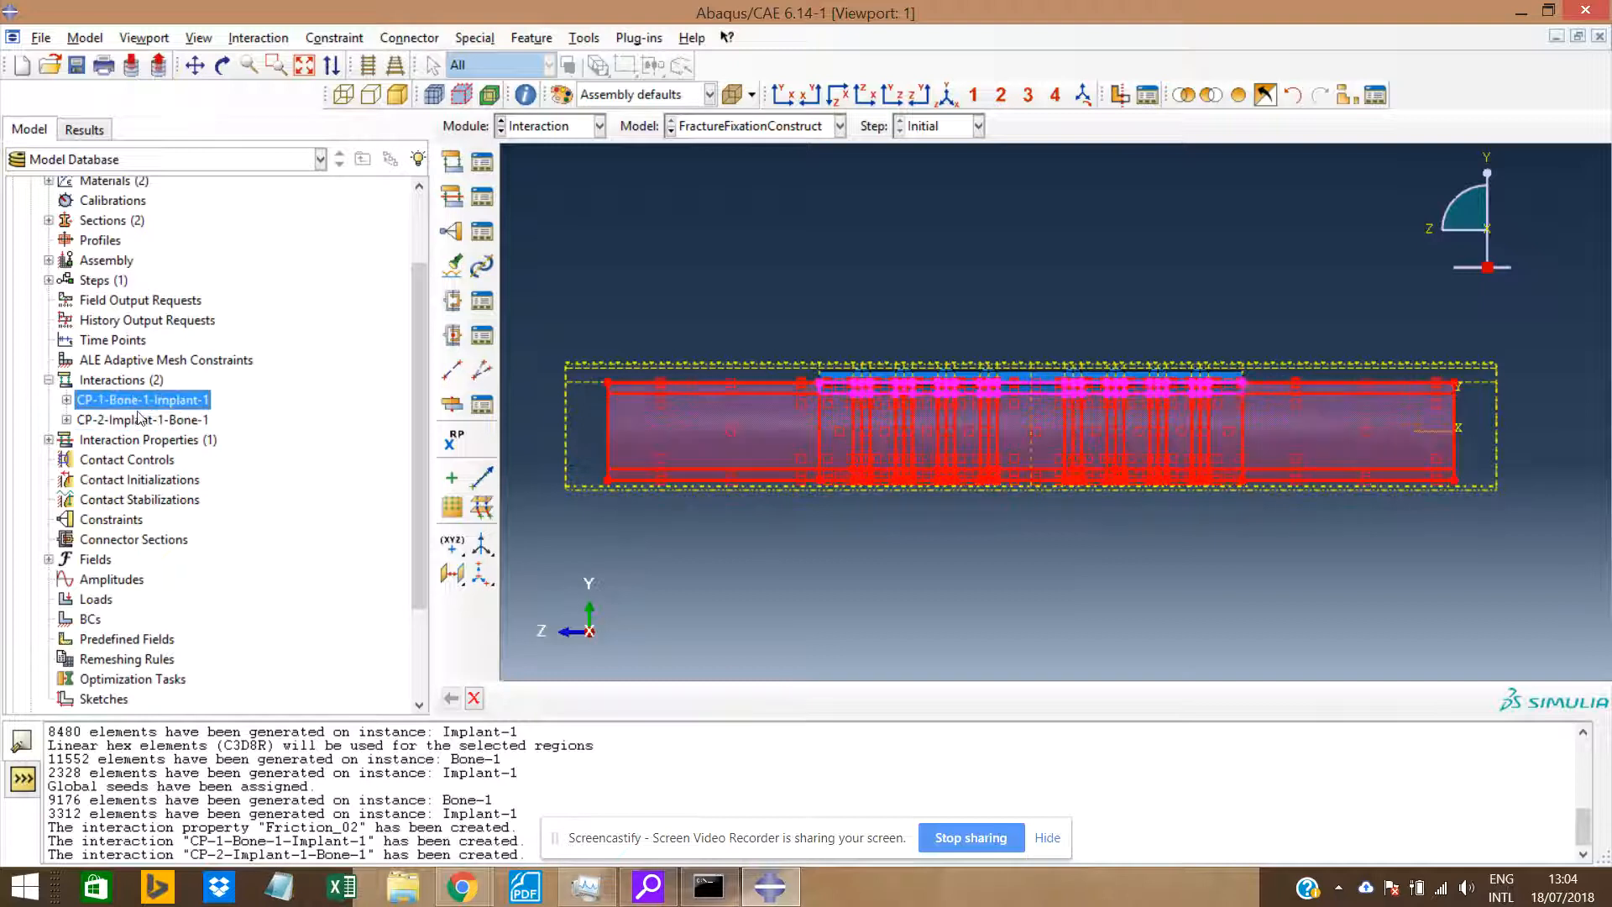
Edit the CP-1-Bone-1-Implant-1 interaction to use the small sliding formulation with surface-to-surface discretization.
right_click(129, 409)
left_click(168, 438)
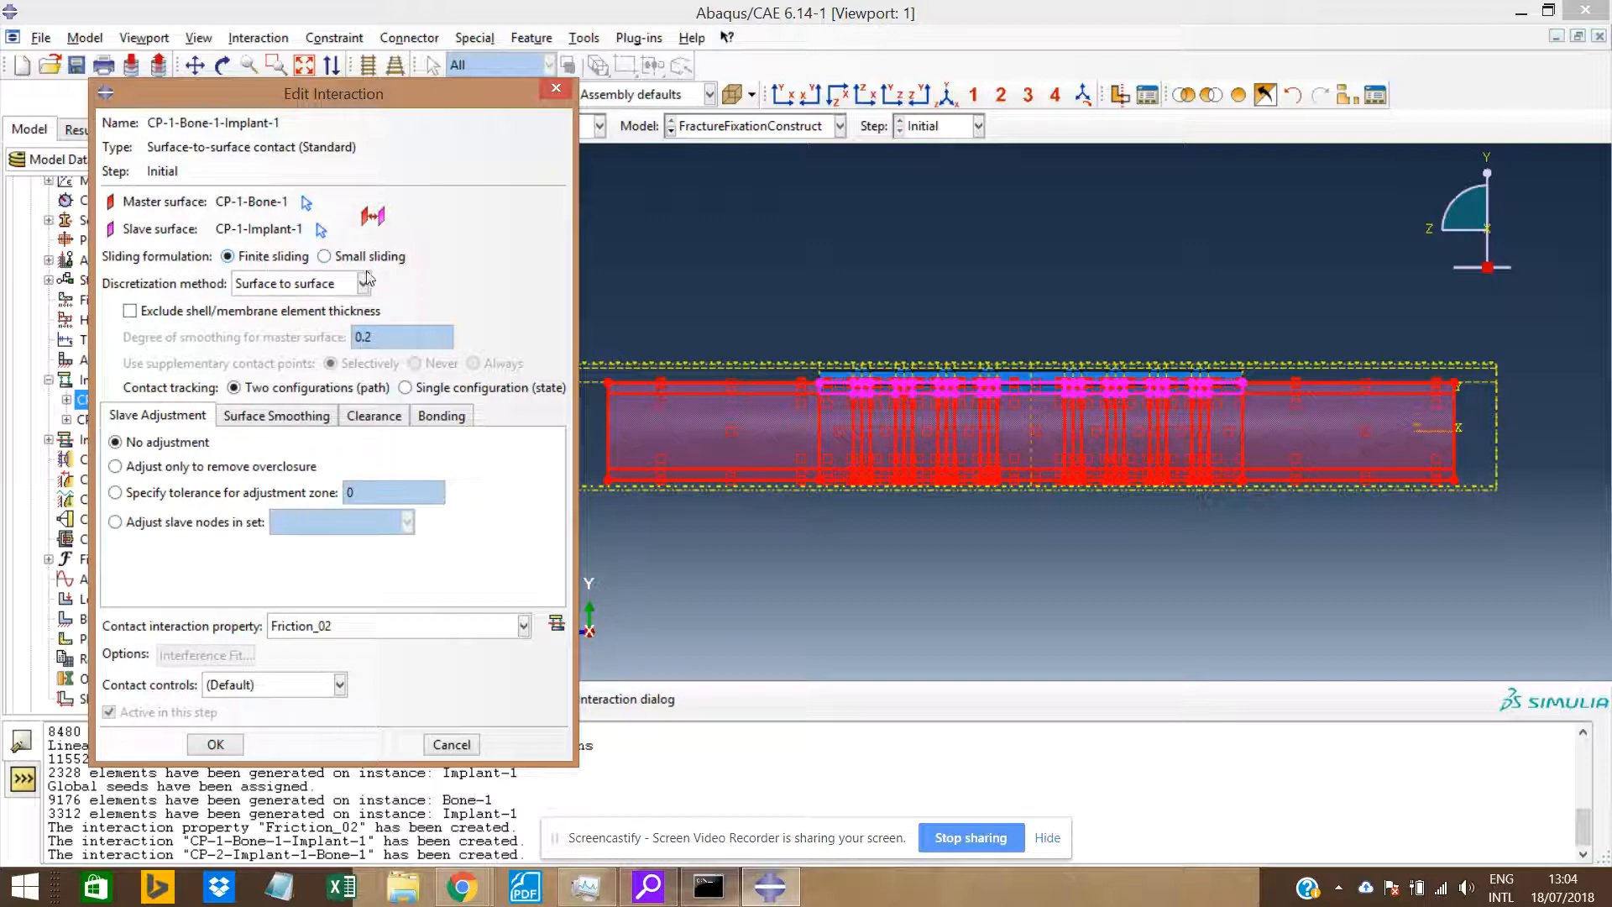
left_click(325, 257)
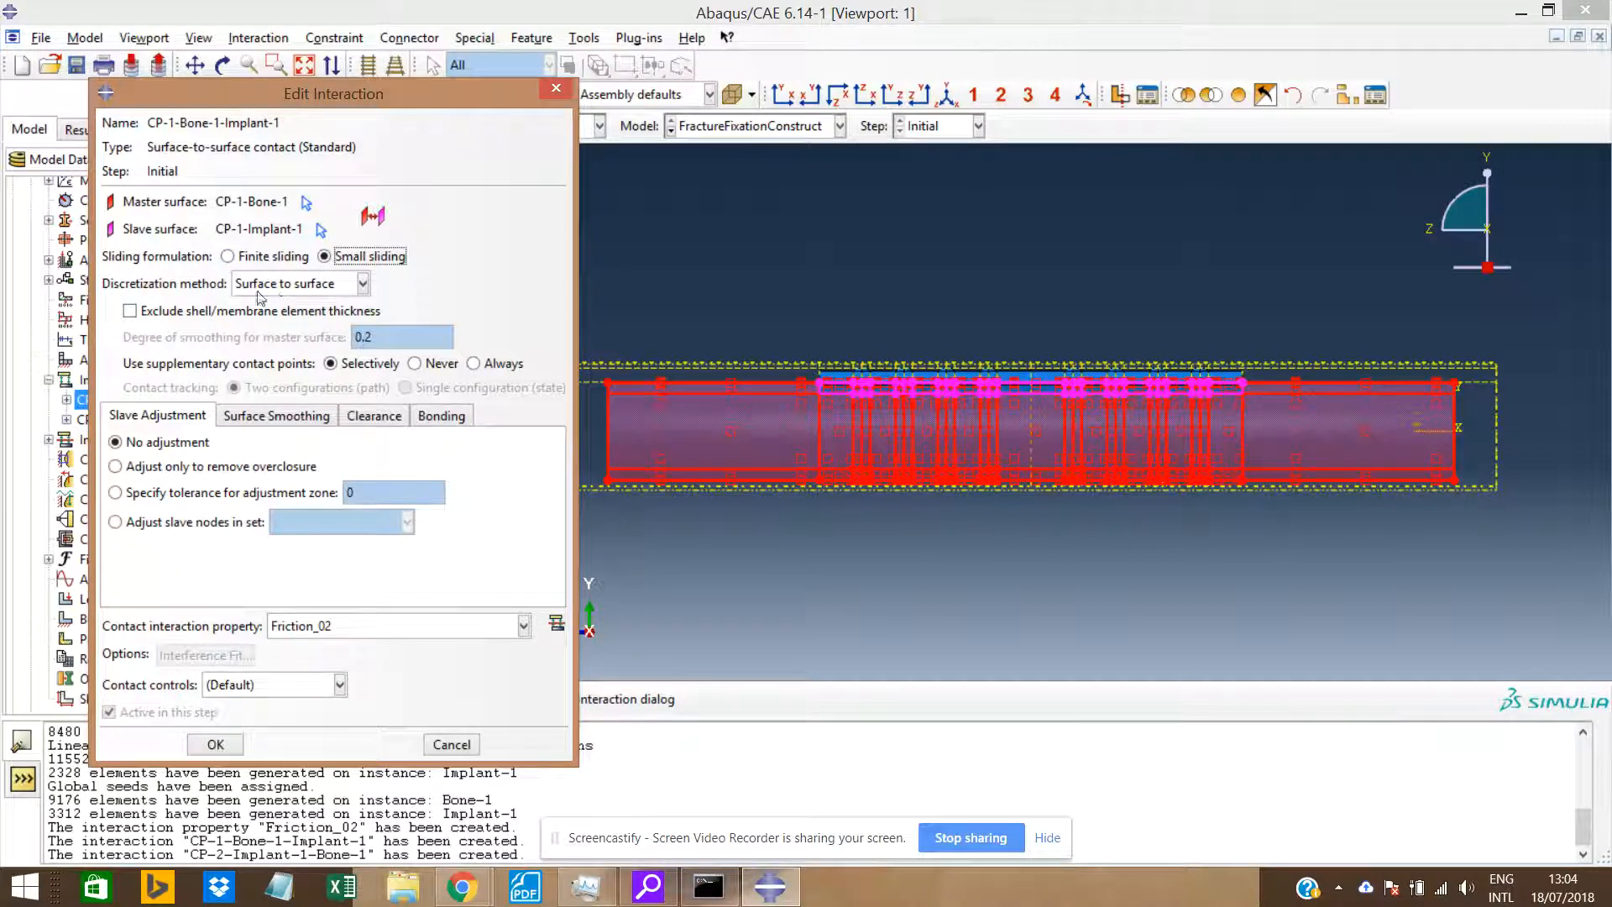
left_click(284, 283)
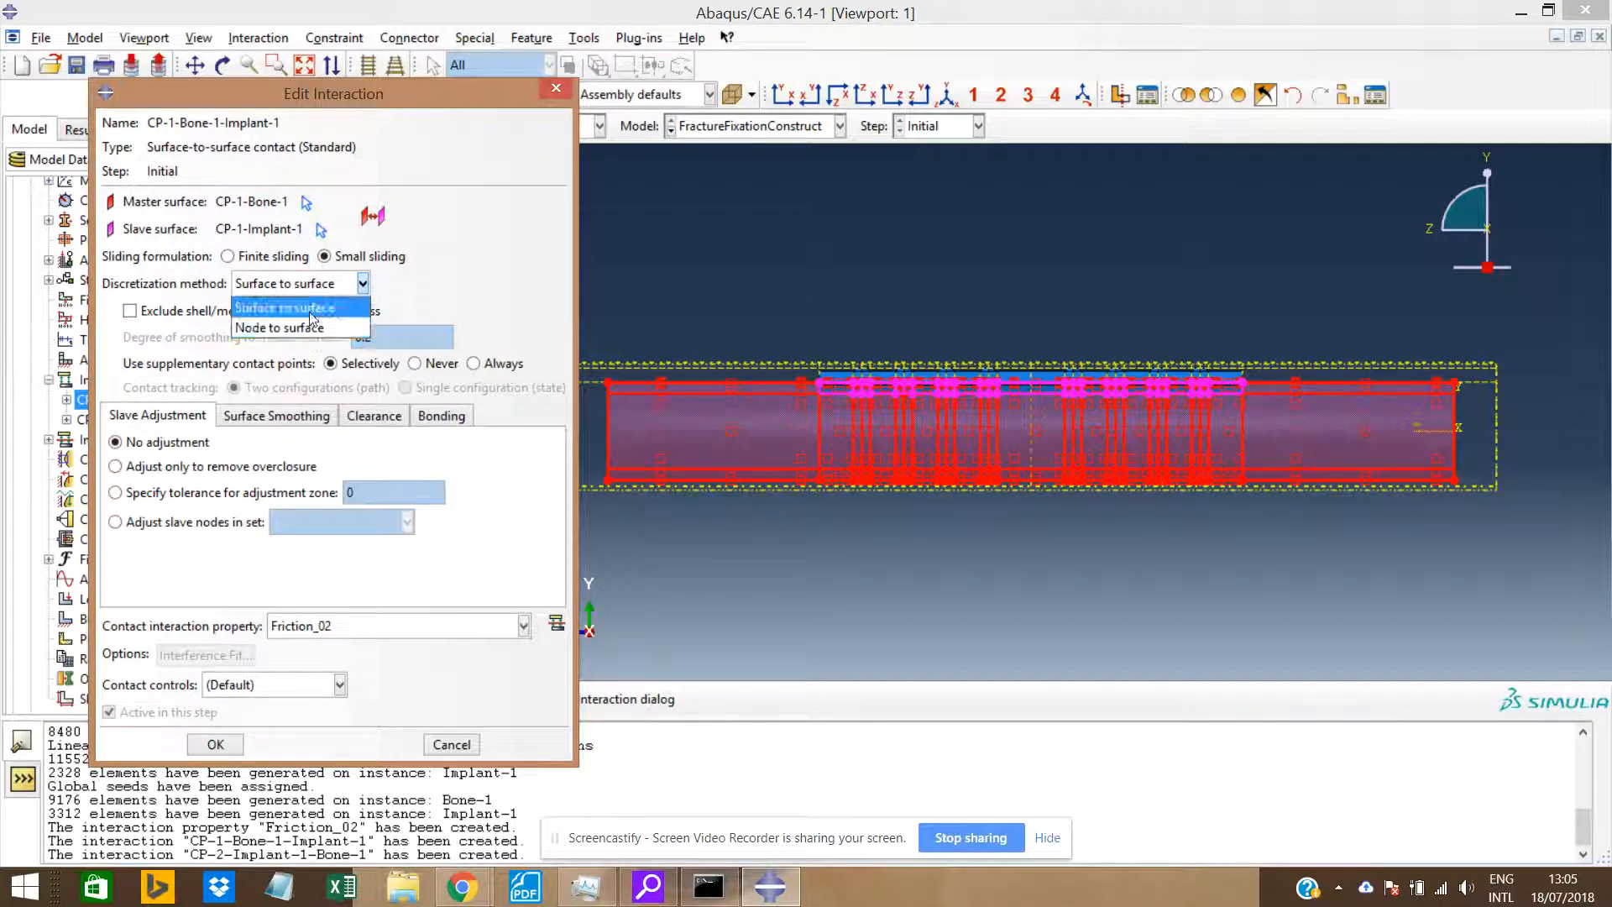
left_click(309, 290)
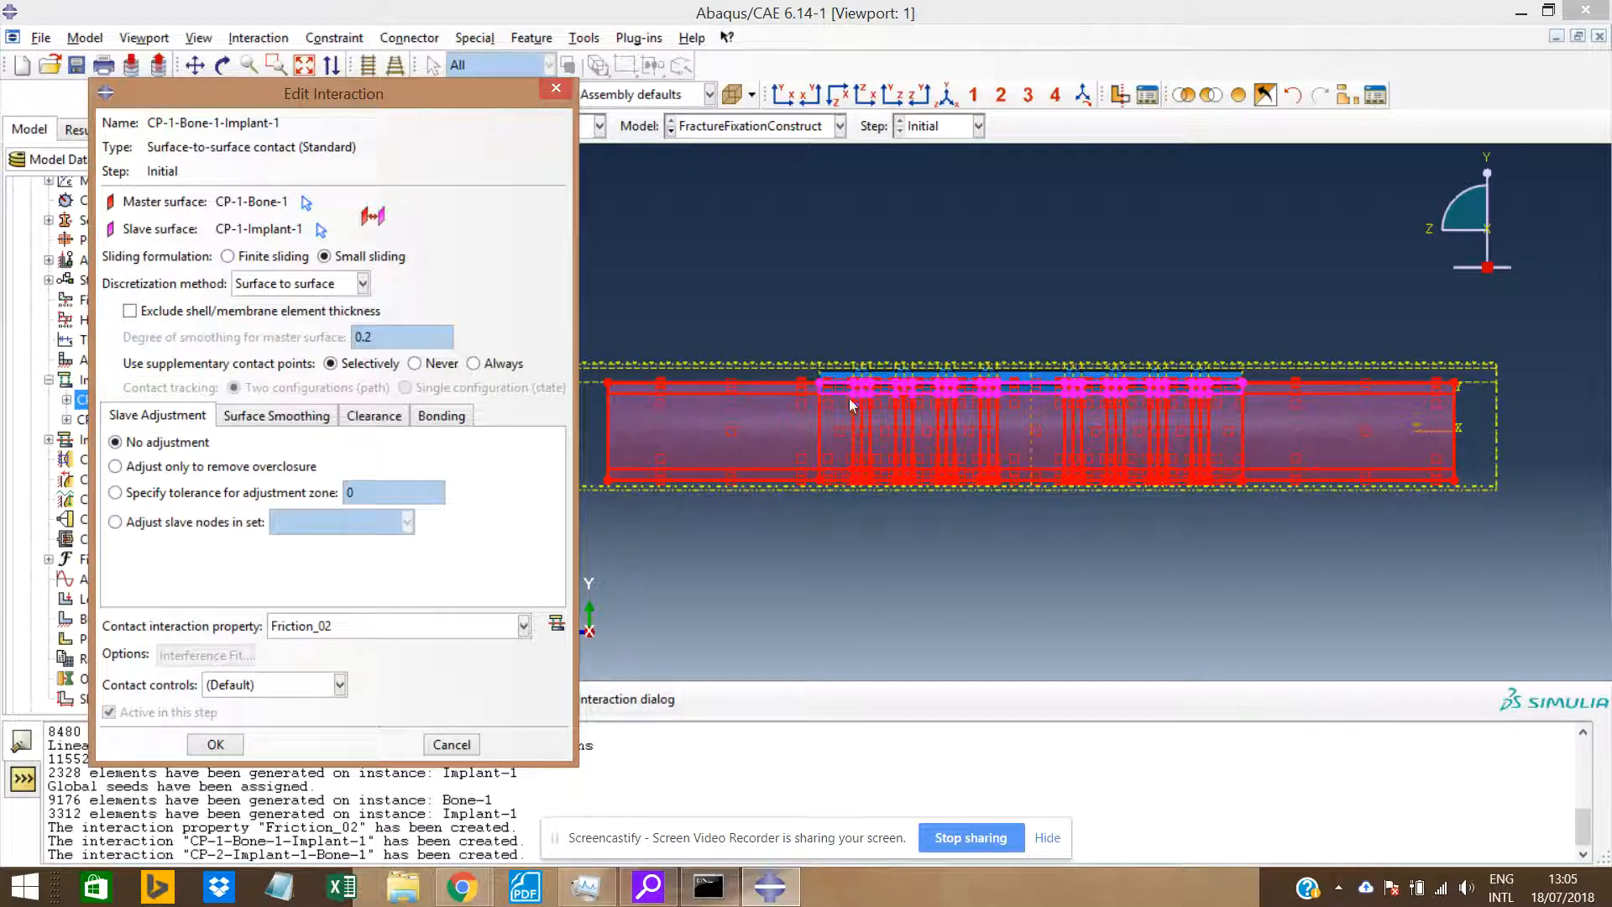
scroll(868, 410, "up", 2)
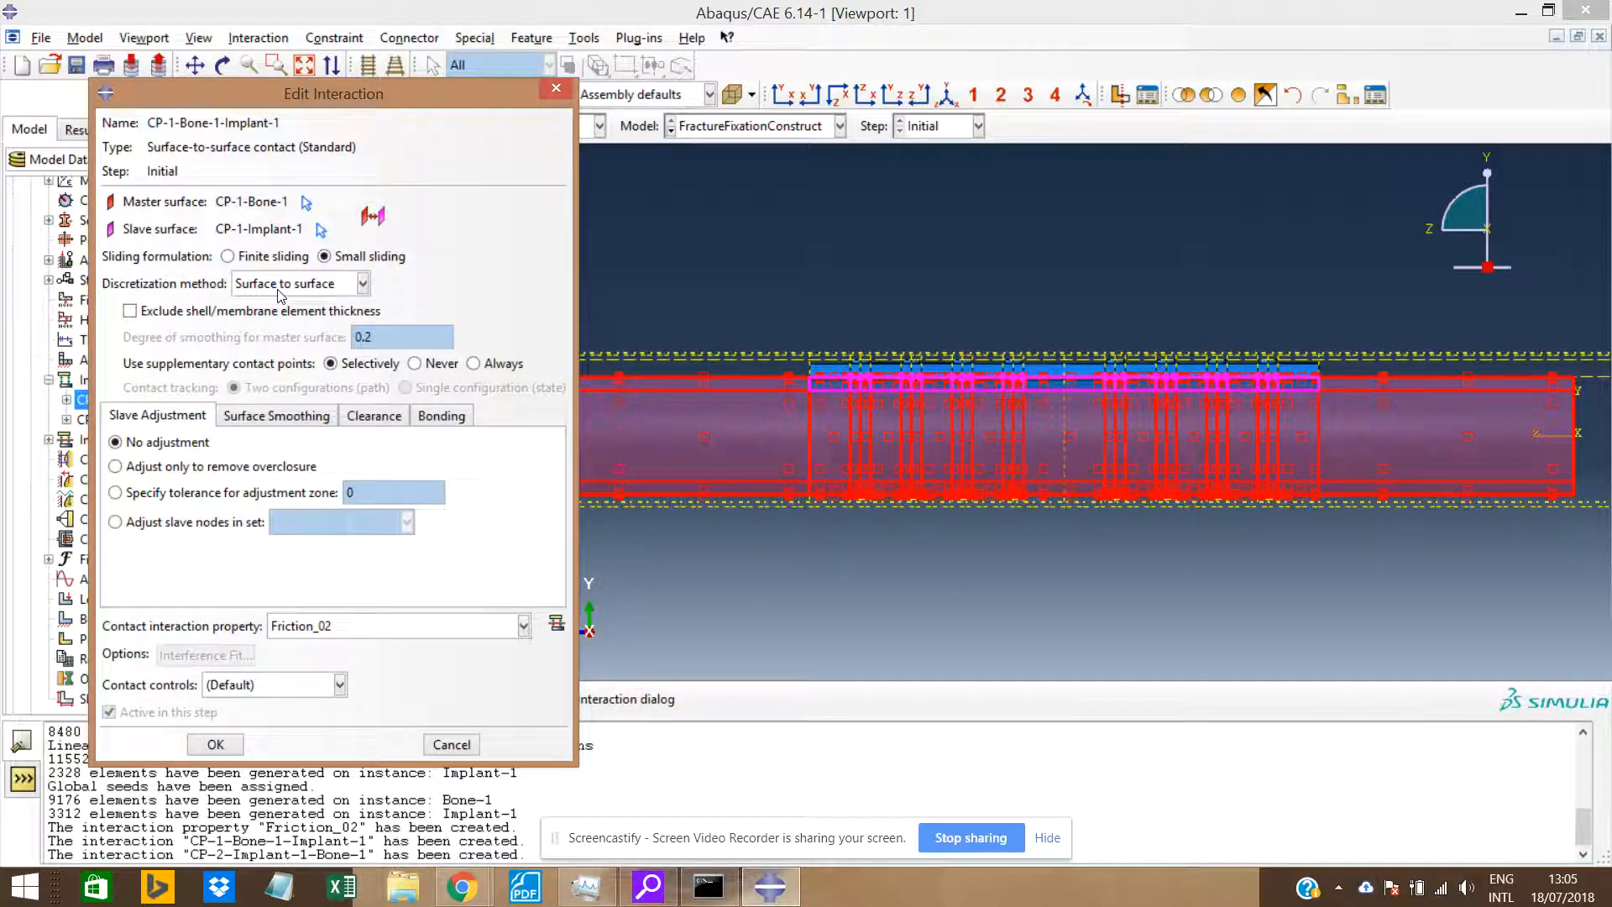
scroll(873, 400, "up", 3)
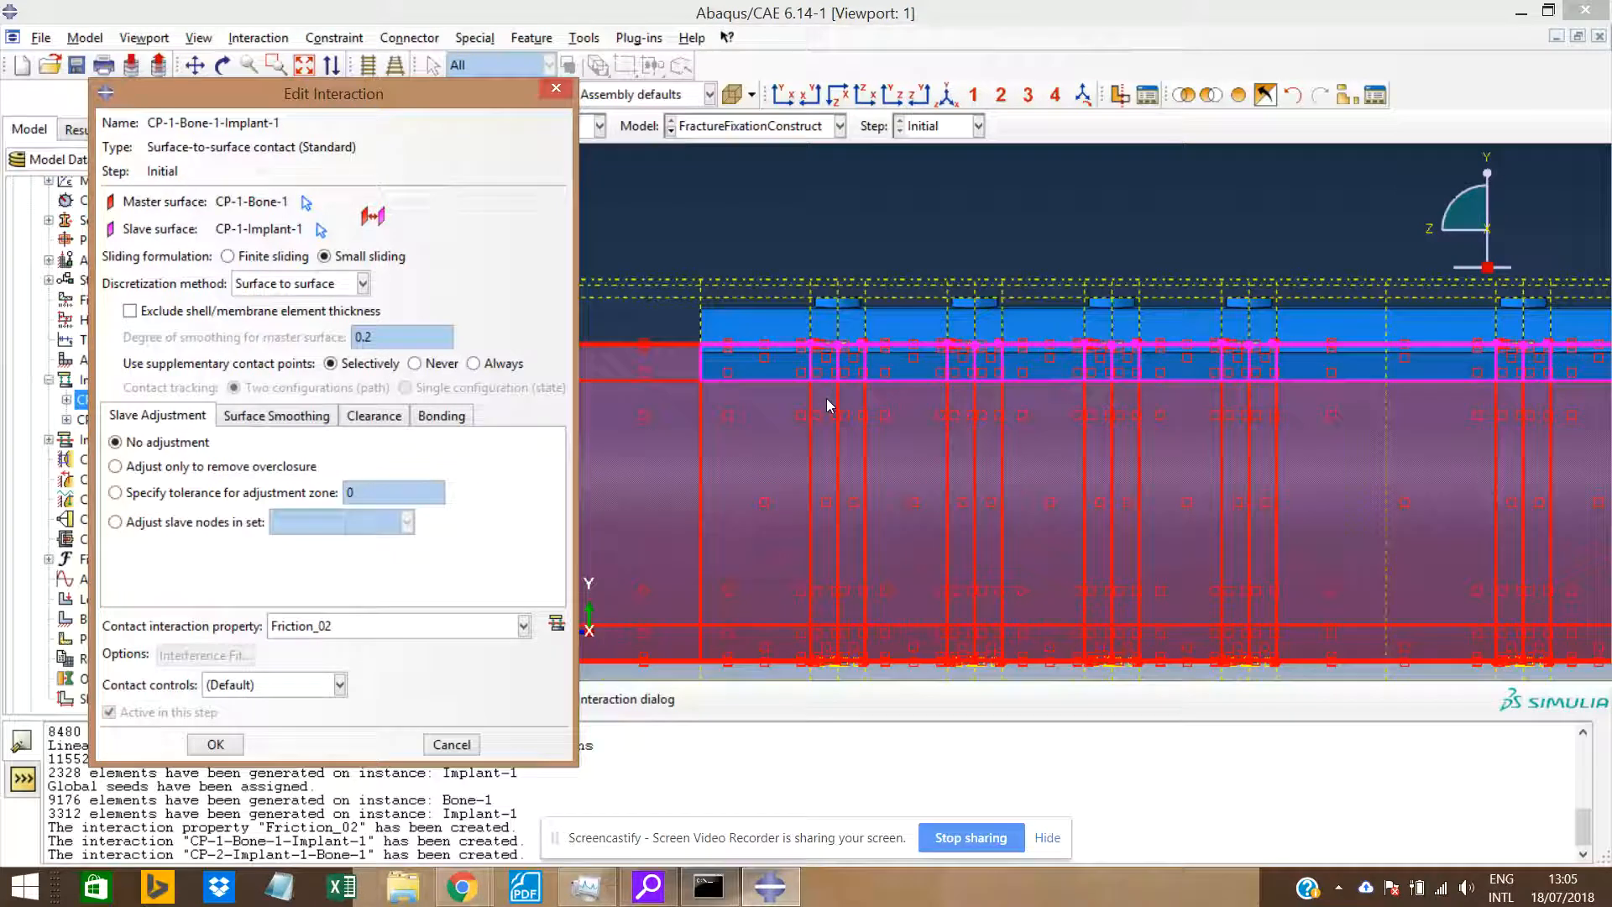
scroll(874, 429, "down", 3)
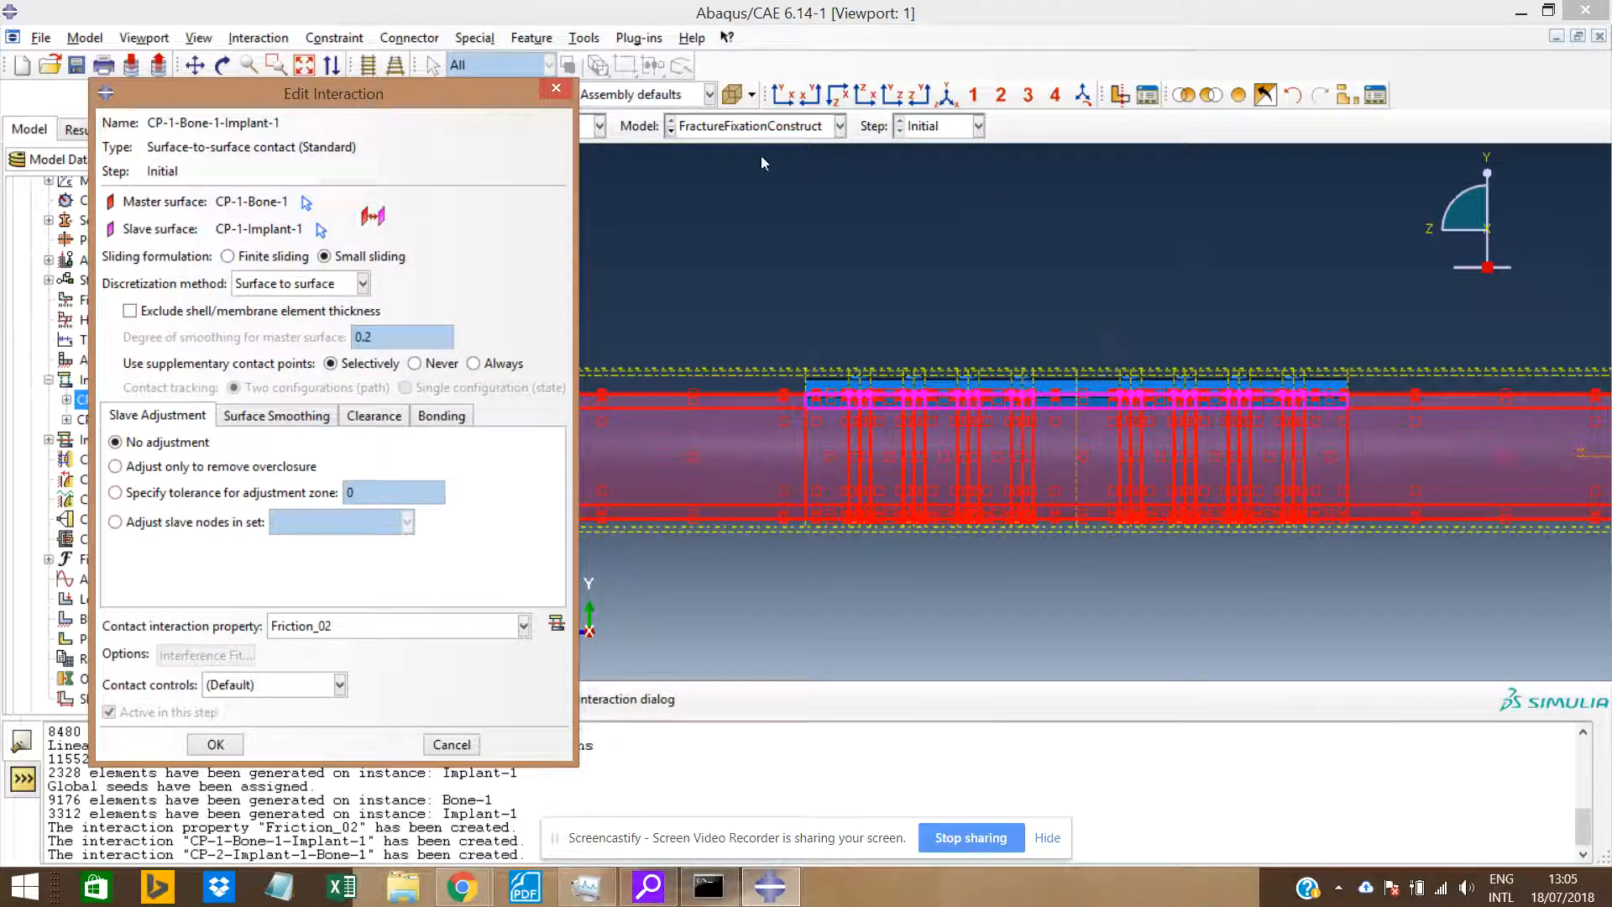
left_click(363, 284)
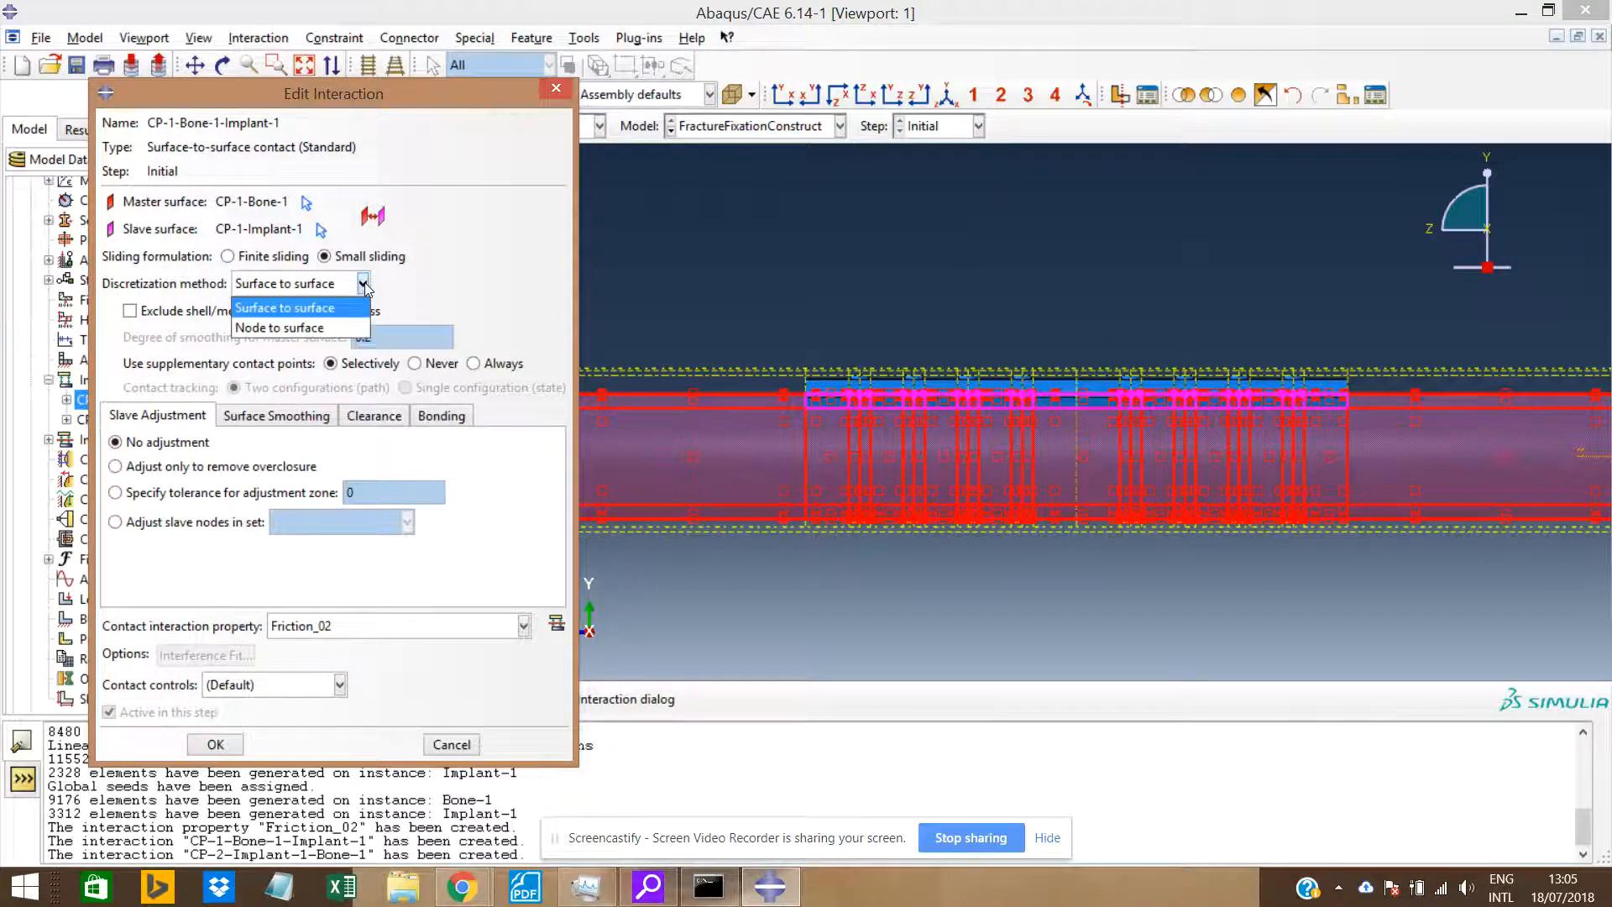
left_click(363, 284)
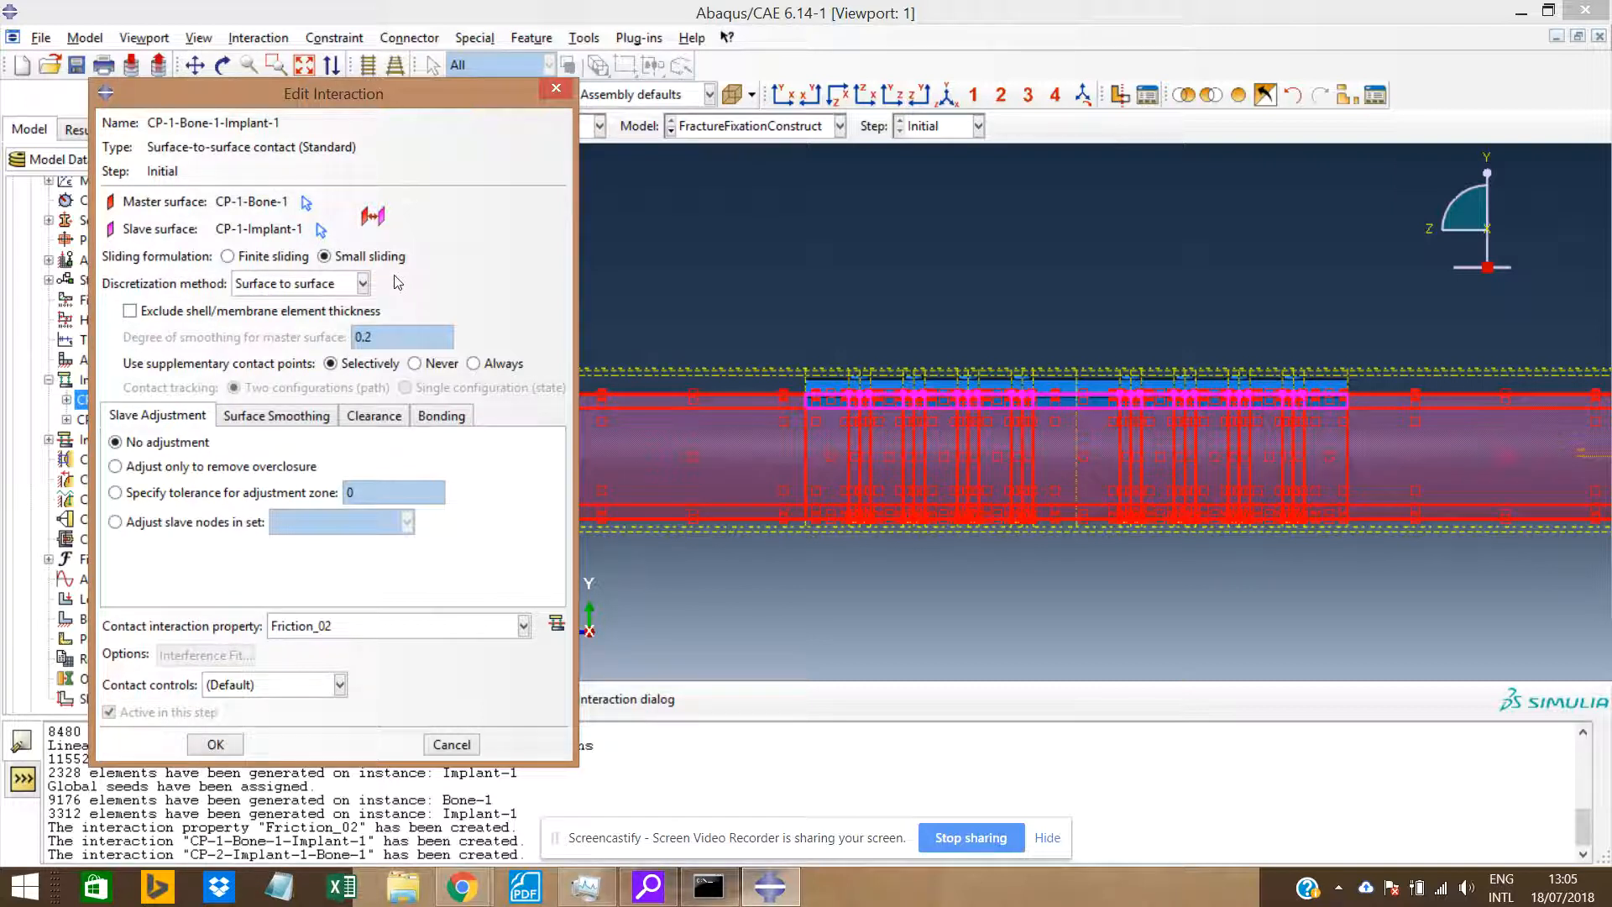
left_click(216, 744)
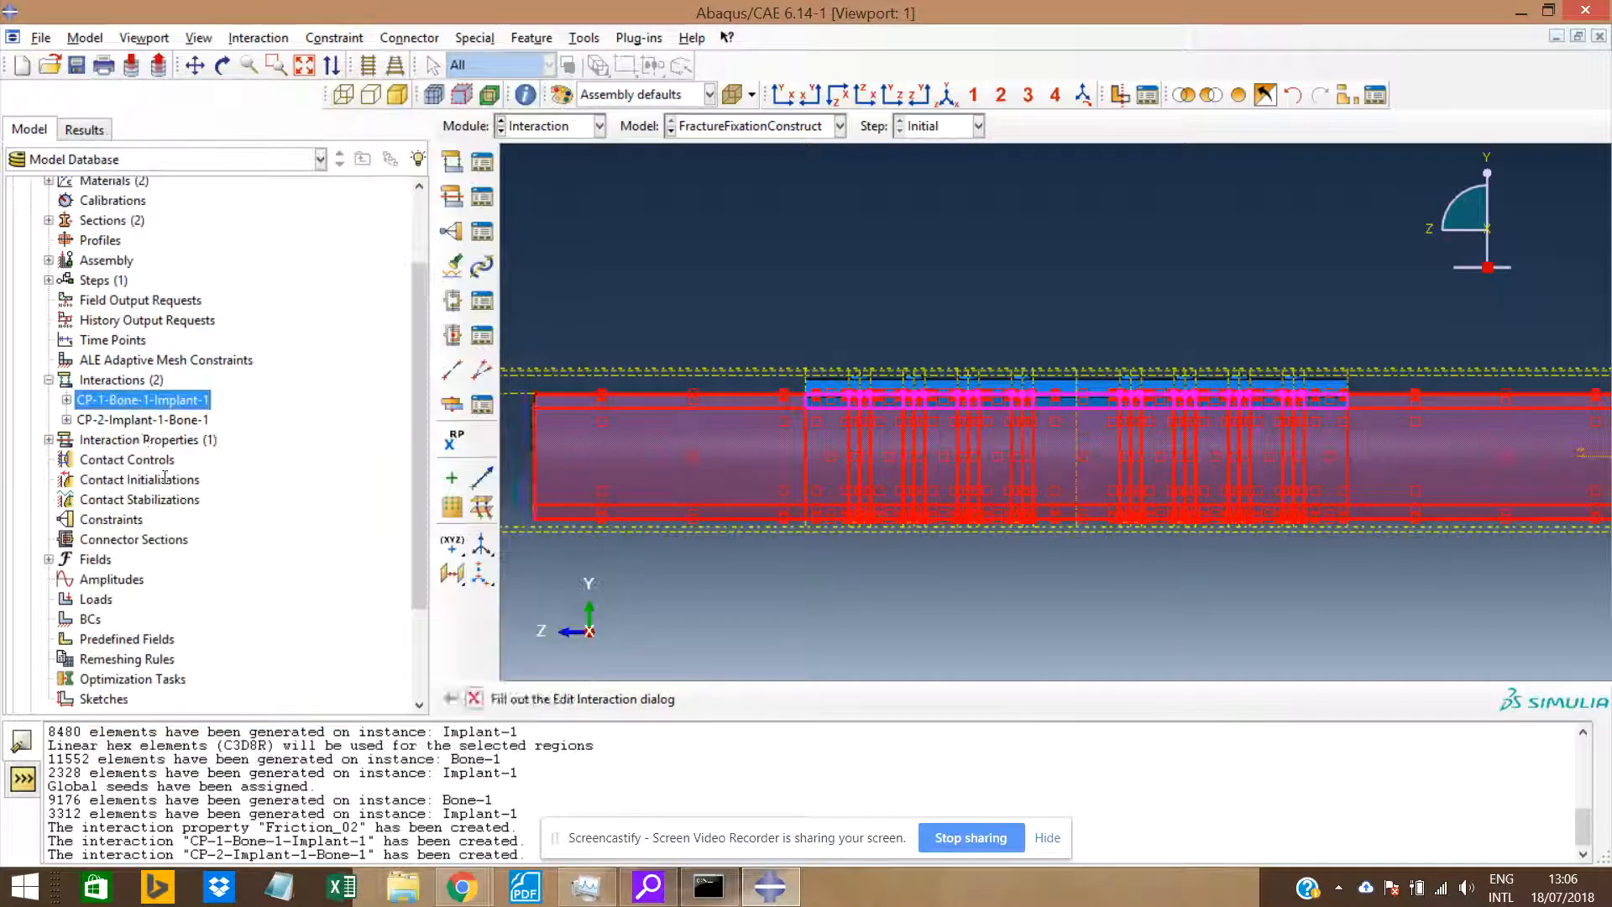
Edit the CP-2-Implant-1-Bone-1 interaction to use the small sliding formulation.
right_click(141, 420)
left_click(177, 456)
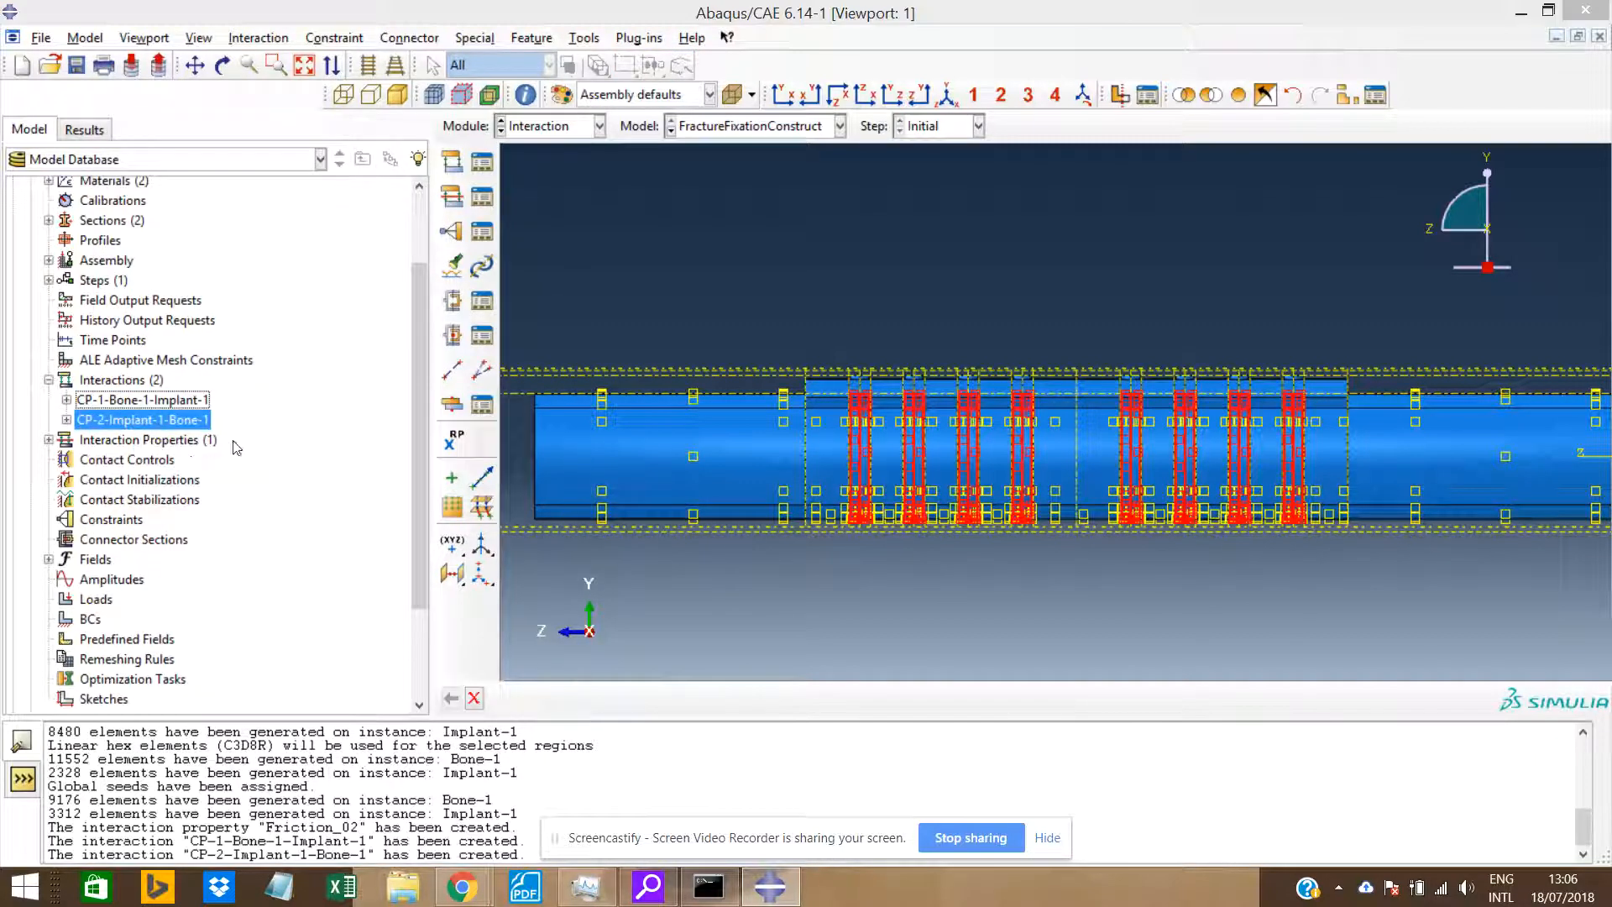
left_click(324, 256)
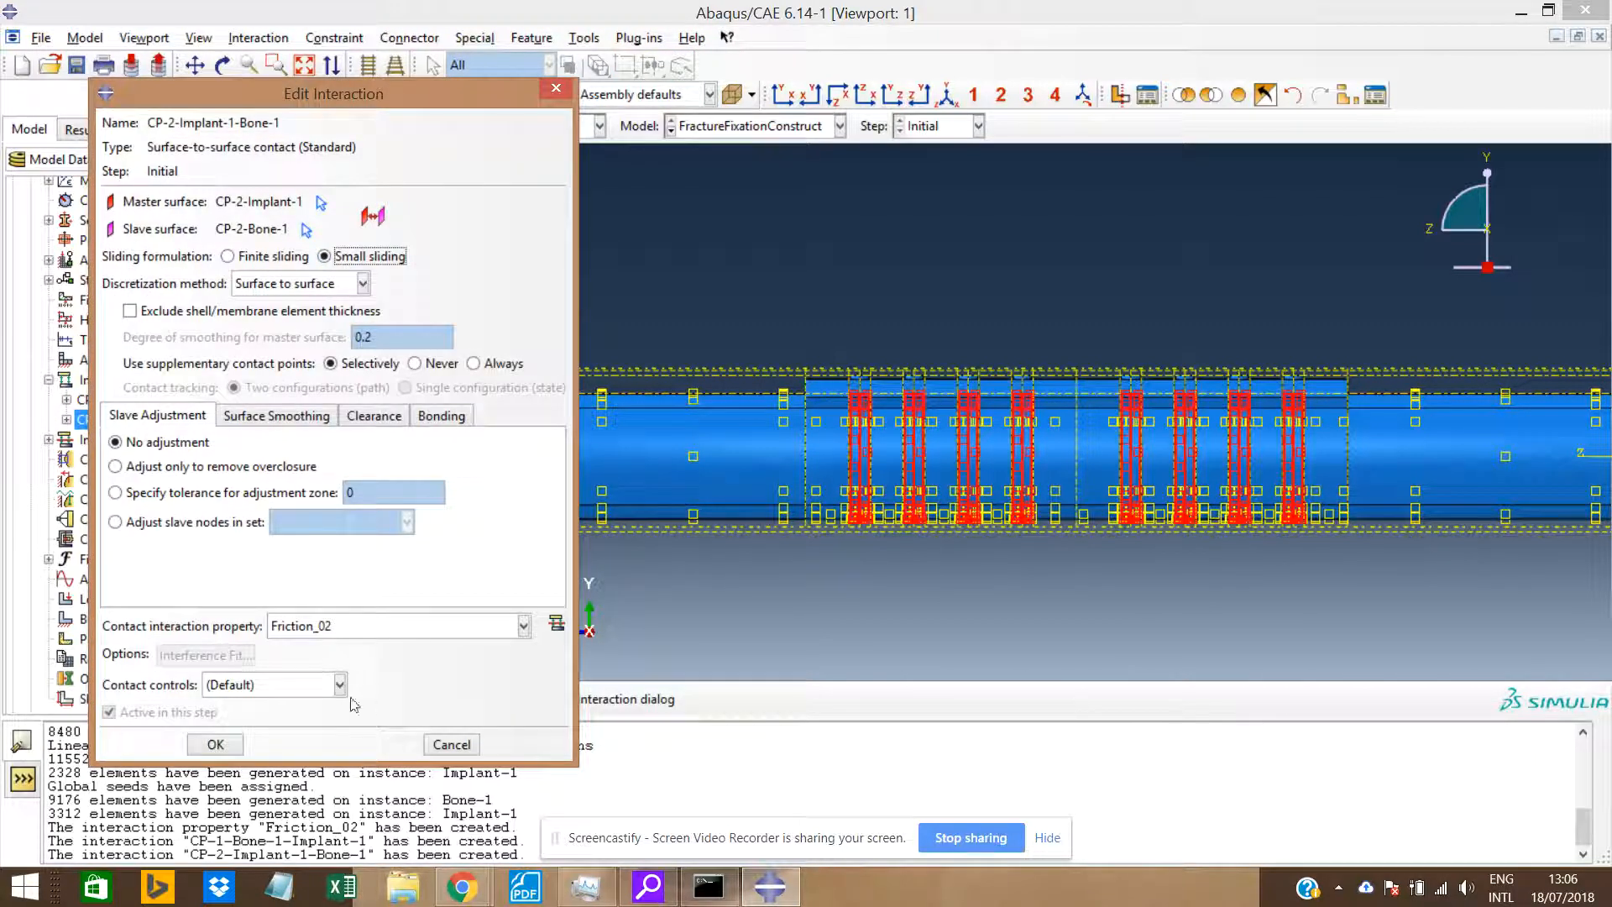
left_click(220, 745)
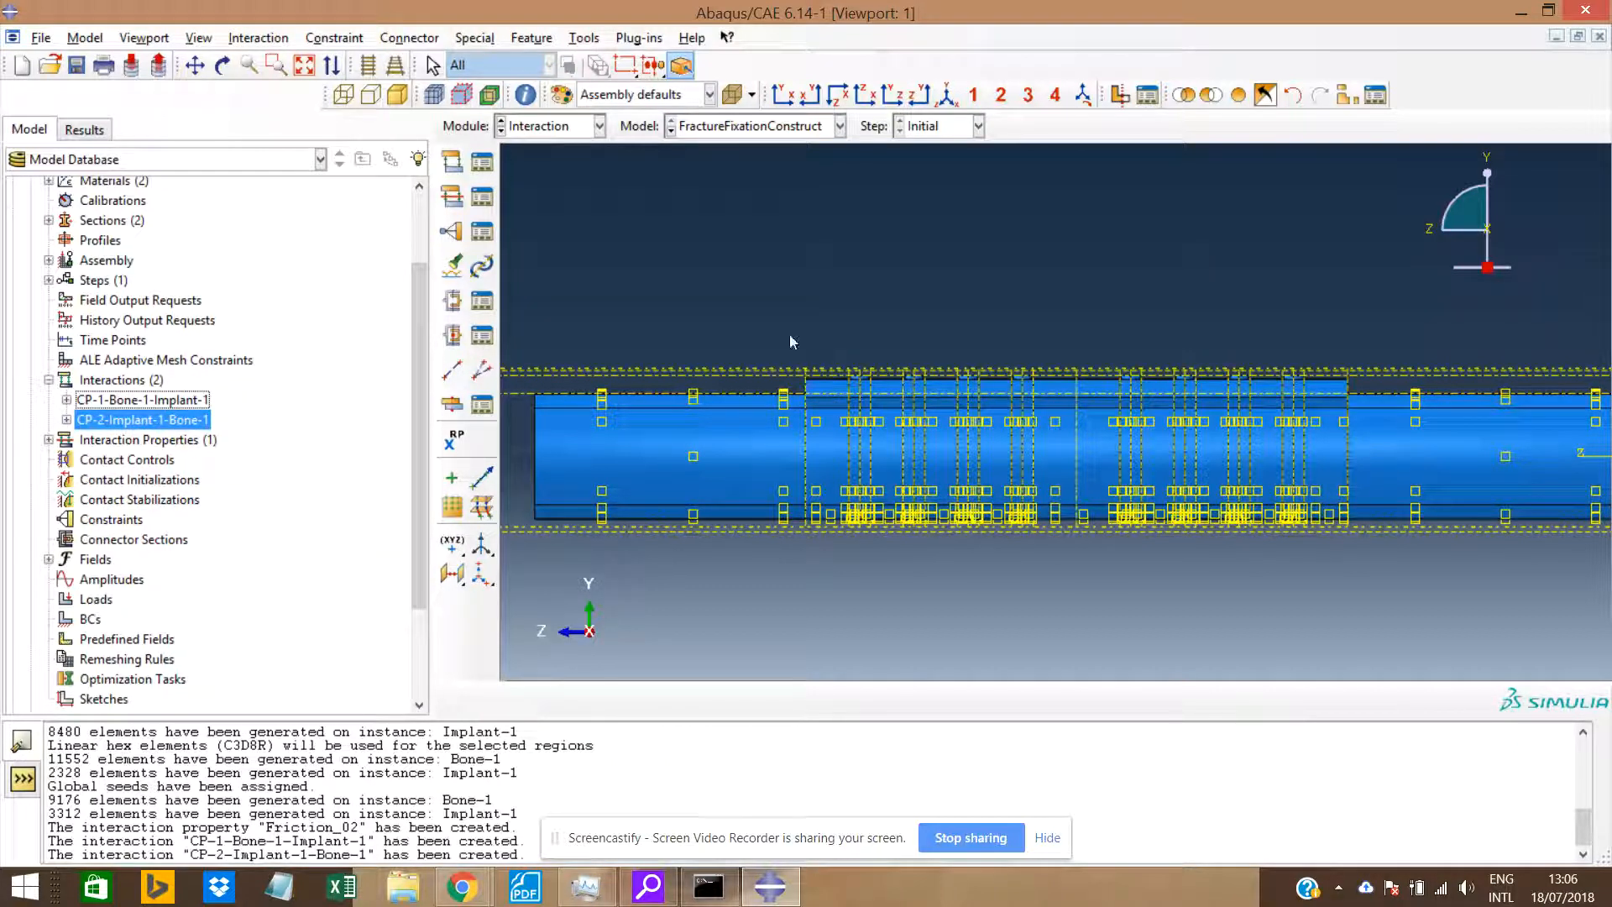
Examine the interface between the plate and the bone end-on in the XY view.
left_click(786, 95)
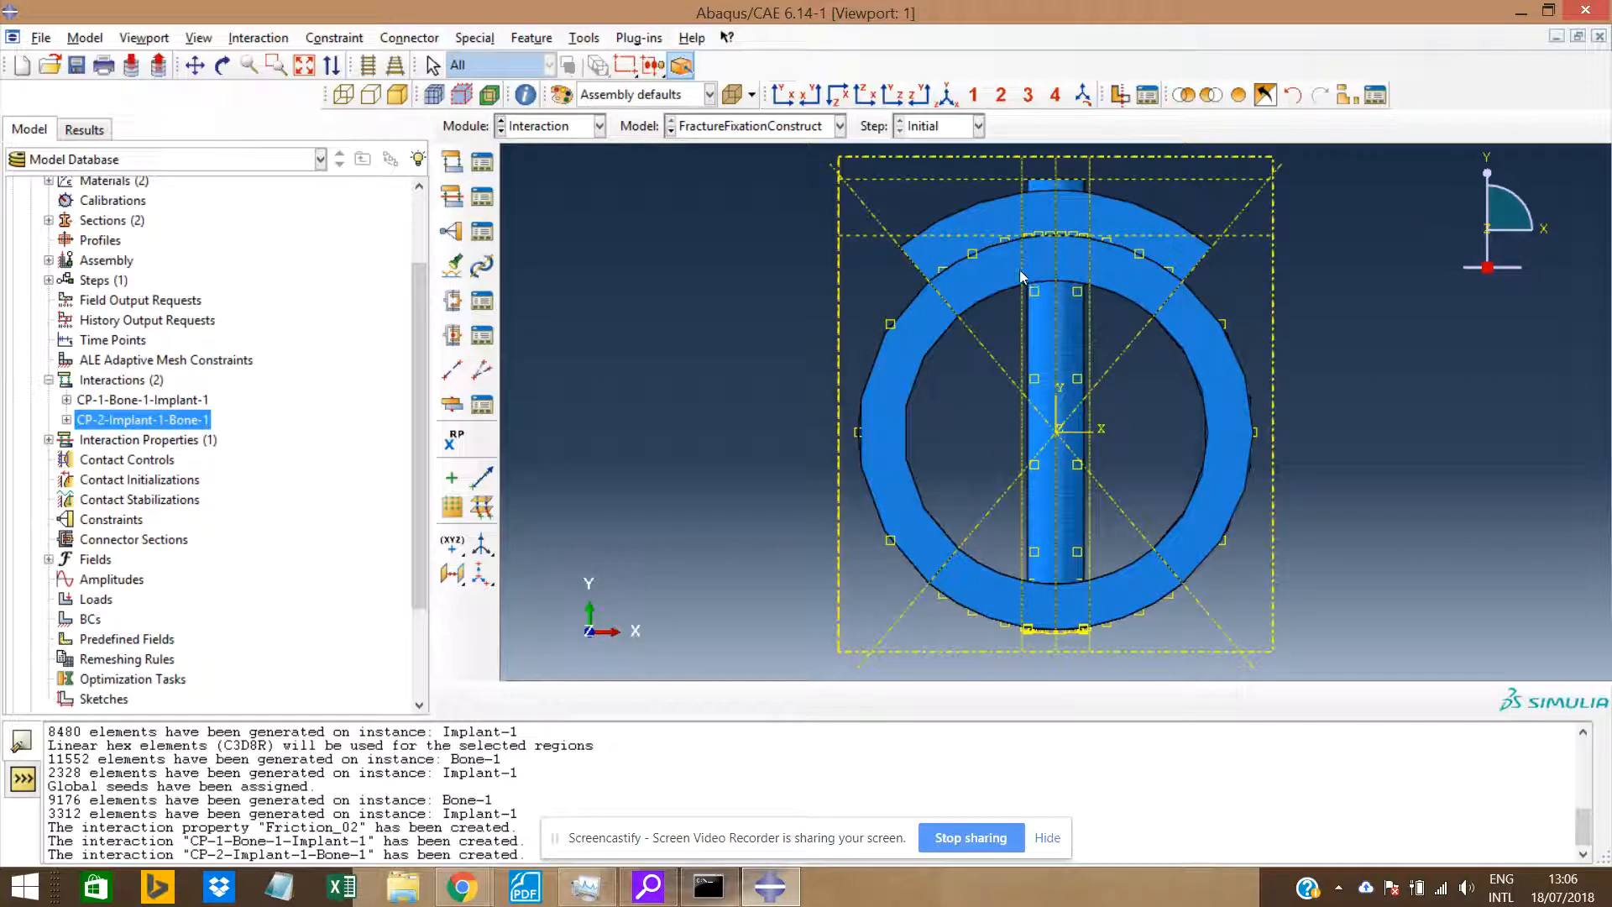
scroll(1019, 269, "up", 3)
scroll(986, 273, "up", 3)
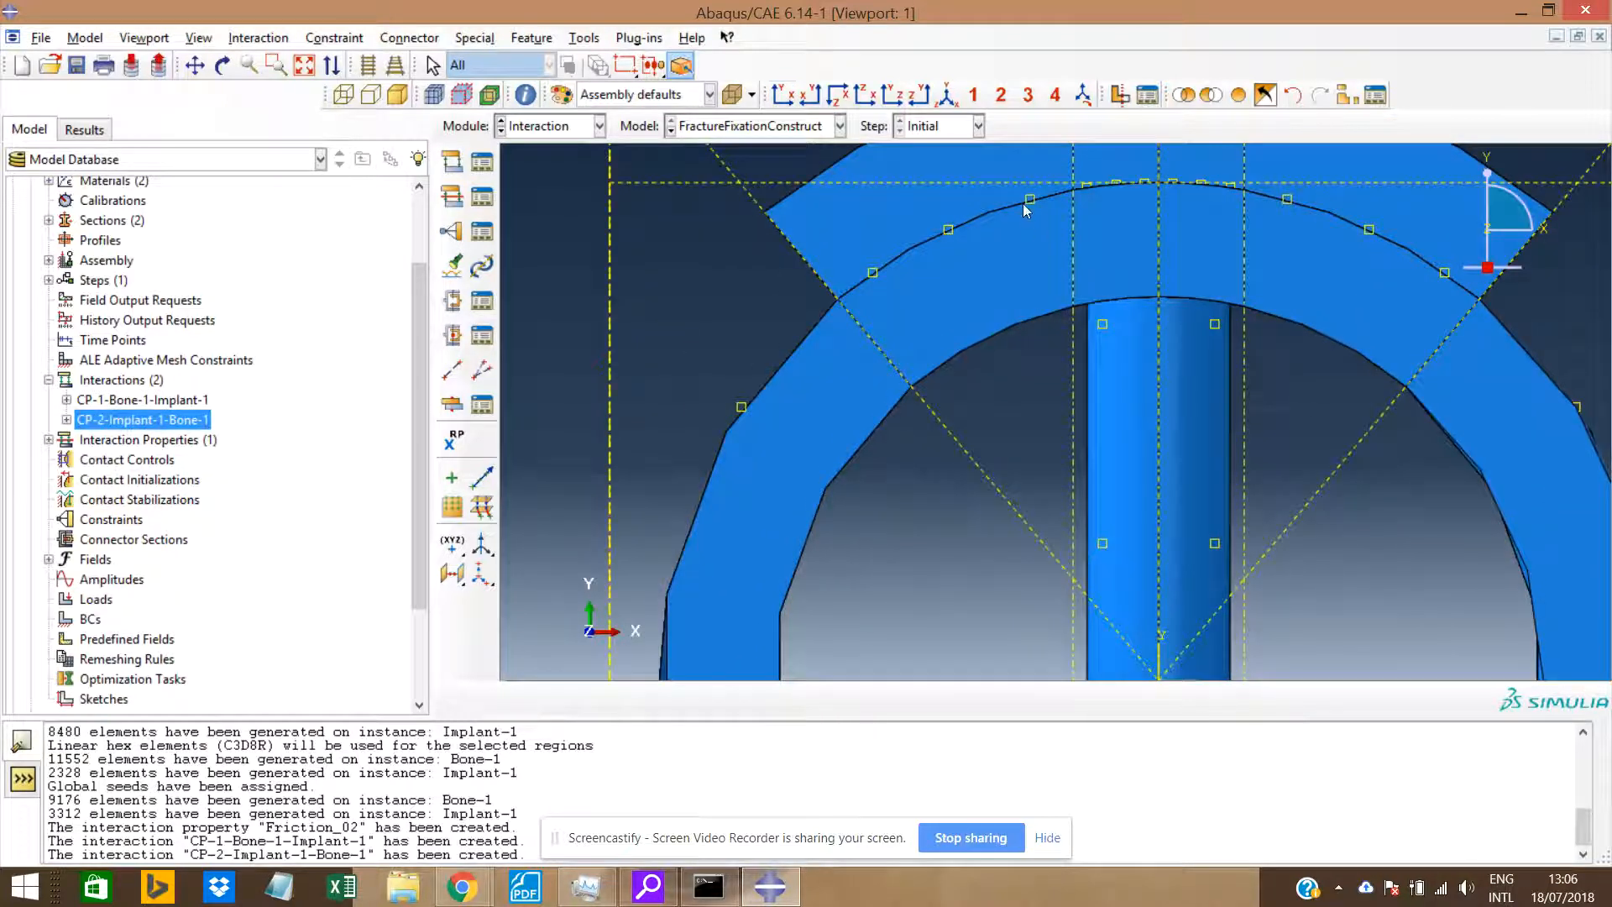
scroll(942, 294, "down", 3)
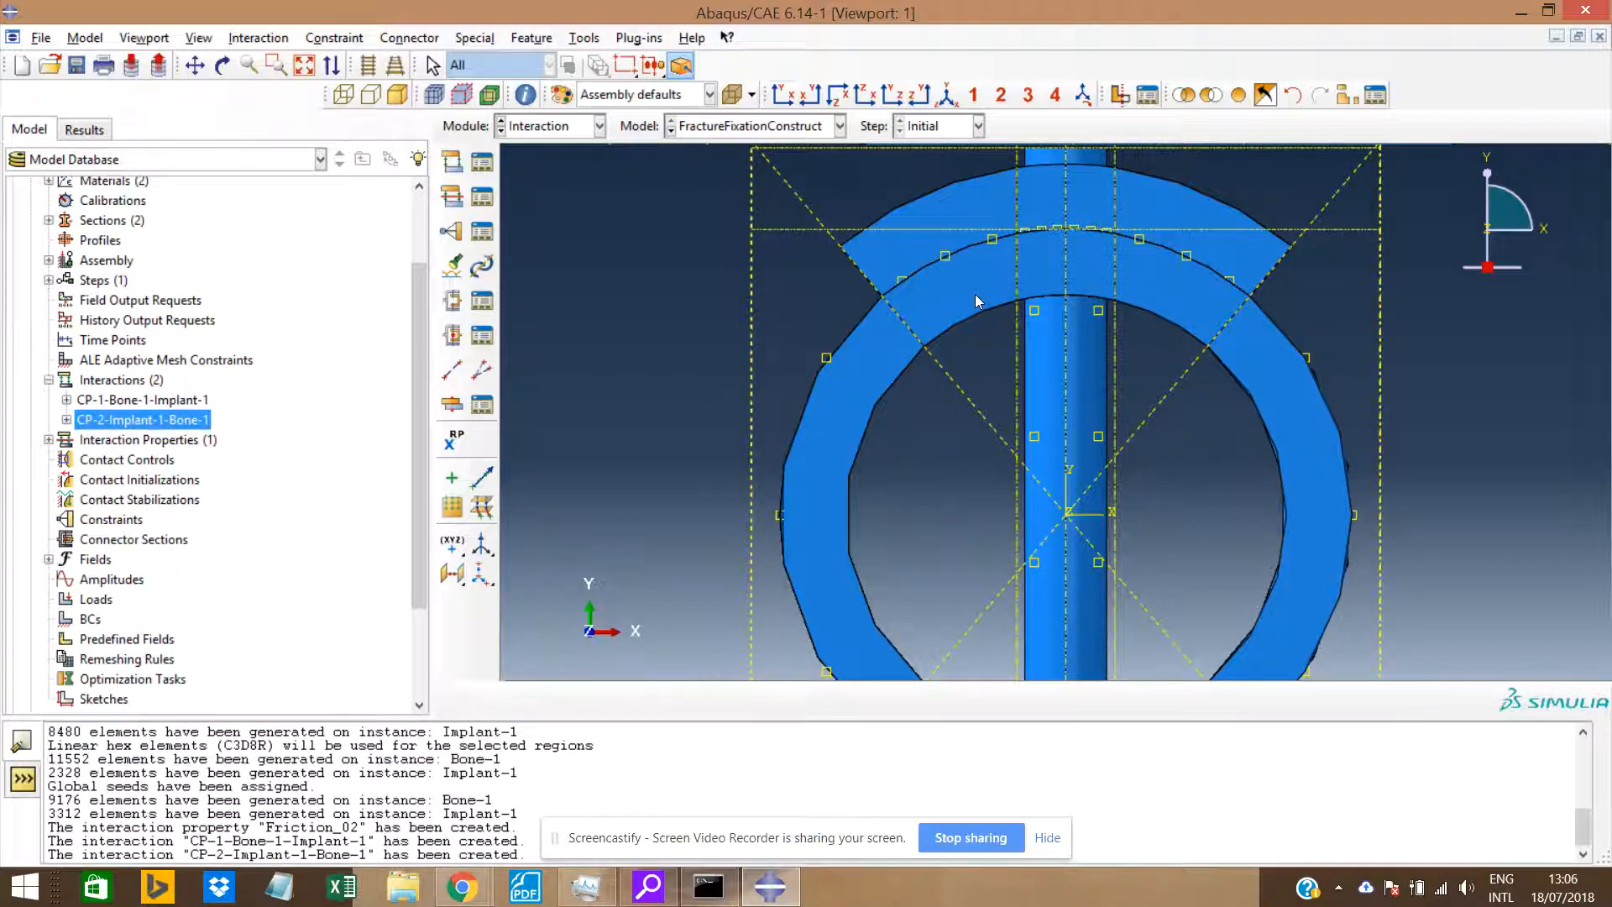
scroll(975, 294, "down", 5)
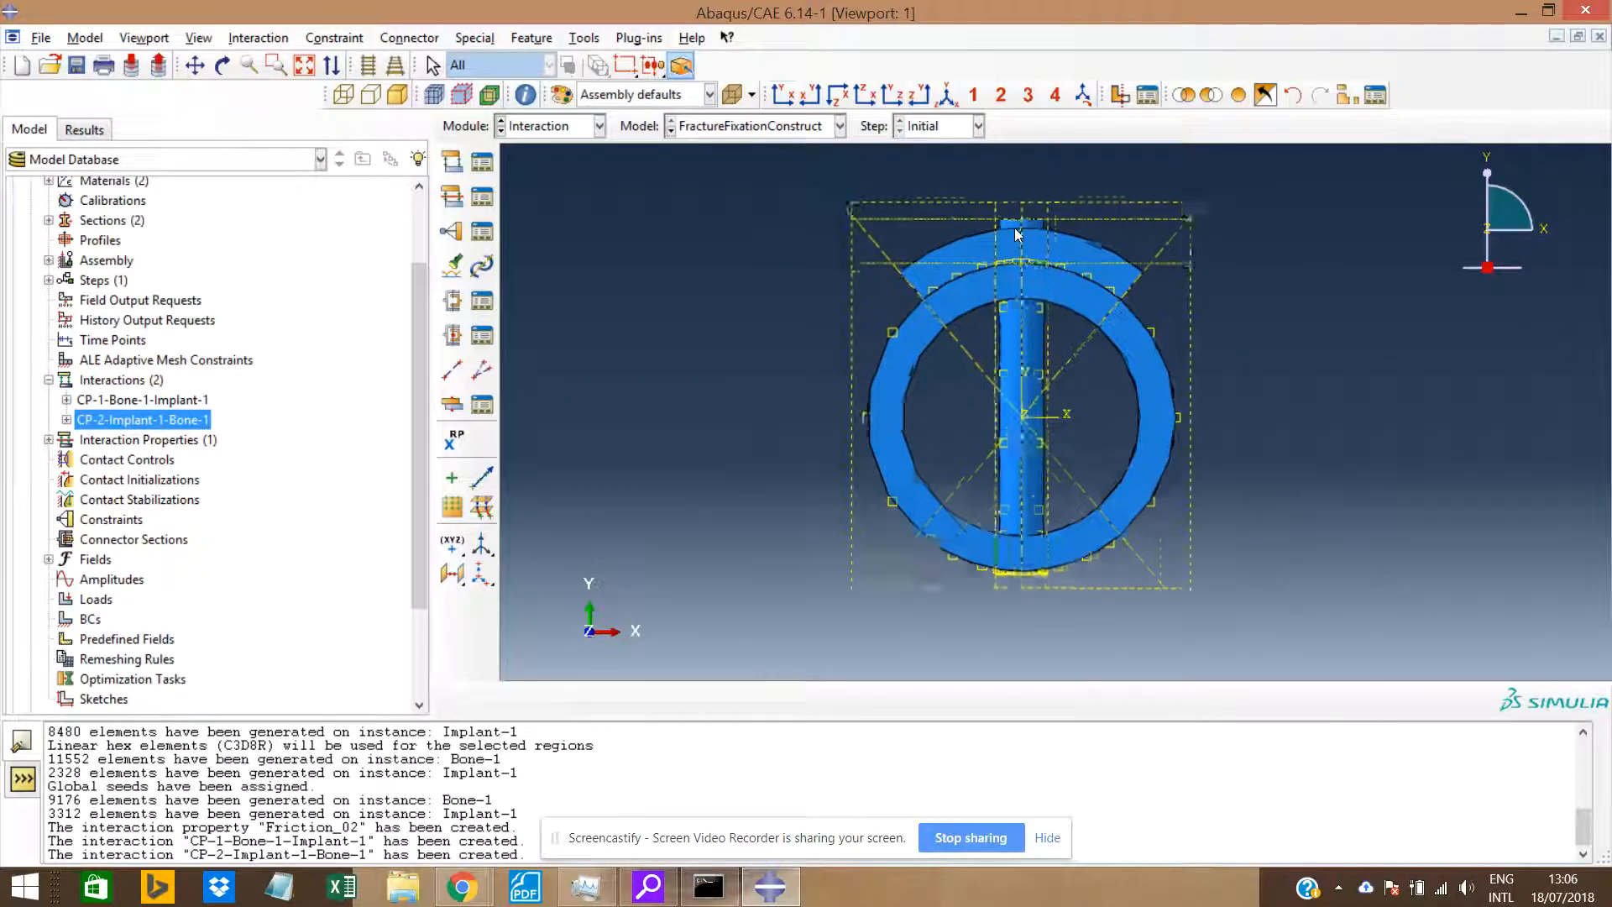
scroll(1018, 236, "up", 2)
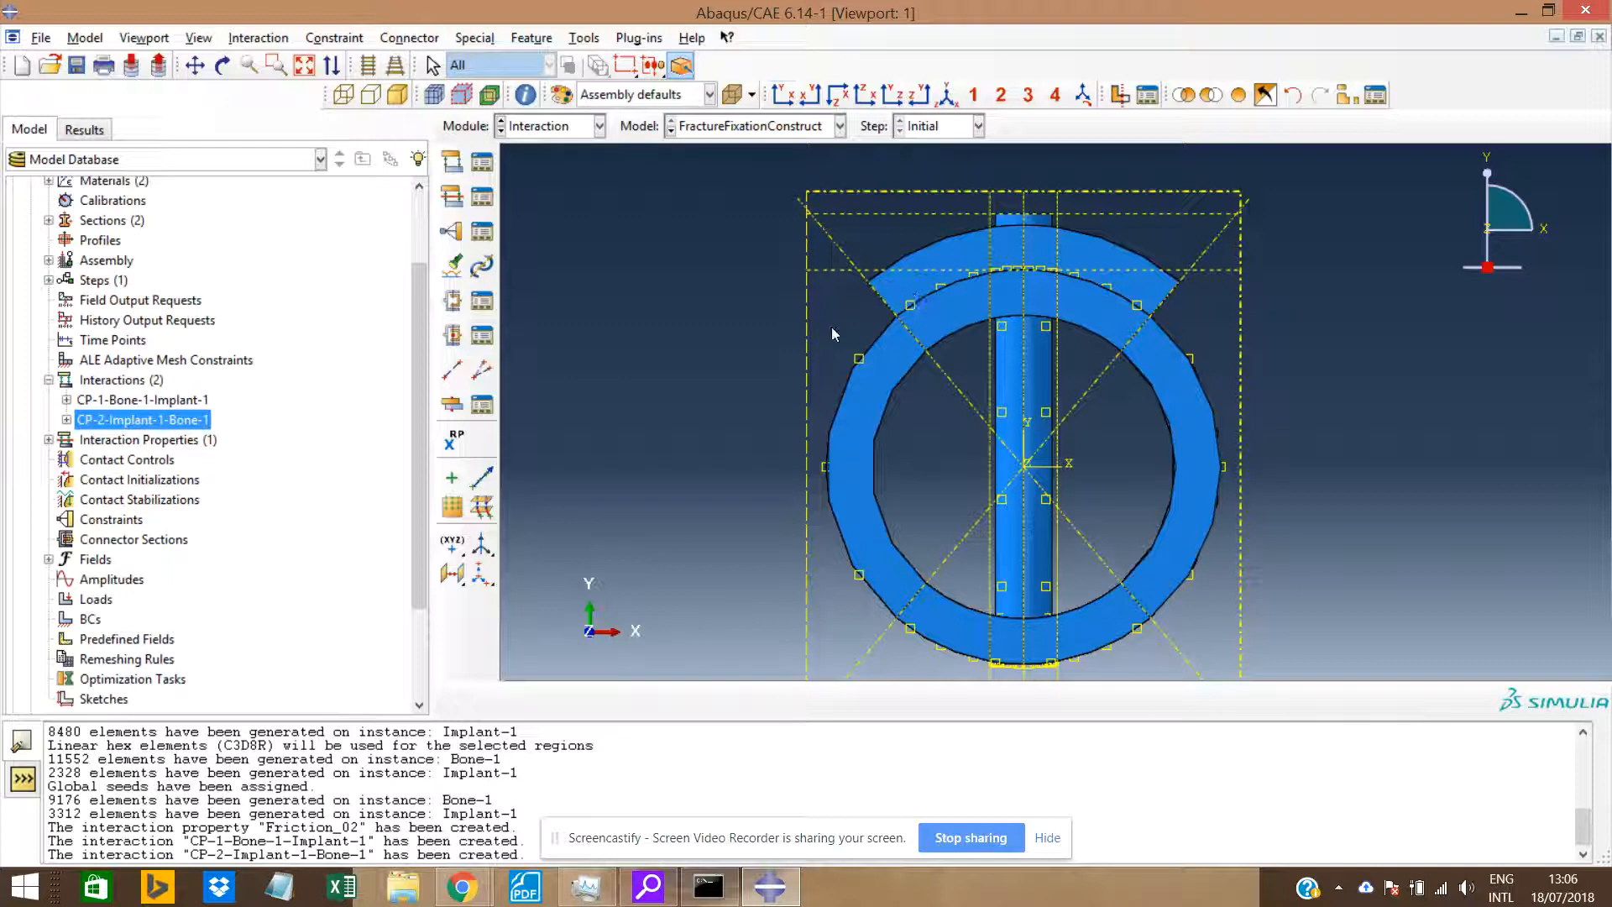
Create a Static, General analysis step after the Initial step, with a time period of 1 and Nlgeom off.
left_click_drag(416, 341, 412, 470)
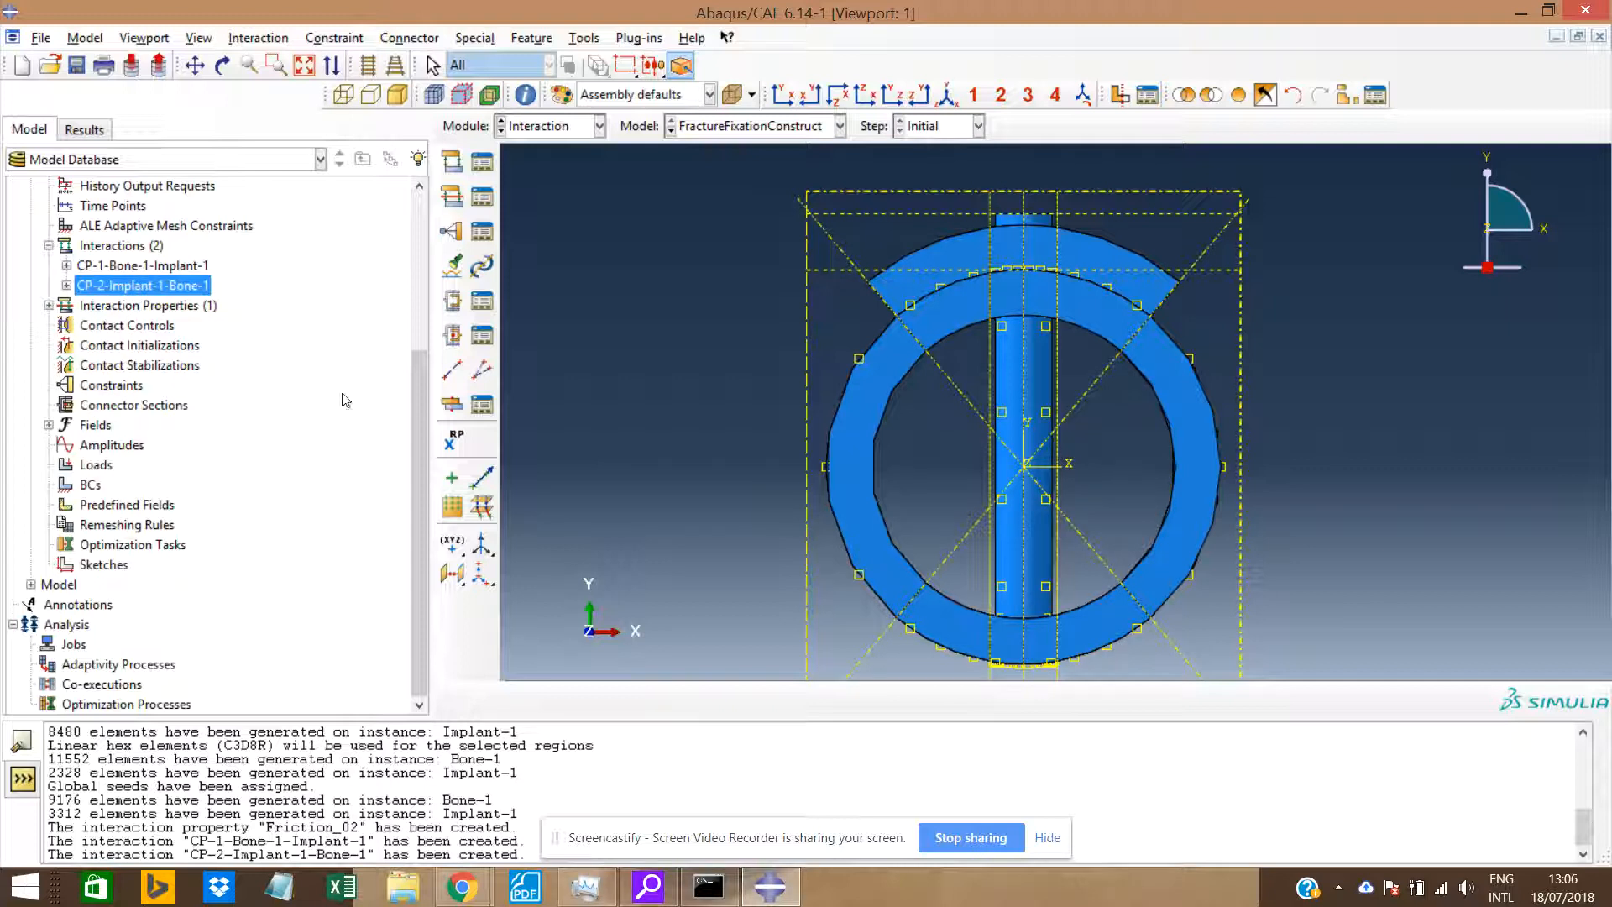
scroll(415, 436, "up", 4)
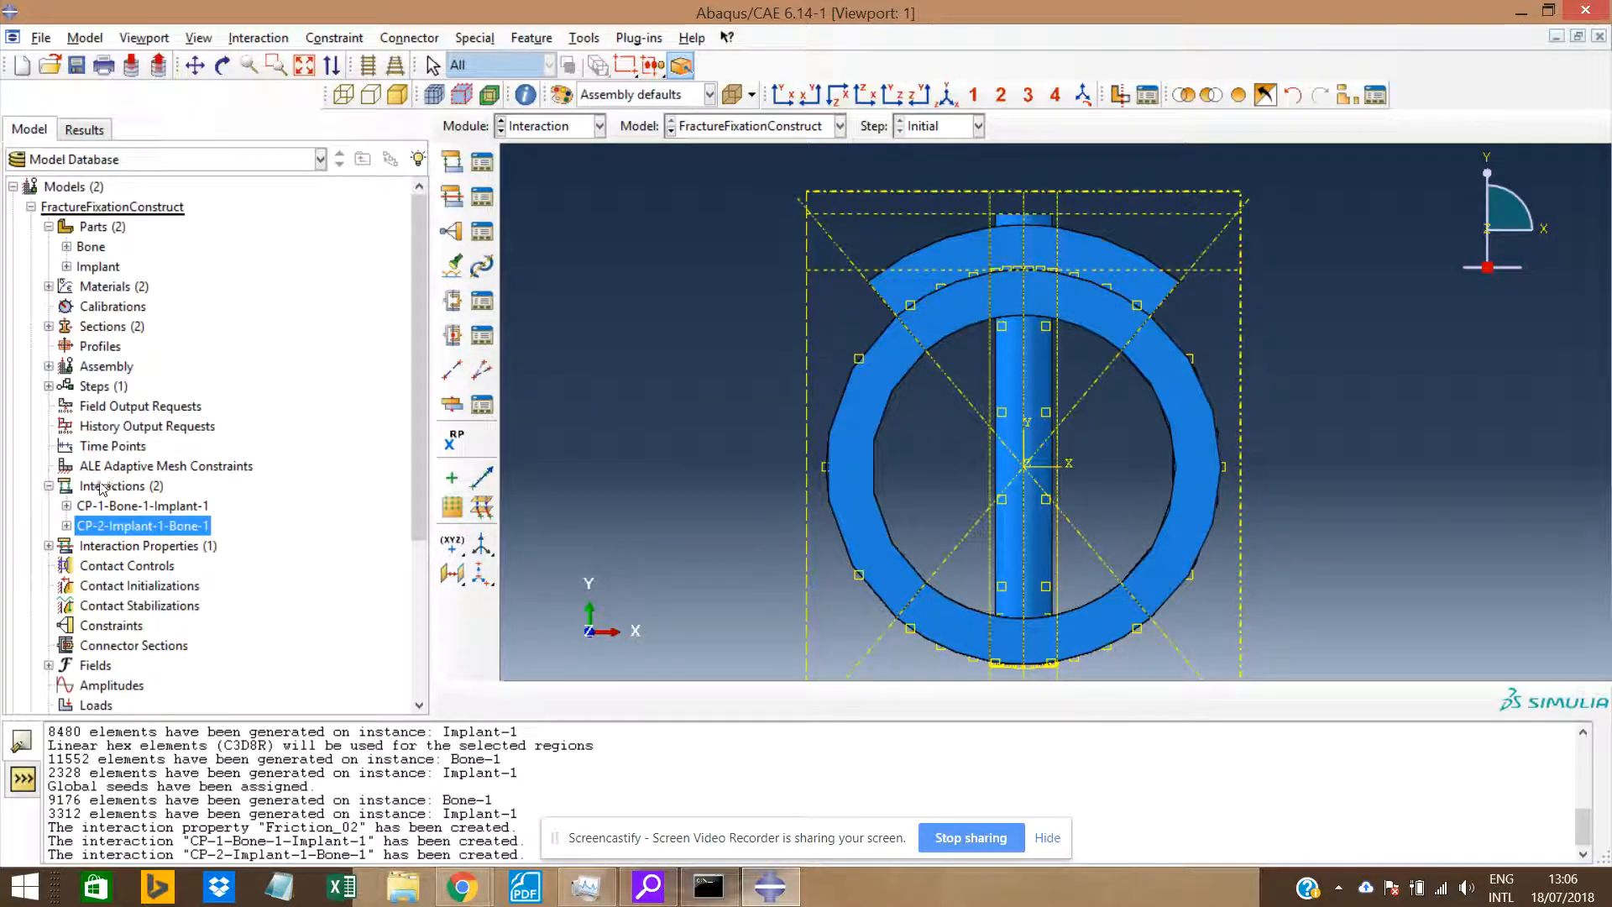
double_click(101, 410)
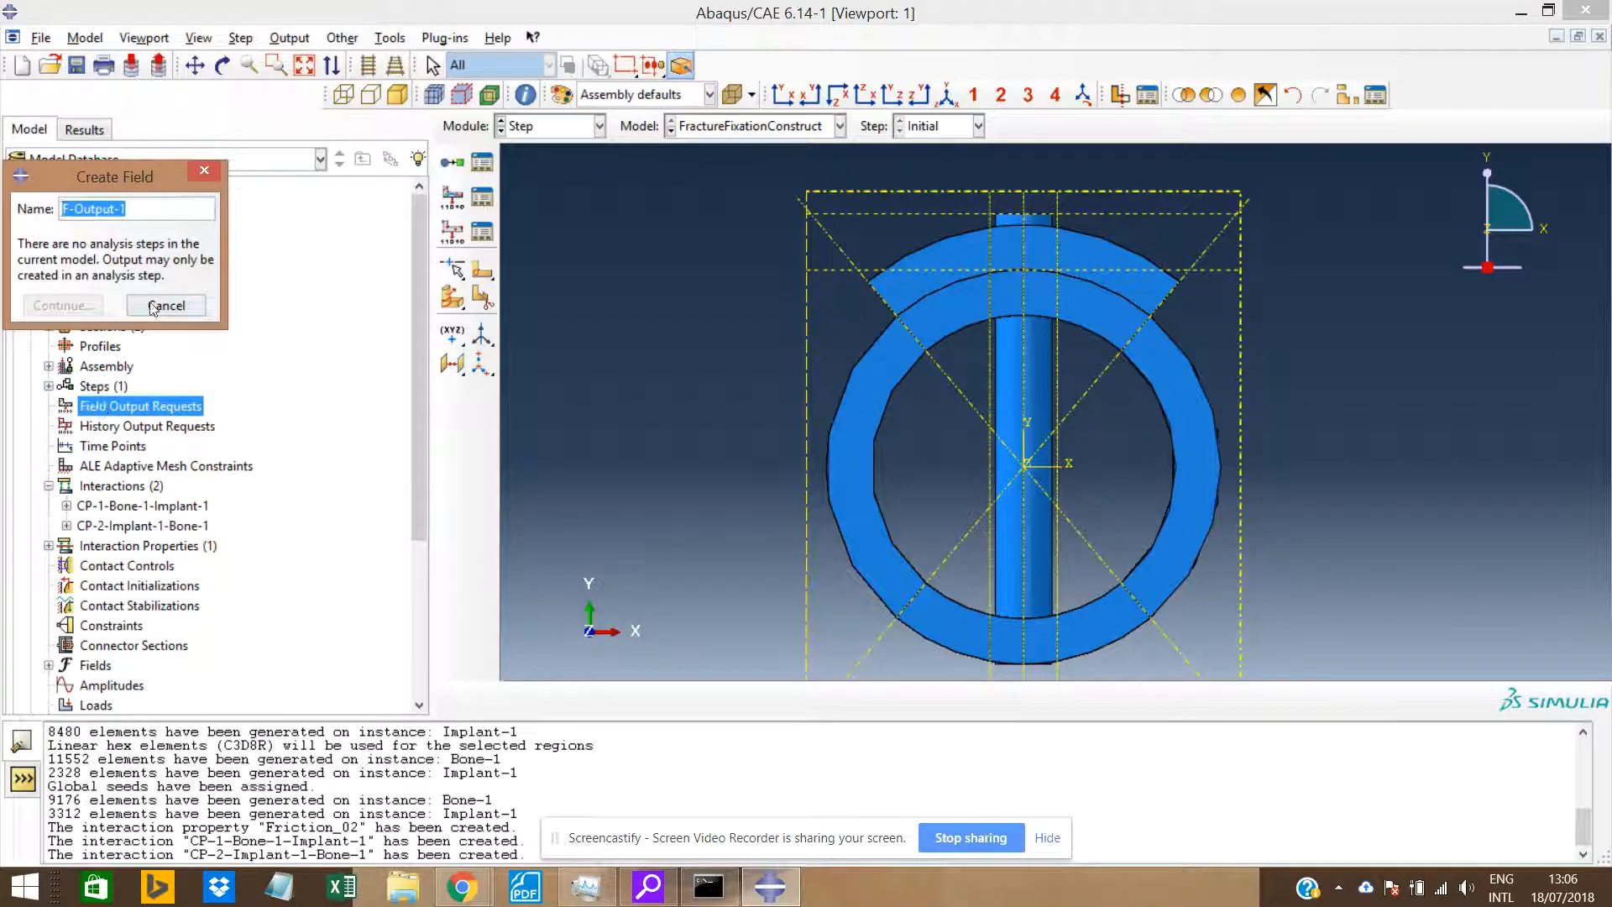
left_click(153, 308)
left_click(50, 387)
double_click(83, 387)
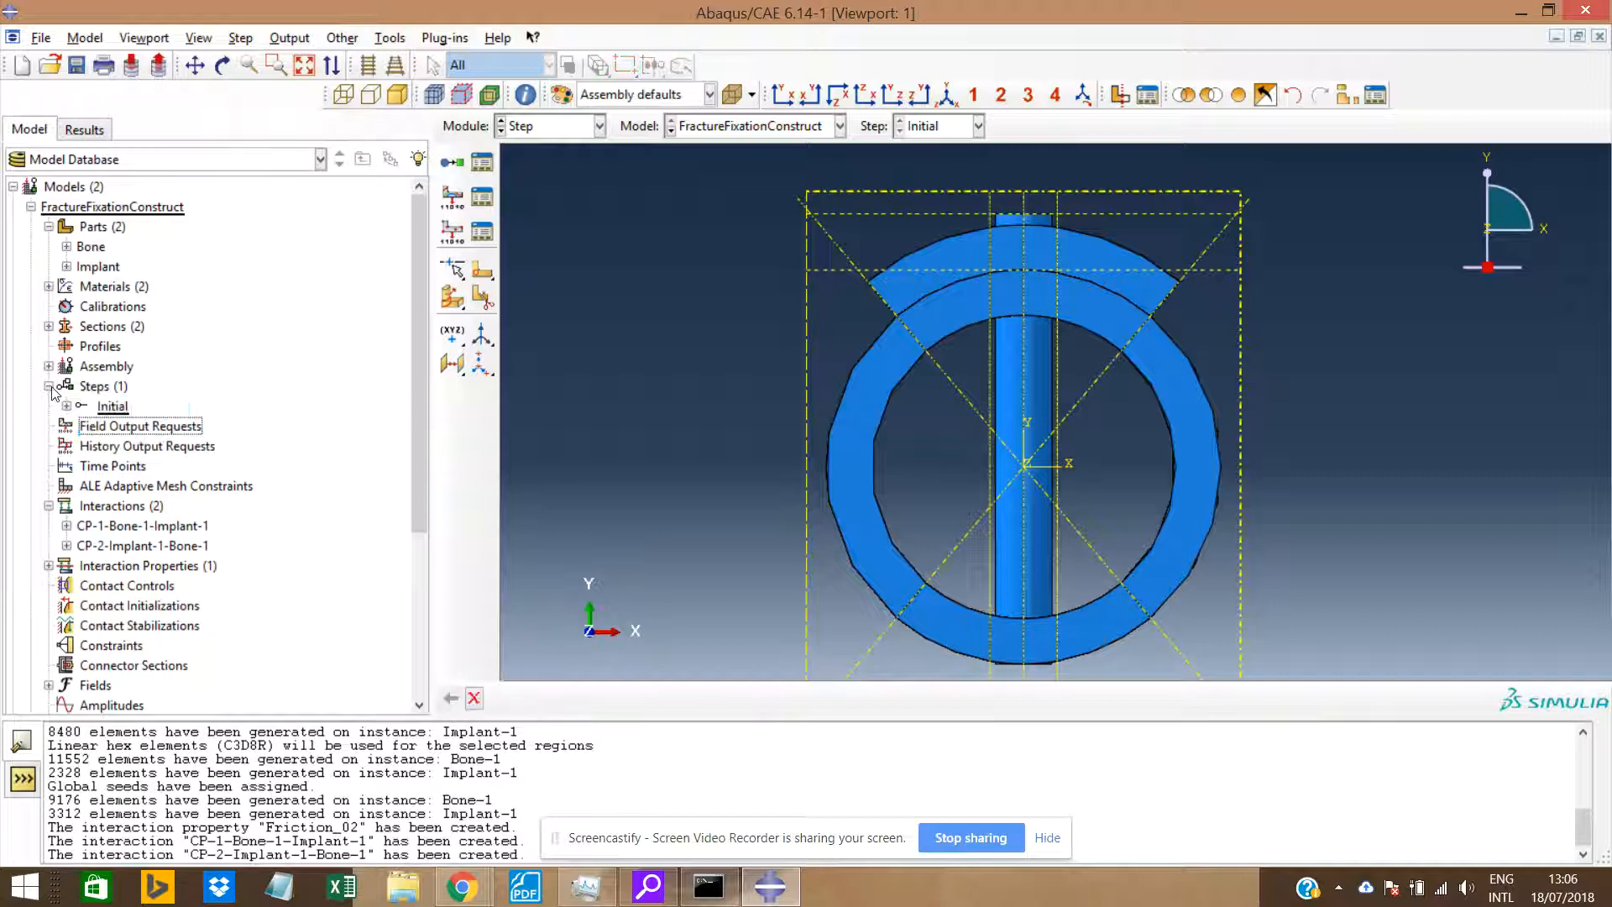
right_click(83, 387)
left_click(143, 413)
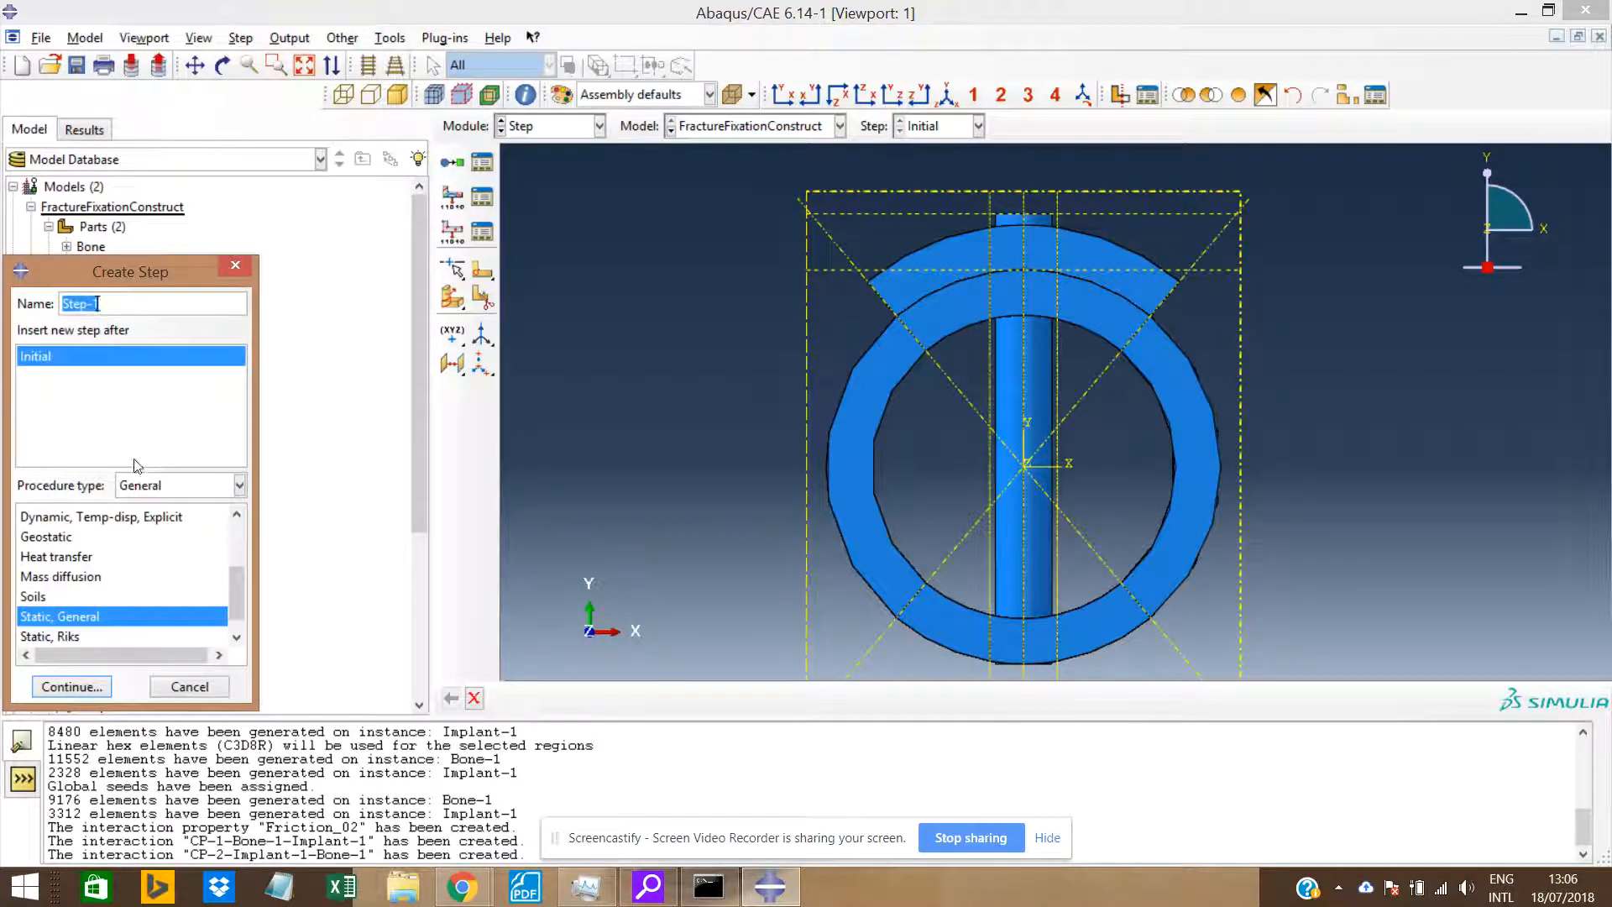
left_click(81, 687)
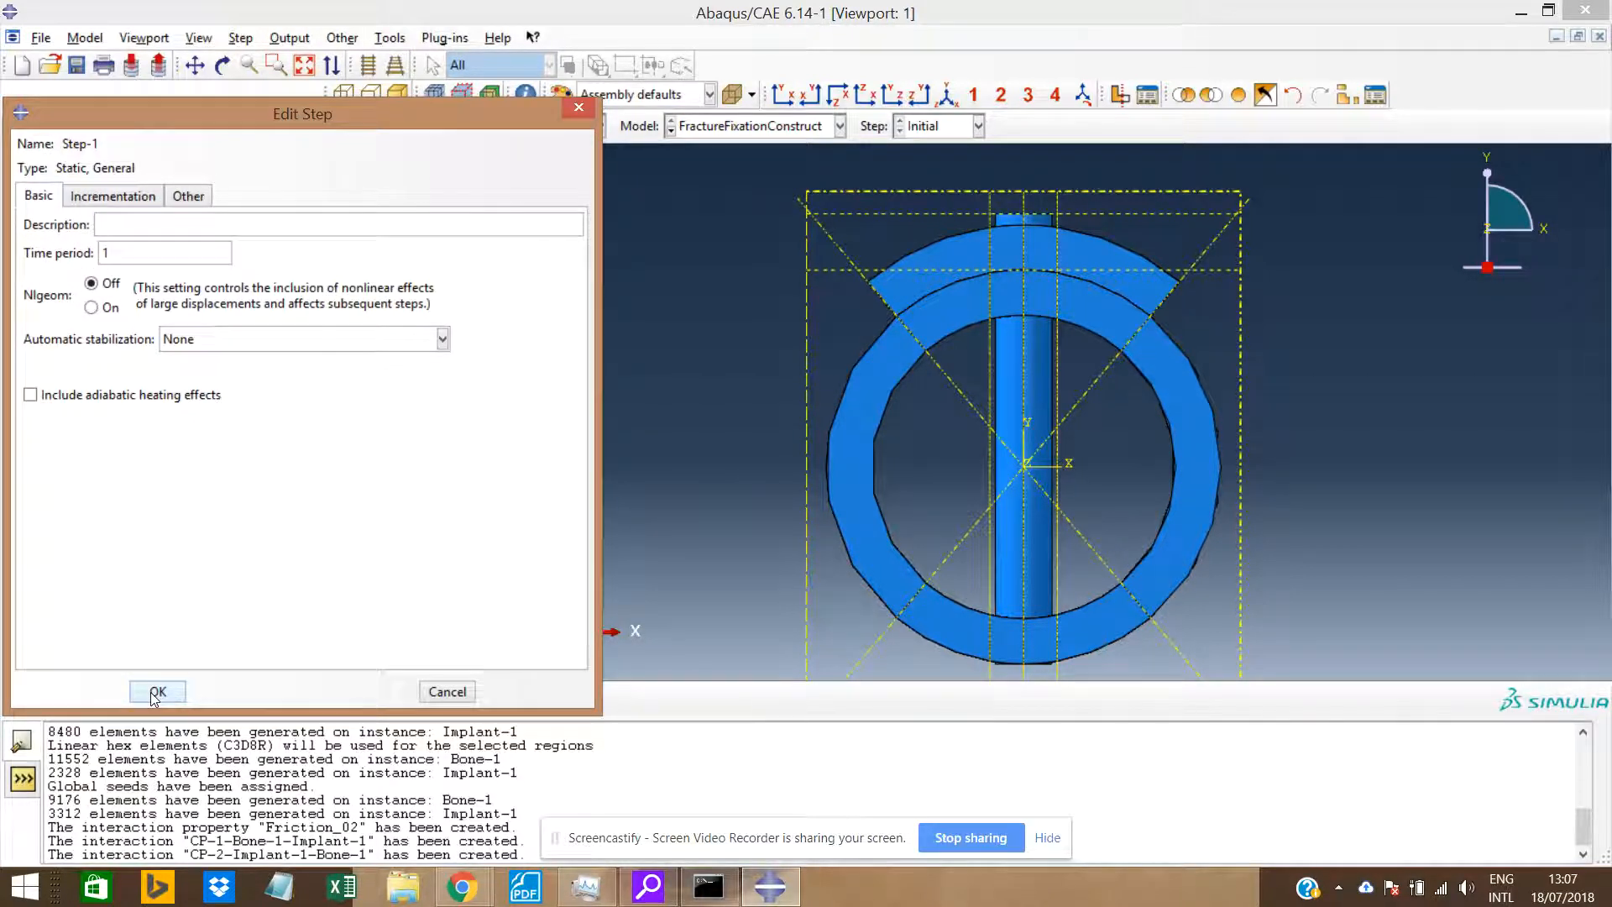
left_click(158, 693)
left_click(158, 693)
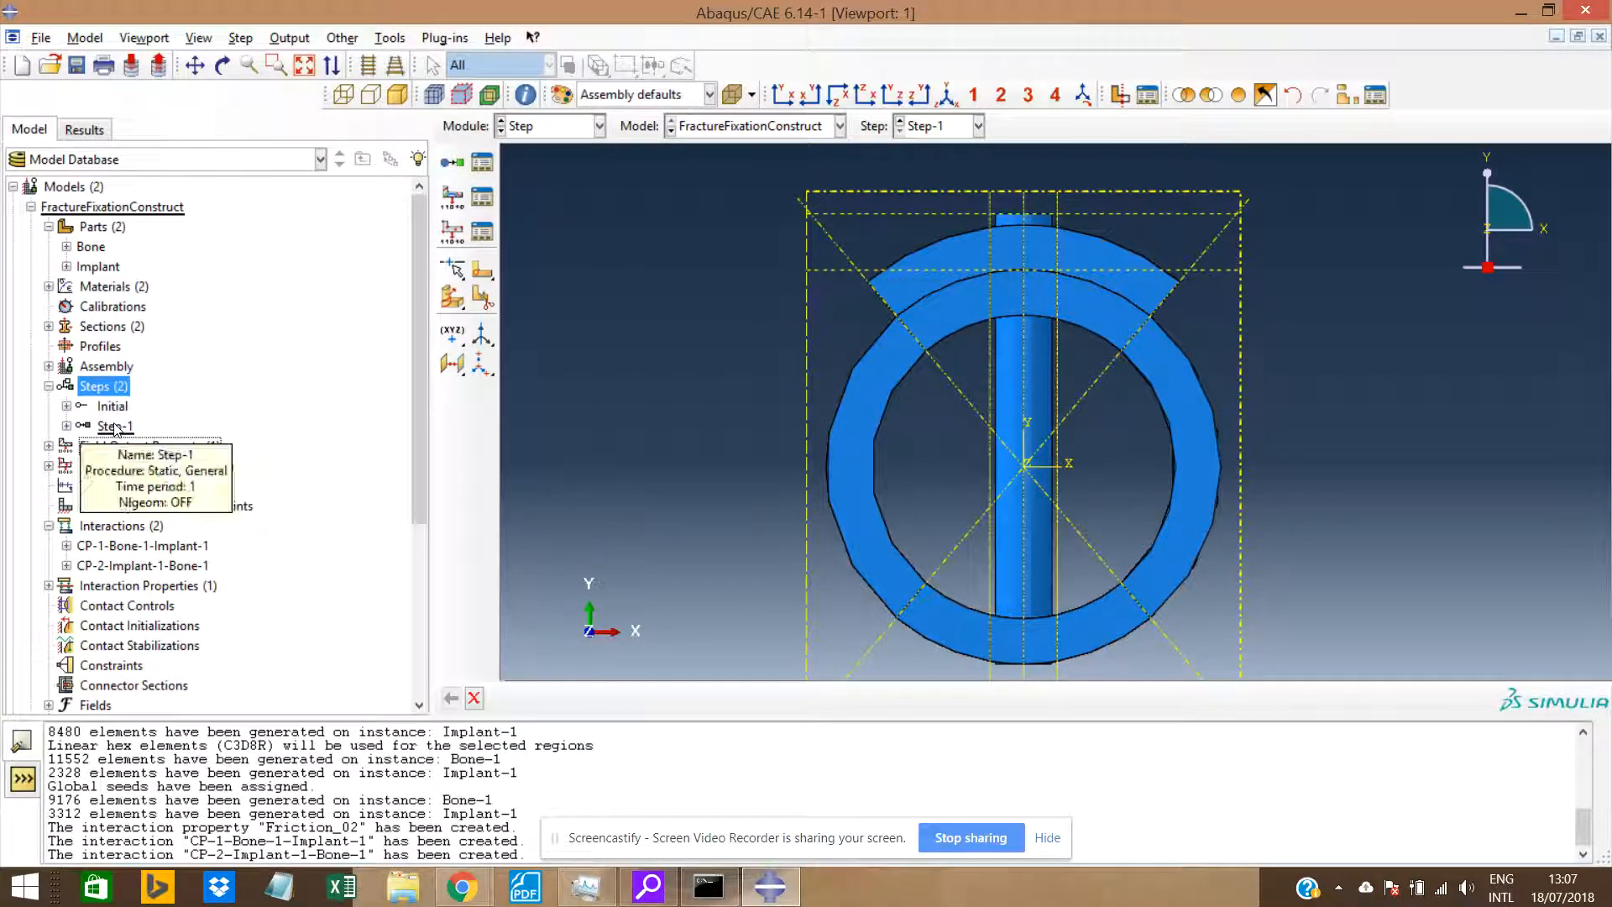
Open the F-Output-1 field output request for editing and review its selected stress variables.
left_click(48, 447)
double_click(105, 469)
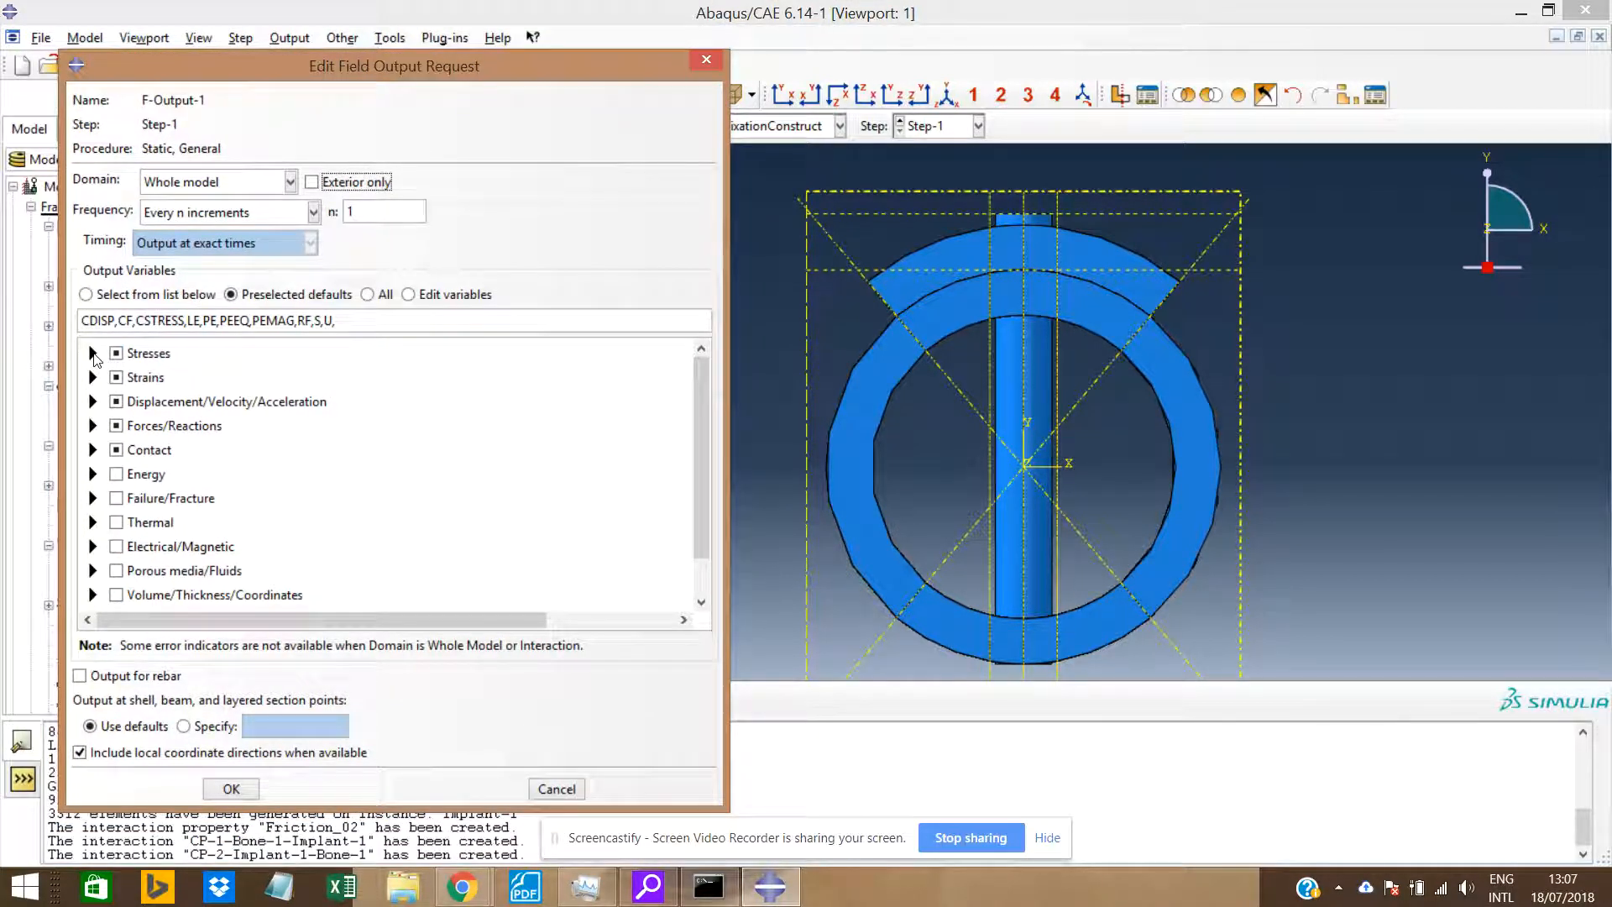
left_click(93, 354)
left_click(93, 354)
left_click(94, 355)
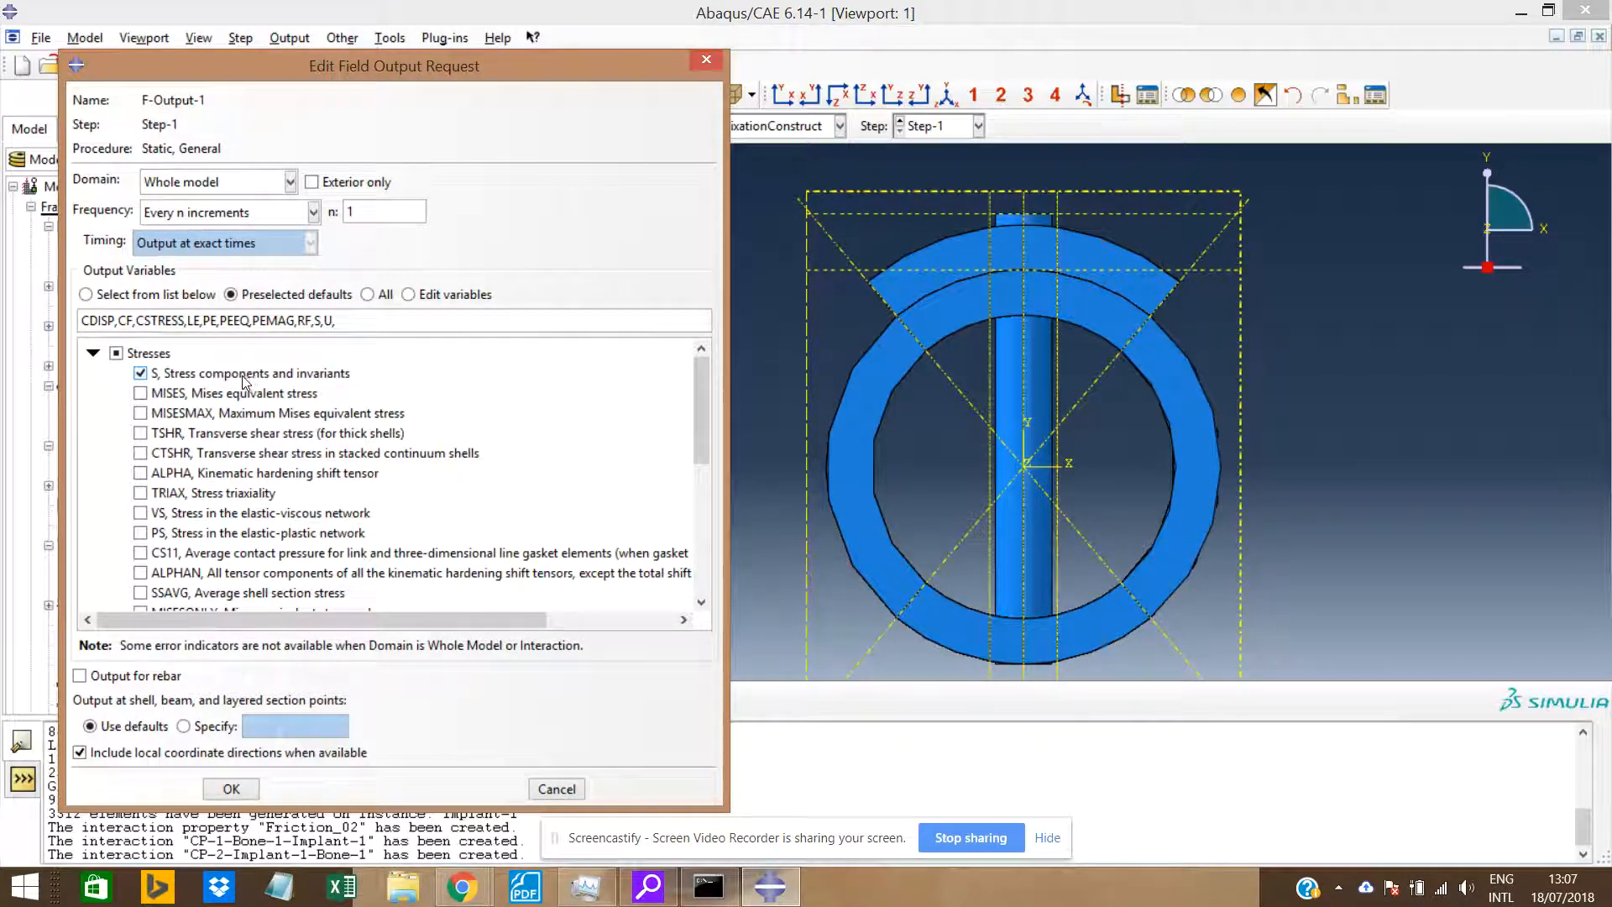
left_click(93, 354)
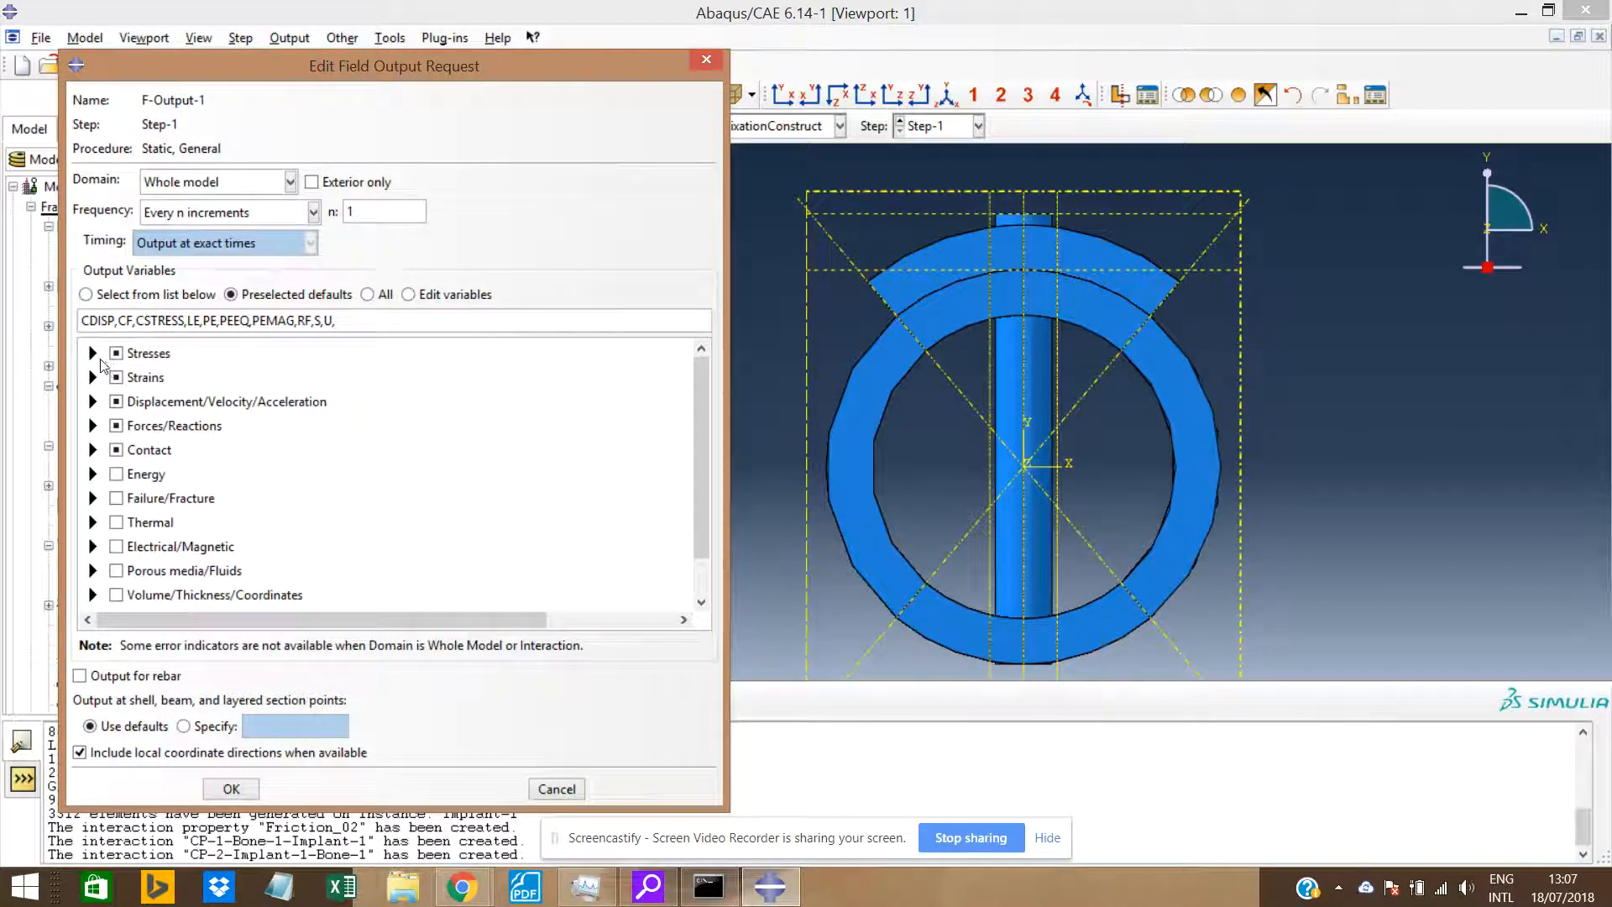
In the strain outputs, deselect PE, PEEQ, PEMAG and LE, and request E, Total strain components instead.
left_click(94, 379)
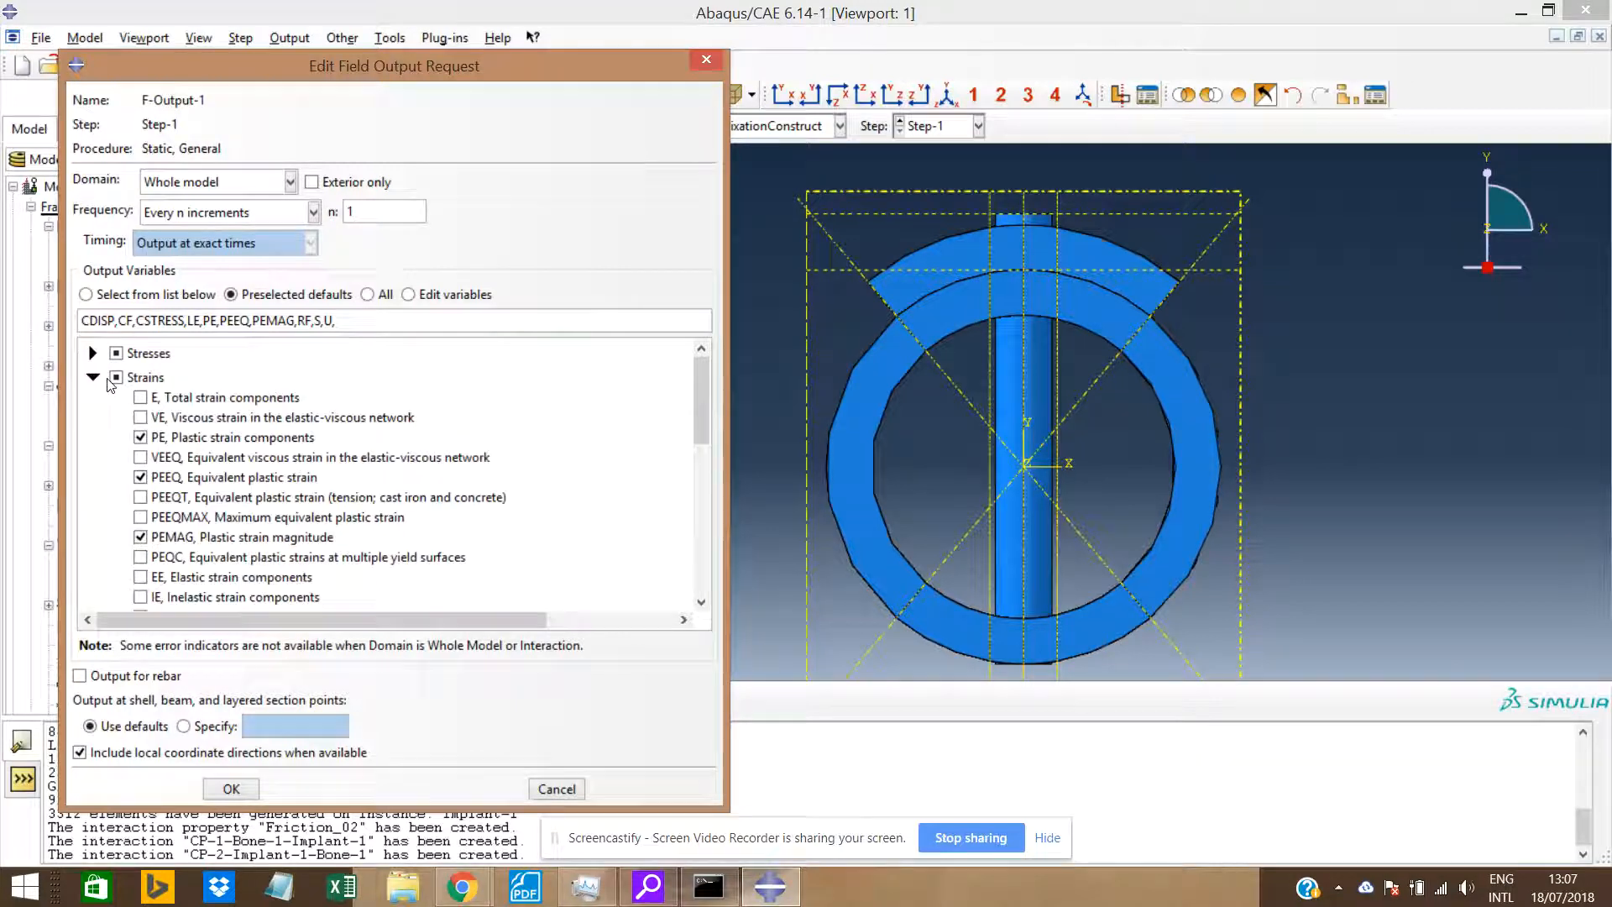
left_click(140, 437)
left_click(140, 477)
left_click(141, 537)
scroll(216, 546, "down", 2)
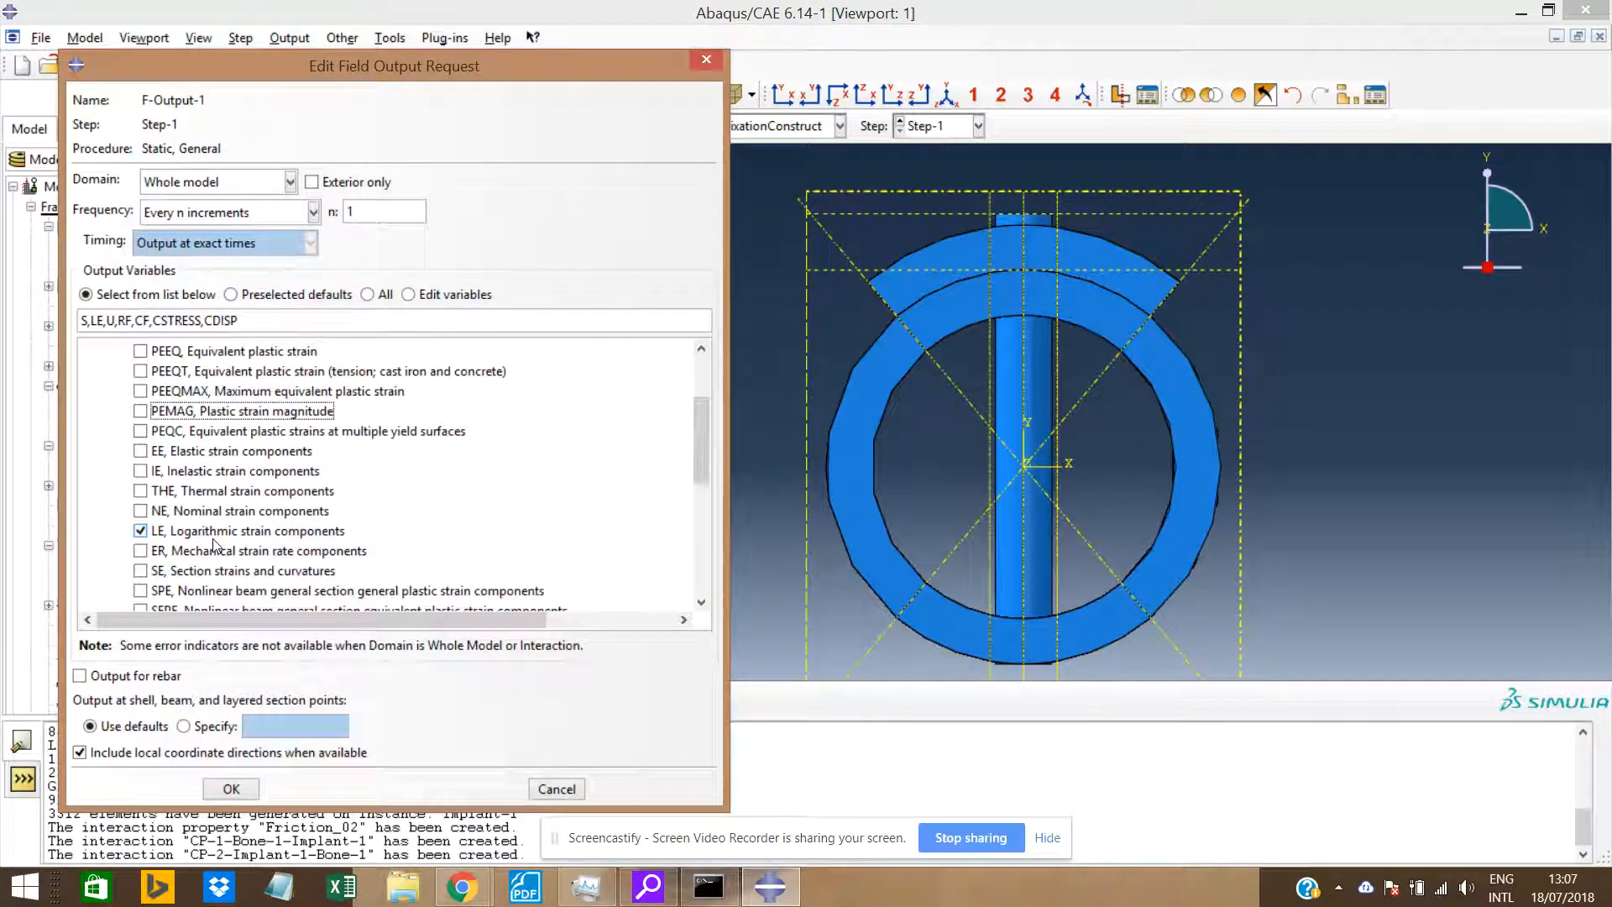
scroll(216, 546, "down", 2)
left_click(140, 410)
scroll(255, 476, "up", 2)
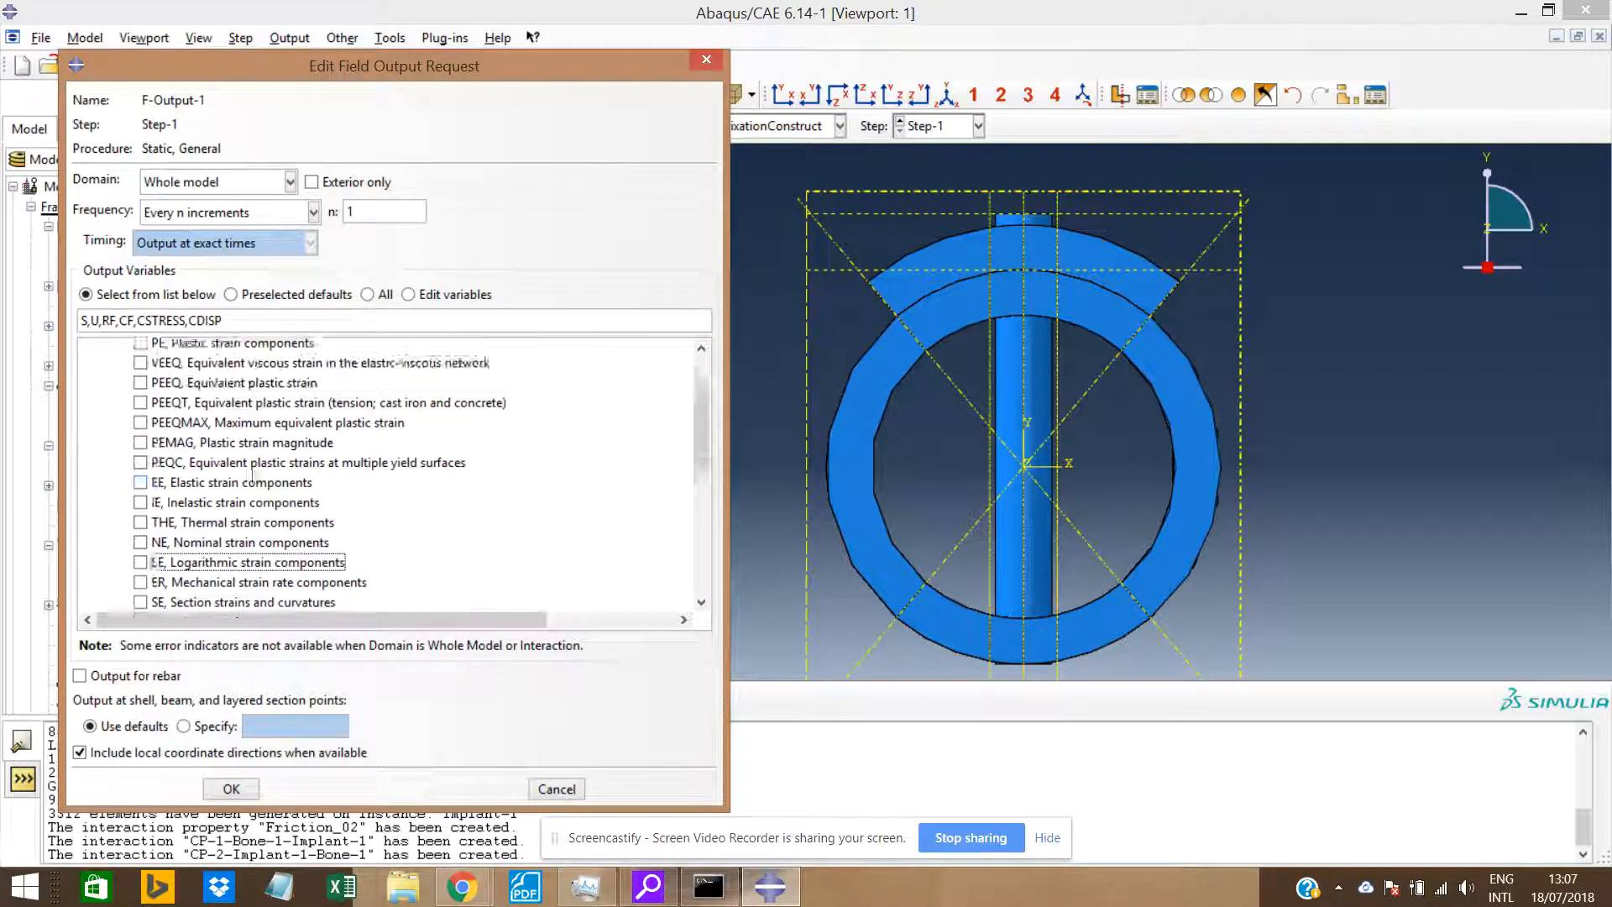
scroll(254, 477, "up", 2)
left_click(140, 388)
left_click(93, 368)
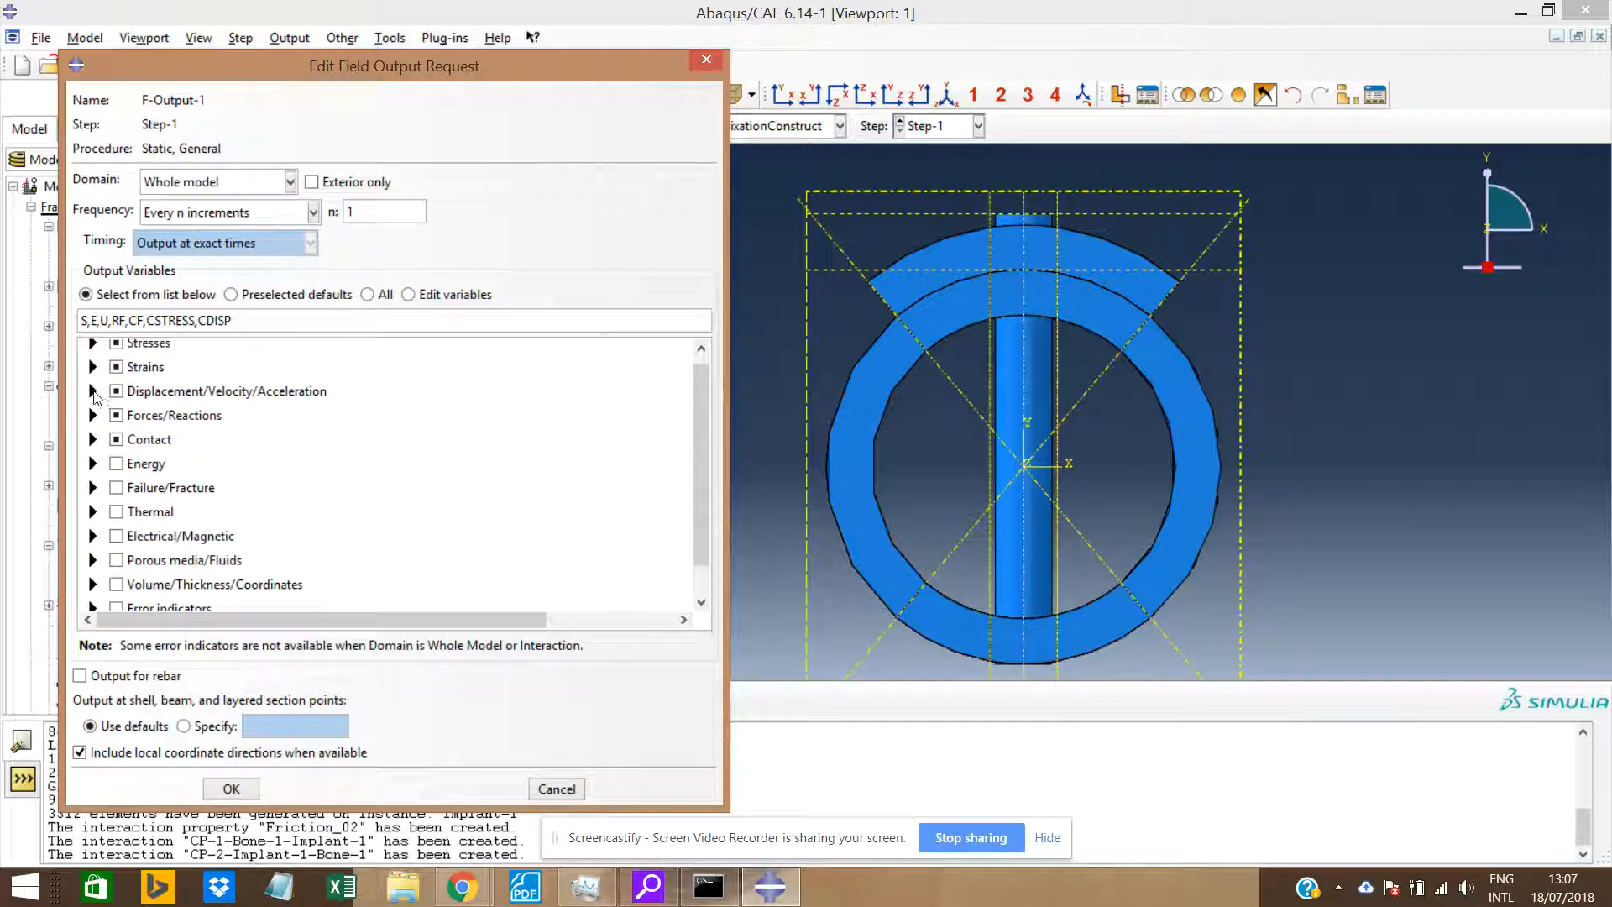
Check the displacement outputs and remove the CF and RF variables from the requested forces and reactions.
left_click(93, 392)
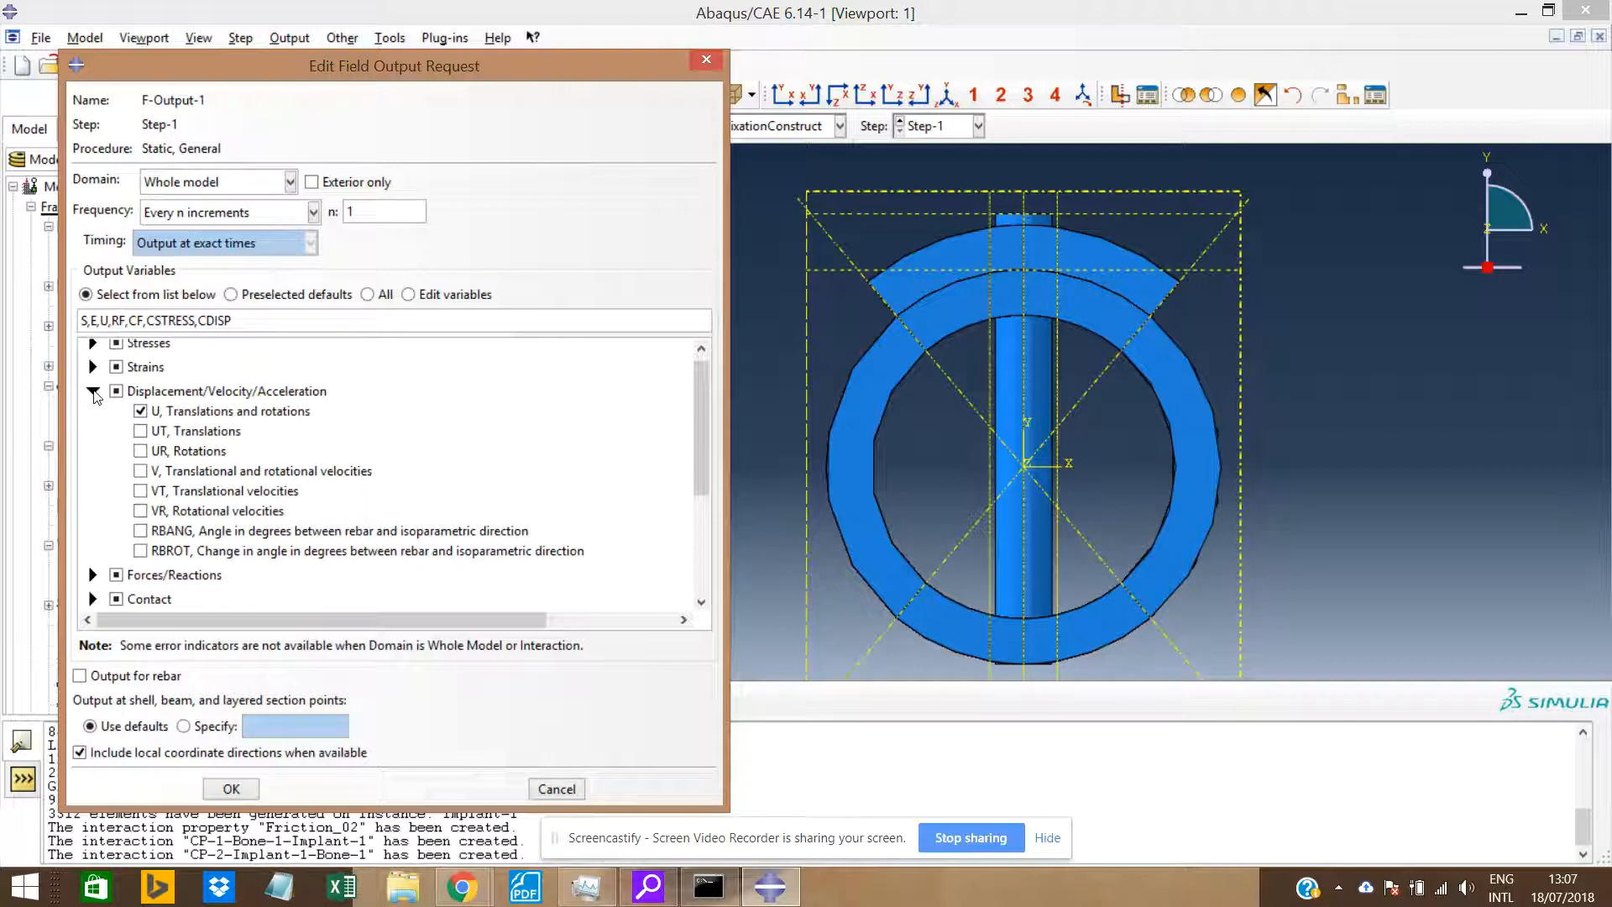
left_click(93, 392)
left_click(94, 415)
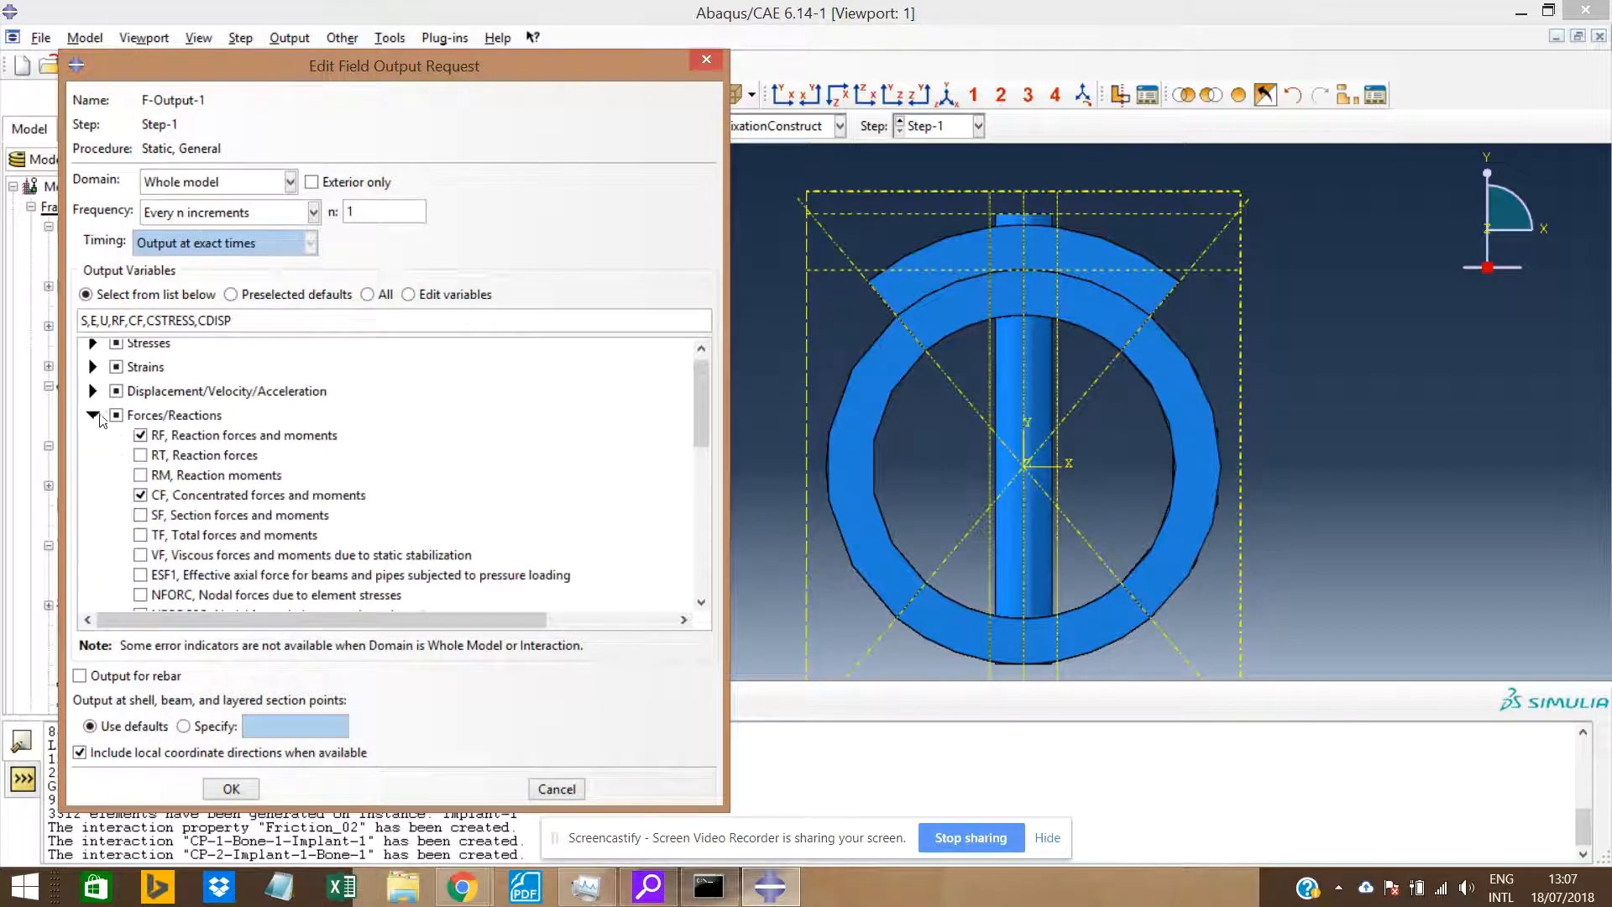
left_click(140, 495)
left_click(140, 436)
scroll(193, 522, "down", 5)
scroll(193, 523, "up", 5)
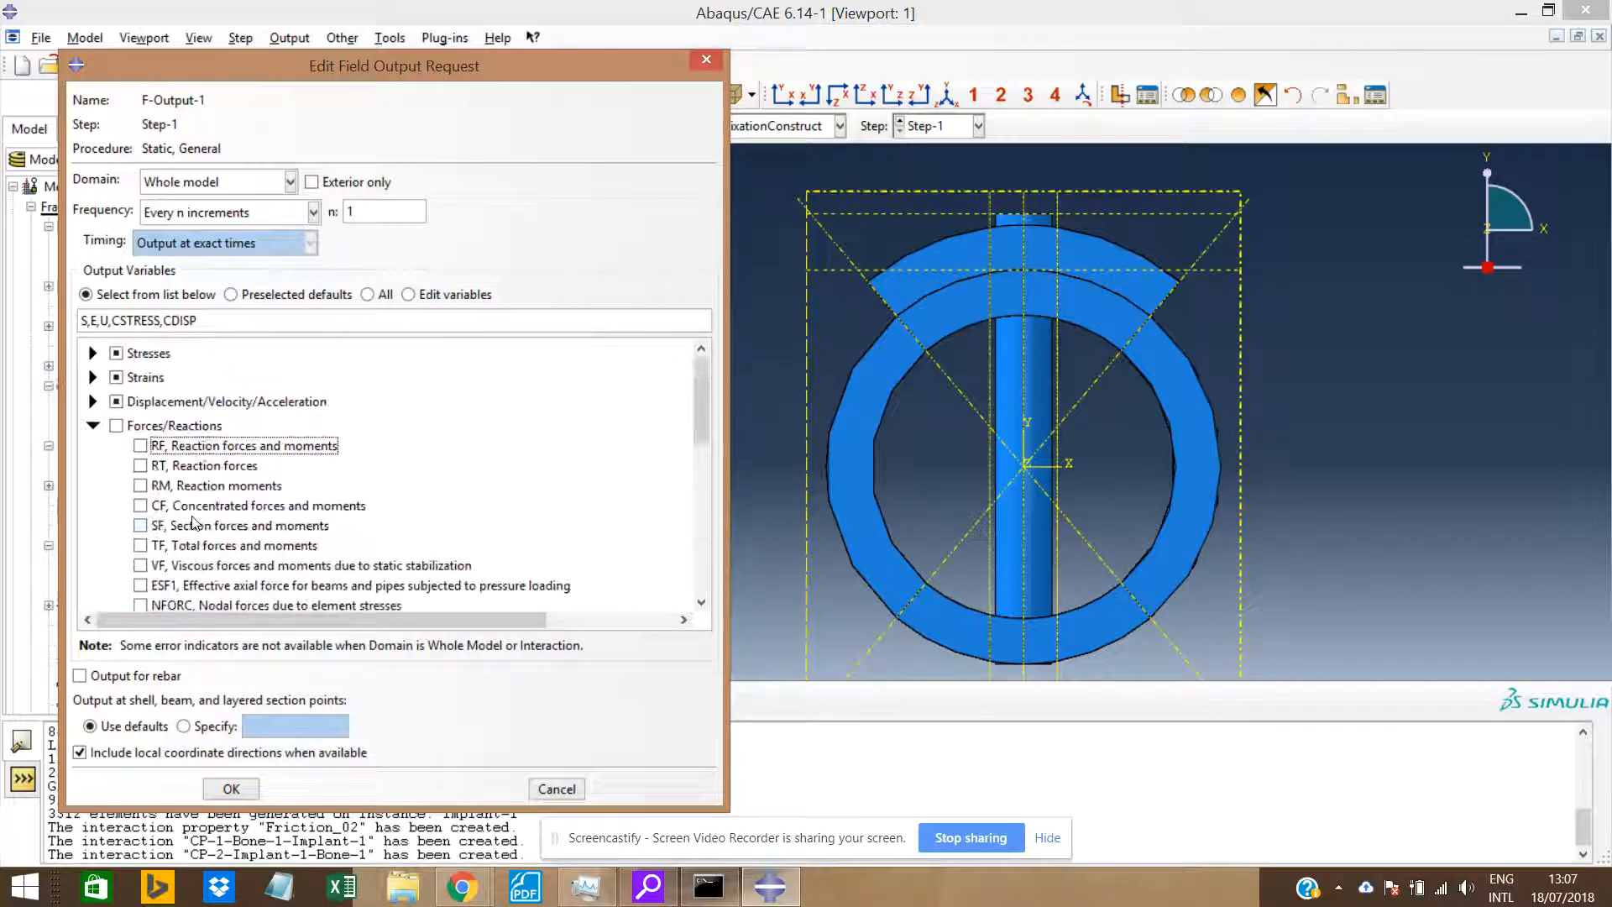
Remove CDISP, Contact displacements, from the contact outputs, keep CSTRESS, and apply the F-Output-1 field output request.
left_click(93, 427)
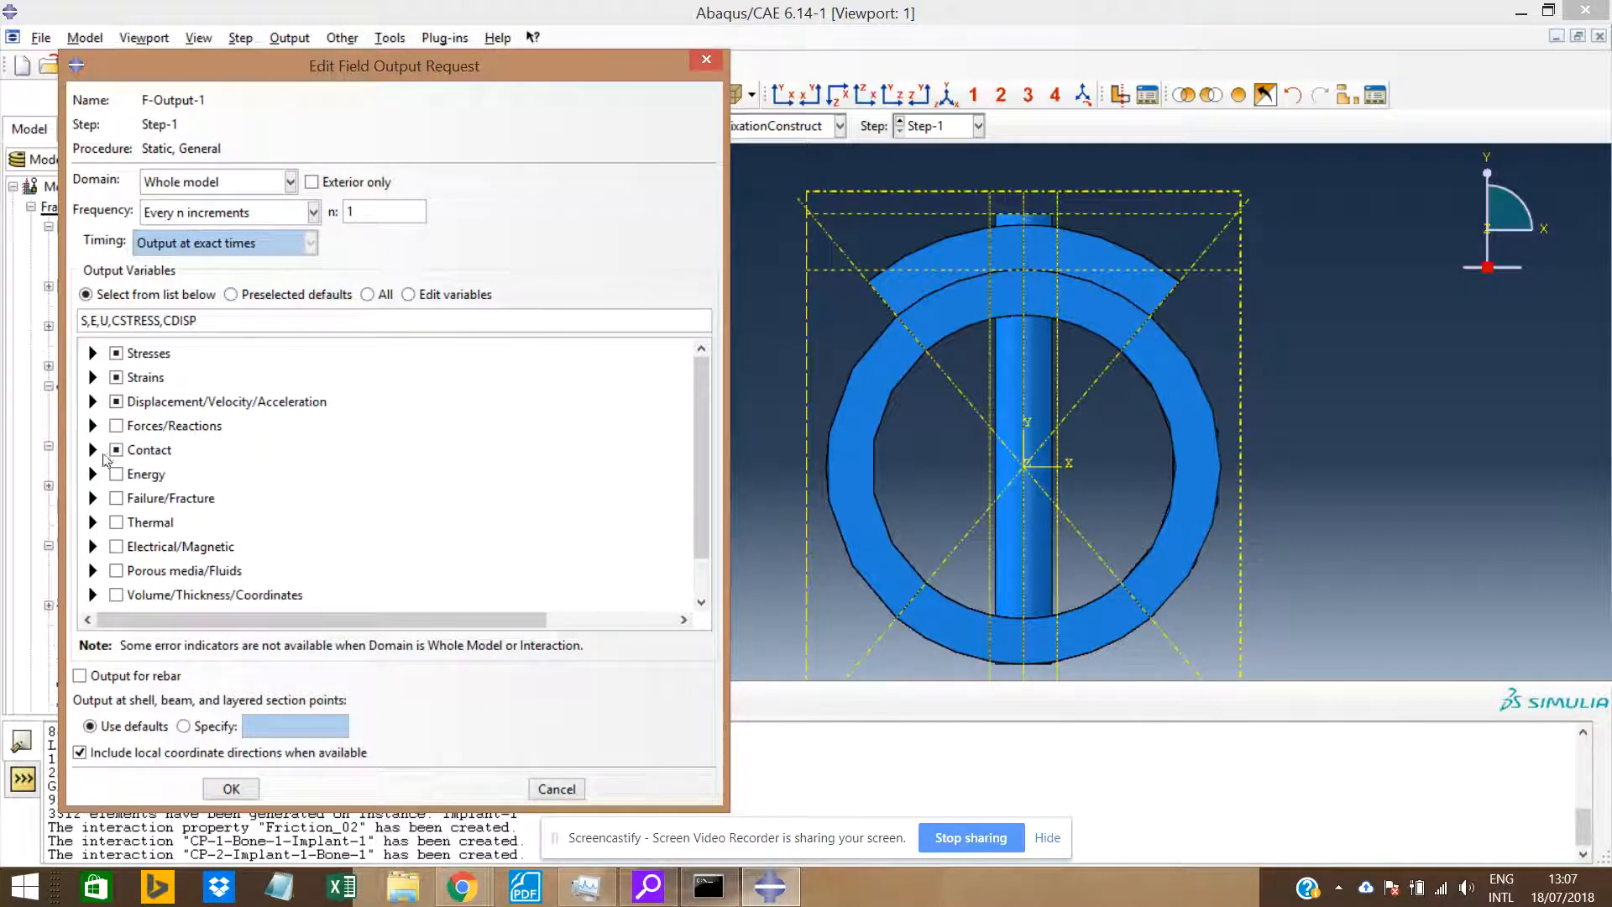
left_click(94, 450)
scroll(140, 457, "down", 3)
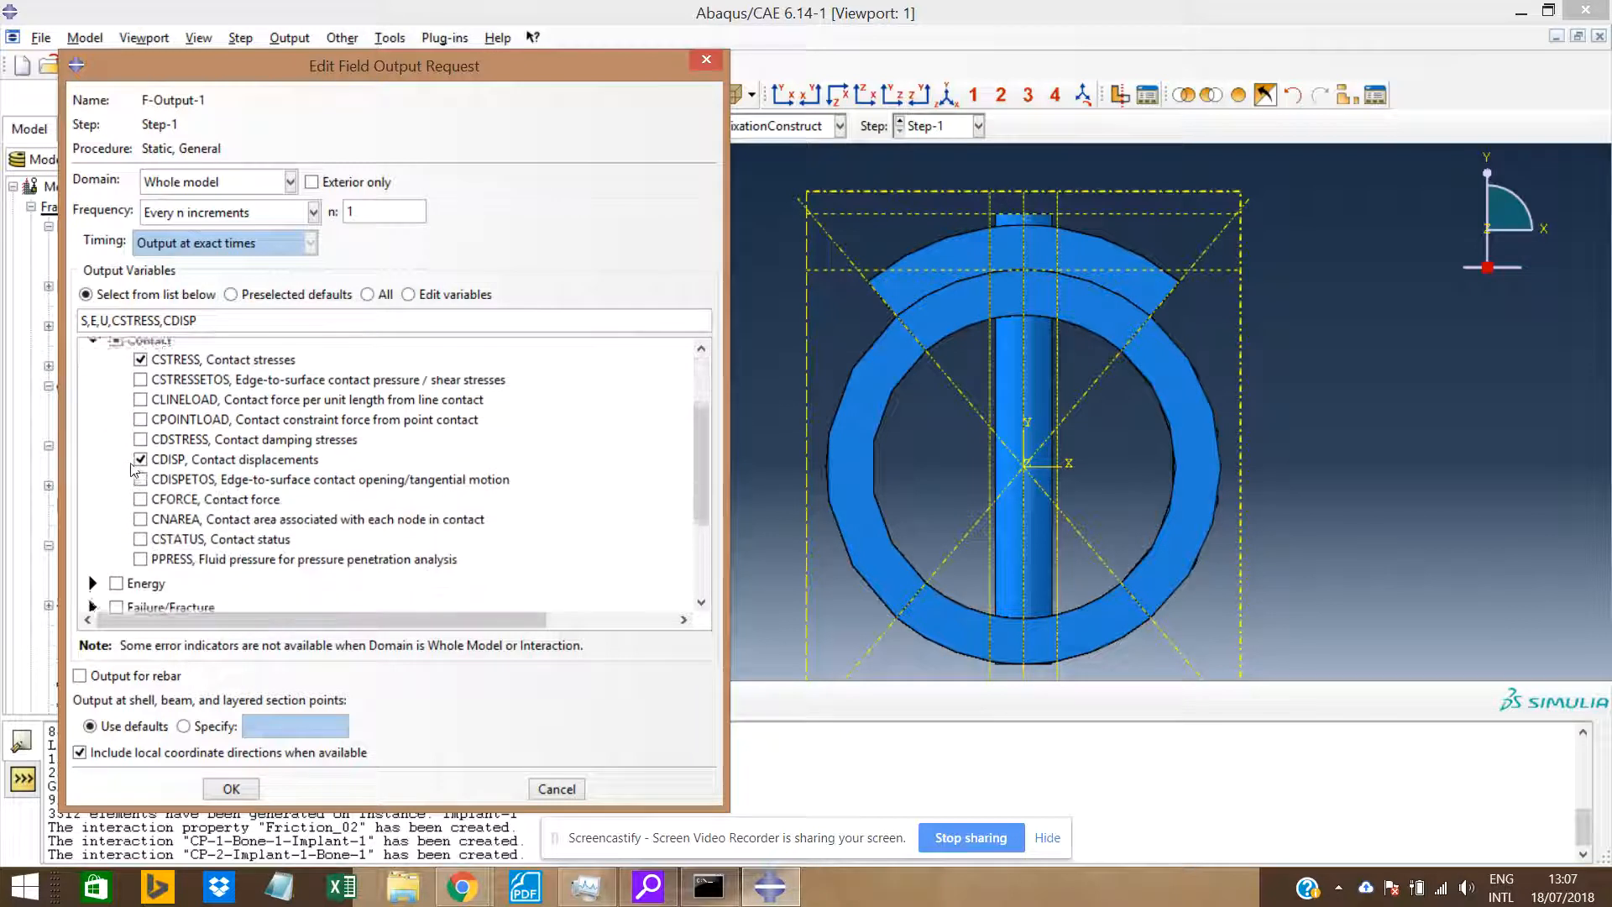
left_click(140, 444)
scroll(231, 481, "up", 3)
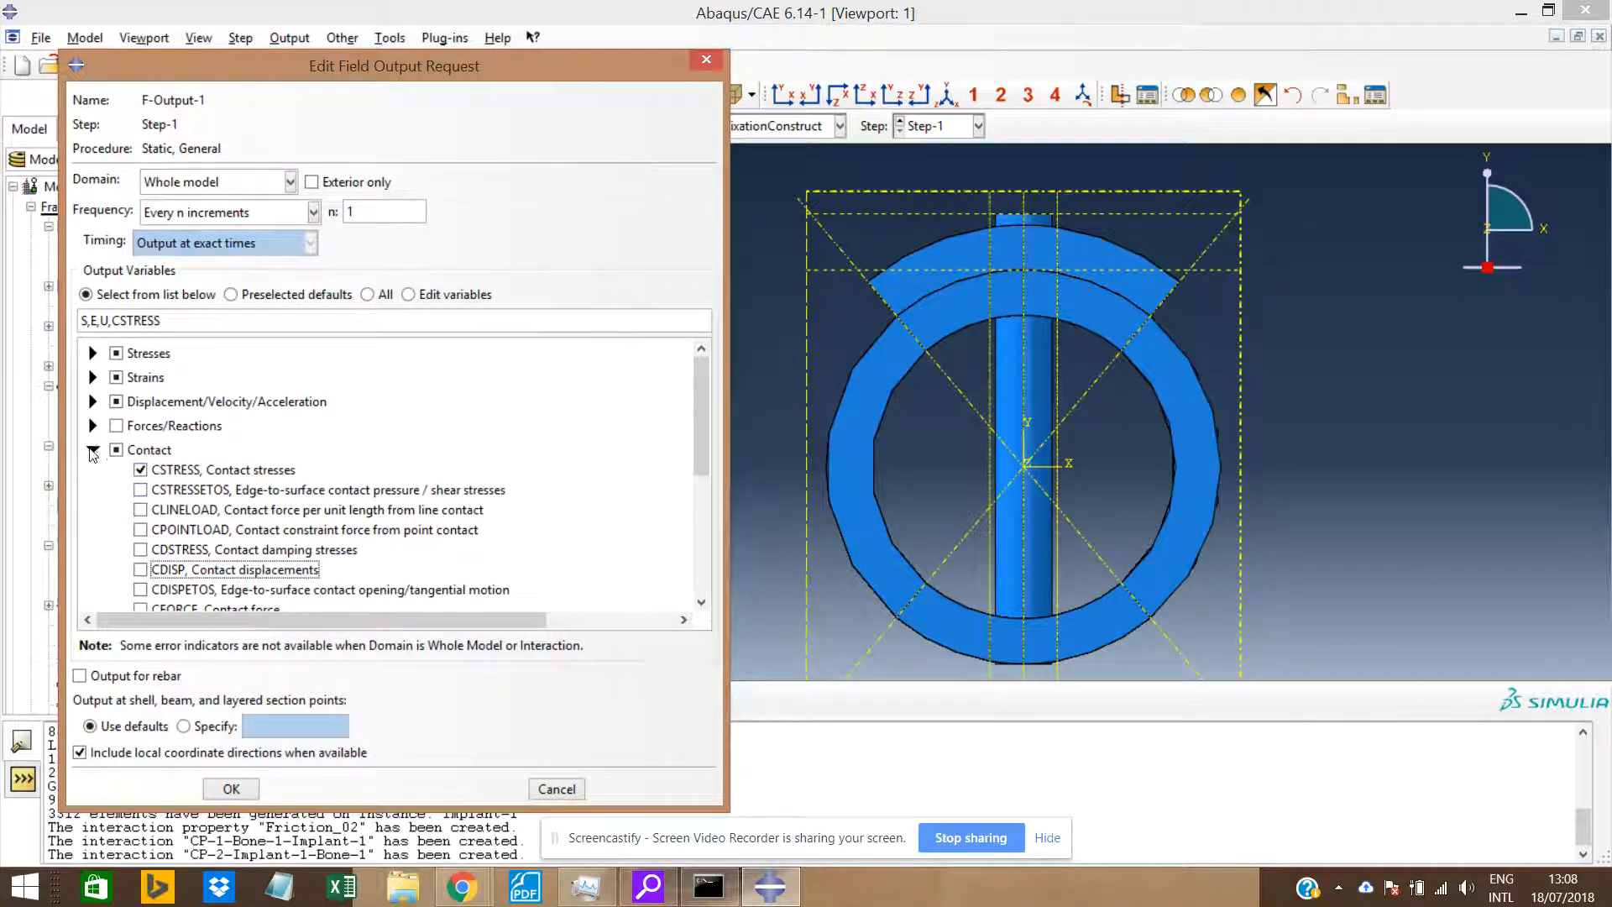
left_click(93, 451)
scroll(199, 496, "down", 2)
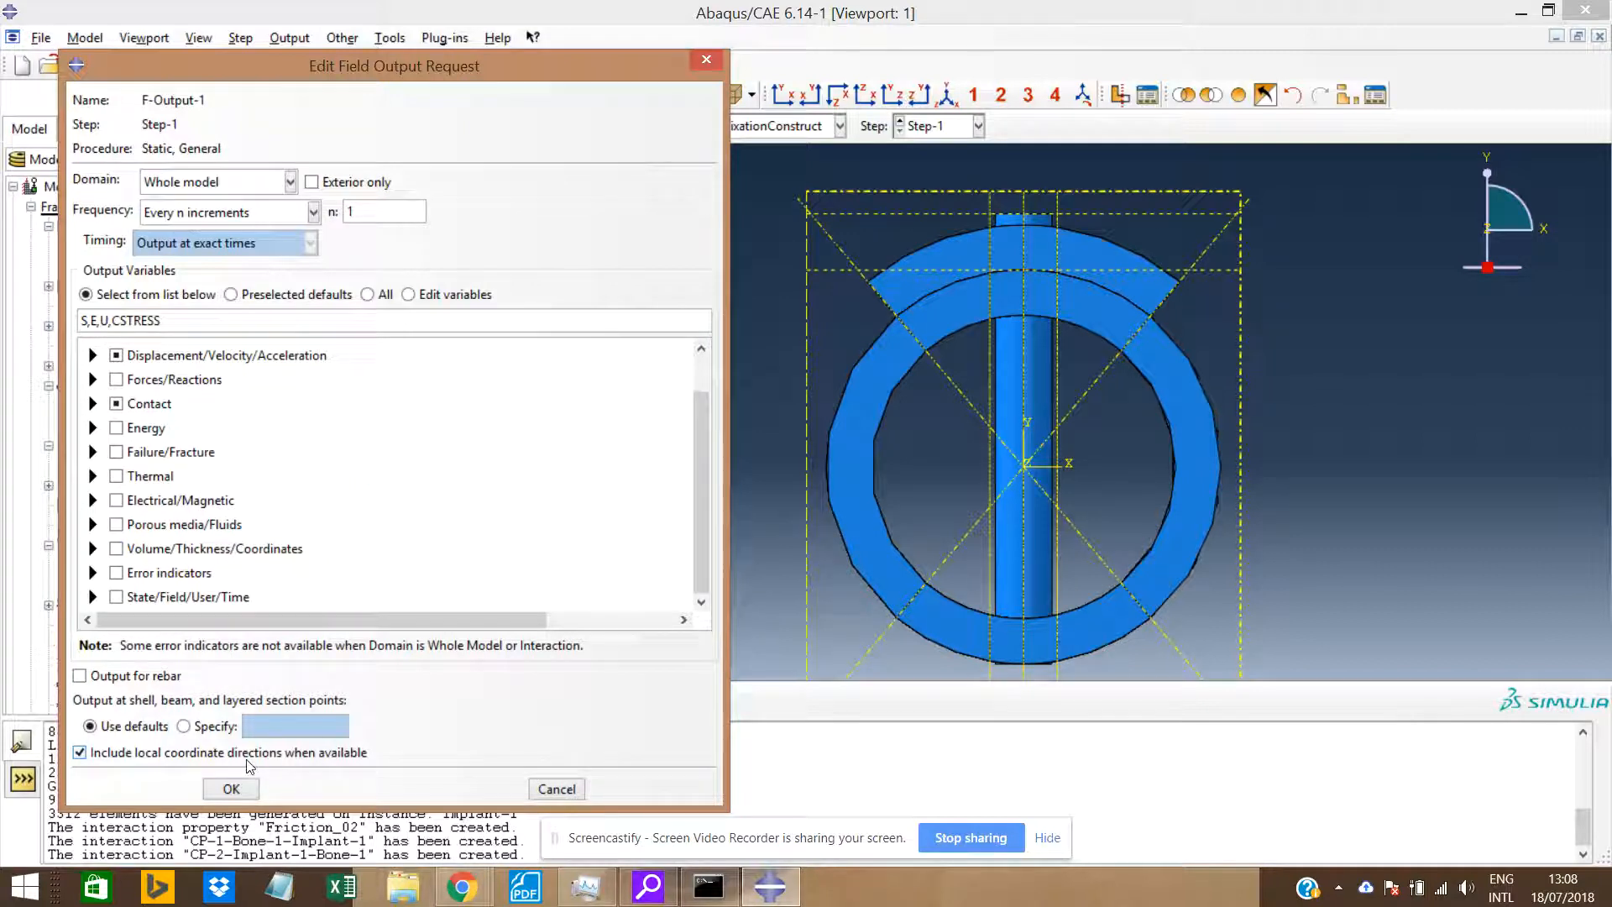
left_click(231, 790)
left_click(244, 794)
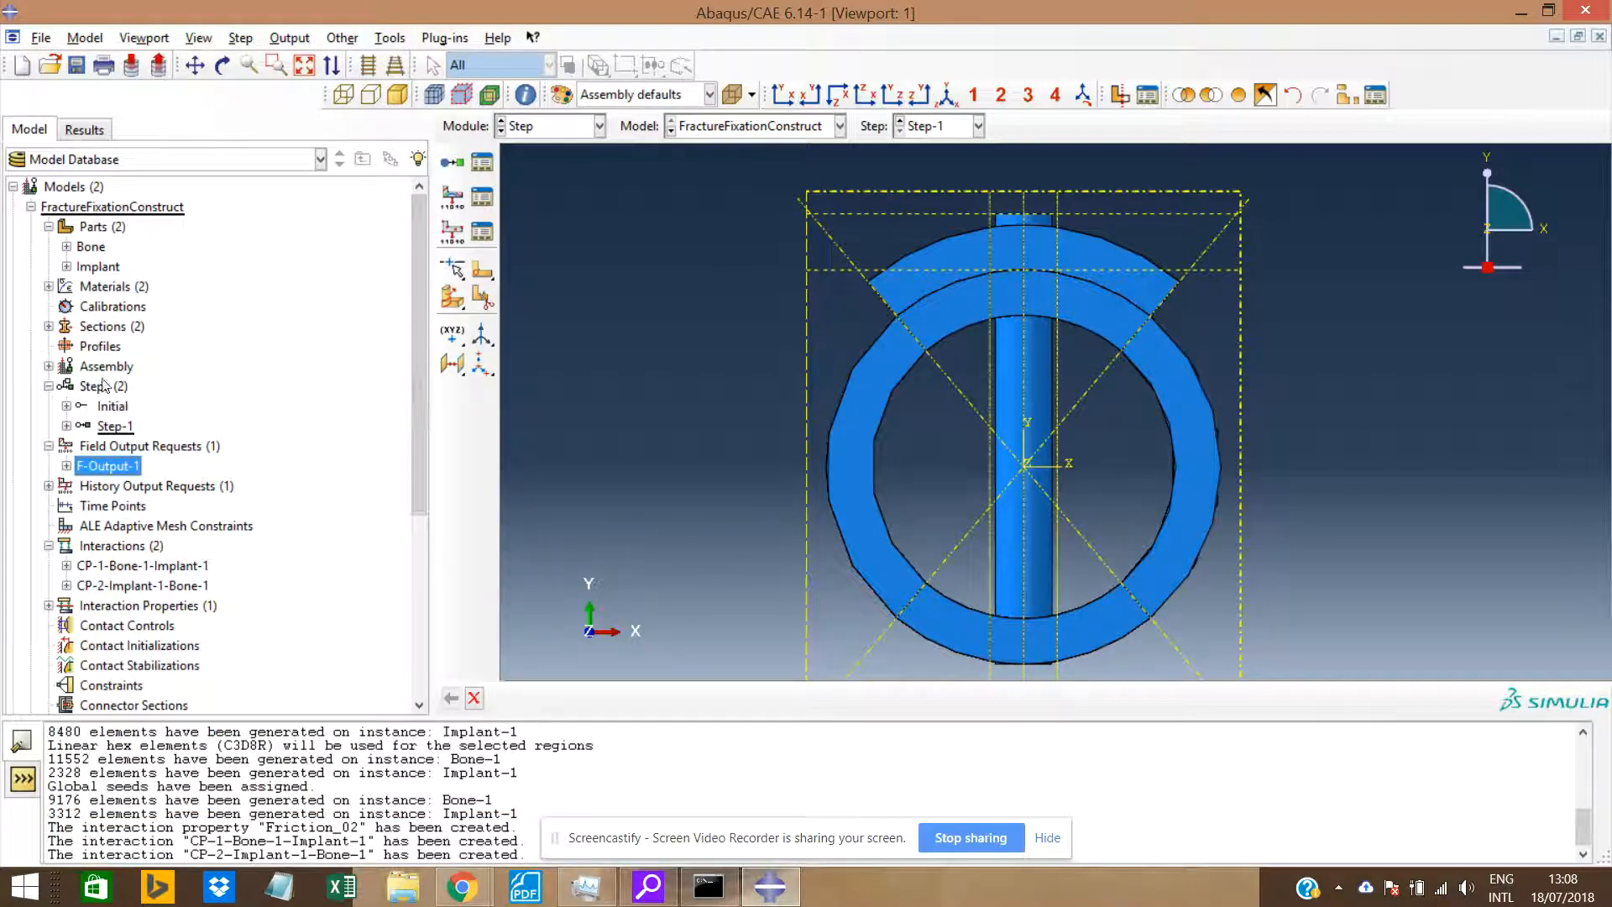
Collapse the Steps and Interactions branches of the model tree.
left_click(48, 387)
left_click_drag(411, 360, 406, 547)
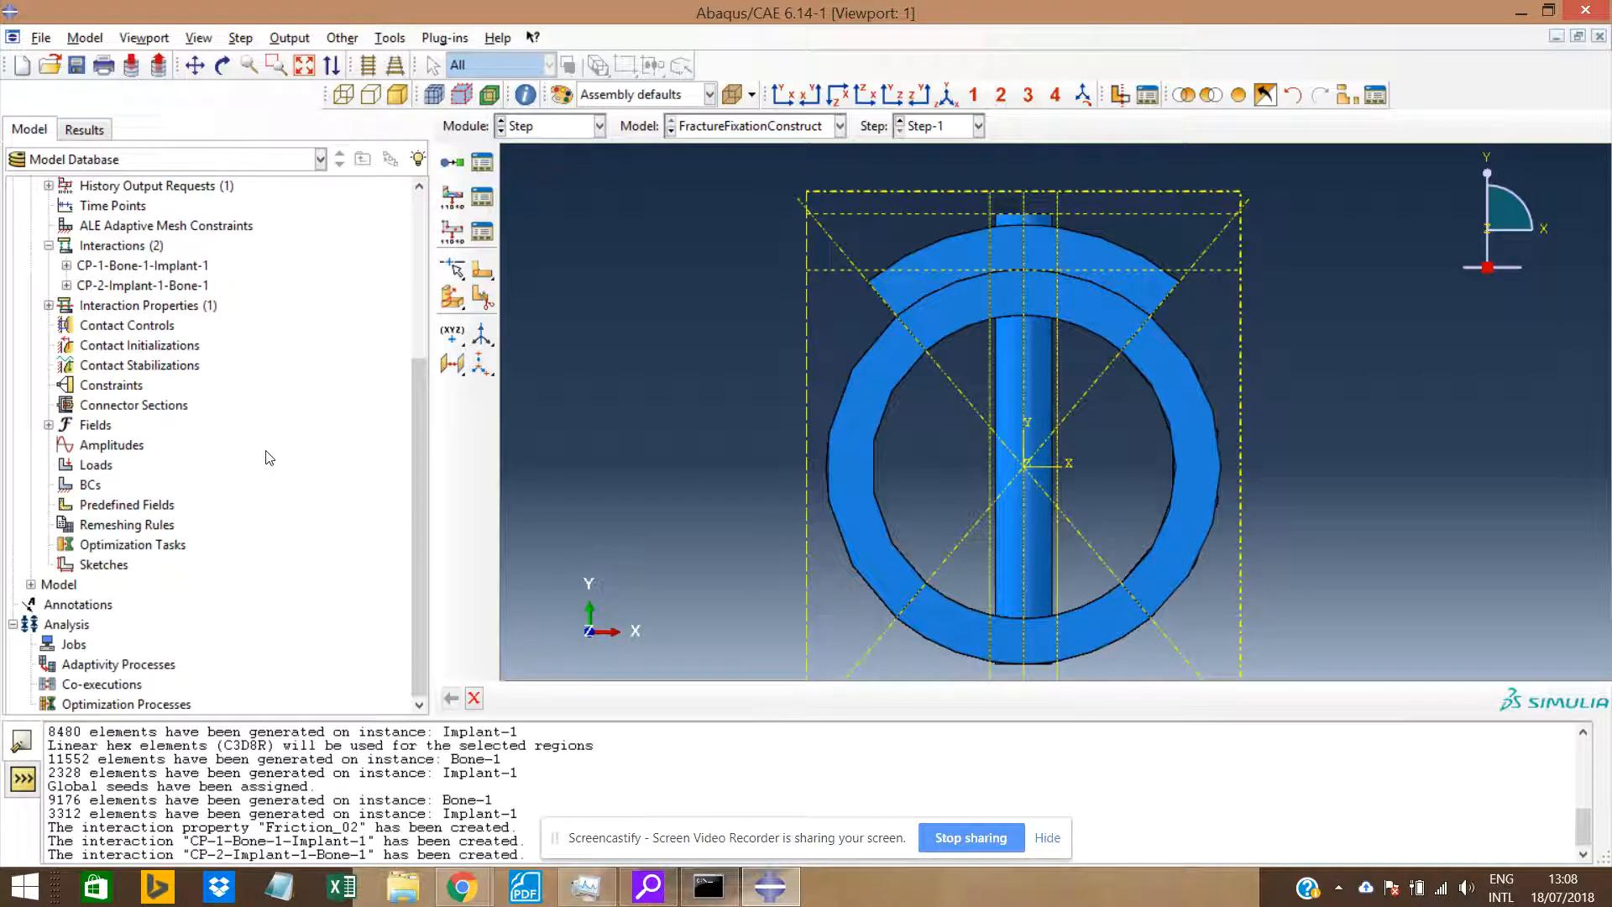
scroll(180, 390, "up", 2)
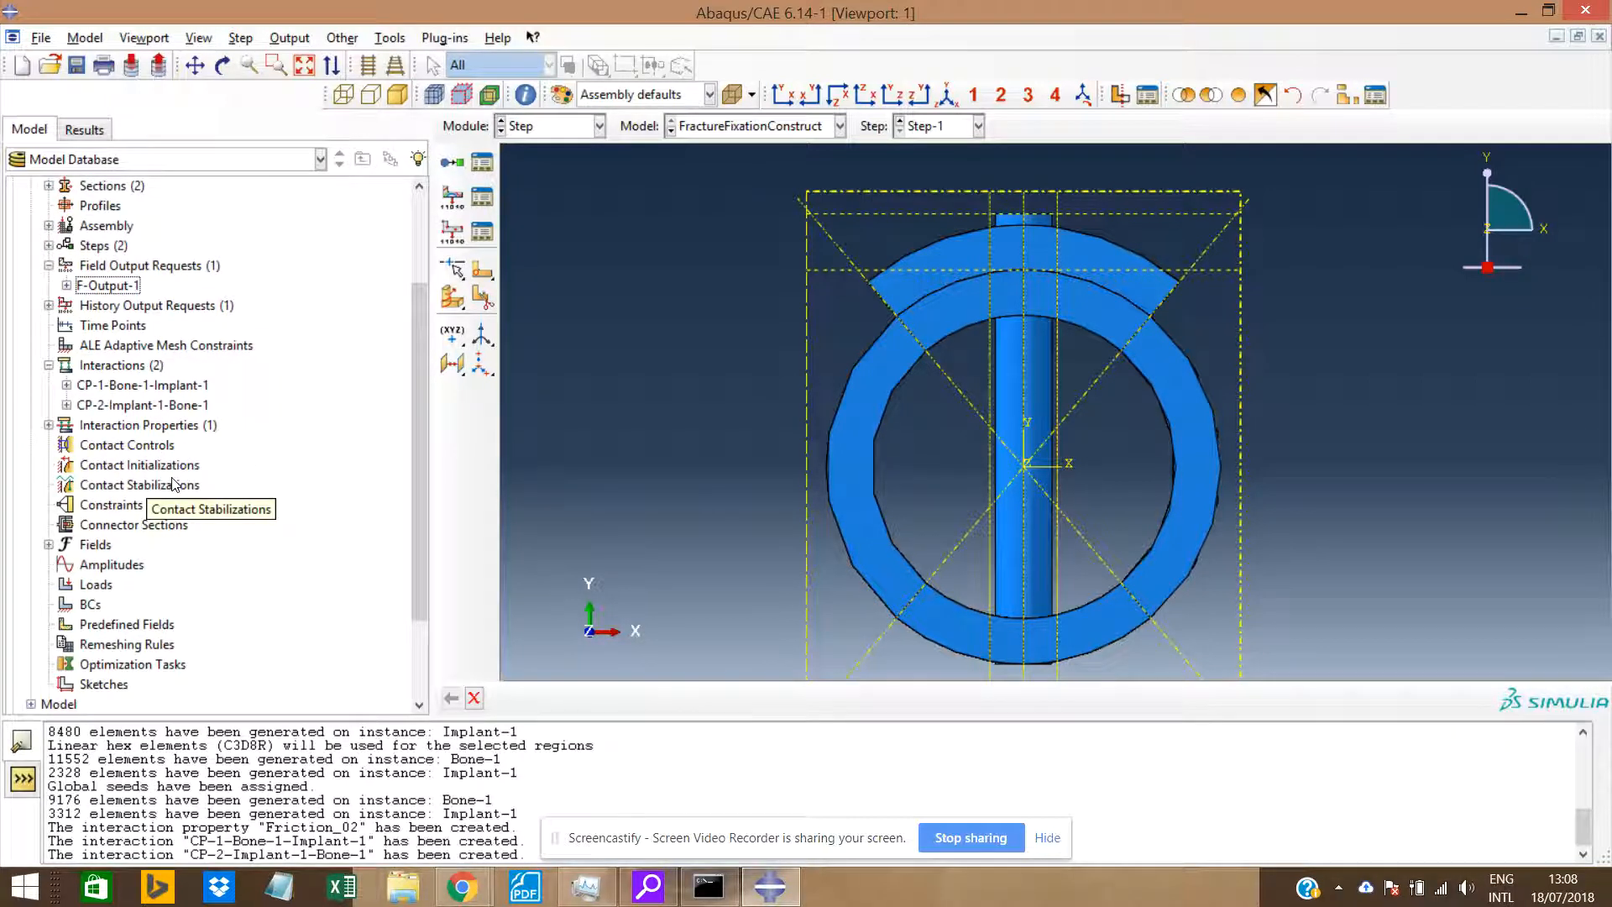
left_click(49, 366)
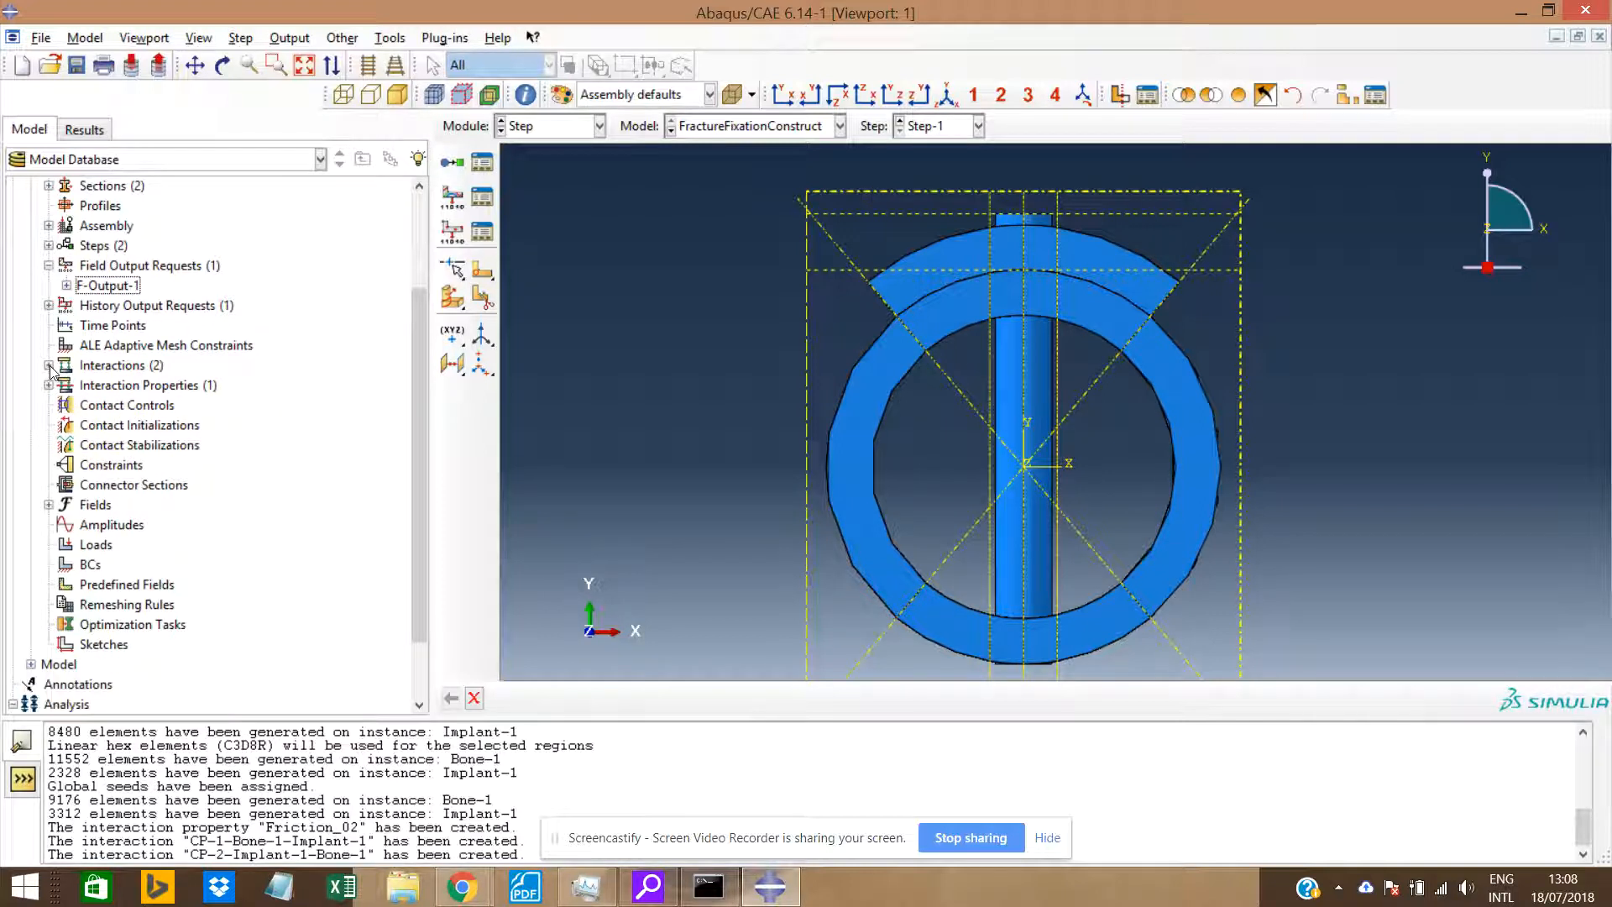
right_click(99, 468)
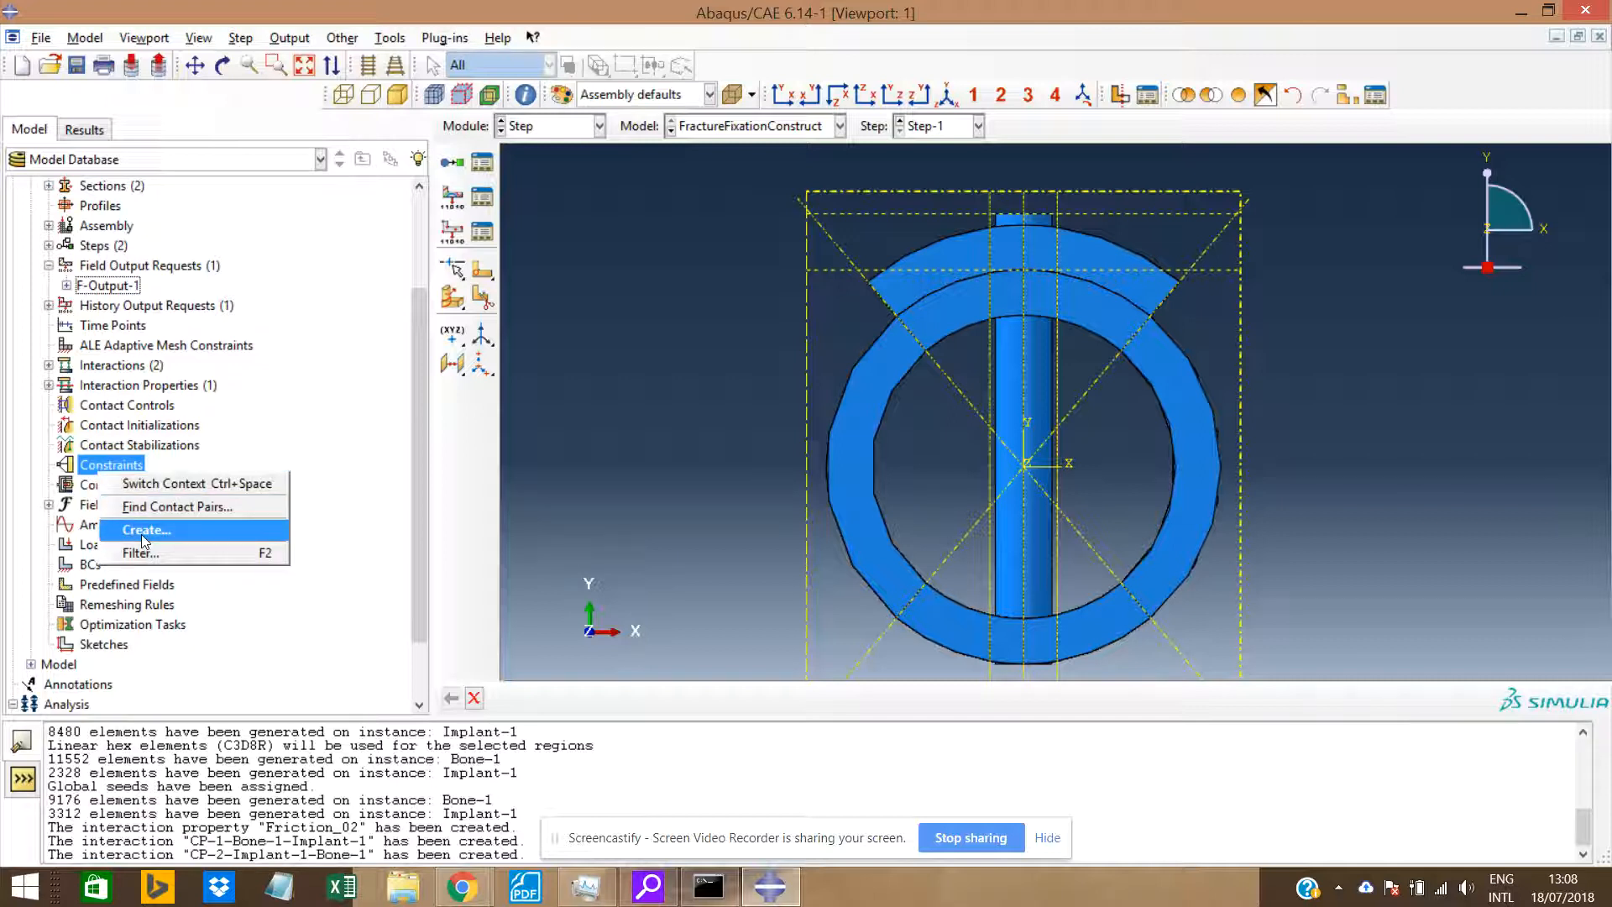
left_click(562, 324)
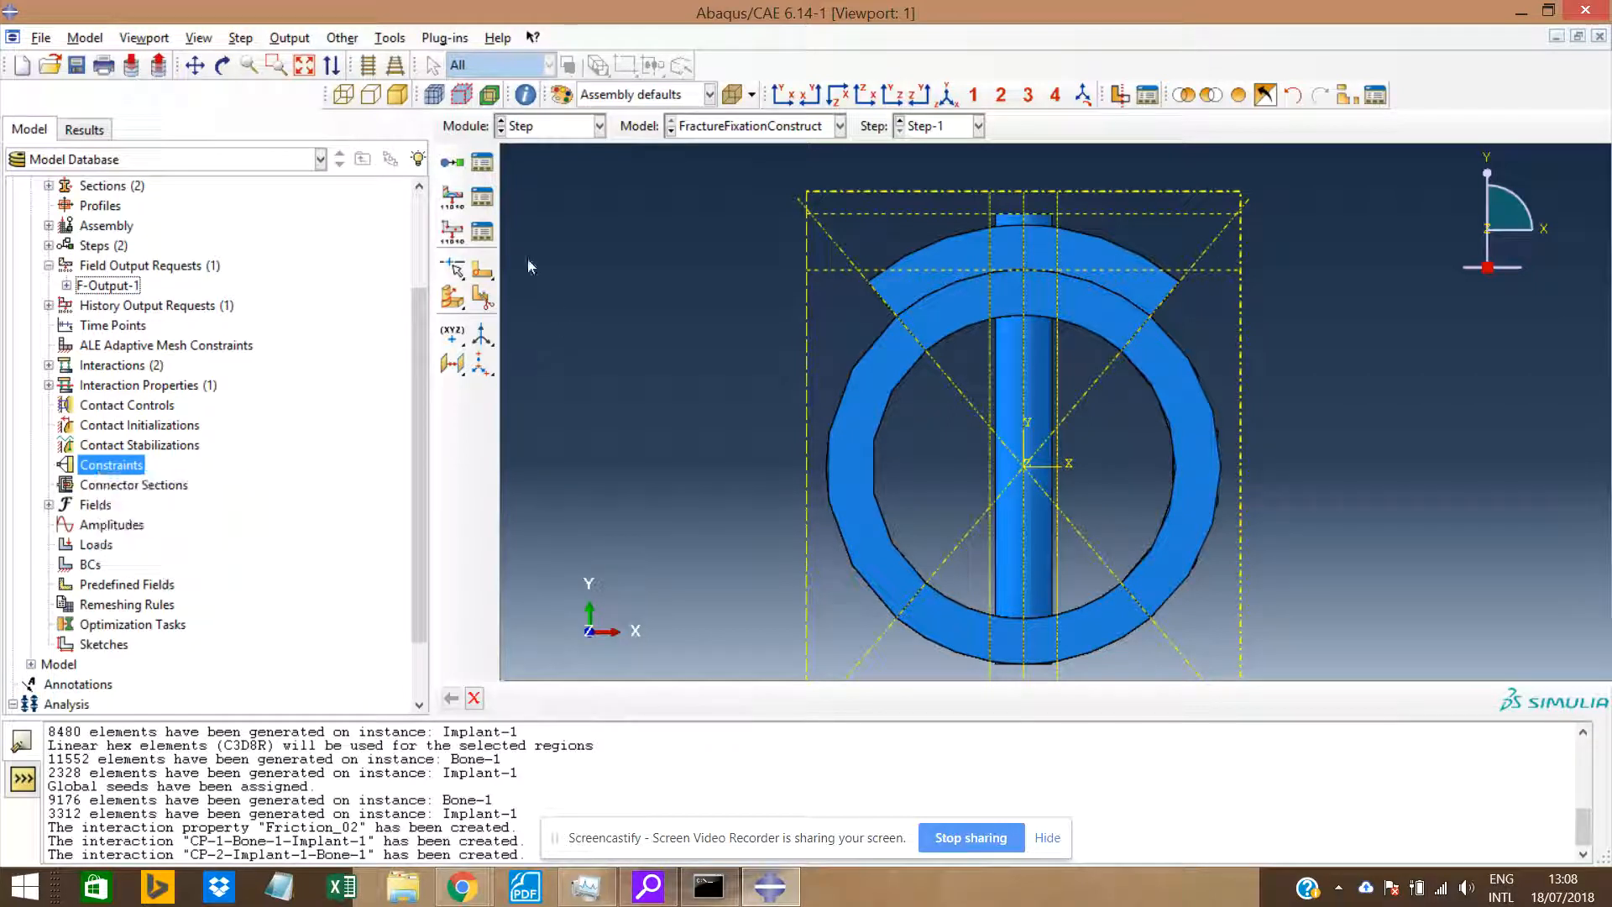
left_click(391, 39)
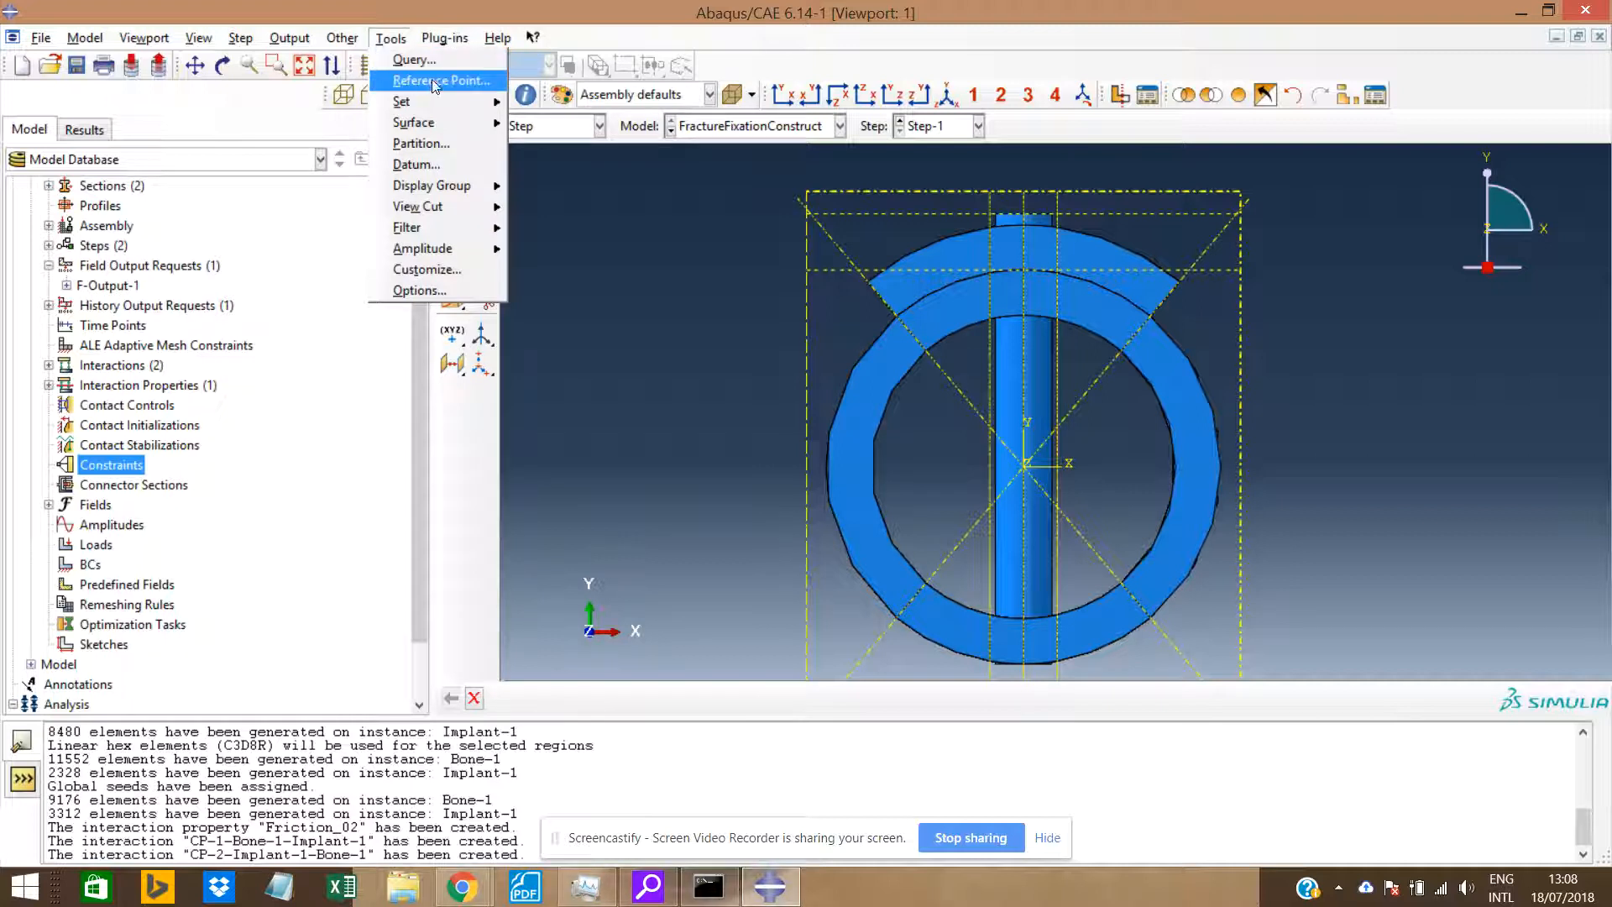
left_click(434, 82)
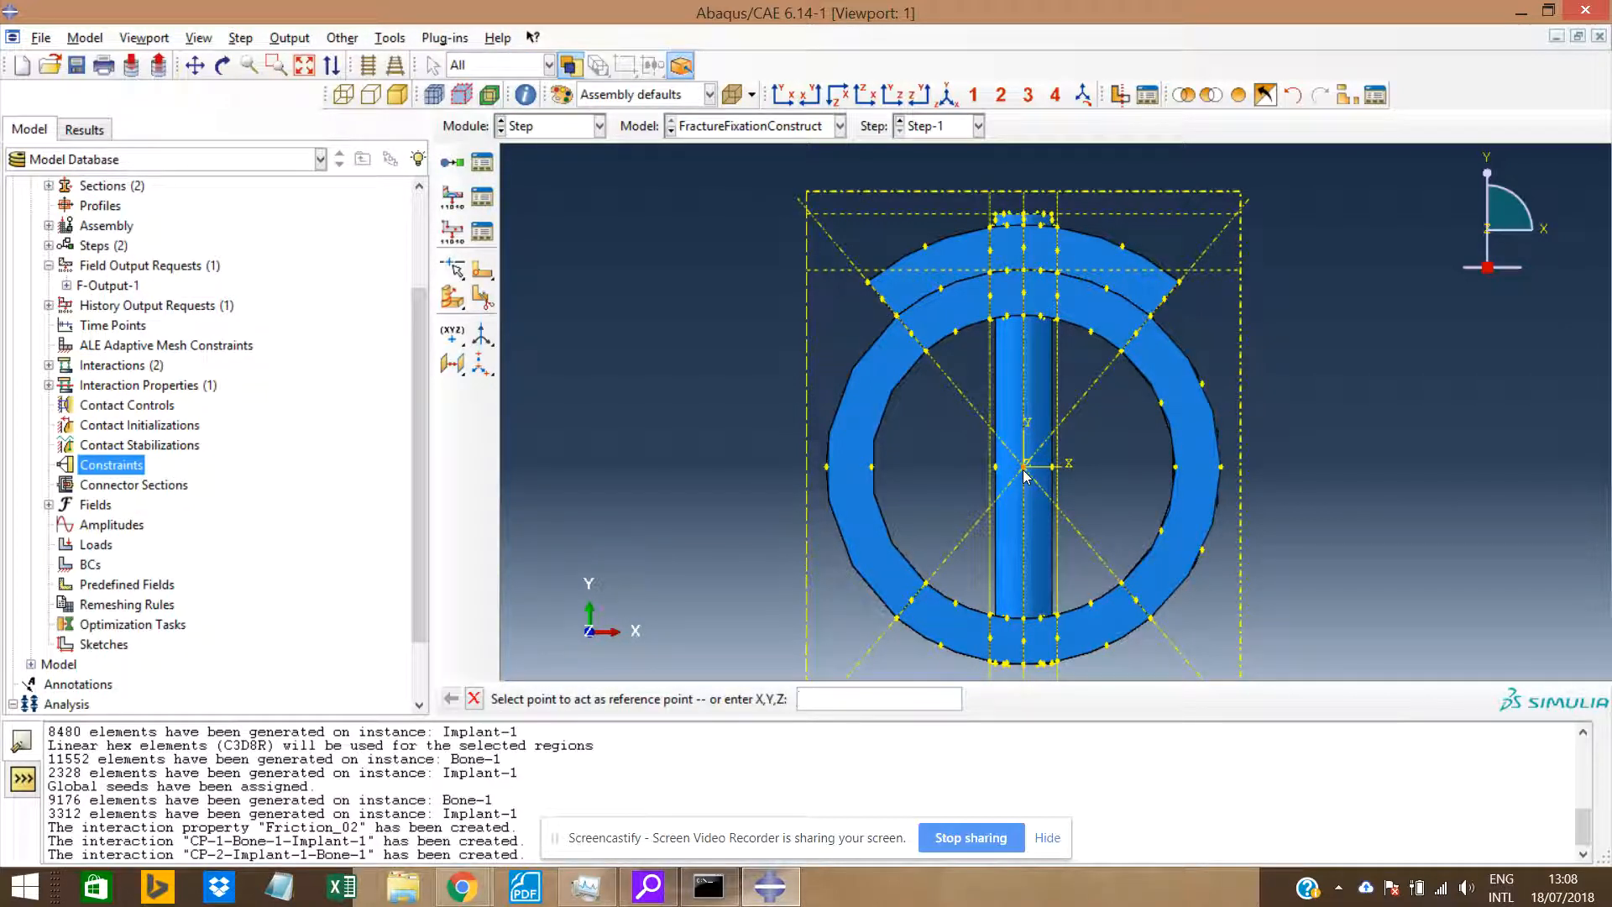
scroll(1089, 386, "down", 1)
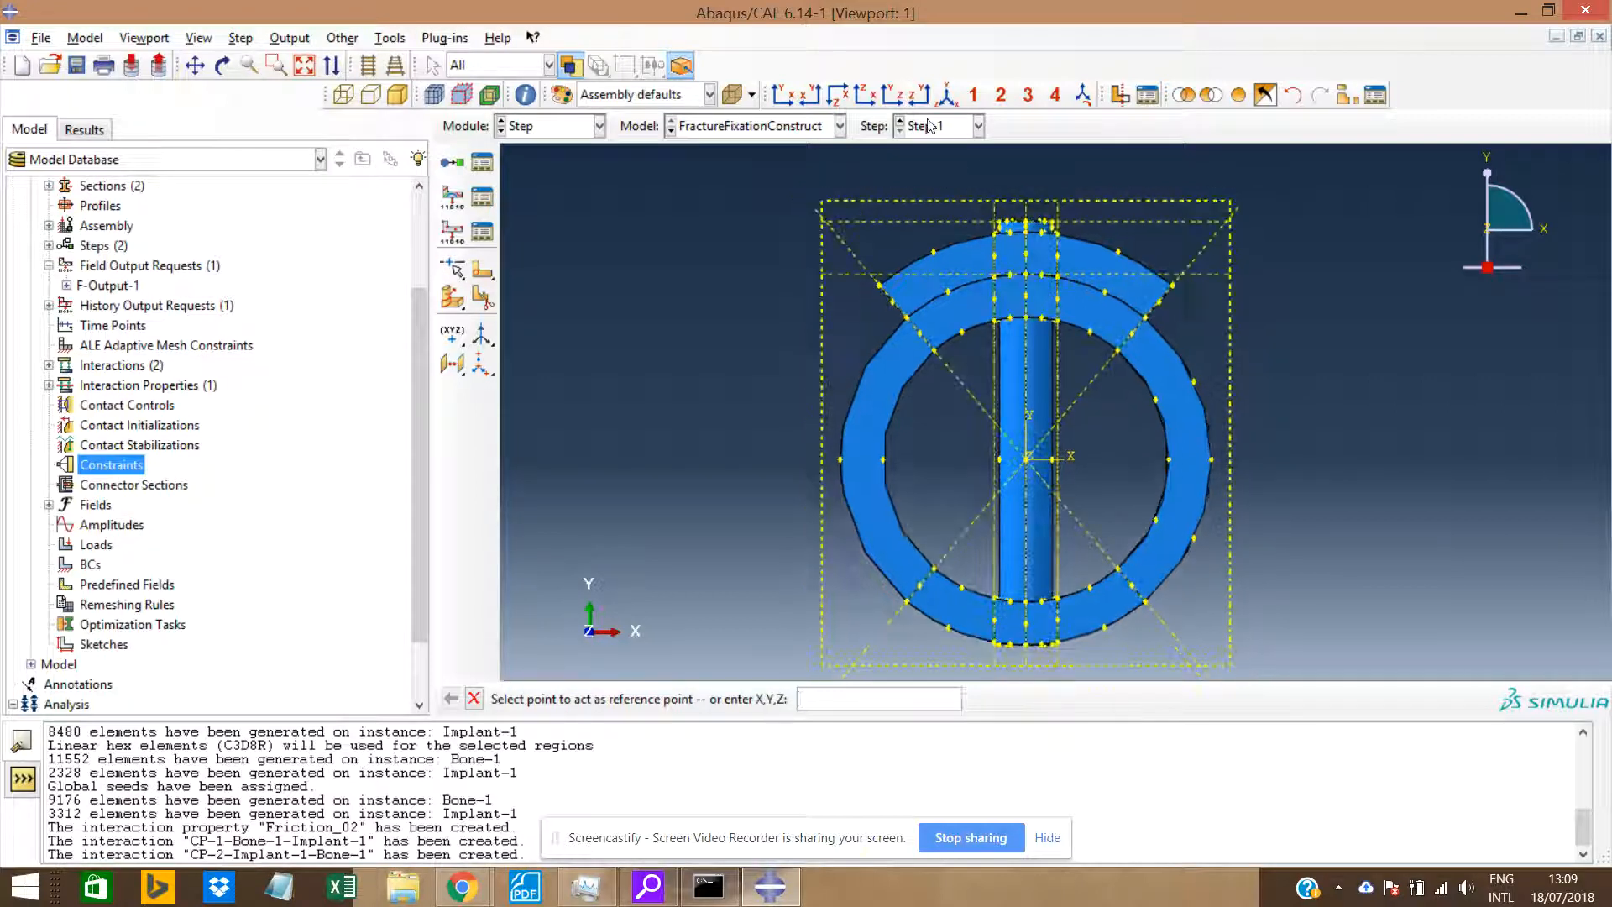
left_click(474, 699)
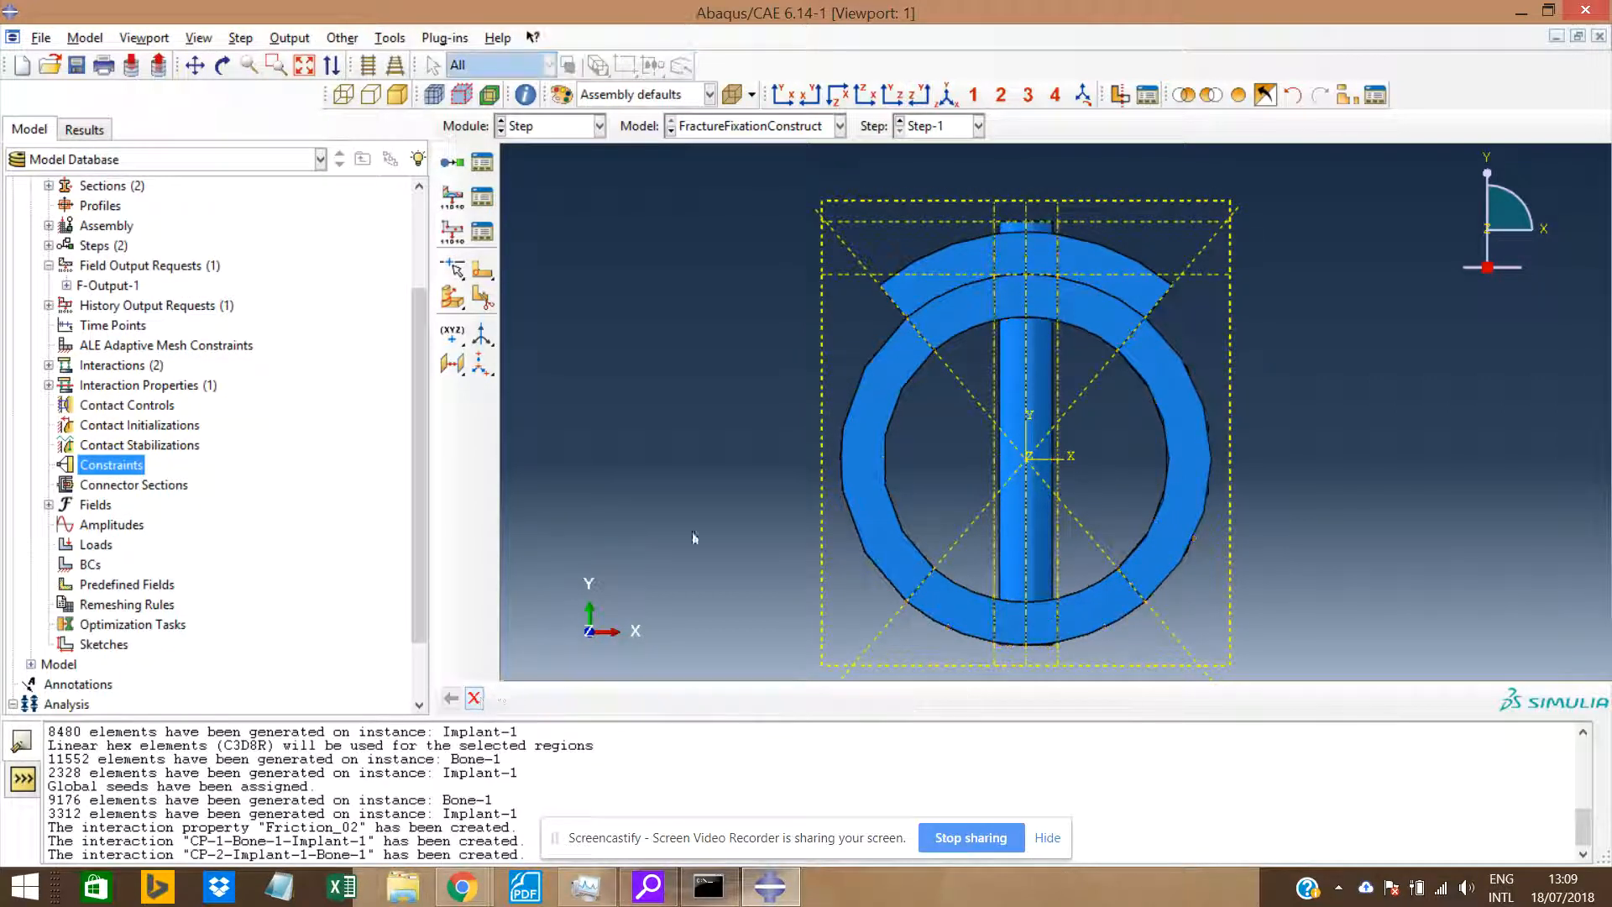
left_click(919, 94)
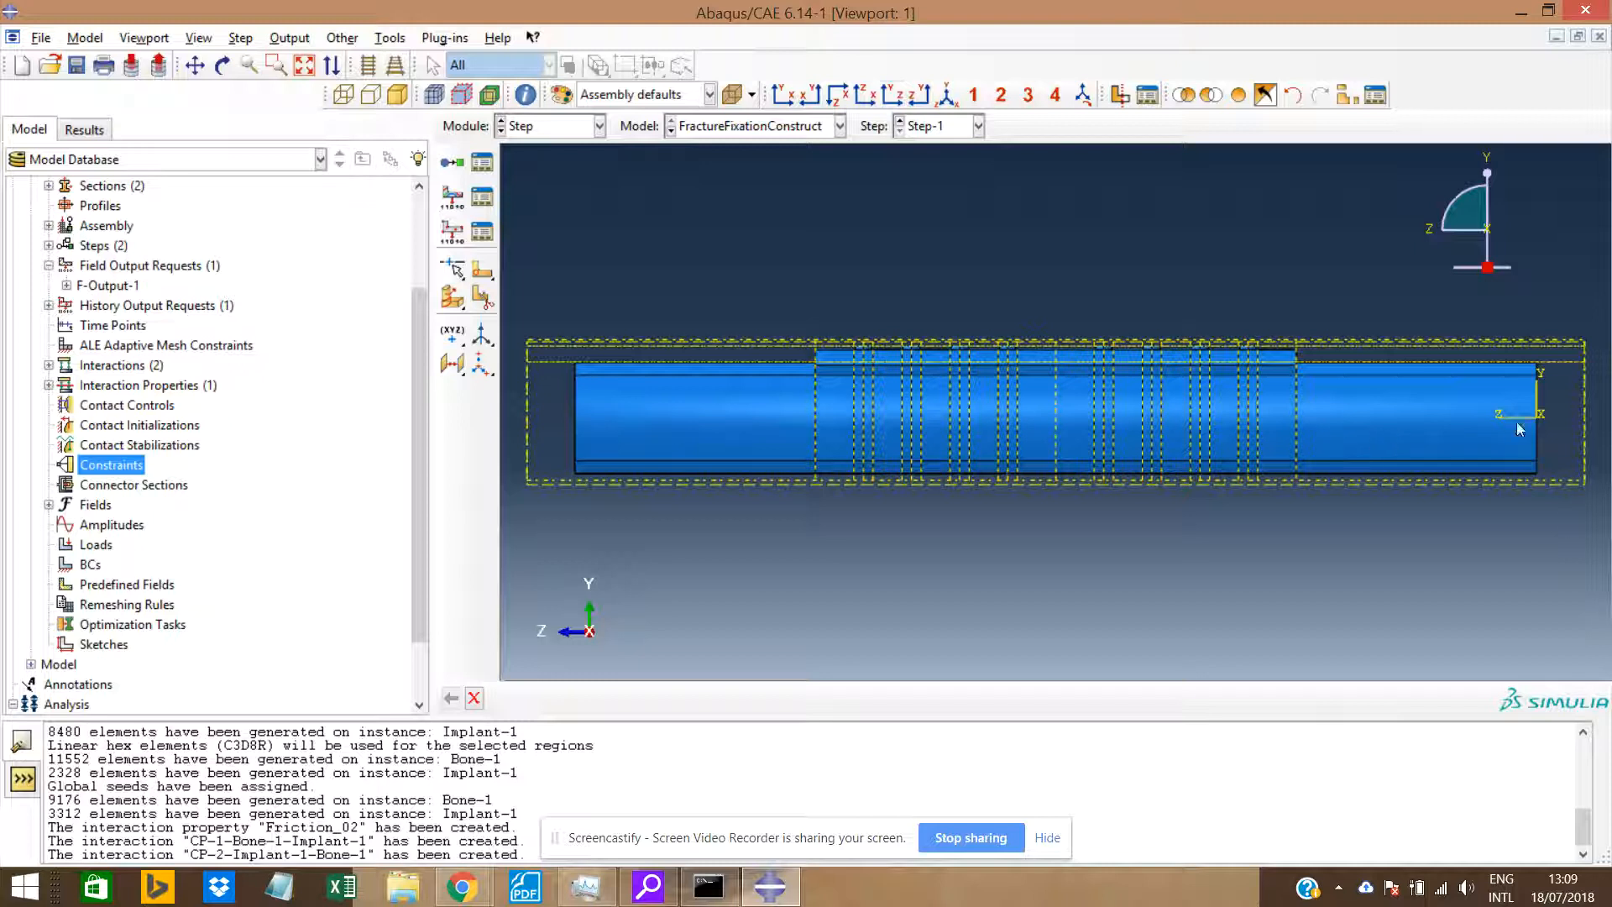
left_click(389, 38)
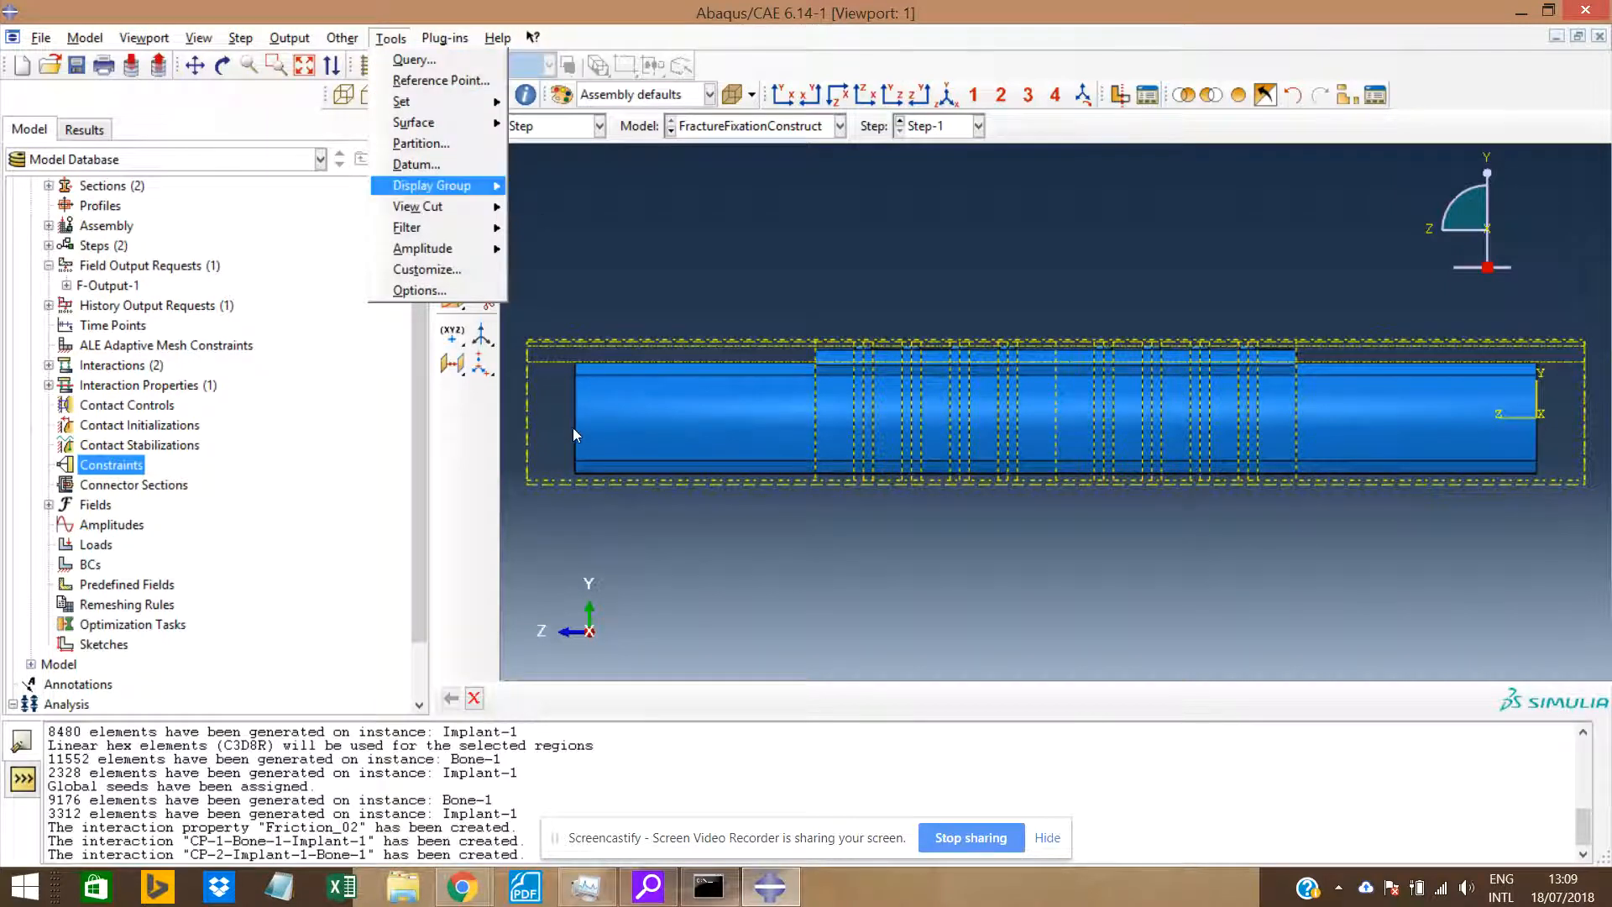
left_click(794, 116)
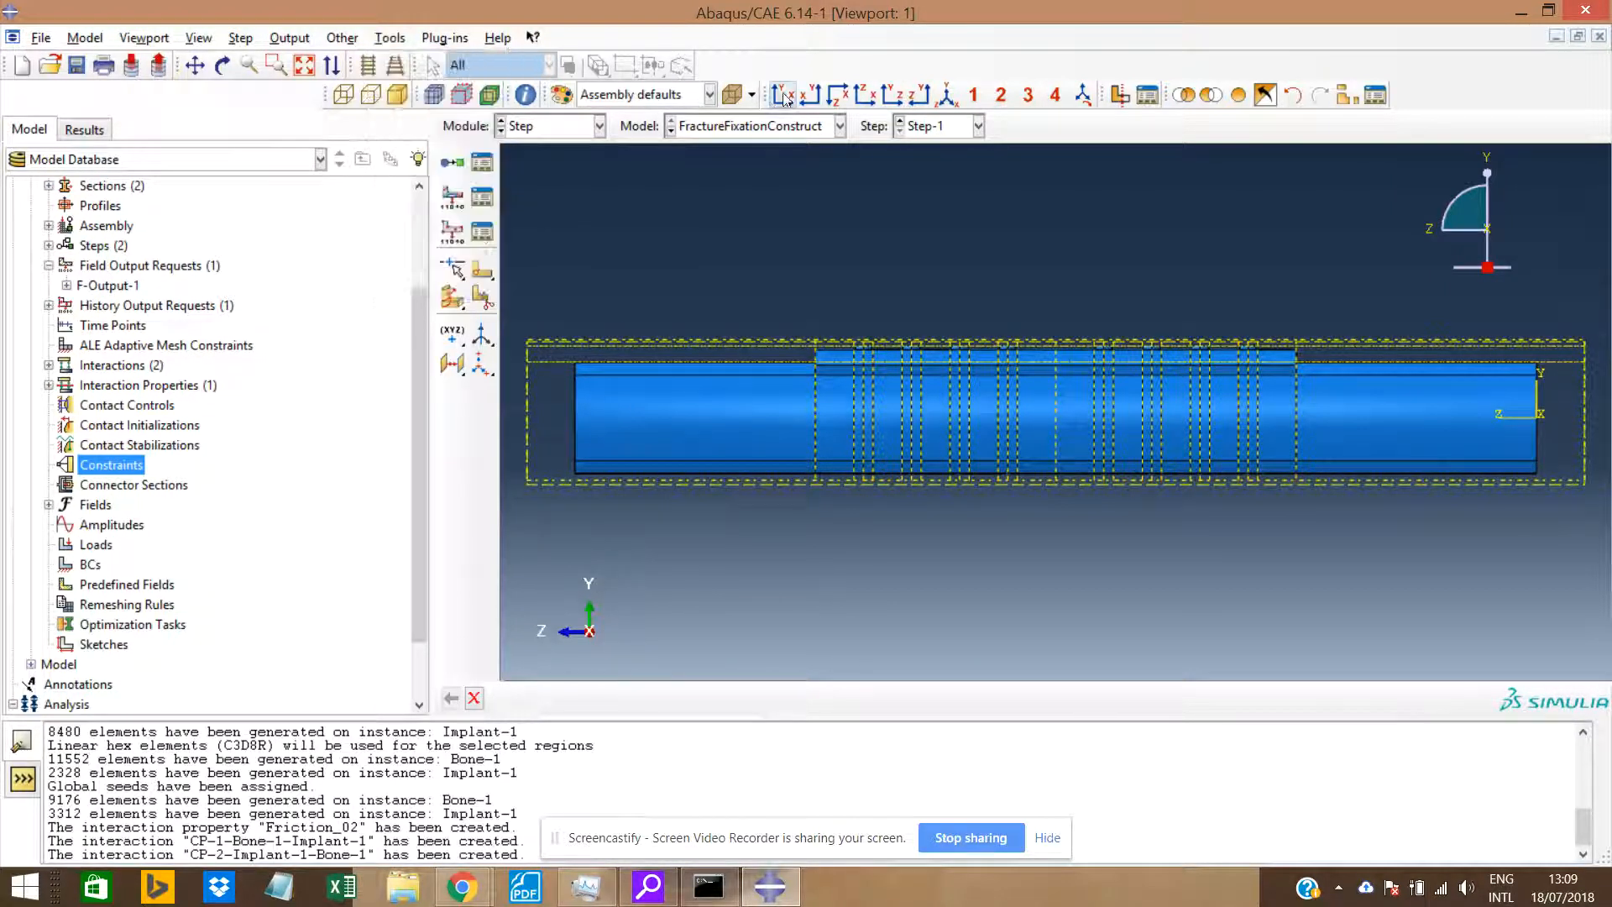
Create two reference points, one at the centre of each end of the bone cylinder.
left_click(784, 95)
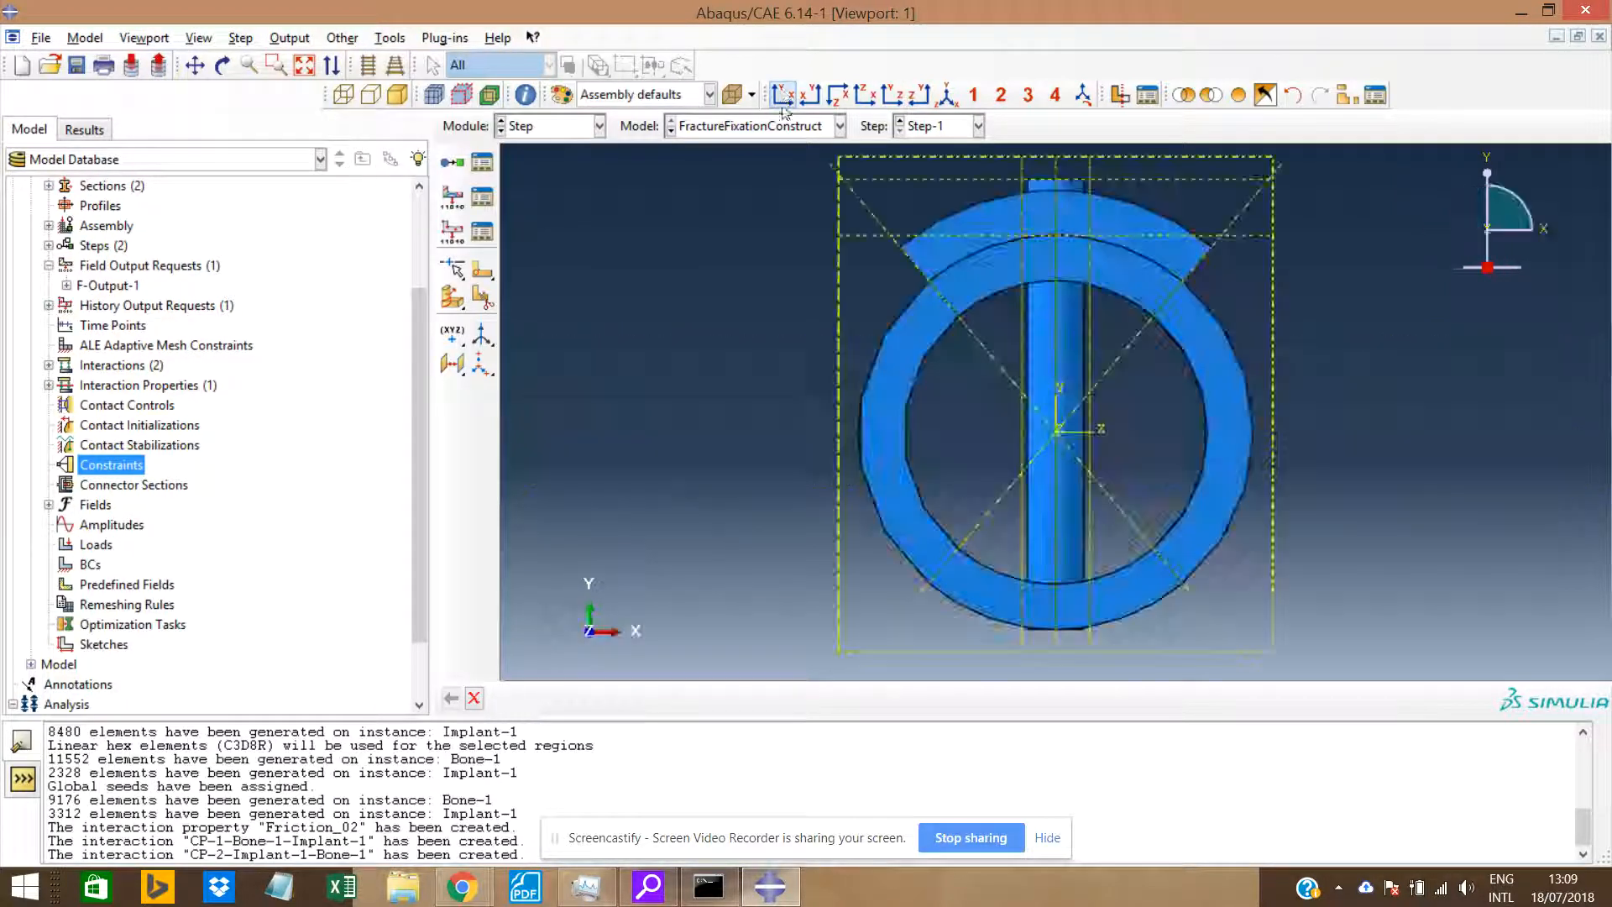
left_click(392, 38)
left_click(429, 81)
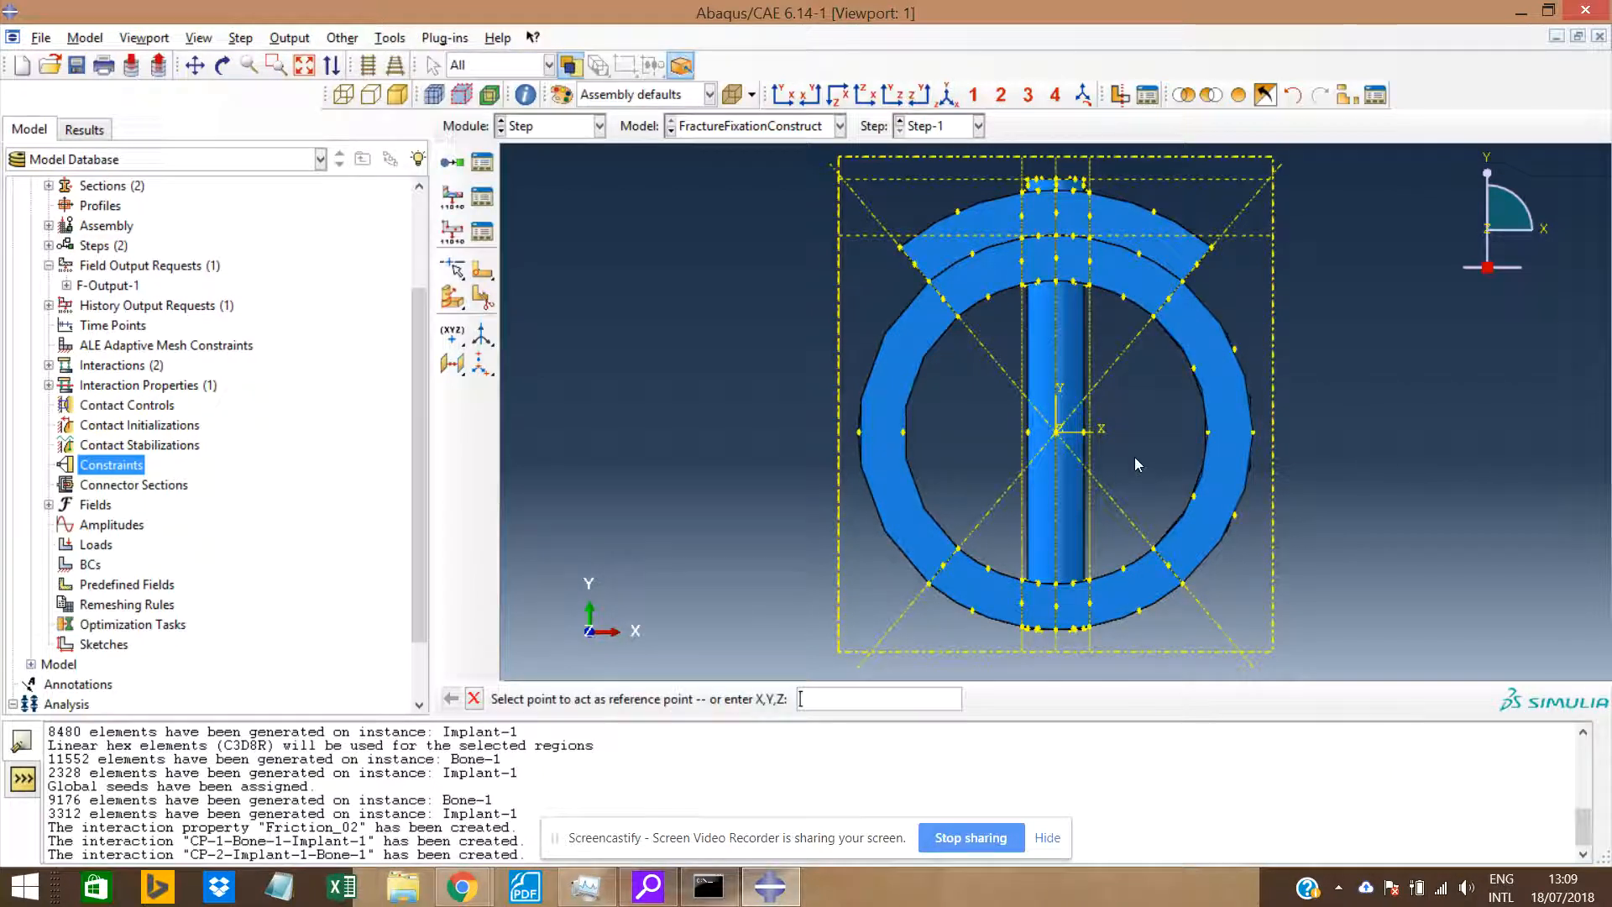
left_click(1056, 432)
left_click(919, 94)
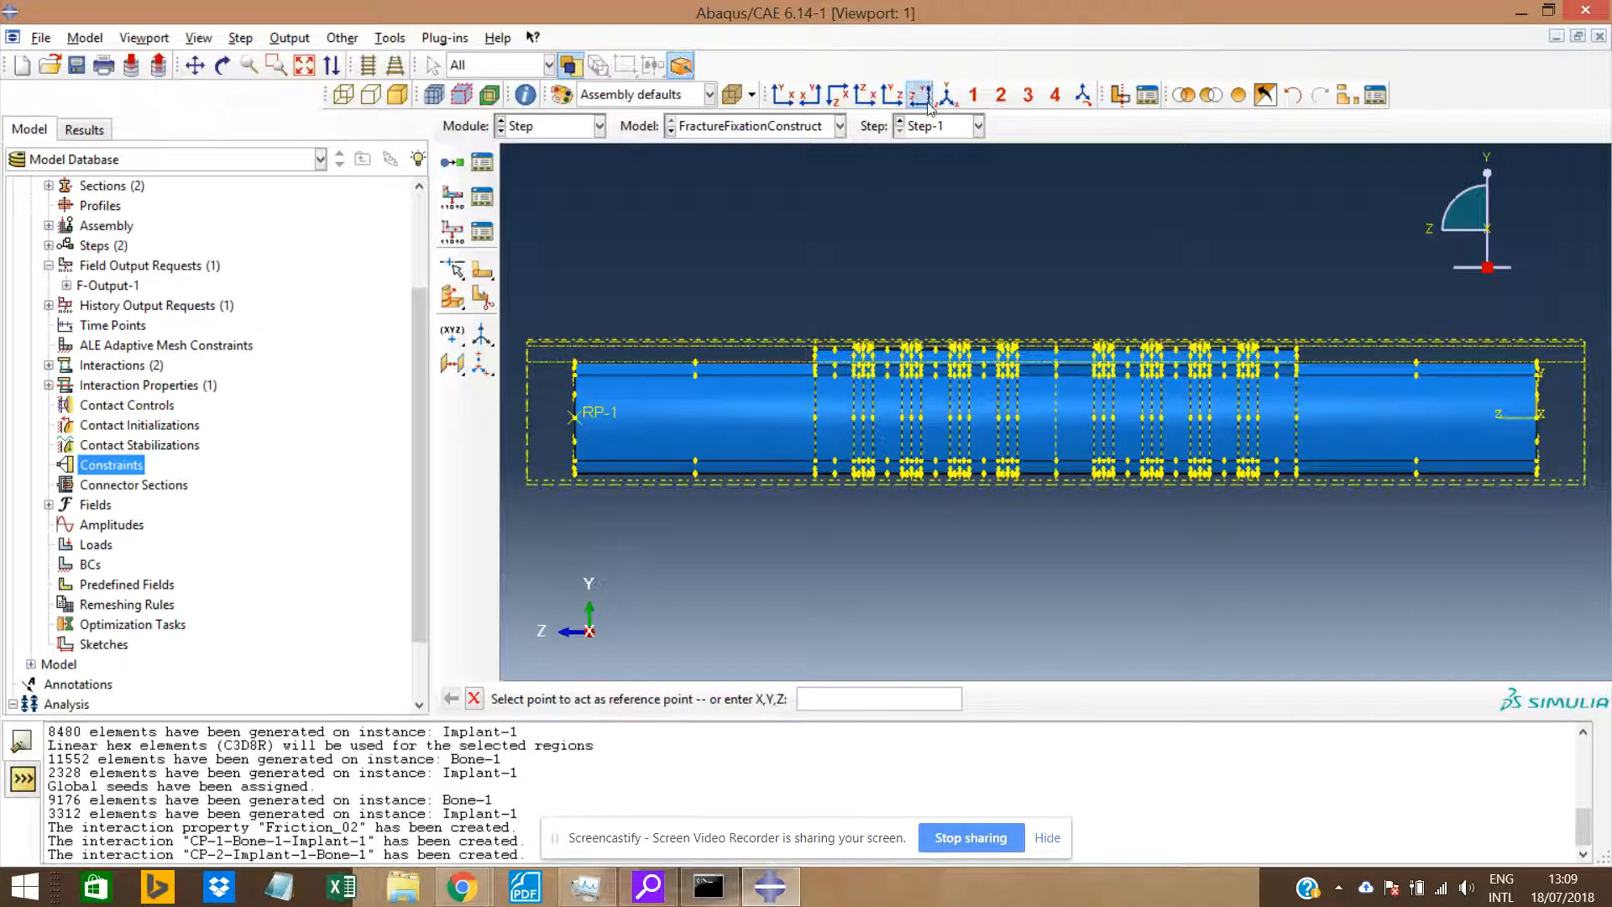
left_click(810, 96)
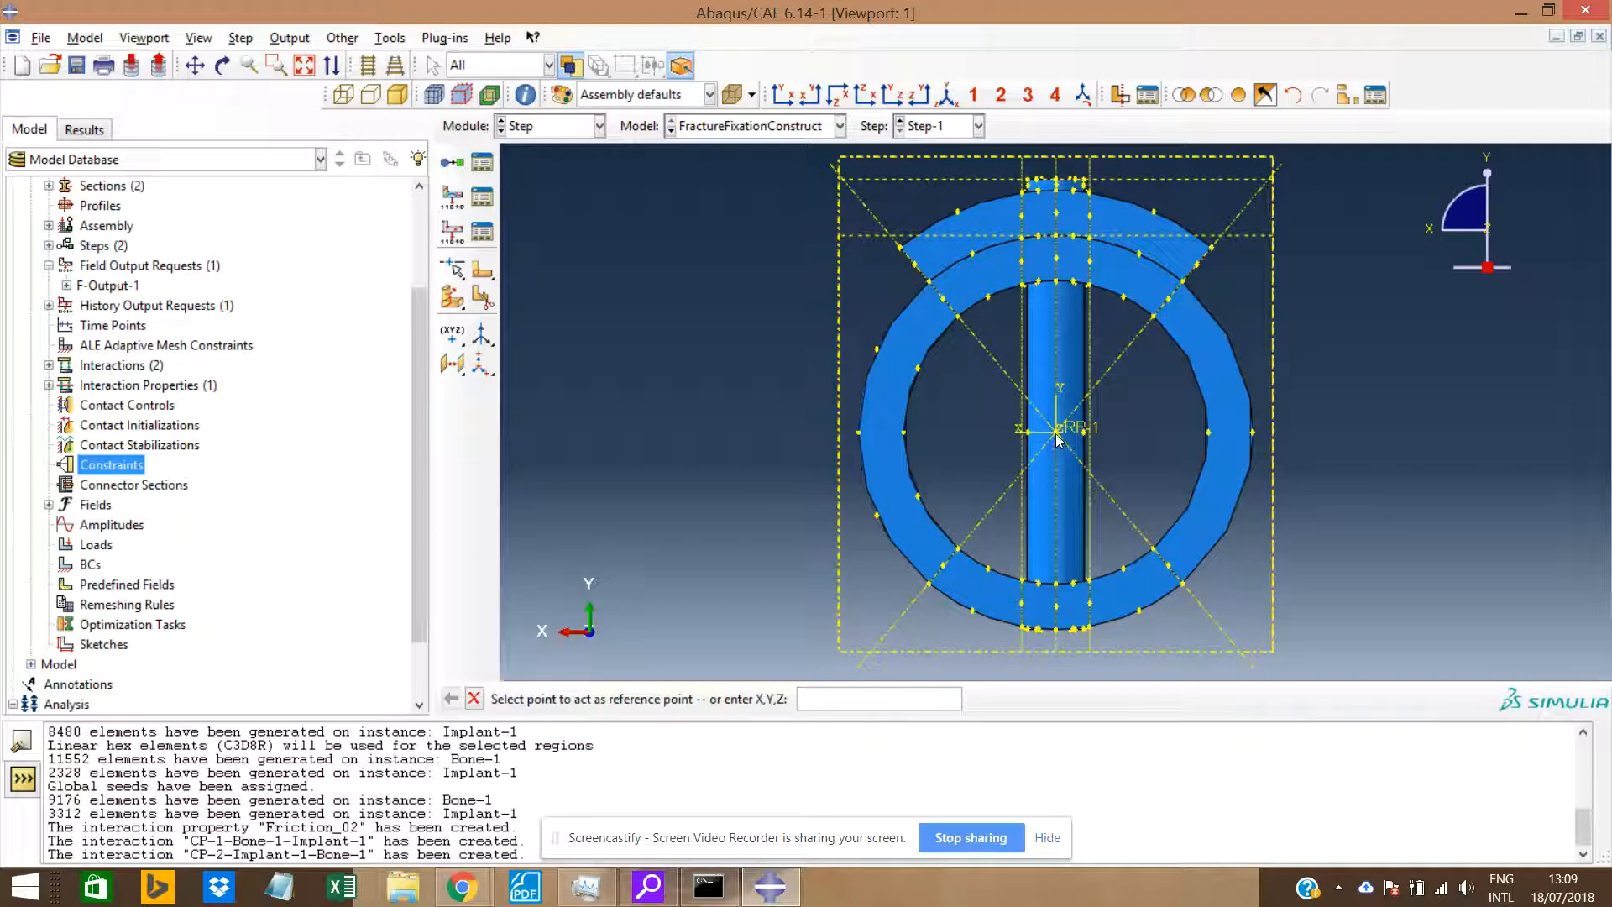
left_click(921, 95)
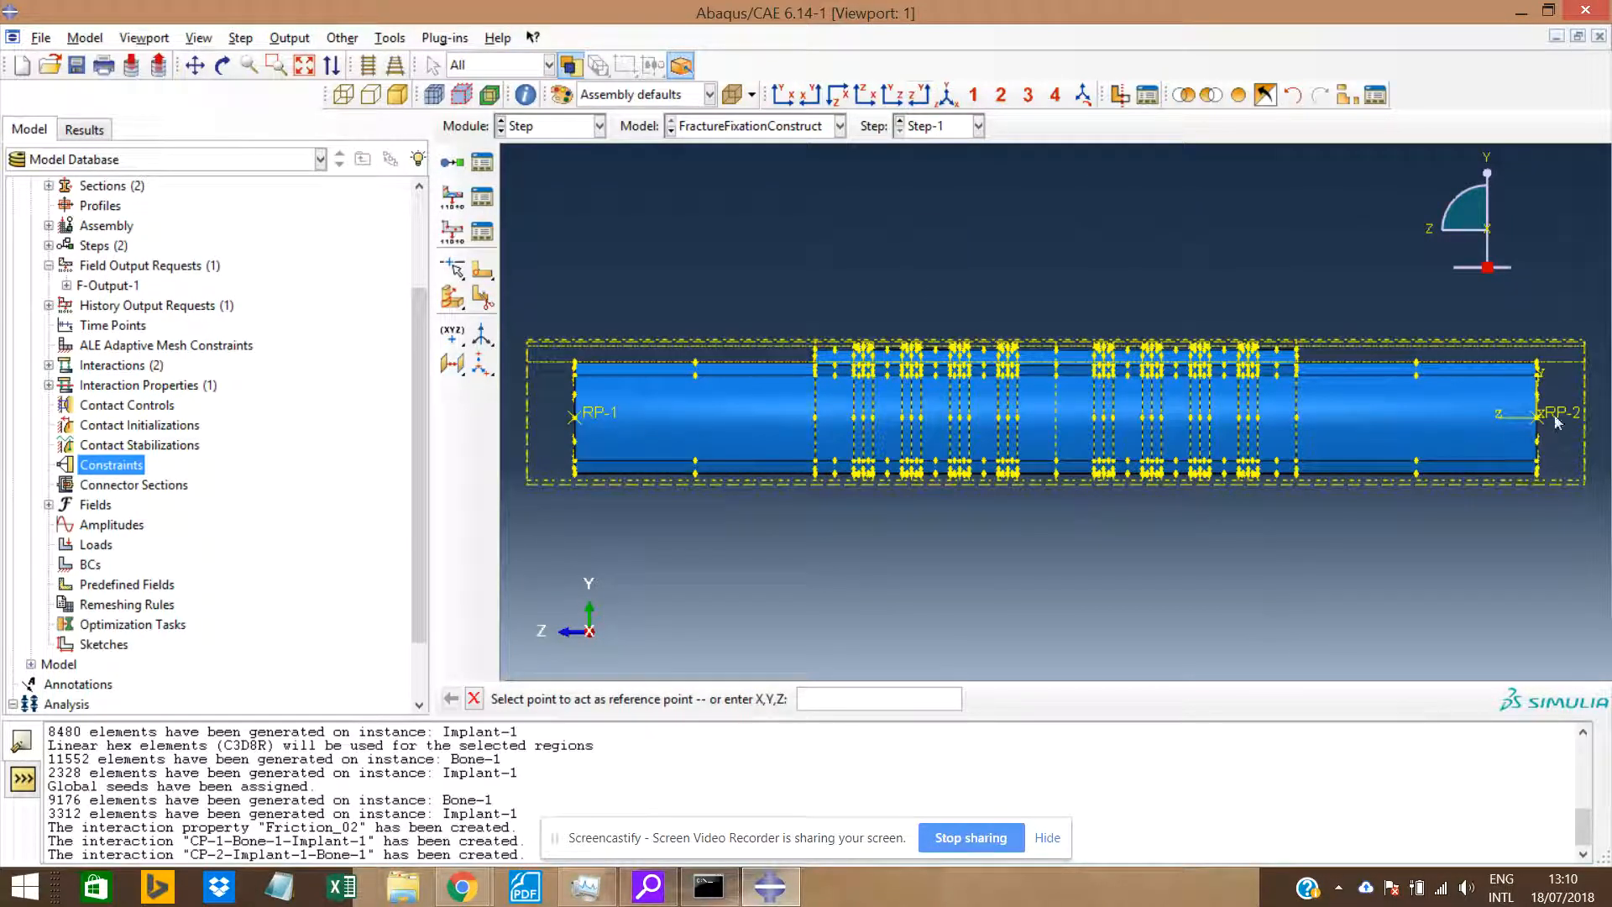
left_click(473, 698)
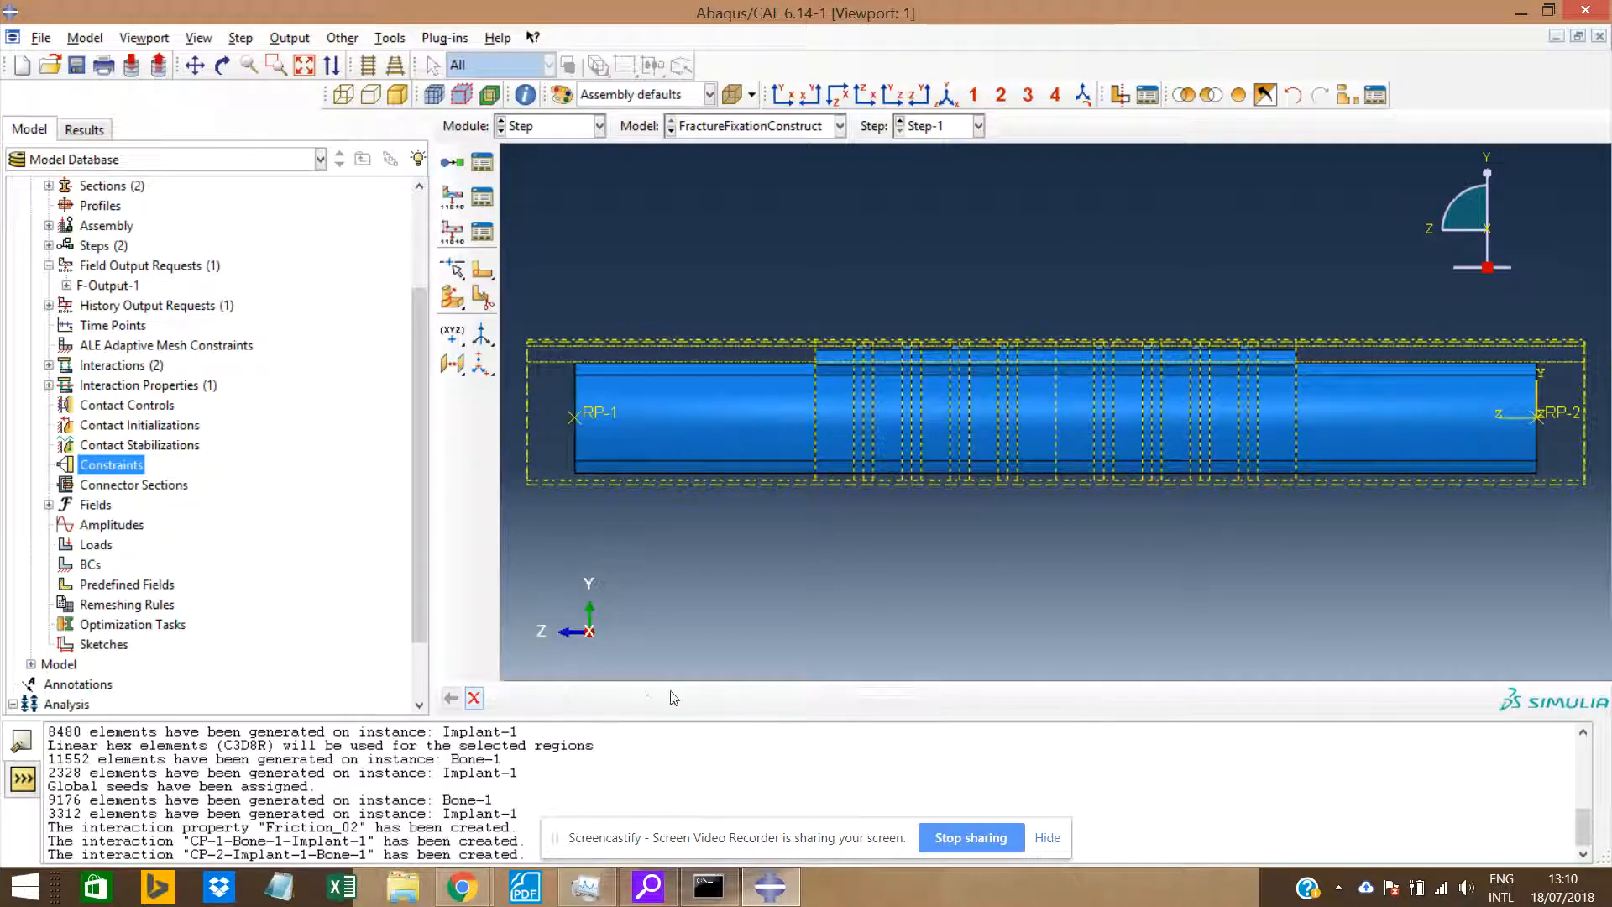
Start a Coupling constraint named Constraint-1 and assign RP-1, at the bone's +Z end, as its control point.
right_click(94, 470)
left_click(144, 484)
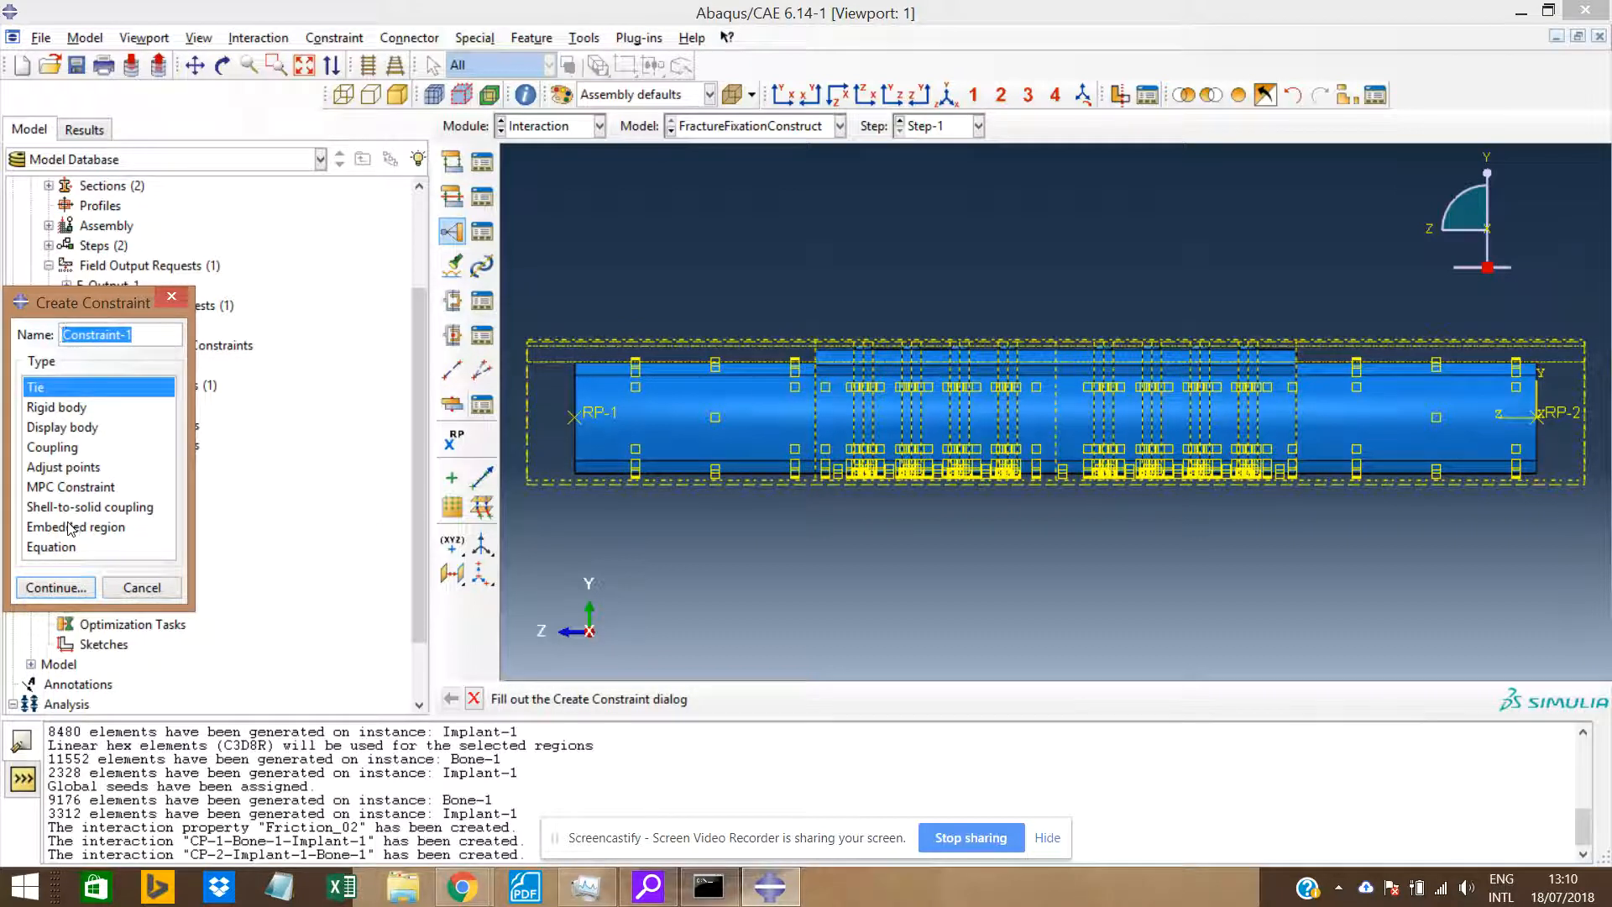
left_click(57, 448)
left_click(55, 587)
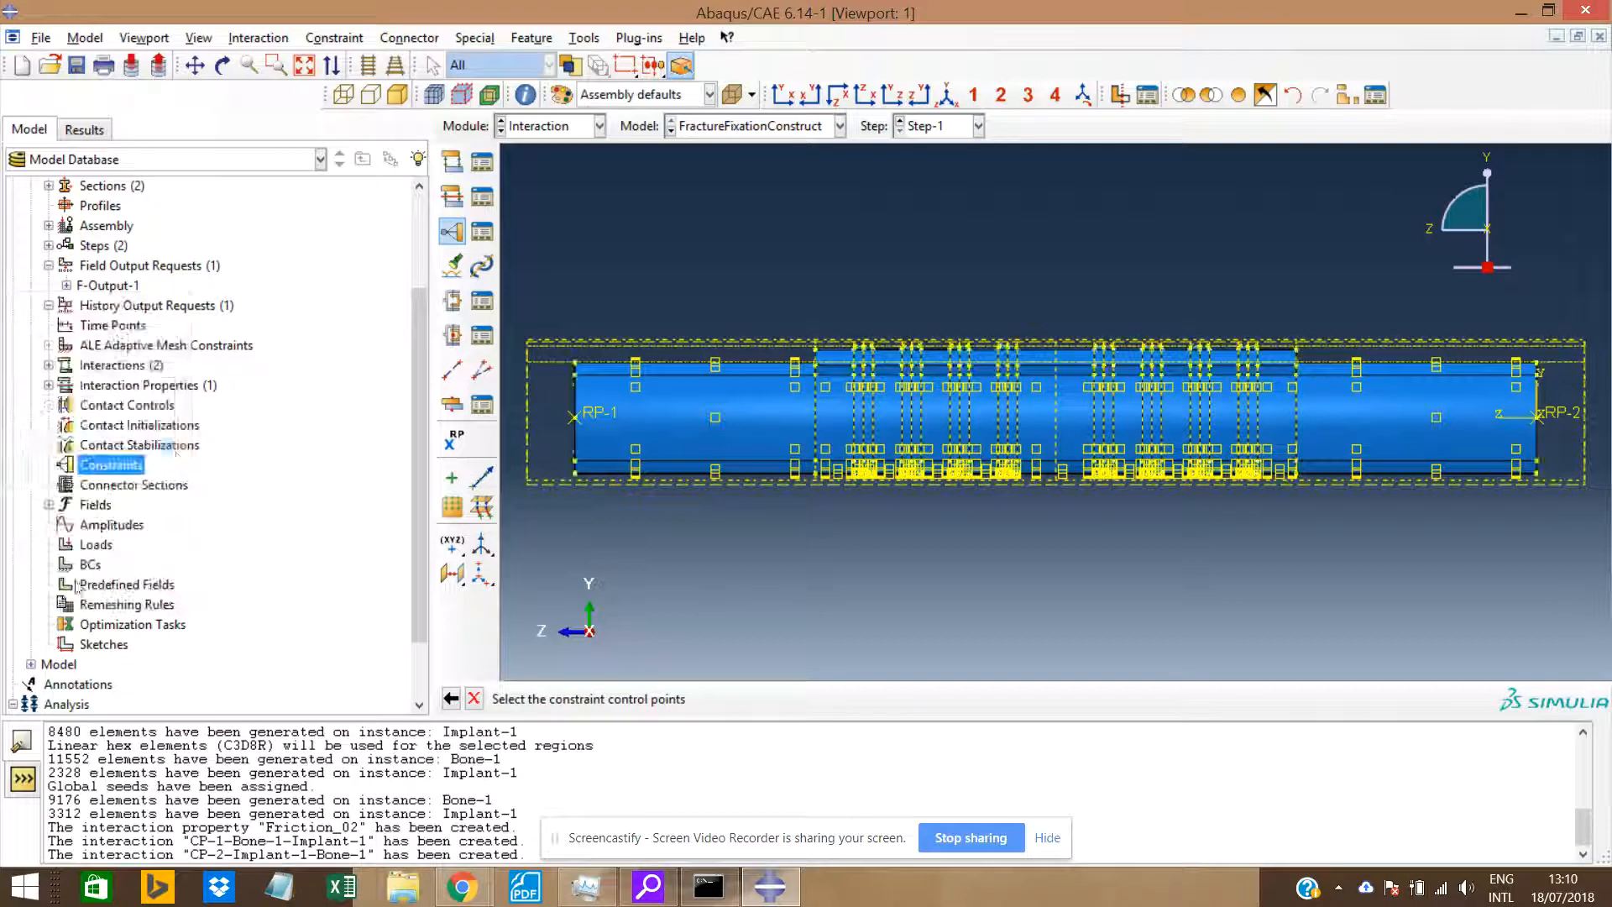
left_click(780, 100)
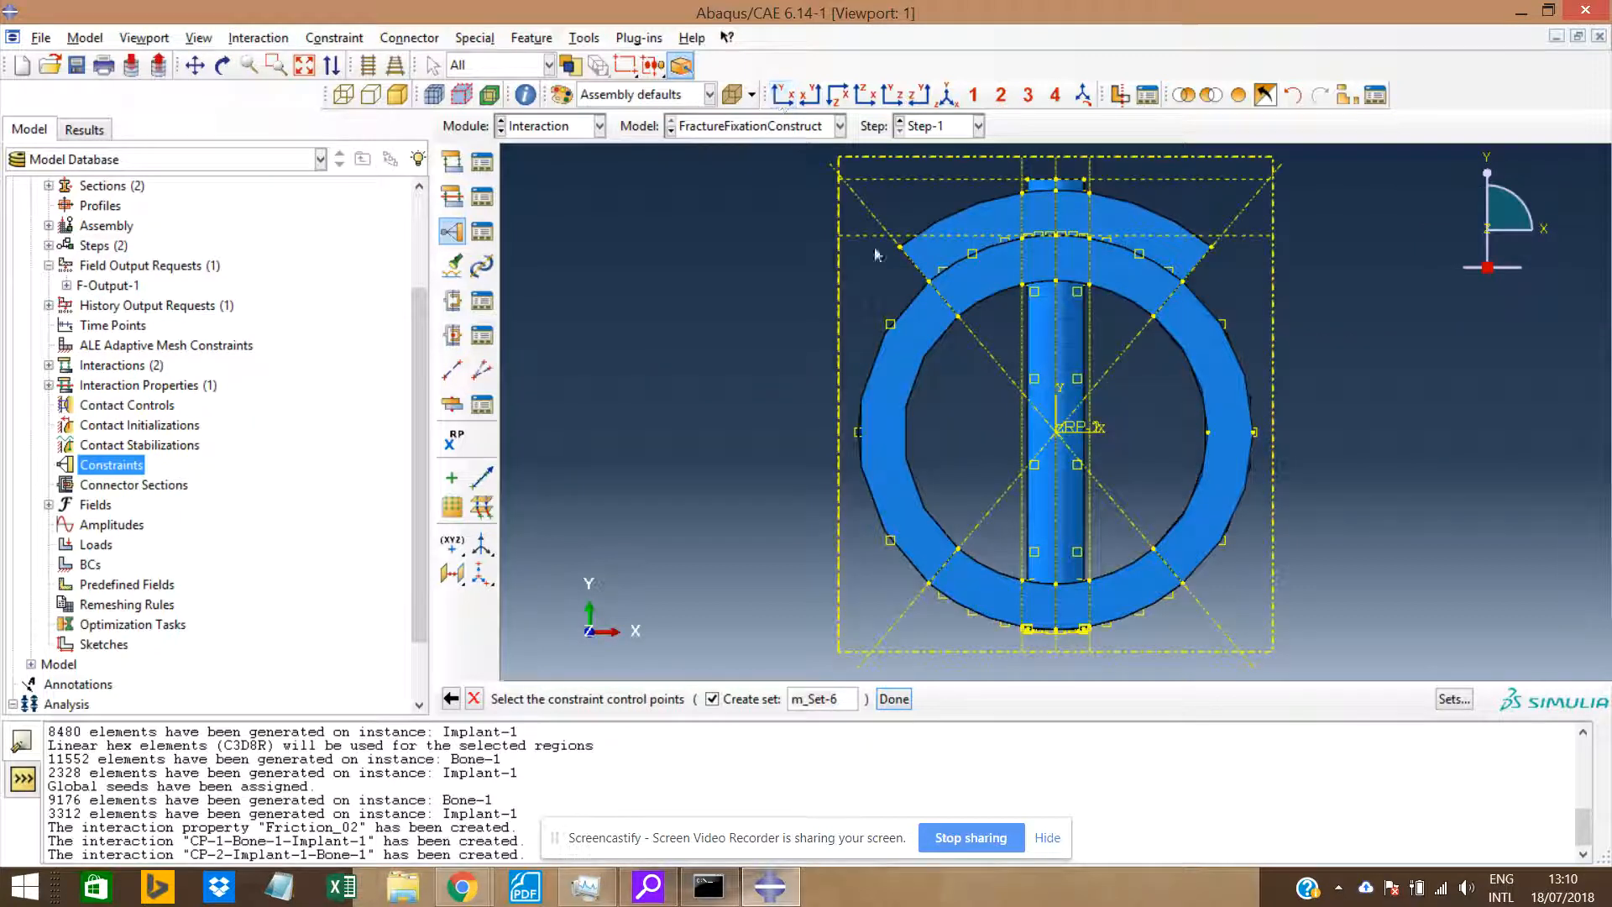
left_click(1060, 435)
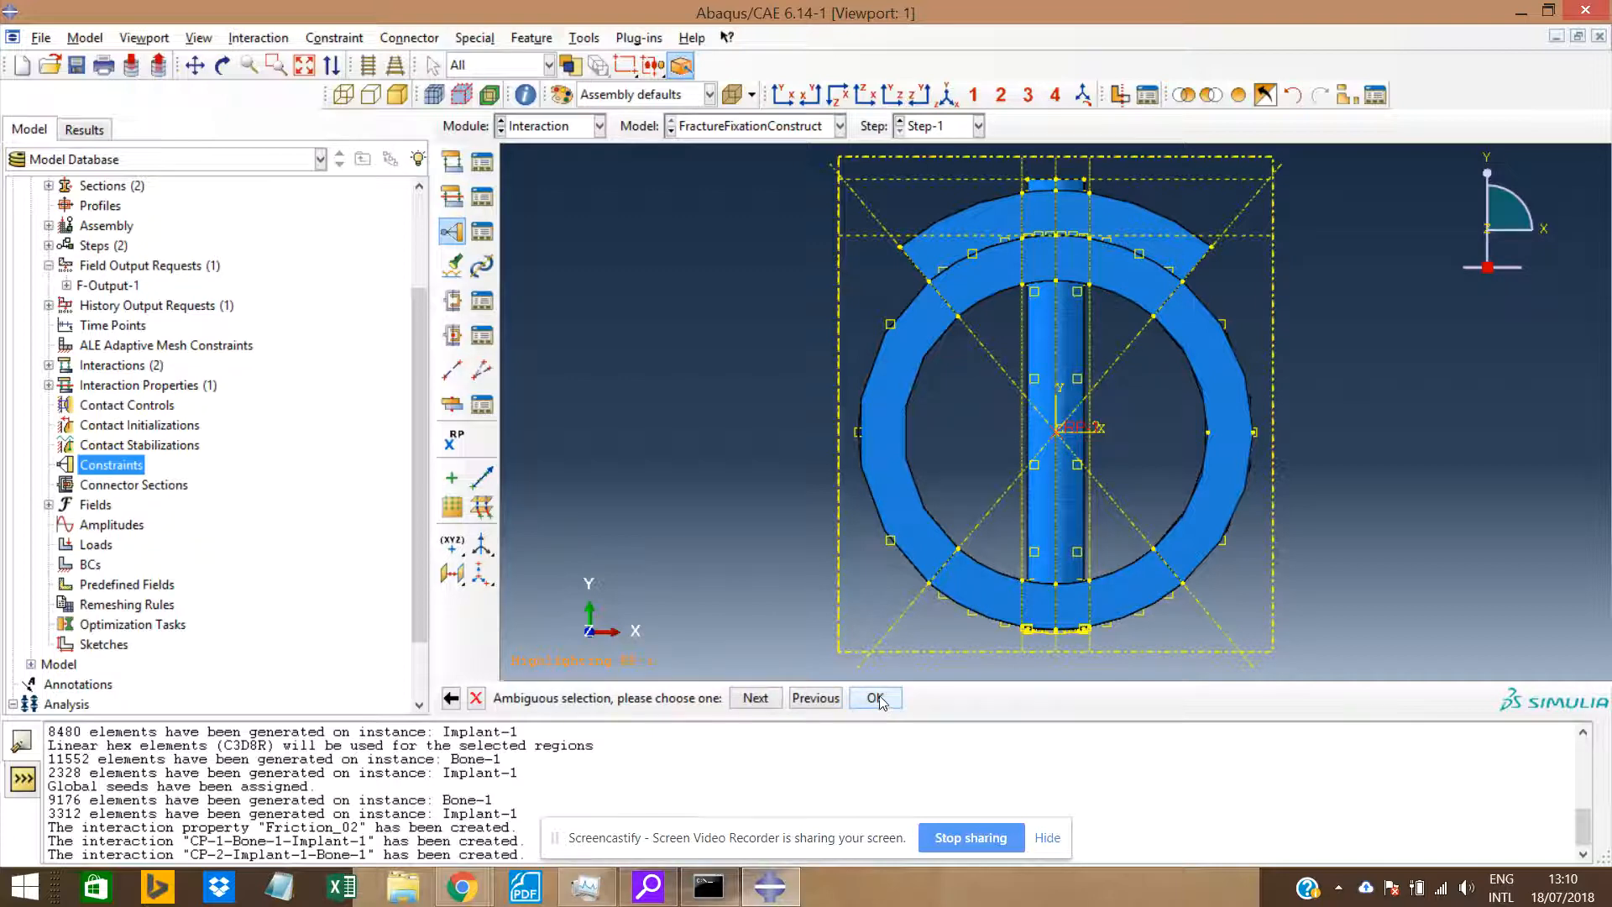
left_click_drag(1035, 589, 914, 539, "ctrl+alt")
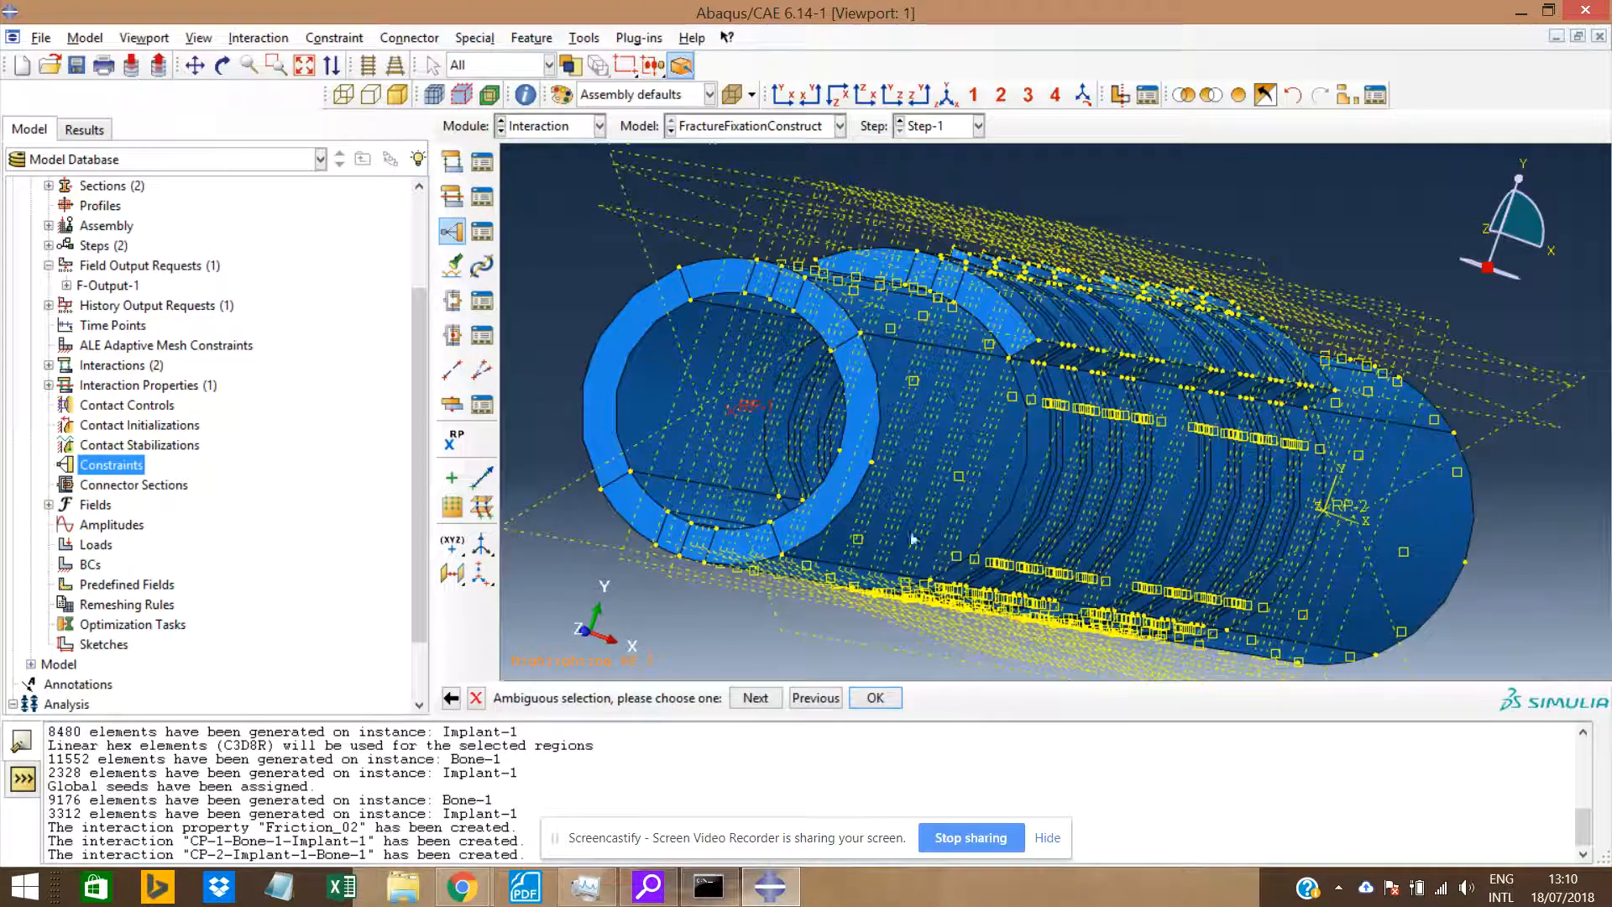
left_click(878, 699)
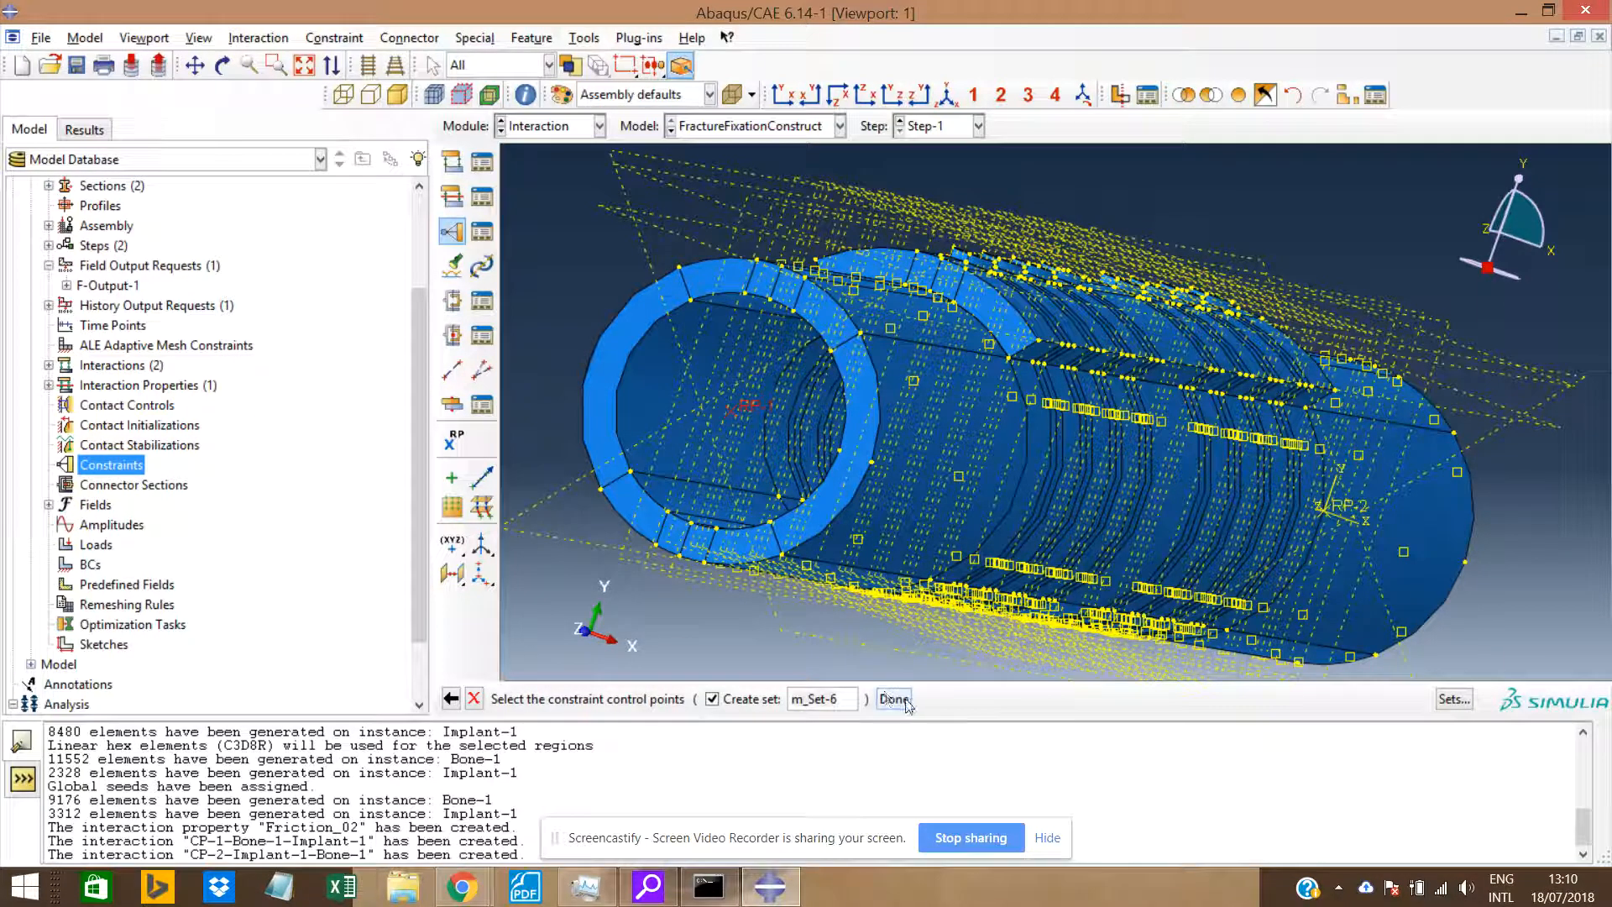
left_click(904, 702)
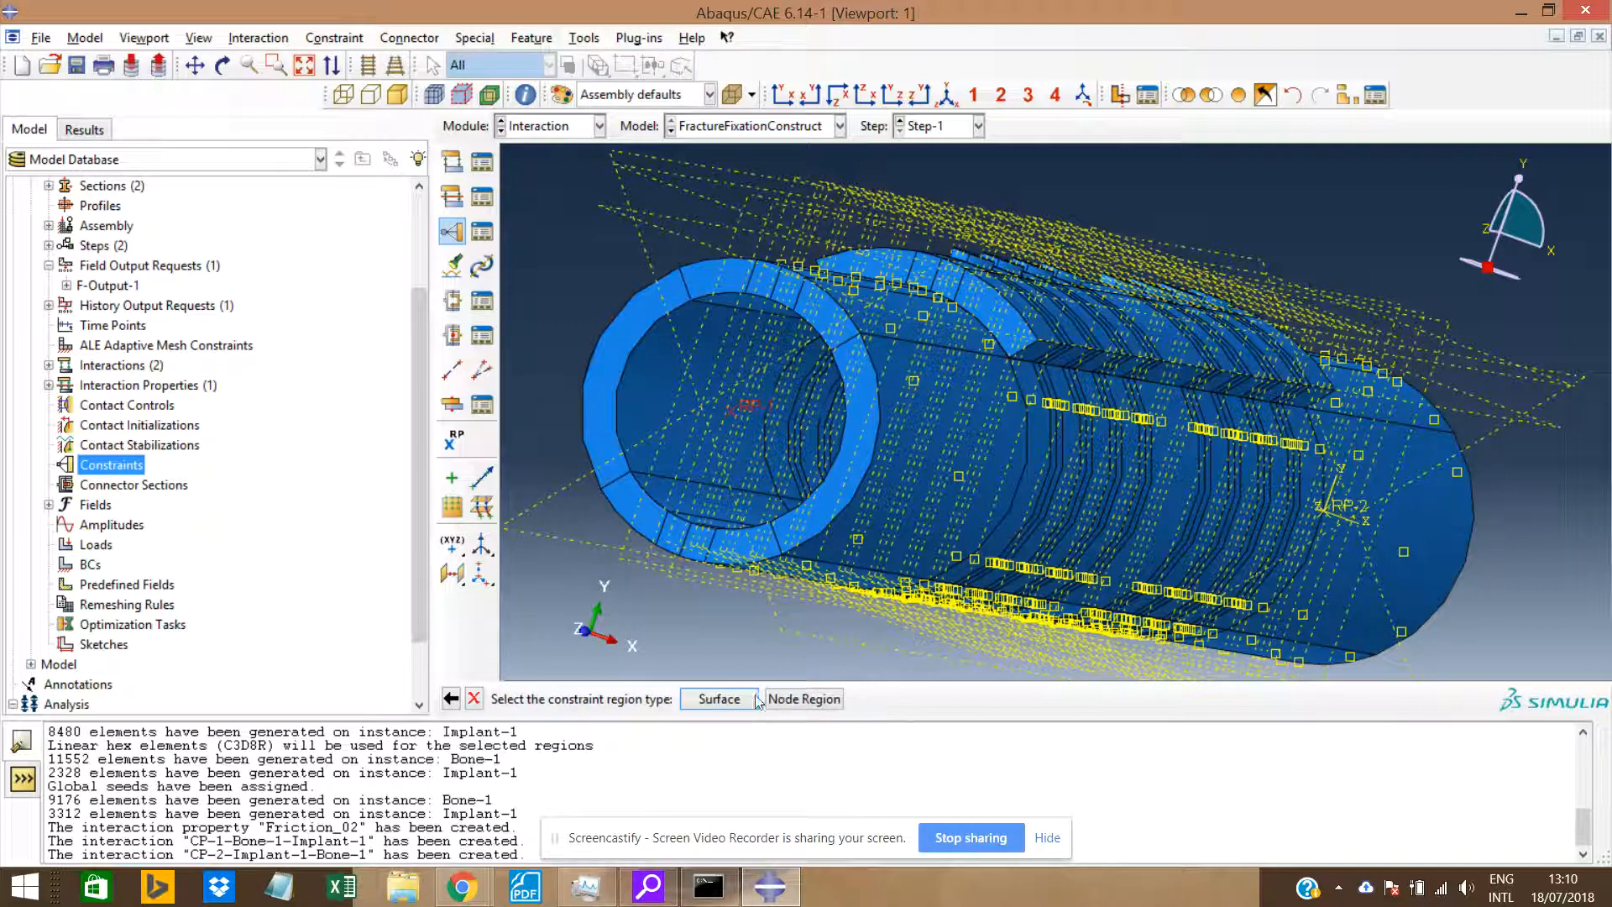
Define the Constraint-1 coupling surface by picking every segment of the ring-shaped bone end face around RP-1.
left_click(718, 699)
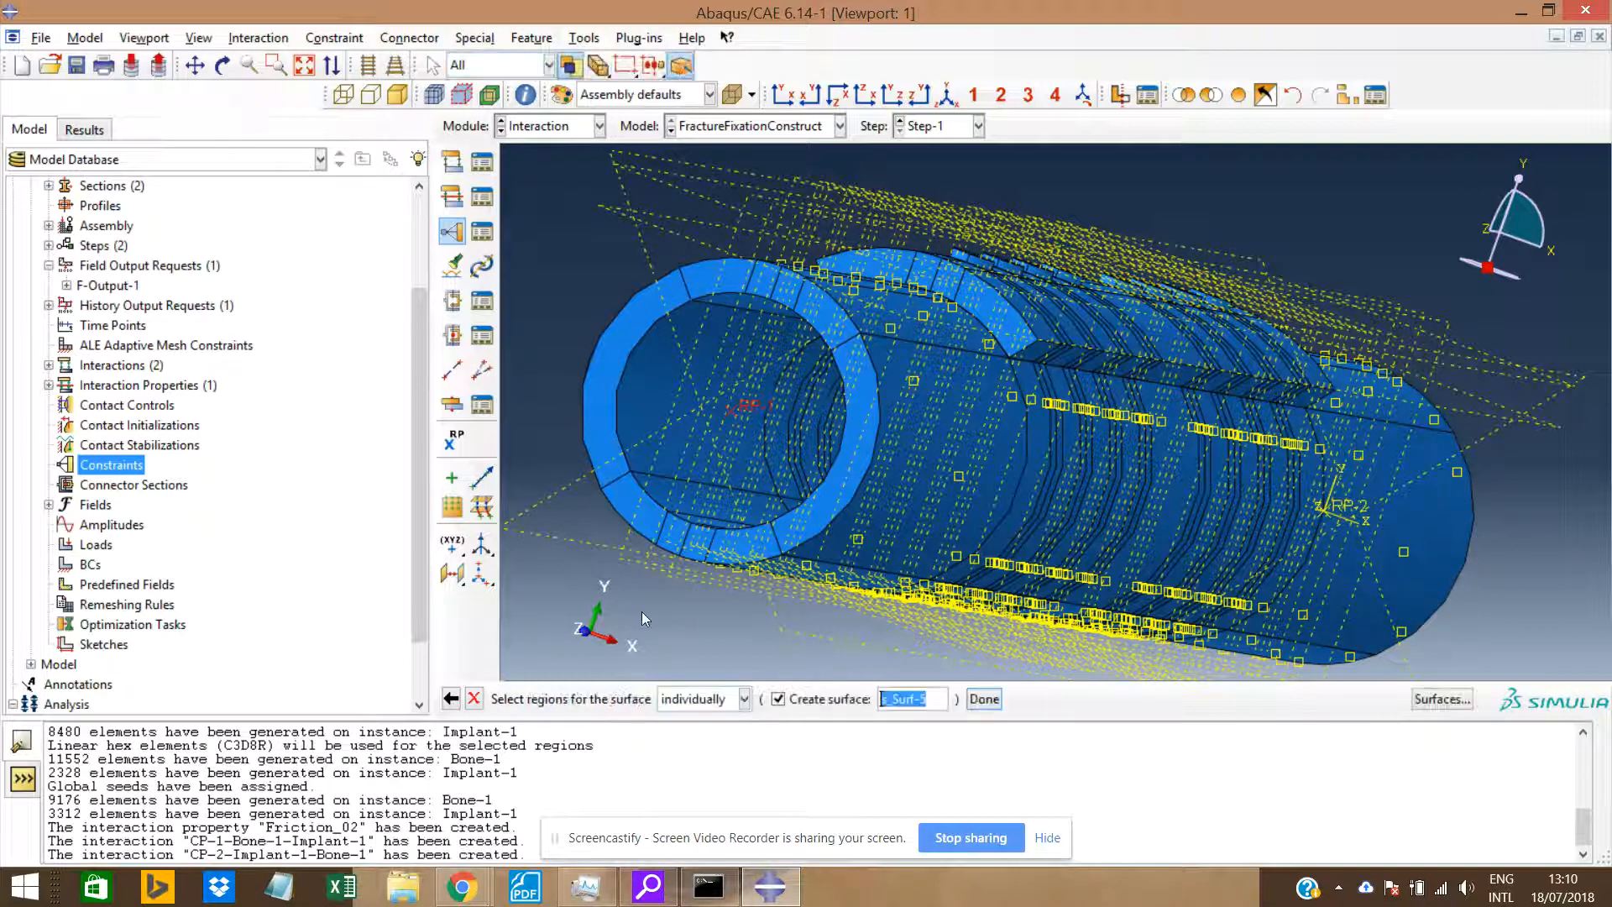
left_click(630, 339)
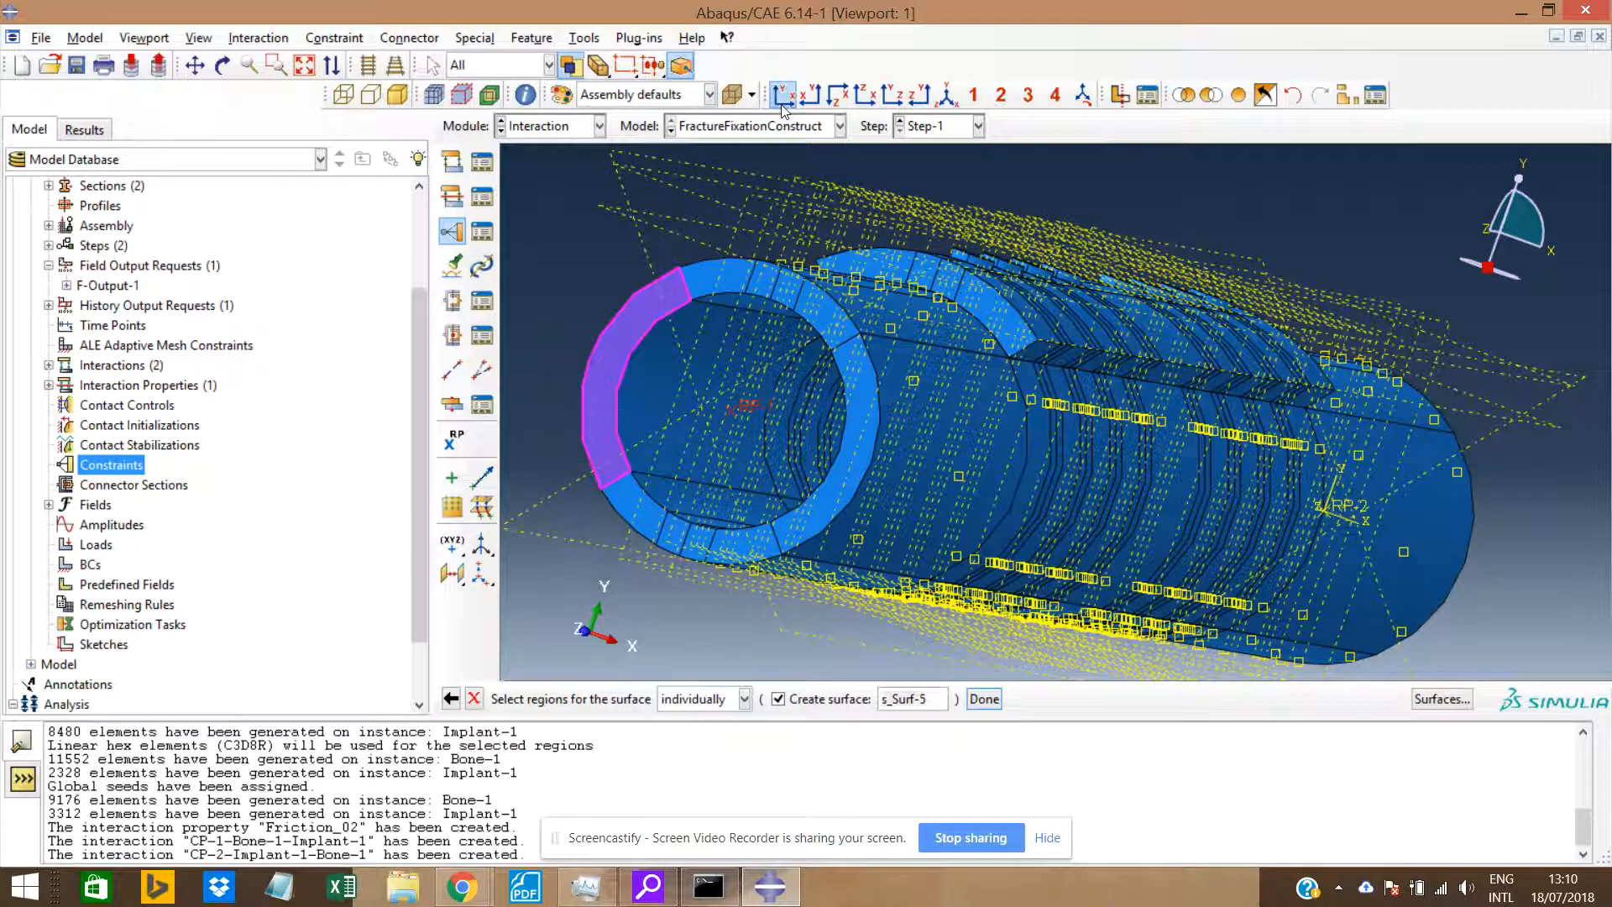
left_click(784, 94)
left_click(998, 264, "shift")
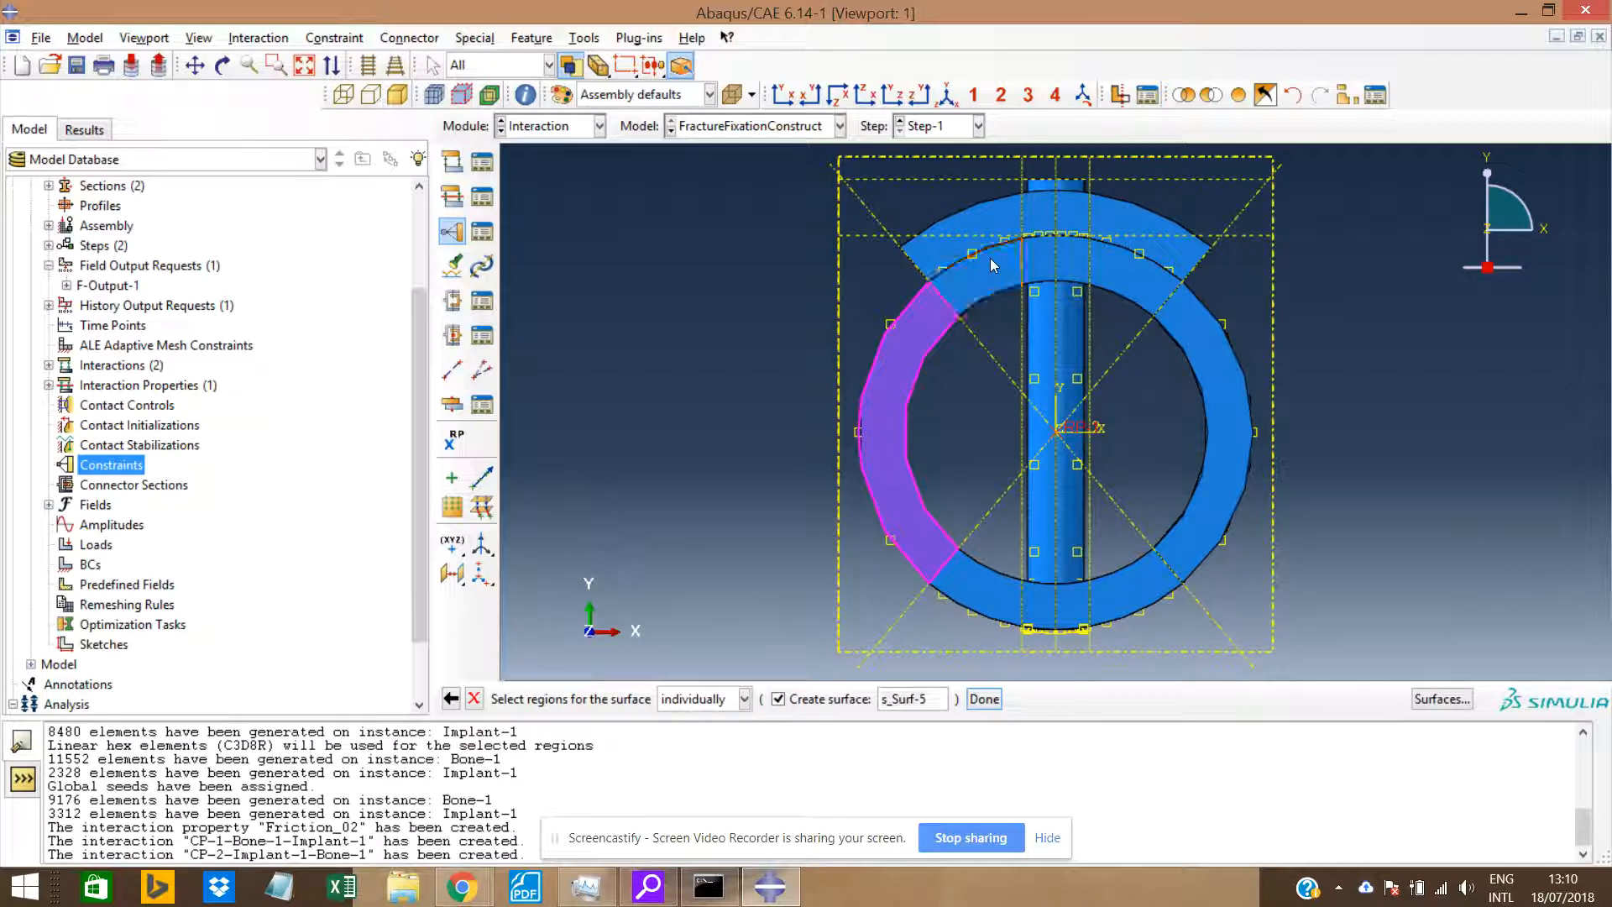
left_click(1082, 263, "shift")
left_click(1048, 265, "shift")
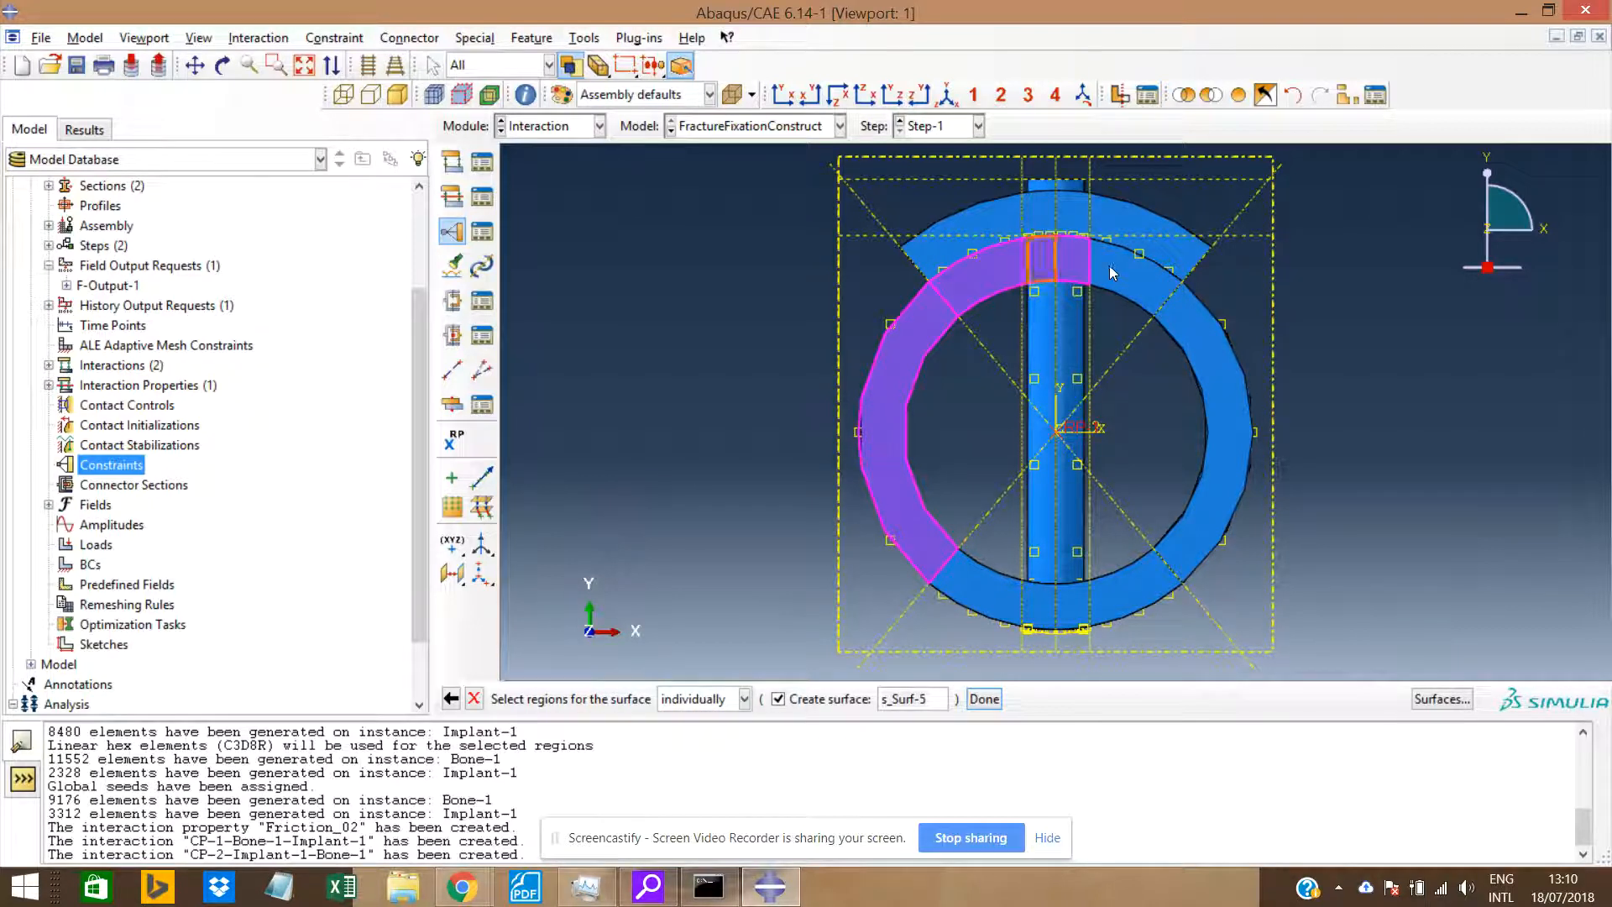
left_click(1188, 550, "shift")
left_click(1136, 593, "shift")
left_click(1075, 610, "shift")
left_click(1048, 570, "shift")
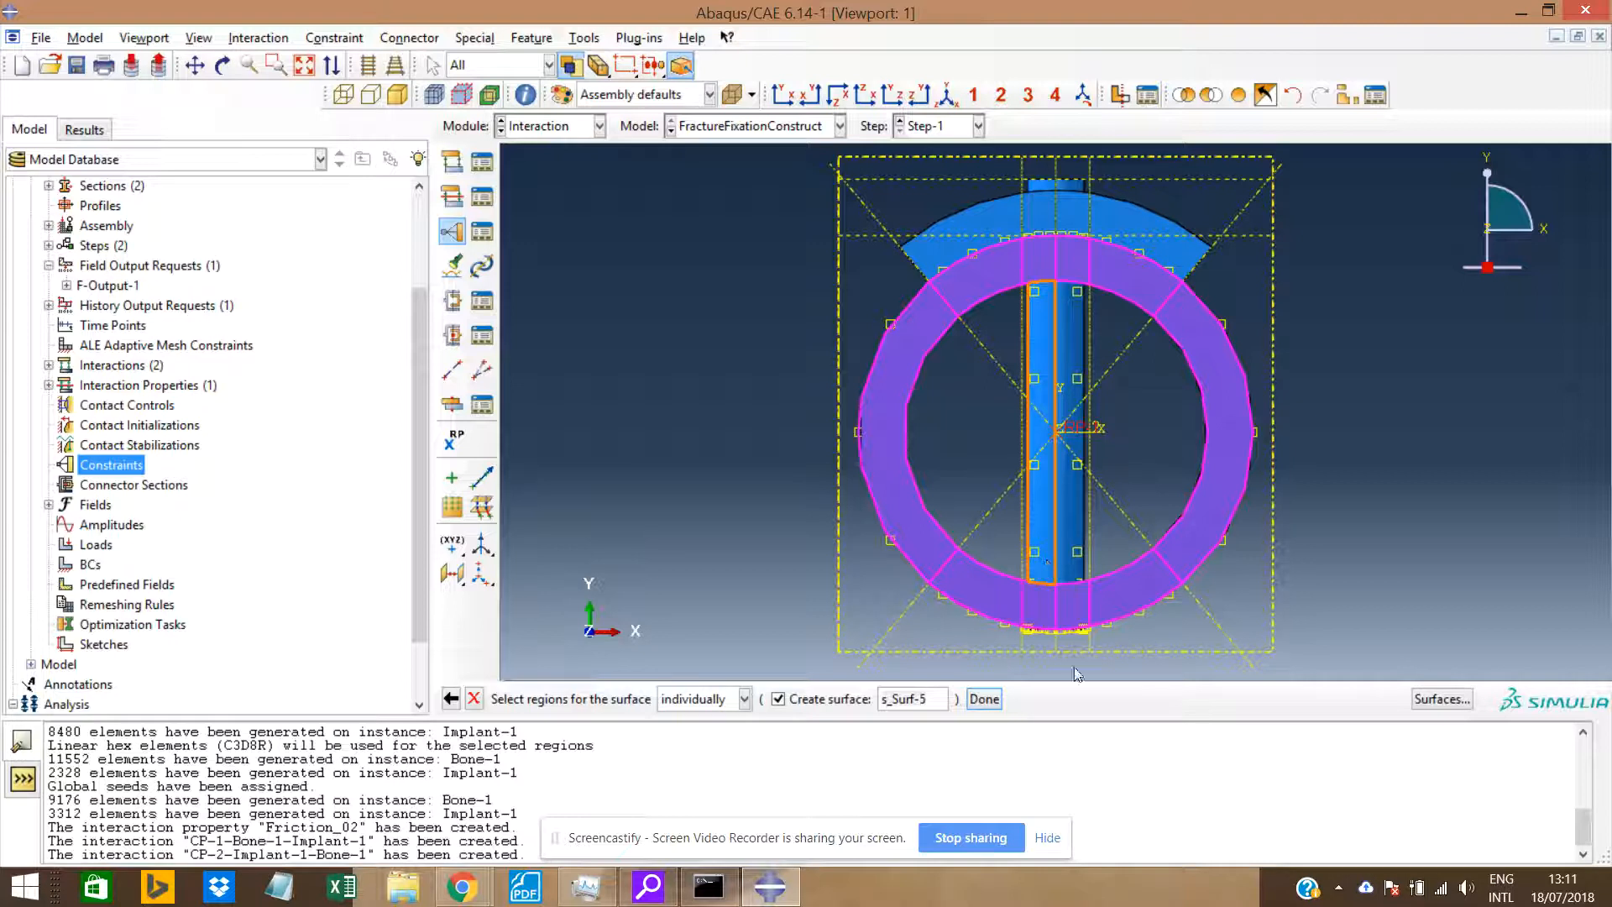
left_click(985, 700)
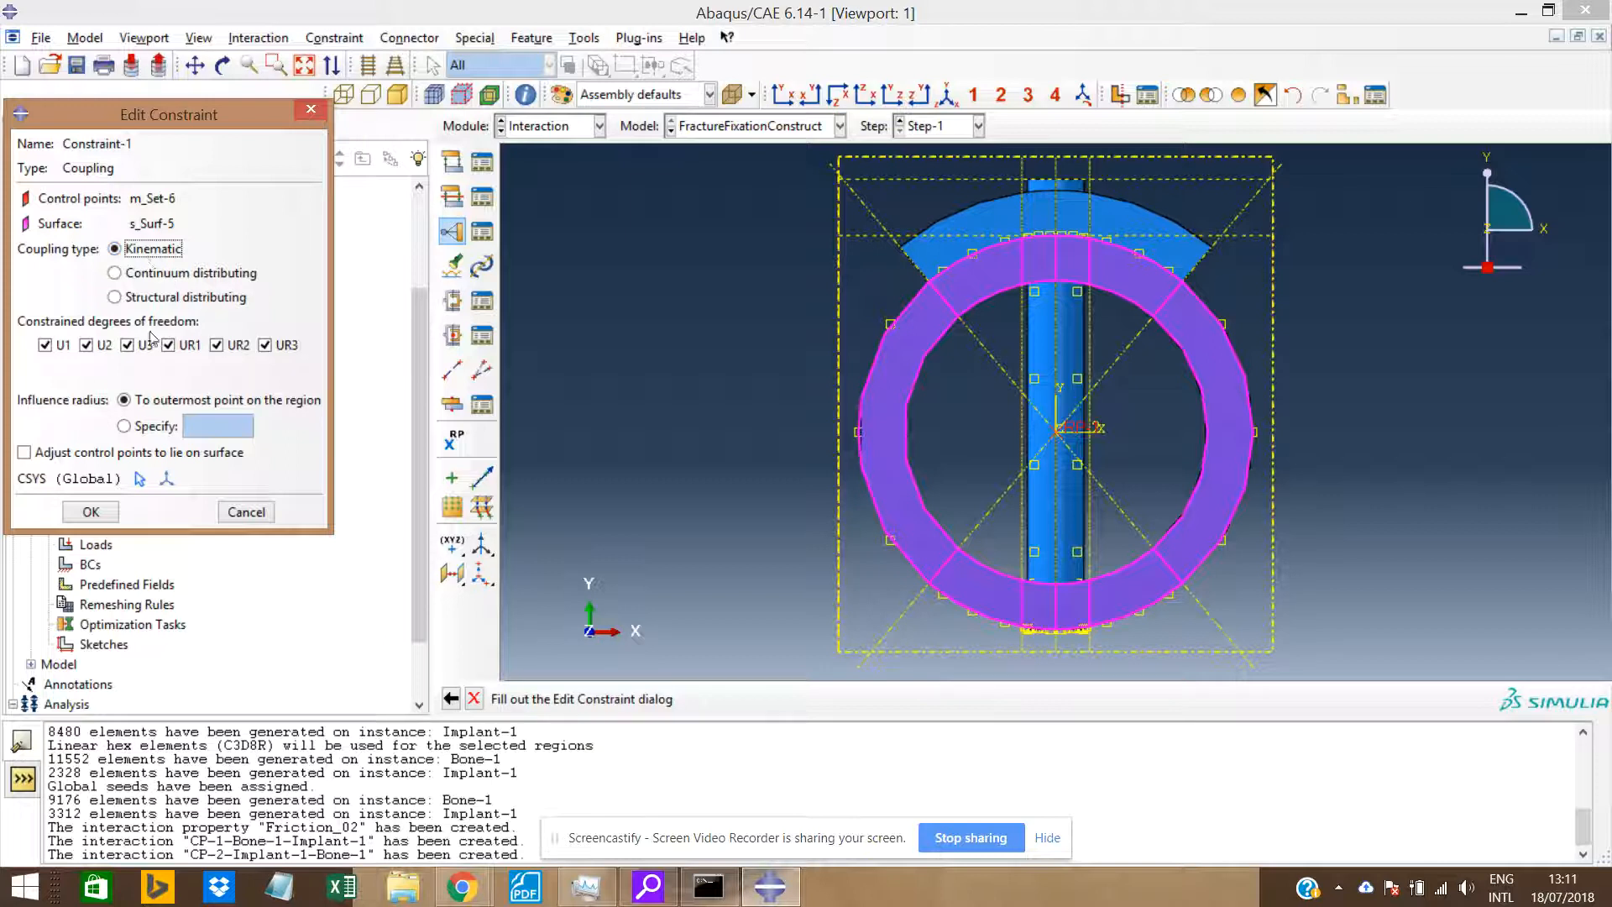
Create Constraint-1 as a kinematic coupling that constrains only U3 and UR1, releasing U1, U2, UR2 and UR3.
left_click(93, 347)
left_click(46, 346)
left_click(216, 346)
left_click(265, 346)
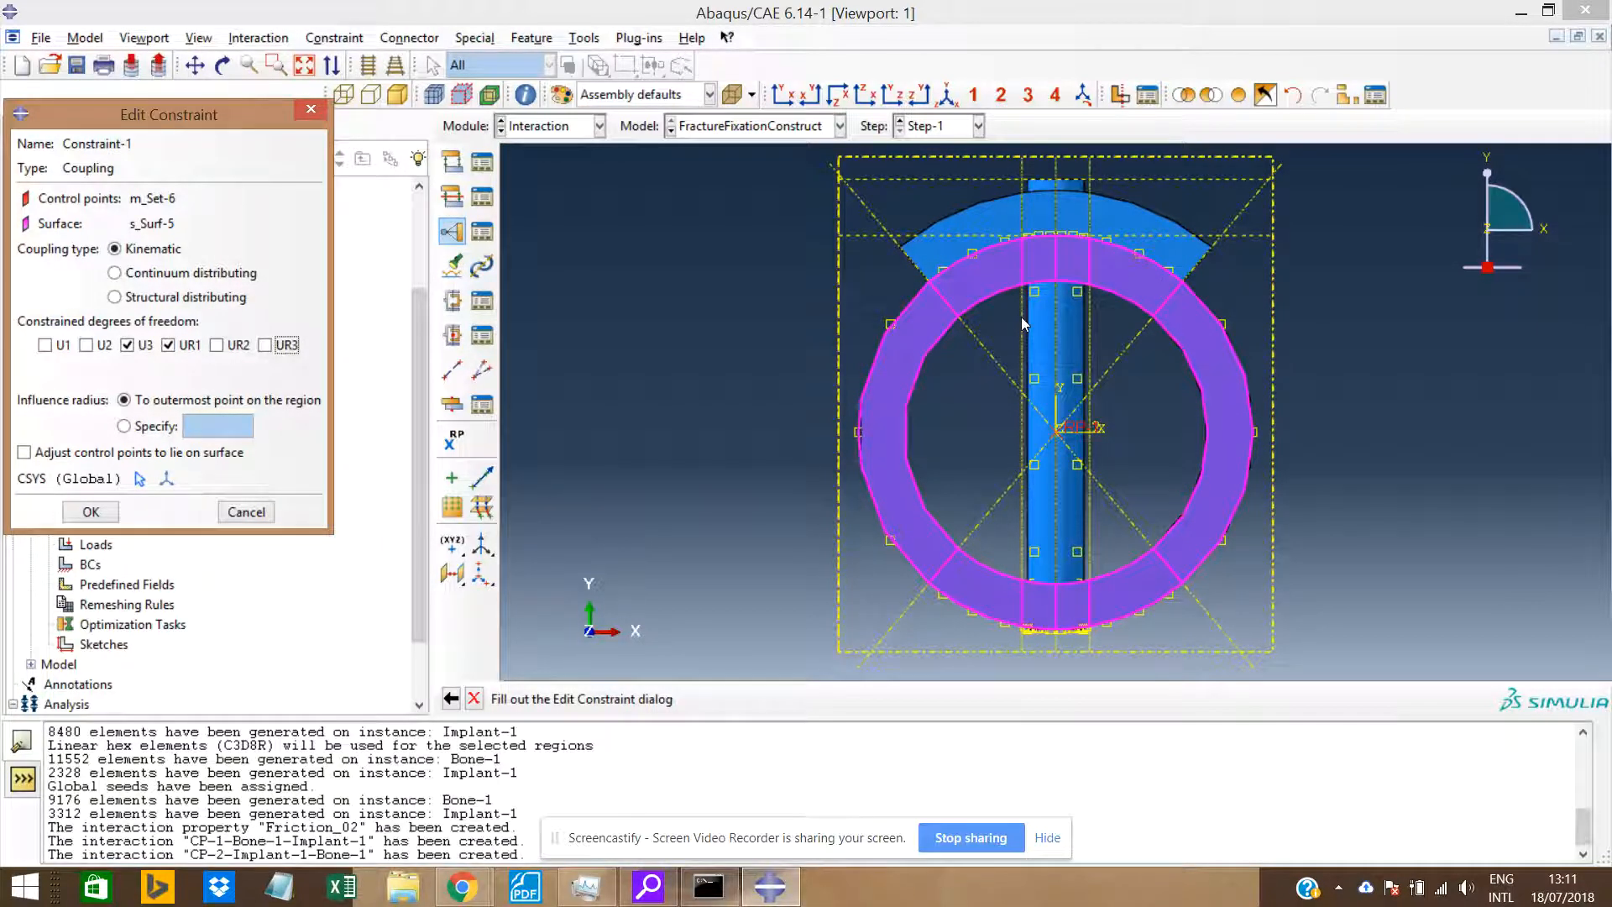
left_click(104, 514)
Start a second Coupling constraint named Constraint-2 and assign RP-2, at the bone's -Z end, as its control point.
scroll(1050, 420, "up", 2)
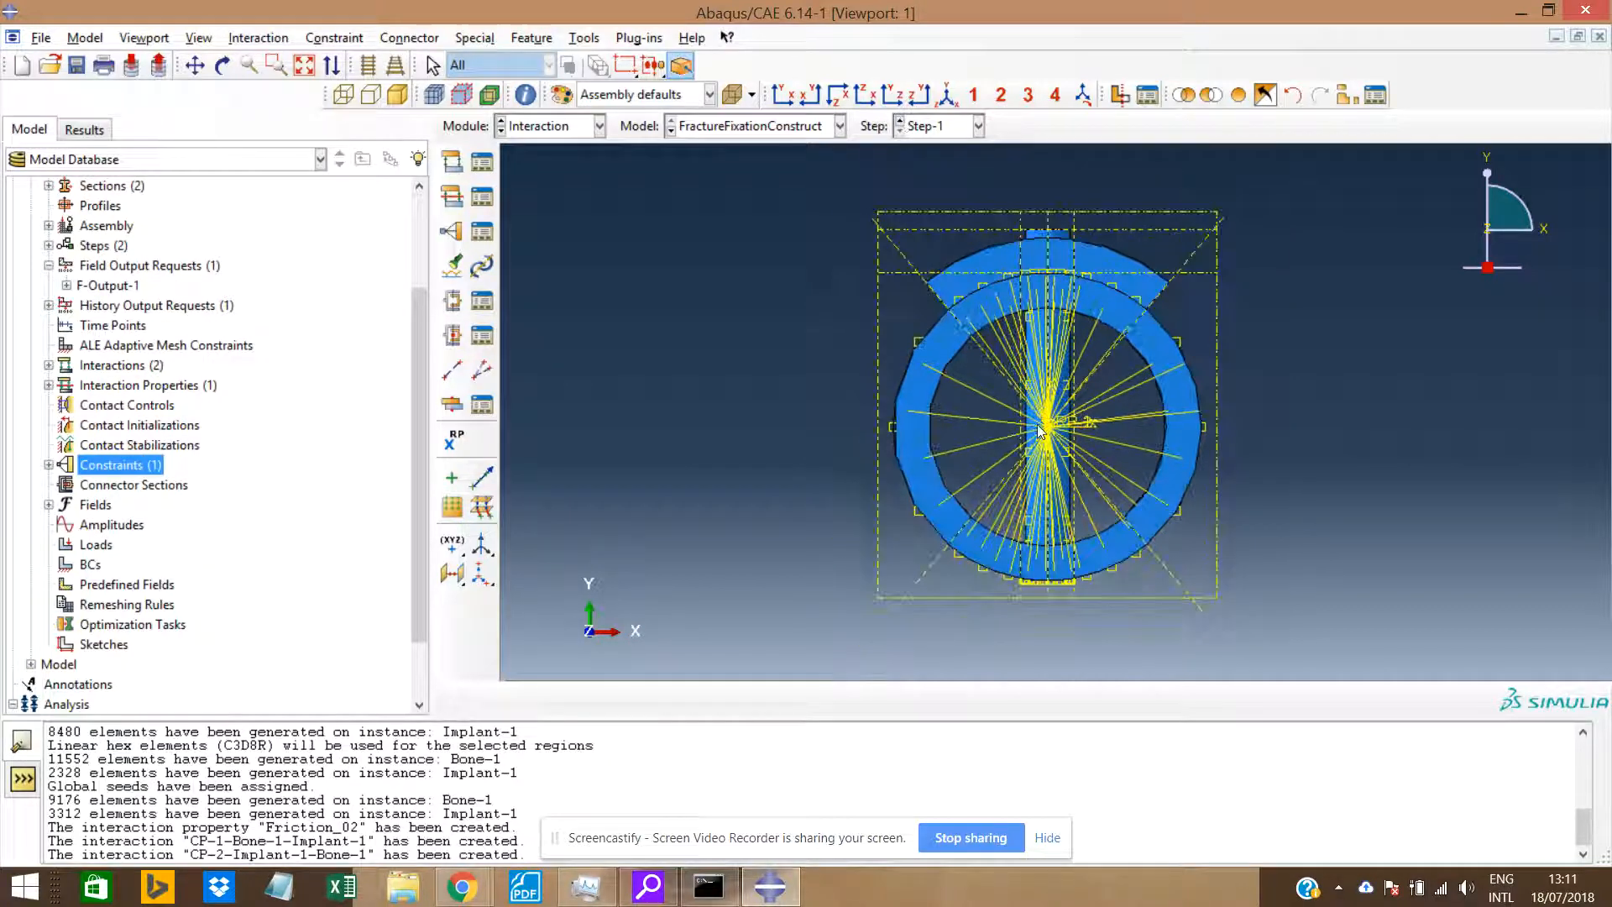
left_click_drag(1095, 452, 896, 461, "ctrl+alt")
scroll(896, 461, "up", 4)
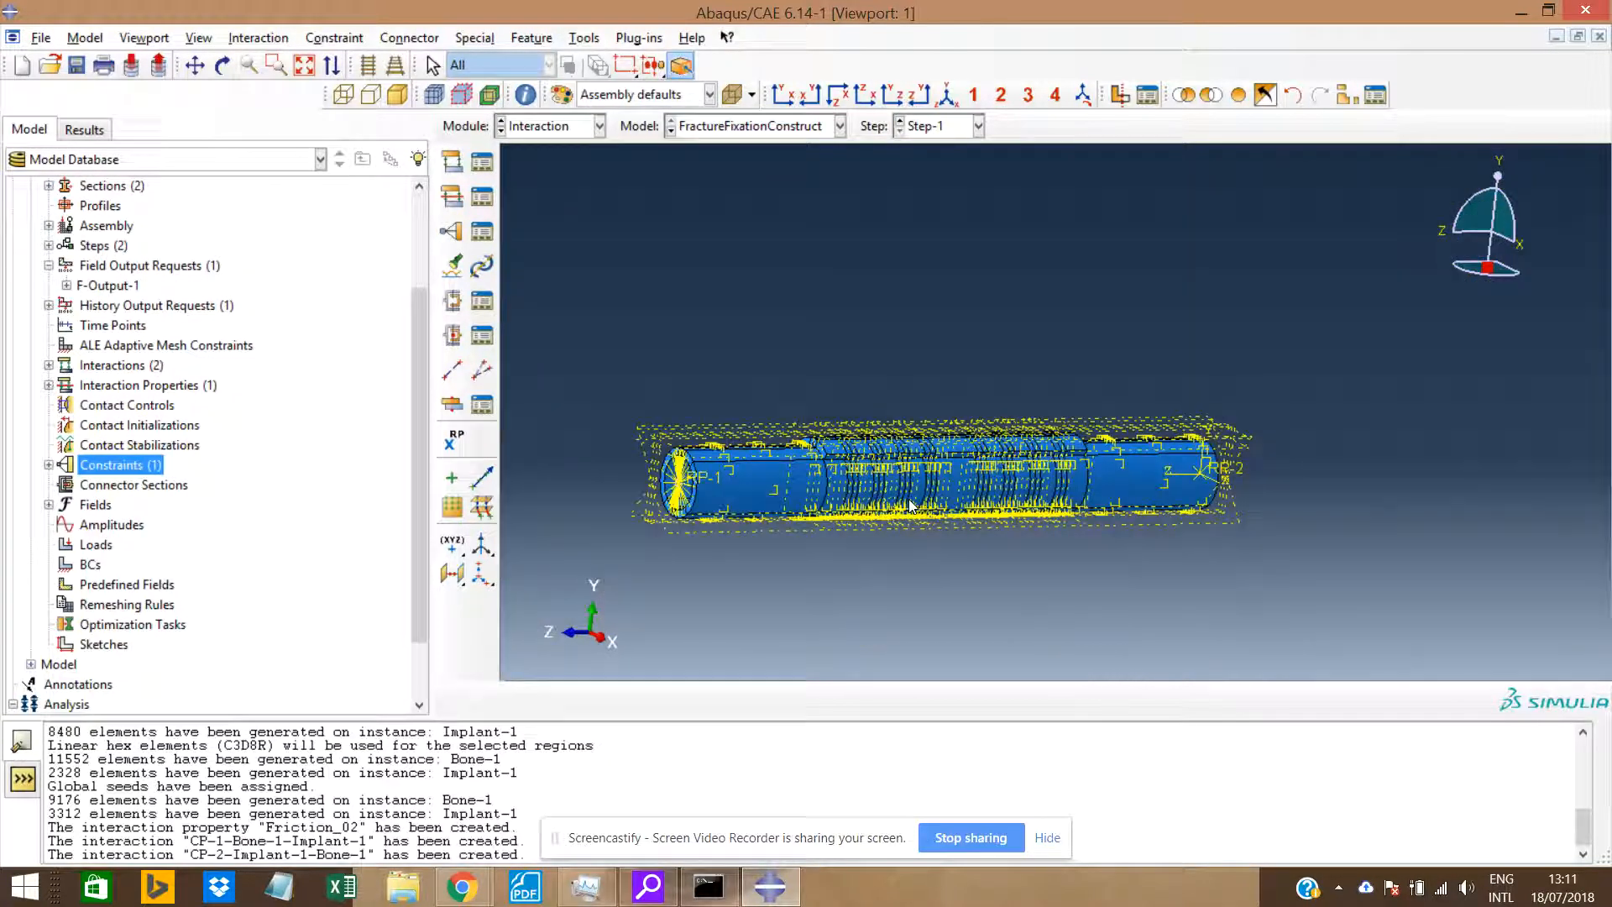
left_click_drag(1050, 446, 967, 407, "ctrl+alt")
scroll(1154, 538, "down", 5)
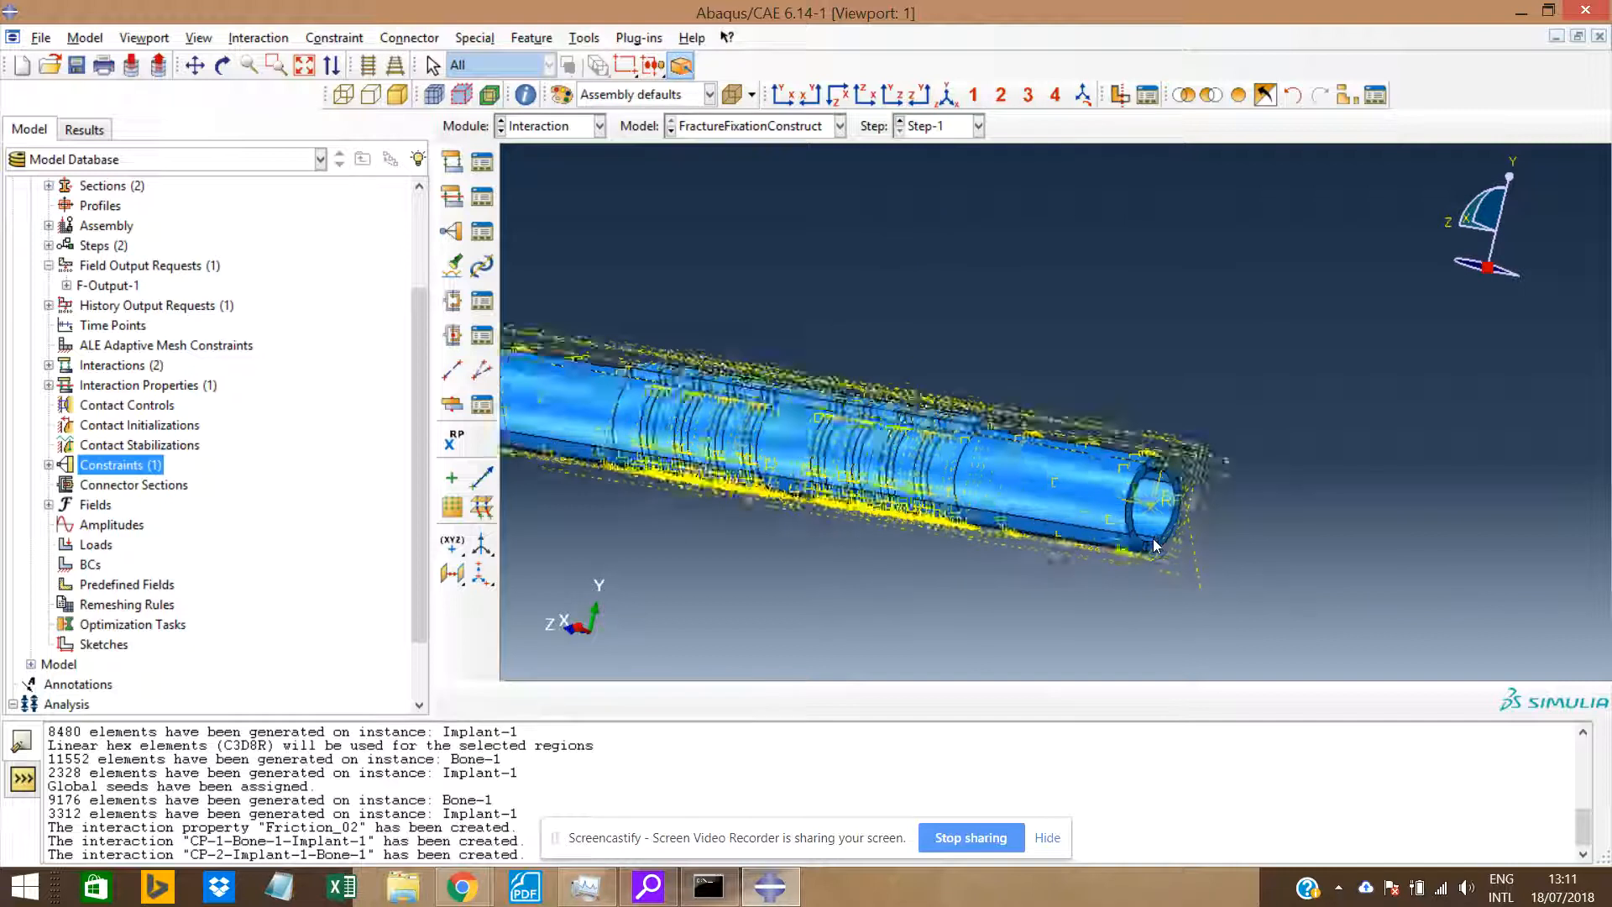
double_click(134, 465)
double_click(166, 466)
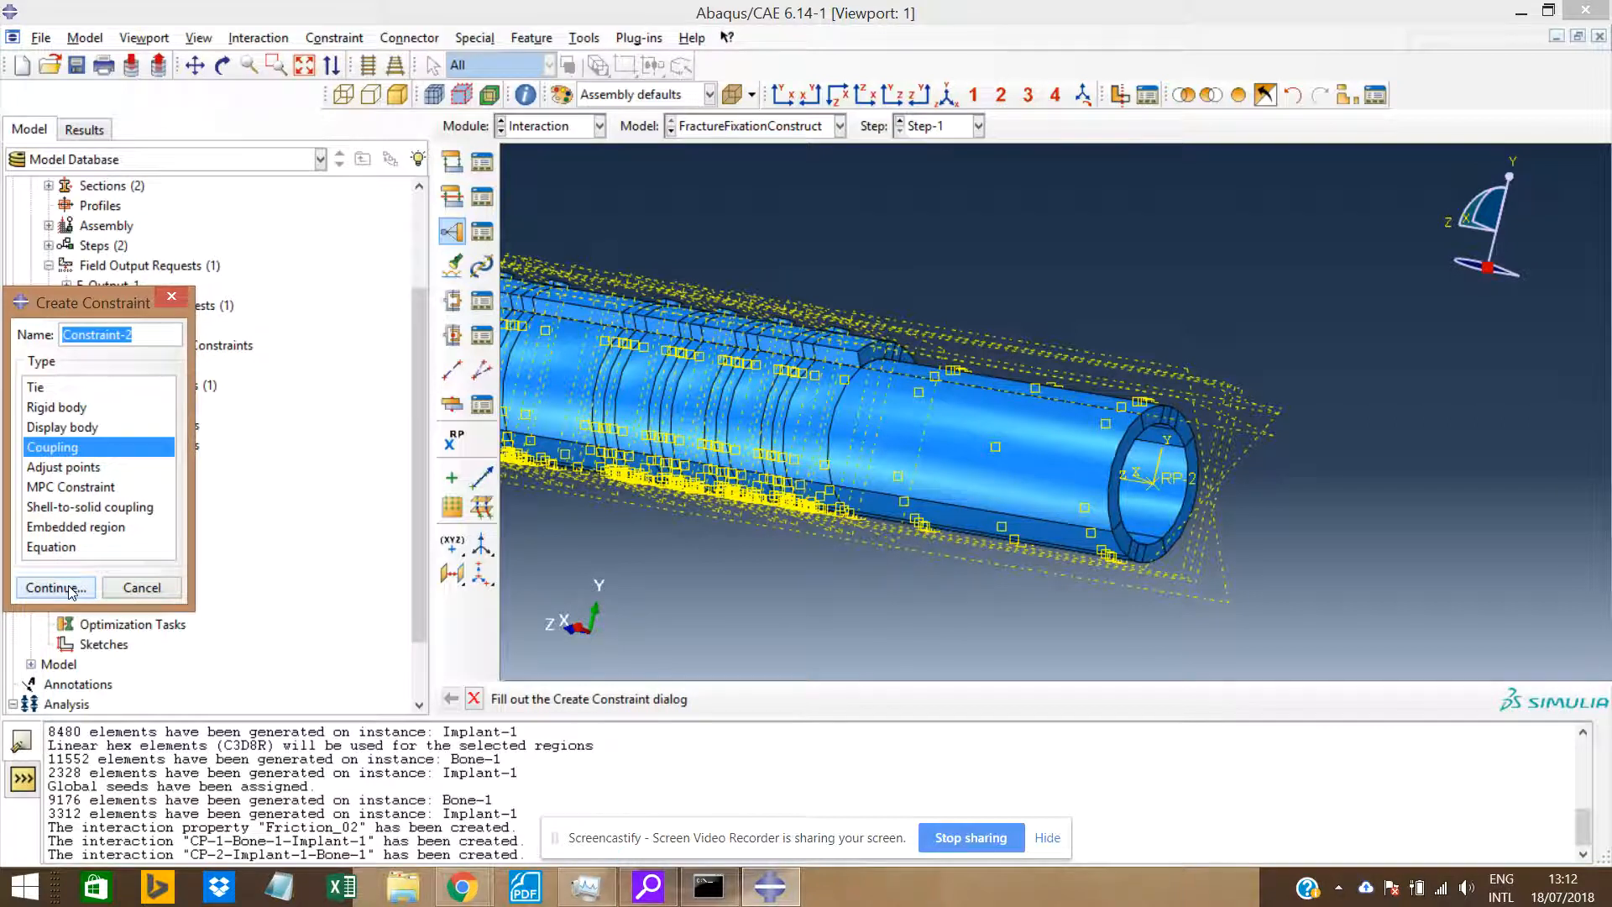
left_click(55, 587)
left_click(1157, 490)
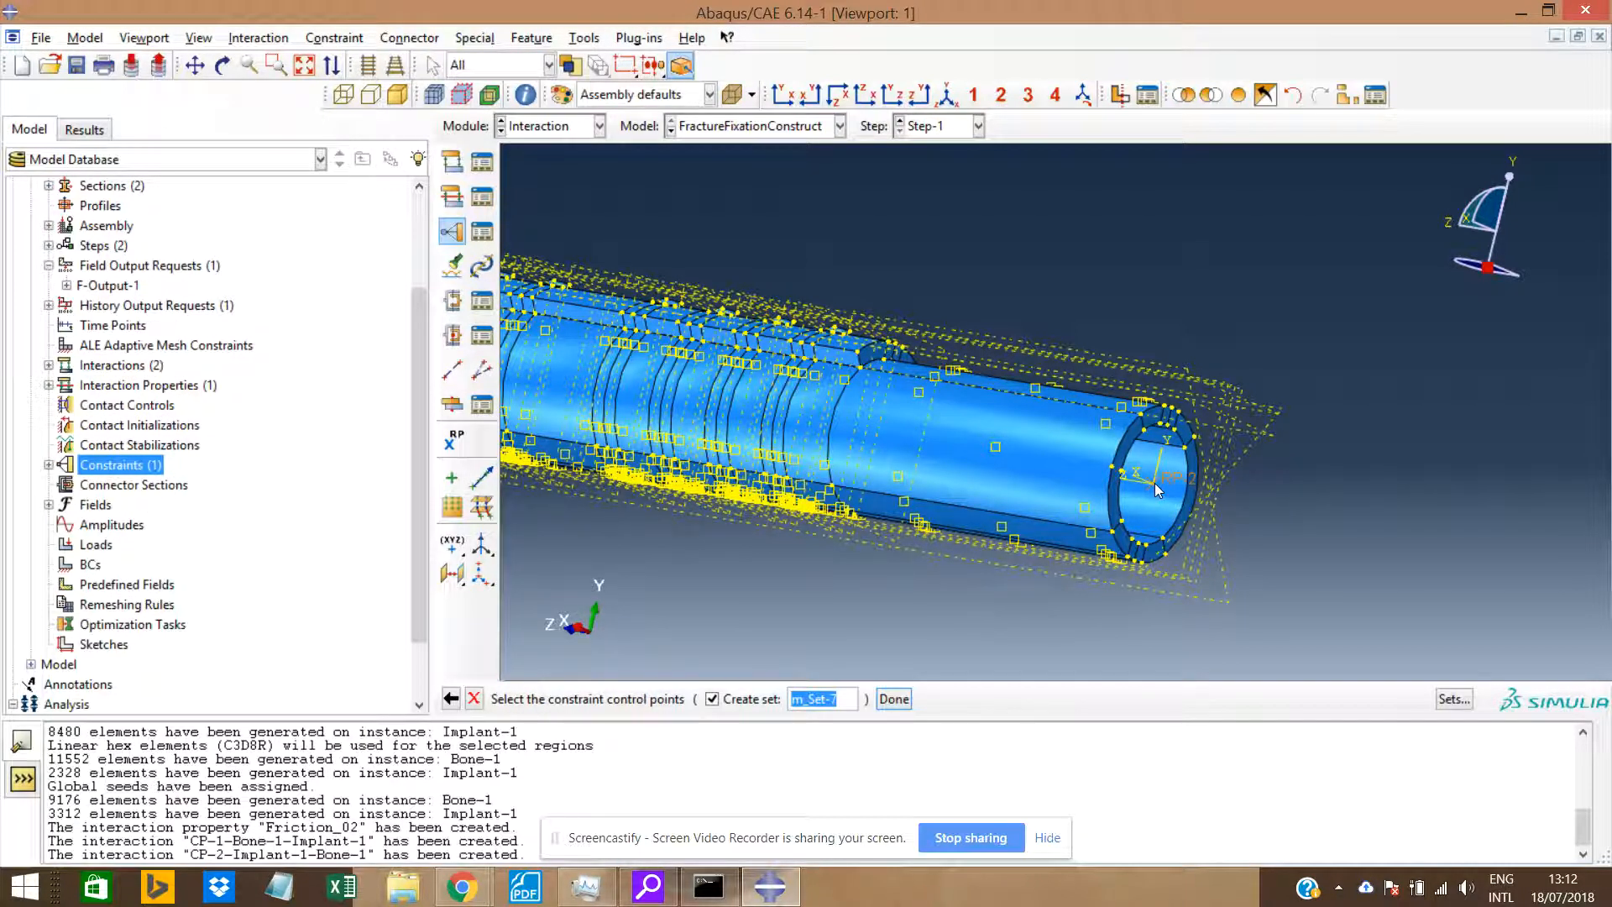
left_click(895, 702)
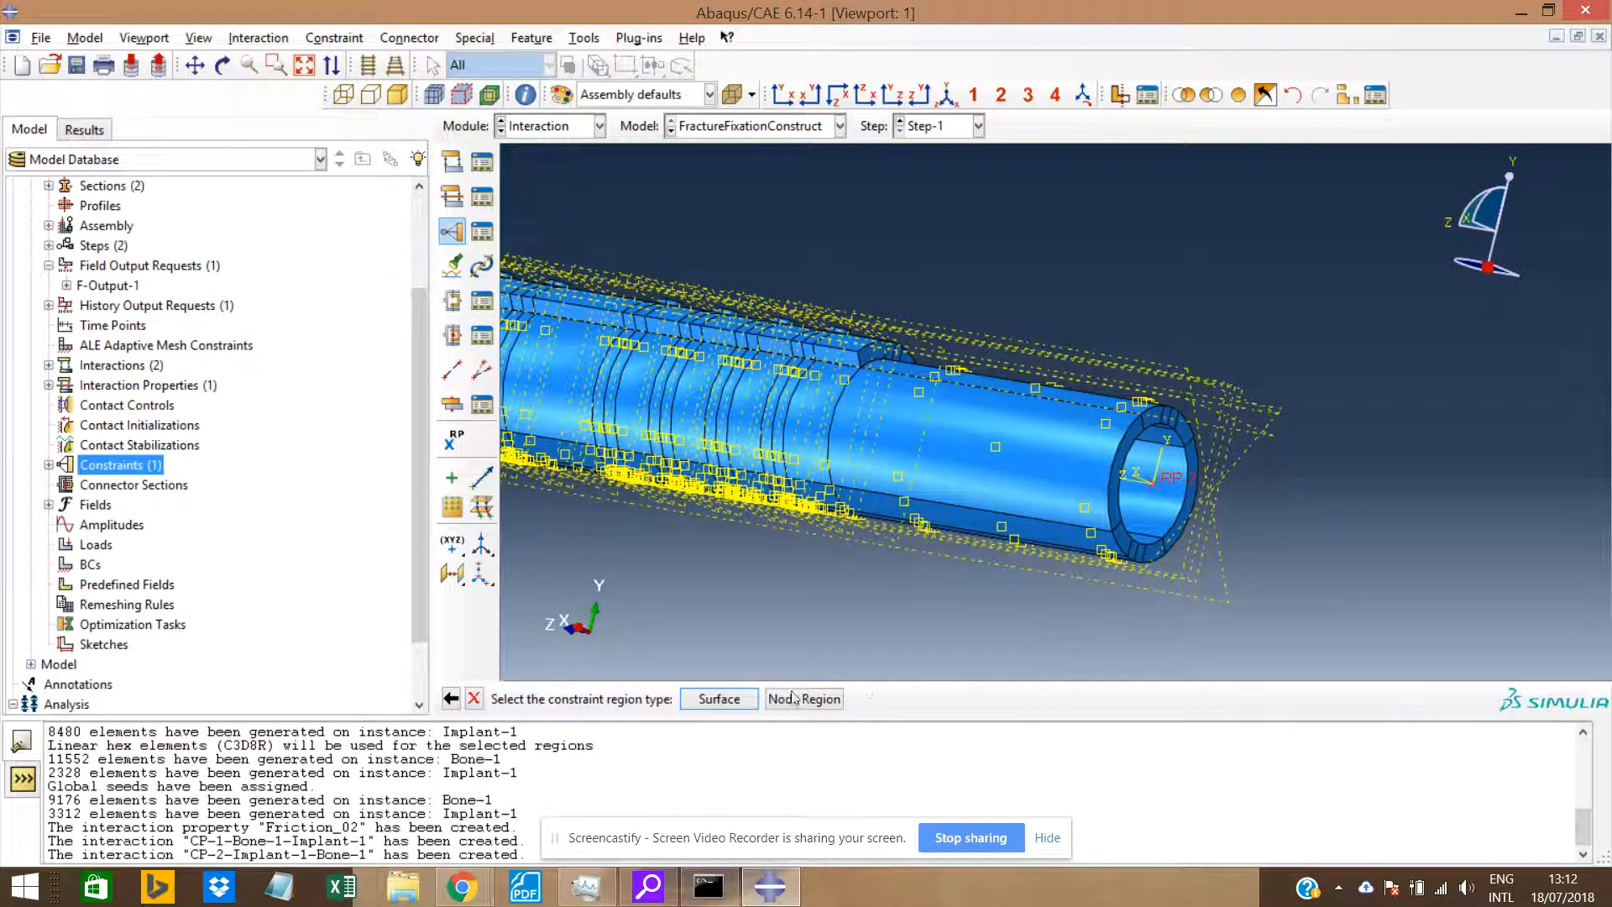
Define the Constraint-2 coupling surface by picking every segment of the ring-shaped bone end face around RP-2.
left_click(720, 701)
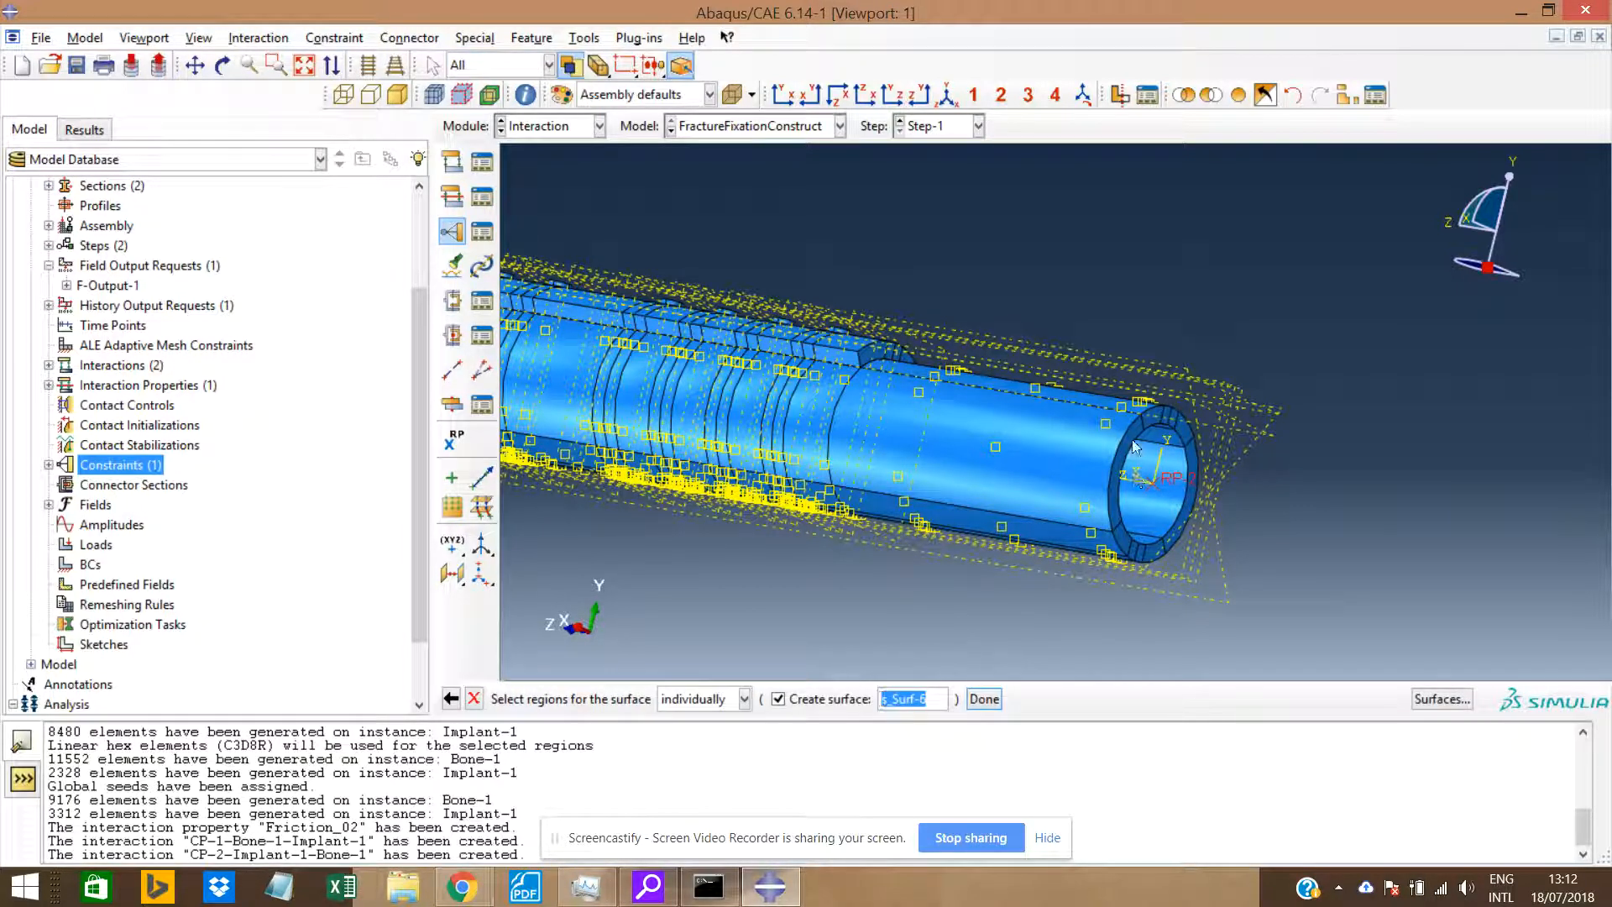
left_click(916, 100)
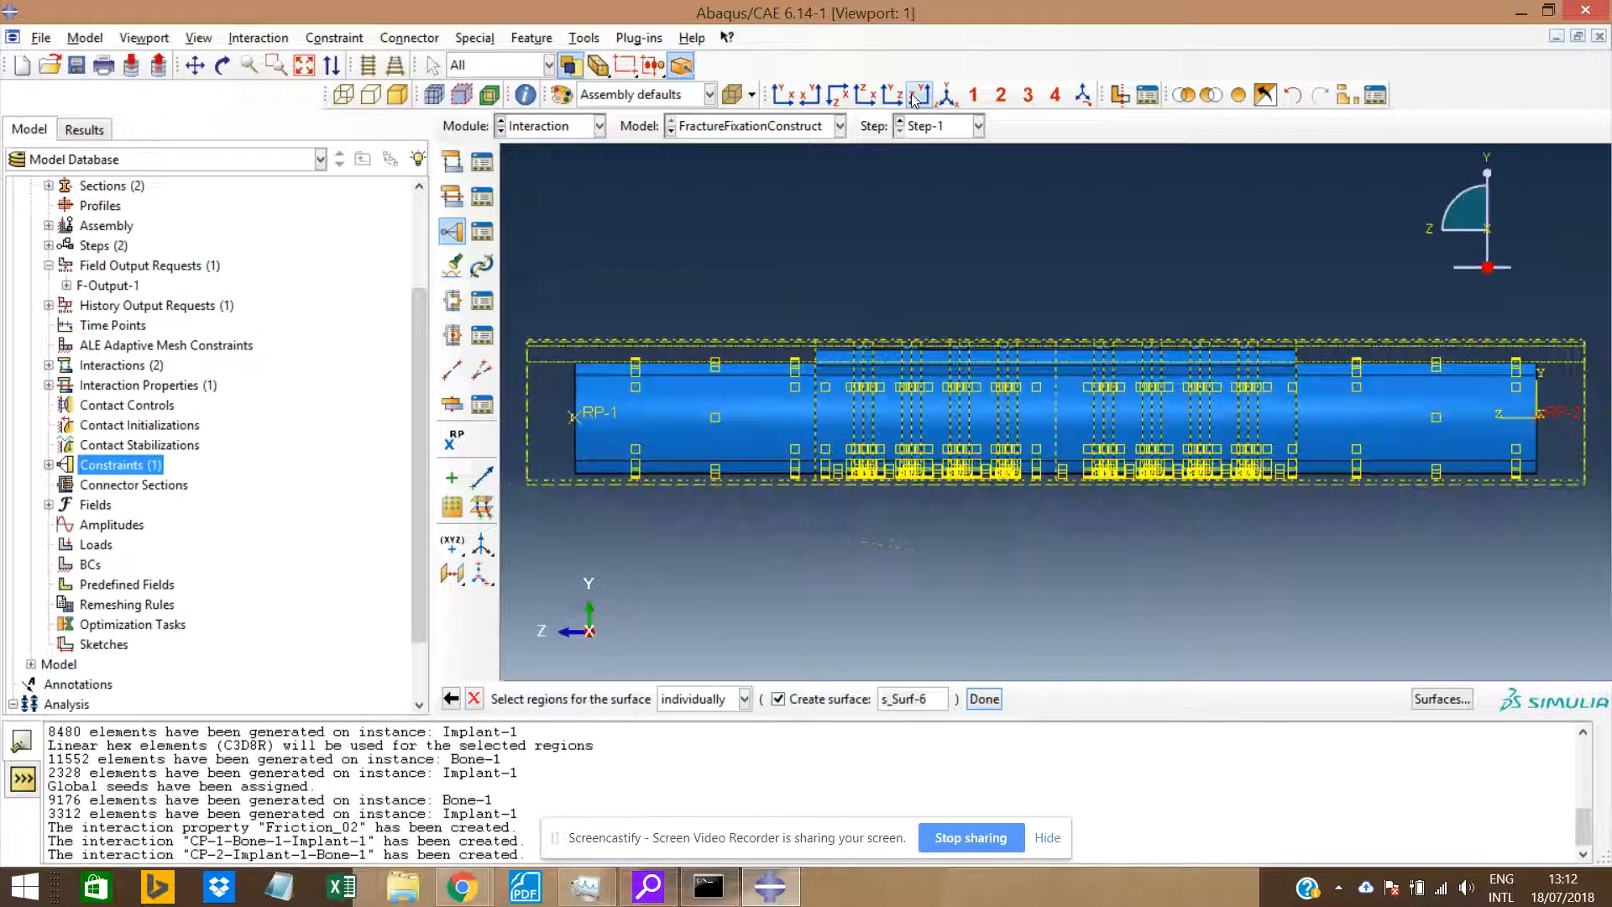
left_click(811, 95)
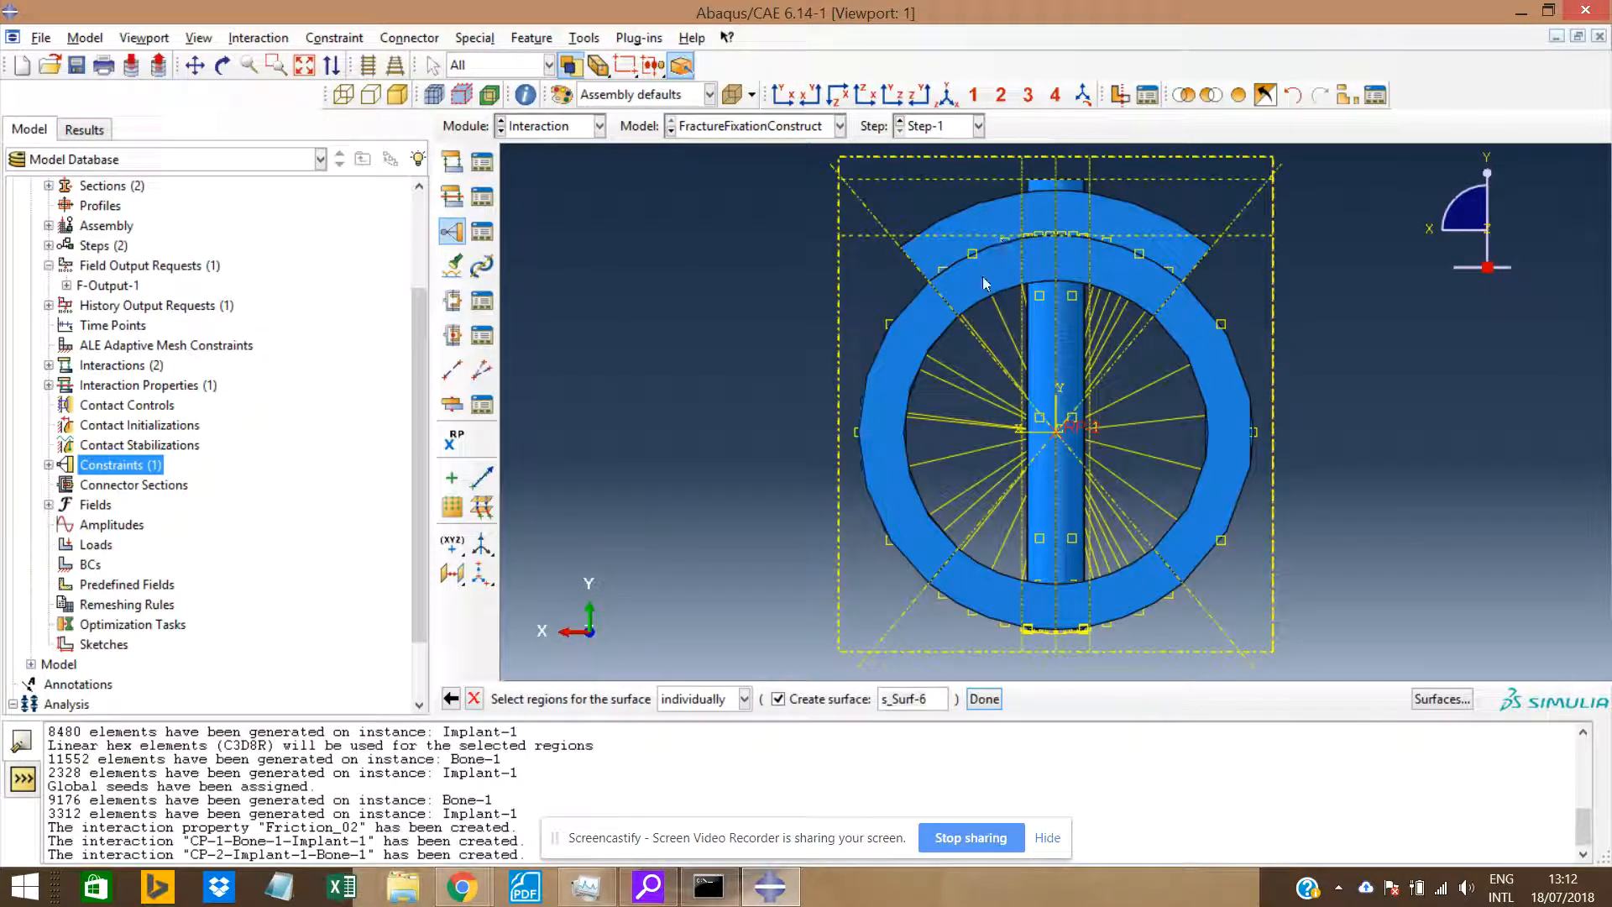
left_click(930, 335, "shift")
left_click(1026, 265, "shift")
left_click(1063, 267, "shift")
left_click(1130, 273, "shift")
left_click(1186, 521, "shift")
left_click(1085, 613, "shift")
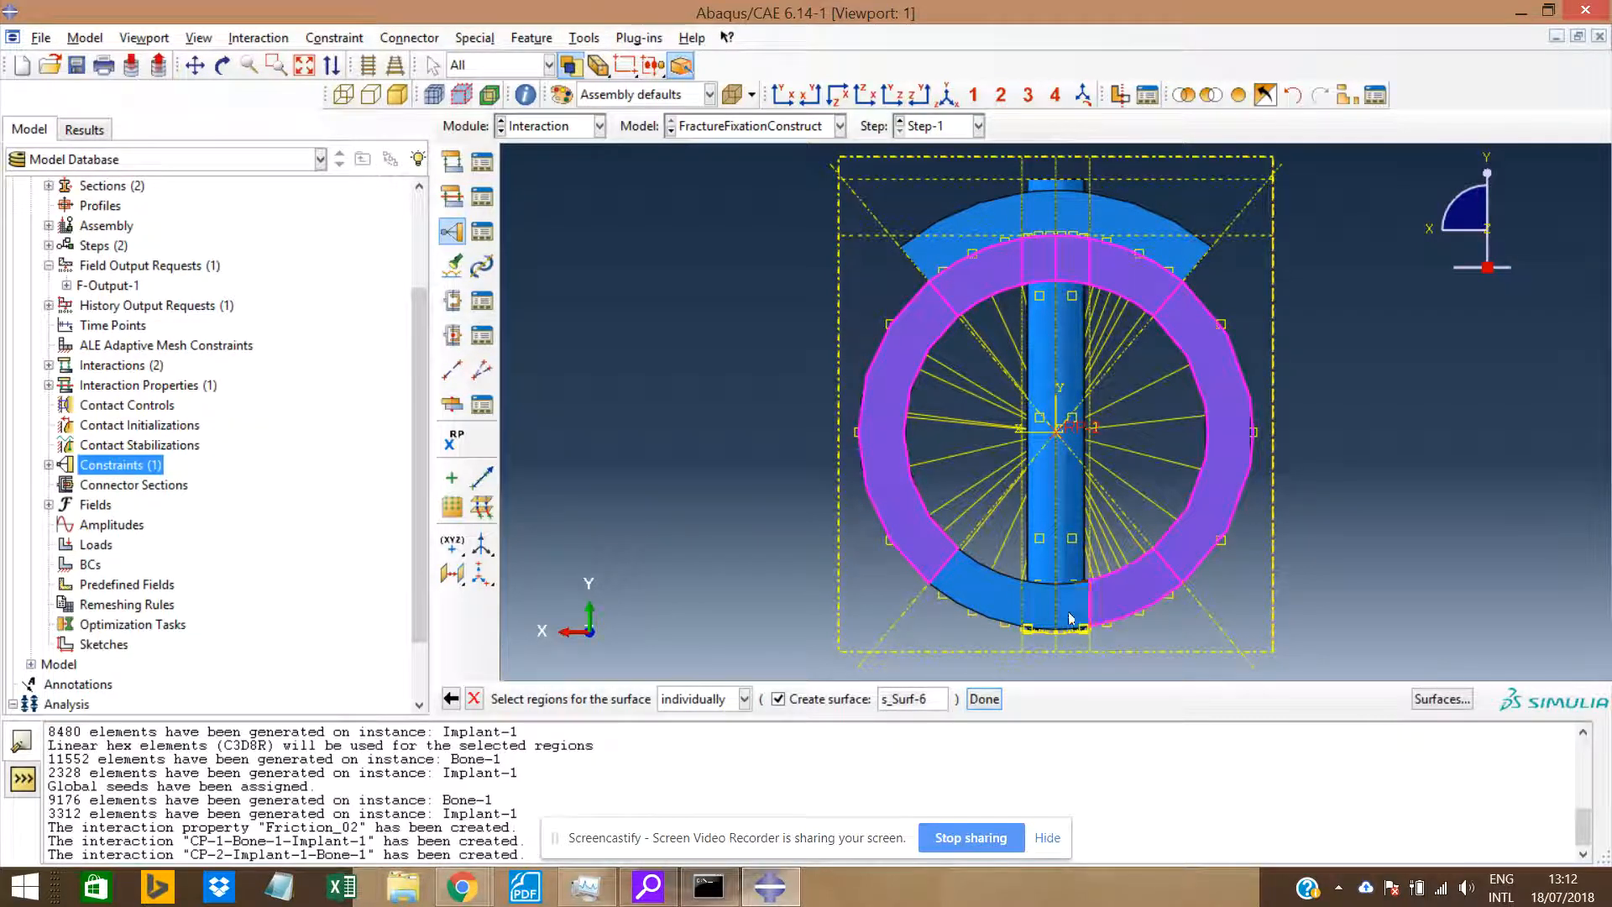
left_click(991, 596, "shift")
middle_click(1047, 586)
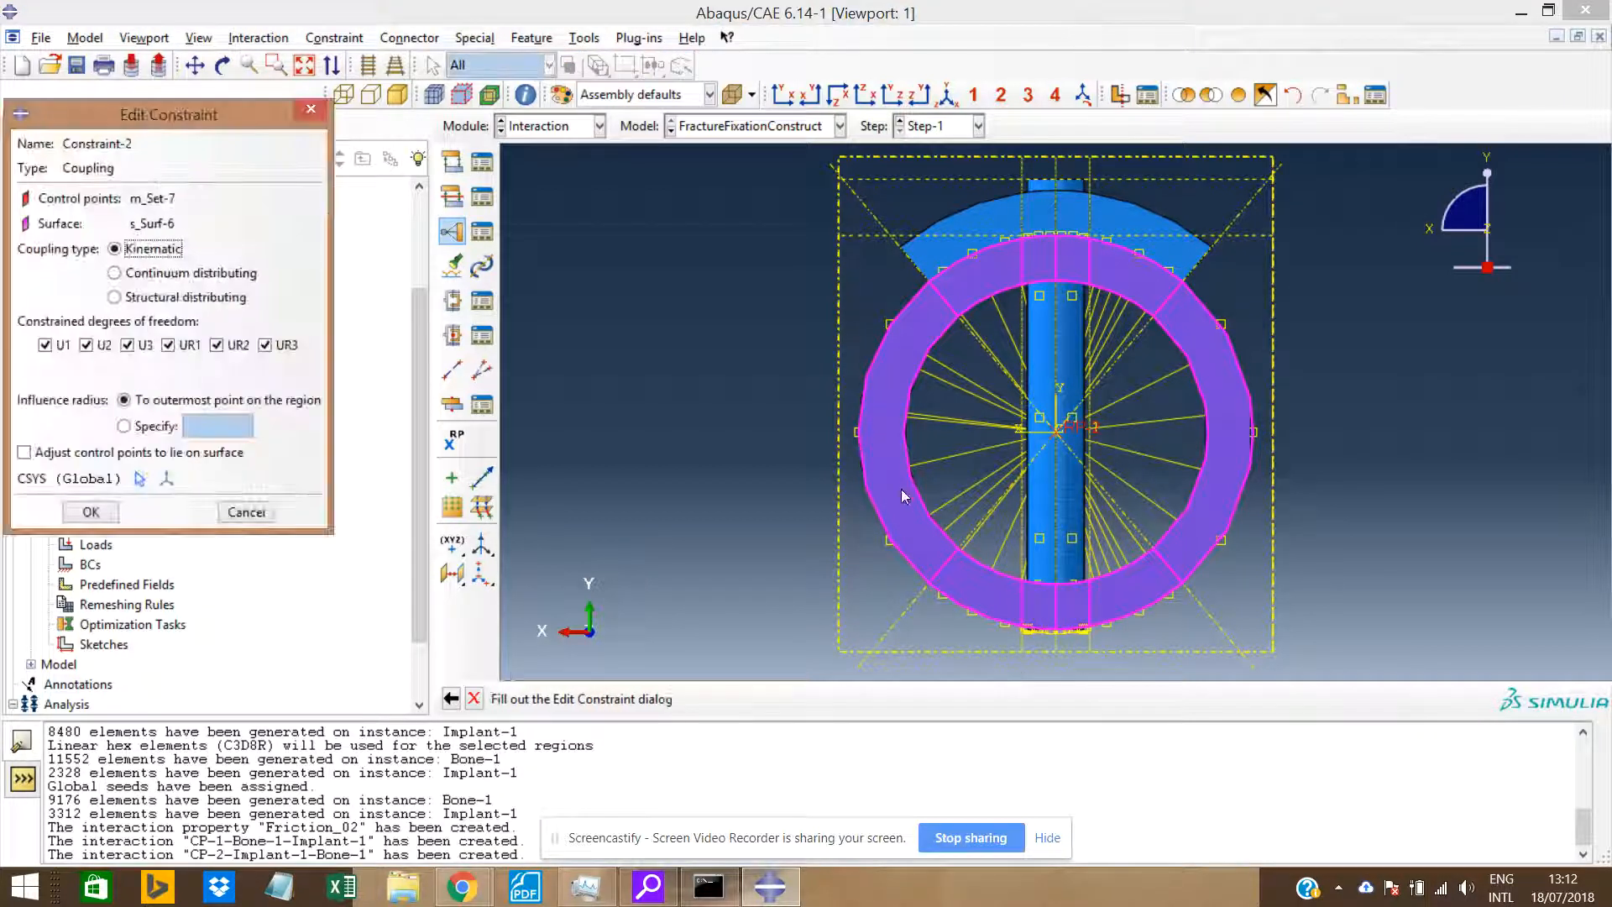
Create Constraint-2 as a kinematic coupling with U1, U2, UR2 and UR3 released, keeping U3 and UR1 constrained.
left_click(87, 346)
left_click(45, 345)
left_click(216, 345)
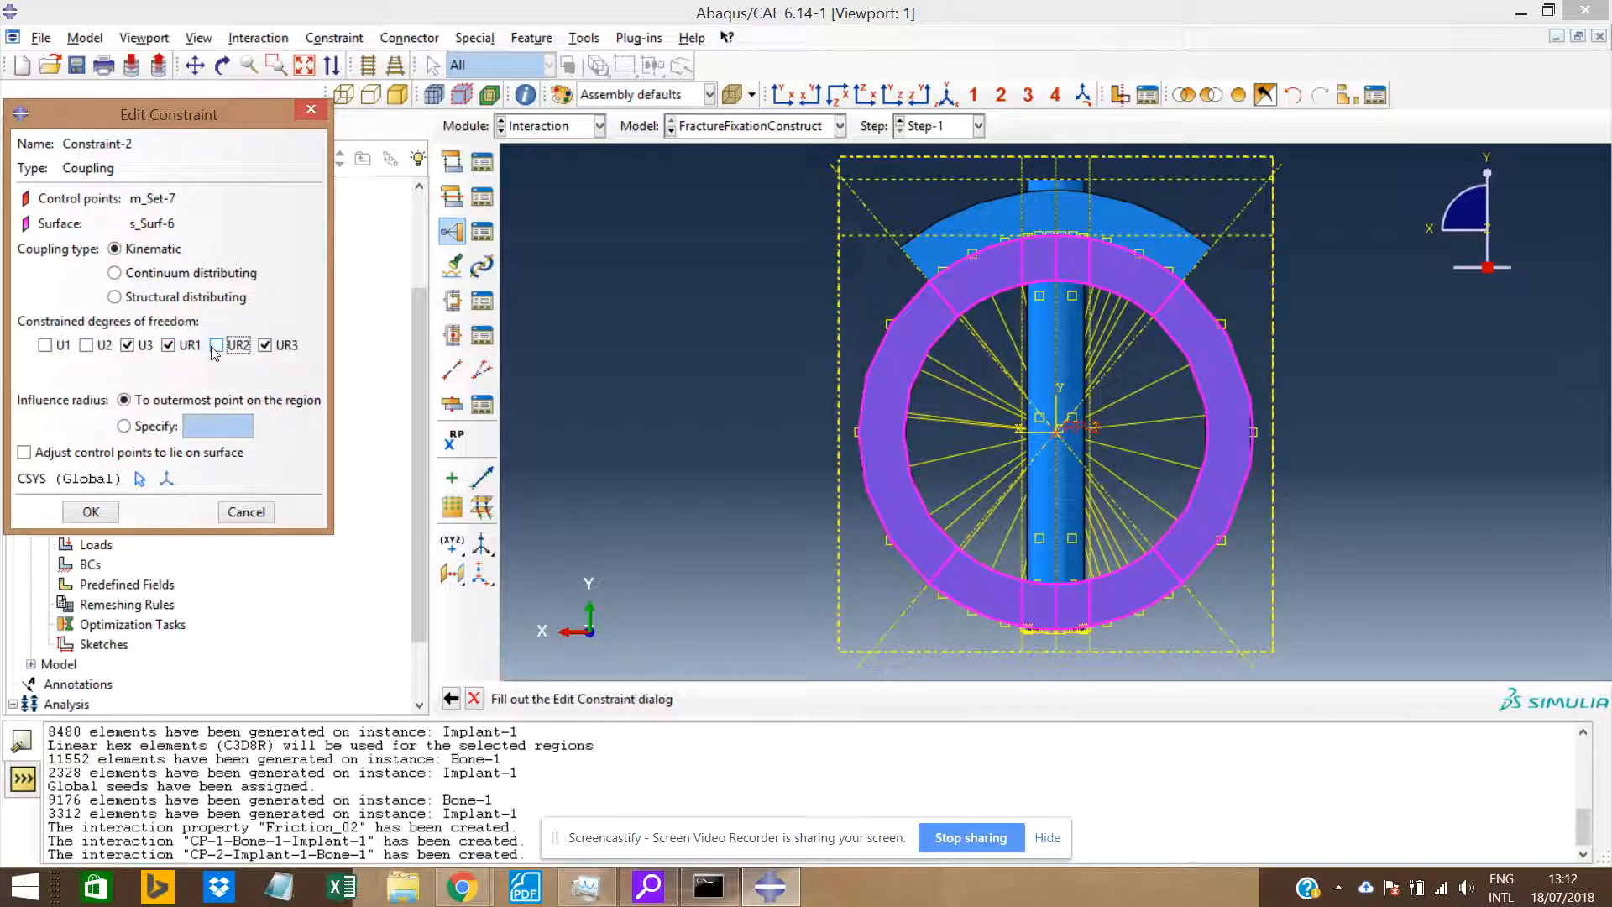
left_click(266, 345)
left_click(93, 514)
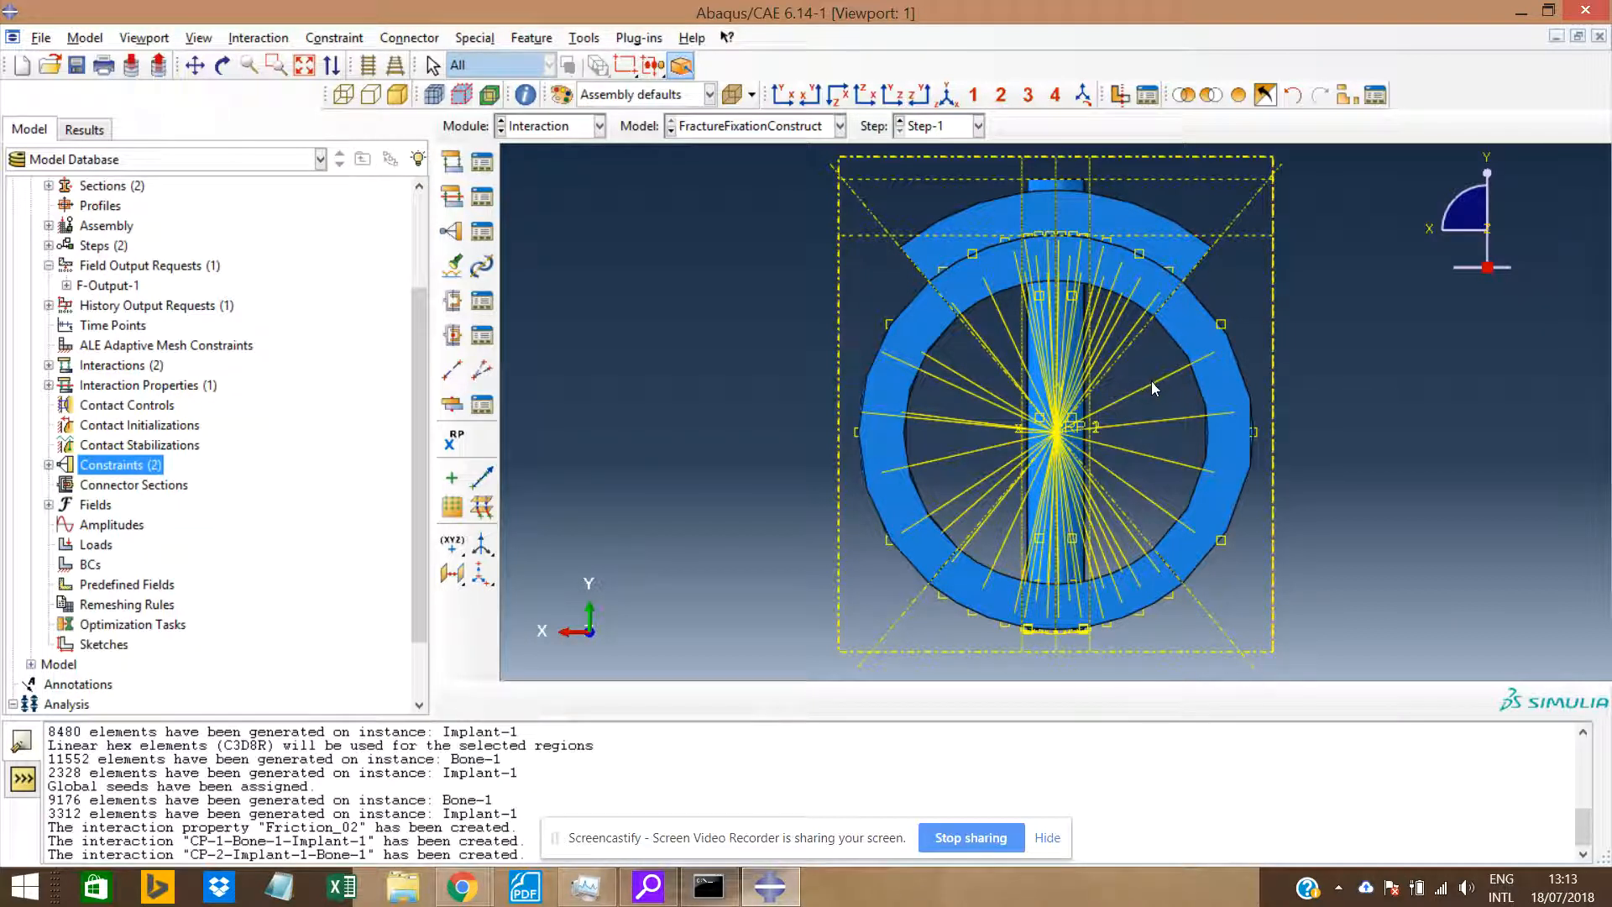
Start a mechanical Moment load named M1 in Step-1.
left_click(921, 95)
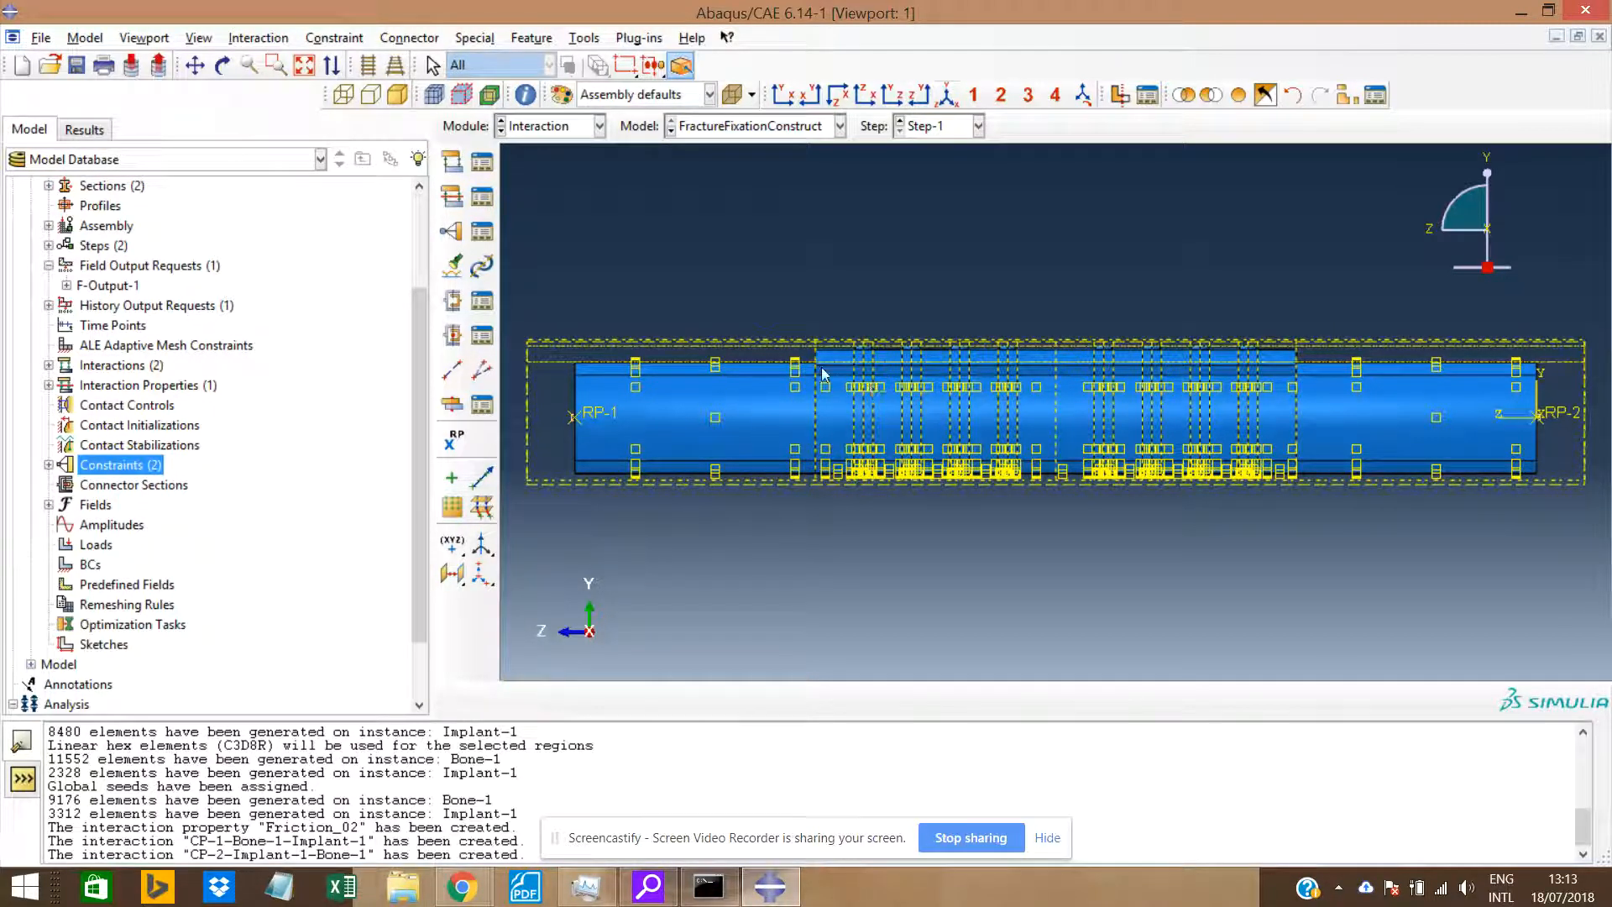
left_click_drag(411, 390, 419, 447)
left_click(89, 466)
double_click(89, 466)
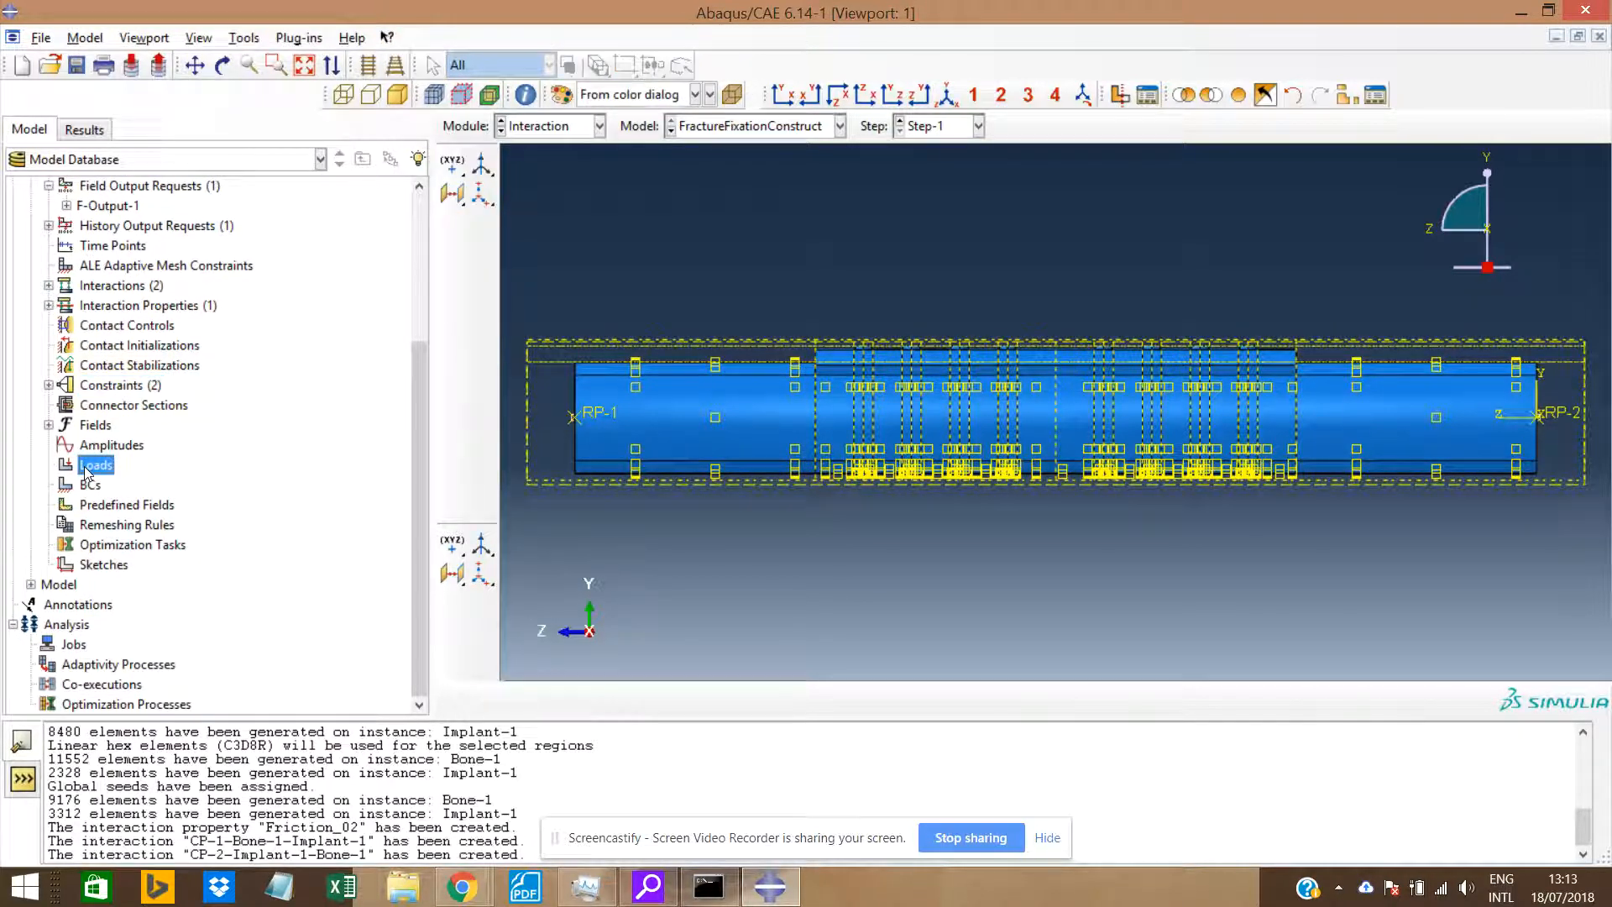
left_click(207, 371)
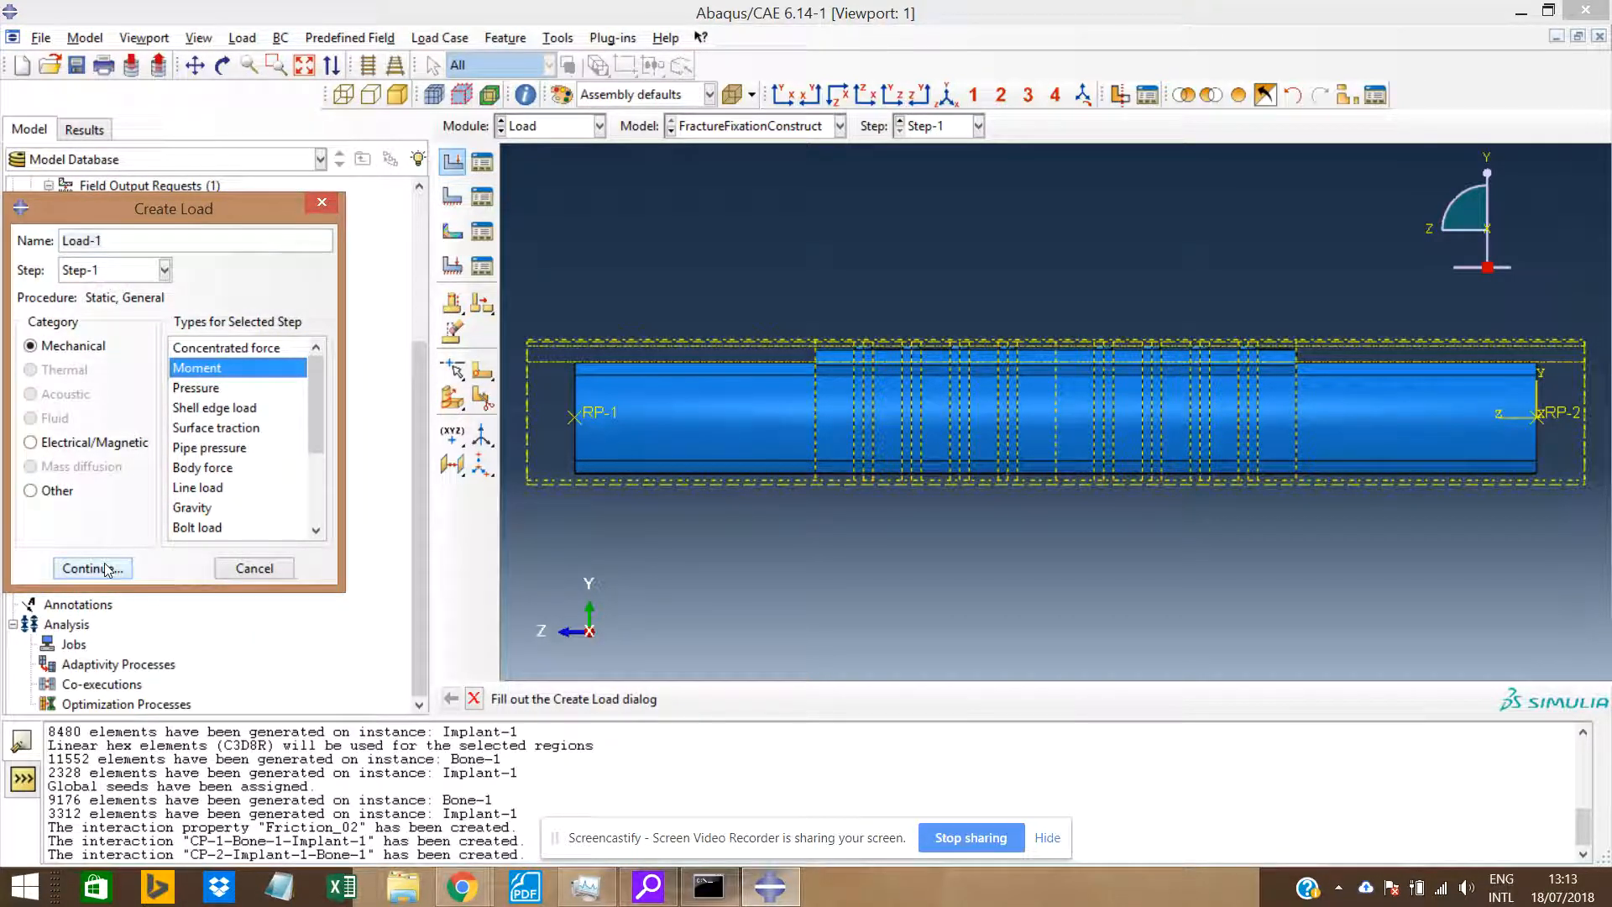
left_click_drag(119, 241, 37, 243)
type("M1")
key("Return")
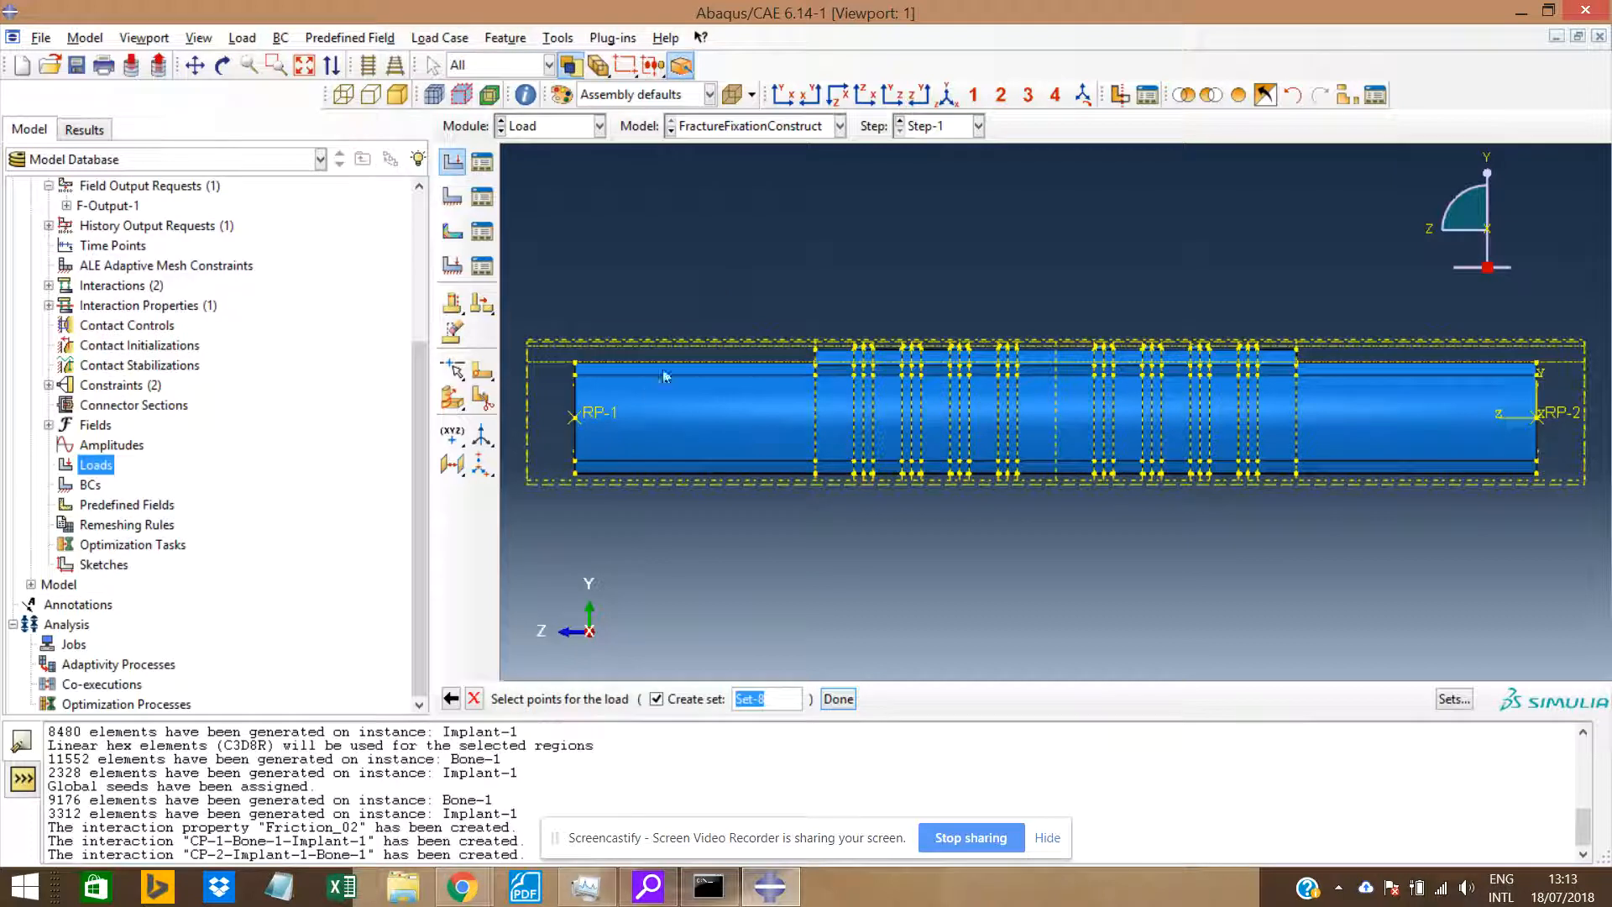
Apply load M1 to reference point RP-1 with a CM1 moment of 60000.
left_click(571, 420)
left_click_drag(584, 452, 883, 424, "ctrl+alt")
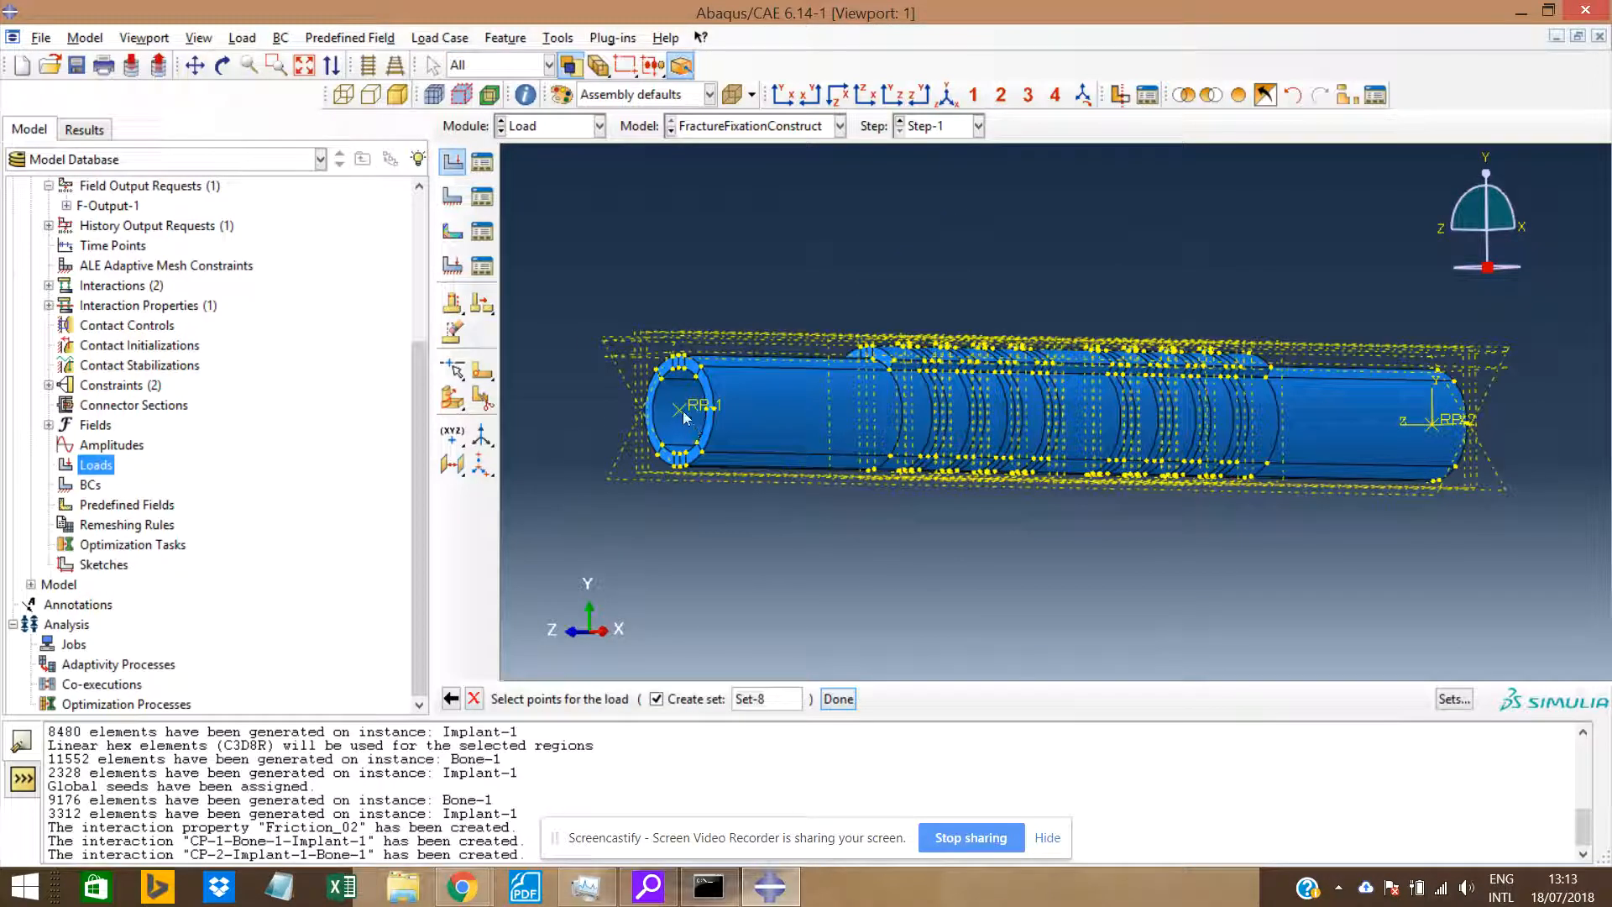
left_click(838, 698)
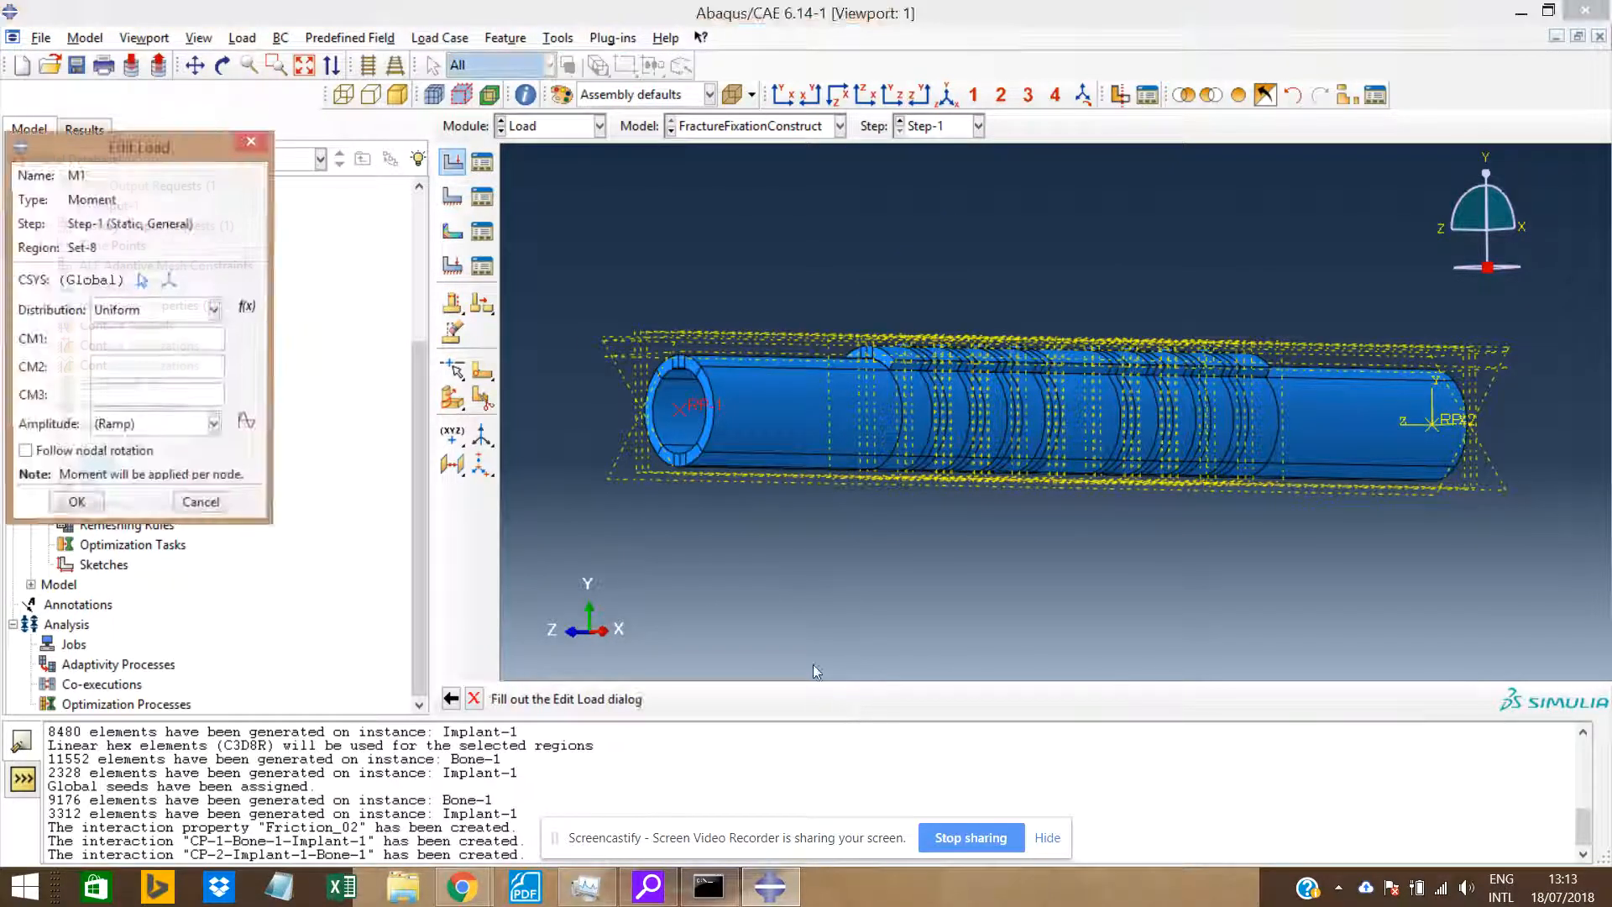
left_click(118, 343)
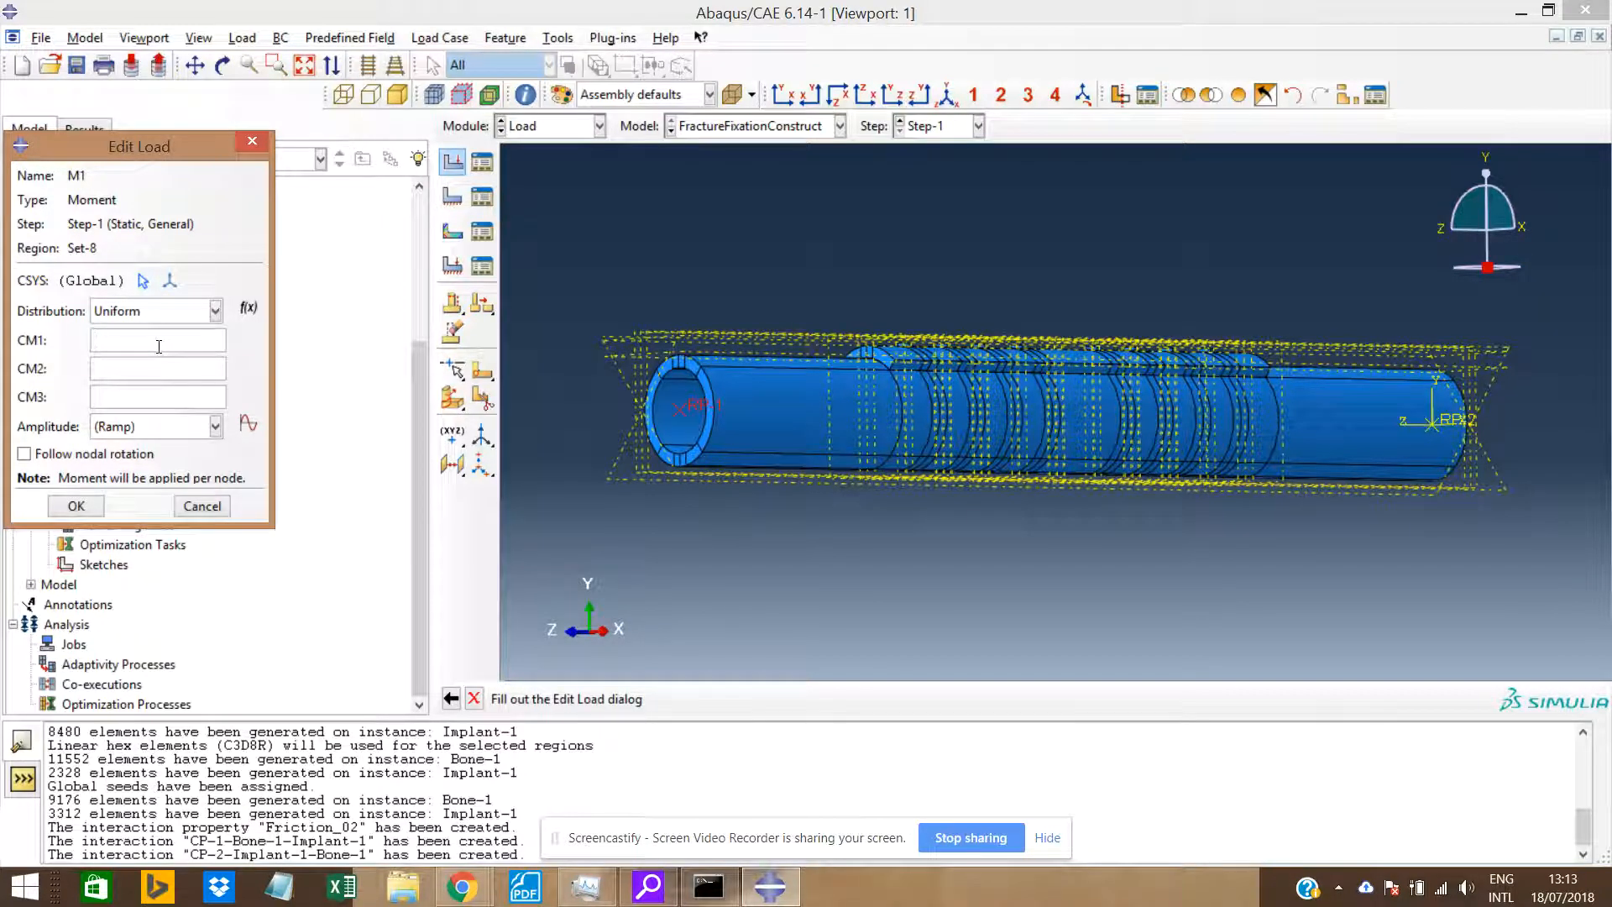
type("60")
type("000")
left_click(77, 507)
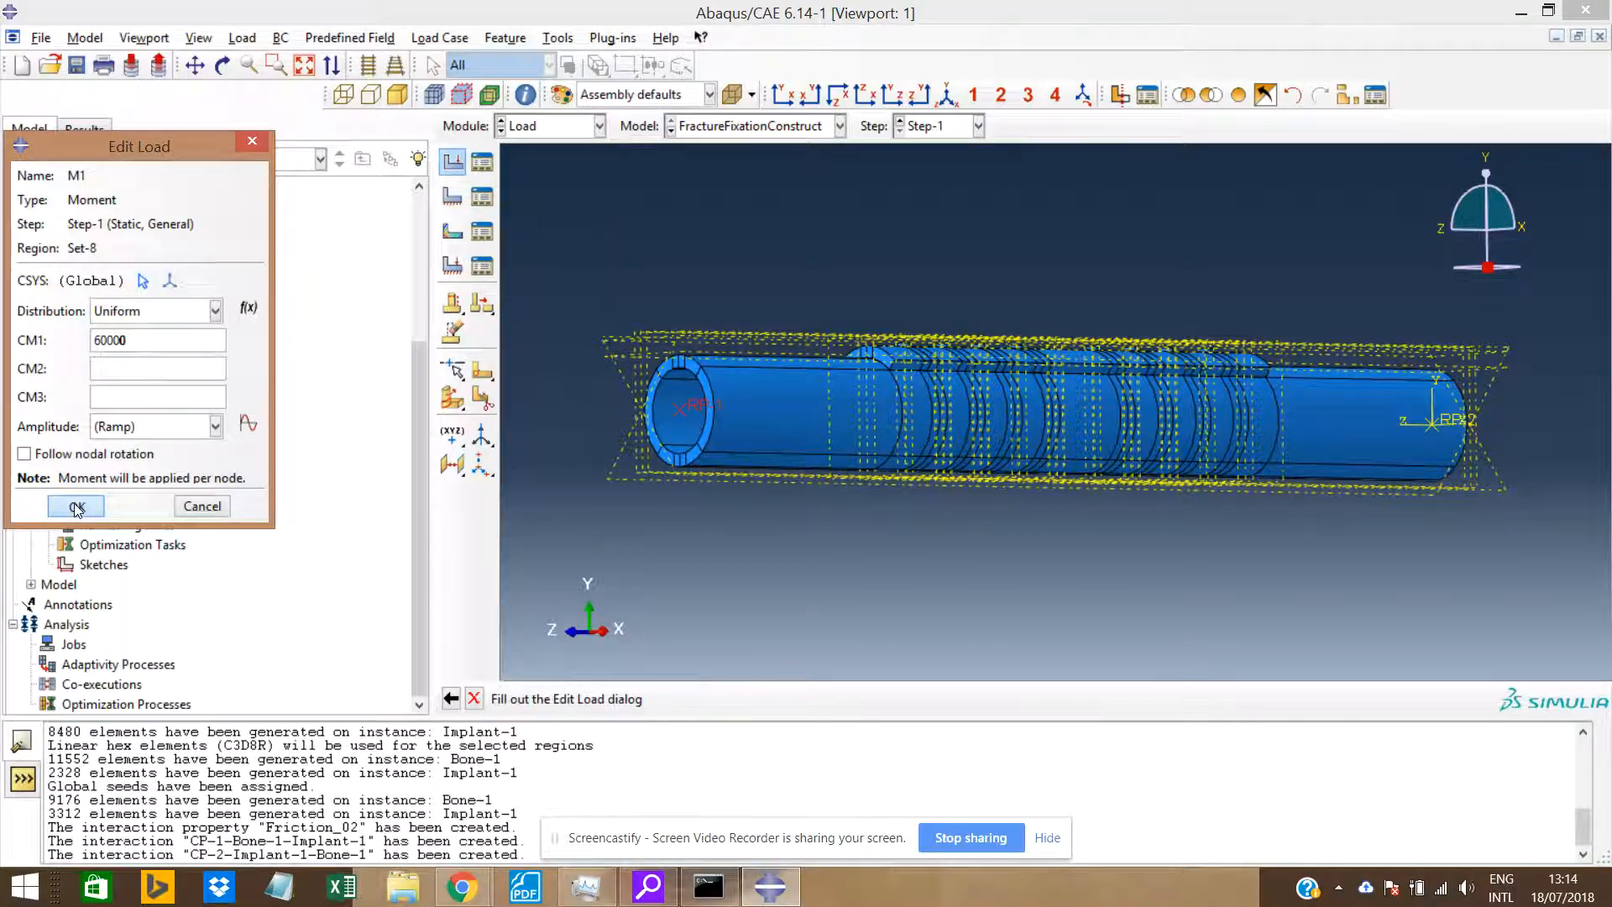
Examine the bone-implant construct and its two reference points from several directions against the global axes.
left_click(917, 94)
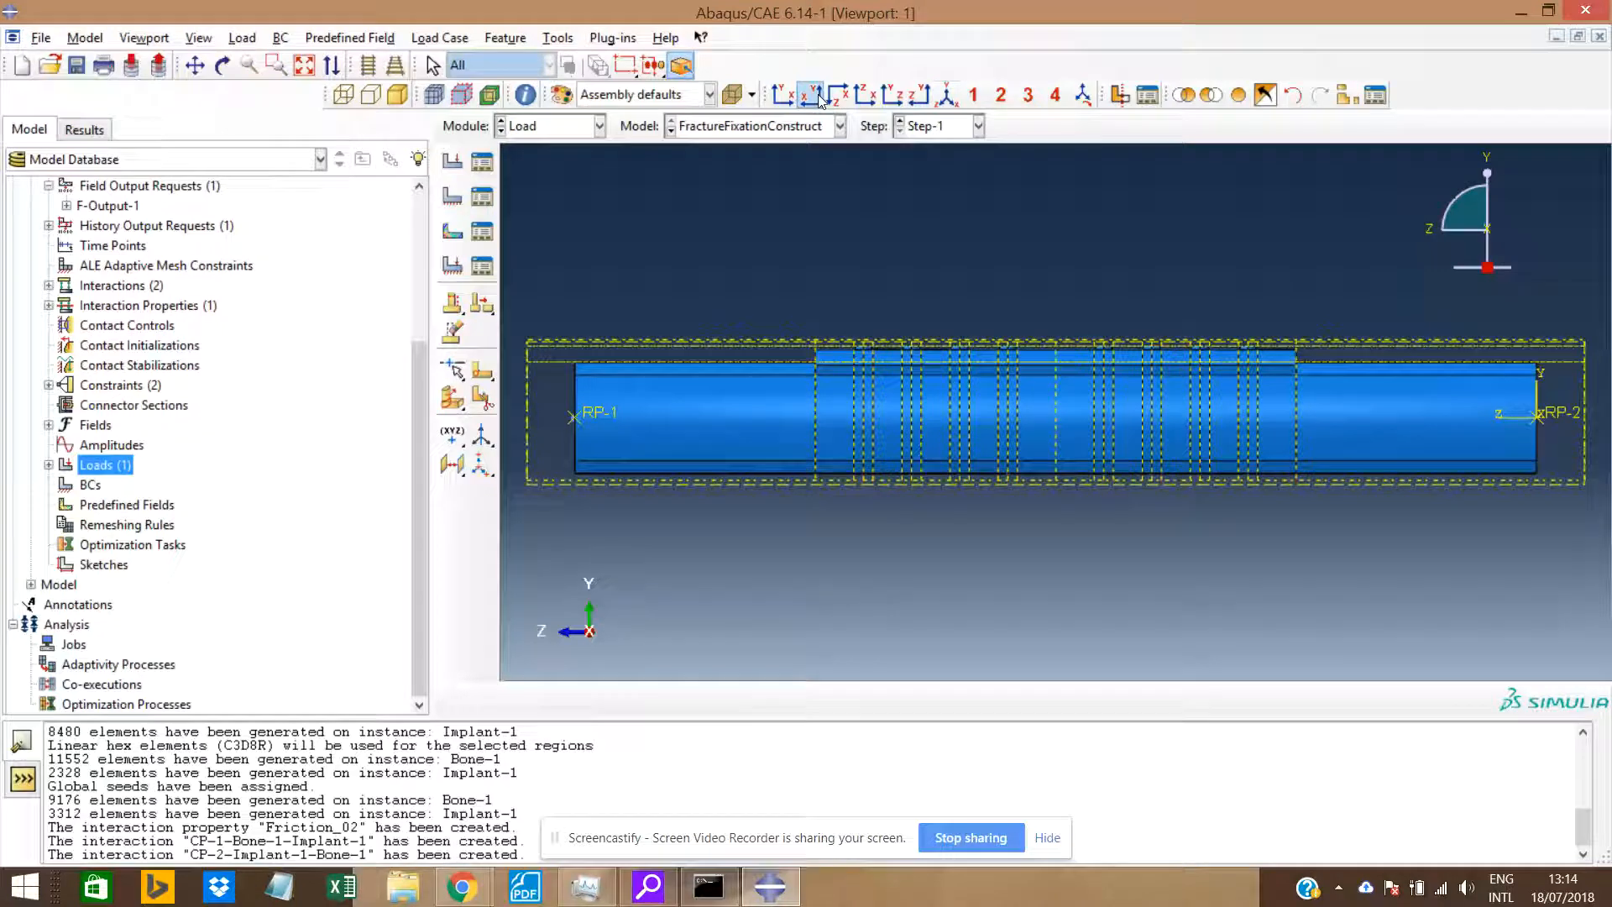
left_click(837, 94)
left_click_drag(1071, 425, 1158, 436, "ctrl+alt")
scroll(1153, 441, "up", 8)
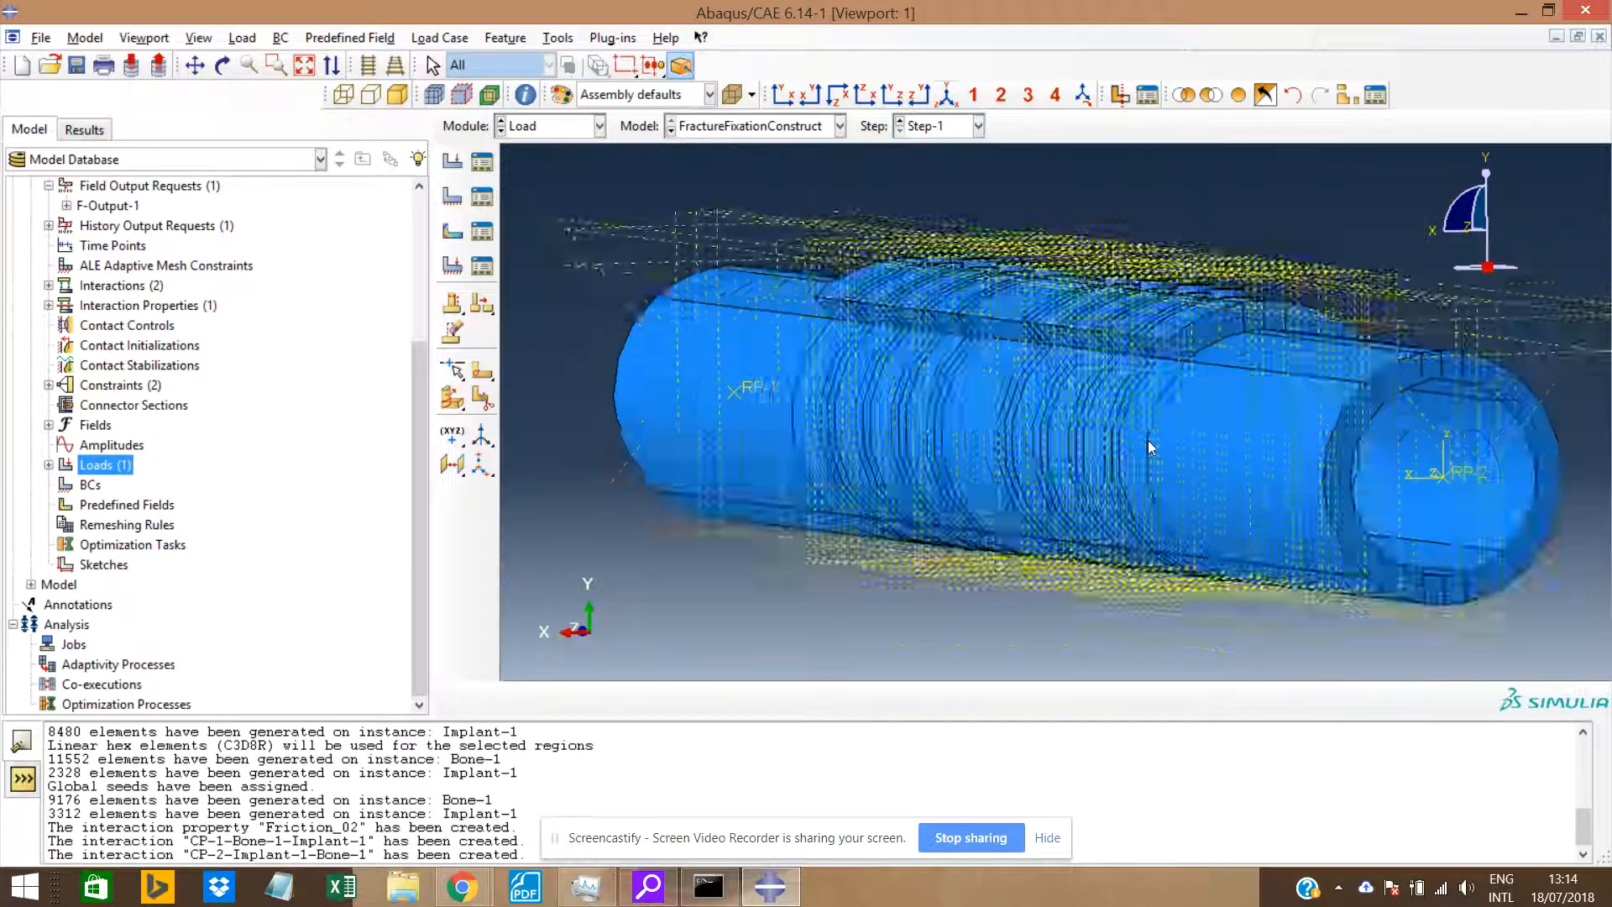
scroll(1328, 489, "down", 3)
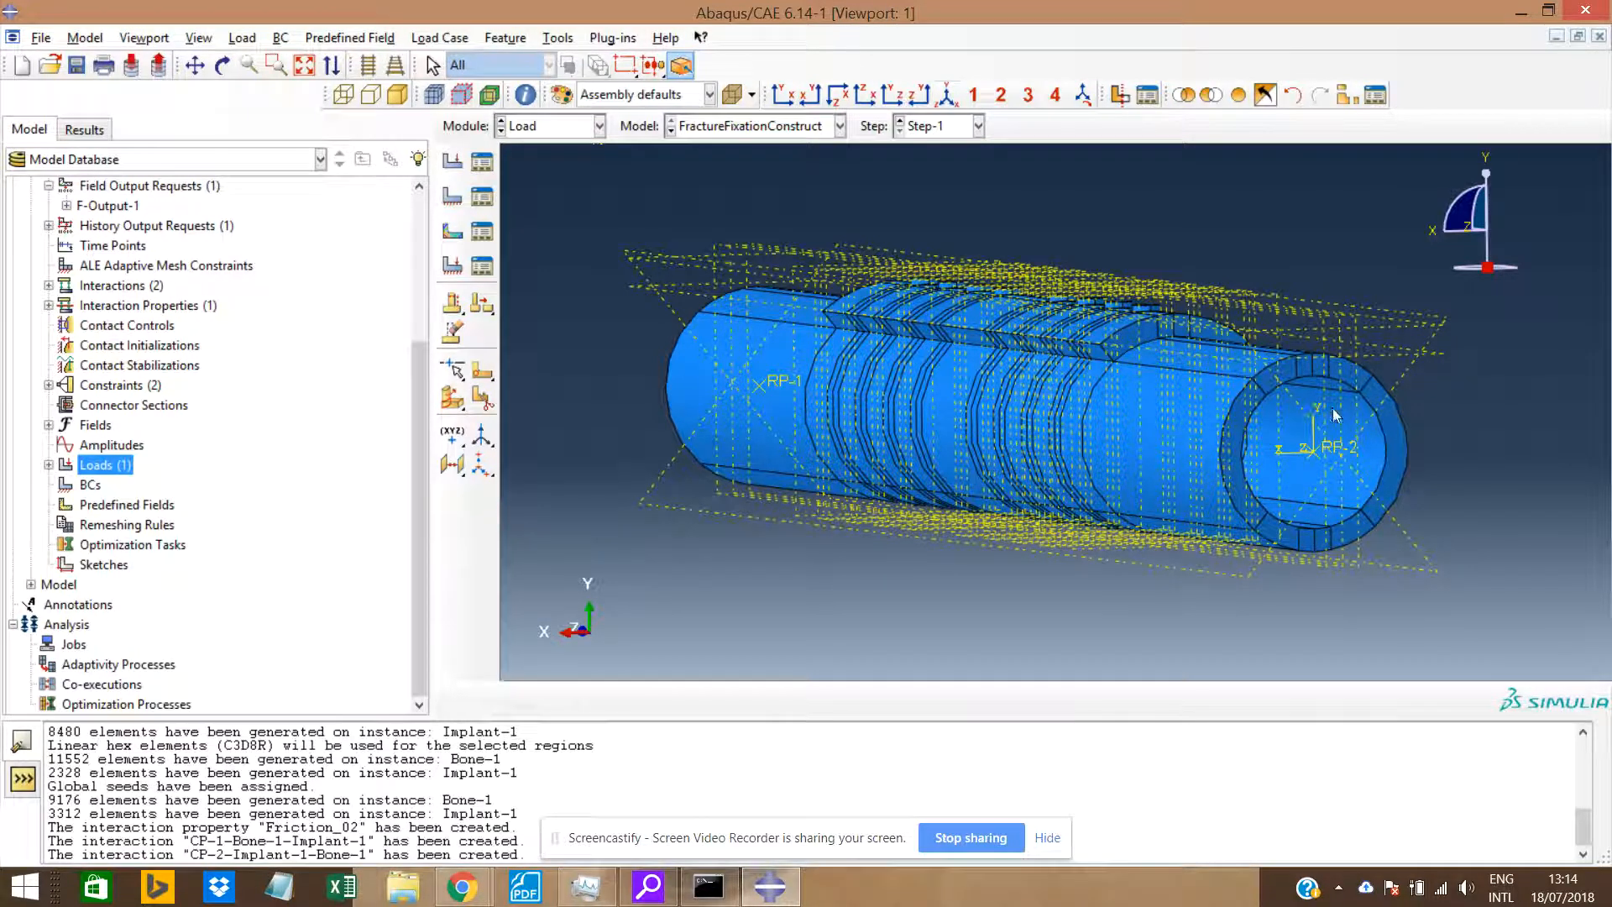
left_click_drag(1315, 420, 1281, 135, "ctrl+alt")
left_click_drag(1220, 335, 1153, 185, "ctrl+alt")
scroll(1170, 471, "up", 6)
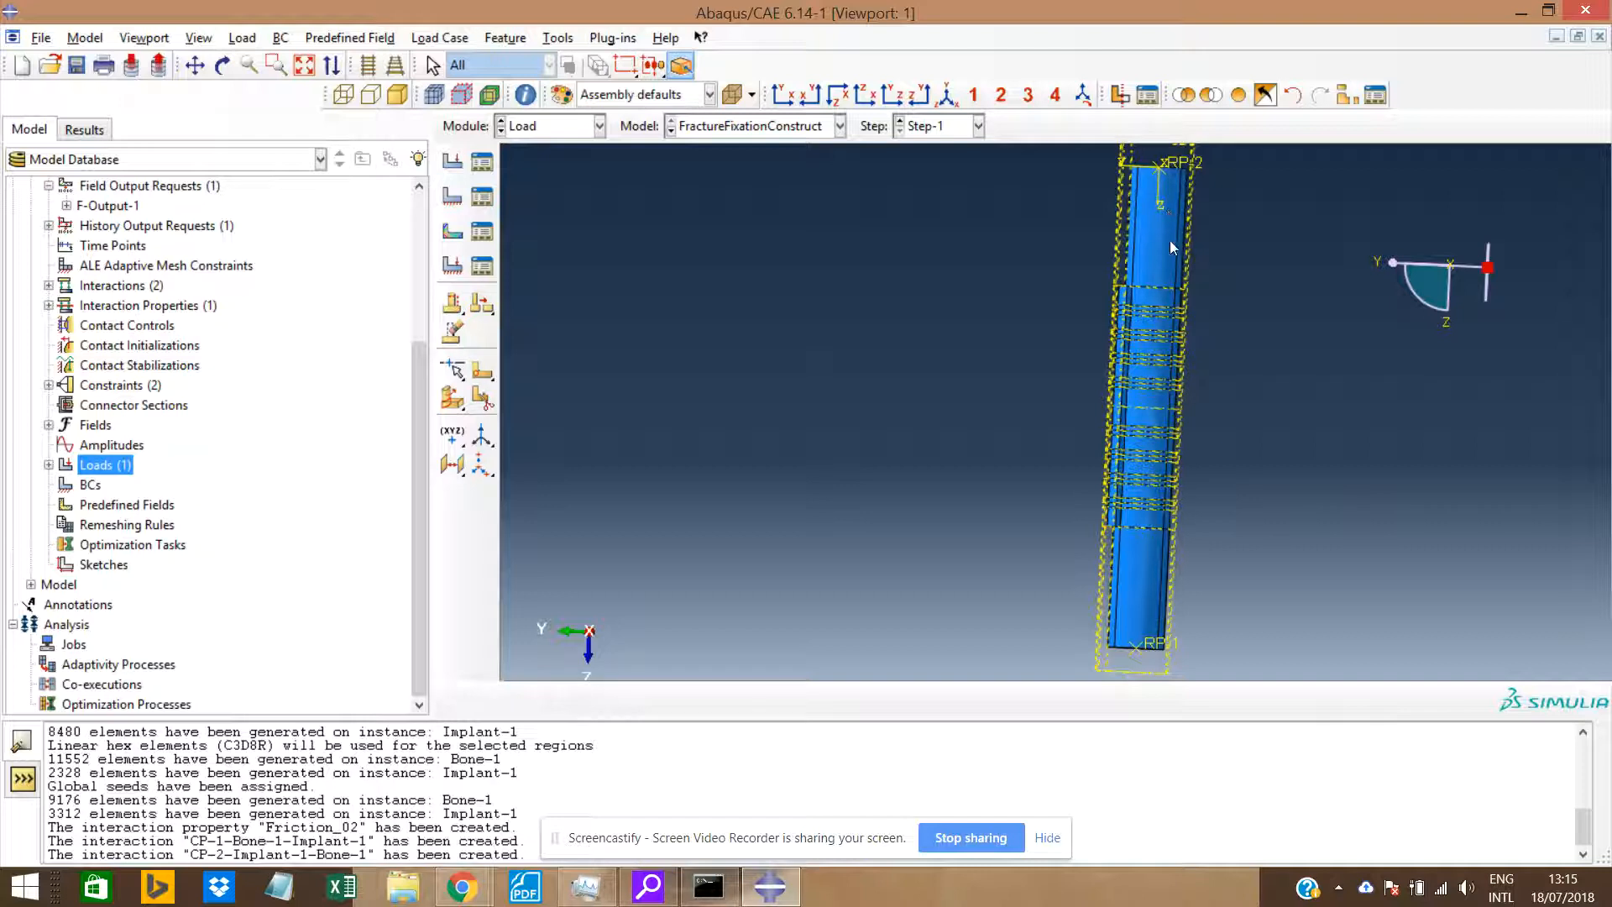
left_click_drag(1150, 247, 1032, 437, "ctrl+alt")
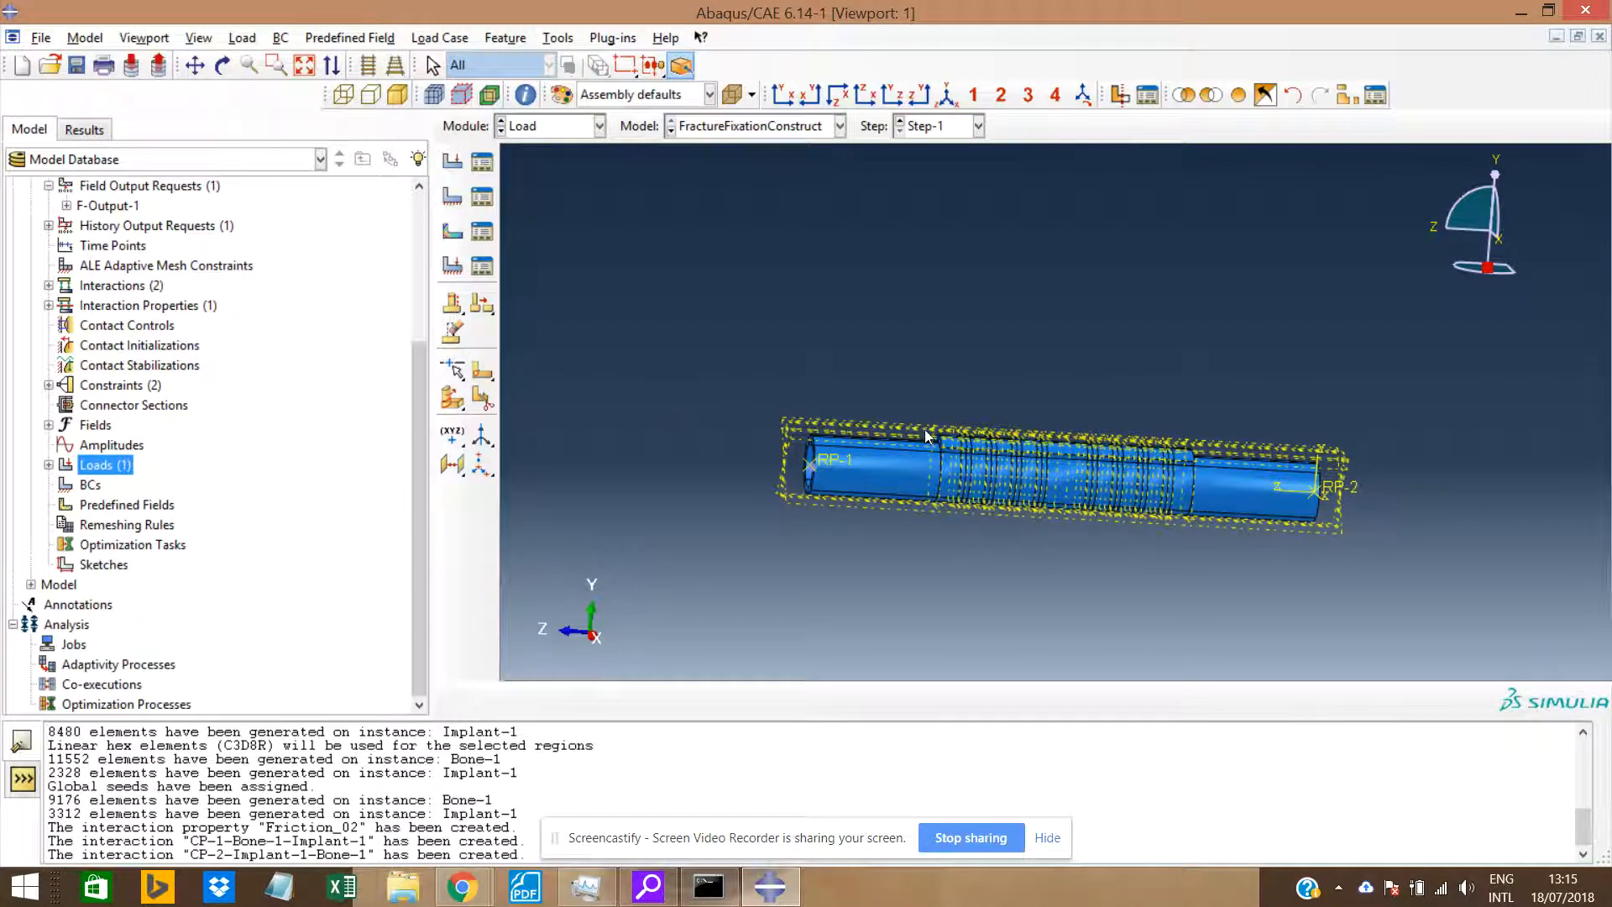
scroll(1211, 501, "down", 3)
left_click_drag(1009, 472, 978, 509, "ctrl+alt")
scroll(1113, 495, "up", 1)
left_click_drag(1123, 487, 1114, 464, "ctrl+alt")
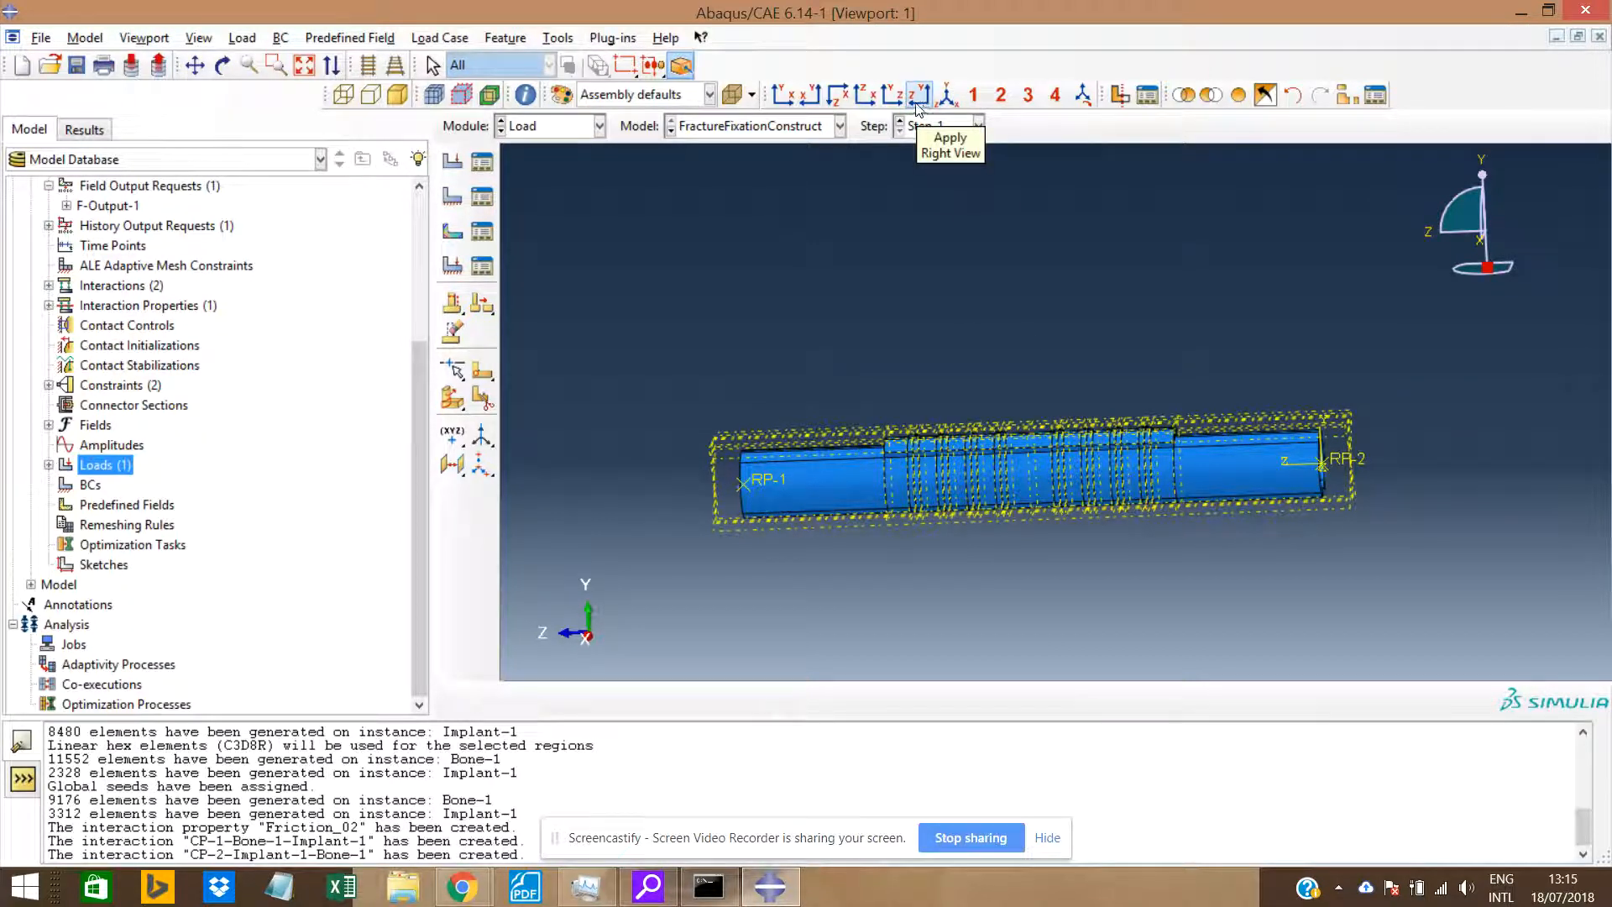
left_click(782, 98)
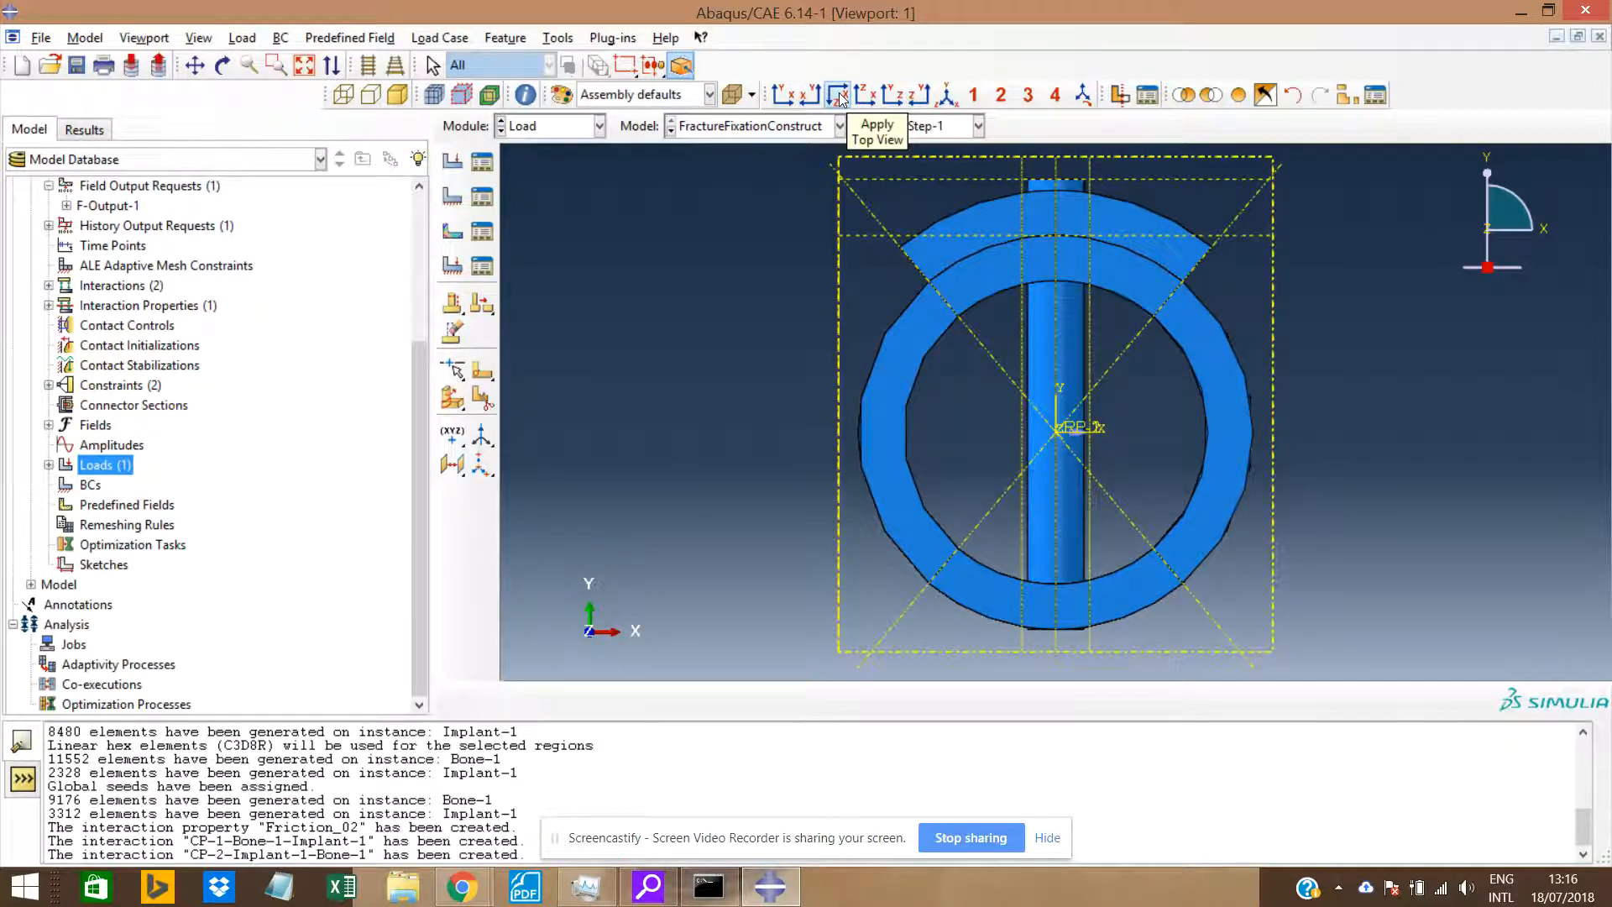
Create a mechanical Moment load named M2 in Step-1 on reference point RP-2 with a CM1 moment of 60000.
left_click_drag(1028, 341, 781, 336, "ctrl+alt")
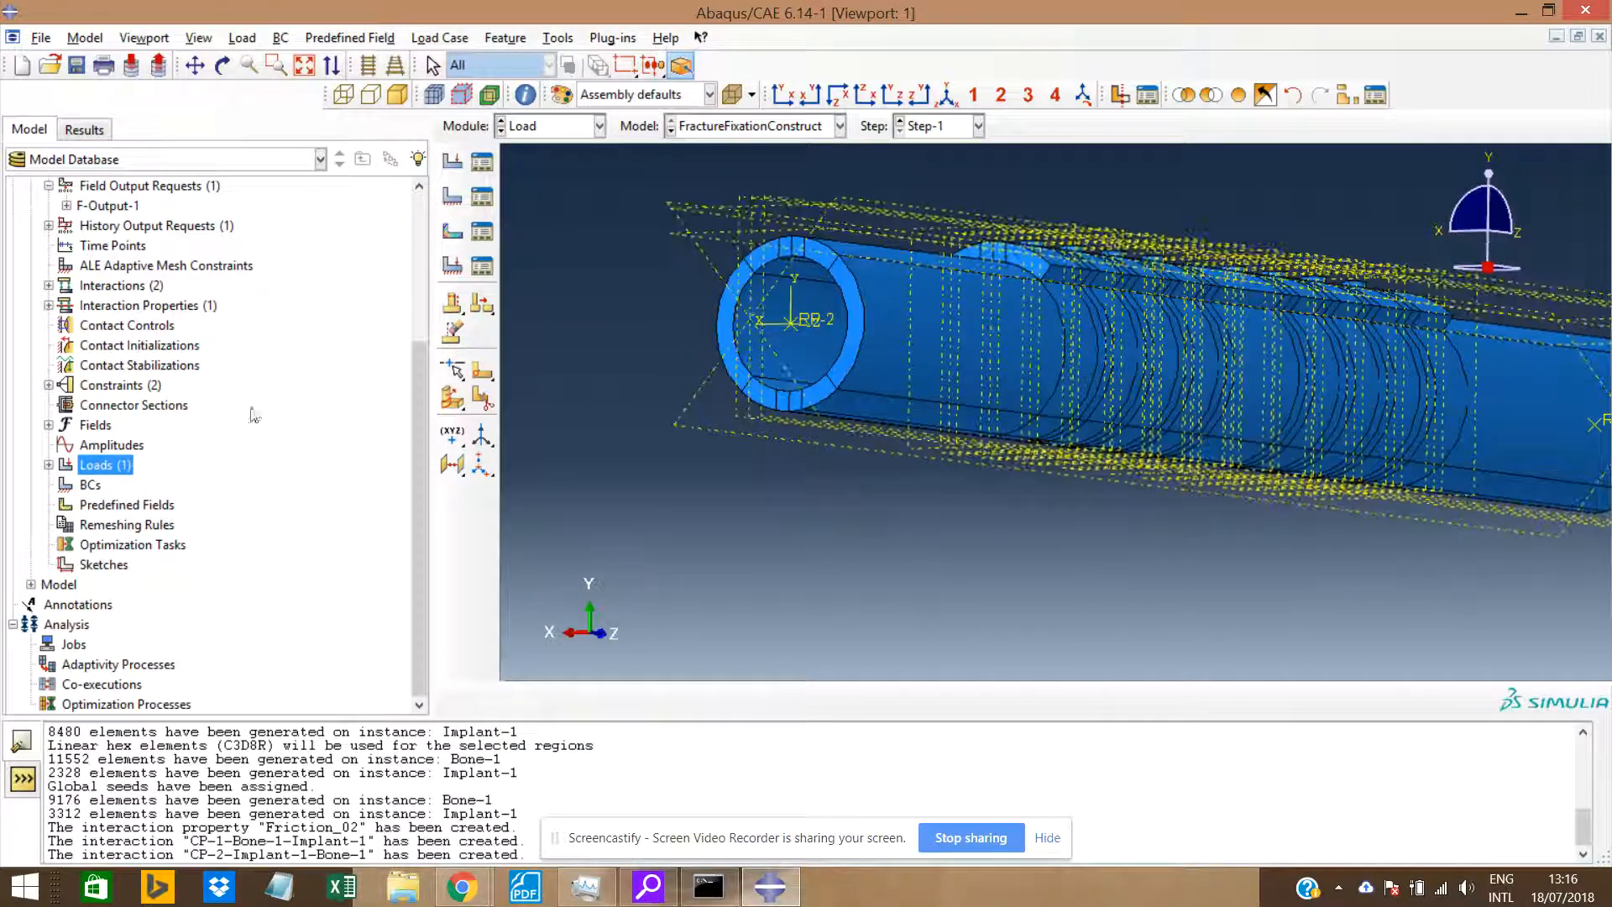
double_click(94, 467)
double_click(93, 467)
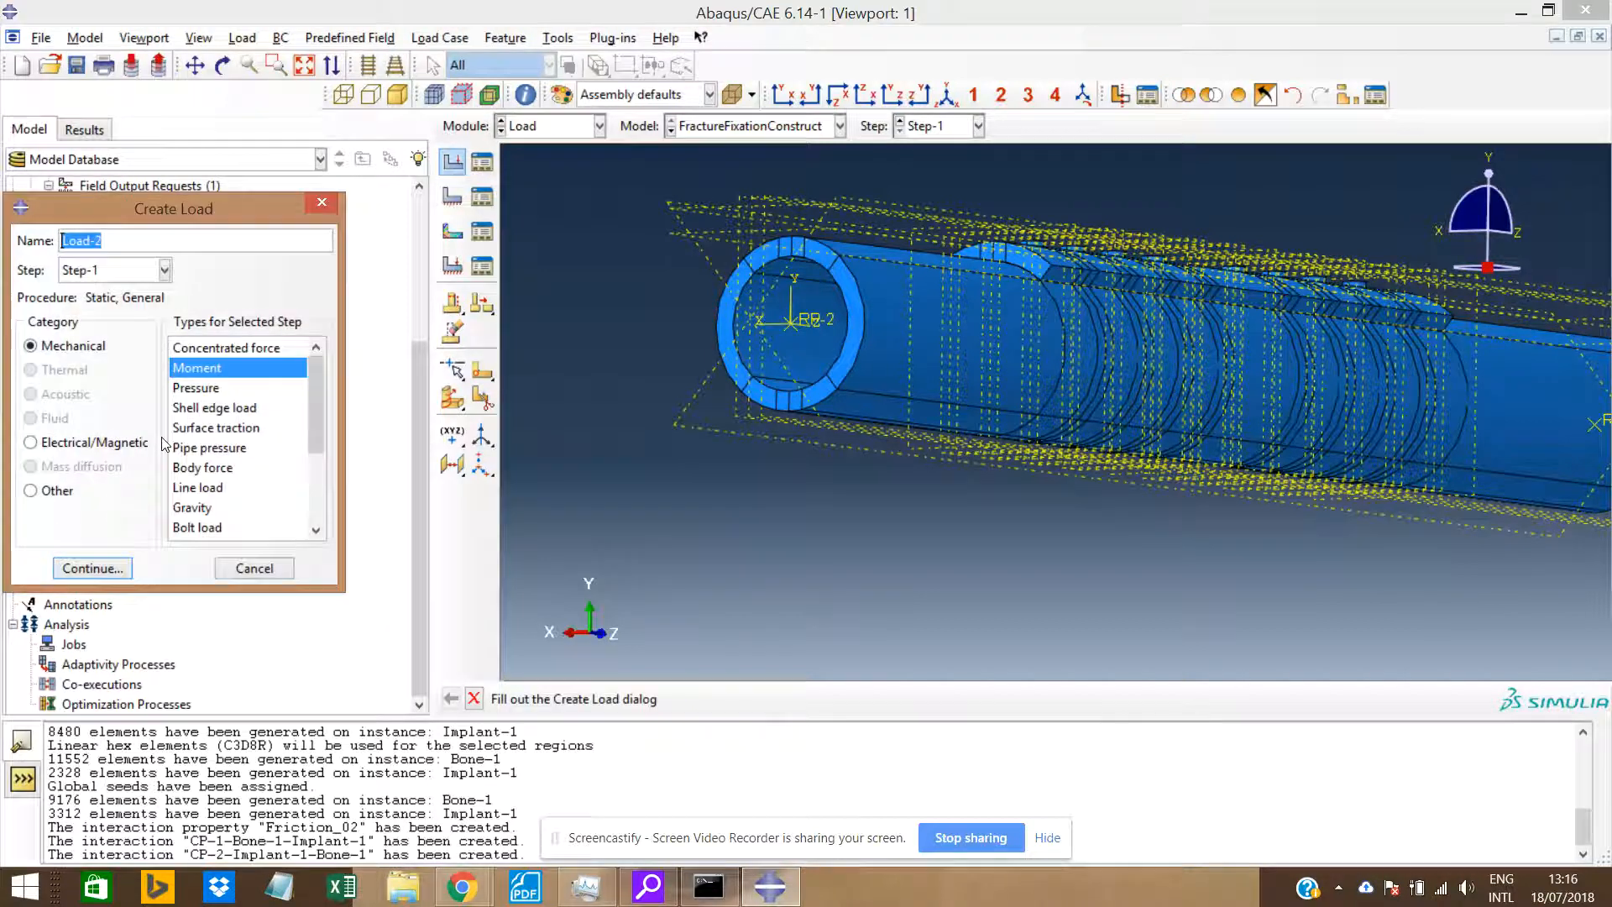
type("Mo")
left_click(92, 568)
left_click(792, 323)
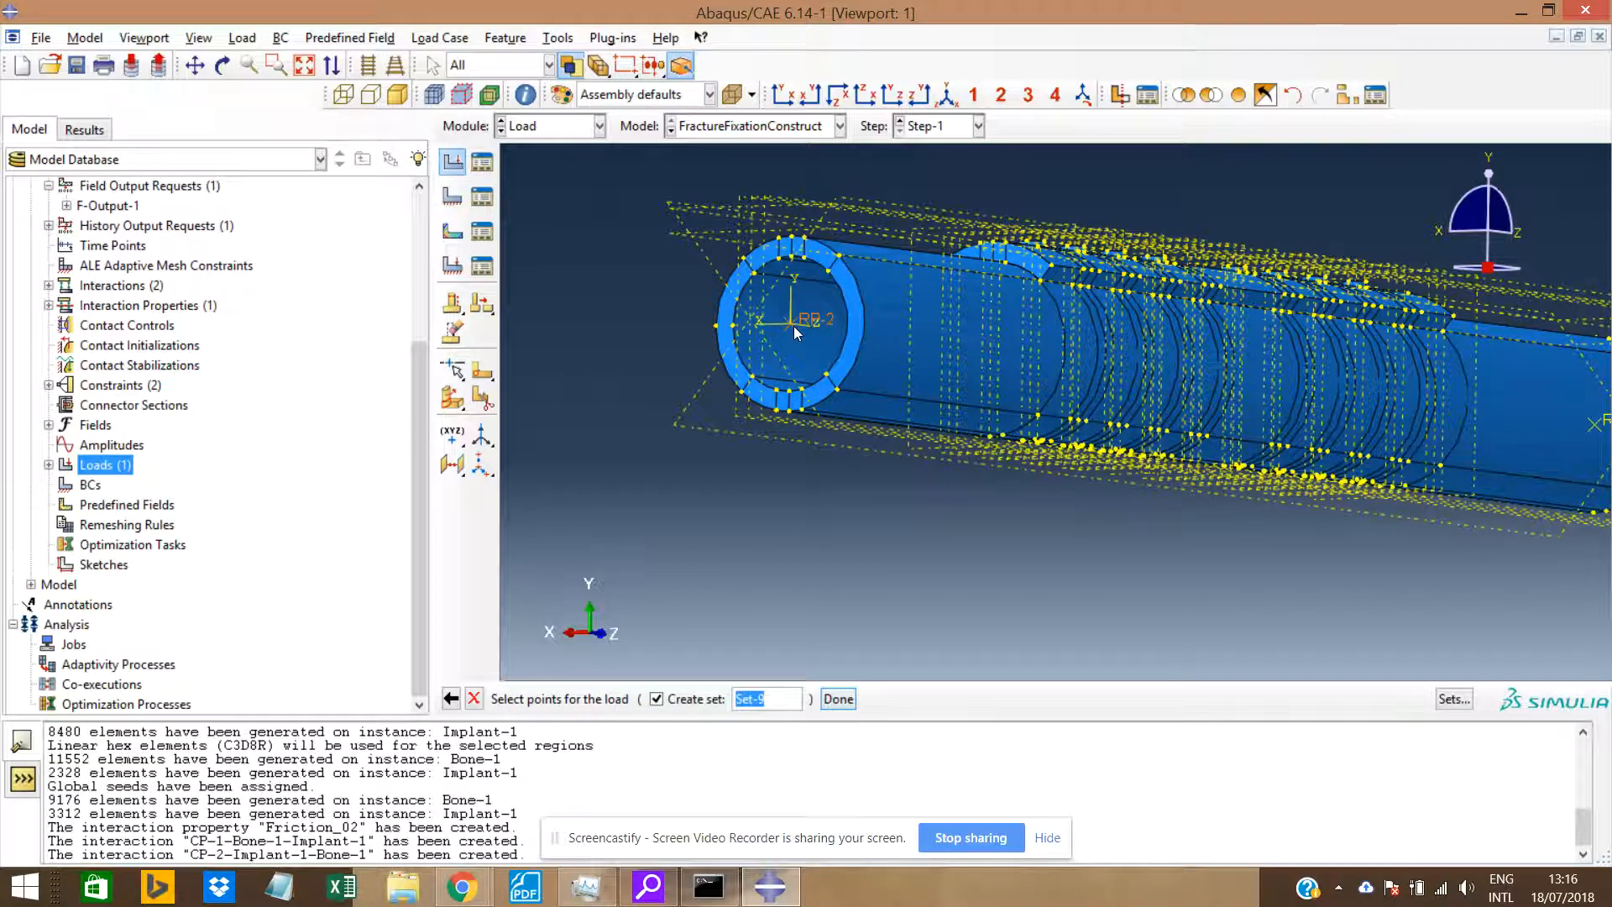
left_click(839, 700)
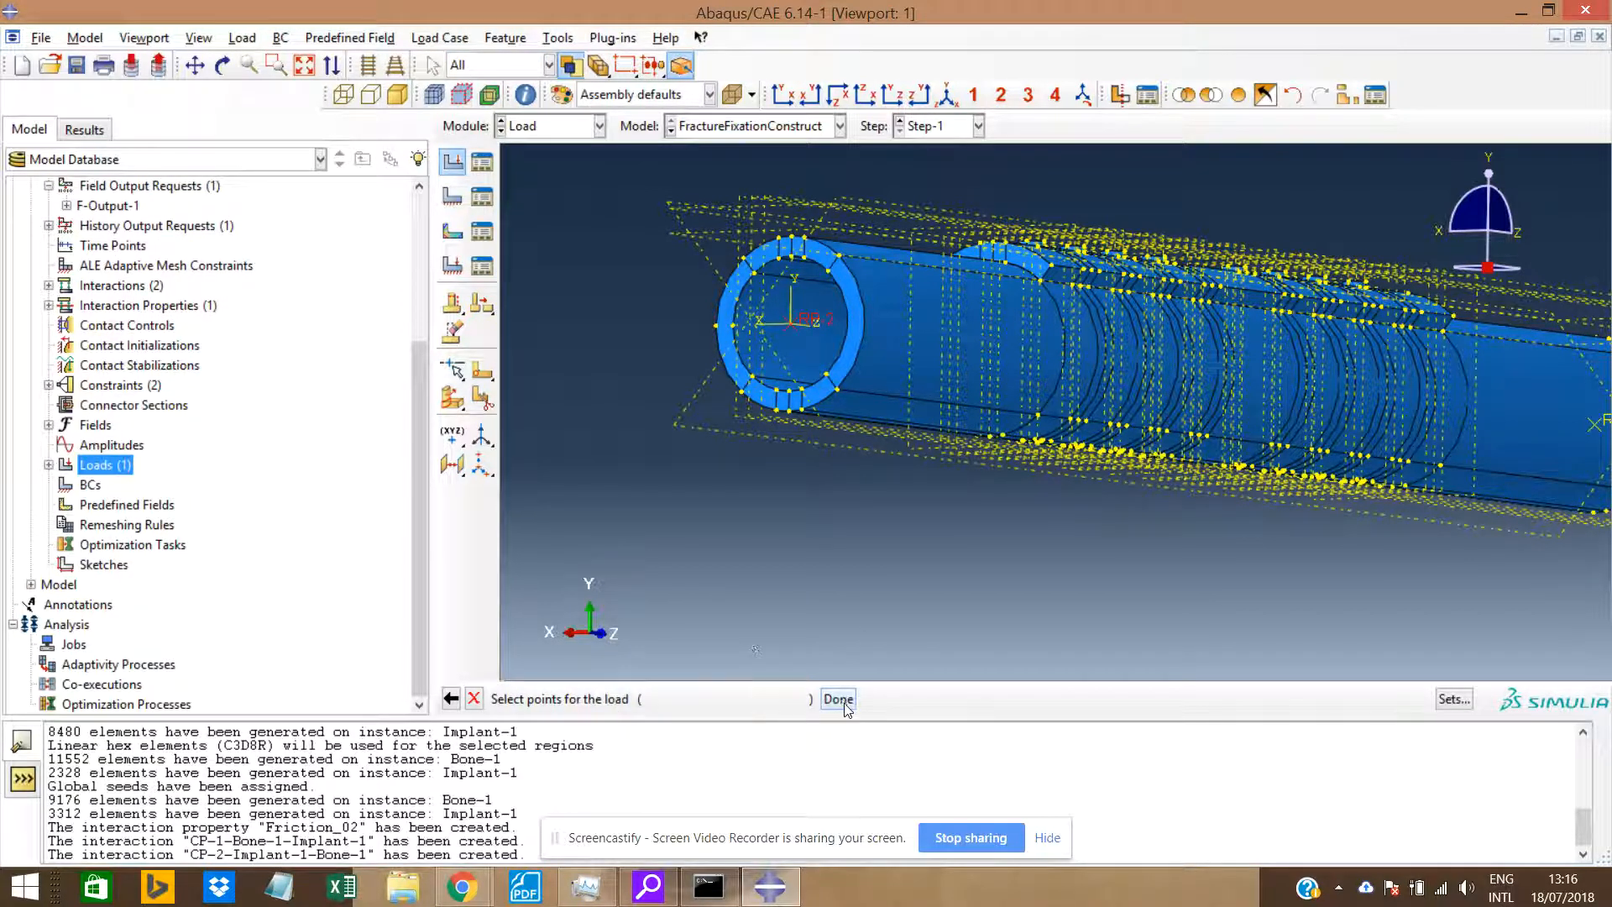
left_click(154, 336)
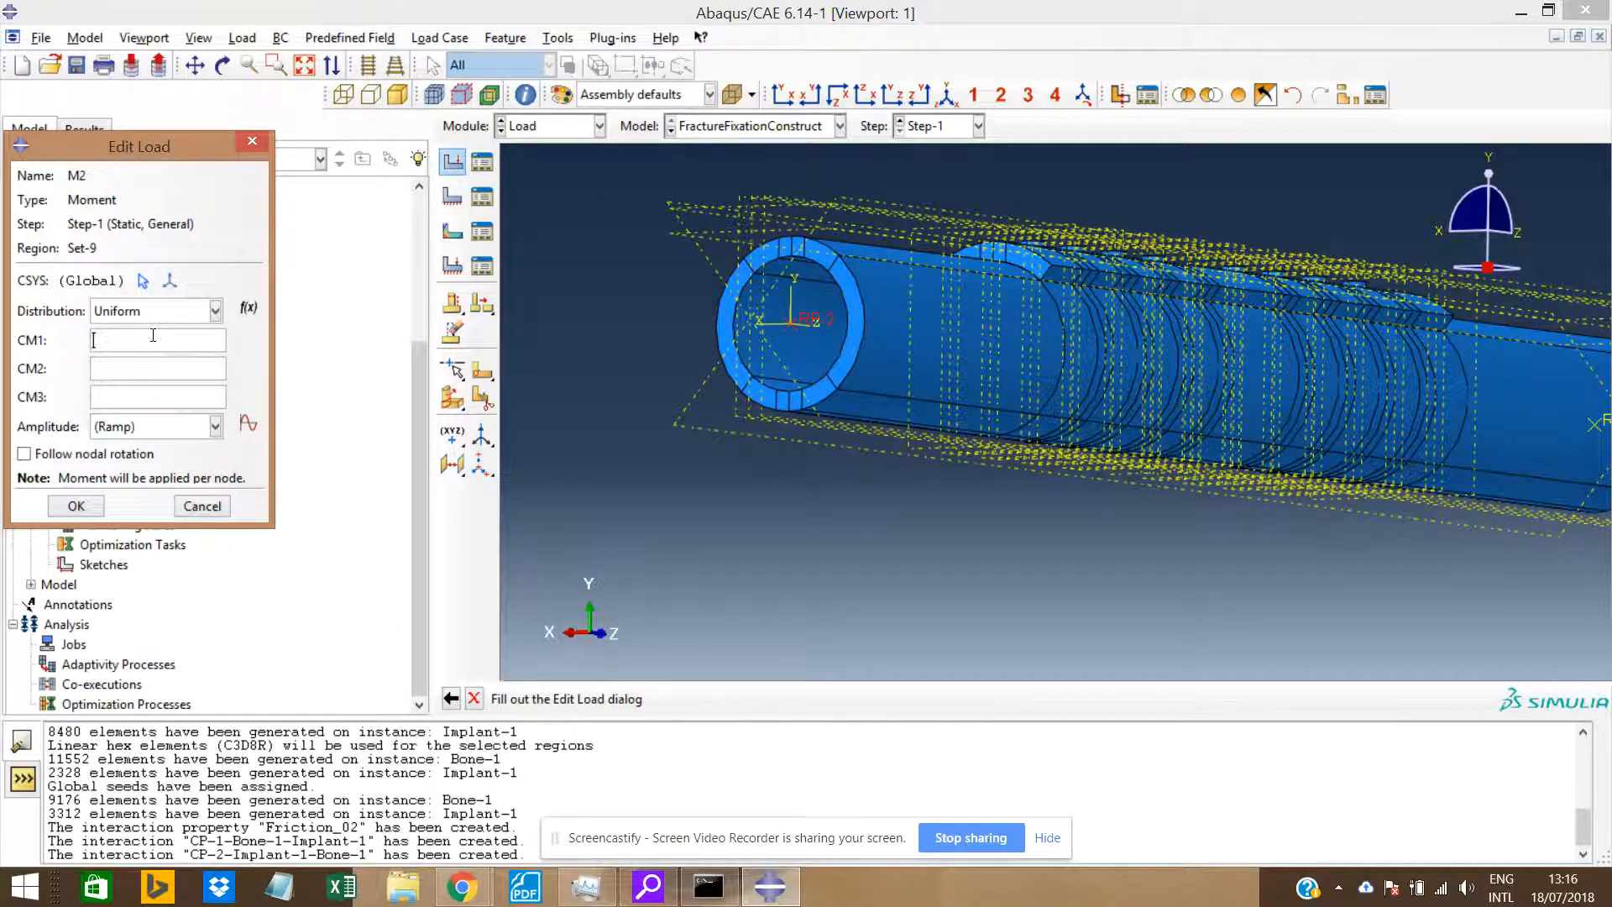
type("60000")
left_click(76, 505)
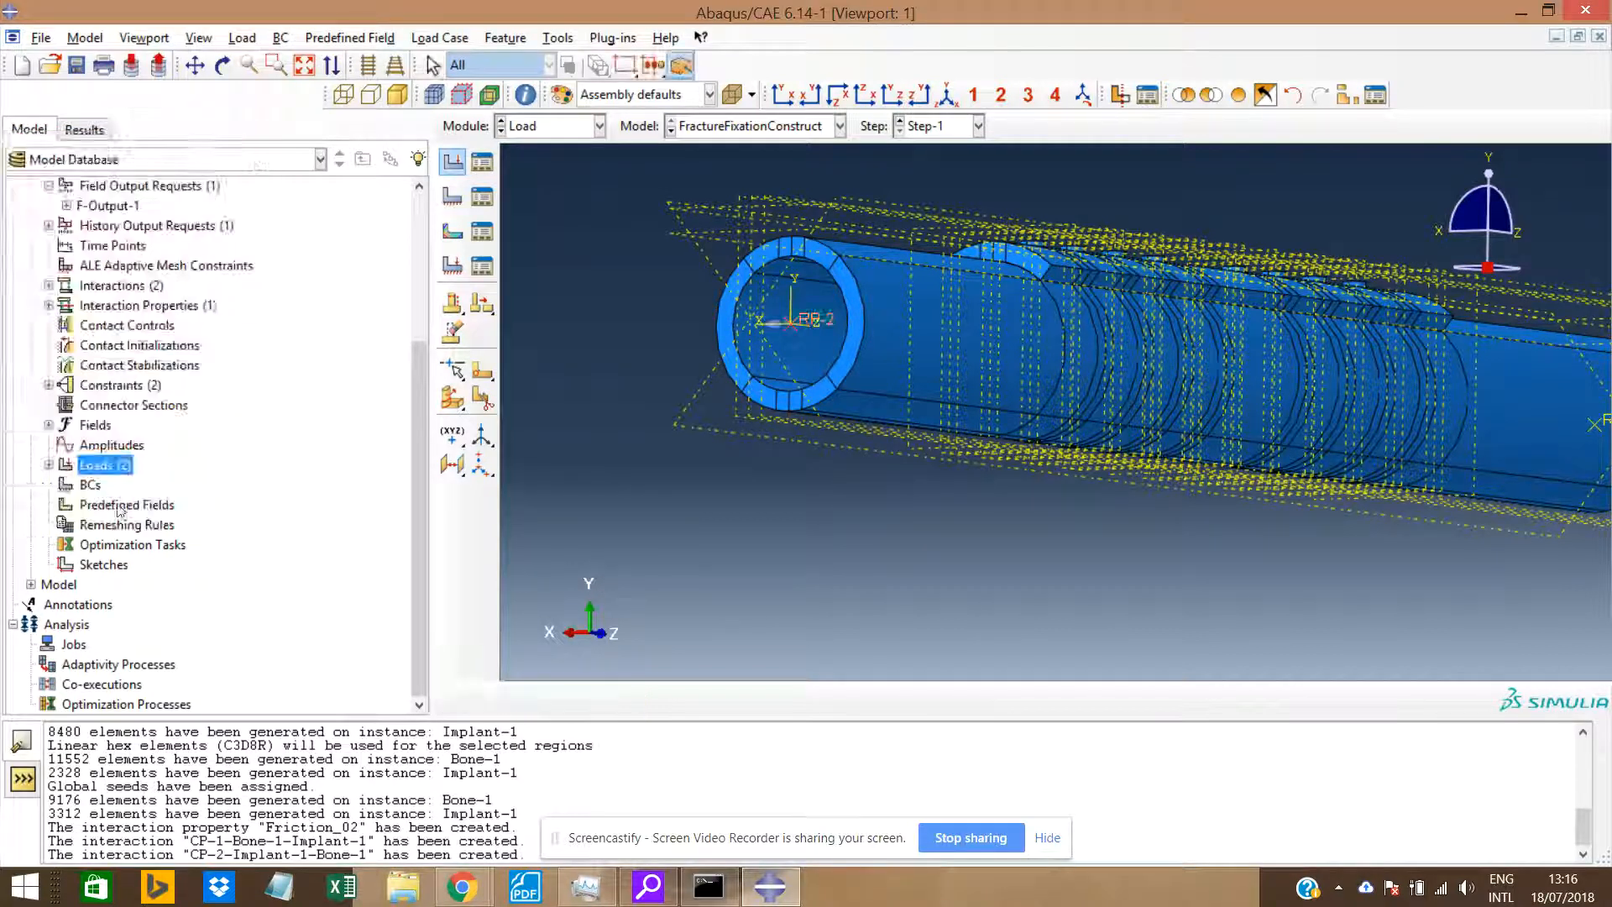
Examine the construct in end and side views to check the directions of moments M1 and M2 at both reference points.
scroll(809, 374, "up", 2)
left_click_drag(1091, 359, 1018, 388, "ctrl+alt")
scroll(1017, 388, "up", 1)
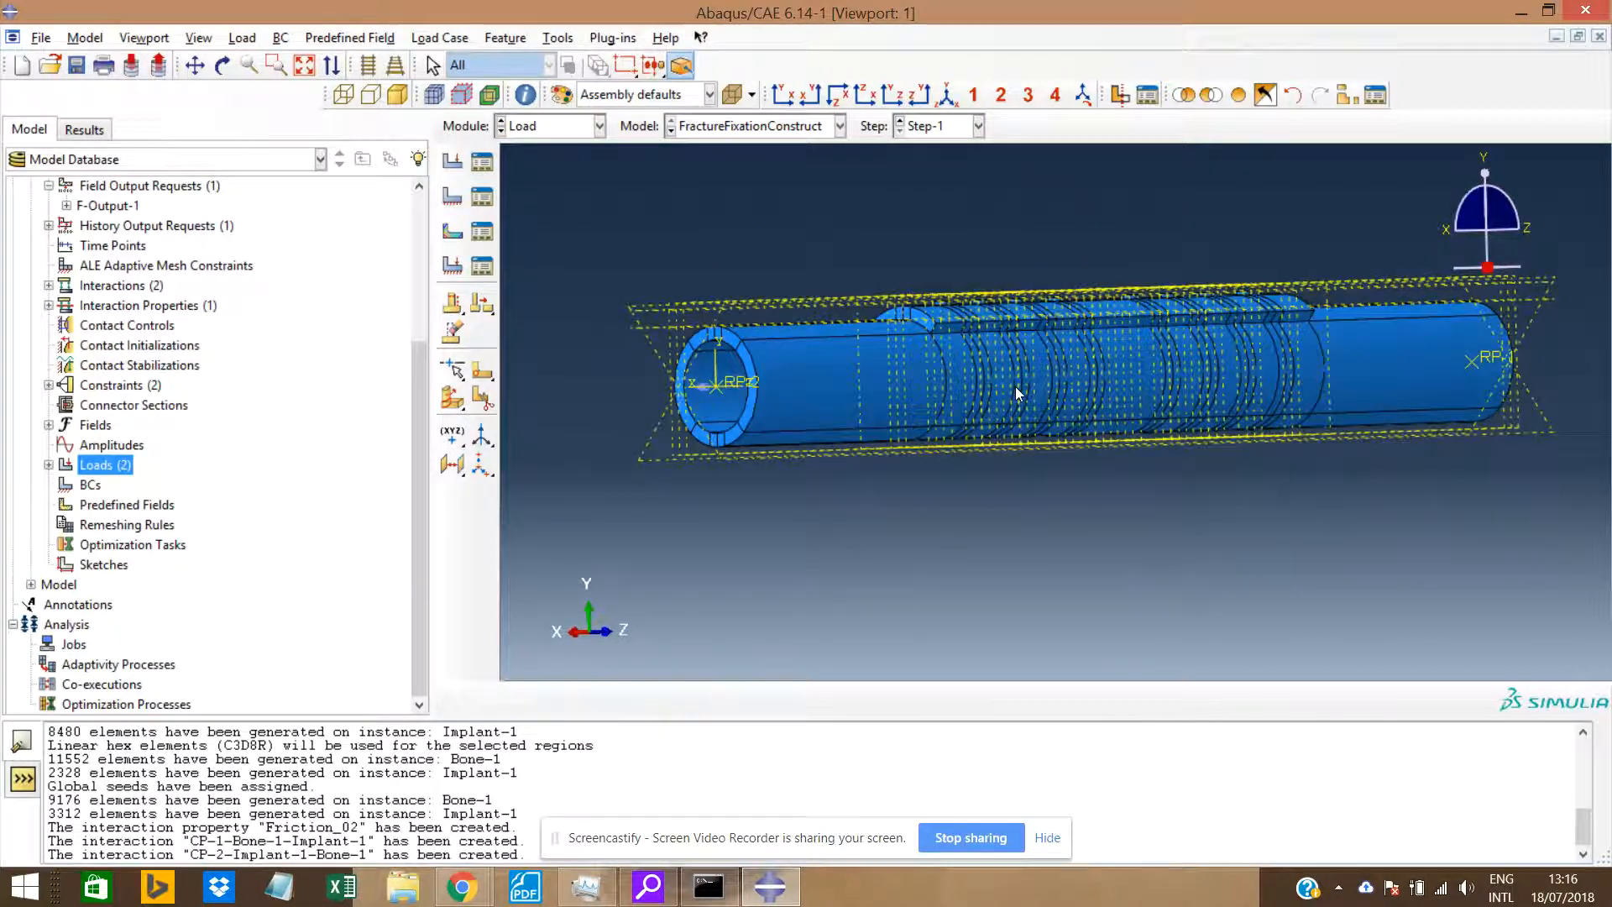
left_click(48, 465)
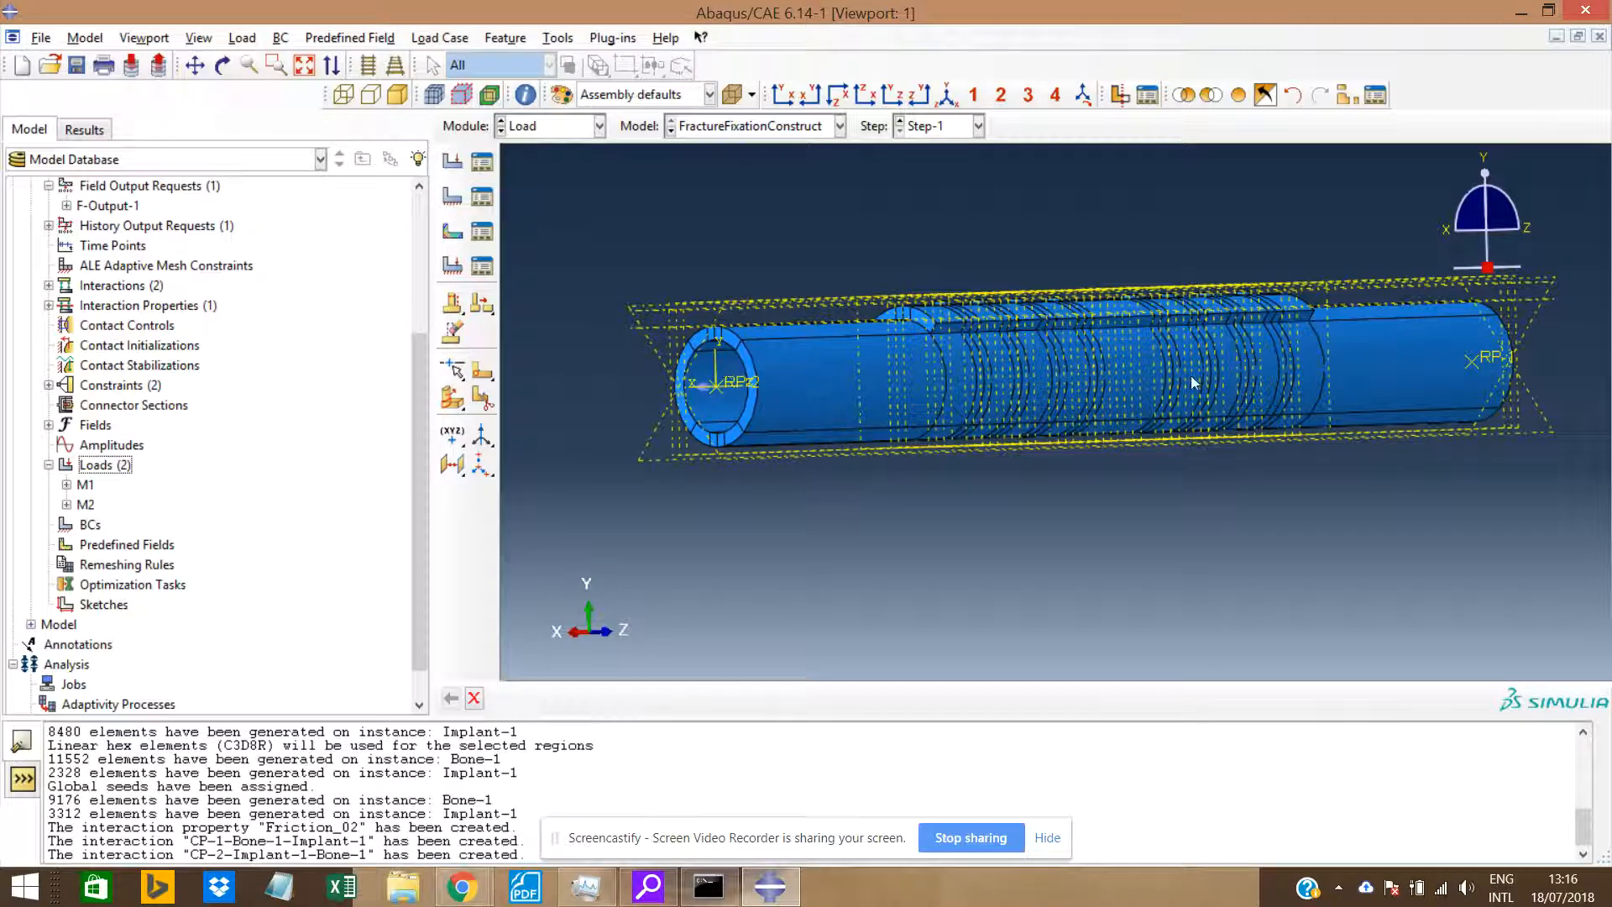
scroll(1191, 380, "up", 1)
left_click_drag(1365, 381, 1172, 388, "ctrl+alt")
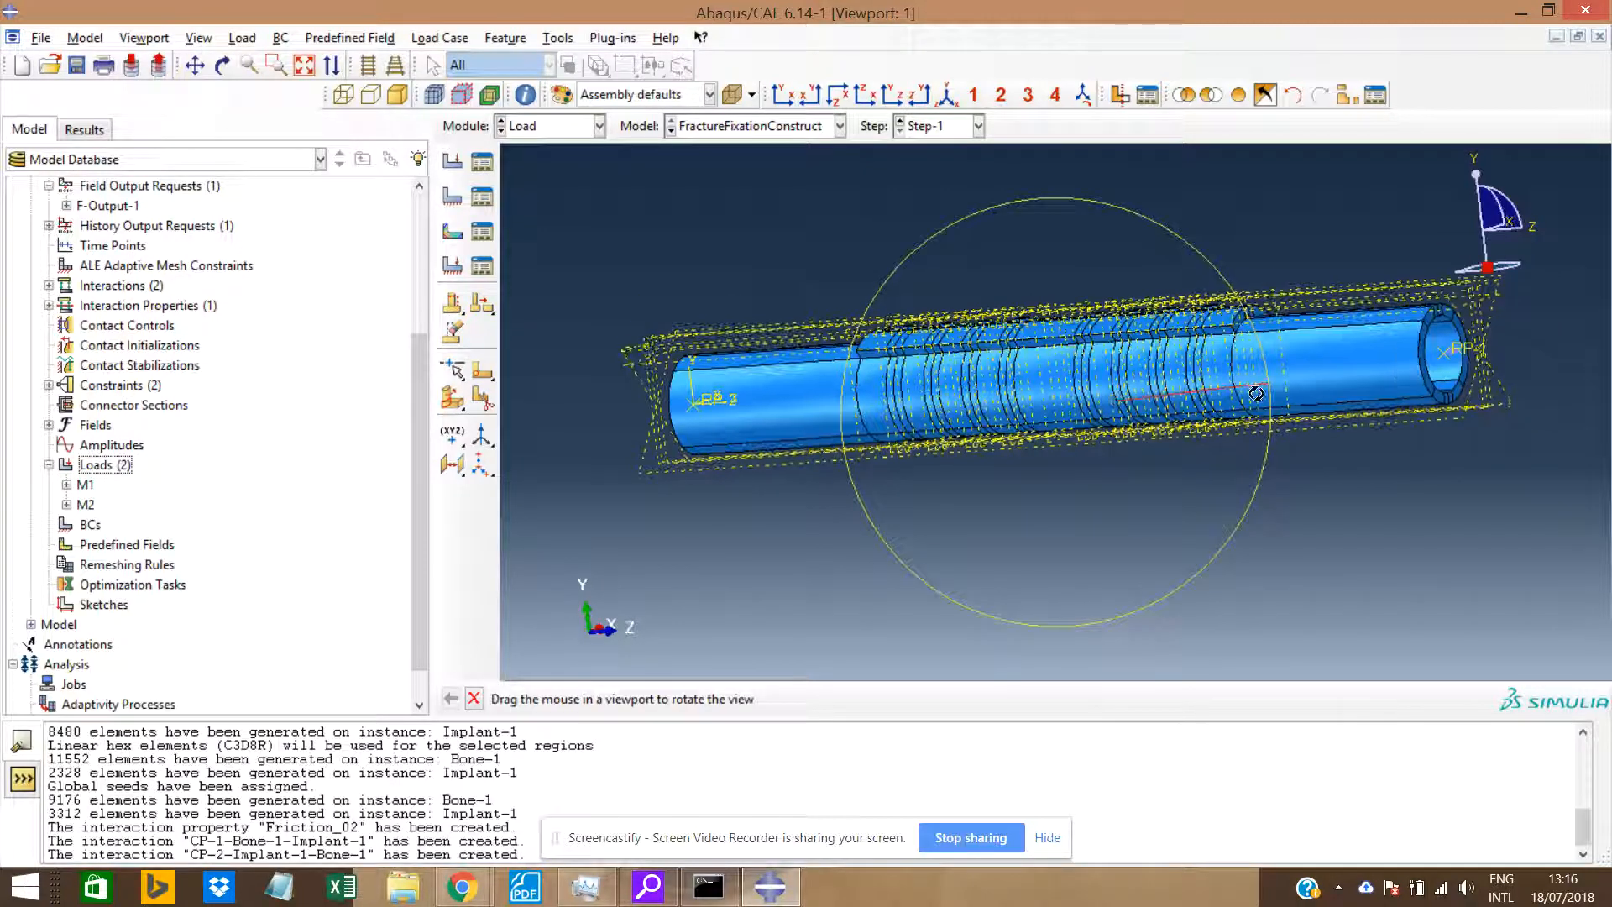
scroll(1474, 377, "down", 4)
scroll(1476, 377, "down", 2)
left_click_drag(1462, 369, 875, 403, "ctrl+alt")
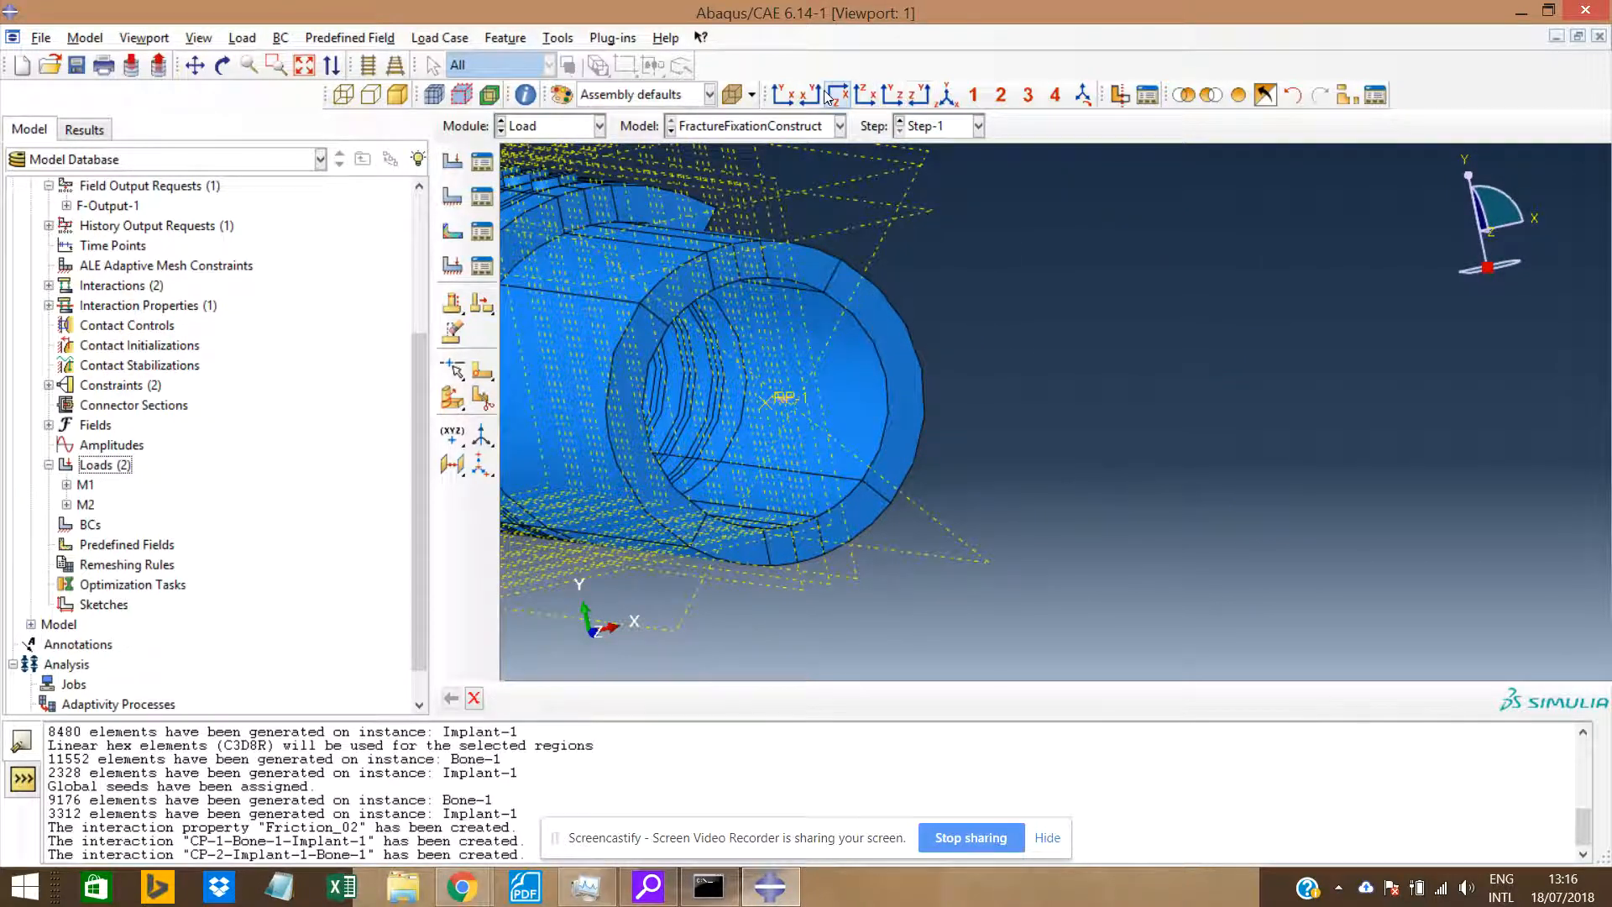
left_click(810, 95)
scroll(1045, 433, "down", 3)
scroll(1045, 433, "up", 1)
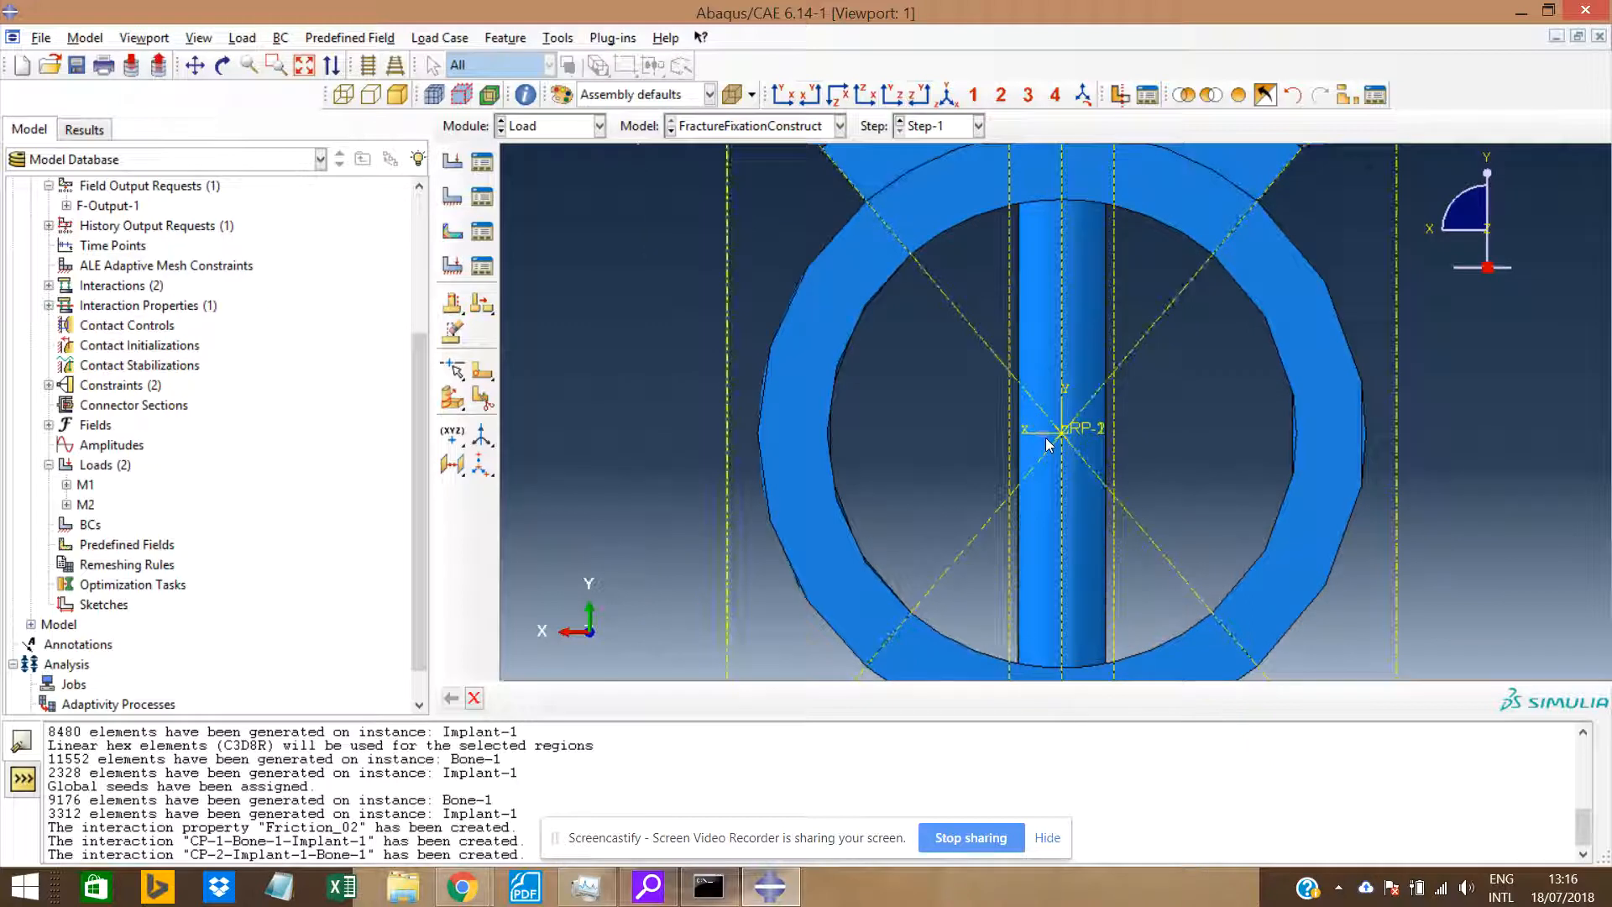
left_click(783, 95)
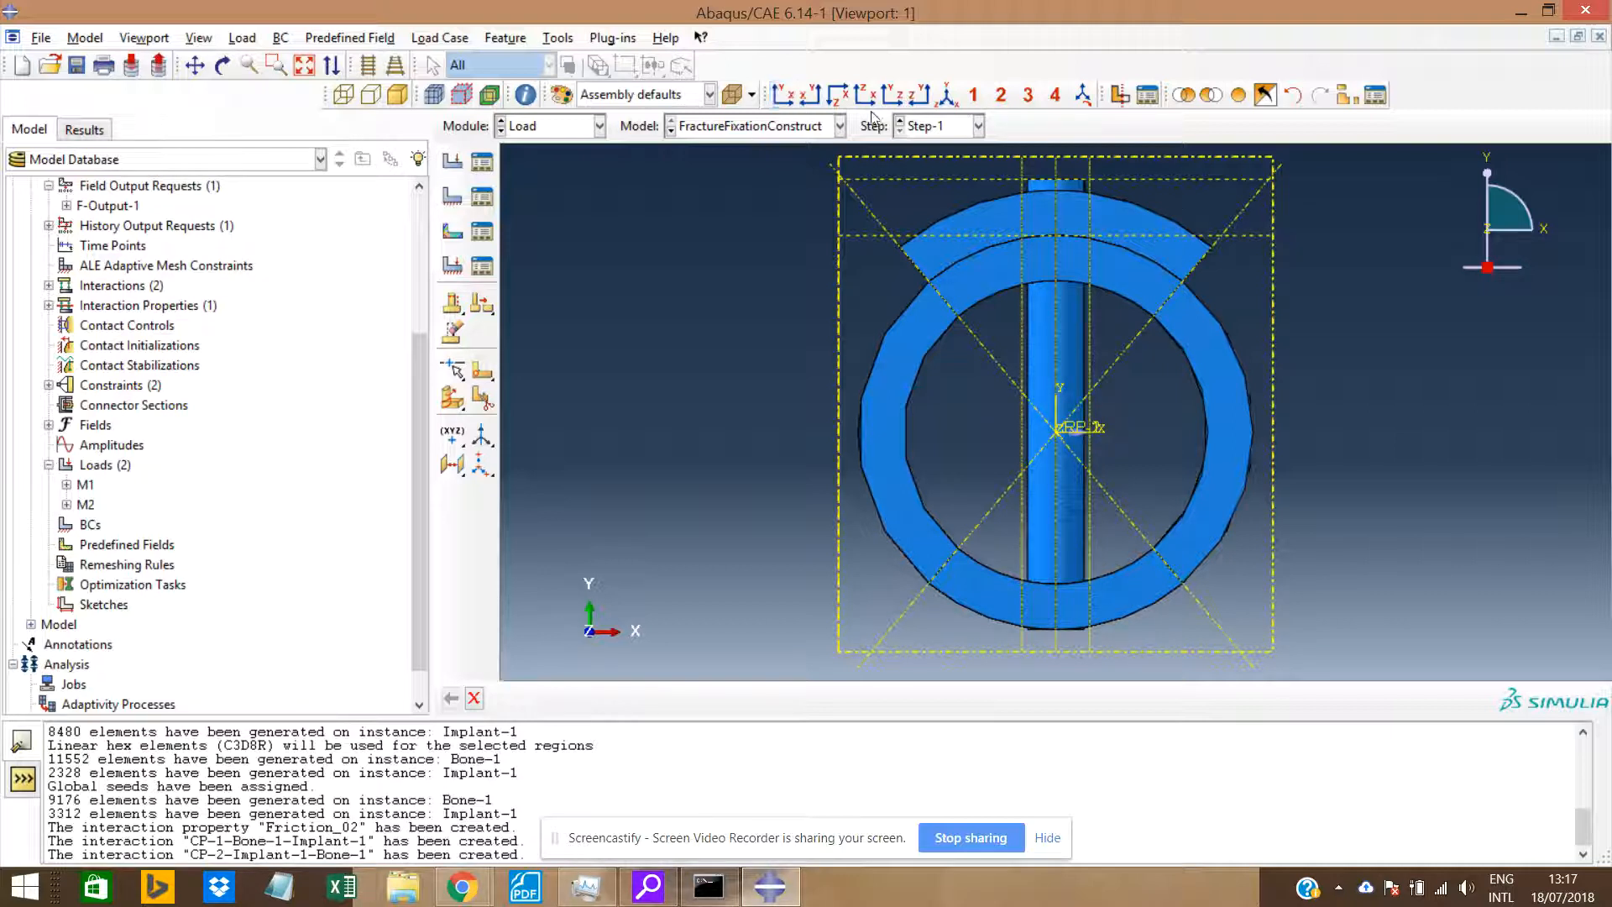
left_click(920, 94)
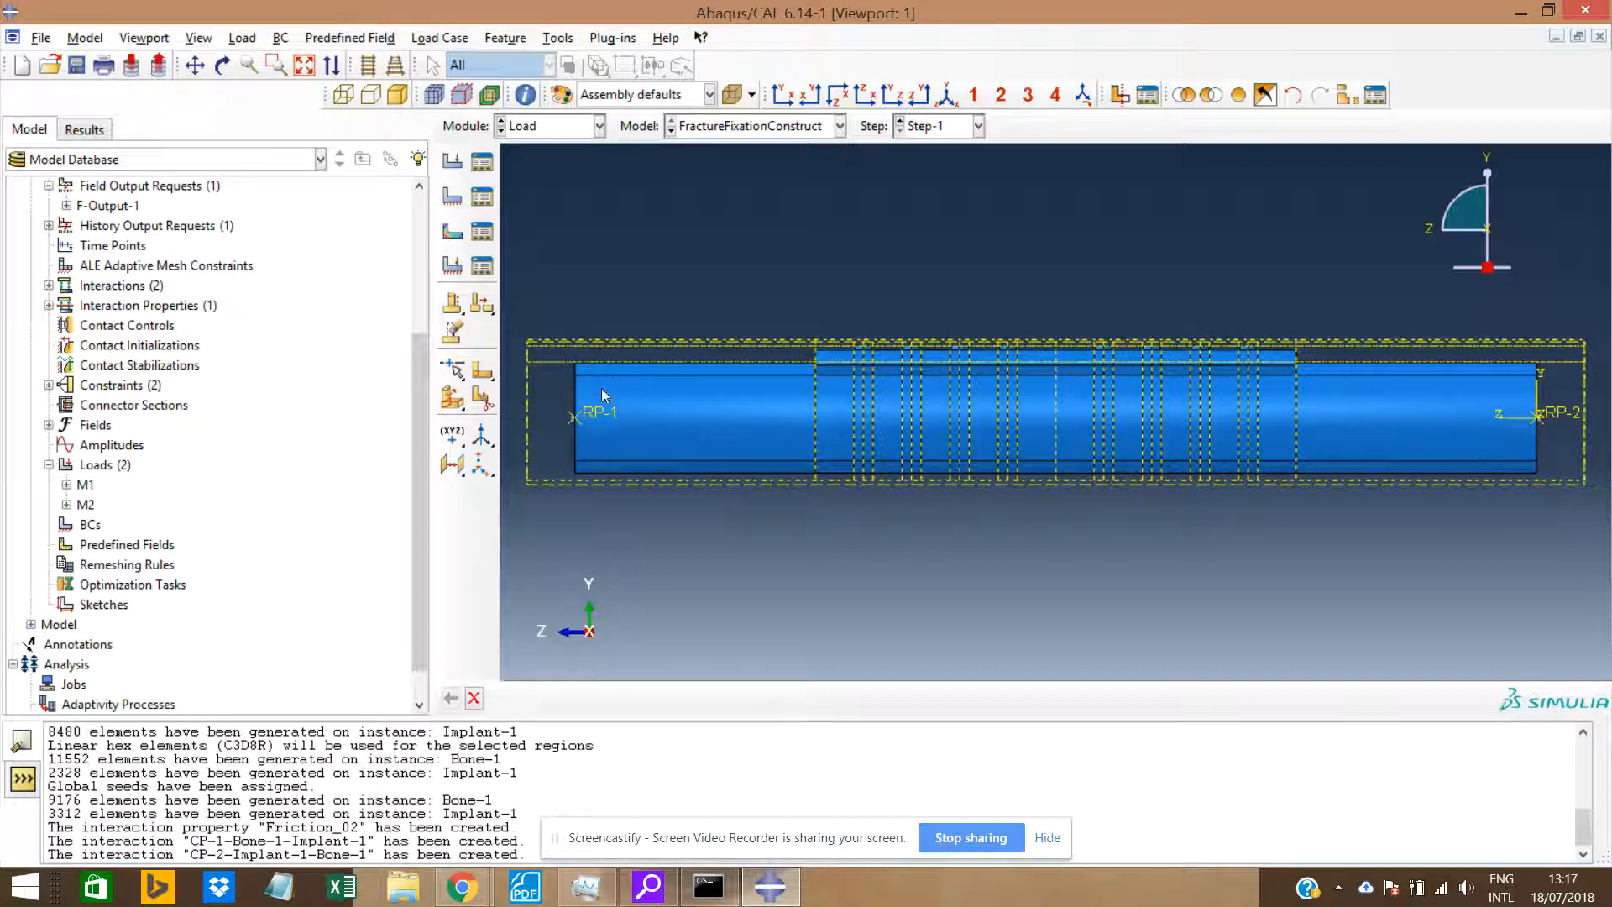
Set load M1's CM1 moment to -60000 and check its direction at reference point RP-1.
left_click(85, 485)
double_click(84, 489)
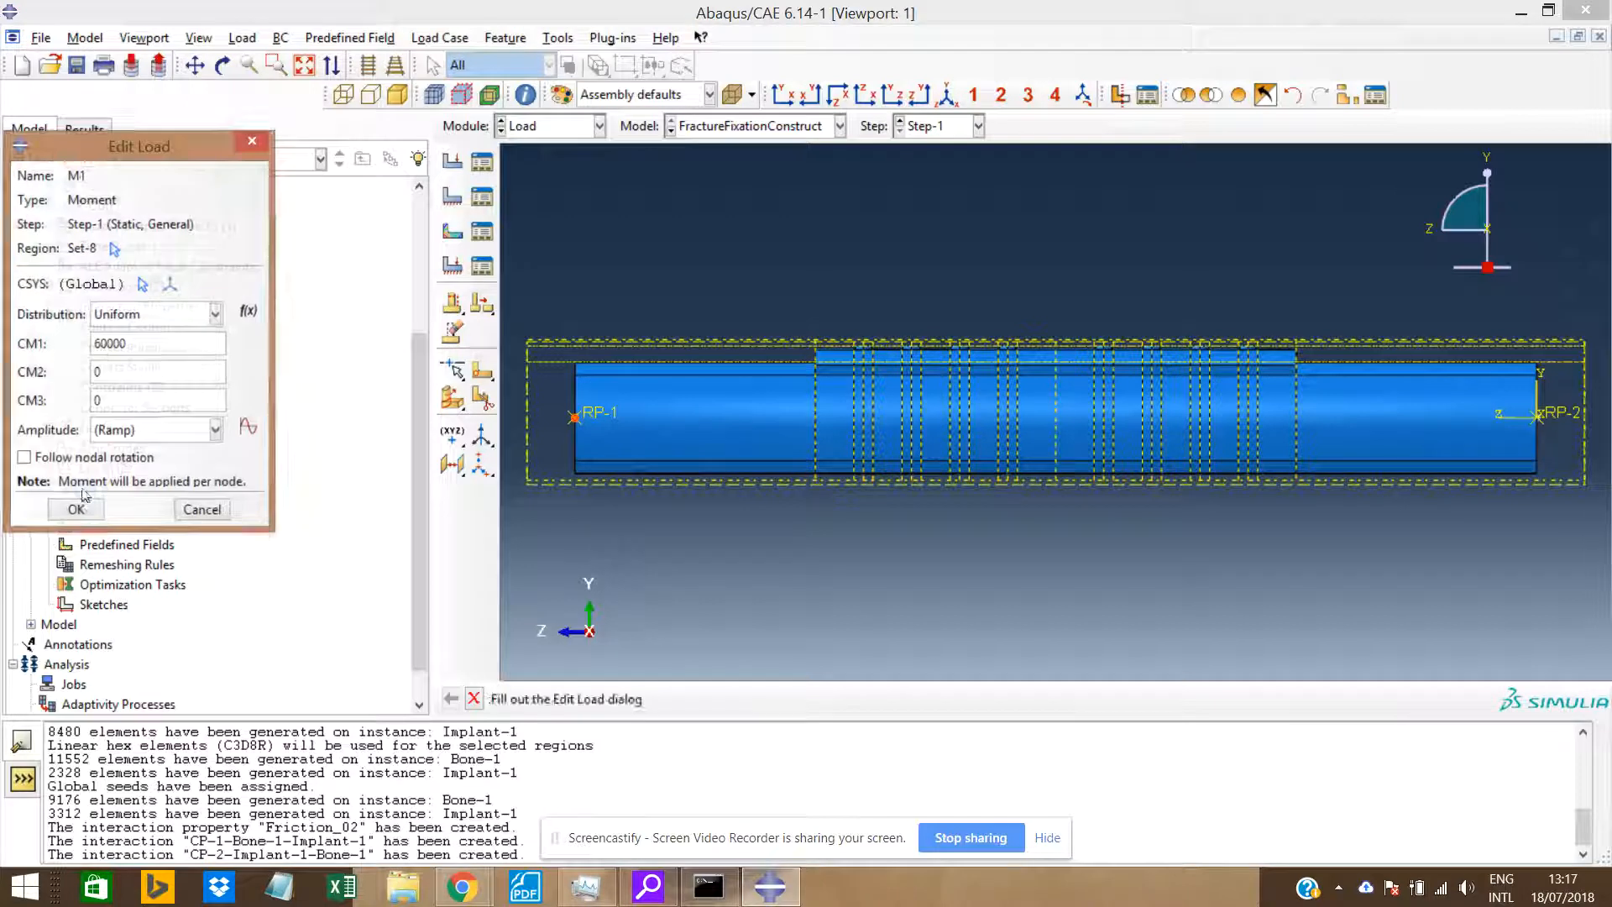
left_click(95, 343)
type("6")
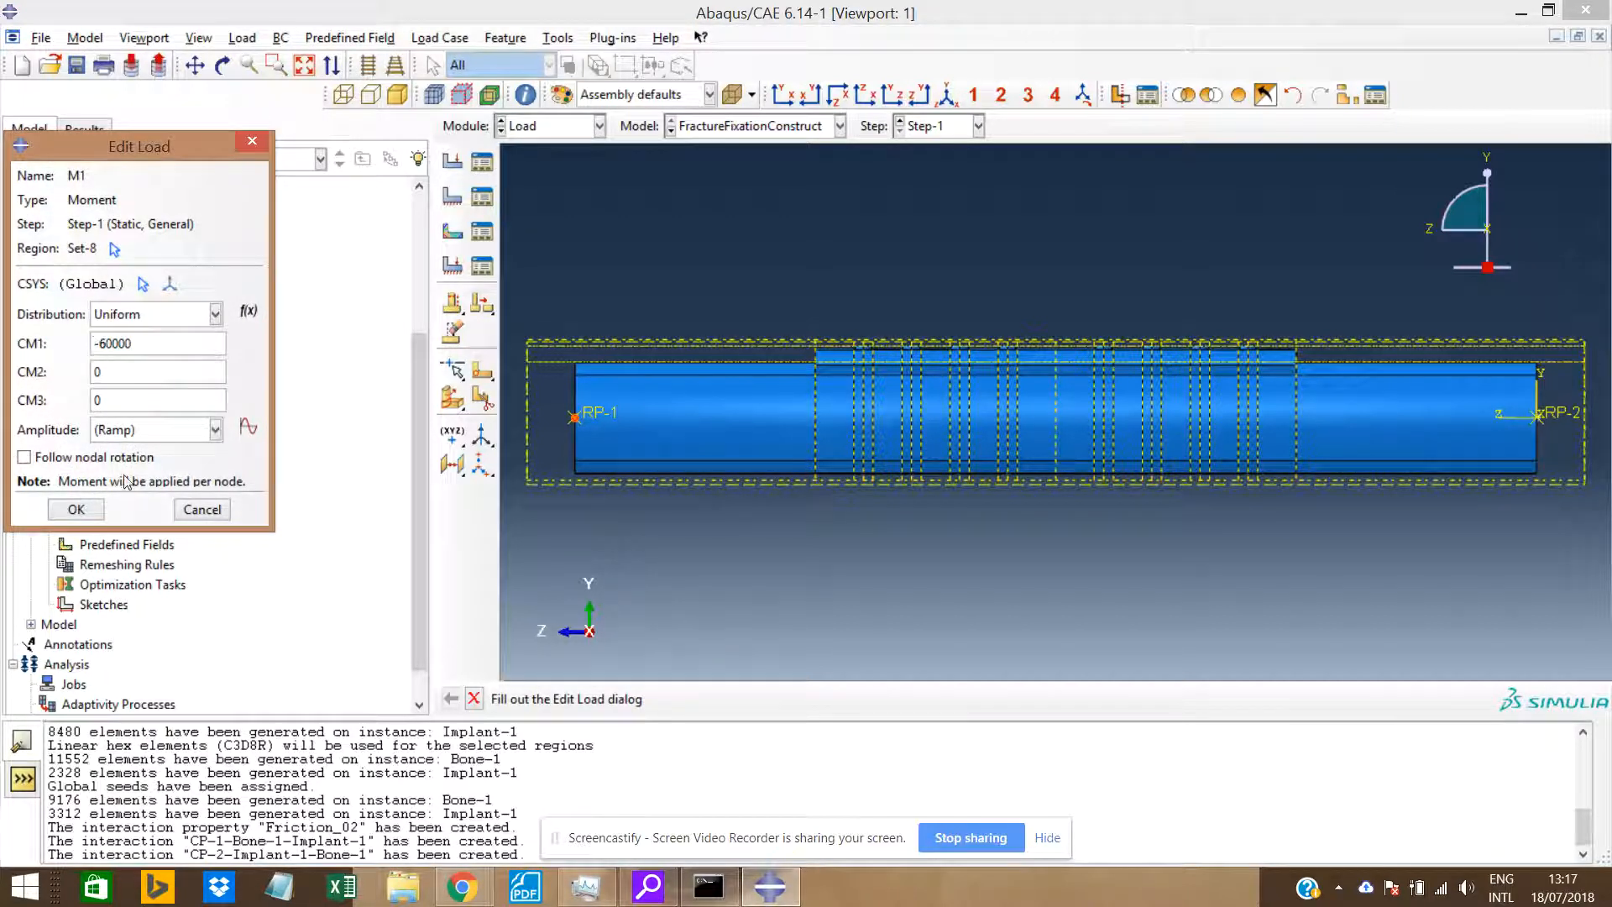
left_click(92, 509)
left_click_drag(617, 513, 889, 468, "ctrl+alt")
scroll(665, 455, "up", 5)
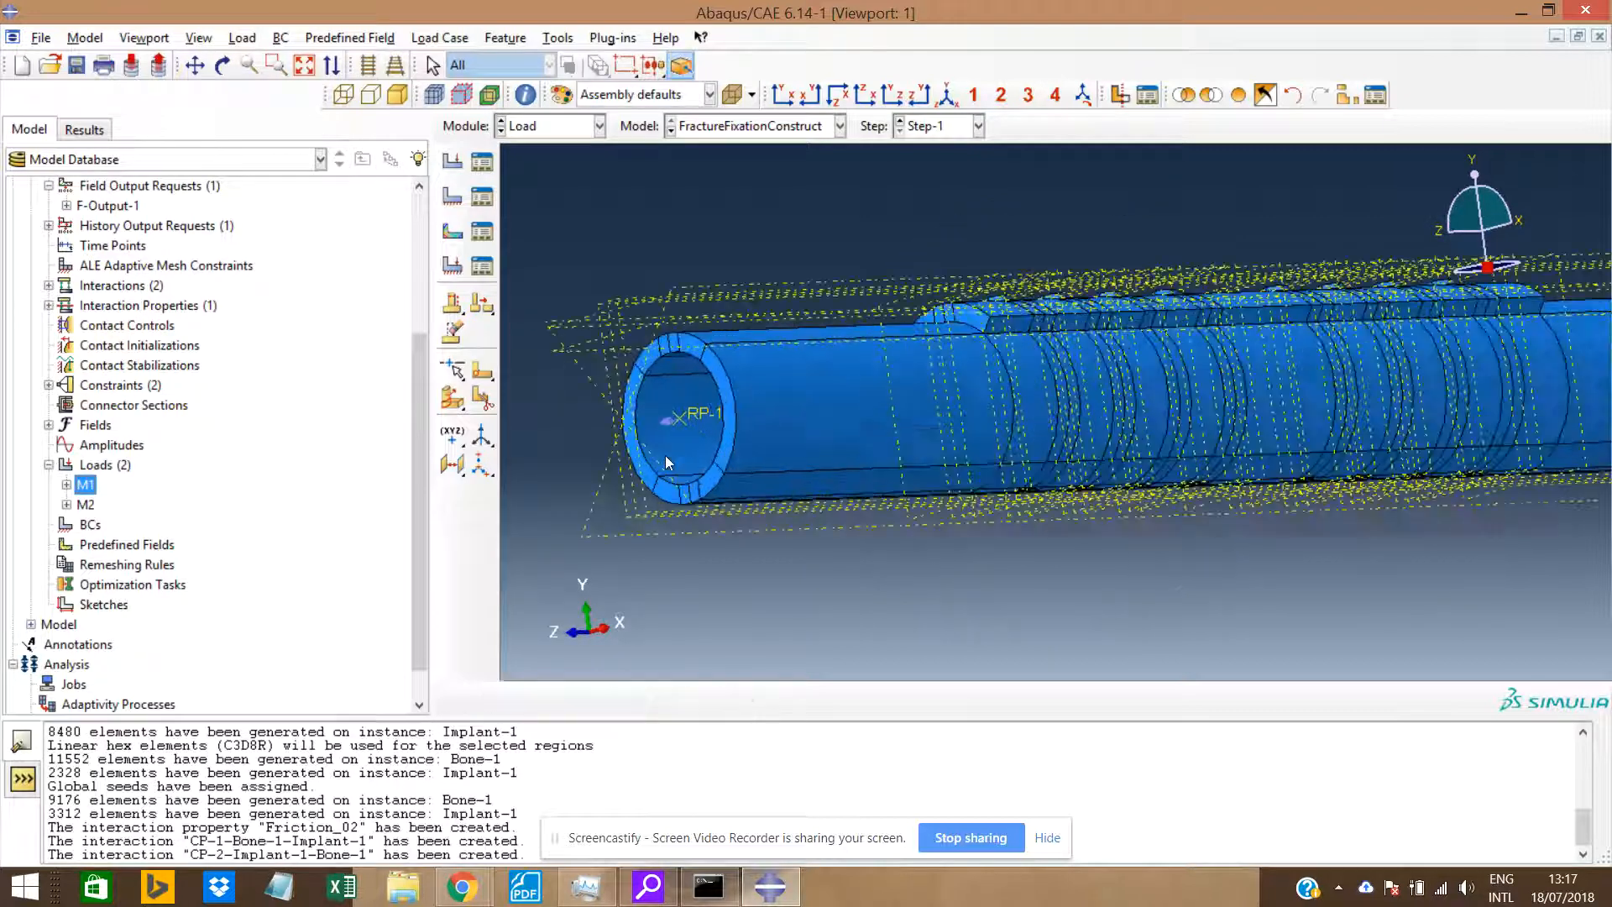
left_click_drag(703, 434, 800, 418, "ctrl+alt")
scroll(799, 418, "down", 5)
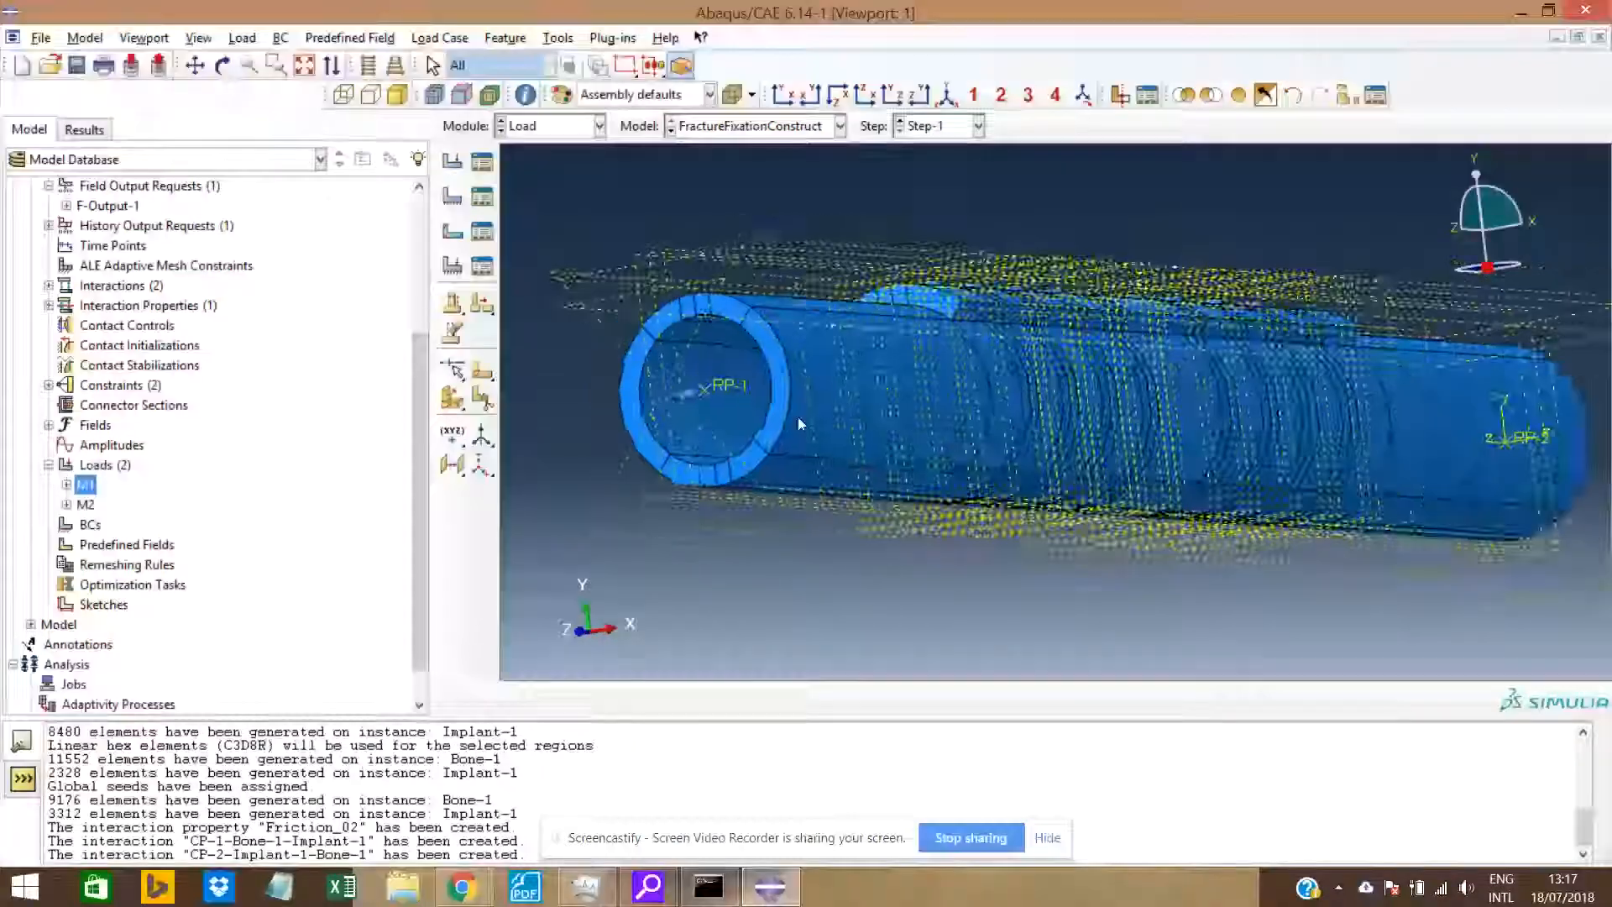
left_click_drag(1066, 379, 981, 426, "ctrl+alt")
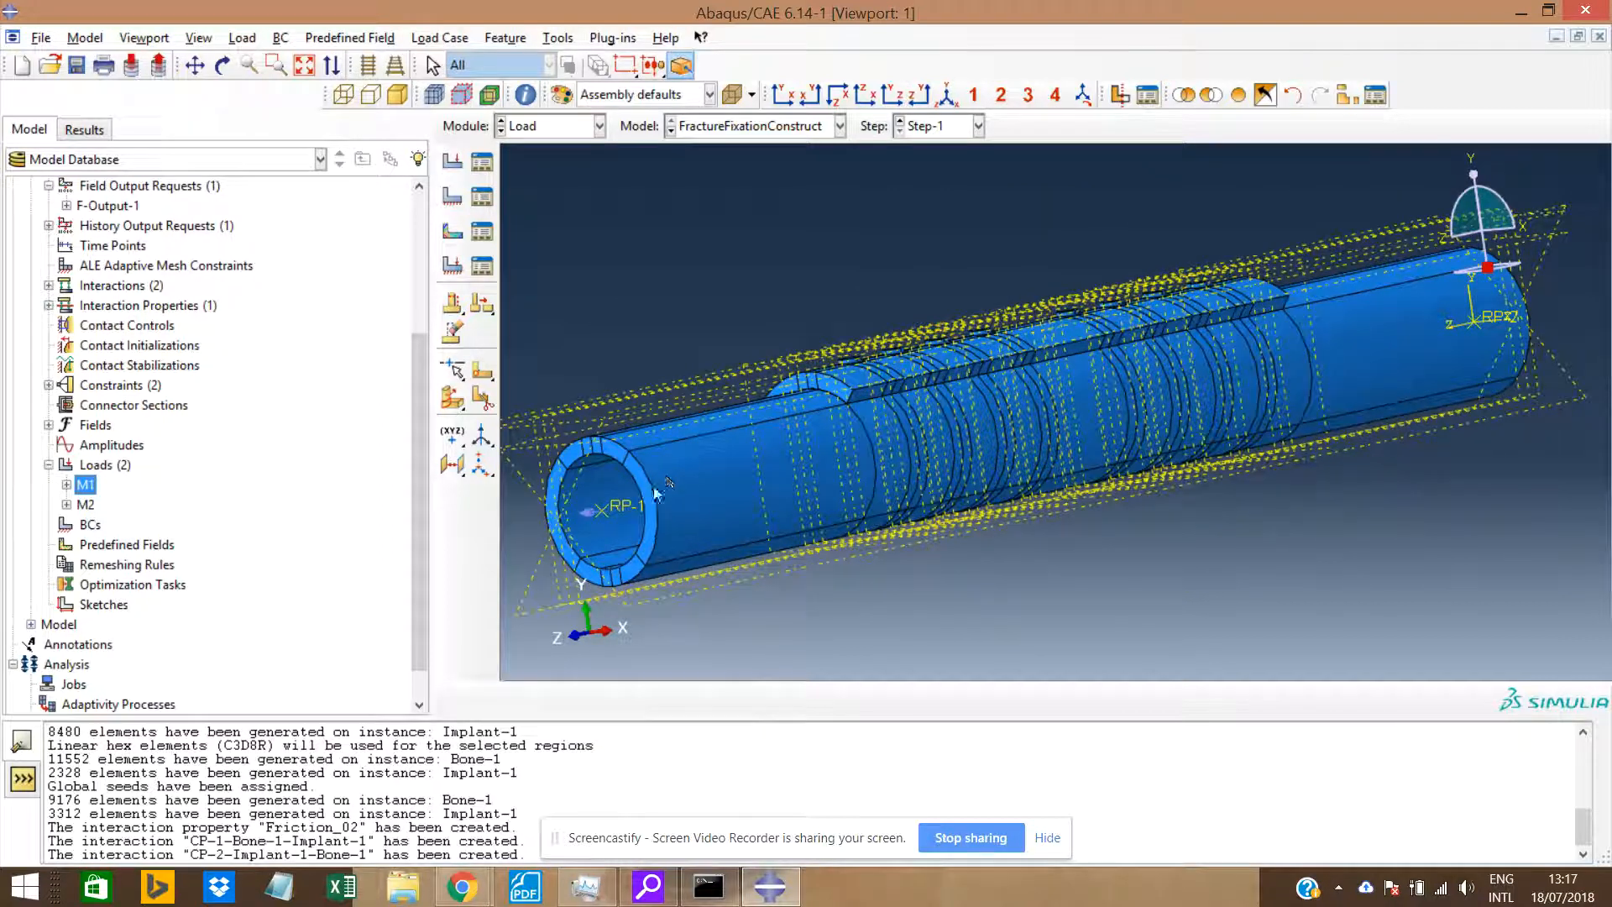
Set the CM1 moment of load M1 at RP-1 back to 60000.
double_click(87, 486)
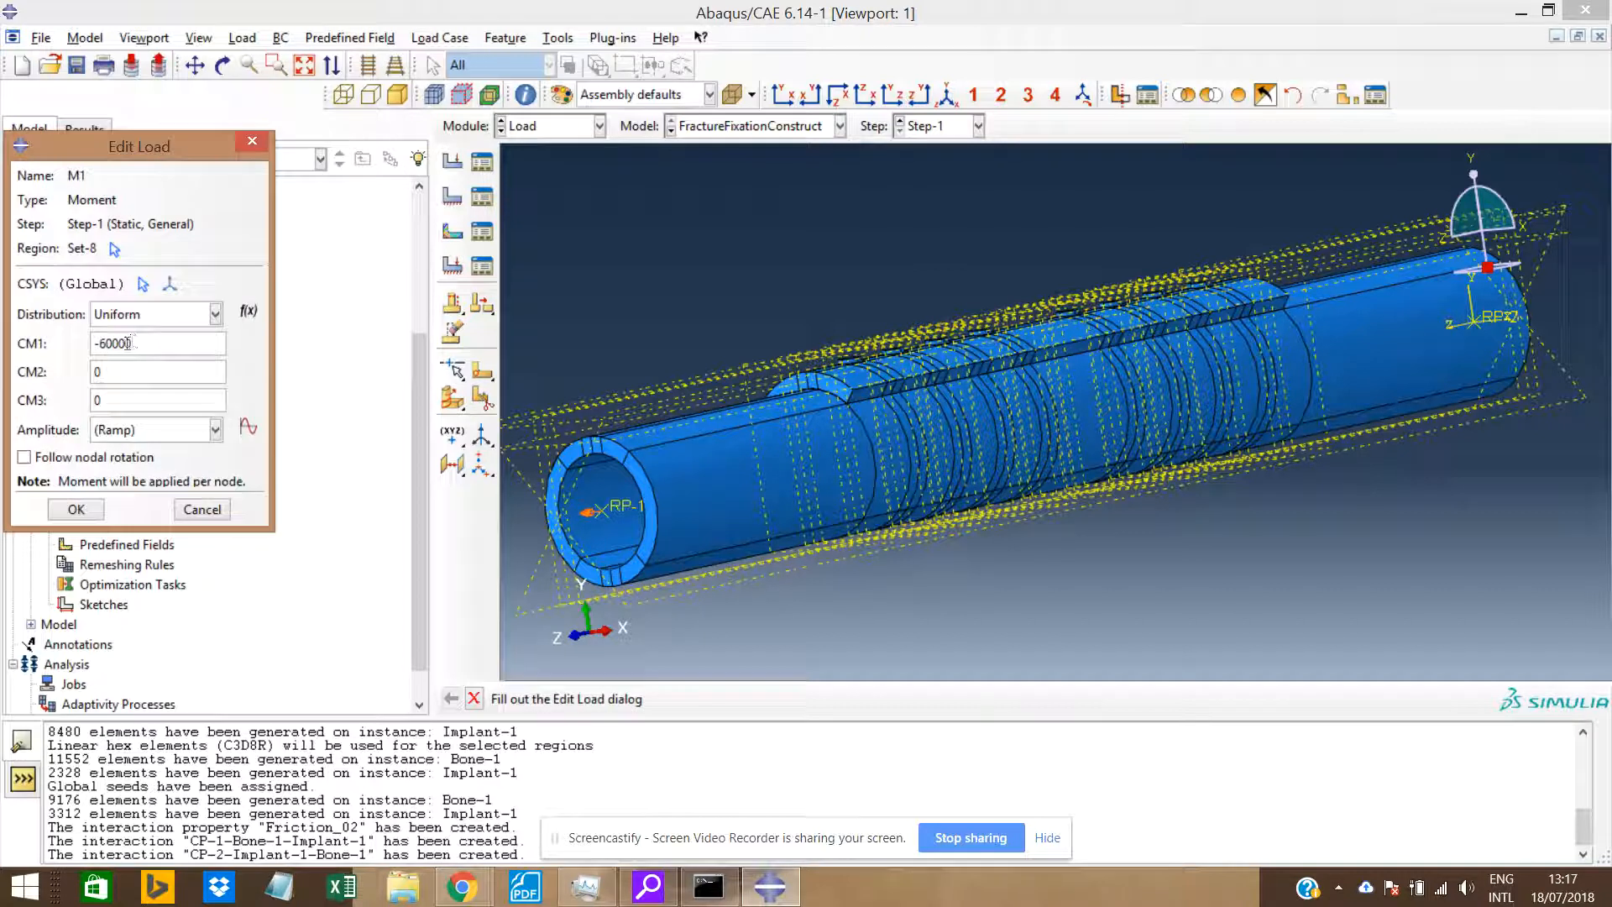
left_click(99, 345)
key("BackSpace")
left_click(101, 510)
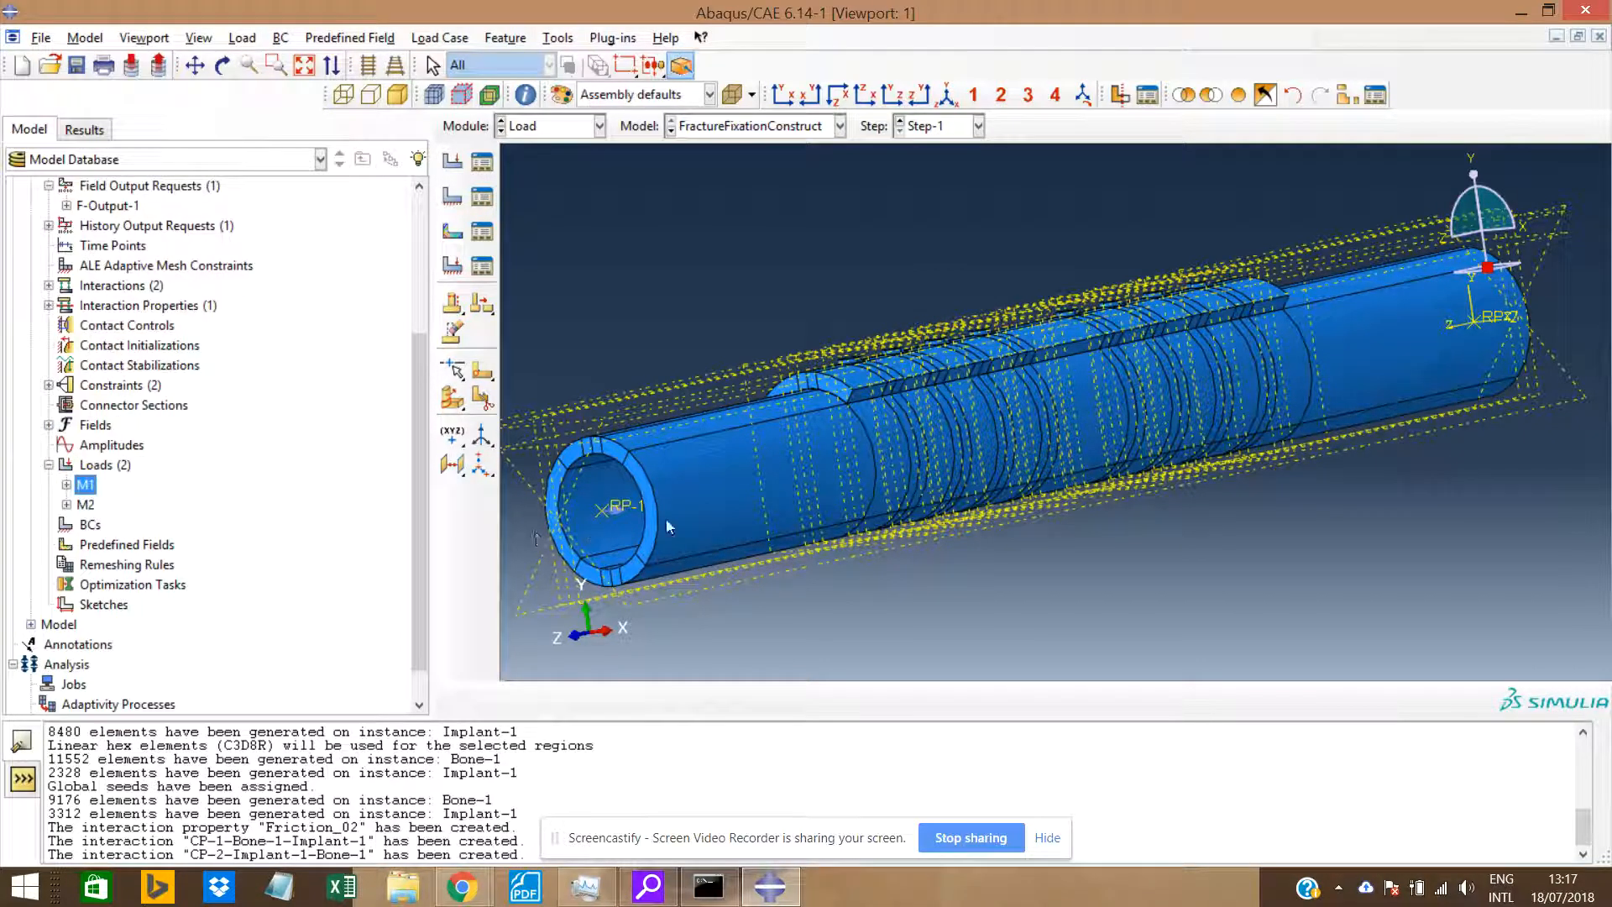
scroll(667, 519, "down", 1)
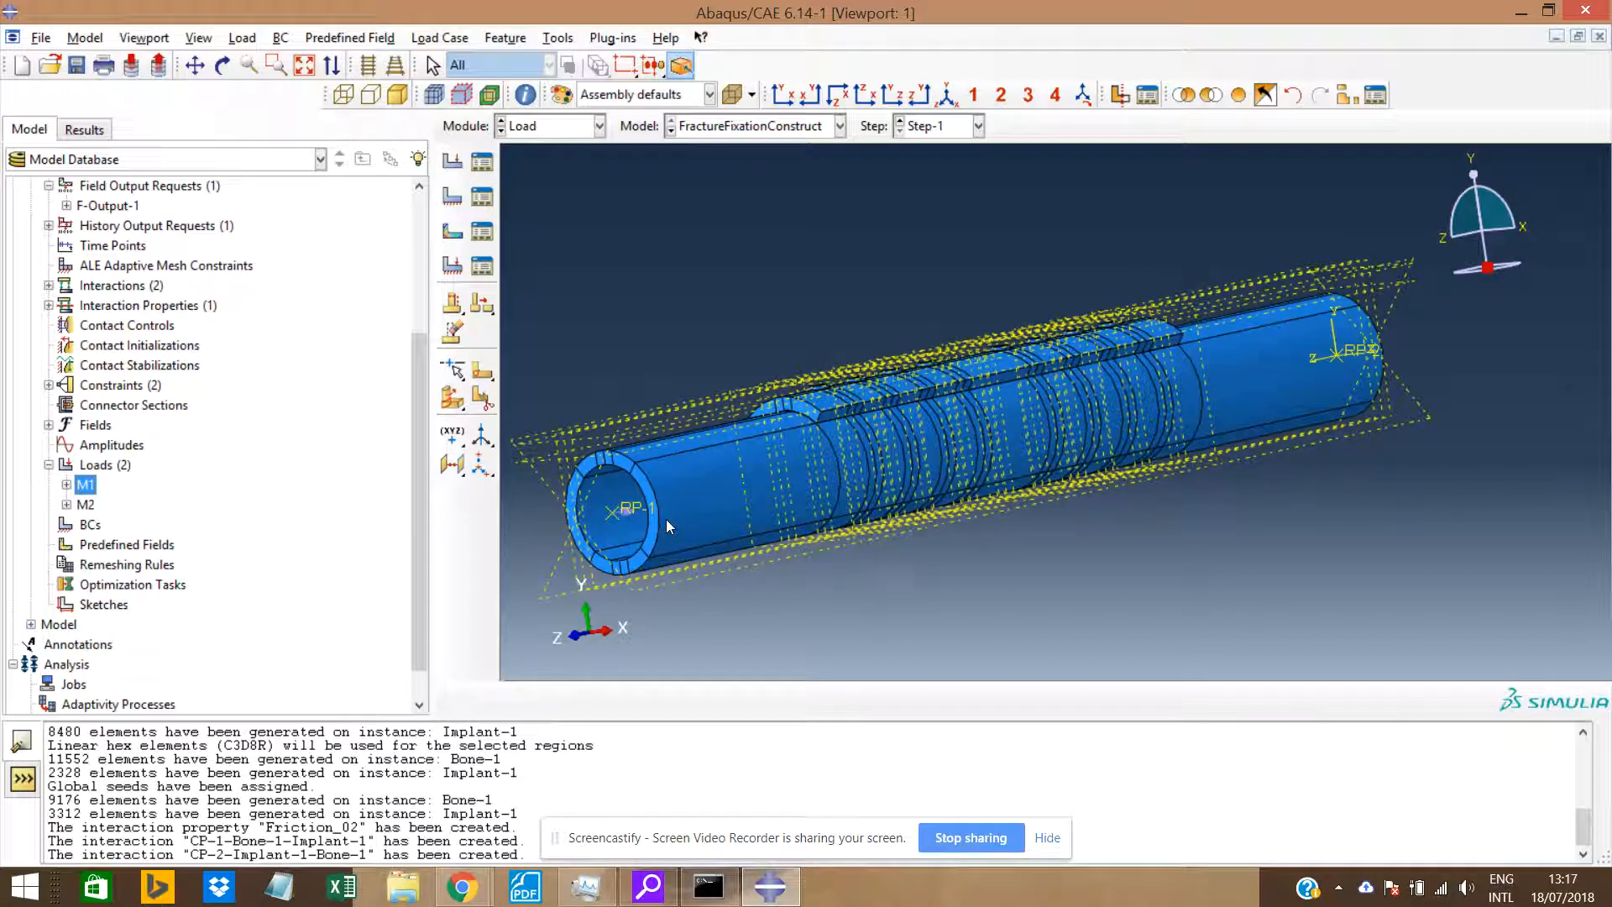
Edit load M2 at RP-2 to reverse the sign of its CM1 moment.
left_click_drag(962, 476, 1159, 395, "ctrl+alt")
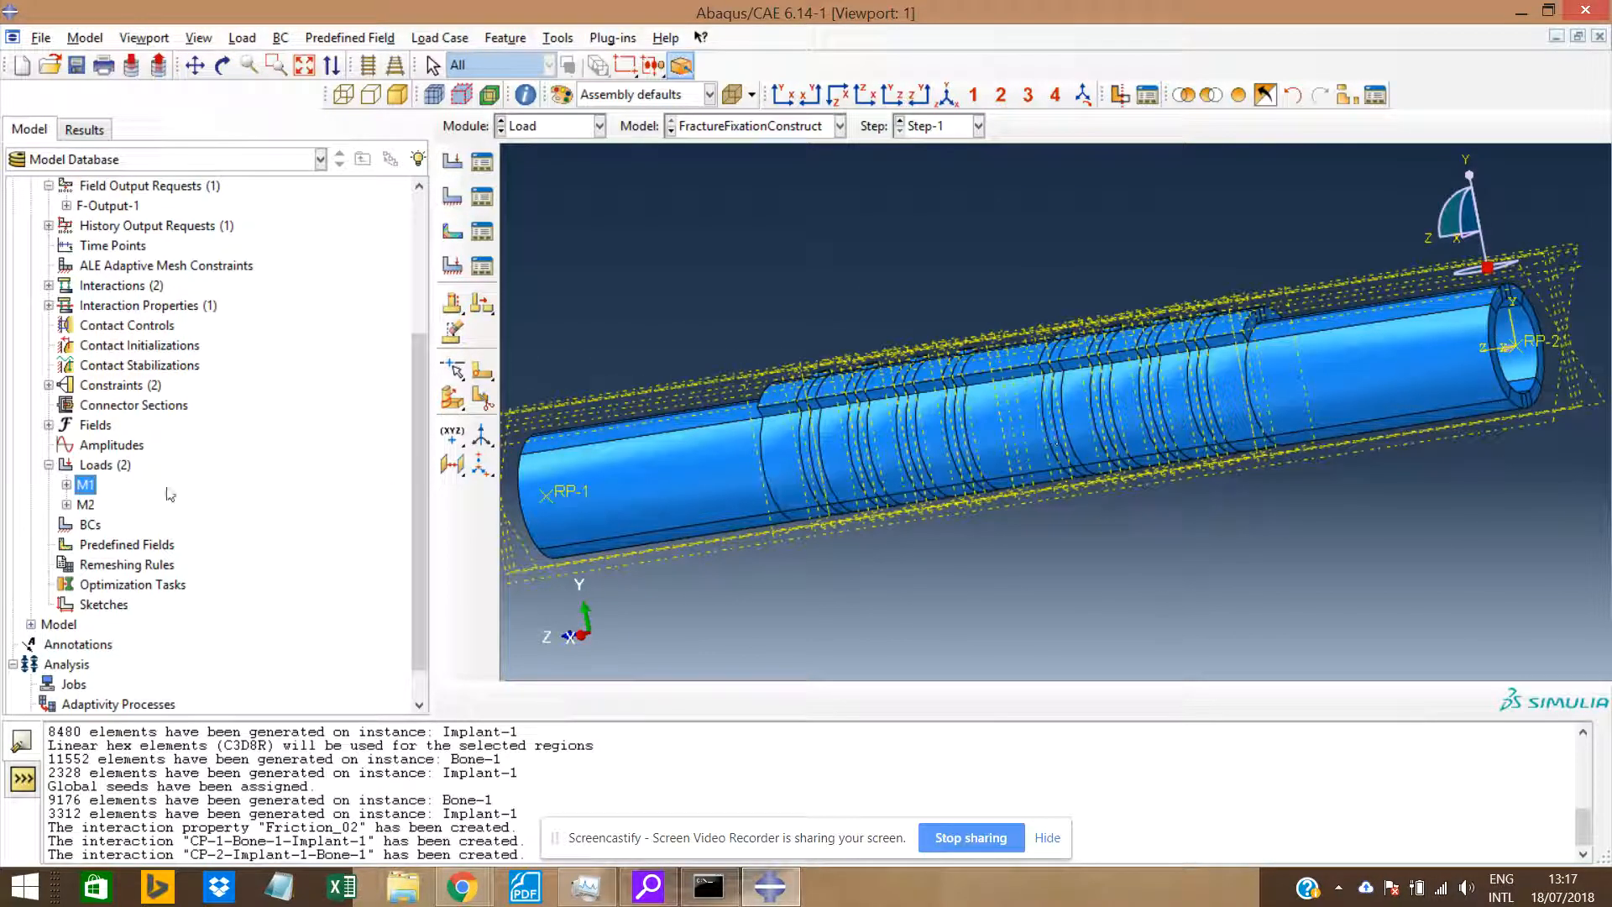
left_click(85, 504)
double_click(84, 505)
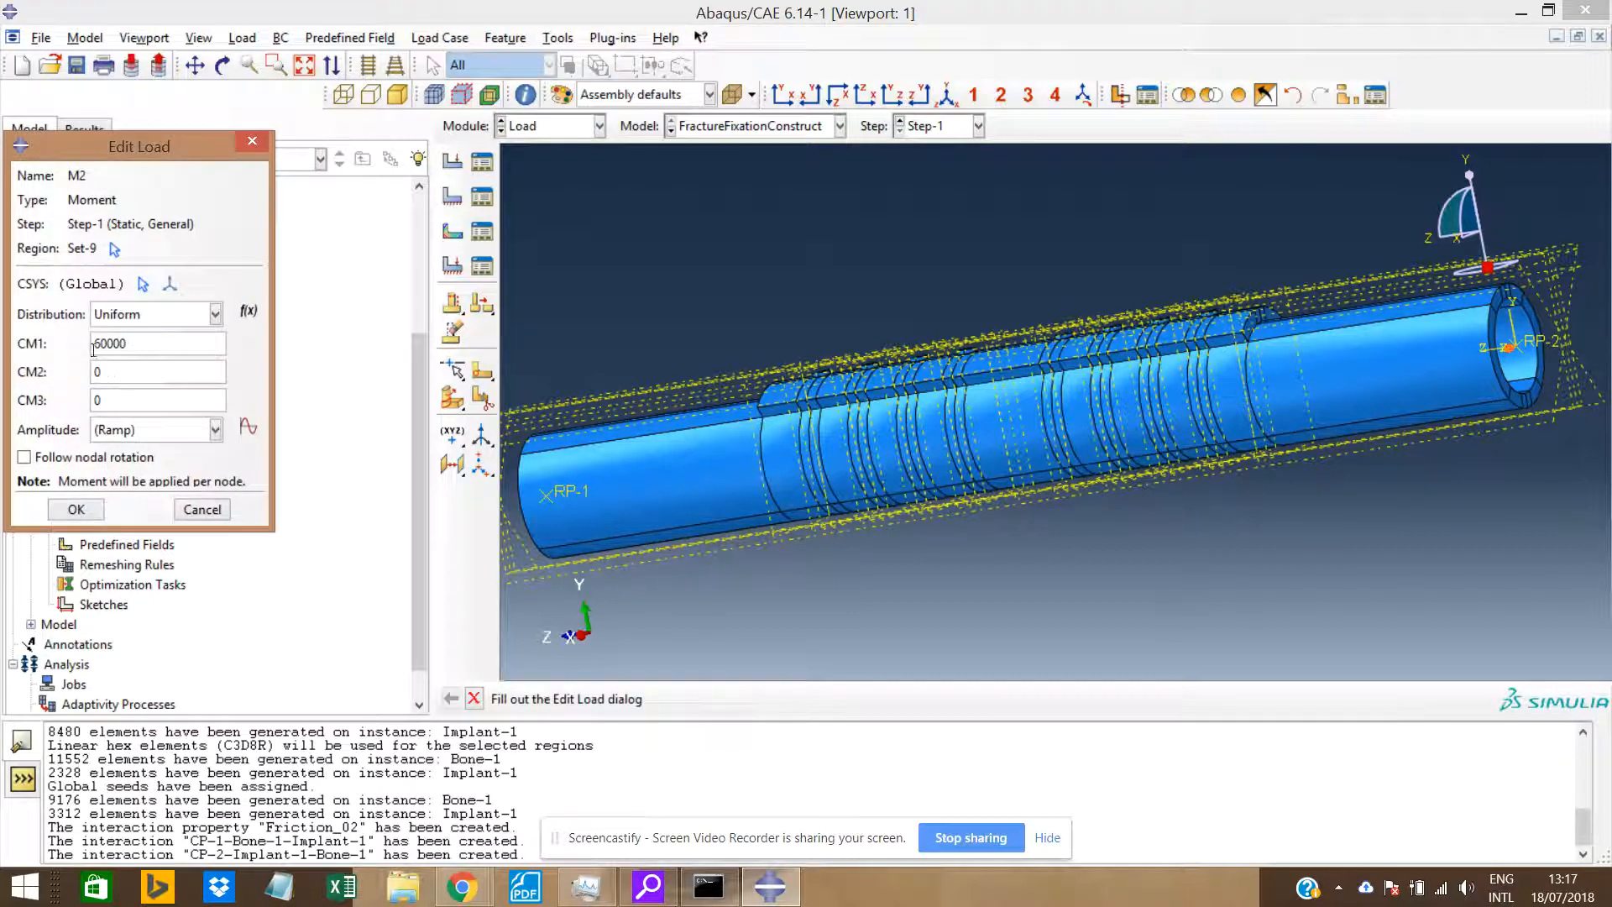
left_click(90, 509)
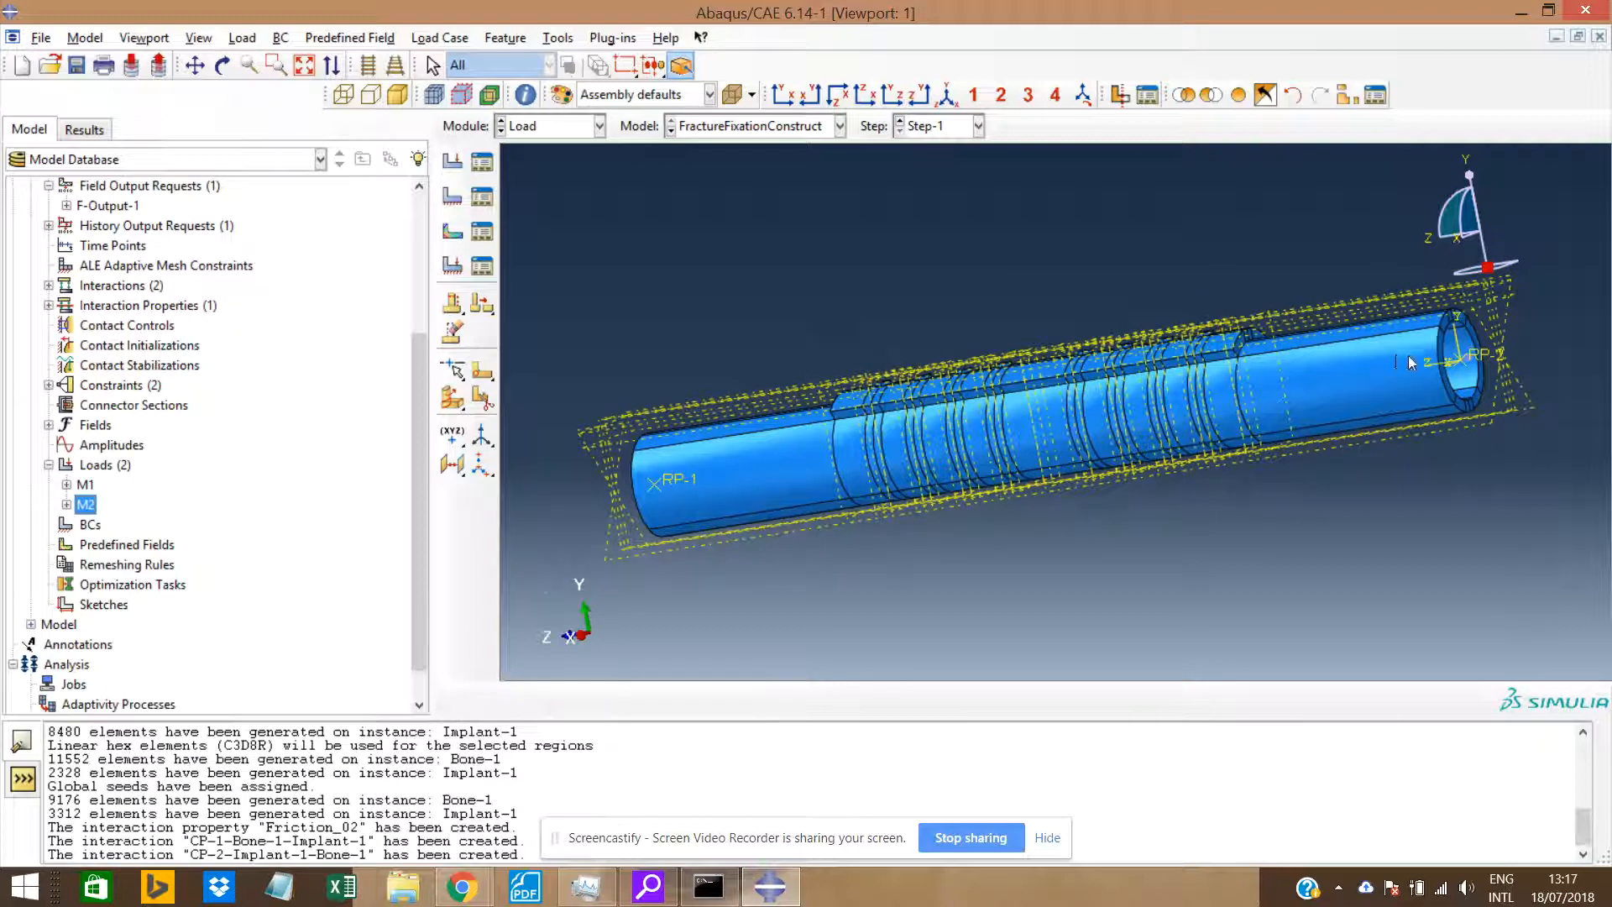
Inspect the M2 moment direction at RP-2 and compare both bone ends in front and side views.
scroll(1494, 383, "up", 5)
left_click_drag(1494, 383, 1192, 418, "ctrl+alt")
scroll(943, 439, "up", 5)
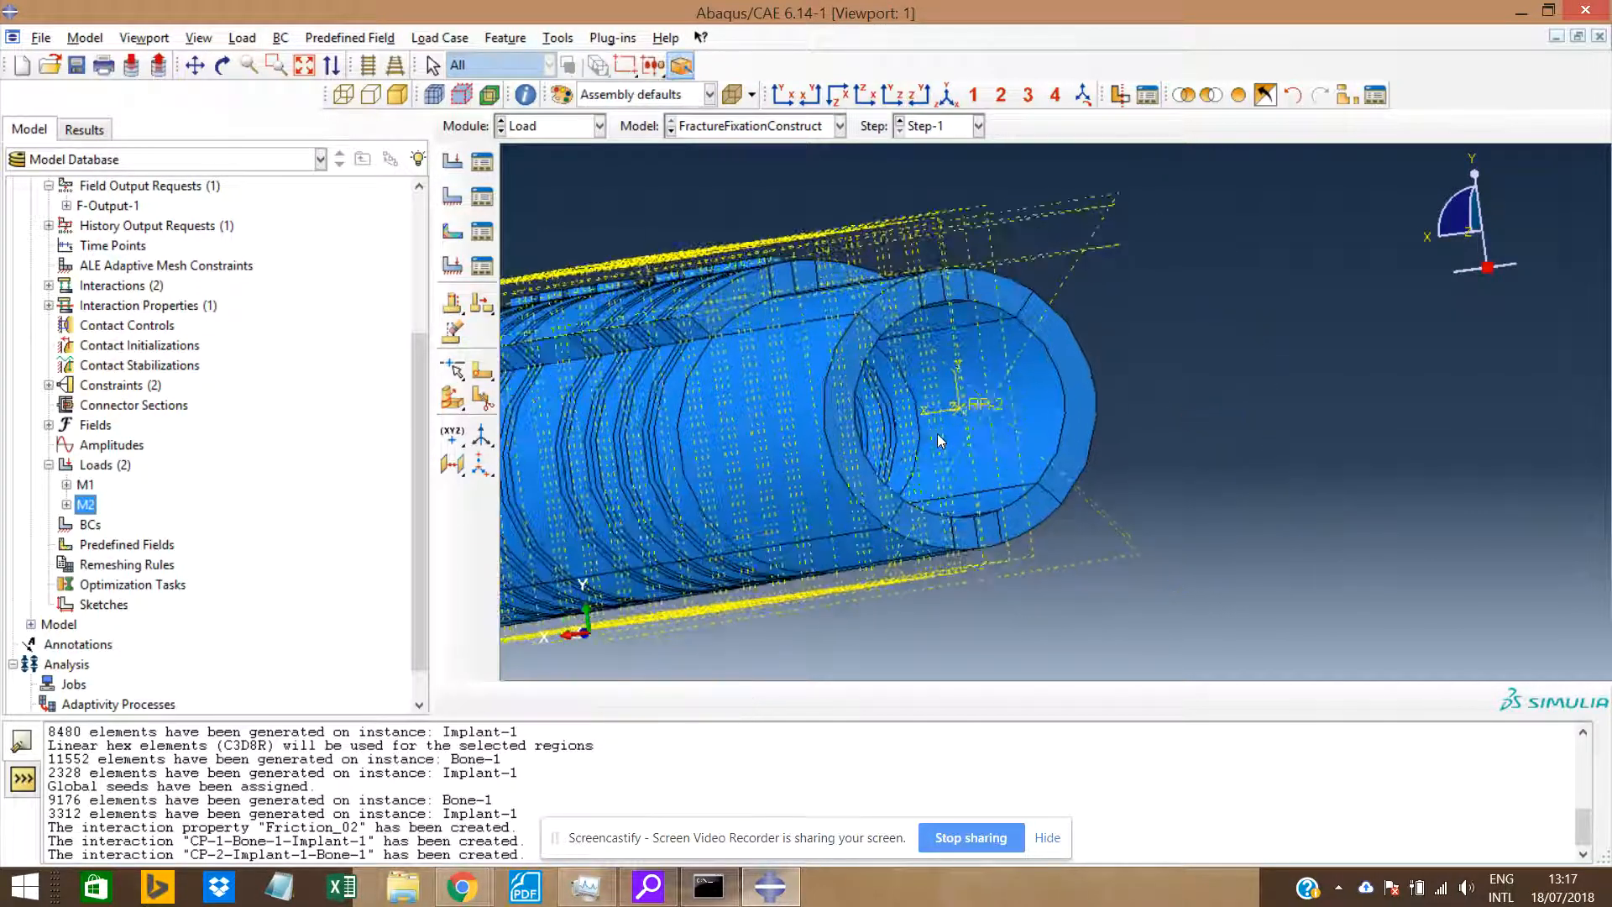
scroll(1000, 426, "down", 7)
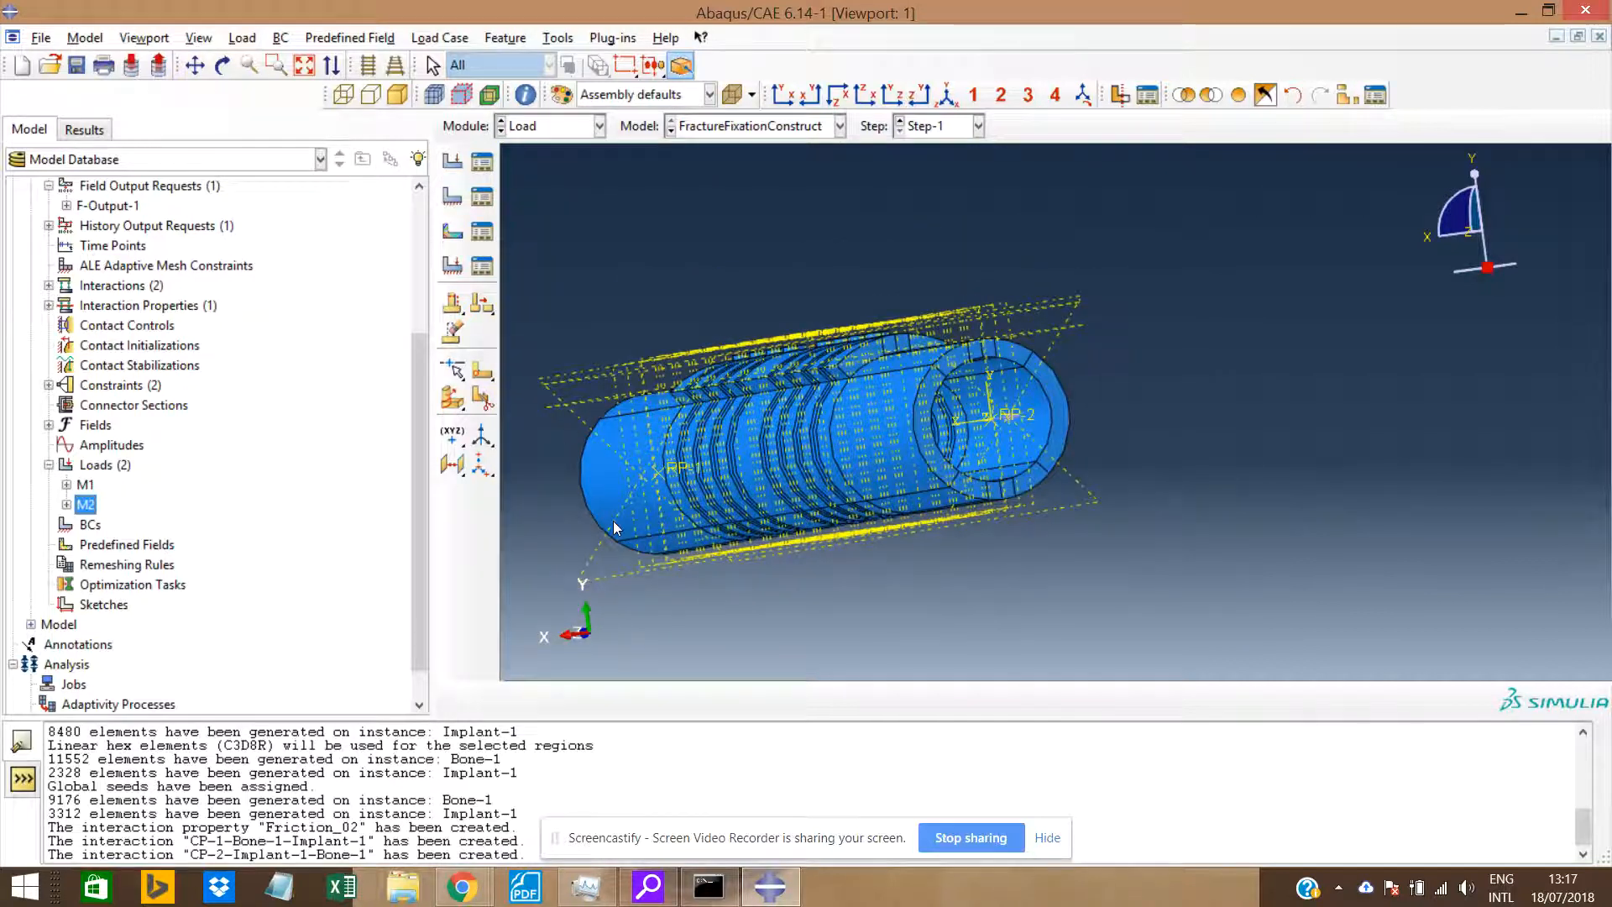
left_click(780, 98)
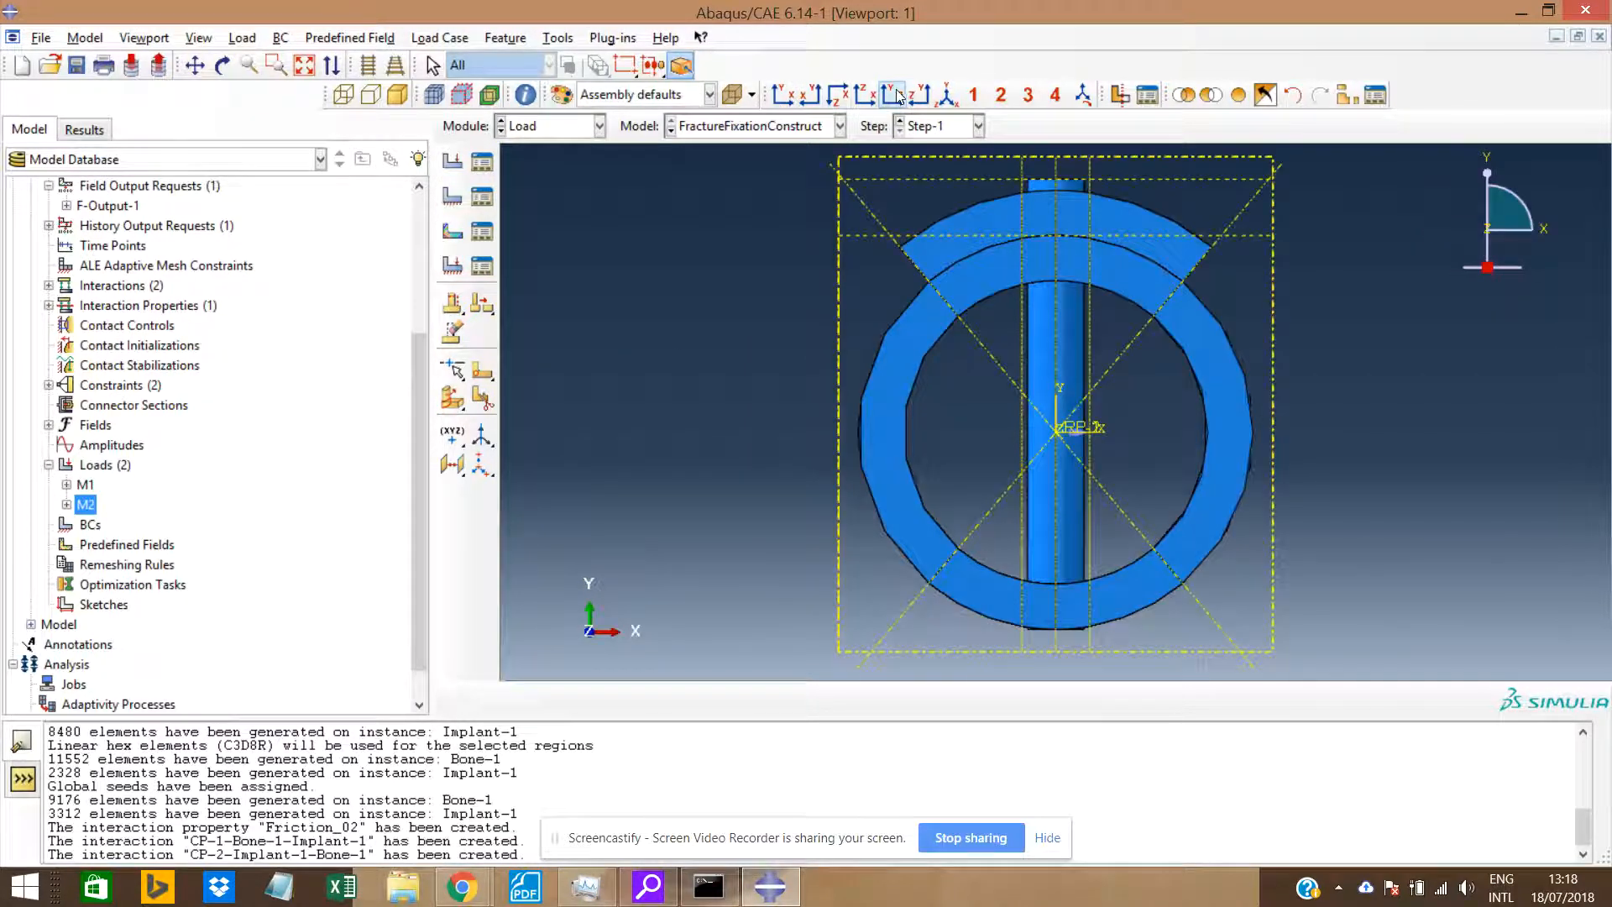
left_click(920, 95)
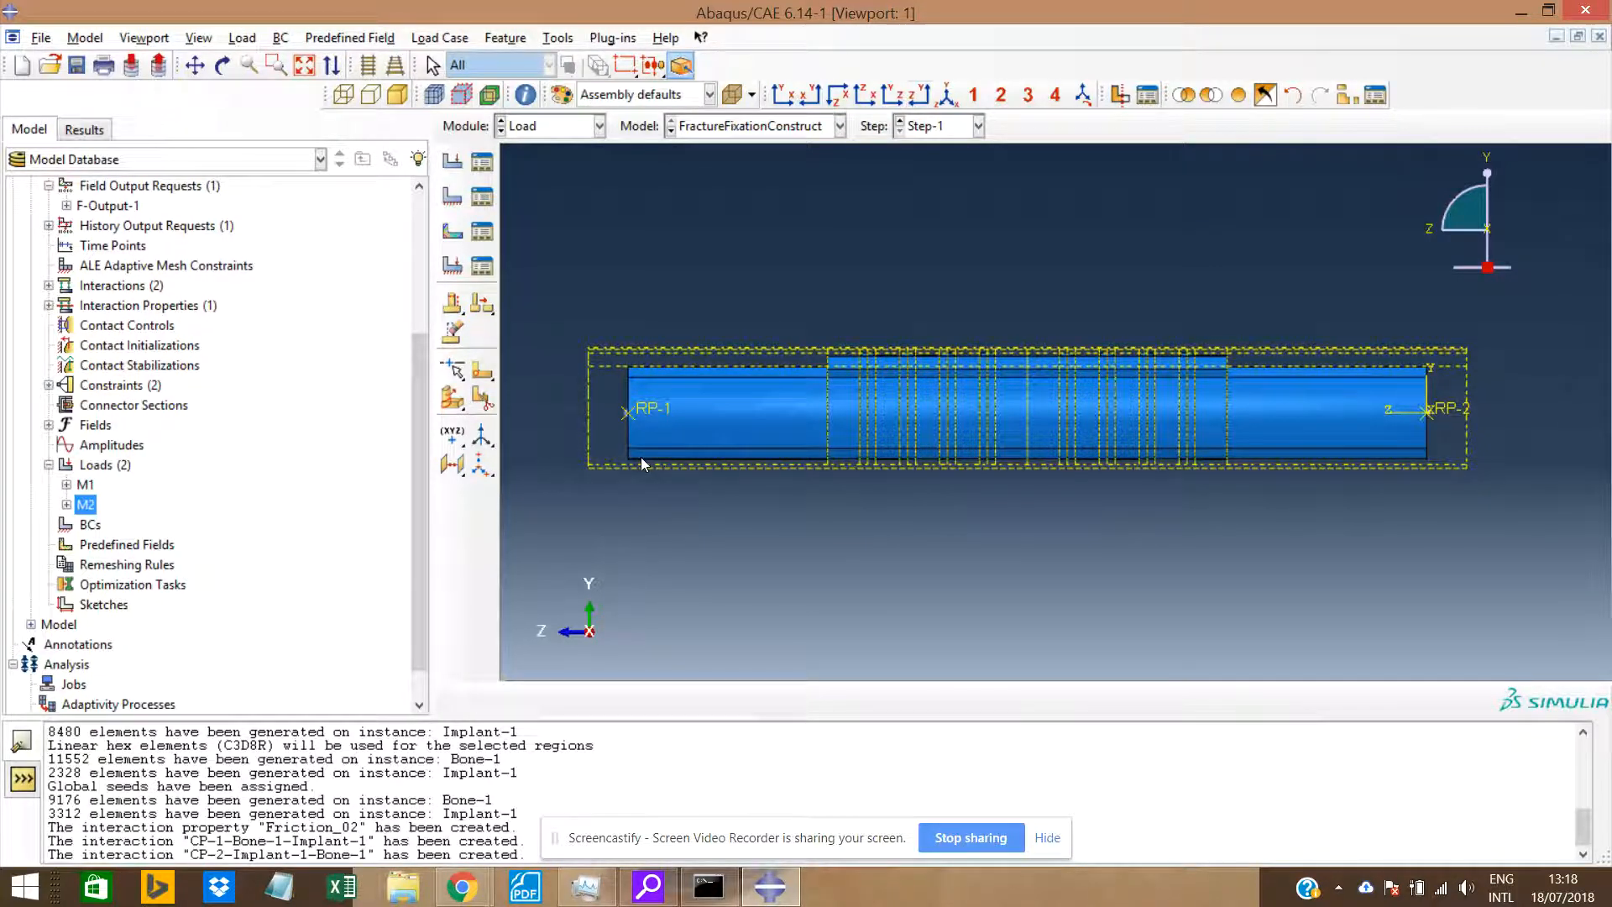
scroll(719, 489, "down", 3)
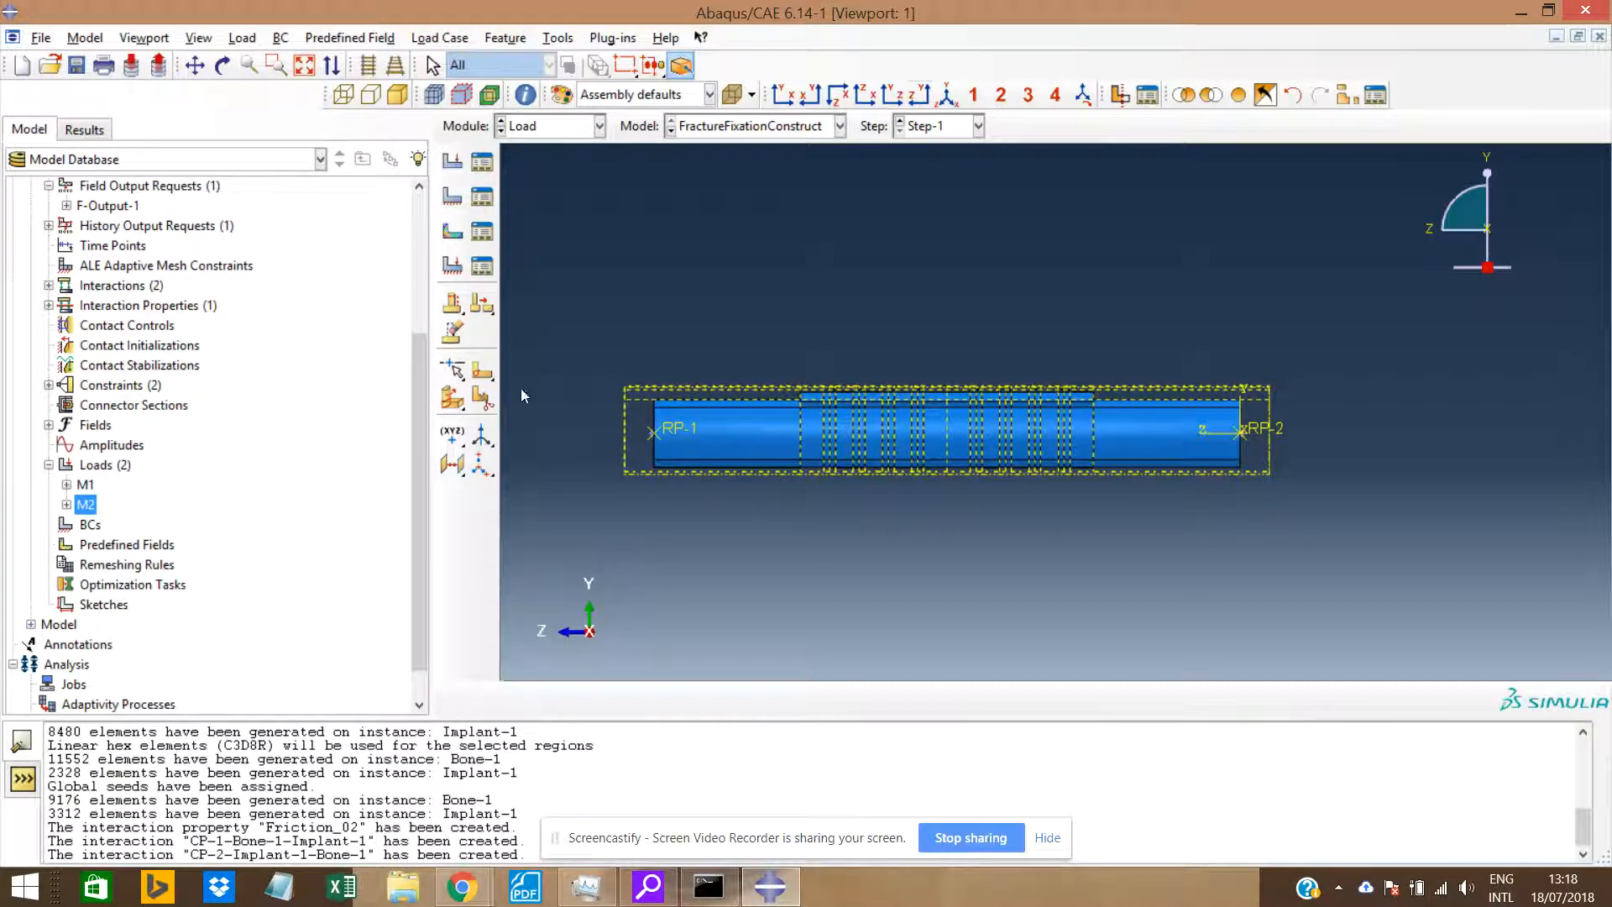
Create a full-analysis job named NoFracture from the FractureFixationConstruct model and list it under the analysis jobs.
scroll(416, 466, "down", 1)
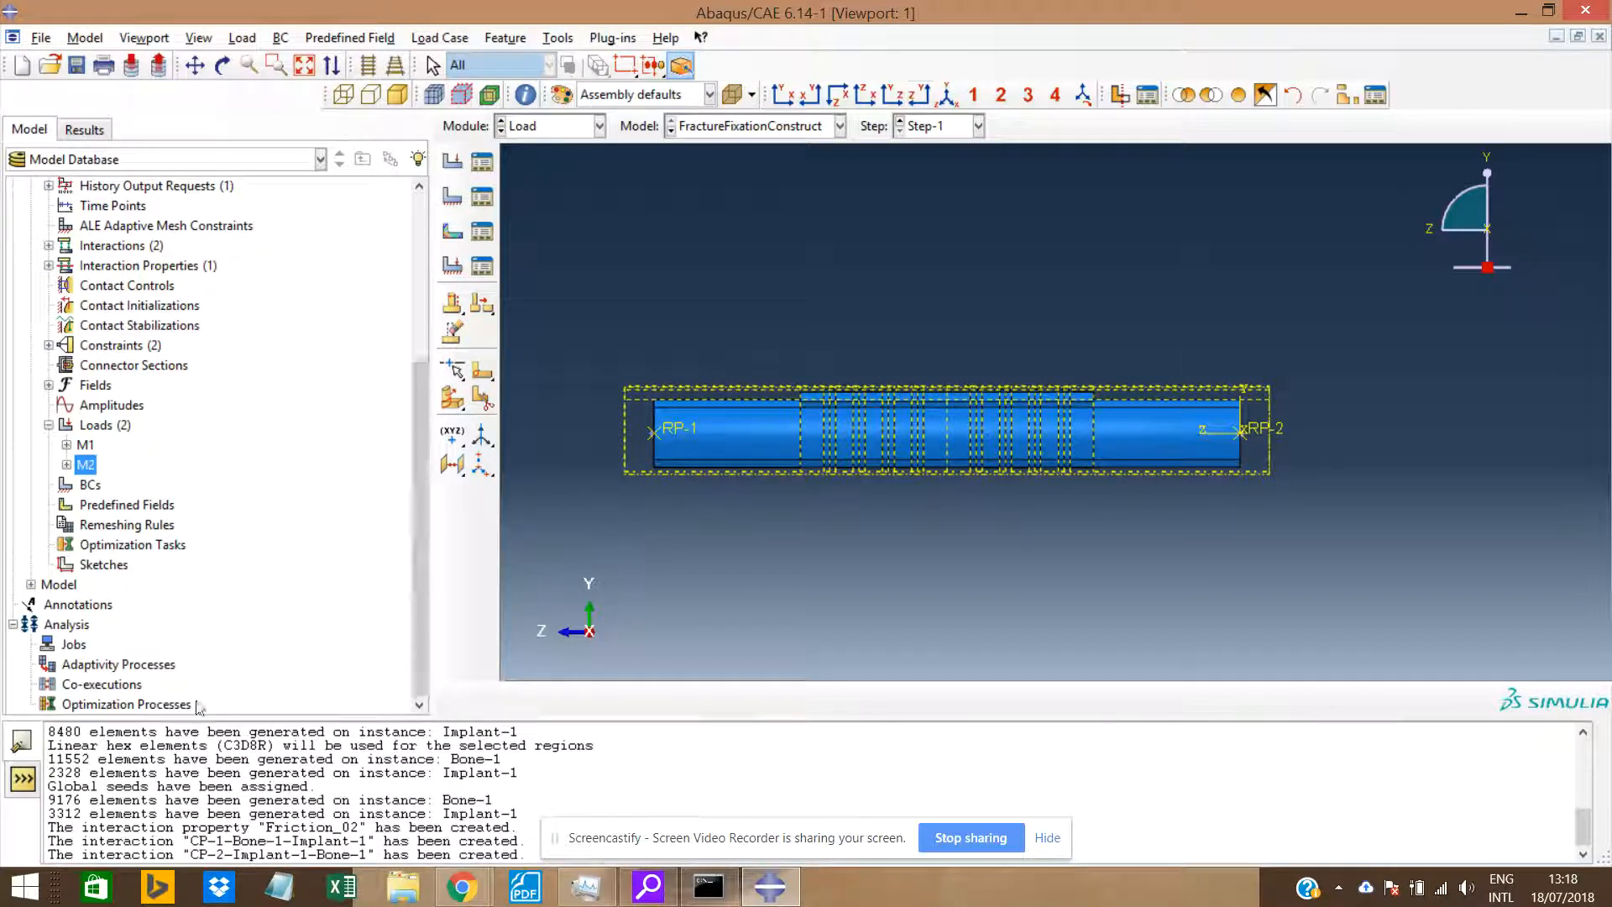
right_click(74, 647)
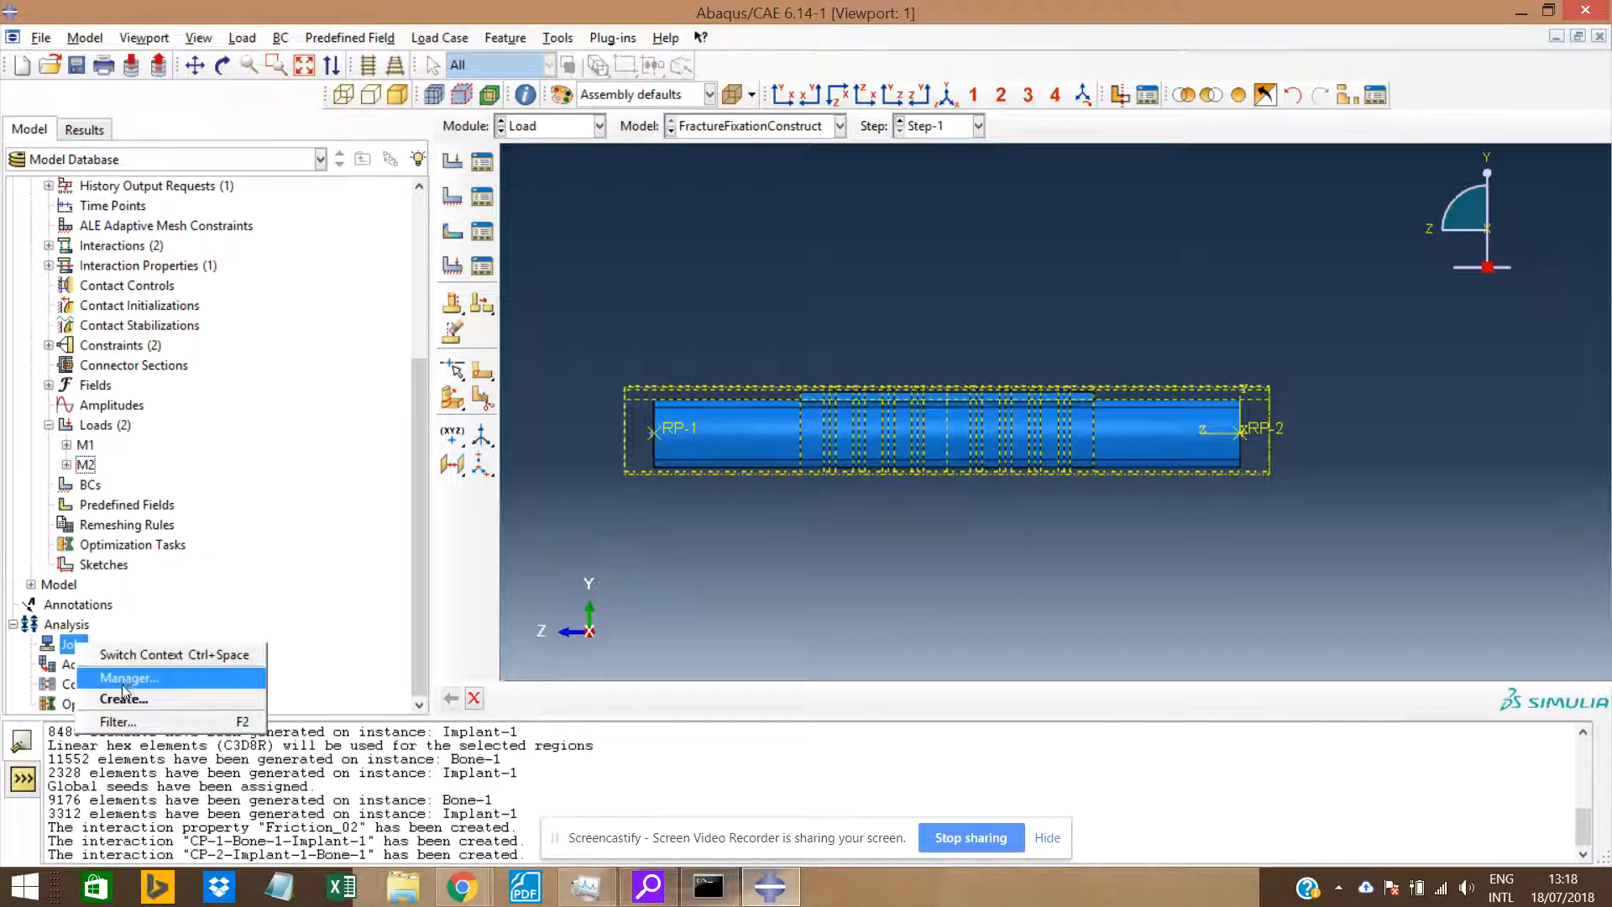
left_click(122, 698)
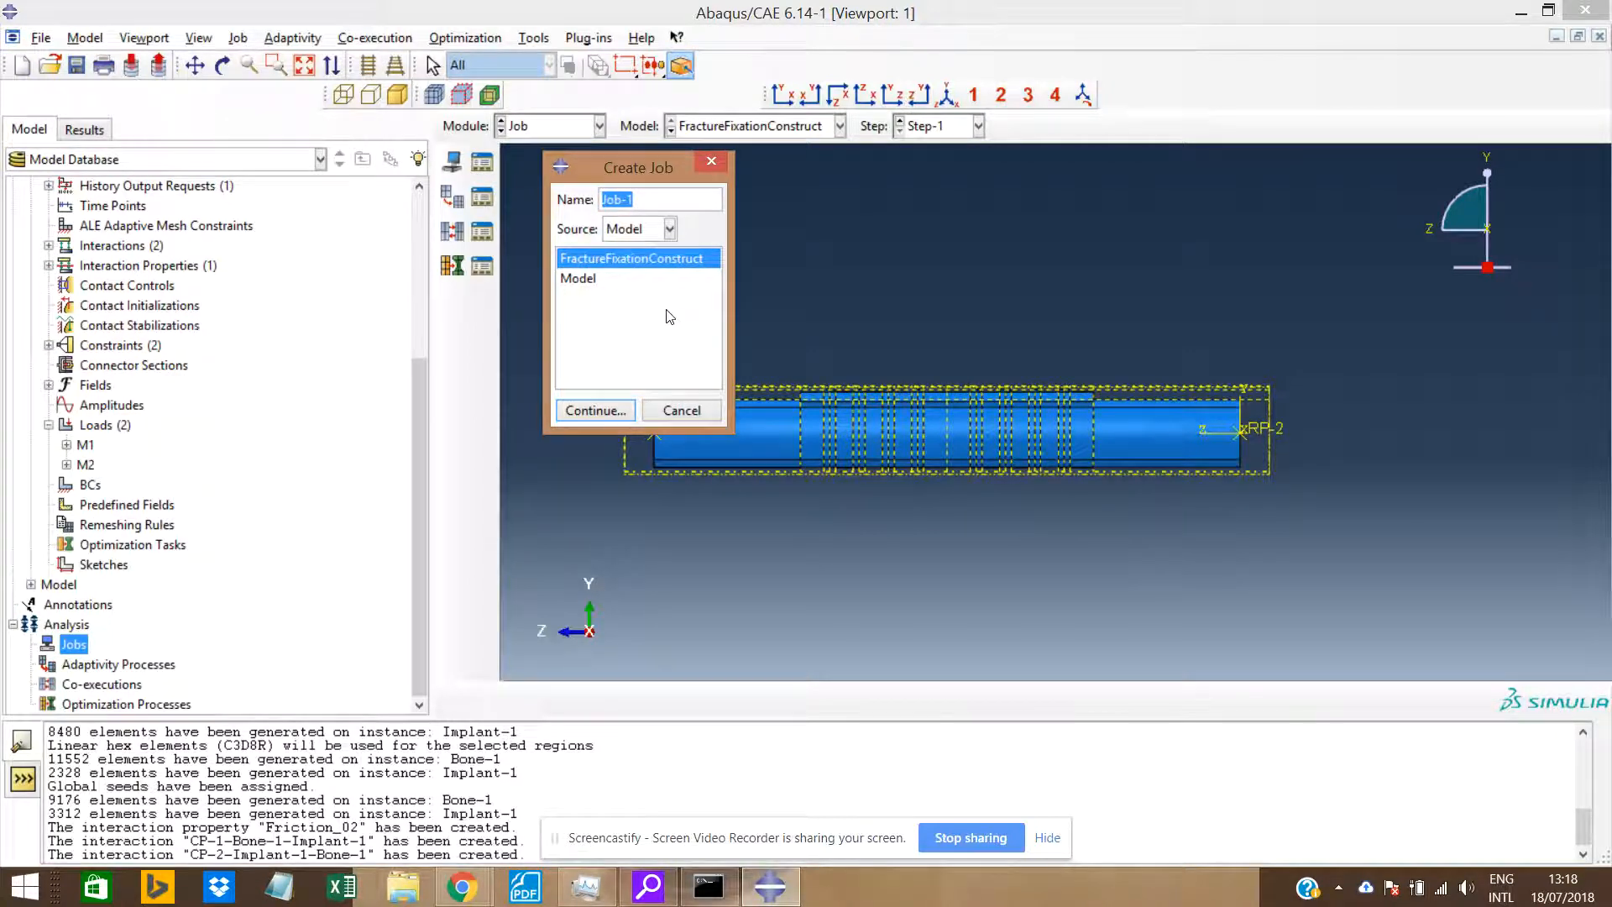
type("NoFracture")
key("Return")
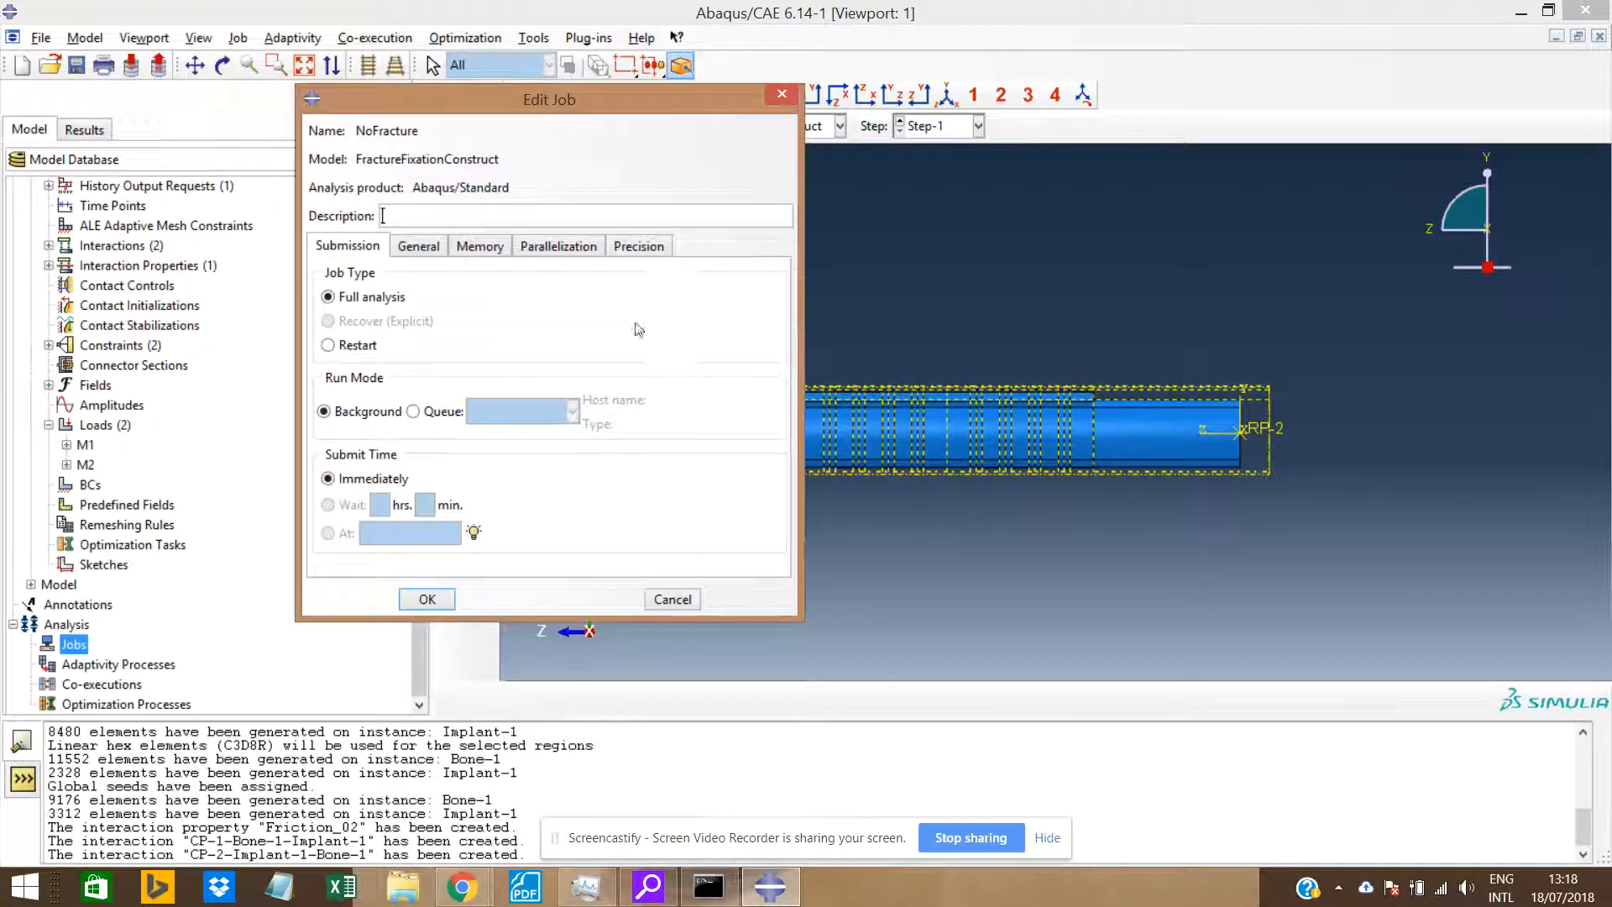
left_click(427, 598)
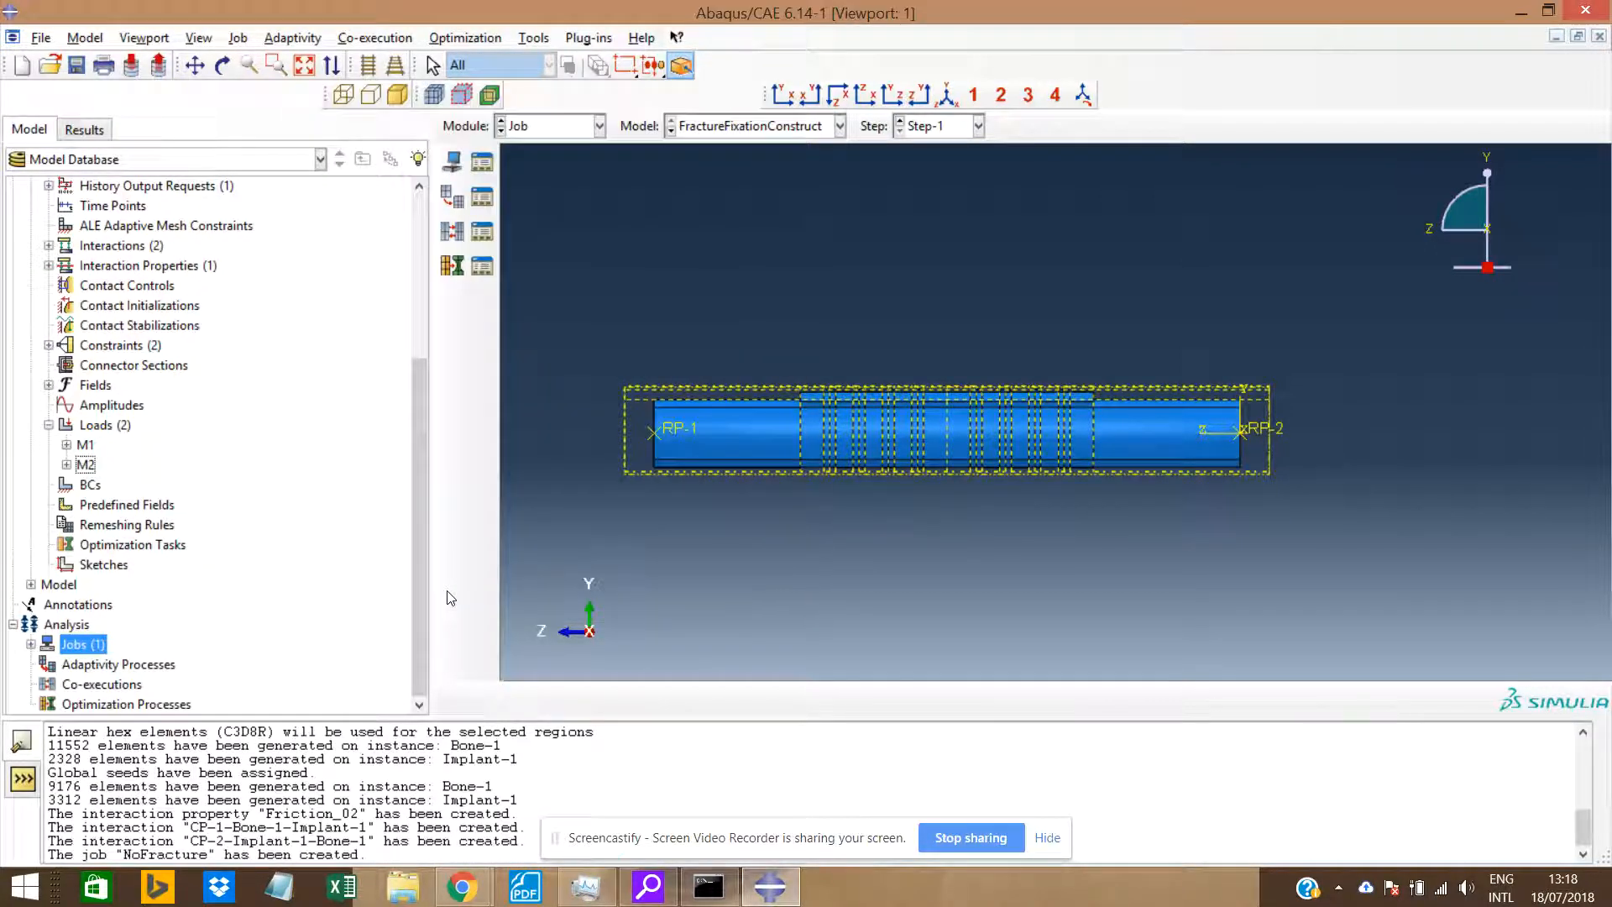
left_click(31, 645)
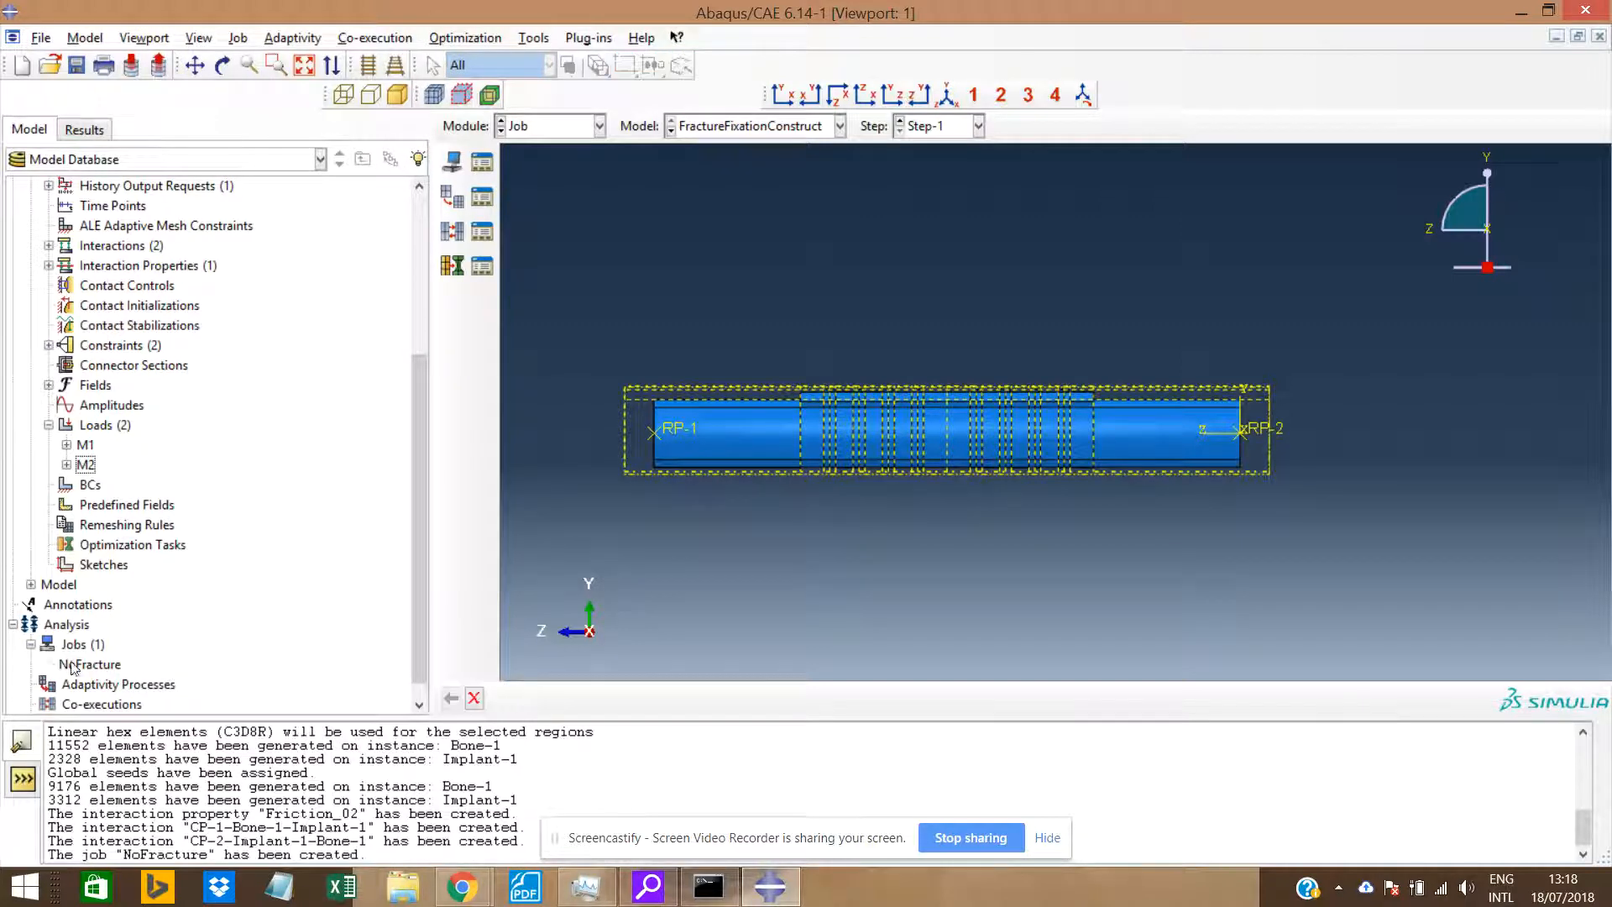
Submit the NoFracture job for analysis and open its monitor, enlarged to show more of the log.
right_click(75, 668)
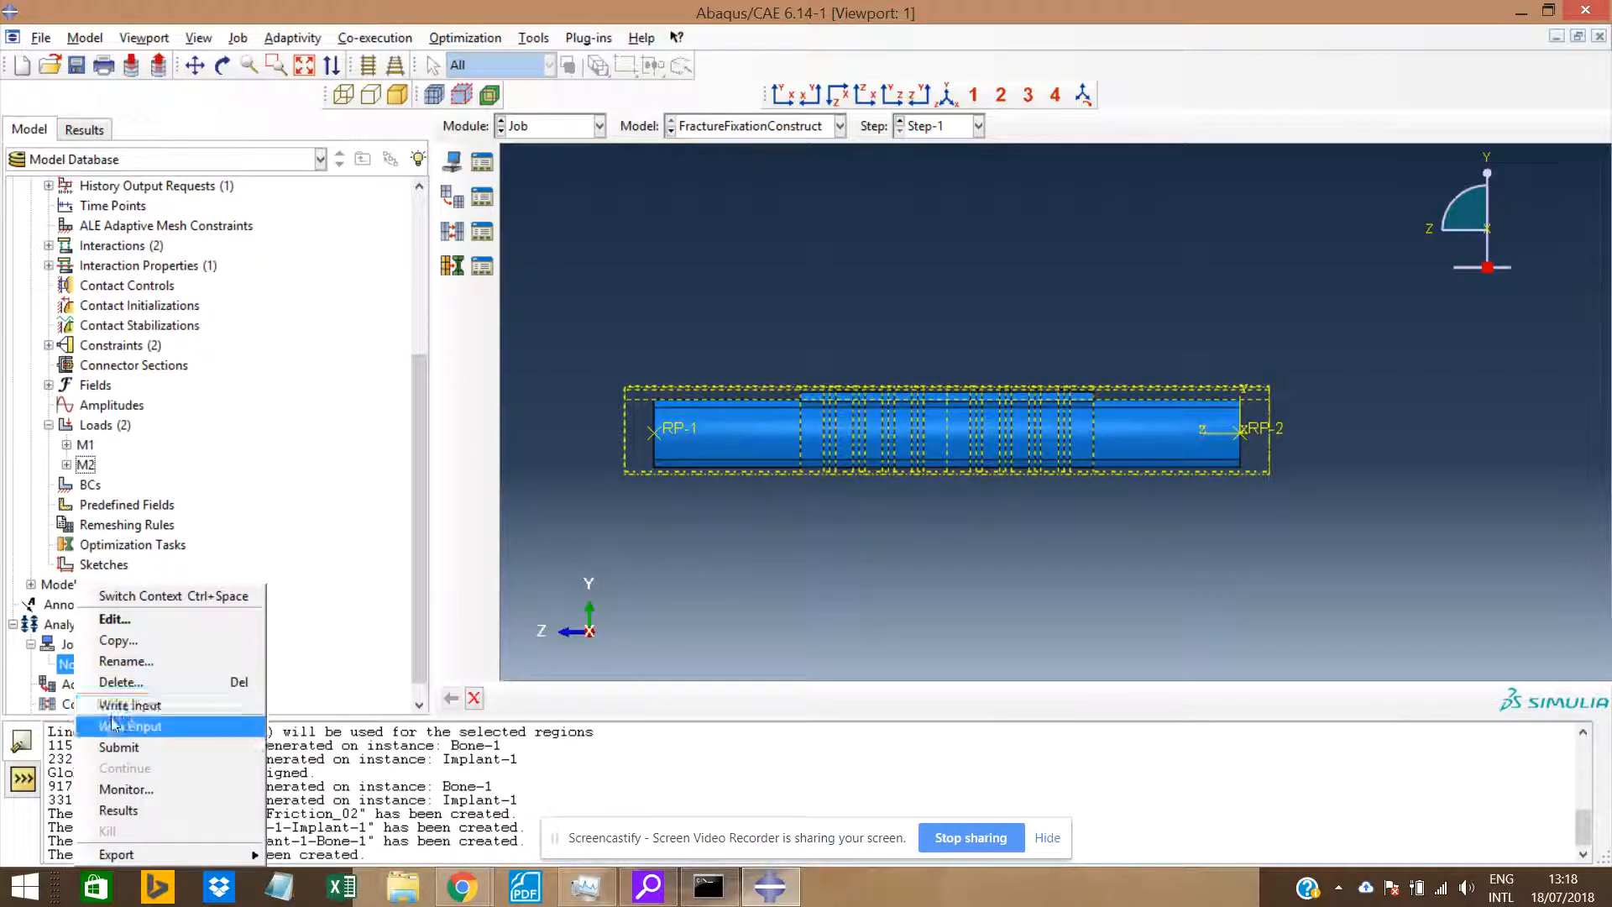
left_click(113, 746)
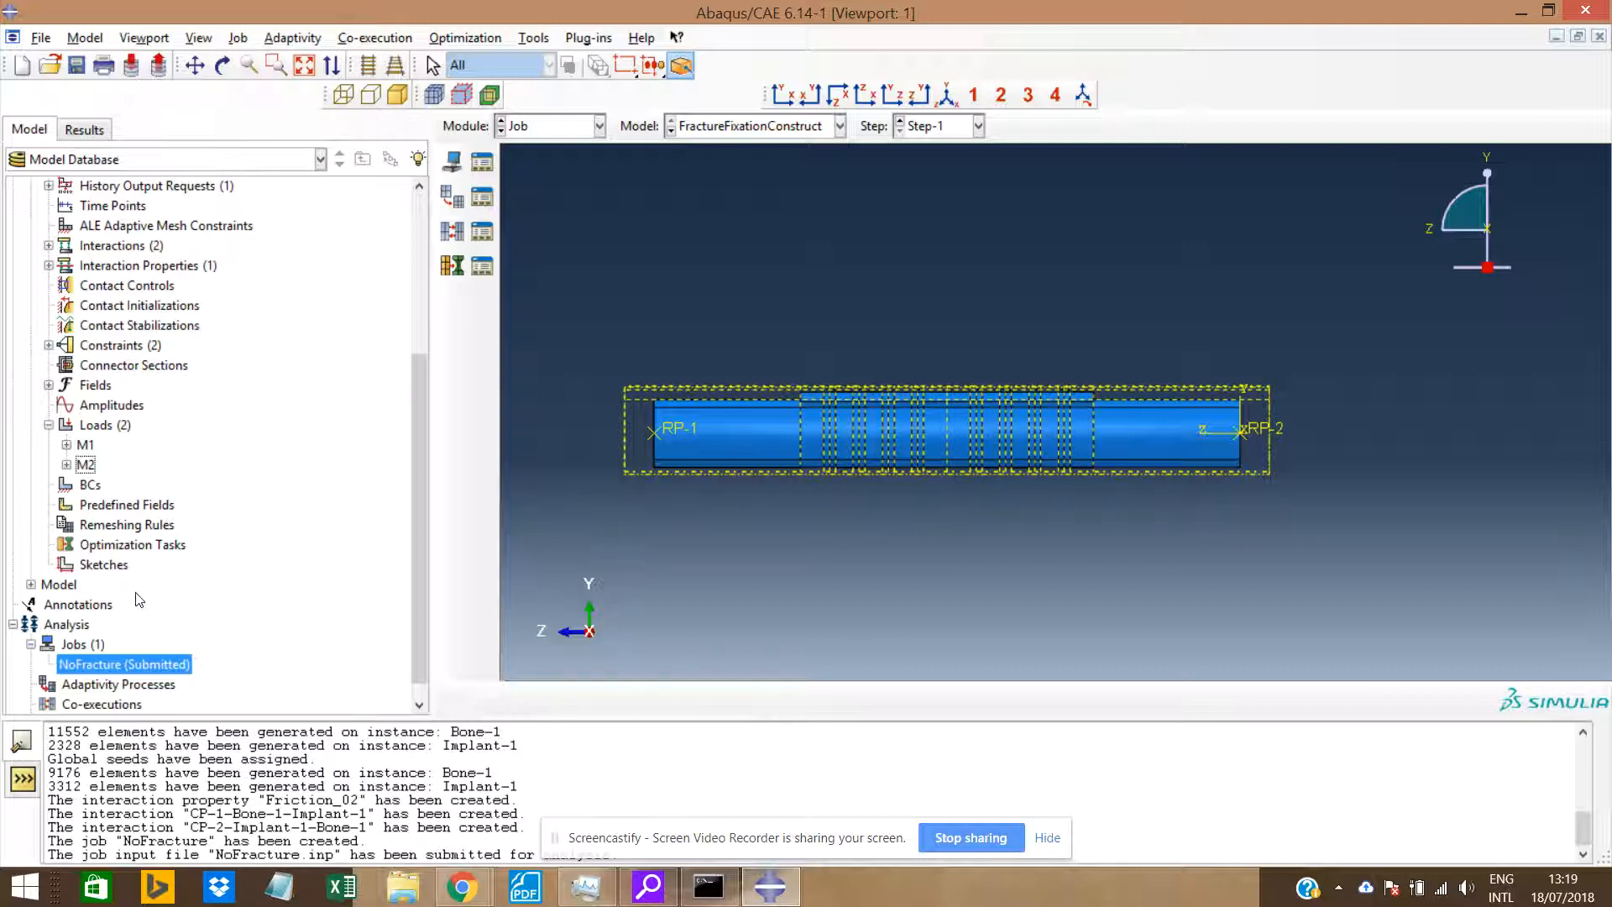
right_click(134, 665)
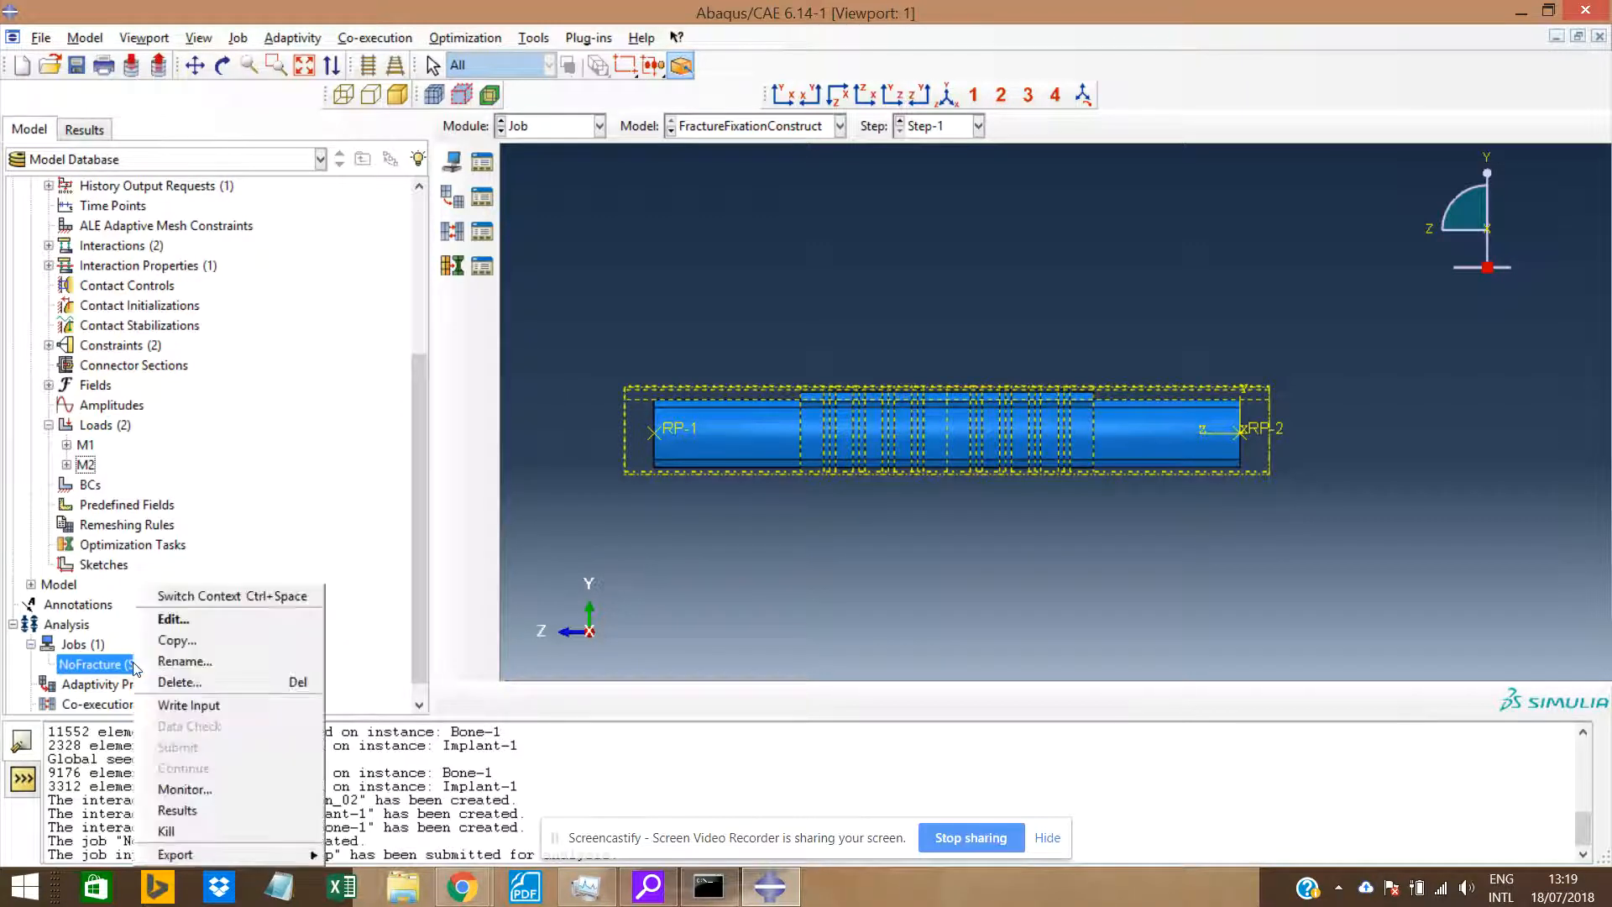
left_click(241, 790)
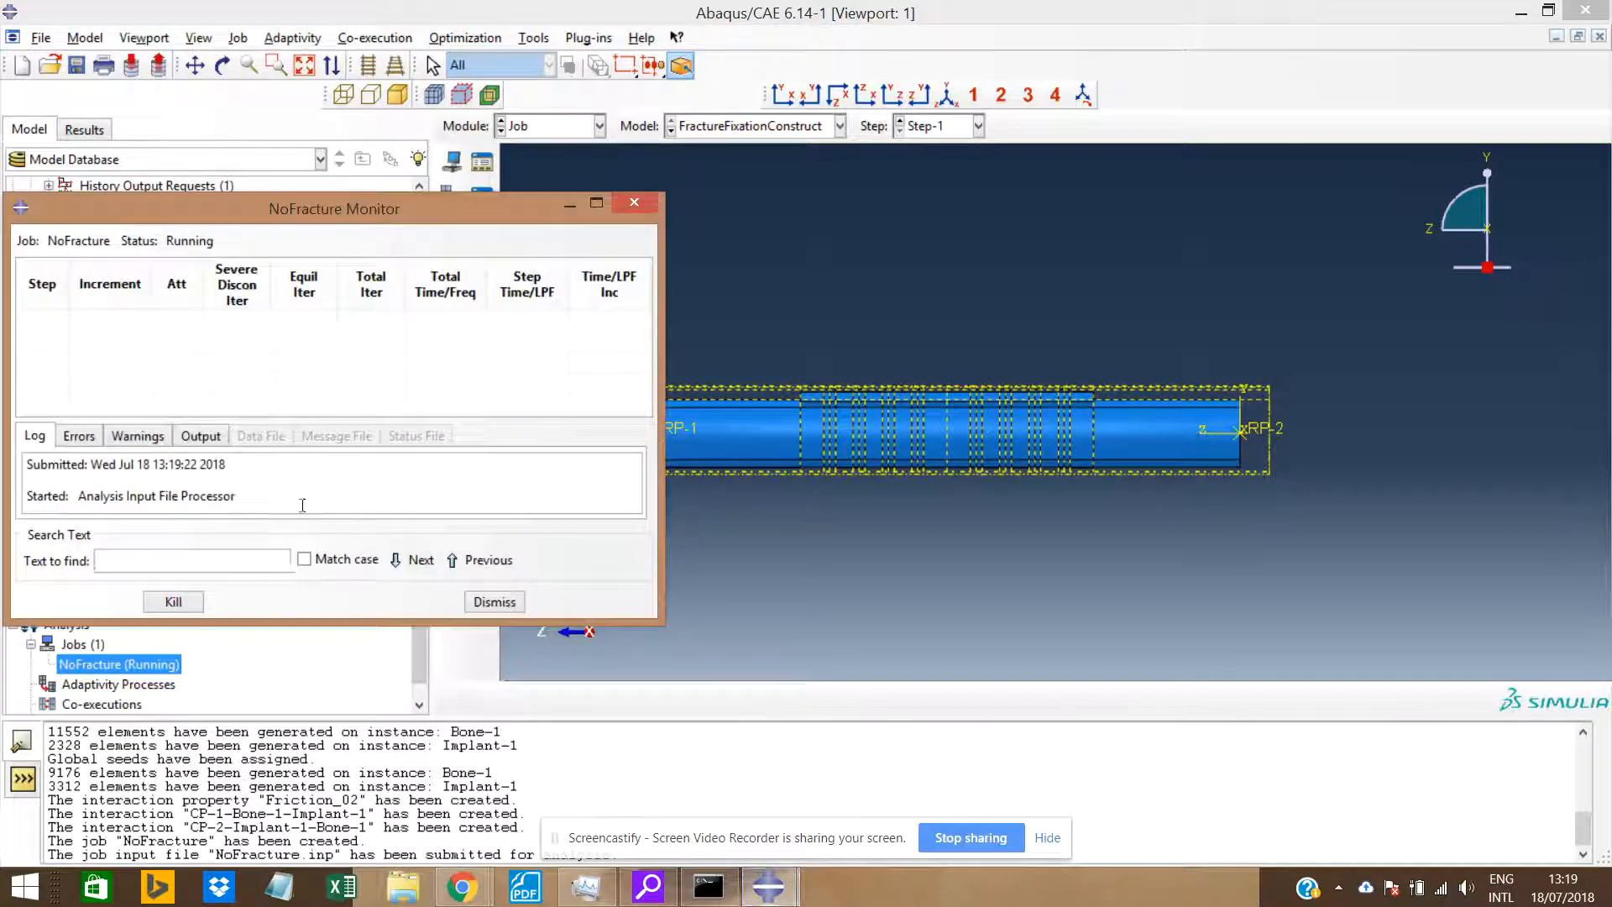
left_click_drag(450, 622, 450, 727)
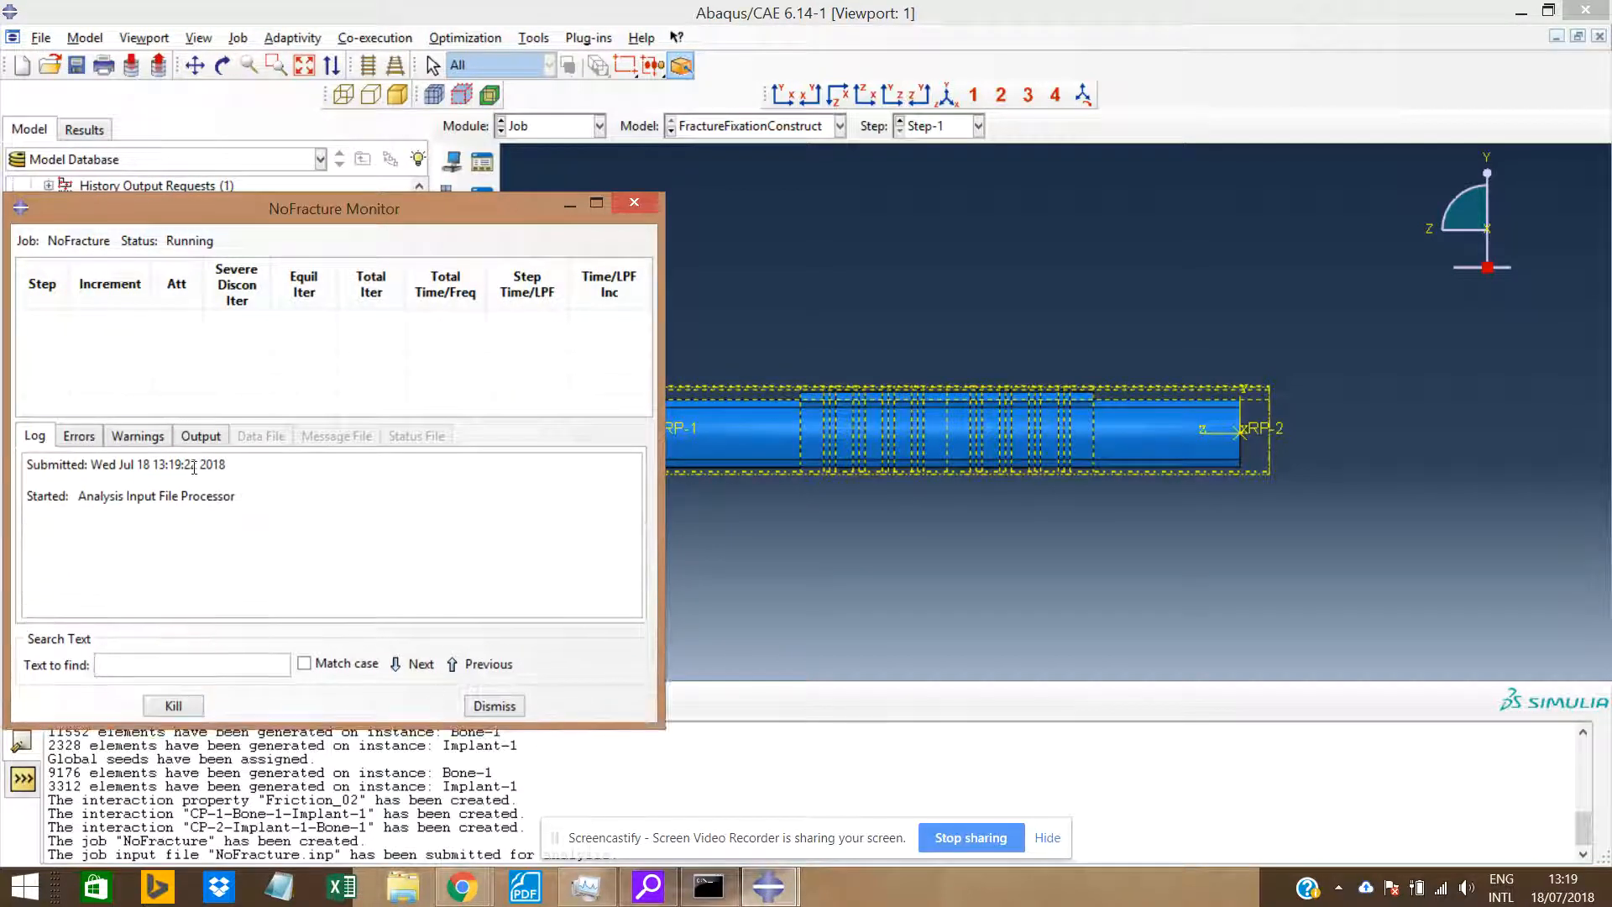
Review the NoFracture job's warnings and follow its log until the run ends, closing the monitor when done.
left_click(138, 438)
left_click(37, 437)
left_click(155, 437)
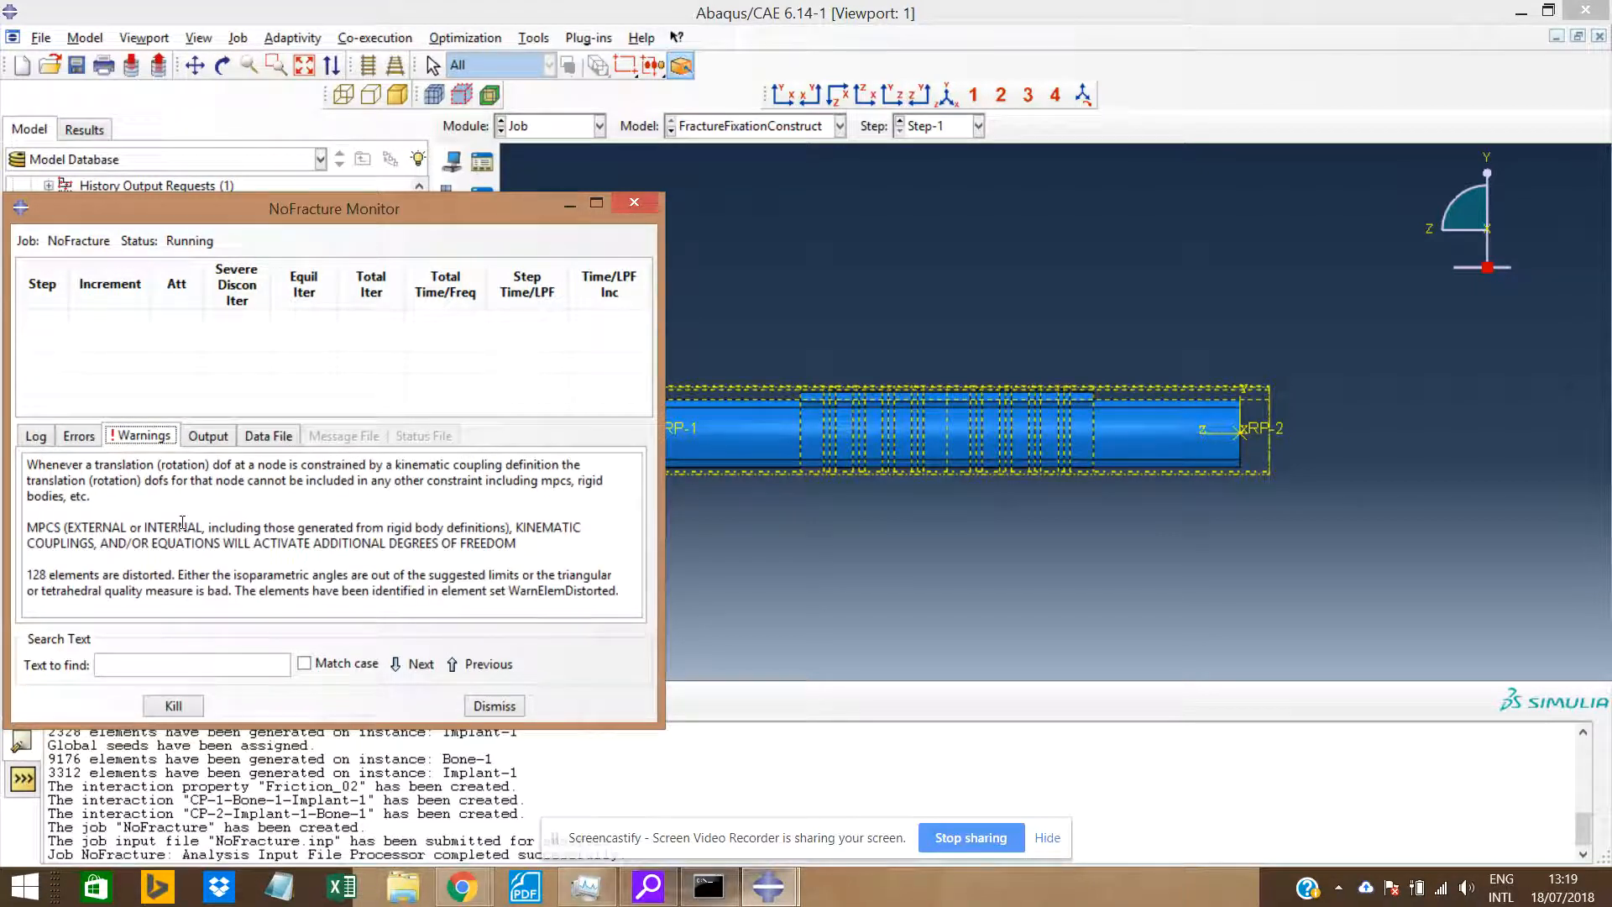
left_click(224, 539)
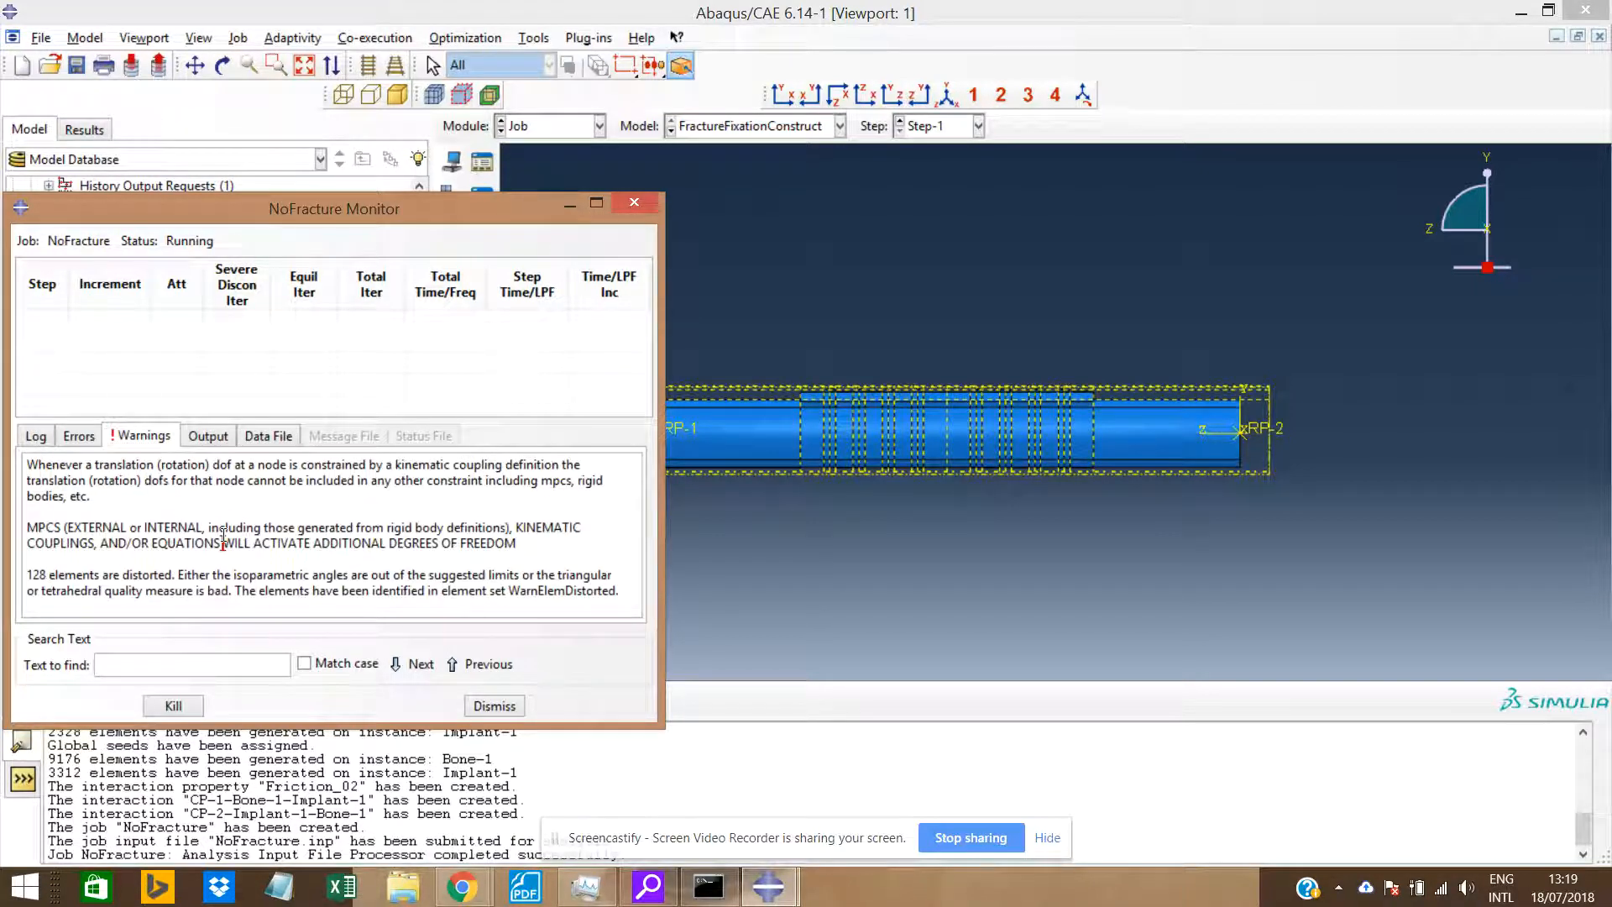
left_click(35, 436)
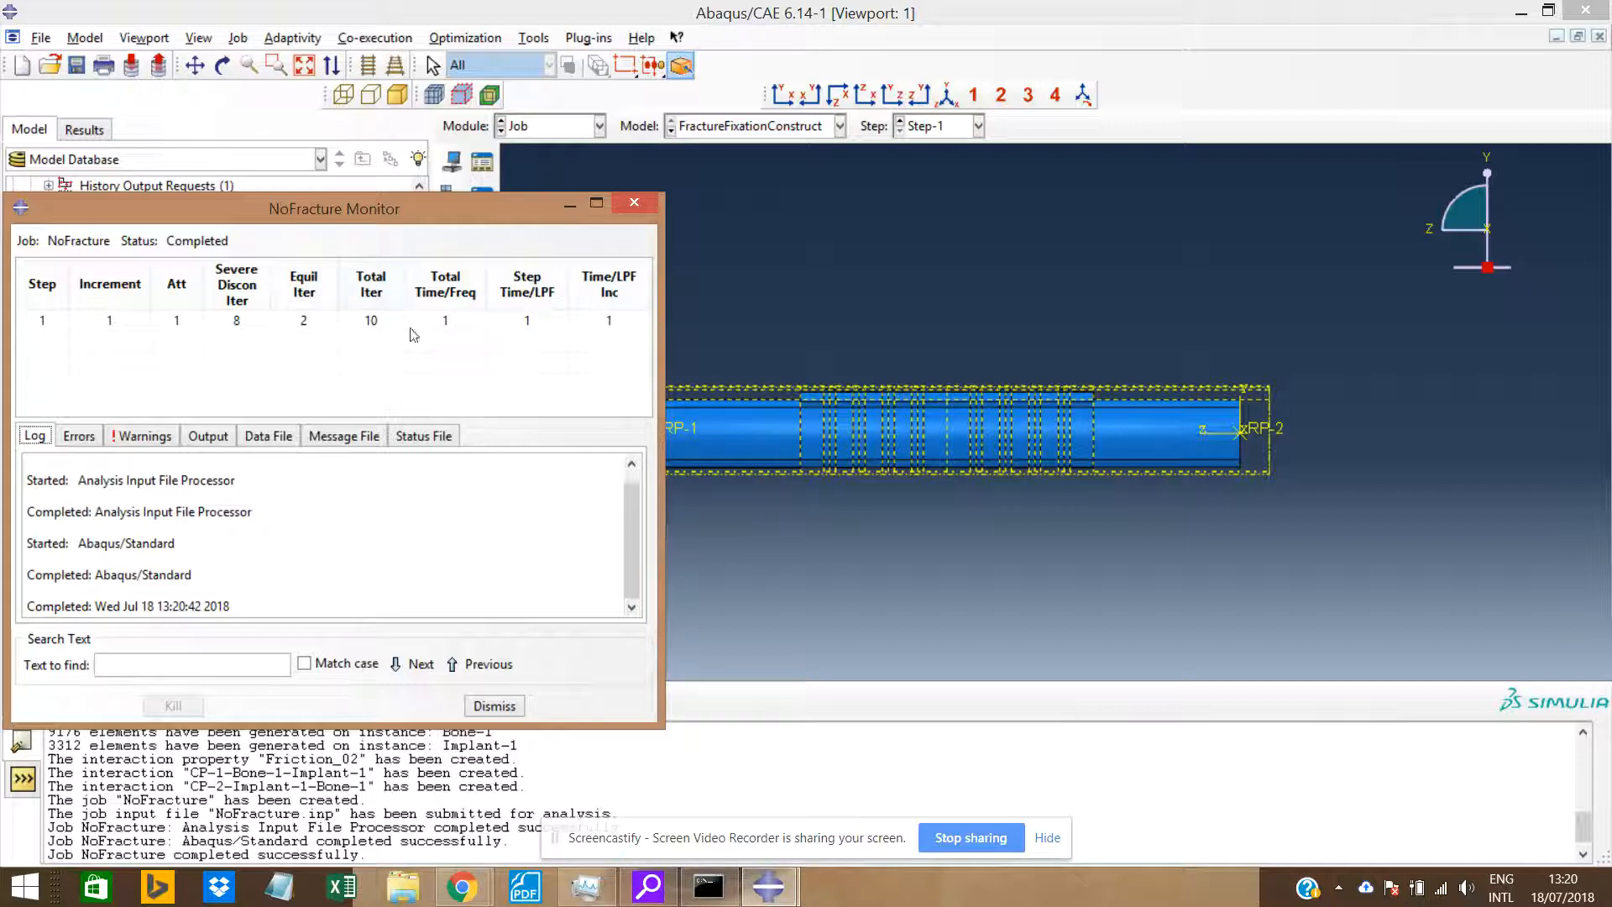
left_click(634, 203)
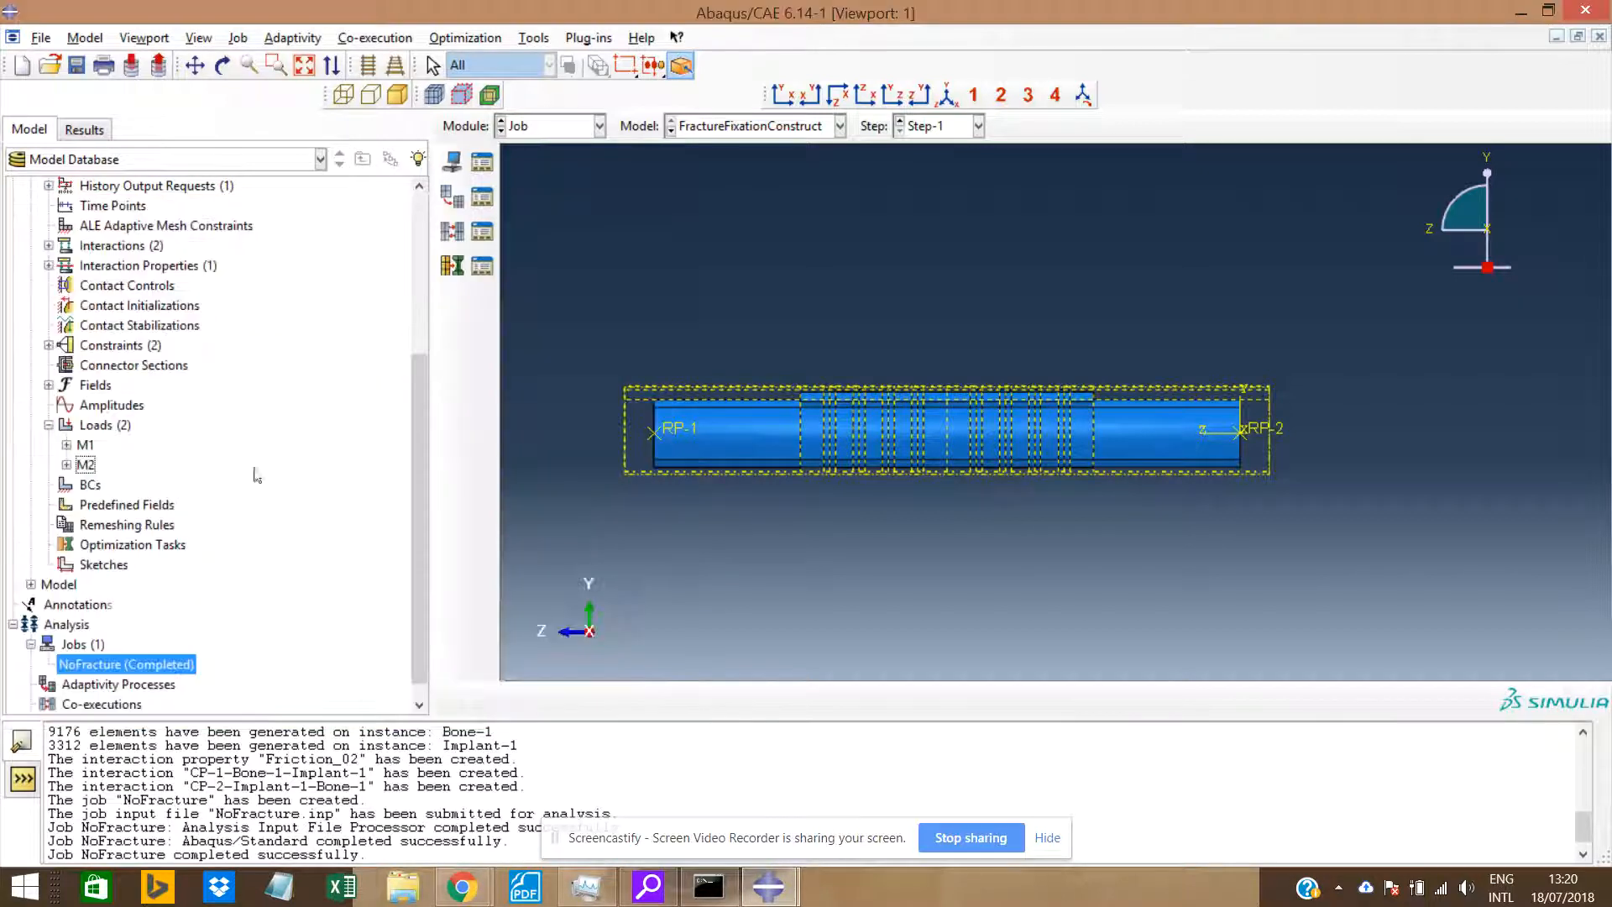
Open the results of the NoFracture job and plot the von Mises stress contours on the deformed shape.
right_click(165, 668)
left_click(206, 811)
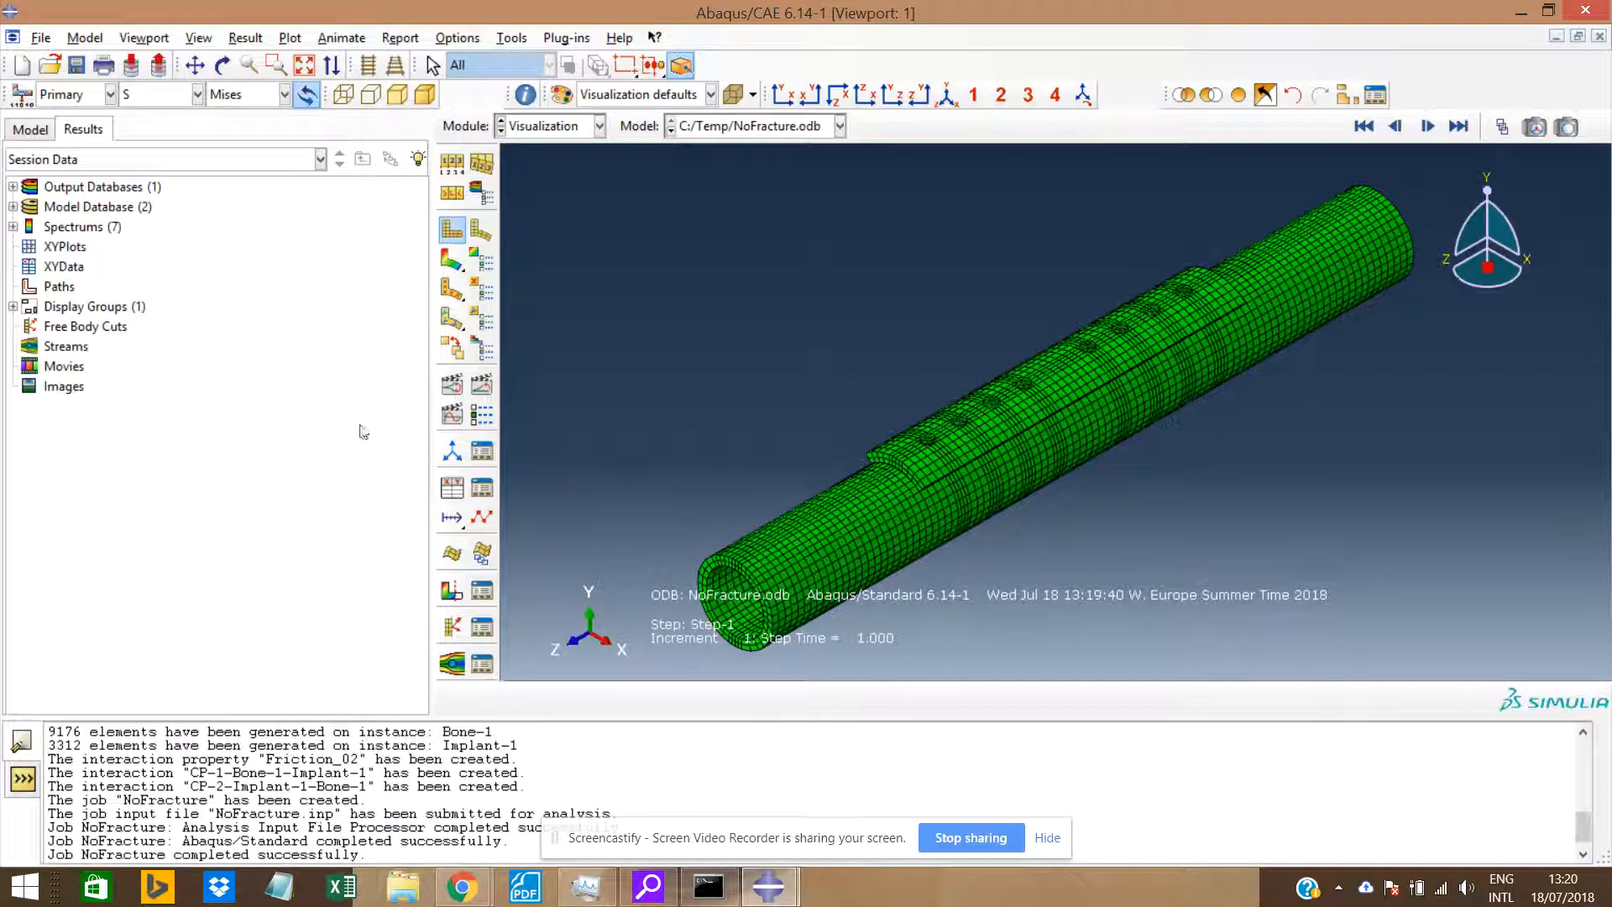
left_click(454, 260)
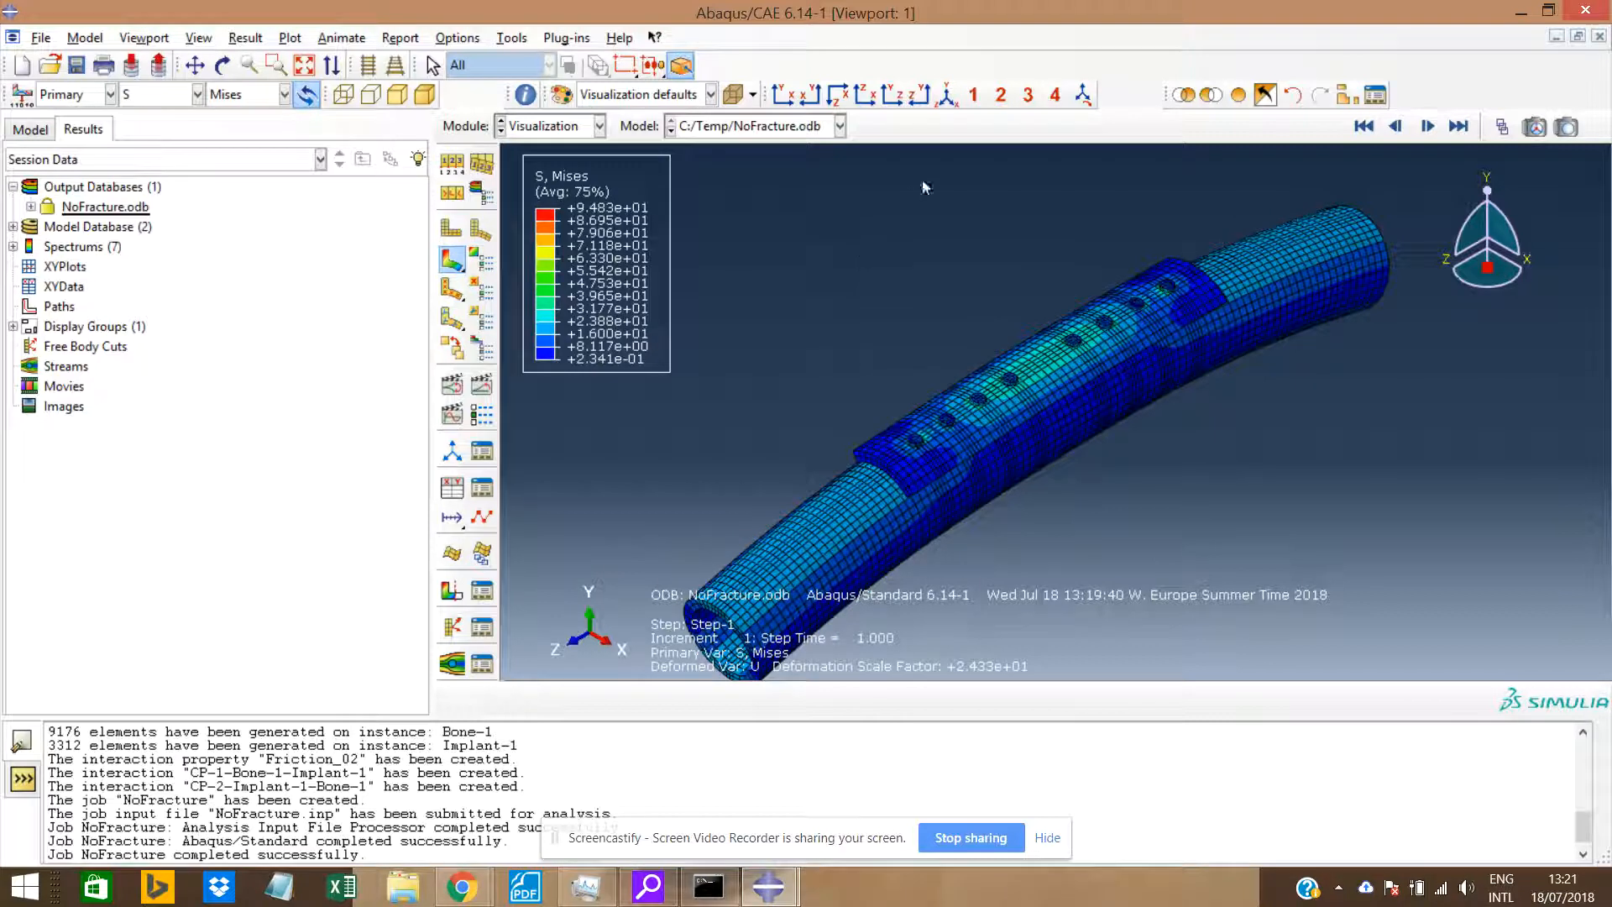
View the bent bone-implant construct from the side in the YZ plane and play its scale-factor animation, then stop it.
left_click(920, 94)
scroll(1136, 386, "up", 1)
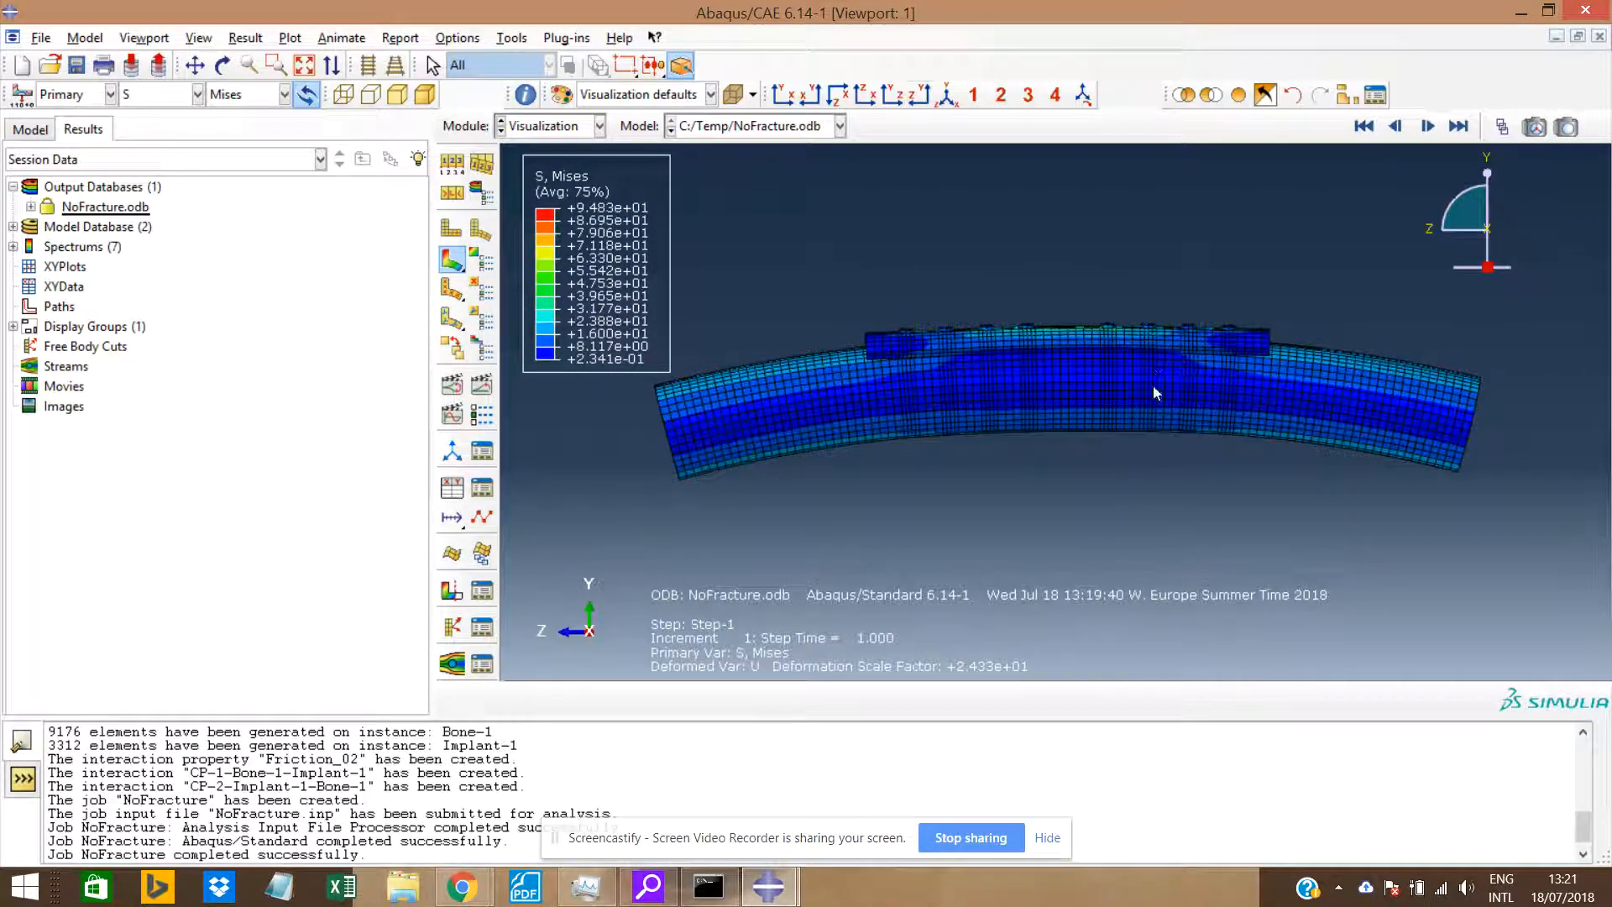
scroll(1155, 386, "down", 1)
left_click(452, 386)
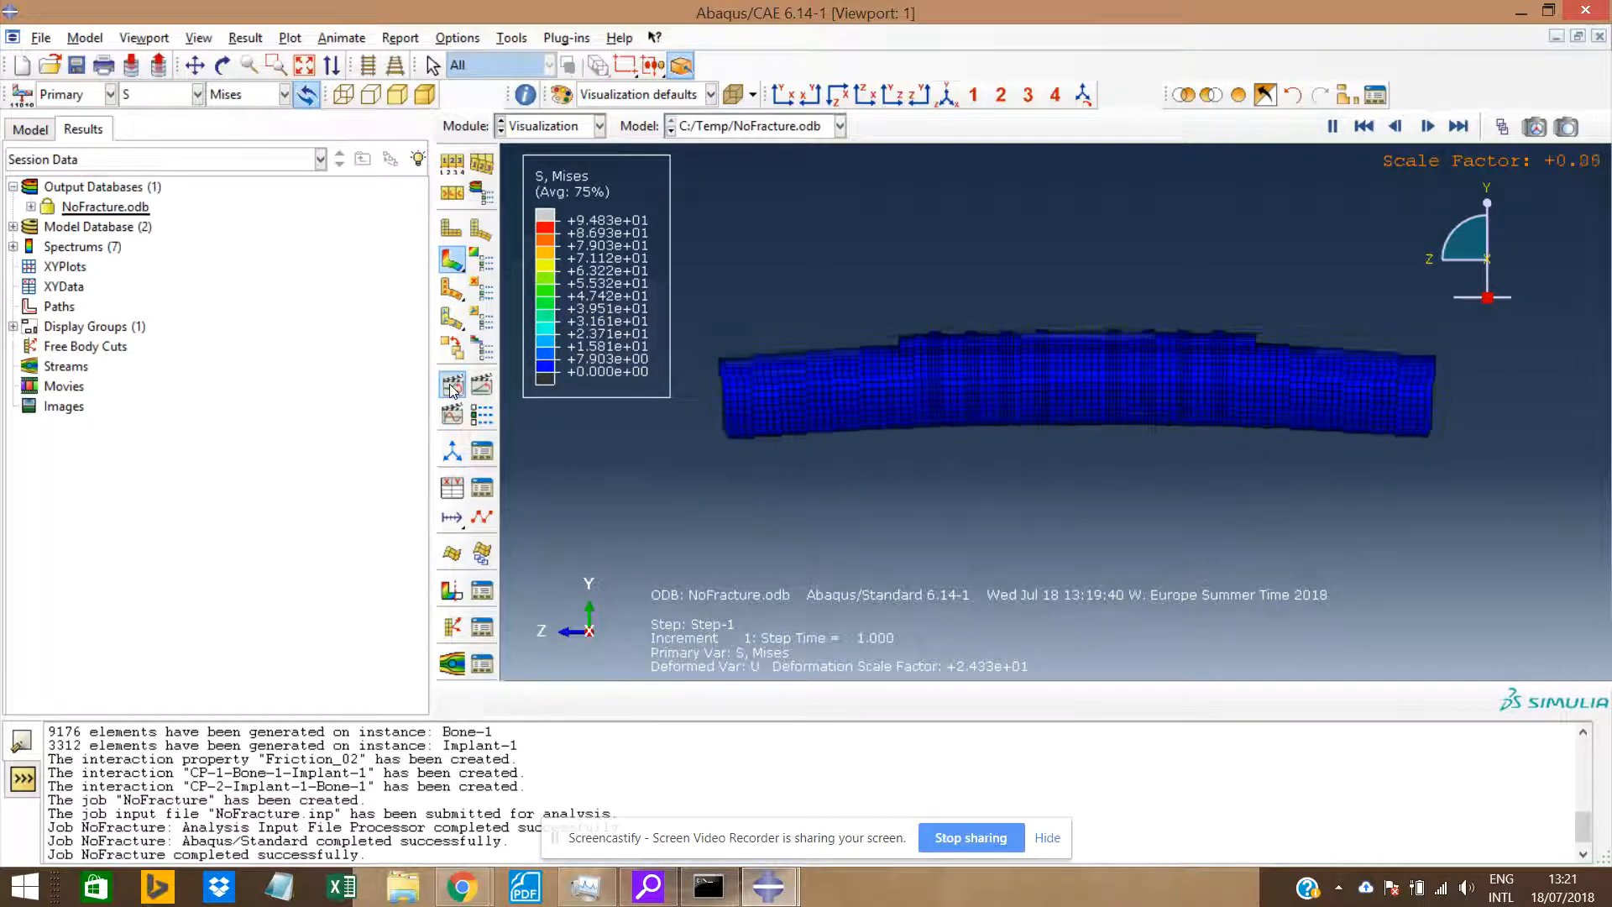
left_click(452, 386)
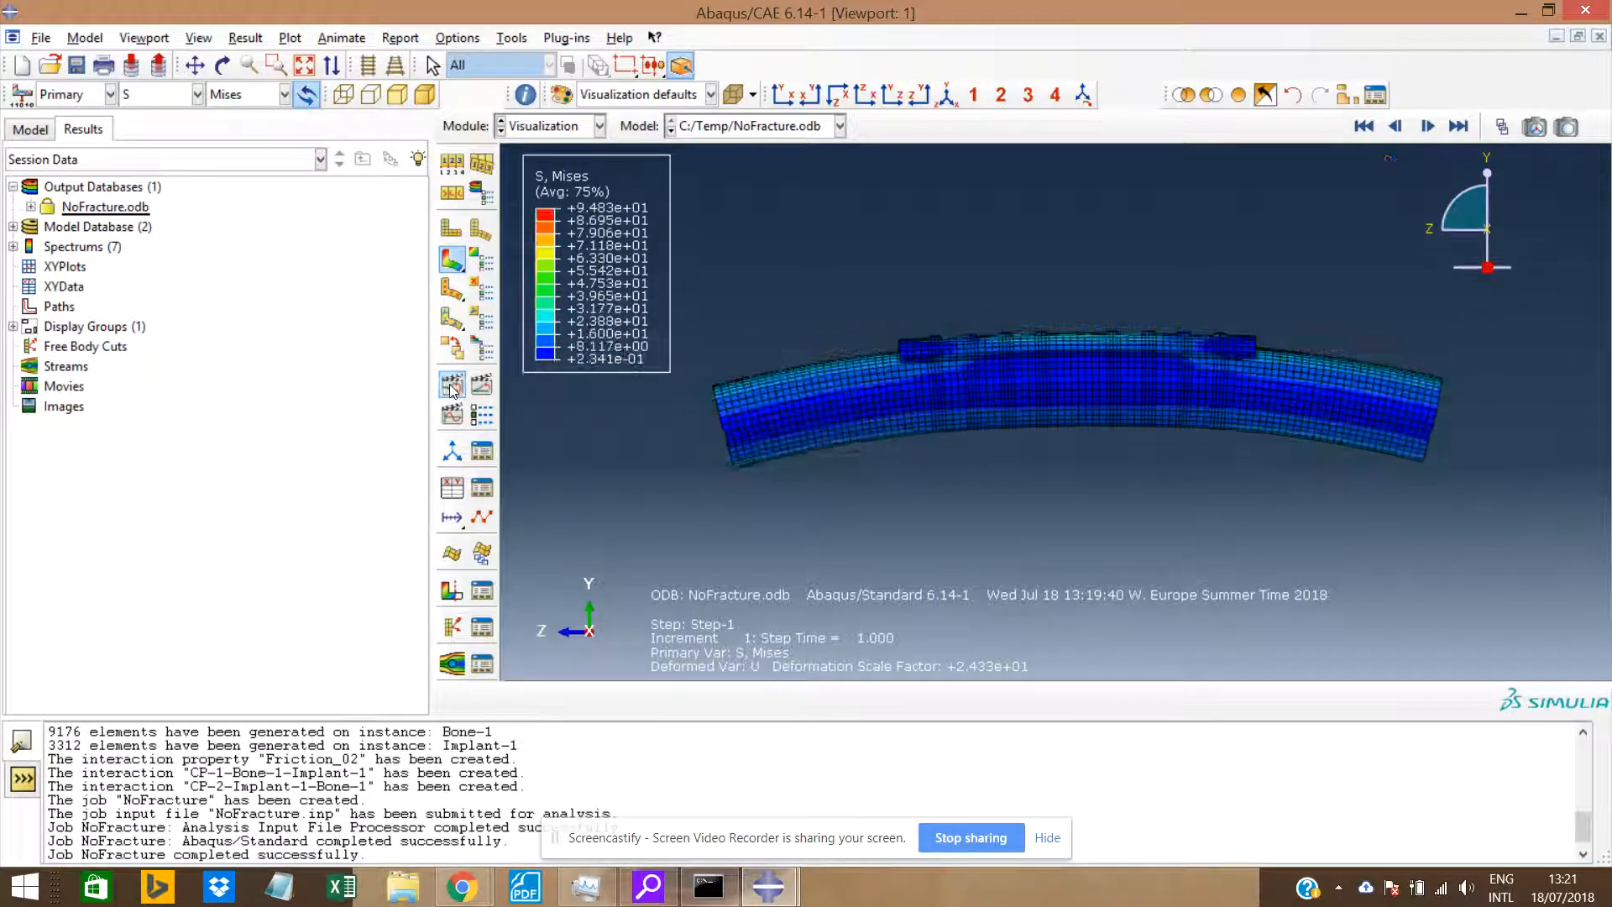
Remove the part instance IMPLANT-1 from the displayed results so that only the bone is shown.
left_click(1348, 95)
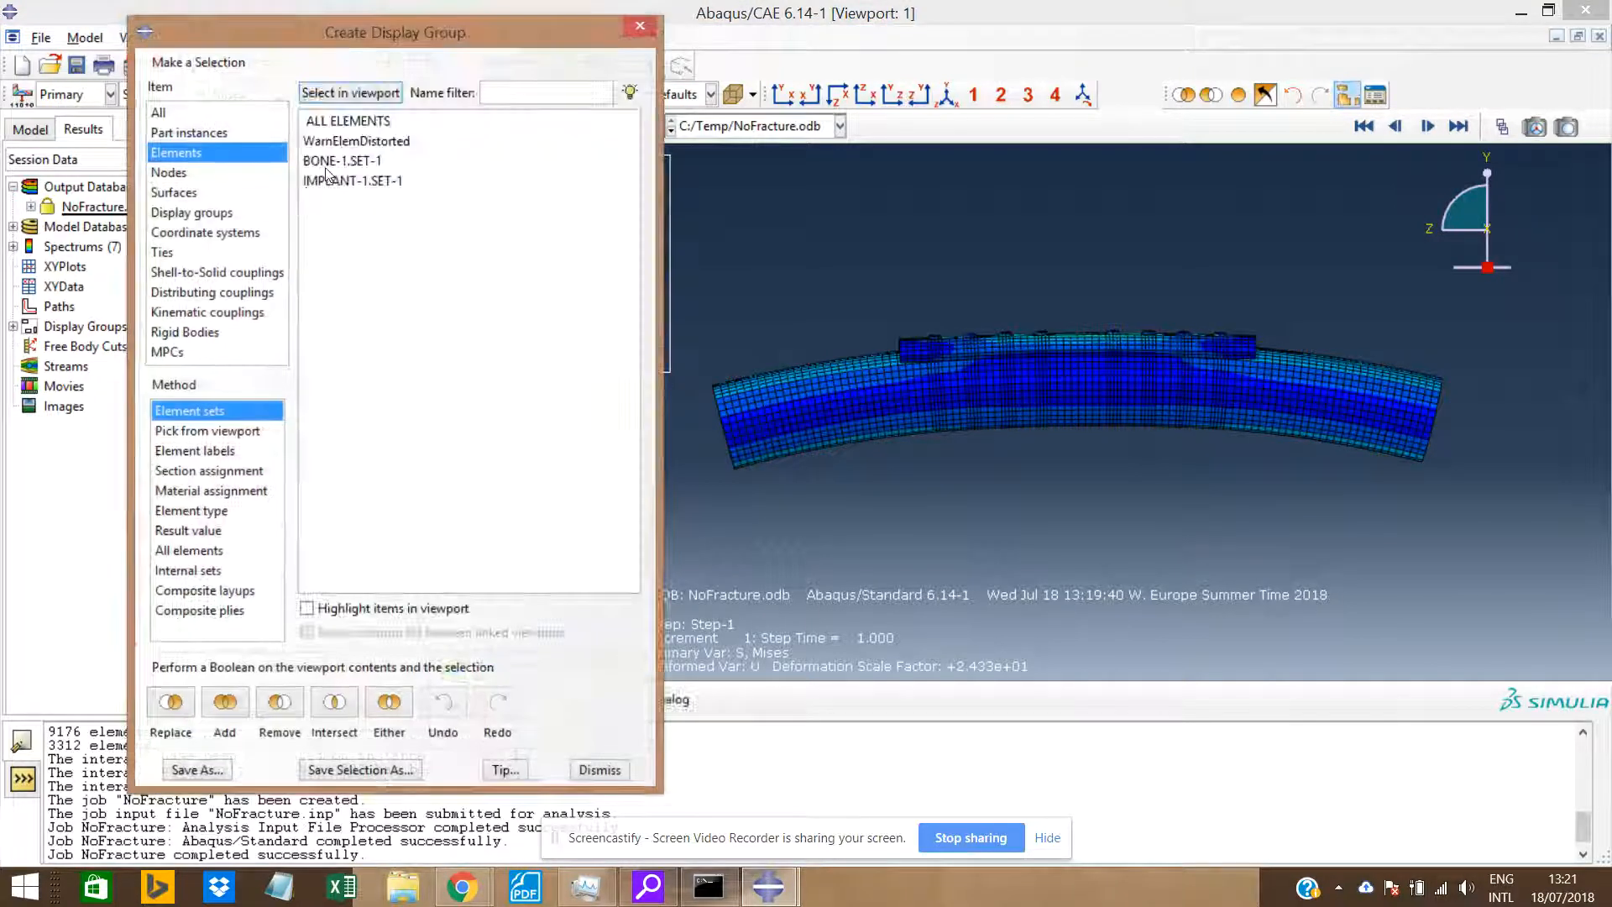
left_click(204, 135)
left_click(326, 161)
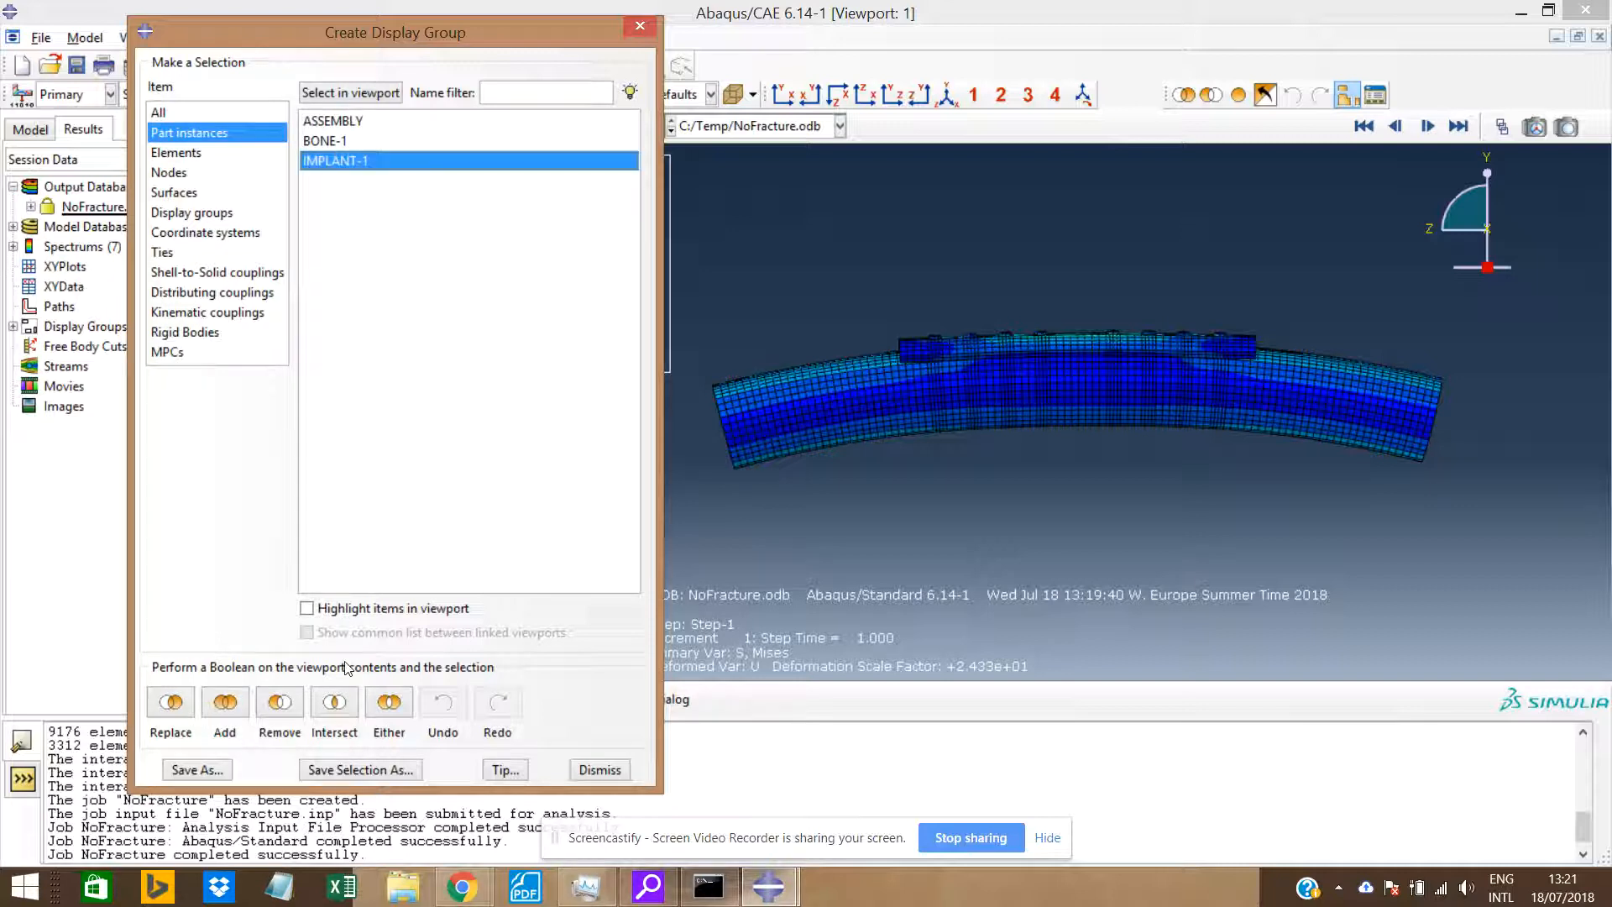
left_click(280, 702)
left_click(637, 27)
Inspect the deformed bone alone in the YZ side view and run its scale-factor animation briefly.
left_click(930, 99)
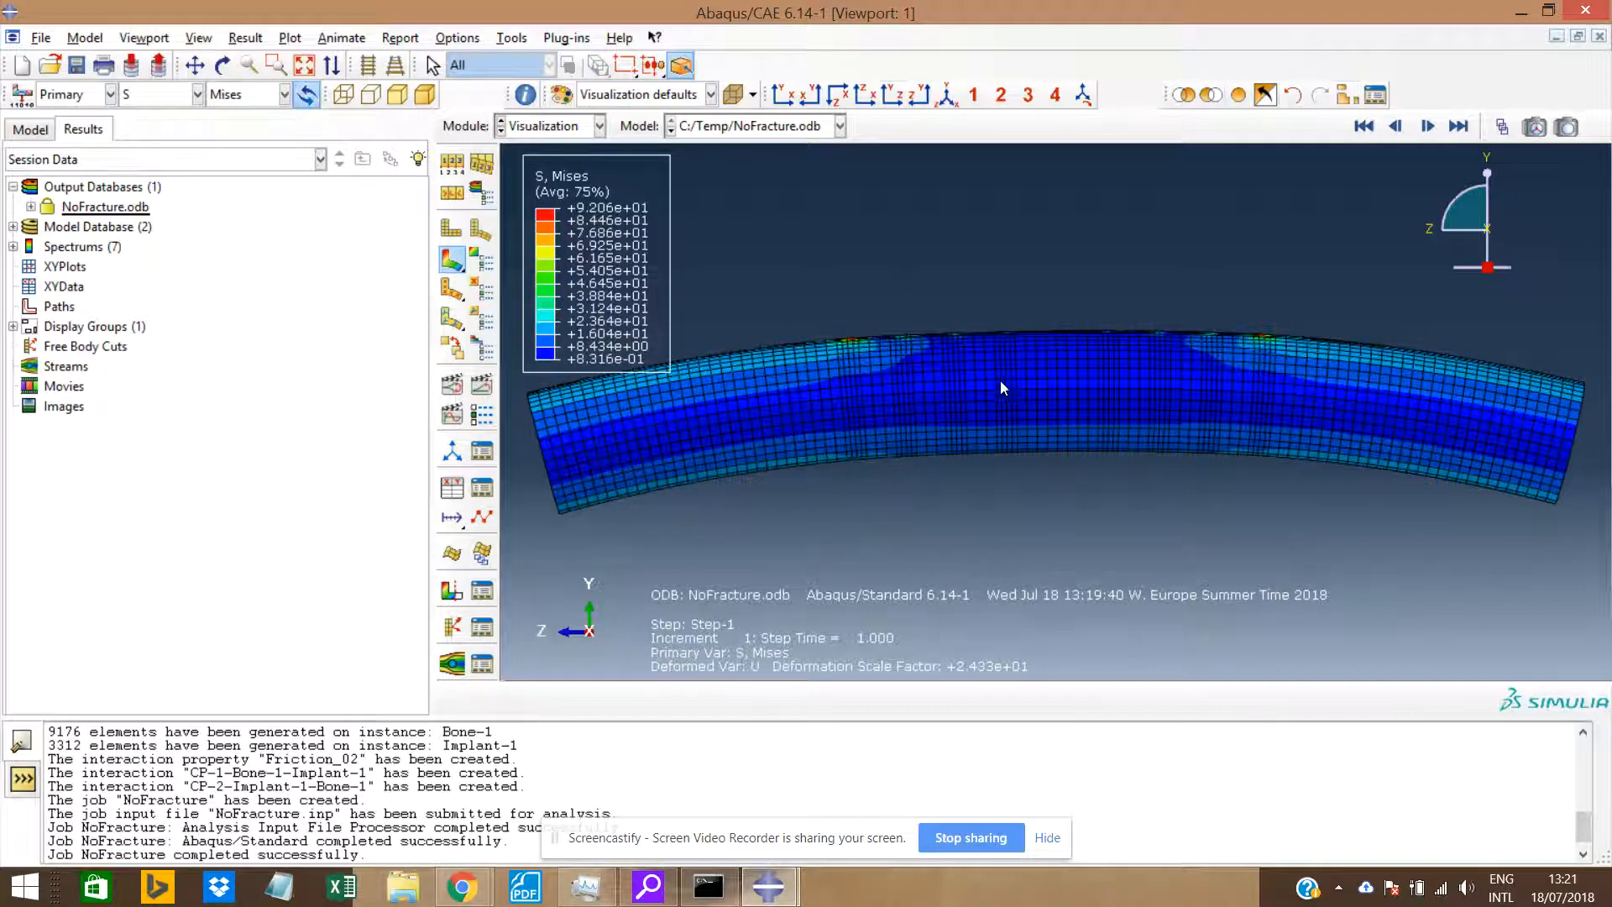
scroll(1000, 381, "down", 3)
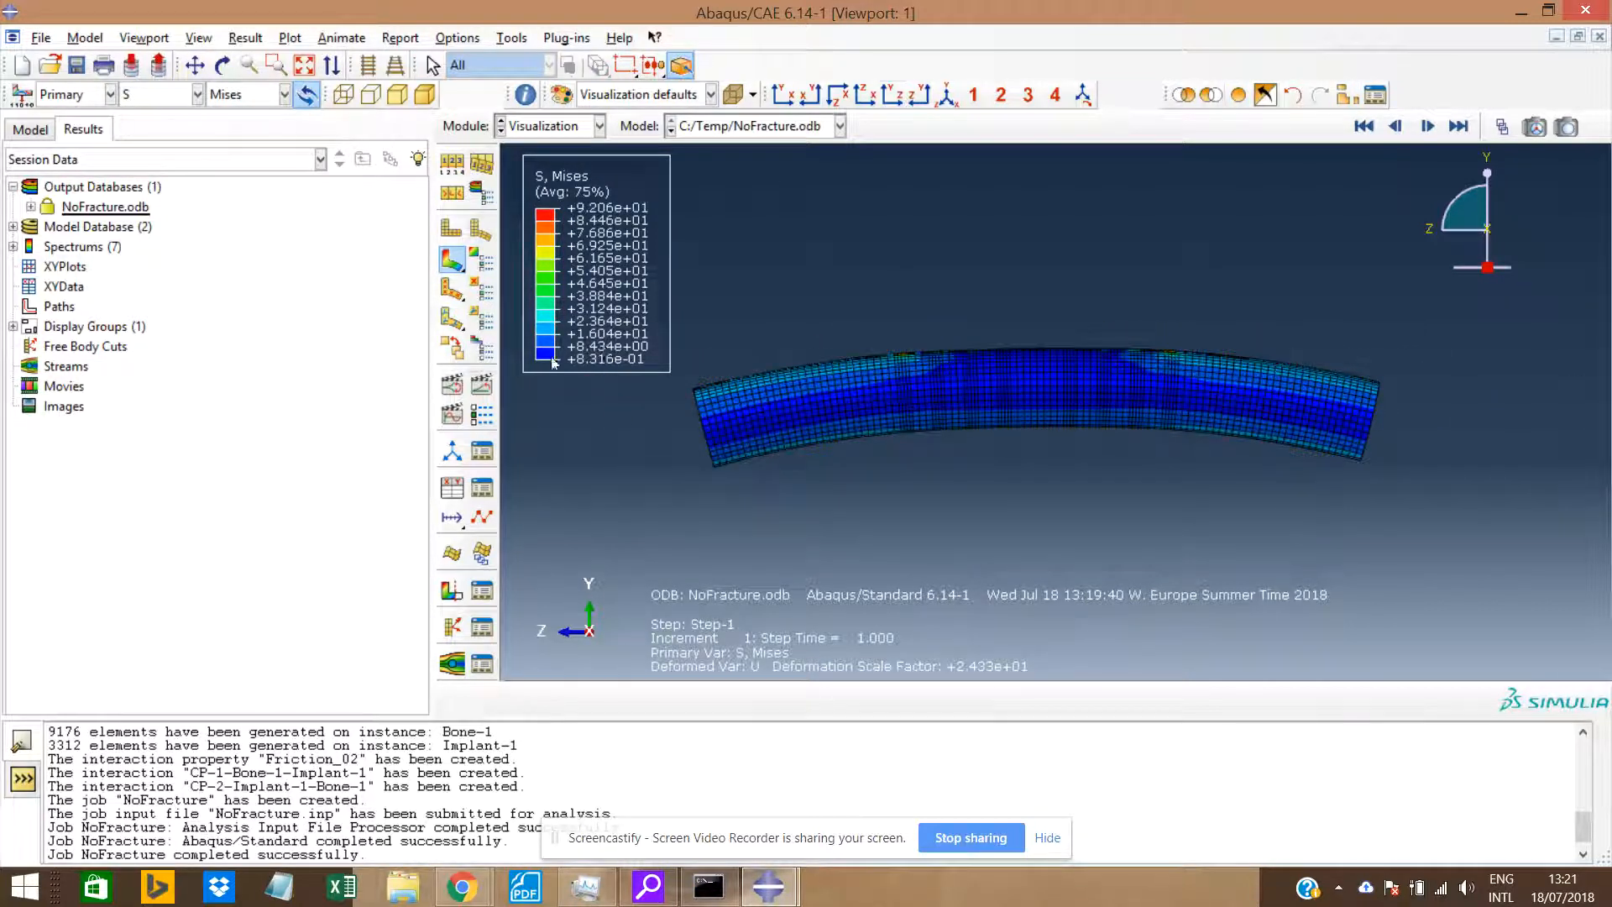
left_click(462, 388)
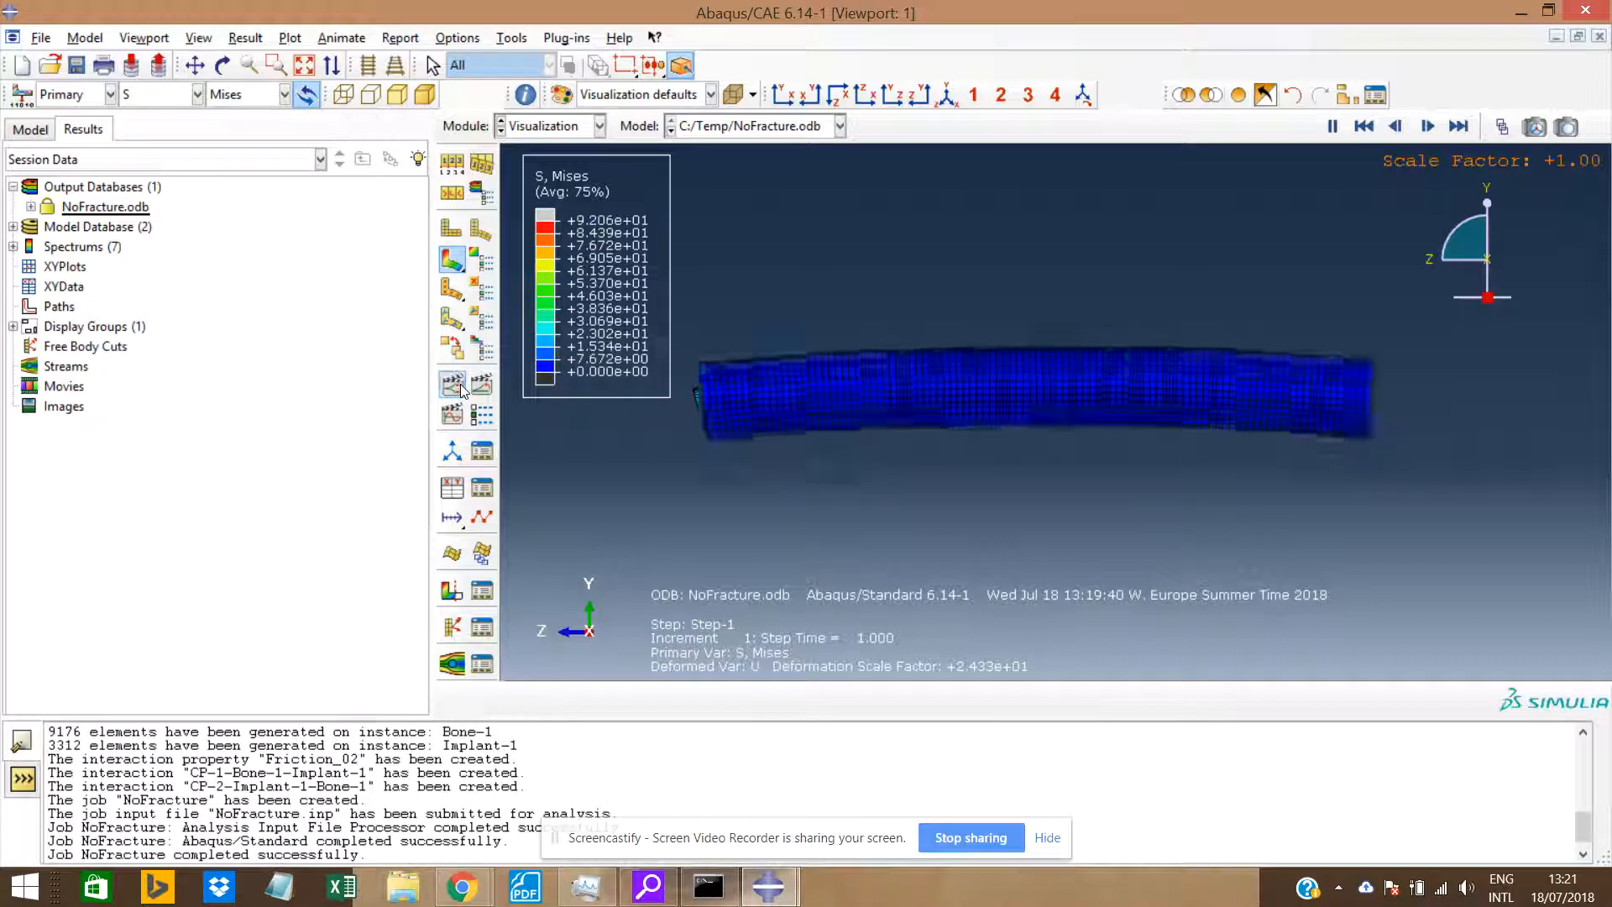
left_click(462, 388)
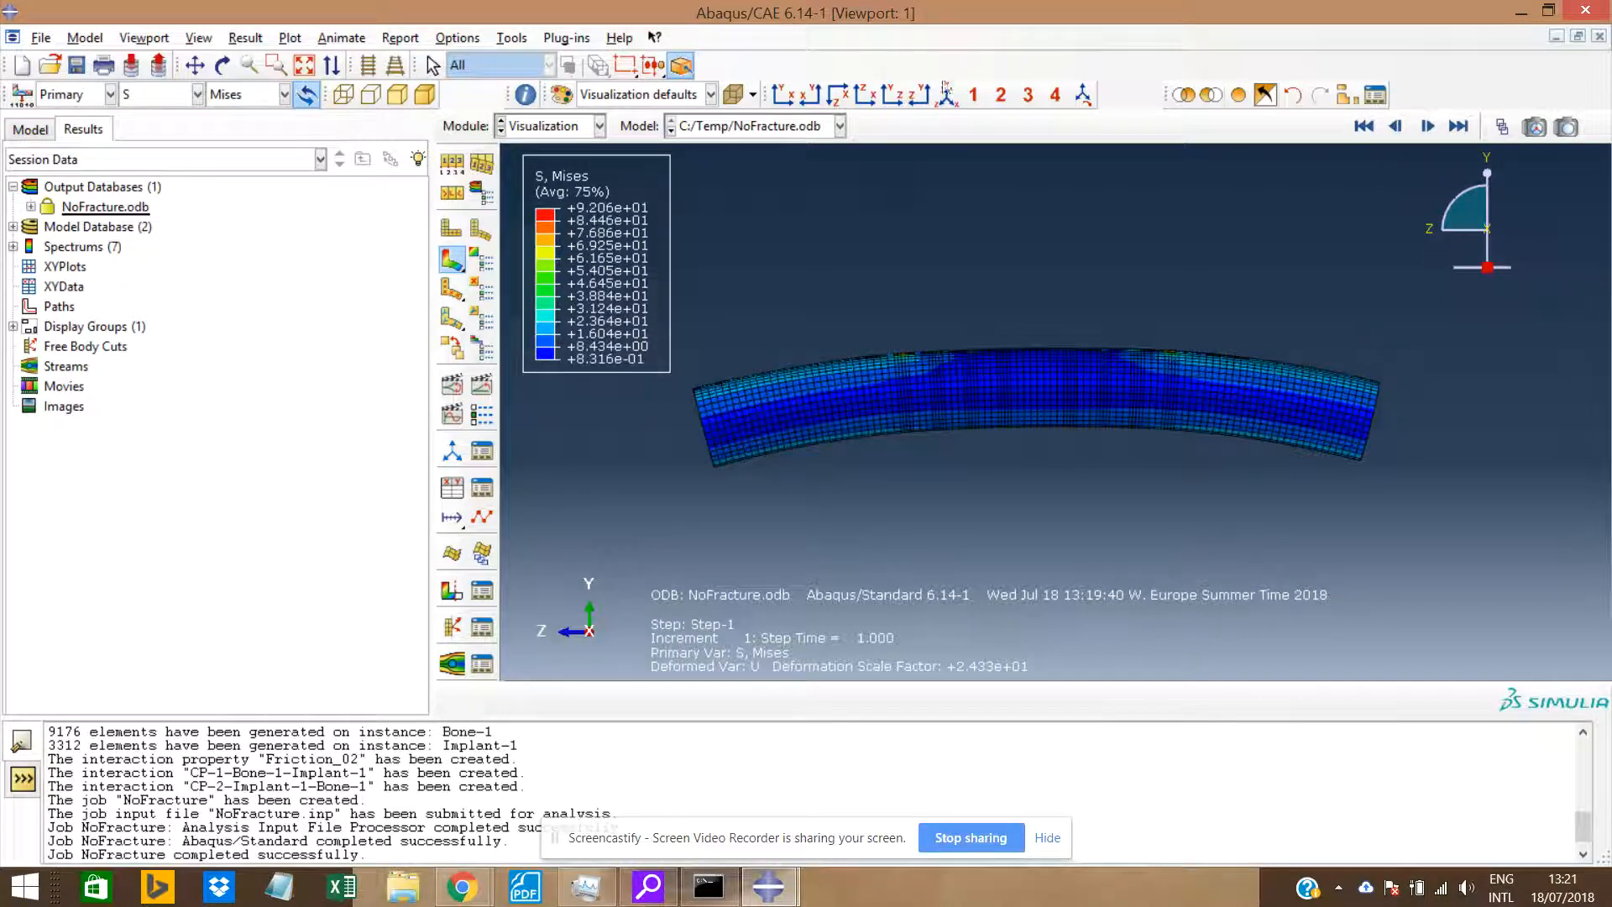
Plot the bone's von Mises contours on the undeformed shape and examine the row of screw holes from above.
left_click(783, 94)
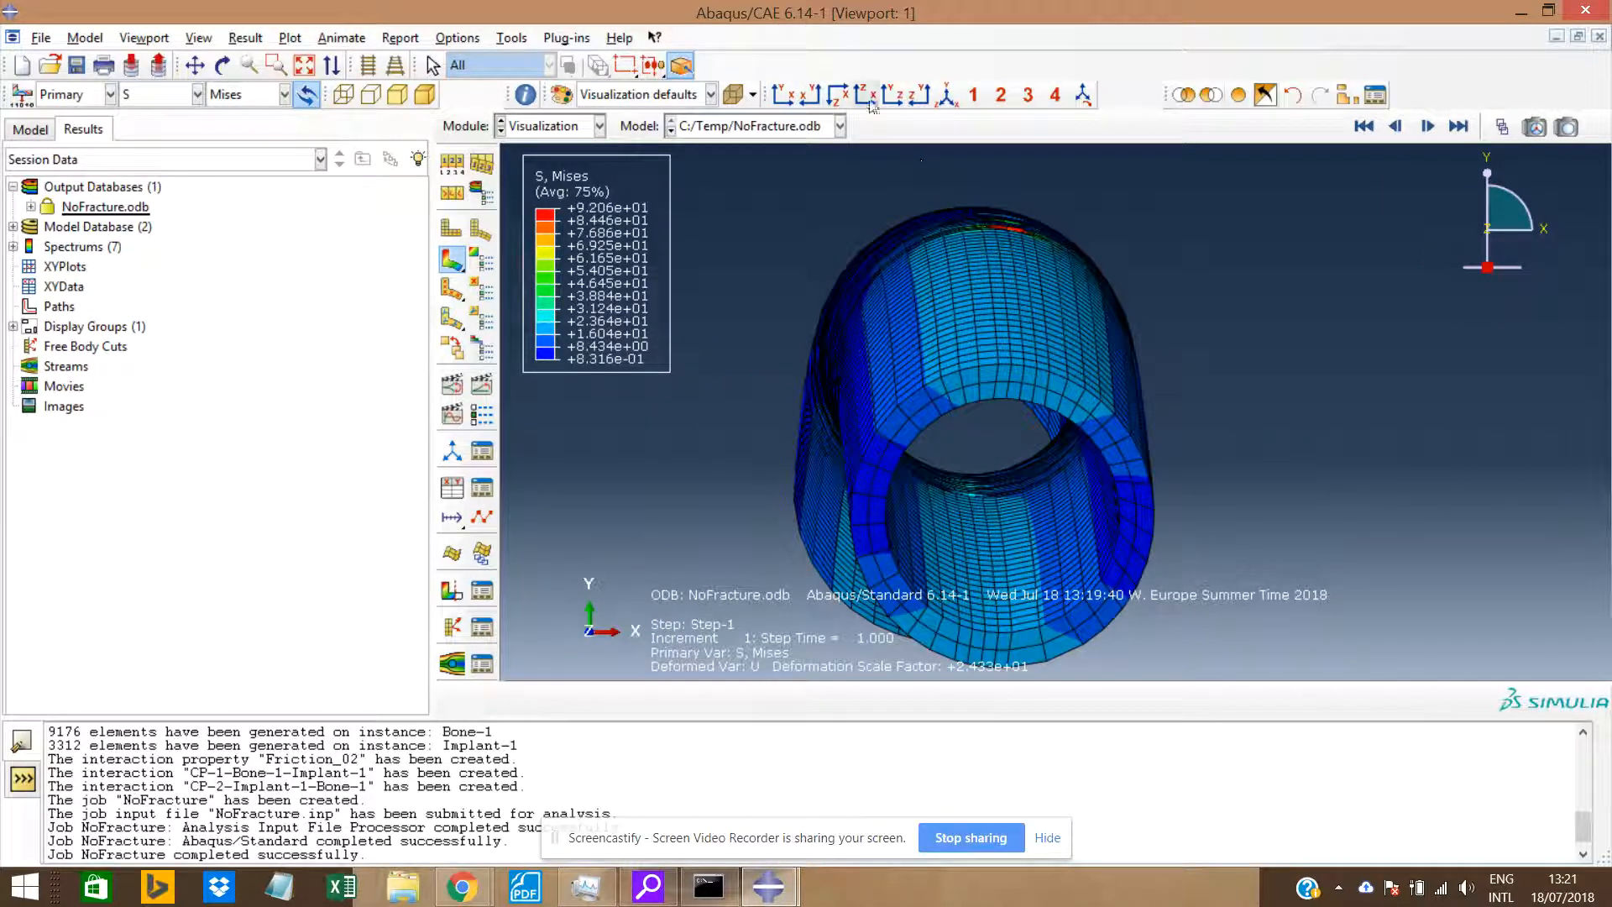
left_click(841, 95)
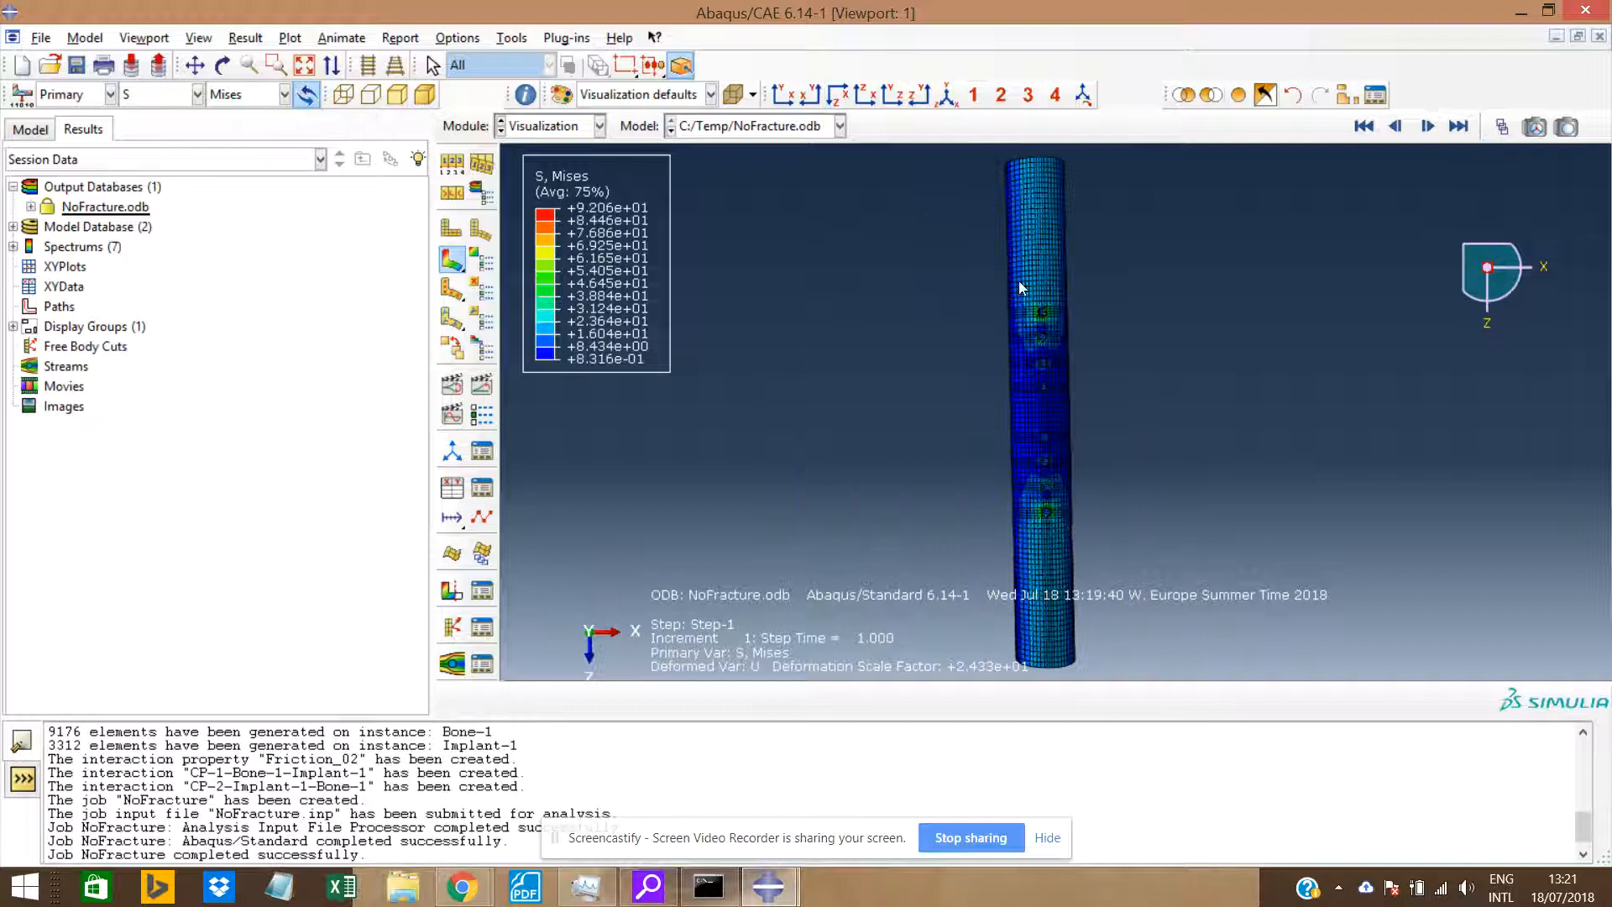
left_click(451, 259)
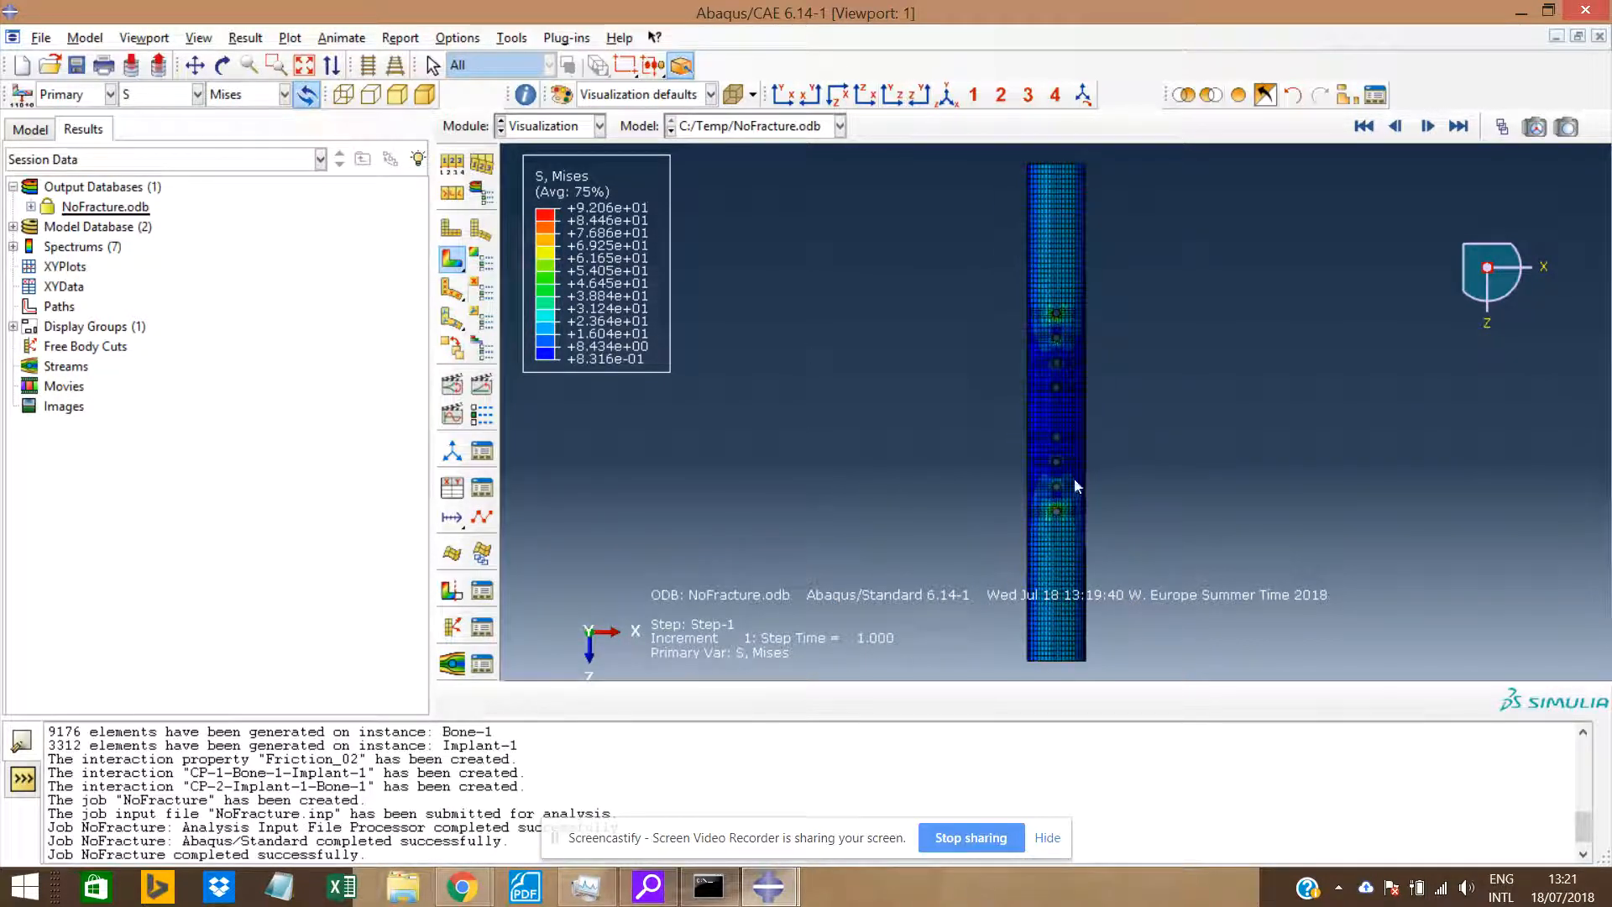
scroll(1071, 445, "up", 5)
scroll(1083, 552, "down", 4)
scroll(1014, 281, "down", 5)
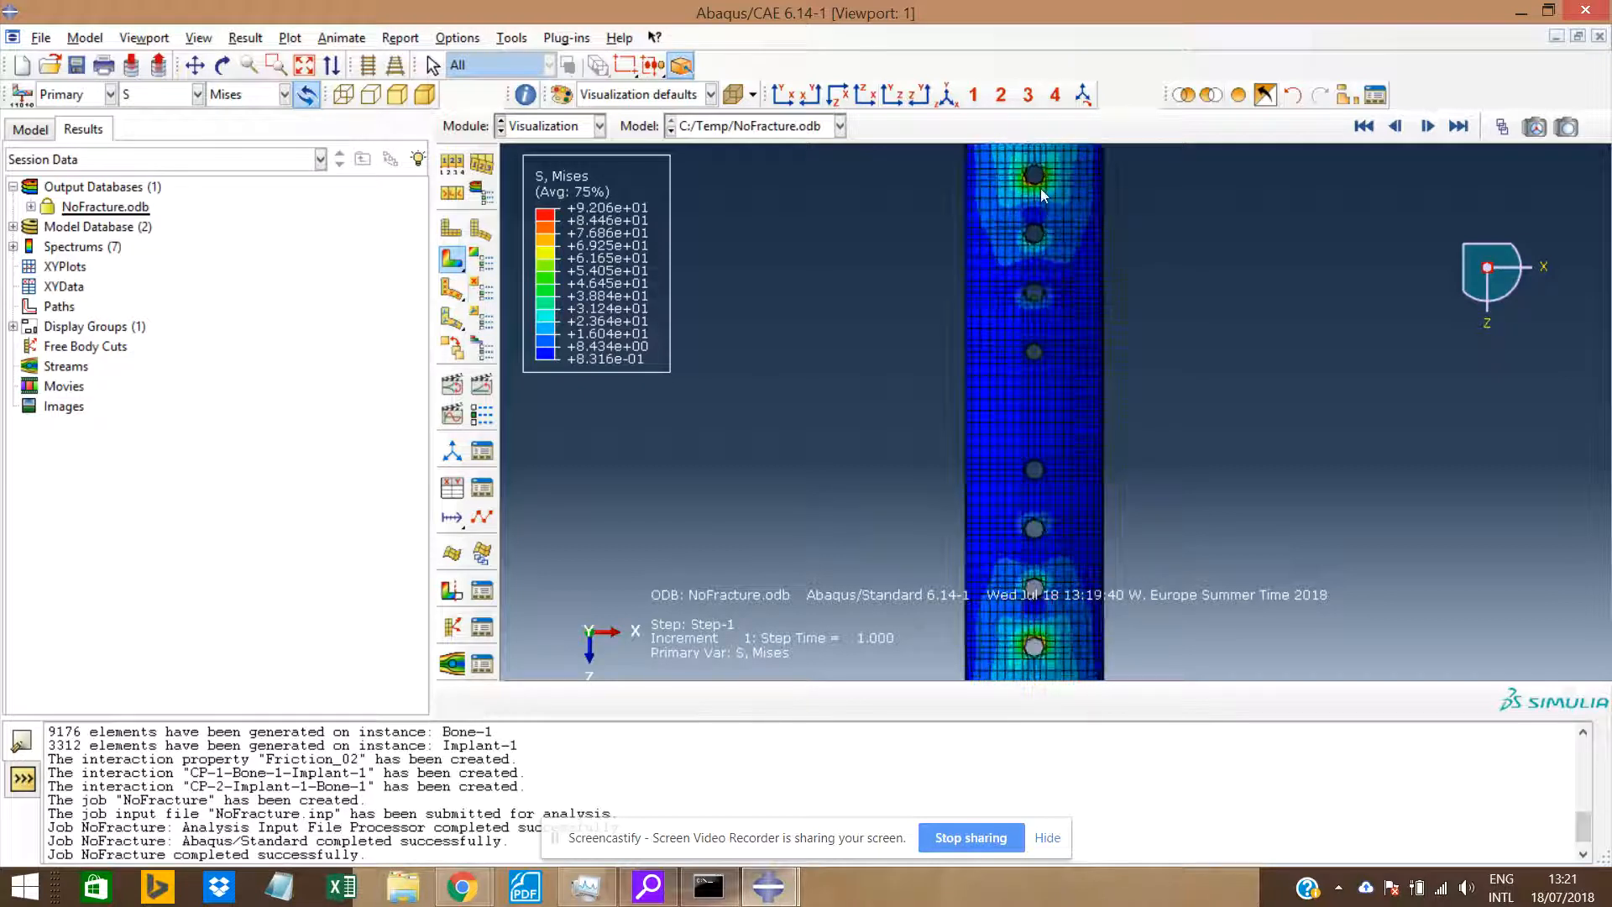
scroll(1044, 195, "up", 3)
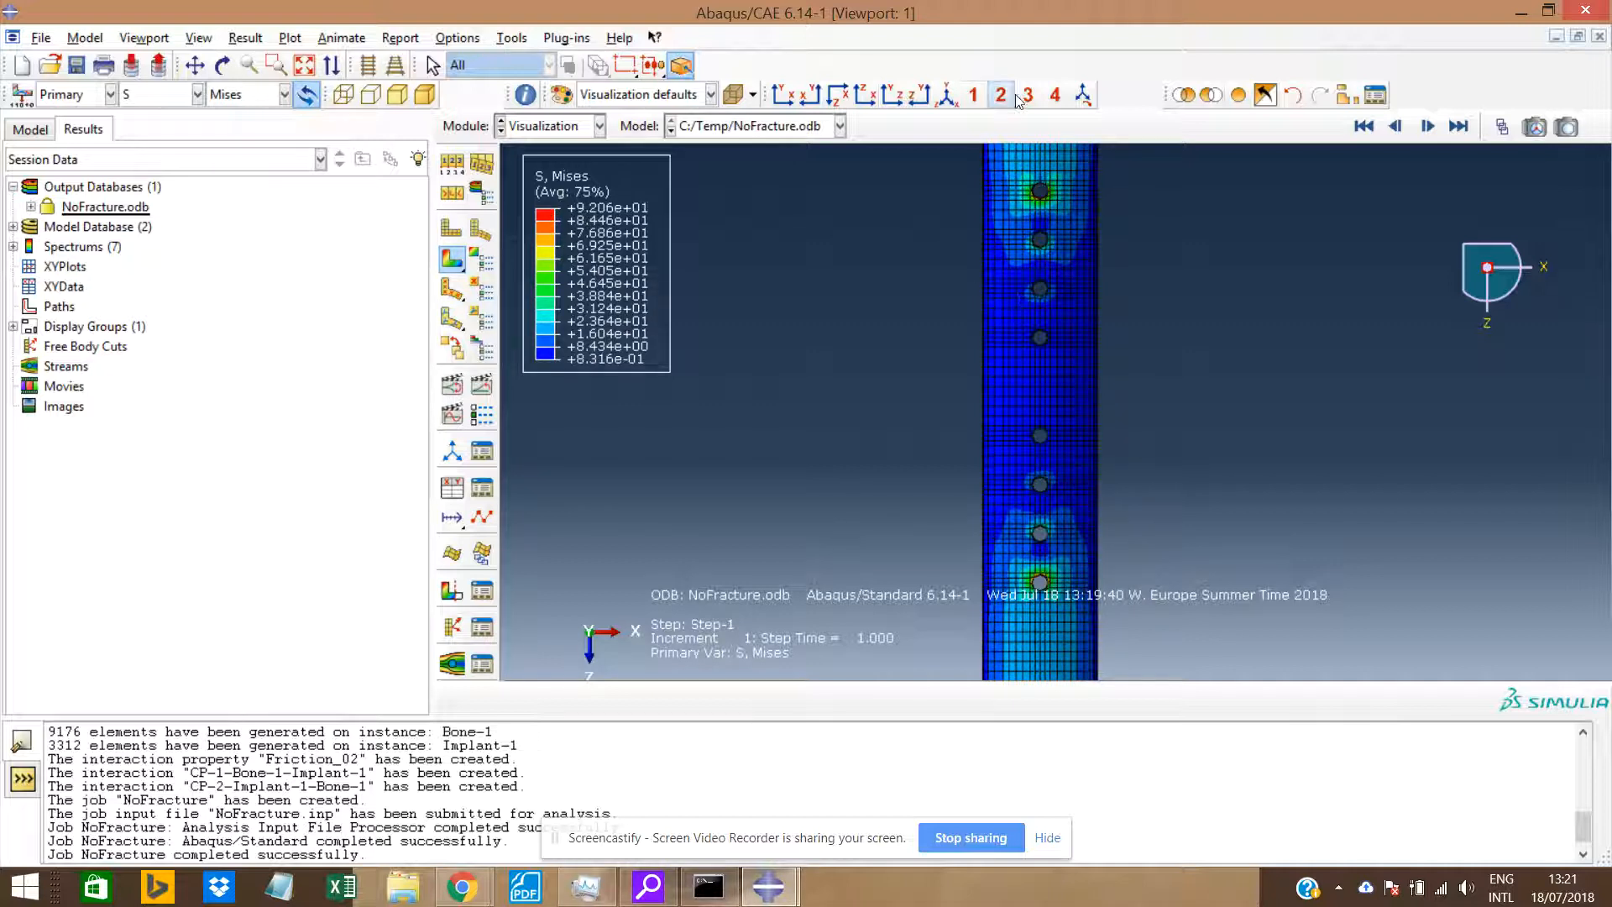
Examine the stress concentration around the bone's screw holes, close up on the outermost hole and its inner wall.
left_click(920, 94)
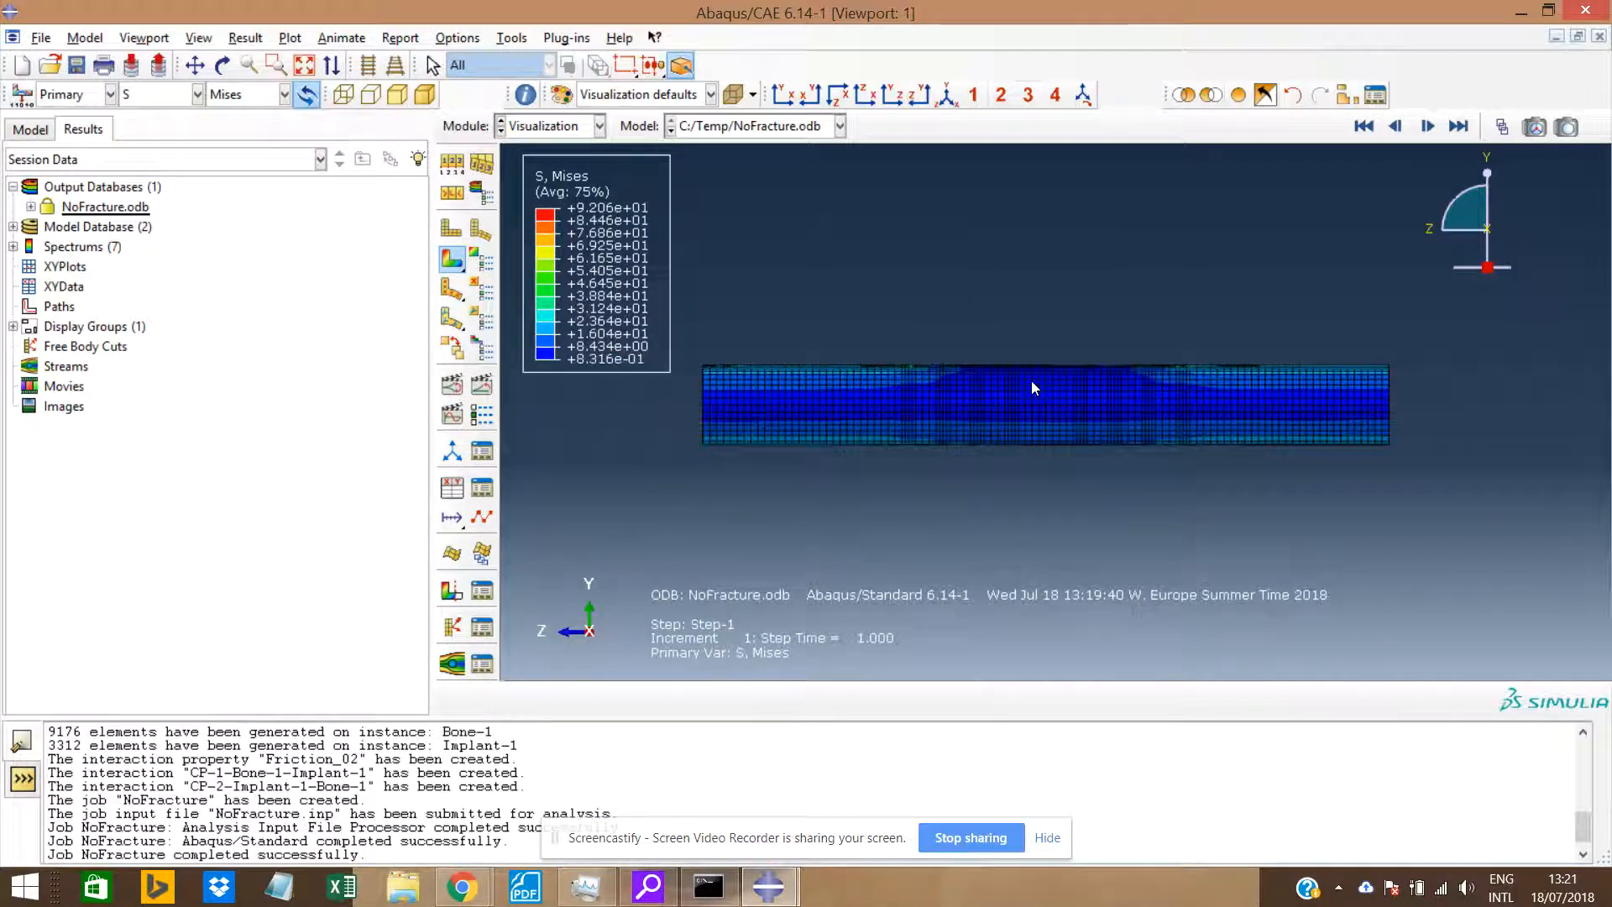
left_click_drag(1036, 383, 1119, 492, "ctrl+alt")
scroll(966, 425, "down", 5)
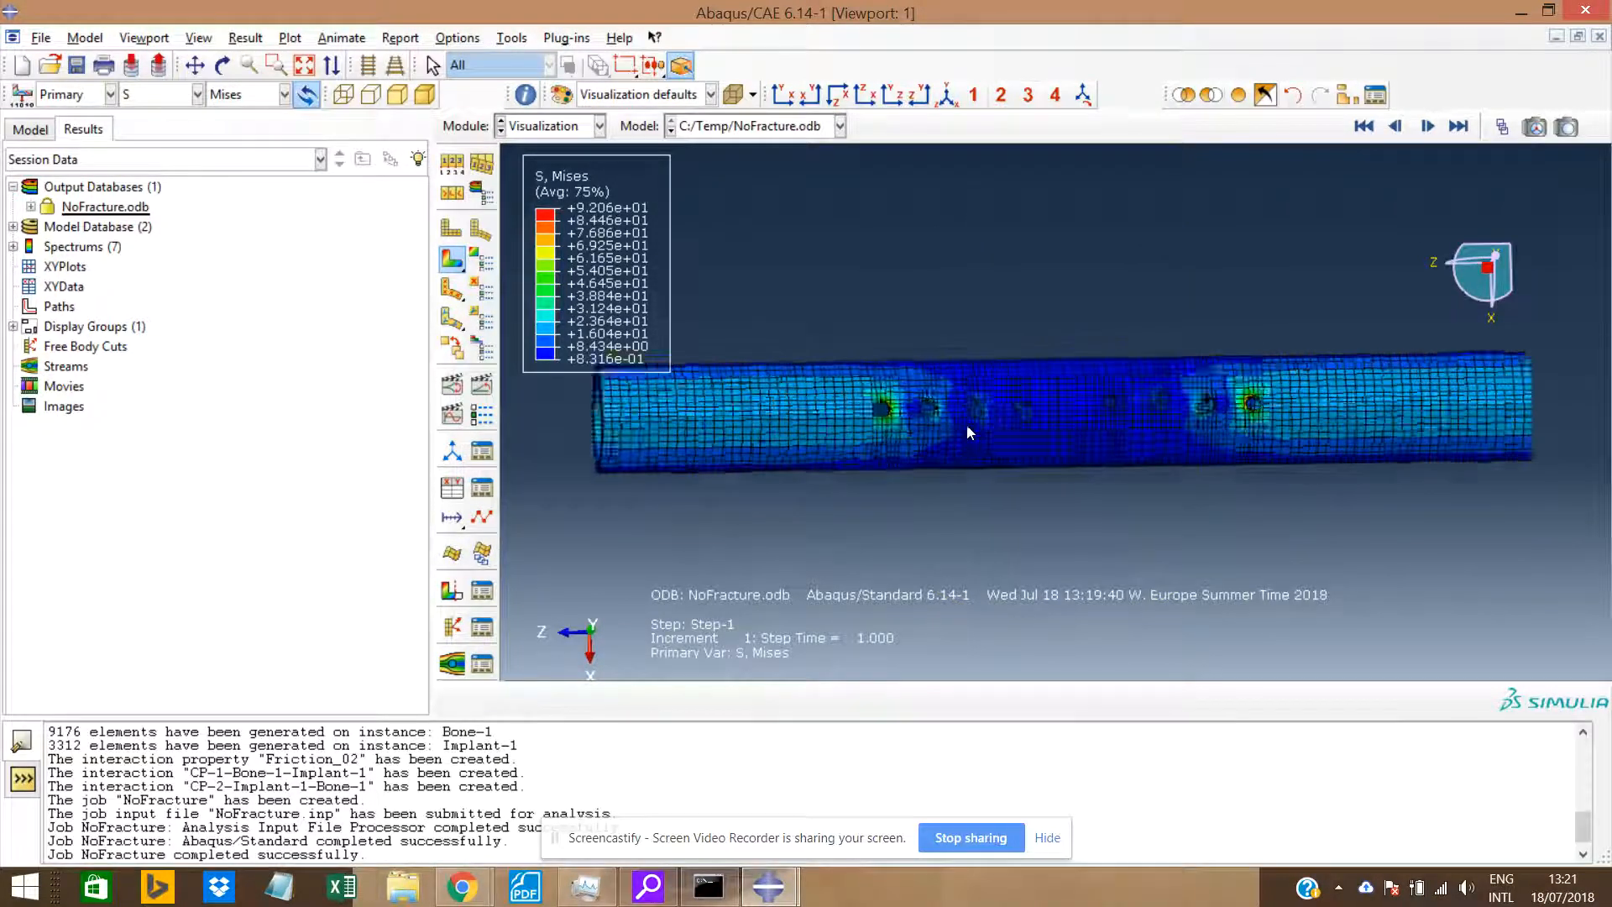
scroll(1209, 416, "down", 3)
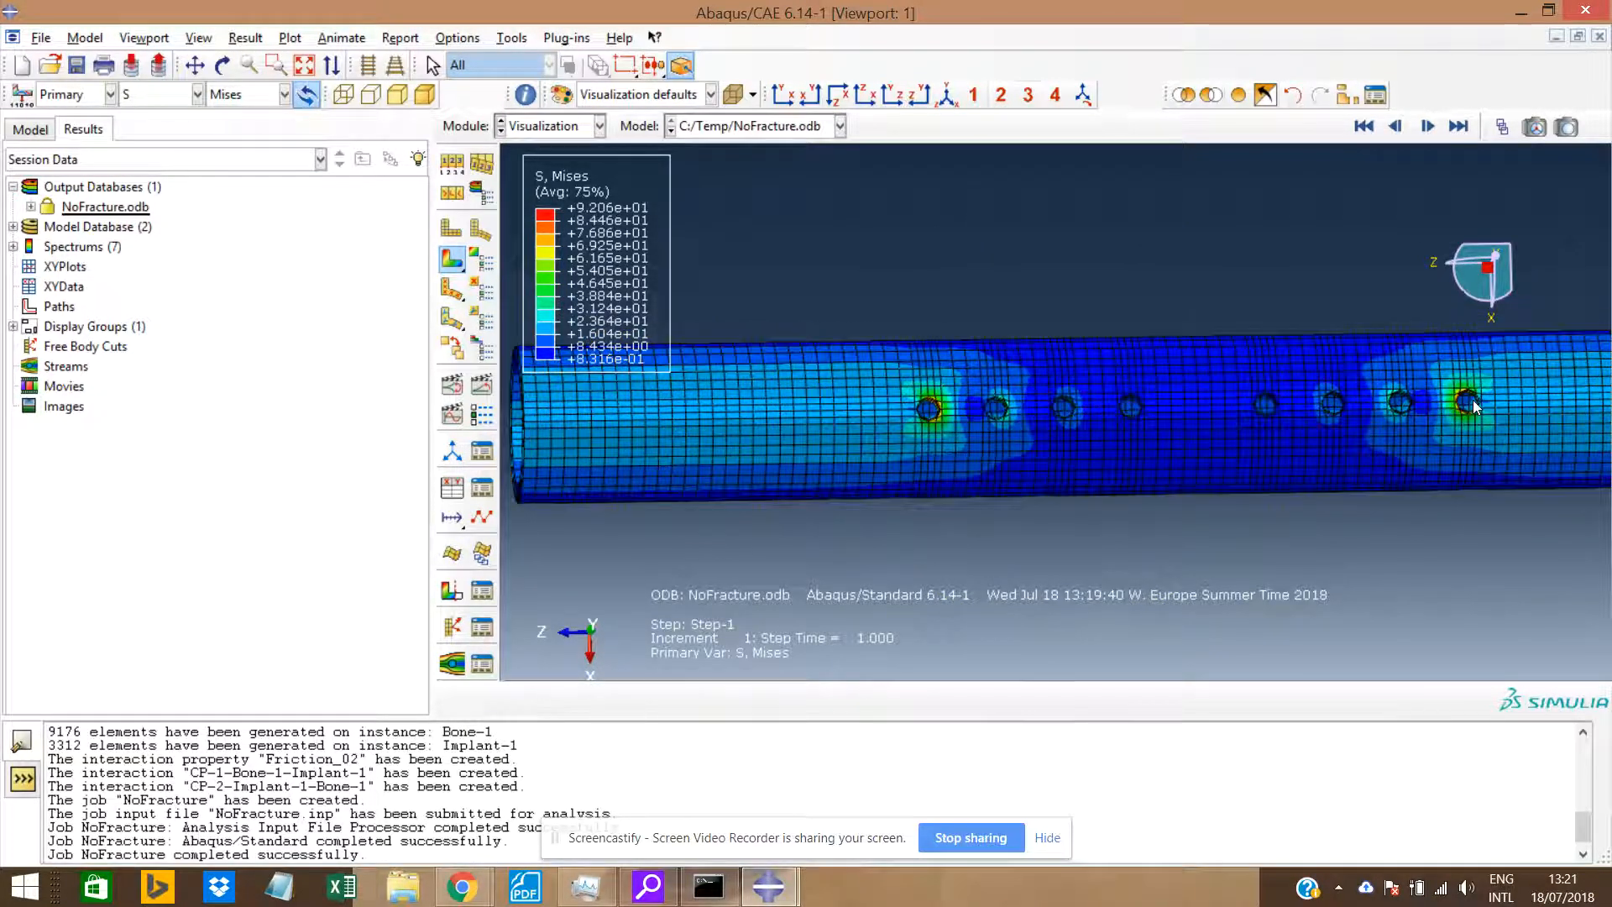
scroll(1462, 415, "down", 2)
left_click_drag(1443, 426, 1127, 415, "ctrl+alt")
scroll(1127, 415, "down", 4)
scroll(1102, 395, "up", 2)
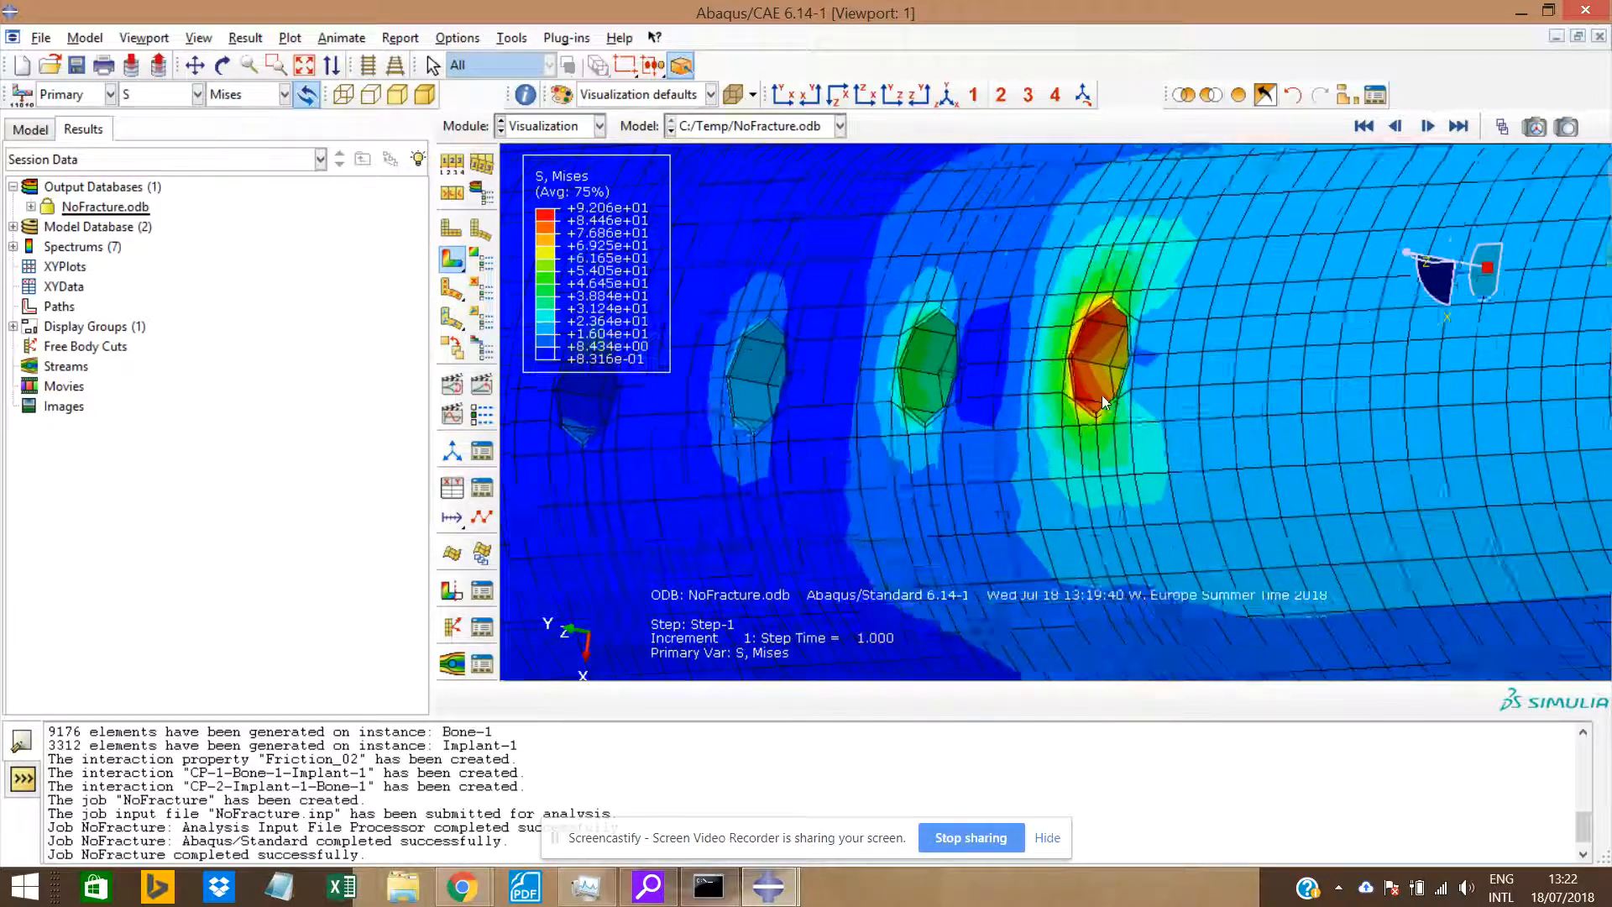
scroll(1108, 410, "up", 4)
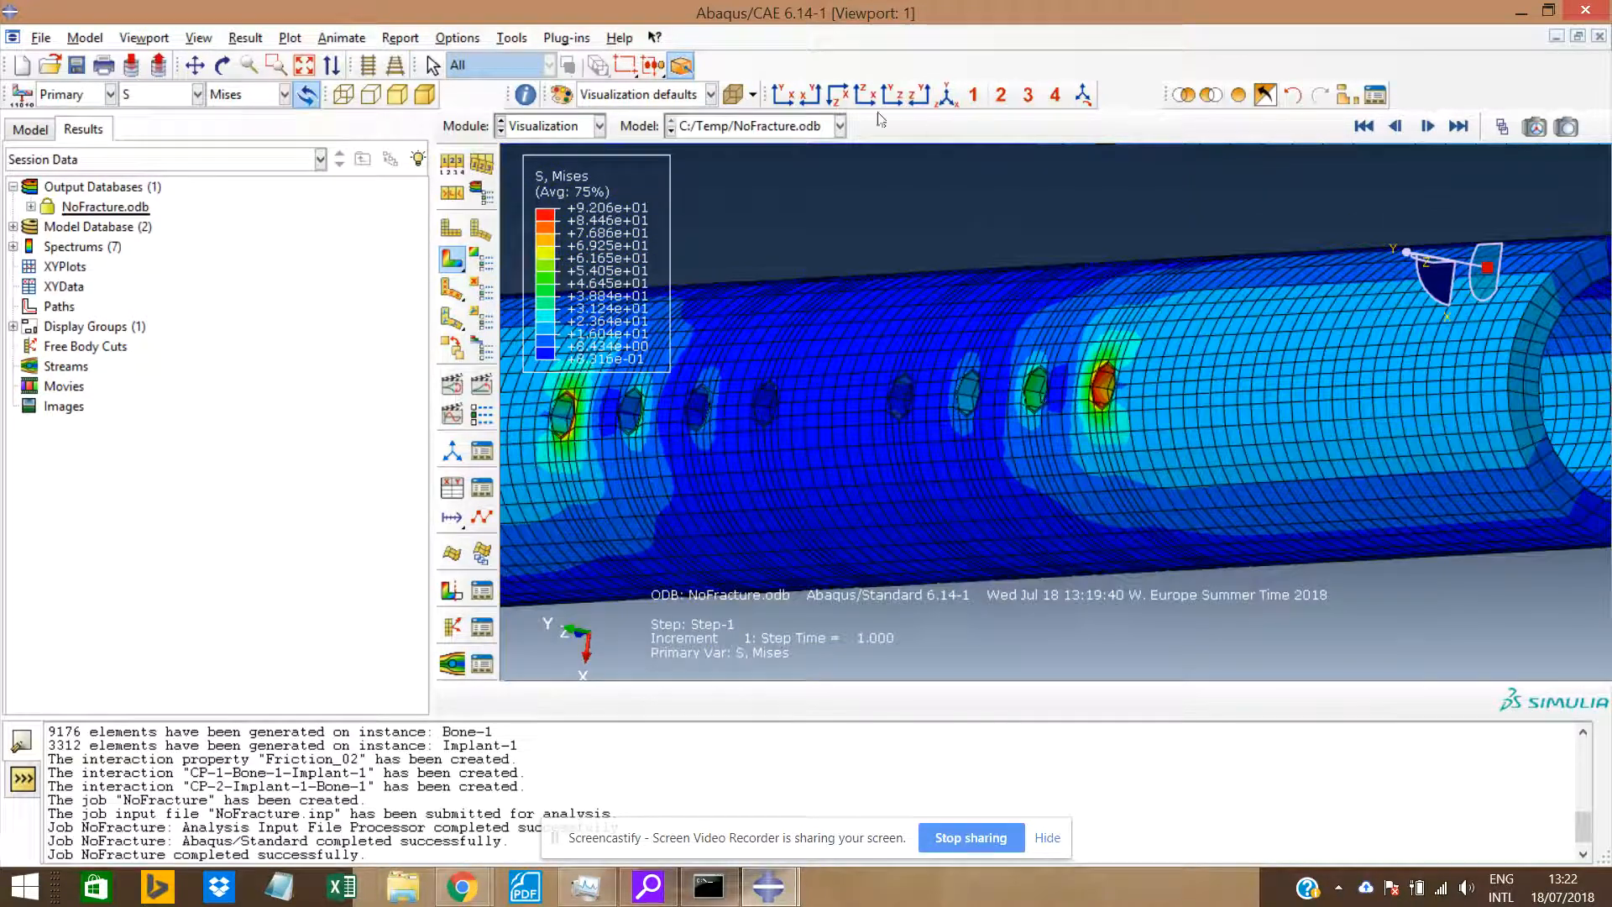
Compare the bone's von Mises stress distribution in the end view and in the YZ side view along its length.
left_click(784, 96)
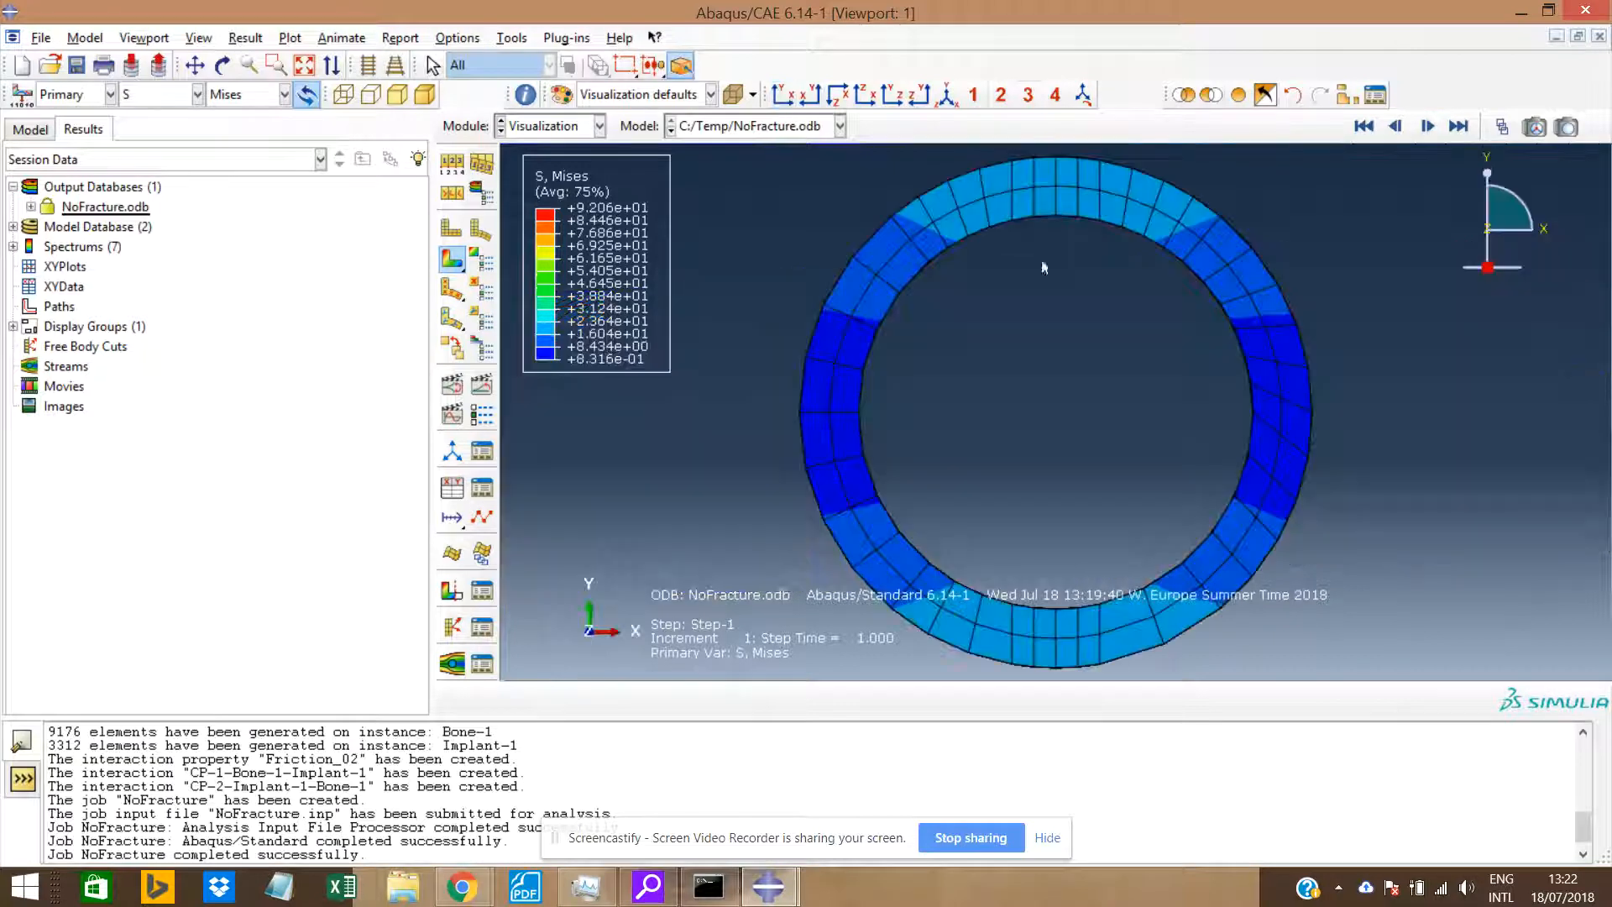
left_click(920, 94)
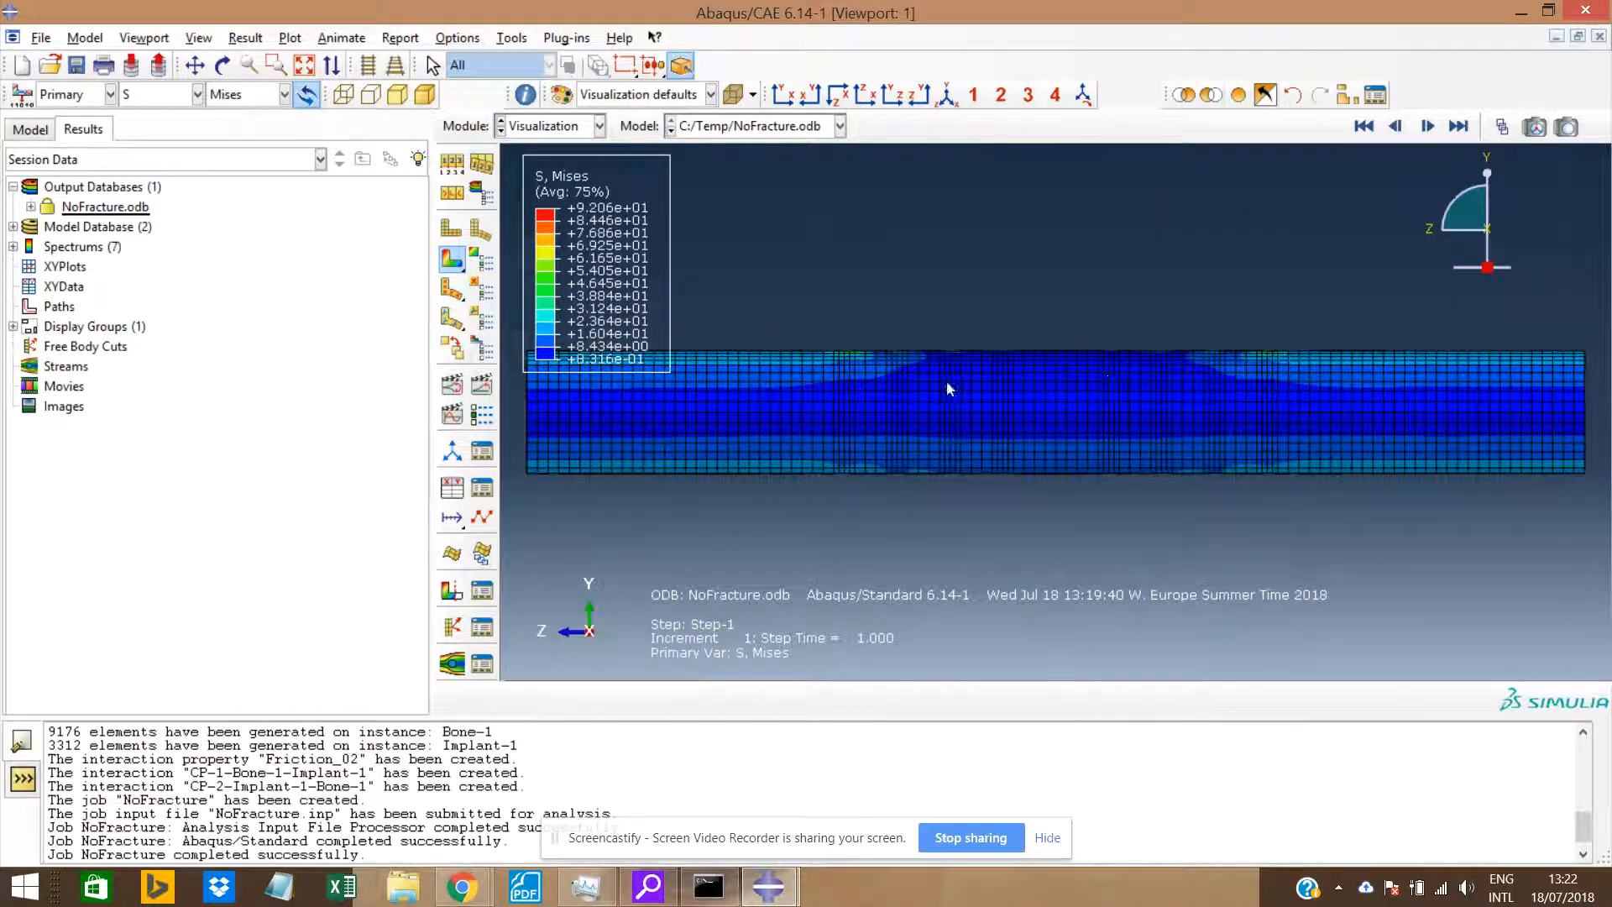
scroll(949, 403, "down", 3)
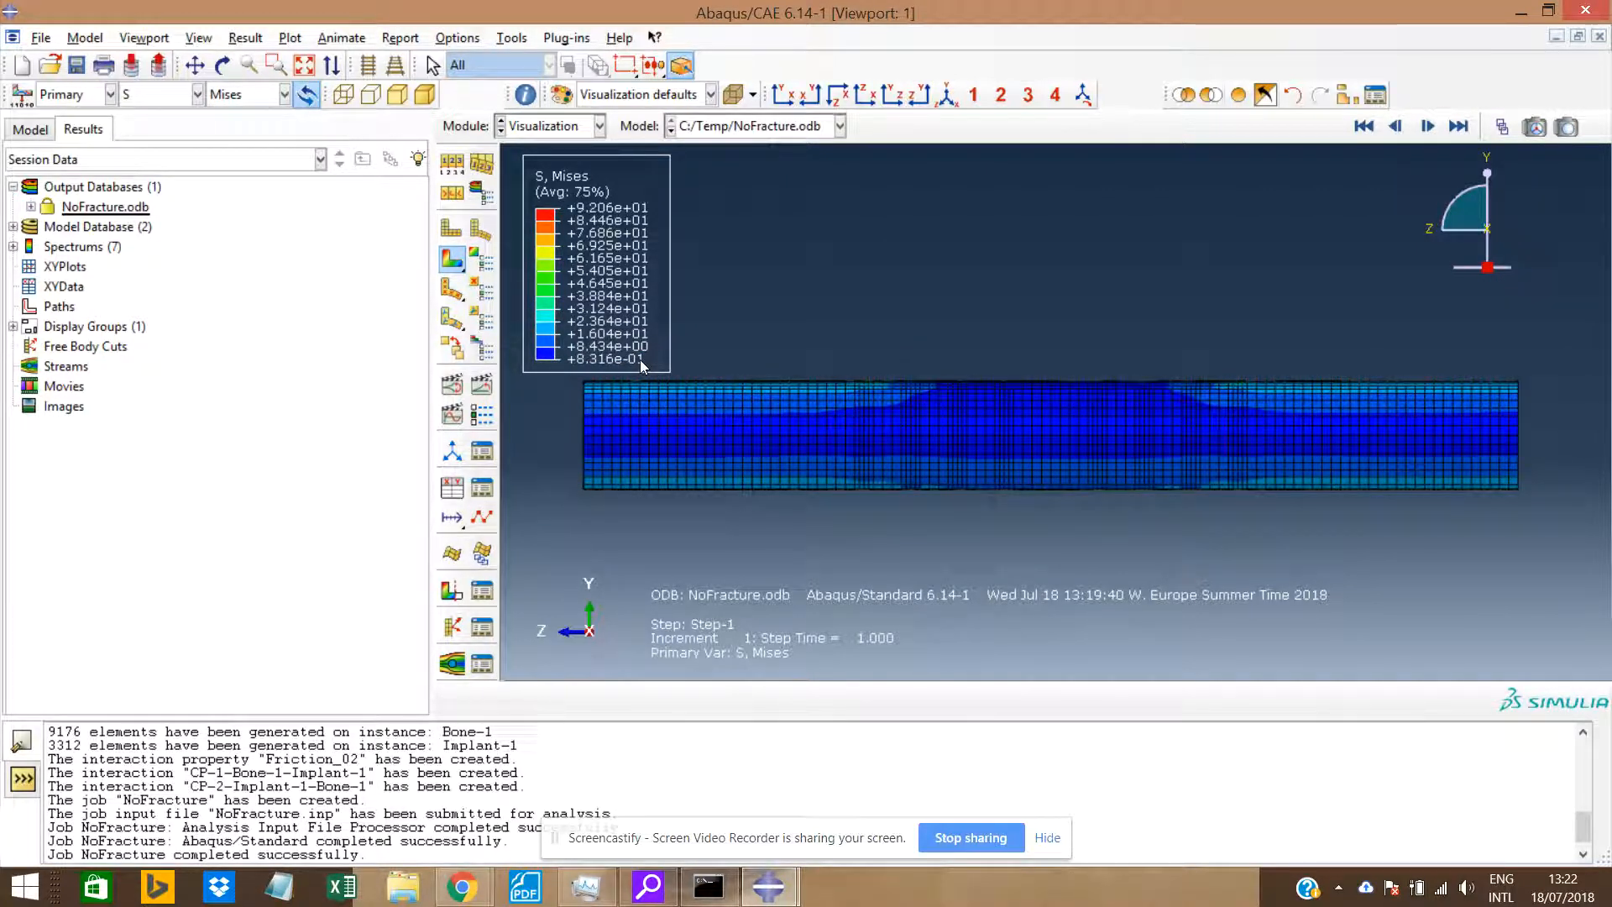
mouse_move(939, 372)
left_mouse_down("ctrl+alt")
mouse_move(1041, 468)
mouse_move(1011, 406)
mouse_move(963, 385)
left_mouse_up("ctrl+alt")
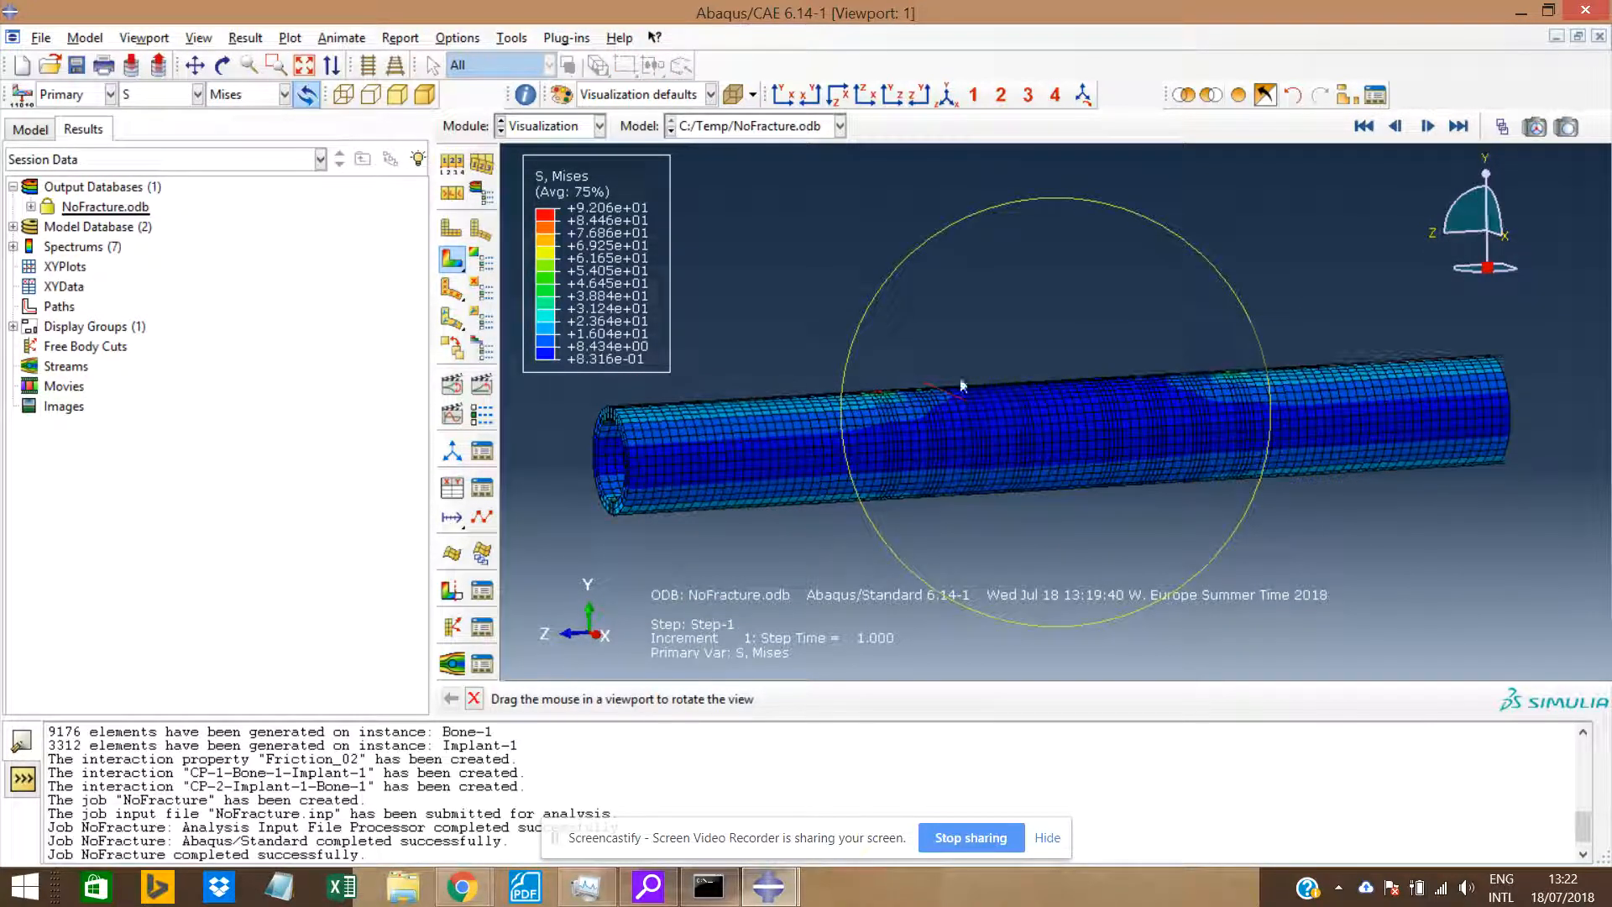
left_click(919, 95)
scroll(1023, 512, "down", 3)
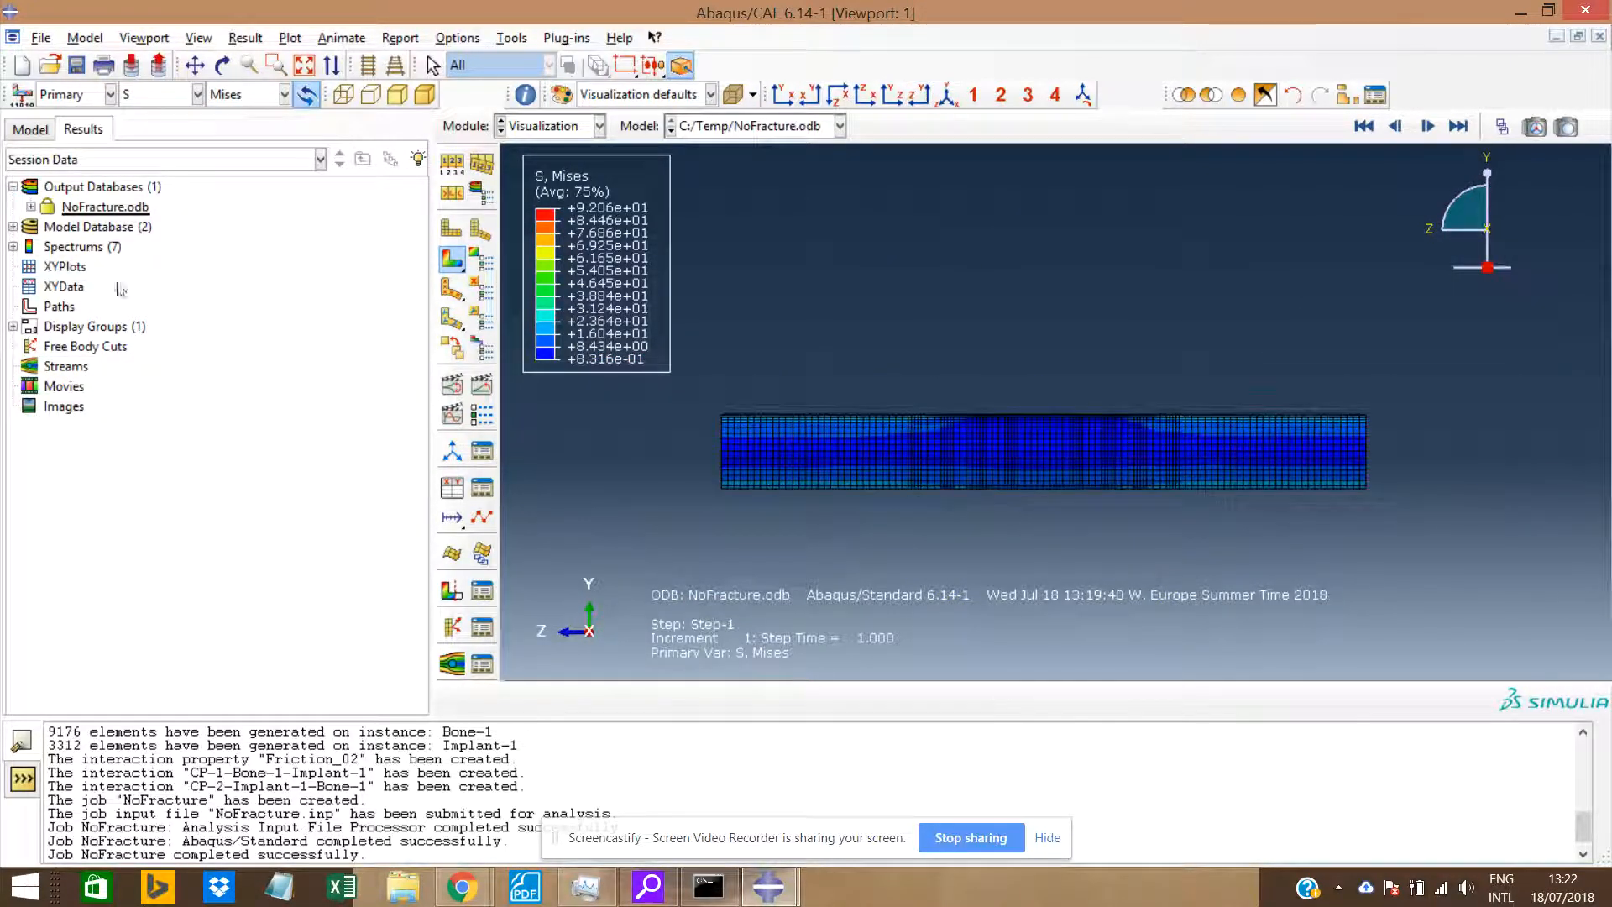
Create node-list path Path-1 along the bone's top outer edge, from node 651 at one end to node 81 at the other.
double_click(55, 307)
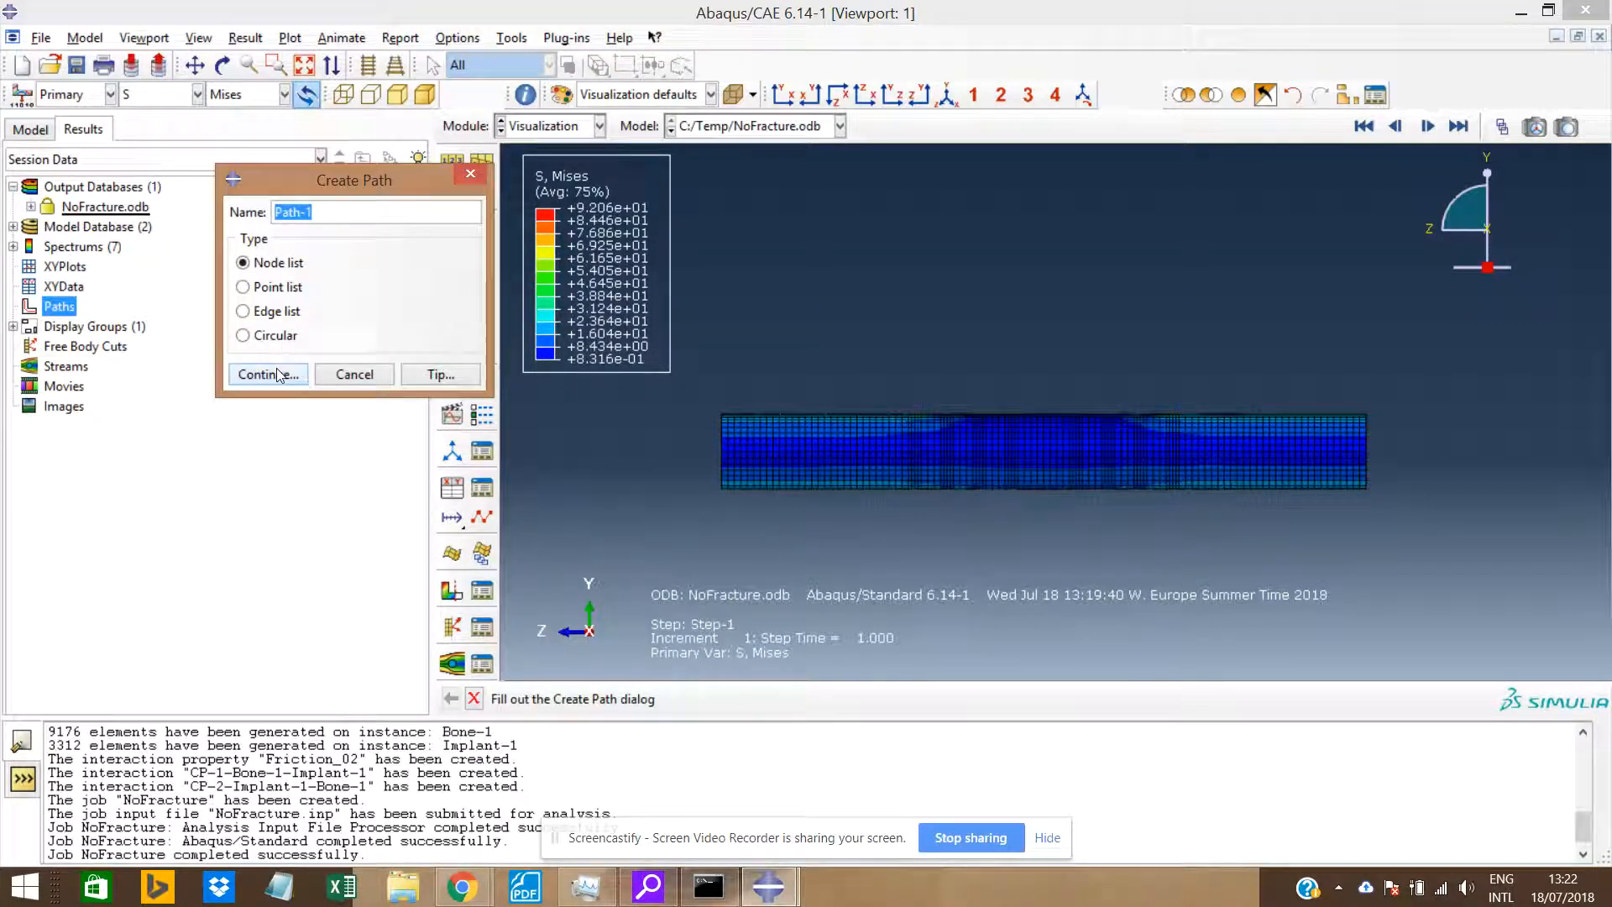
left_click(279, 375)
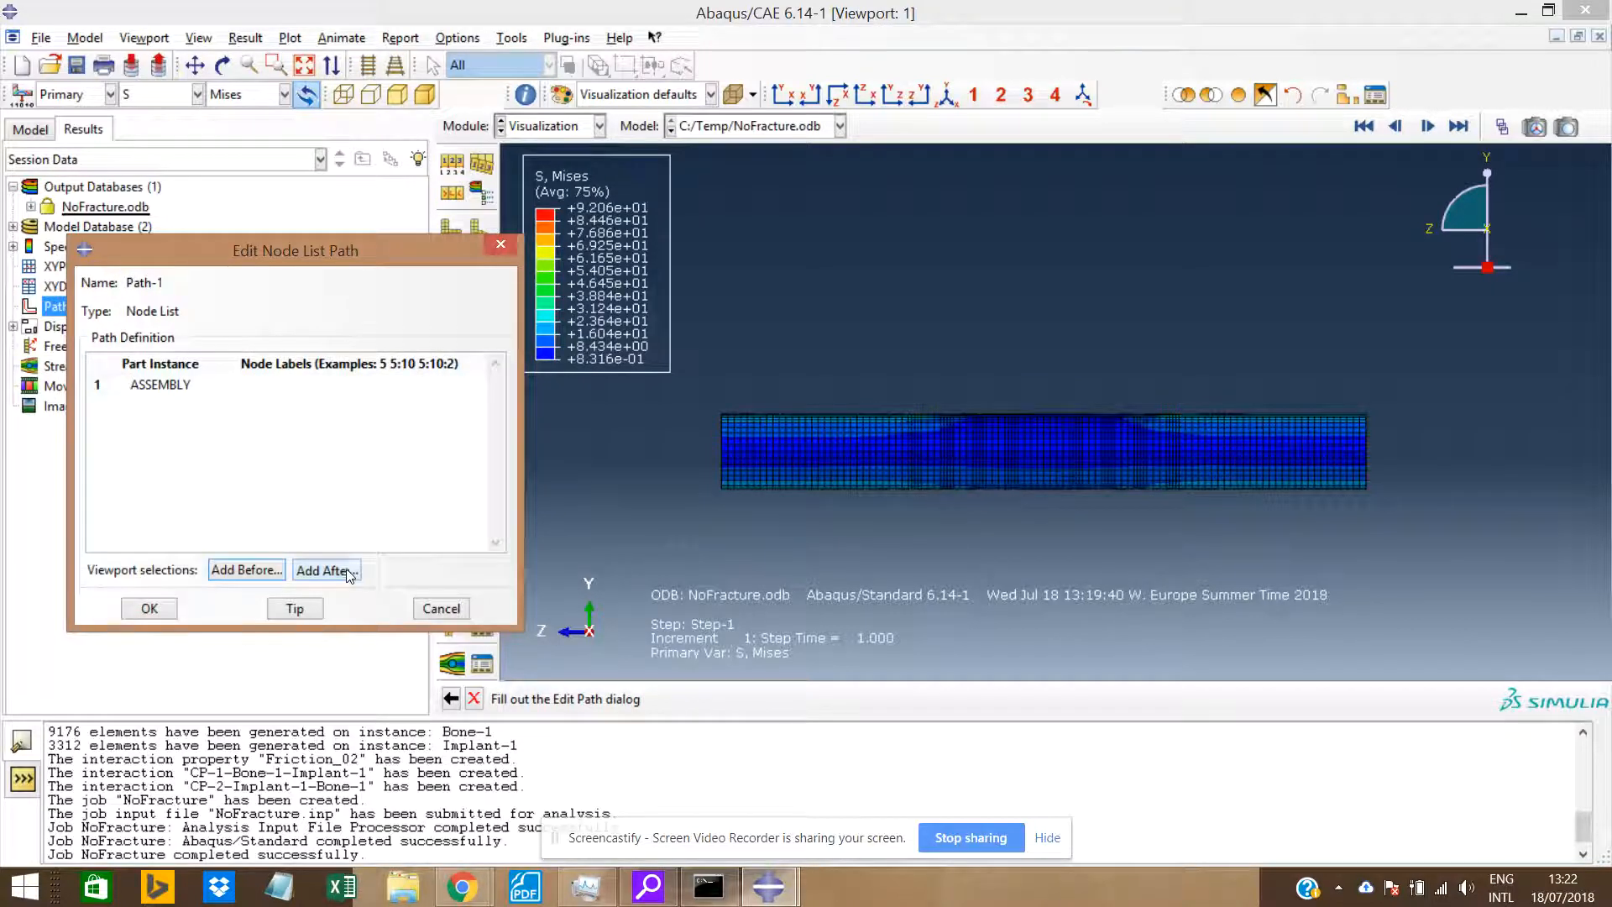
left_click(327, 570)
left_click(783, 94)
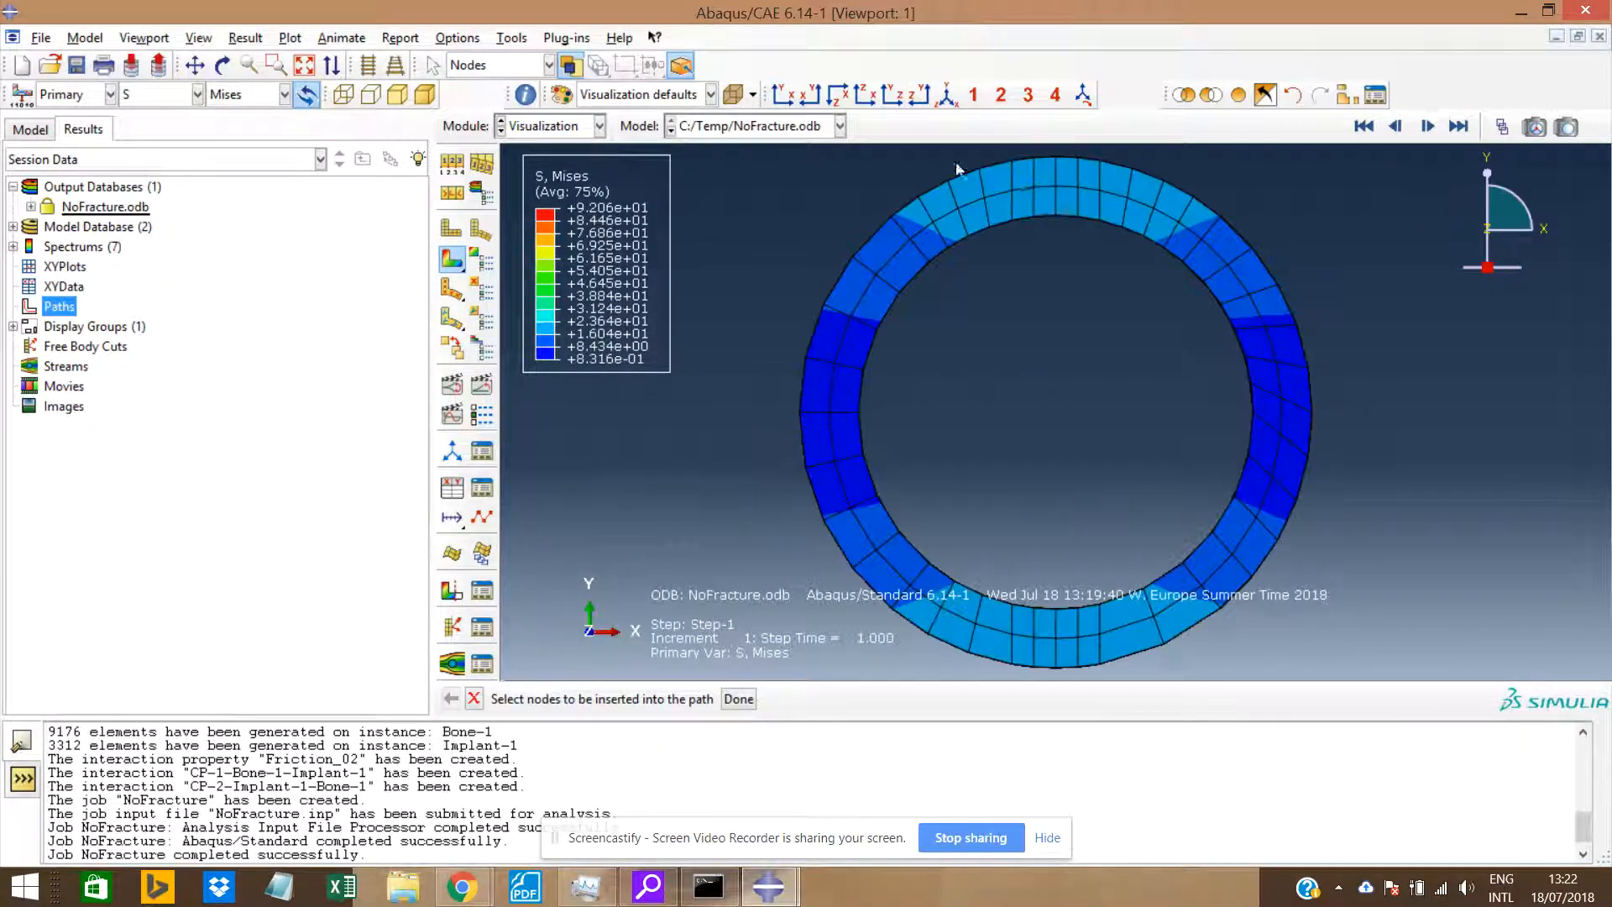
left_click(1055, 159)
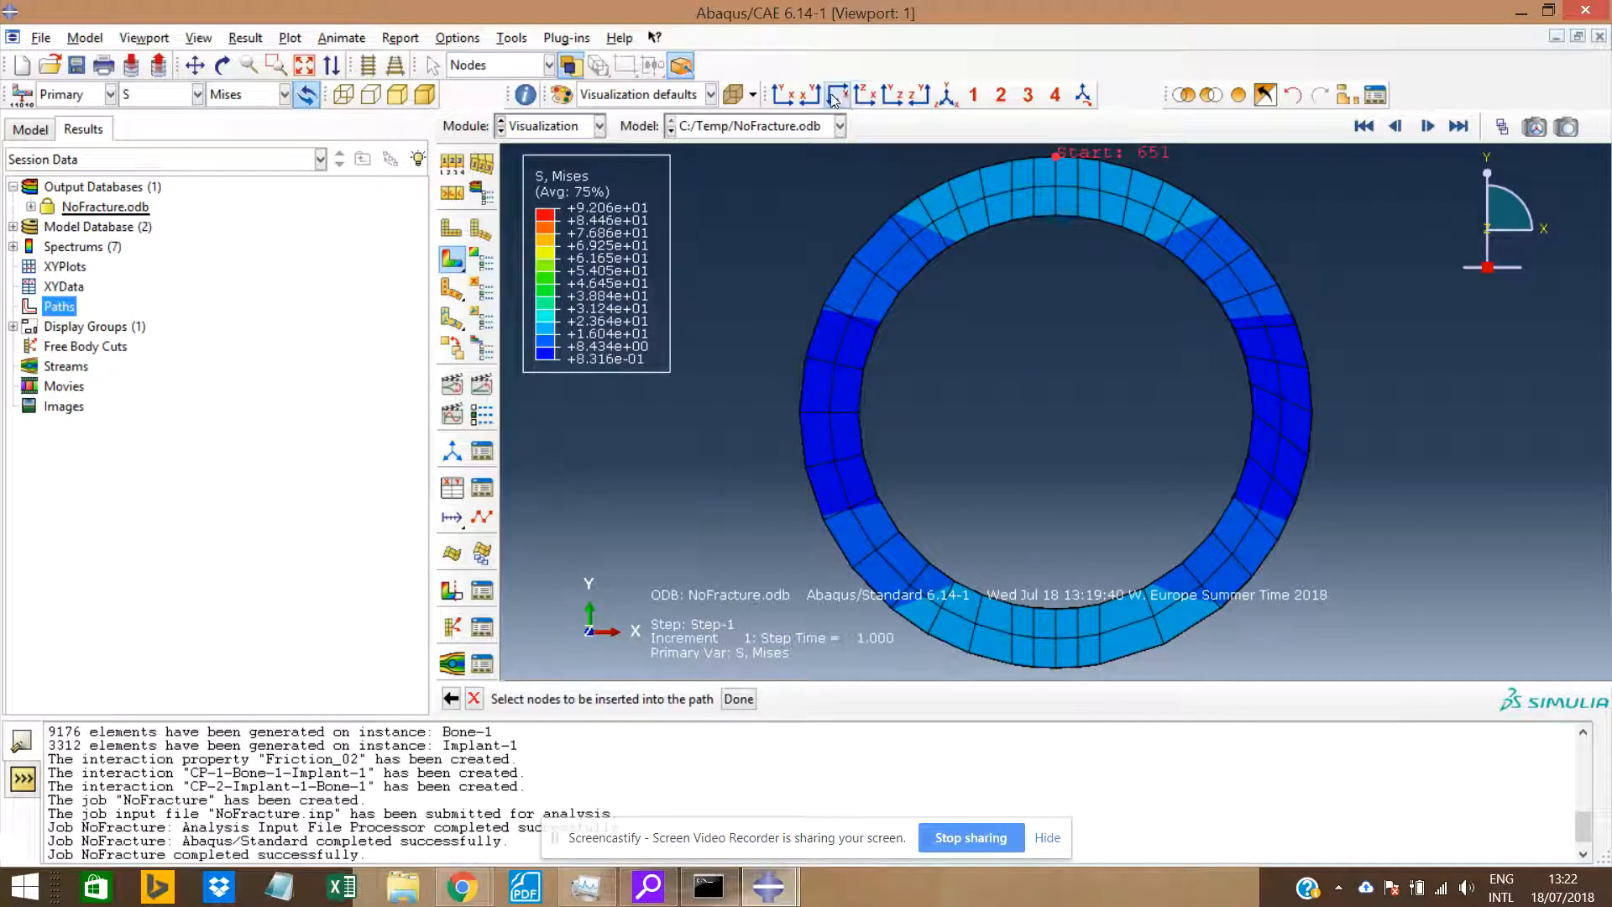
left_click(810, 95)
left_click(1056, 159)
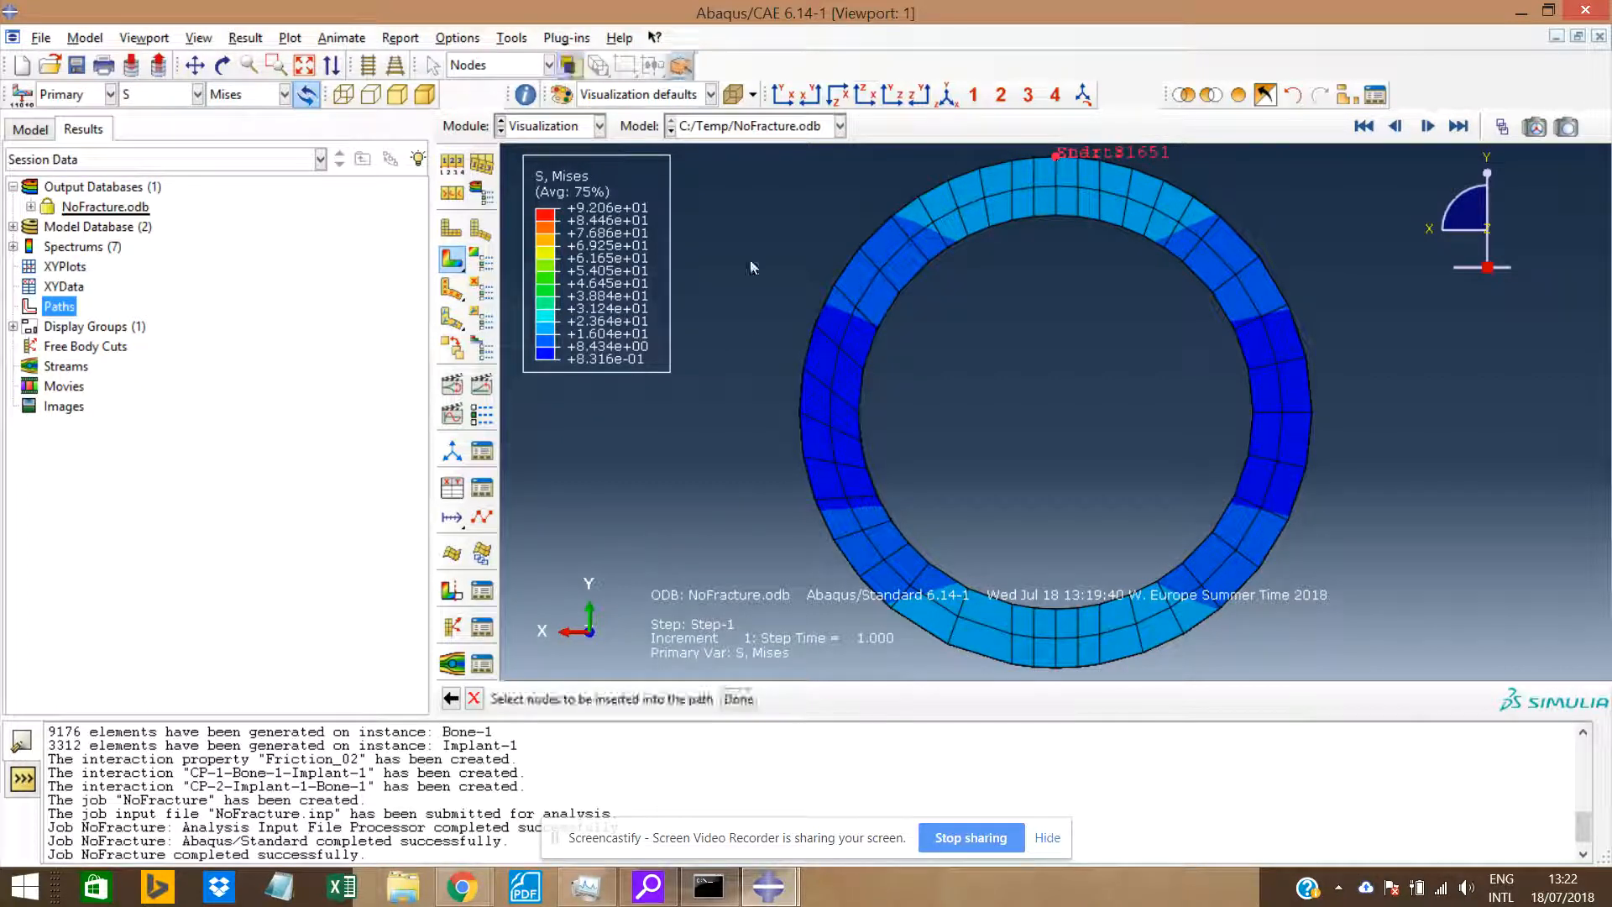
left_click(739, 698)
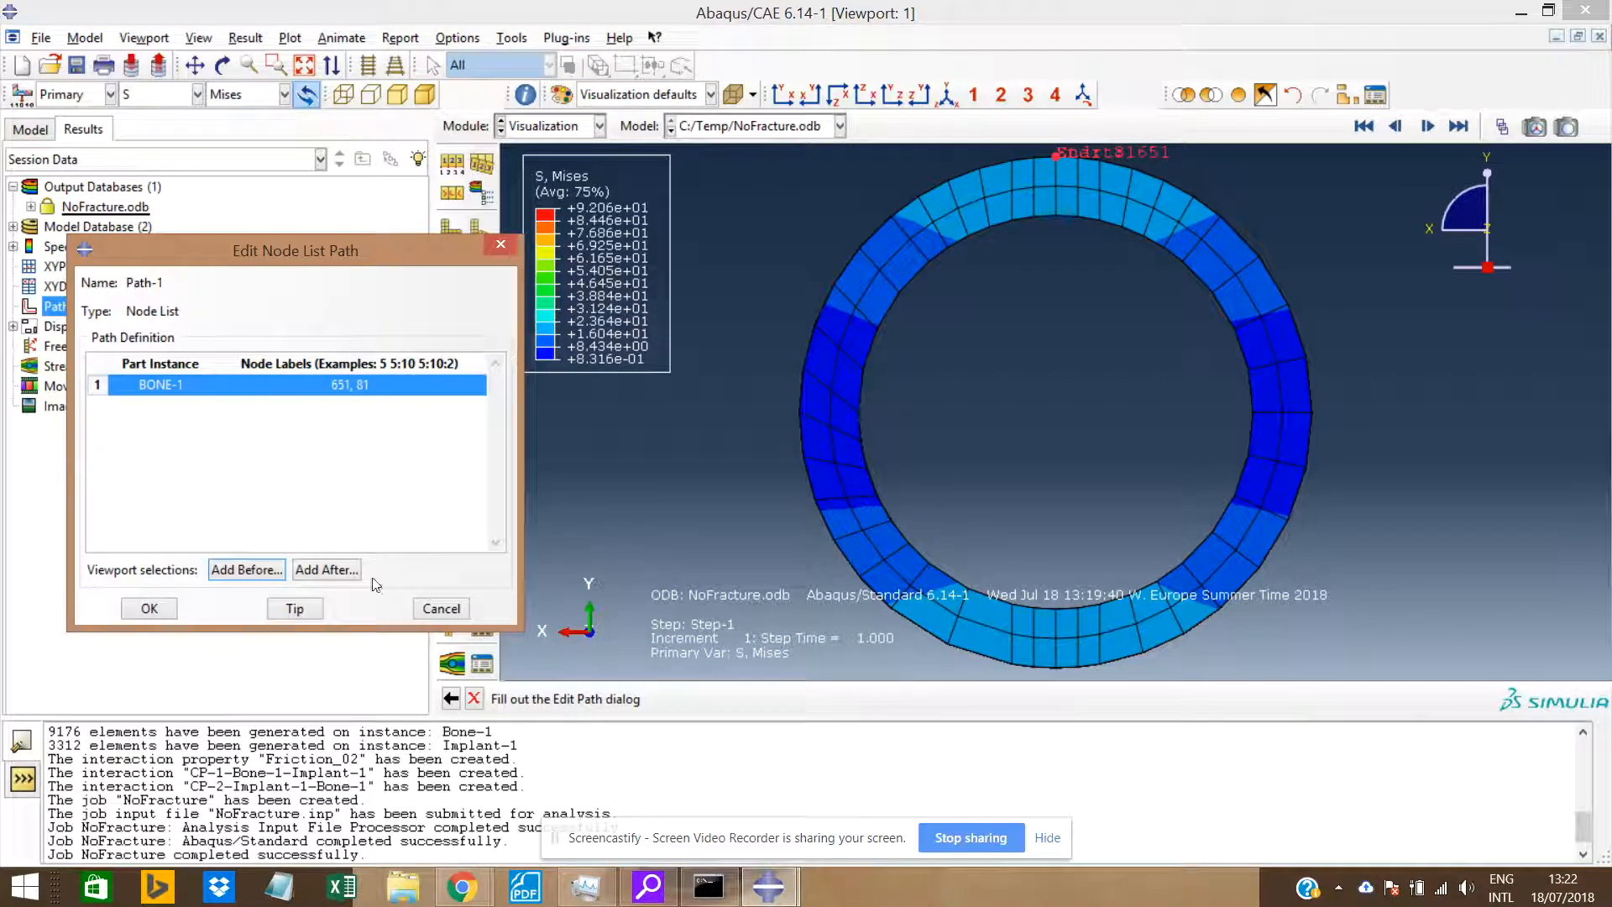
left_click(163, 613)
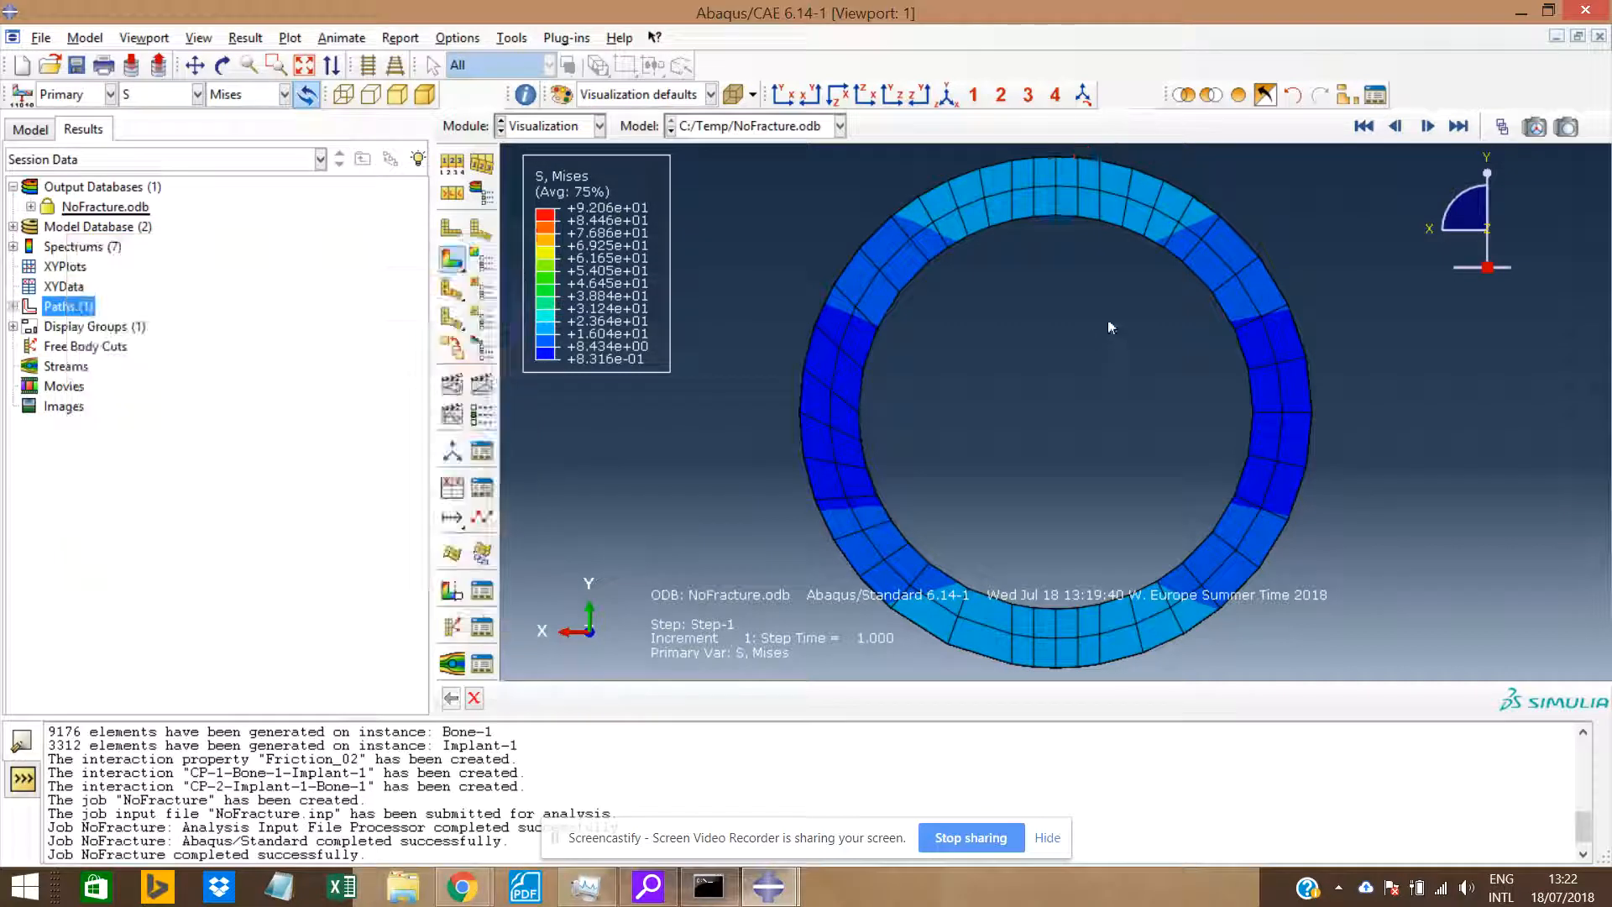
Set up XY data from Path-1 on the undeformed model shape, using path points with intersections included.
left_click_drag(1075, 270, 1062, 324, "ctrl+alt")
scroll(1060, 327, "up", 6)
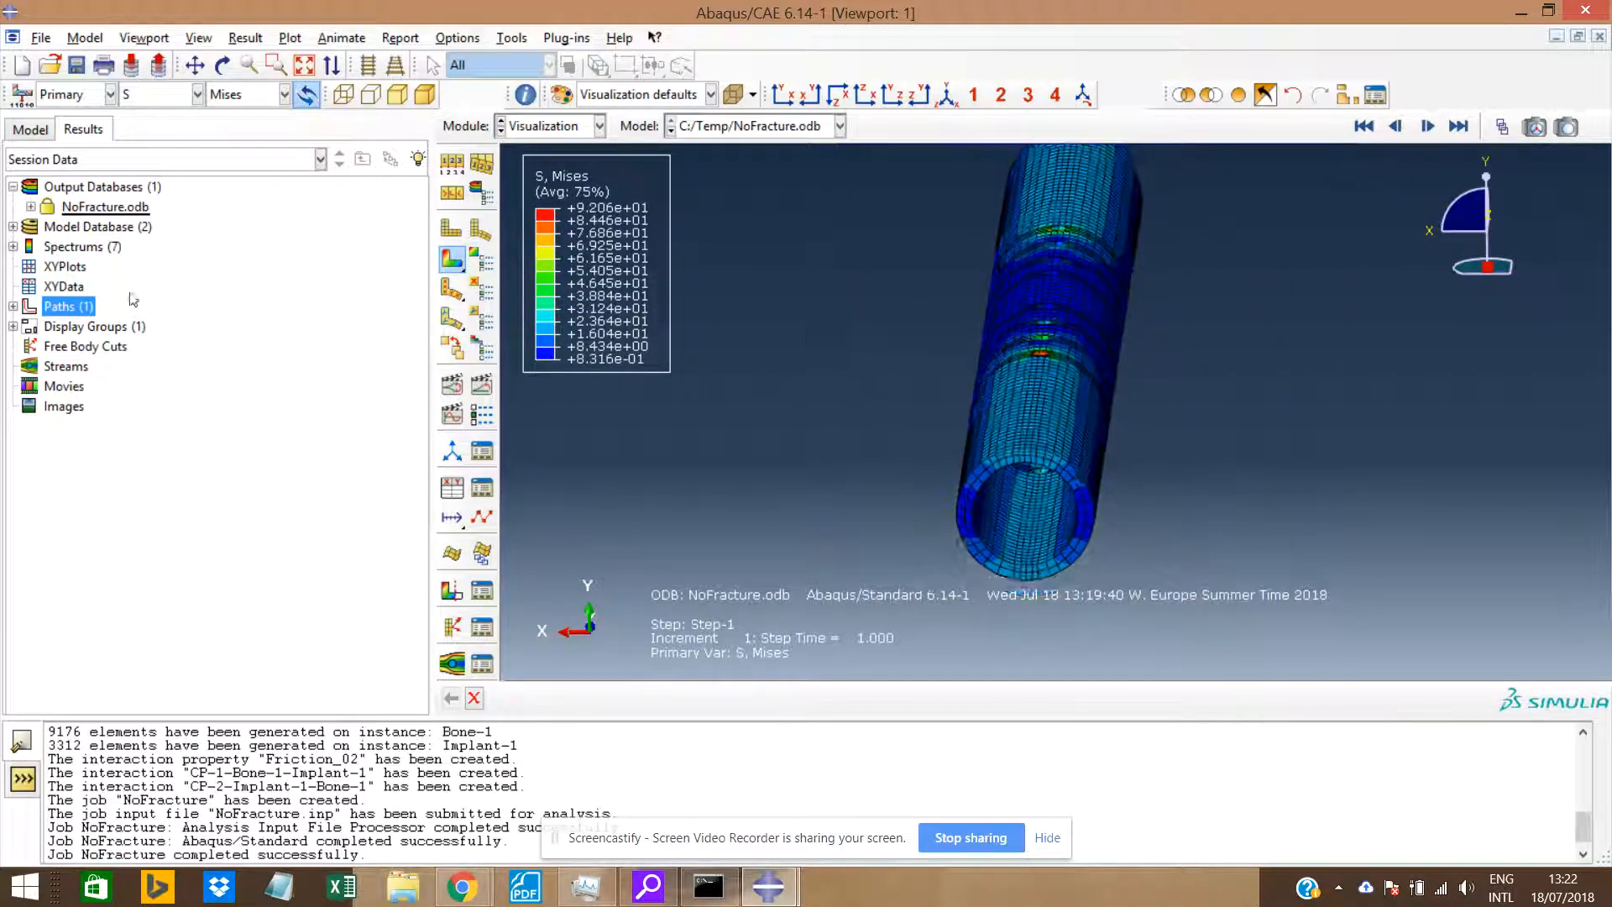
double_click(50, 286)
left_click(321, 341)
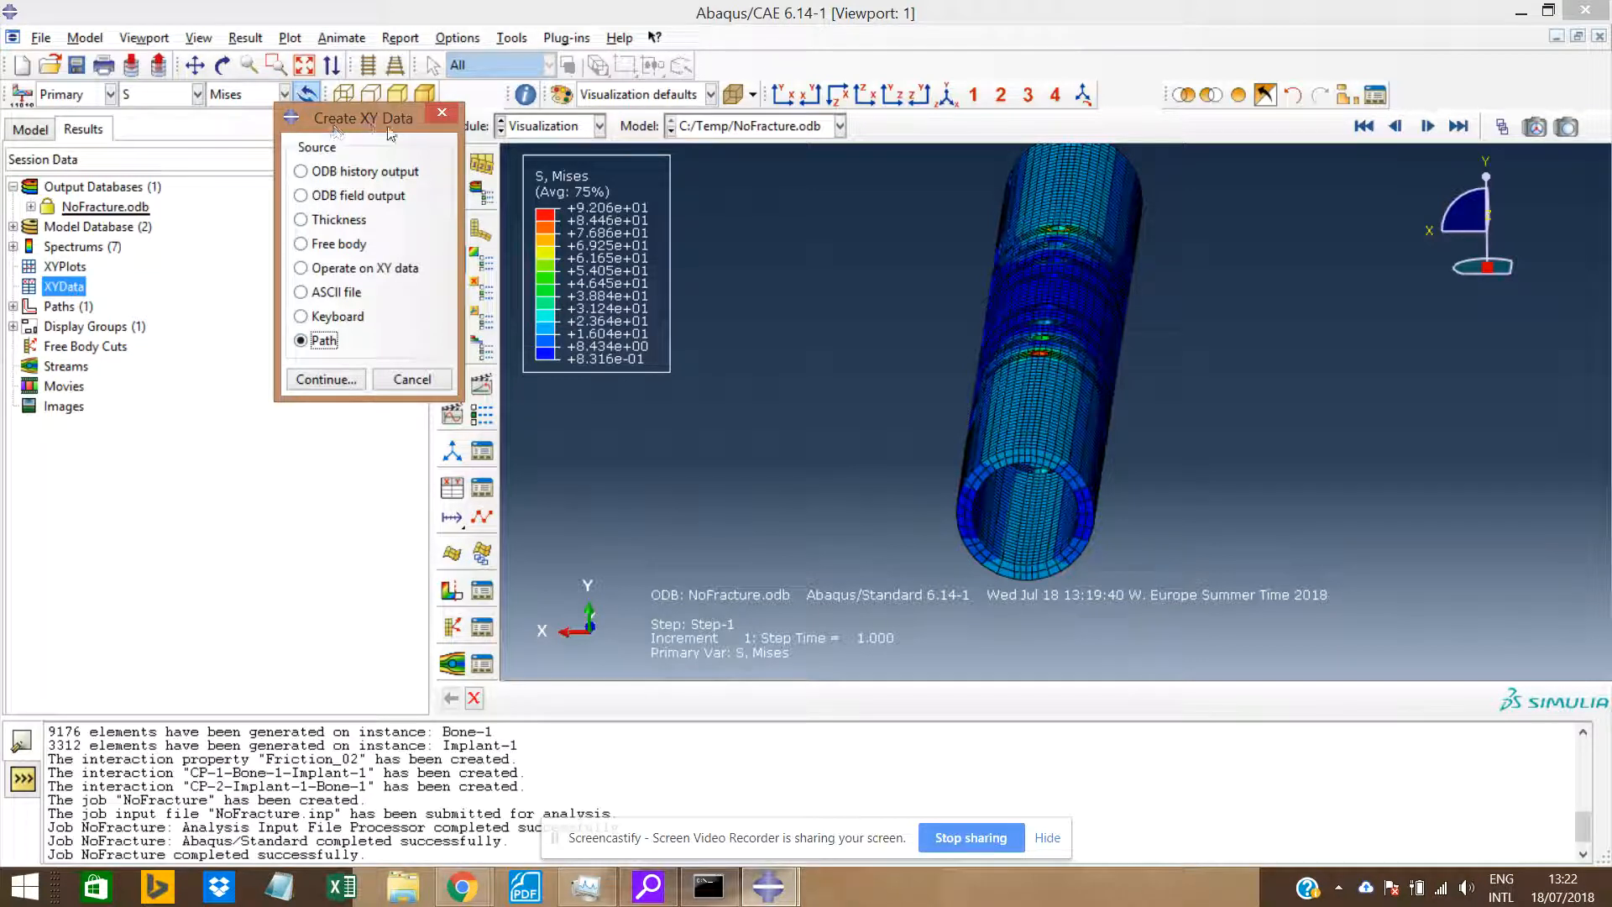
left_click(325, 380)
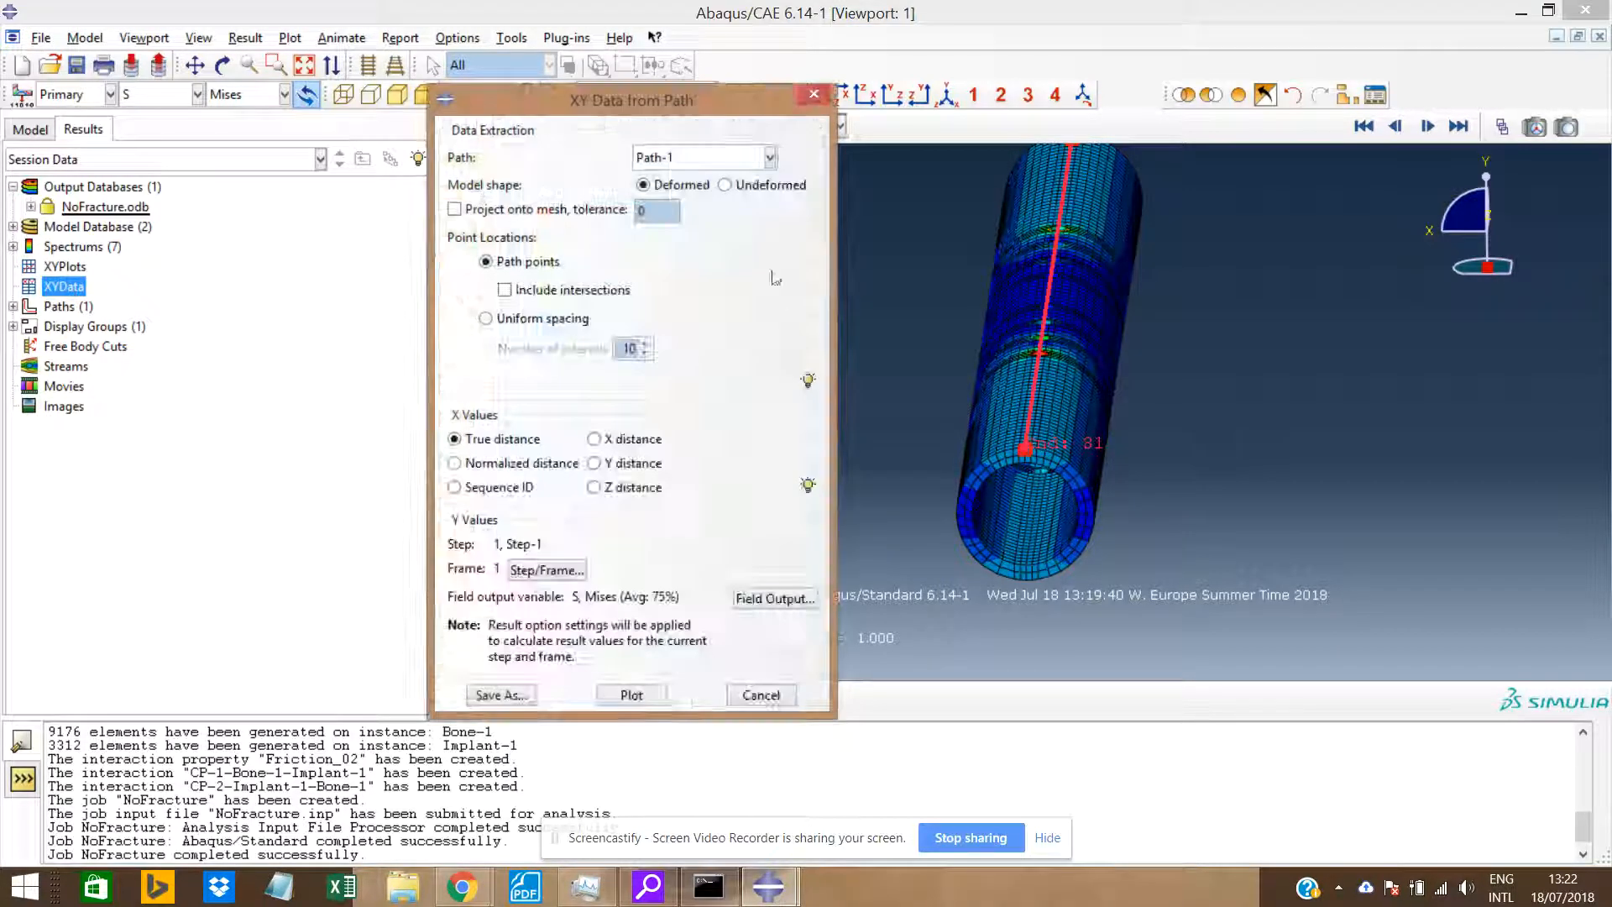
left_click_drag(734, 100, 548, 97)
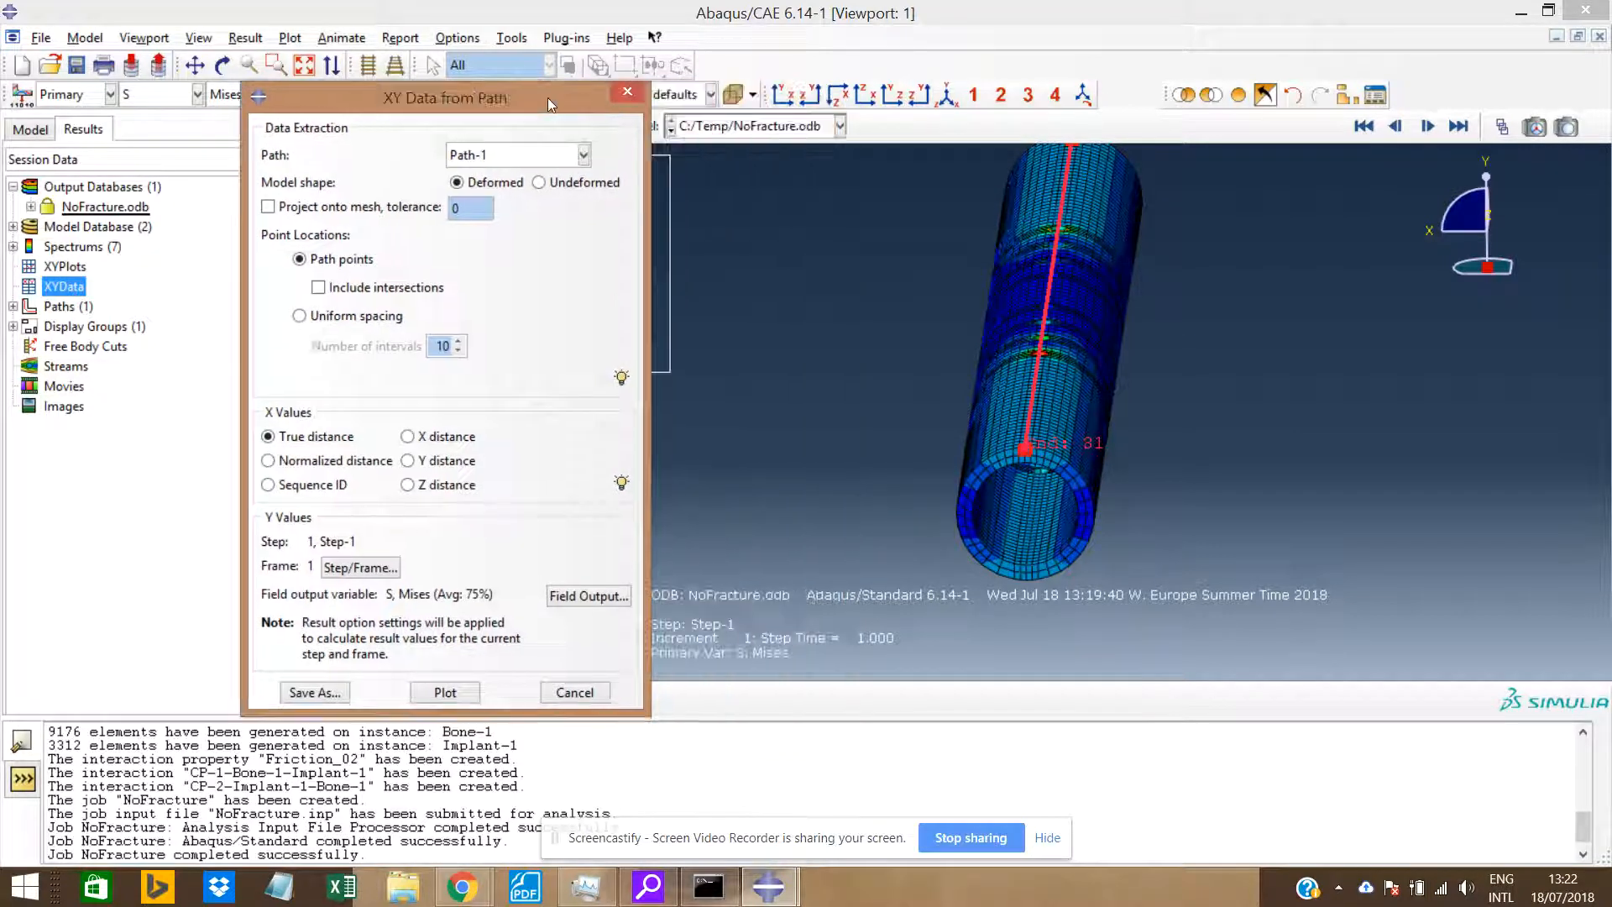
left_click_drag(1102, 276, 1082, 435, "ctrl+alt")
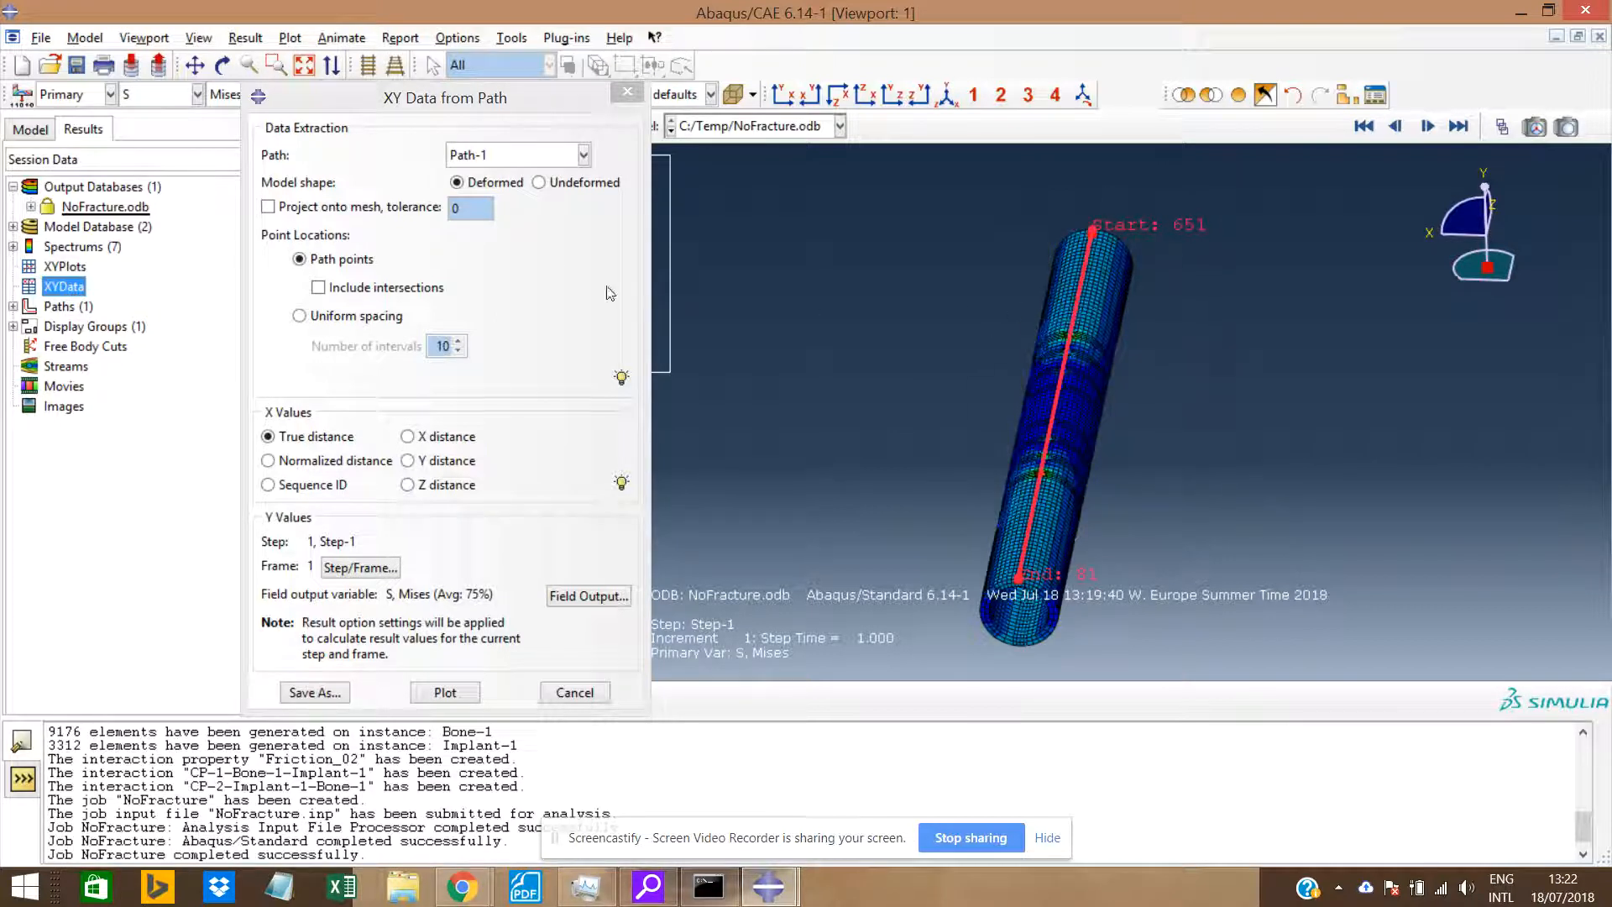
left_click(349, 291)
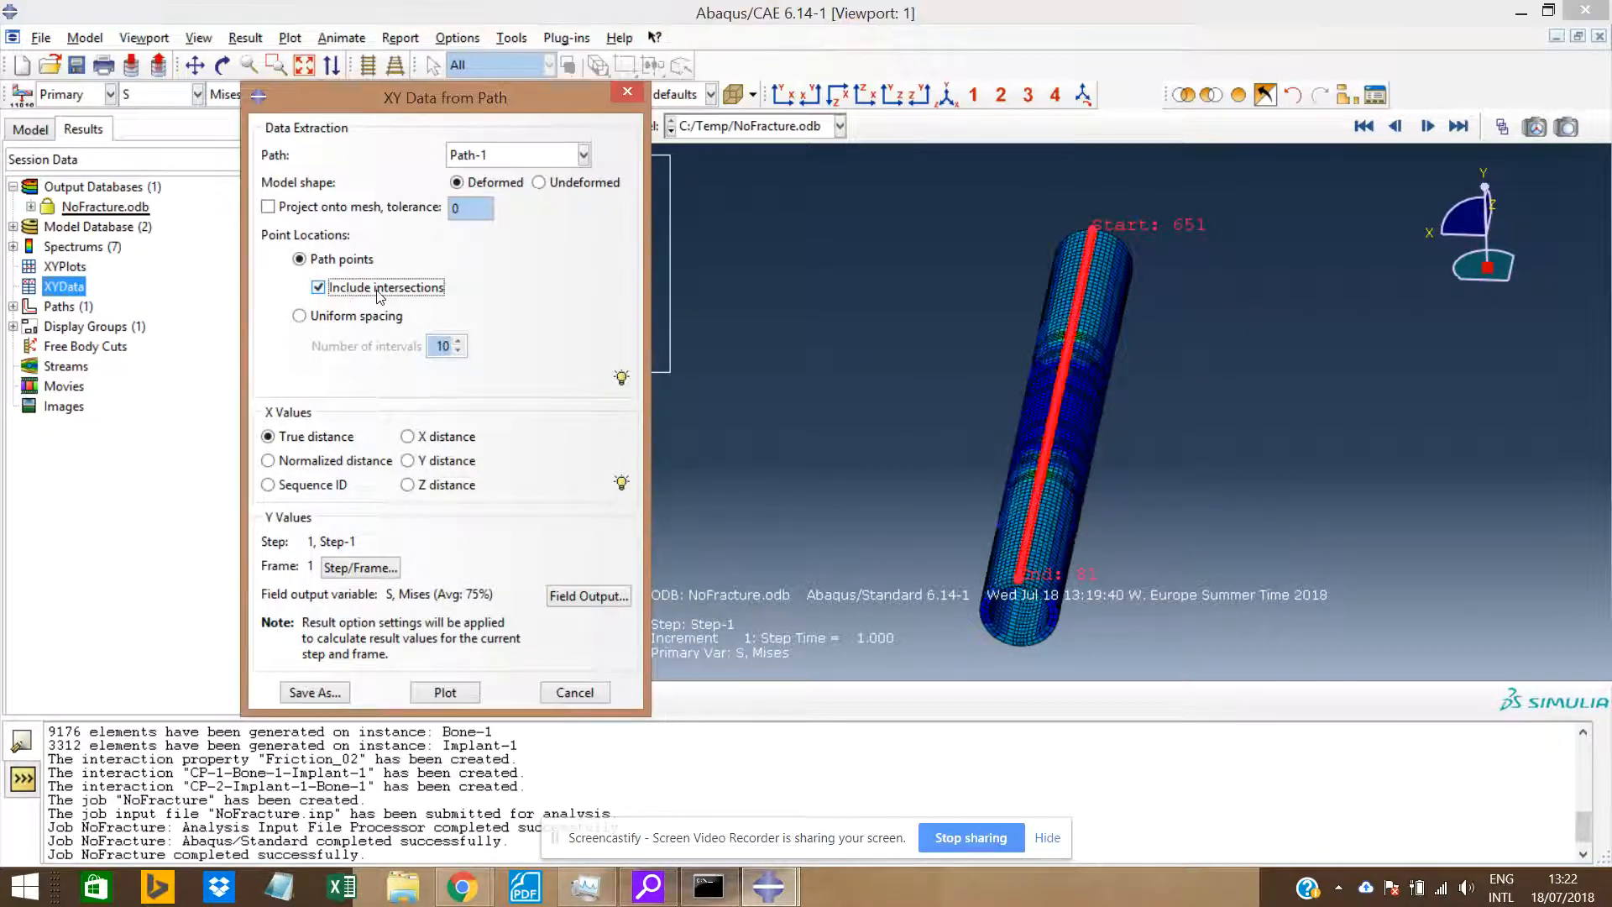
left_click(573, 186)
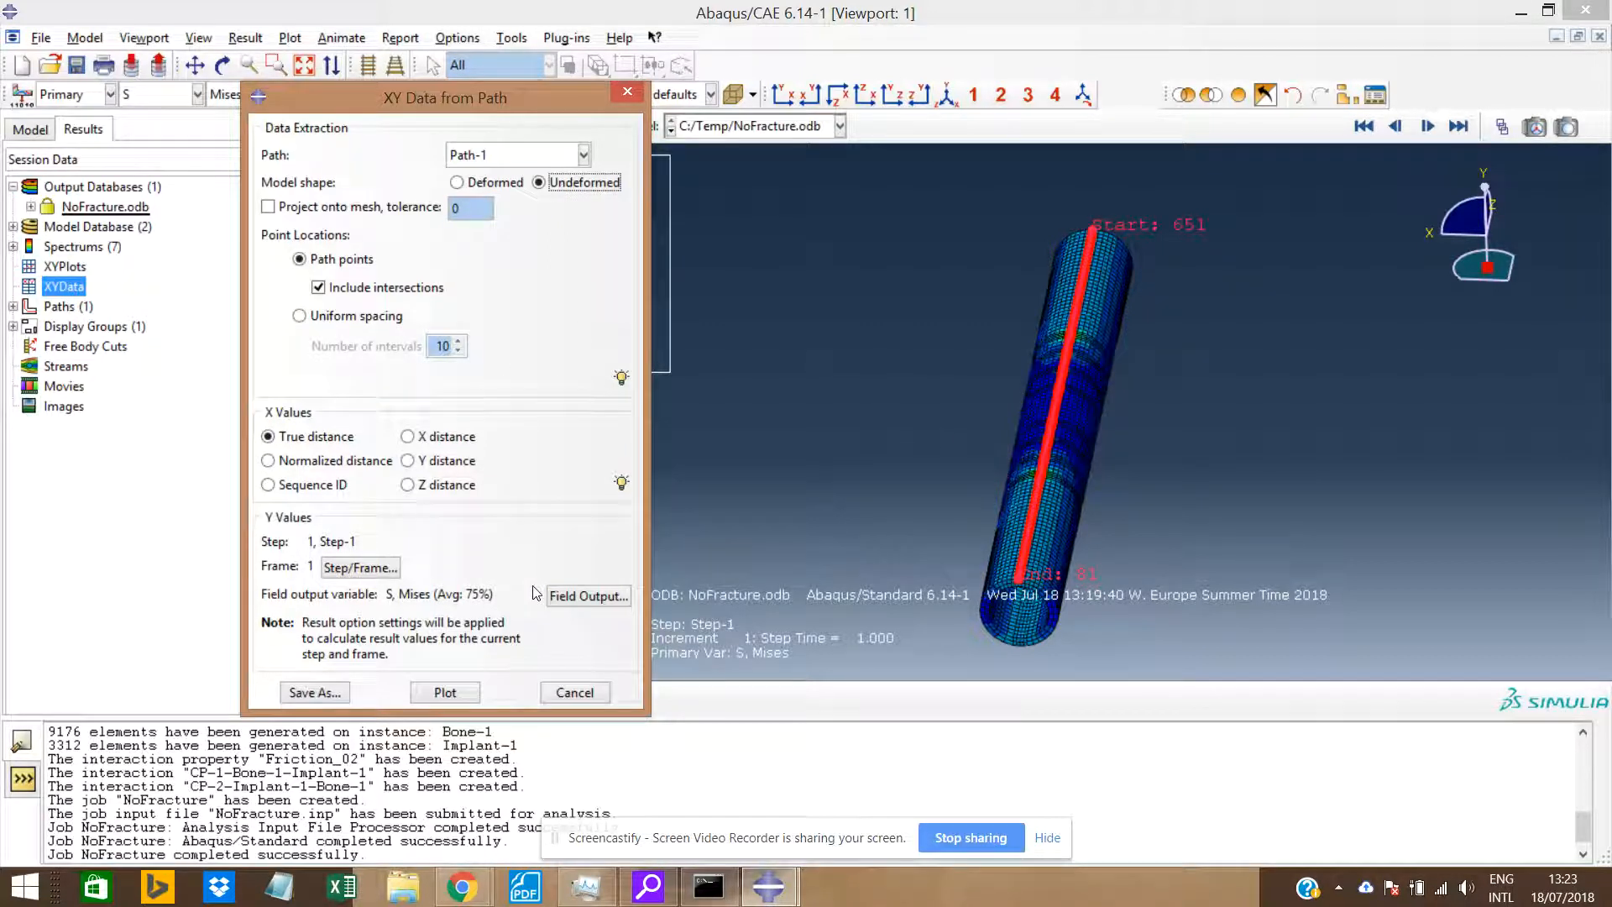
Review the stress components available as field output for the path data, keeping the S Mises invariant.
left_click(570, 597)
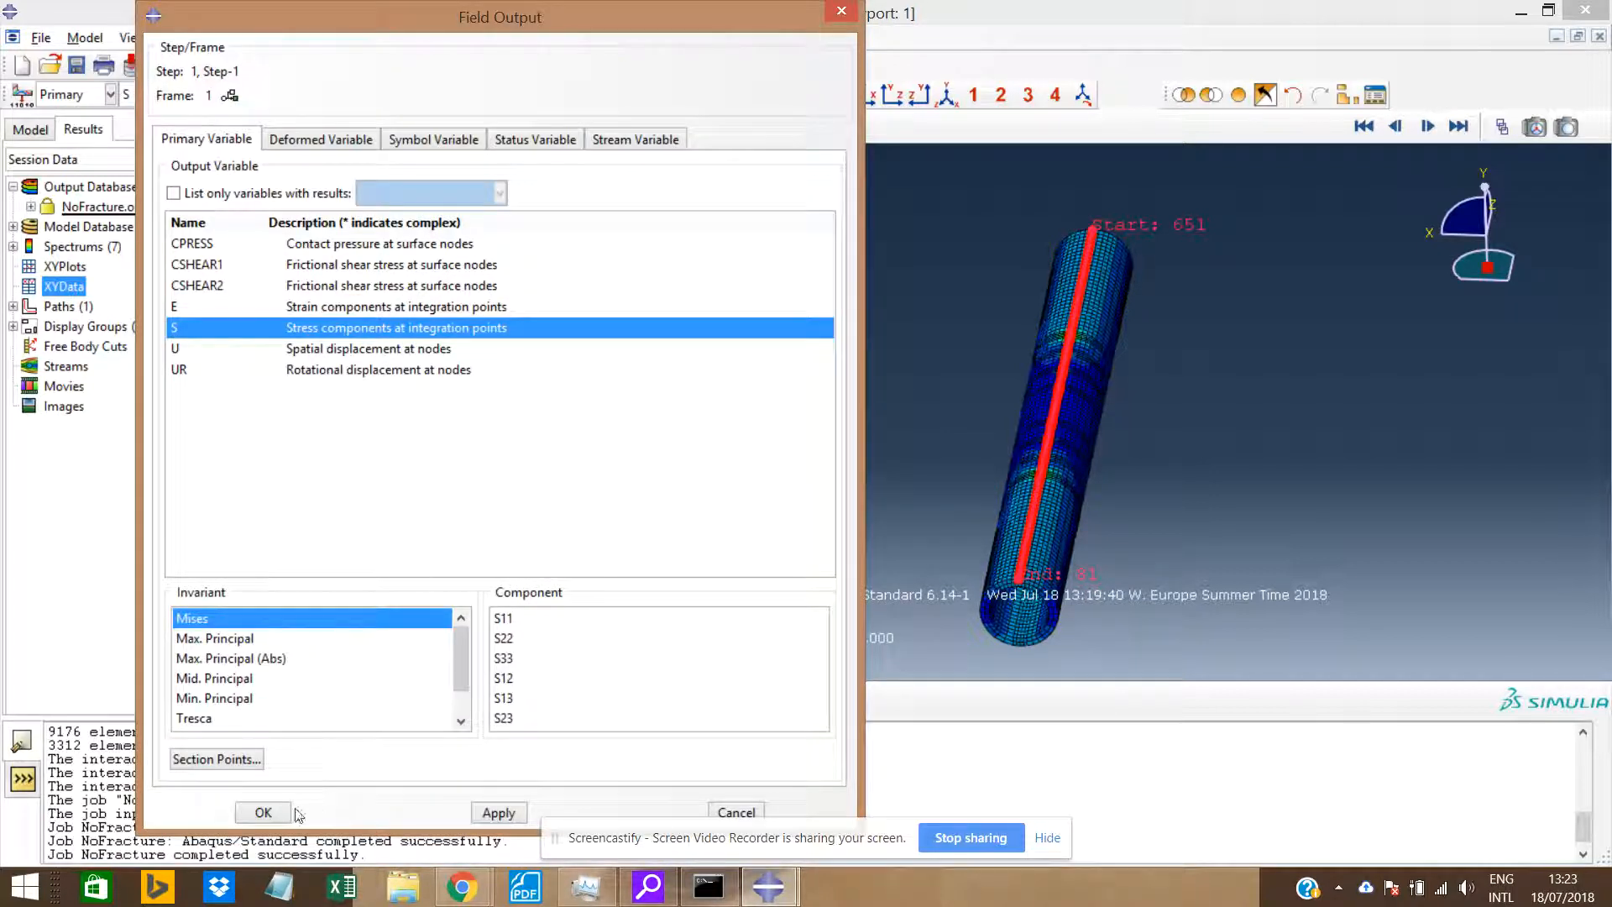
left_click(282, 813)
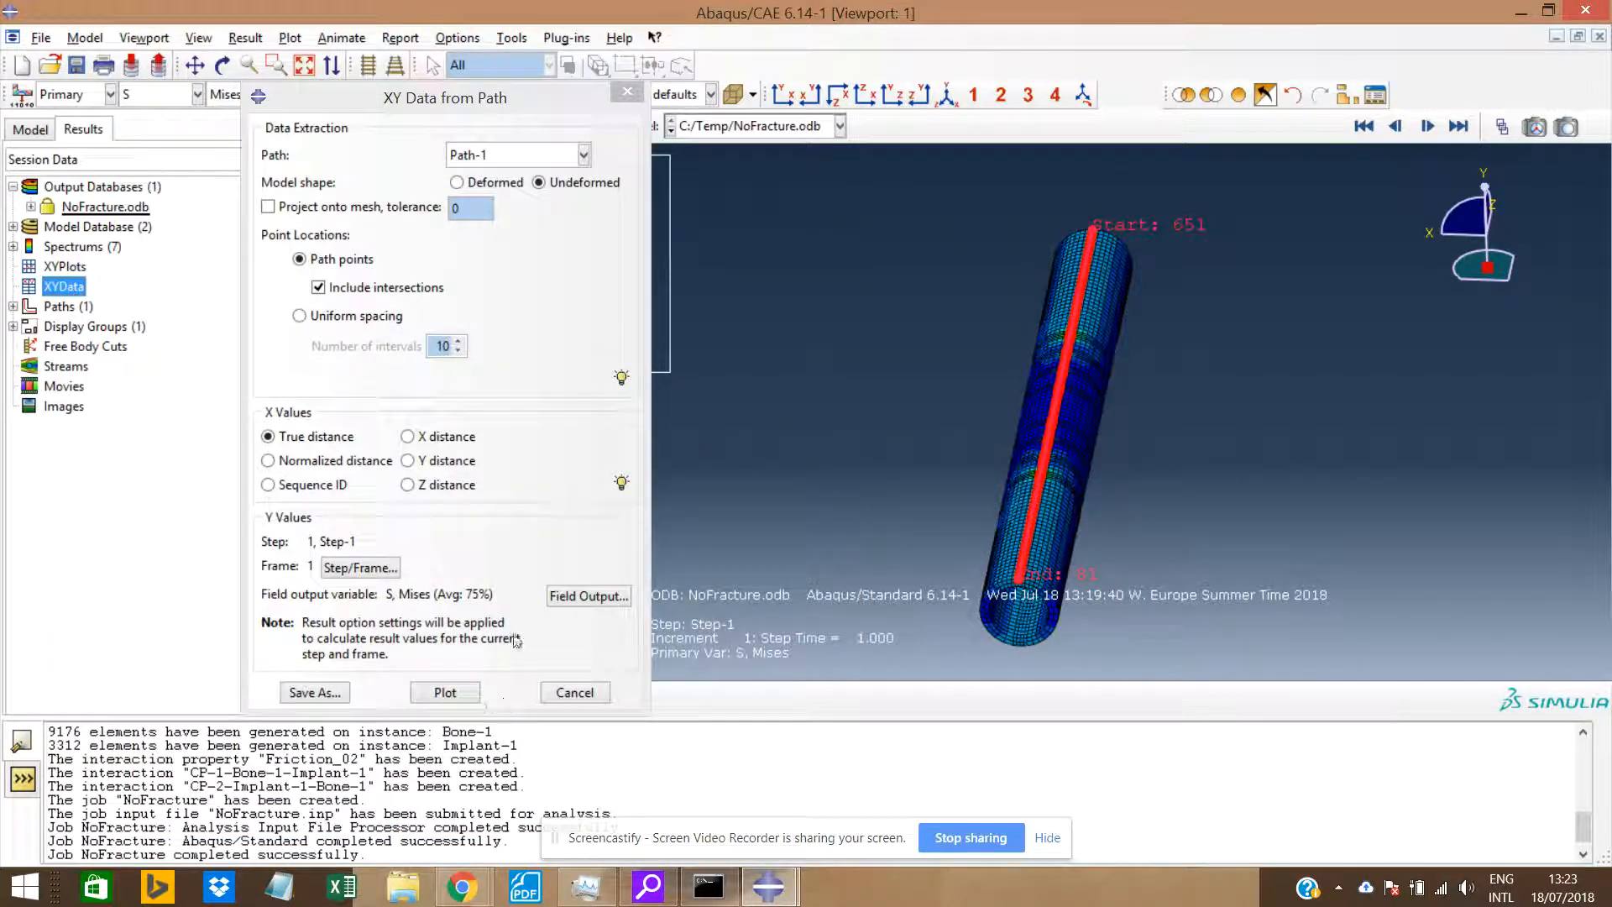
left_click(579, 596)
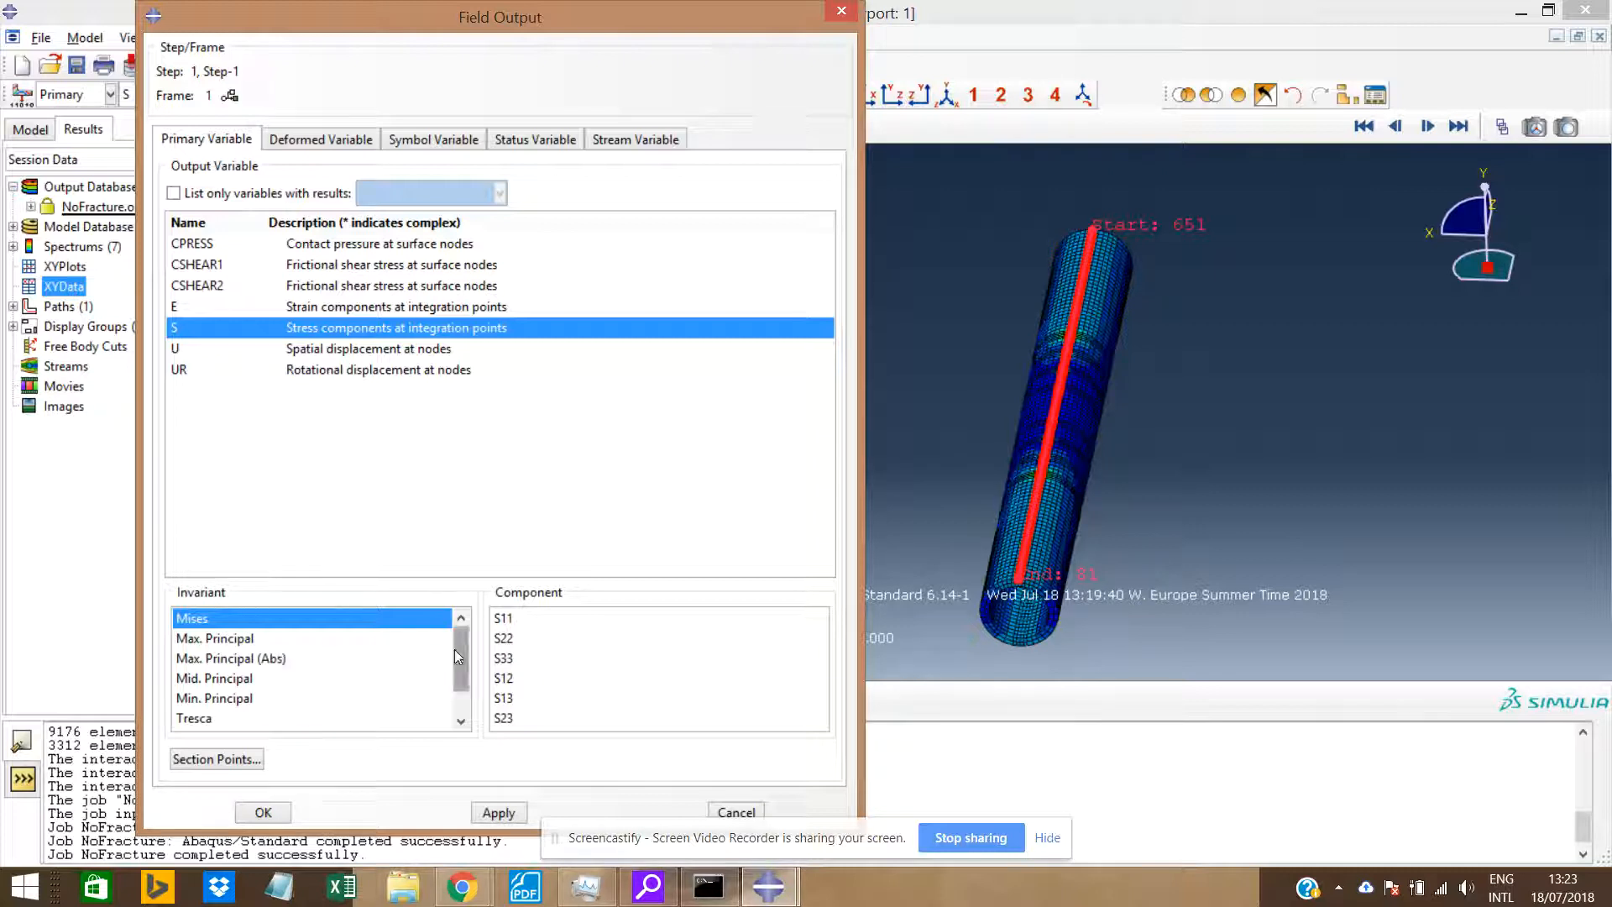
left_click(515, 626)
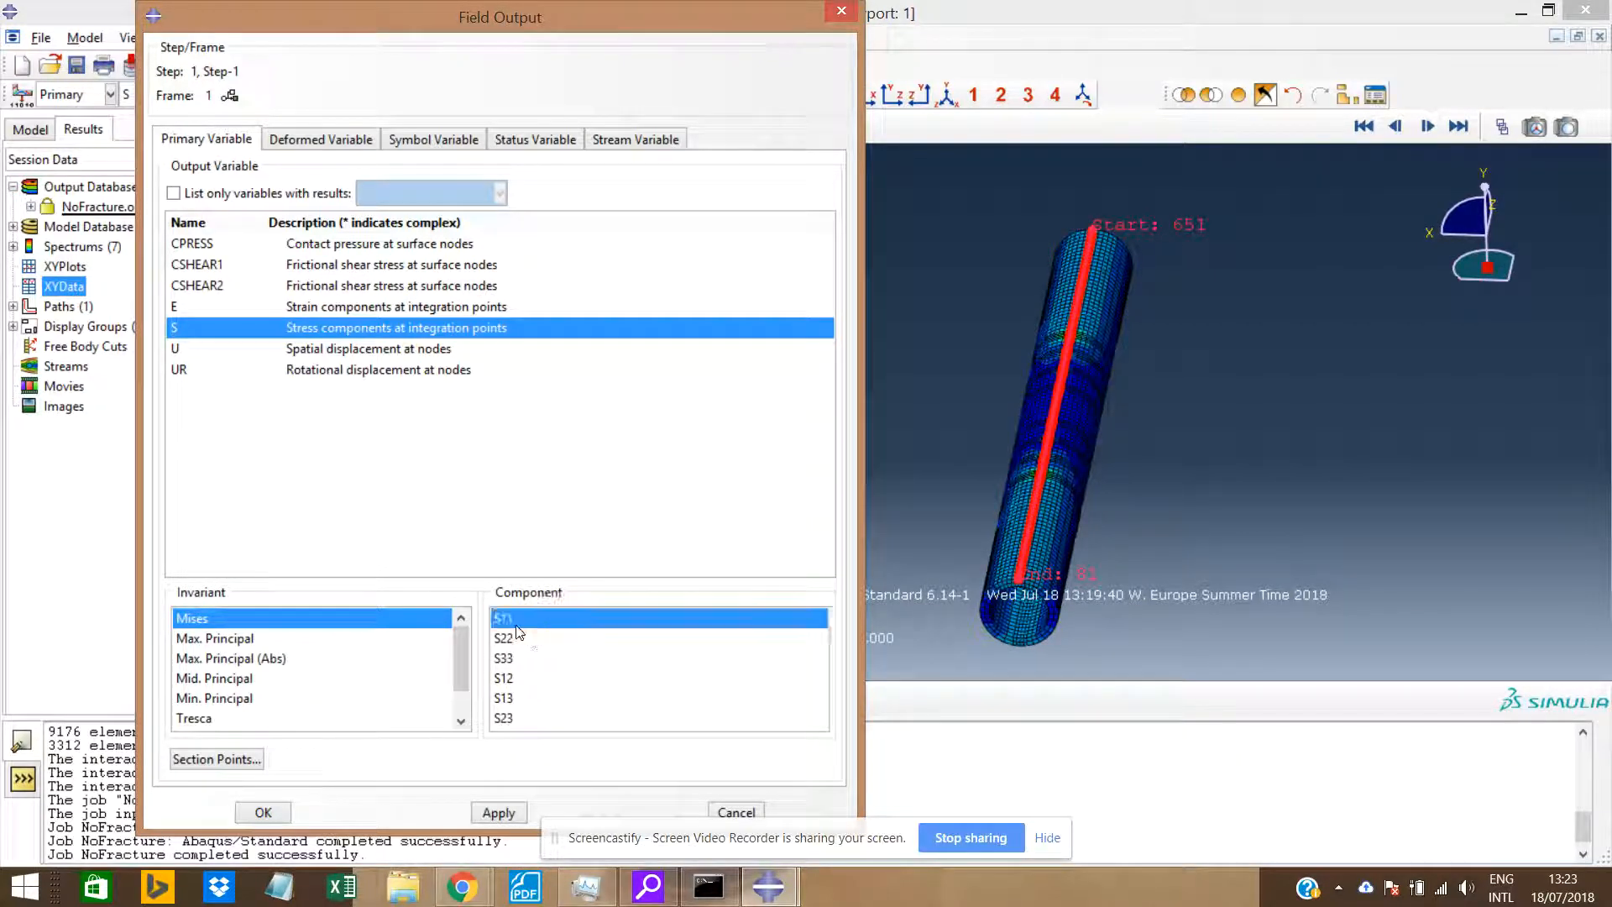
left_click(509, 640)
left_click(512, 663)
left_click(510, 685)
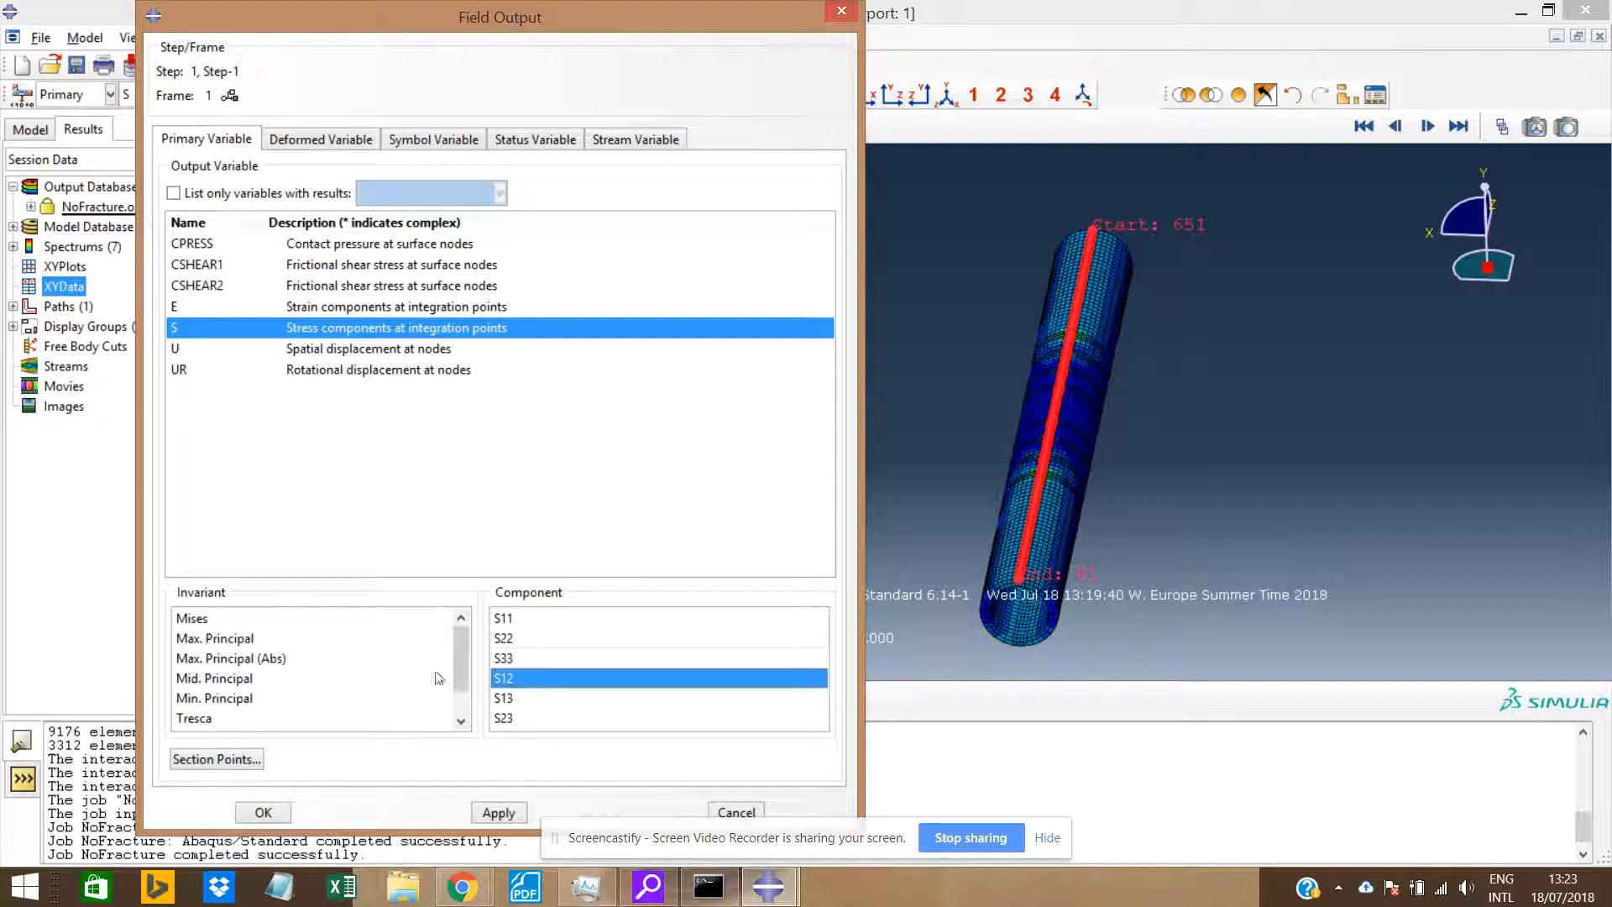
left_click(346, 620)
left_click(282, 815)
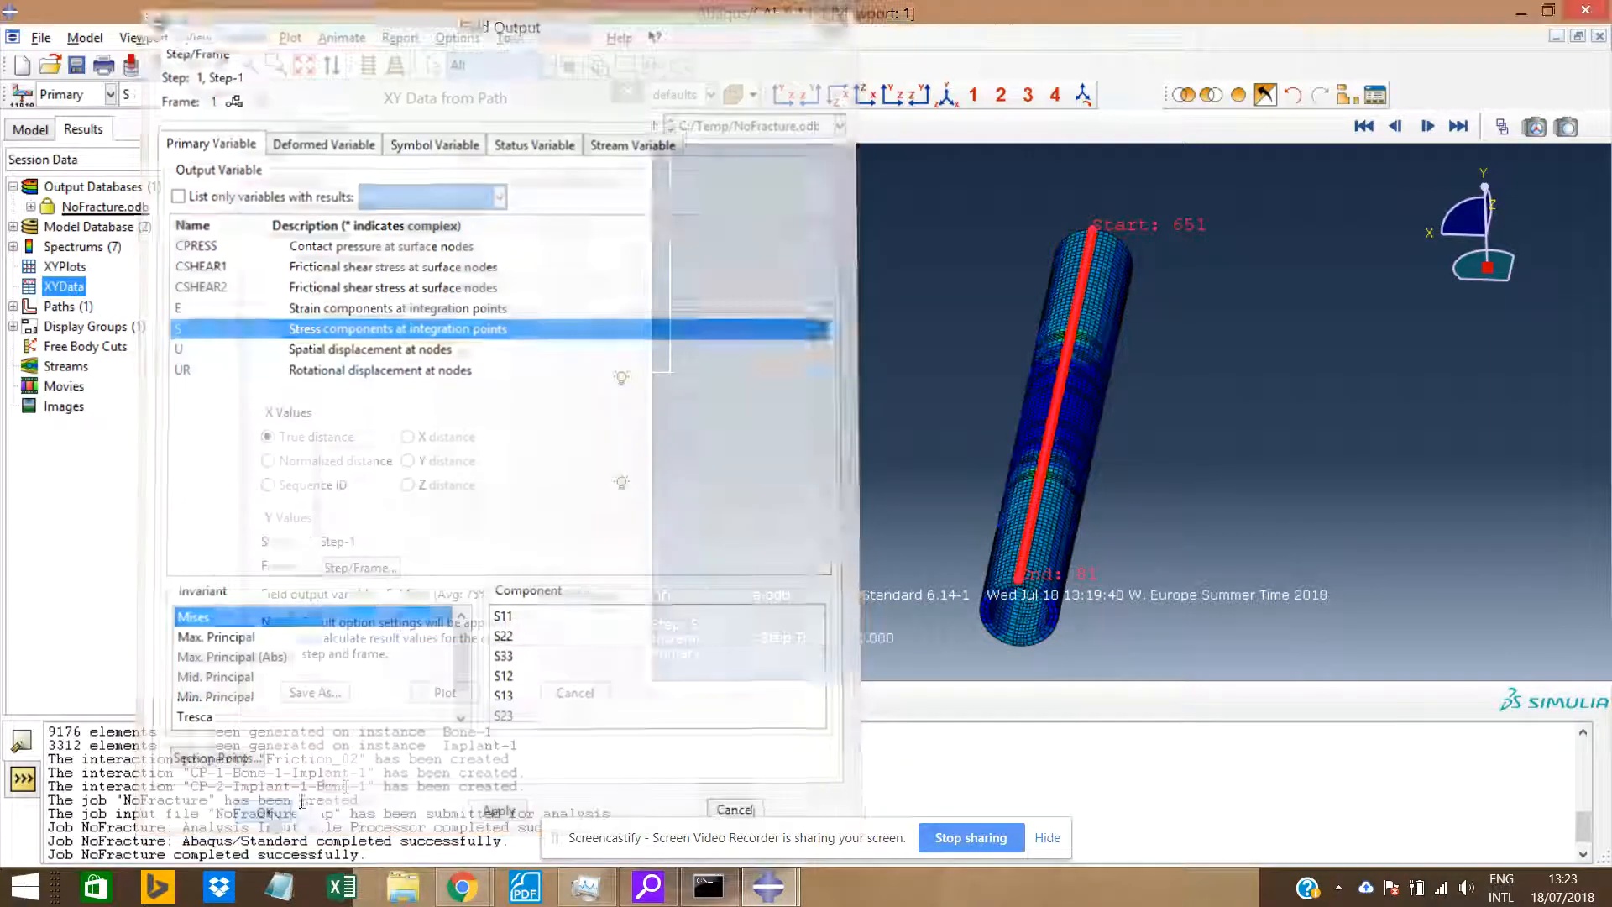
Plot the von Mises stress against true distance along Path-1 and close the path data dialog.
key("Return")
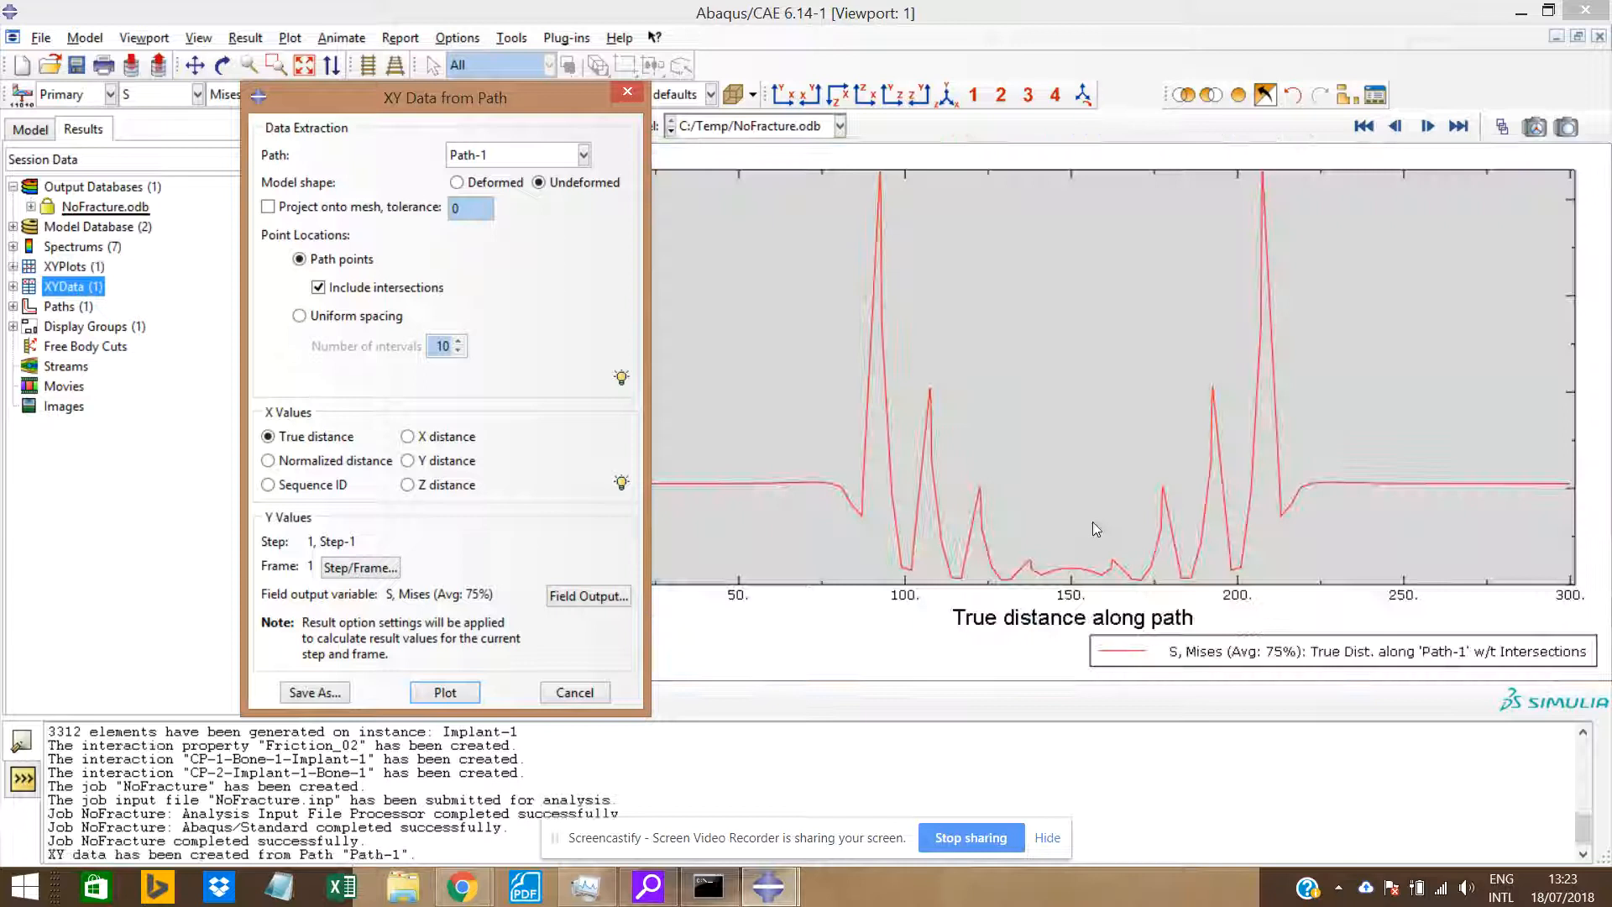
left_click_drag(557, 109, 365, 84)
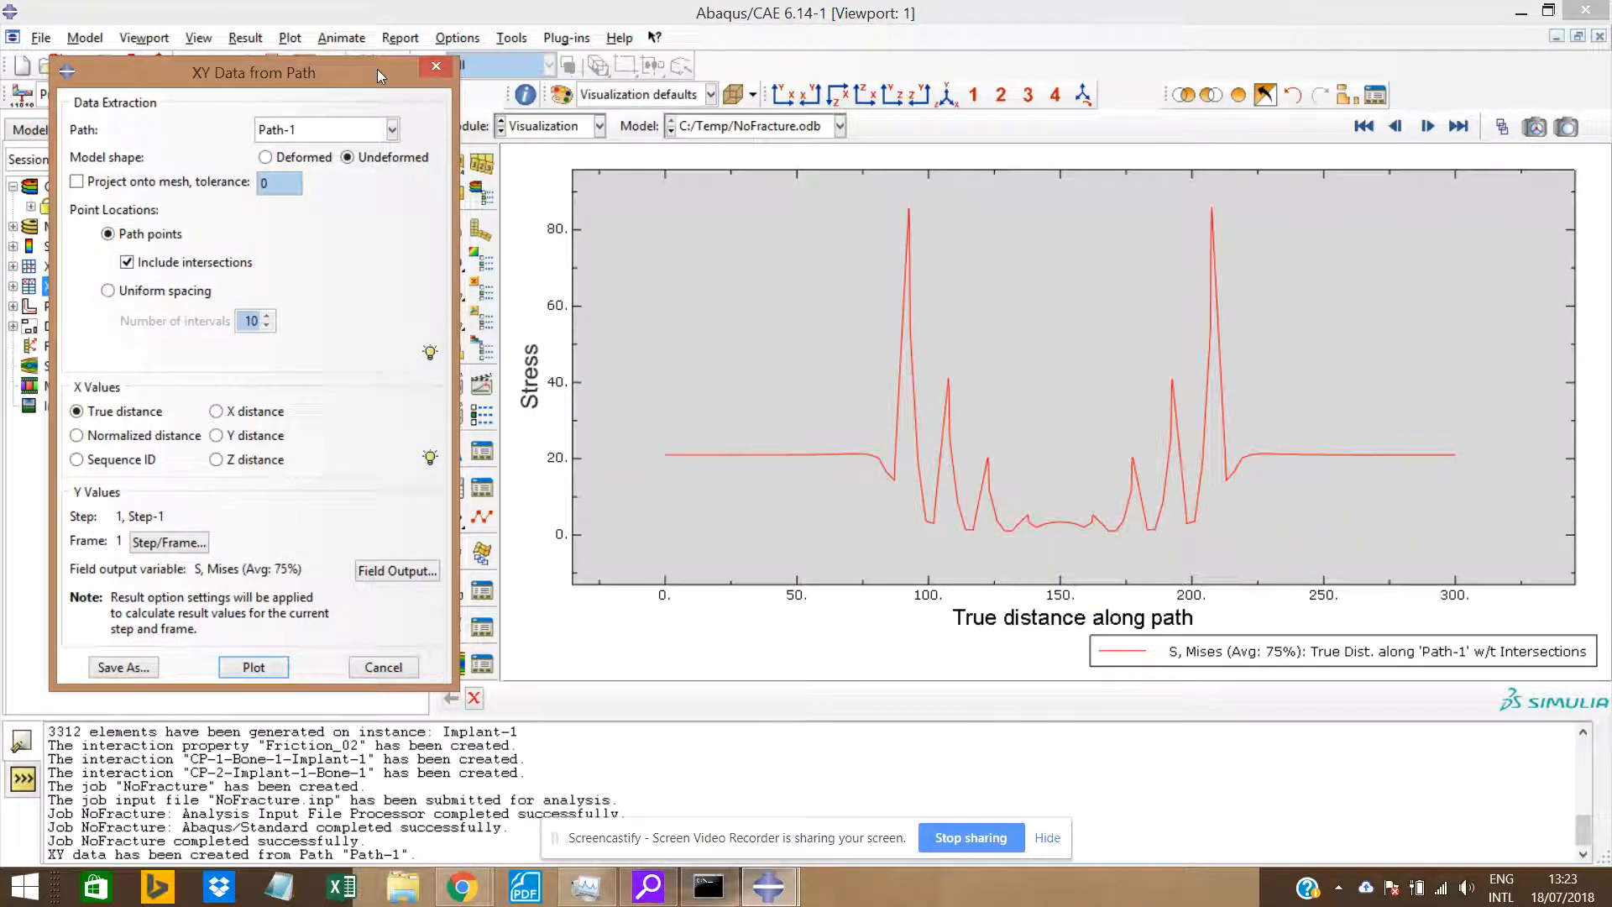
left_click_drag(376, 70, 366, 170)
left_click(304, 72)
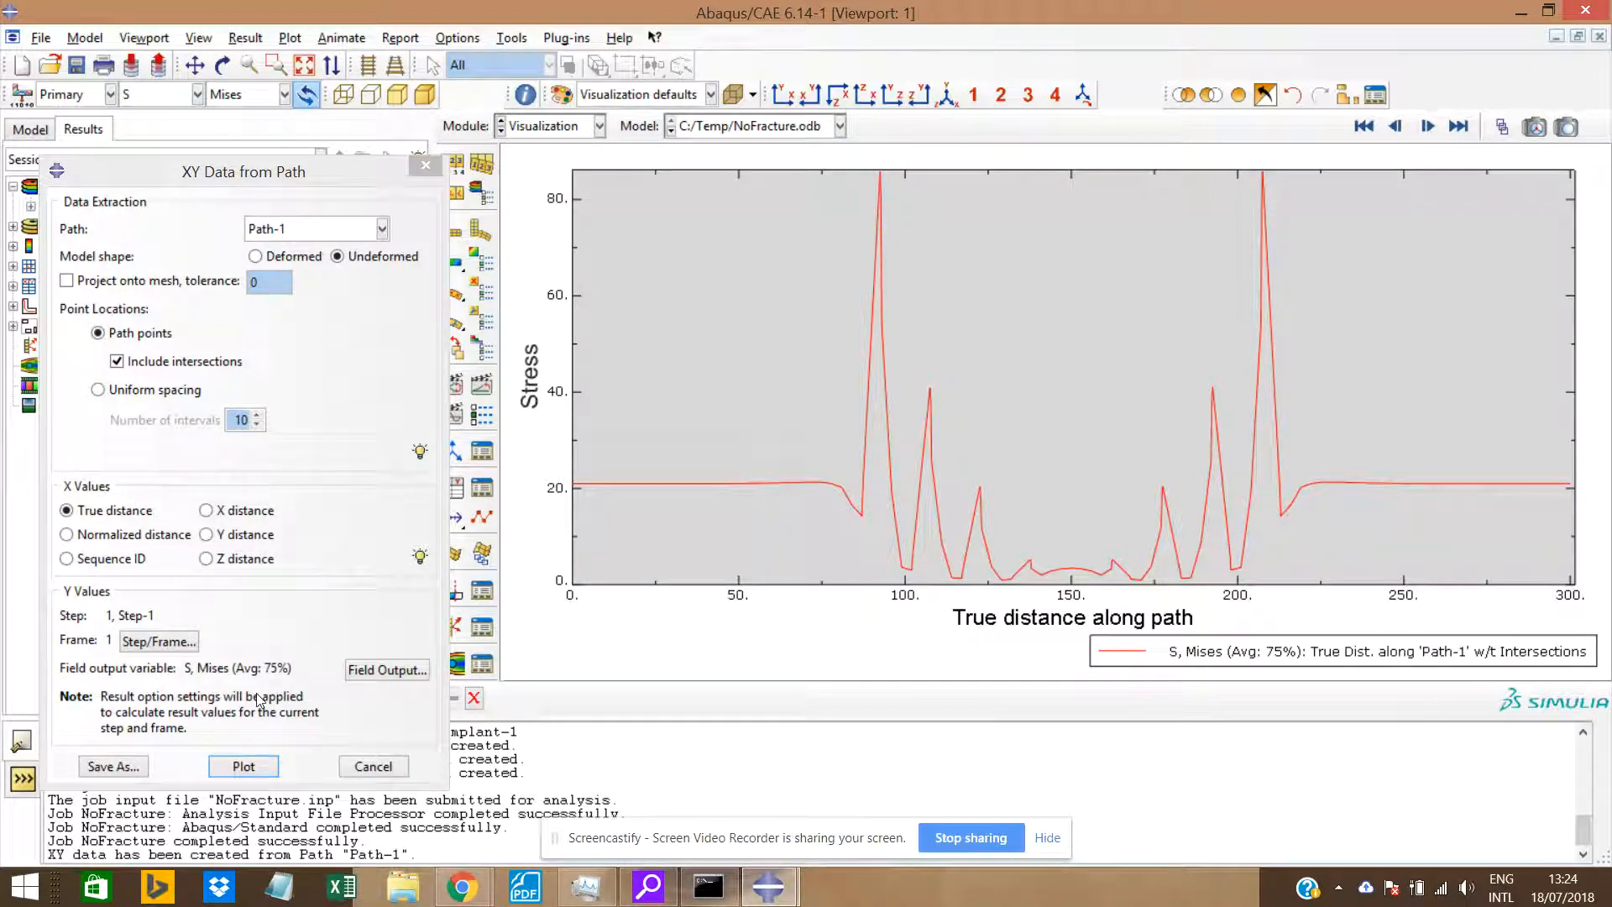
left_click(425, 165)
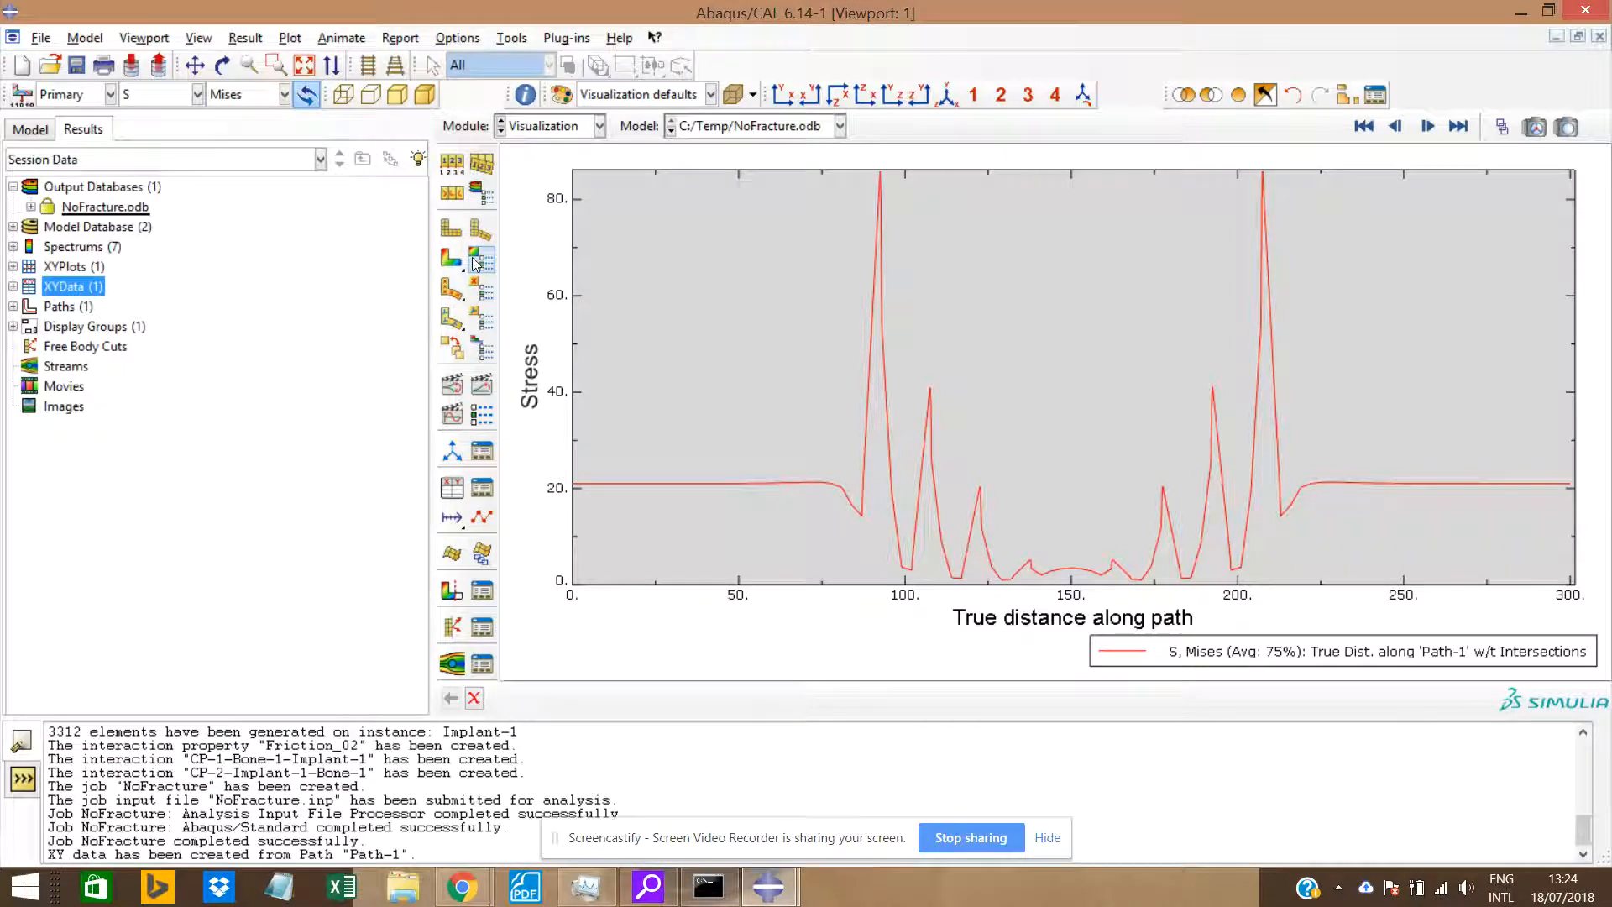
Return to the bone's von Mises contours and examine the stresses along the row of screw holes.
left_click(451, 262)
left_click_drag(947, 352, 1110, 482, "ctrl+alt")
scroll(991, 366, "down", 5)
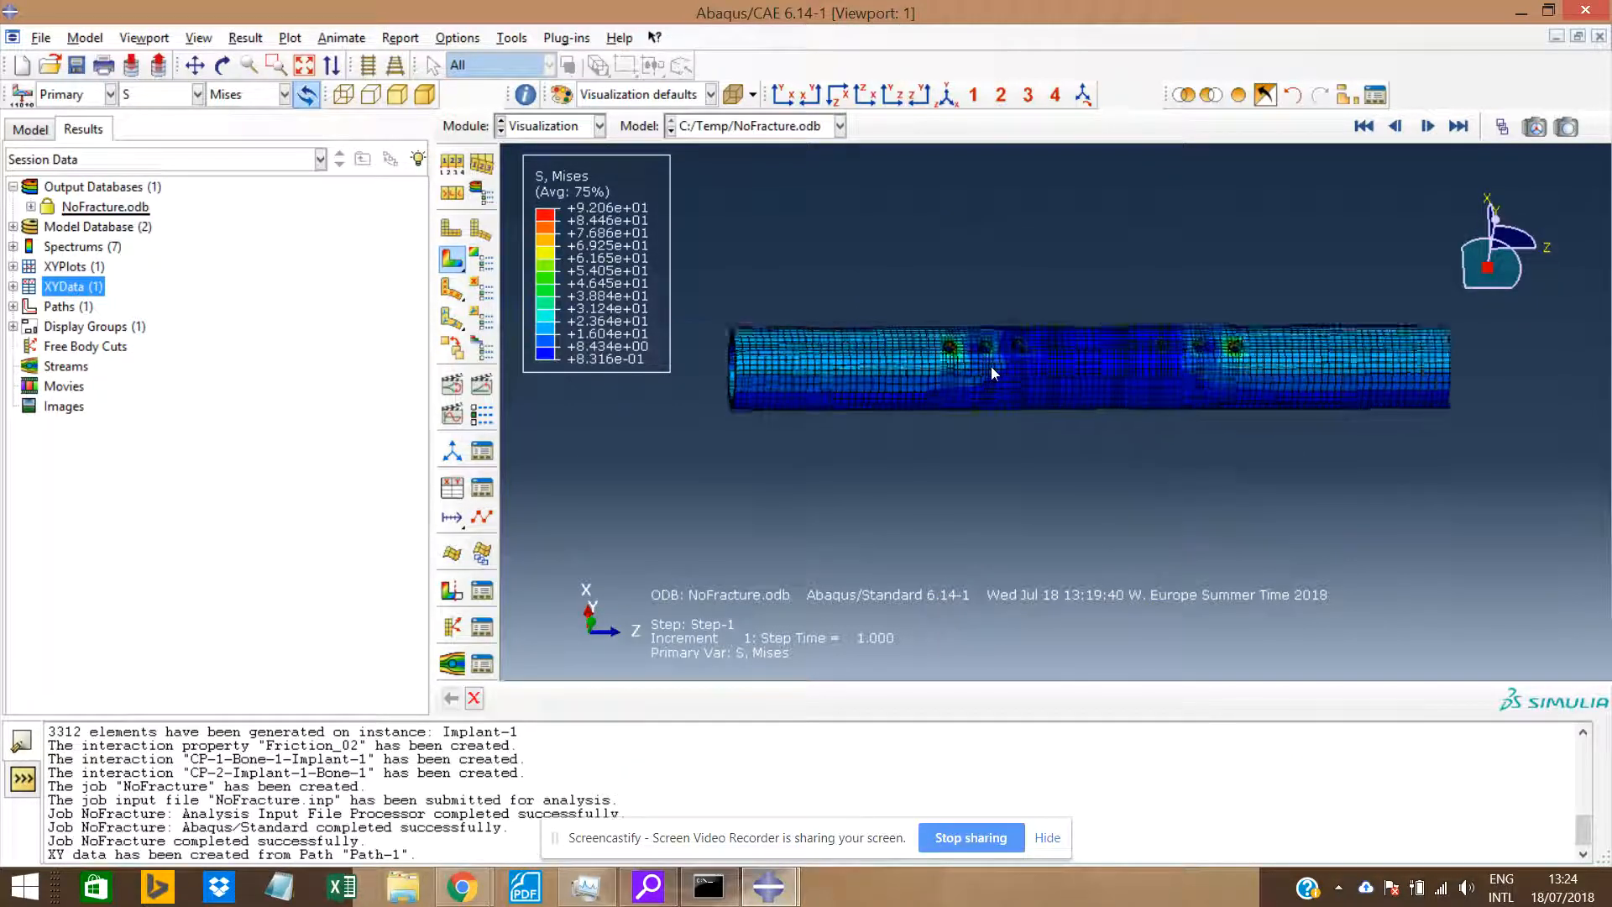
scroll(1075, 390, "up", 5)
scroll(1056, 283, "down", 5)
scroll(956, 407, "up", 4)
scroll(960, 326, "down", 3)
scroll(943, 392, "up", 3)
scroll(931, 325, "down", 3)
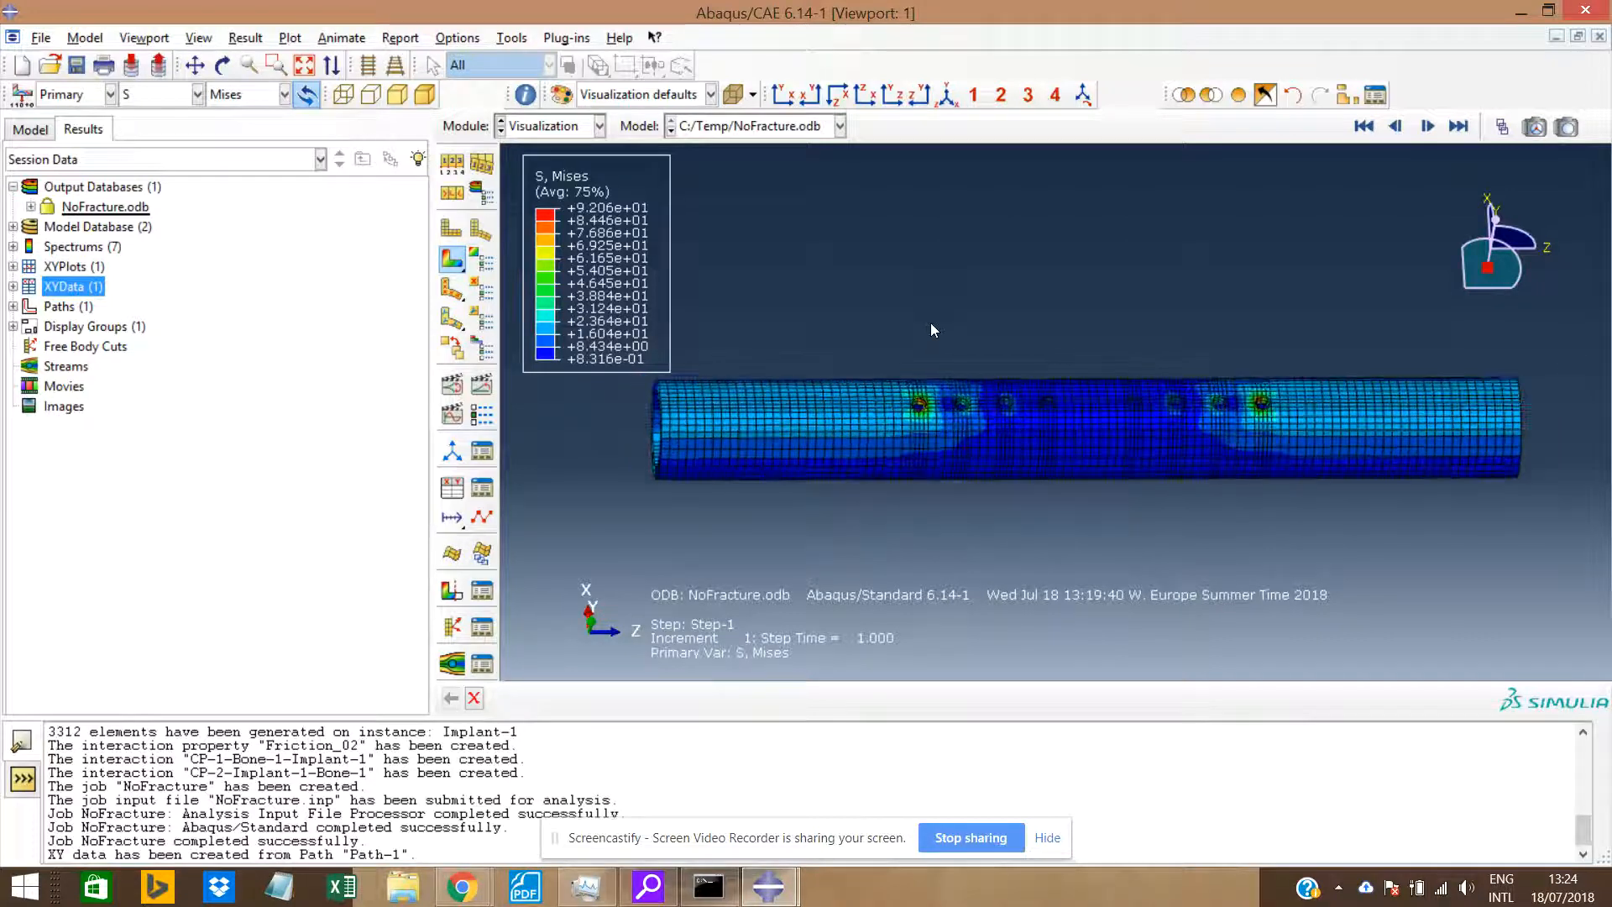
scroll(924, 374, "up", 3)
scroll(919, 317, "down", 2)
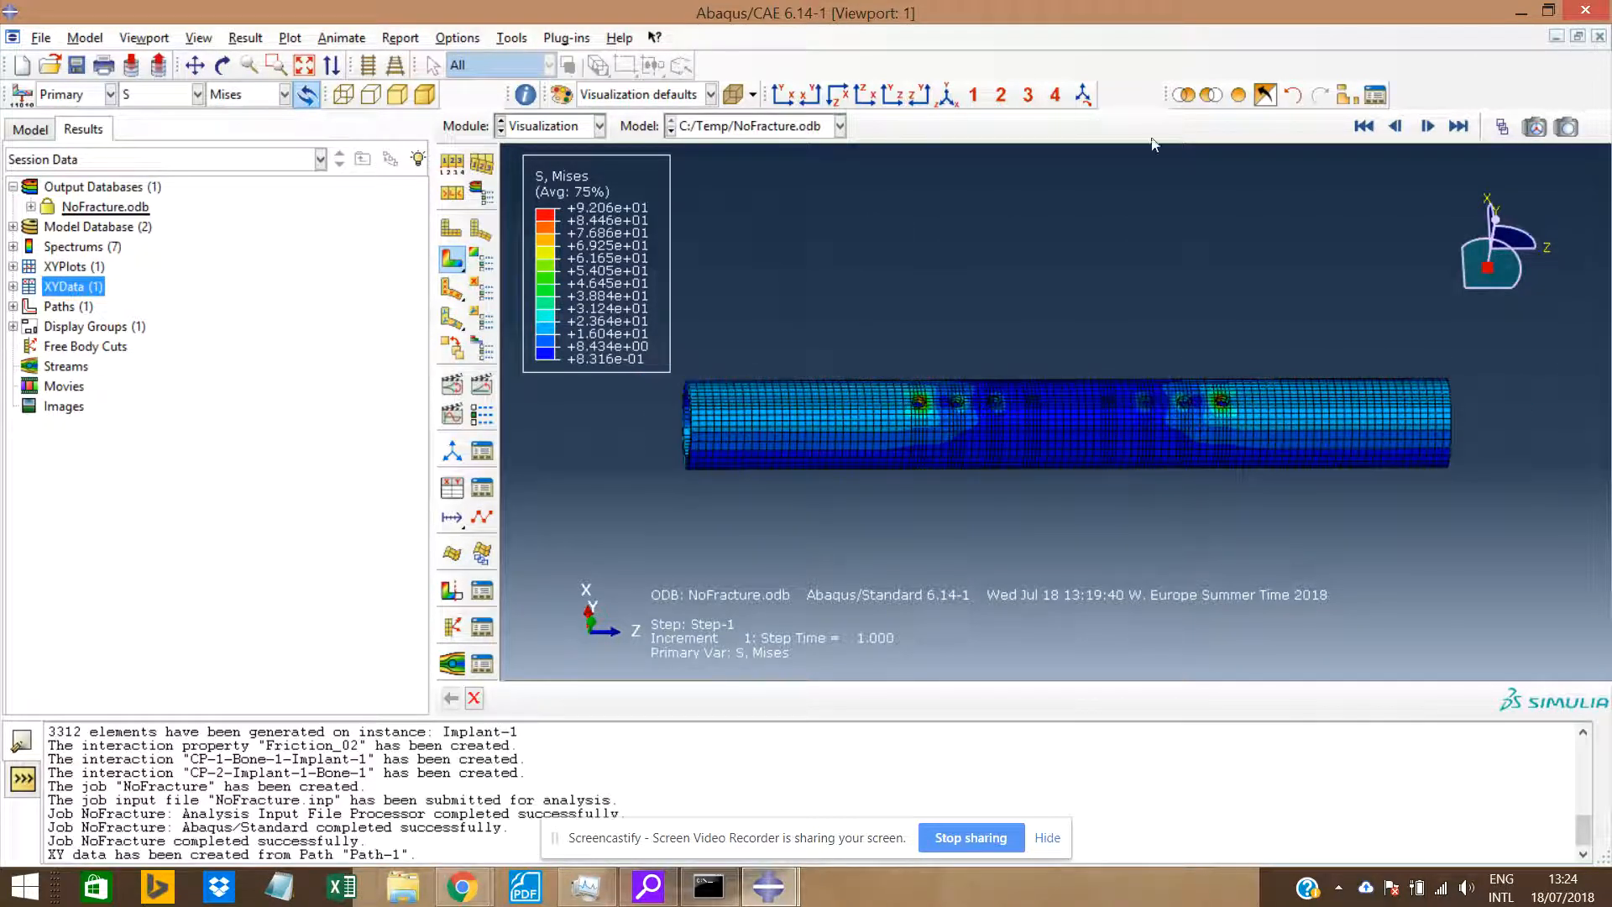
Add the IMPLANT-1 part instance to the displayed bone.
left_click(1348, 95)
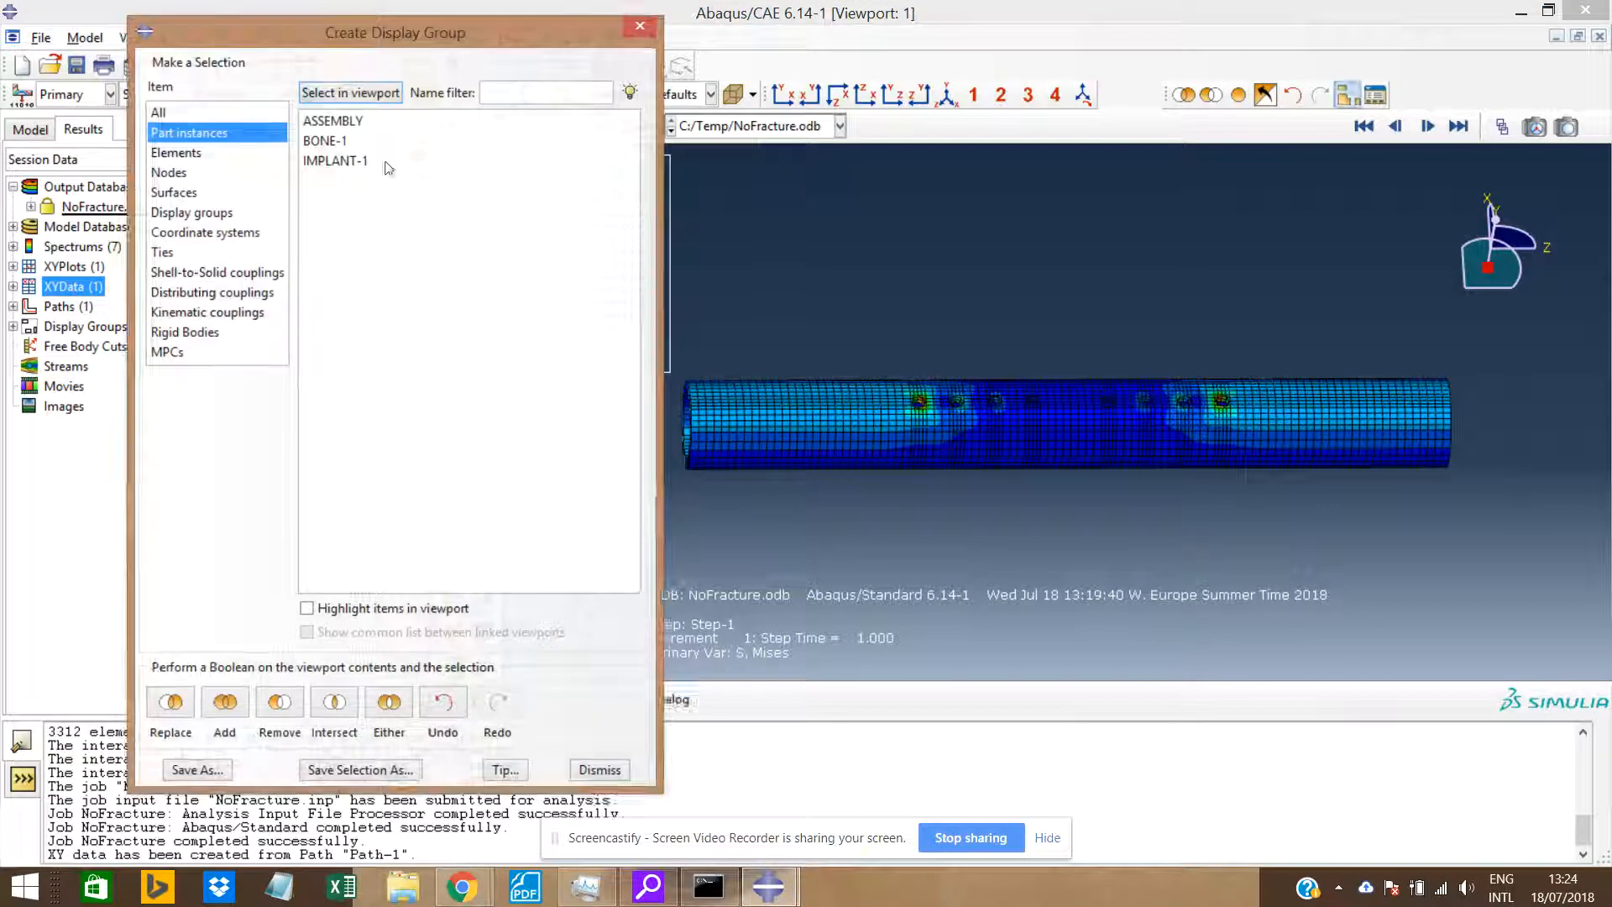
left_click(333, 143)
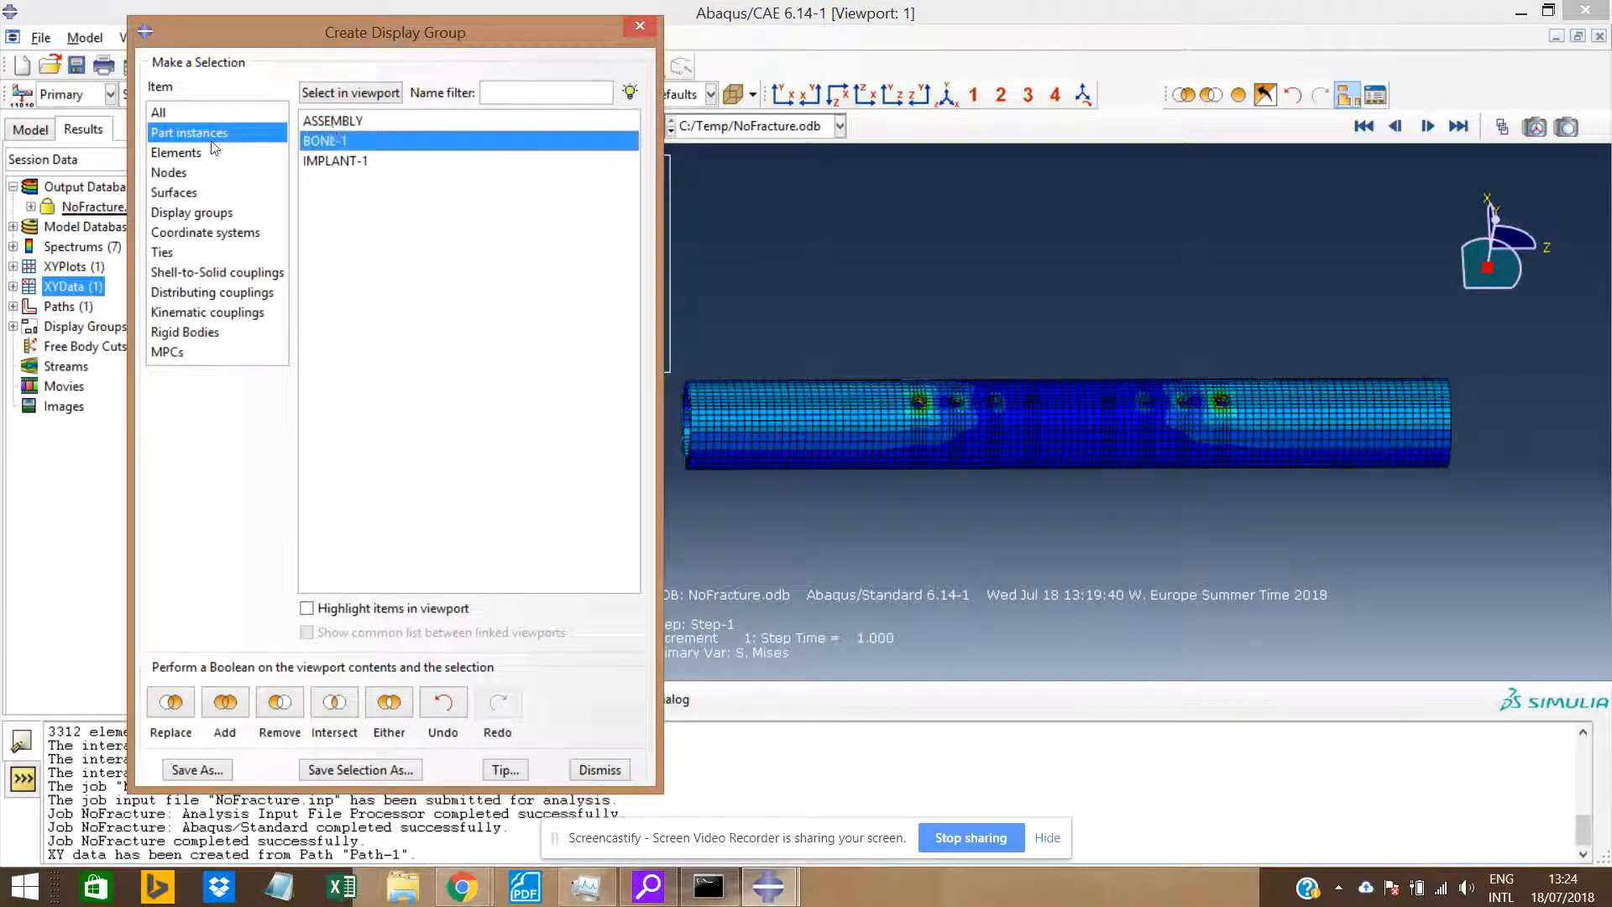
left_click(360, 161)
left_click(225, 702)
left_click(642, 32)
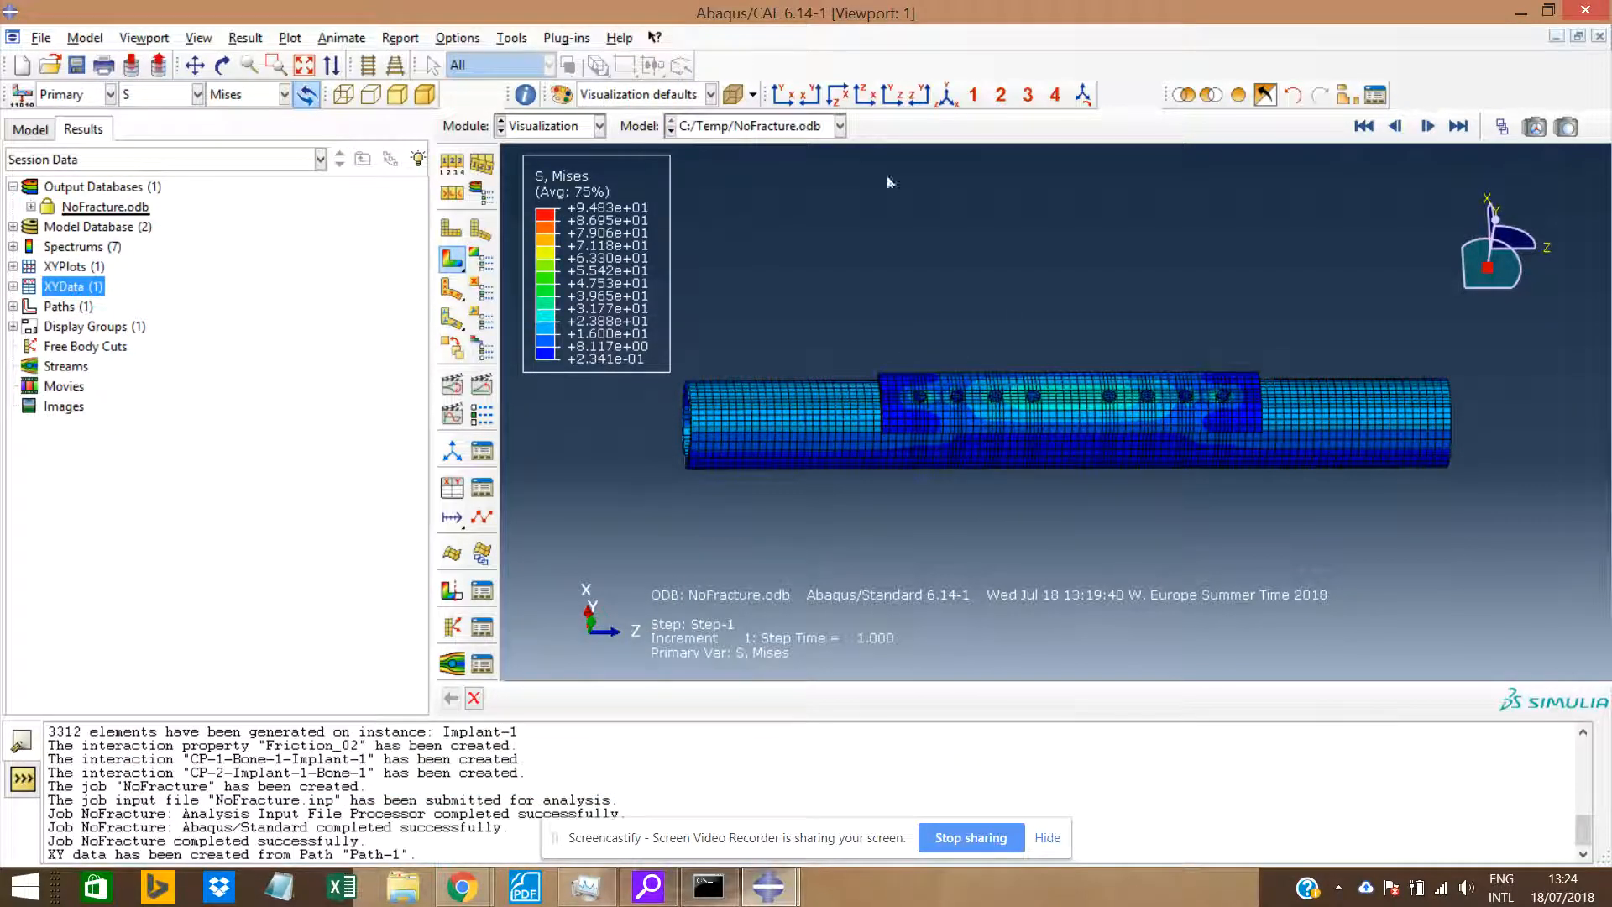
Compare the bone-implant assembly's stresses in the YZ side view with the saved stress curve along the path.
left_click(917, 94)
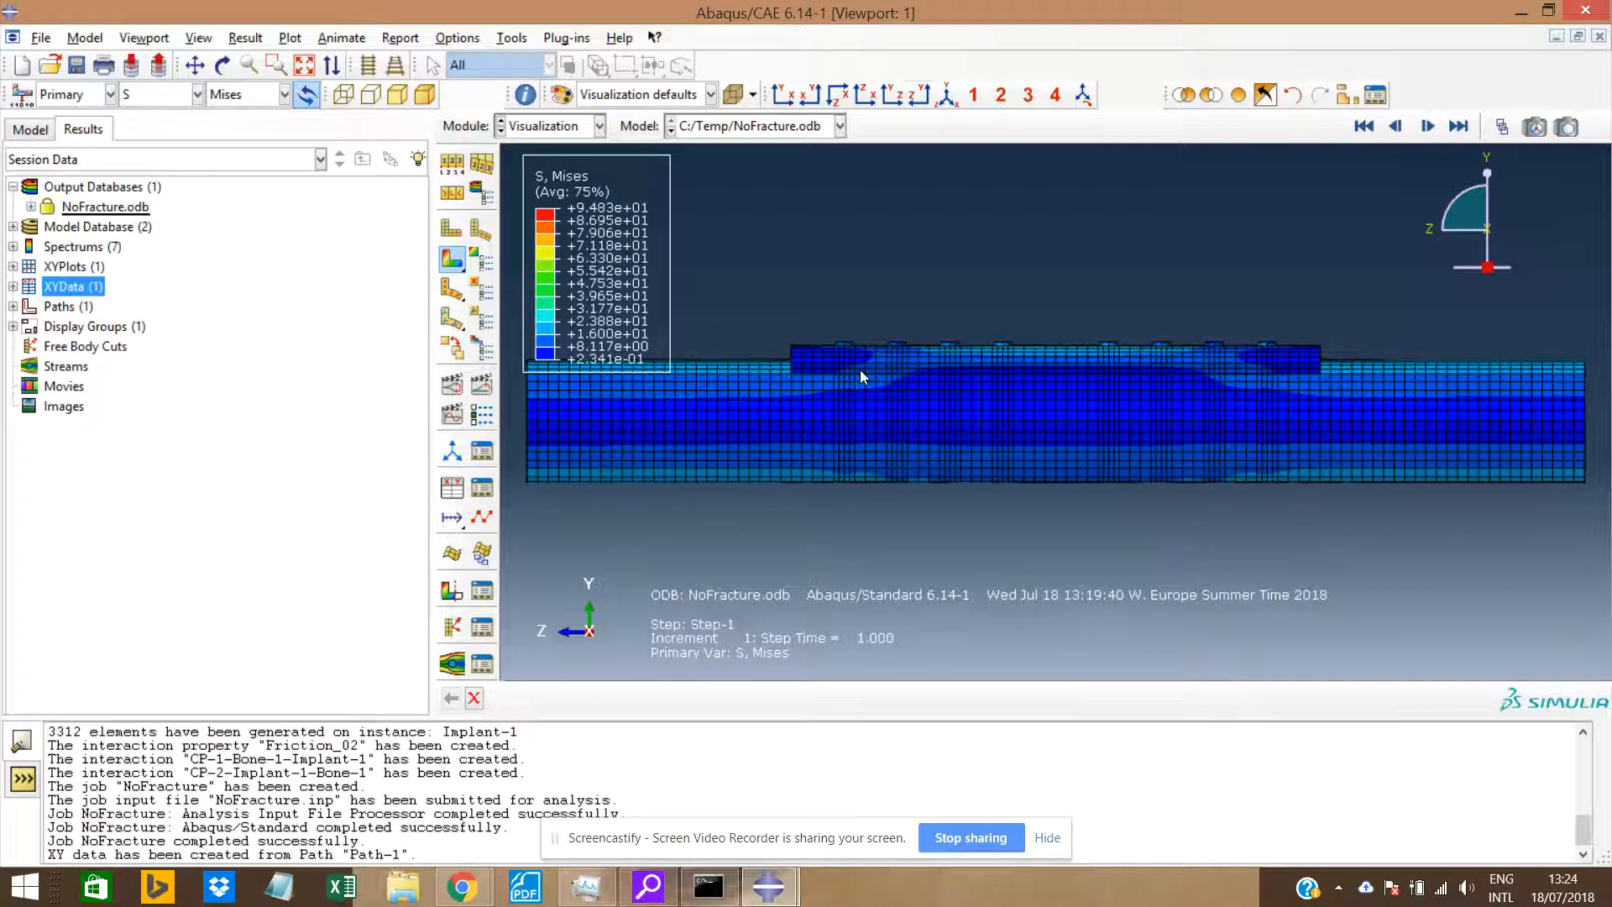
scroll(865, 445, "down", 3)
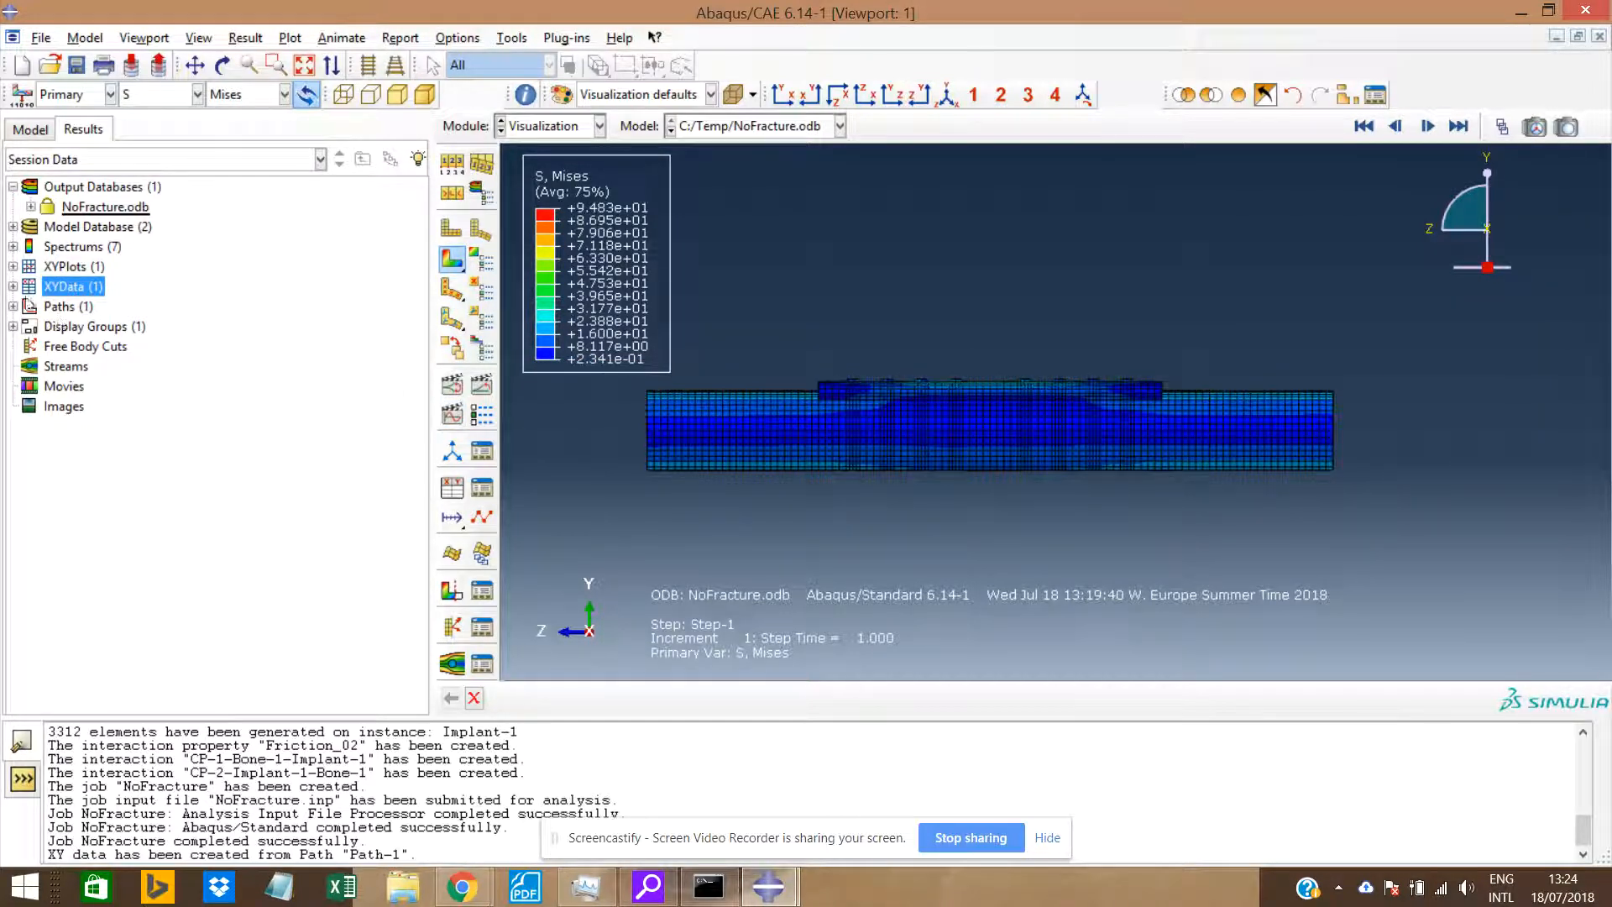
left_click(13, 287)
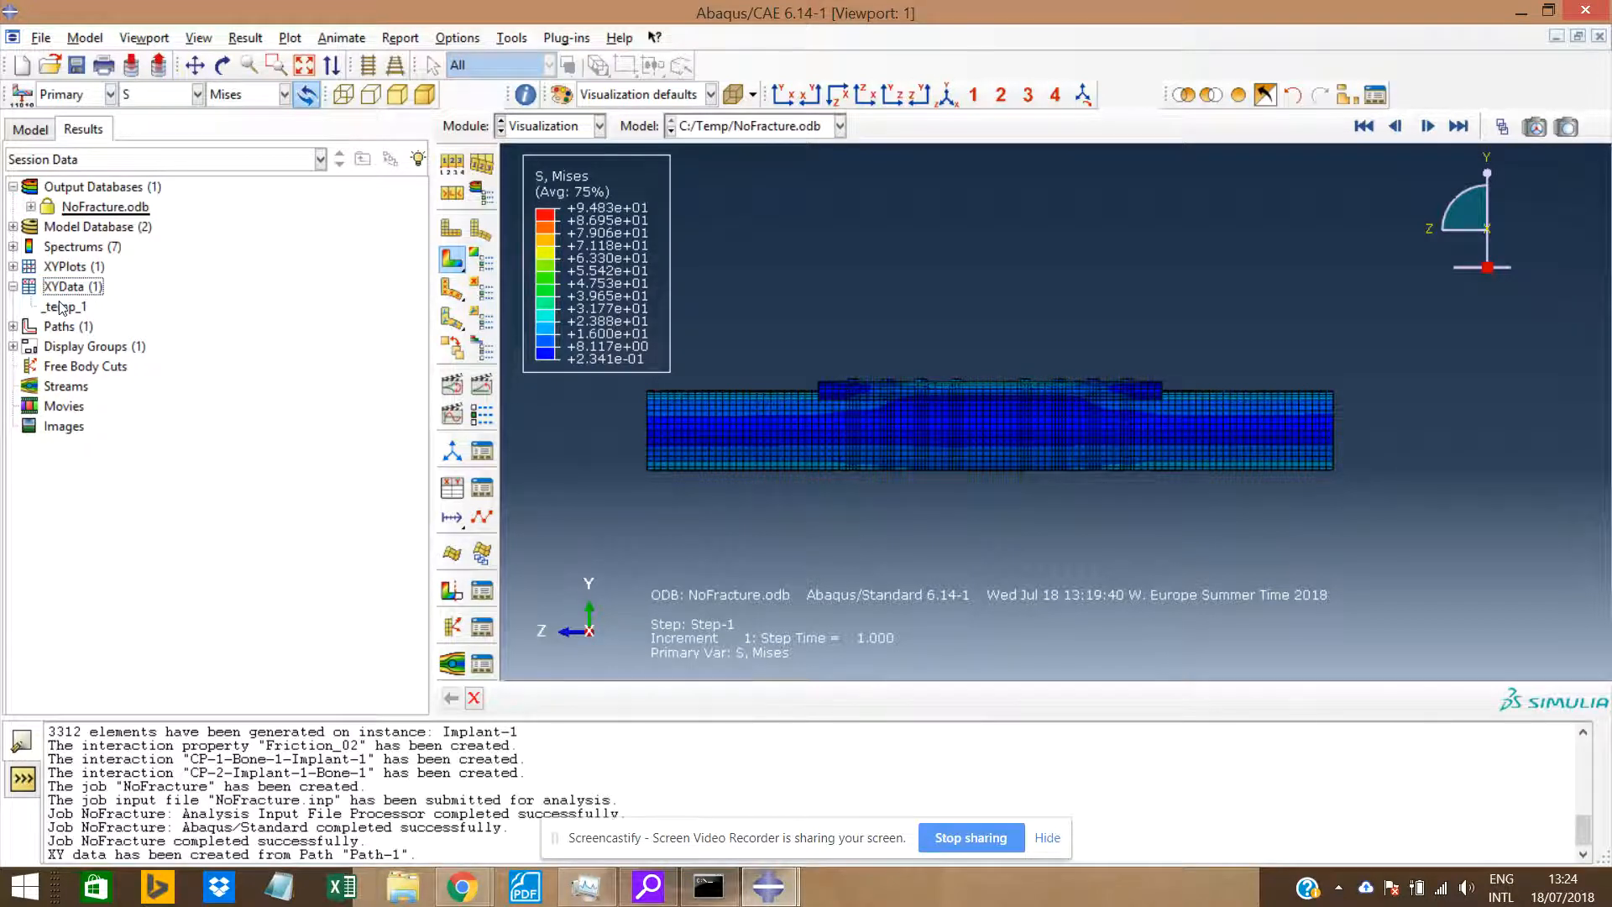
double_click(63, 307)
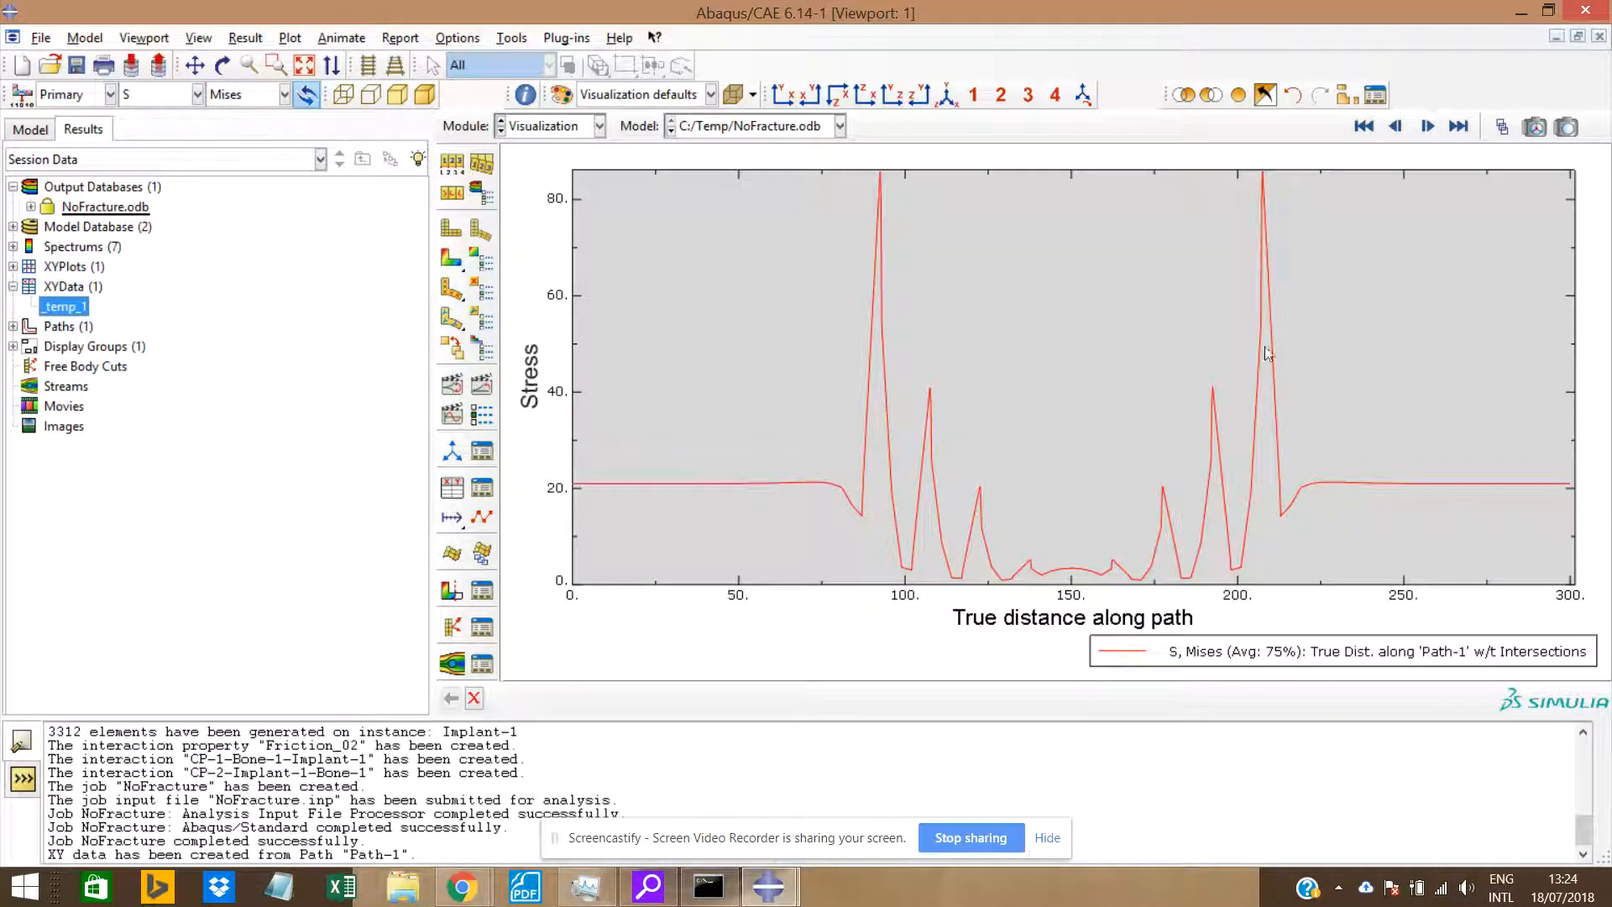
Show the von Mises contours of the bone with implant again, viewed from above, alongside the model database tree.
left_click(452, 258)
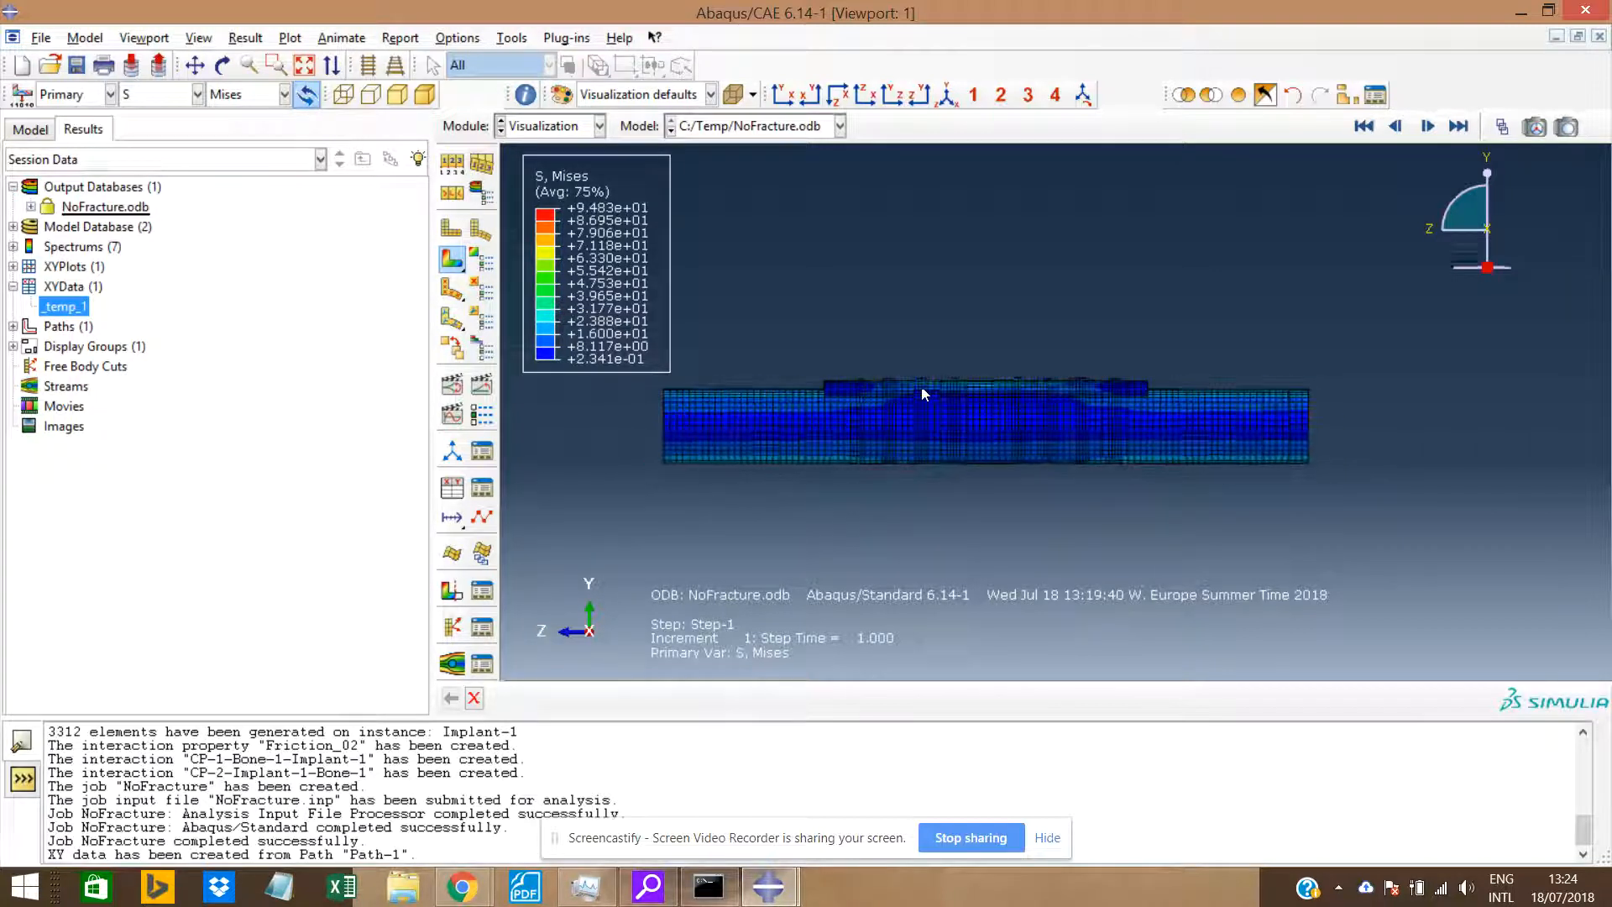
scroll(922, 337, "up", 1)
mouse_move(915, 404)
left_mouse_down("ctrl+alt")
mouse_move(1132, 419)
mouse_move(924, 427)
left_mouse_up("ctrl+alt")
left_click(30, 128)
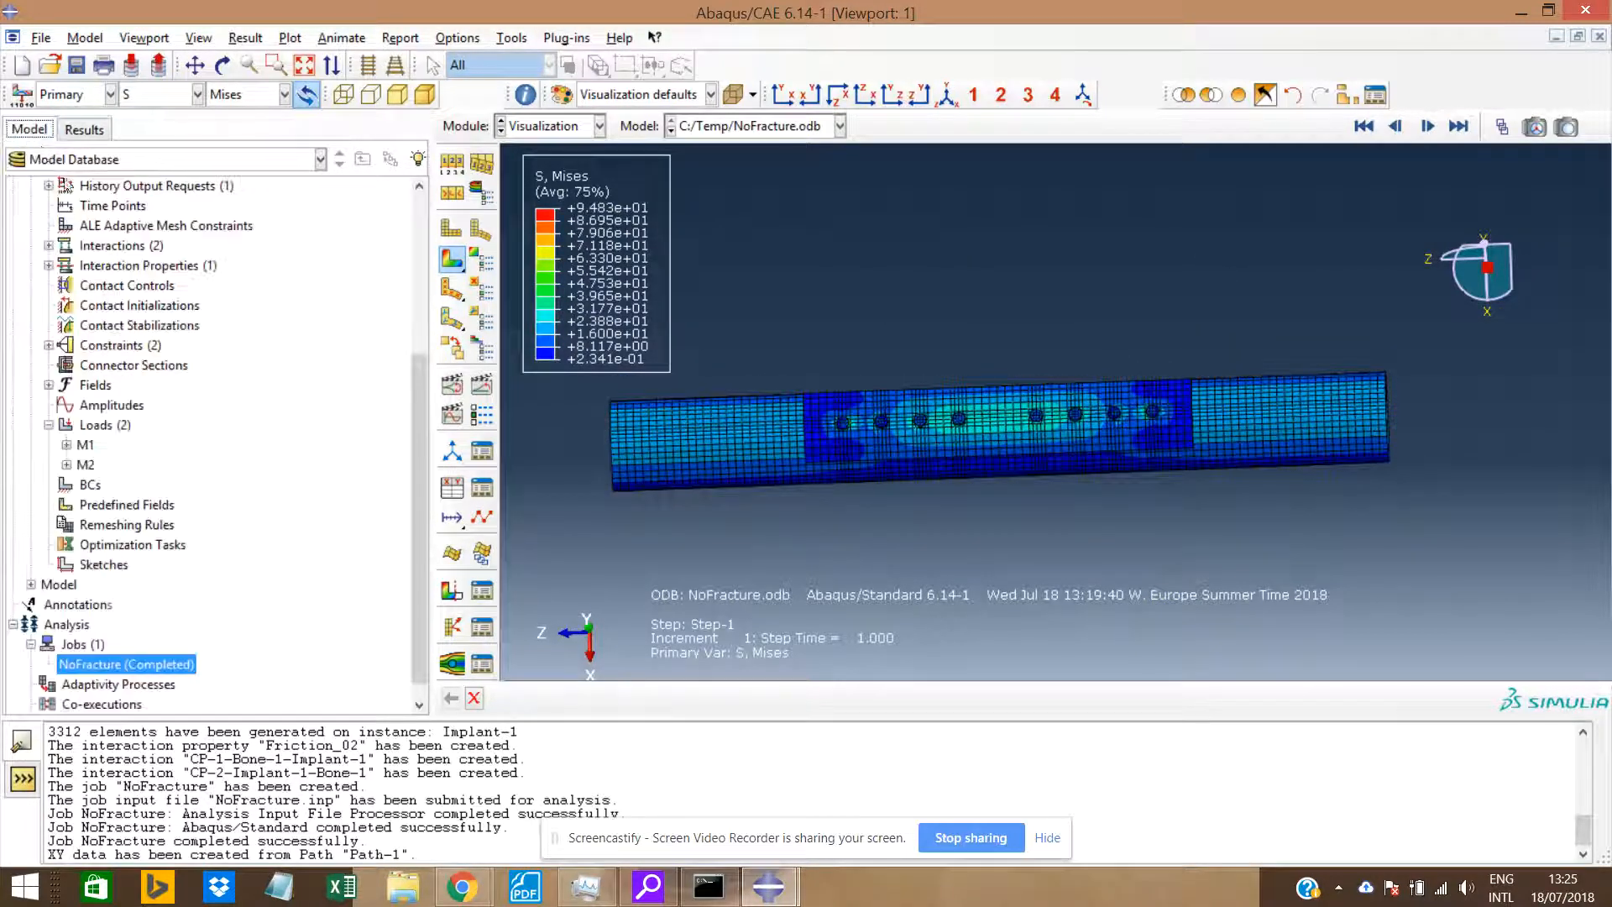
left_click_drag(415, 470, 404, 540)
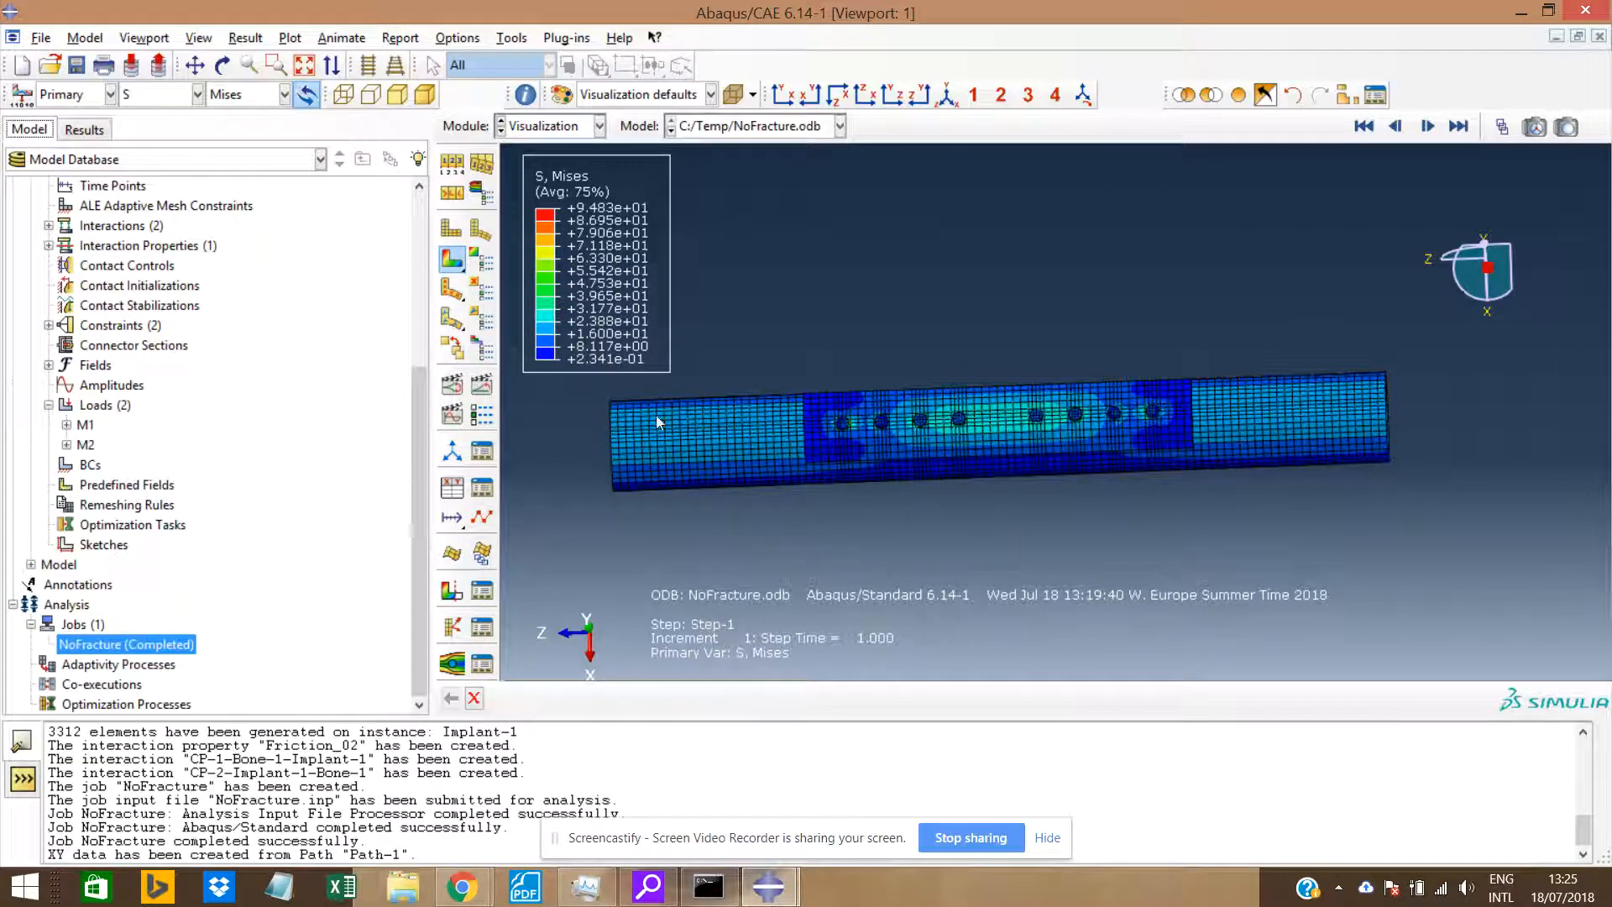
left_click_drag(1049, 415, 803, 400, "ctrl+alt")
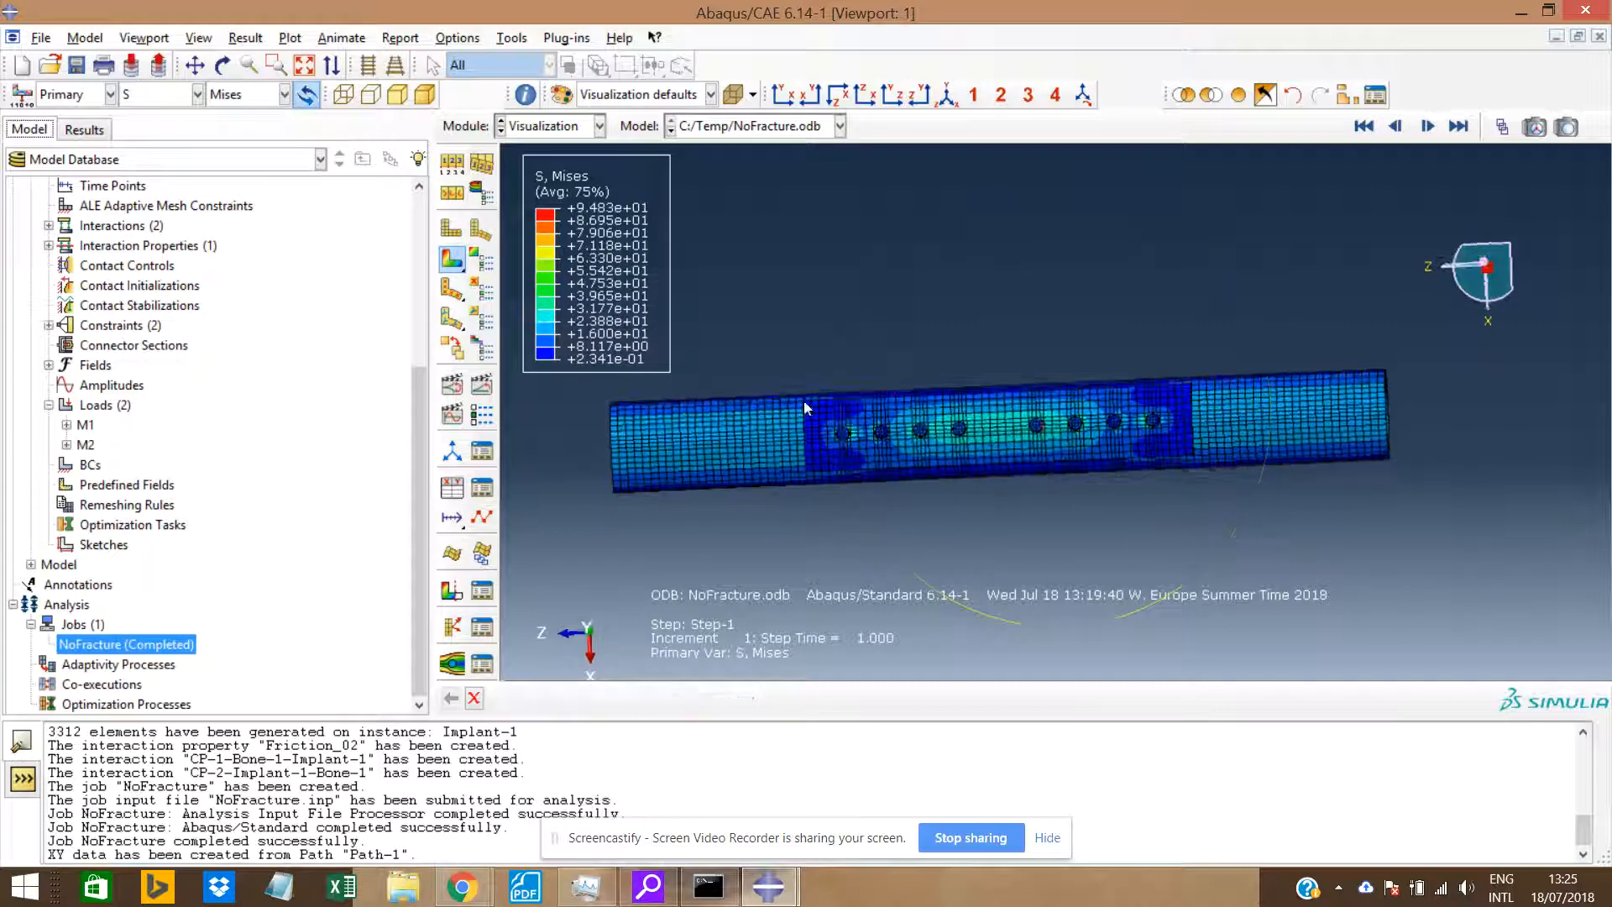